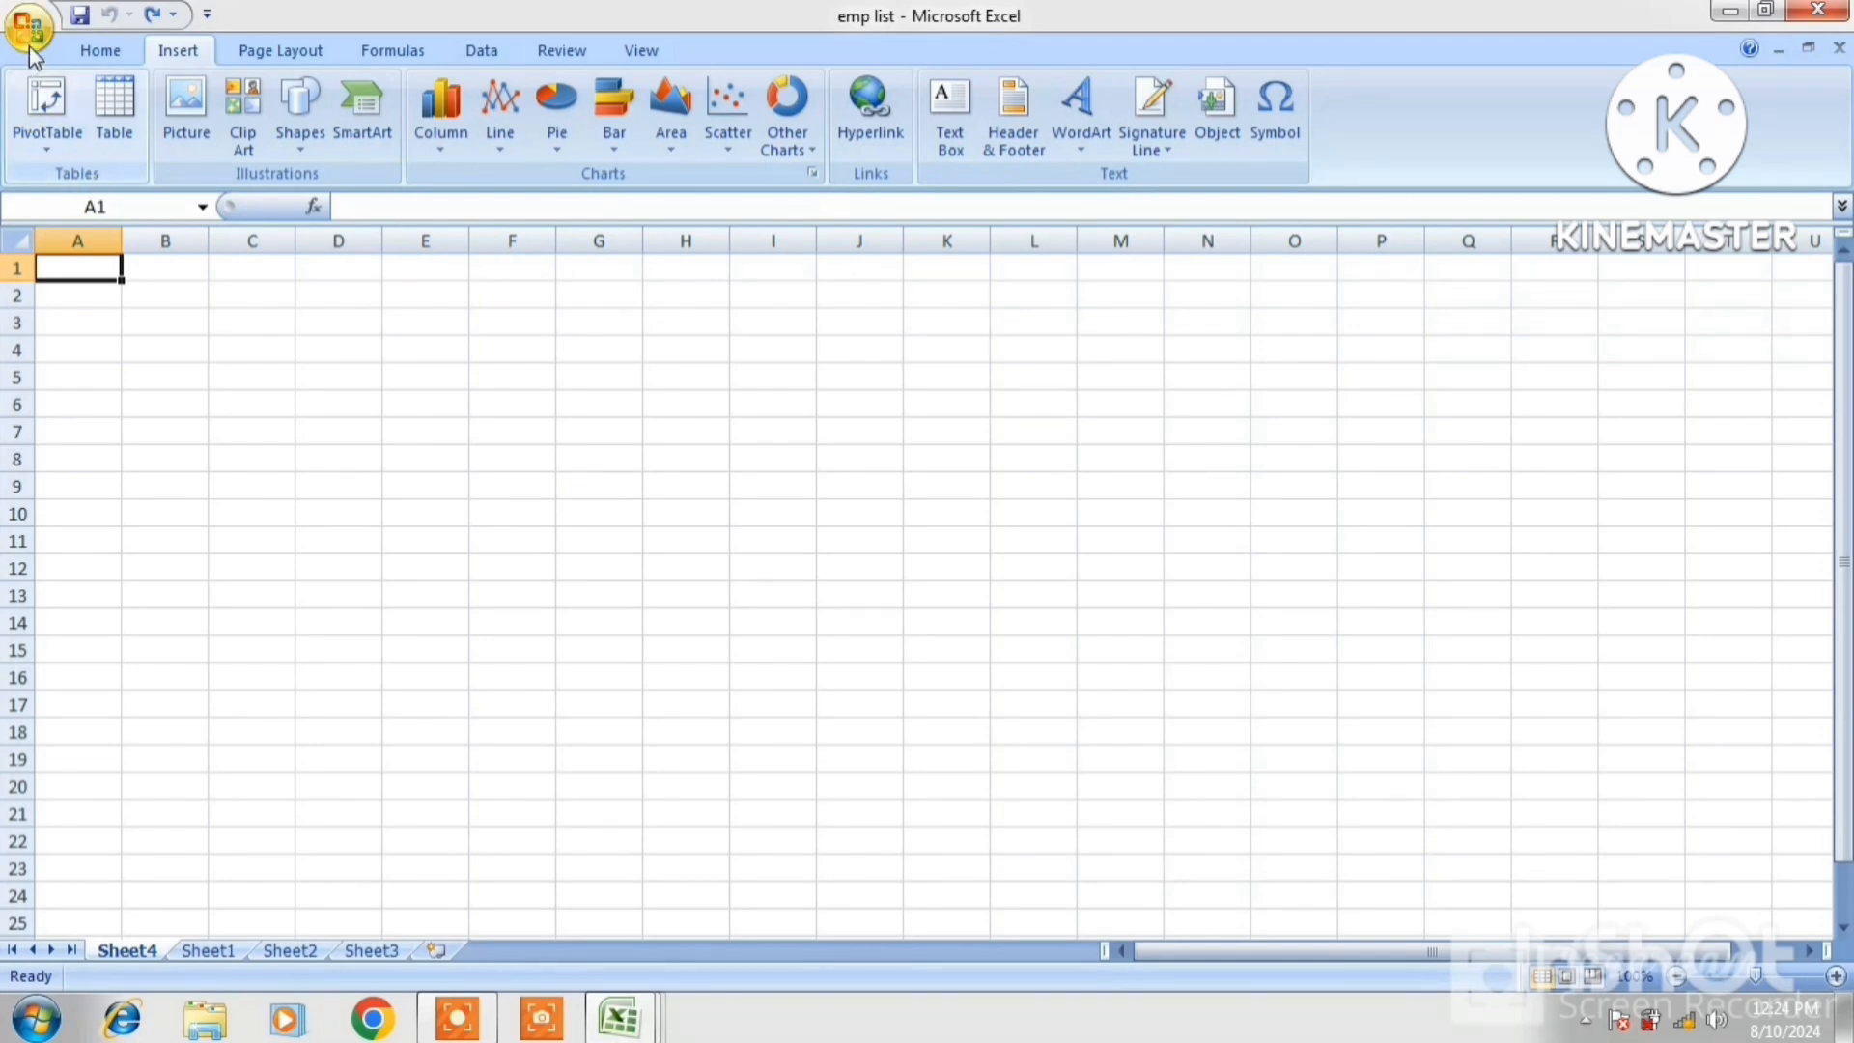
Open the EMP workbook from the Office Button's Recent Documents list
{"action": "left_click", "coordinate": [251, 350]}
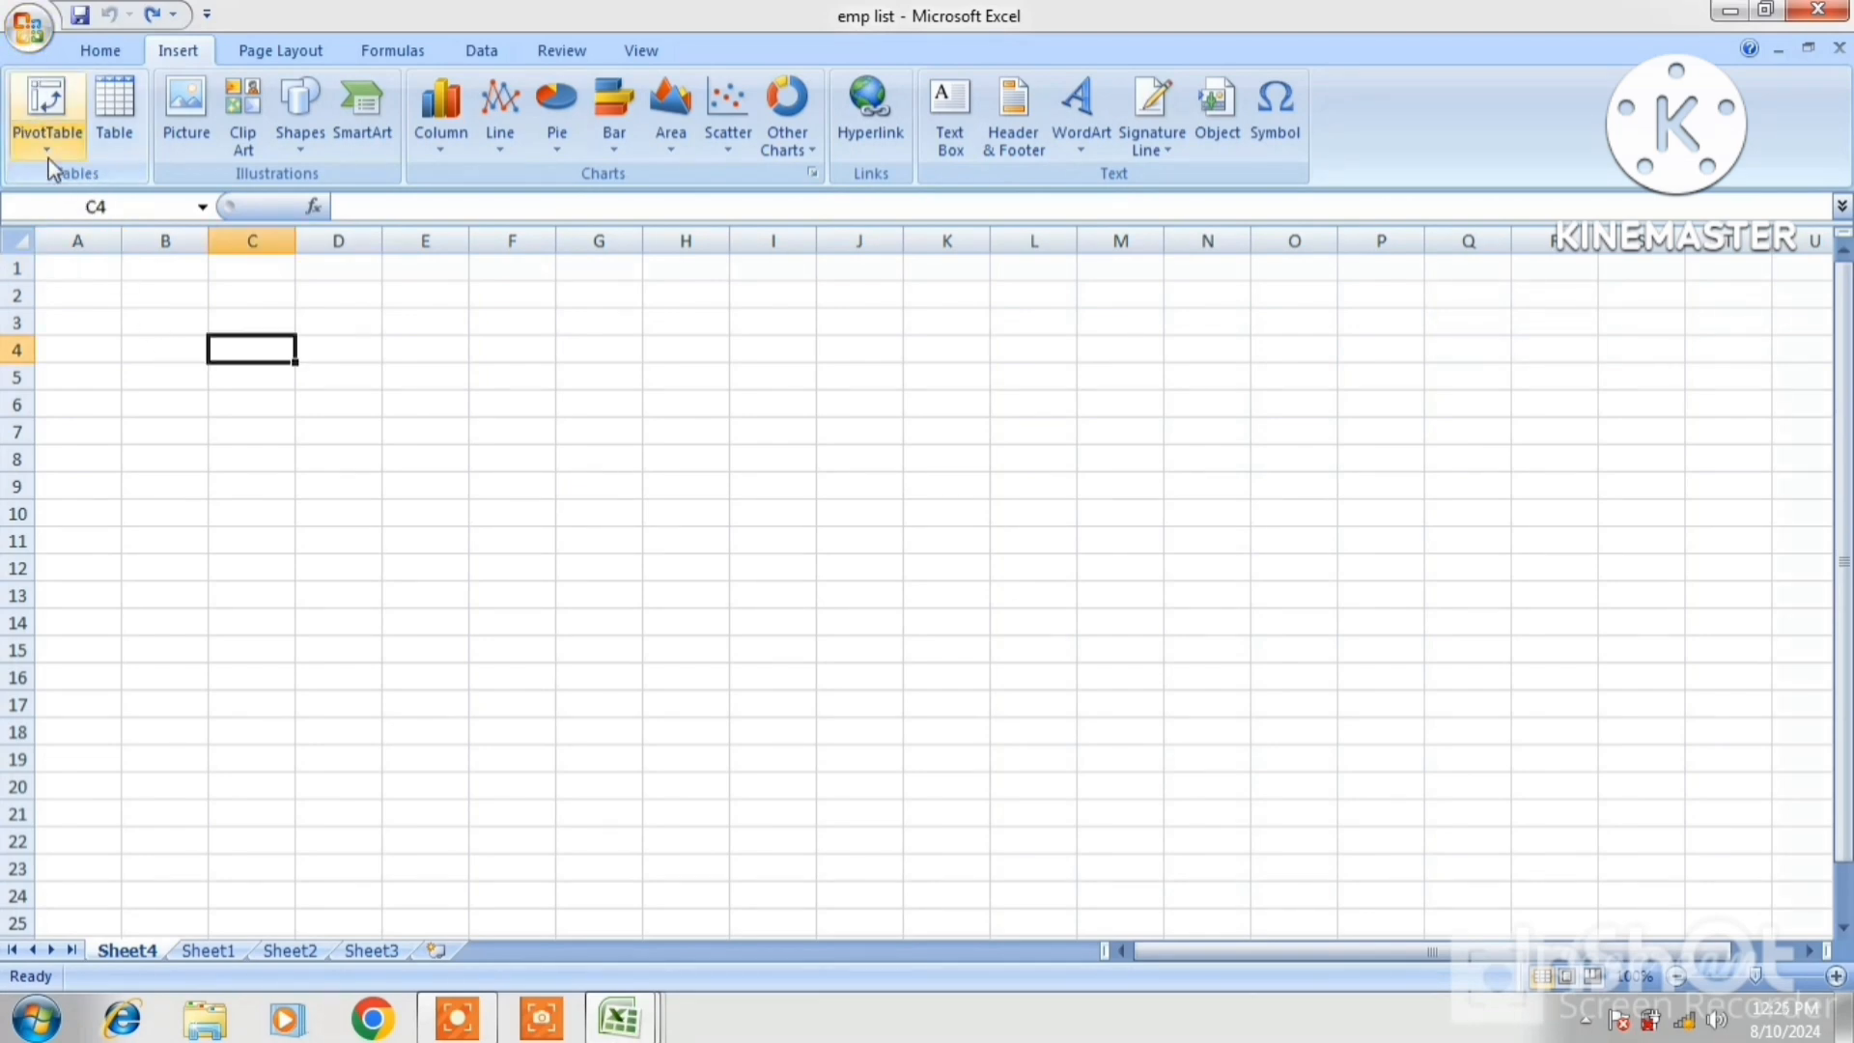
{"action": "left_click", "coordinate": [29, 29]}
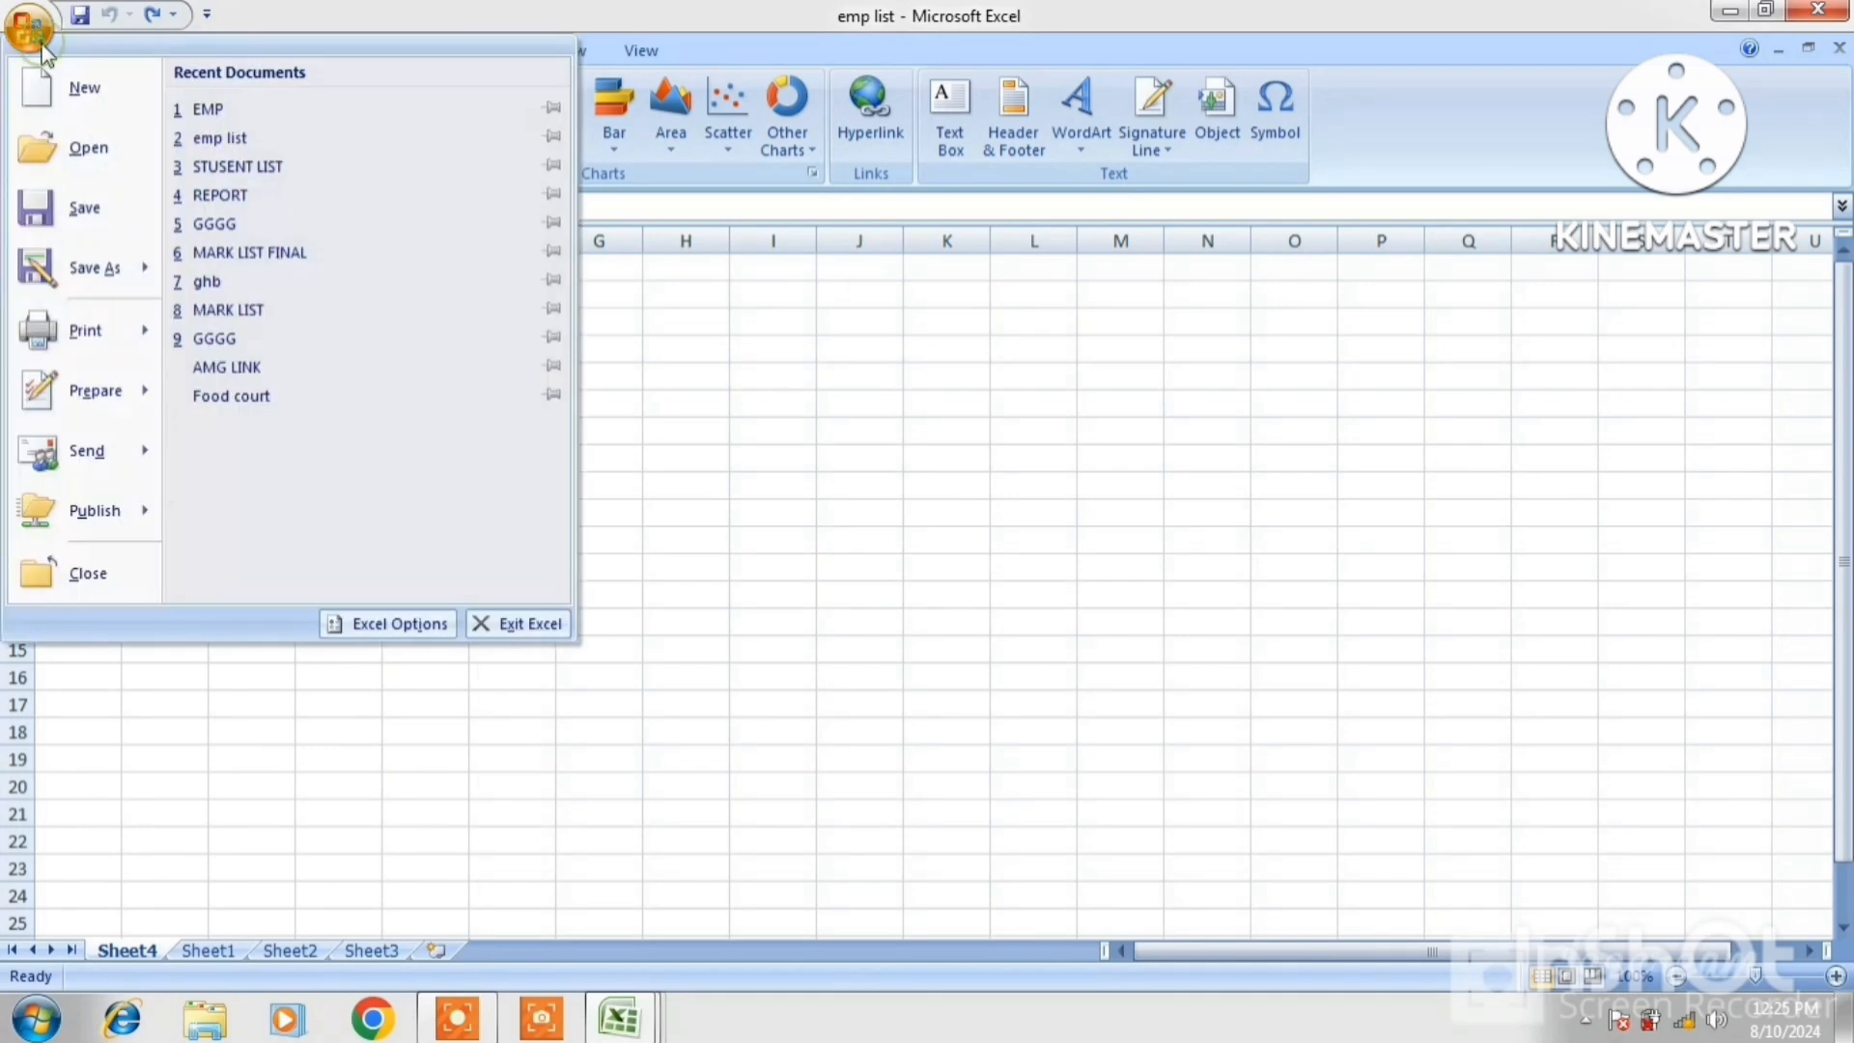
{"action": "left_click", "coordinate": [205, 109]}
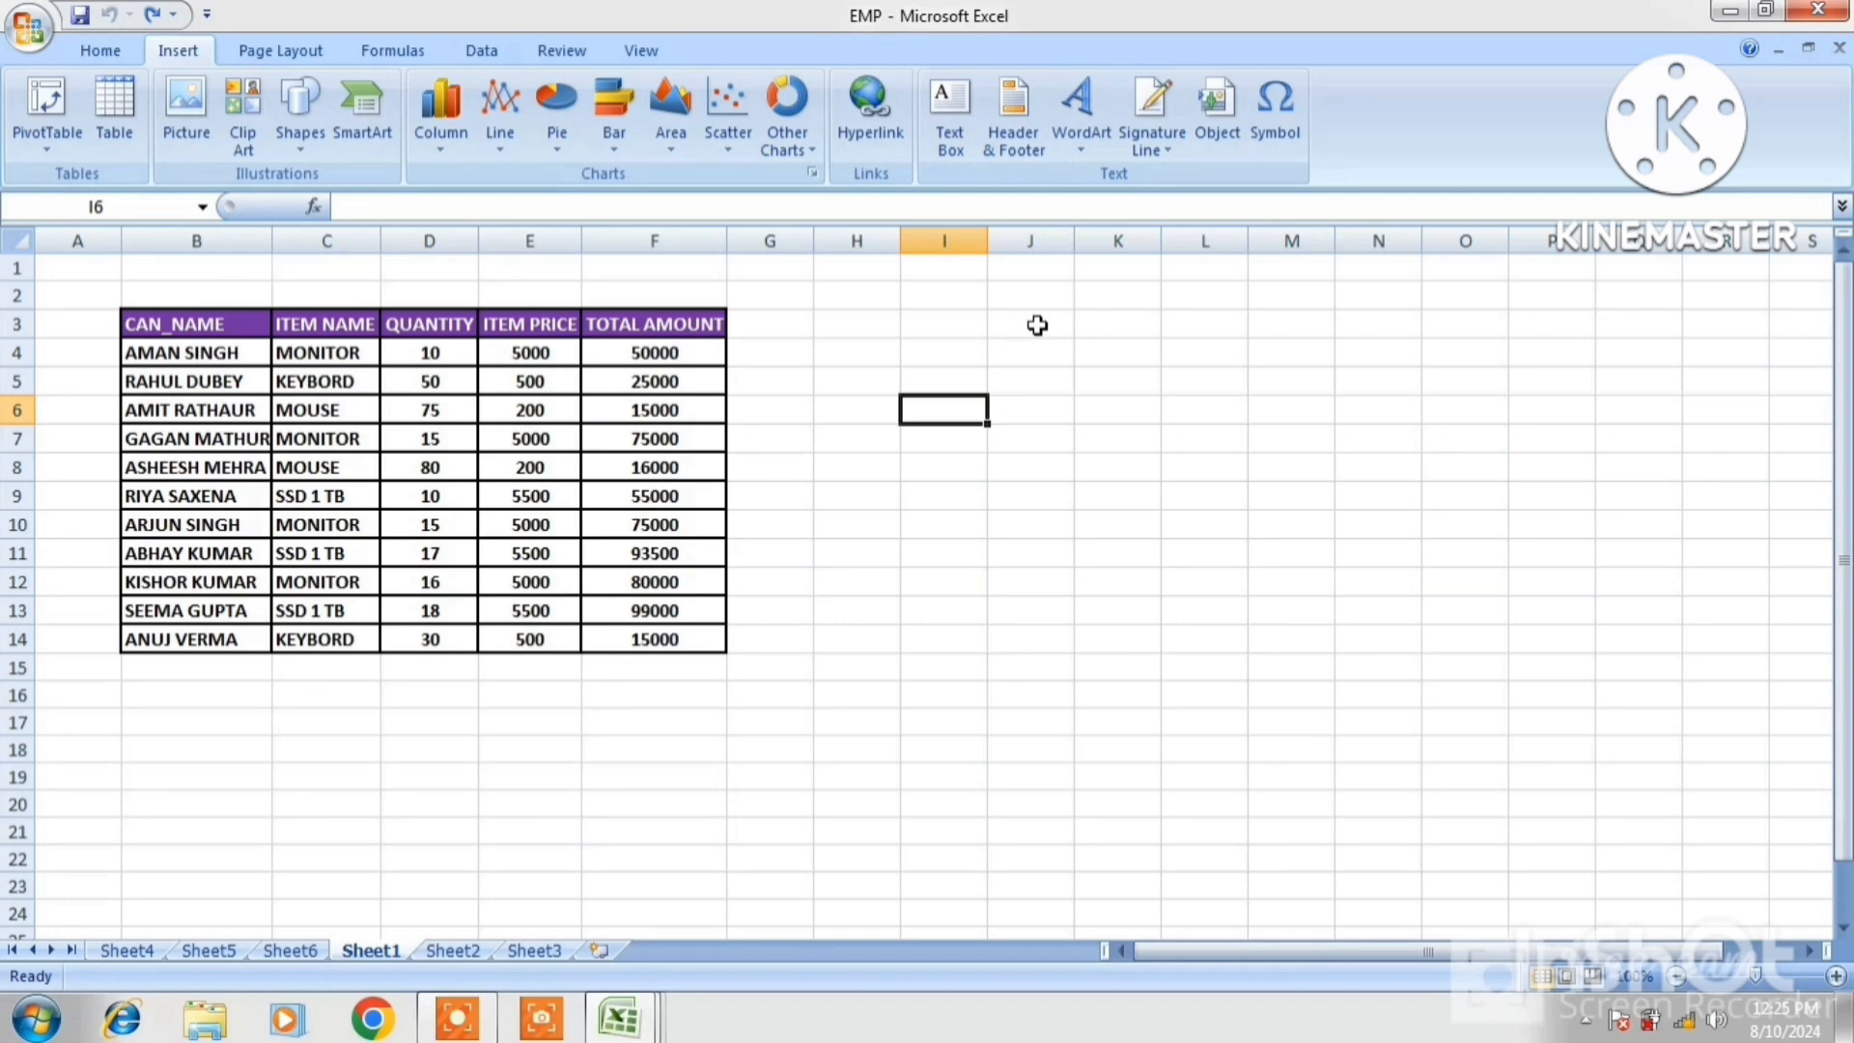
Insert an empty PivotTable from Sheet1!$B$3:$F$14 on a new worksheet
{"action": "left_click", "coordinate": [1190, 326]}
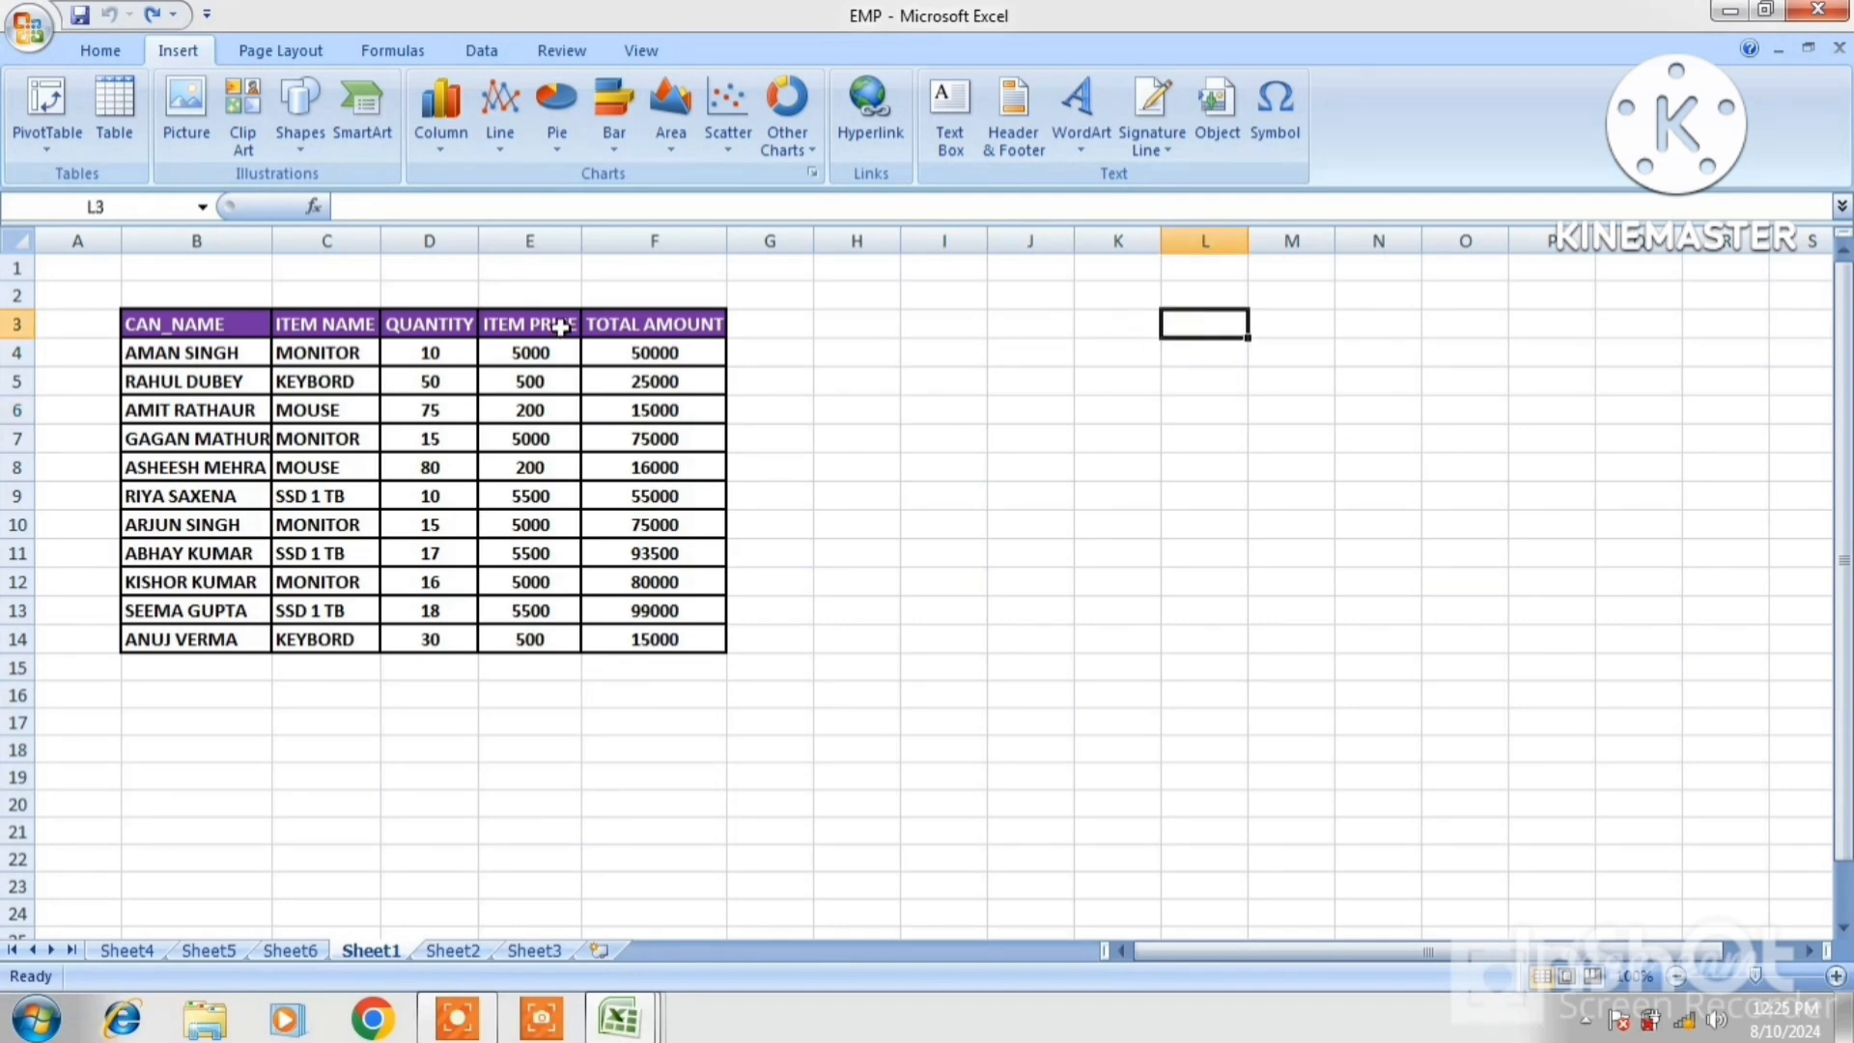
{"action": "left_click", "coordinate": [50, 157]}
{"action": "left_click", "coordinate": [70, 181]}
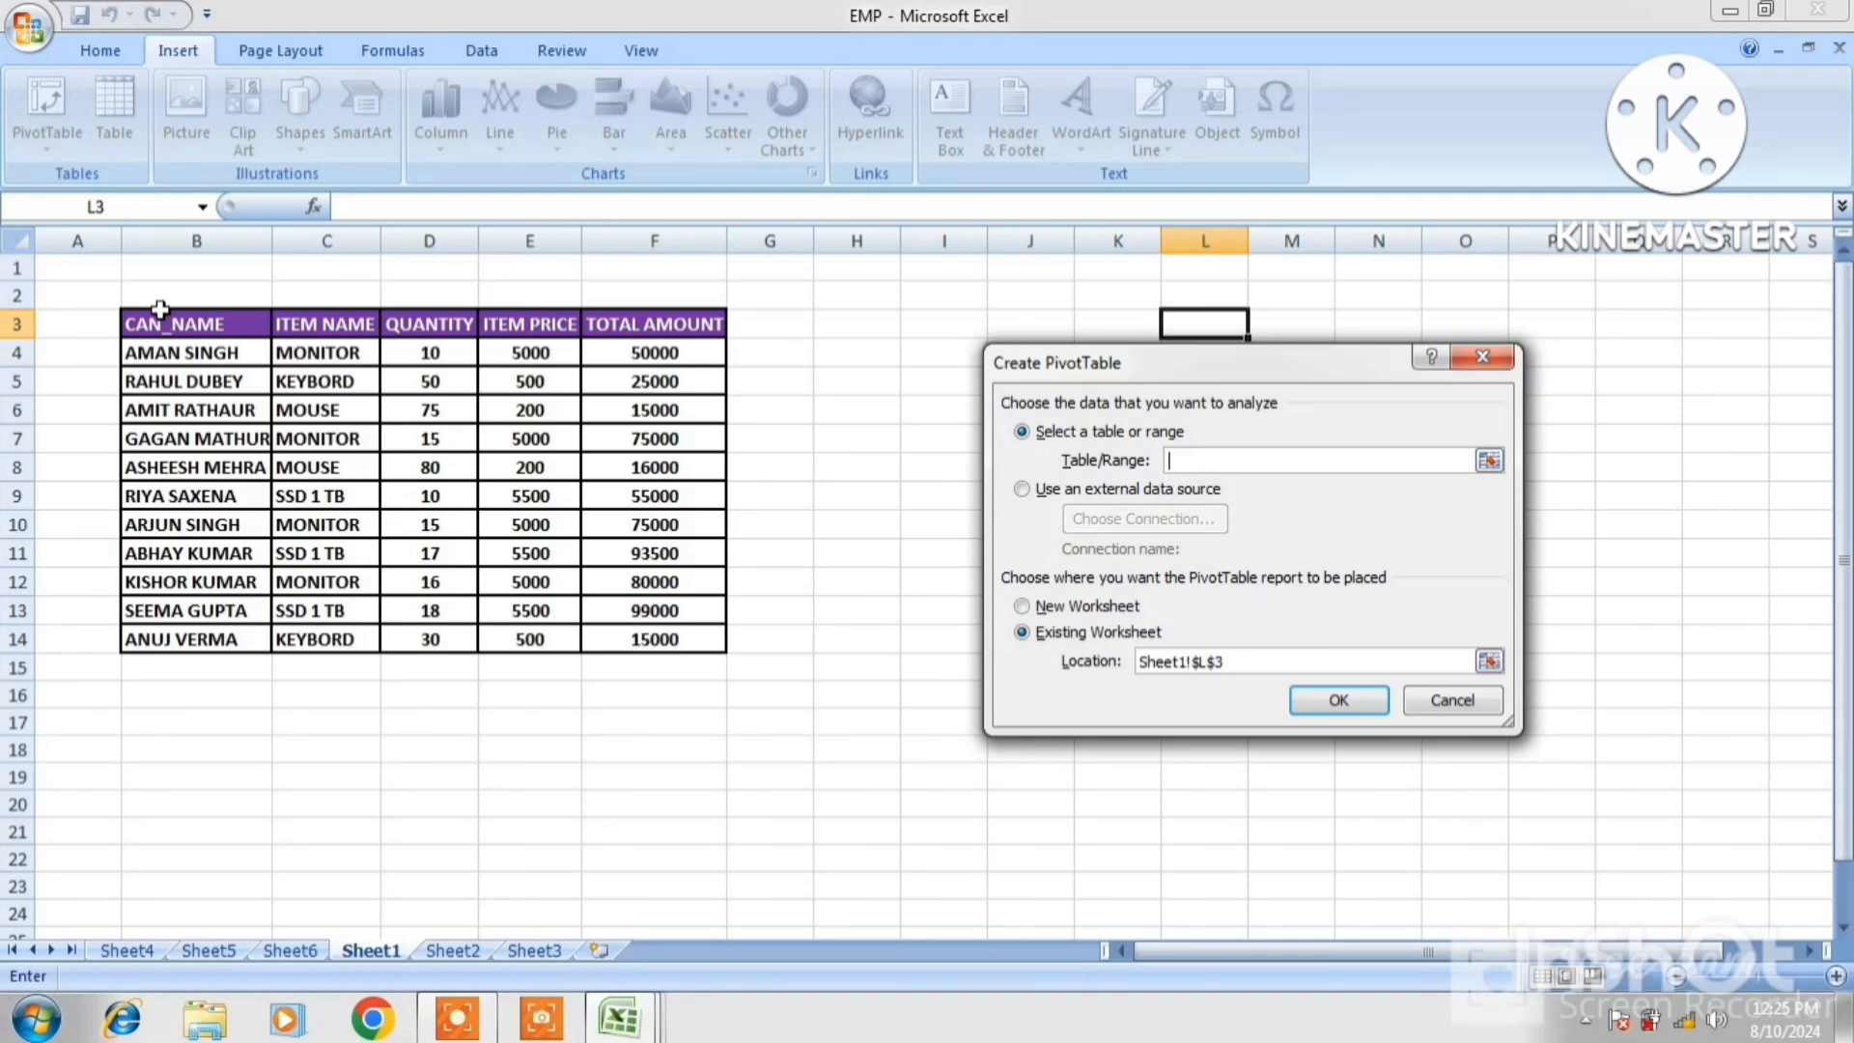
{"action": "left_click_drag", "start_coordinate": [150, 325], "coordinate": [599, 630]}
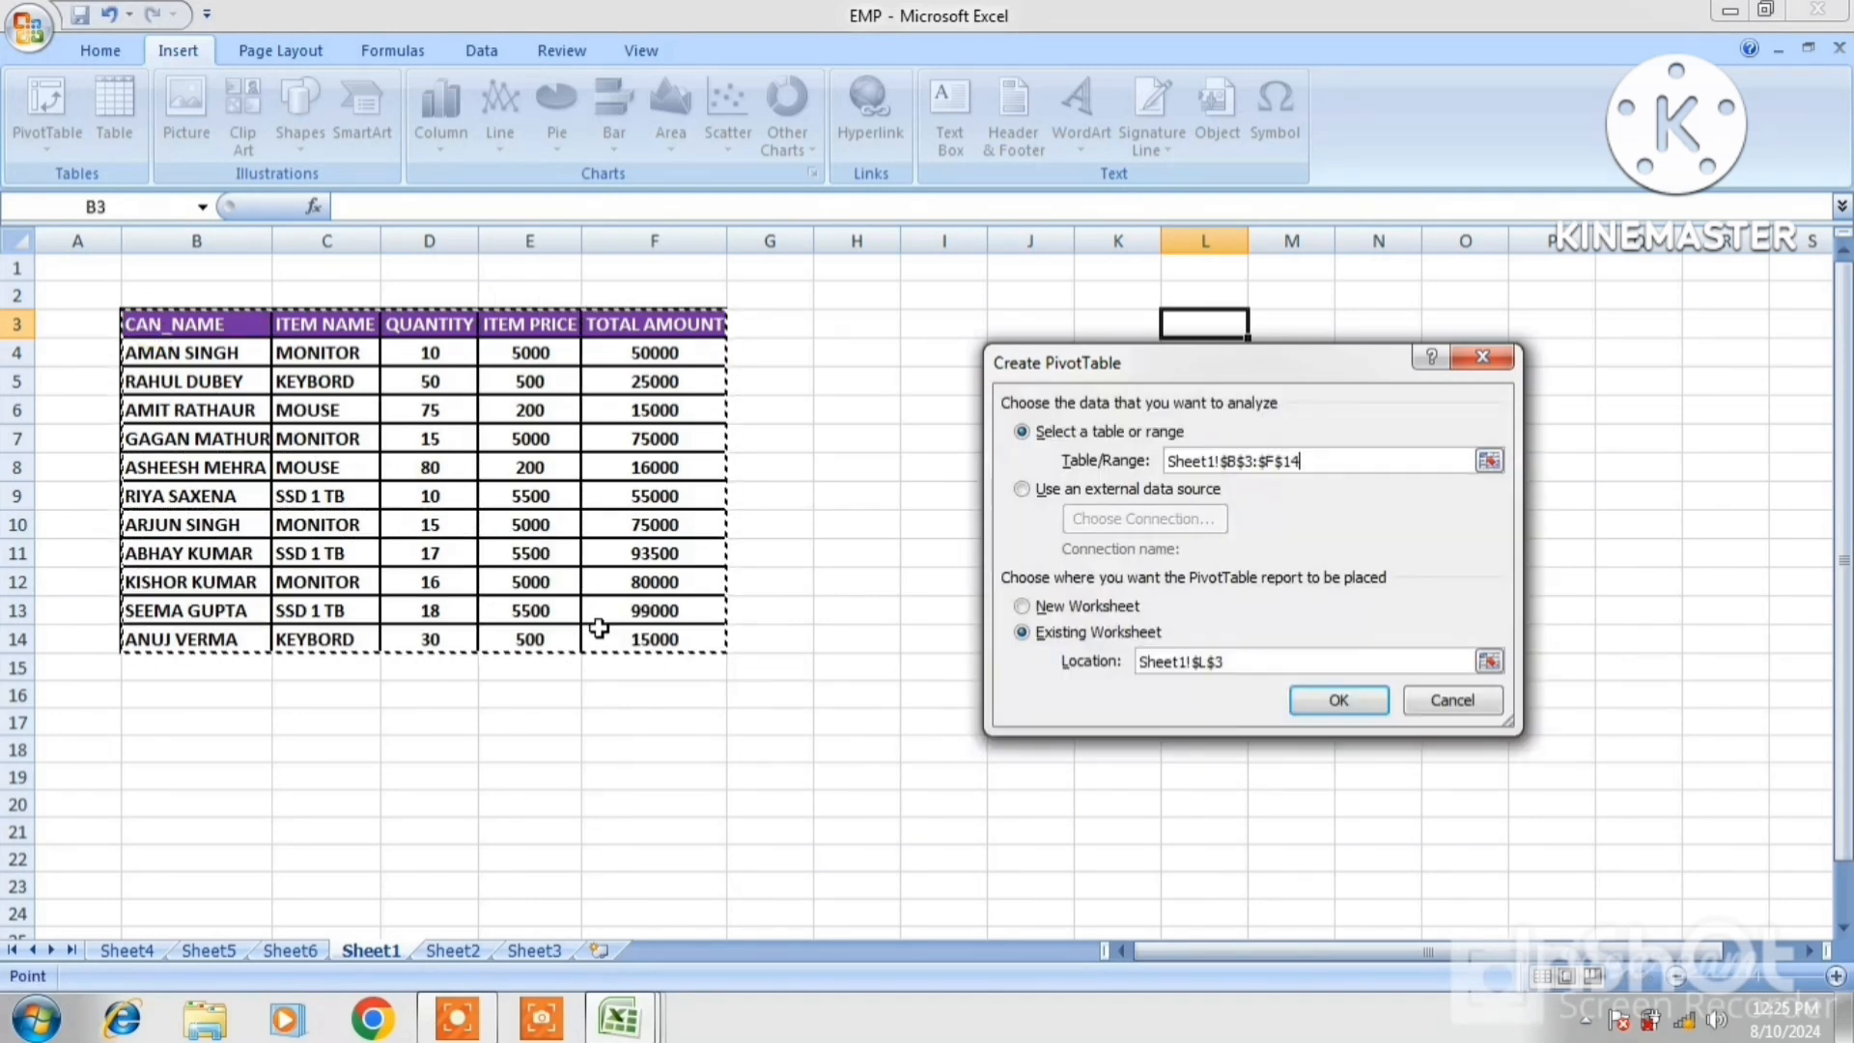
{"action": "left_click", "coordinate": [1023, 609]}
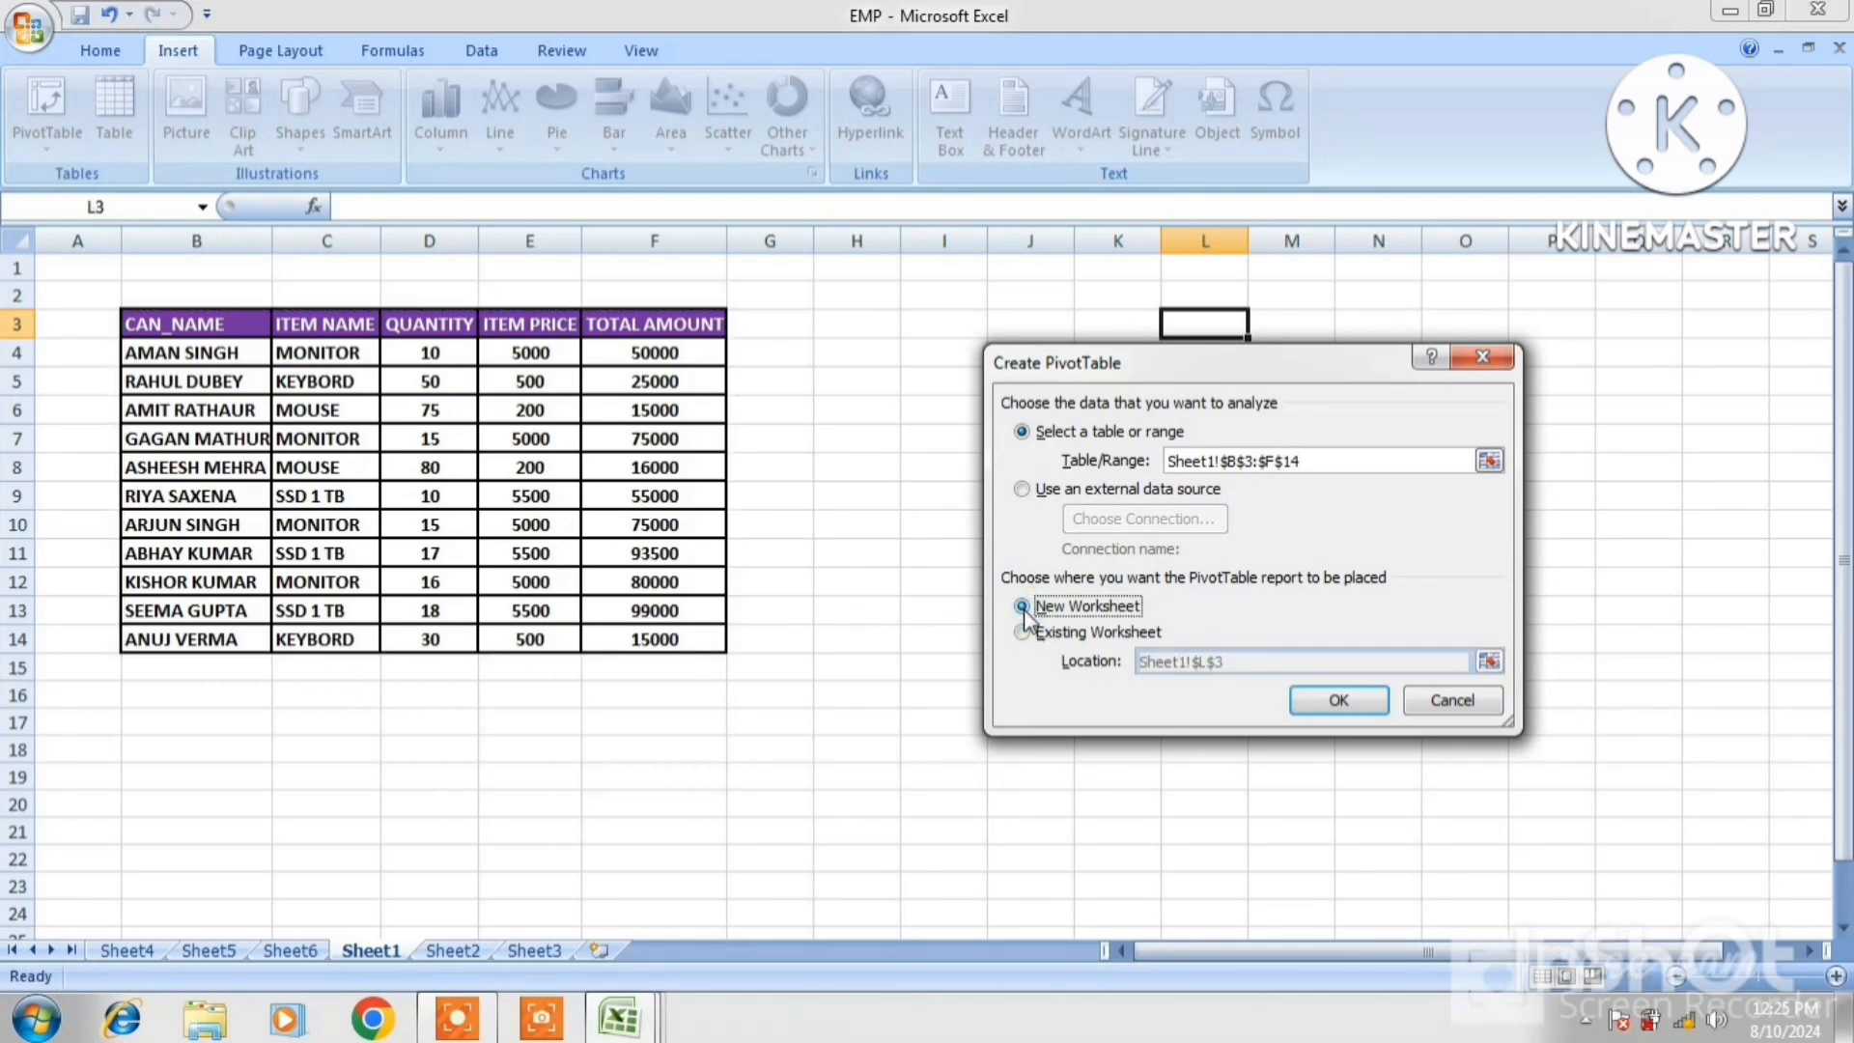
{"action": "left_click", "coordinate": [1333, 702]}
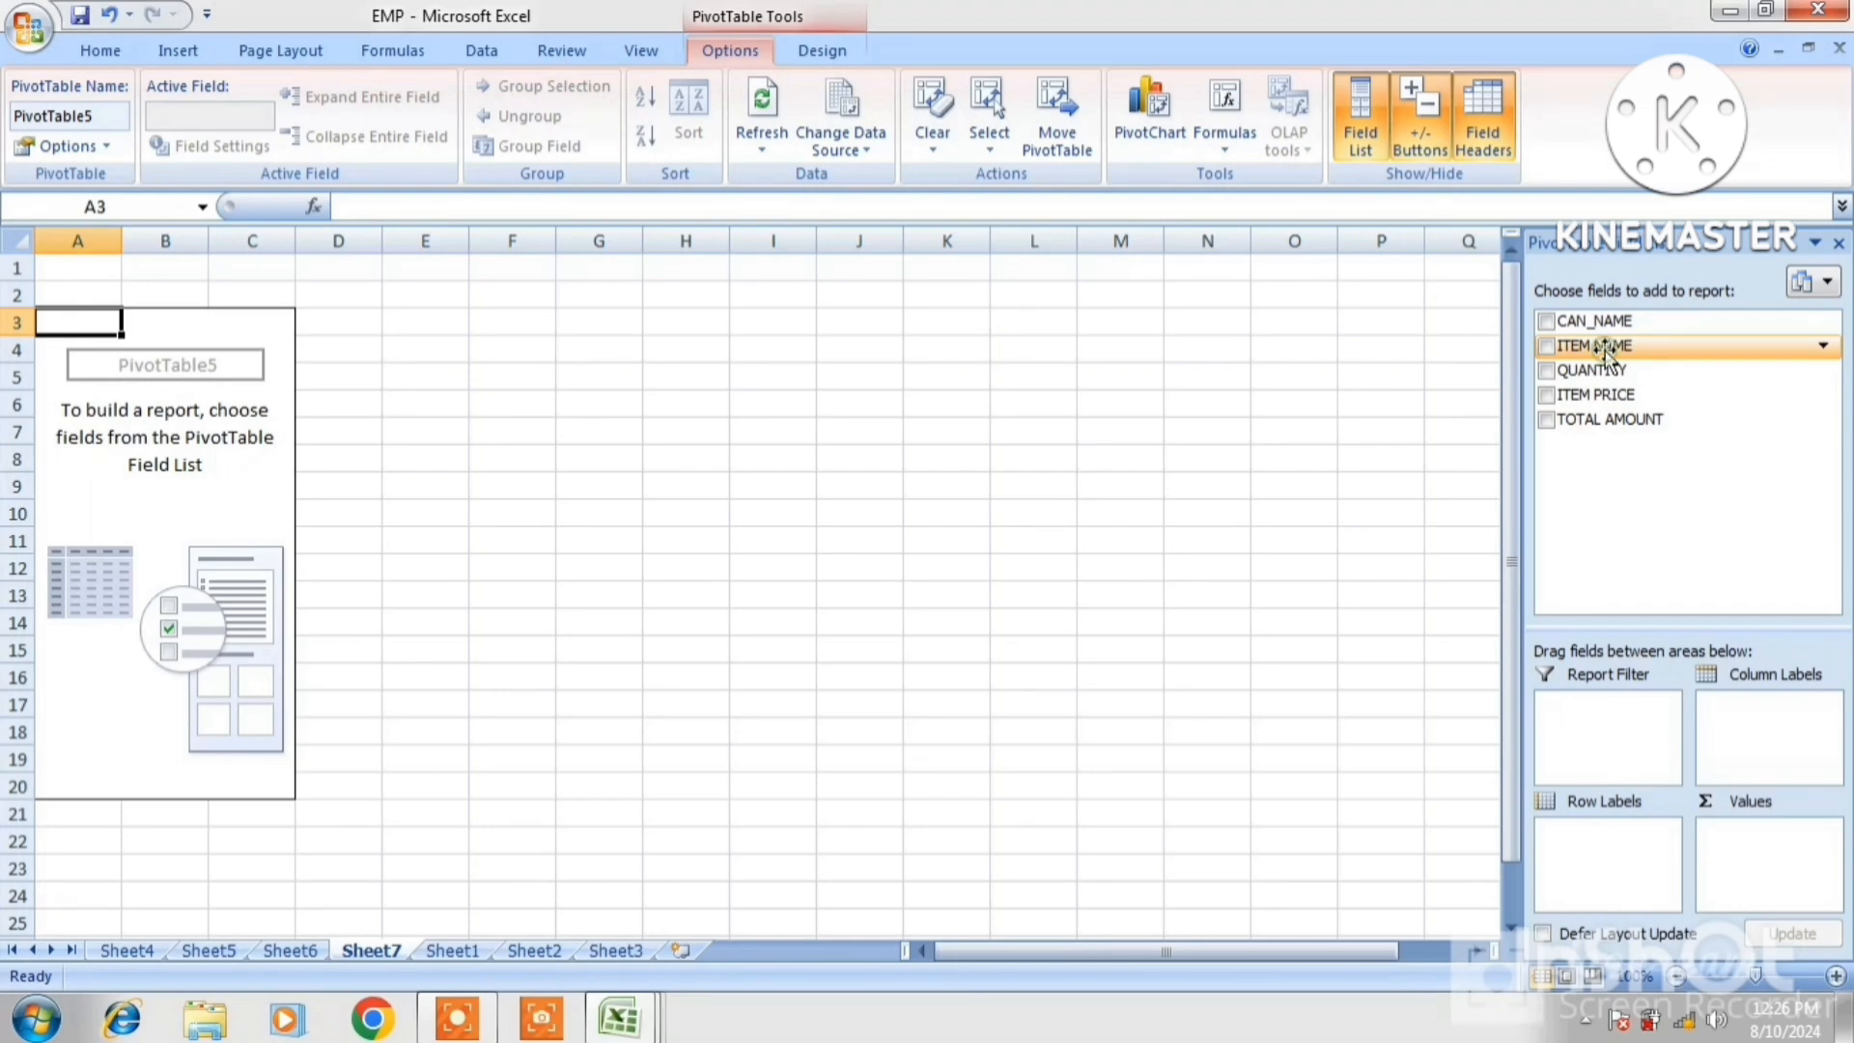
Use ITEM NAME as the report filter and sum QUANTITY and ITEM PRICE per CAN_NAME row
{"action": "left_click_drag", "start_coordinate": [1605, 351], "coordinate": [1622, 726]}
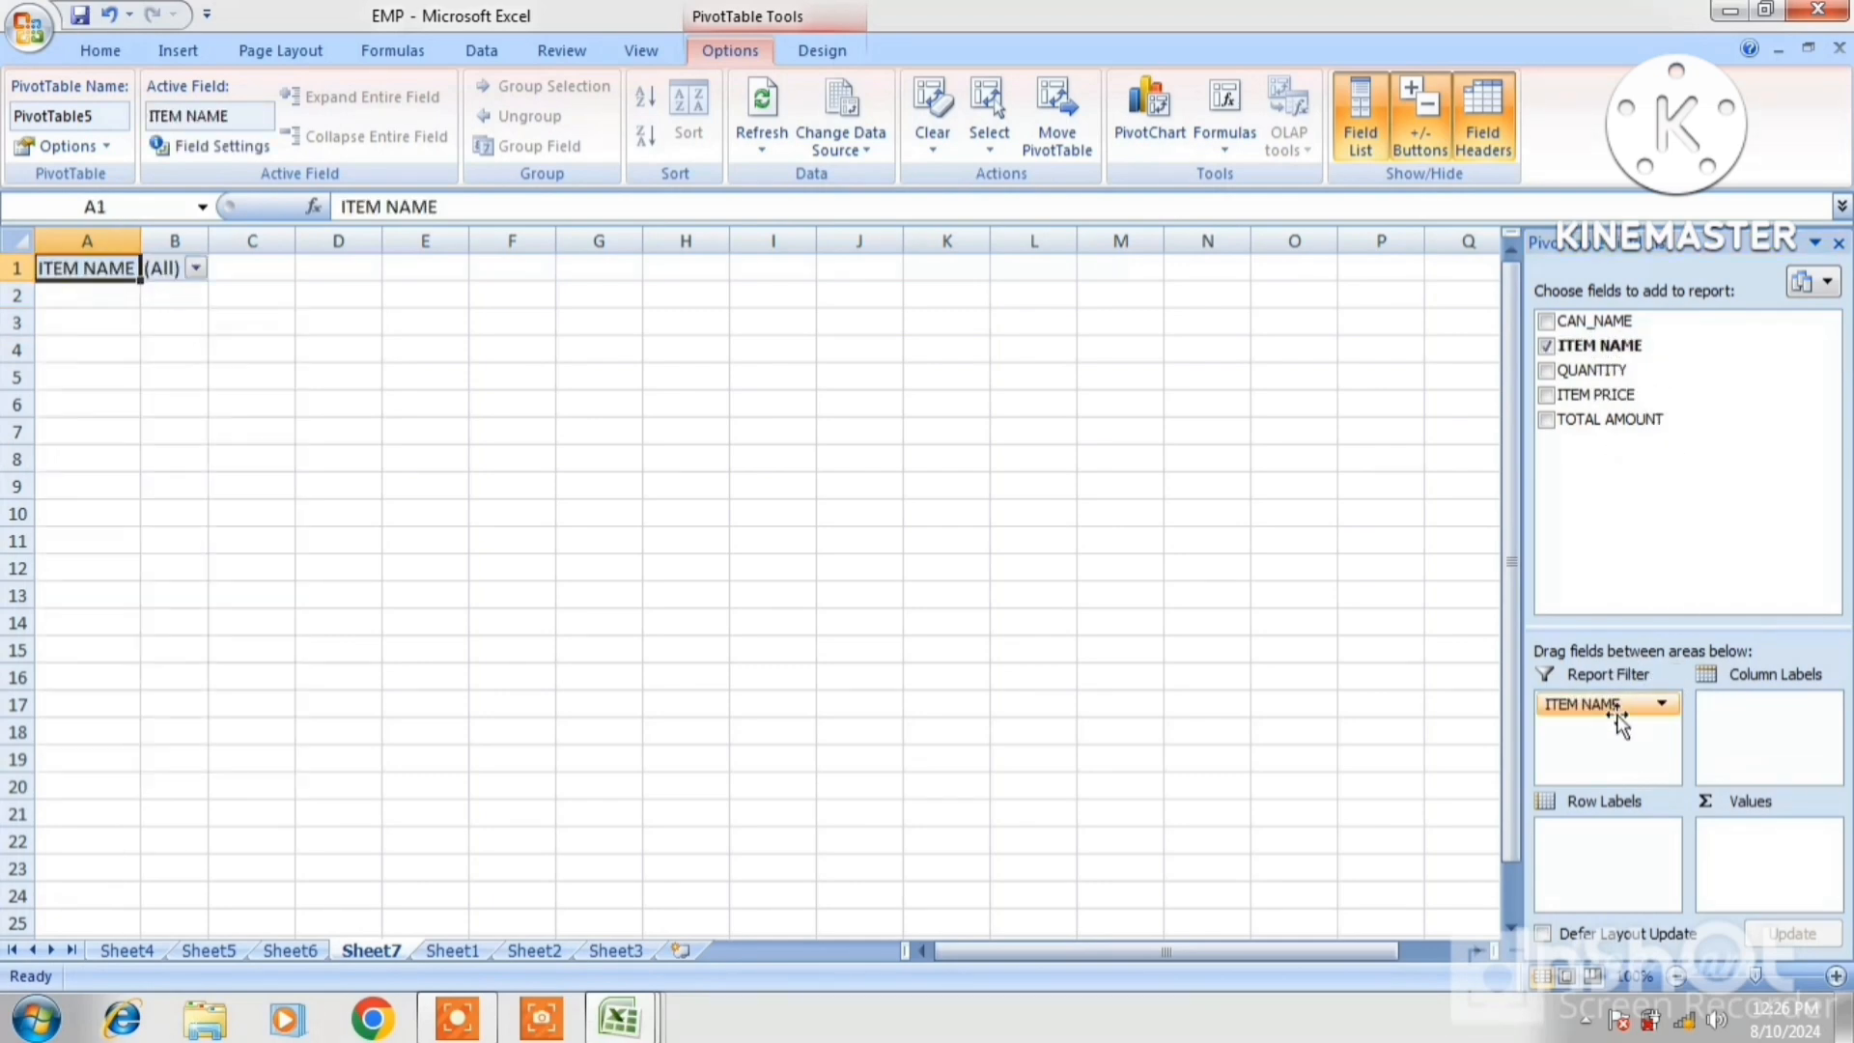
{"action": "left_click", "coordinate": [196, 269]}
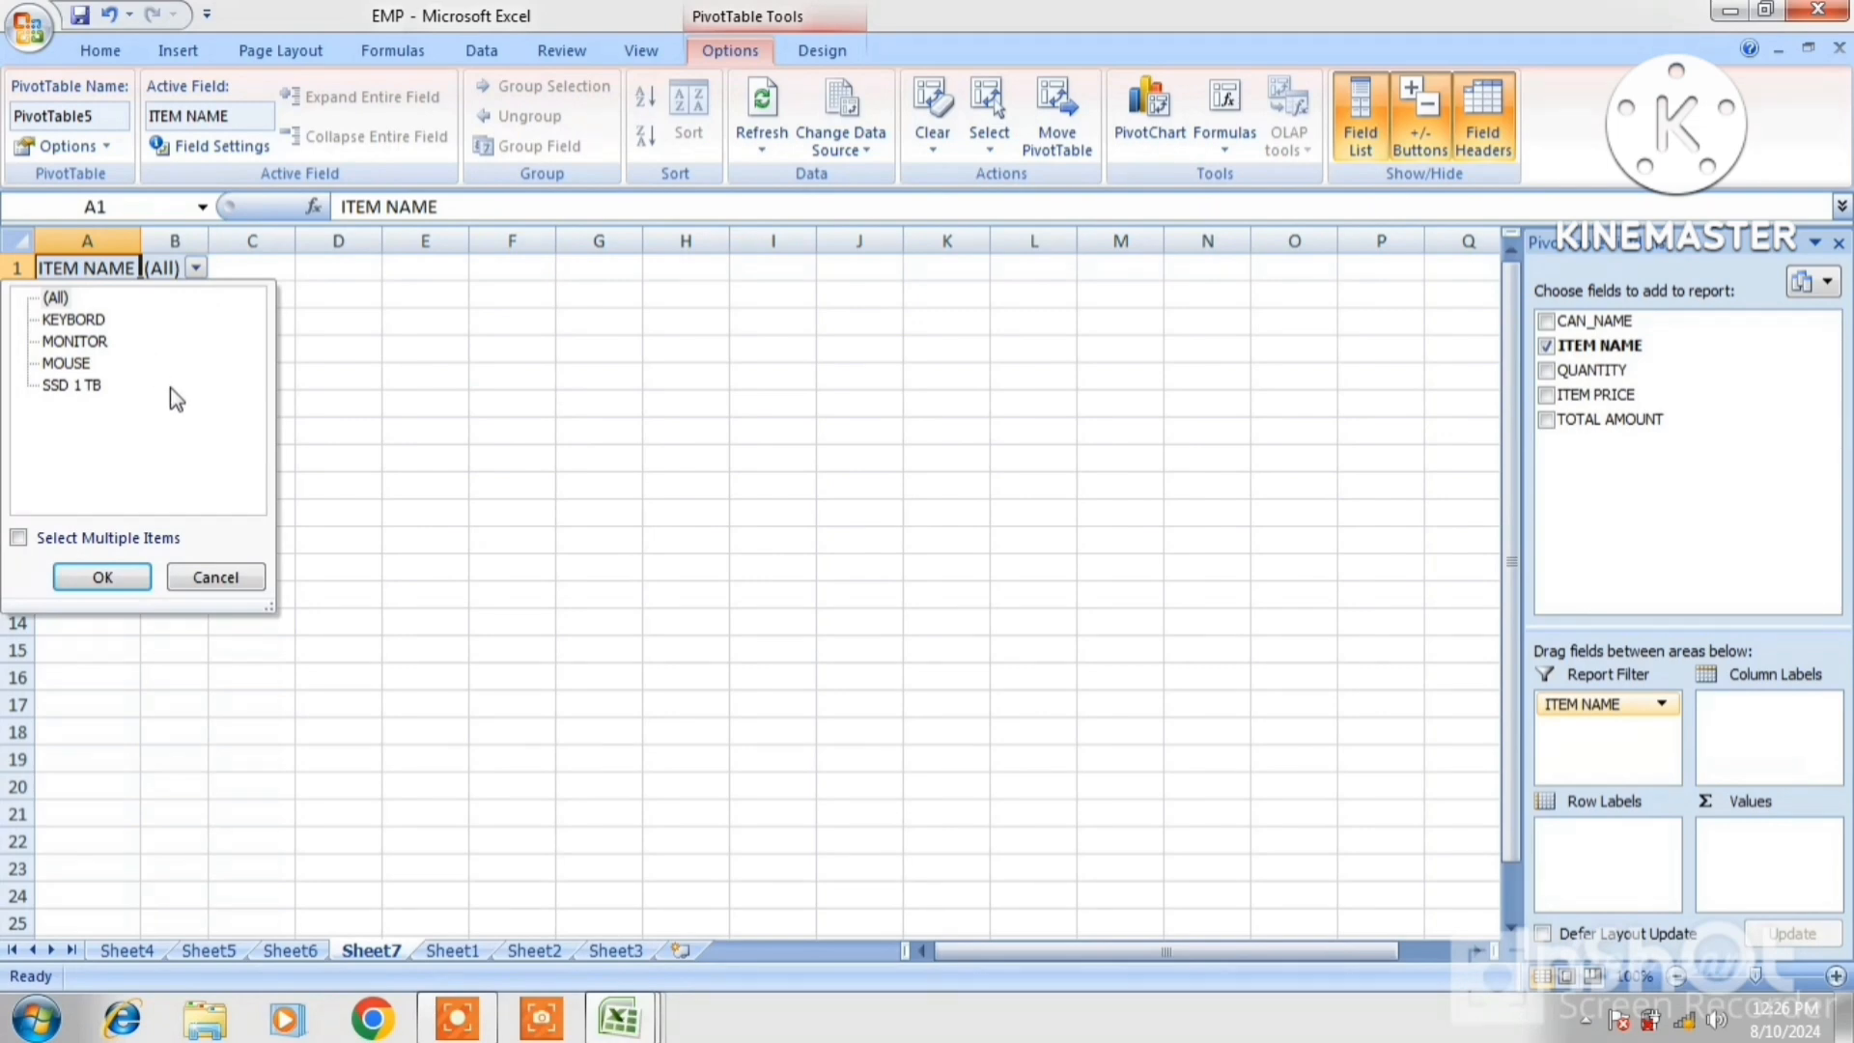
{"action": "left_click", "coordinate": [129, 579]}
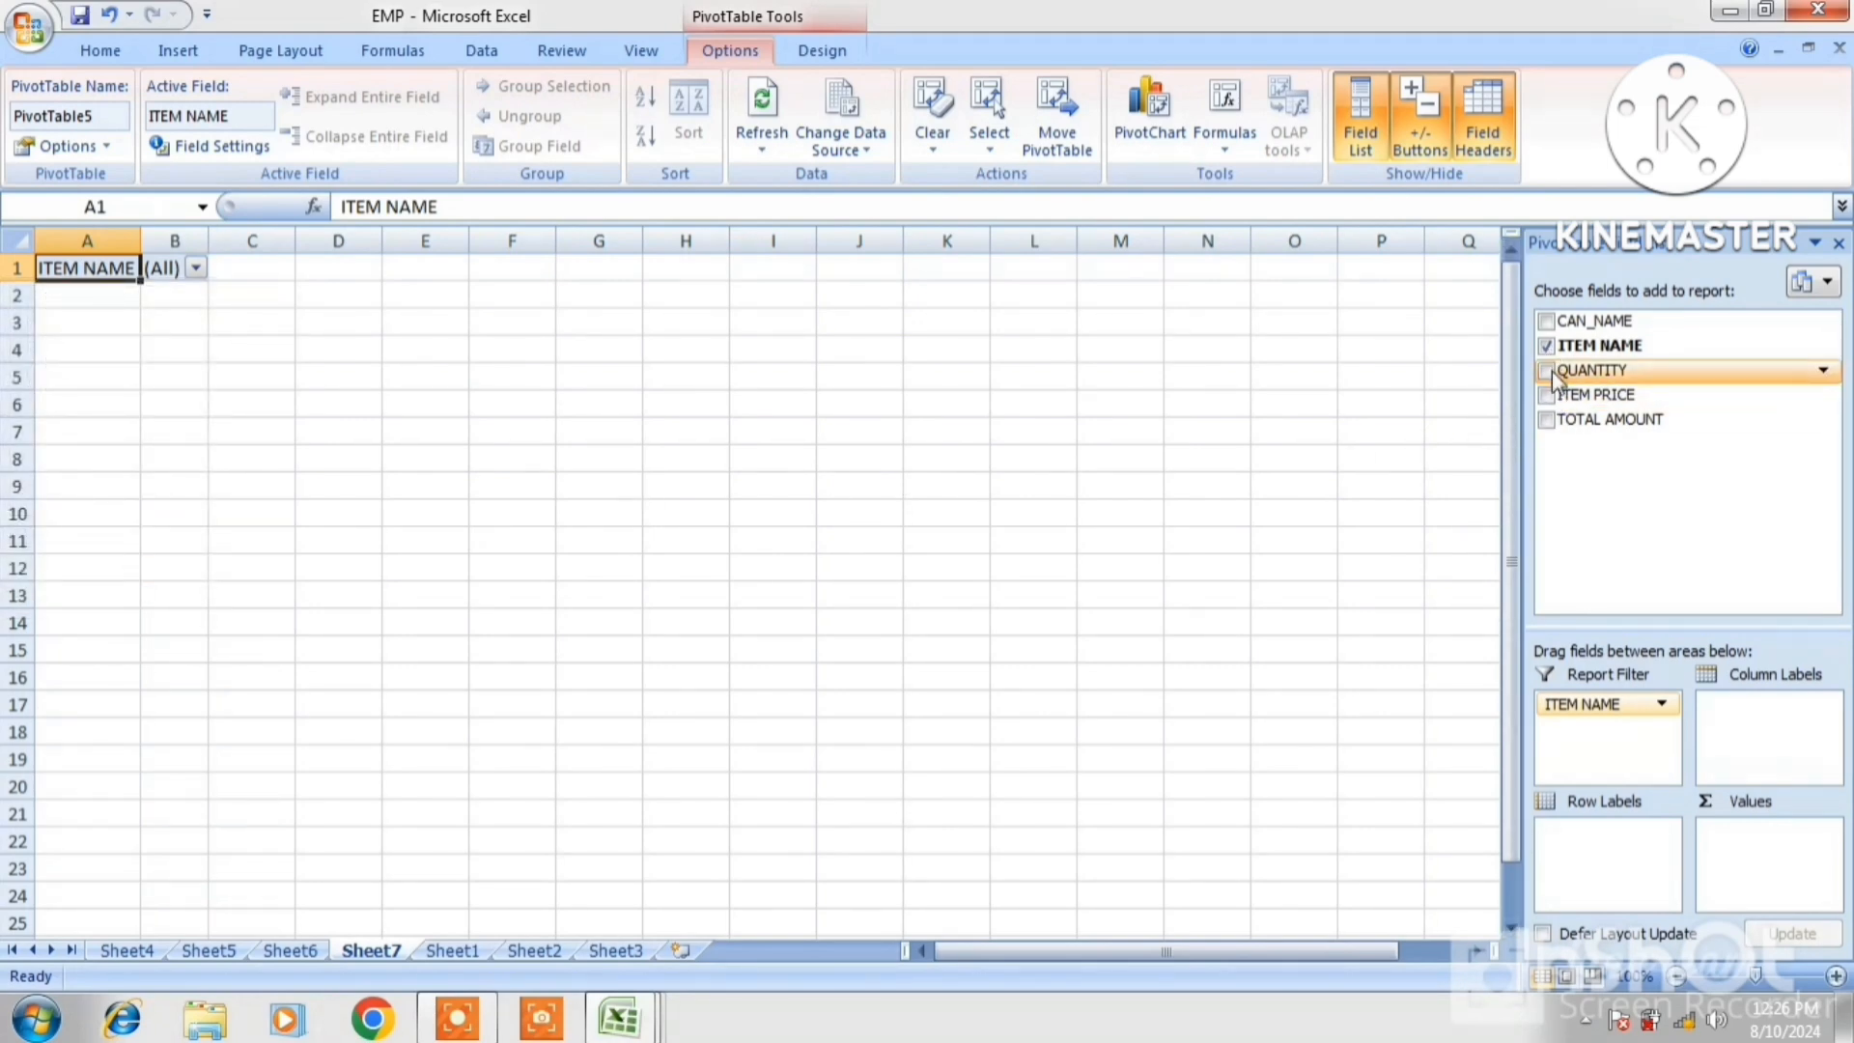
{"action": "left_click", "coordinate": [1547, 370]}
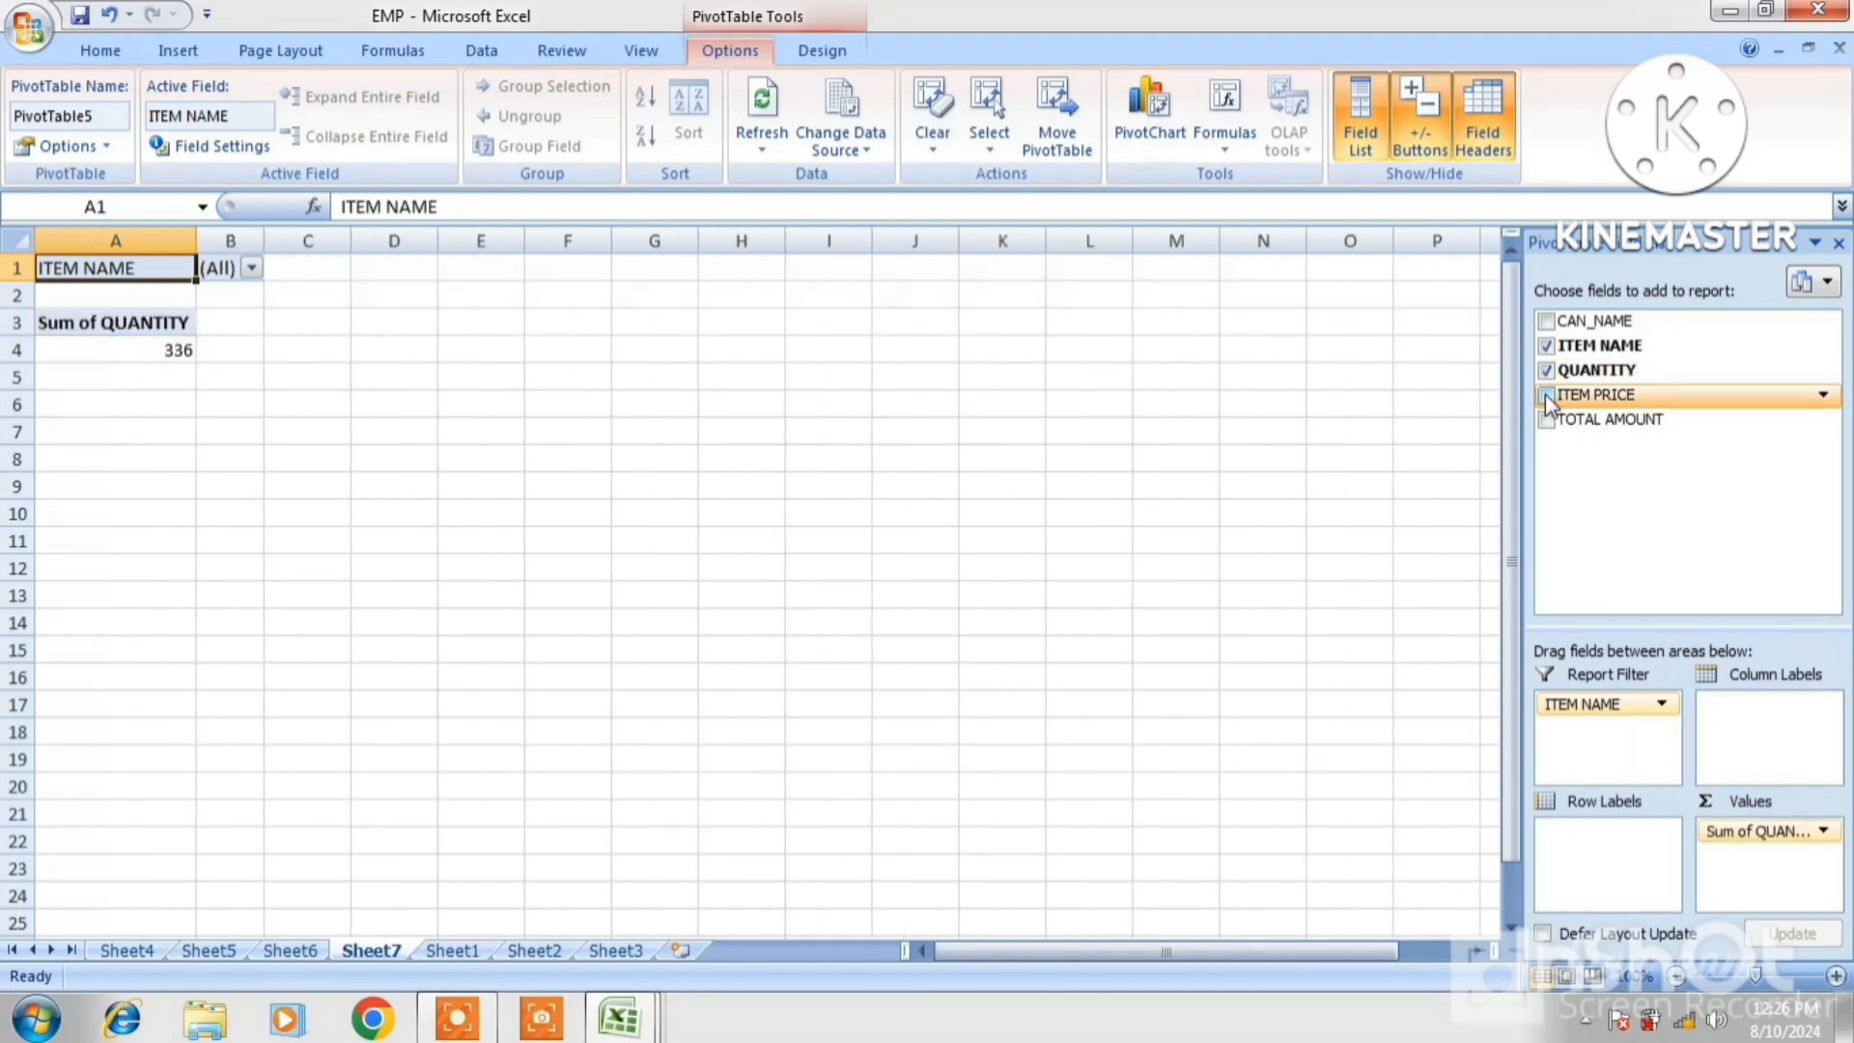
{"action": "left_click", "coordinate": [1547, 322]}
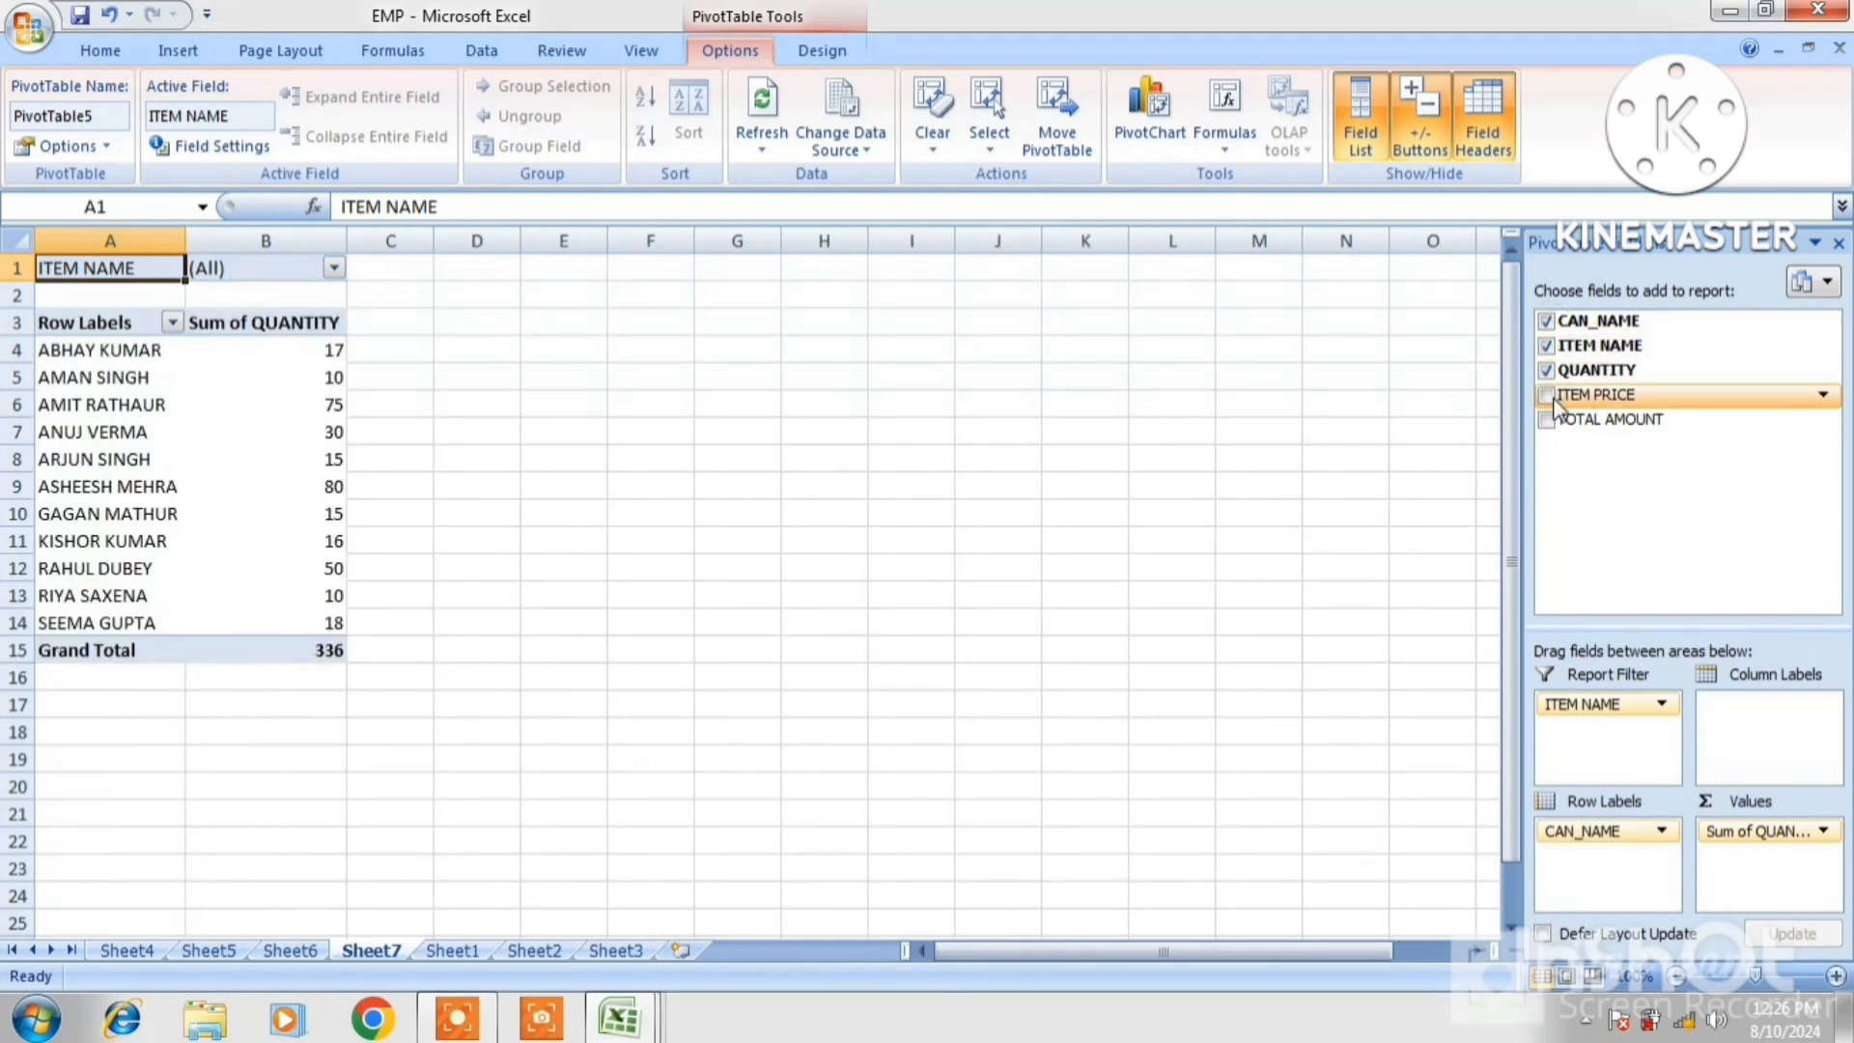
{"action": "left_click", "coordinate": [1547, 396]}
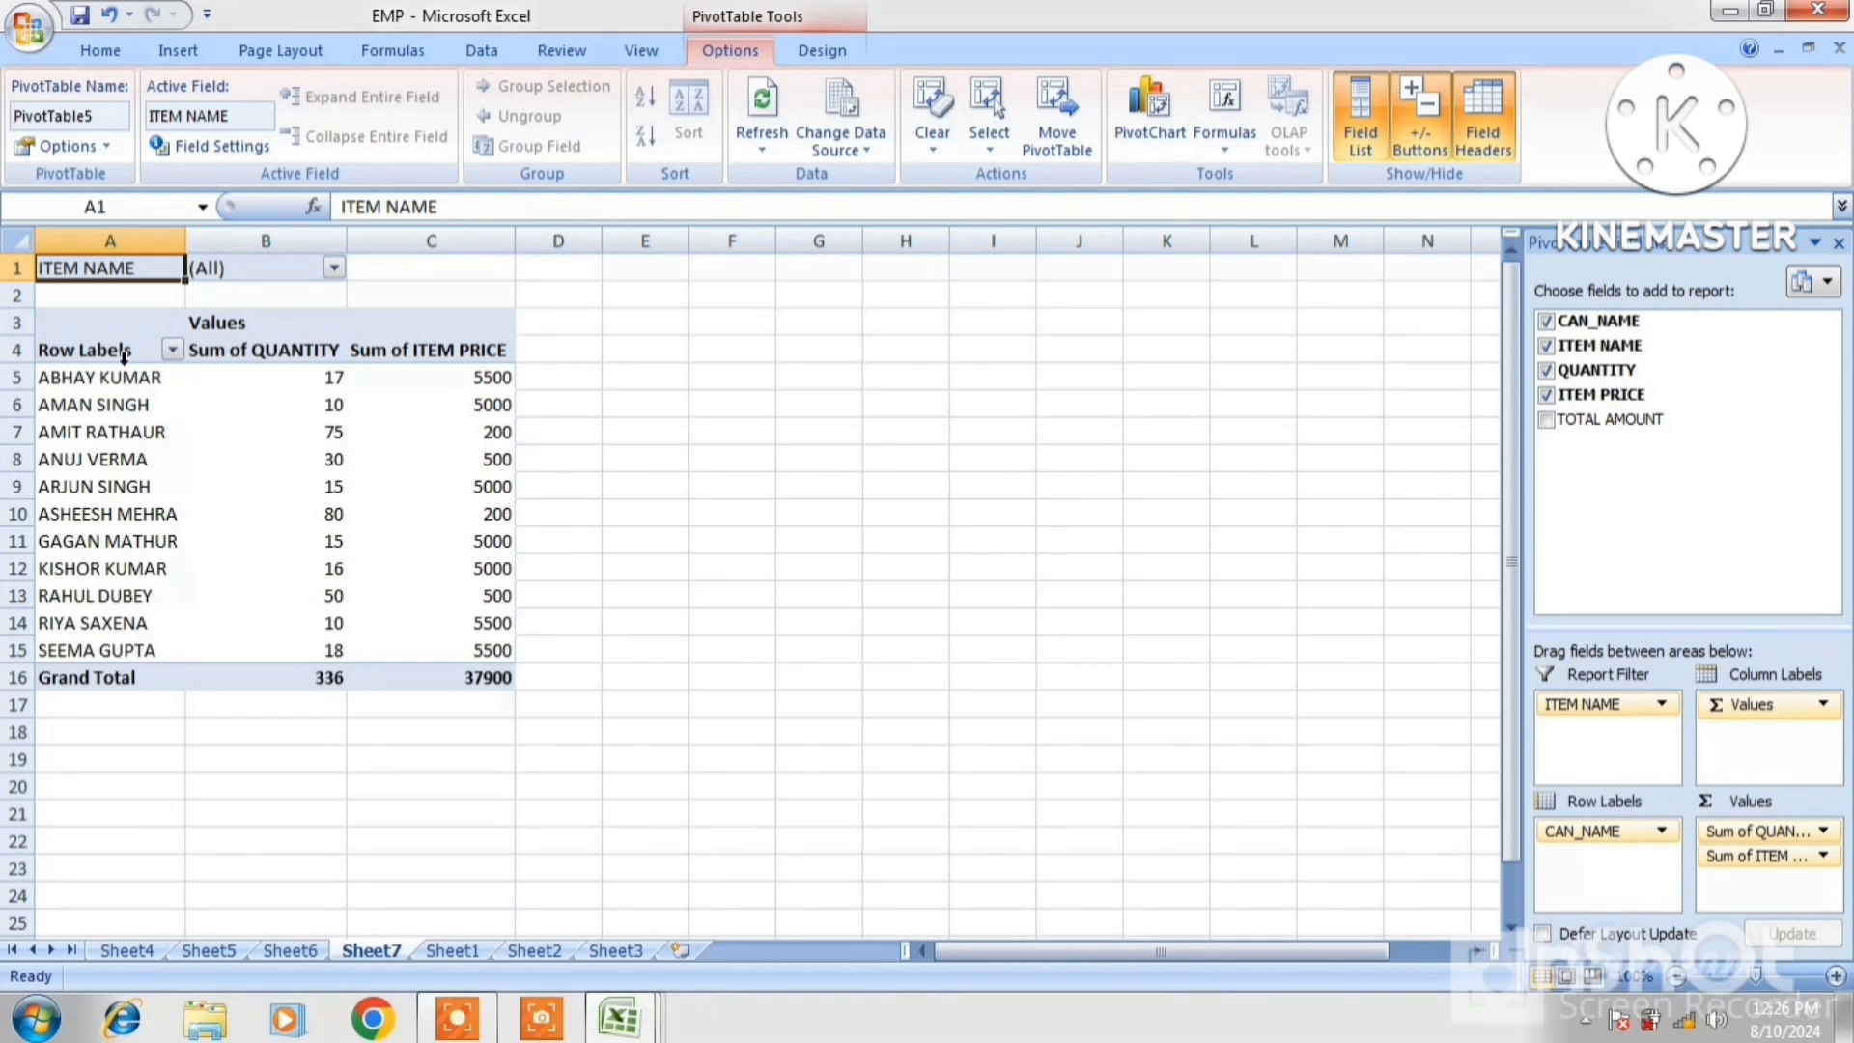
{"action": "left_click", "coordinate": [334, 269]}
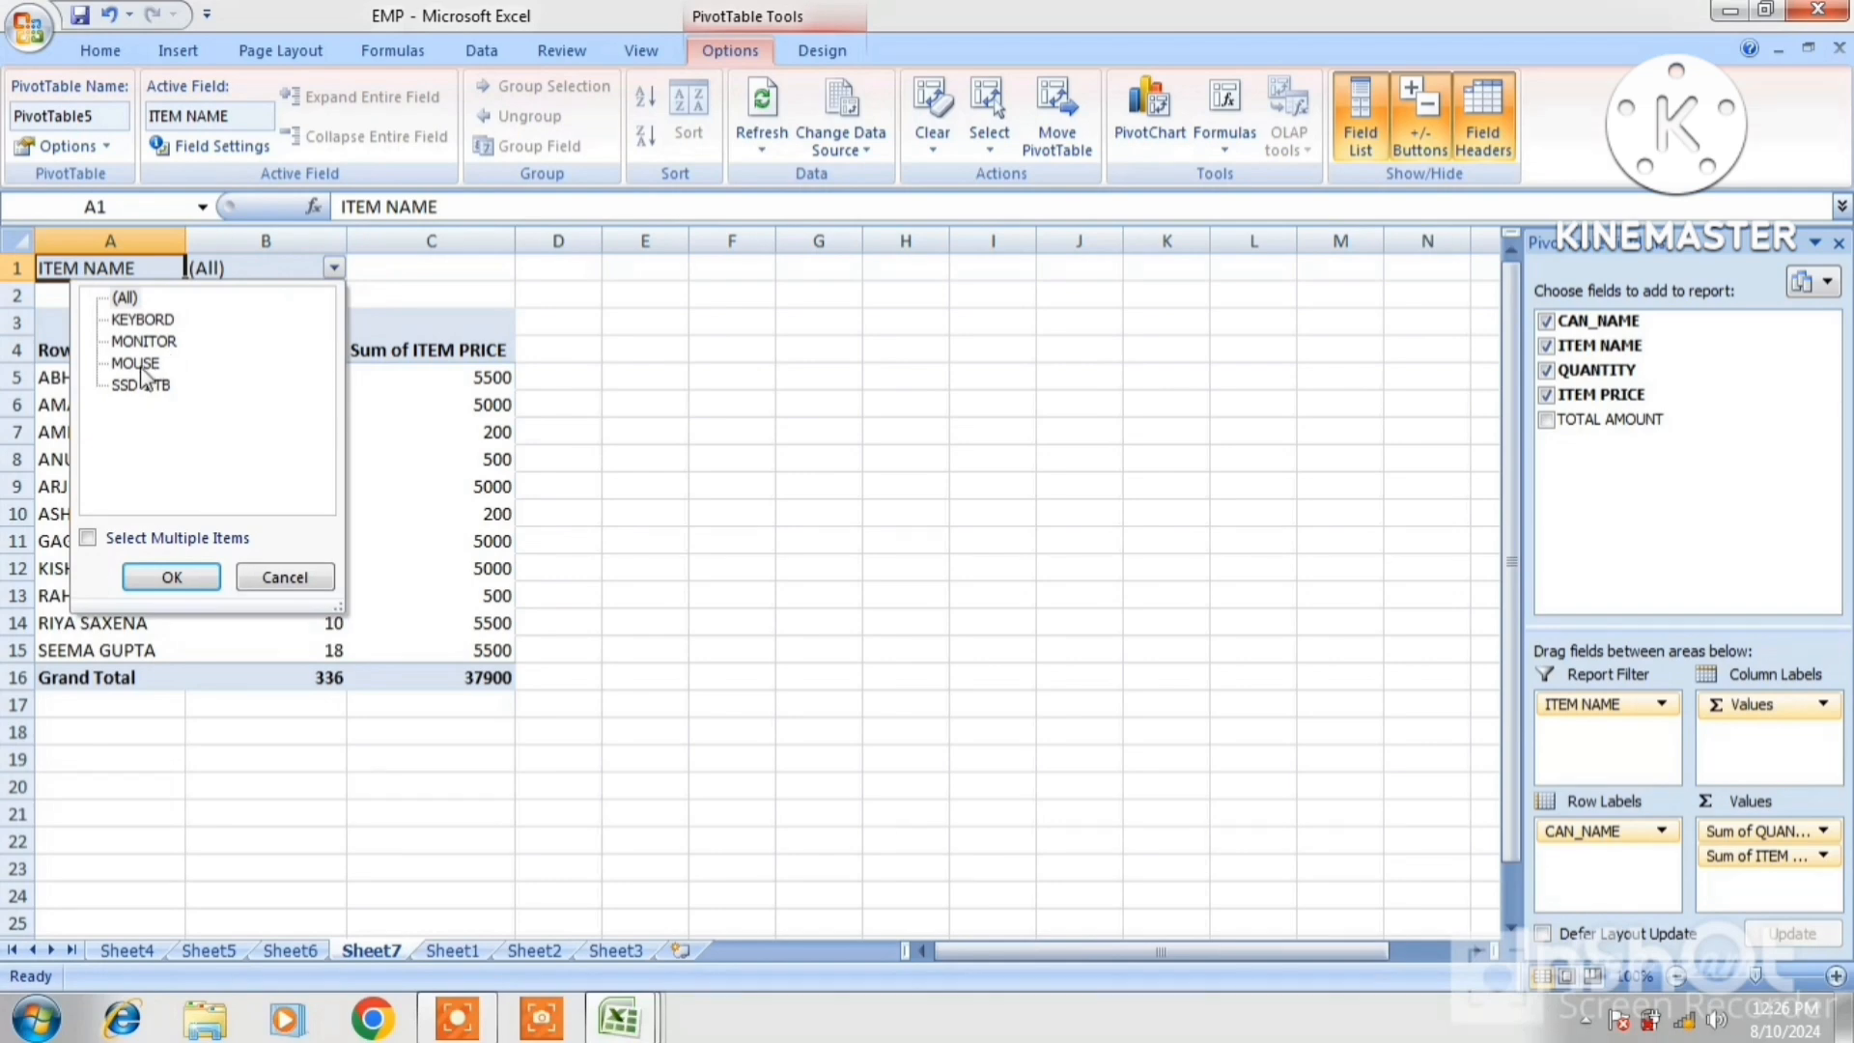
Filter the pivot by ITEM NAME to MOUSE, then to SSD 1 TB
{"action": "left_click", "coordinate": [164, 574]}
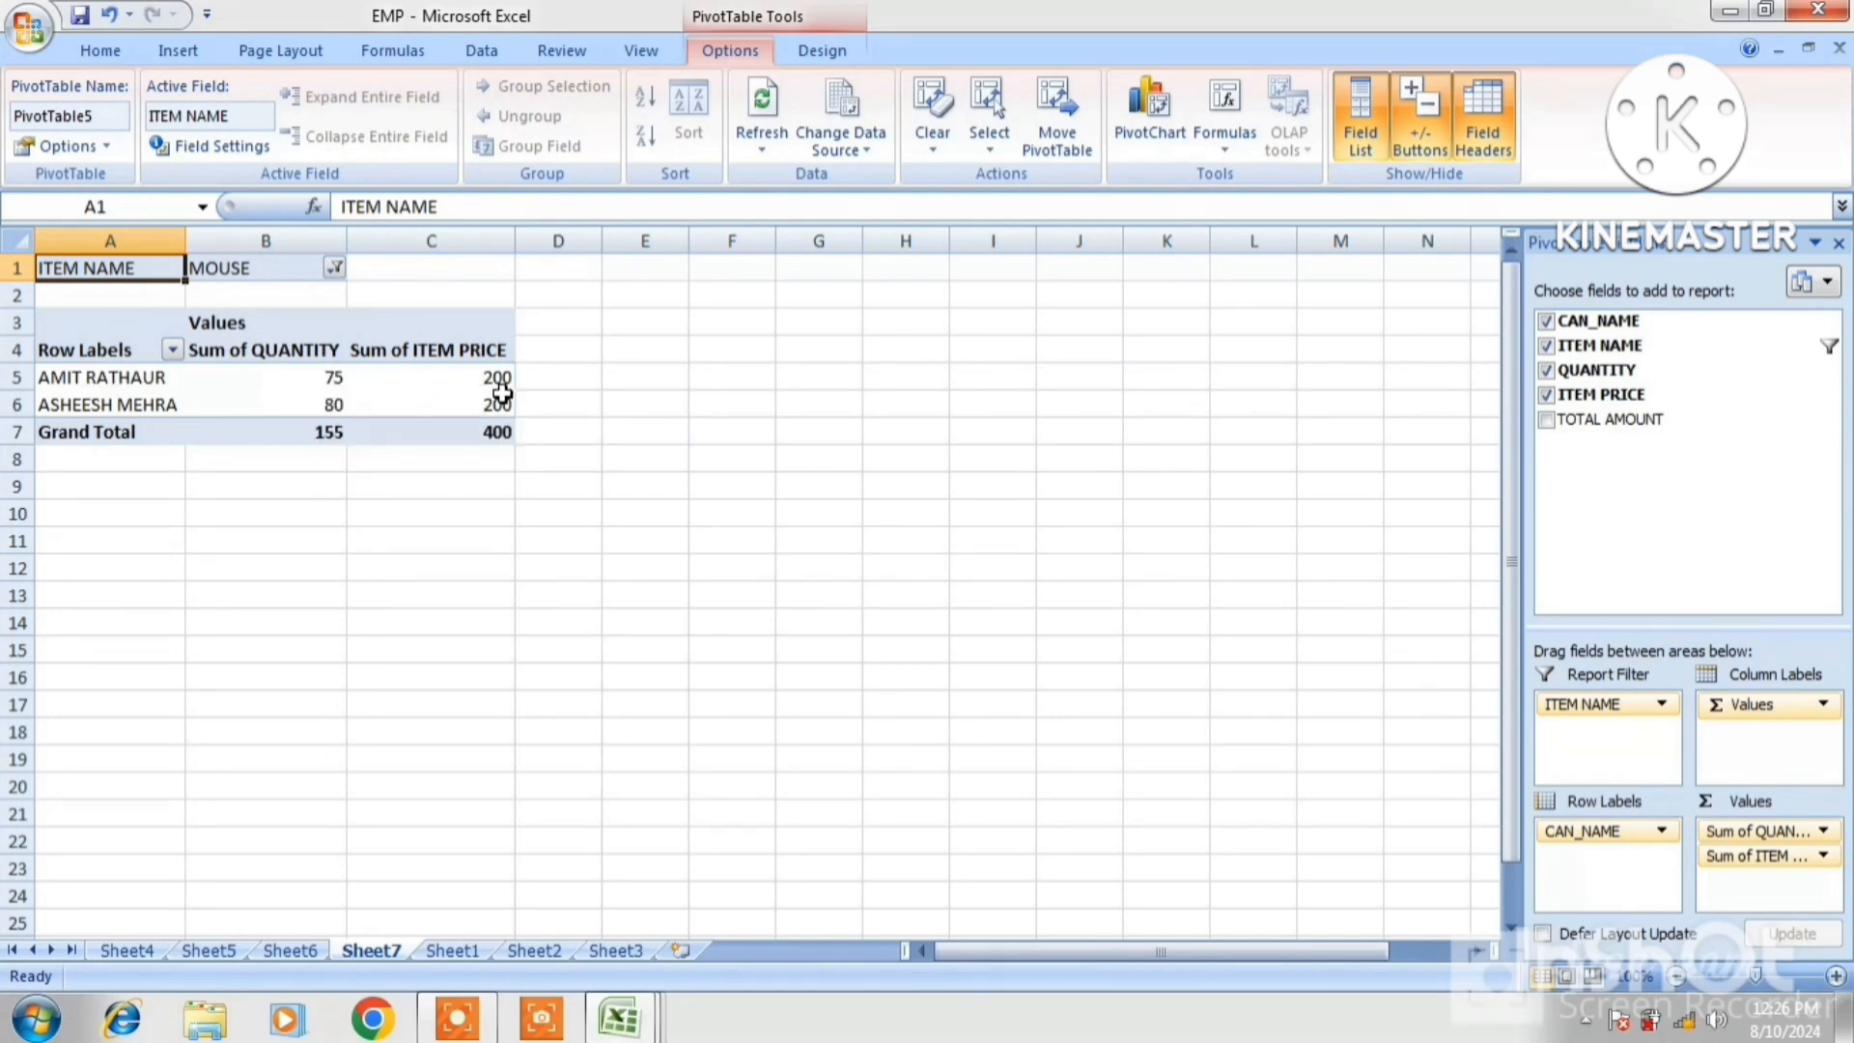
{"action": "mouse_move", "coordinate": [515, 388]}
{"action": "mouse_move", "coordinate": [486, 435]}
{"action": "left_click", "coordinate": [334, 269]}
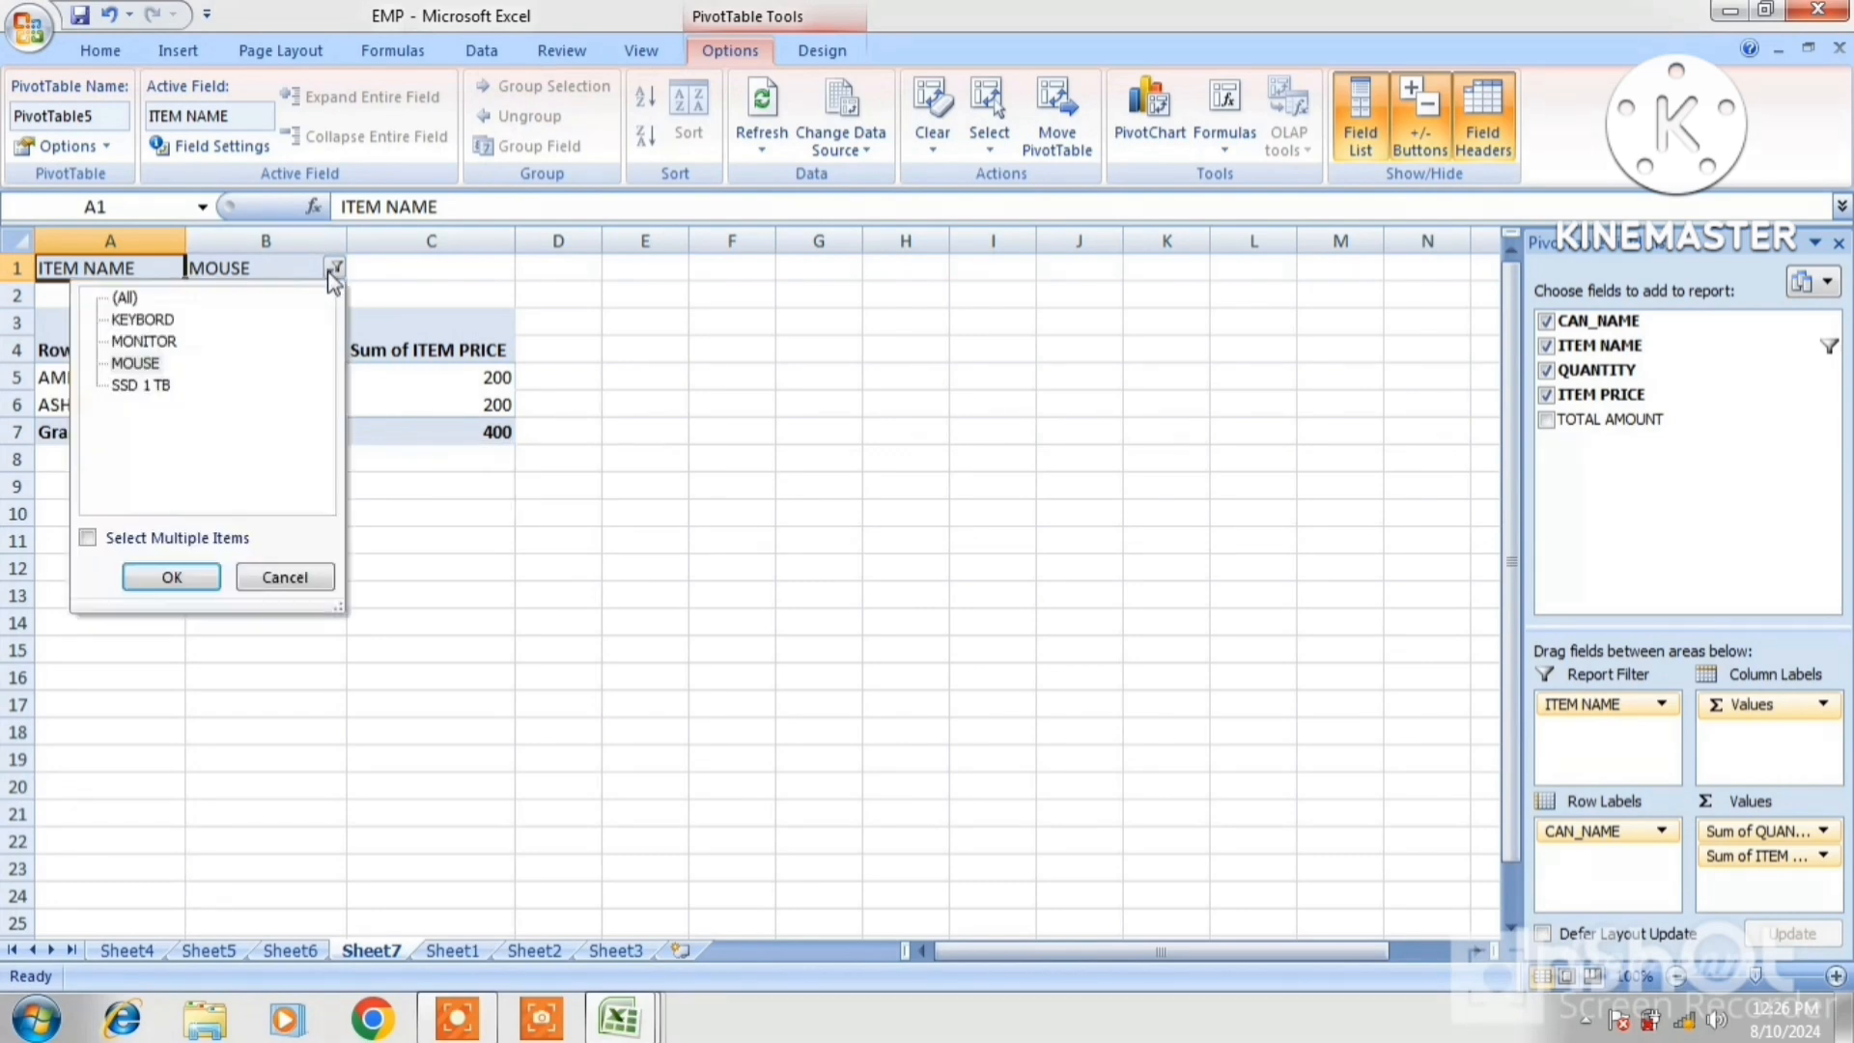
{"action": "left_click", "coordinate": [156, 384]}
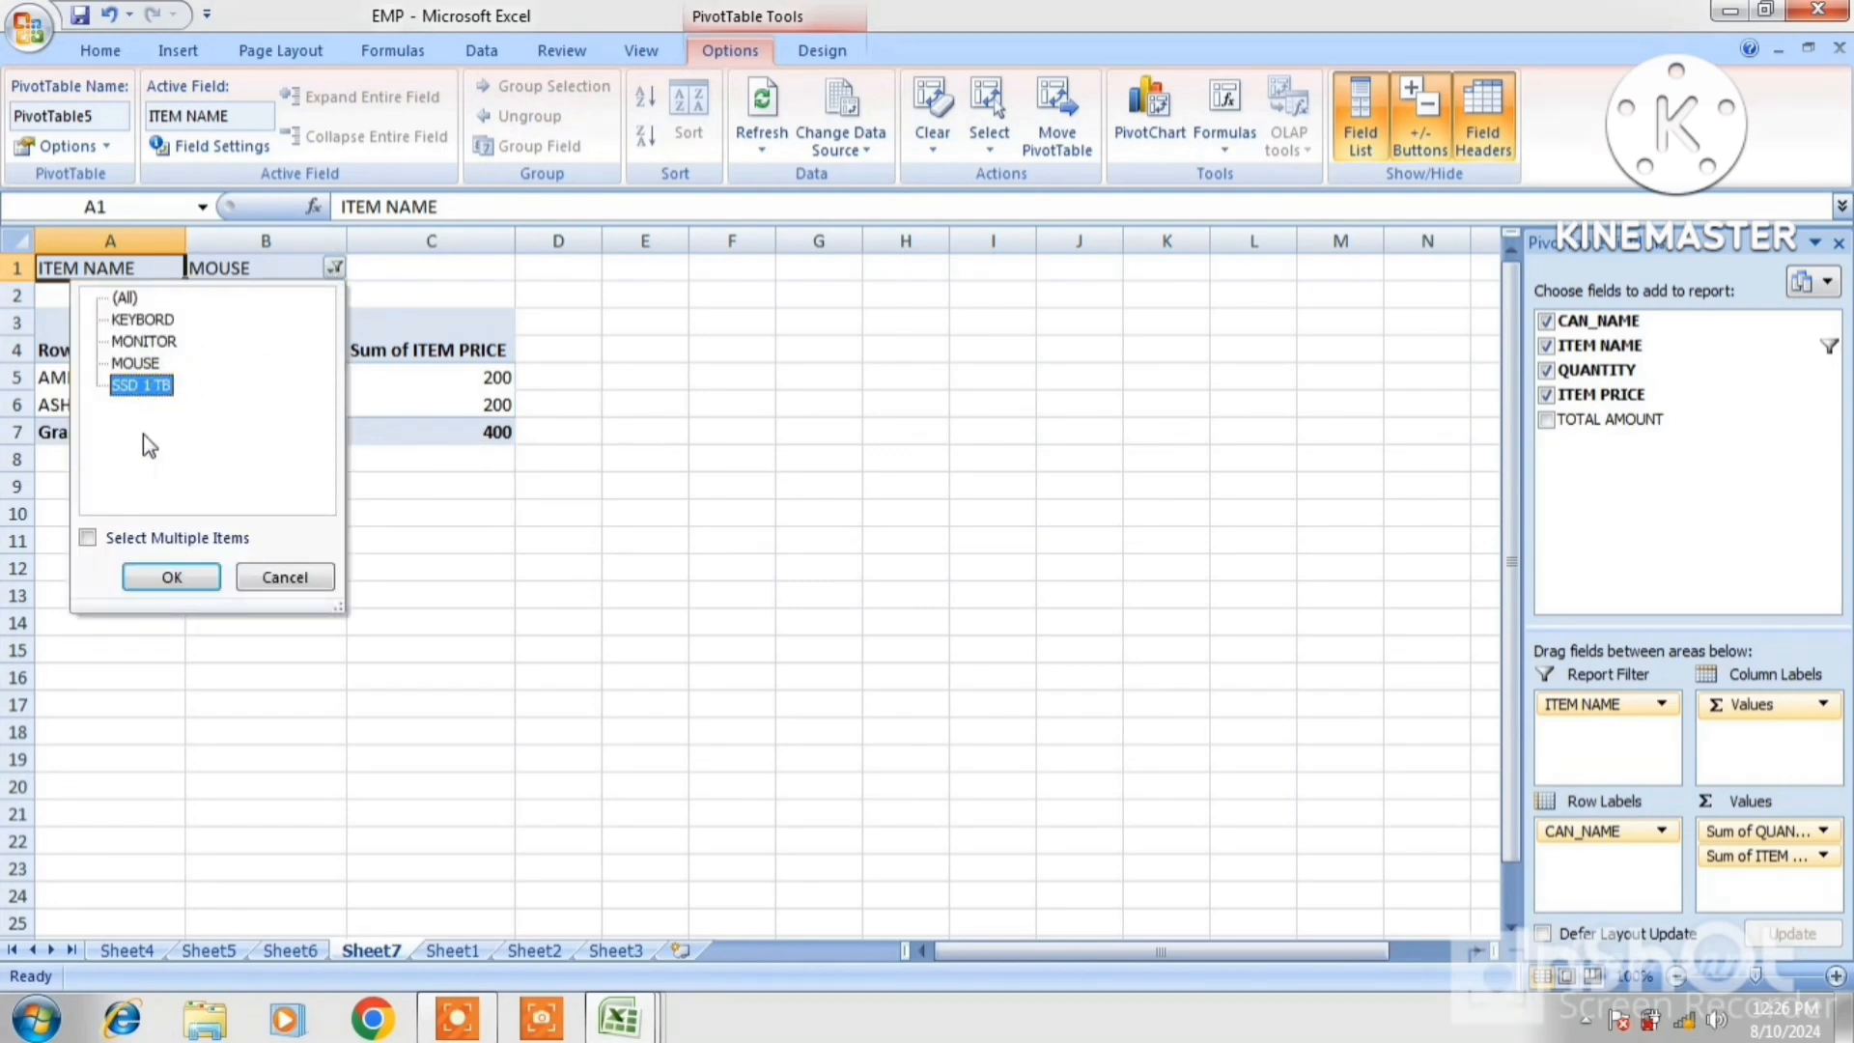
{"action": "left_click", "coordinate": [164, 577]}
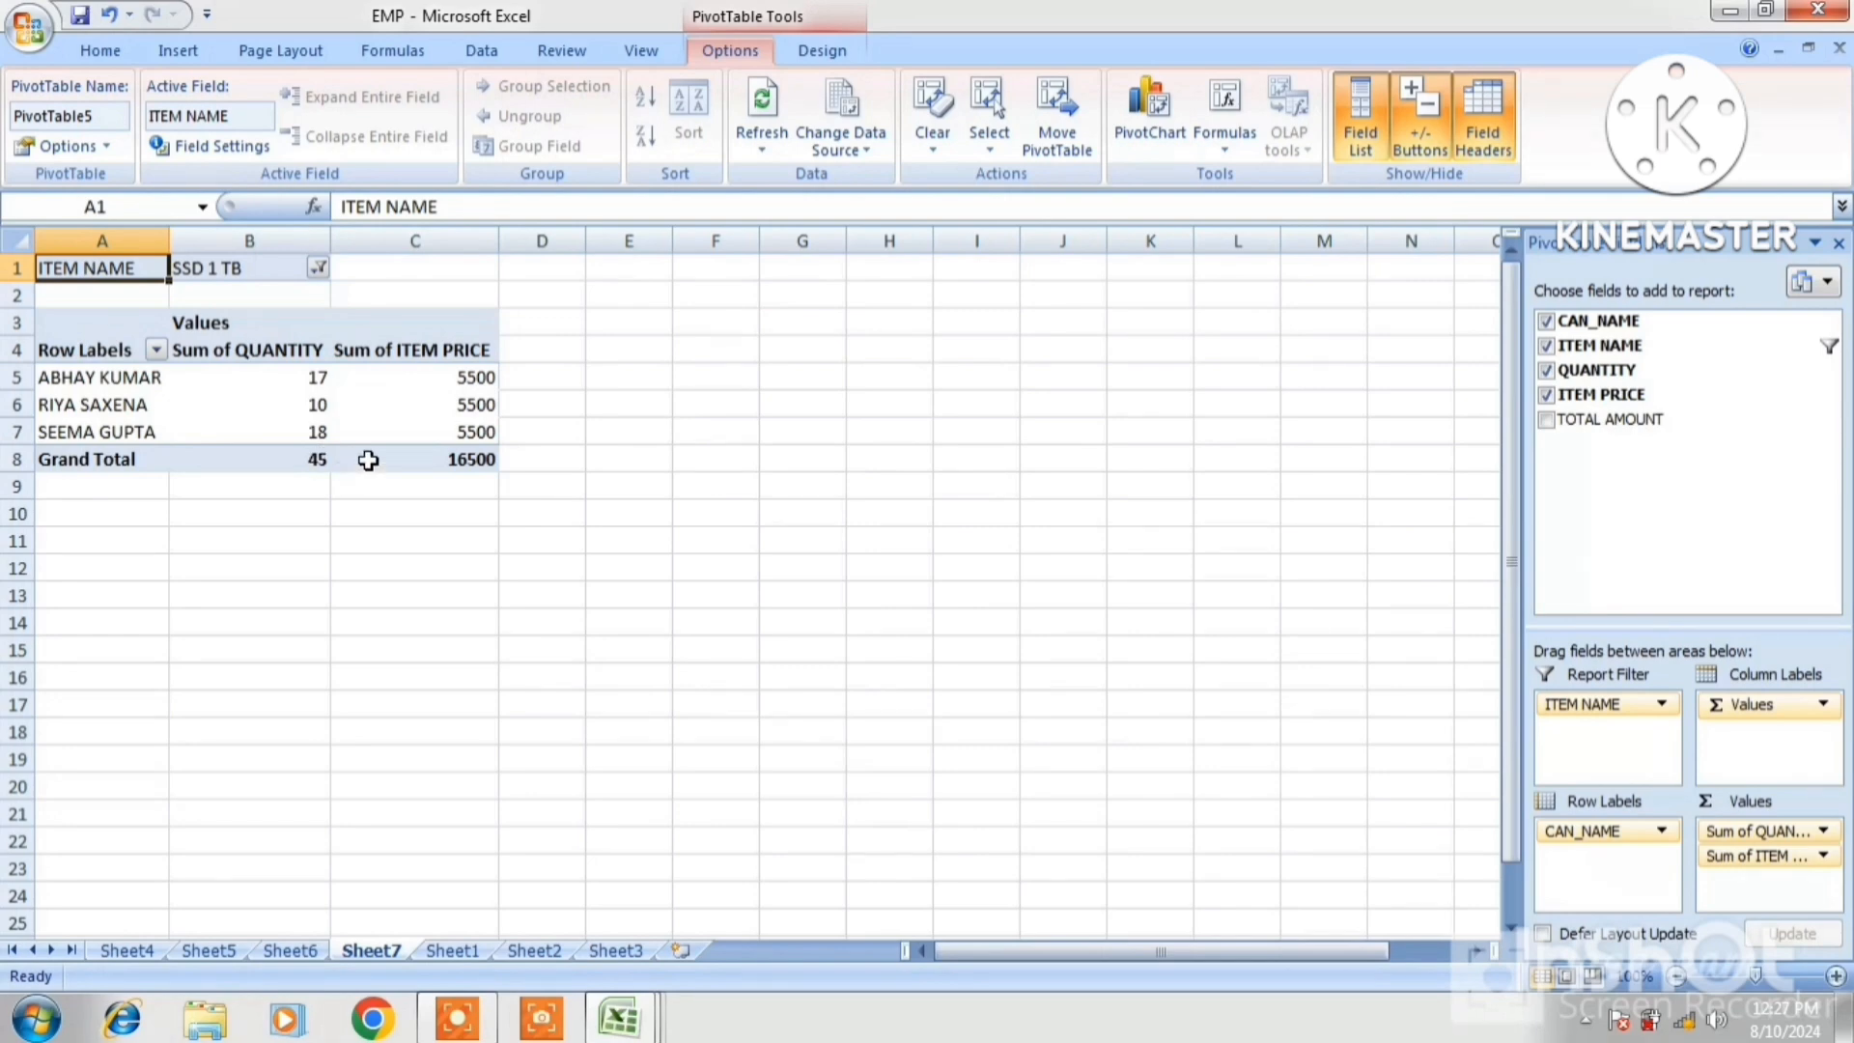
Set the ITEM NAME filter to MONITOR, giving totals 56 and 20000
{"action": "left_click", "coordinate": [318, 268]}
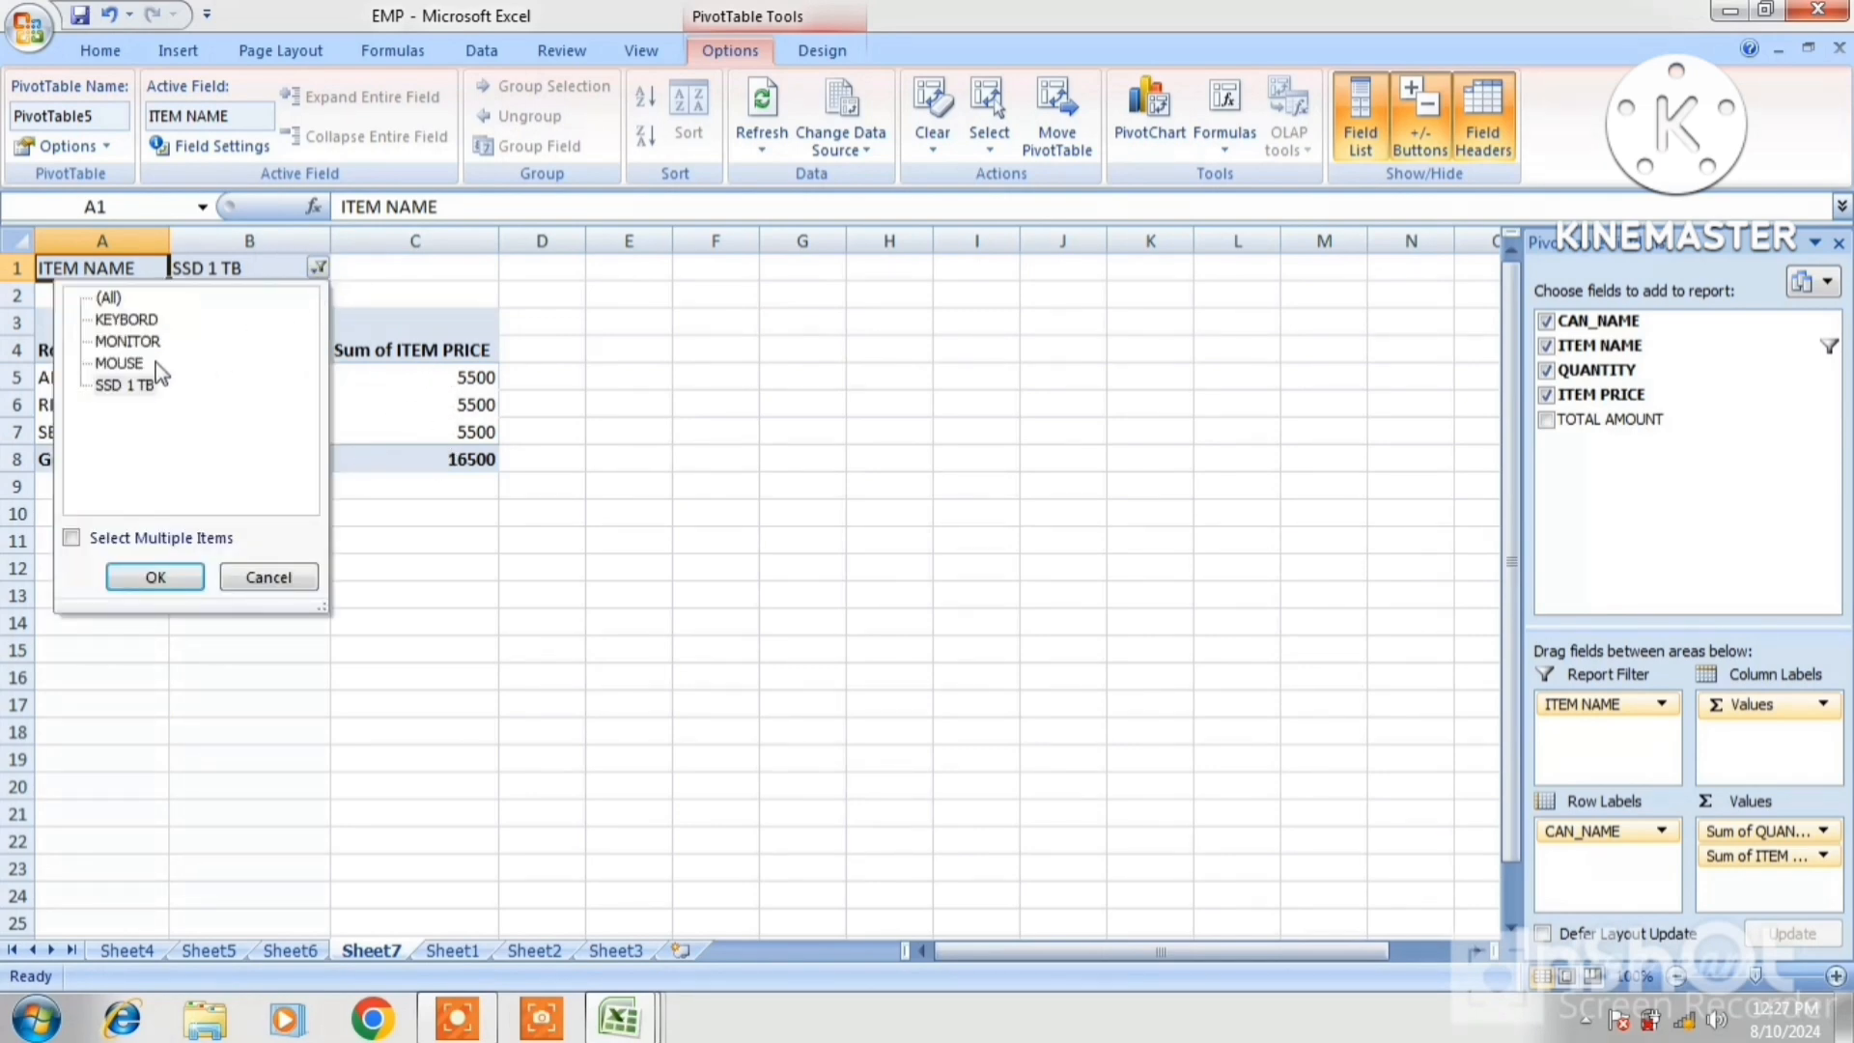
{"action": "left_click", "coordinate": [130, 343]}
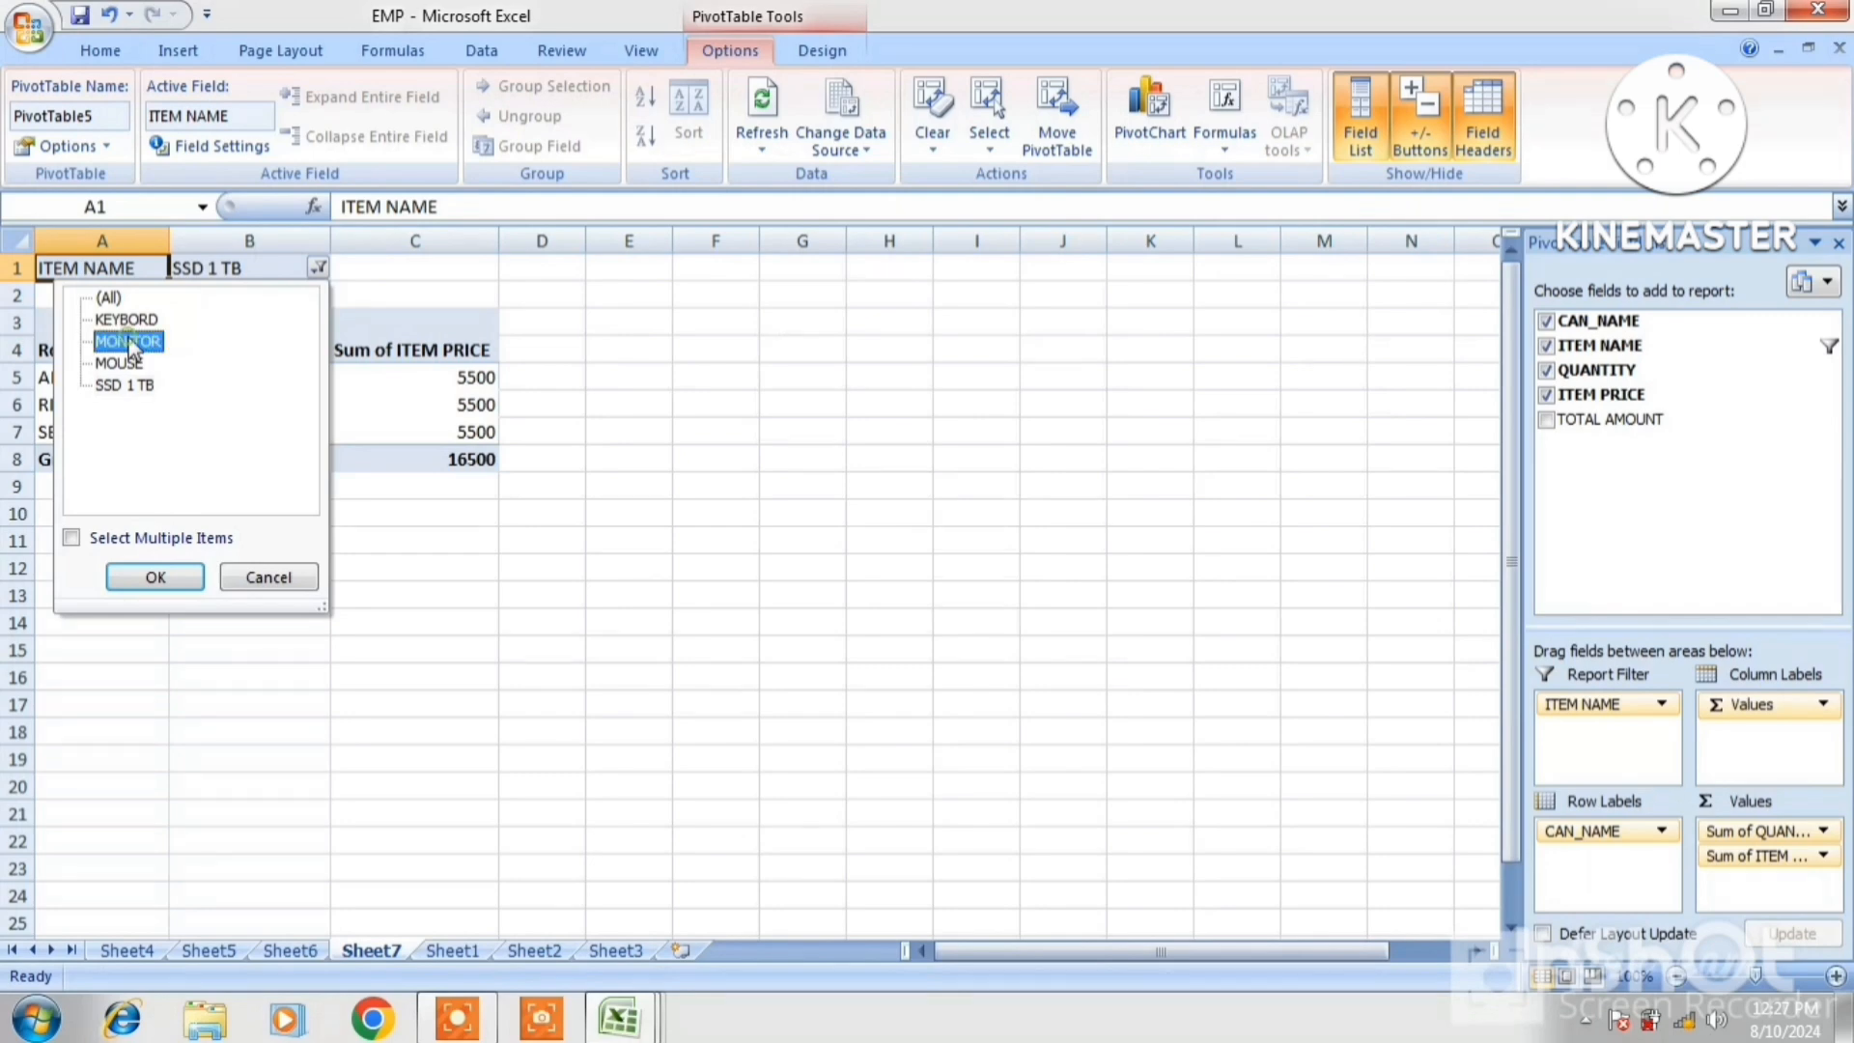
{"action": "left_click", "coordinate": [156, 577]}
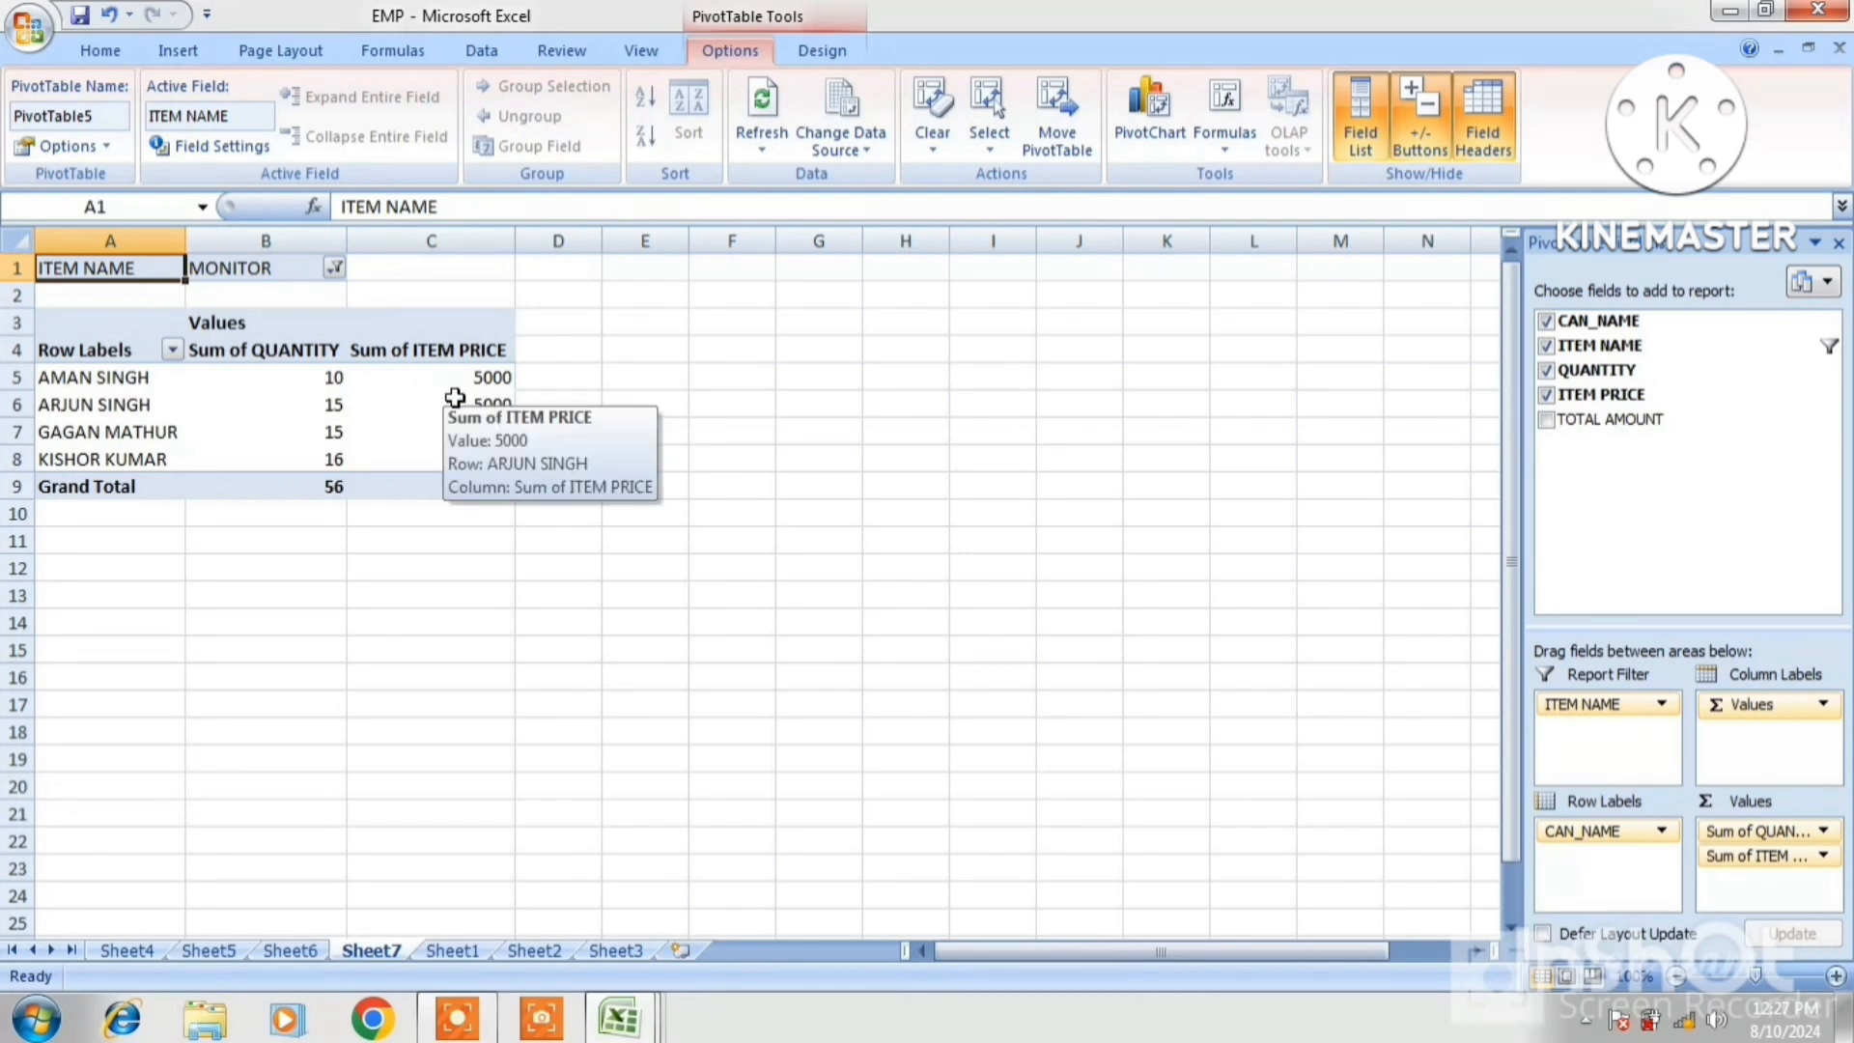
Add a summed TOTAL AMOUNT column and filter the pivot to SSD 1 TB
{"action": "left_click", "coordinate": [1548, 424]}
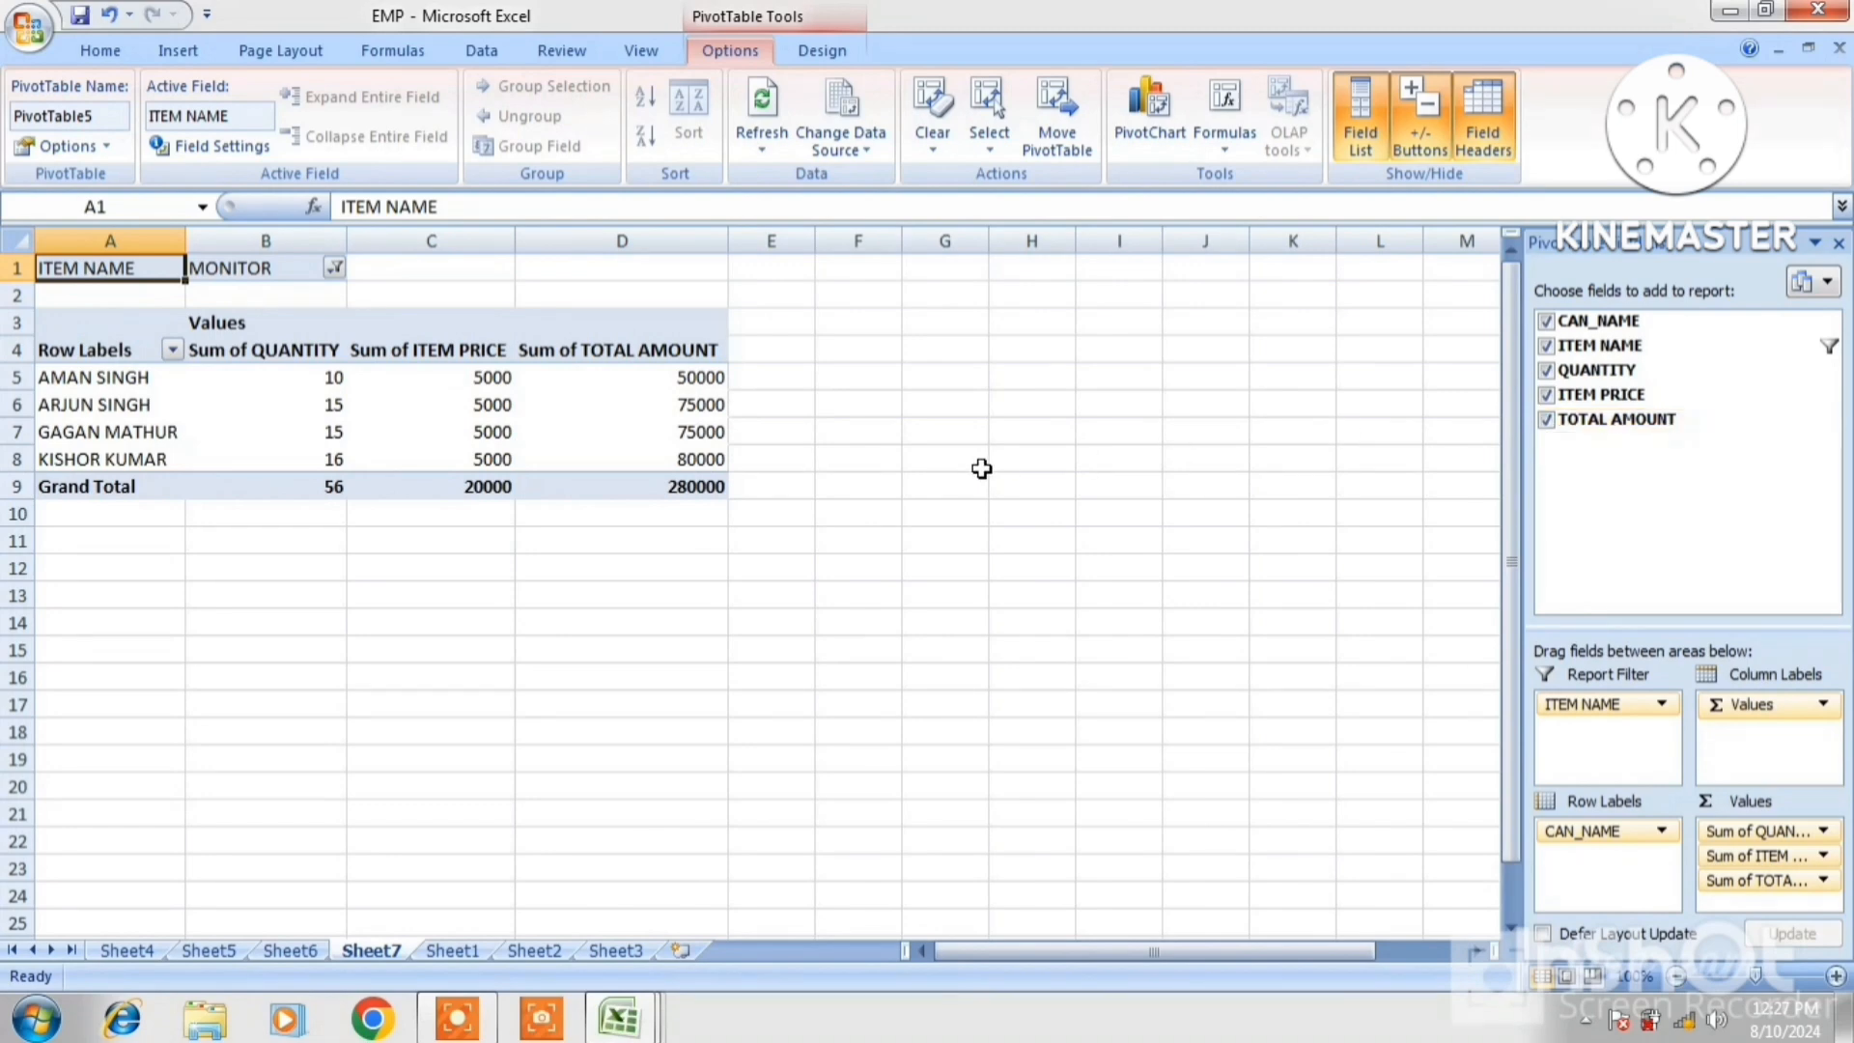
{"action": "left_click", "coordinate": [333, 269]}
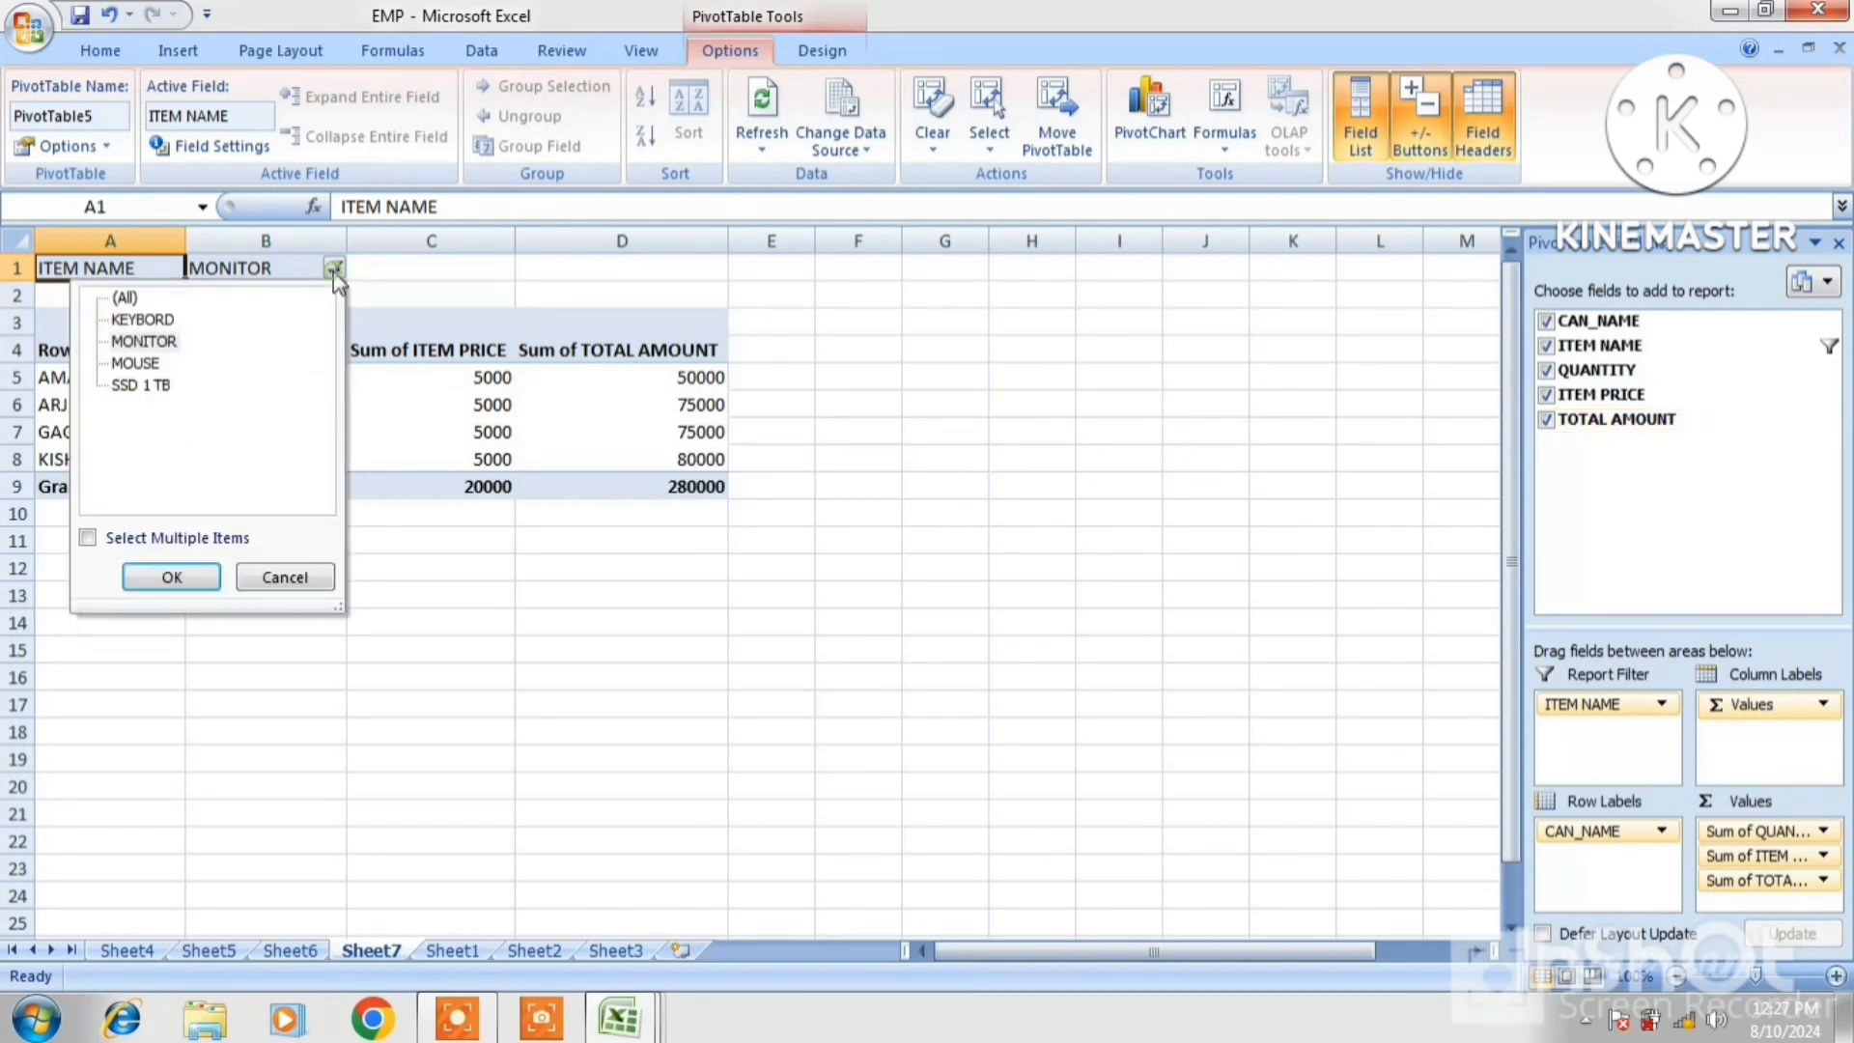
{"action": "left_click", "coordinate": [142, 386]}
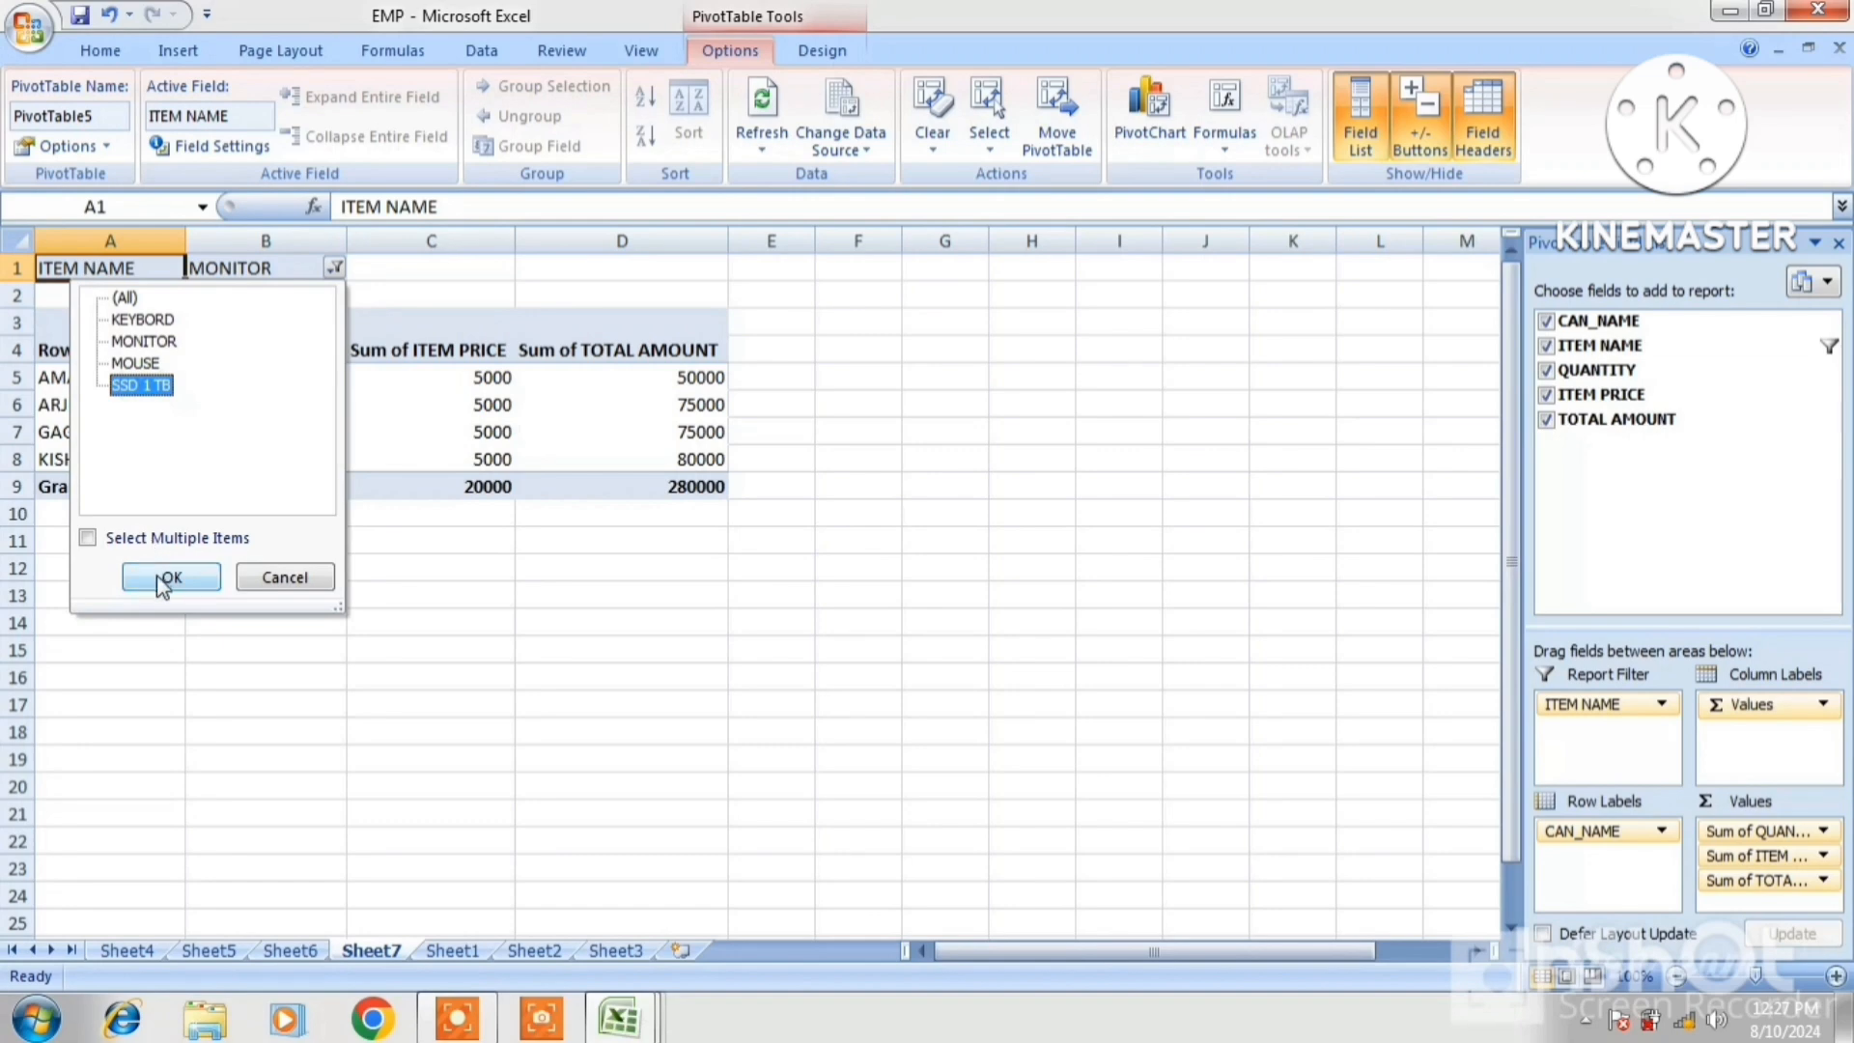
{"action": "left_click", "coordinate": [164, 580]}
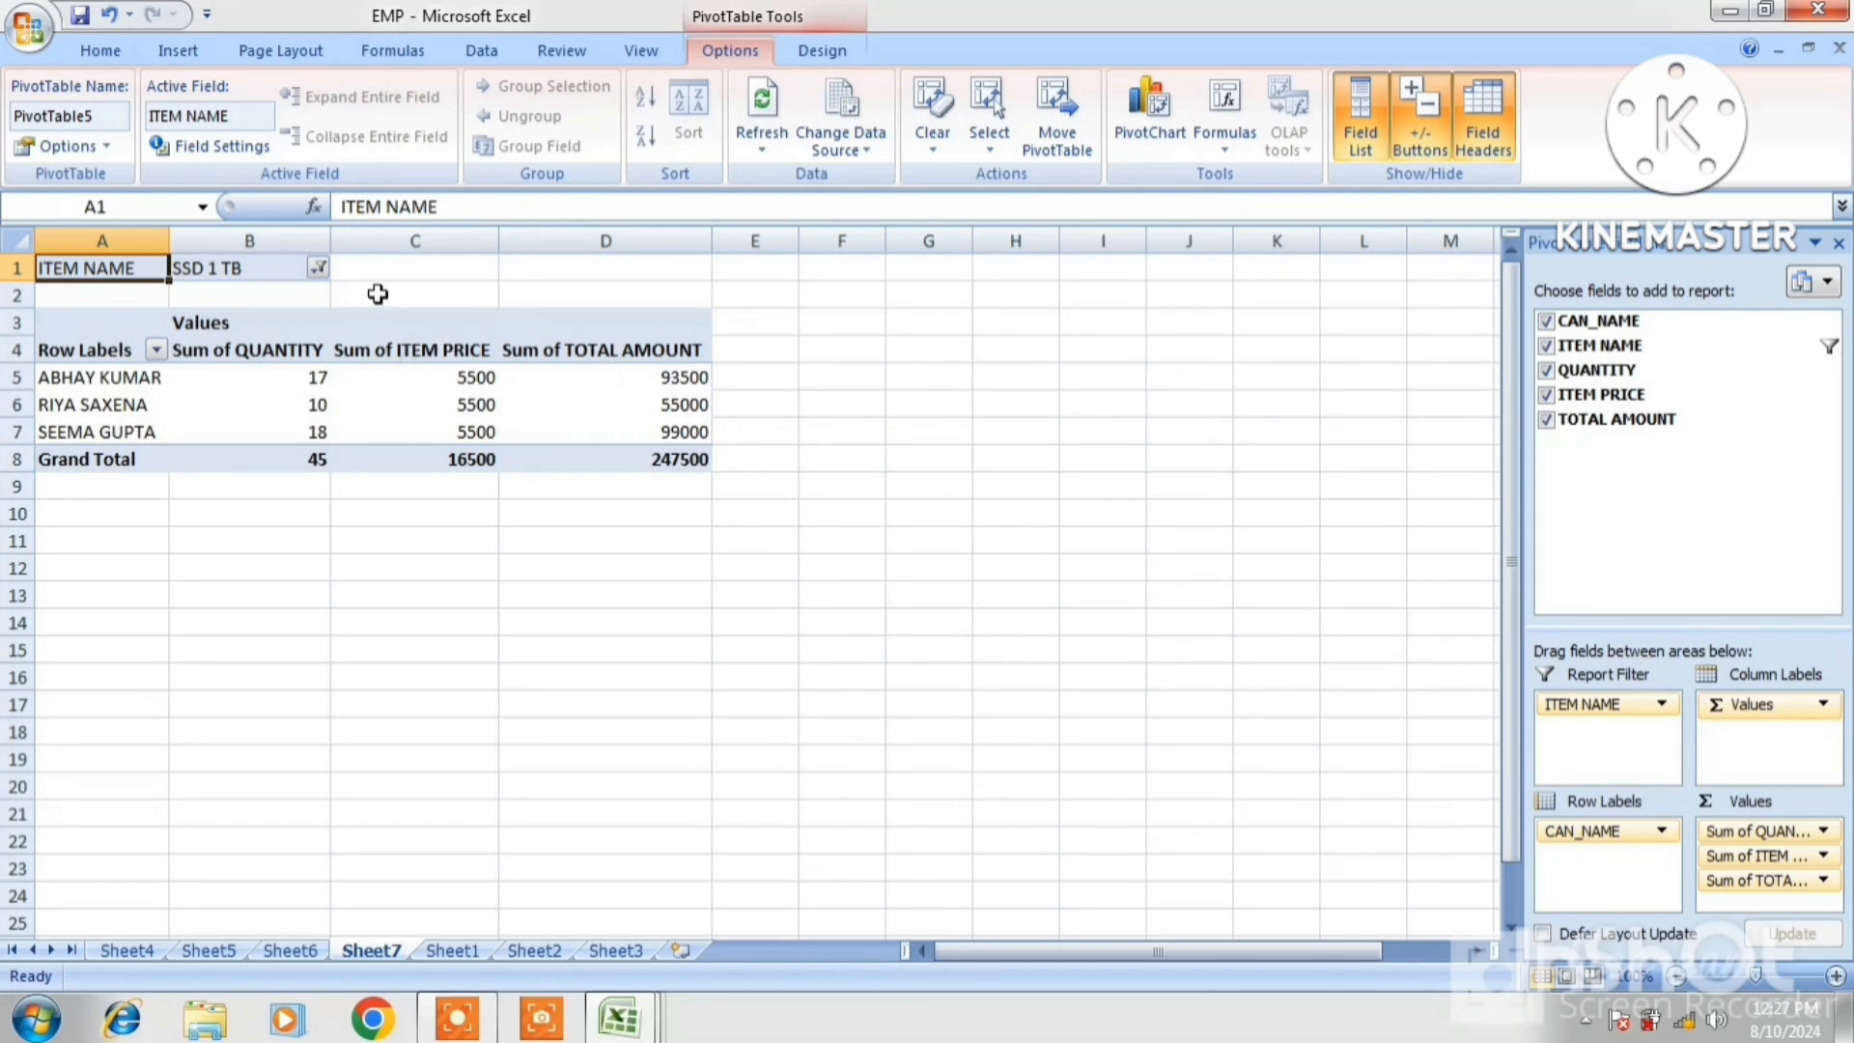
Filter to MONITOR, then reset the ITEM NAME filter to (All), totalling 598500
{"action": "left_click", "coordinate": [318, 267]}
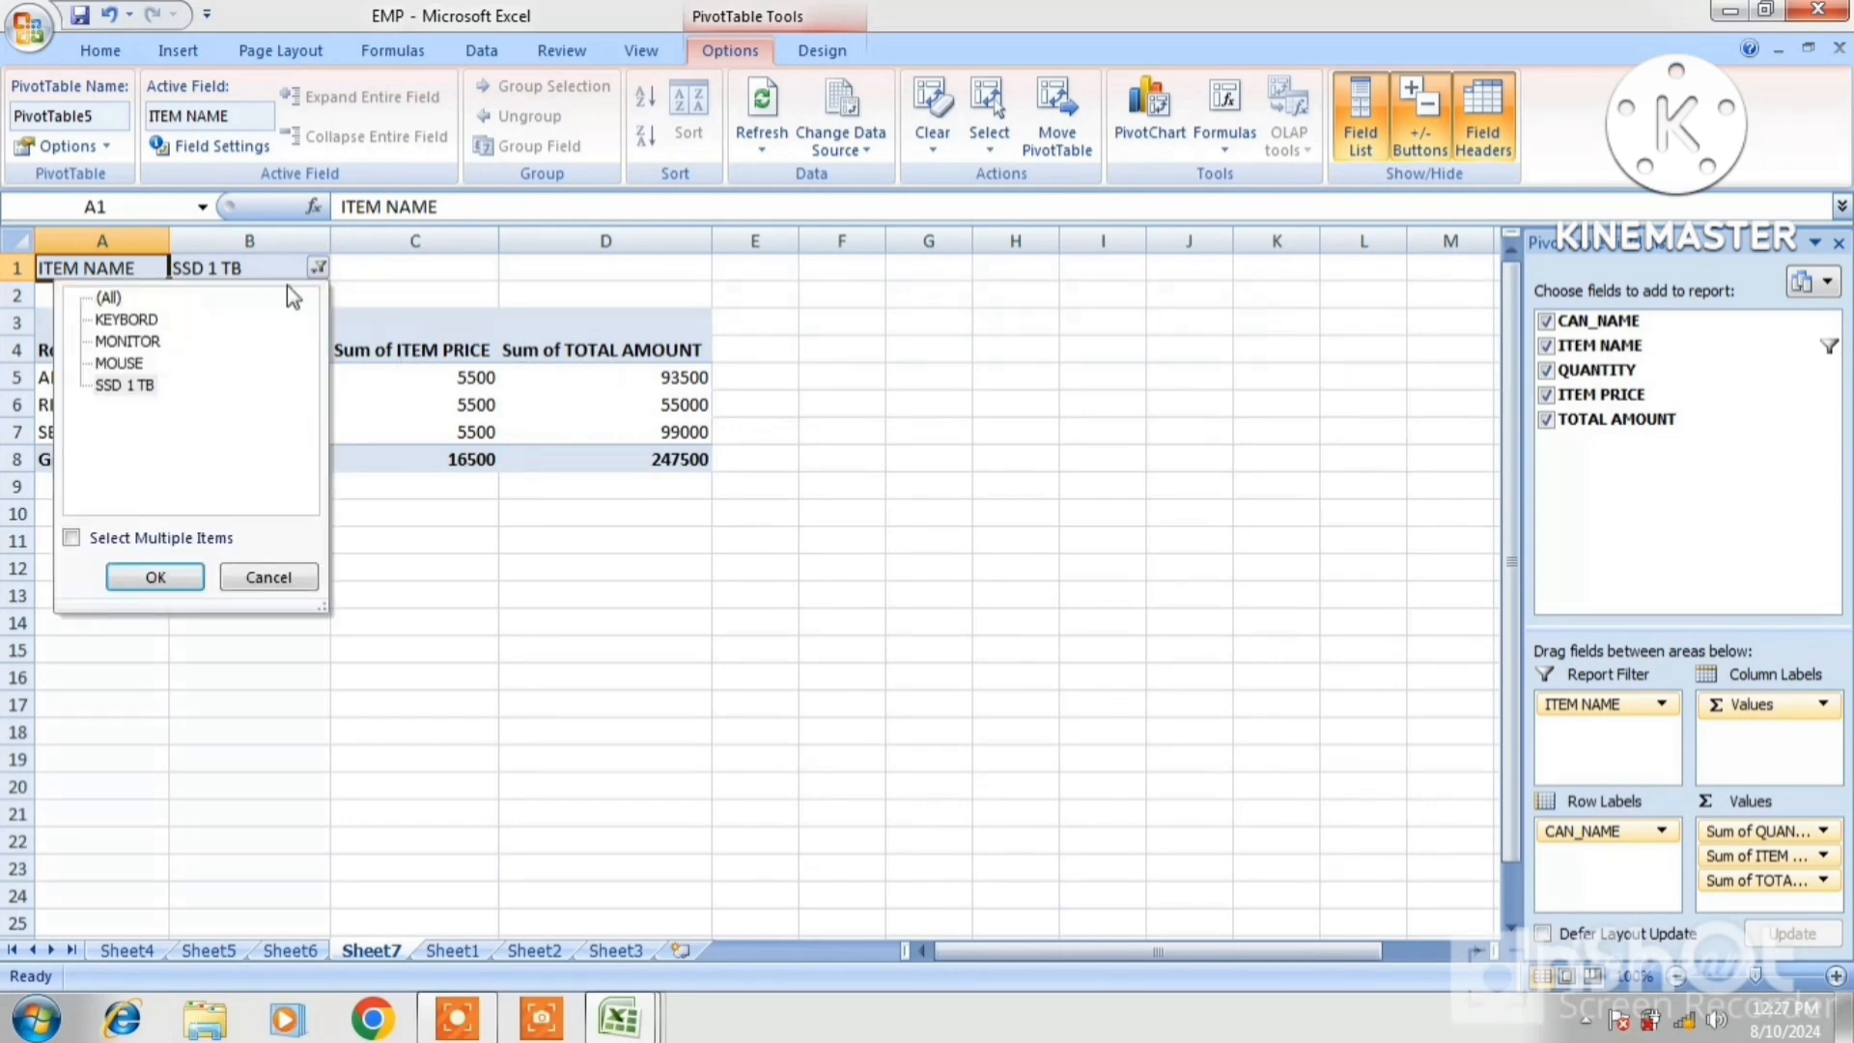
{"action": "left_click", "coordinate": [147, 362]}
{"action": "left_click", "coordinate": [144, 344]}
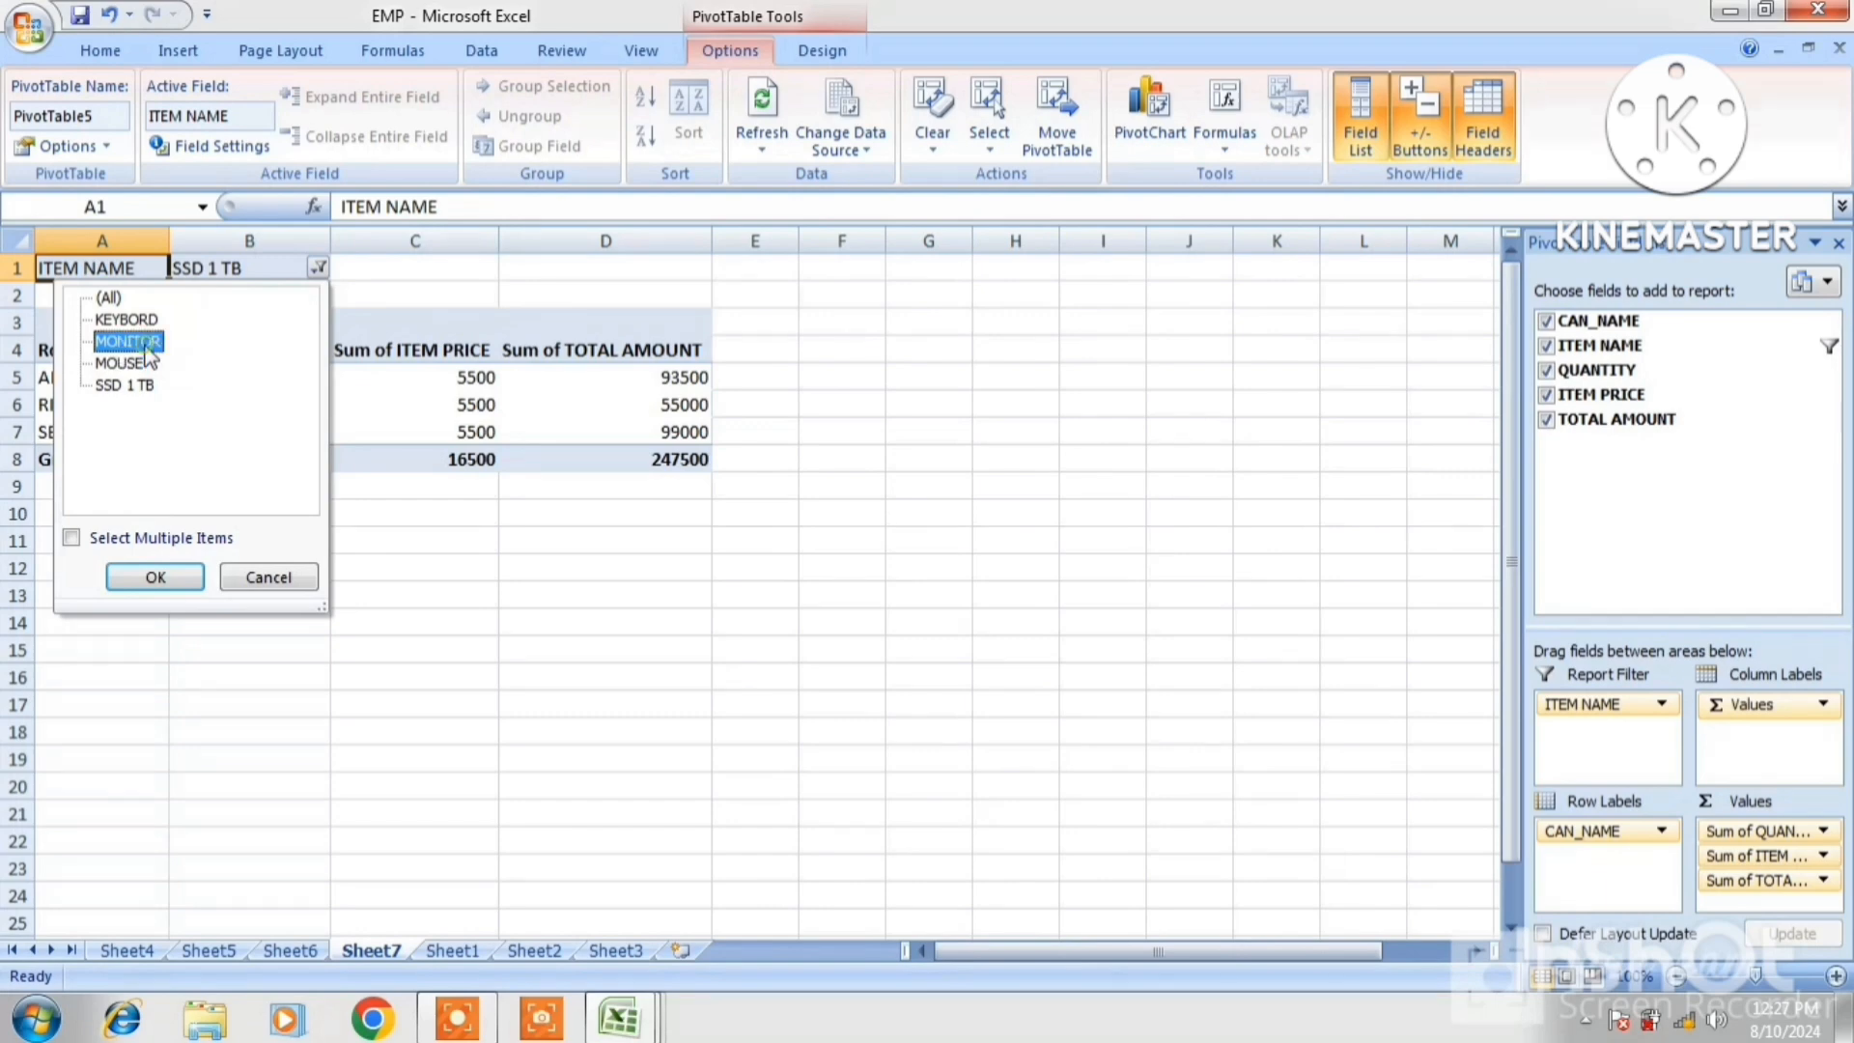
{"action": "left_click", "coordinate": [154, 574]}
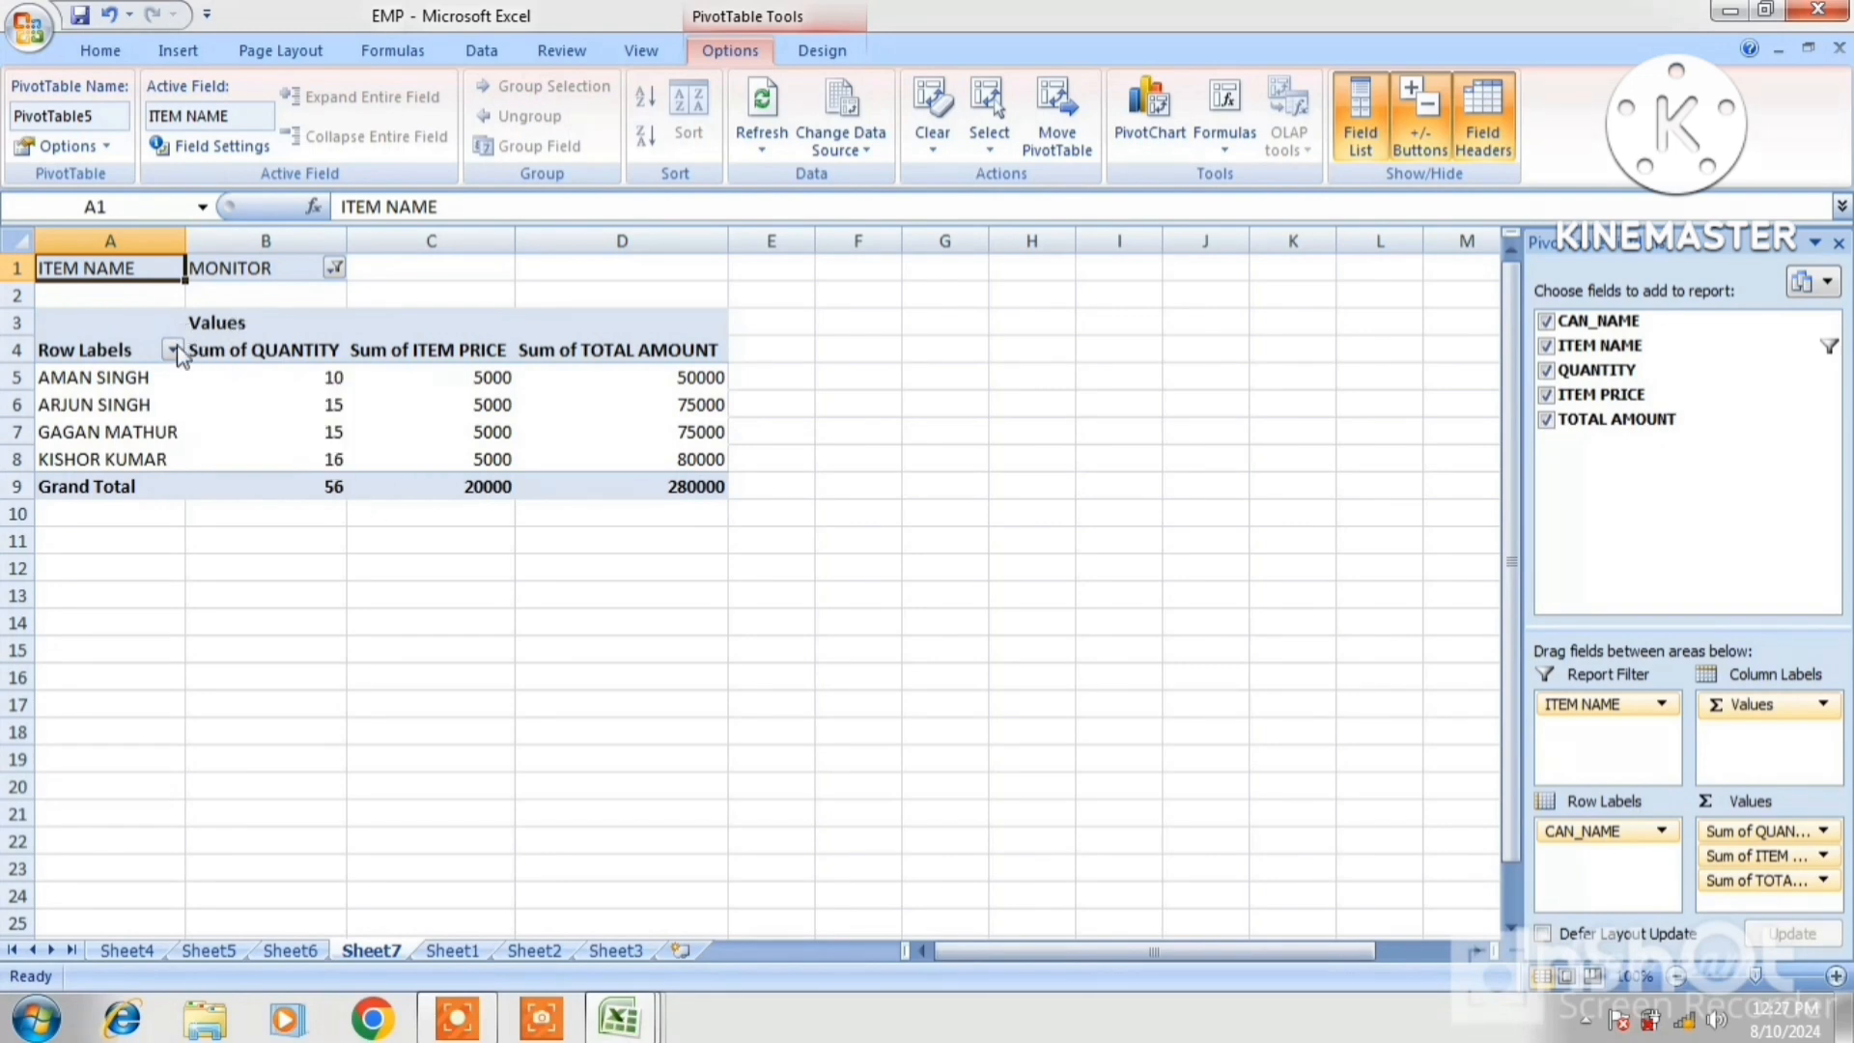
{"action": "left_click", "coordinate": [334, 267]}
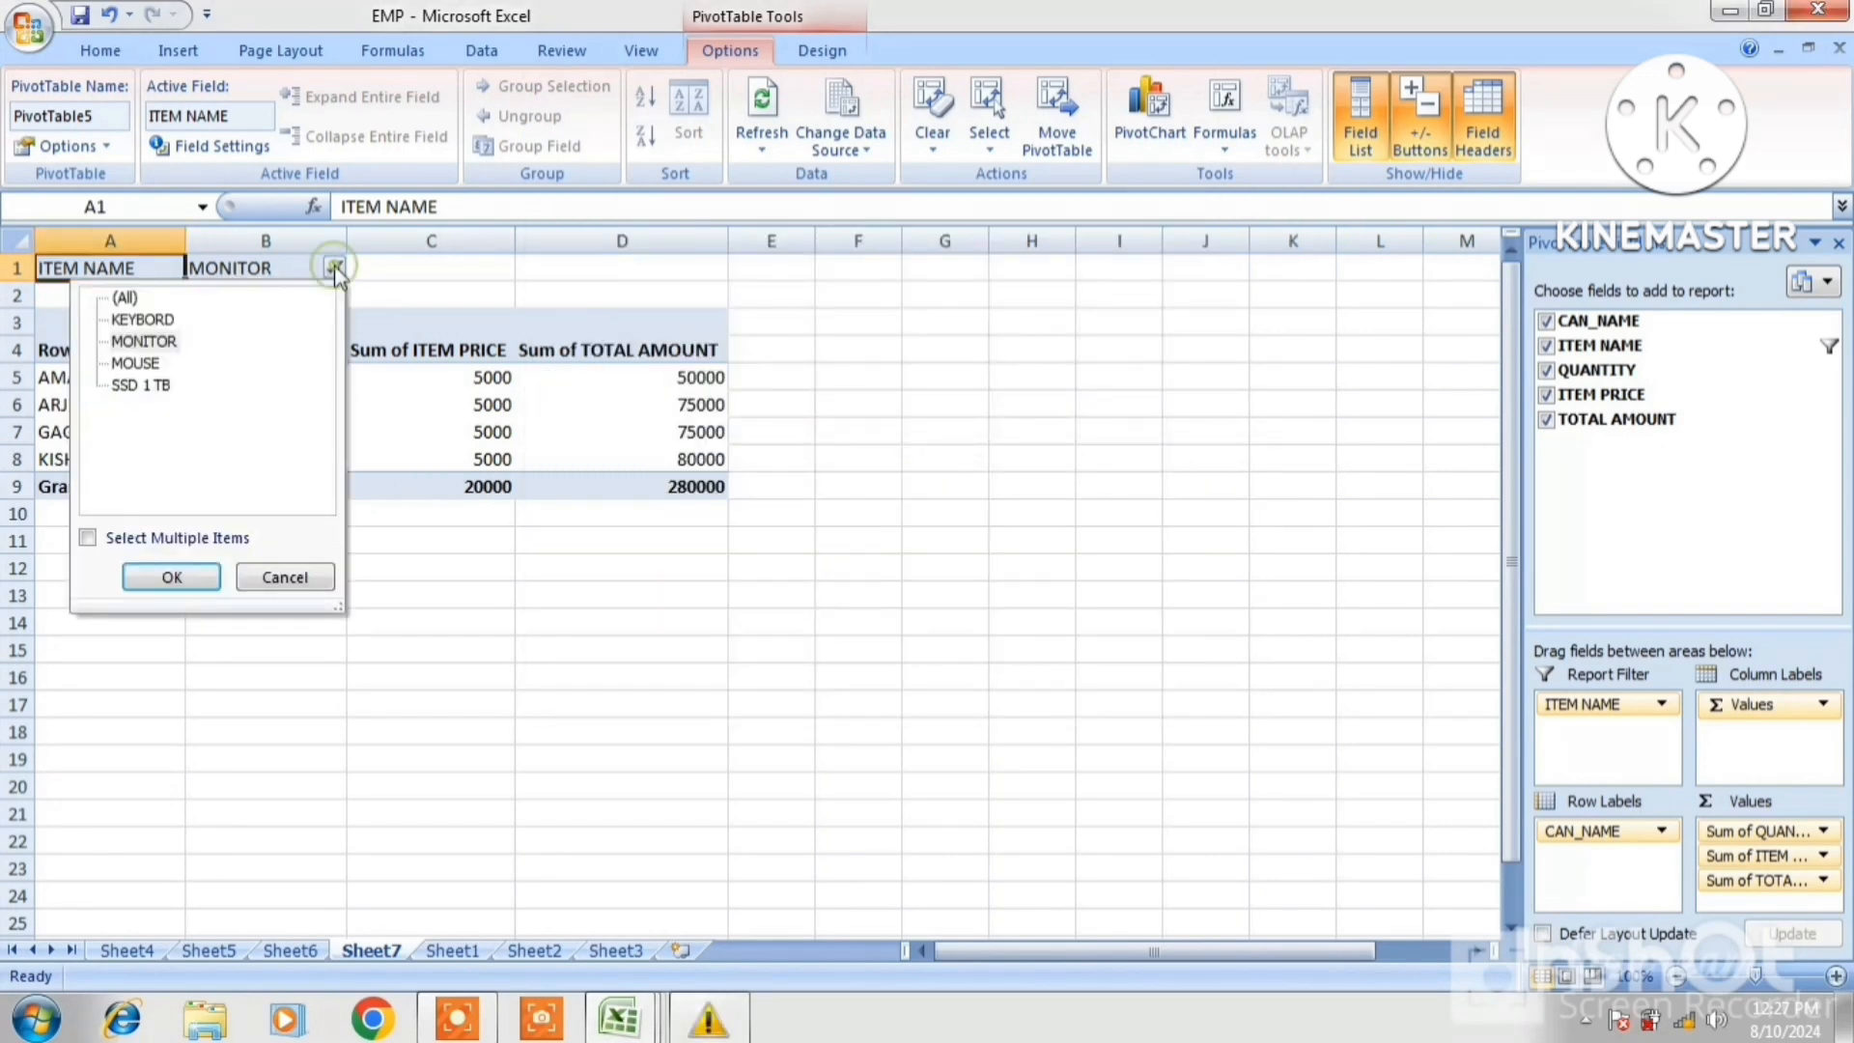
{"action": "left_click", "coordinate": [126, 299]}
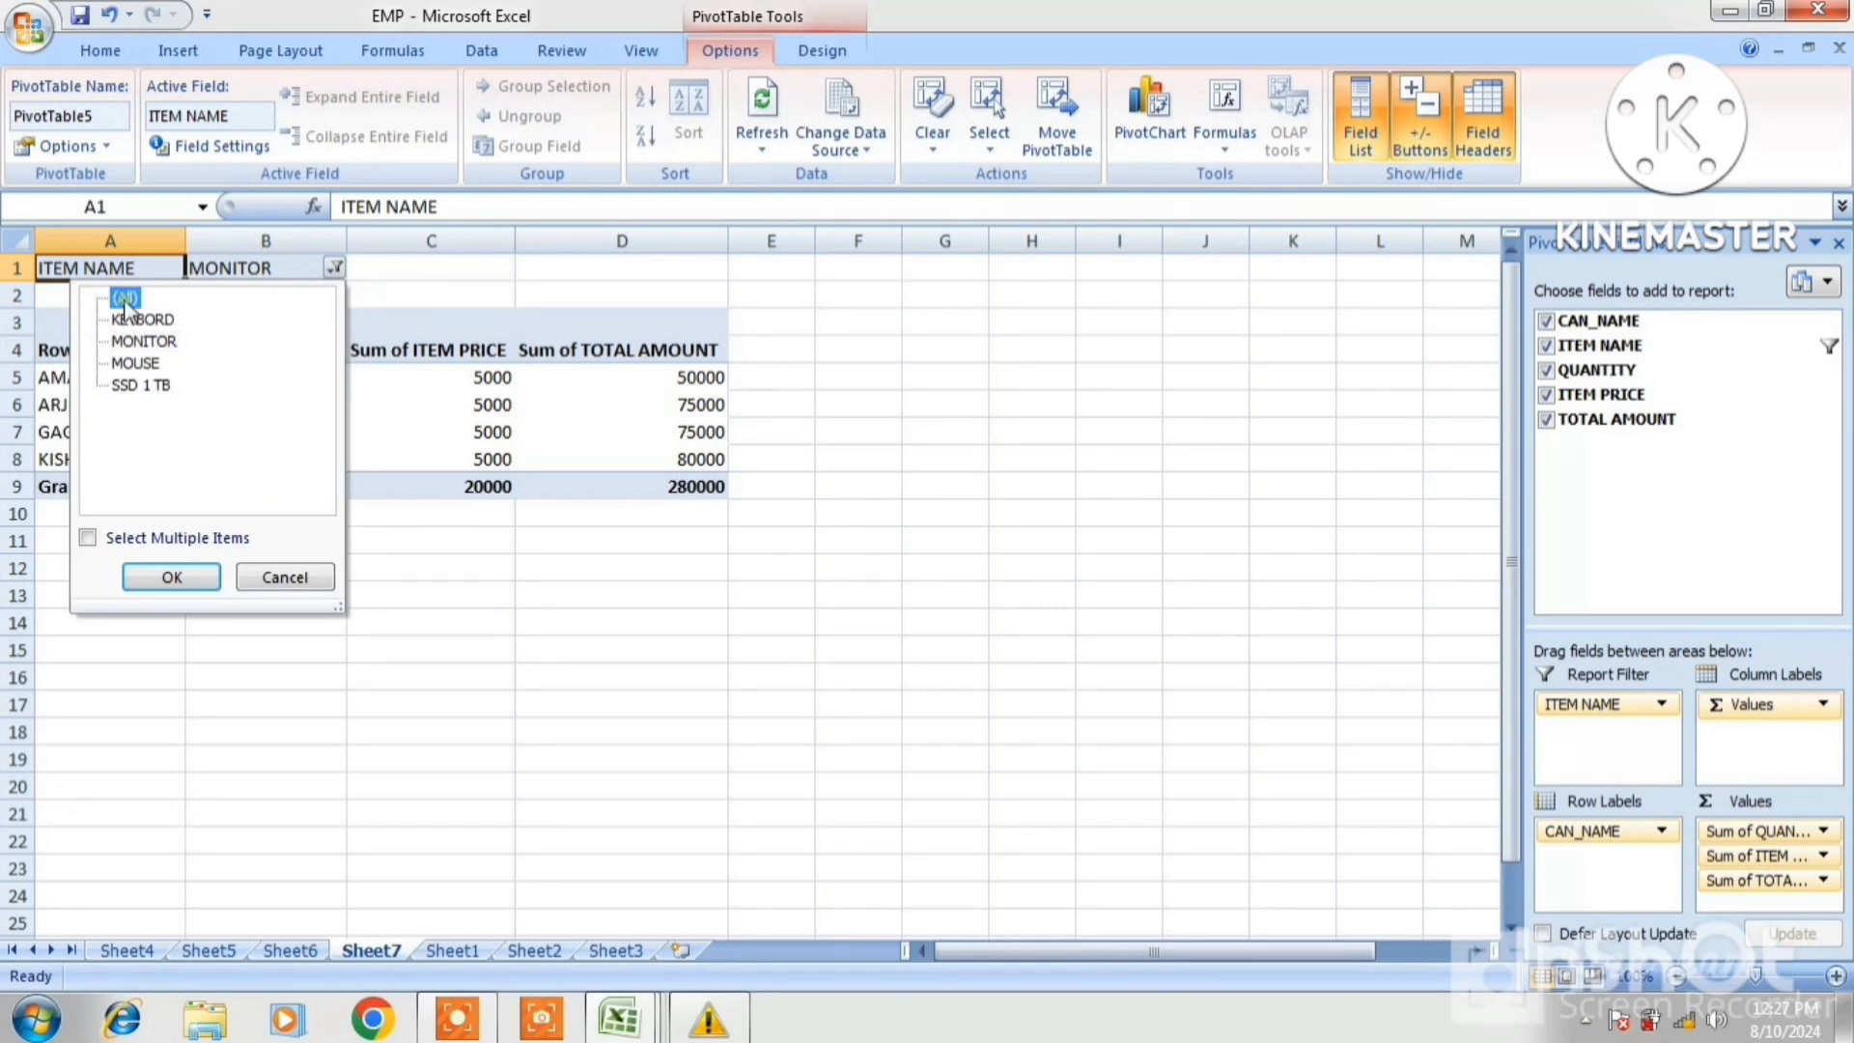
{"action": "left_click", "coordinate": [172, 578]}
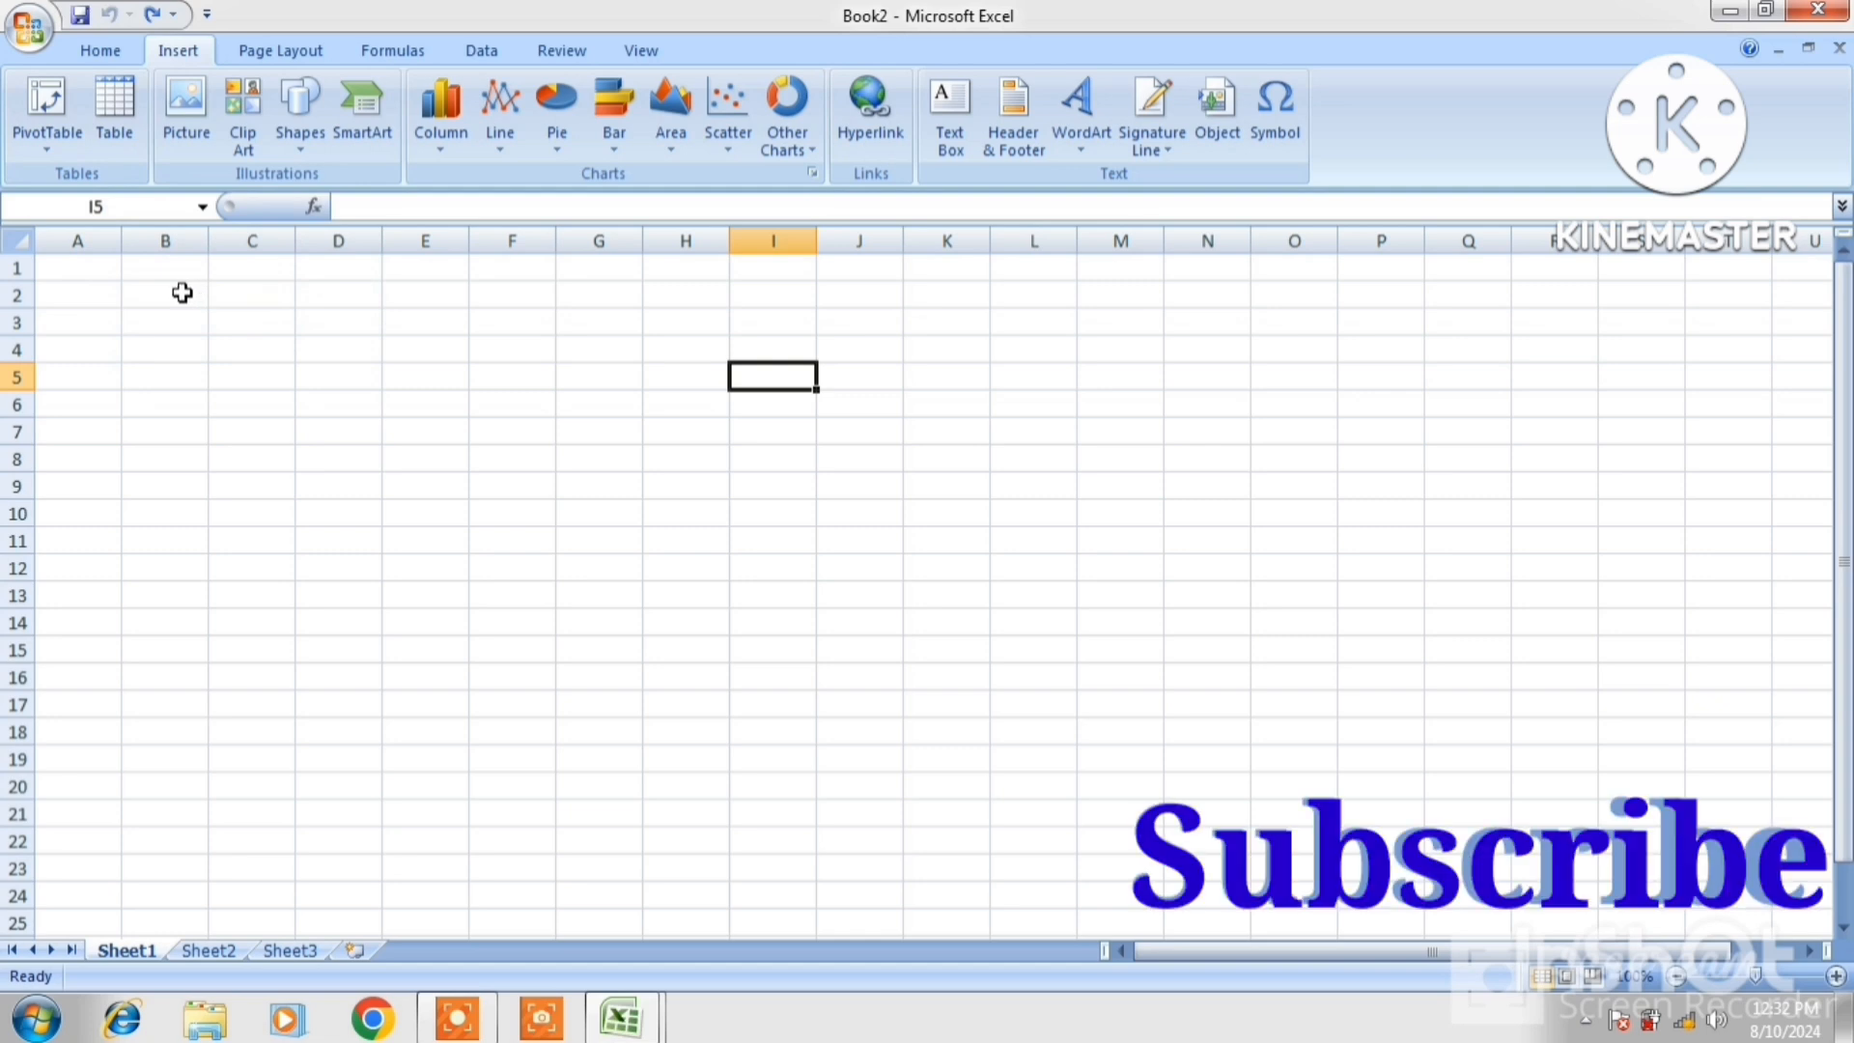
Select B2:H19 in Book2 and start creating a table from it without headers
{"action": "left_click_drag", "start_coordinate": [183, 291], "coordinate": [456, 486]}
{"action": "left_click_drag", "start_coordinate": [557, 588], "coordinate": [671, 760]}
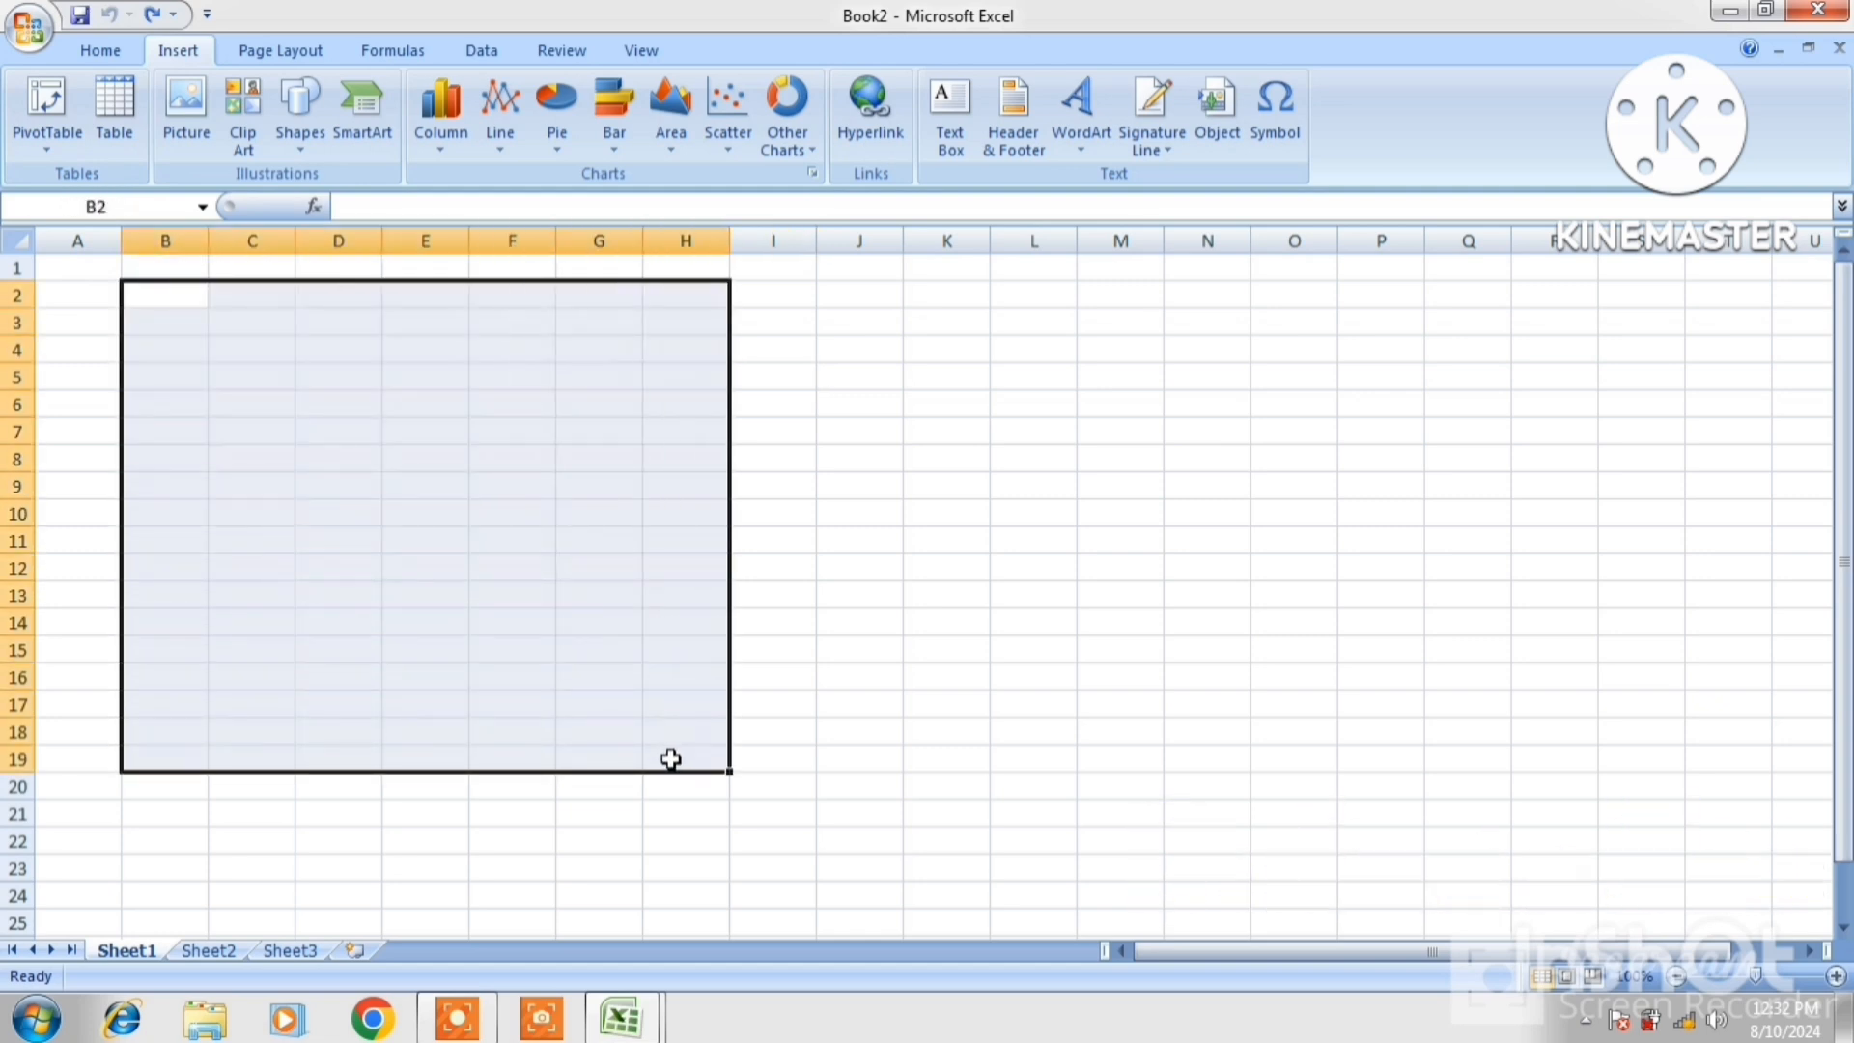
{"action": "left_click", "coordinate": [111, 121]}
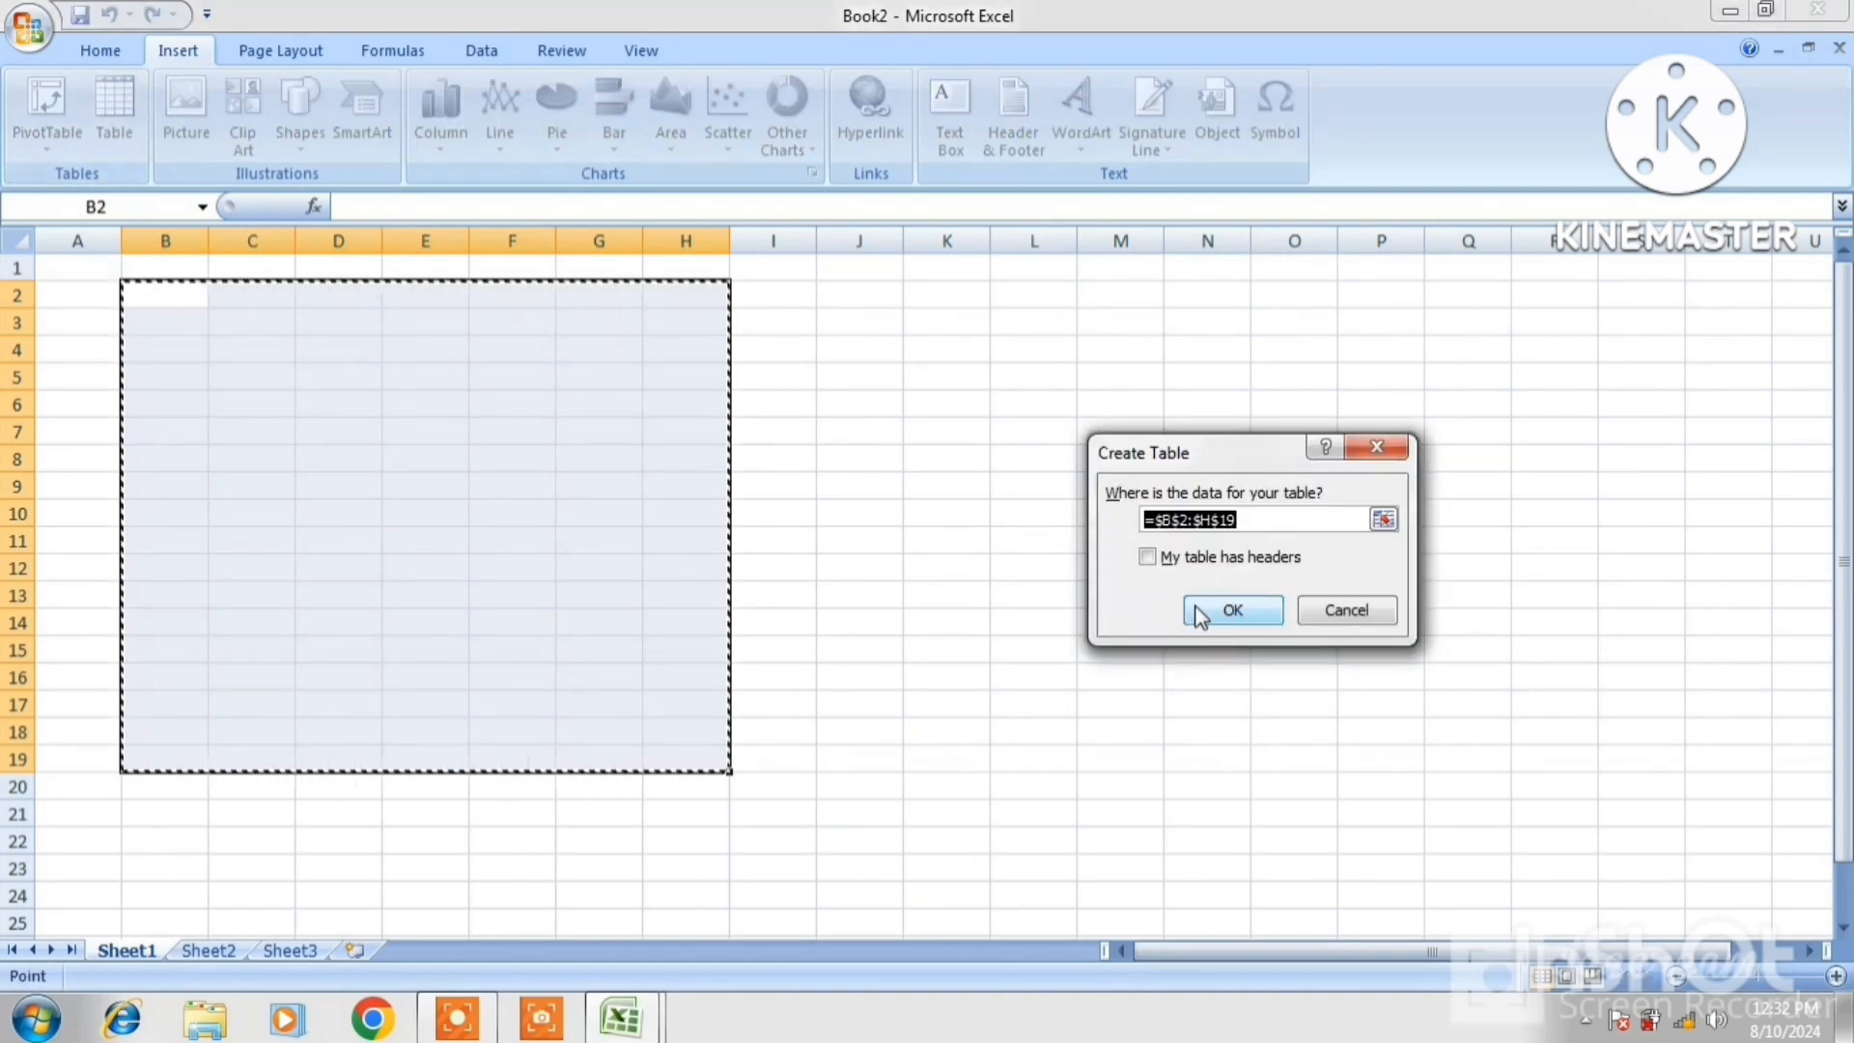
Create the B2:H19 table and enter NAME, POST and SALARY in B3:D3
{"action": "left_click", "coordinate": [1209, 608]}
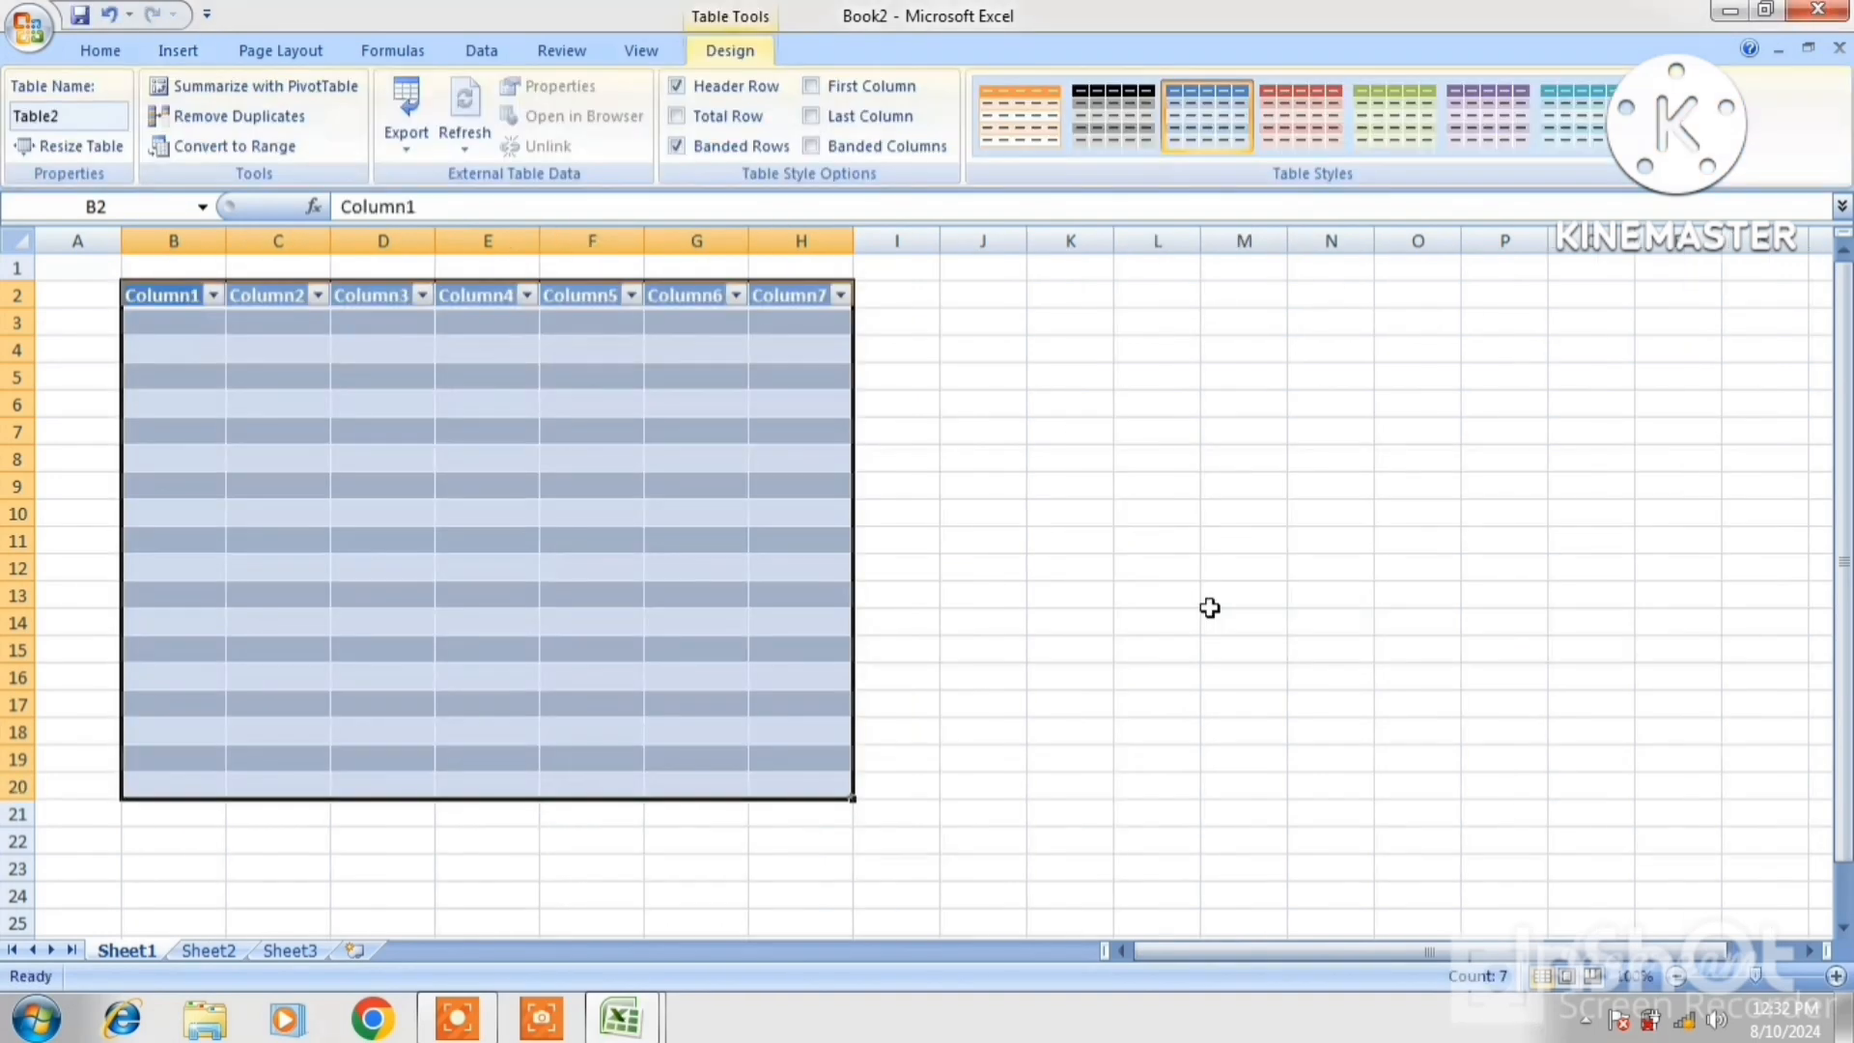
{"action": "left_click", "coordinate": [168, 323]}
{"action": "type", "text": "N"}
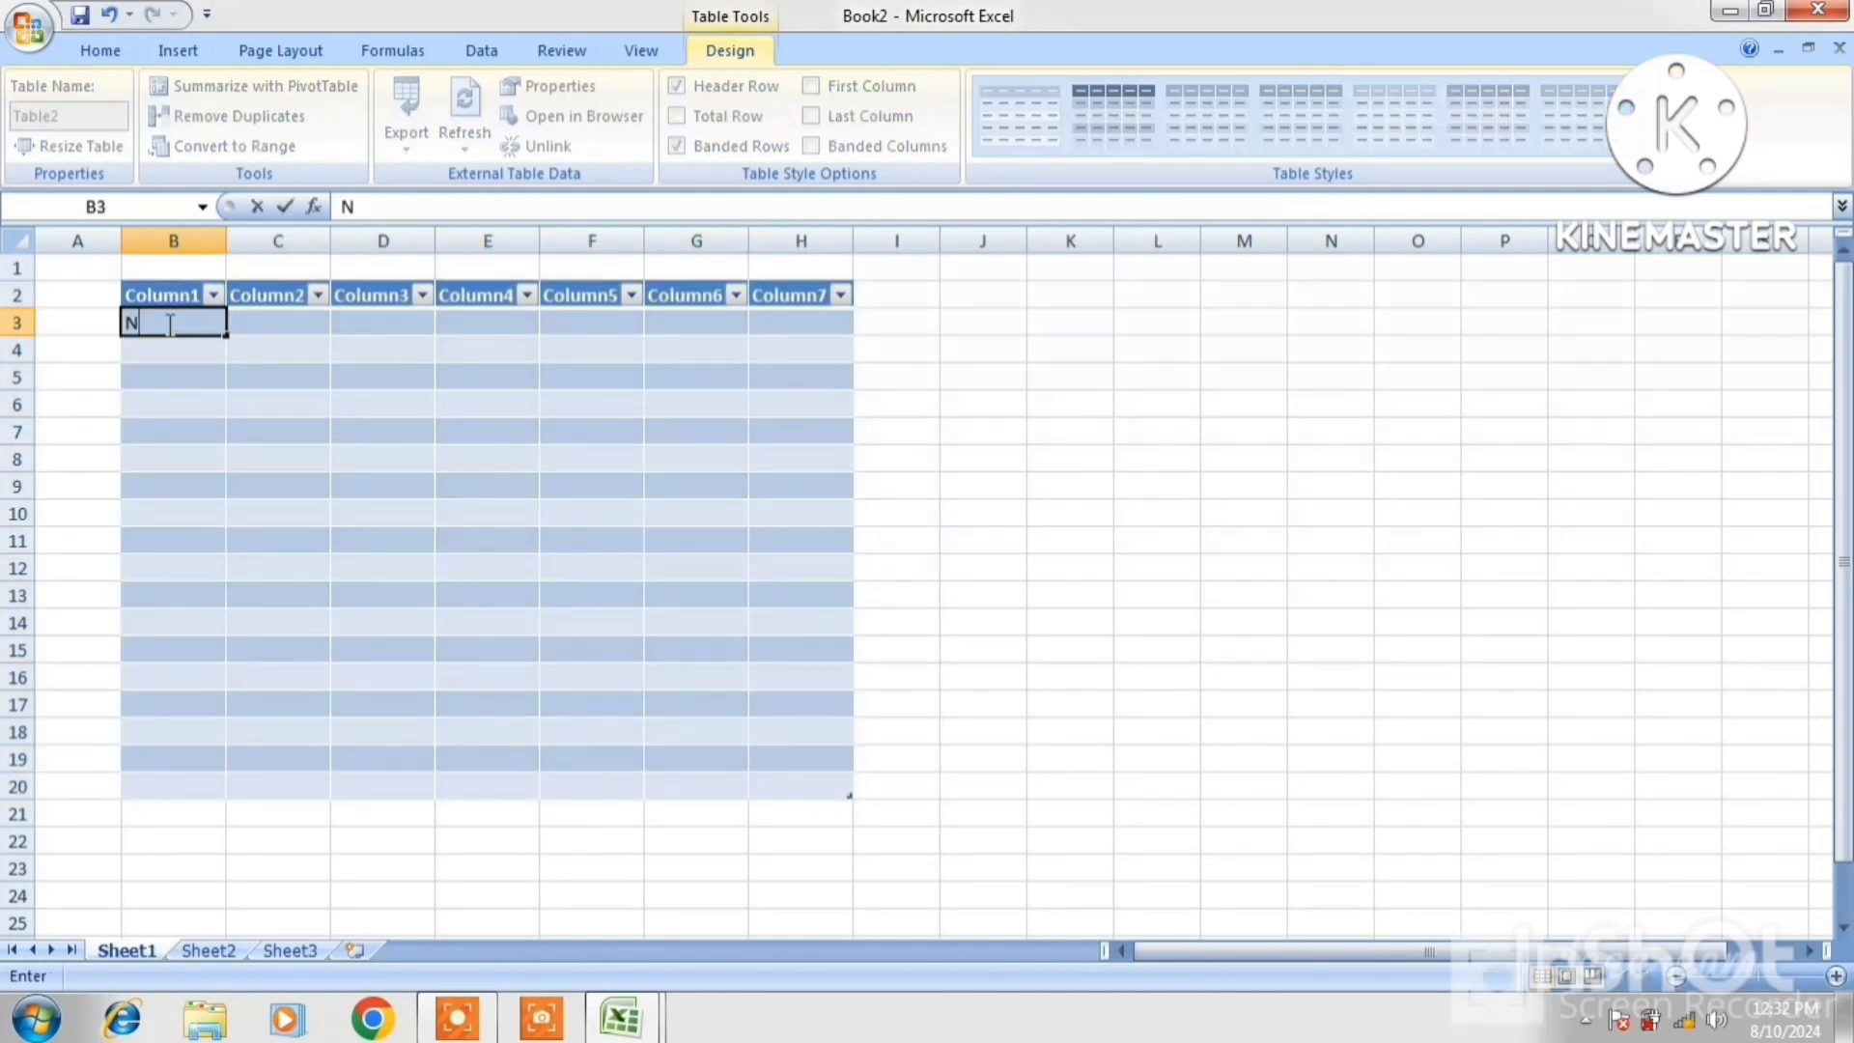
{"action": "type", "text": "AME"}
{"action": "key", "text": "Tab"}
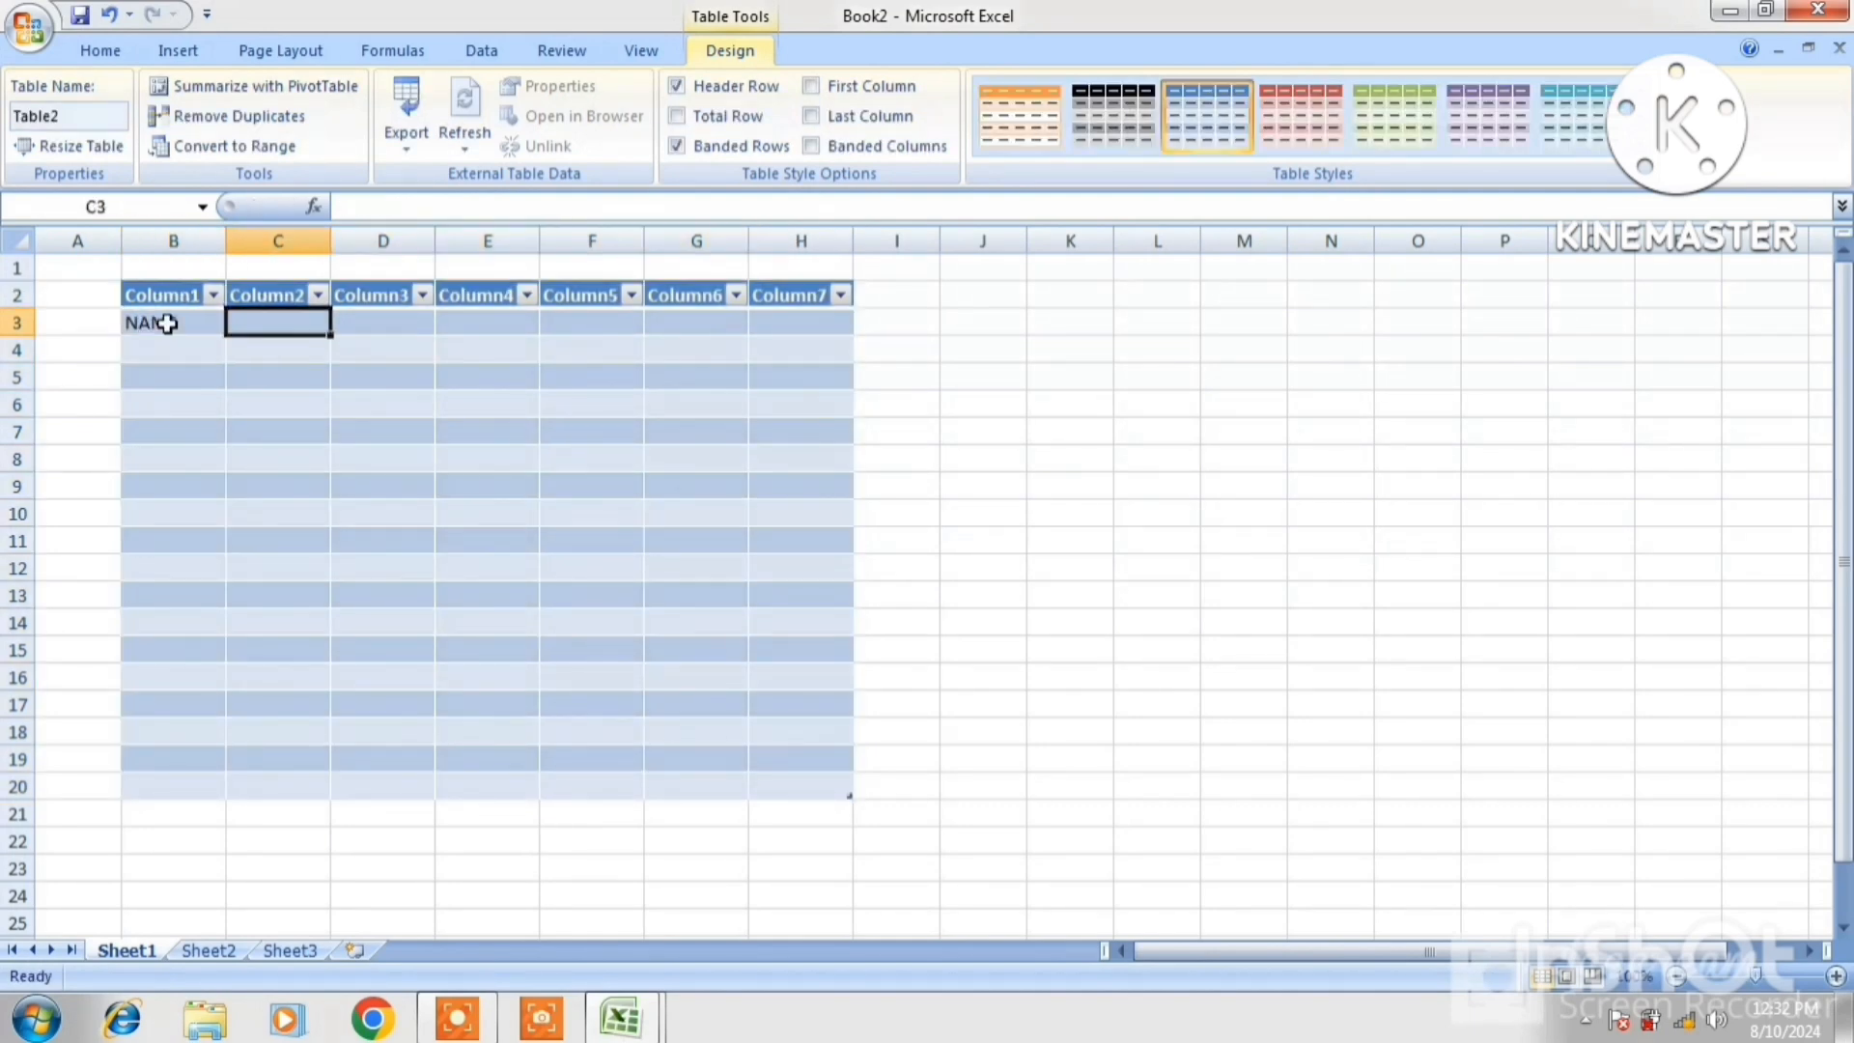
{"action": "type", "text": "POST"}
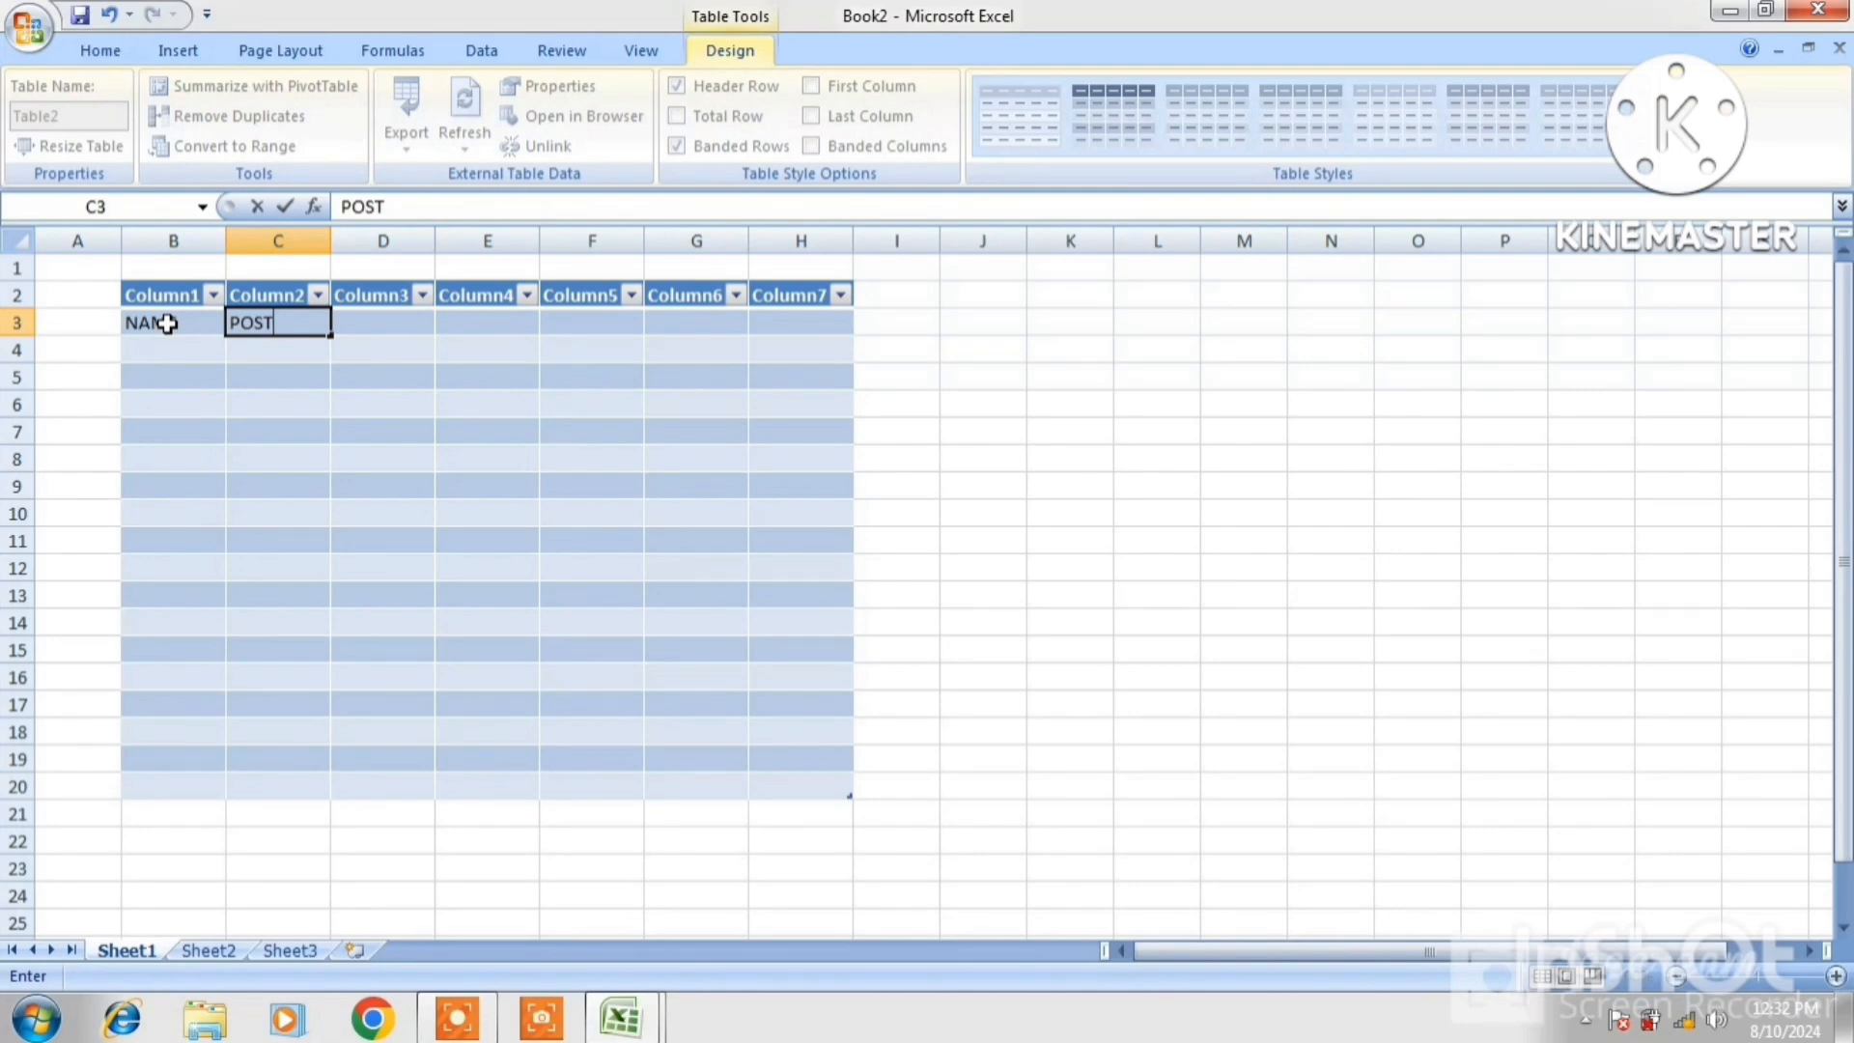
{"action": "key", "text": "Tab"}
{"action": "type", "text": "S"}
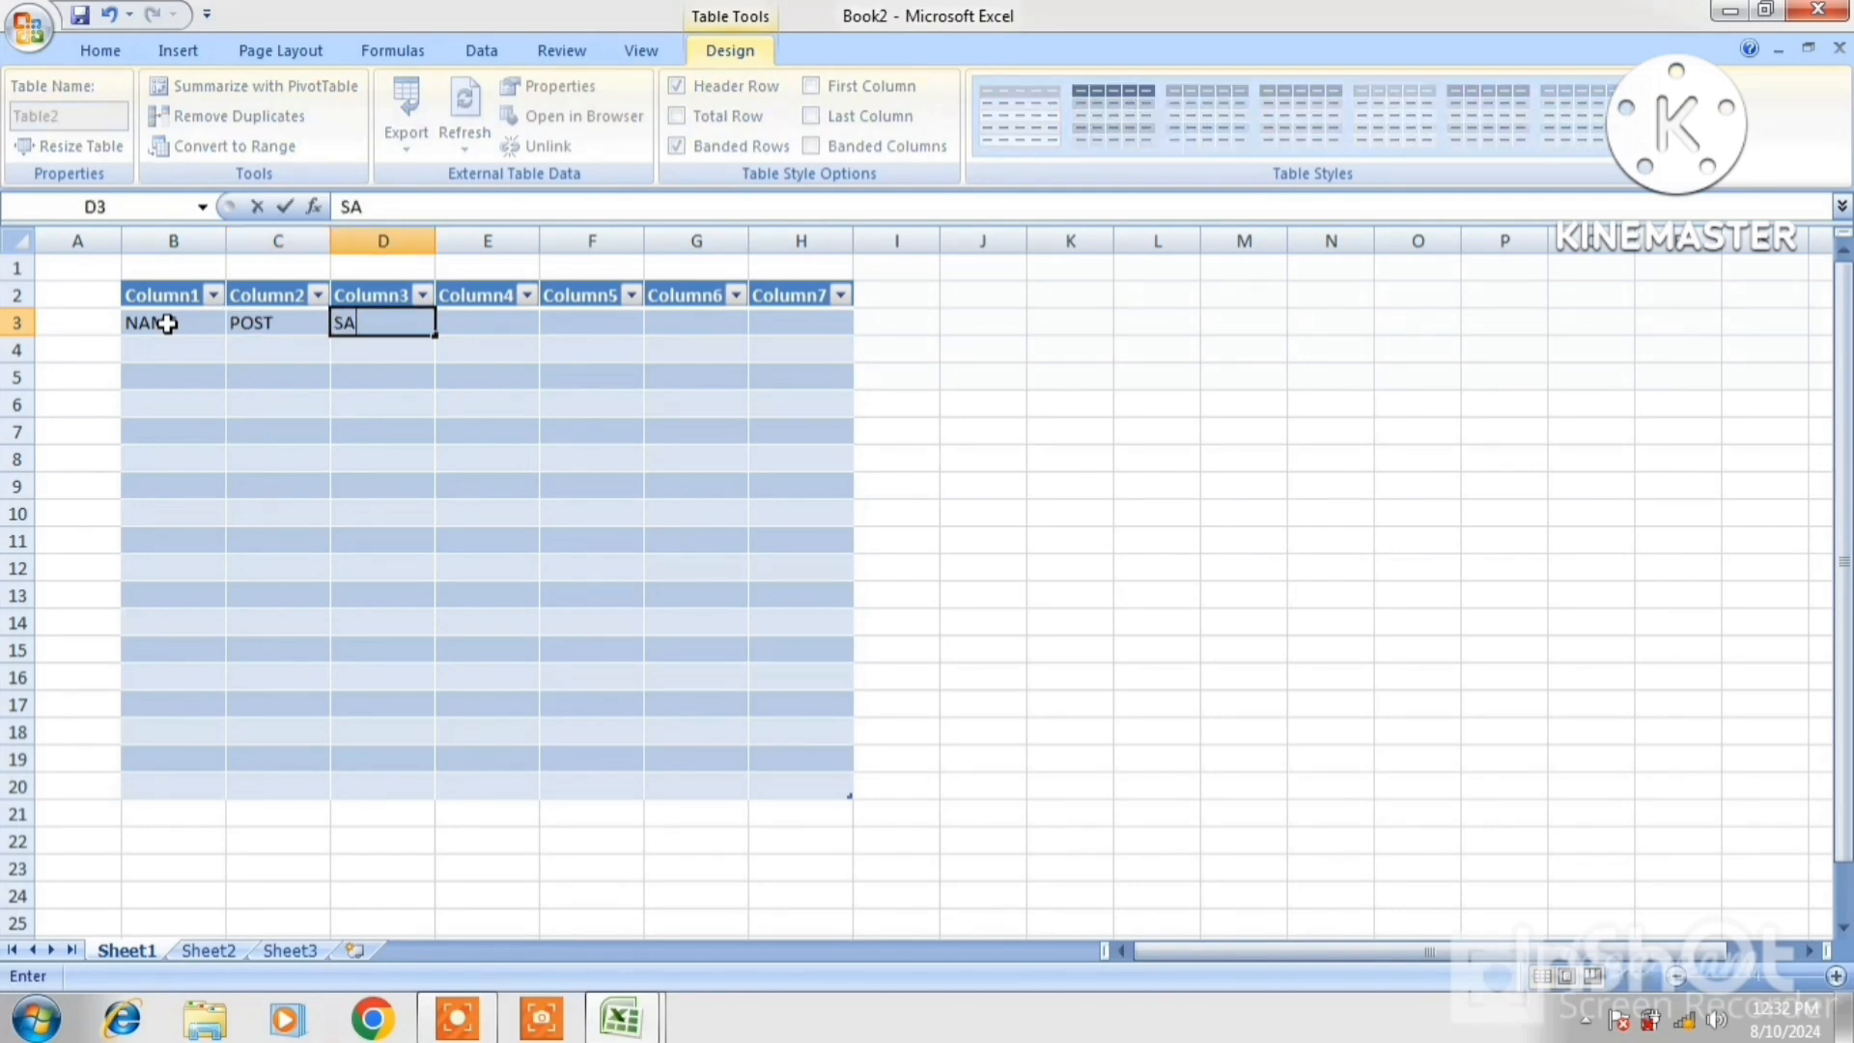
{"action": "type", "text": "ALARY"}
{"action": "key", "text": "Tab"}
Enter DA, TA, HRA and SUM SALARY in E3:H3
{"action": "type", "text": "DA"}
{"action": "key", "text": "Tab"}
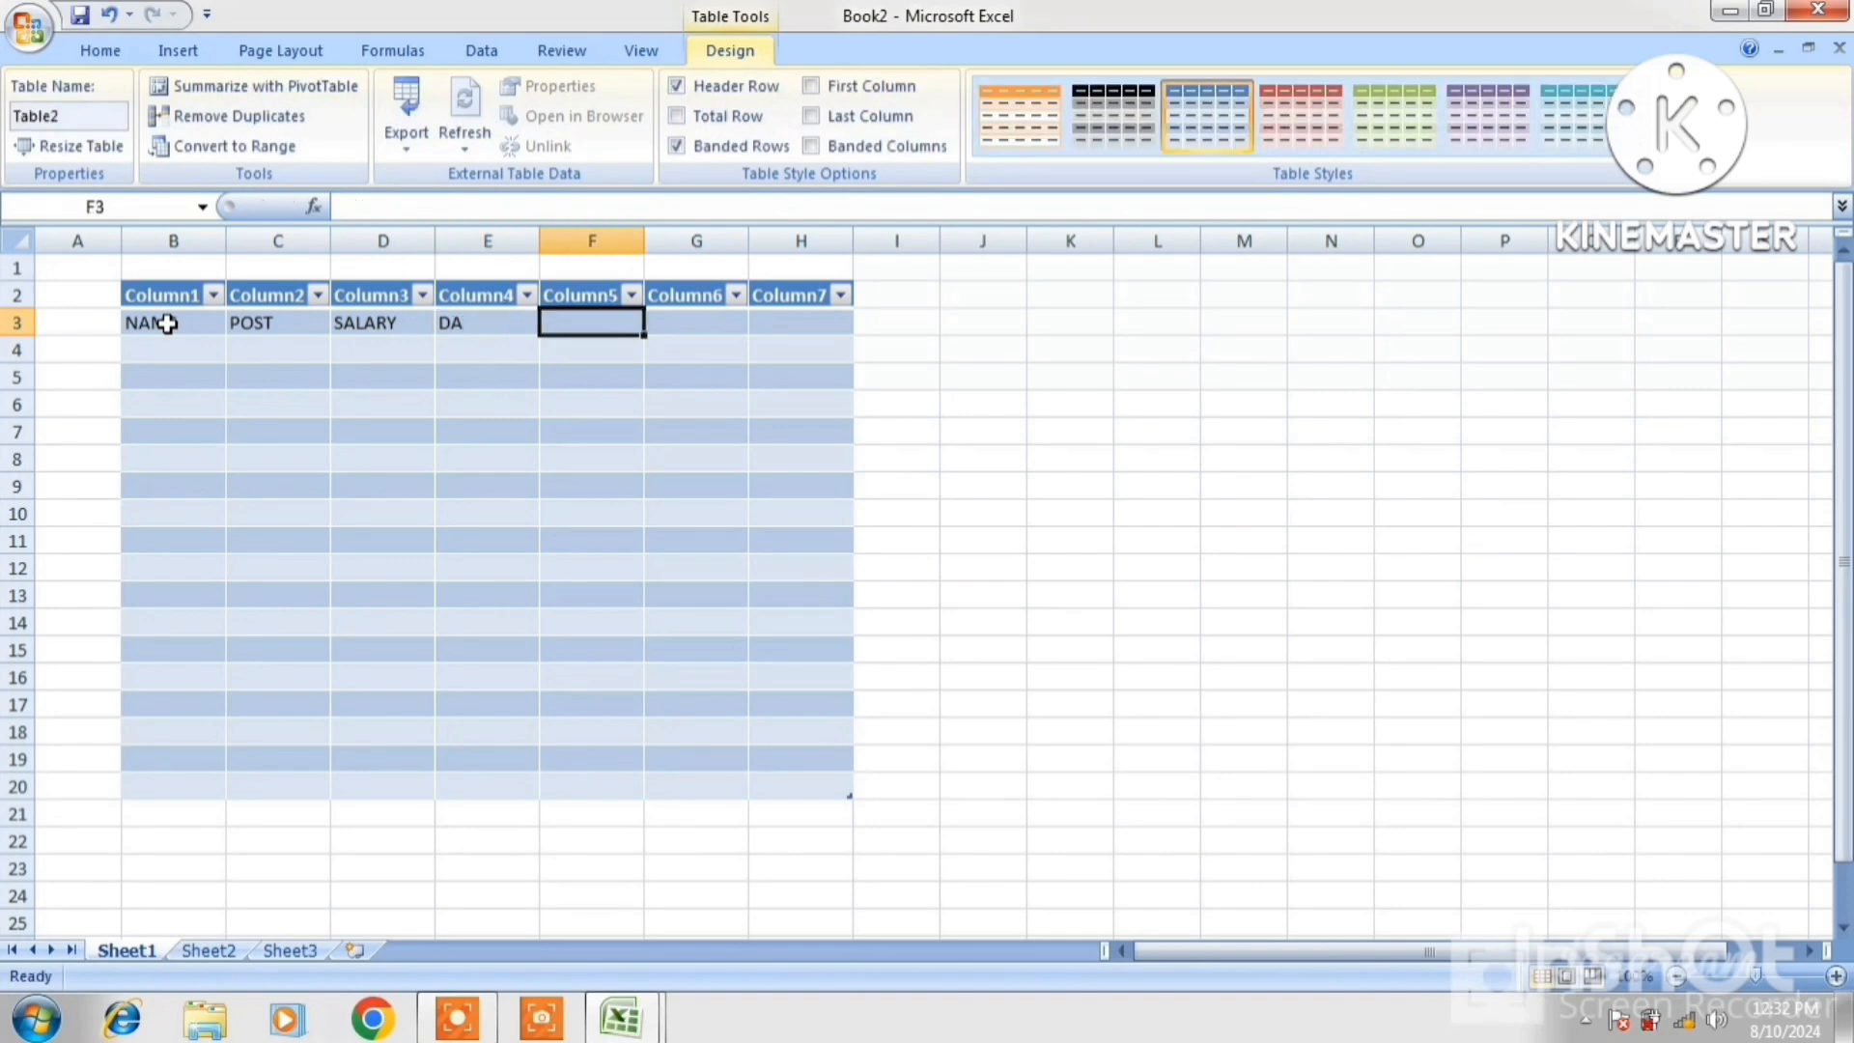
{"action": "type", "text": "TA"}
{"action": "key", "text": "Tab"}
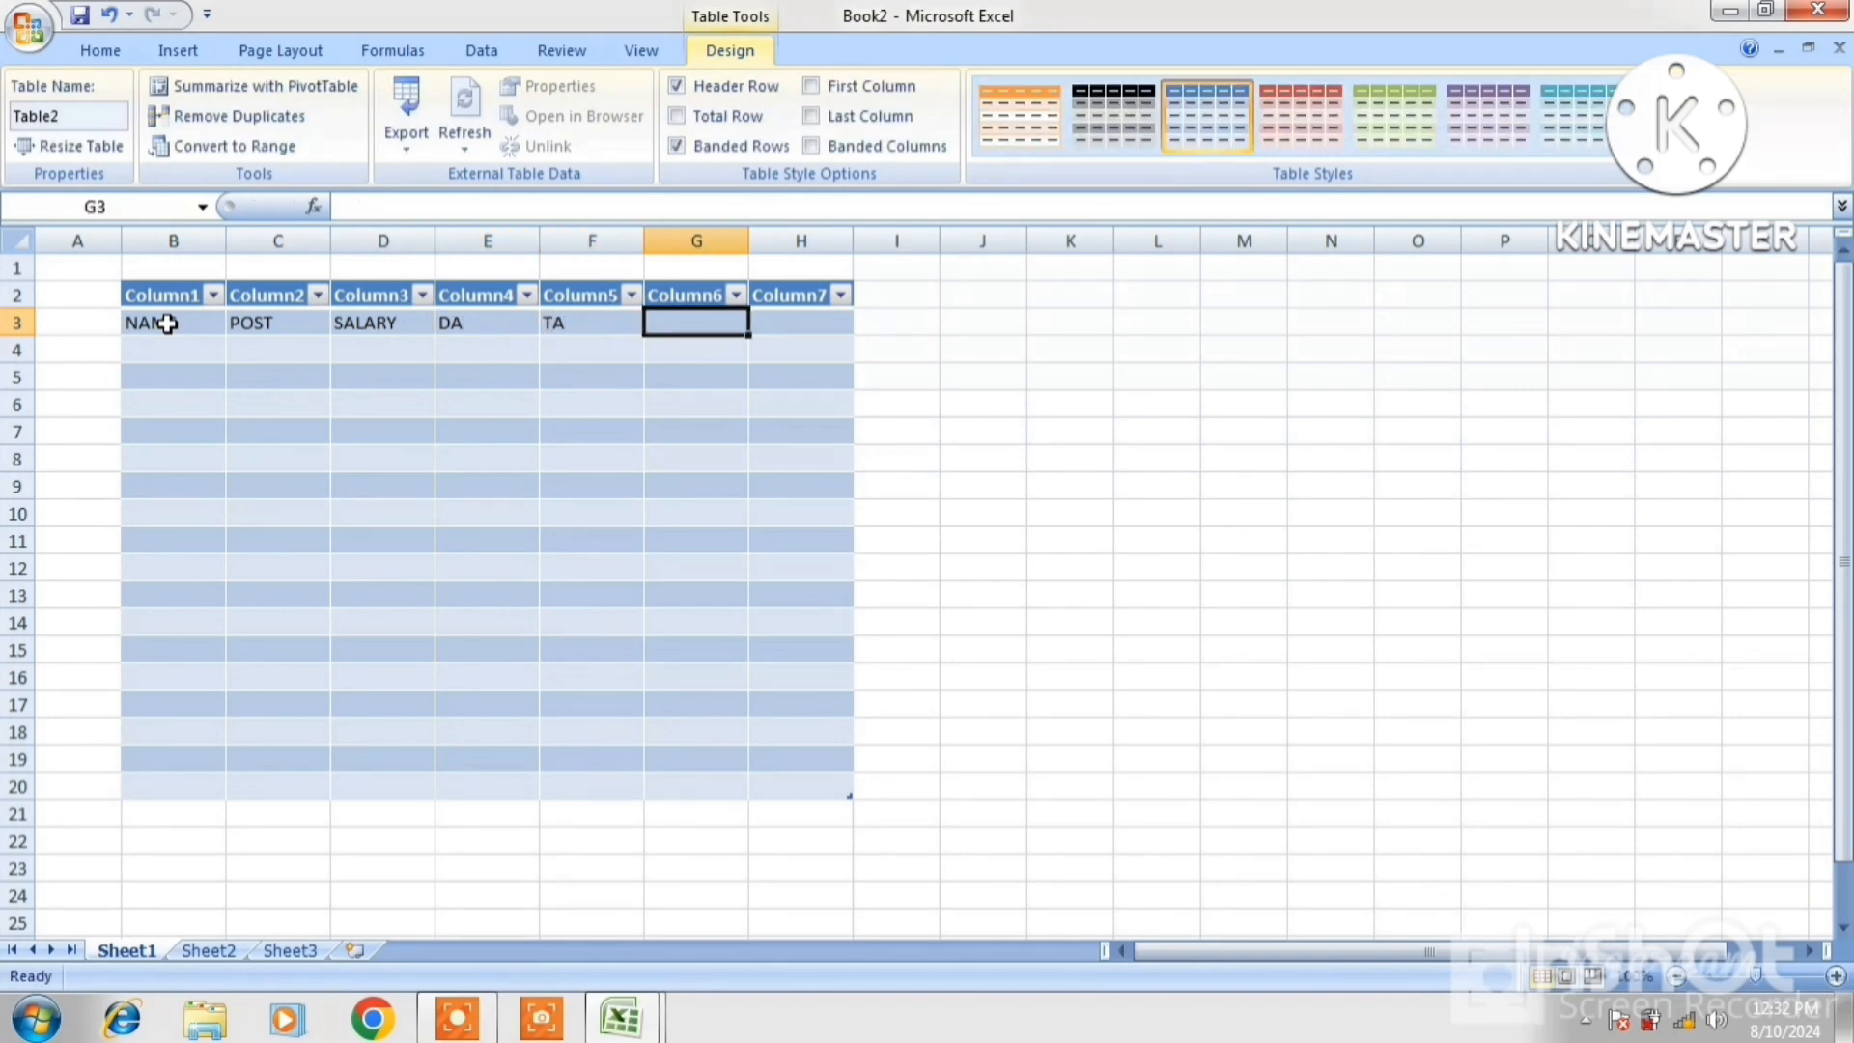
{"action": "type", "text": "HRA"}
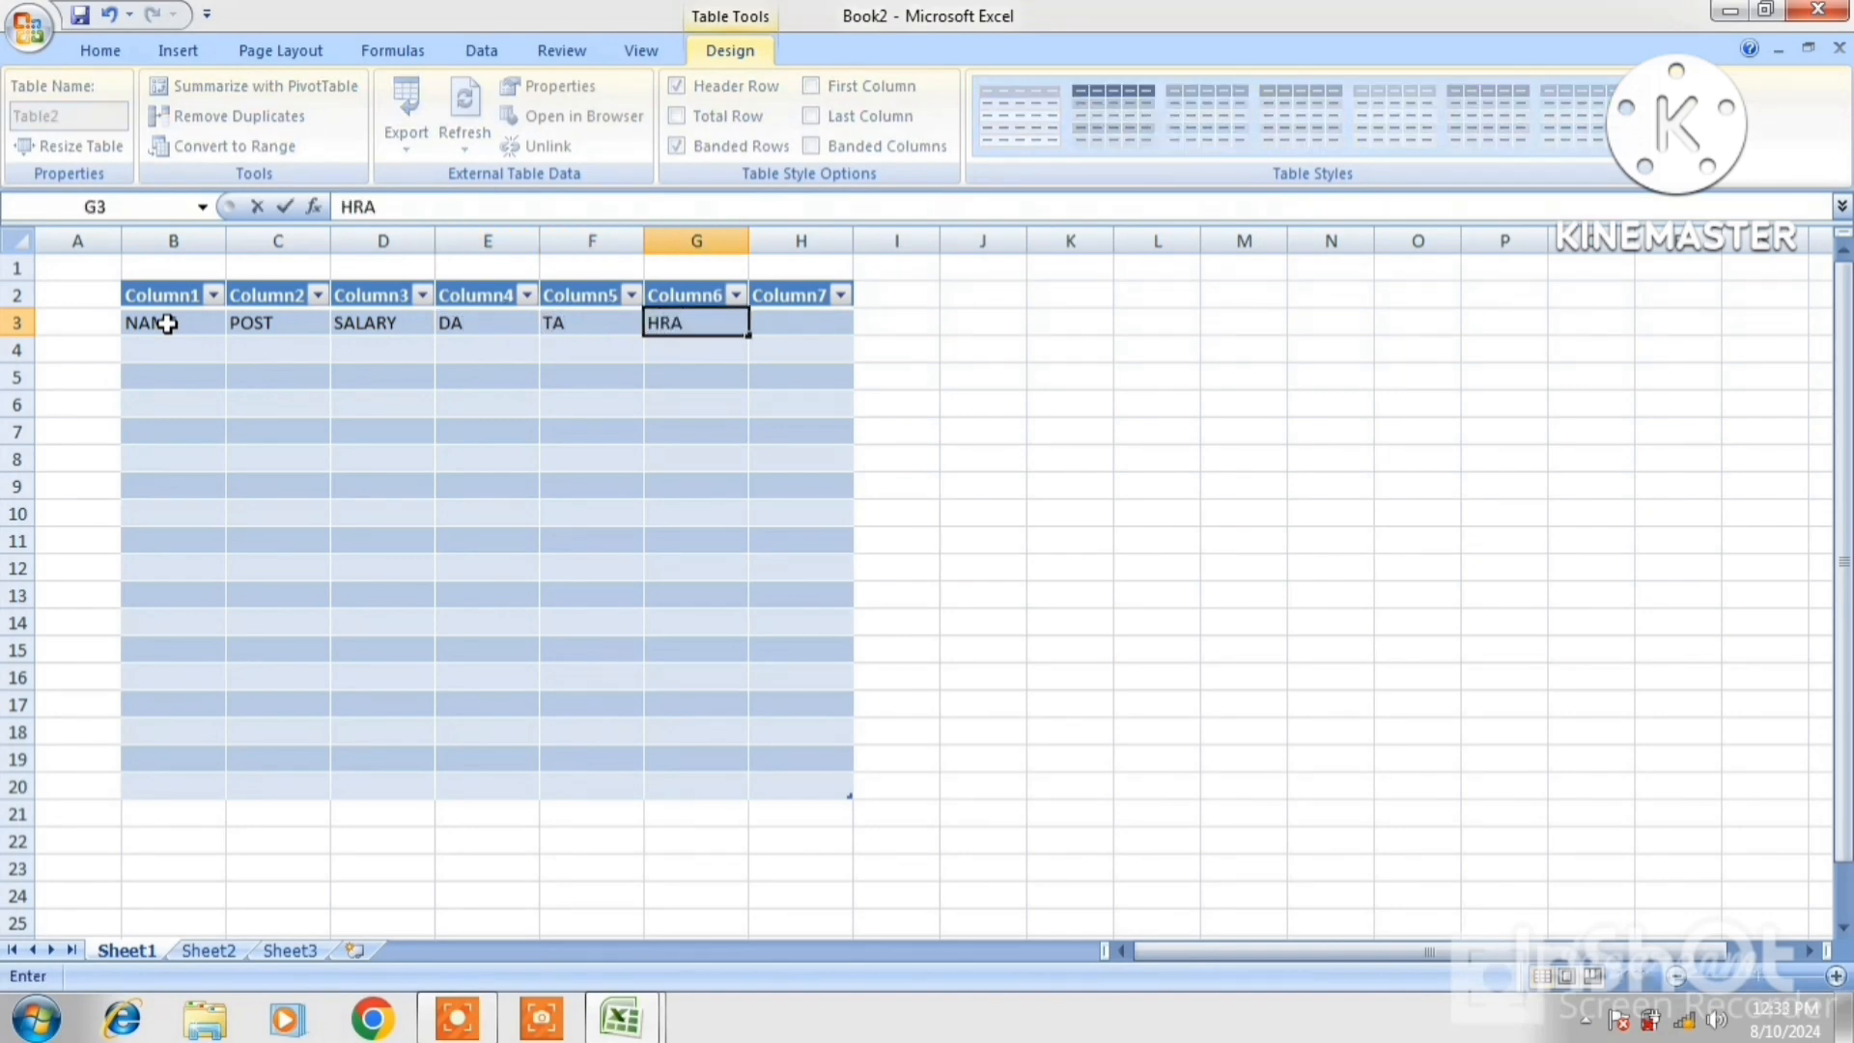
{"action": "key", "text": "Tab"}
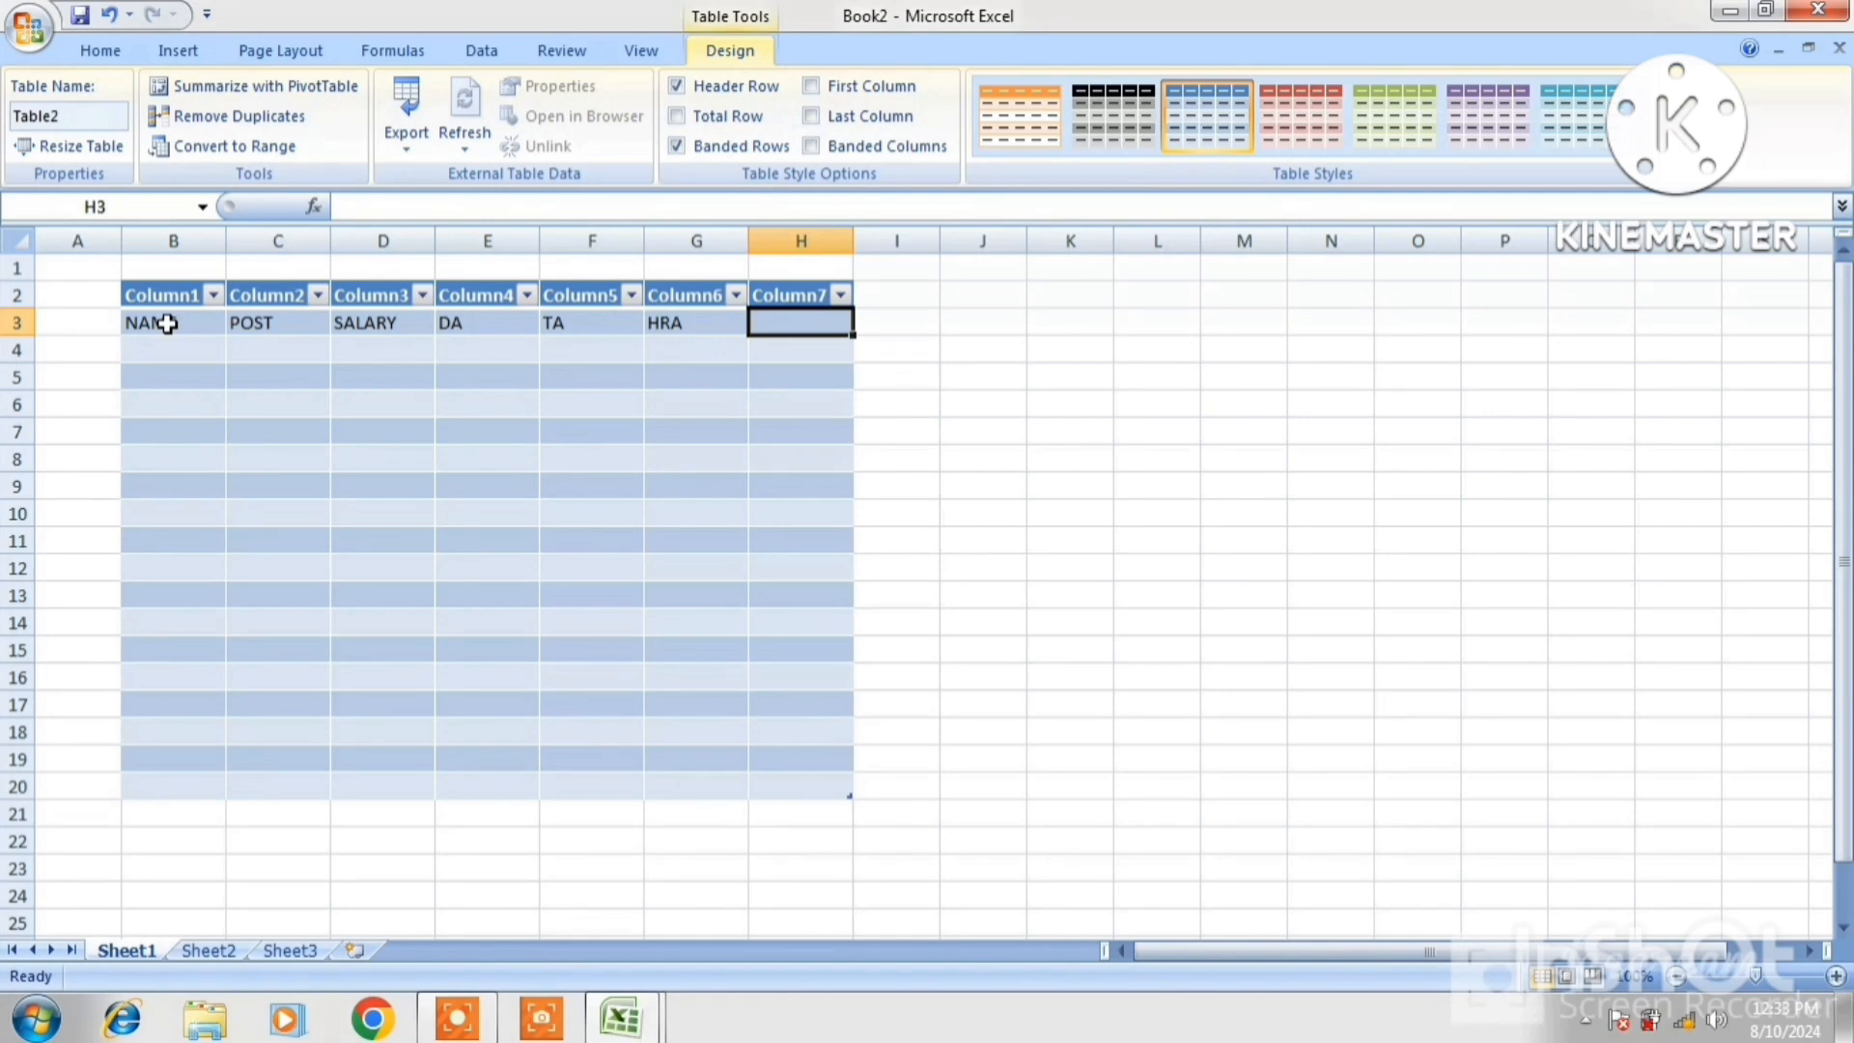
{"action": "type", "text": "SU"}
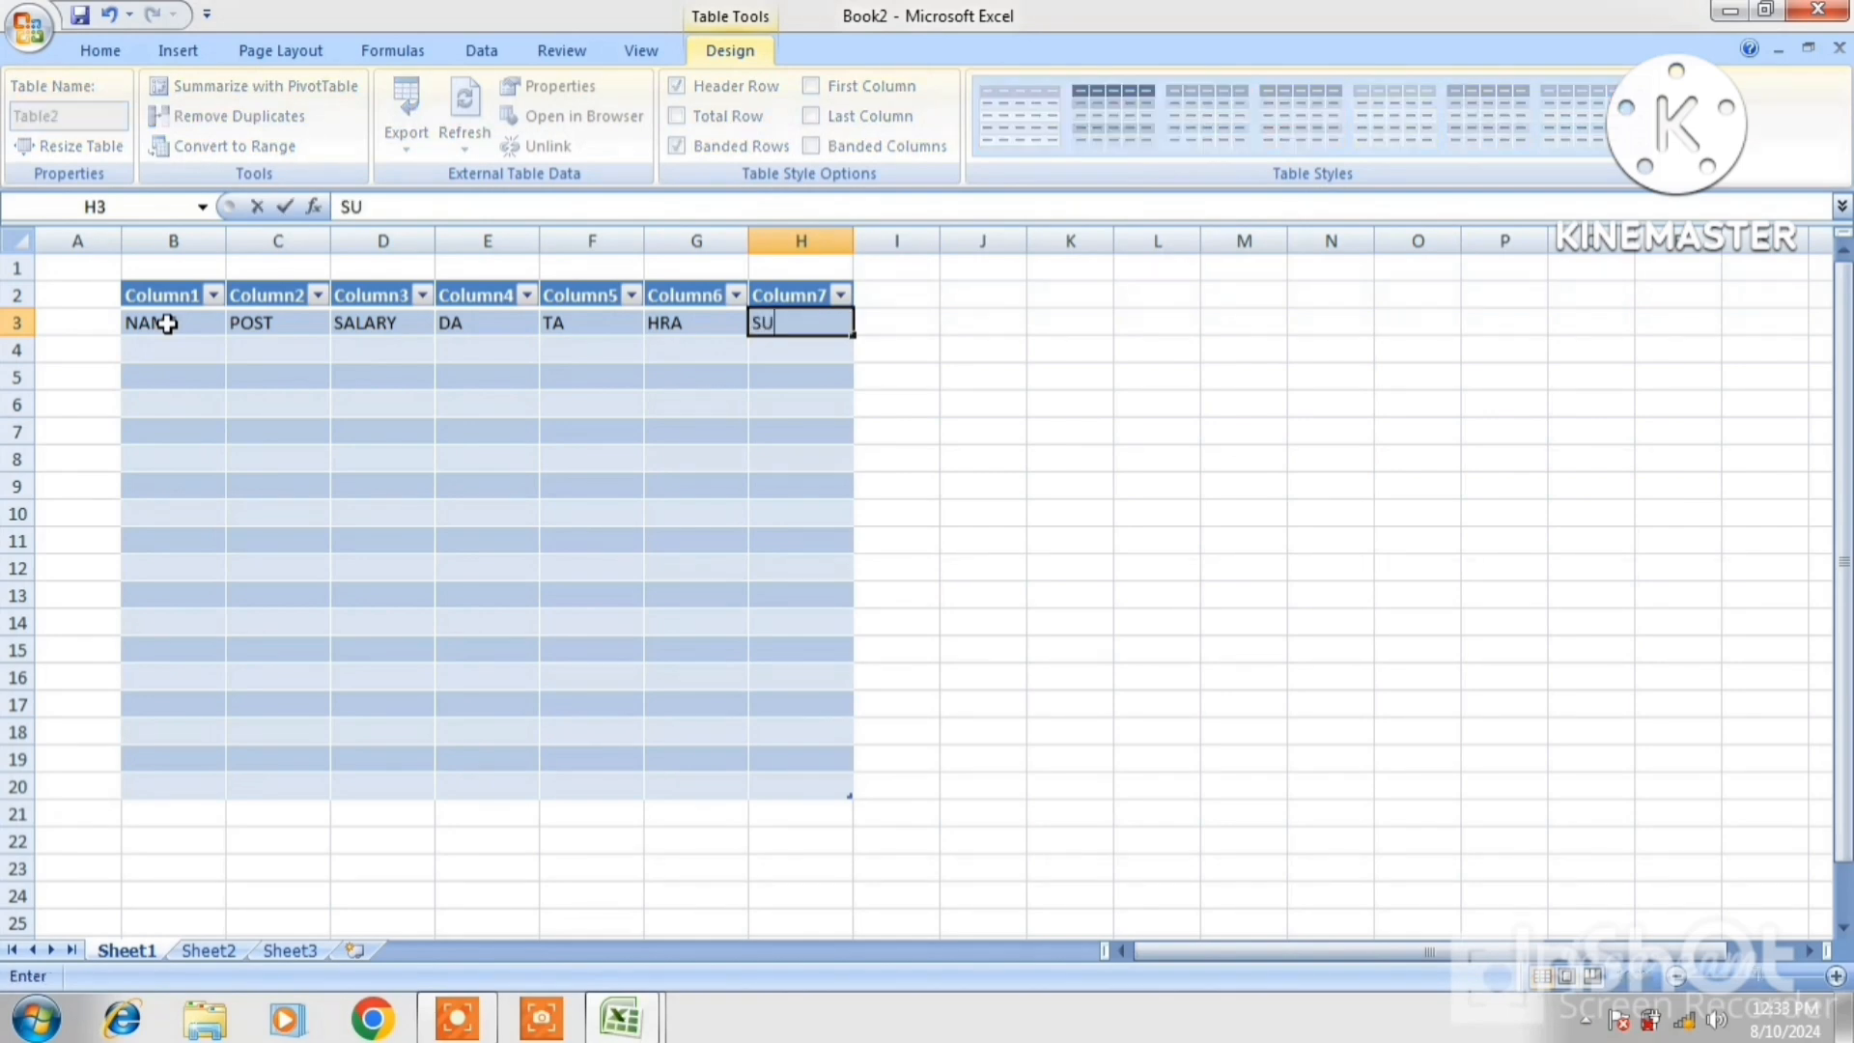
{"action": "type", "text": "M SALARU"}
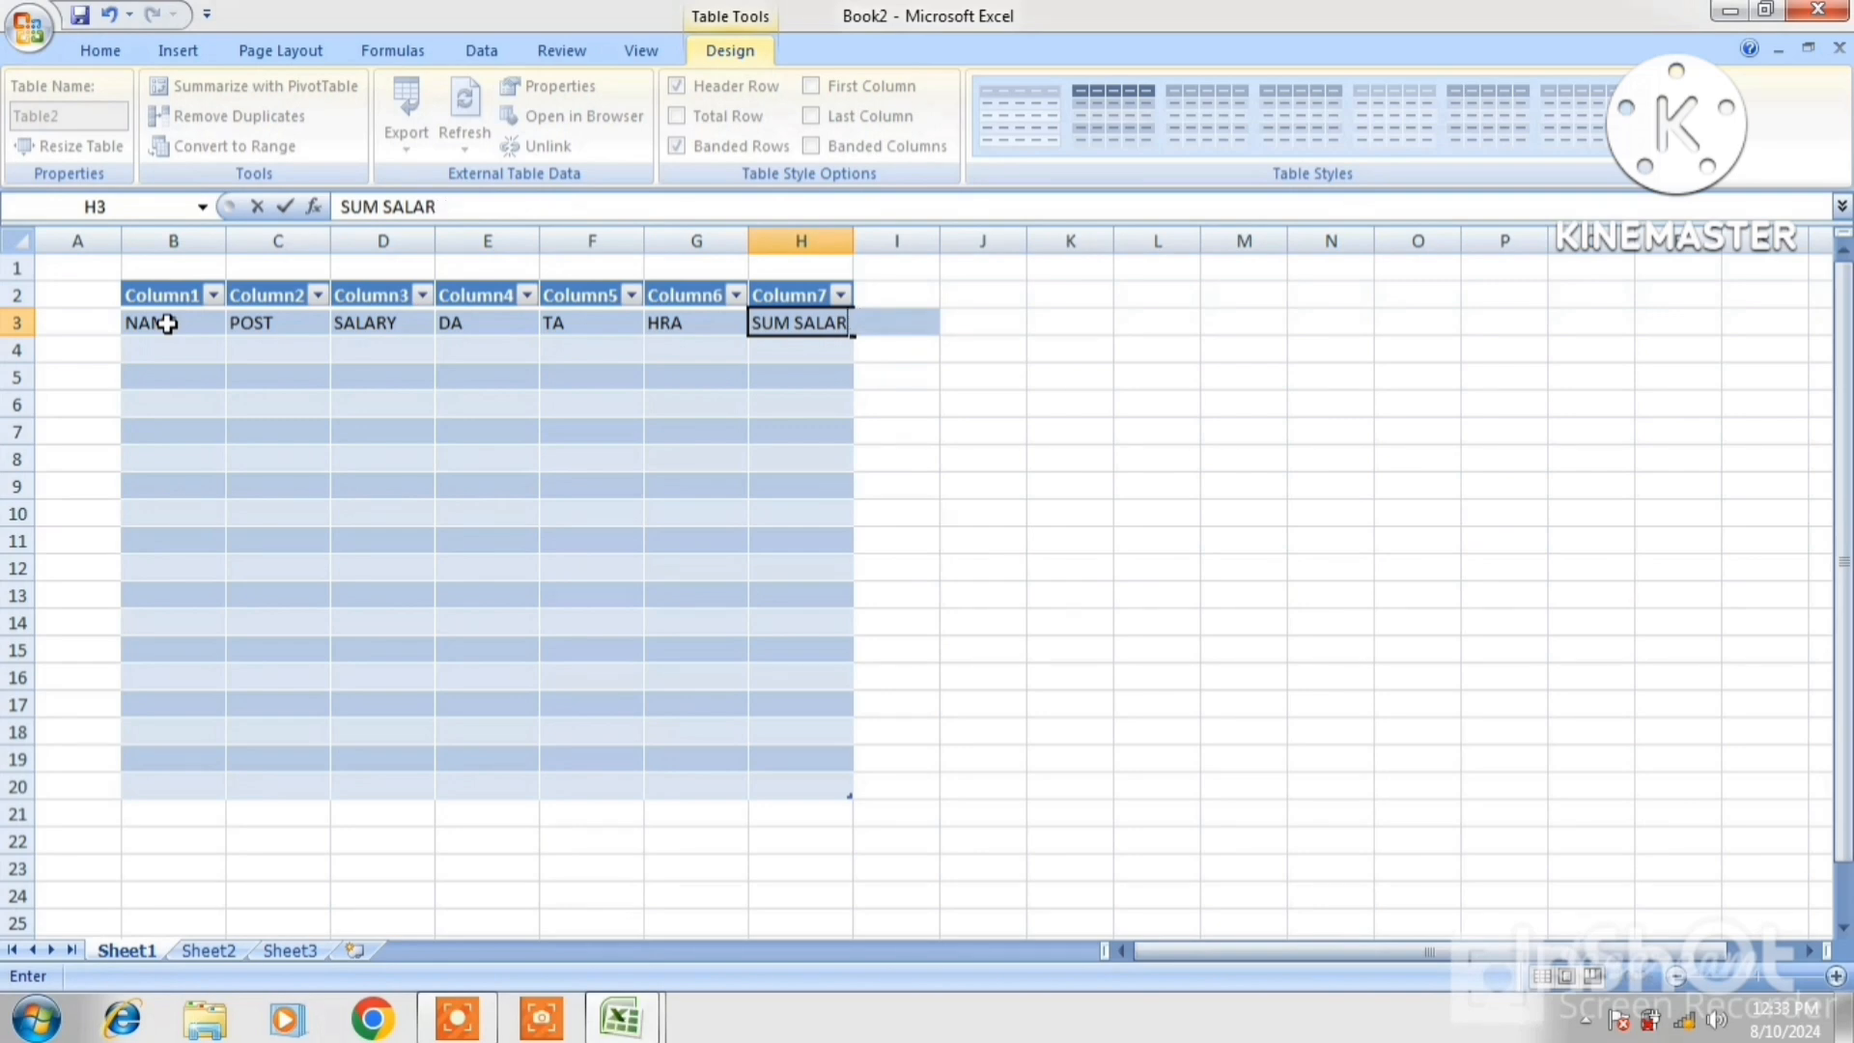
{"action": "key", "text": "Return"}
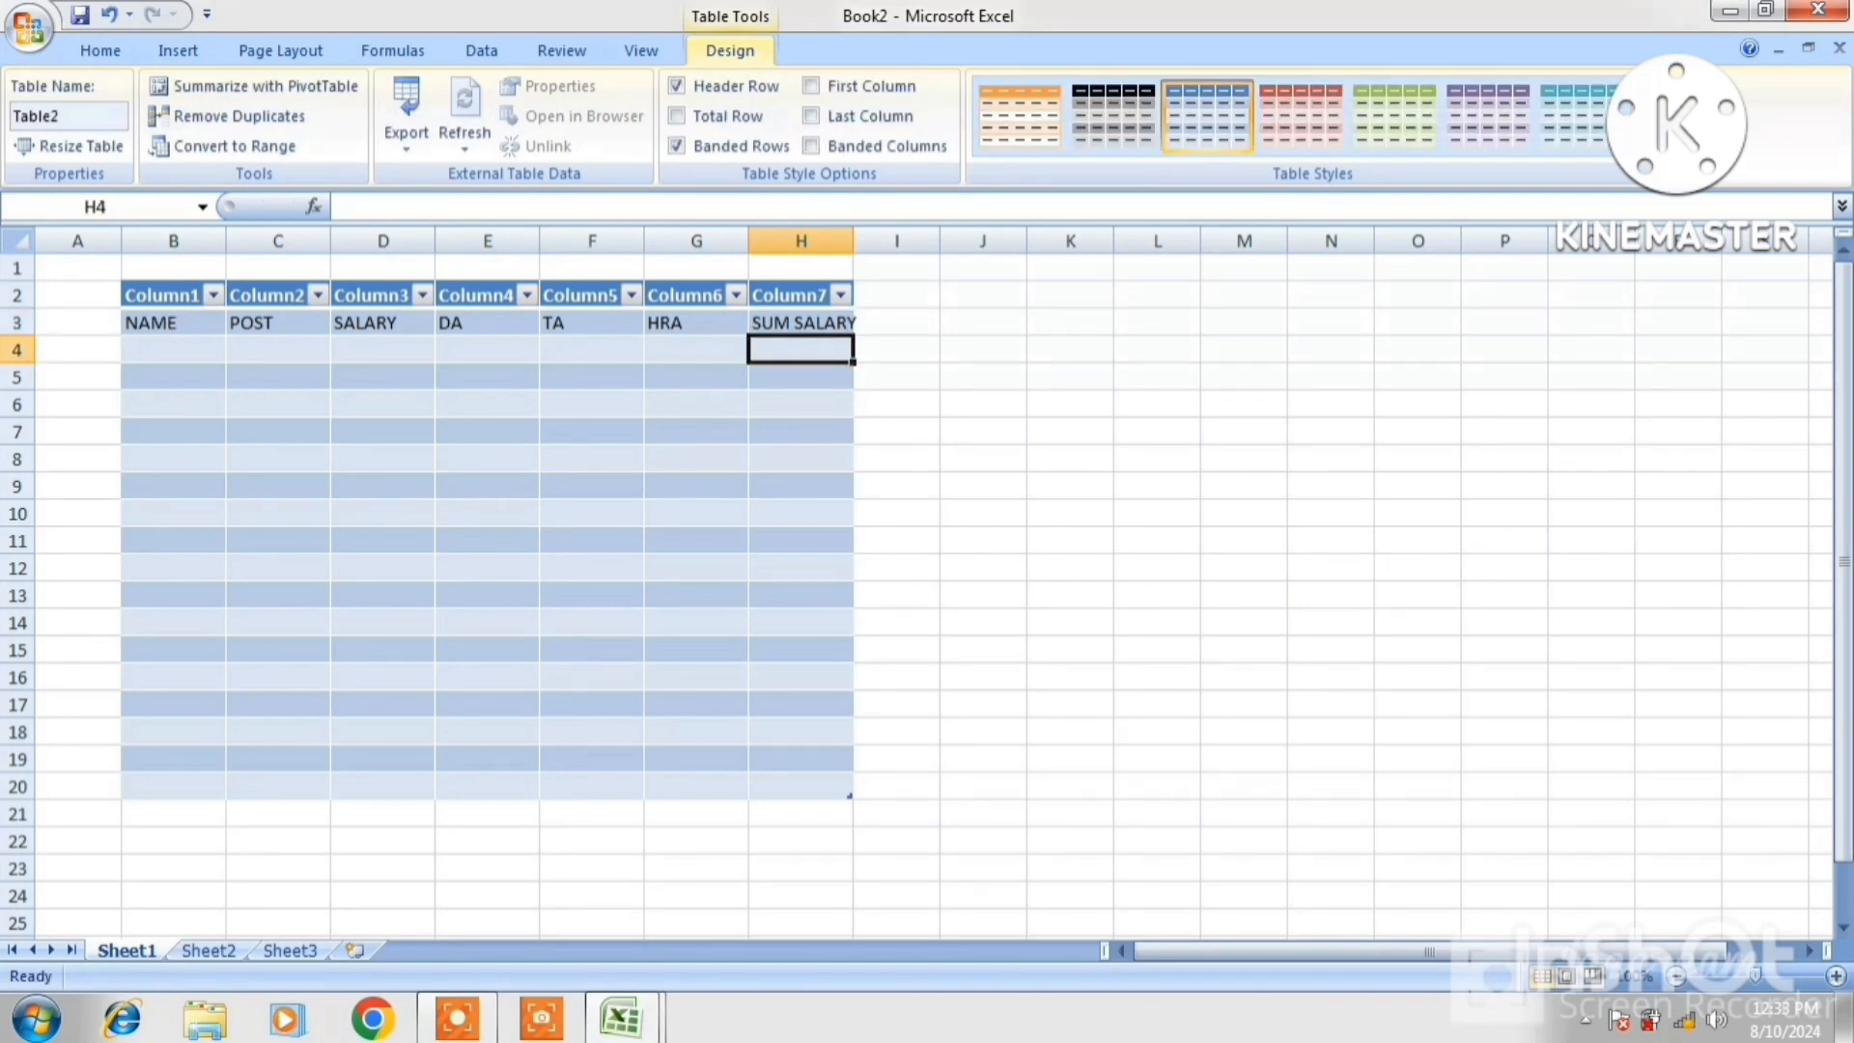
{"action": "left_click", "coordinate": [174, 348]}
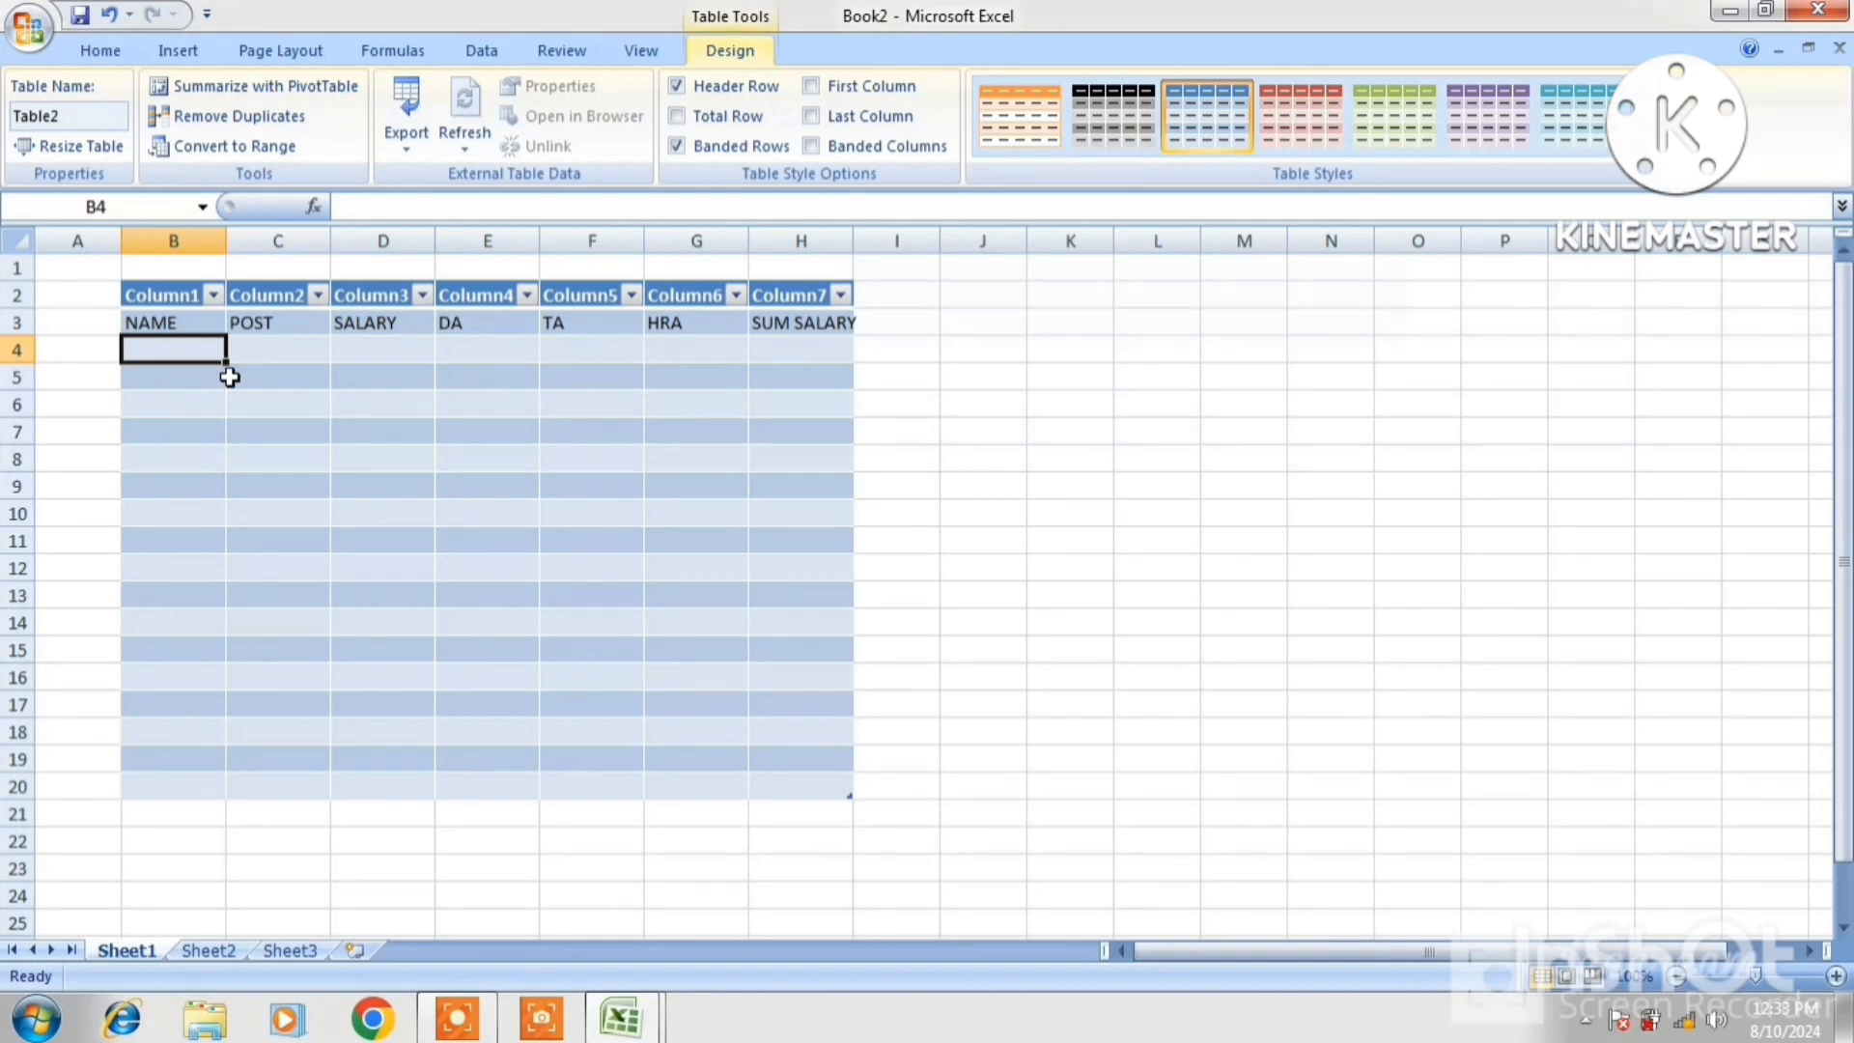
Copy the student columns A1:F21, S.N. through MOTHER'S NAME, from STUSENT LIST
{"action": "left_click", "coordinate": [1080, 299]}
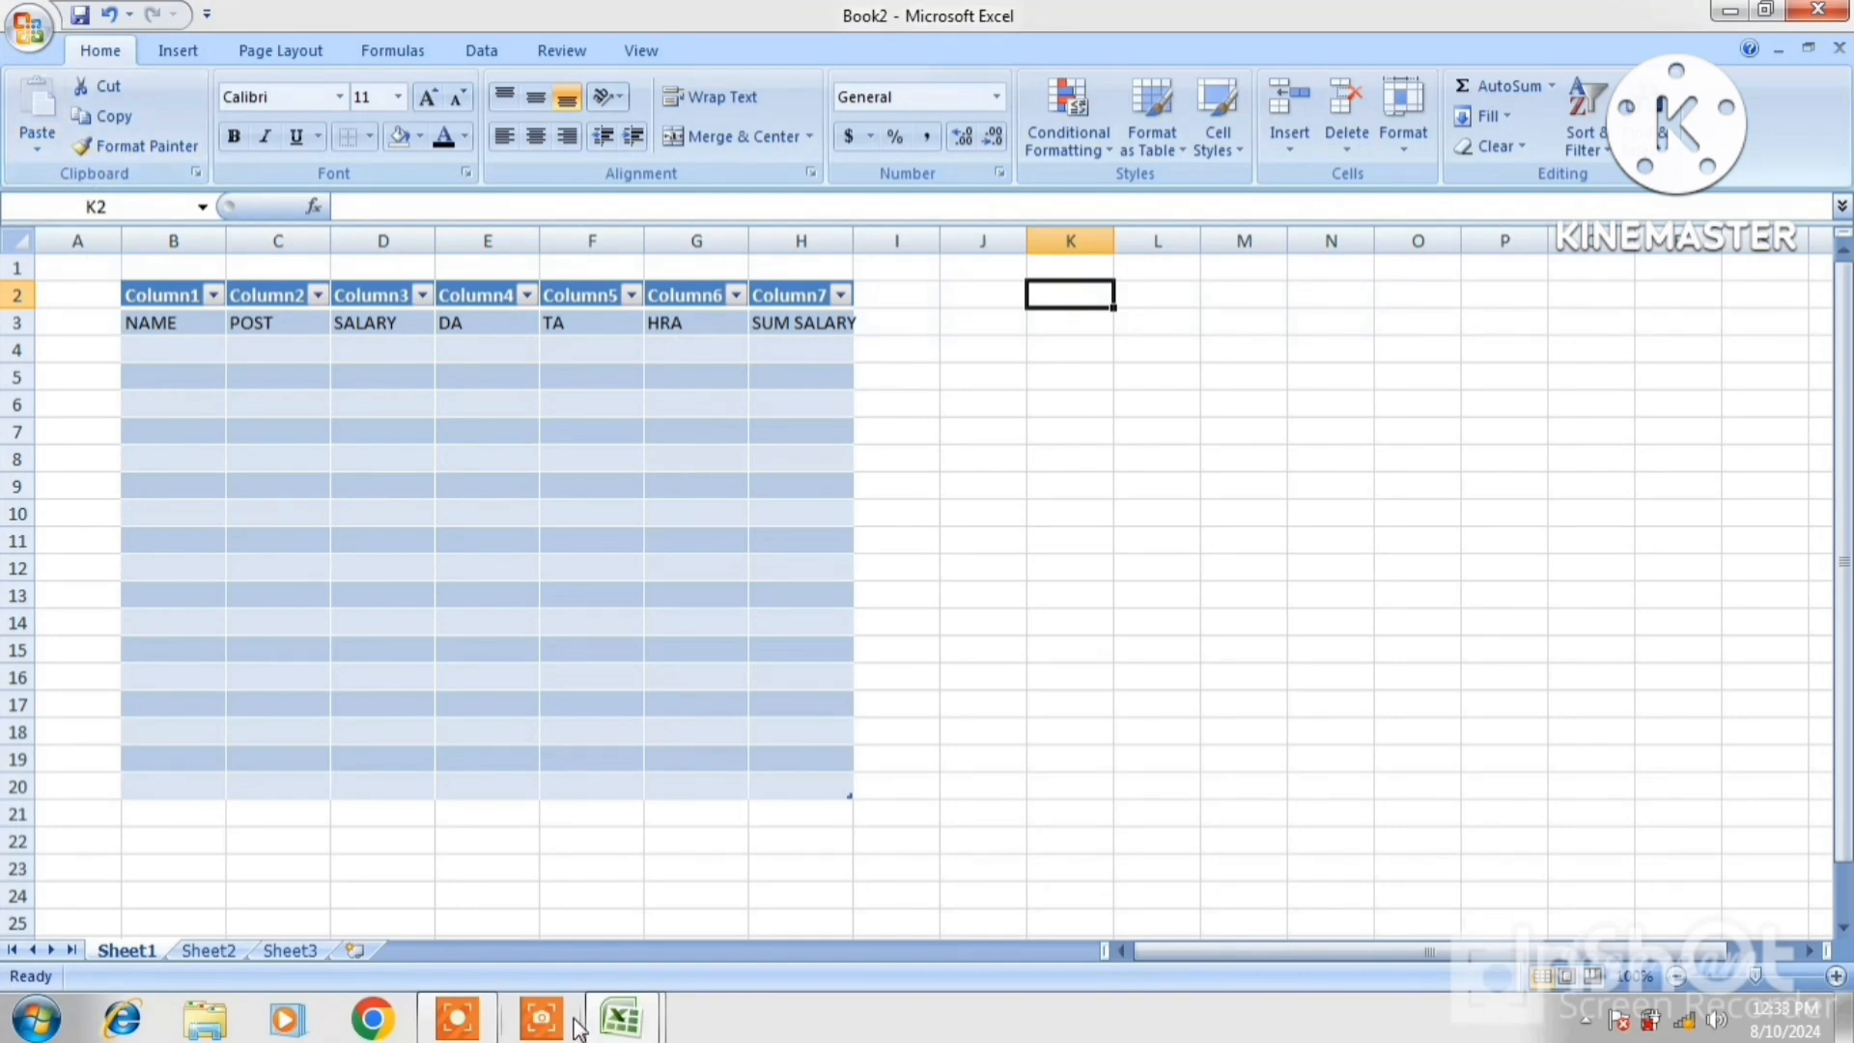
{"action": "mouse_move", "coordinate": [620, 1018]}
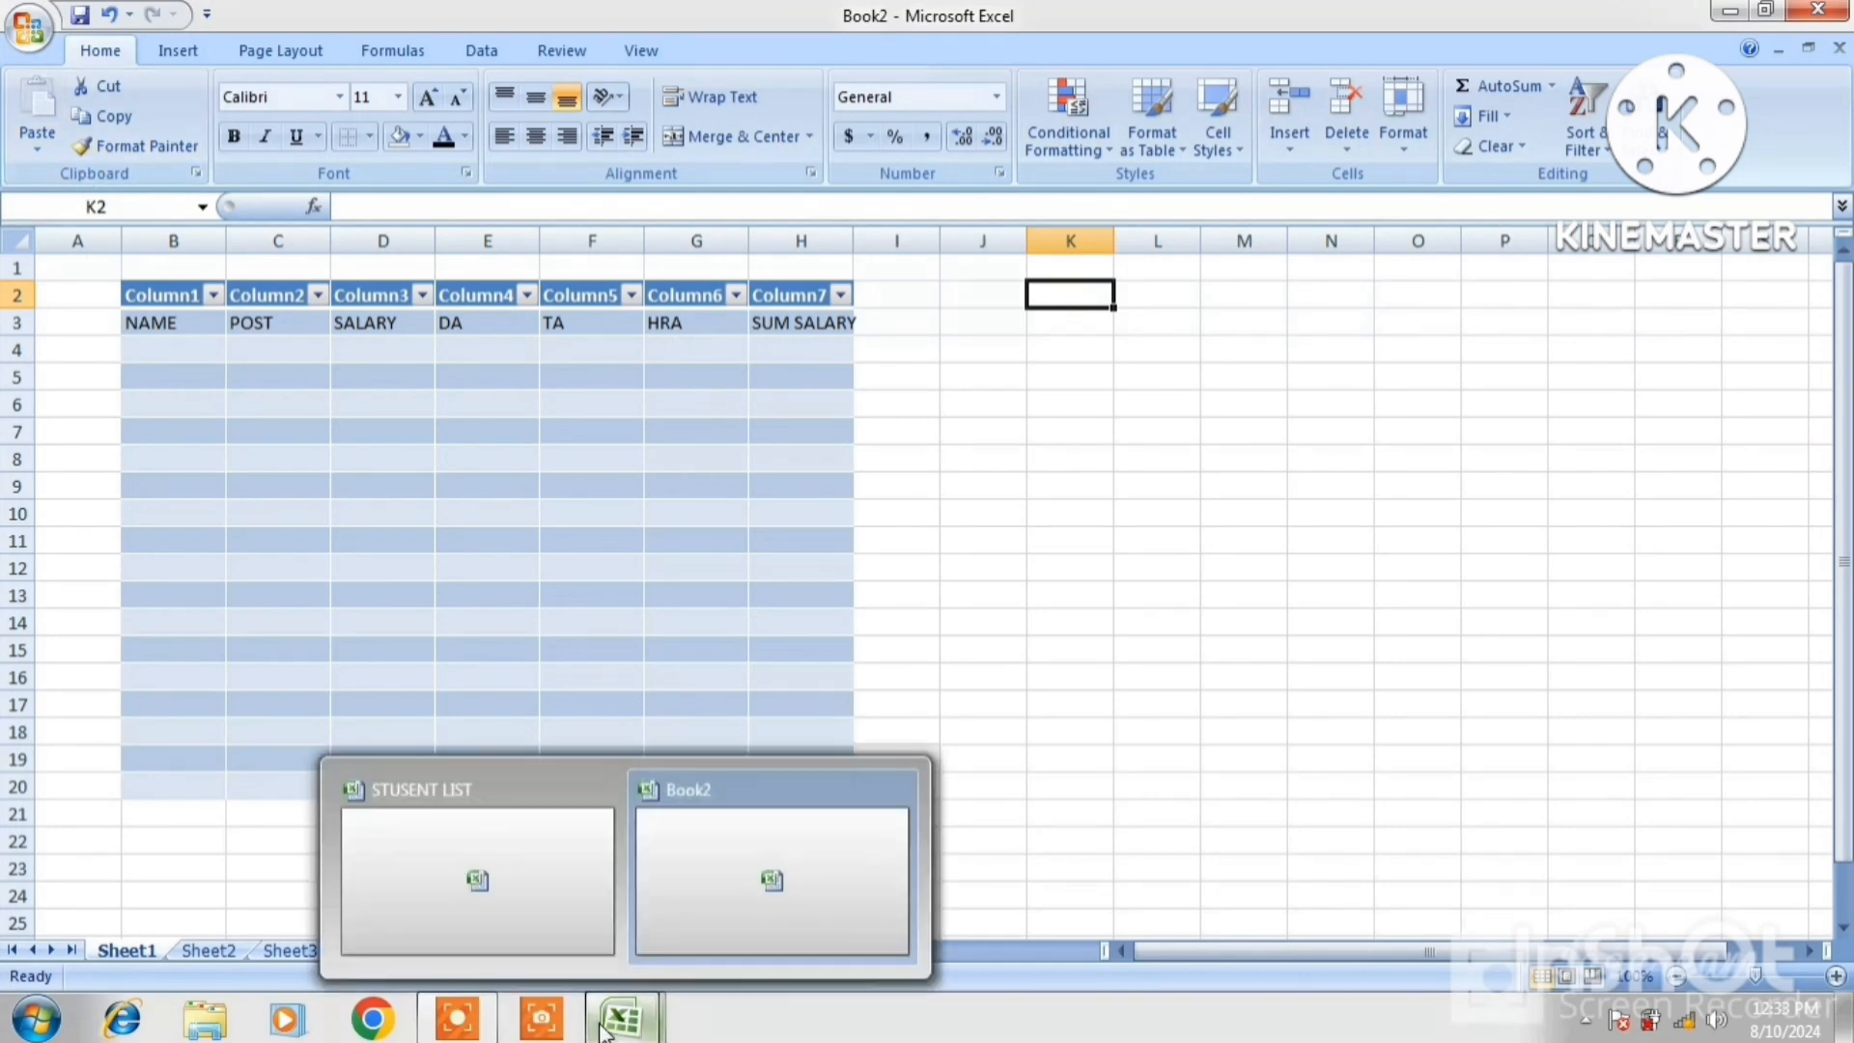
{"action": "left_click", "coordinate": [491, 866]}
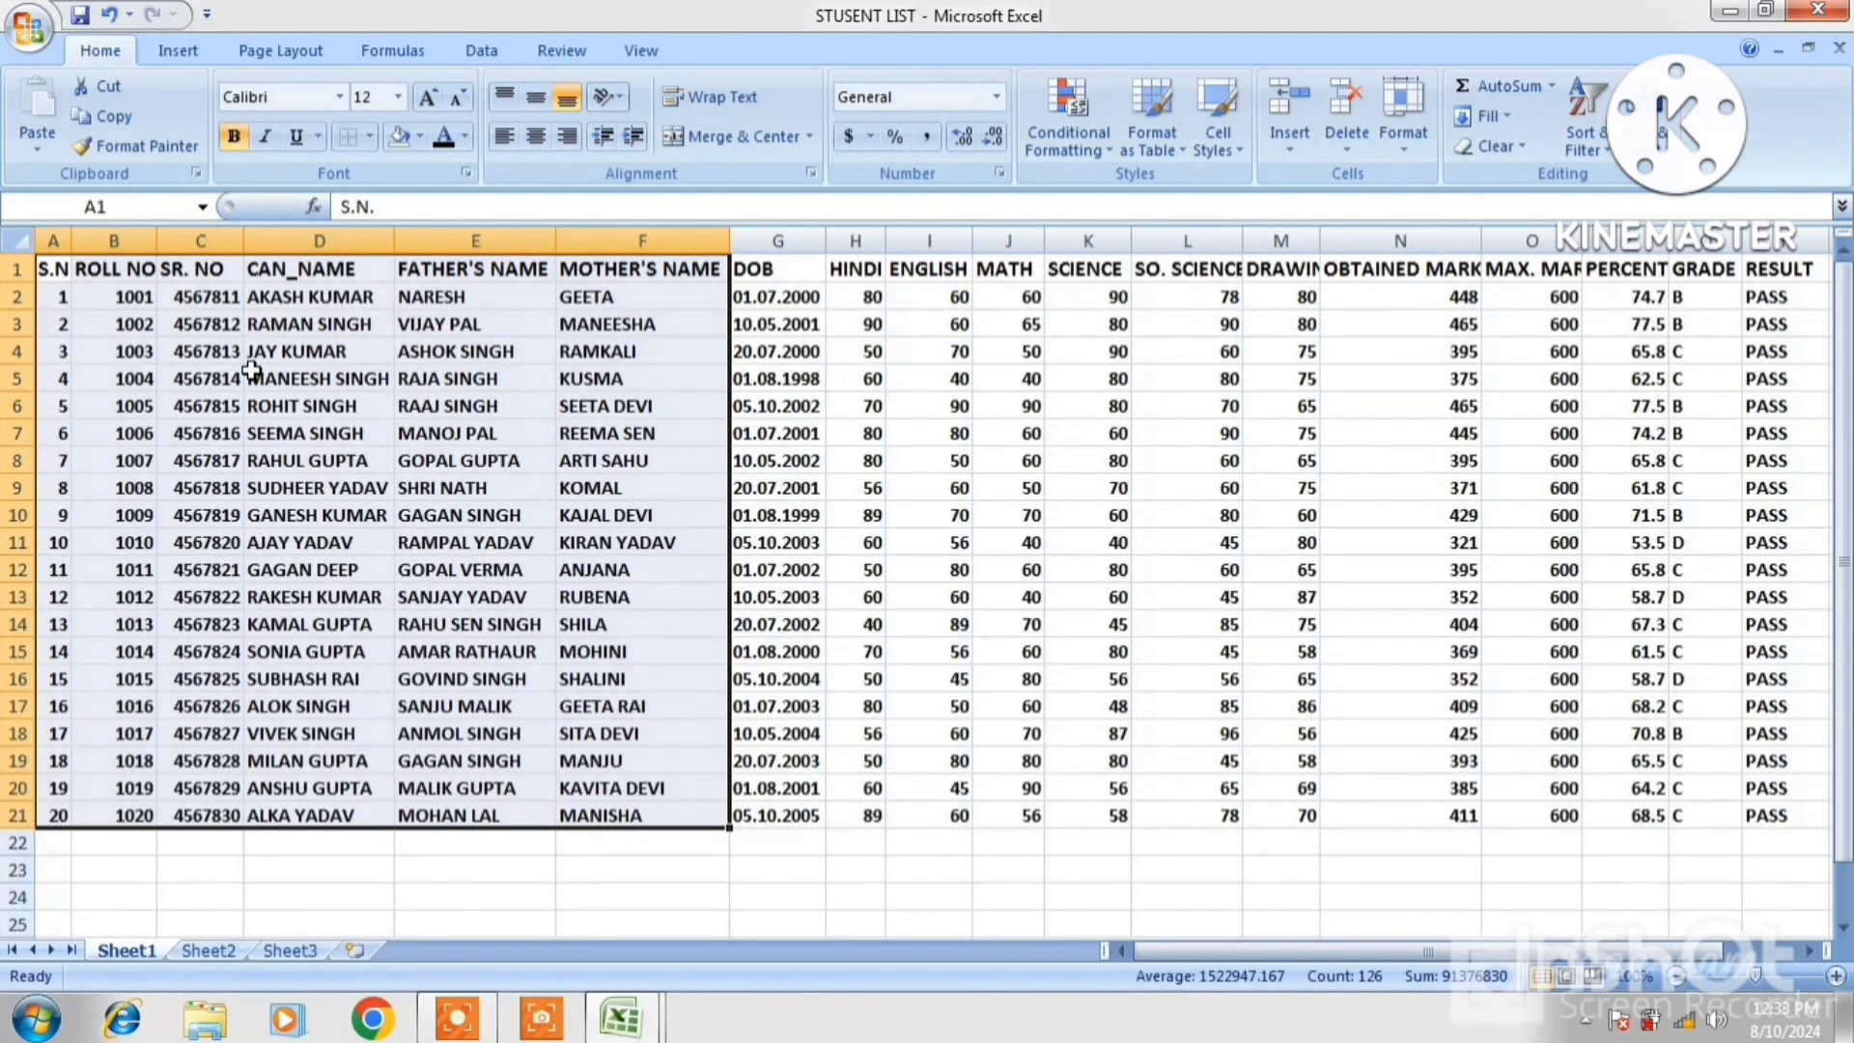
{"action": "left_click_drag", "start_coordinate": [60, 266], "coordinate": [567, 820]}
{"action": "right_click", "coordinate": [554, 767]}
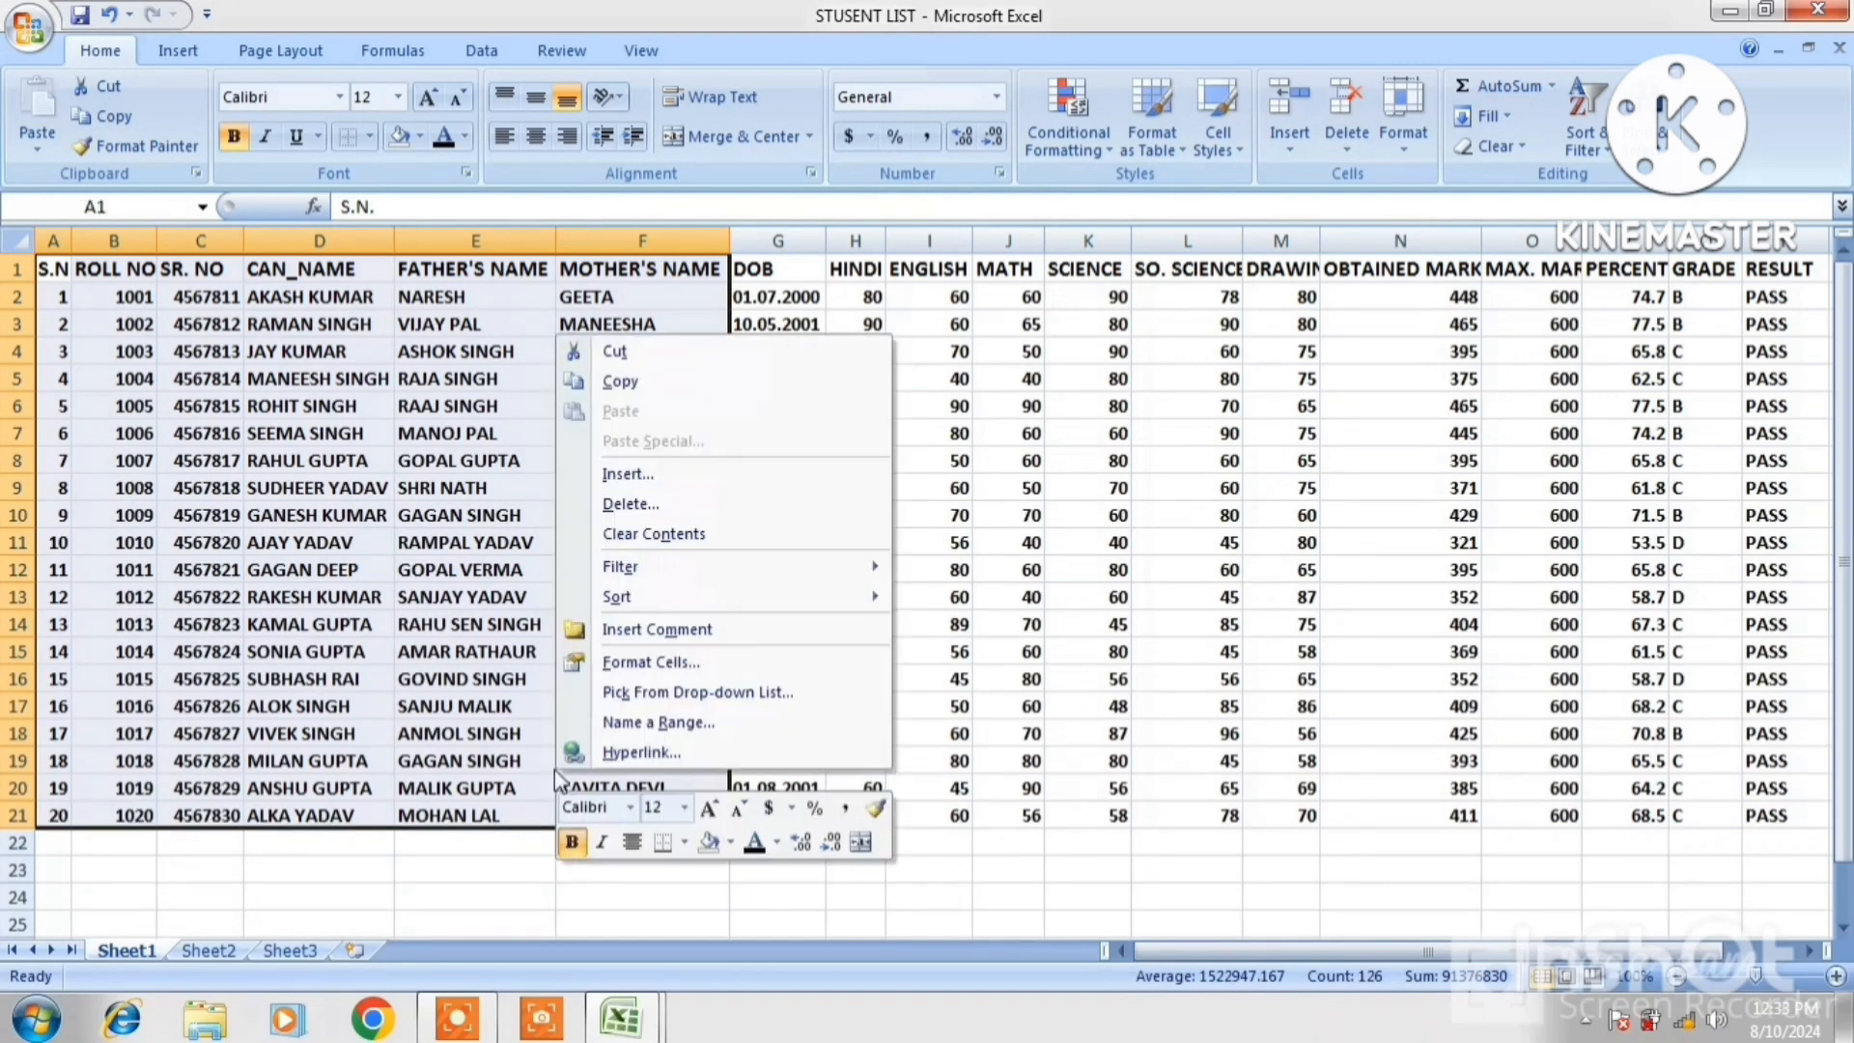
{"action": "left_click", "coordinate": [622, 386]}
Paste the student data into Book2 at K2 and autofit column P
{"action": "mouse_move", "coordinate": [623, 1025]}
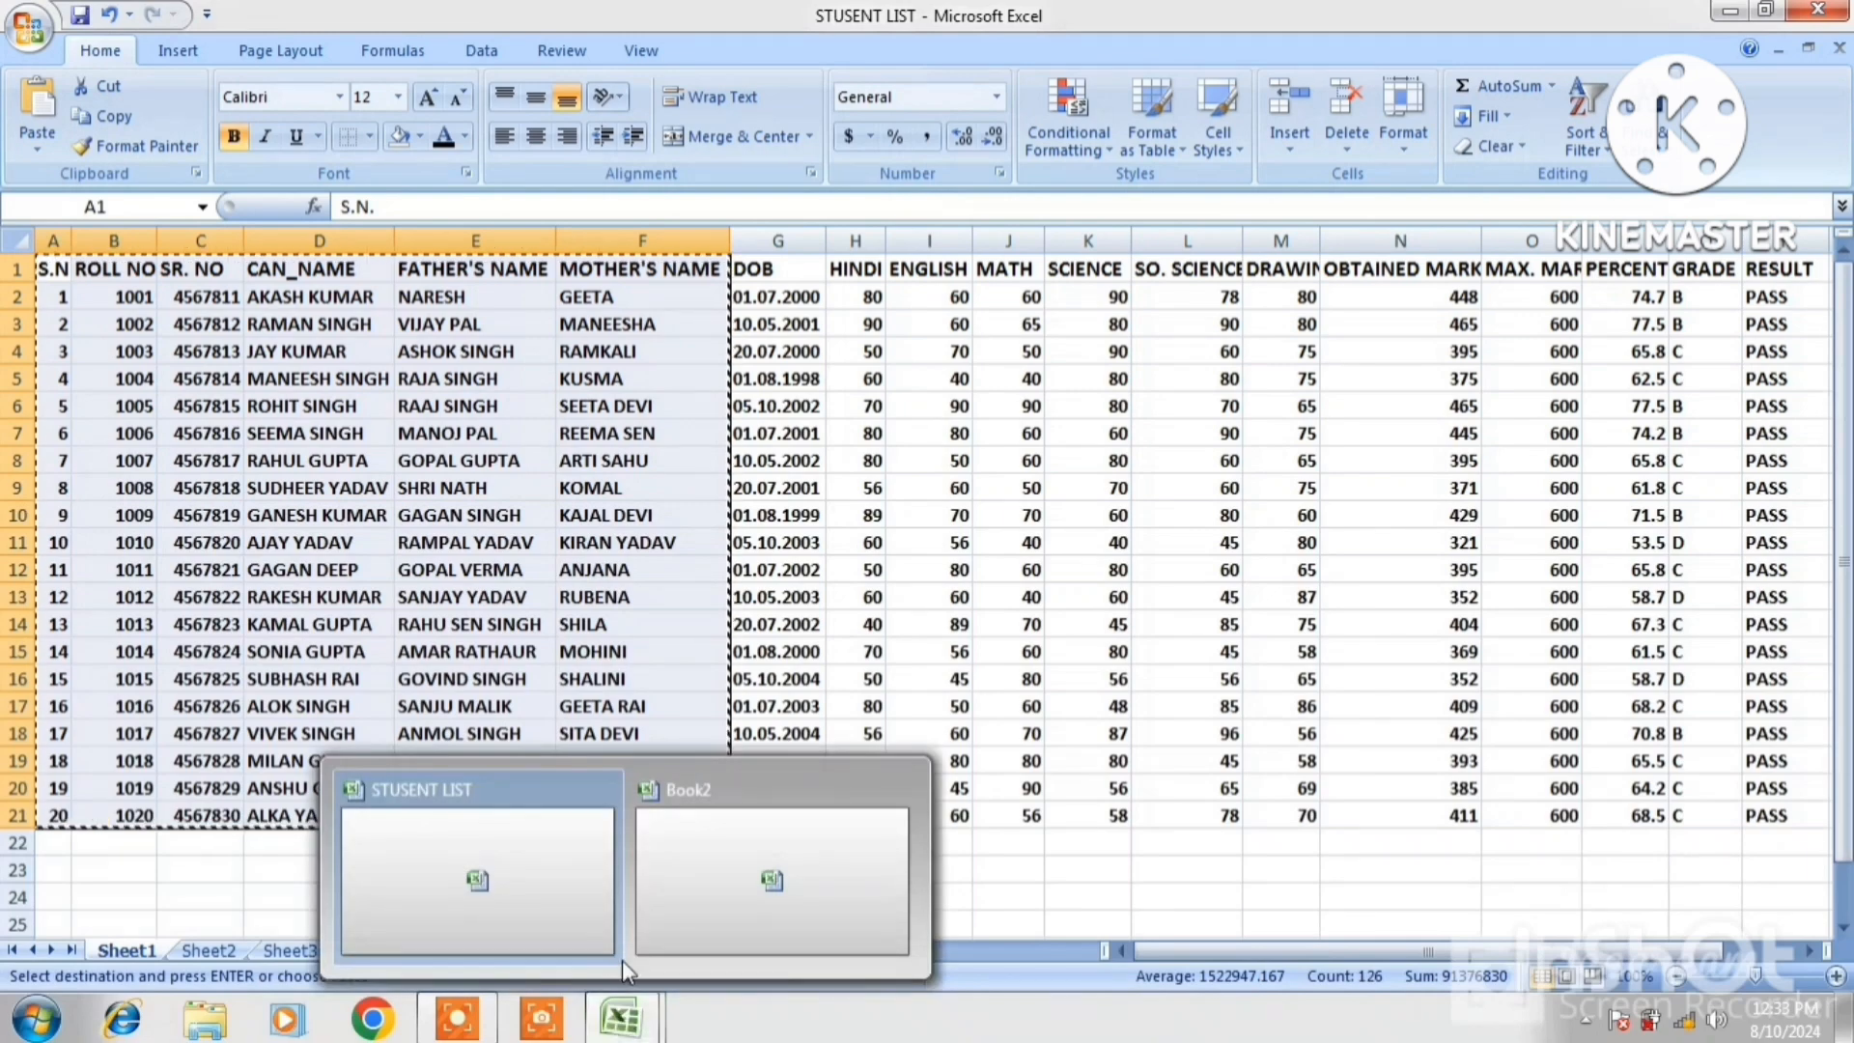
{"action": "left_click", "coordinate": [680, 878]}
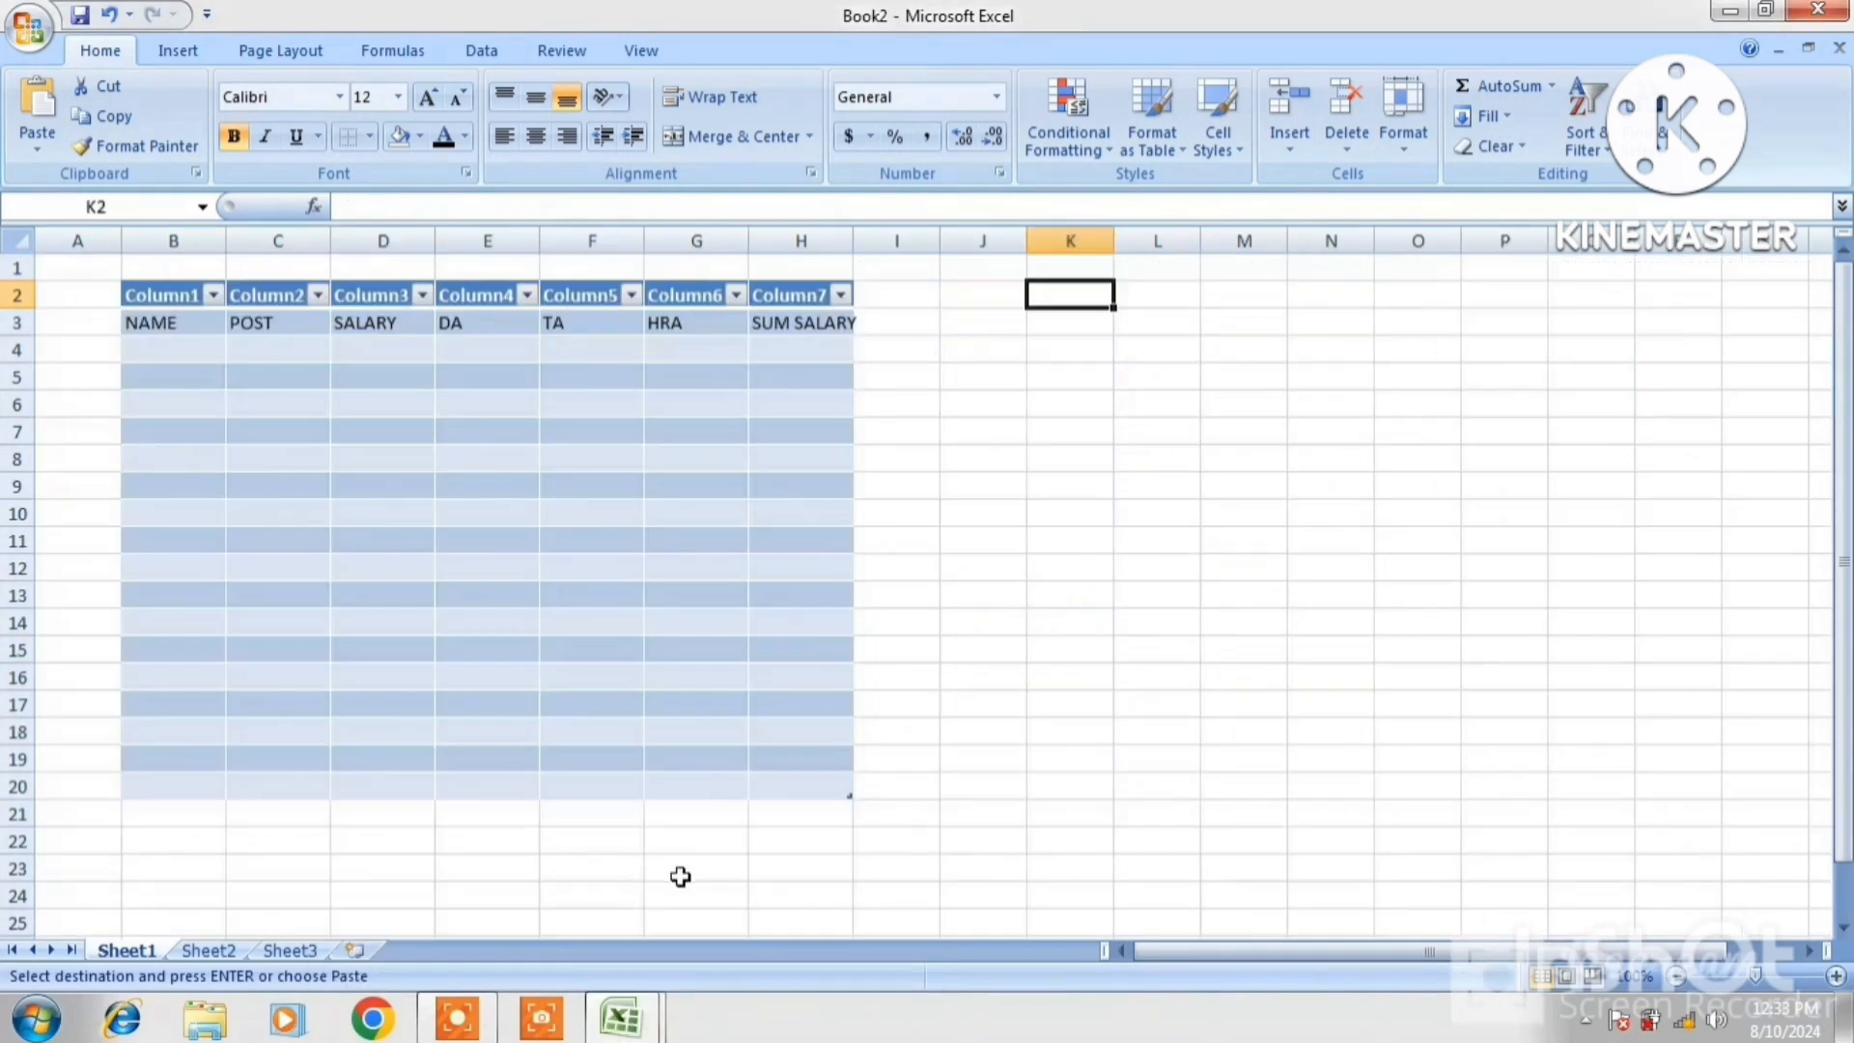
{"action": "right_click", "coordinate": [1080, 294]}
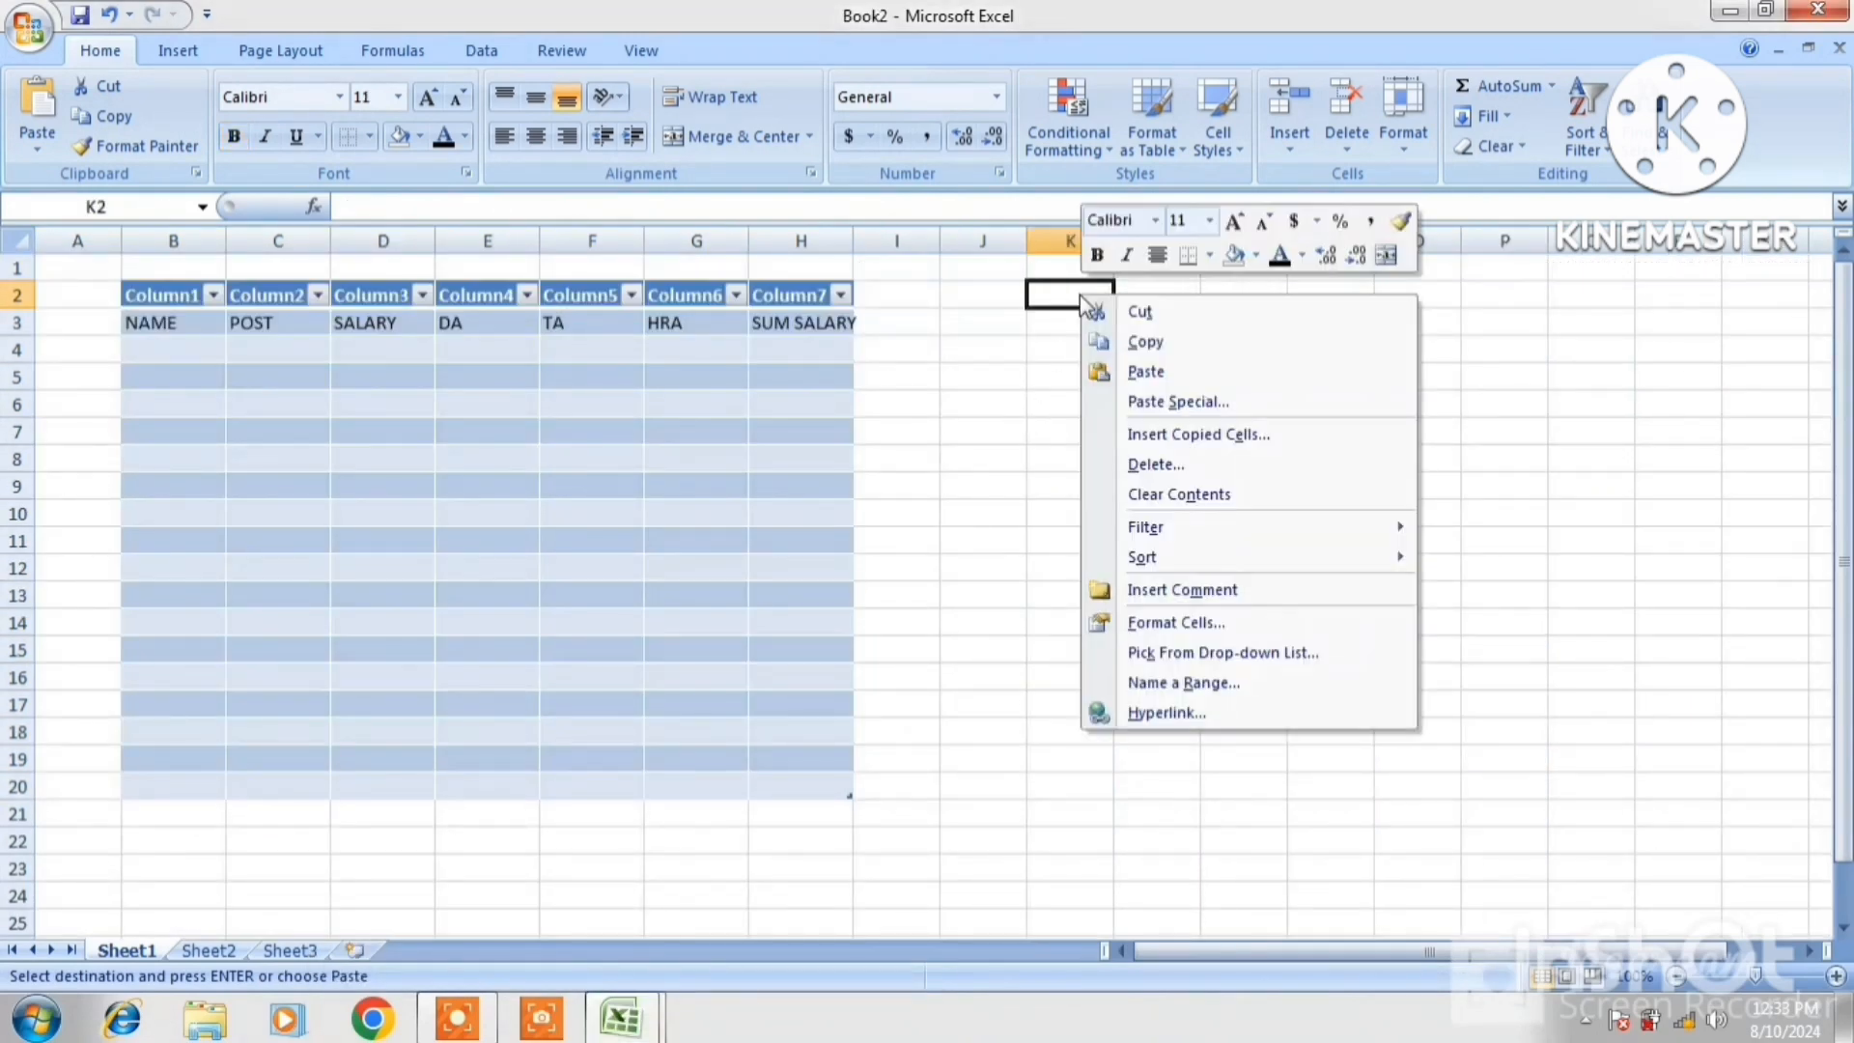
{"action": "left_click", "coordinate": [1126, 370]}
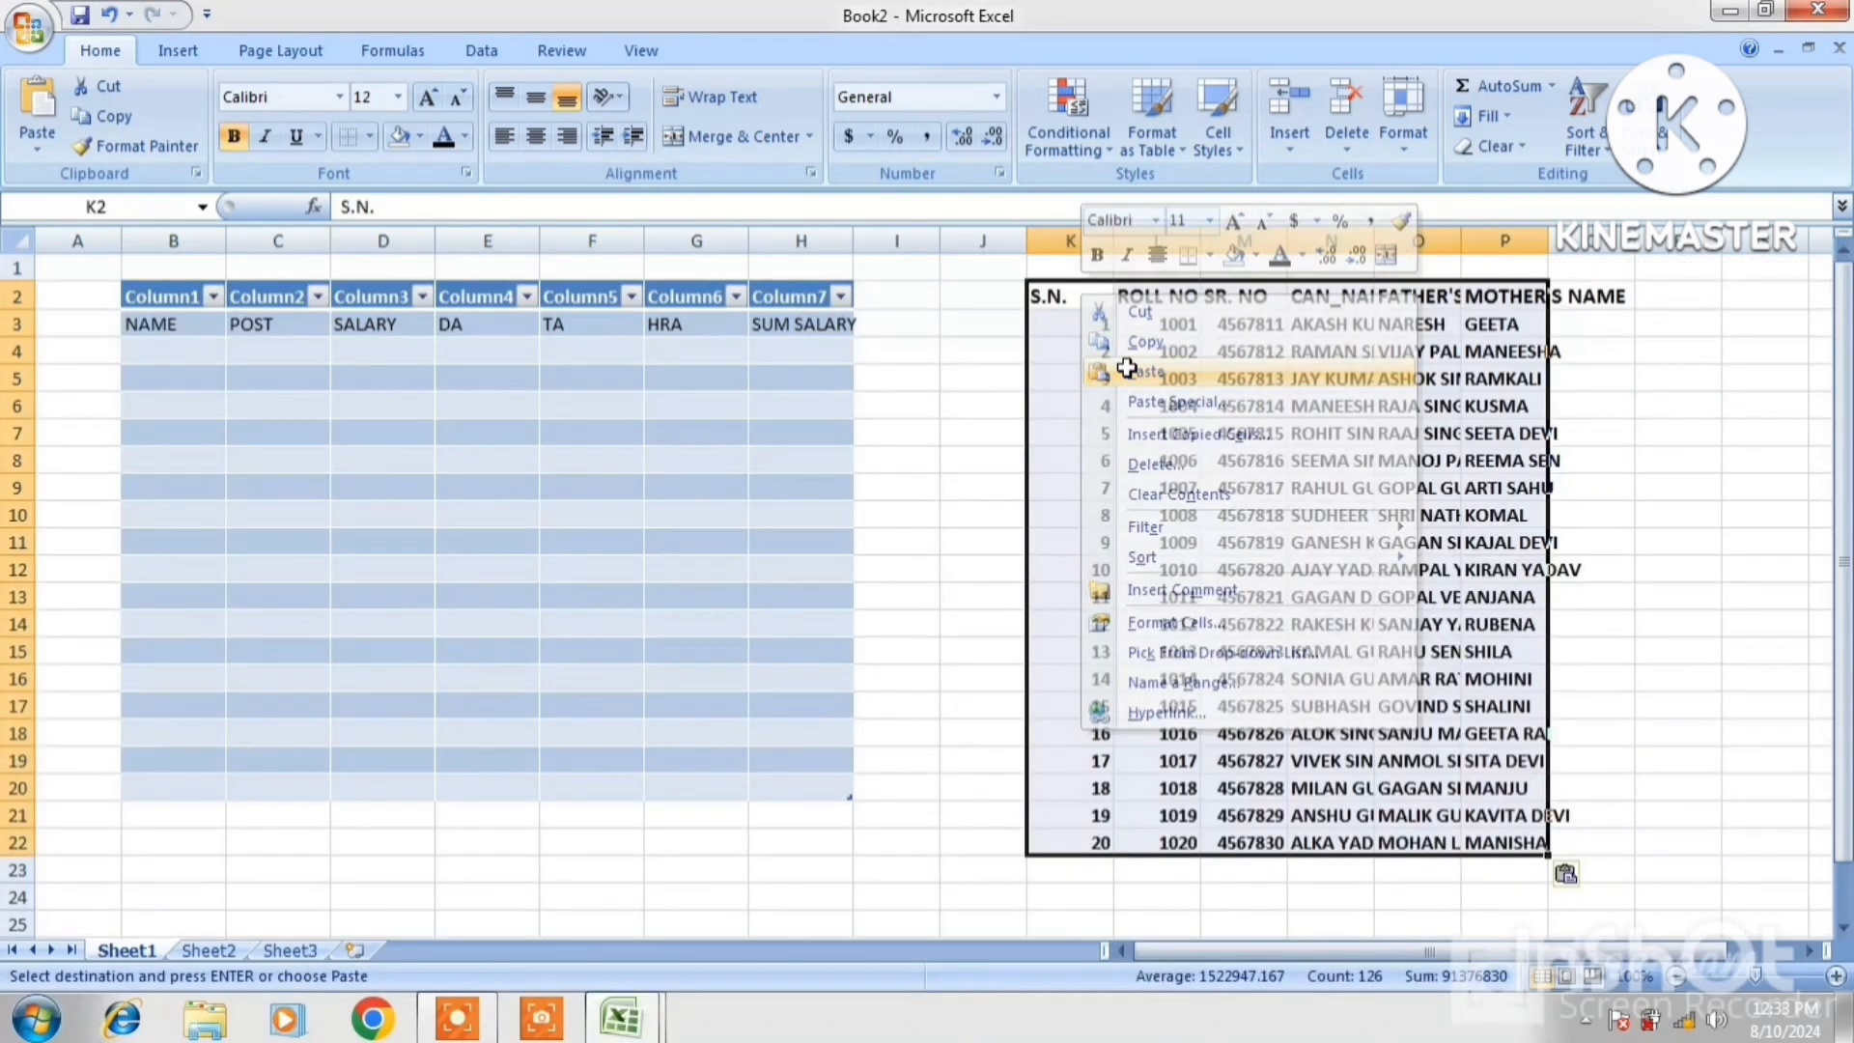
{"action": "double_click", "coordinate": [1547, 240]}
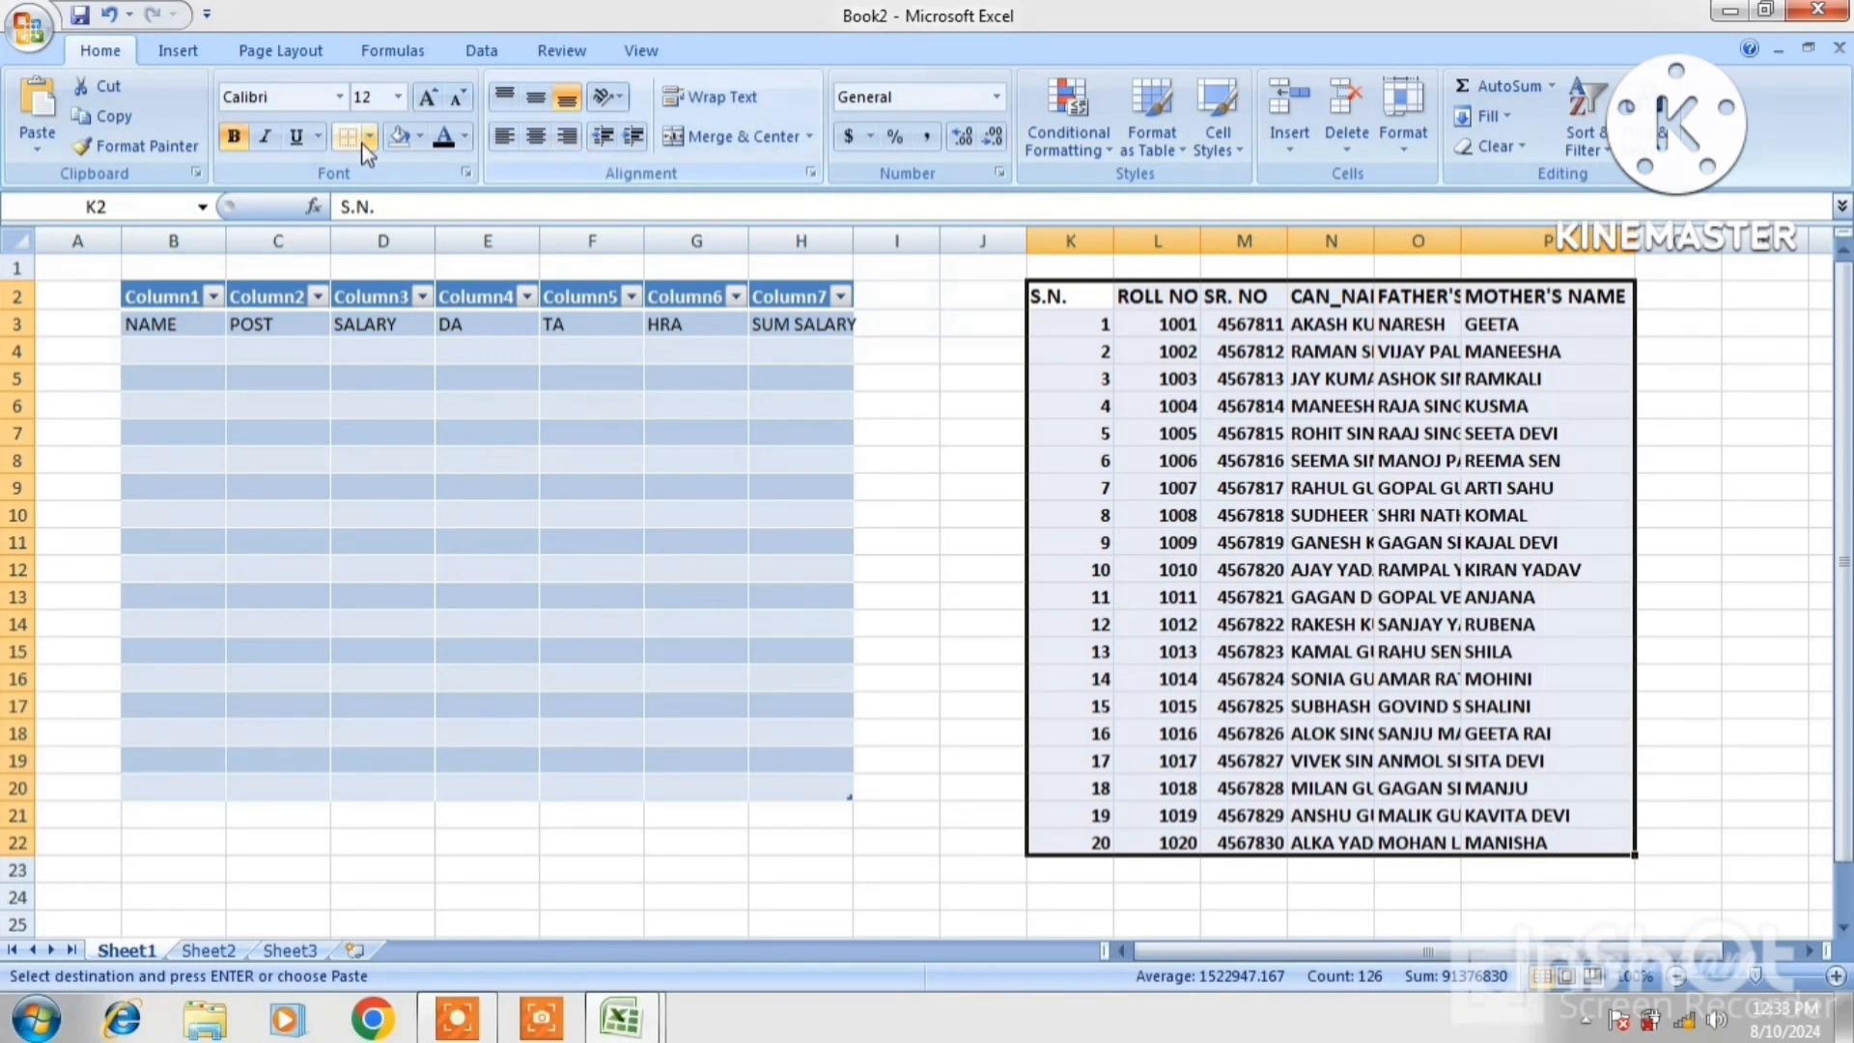
Convert the pasted student data into a table with headers and sort it A to Z by CAN_NAME
{"action": "left_click", "coordinate": [166, 55]}
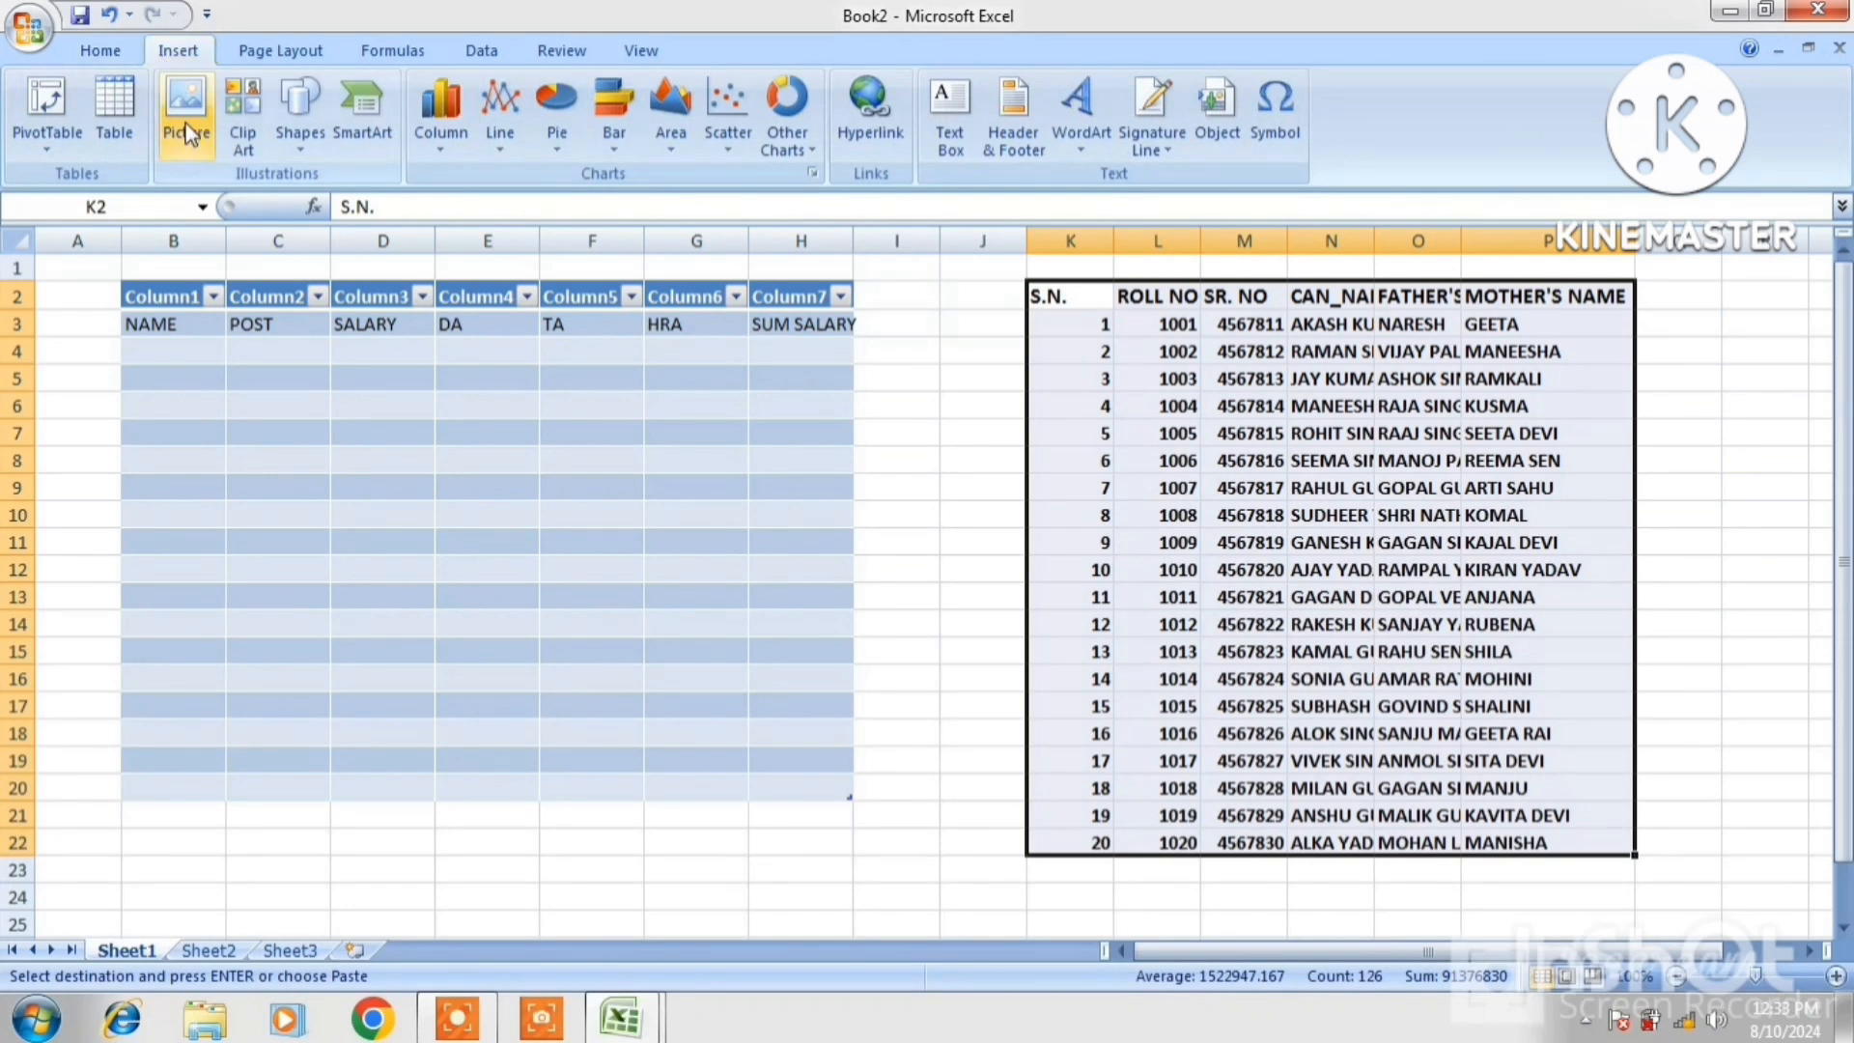
{"action": "left_click", "coordinate": [113, 98]}
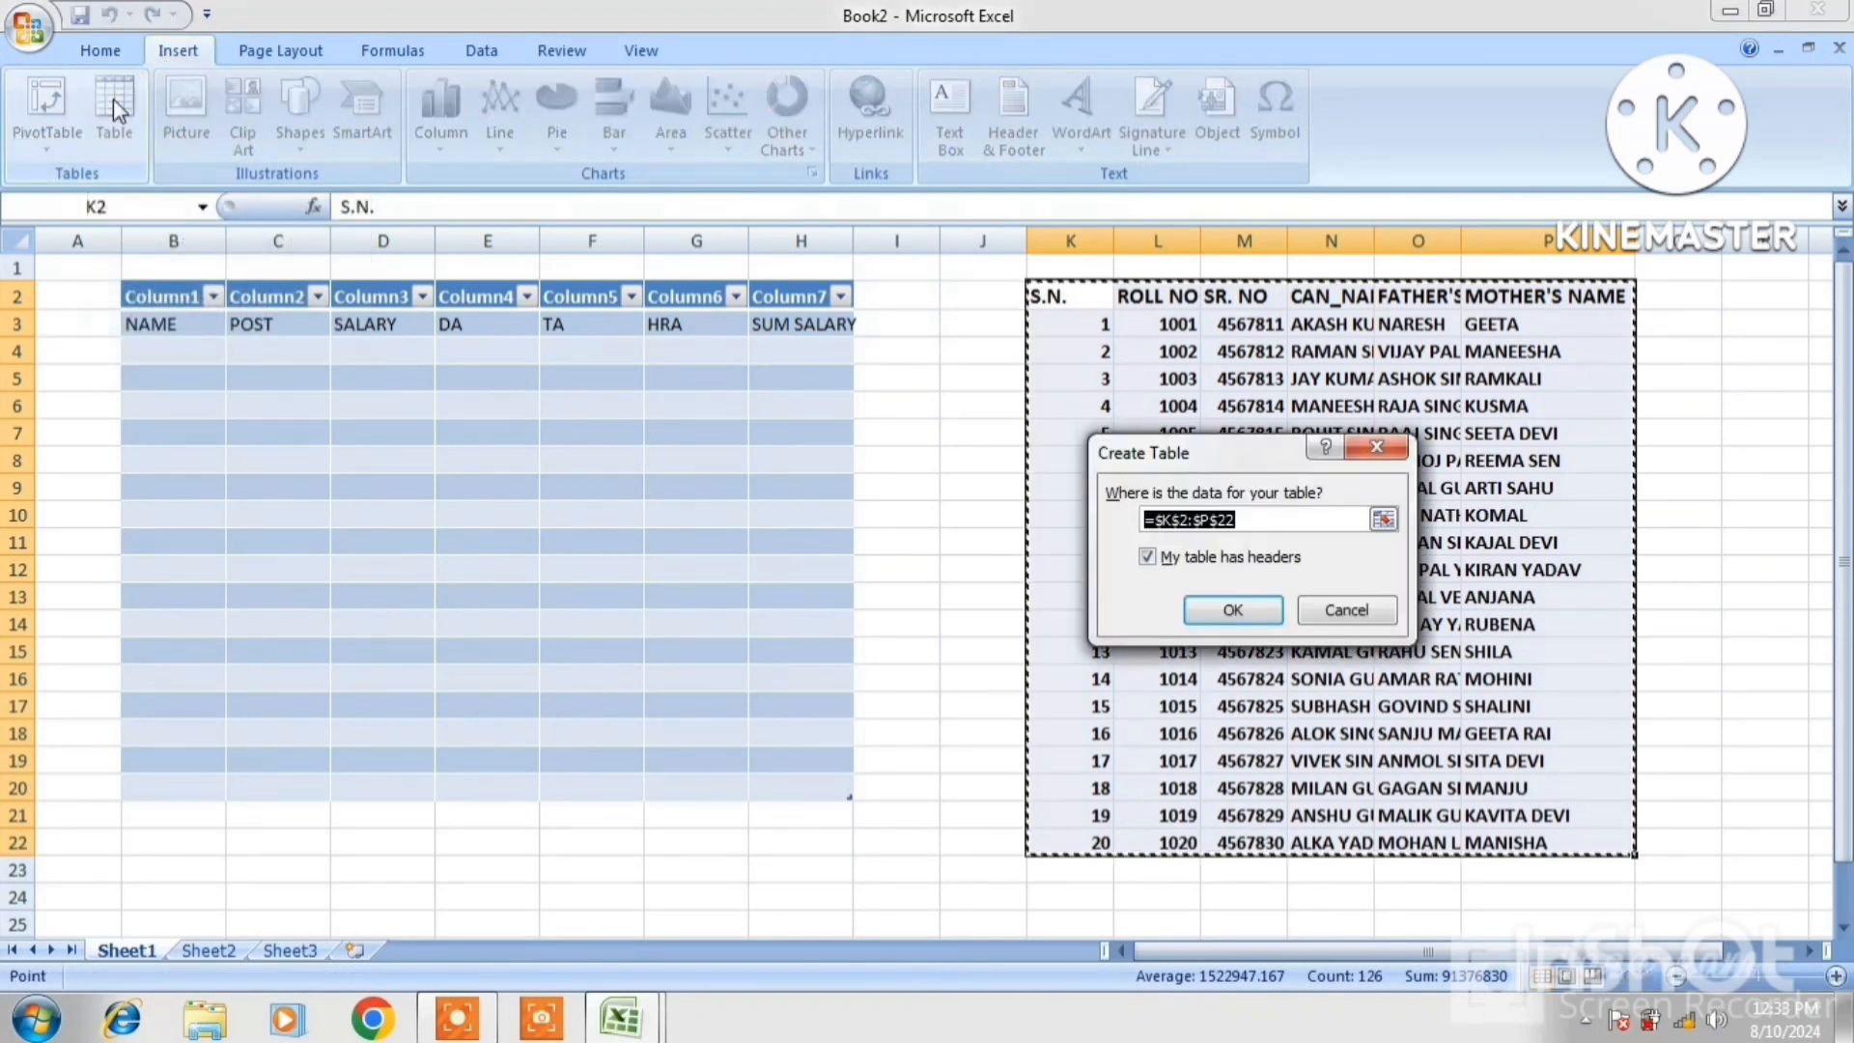
{"action": "left_click", "coordinate": [1213, 614]}
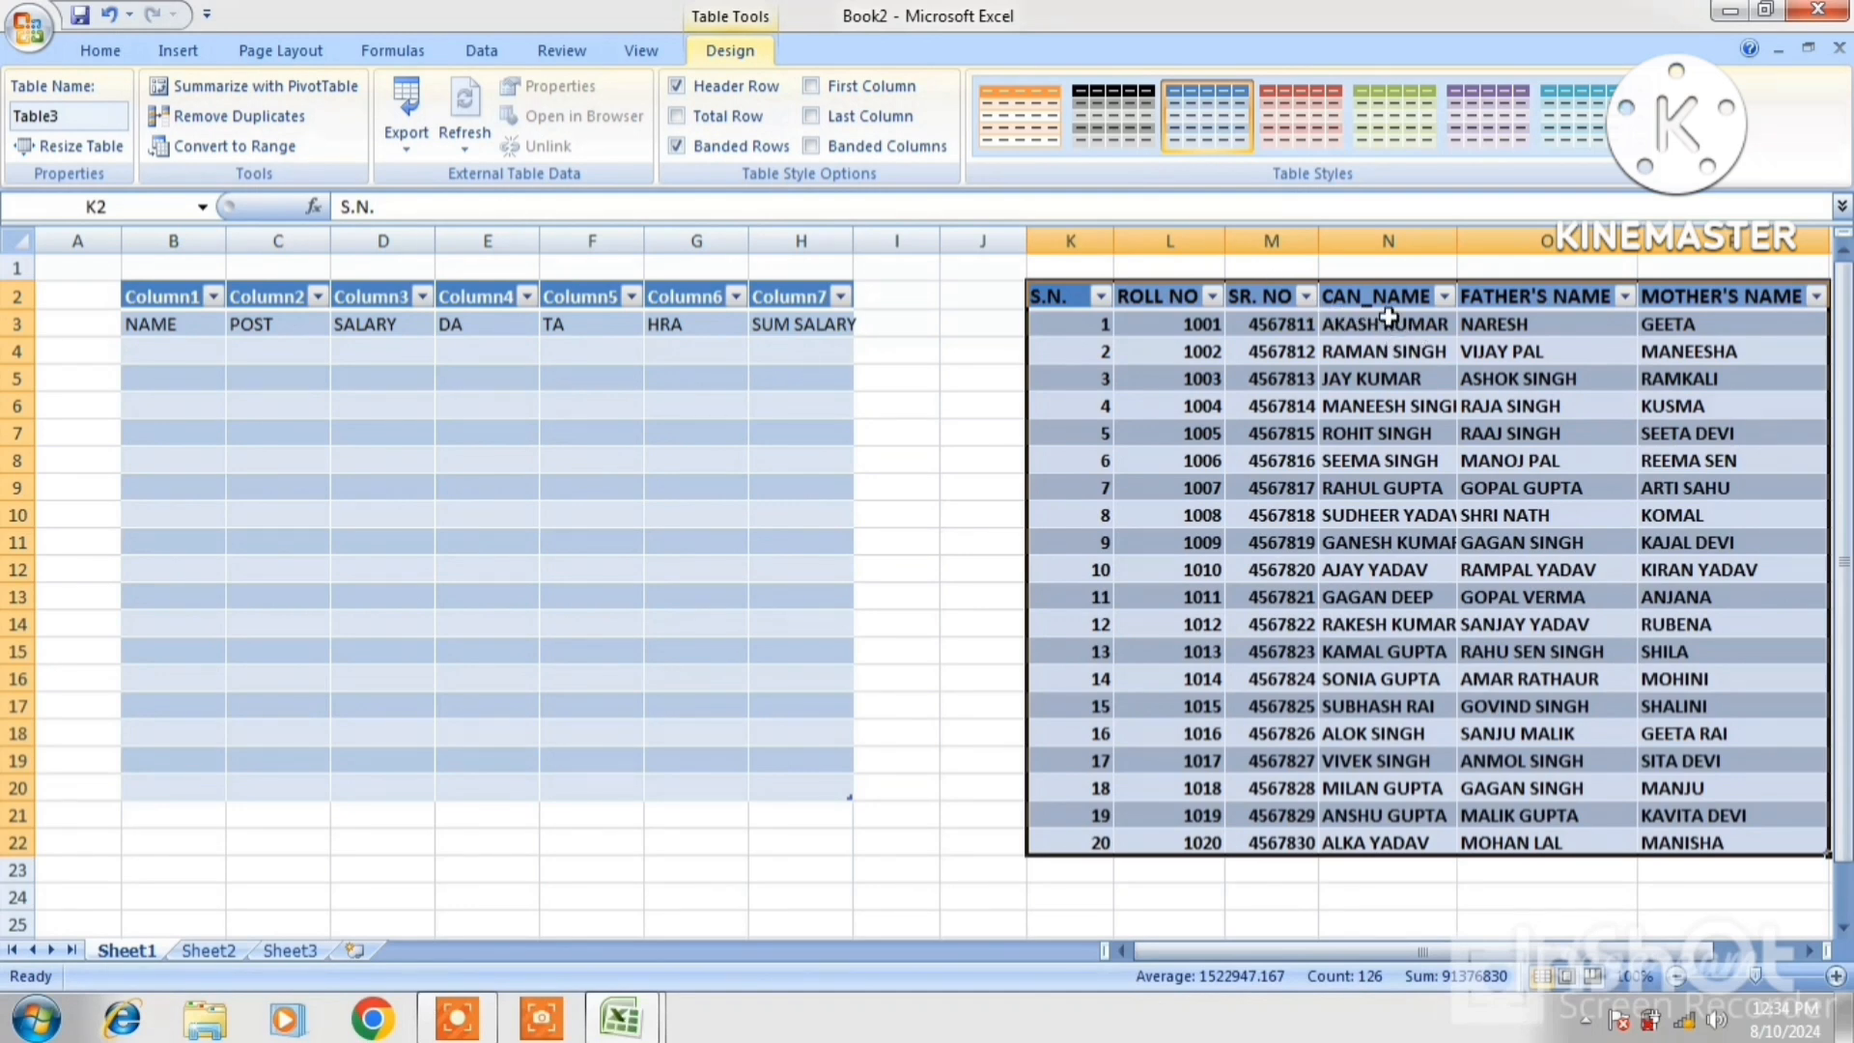
{"action": "left_click", "coordinate": [1444, 296]}
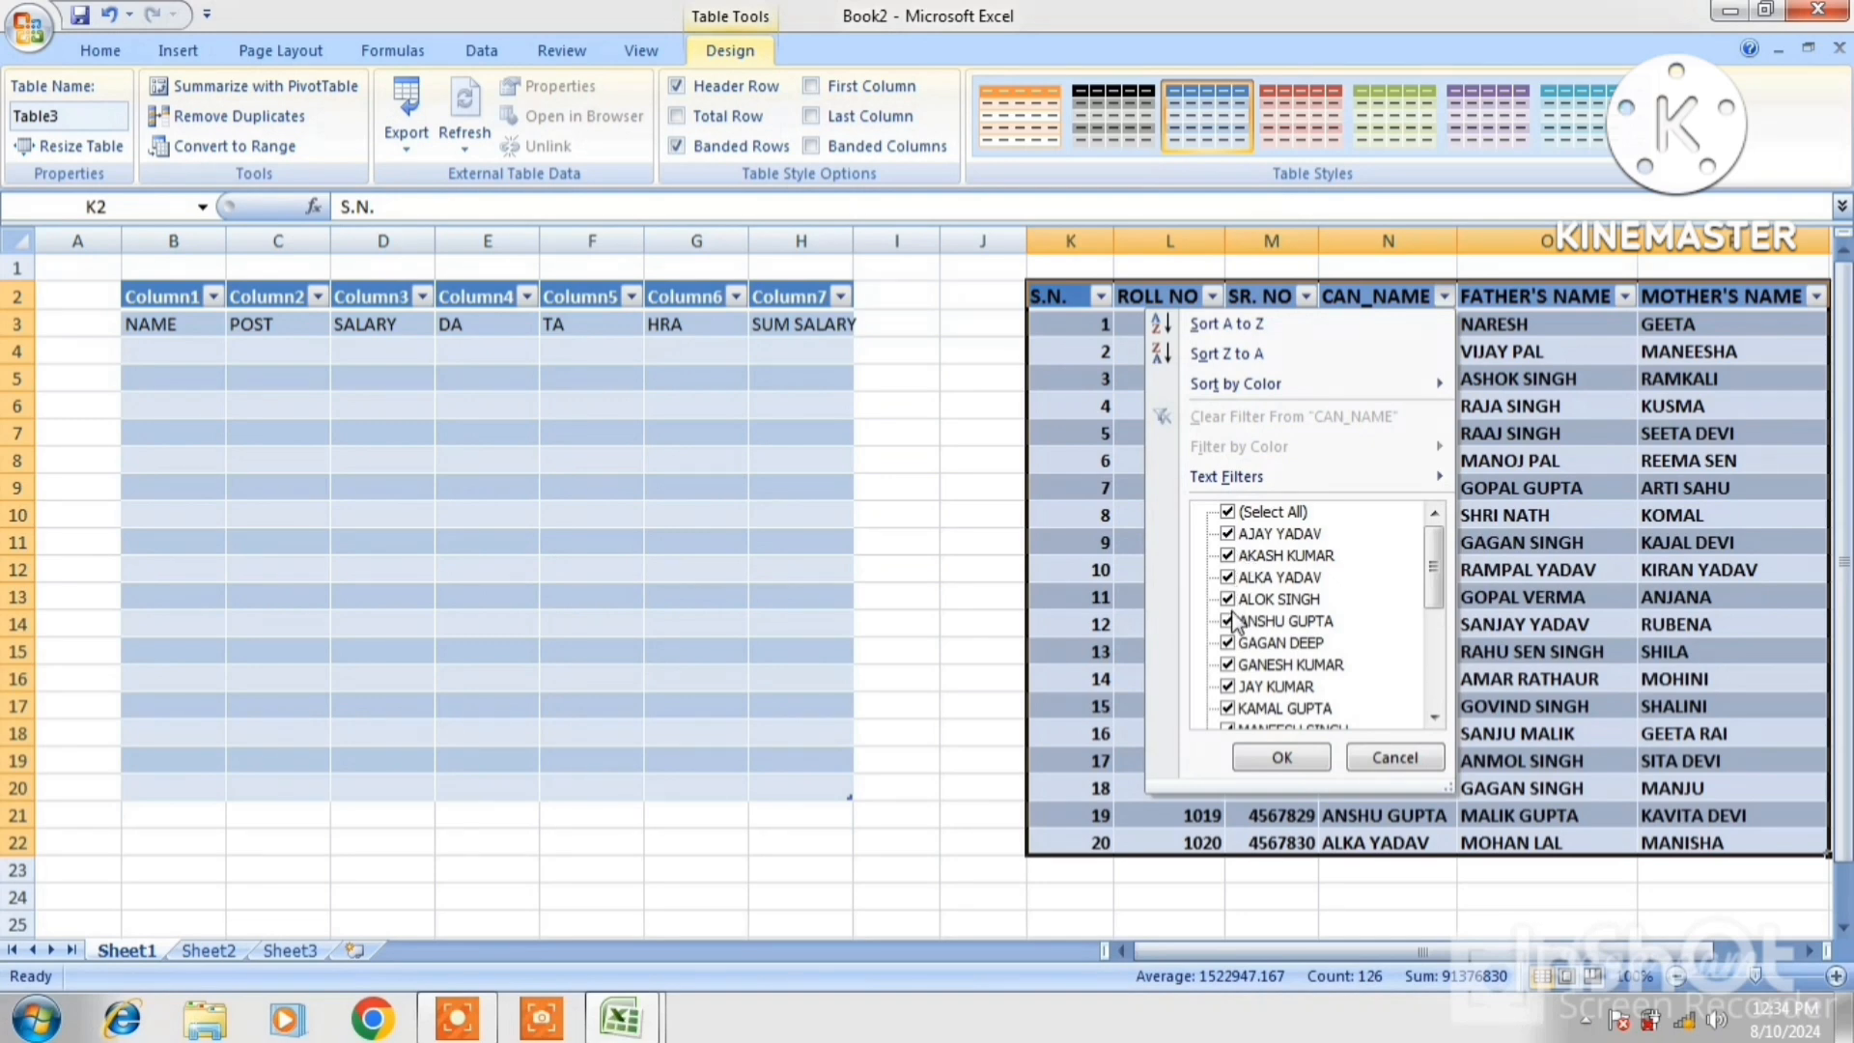
{"action": "left_click", "coordinate": [1217, 325]}
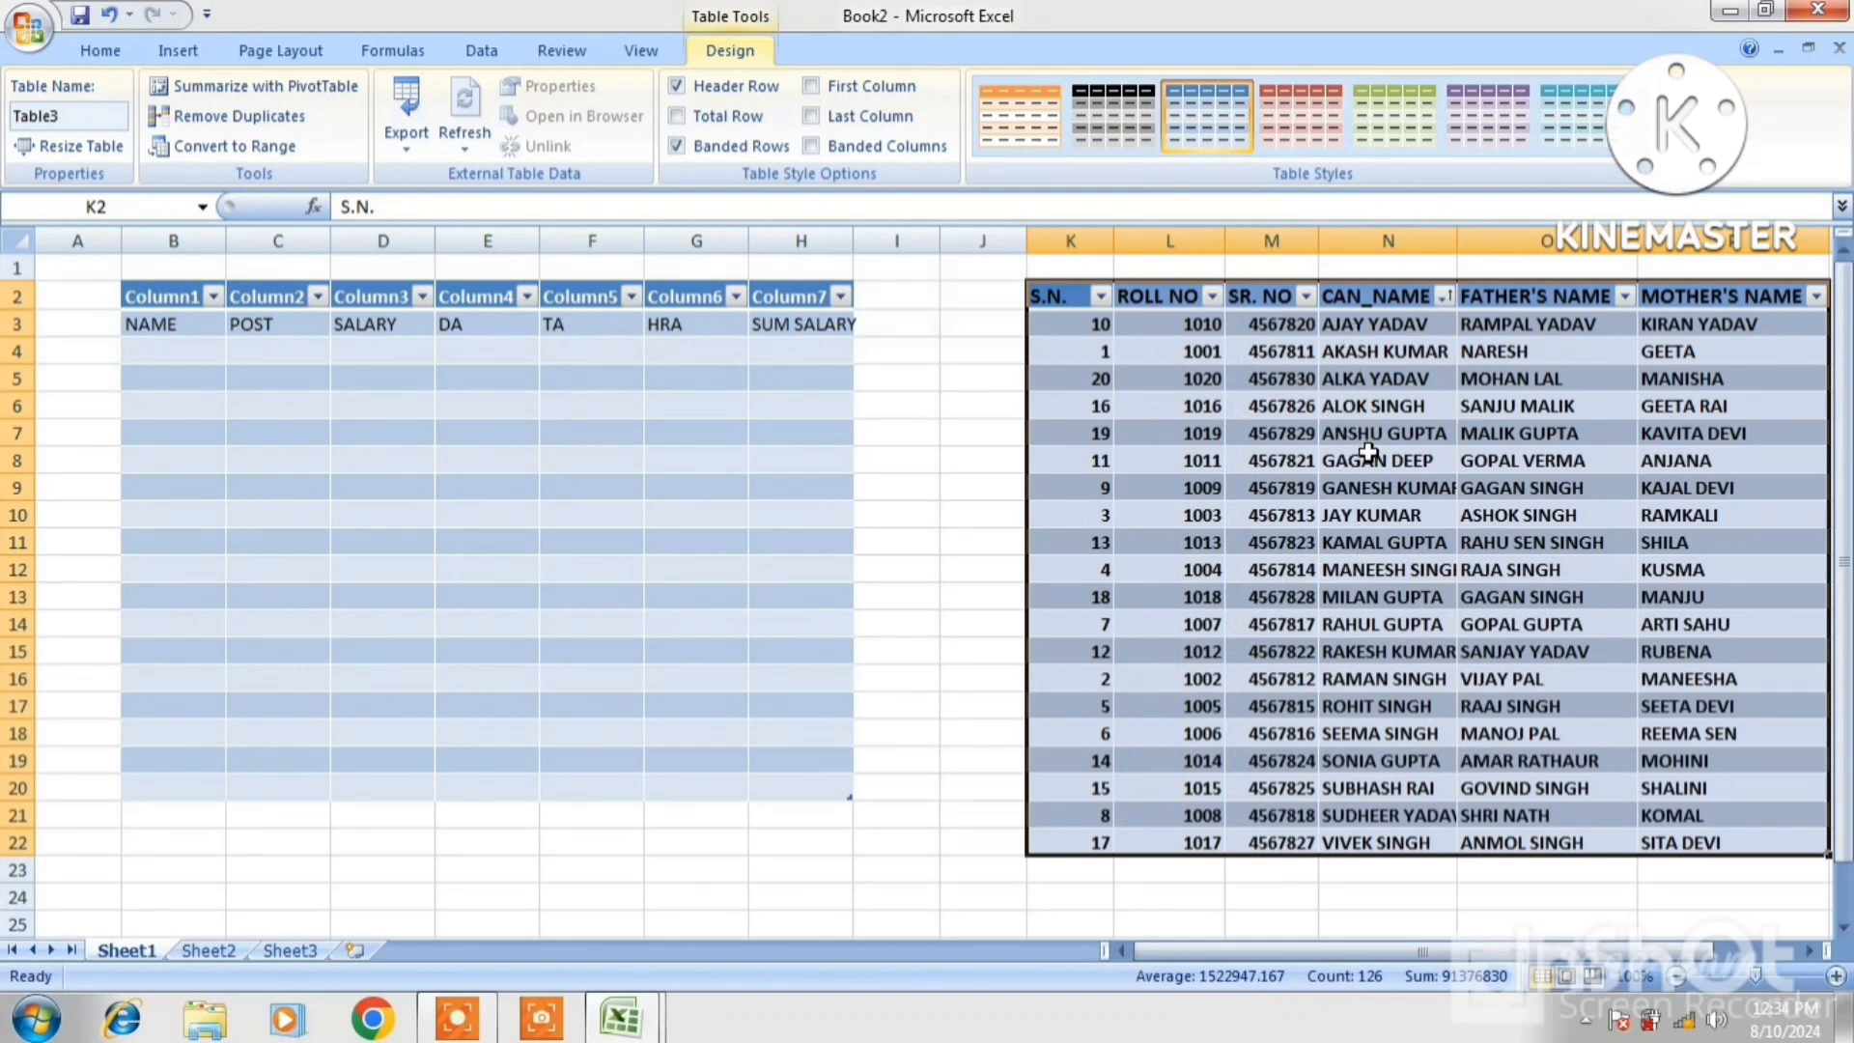
{"action": "left_click", "coordinate": [177, 299]}
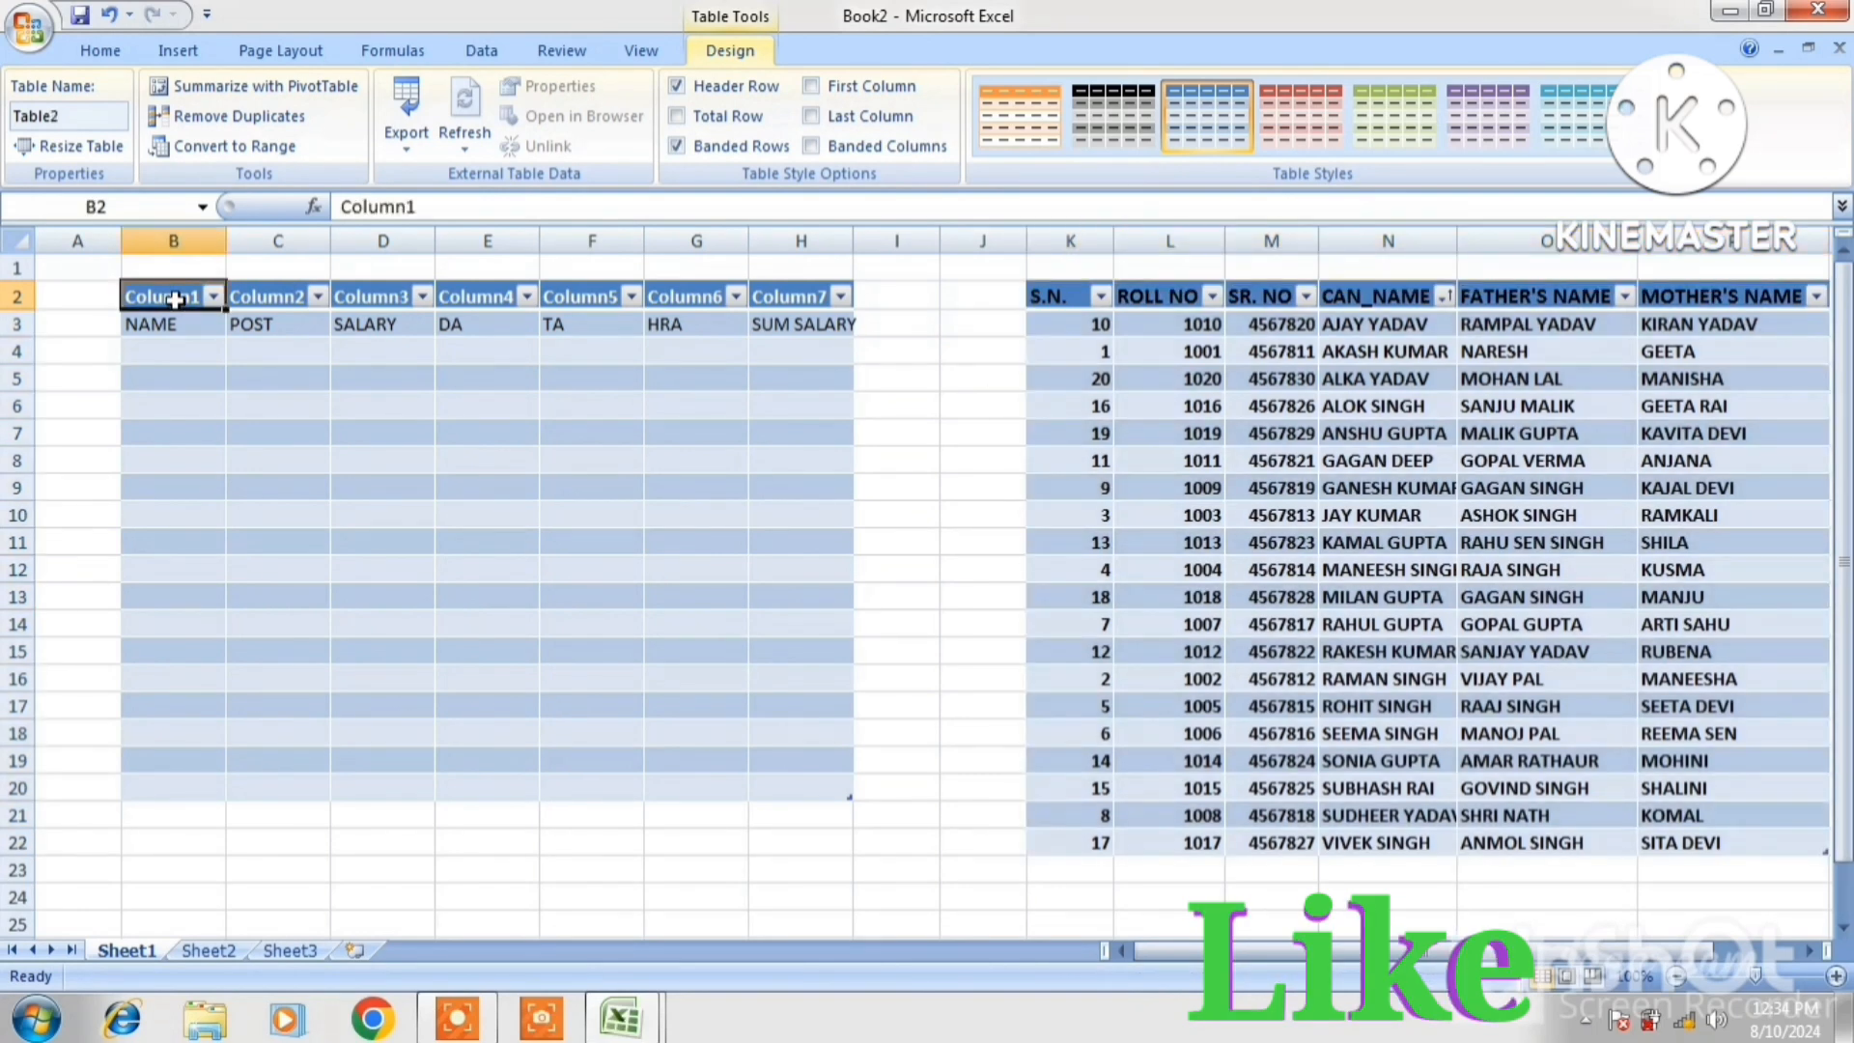
Toggle Table2's header row and total row off and on, keeping the header and no totals
{"action": "left_click", "coordinate": [678, 87]}
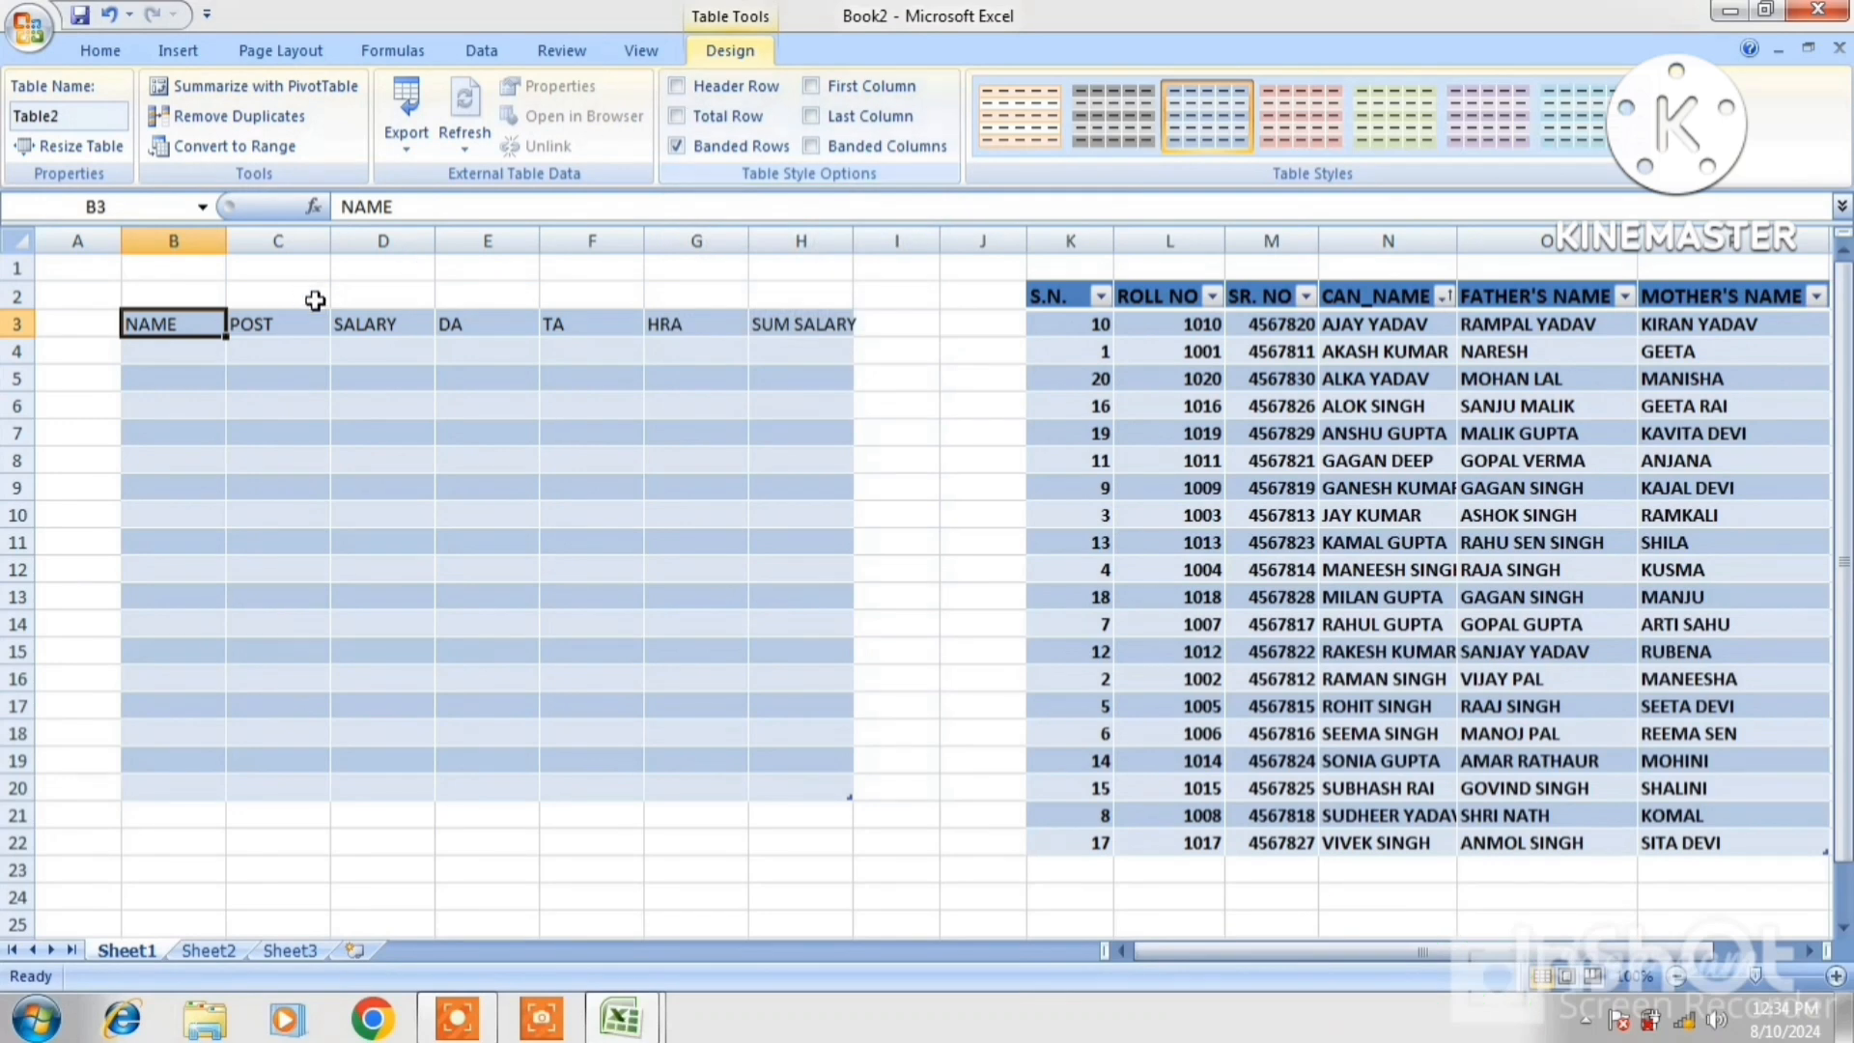
{"action": "left_click", "coordinate": [678, 87]}
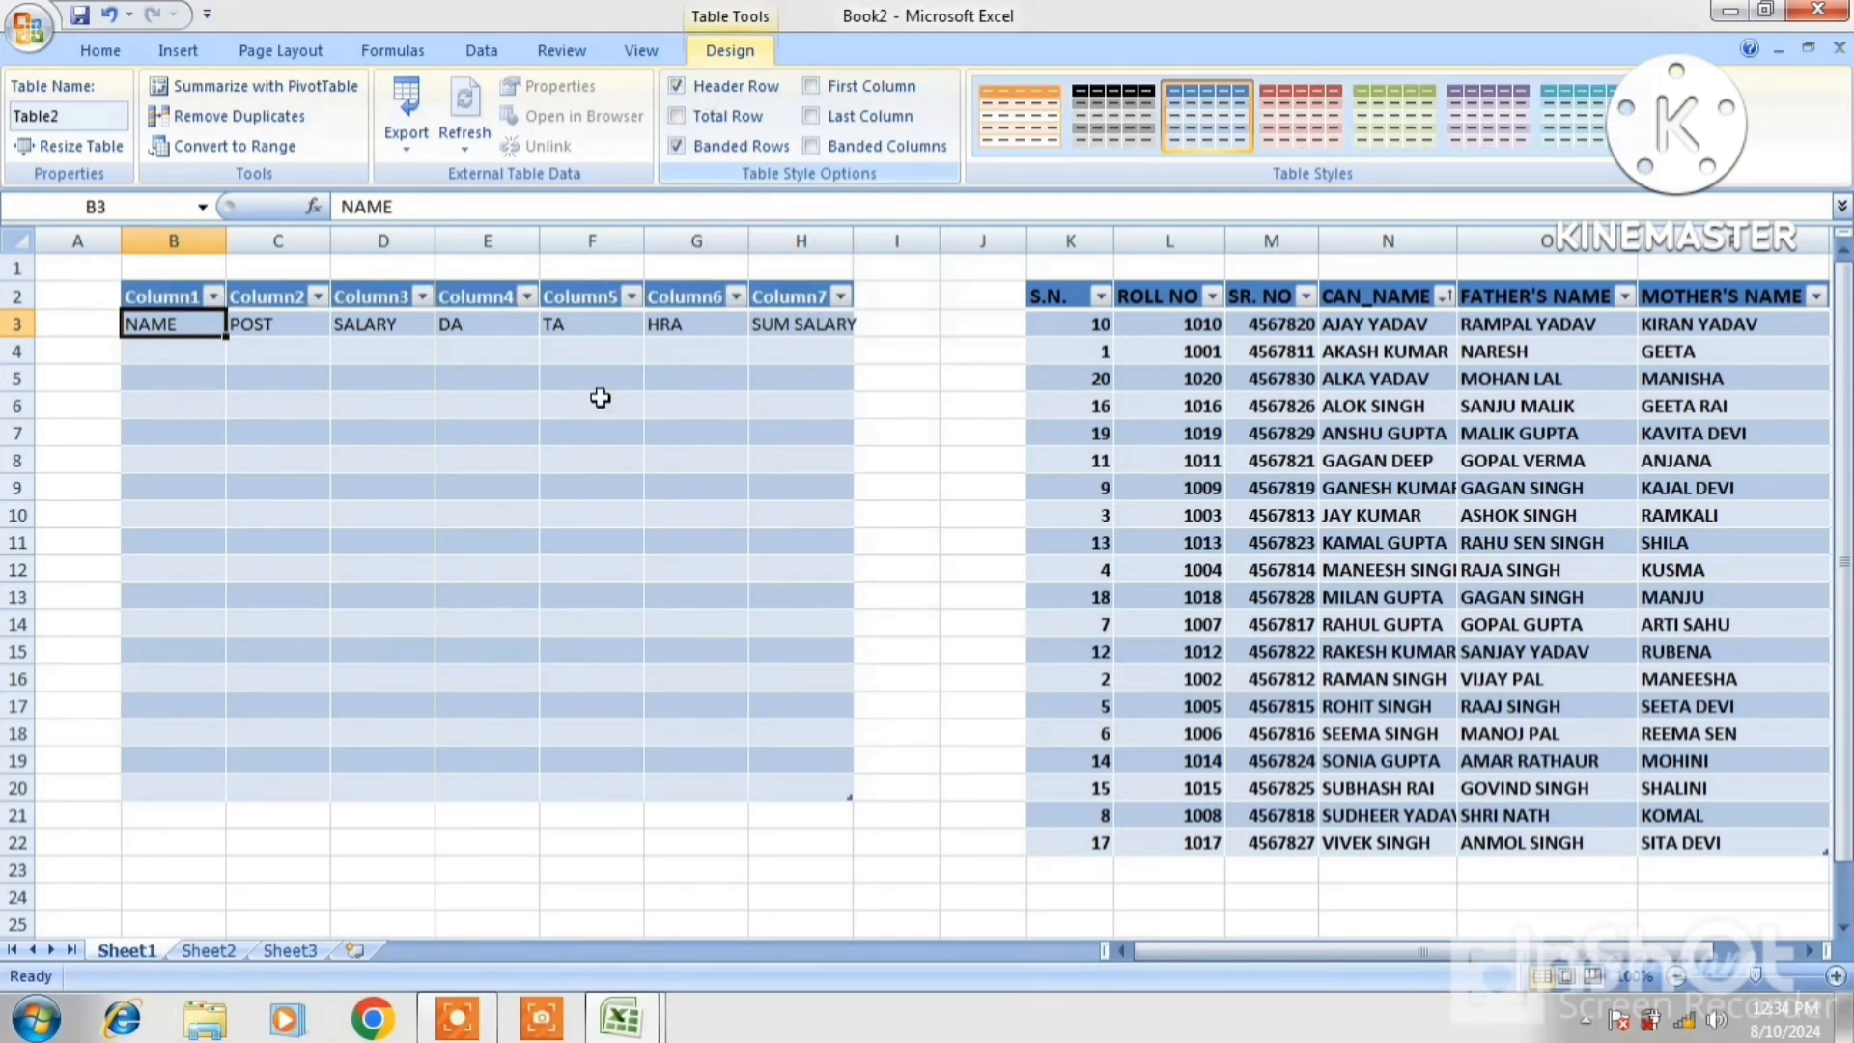
{"action": "left_click", "coordinate": [138, 793]}
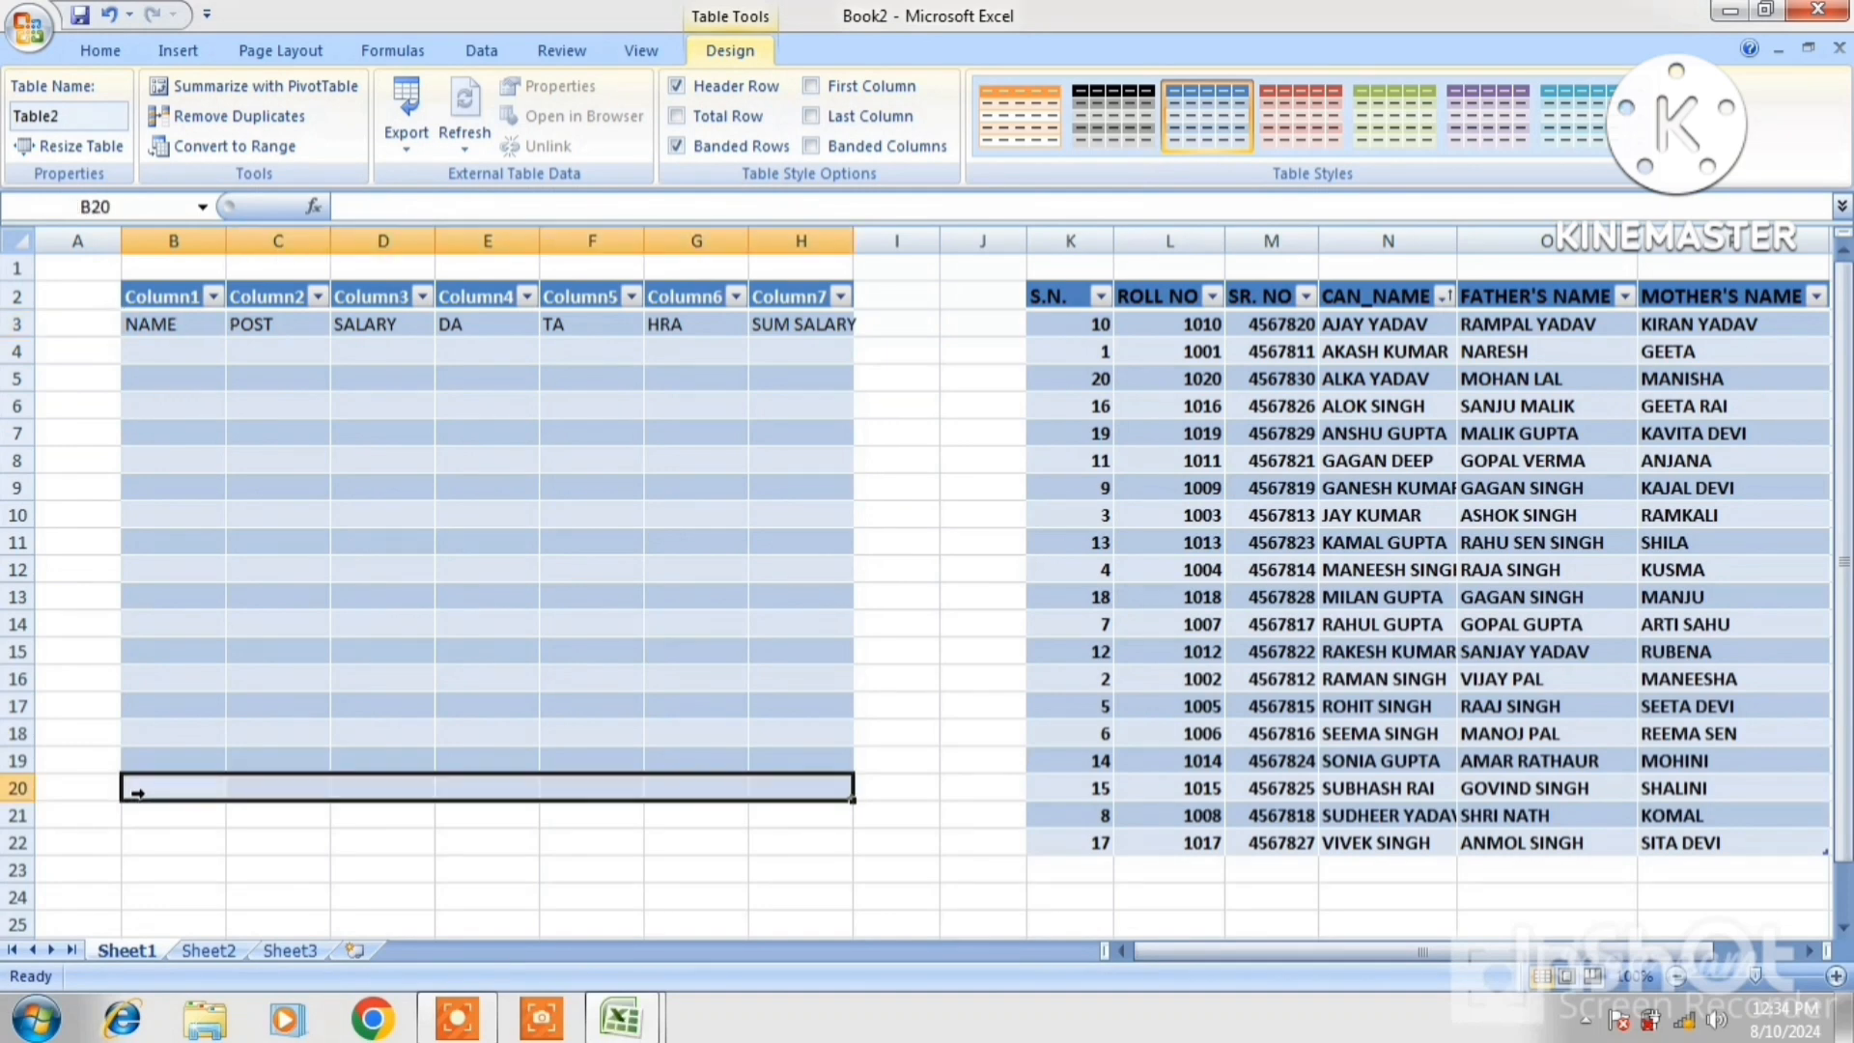
{"action": "left_click", "coordinate": [676, 117]}
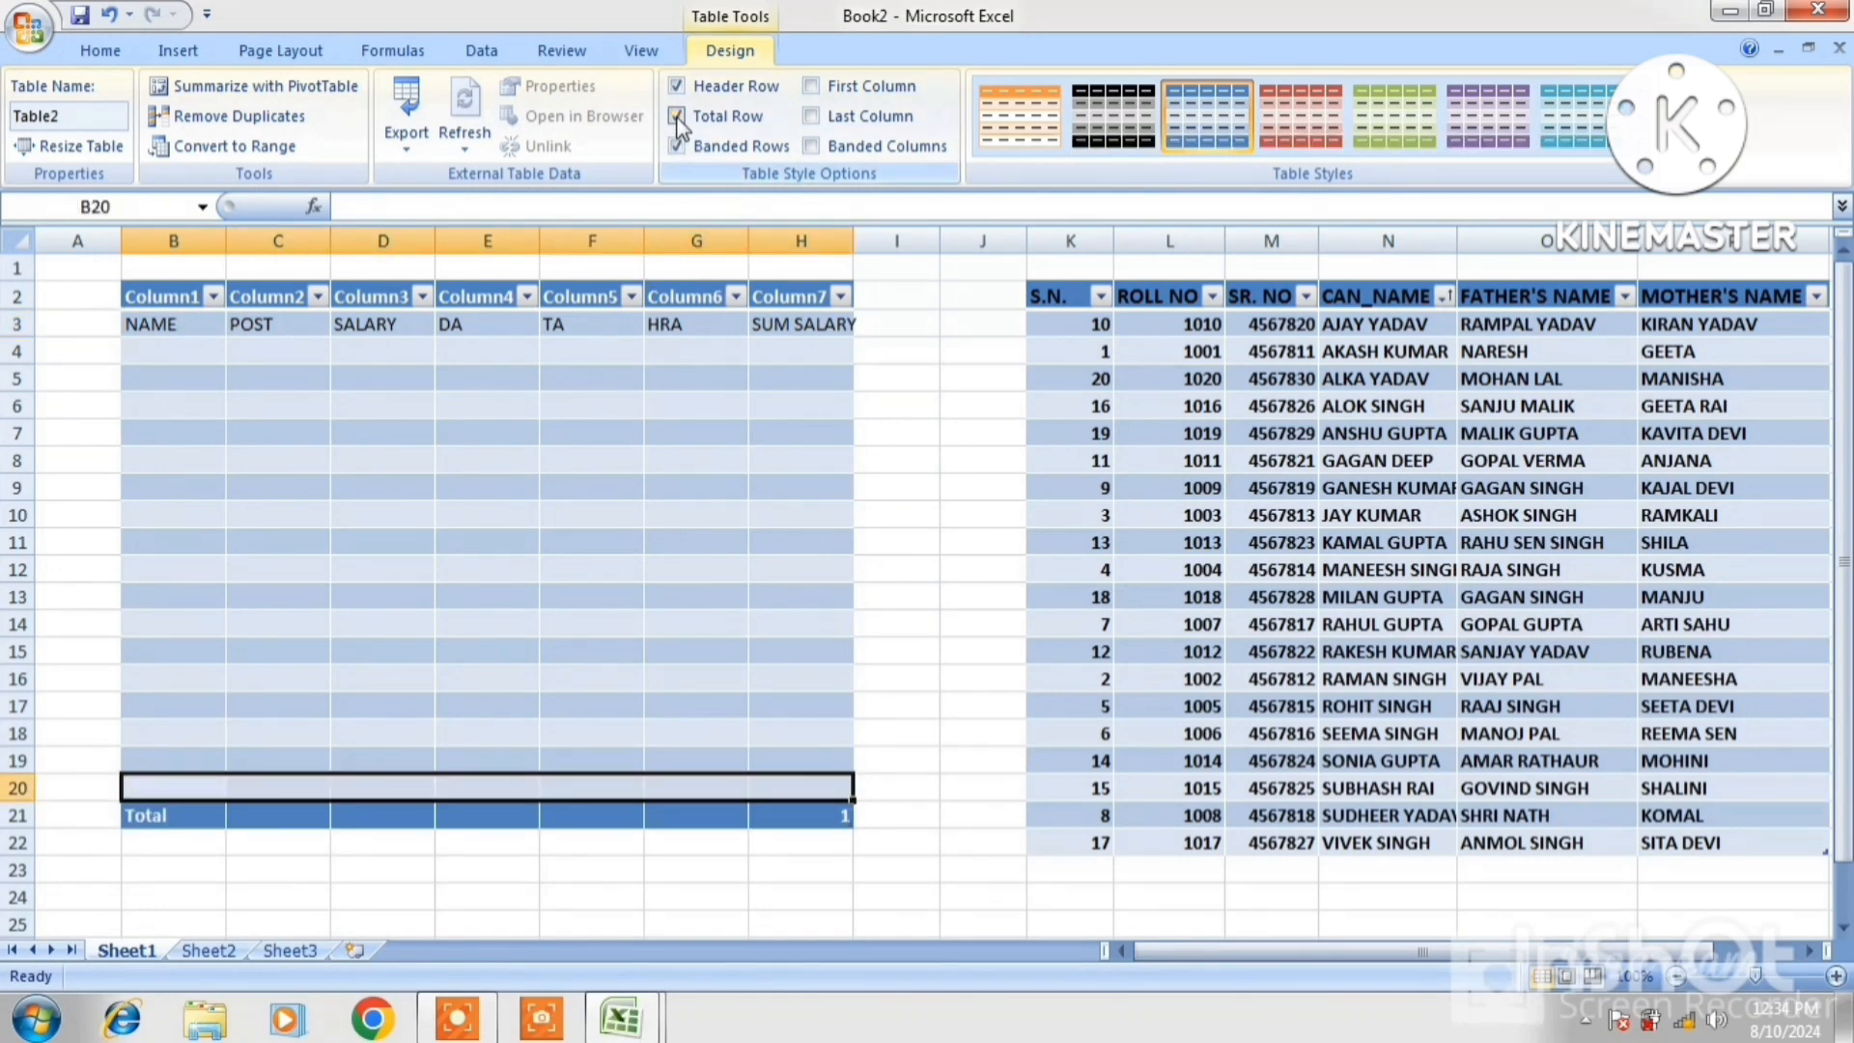
{"action": "left_click", "coordinate": [677, 116]}
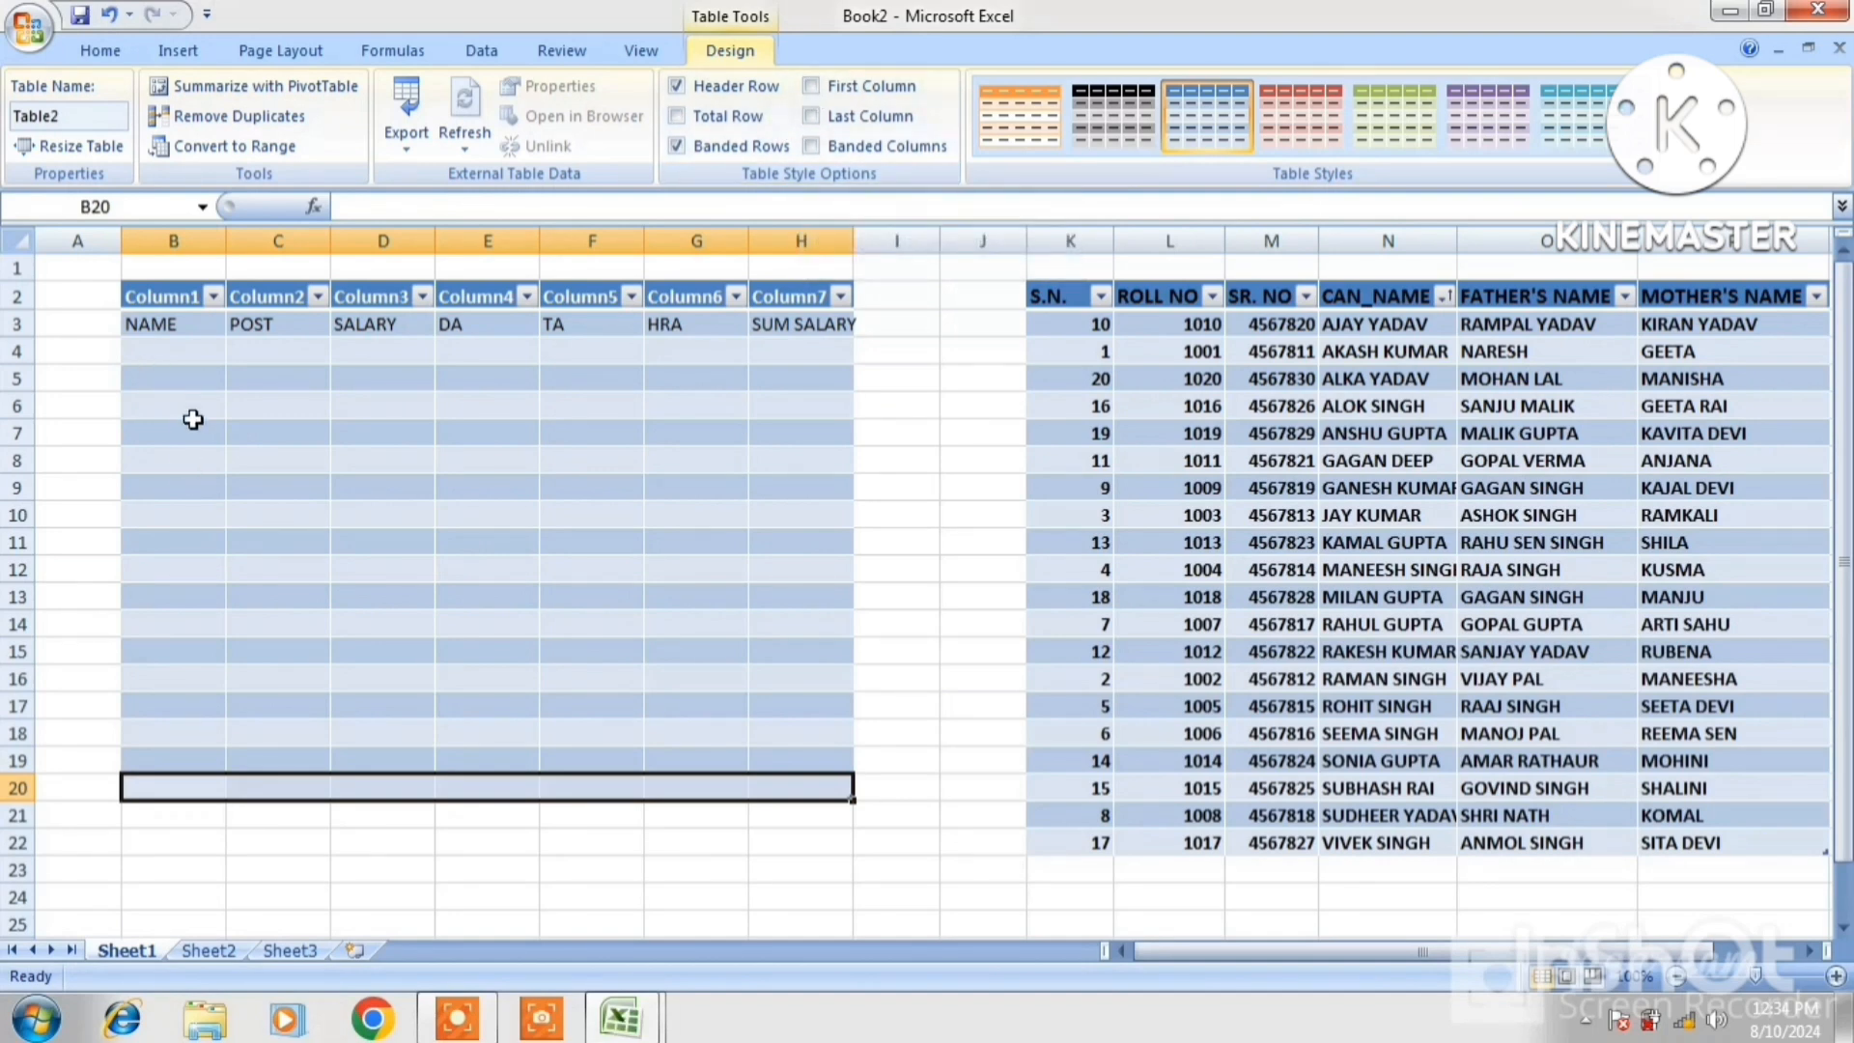
Try first and last column emphasis, then switch Table2 to banded columns instead of banded rows
{"action": "left_click", "coordinate": [811, 87]}
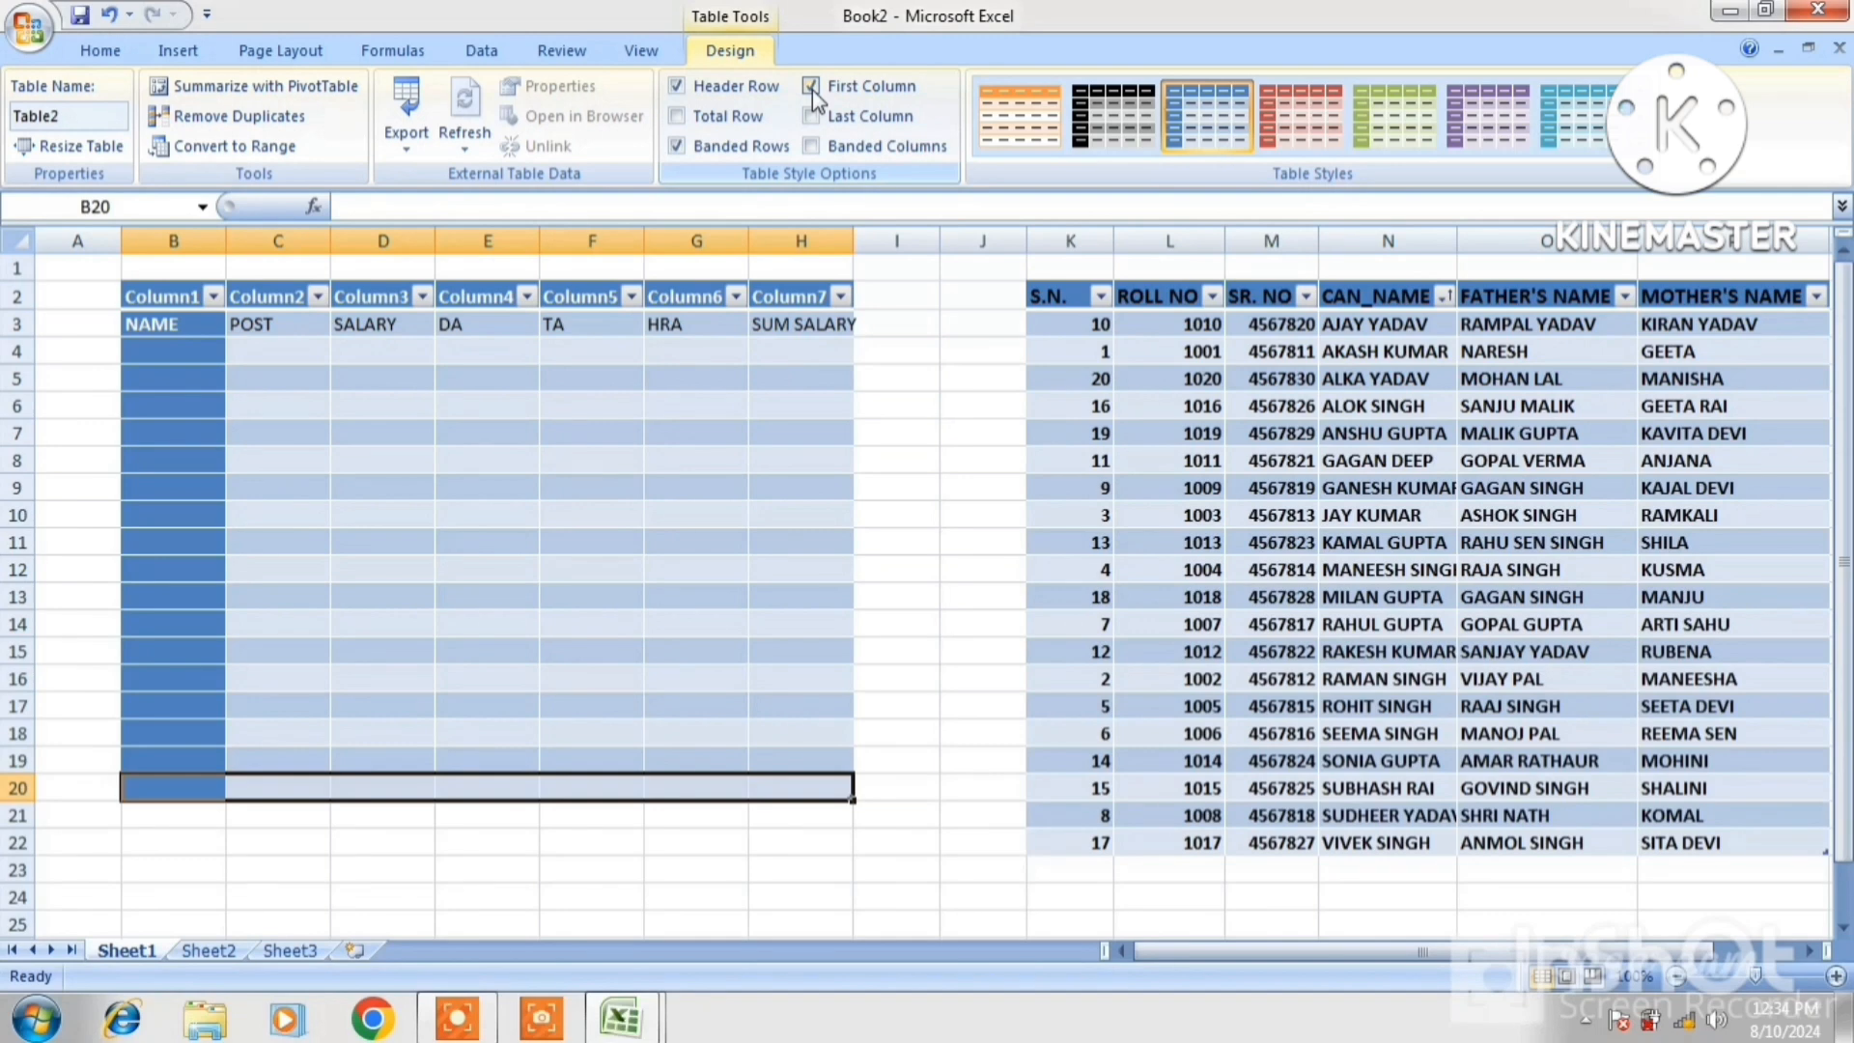
{"action": "left_click", "coordinate": [812, 116]}
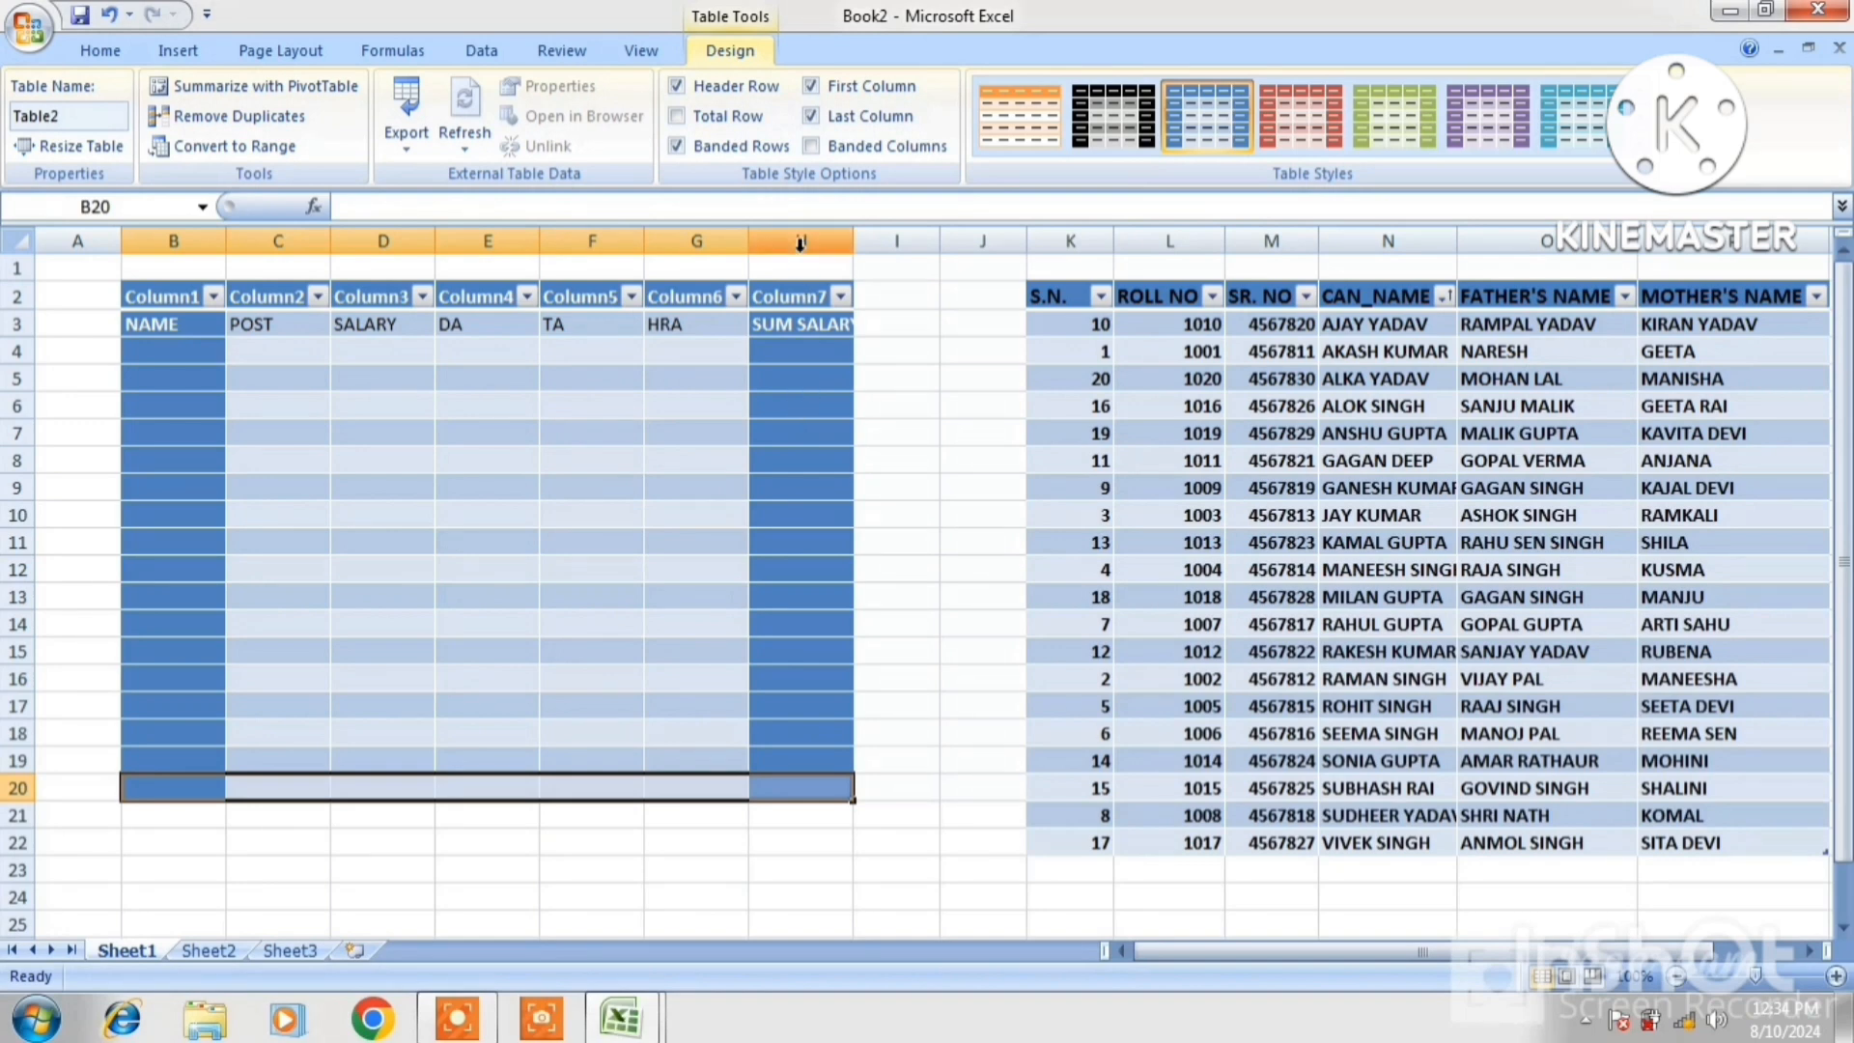
{"action": "left_click", "coordinate": [812, 116]}
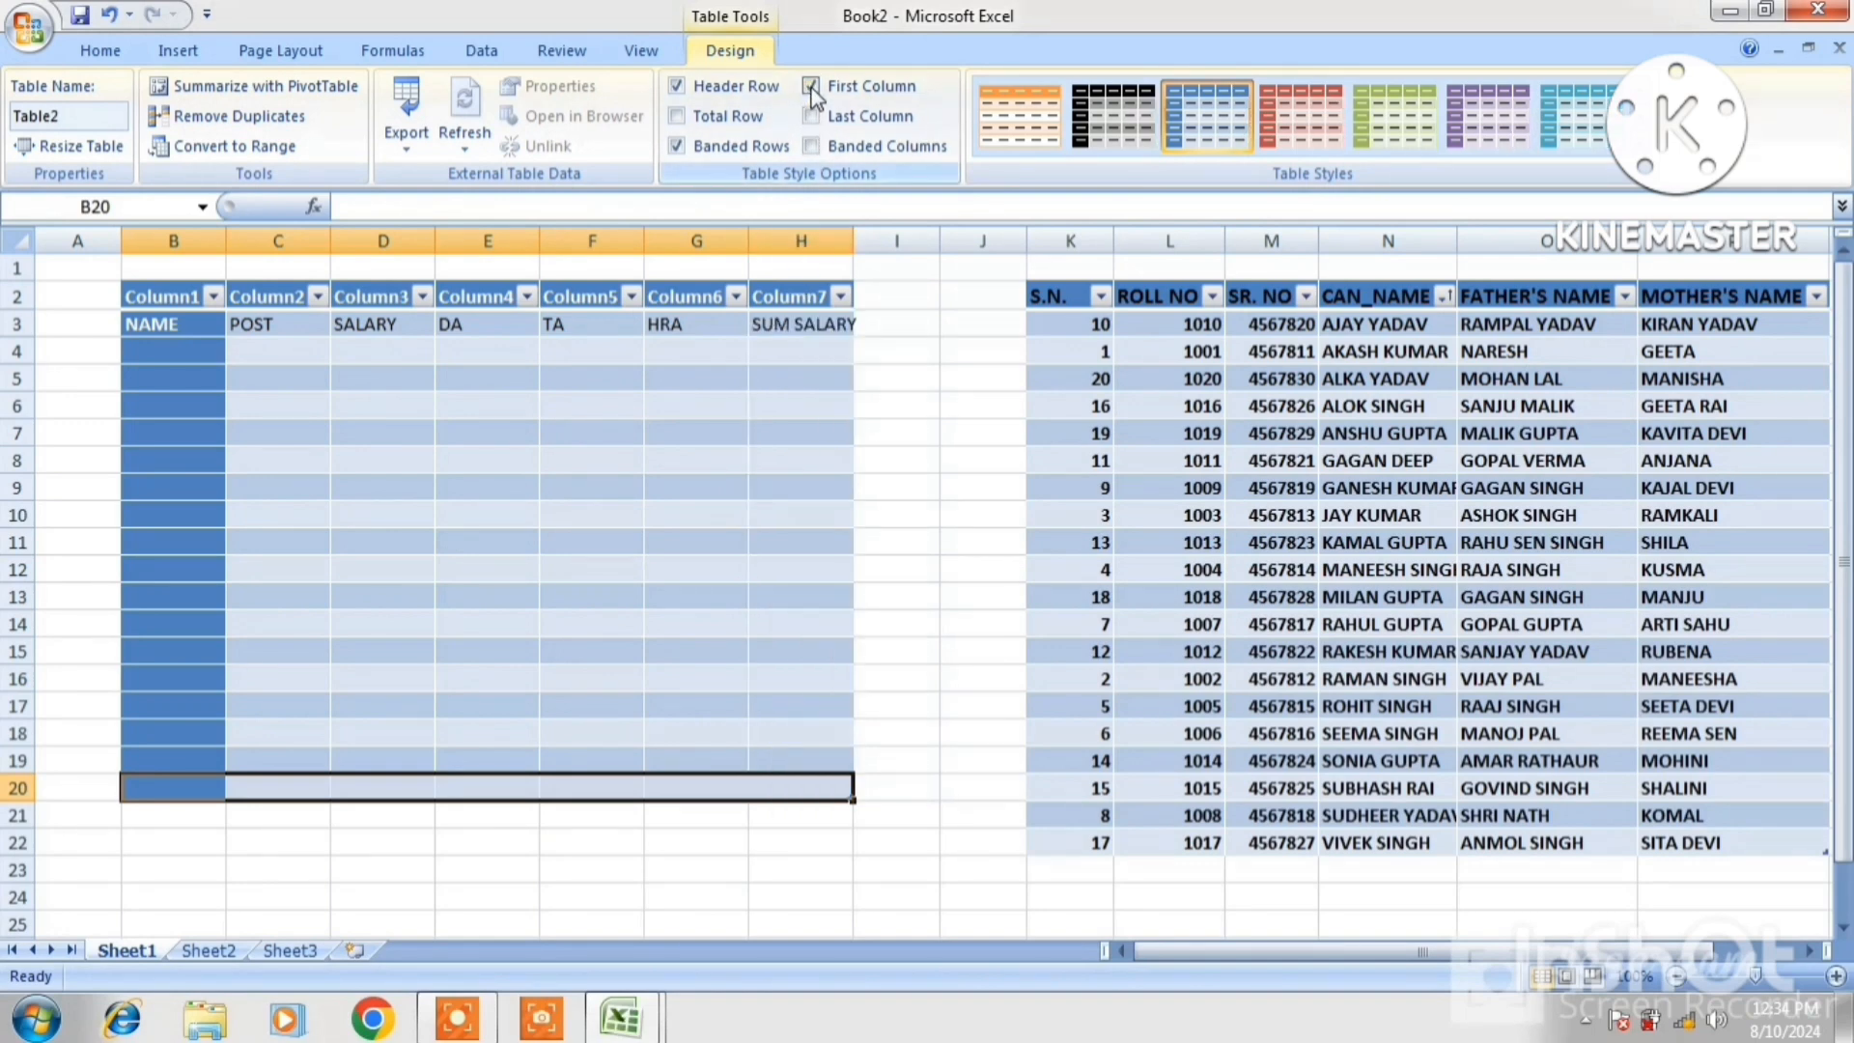
{"action": "left_click", "coordinate": [812, 86]}
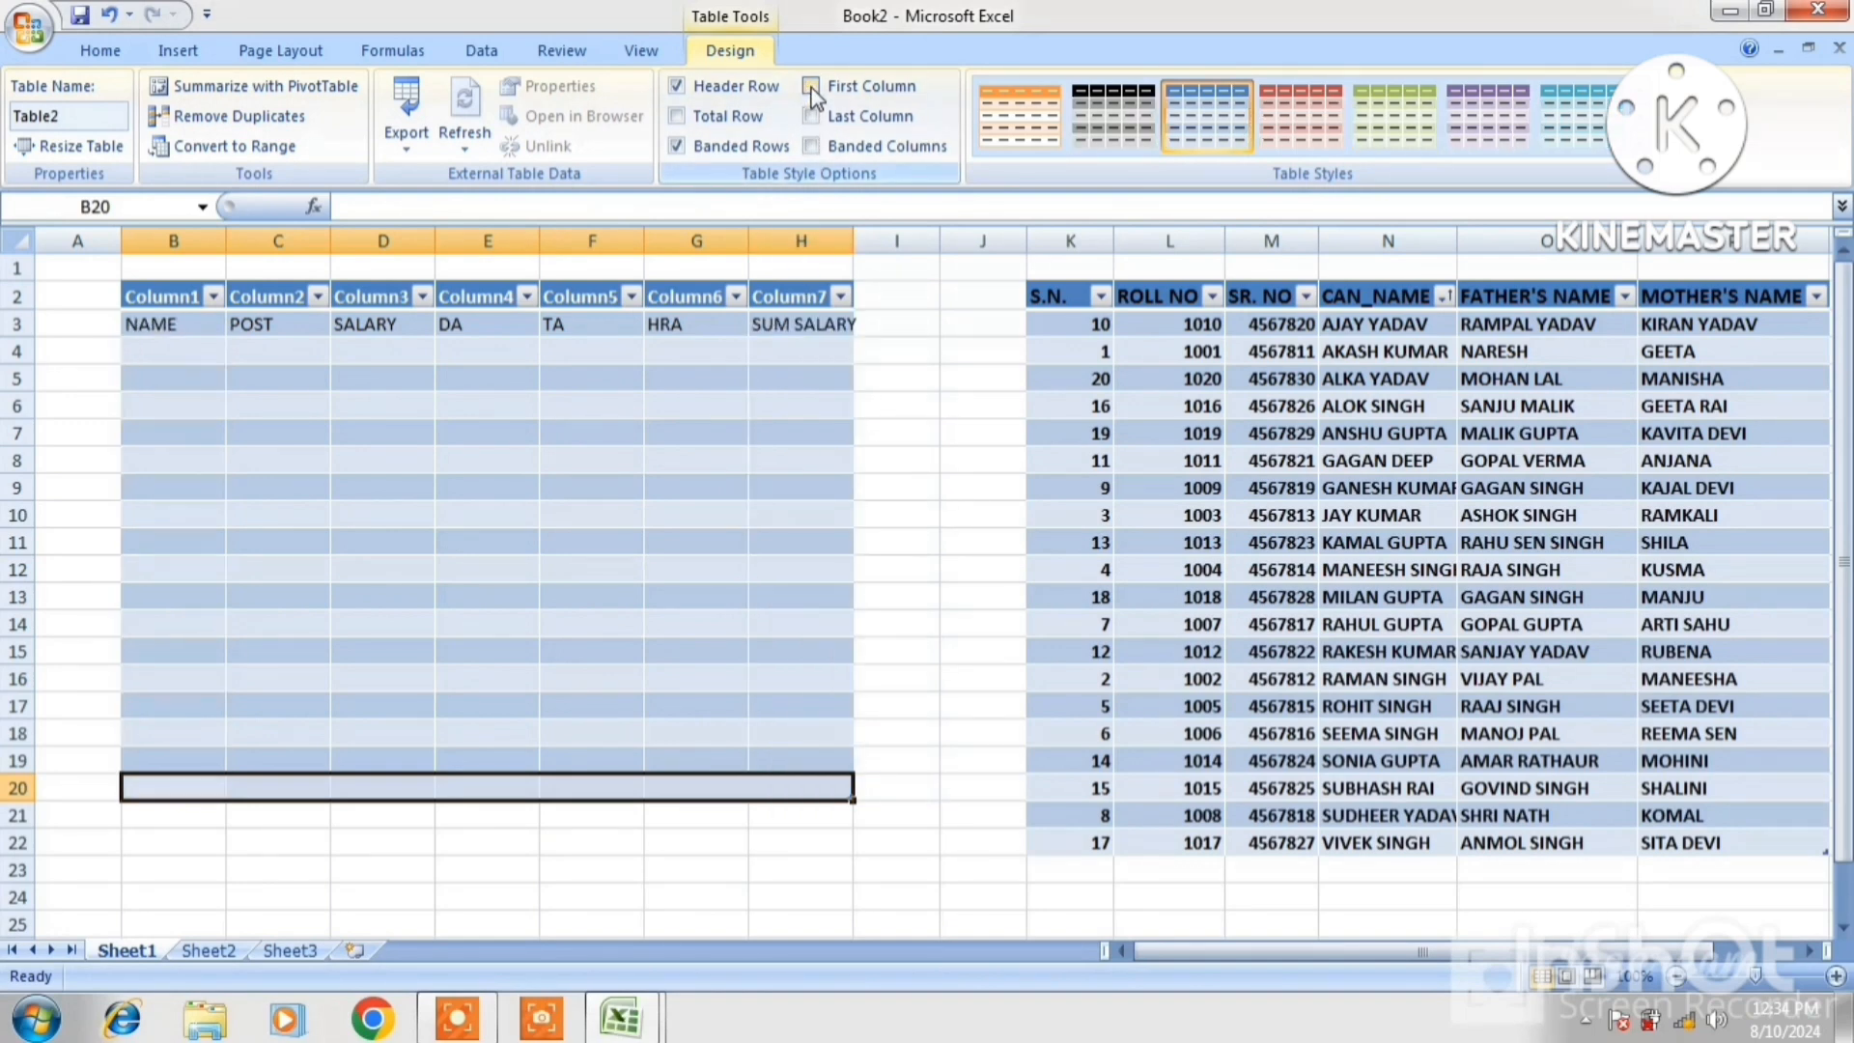
{"action": "left_click", "coordinate": [811, 146]}
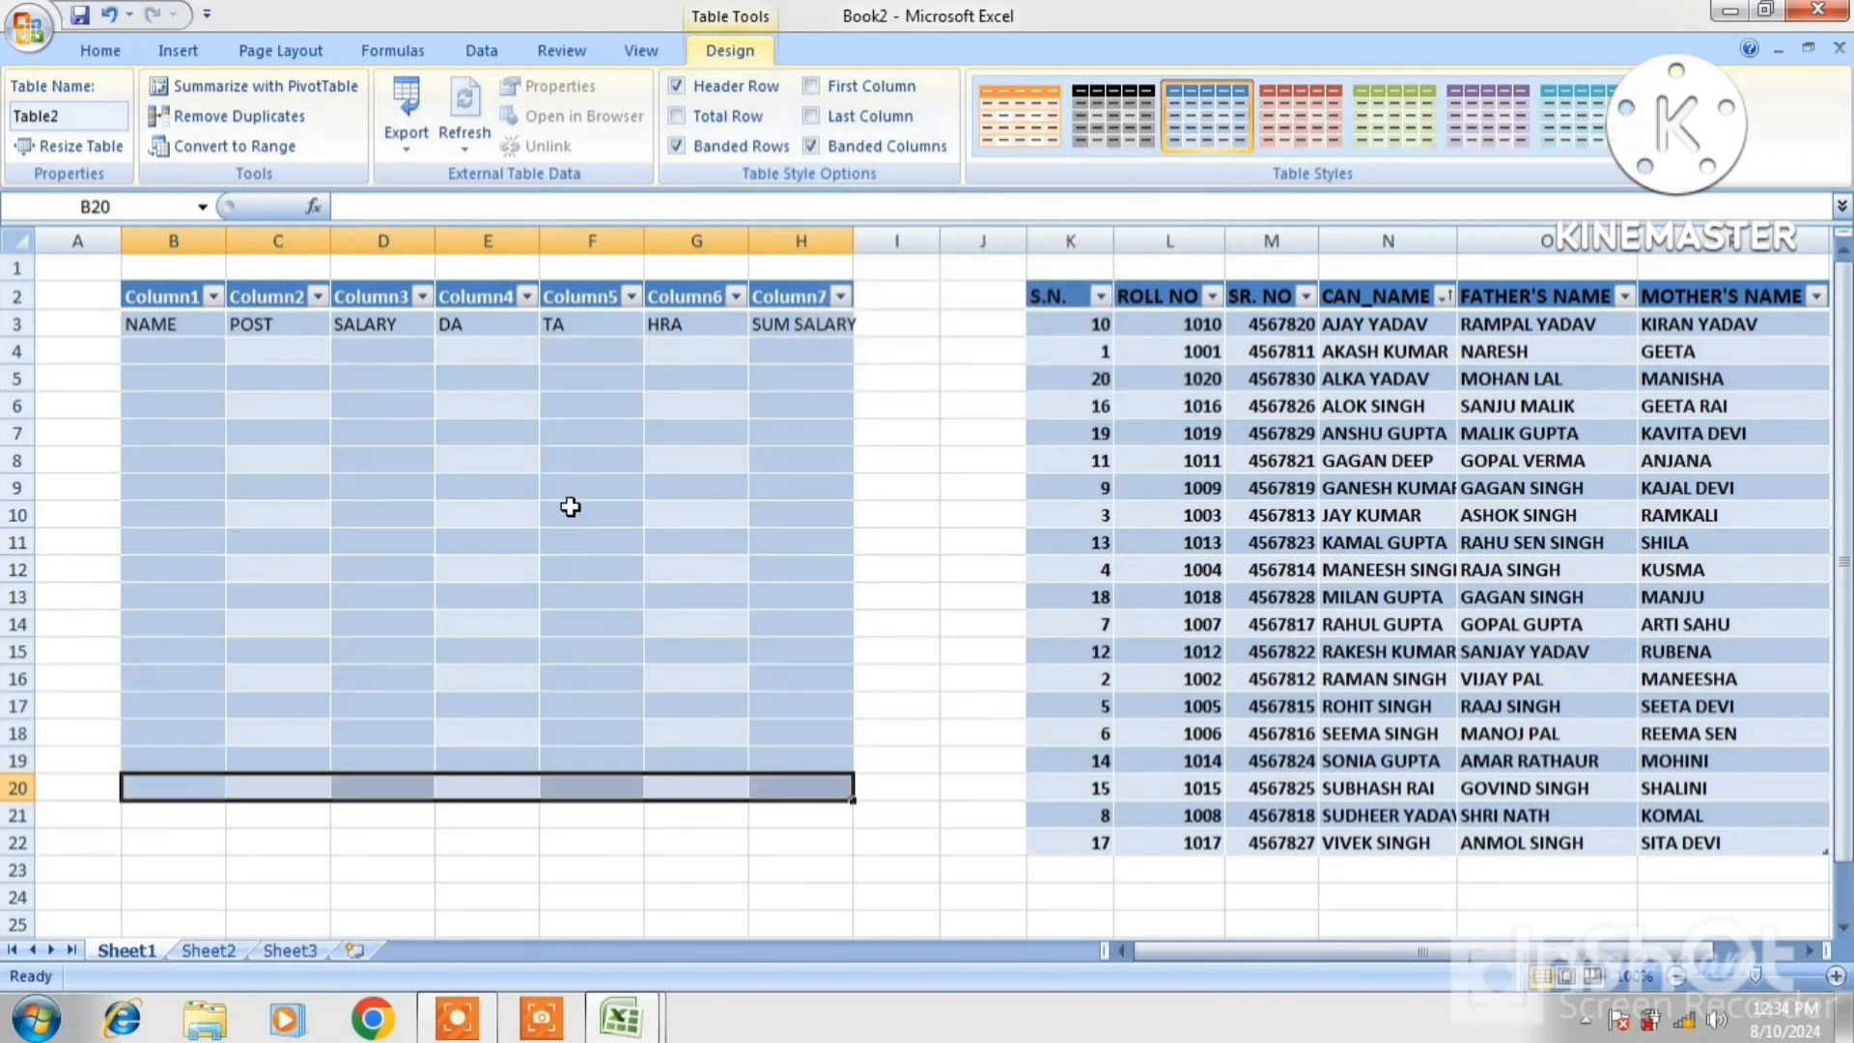
{"action": "left_click", "coordinate": [677, 147]}
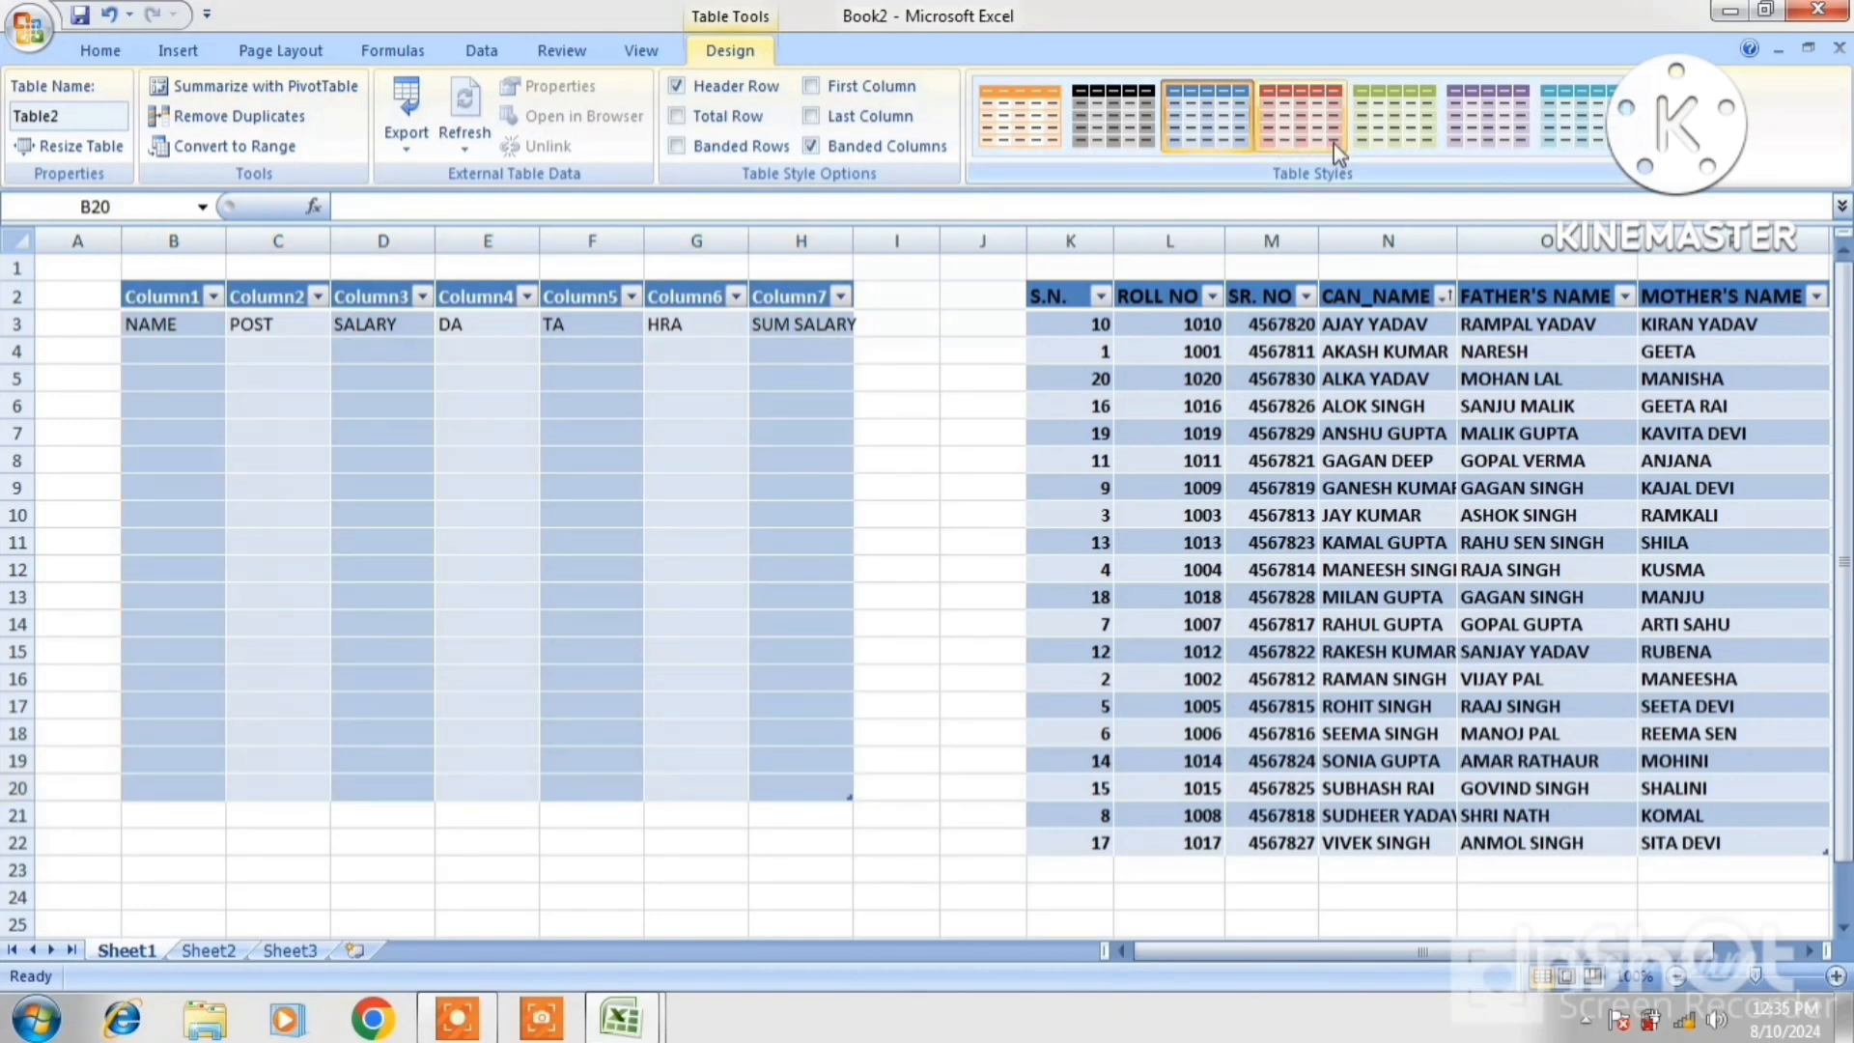
Apply a dark grey-and-black Medium table style to Table2 and to the student table K2:P21
{"action": "left_click", "coordinate": [1633, 160]}
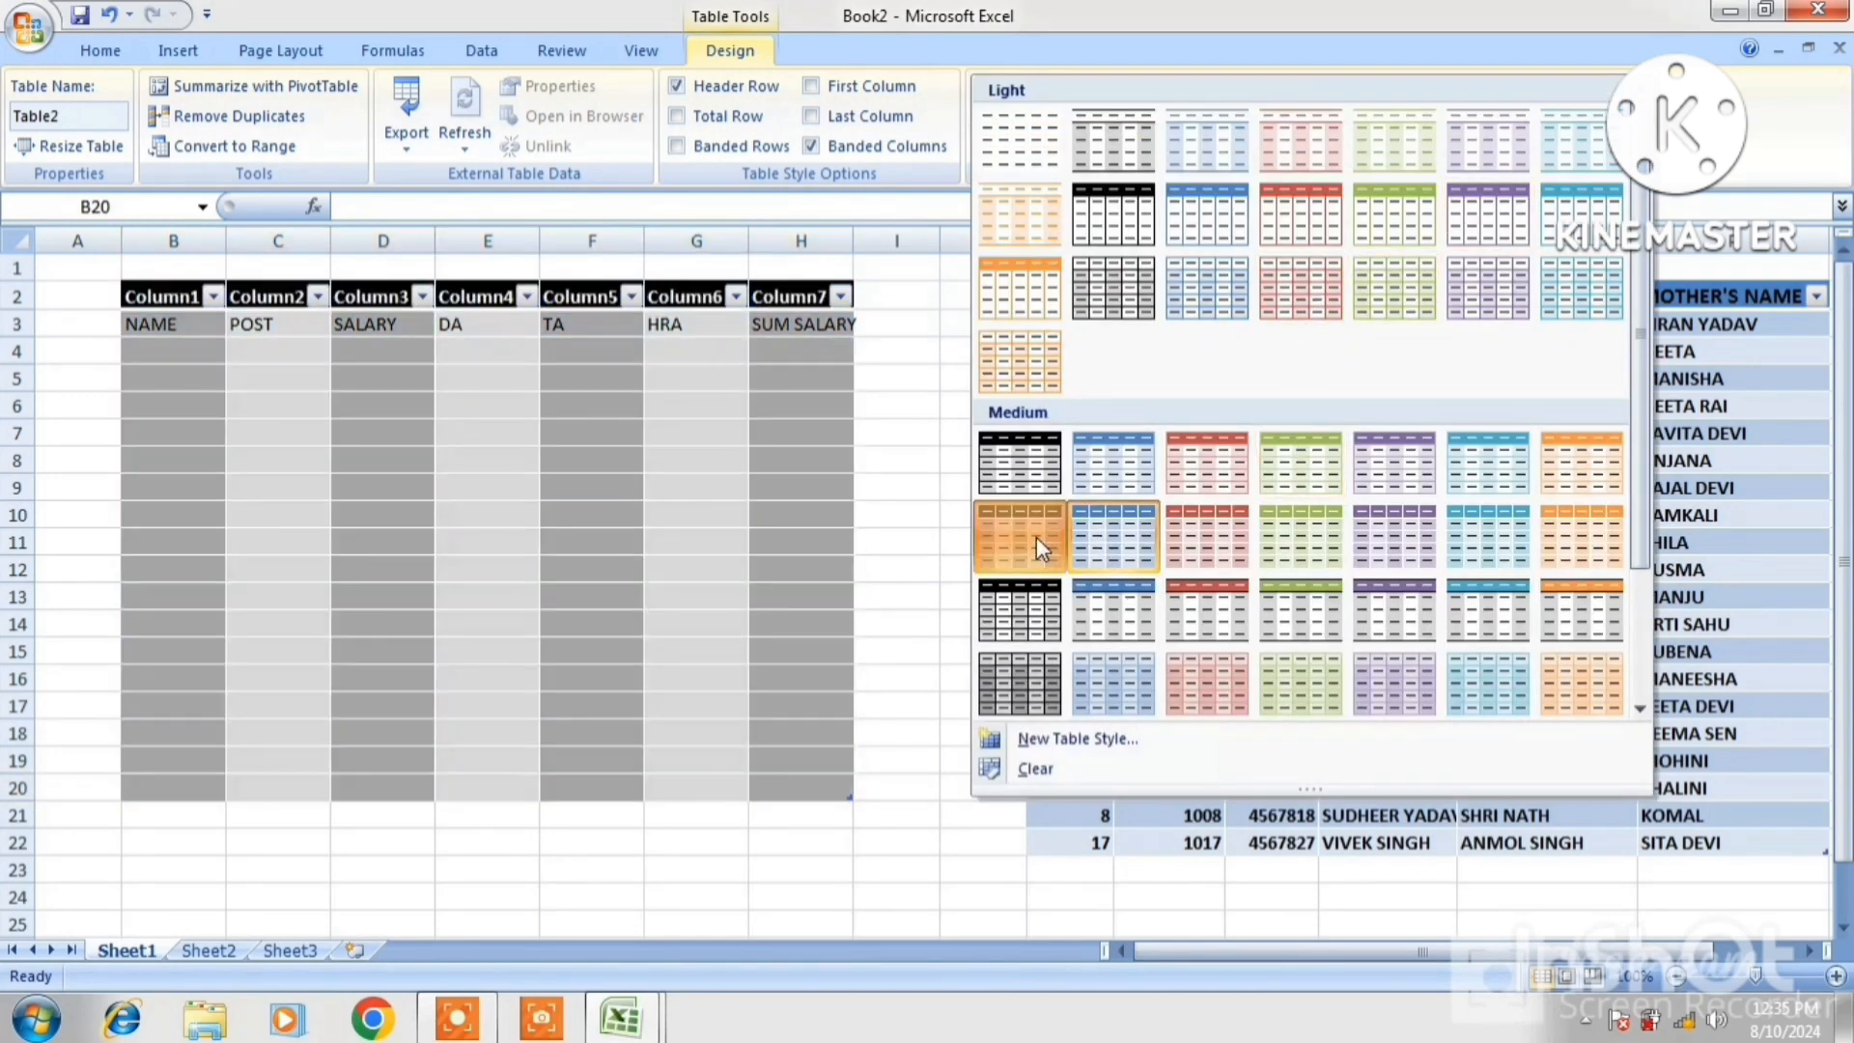
{"action": "left_click", "coordinate": [1036, 539]}
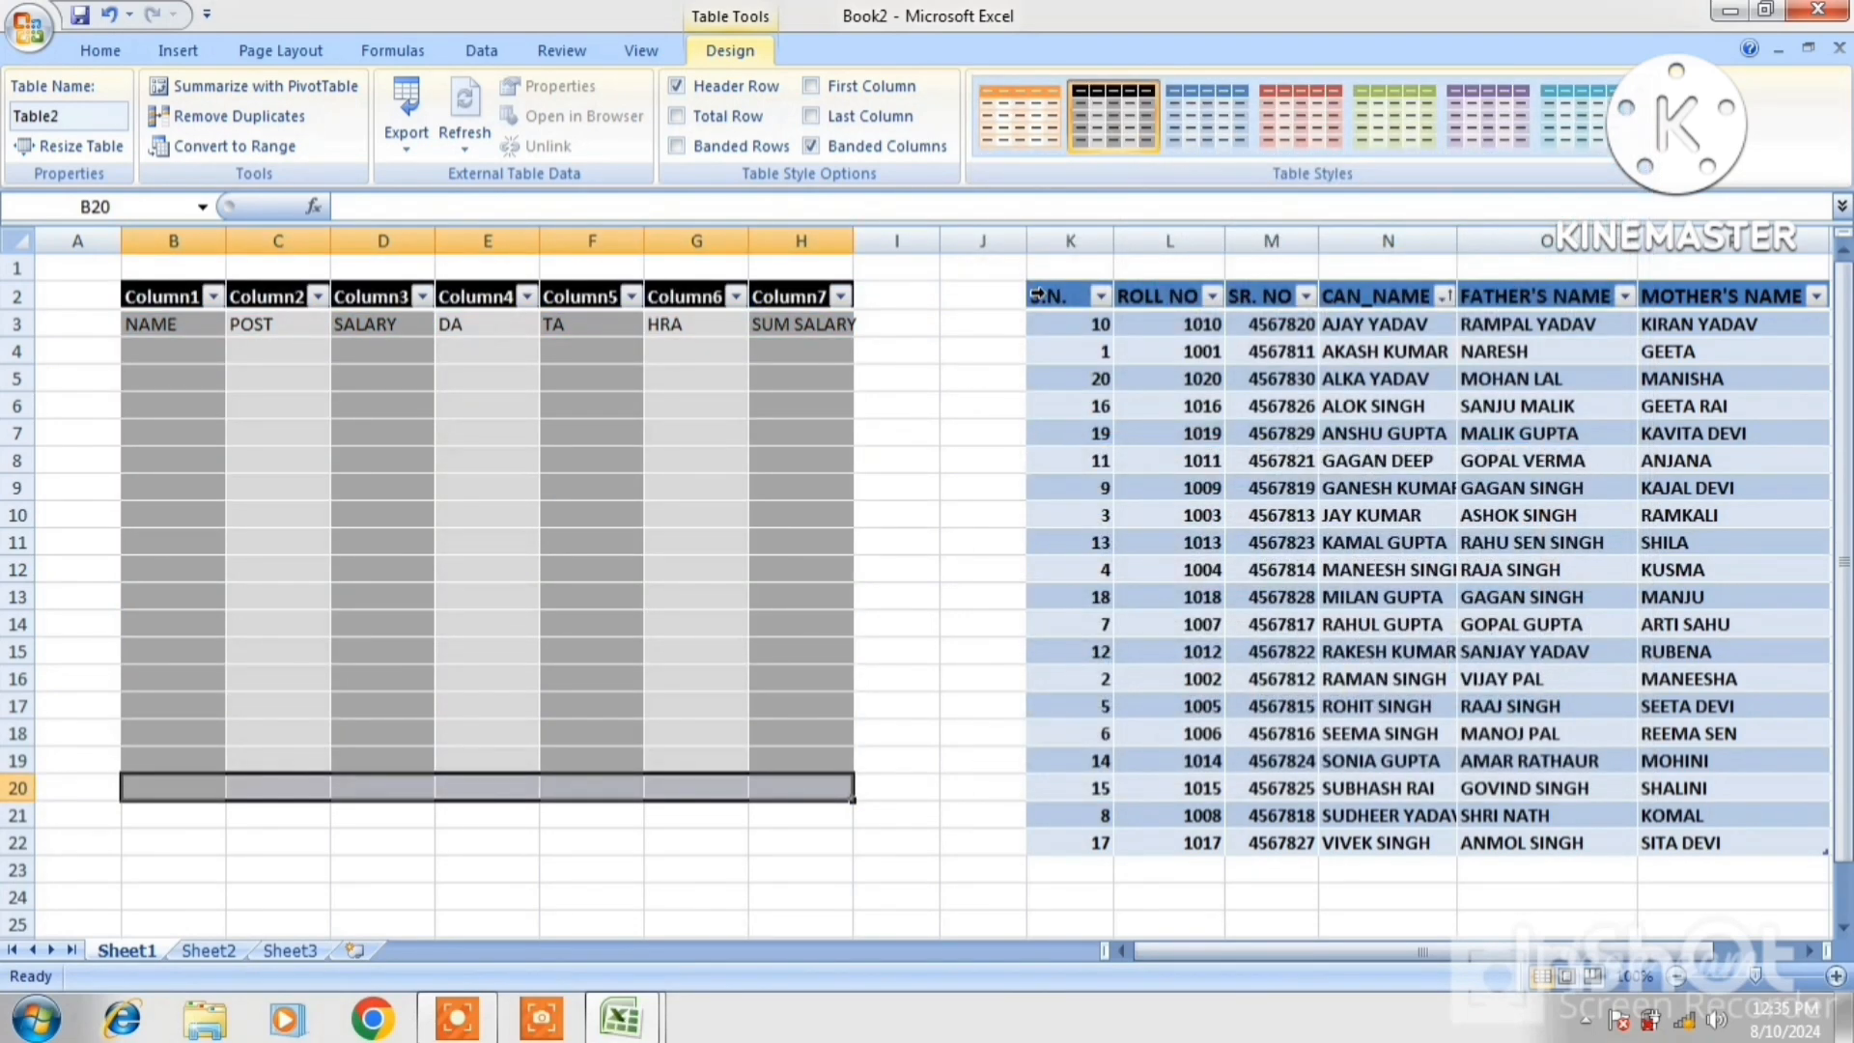
{"action": "left_click_drag", "start_coordinate": [1061, 294], "coordinate": [1755, 834]}
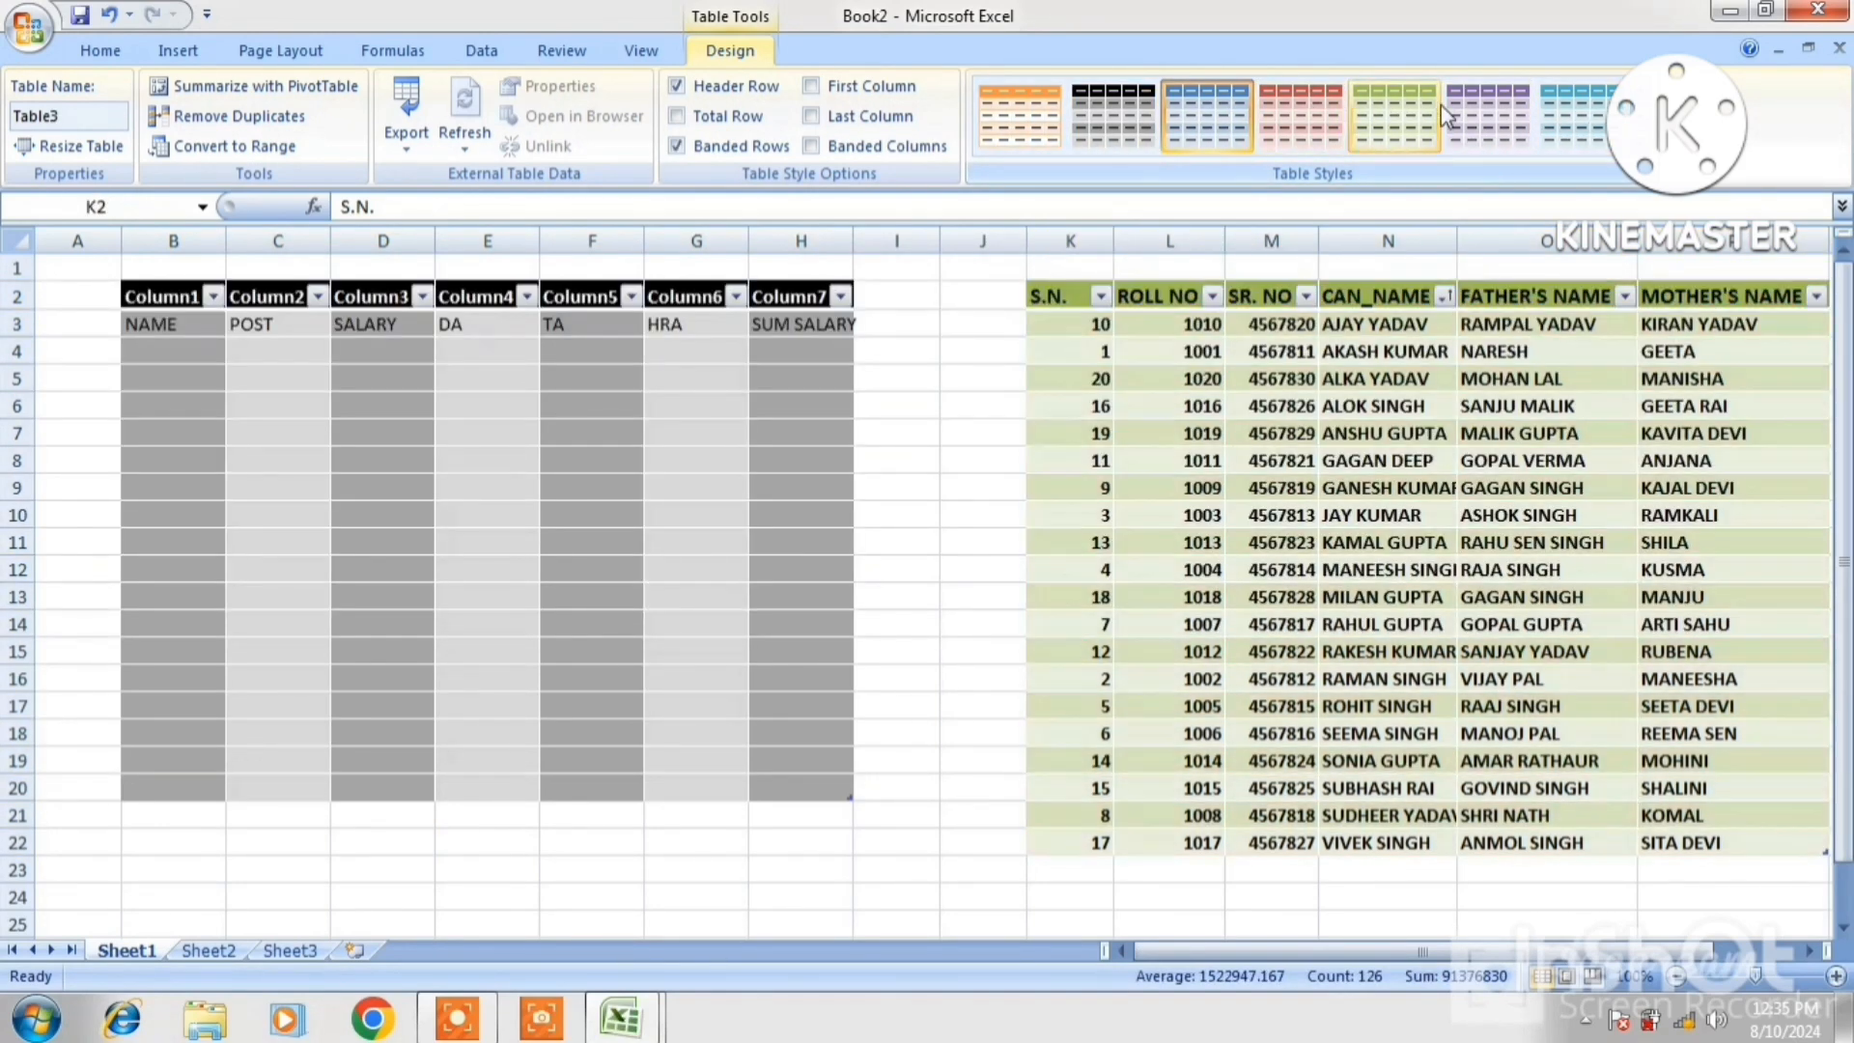
{"action": "left_click", "coordinate": [1631, 159]}
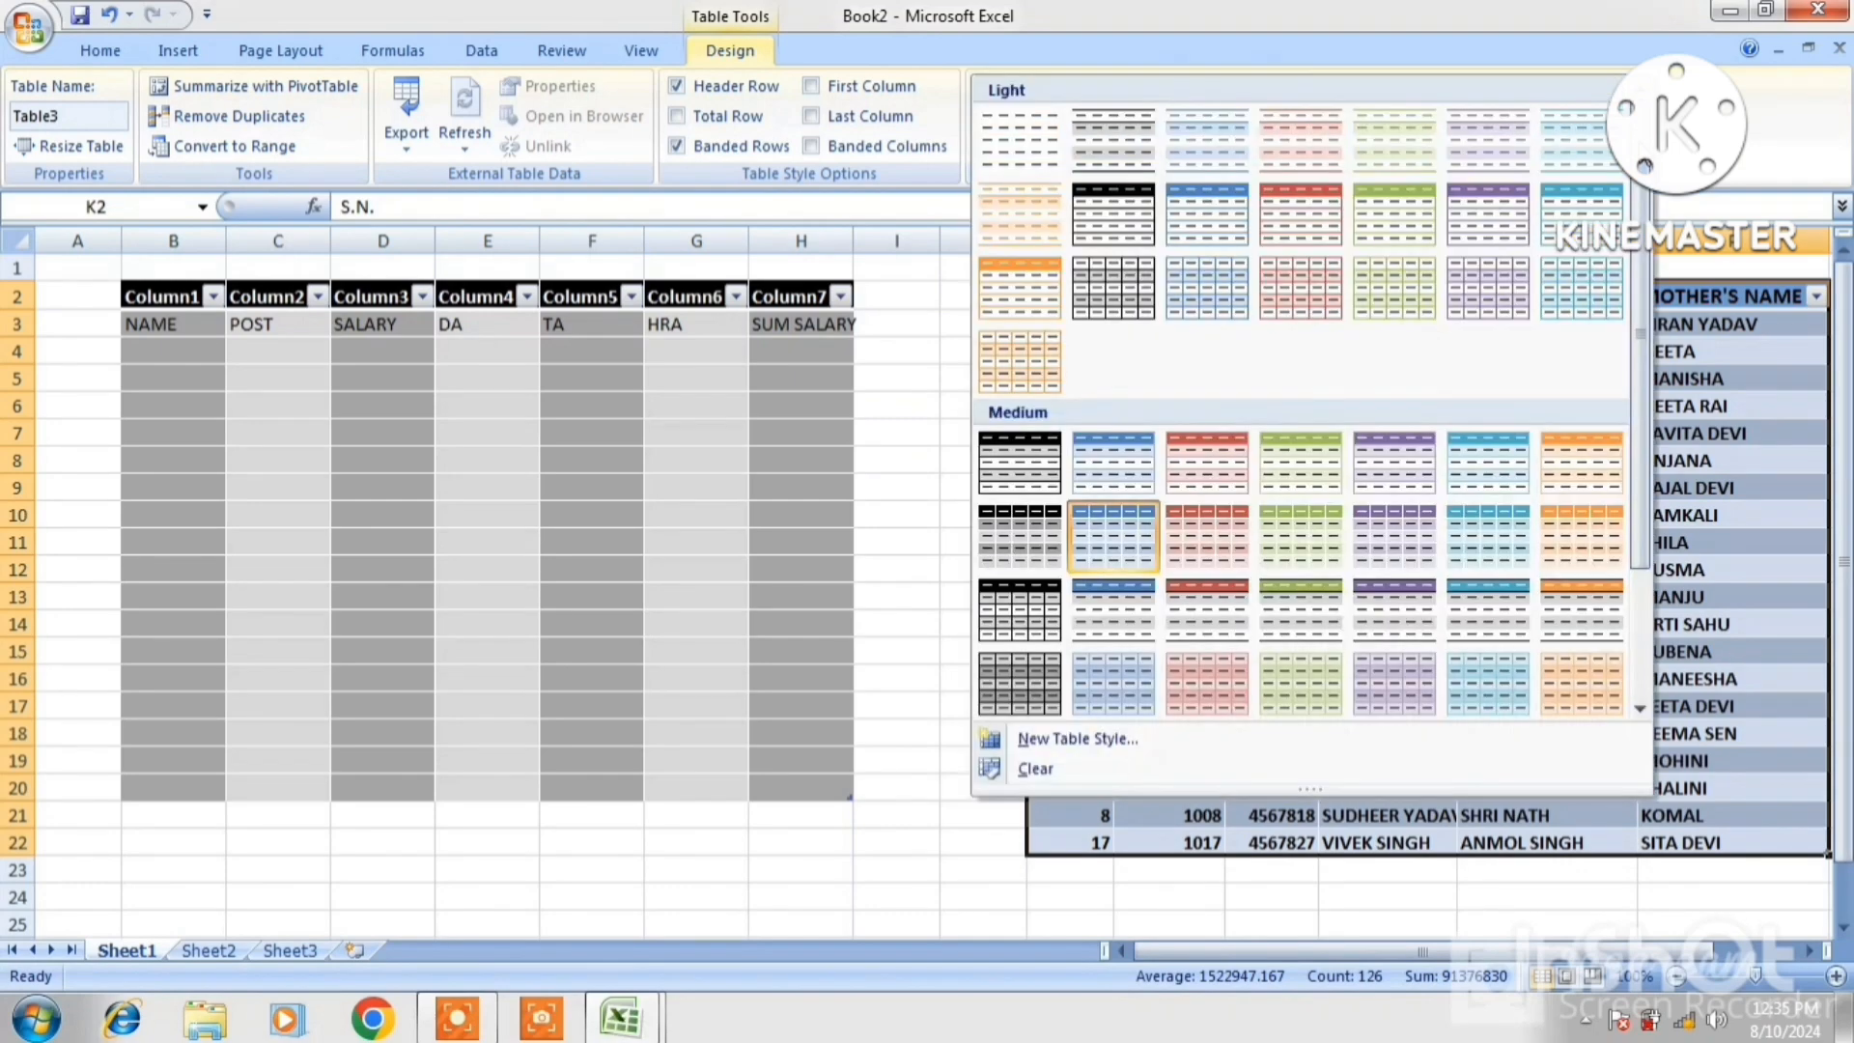
{"action": "left_click", "coordinate": [1024, 488]}
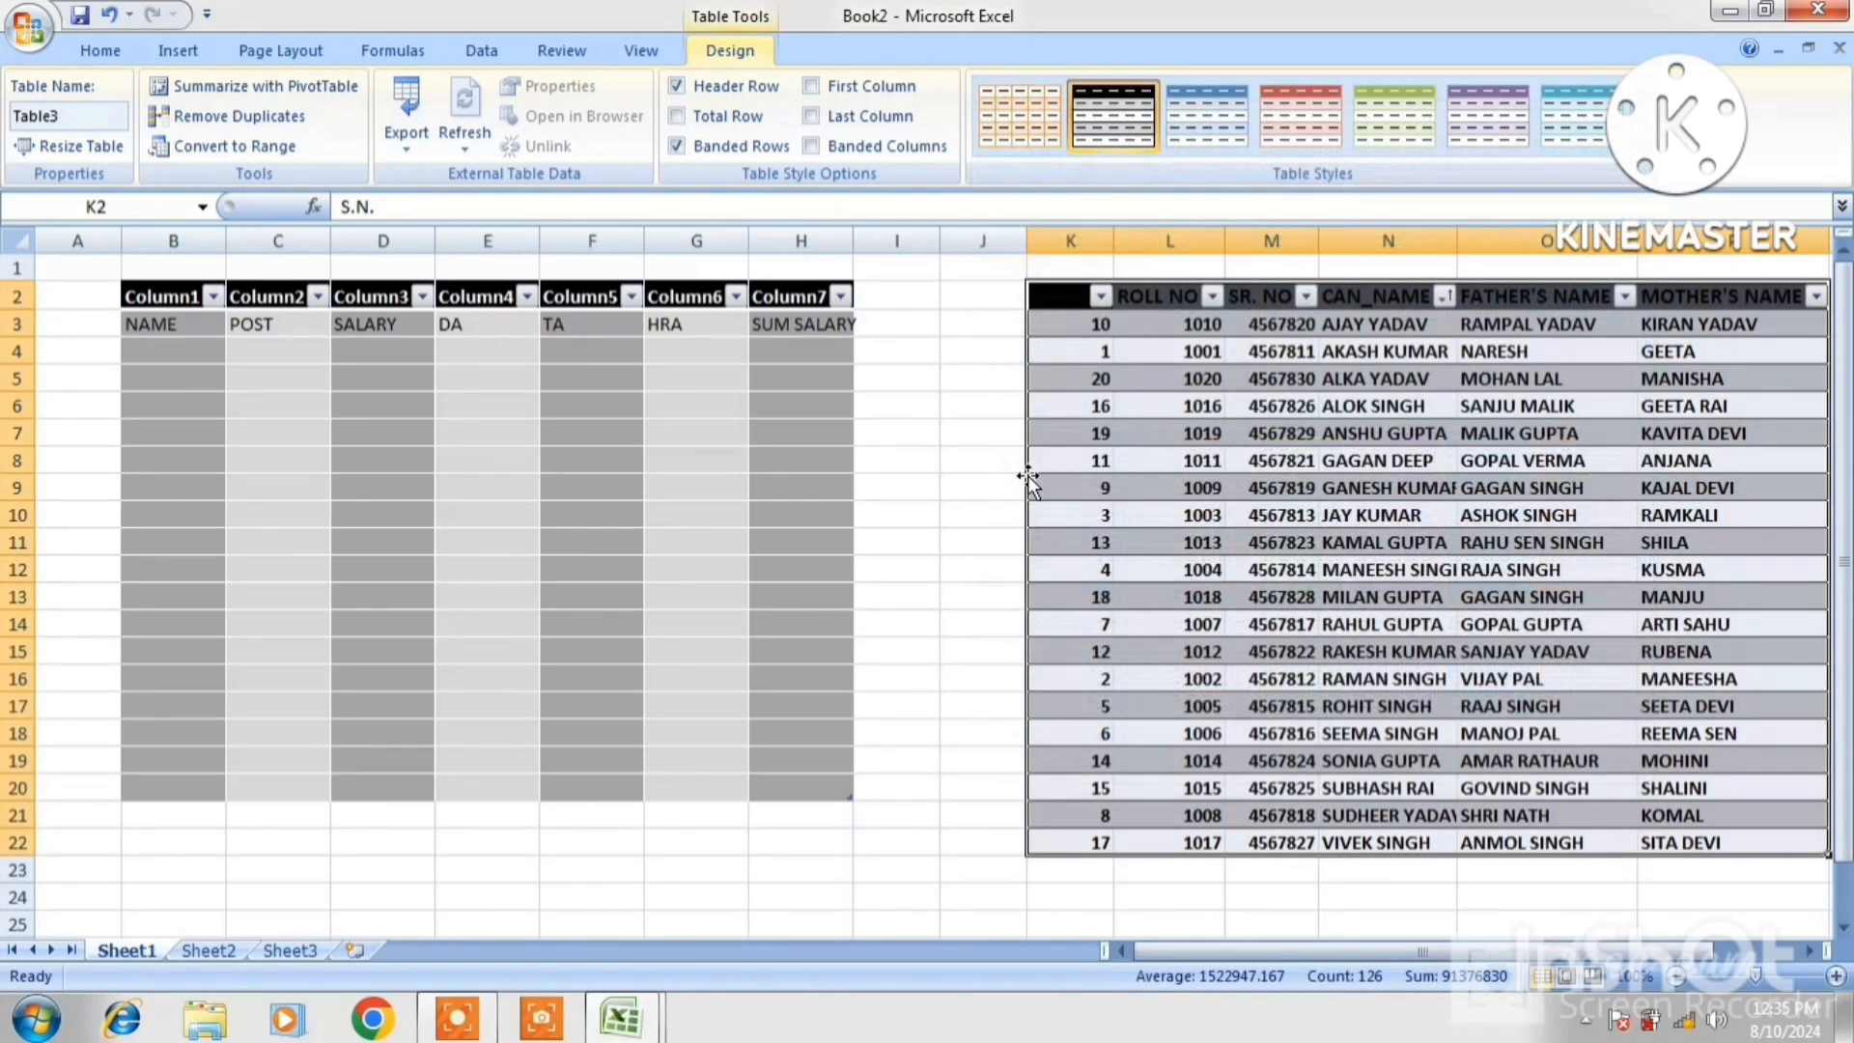
{"action": "left_click", "coordinate": [1313, 536]}
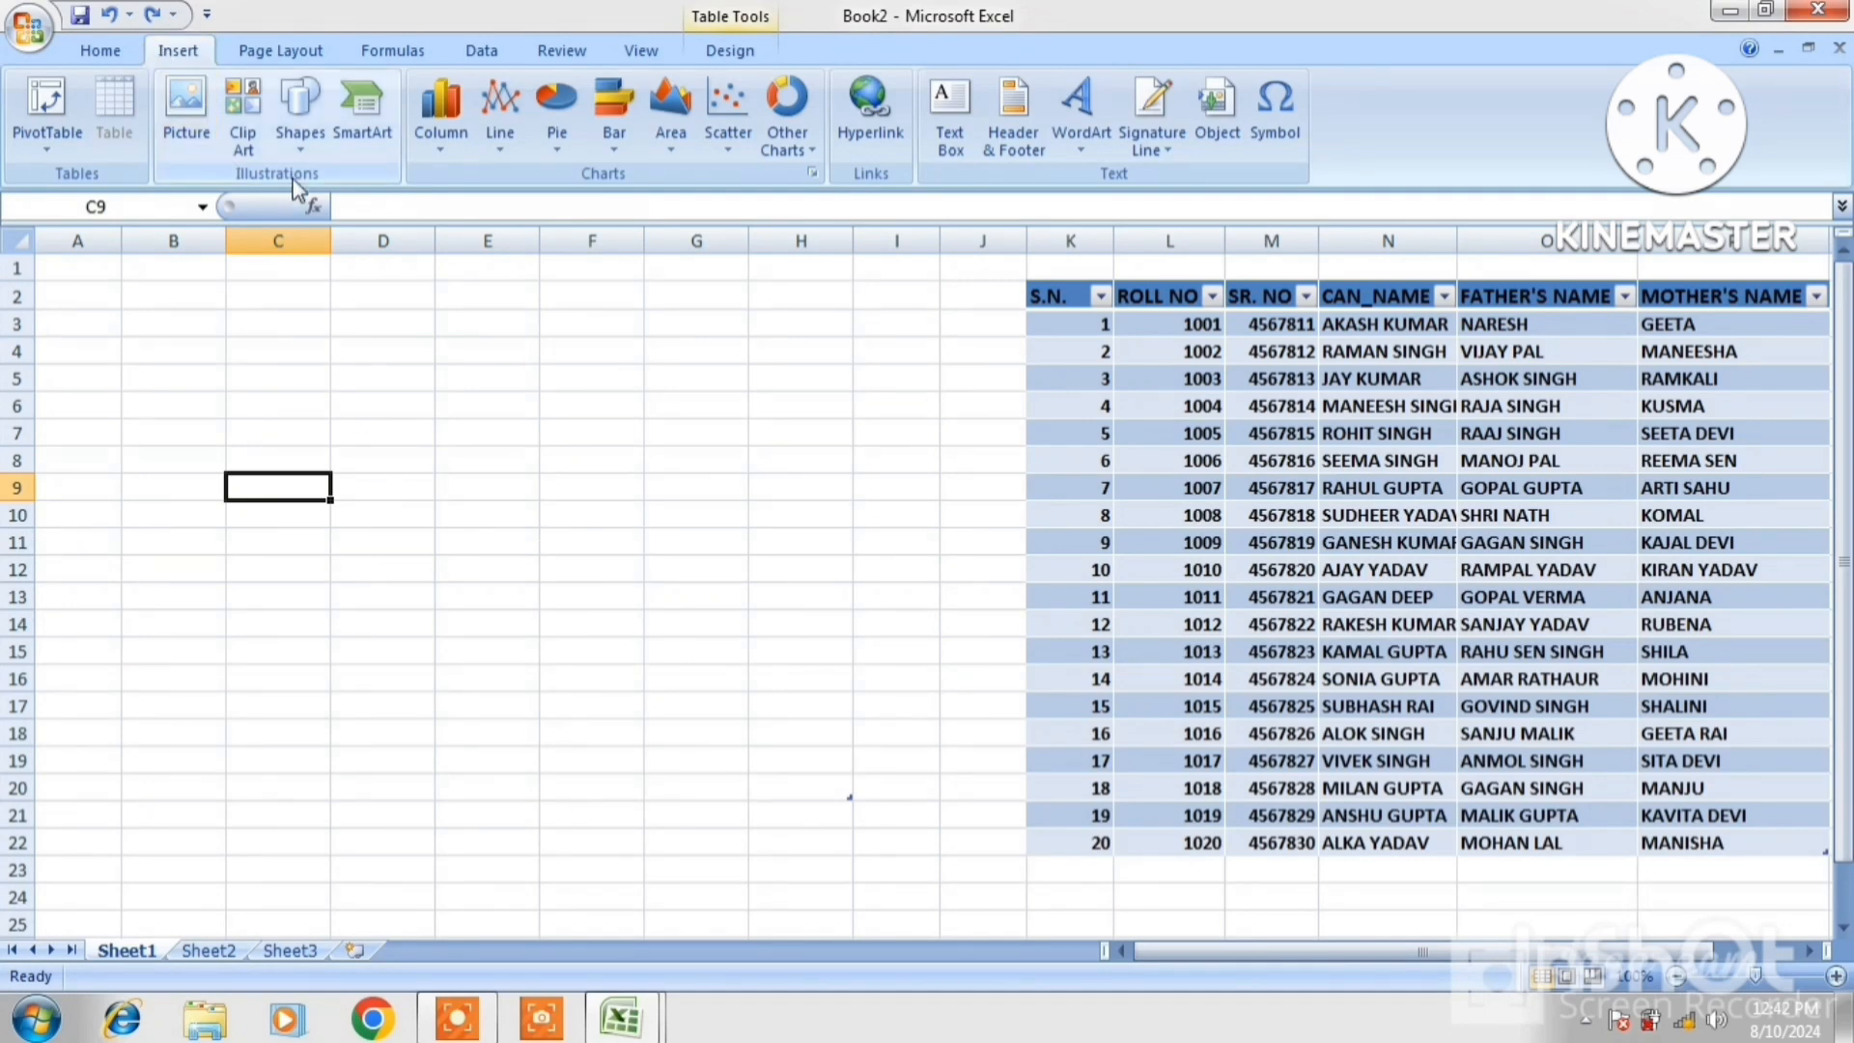
Insert the portrait photo from D:\IMAGE onto the sheet, keeping it upright
{"action": "left_click", "coordinate": [187, 107]}
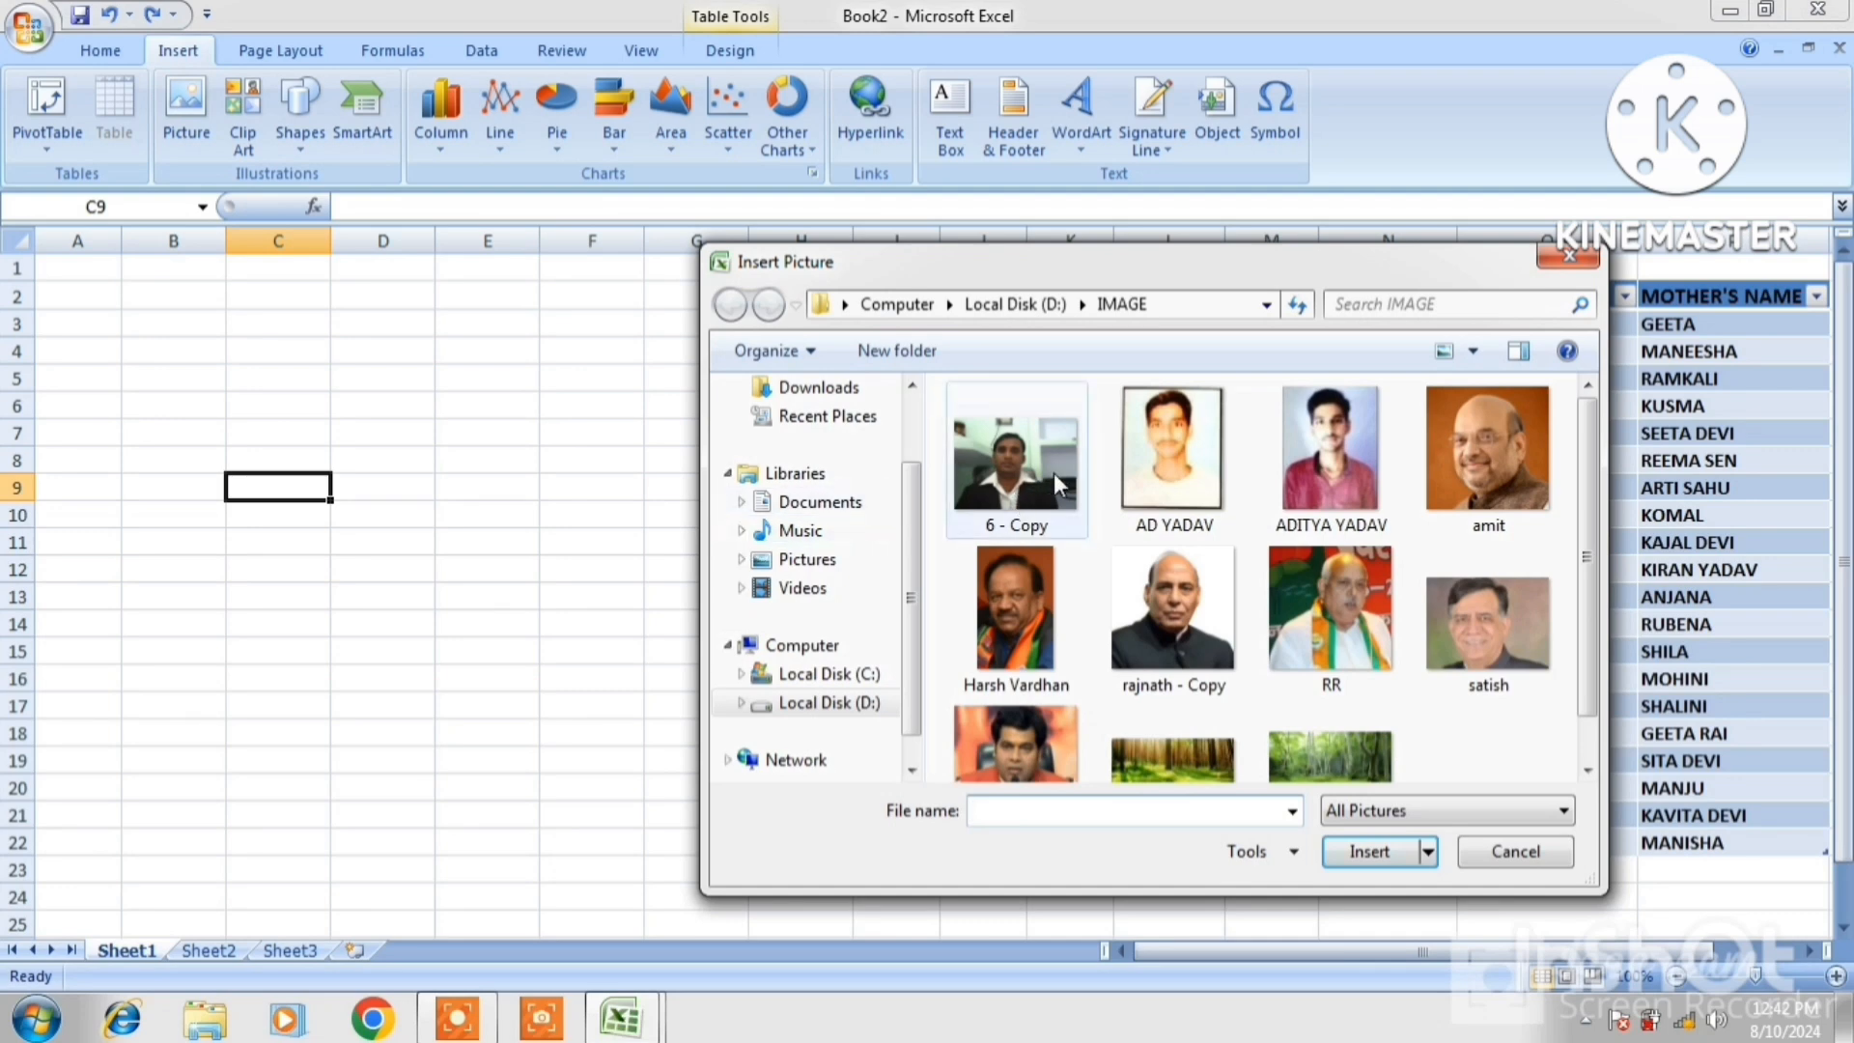
{"action": "left_click", "coordinate": [1323, 485]}
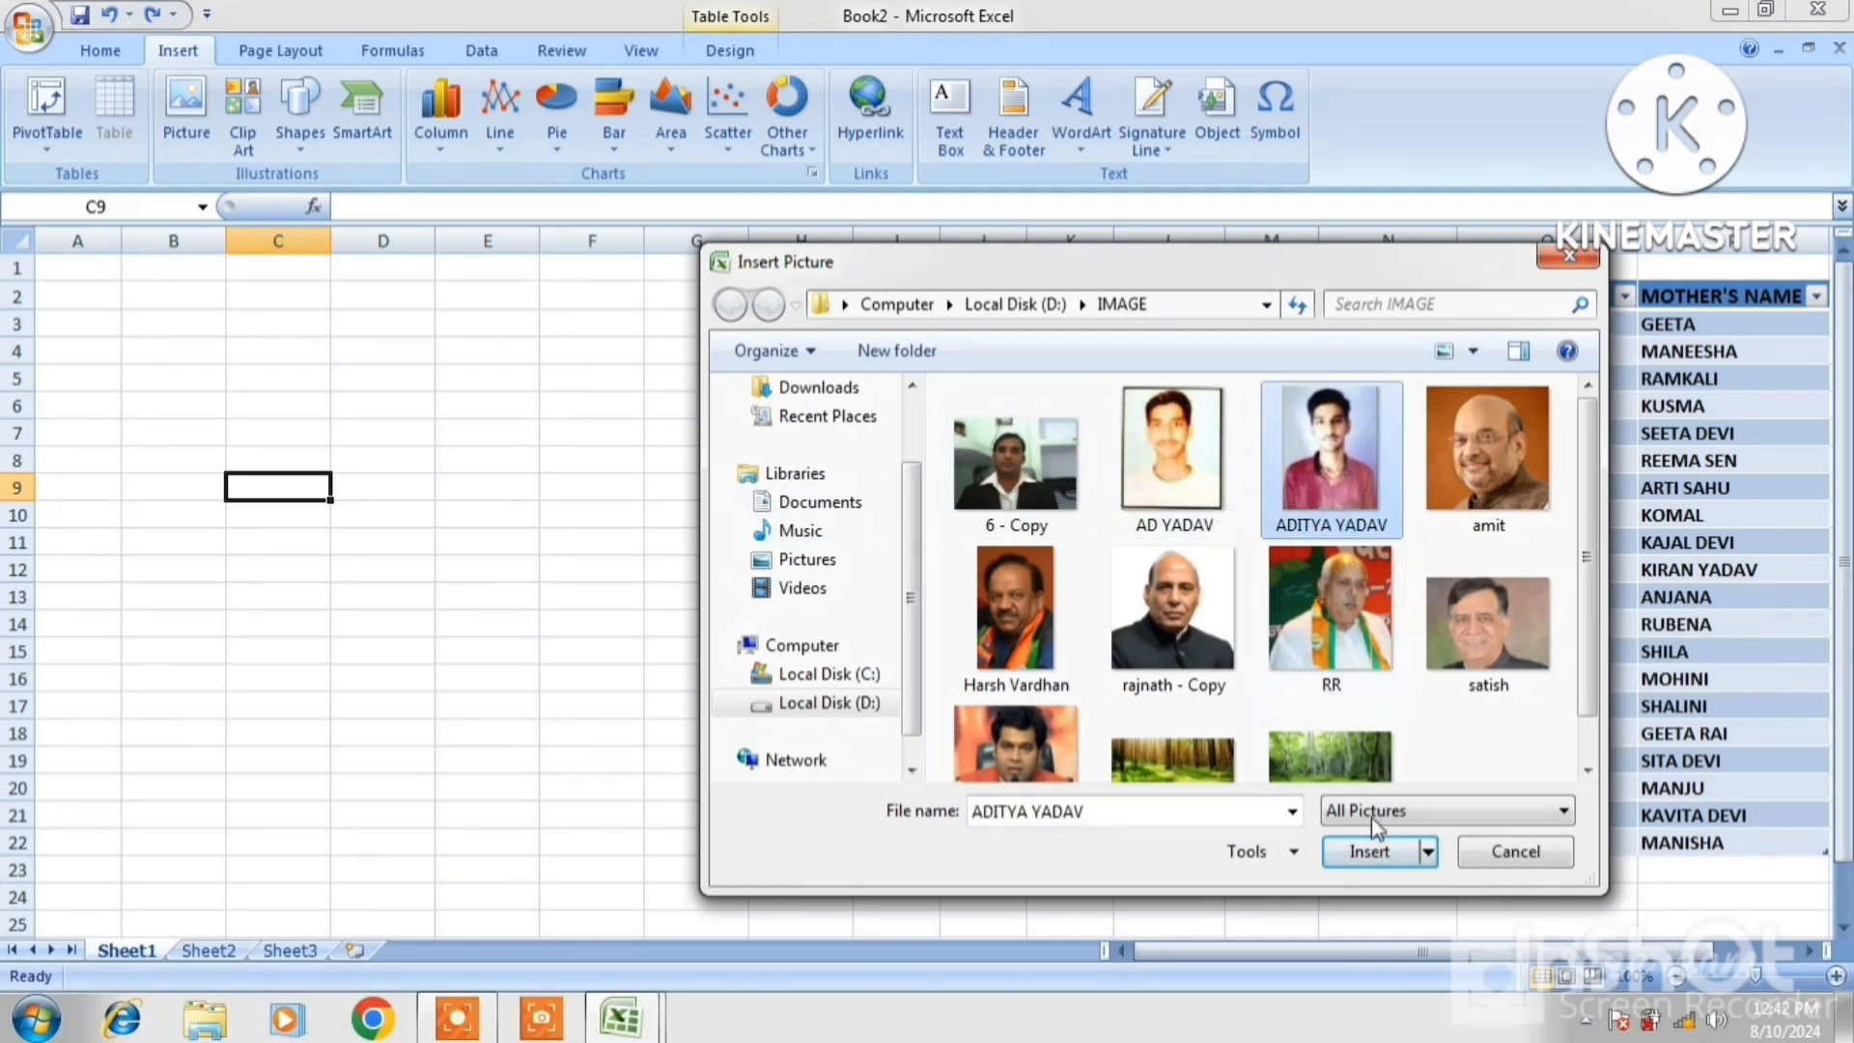
{"action": "left_click", "coordinate": [1369, 851]}
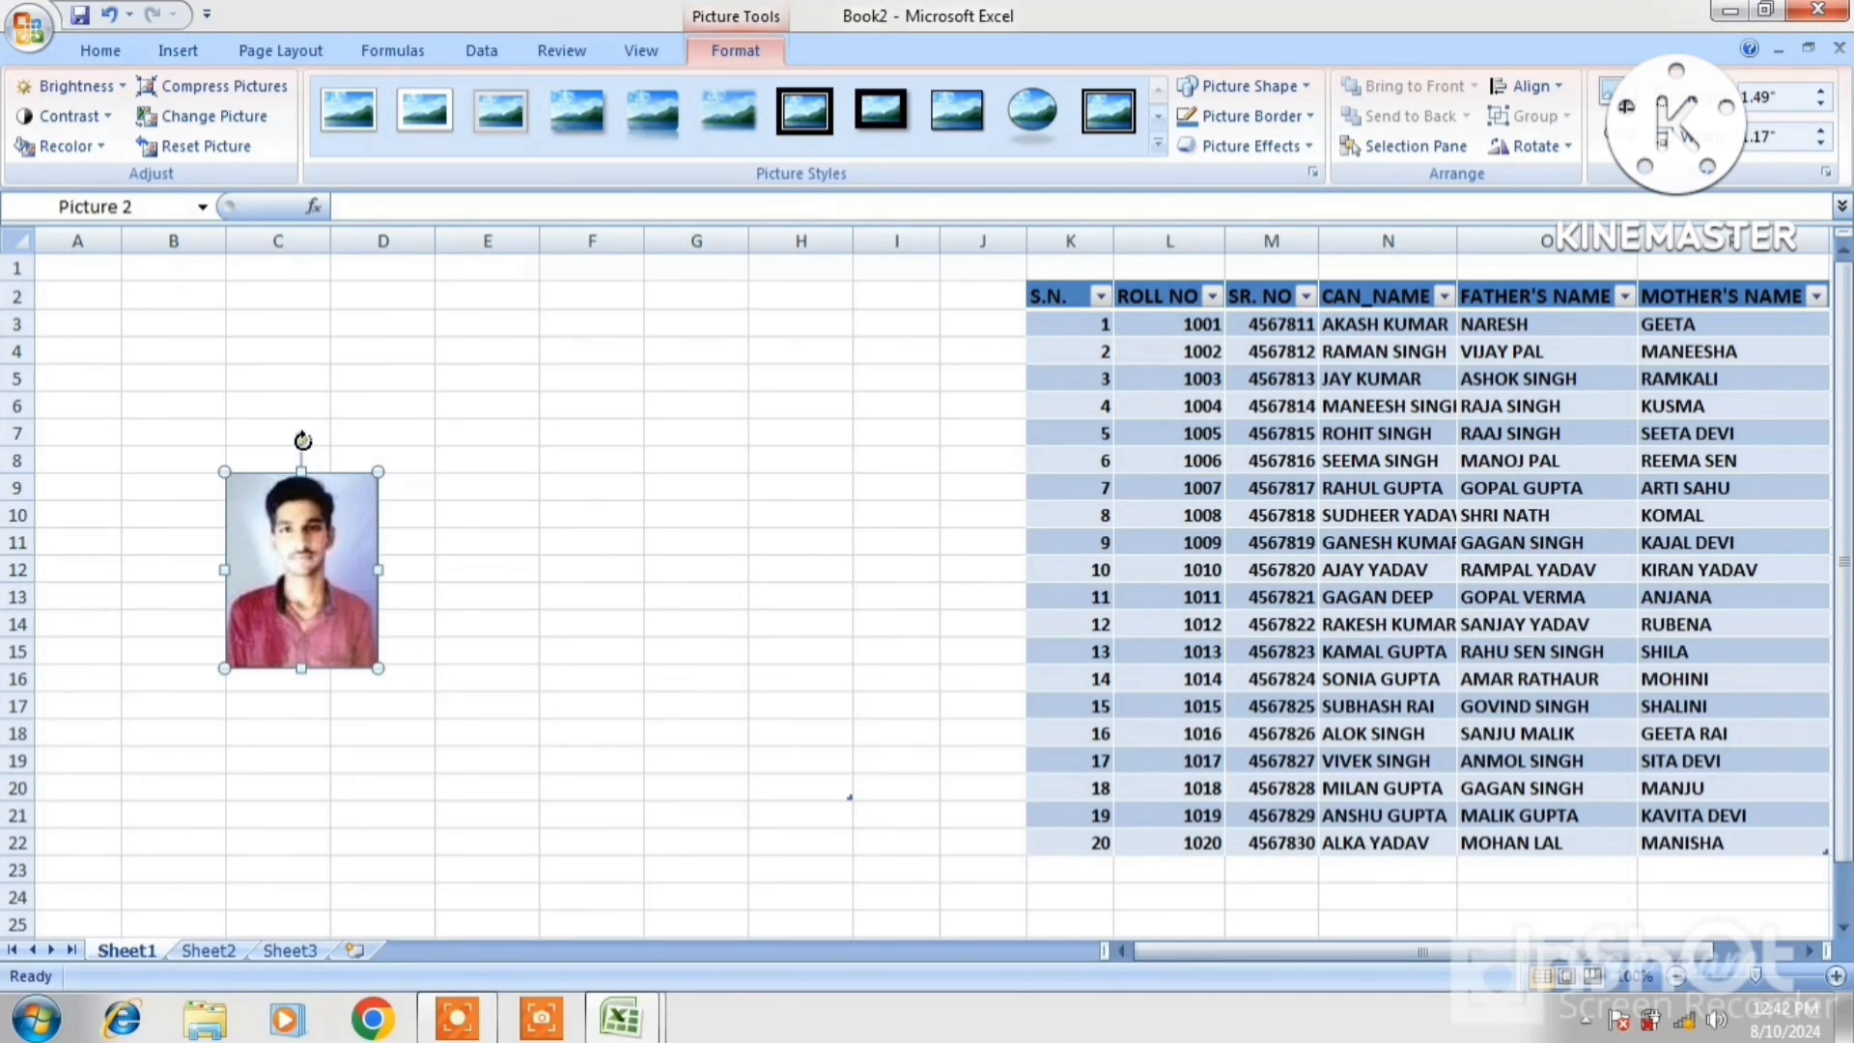
{"action": "left_click_drag", "start_coordinate": [380, 473], "coordinate": [417, 423]}
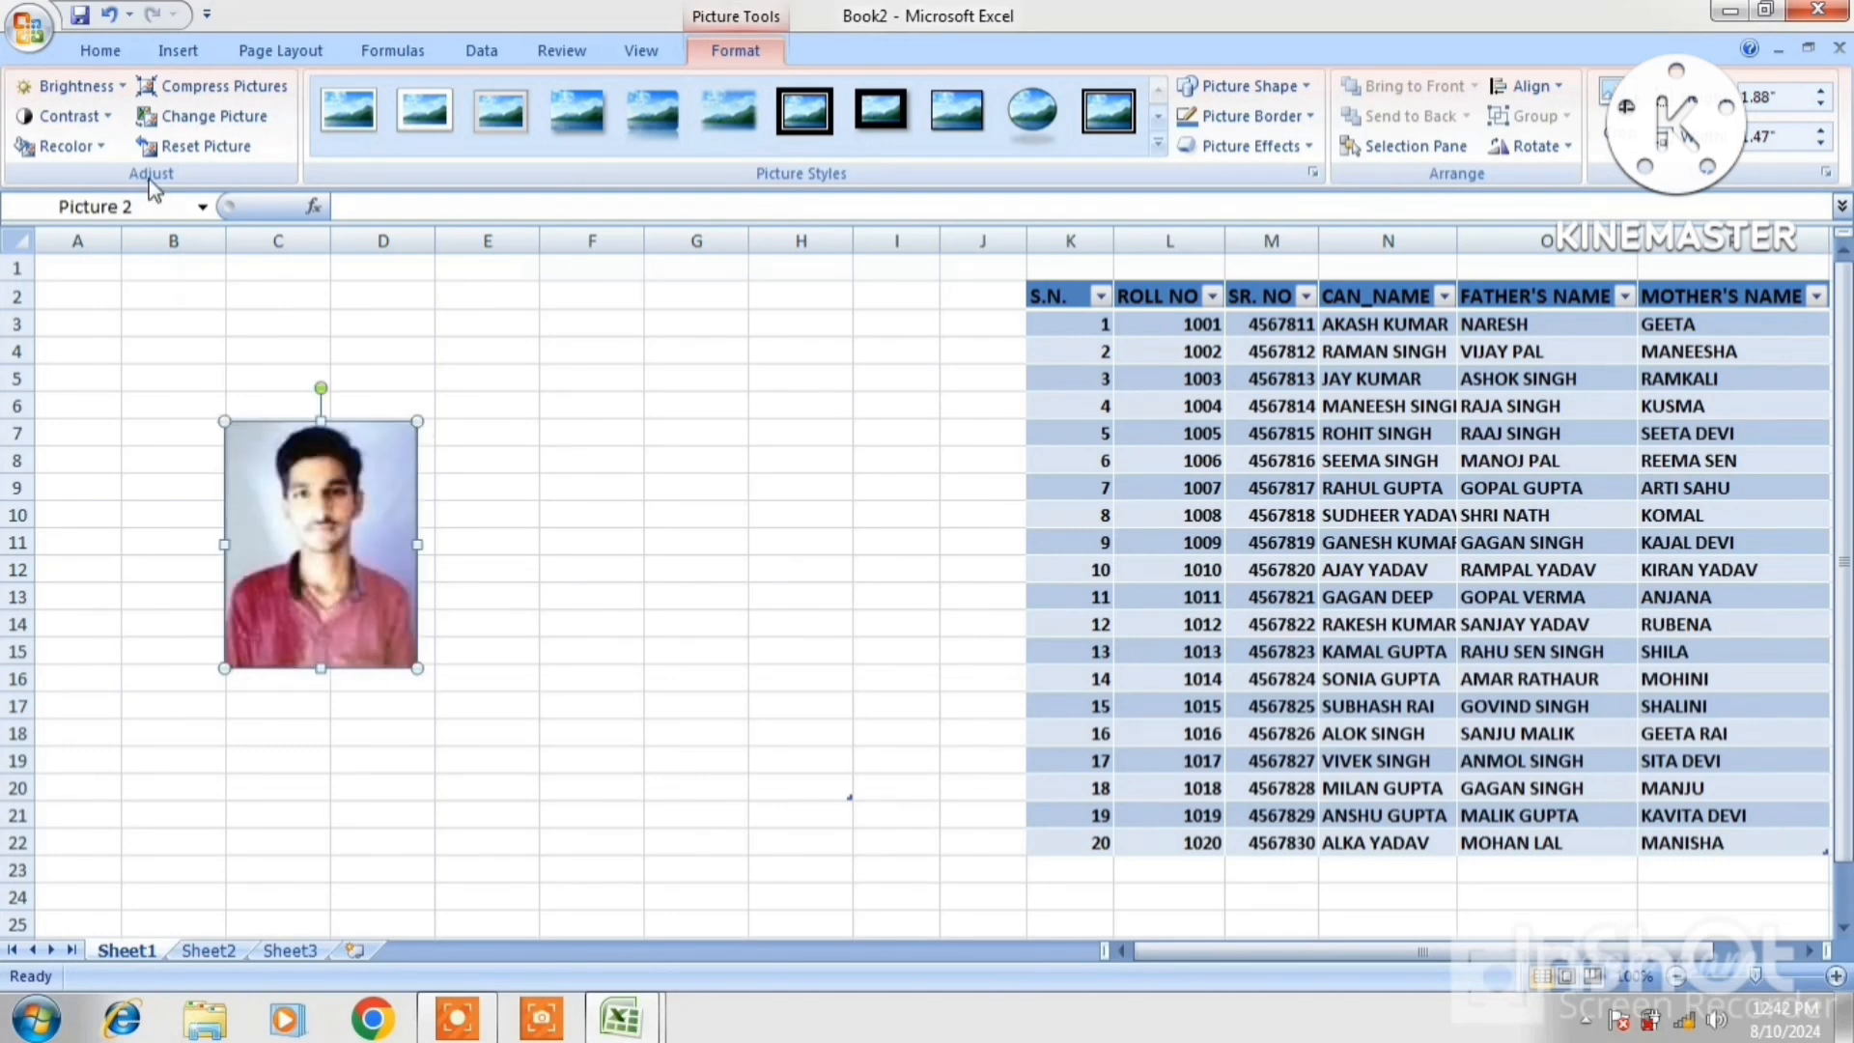
Move the photo right to columns D–E, leaving brightness and contrast unchanged
{"action": "left_click", "coordinate": [113, 85]}
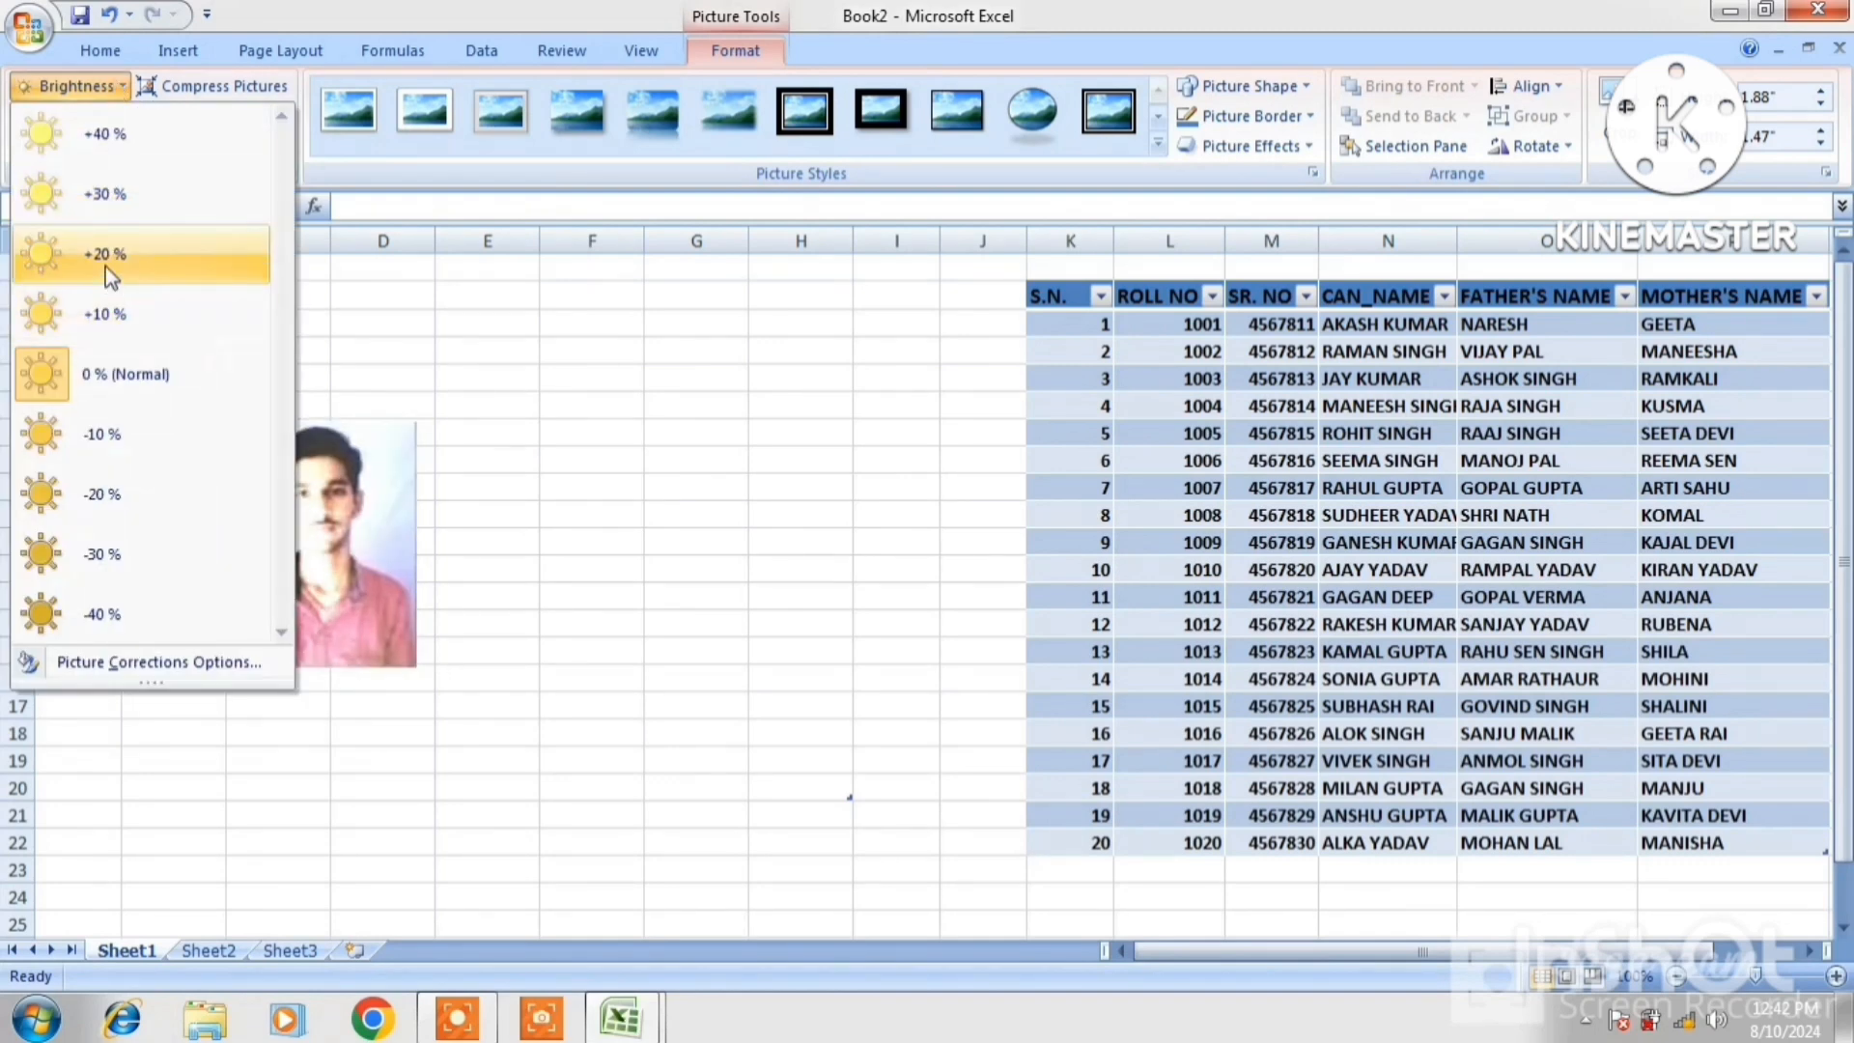
{"action": "left_click", "coordinate": [348, 508]}
{"action": "left_click_drag", "start_coordinate": [348, 508], "coordinate": [512, 522]}
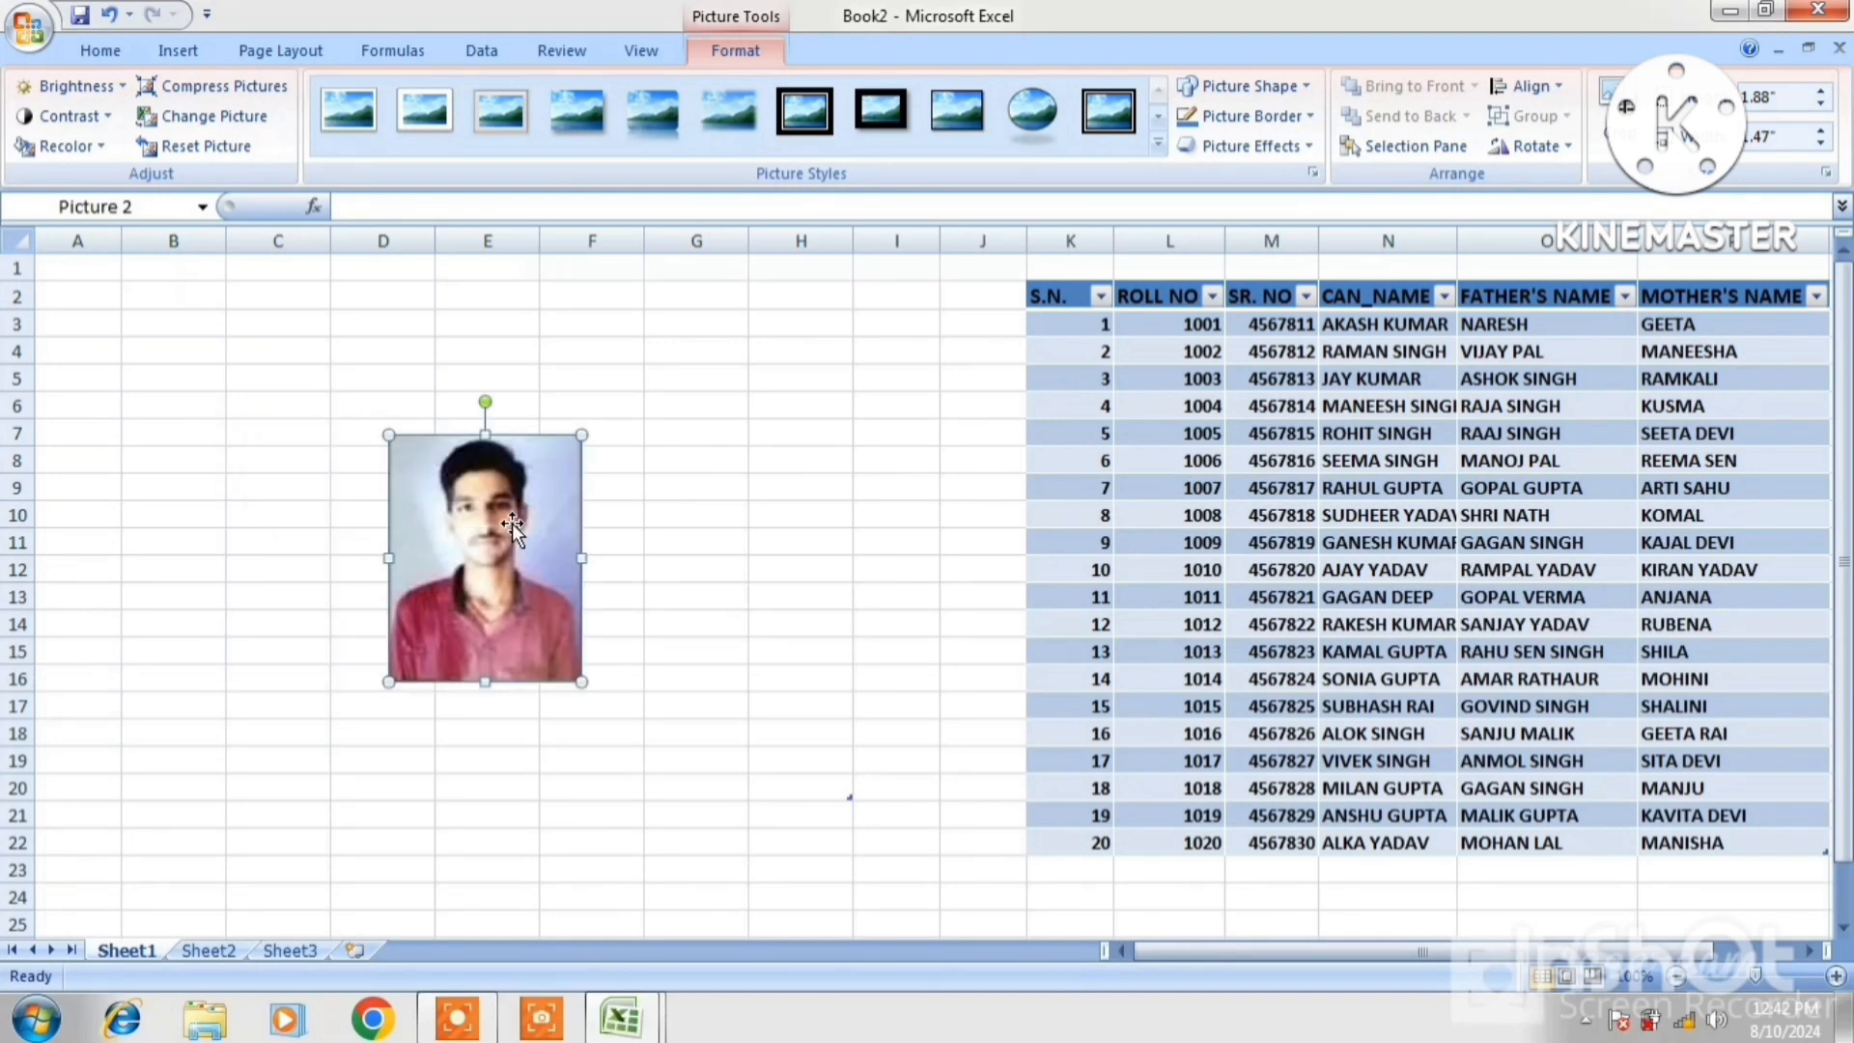
{"action": "left_click", "coordinate": [97, 118]}
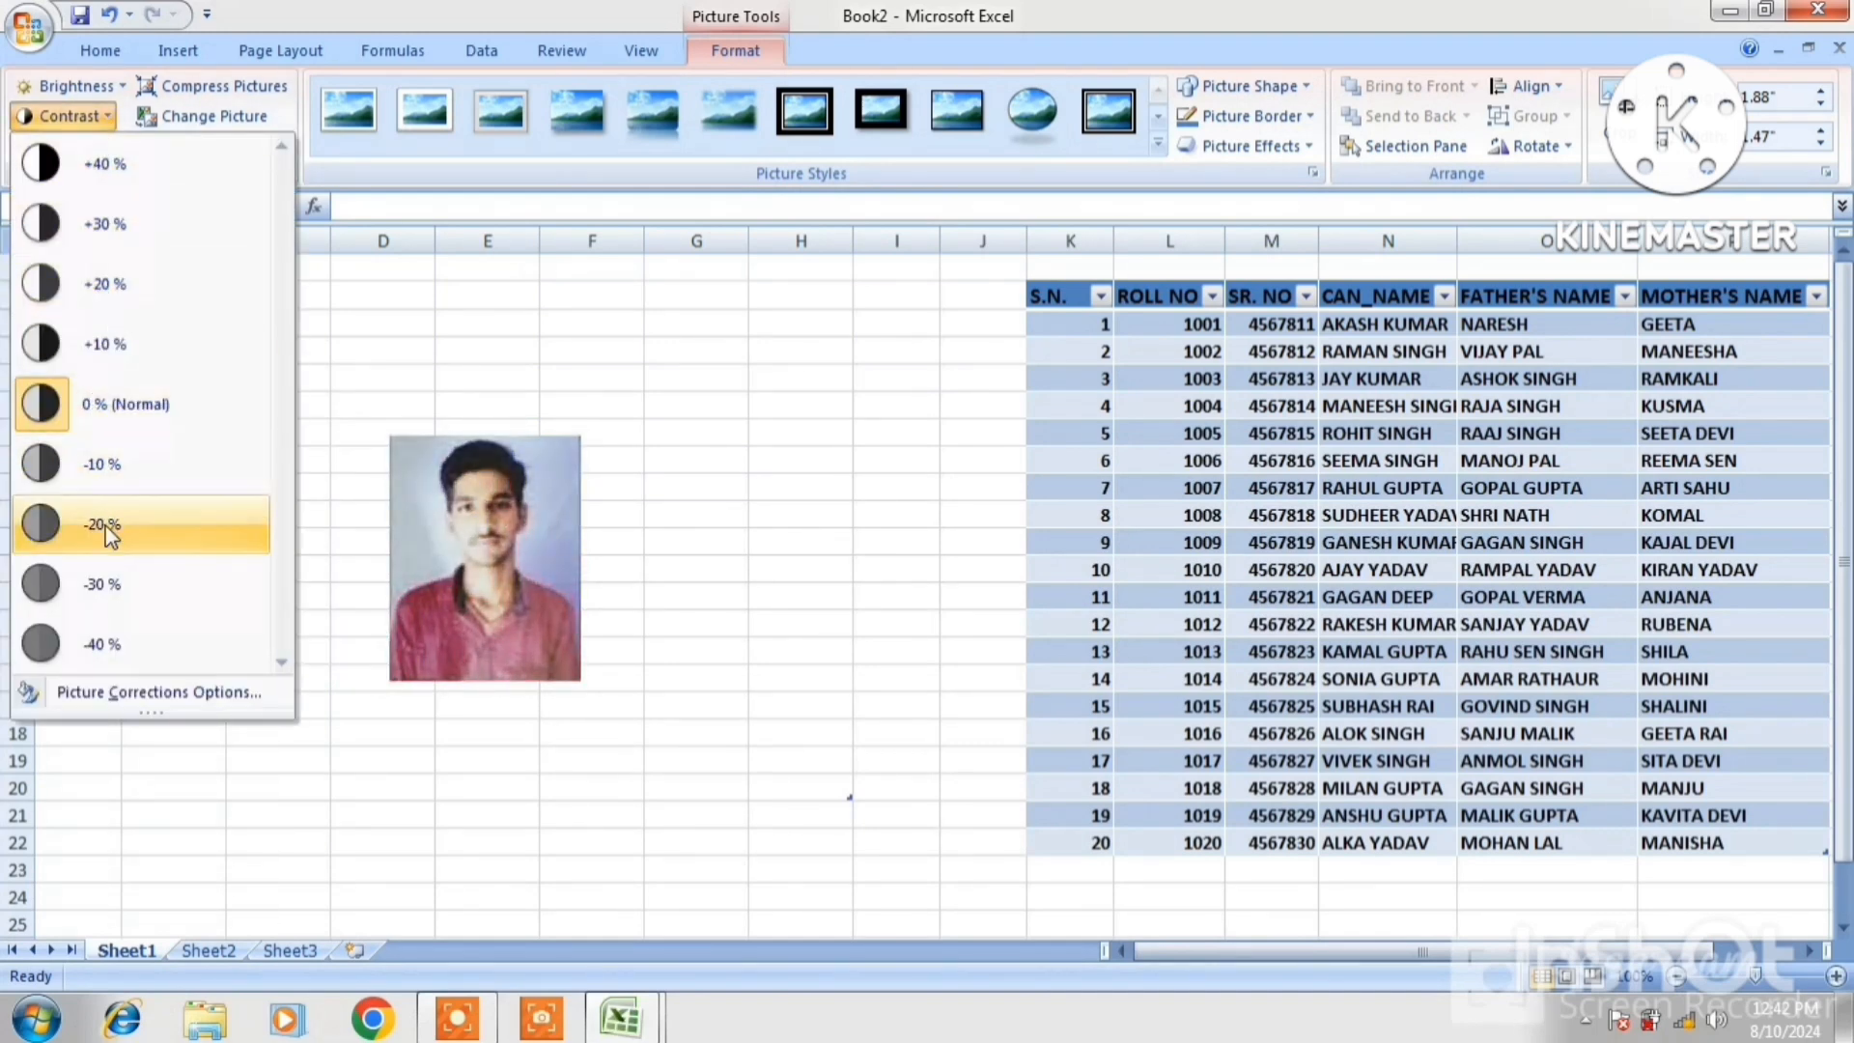
{"action": "left_click", "coordinate": [406, 539]}
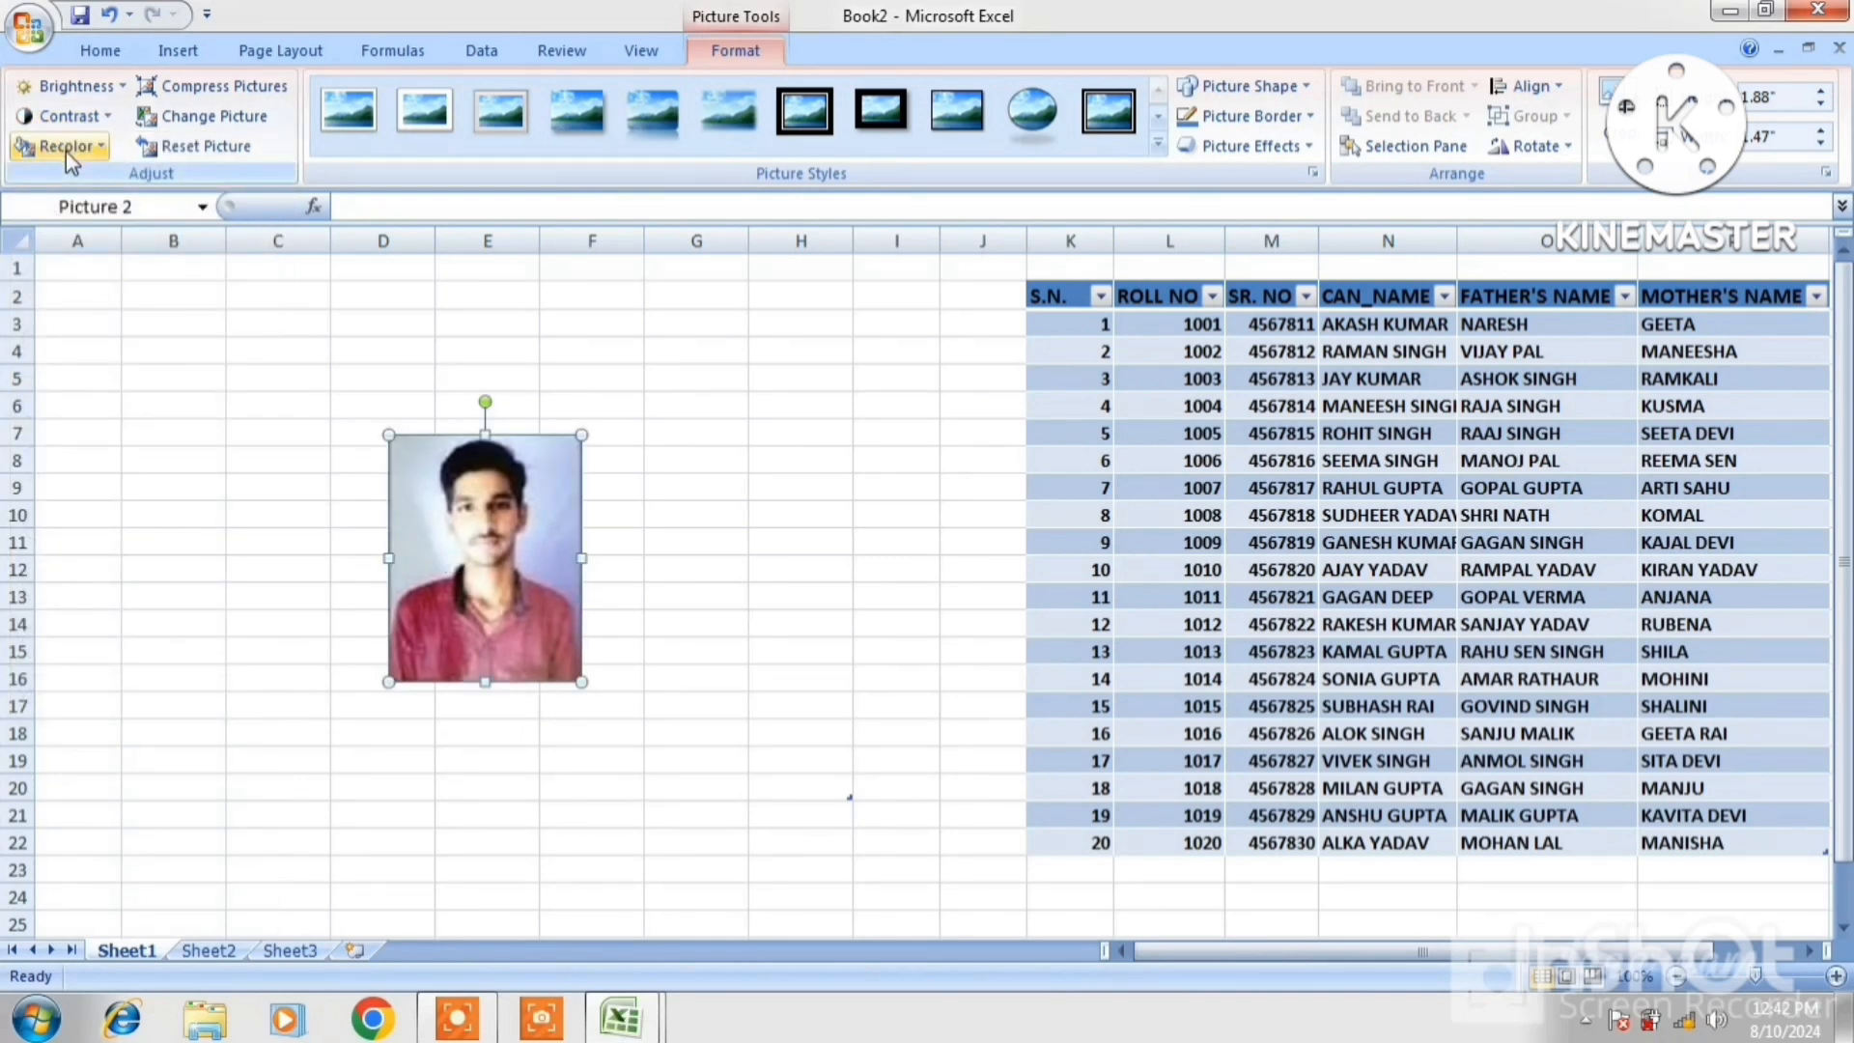
Try an aqua dark recolor on the photo, then undo it to keep original colours
{"action": "left_click", "coordinate": [65, 150]}
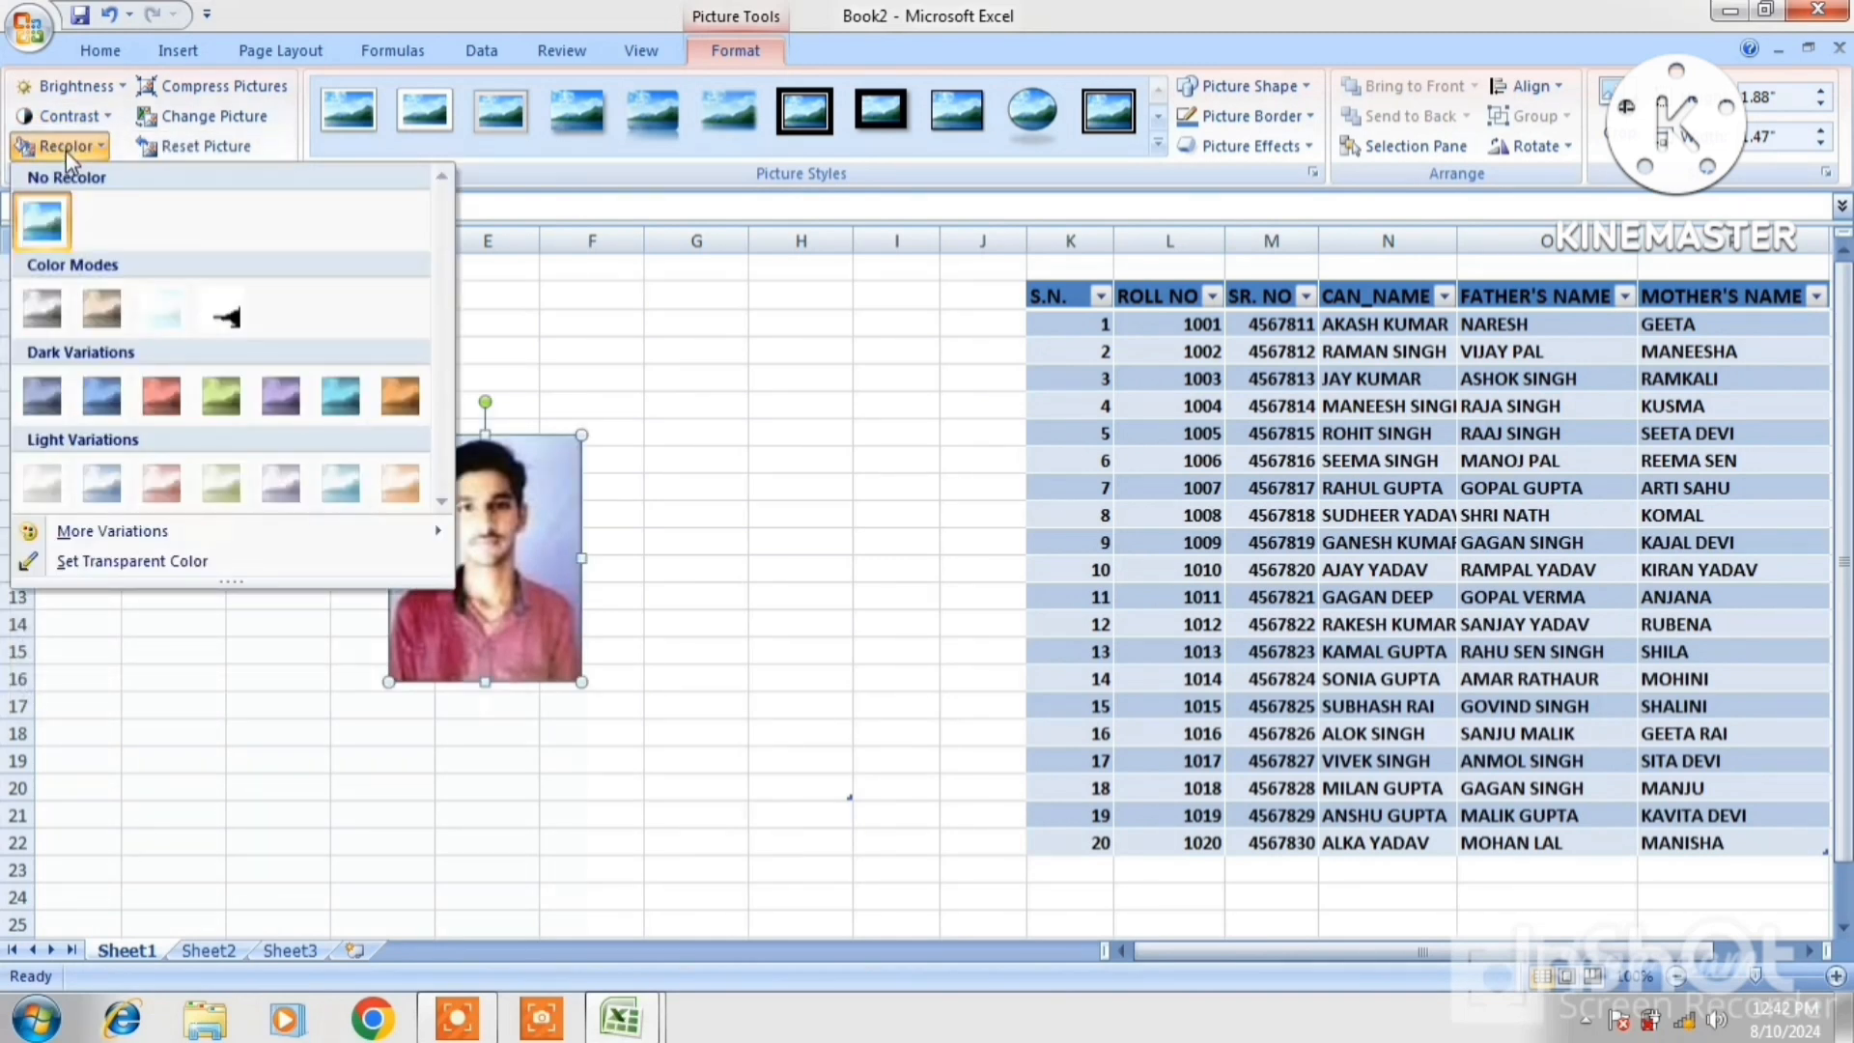
{"action": "left_click", "coordinate": [343, 402]}
{"action": "key", "text": "ctrl+z"}
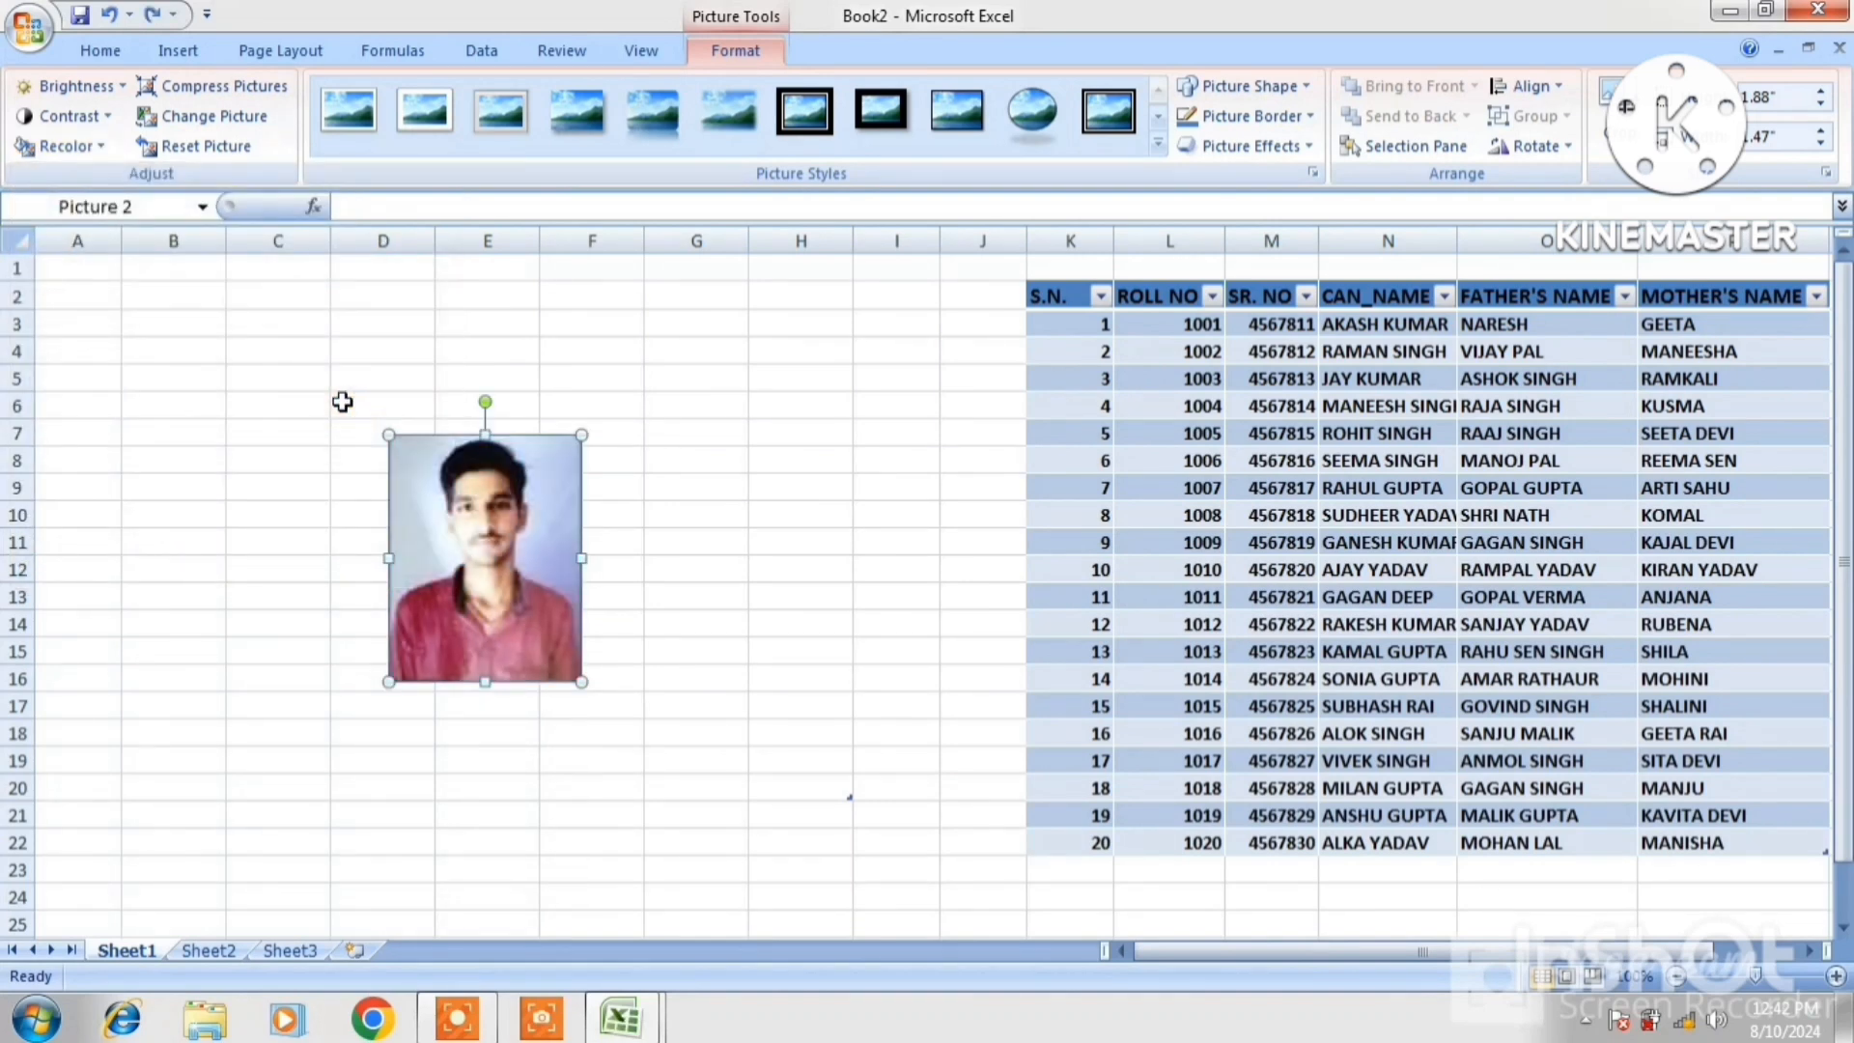
Set the photo's compression to E-mail (96 ppi), then cancel without compressing
{"action": "left_click", "coordinate": [256, 97]}
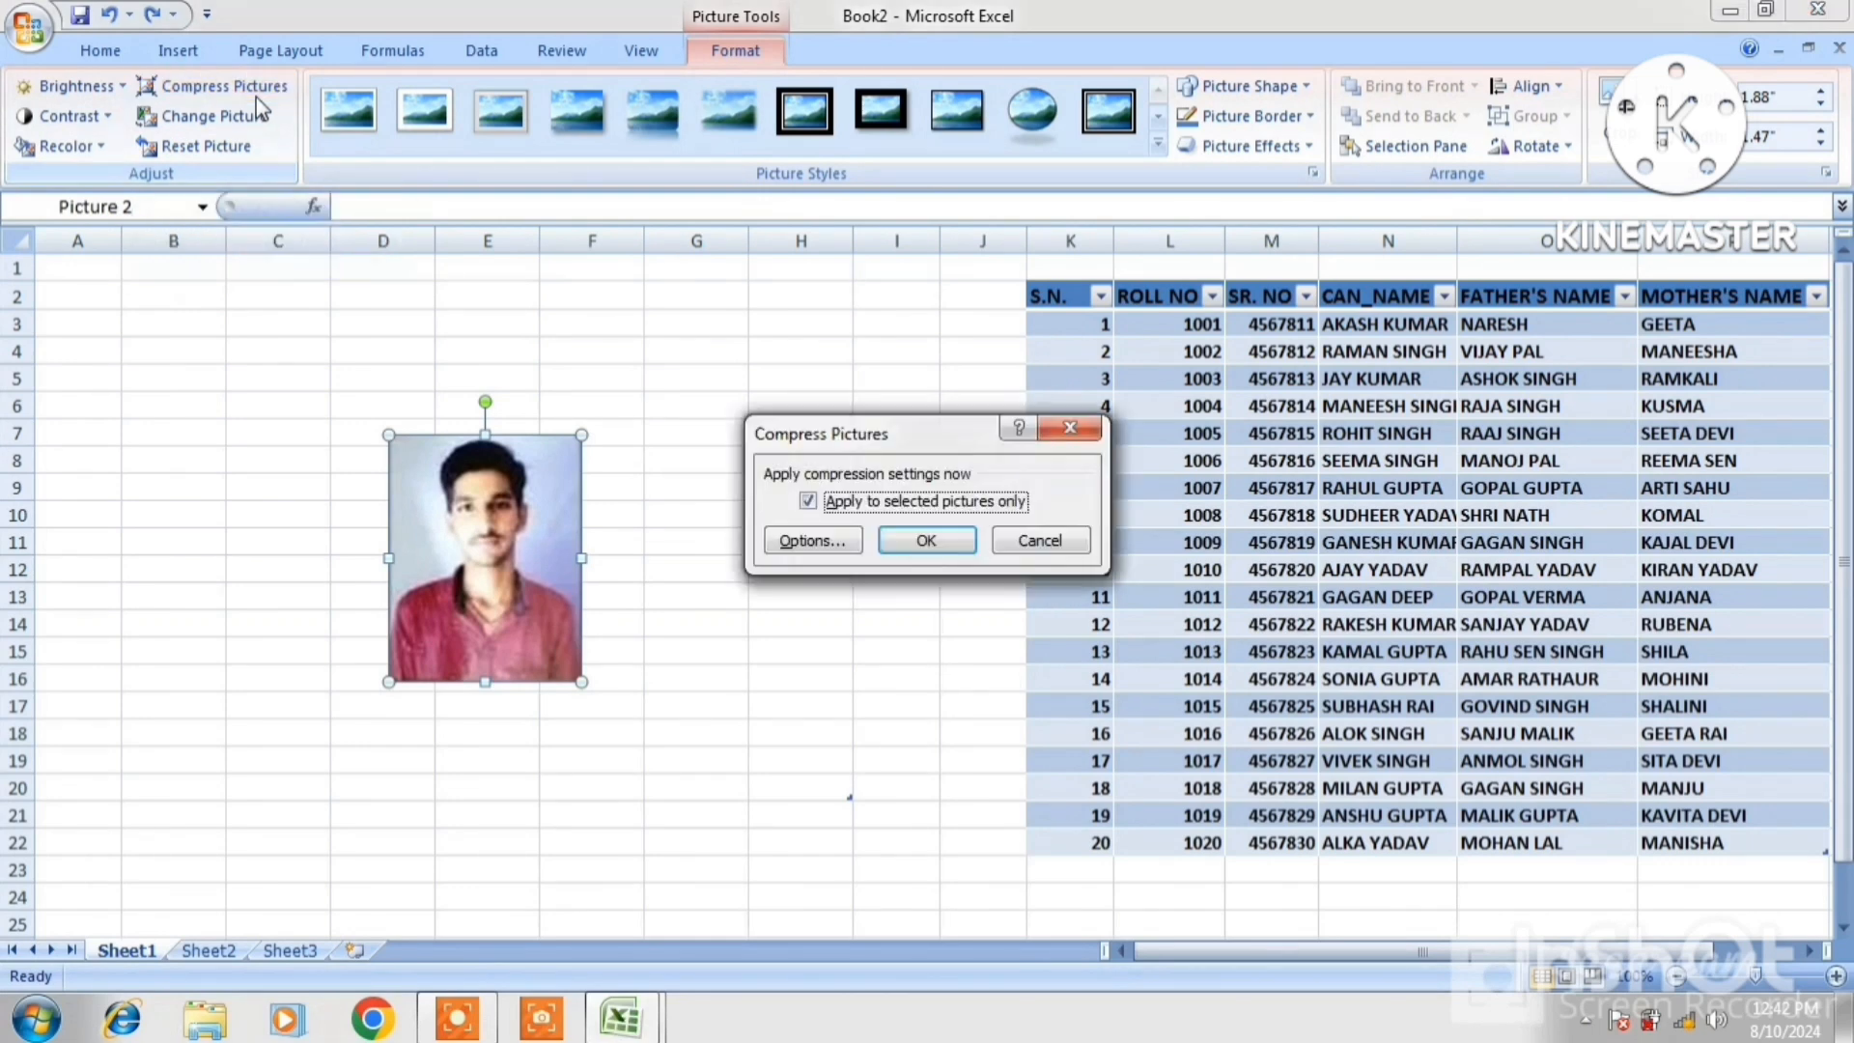
{"action": "left_click", "coordinate": [825, 542]}
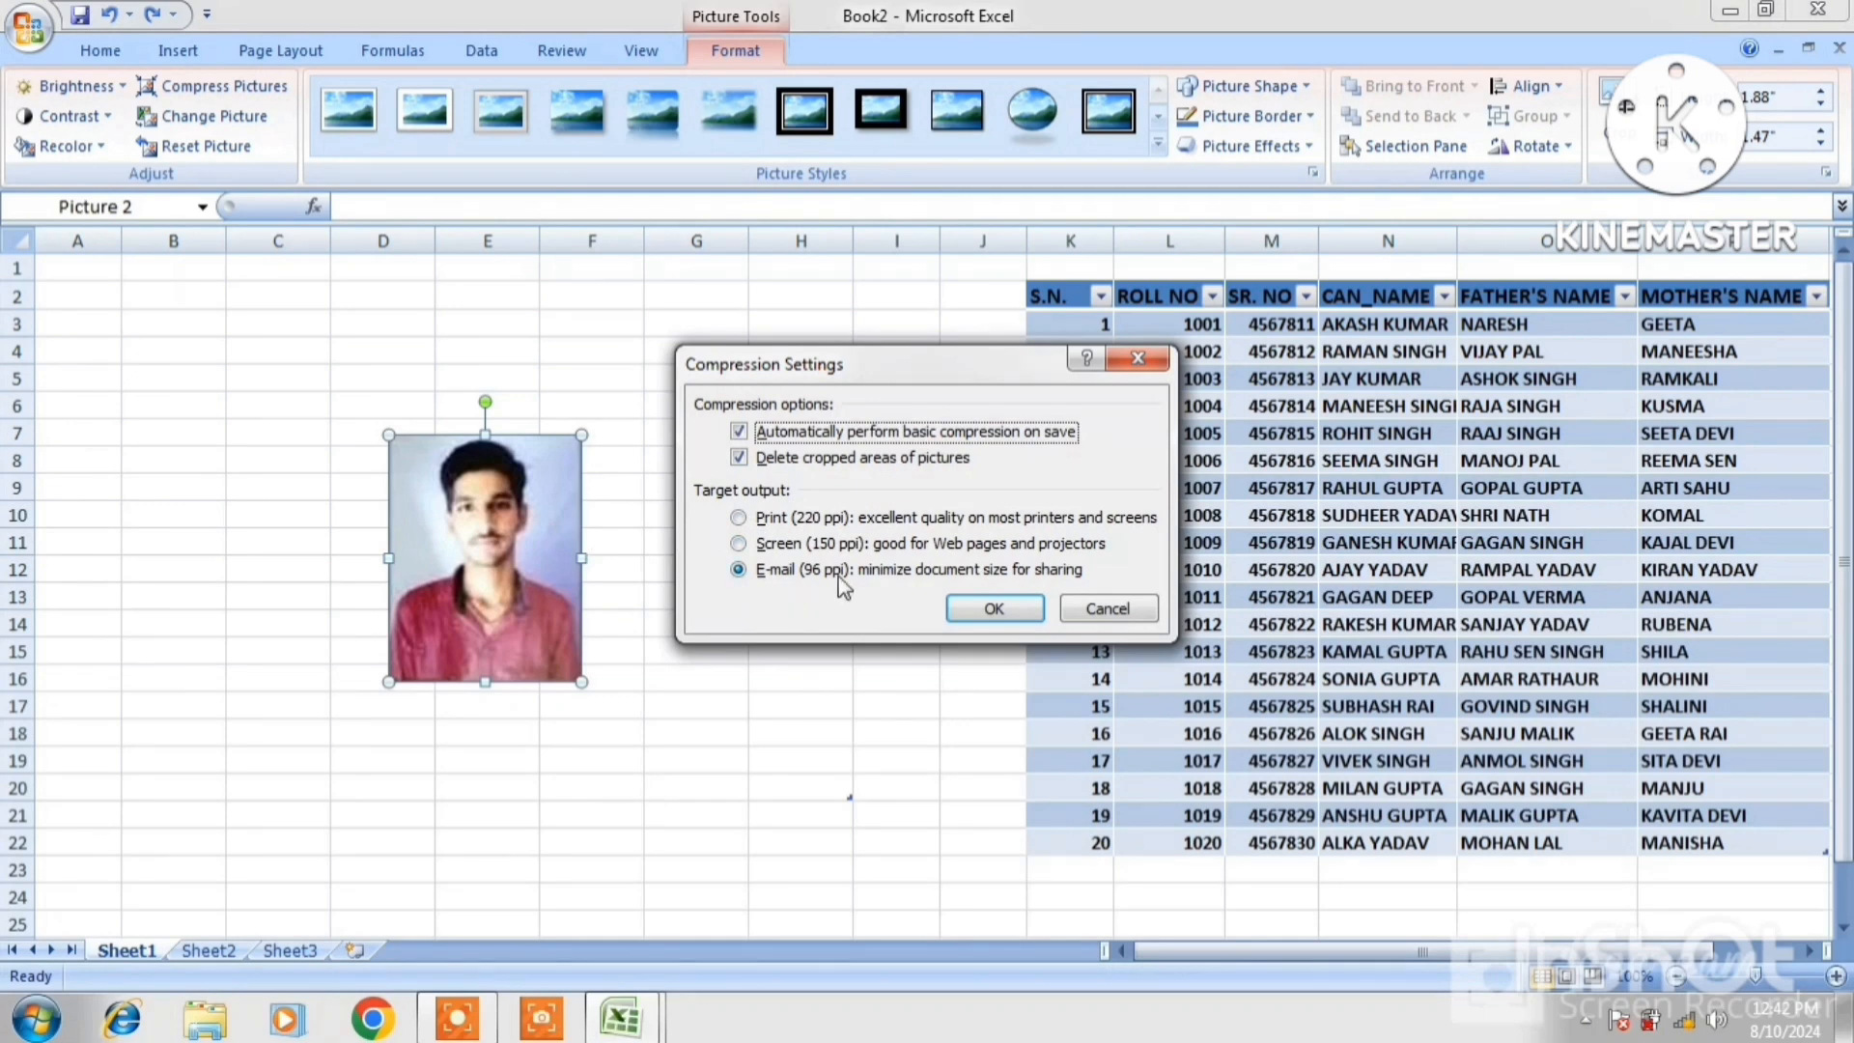
{"action": "left_click", "coordinate": [739, 518]}
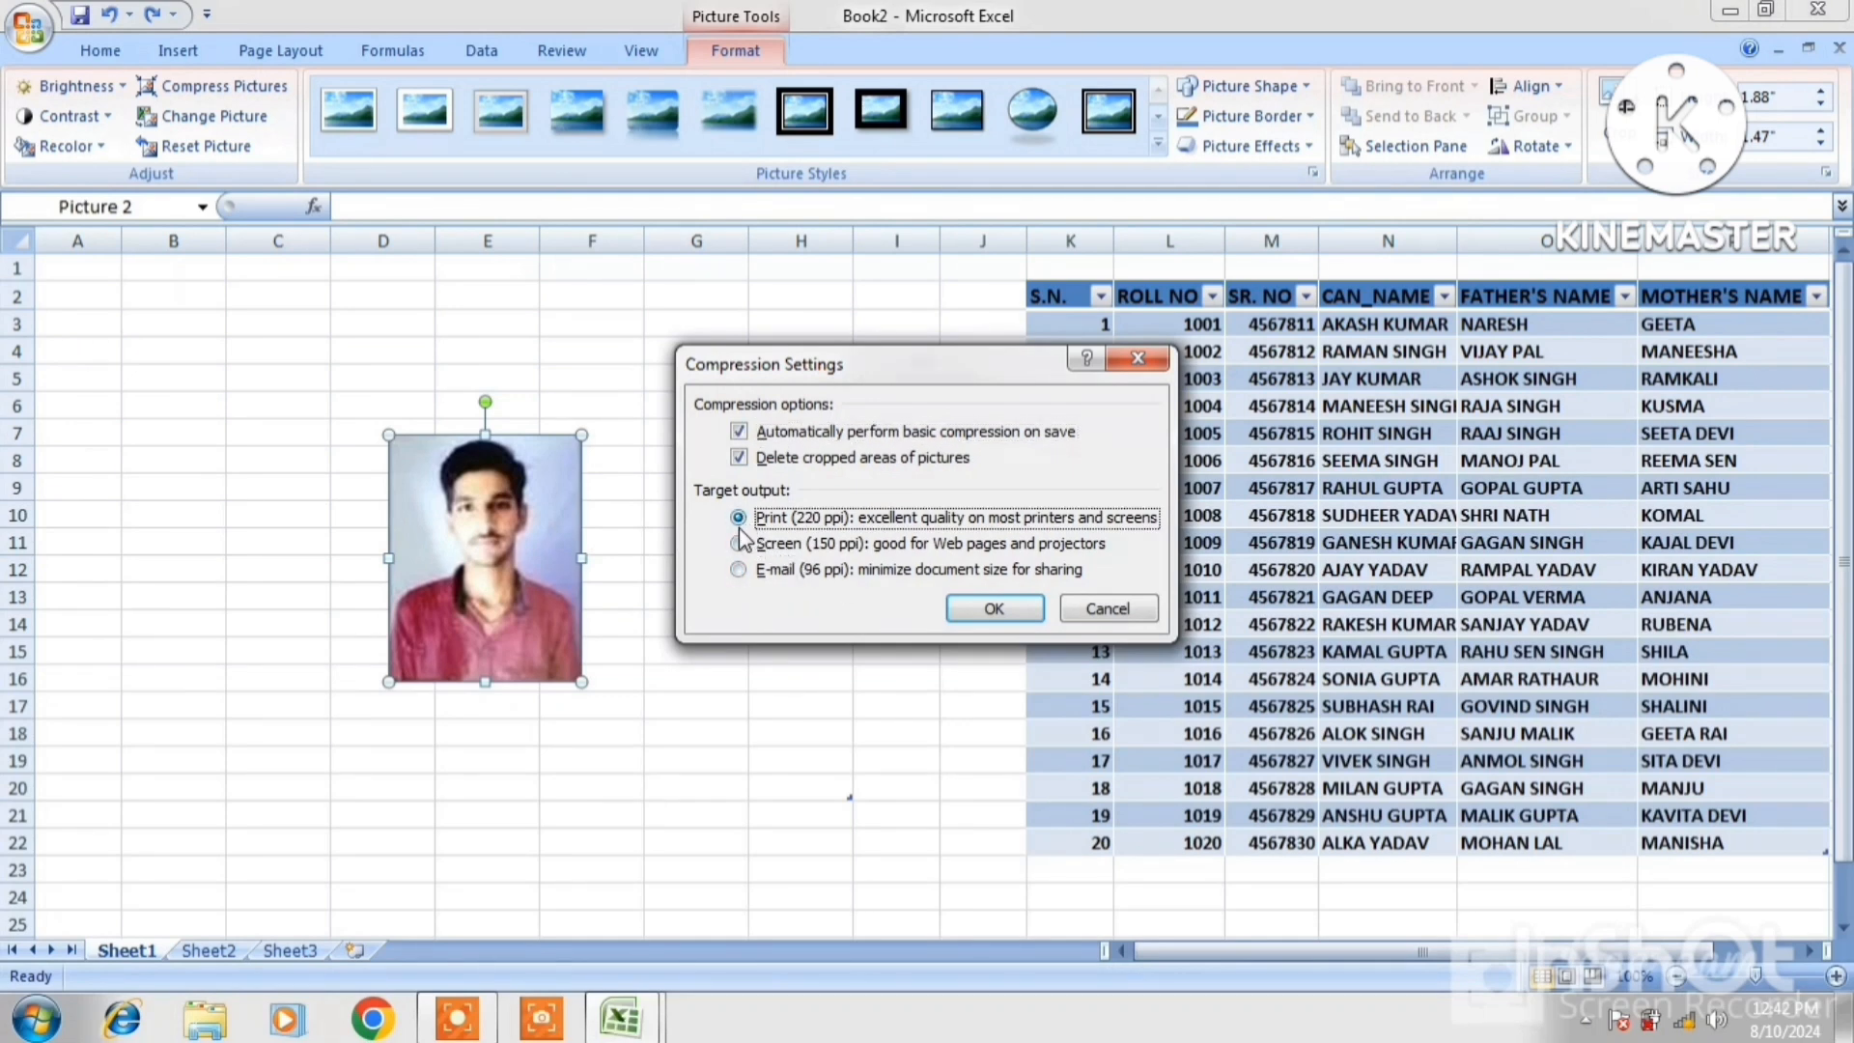
{"action": "left_click", "coordinate": [739, 570]}
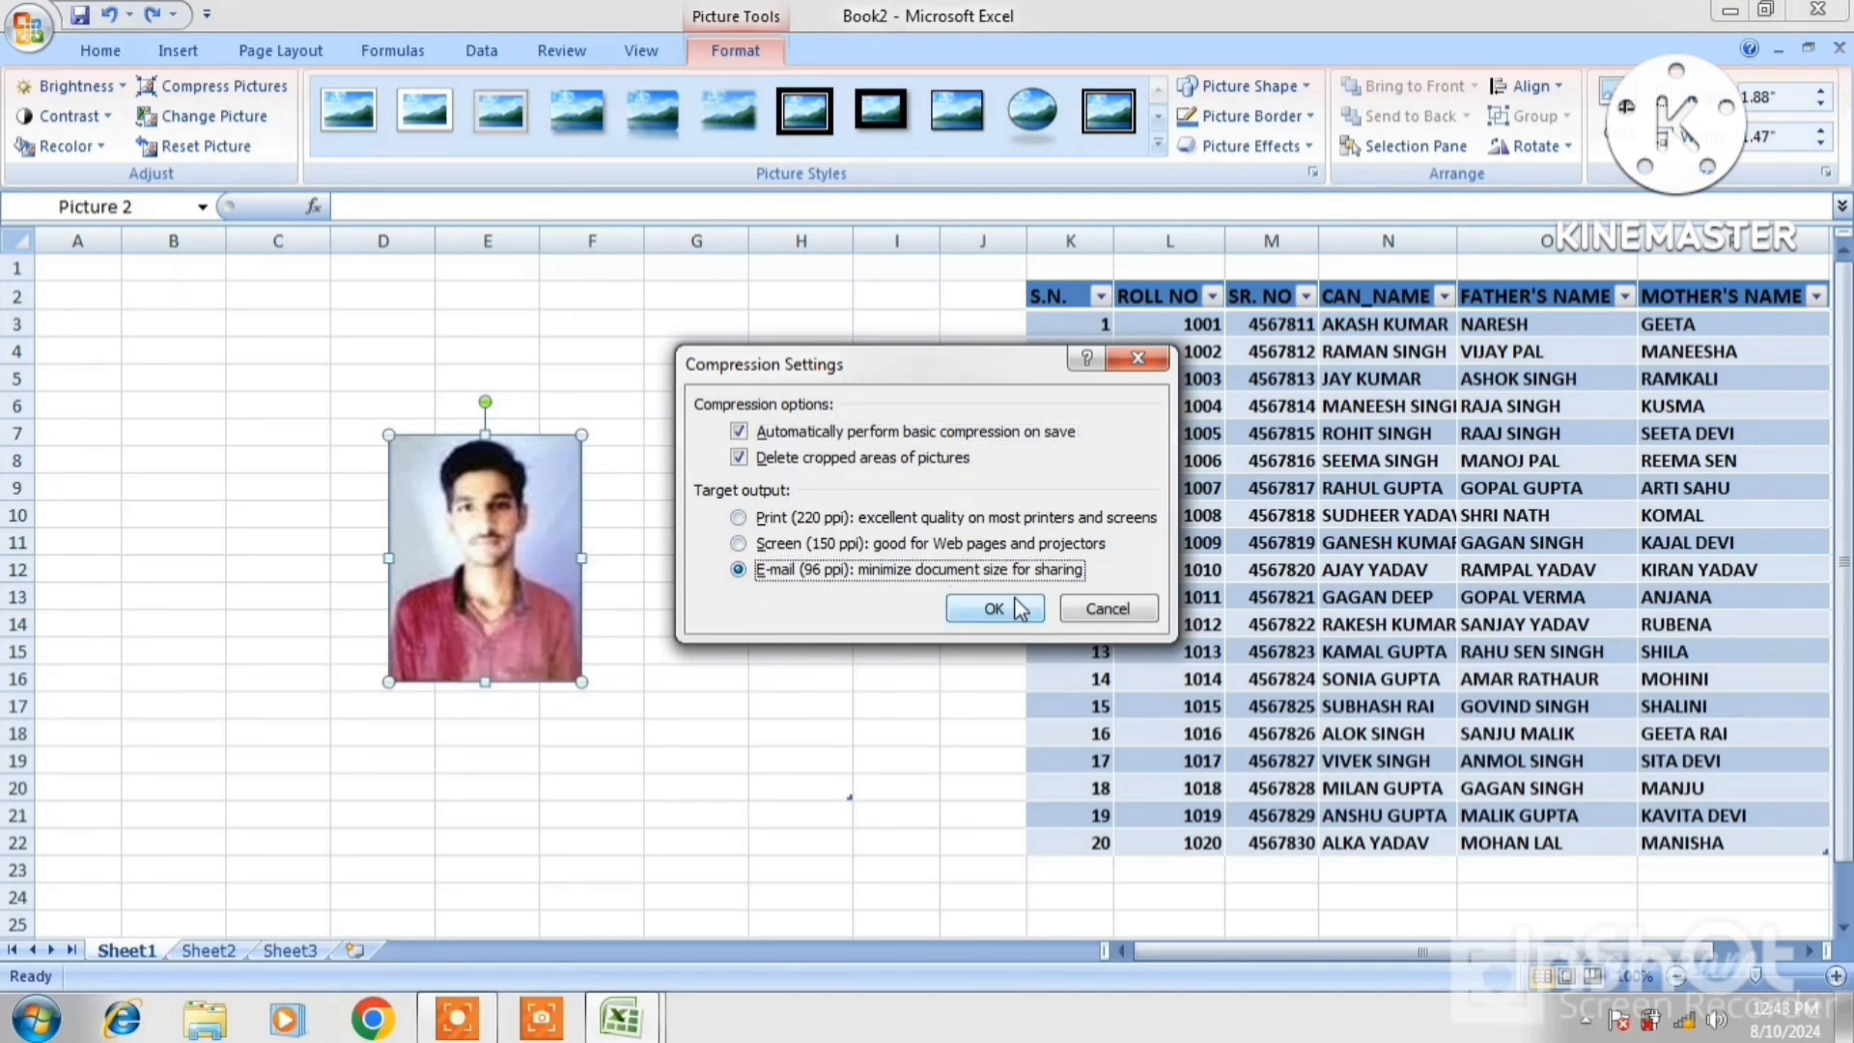
{"action": "left_click", "coordinate": [986, 609]}
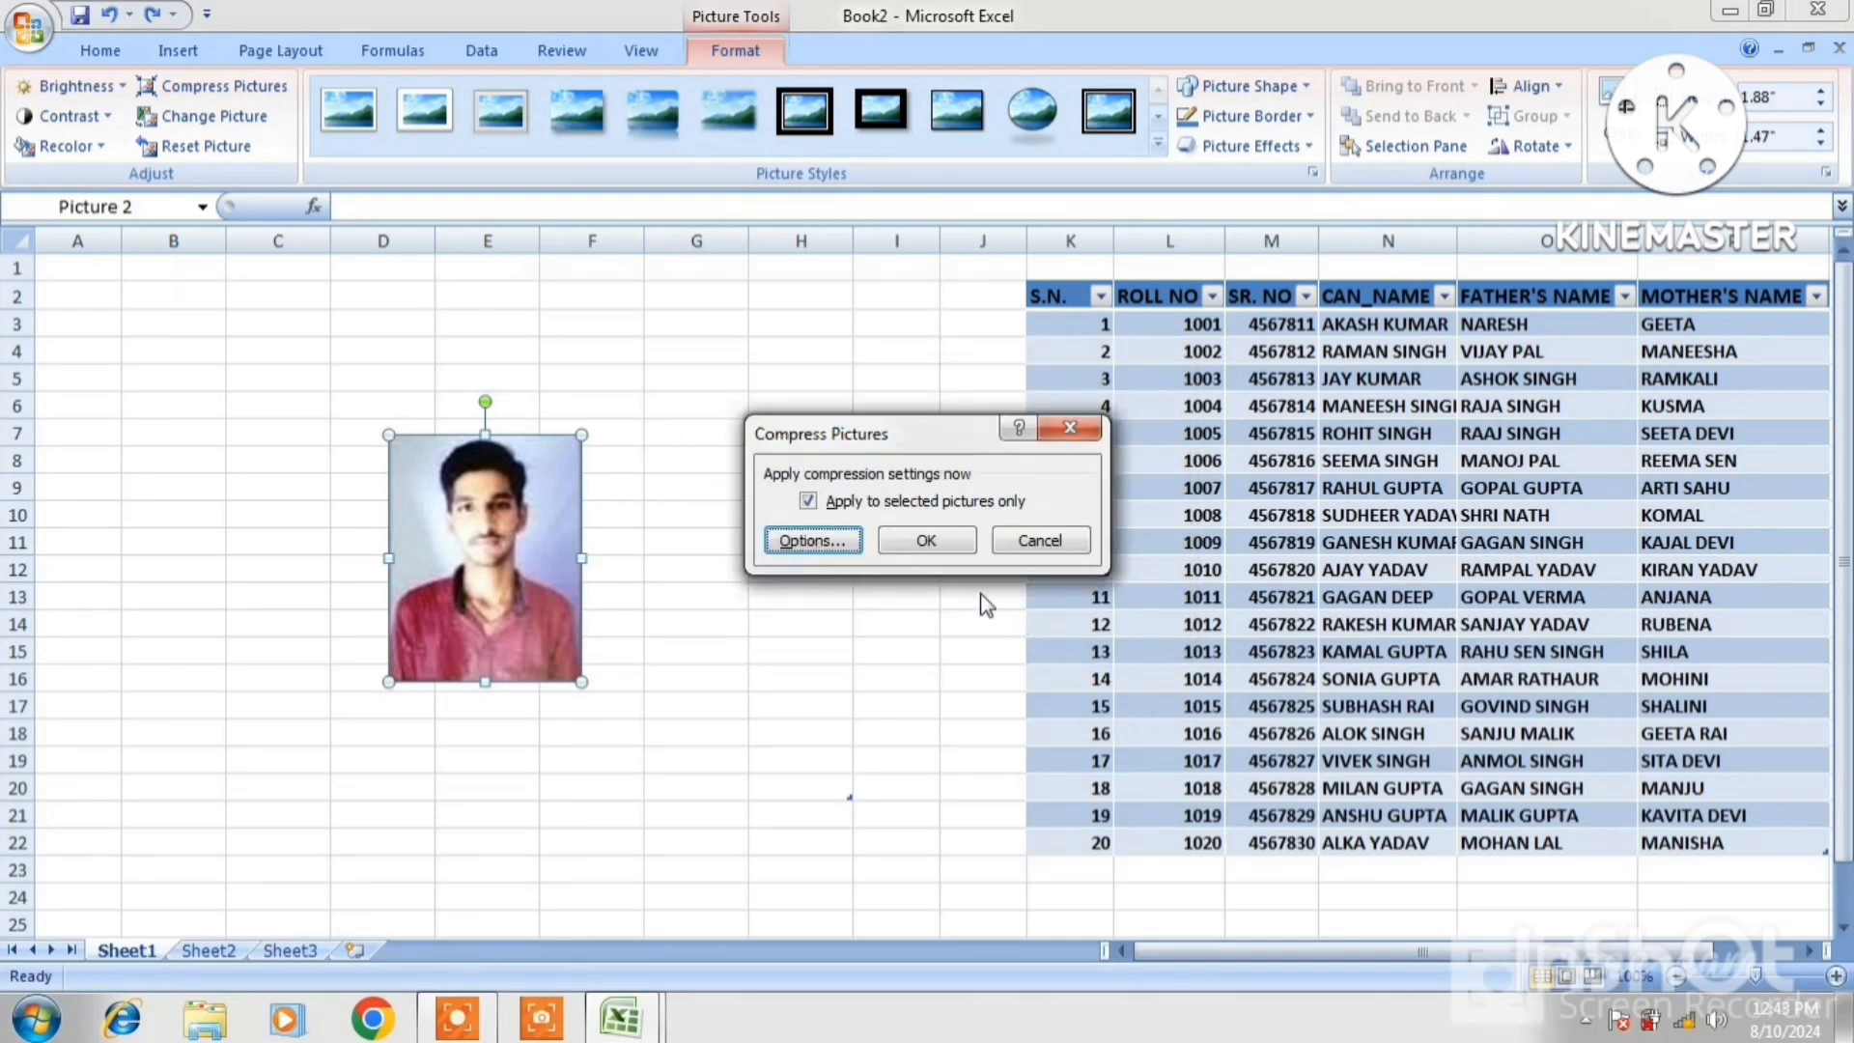
{"action": "left_click", "coordinate": [1025, 541]}
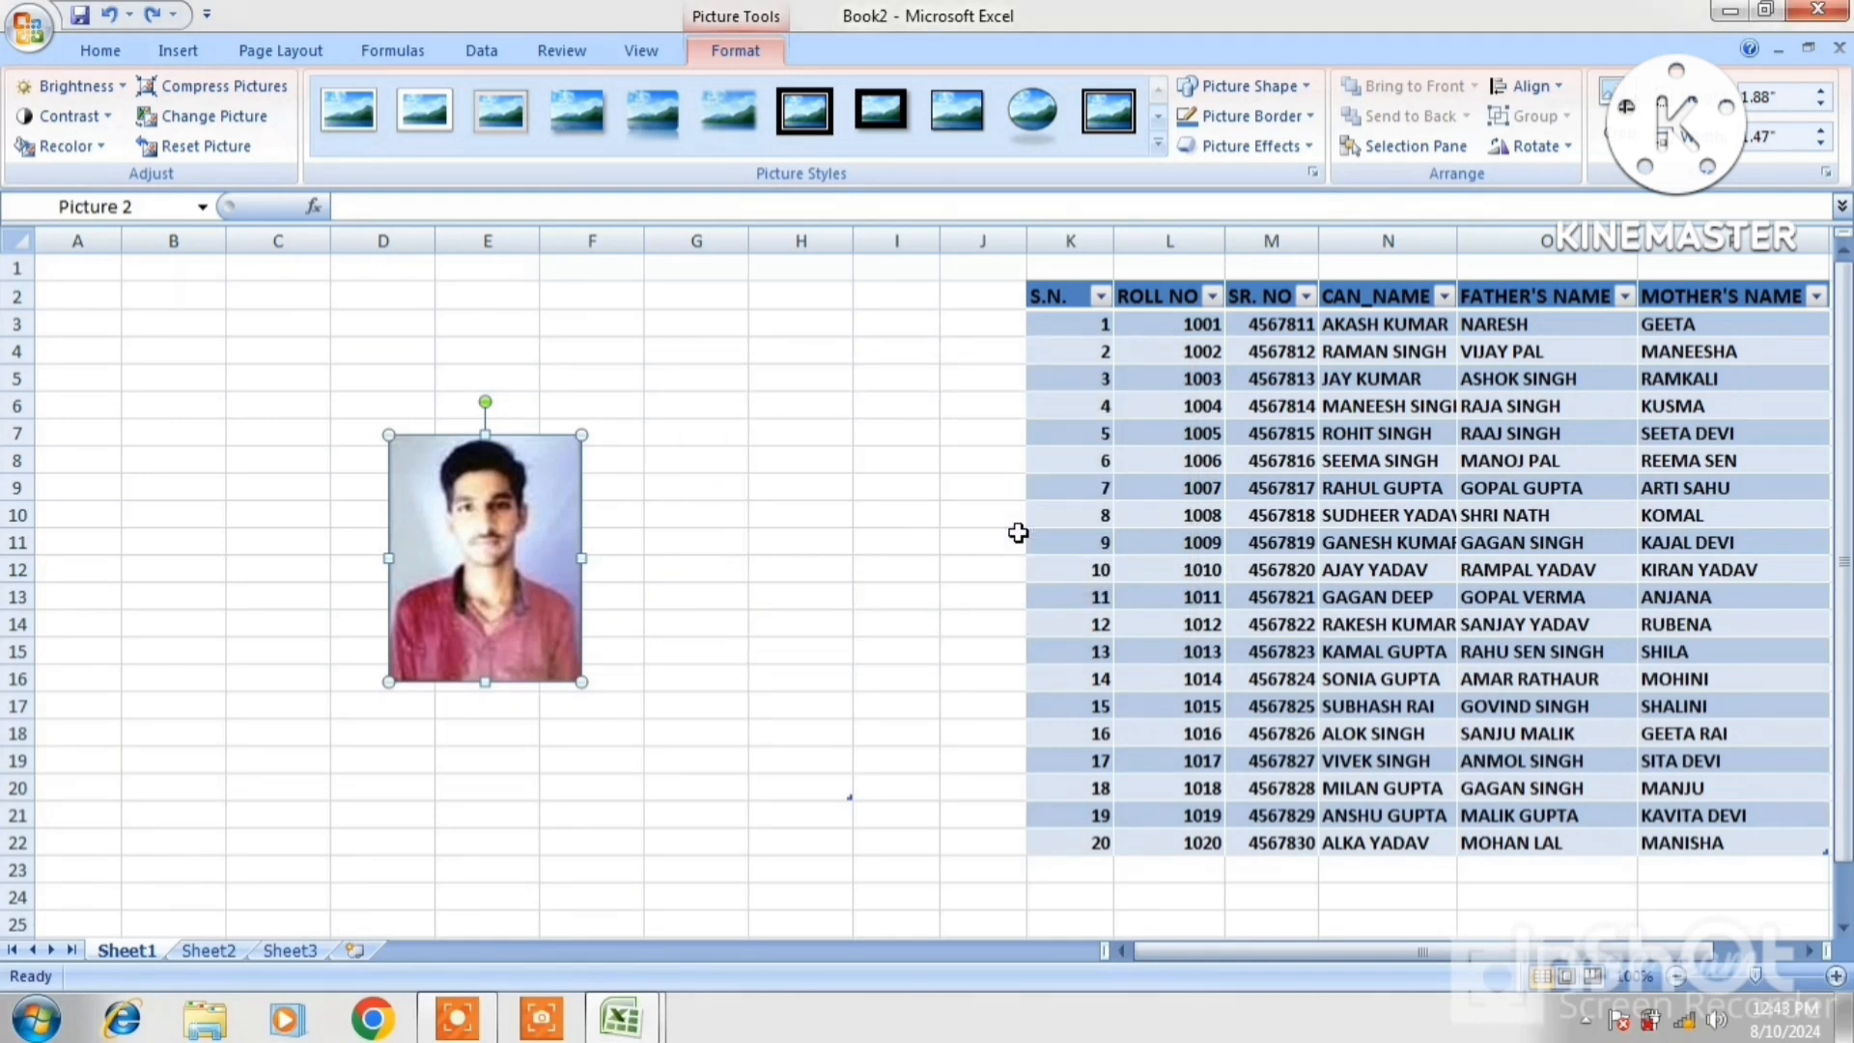
Replace the photo with a different portrait from D:\IMAGE
{"action": "left_click", "coordinate": [224, 123]}
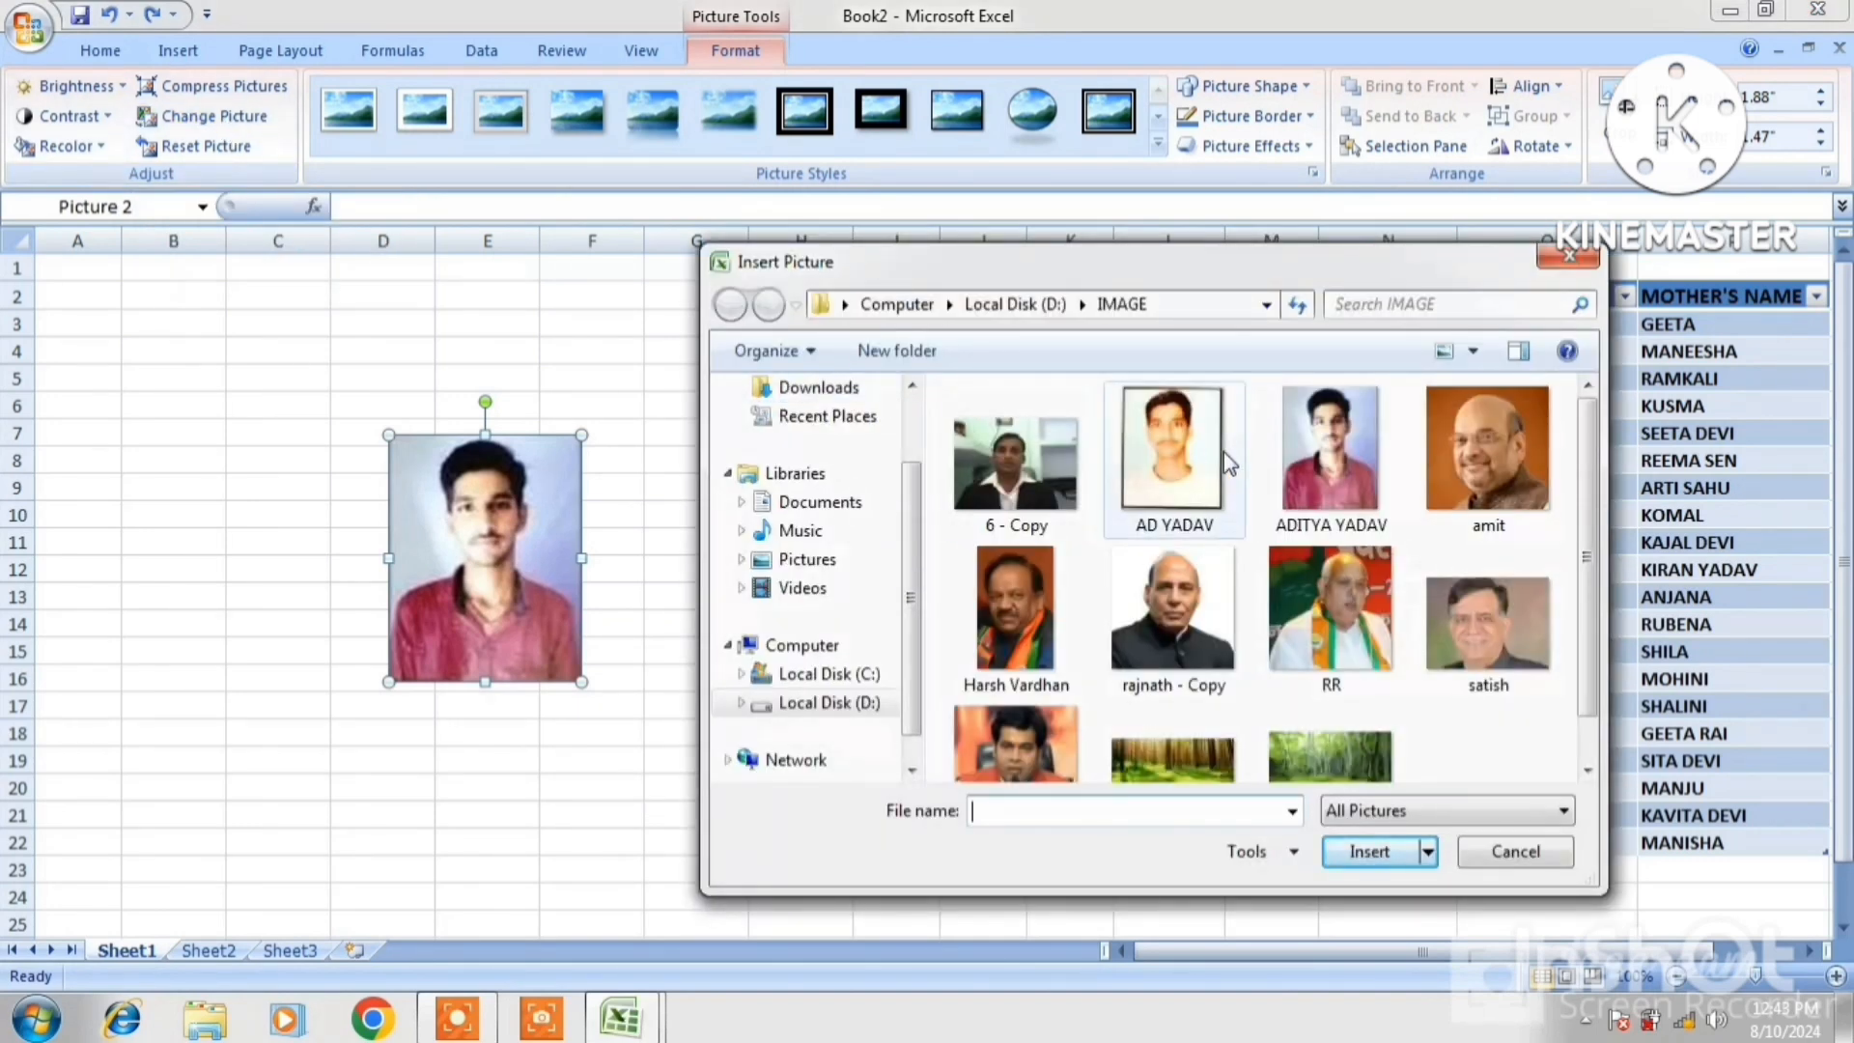
{"action": "left_click", "coordinate": [1200, 480]}
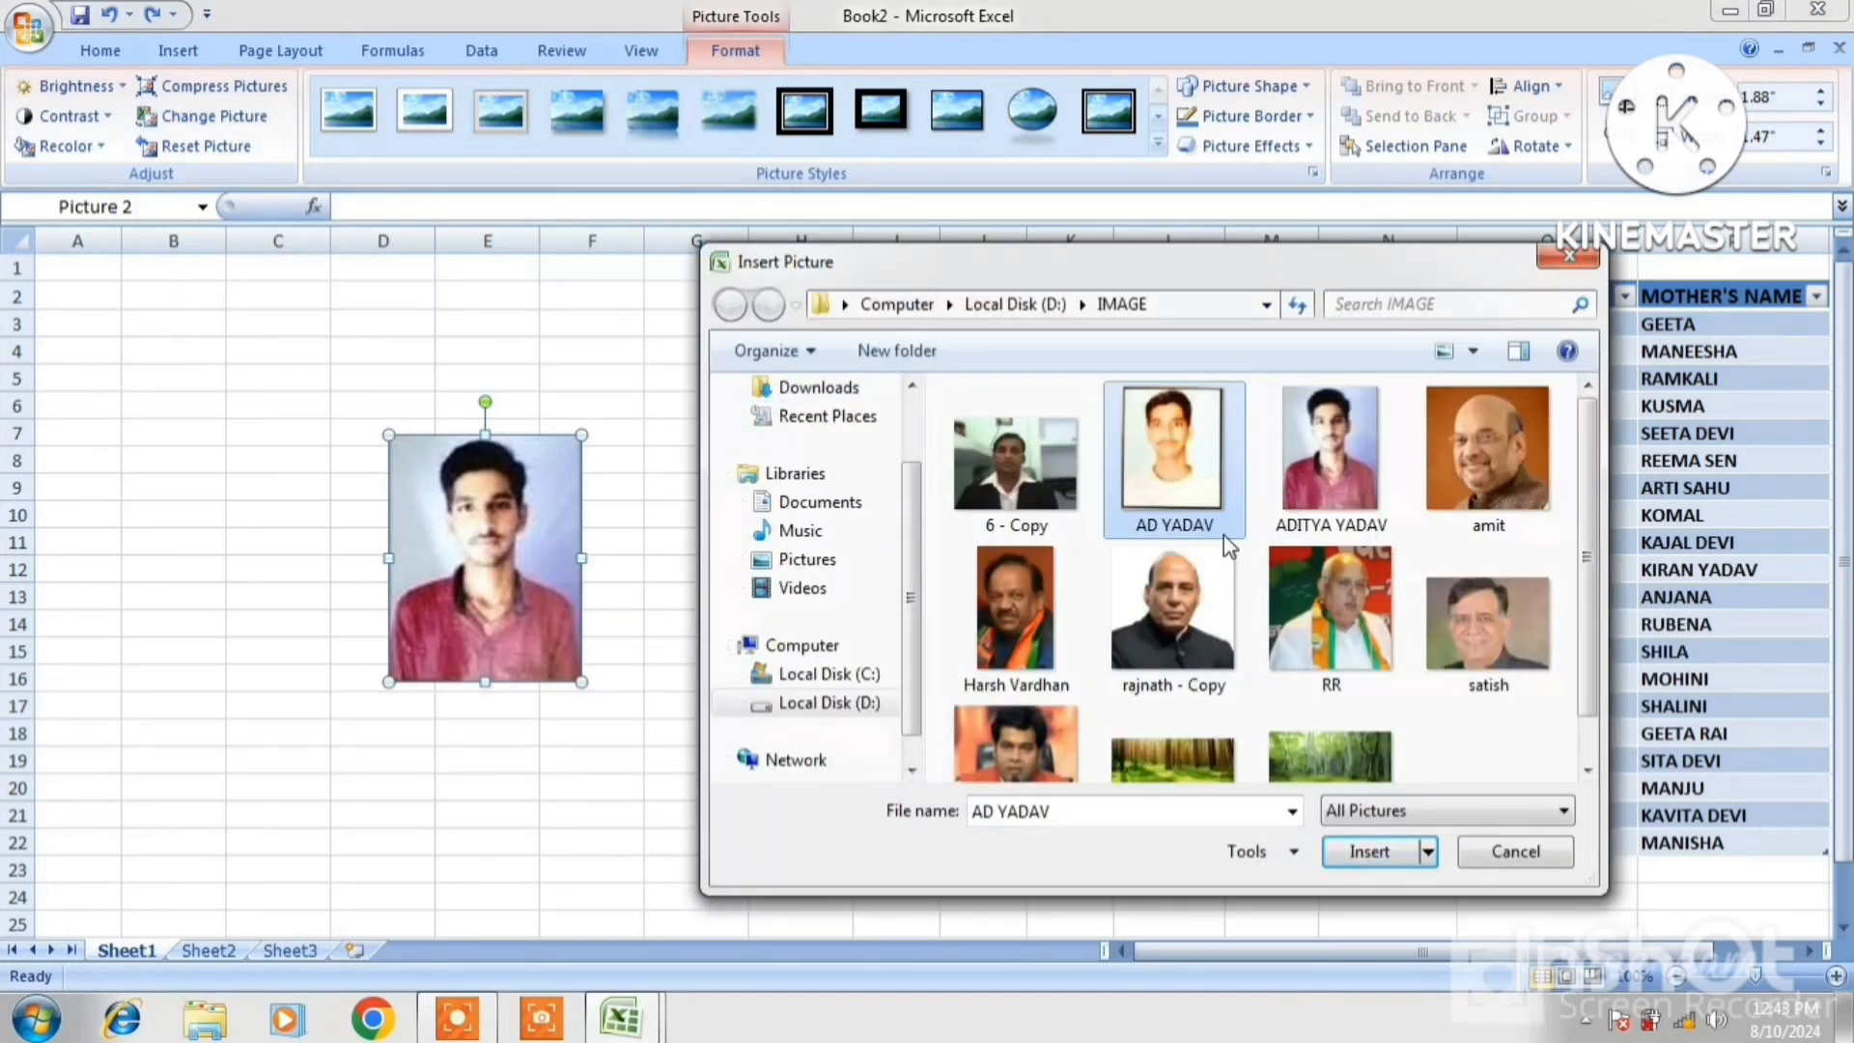
{"action": "left_click", "coordinate": [1369, 852]}
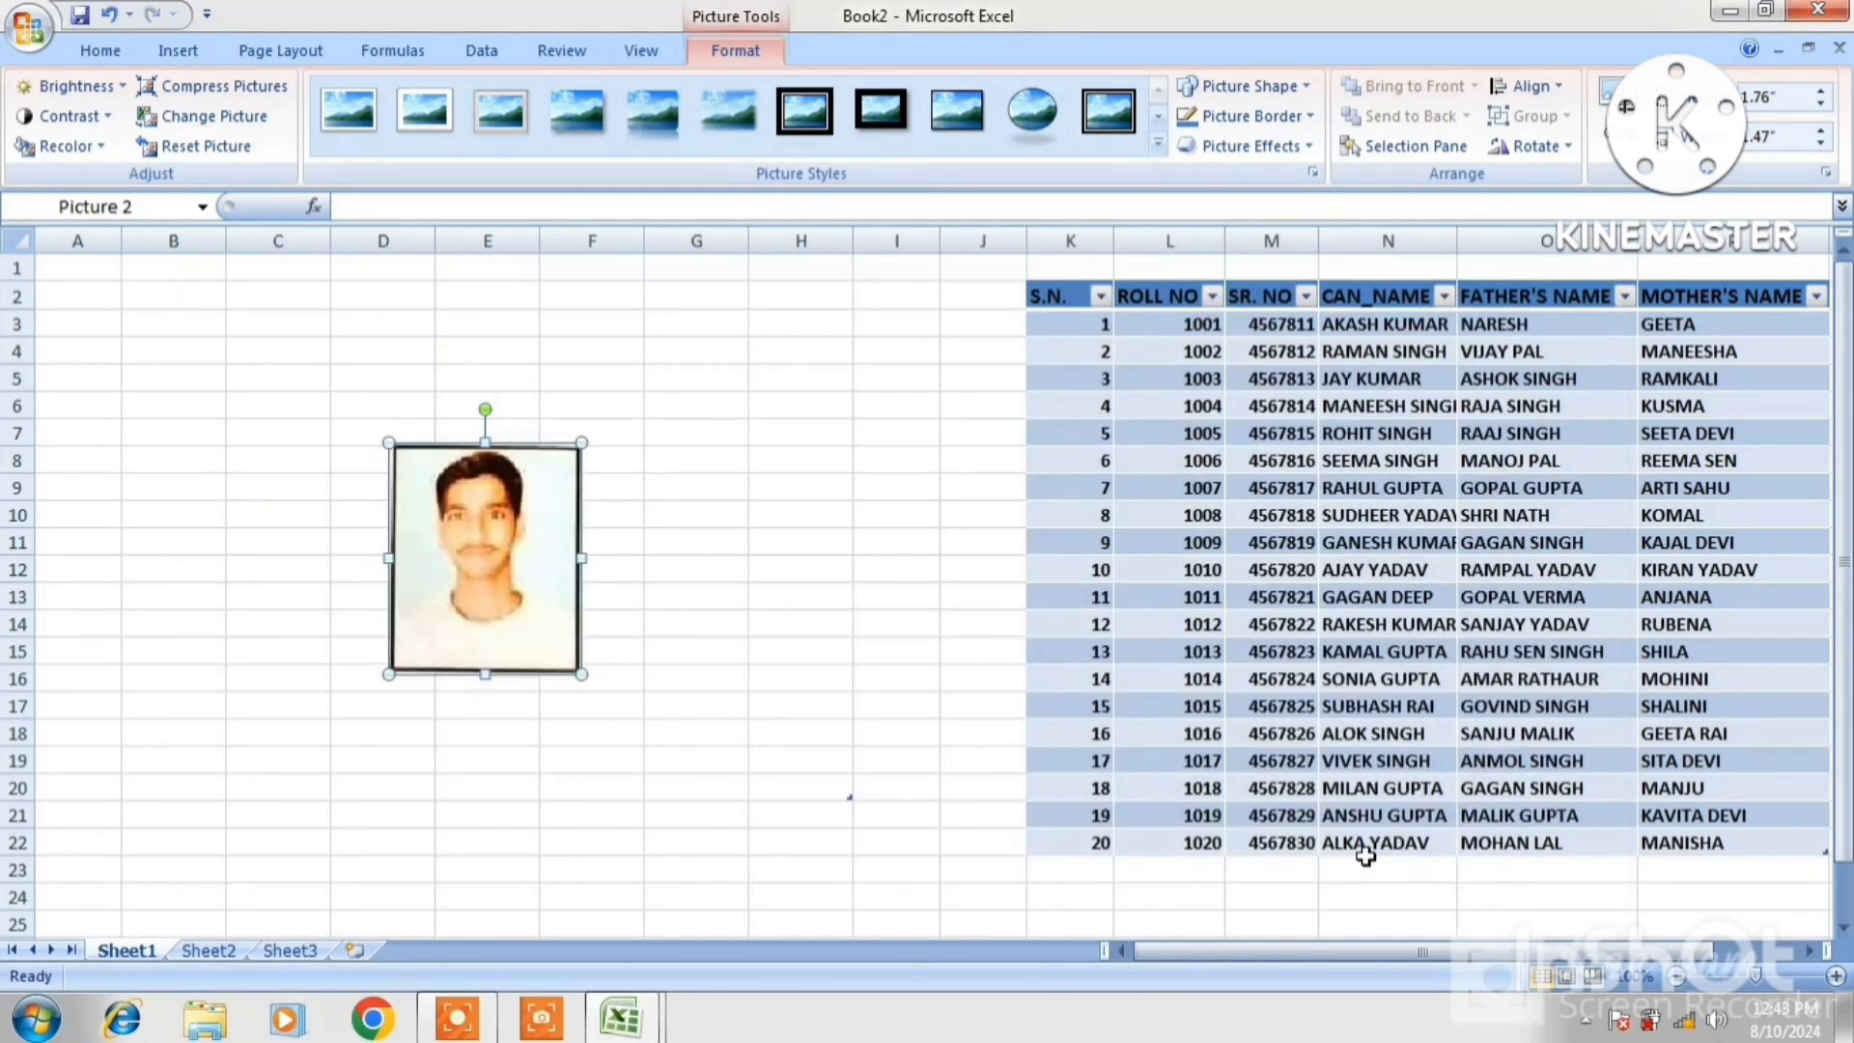
Enlarge the new photo, then reset it to its original size
{"action": "left_click_drag", "start_coordinate": [1365, 856], "coordinate": [753, 575]}
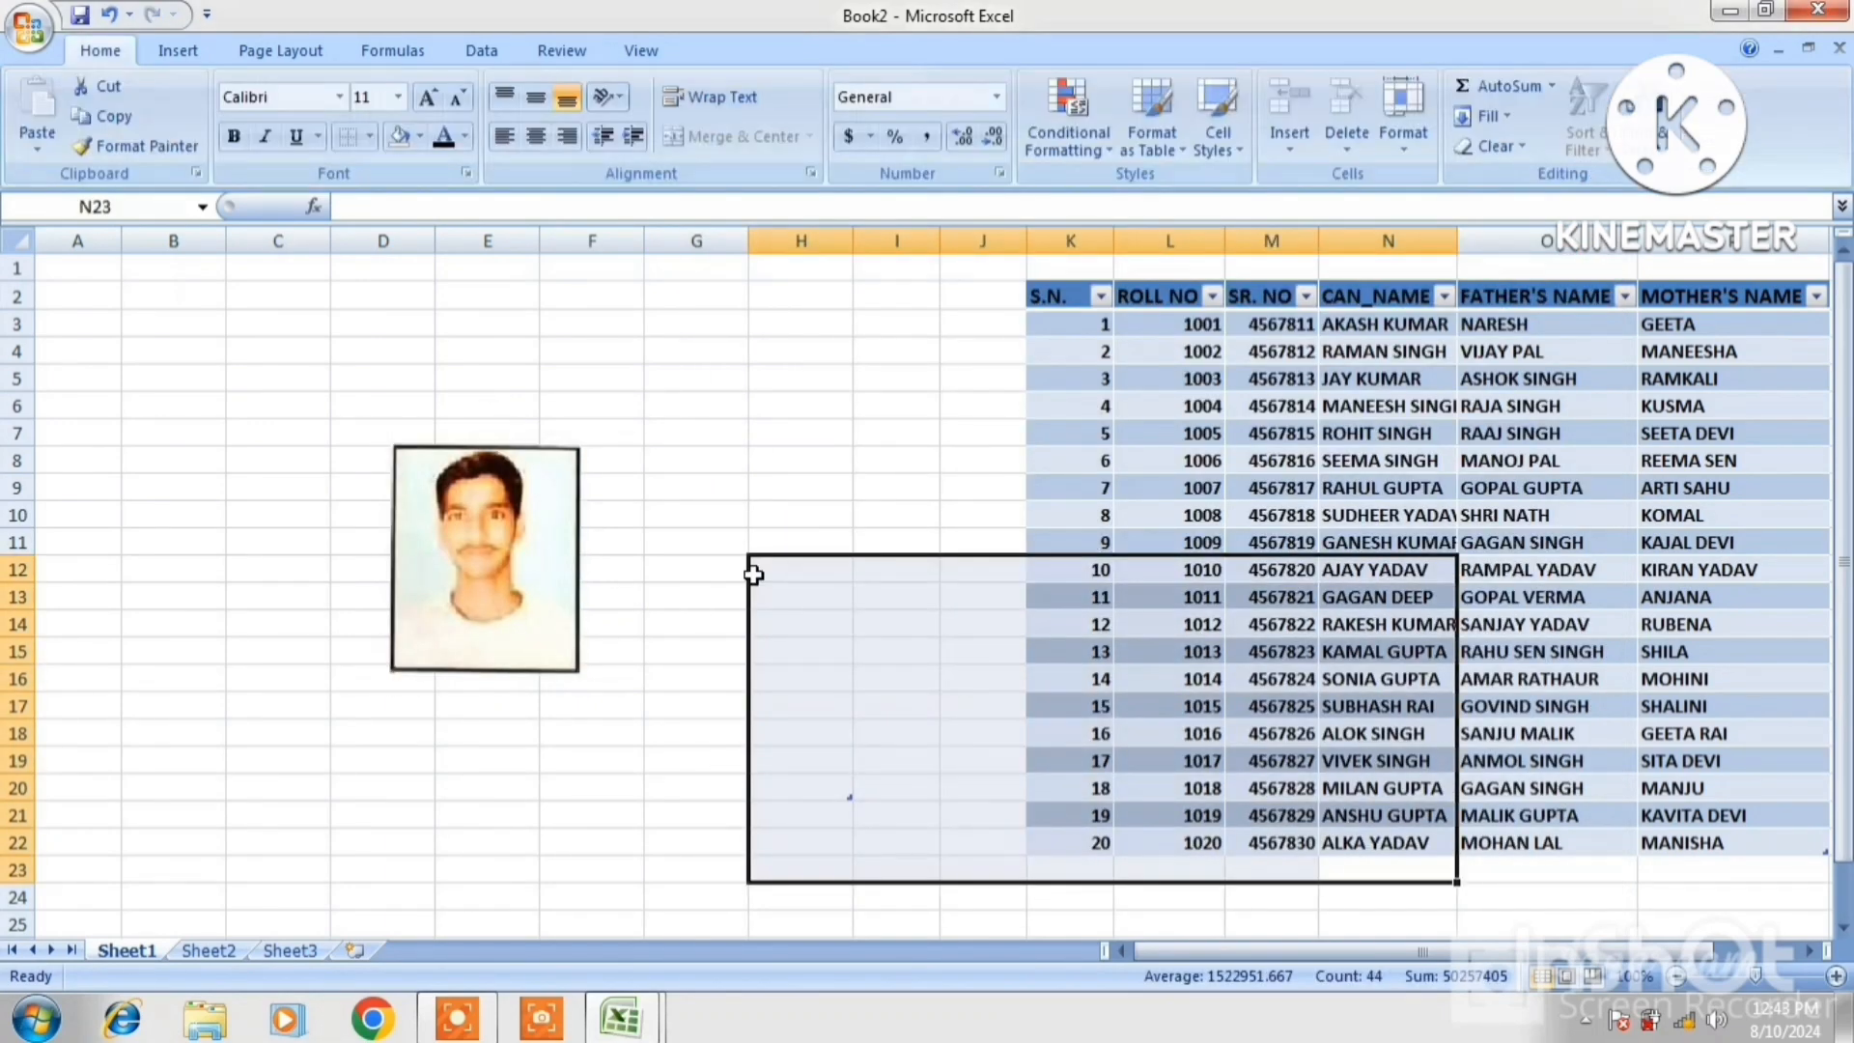
{"action": "double_click", "coordinate": [556, 498]}
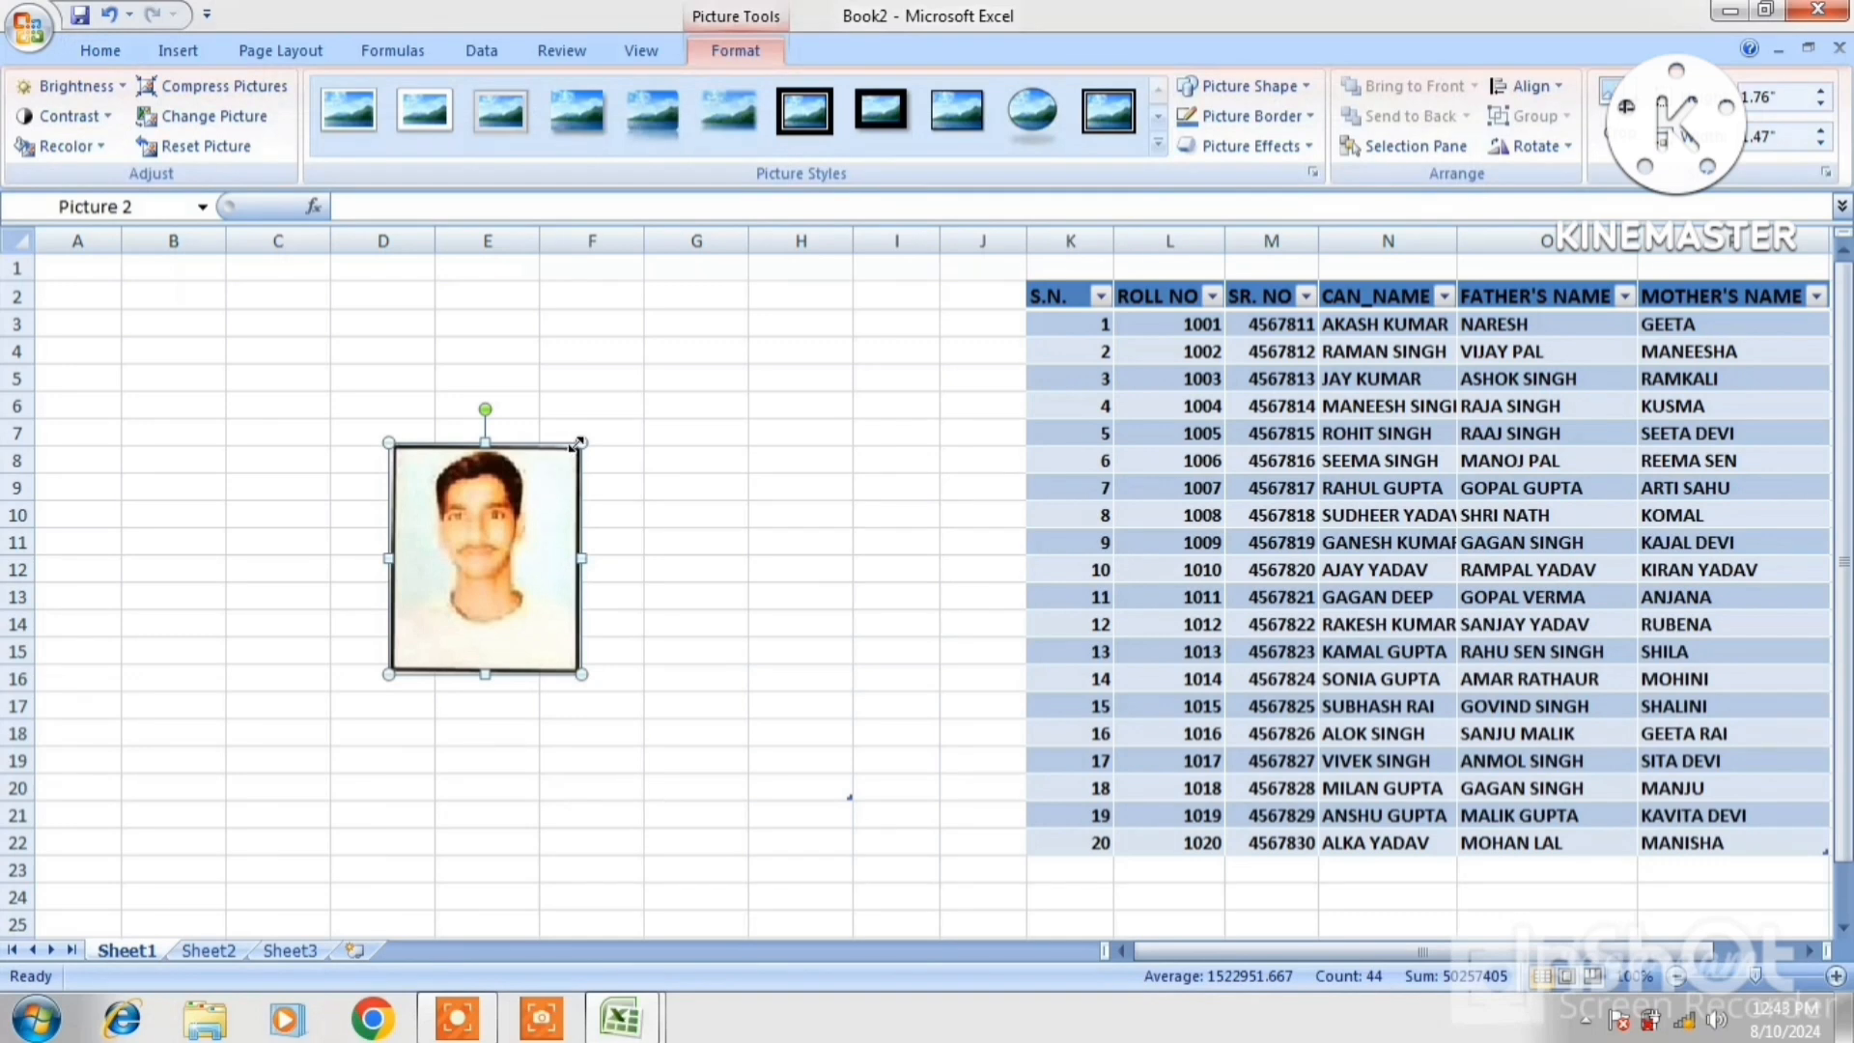
{"action": "left_click_drag", "start_coordinate": [577, 441], "coordinate": [647, 364]}
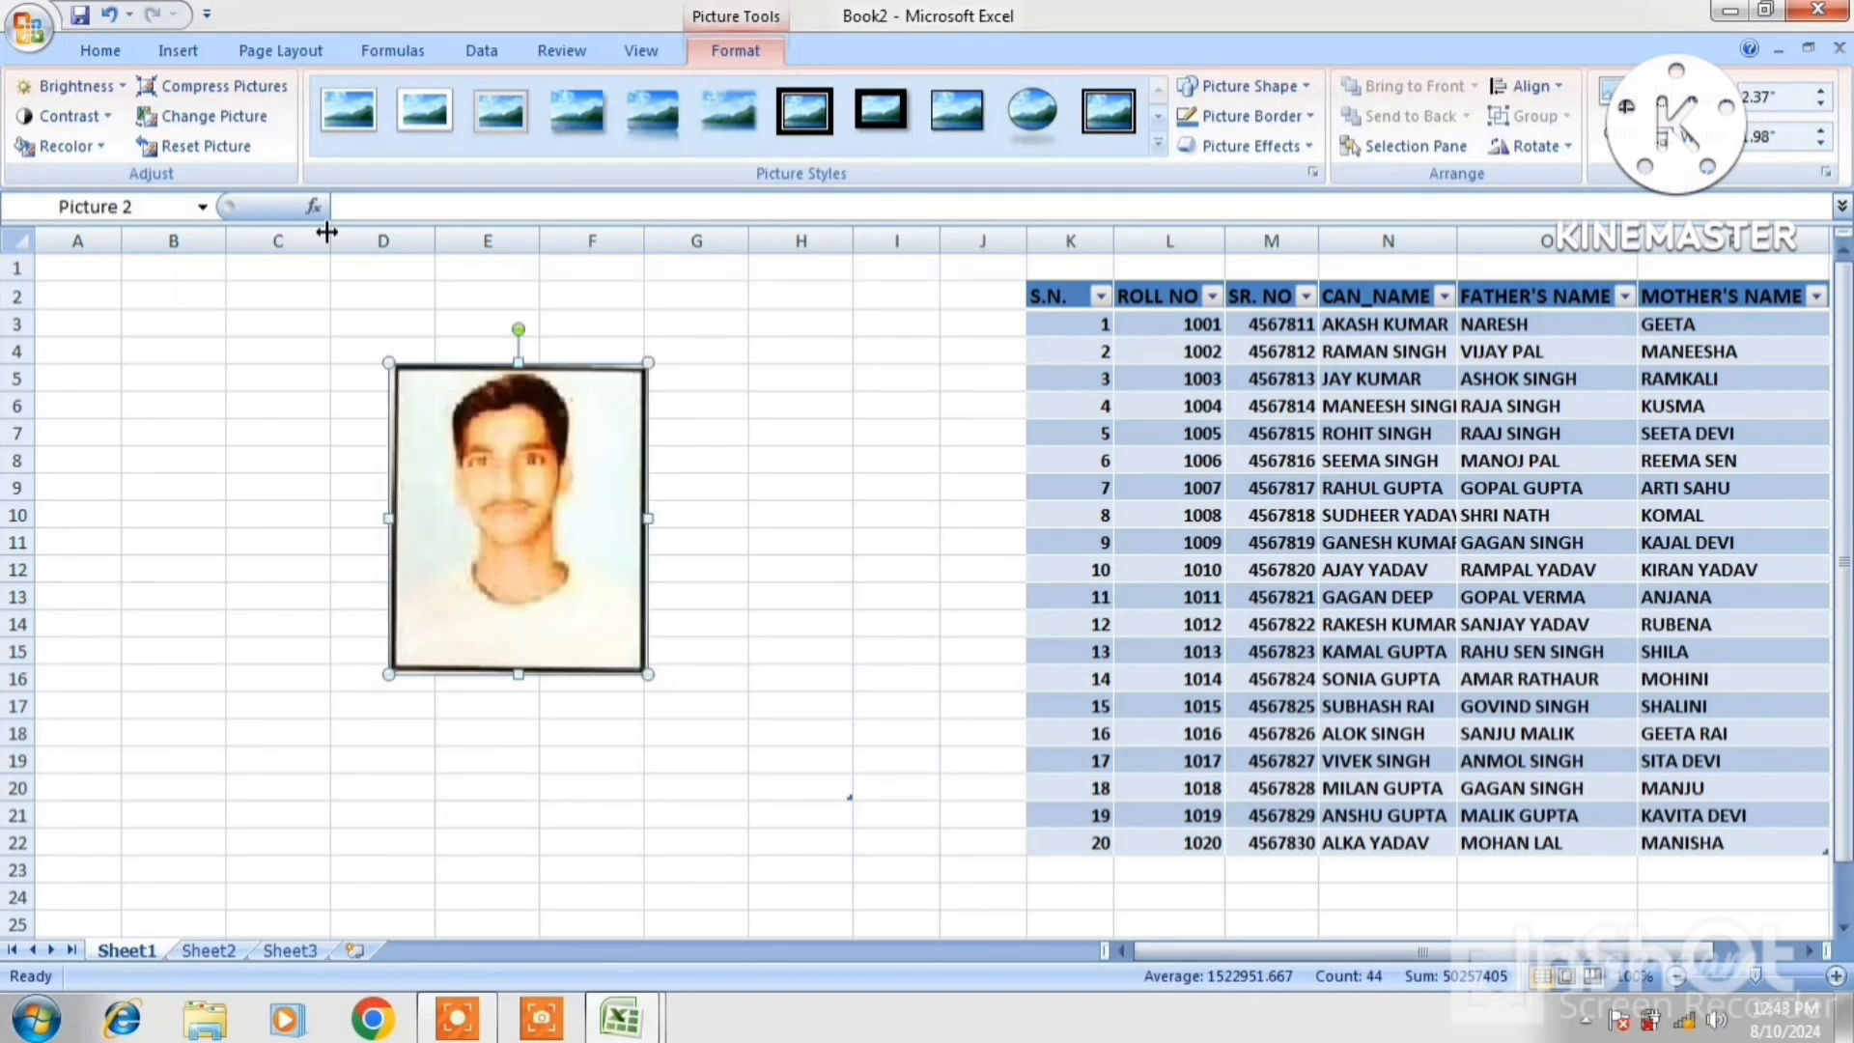
{"action": "left_click", "coordinate": [203, 154]}
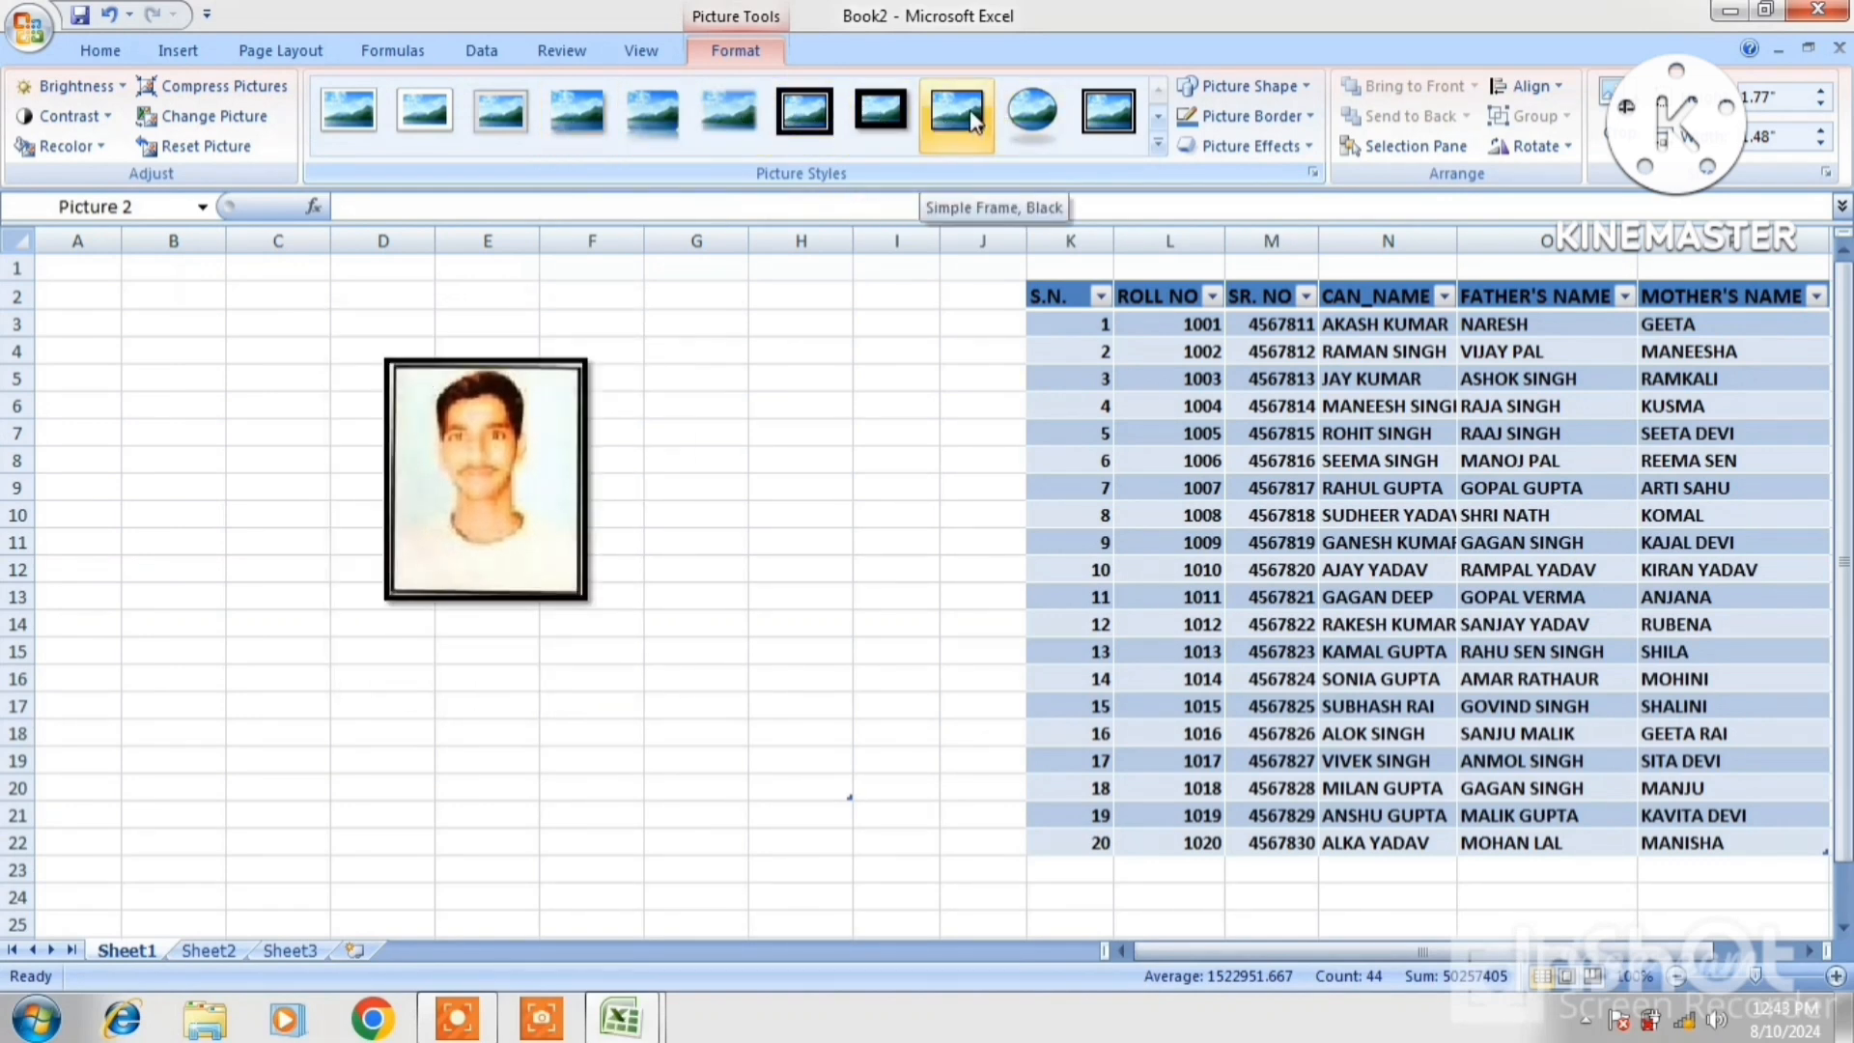
Apply an oval, black-framed picture style with a soft shadow to the photo
{"action": "left_click", "coordinate": [1024, 114]}
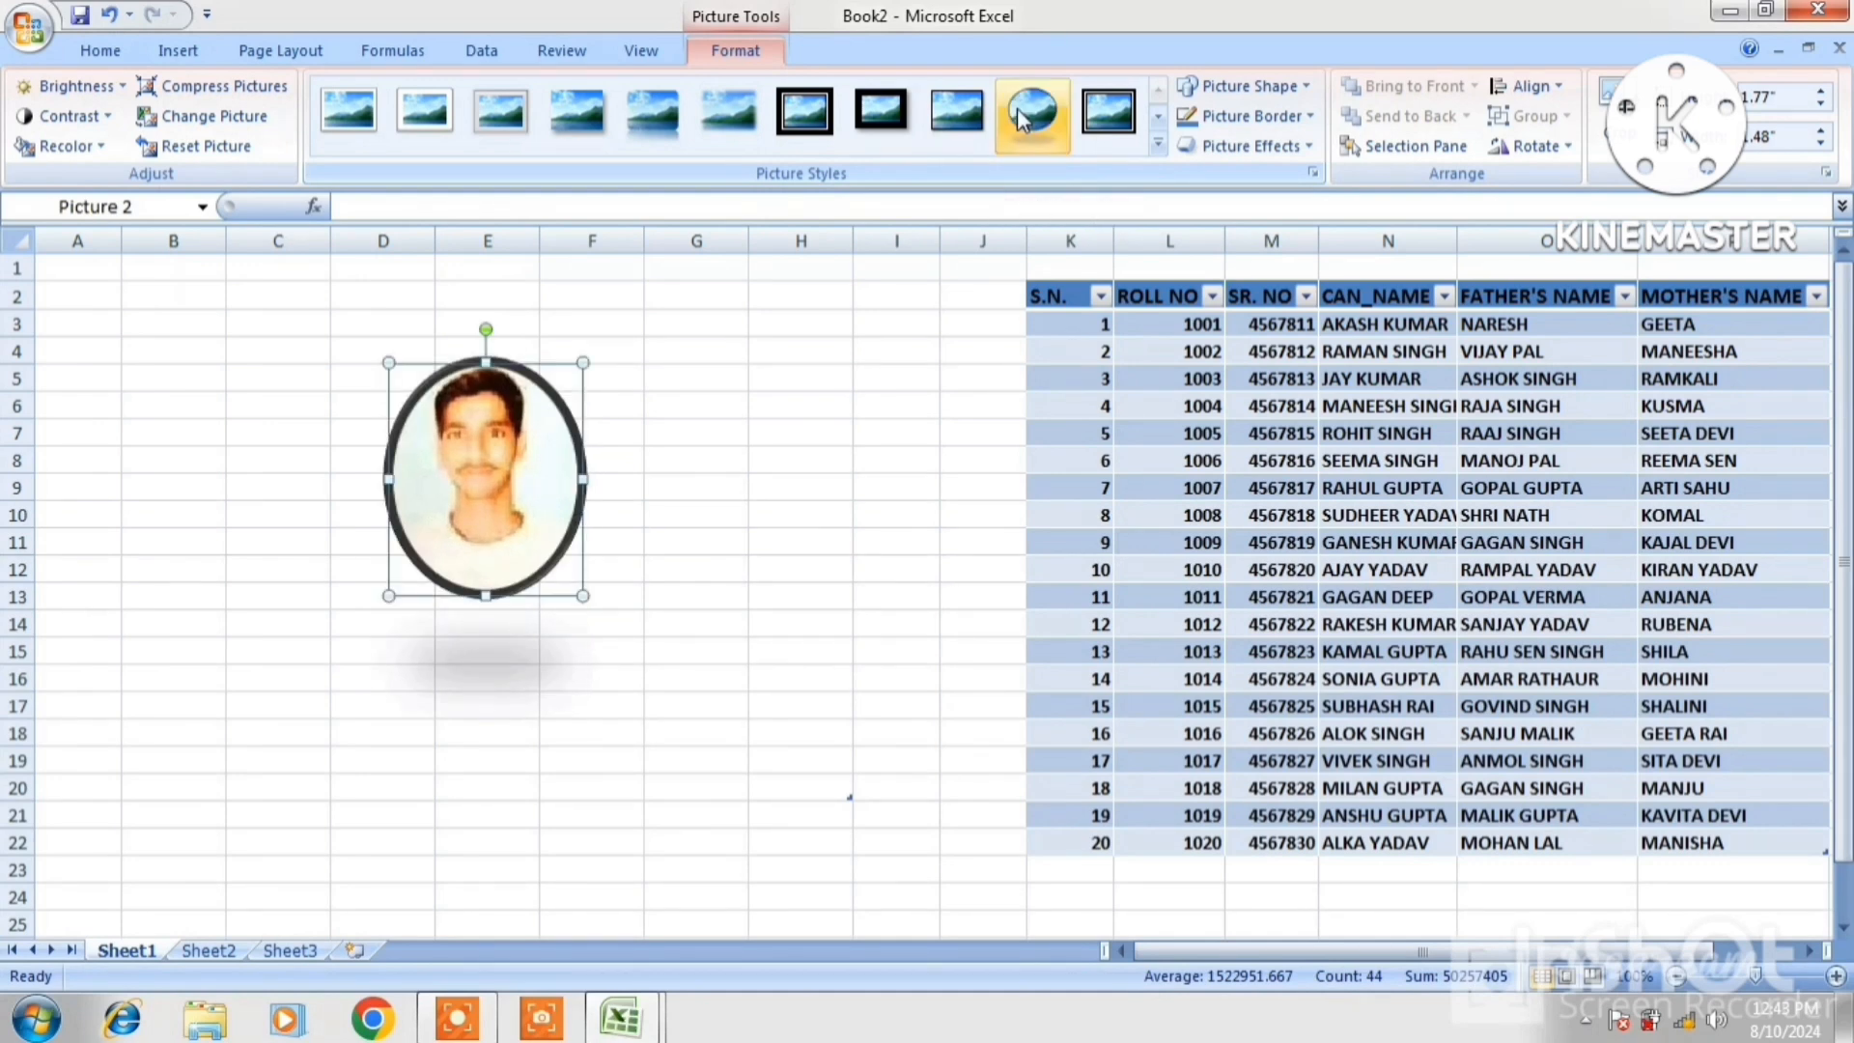
{"action": "left_click", "coordinate": [1155, 120]}
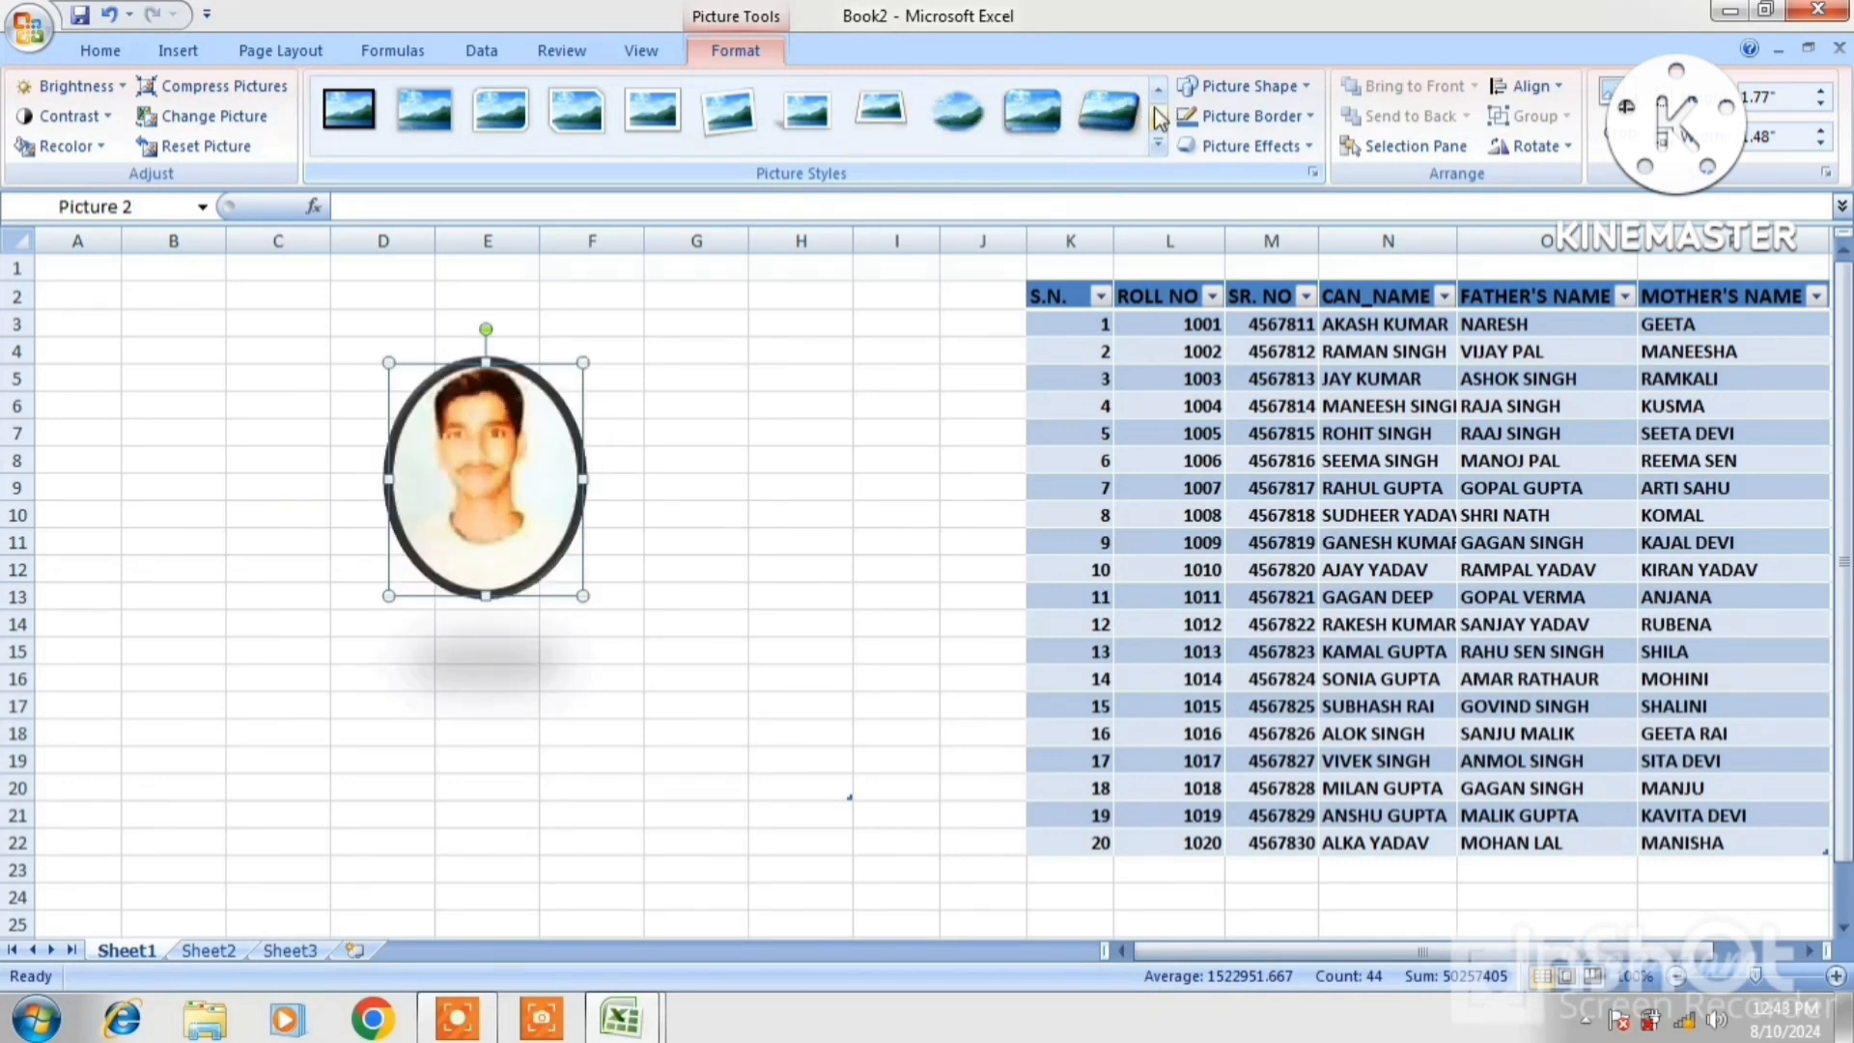
{"action": "left_click", "coordinate": [1305, 87]}
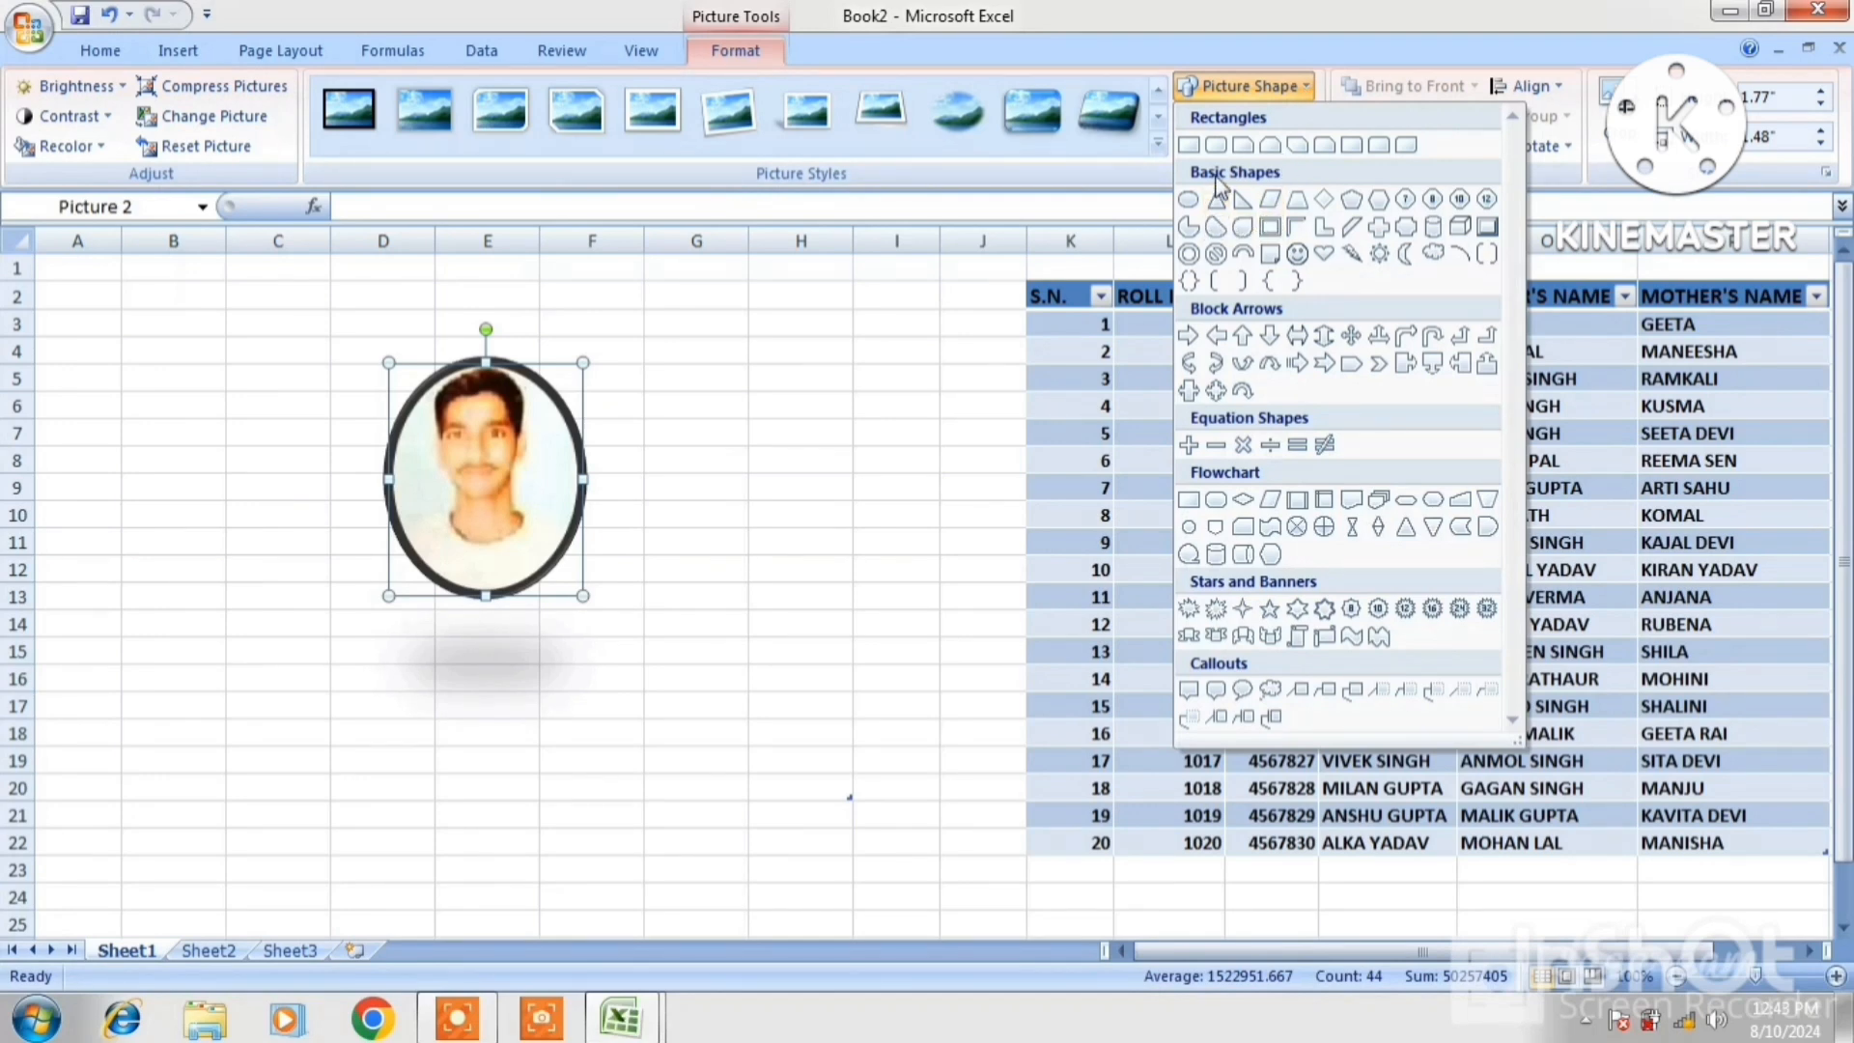
Reshape the photo into a rounded rectangle with a red border
{"action": "left_click", "coordinate": [1215, 146]}
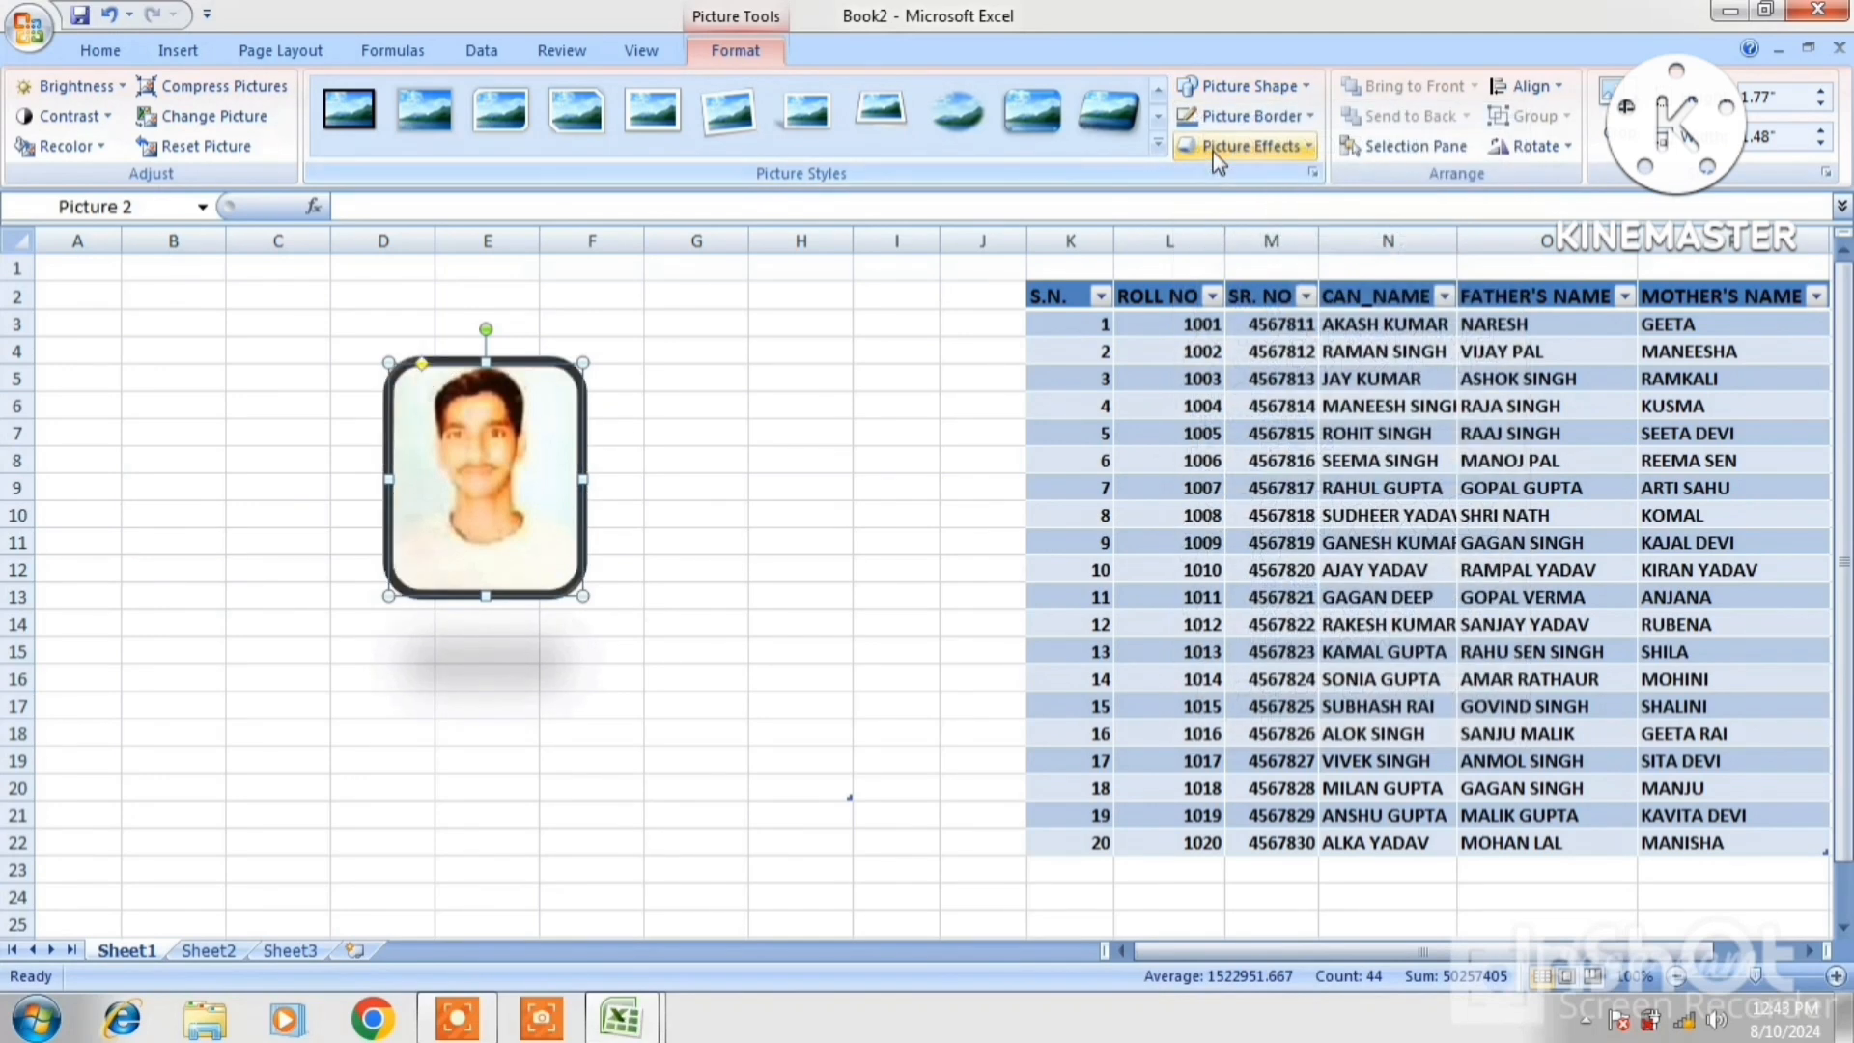
{"action": "left_click", "coordinate": [1283, 116]}
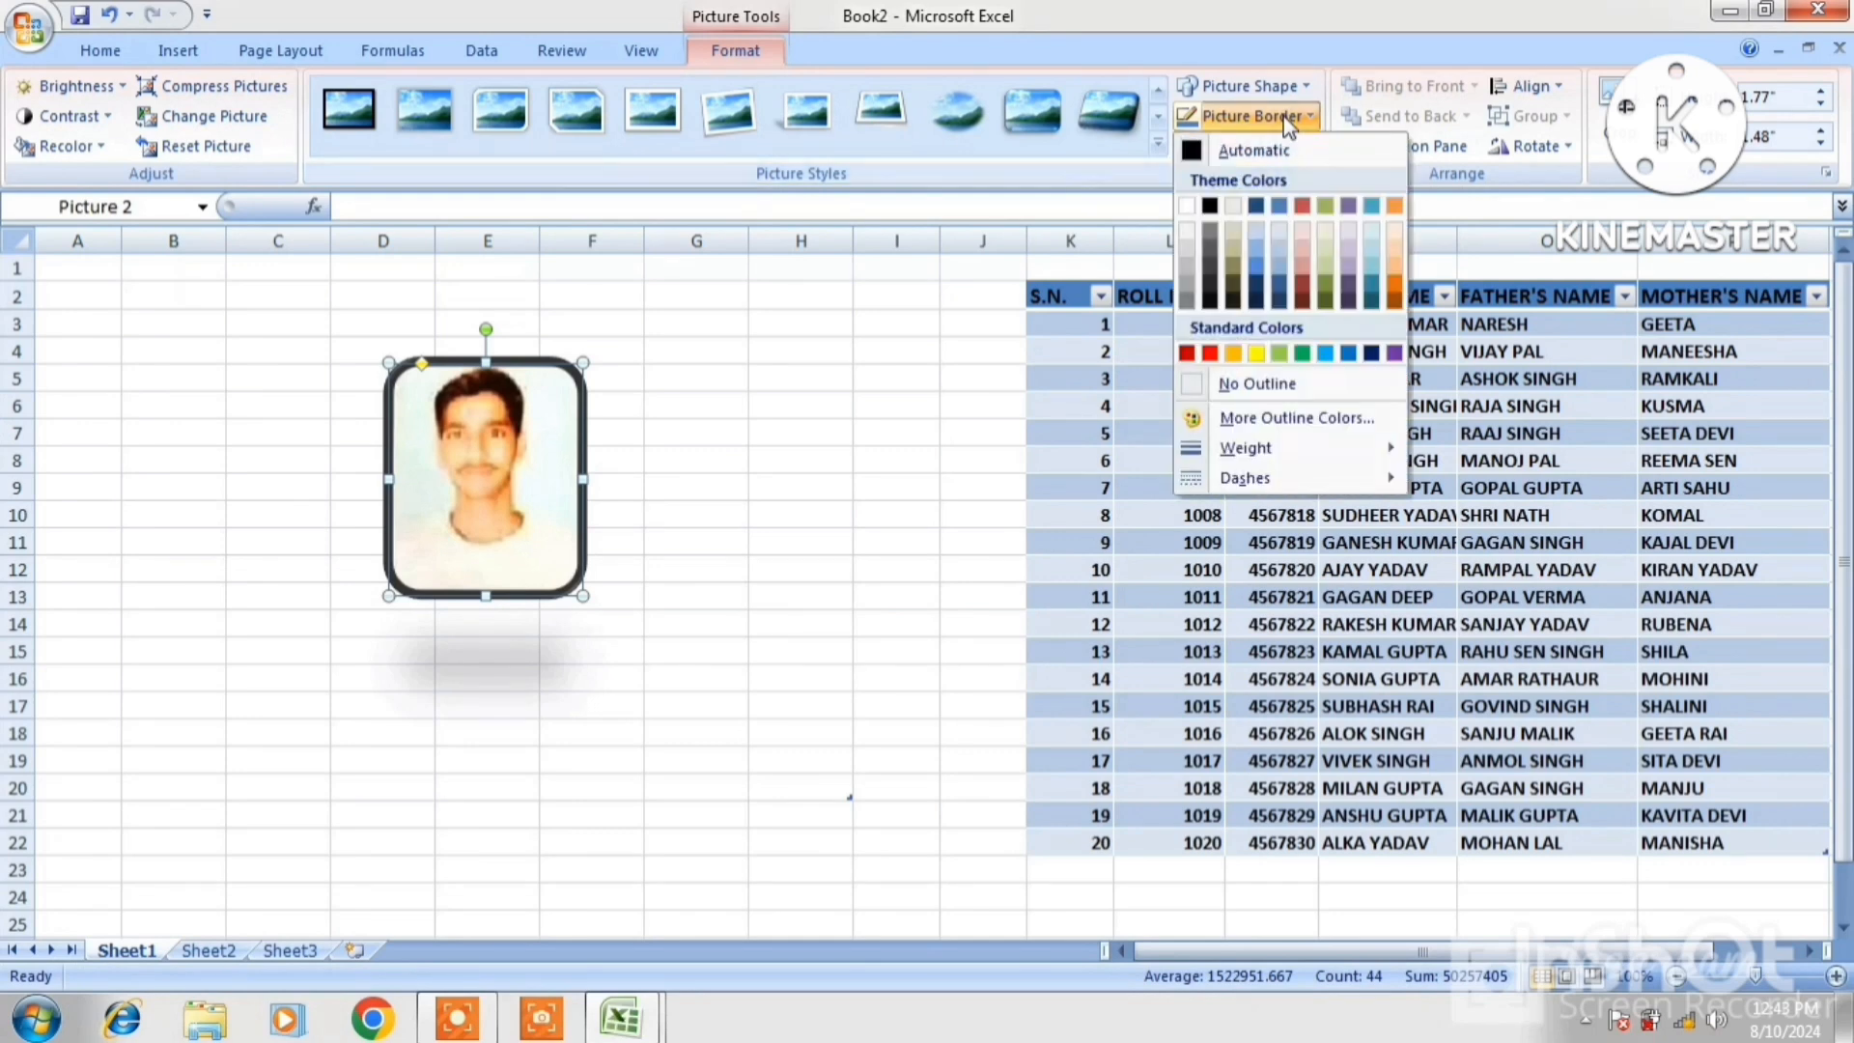
{"action": "left_click", "coordinate": [1209, 353]}
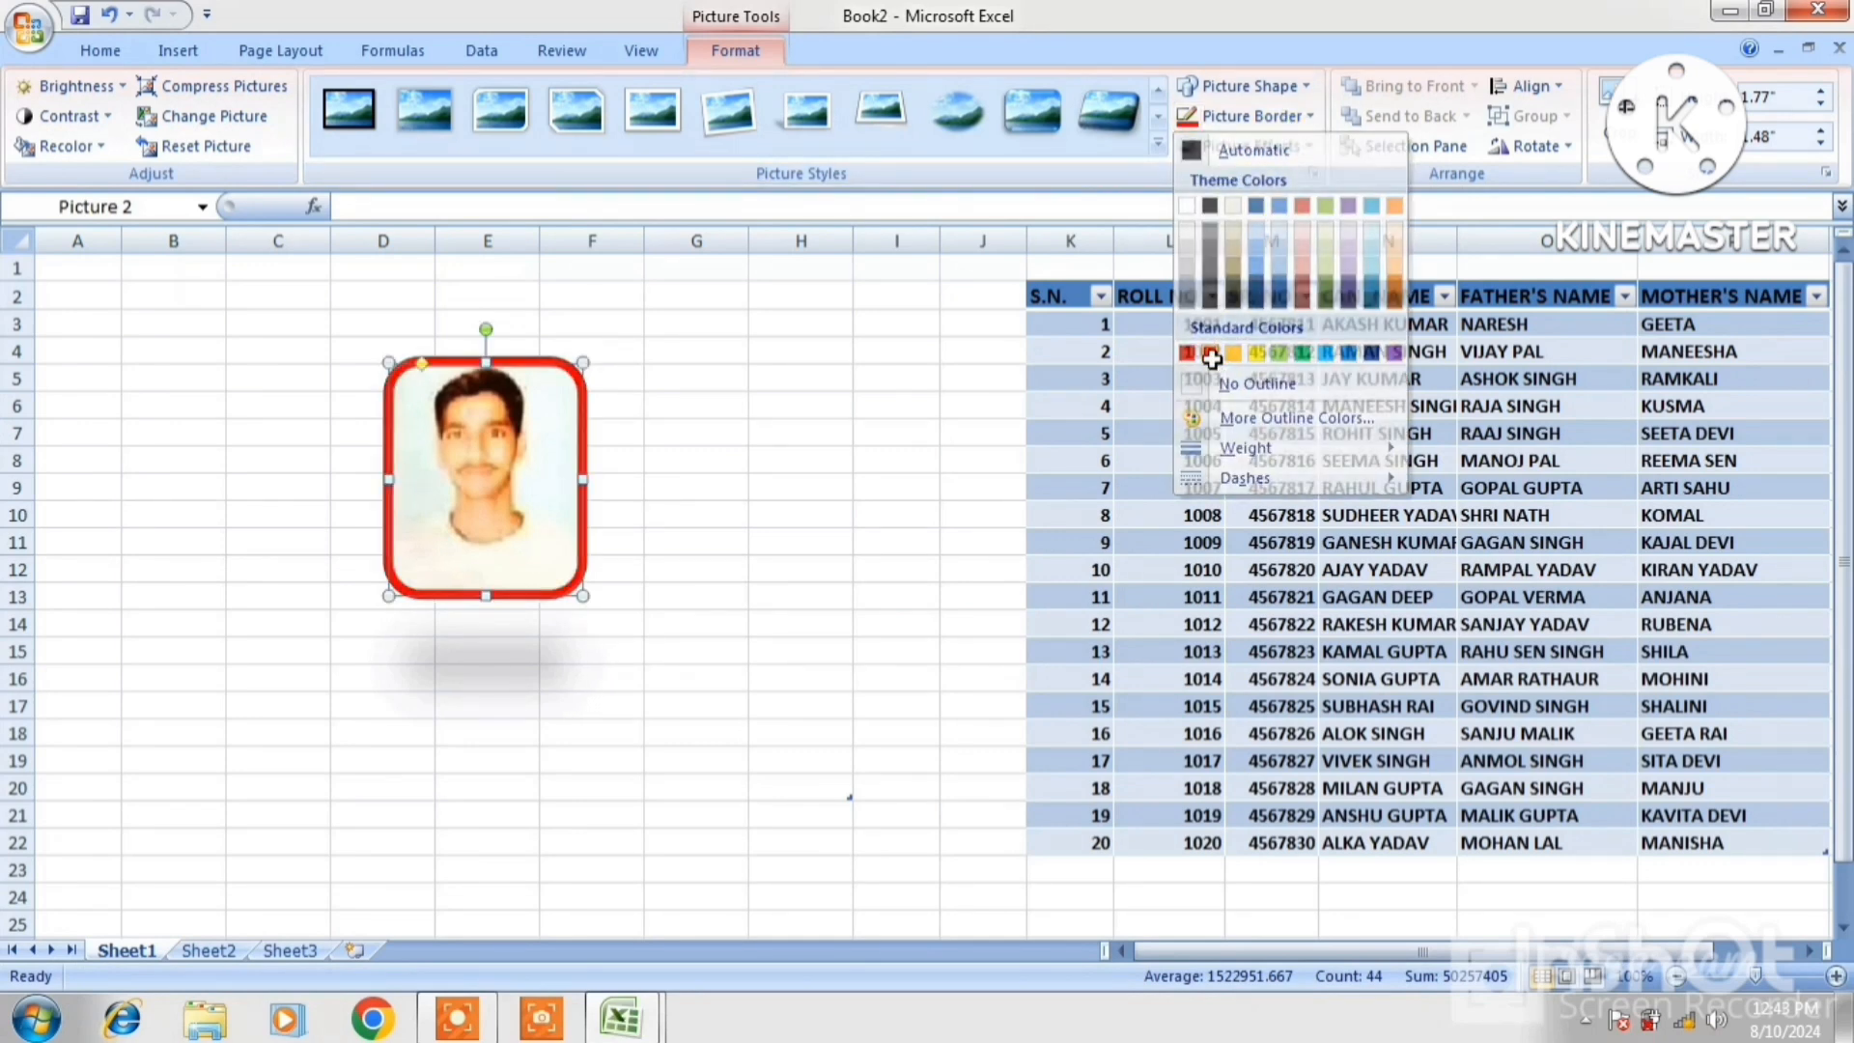
Apply the first bevel effect to the photo, then deselect it
{"action": "left_click", "coordinate": [1290, 151]}
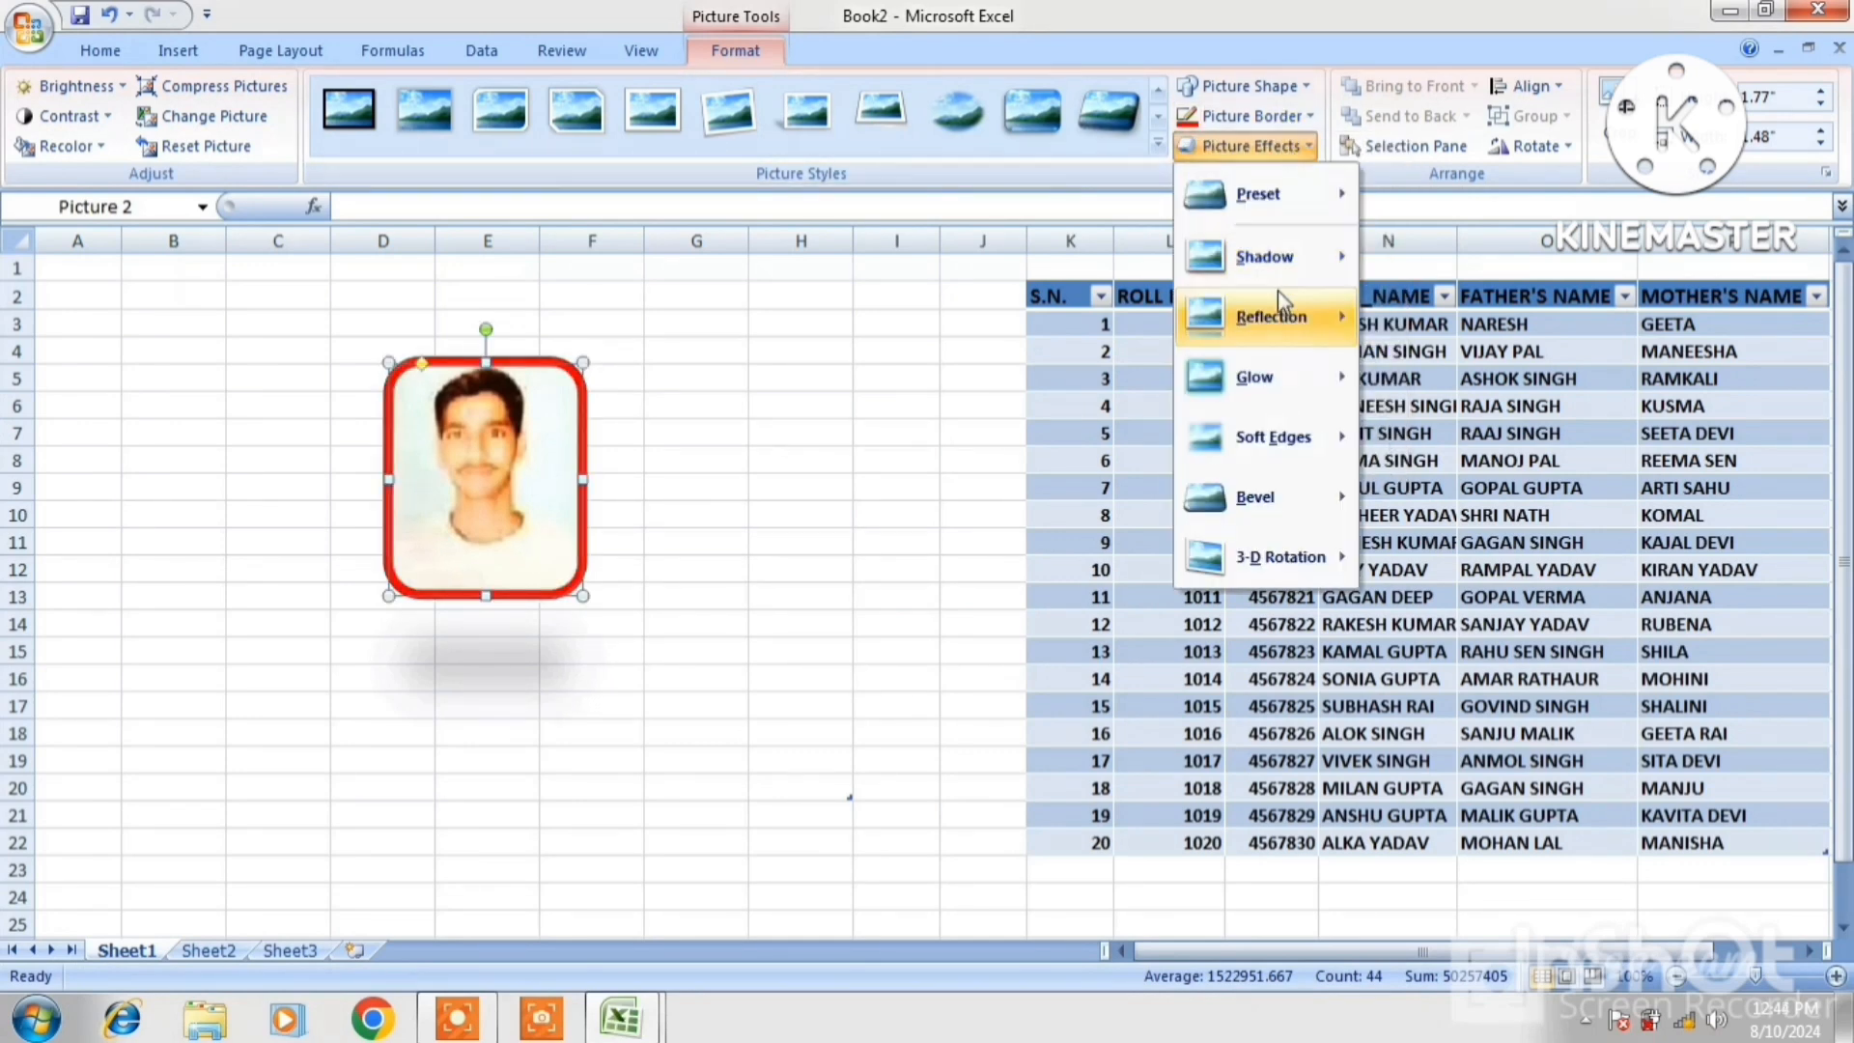
{"action": "mouse_move", "coordinate": [1272, 322]}
{"action": "mouse_move", "coordinate": [1274, 440]}
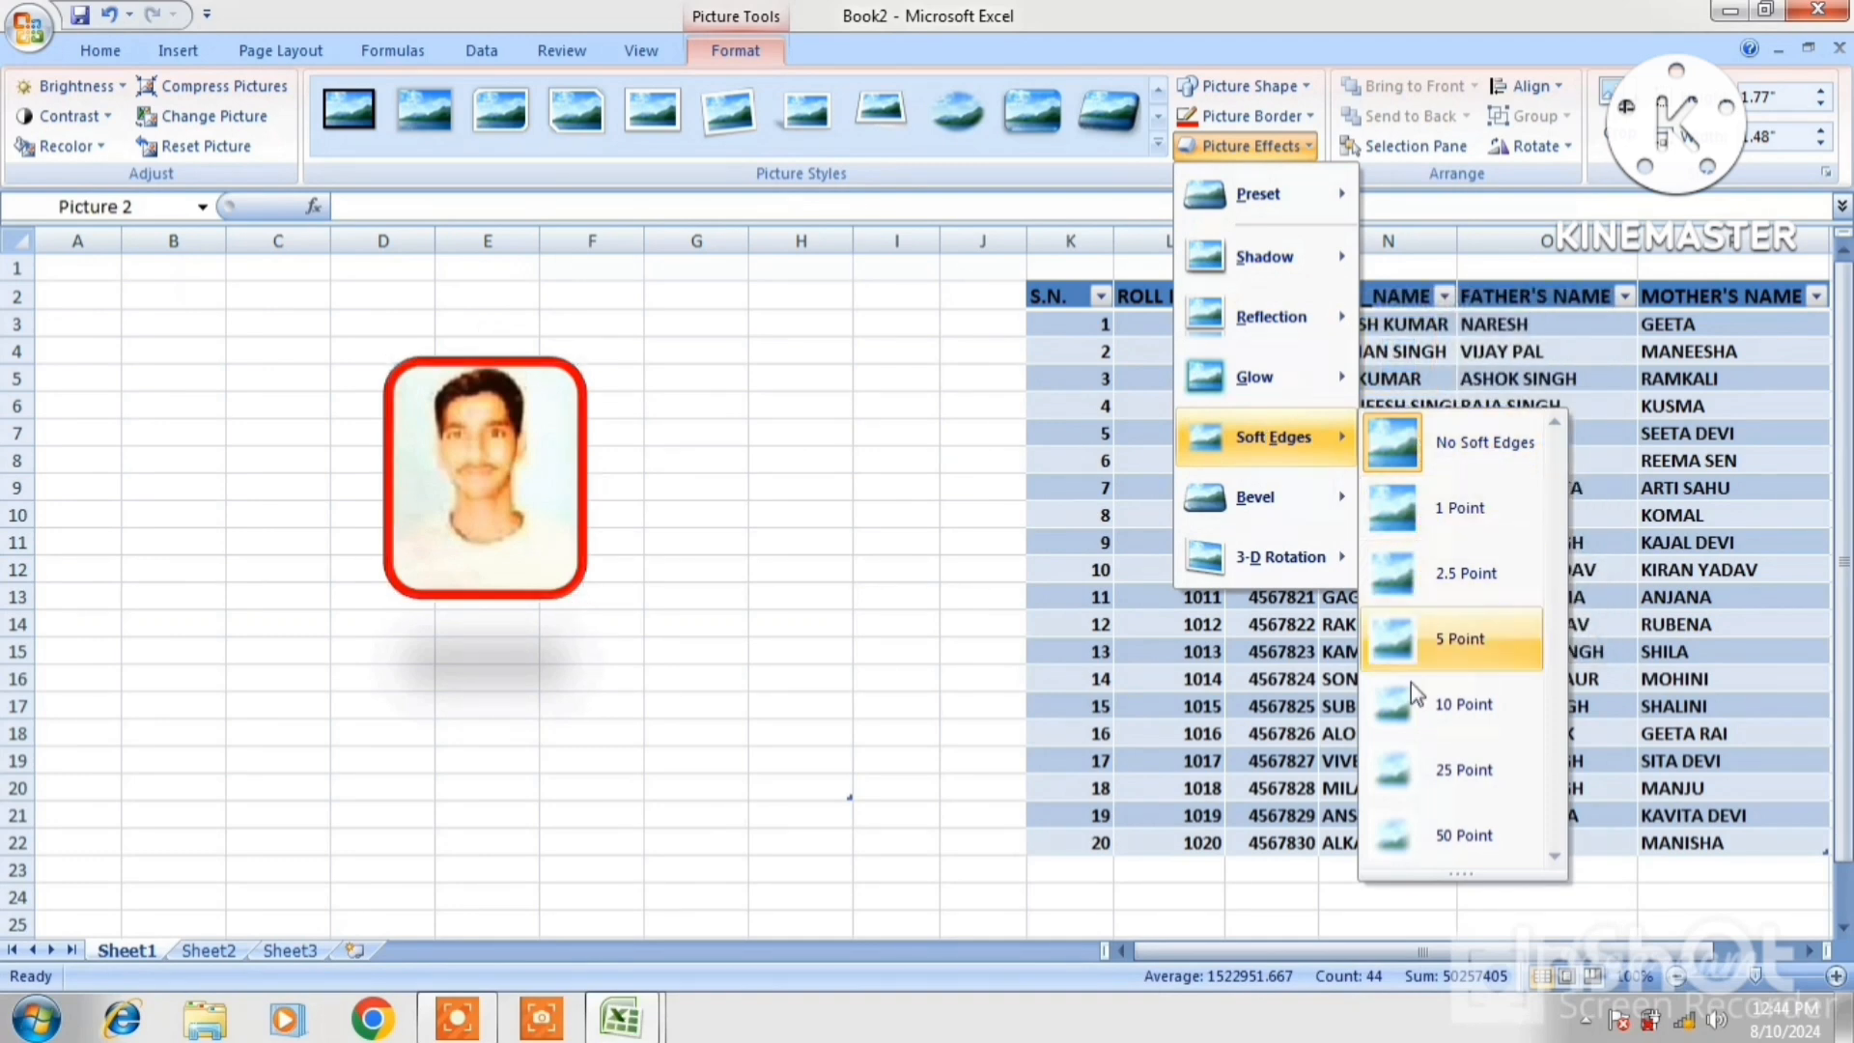
{"action": "mouse_move", "coordinate": [1265, 504]}
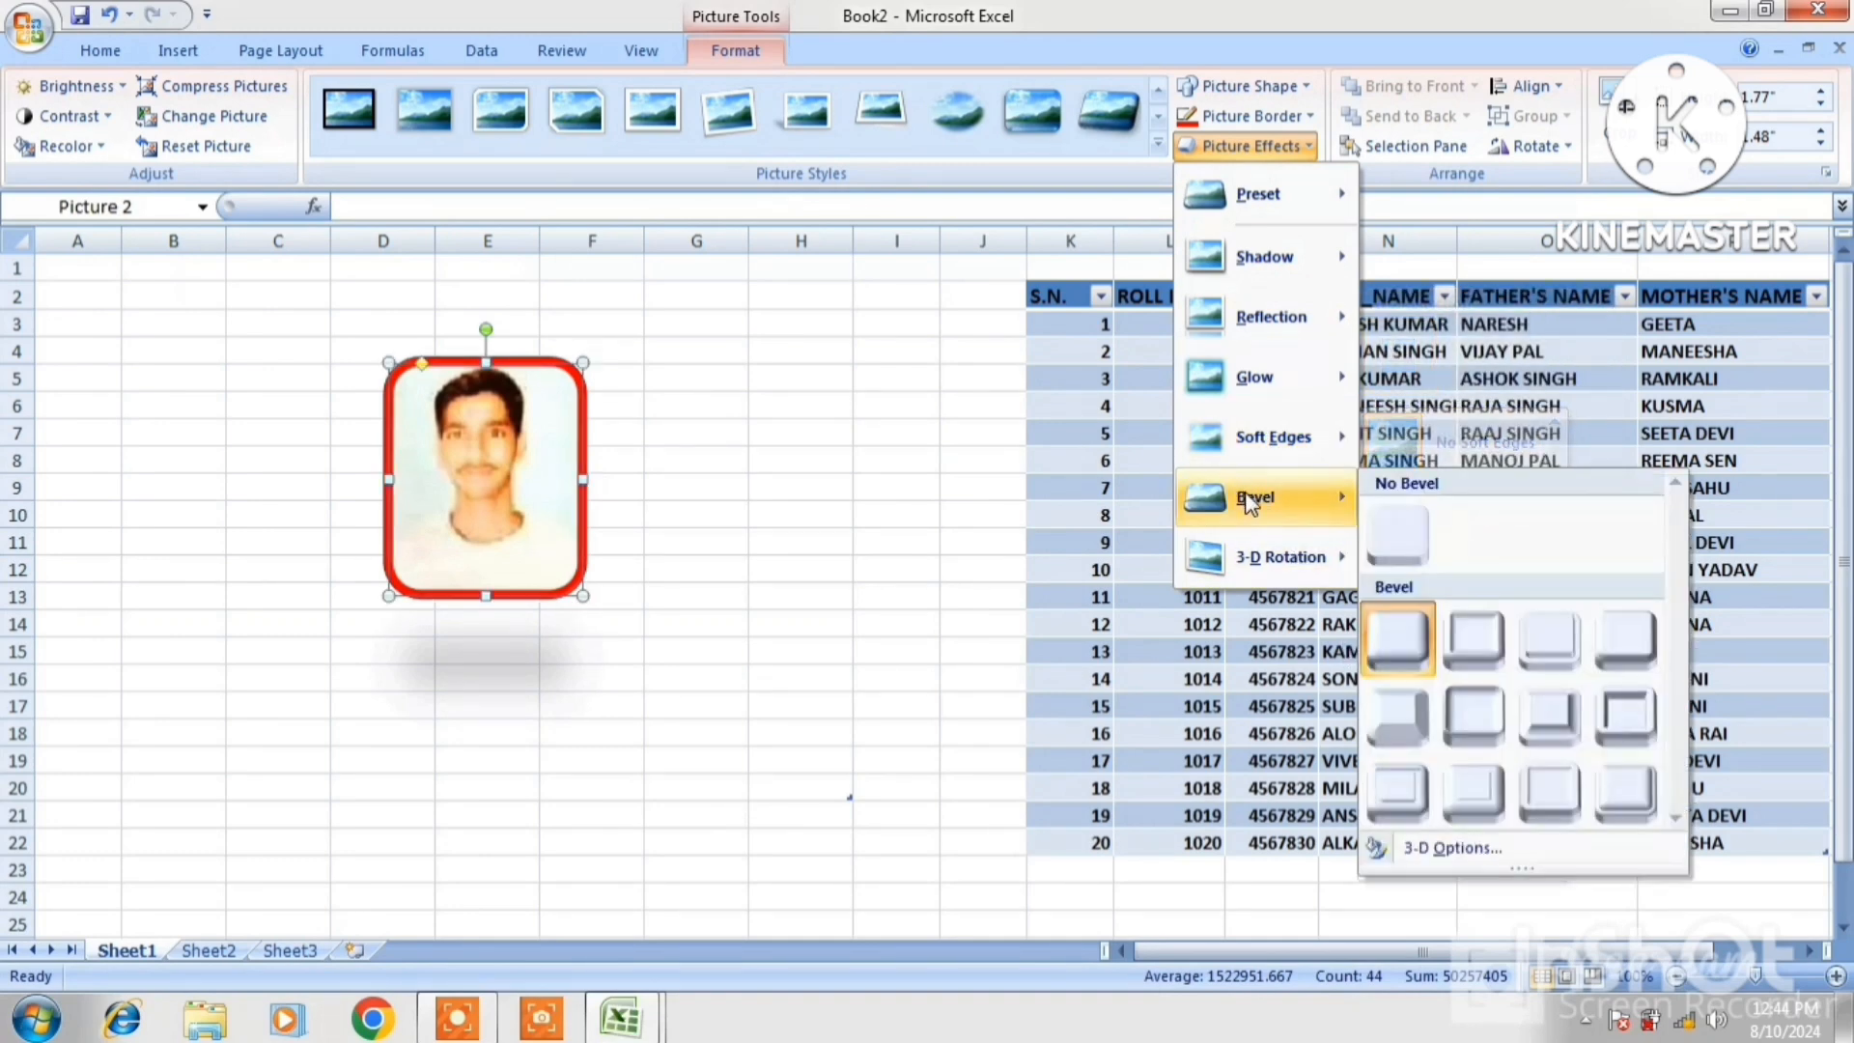
{"action": "left_click", "coordinate": [1397, 638]}
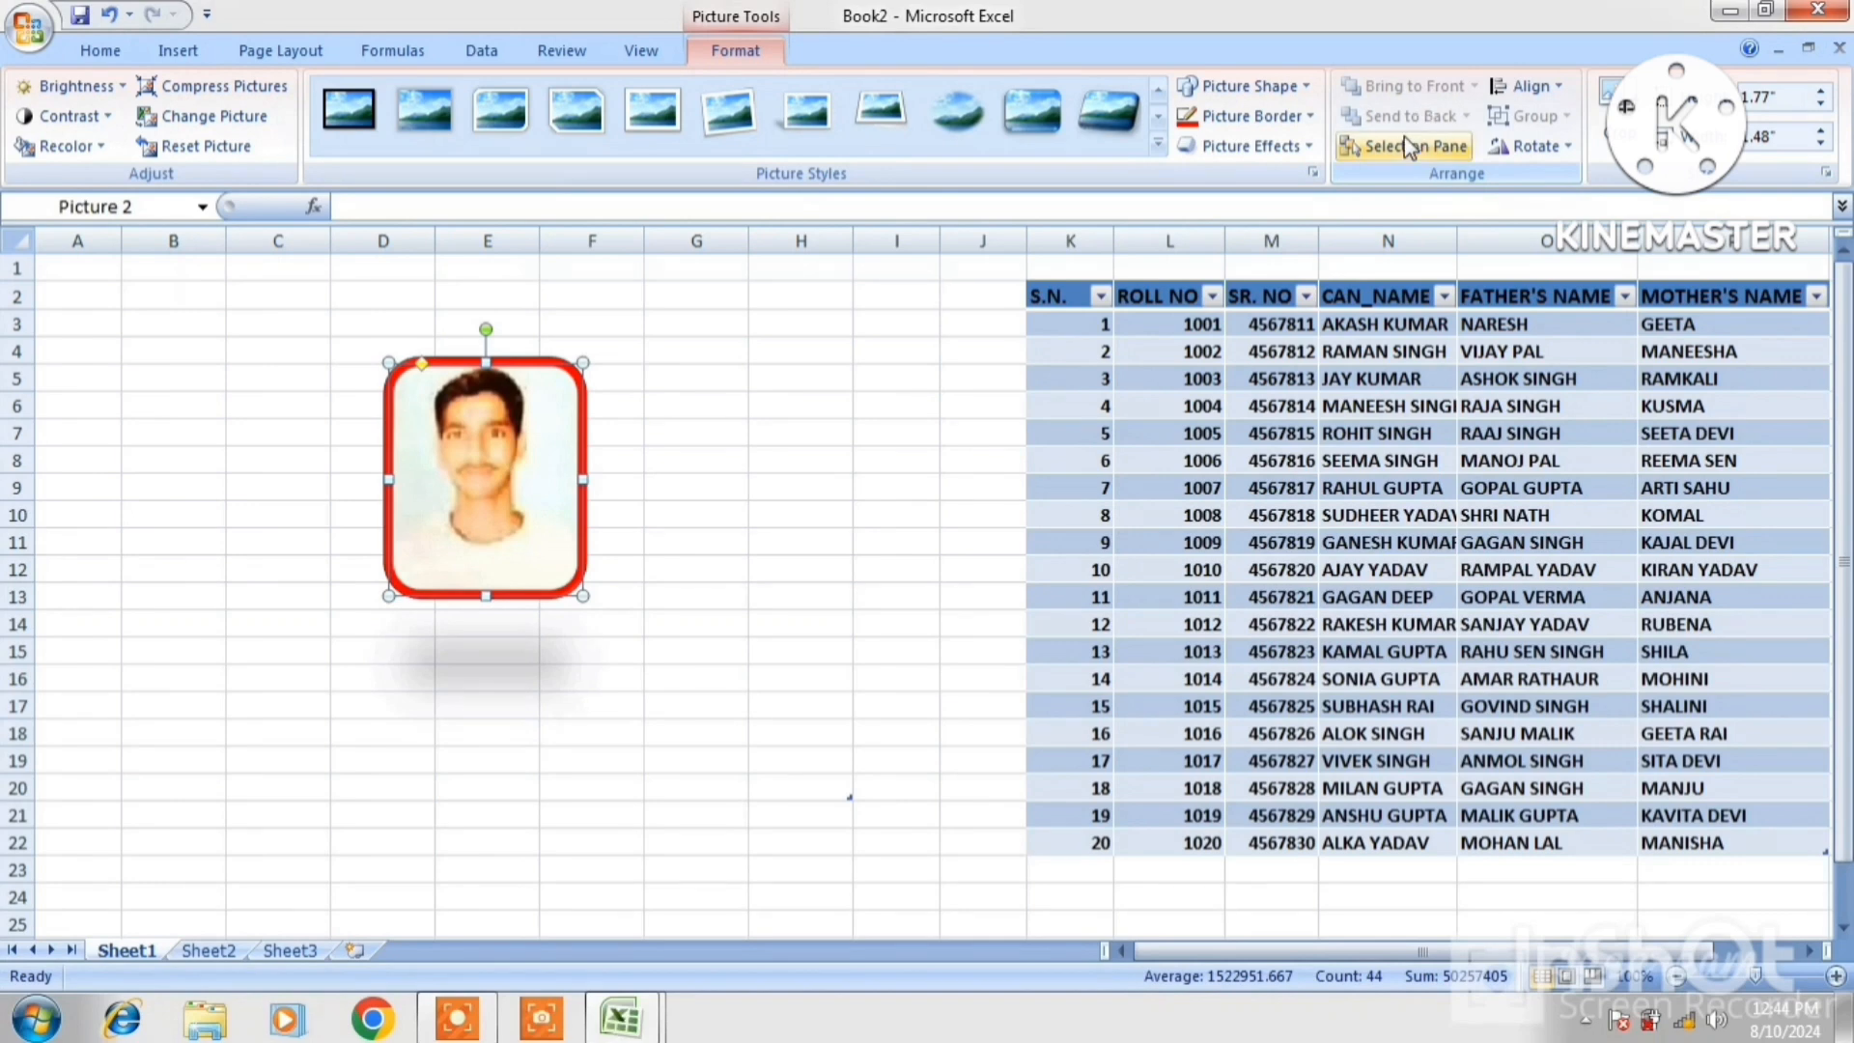
{"action": "left_click", "coordinate": [835, 346]}
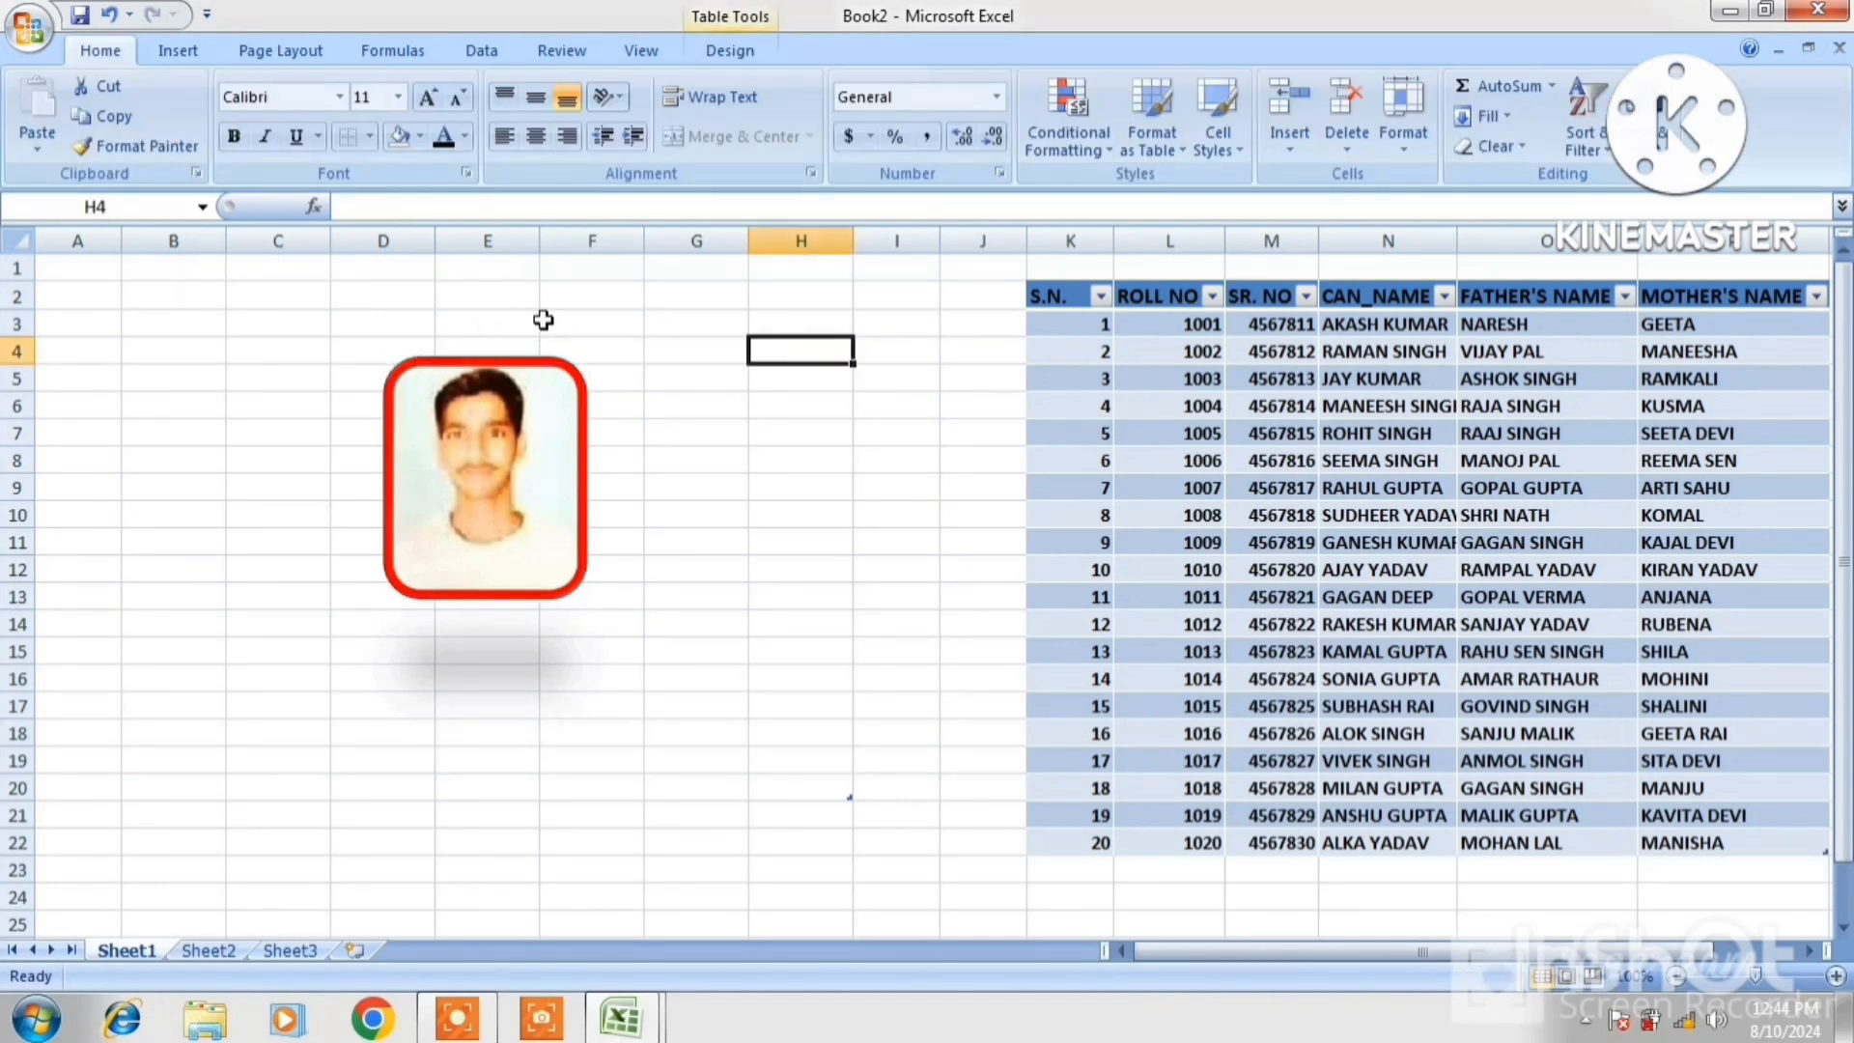
Insert another portrait from D:\IMAGE and drag it over the red-framed photo
{"action": "left_click", "coordinate": [401, 413]}
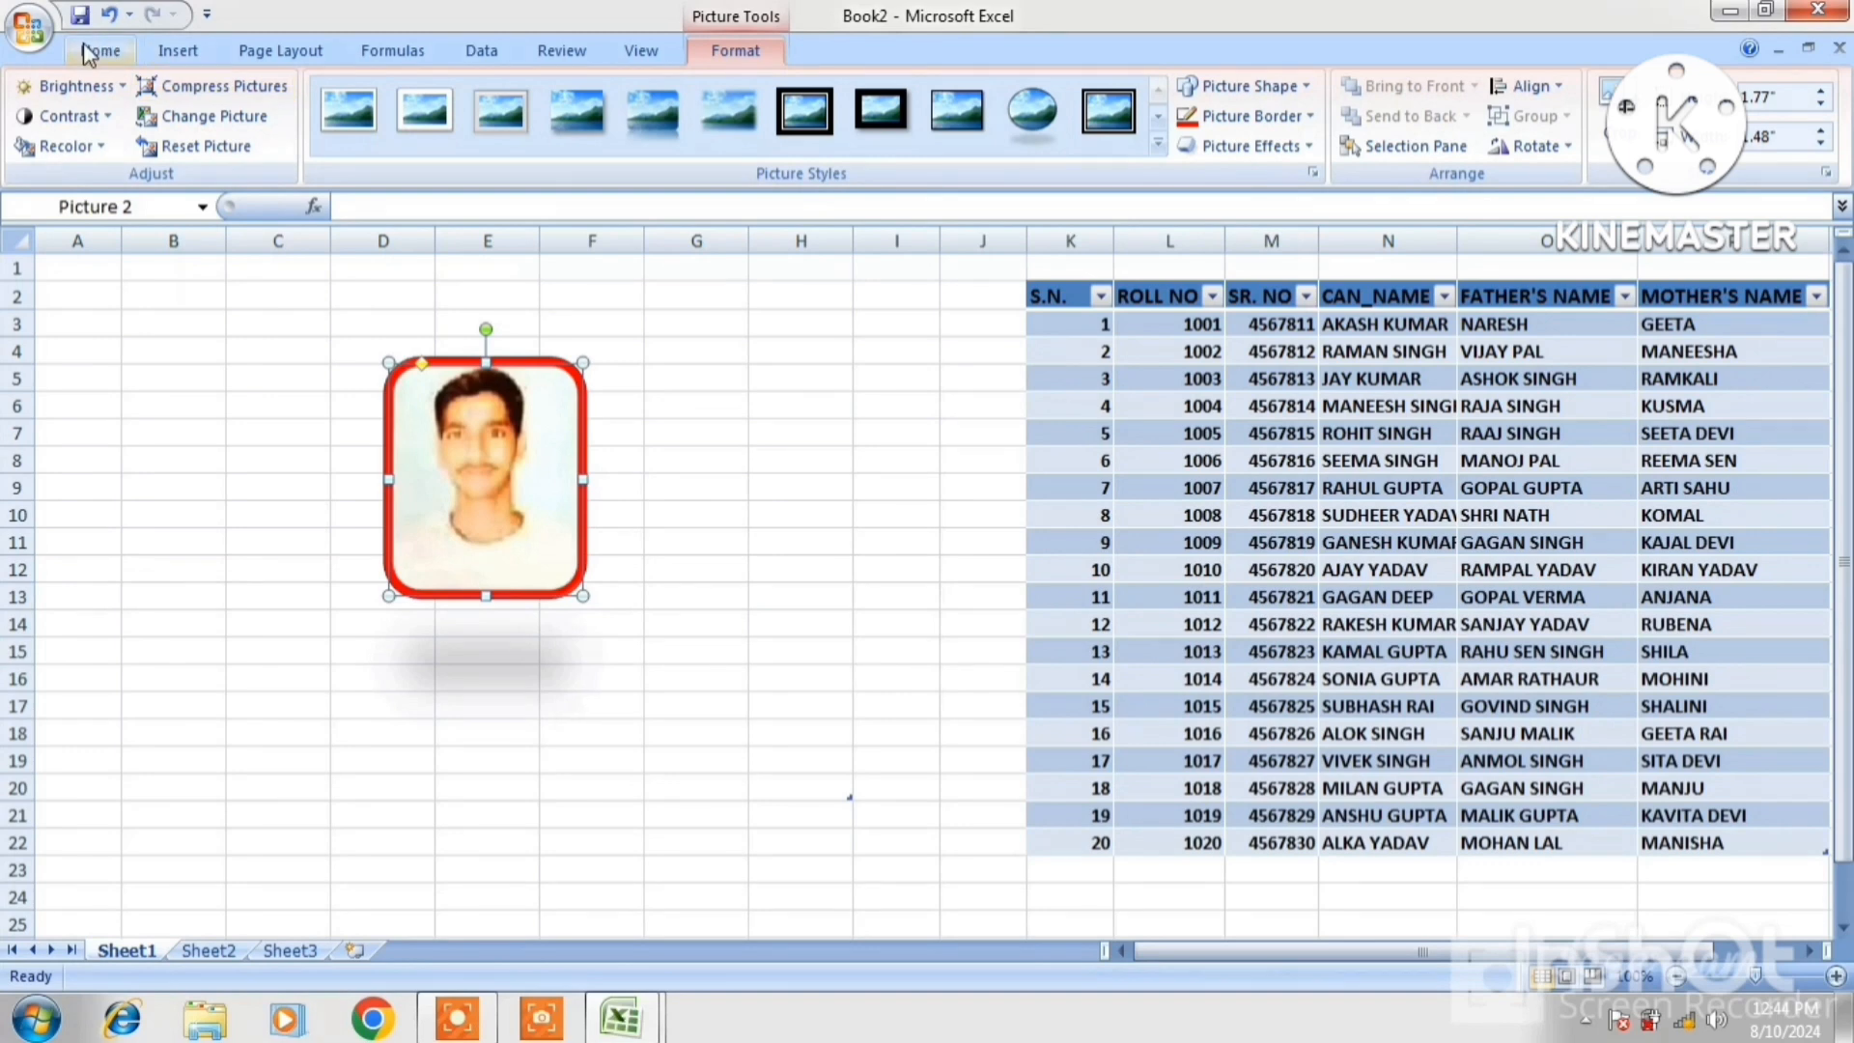
{"action": "left_click", "coordinate": [177, 53]}
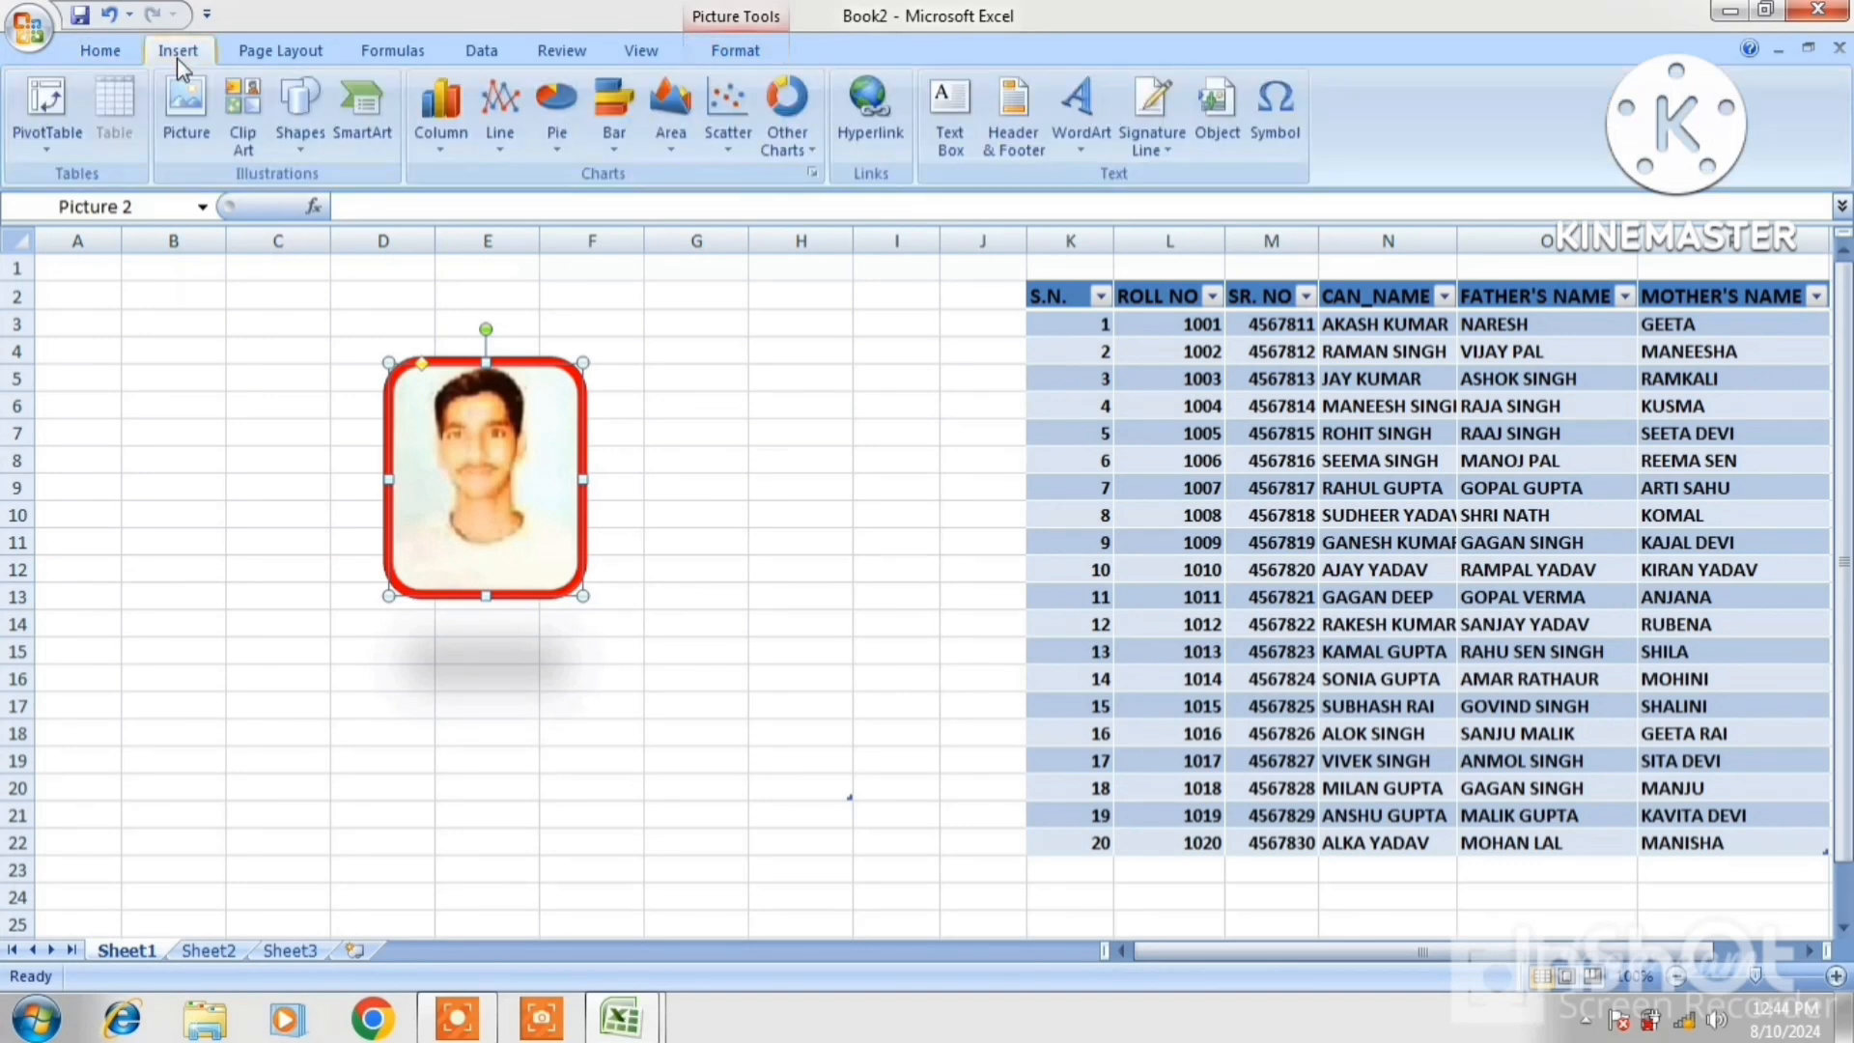
{"action": "left_click", "coordinate": [193, 131]}
{"action": "left_click", "coordinate": [1171, 615]}
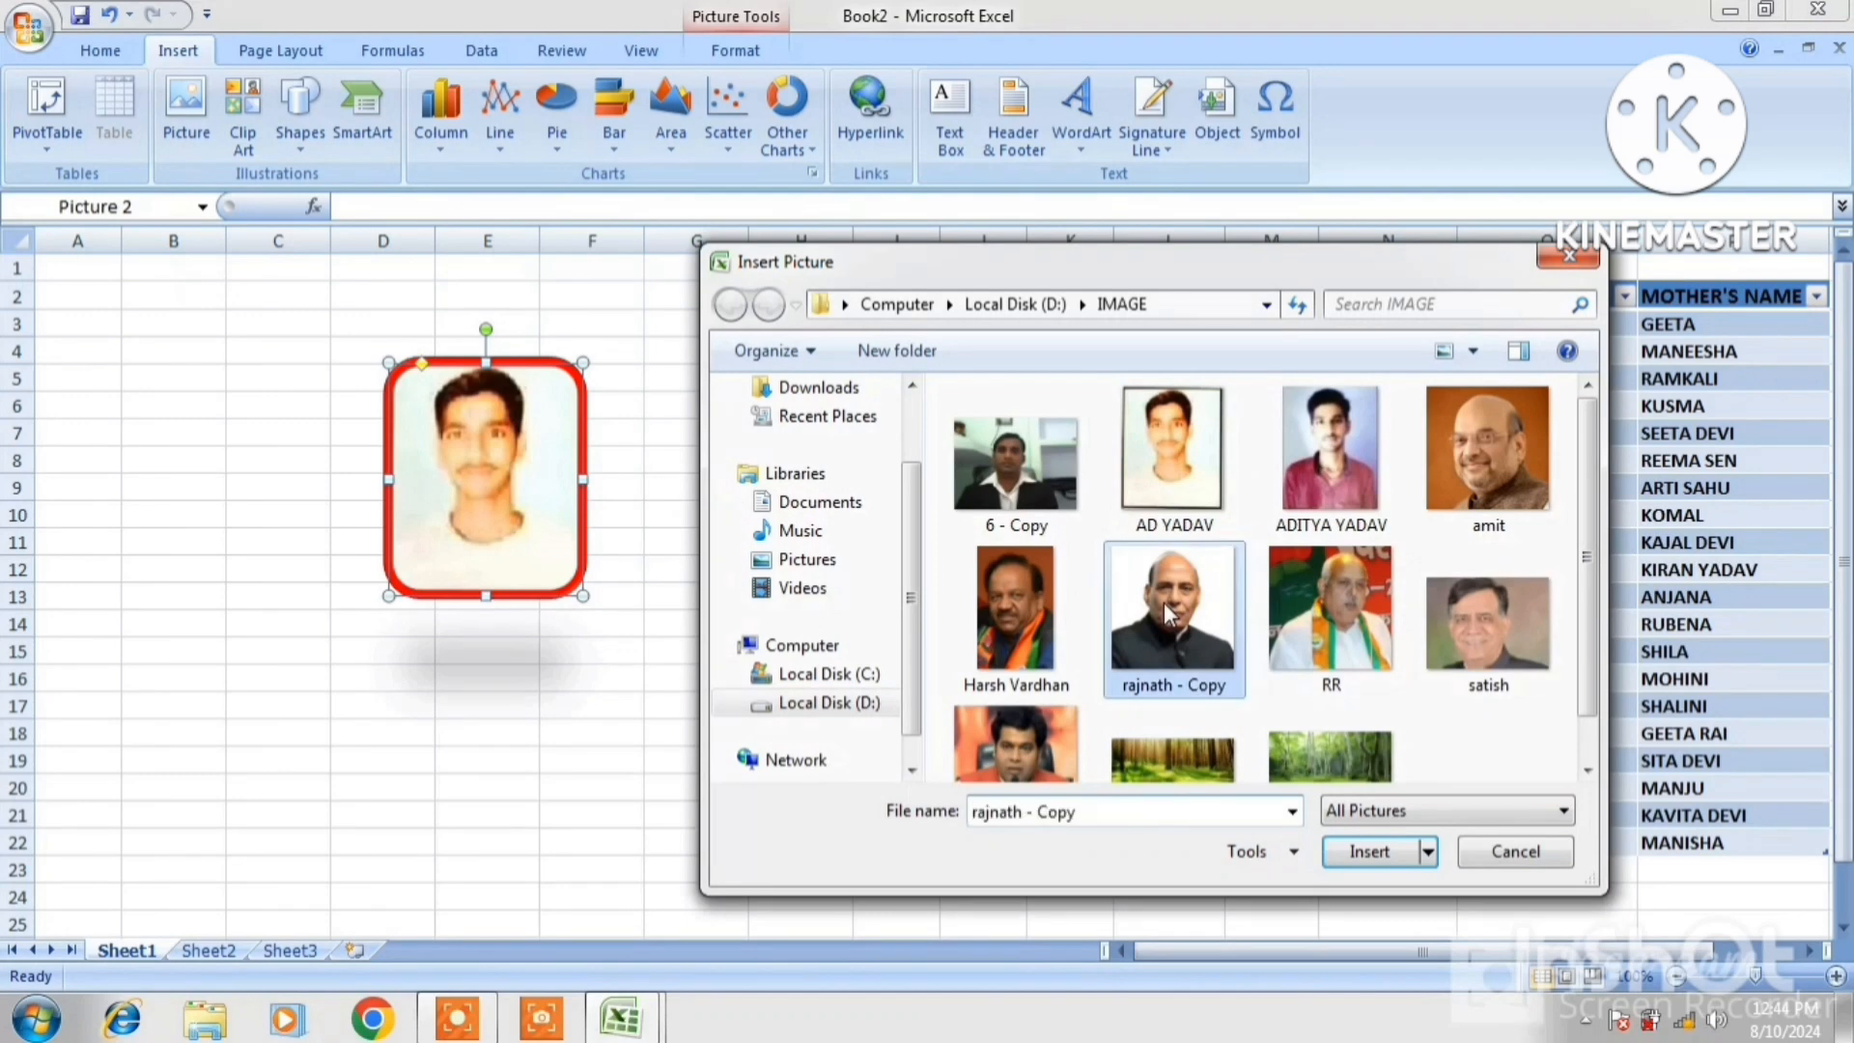
{"action": "left_click", "coordinate": [1362, 853]}
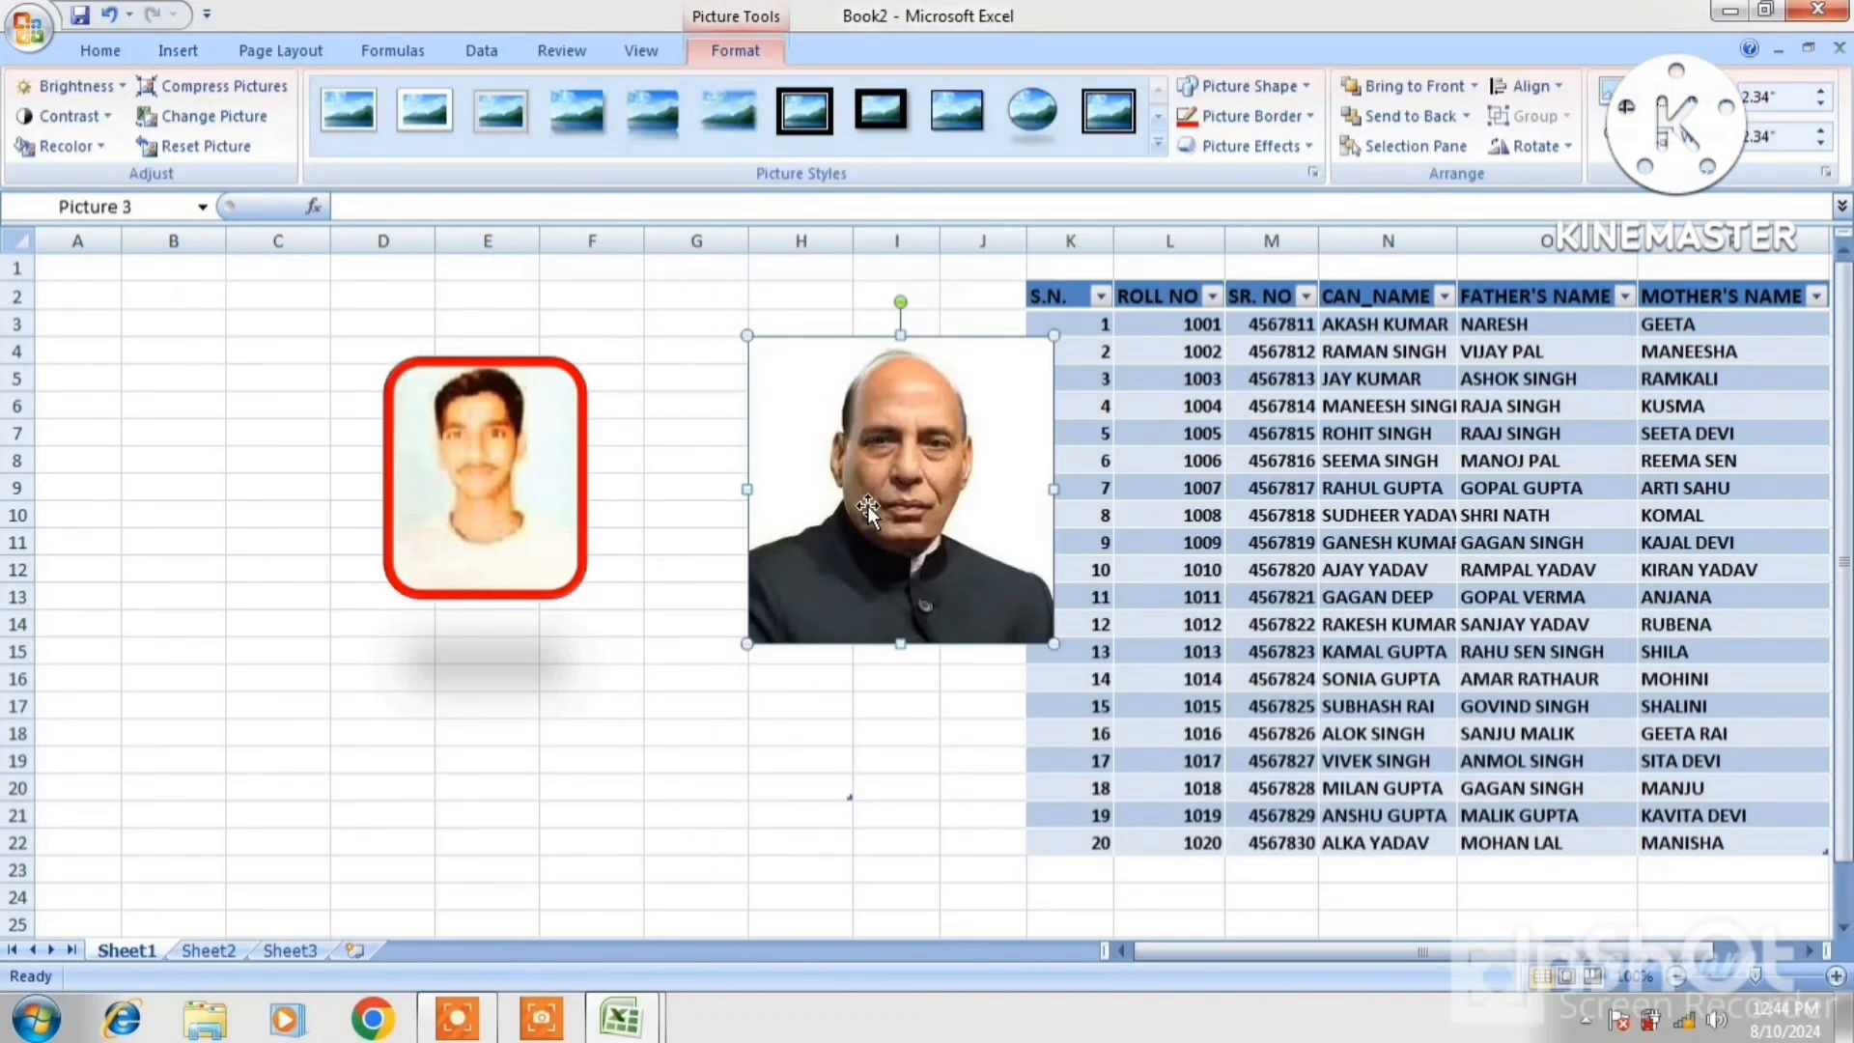
{"action": "left_click_drag", "start_coordinate": [867, 507], "coordinate": [490, 478]}
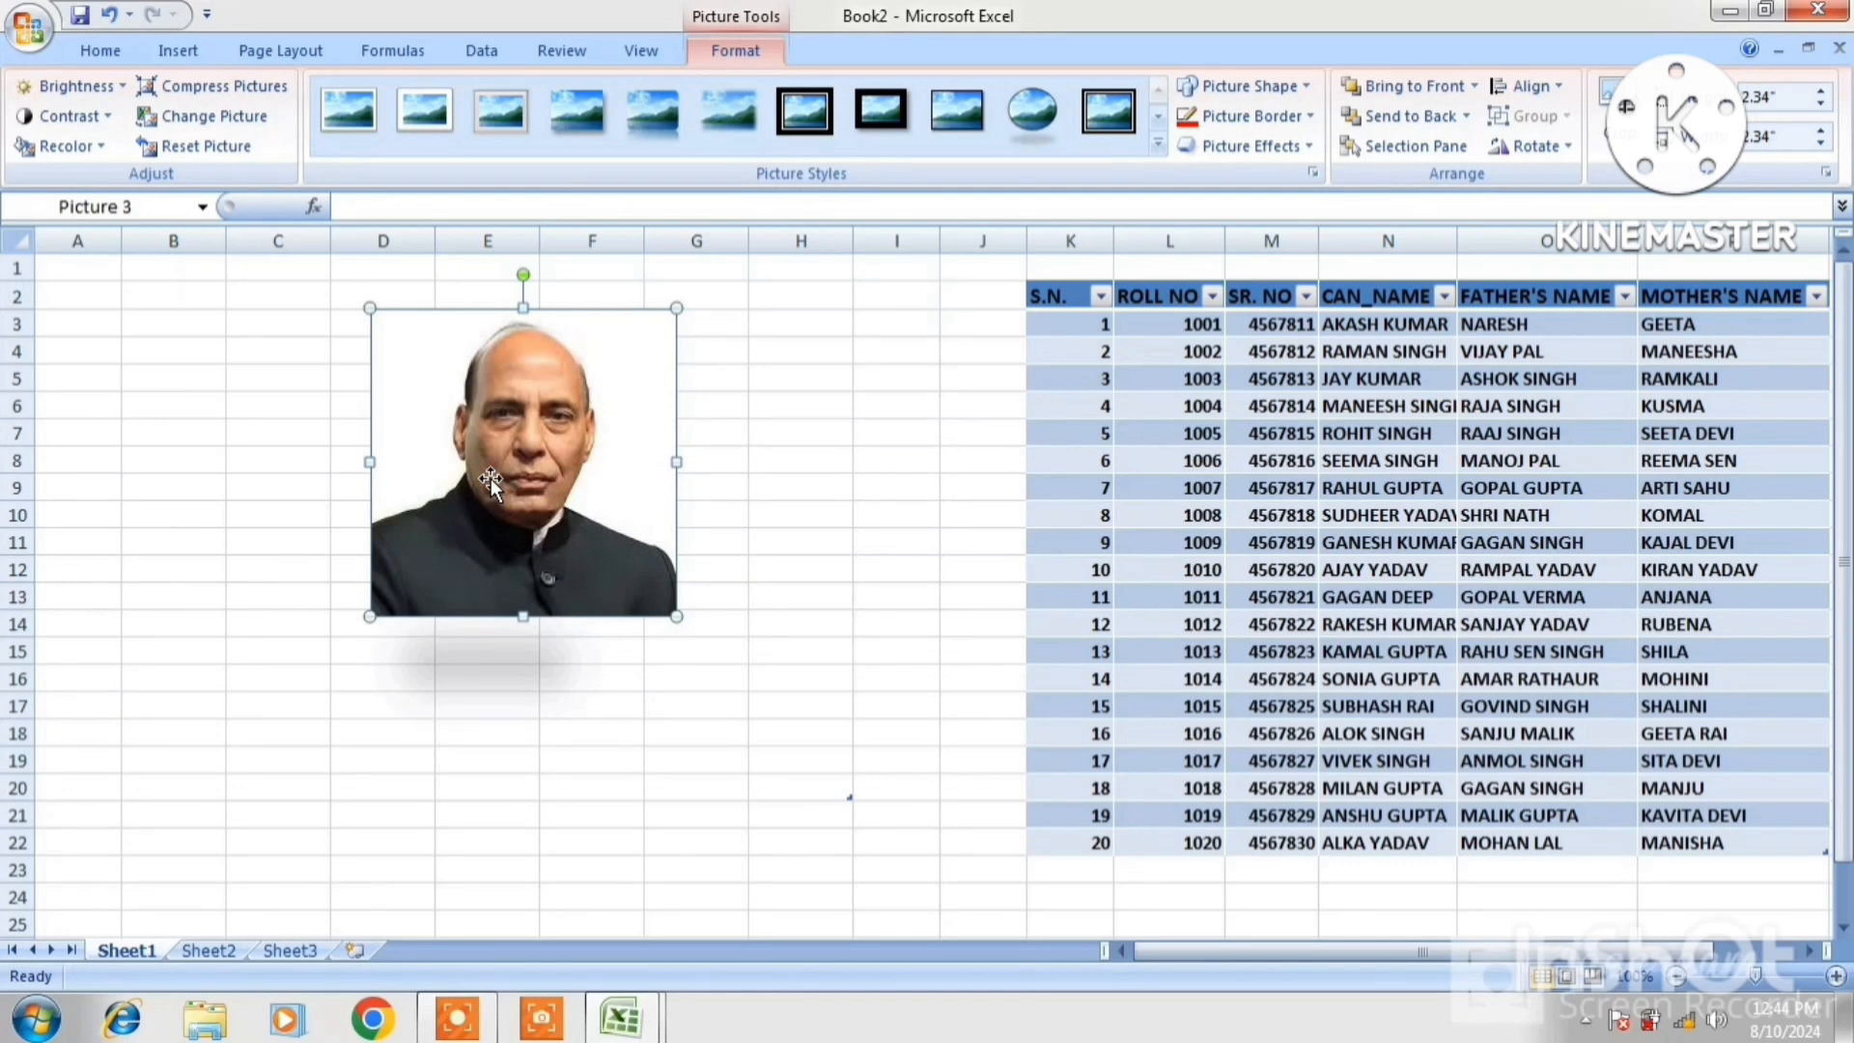
Bring Picture 3 in front of Picture 2 and shrink it to 2.22" by 2.22"
{"action": "left_click", "coordinate": [1416, 112]}
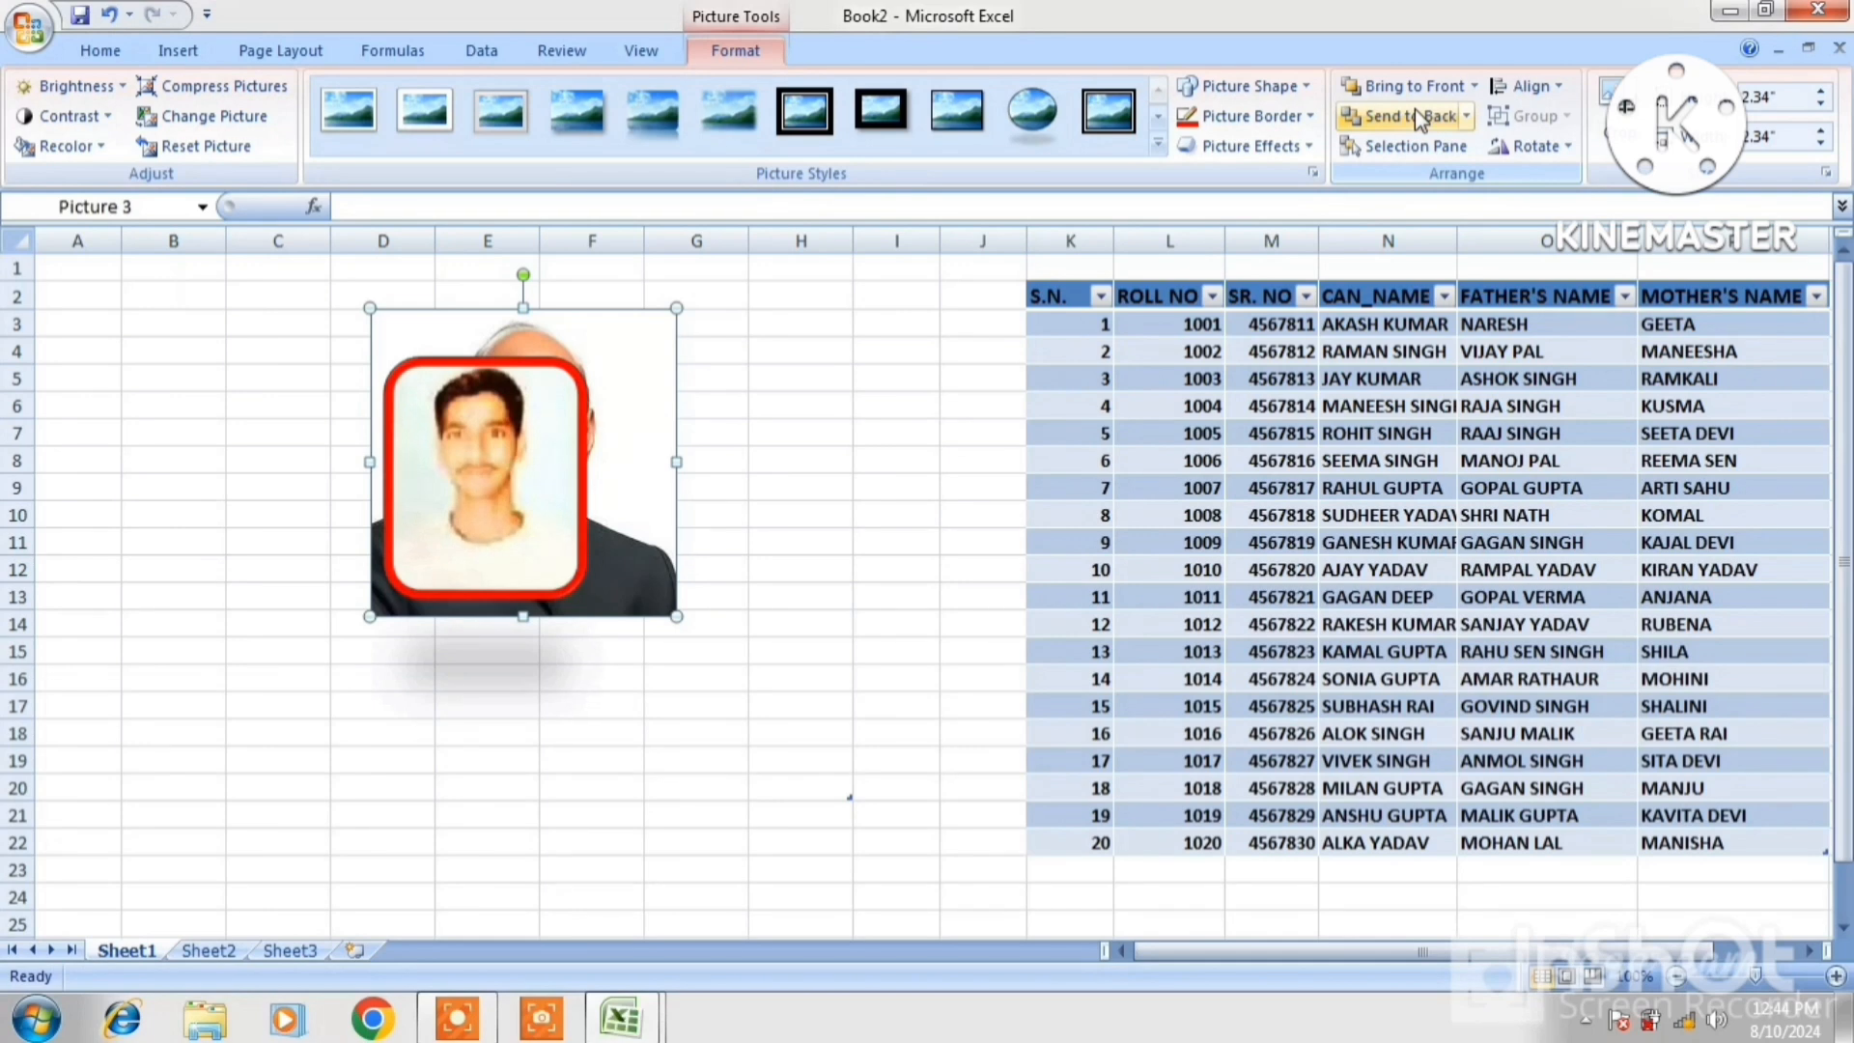
{"action": "left_click", "coordinate": [1417, 94]}
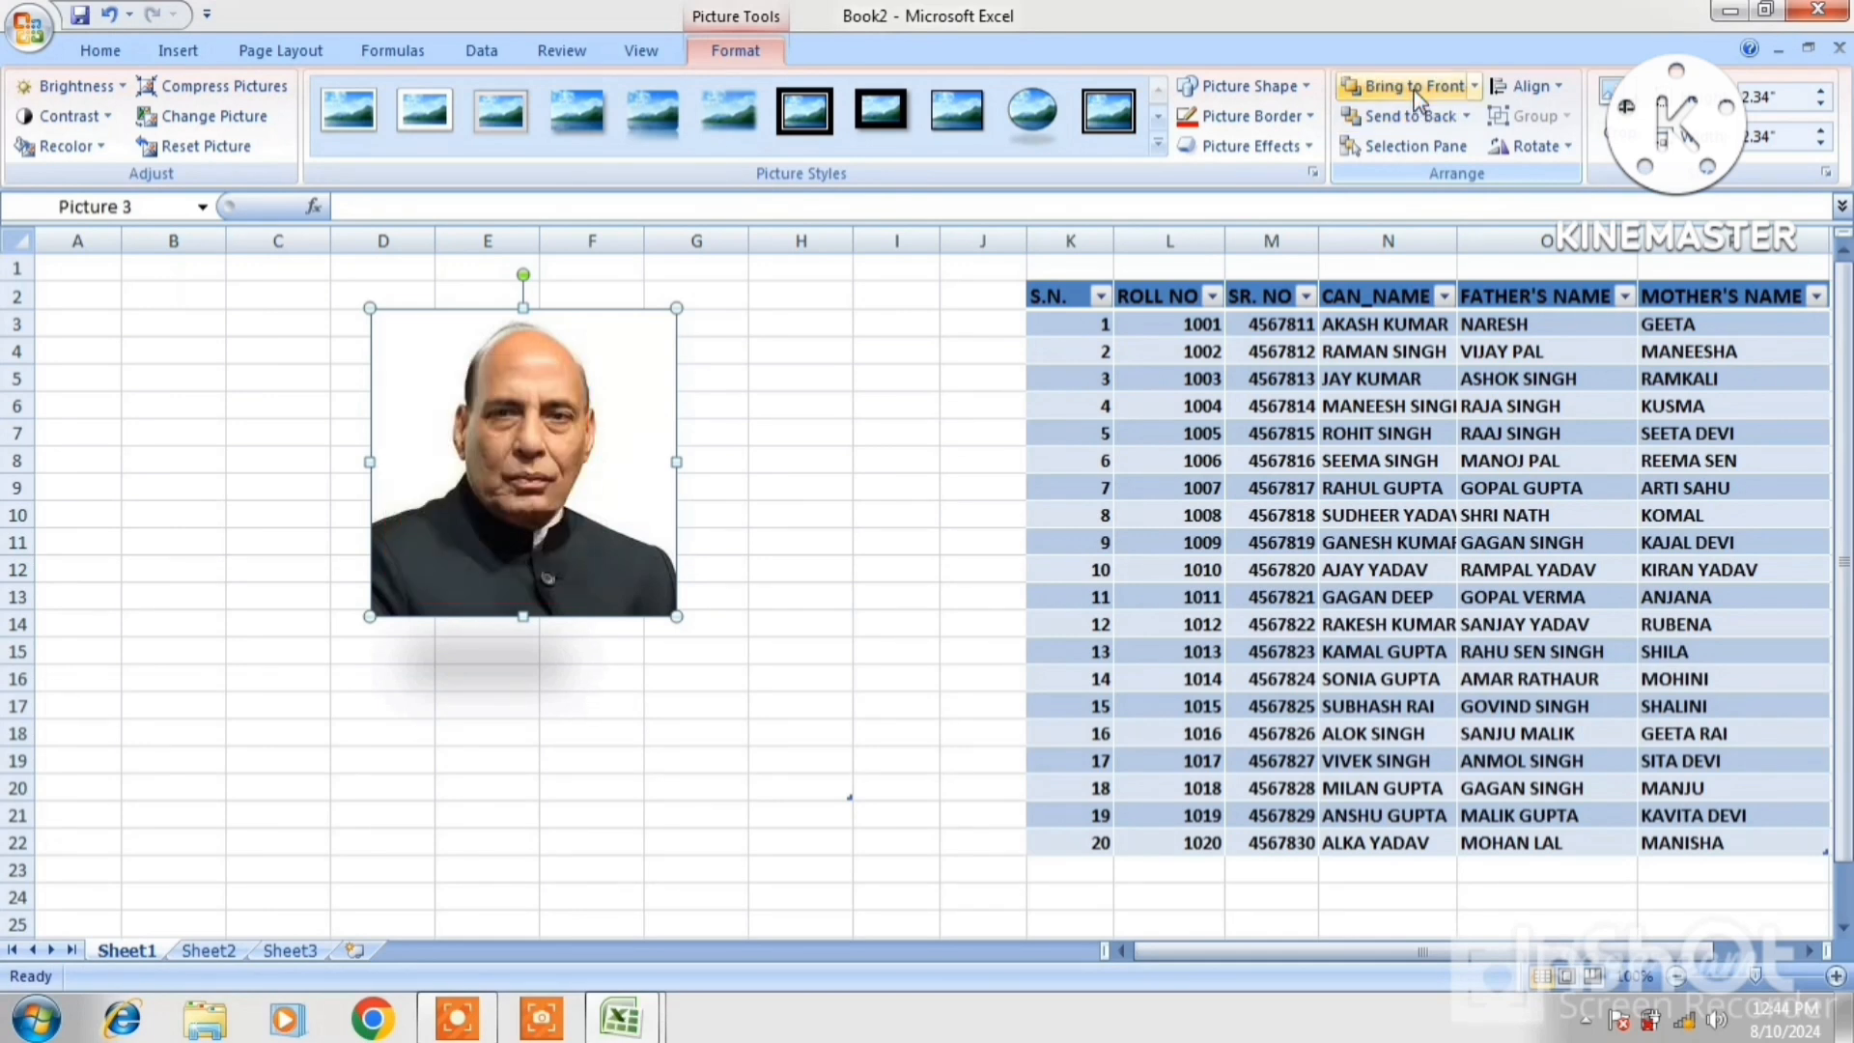
{"action": "left_click", "coordinate": [1417, 149]}
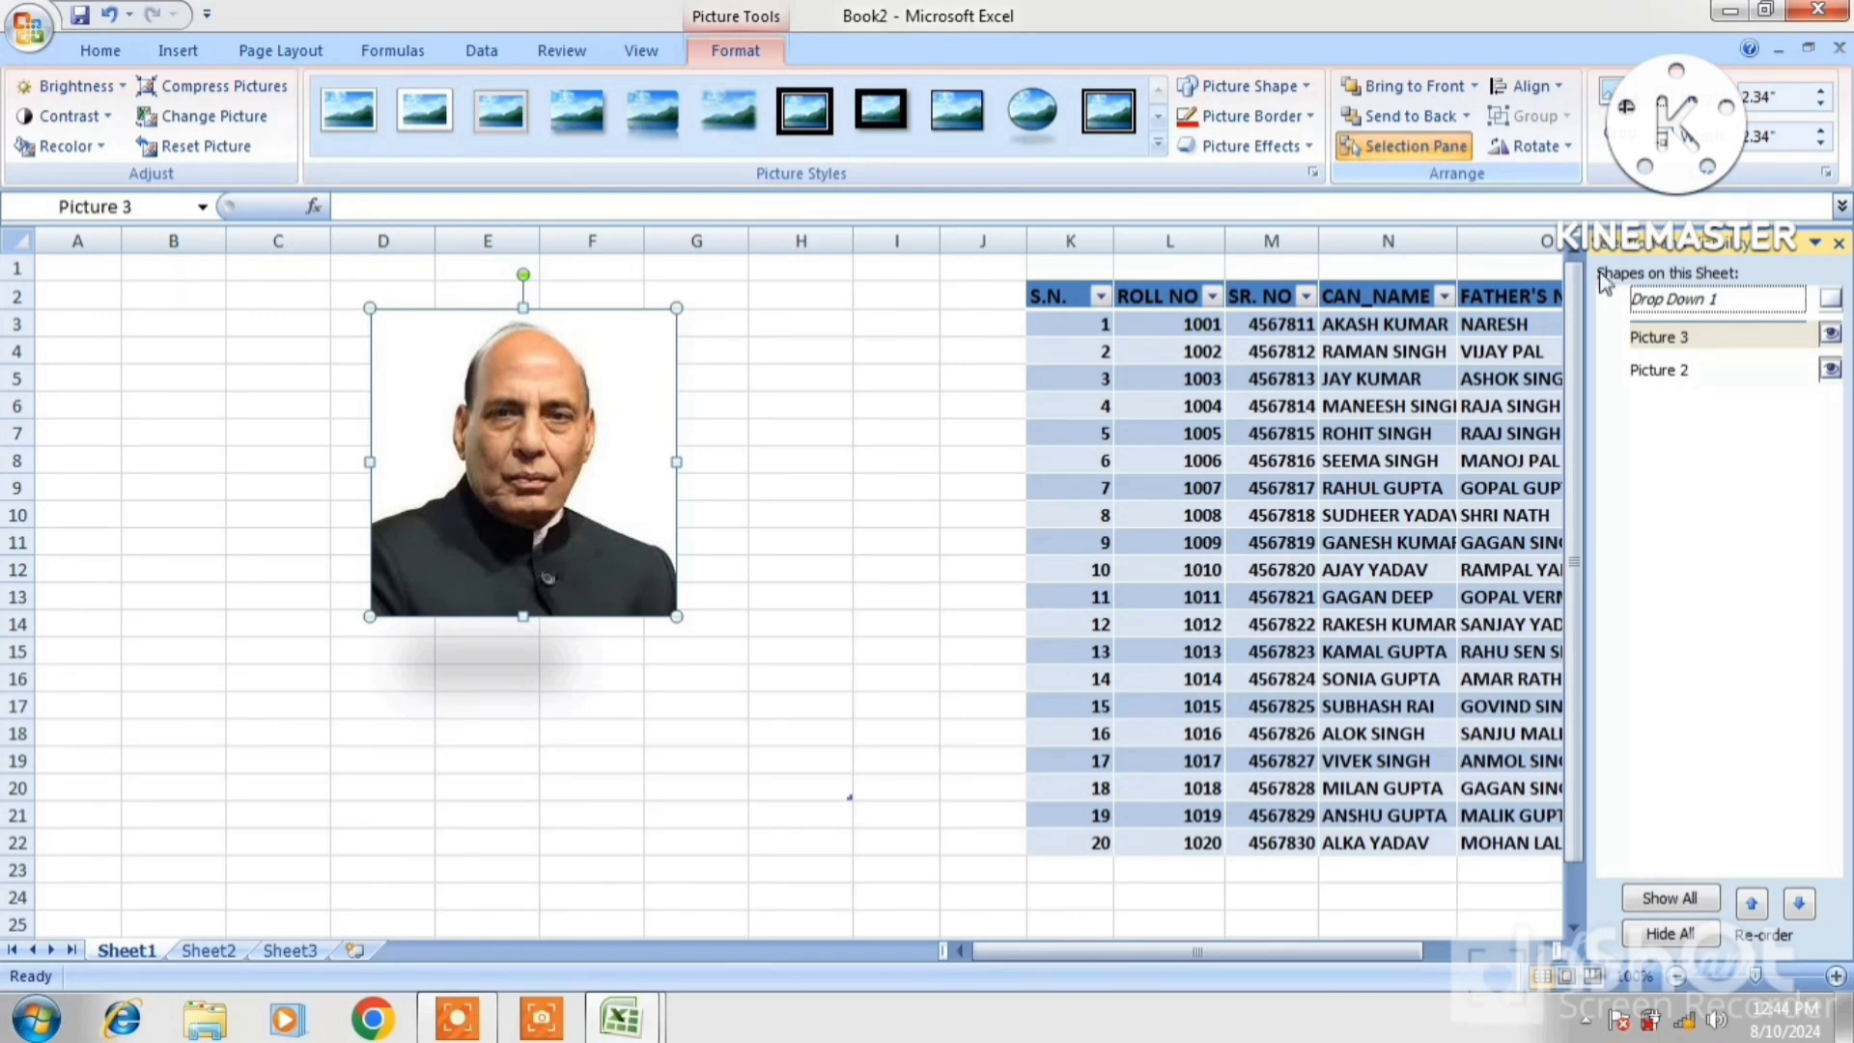
{"action": "left_click", "coordinate": [1668, 372]}
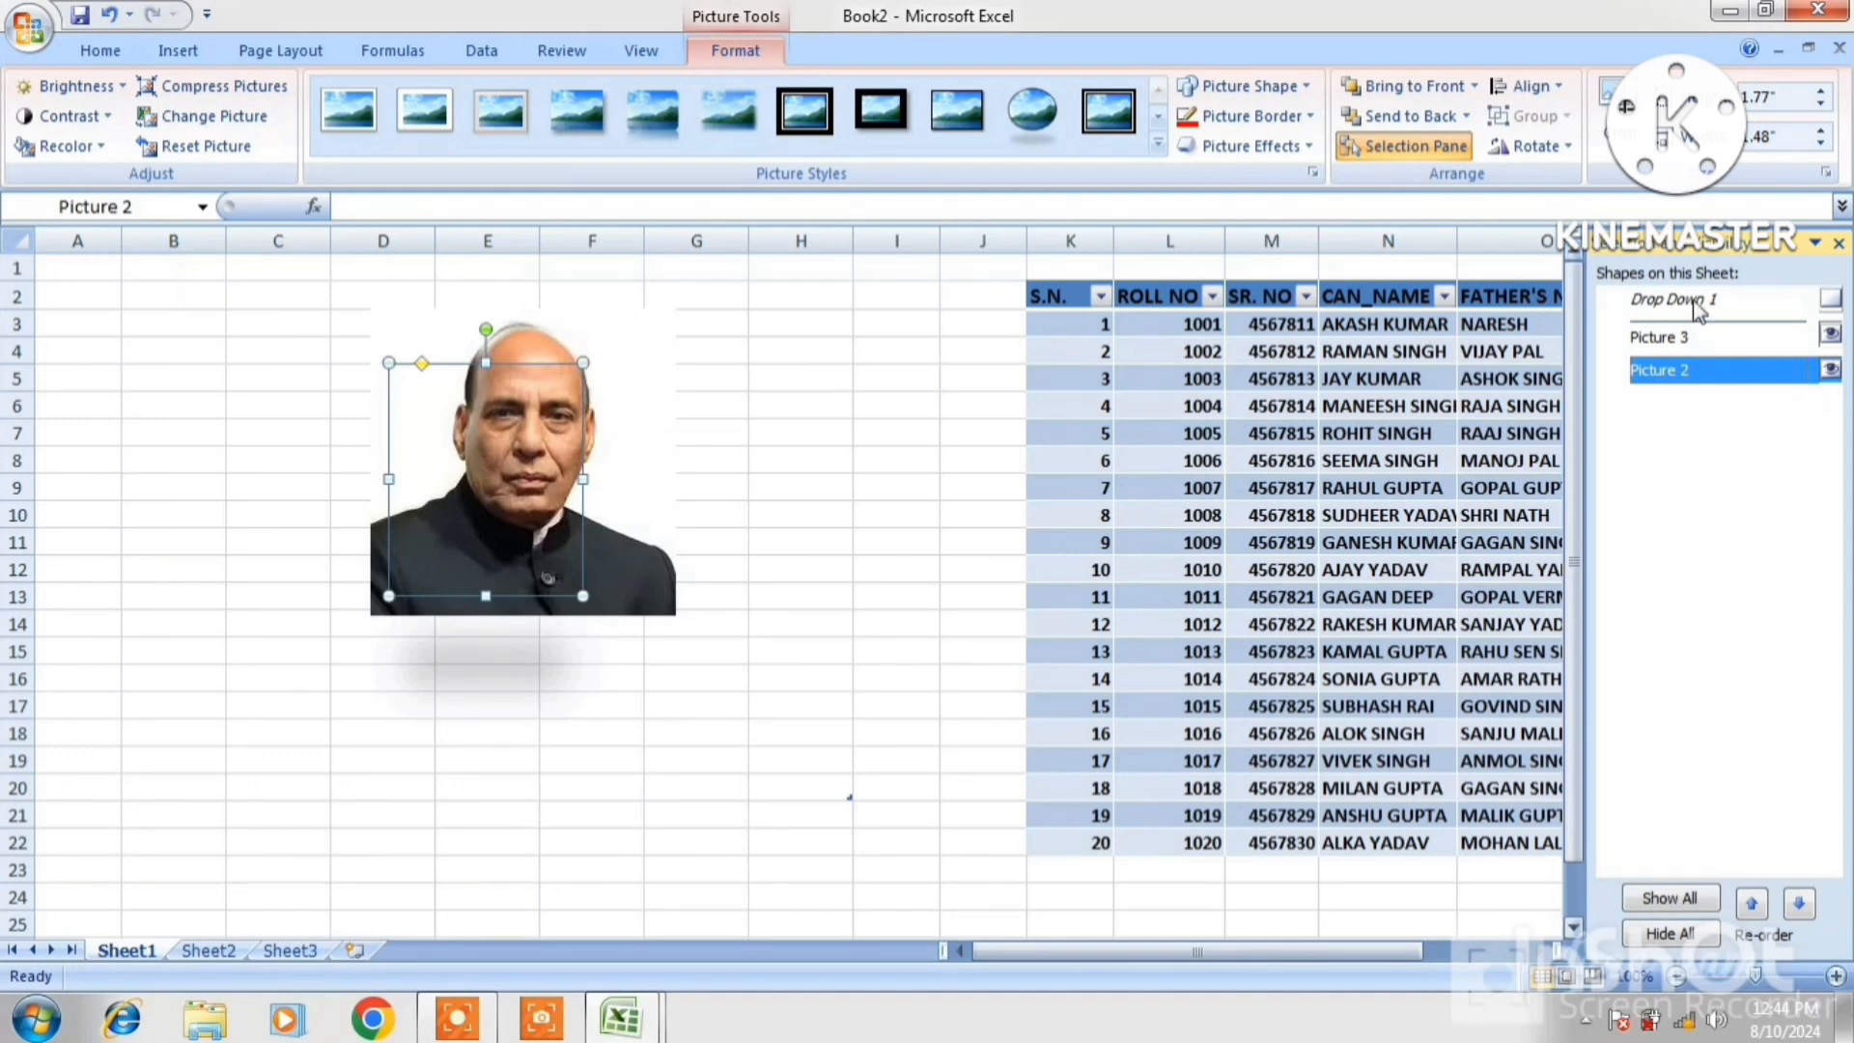
{"action": "double_click", "coordinate": [1682, 341]}
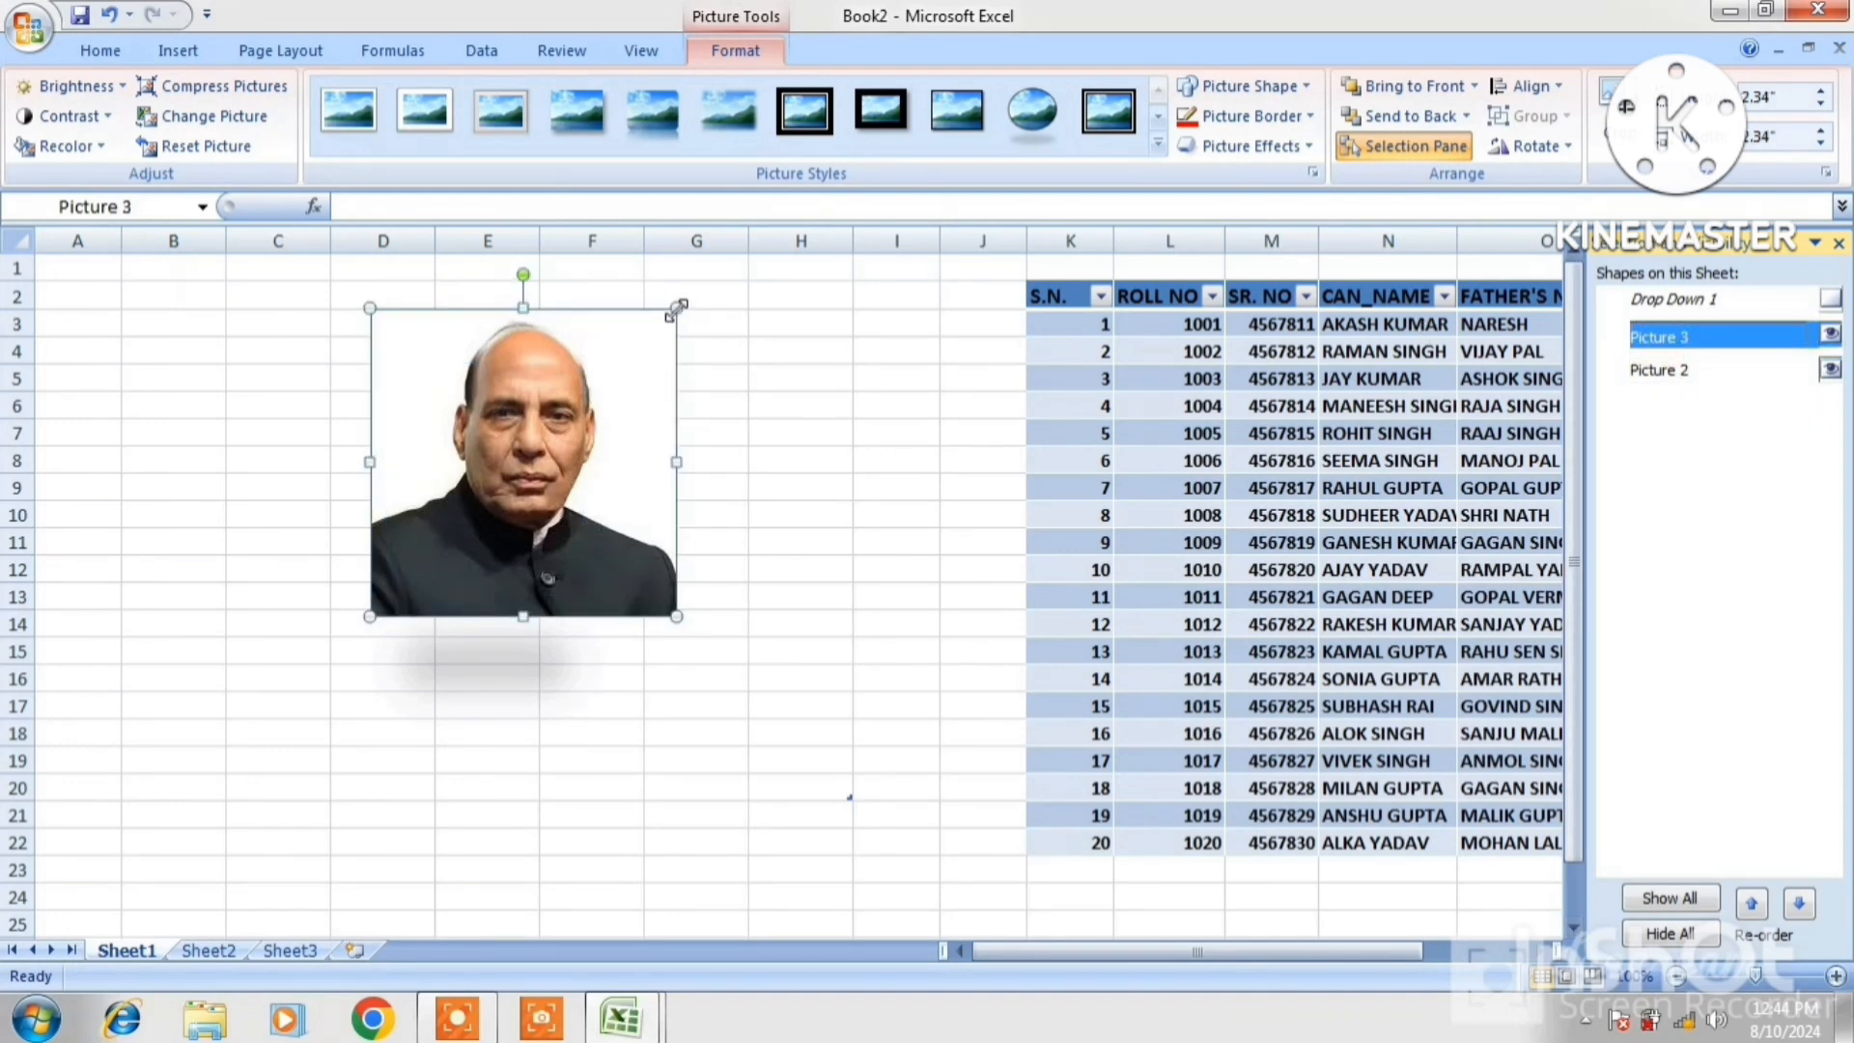
{"action": "left_click_drag", "start_coordinate": [678, 307], "coordinate": [660, 325]}
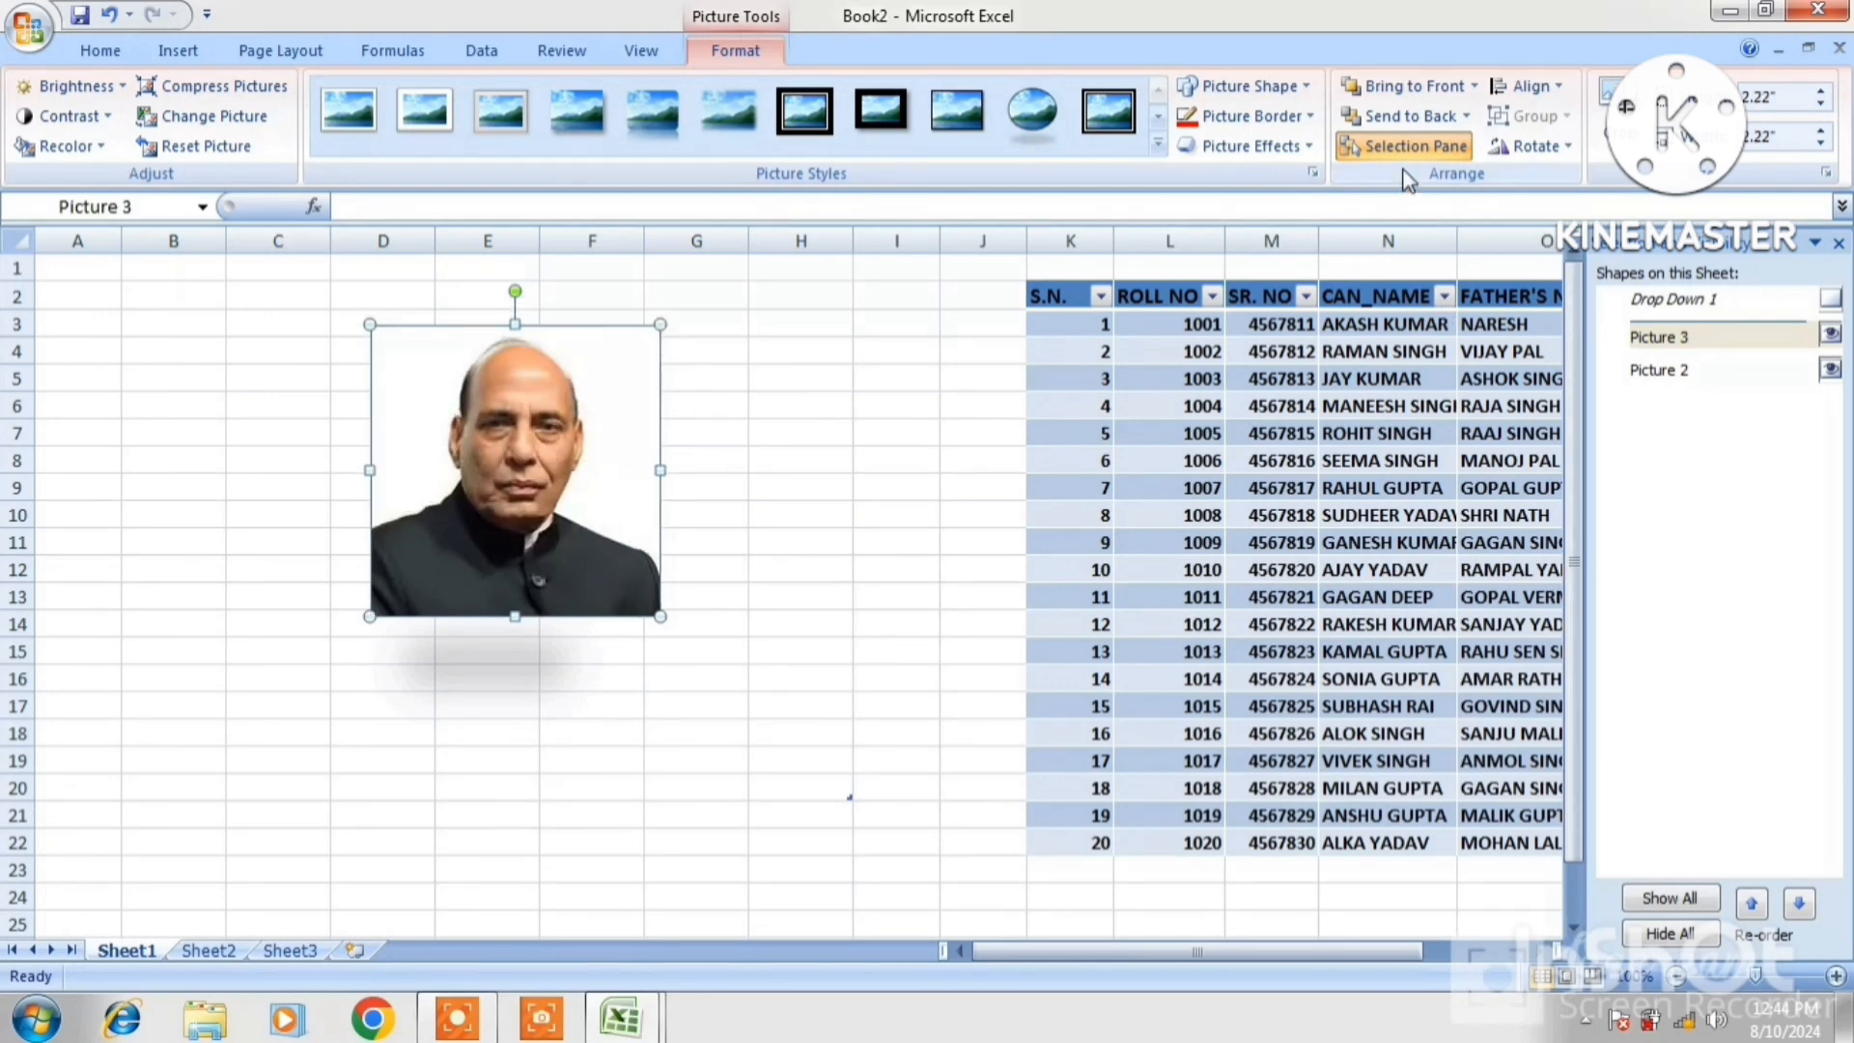
Open the portrait's Align options and close them without aligning
{"action": "left_click", "coordinate": [1561, 94]}
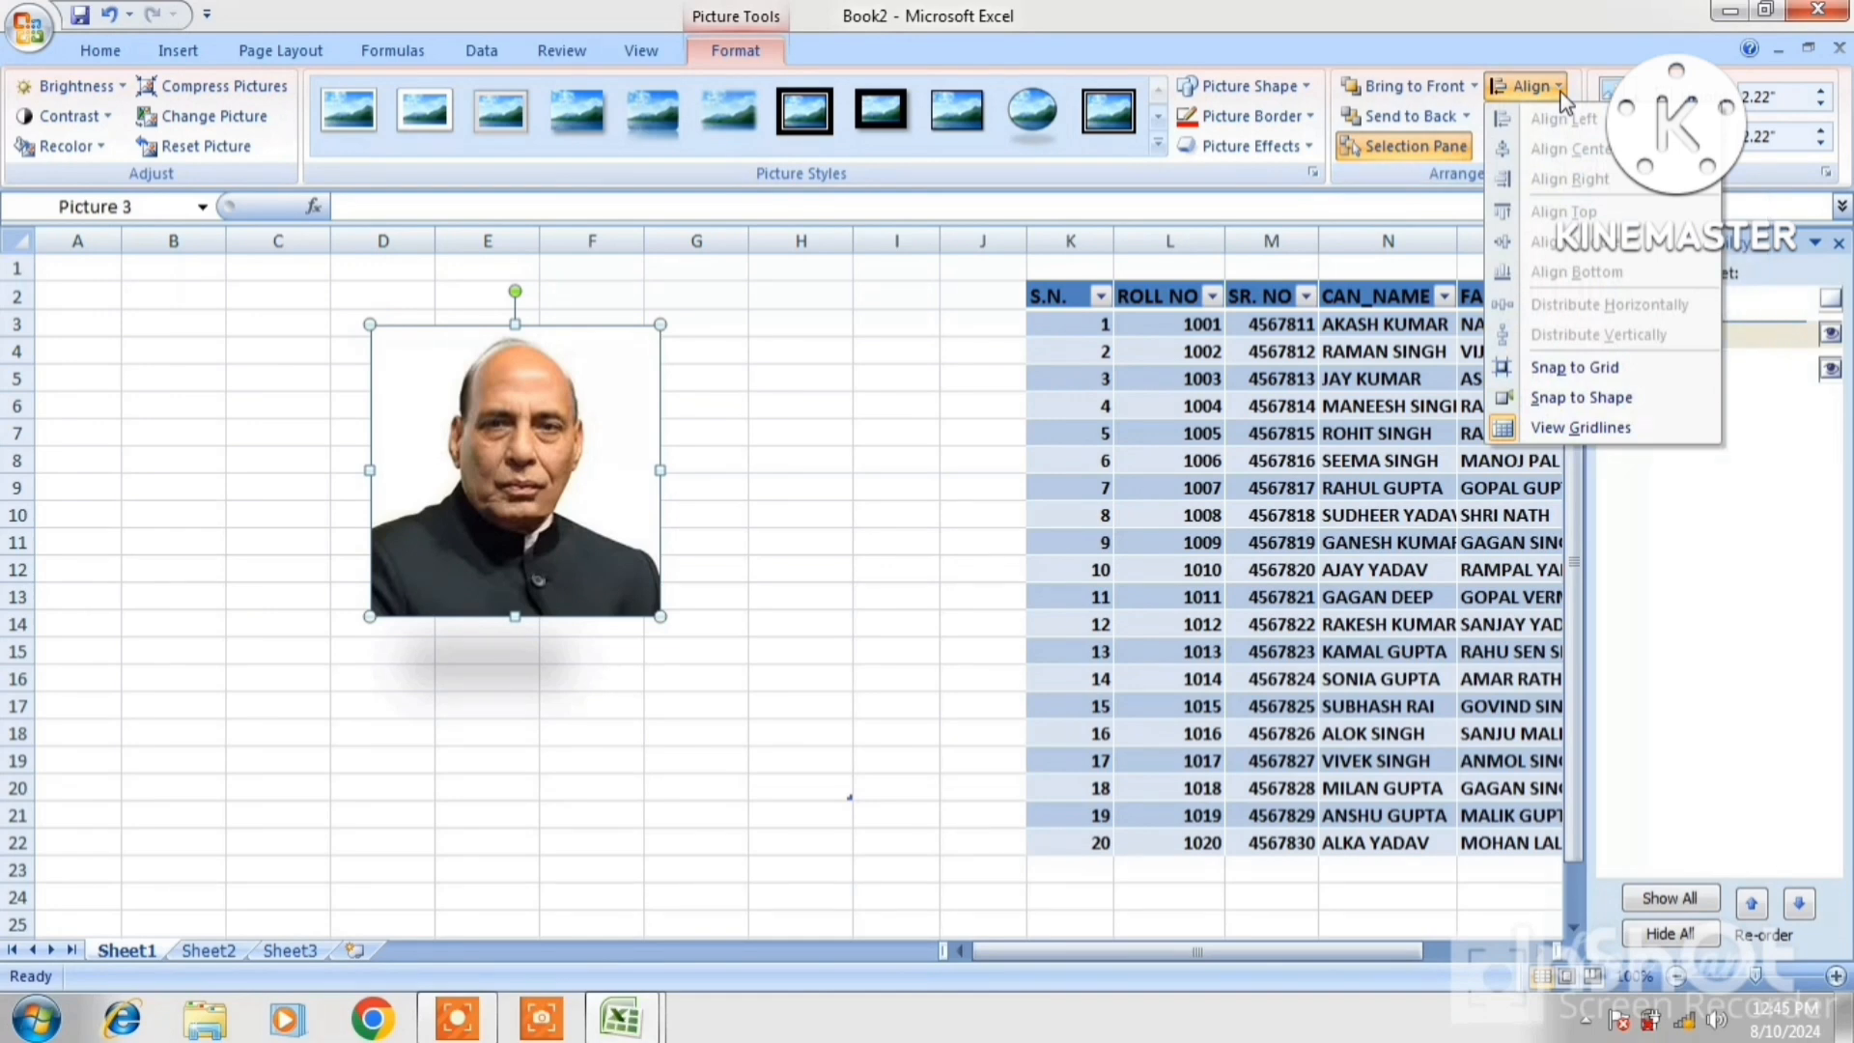
{"action": "left_click", "coordinate": [571, 409]}
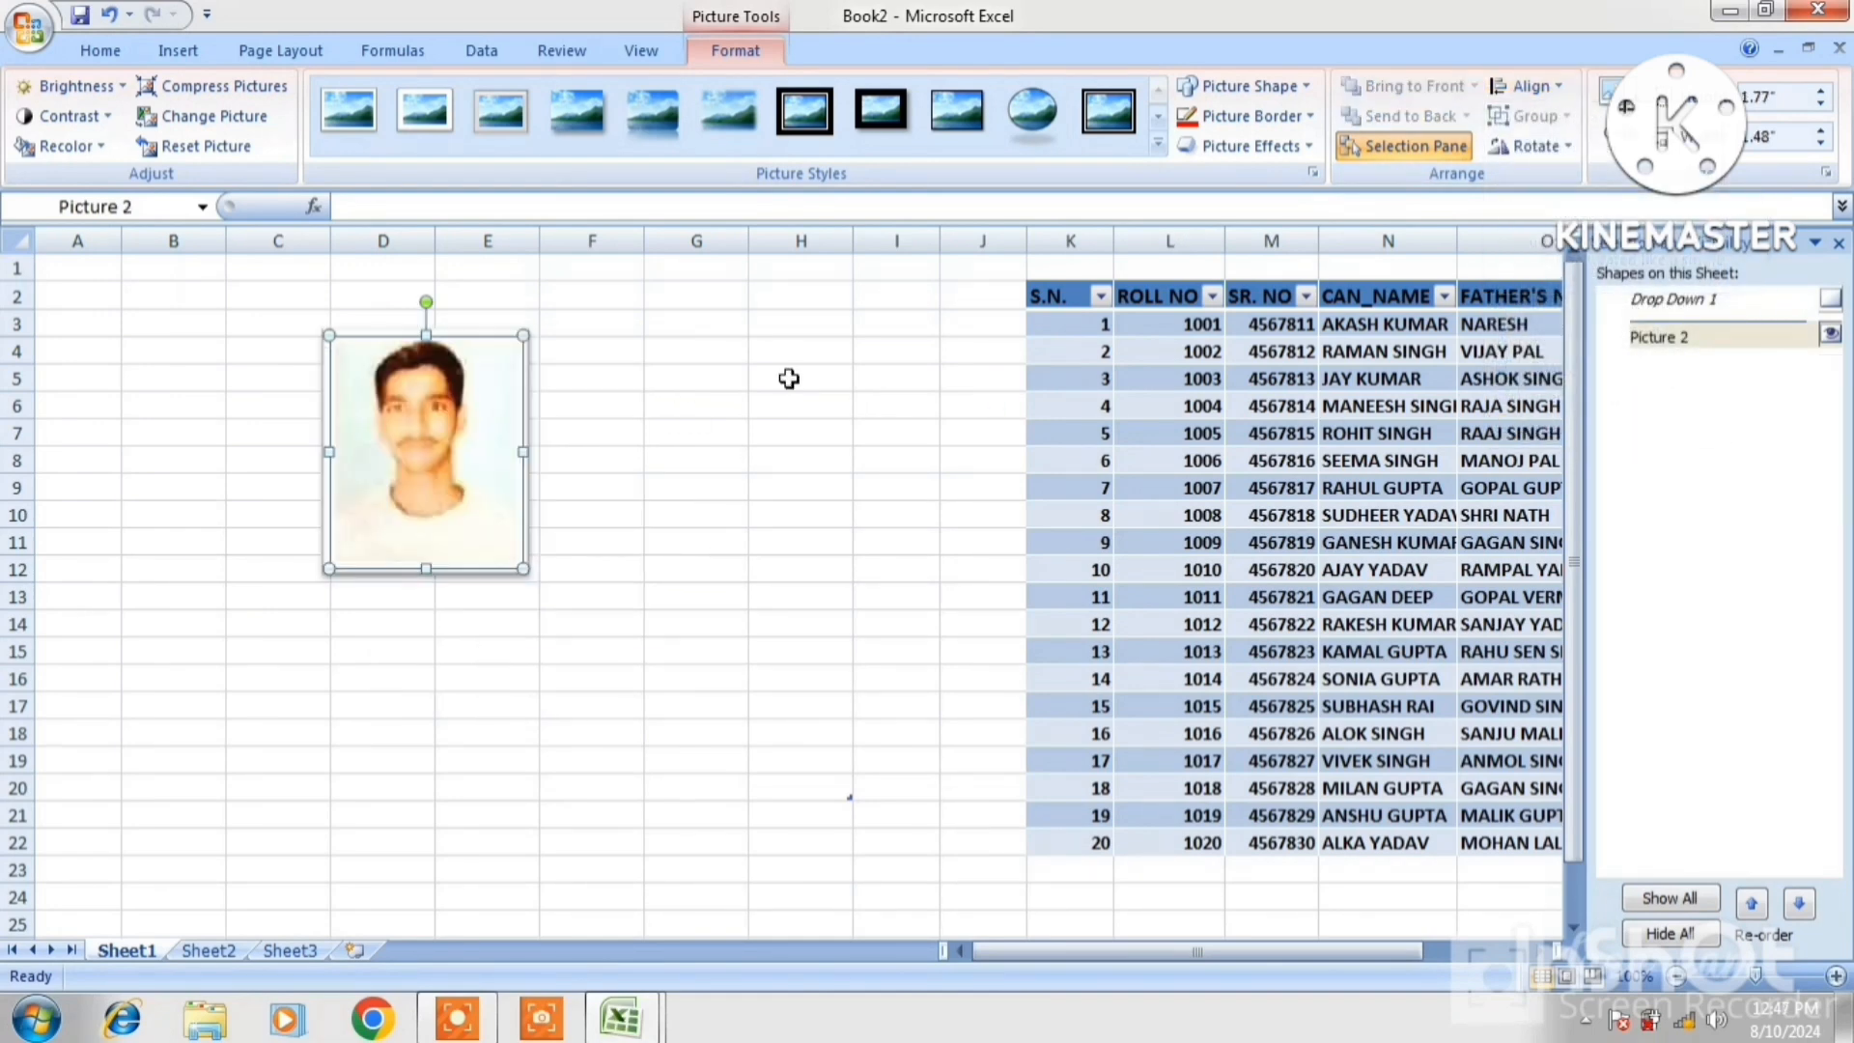
Paste the large portrait, move it right to columns G–I, and group it with the small photo
{"action": "key", "text": "ctrl+v"}
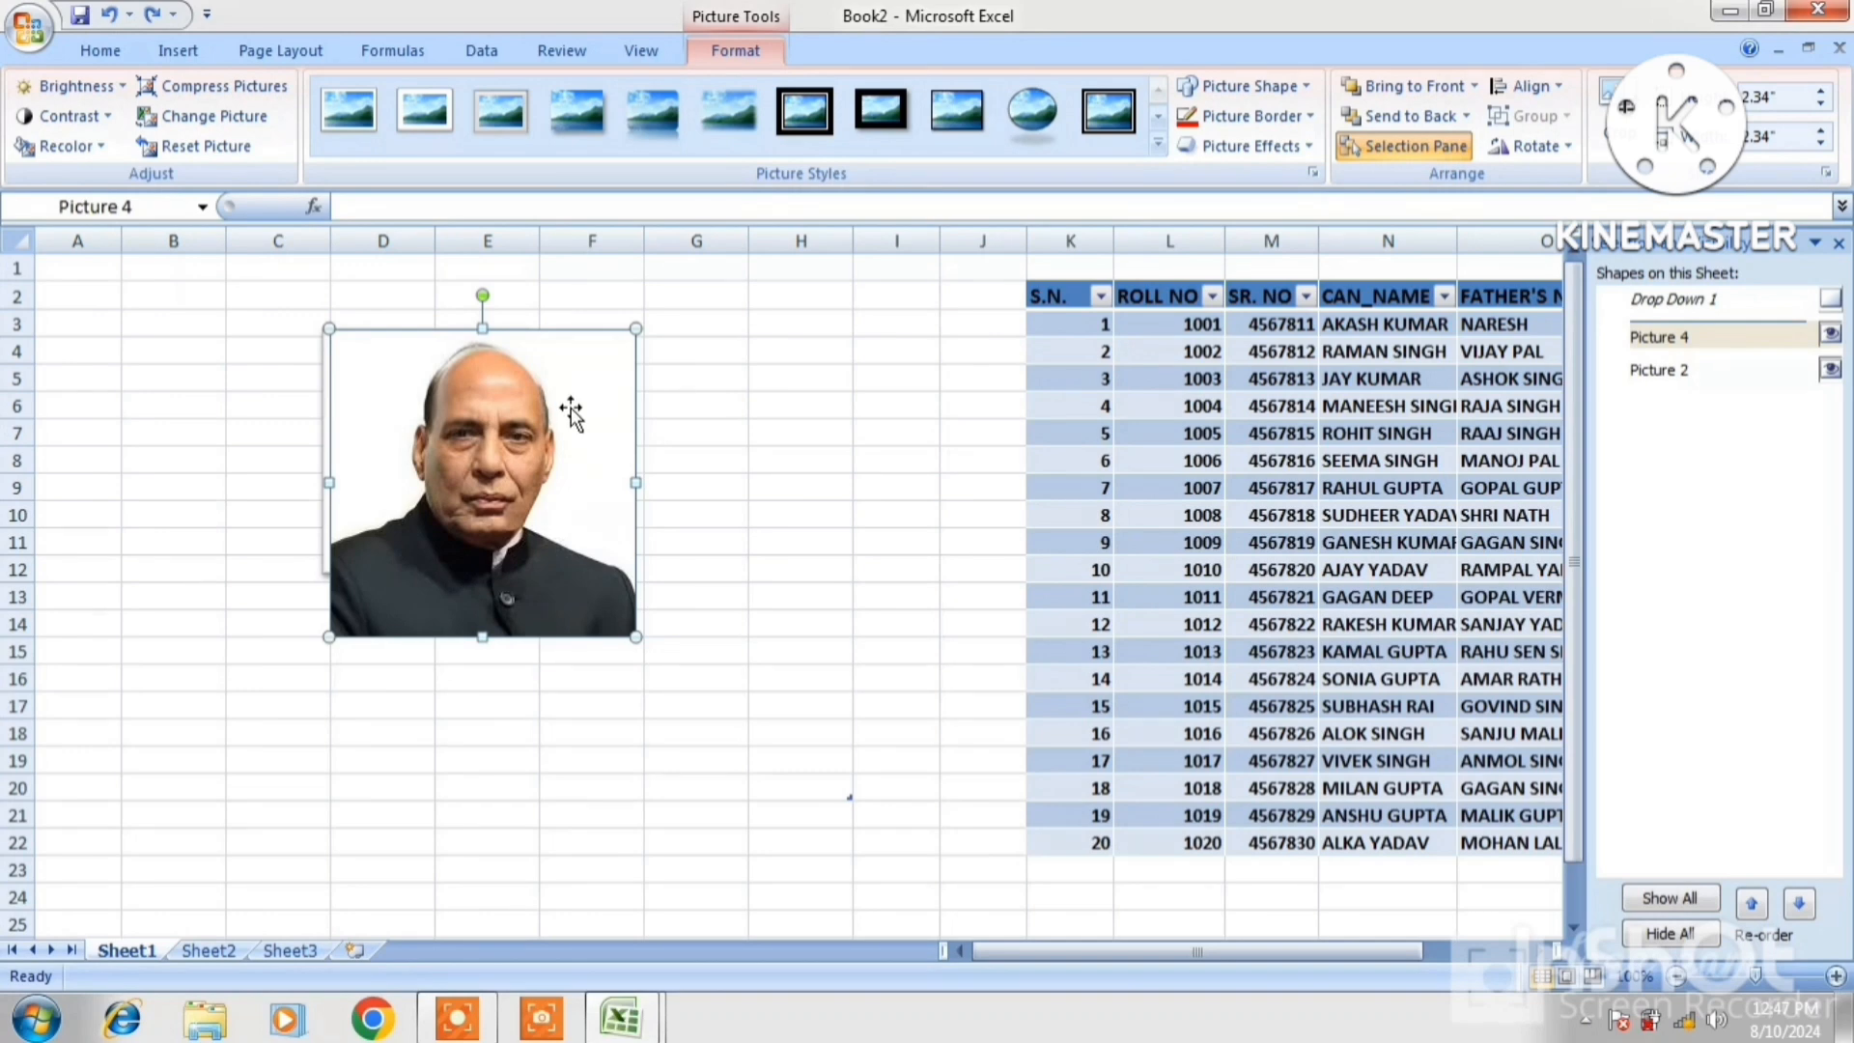
{"action": "left_click_drag", "start_coordinate": [571, 407], "coordinate": [822, 490]}
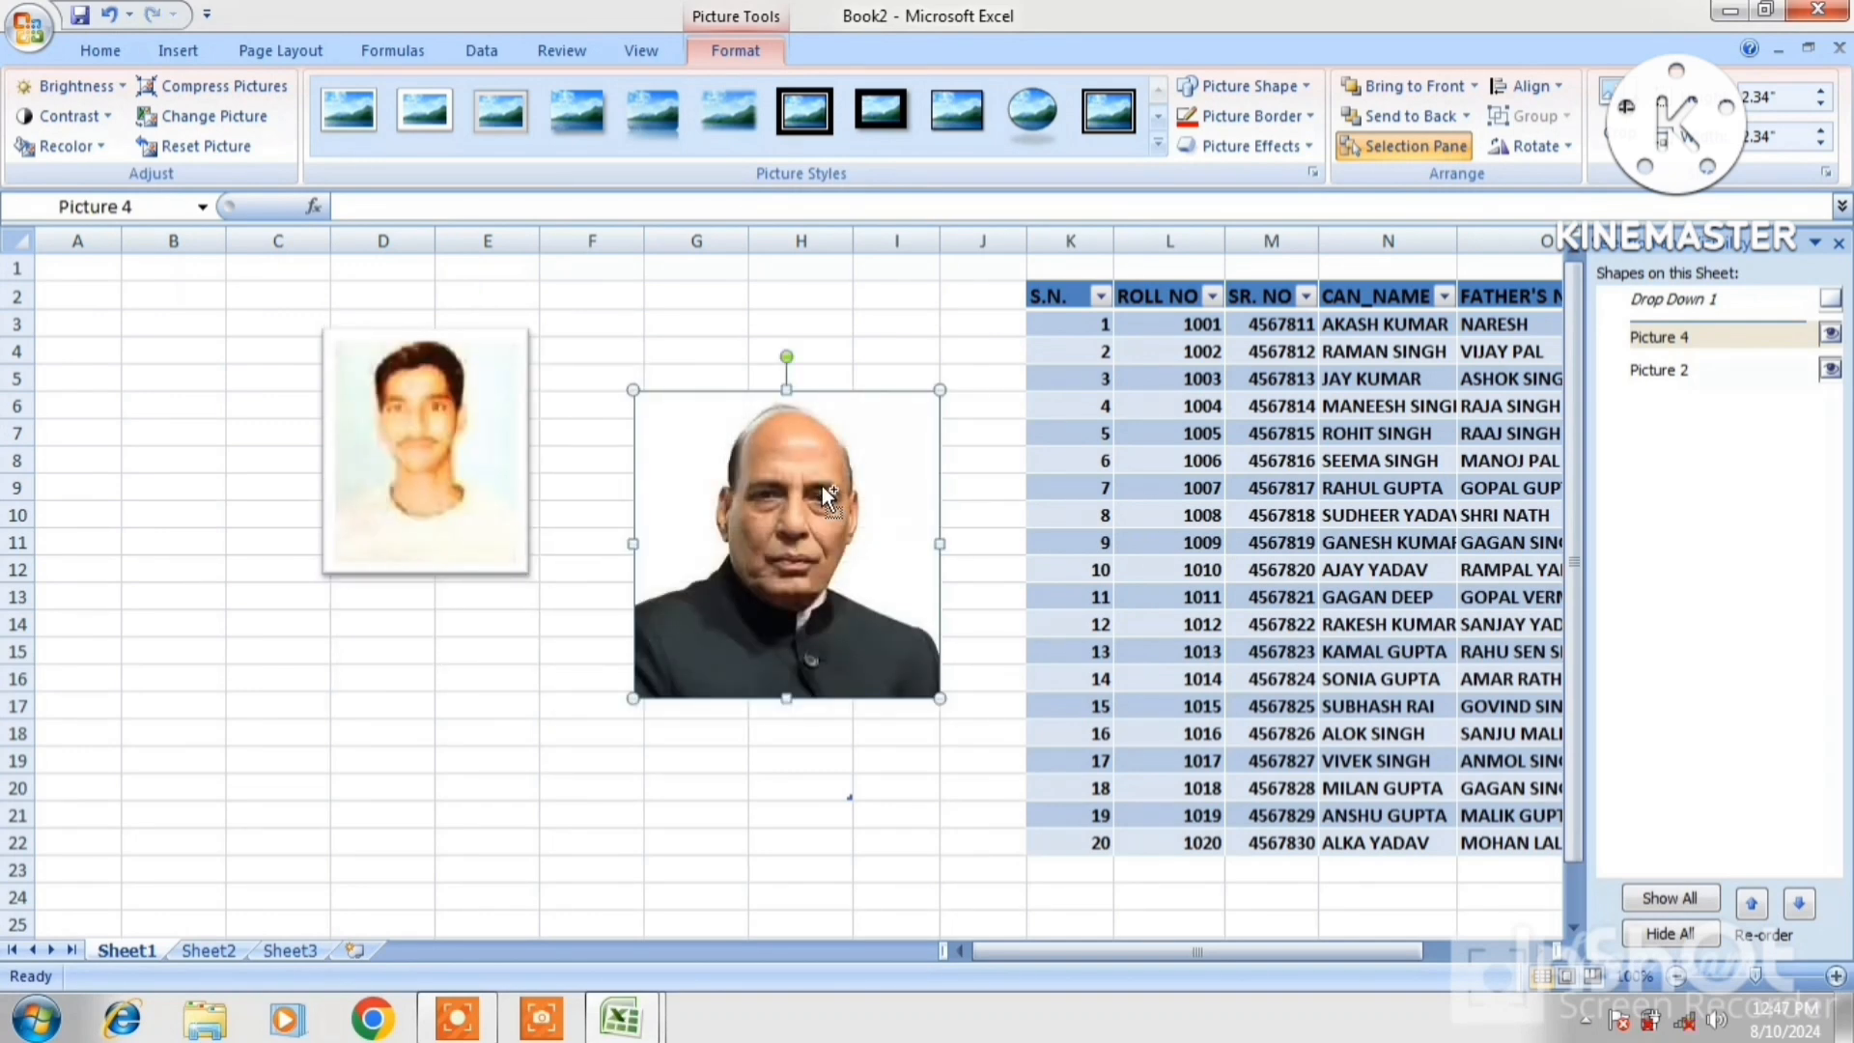
{"action": "left_click", "coordinate": [507, 469], "text": "ctrl"}
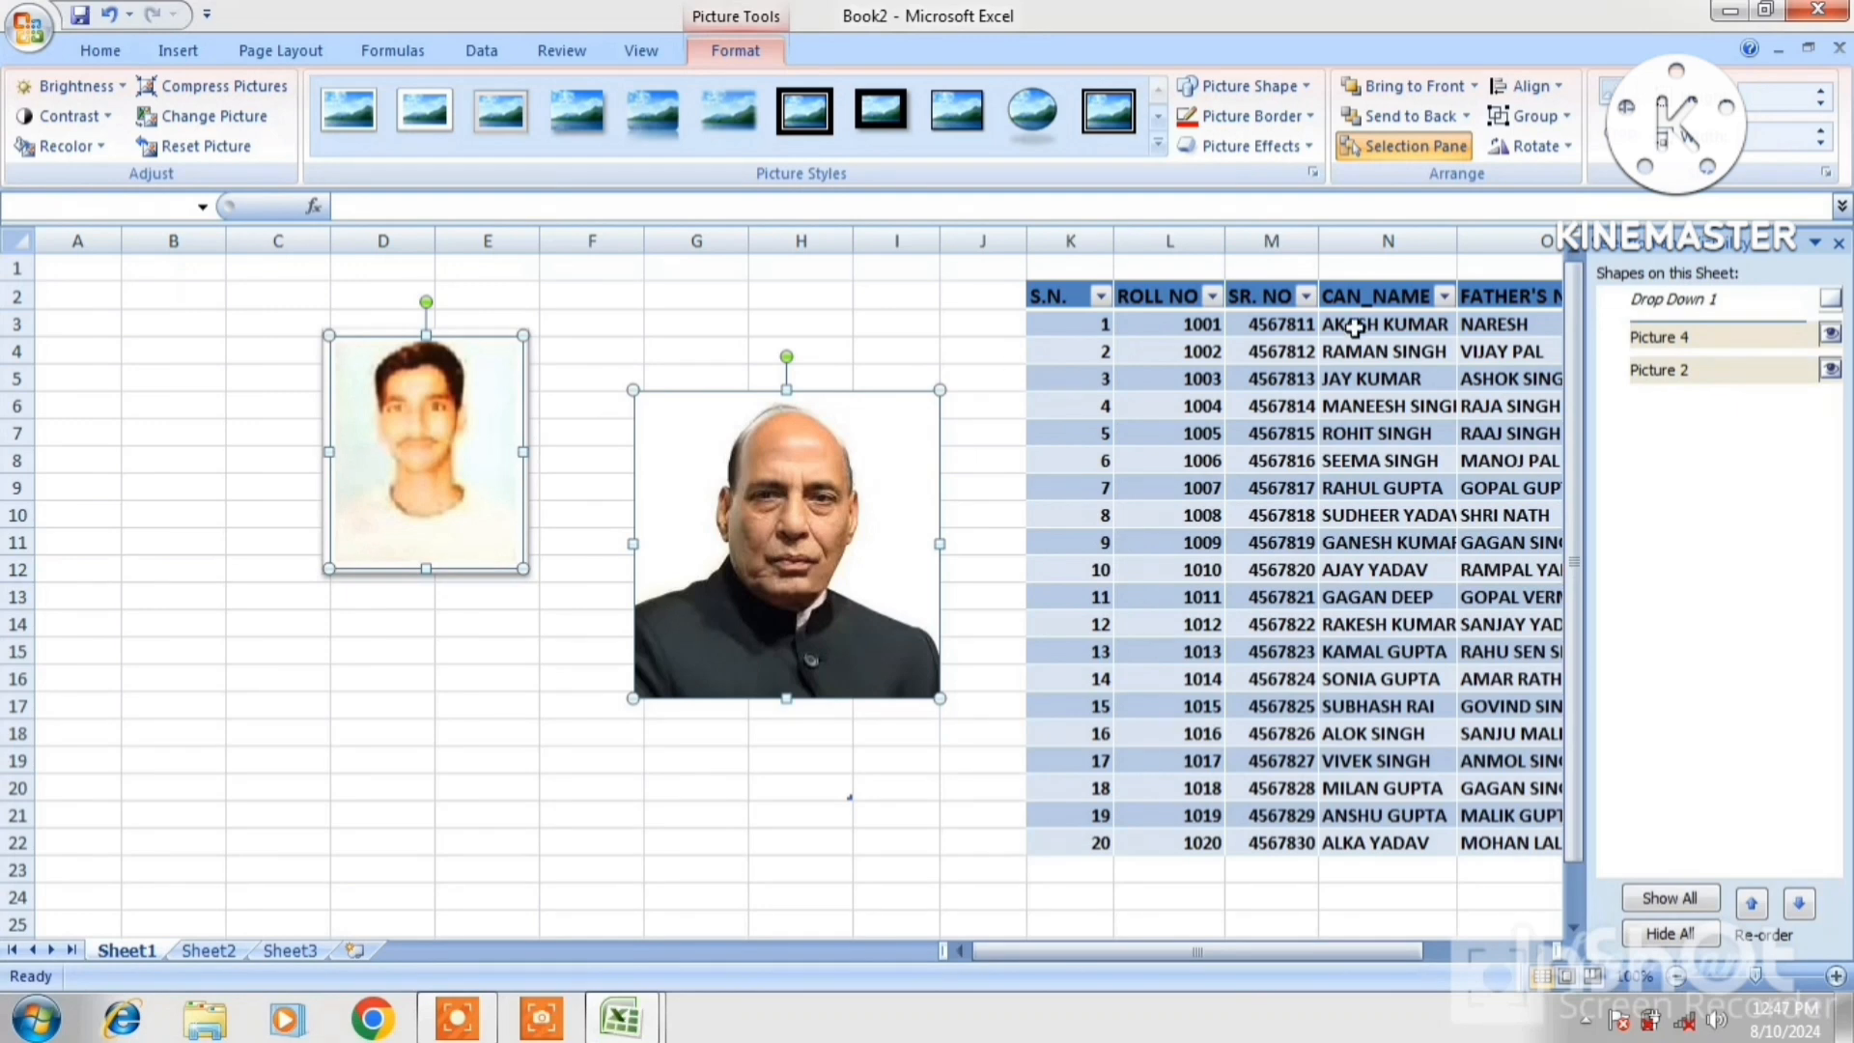
{"action": "left_click", "coordinate": [1535, 117]}
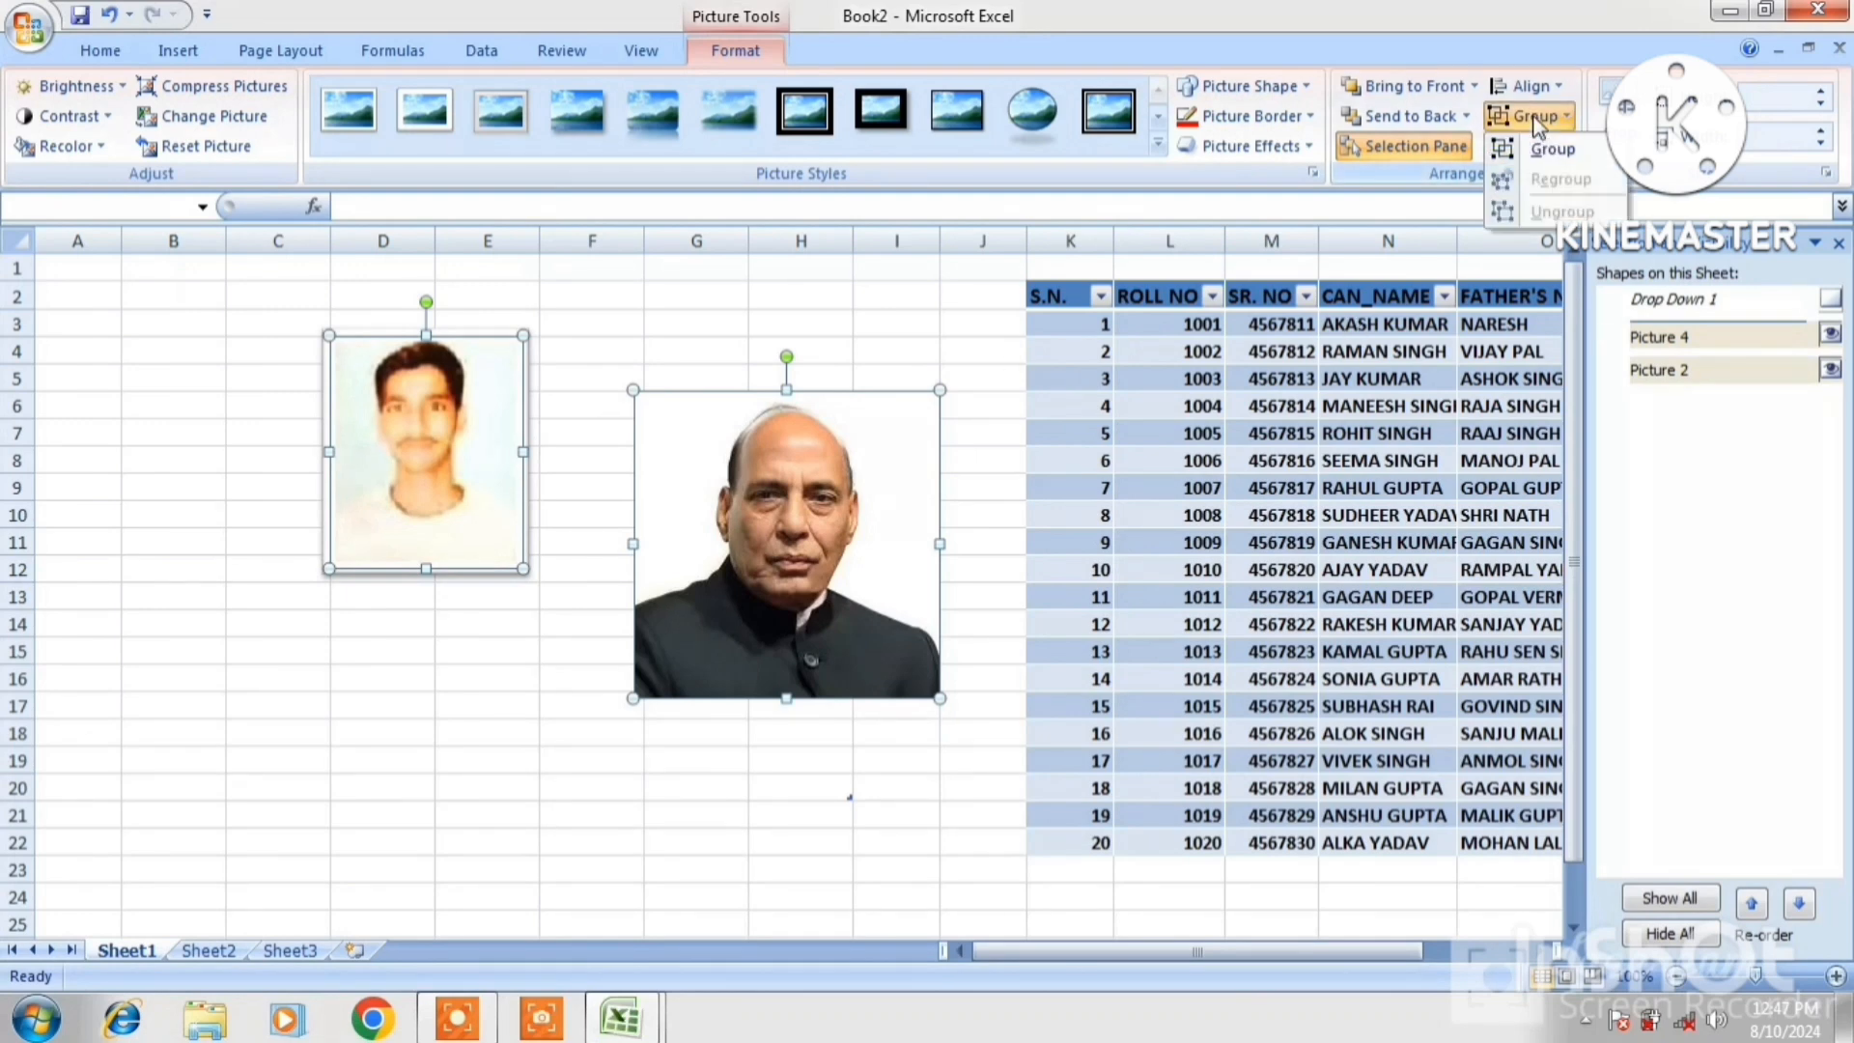
{"action": "left_click", "coordinate": [1551, 152]}
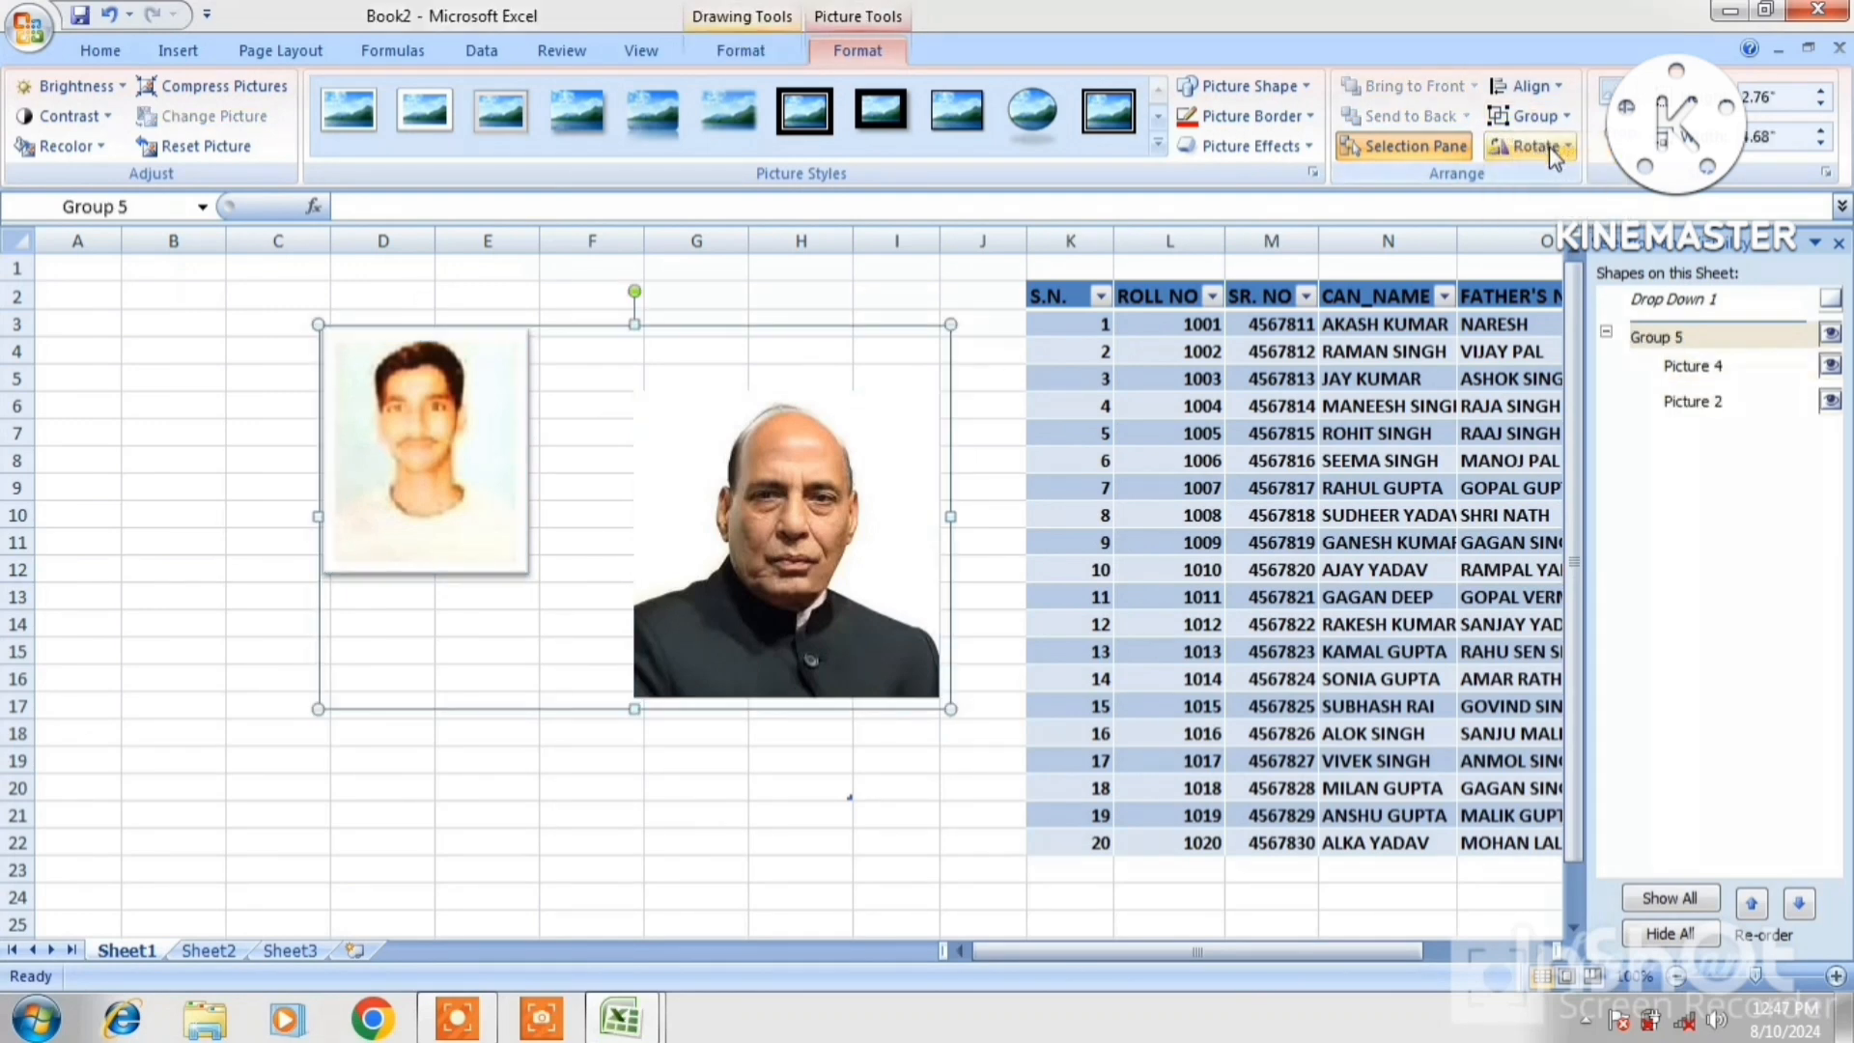
{"action": "left_click_drag", "start_coordinate": [765, 452], "coordinate": [724, 450]}
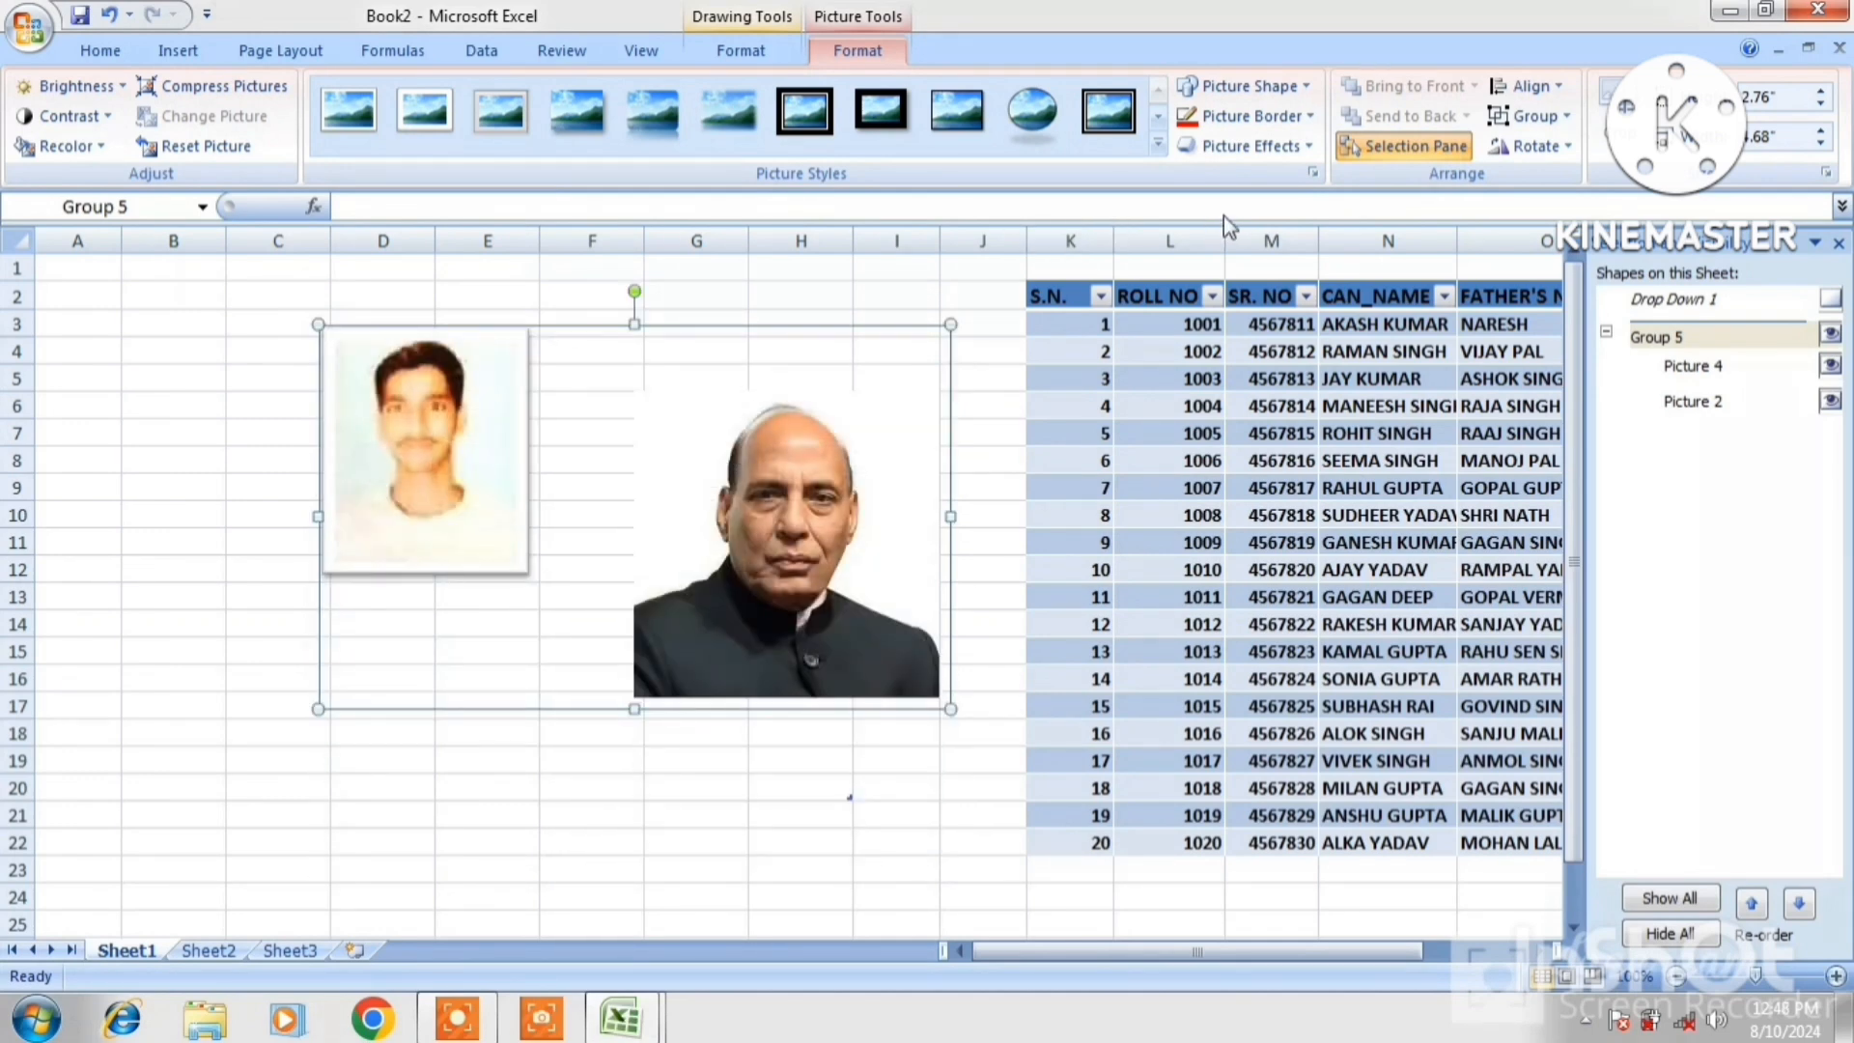
Ungroup the two photos, shift them left and down, and move the portrait up to rows 3–15
{"action": "left_click", "coordinate": [1535, 122]}
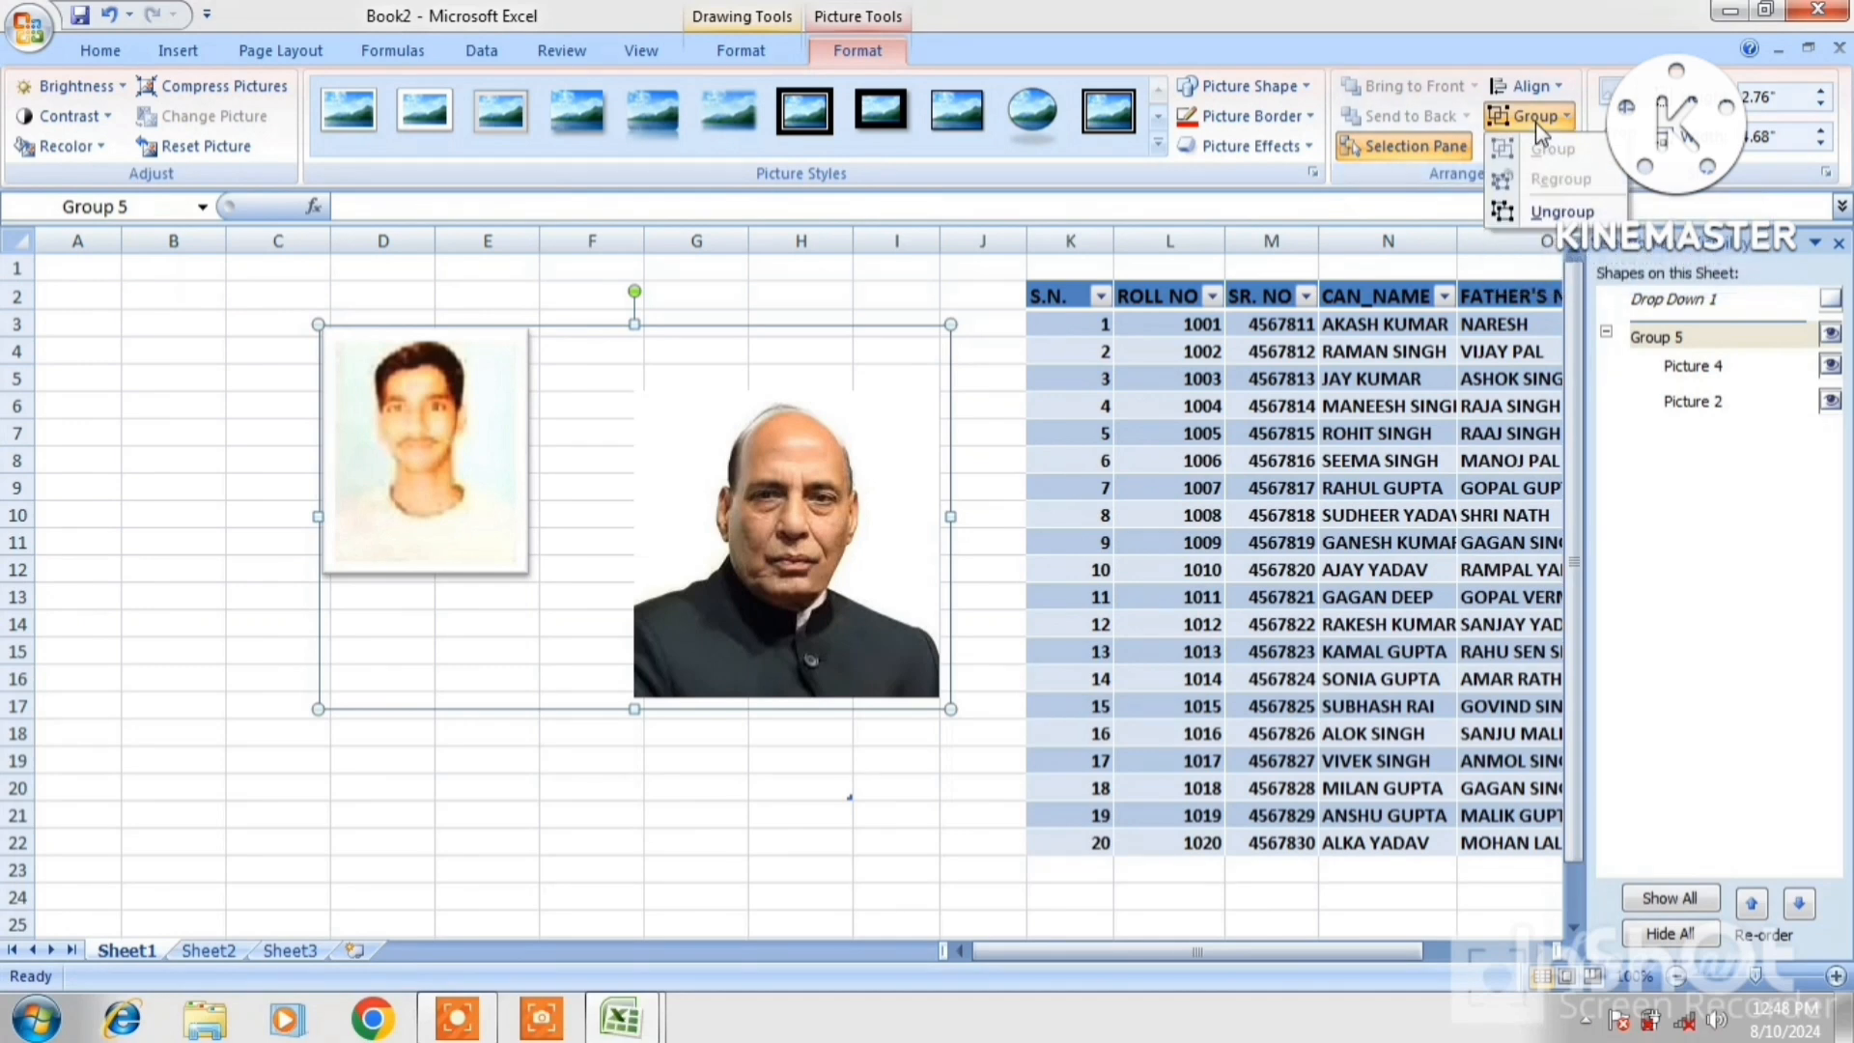
{"action": "left_click", "coordinate": [1556, 212]}
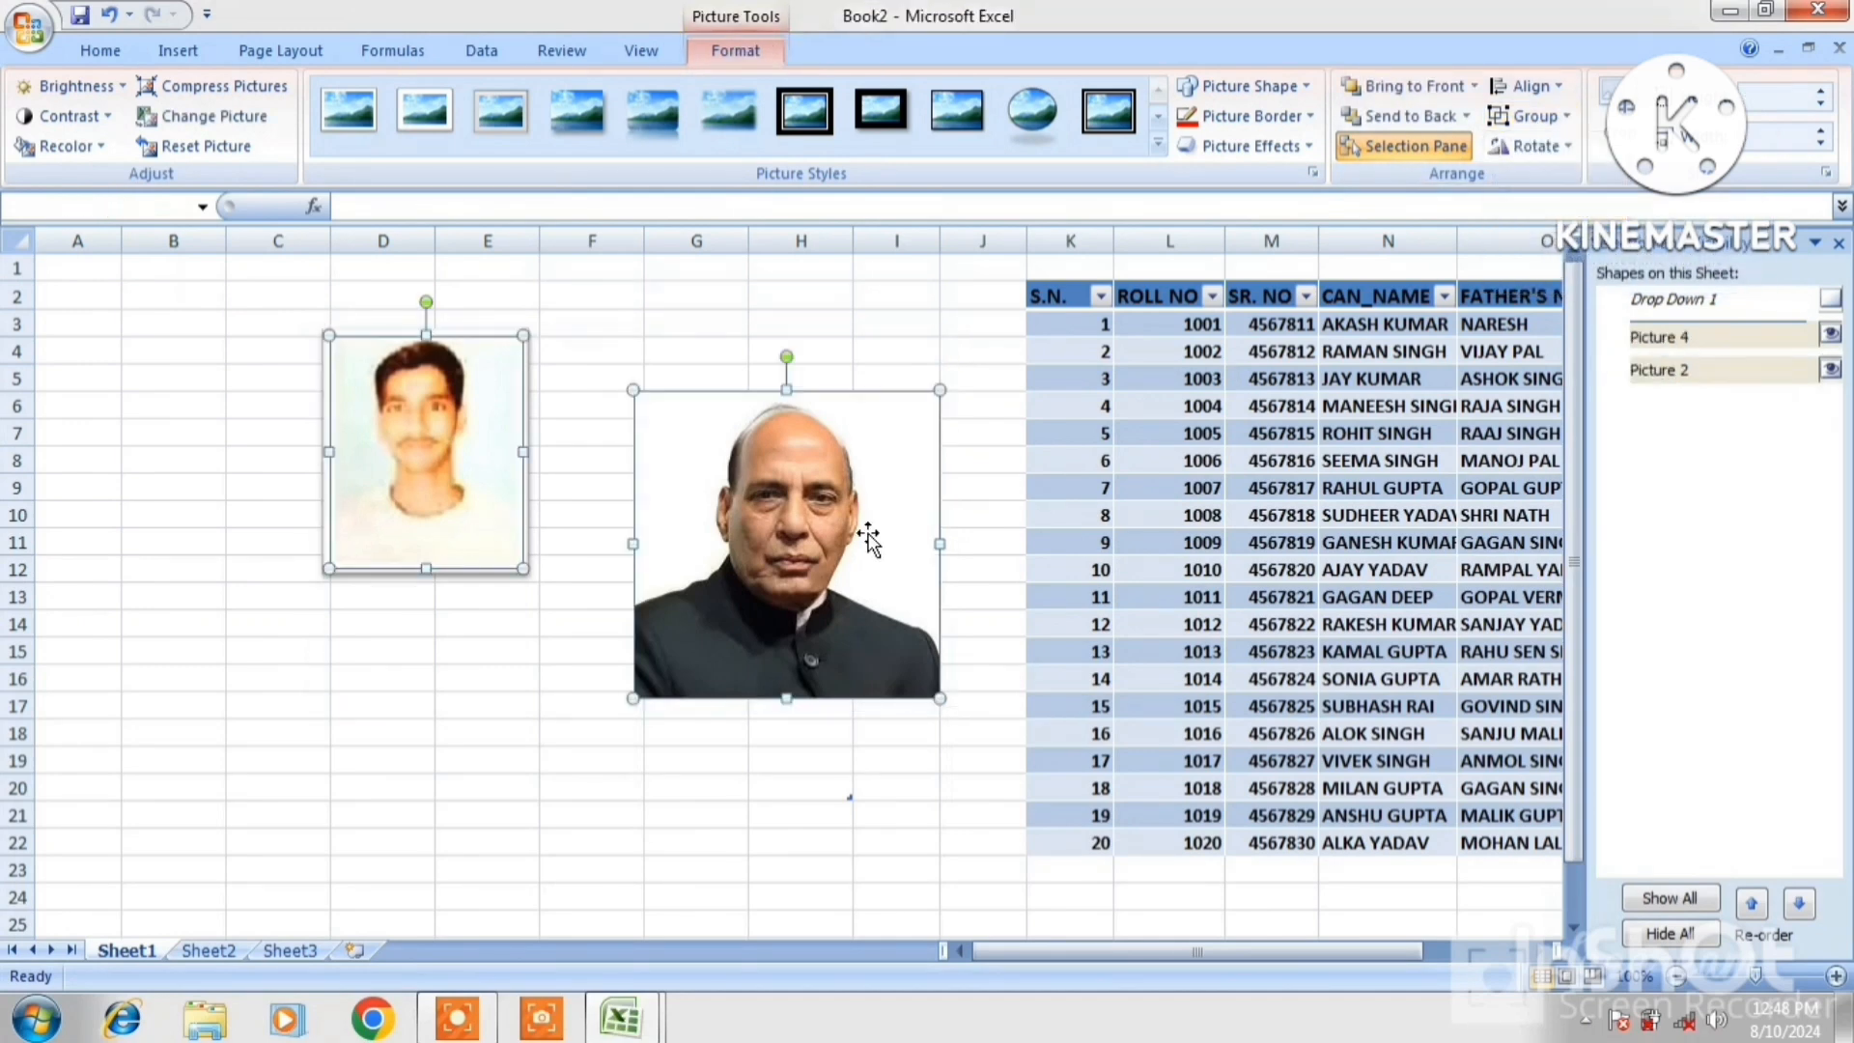
{"action": "left_click_drag", "start_coordinate": [837, 540], "coordinate": [801, 589]}
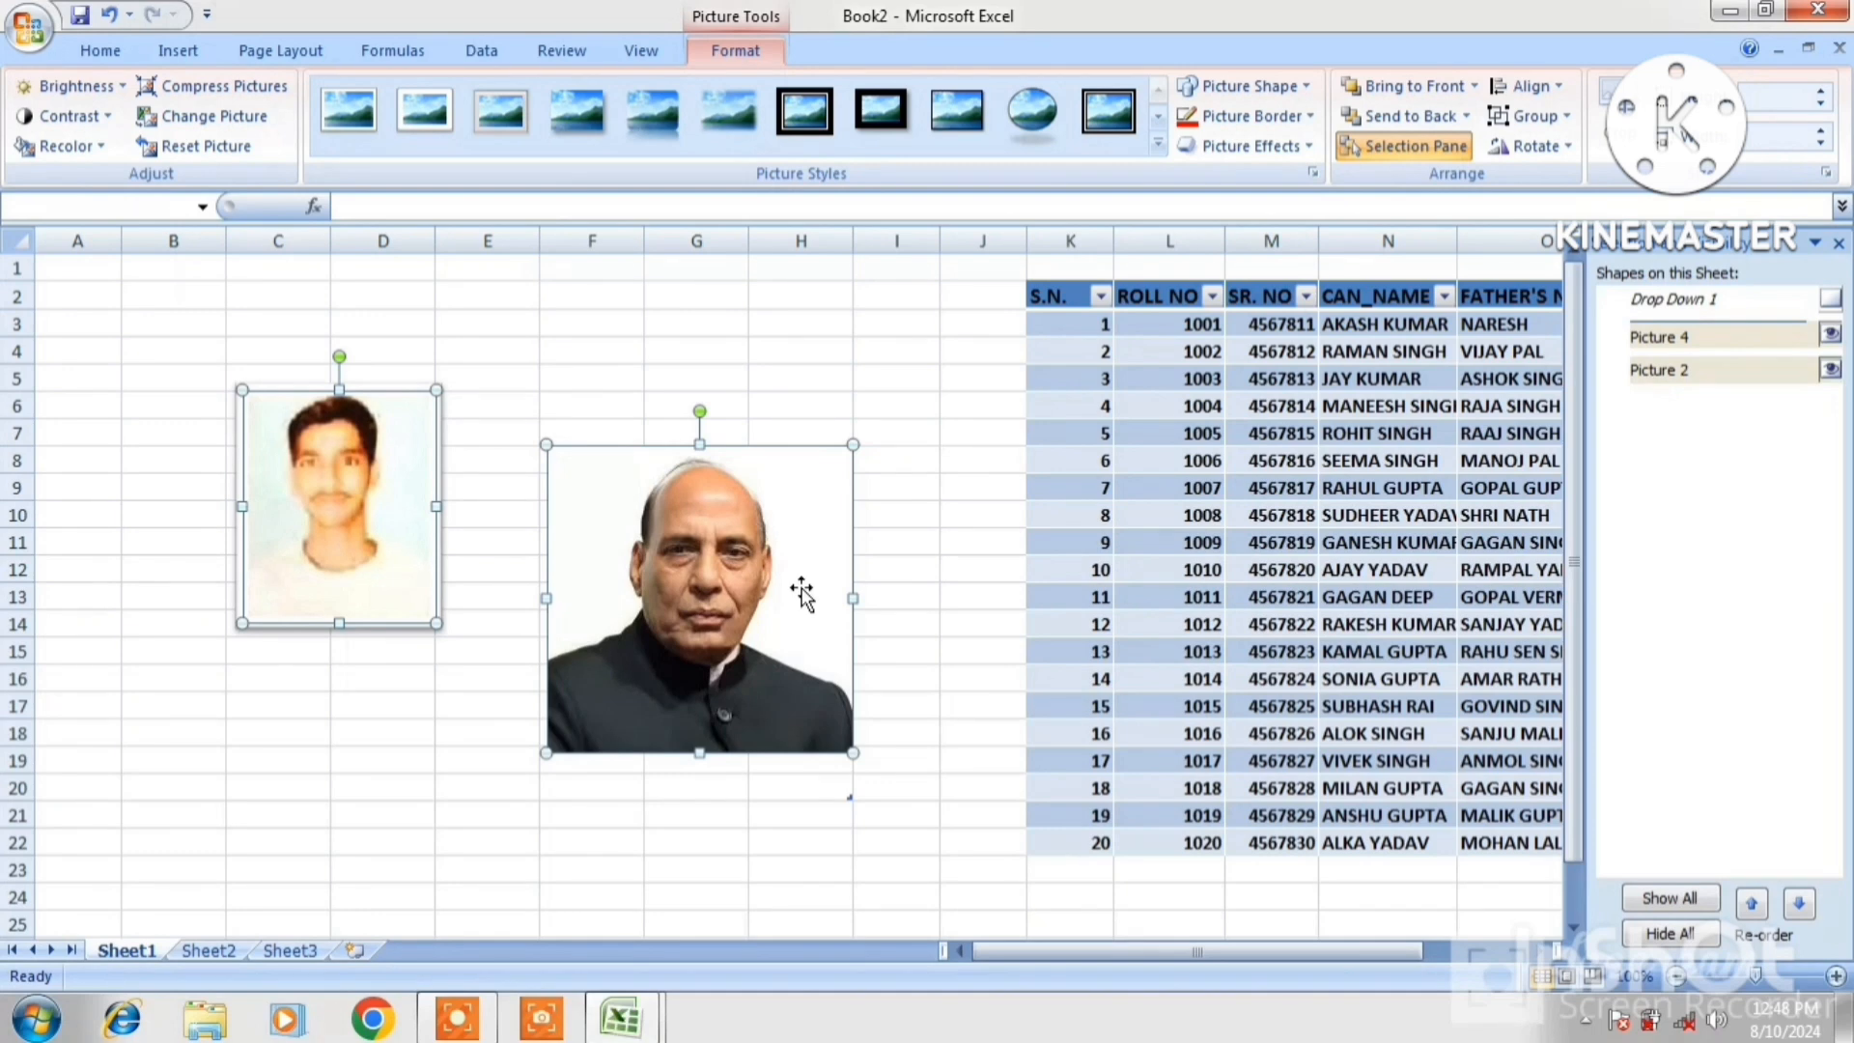
{"action": "key", "text": "Escape"}
{"action": "left_click", "coordinate": [767, 560]}
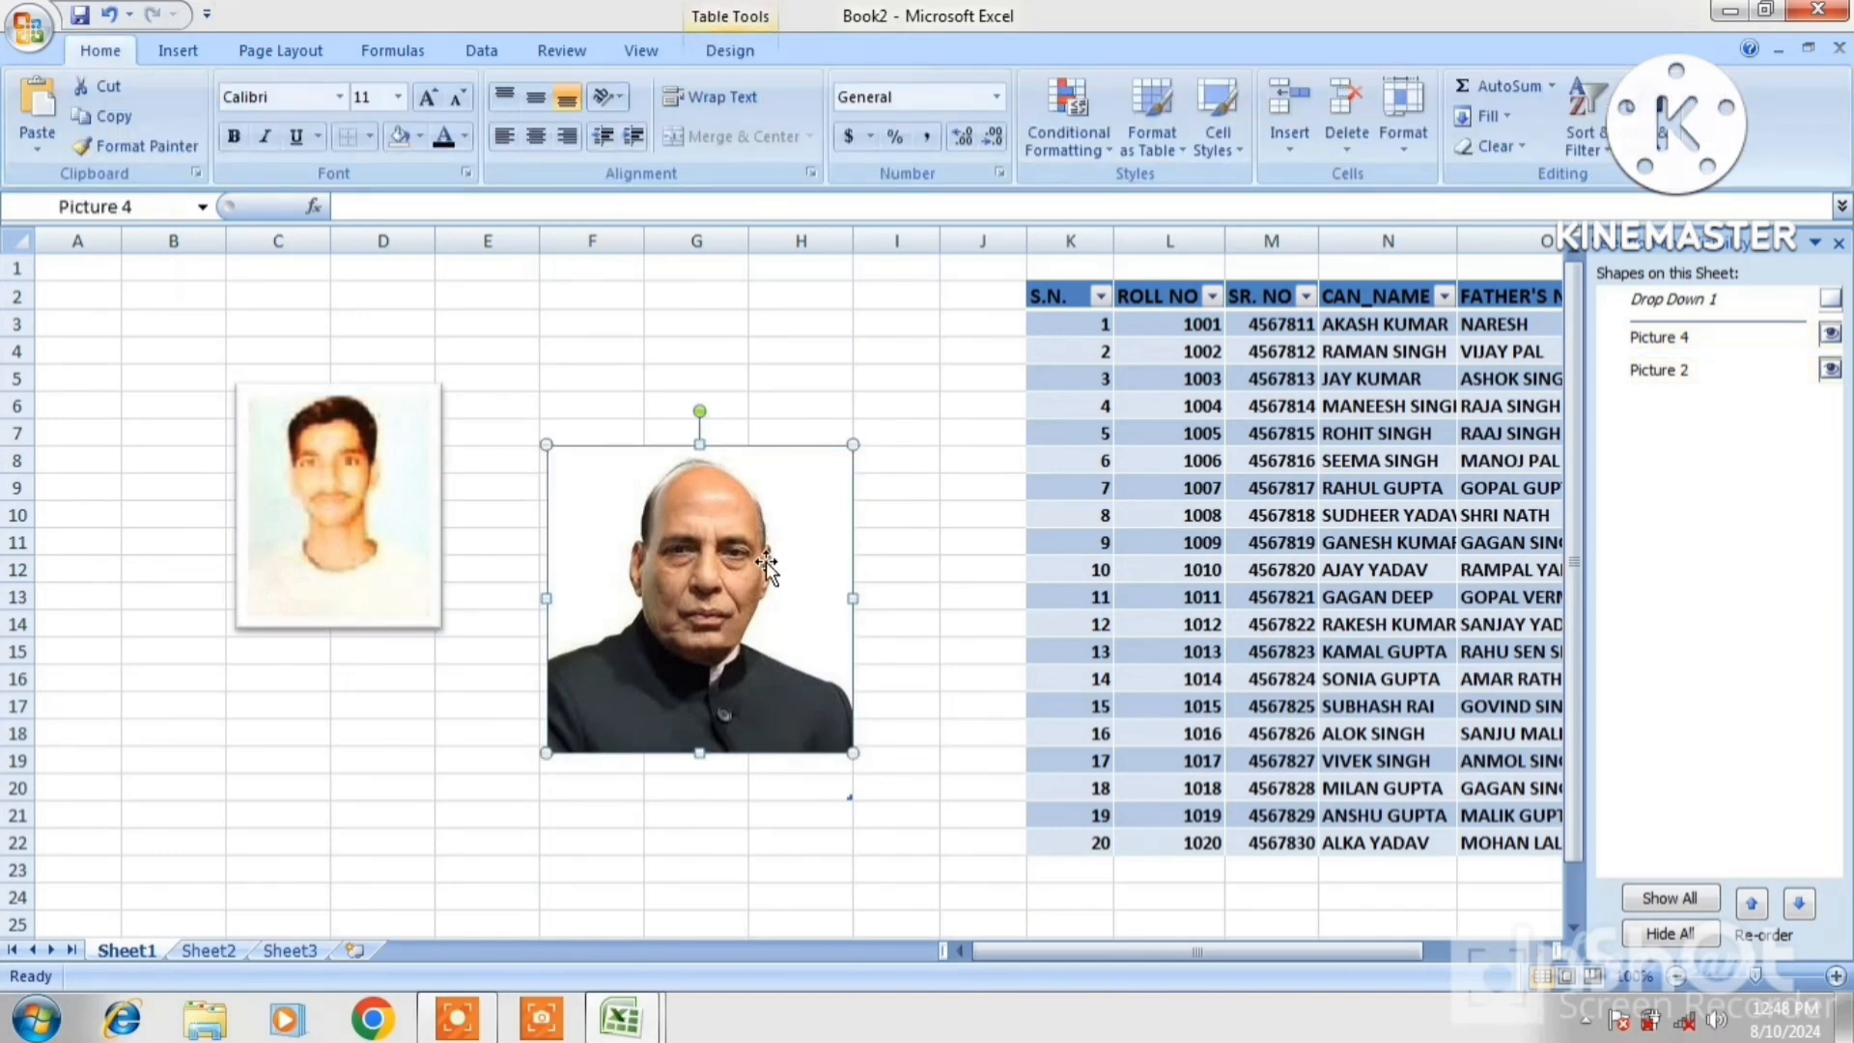
{"action": "left_click_drag", "start_coordinate": [769, 511], "coordinate": [784, 468]}
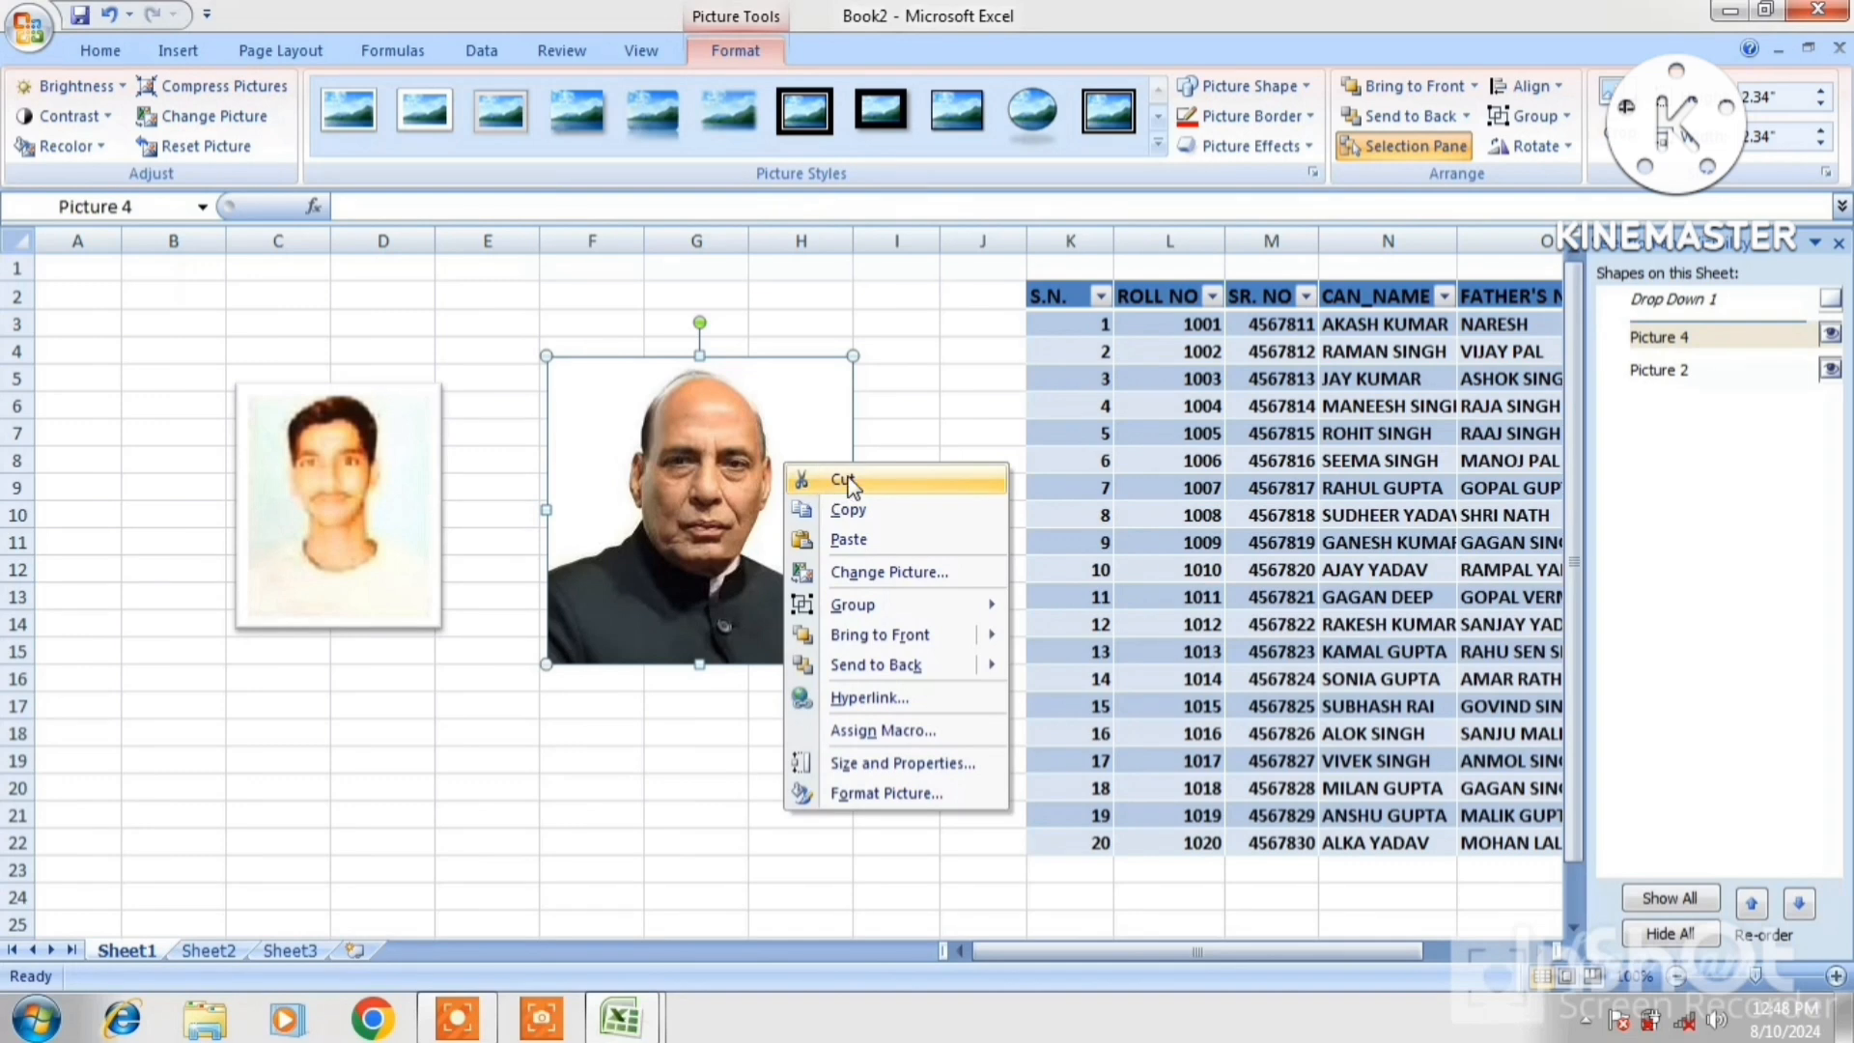
Cut the large portrait off the sheet and start cropping the small photo without rotating it
{"action": "left_click", "coordinate": [848, 483]}
{"action": "left_click", "coordinate": [364, 470]}
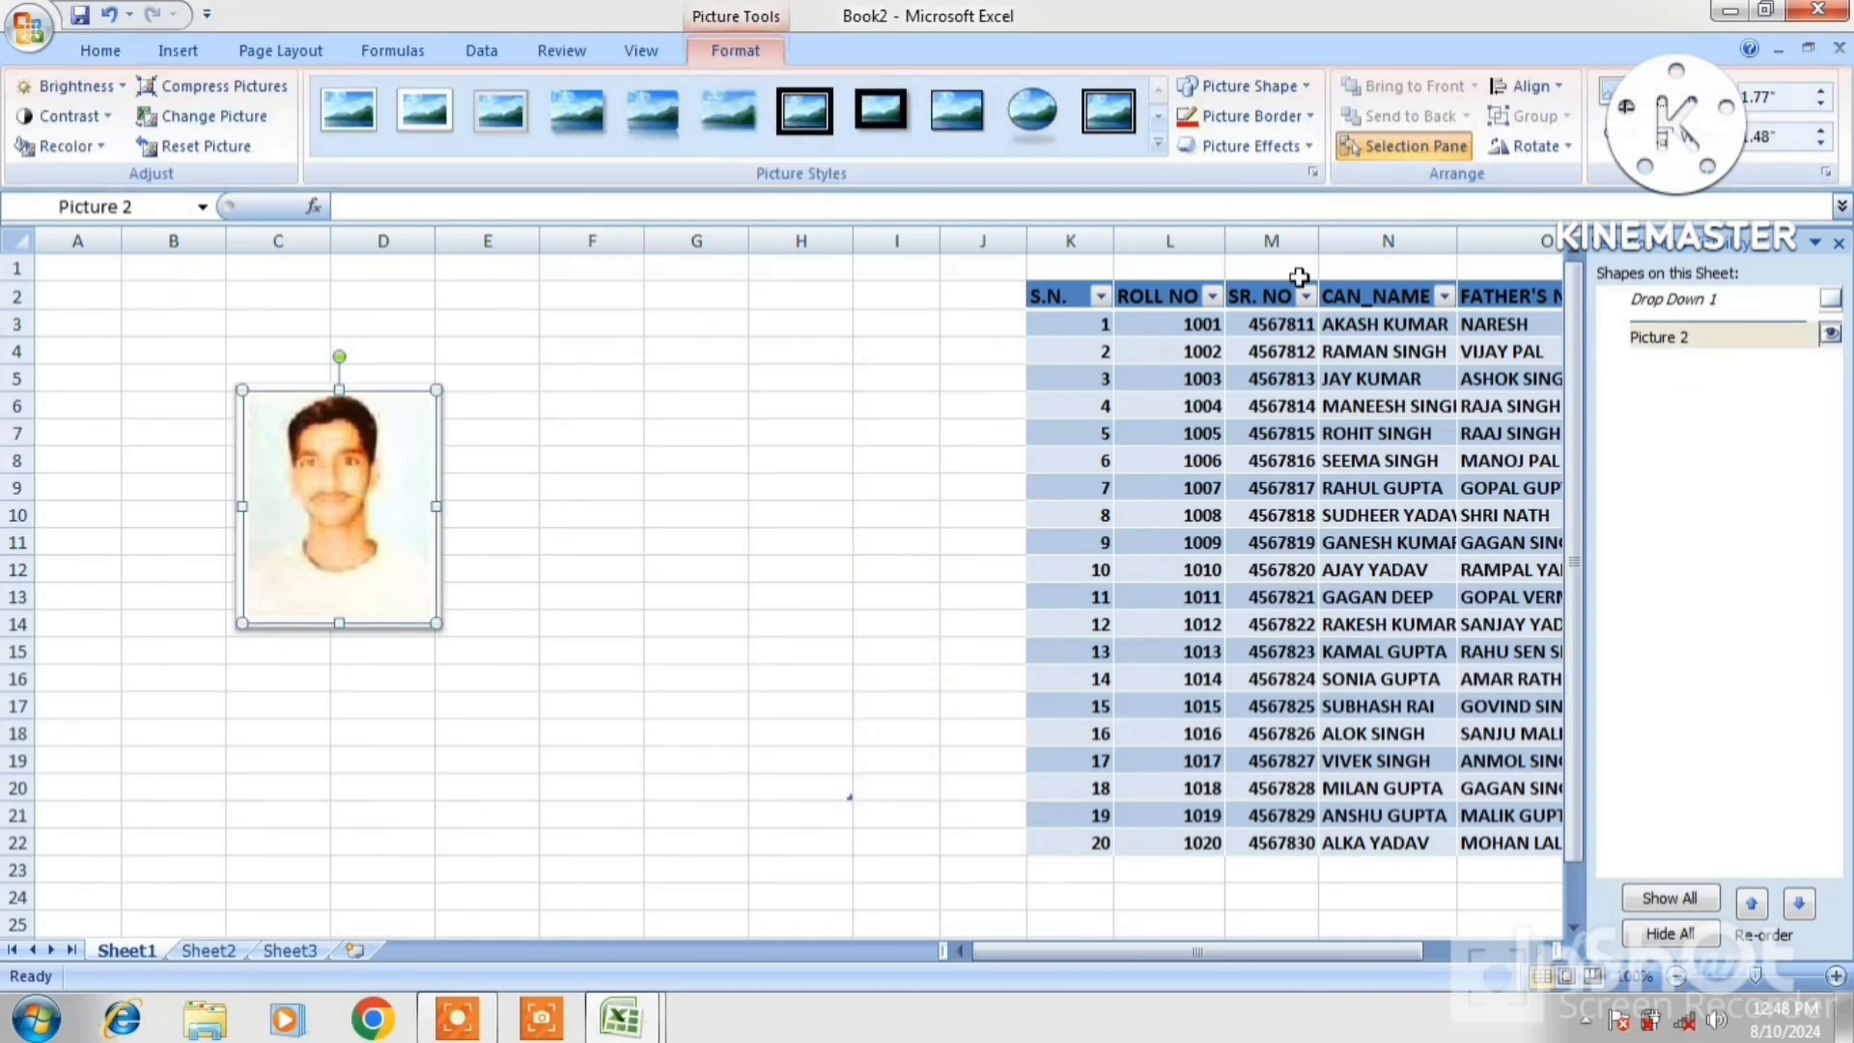
{"action": "left_click", "coordinate": [1537, 147]}
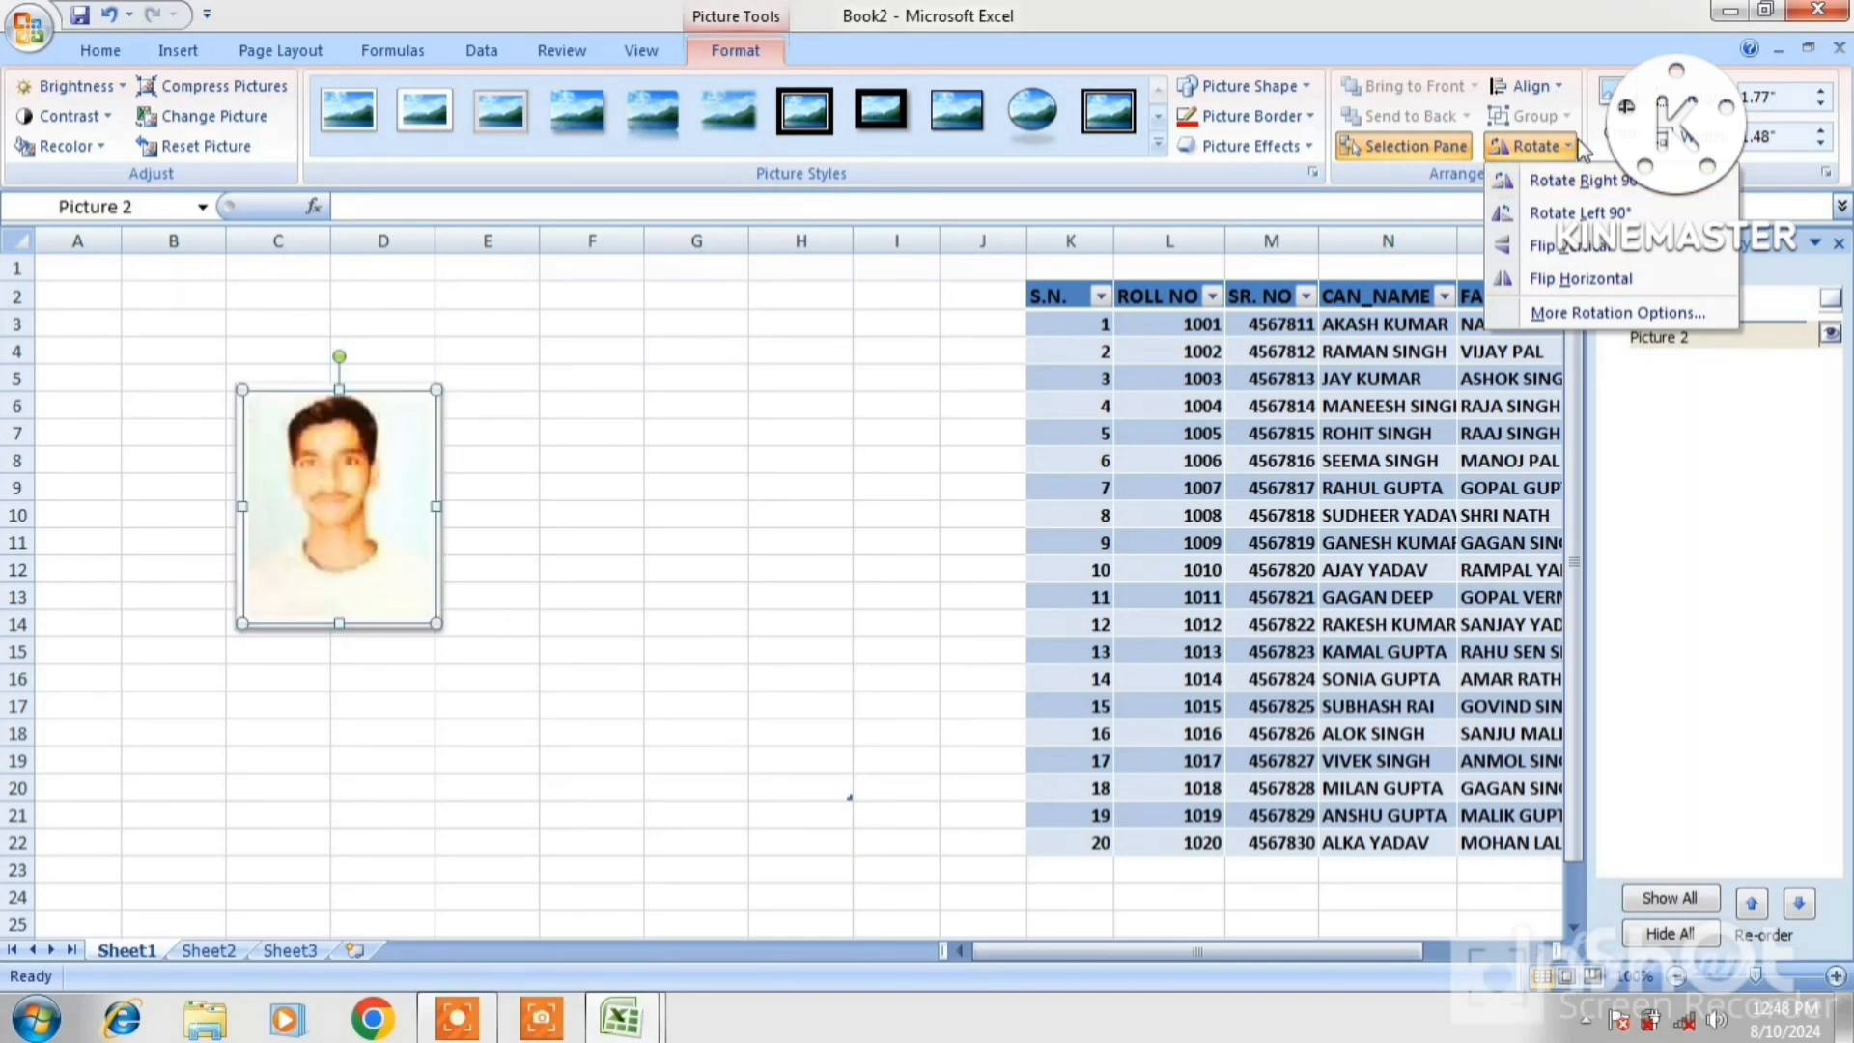
{"action": "left_click", "coordinate": [340, 489]}
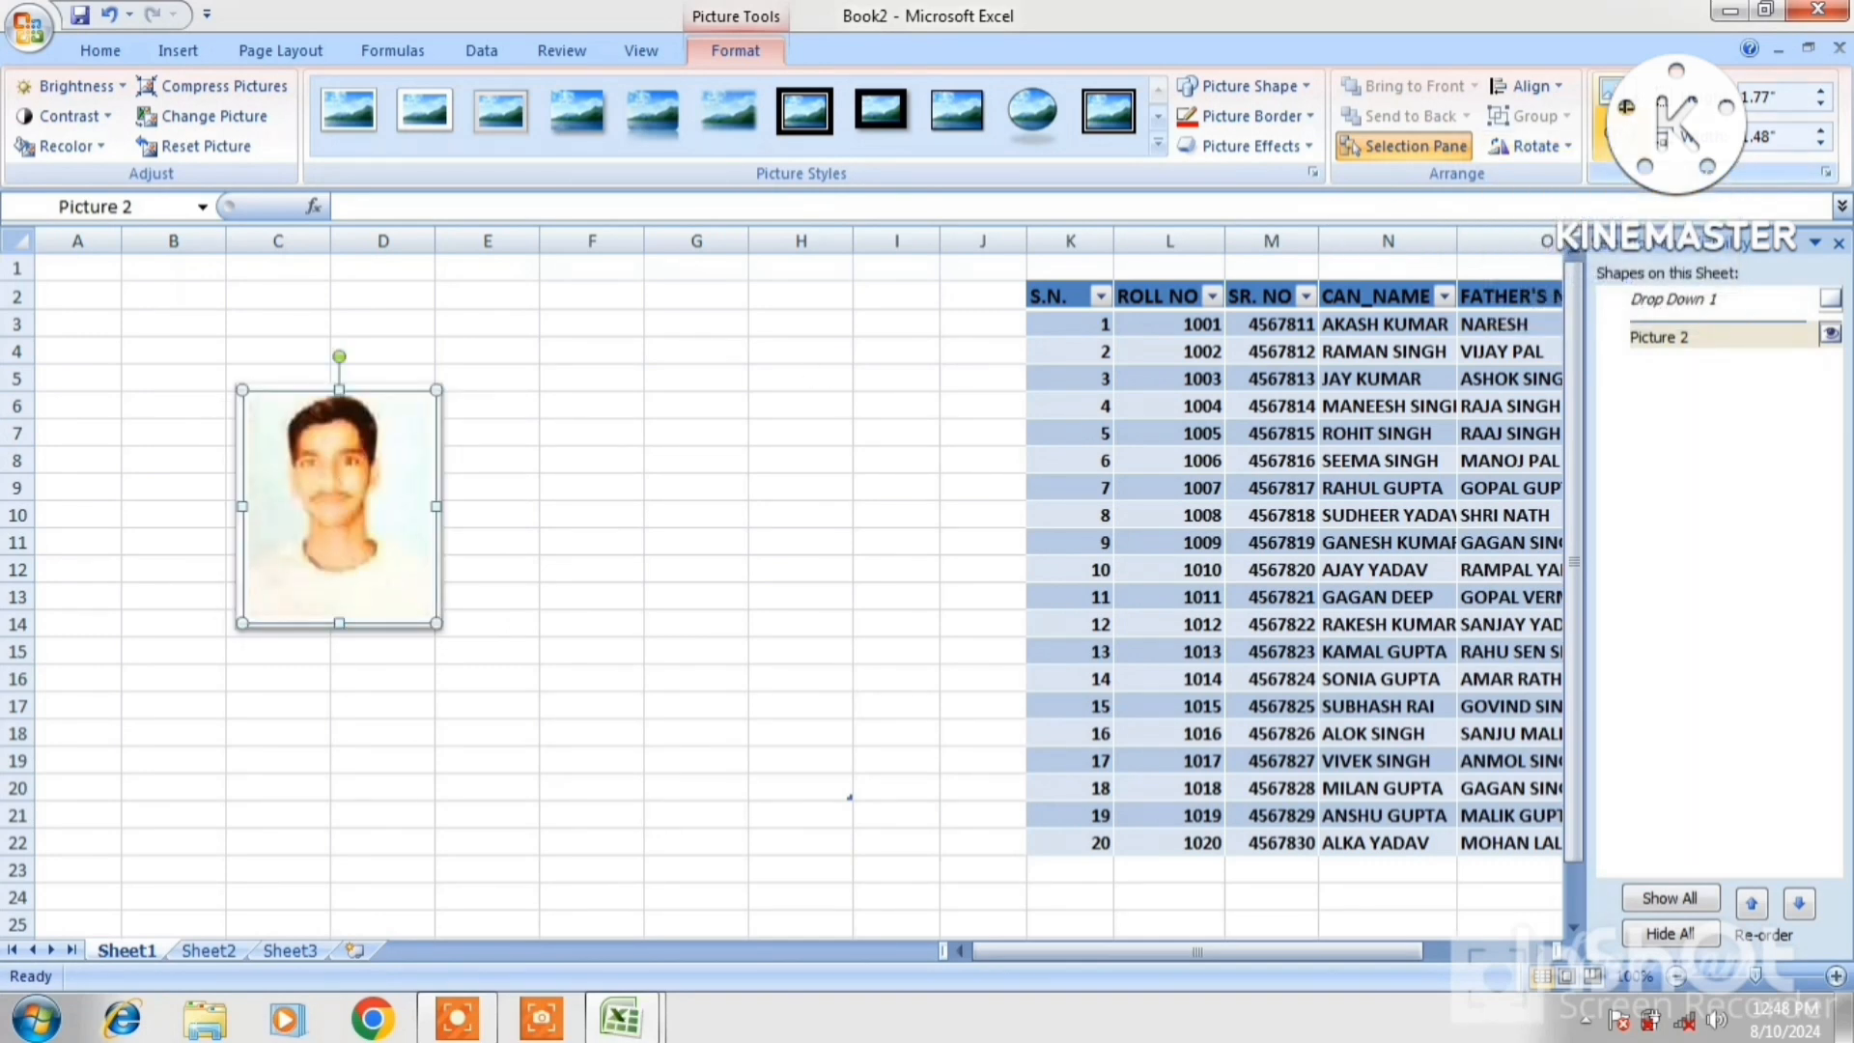
{"action": "left_click", "coordinate": [1611, 105]}
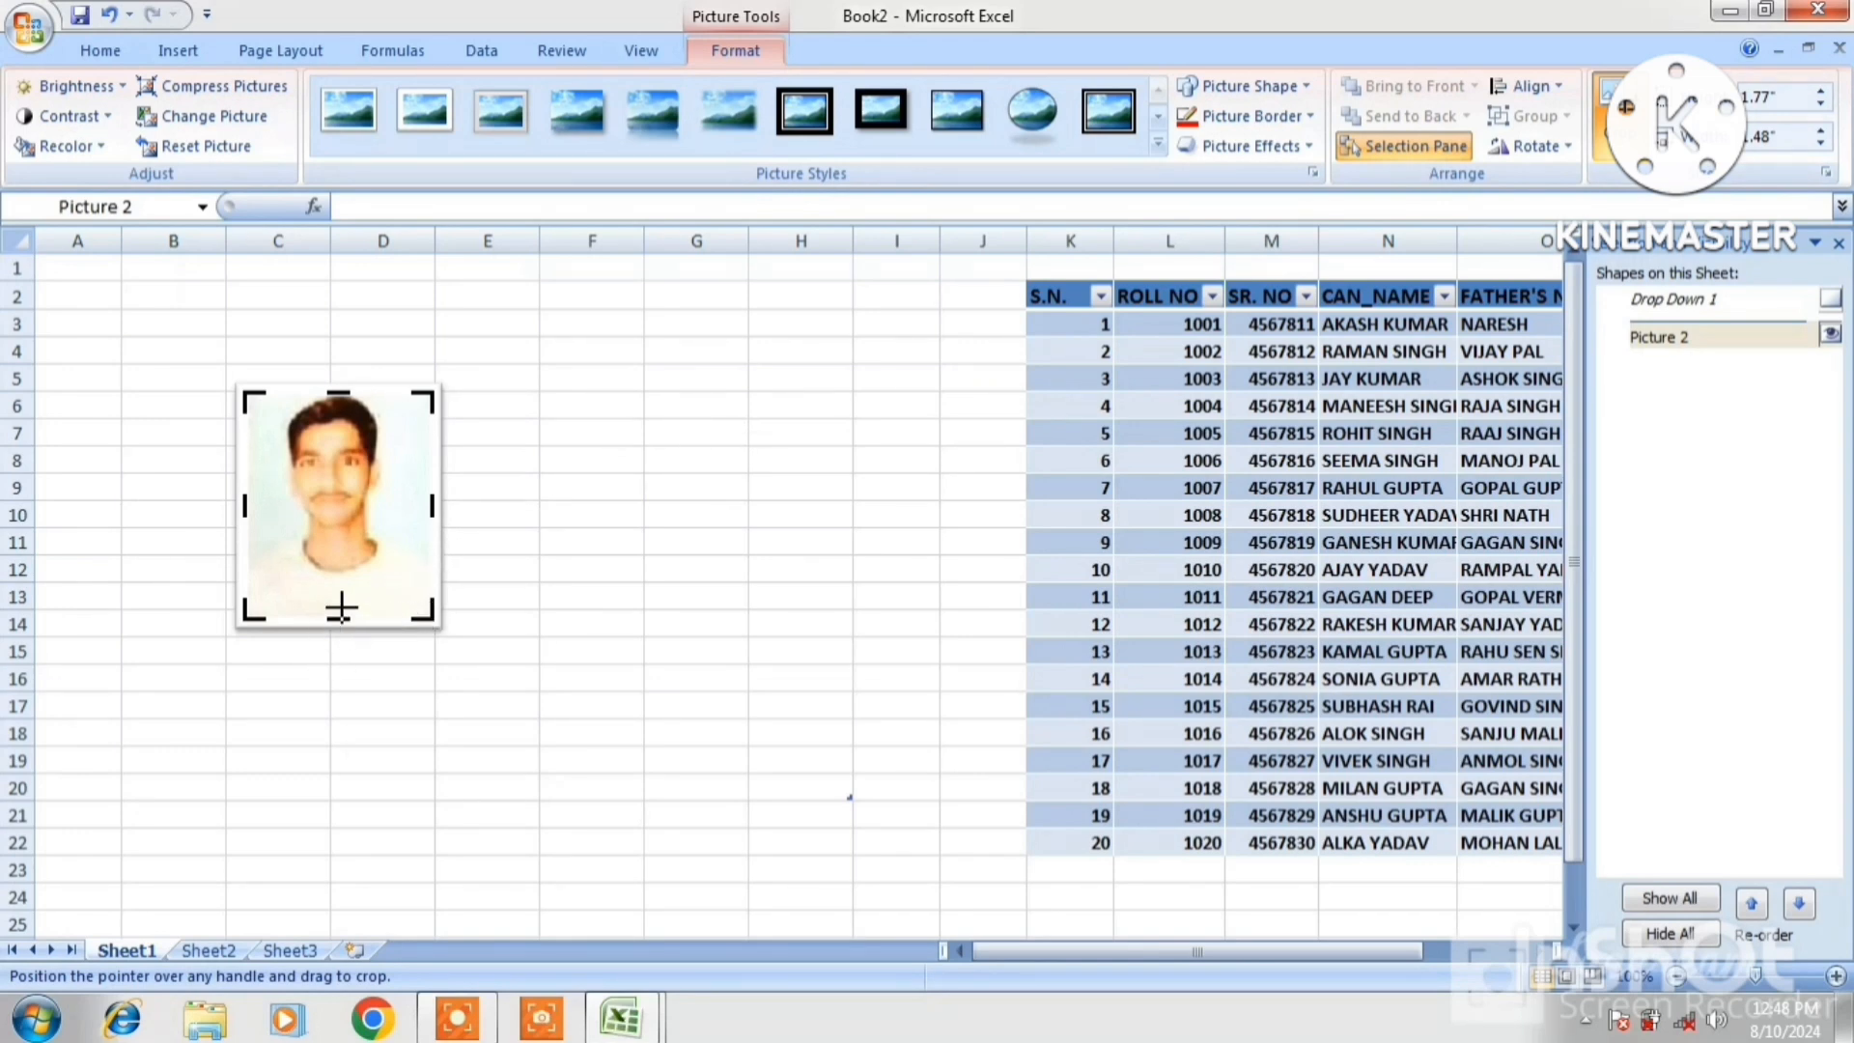
Crop the lower part off the small photo and nudge it slightly left
{"action": "left_click_drag", "start_coordinate": [343, 614], "coordinate": [340, 560]}
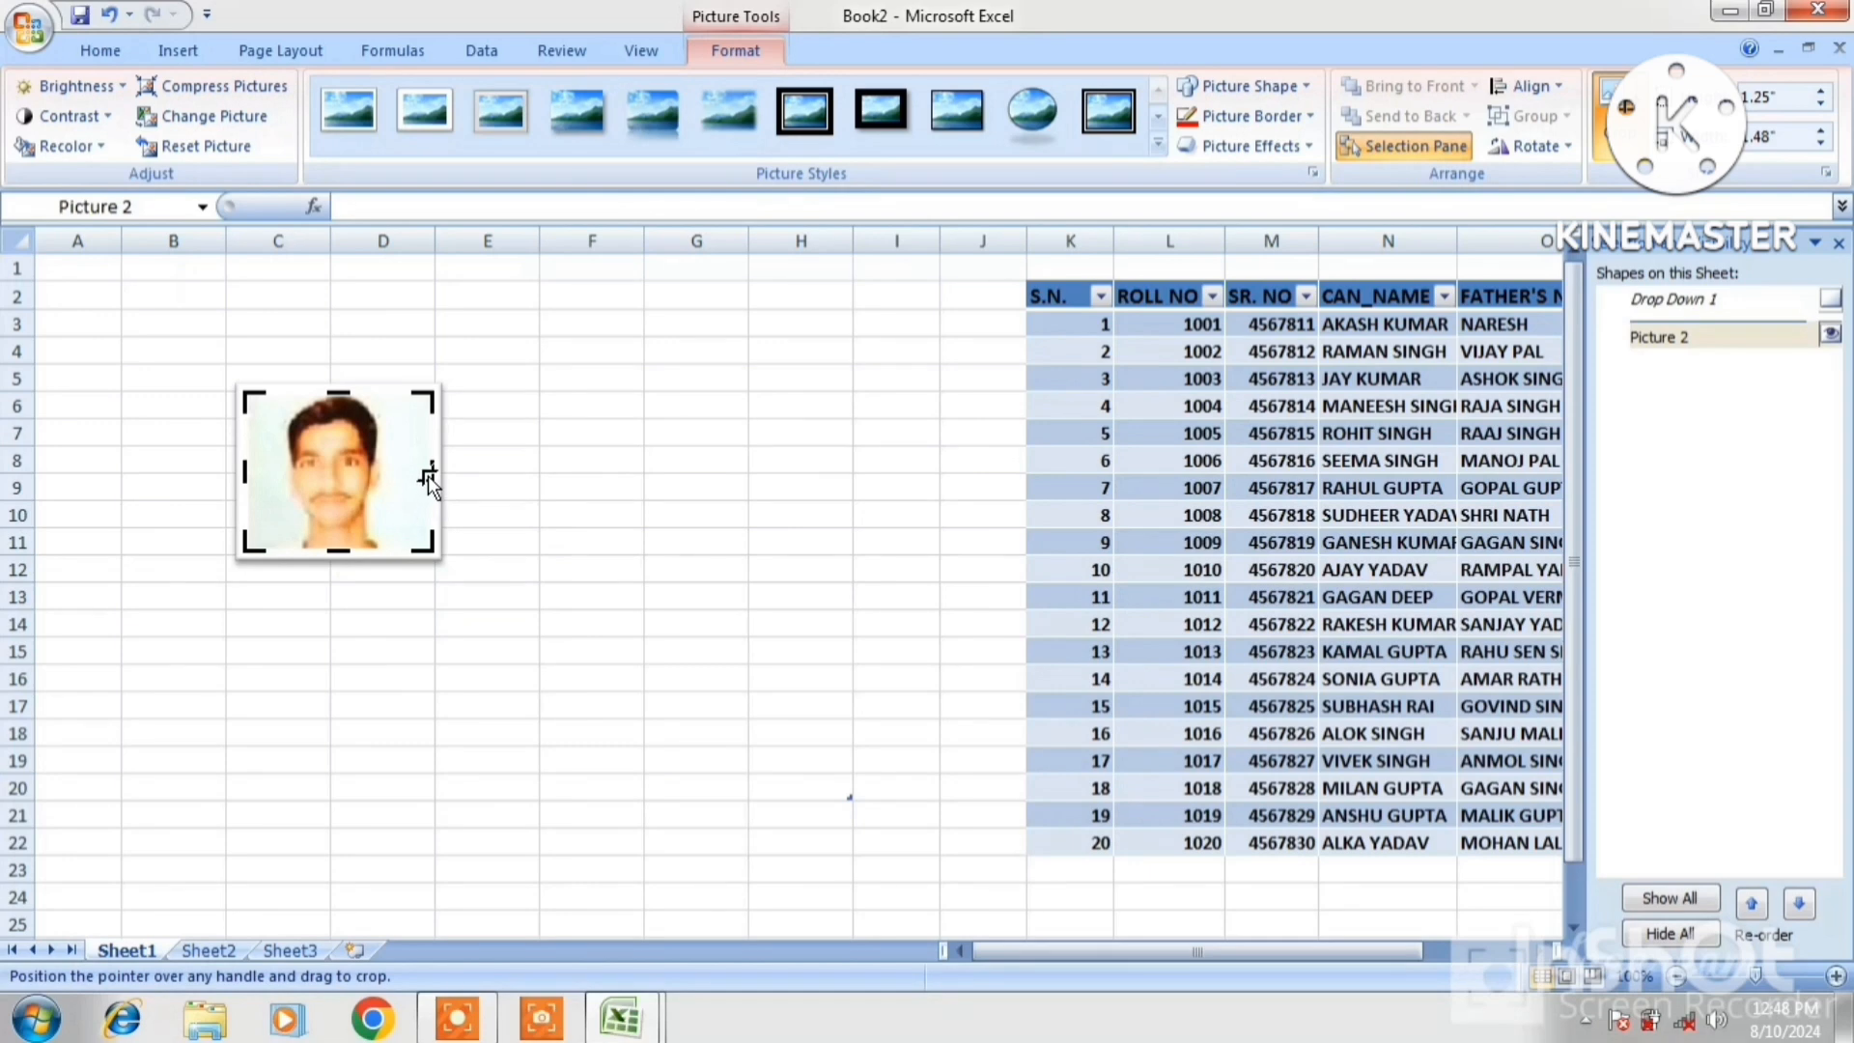
{"action": "left_click_drag", "start_coordinate": [362, 475], "coordinate": [344, 475]}
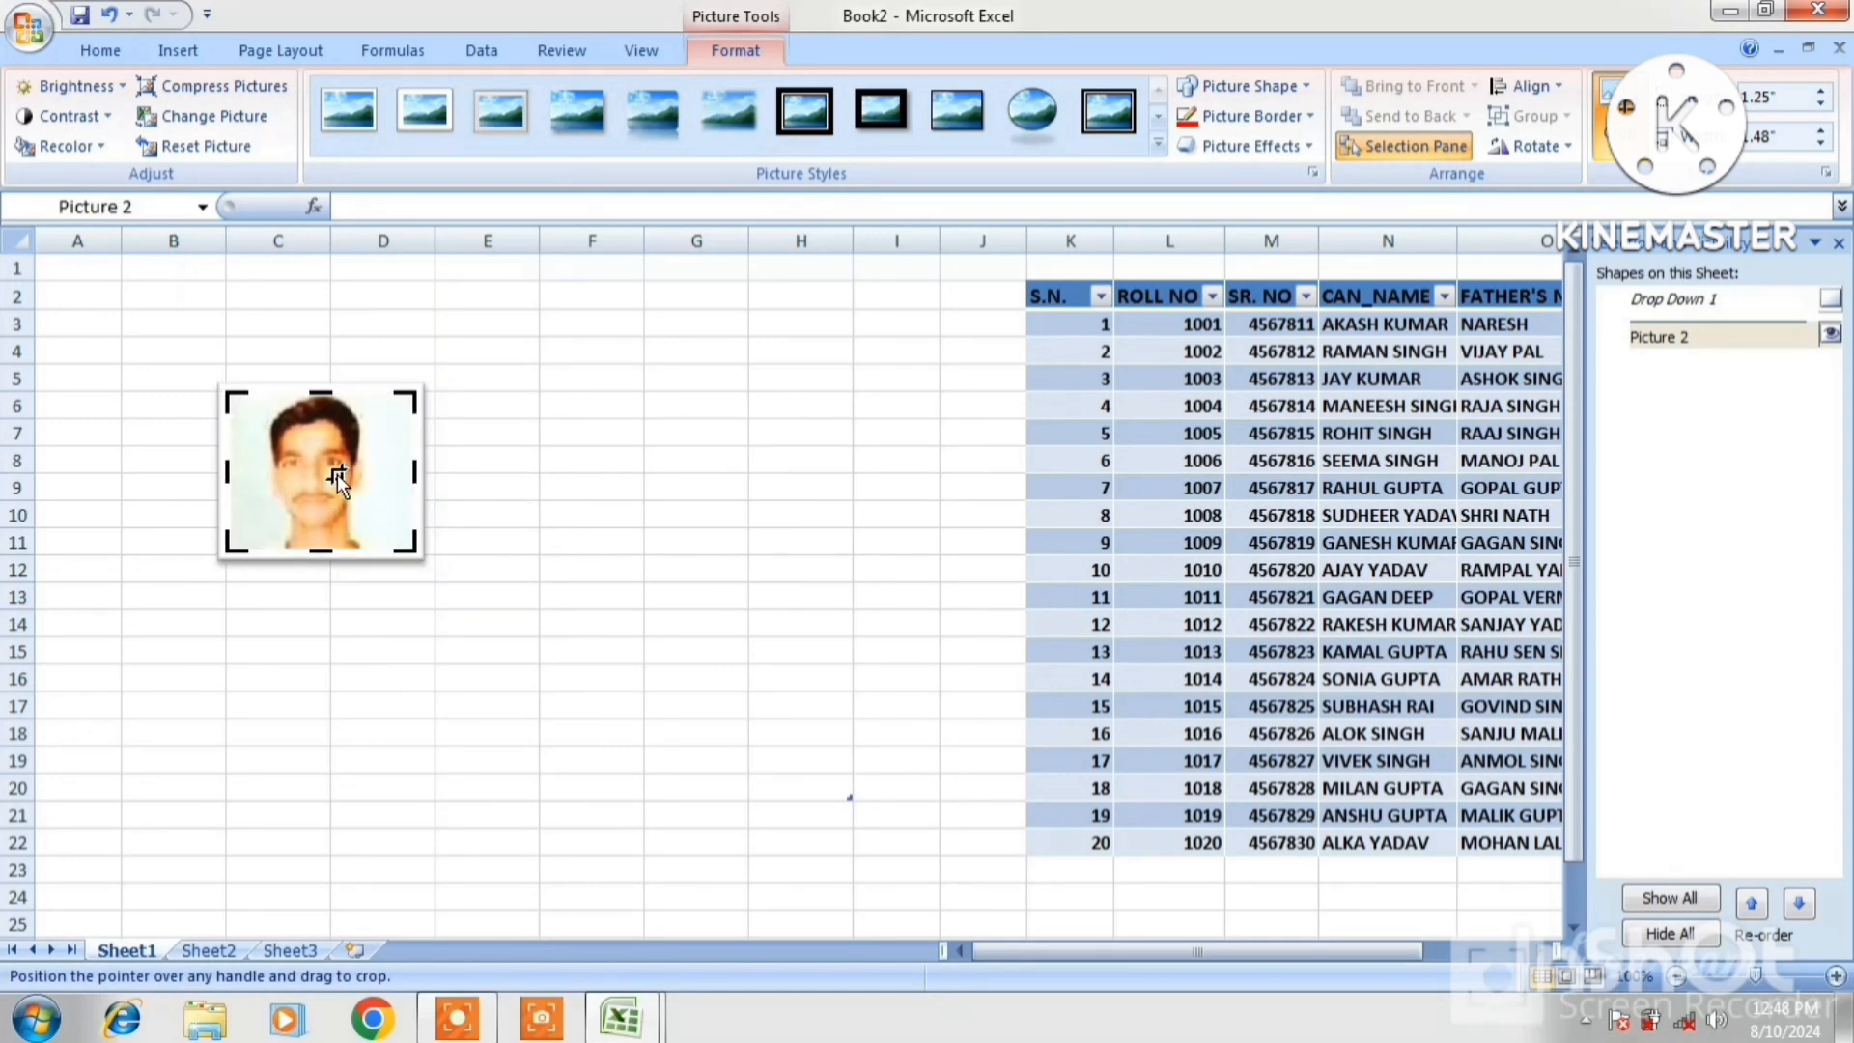
{"action": "left_click", "coordinate": [589, 572]}
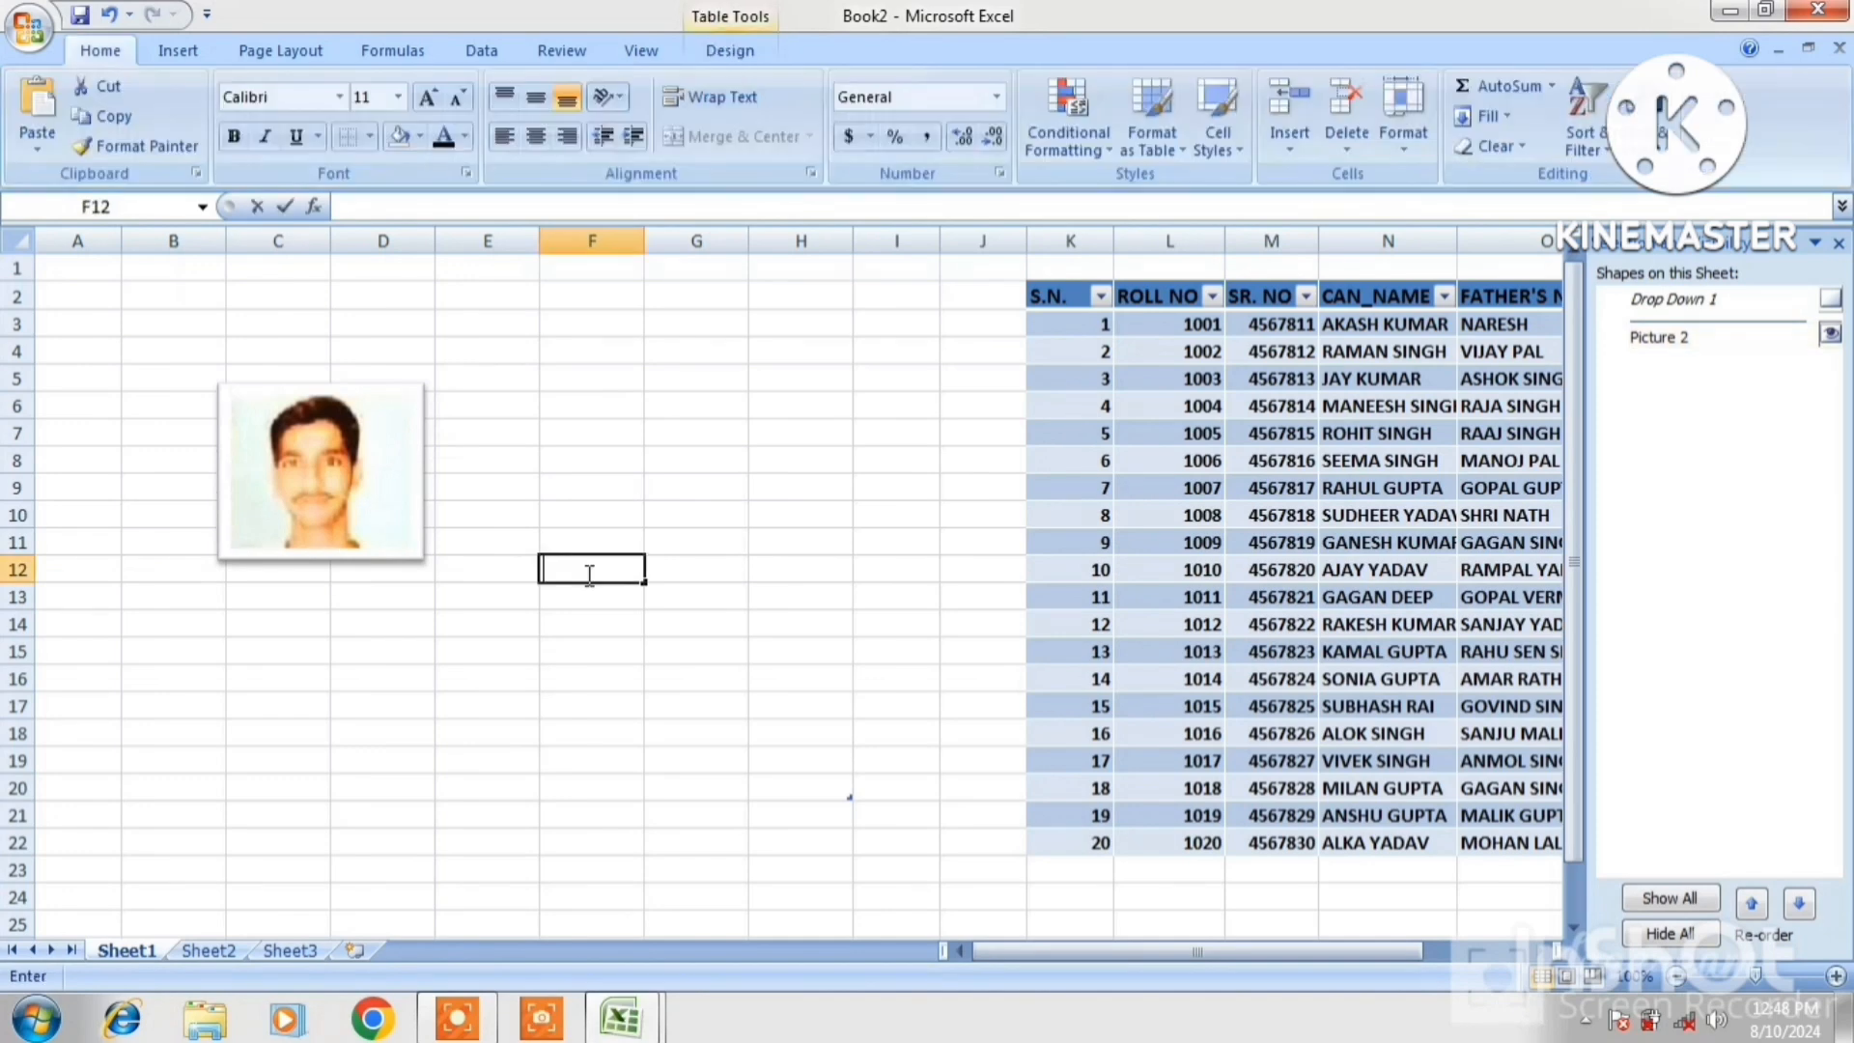
Try different heights and widths for the photo, settling at about 1.25" by 1.48"
{"action": "left_click", "coordinate": [381, 511]}
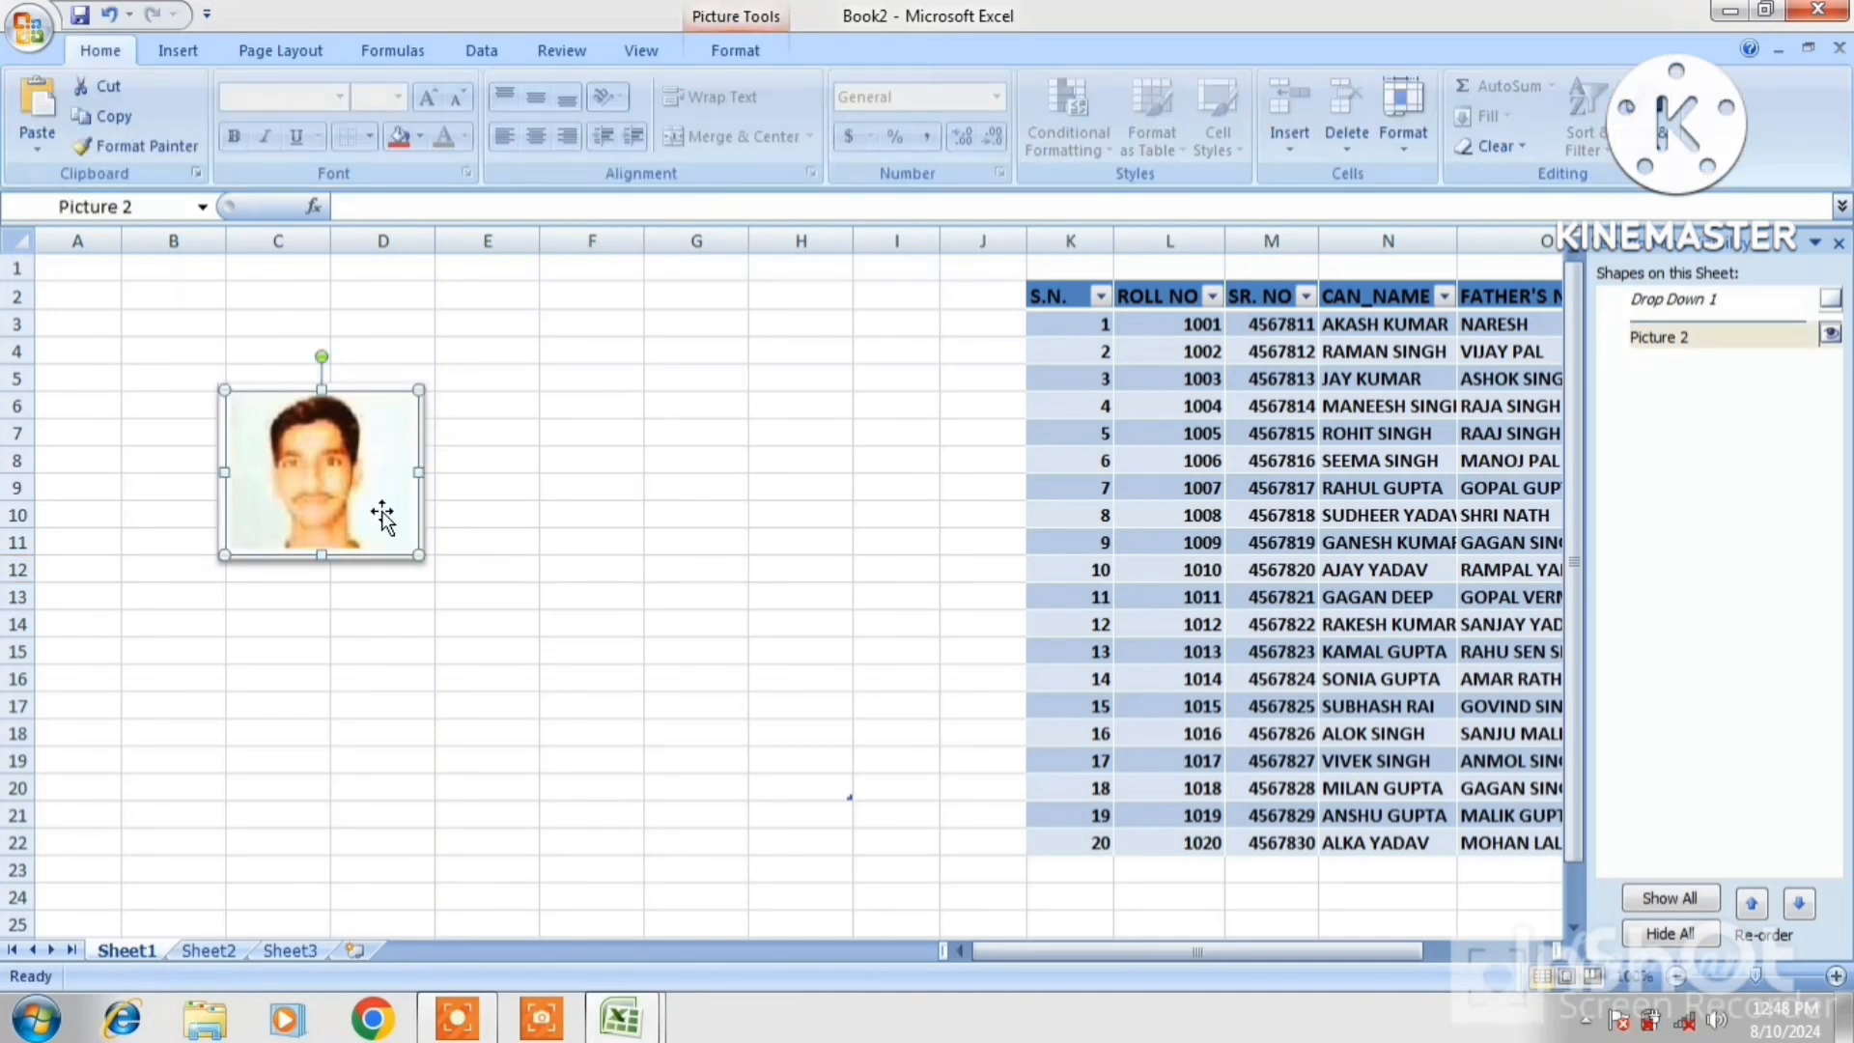
{"action": "left_click", "coordinate": [738, 55]}
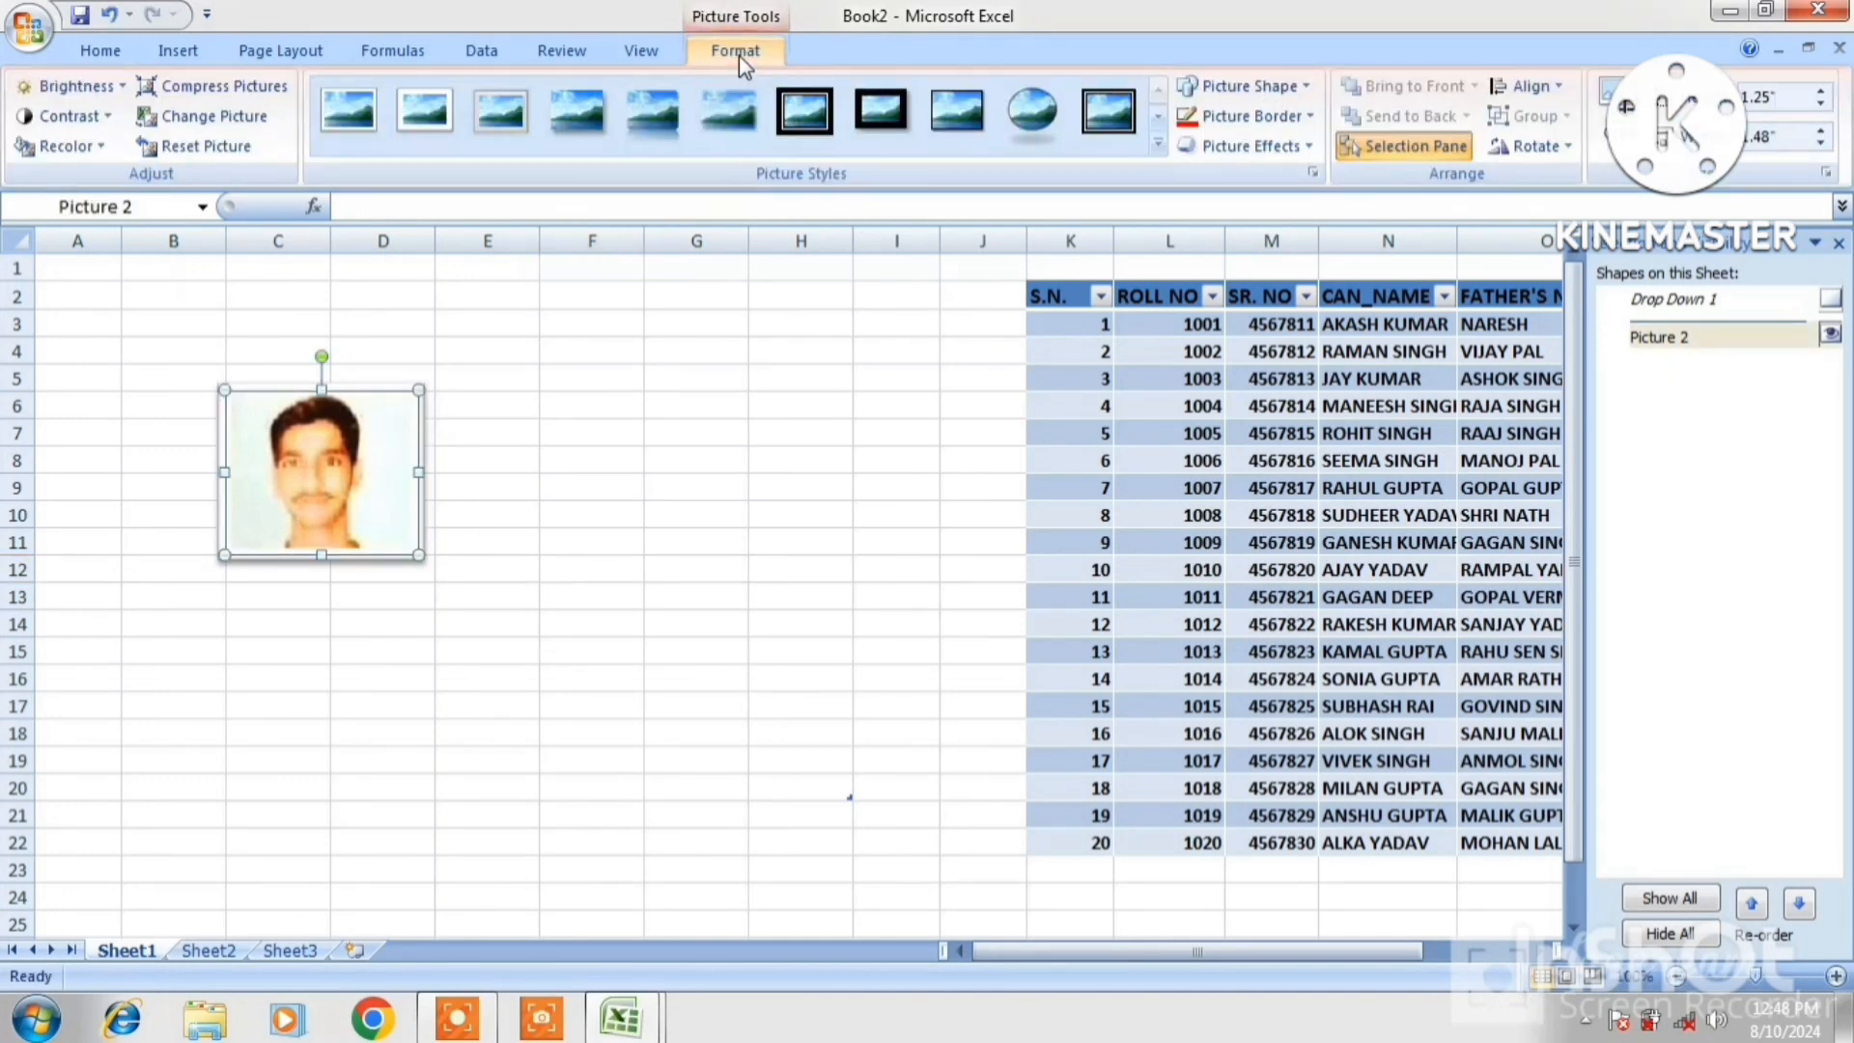
{"action": "left_click", "coordinate": [1822, 97]}
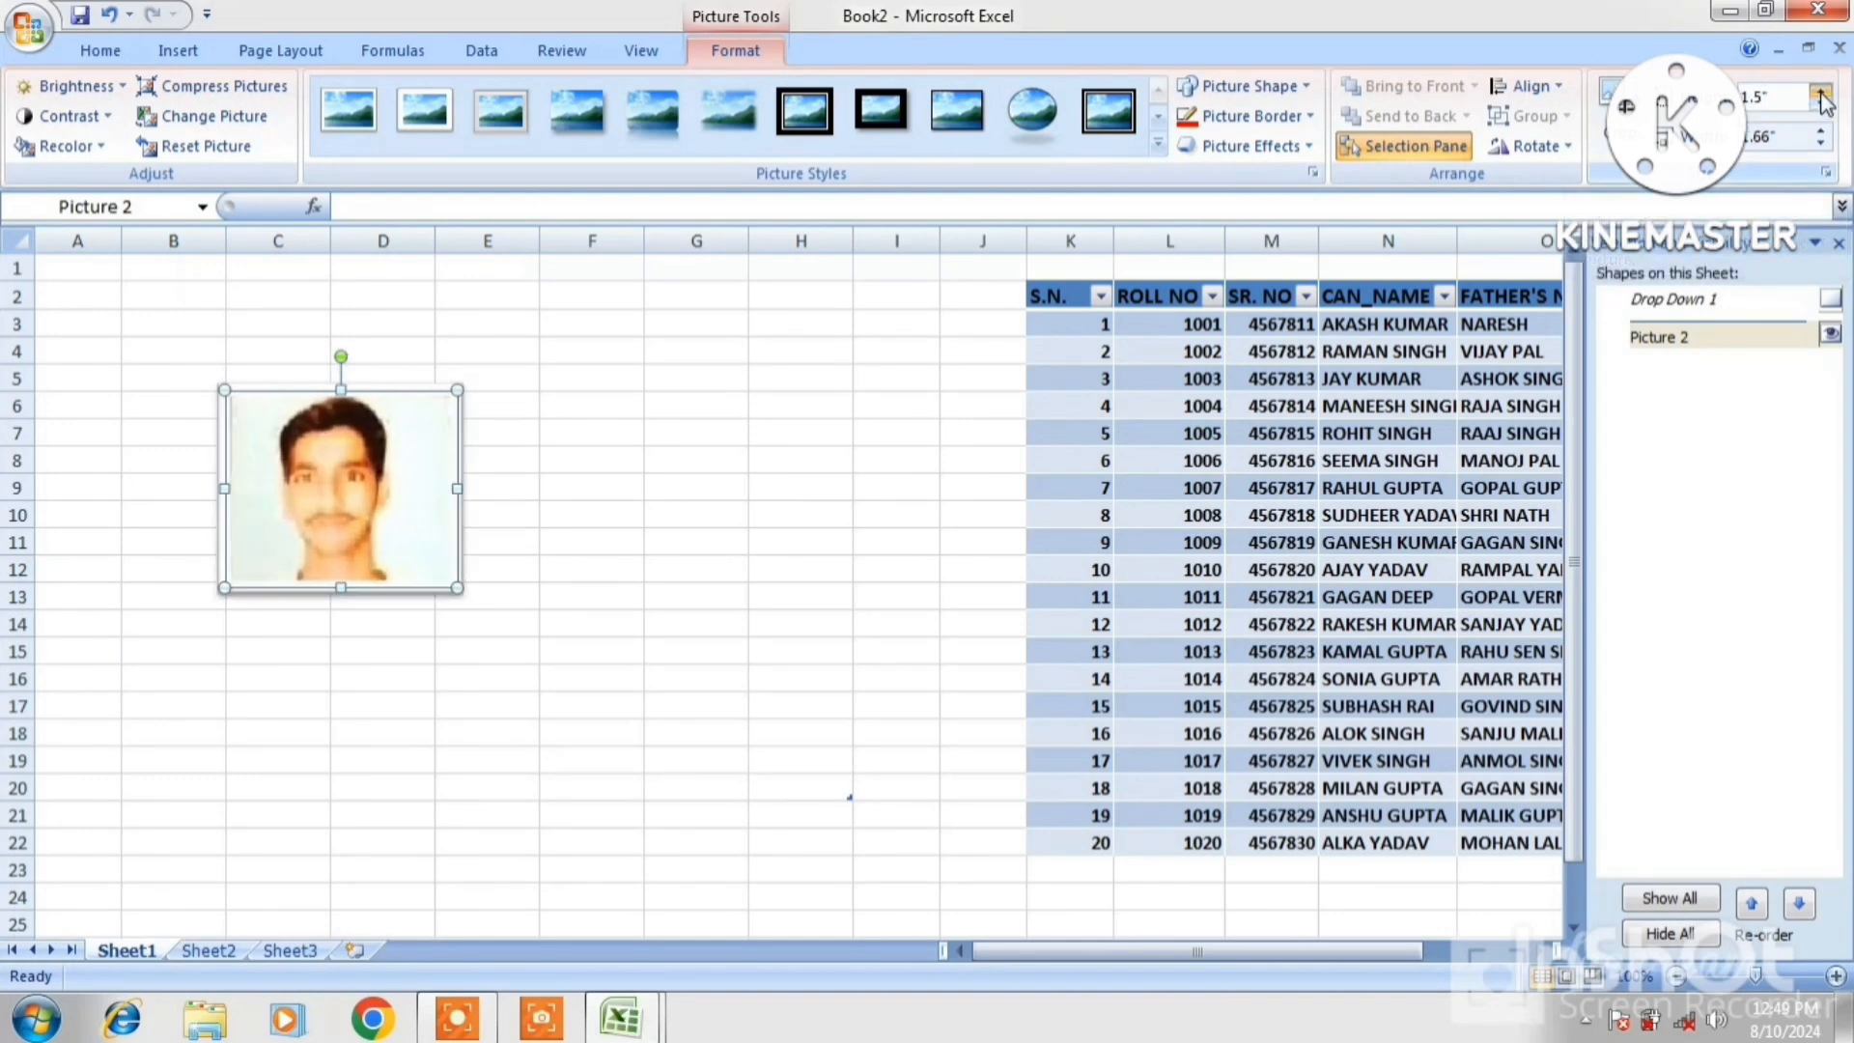
{"action": "left_click", "coordinate": [1821, 106]}
{"action": "left_click", "coordinate": [1821, 107]}
{"action": "left_click", "coordinate": [1821, 106]}
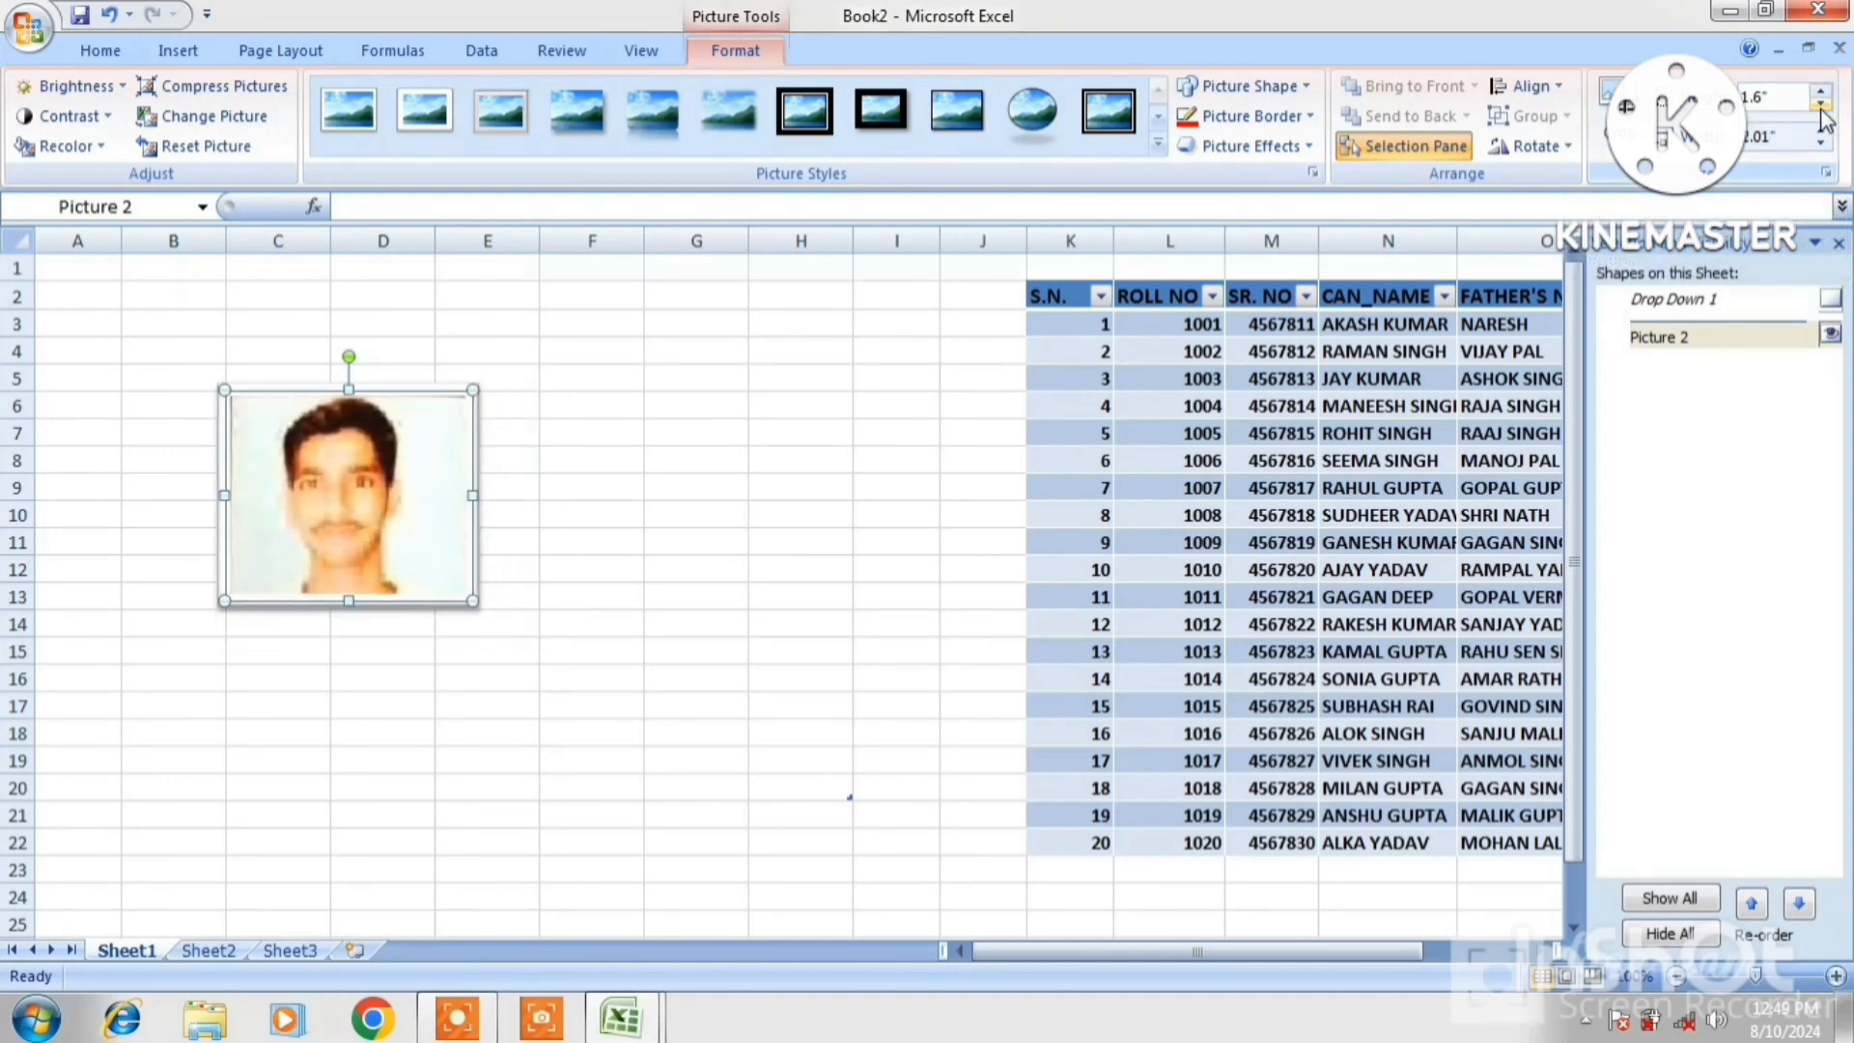
{"action": "left_click", "coordinate": [1821, 106]}
{"action": "left_click", "coordinate": [1824, 136]}
{"action": "left_click", "coordinate": [1824, 135]}
{"action": "left_click", "coordinate": [1824, 136]}
{"action": "left_click", "coordinate": [1824, 135]}
{"action": "left_click", "coordinate": [1824, 135]}
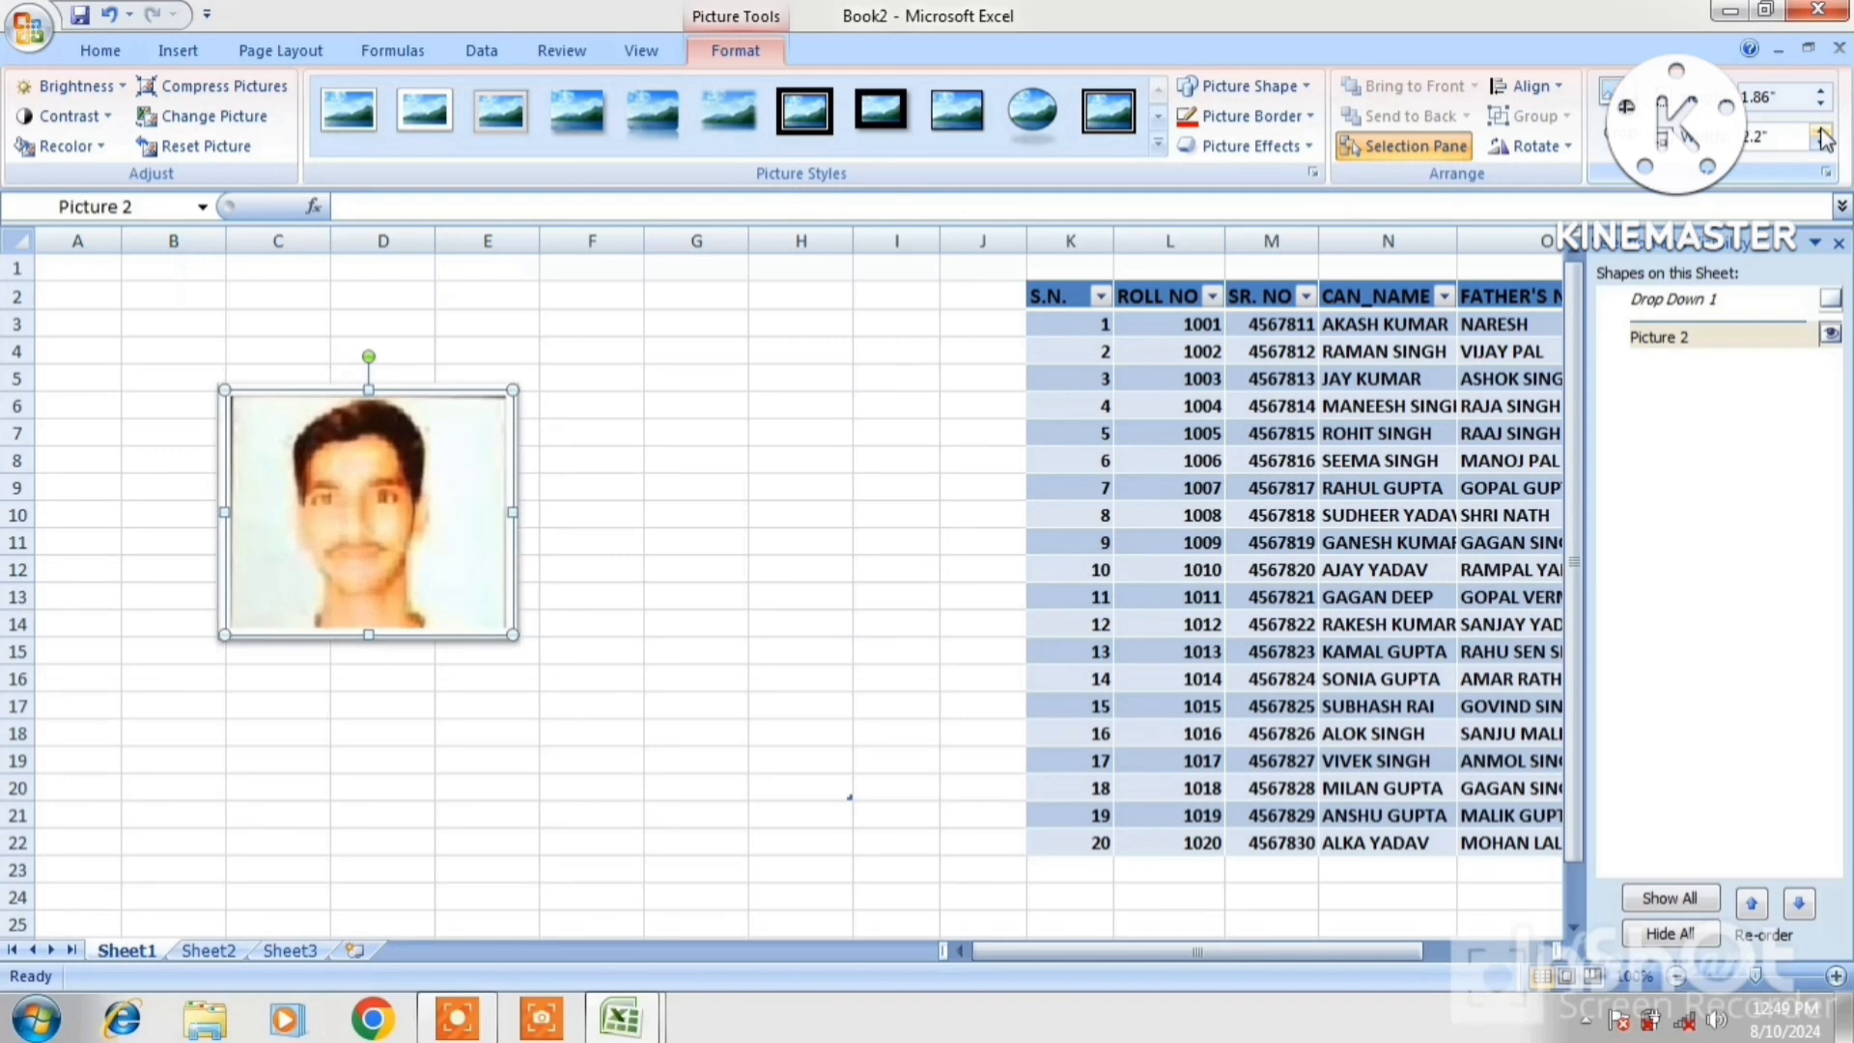
{"action": "left_click", "coordinate": [1823, 150]}
{"action": "left_click", "coordinate": [1823, 149]}
{"action": "left_click", "coordinate": [1823, 150]}
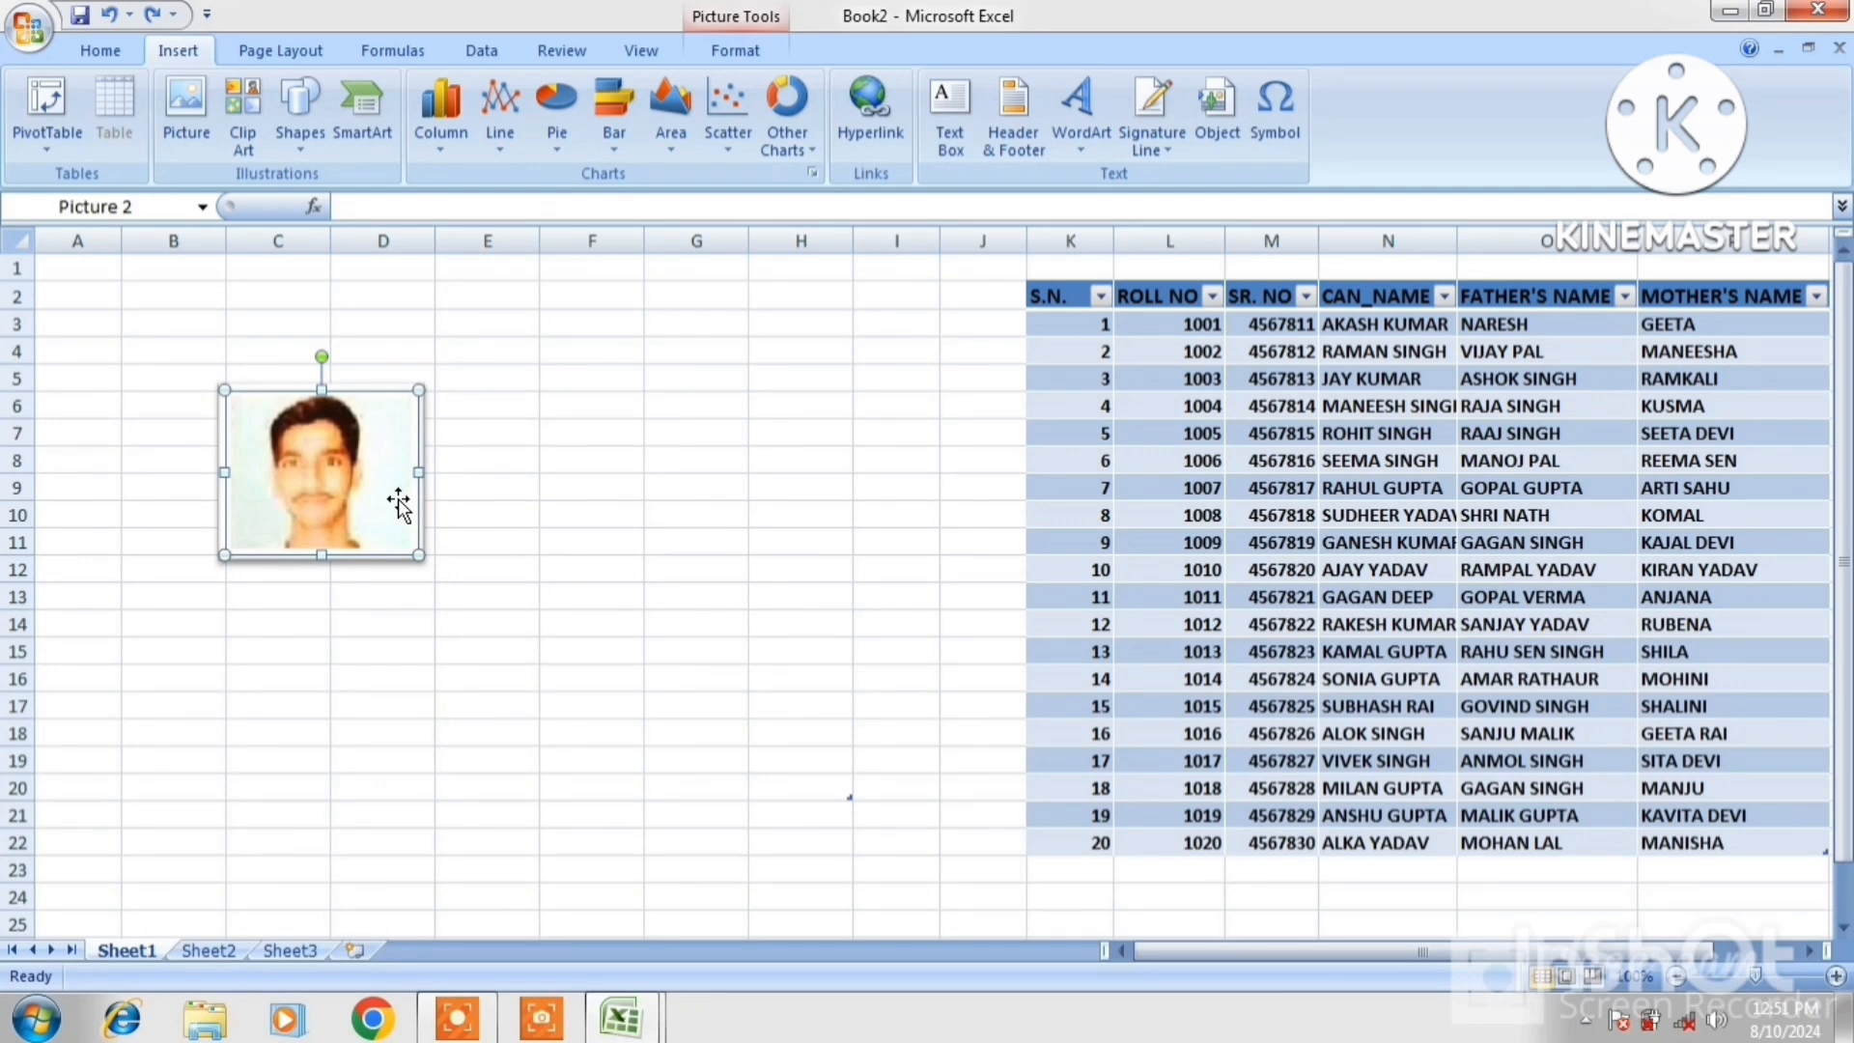
Undo the crop, dock the Clip Art pane beside the sheet, and search for MAN
{"action": "key", "text": "ctrl+z"}
{"action": "key", "text": "ctrl+z"}
{"action": "left_click", "coordinate": [546, 450]}
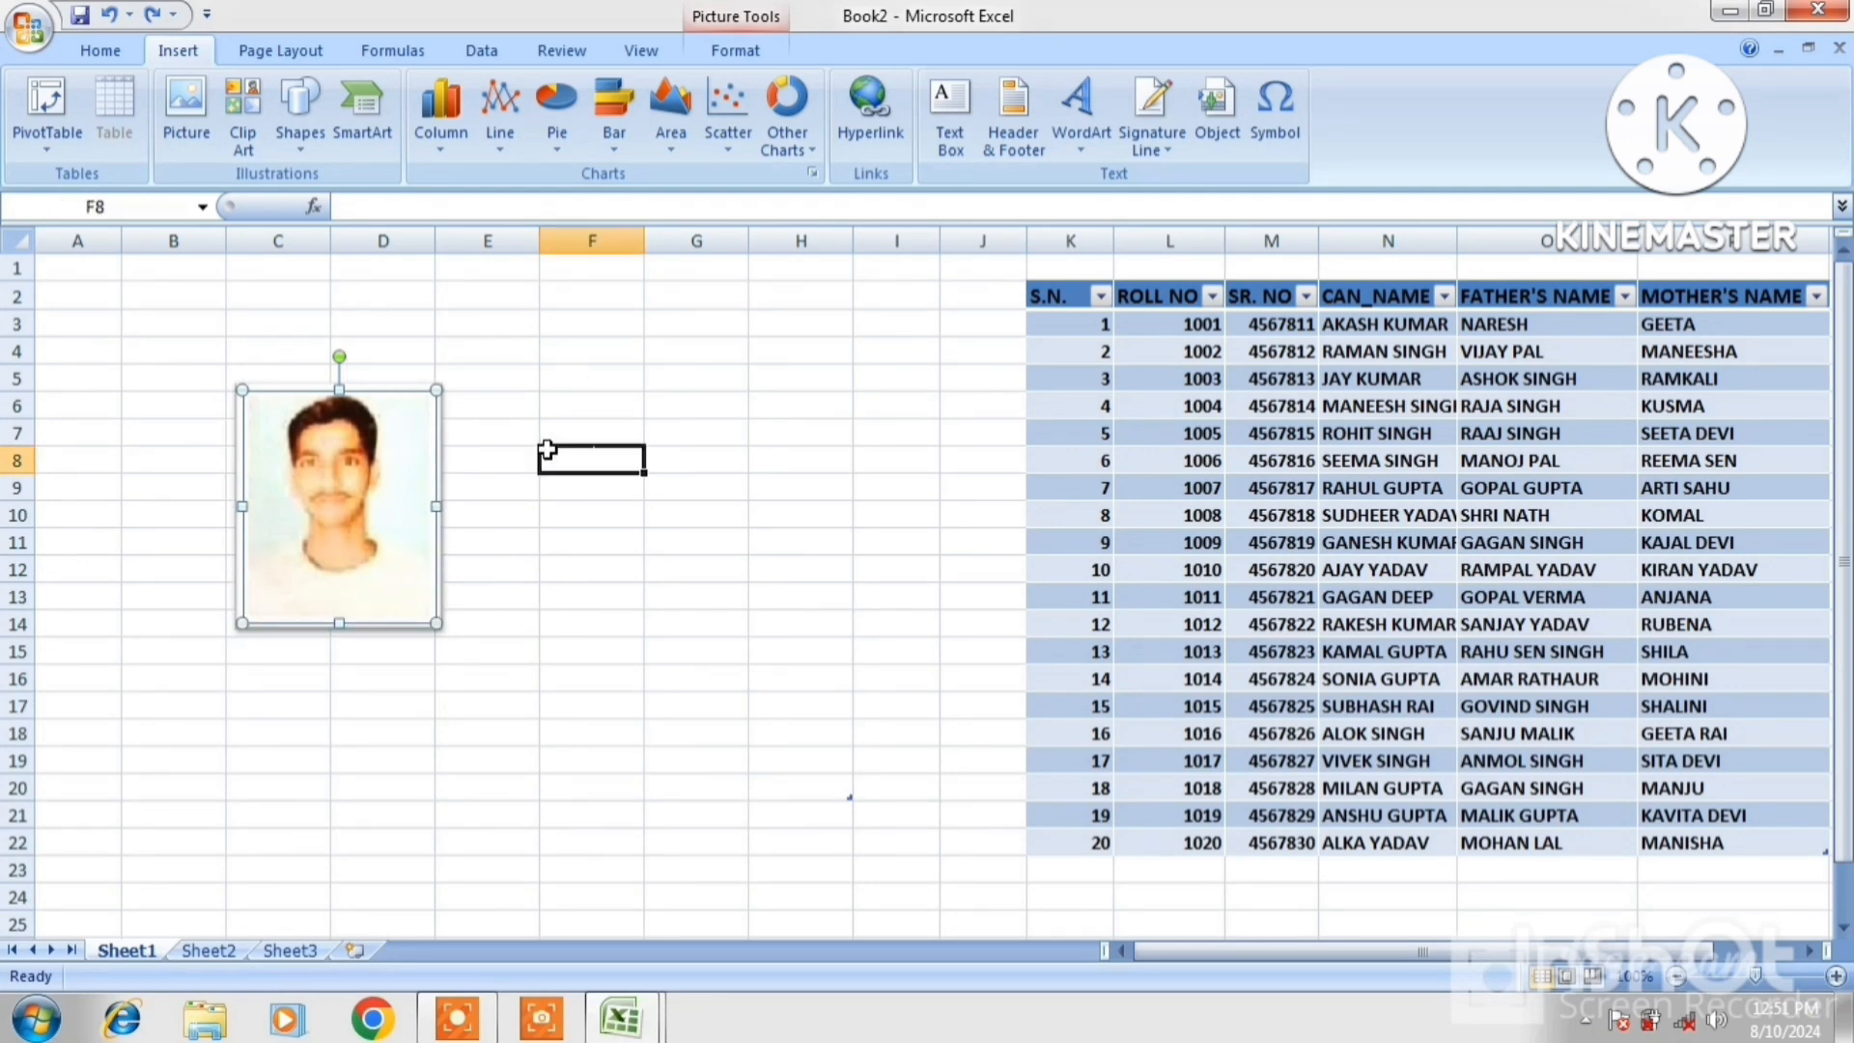
{"action": "left_click", "coordinate": [242, 121]}
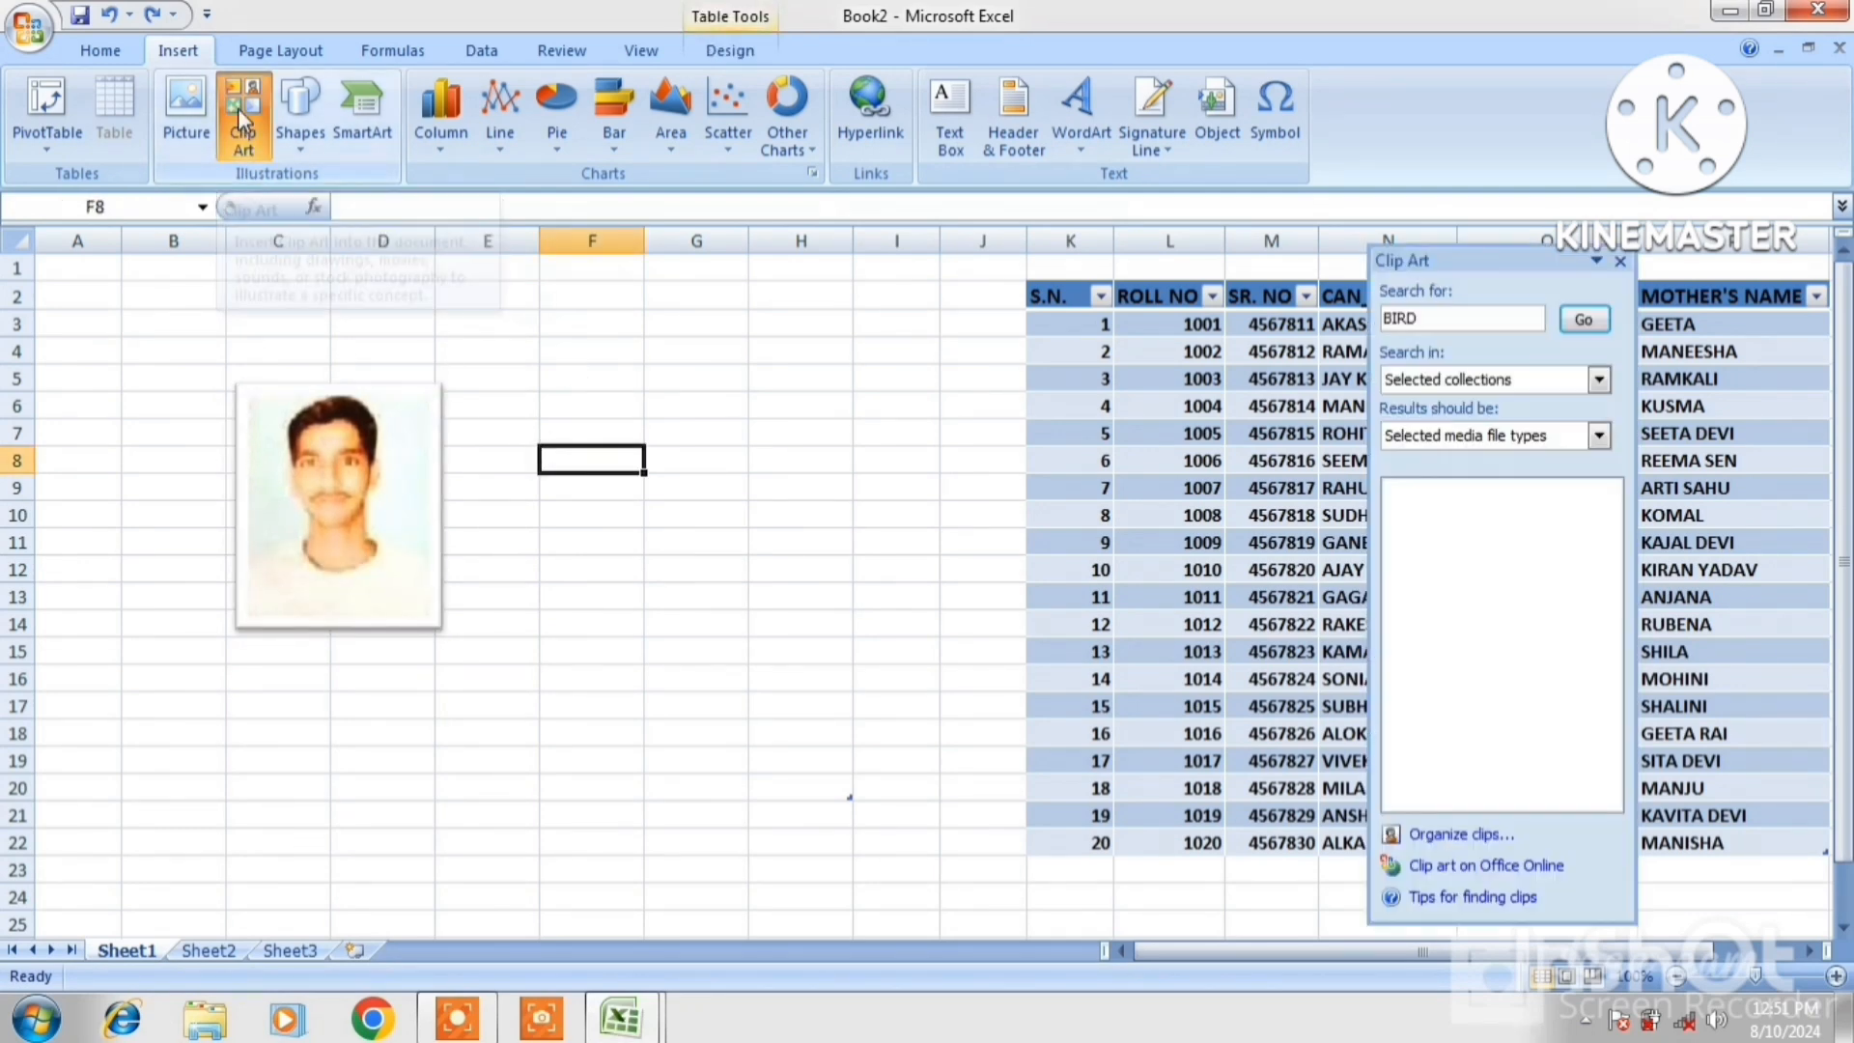
{"action": "double_click", "coordinate": [1485, 253]}
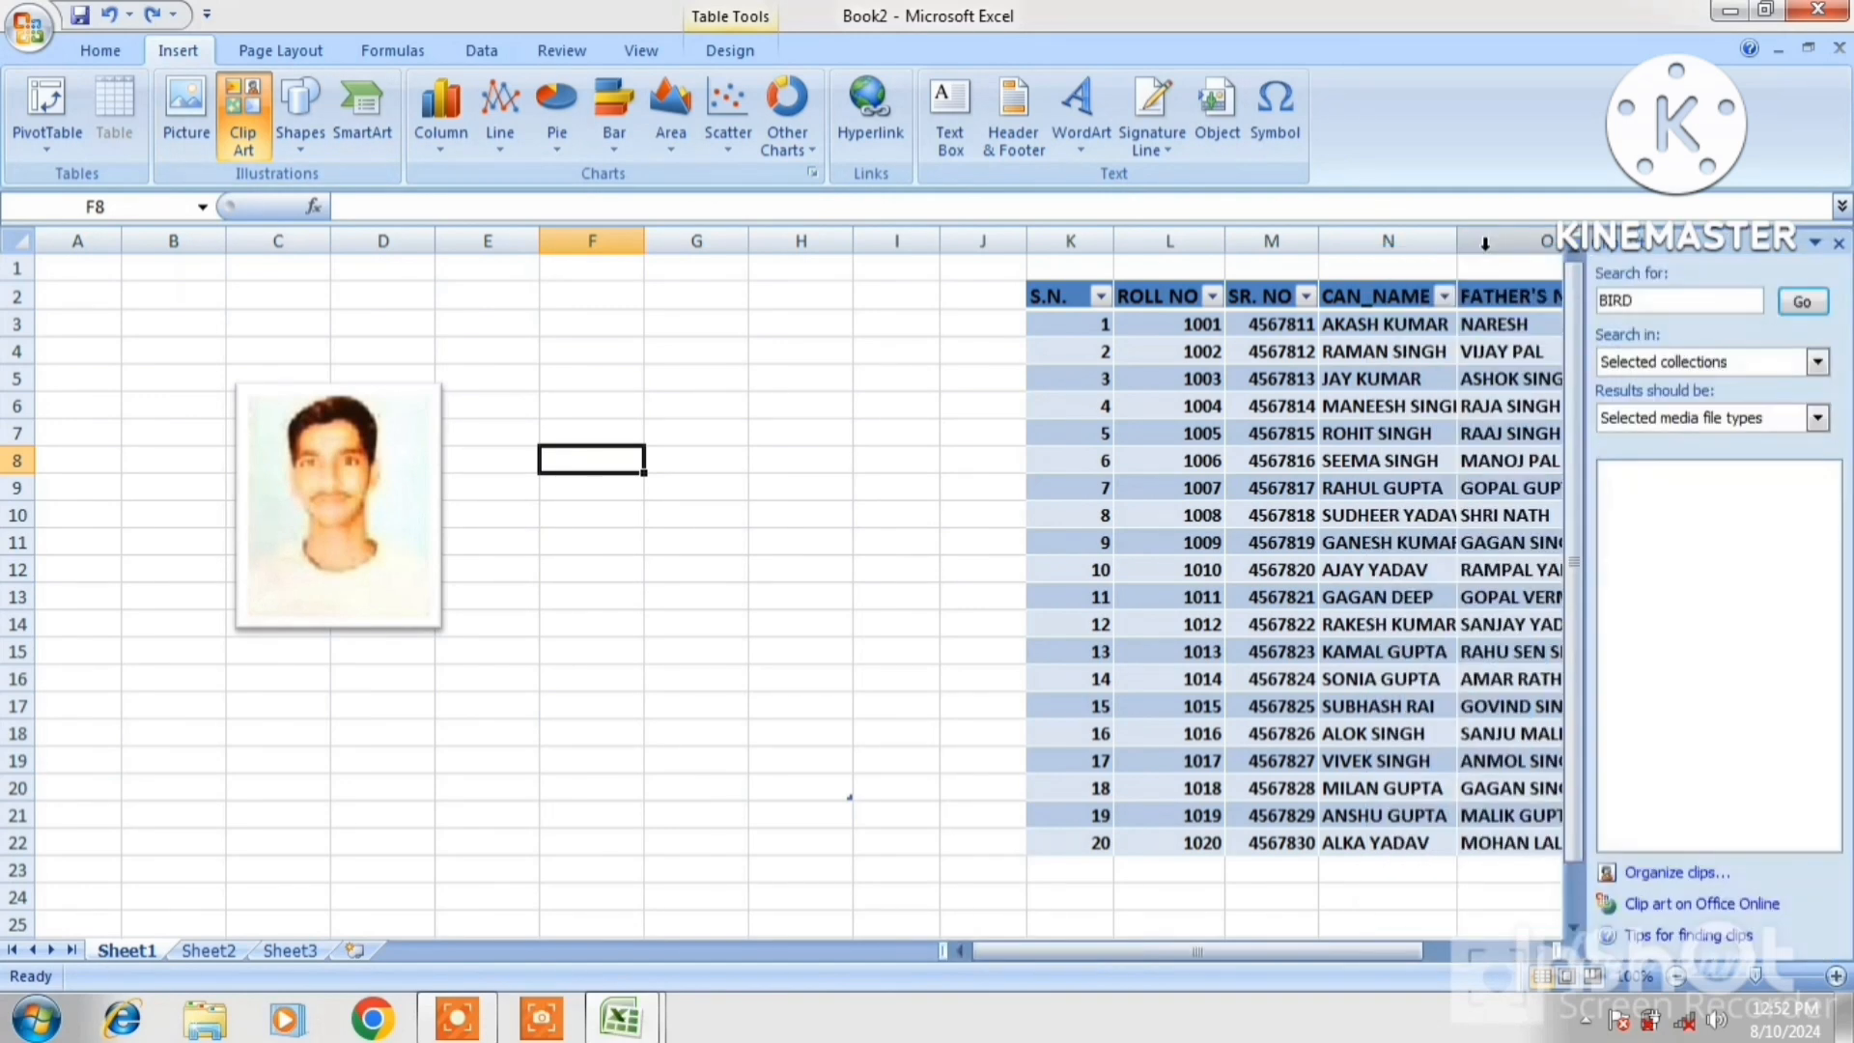
{"action": "left_click", "coordinate": [1661, 298]}
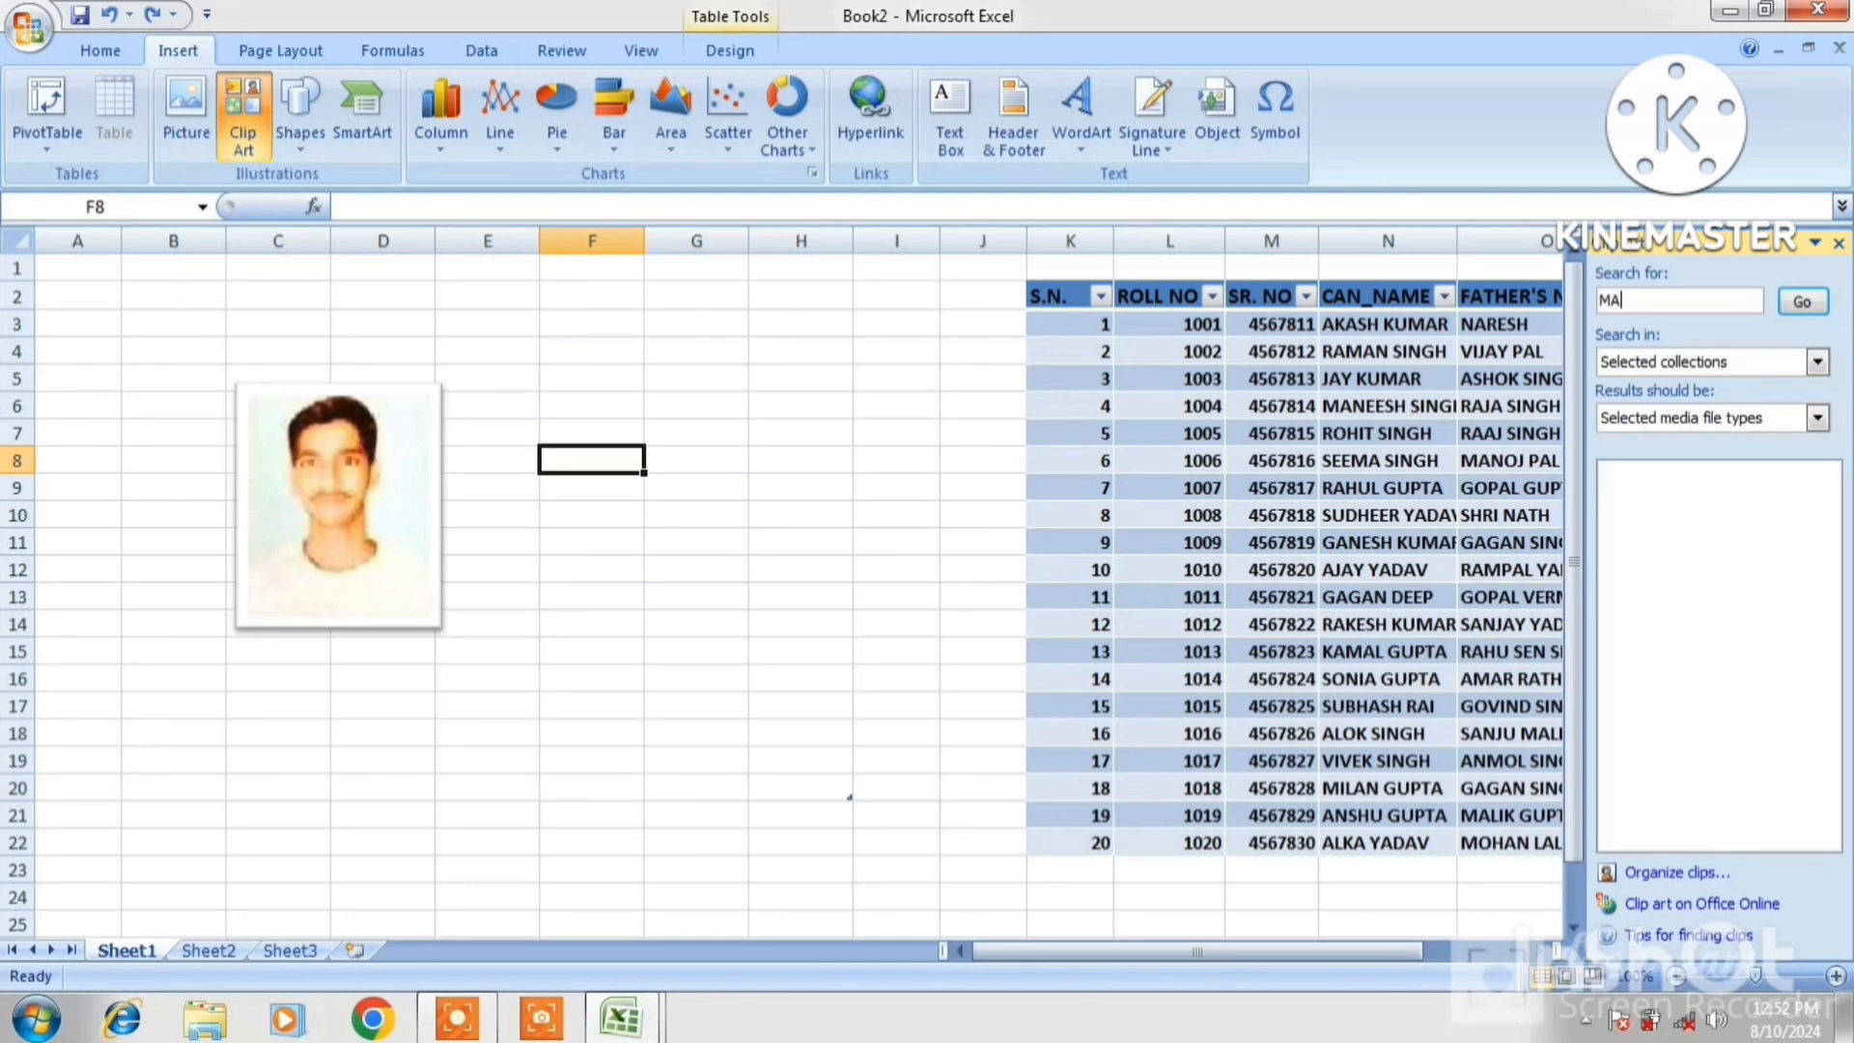
{"action": "left_click", "coordinate": [1802, 302]}
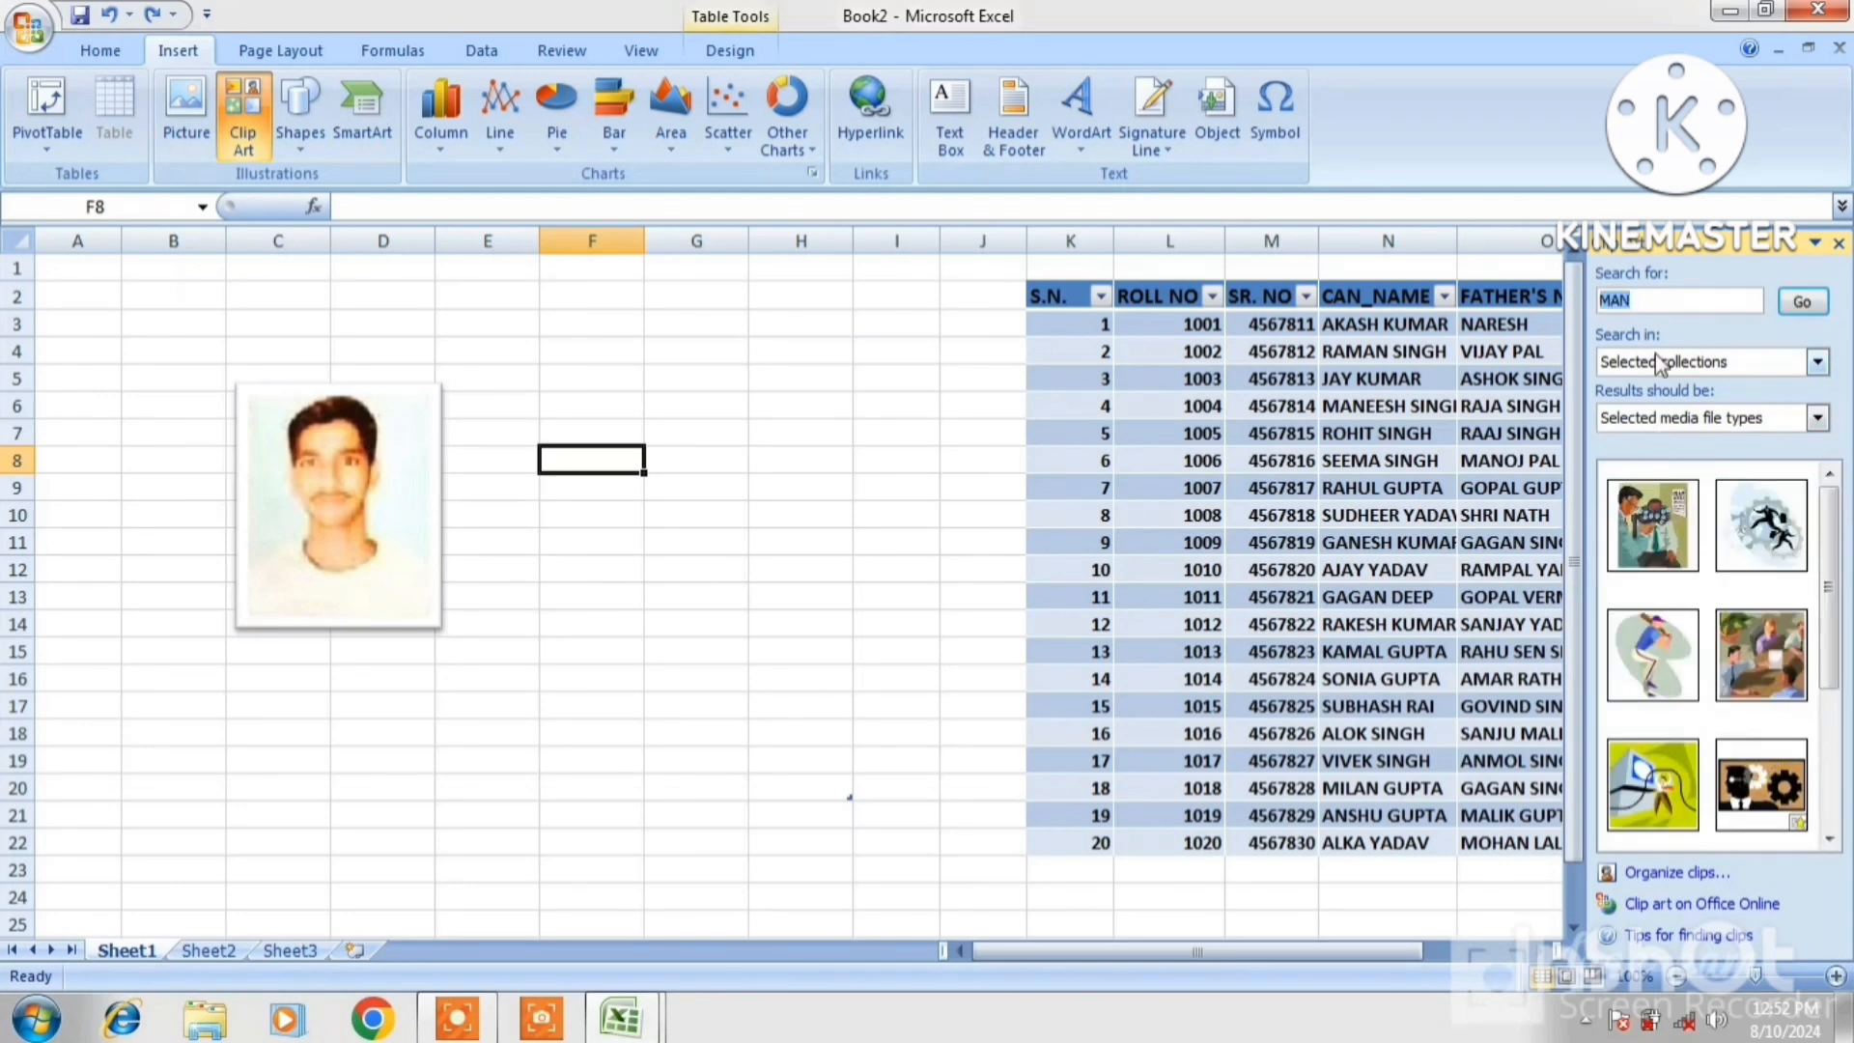
Try ANIMAL and FLOWER searches, return to MAN, and insert the meeting clip art
{"action": "left_click", "coordinate": [1660, 300]}
{"action": "type", "text": "ANIMAL"}
{"action": "left_click", "coordinate": [1802, 302]}
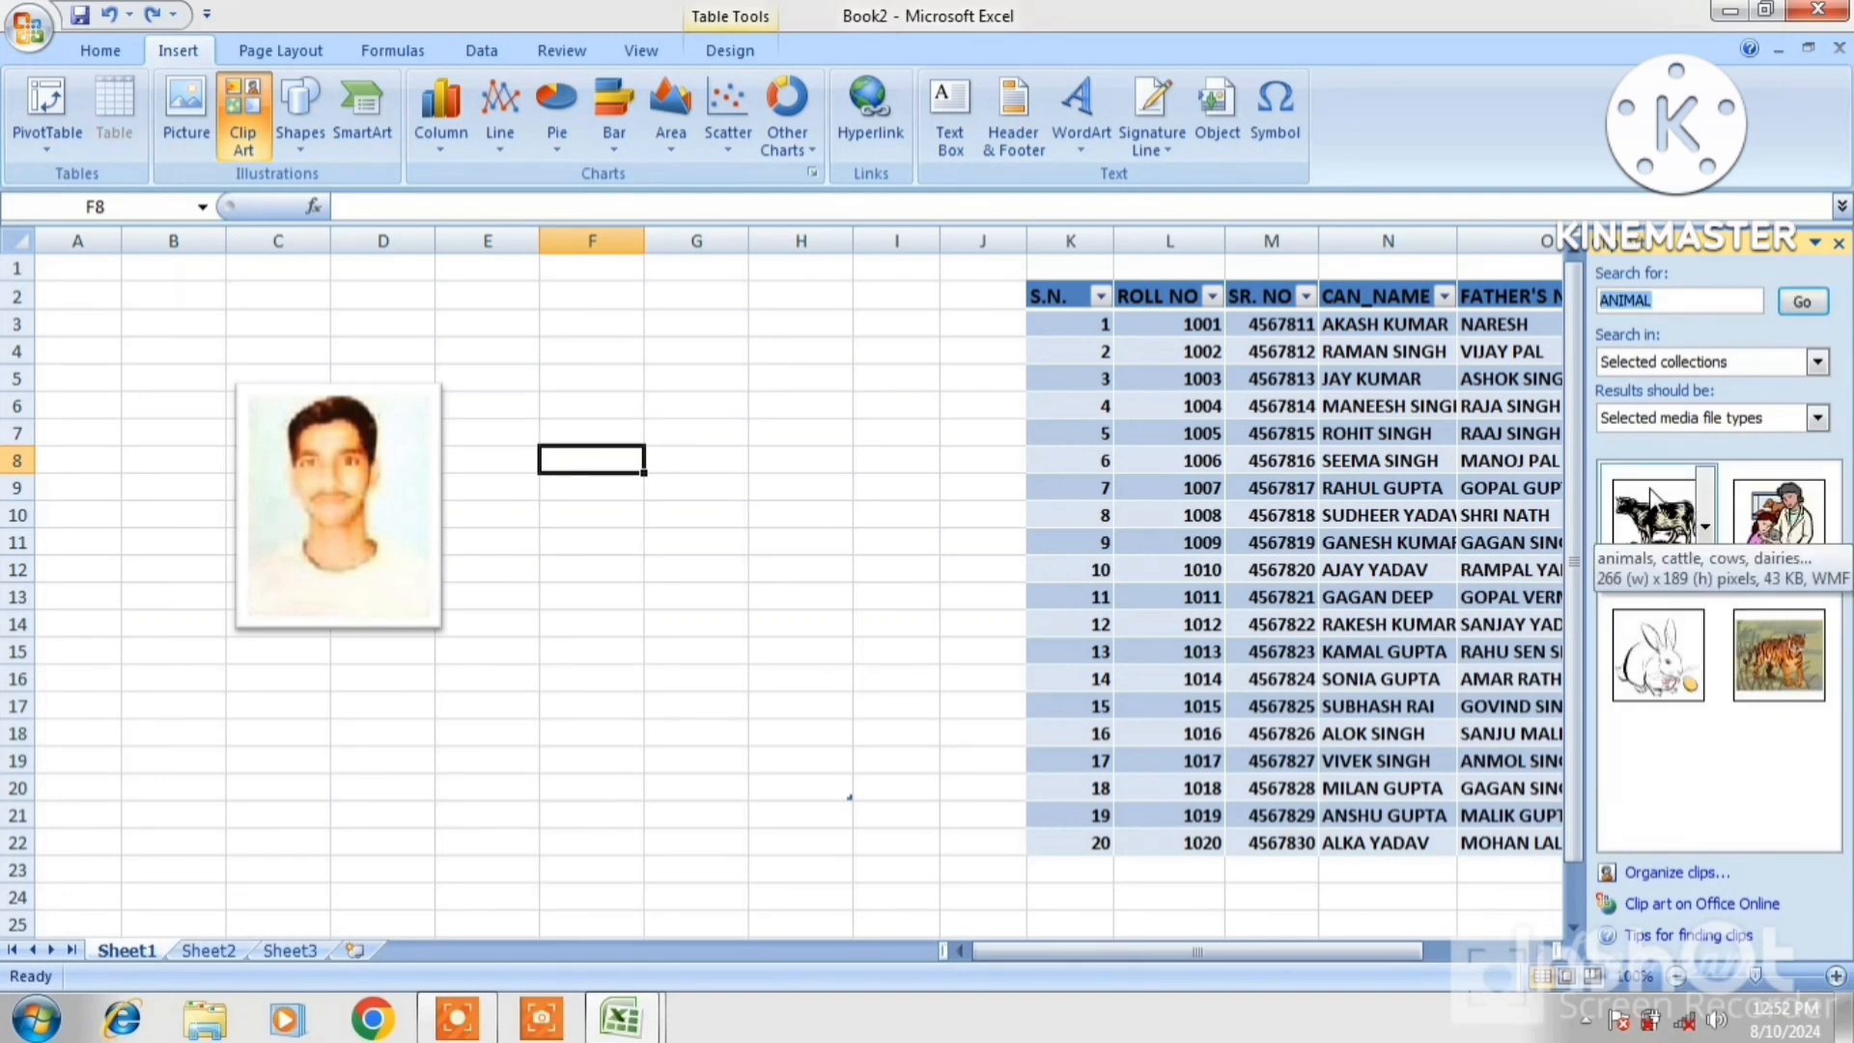
{"action": "left_click", "coordinate": [1668, 300]}
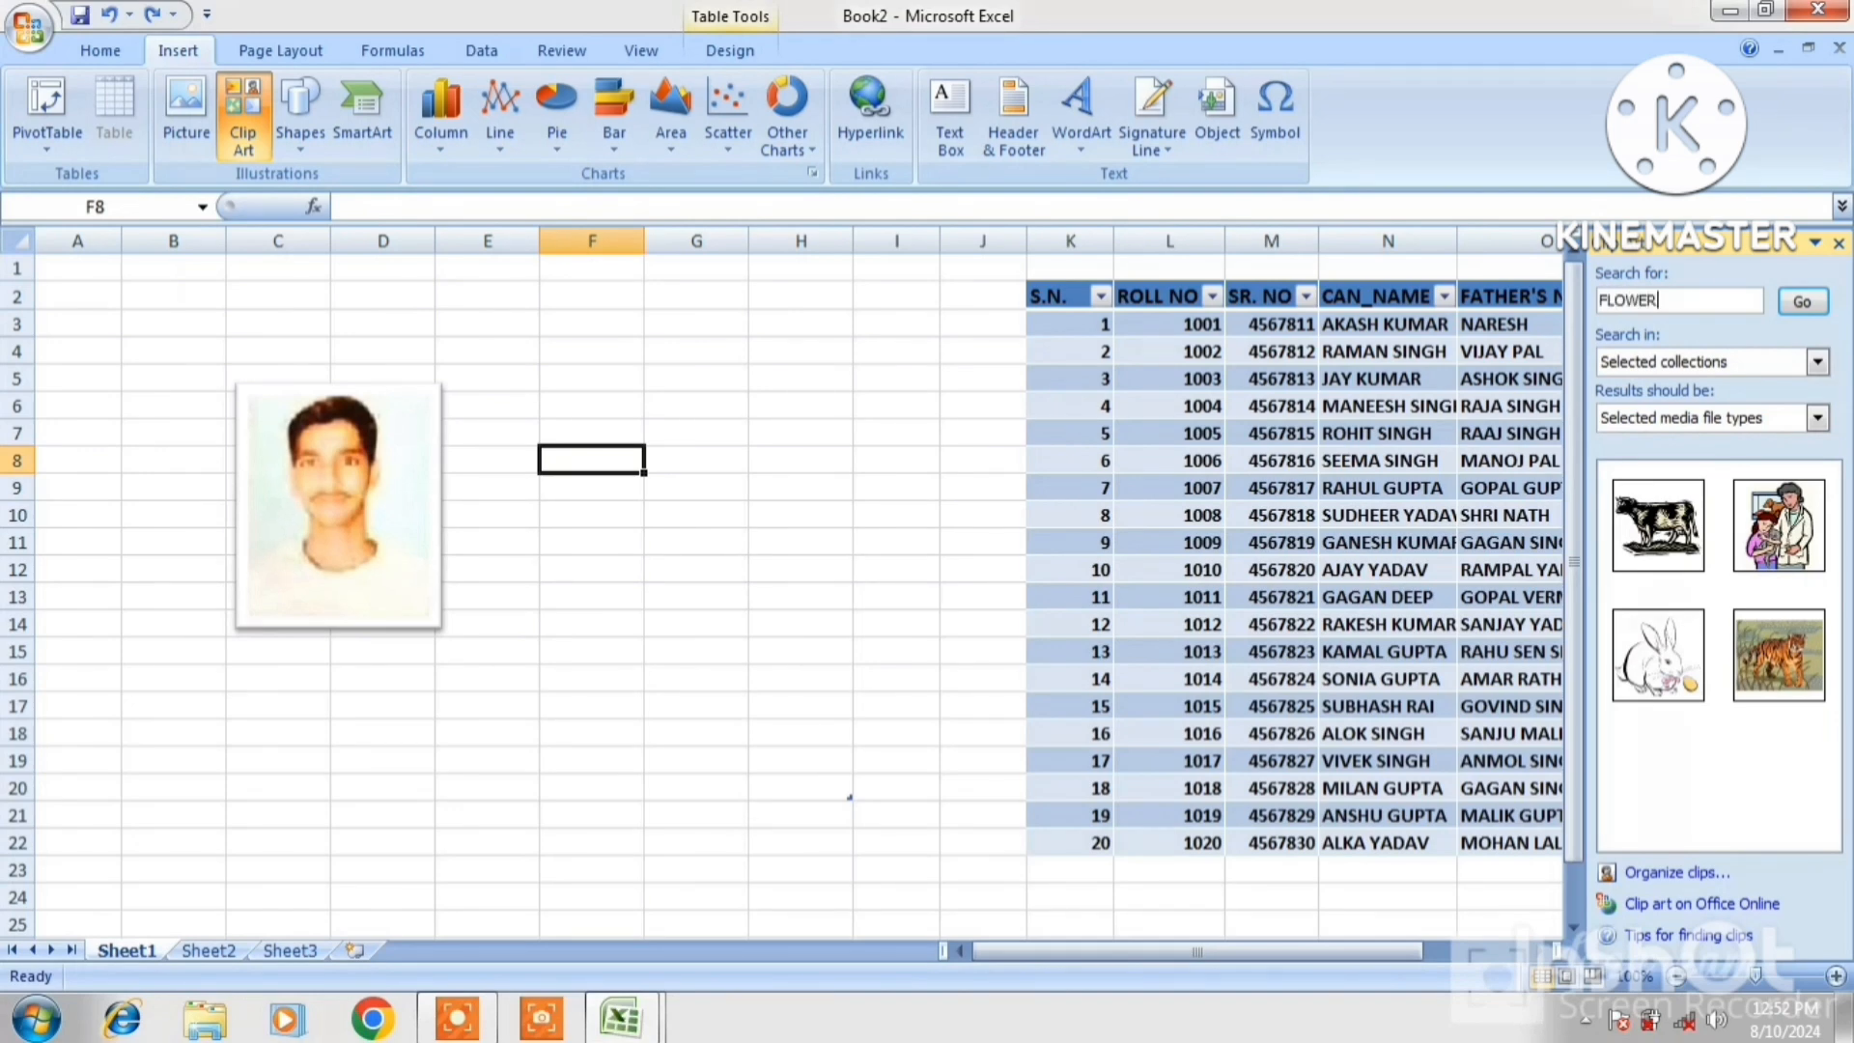
{"action": "type", "text": "FLOWER"}
{"action": "left_click", "coordinate": [1802, 301]}
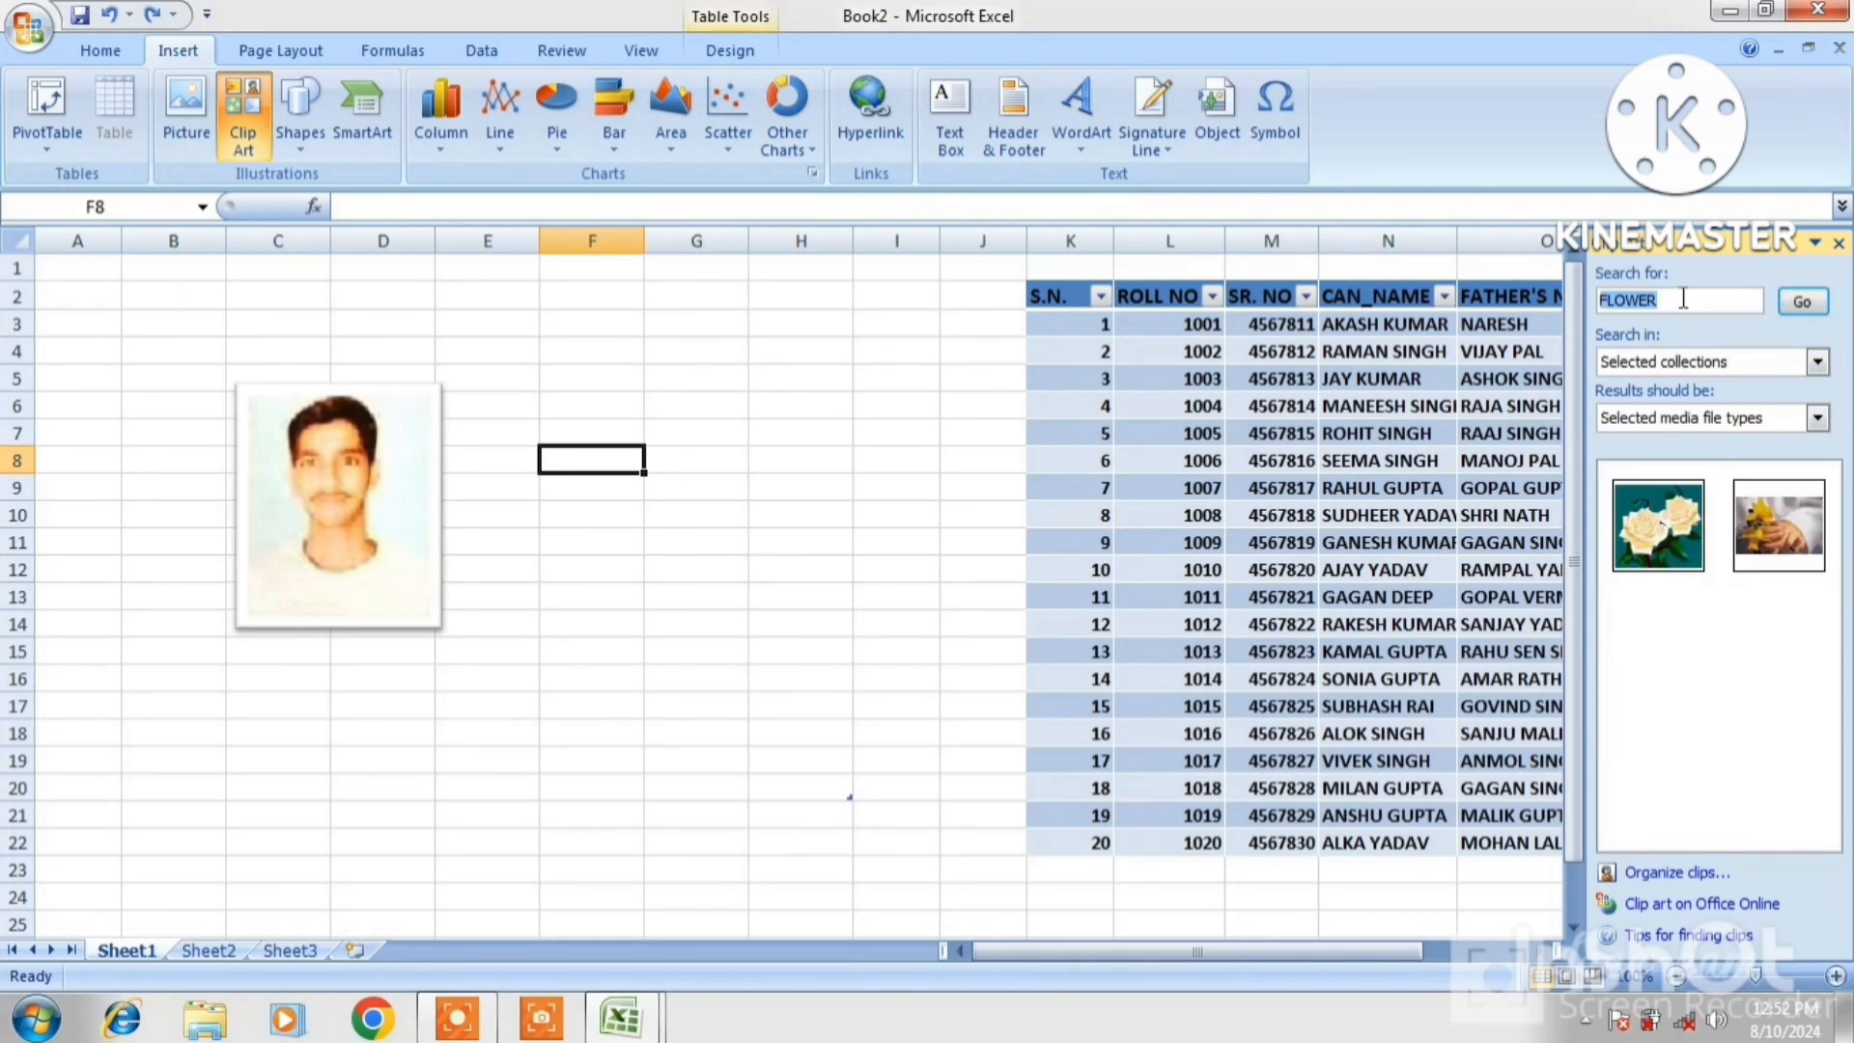
{"action": "key", "text": "BackSpace"}
{"action": "left_click", "coordinate": [1802, 301]}
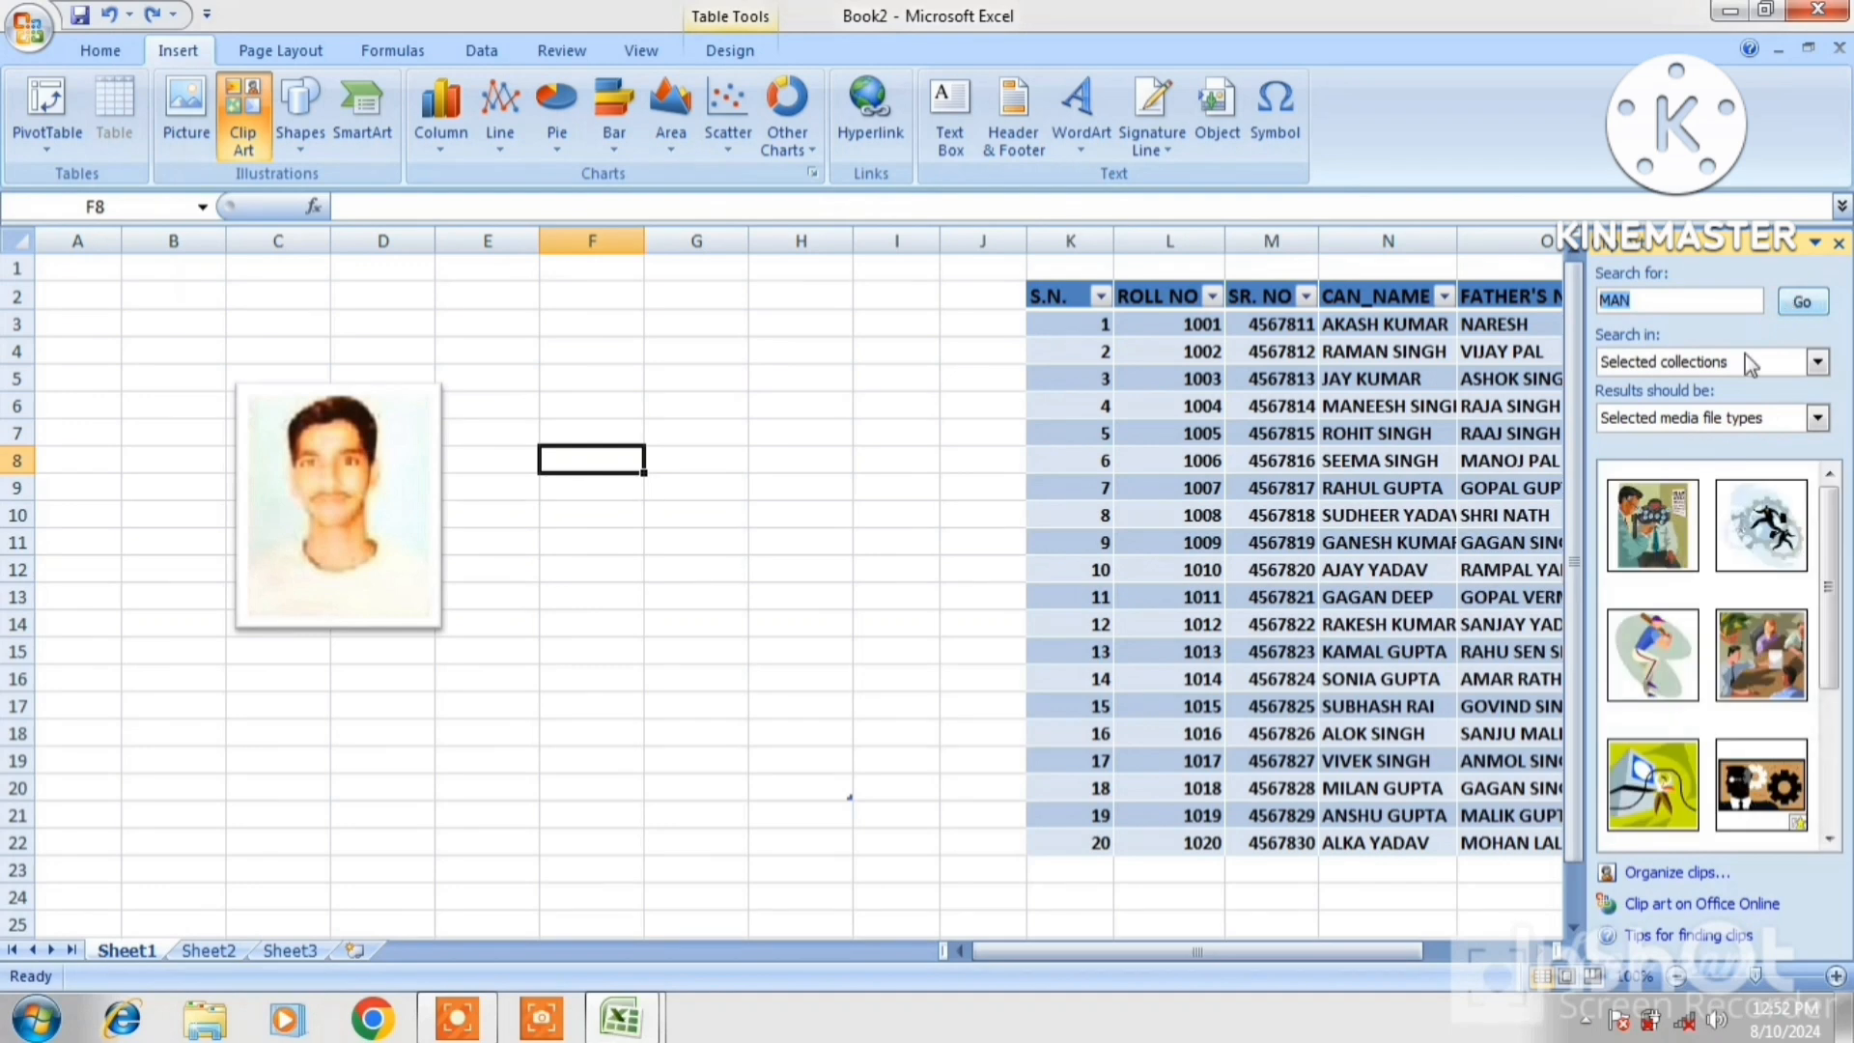
{"action": "left_click", "coordinate": [1744, 639]}
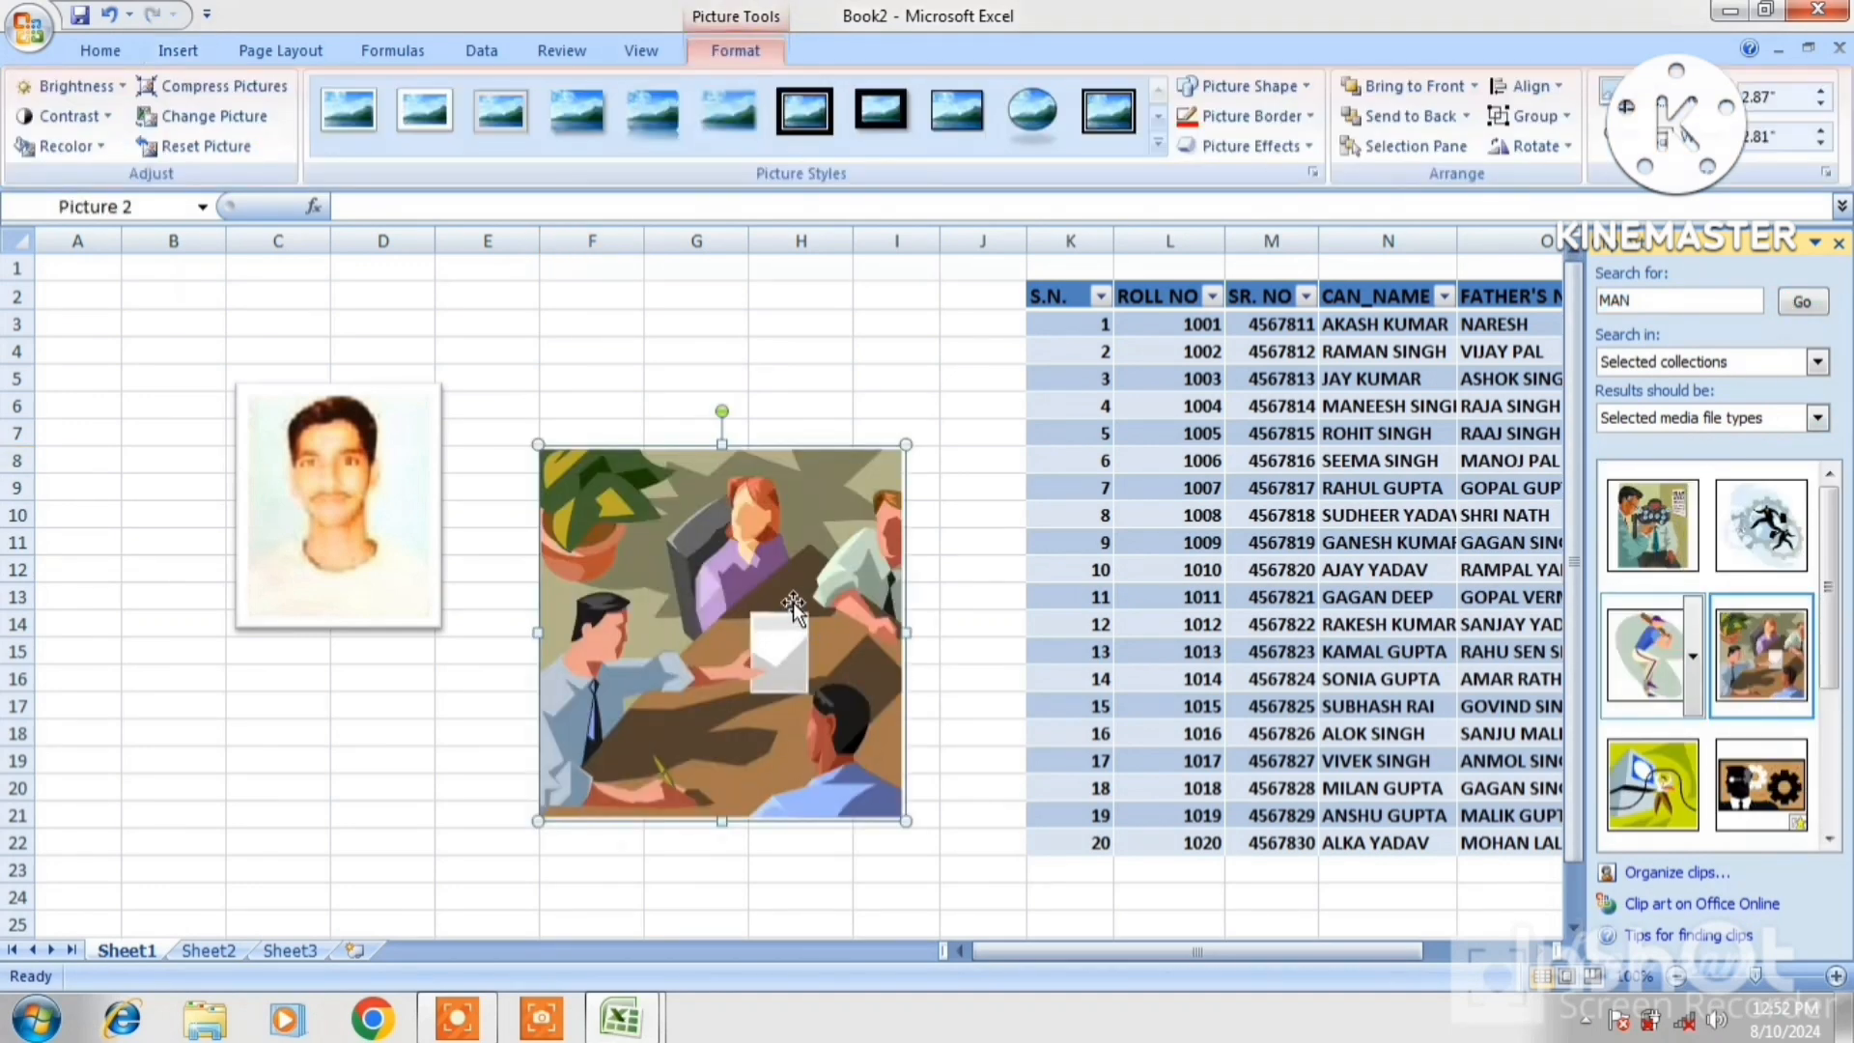
Move the meeting clip art up beside the photo, previewing Brightness and Contrast without applying either
{"action": "left_click_drag", "start_coordinate": [757, 578], "coordinate": [718, 430]}
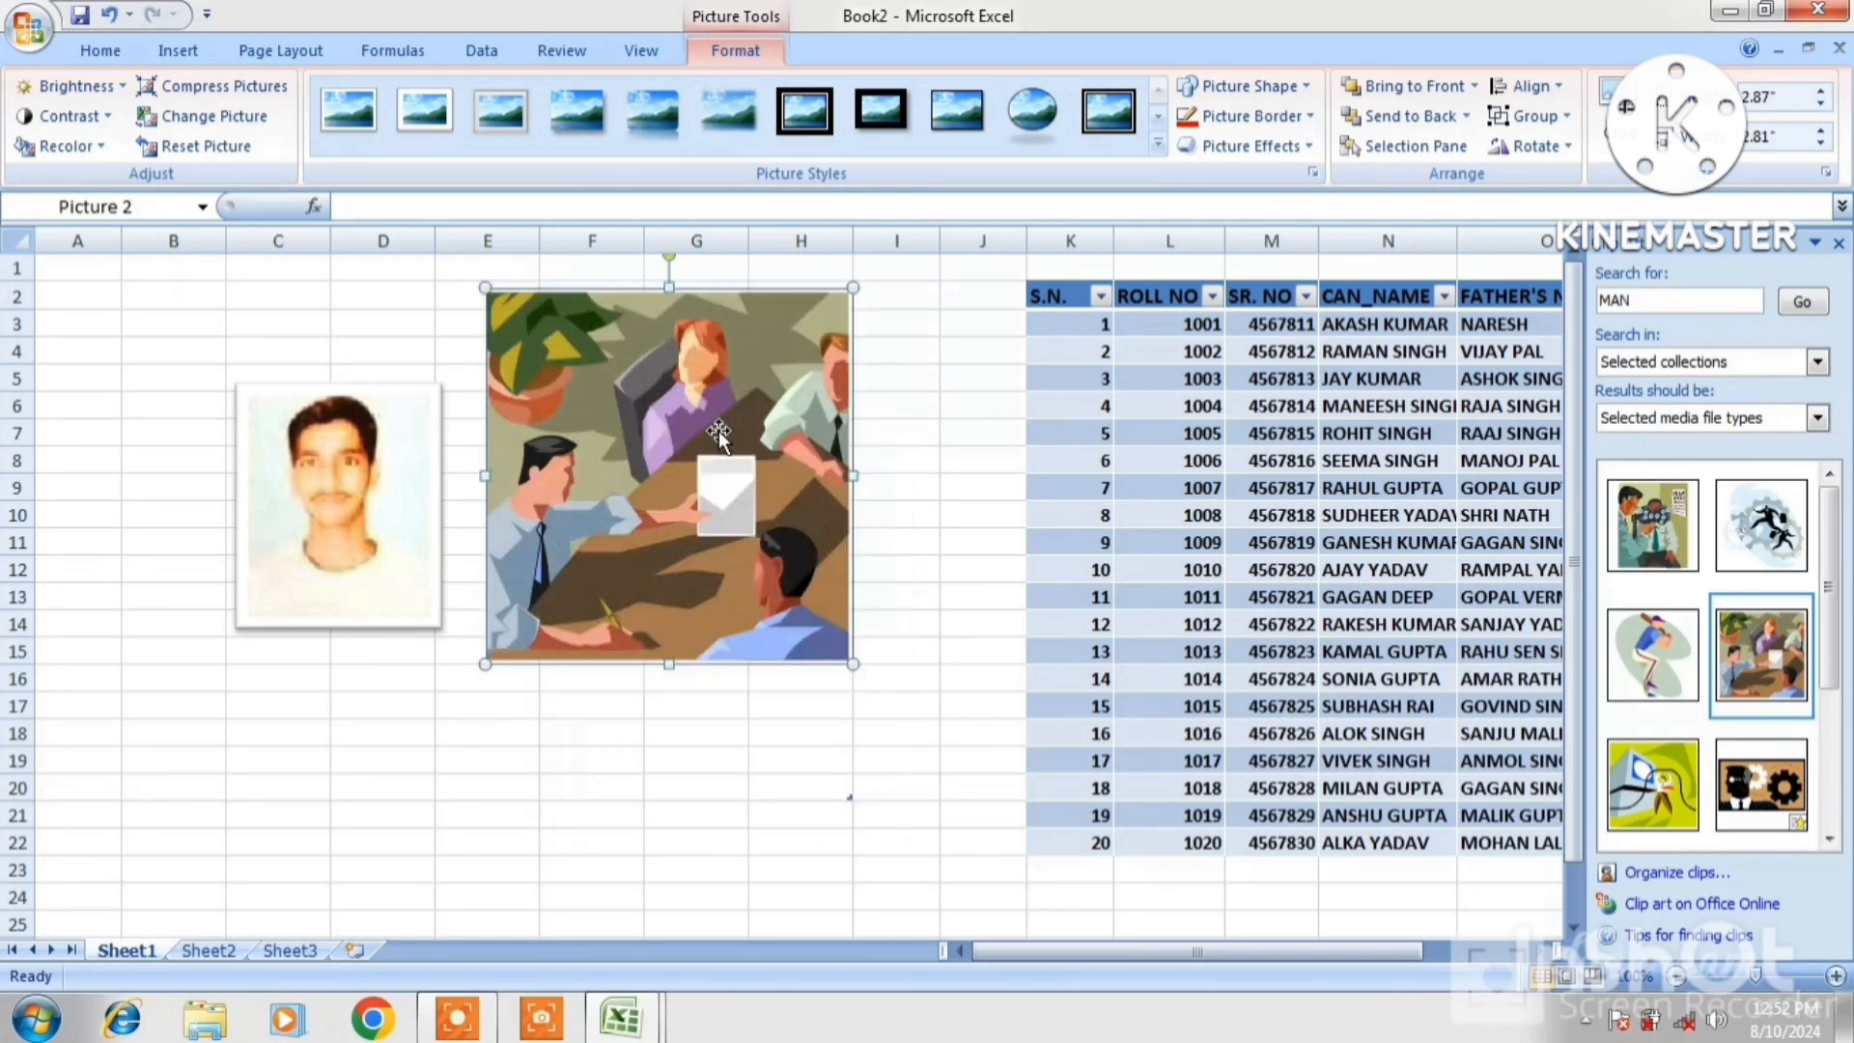
{"action": "left_click", "coordinate": [77, 89]}
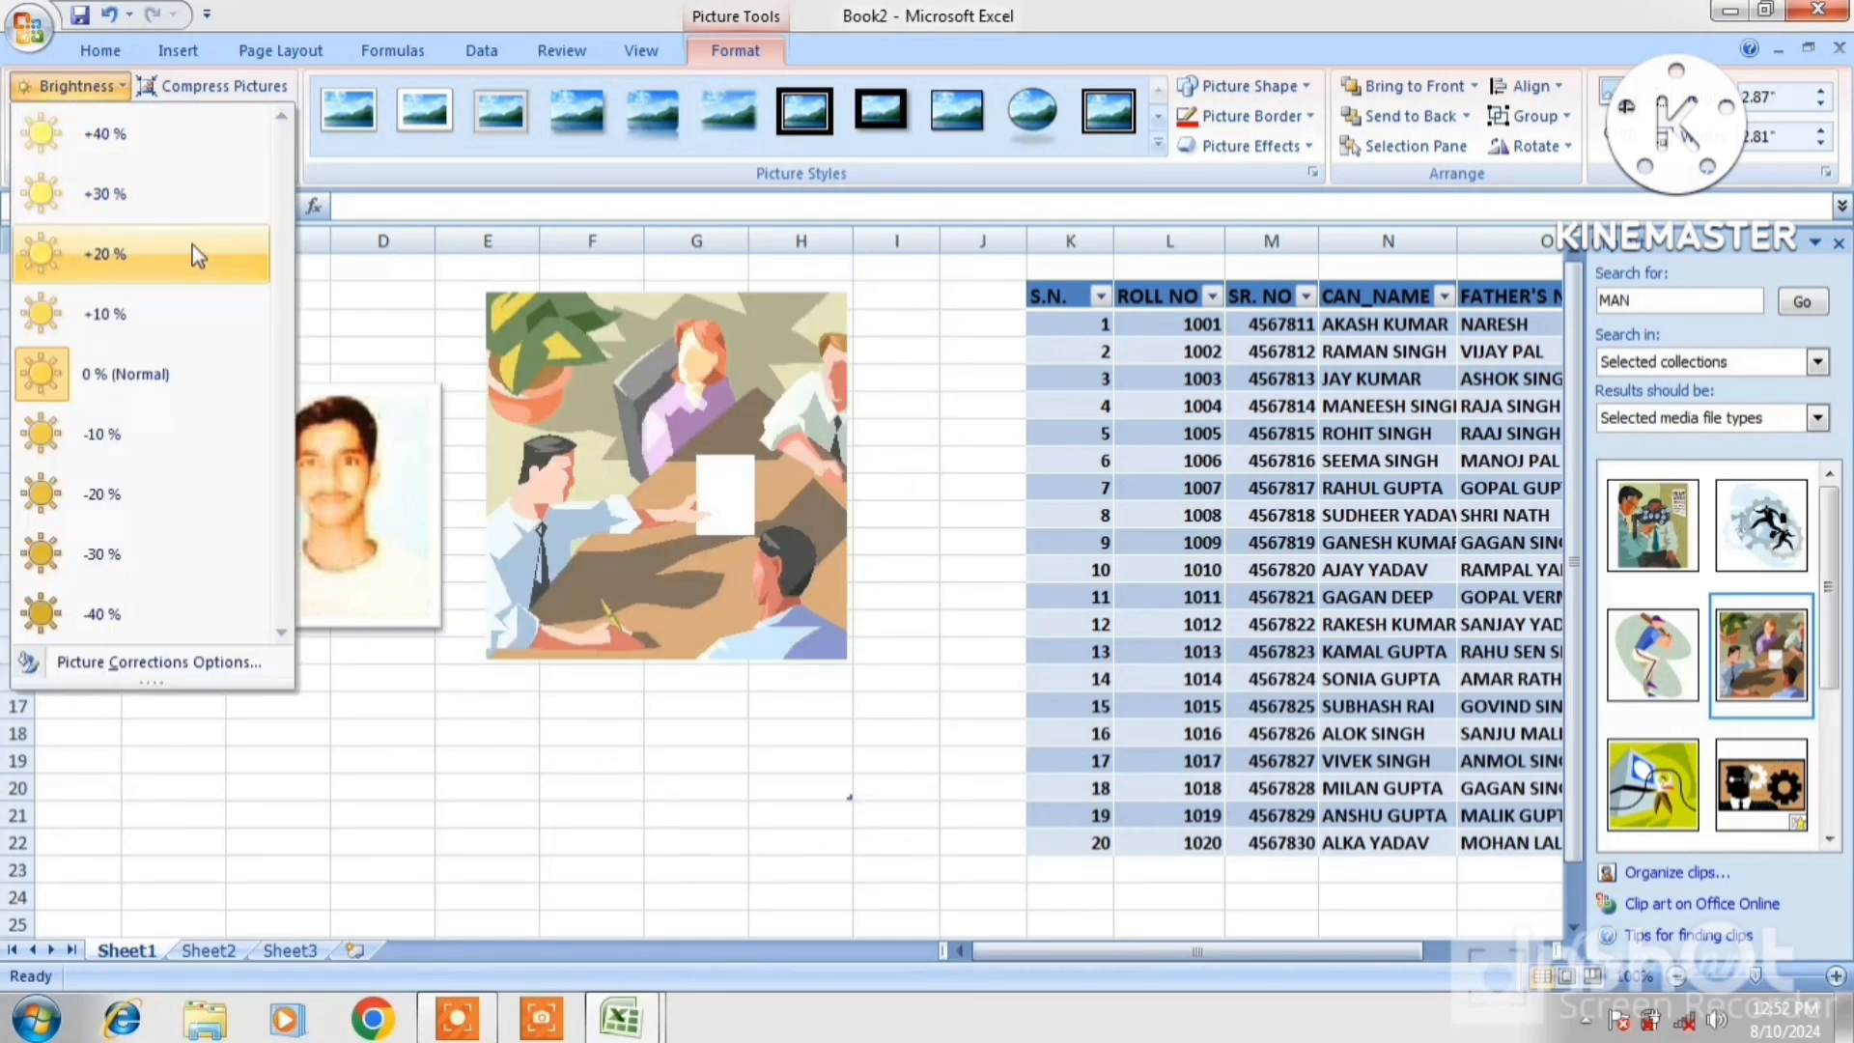
{"action": "left_click", "coordinate": [568, 413]}
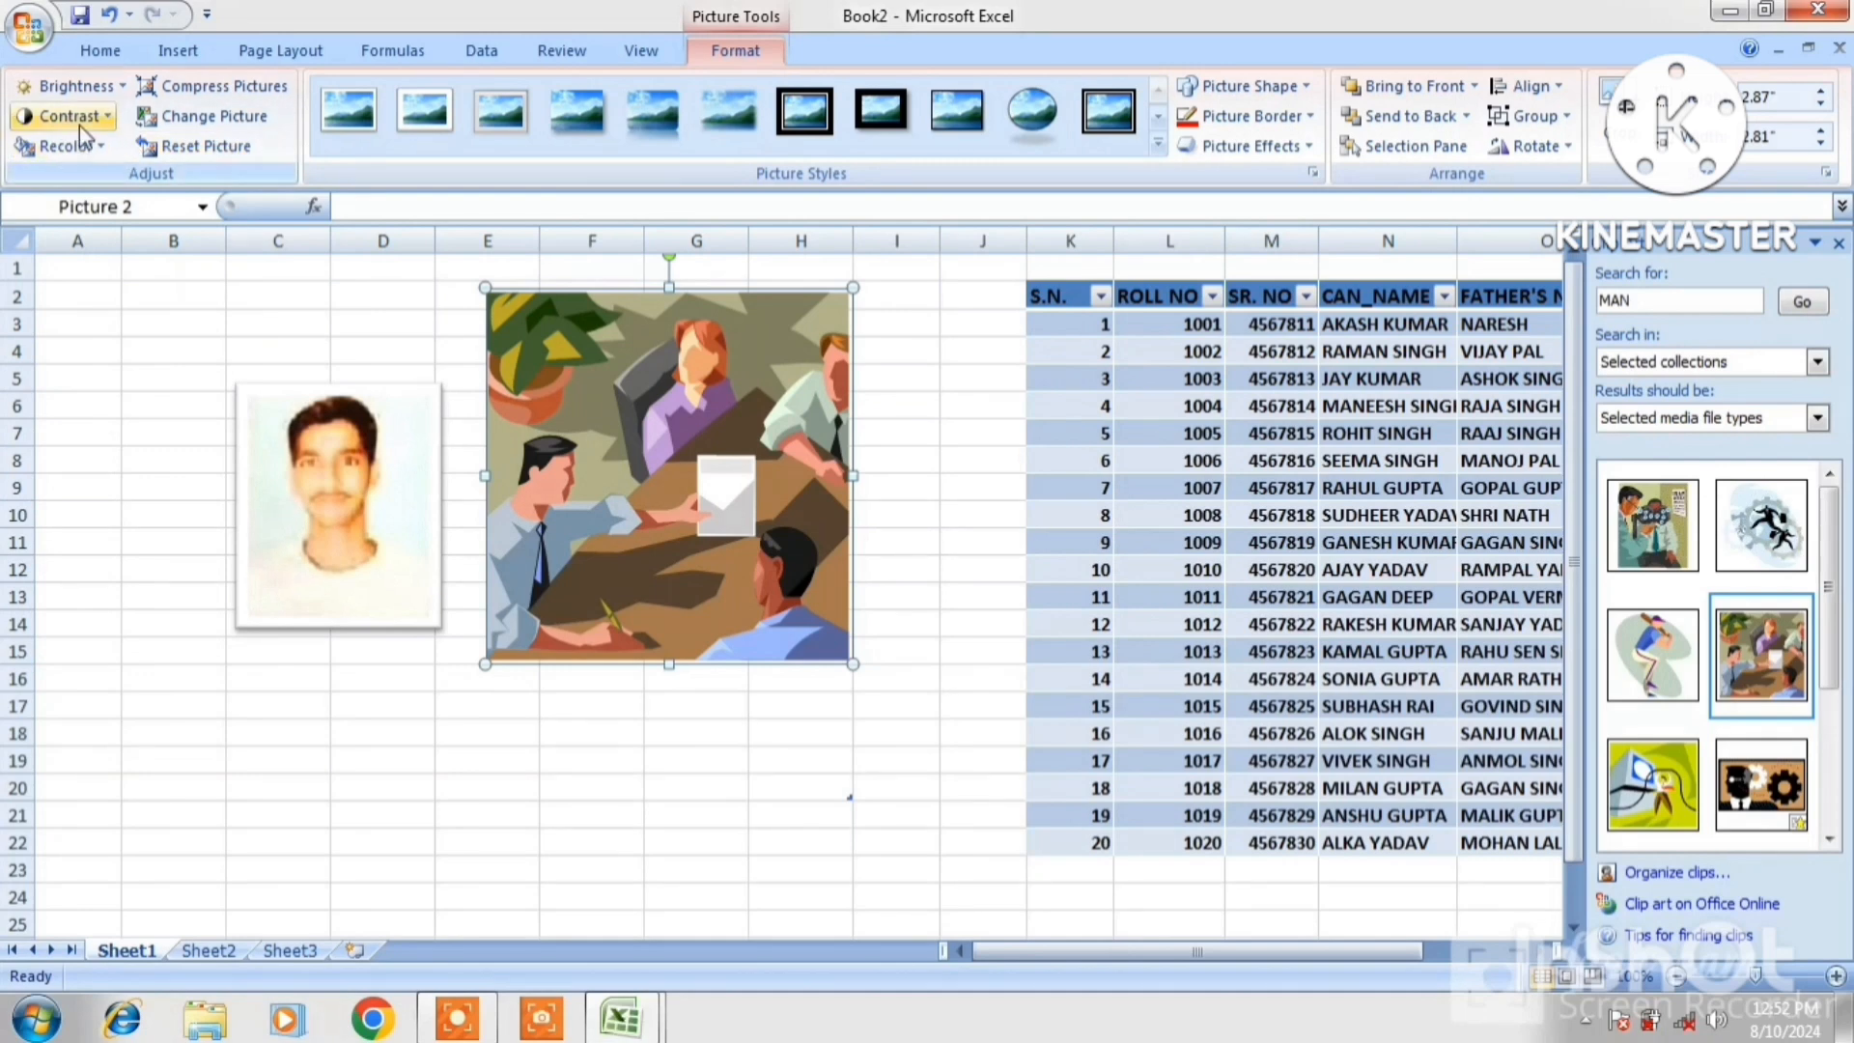
{"action": "left_click", "coordinate": [79, 117]}
{"action": "left_click", "coordinate": [548, 413]}
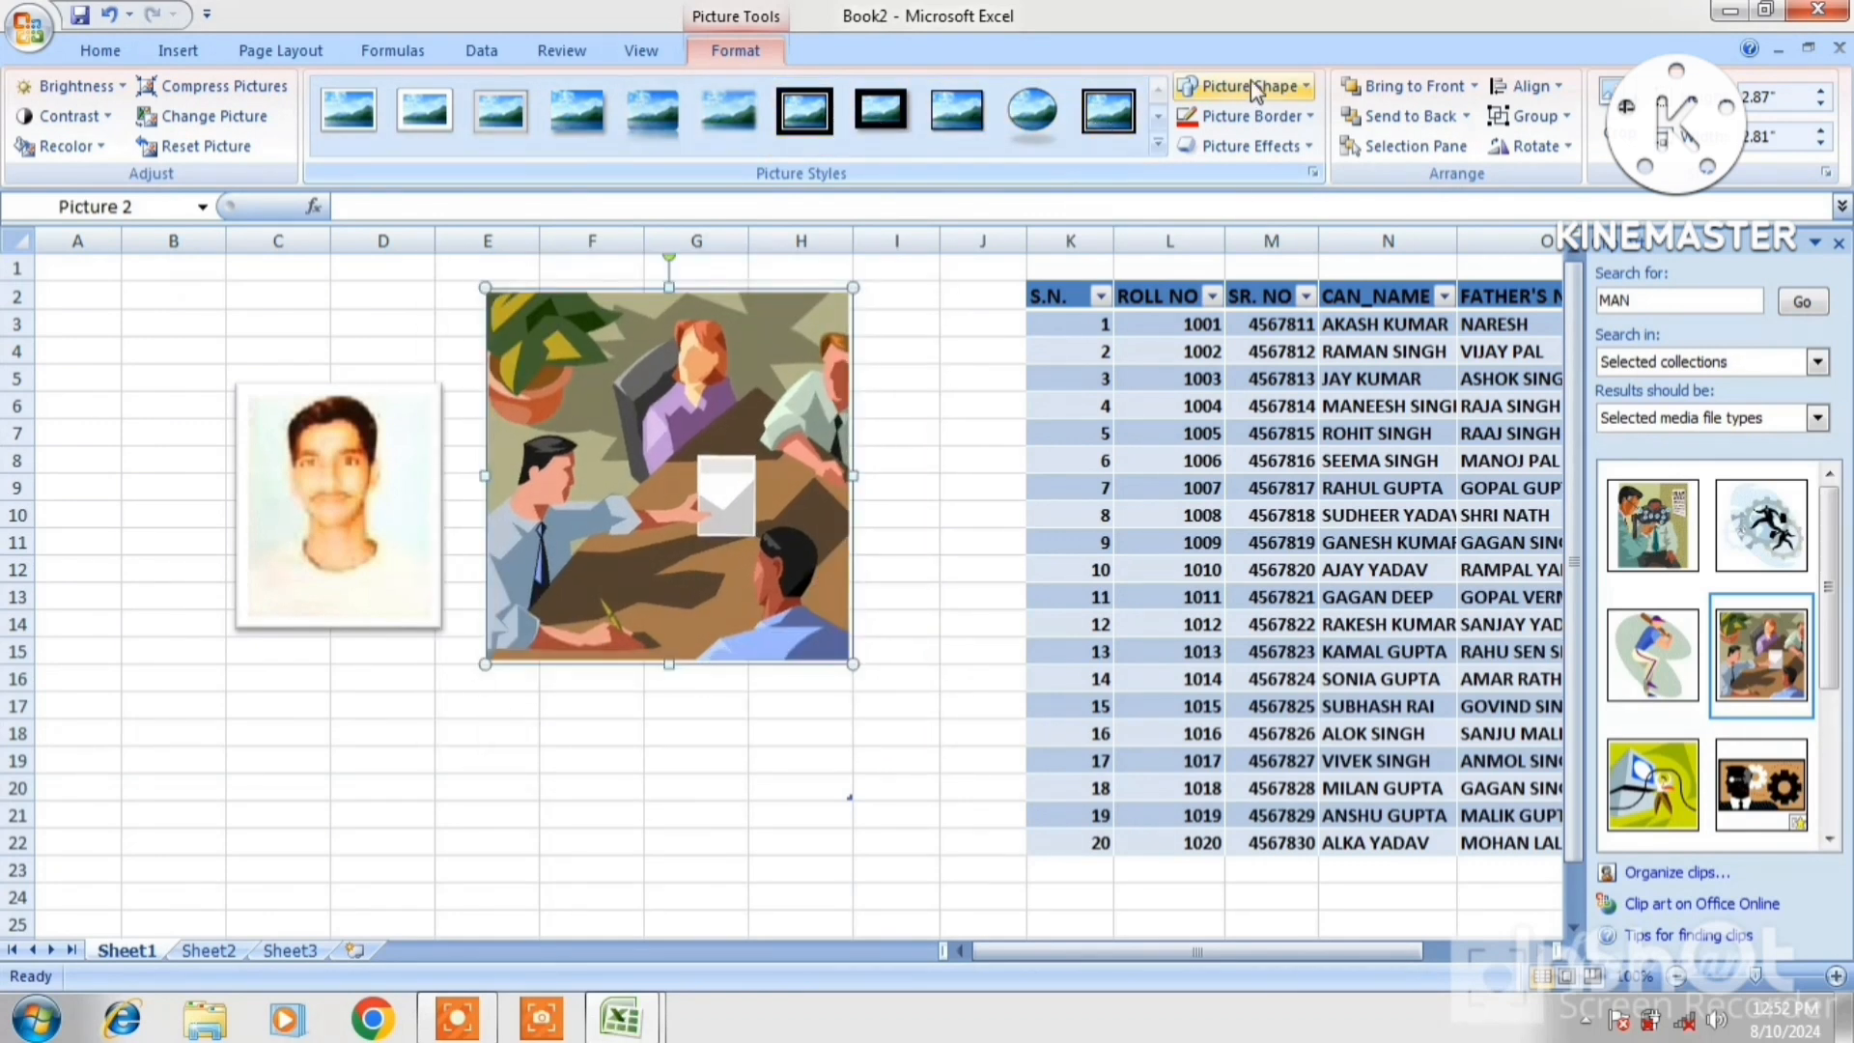
Give the meeting picture a rounded-rectangle shape and a 4½ pt dark red border
{"action": "left_click", "coordinate": [1282, 90]}
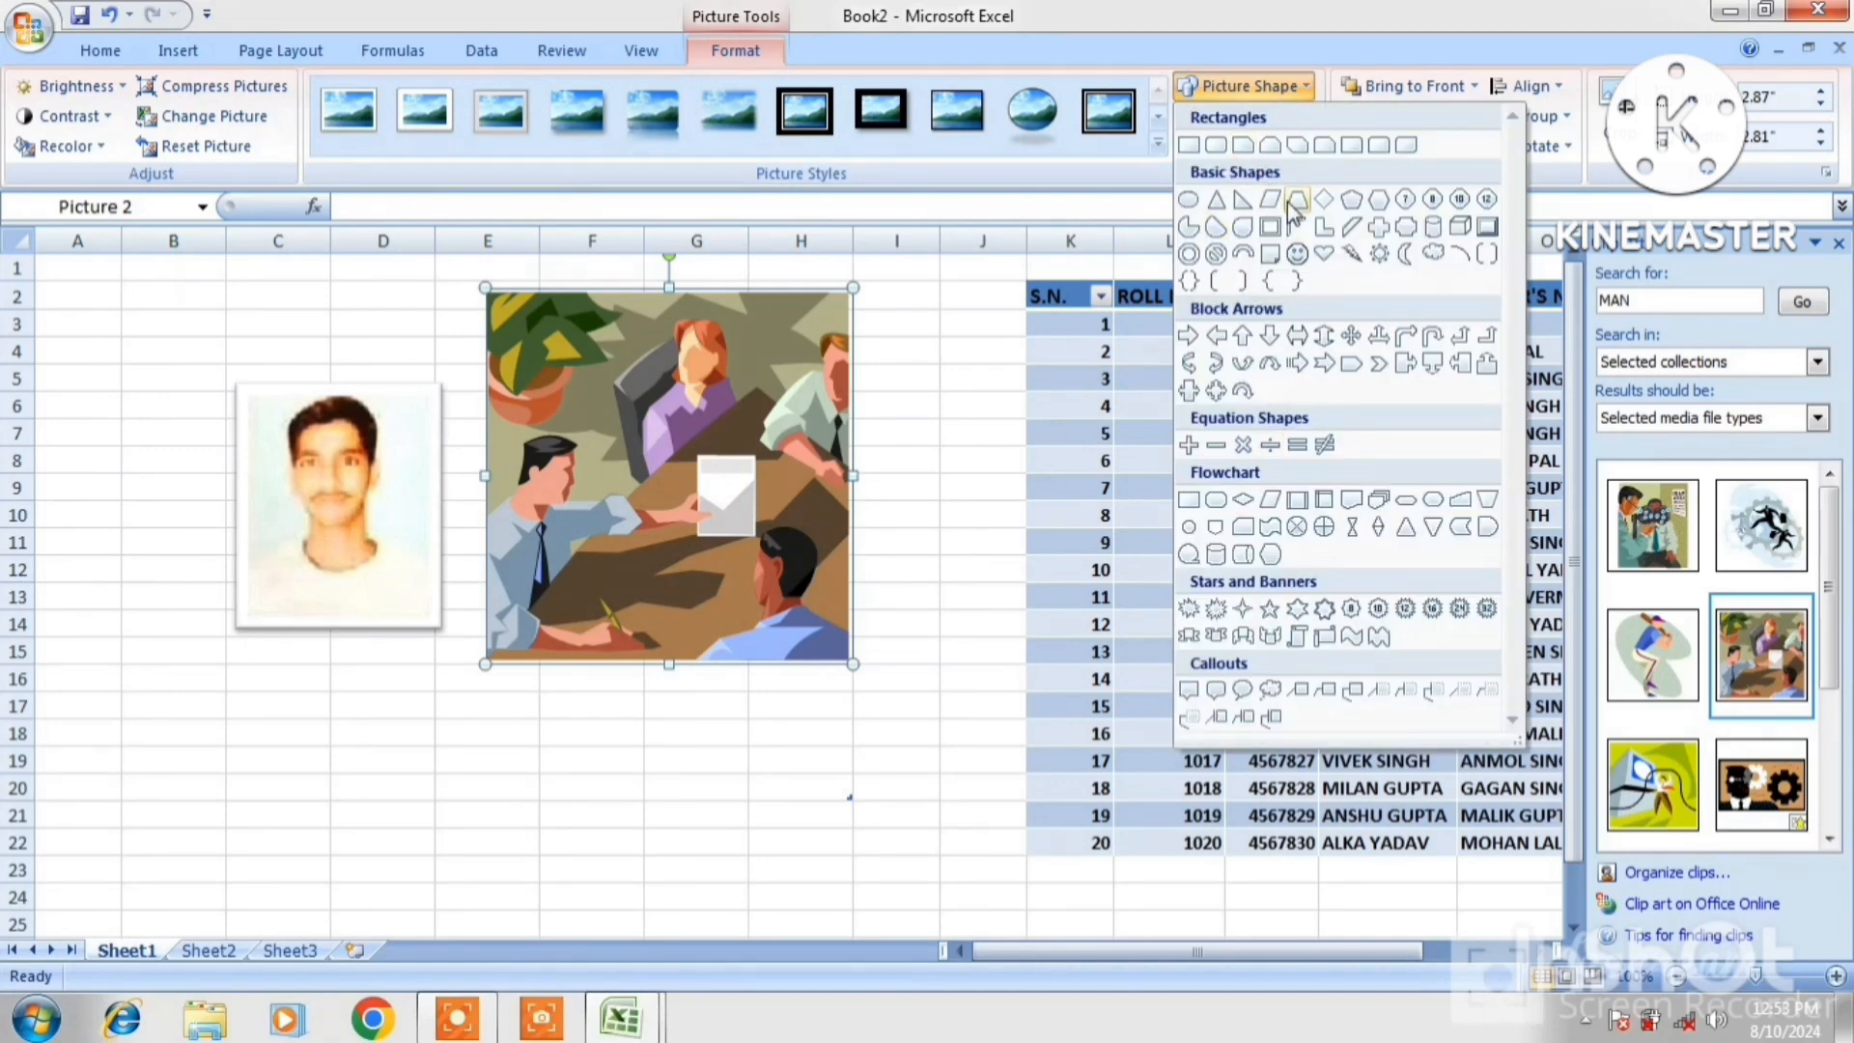
{"action": "left_click", "coordinate": [1220, 146]}
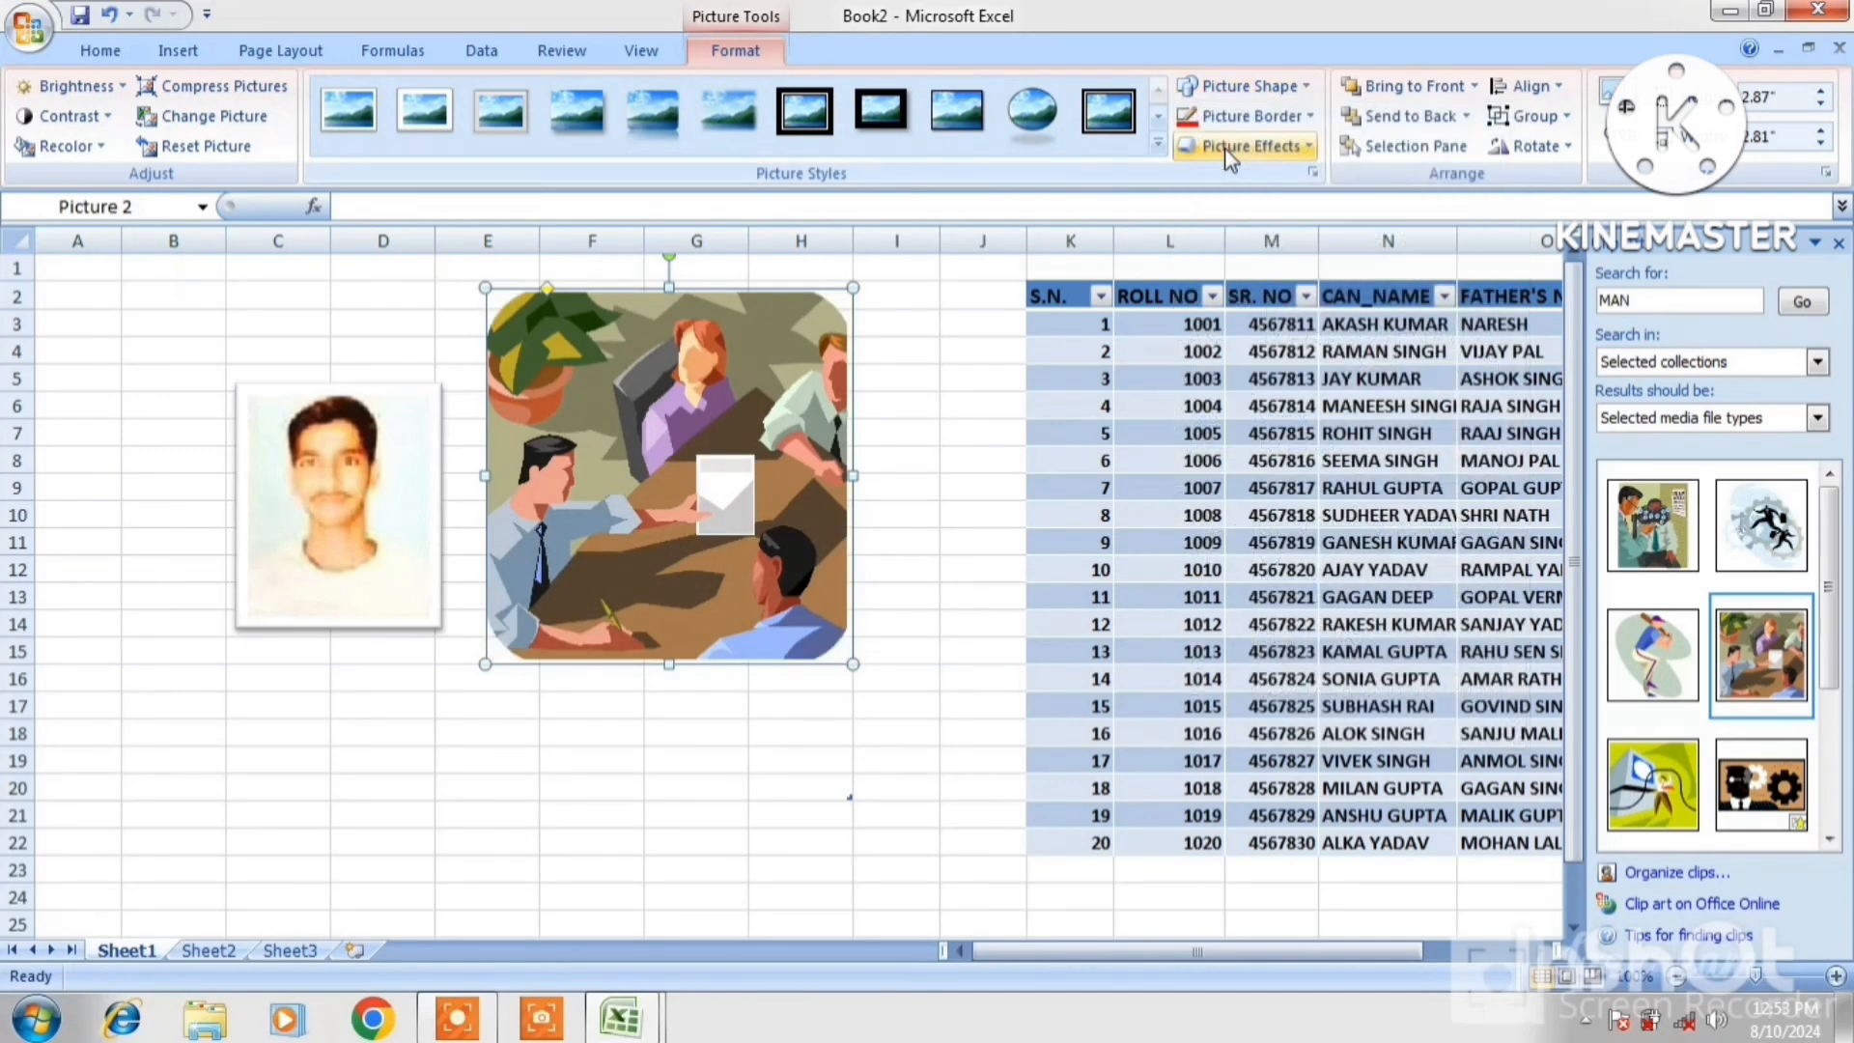
{"action": "left_click", "coordinate": [1275, 121]}
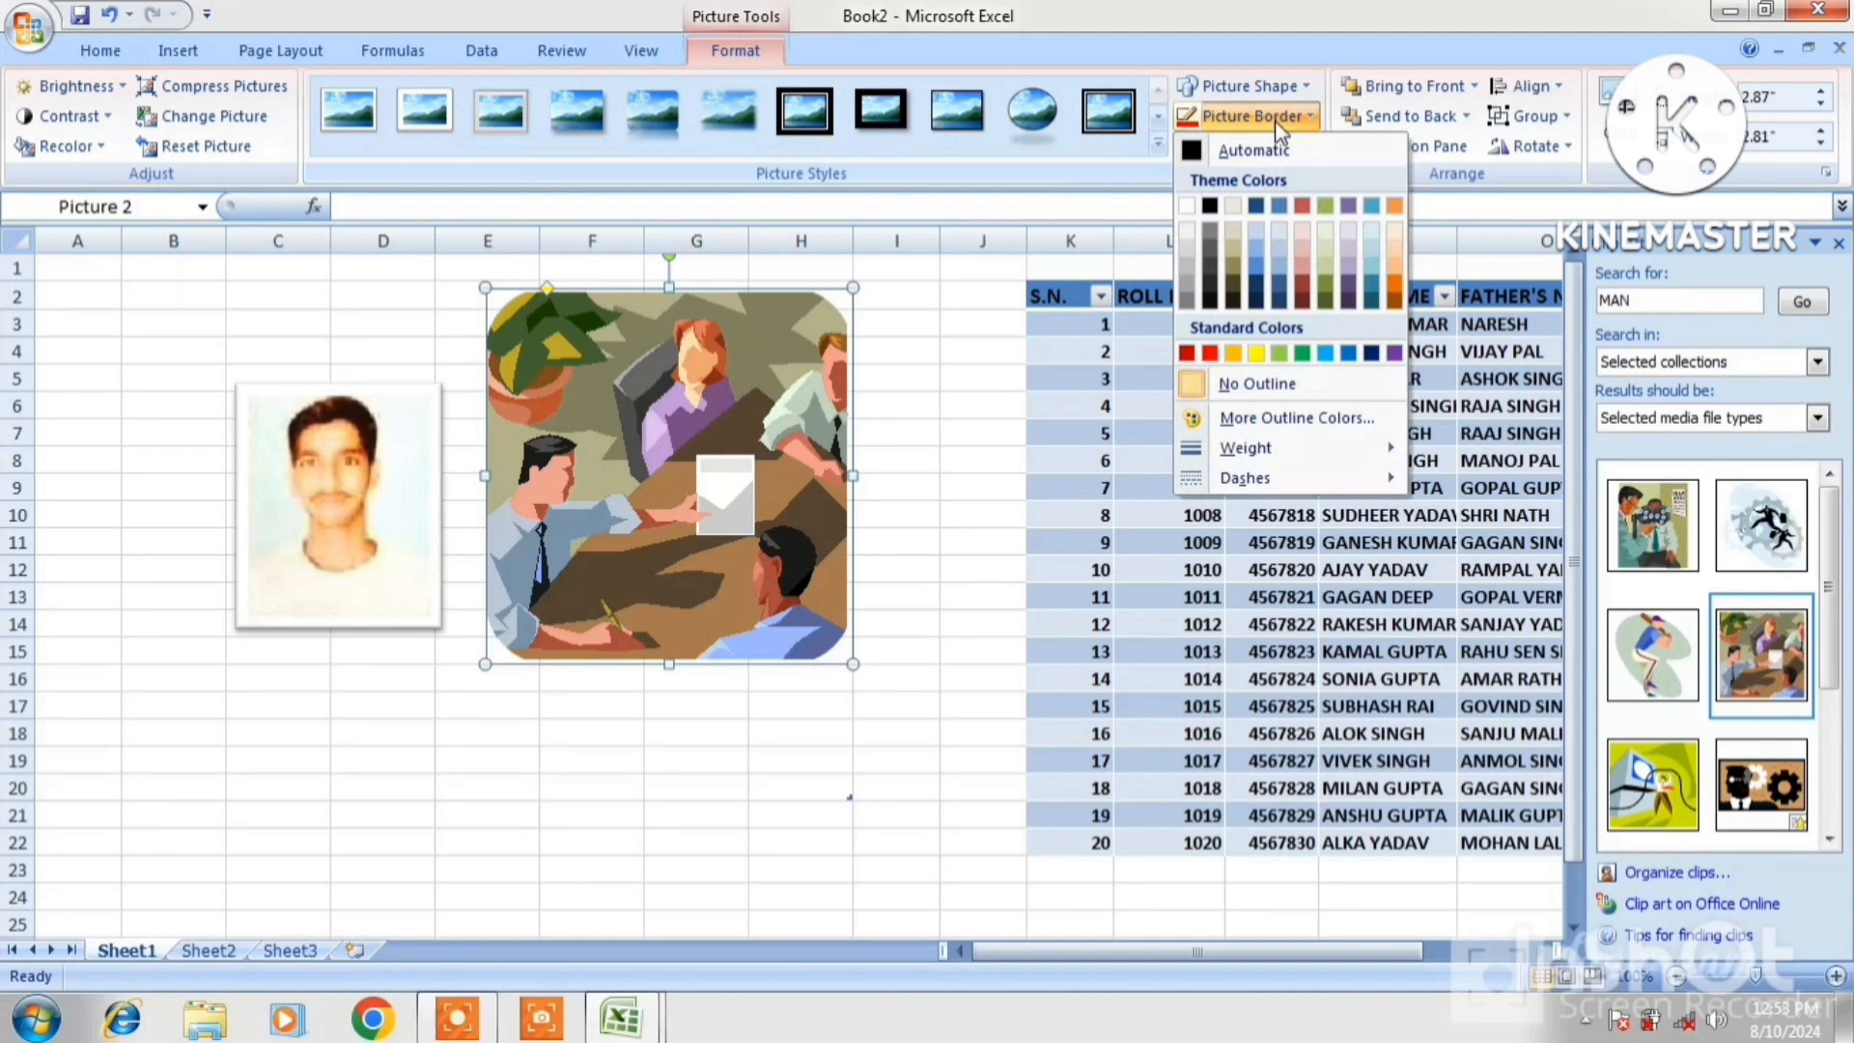
{"action": "left_click", "coordinate": [1187, 354]}
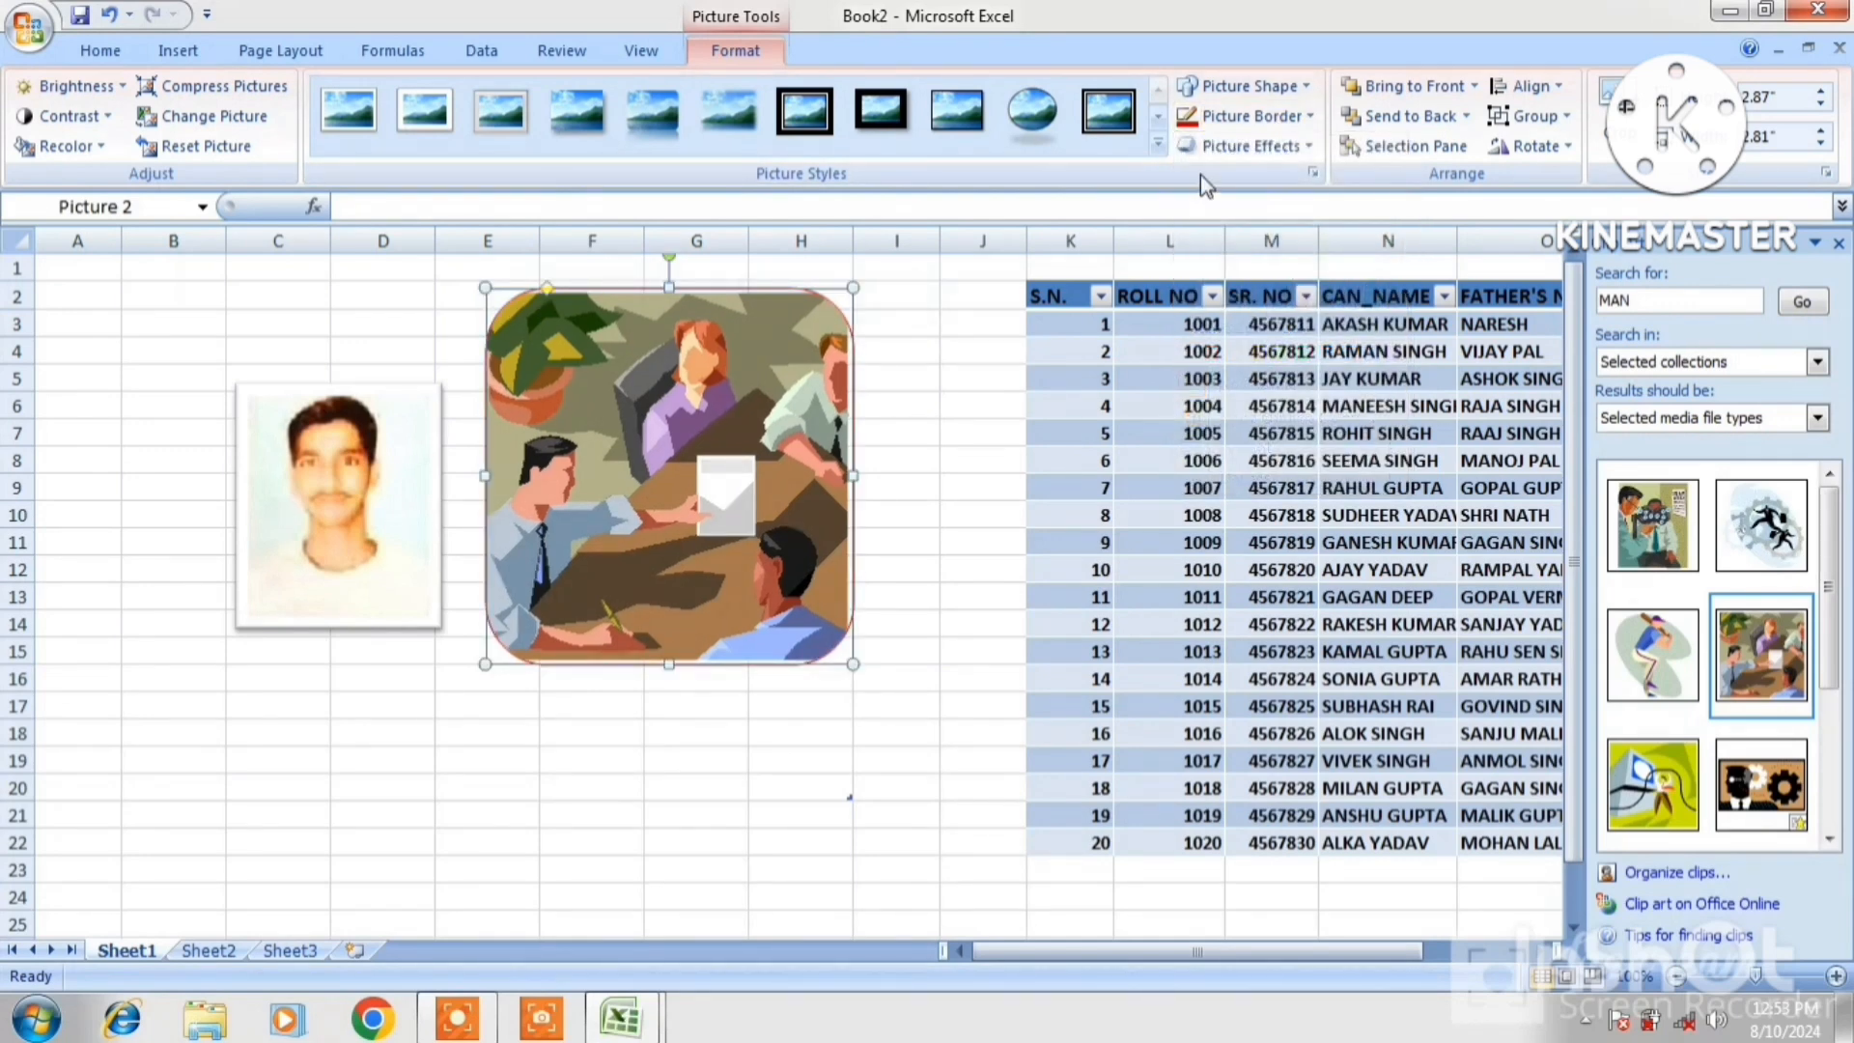
{"action": "left_click", "coordinate": [1255, 117]}
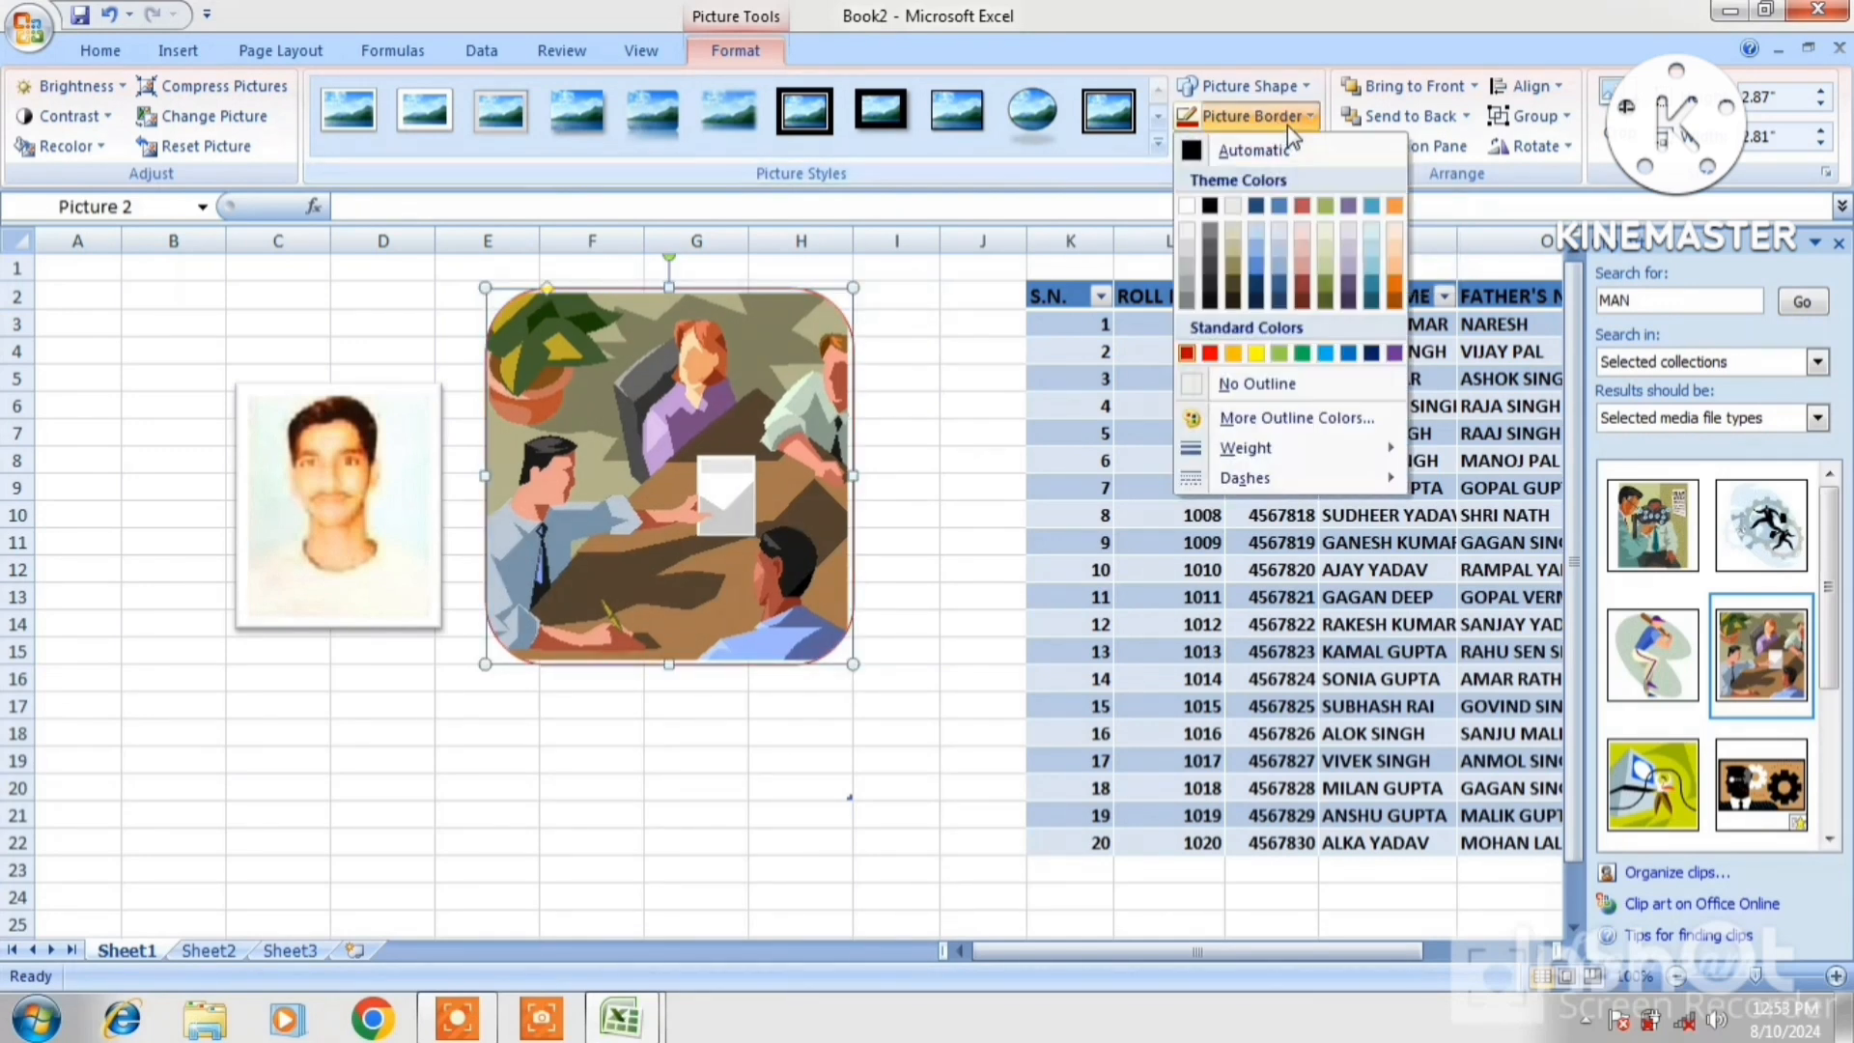
{"action": "mouse_move", "coordinate": [1239, 451]}
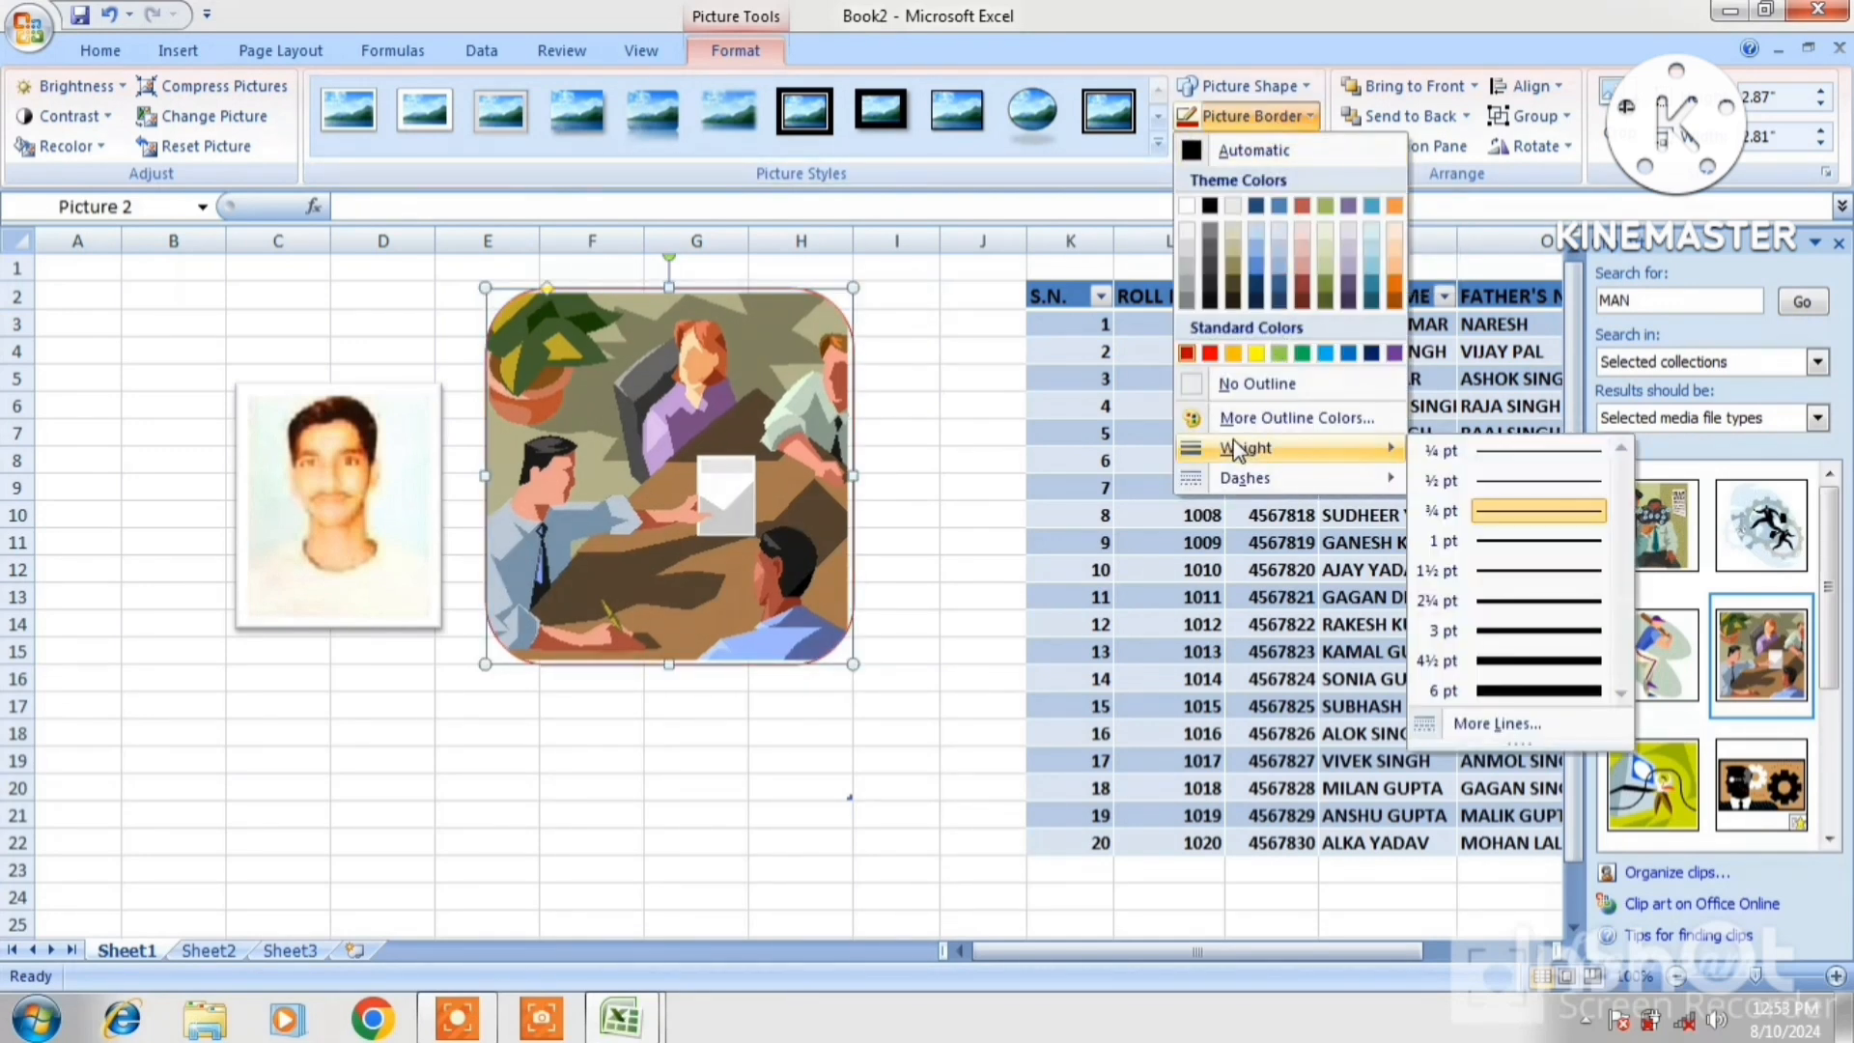
{"action": "left_click", "coordinate": [1495, 664]}
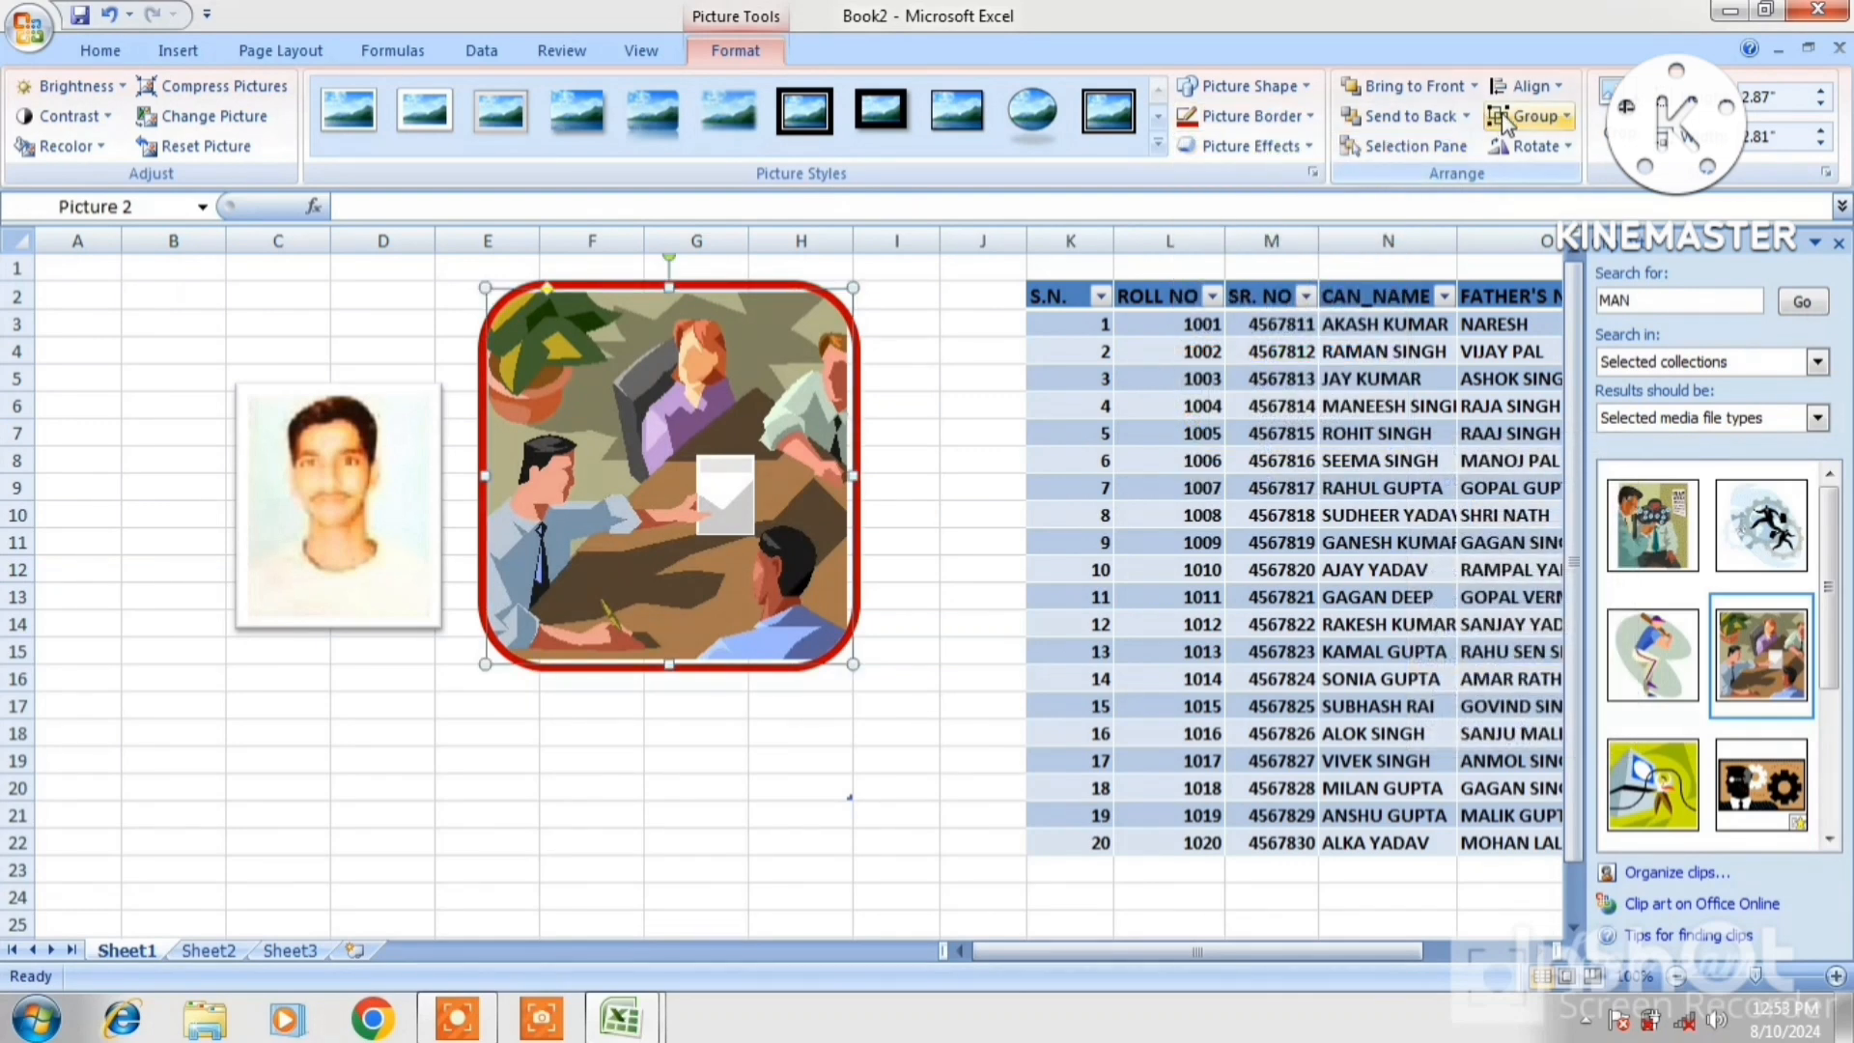
Enlarge the meeting picture to about 2.95" by 2.9"
{"action": "left_click", "coordinate": [1819, 94]}
{"action": "left_click", "coordinate": [1819, 94]}
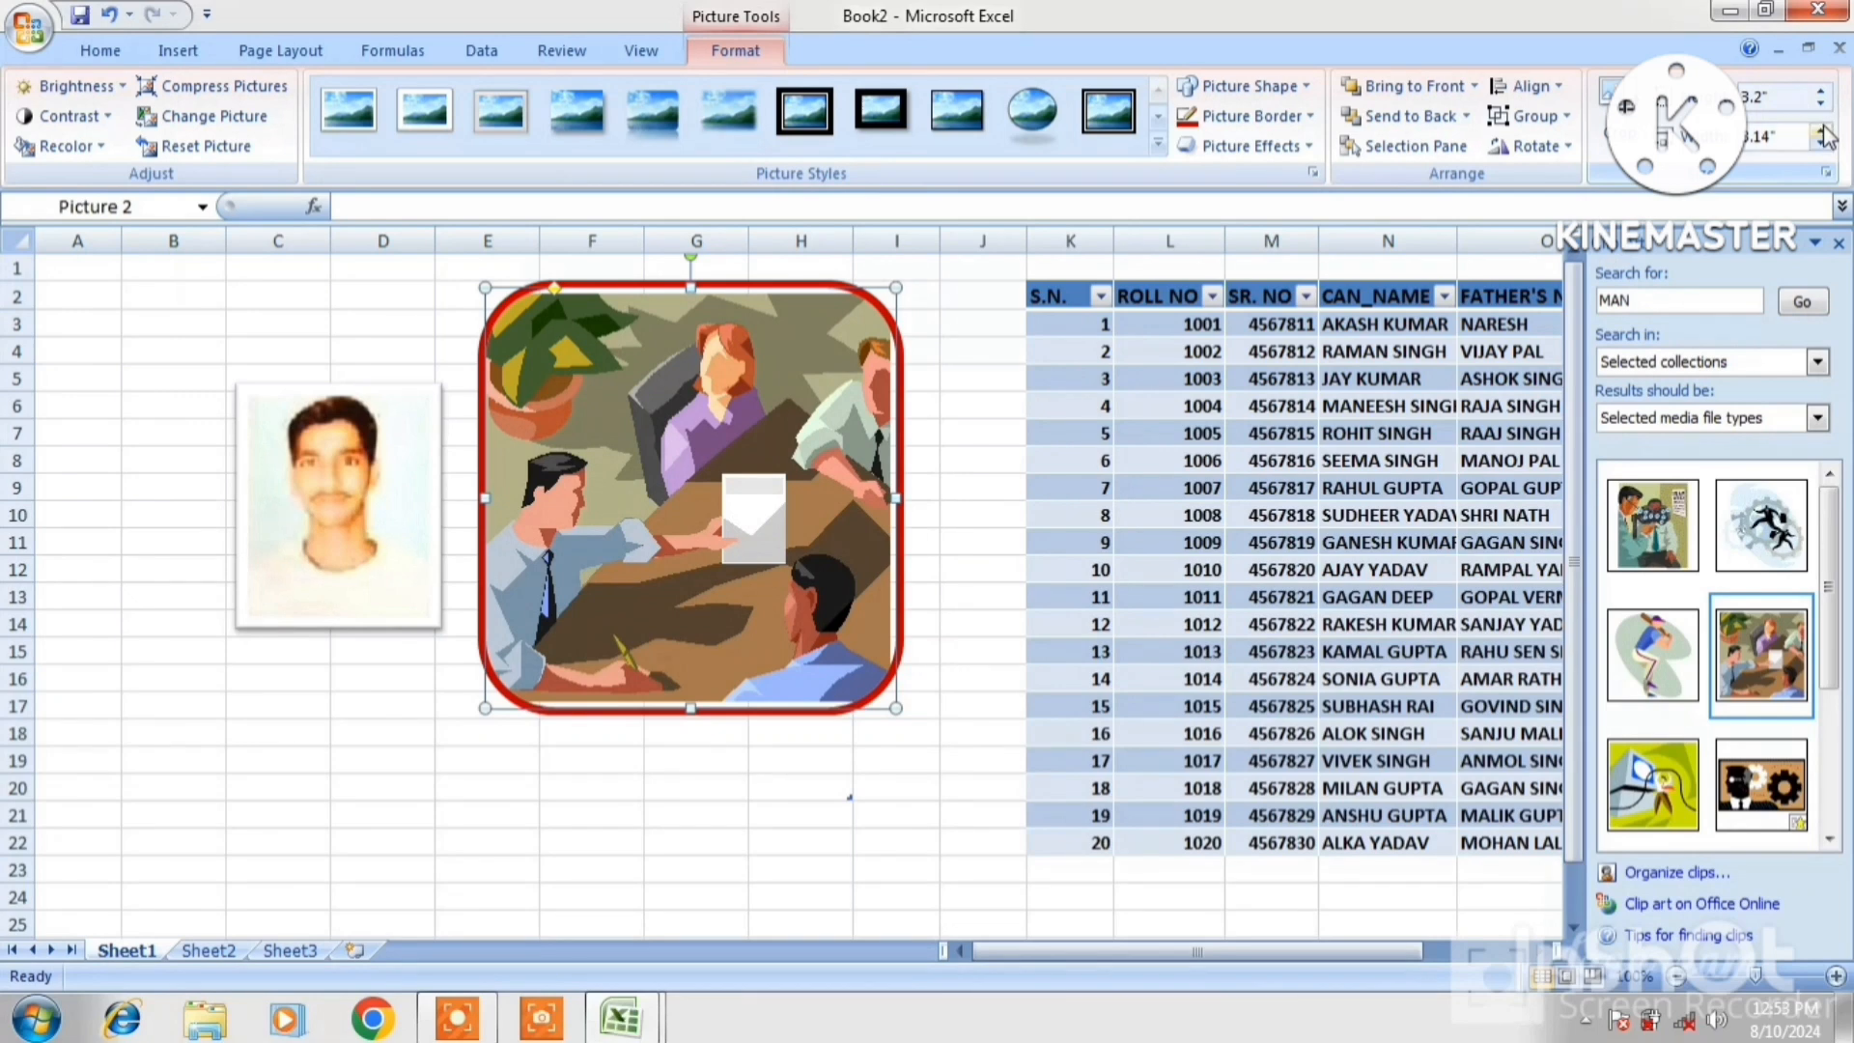
{"action": "left_click", "coordinate": [1821, 132]}
{"action": "left_click", "coordinate": [1821, 131]}
{"action": "left_click", "coordinate": [1822, 131]}
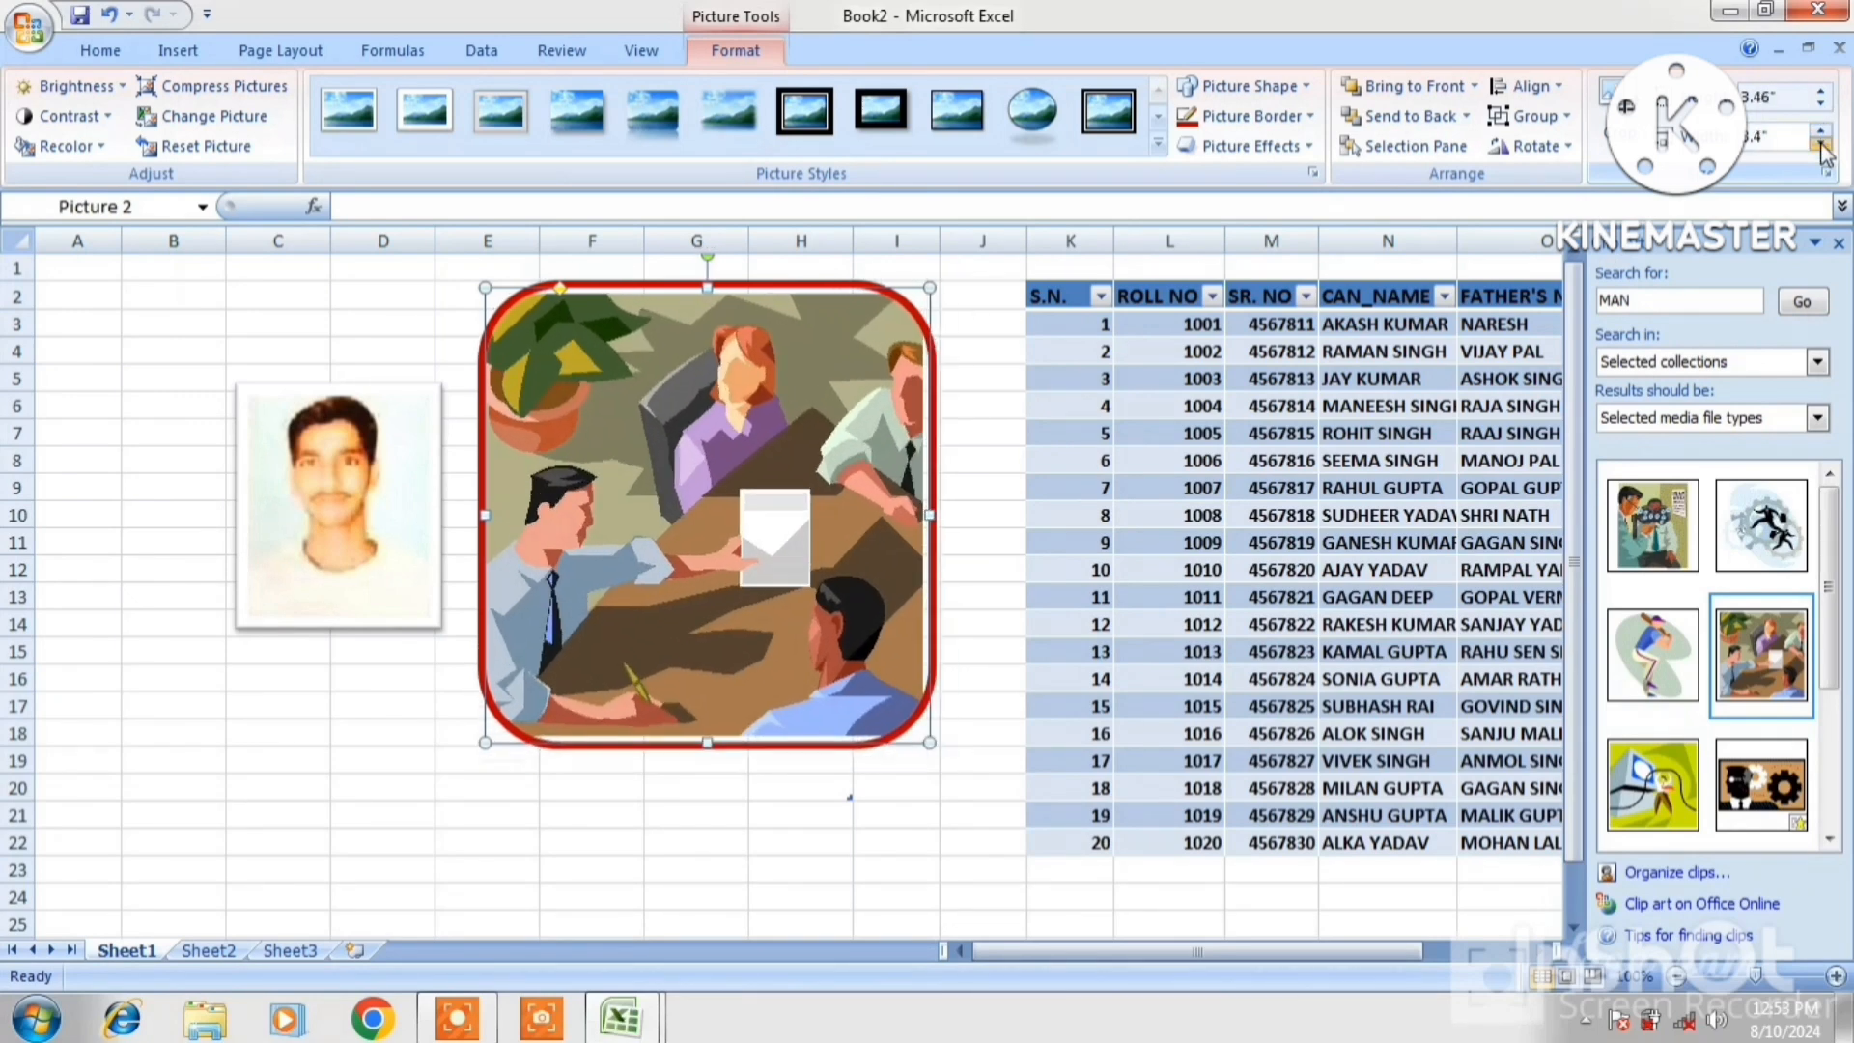
{"action": "left_click", "coordinate": [1822, 147]}
{"action": "left_click", "coordinate": [1822, 147]}
{"action": "left_click", "coordinate": [1821, 147]}
{"action": "left_click", "coordinate": [1822, 147]}
{"action": "left_click", "coordinate": [1822, 146]}
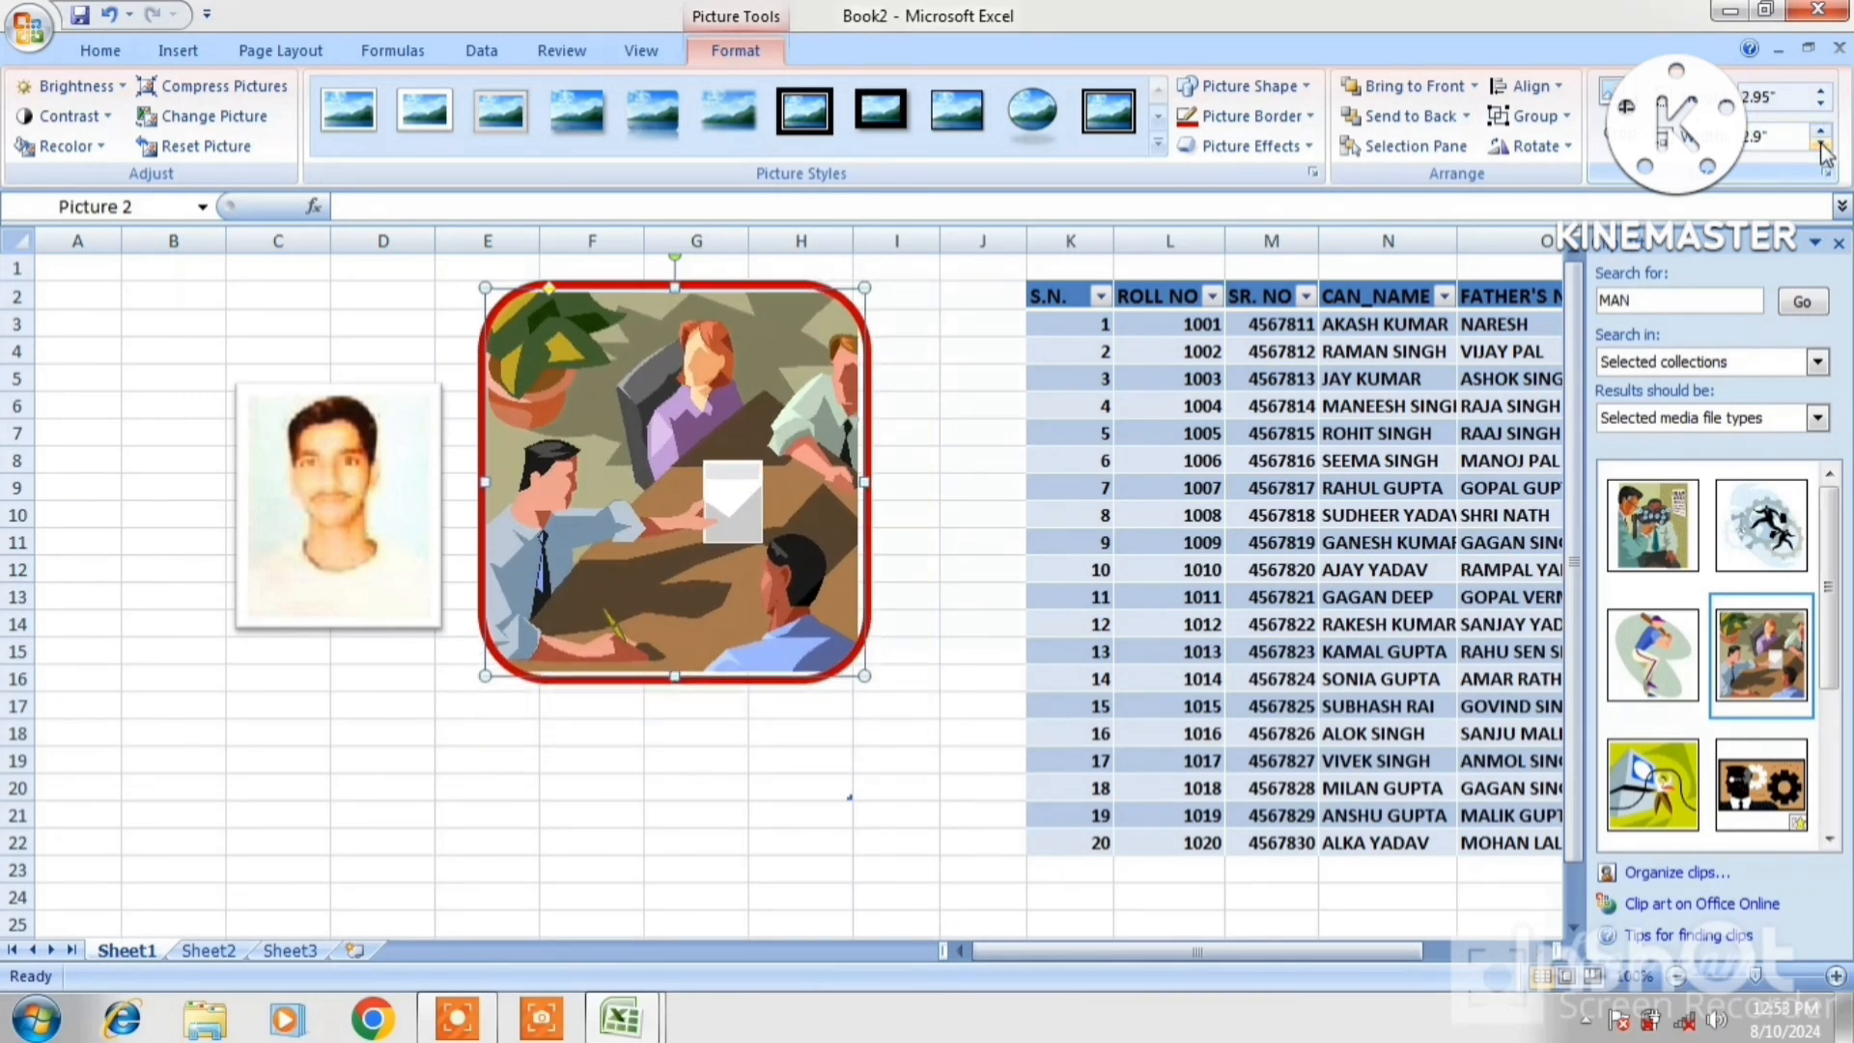
Cut the clip-art picture and the portrait photo off the sheet
{"action": "right_click", "coordinate": [533, 323]}
{"action": "left_click", "coordinate": [591, 337]}
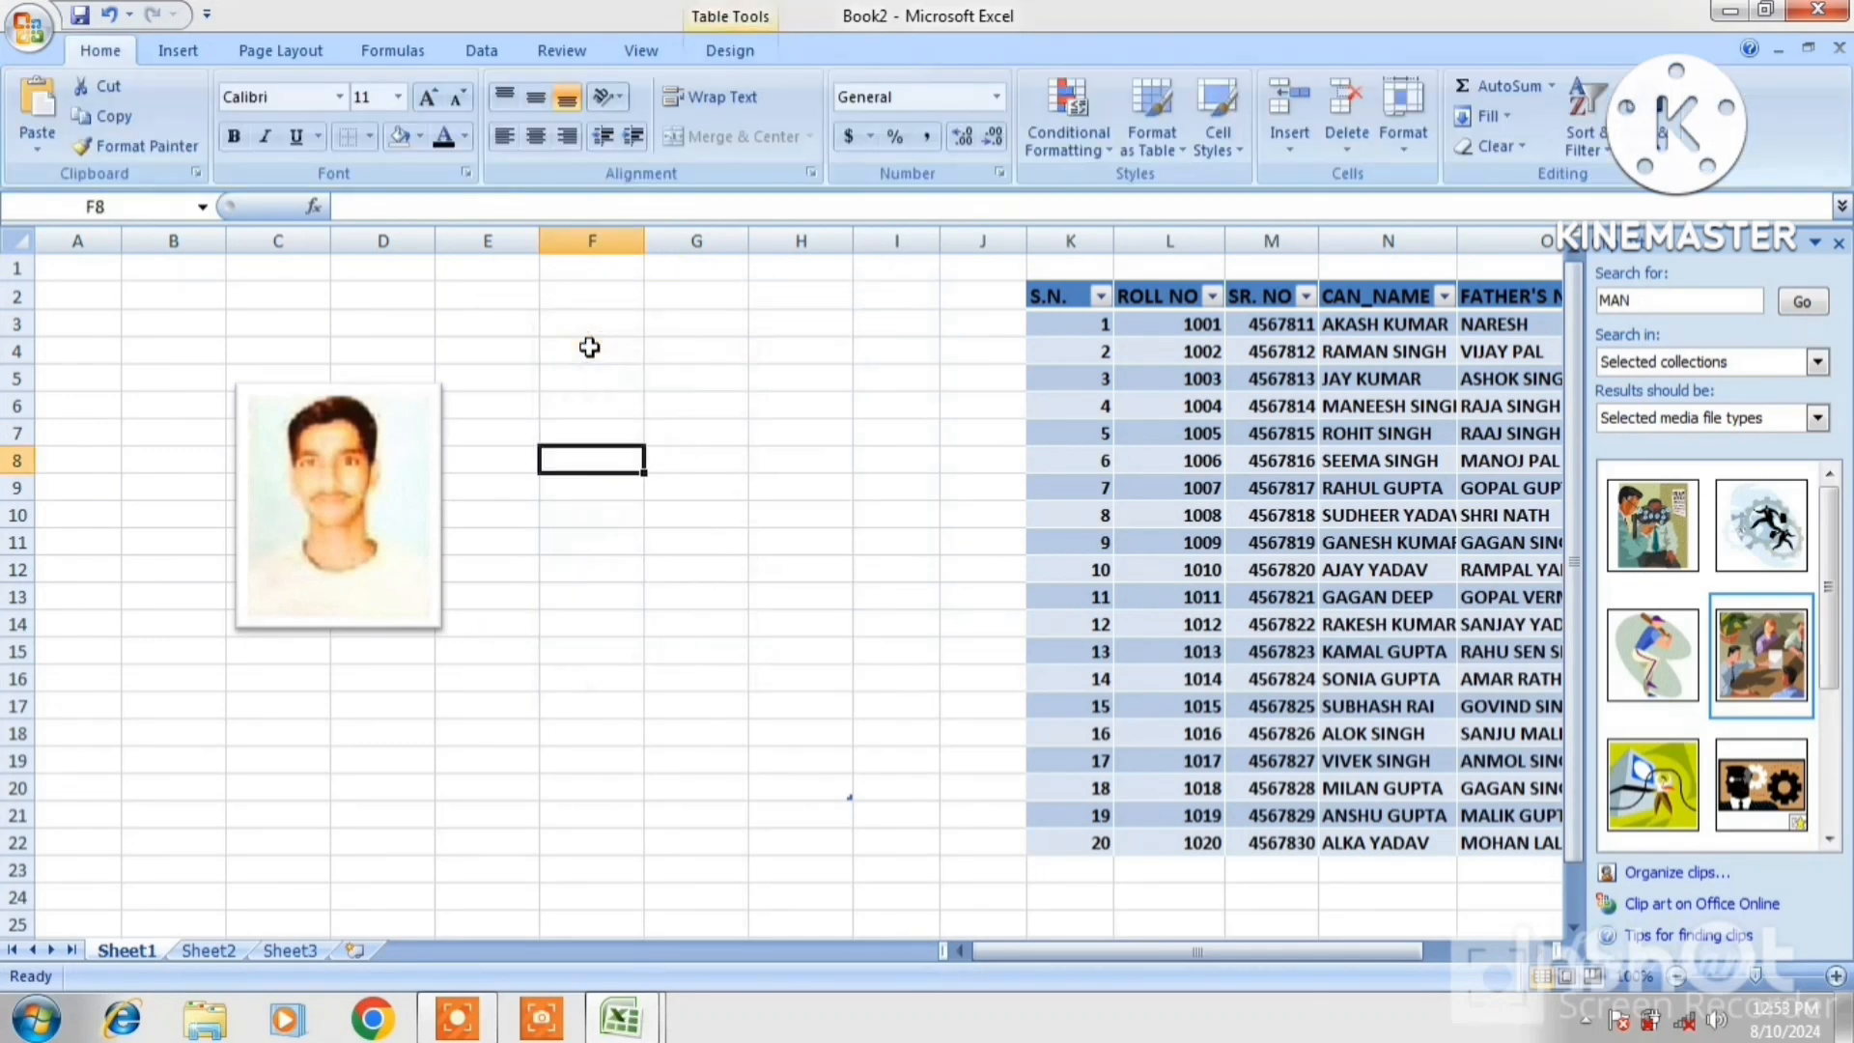
{"action": "left_click", "coordinate": [177, 50]}
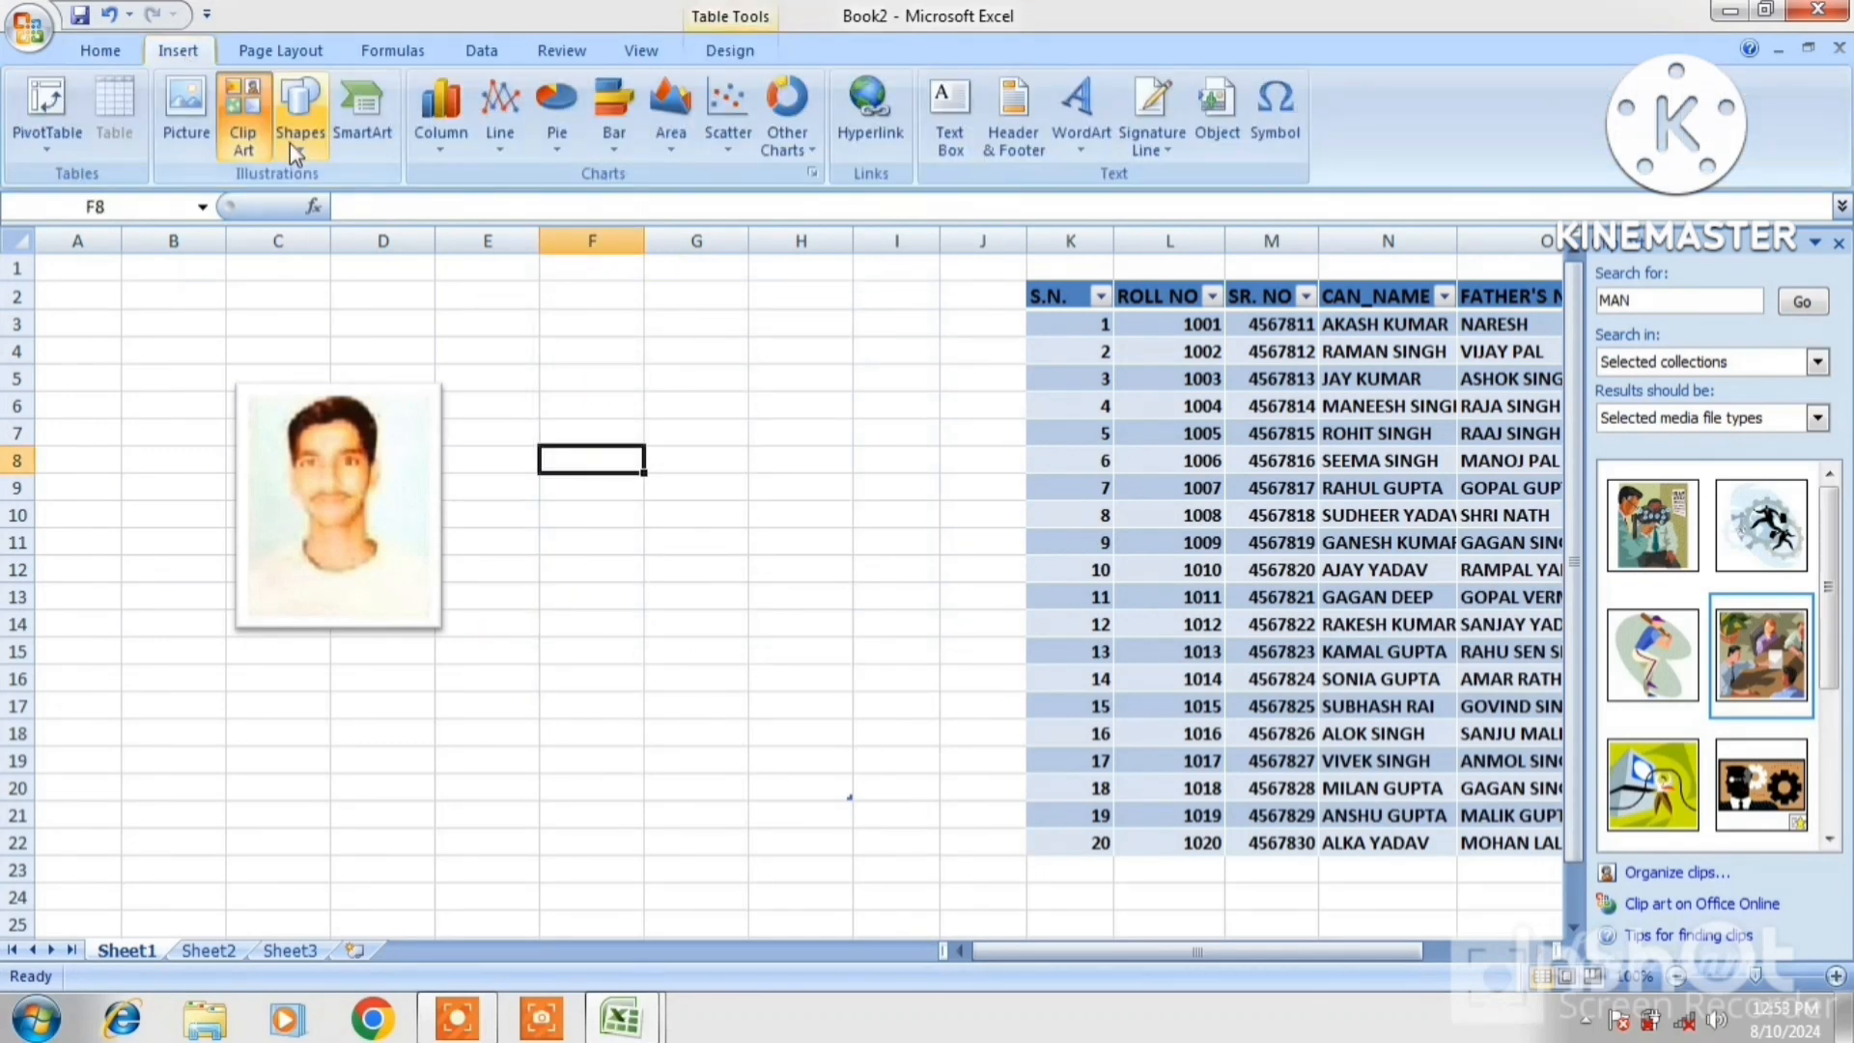
{"action": "right_click", "coordinate": [331, 409]}
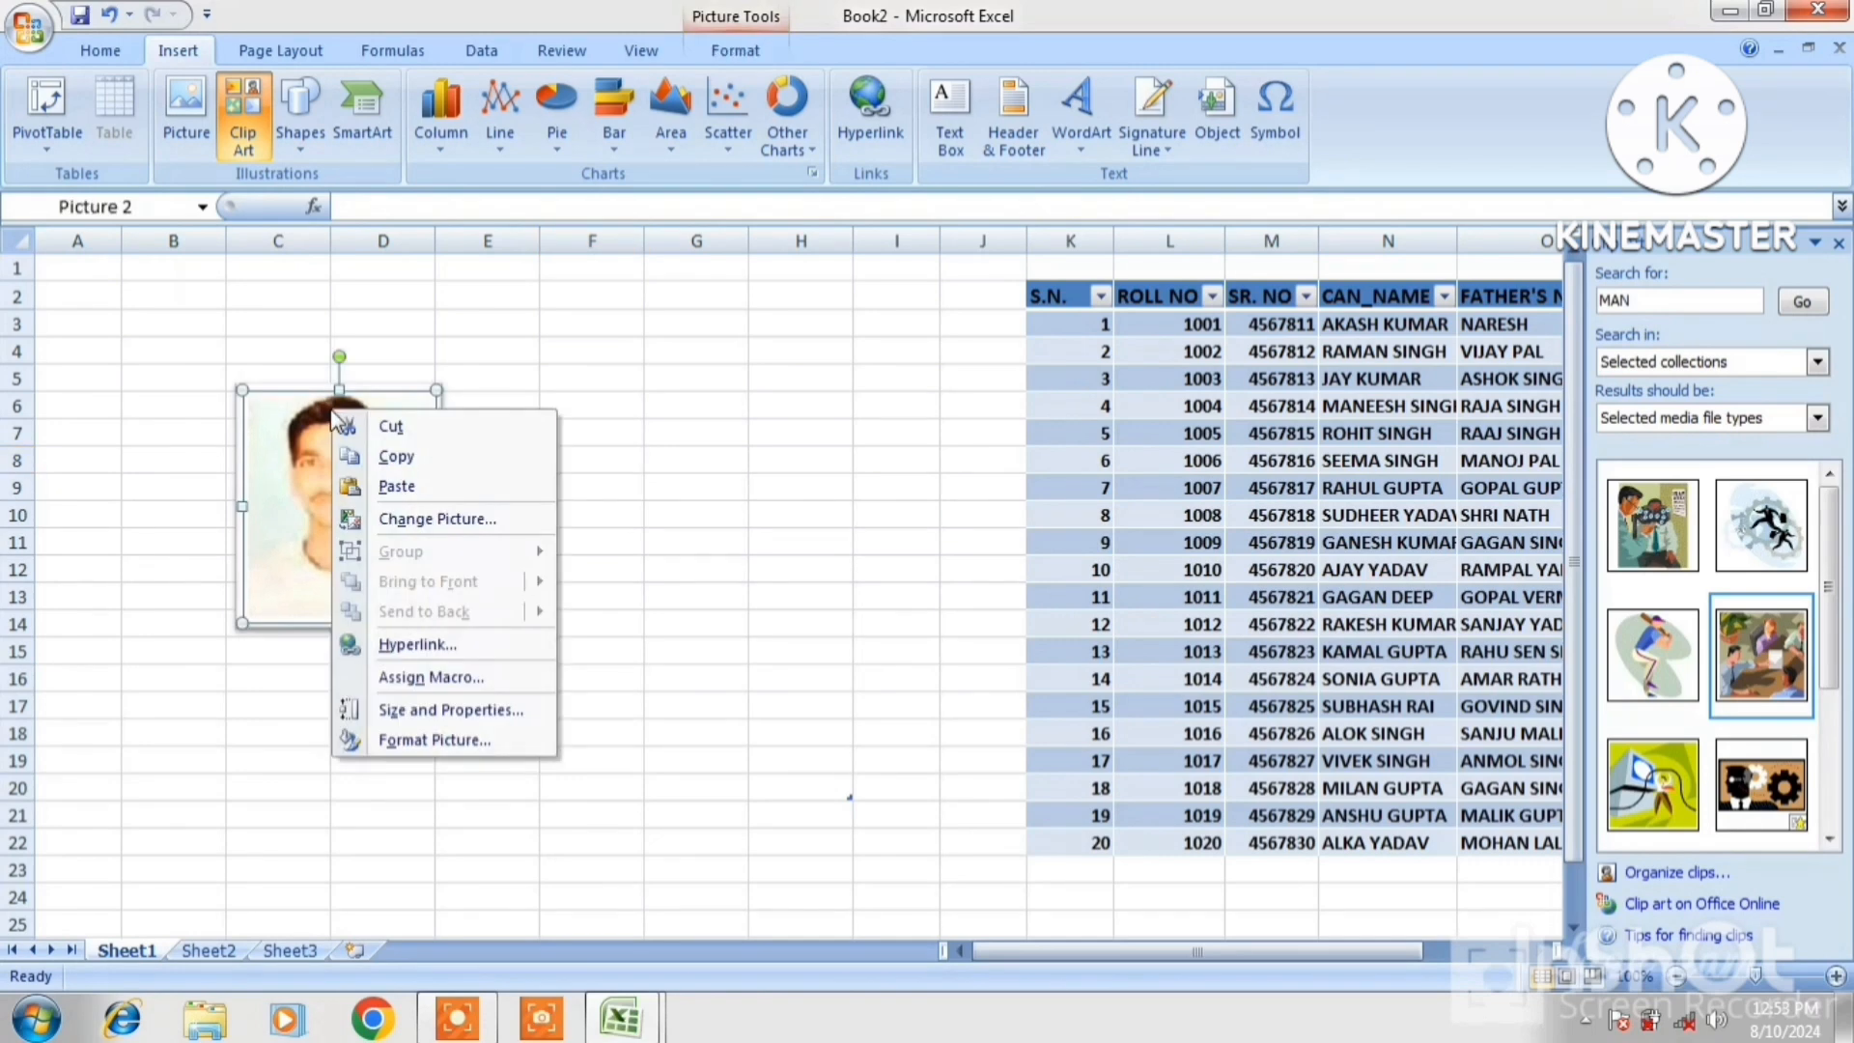
{"action": "left_click", "coordinate": [396, 428]}
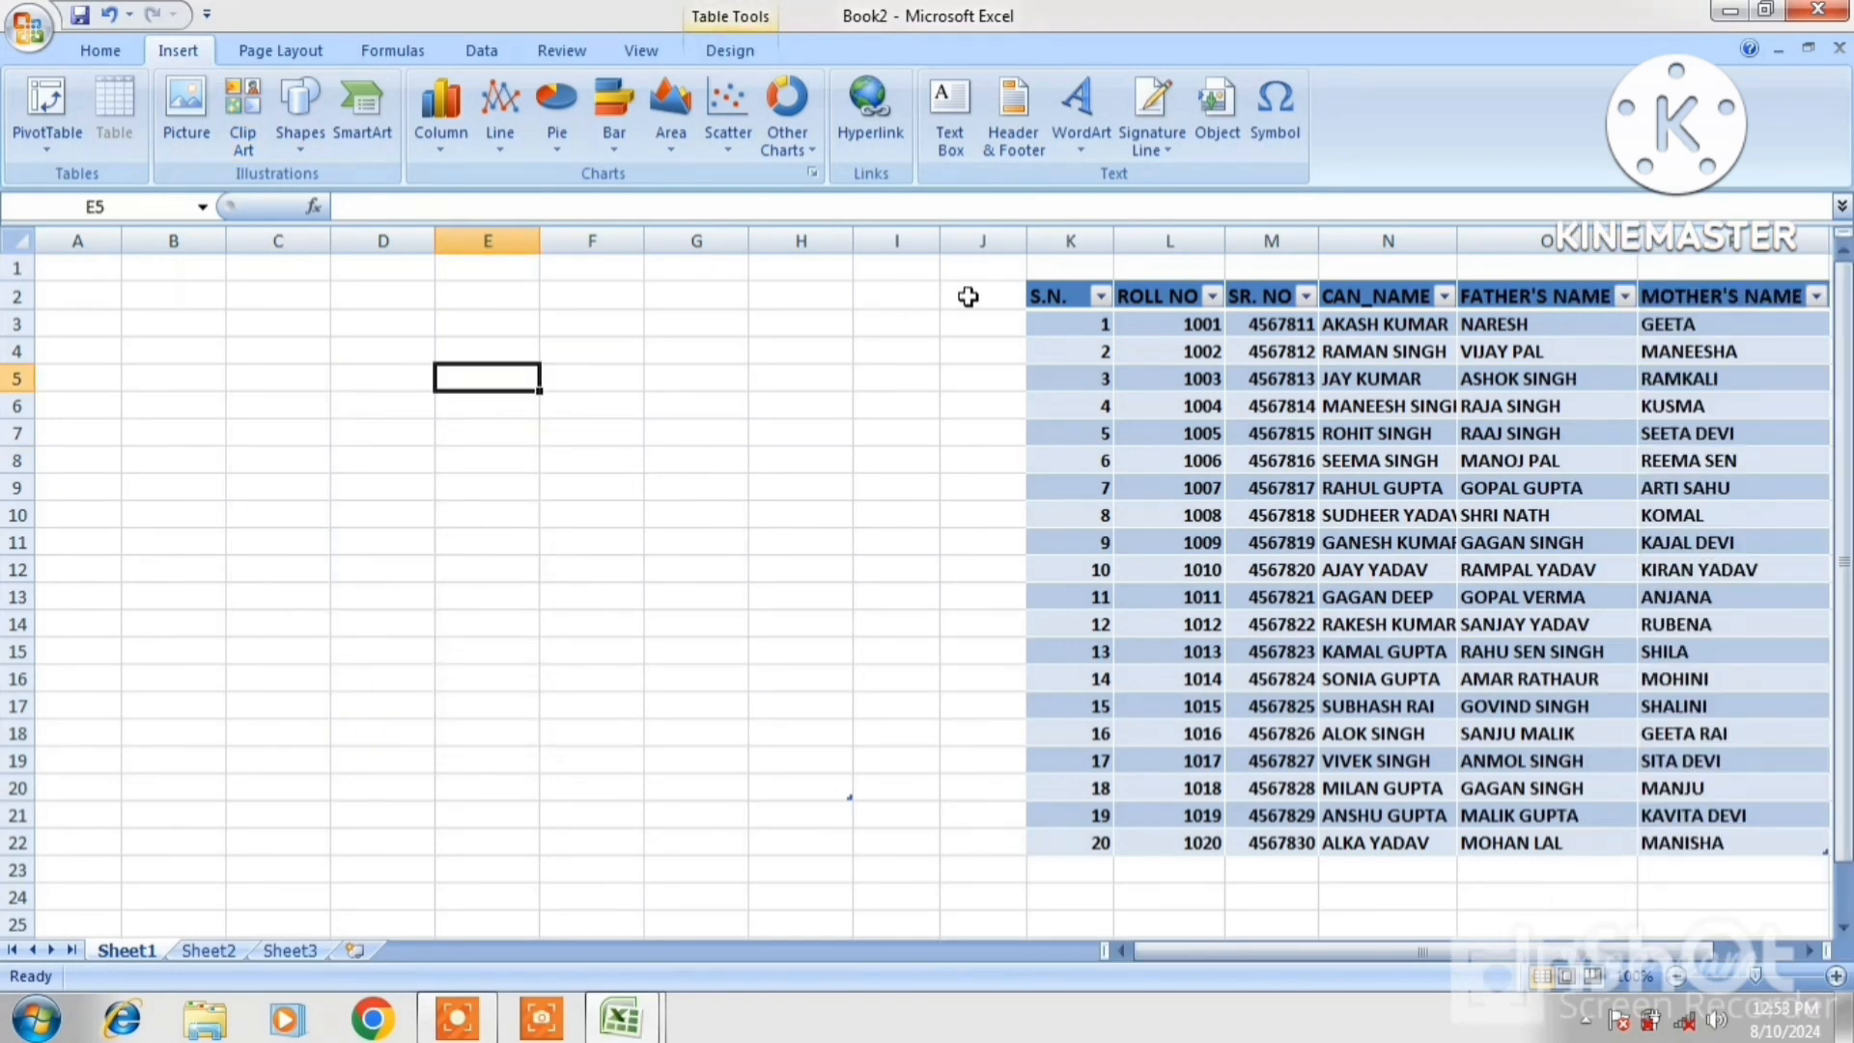
Delete the student table cells in J2:O23, leaving Sheet1 empty
{"action": "left_click_drag", "start_coordinate": [961, 293], "coordinate": [1701, 880]}
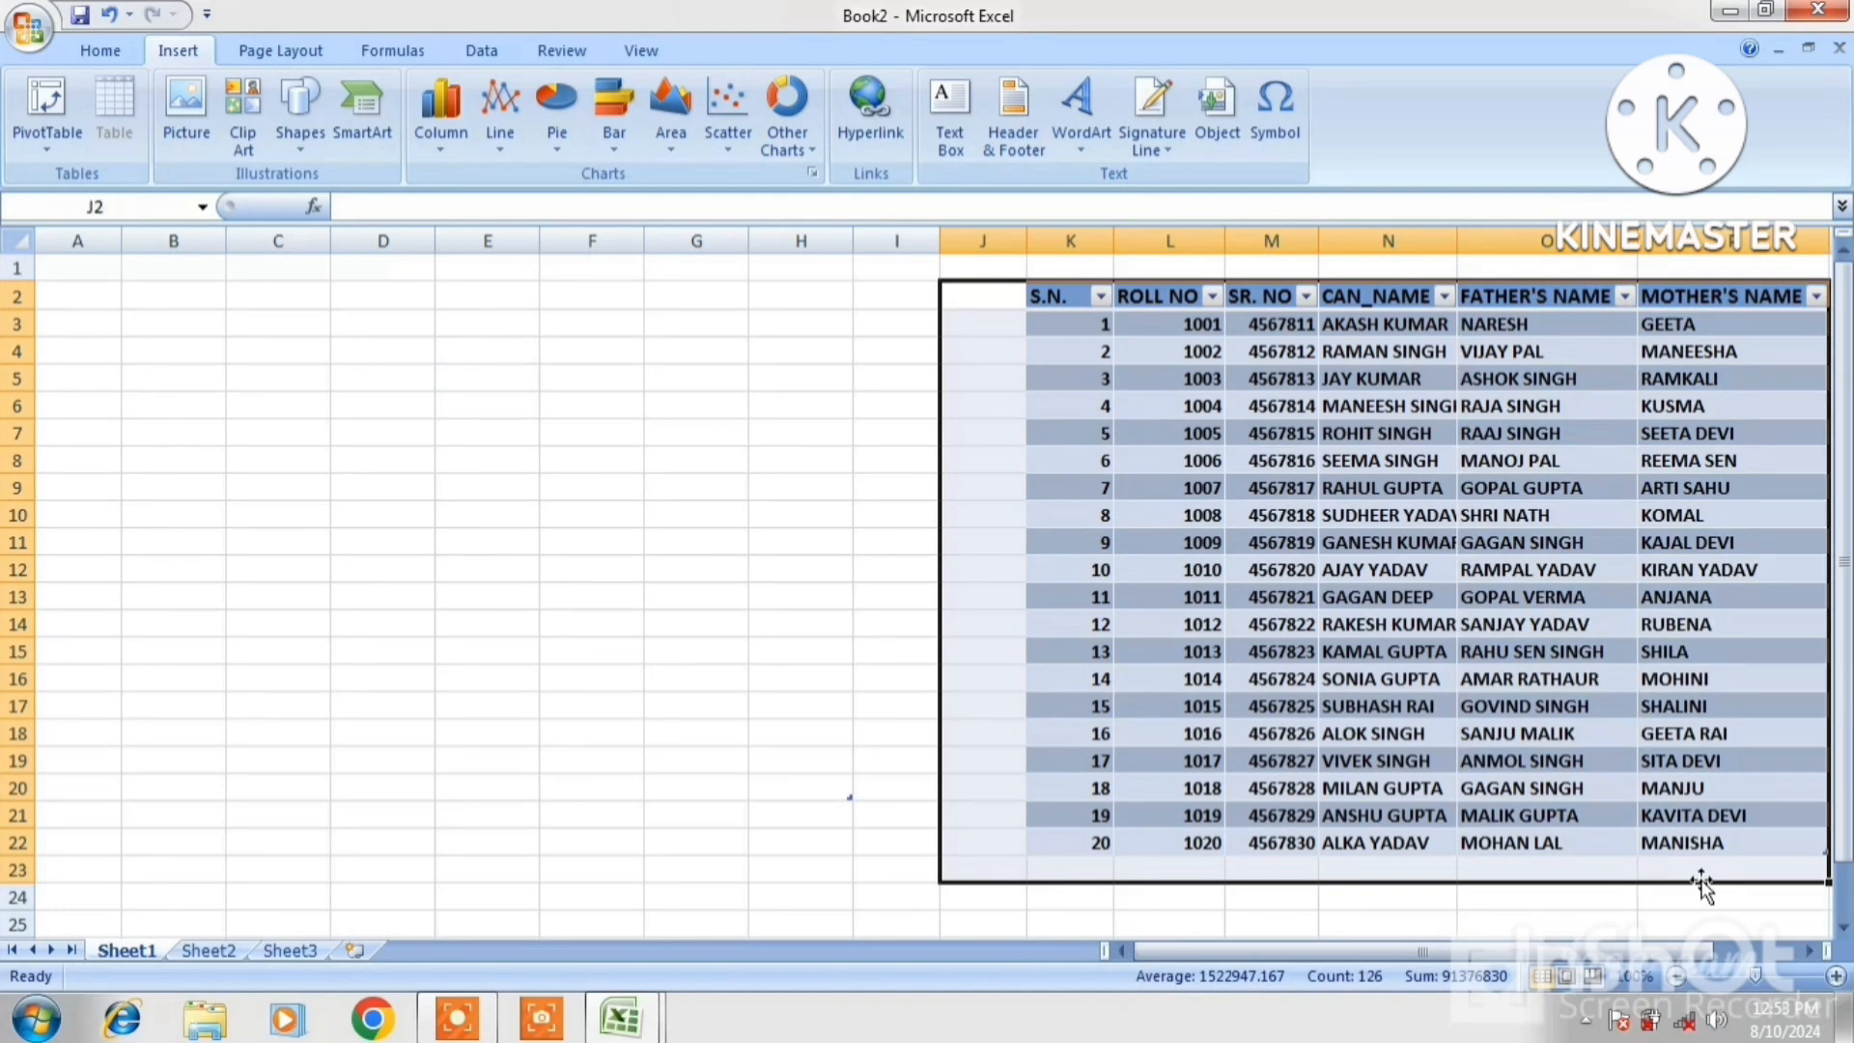
{"action": "right_click", "coordinate": [1584, 679]}
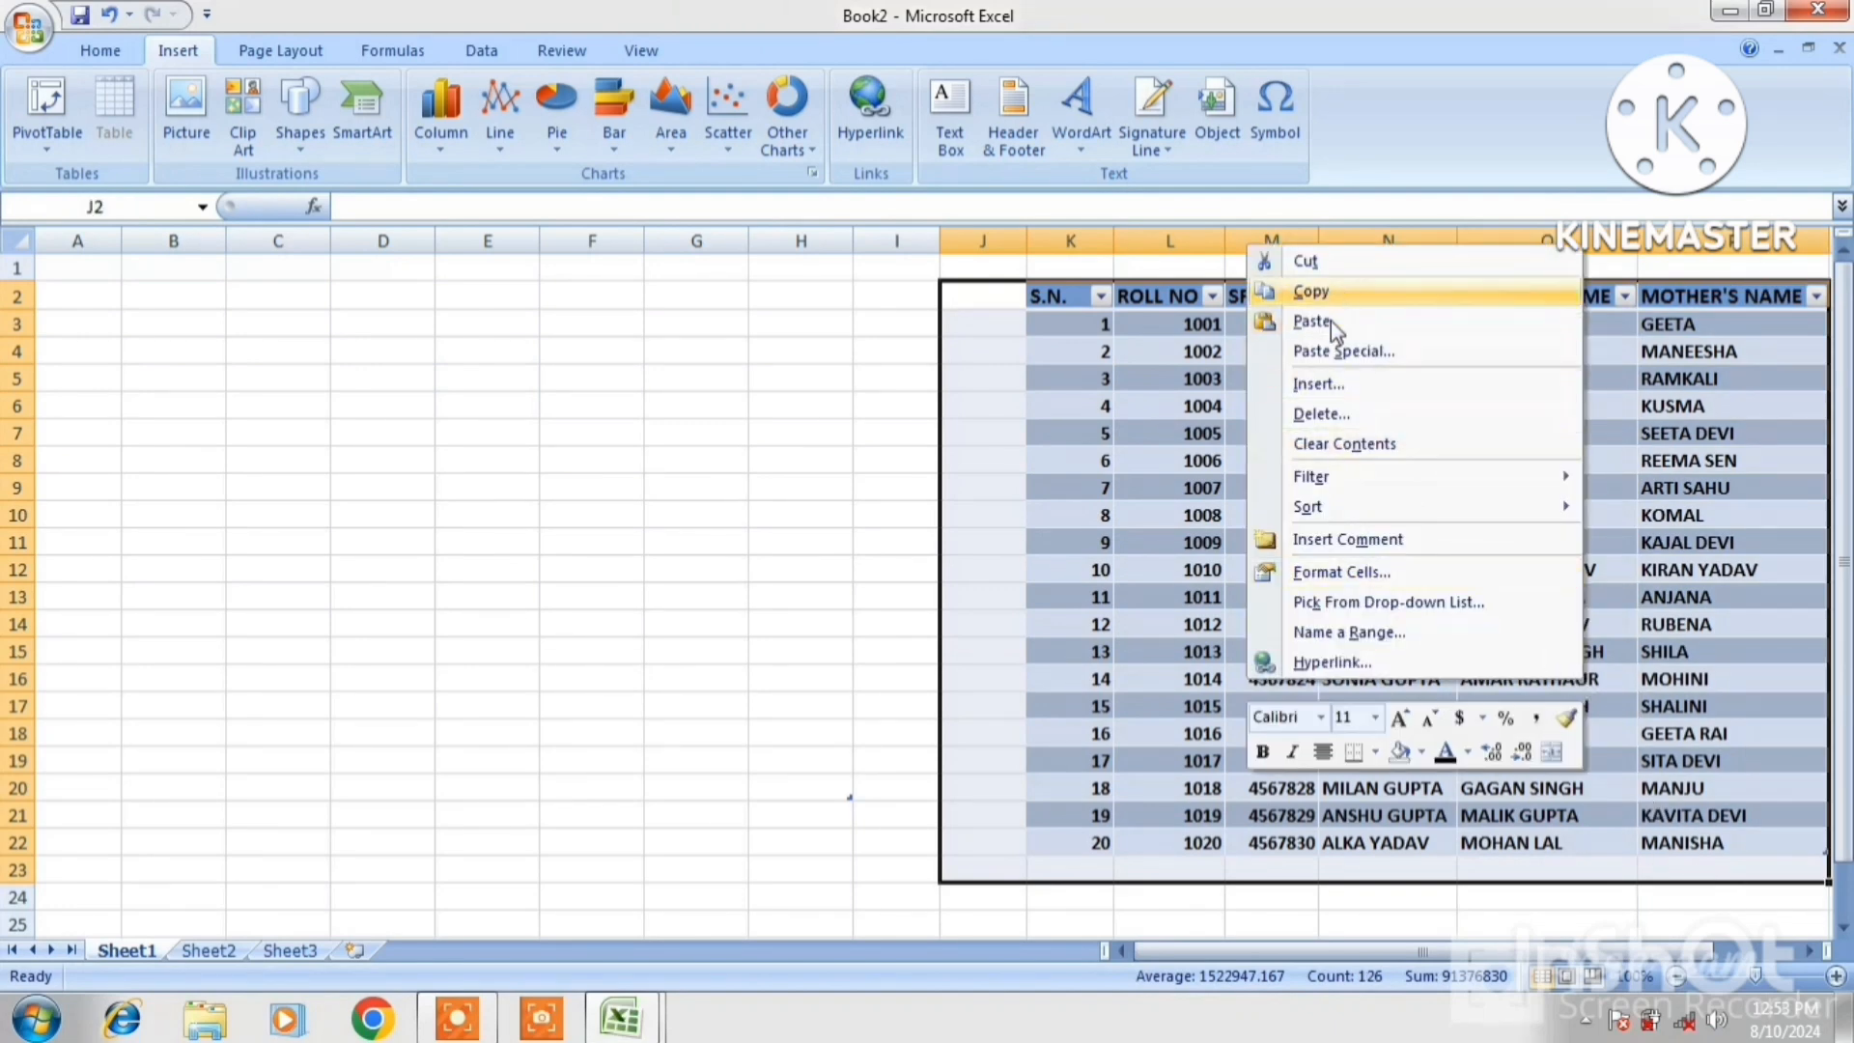
{"action": "left_click", "coordinate": [1311, 415]}
{"action": "left_click", "coordinate": [1253, 493]}
{"action": "left_click", "coordinate": [675, 441]}
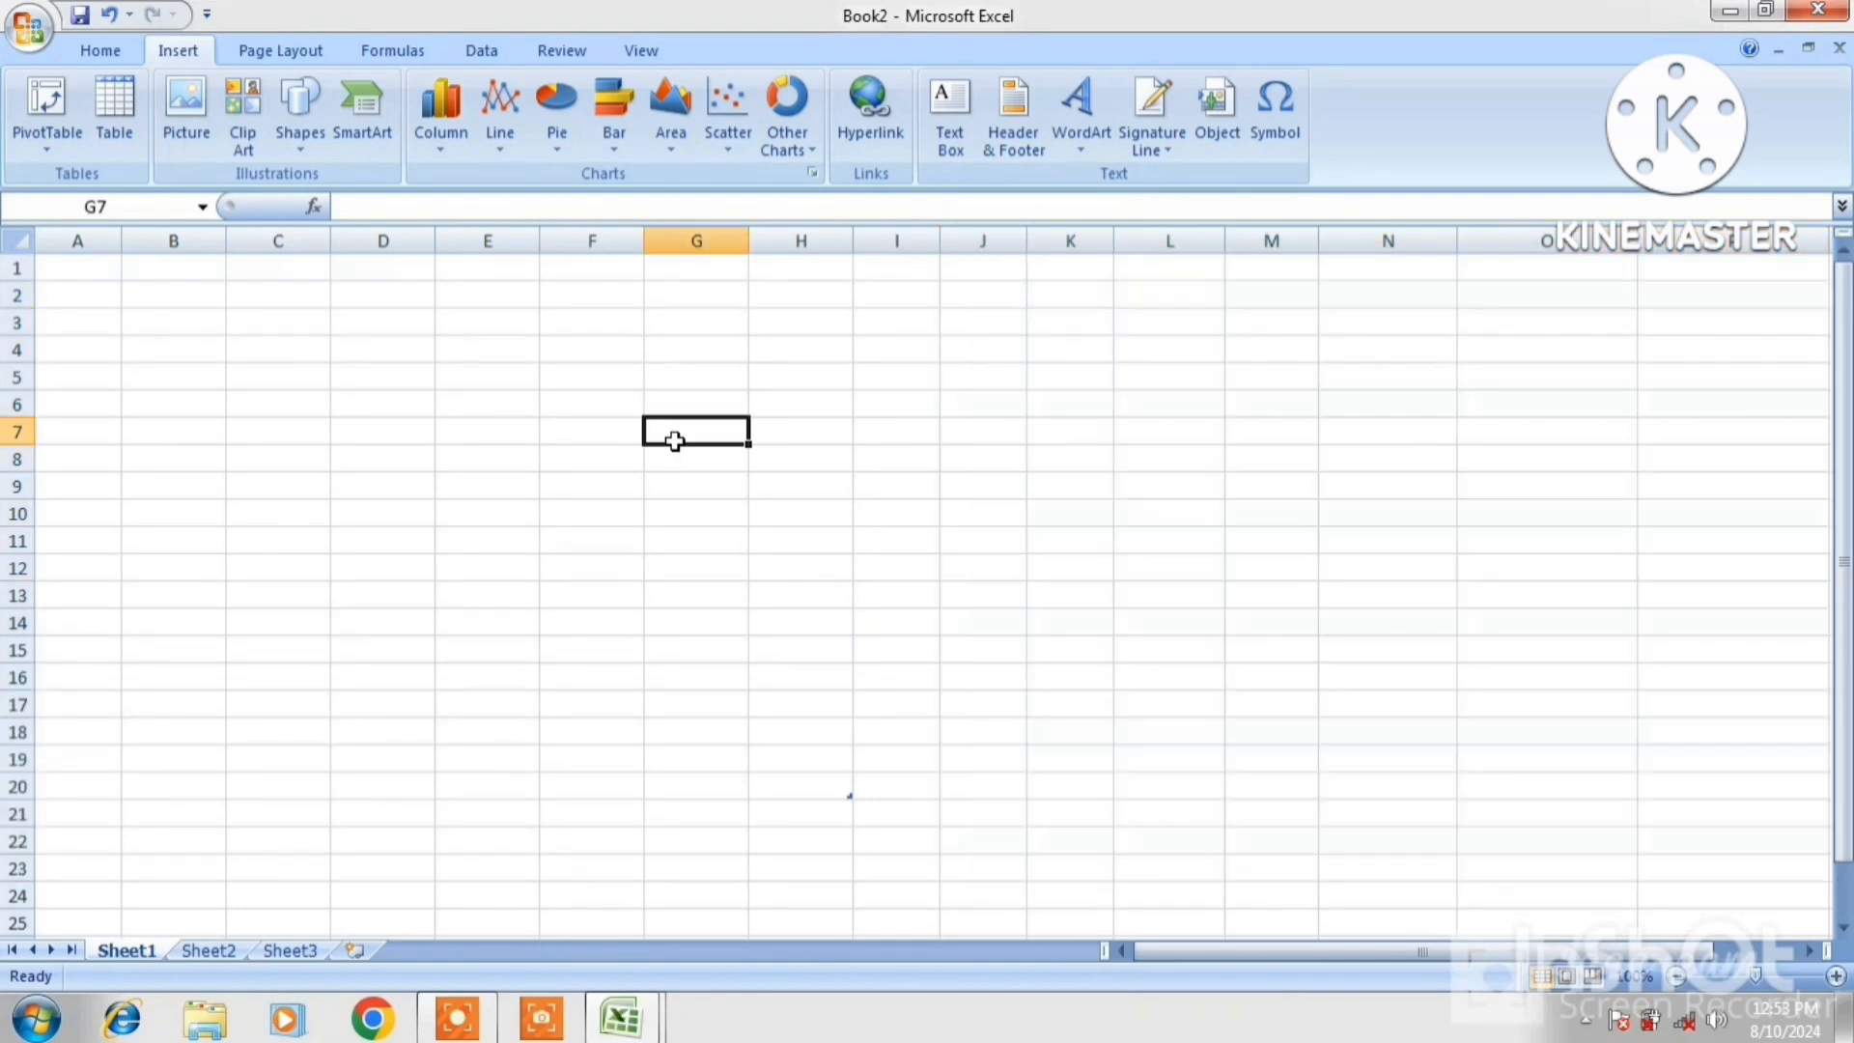
Draw a circle over columns G–J, rows 5–20, style it white with orange outline, and type ABAHBJBASJBJHBASA
{"action": "left_click", "coordinate": [472, 344]}
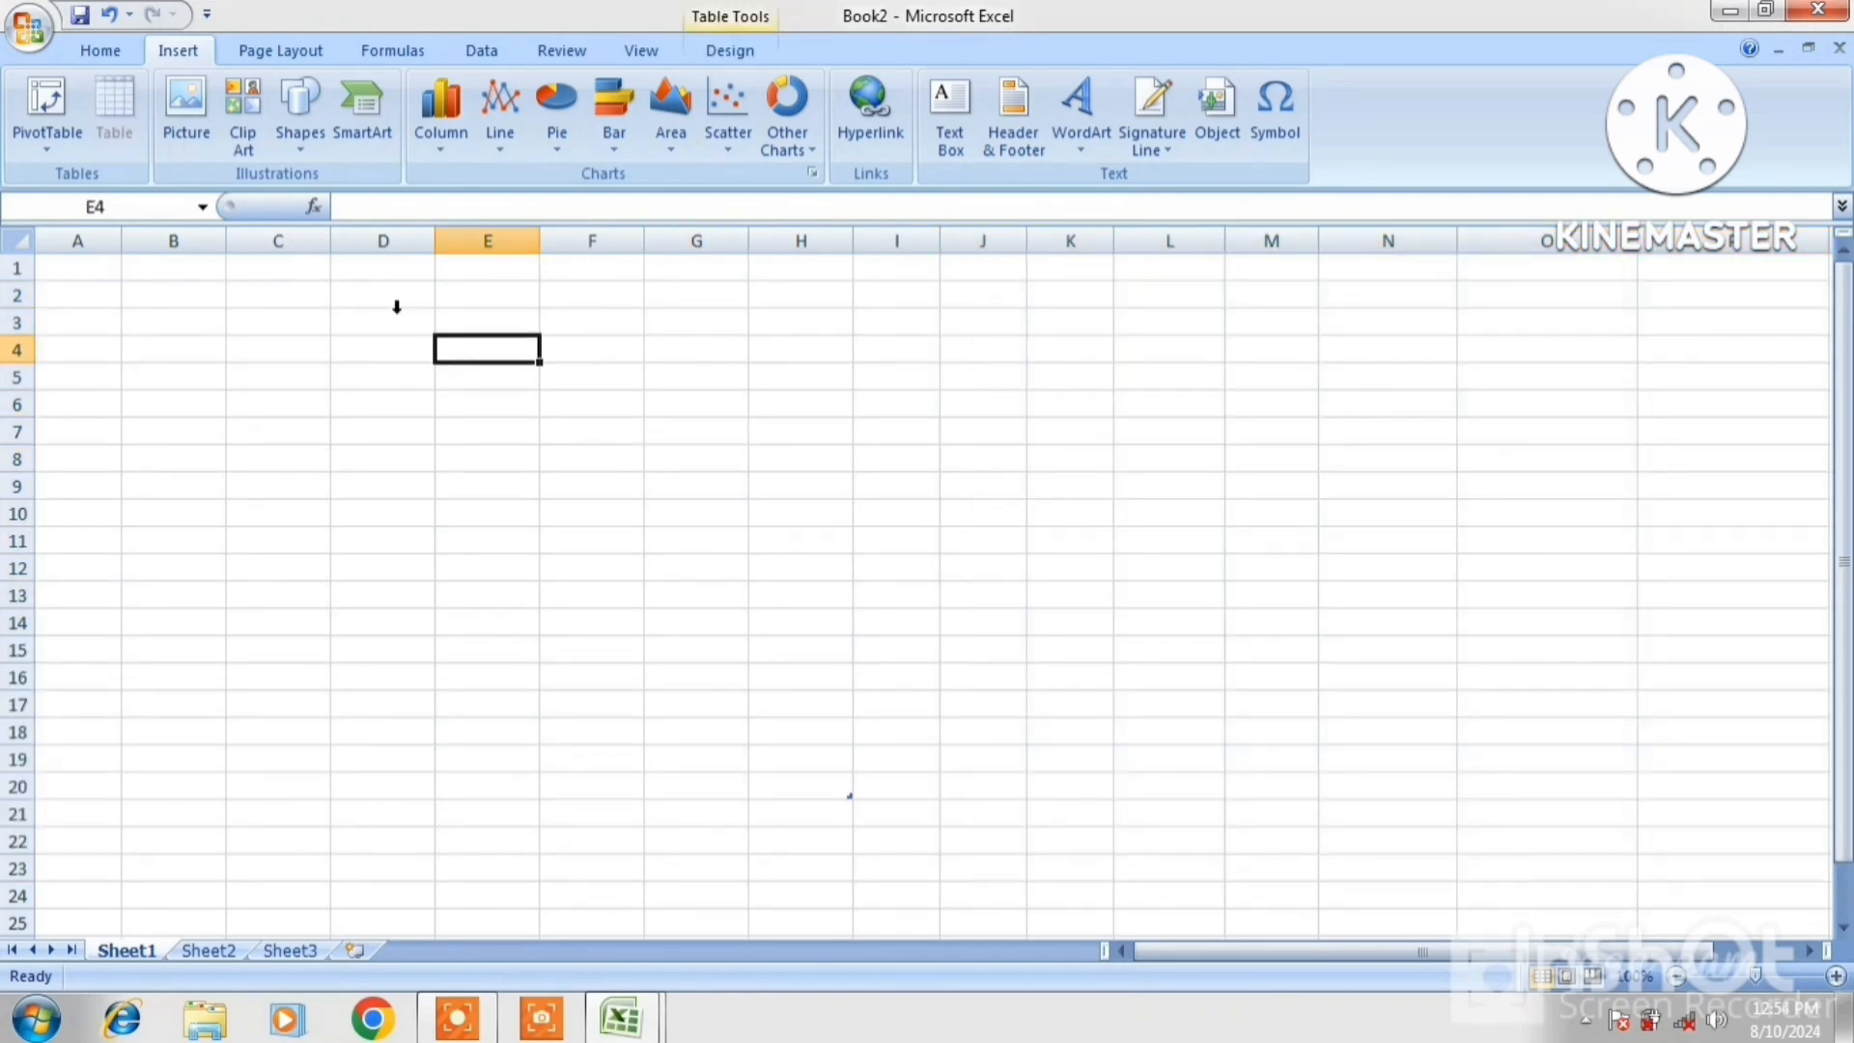
{"action": "left_click", "coordinate": [300, 149]}
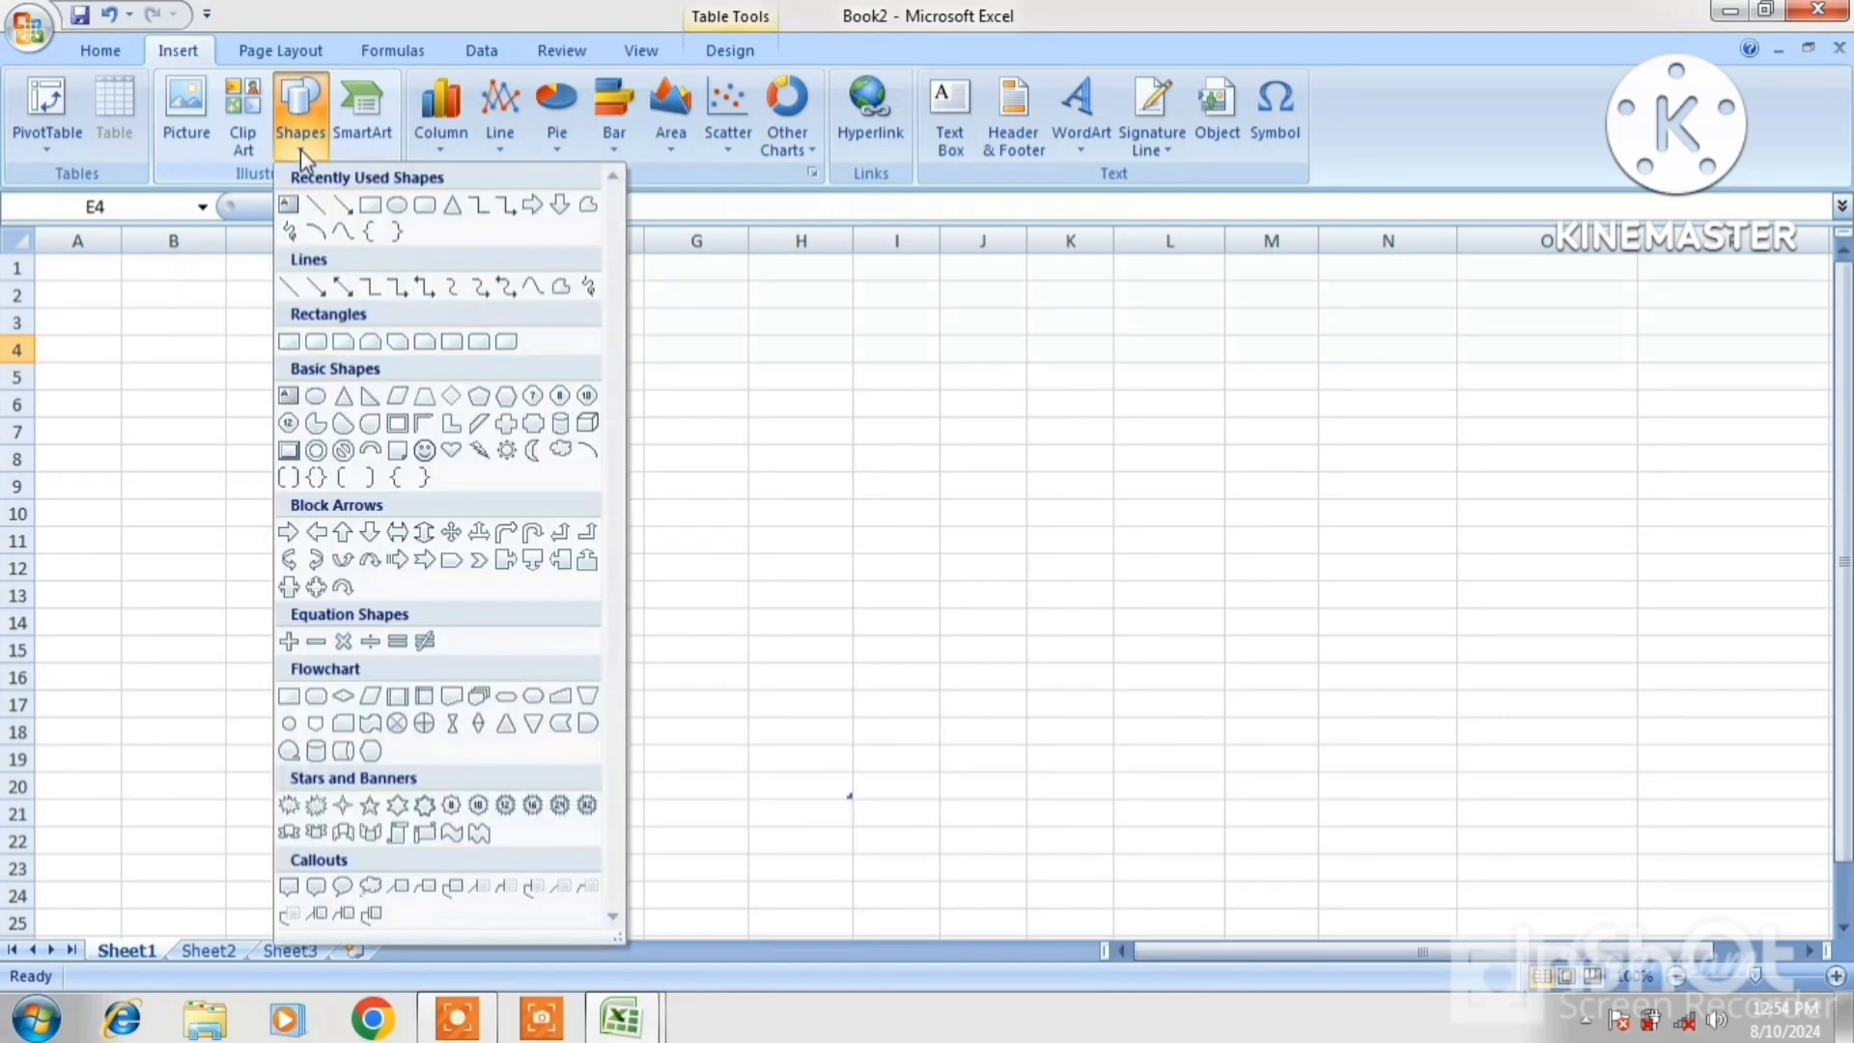
{"action": "left_click", "coordinate": [397, 205]}
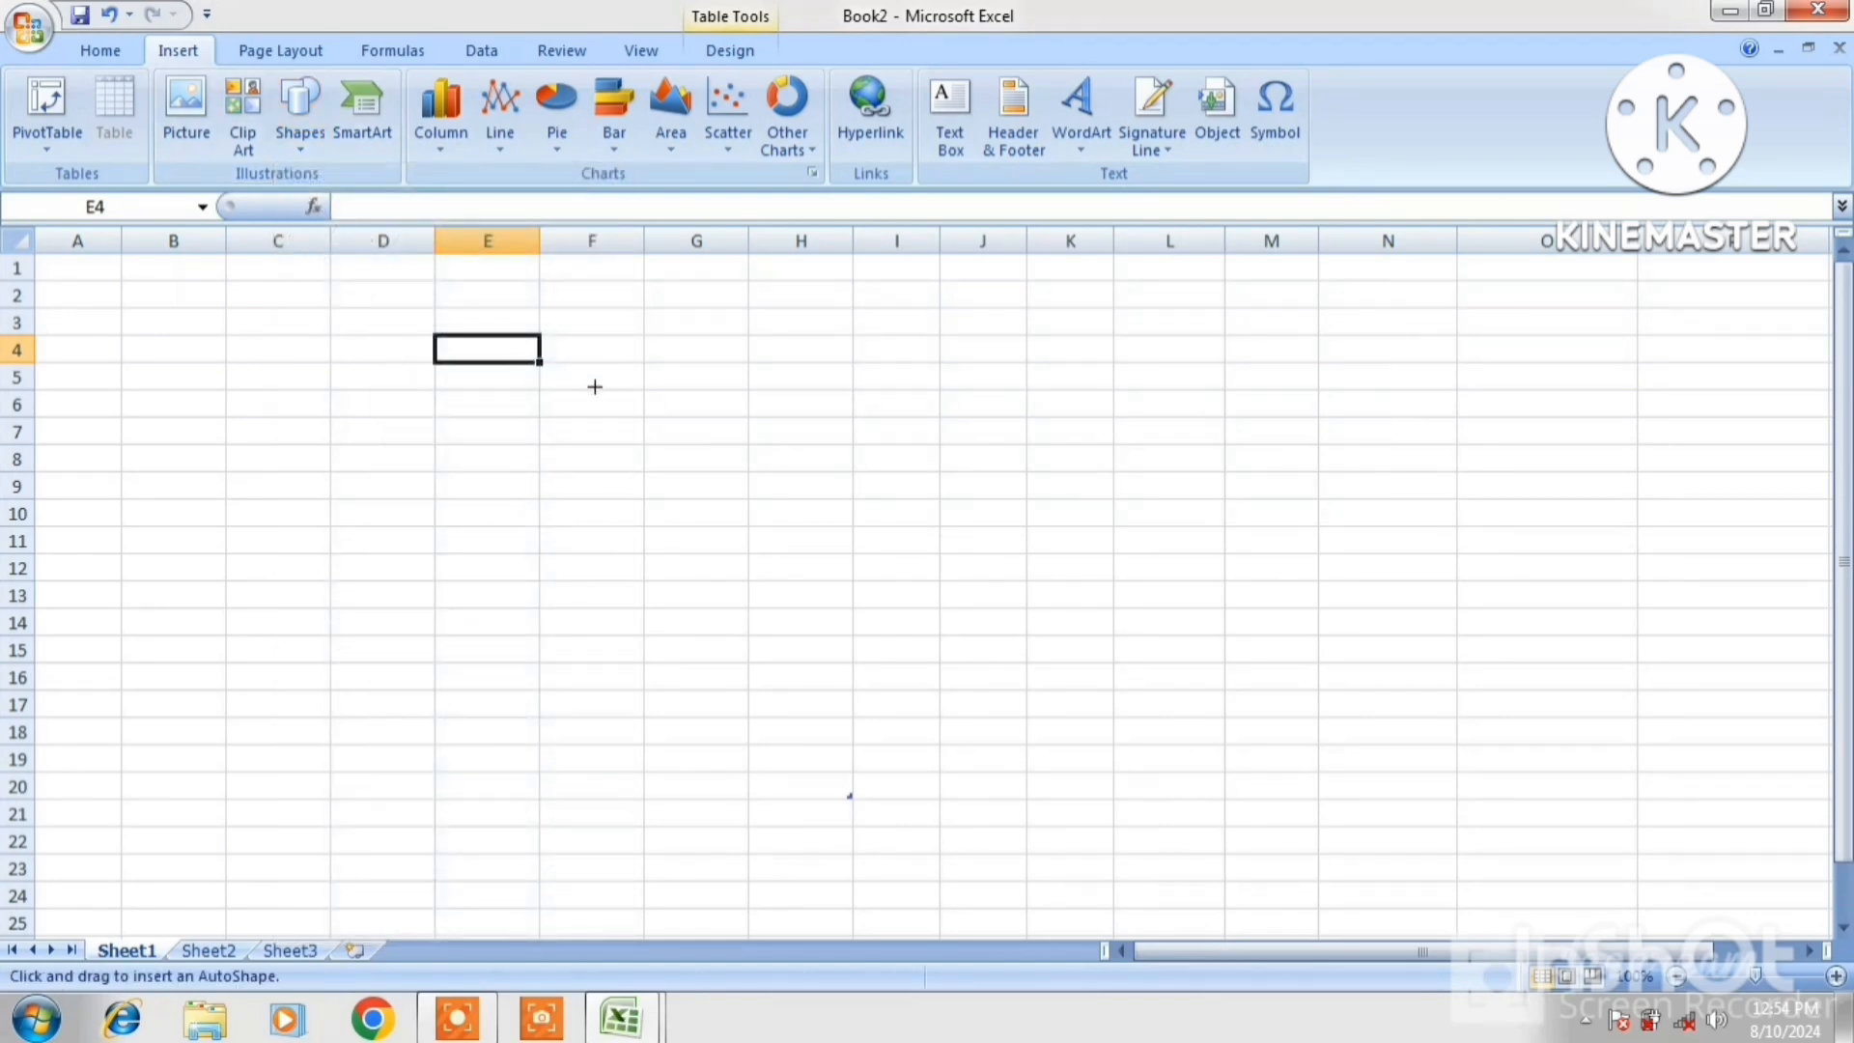
{"action": "mouse_move", "coordinate": [642, 387]}
{"action": "left_mouse_down"}
{"action": "mouse_move", "coordinate": [901, 731]}
{"action": "mouse_move", "coordinate": [1029, 772]}
{"action": "left_mouse_up"}
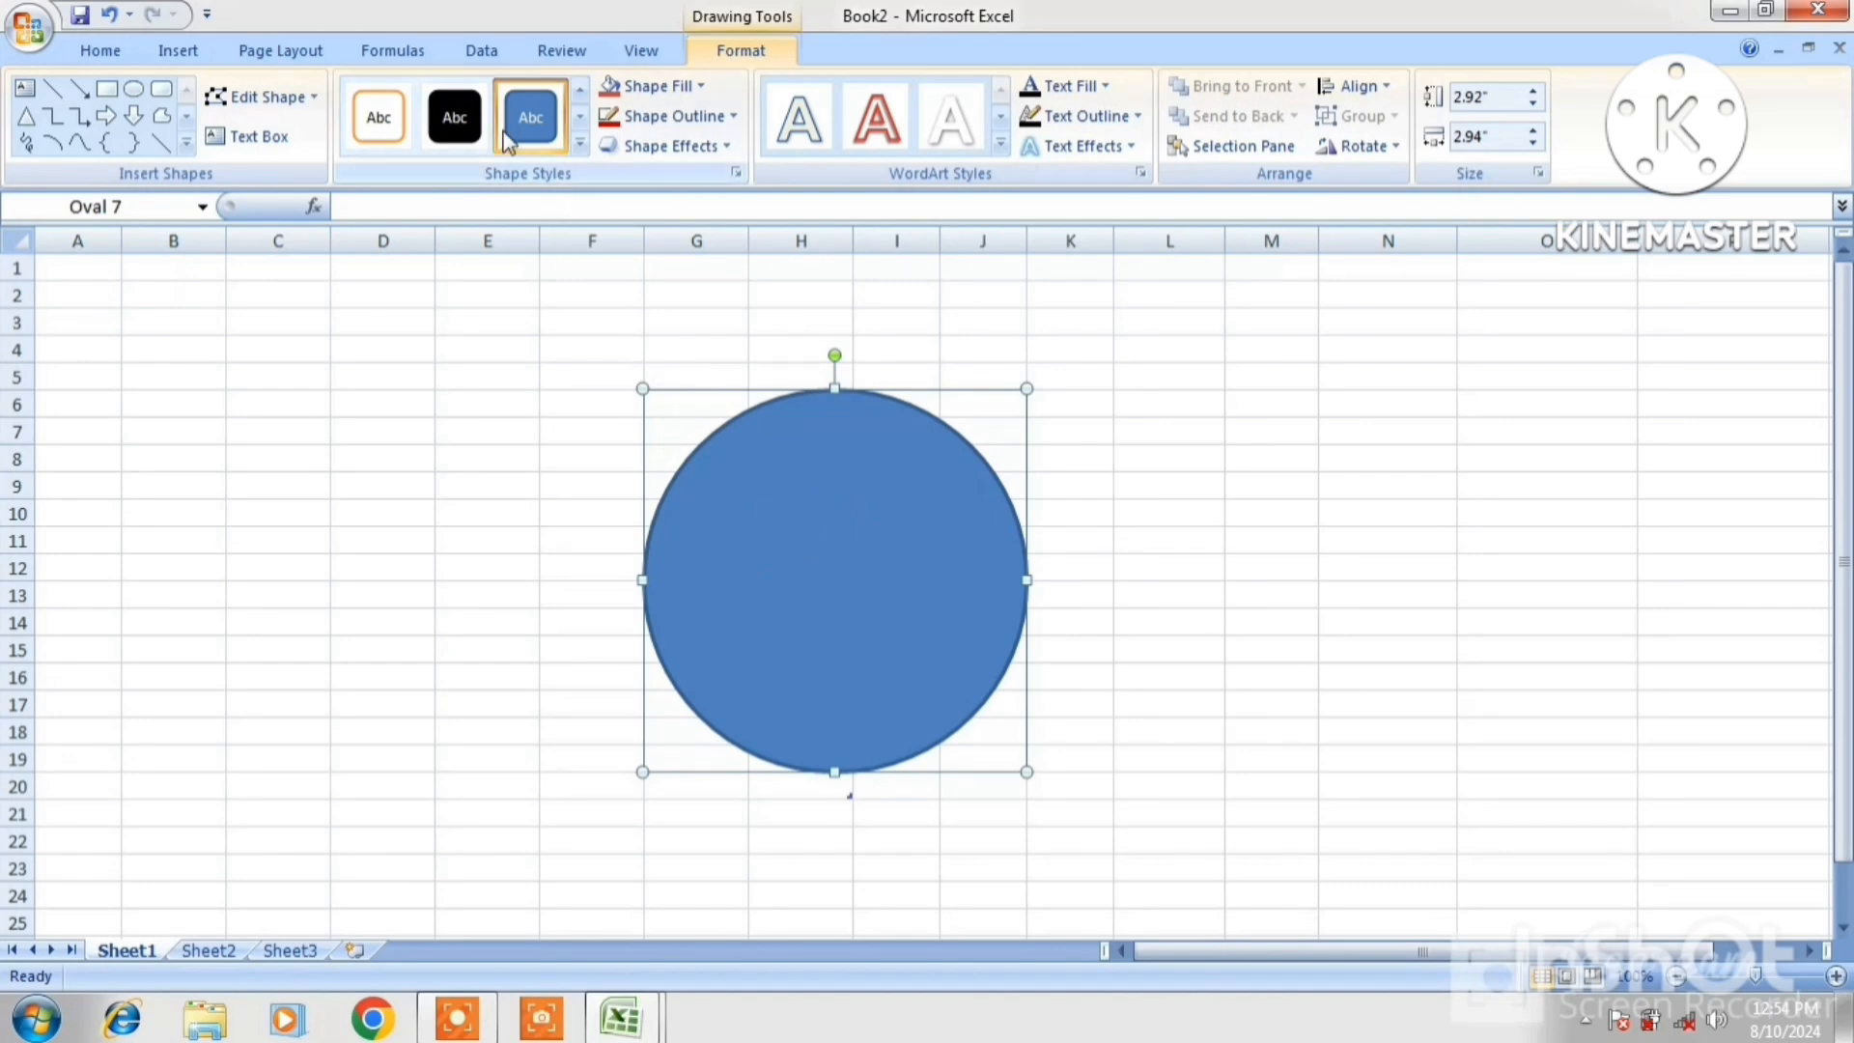
{"action": "left_click", "coordinate": [400, 112]}
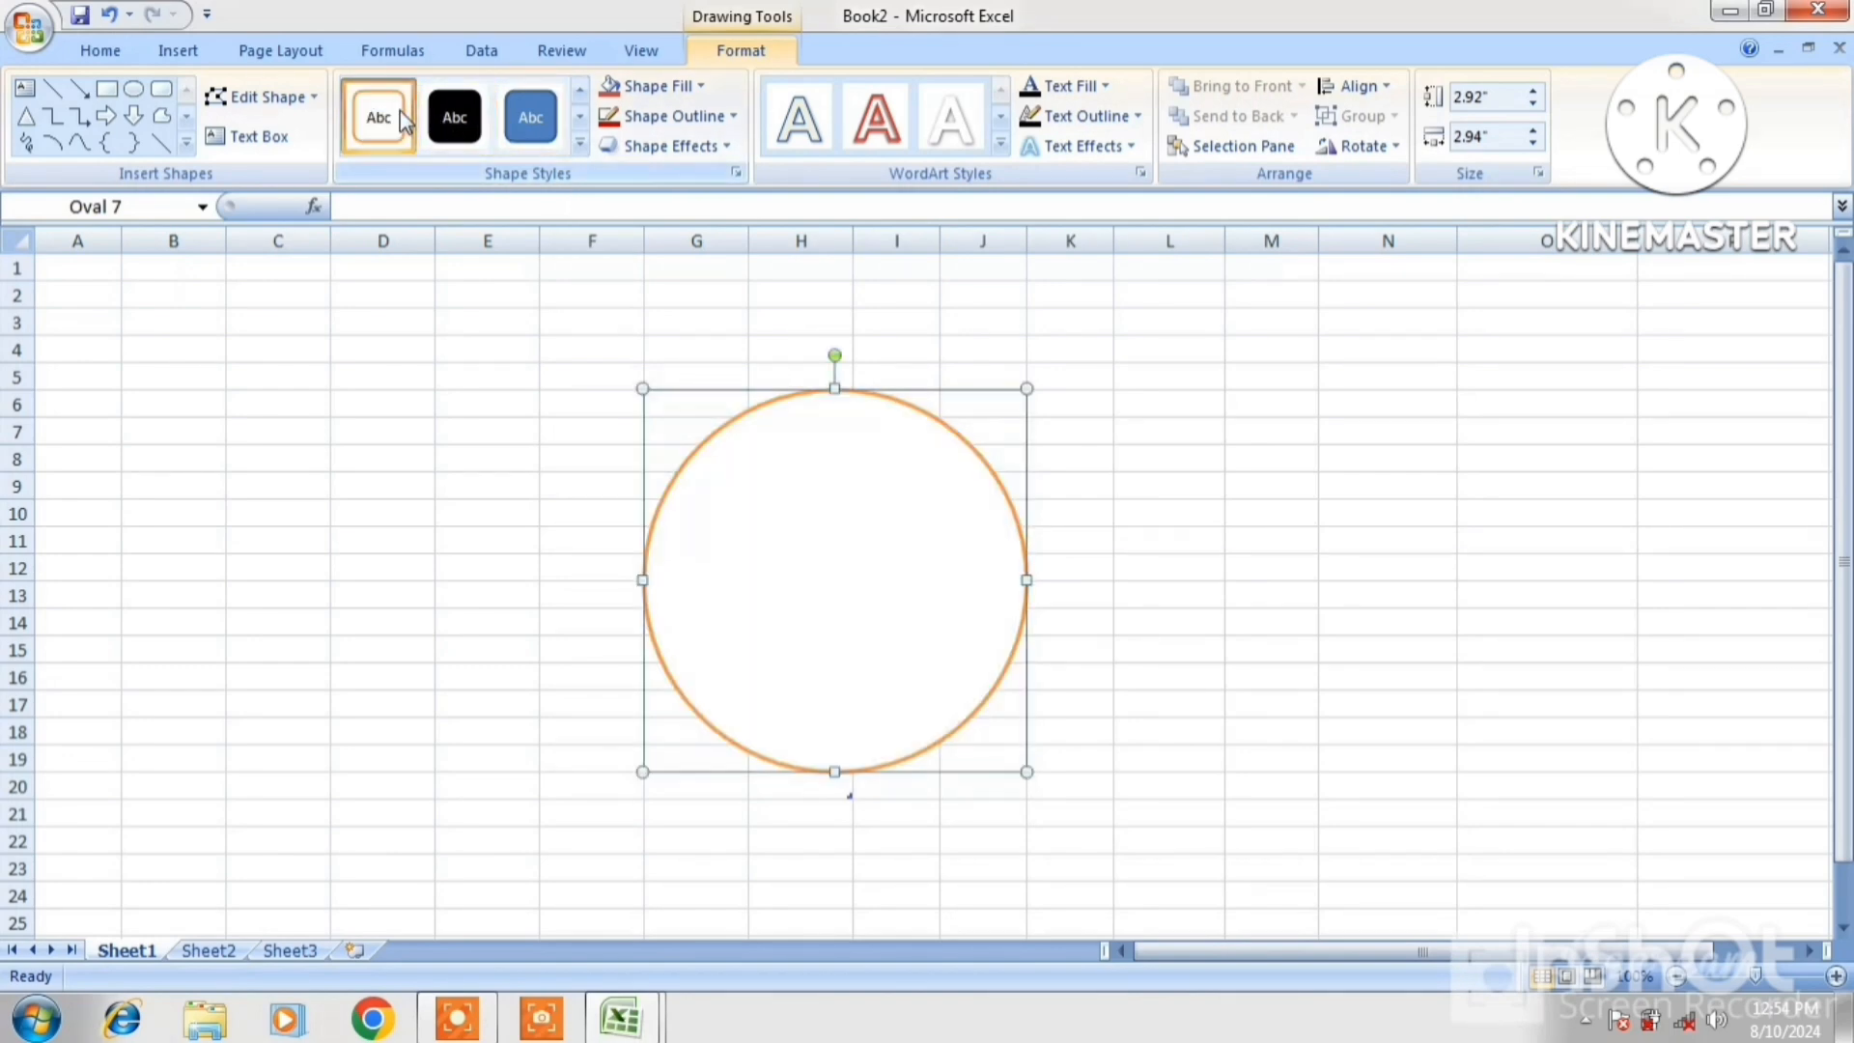
{"action": "type", "text": "ABAHBJBASJBJHBASA"}
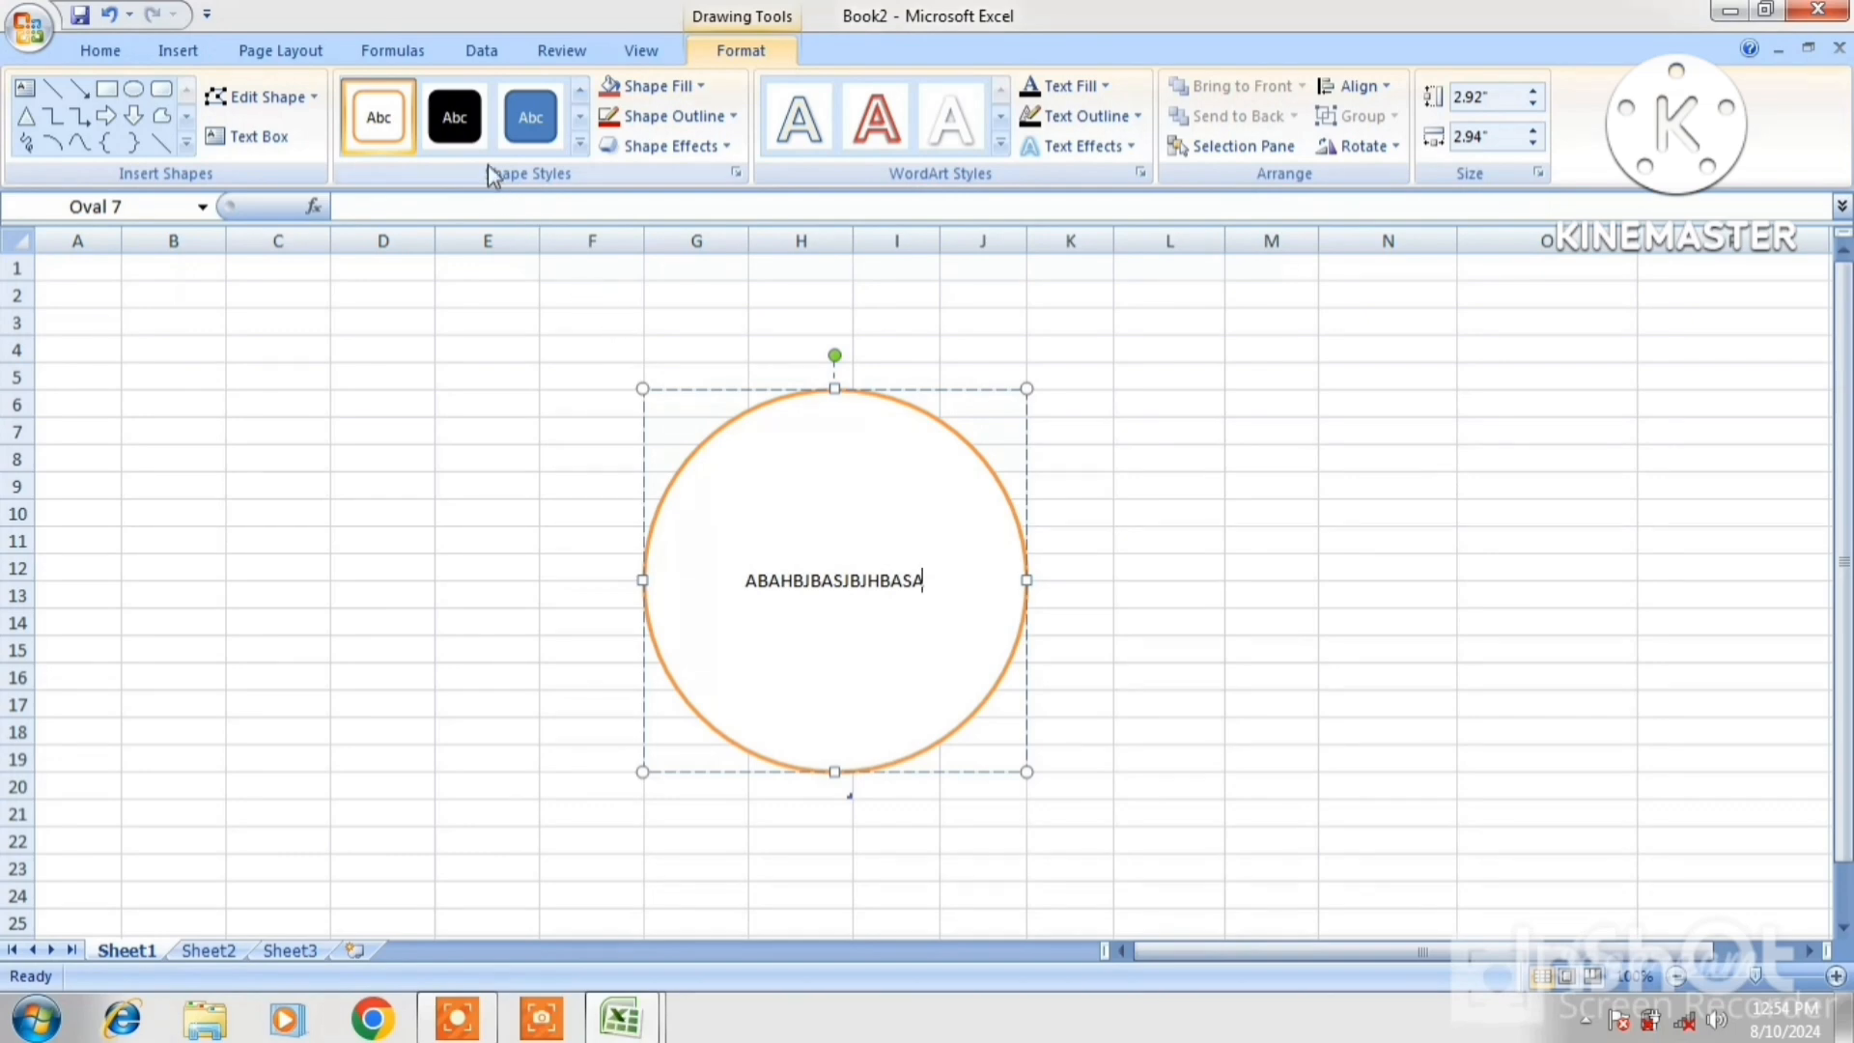
After trying a blue style and yellow fill, fill the circle with the portrait photo from D:\IMAGE
{"action": "left_click", "coordinate": [530, 117]}
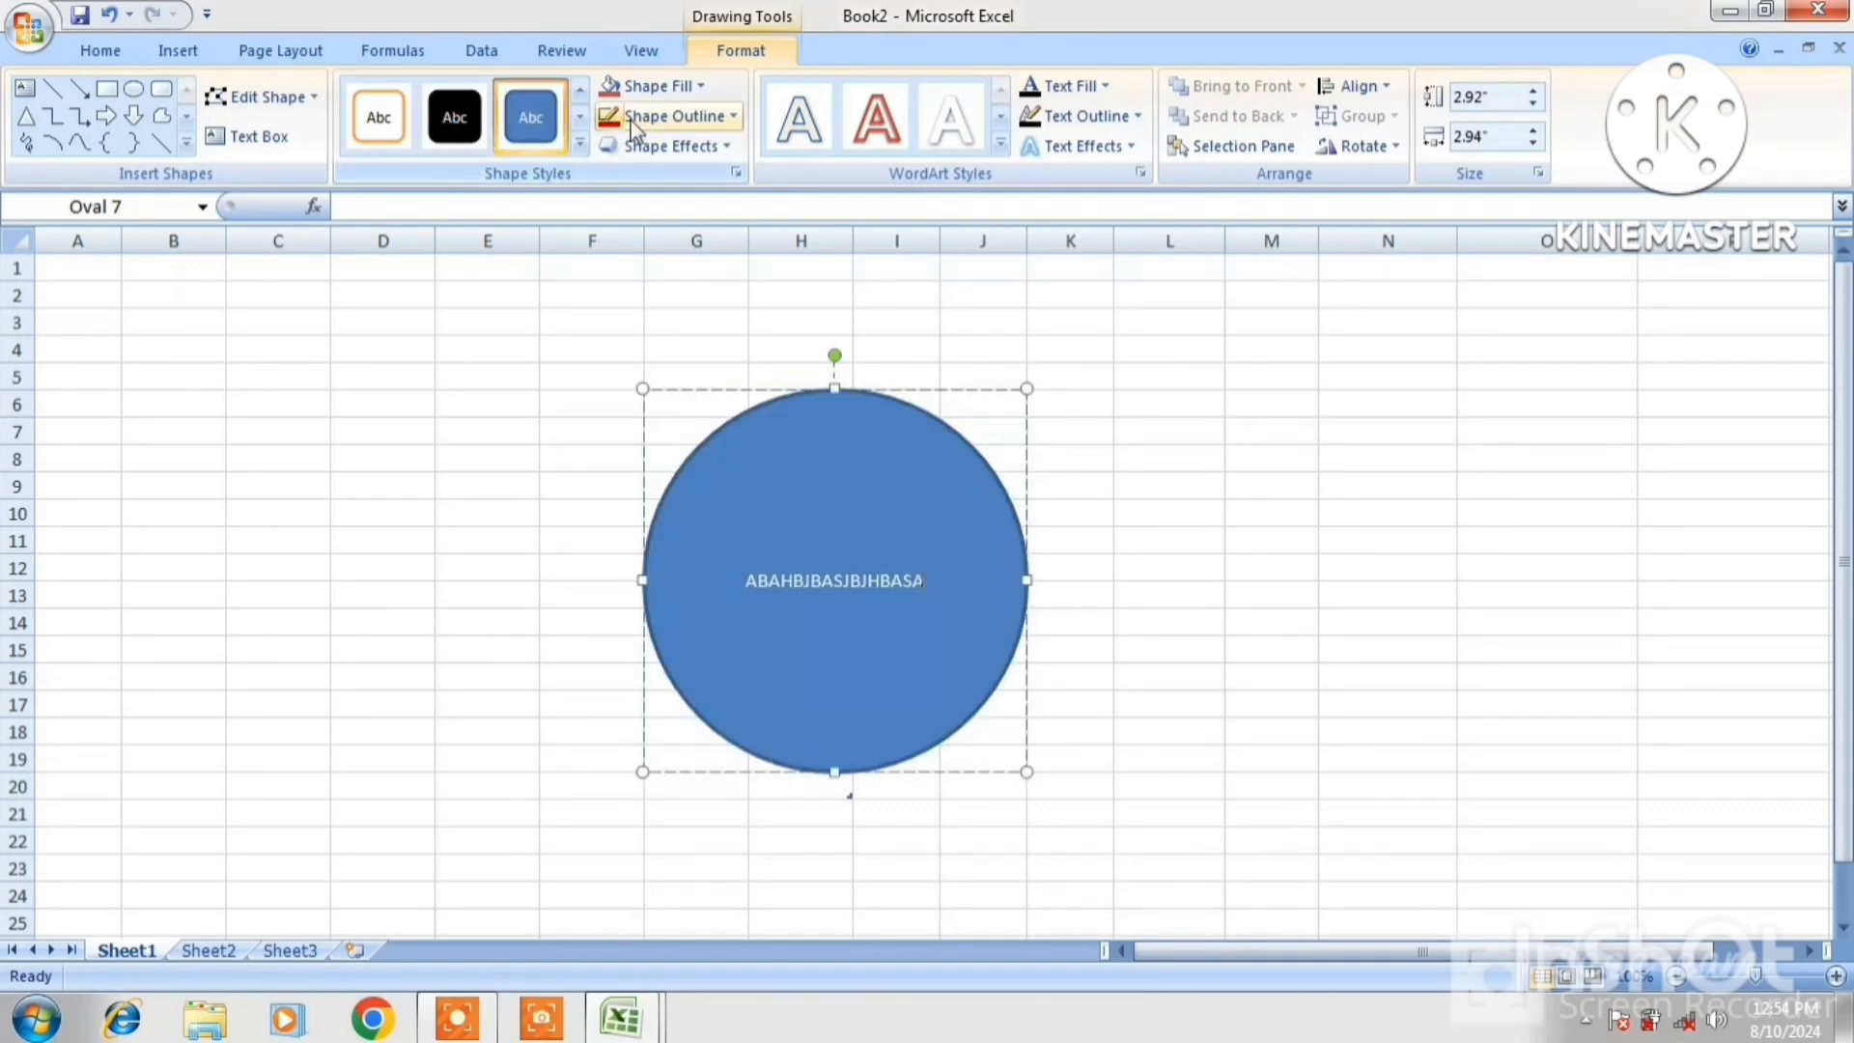
{"action": "left_click", "coordinate": [708, 89]}
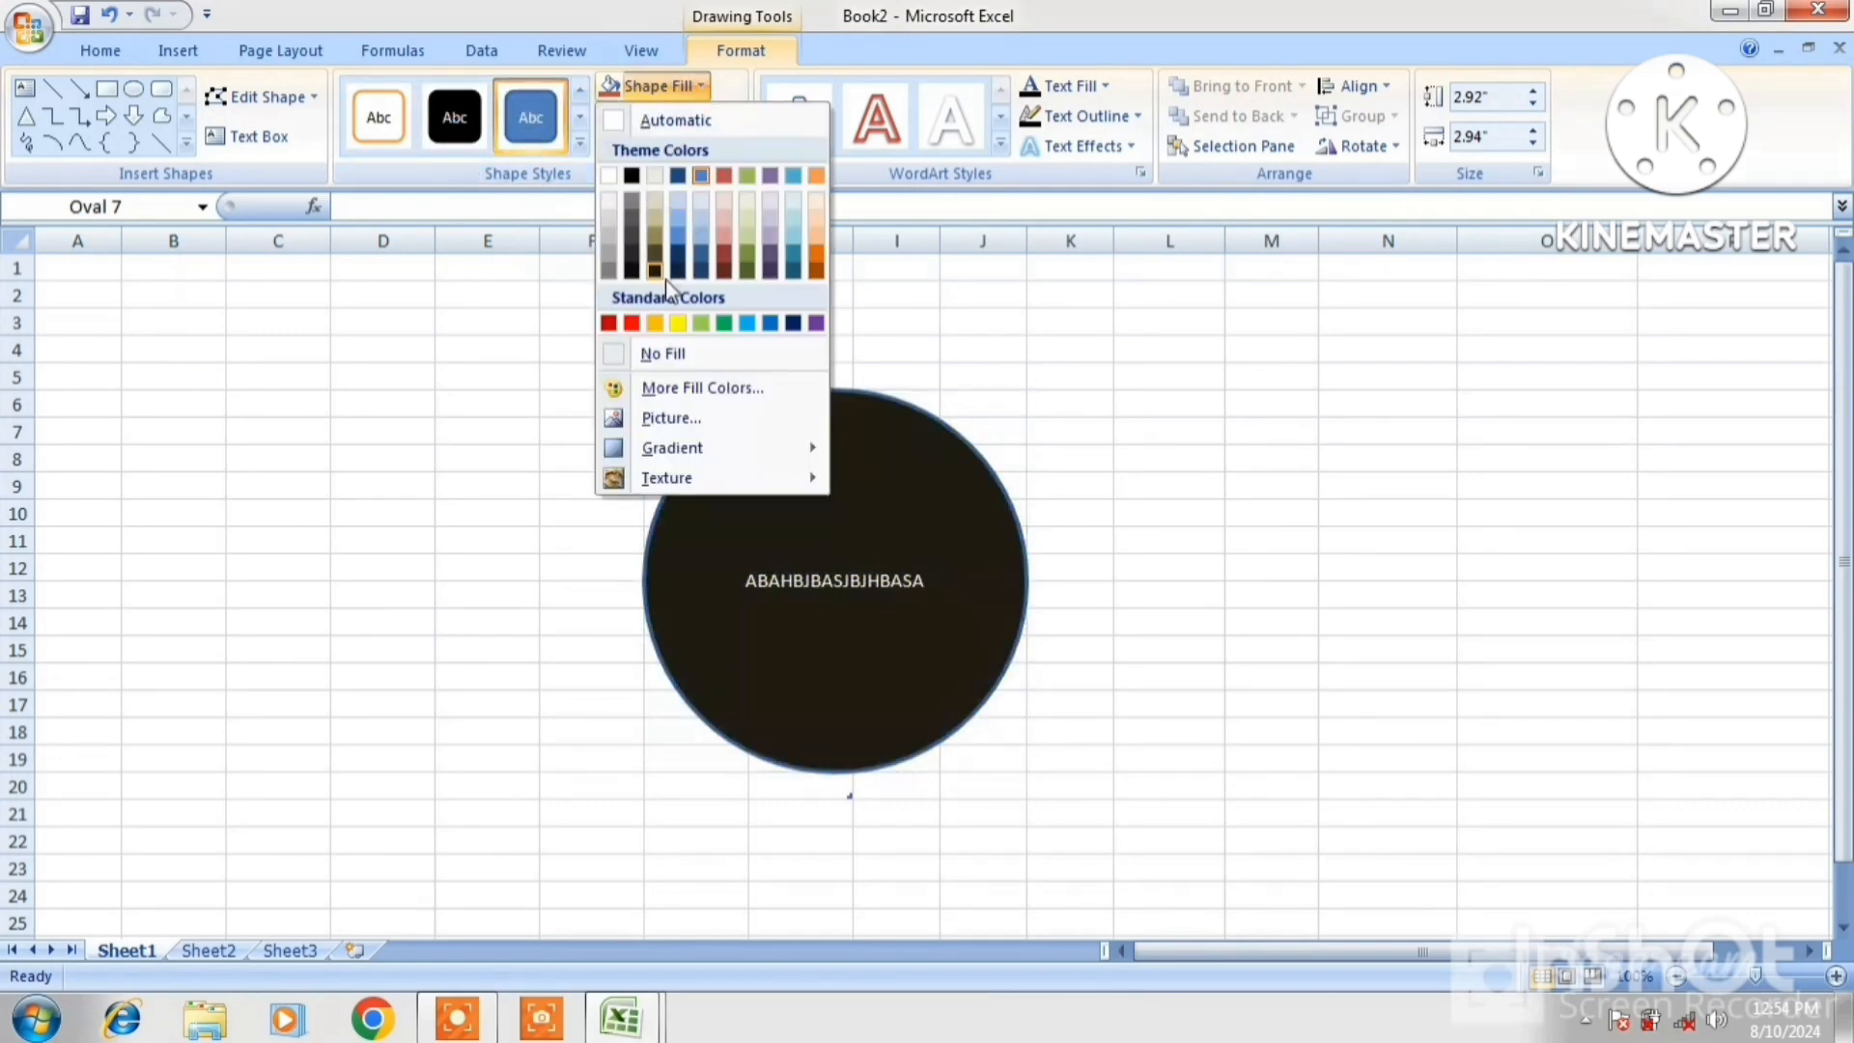
{"action": "left_click", "coordinate": [680, 323]}
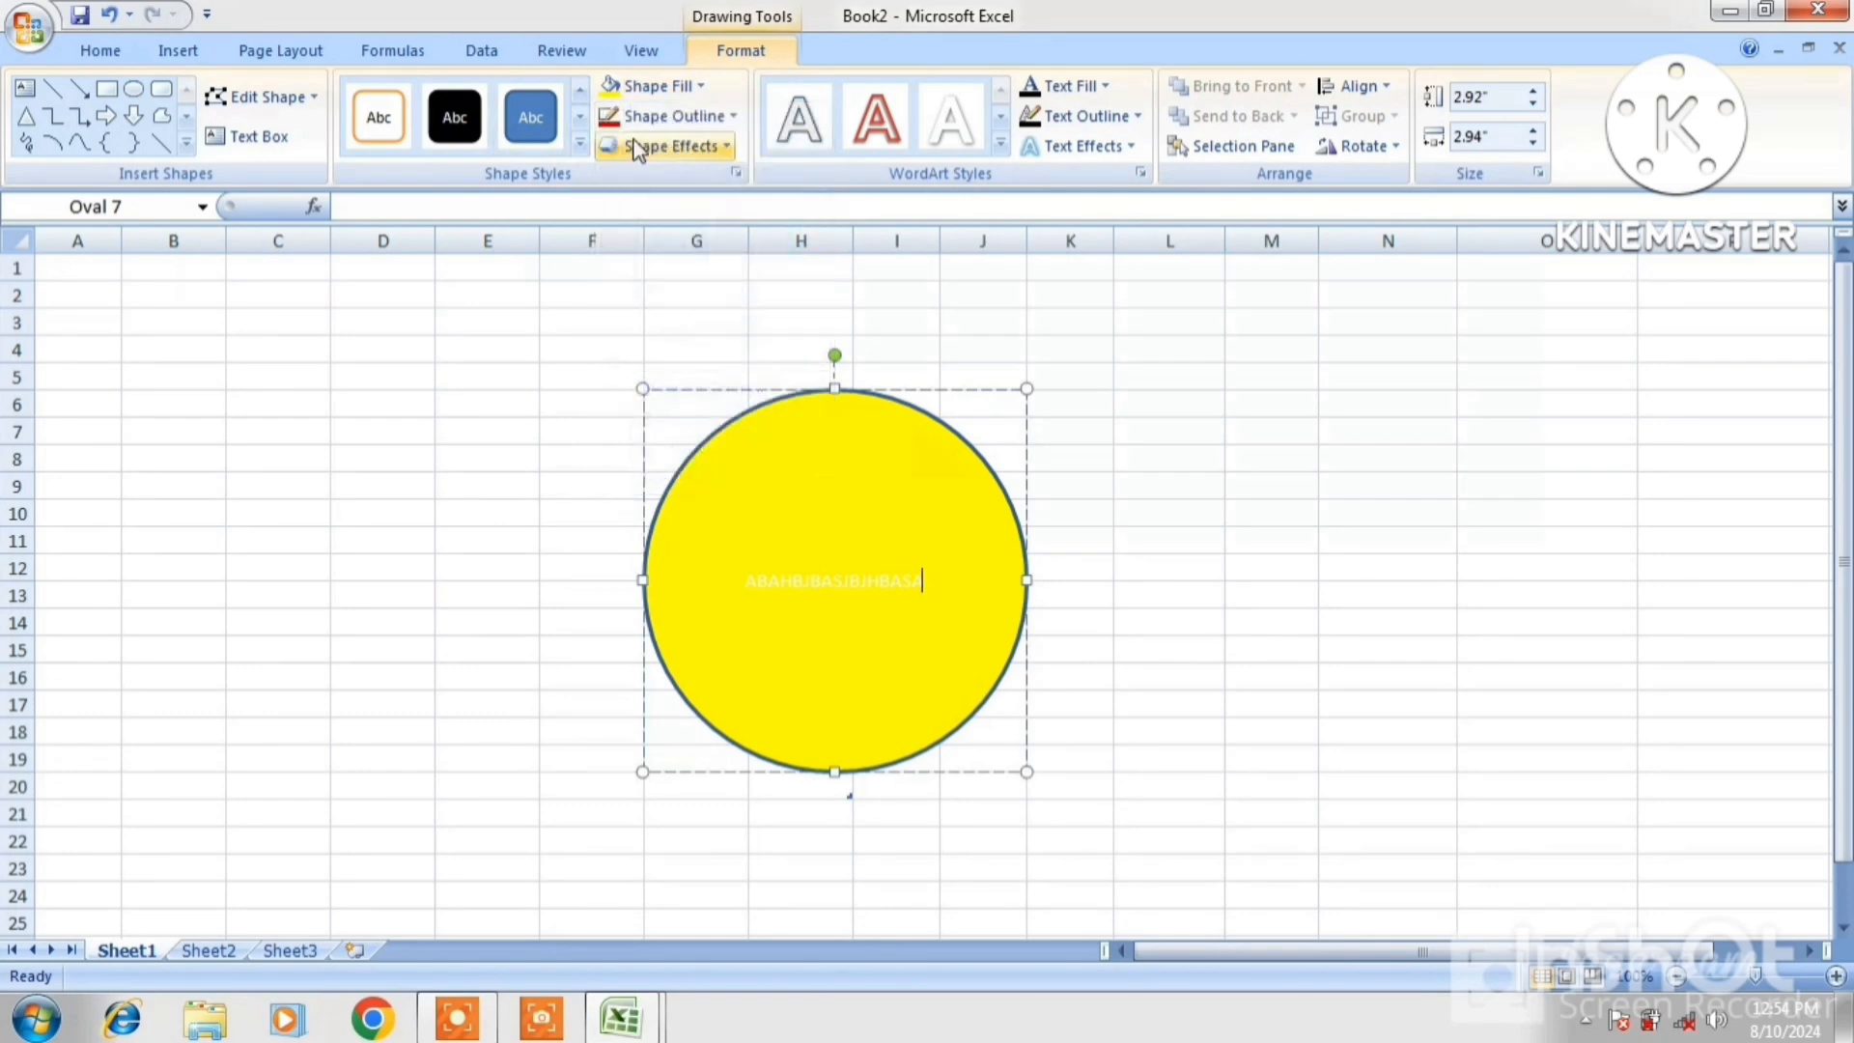
{"action": "left_click", "coordinate": [703, 85]}
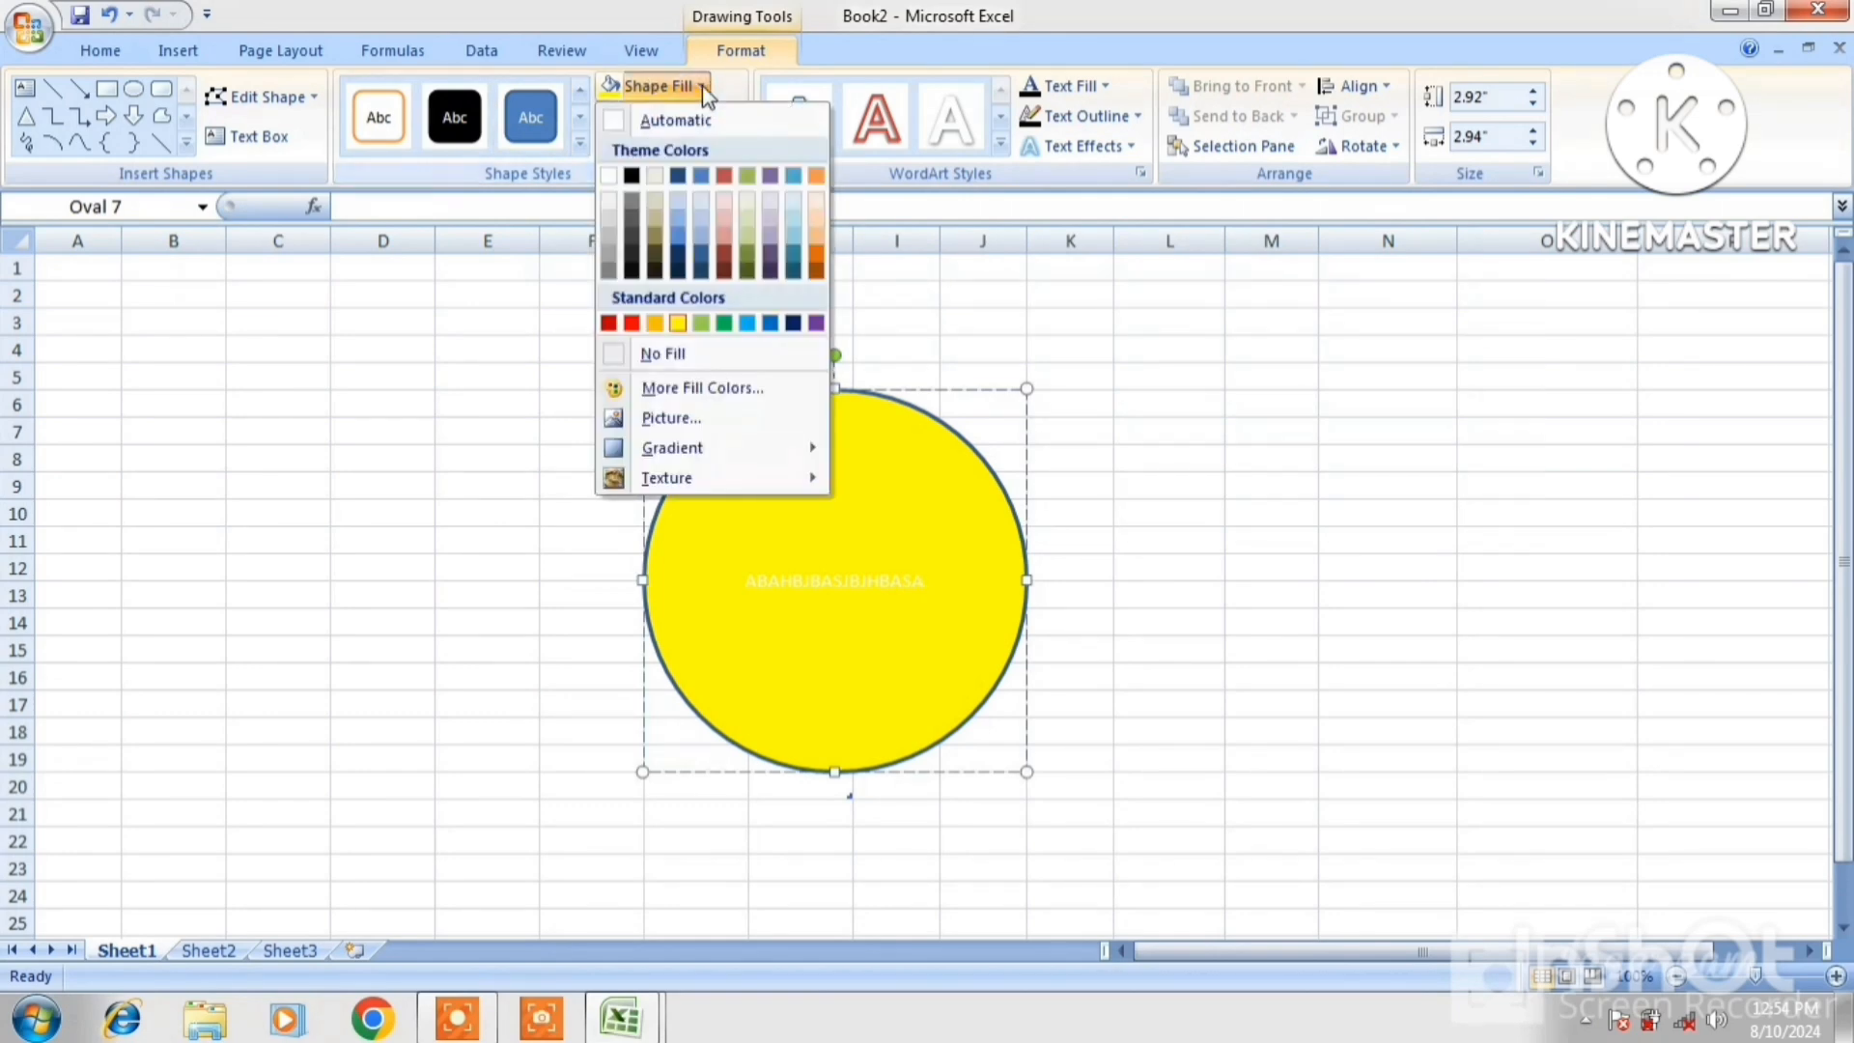
{"action": "left_click", "coordinate": [667, 418]}
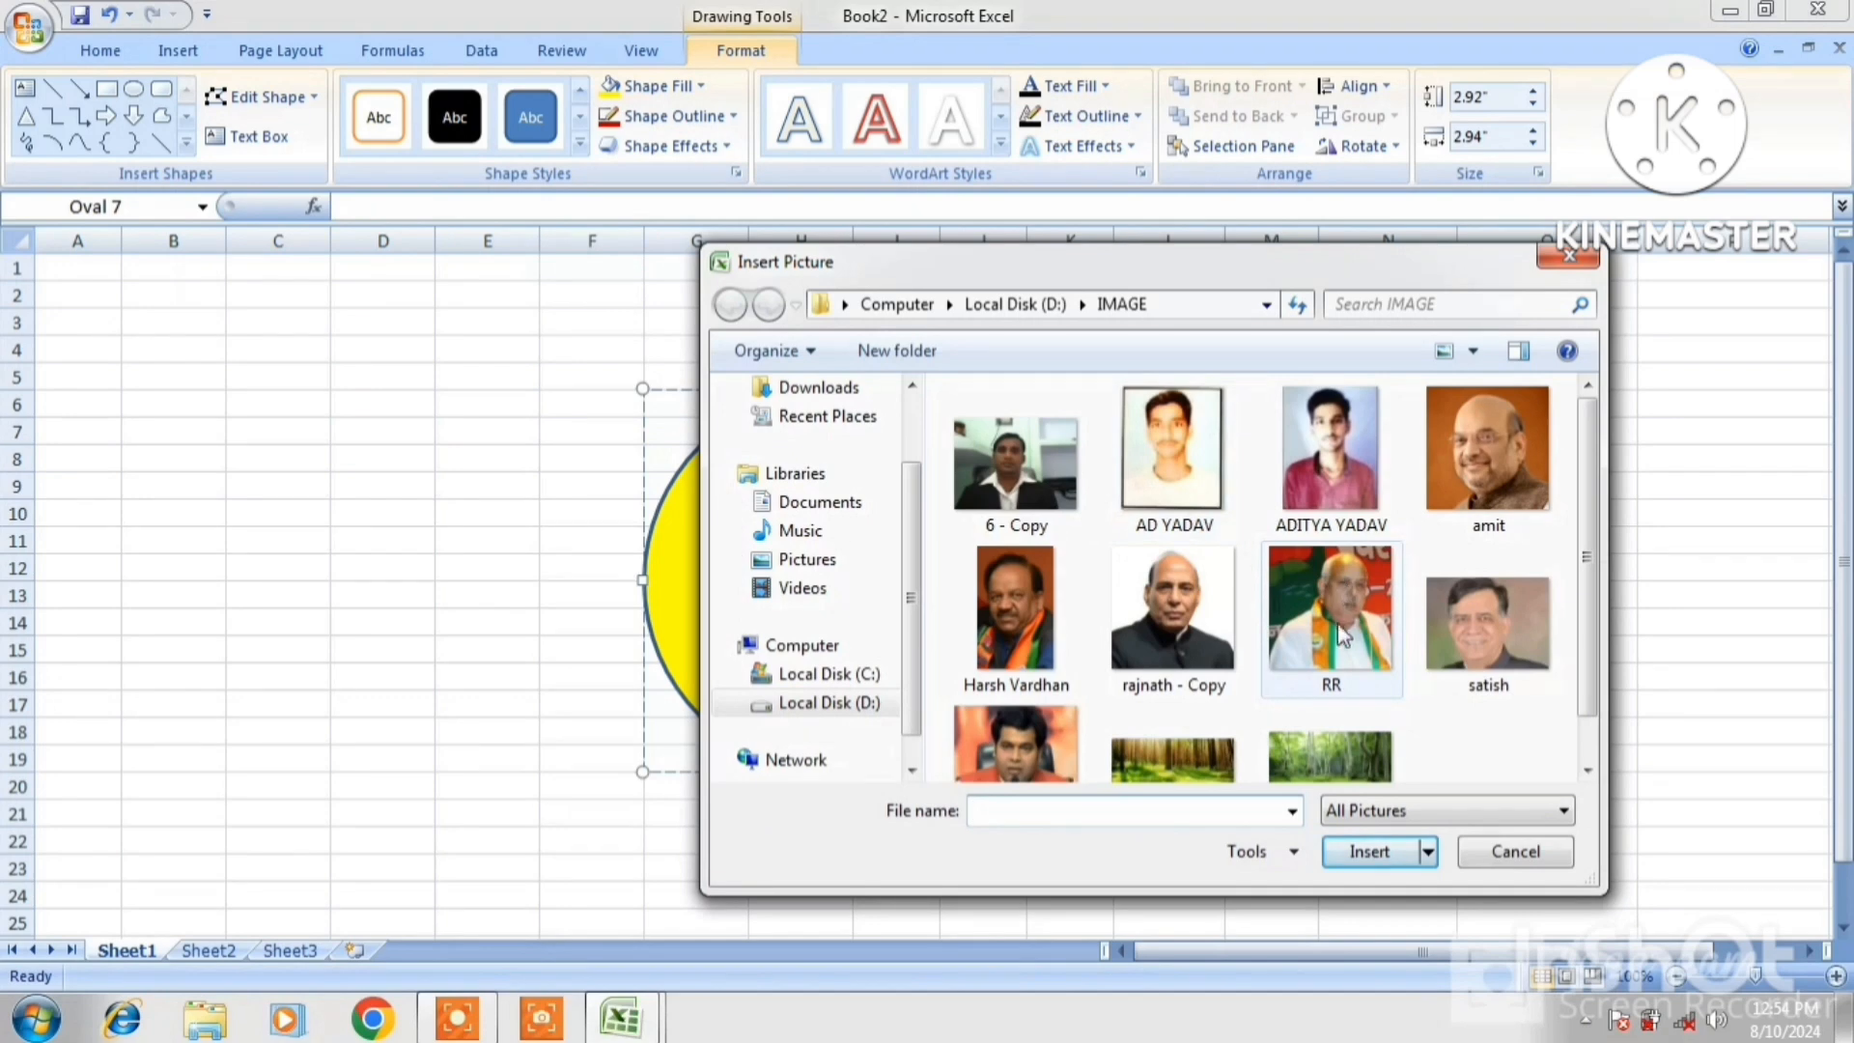
{"action": "double_click", "coordinate": [1462, 478]}
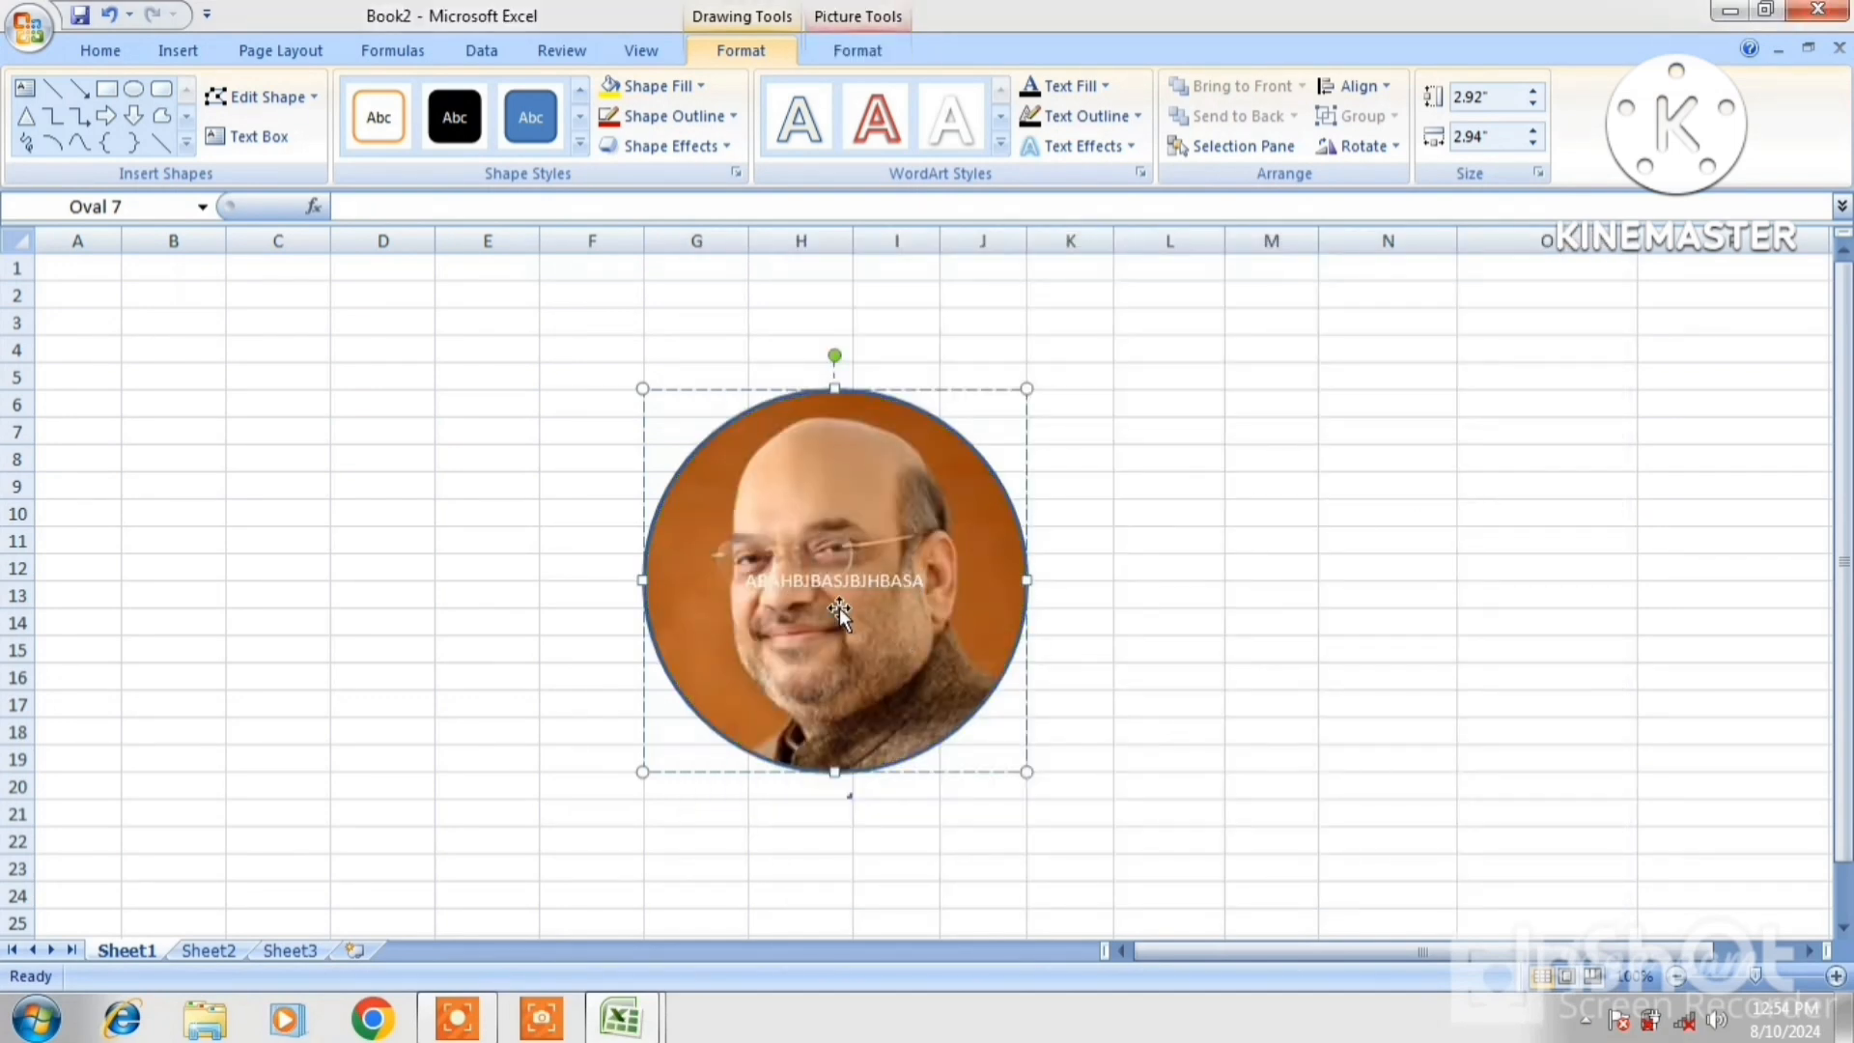
Set the circle's outline to 6 pt and blue, after briefly trying red
{"action": "left_click", "coordinate": [725, 120]}
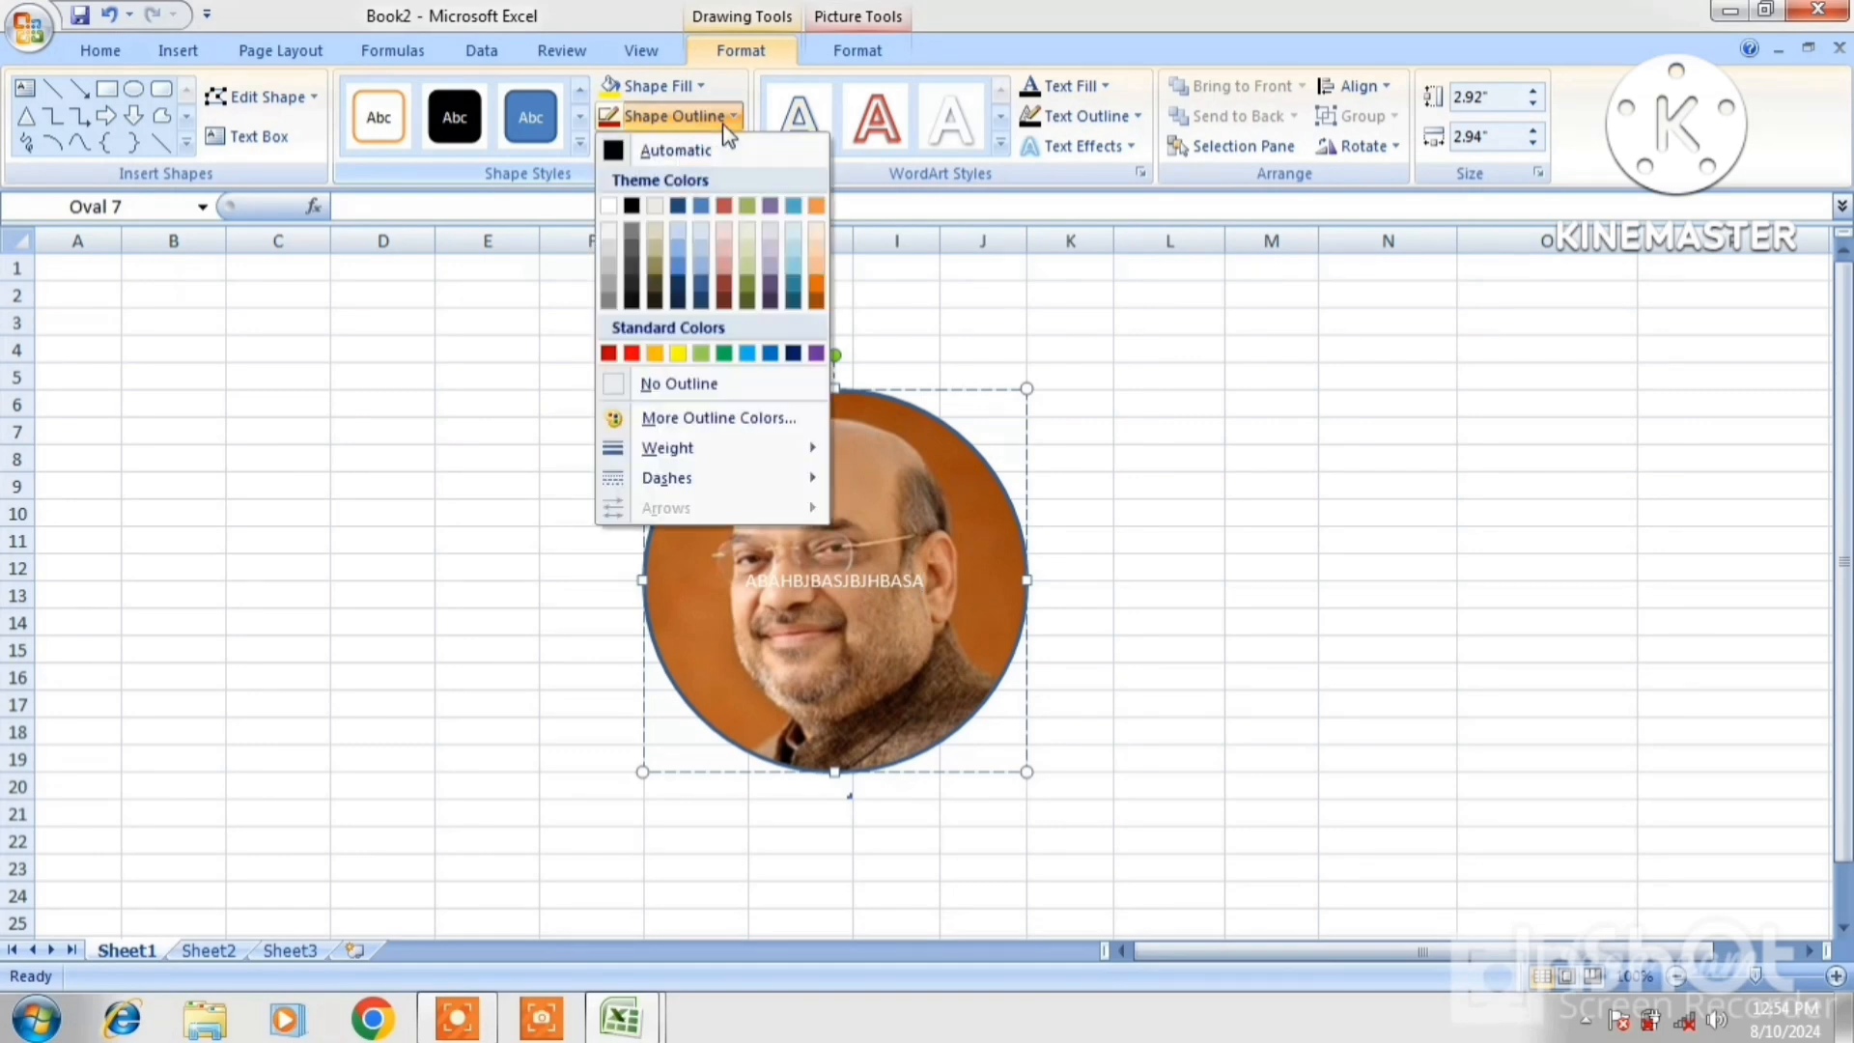
{"action": "left_click", "coordinate": [608, 354]}
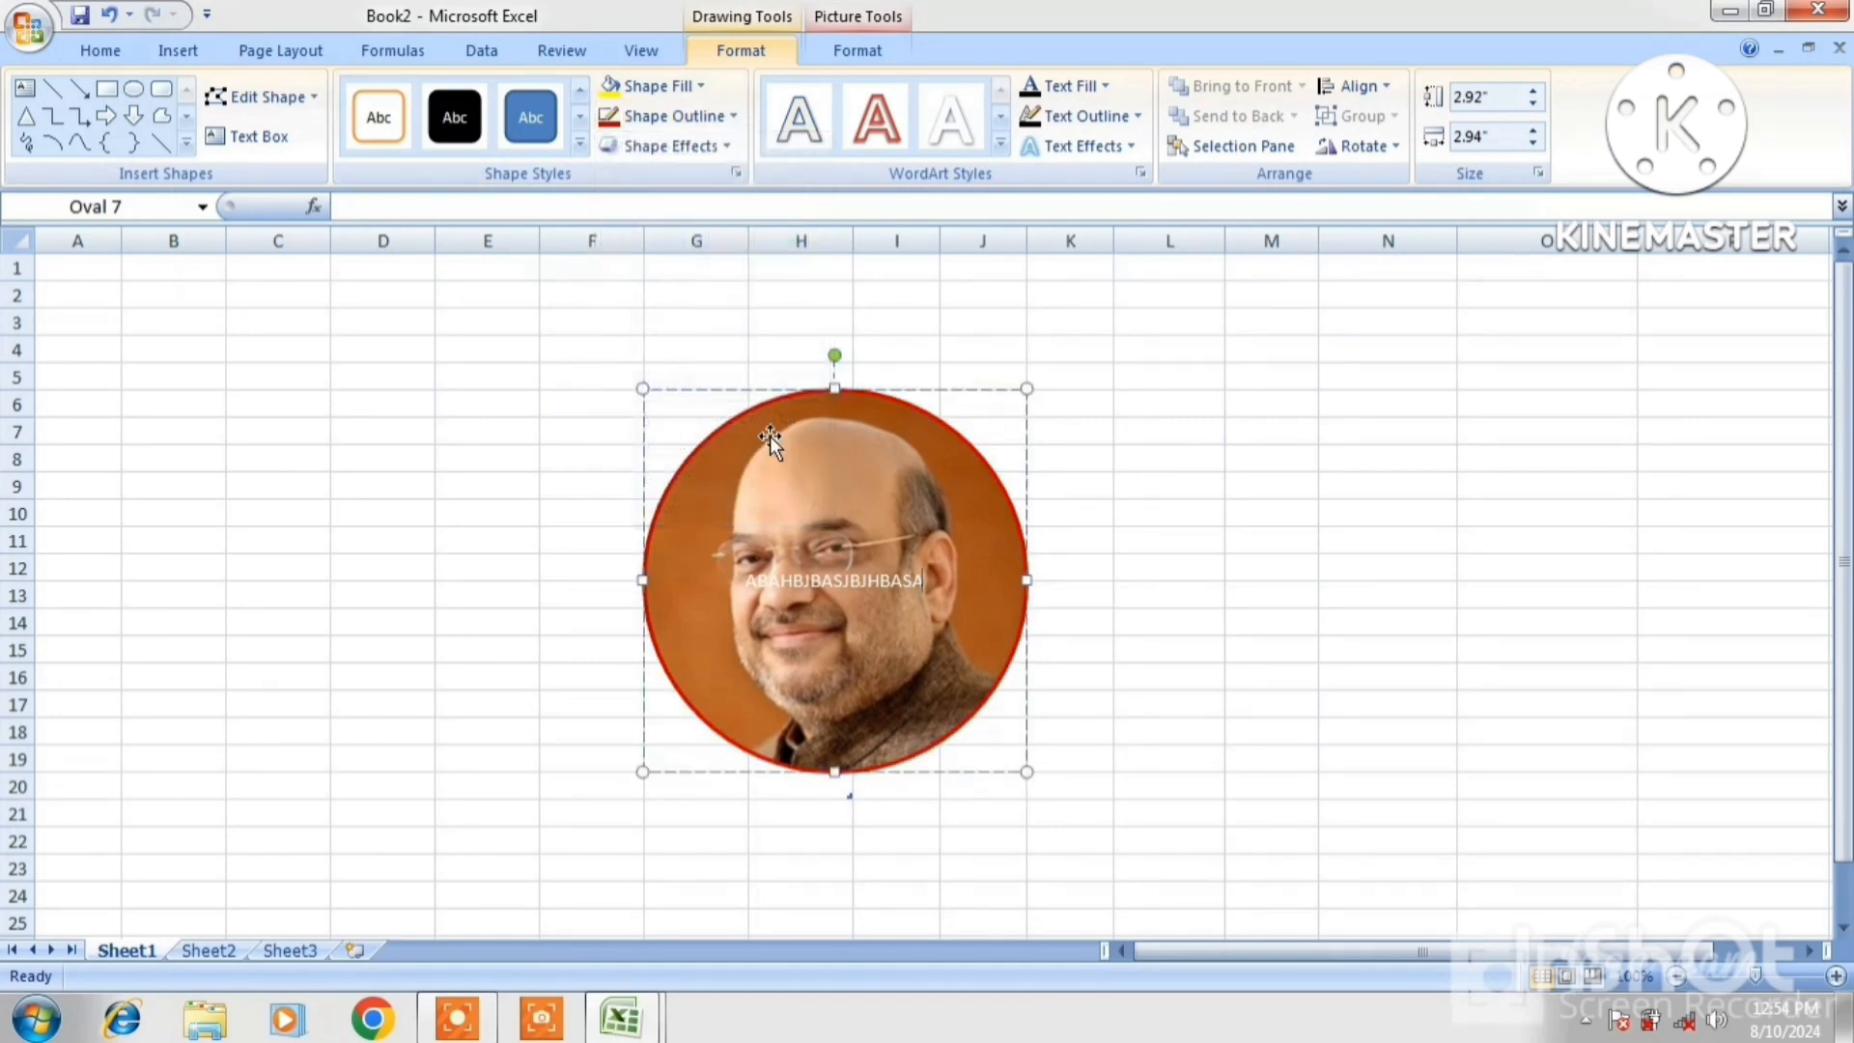
{"action": "left_click", "coordinate": [714, 120]}
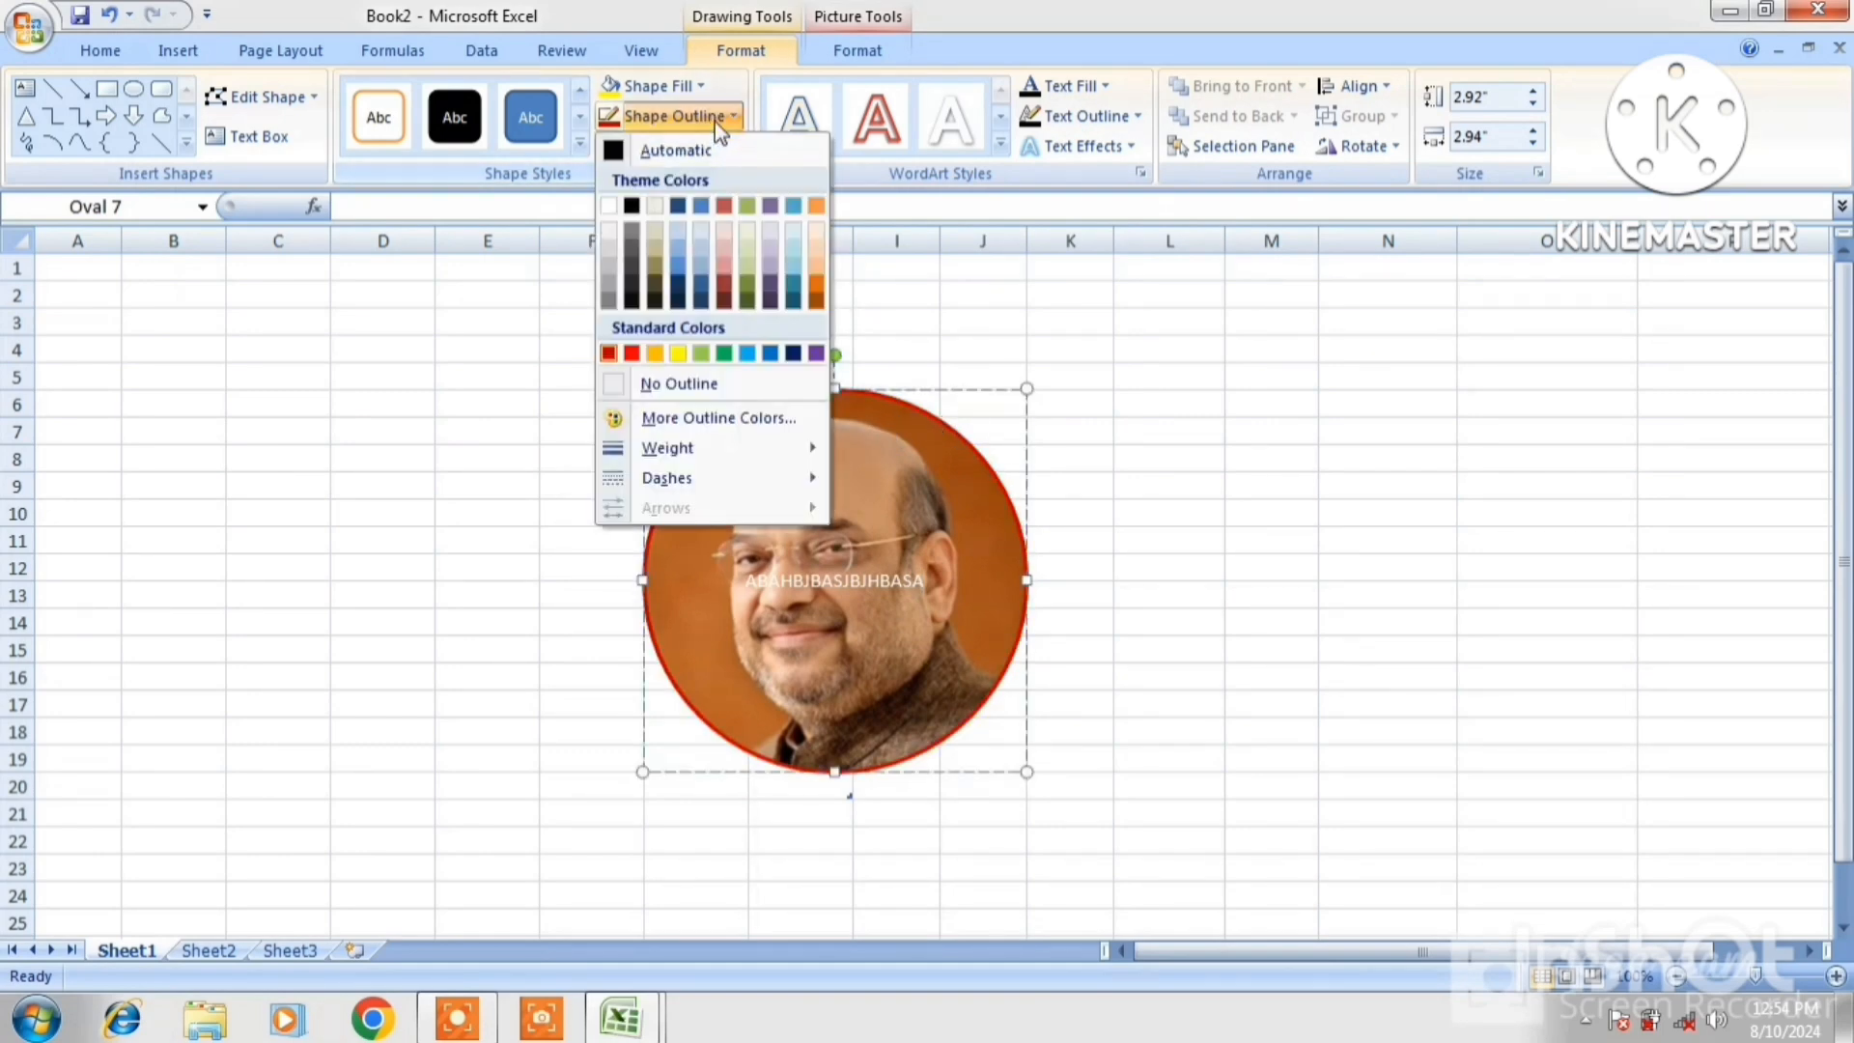
{"action": "mouse_move", "coordinate": [703, 449]}
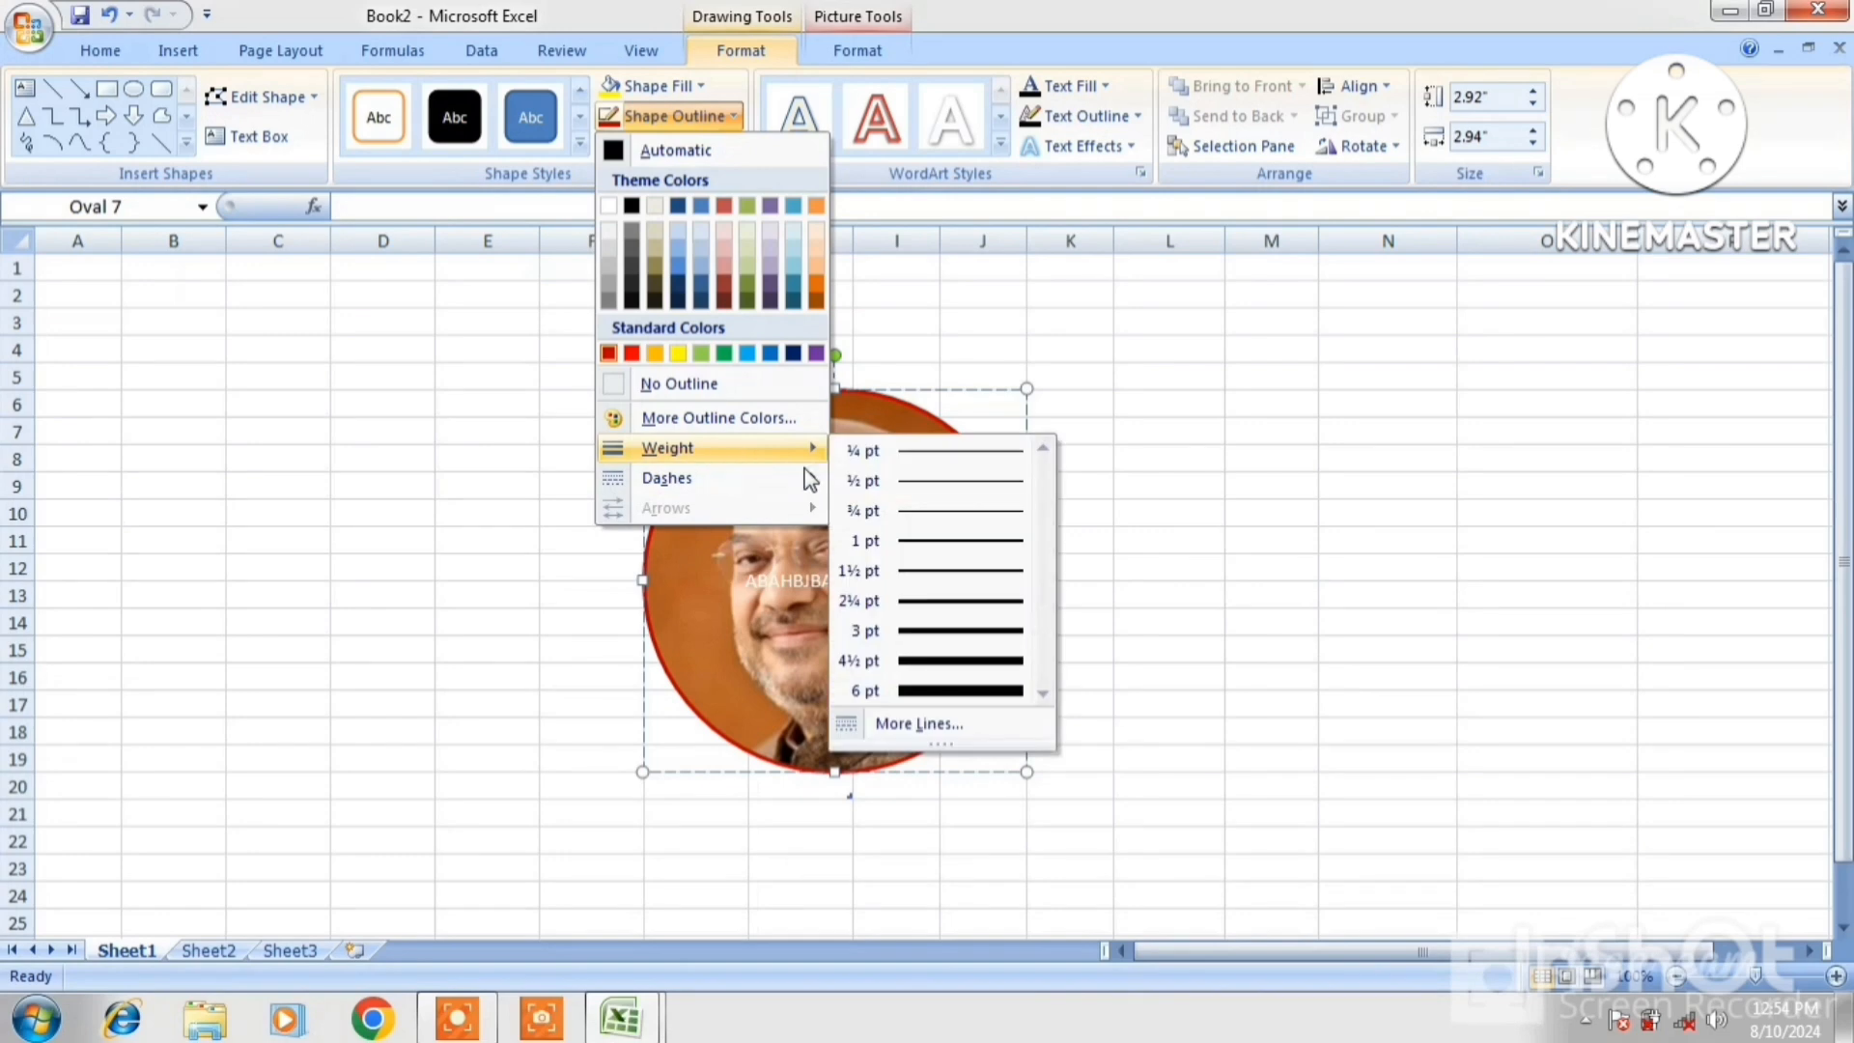
{"action": "left_click", "coordinate": [1004, 693]}
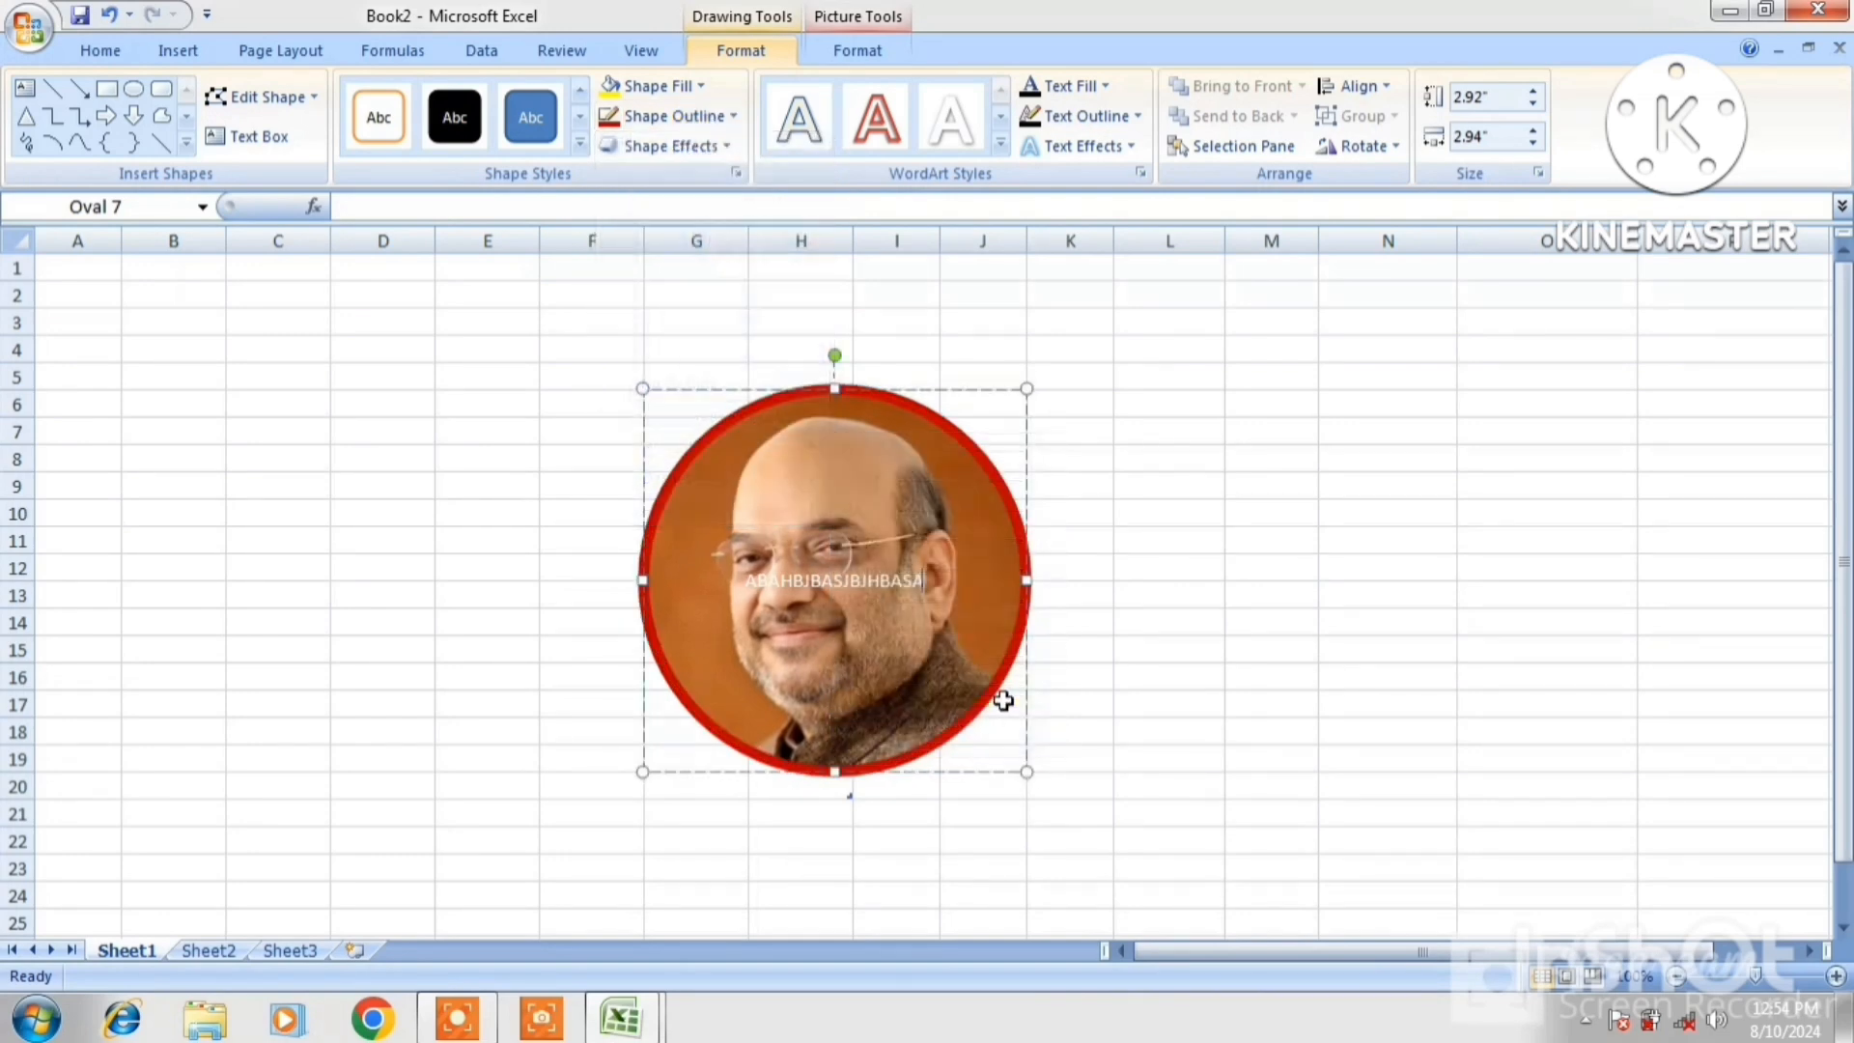
{"action": "left_click", "coordinate": [713, 118]}
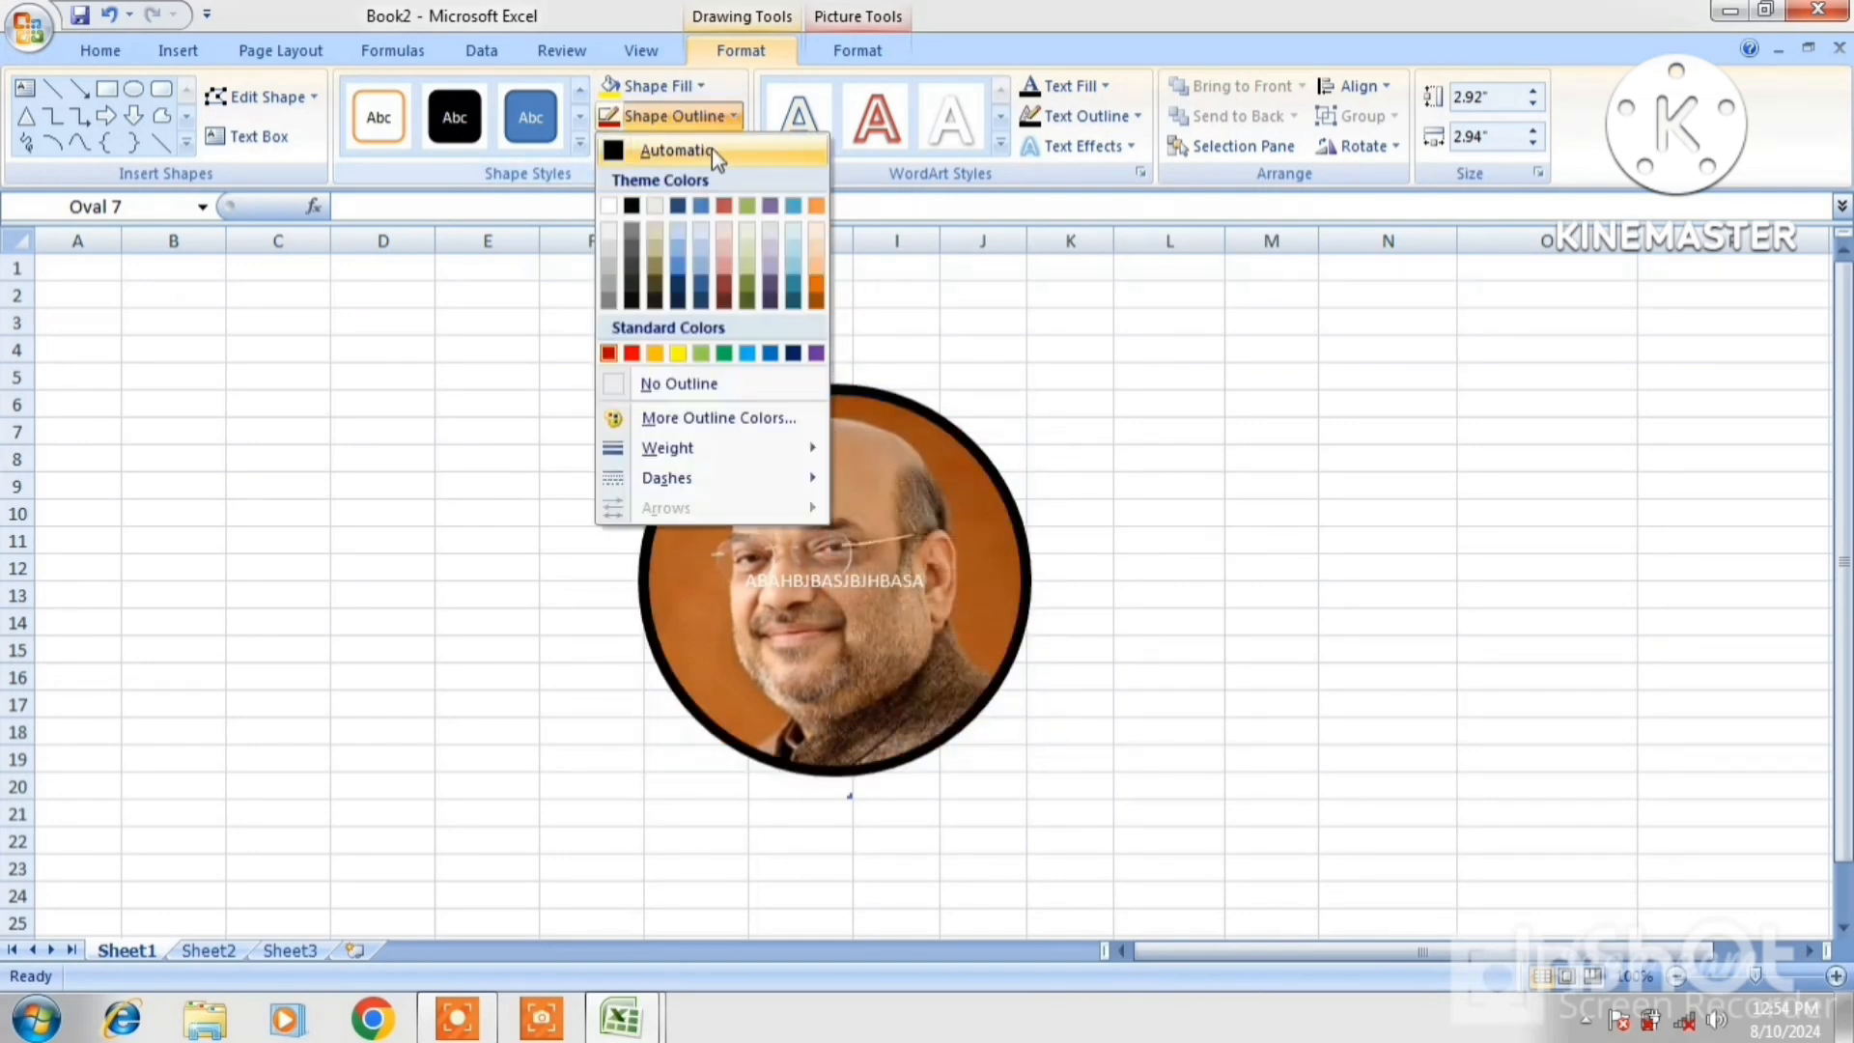
{"action": "left_click", "coordinate": [701, 205]}
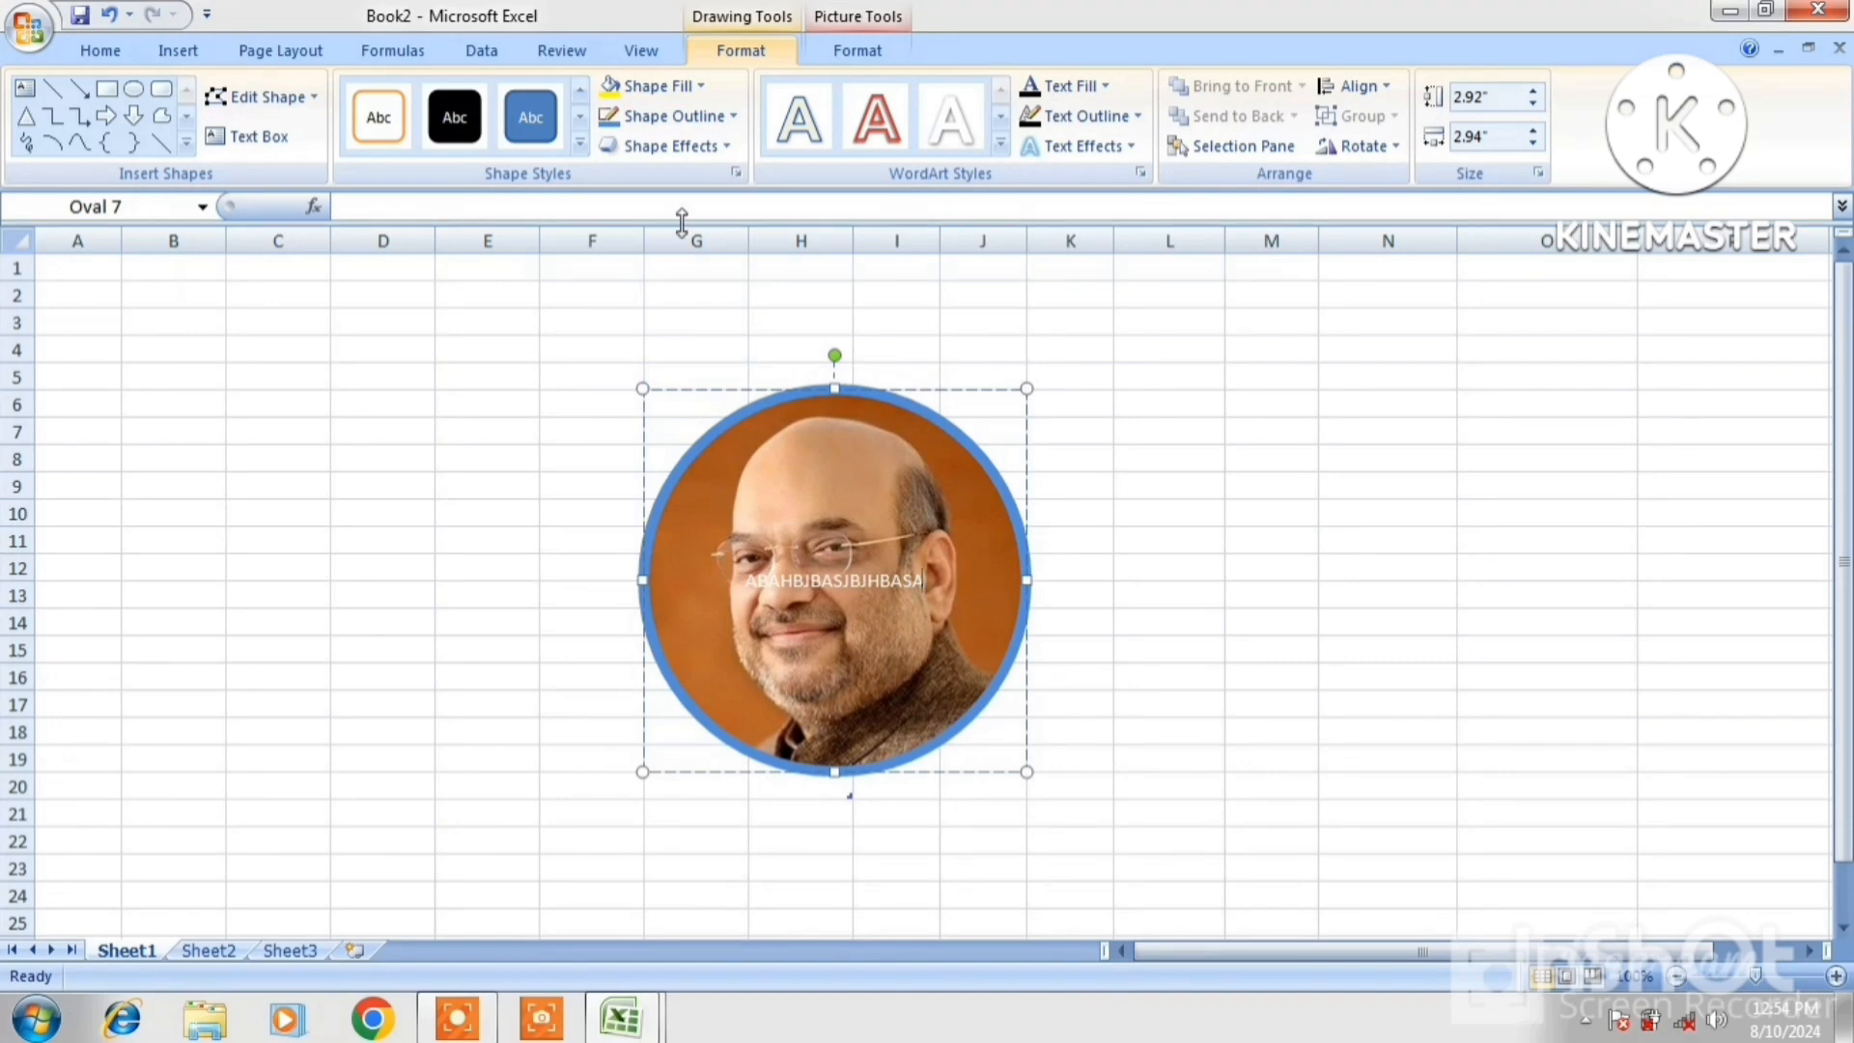
{"action": "left_click", "coordinate": [689, 149]}
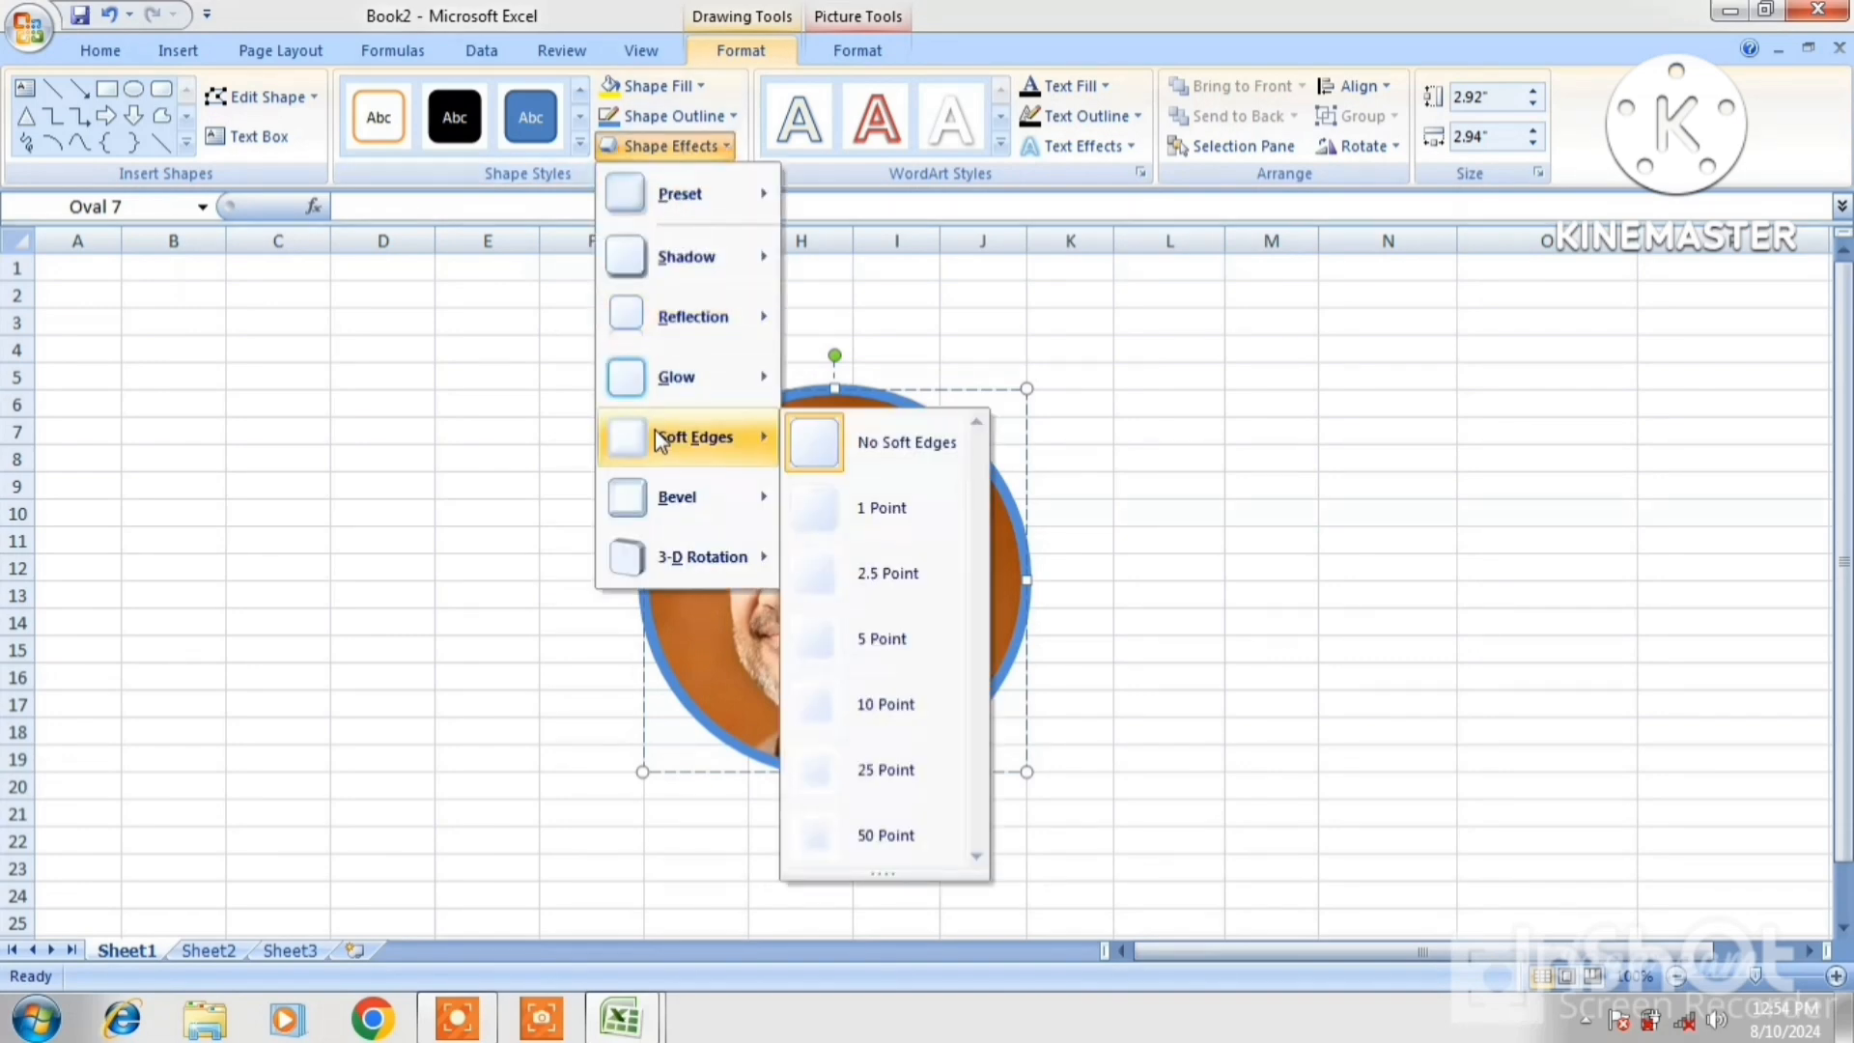
Add a red glow around the photo circle and extend its text, trying red and third WordArt styles
{"action": "mouse_move", "coordinate": [641, 390]}
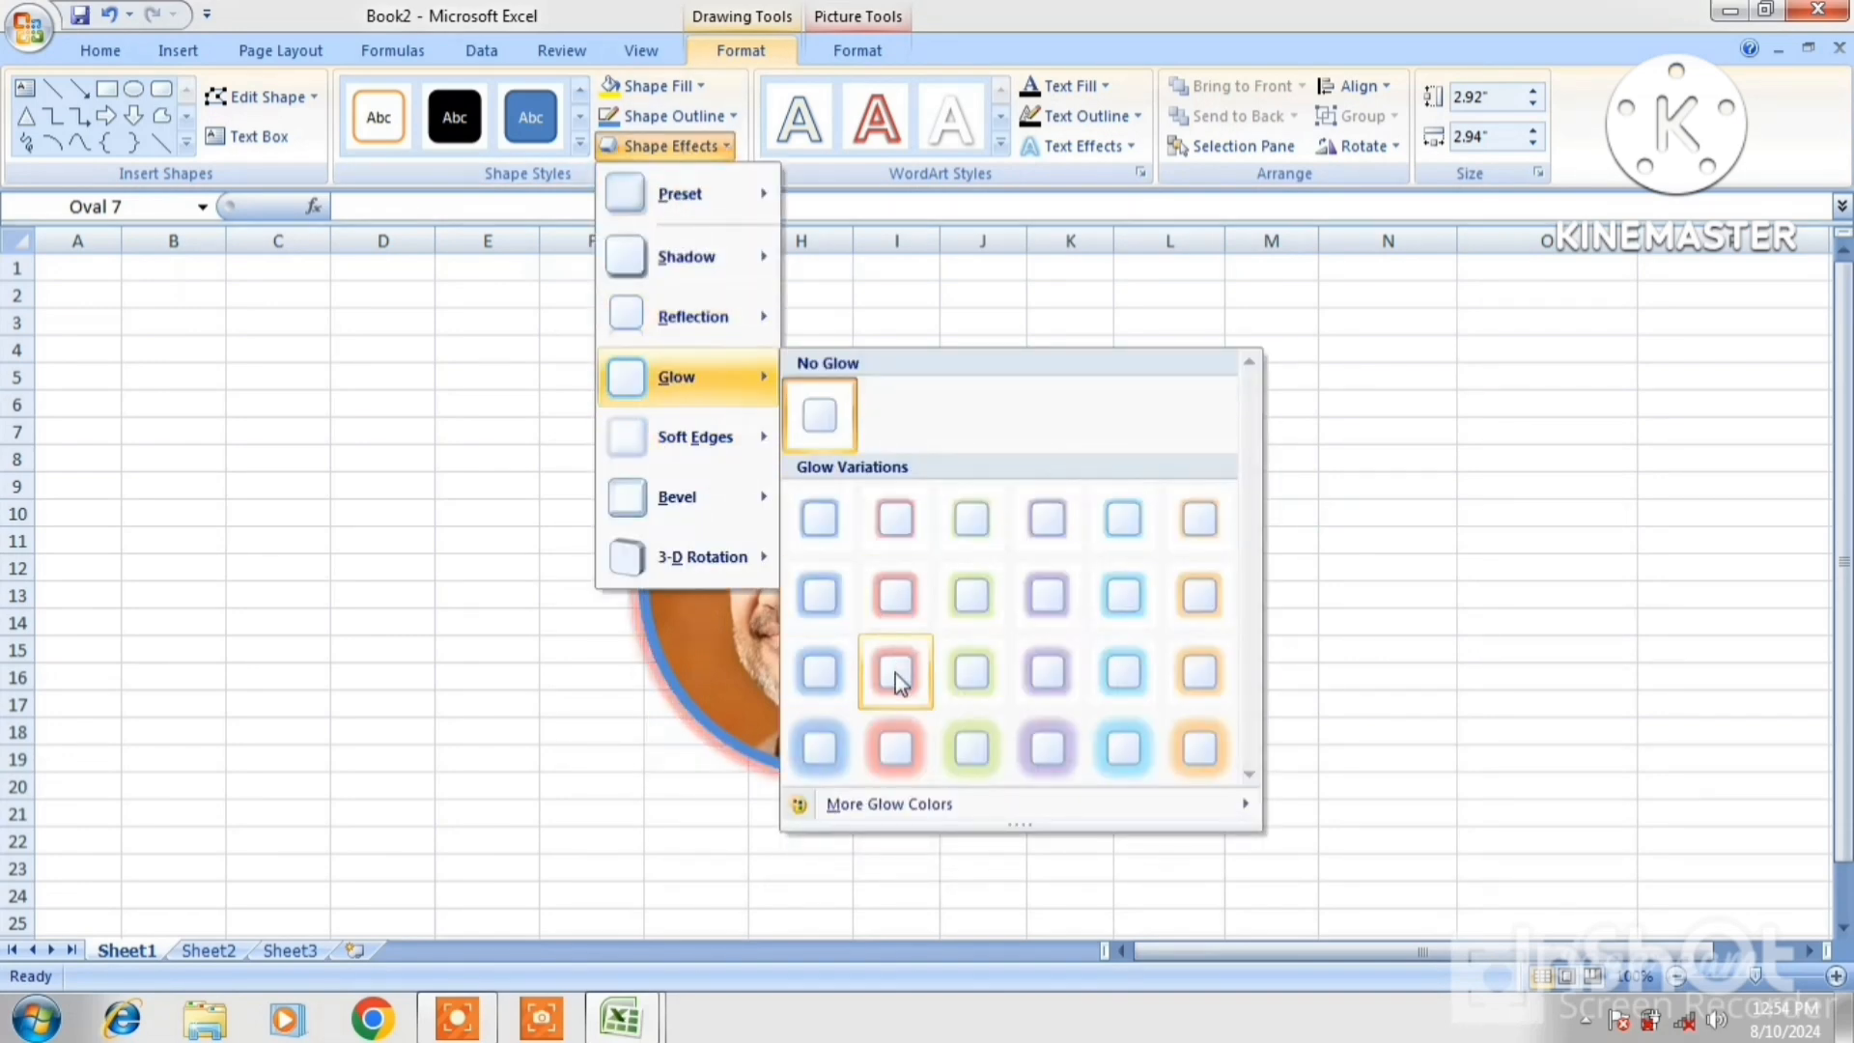
{"action": "left_click", "coordinate": [900, 730]}
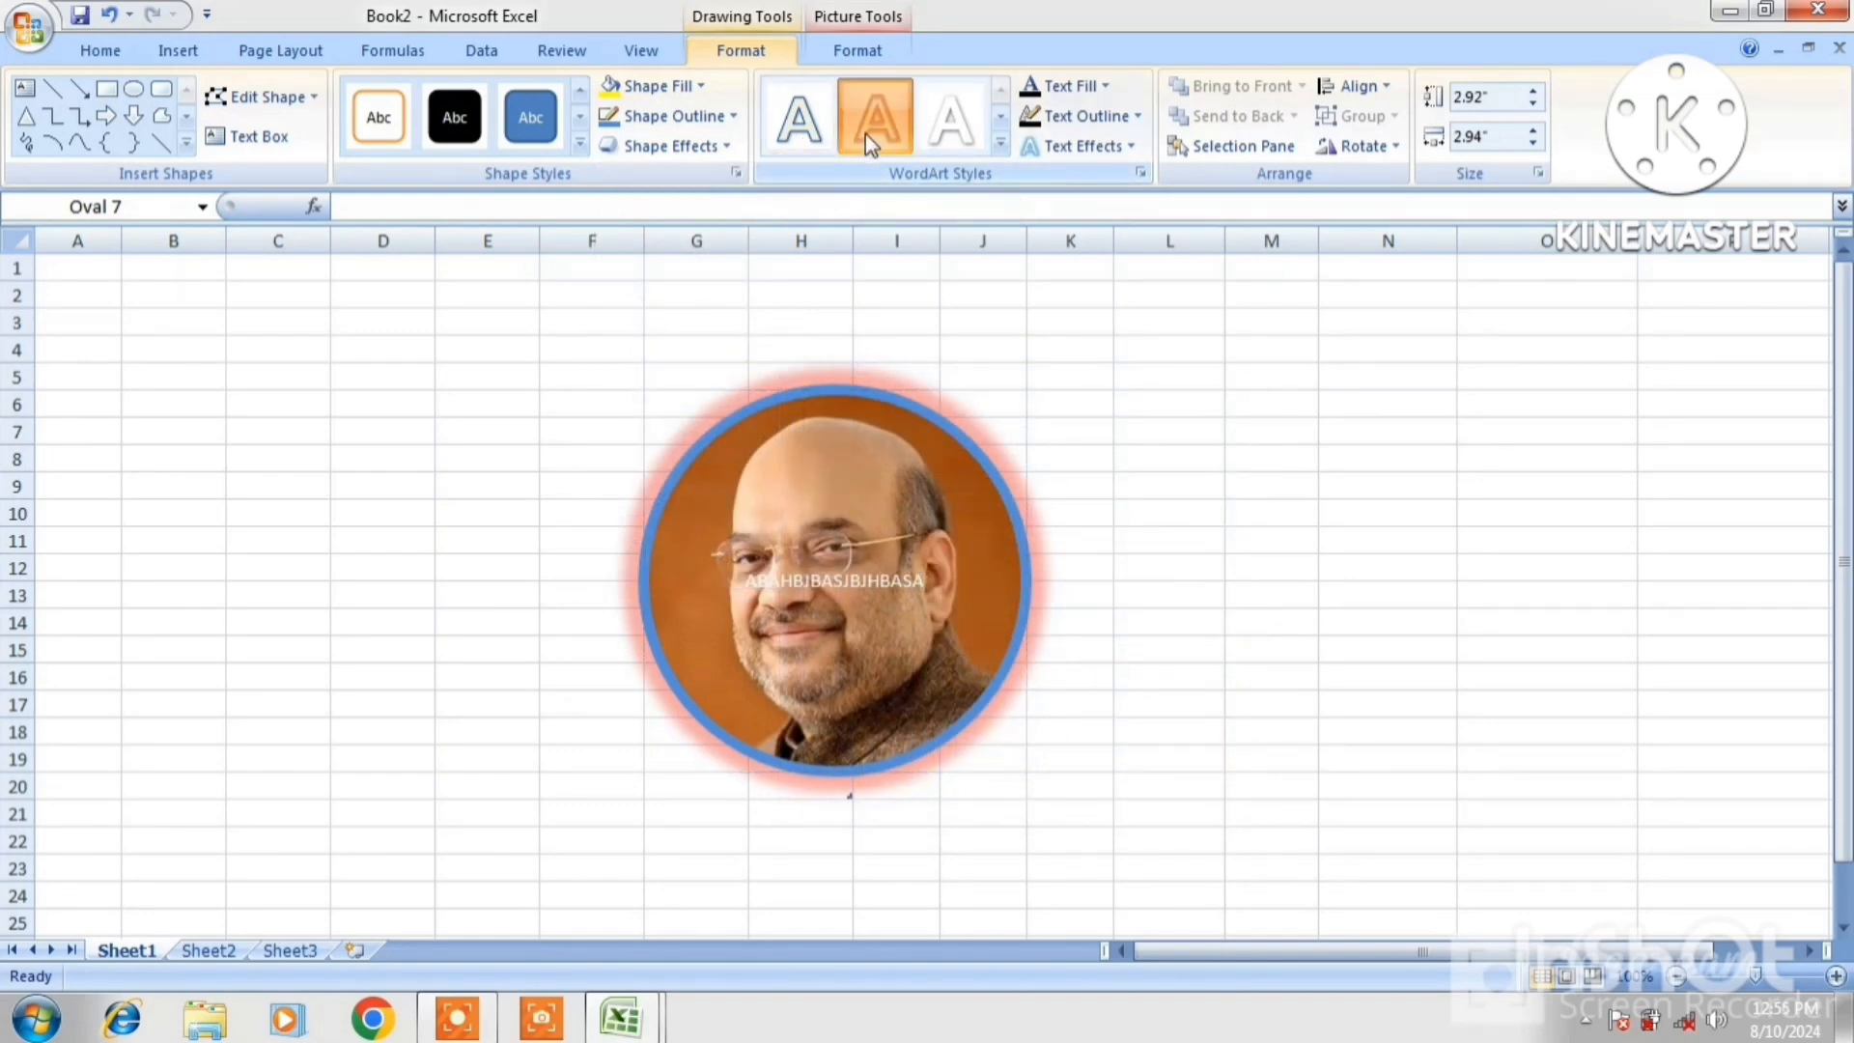
{"action": "type", "text": "BJHBASJBJHBASA"}
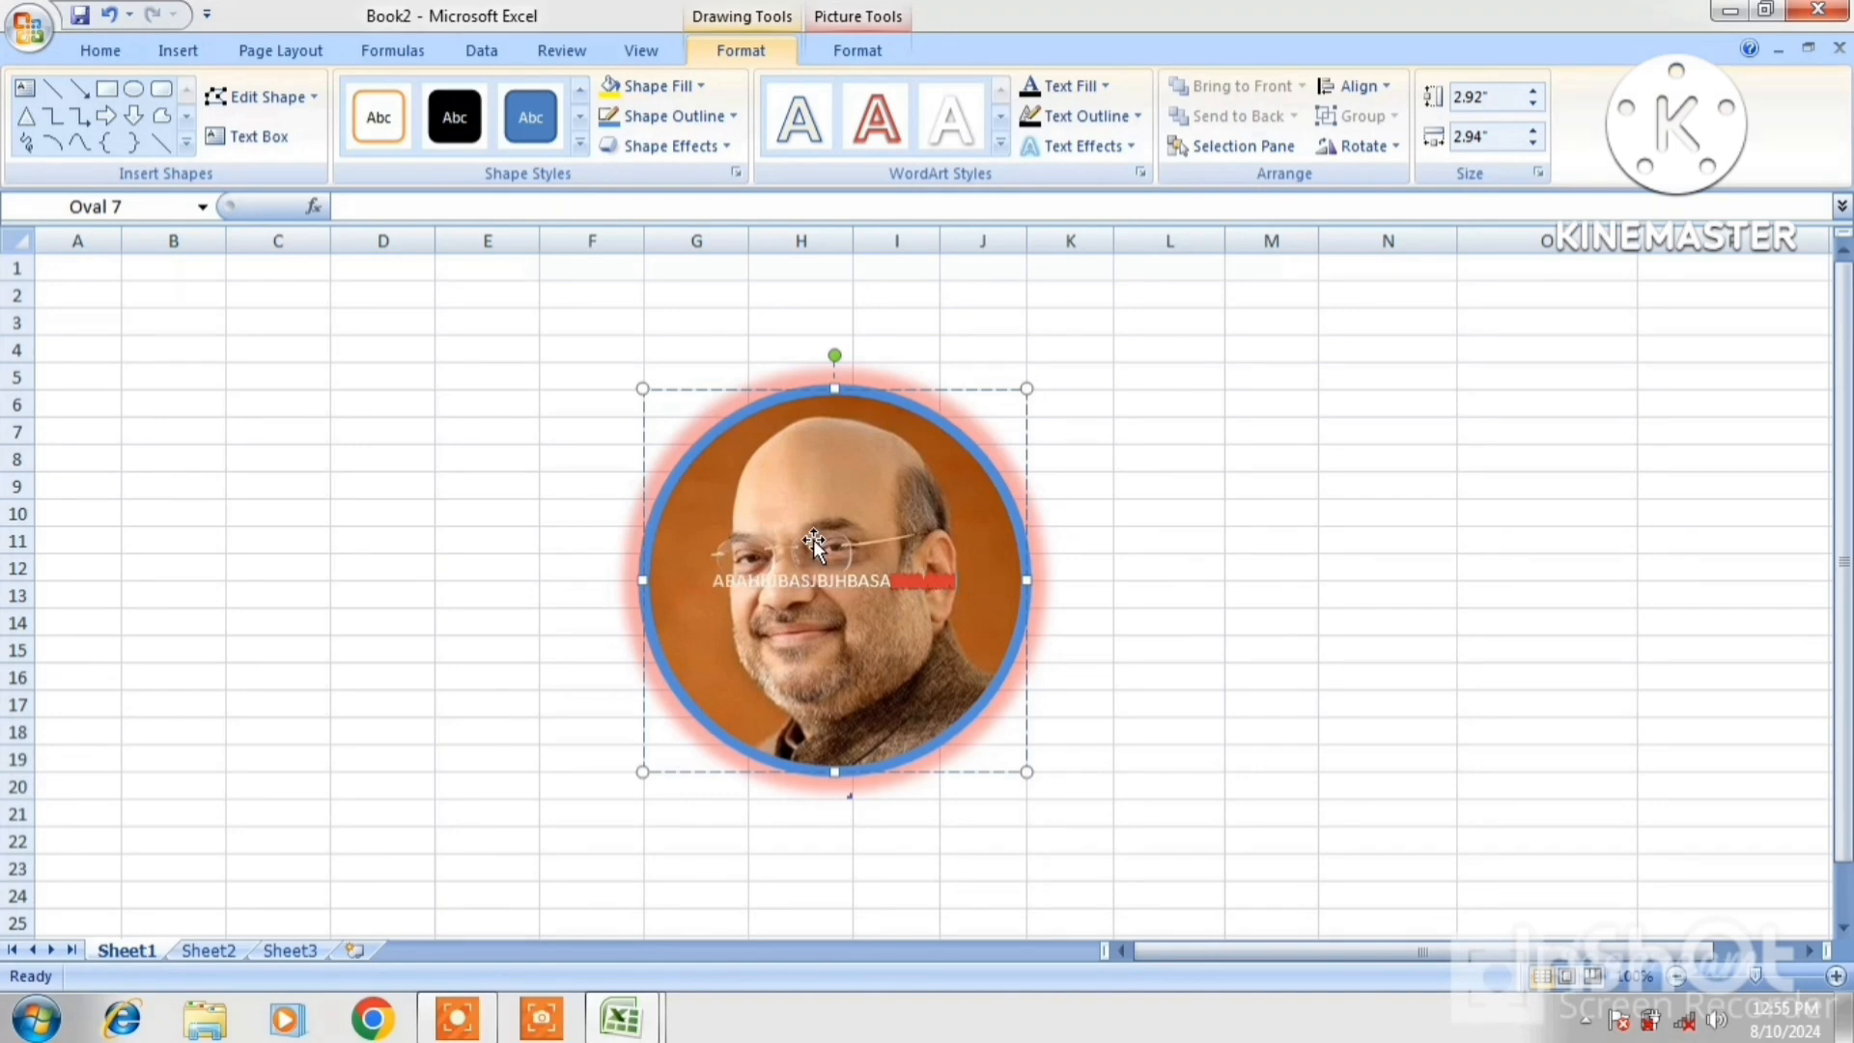
{"action": "left_click", "coordinate": [900, 136]}
{"action": "type", "text": "JBJHB"}
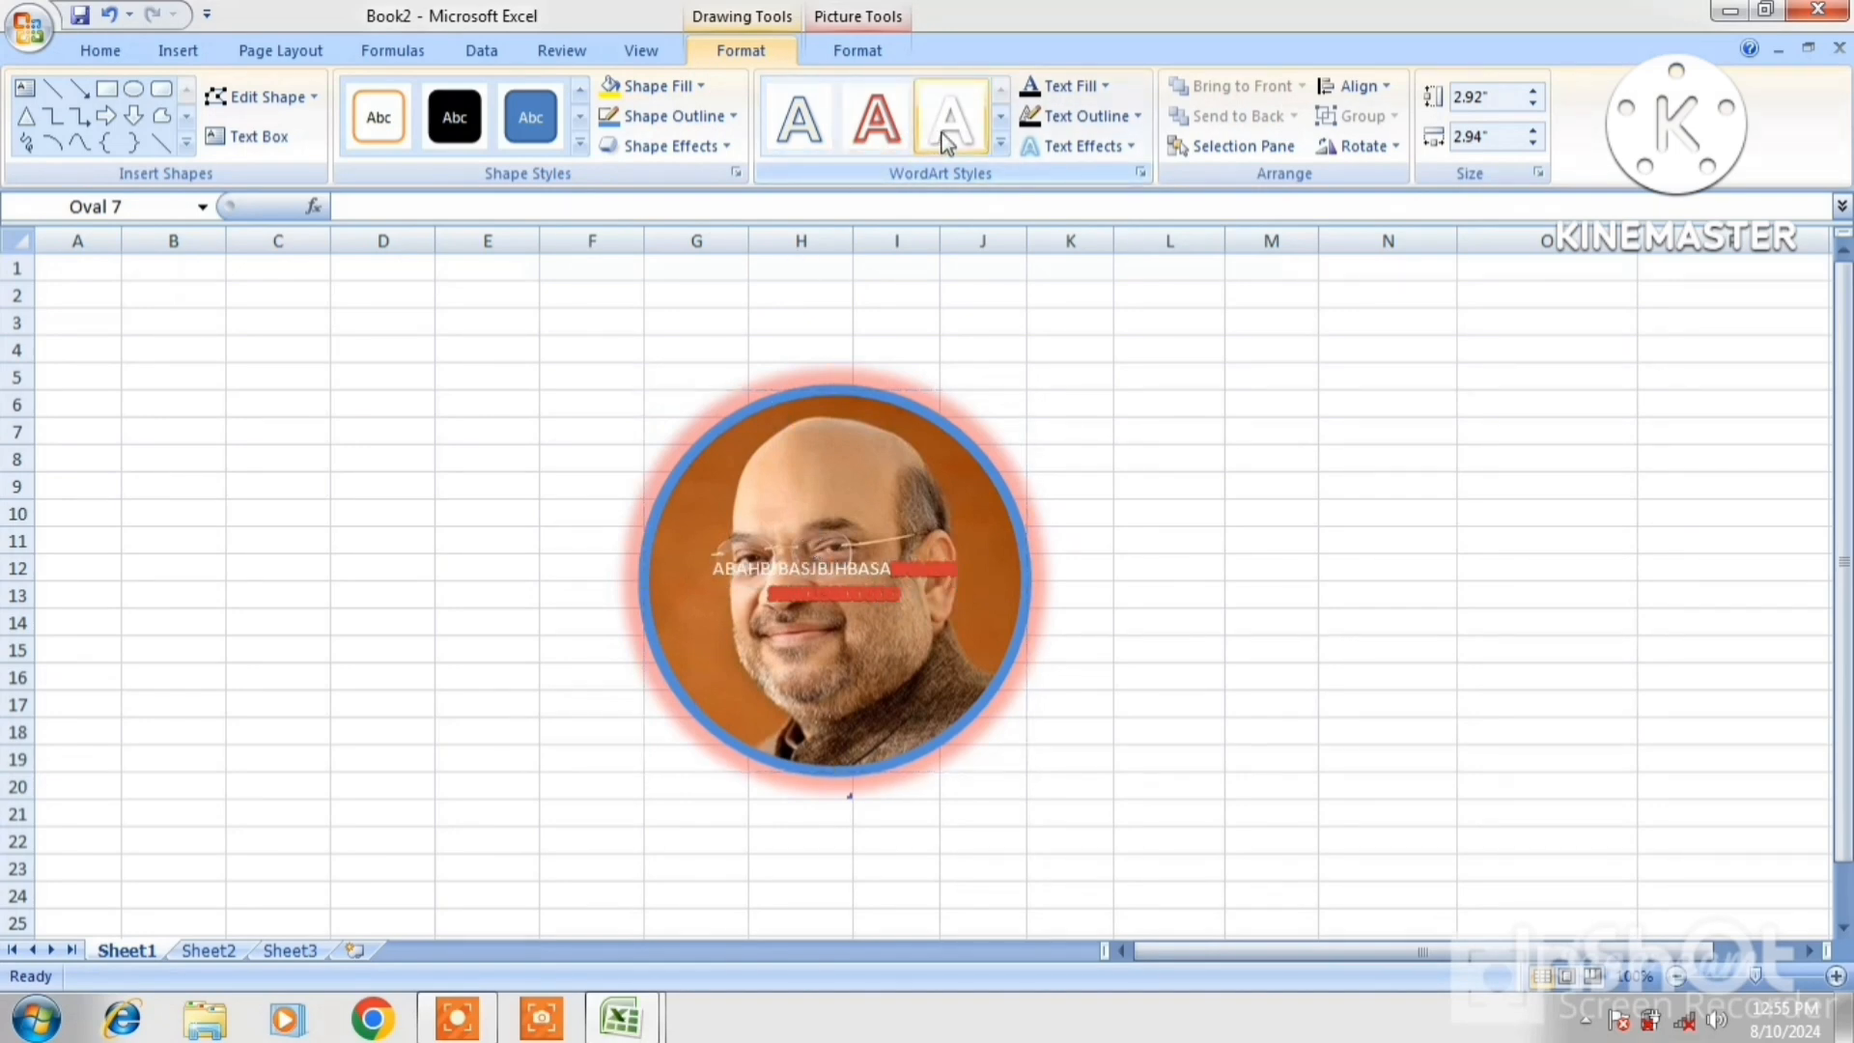
{"action": "left_click", "coordinate": [947, 130]}
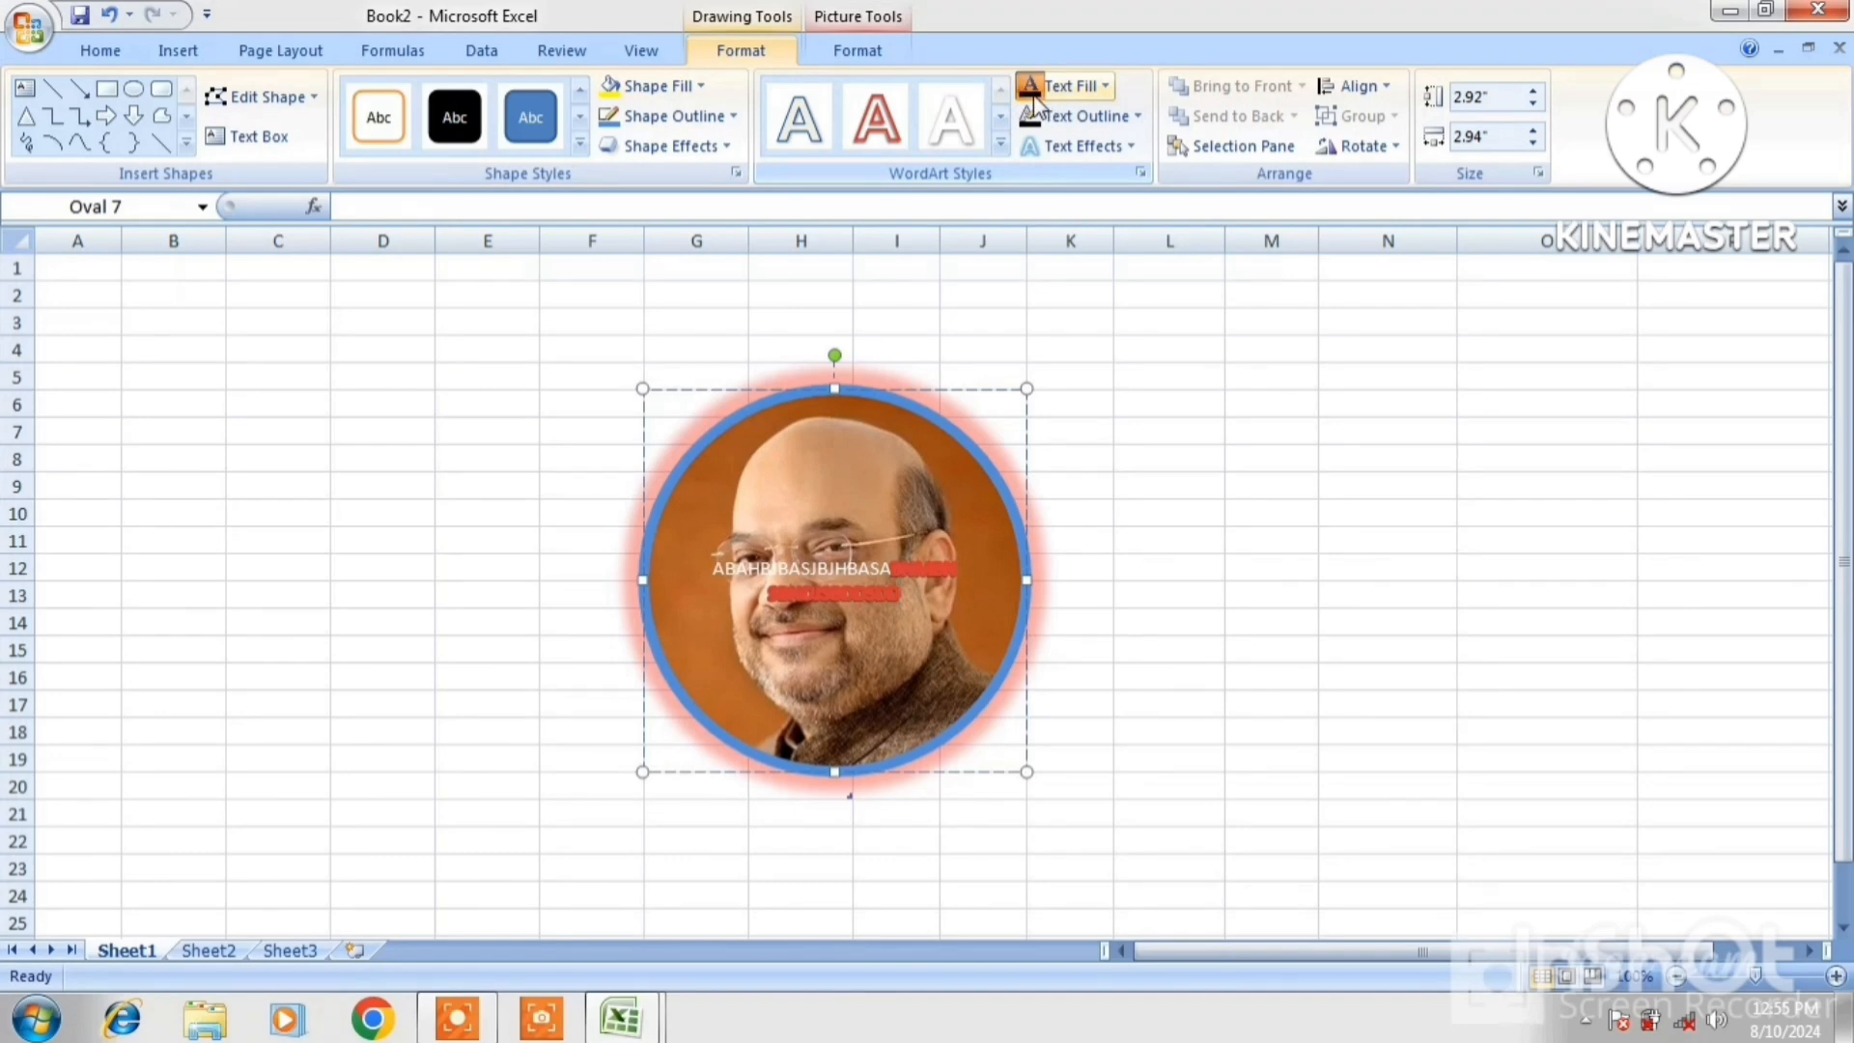
{"action": "type", "text": "DSSDSDSDS"}
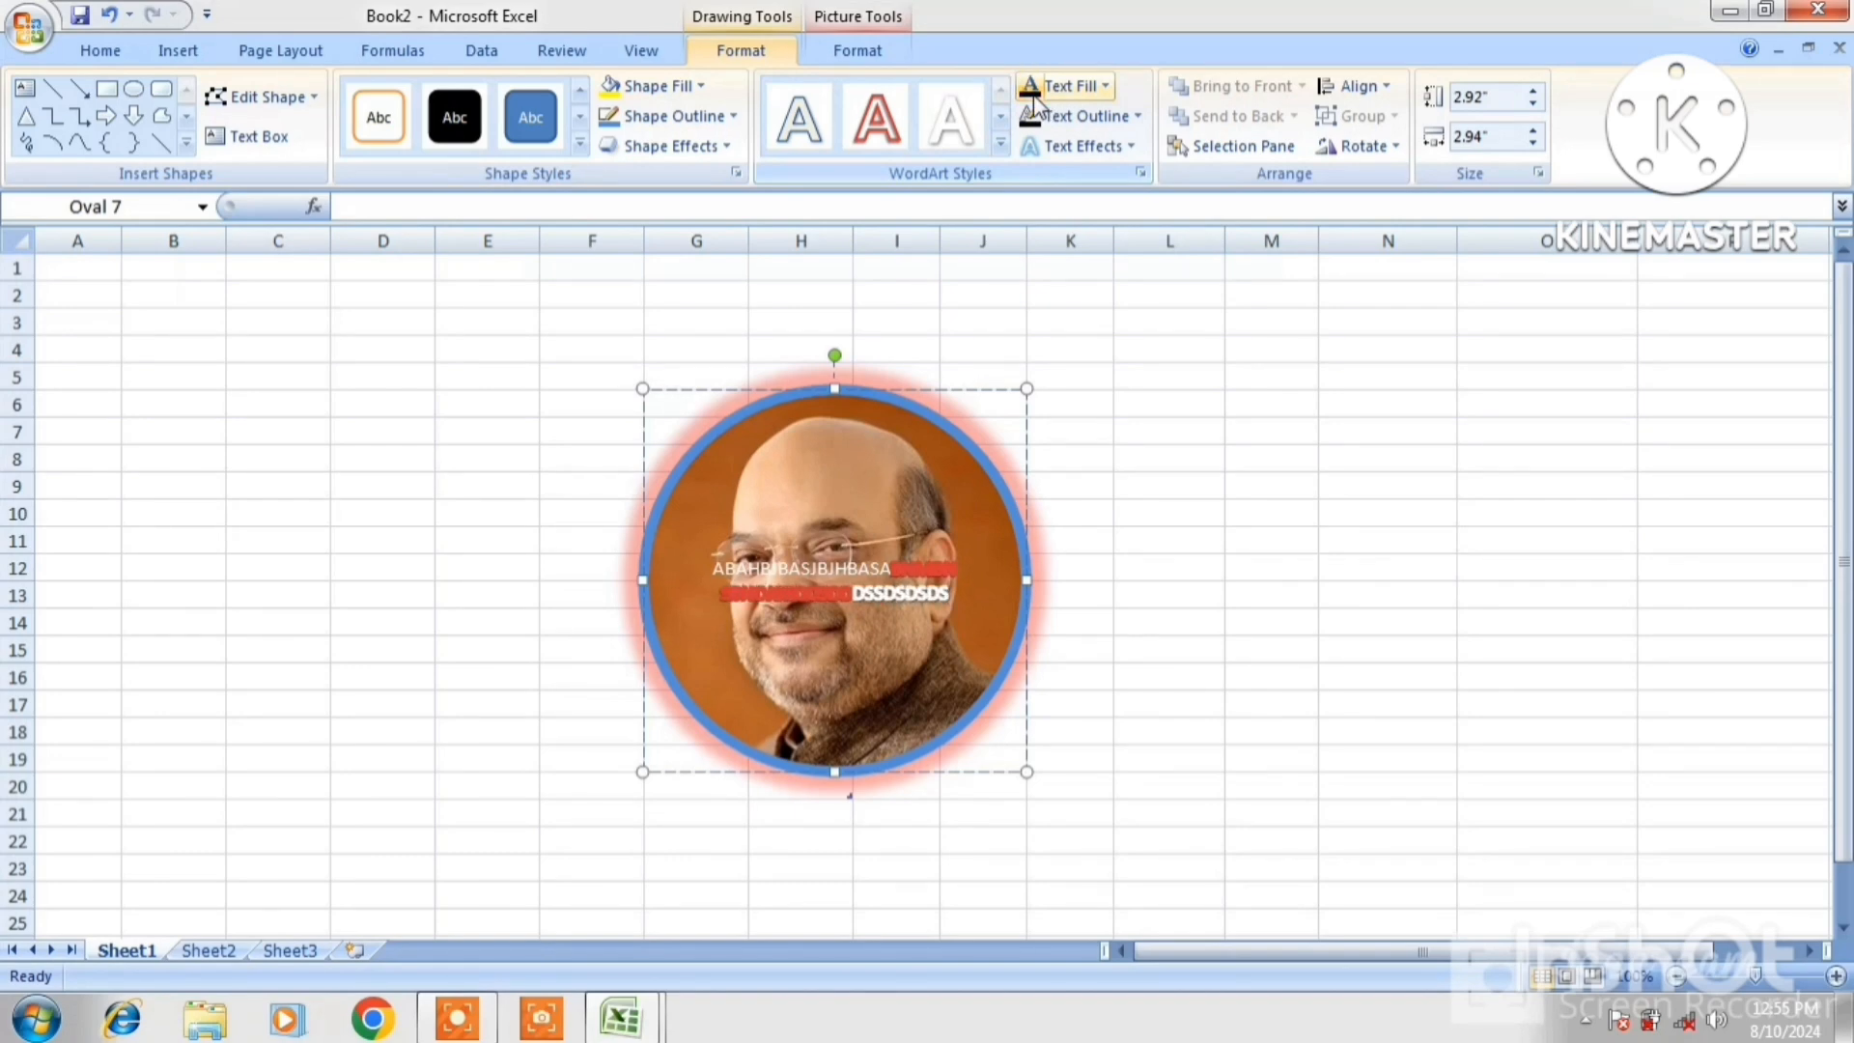
{"action": "key", "text": "Return"}
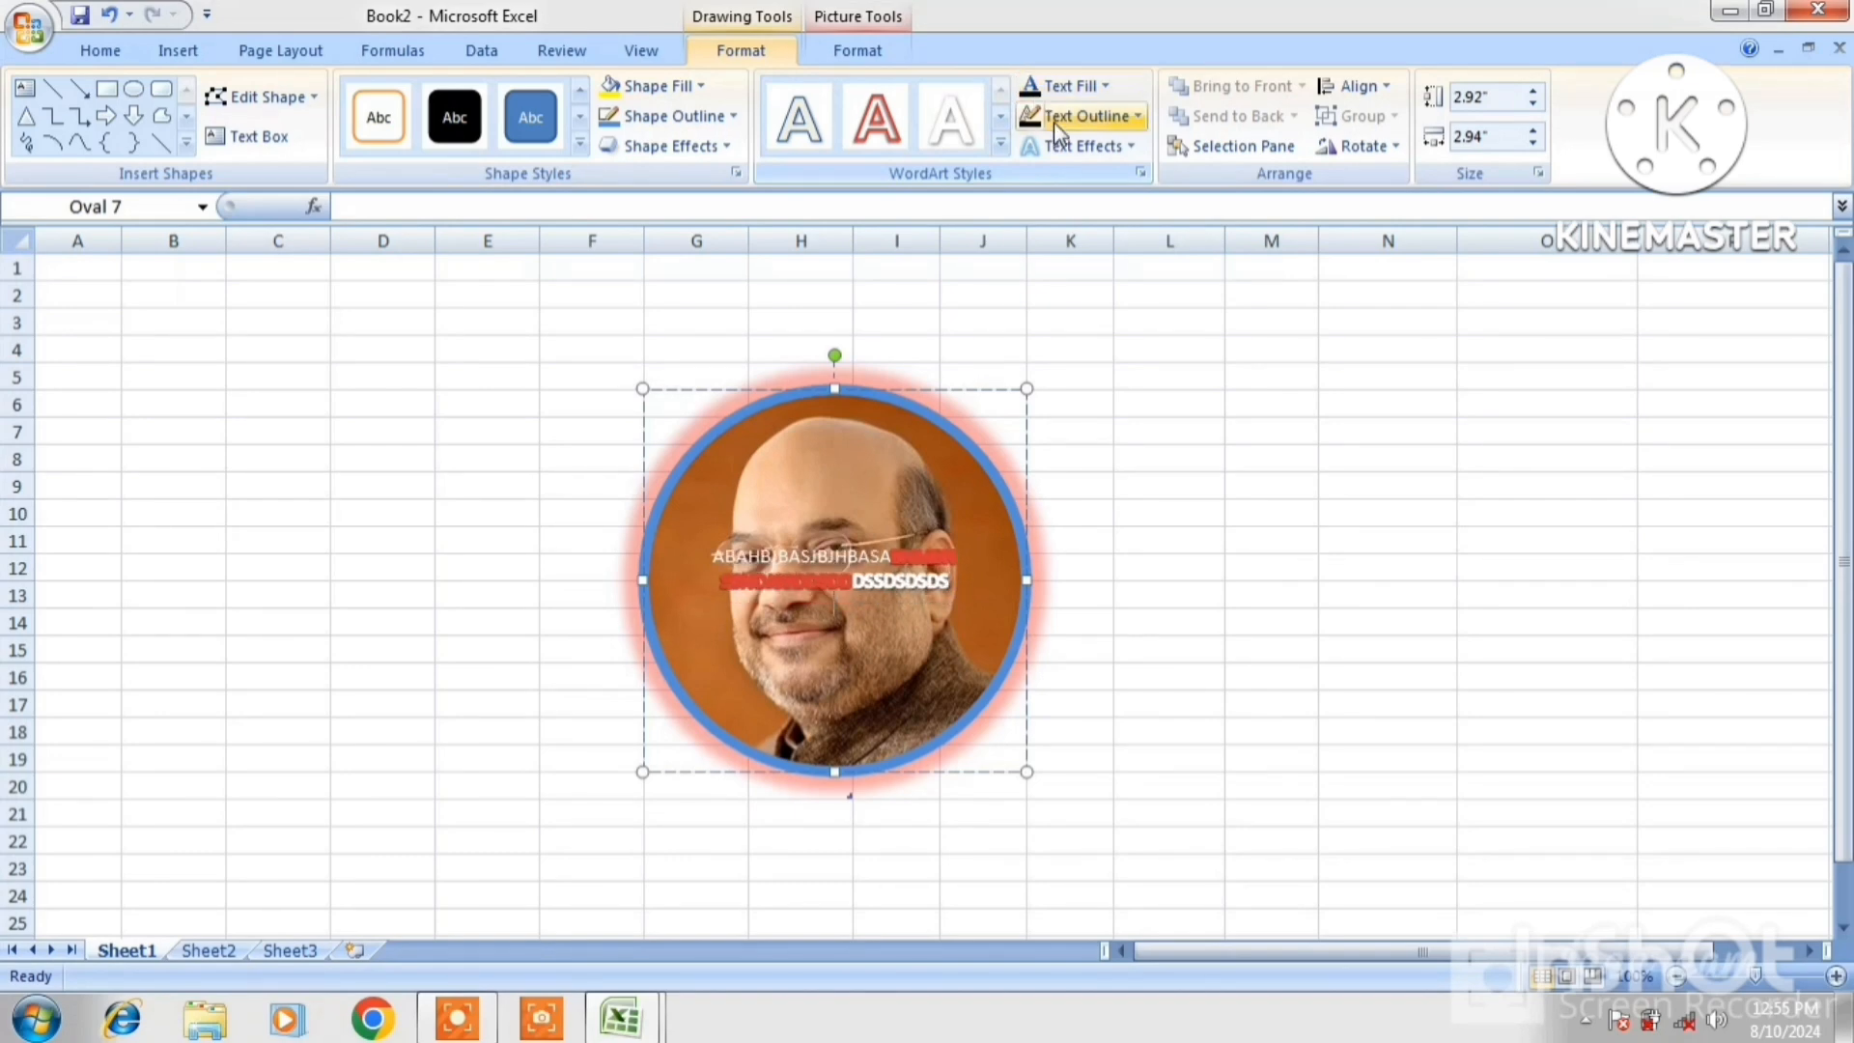
Give the circle's text an orange outline and a red glow effect
{"action": "left_click", "coordinate": [1053, 119]}
{"action": "left_click", "coordinate": [1050, 350]}
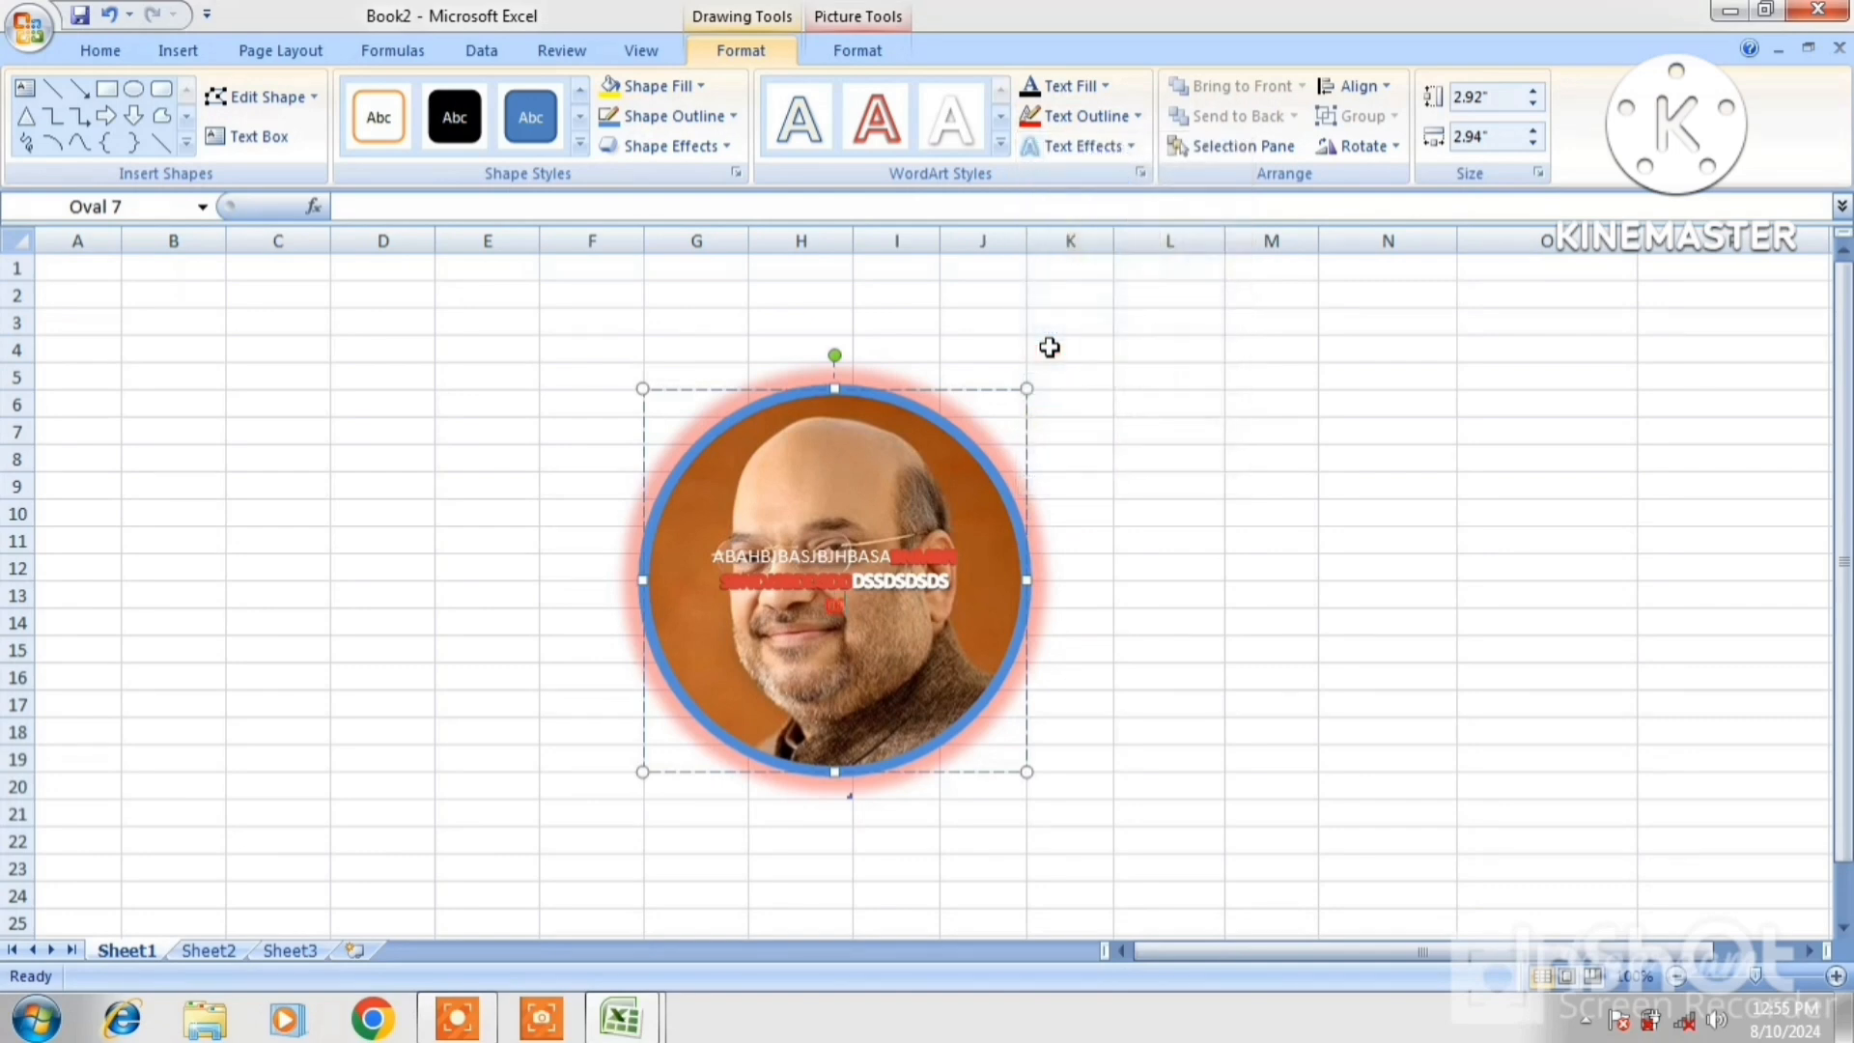
{"action": "left_click", "coordinate": [1089, 149]}
{"action": "mouse_move", "coordinate": [1106, 333]}
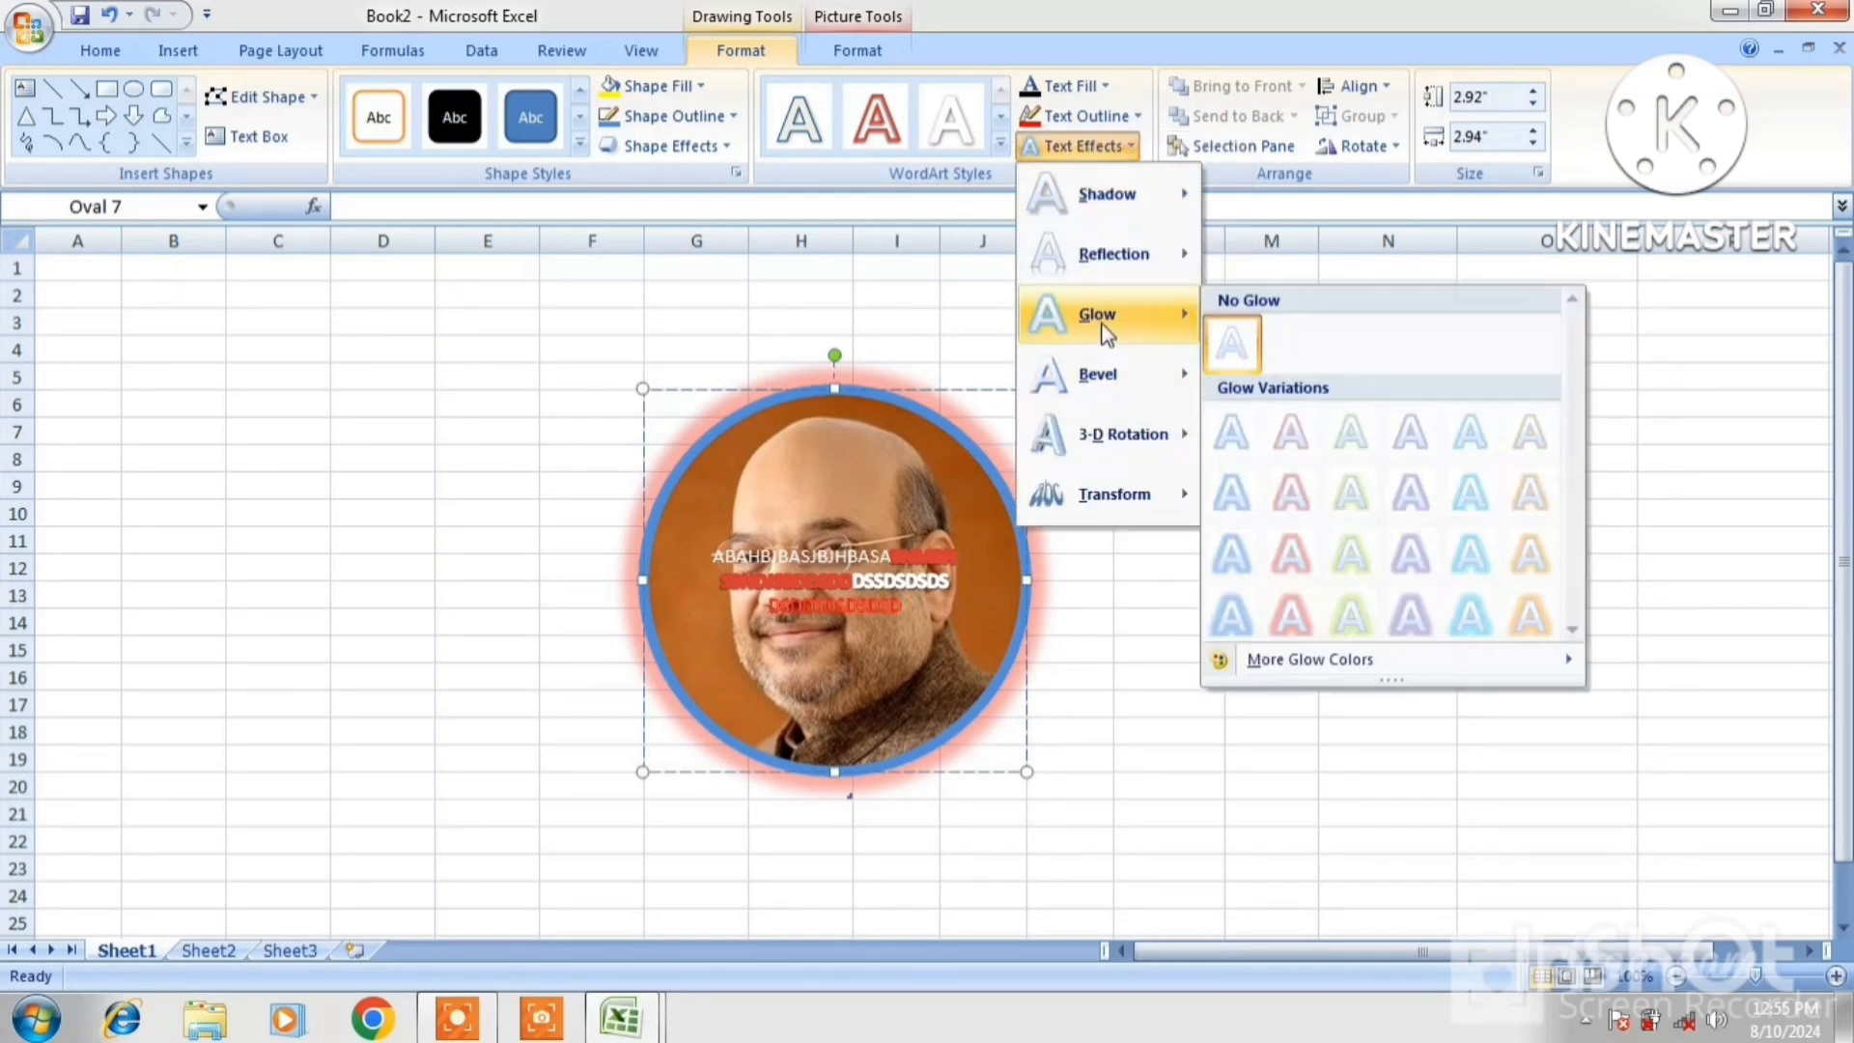
{"action": "left_click", "coordinate": [1292, 556]}
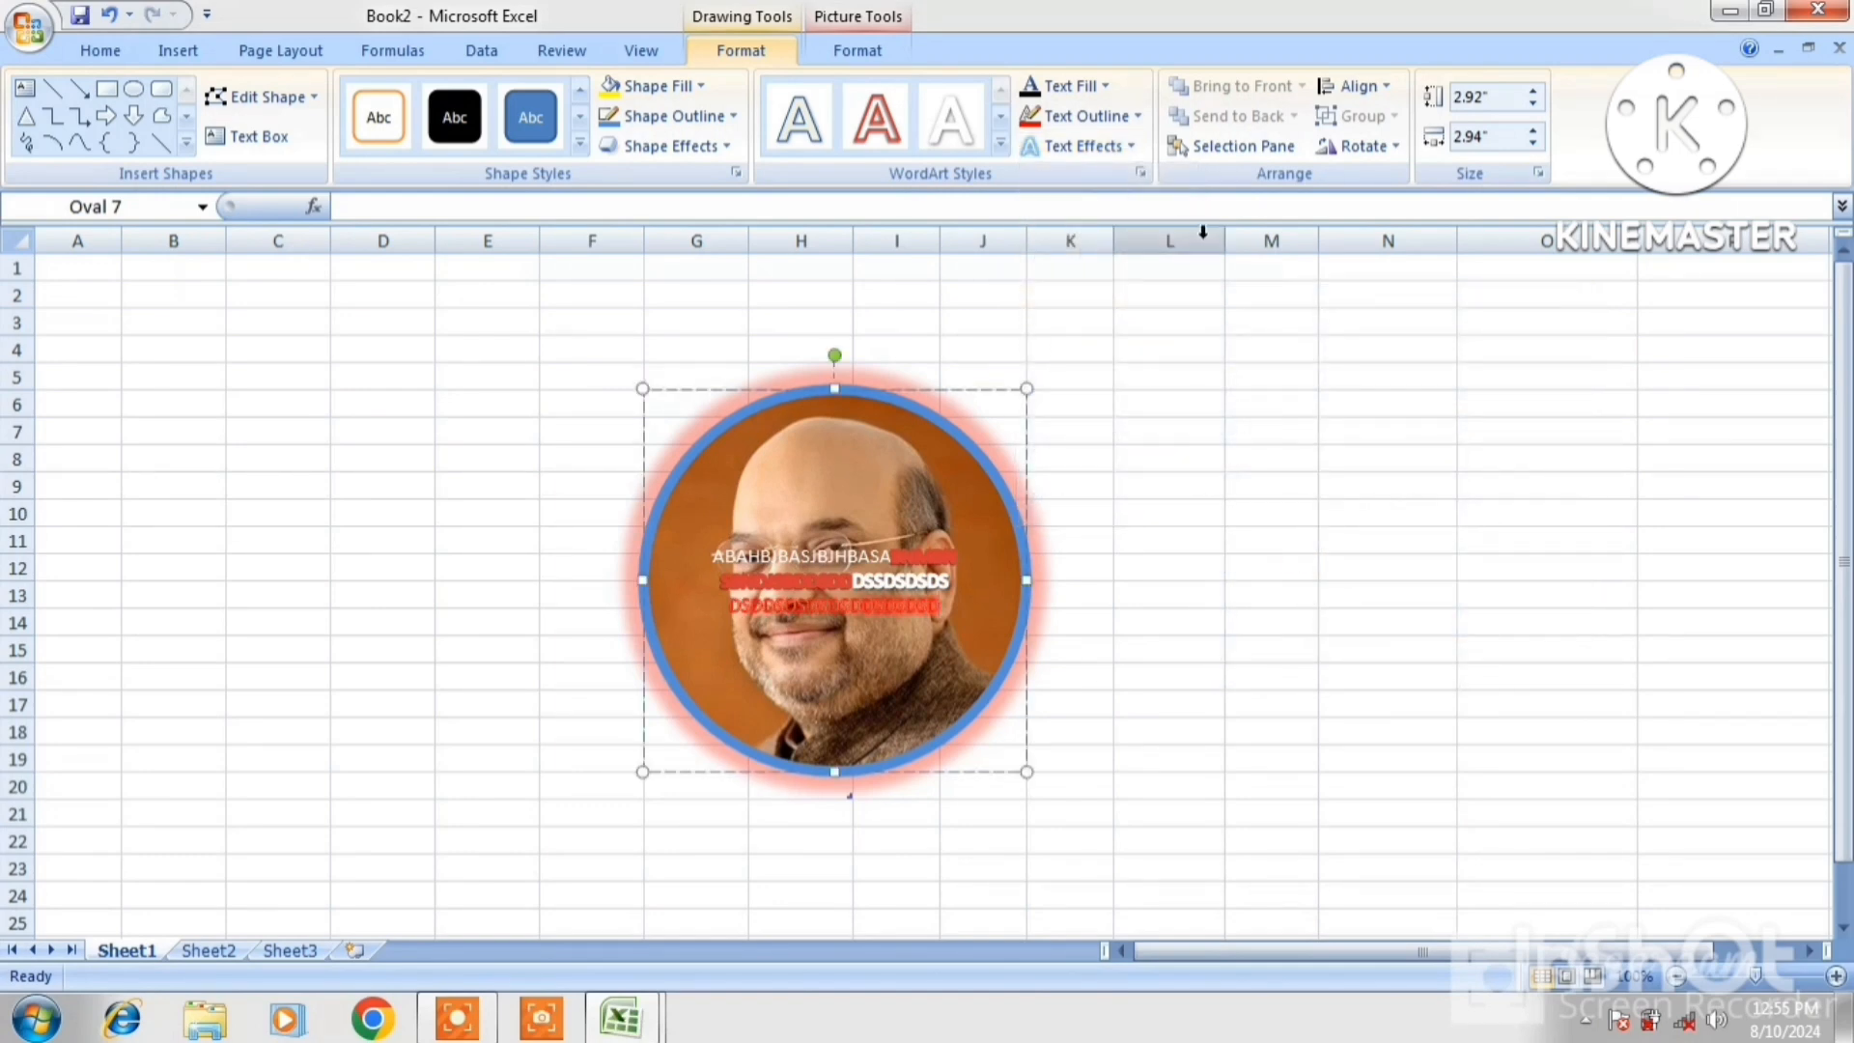
Restyle the circle's three-line text as bold white WordArt
{"action": "double_click", "coordinate": [1022, 697]}
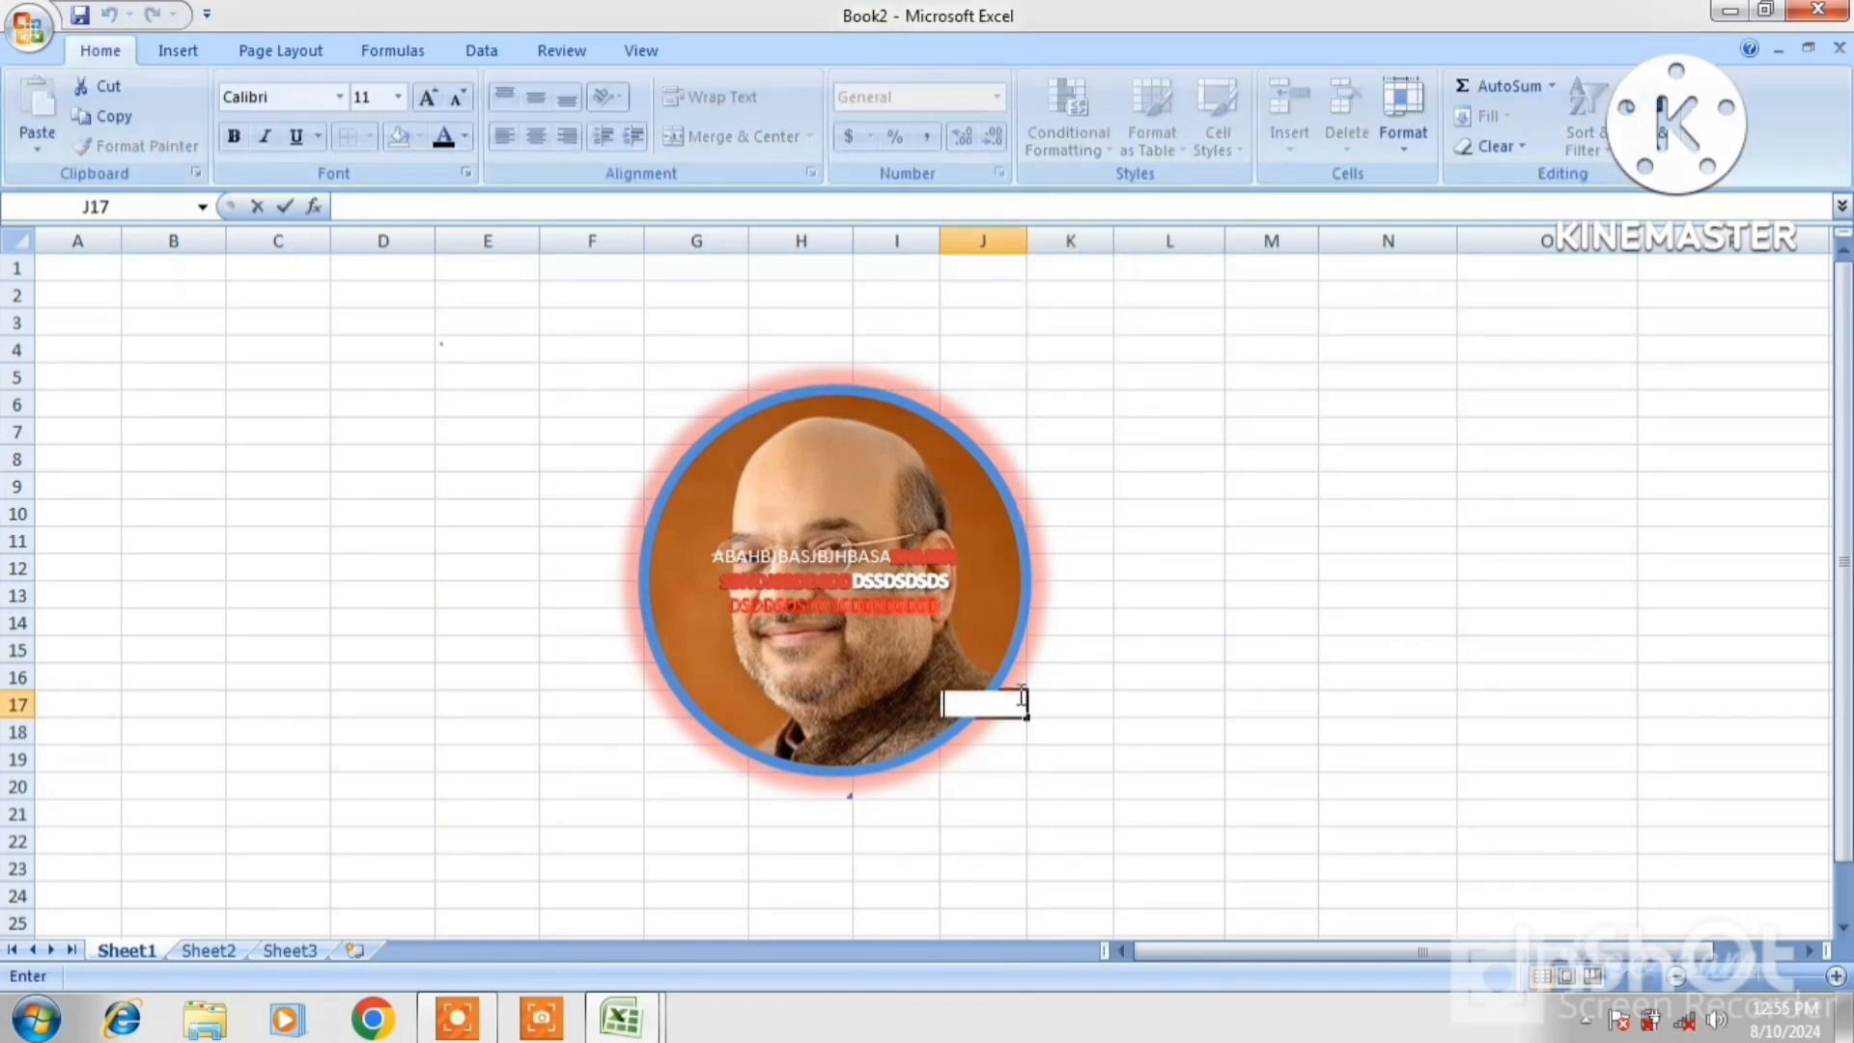
{"action": "left_click", "coordinate": [1027, 560]}
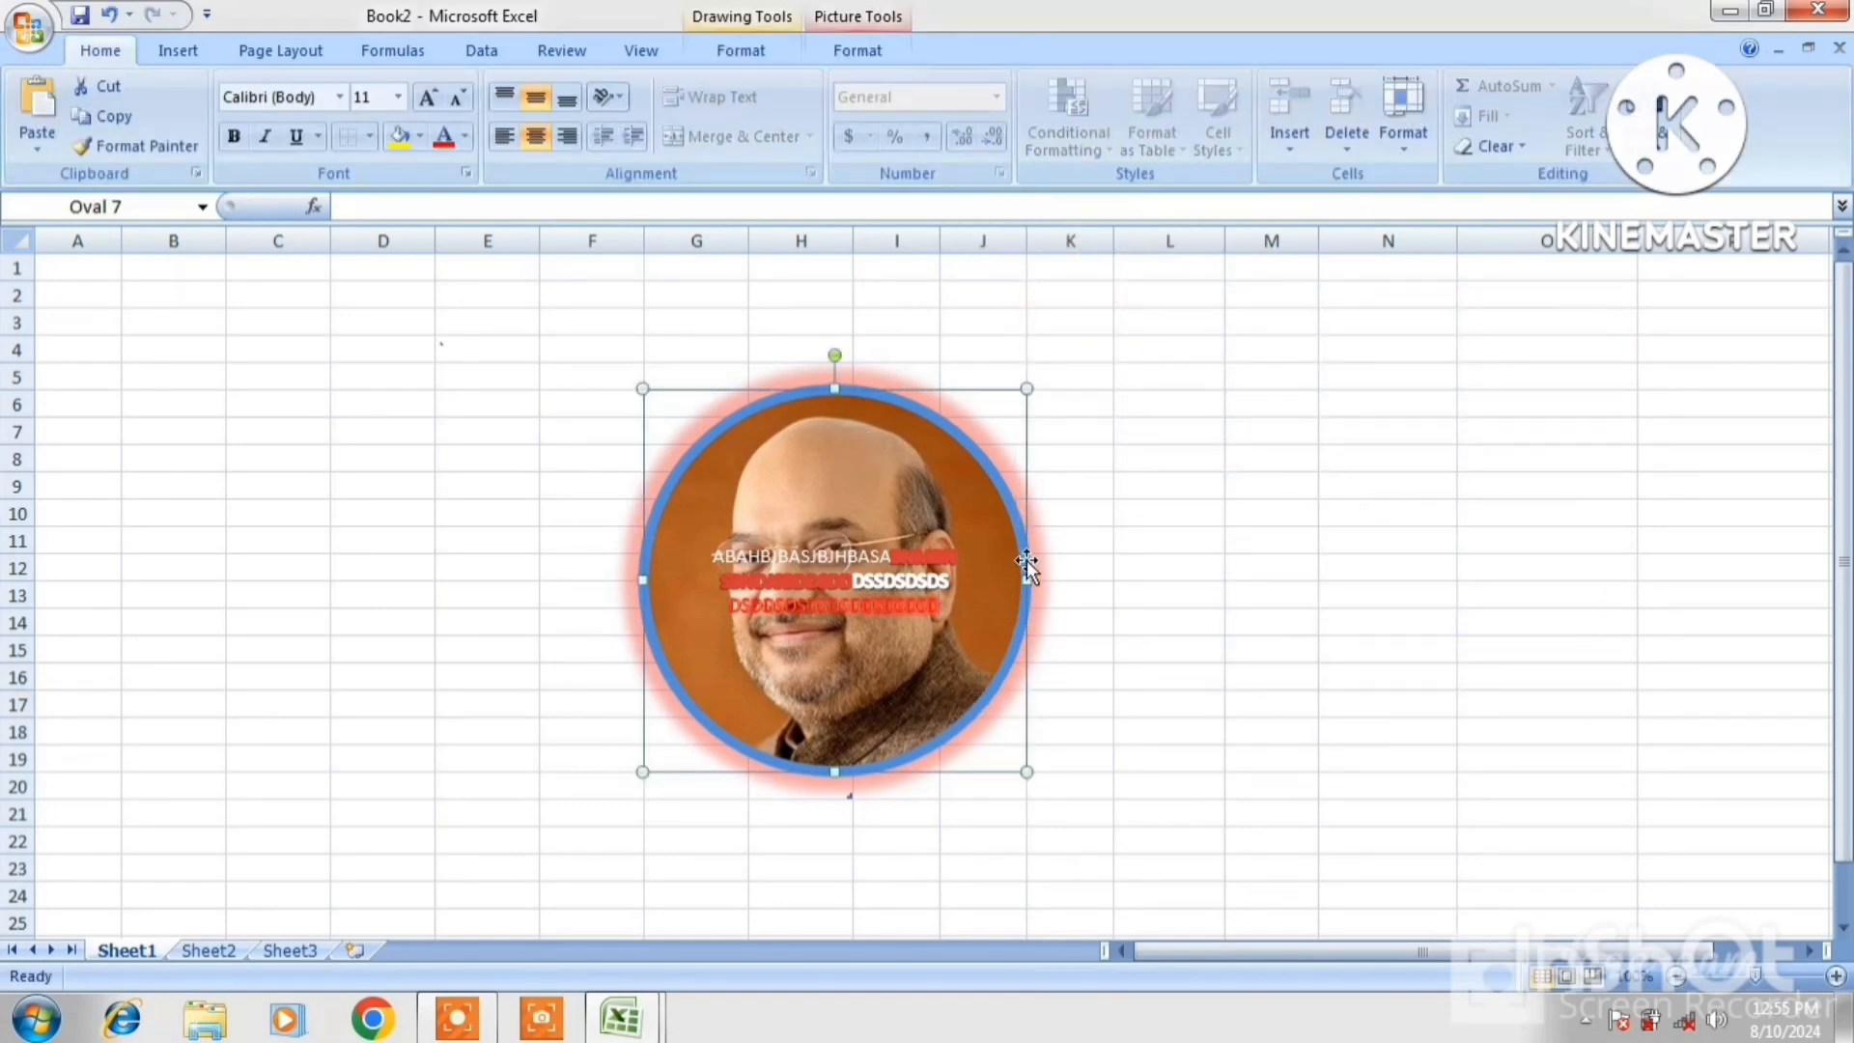
{"action": "left_click", "coordinate": [762, 48]}
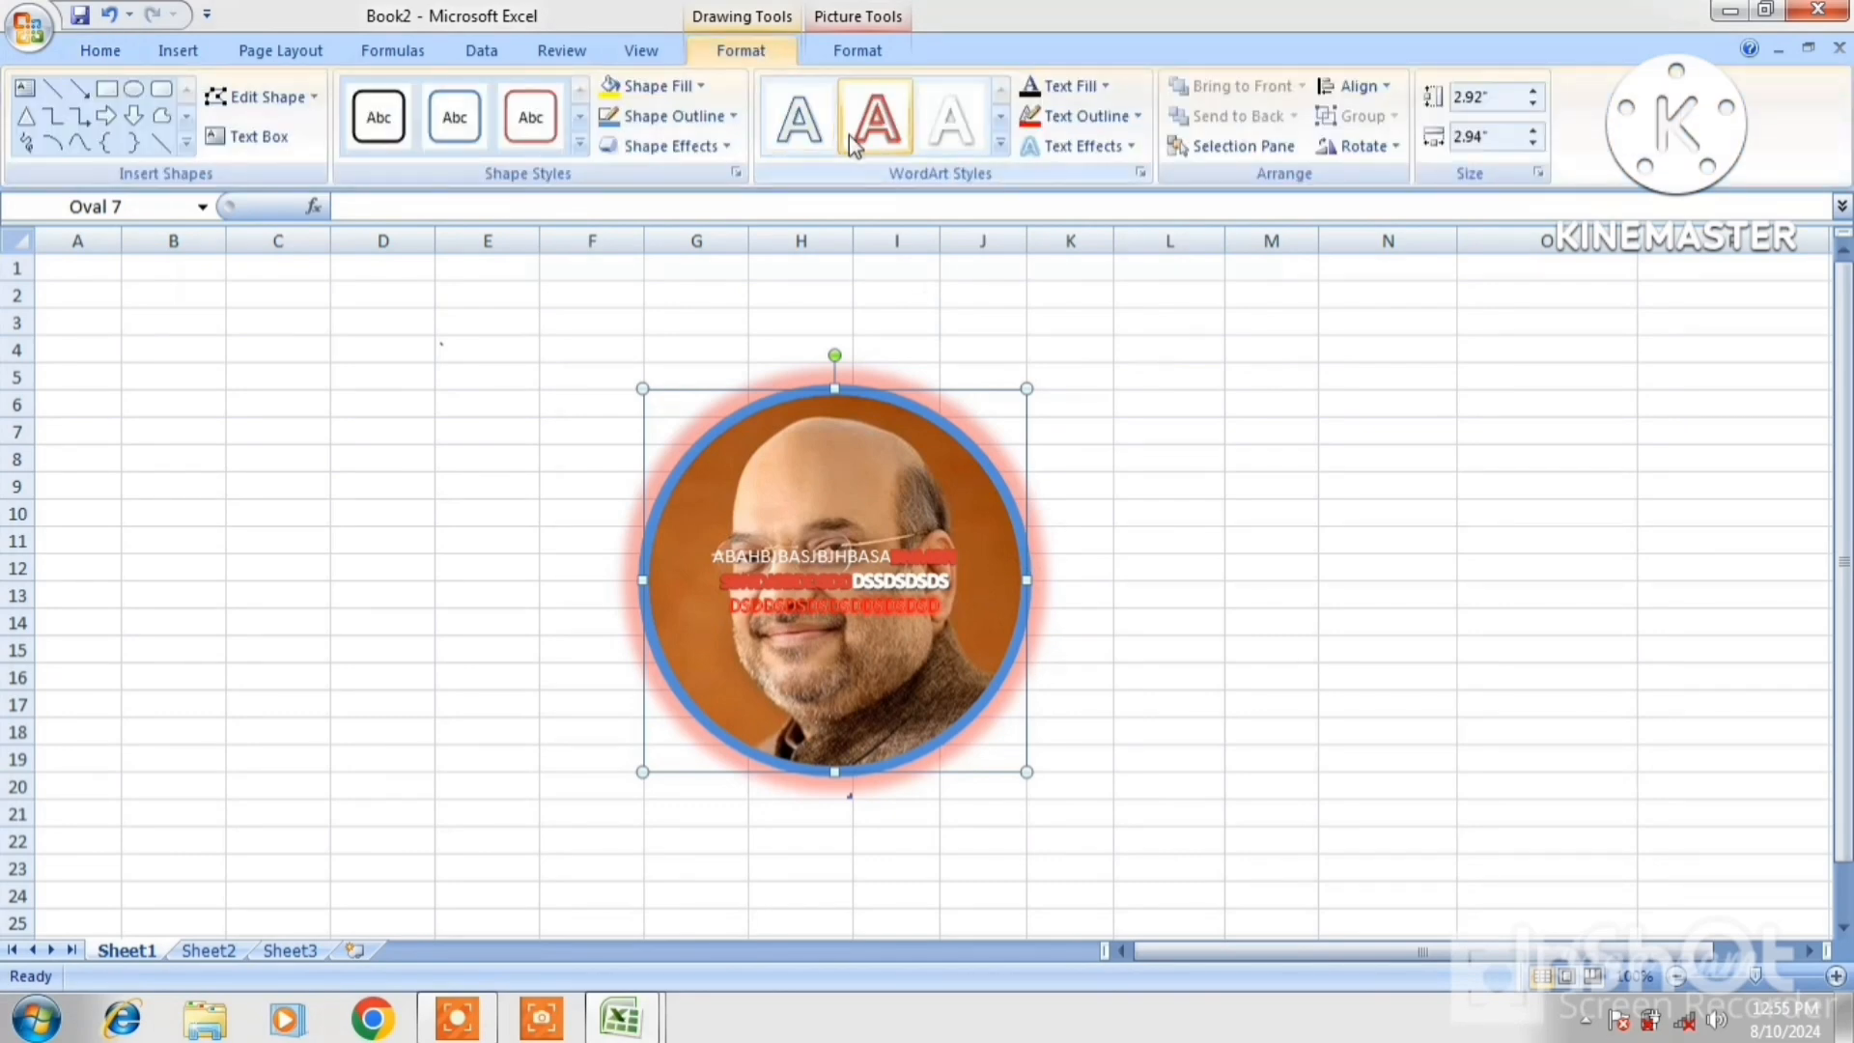
{"action": "left_click", "coordinate": [930, 141]}
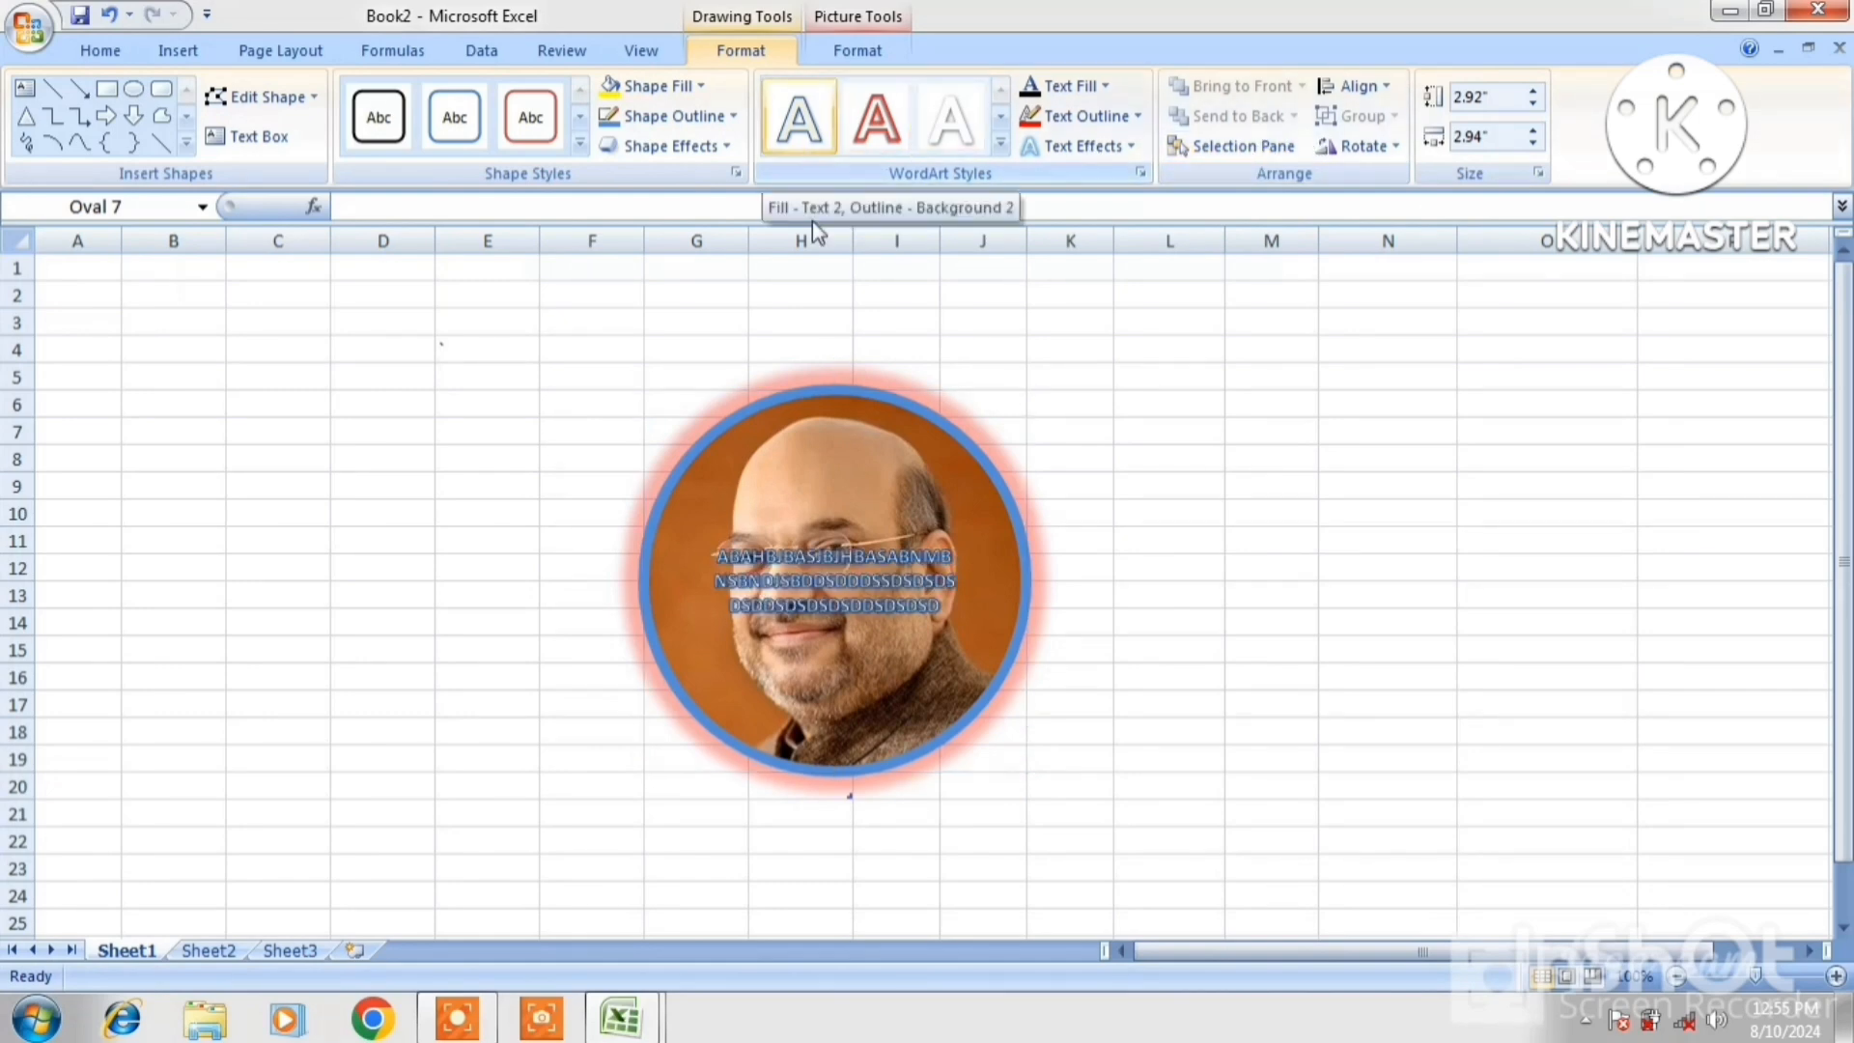
{"action": "right_click", "coordinate": [819, 396]}
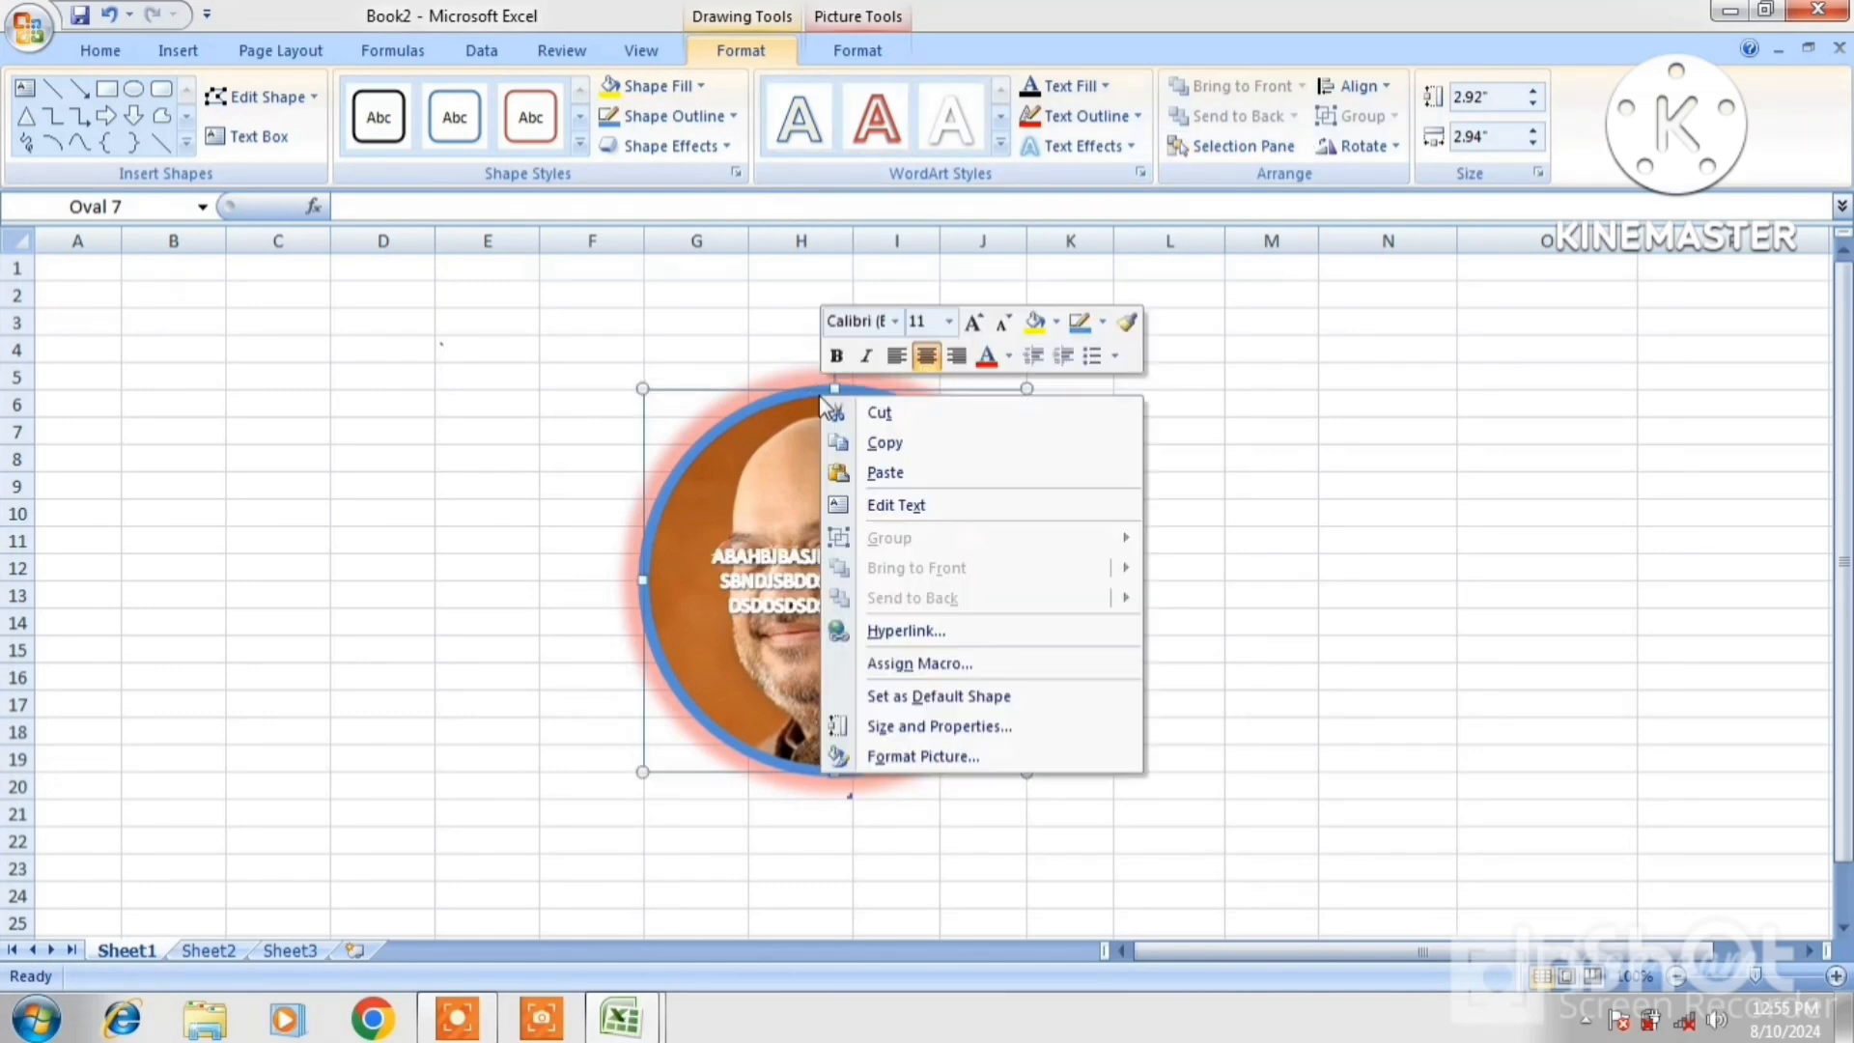
Cut the glowing Oval 7 photo circle from Sheet1, leaving the sheet empty
{"action": "left_click", "coordinate": [883, 413]}
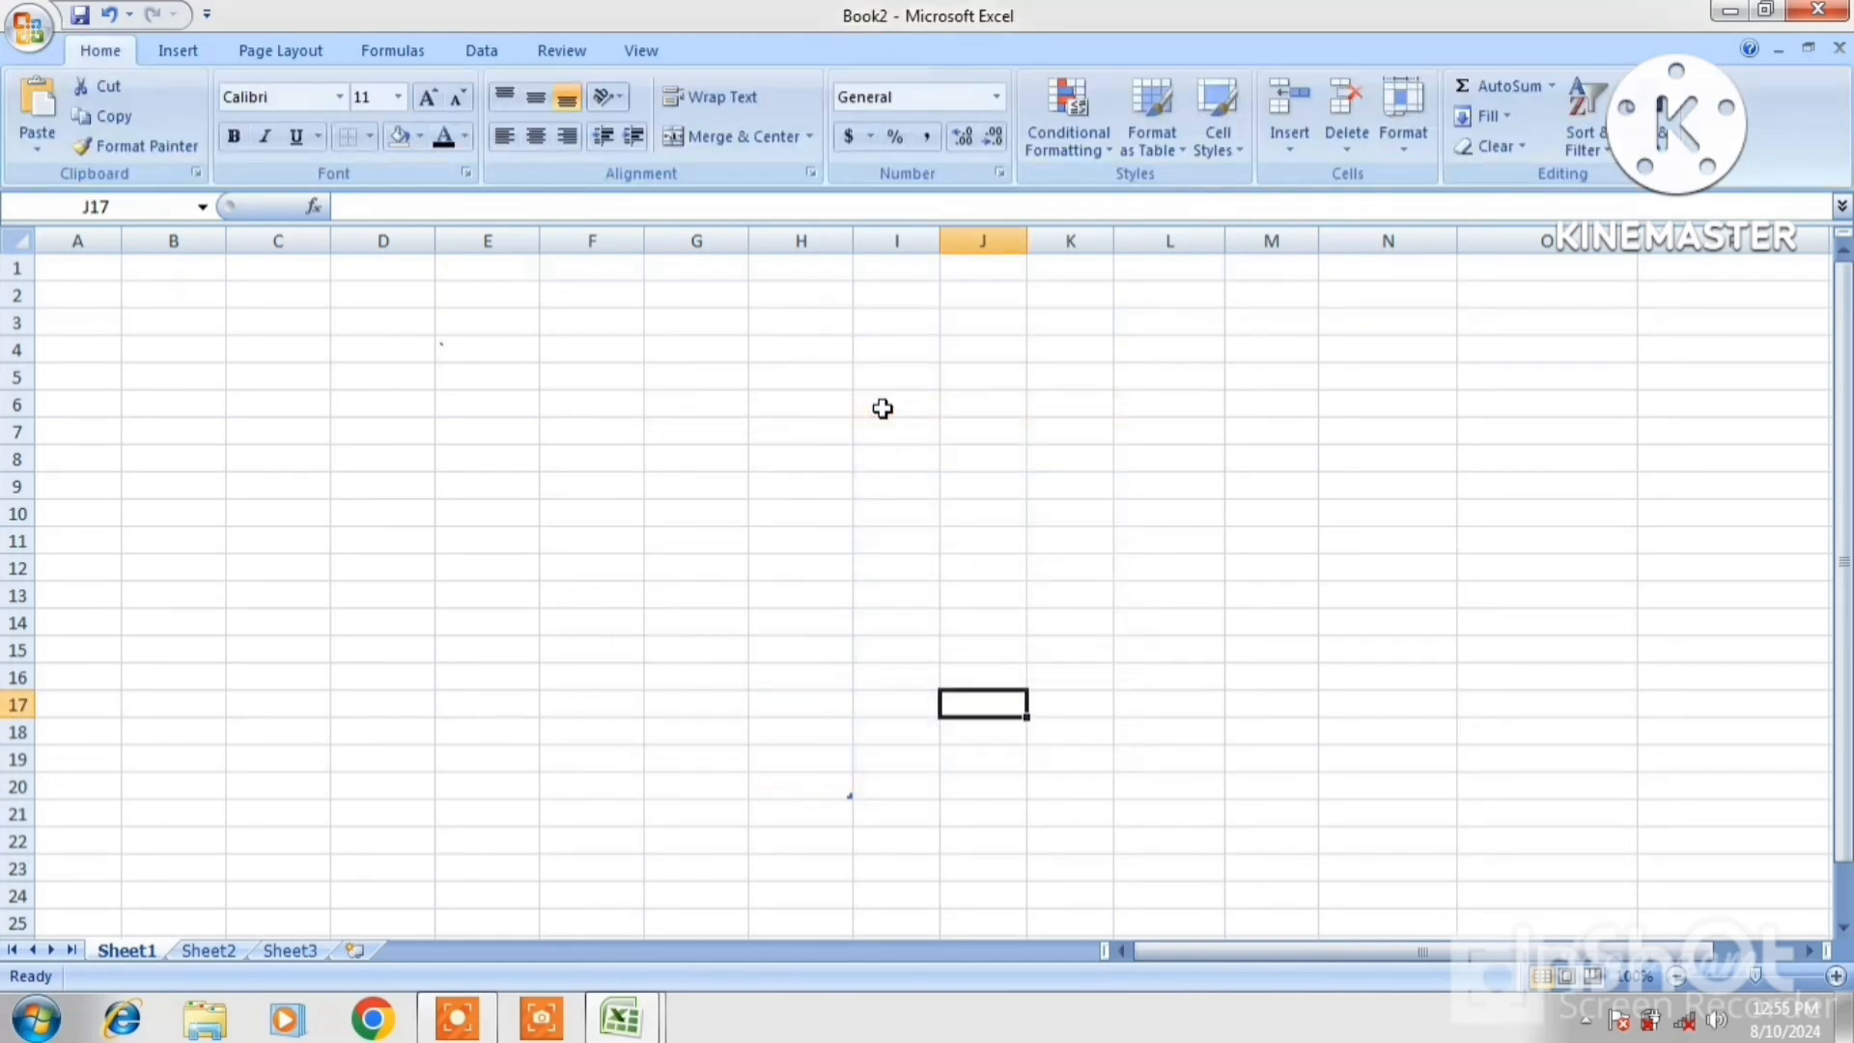
{"action": "left_click", "coordinate": [178, 54]}
{"action": "key", "text": "ctrl+z"}
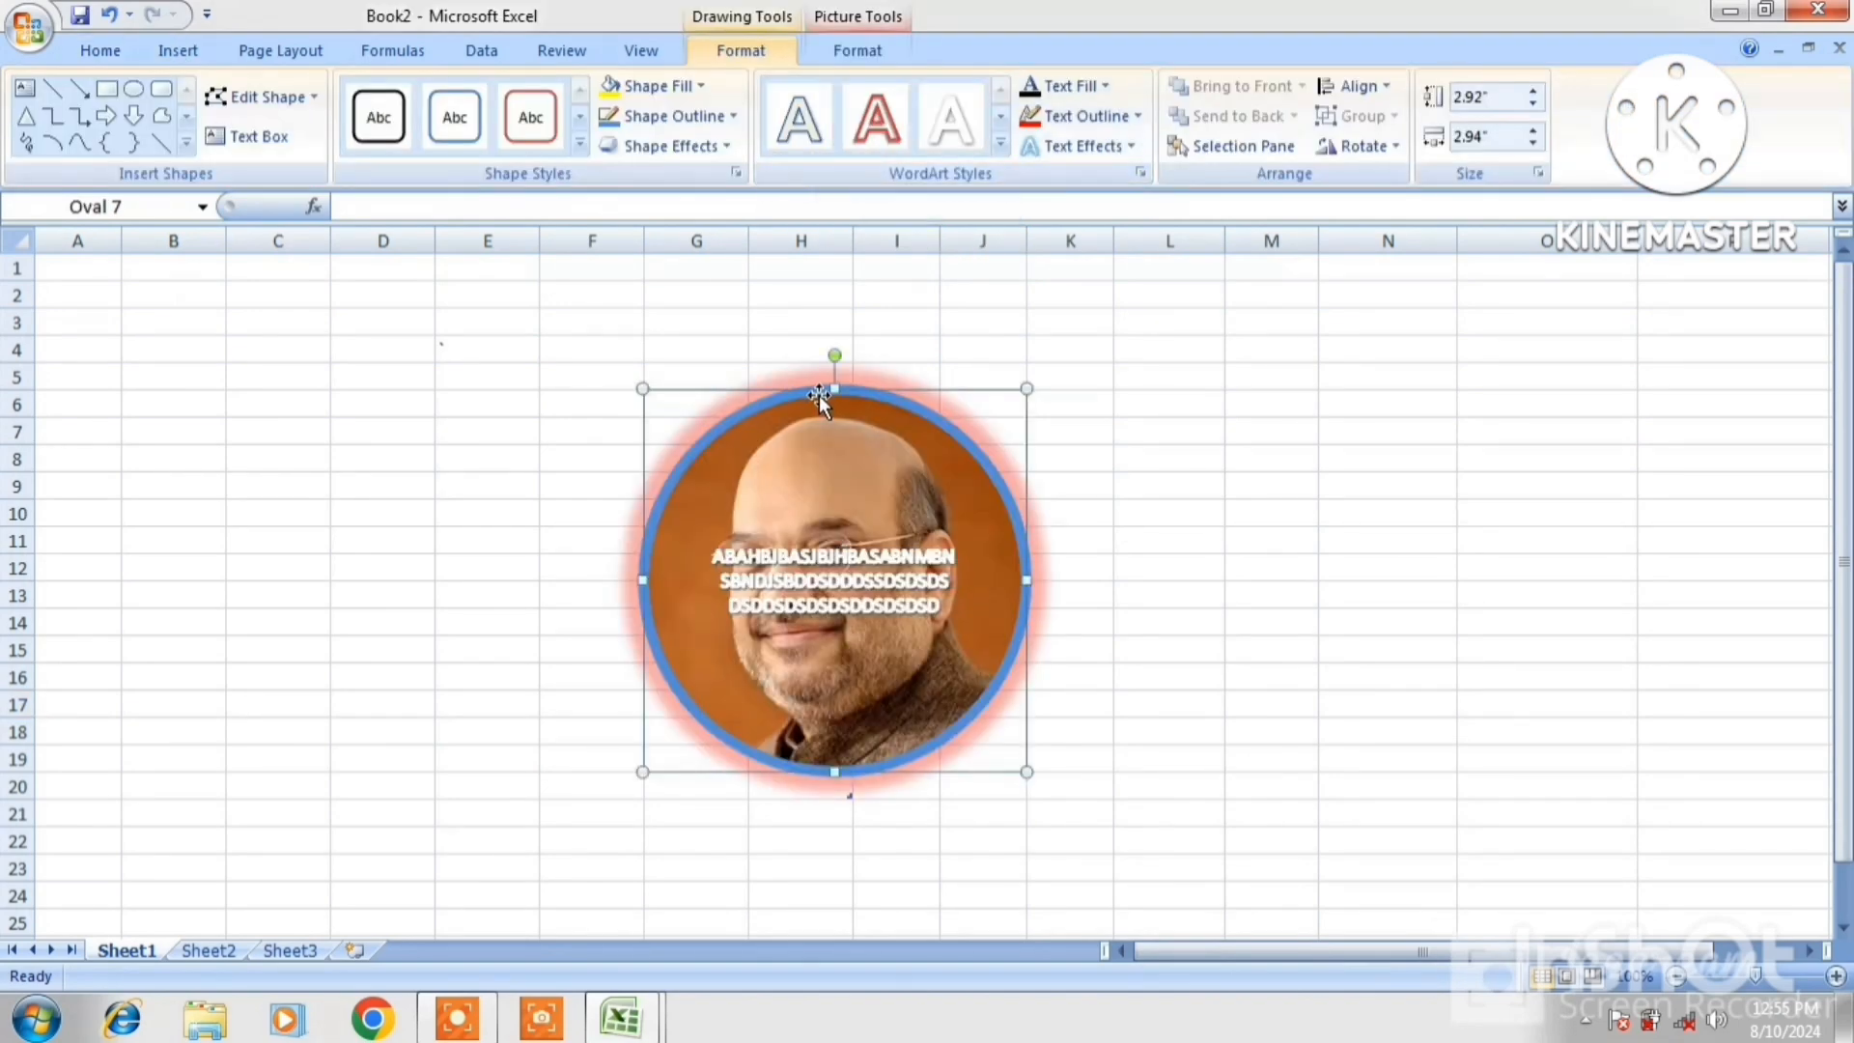
{"action": "right_click", "coordinate": [819, 396]}
{"action": "left_click", "coordinate": [882, 413]}
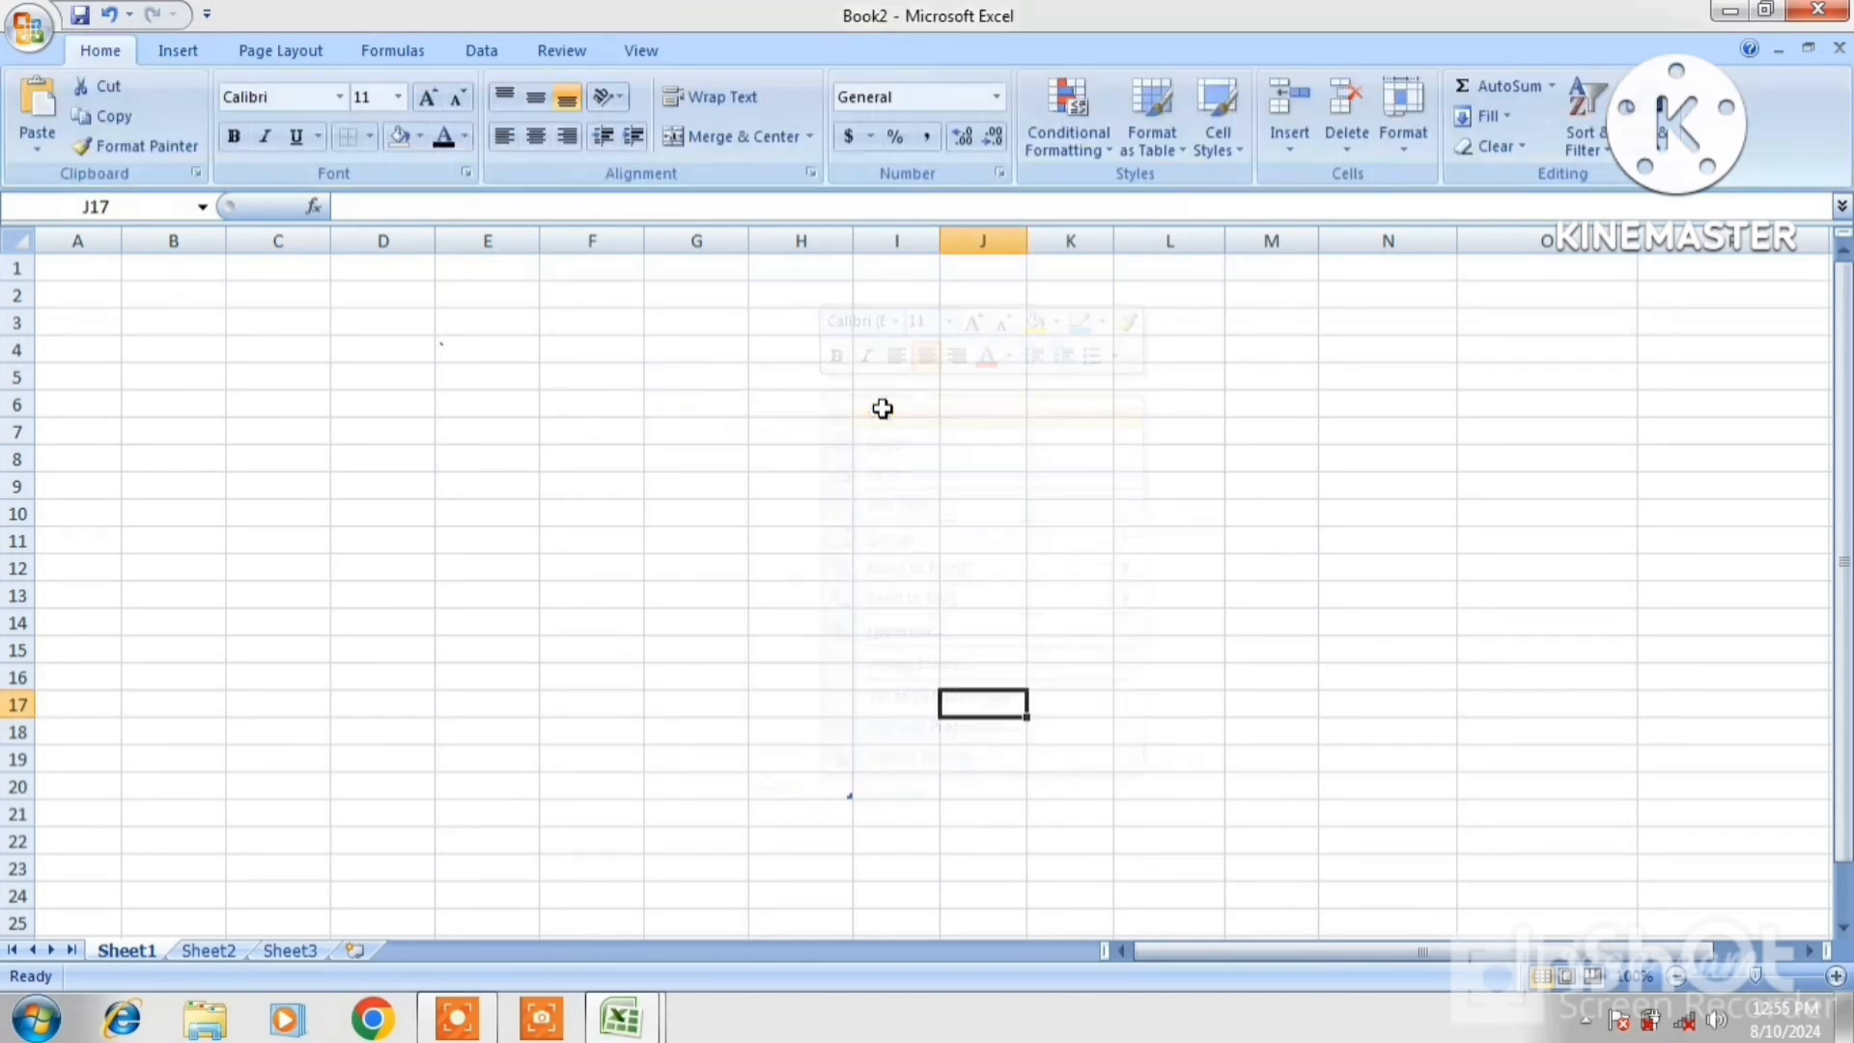
{"action": "left_click", "coordinate": [177, 55]}
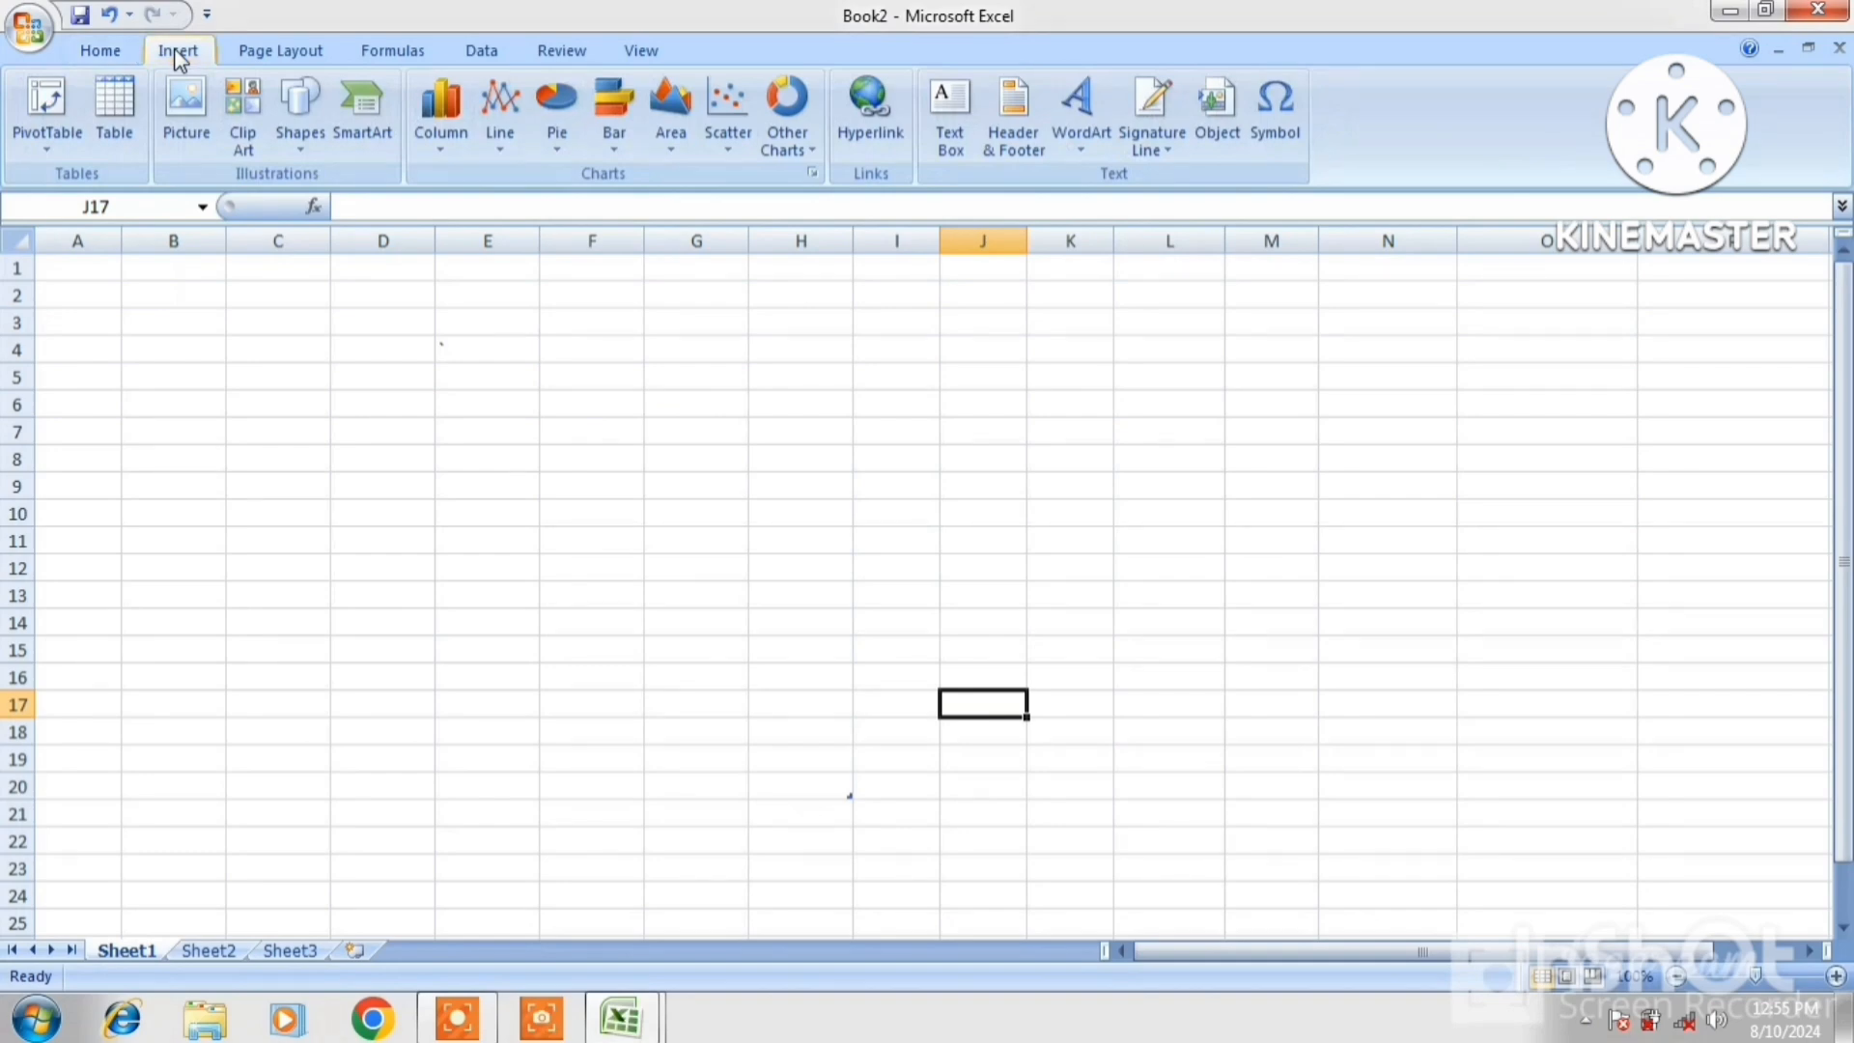
{"action": "key", "text": "ctrl+z"}
{"action": "key", "text": "ctrl+z"}
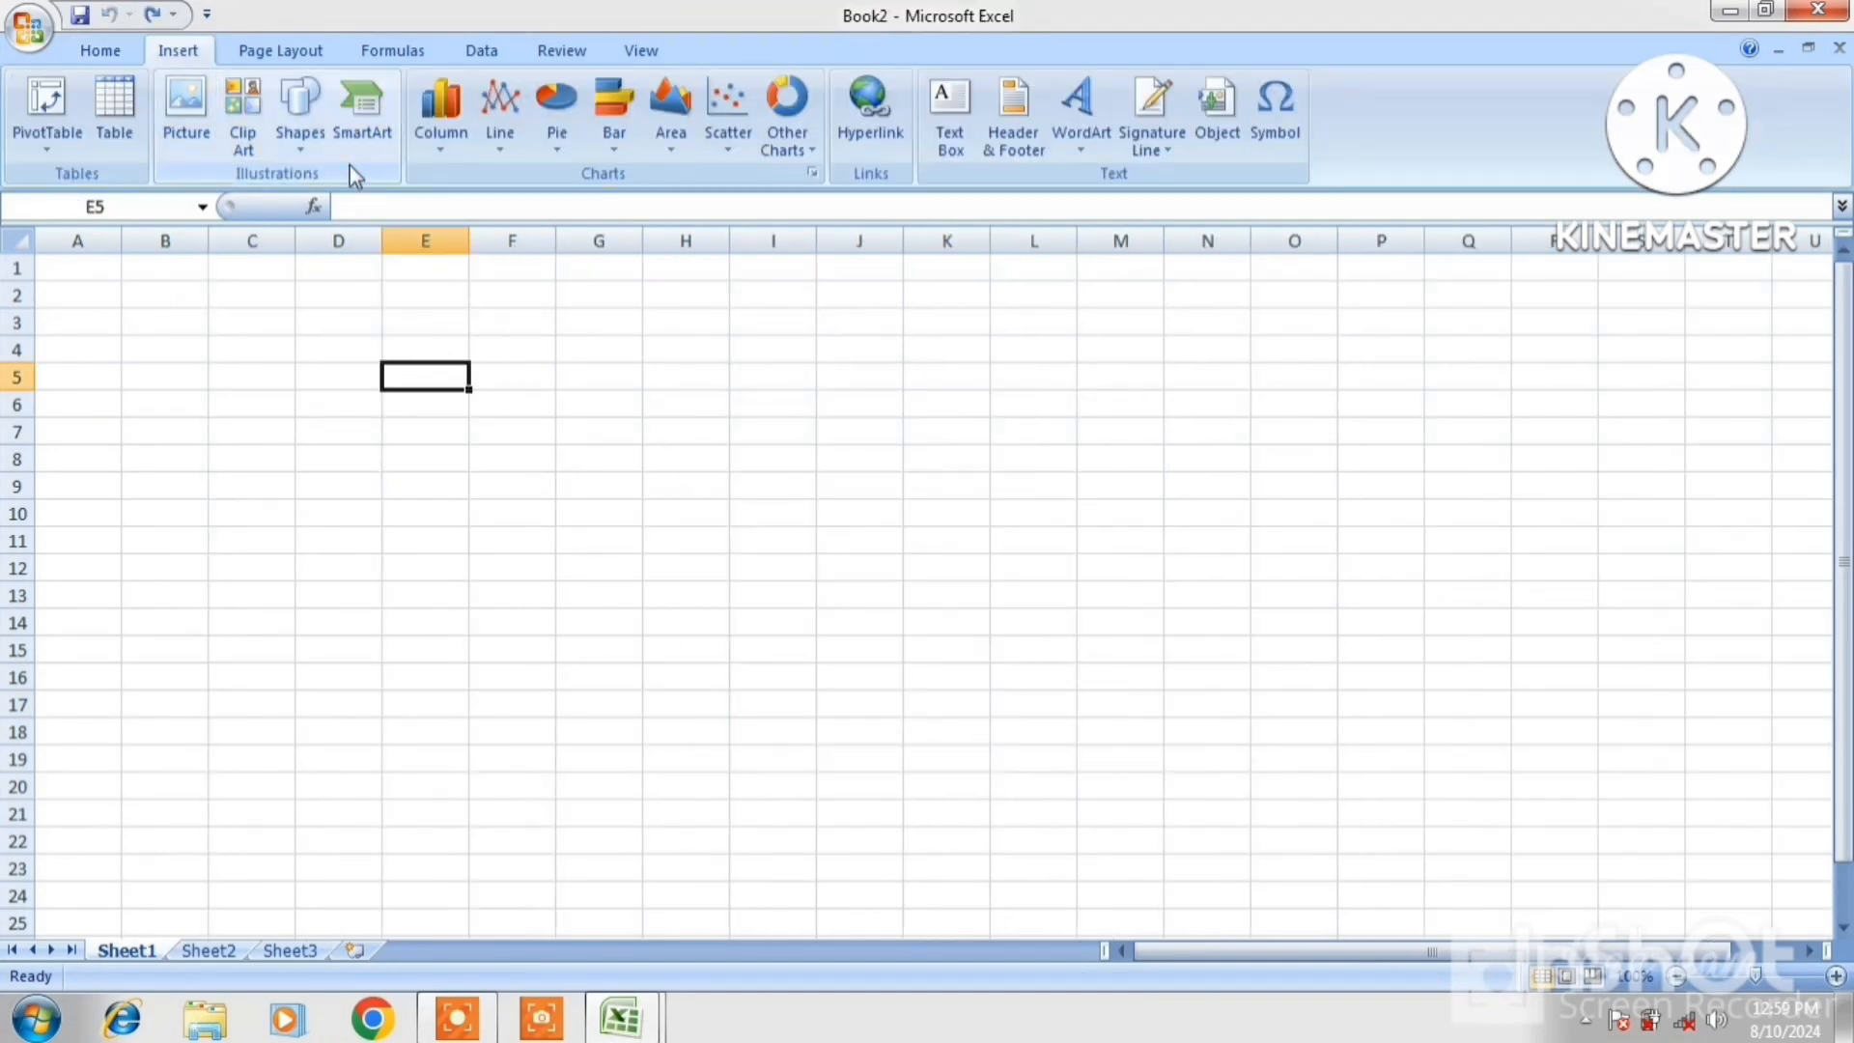
Insert a Hierarchy SmartArt diagram with six empty [Text] boxes in three levels
{"action": "left_click", "coordinate": [357, 124]}
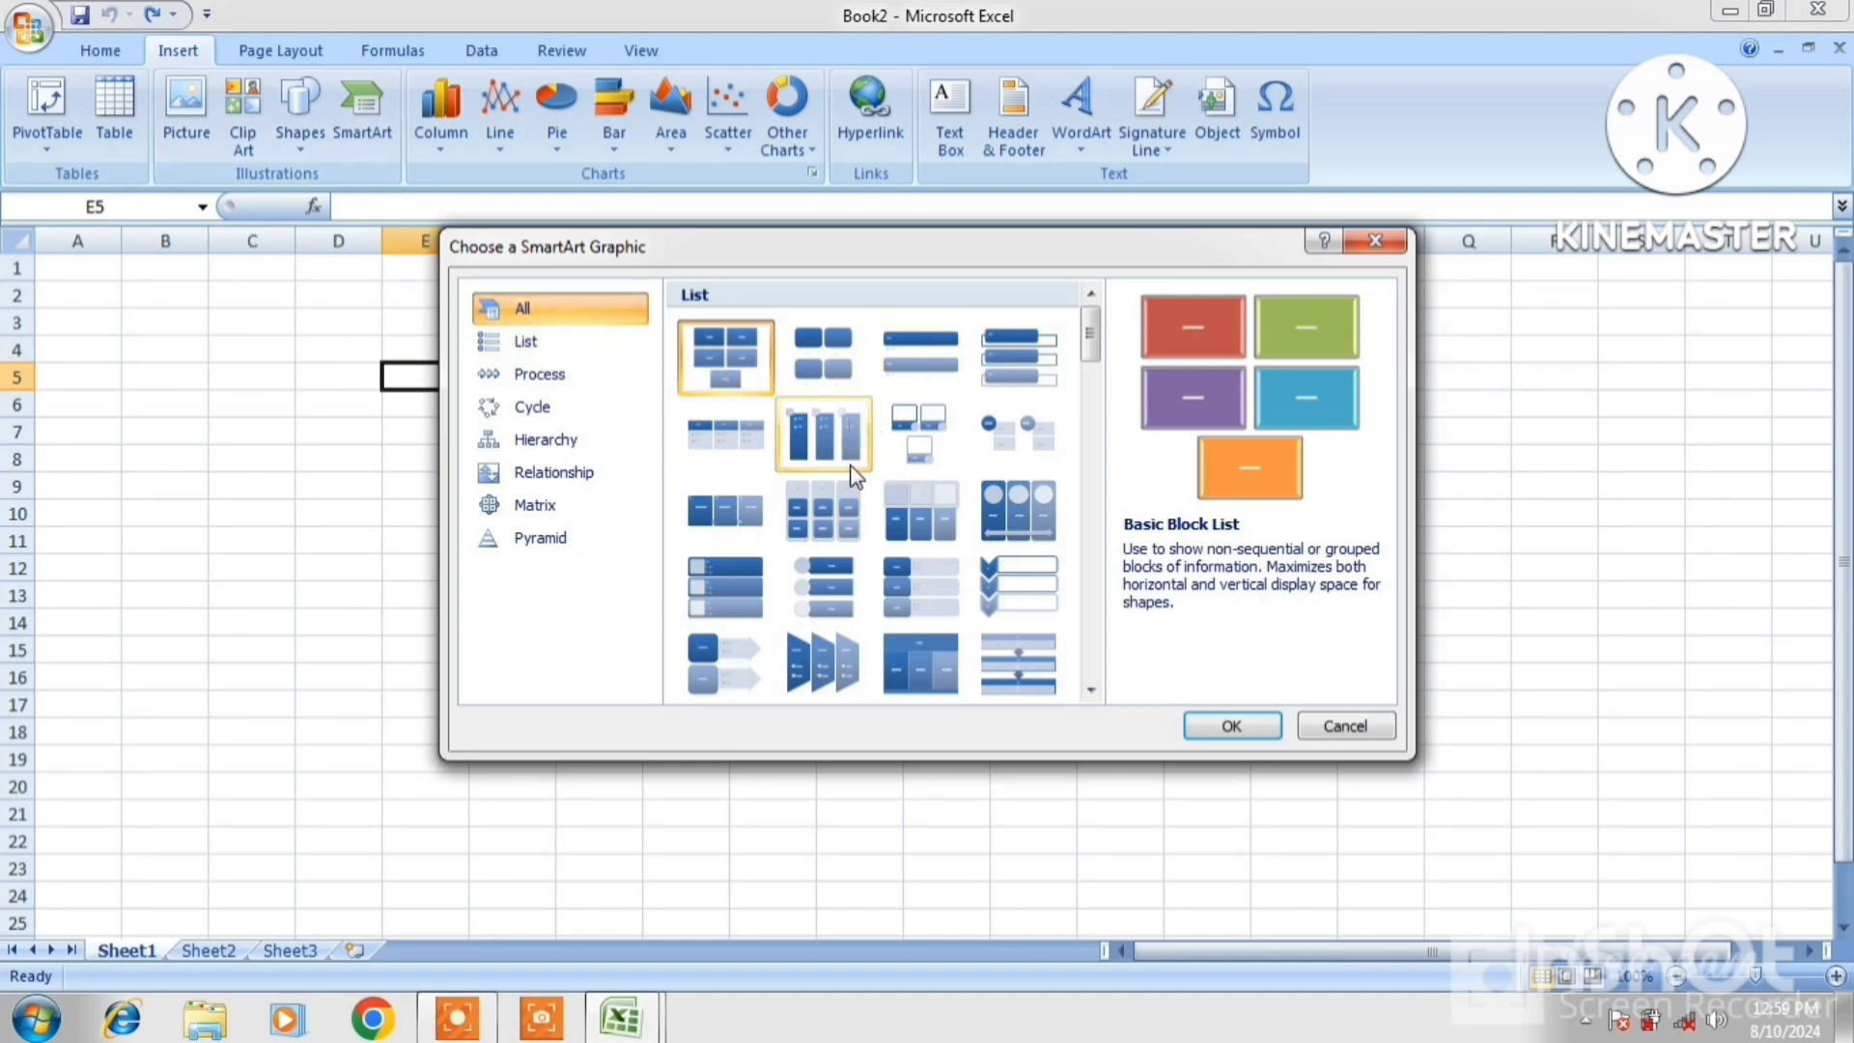
{"action": "left_click", "coordinate": [544, 338]}
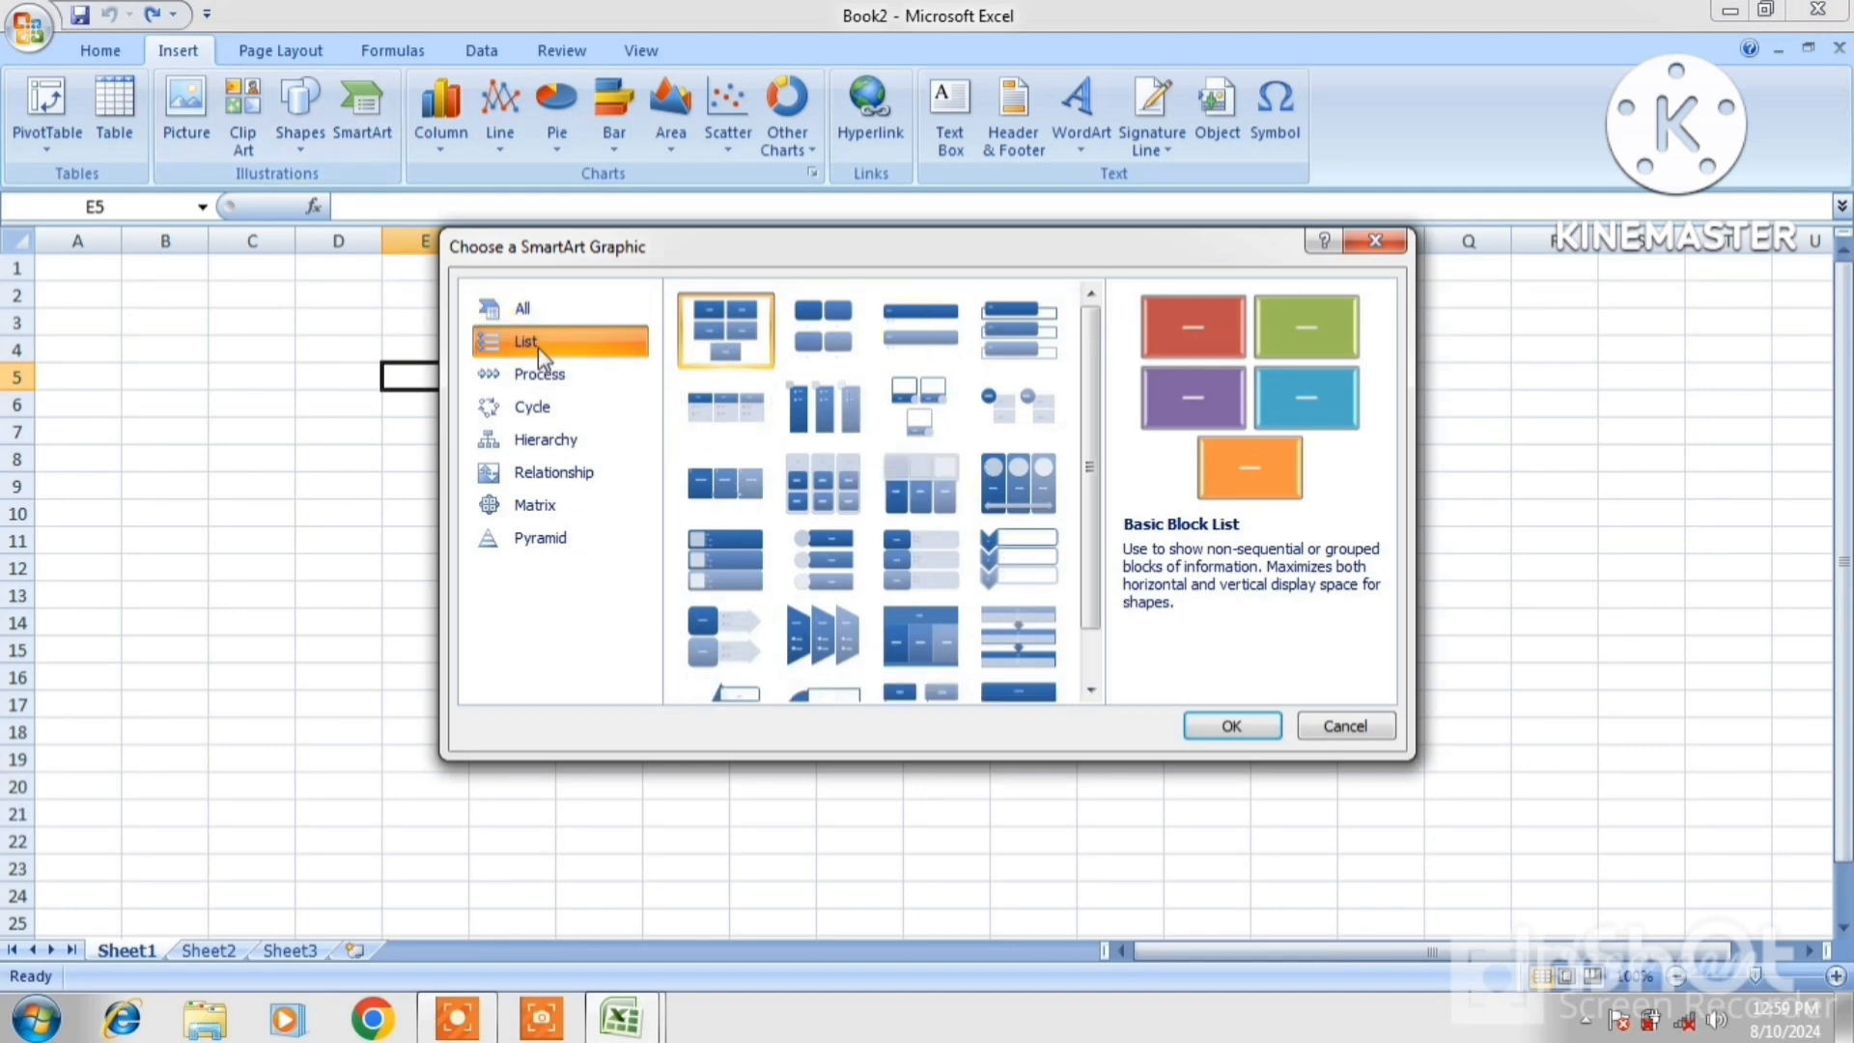
{"action": "left_click", "coordinate": [525, 381]}
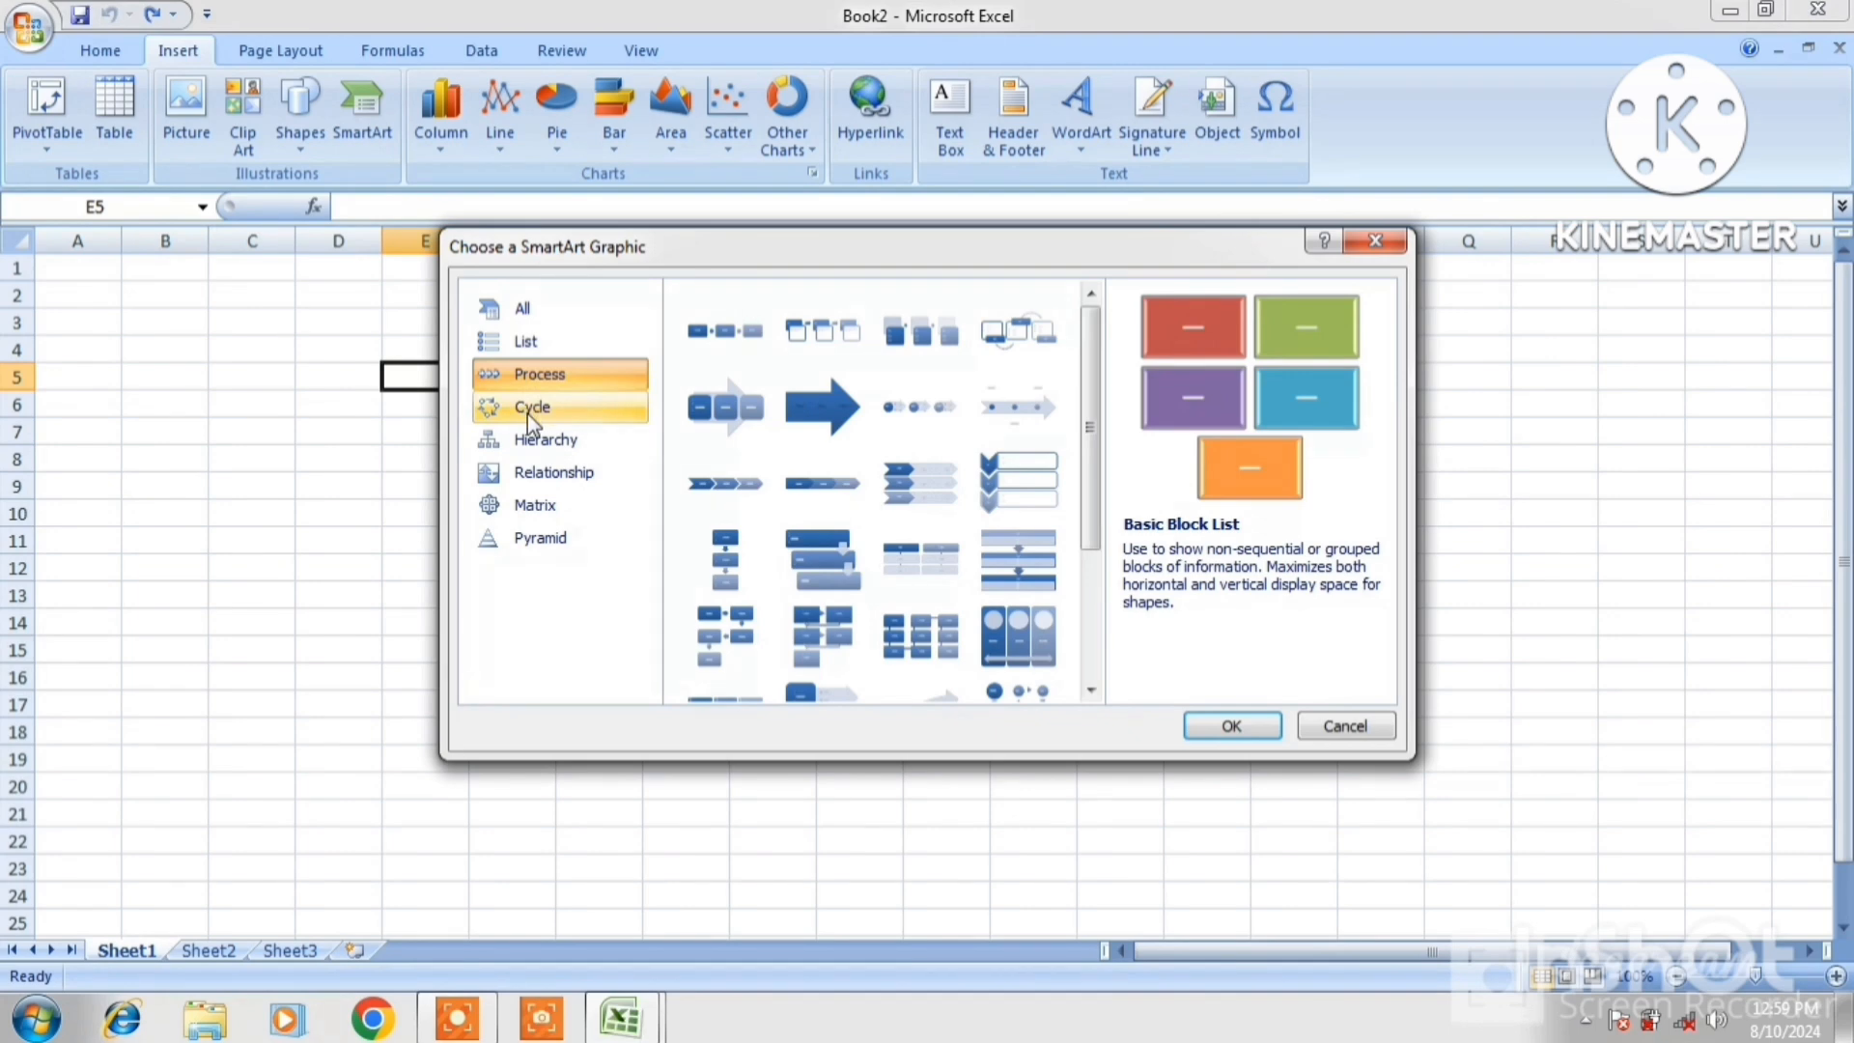
{"action": "left_click", "coordinate": [527, 414]}
{"action": "left_click", "coordinate": [535, 450]}
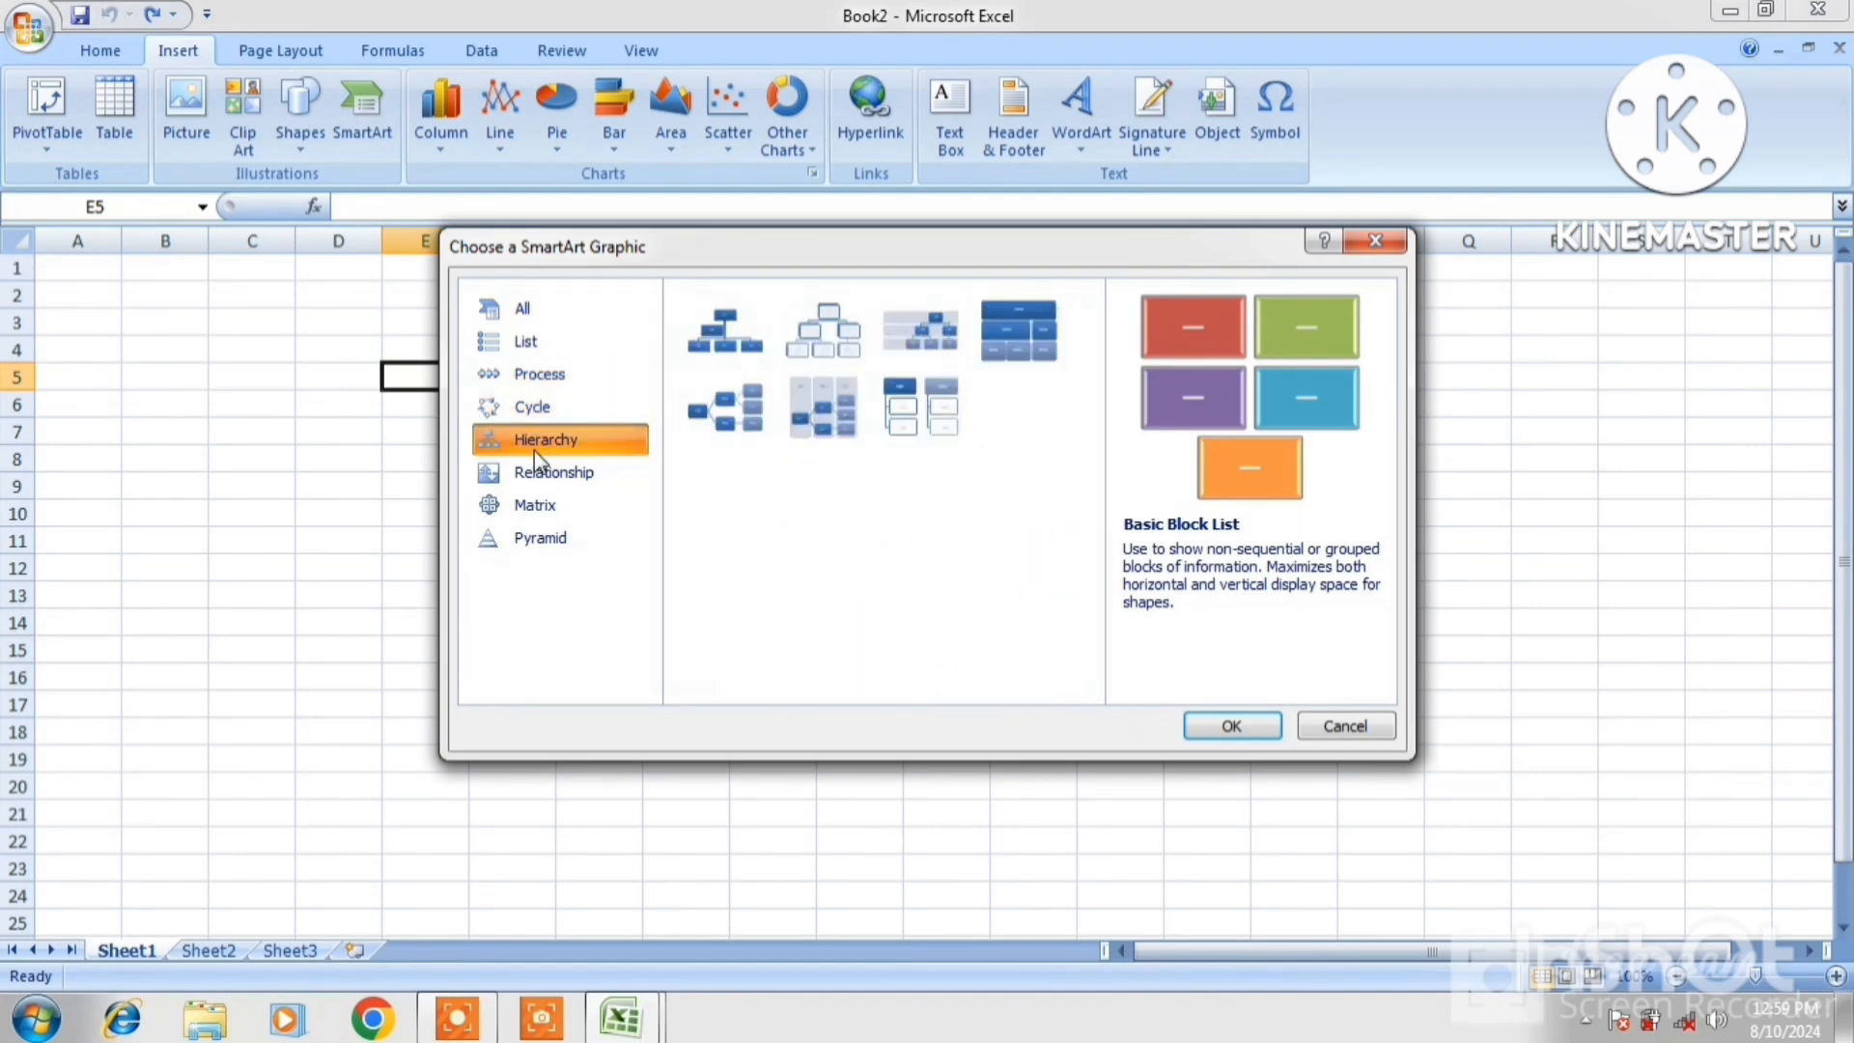
{"action": "left_click", "coordinate": [546, 480]}
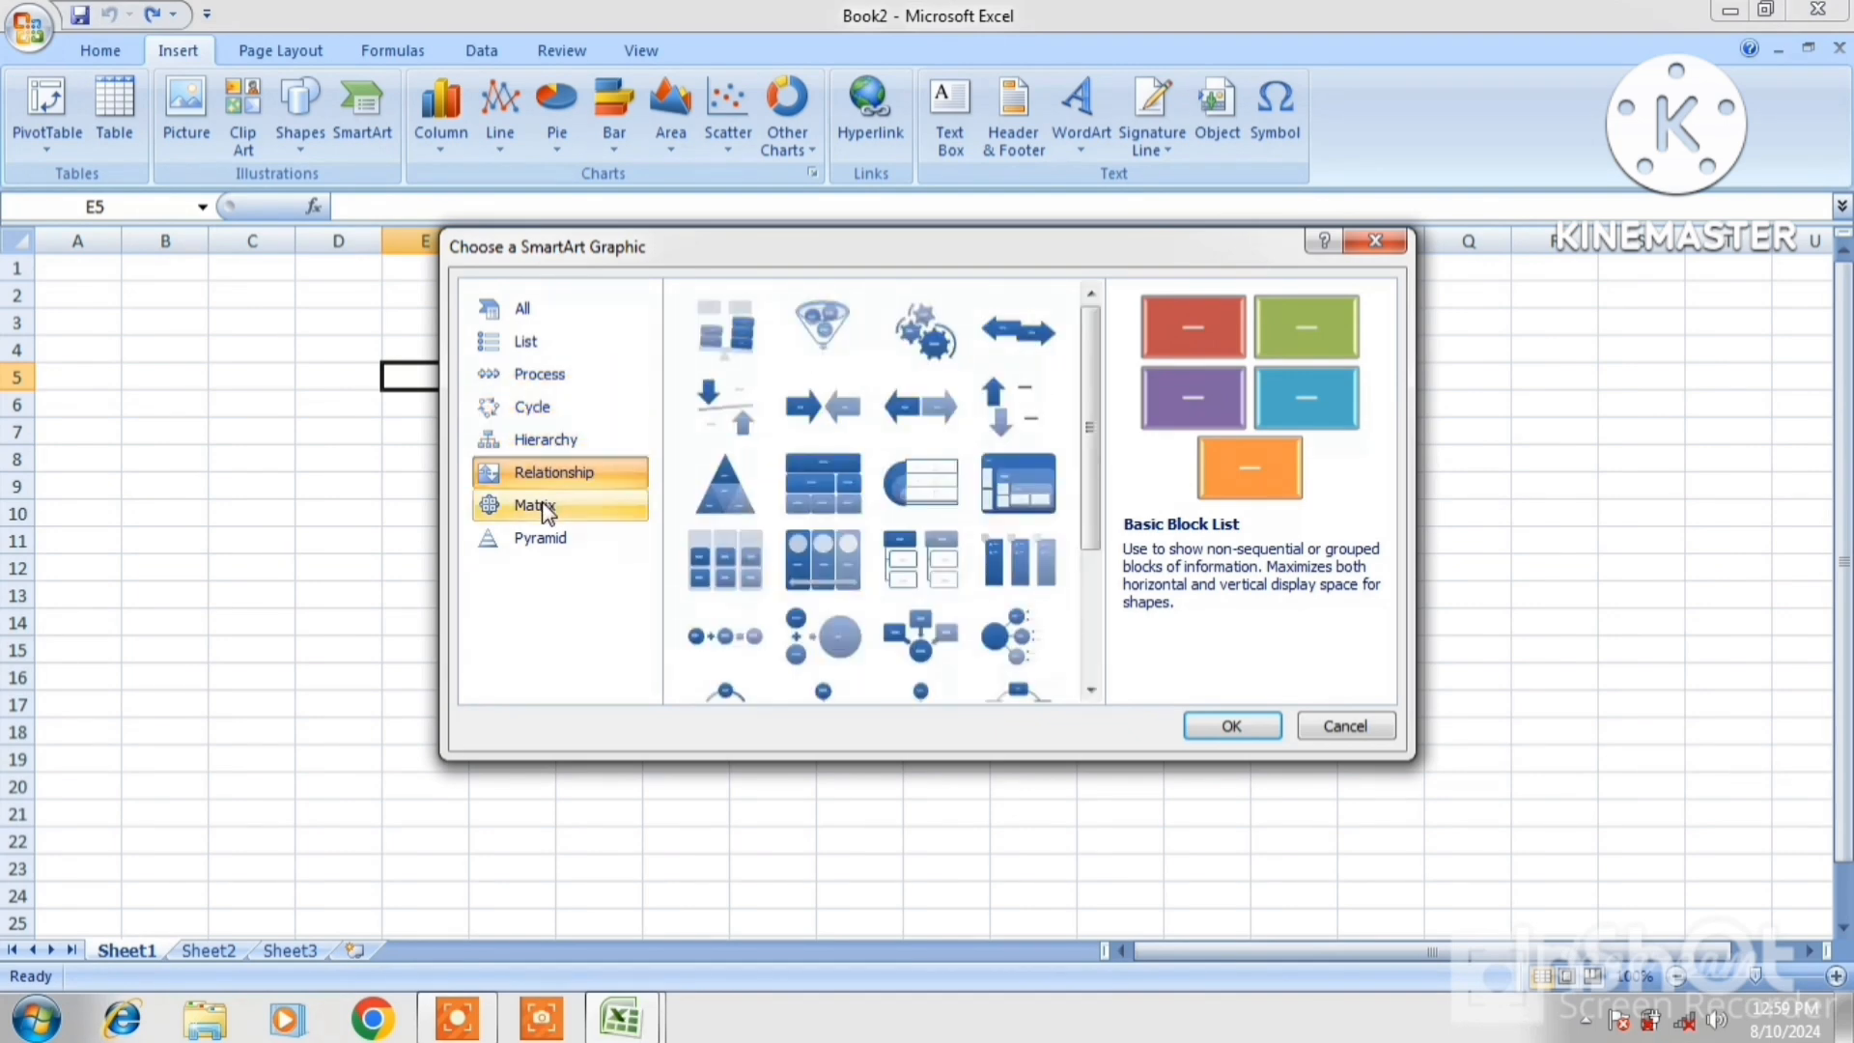
{"action": "left_click", "coordinate": [547, 509]}
{"action": "left_click", "coordinate": [549, 538]}
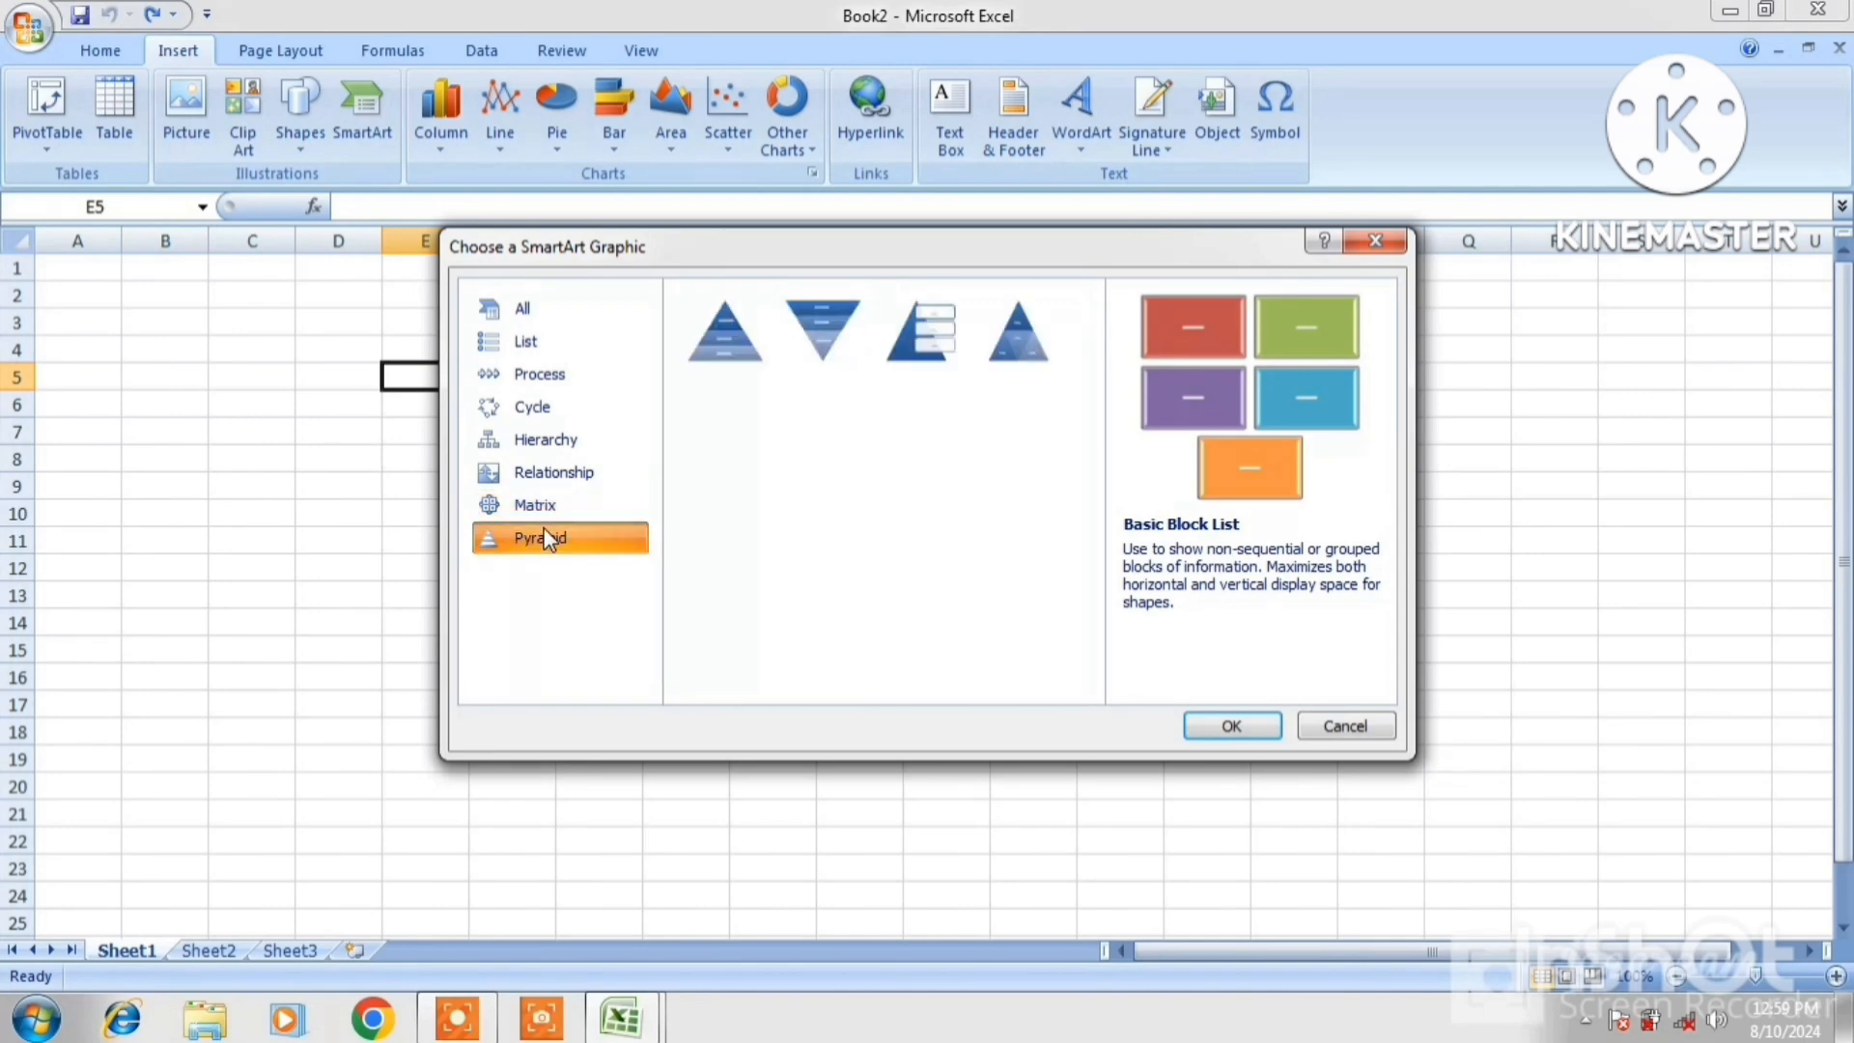
{"action": "left_click", "coordinate": [544, 445]}
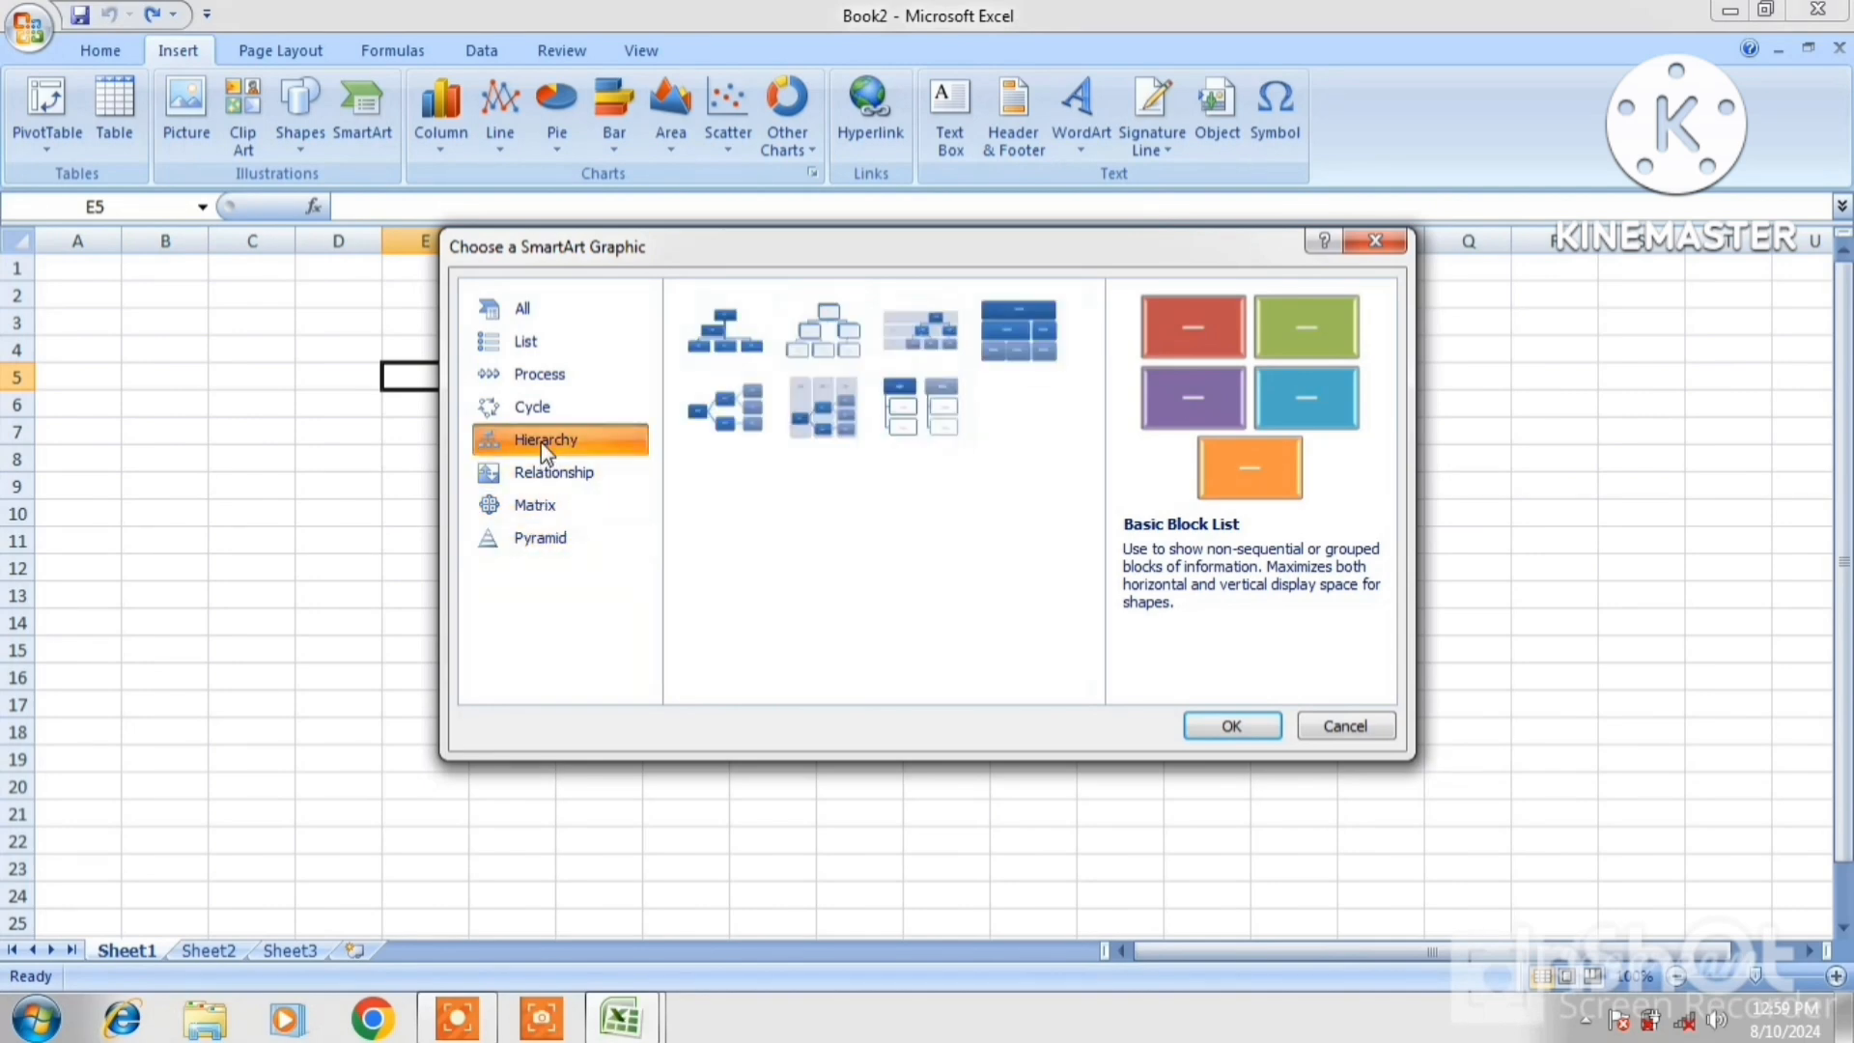
{"action": "left_click", "coordinate": [806, 345]}
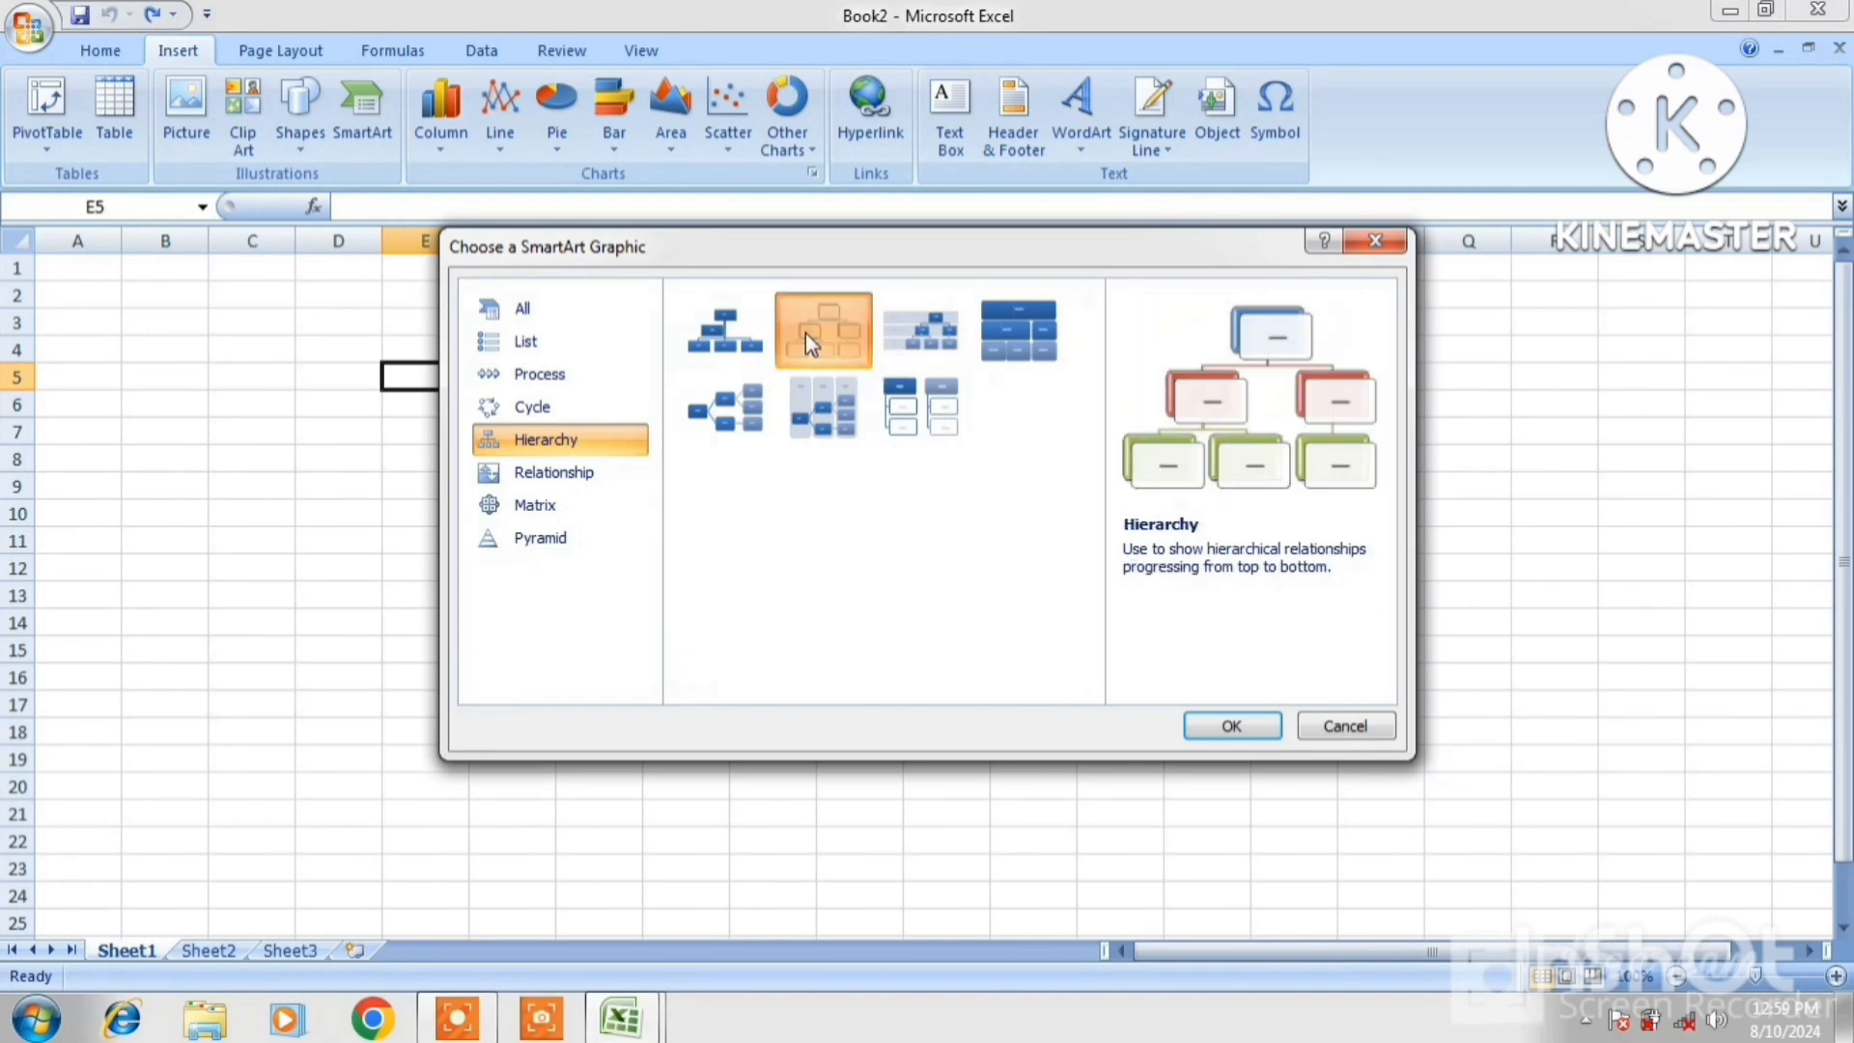
{"action": "left_click", "coordinate": [1231, 725]}
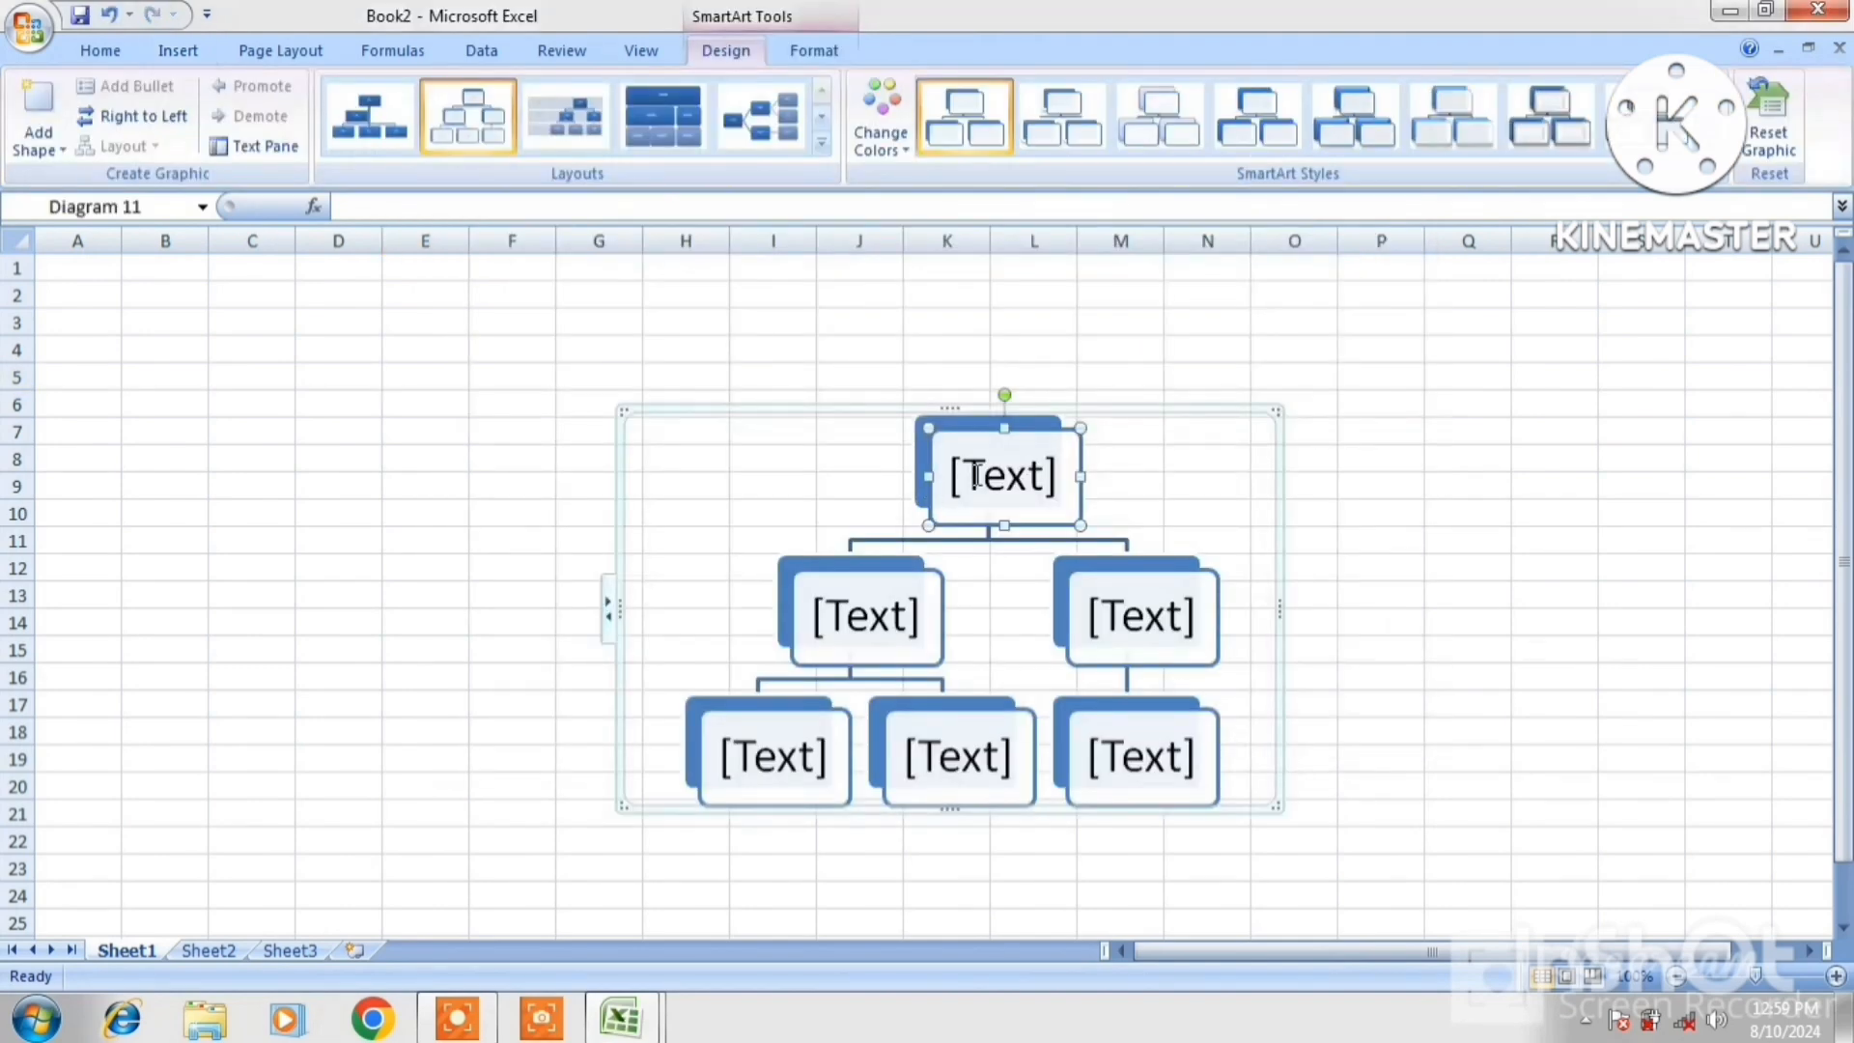
Type the names into the hierarchy boxes, starting with GAGAN in the top box
{"action": "left_click", "coordinate": [1282, 404]}
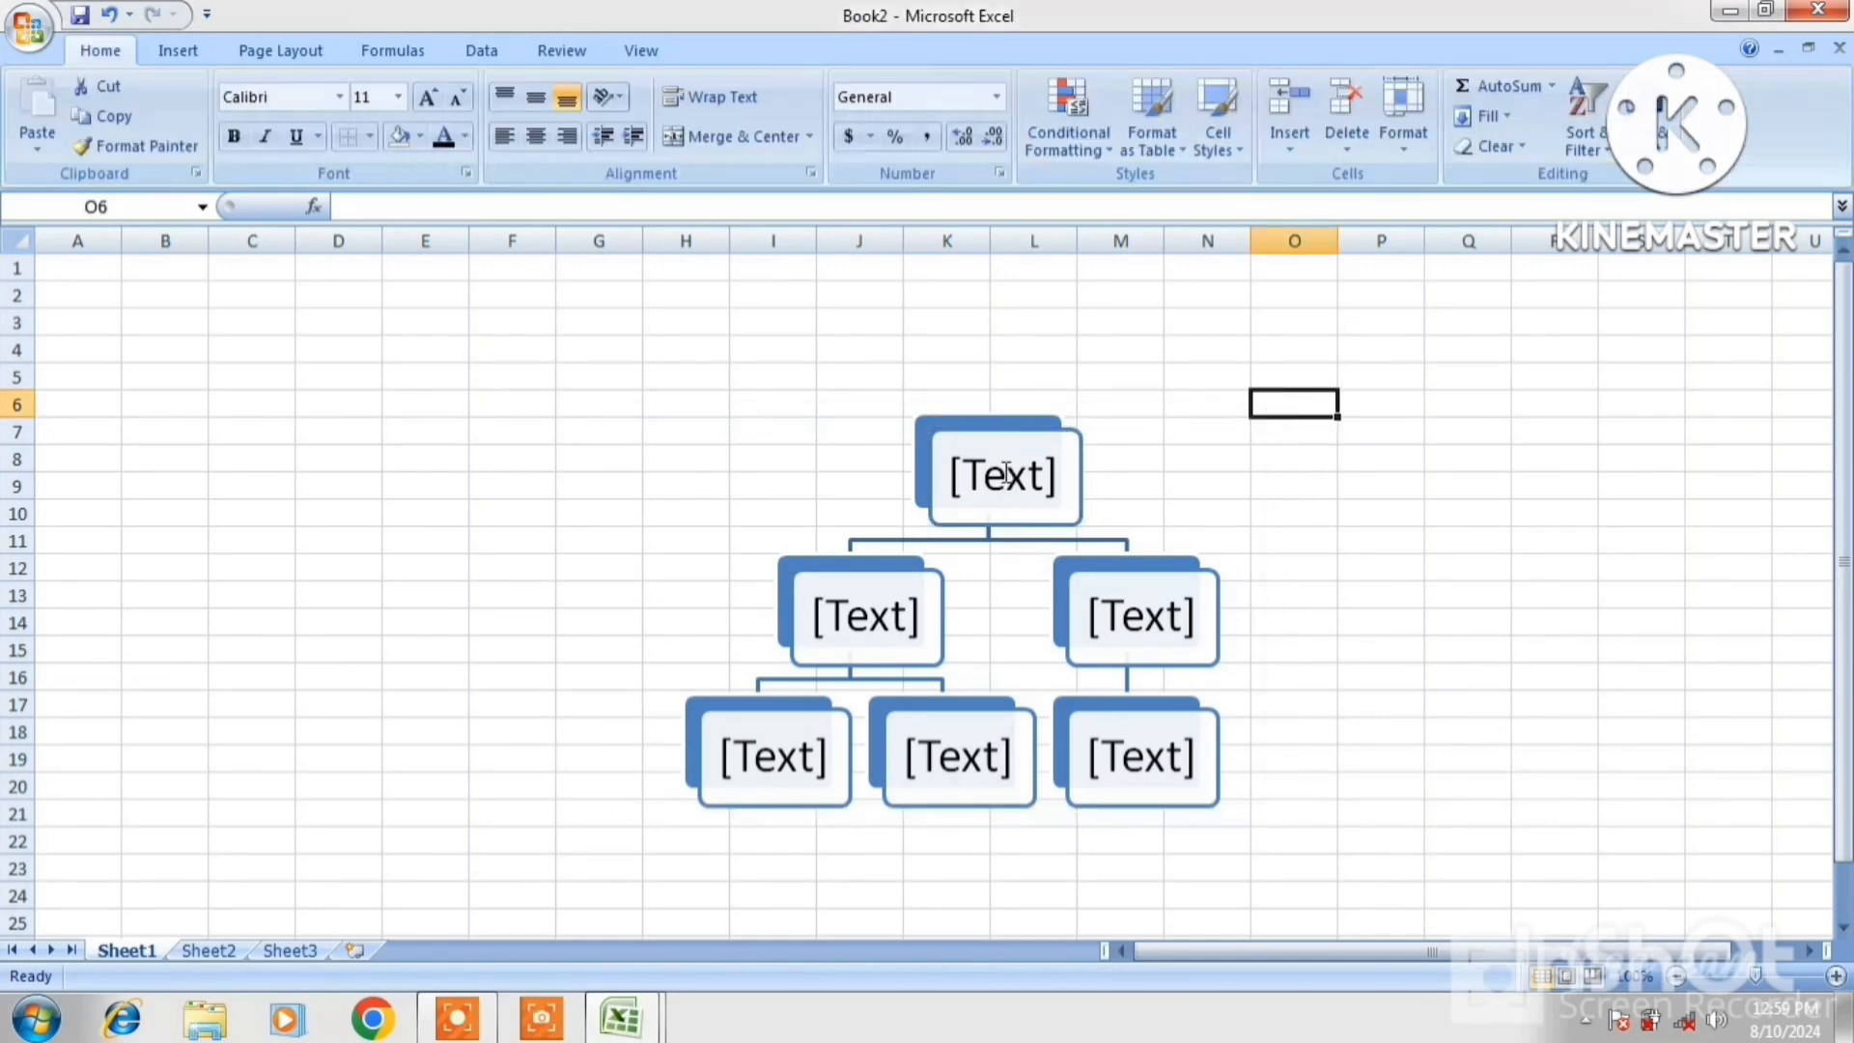
{"action": "left_click", "coordinate": [1005, 480]}
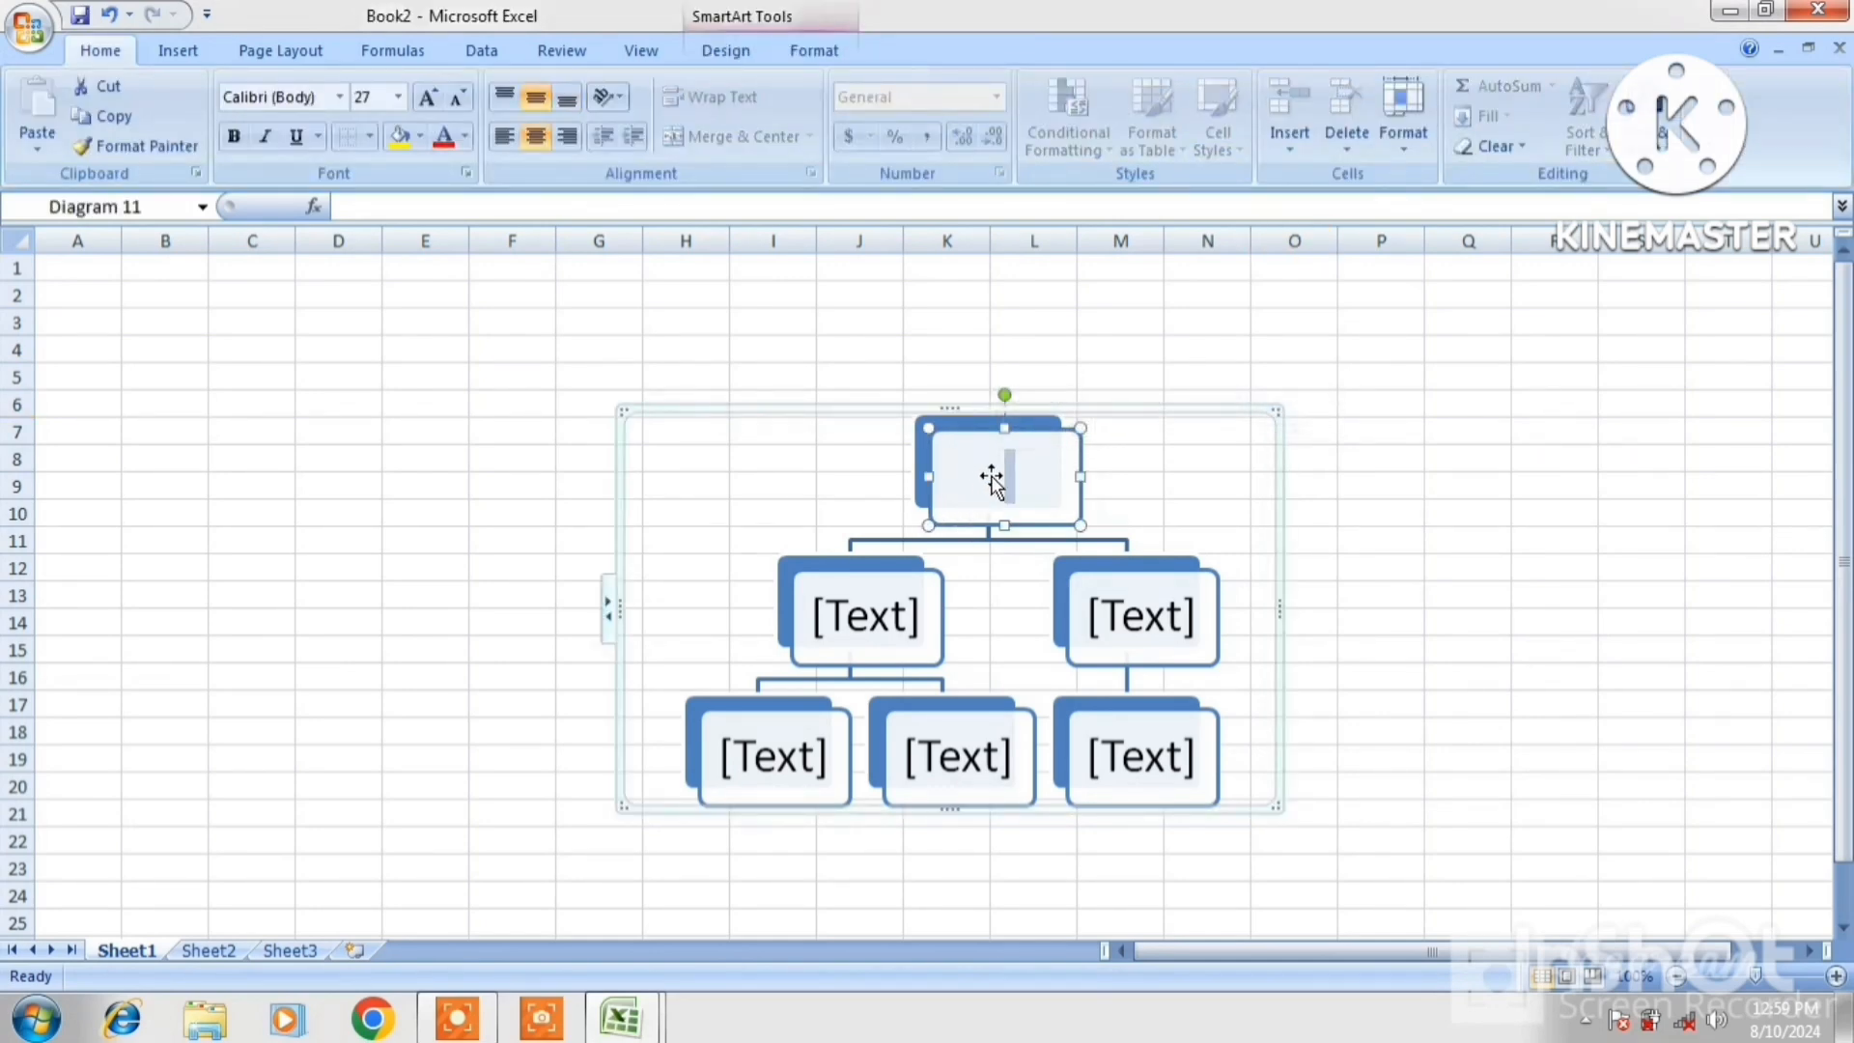
{"action": "left_click", "coordinate": [992, 475]}
{"action": "left_click", "coordinate": [1004, 477]}
{"action": "type", "text": "GAGA"}
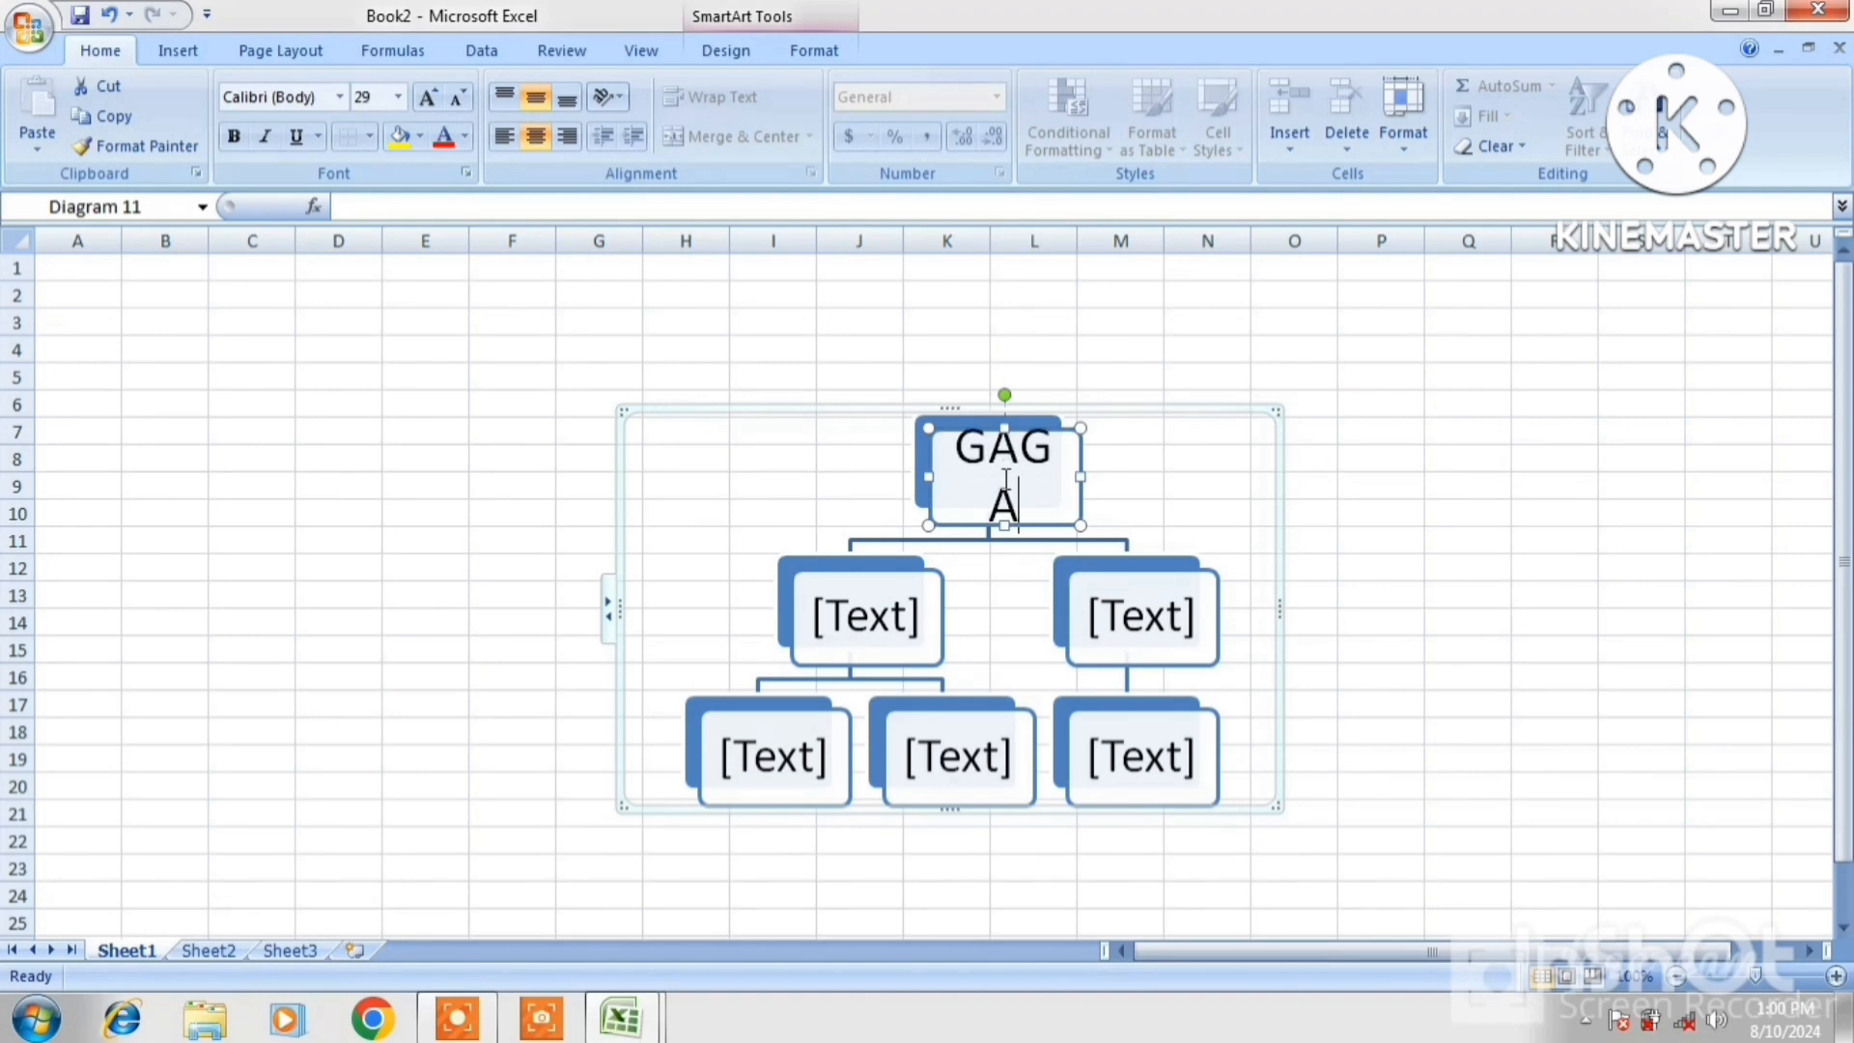
{"action": "type", "text": "N"}
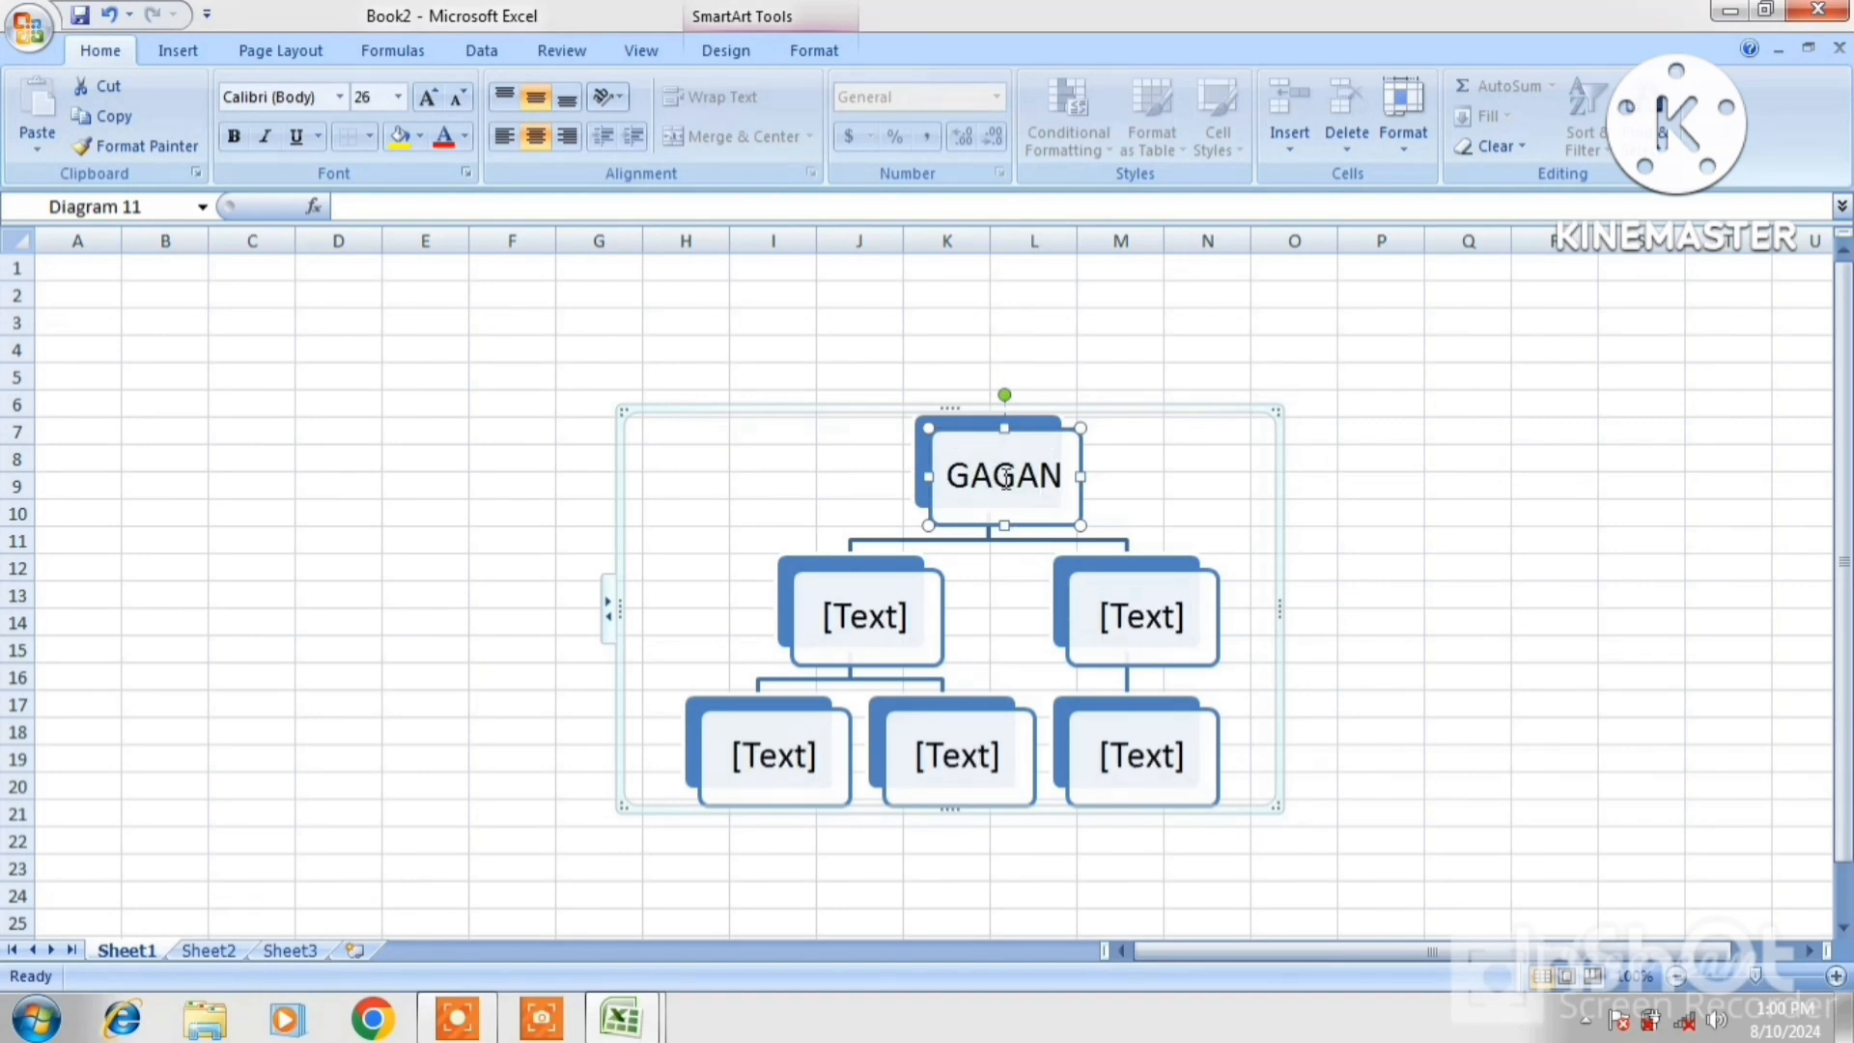
{"action": "left_click", "coordinate": [882, 613]}
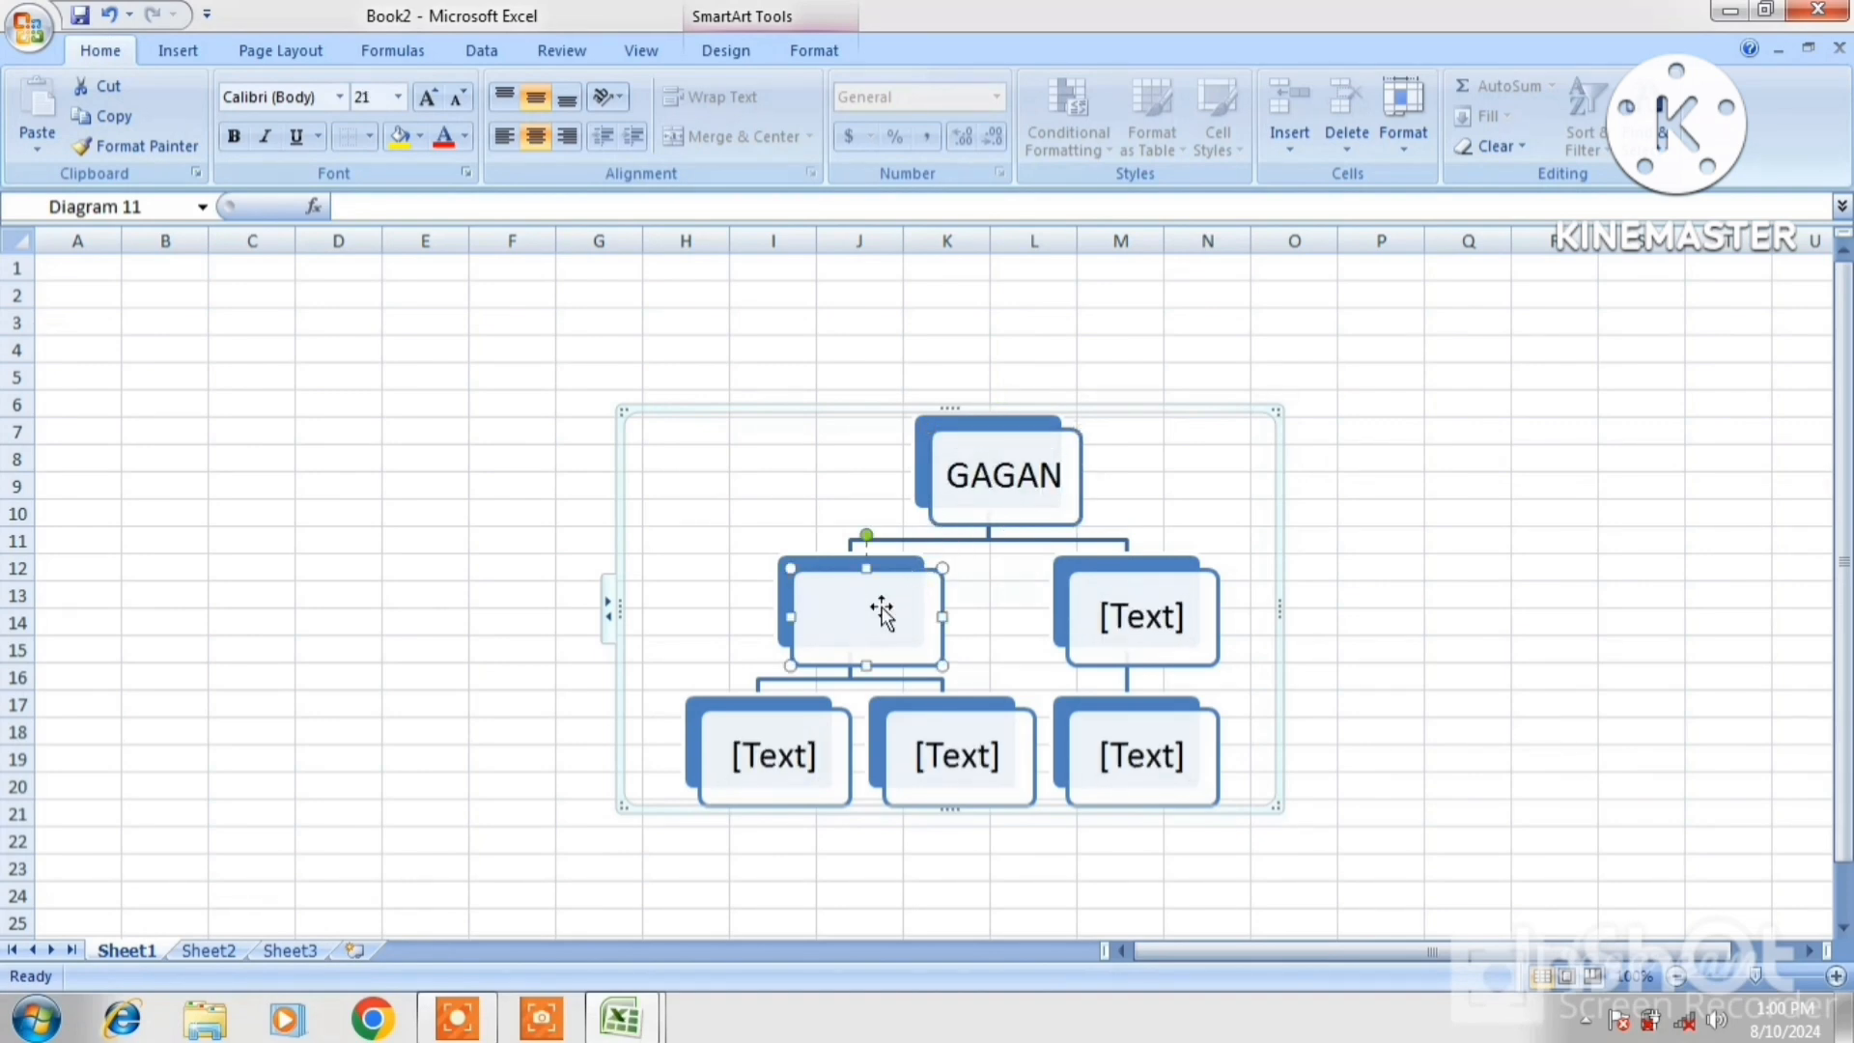
{"action": "type", "text": "RAHUL"}
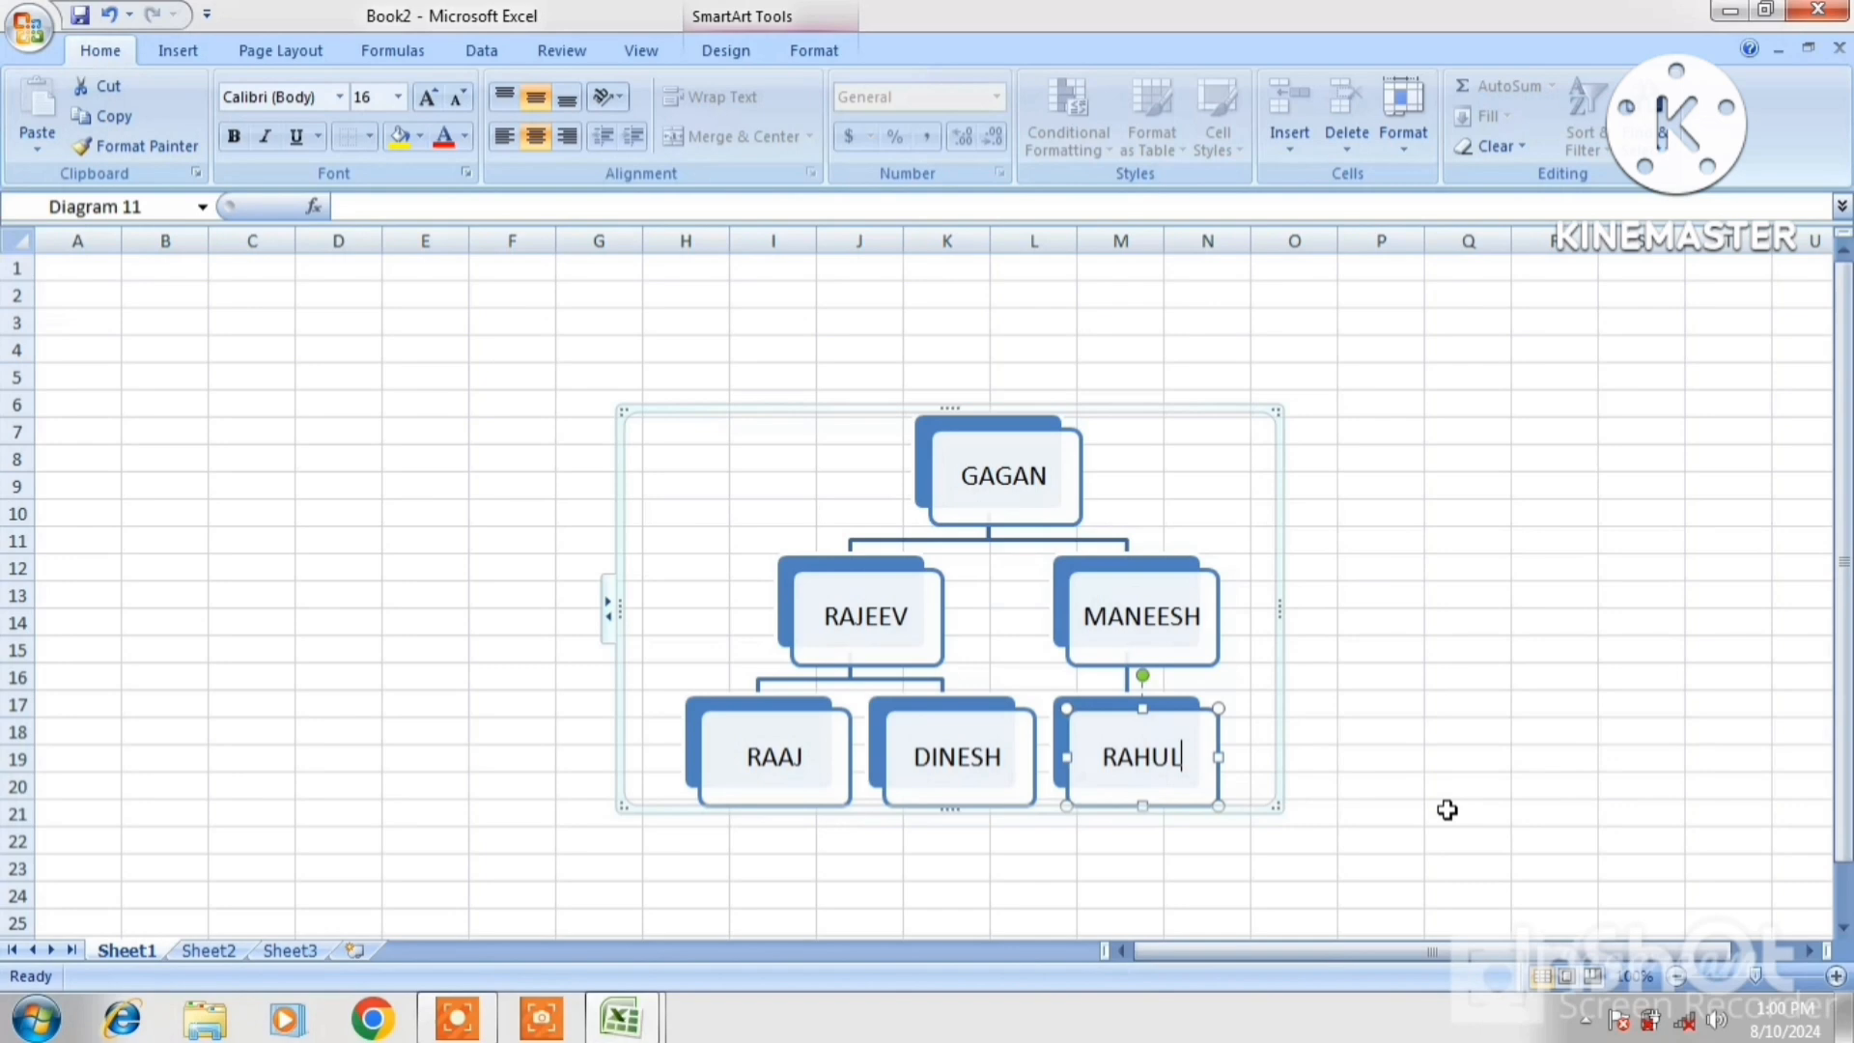
{"action": "left_click", "coordinate": [1445, 807]}
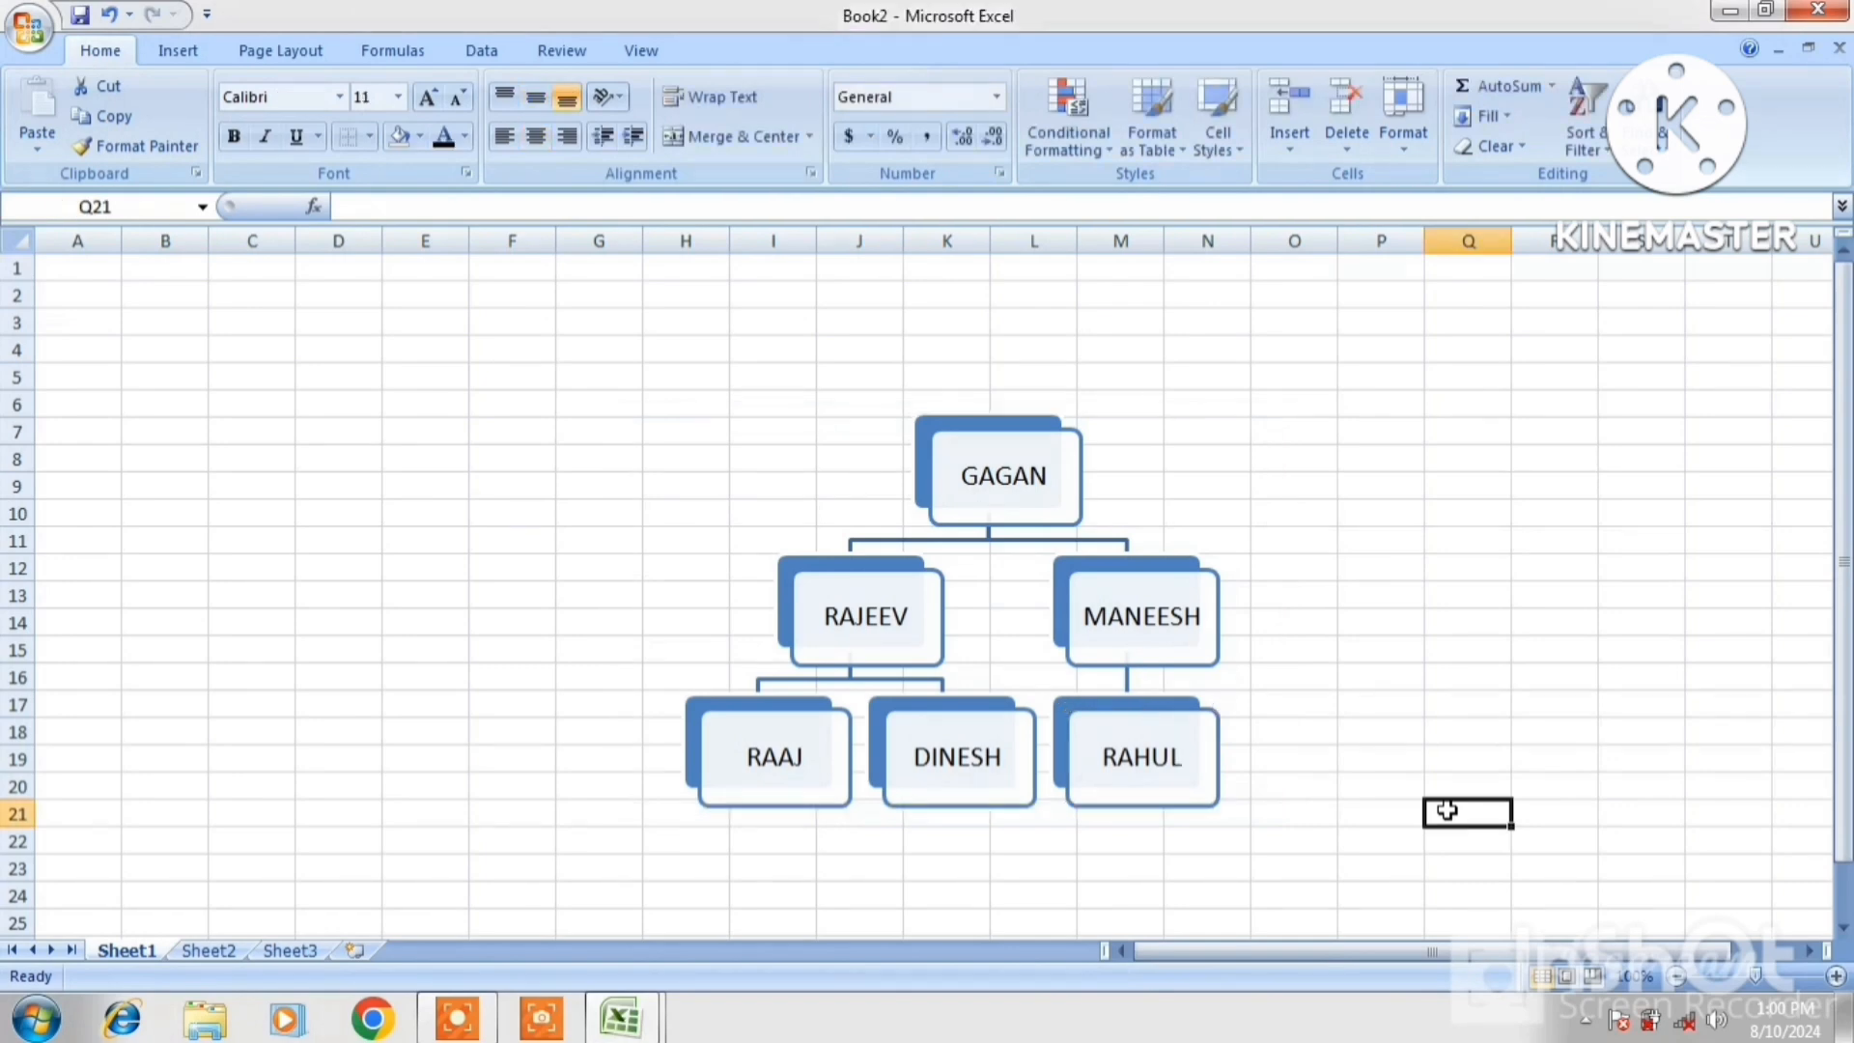
{"action": "left_click", "coordinate": [954, 485]}
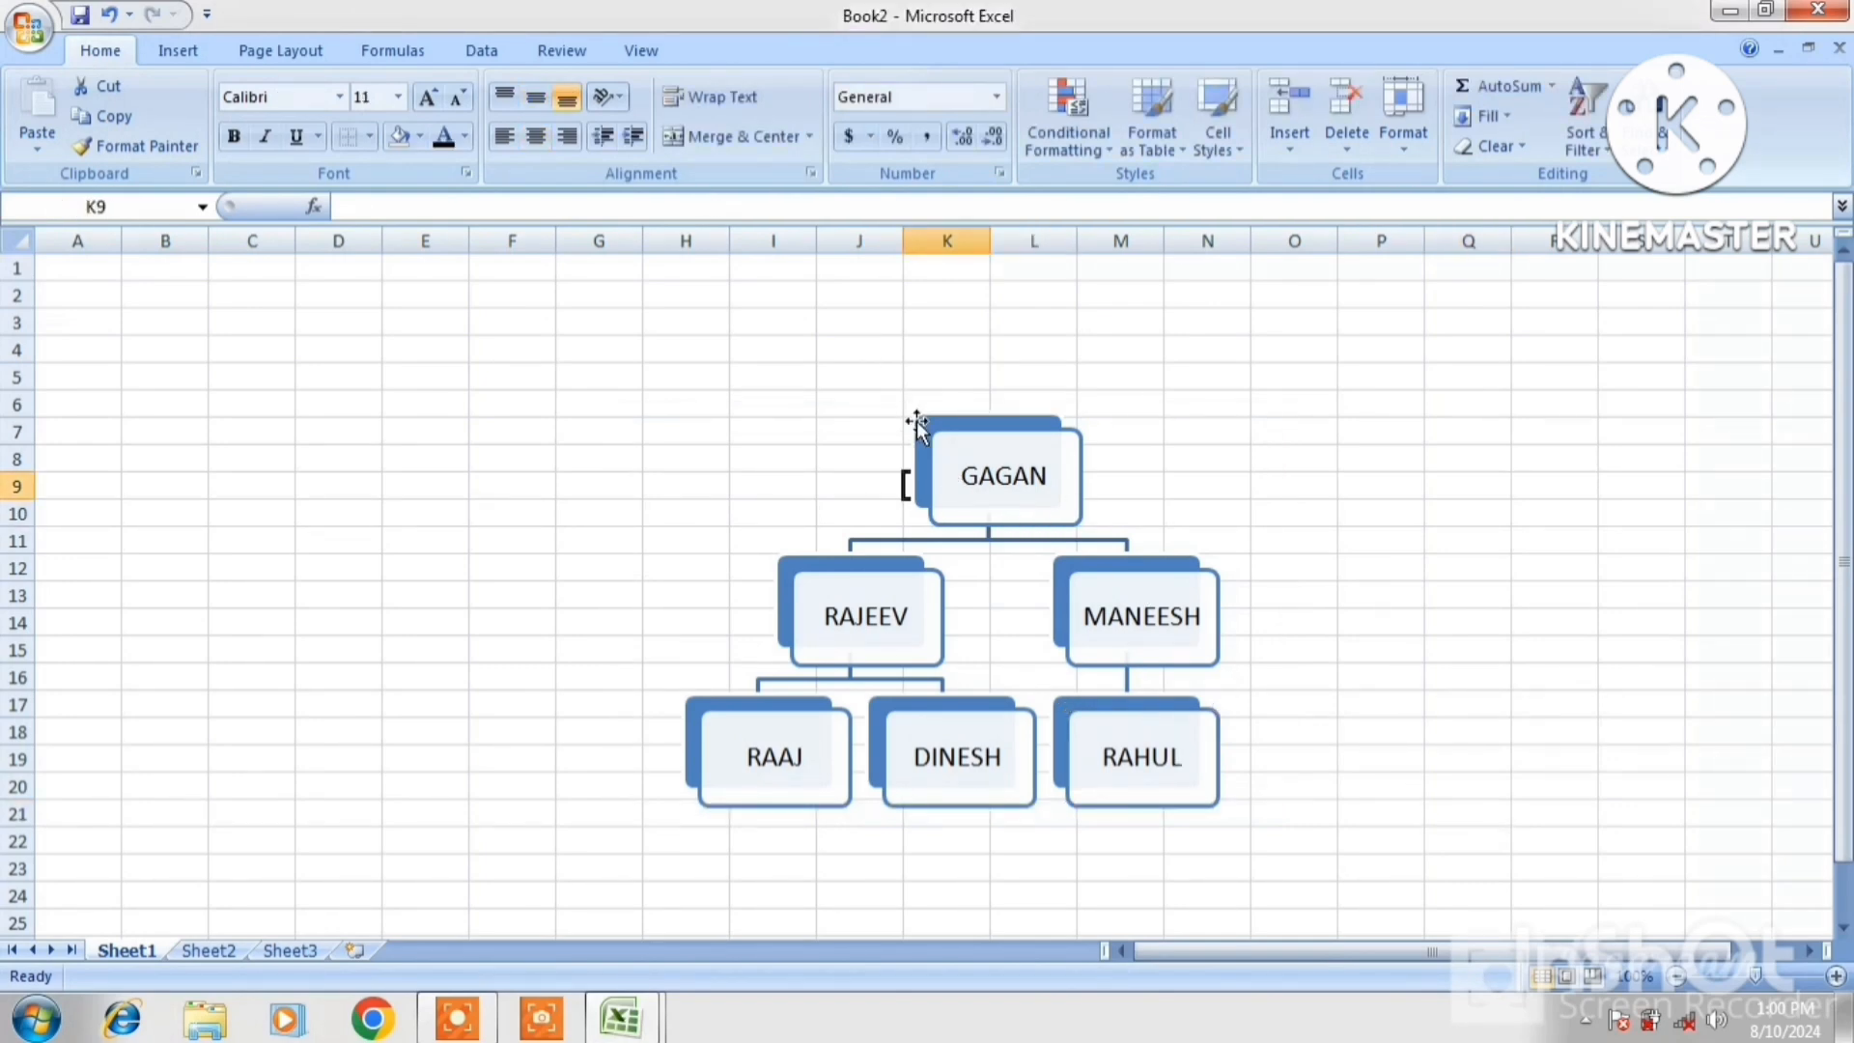
{"action": "left_click", "coordinate": [946, 451]}
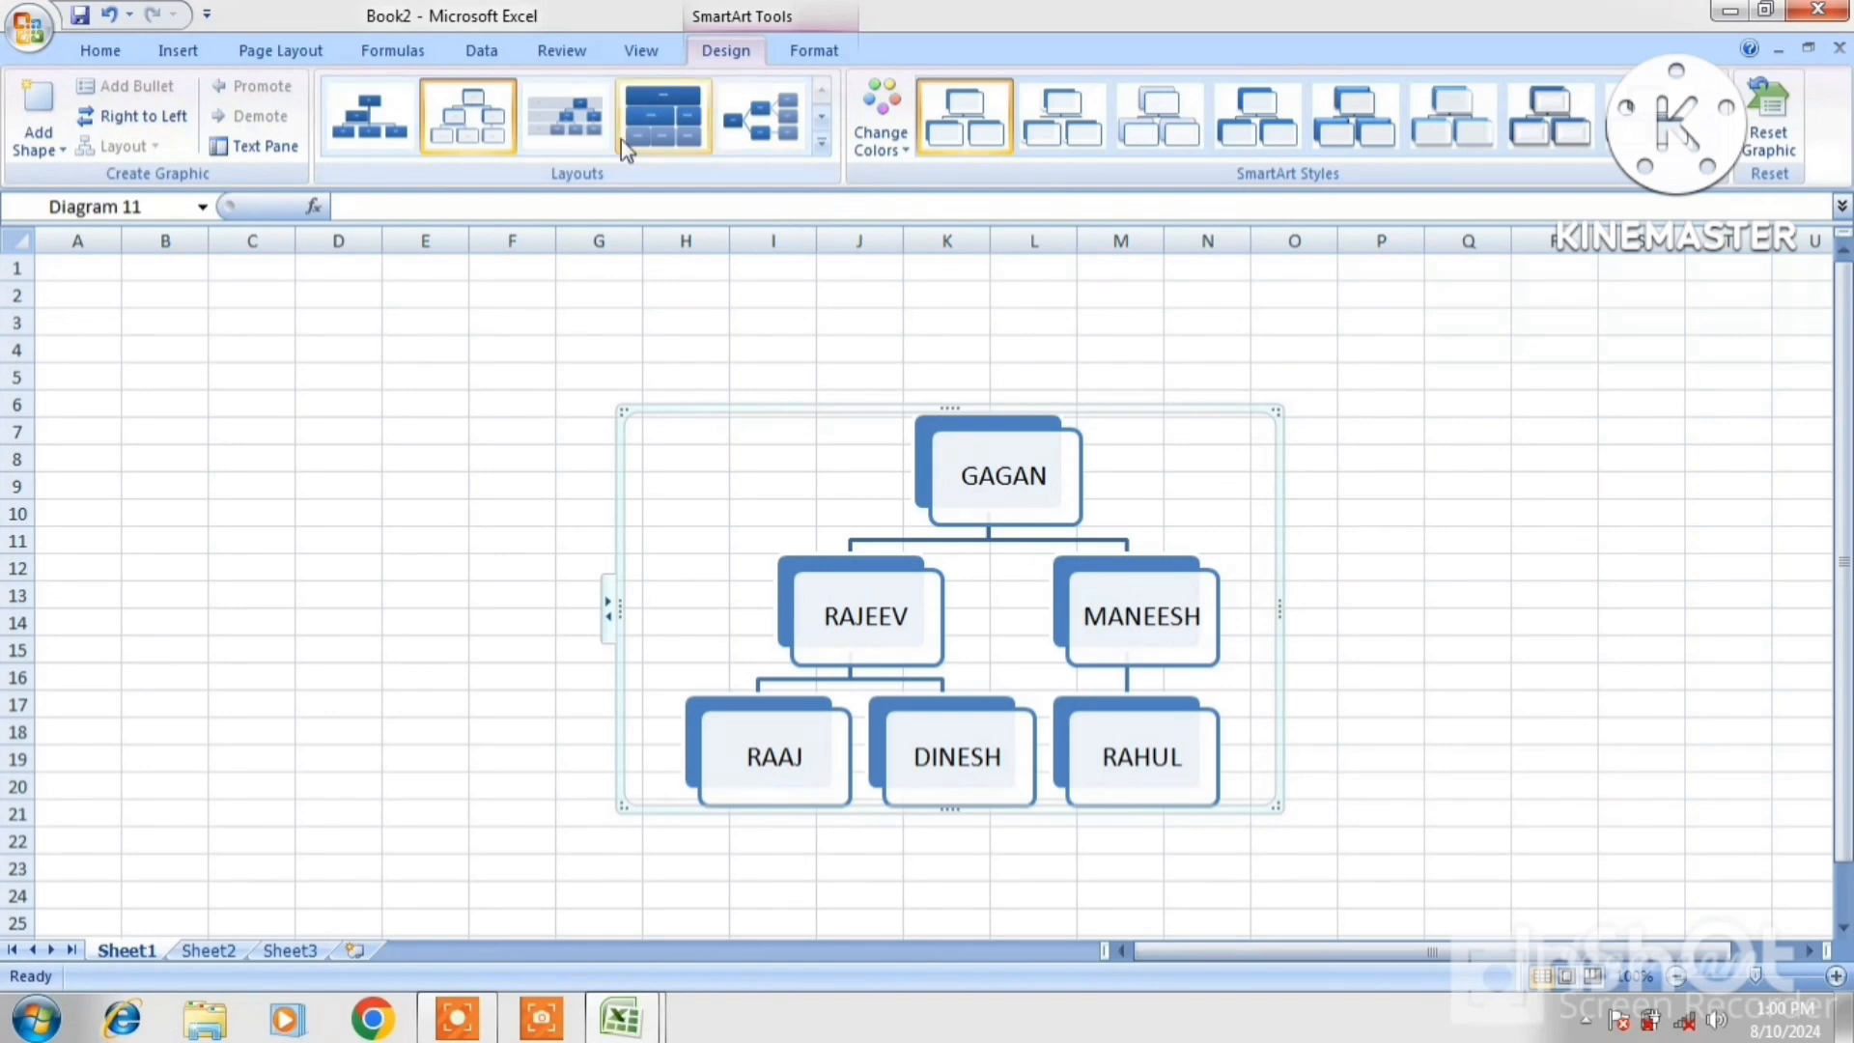
Style the names as red WordArt and fill the diagram background with yellow
{"action": "left_click", "coordinate": [807, 60]}
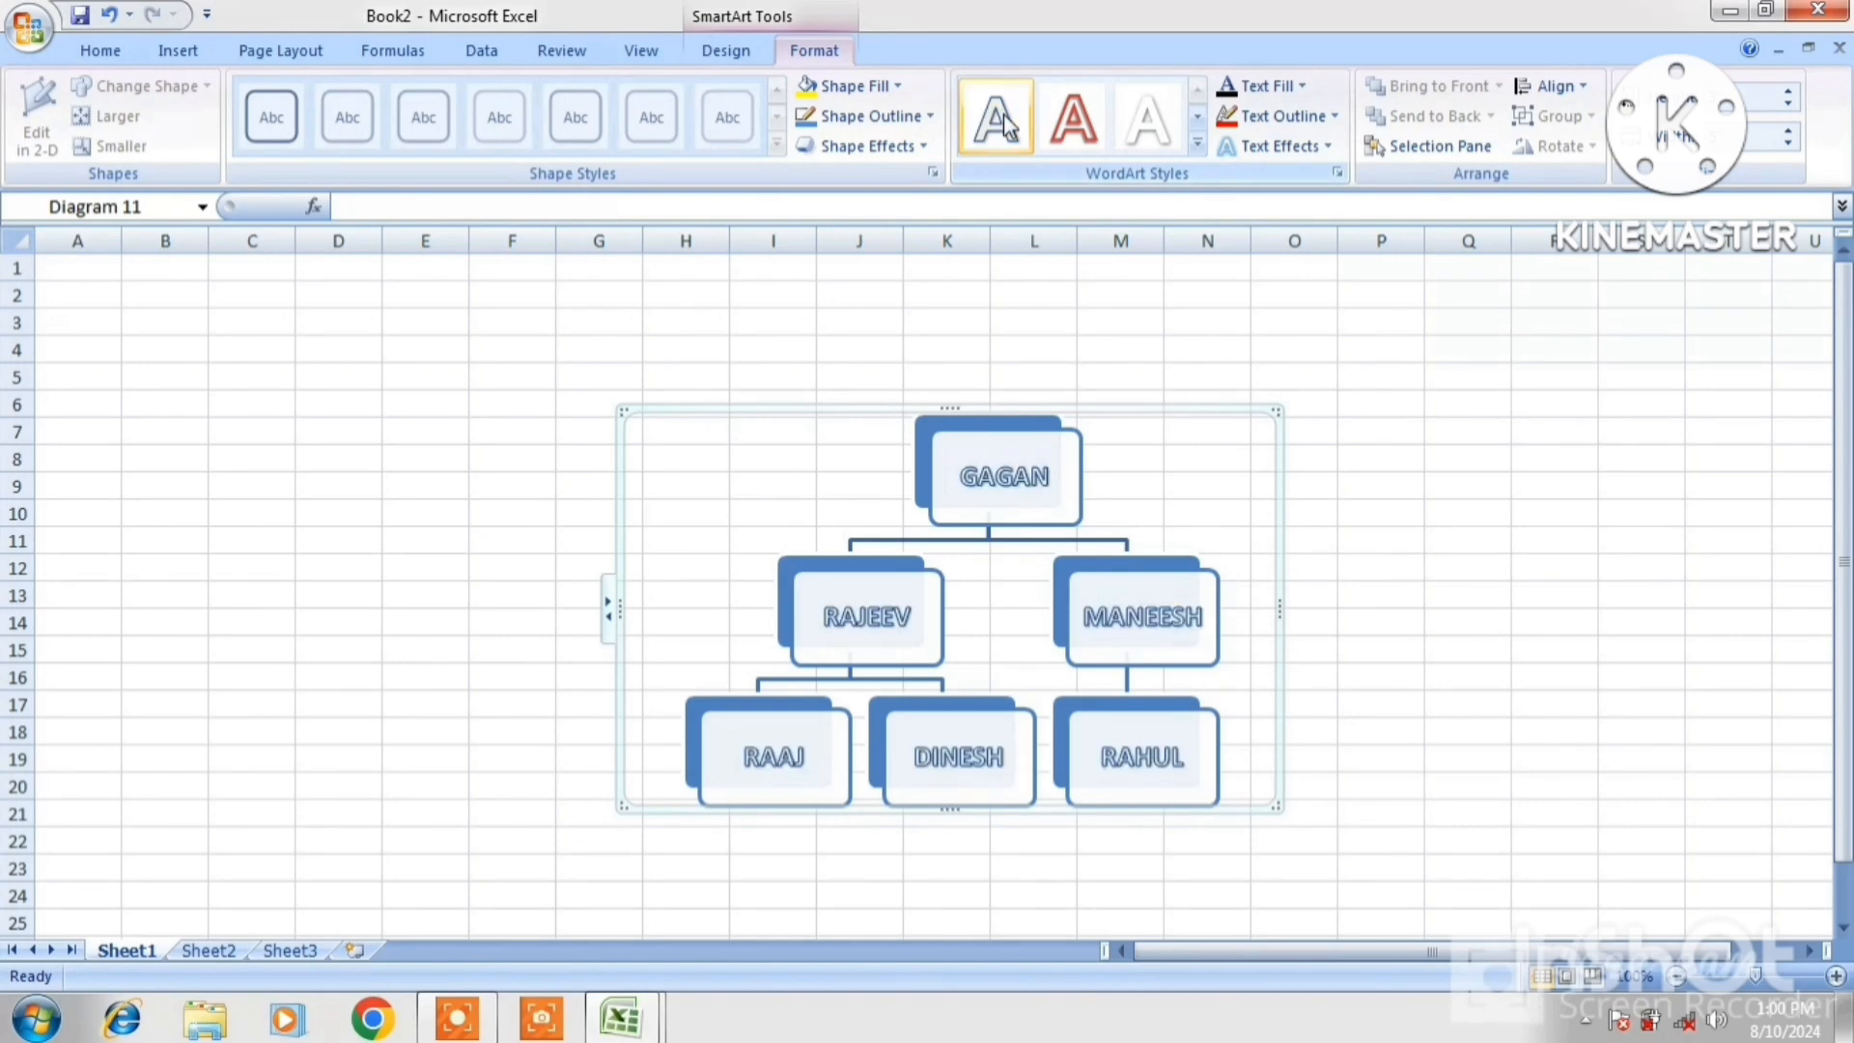
{"action": "left_click", "coordinate": [1062, 130]}
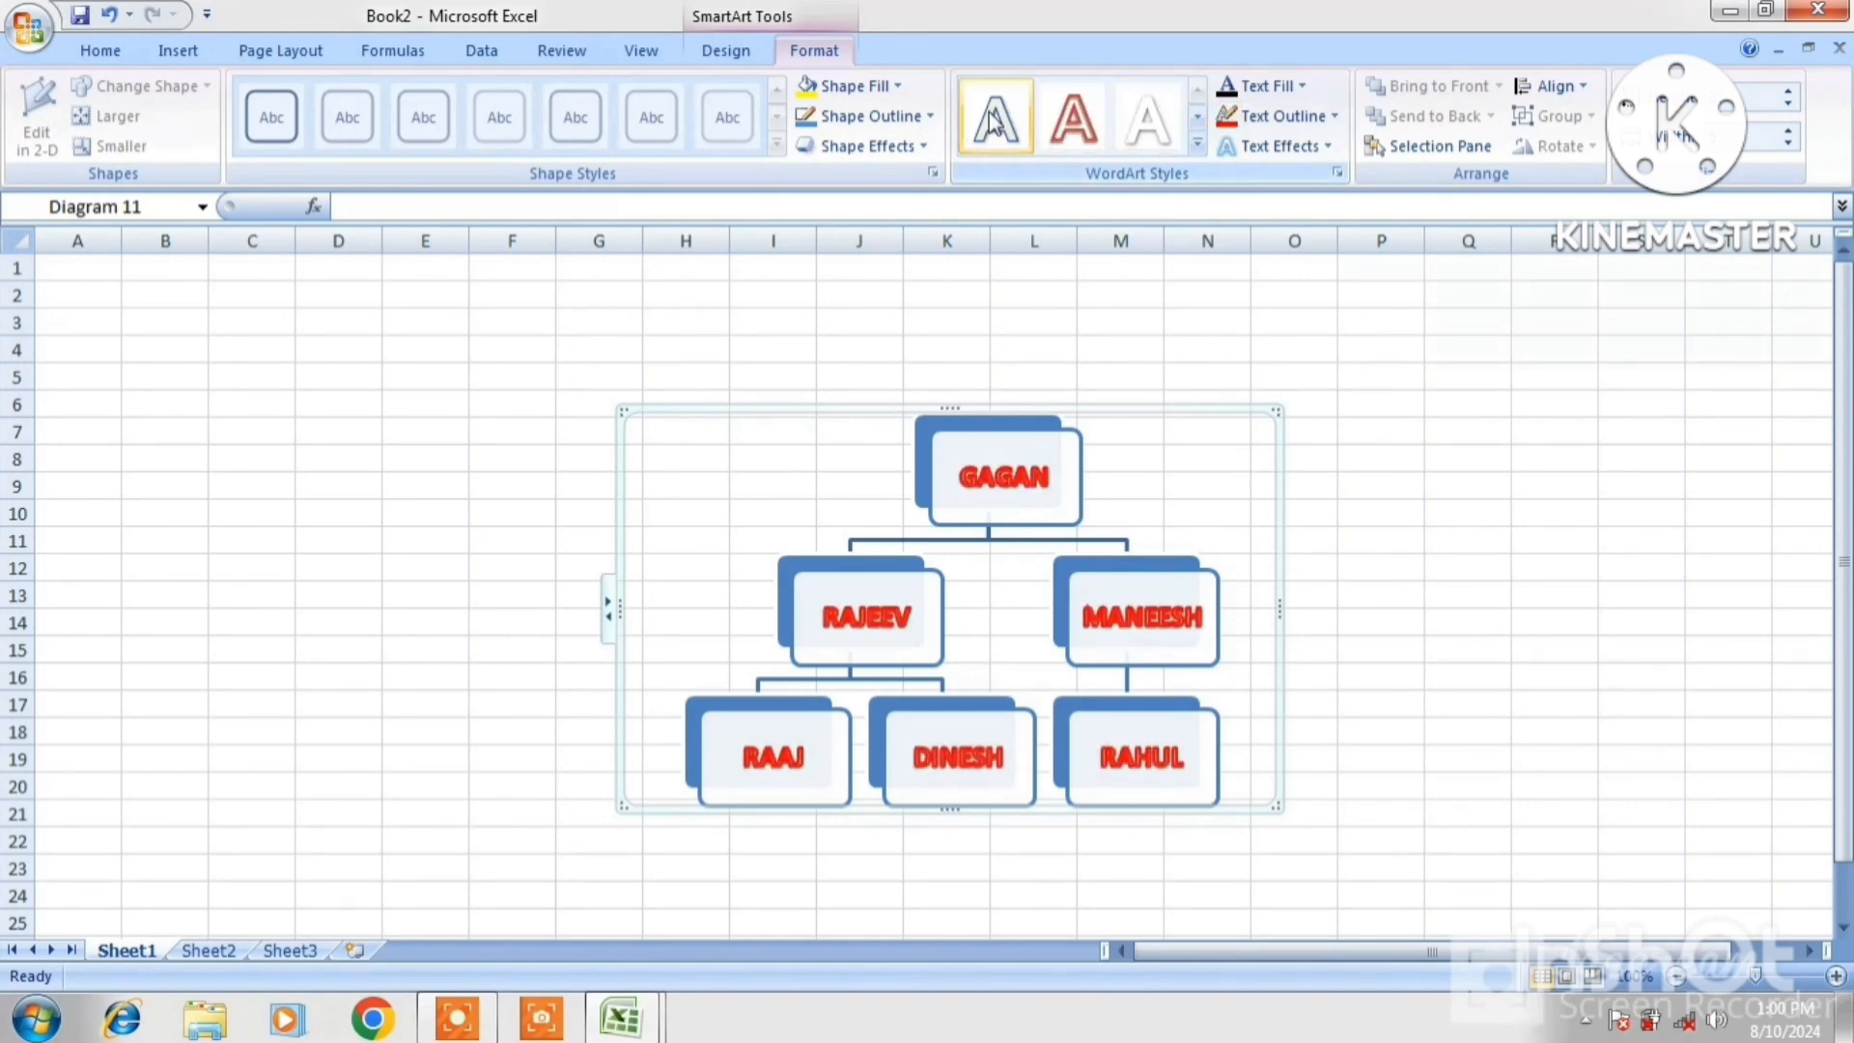
{"action": "left_click", "coordinate": [813, 85]}
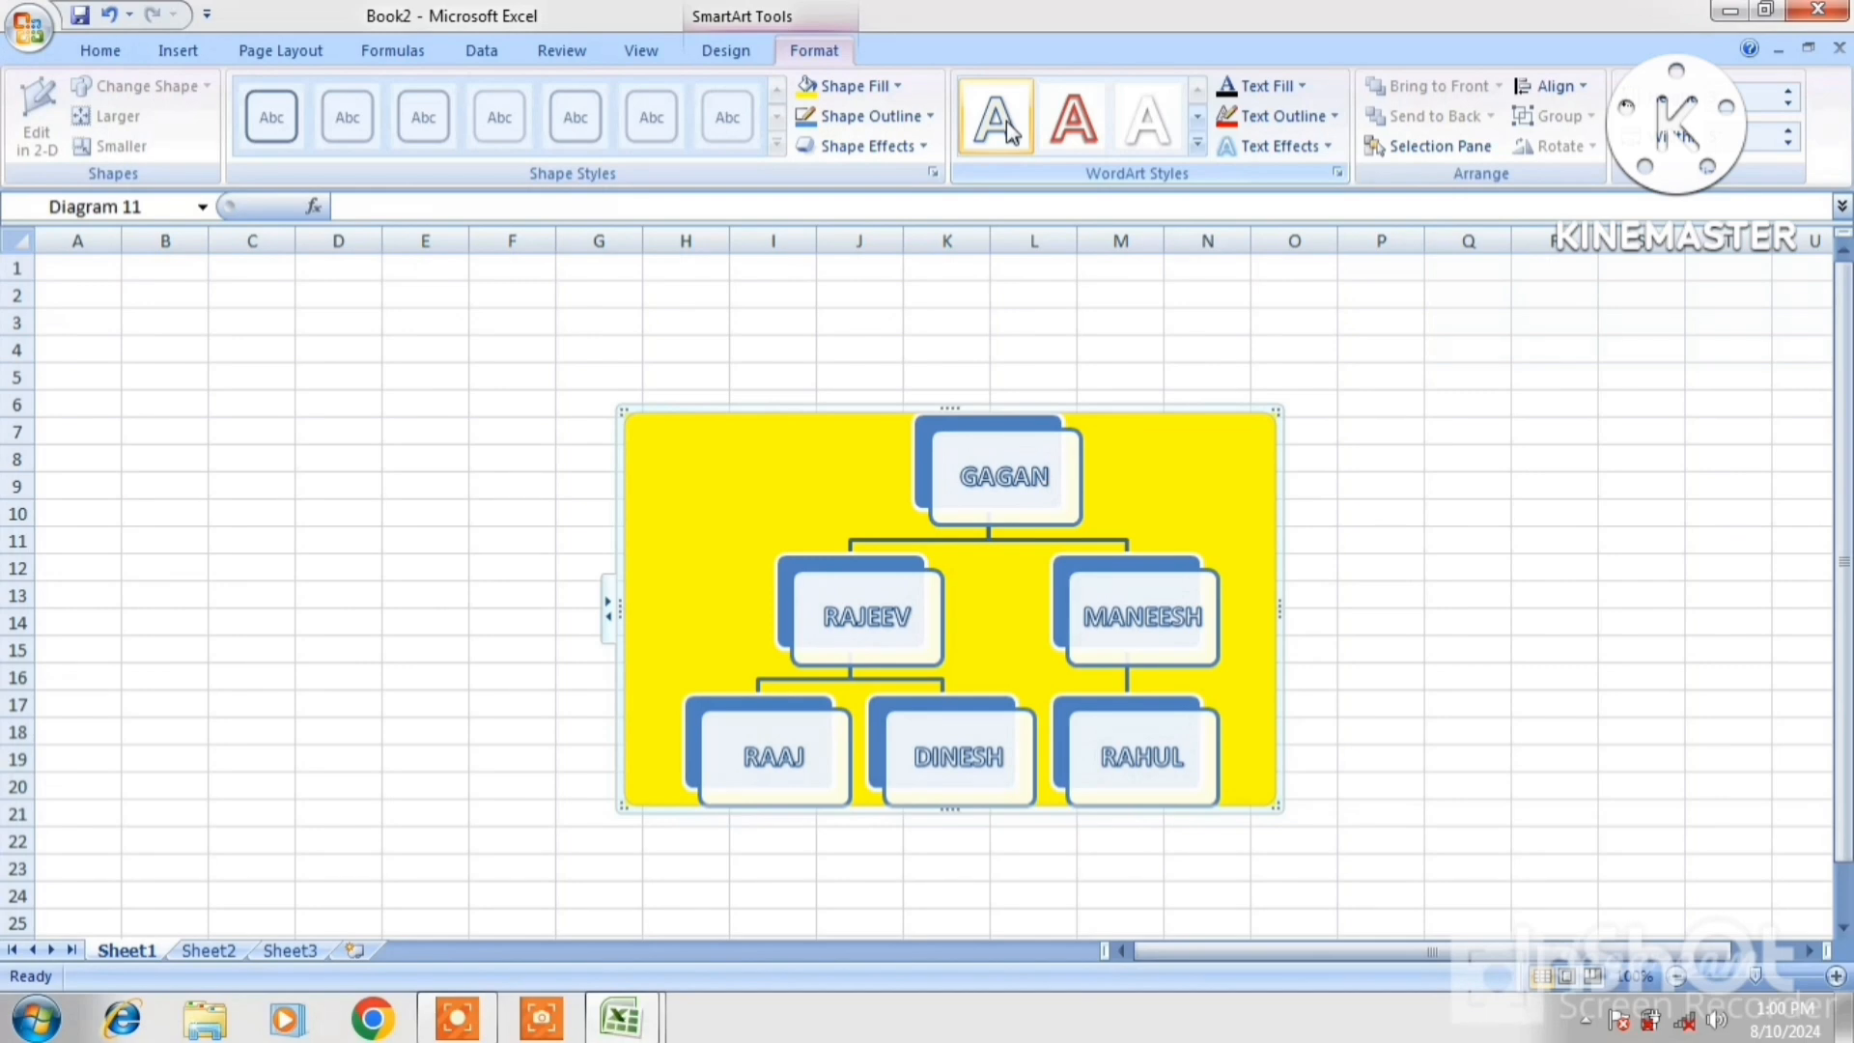
{"action": "left_click", "coordinate": [706, 56]}
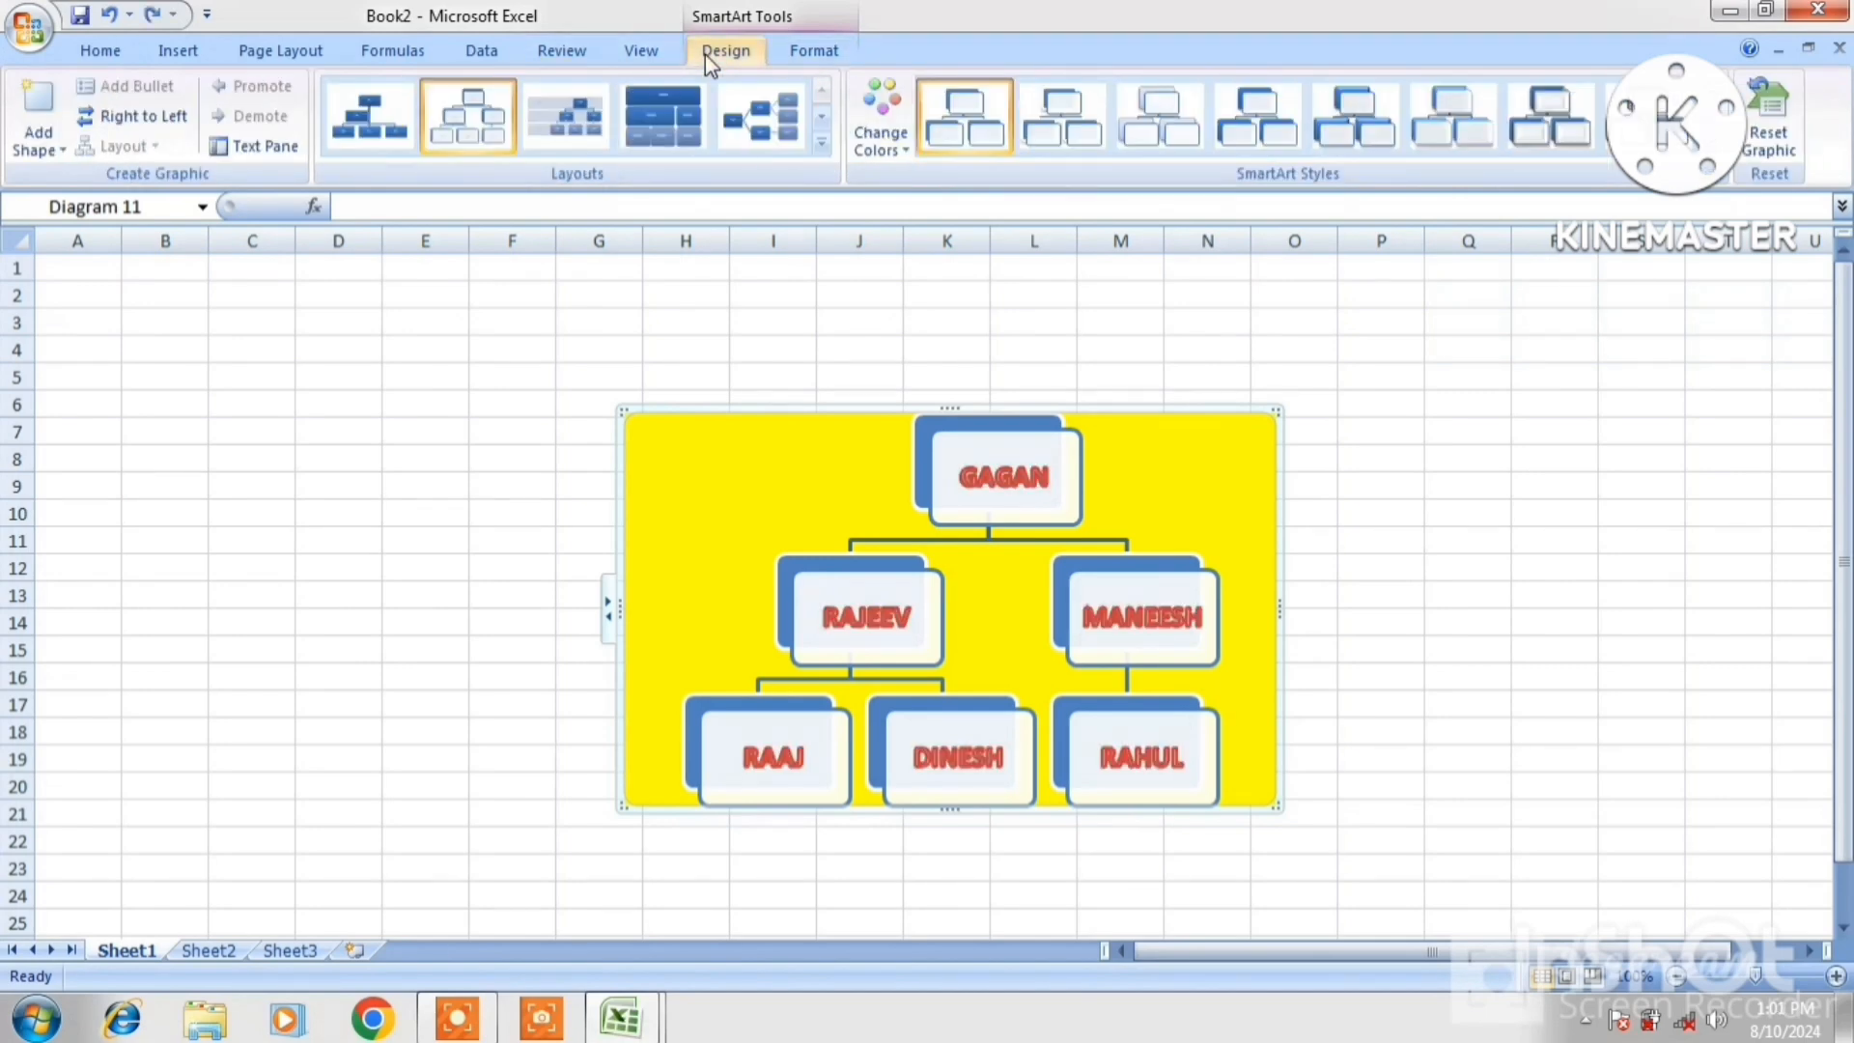
Undo the yellow fill and switch Diagram 11 to the fourth, stacked-block layout
{"action": "key", "text": "ctrl+z"}
{"action": "key", "text": "ctrl+z"}
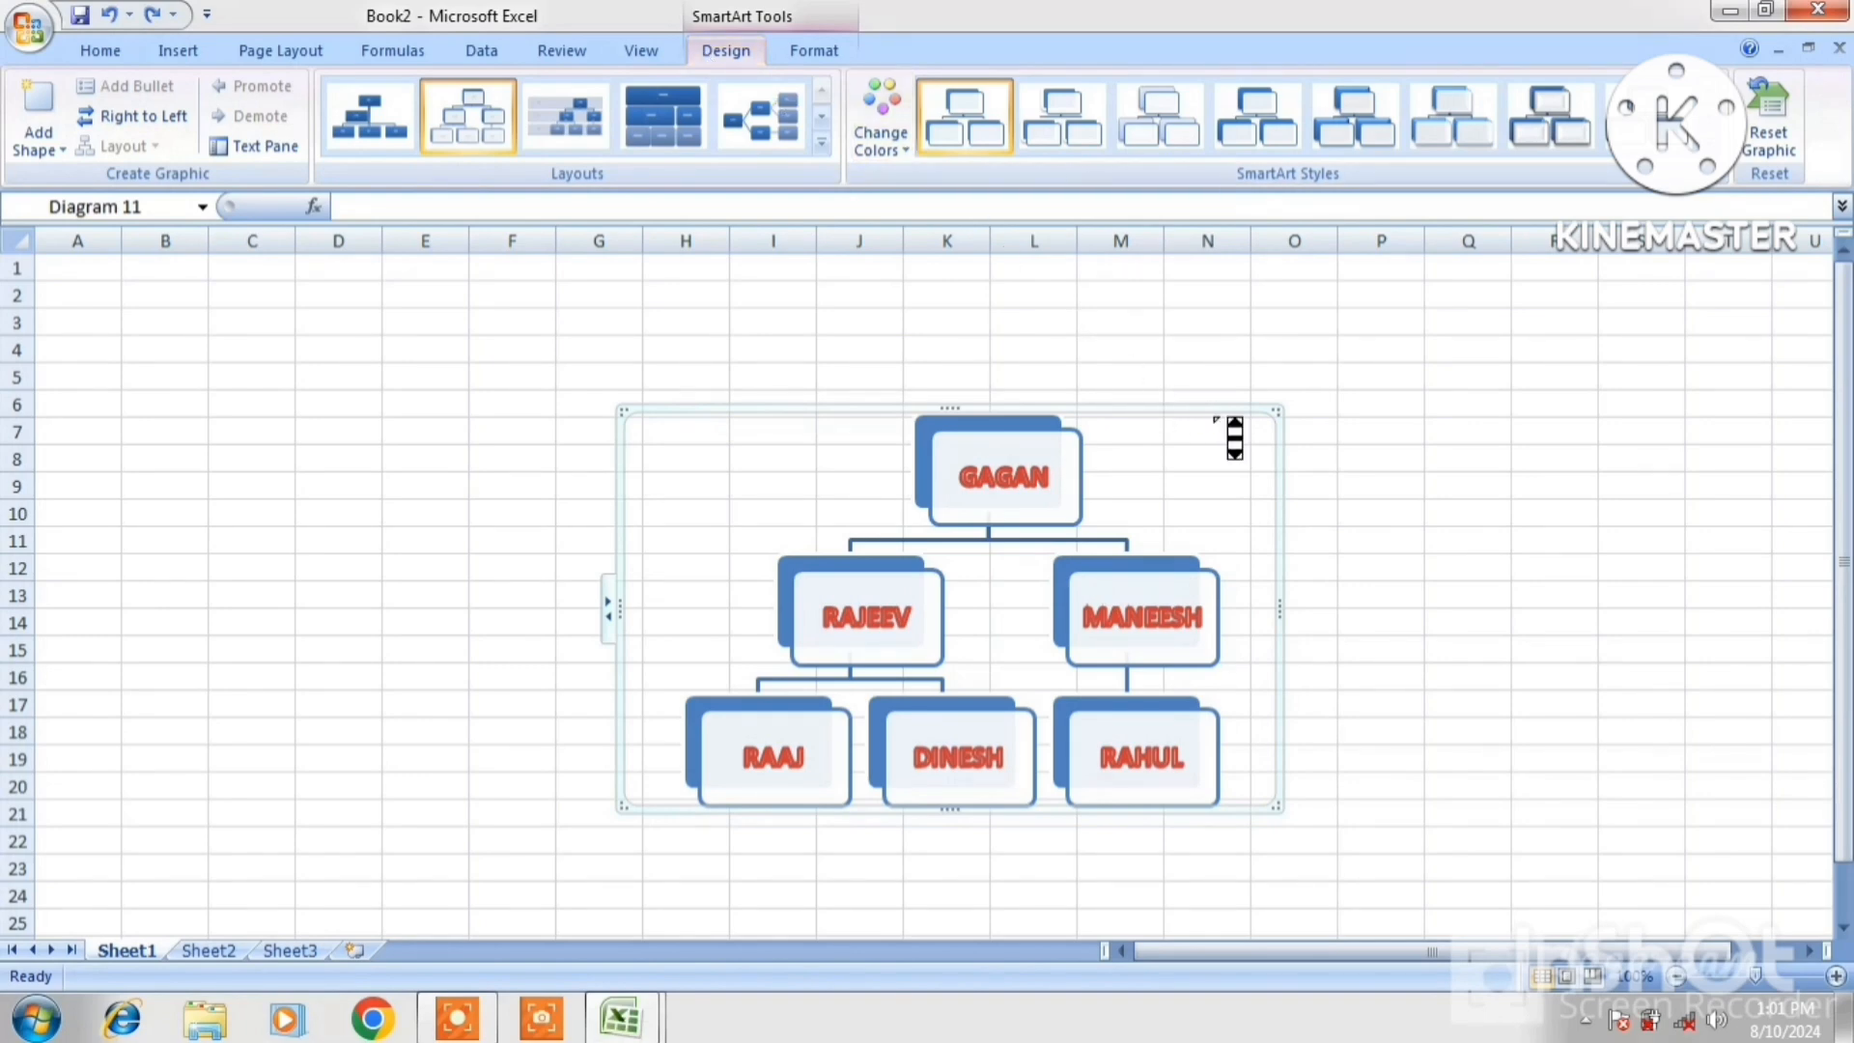
{"action": "left_click", "coordinate": [662, 116]}
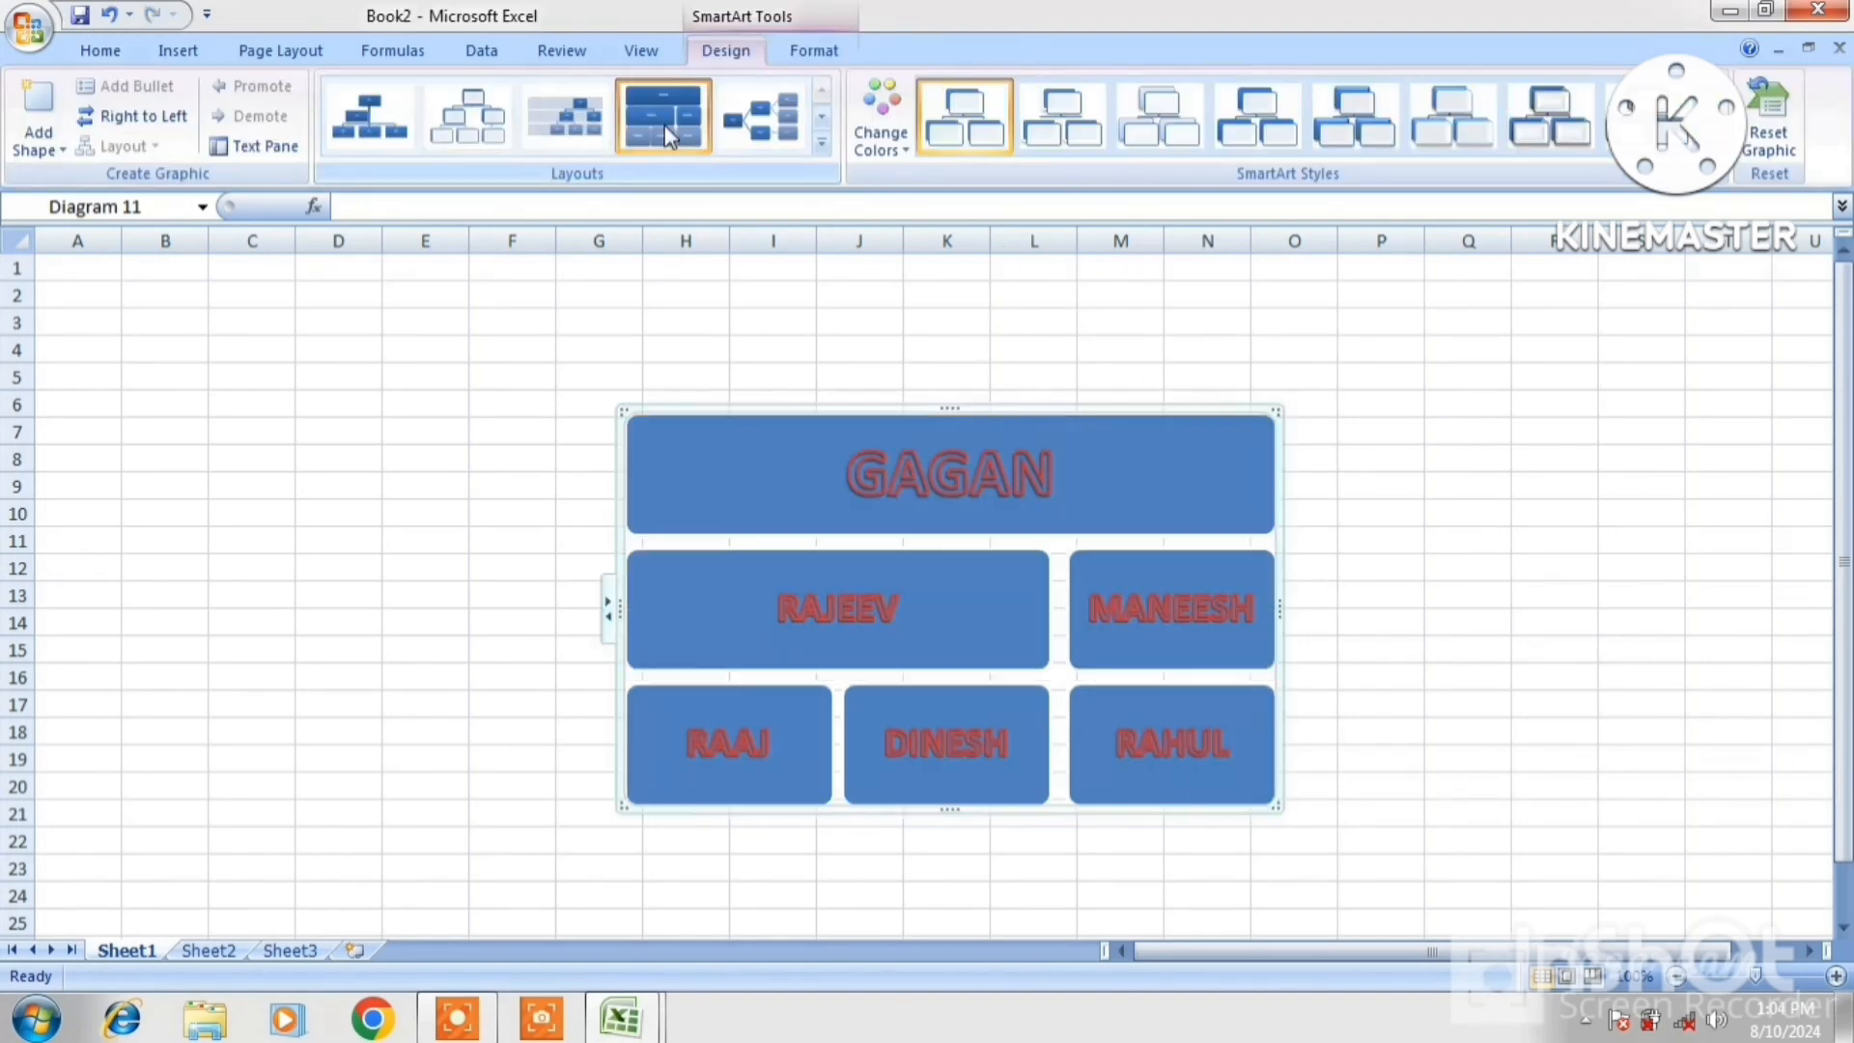
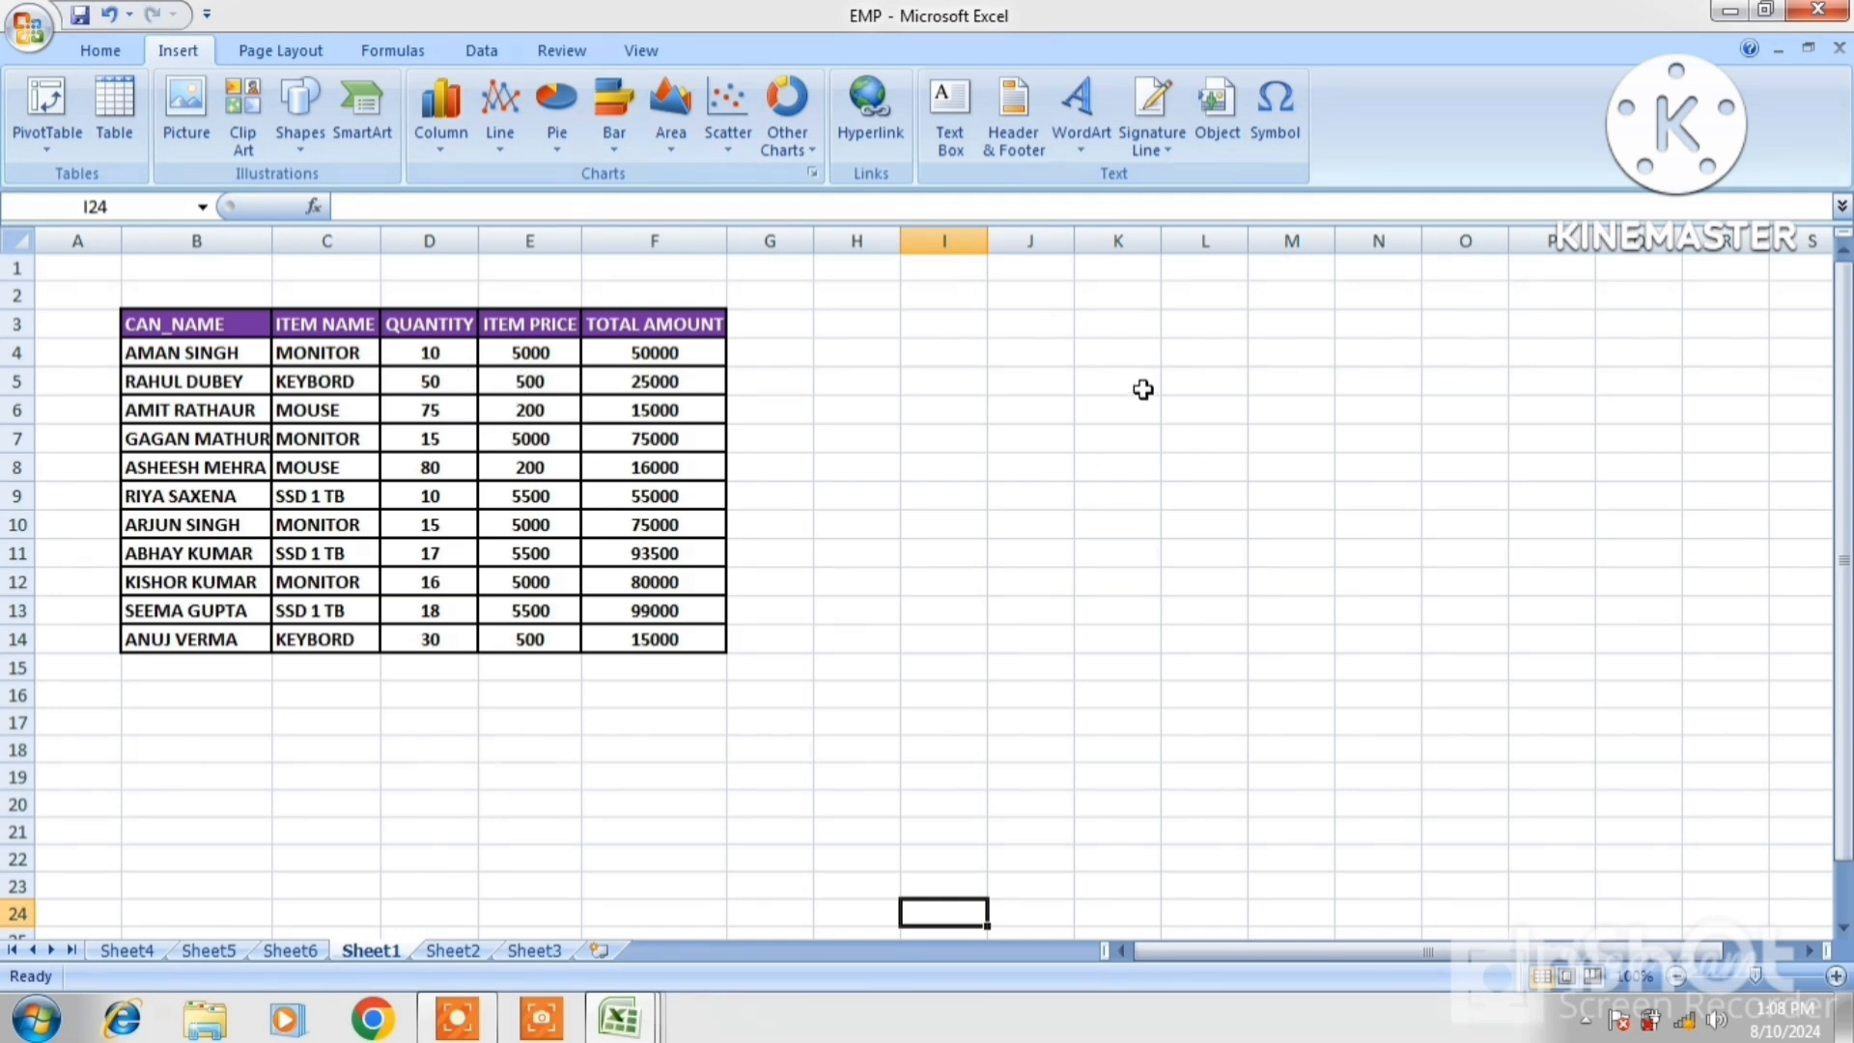
From cell K4, insert an empty Exploded Pie chart and drag it beside the customer table
{"action": "left_click", "coordinate": [1148, 350]}
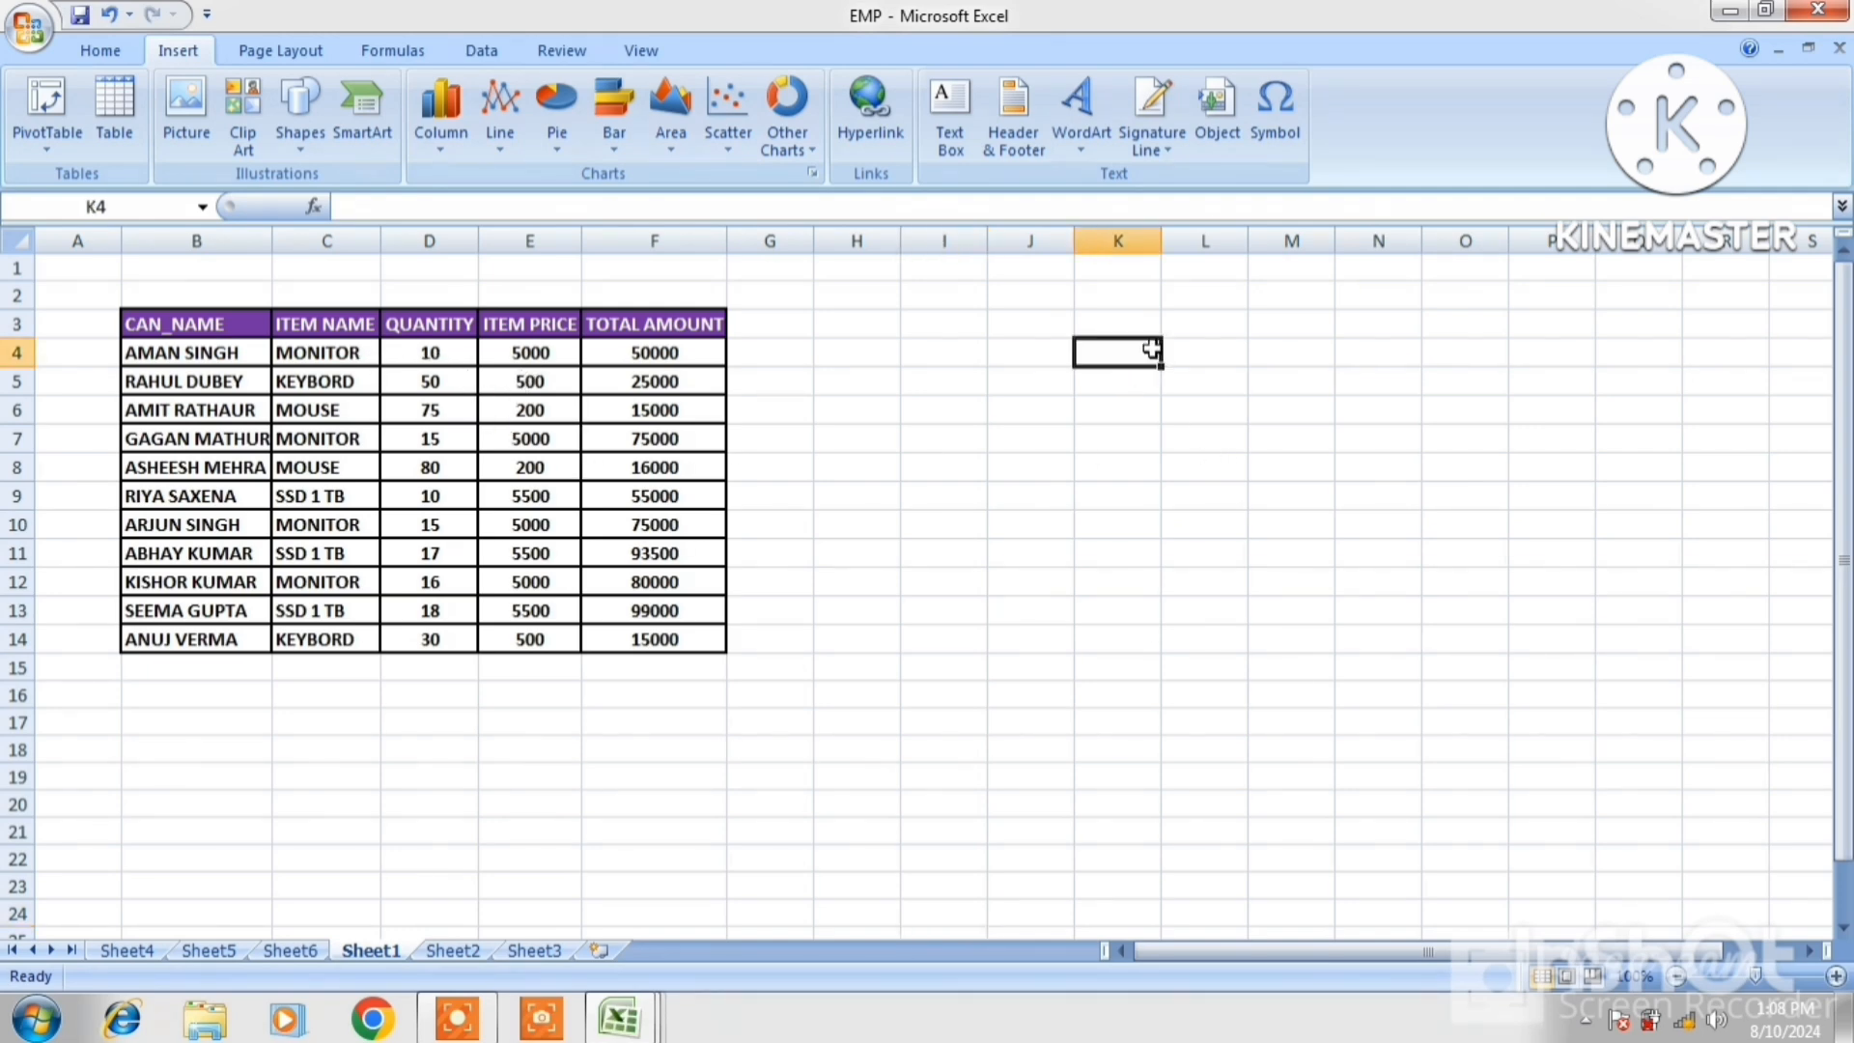
{"action": "left_click", "coordinate": [553, 136]}
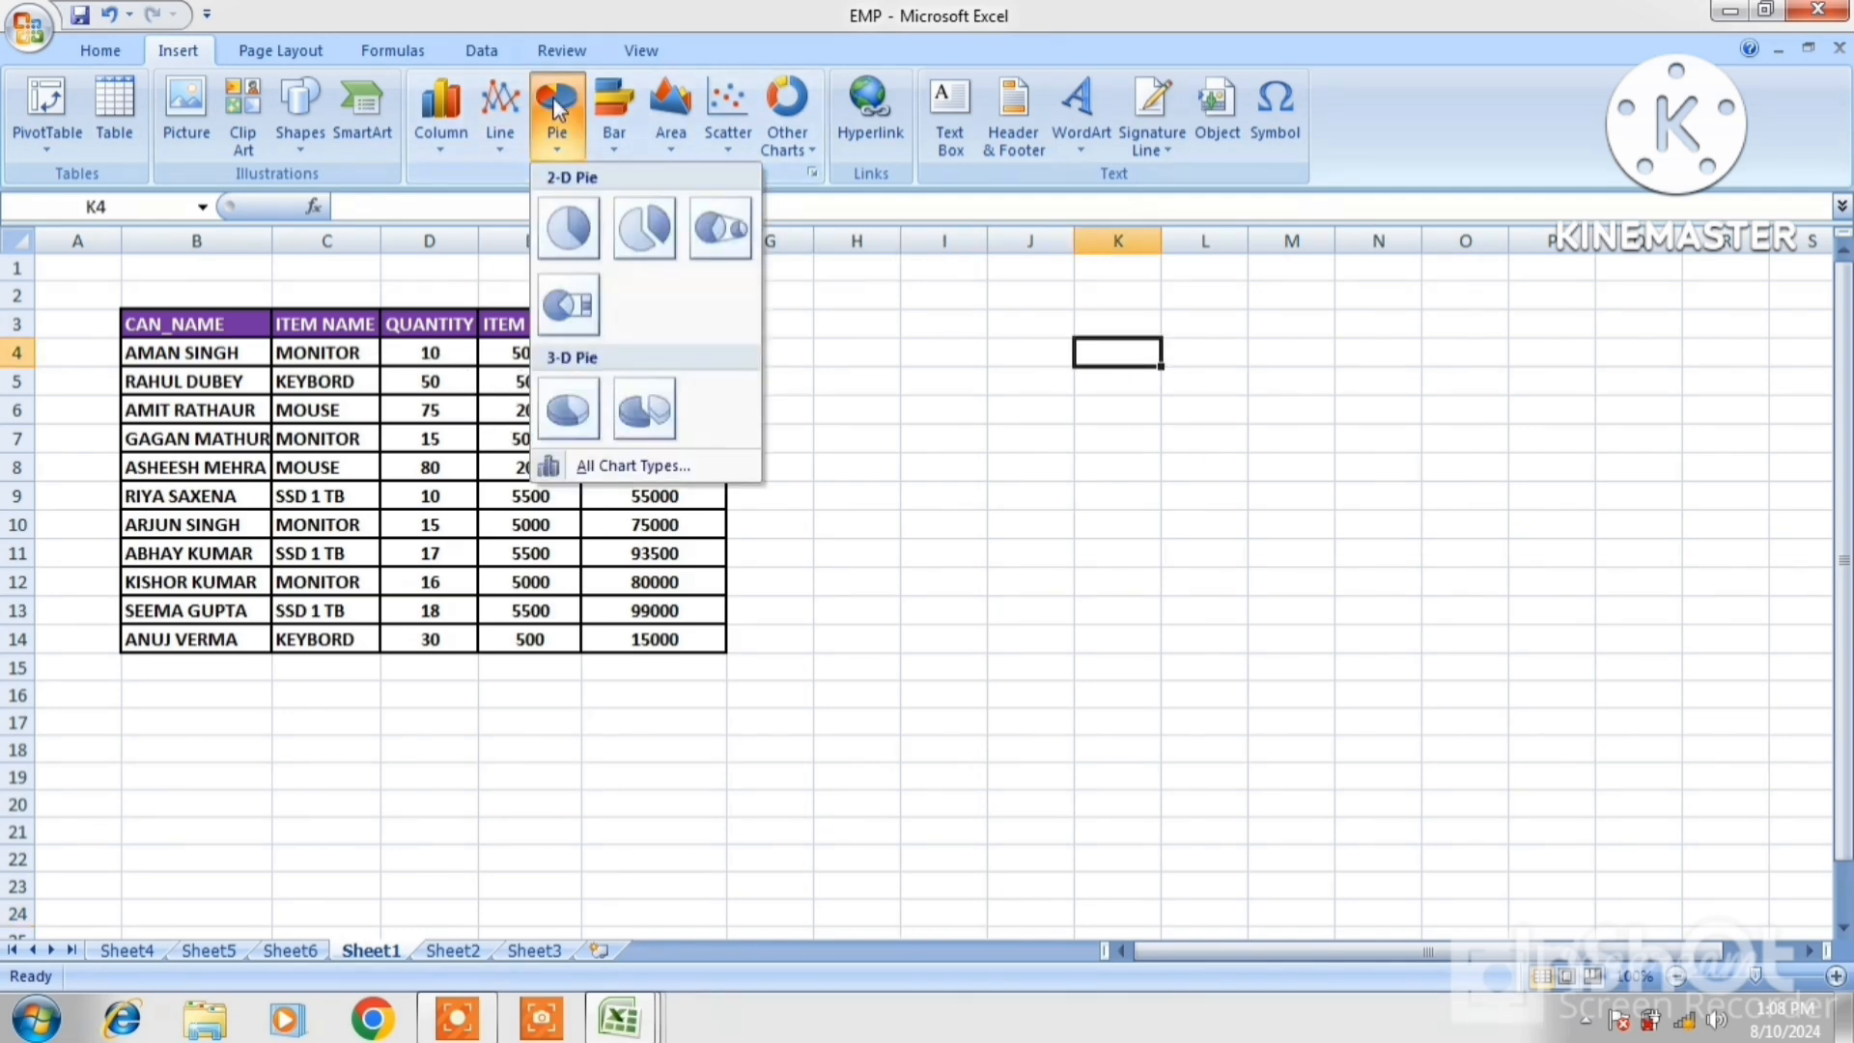
{"action": "left_click", "coordinate": [640, 229]}
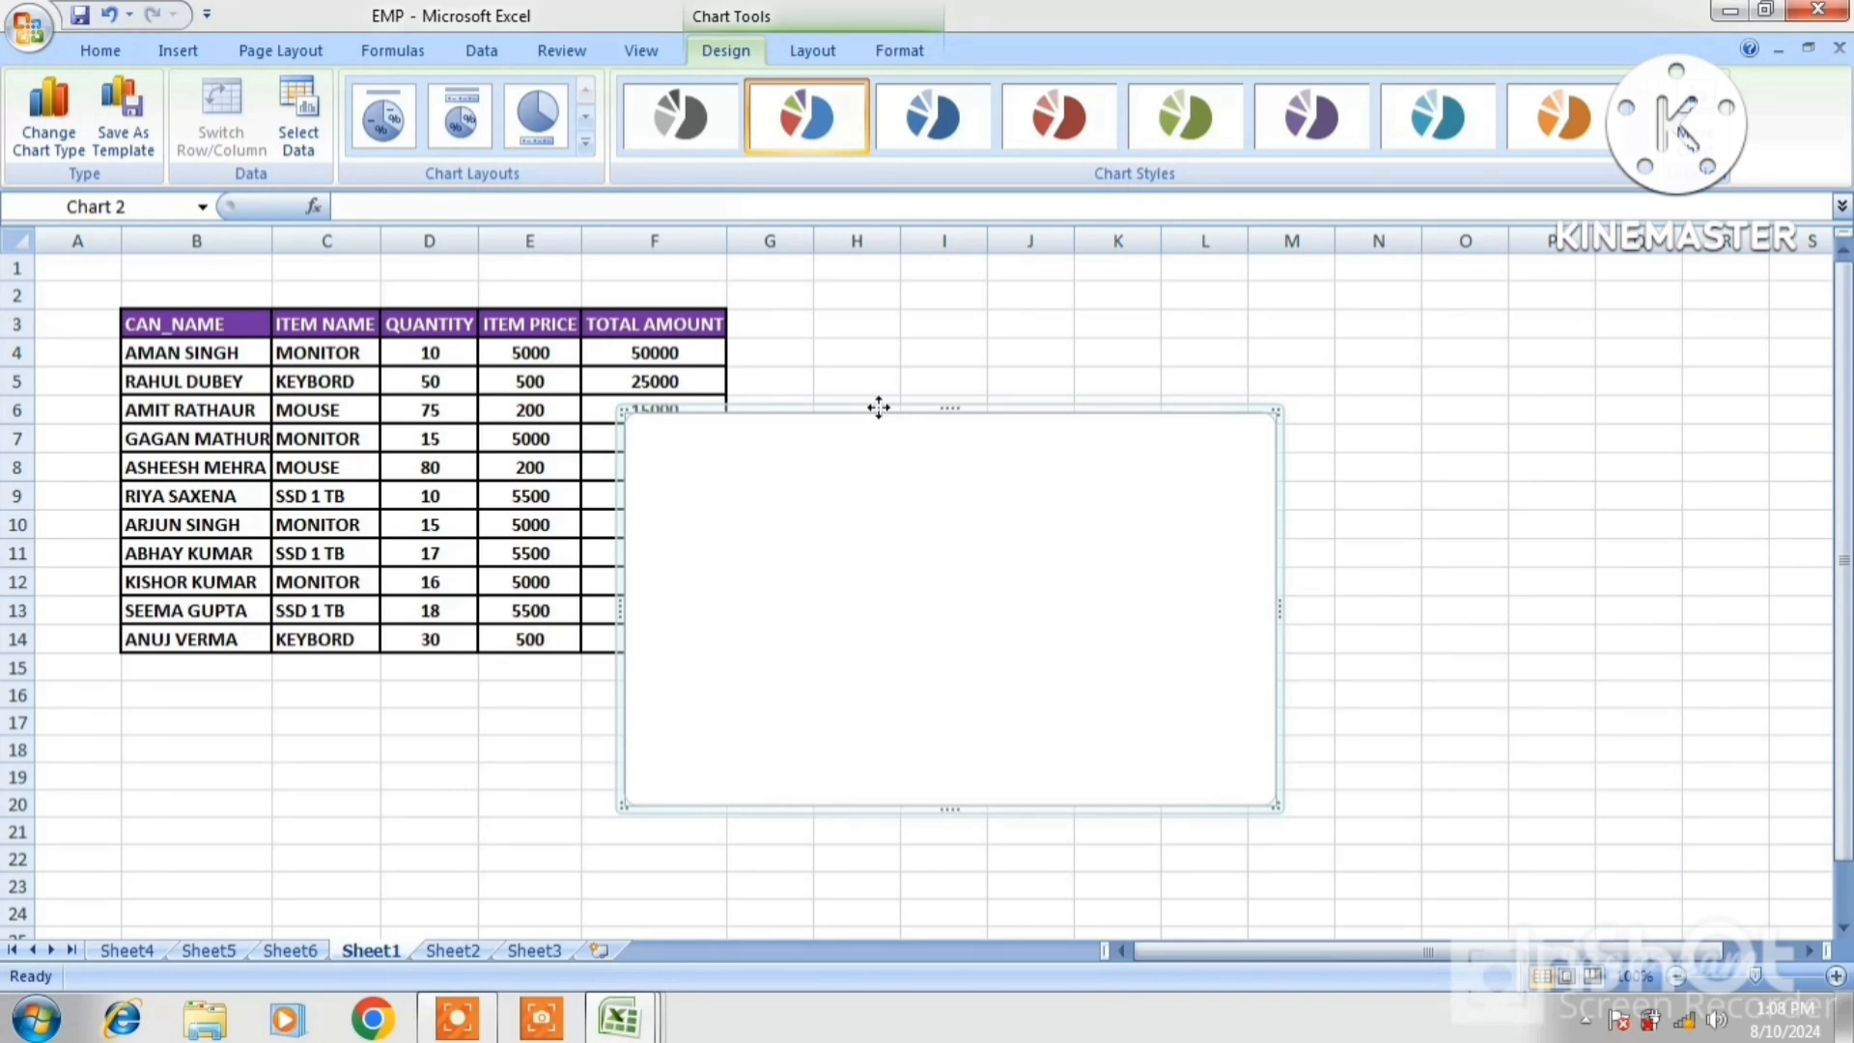
{"action": "left_click_drag", "start_coordinate": [879, 407], "coordinate": [1228, 314]}
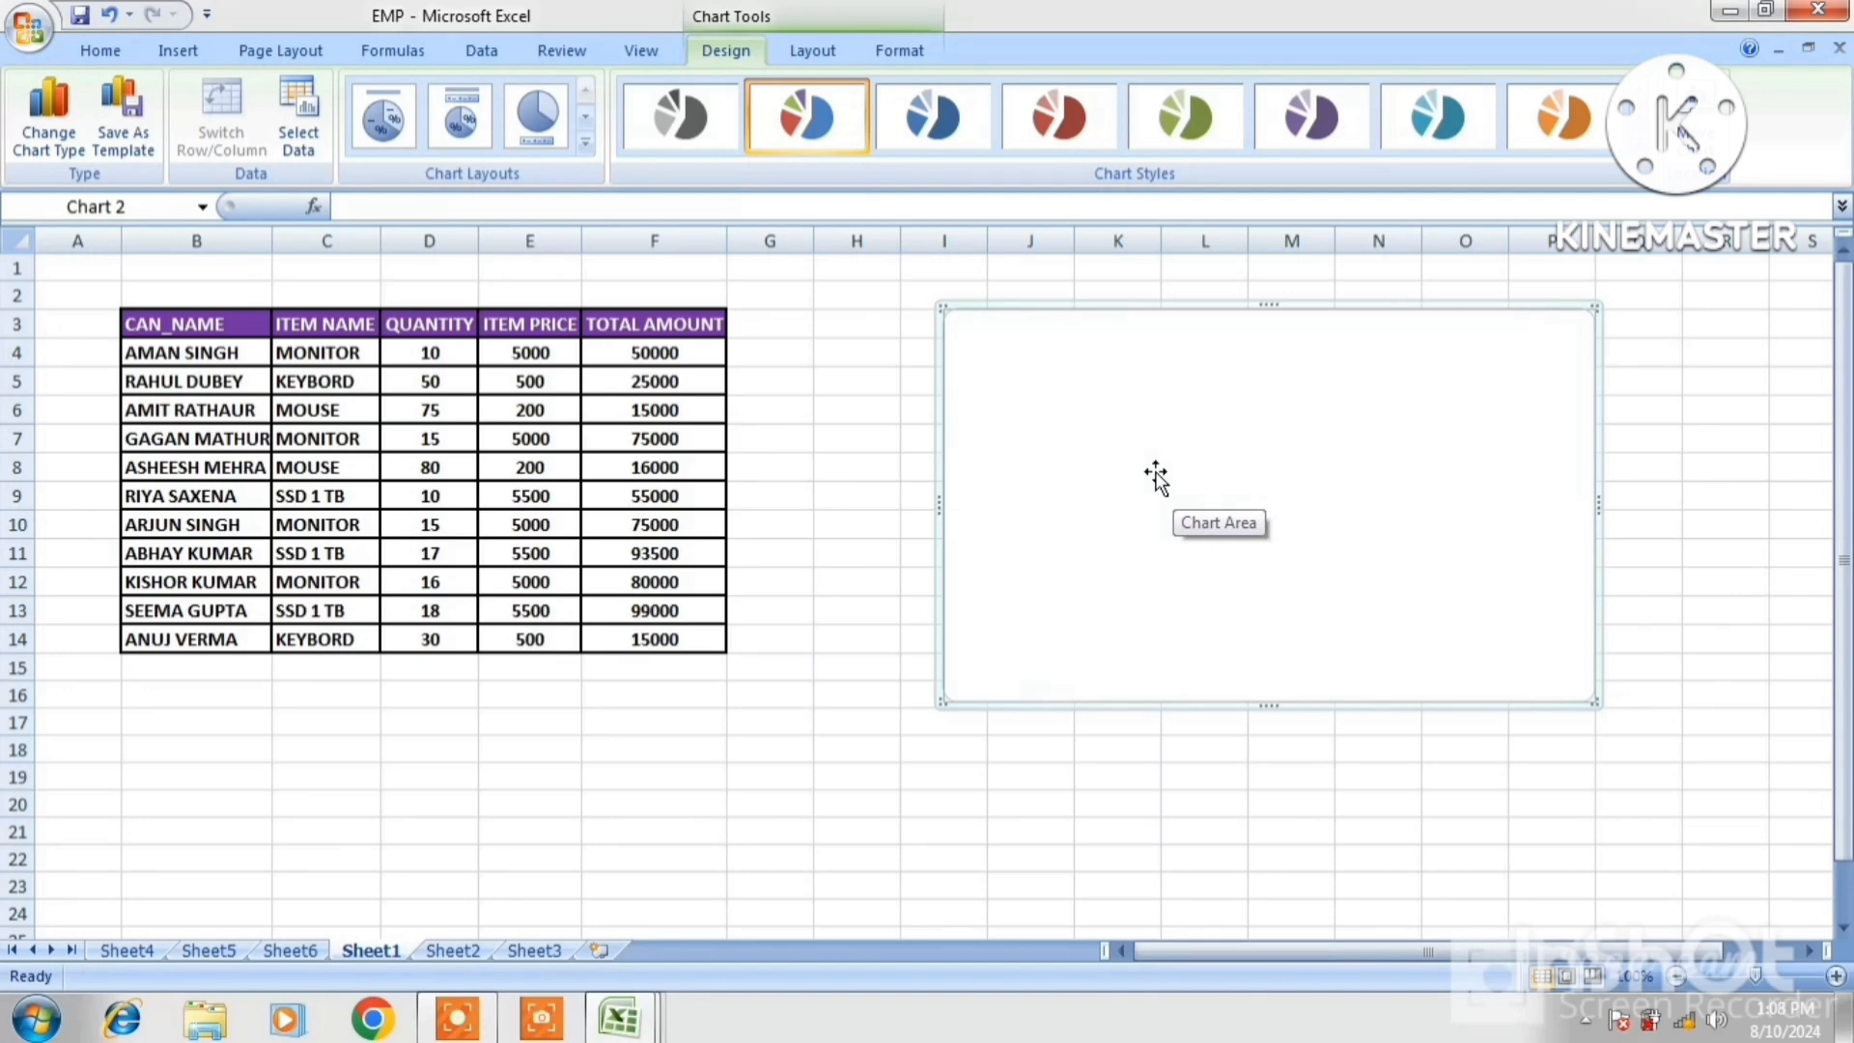
{"action": "left_click", "coordinate": [302, 142]}
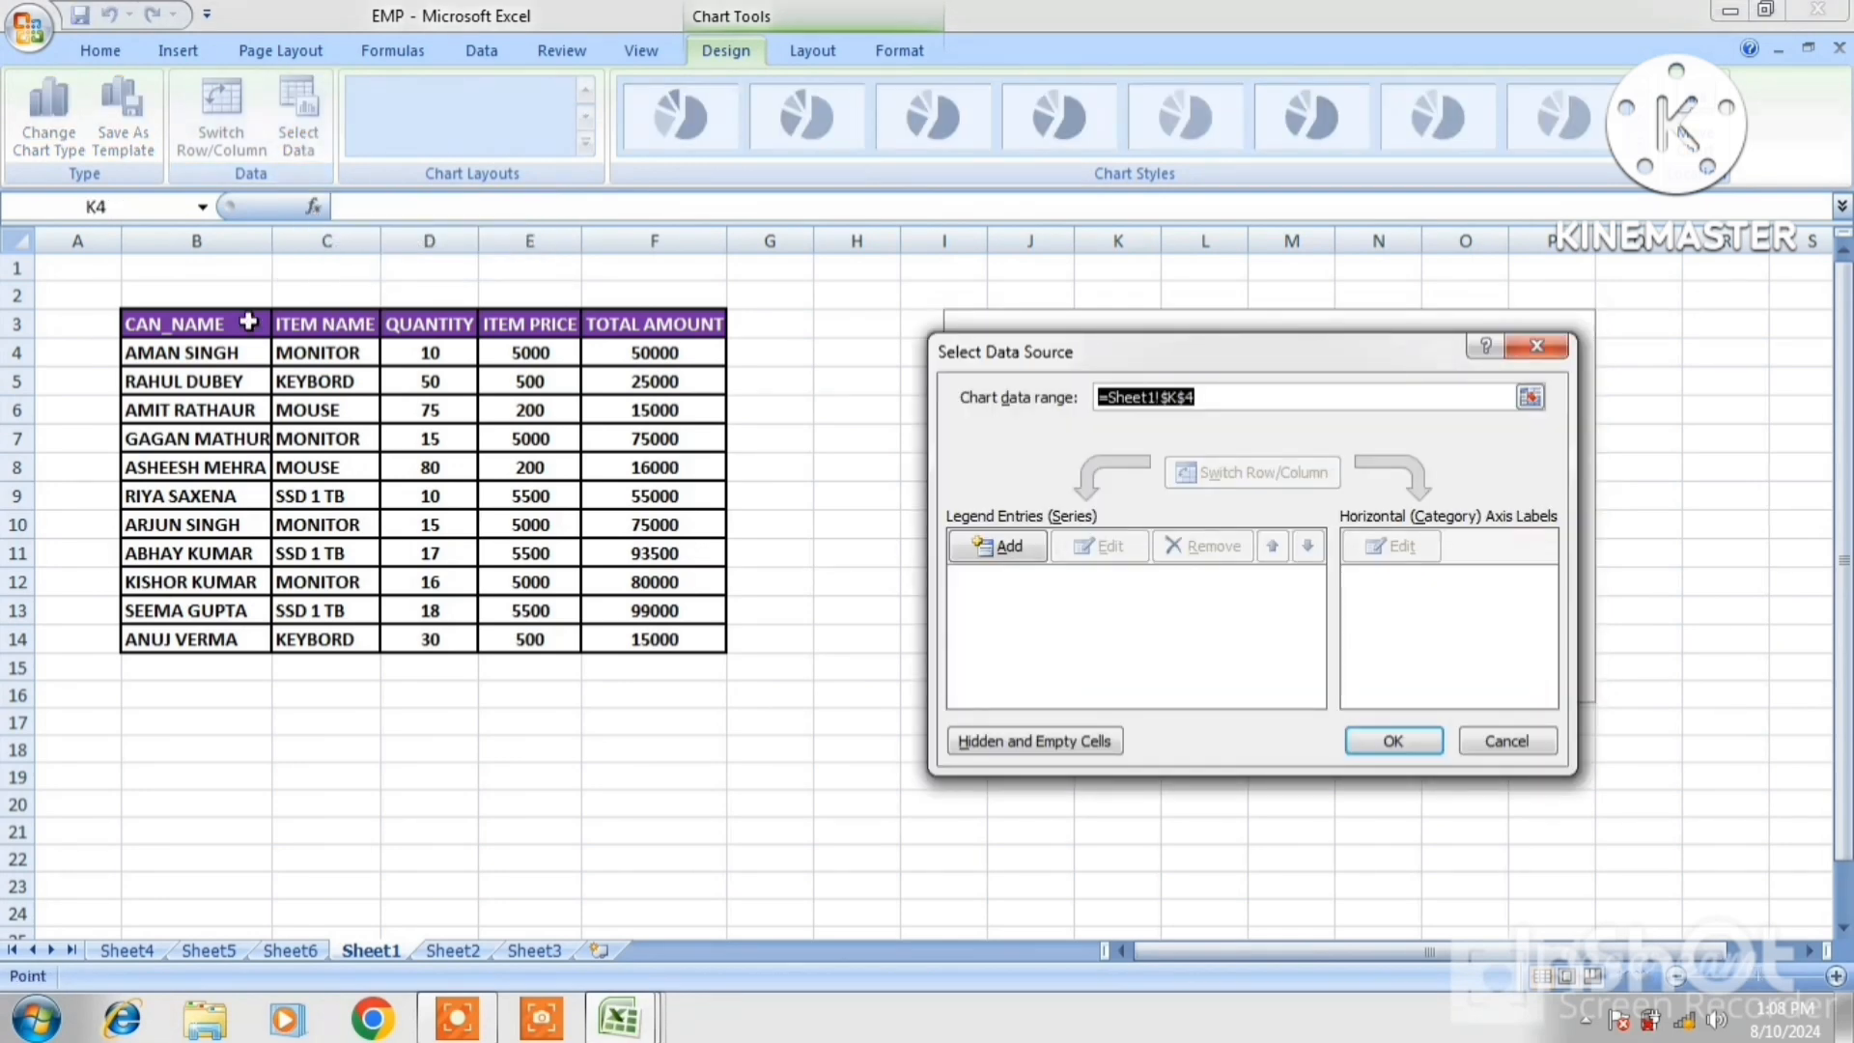
{"action": "left_click_drag", "start_coordinate": [196, 323], "coordinate": [642, 635]}
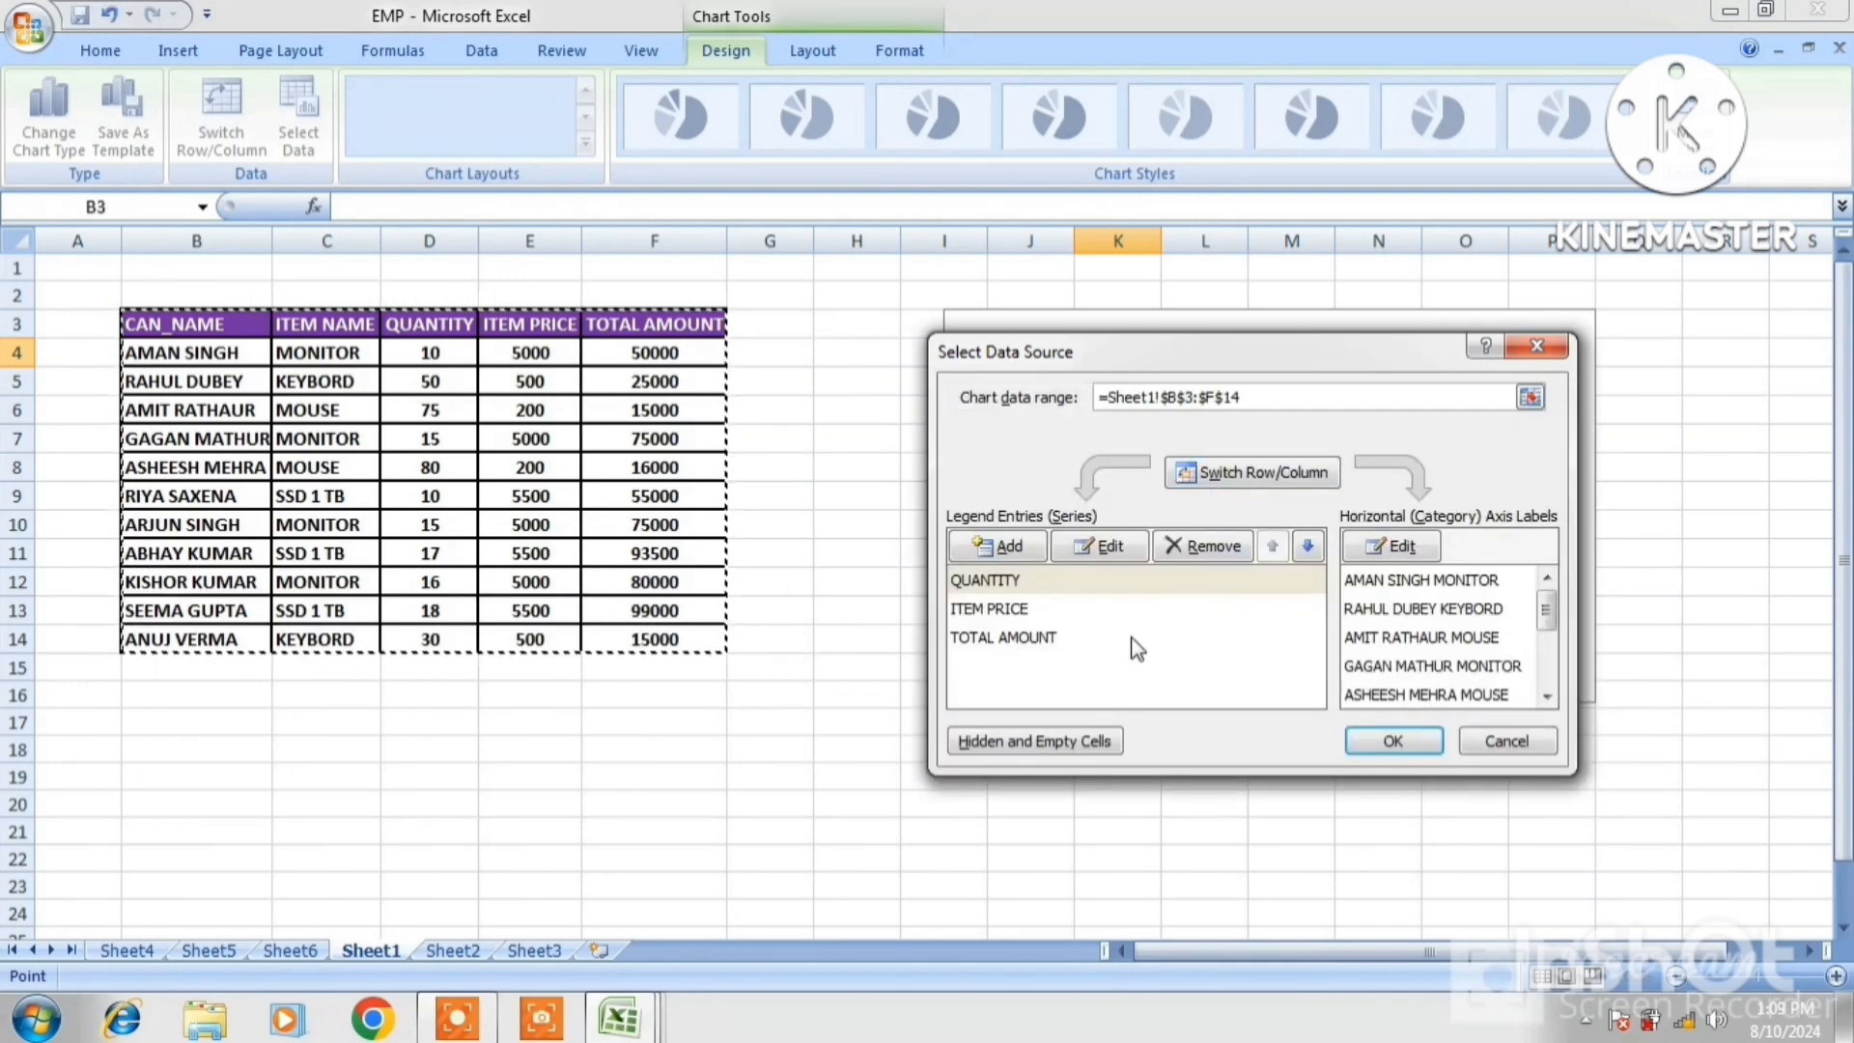
{"action": "left_click", "coordinate": [1388, 741]}
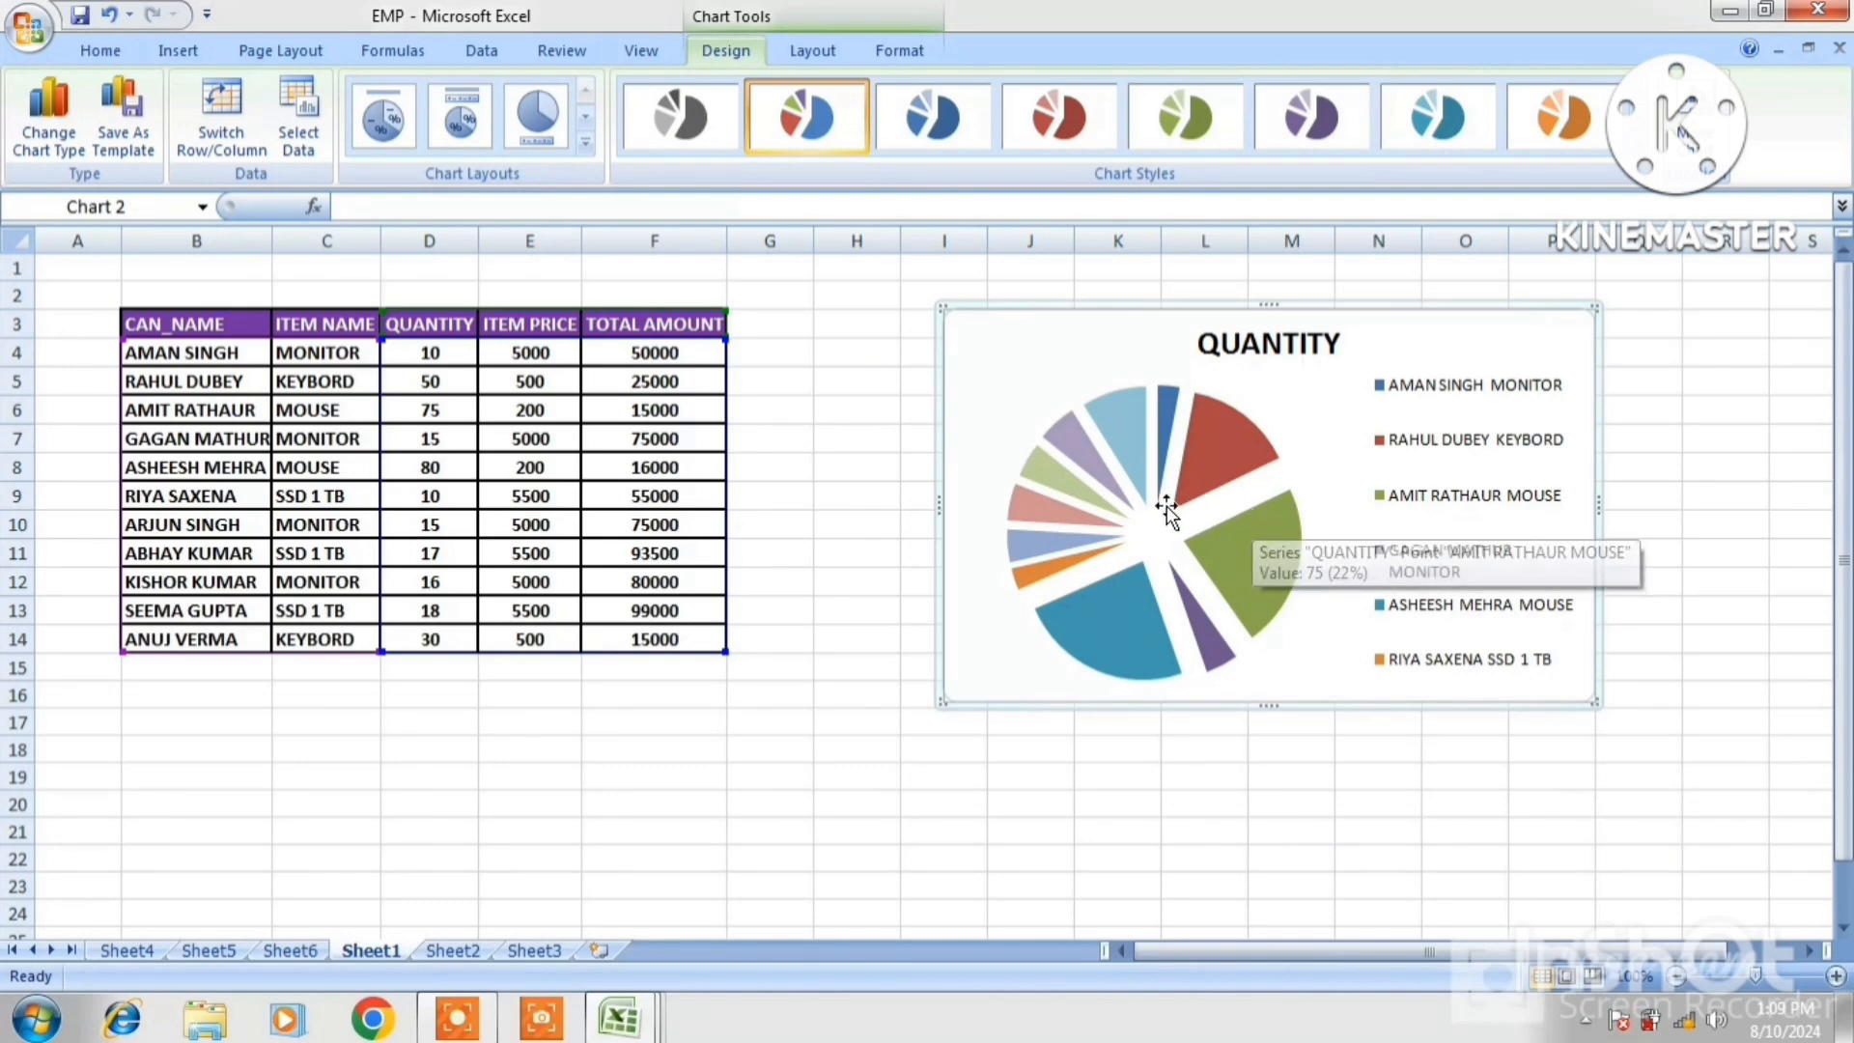
{"action": "mouse_move", "coordinate": [1242, 519]}
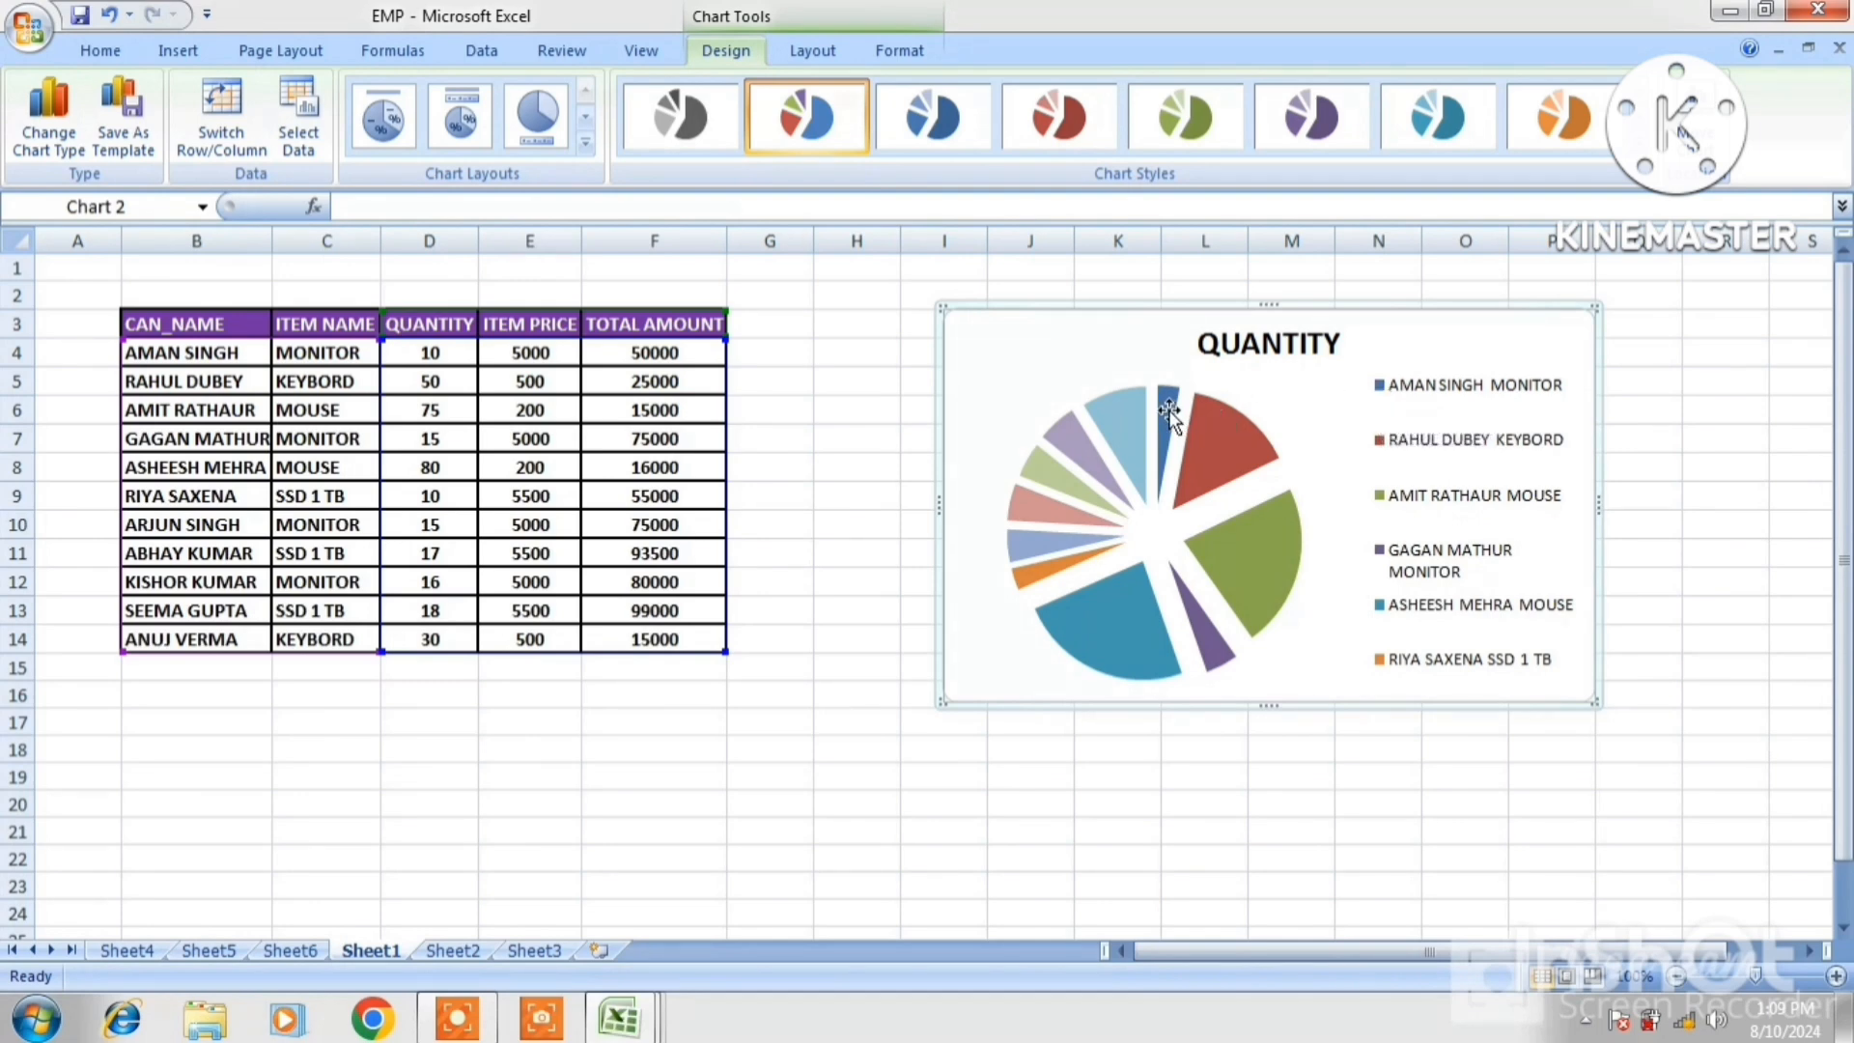
{"action": "mouse_move", "coordinate": [1169, 413]}
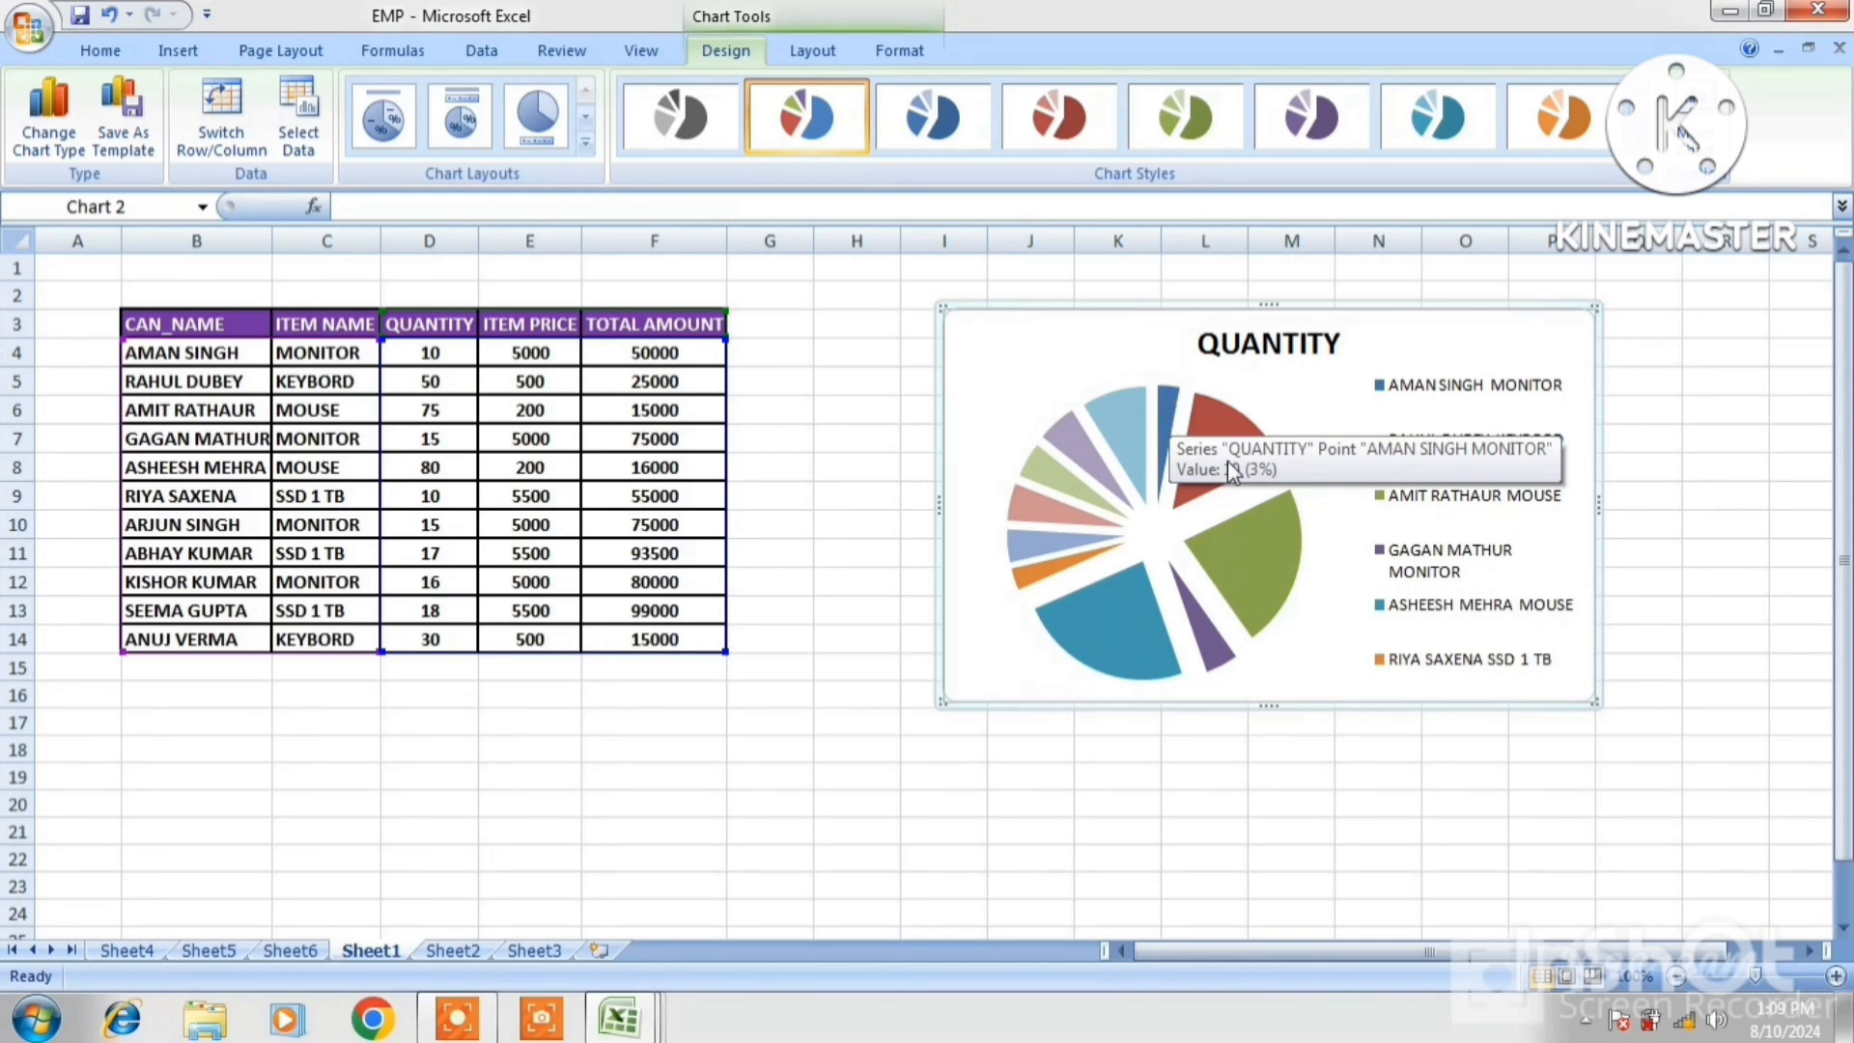
{"action": "left_click", "coordinate": [1423, 451]}
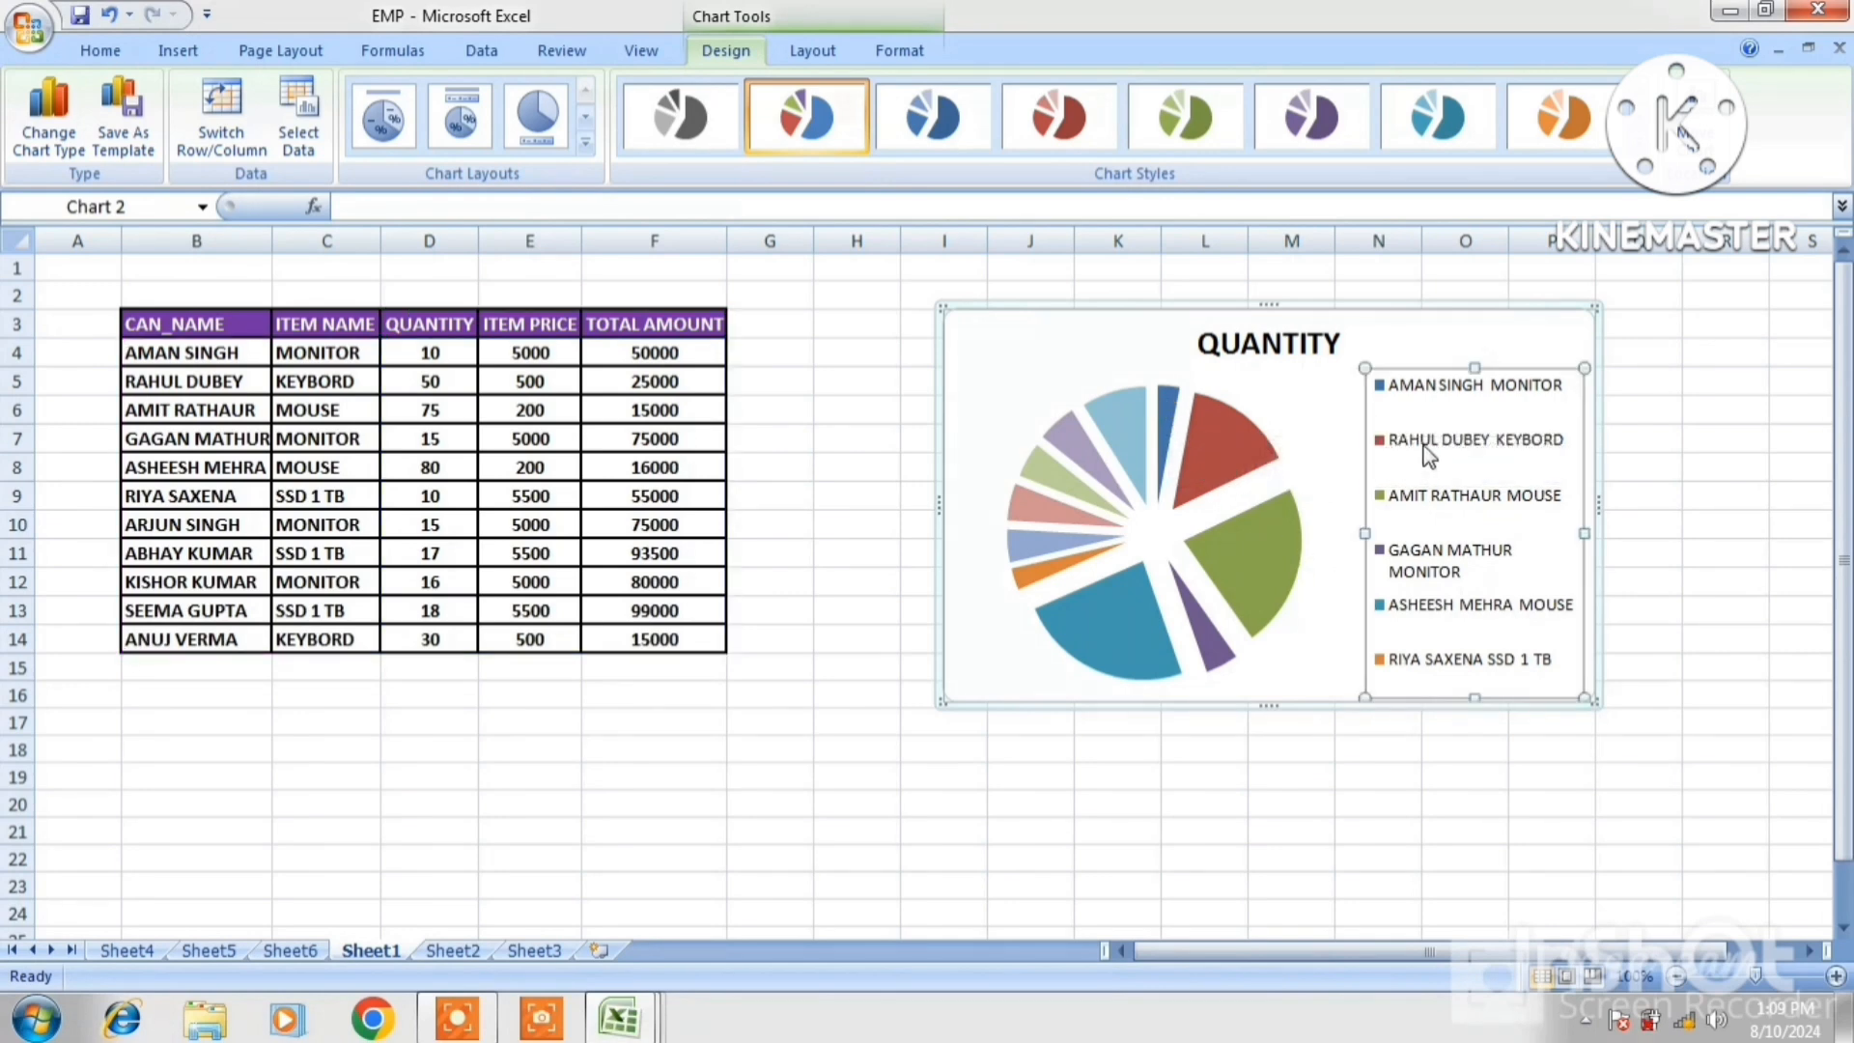
Undo the chart's data, then enter the first customer's name with 50000 in B17:C17
{"action": "mouse_move", "coordinate": [1201, 461]}
{"action": "key", "text": "ctrl+z"}
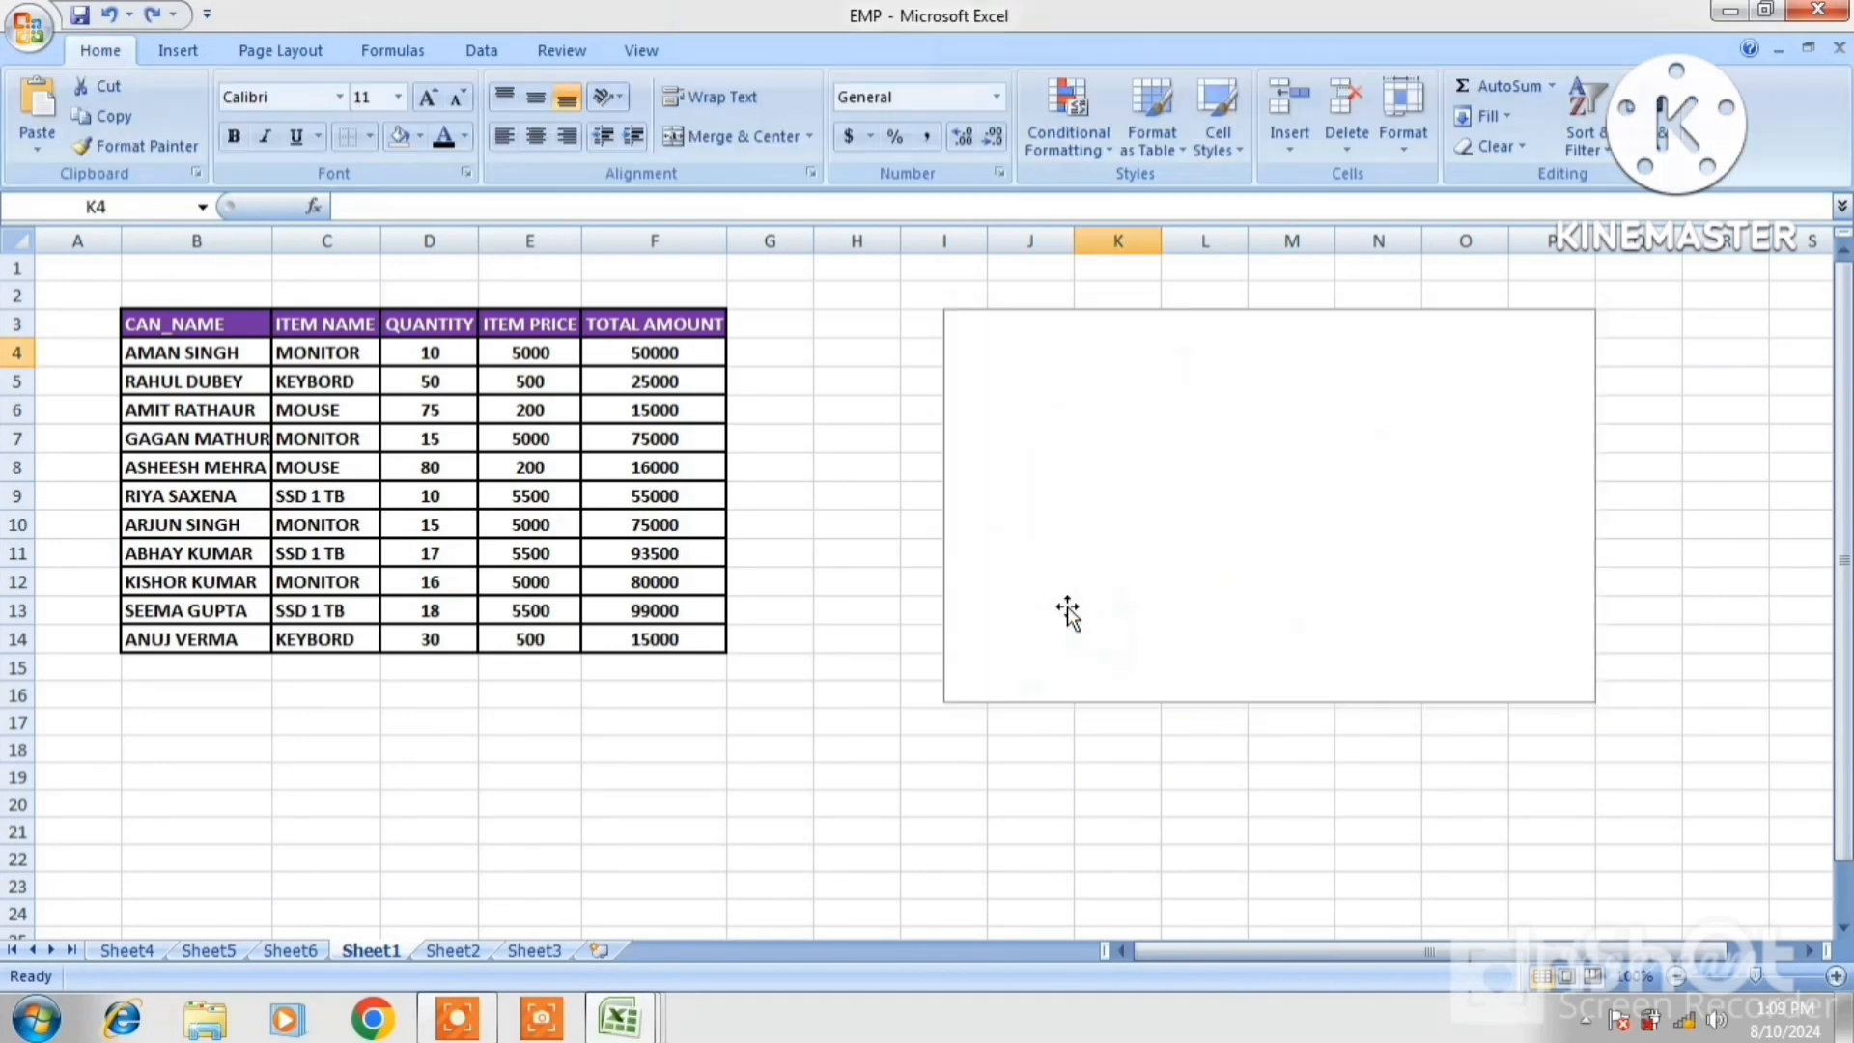
{"action": "left_click", "coordinate": [1068, 606]}
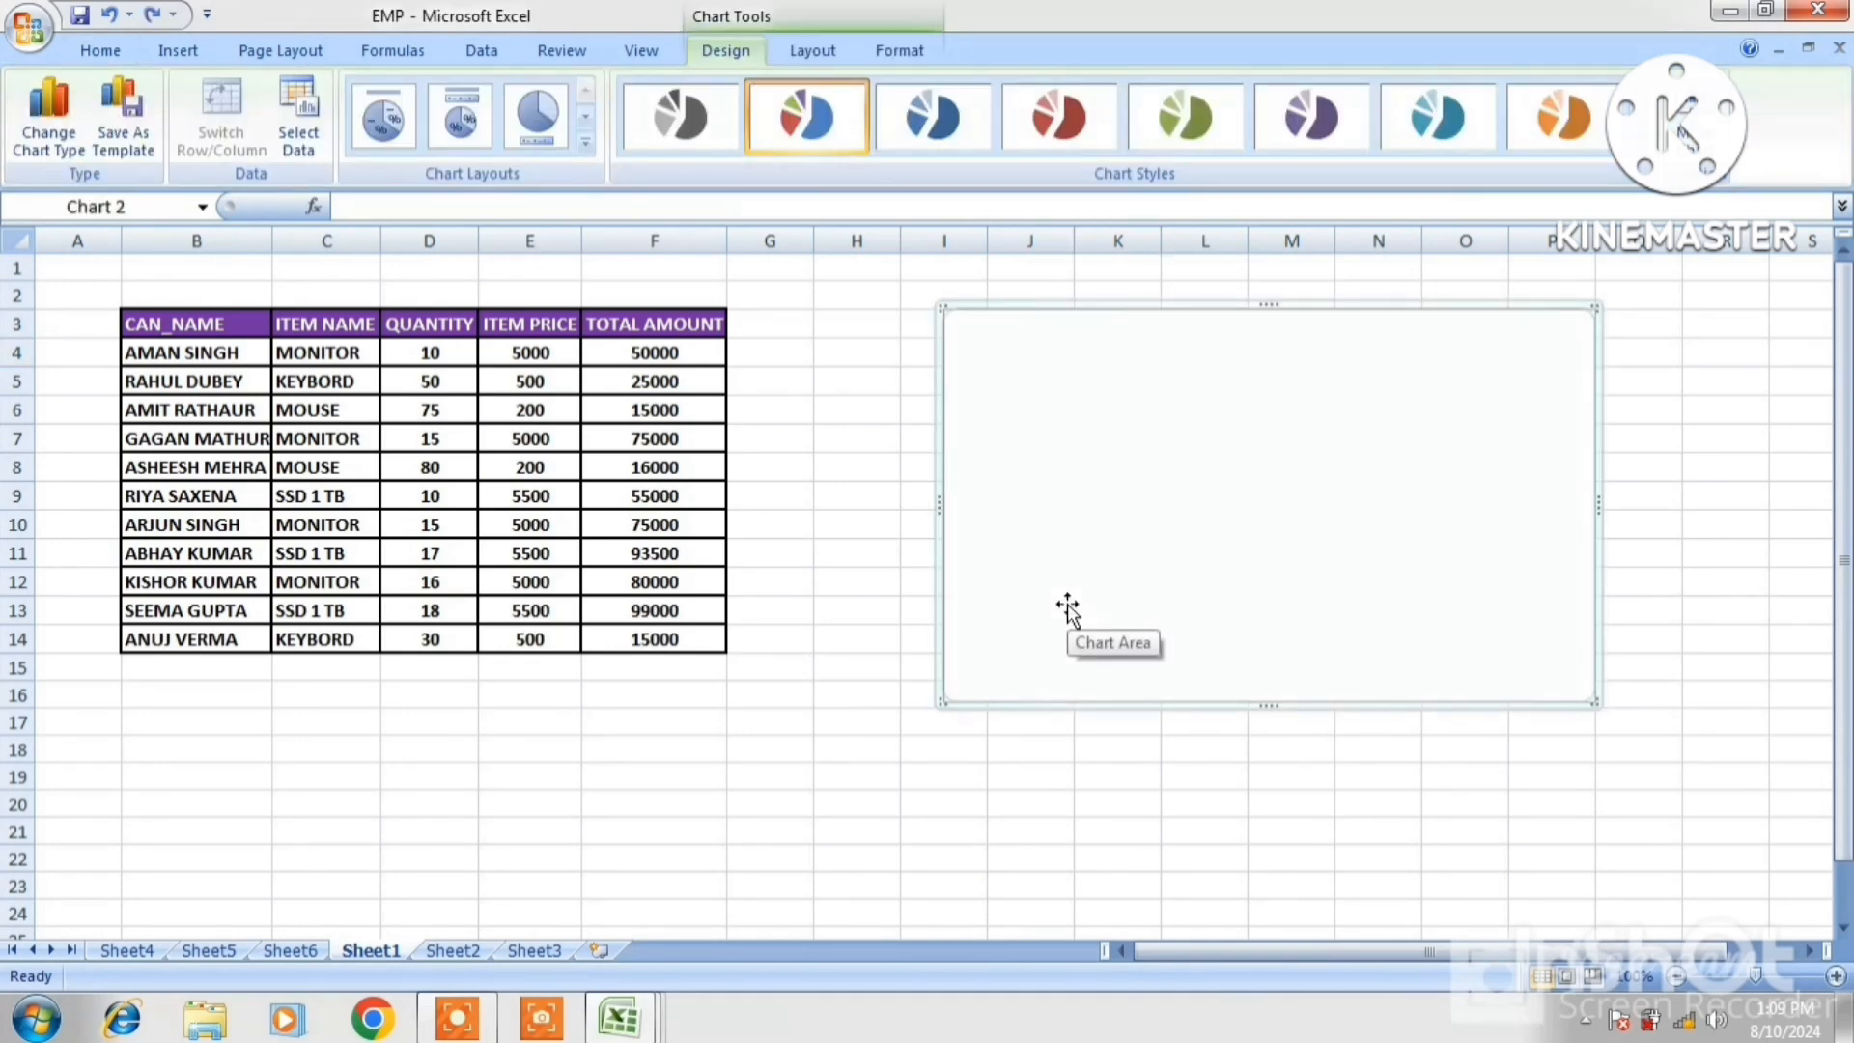
{"action": "left_click", "coordinate": [200, 718]}
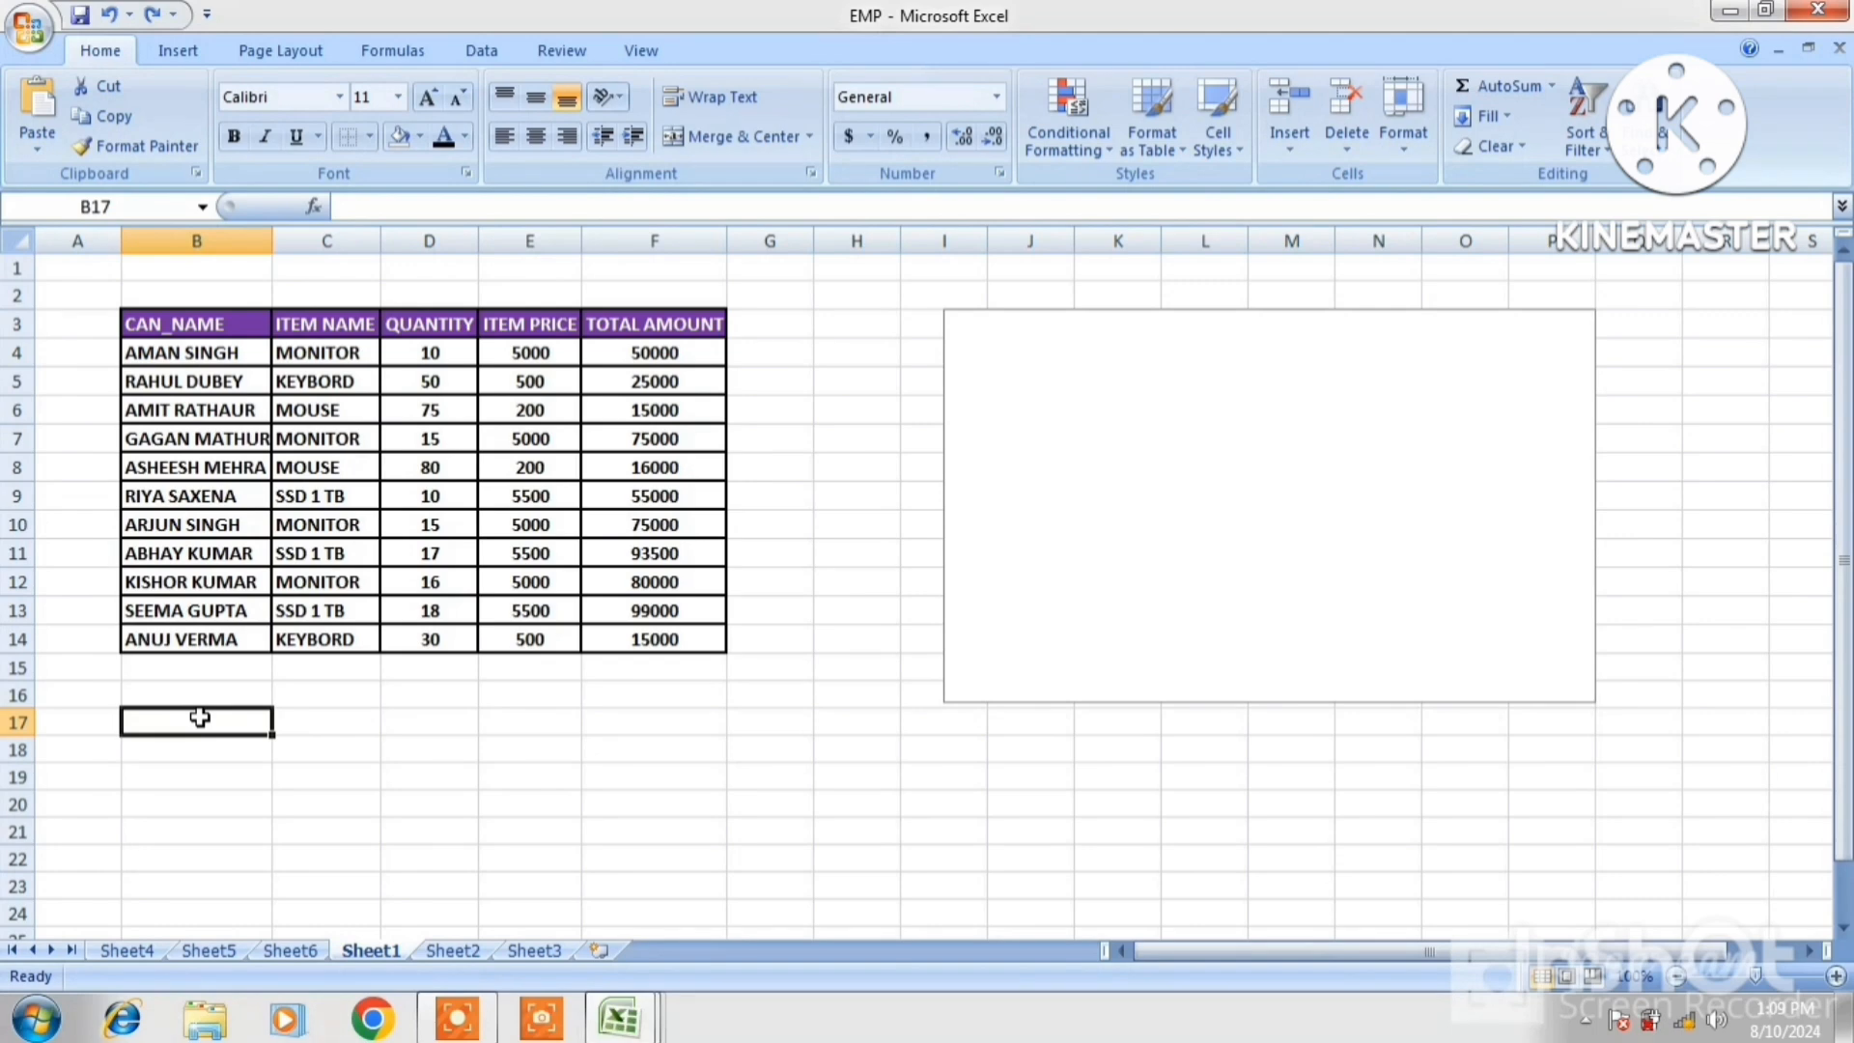
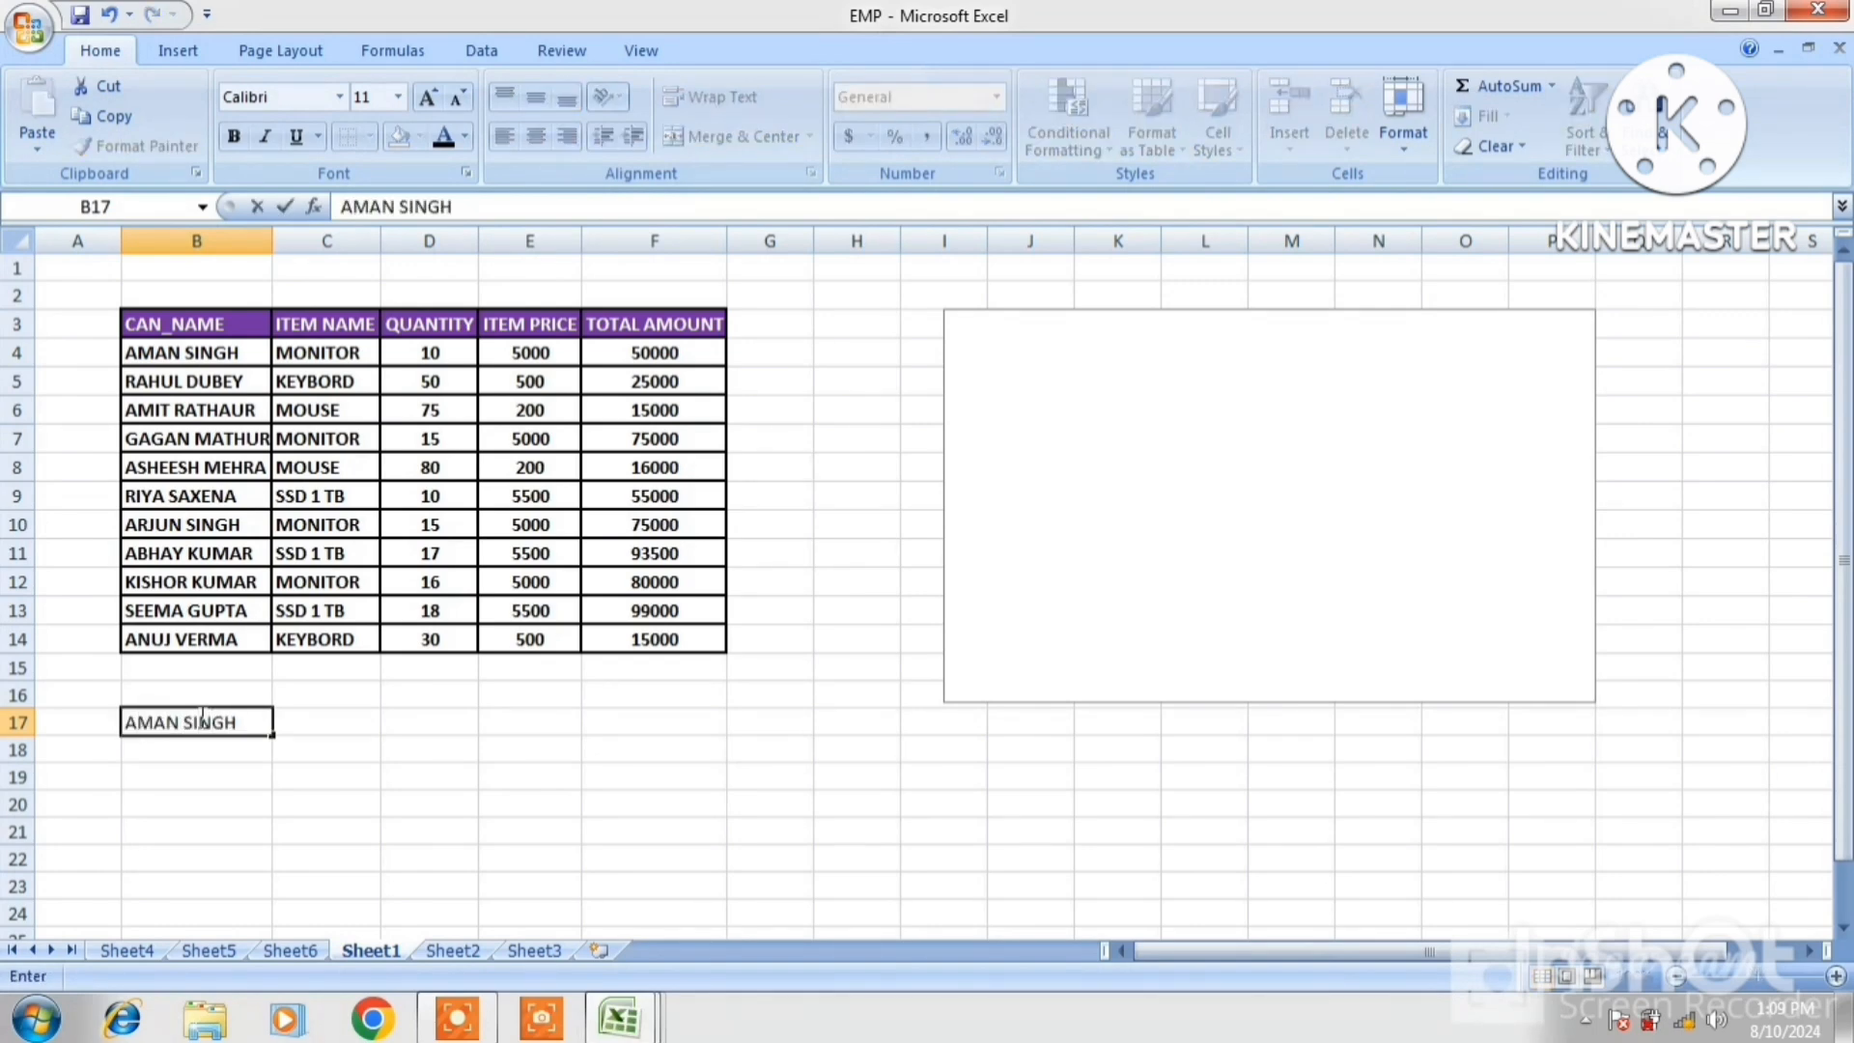
{"action": "left_click", "coordinate": [290, 721]}
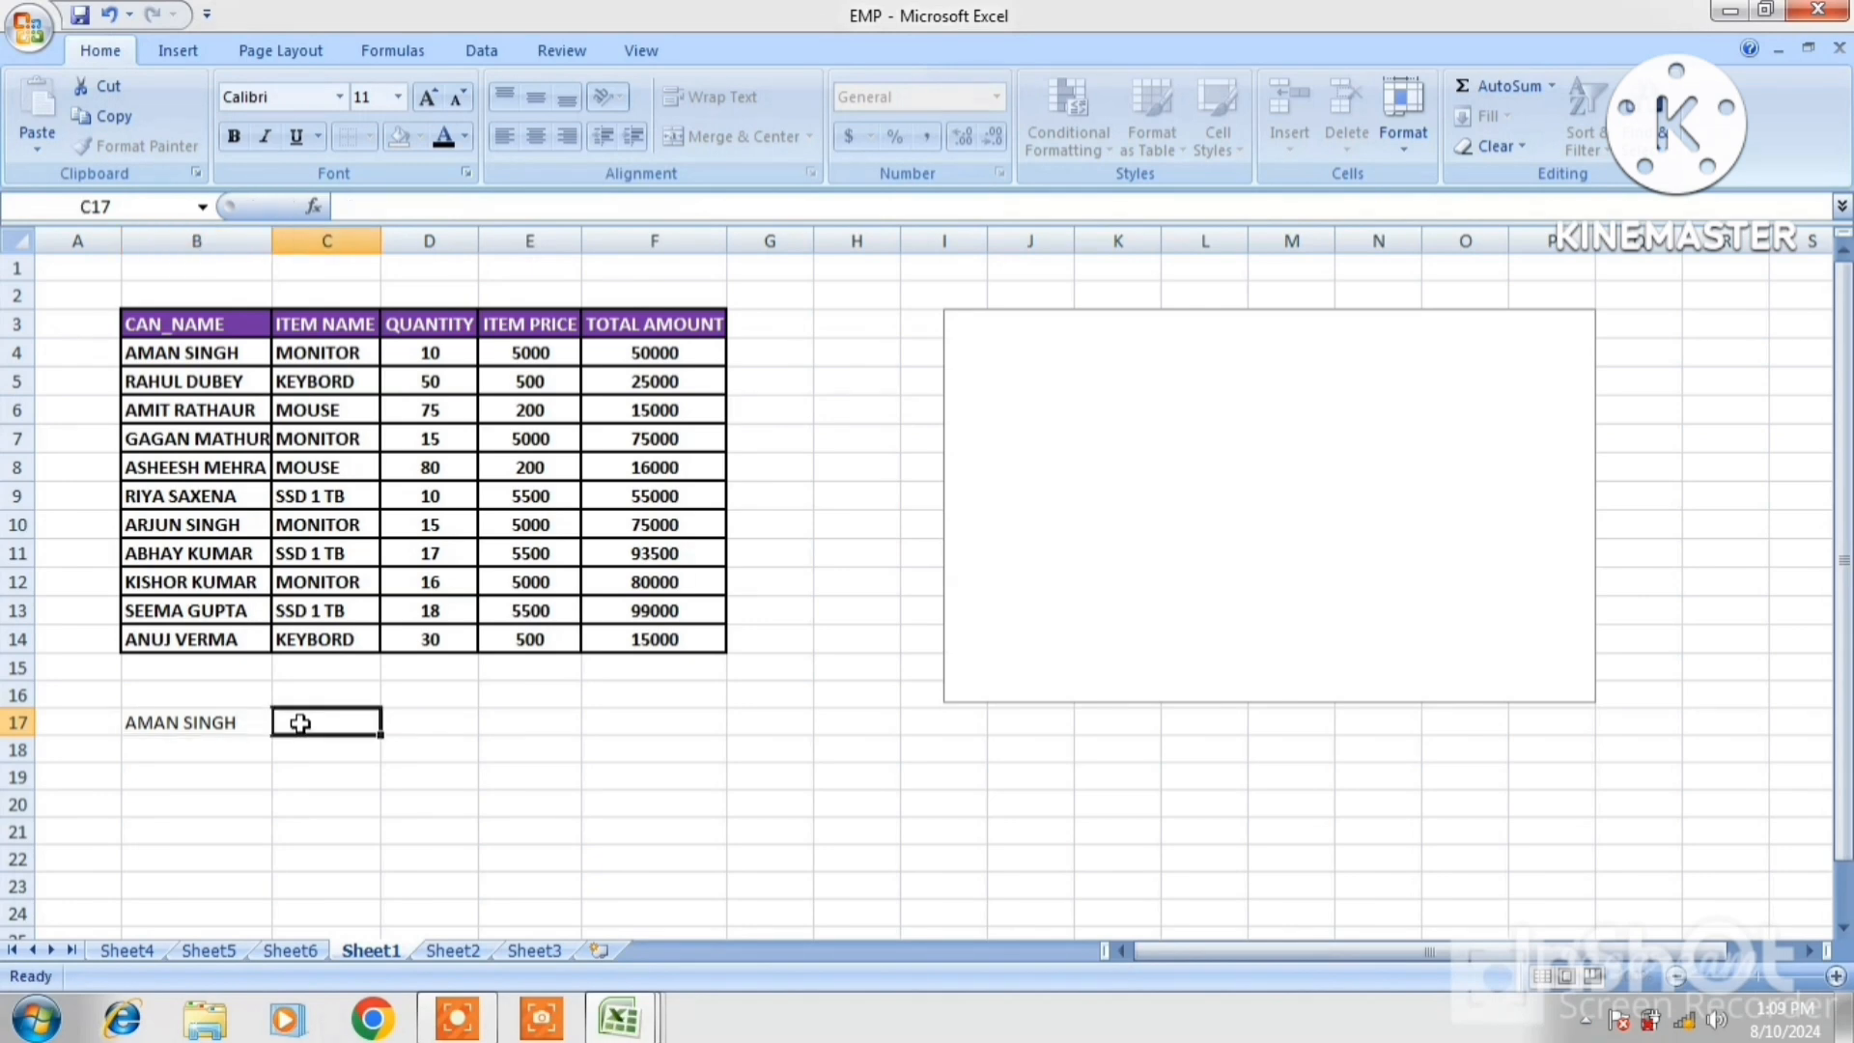
{"action": "type", "text": "5000"}
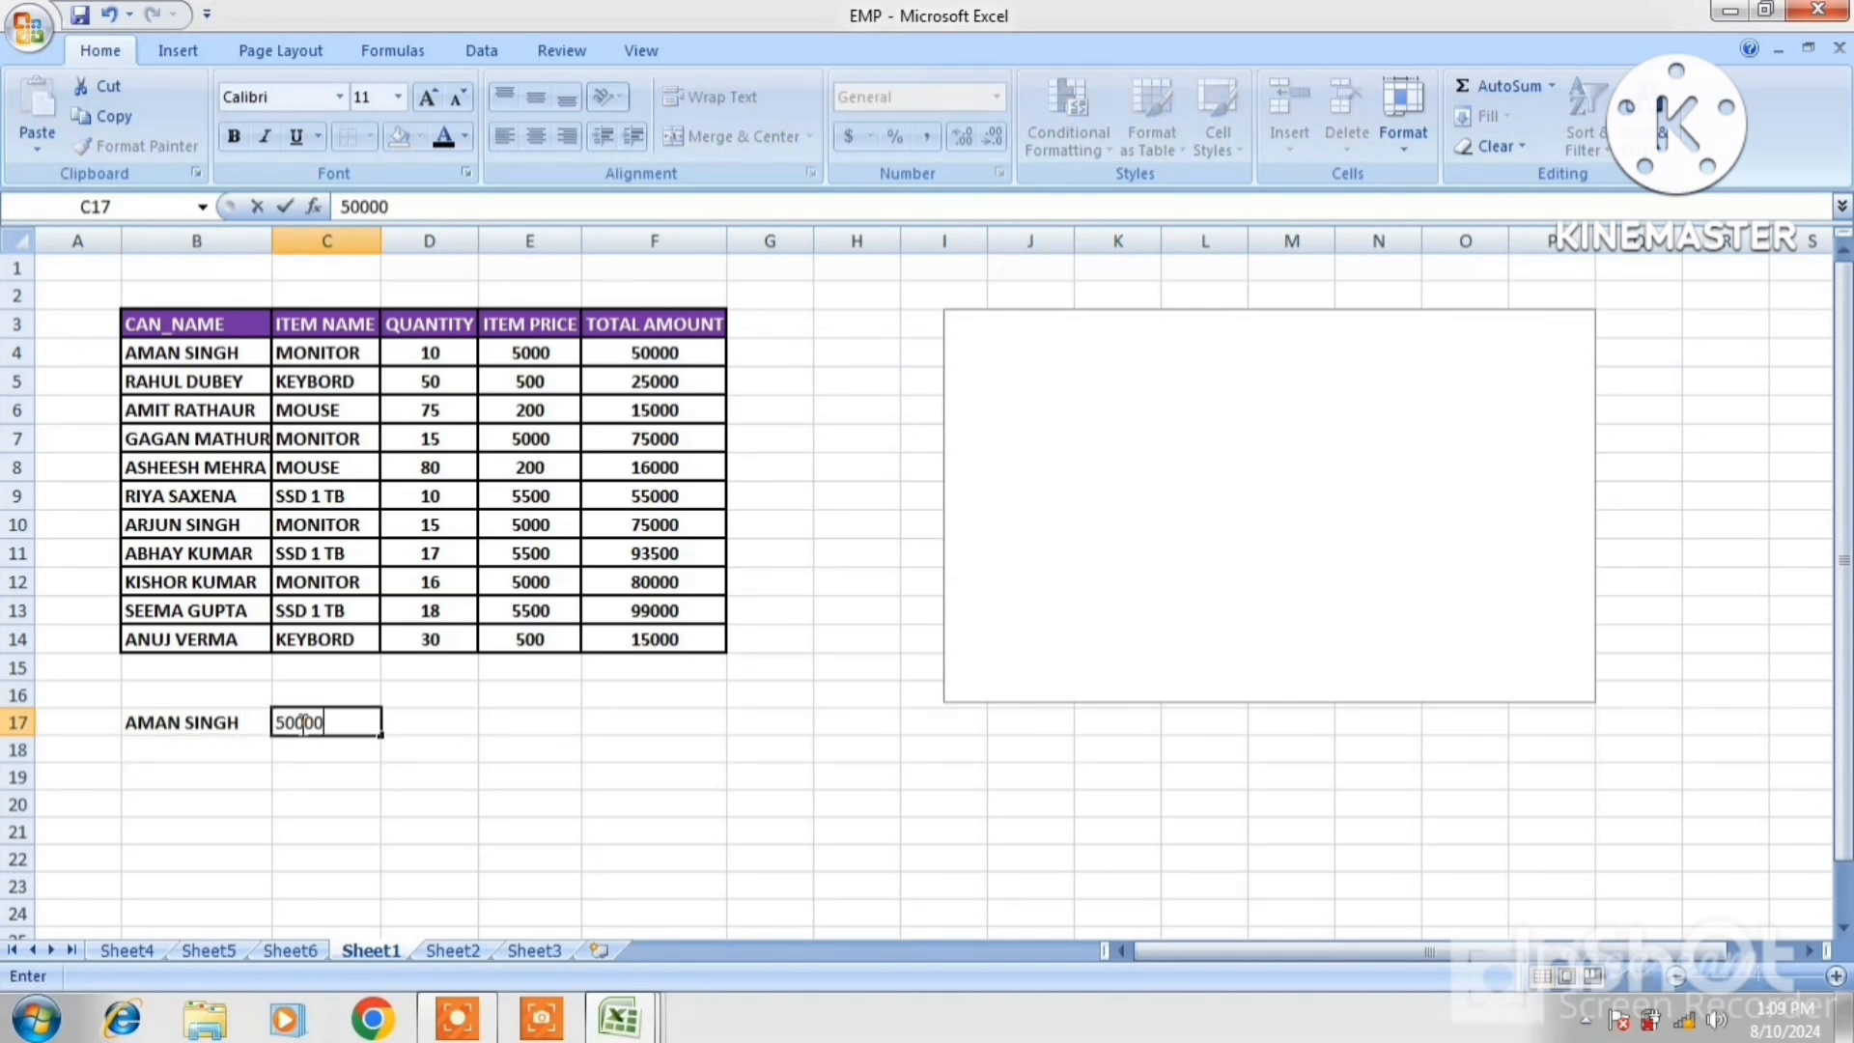
{"action": "type", "text": "0"}
{"action": "left_click", "coordinate": [228, 743]}
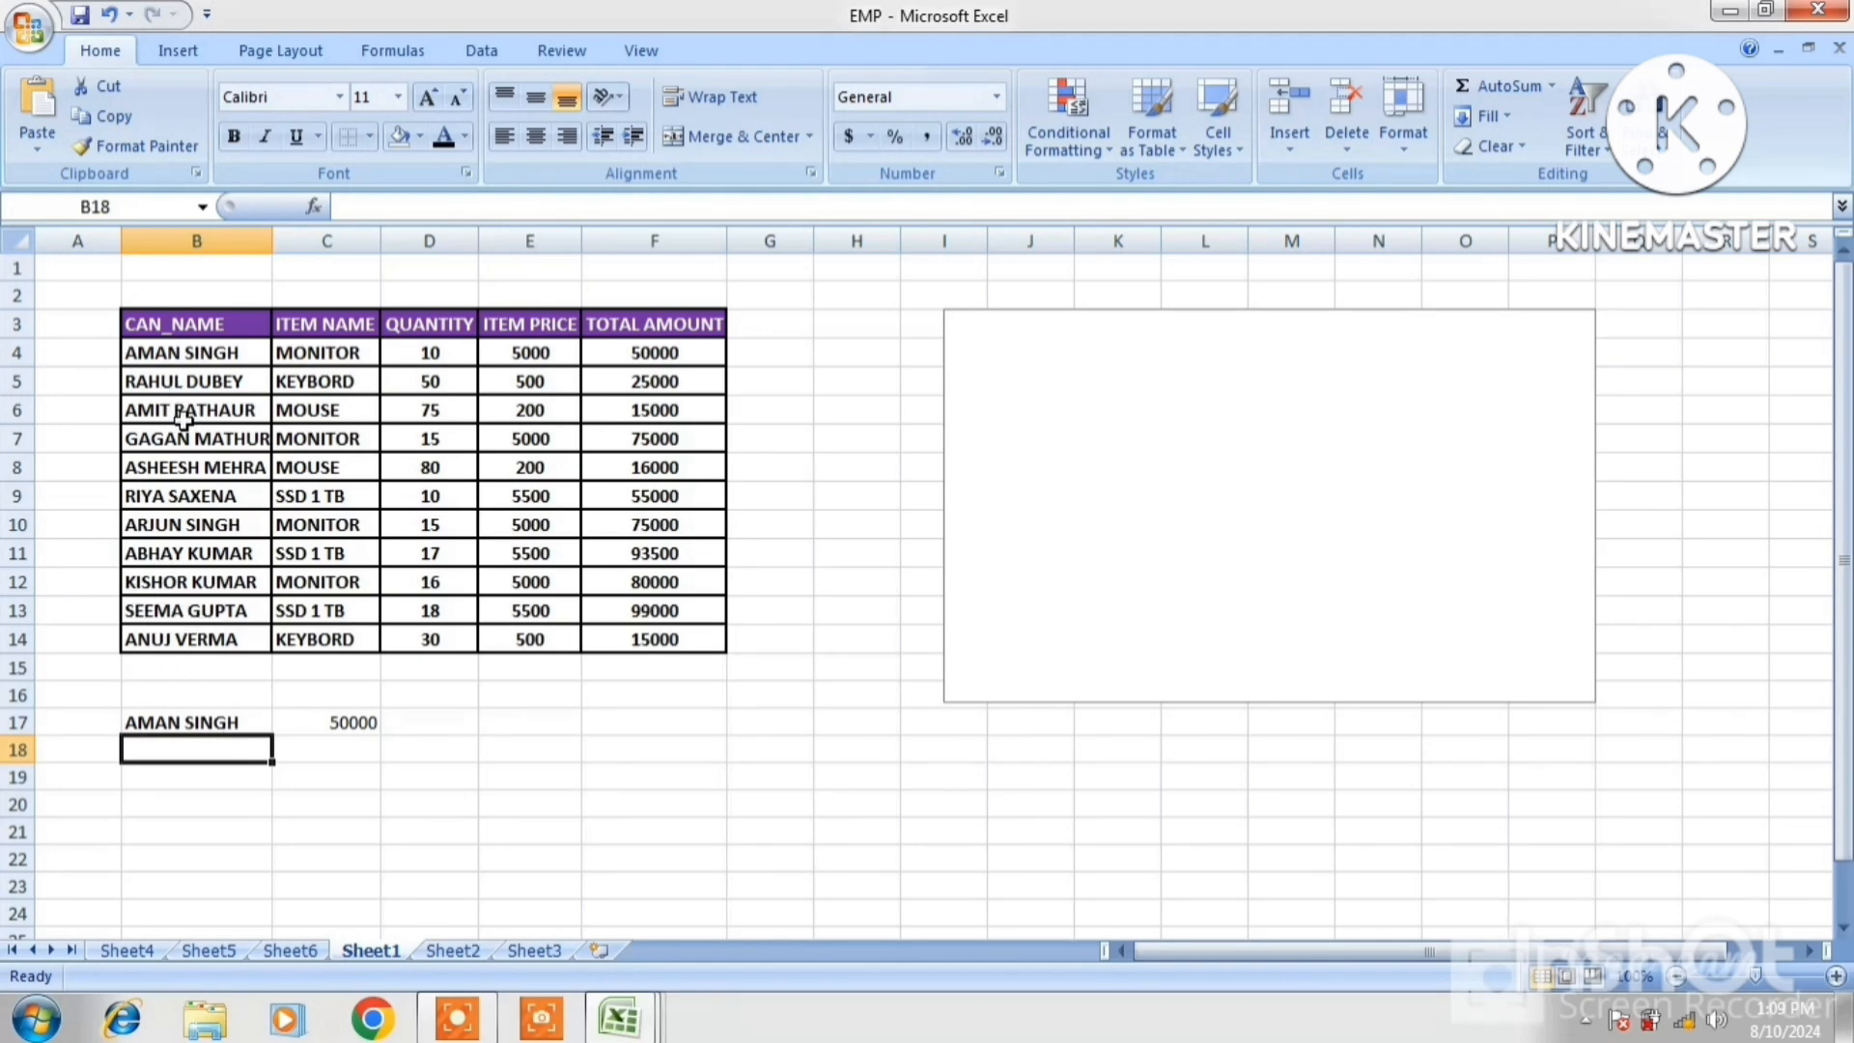
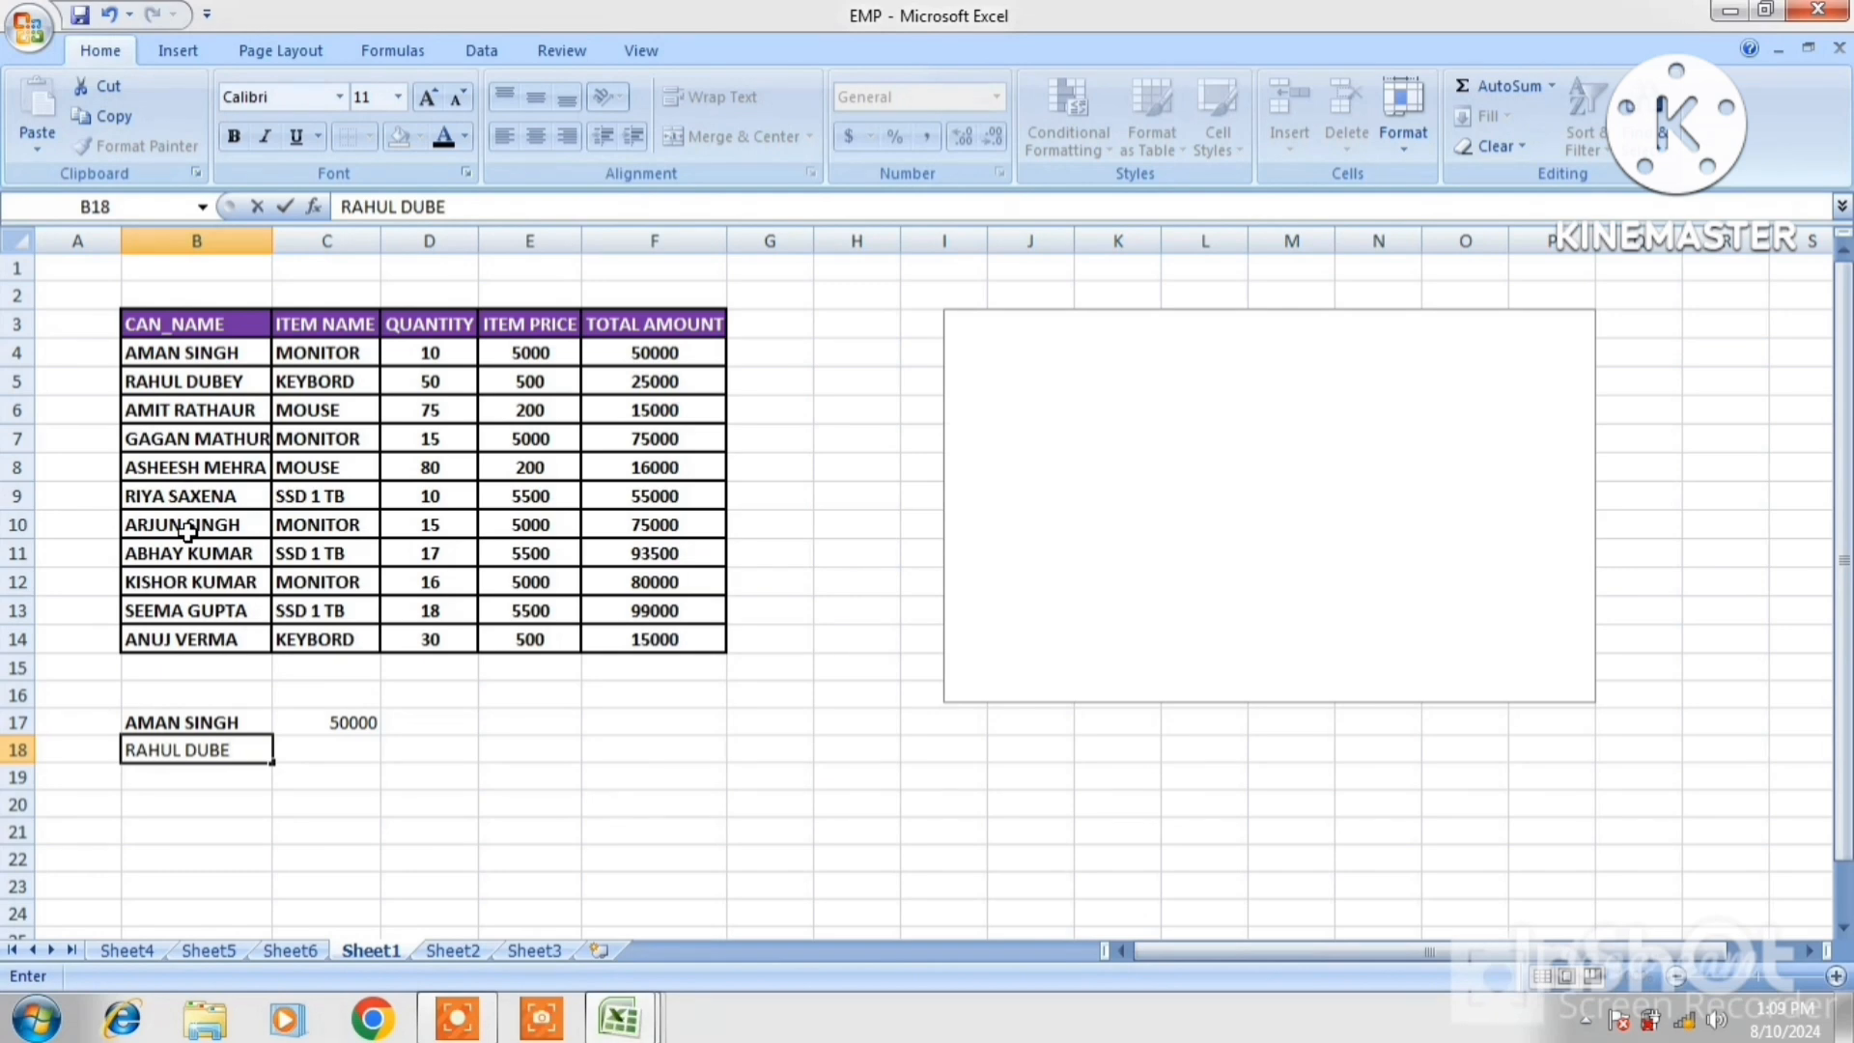
Enter the second and third customers' names with amounts 25000 and 15000 in rows 18-19
{"action": "left_click", "coordinate": [327, 748]}
{"action": "type", "text": "25000"}
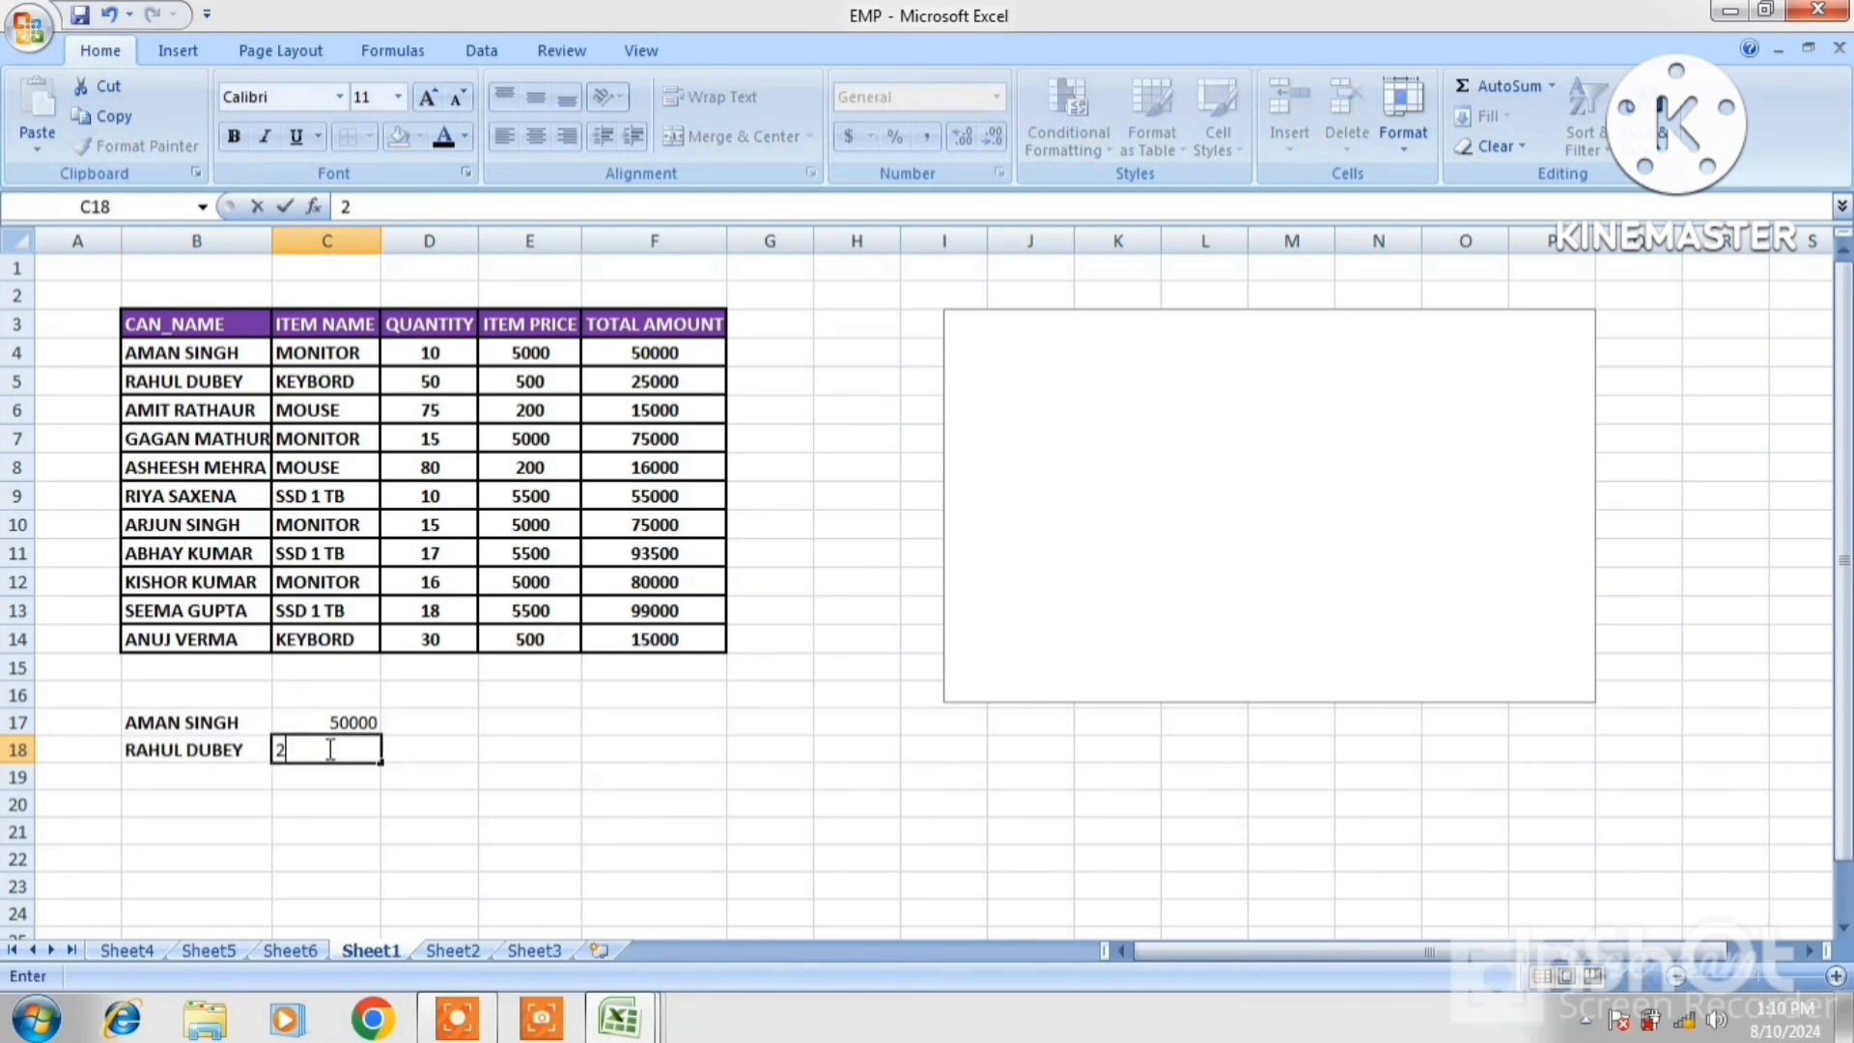
{"action": "left_click", "coordinate": [188, 782]}
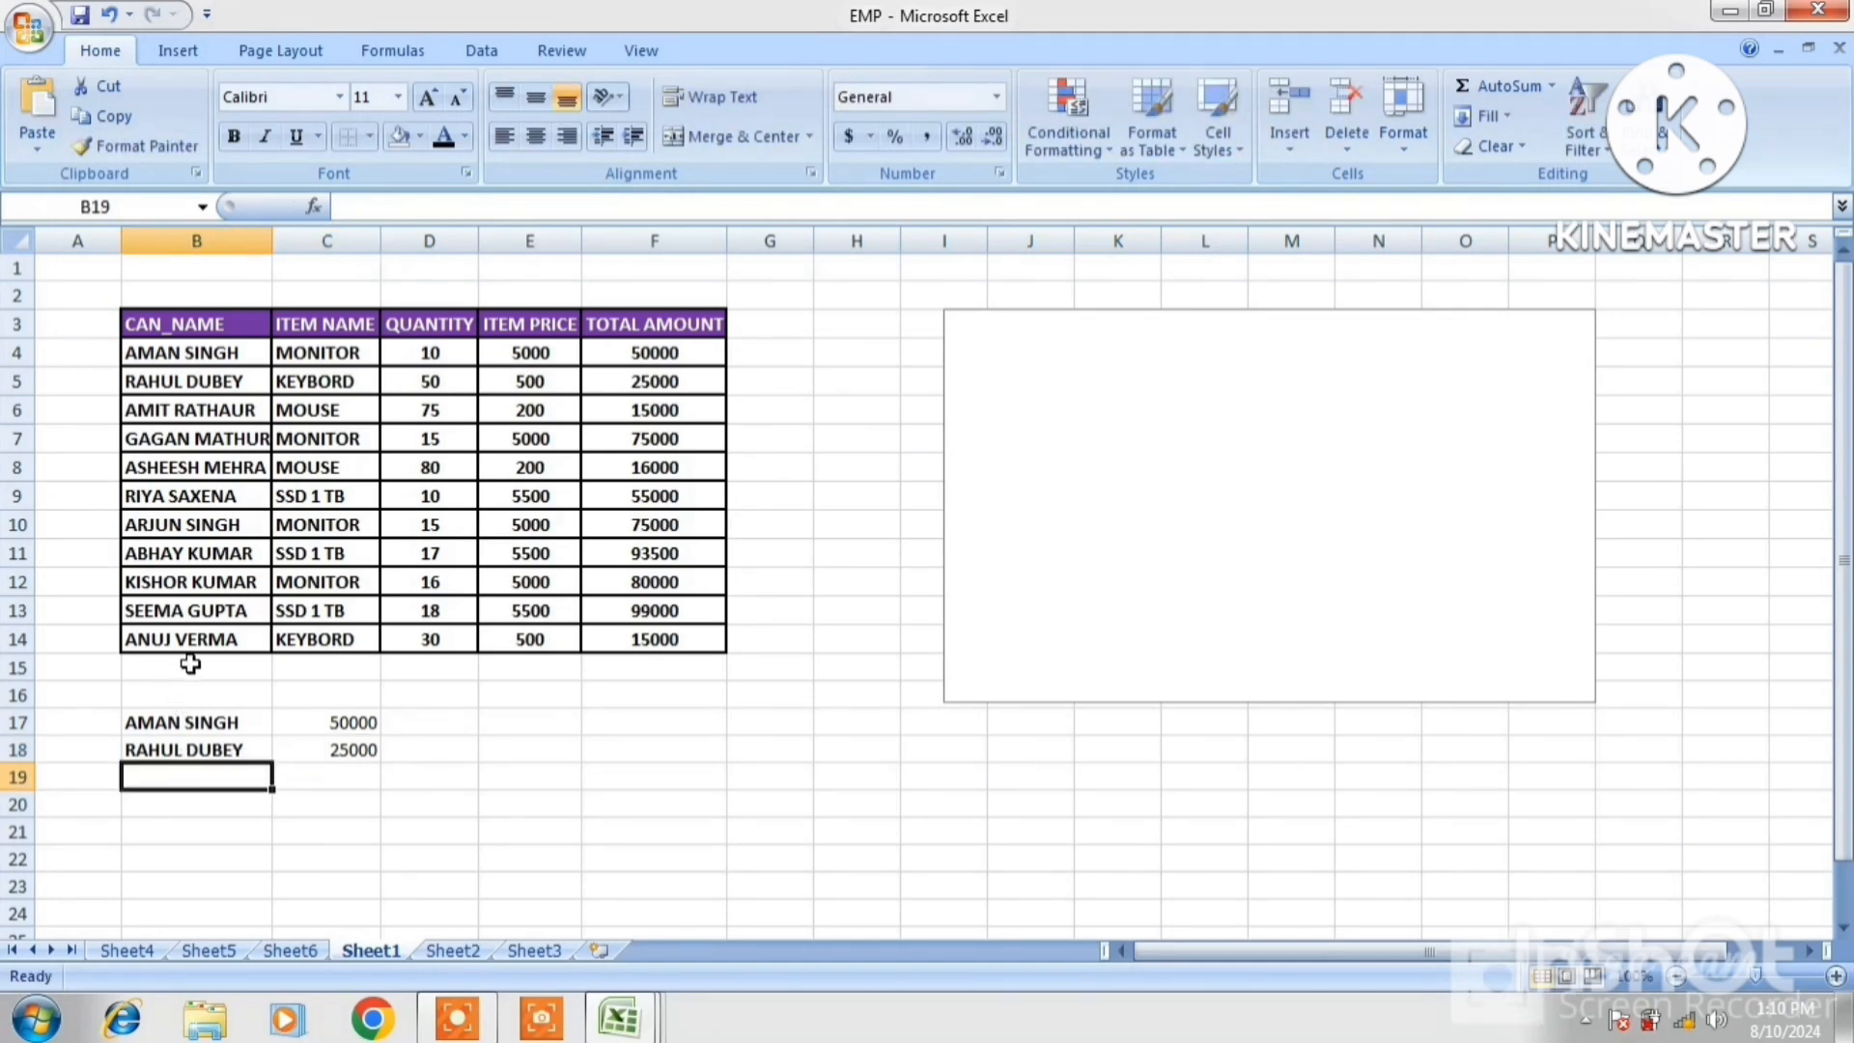
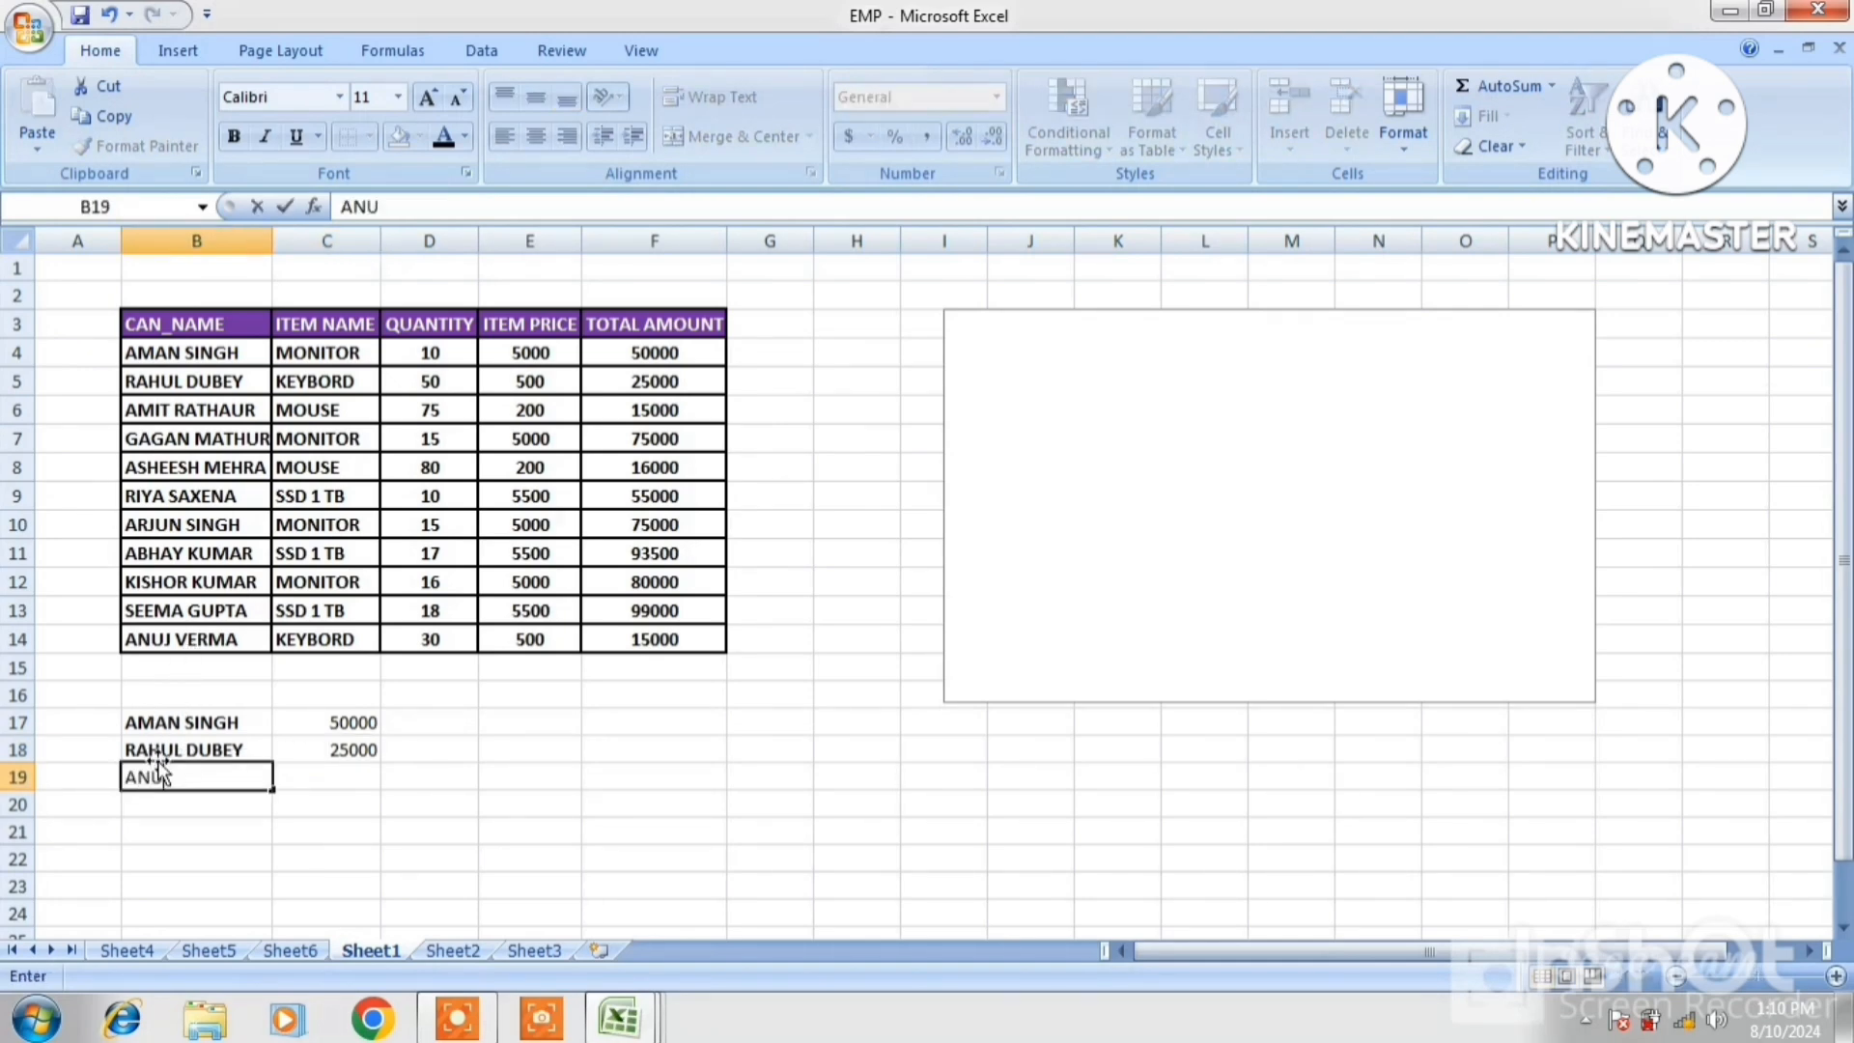
{"action": "left_click", "coordinate": [324, 776]}
{"action": "type", "text": "15000"}
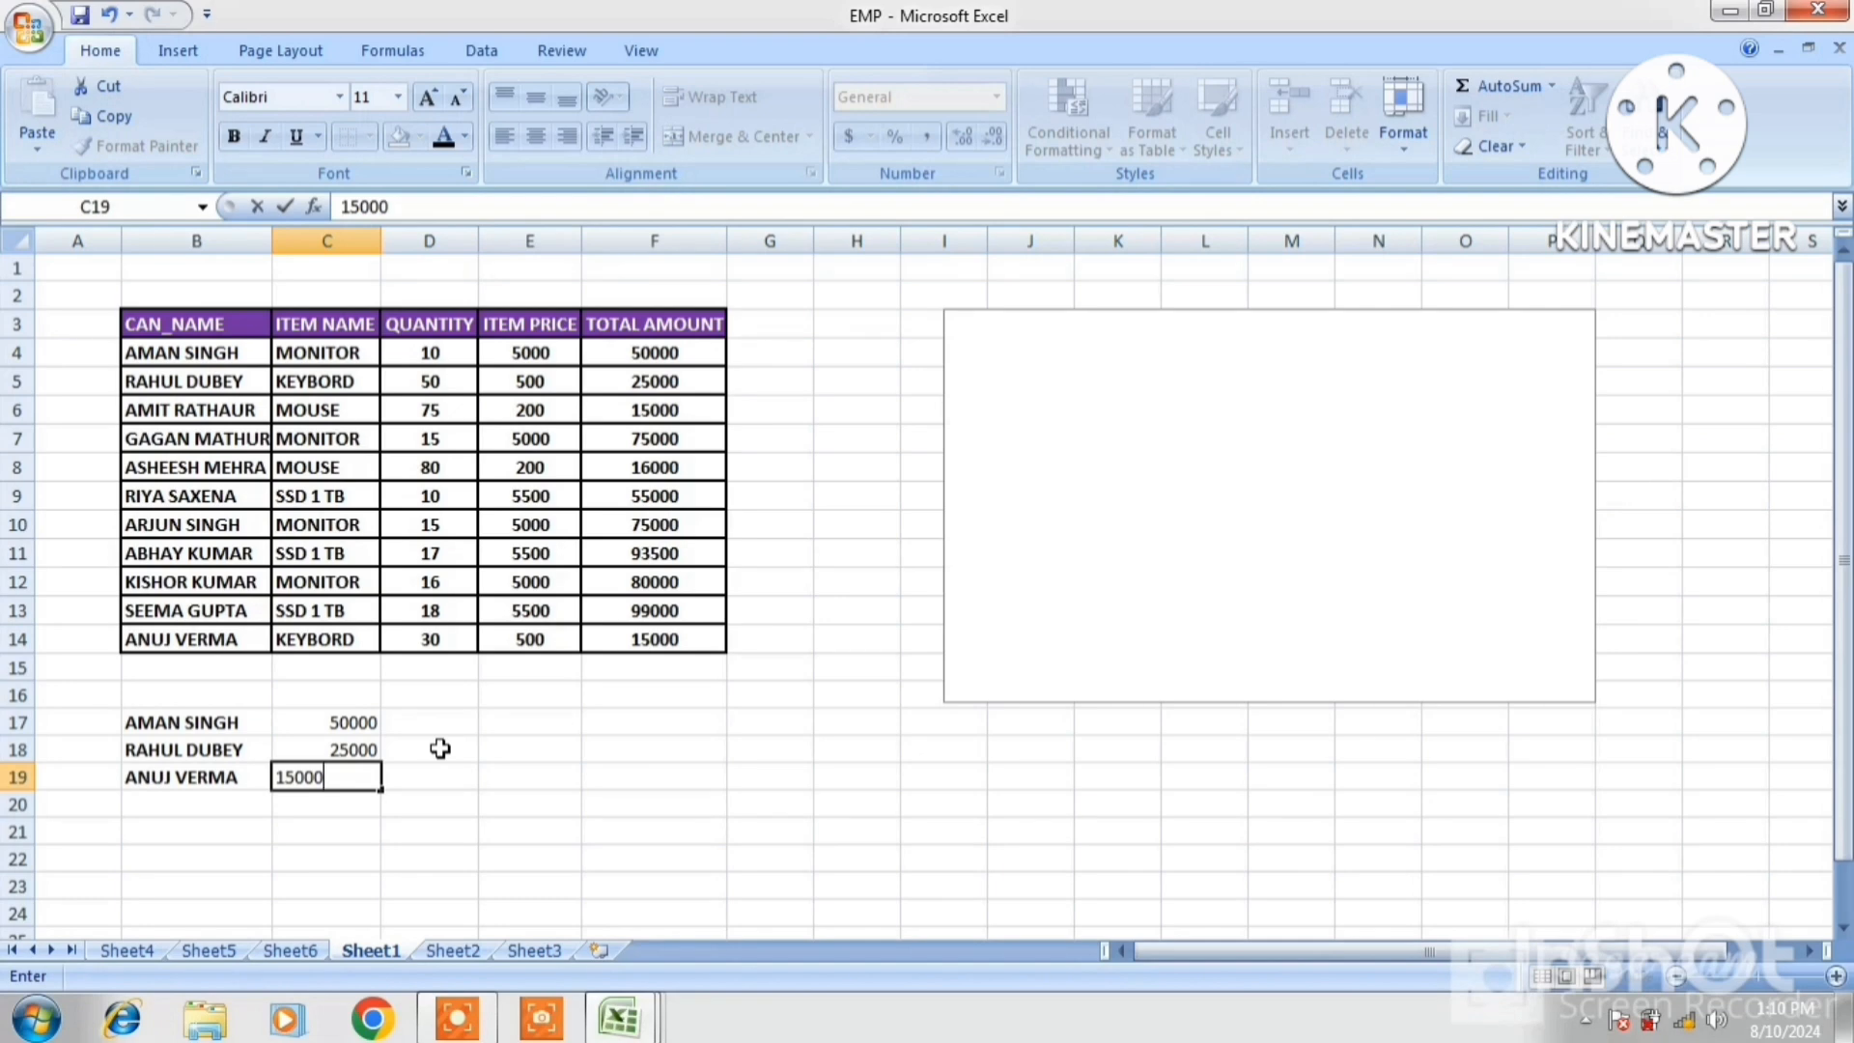
{"action": "left_click", "coordinate": [162, 798]}
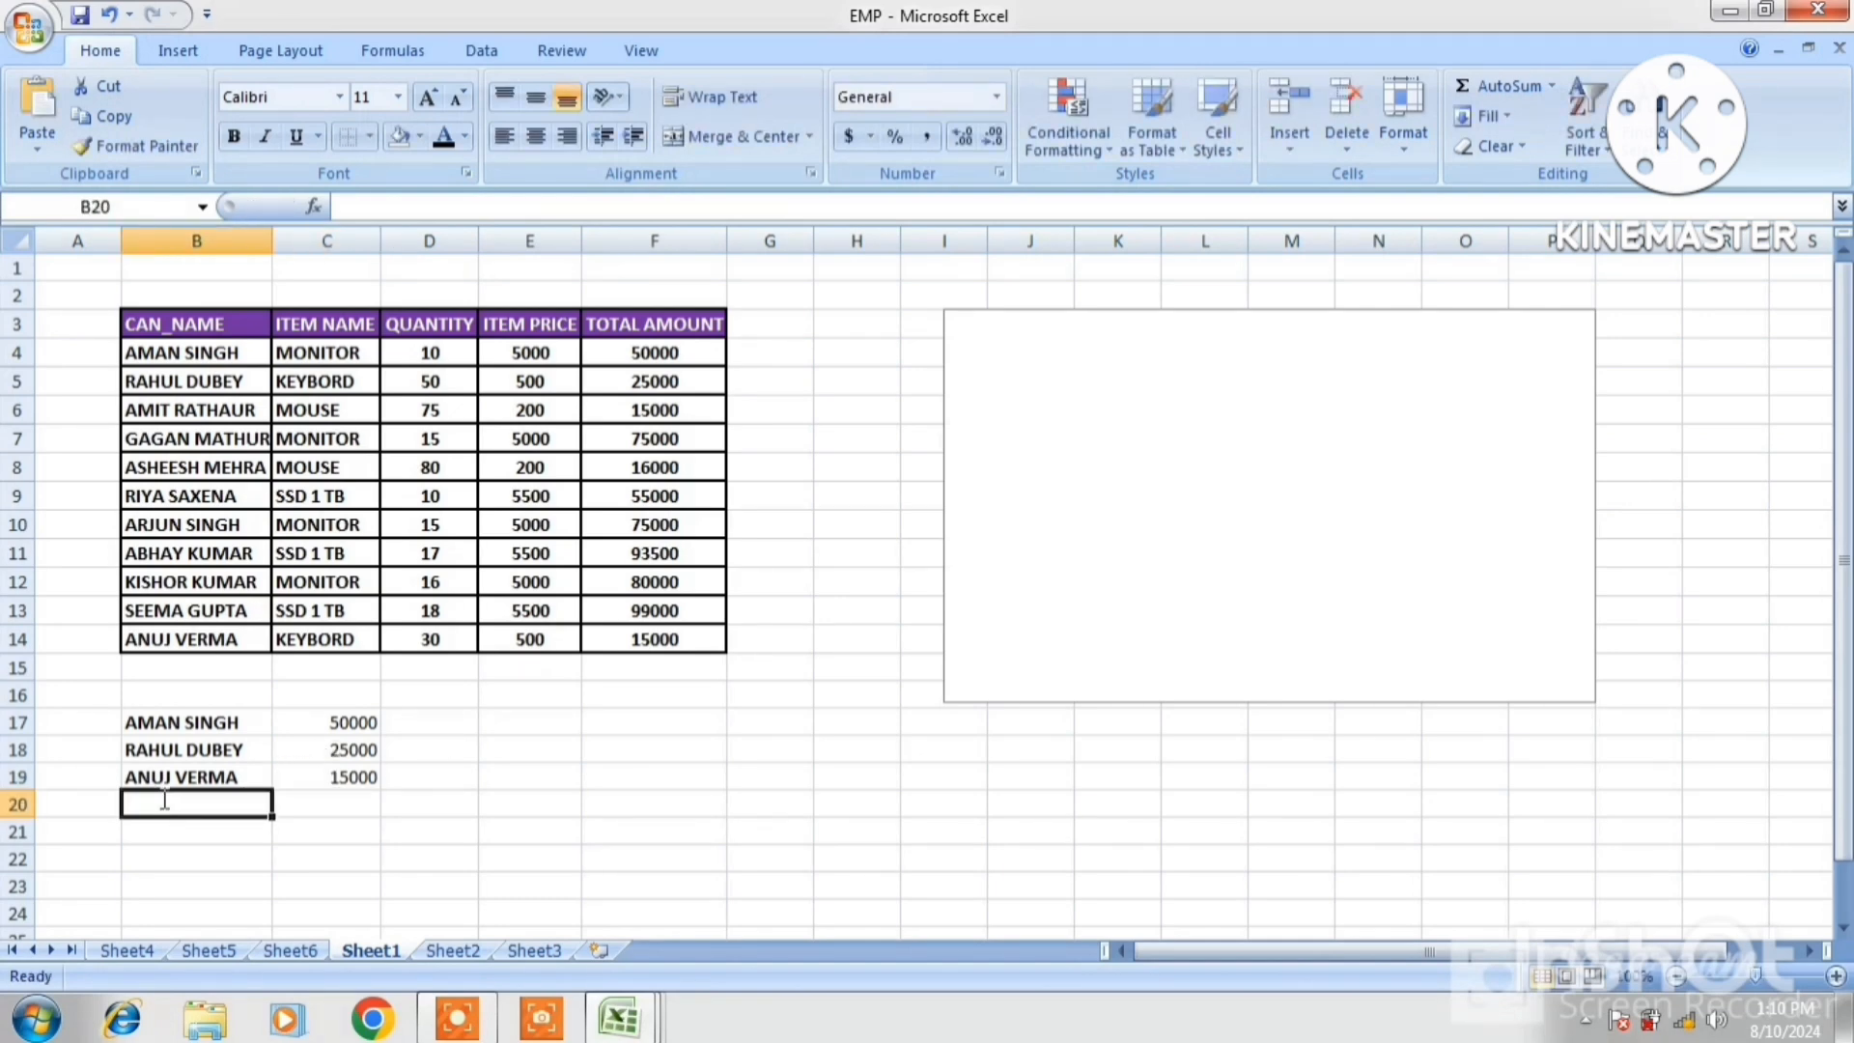
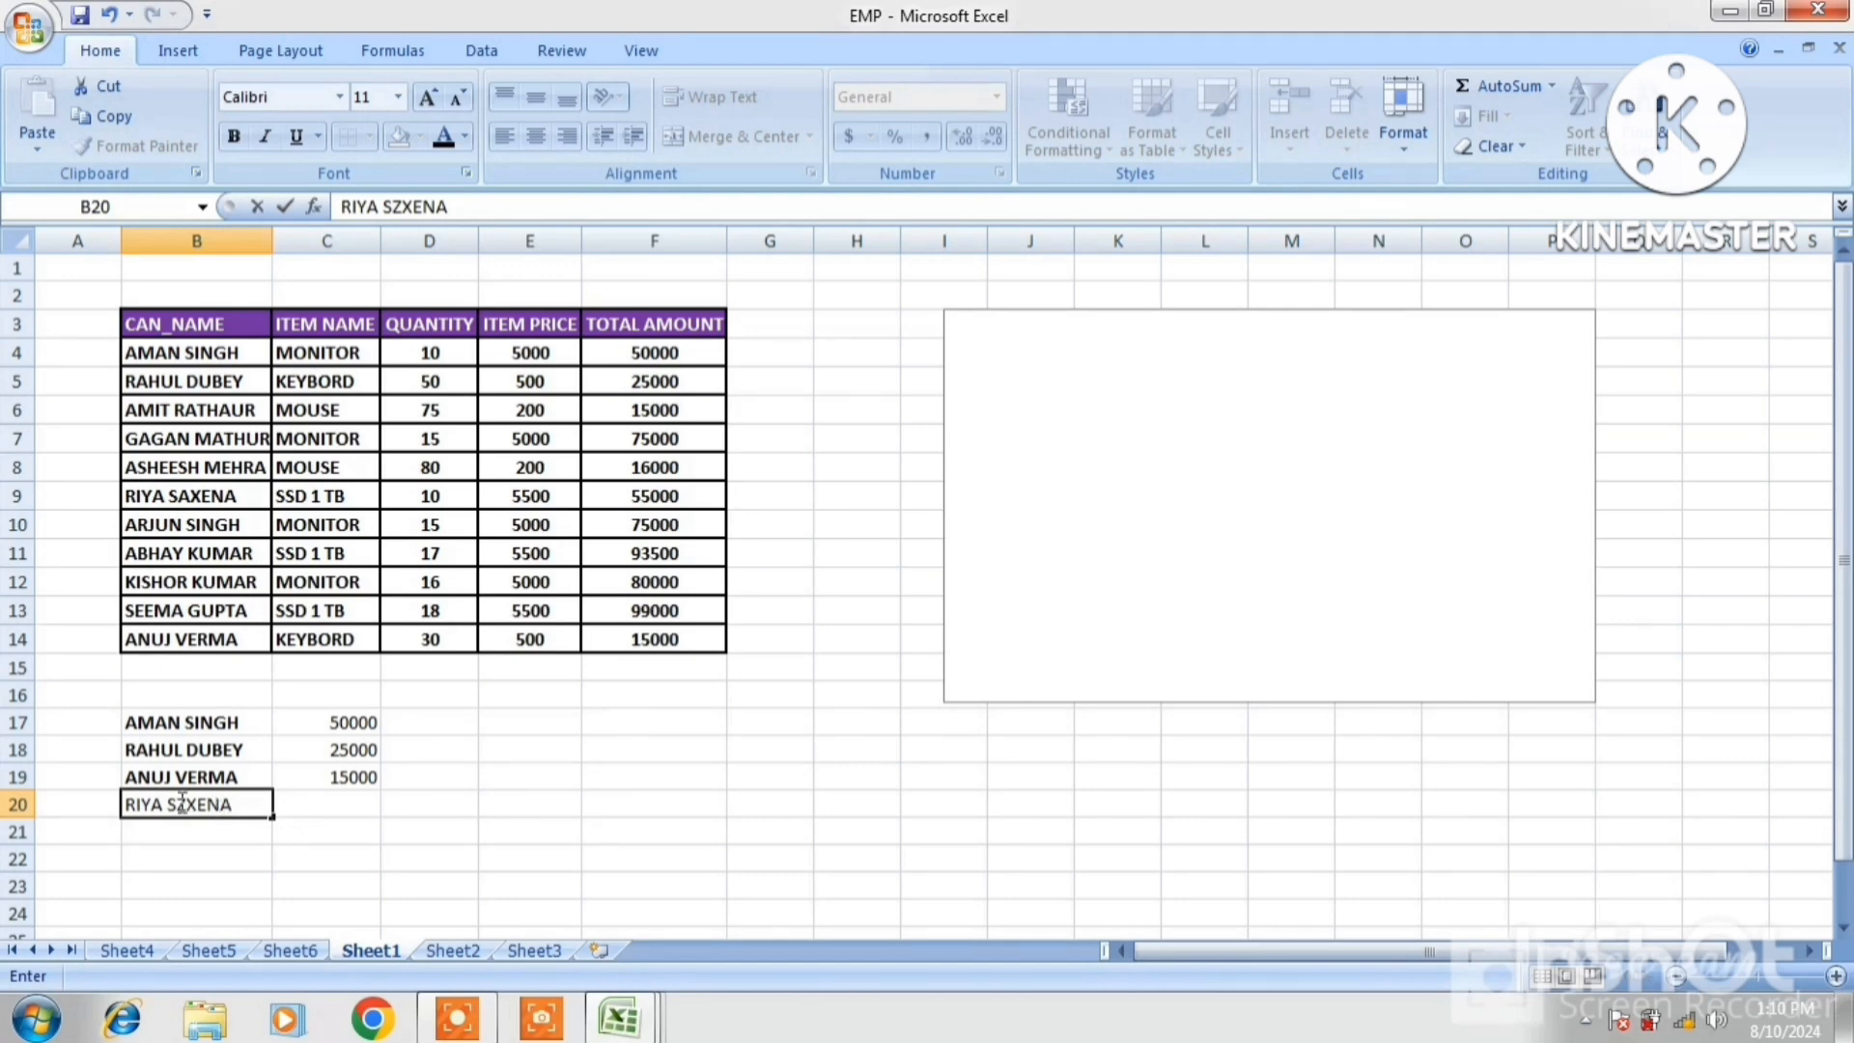
Enter the fourth customer's name, fixing a typo, with 5000 in row 20, then select the chart
{"action": "left_click", "coordinate": [354, 804]}
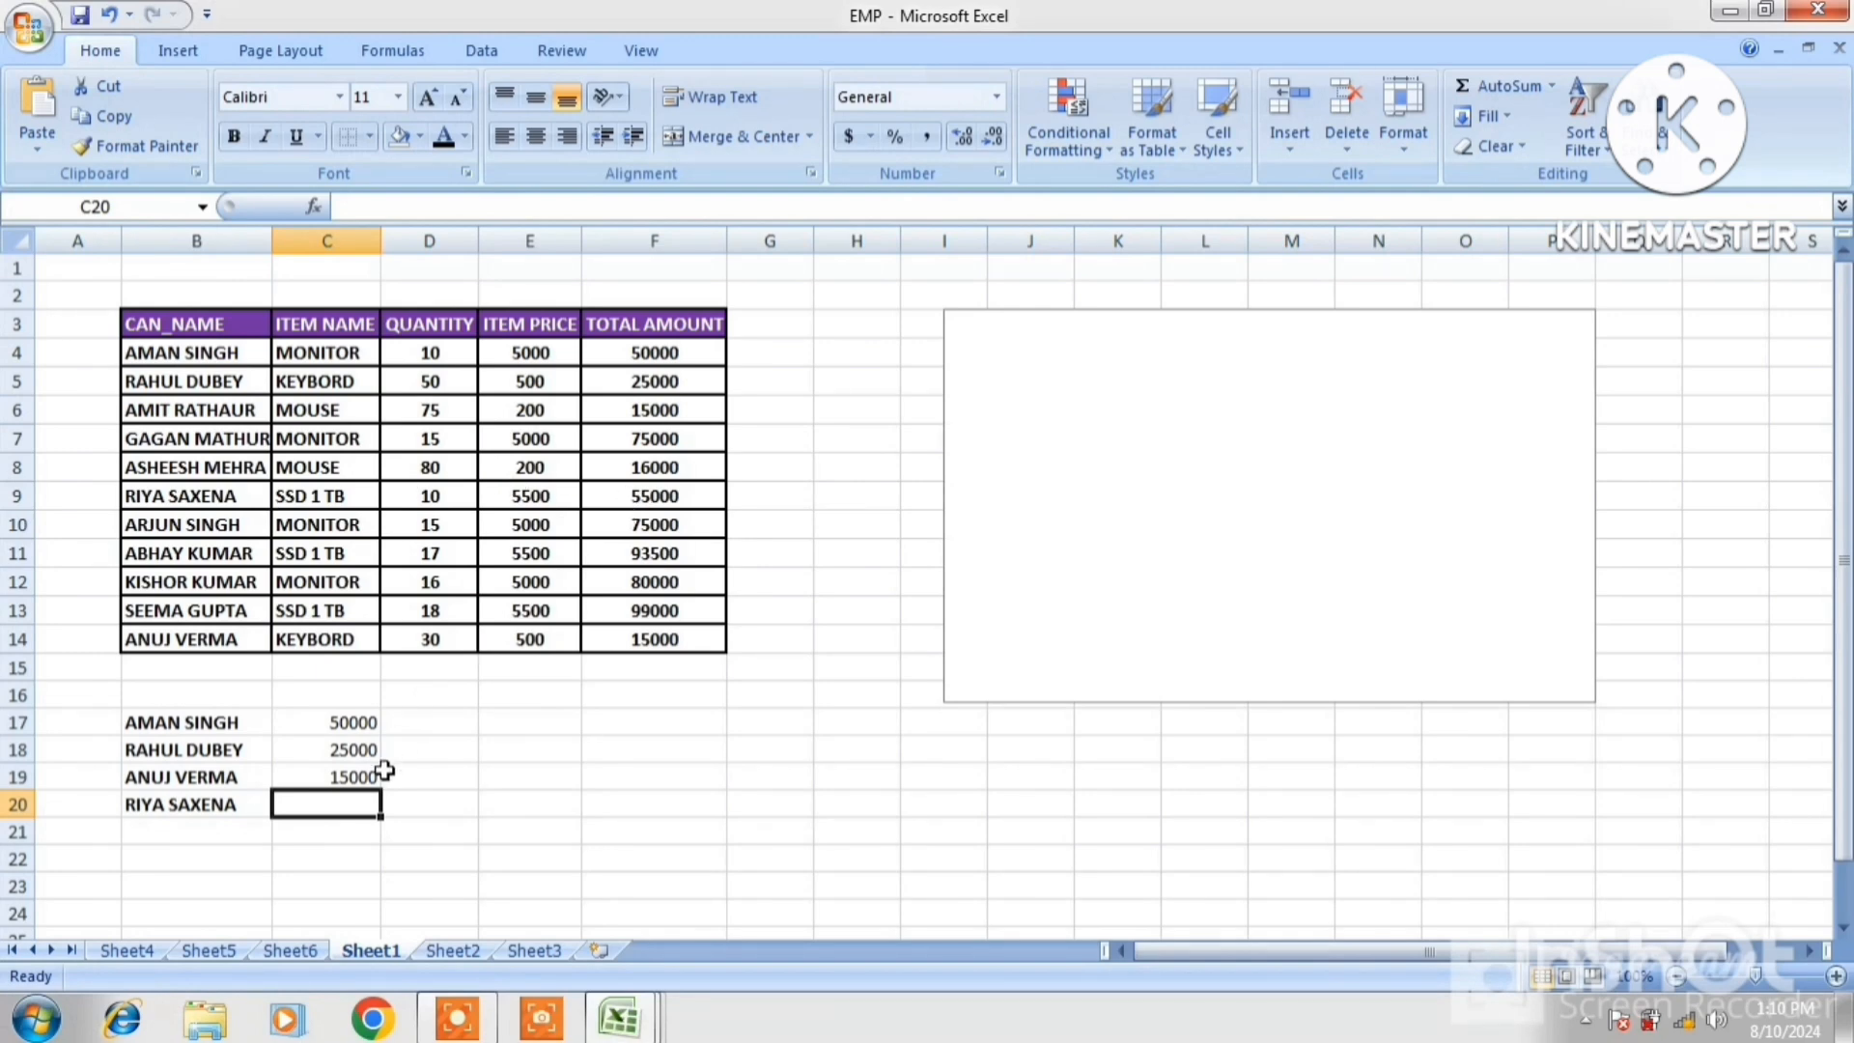
{"action": "type", "text": "5"}
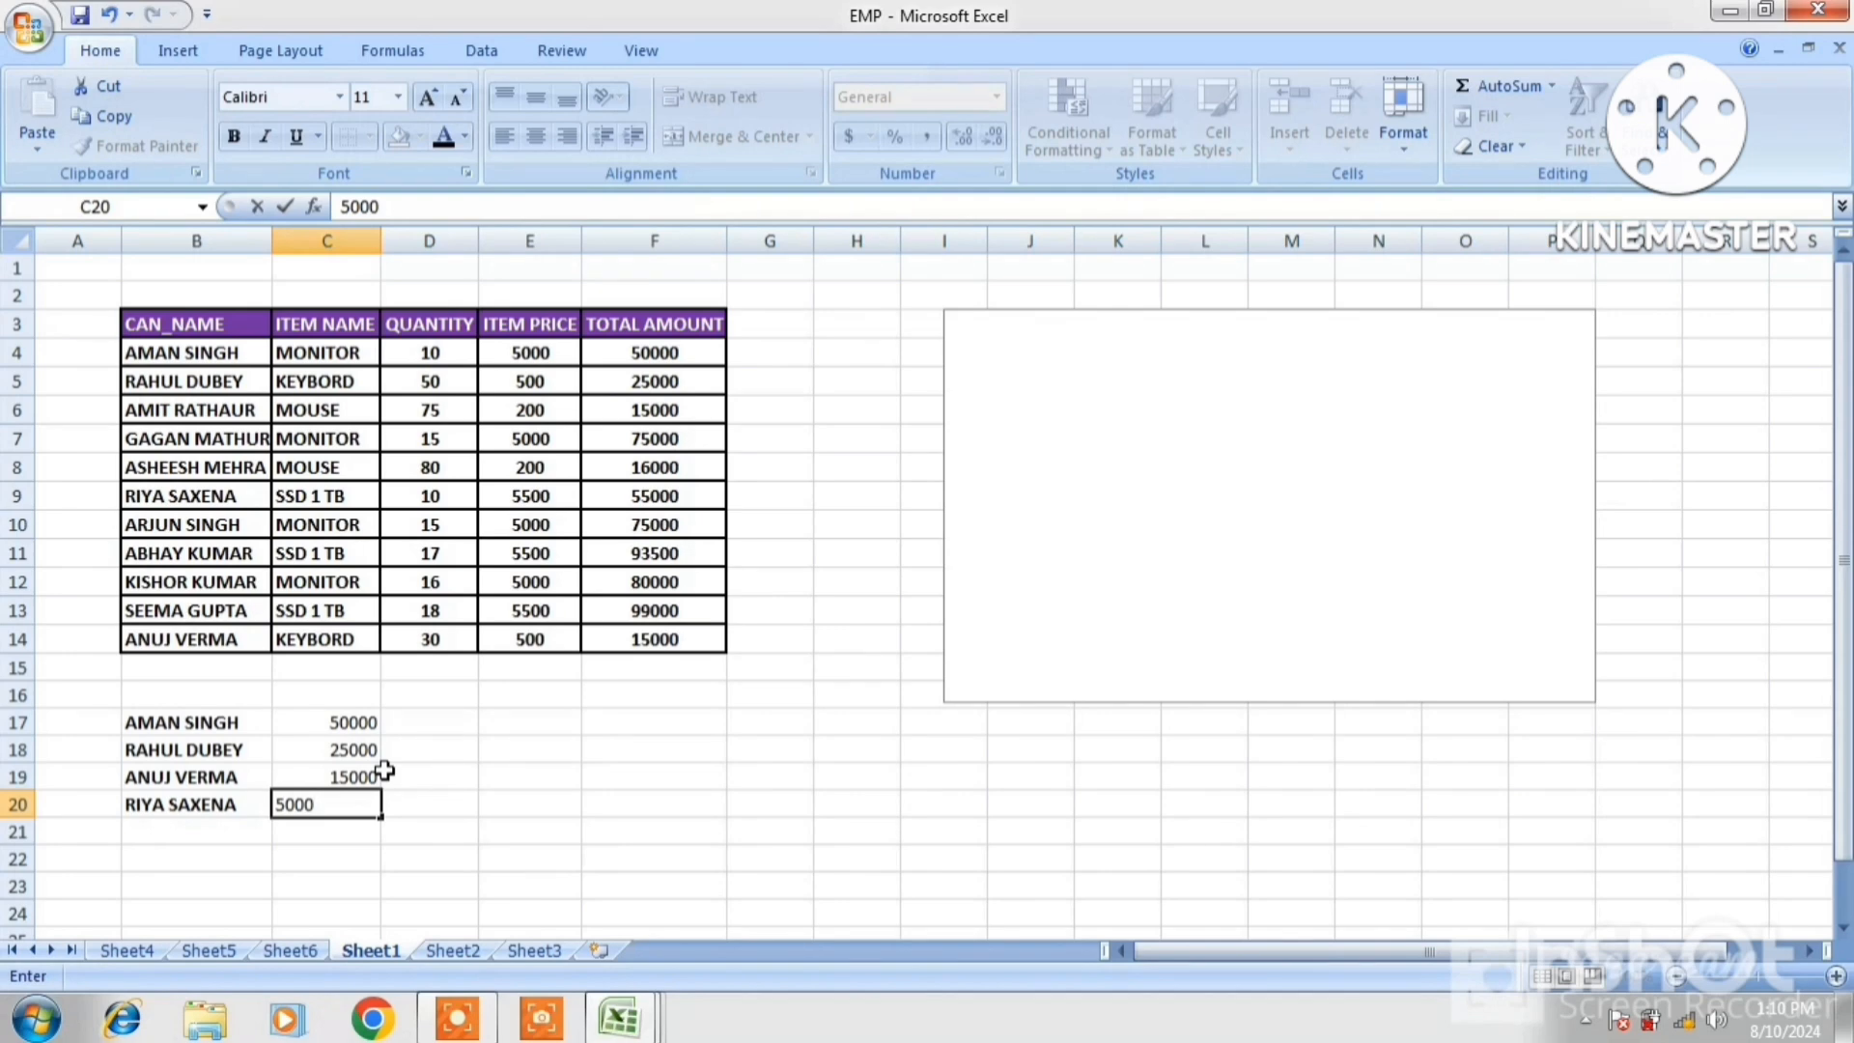
{"action": "type", "text": "000"}
{"action": "left_click", "coordinate": [572, 770]}
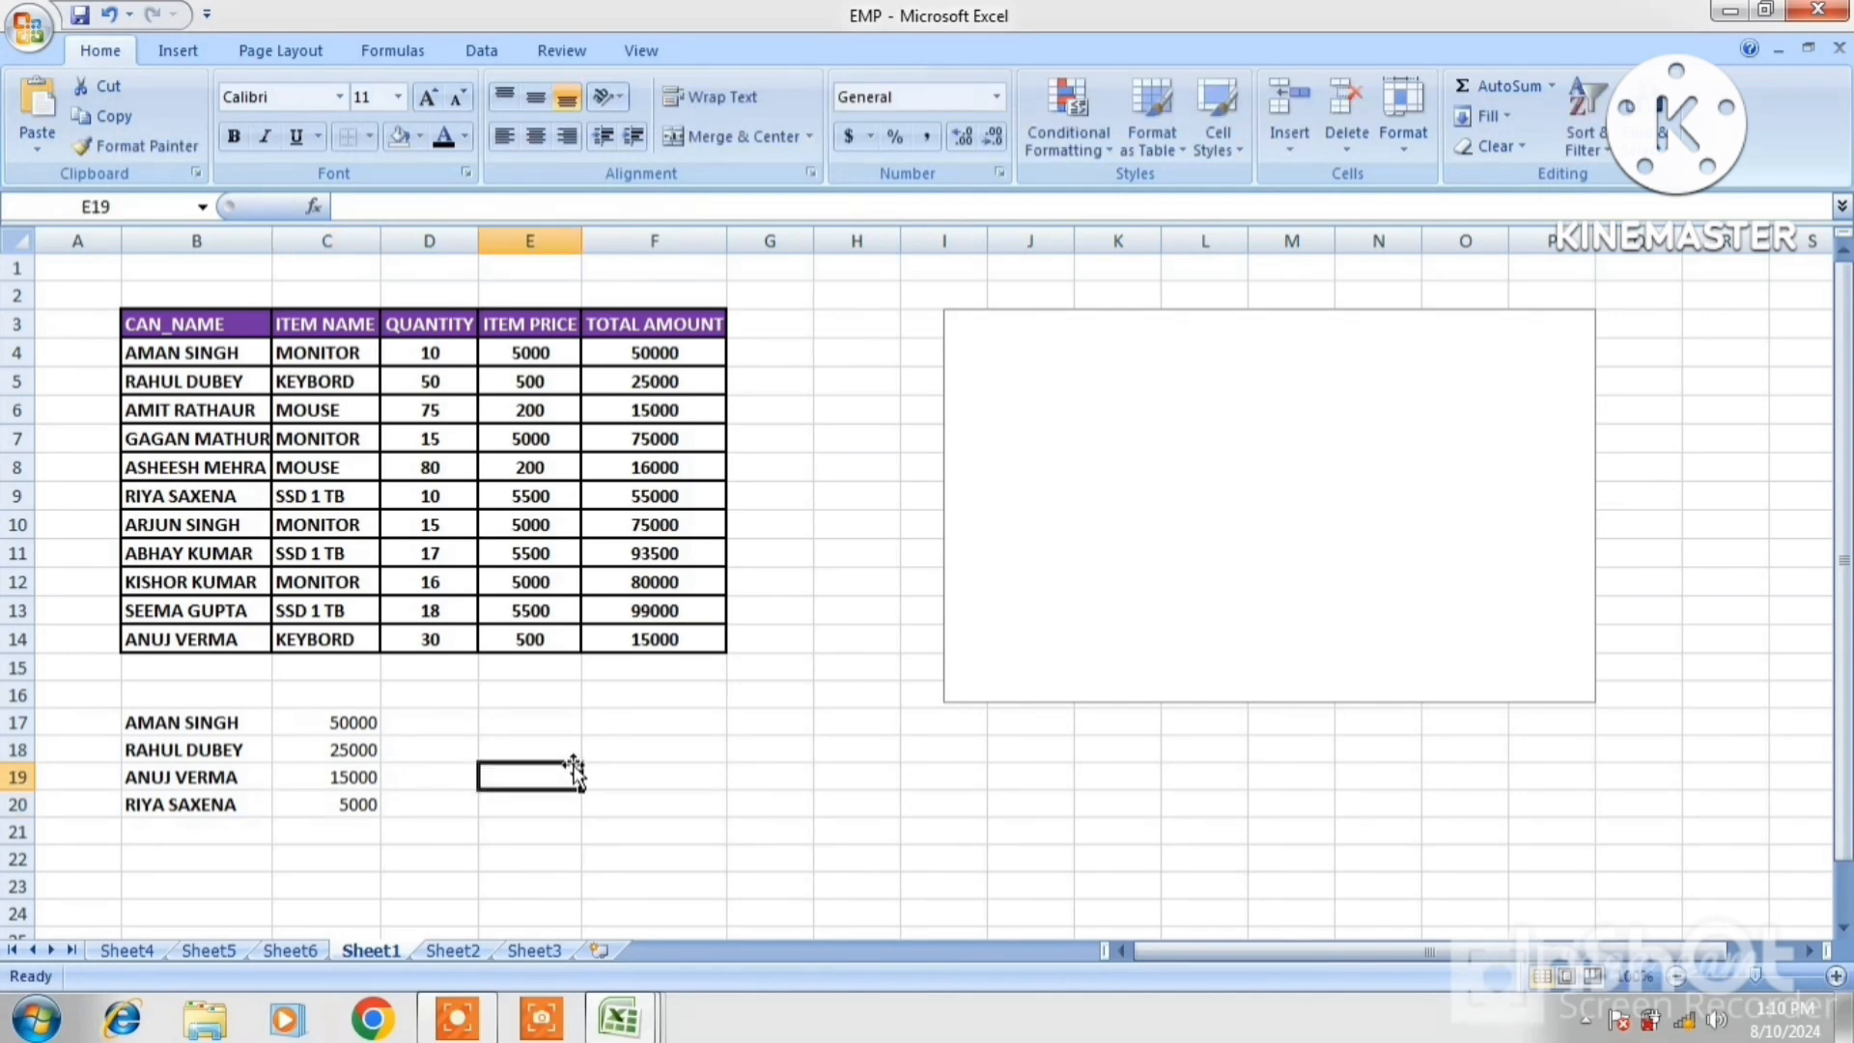
{"action": "left_click", "coordinate": [1048, 464]}
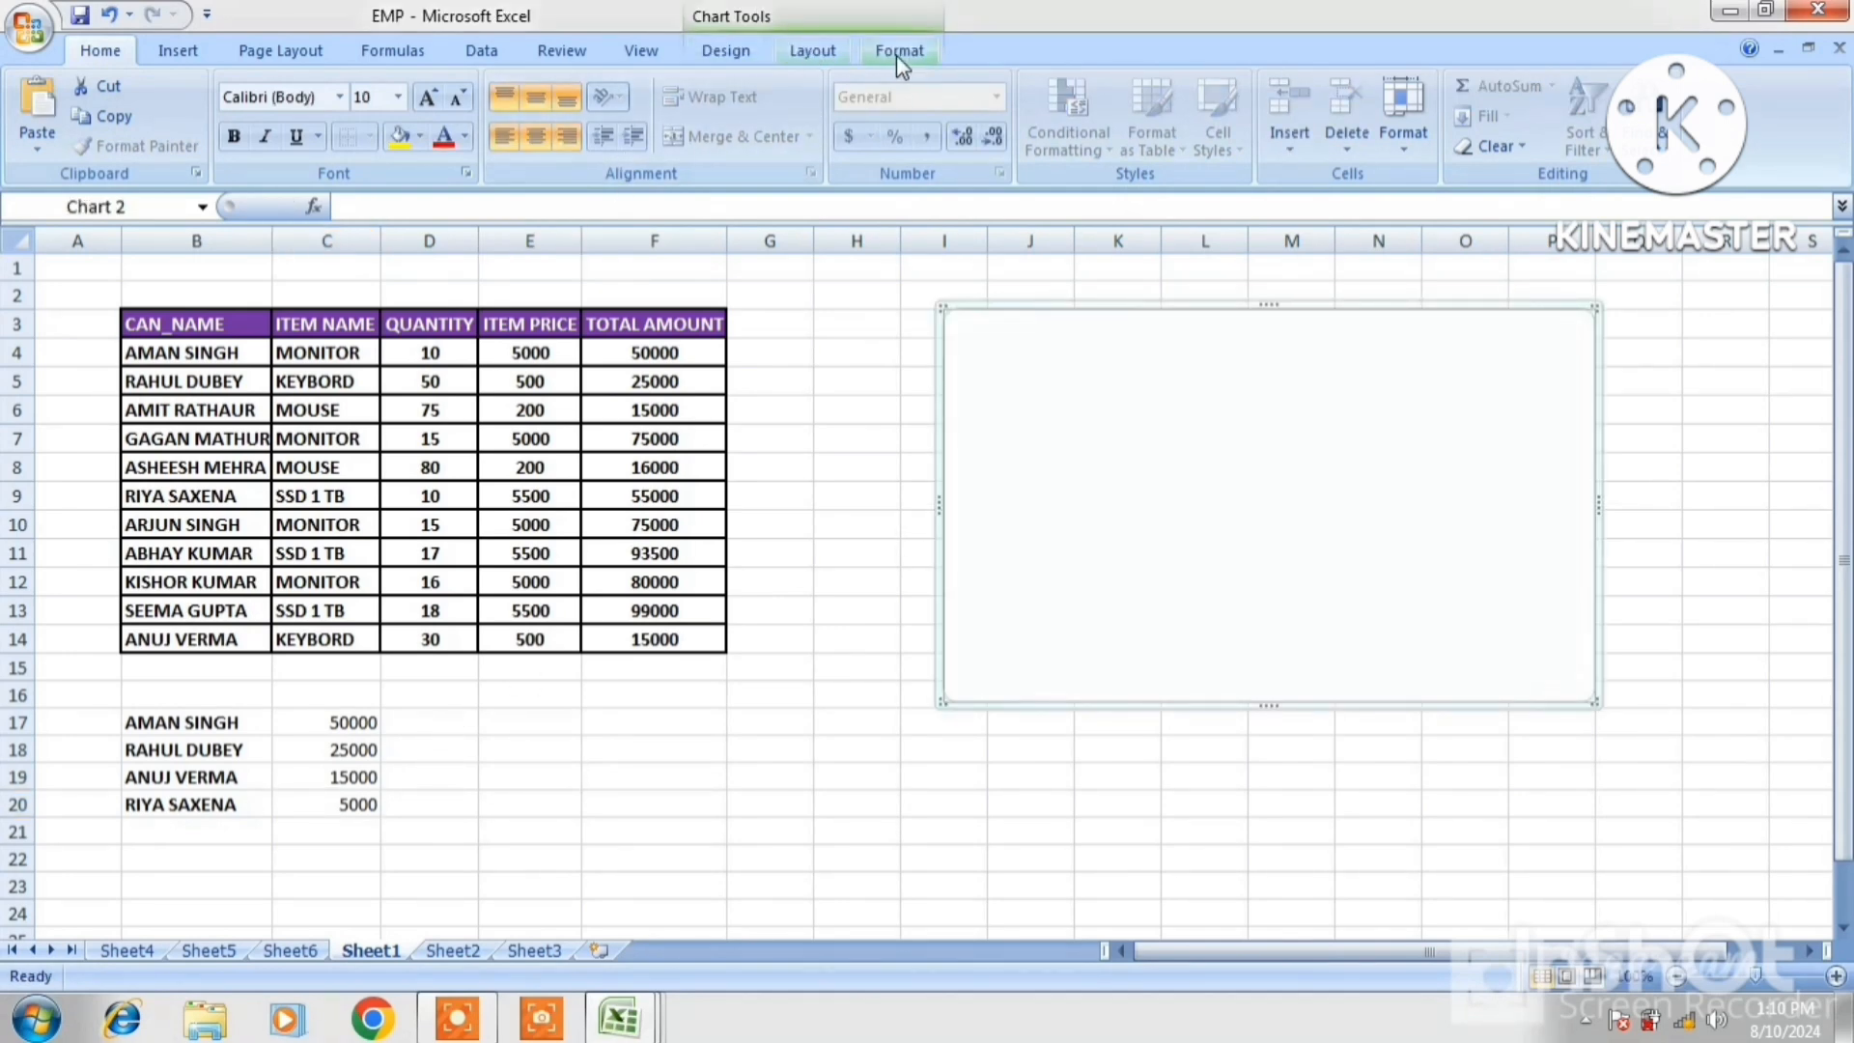
Set the pie chart's data range to B17:C20 in Select Data Source to show four customer slices
{"action": "left_click", "coordinate": [750, 58]}
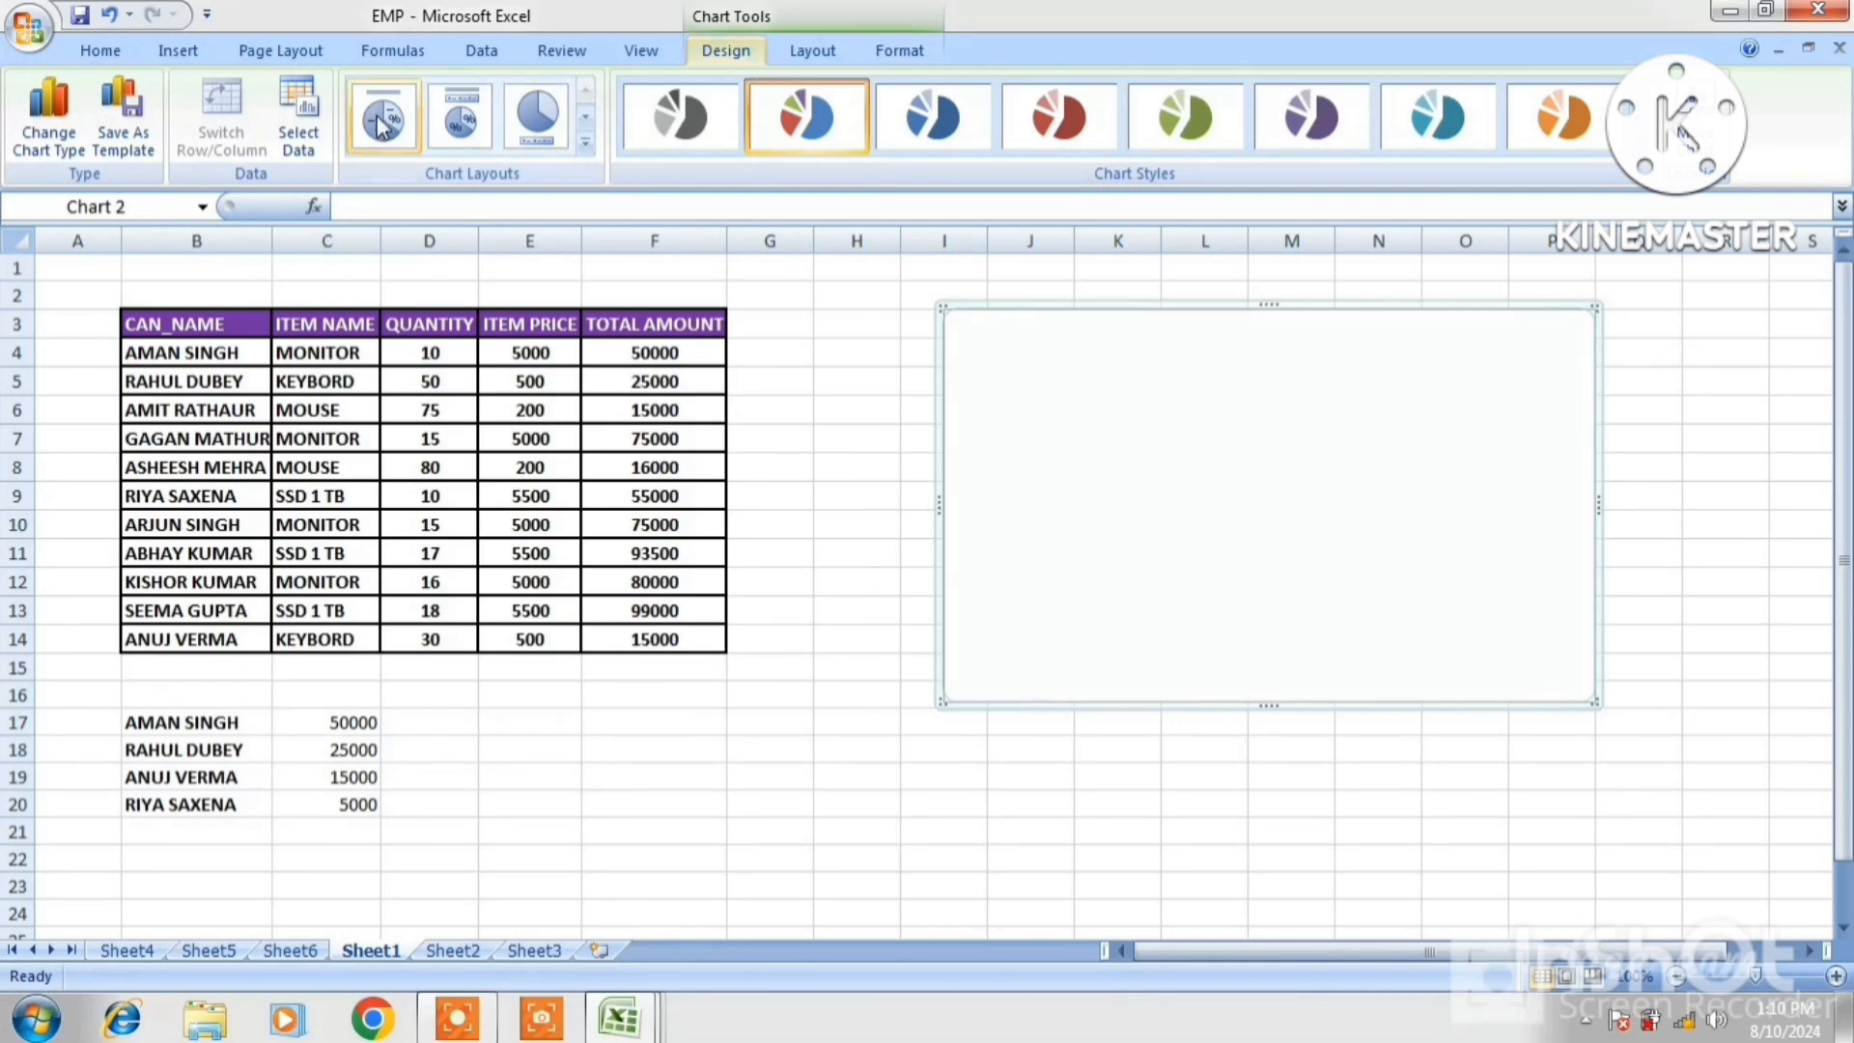
{"action": "left_click", "coordinate": [301, 140]}
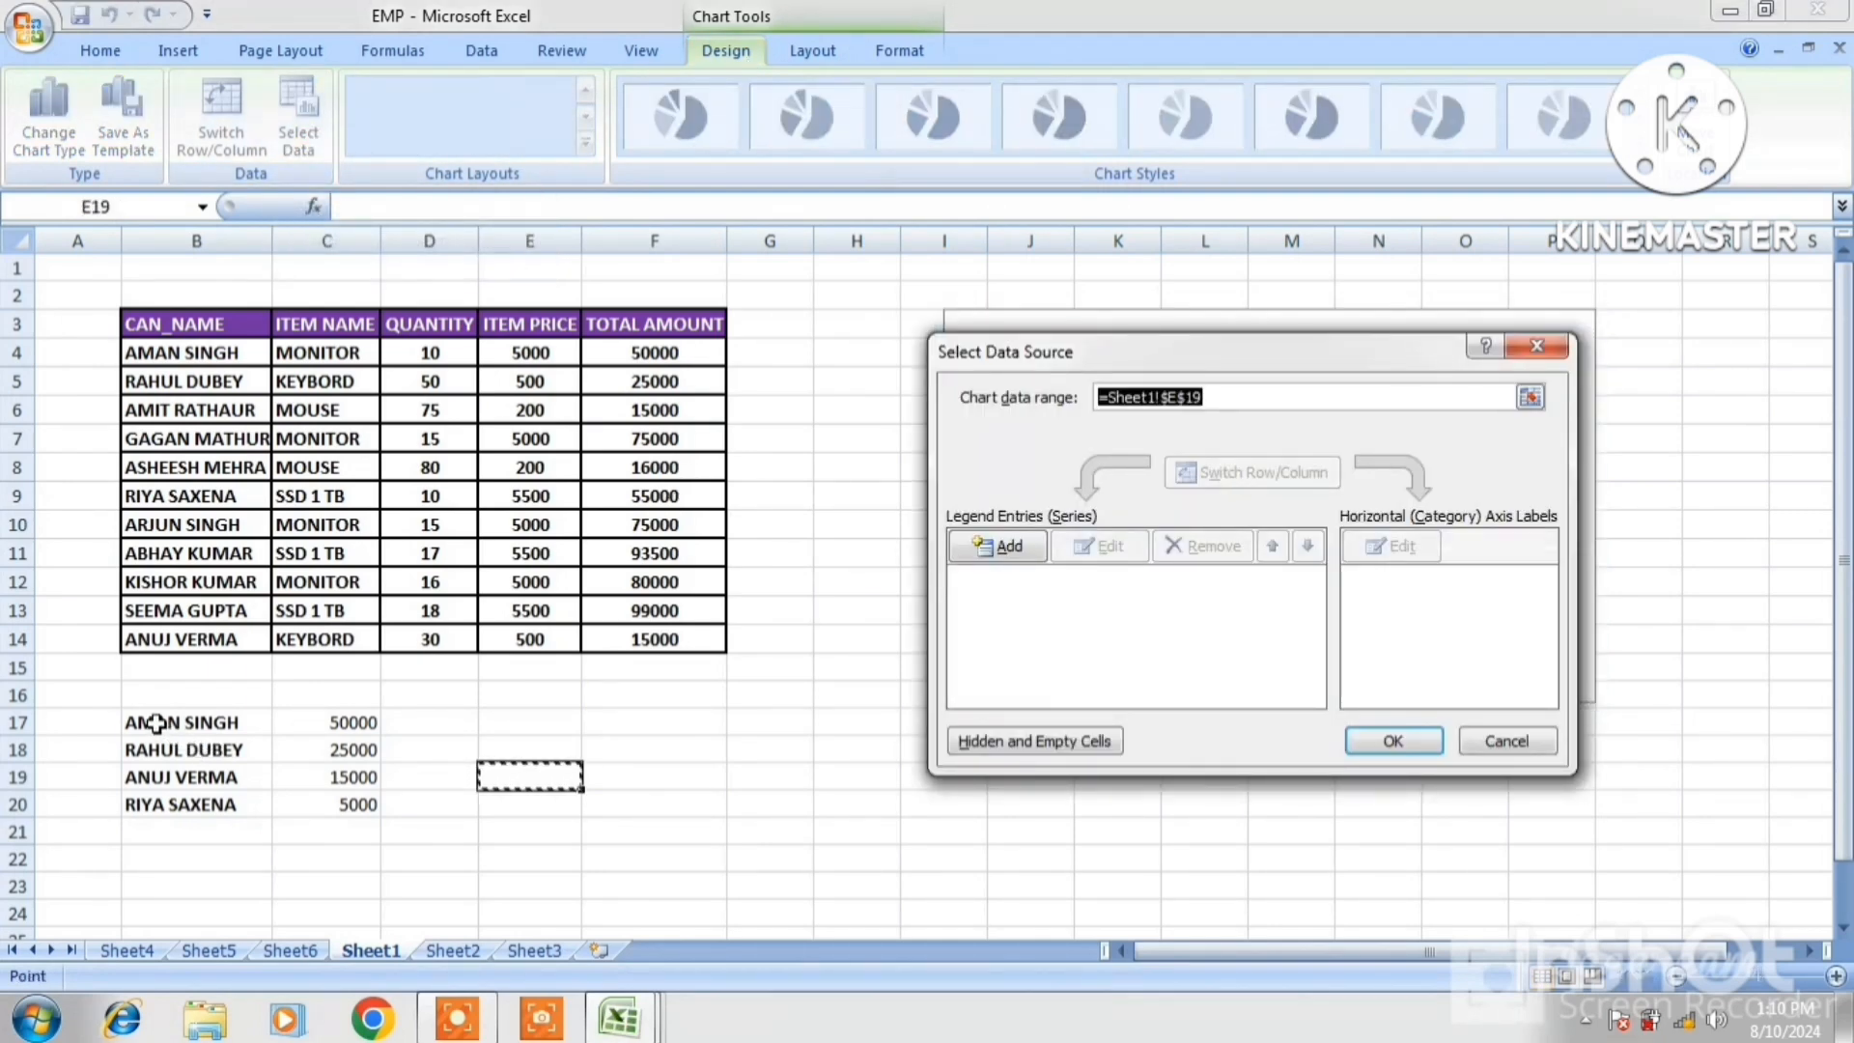
{"action": "left_click_drag", "start_coordinate": [151, 722], "coordinate": [304, 802]}
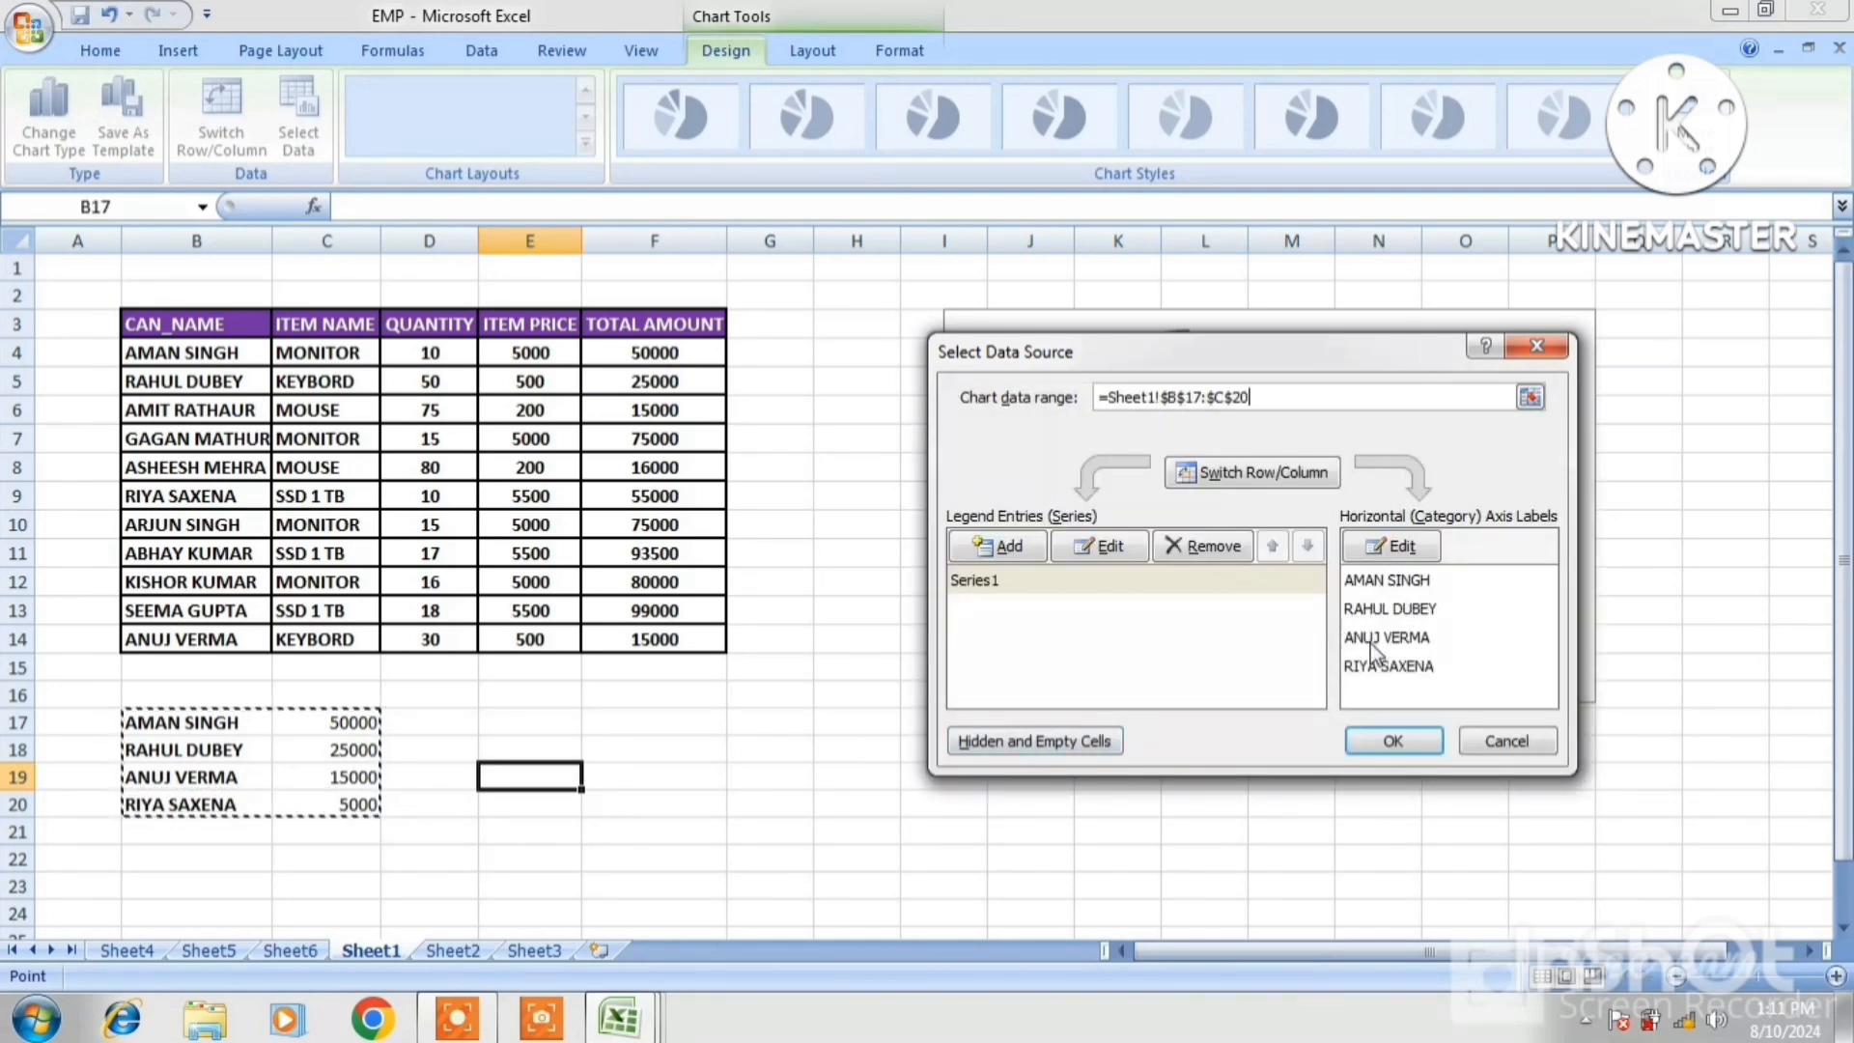
{"action": "left_click", "coordinate": [1394, 740]}
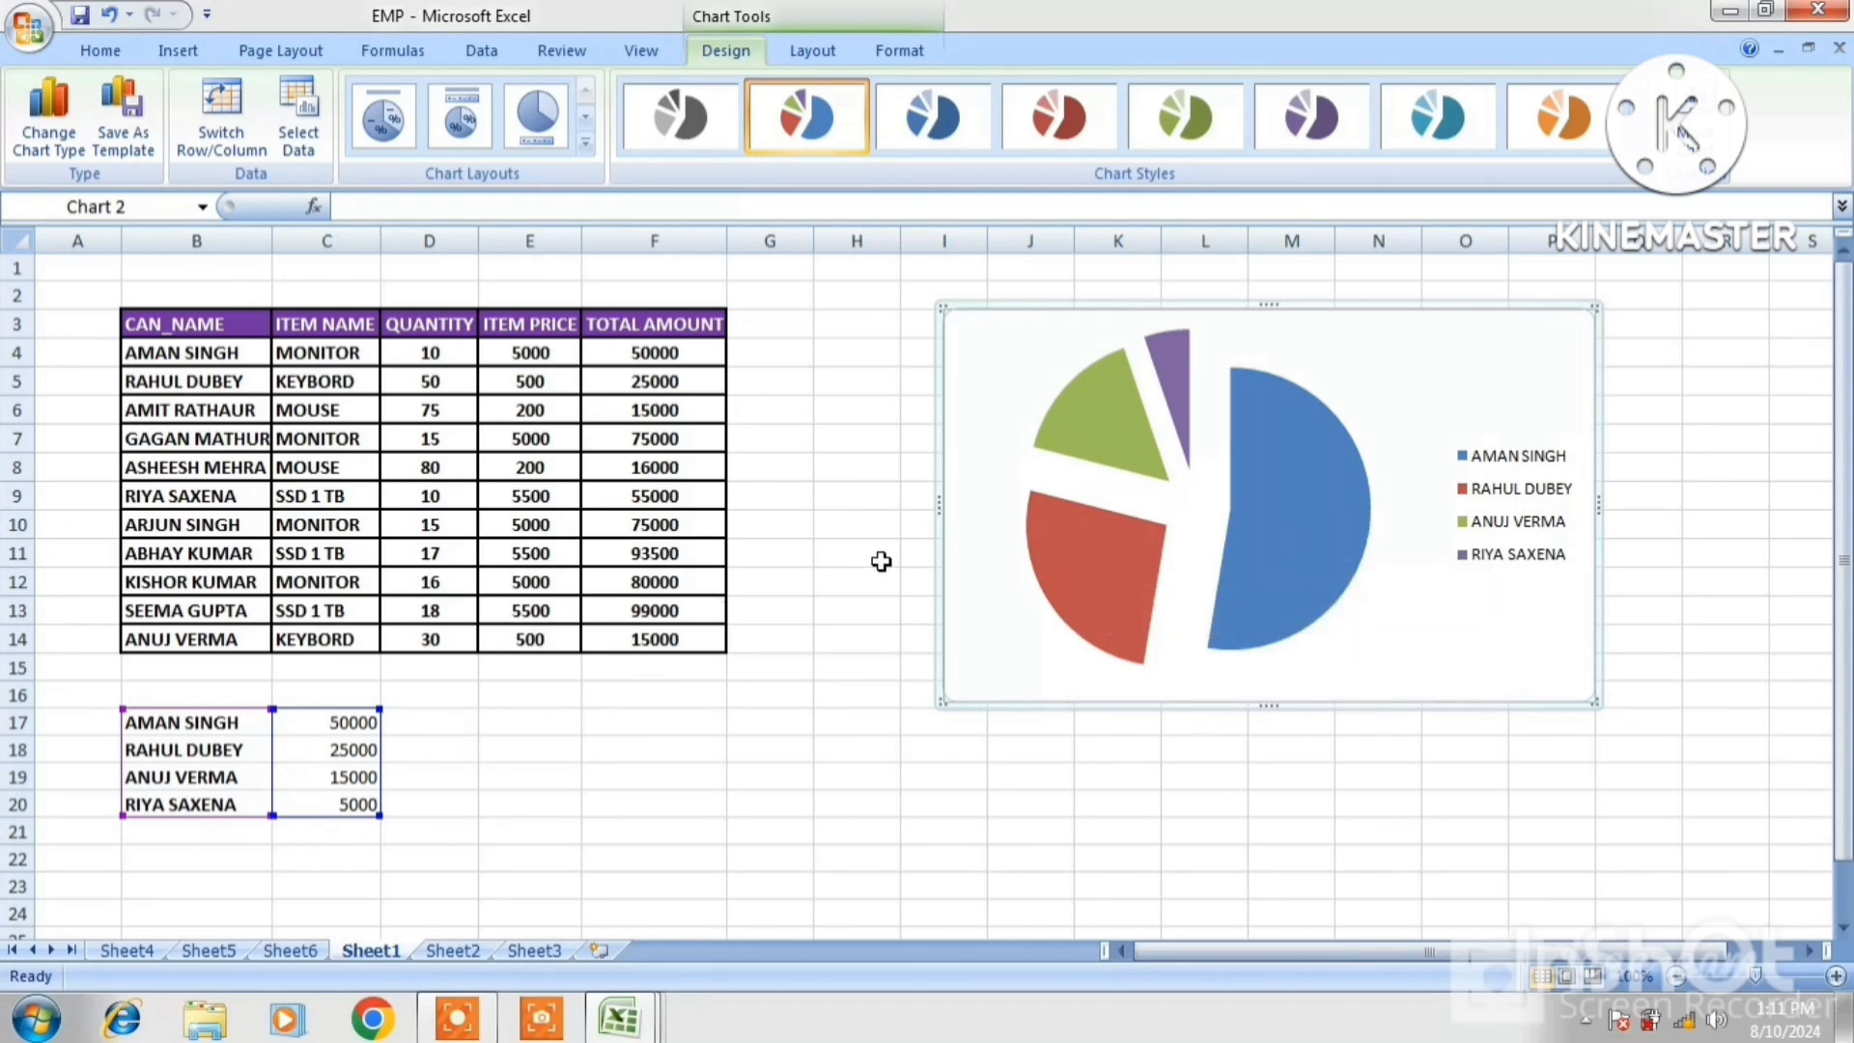
{"action": "mouse_move", "coordinate": [1083, 546]}
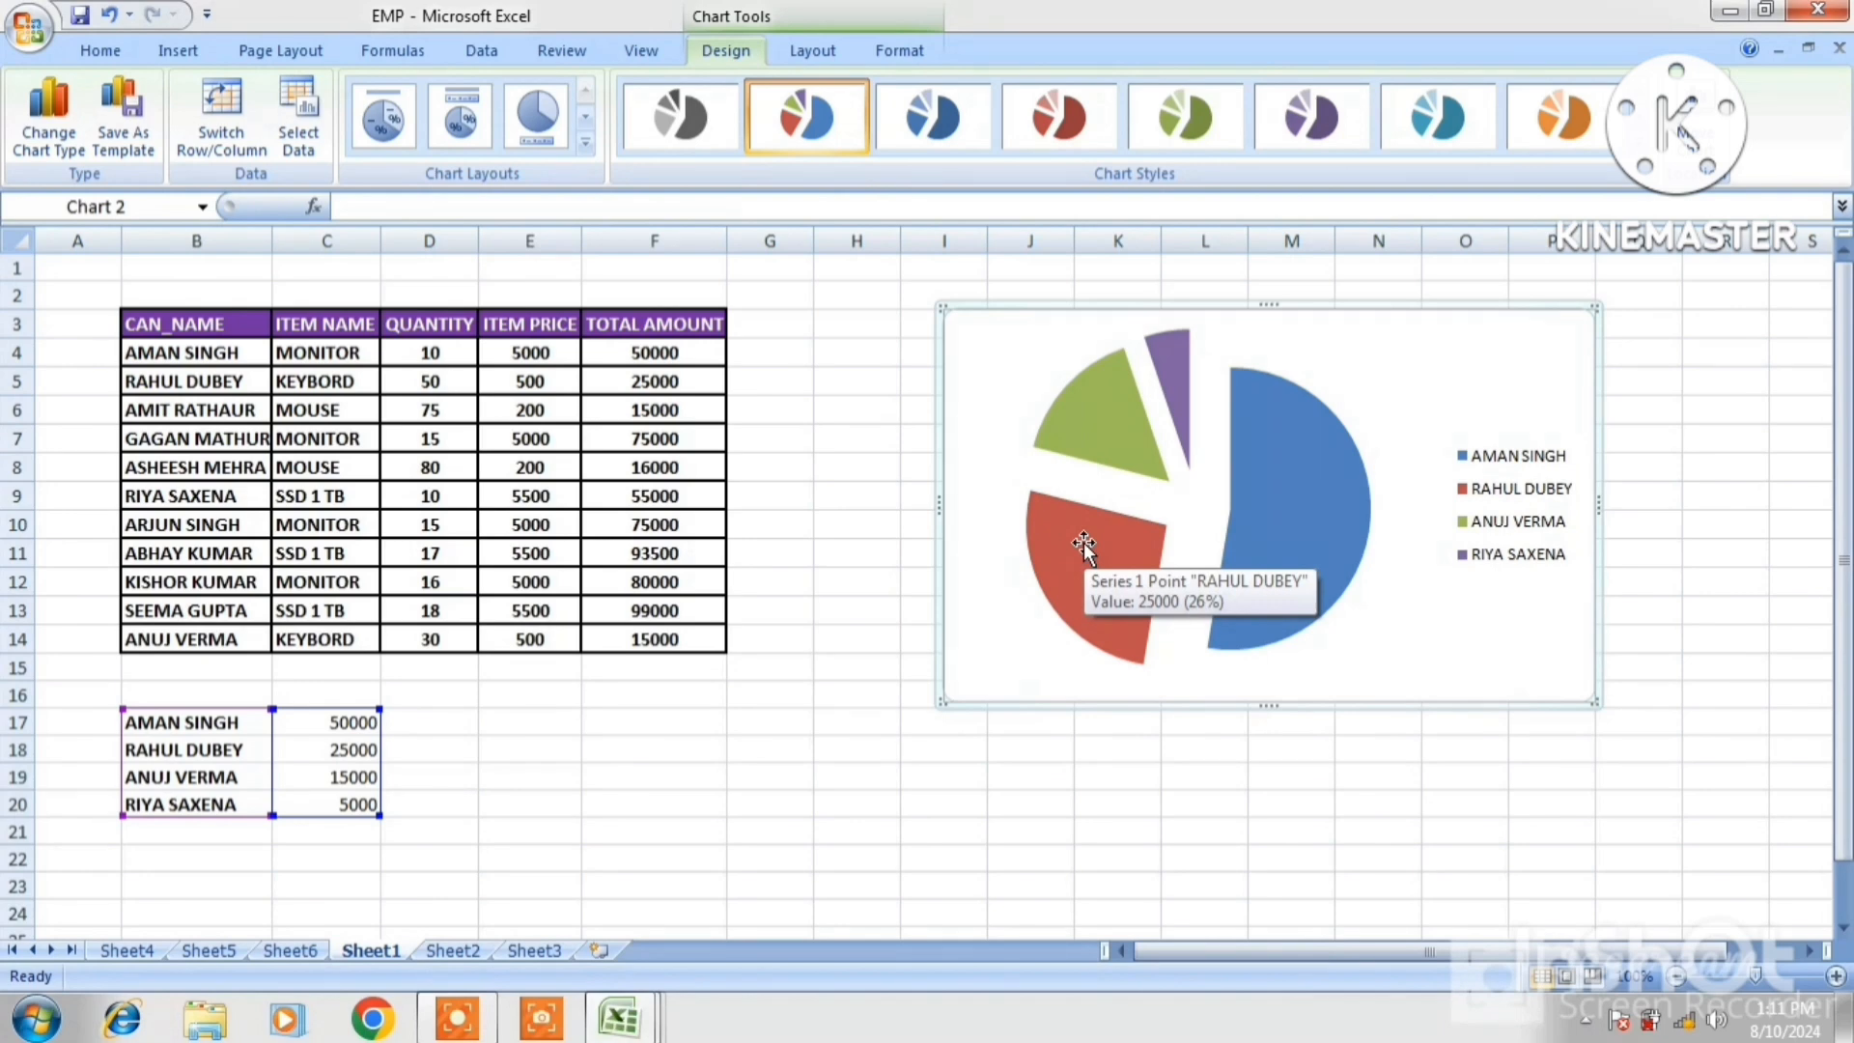
{"action": "mouse_move", "coordinate": [1108, 423]}
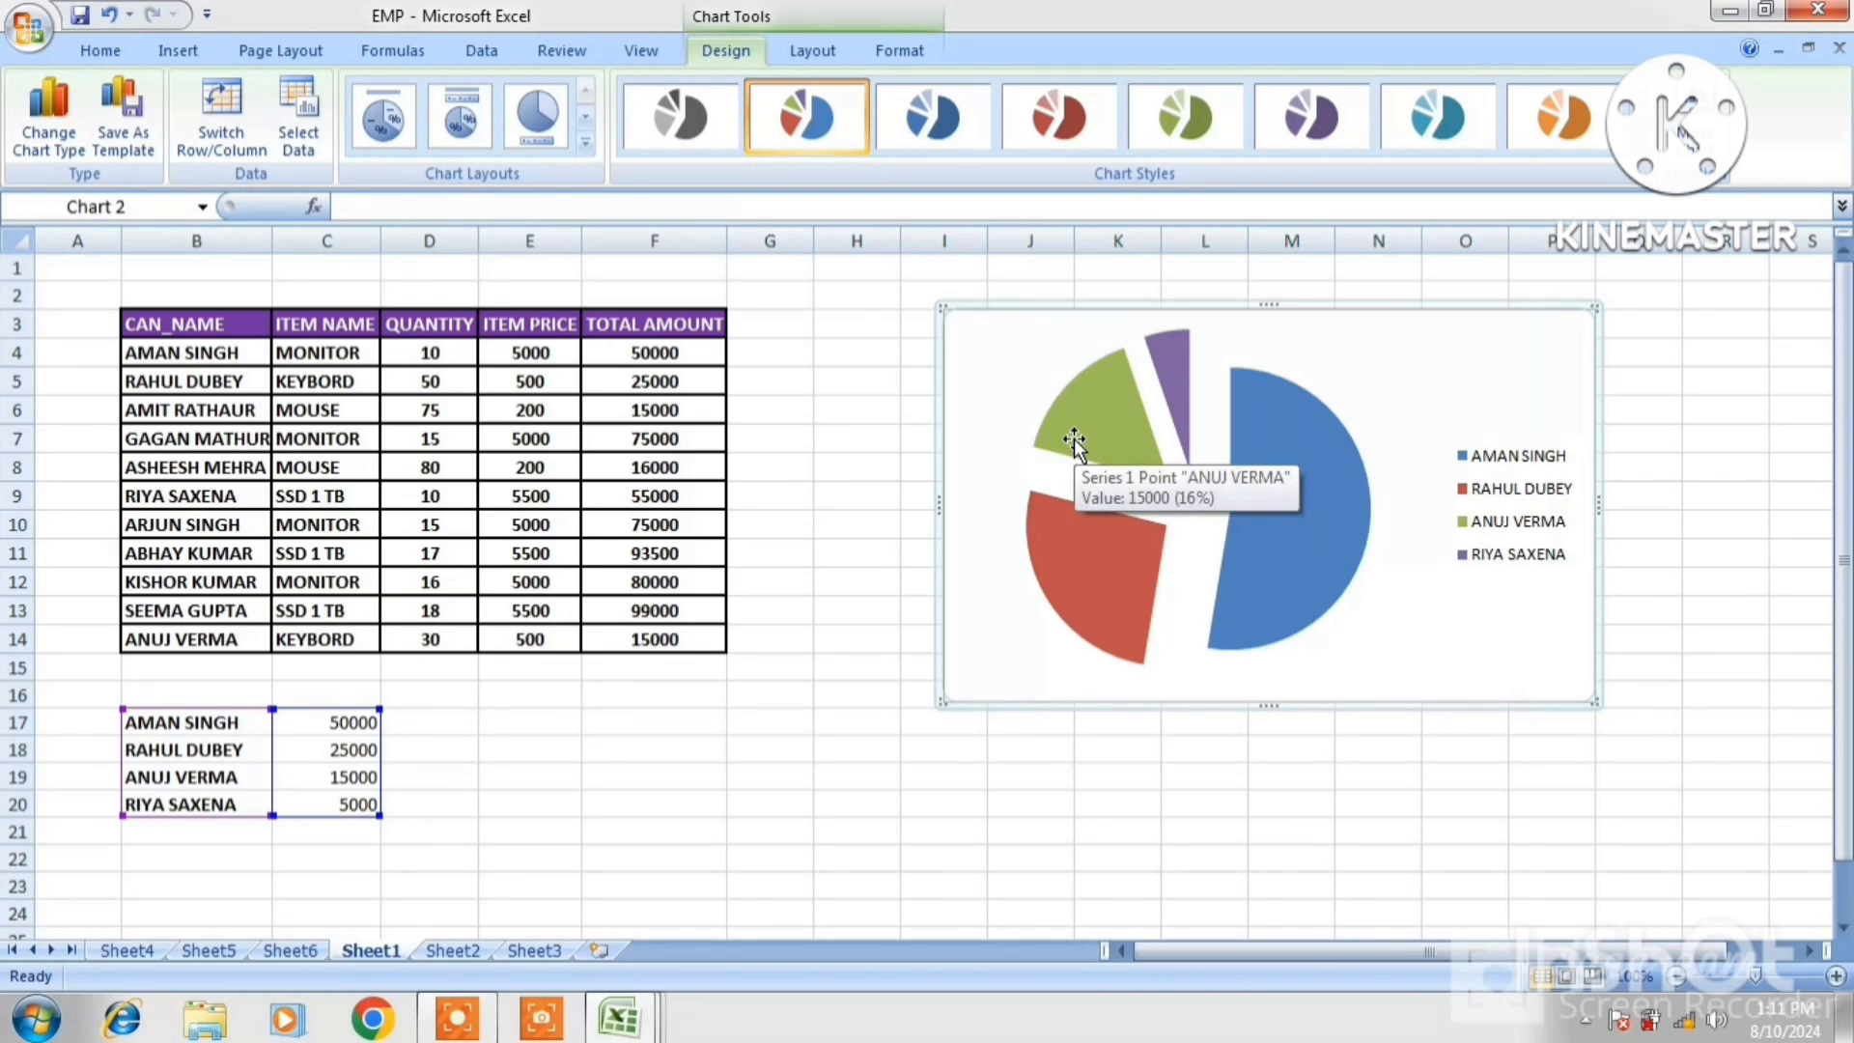
{"action": "mouse_move", "coordinate": [1171, 398]}
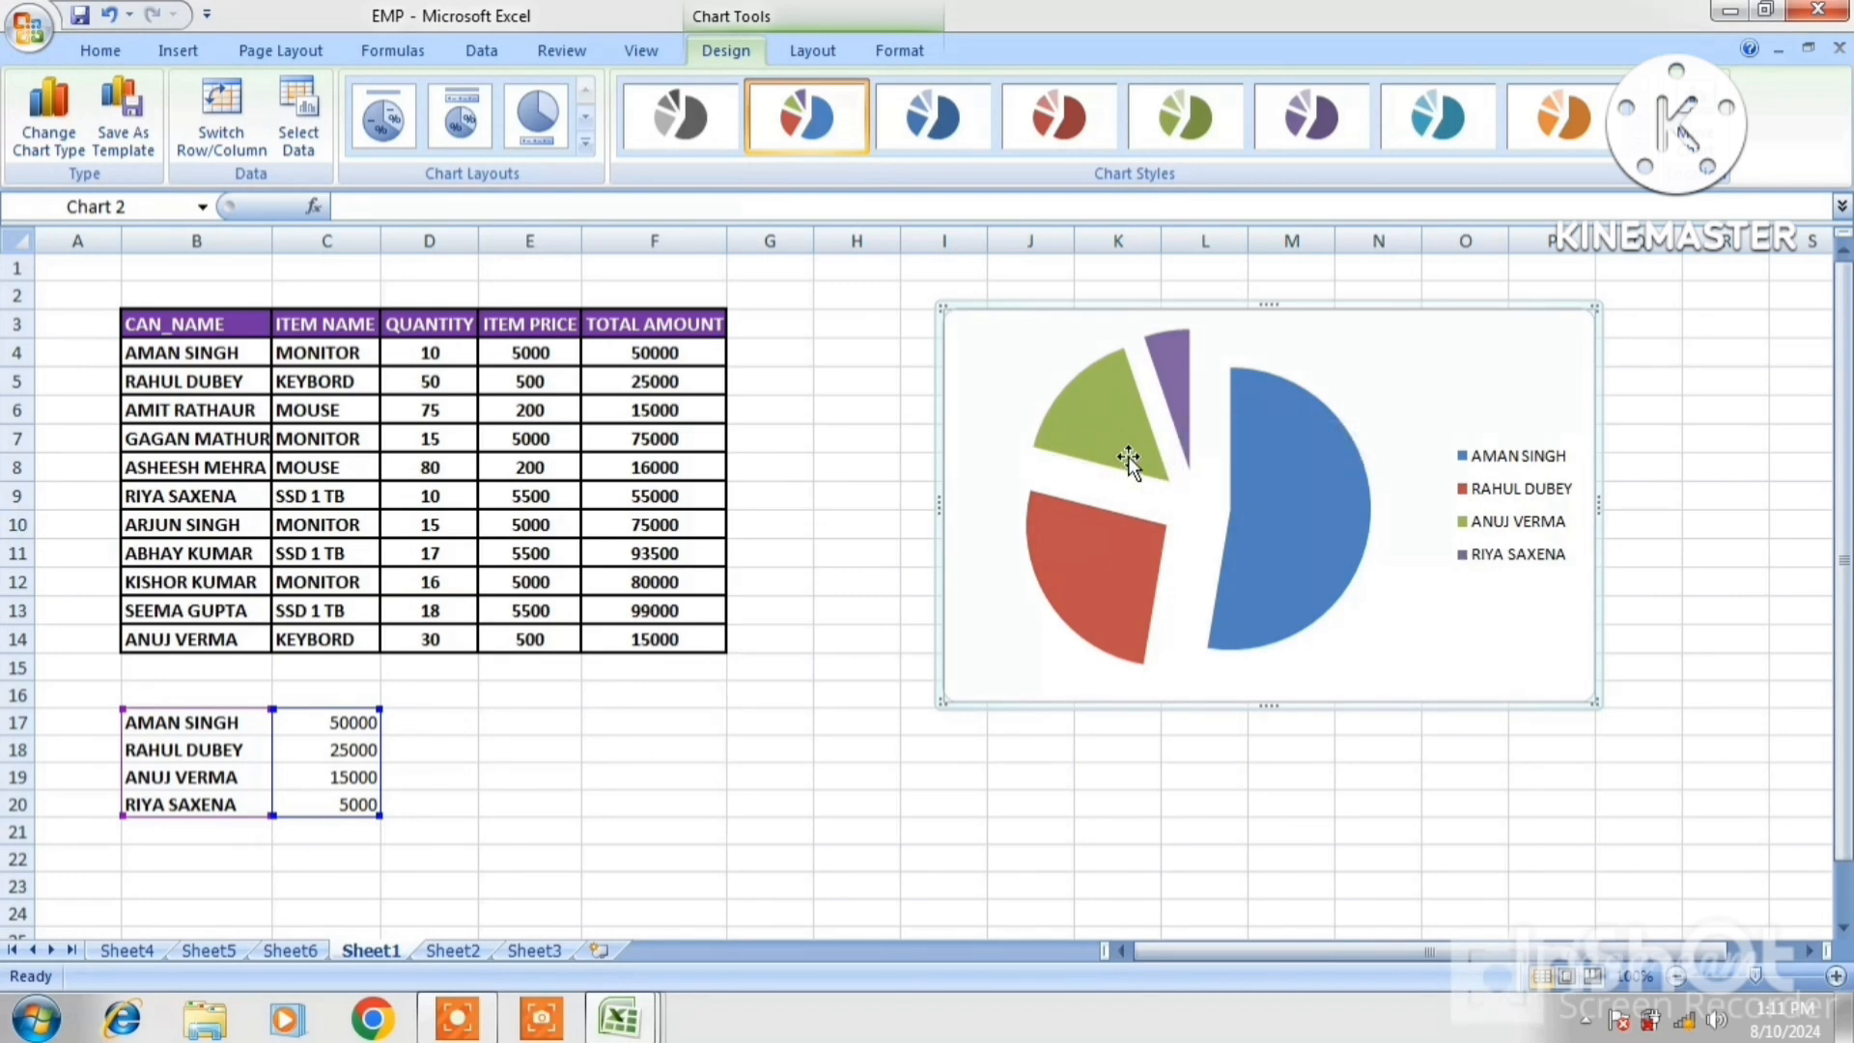
{"action": "mouse_move", "coordinate": [1132, 461]}
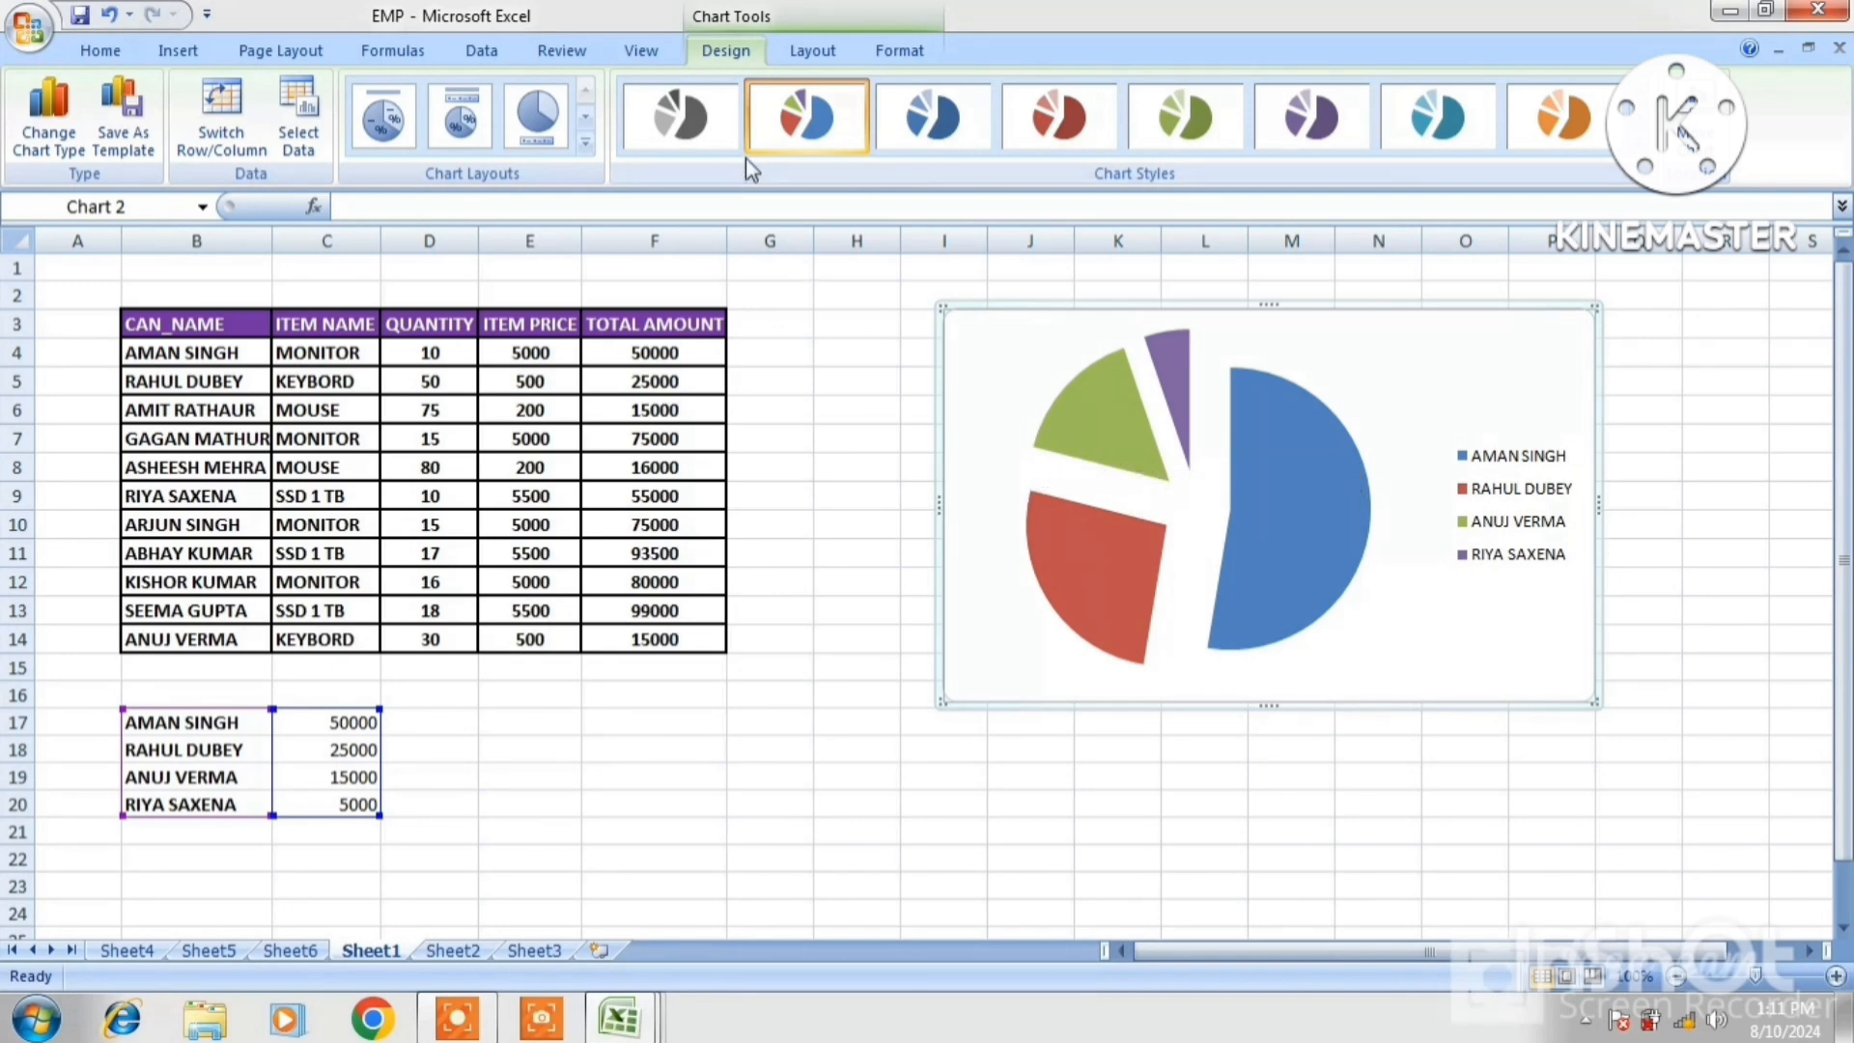
Switch the chart to 2-D clustered columns, then 3-D cones, then a horizontal bar chart
{"action": "left_click", "coordinate": [178, 64]}
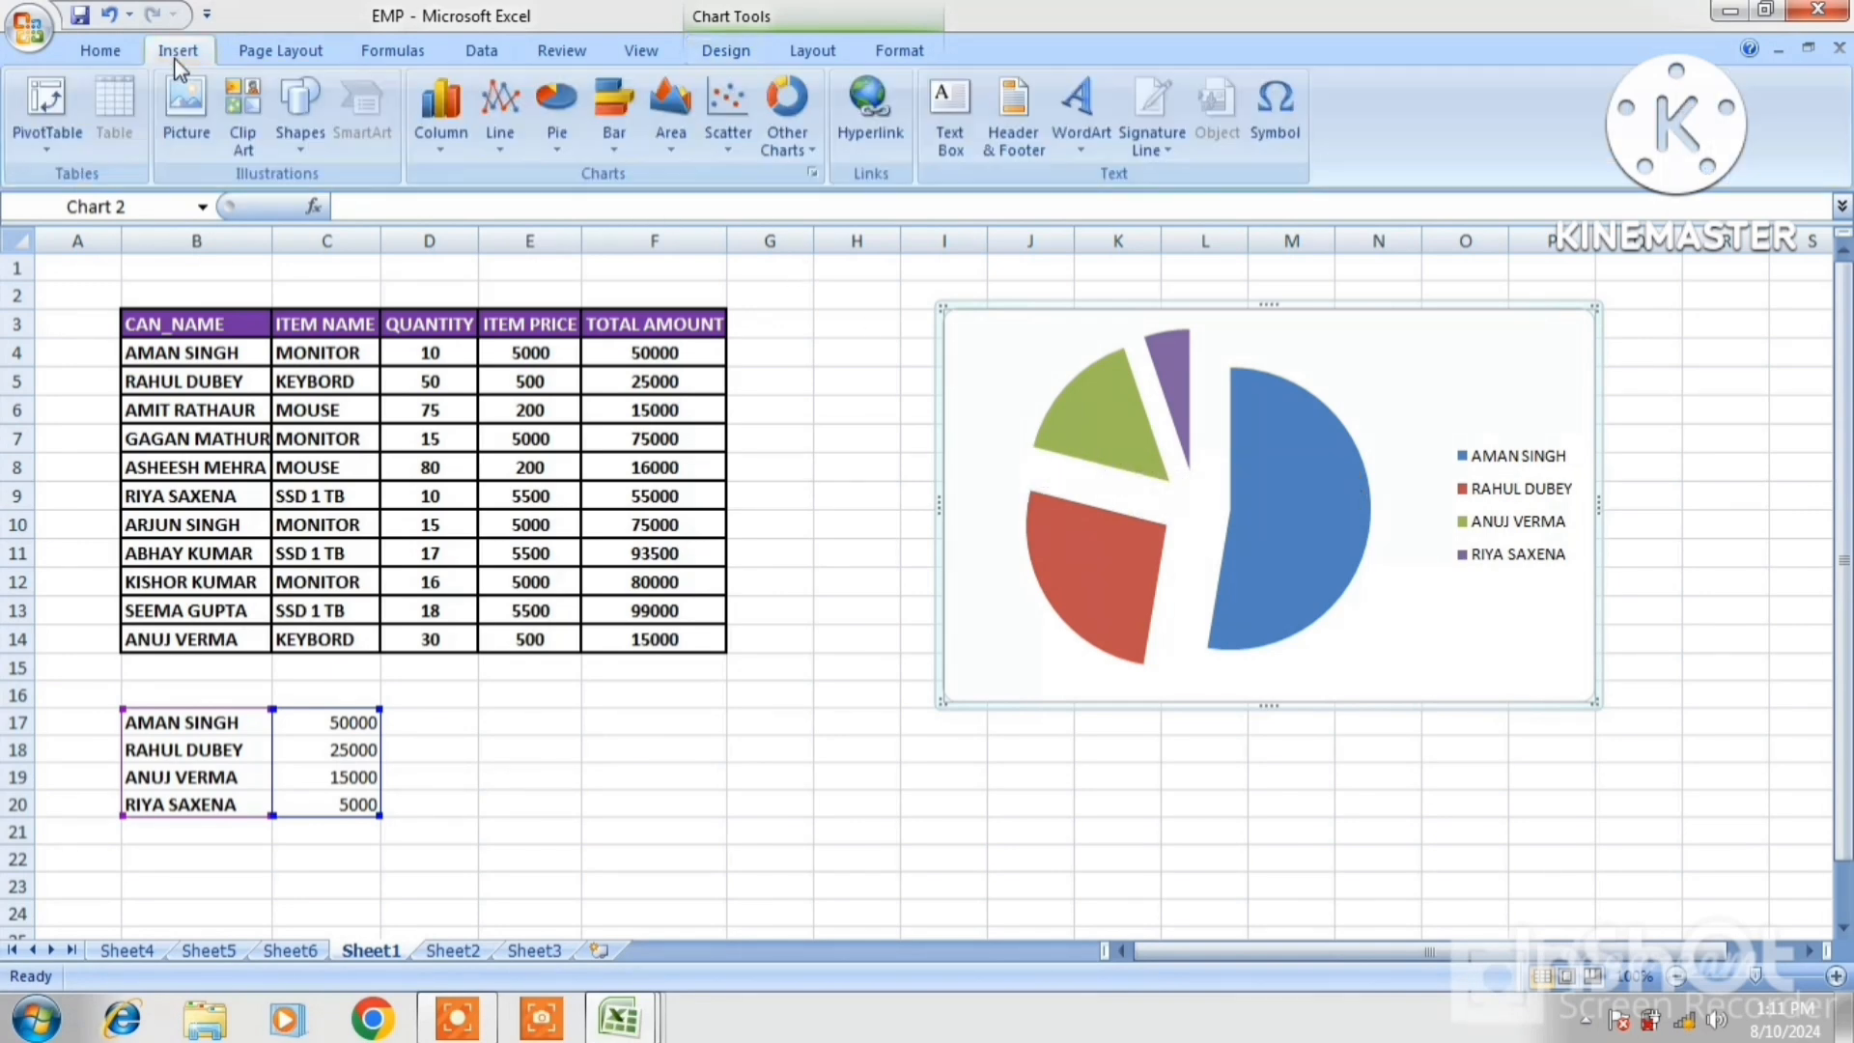
{"action": "left_click", "coordinate": [457, 141]}
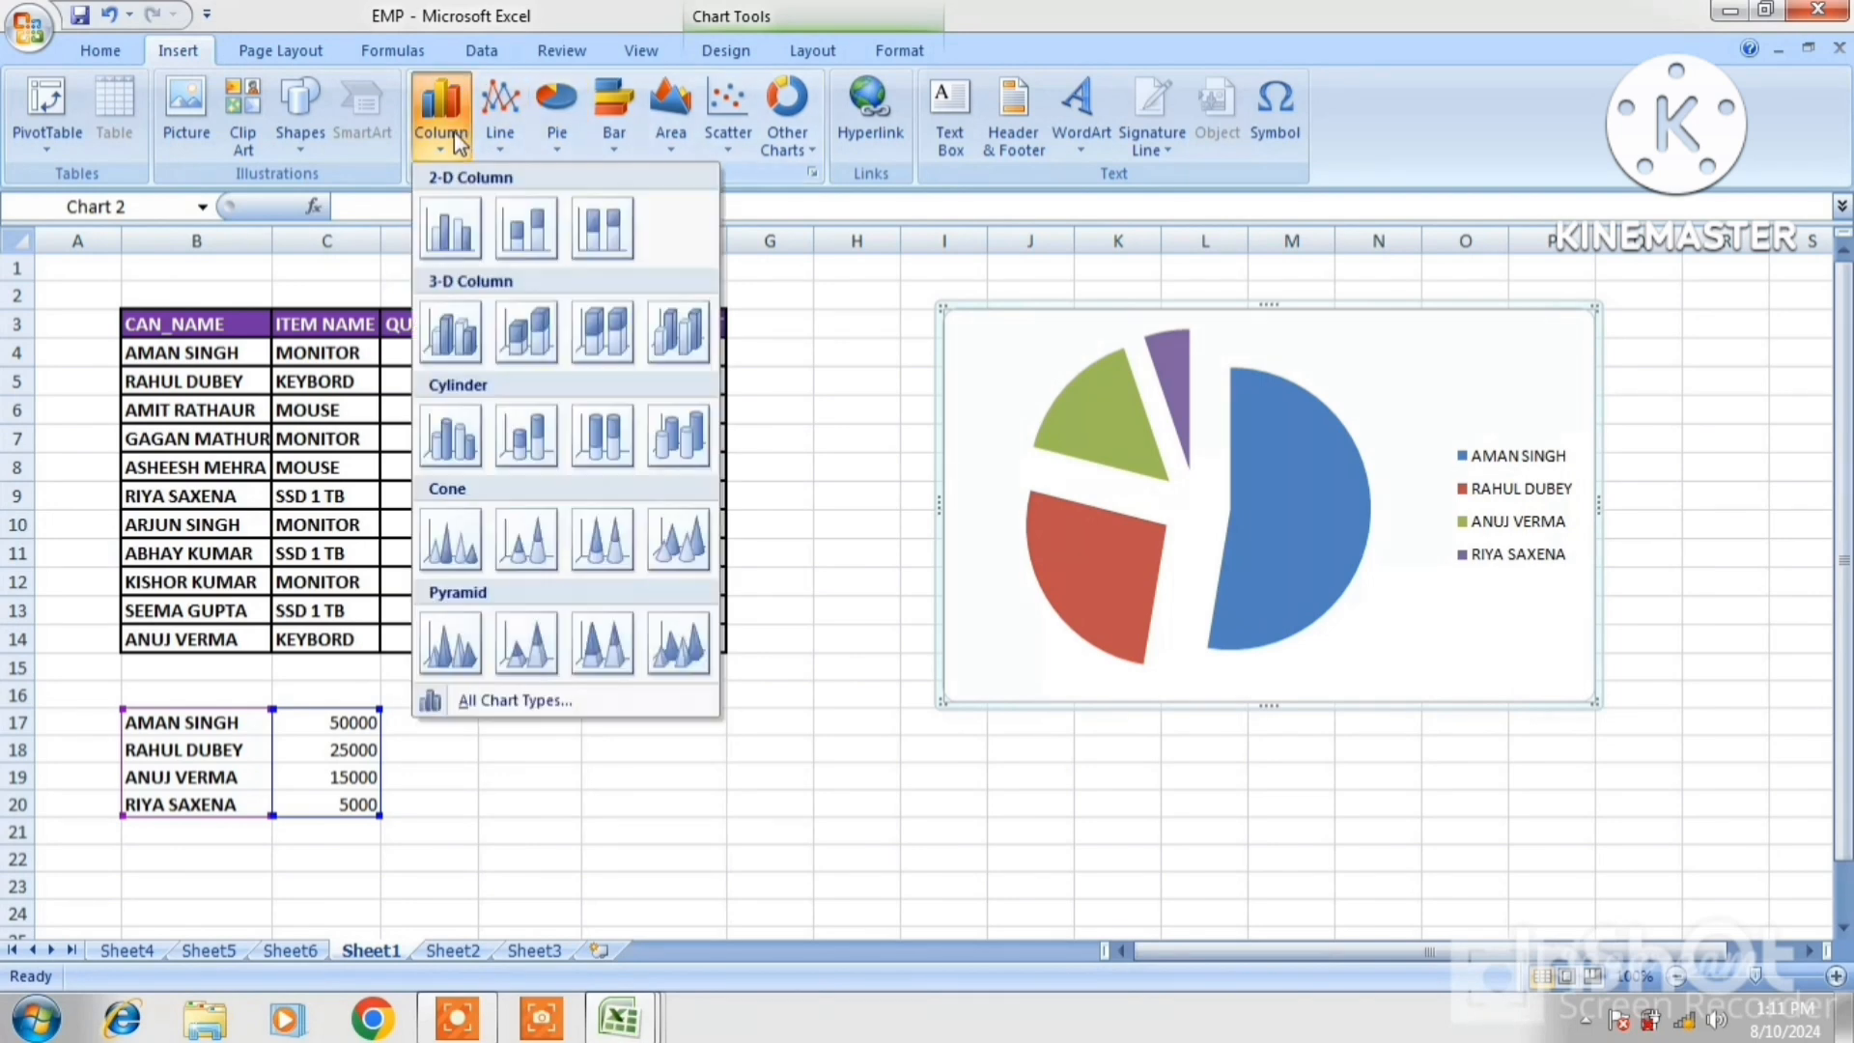
{"action": "left_click", "coordinate": [522, 235]}
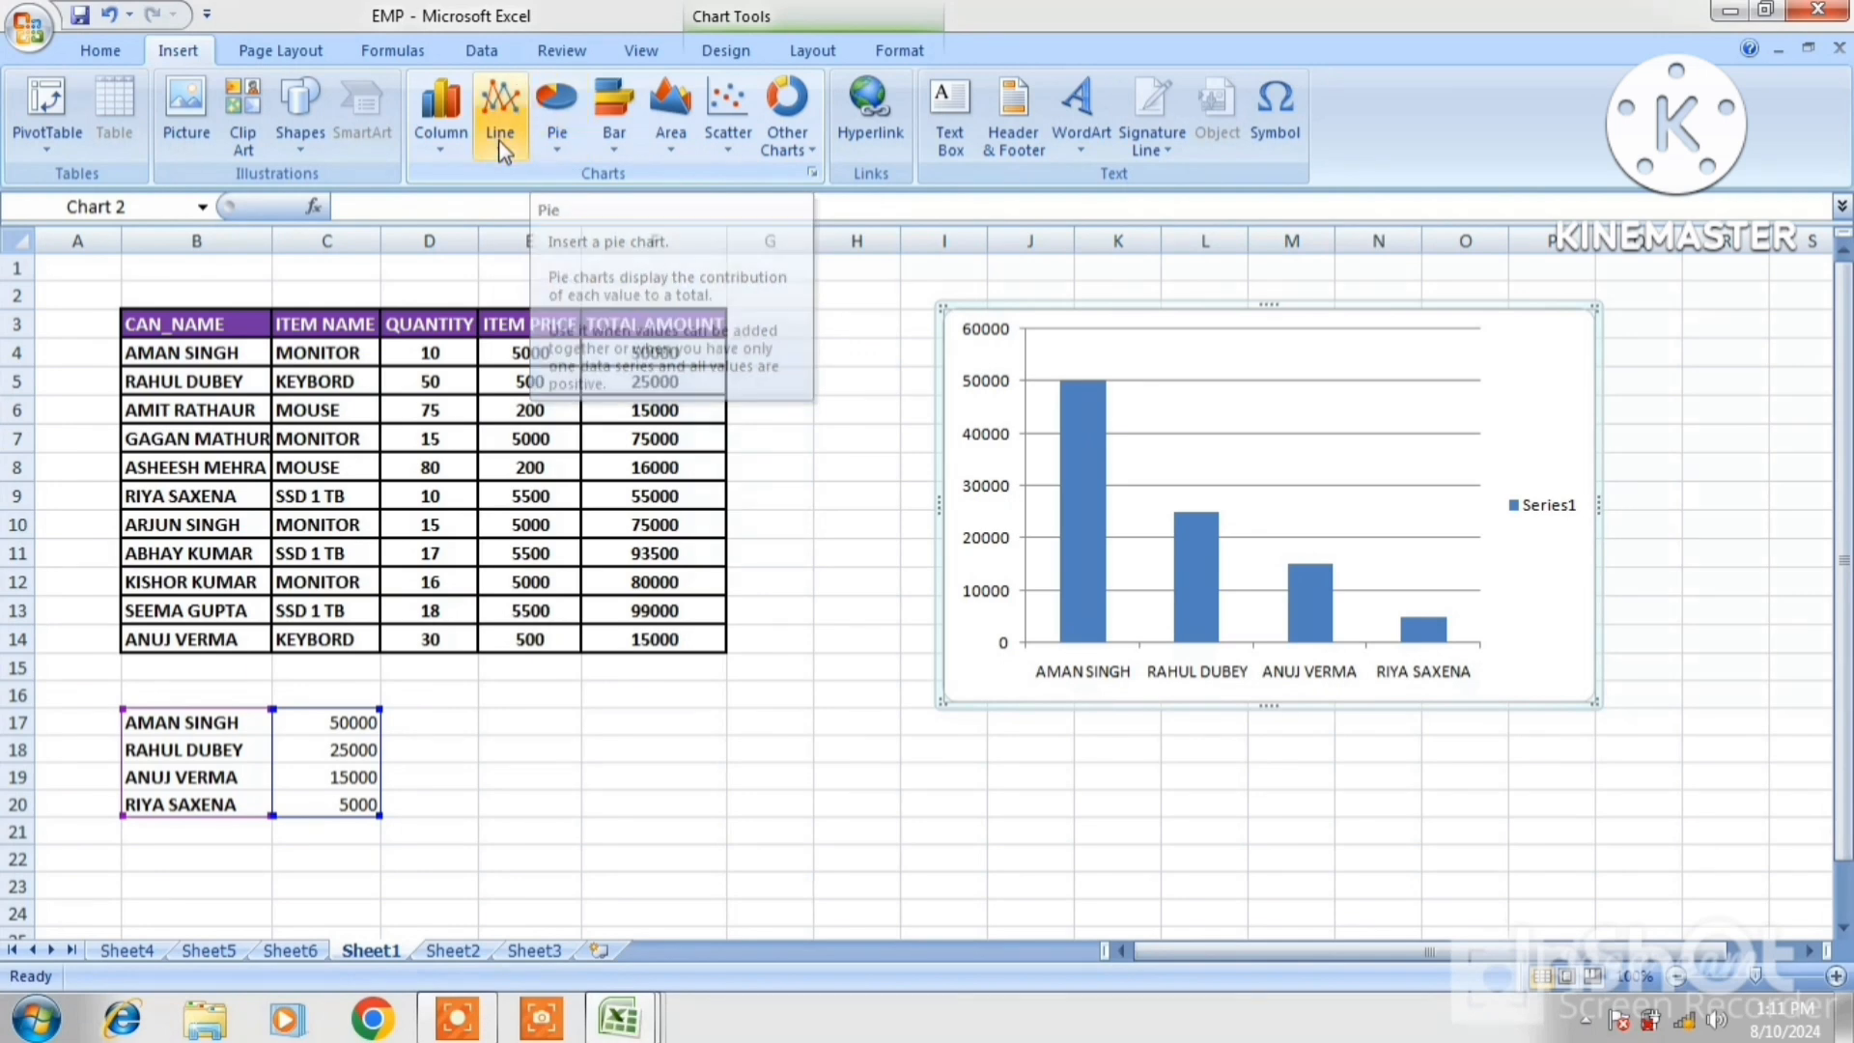
{"action": "left_click", "coordinate": [437, 145]}
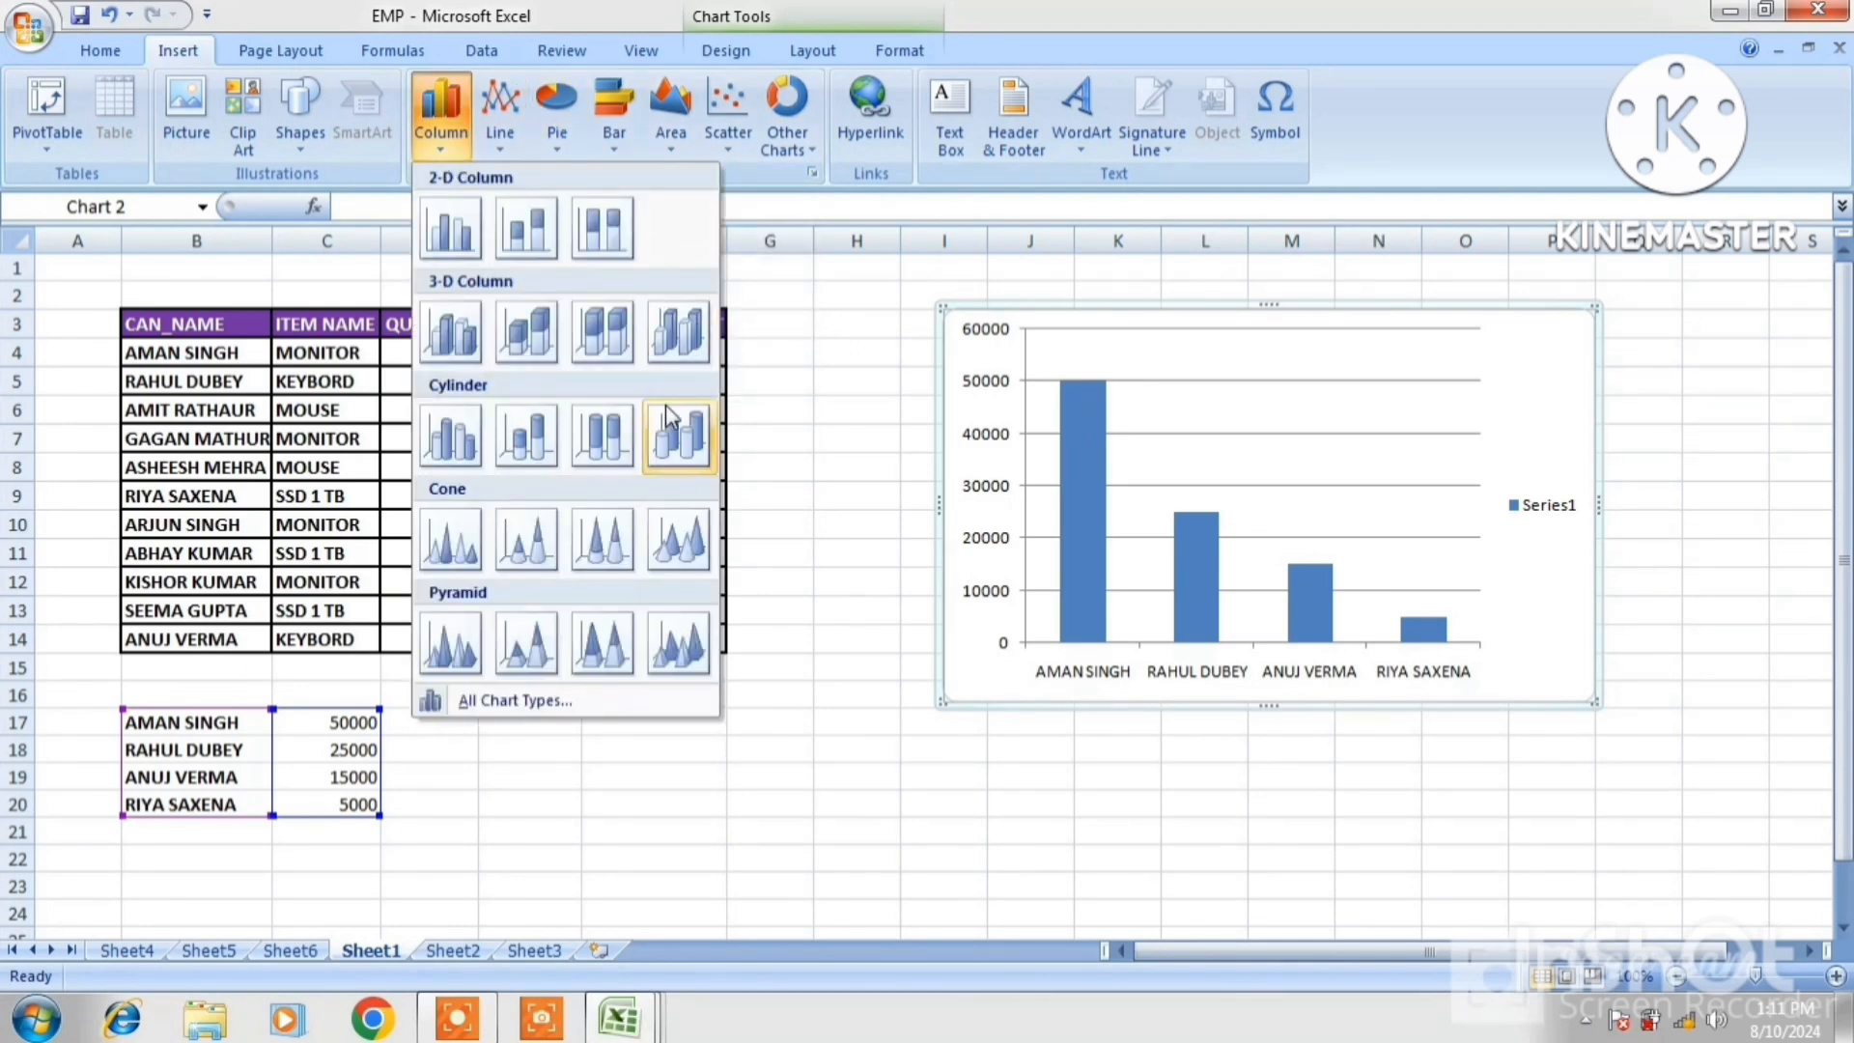
{"action": "left_click", "coordinate": [563, 540]}
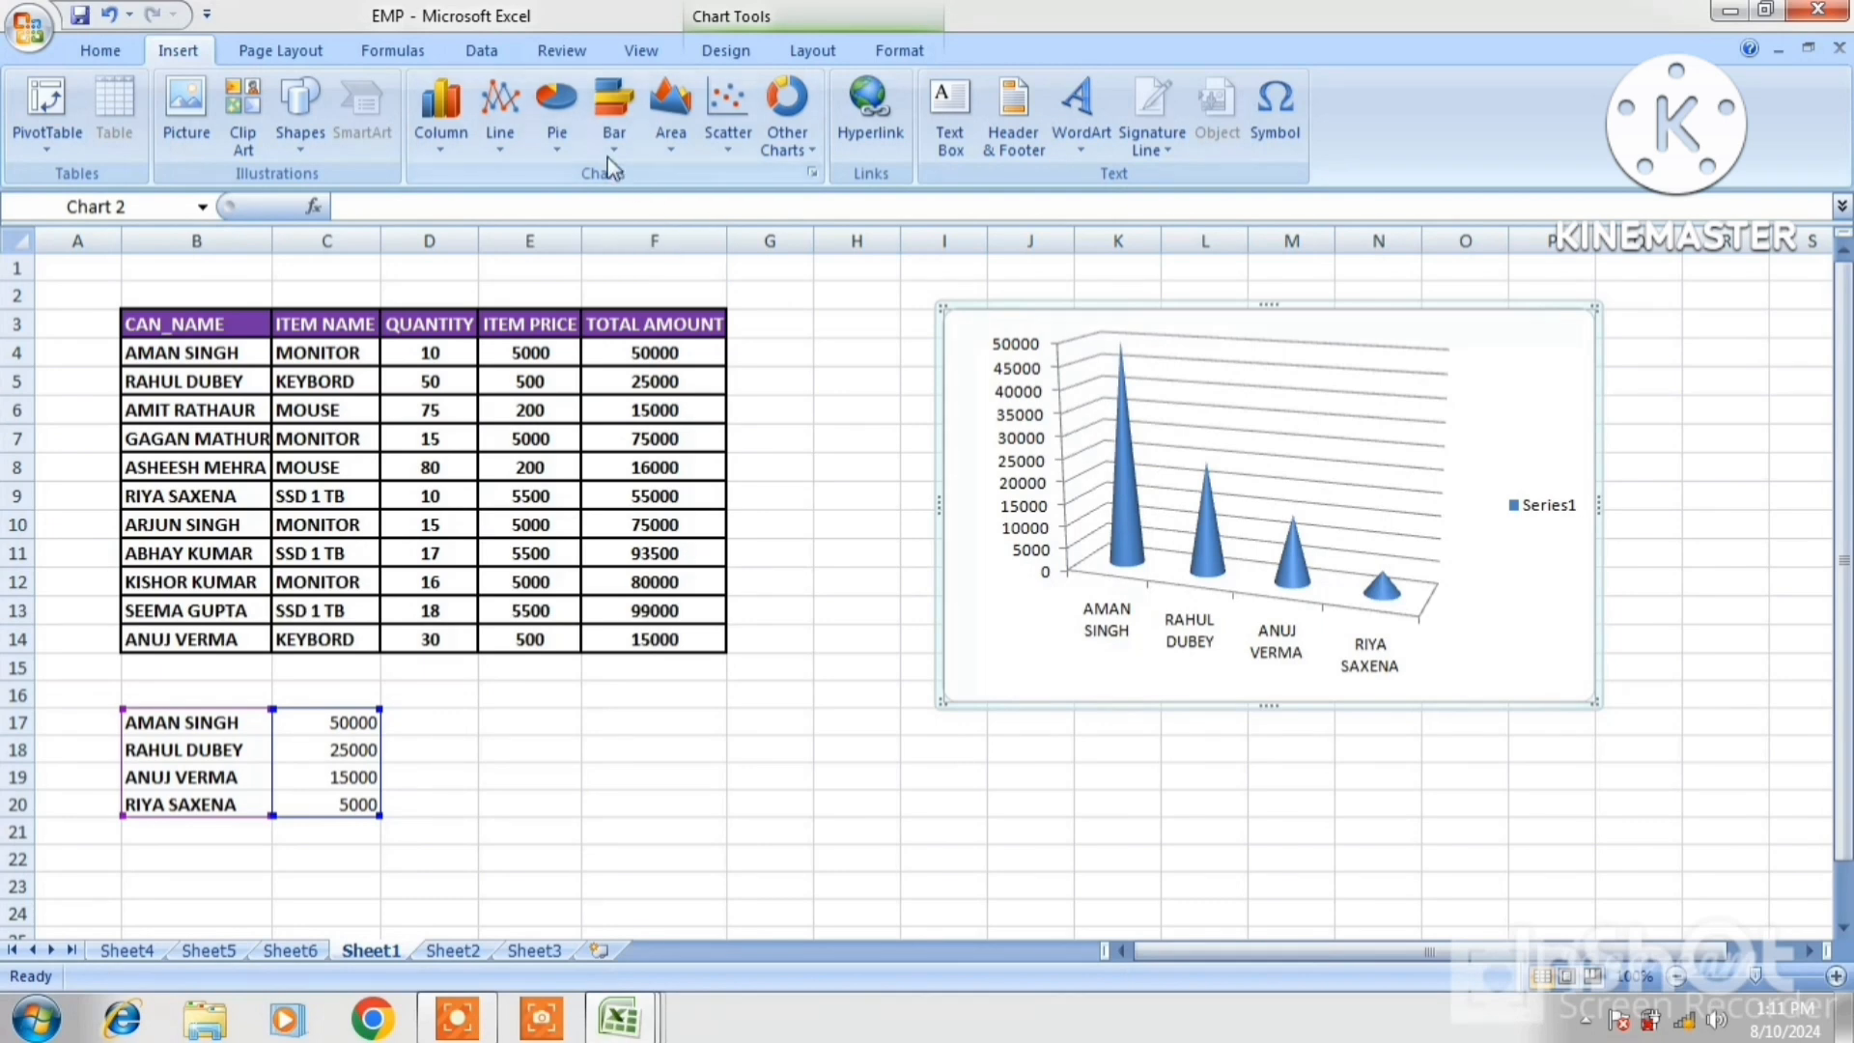
{"action": "left_click", "coordinate": [614, 116]}
{"action": "left_click", "coordinate": [682, 232]}
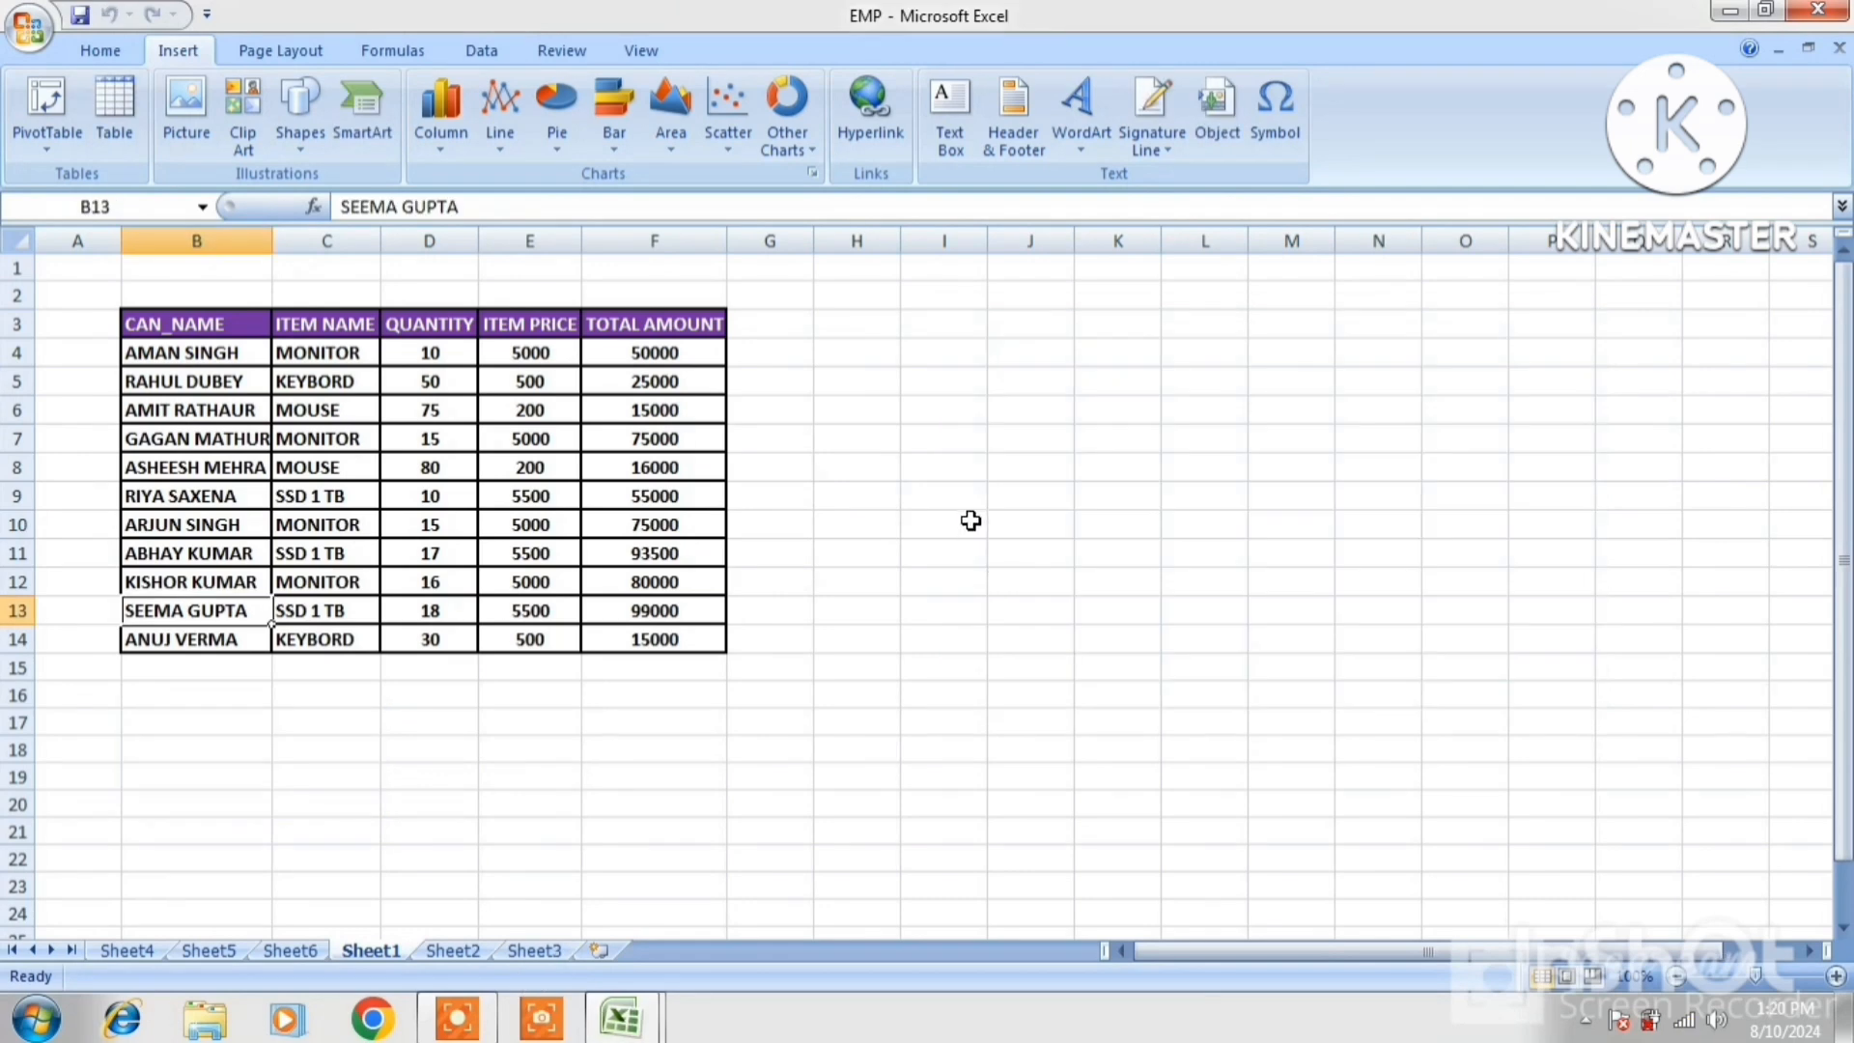
Enter a customer's full name in cell K5
{"action": "left_click", "coordinate": [968, 521]}
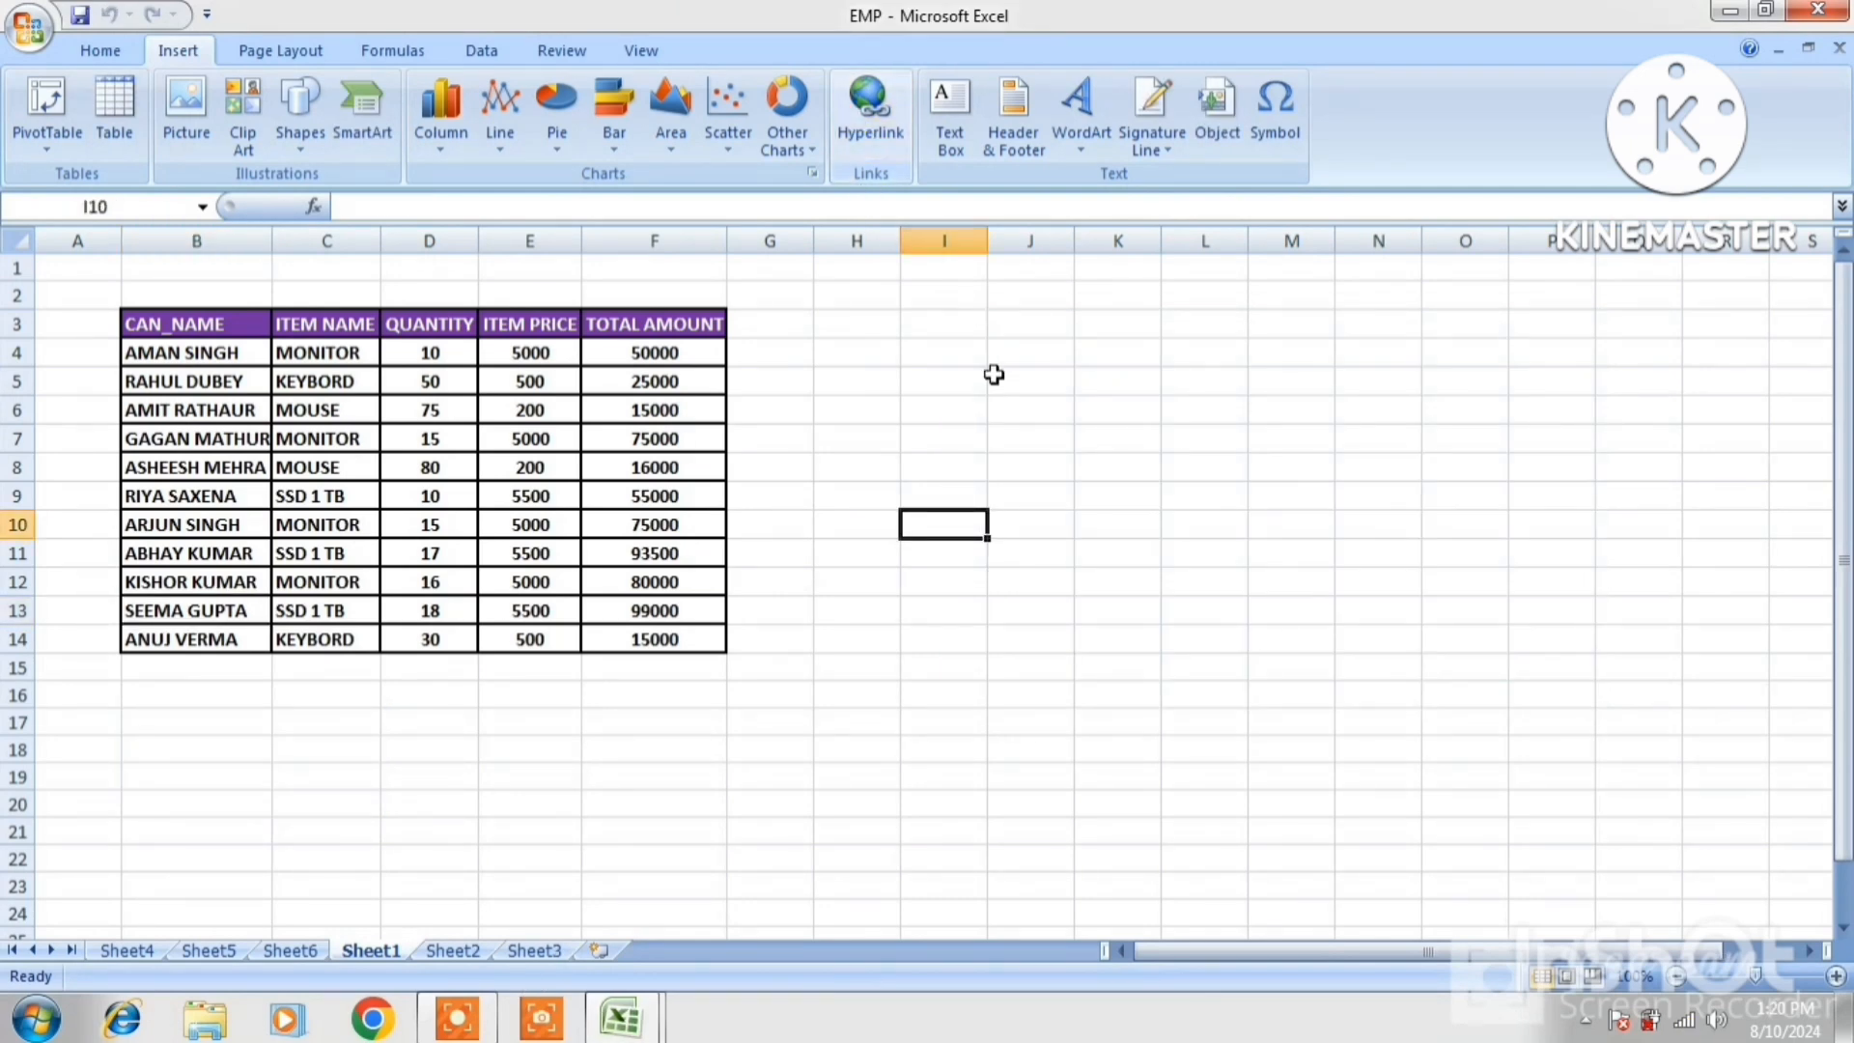
{"action": "left_click", "coordinate": [1104, 376]}
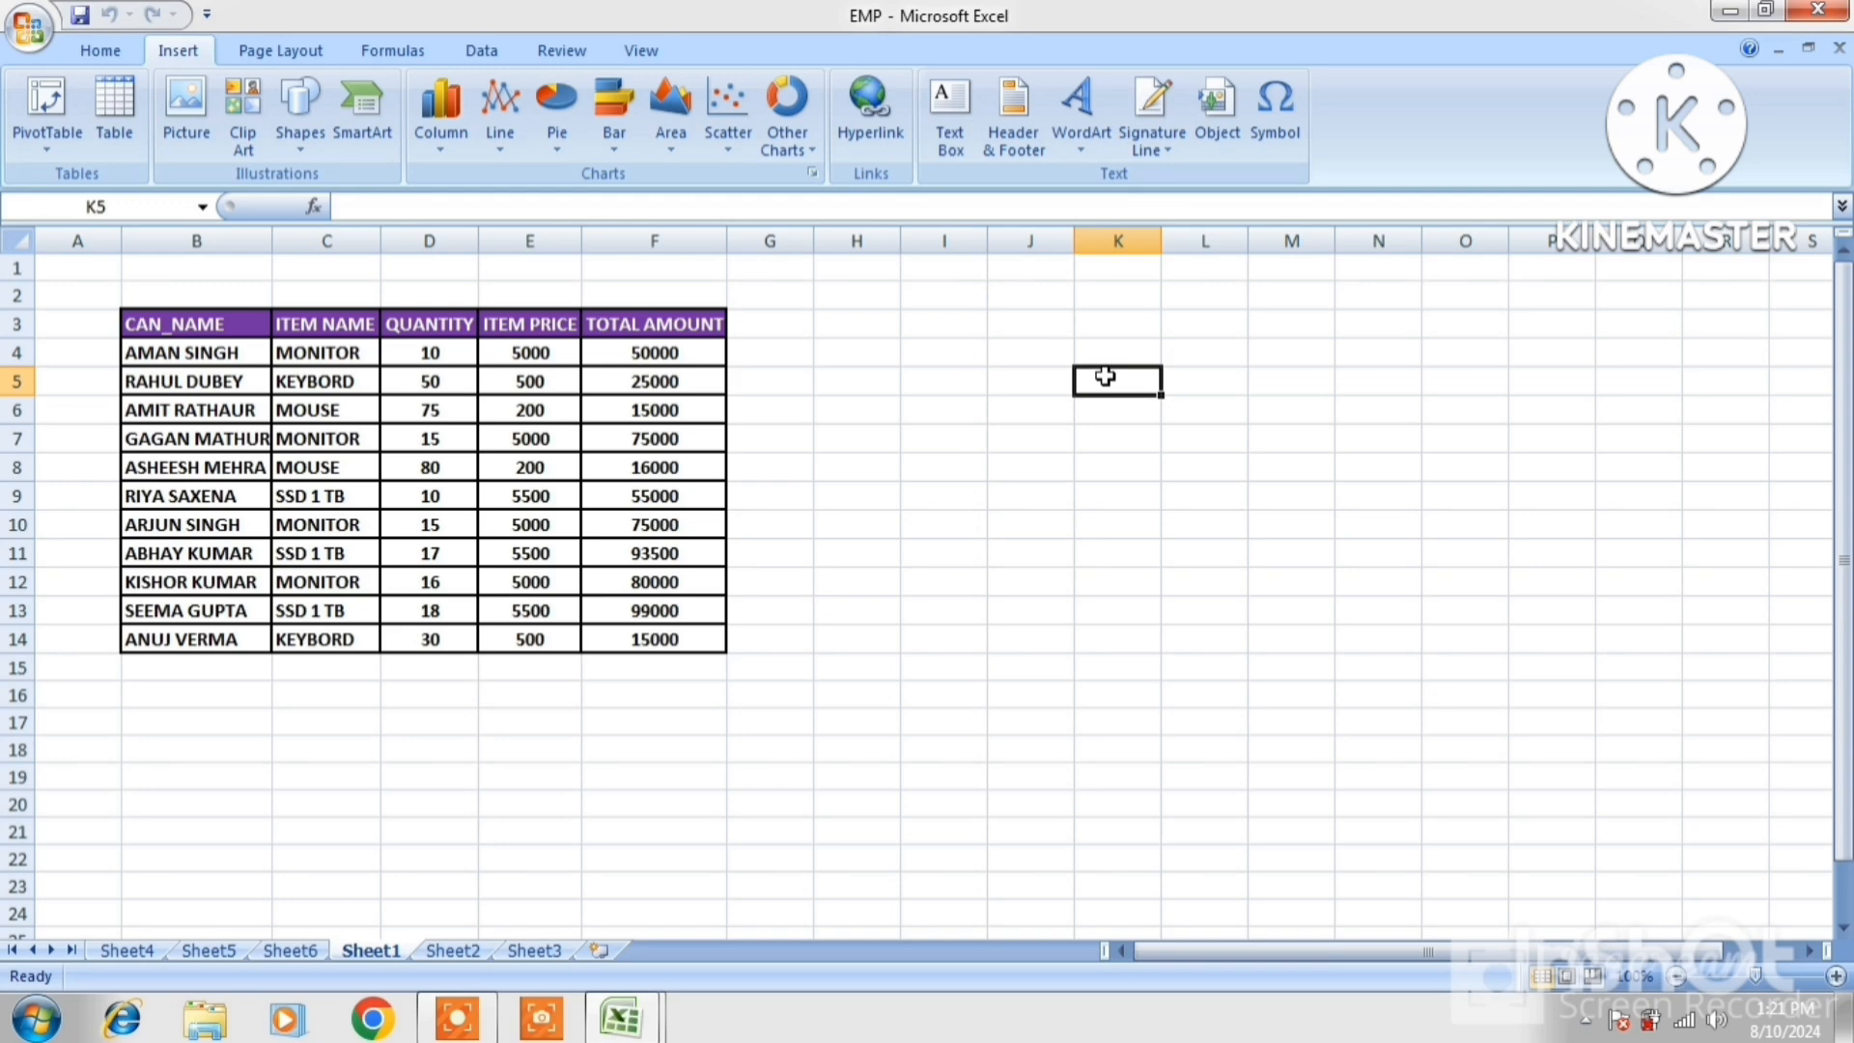
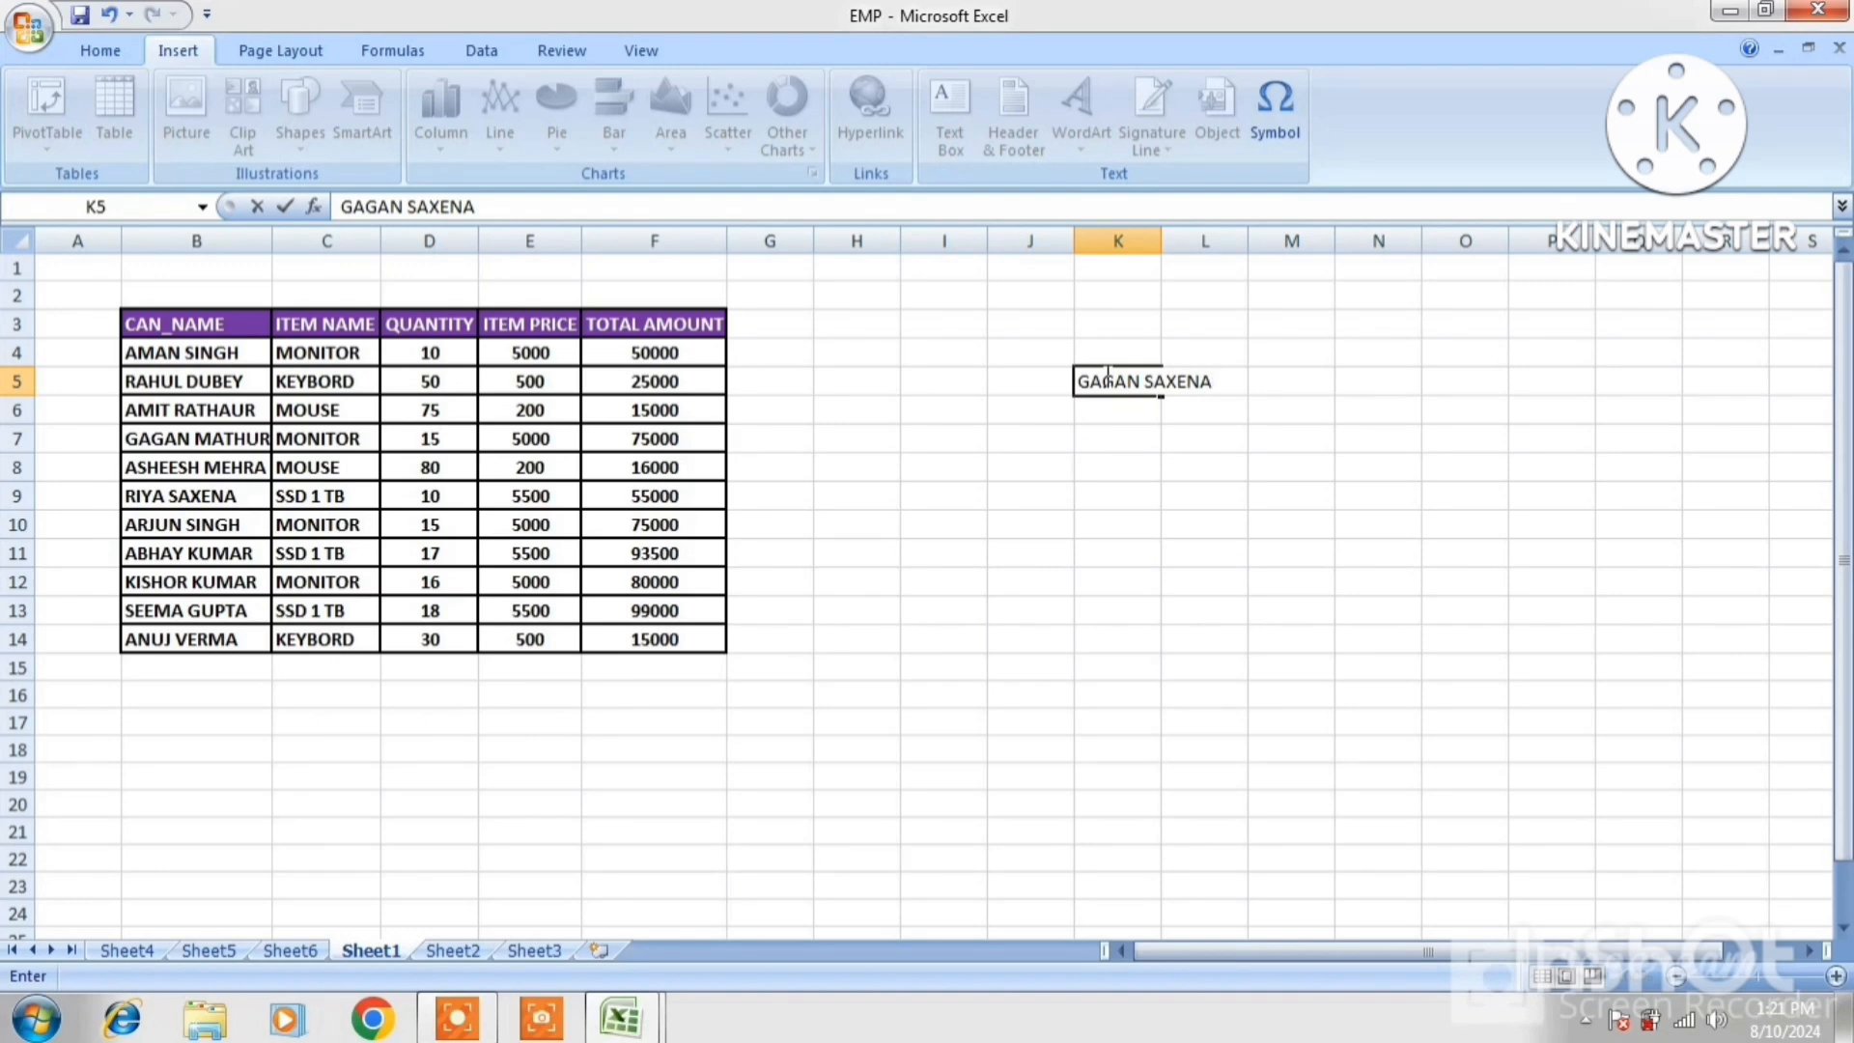
{"action": "left_click", "coordinate": [1399, 391]}
Format the name in K5 as 18-point bold text
{"action": "left_click", "coordinate": [1156, 392]}
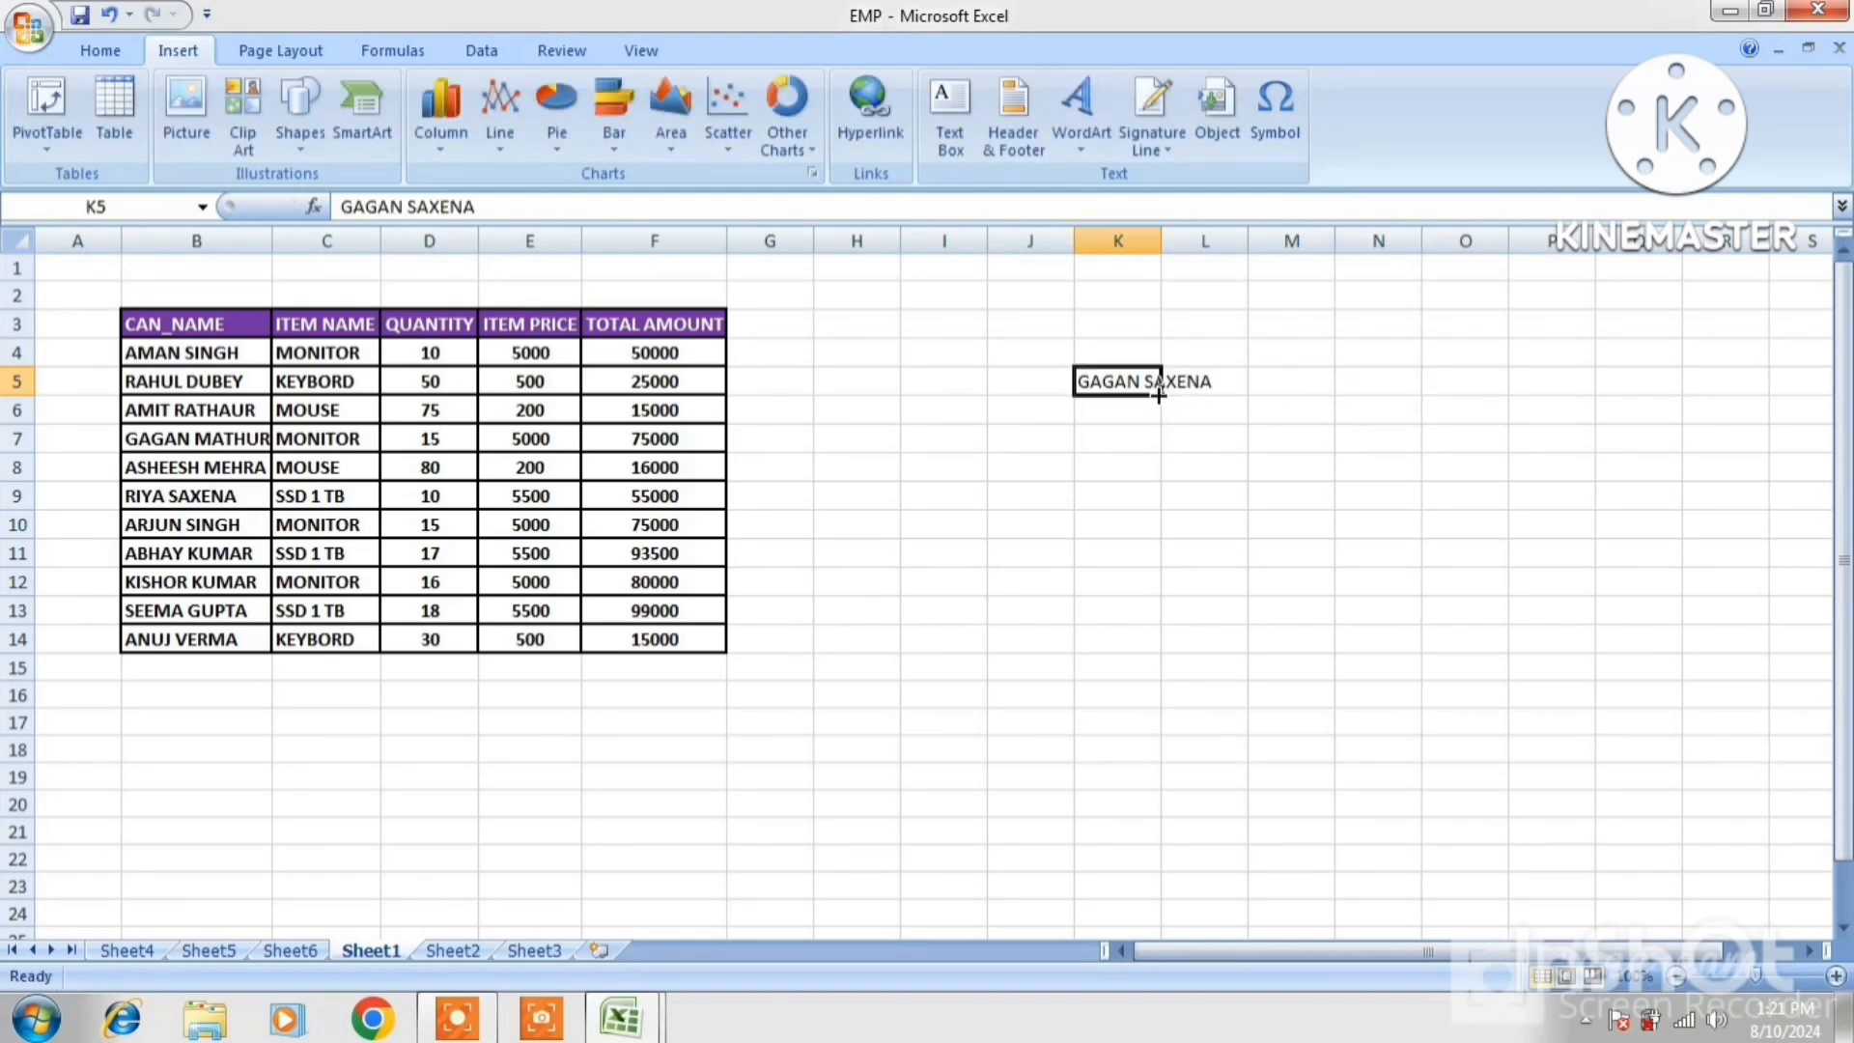
{"action": "left_click", "coordinate": [104, 54]}
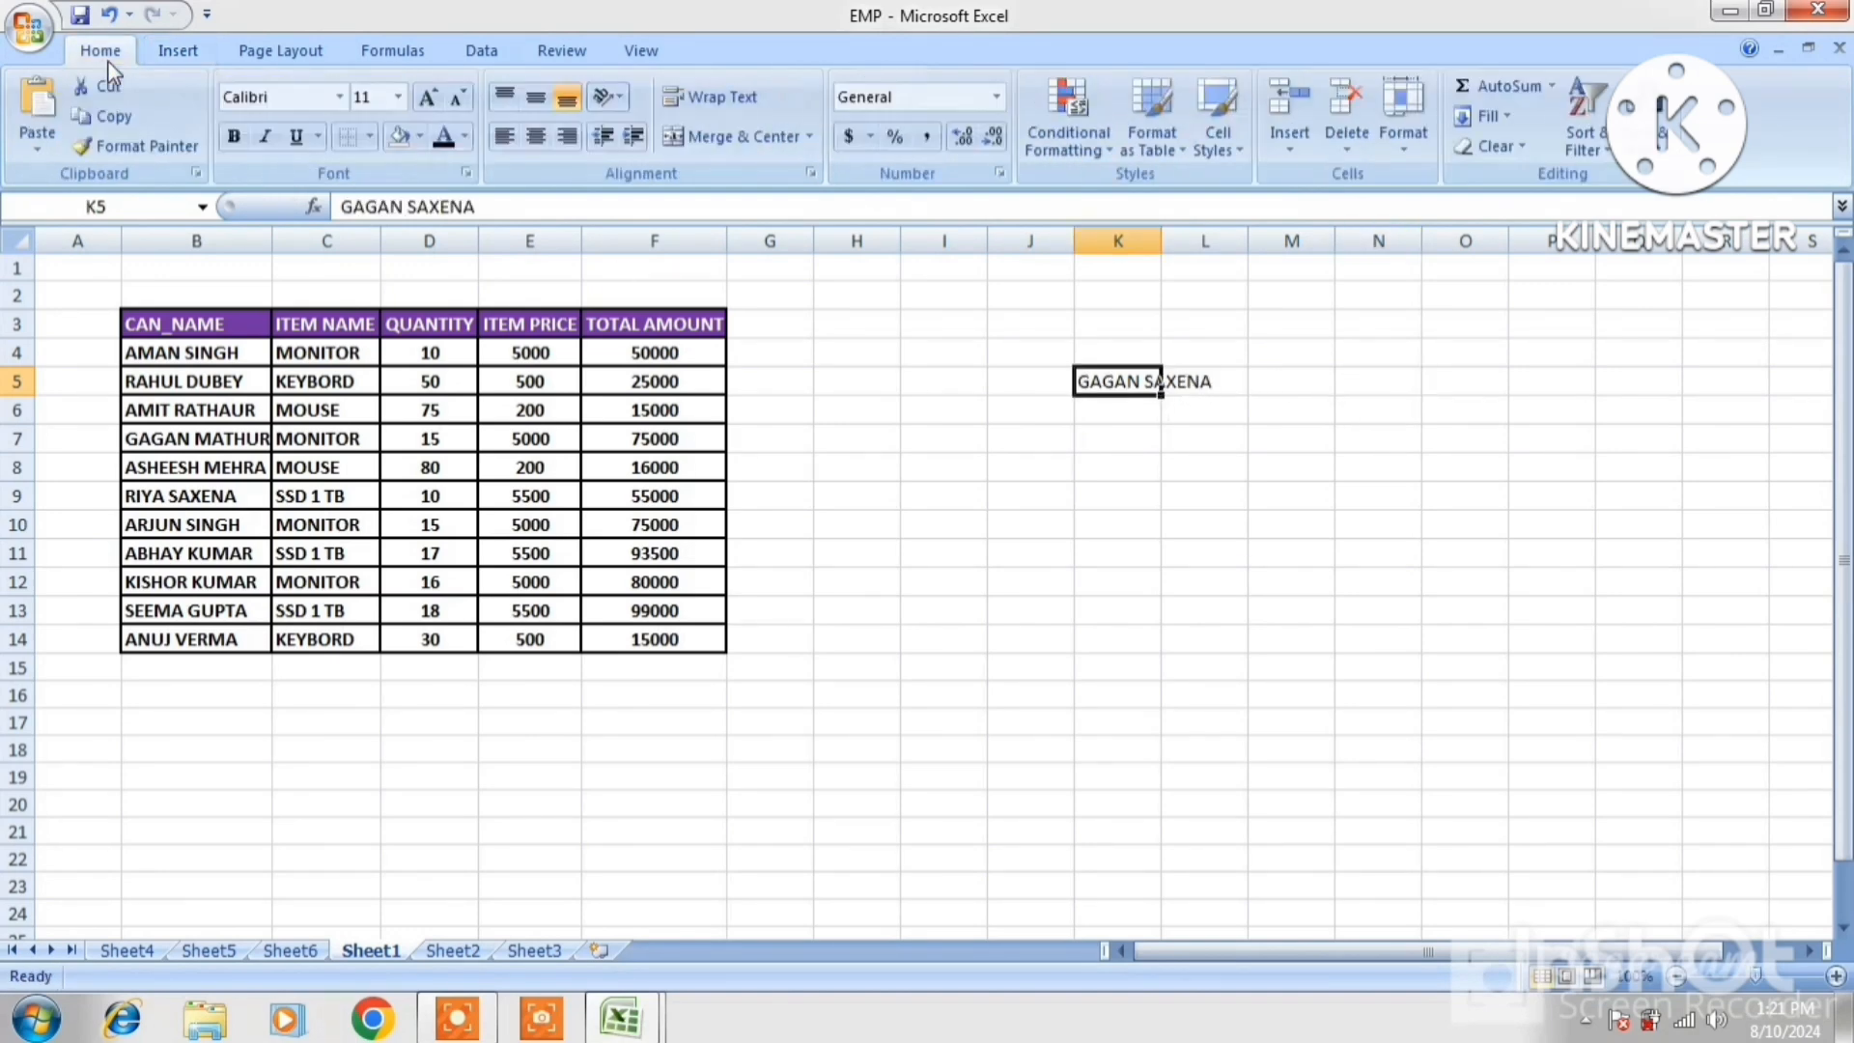
{"action": "left_click", "coordinate": [428, 102]}
{"action": "left_click", "coordinate": [429, 102]}
{"action": "left_click", "coordinate": [429, 103]}
{"action": "left_click", "coordinate": [429, 102]}
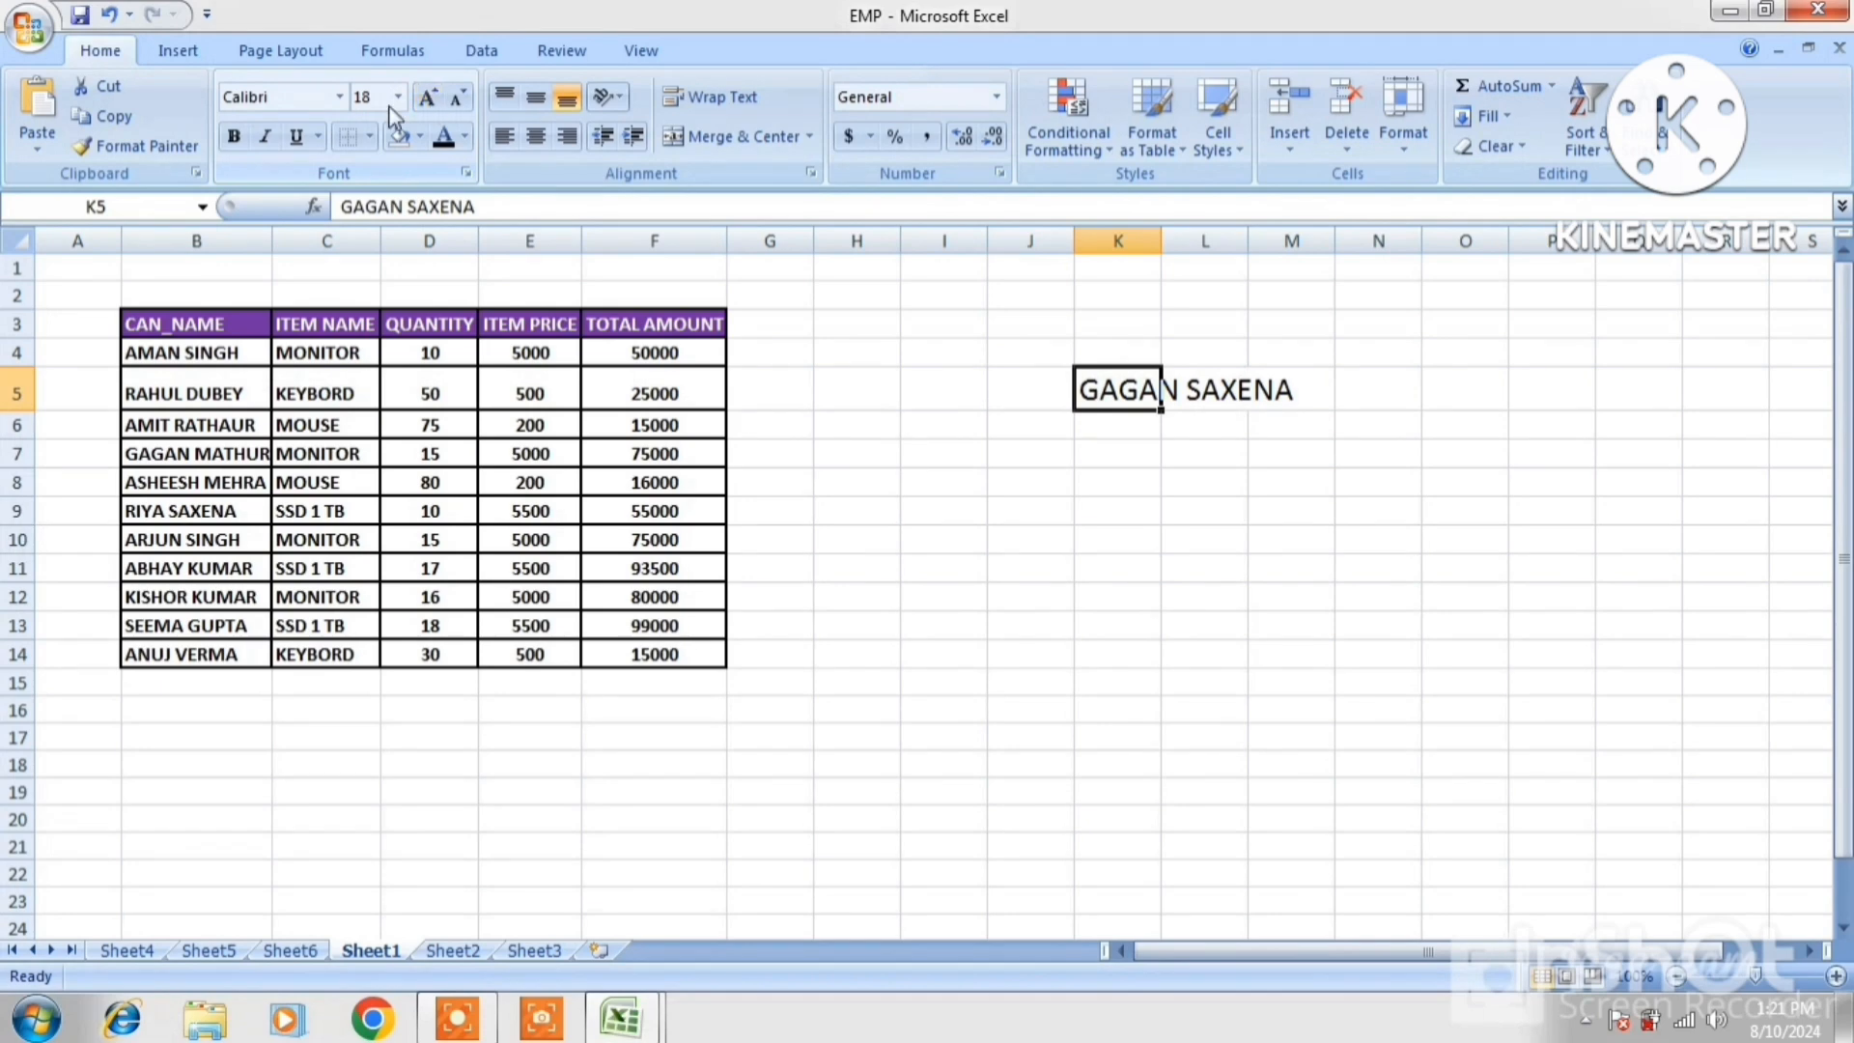
{"action": "left_click", "coordinate": [233, 136]}
{"action": "left_click", "coordinate": [1322, 478]}
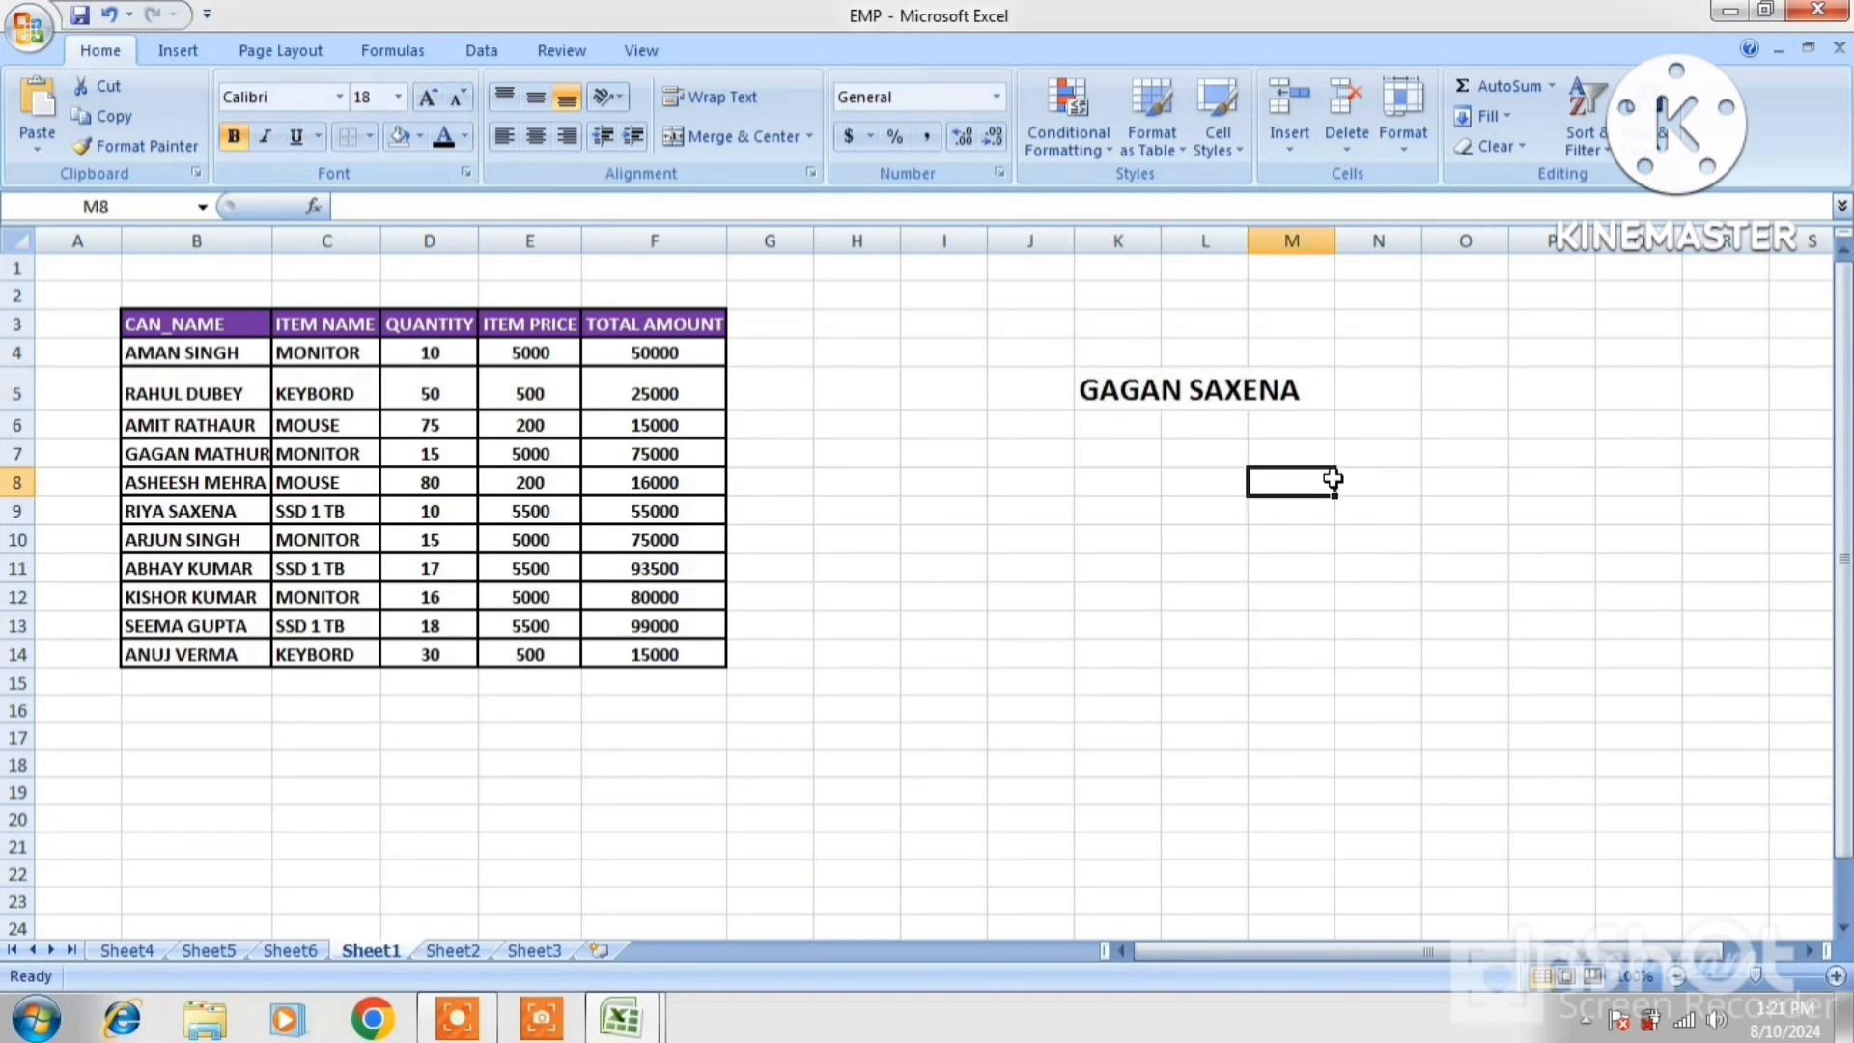
{"action": "left_click", "coordinate": [1157, 396]}
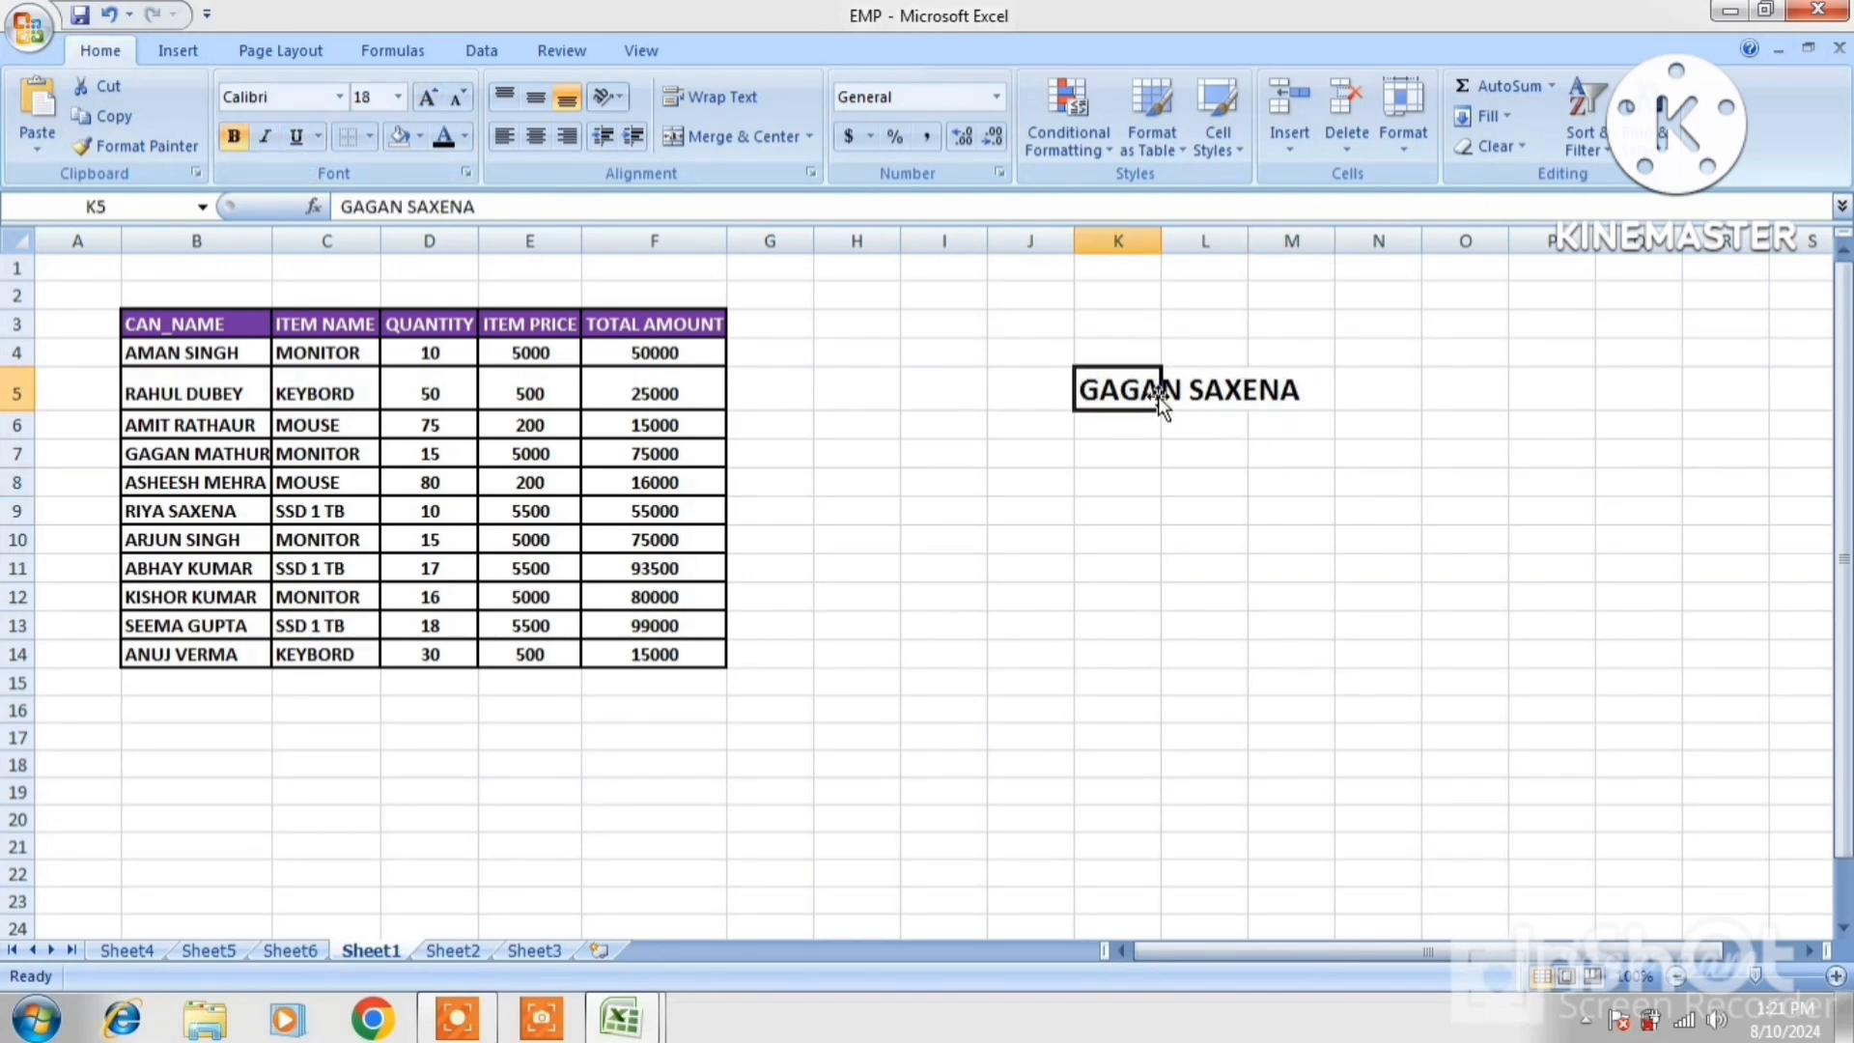
{"action": "left_click", "coordinate": [180, 53]}
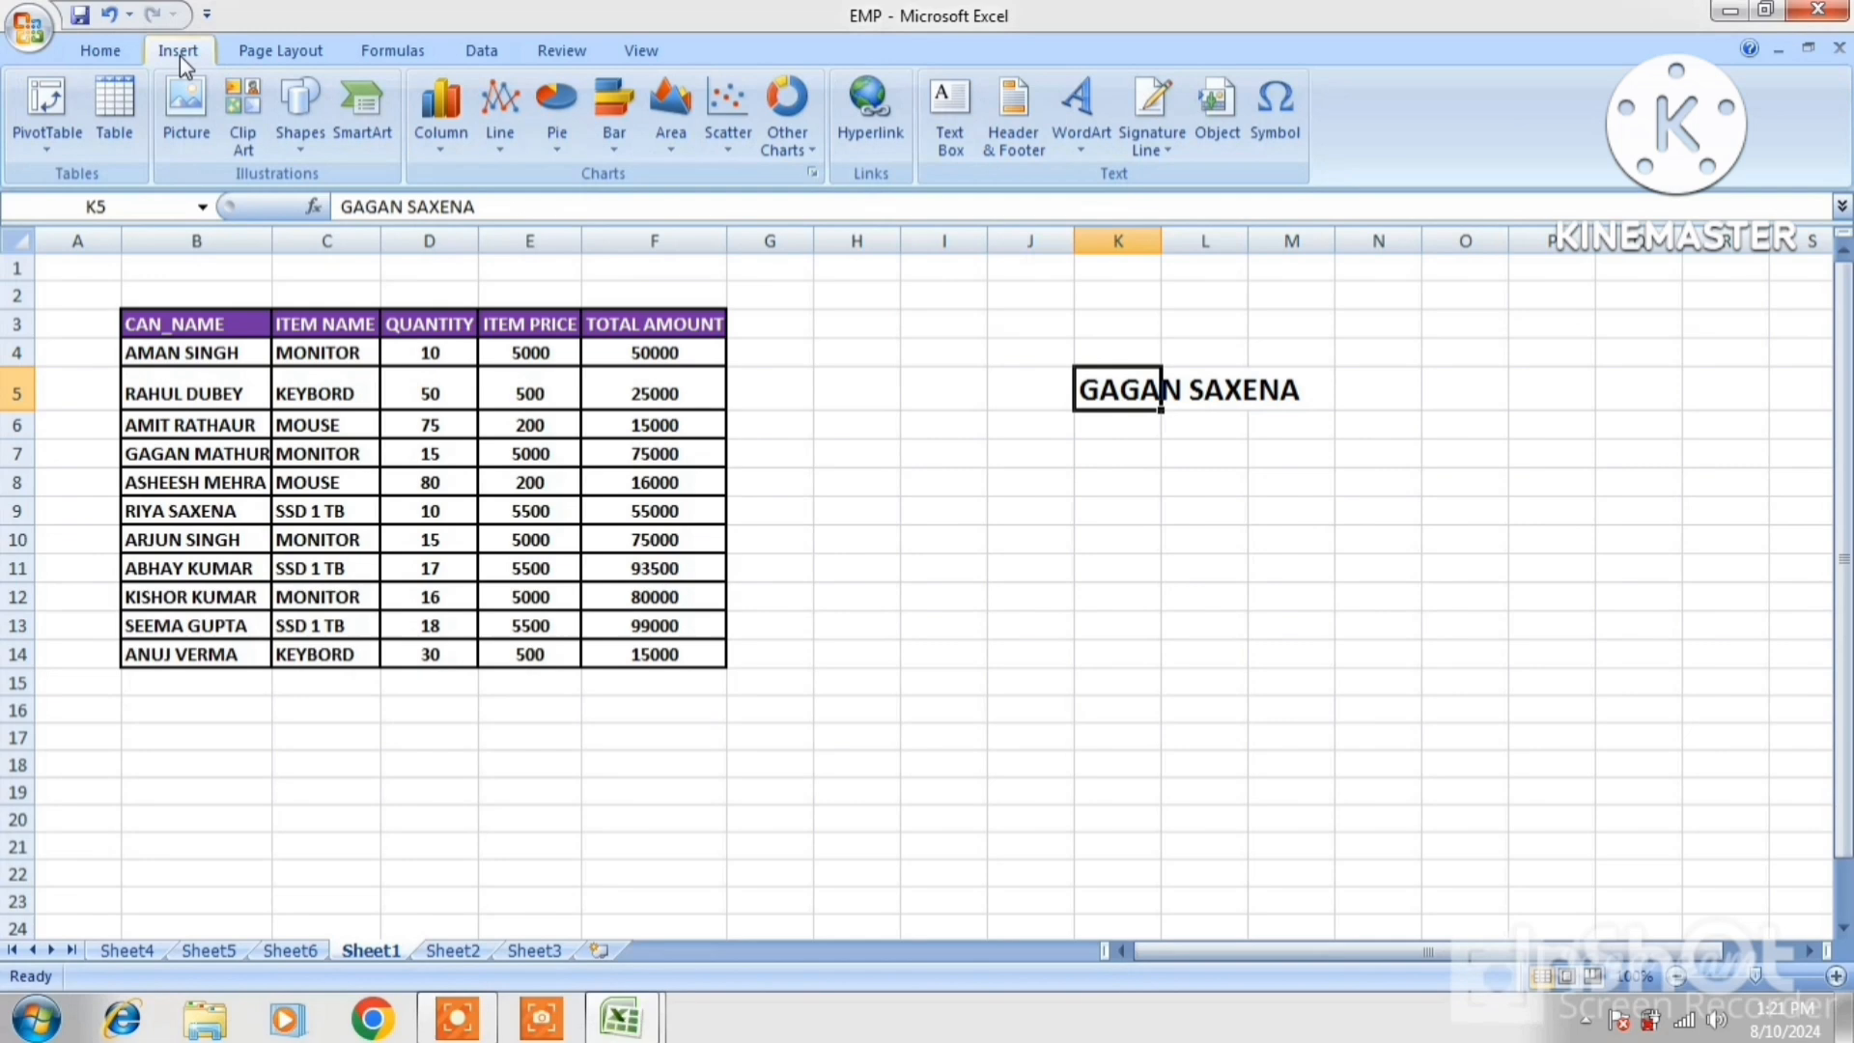
Hyperlink the name in K5 to the STUSENT LIST.xlsx workbook
{"action": "left_click", "coordinate": [872, 126]}
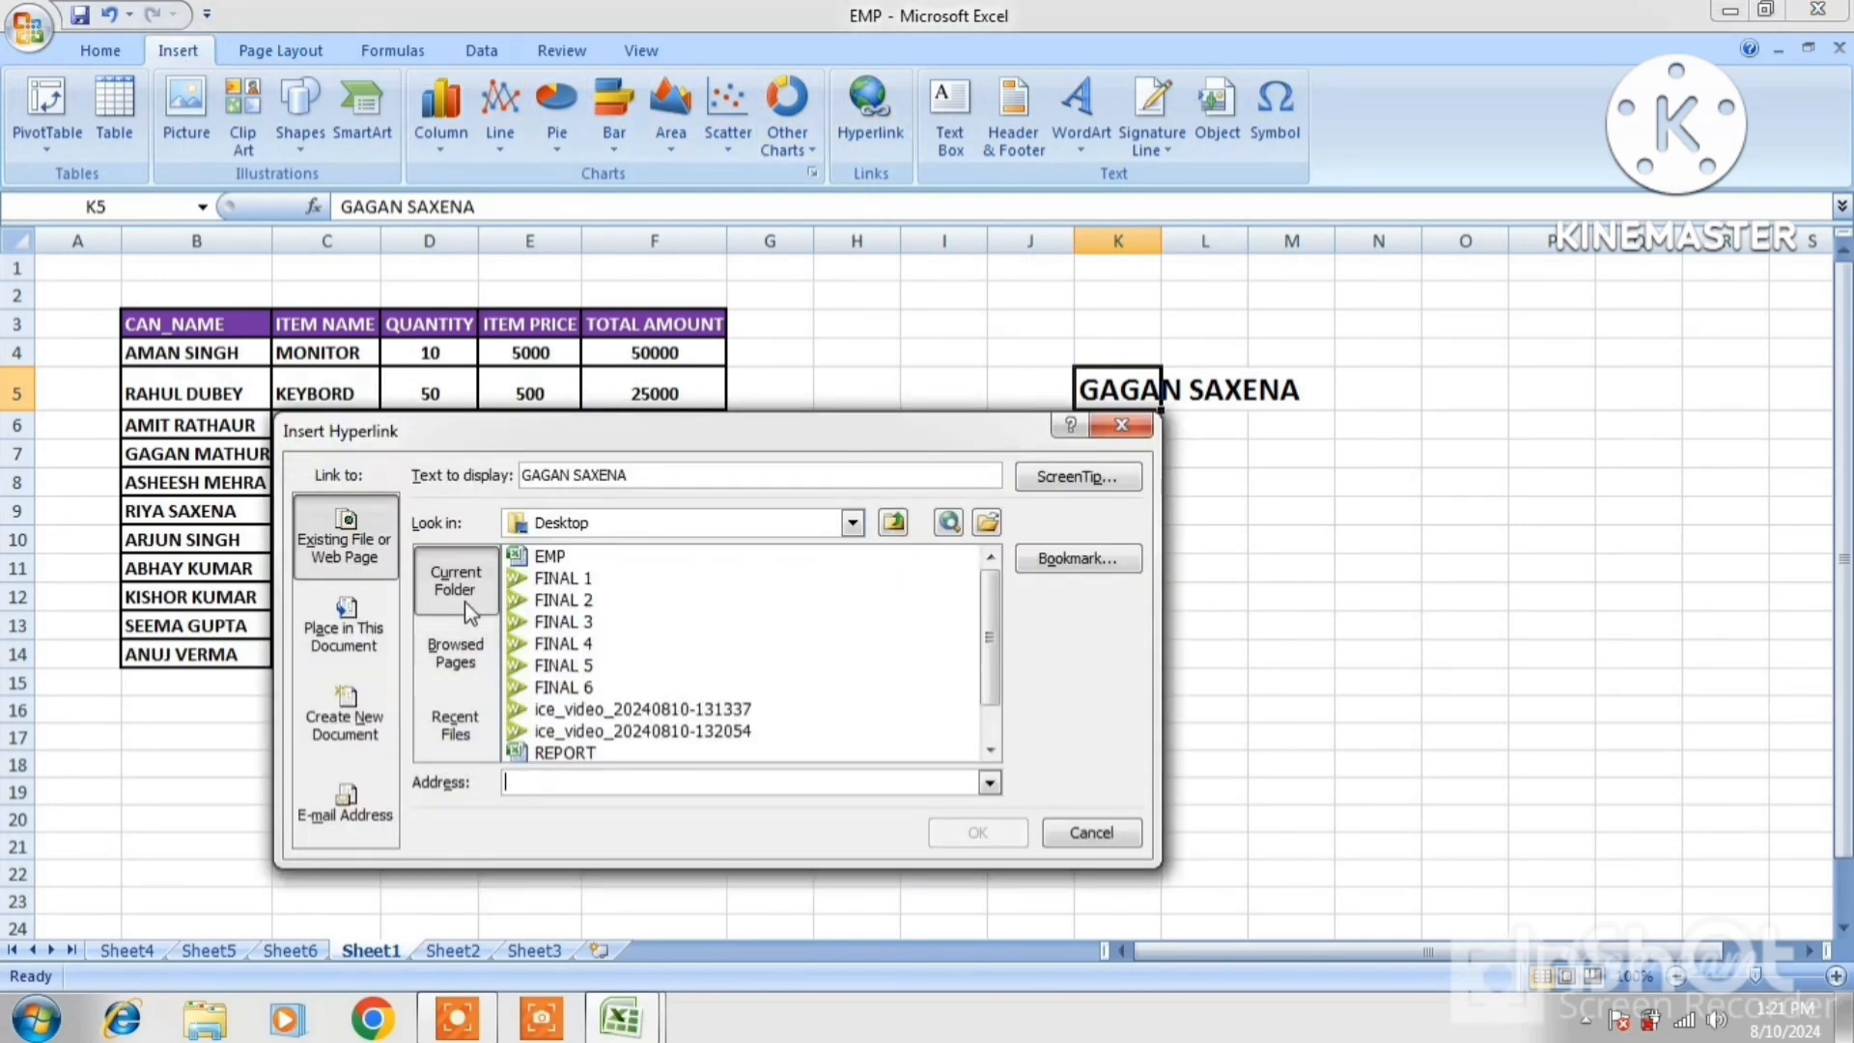
{"action": "left_click", "coordinate": [992, 750]}
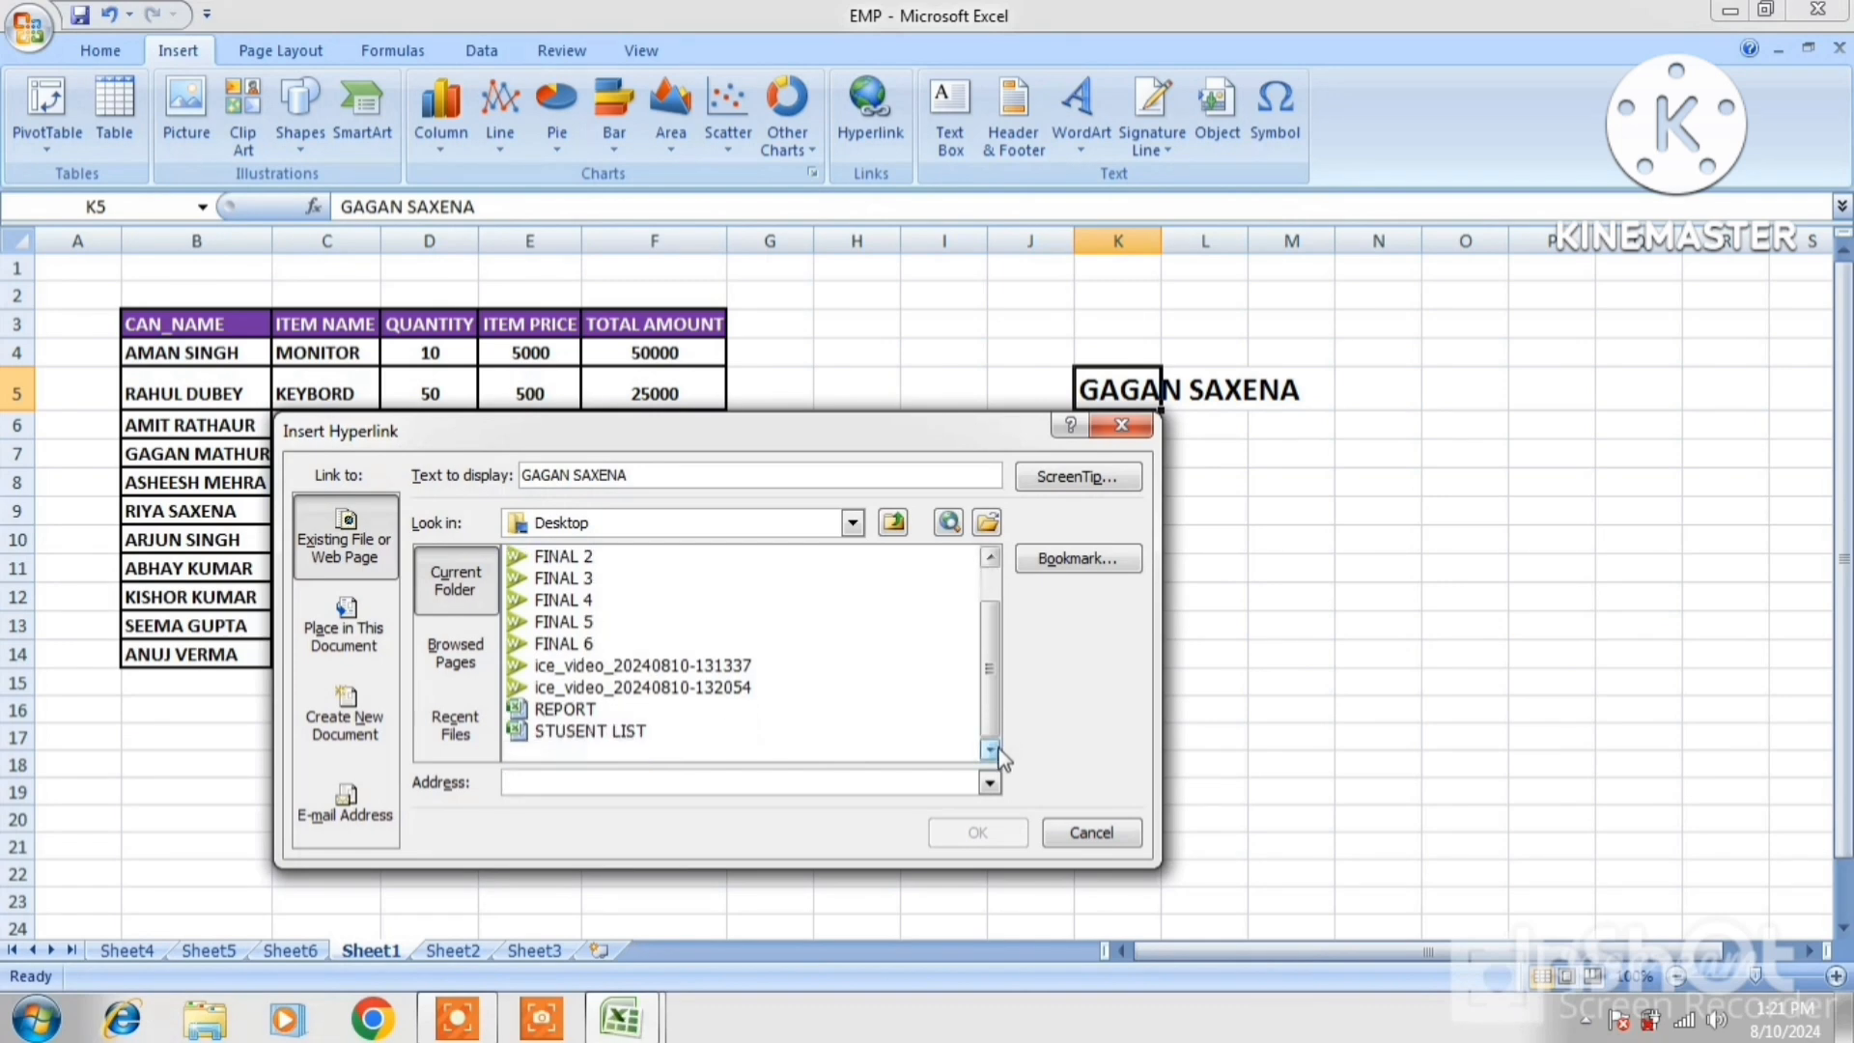
{"action": "left_click", "coordinate": [589, 731]}
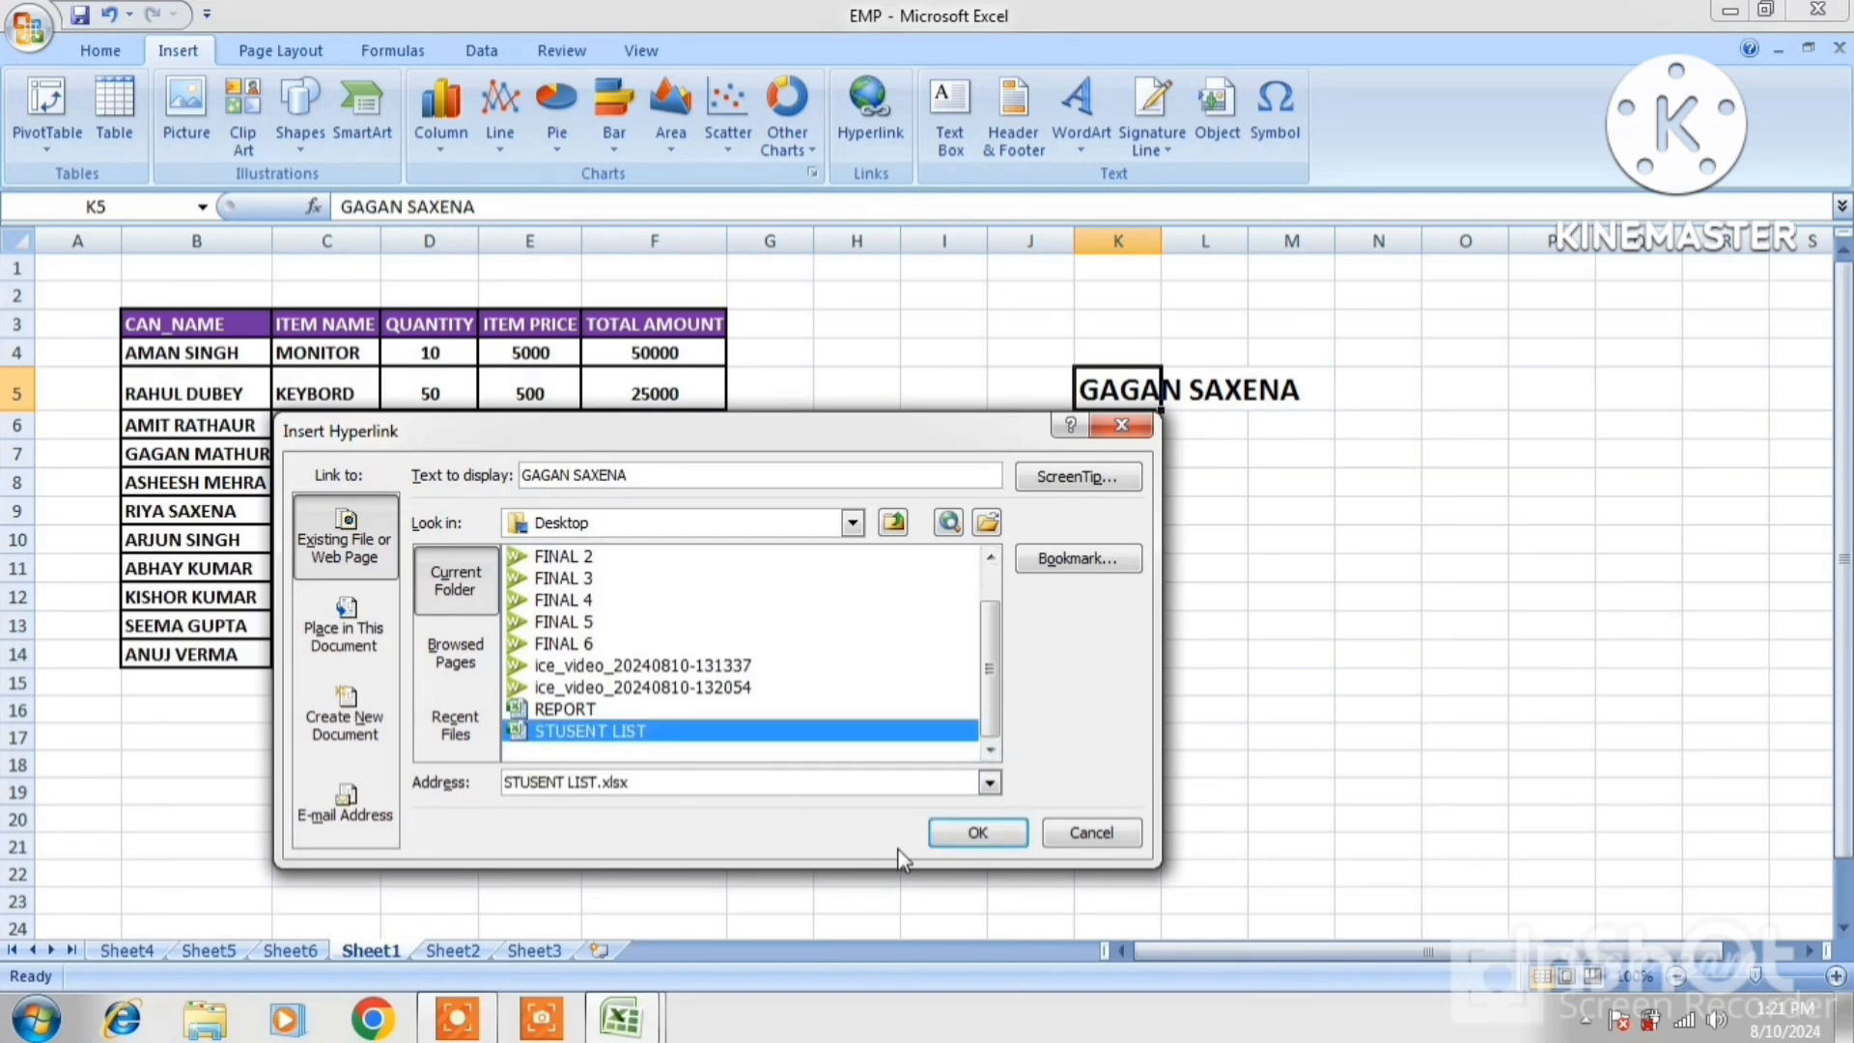
{"action": "left_click", "coordinate": [965, 836]}
{"action": "left_click", "coordinate": [1325, 478]}
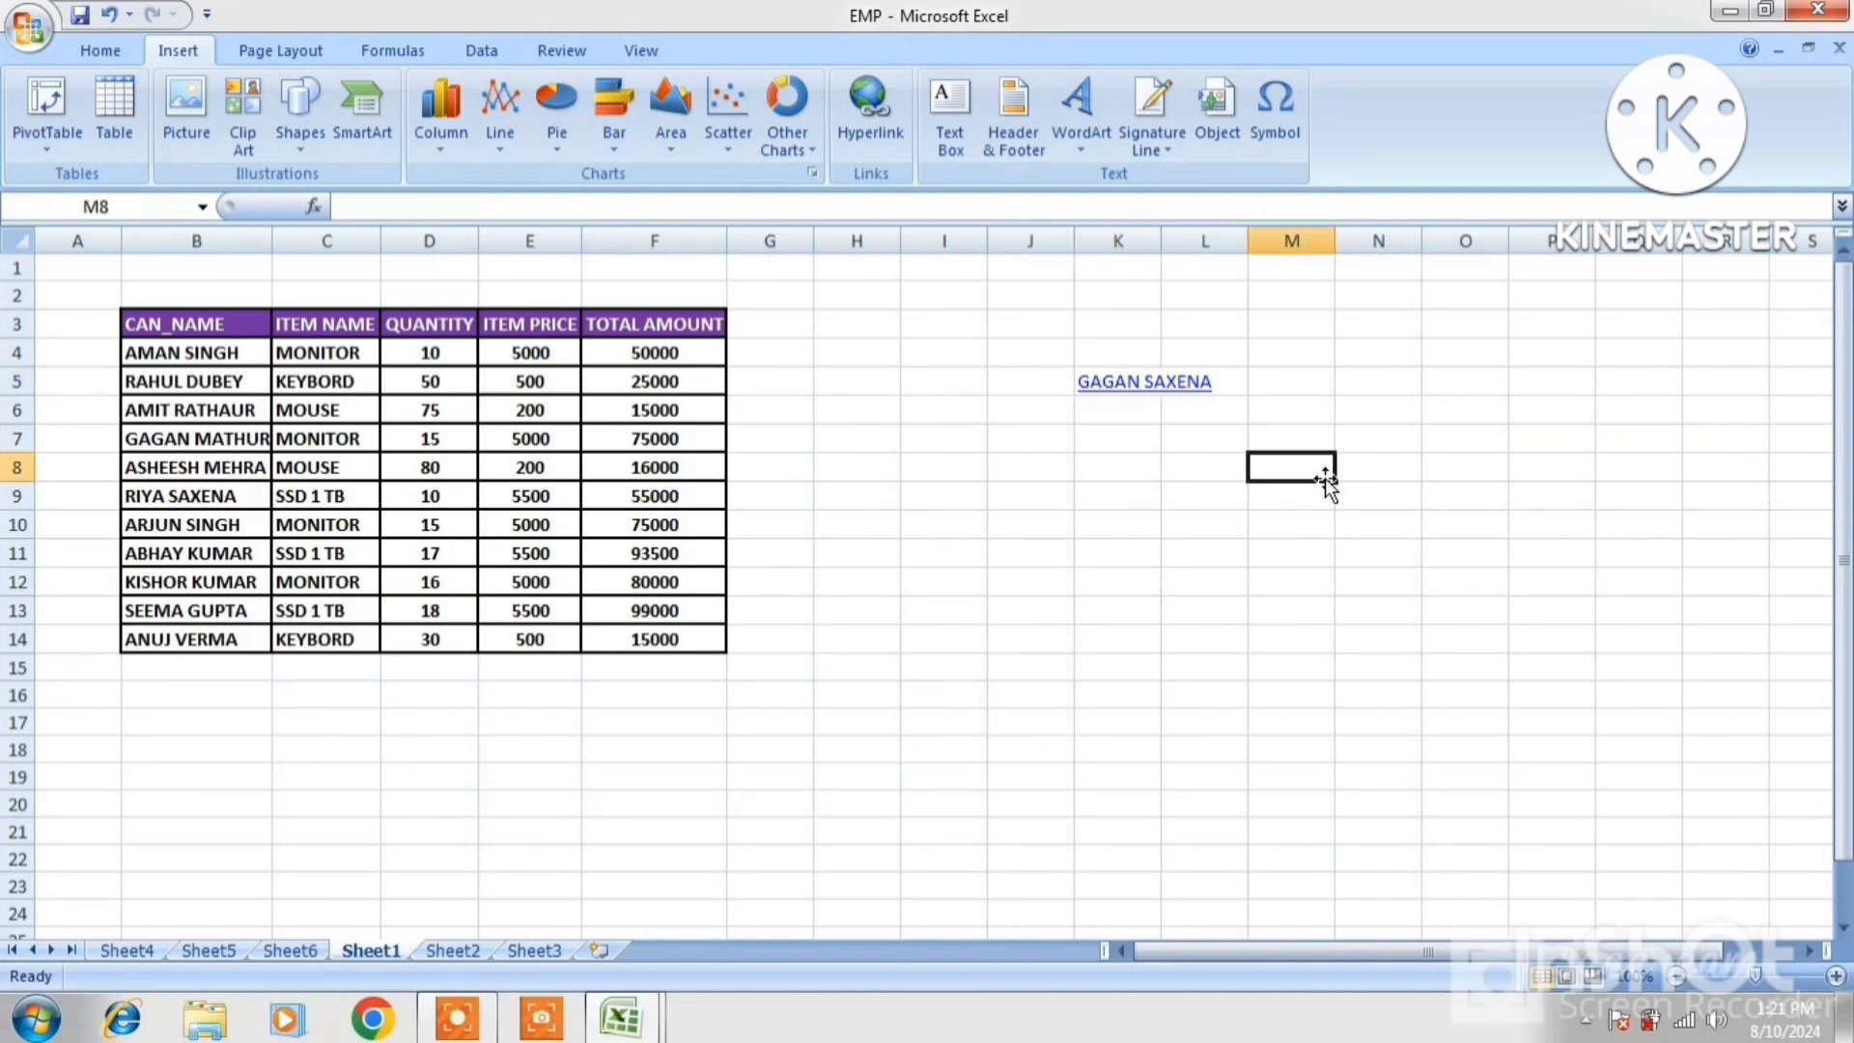
Follow the link to open STUSENT LIST, then close that workbook without saving
{"action": "left_click", "coordinate": [1221, 475]}
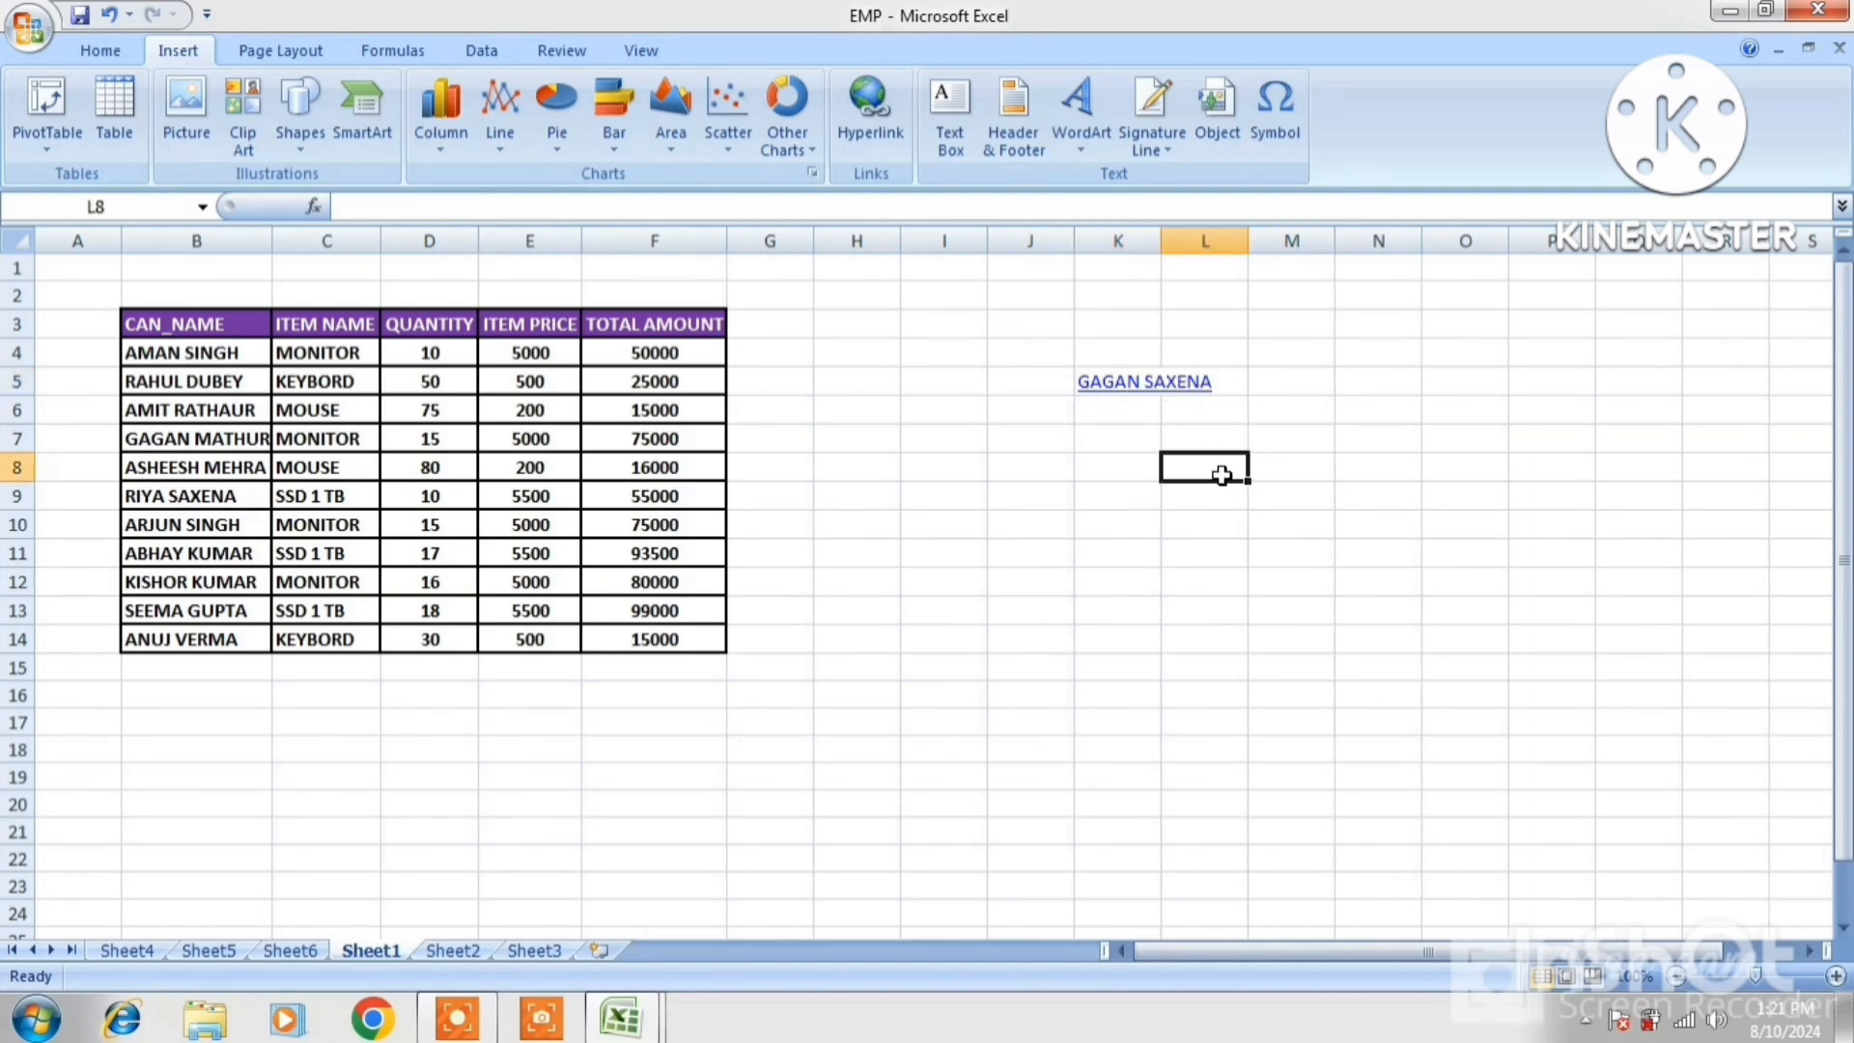
{"action": "left_click", "coordinate": [1143, 396]}
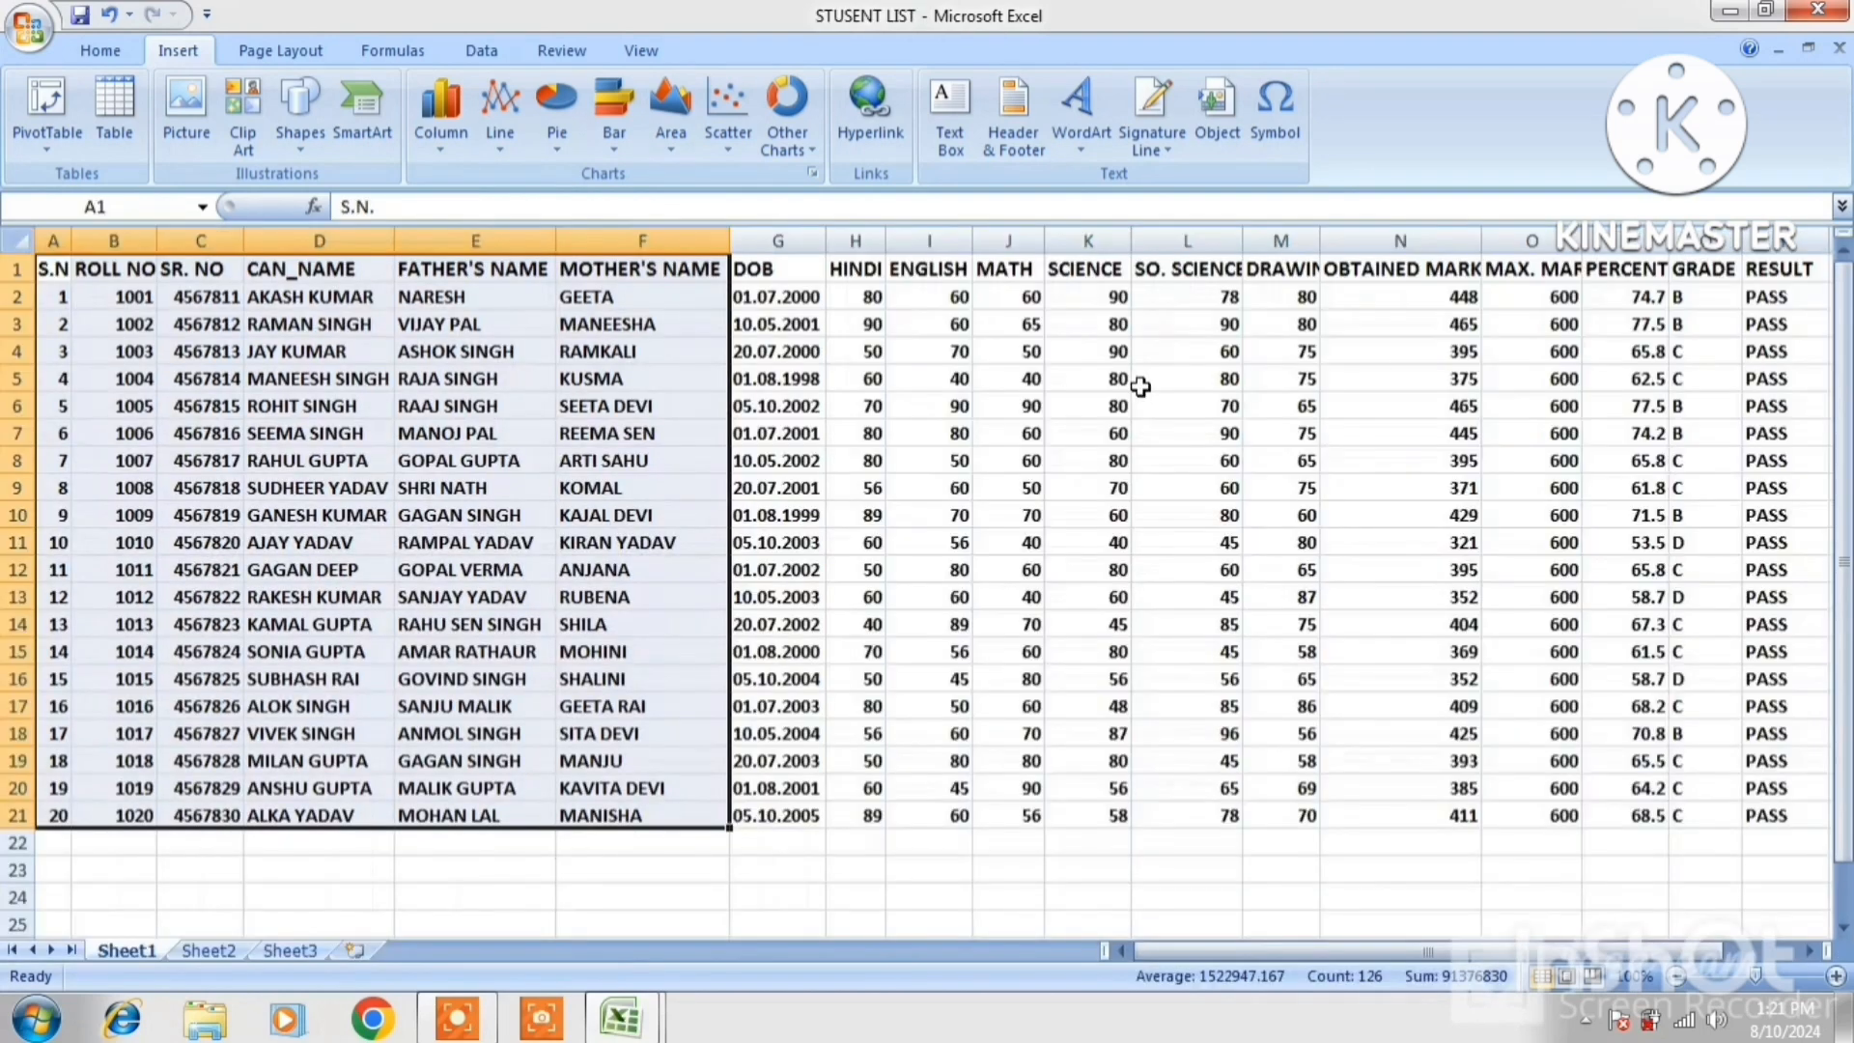
{"action": "left_click", "coordinate": [869, 403]}
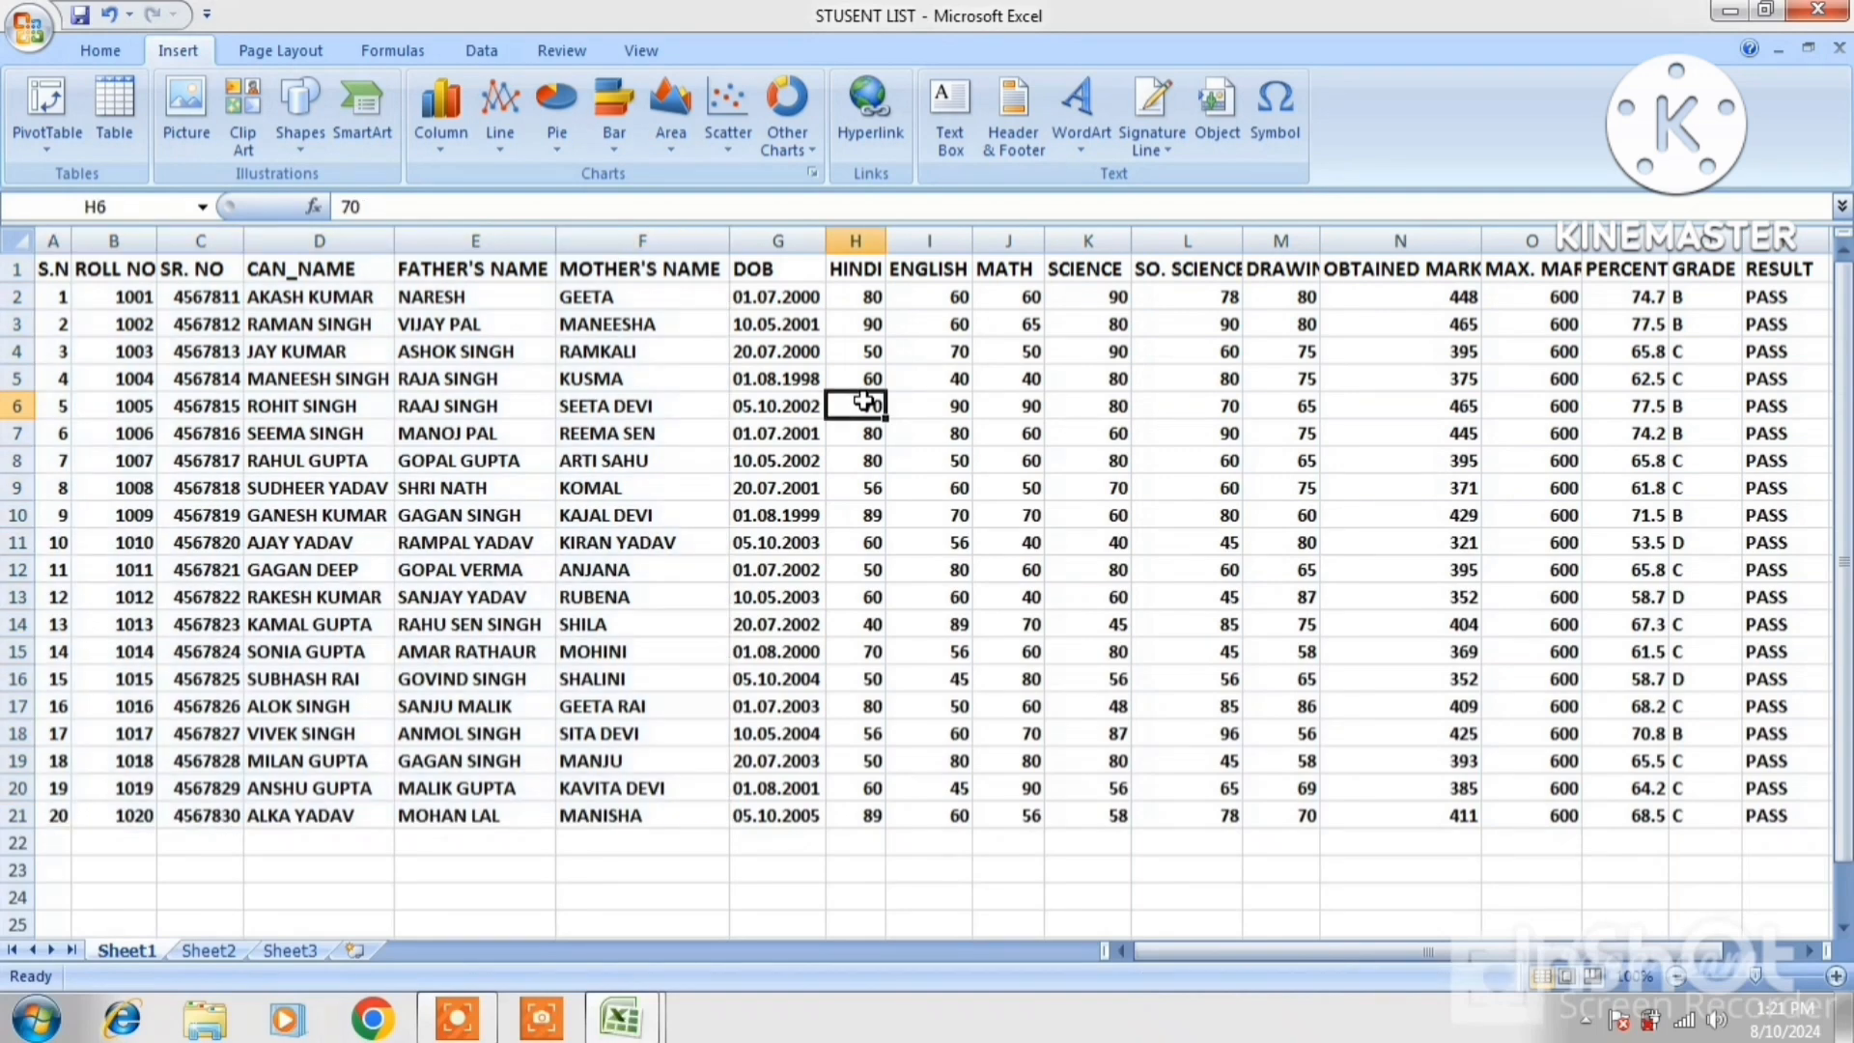
{"action": "left_click", "coordinate": [1815, 12]}
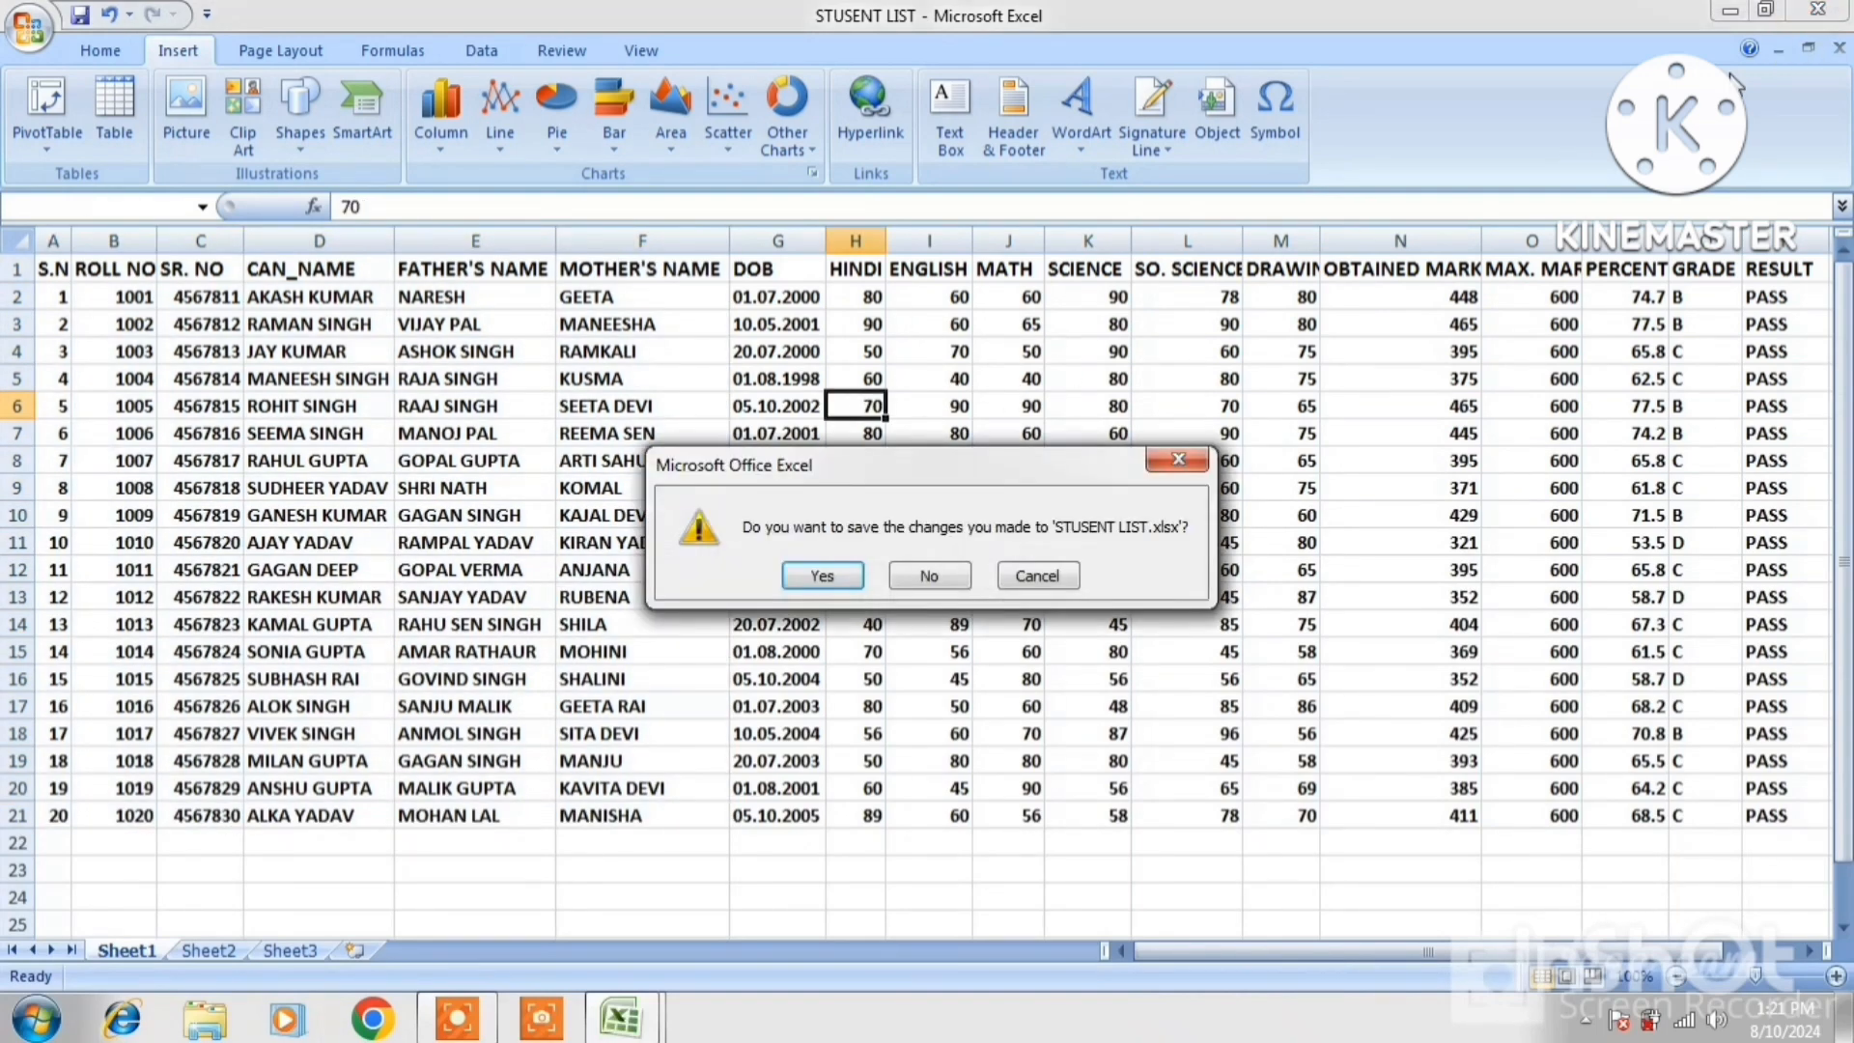
{"action": "left_click", "coordinate": [956, 575]}
Close the other workbook unsaved, then insert a portrait photo from D:\IMAGE at cell K10
{"action": "left_click", "coordinate": [1285, 407]}
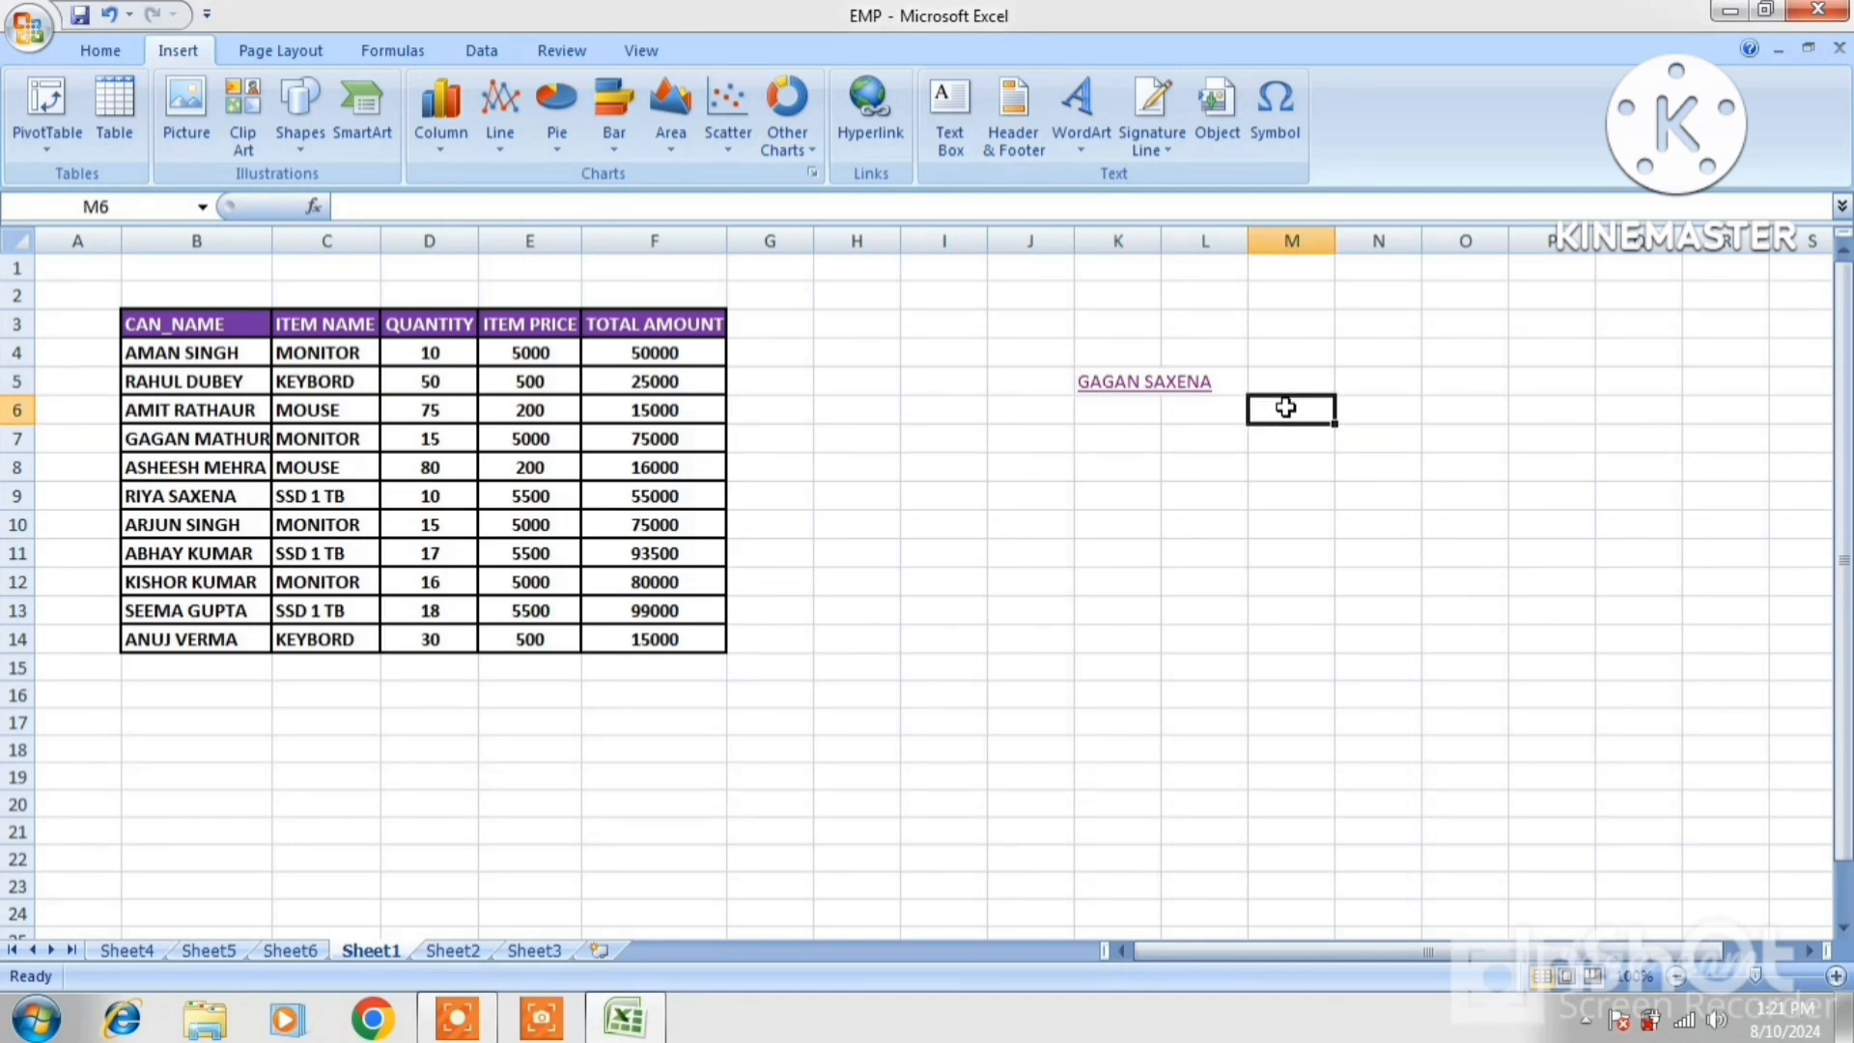
{"action": "left_click", "coordinate": [1435, 378]}
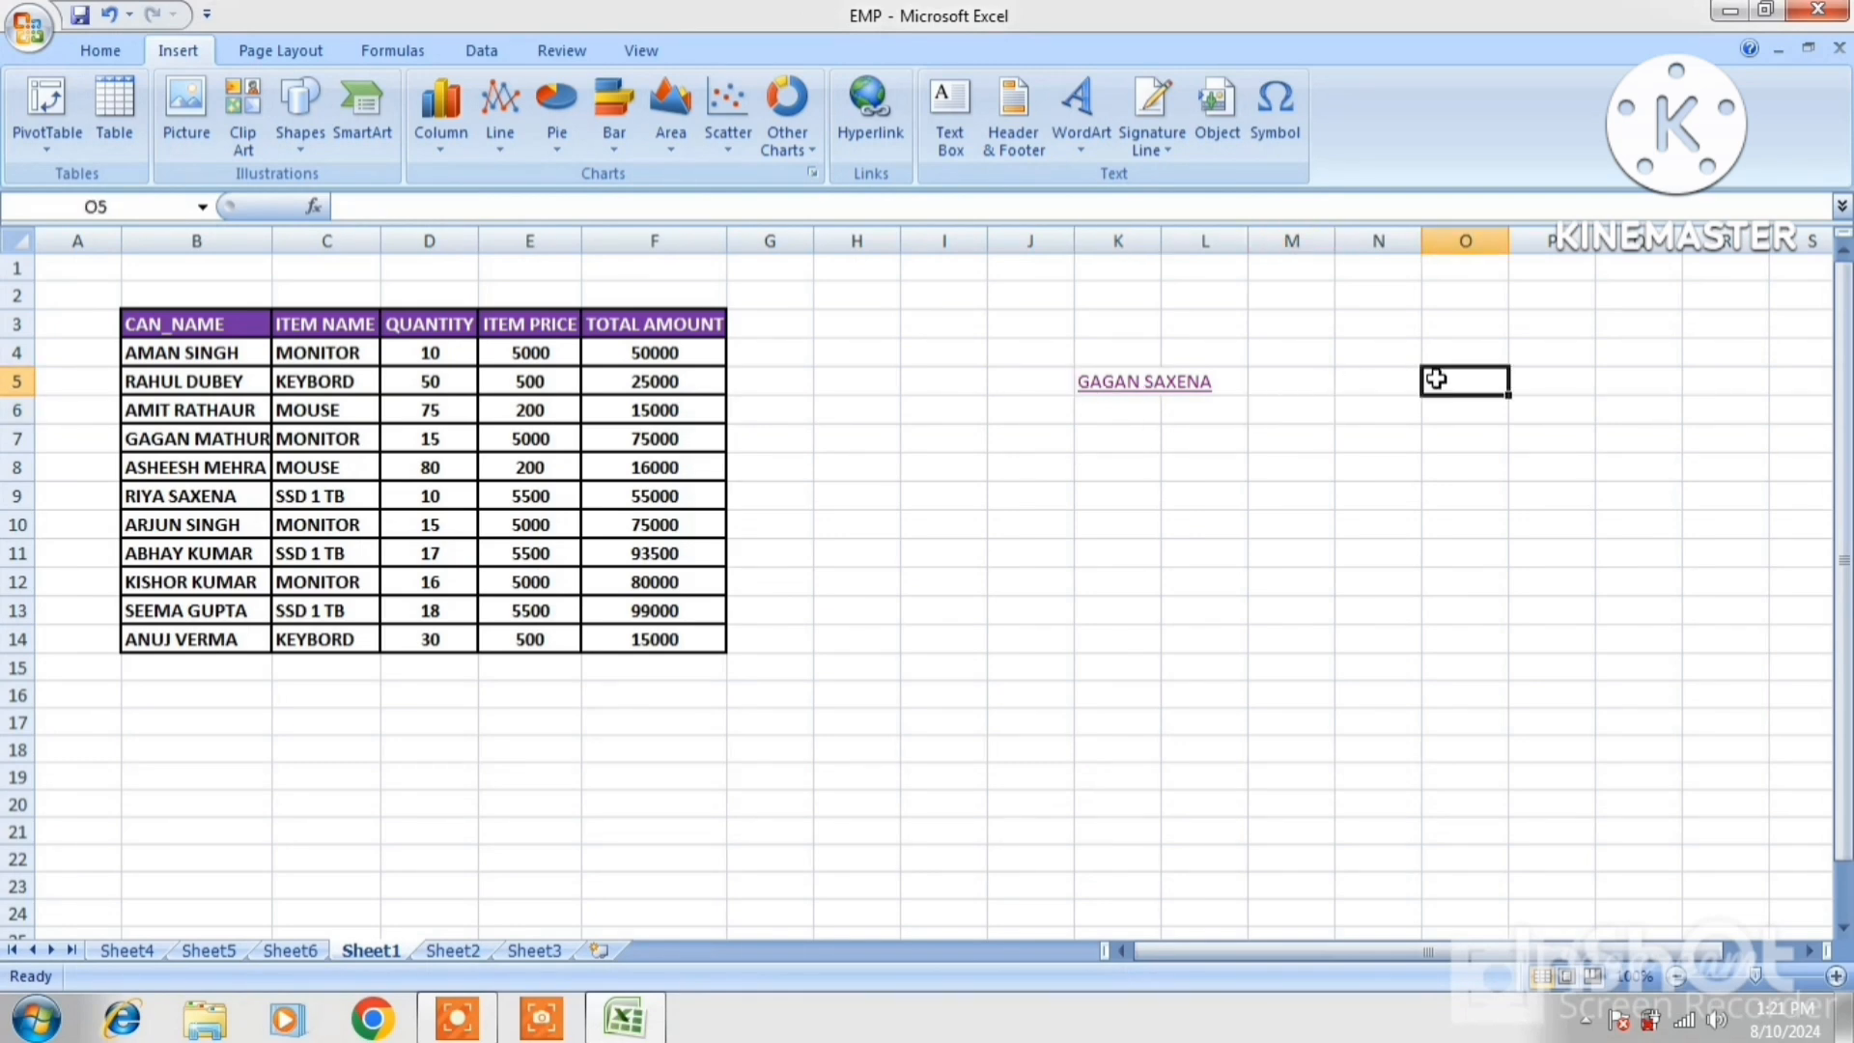
{"action": "left_click", "coordinate": [1147, 531]}
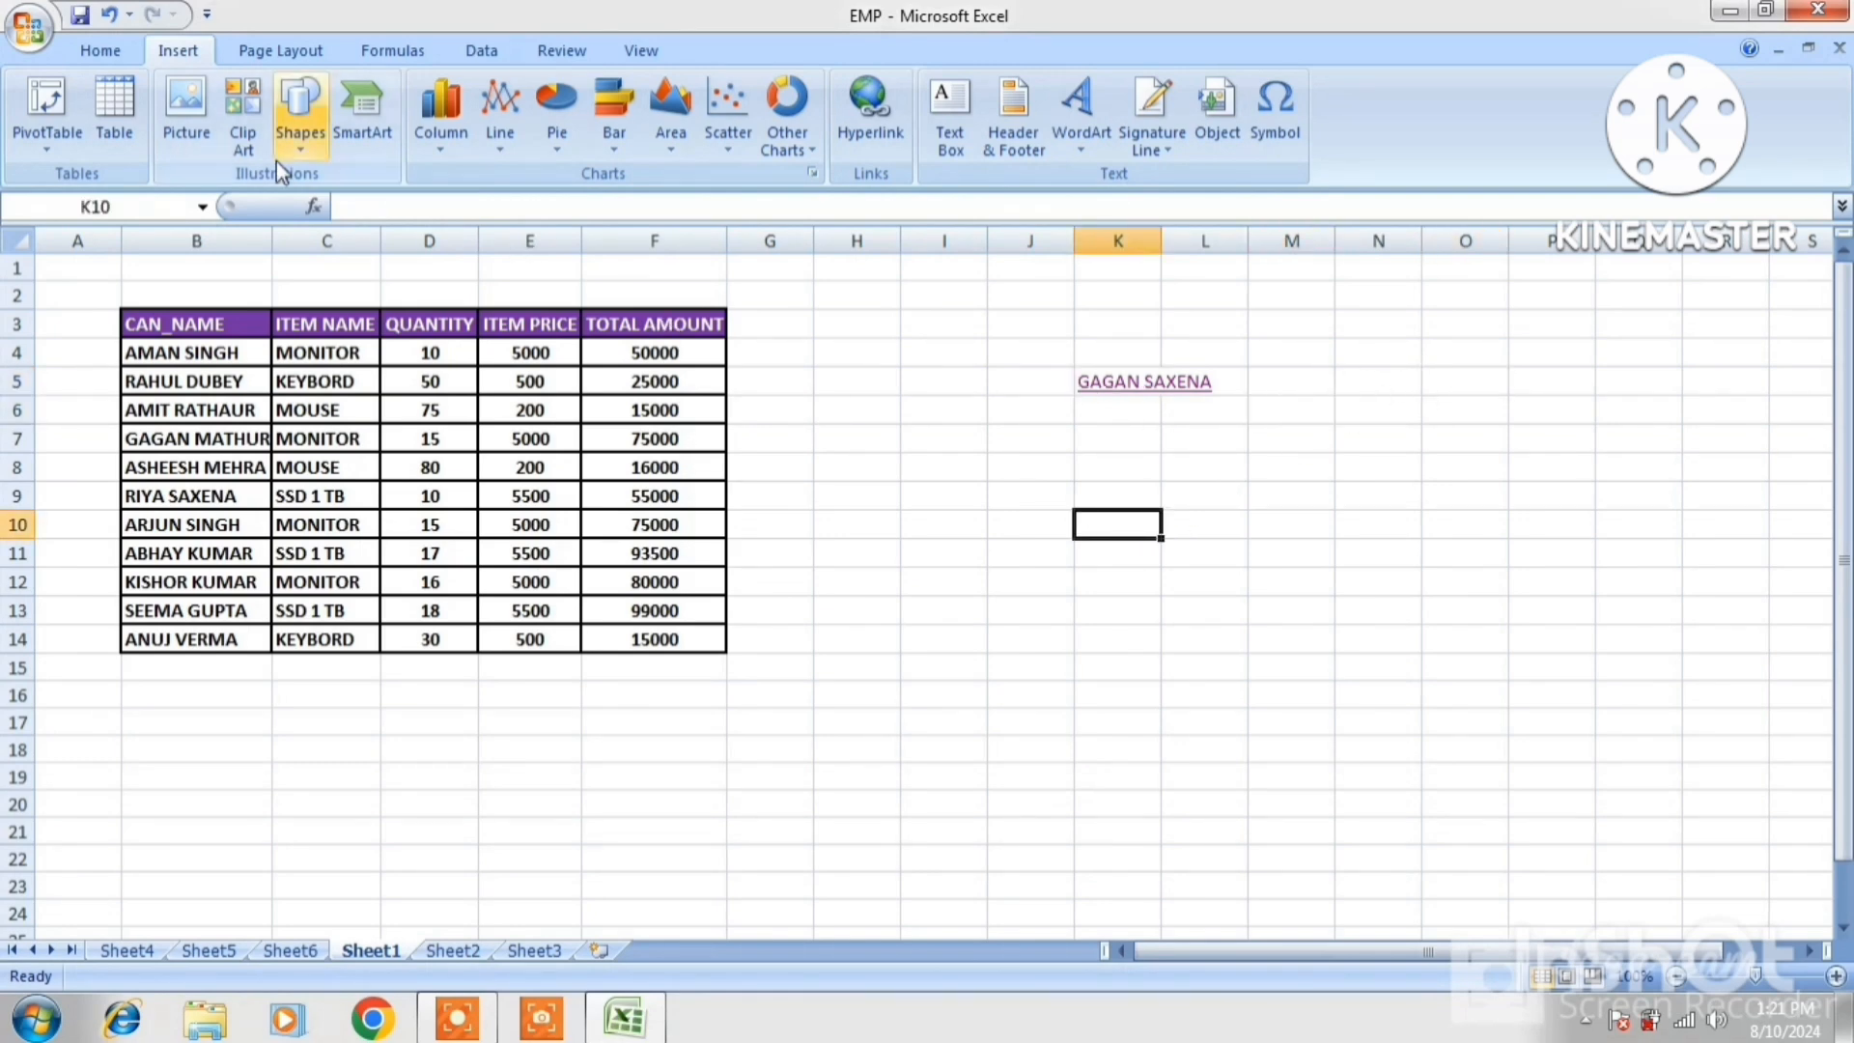
{"action": "left_click", "coordinate": [205, 126]}
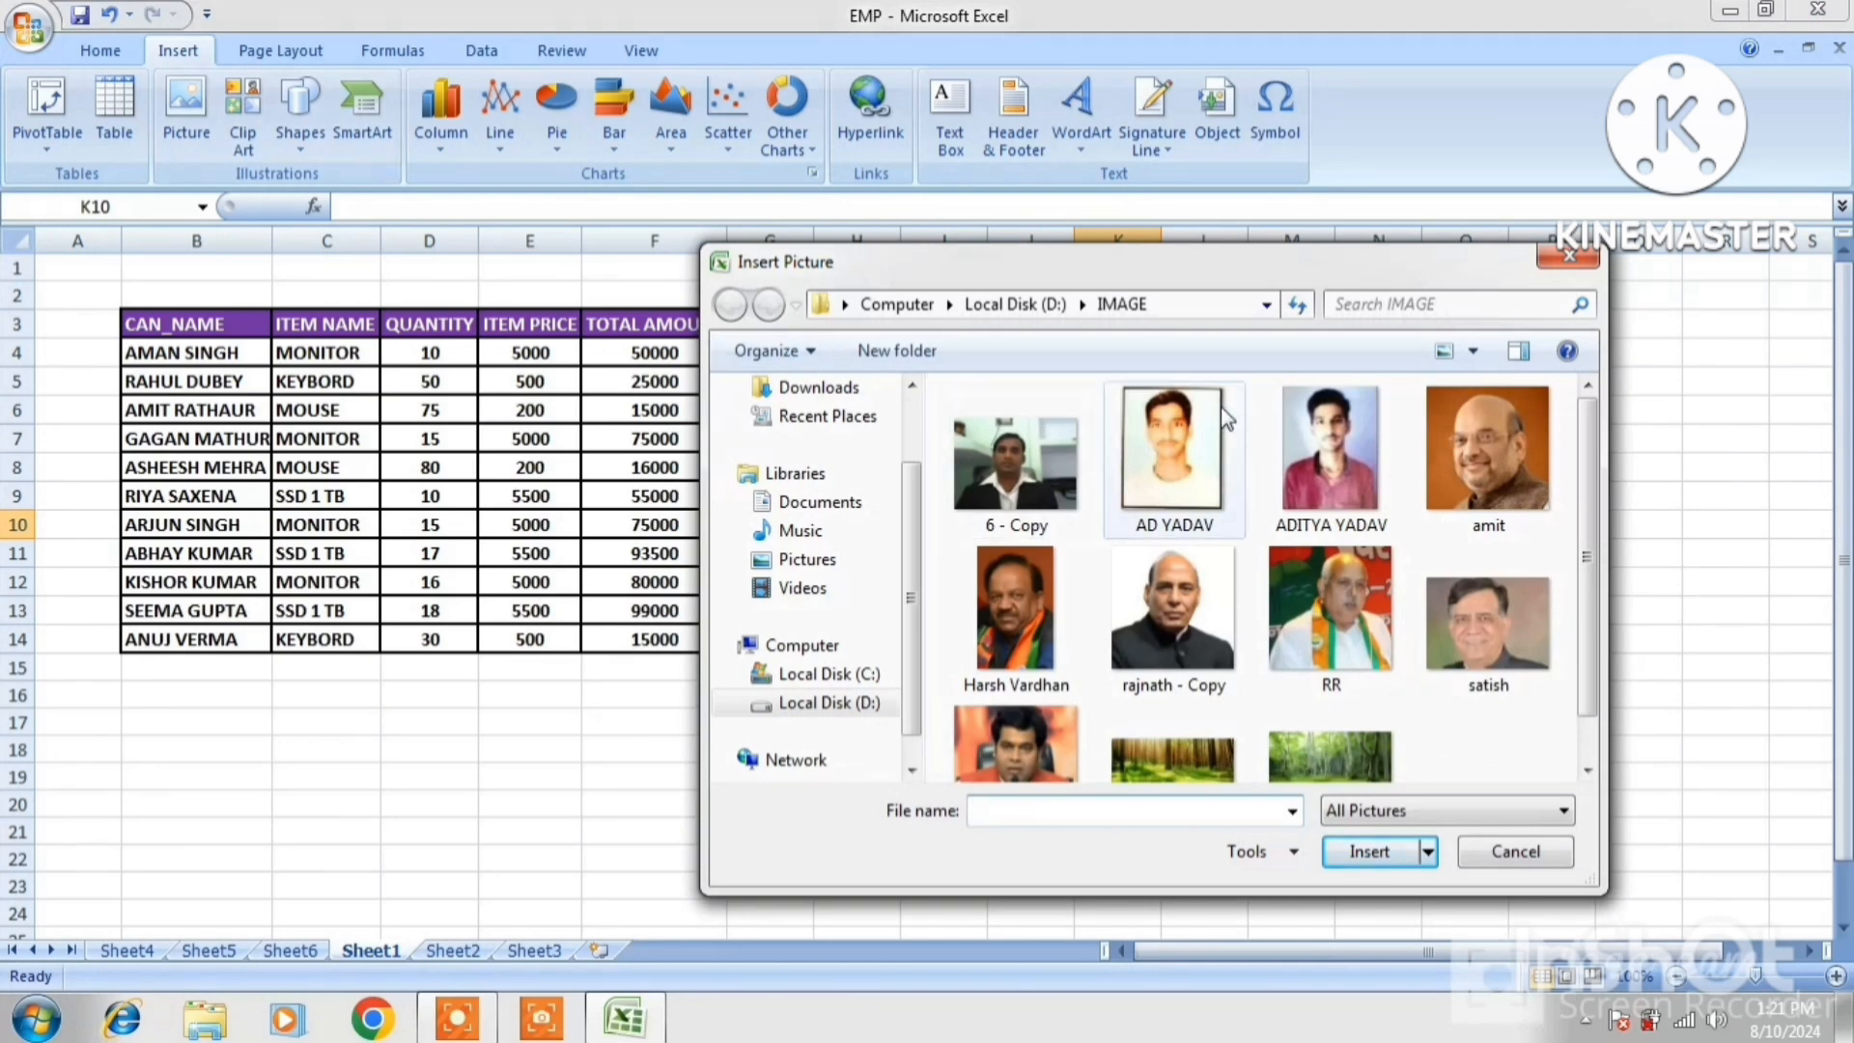
{"action": "left_click", "coordinate": [1299, 432]}
{"action": "double_click", "coordinate": [1298, 432]}
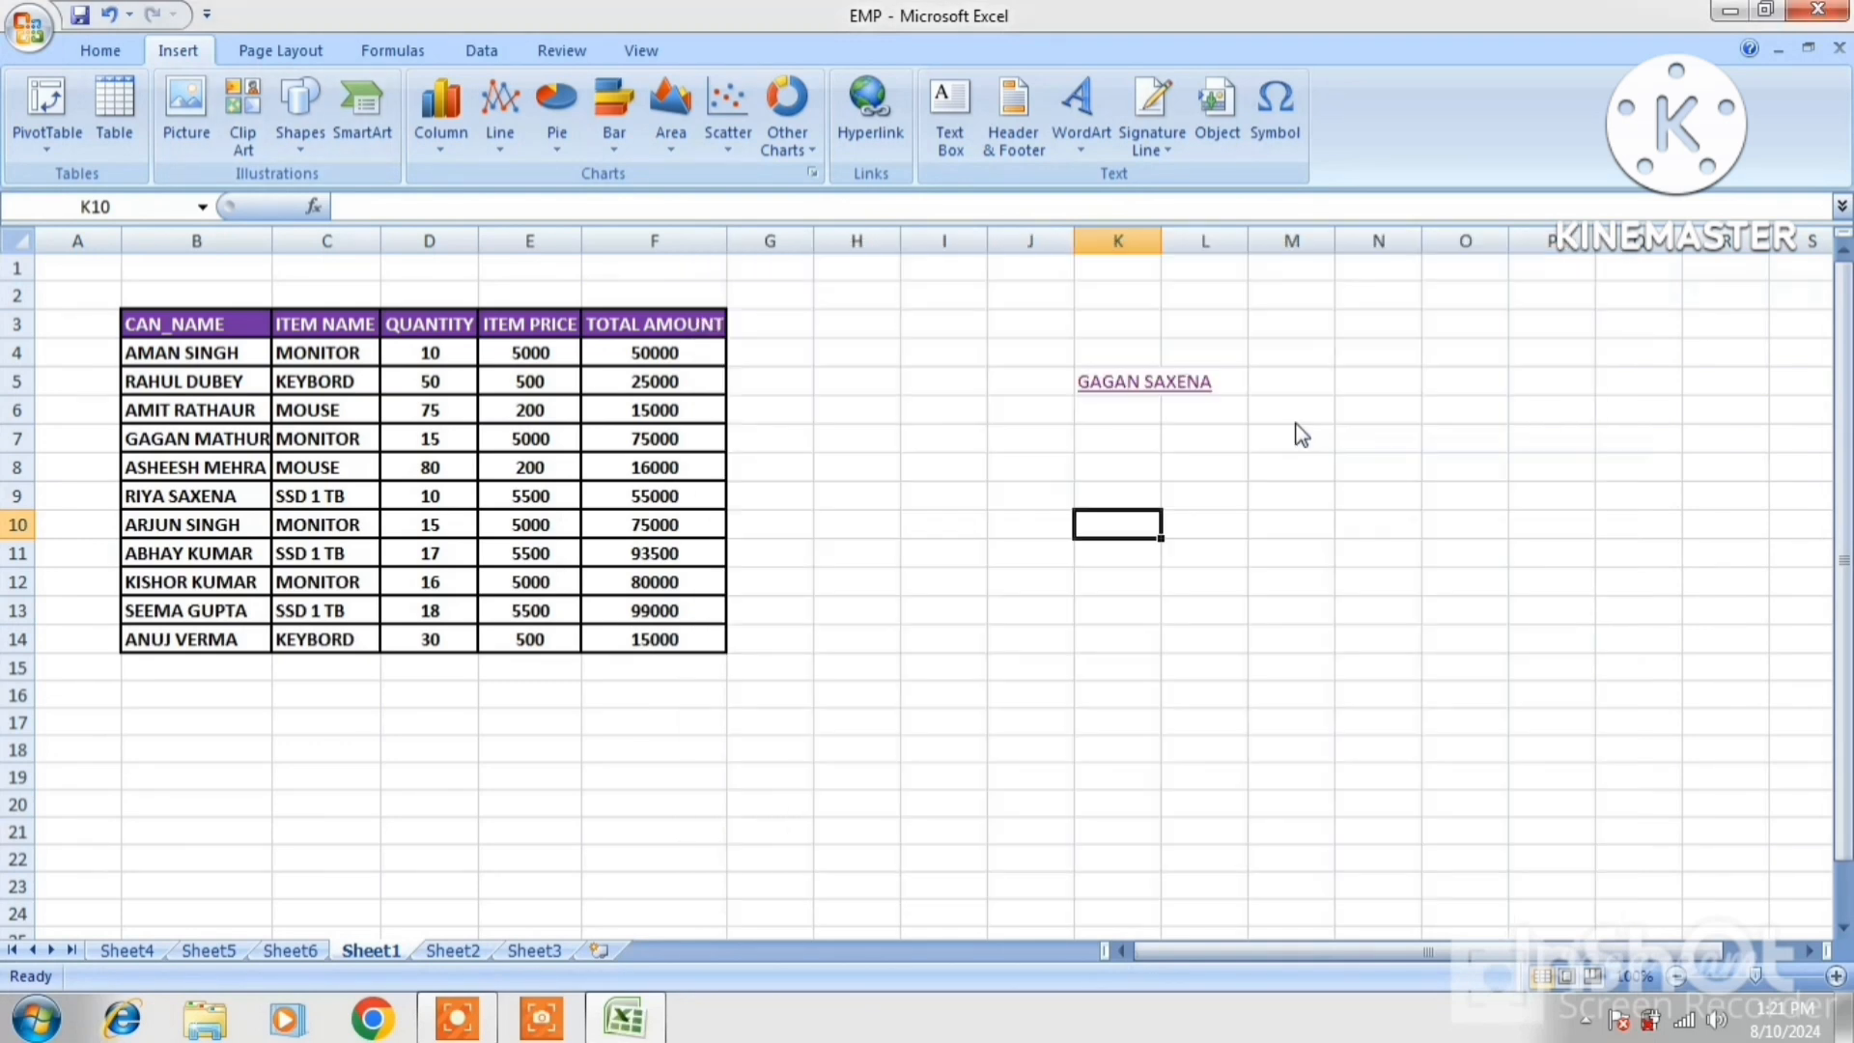
{"action": "left_click", "coordinate": [1395, 550]}
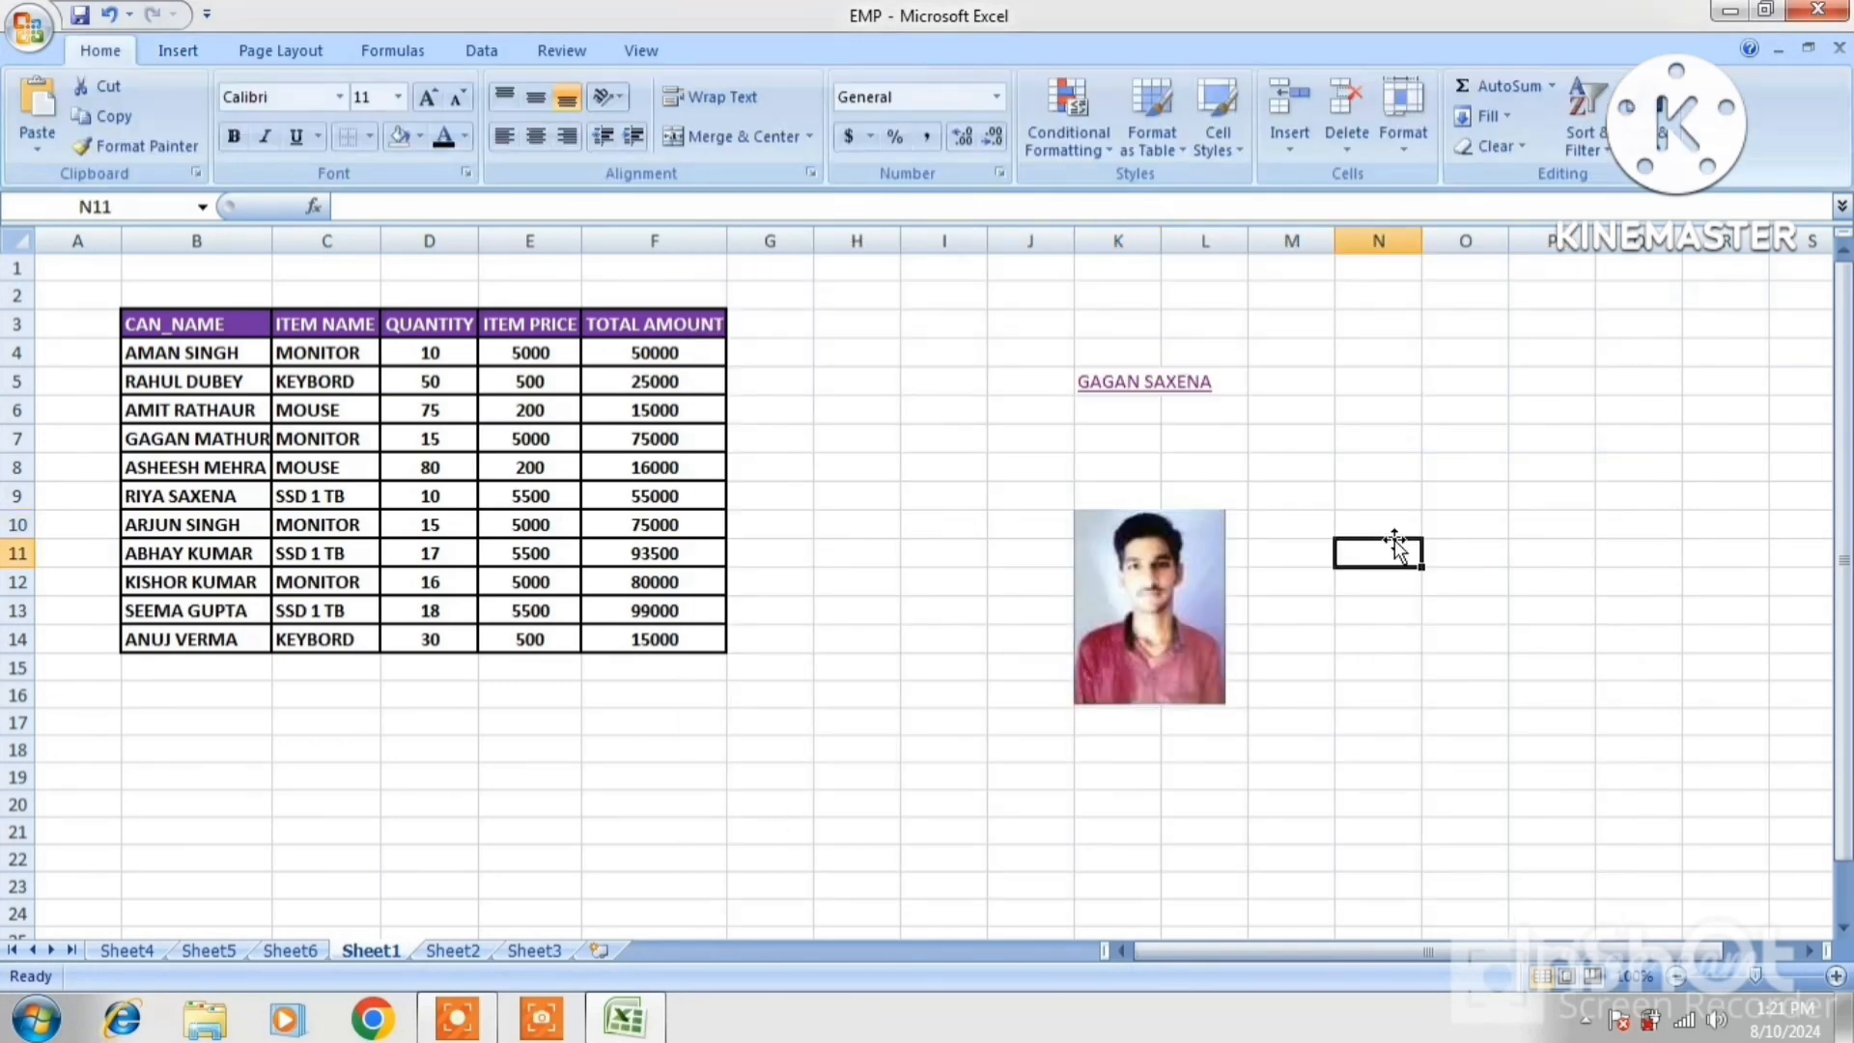
{"action": "left_click", "coordinate": [1172, 572]}
{"action": "left_click", "coordinate": [1173, 570]}
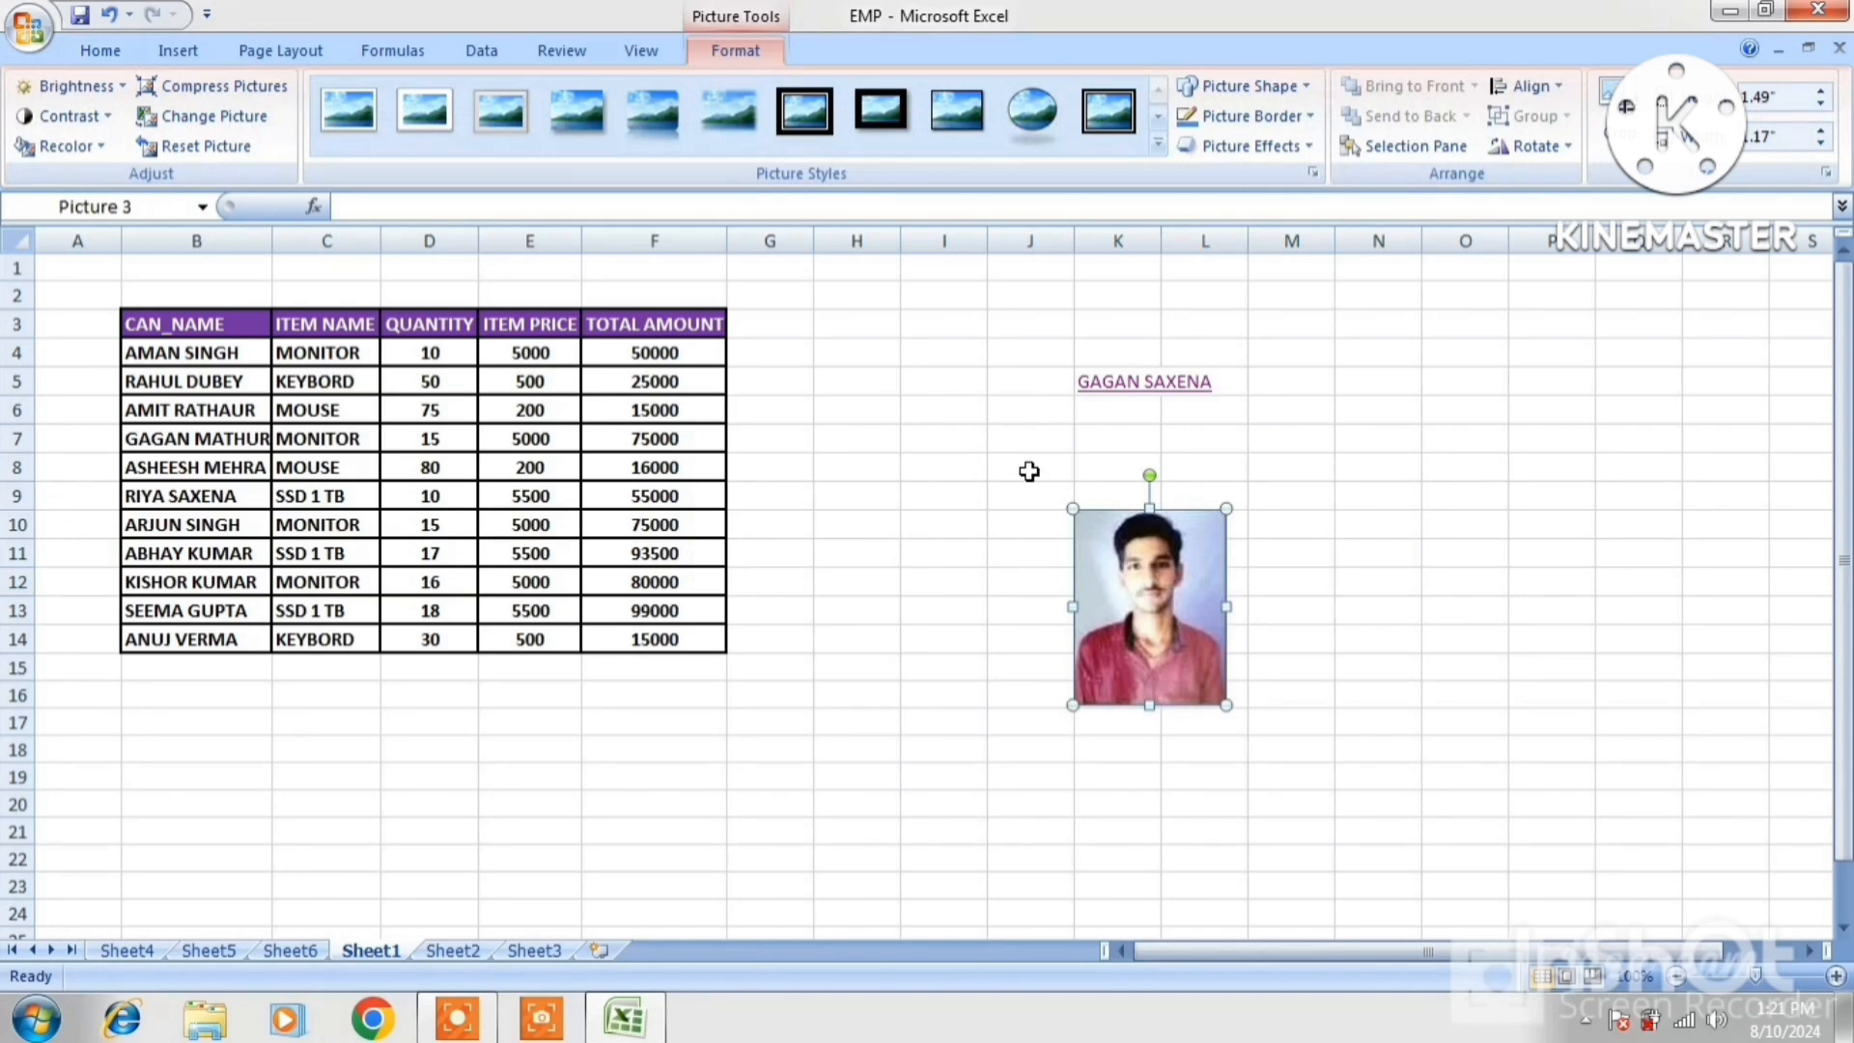
{"action": "left_click", "coordinate": [178, 51]}
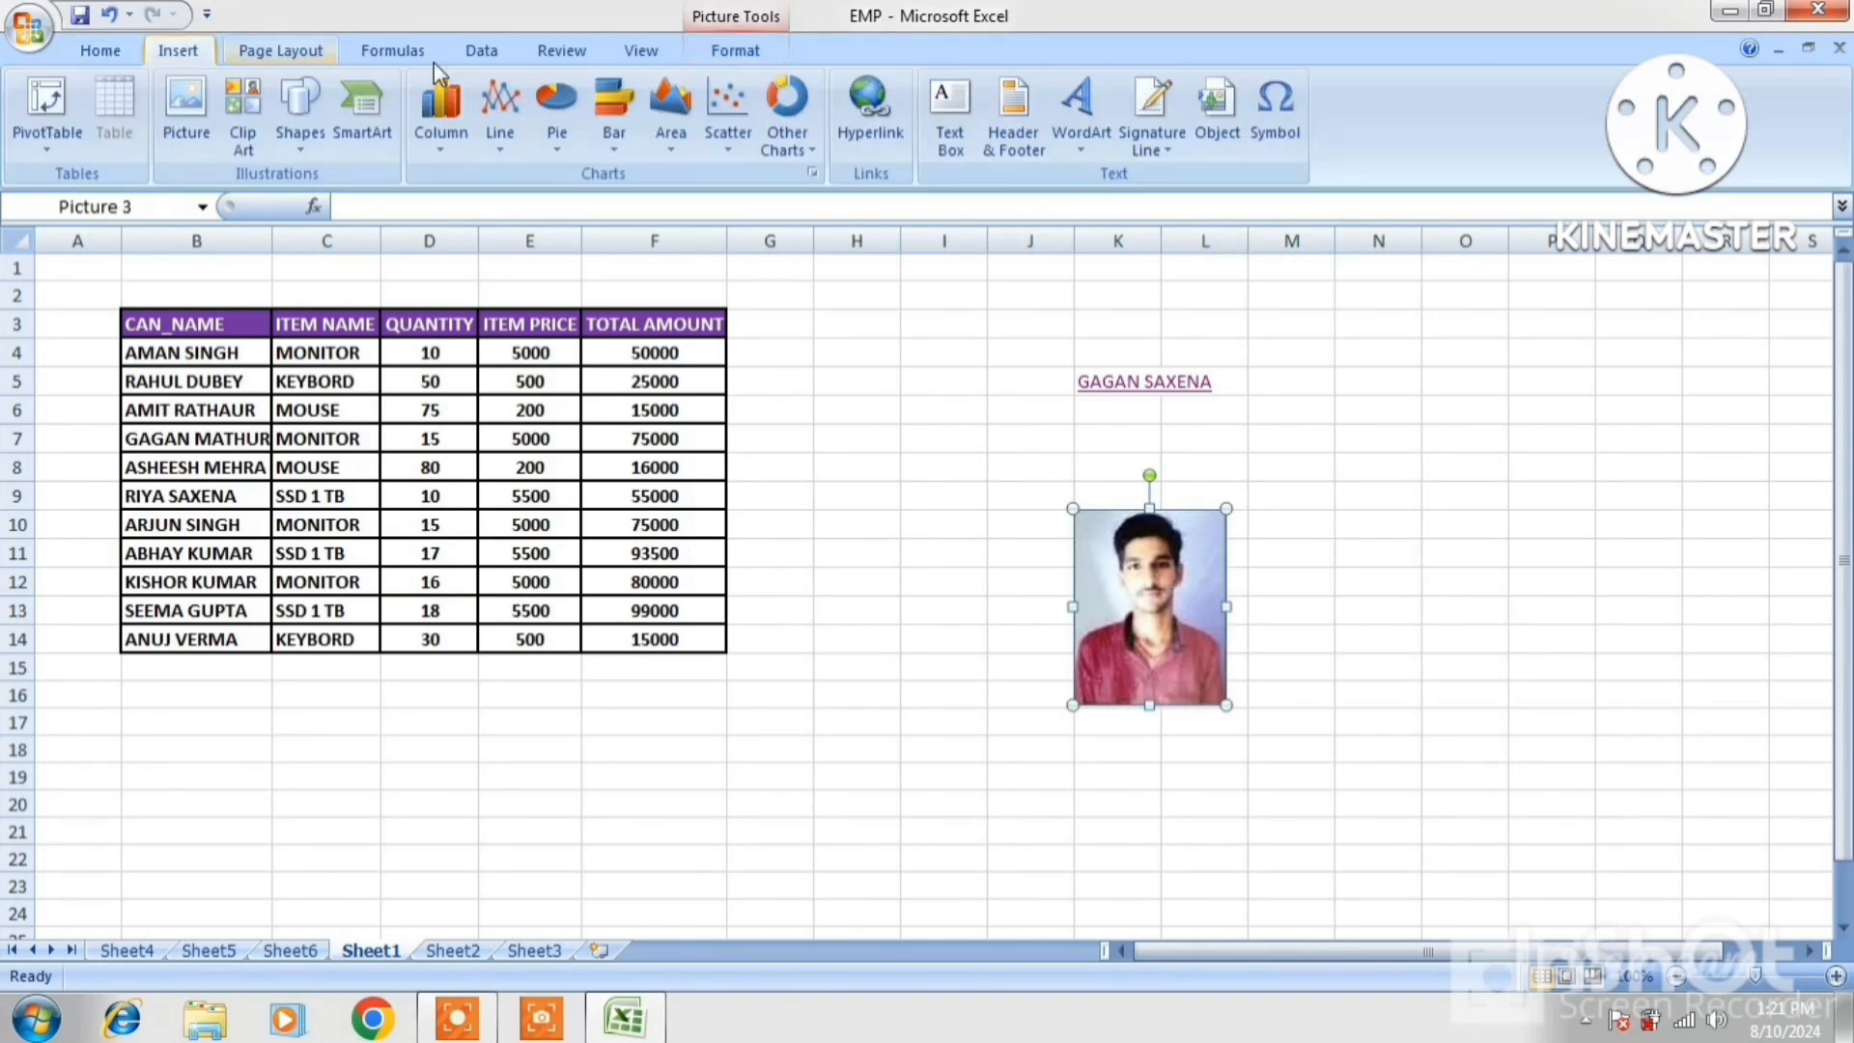
{"action": "left_click", "coordinate": [869, 129]}
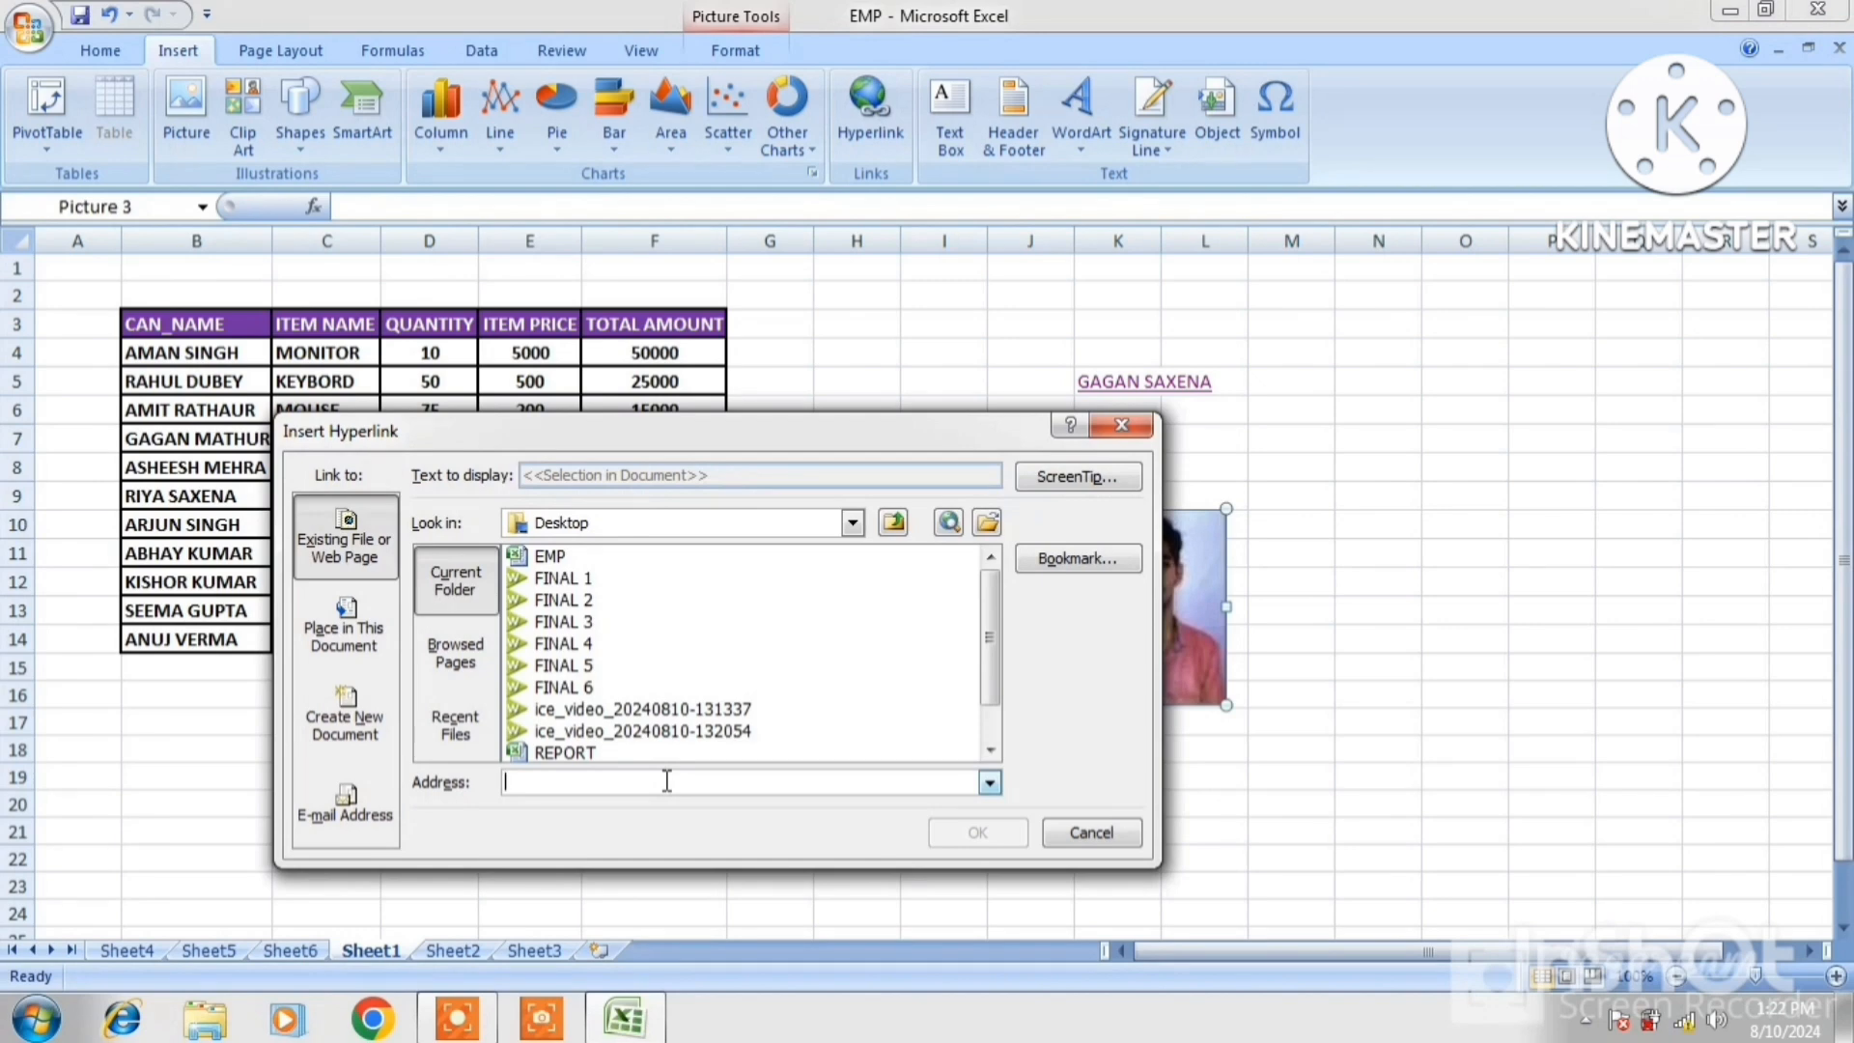
{"action": "type", "text": "WWW"}
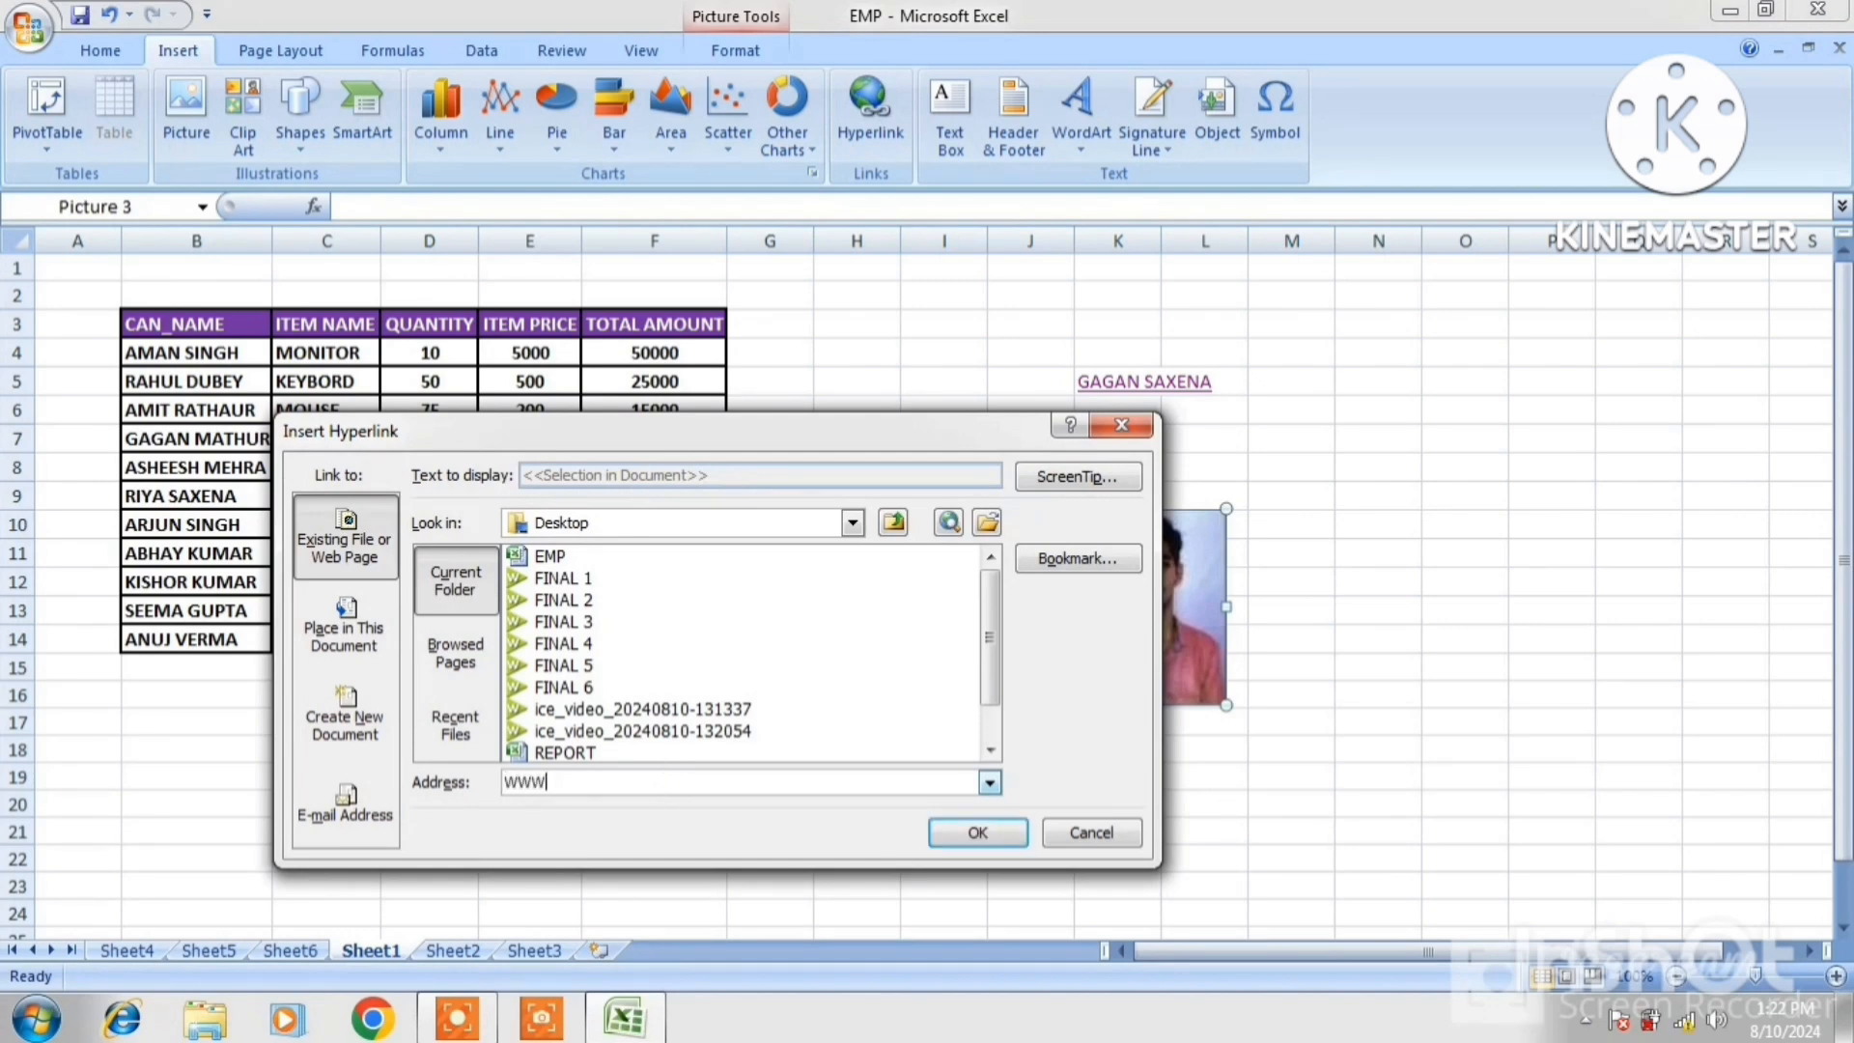
{"action": "type", "text": "."}
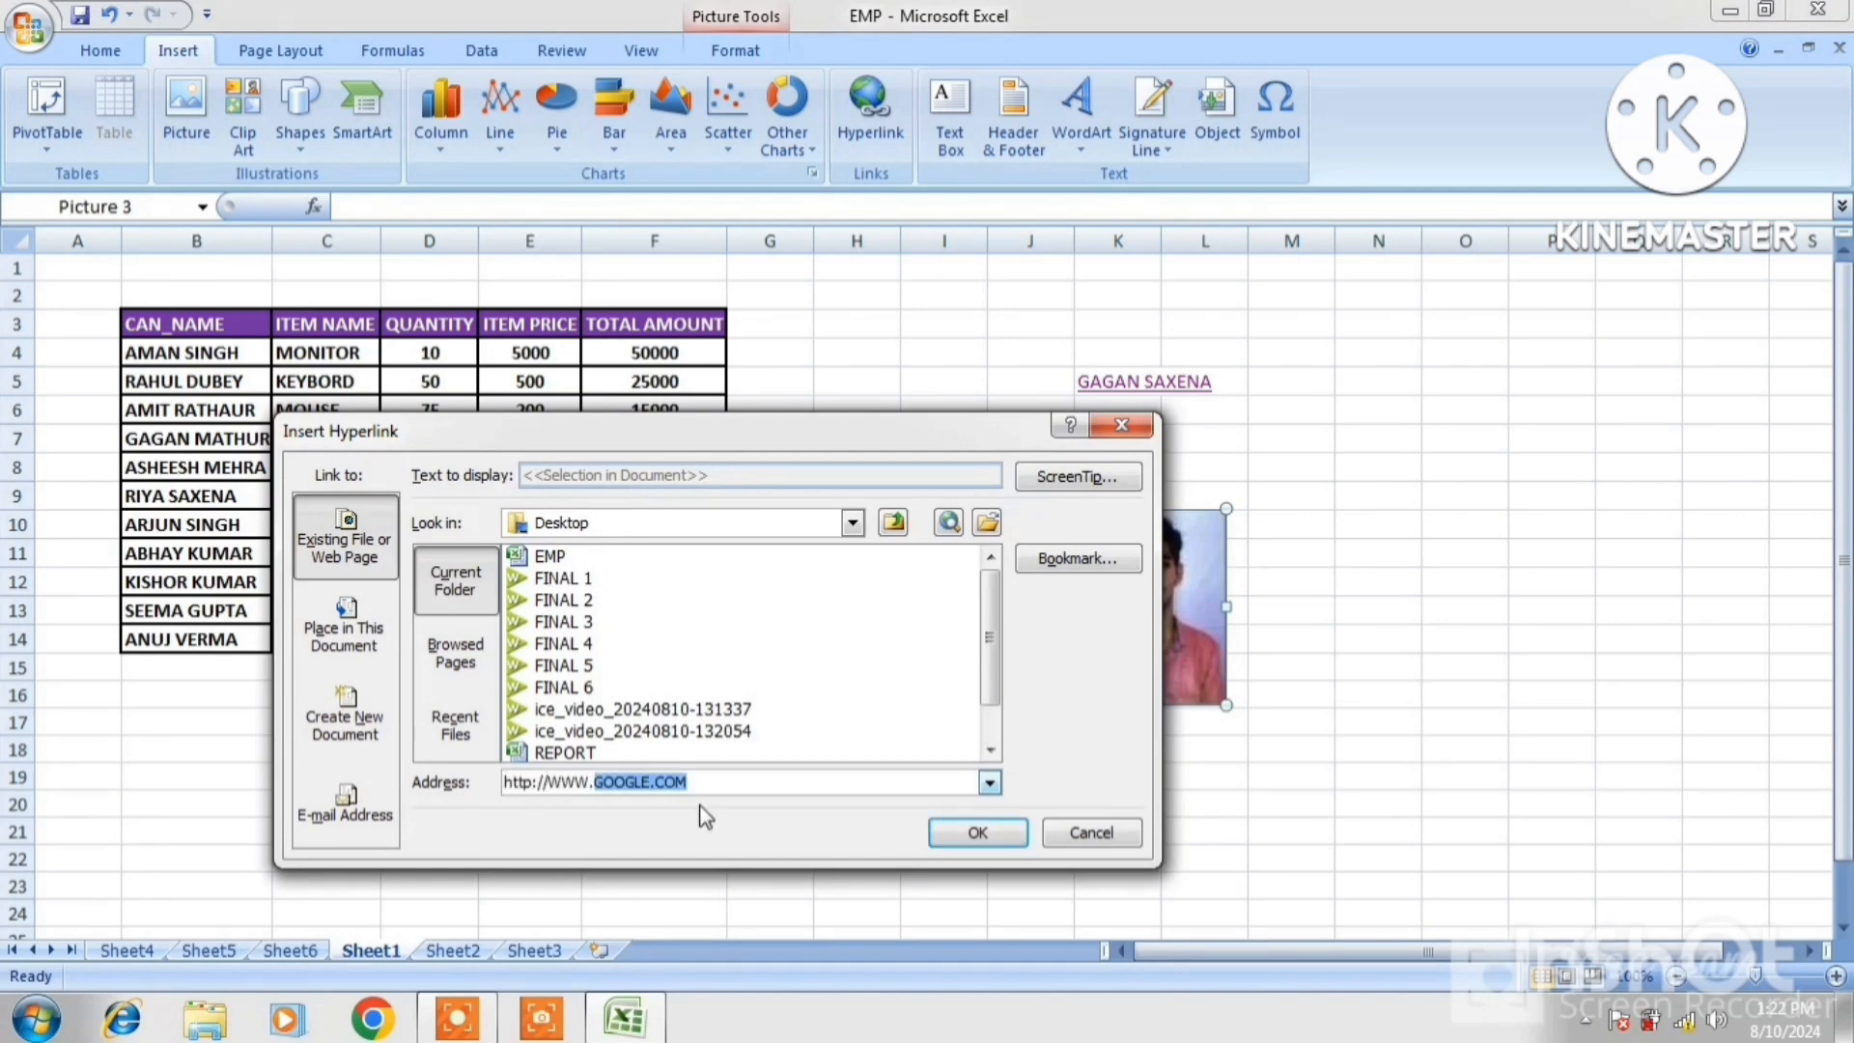
{"action": "left_click", "coordinate": [746, 783]}
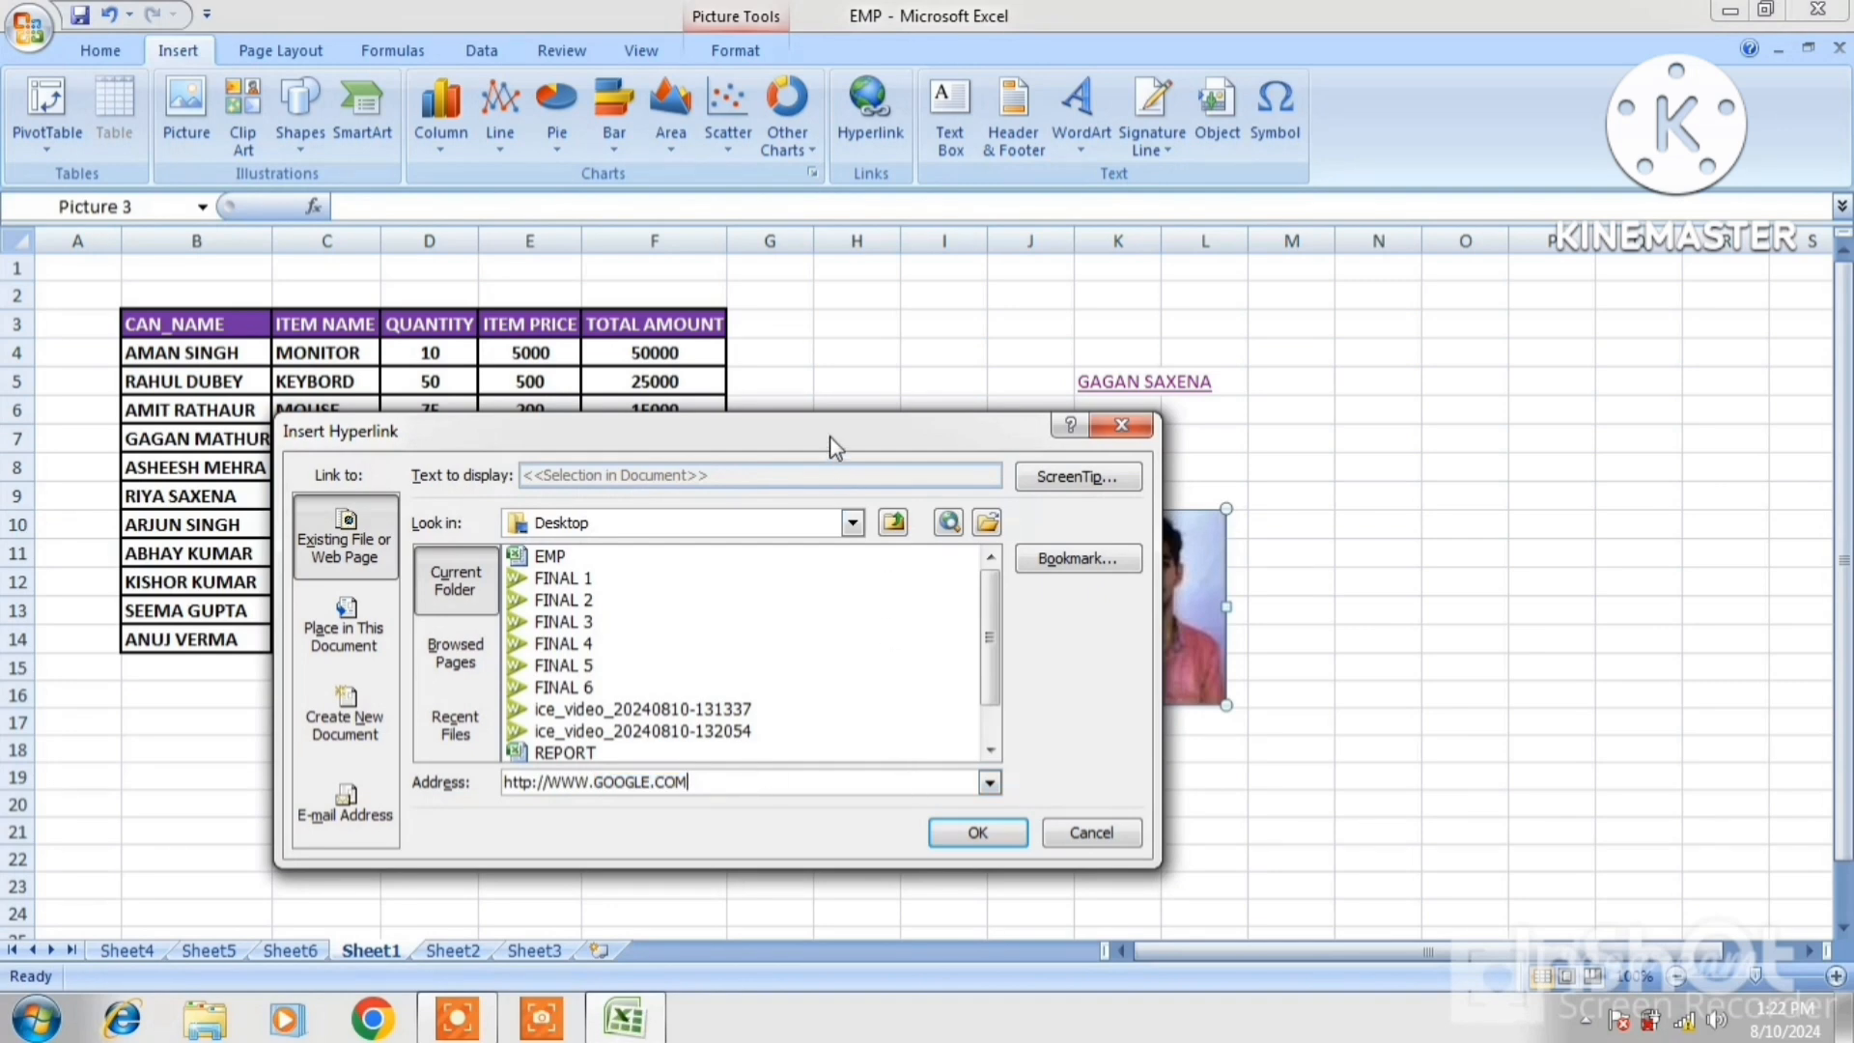
{"action": "left_click_drag", "start_coordinate": [830, 437], "coordinate": [655, 271]}
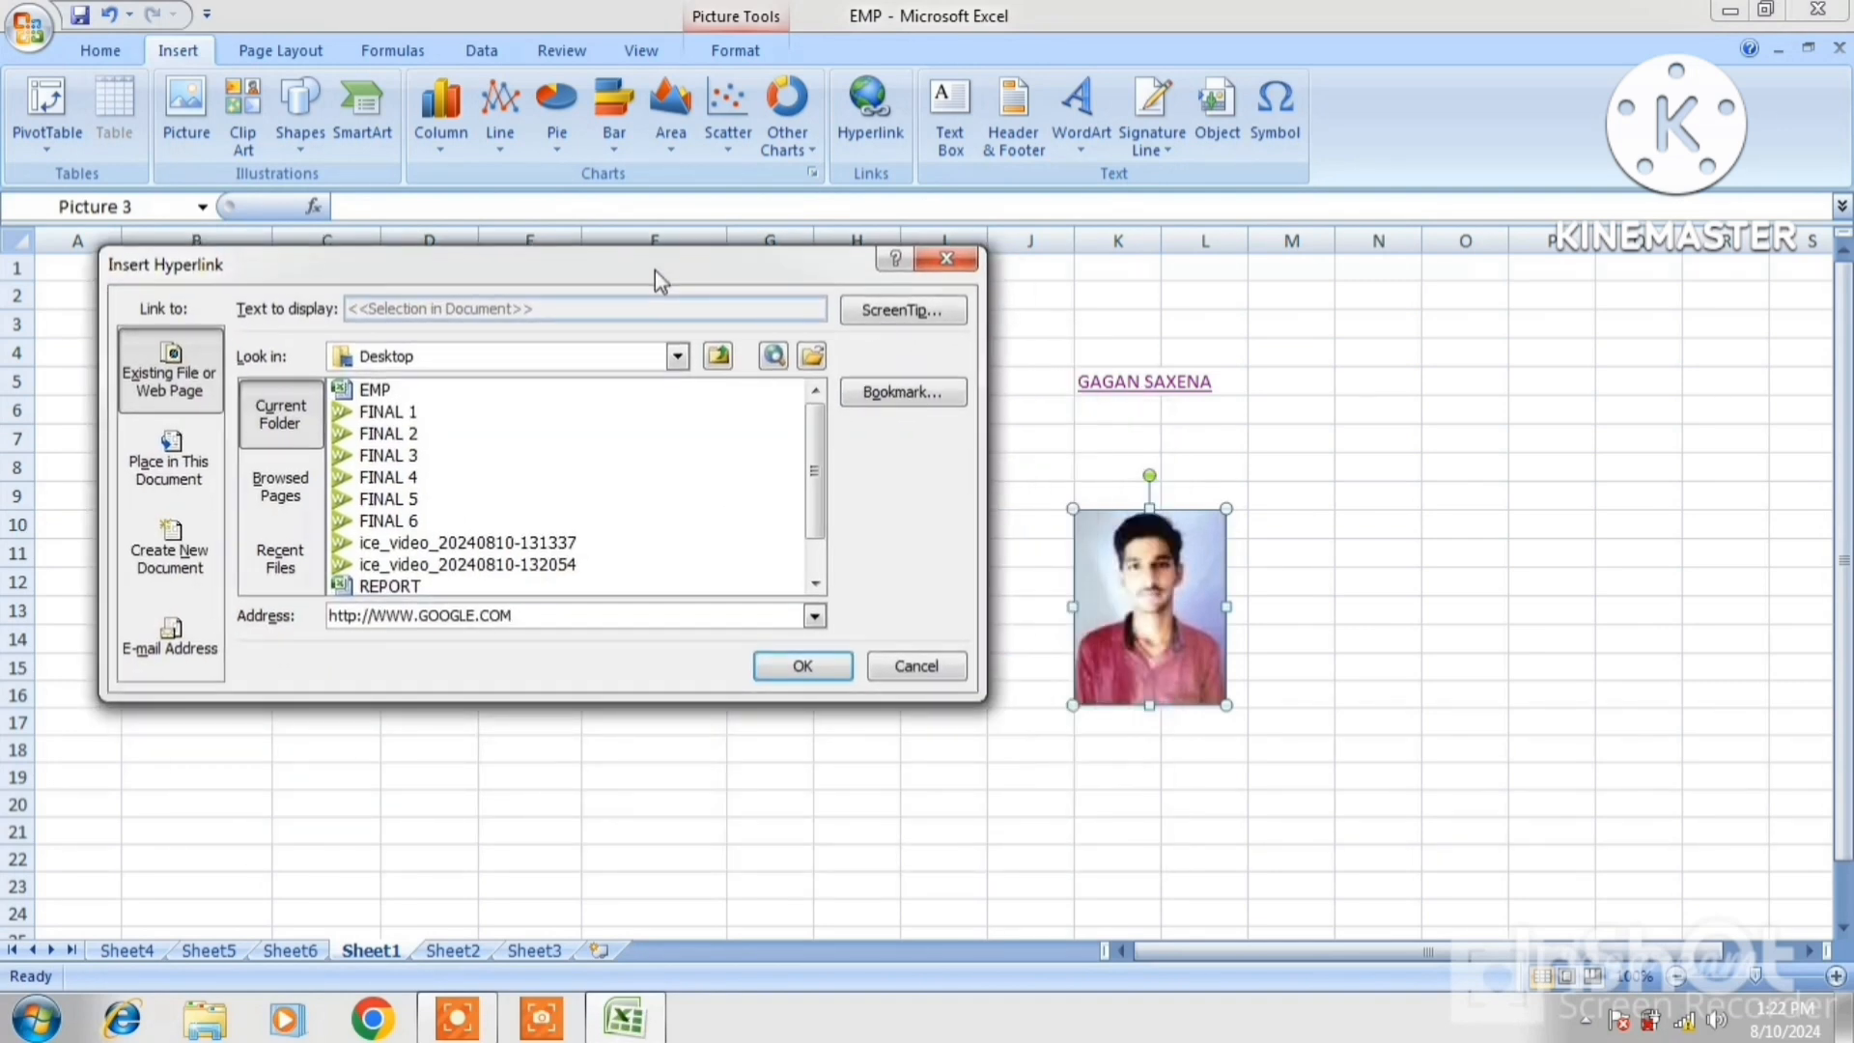
{"action": "left_click", "coordinate": [801, 668]}
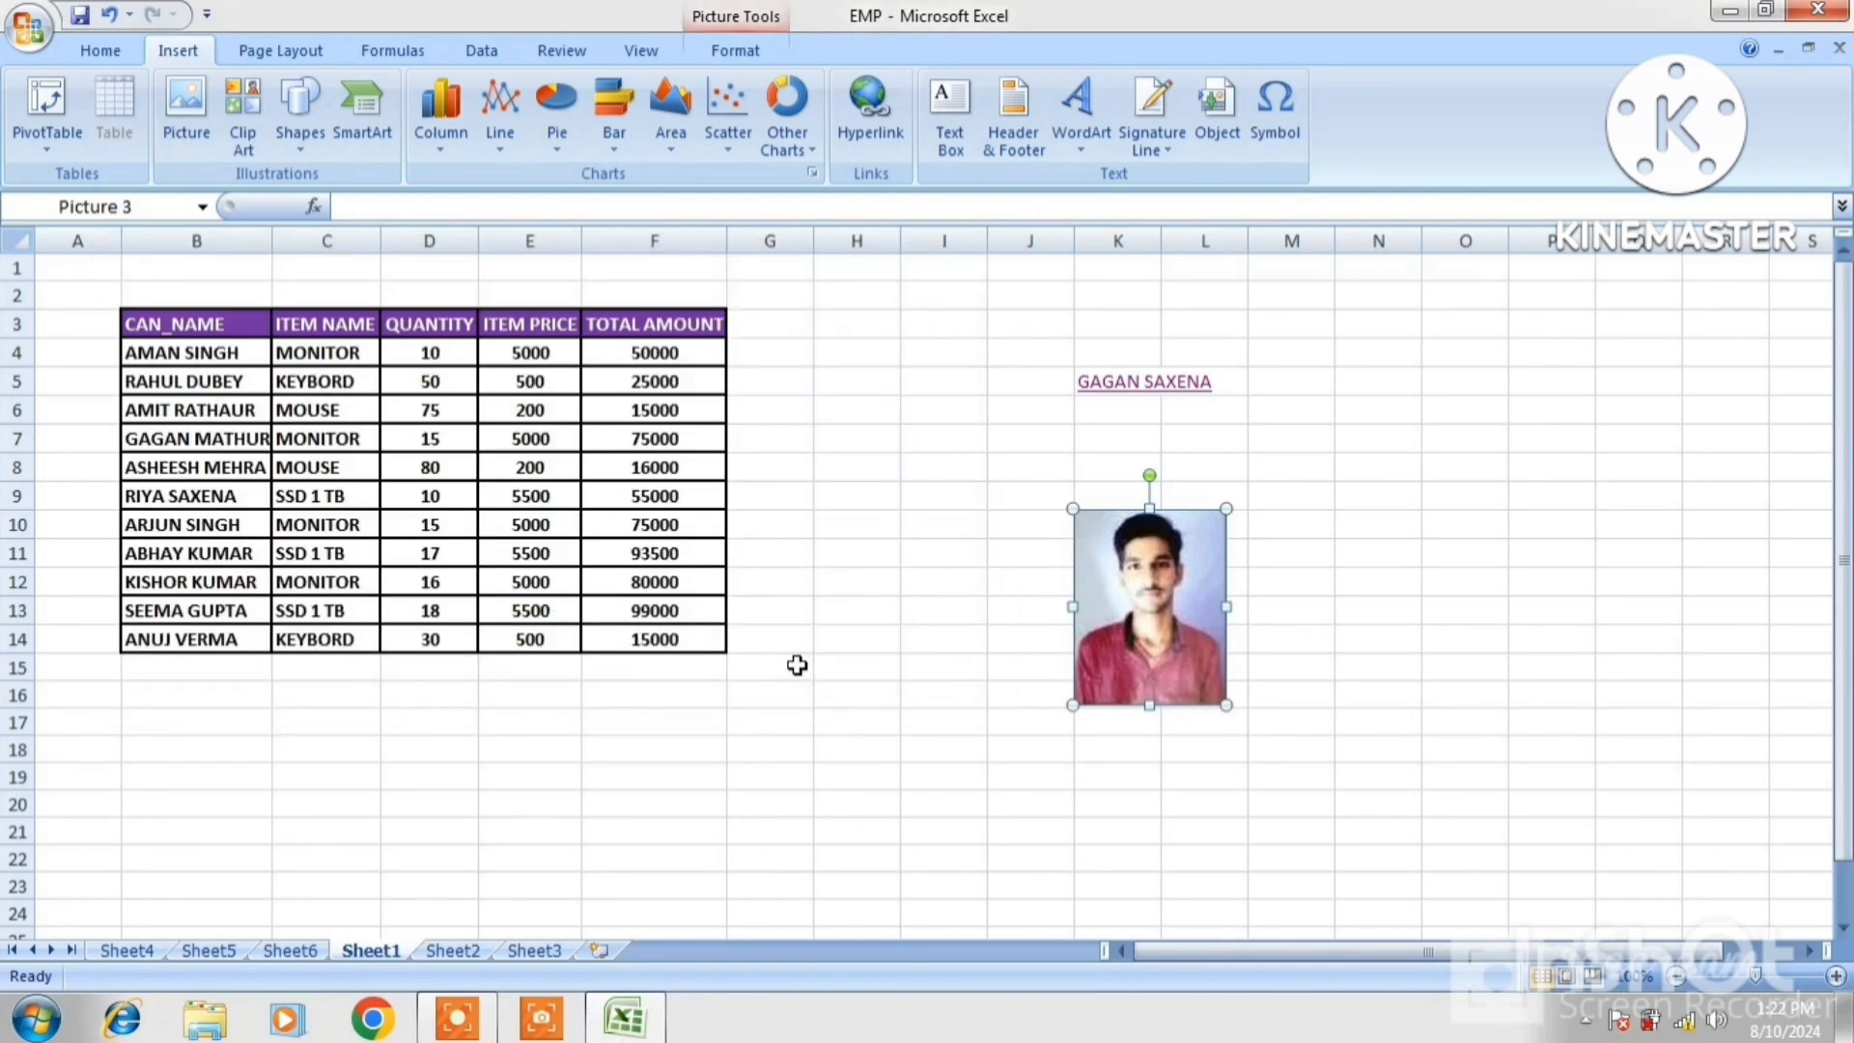
{"action": "left_click", "coordinate": [1391, 681]}
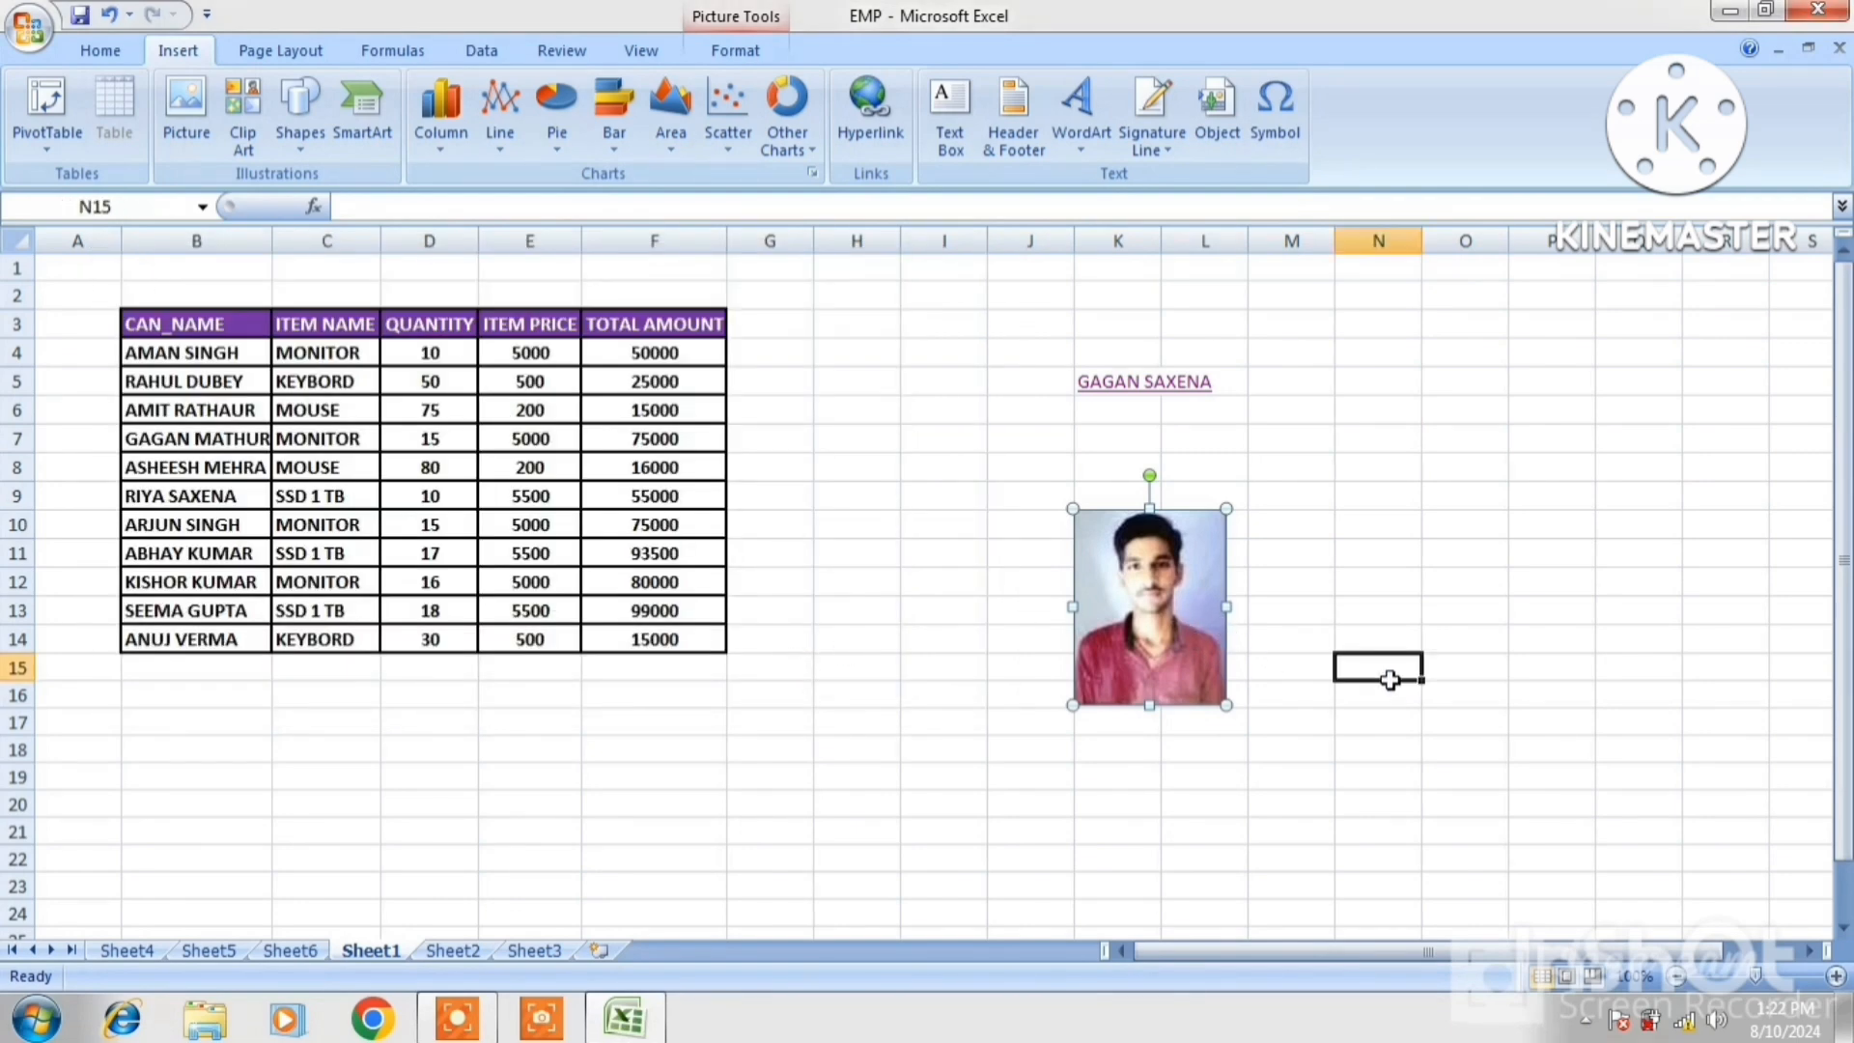
Open the photo's Google link in Internet Explorer, search GMAIL, and open the Gmail - Google result
{"action": "left_click", "coordinate": [1194, 640]}
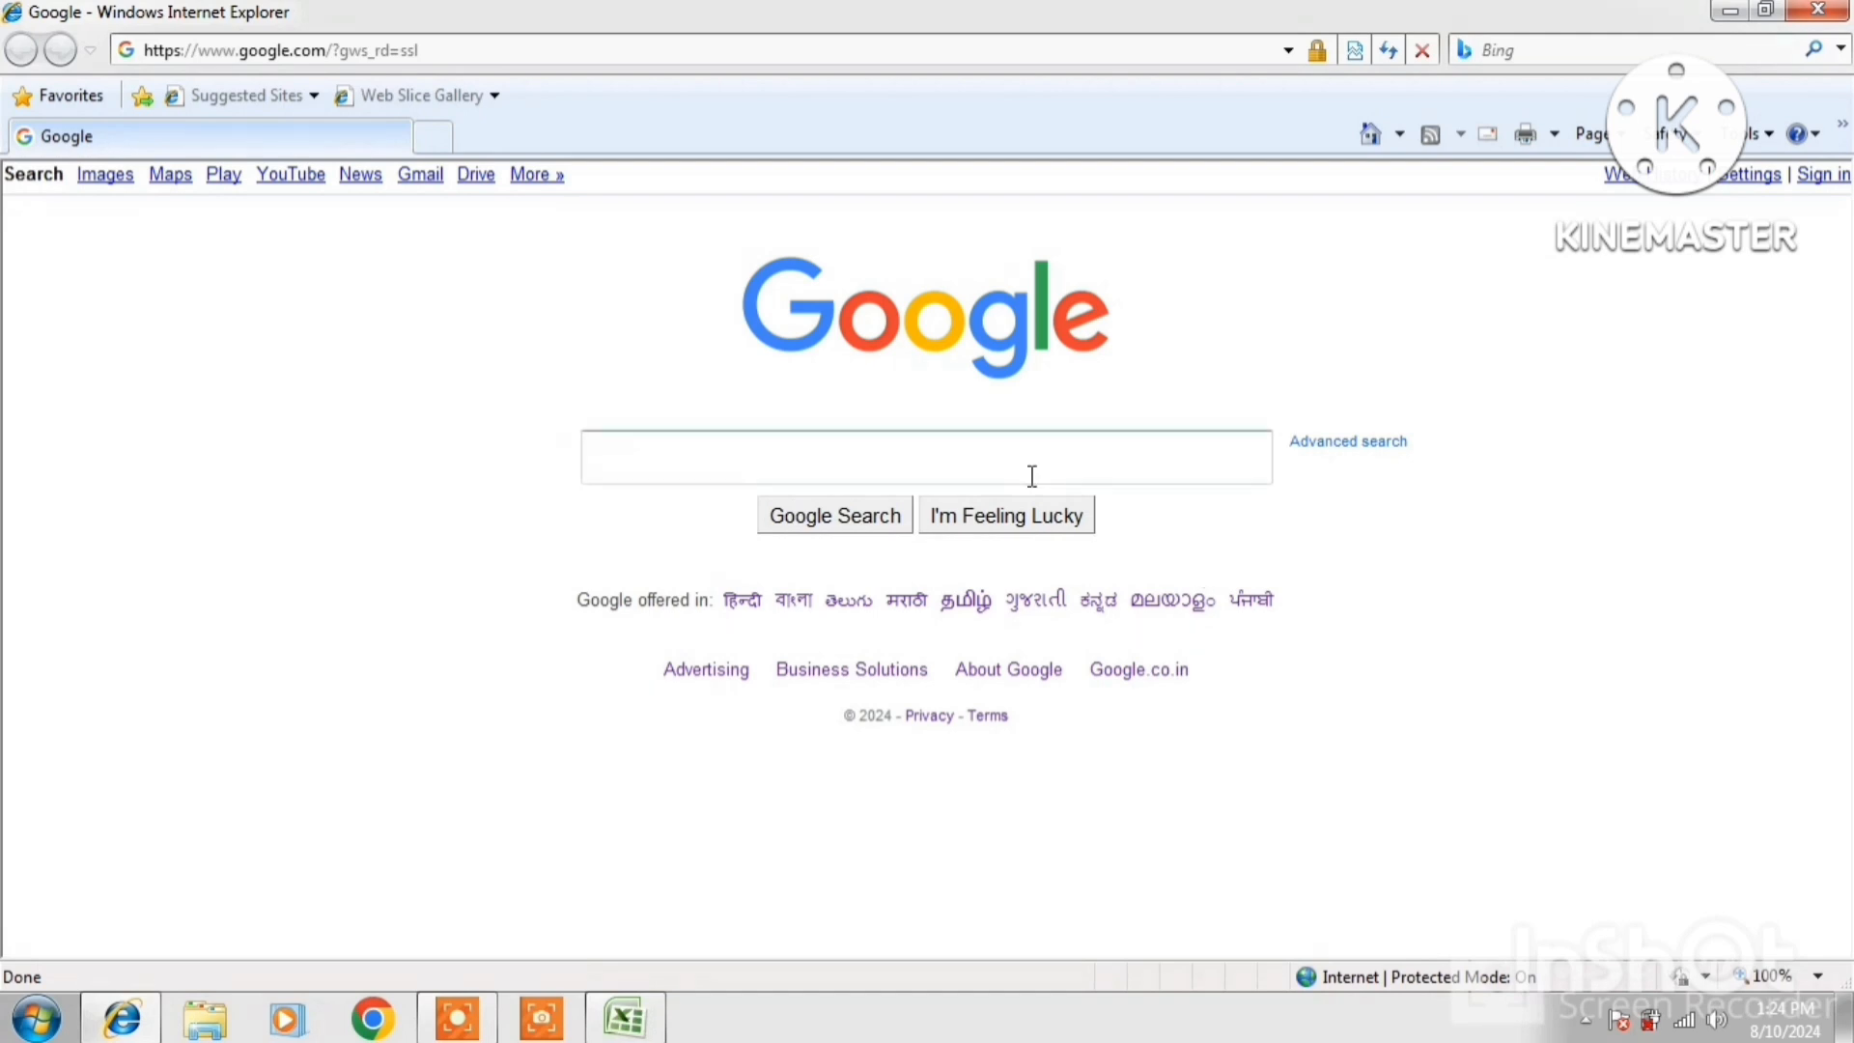
{"action": "left_click", "coordinate": [935, 441]}
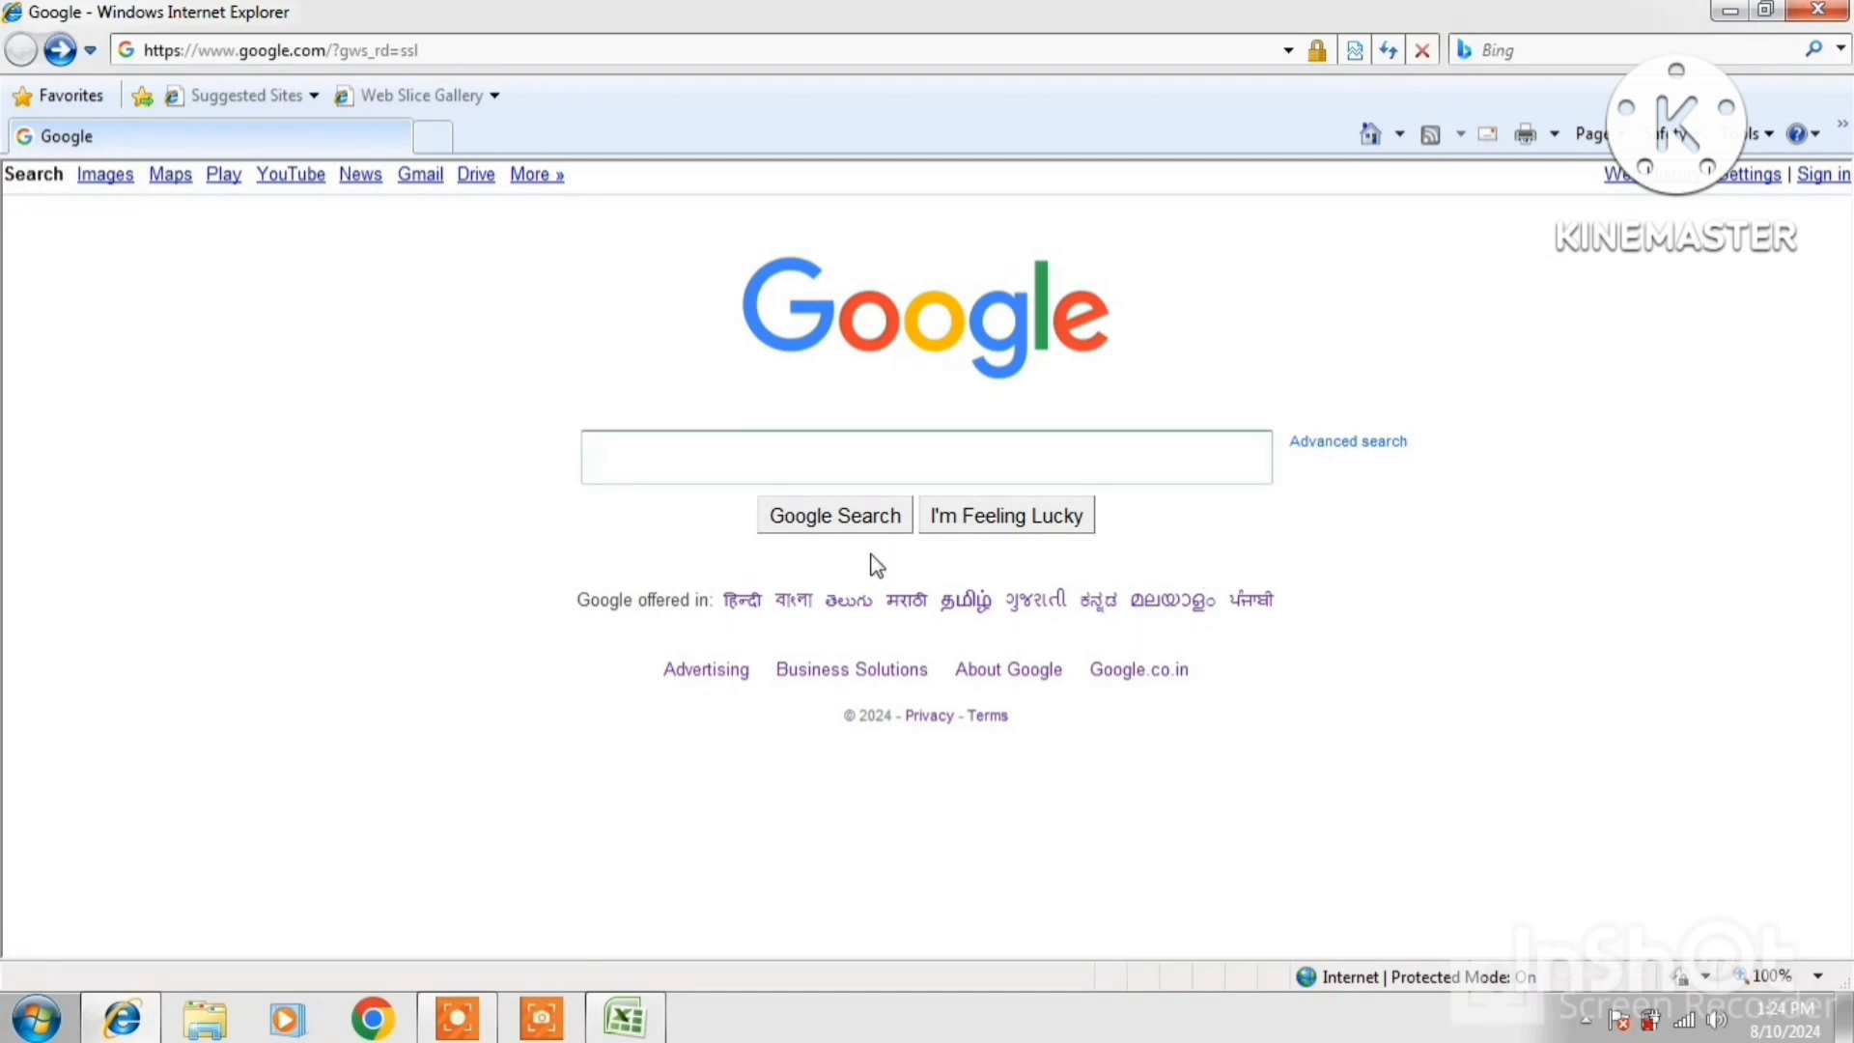
{"action": "type", "text": "GA"}
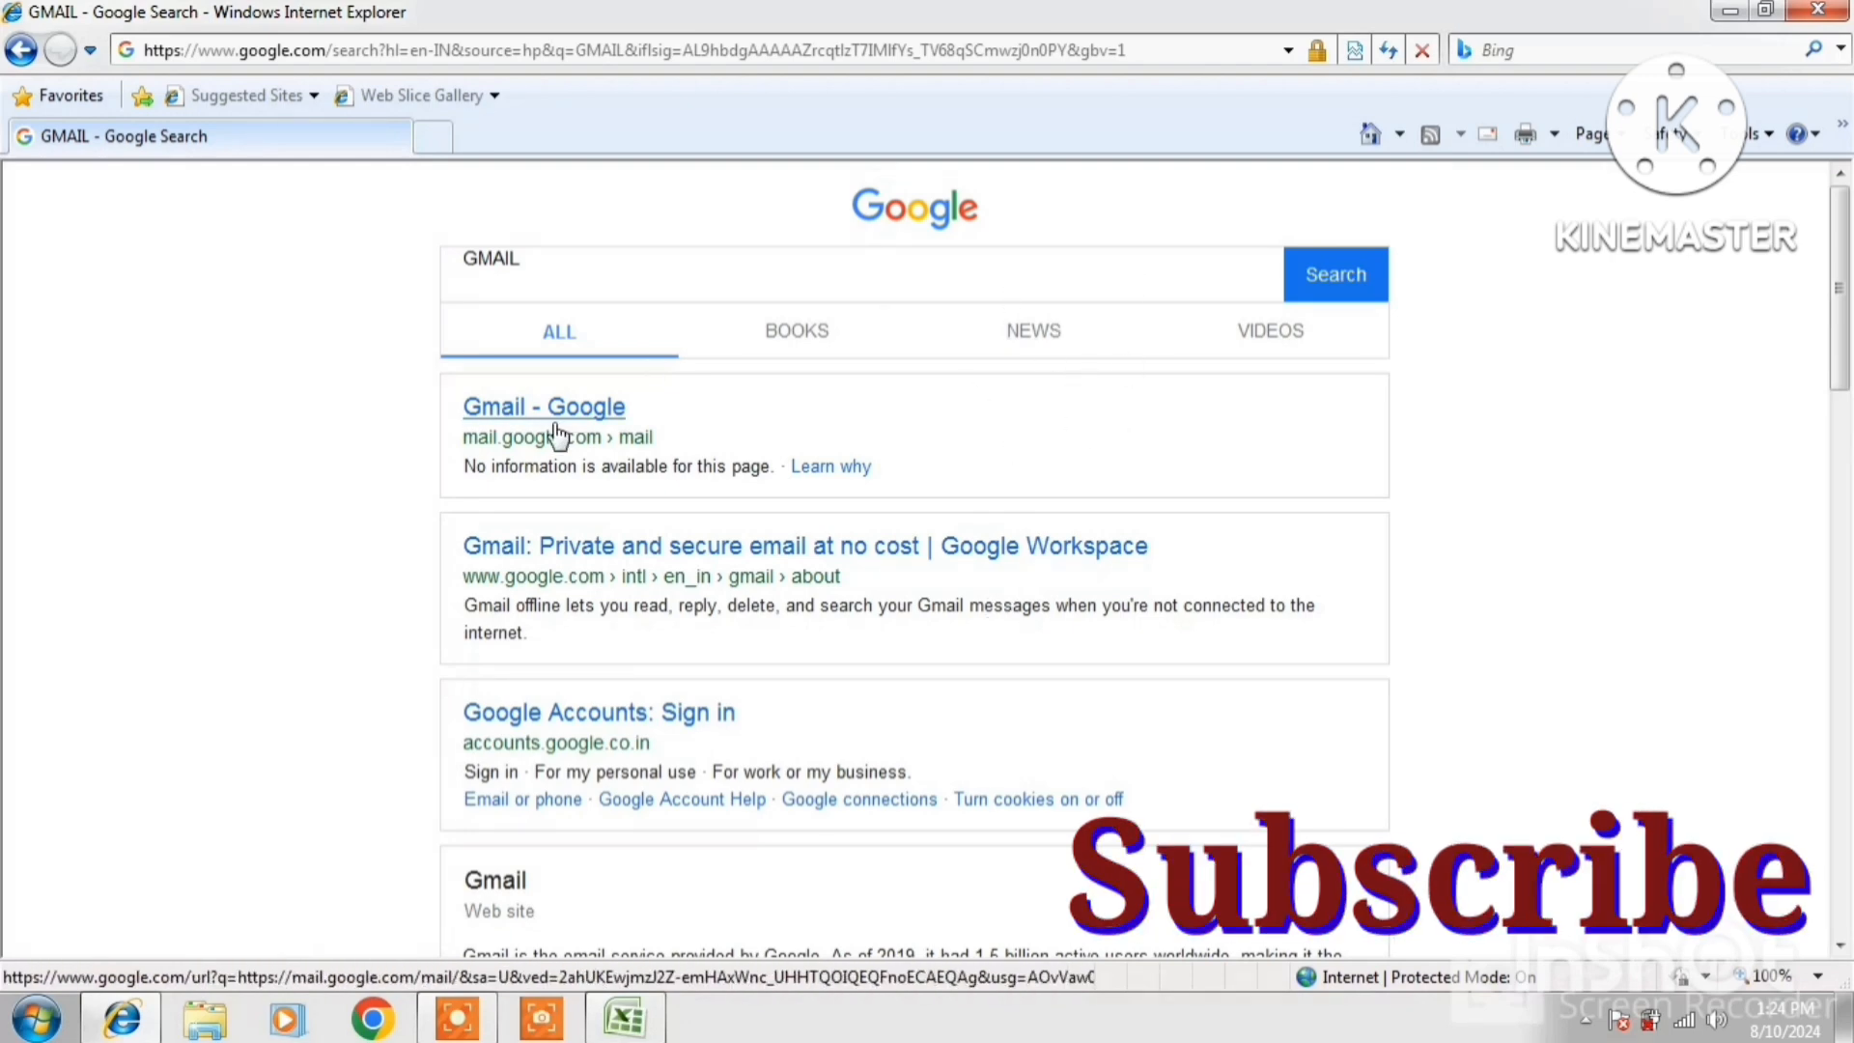
{"action": "left_click", "coordinate": [509, 430]}
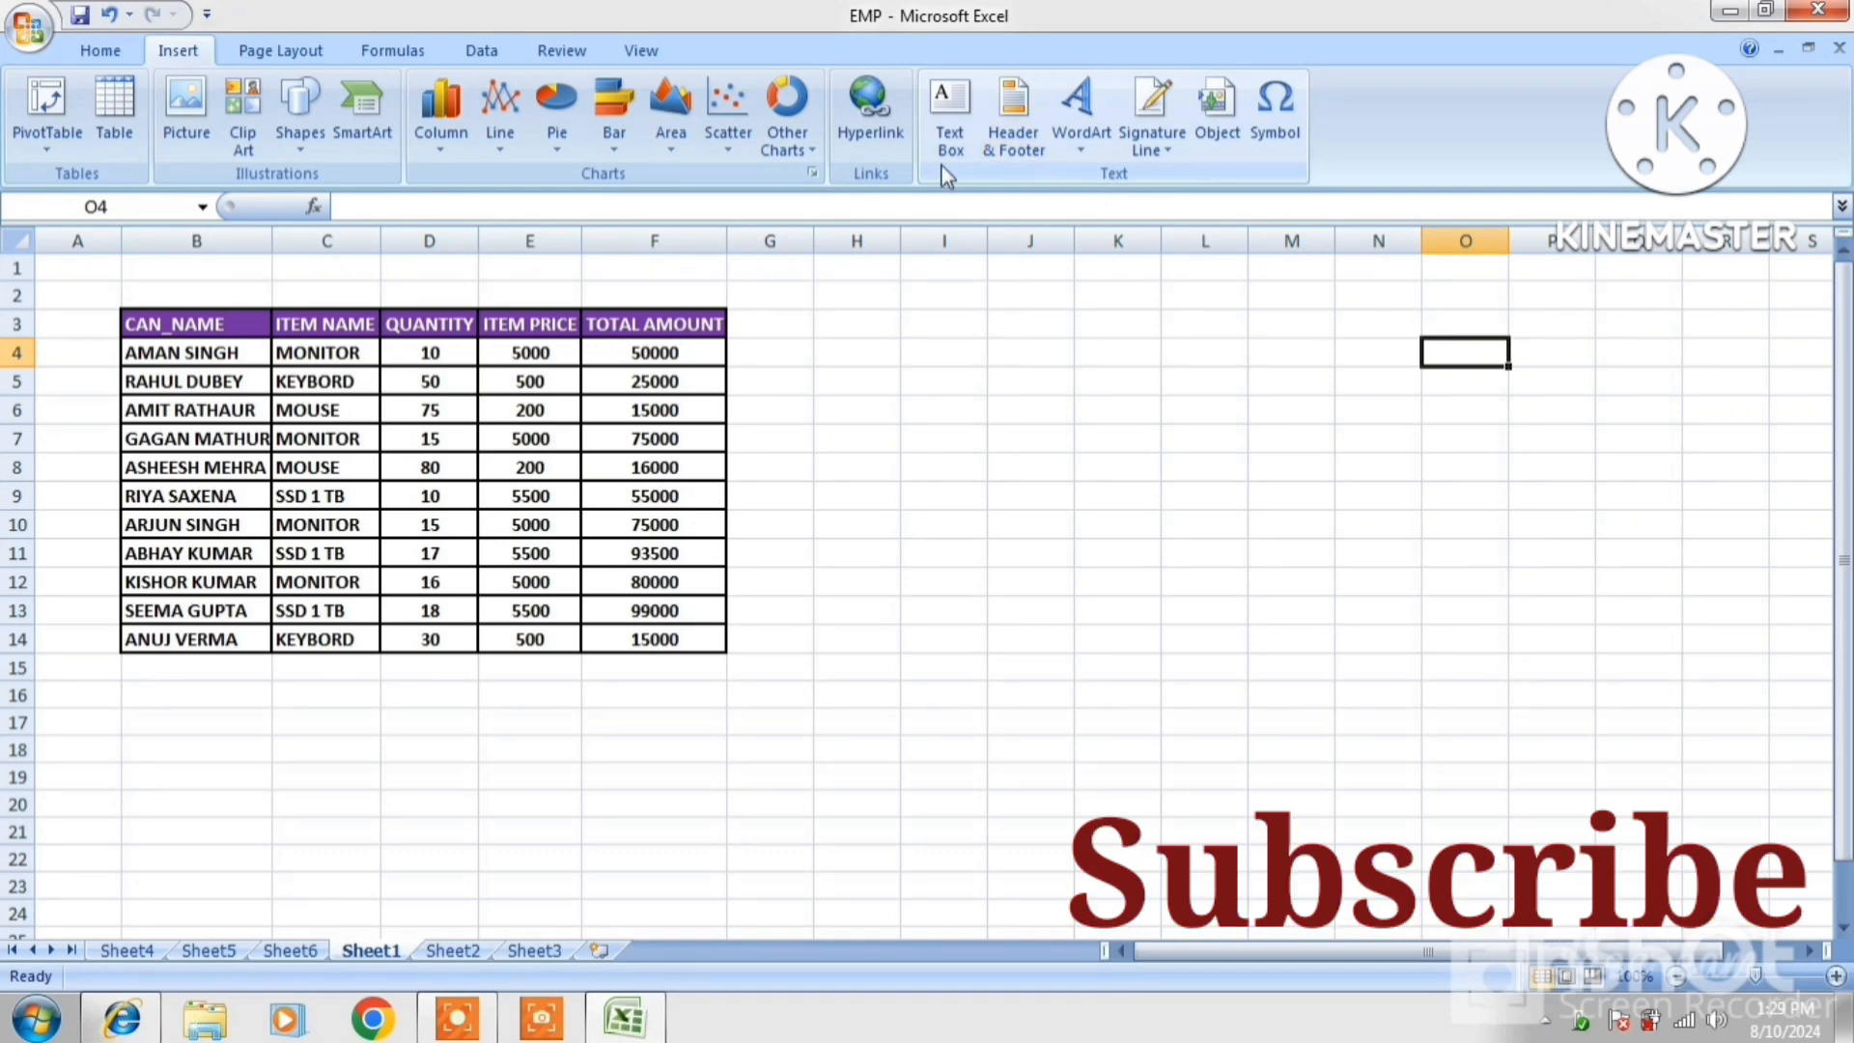
Draw a text box spanning about L3 to O18 and apply a red-outlined shape style
{"action": "left_click", "coordinate": [959, 123]}
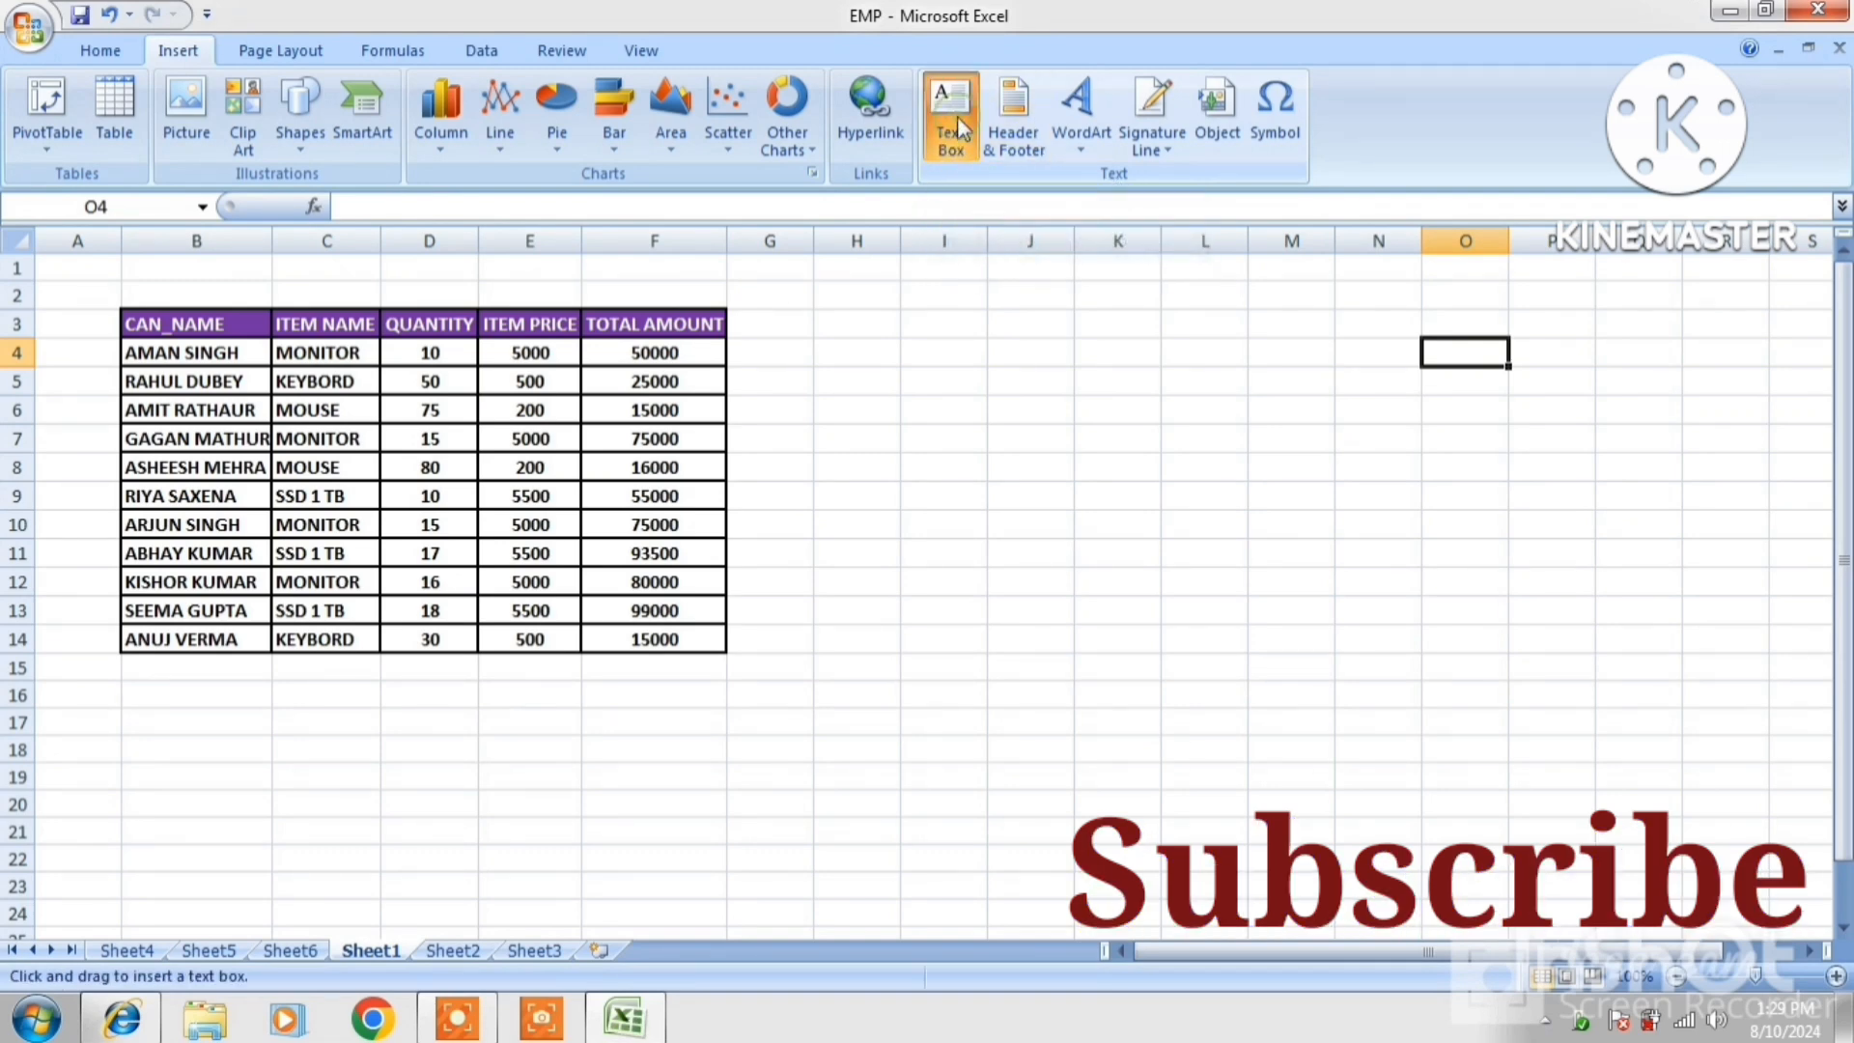
{"action": "left_click_drag", "start_coordinate": [1074, 310], "coordinate": [1192, 403]}
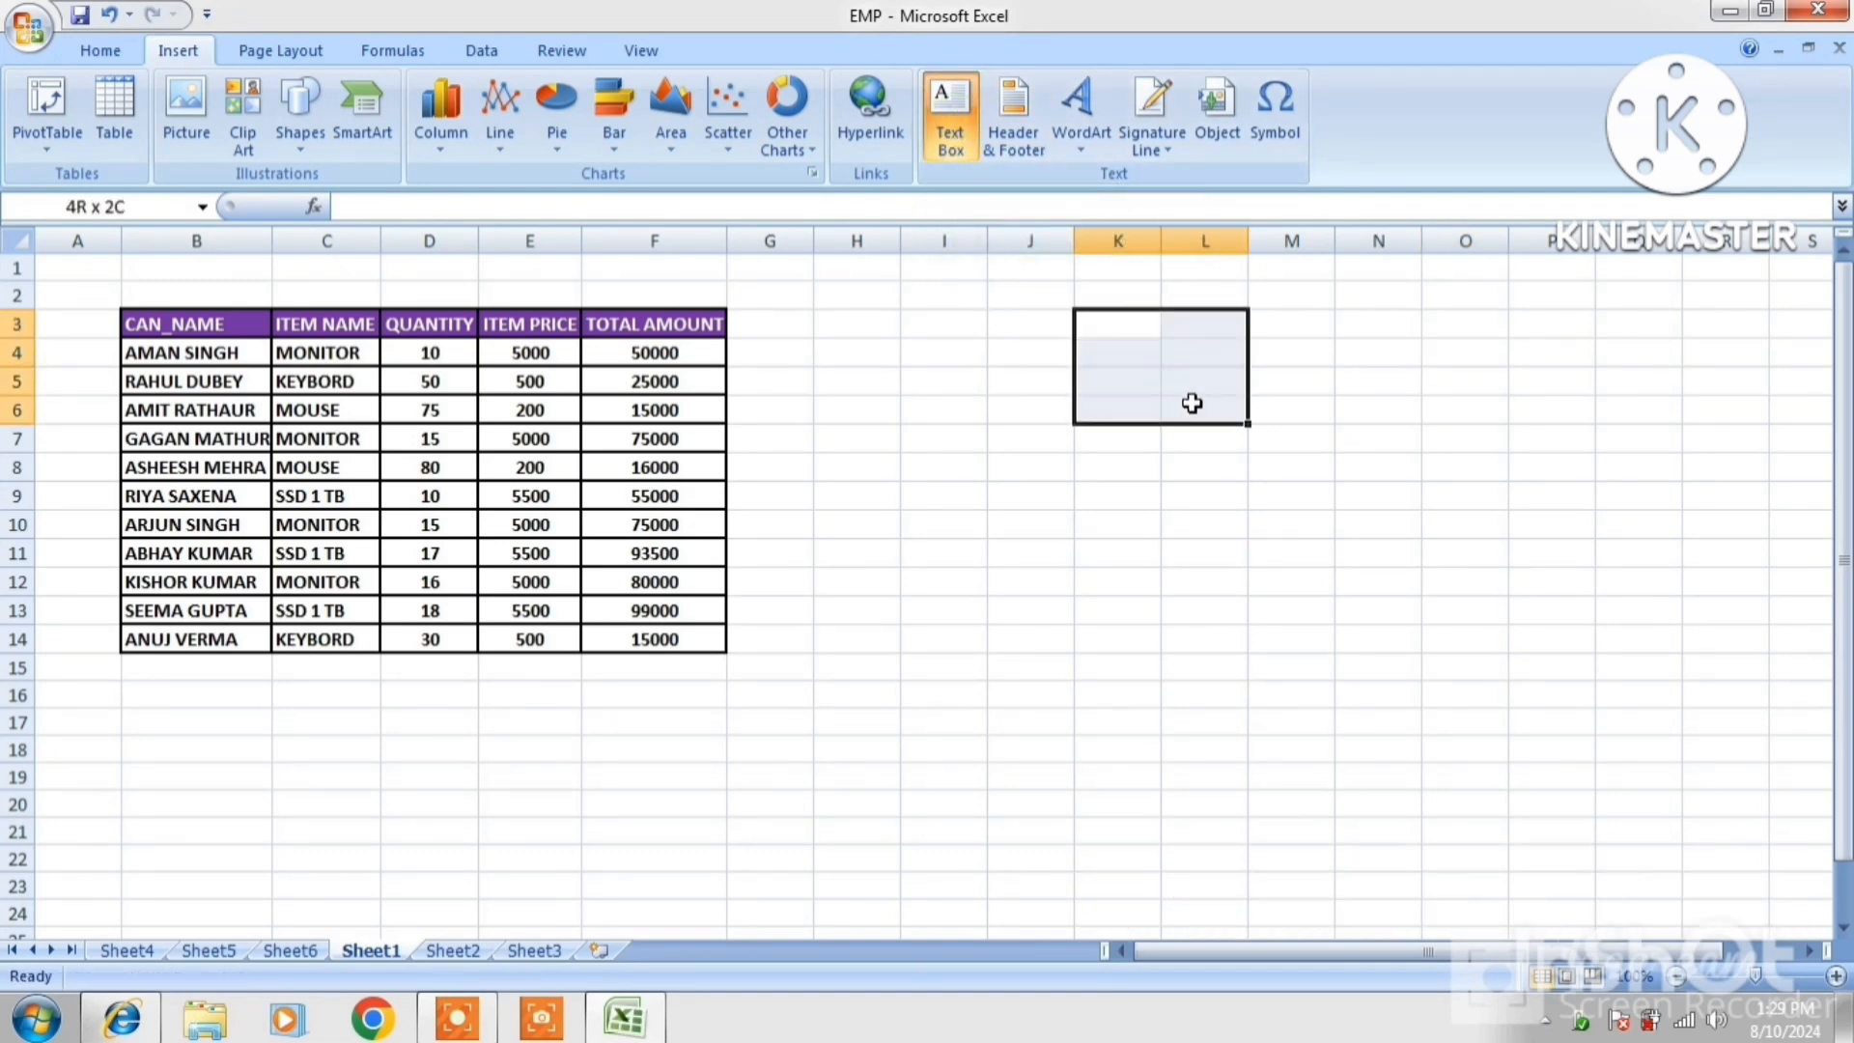
{"action": "mouse_move", "coordinate": [1140, 331]}
{"action": "left_mouse_down"}
{"action": "mouse_move", "coordinate": [1291, 360]}
{"action": "mouse_move", "coordinate": [1358, 530]}
{"action": "mouse_move", "coordinate": [1474, 704]}
{"action": "mouse_move", "coordinate": [1562, 743]}
{"action": "left_mouse_up"}
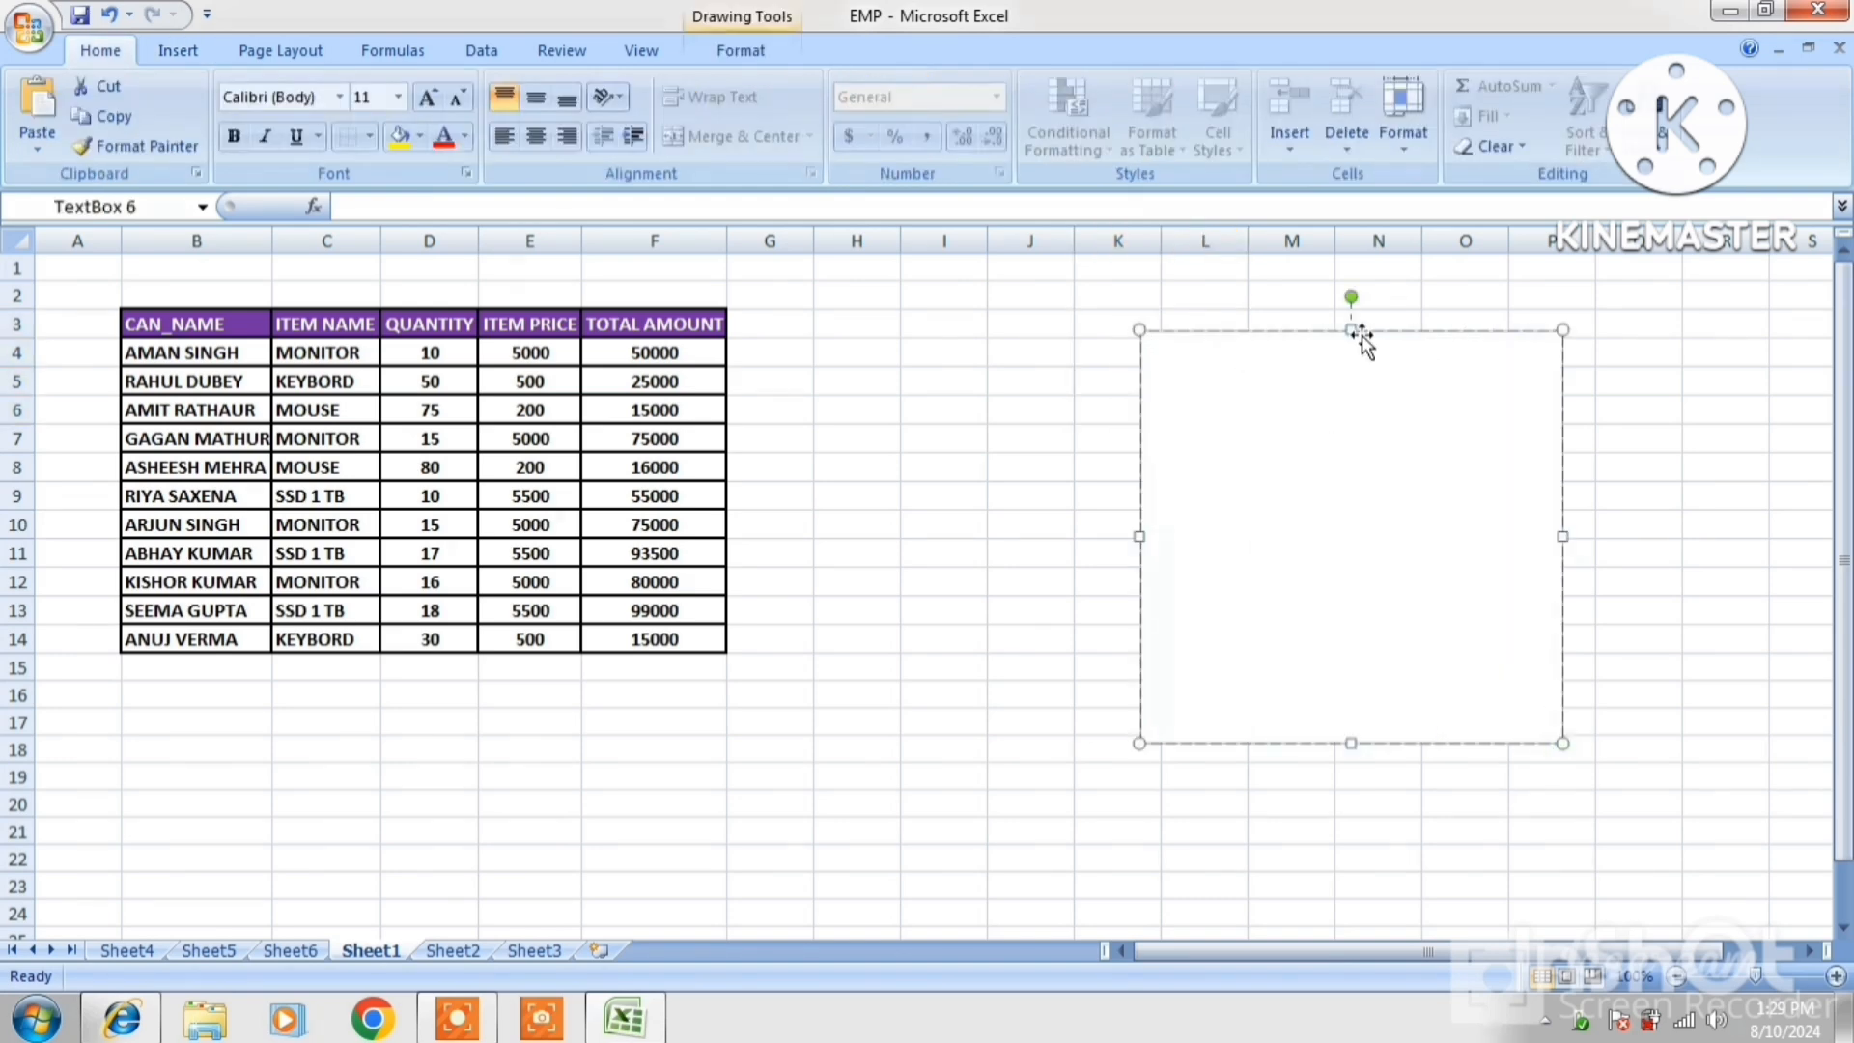
{"action": "left_click", "coordinate": [745, 54]}
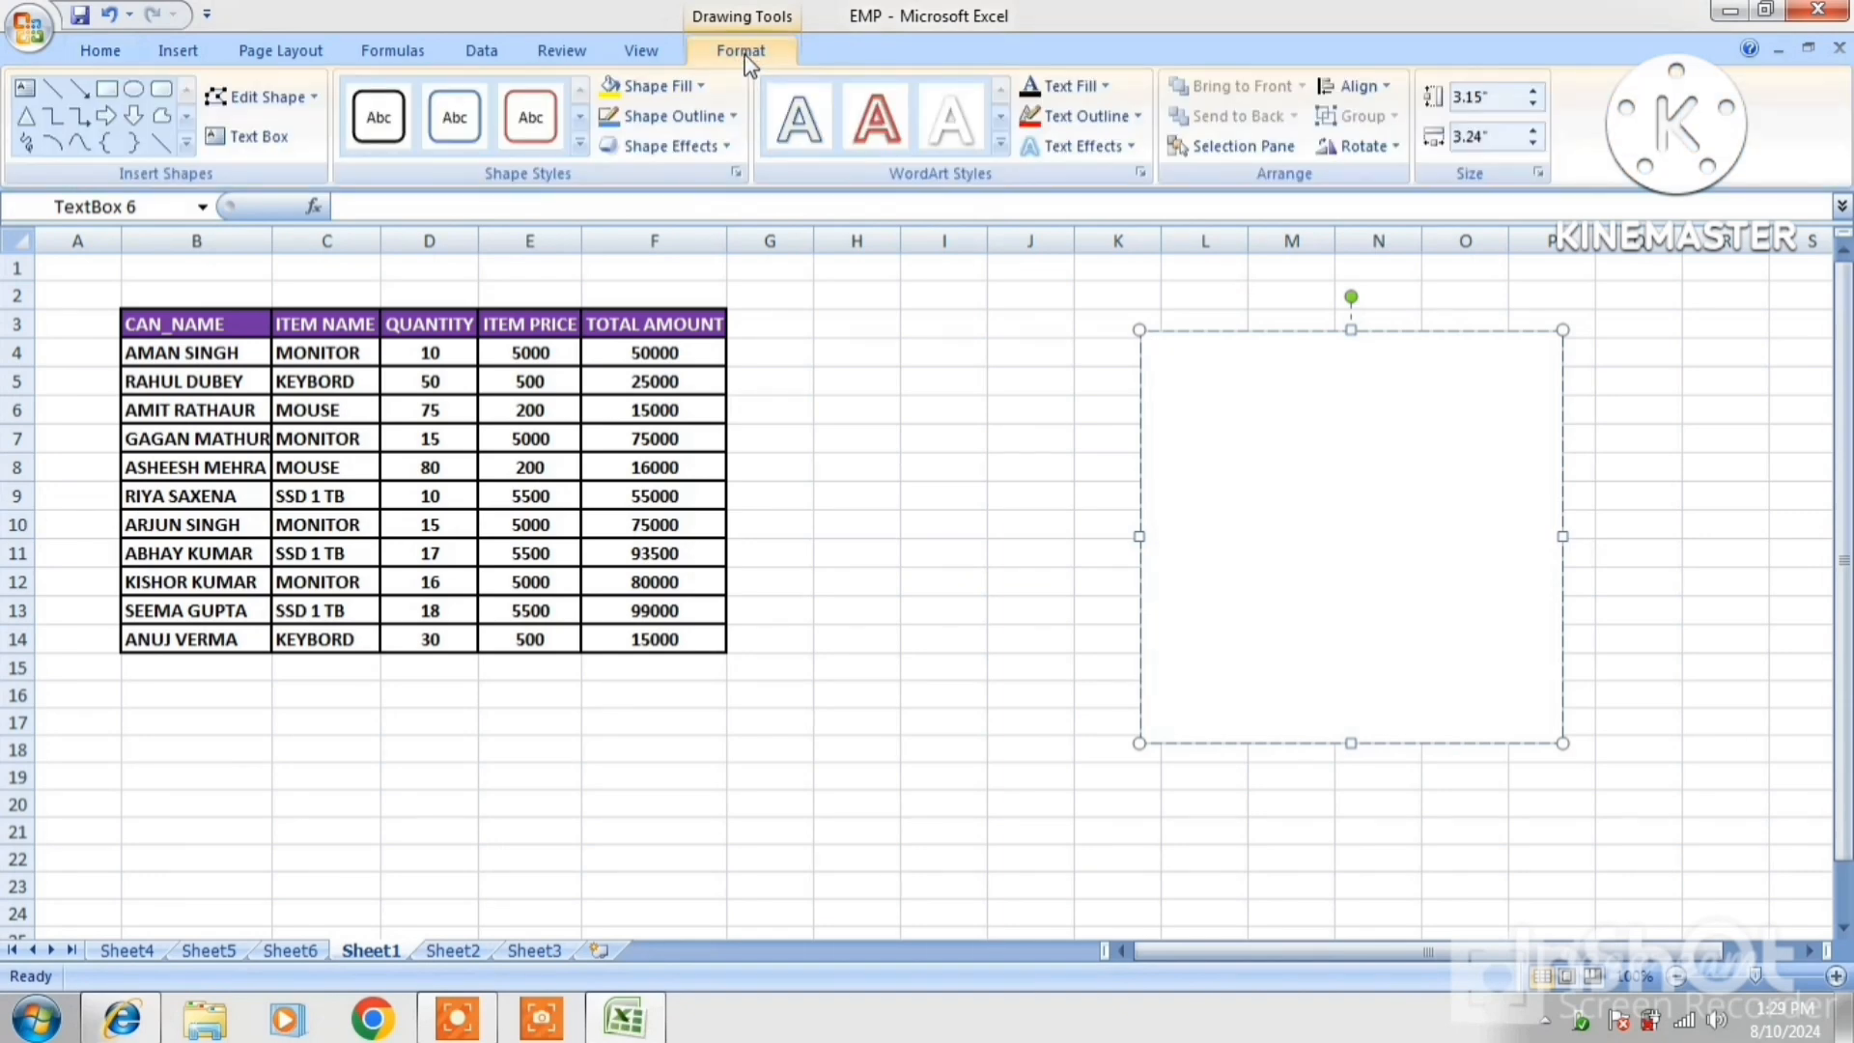
{"action": "left_click", "coordinate": [610, 90]}
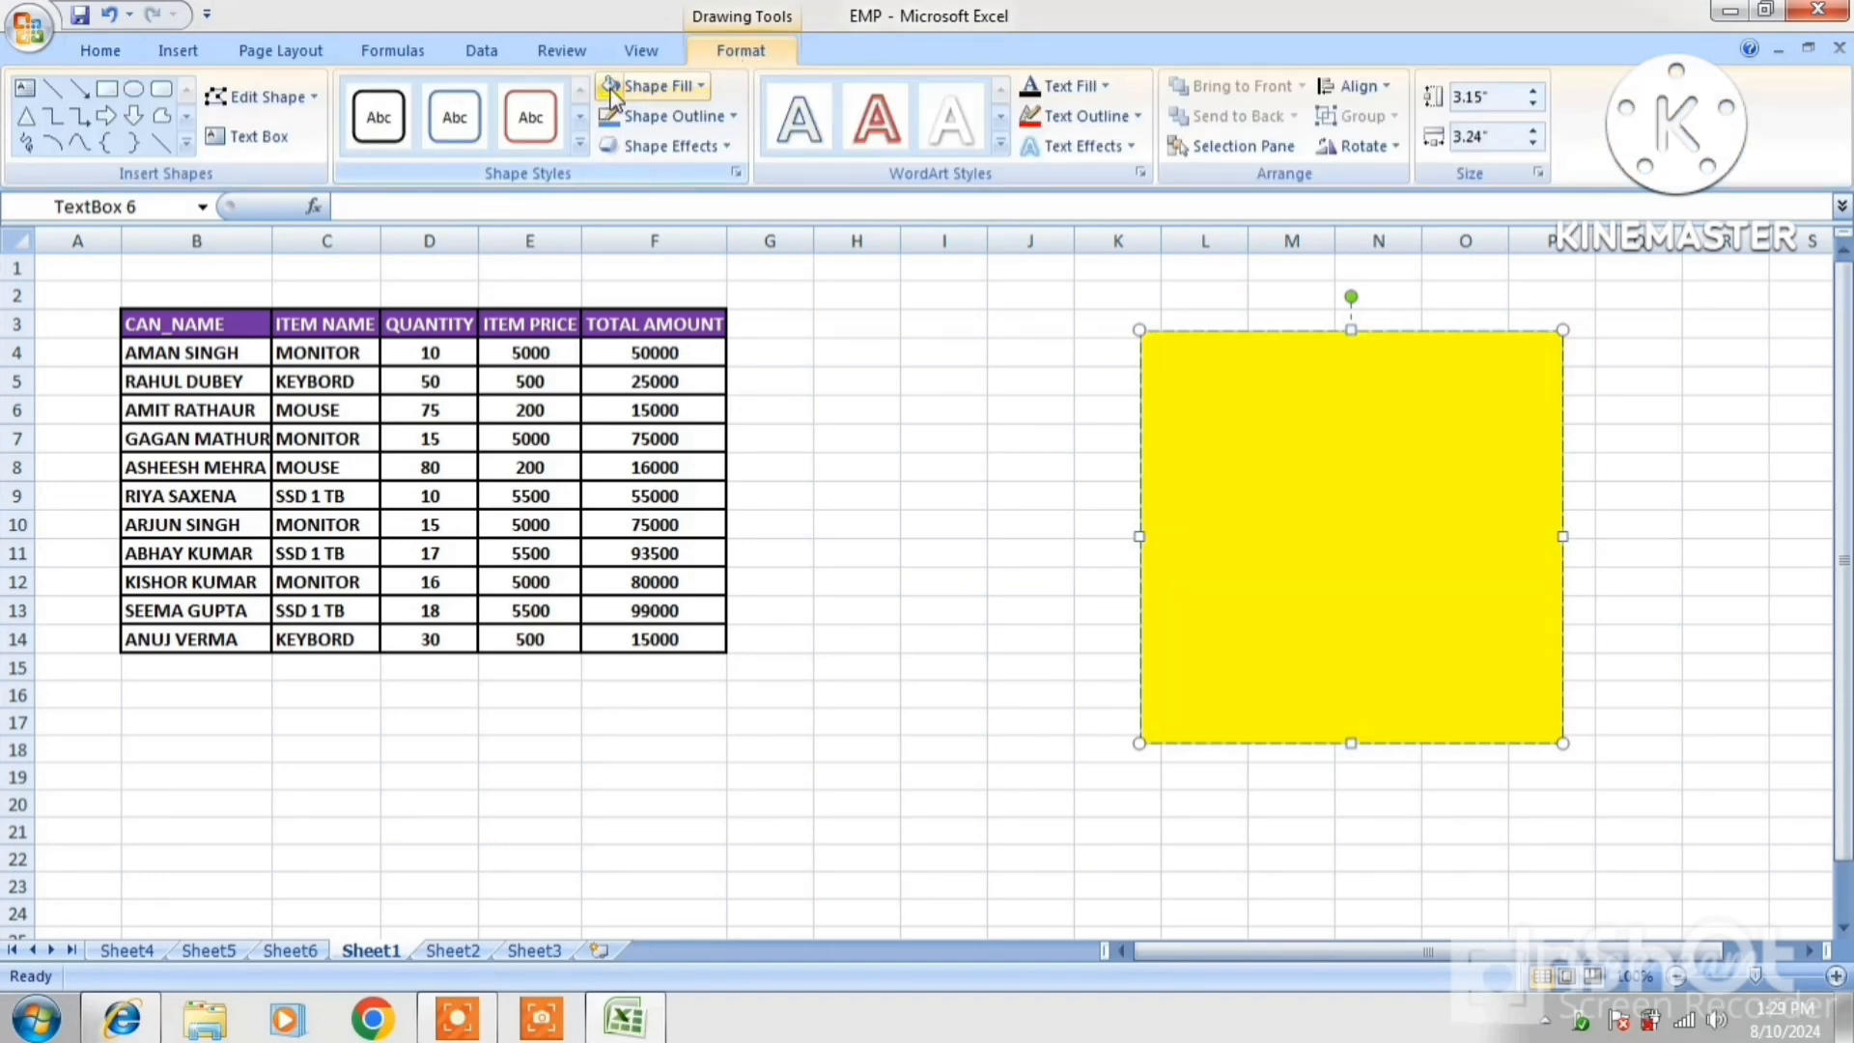
{"action": "left_click", "coordinate": [529, 121]}
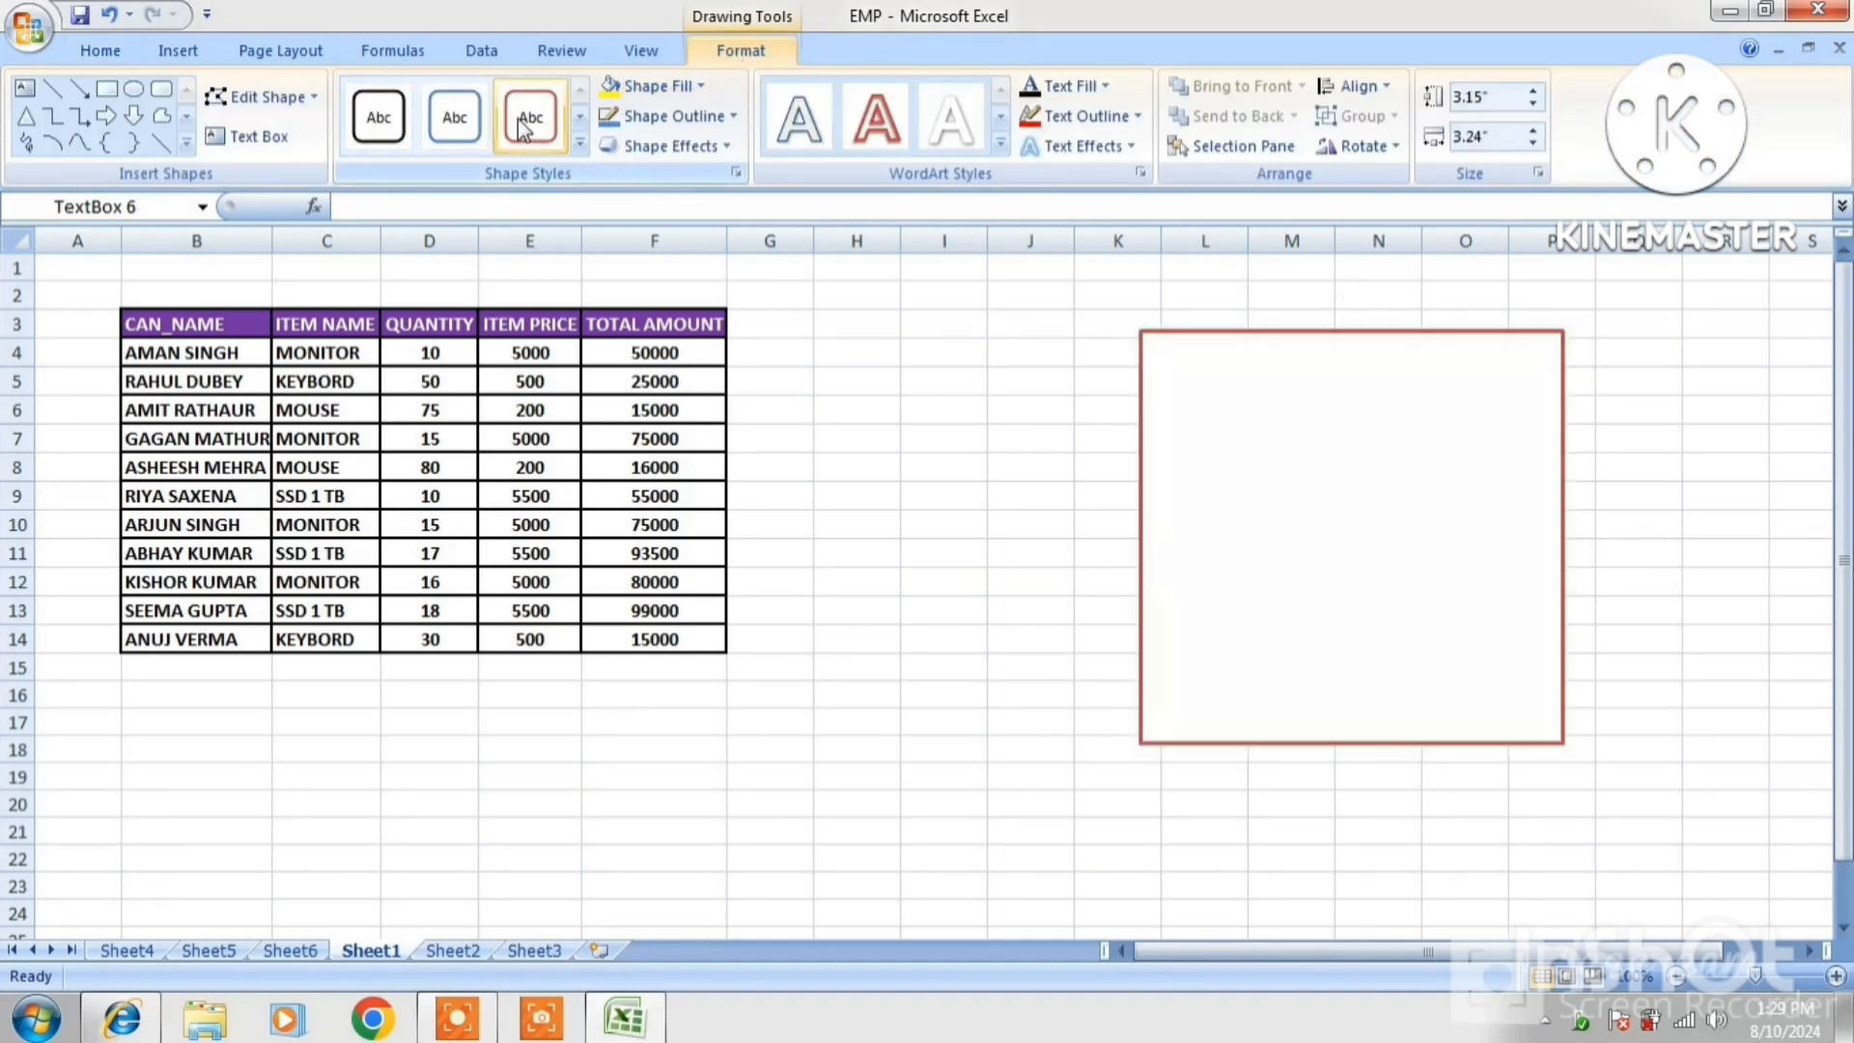
{"action": "left_click", "coordinate": [1263, 467]}
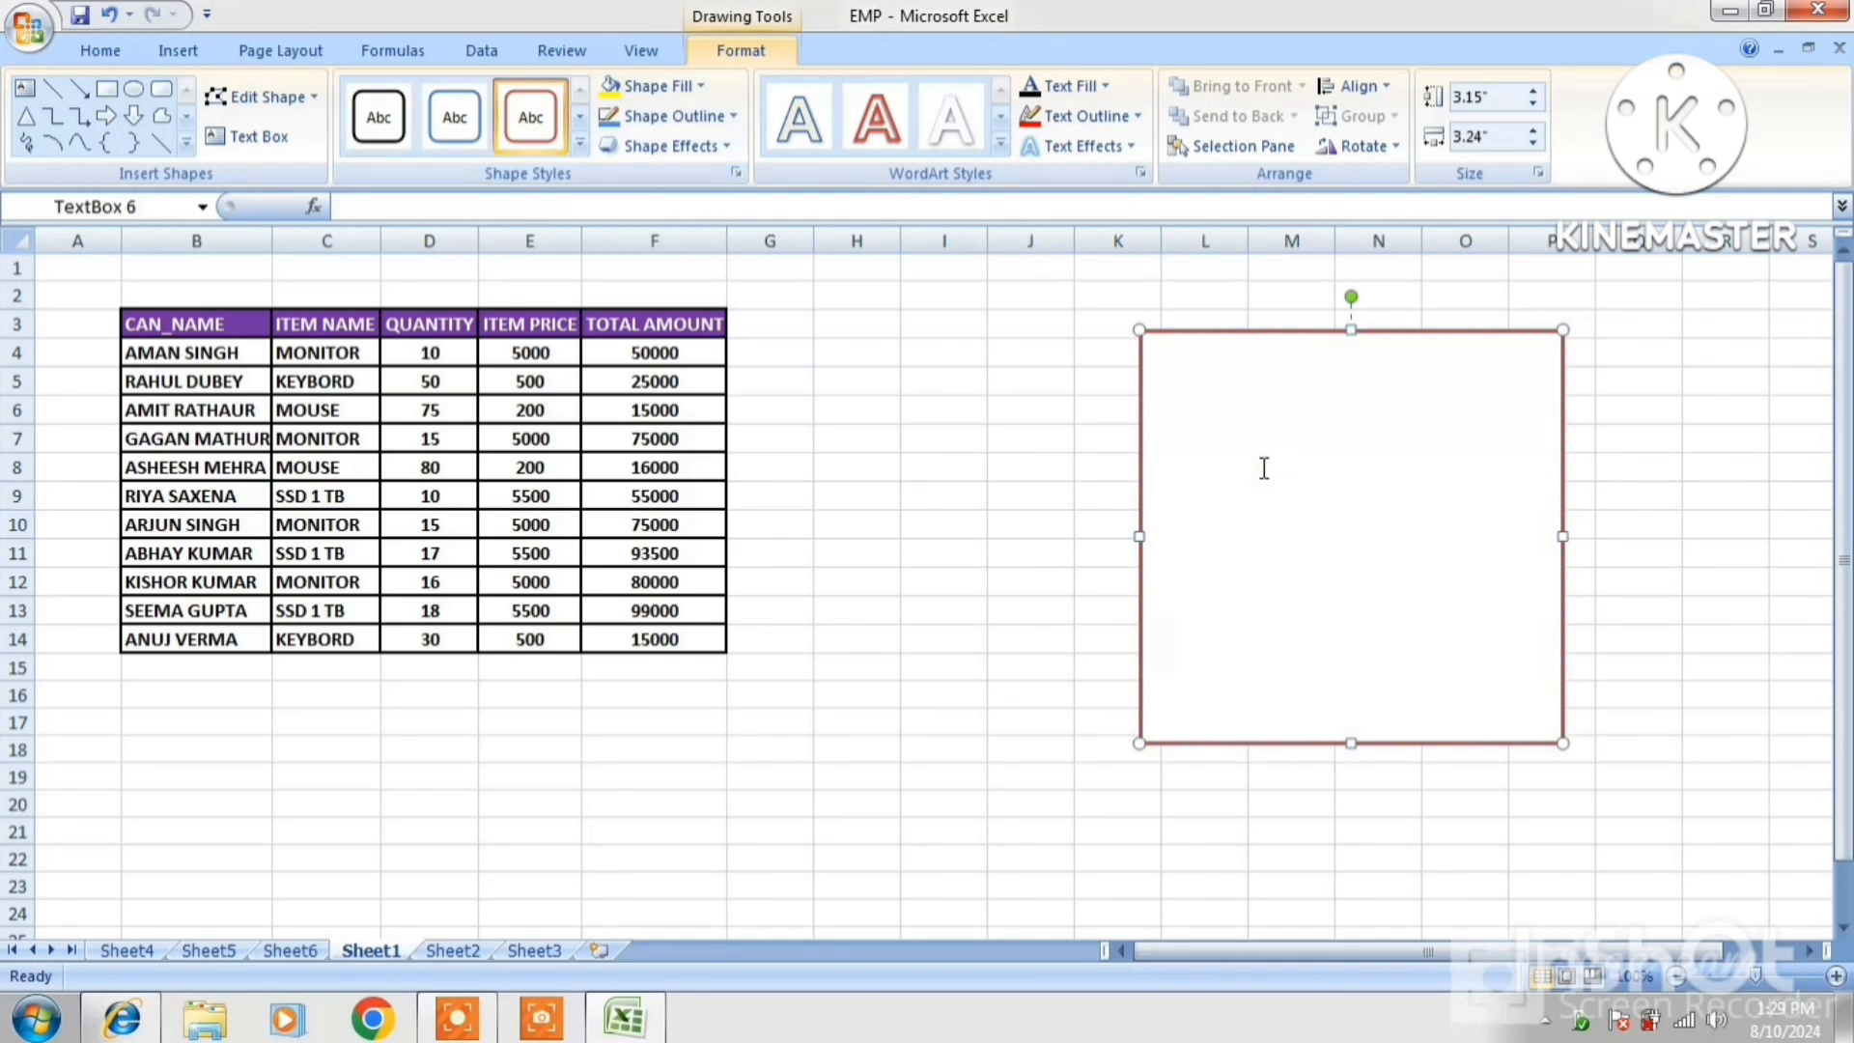
Fill the box with filler text styled with a red outline, outlined WordArt look, red glow and larger font
{"action": "type", "text": "FHUFHDFHDSJHFDSJFHDSJFHDSJF FDFJHDS"}
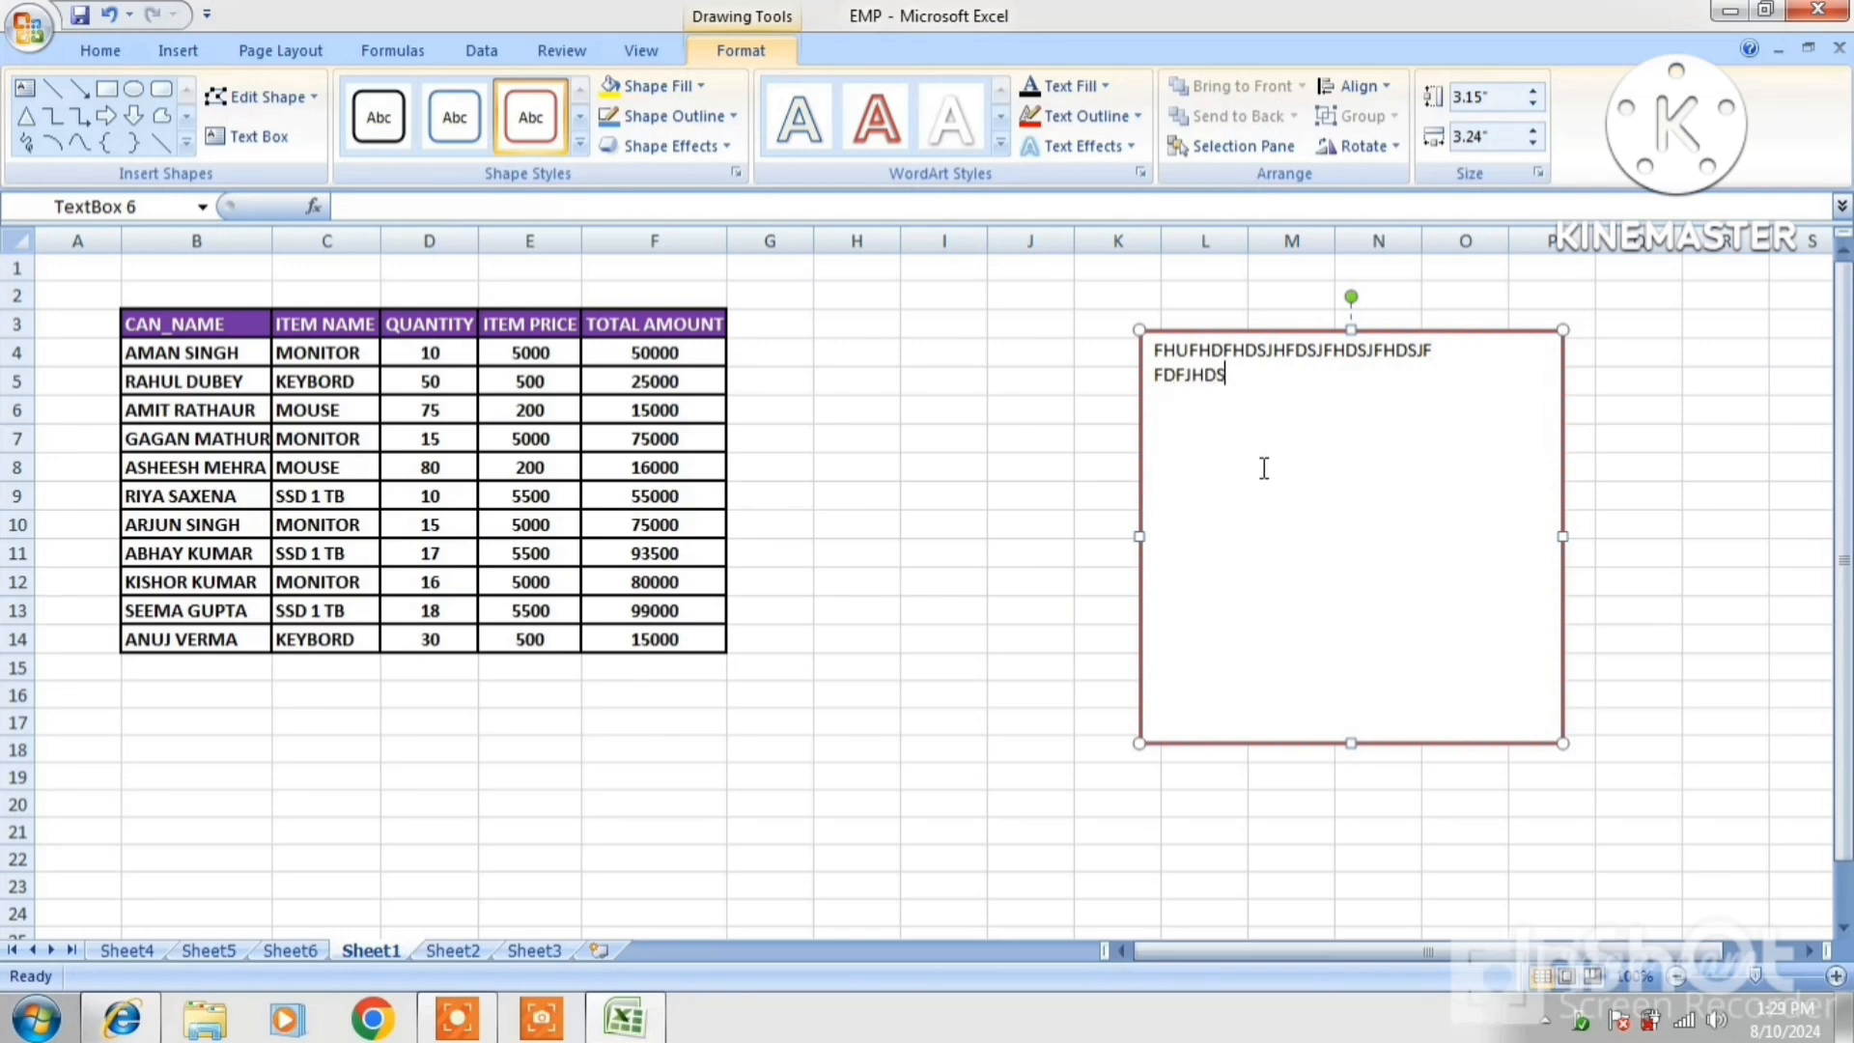
{"action": "type", "text": "FDSKFHDSJKFDSKJFKDS"}
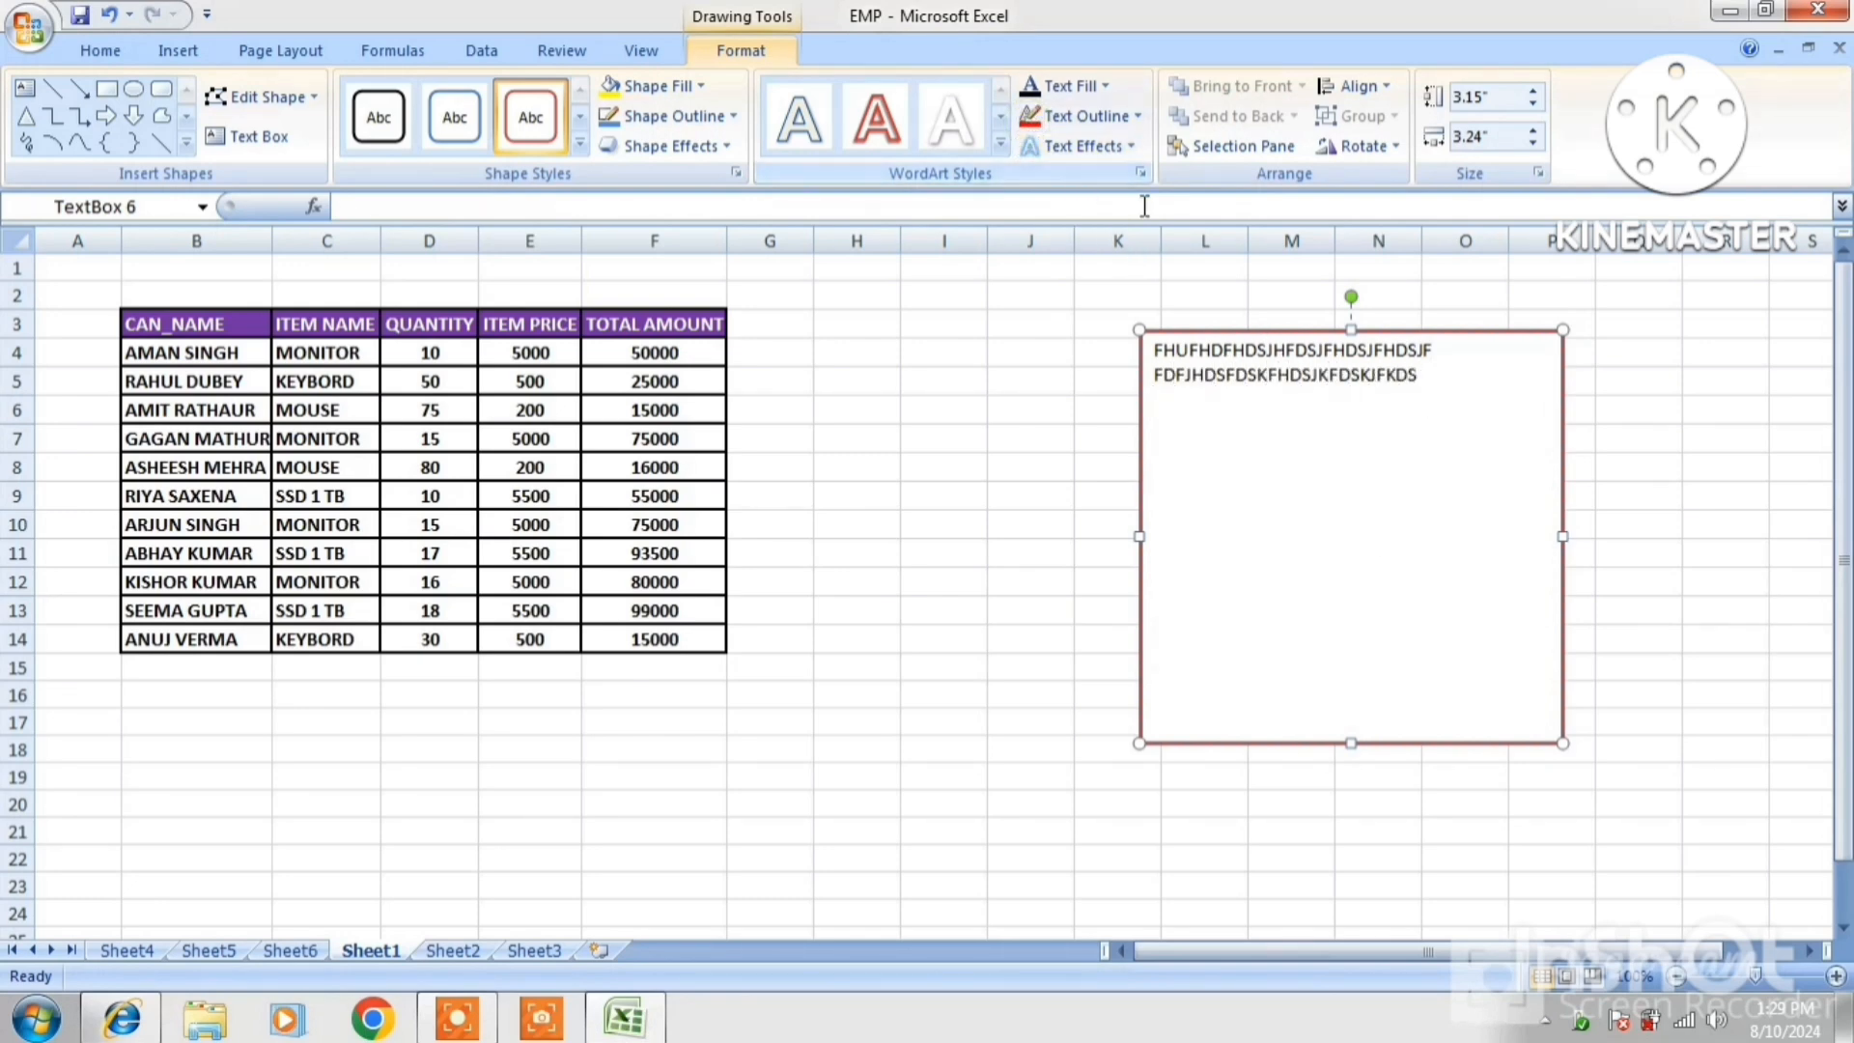
{"action": "left_click", "coordinate": [1084, 115]}
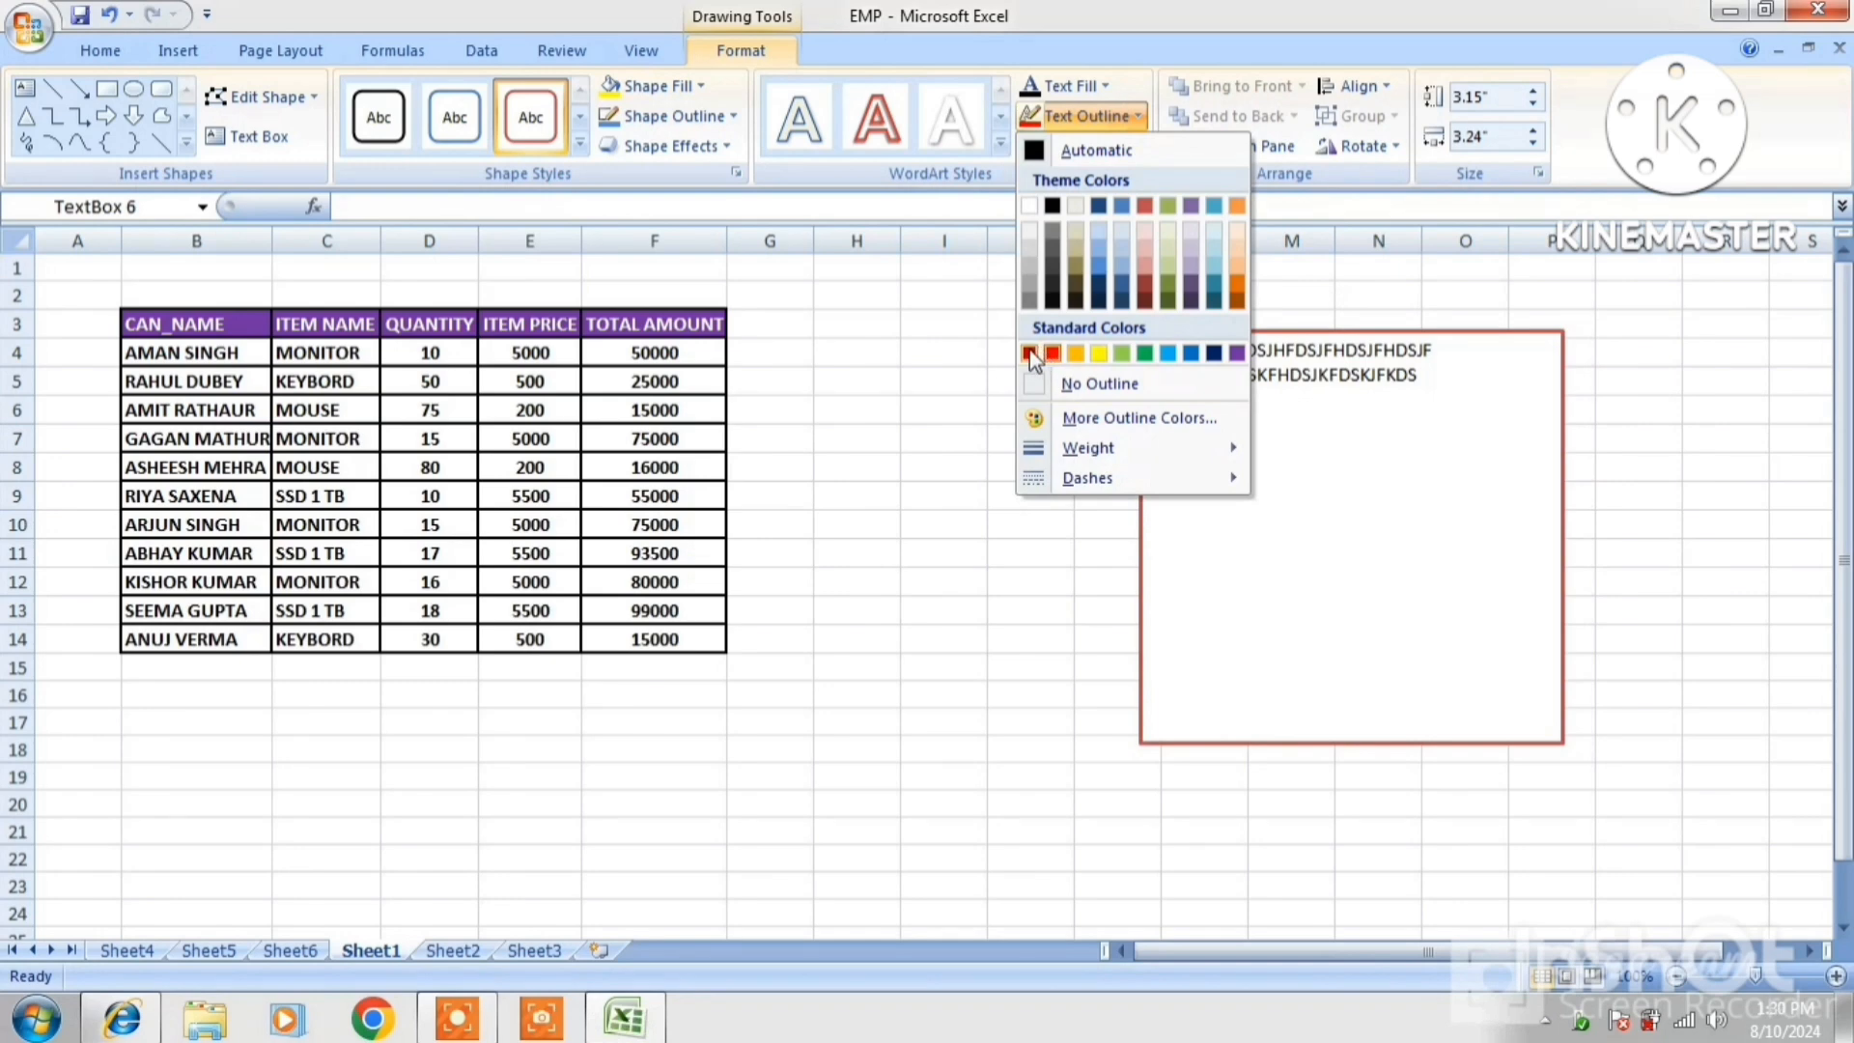
{"action": "left_click", "coordinate": [1215, 354]}
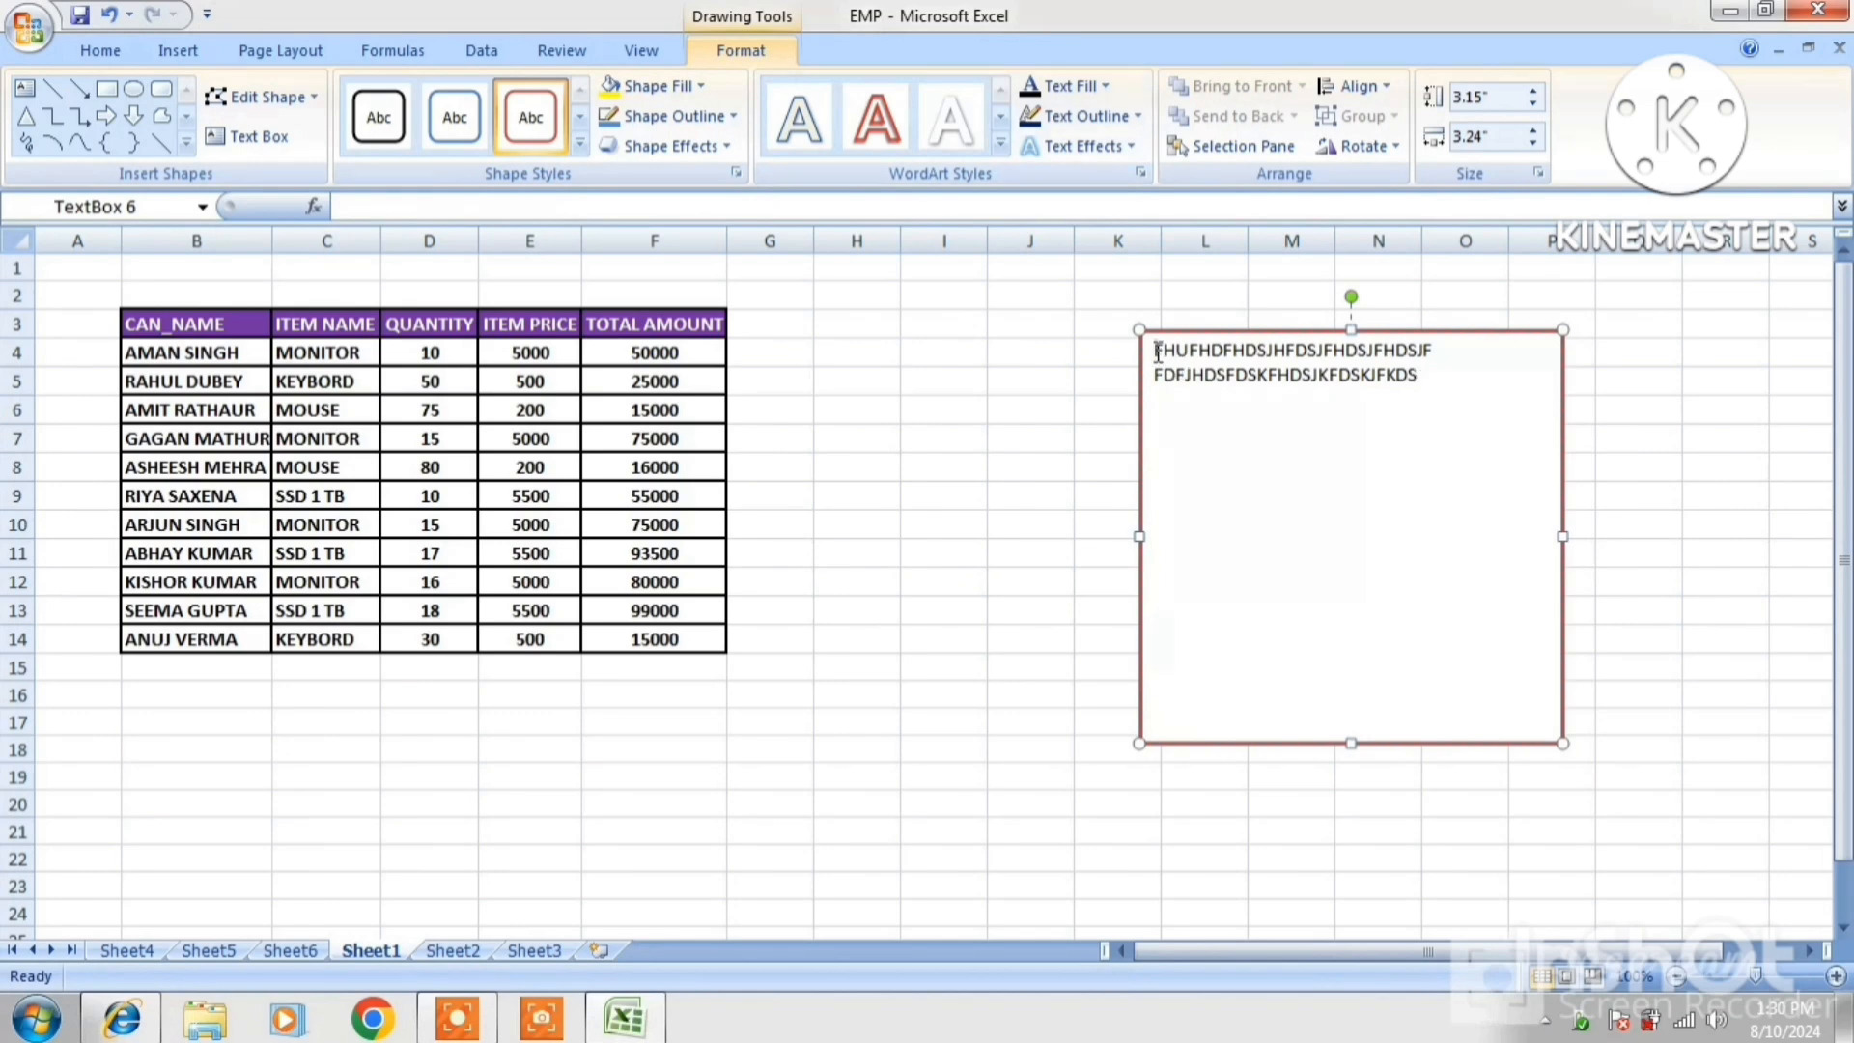
{"action": "left_click_drag", "start_coordinate": [1154, 350], "coordinate": [1429, 385]}
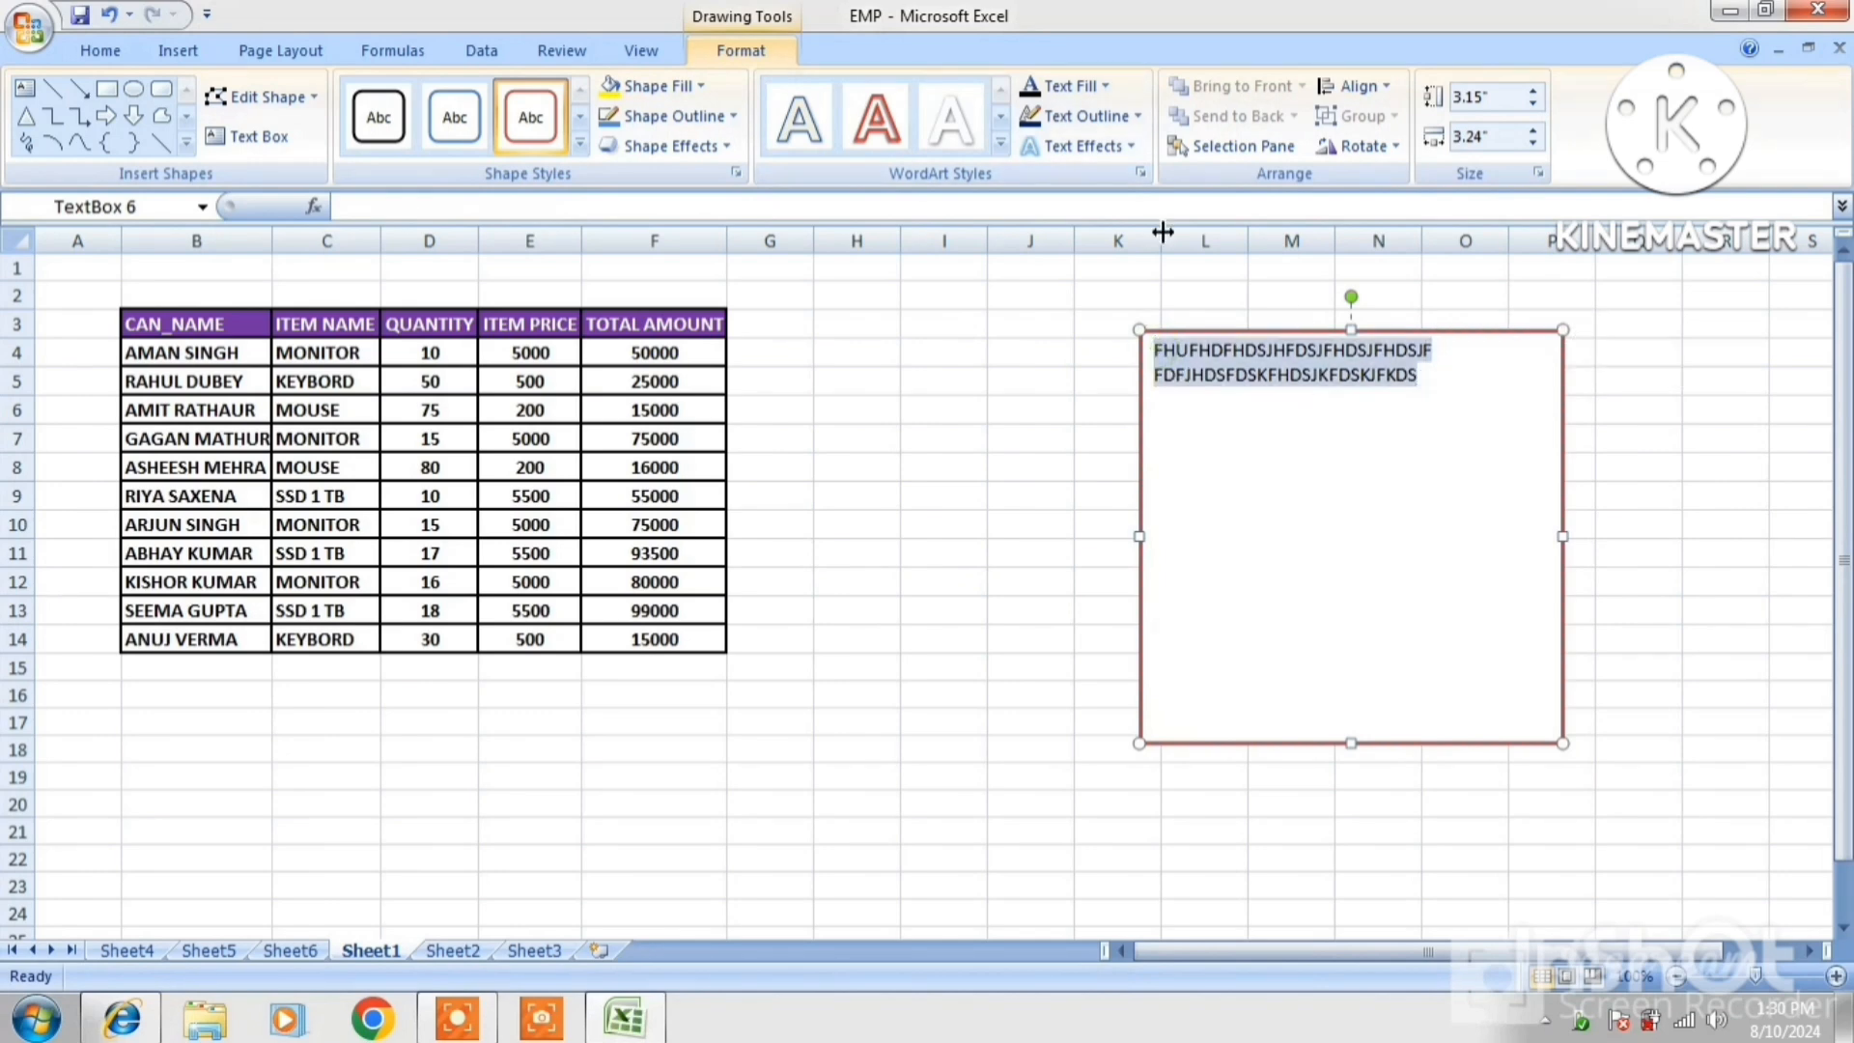
{"action": "left_click", "coordinate": [924, 116]}
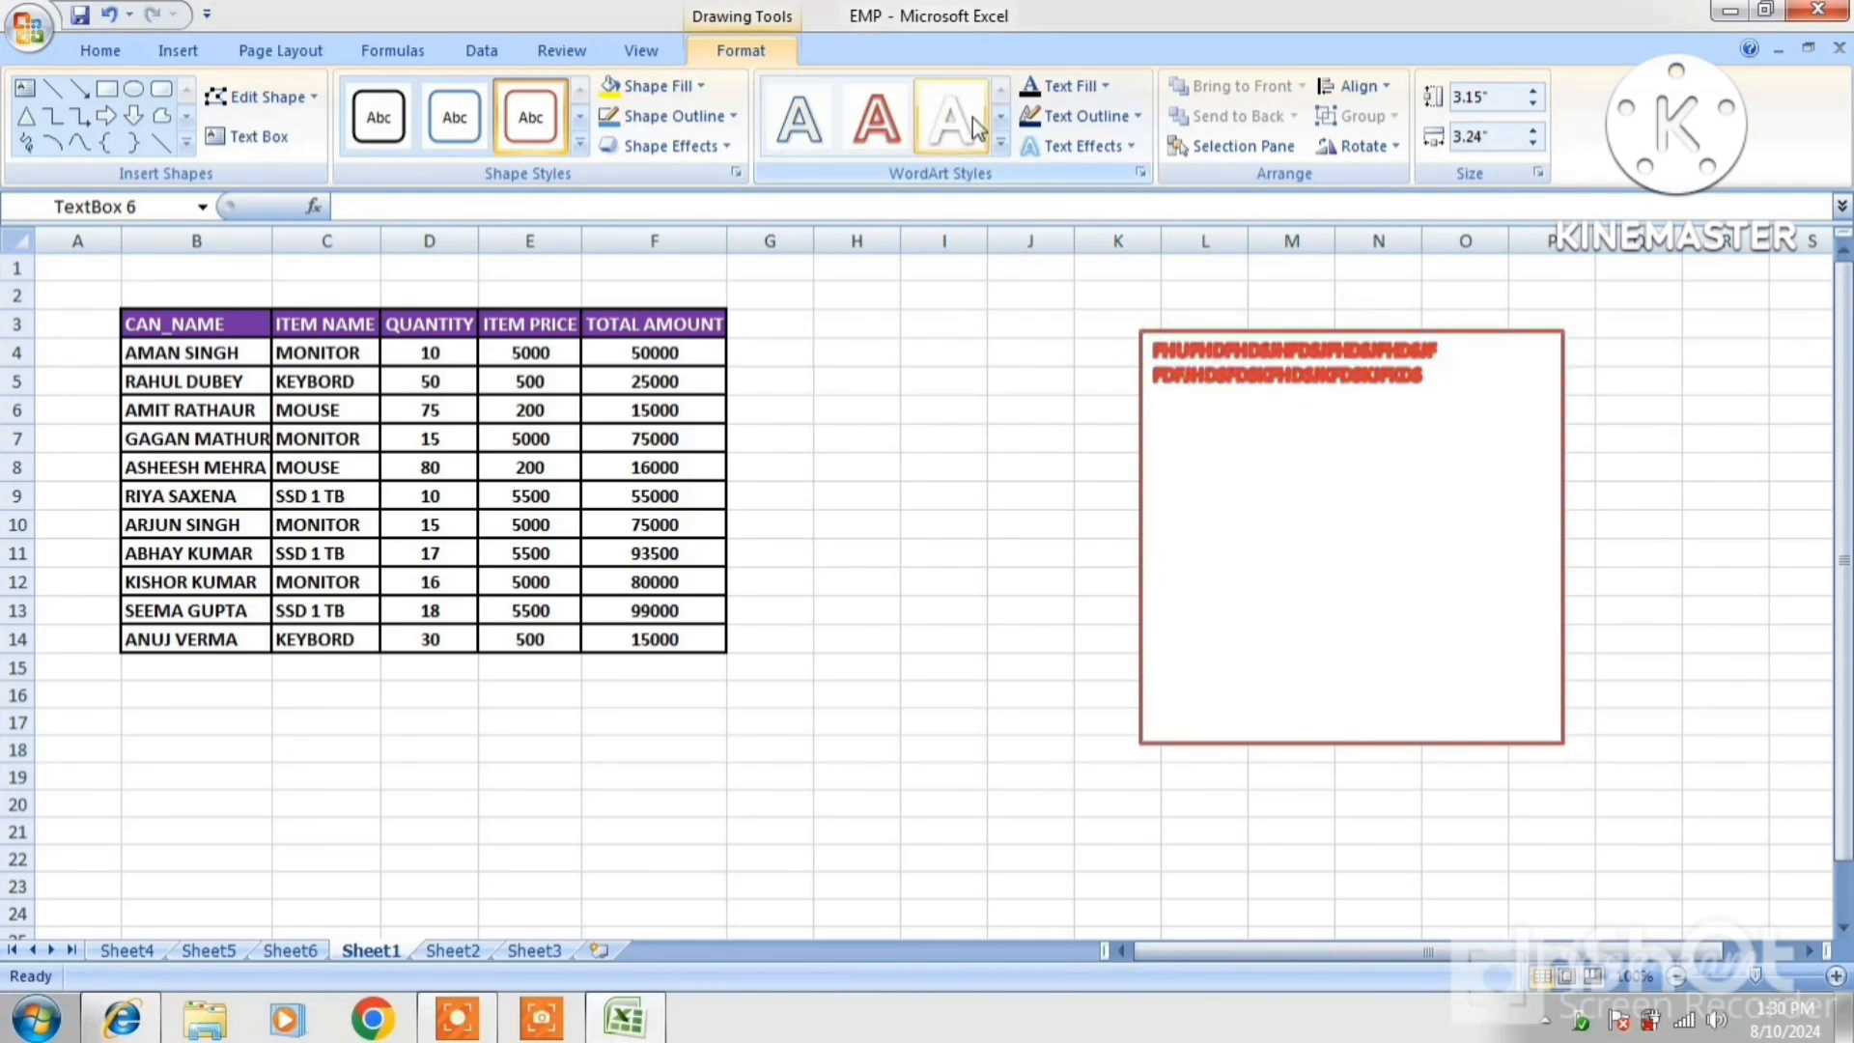
{"action": "left_click", "coordinate": [1098, 157]}
{"action": "mouse_move", "coordinate": [1097, 323]}
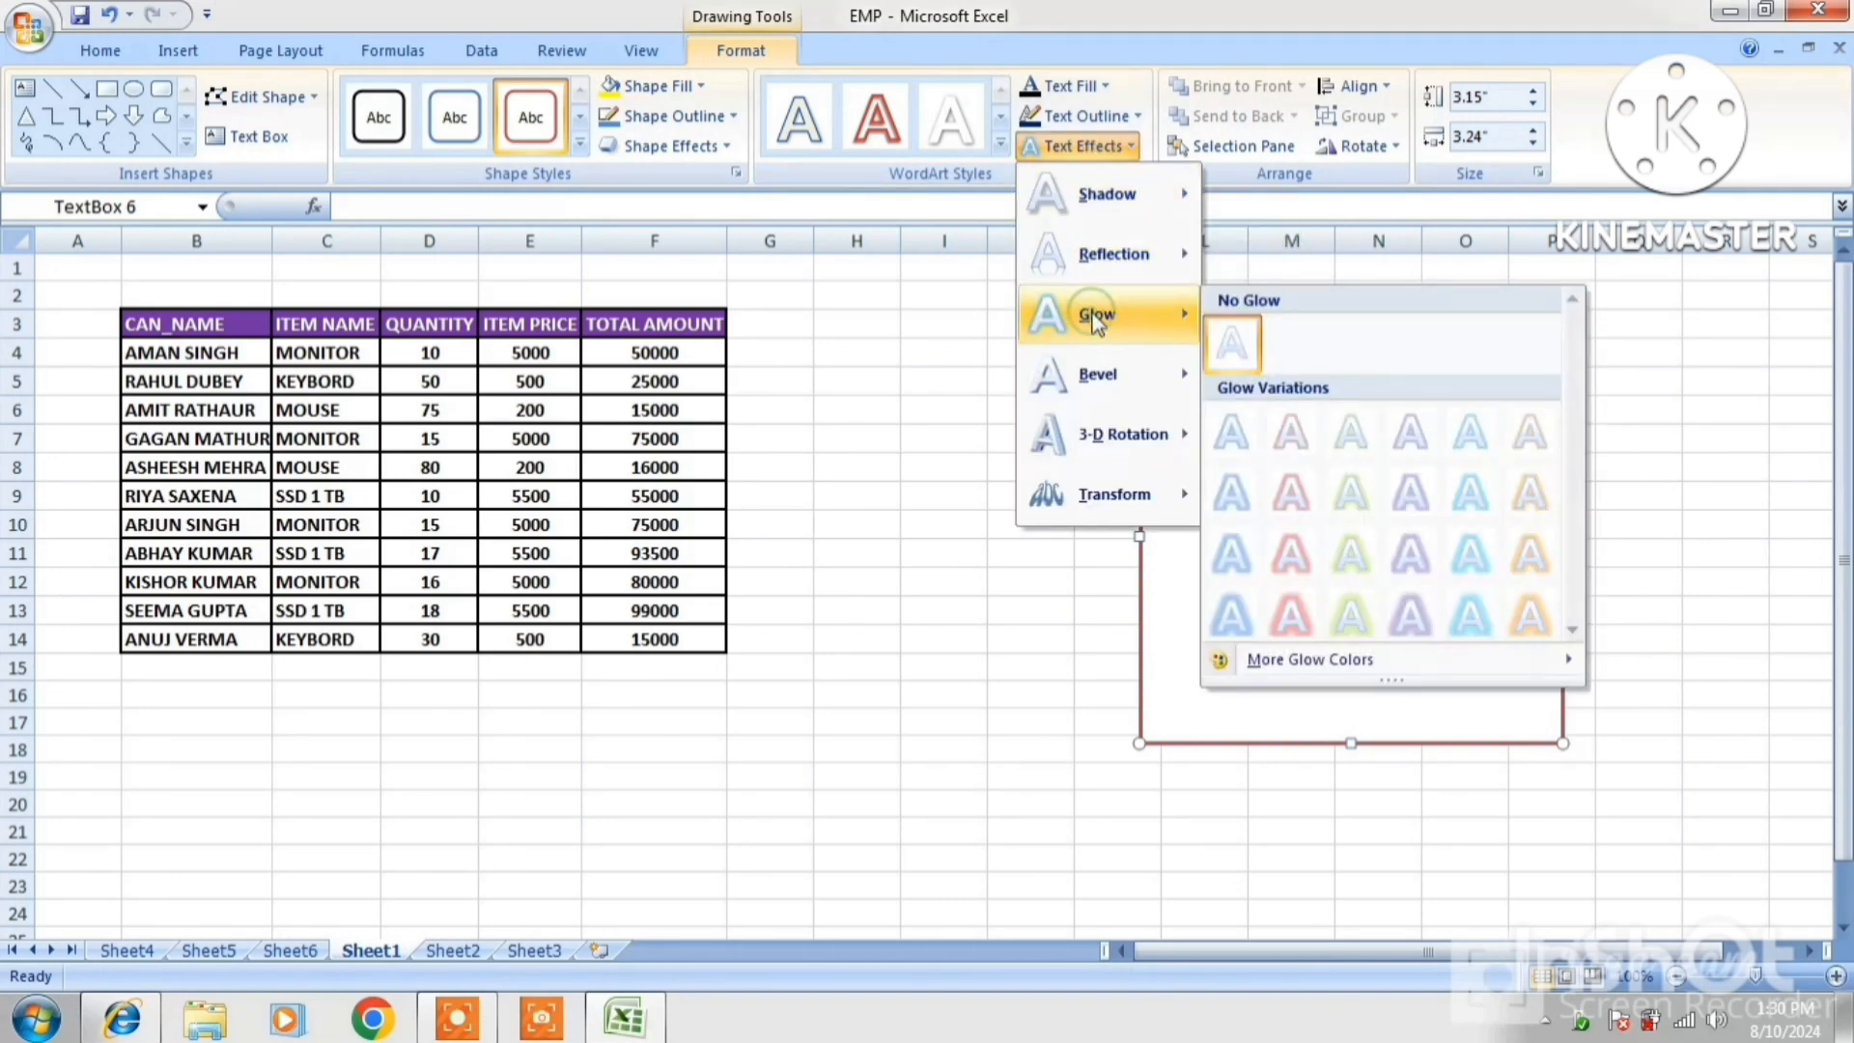
{"action": "left_click", "coordinate": [1291, 615]}
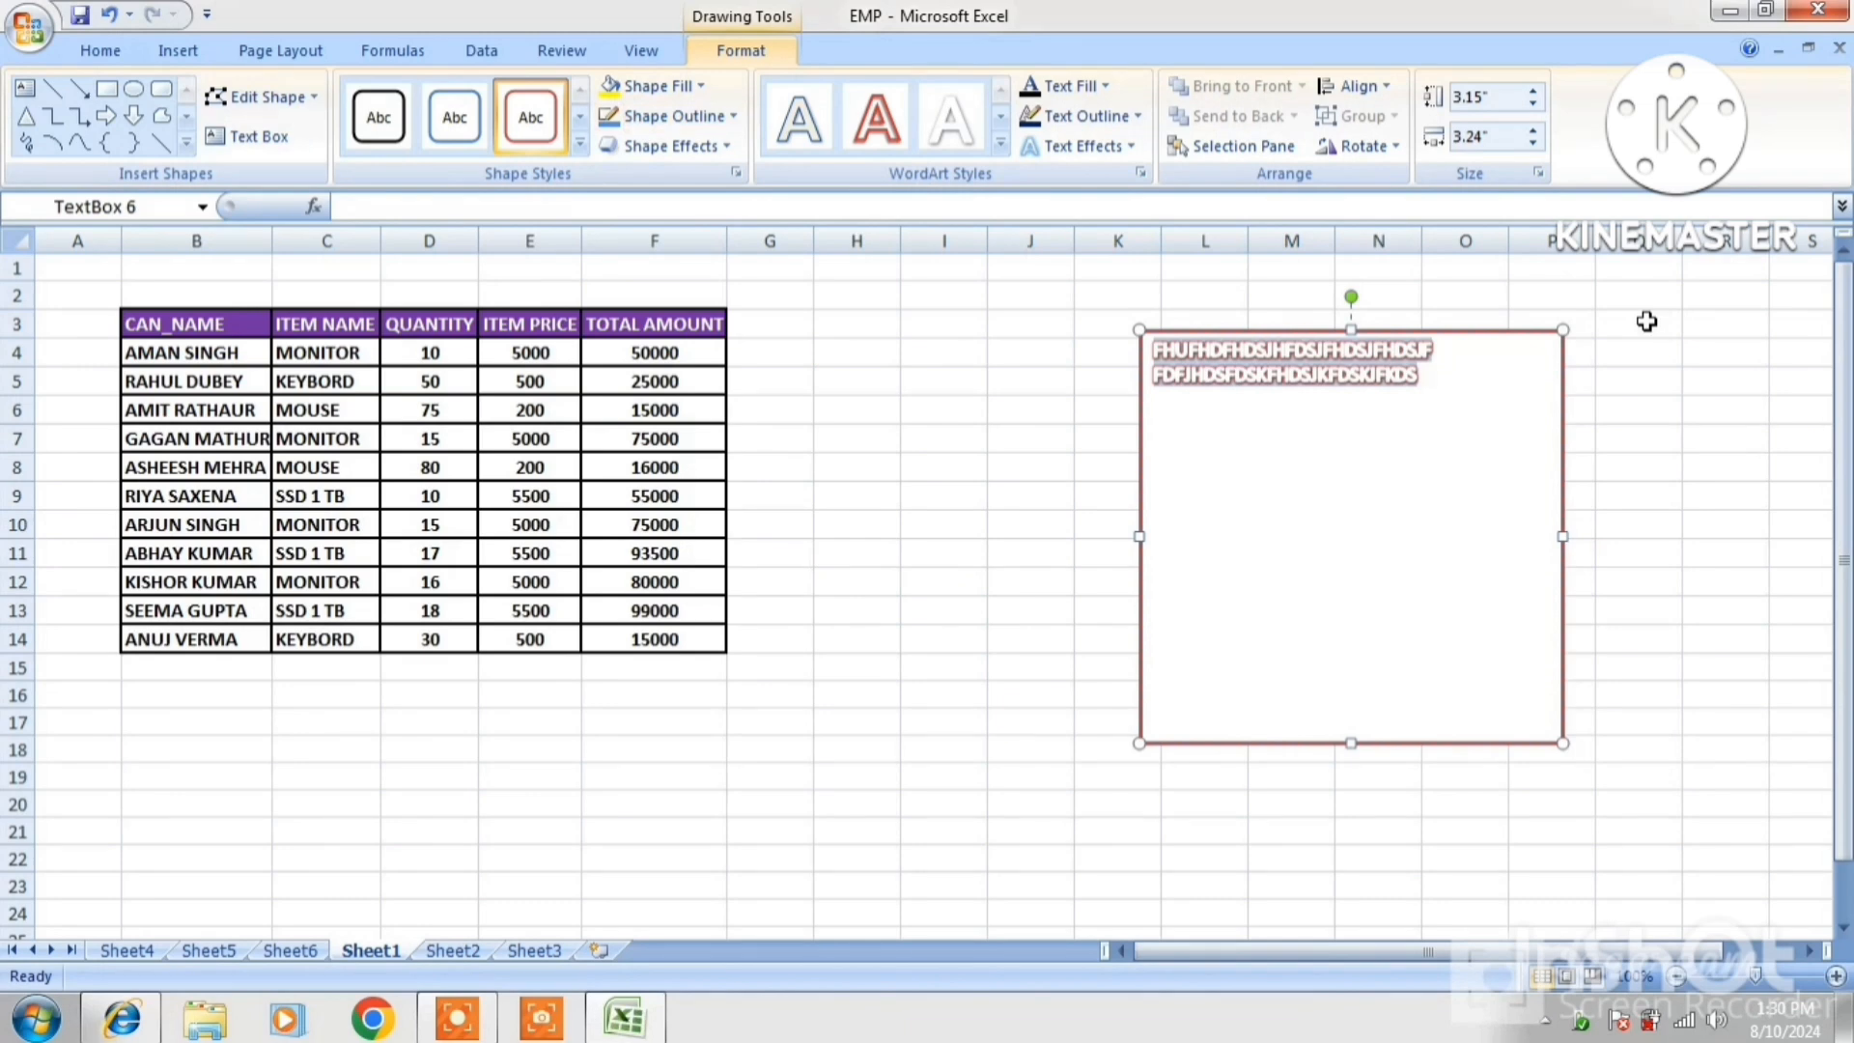
{"action": "key", "text": "ctrl+shift+period"}
{"action": "key", "text": "ctrl+shift+period"}
{"action": "key", "text": "ctrl+shift+period"}
{"action": "key", "text": "ctrl+shift+period"}
{"action": "key", "text": "ctrl+shift+period"}
{"action": "key", "text": "ctrl+shift+period"}
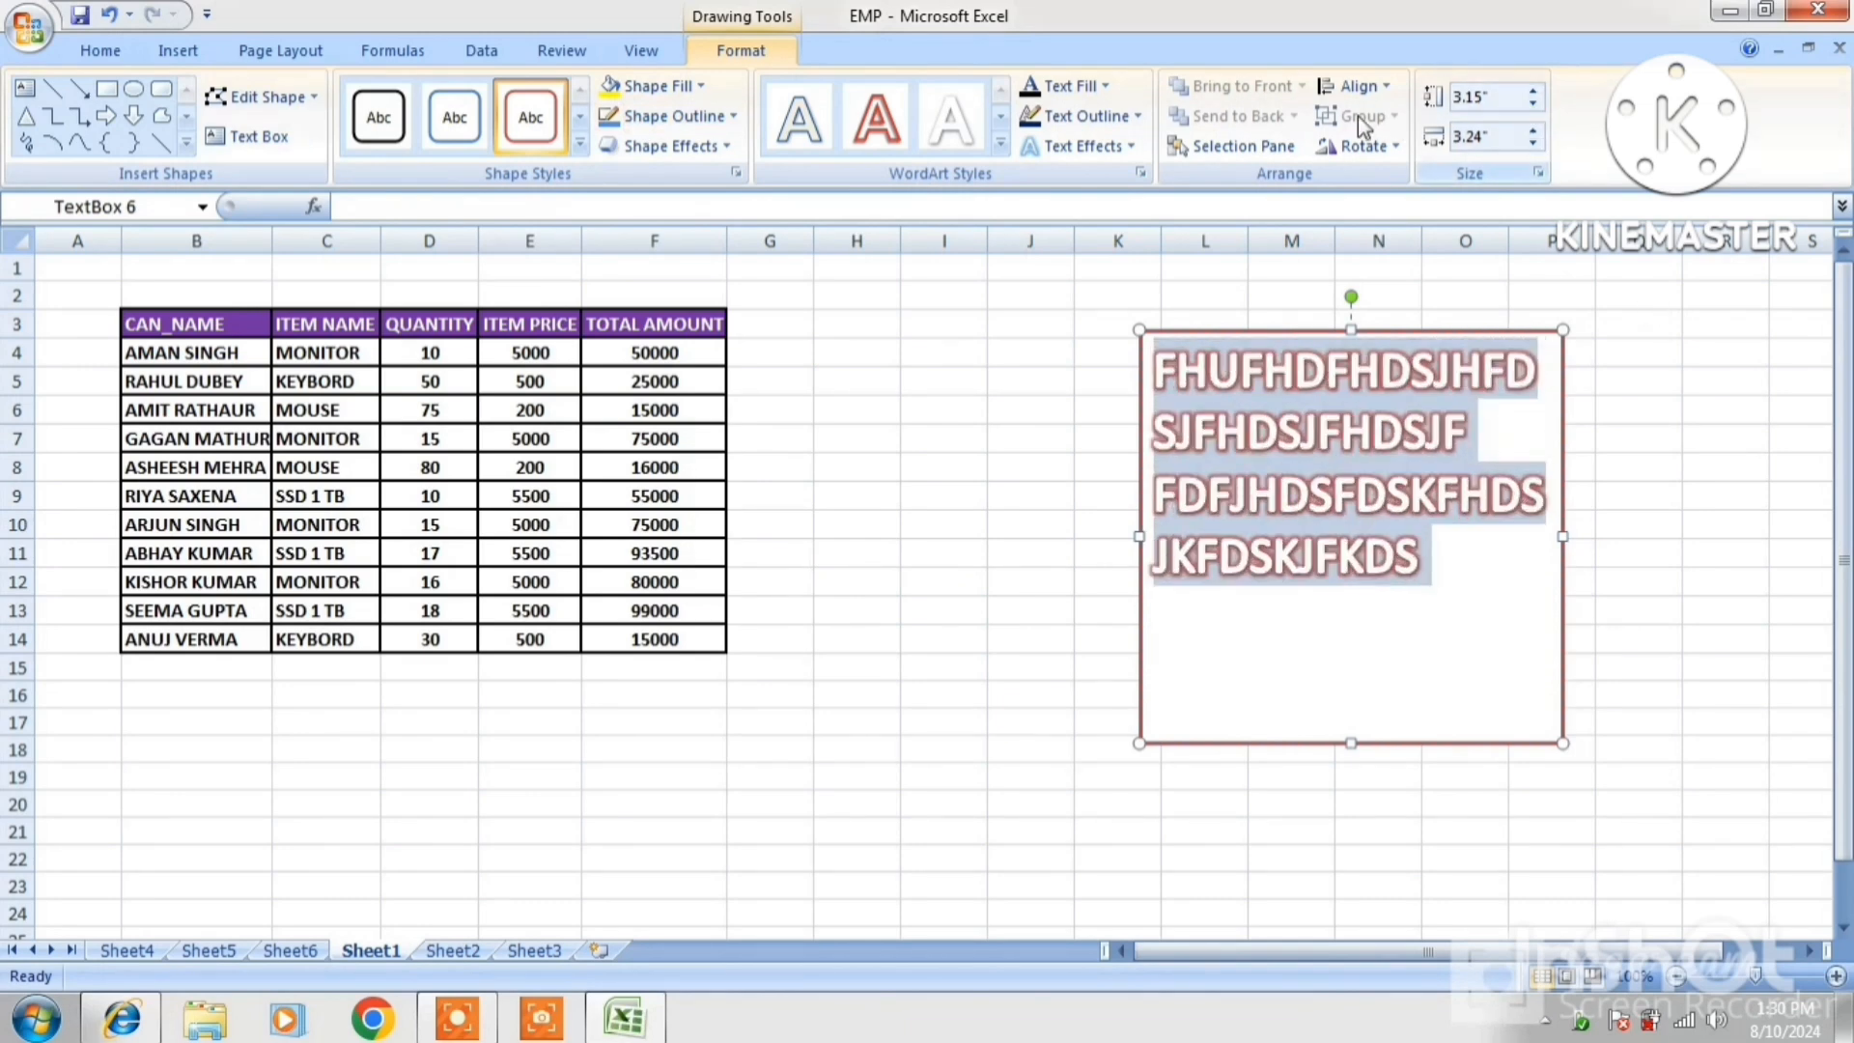
Reduce the text box height to 2.6 inches and cut all its text out
{"action": "left_click", "coordinate": [1533, 92]}
{"action": "left_click", "coordinate": [1533, 92]}
{"action": "left_click", "coordinate": [1533, 92]}
{"action": "left_click", "coordinate": [1533, 91]}
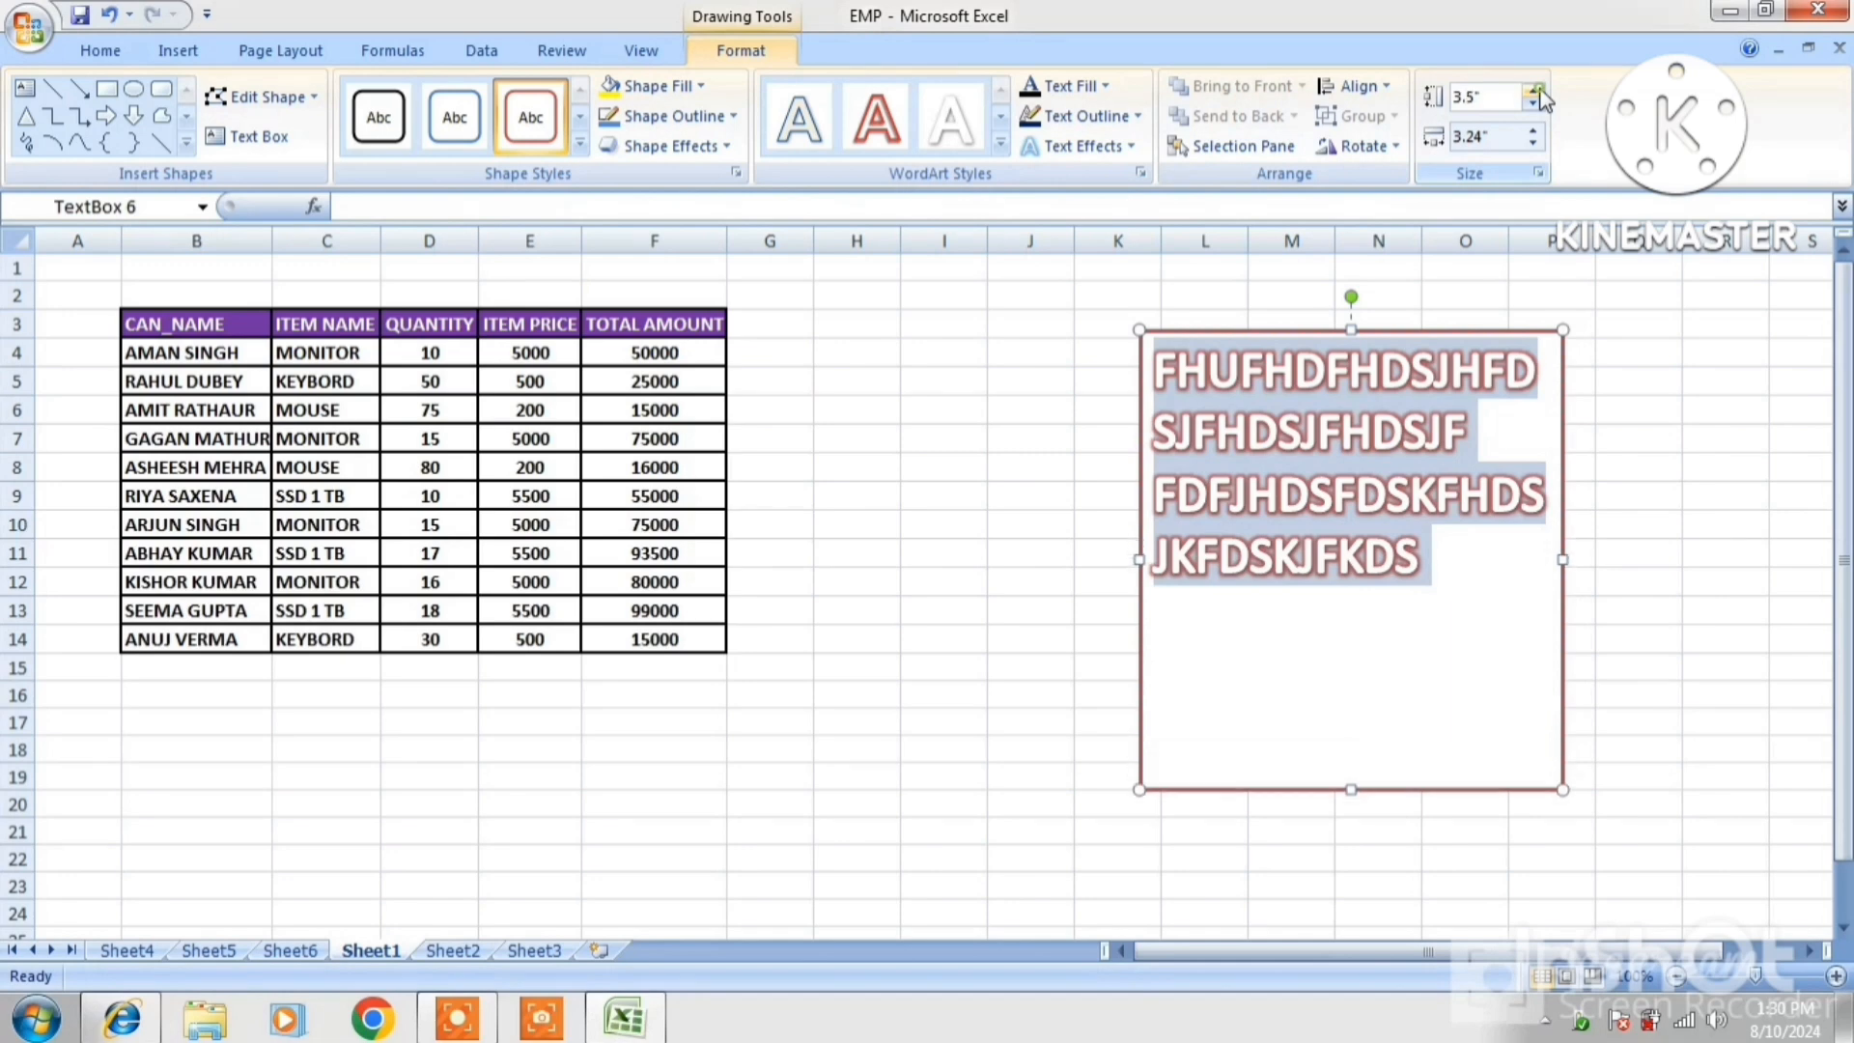
{"action": "left_click", "coordinate": [1533, 106]}
{"action": "left_click", "coordinate": [1533, 106]}
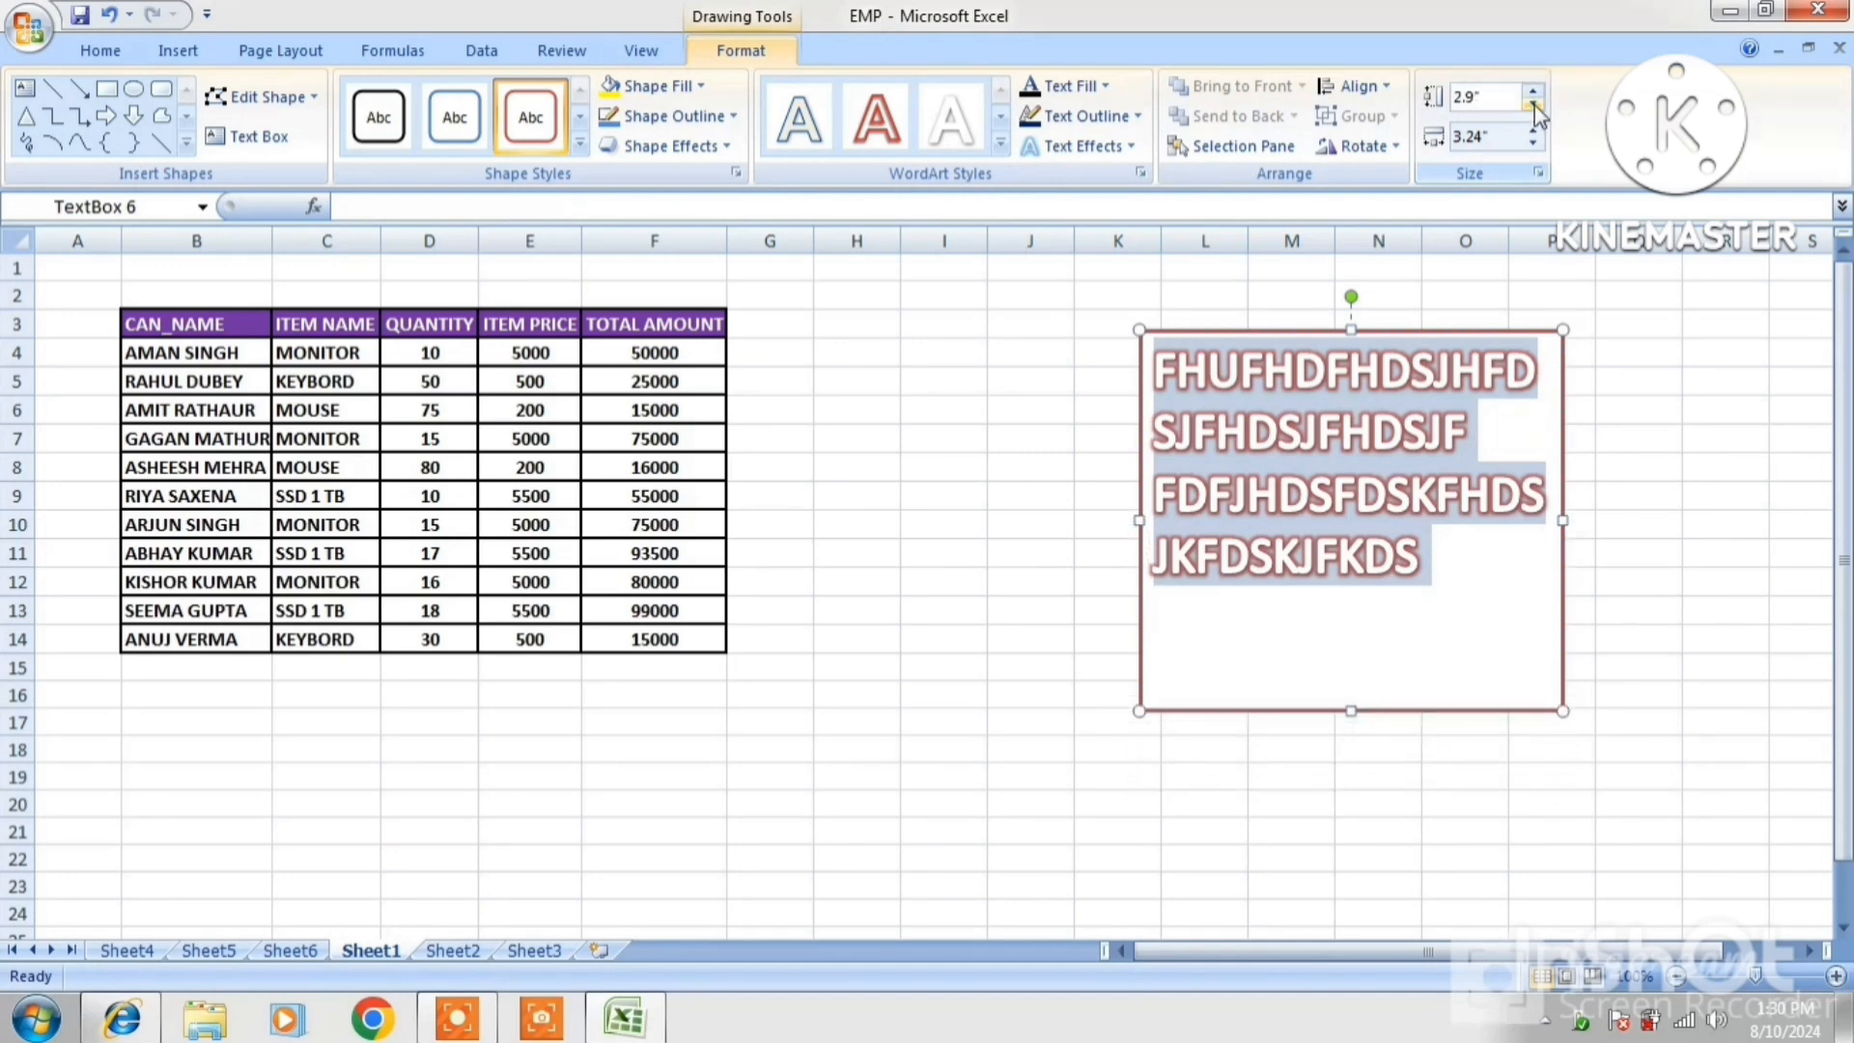
{"action": "left_click", "coordinate": [1533, 106]}
{"action": "left_click", "coordinate": [1533, 106]}
{"action": "right_click", "coordinate": [1222, 405]}
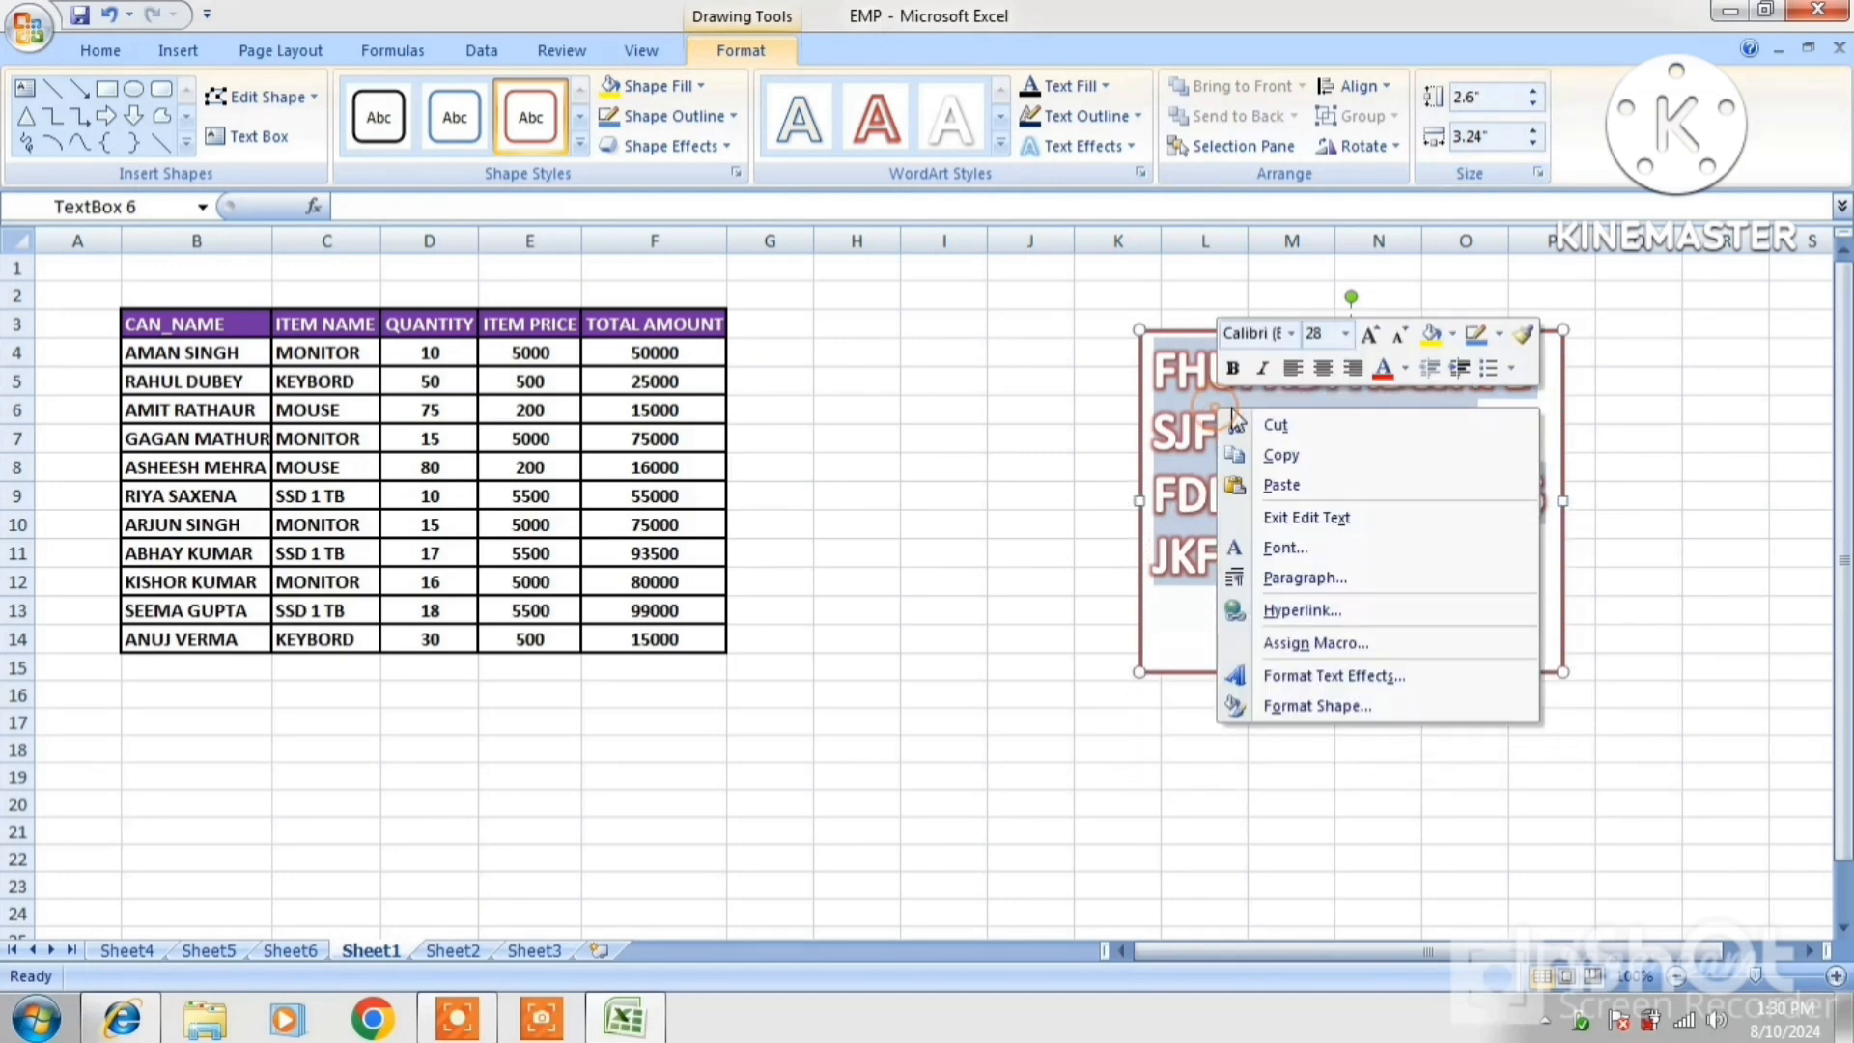
{"action": "left_click", "coordinate": [1248, 422]}
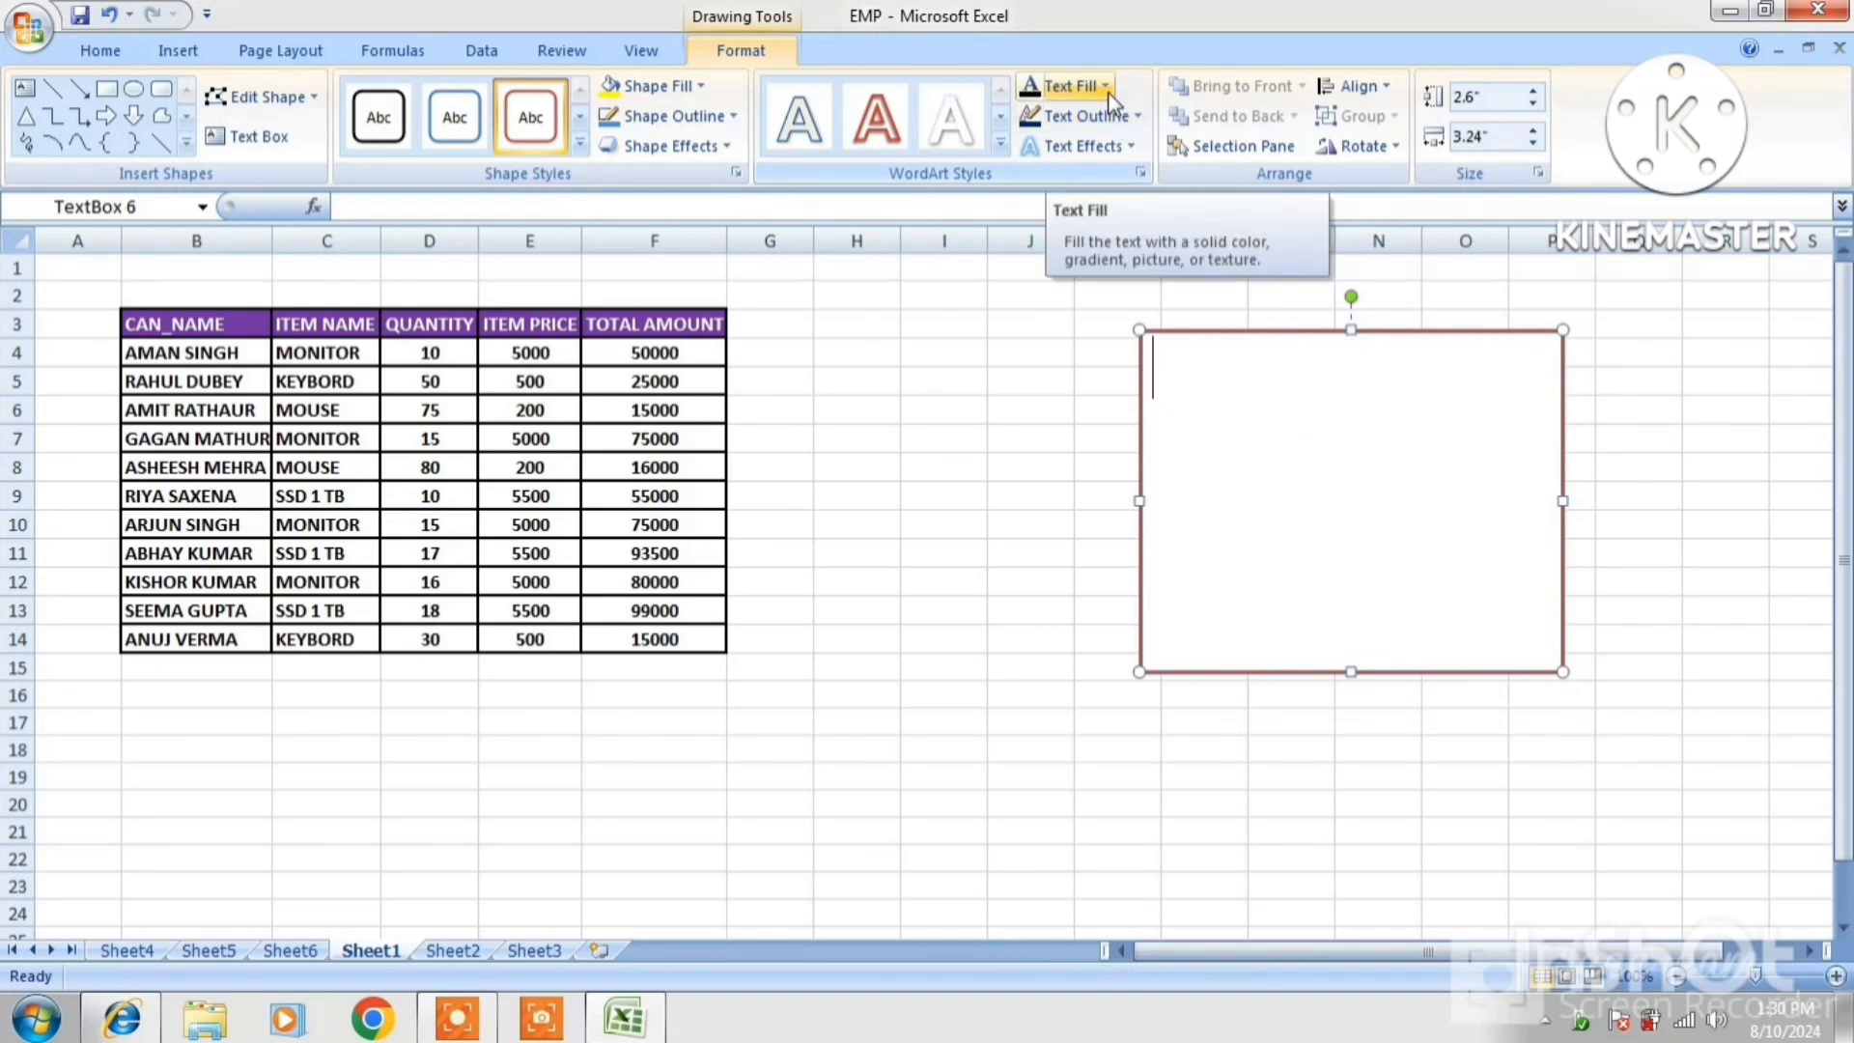
Fill the empty box with the portrait photo as a picture fill
{"action": "left_click", "coordinate": [702, 87]}
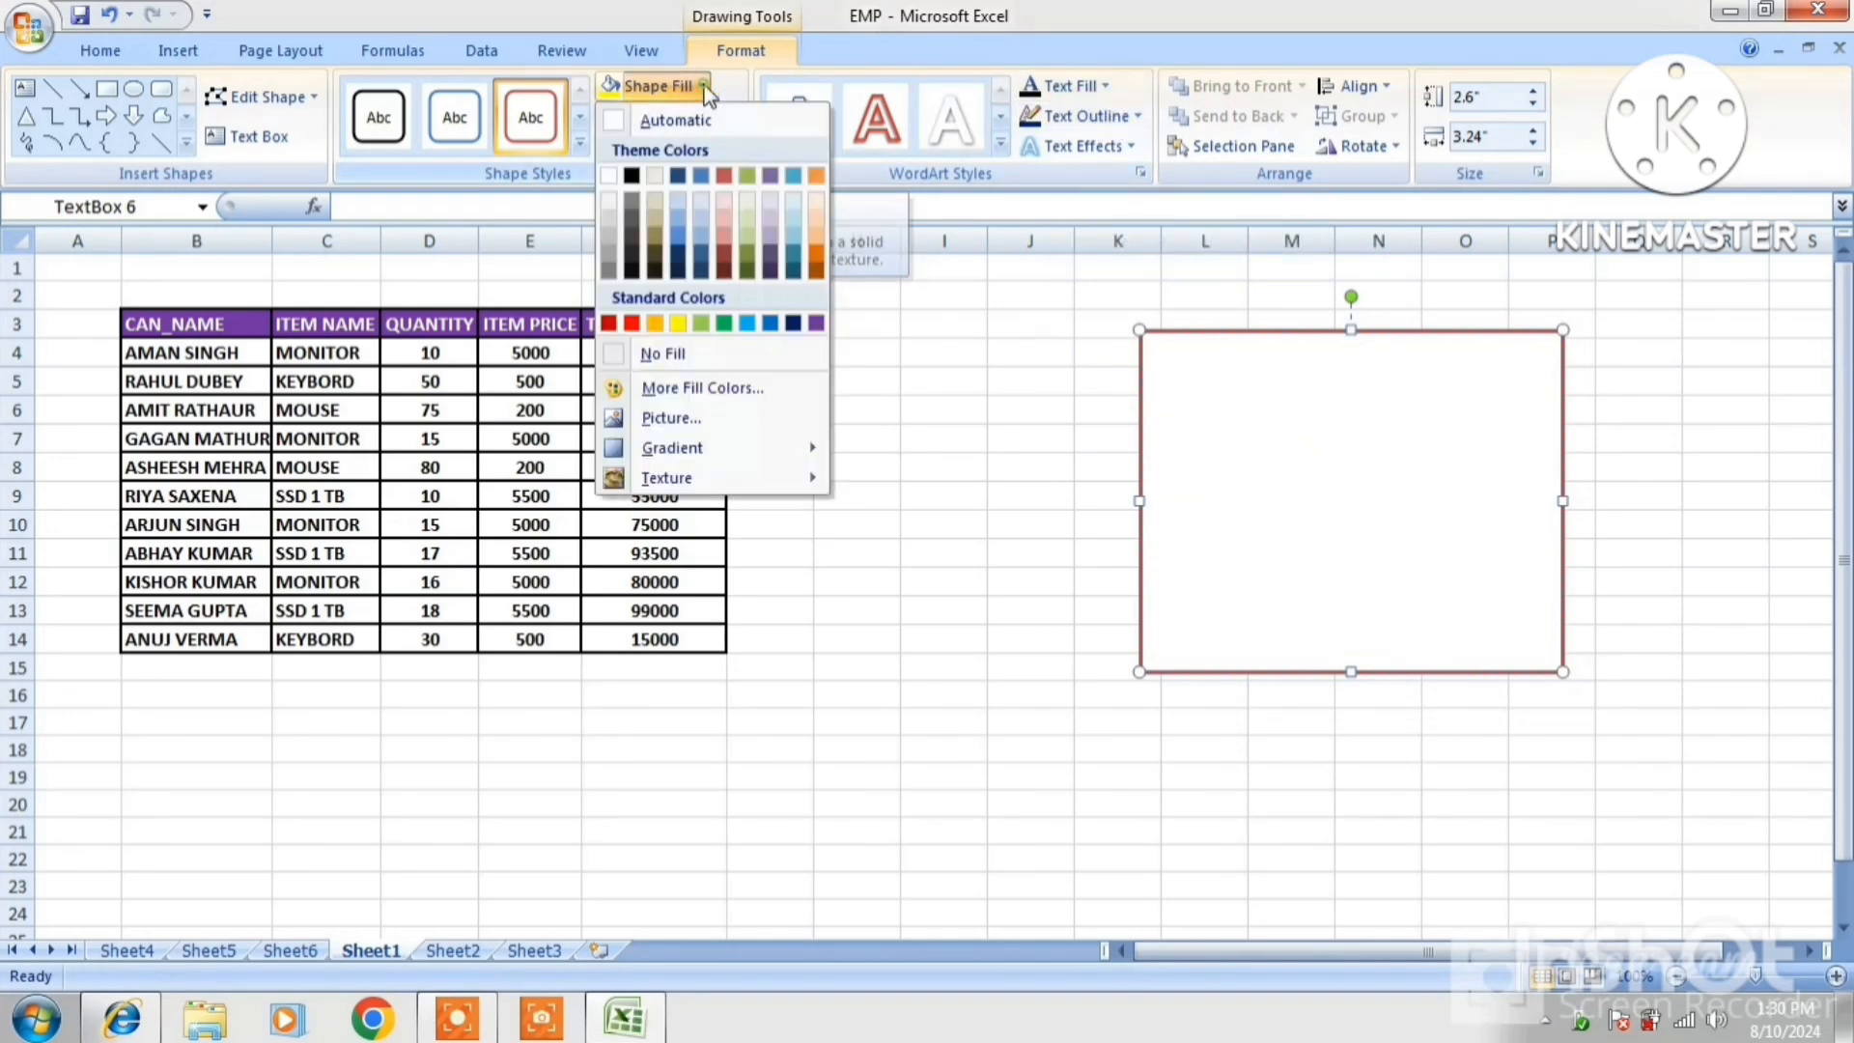
{"action": "left_click", "coordinate": [671, 417]}
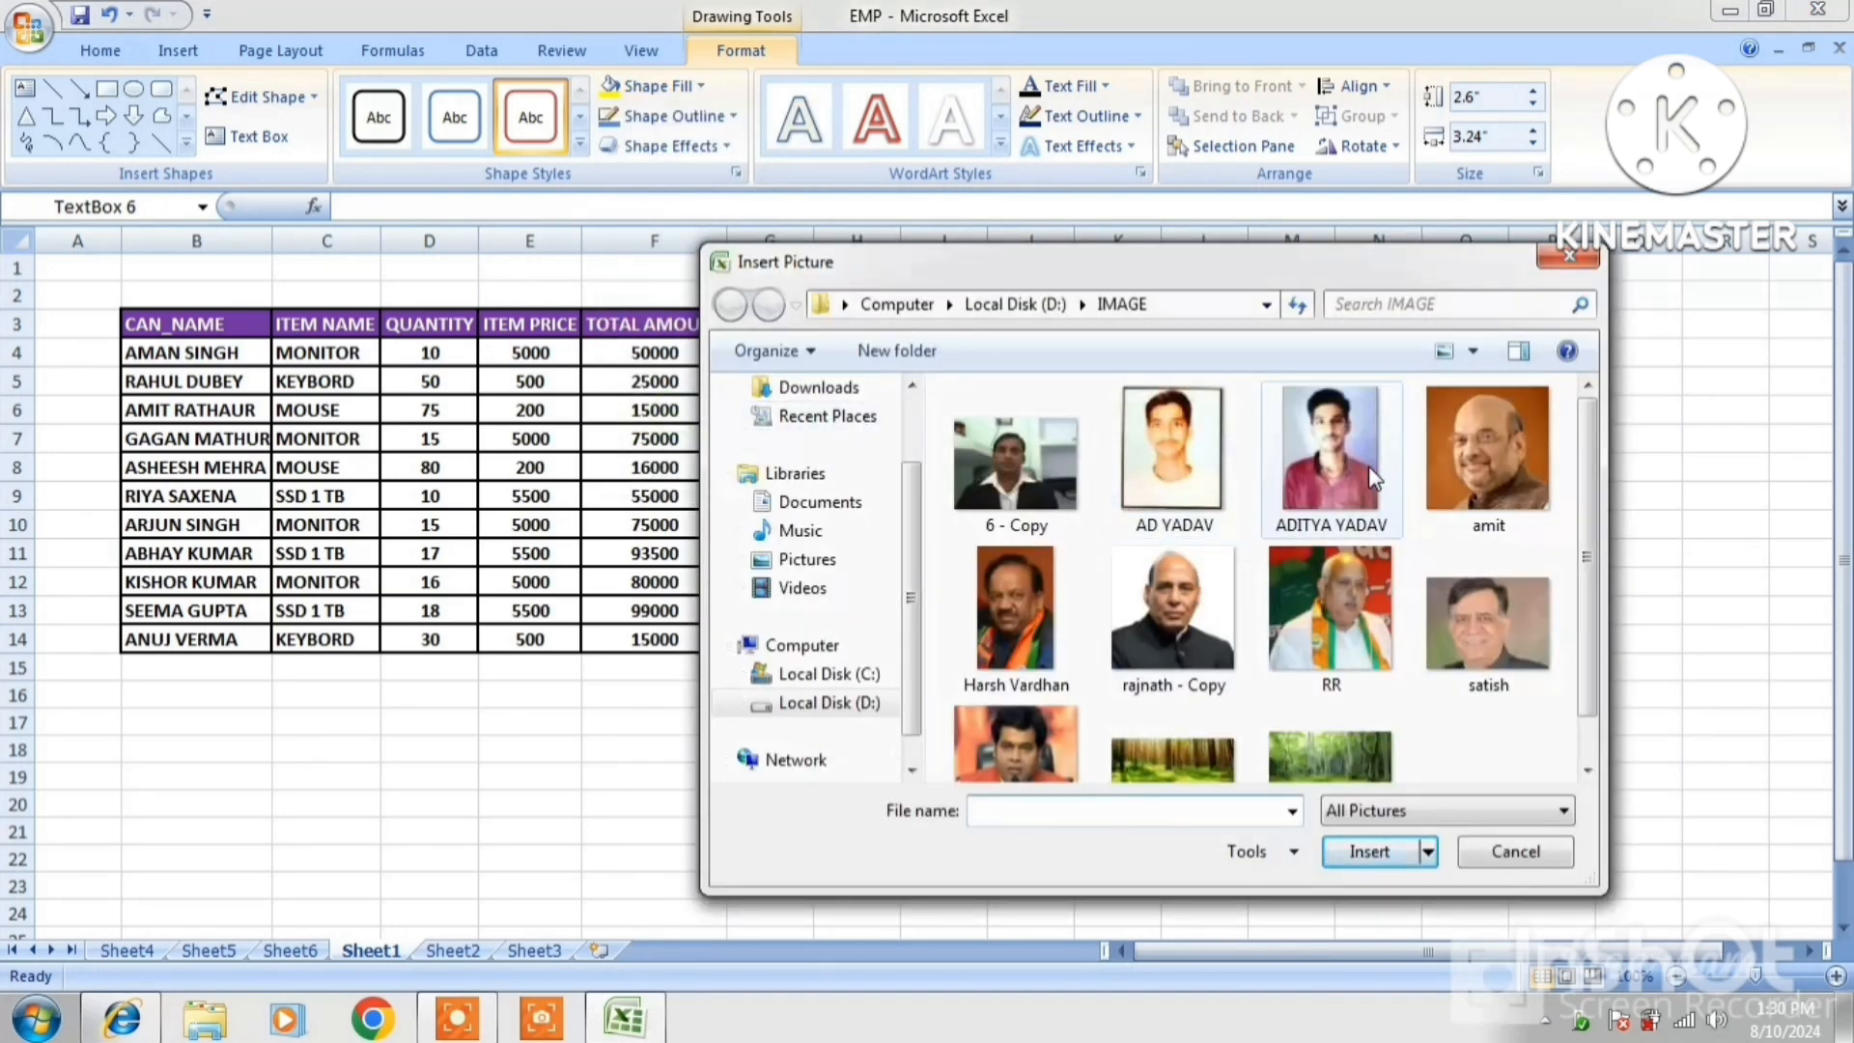
{"action": "left_click", "coordinate": [1449, 440]}
{"action": "left_click", "coordinate": [1370, 851]}
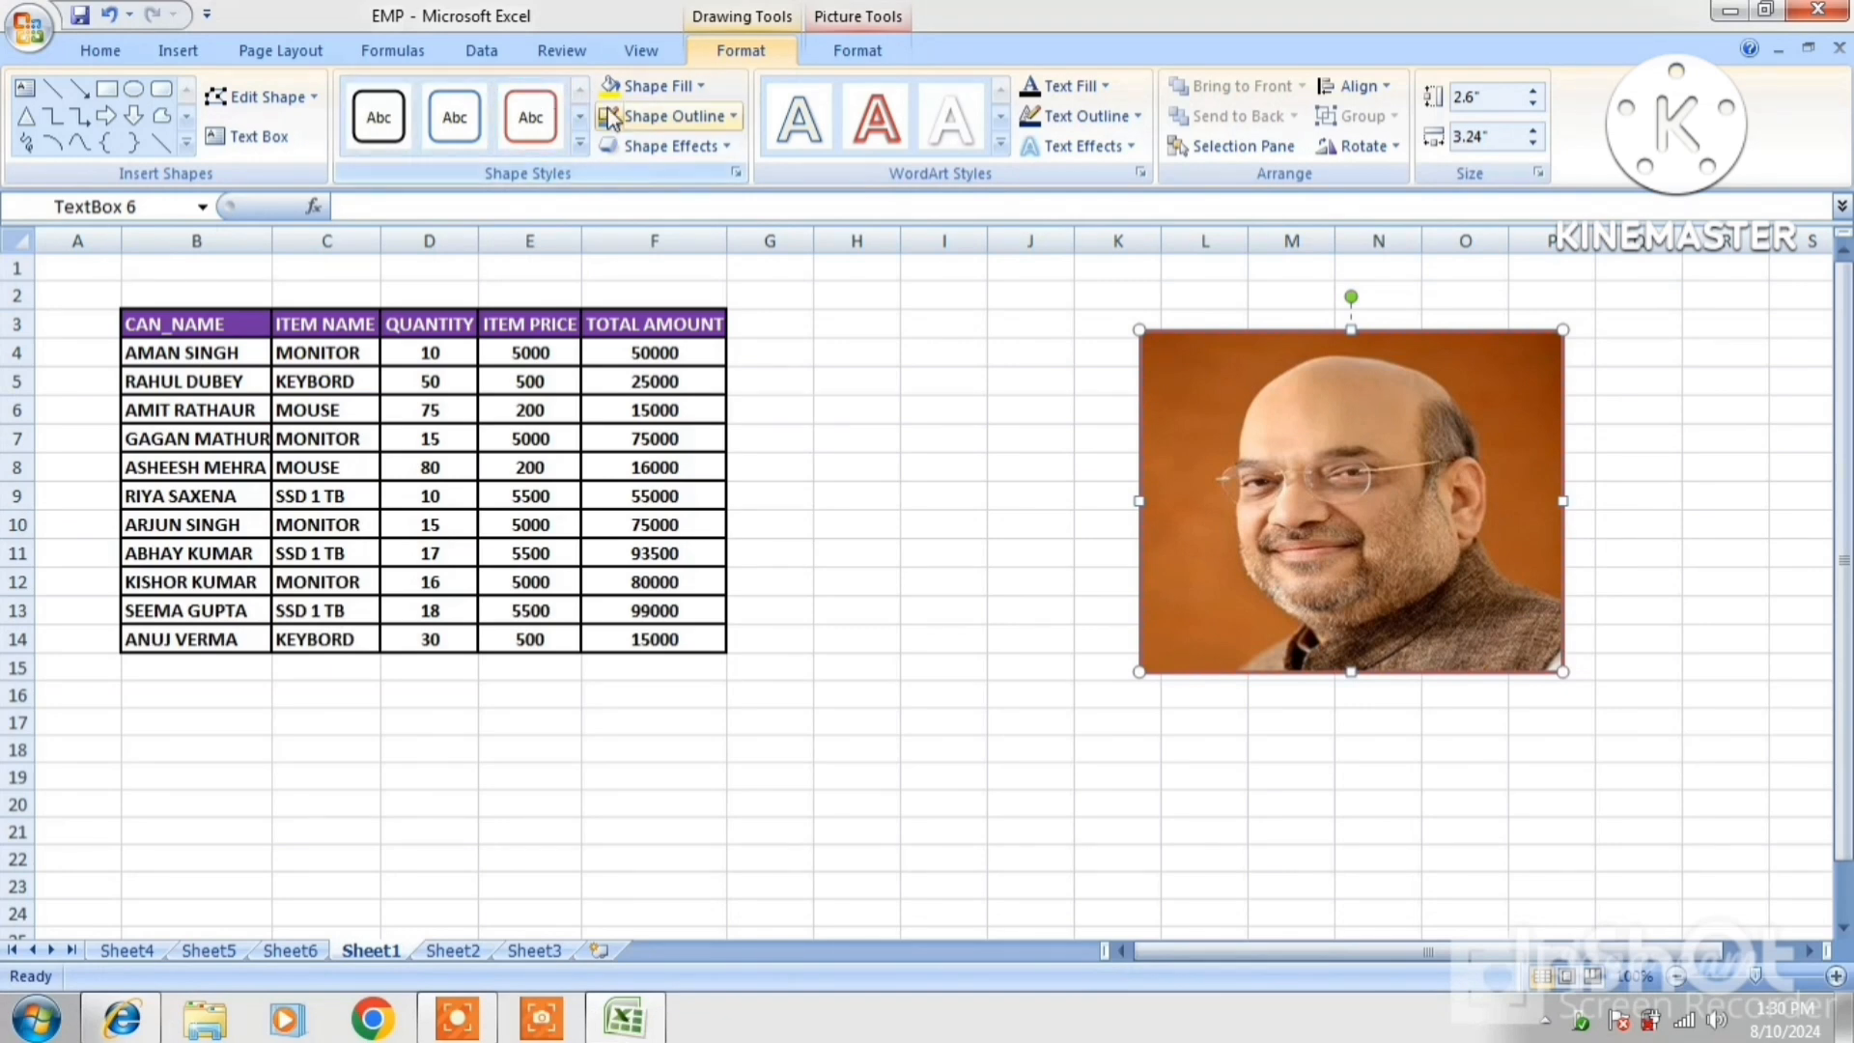
Give the picture a red outline and a bevel effect
{"action": "left_click", "coordinate": [662, 119]}
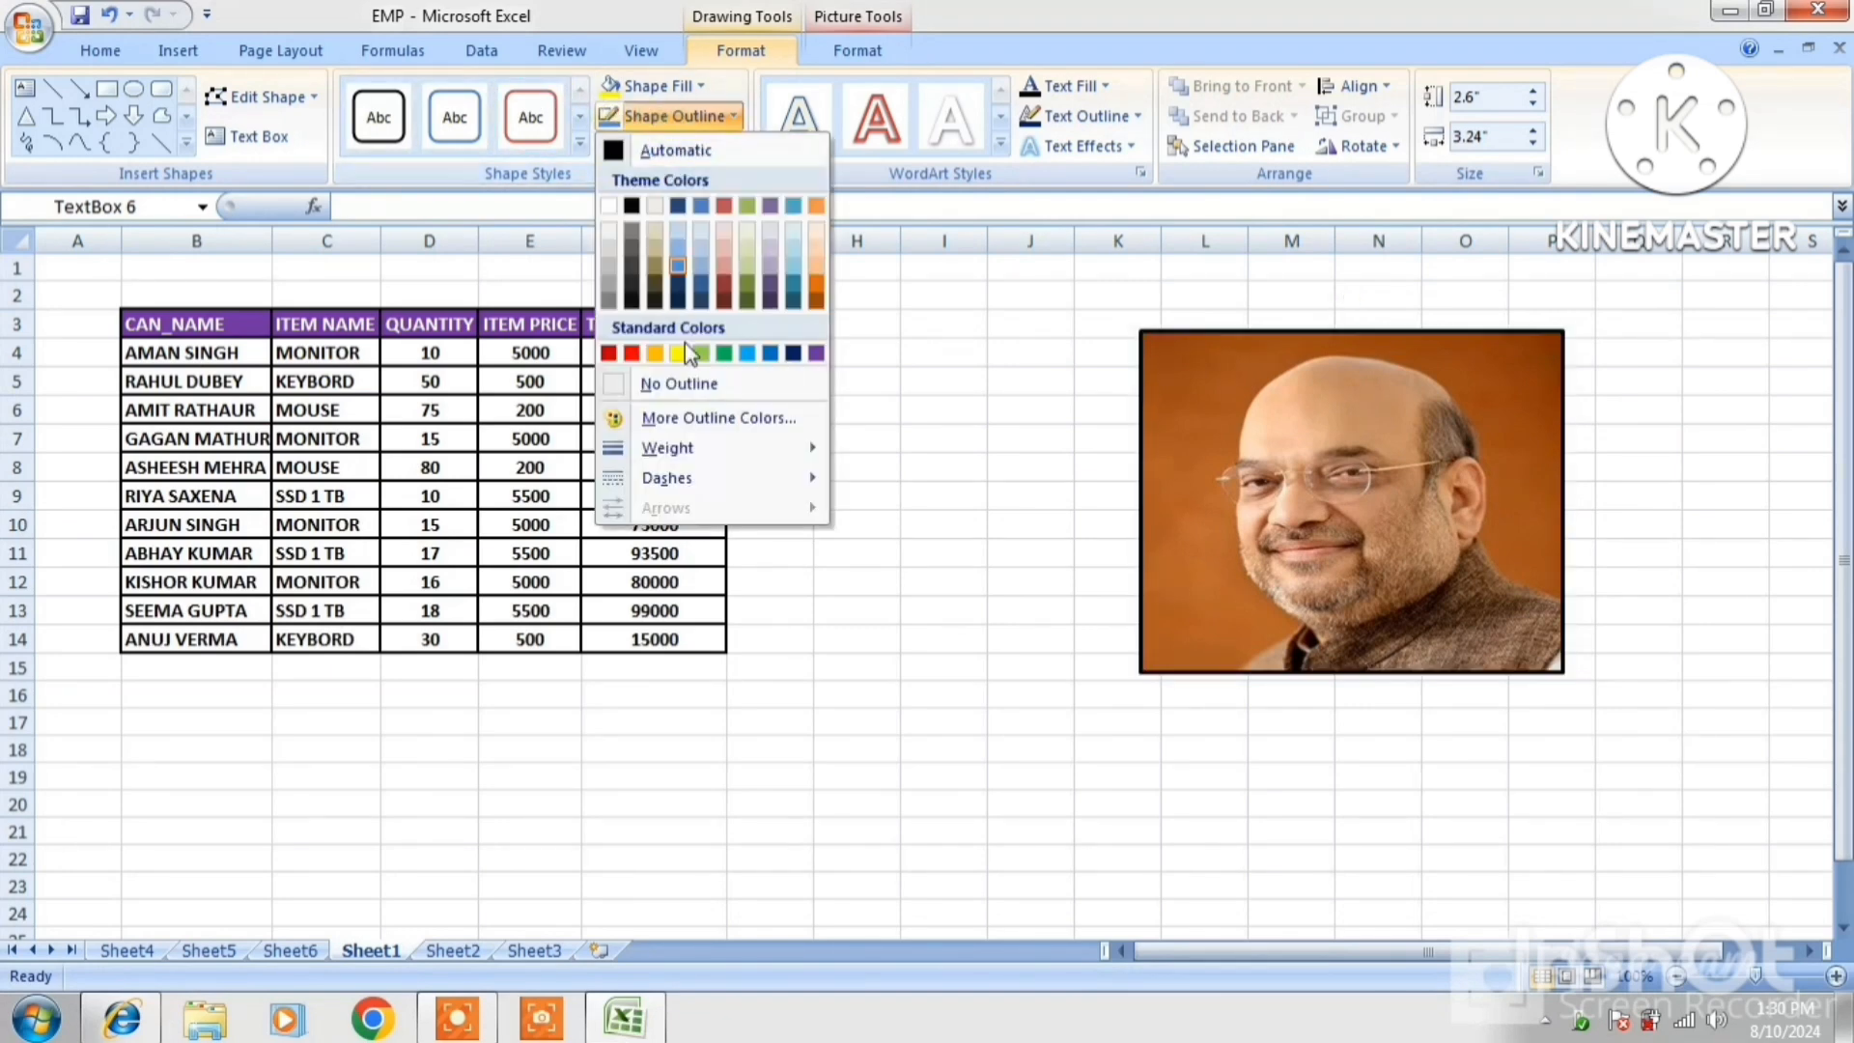
{"action": "left_click", "coordinate": [639, 358]}
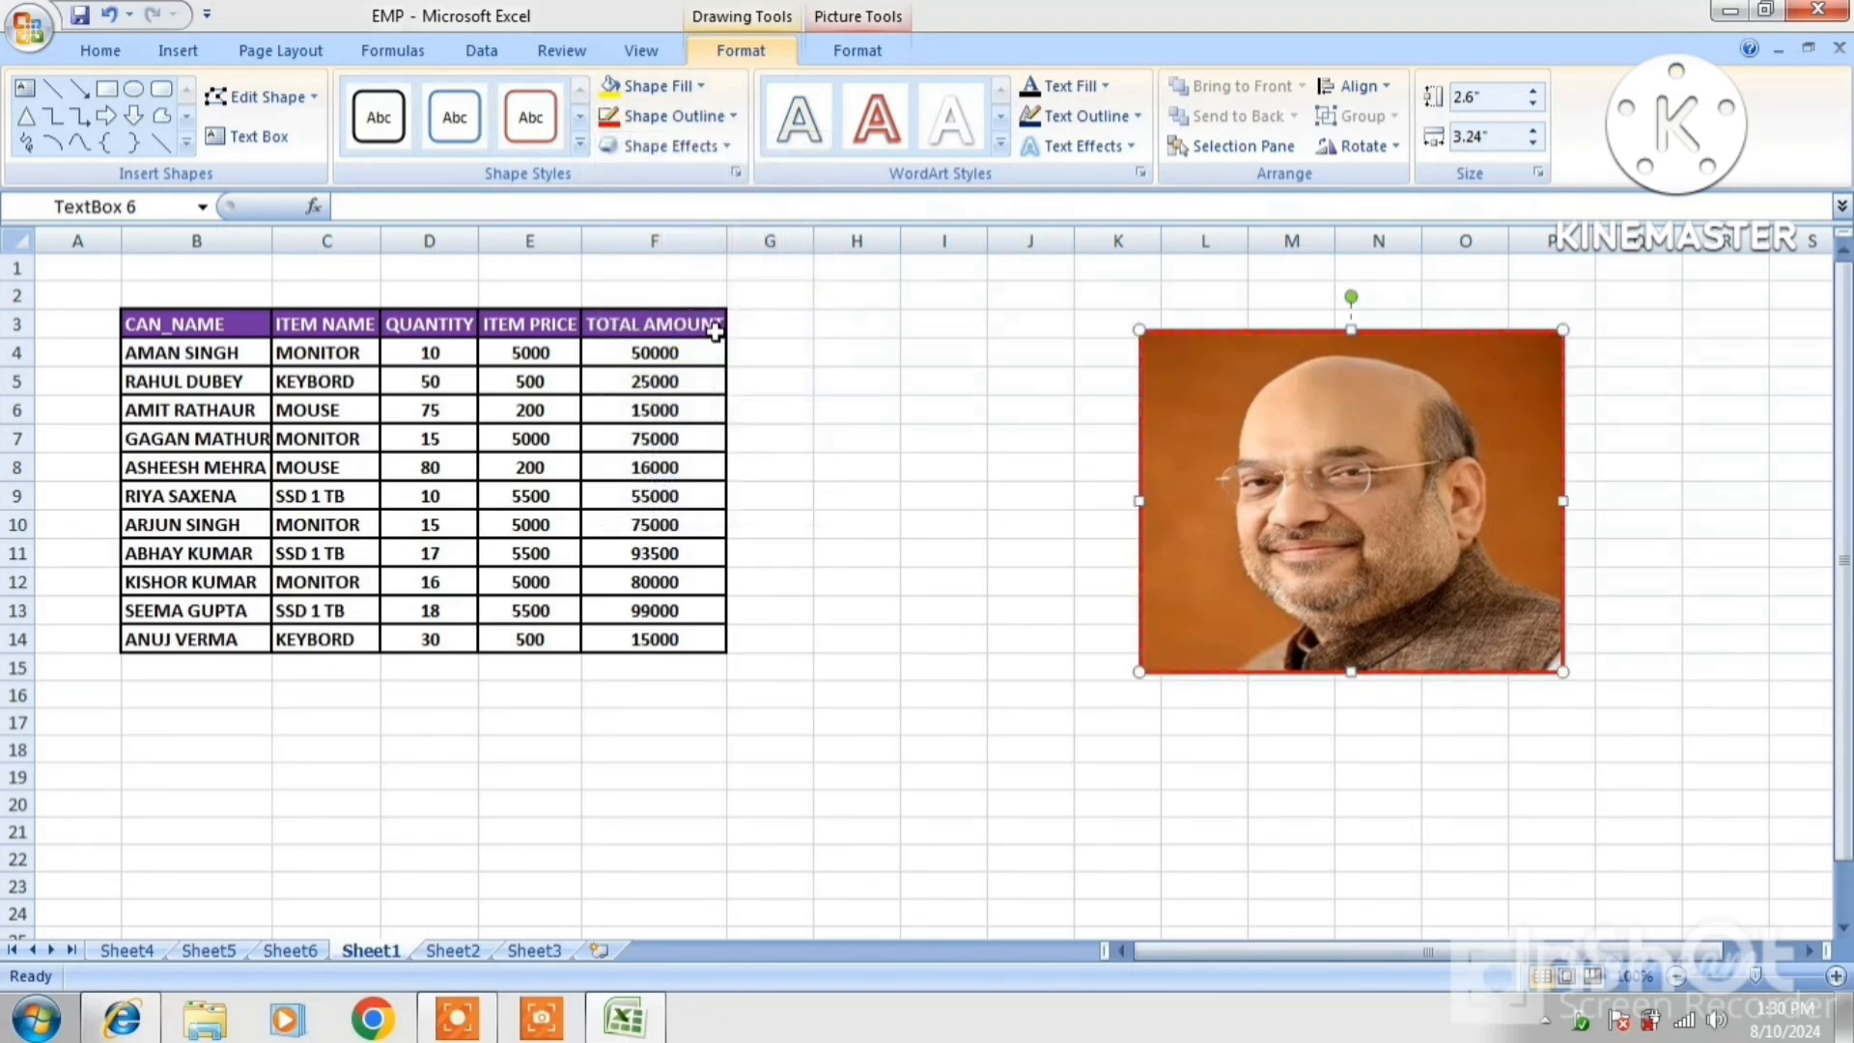
{"action": "left_click", "coordinate": [673, 145]}
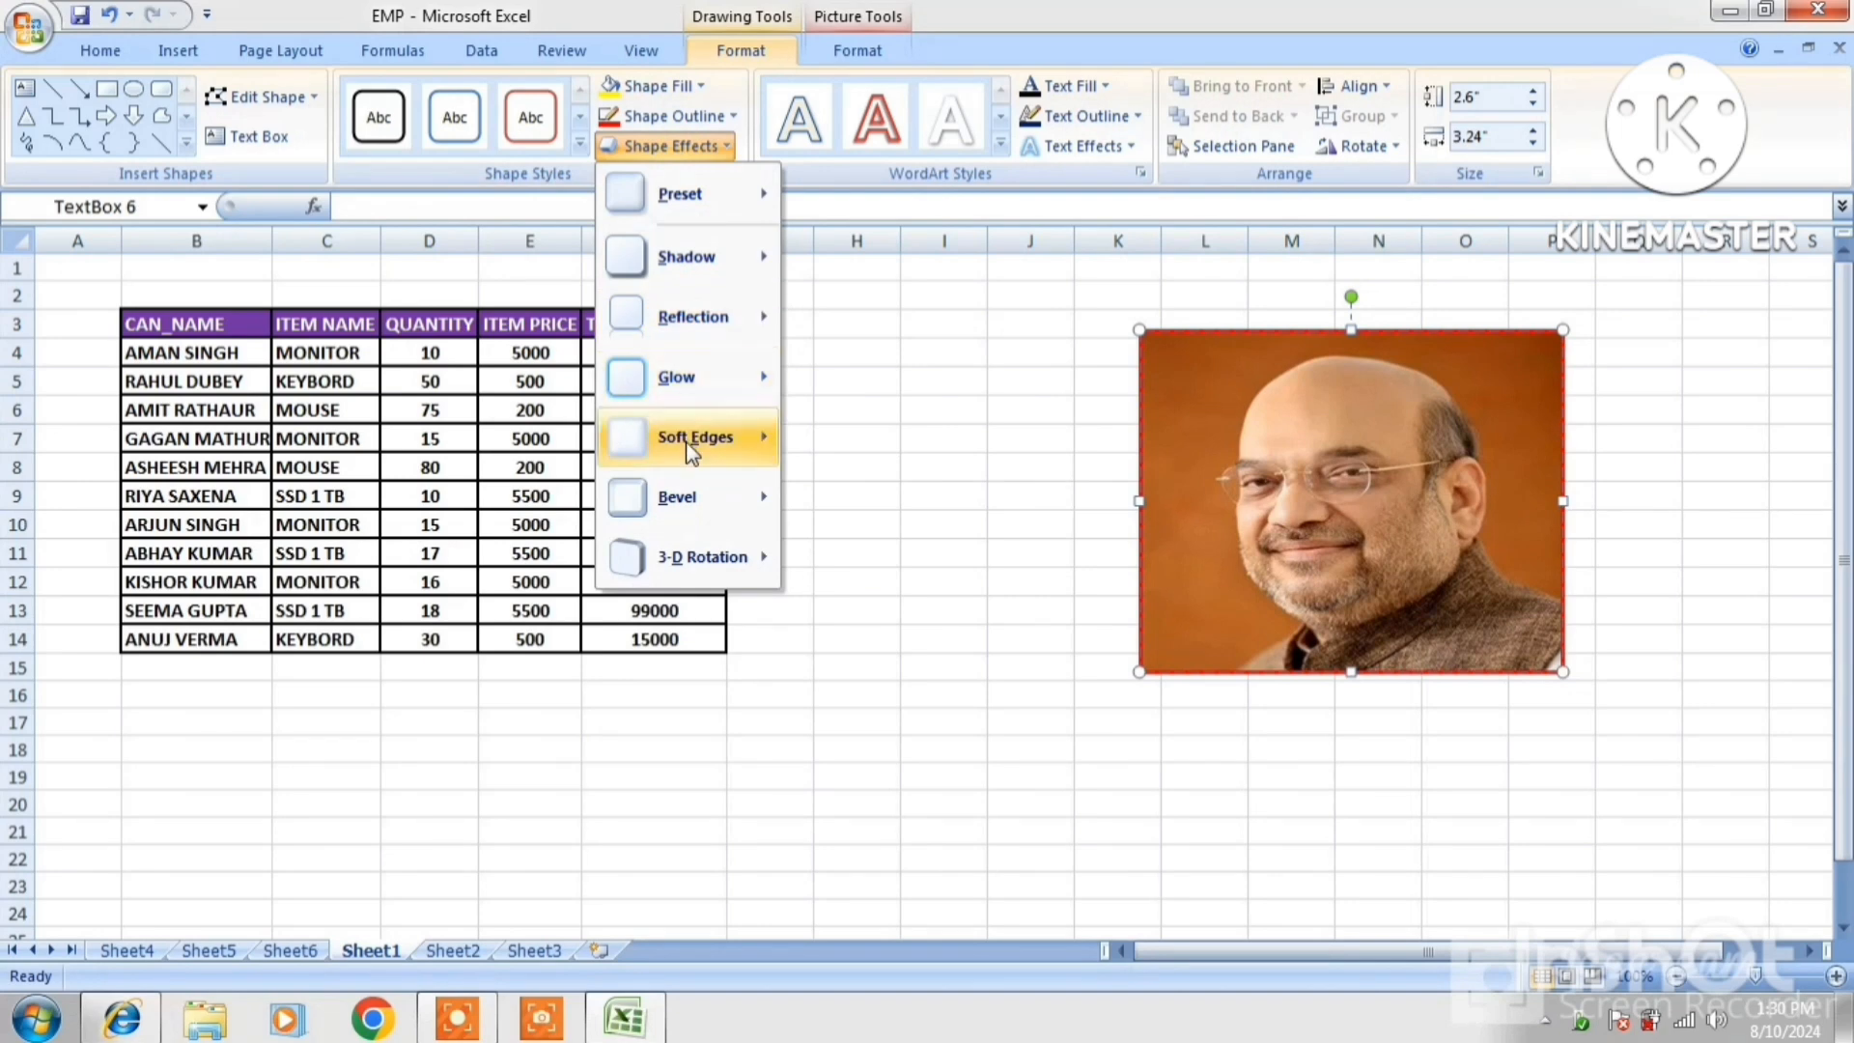
{"action": "mouse_move", "coordinate": [675, 496]}
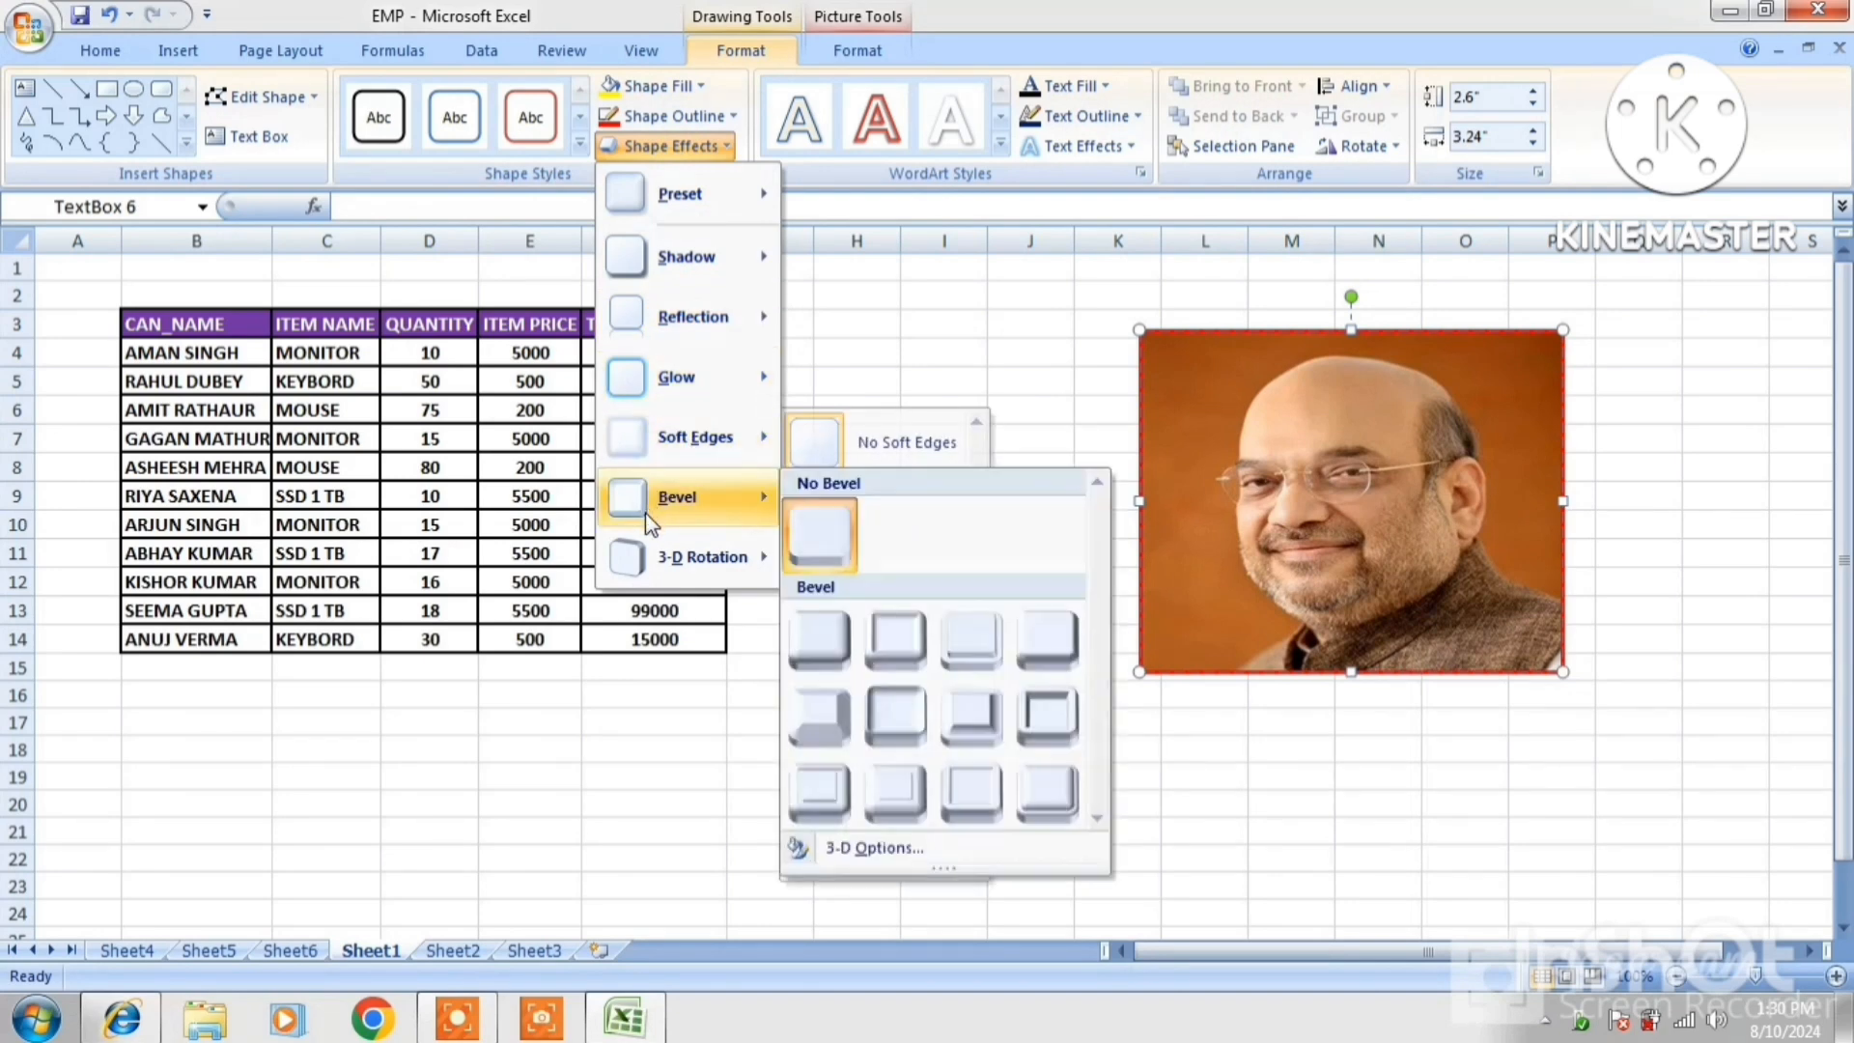
{"action": "left_click", "coordinate": [887, 655]}
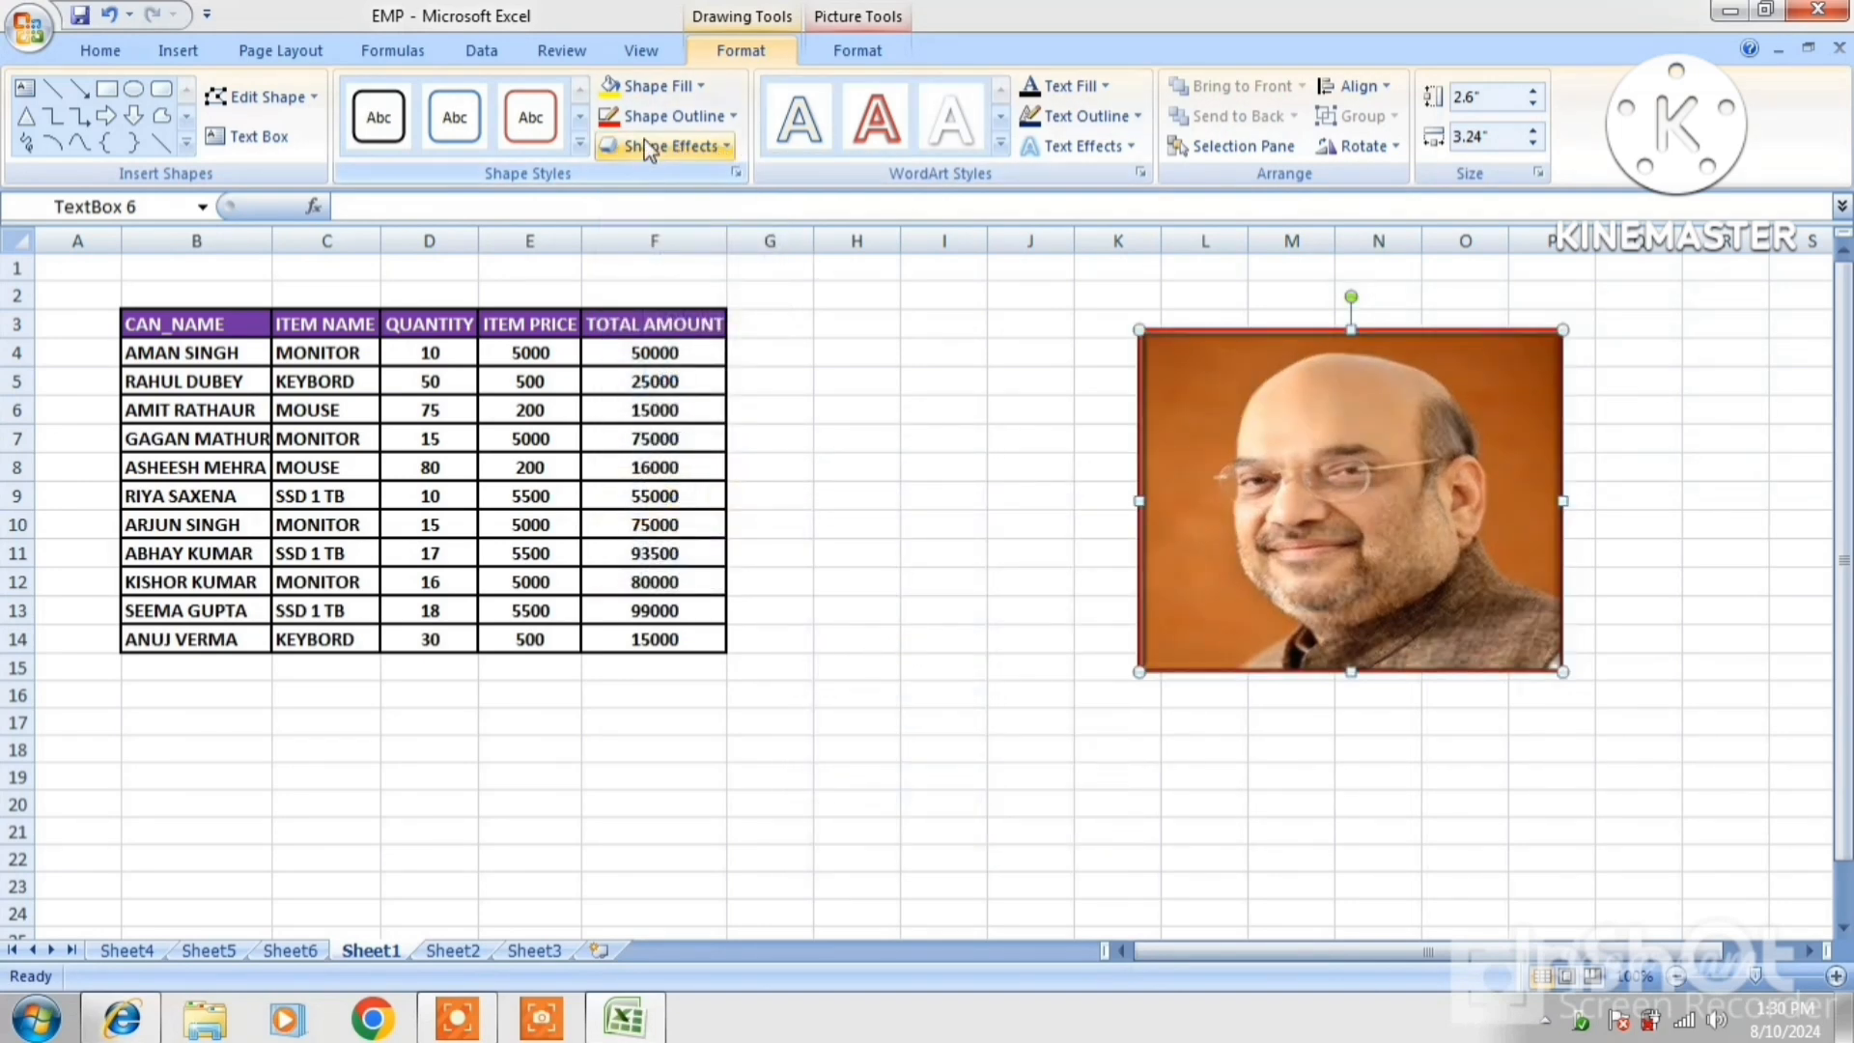
Rotate the picture 90° left, then turn it back upright
{"action": "left_click", "coordinate": [1387, 150]}
{"action": "left_click", "coordinate": [1377, 210]}
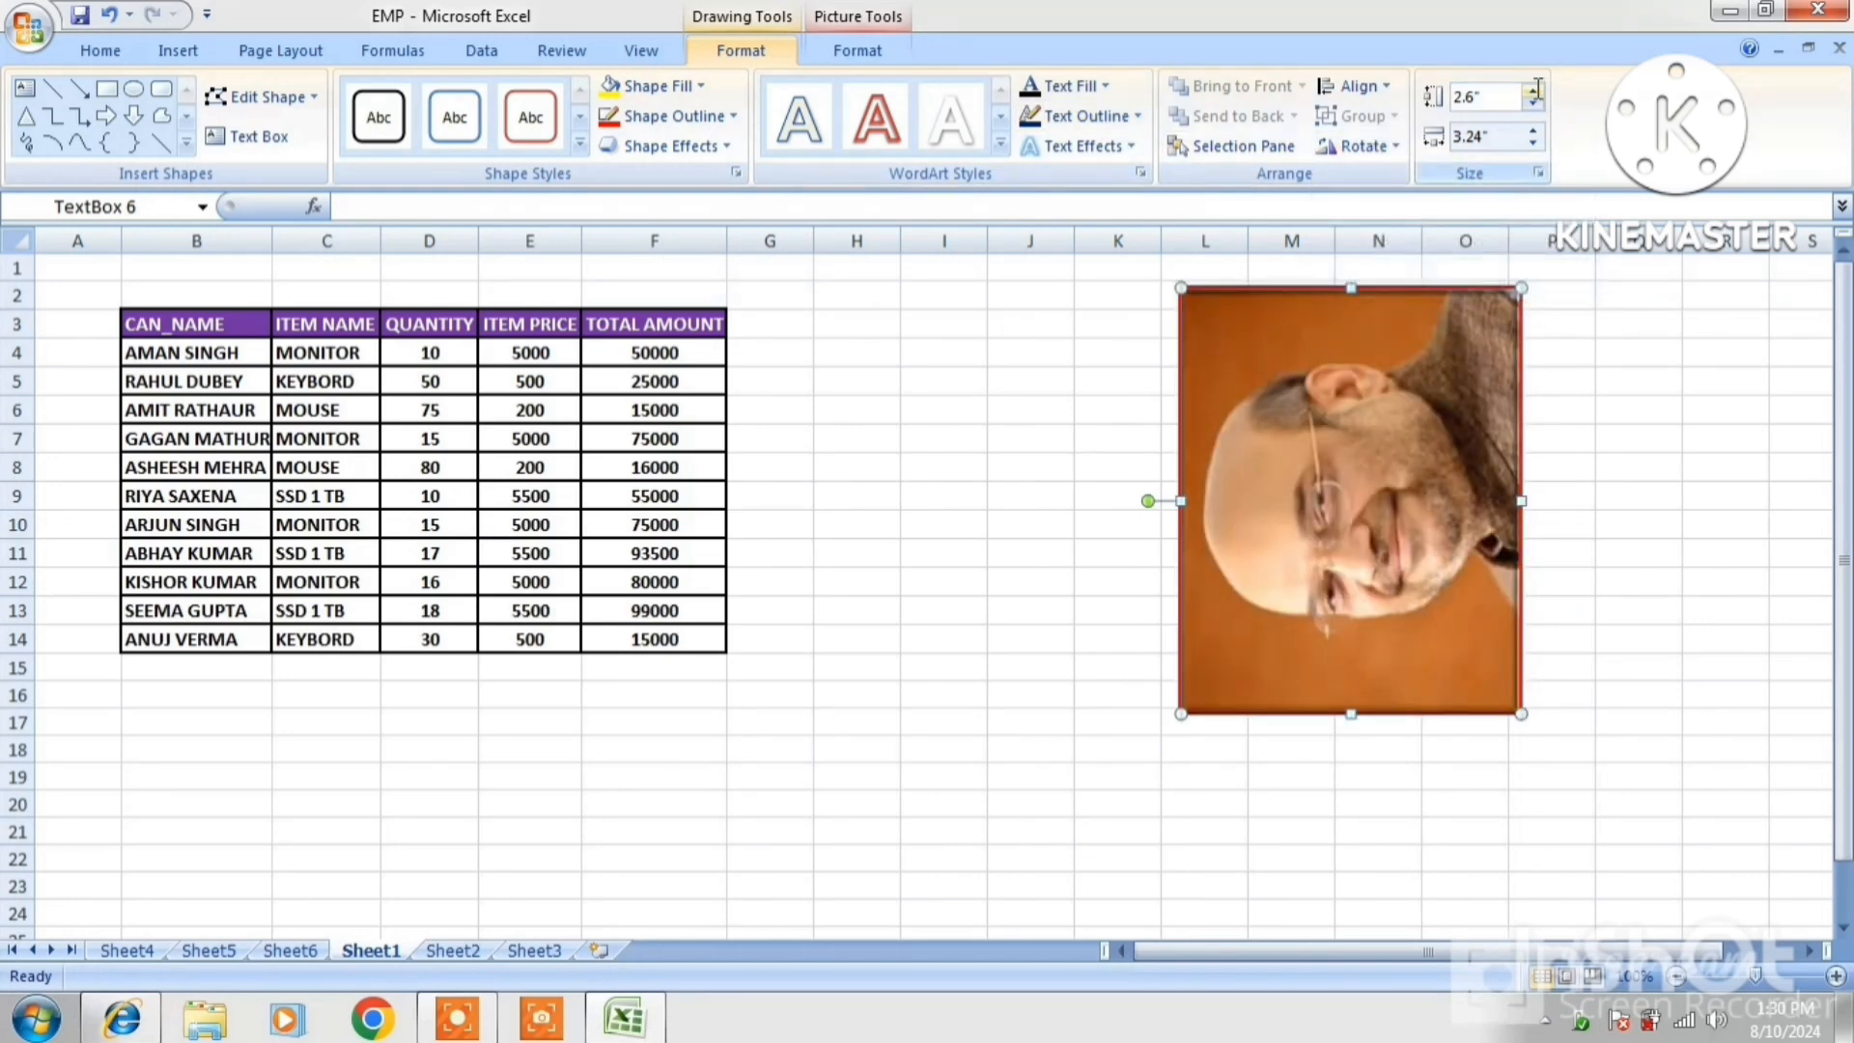
{"action": "left_click", "coordinate": [1363, 146]}
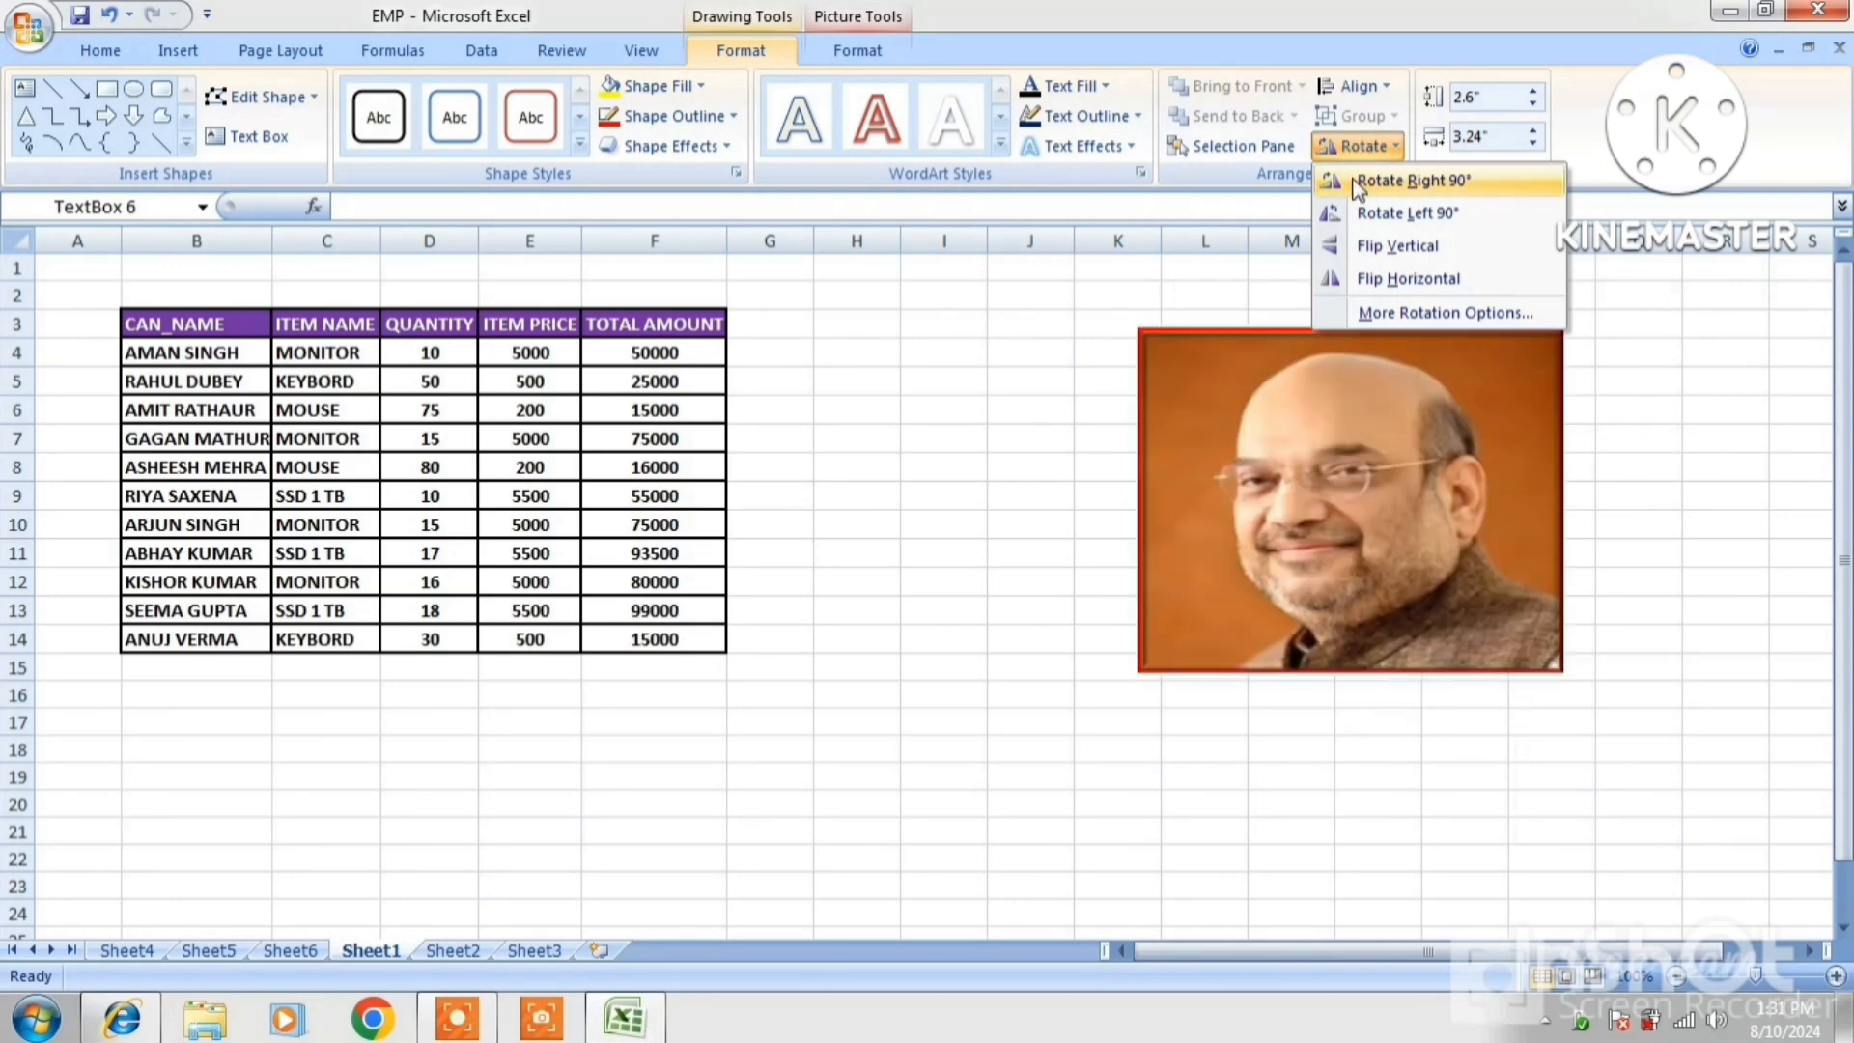
{"action": "left_click", "coordinate": [1362, 170]}
Resize the picture to 3.1 inches high by 3.4 inches wide
{"action": "left_click", "coordinate": [1532, 129]}
{"action": "left_click", "coordinate": [1533, 129]}
{"action": "left_click", "coordinate": [1533, 130]}
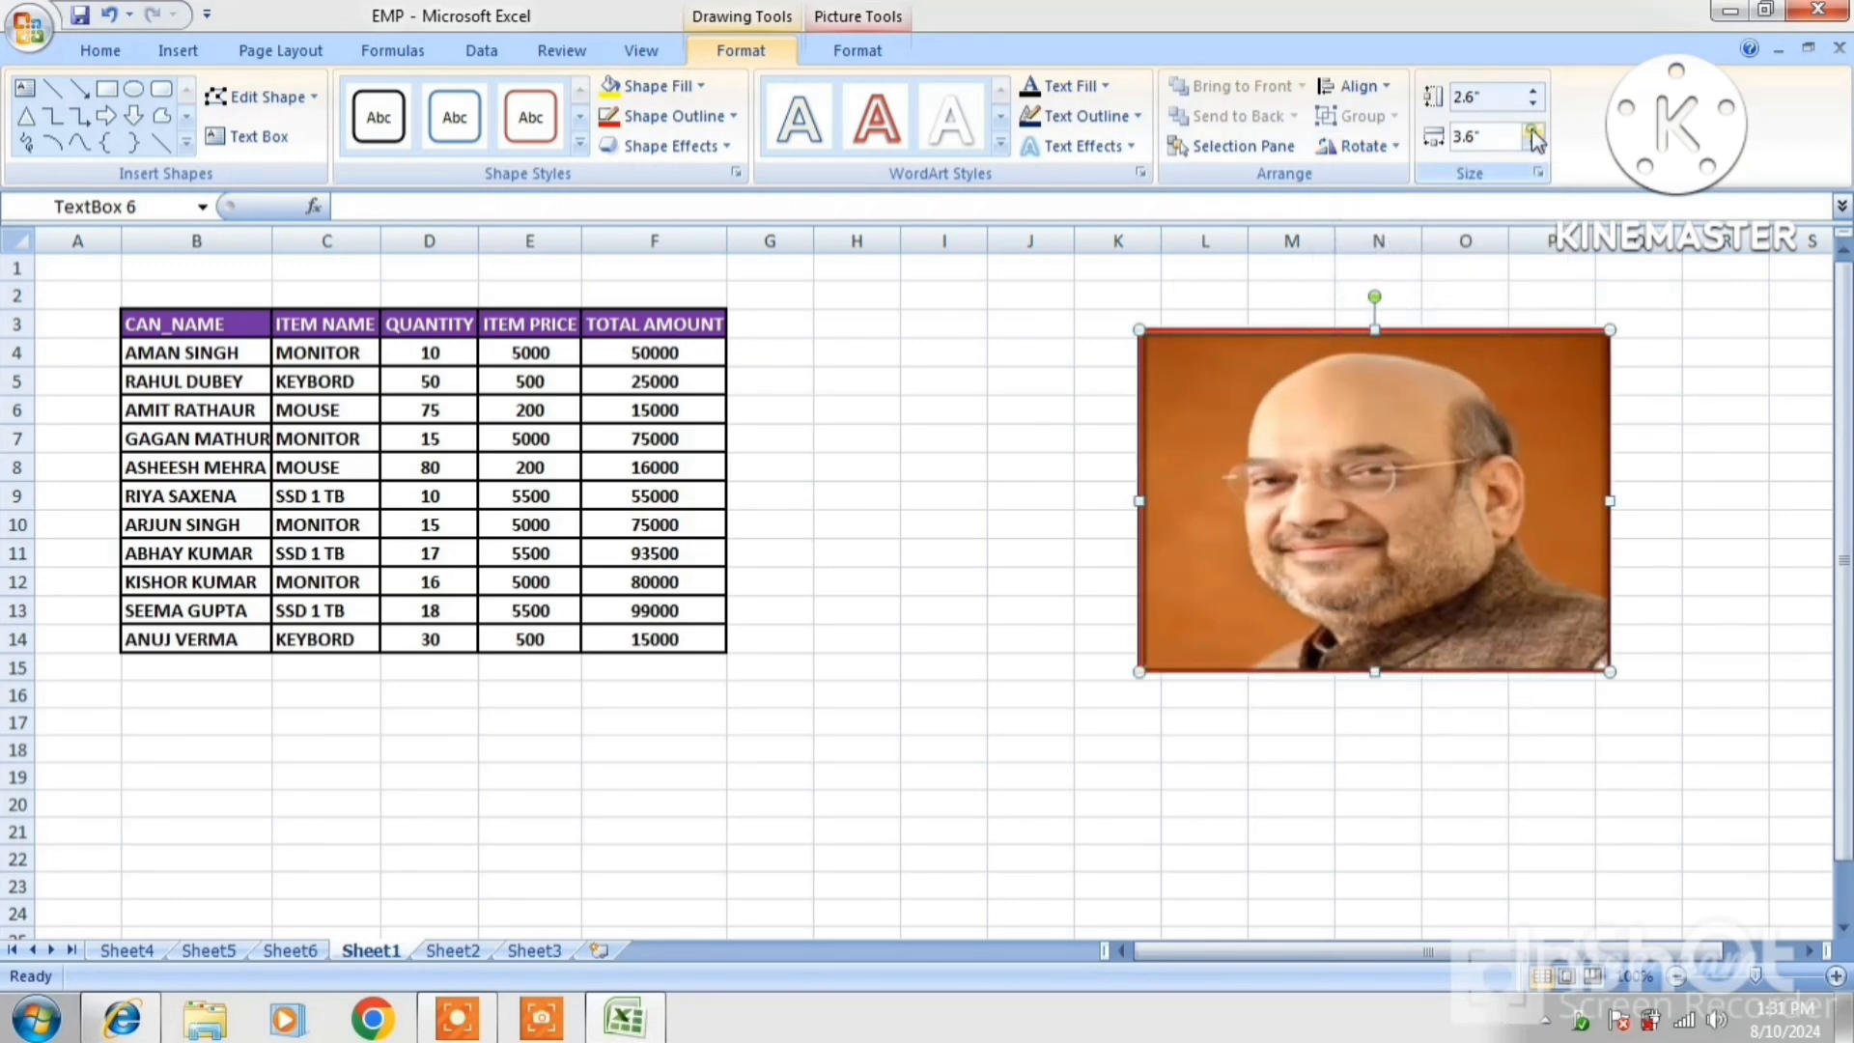
{"action": "left_click", "coordinate": [1532, 129]}
{"action": "left_click", "coordinate": [1533, 129]}
{"action": "left_click", "coordinate": [1533, 143]}
{"action": "left_click", "coordinate": [1533, 143]}
{"action": "left_click", "coordinate": [1533, 142]}
{"action": "left_click", "coordinate": [1532, 90]}
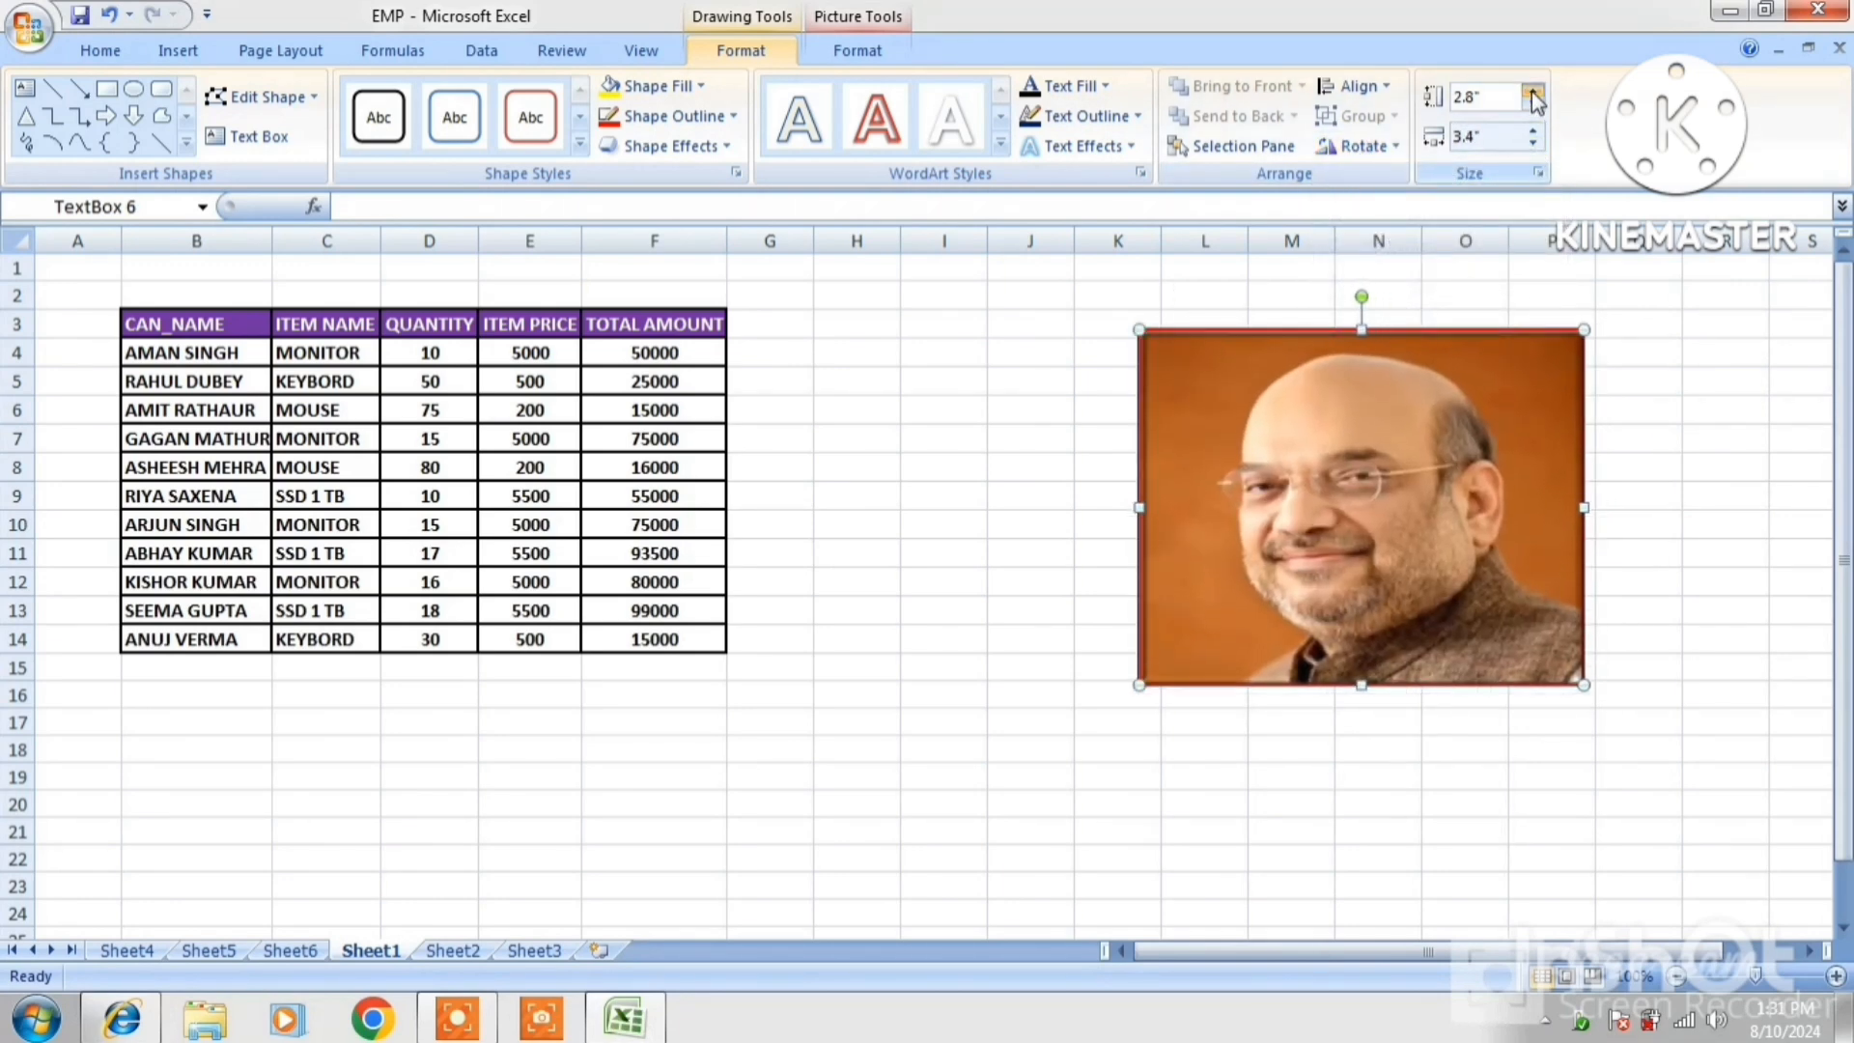
{"action": "left_click", "coordinate": [1532, 89]}
{"action": "left_click", "coordinate": [1532, 90]}
{"action": "left_click", "coordinate": [1532, 90]}
{"action": "left_click", "coordinate": [1533, 93]}
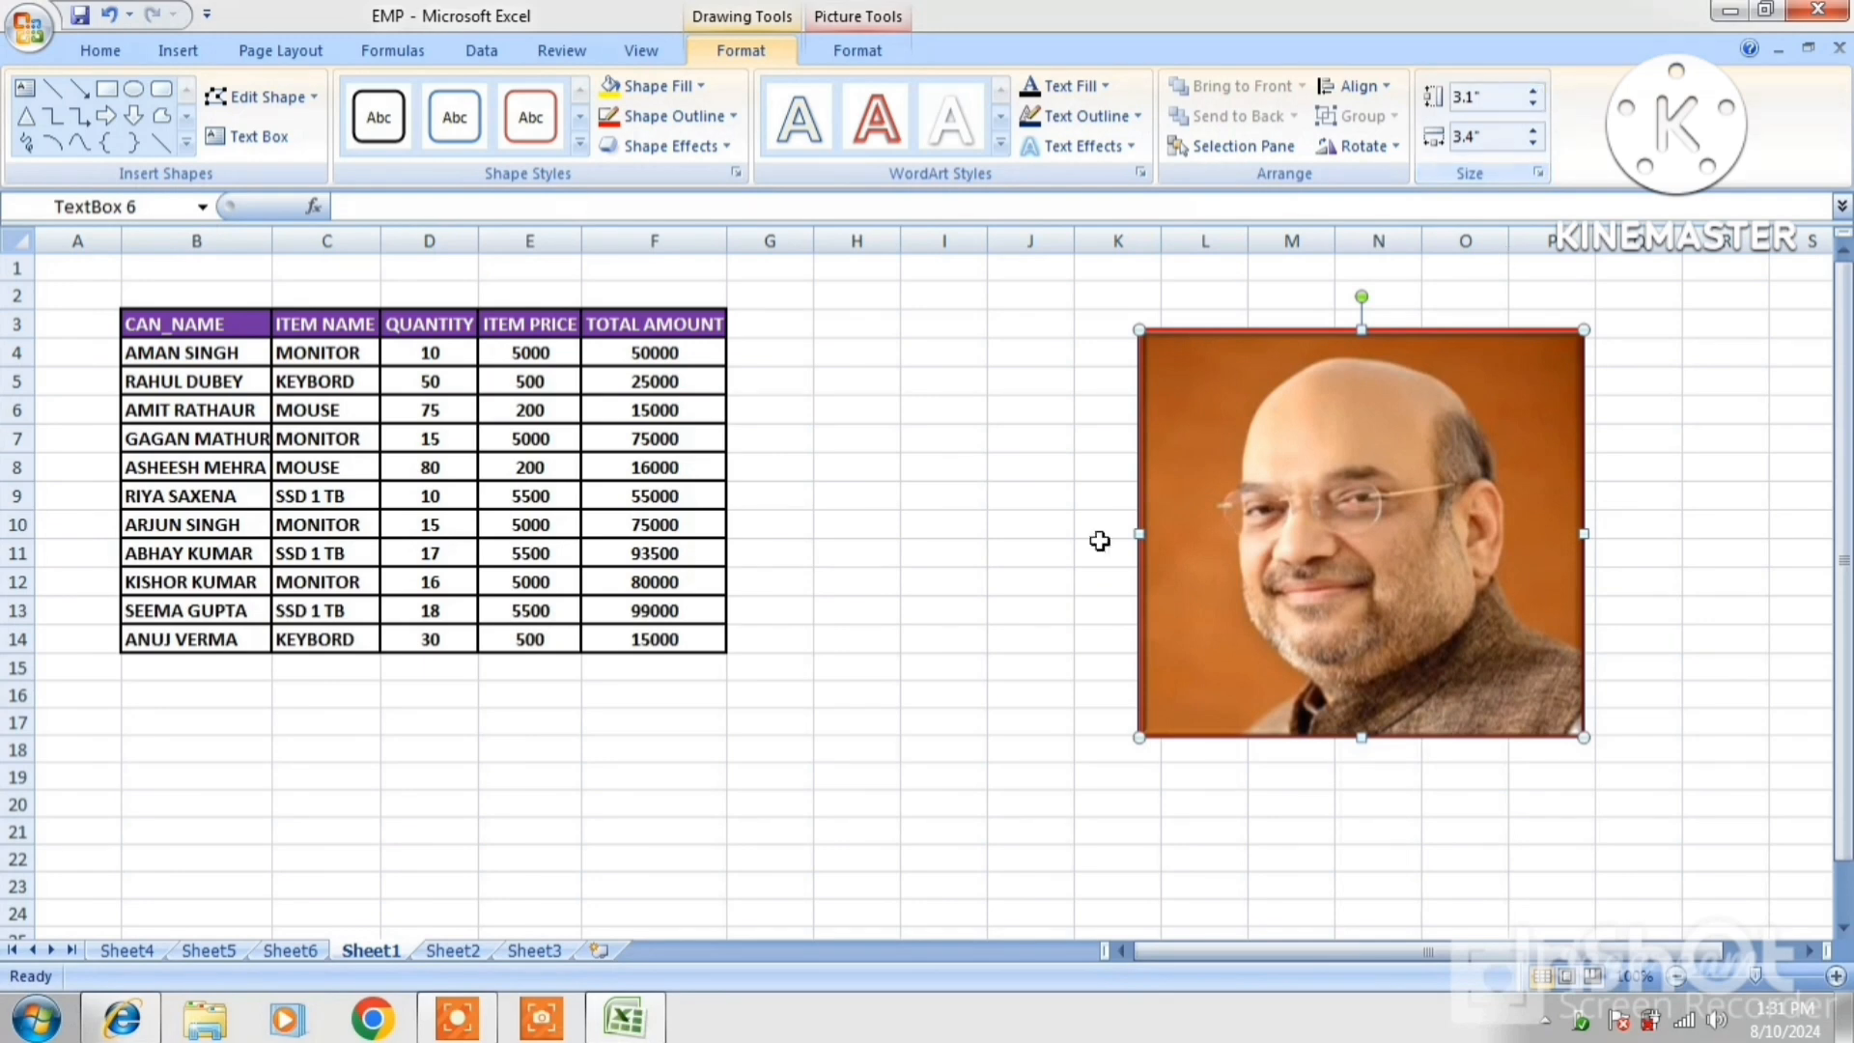
Start drawing a new text box, then cancel it by picking a cell
{"action": "left_click", "coordinate": [174, 52]}
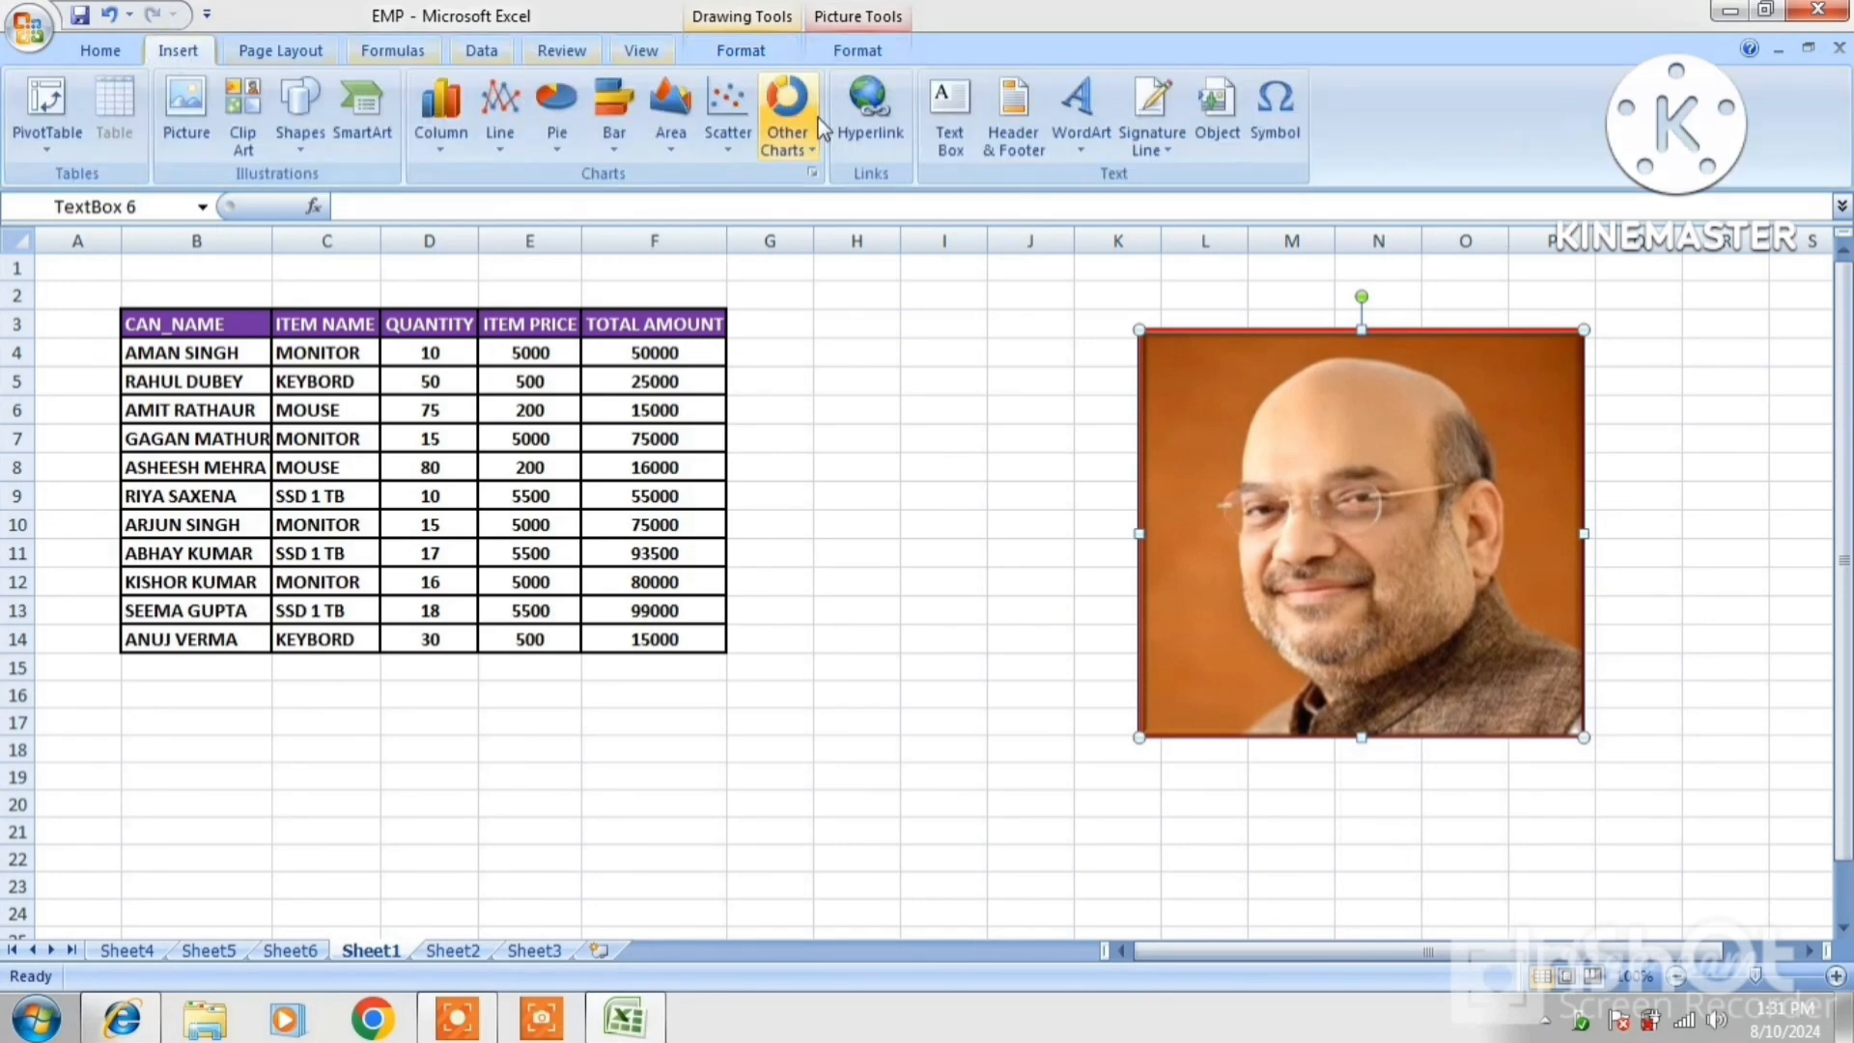
{"action": "left_click", "coordinate": [932, 143]}
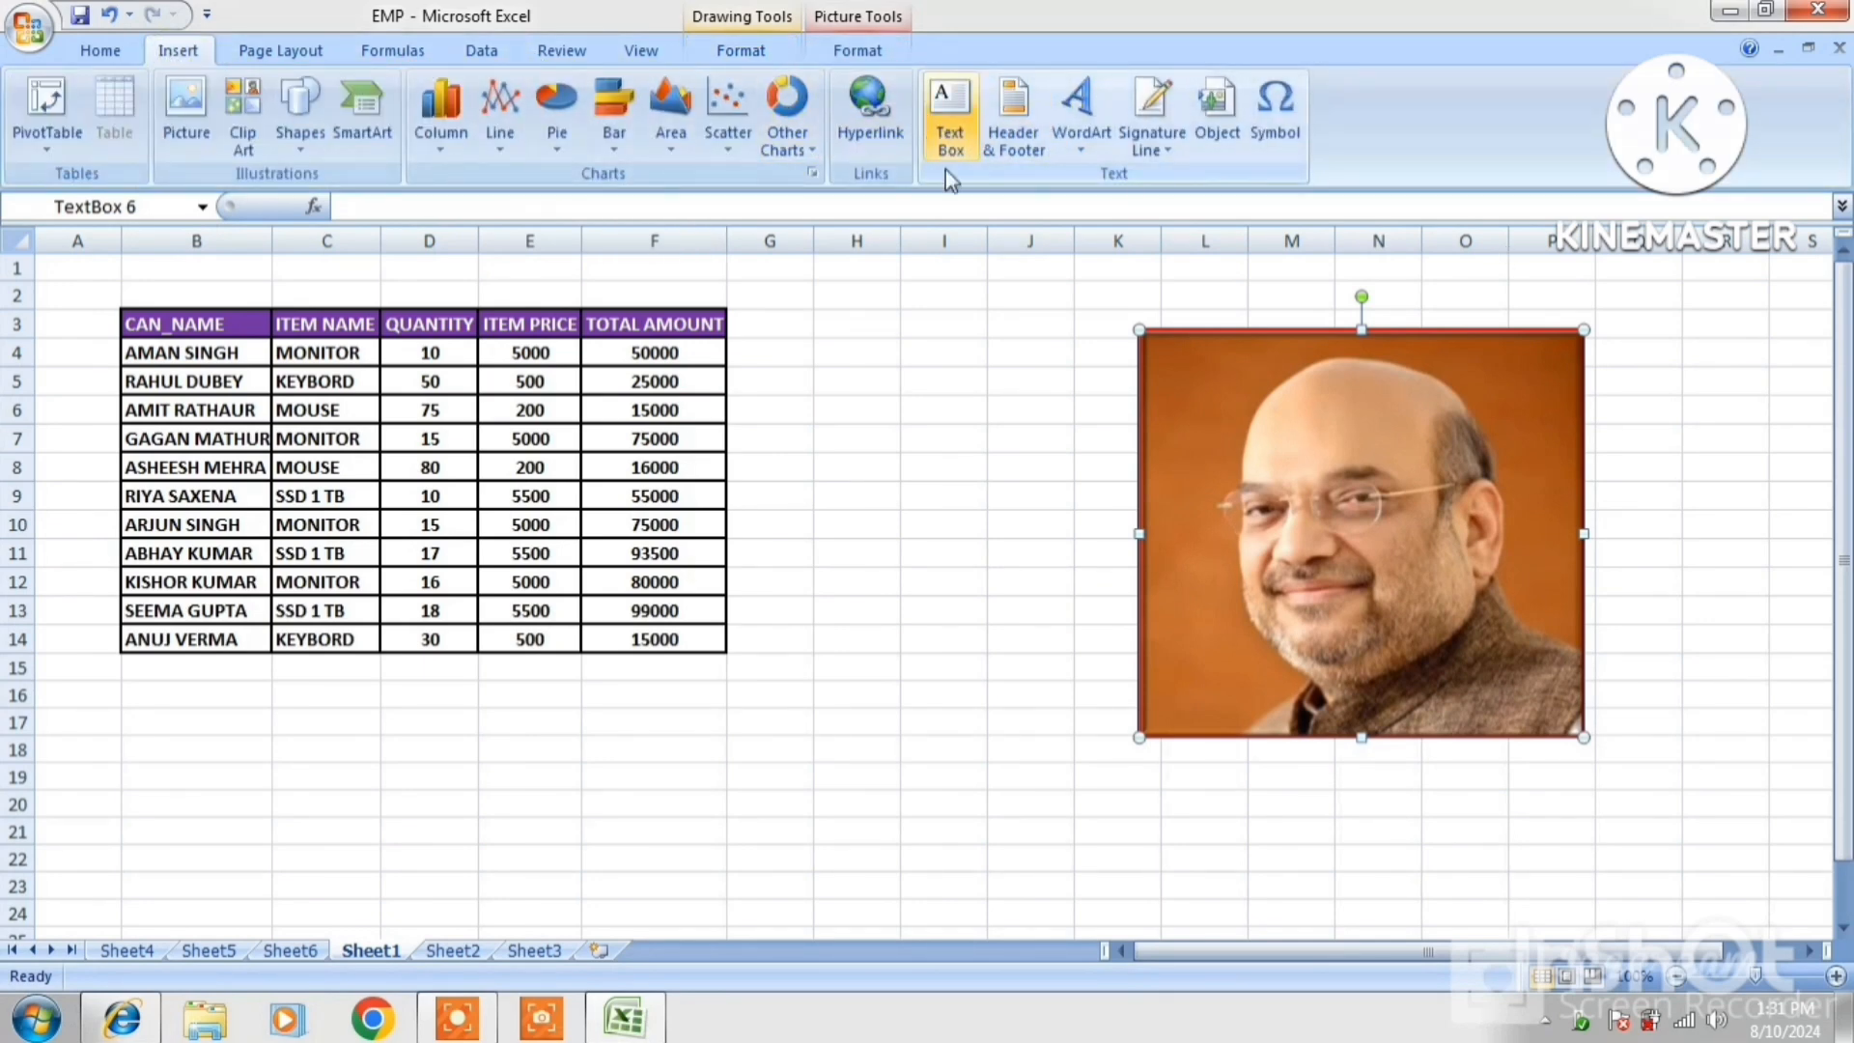
{"action": "left_click", "coordinate": [397, 287]}
{"action": "left_click", "coordinate": [347, 289]}
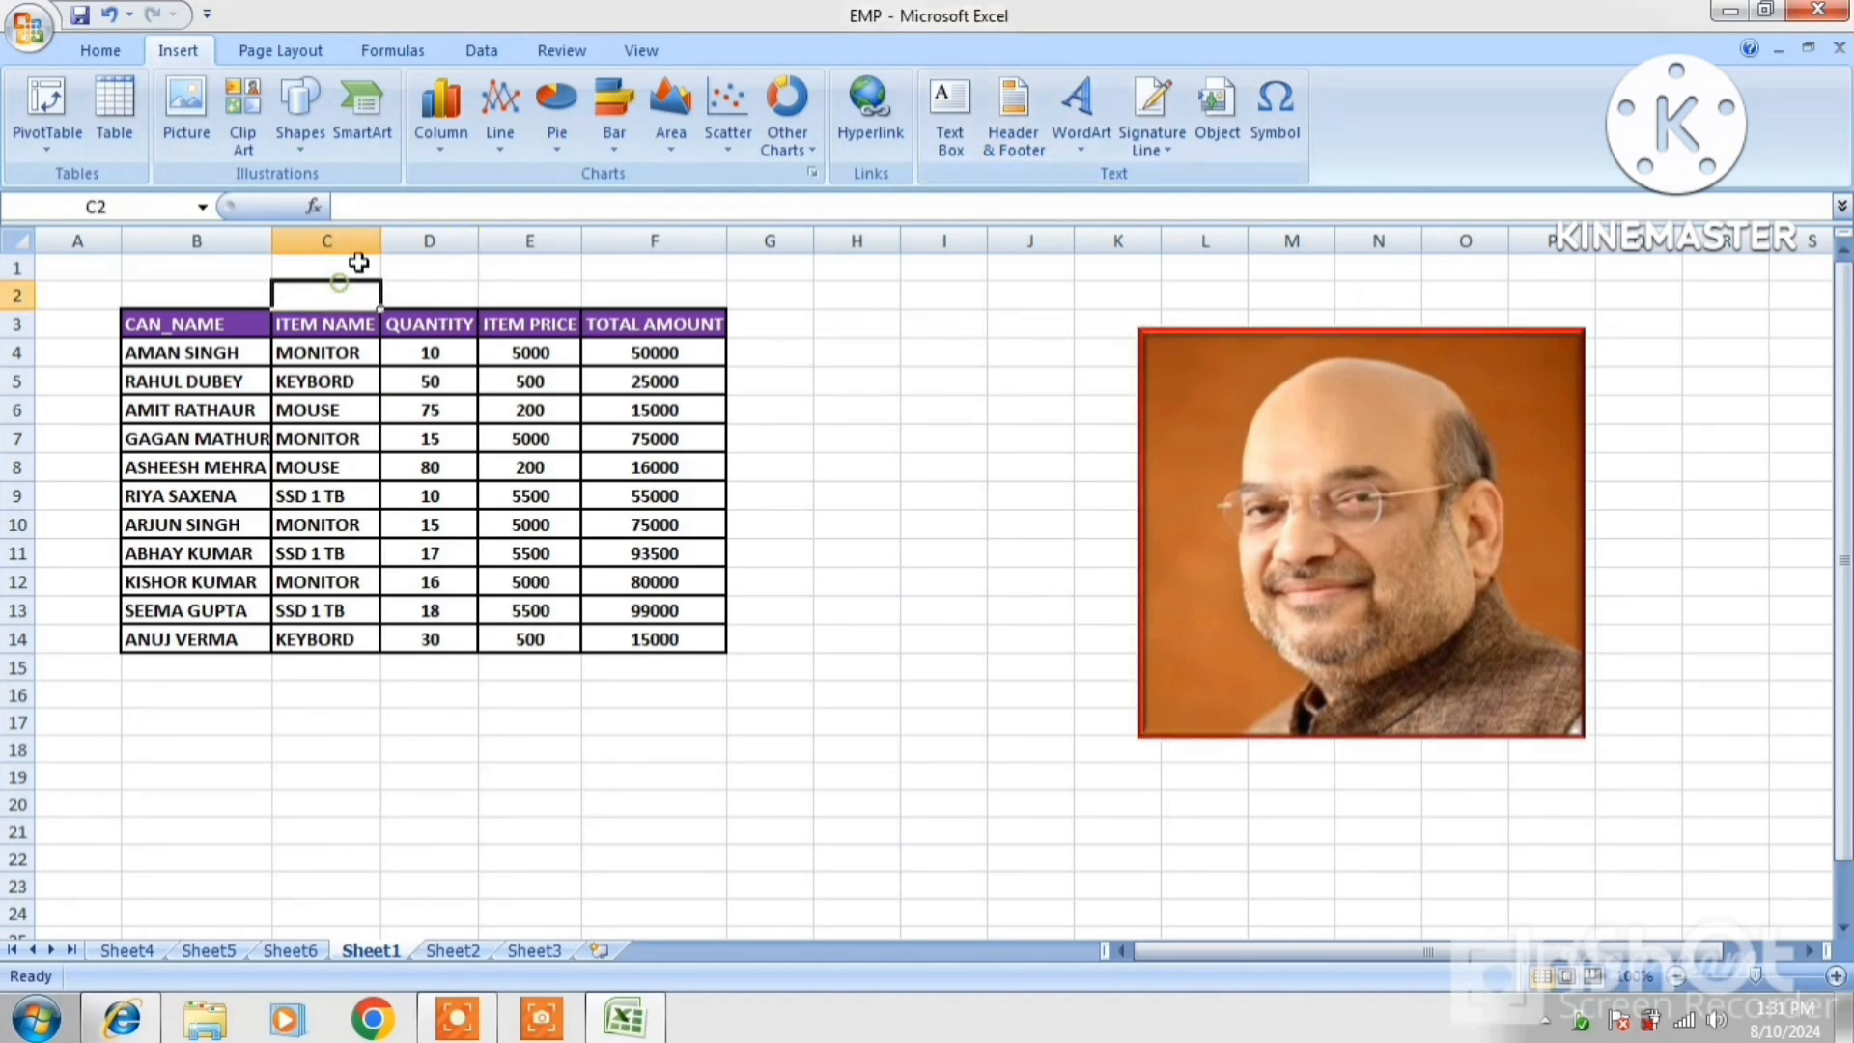
Add SALARY SHEET as the centre page header
{"action": "left_click", "coordinate": [1012, 123]}
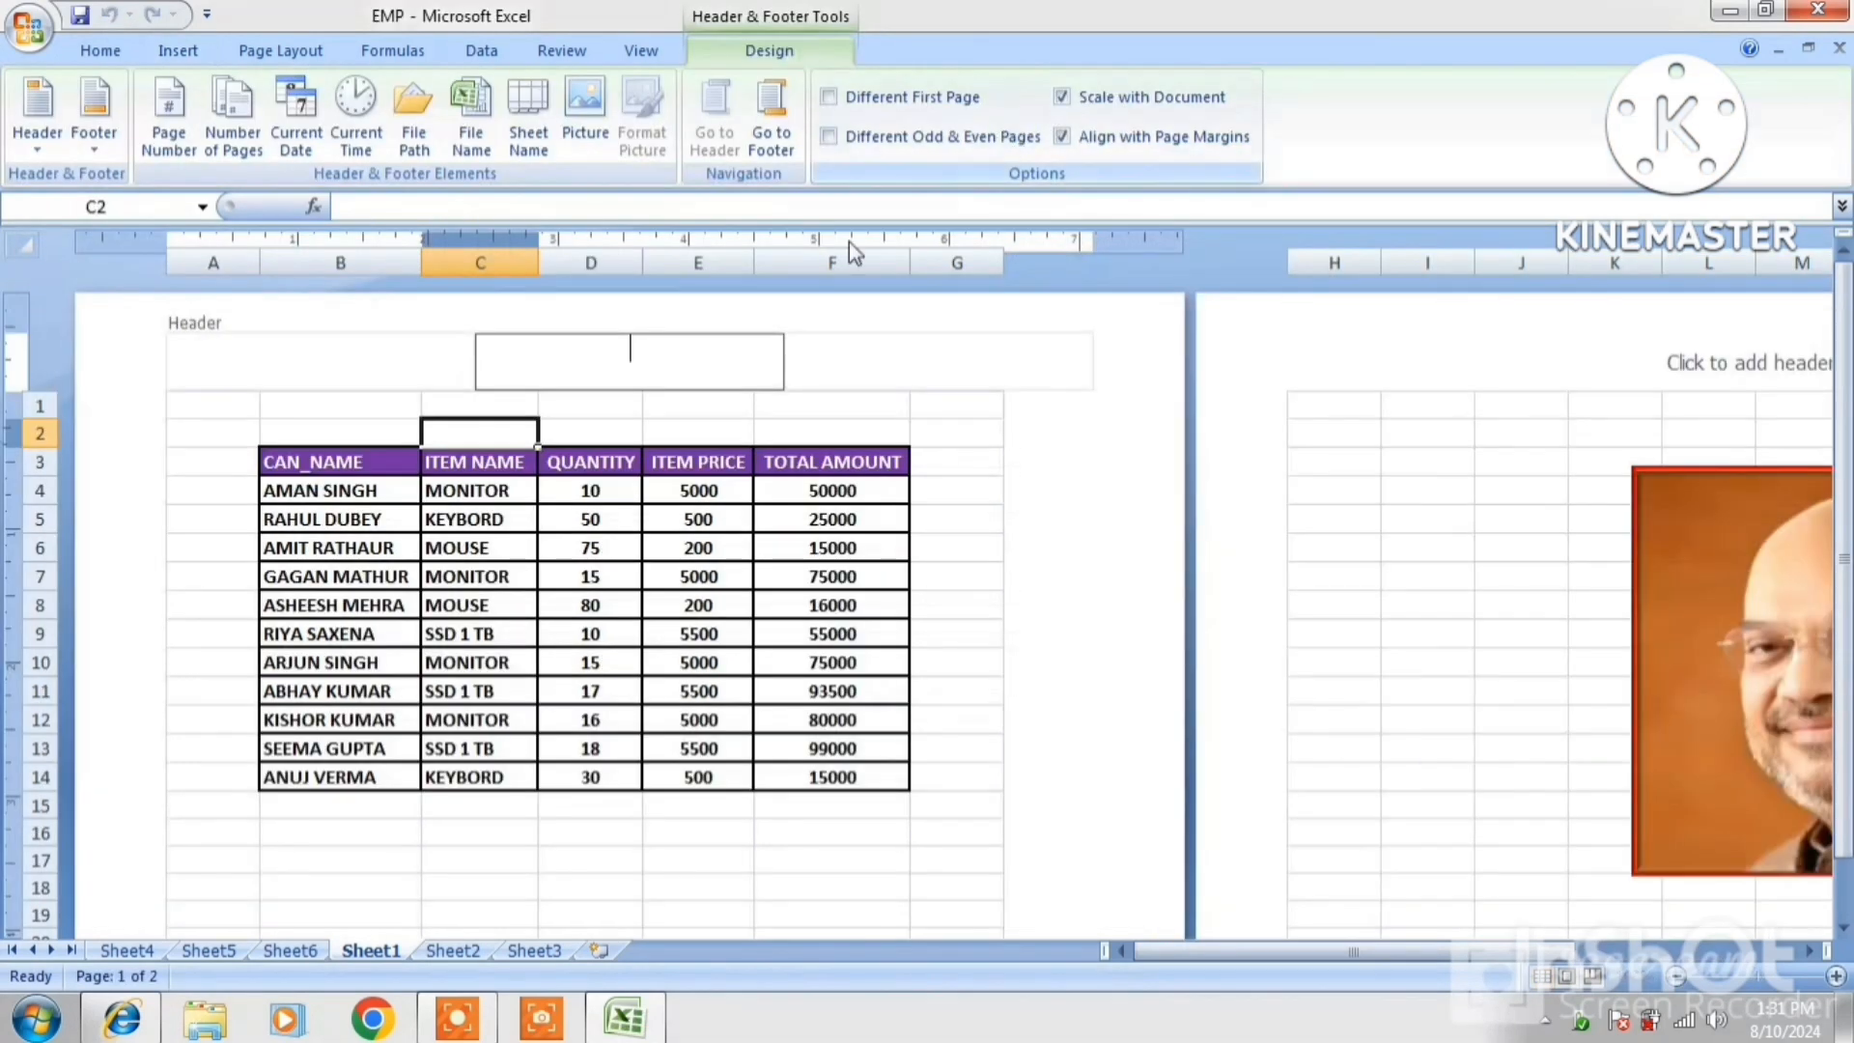
{"action": "left_click", "coordinate": [597, 362]}
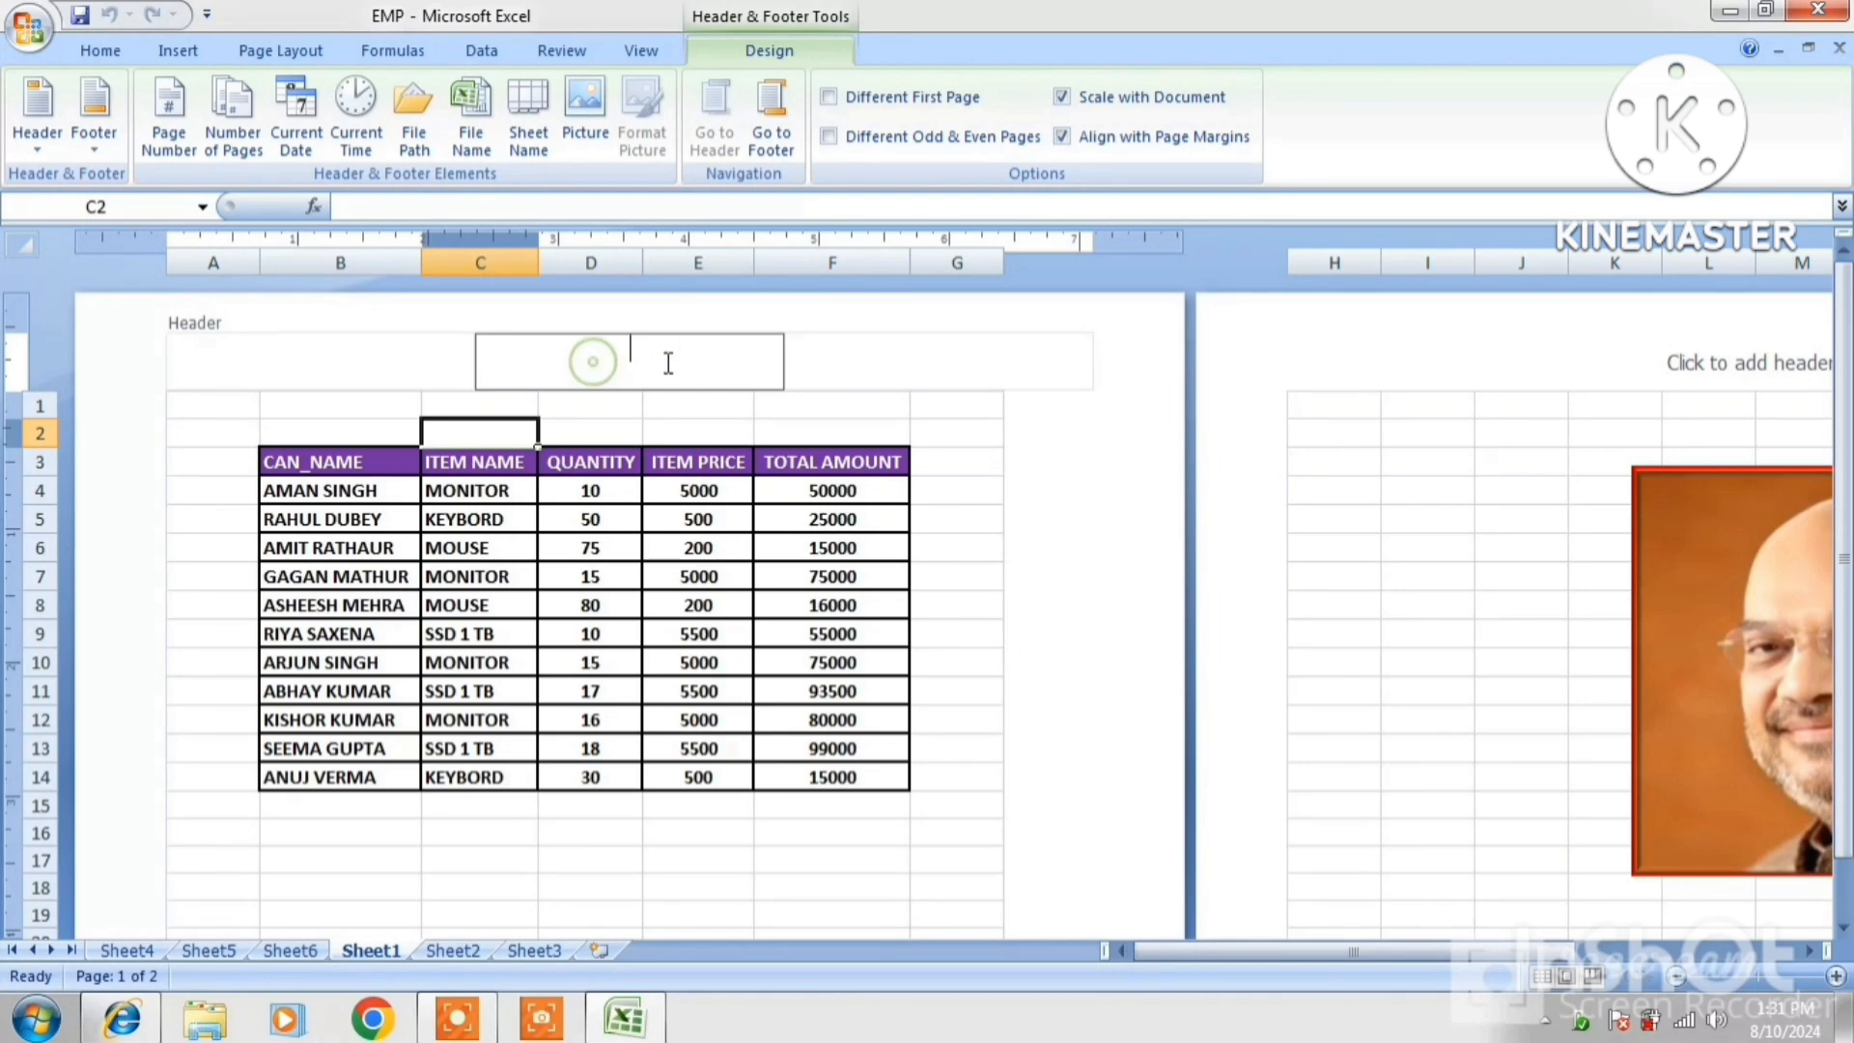
{"action": "left_click", "coordinate": [584, 407]}
{"action": "left_click", "coordinate": [606, 364]}
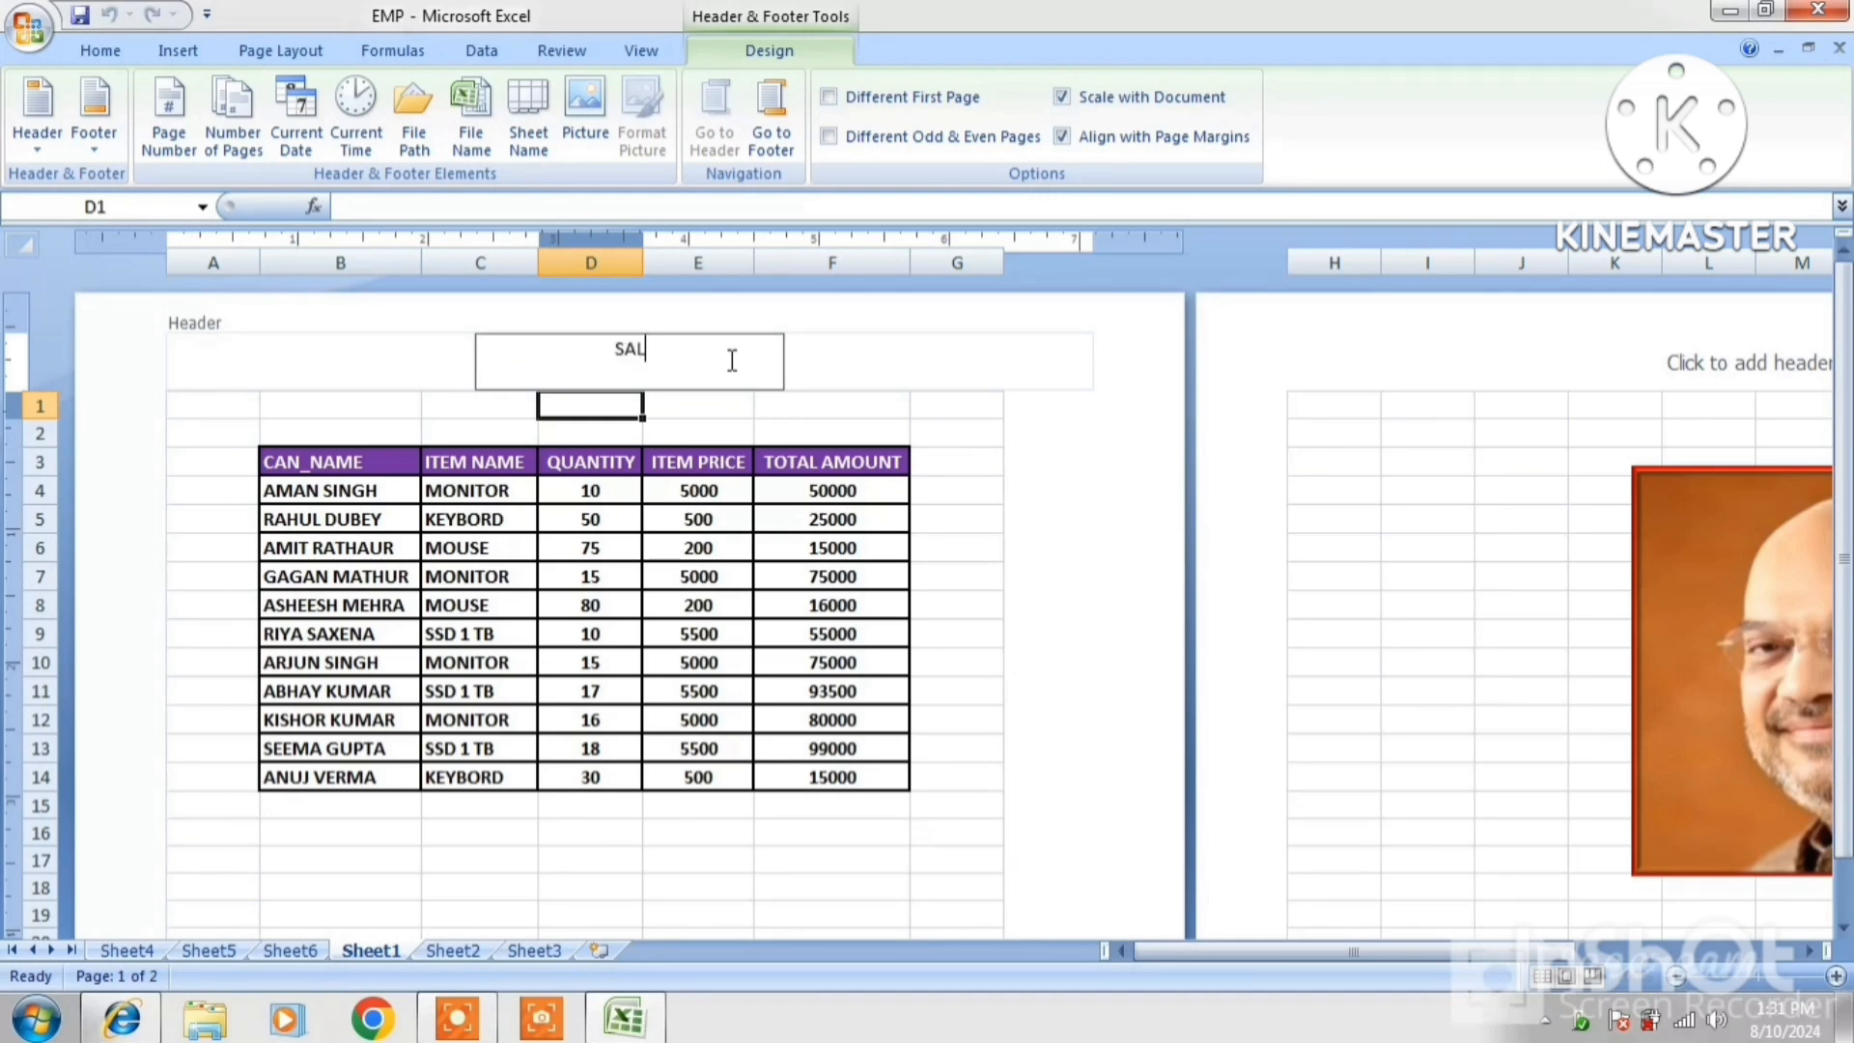
{"action": "type", "text": "SALARY SHEET"}
{"action": "left_click", "coordinate": [836, 316]}
{"action": "left_click", "coordinate": [862, 382]}
{"action": "left_click", "coordinate": [674, 350]}
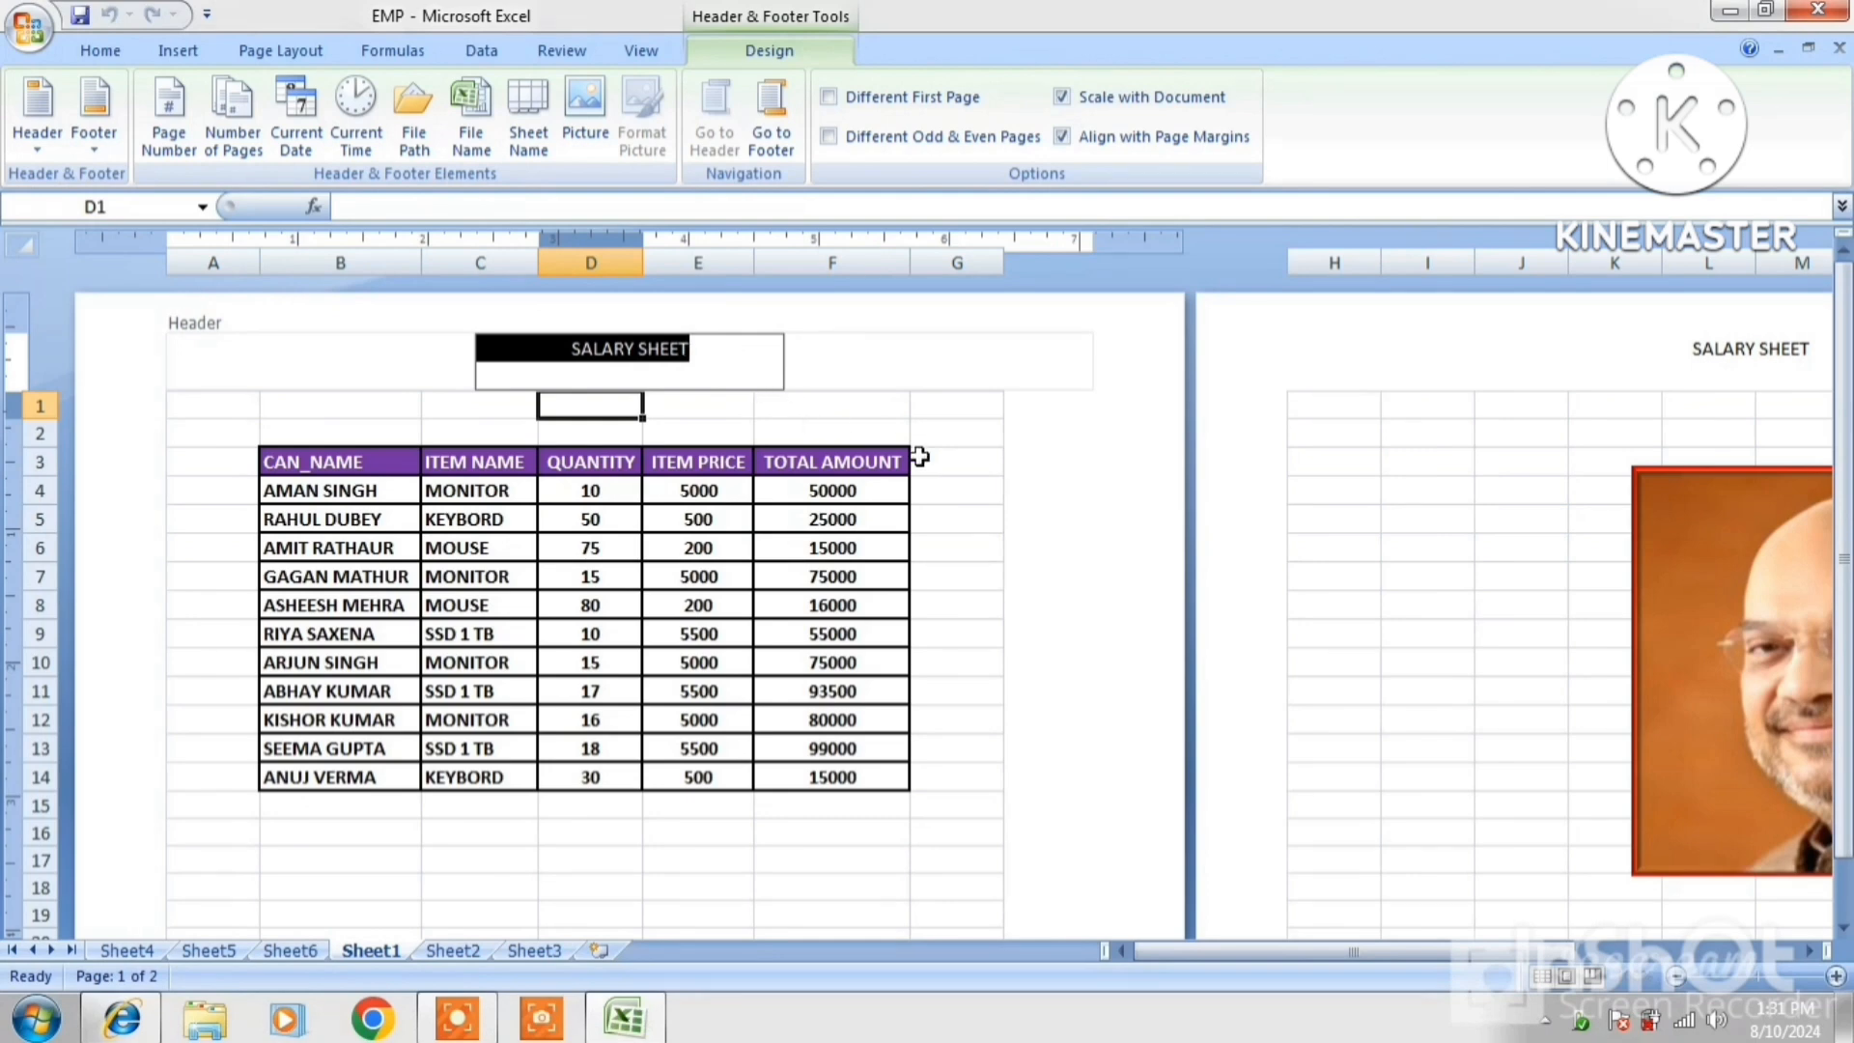
{"action": "left_click", "coordinate": [1012, 500]}
Add PAGE 1 as the centre page footer
{"action": "scroll", "coordinate": [1012, 500], "scroll_direction": "down", "scroll_amount": 12}
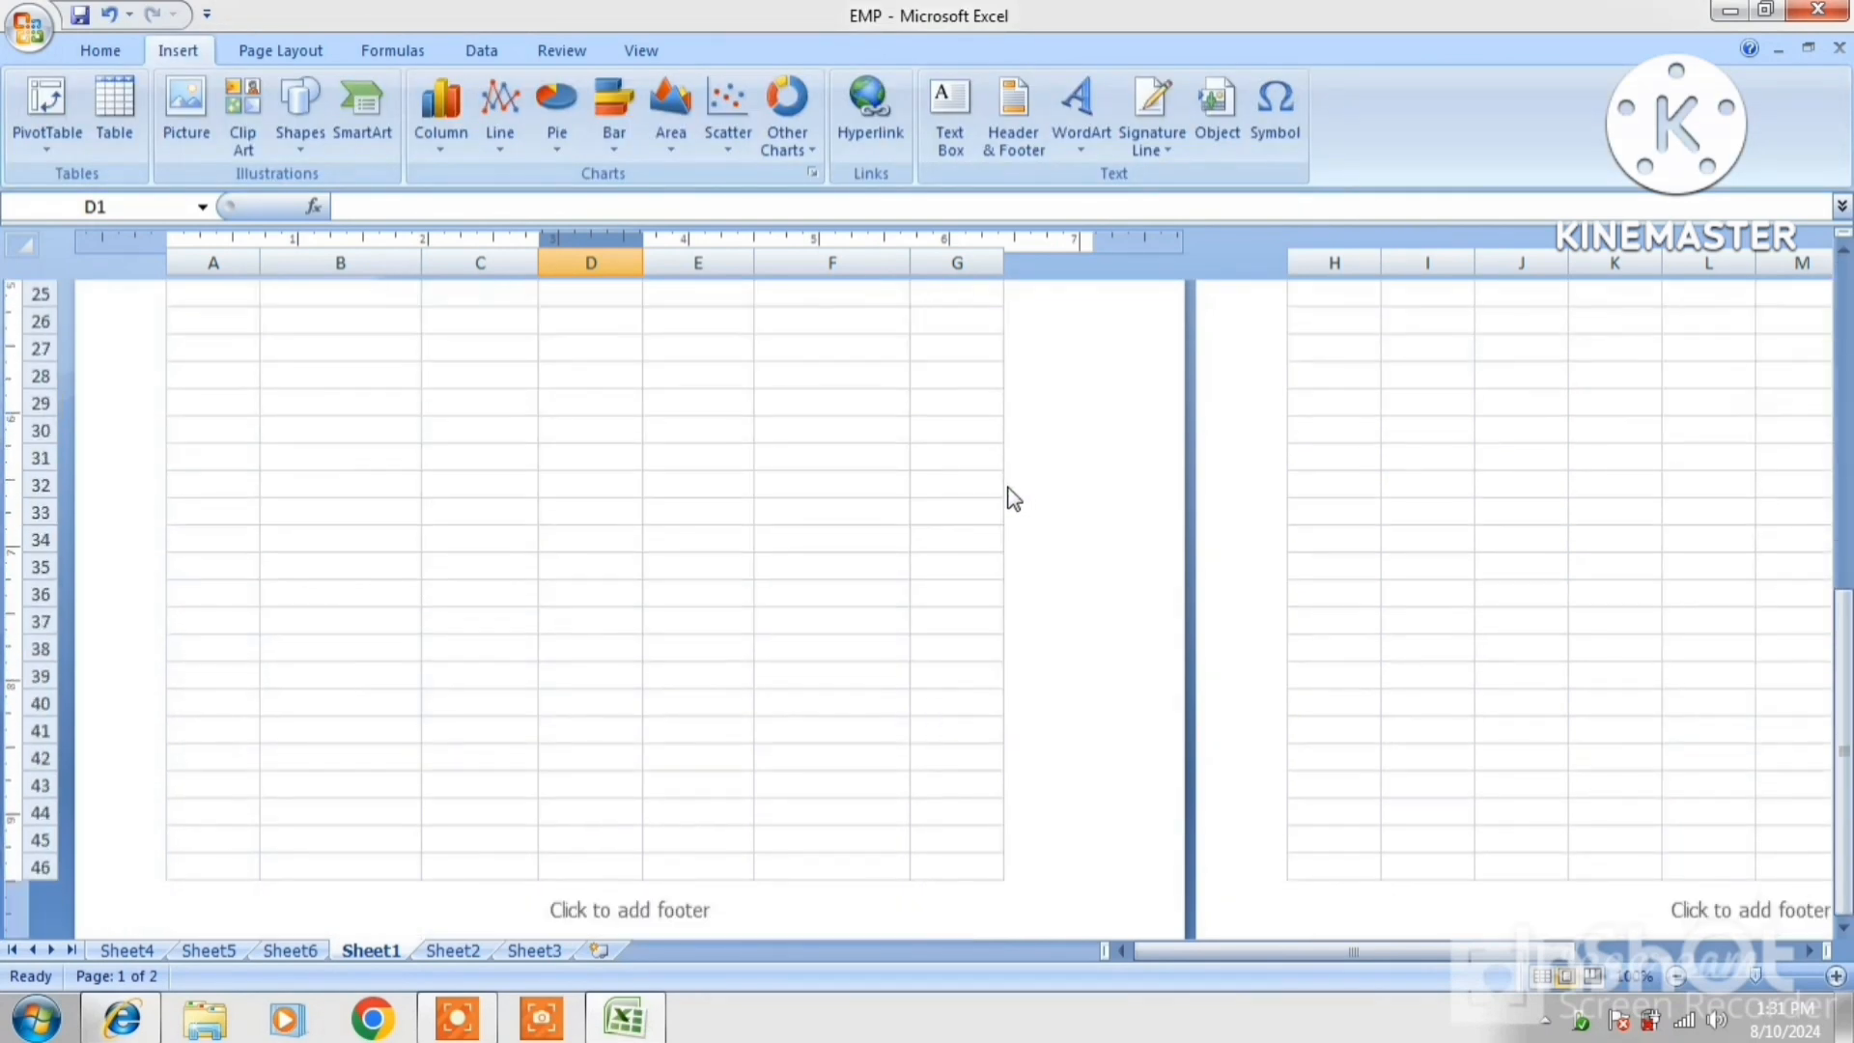
{"action": "left_click", "coordinate": [652, 577]}
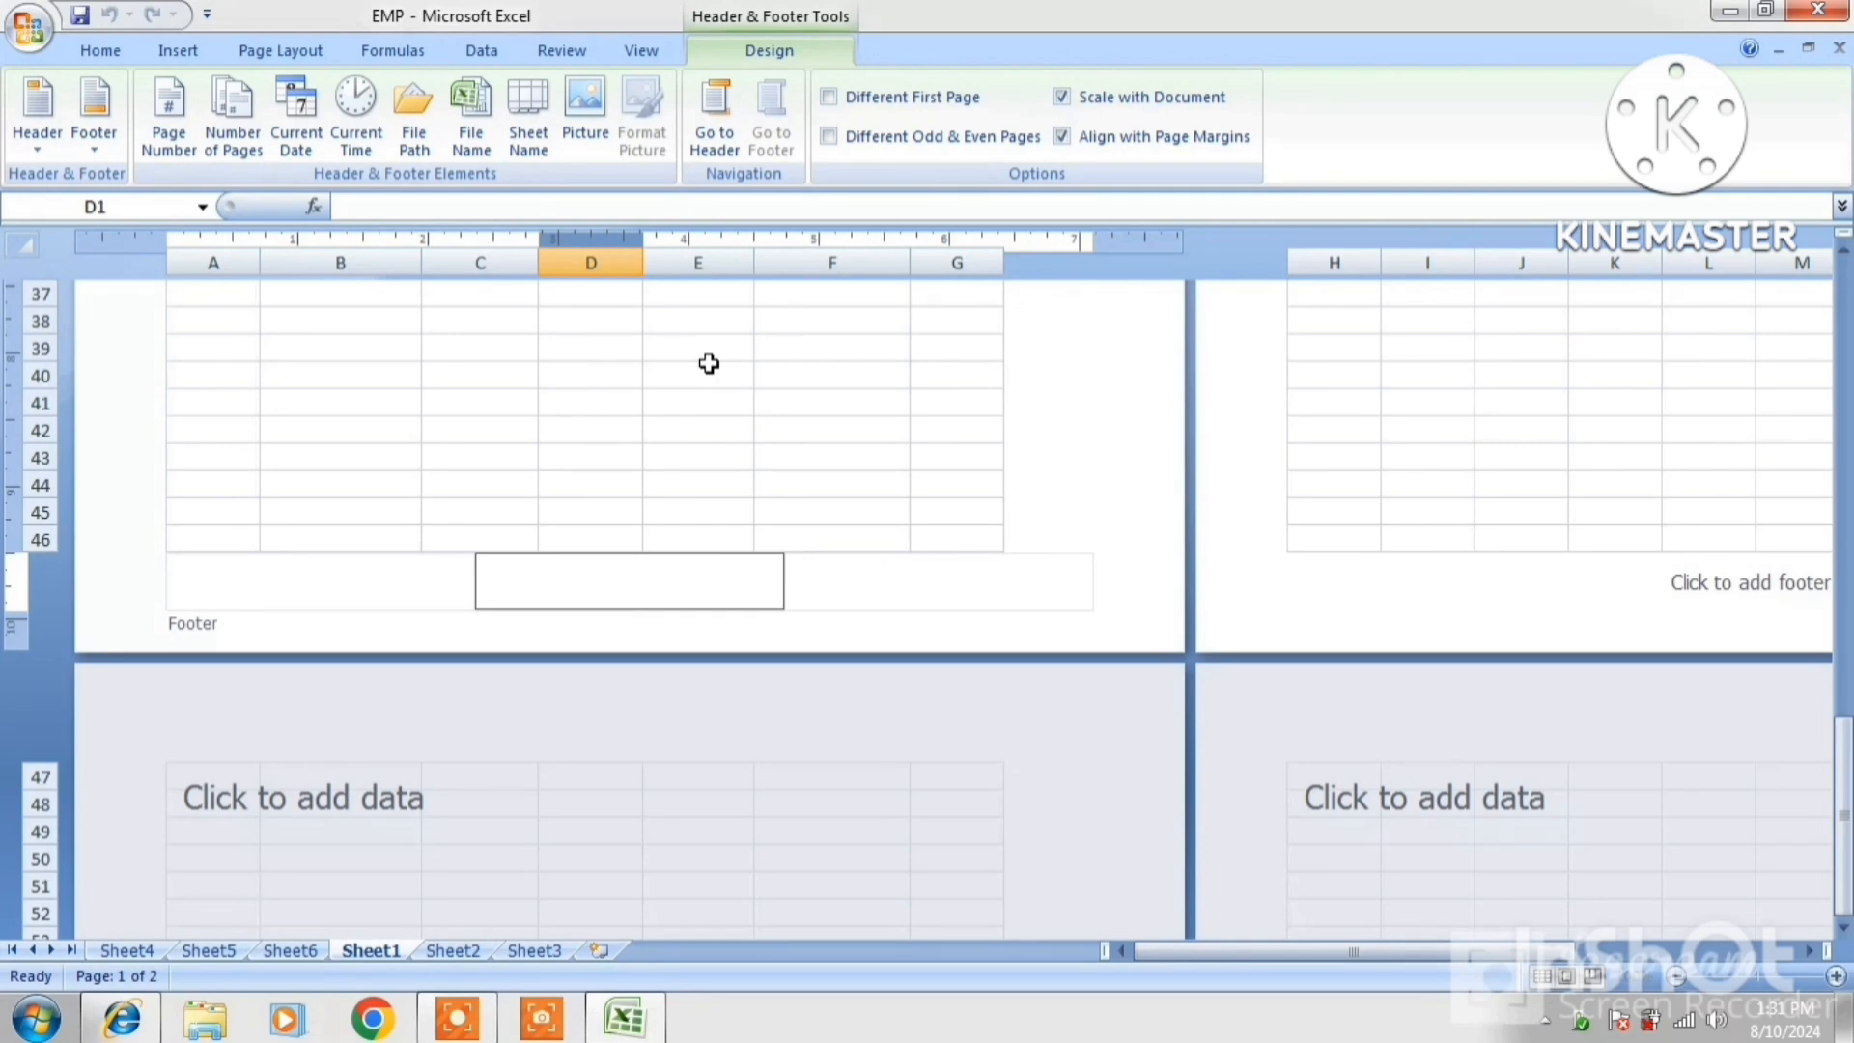
{"action": "type", "text": "PAGE 1"}
{"action": "left_click", "coordinate": [1117, 397]}
Check the page footer and header using Go to Footer and Go to Header
{"action": "scroll", "coordinate": [1009, 478], "scroll_direction": "up", "scroll_amount": 12}
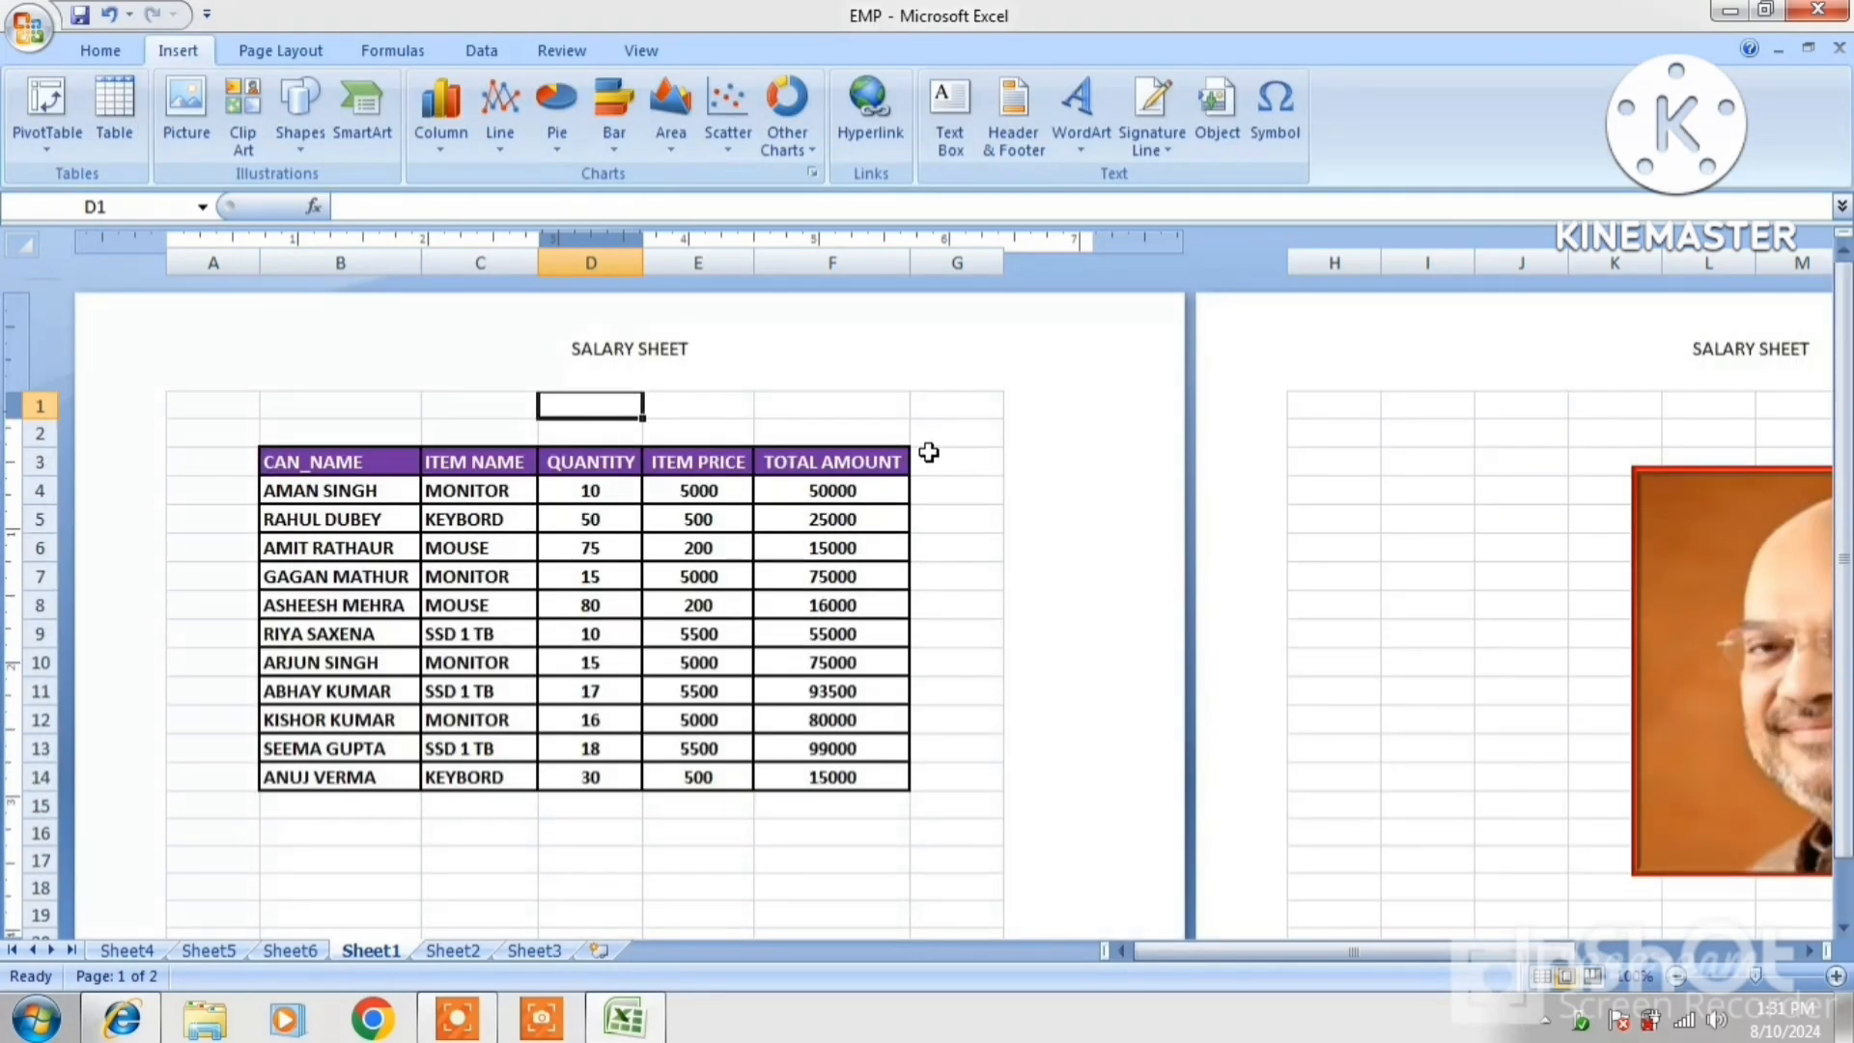
{"action": "scroll", "coordinate": [824, 427], "scroll_direction": "down", "scroll_amount": 15}
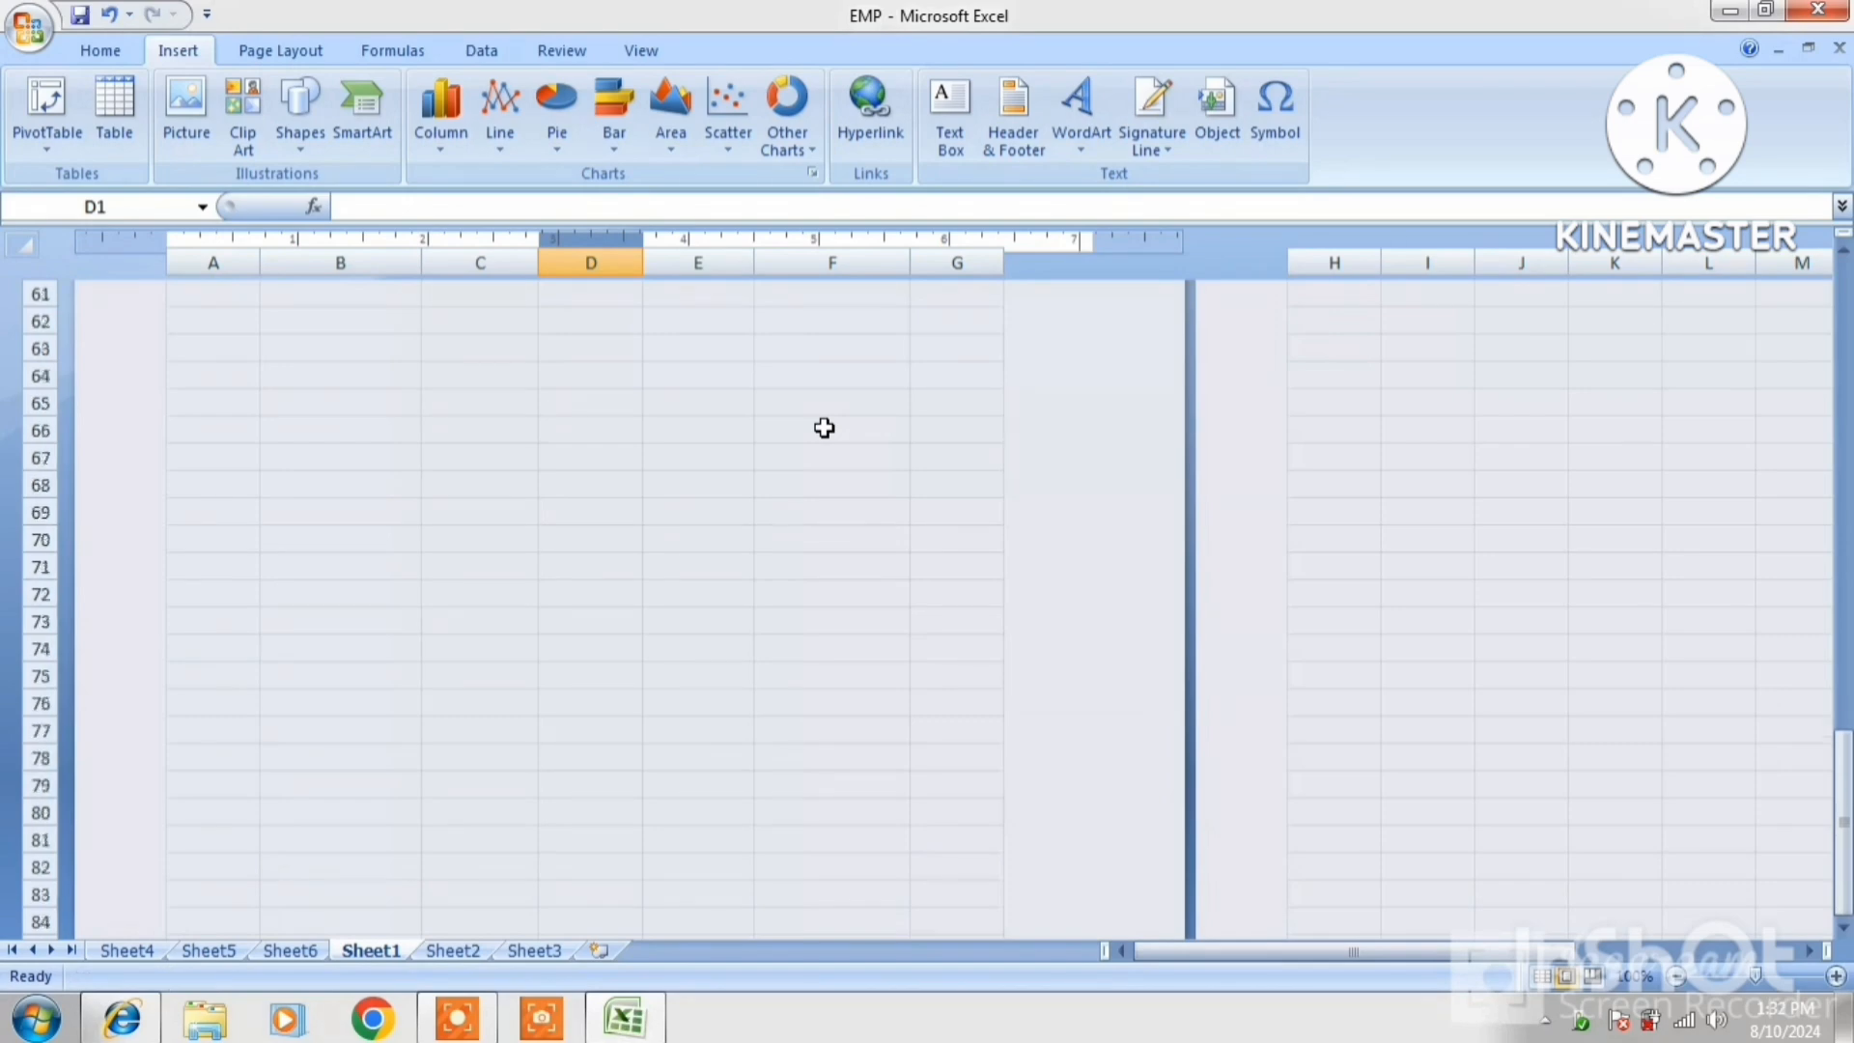
{"action": "scroll", "coordinate": [824, 423], "scroll_direction": "up", "scroll_amount": 8}
{"action": "scroll", "coordinate": [825, 419], "scroll_direction": "up", "scroll_amount": 6}
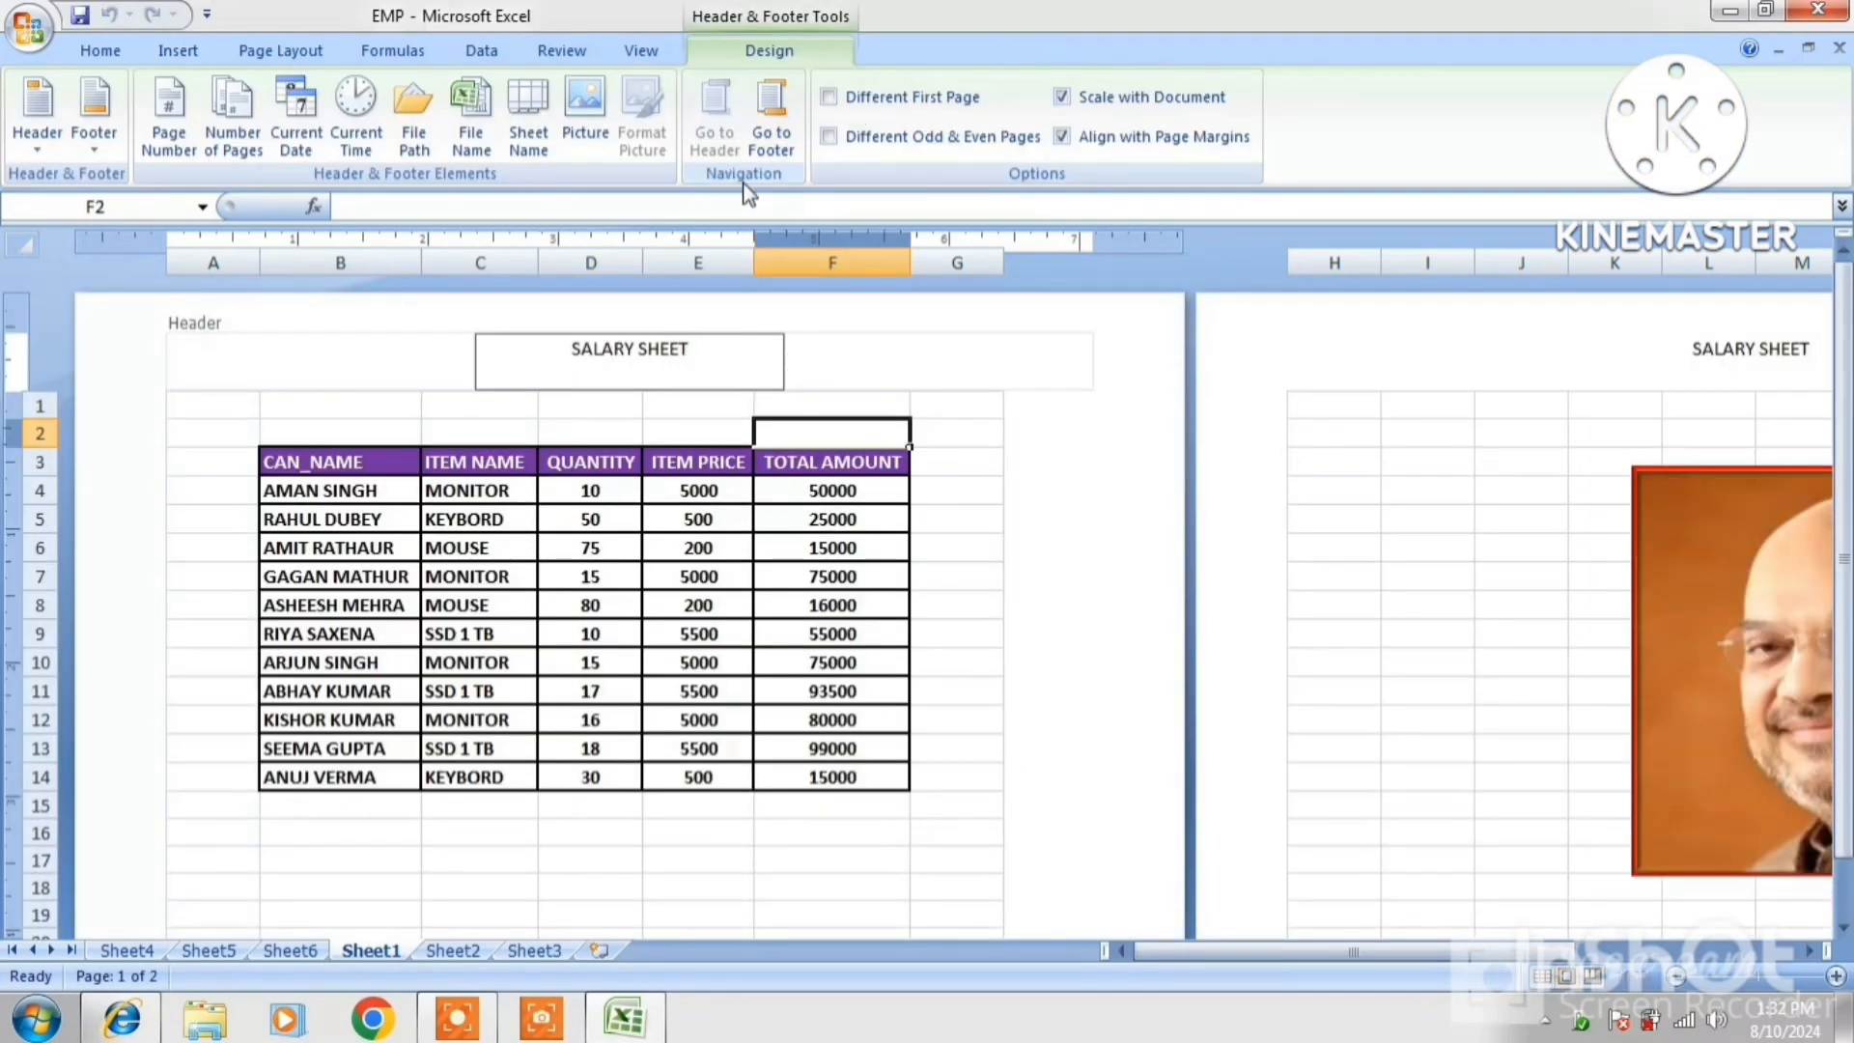
{"action": "left_click", "coordinate": [770, 125]}
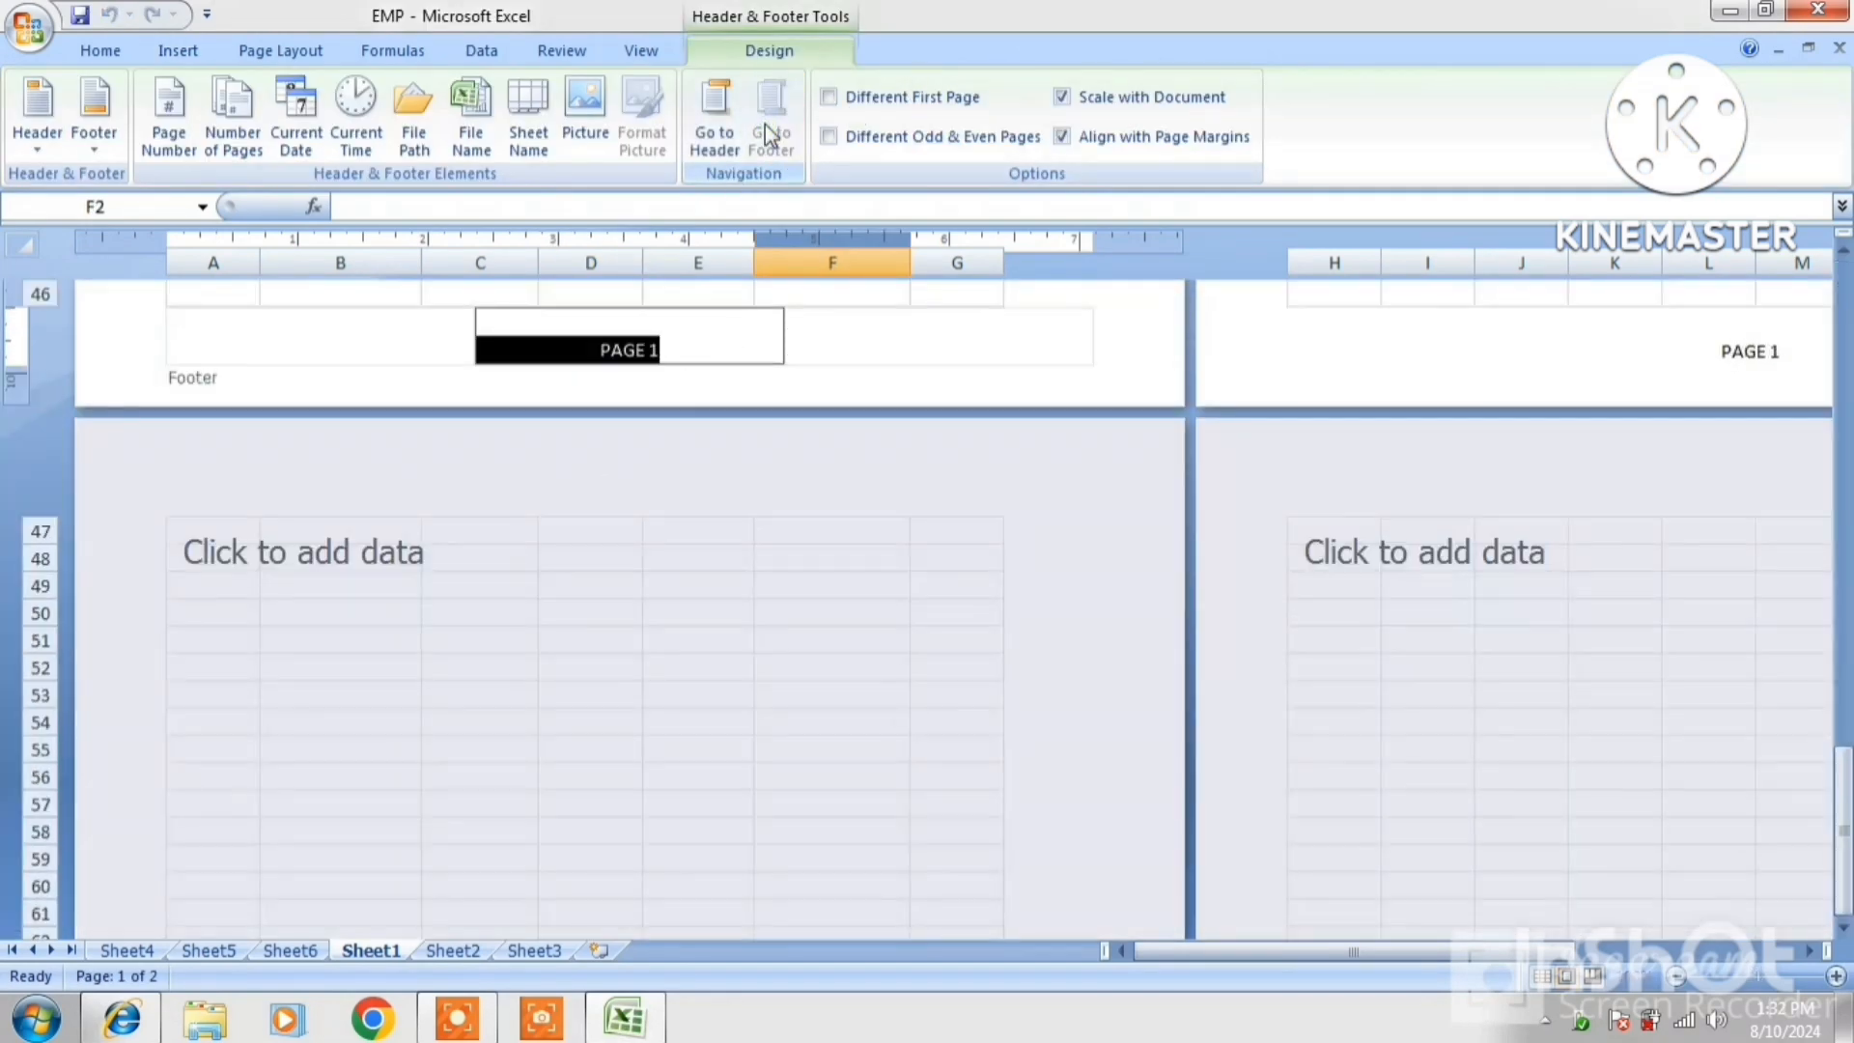
{"action": "left_click", "coordinate": [715, 125]}
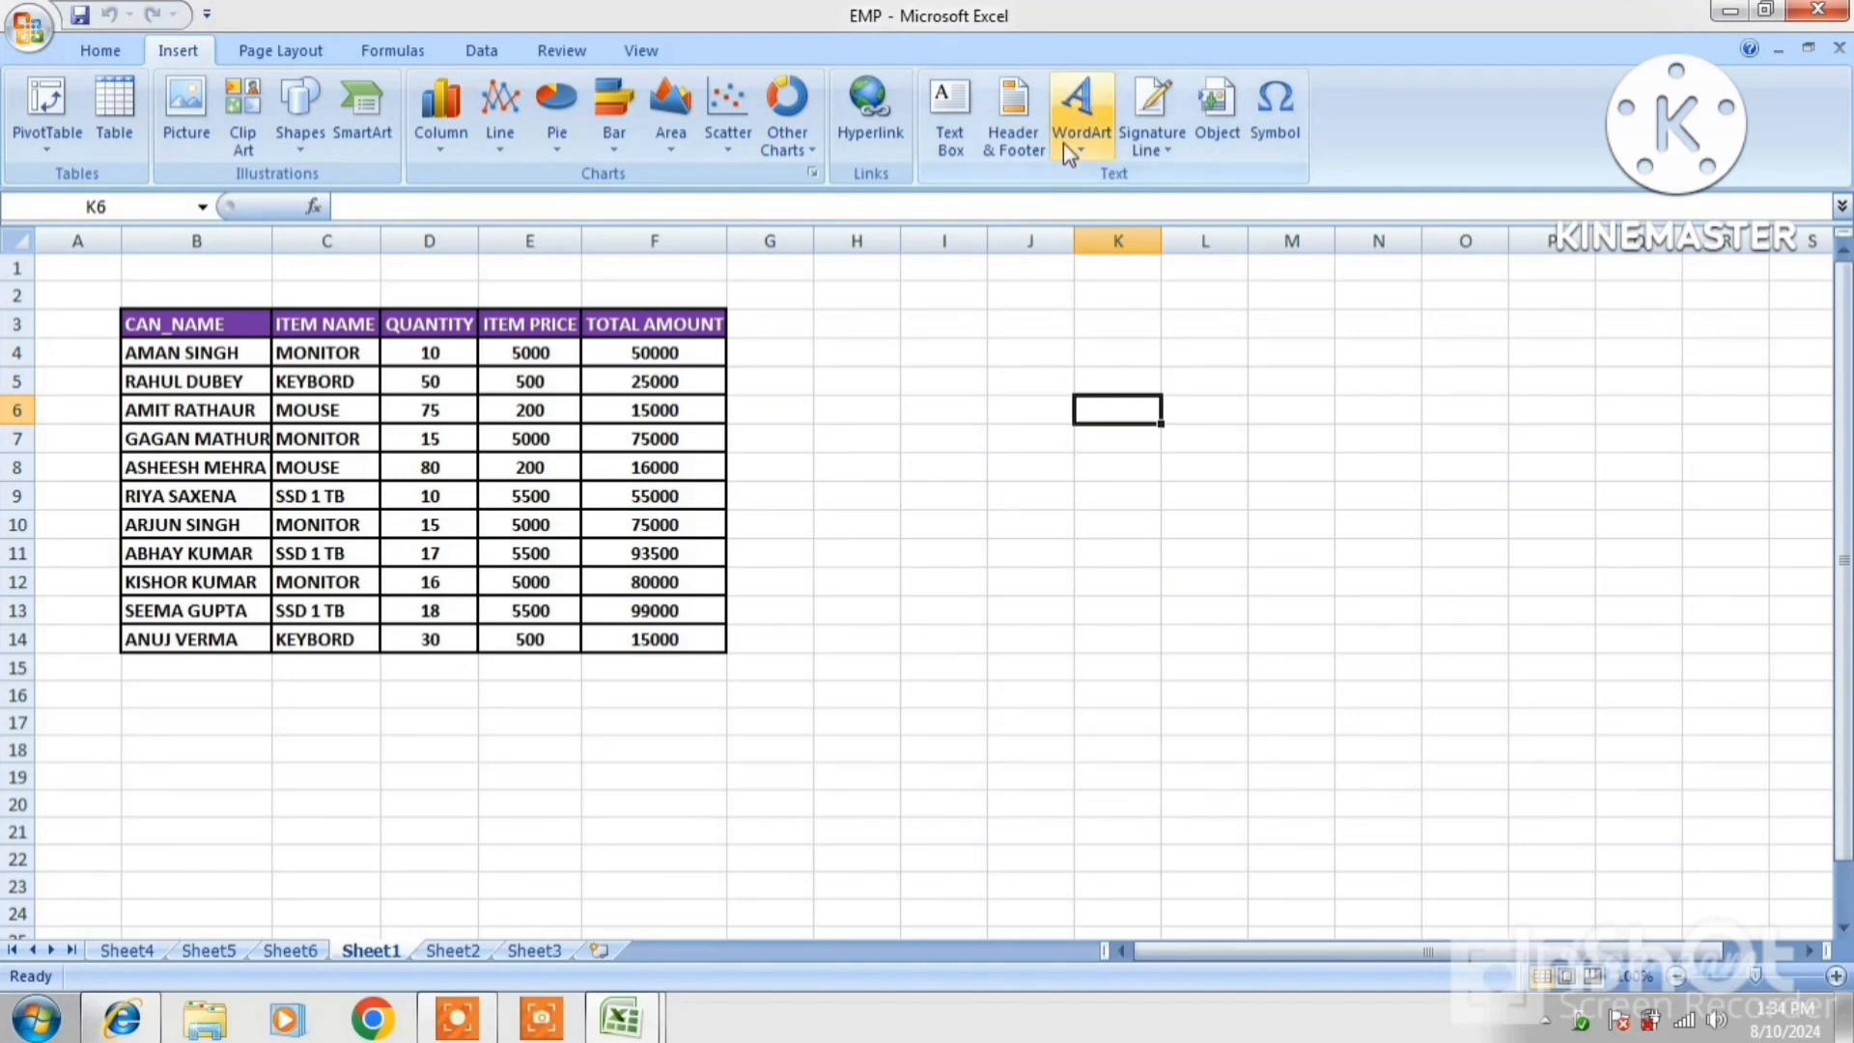
Insert red-outline WordArt reading 'Rashtriya Computer' and place it right of the table
{"action": "left_click", "coordinate": [1080, 149]}
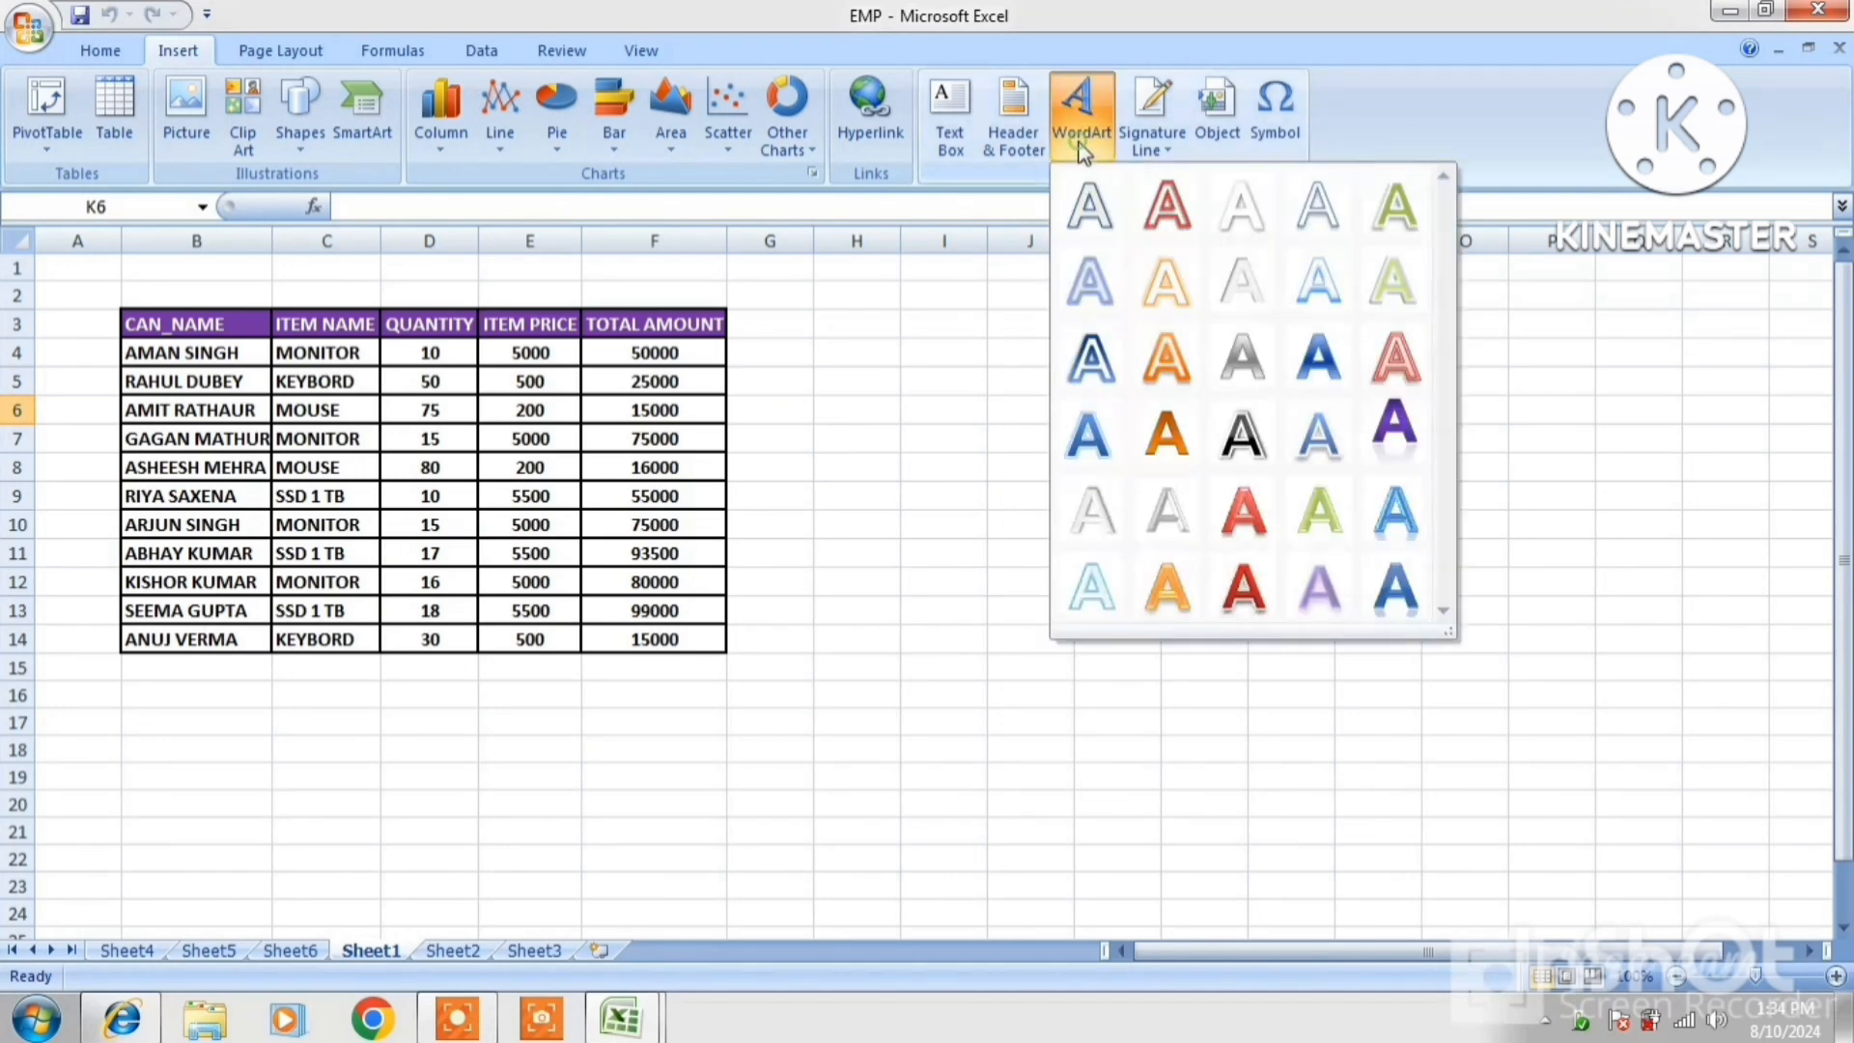
{"action": "left_click", "coordinate": [1162, 213]}
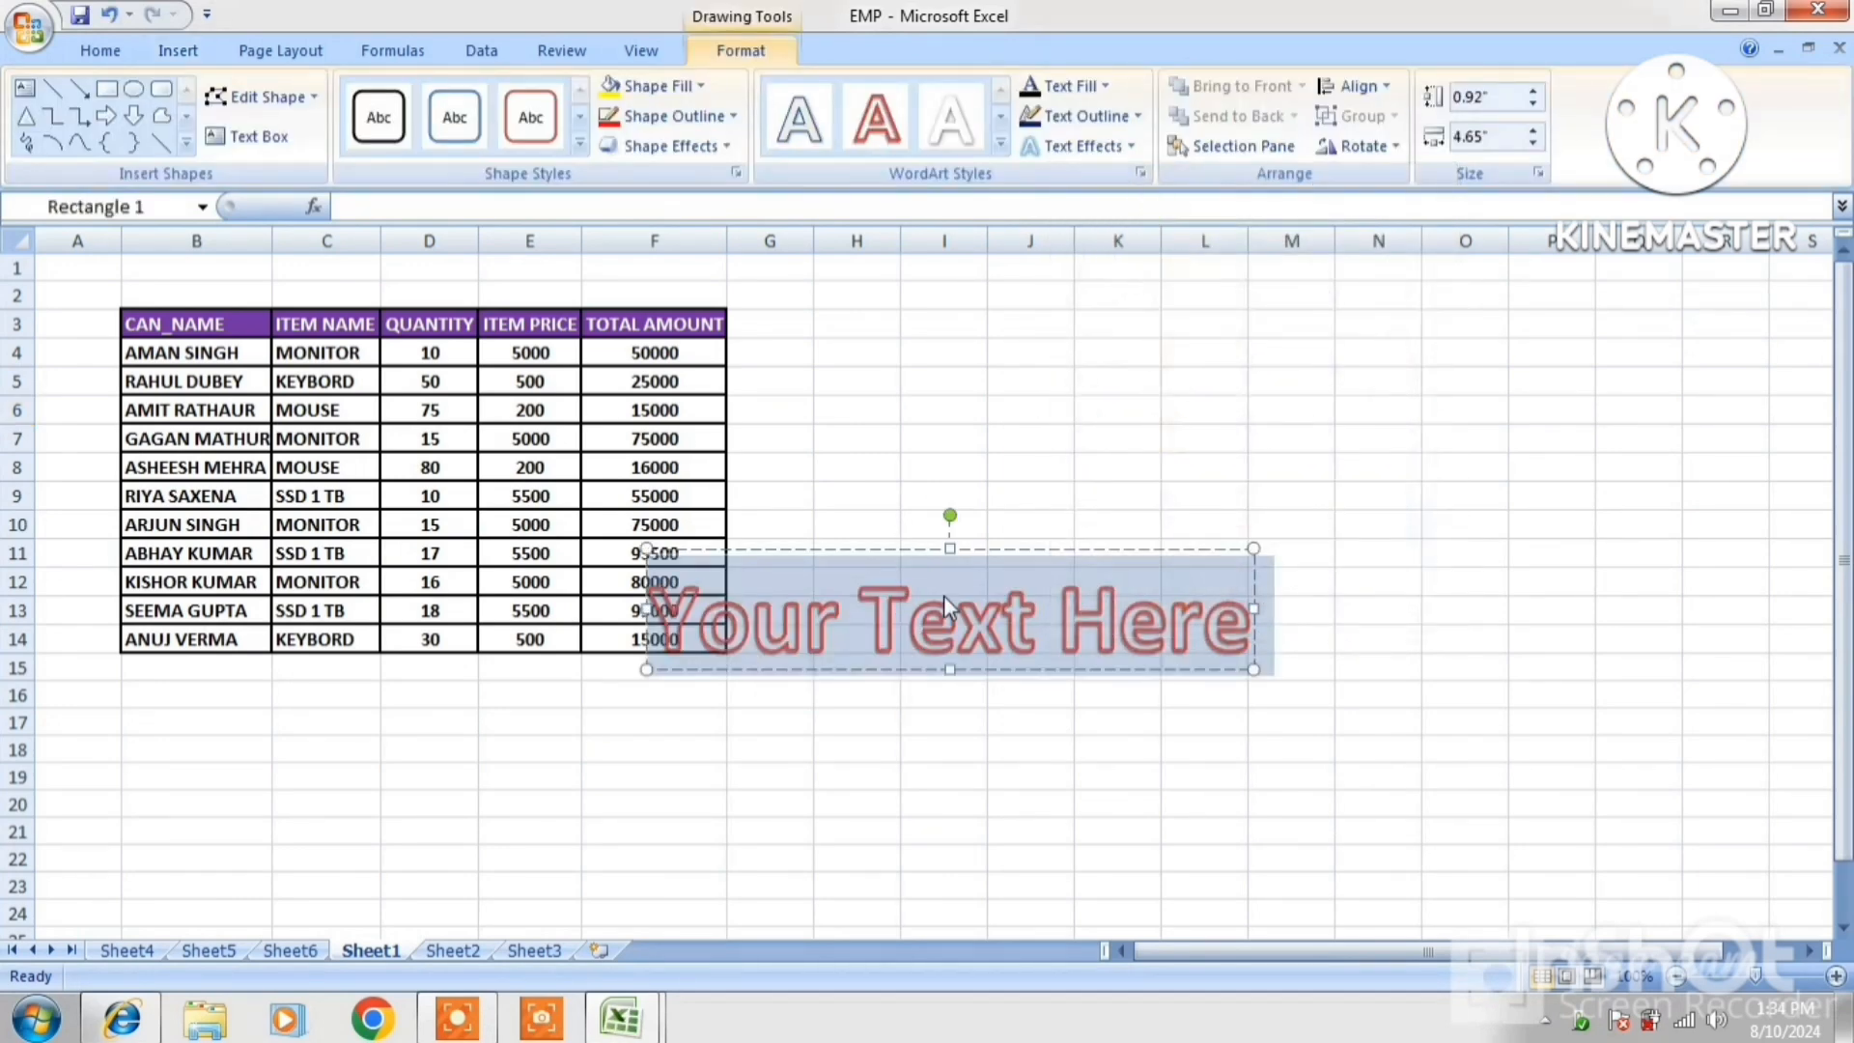
{"action": "left_click_drag", "start_coordinate": [989, 550], "coordinate": [1302, 347]}
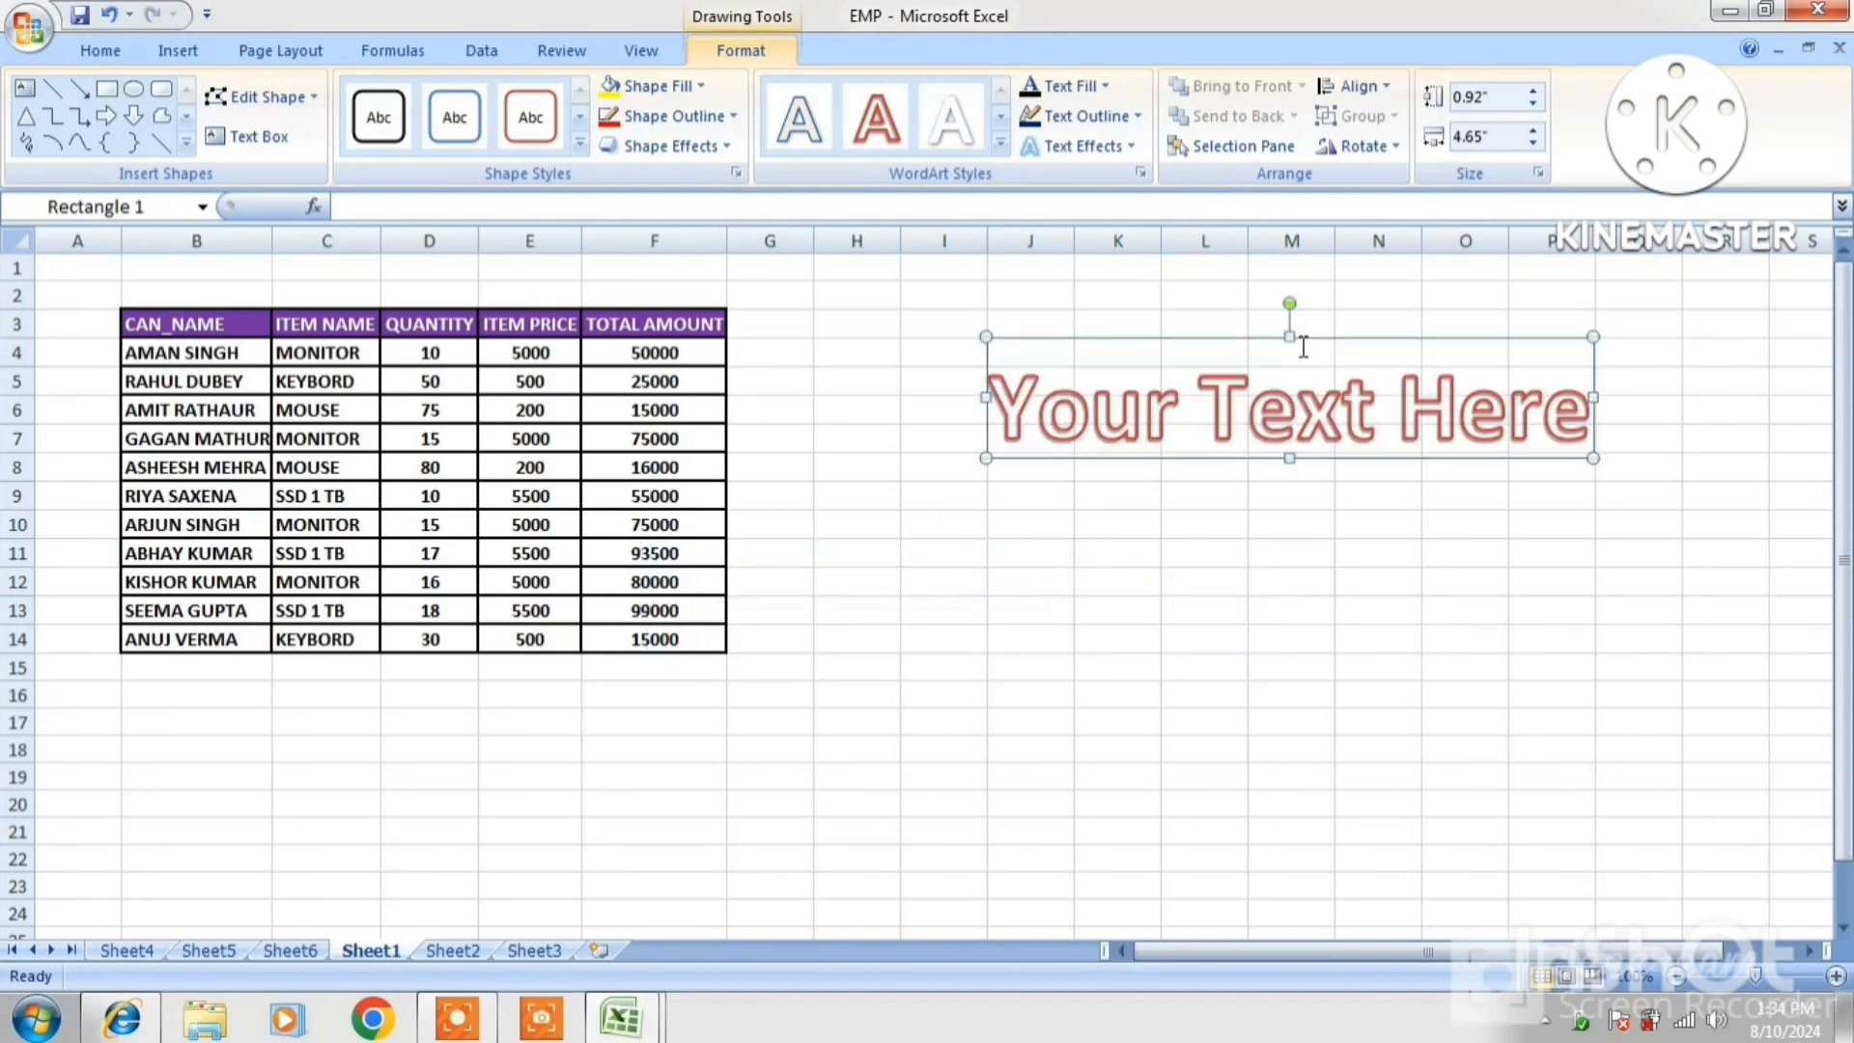
{"action": "type", "text": "R"}
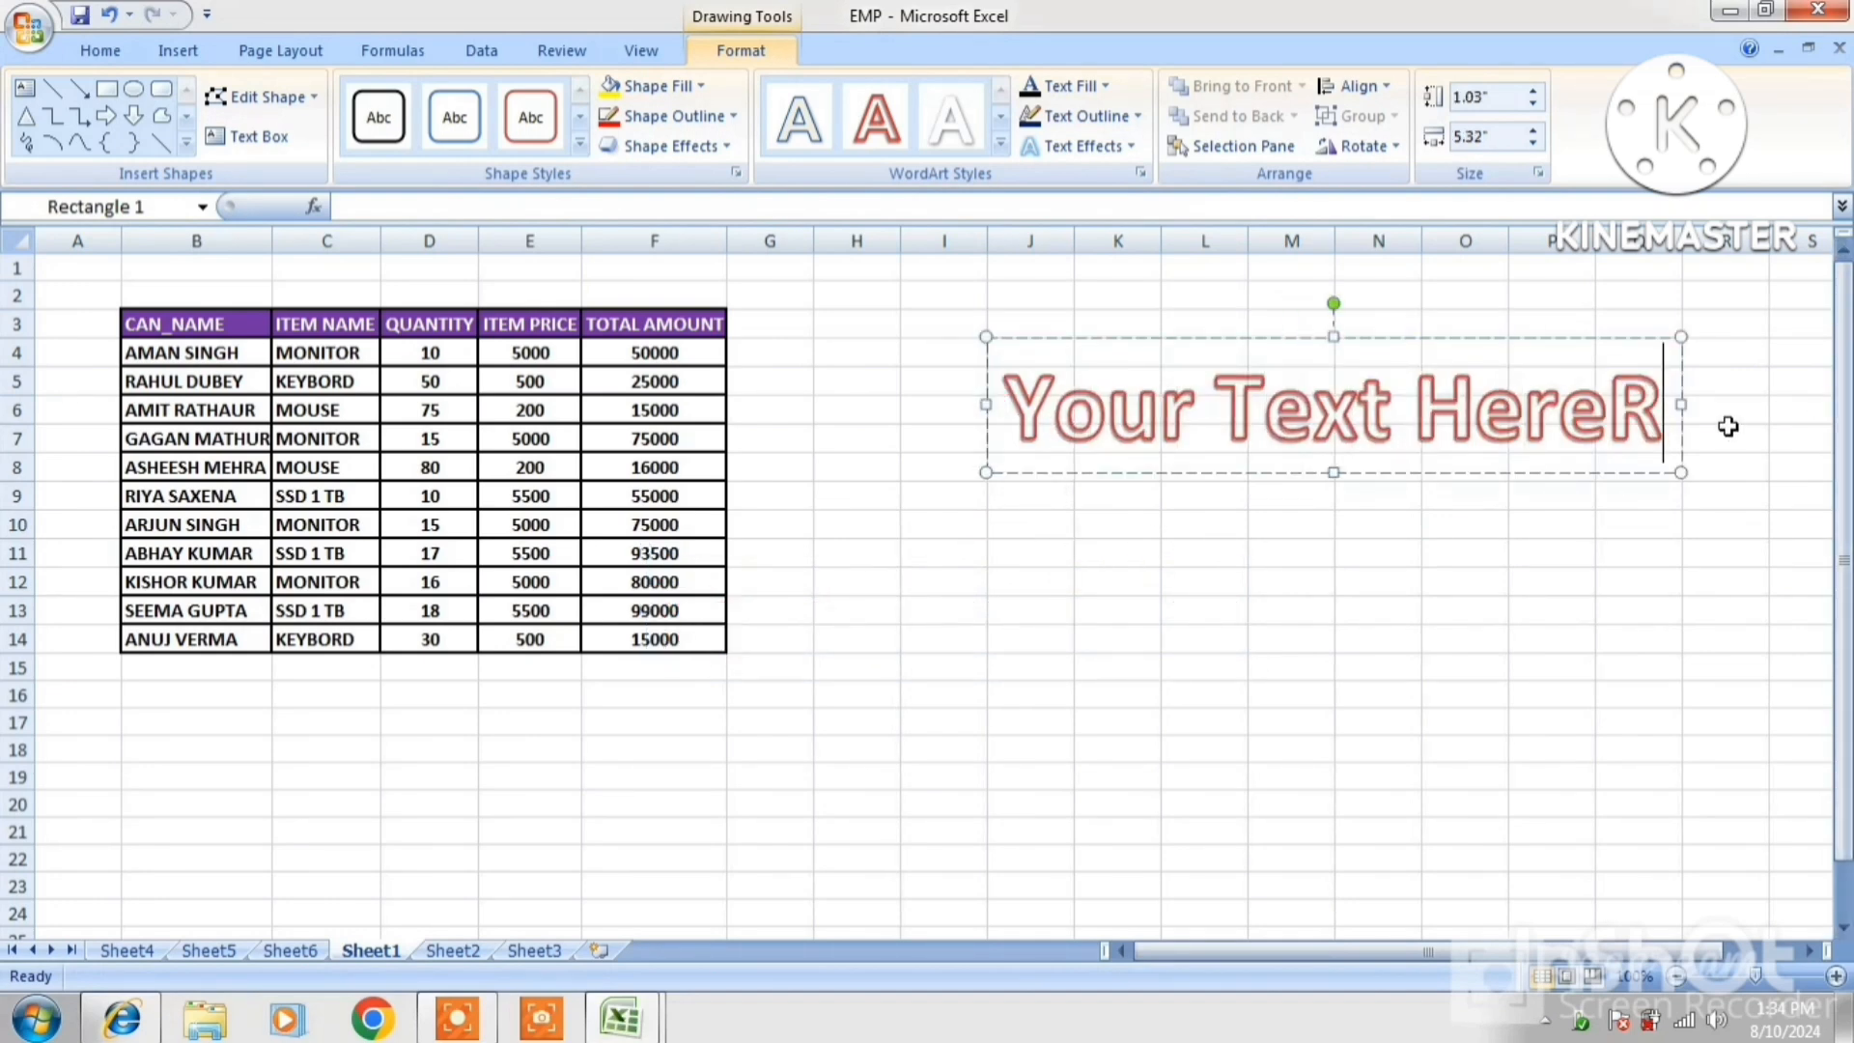
{"action": "key", "text": "BackSpace"}
{"action": "key", "text": "BackSpace"}
{"action": "key", "text": "BackSpace"}
{"action": "key", "text": "BackSpace"}
{"action": "key", "text": "BackSpace"}
{"action": "key", "text": "BackSpace"}
{"action": "key", "text": "BackSpace"}
{"action": "key", "text": "BackSpace"}
{"action": "key", "text": "BackSpace"}
{"action": "key", "text": "BackSpace"}
{"action": "key", "text": "BackSpace"}
{"action": "key", "text": "BackSpace"}
{"action": "key", "text": "BackSpace"}
{"action": "key", "text": "BackSpace"}
{"action": "key", "text": "BackSpace"}
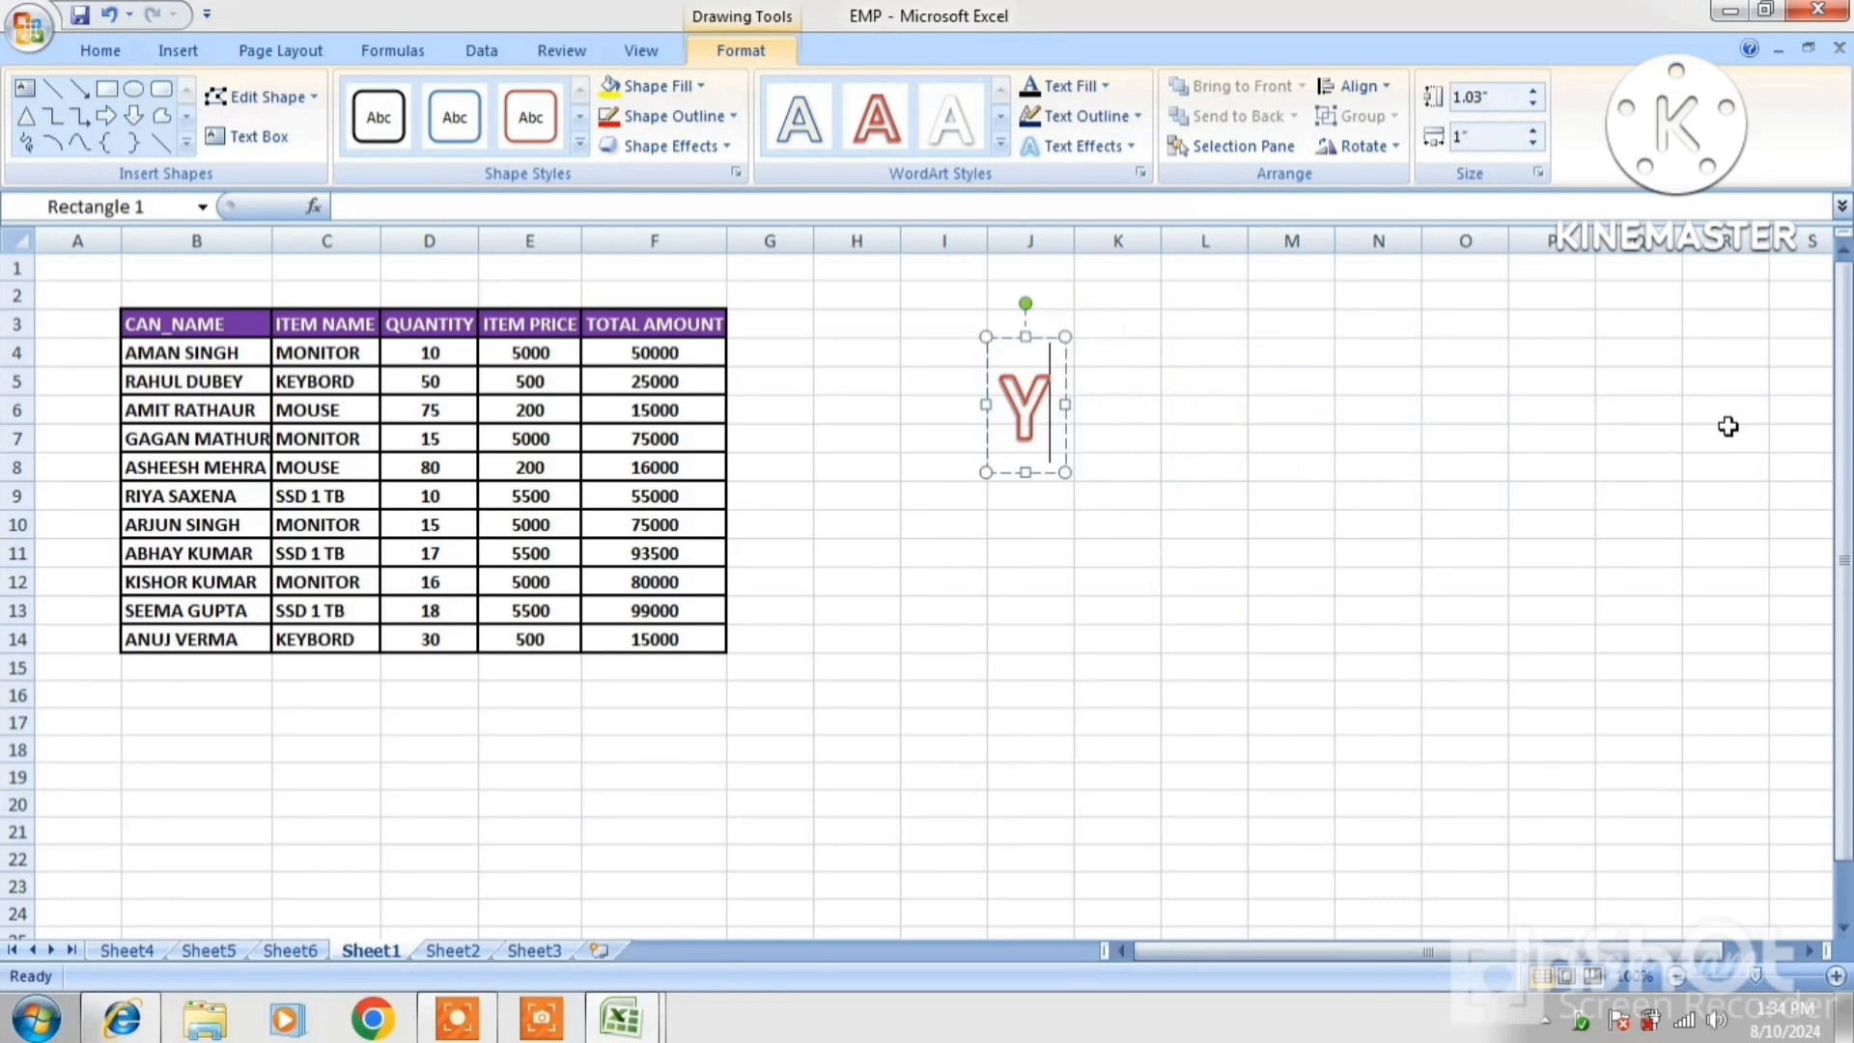
{"action": "type", "text": "R"}
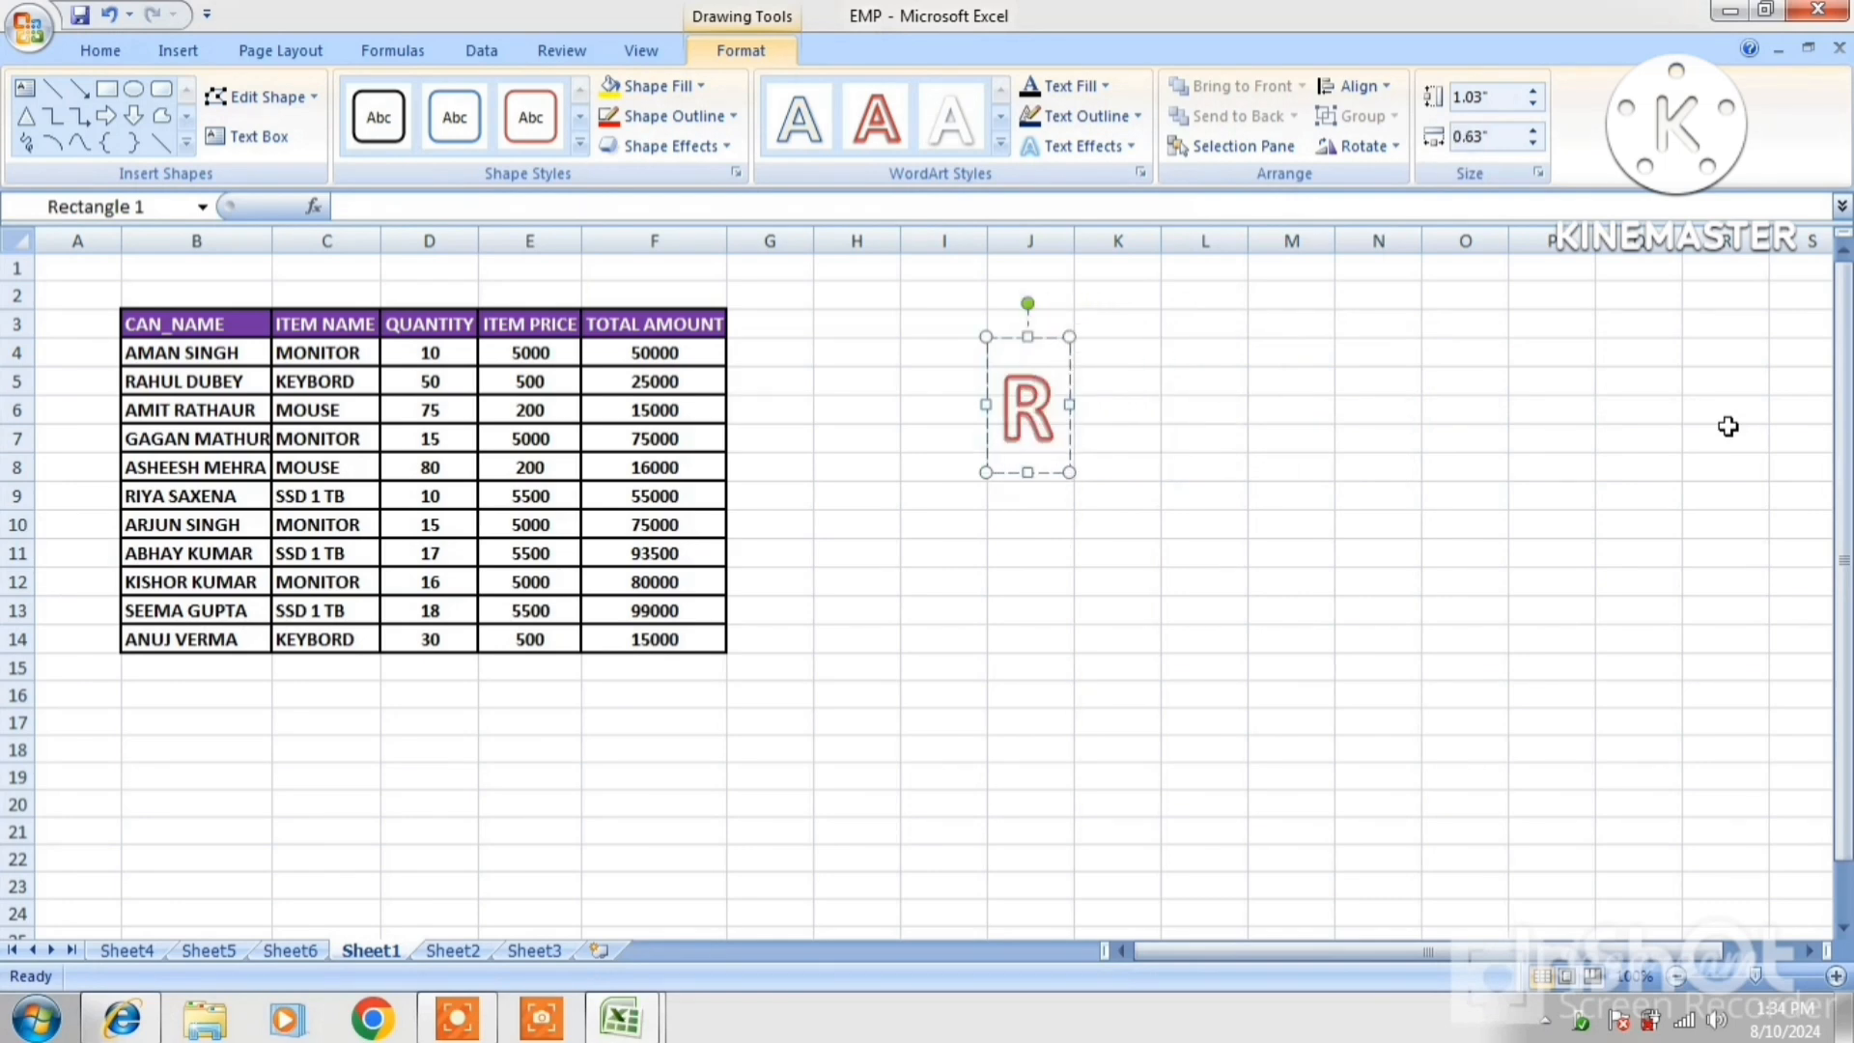
{"action": "type", "text": "as"}
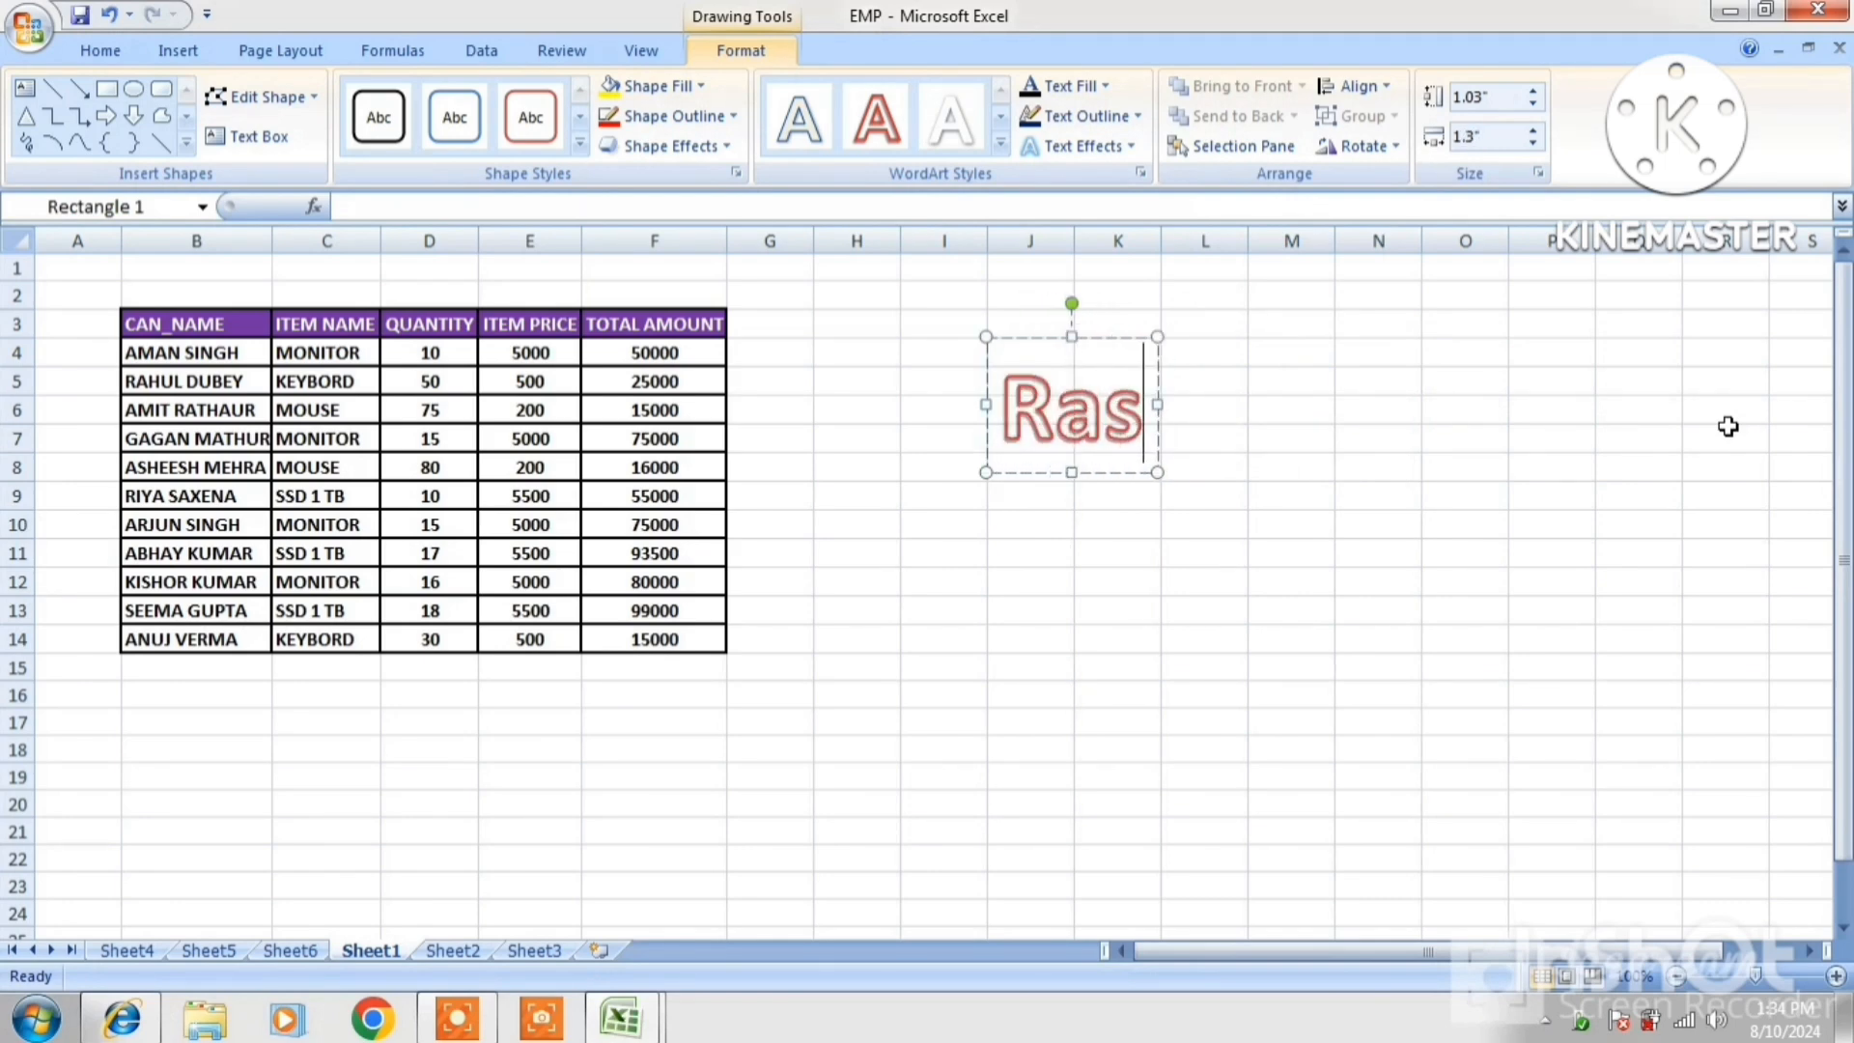
{"action": "type", "text": "htriya Computer"}
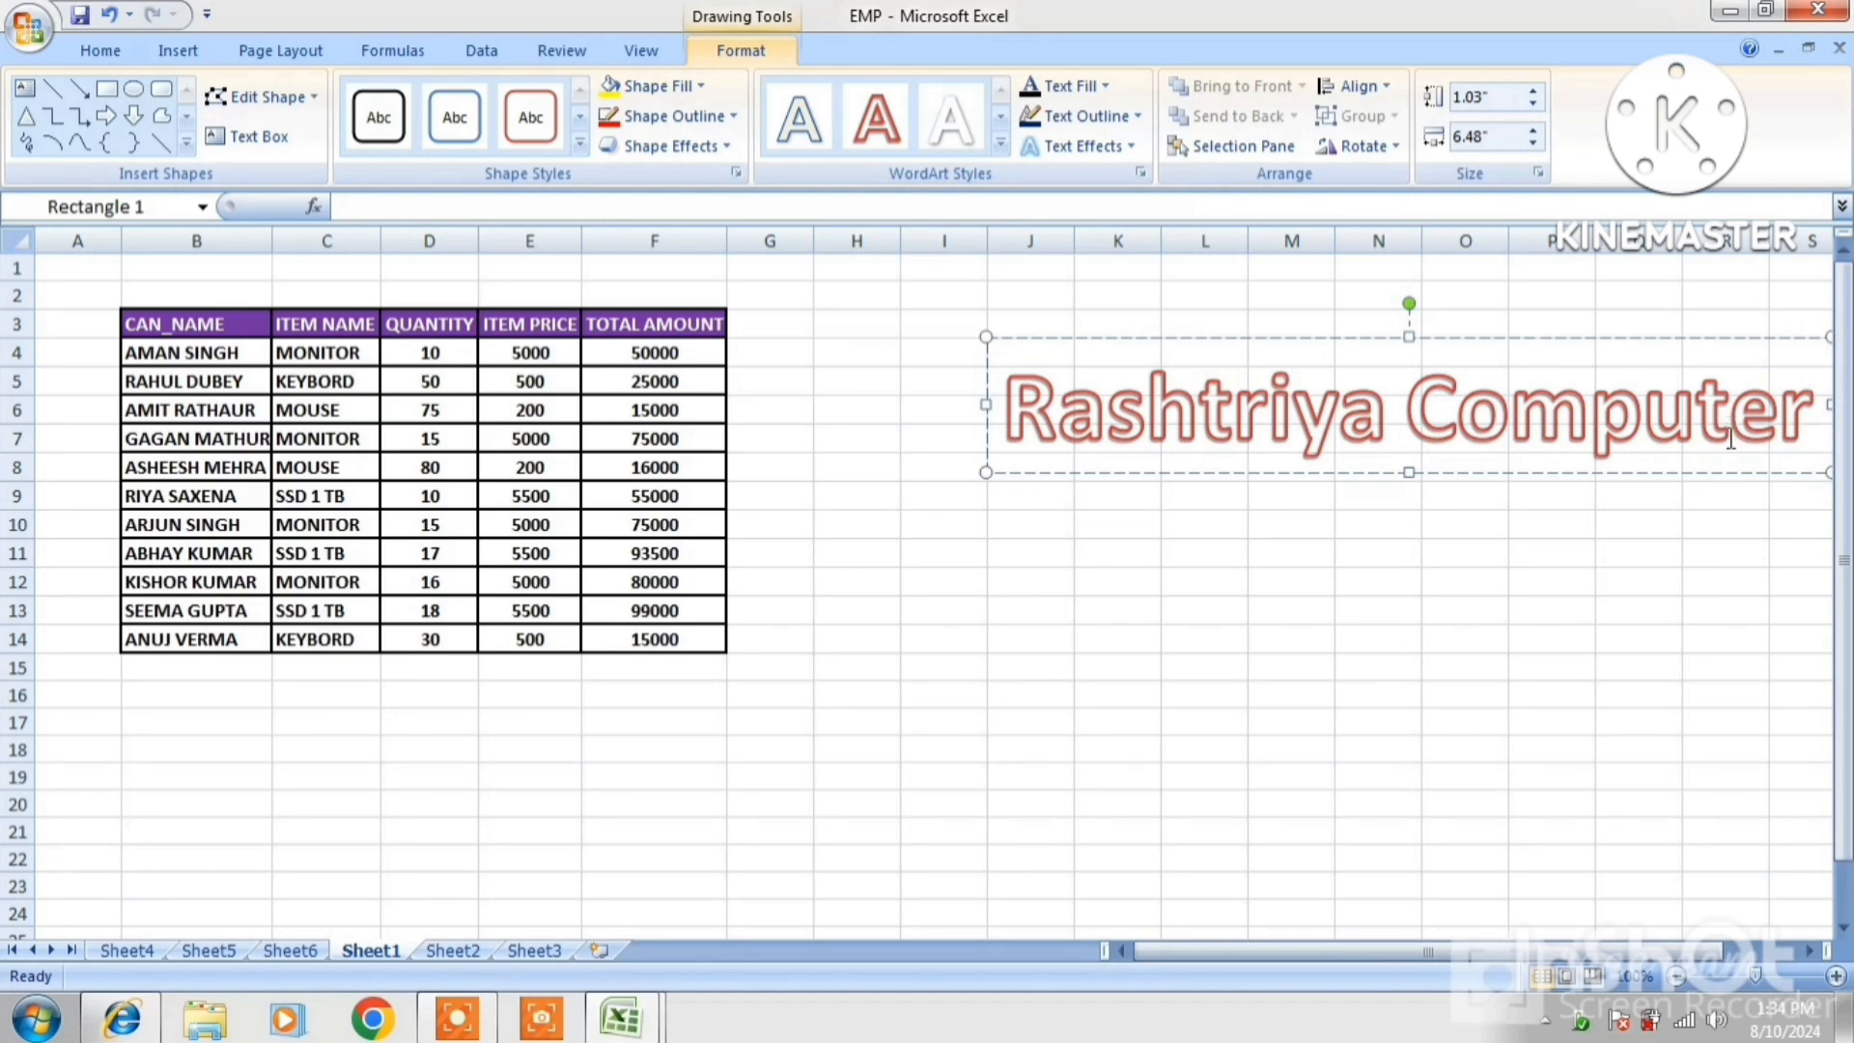
{"action": "left_click", "coordinate": [1495, 339]}
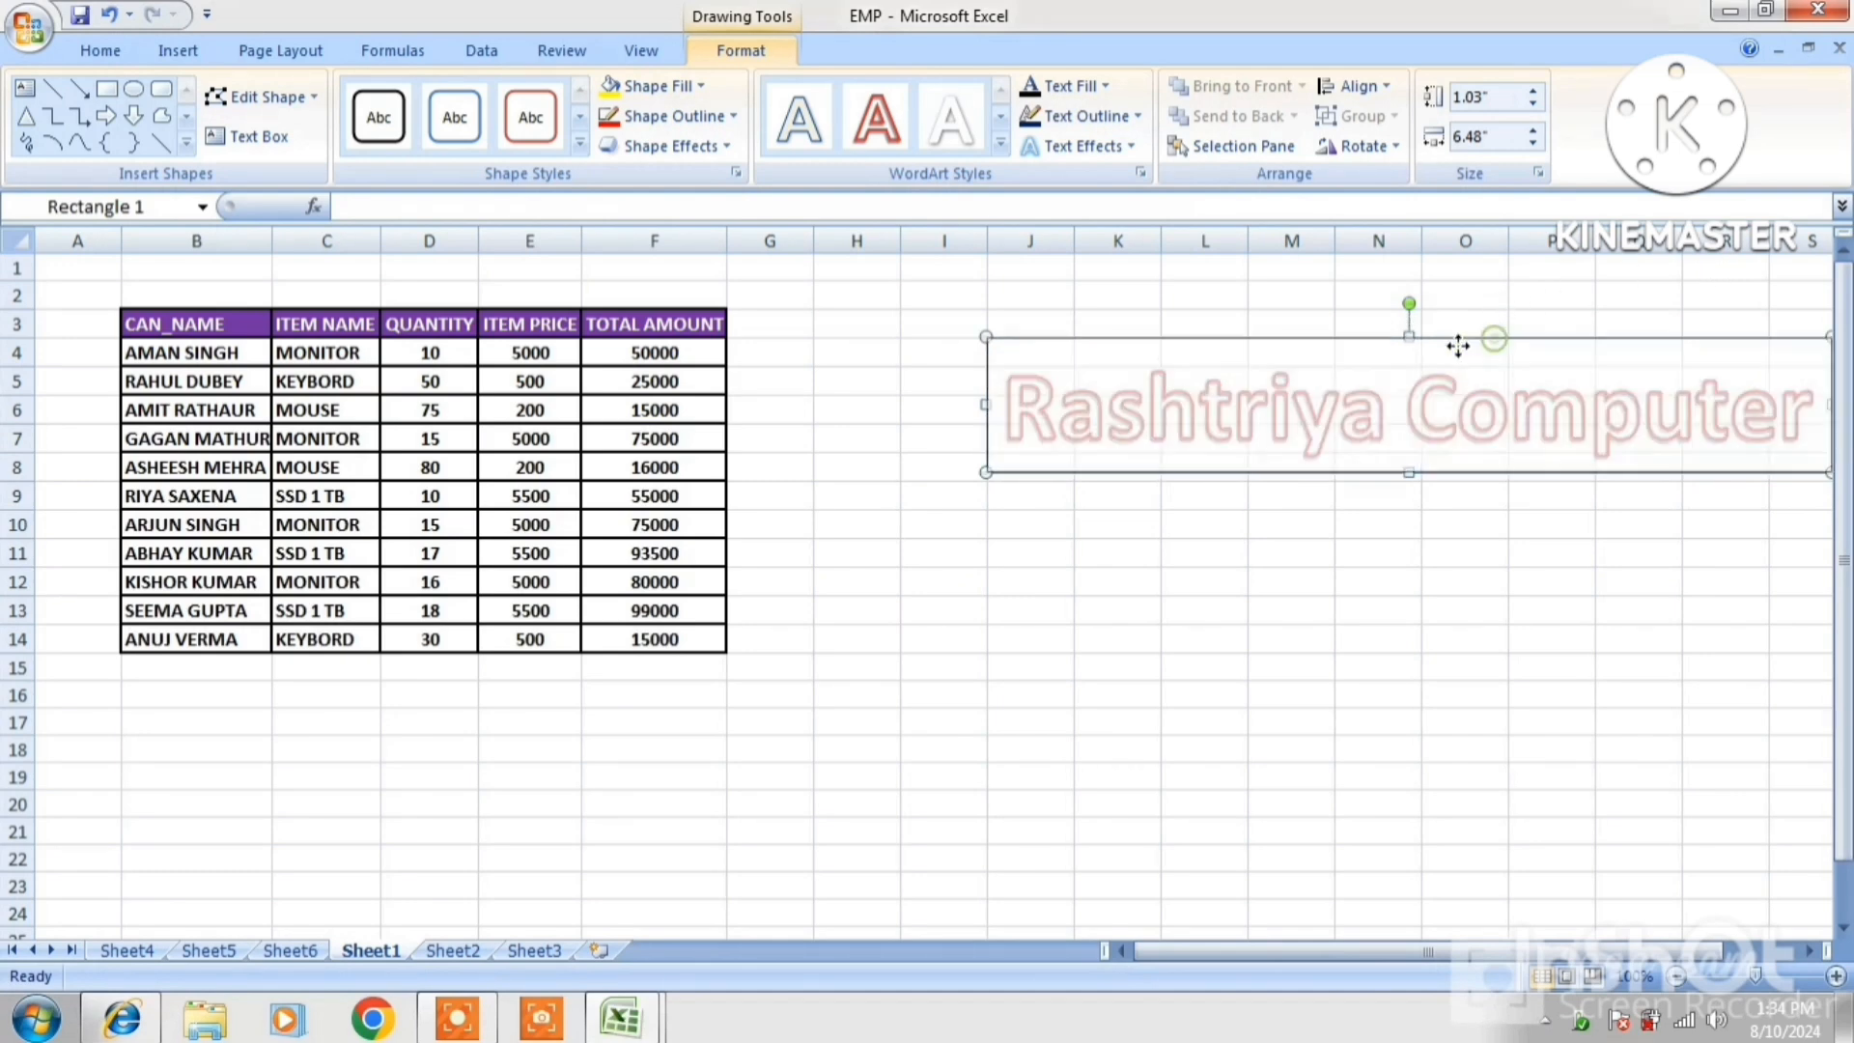
{"action": "left_click_drag", "start_coordinate": [1458, 345], "coordinate": [1333, 351]}
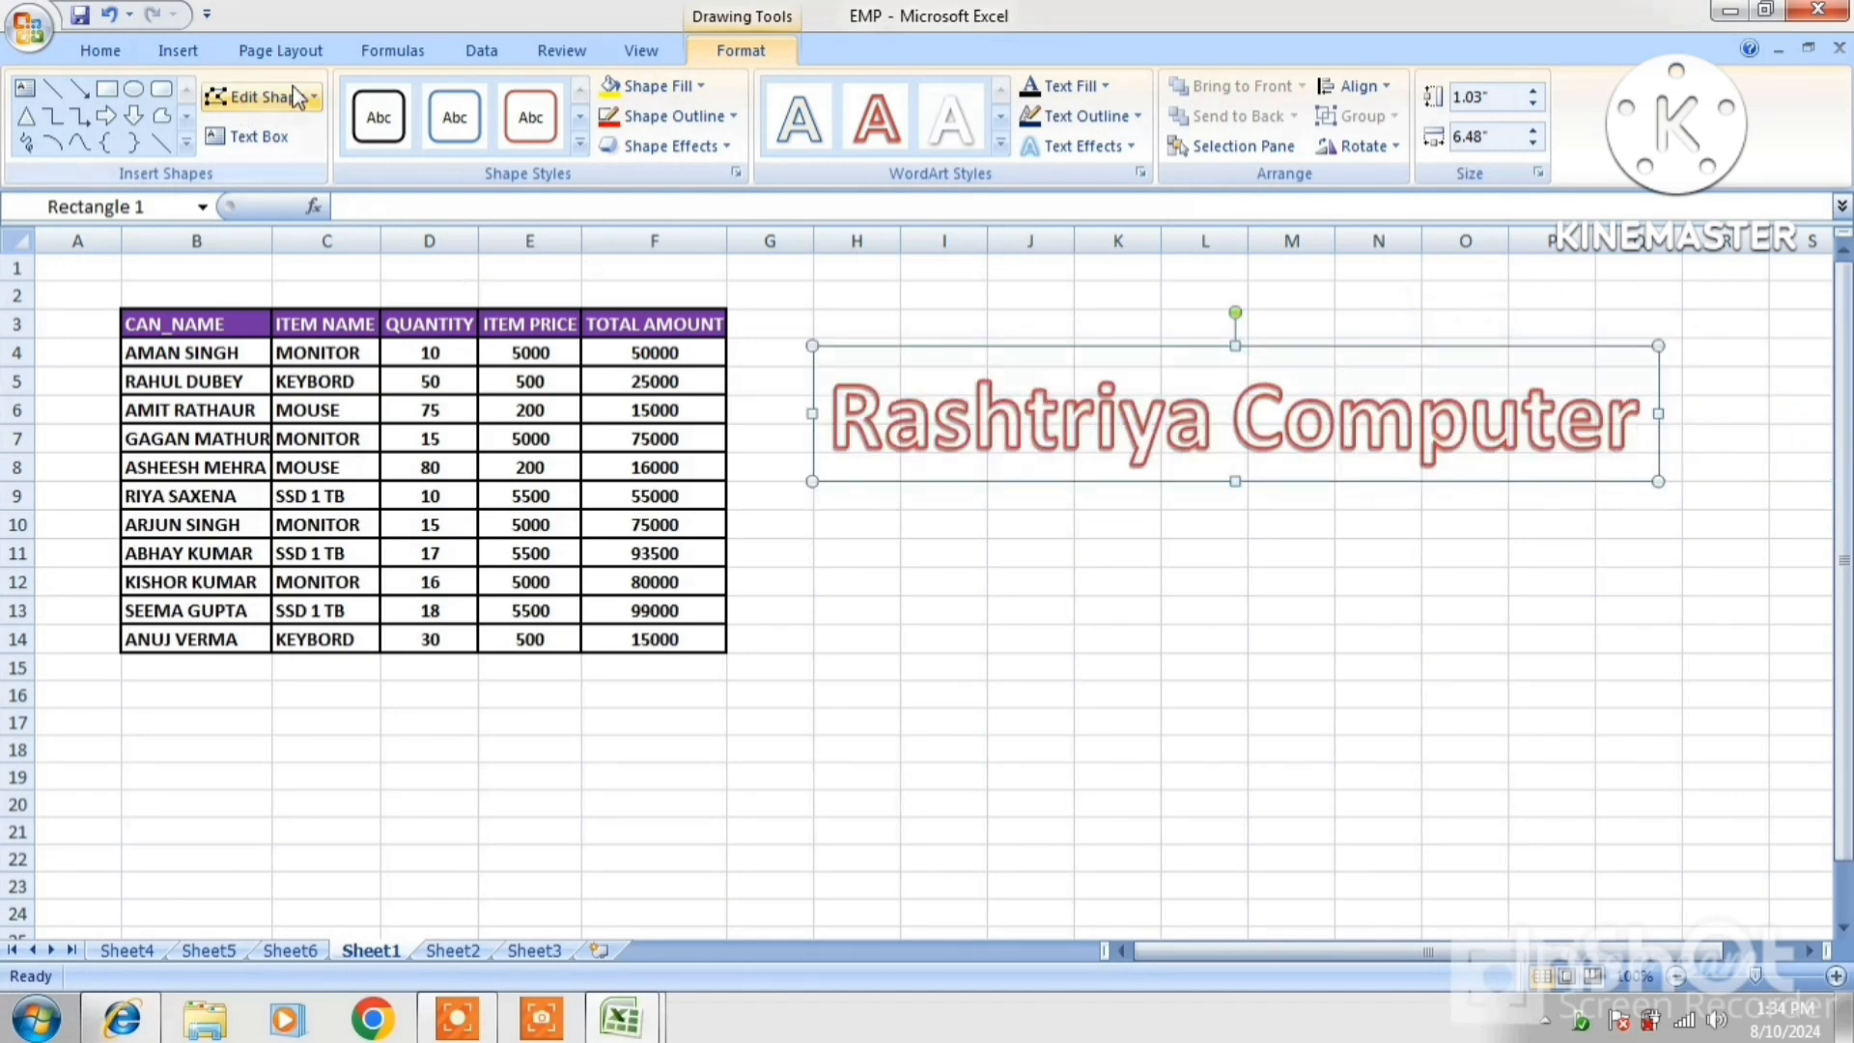
Fill the Rashtriya Computer WordArt box with dark red
{"action": "left_click", "coordinate": [612, 85]}
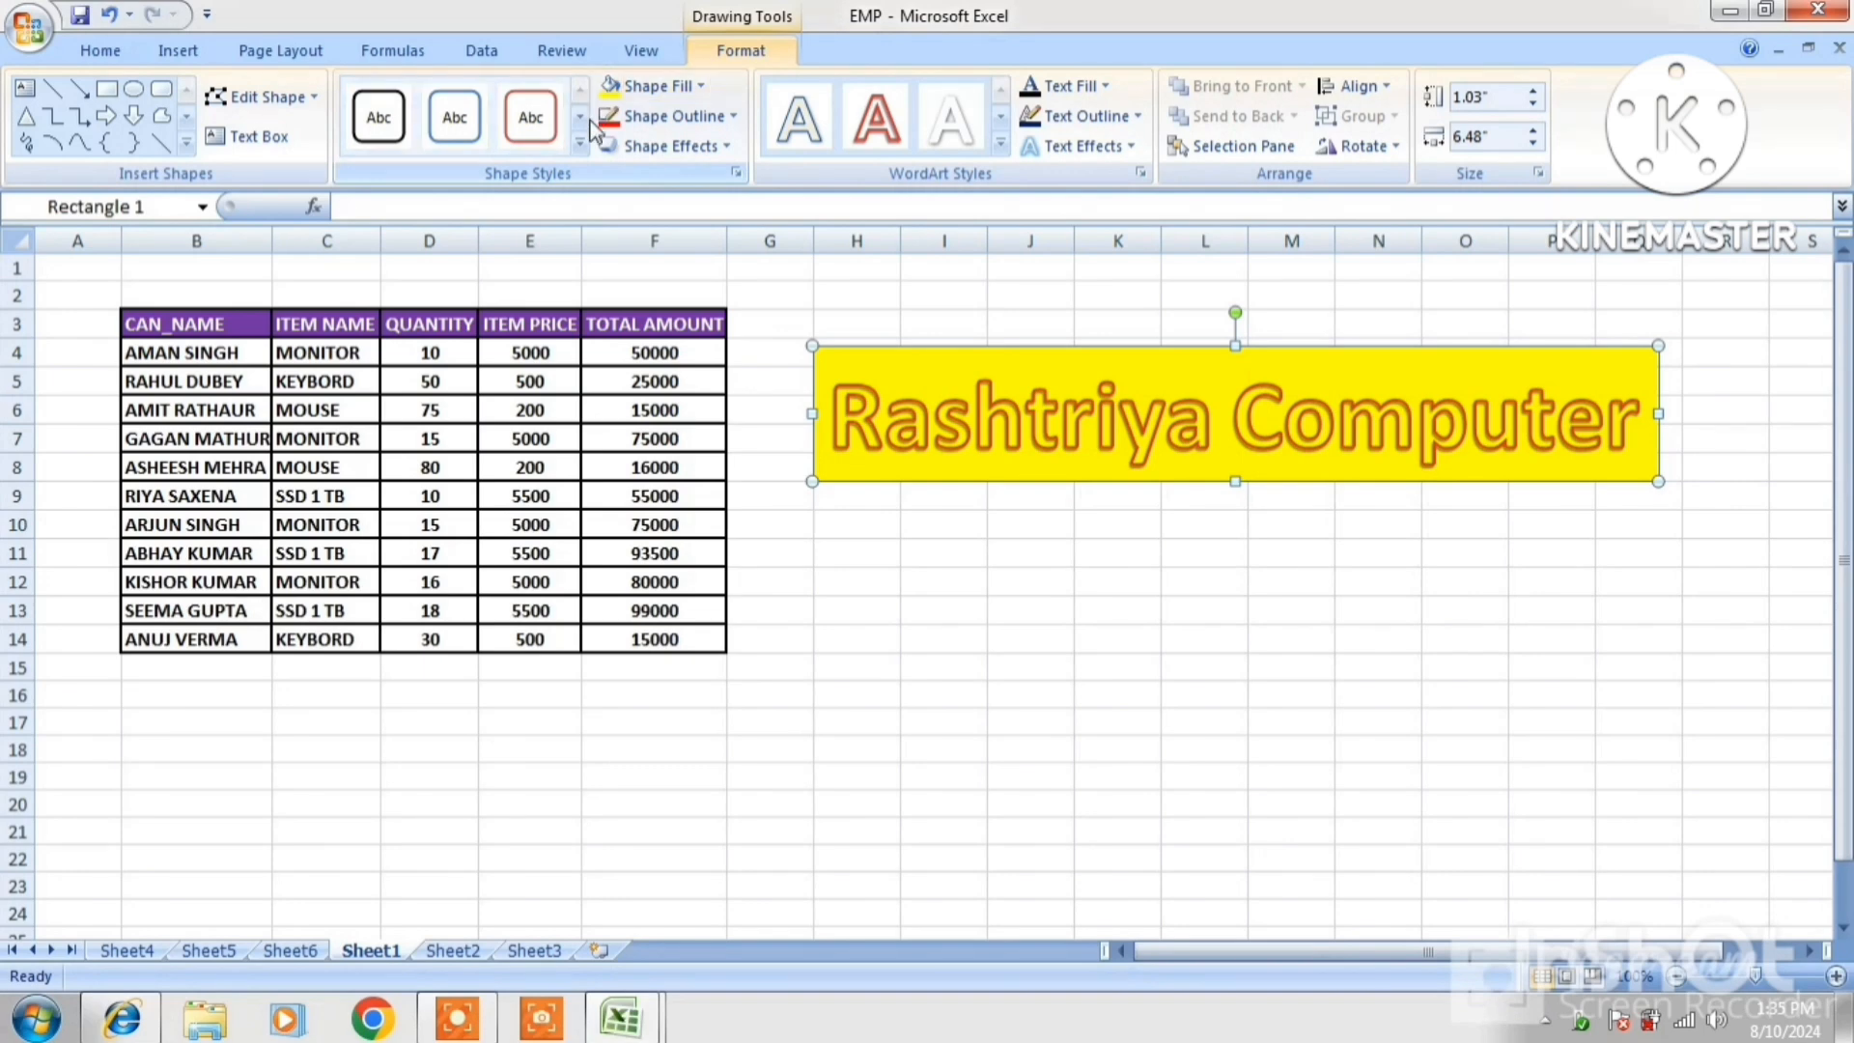
{"action": "left_click", "coordinate": [533, 121]}
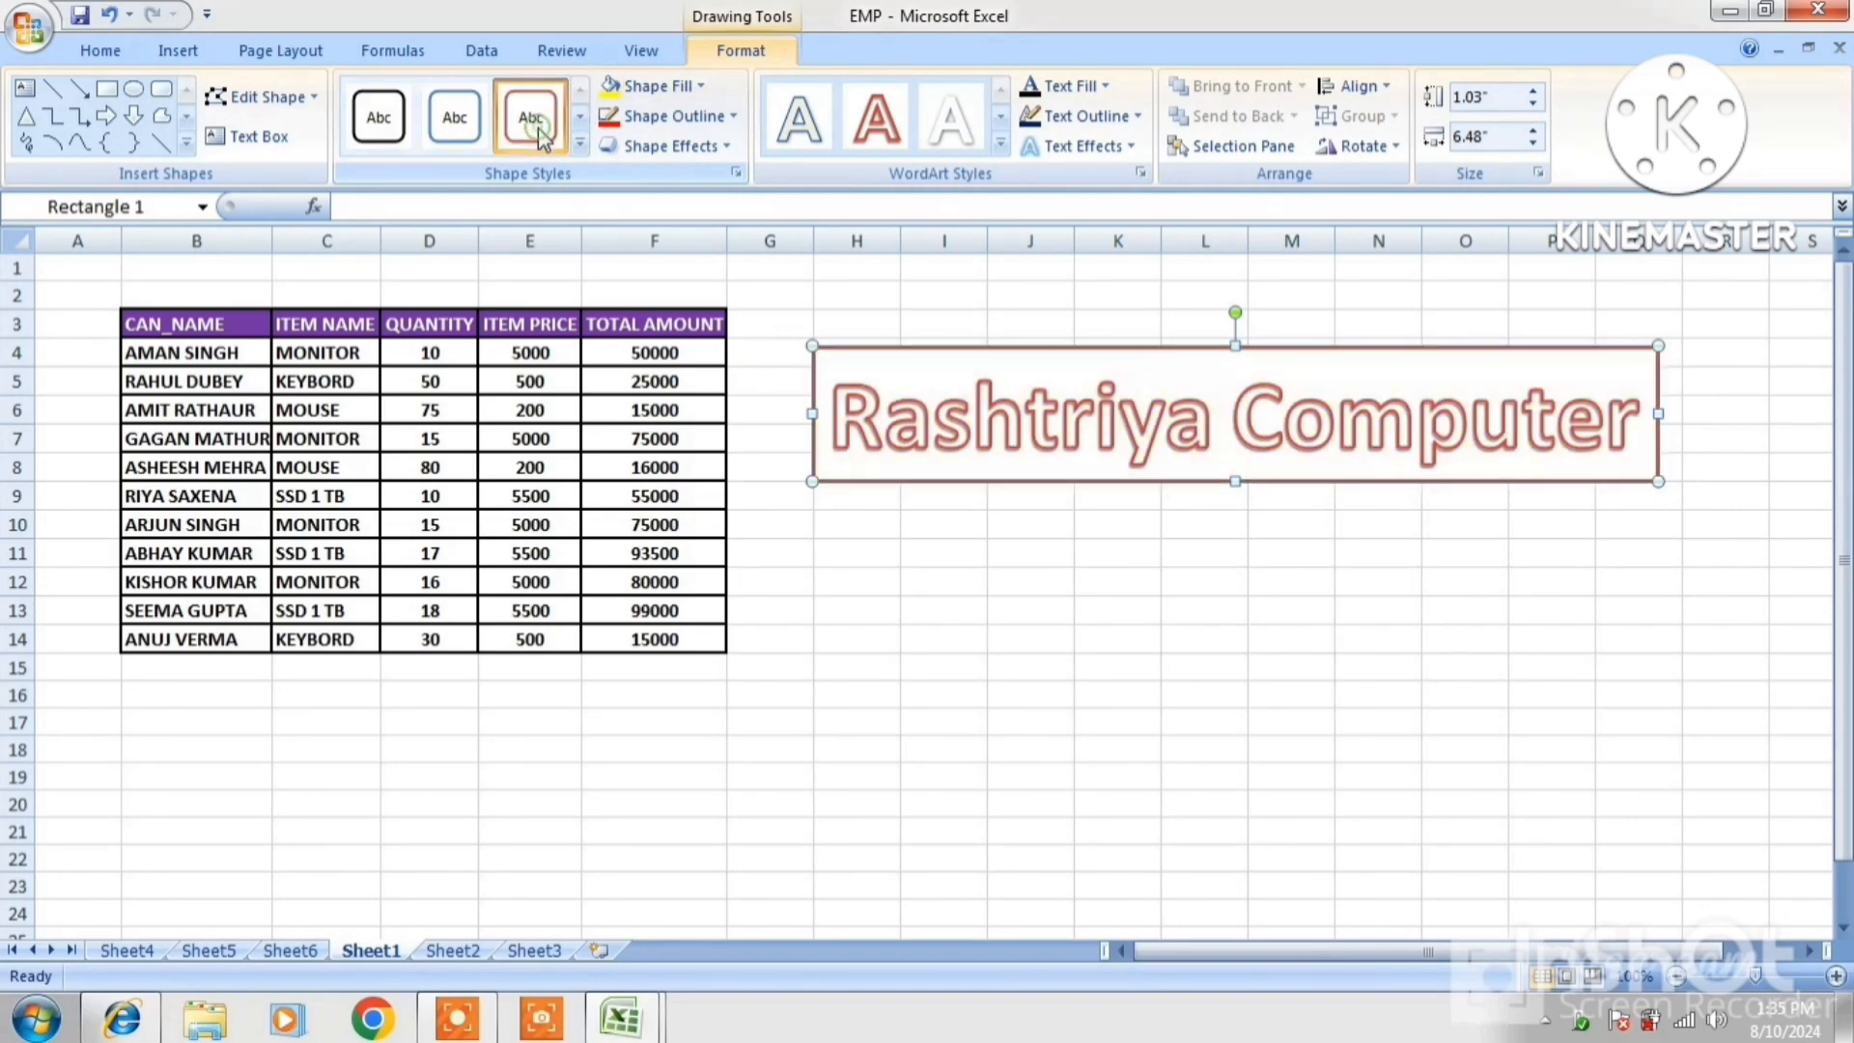
{"action": "left_click", "coordinate": [638, 89]}
{"action": "left_click", "coordinate": [642, 85]}
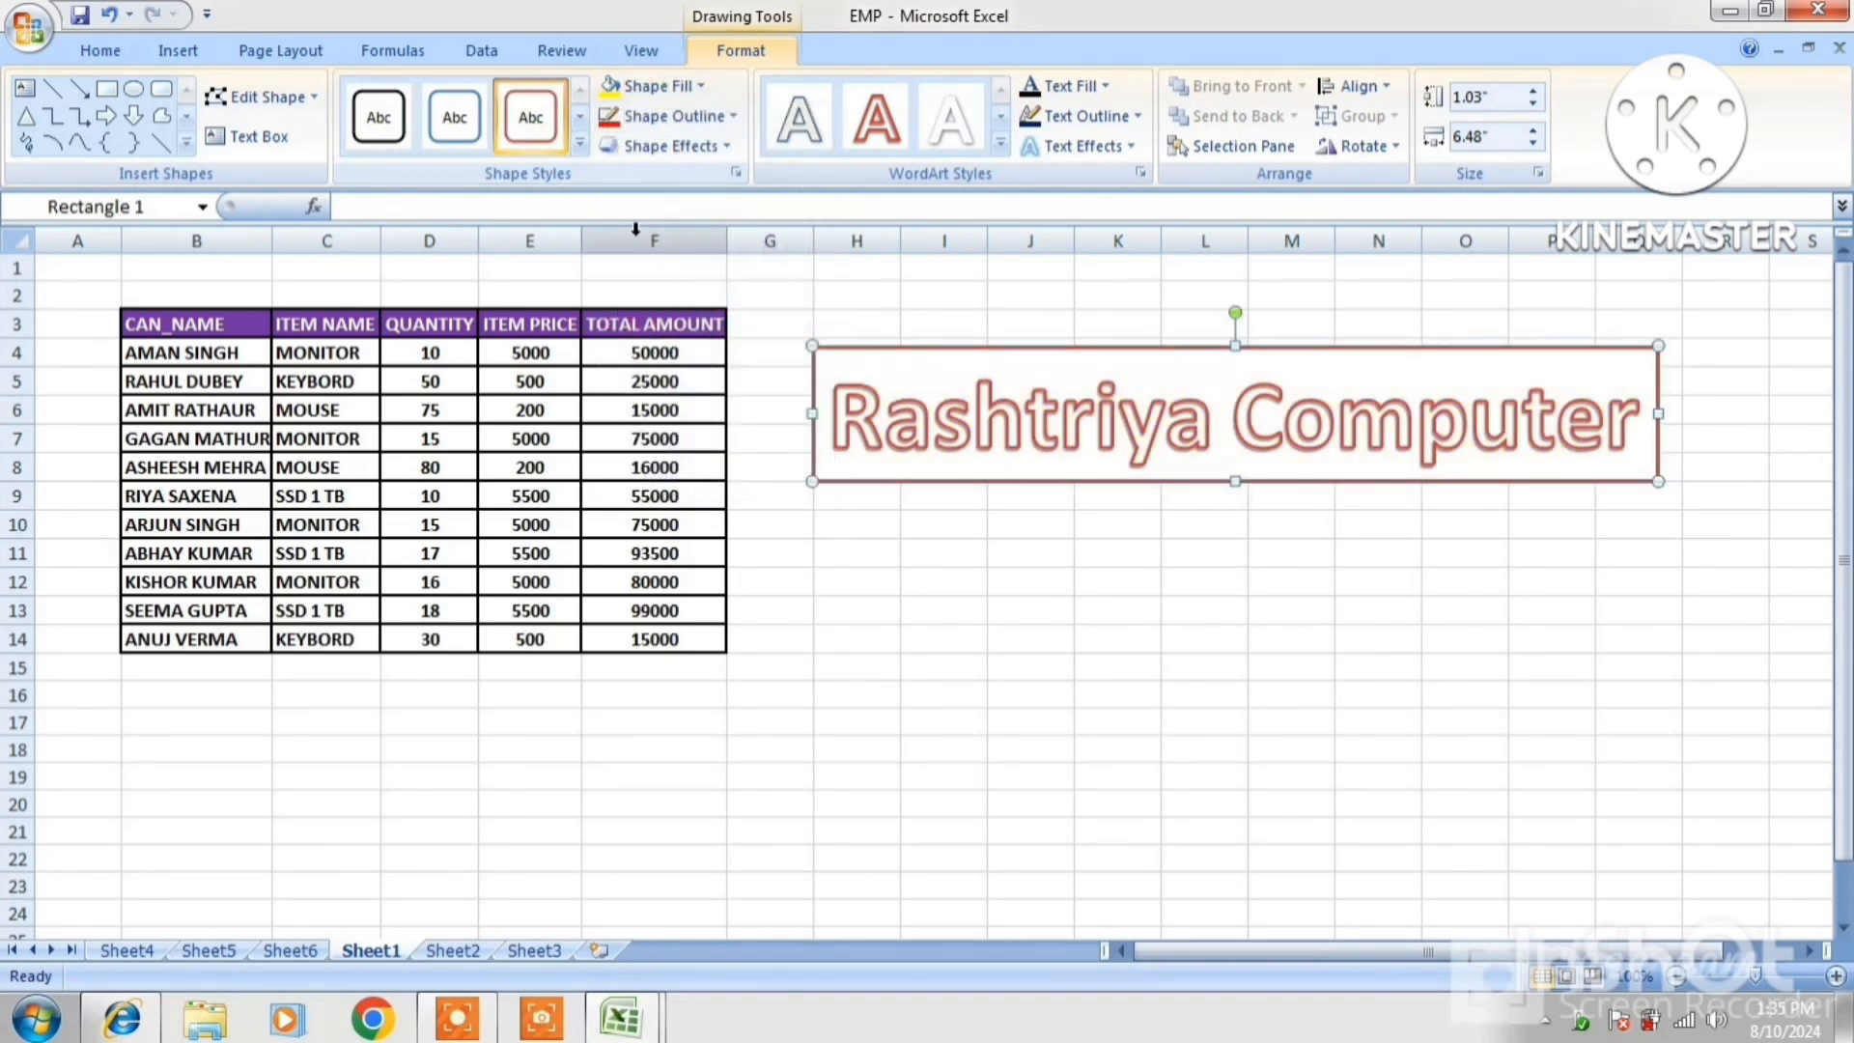
{"action": "left_click", "coordinate": [658, 91]}
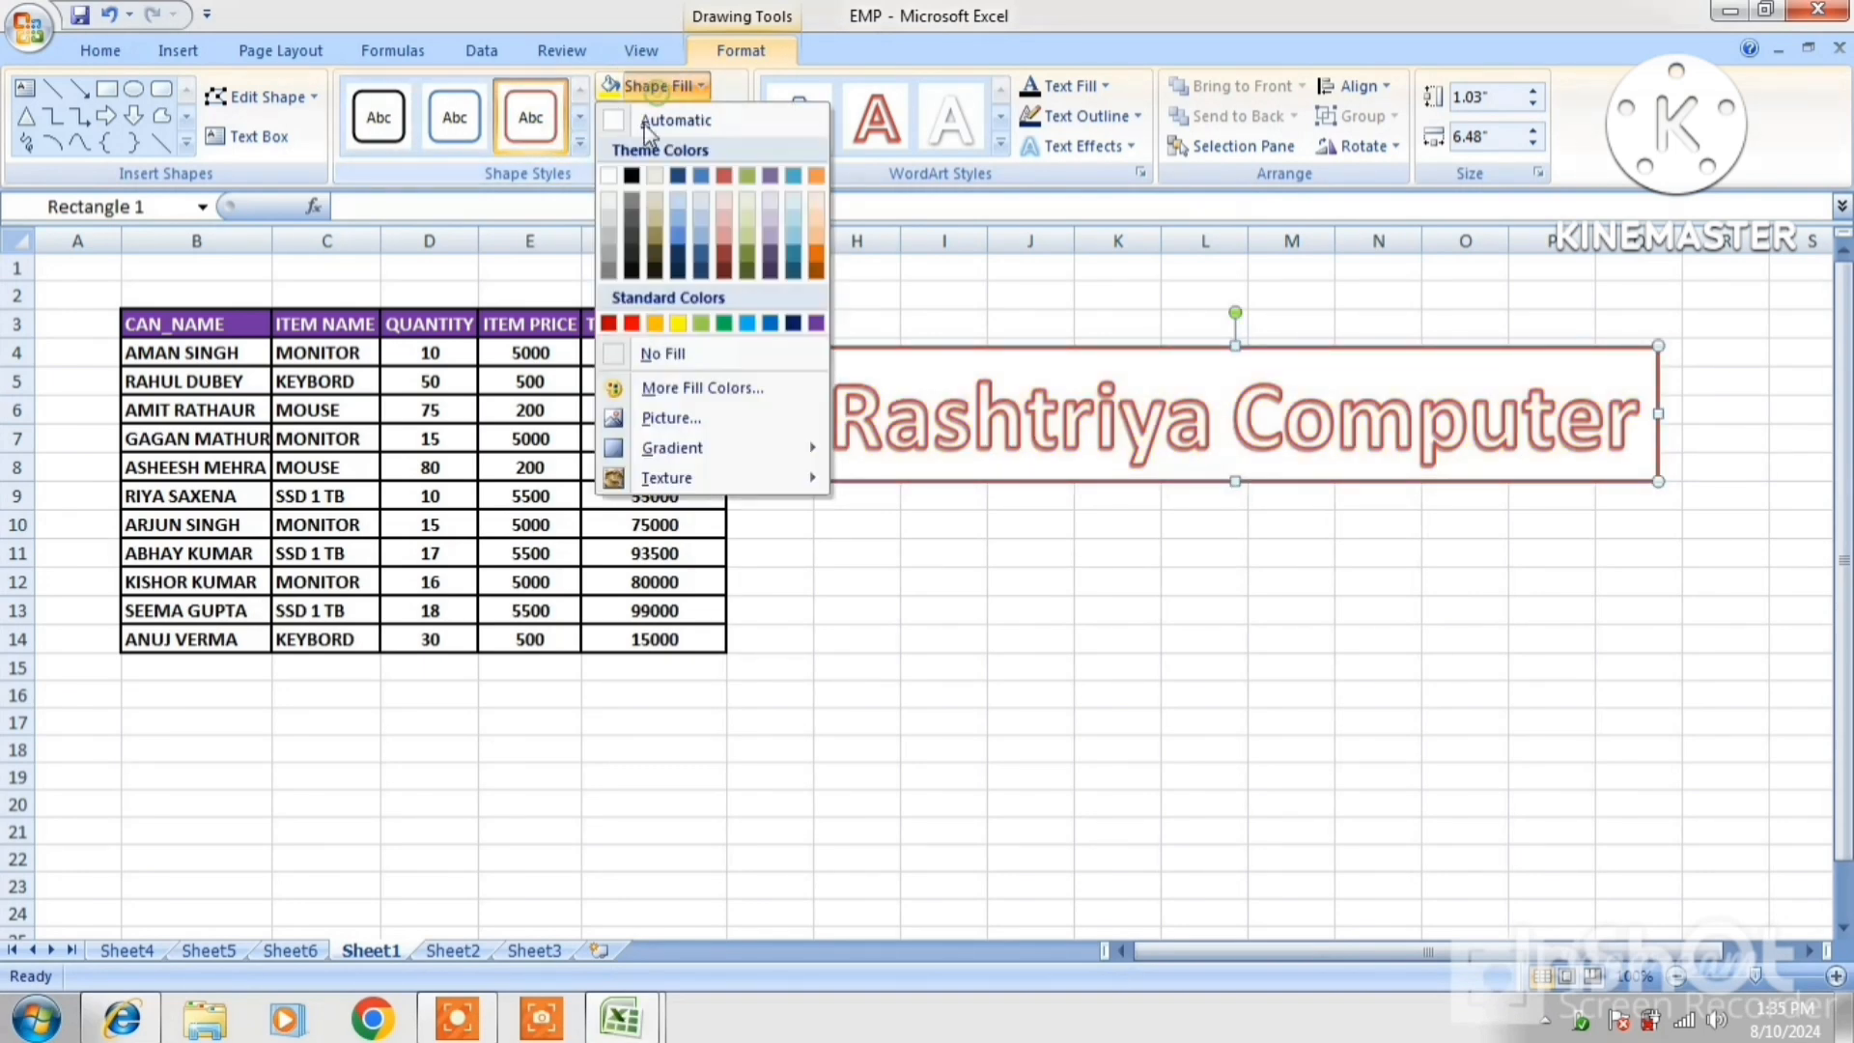
{"action": "left_click", "coordinate": [612, 324]}
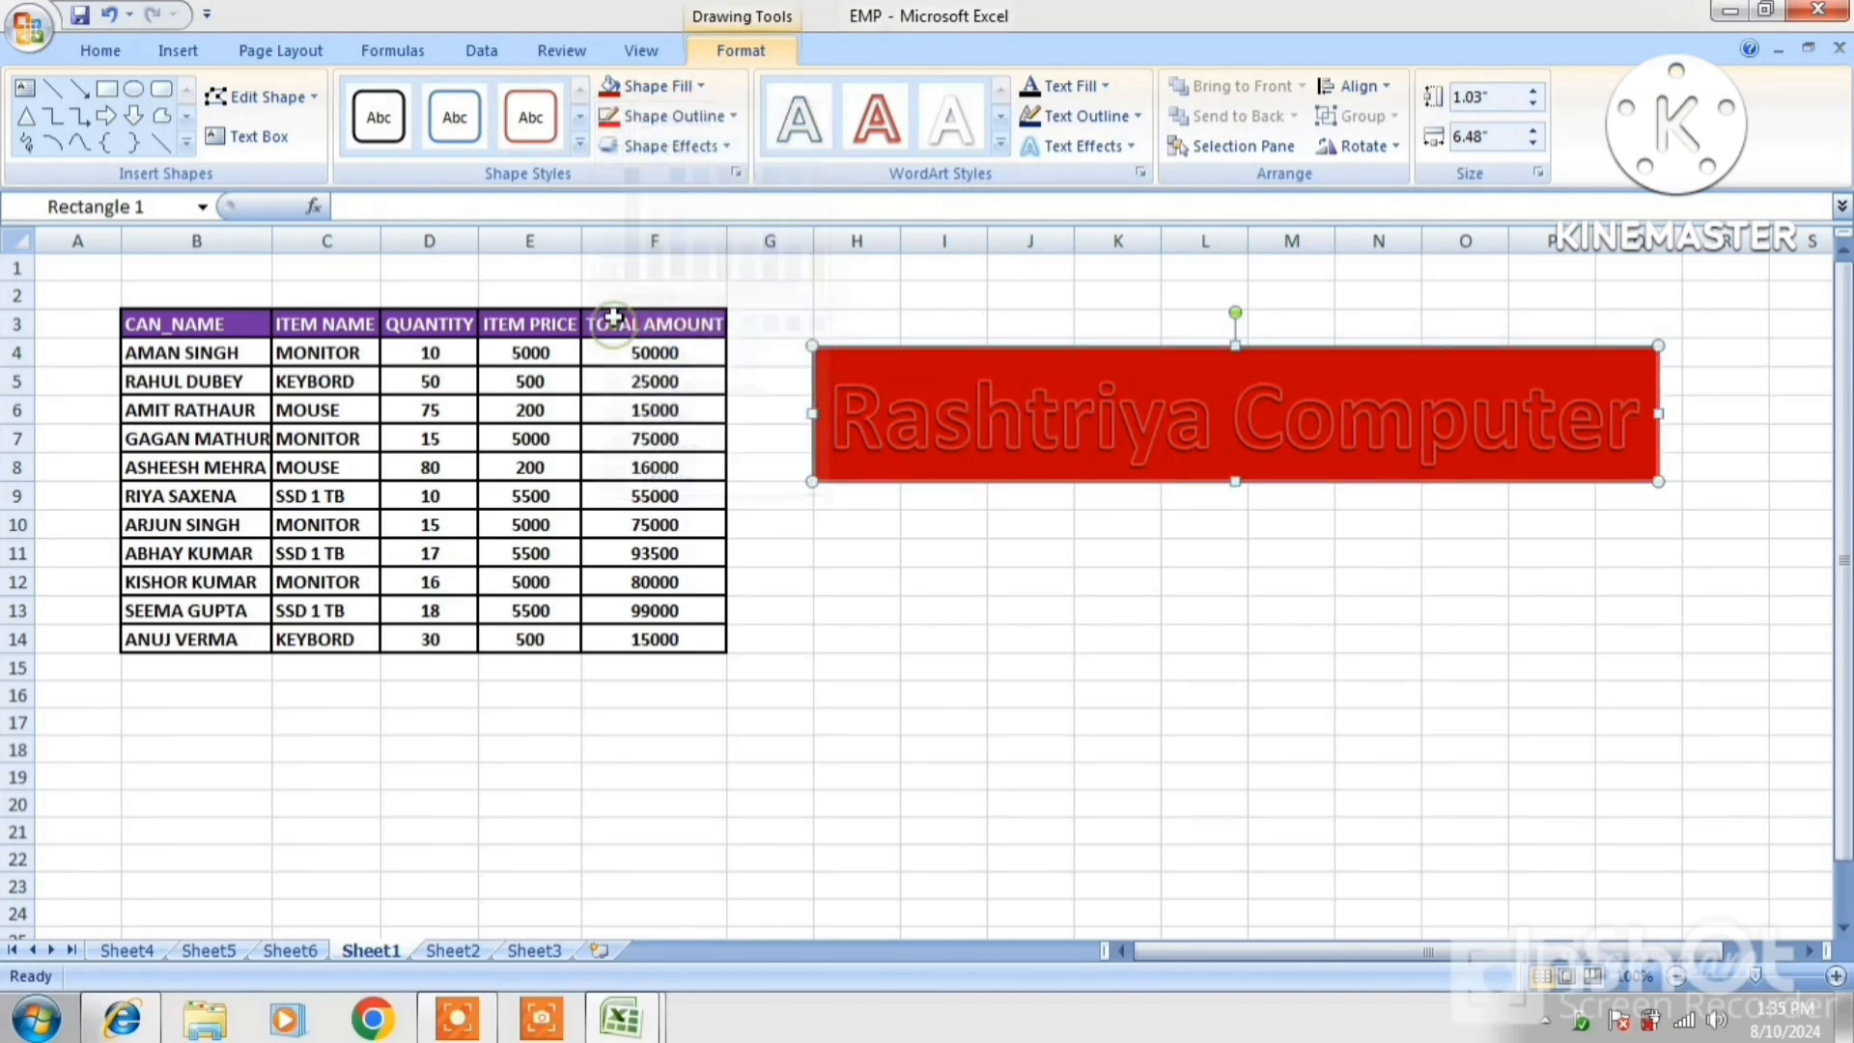
Give the WordArt box a yellow border and a red glow
{"action": "left_click", "coordinate": [731, 114]}
{"action": "left_click", "coordinate": [688, 351]}
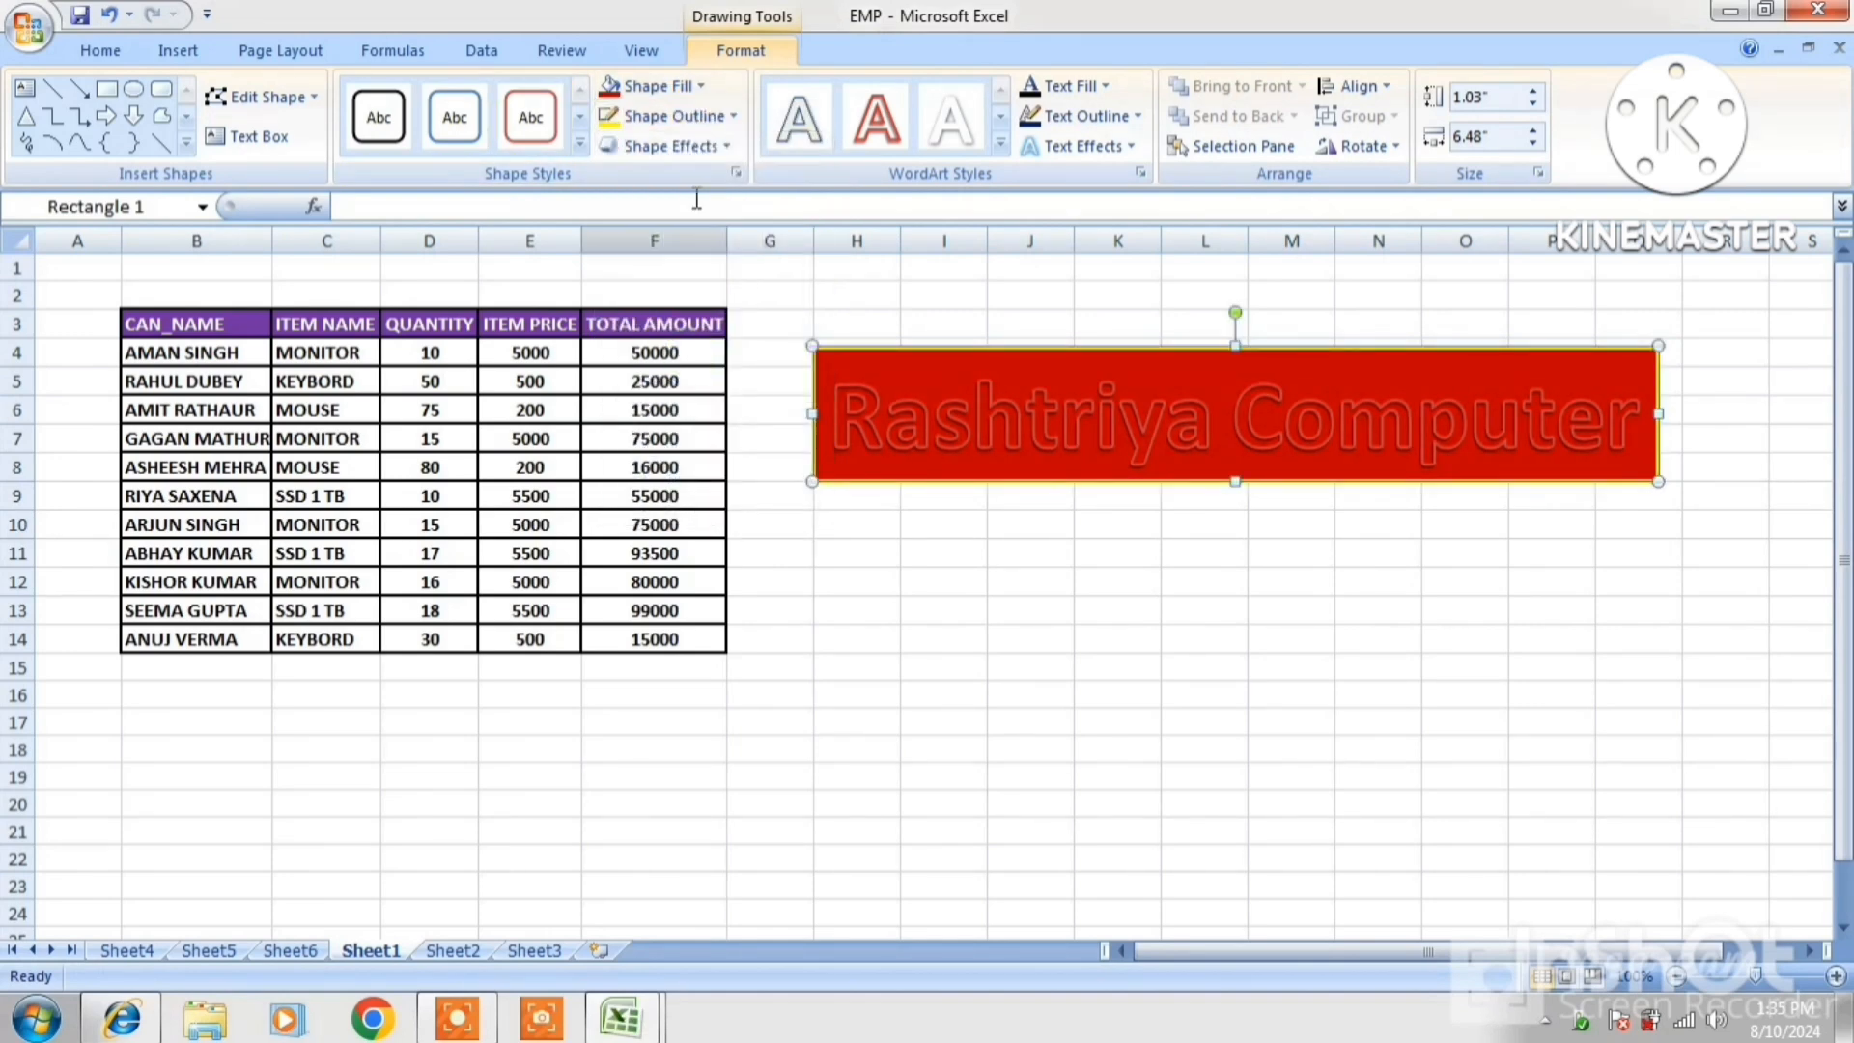
{"action": "left_click", "coordinate": [717, 144]}
{"action": "mouse_move", "coordinate": [697, 381]}
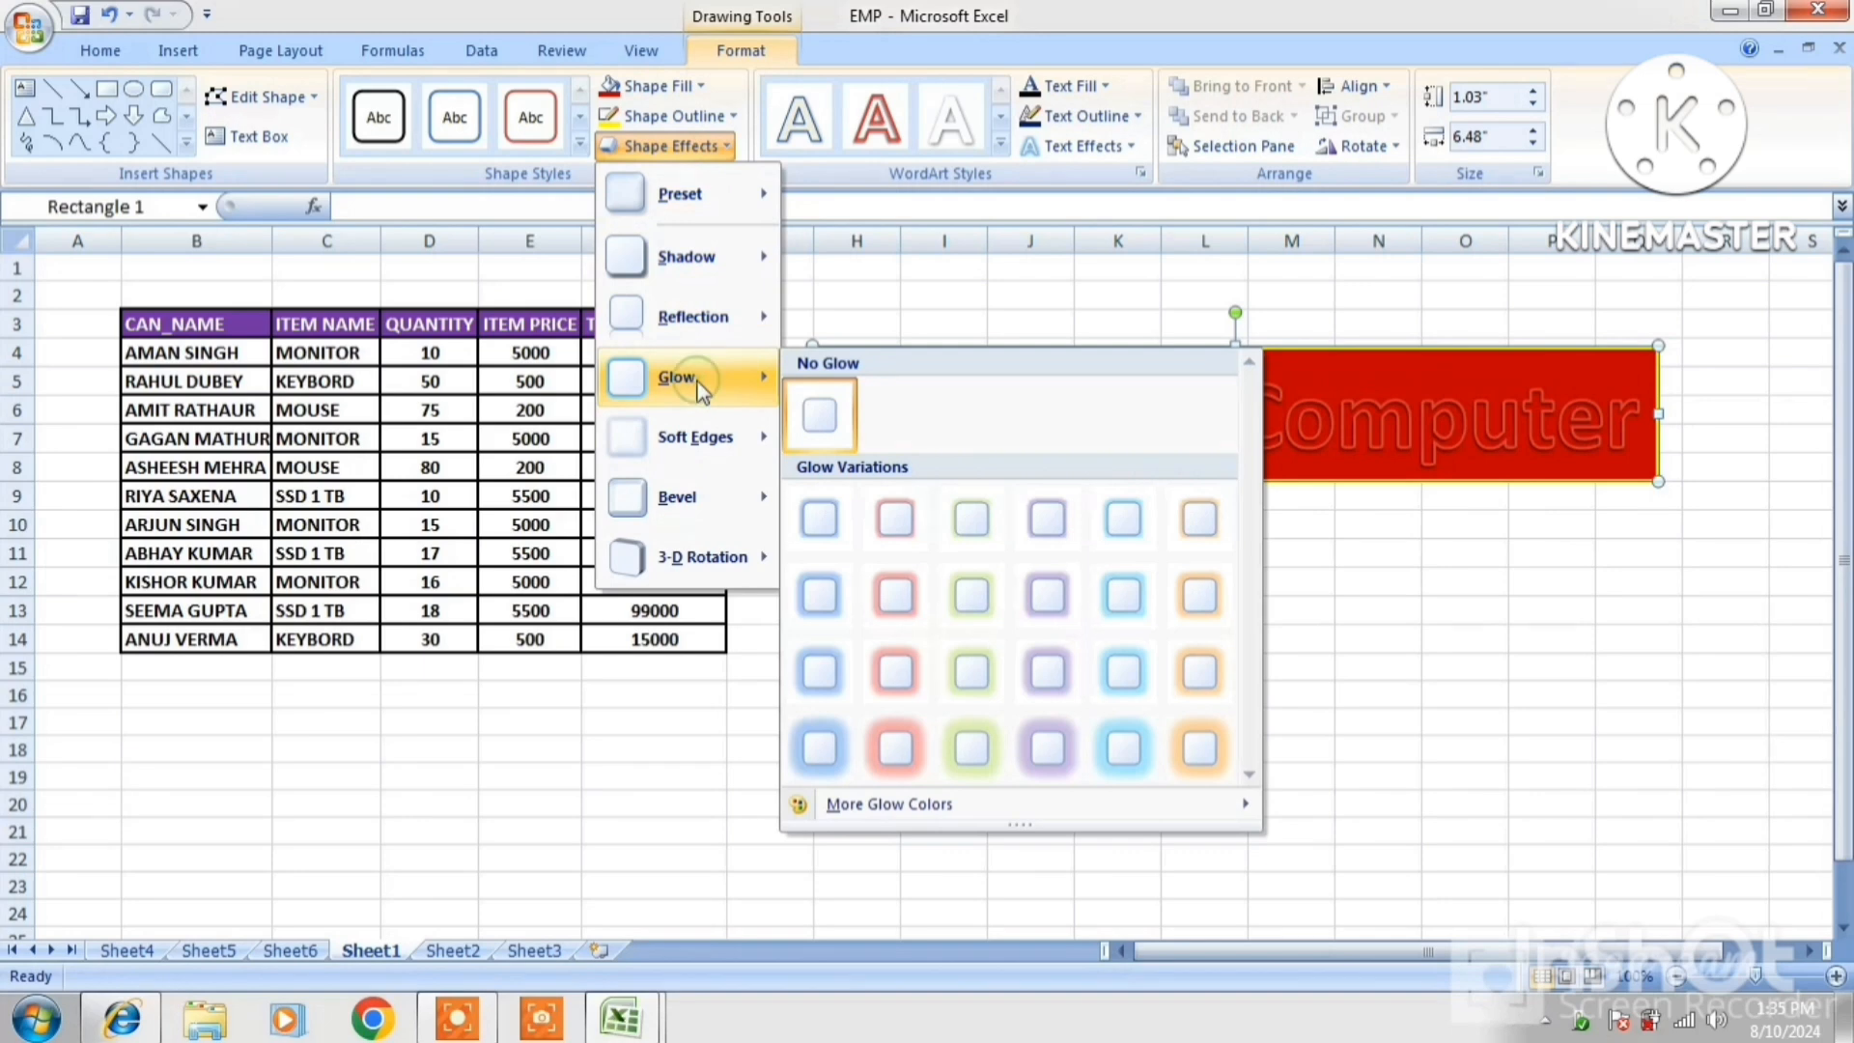
{"action": "left_click", "coordinate": [895, 595]}
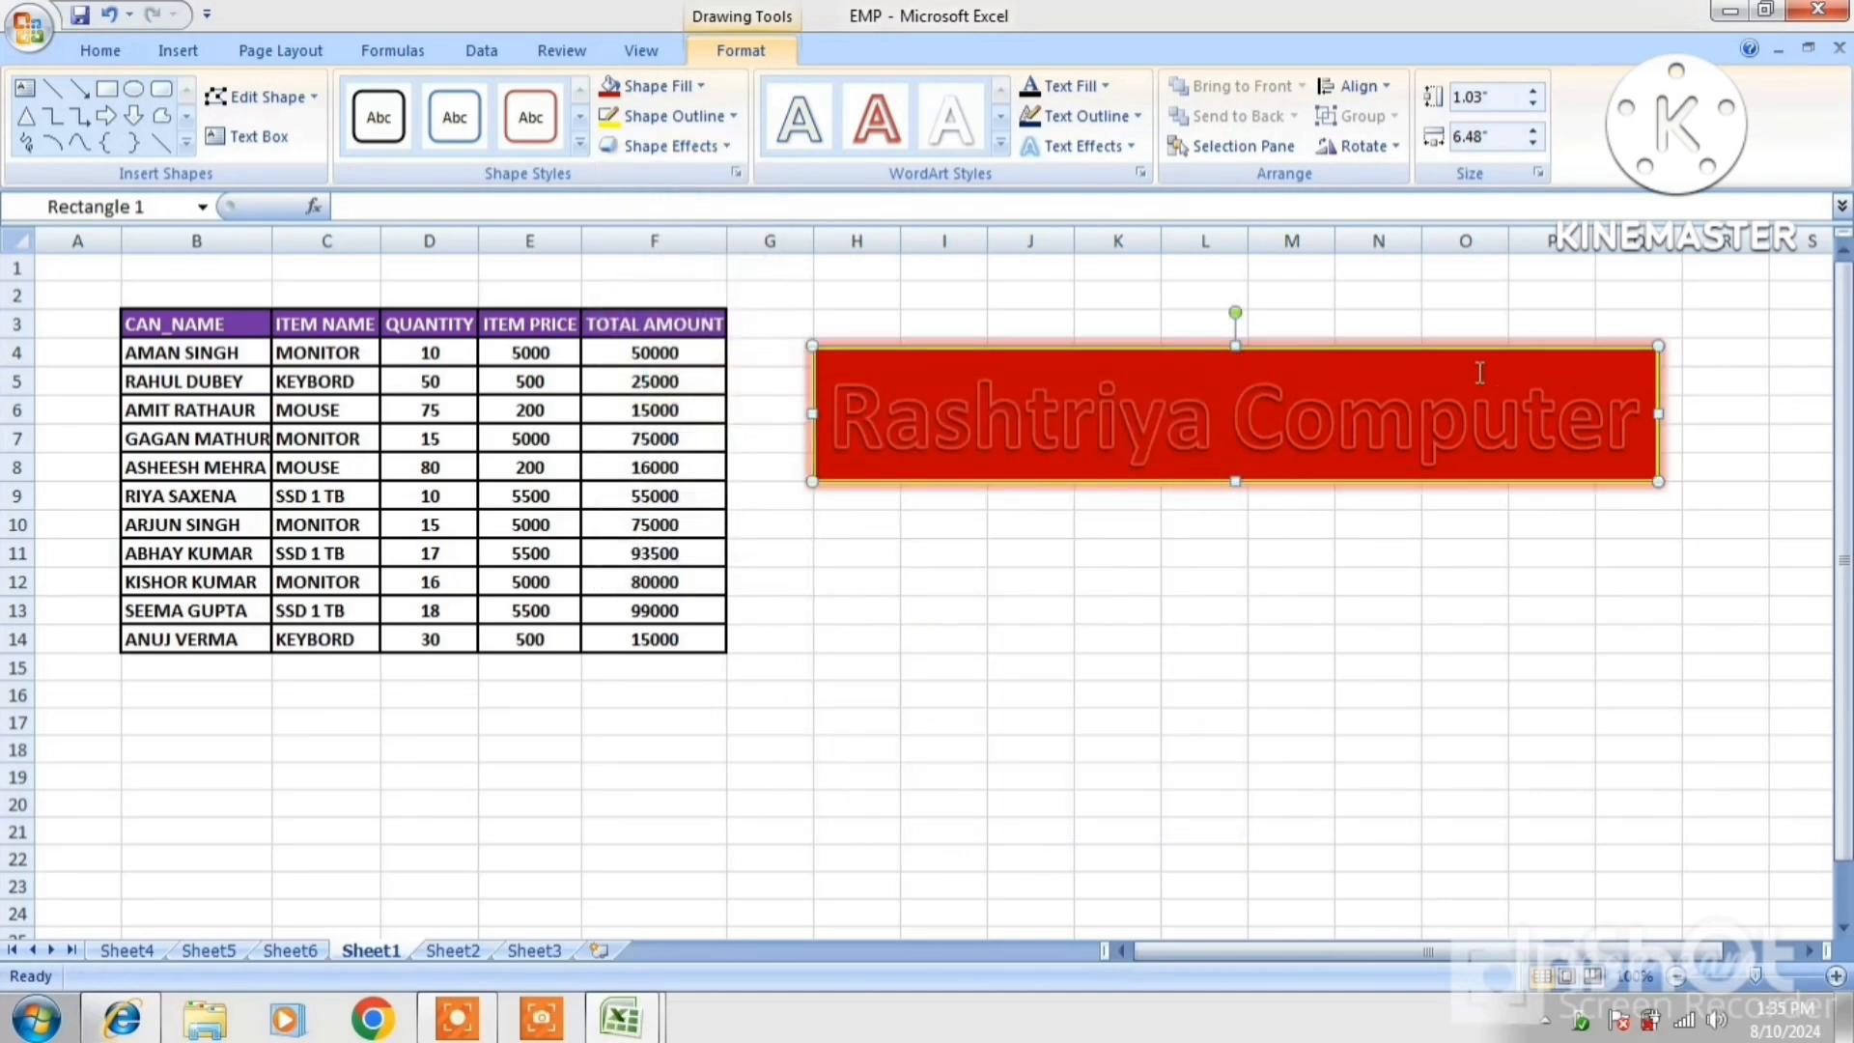
{"action": "left_click", "coordinate": [1676, 622]}
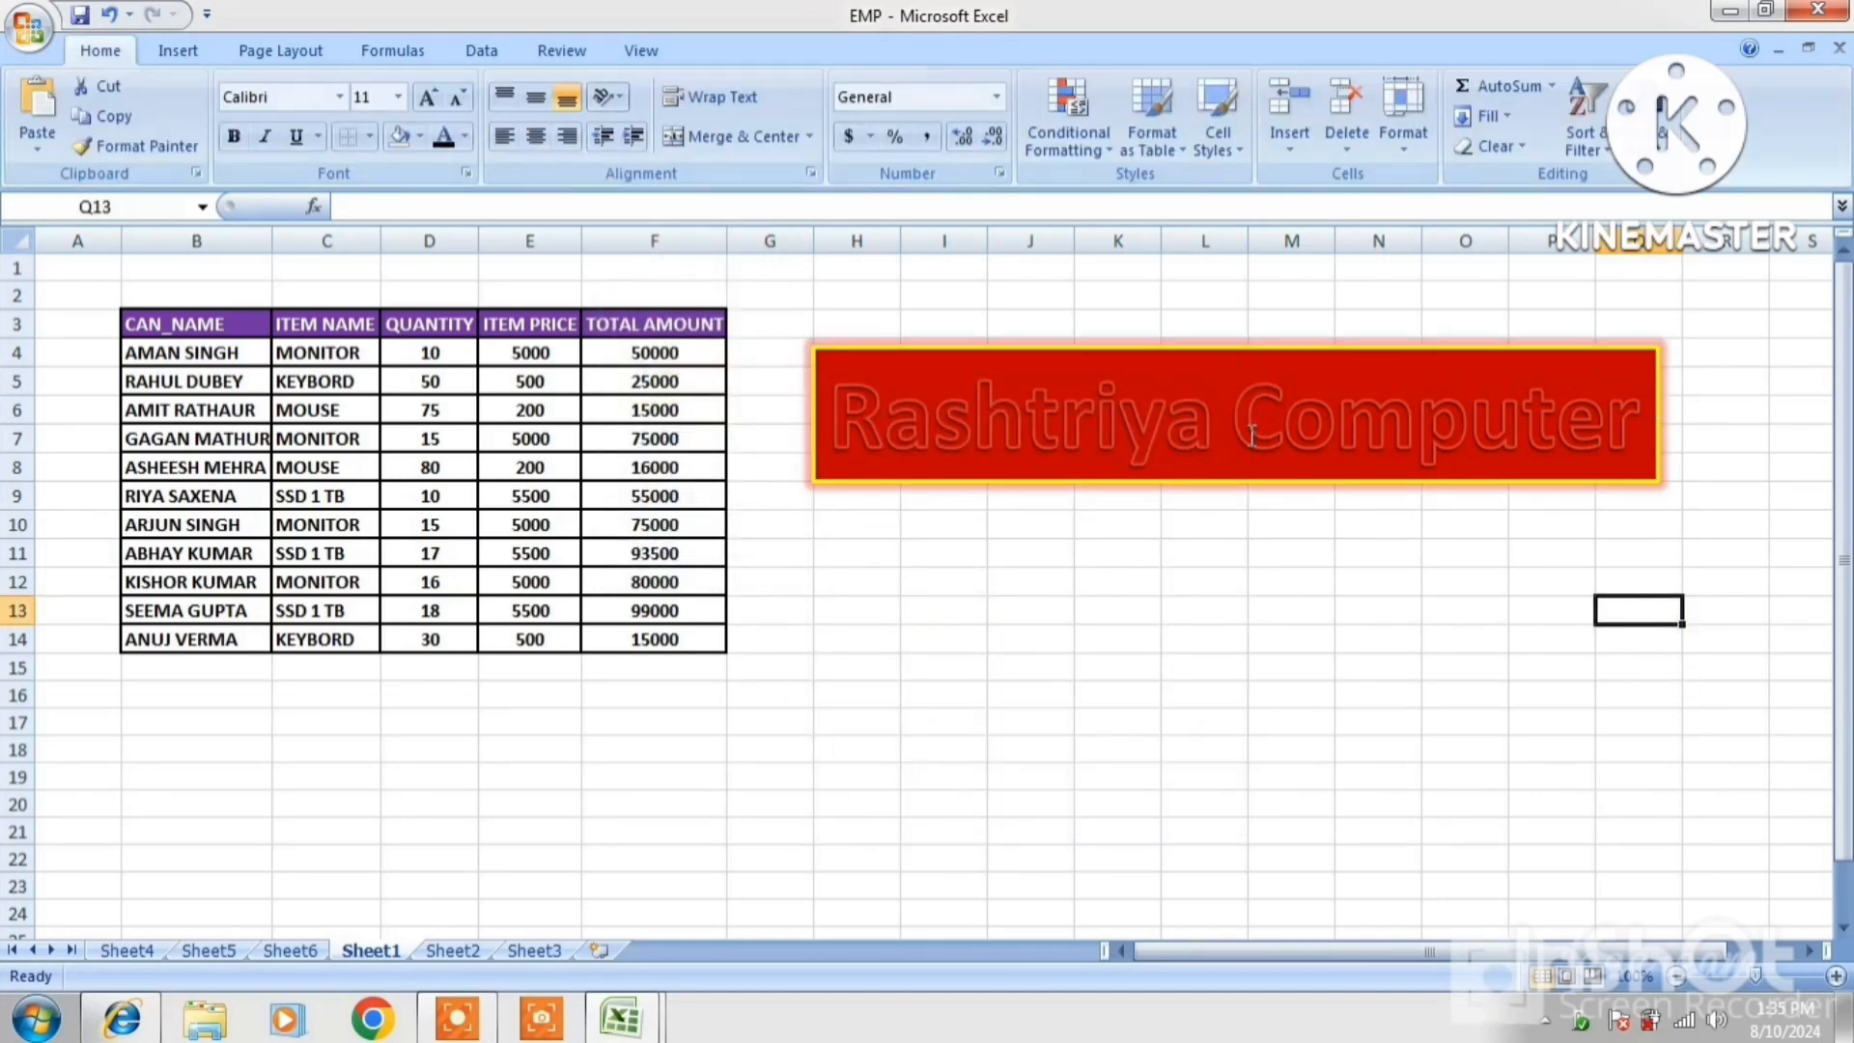
{"action": "left_click", "coordinate": [1254, 353]}
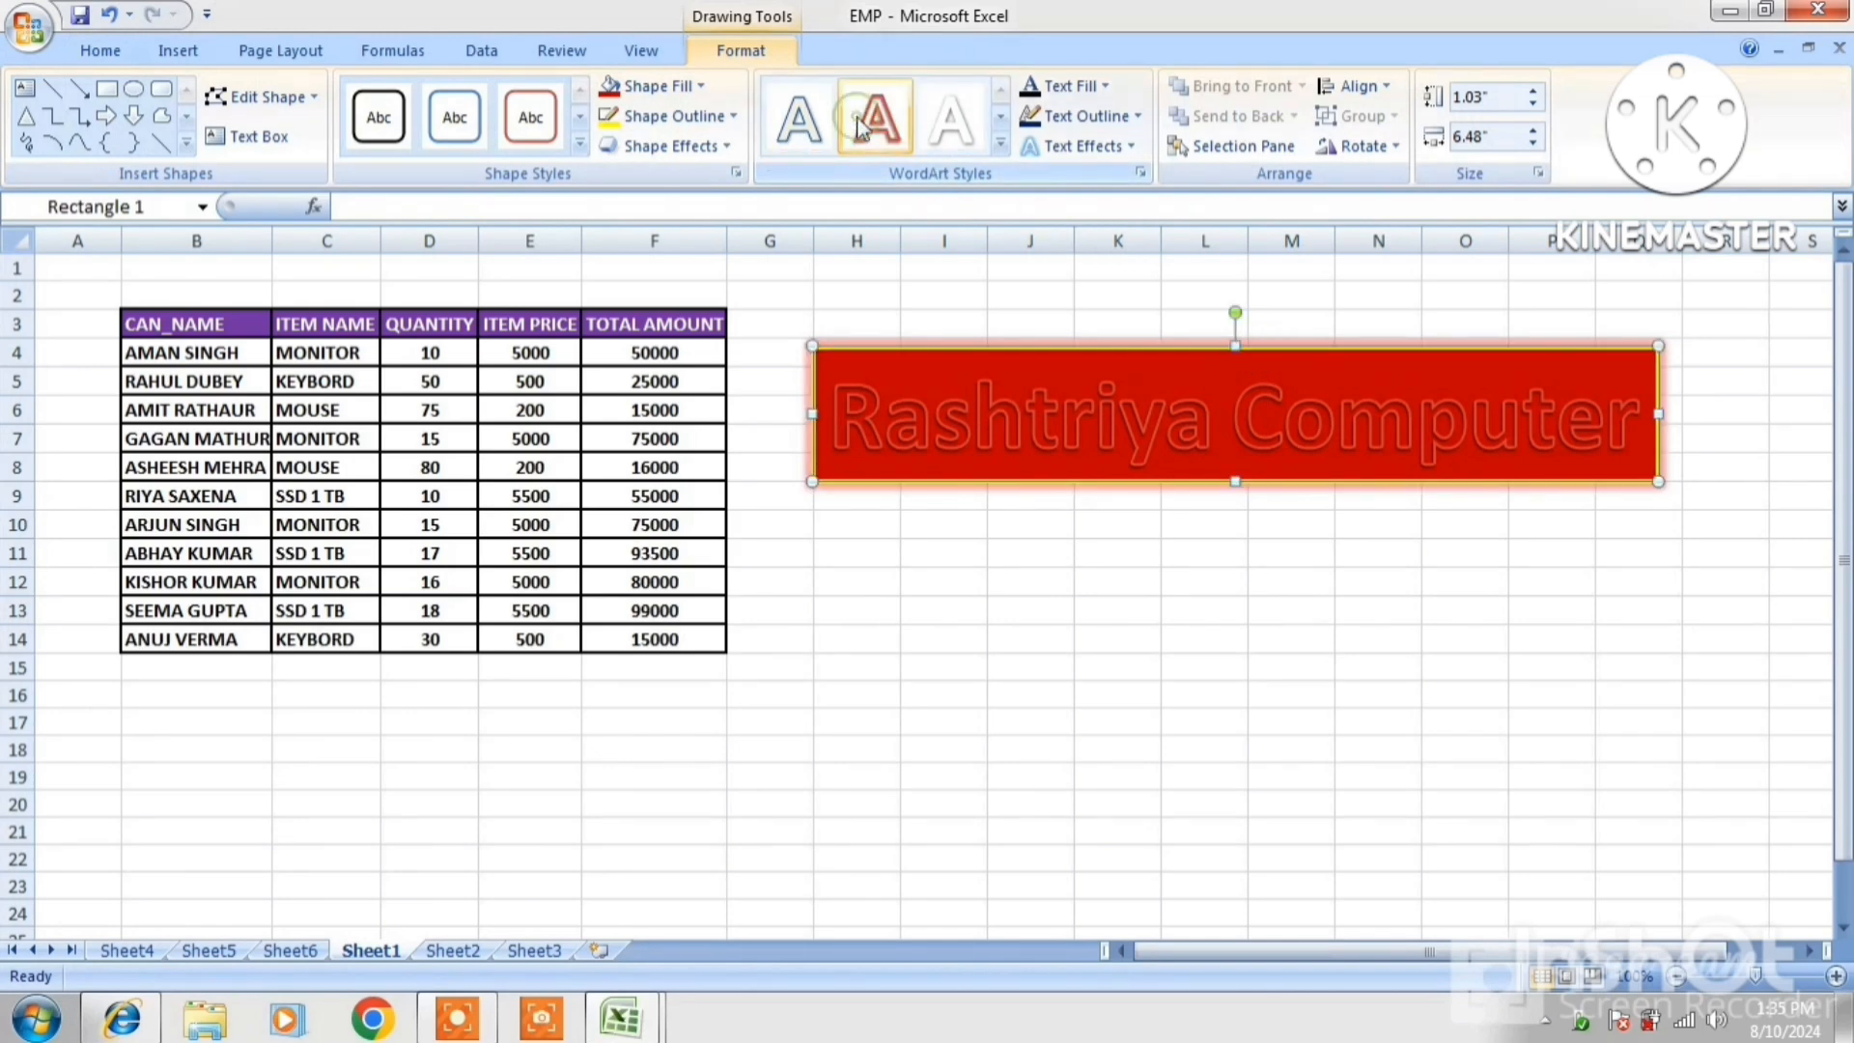
Try yellow, then the RR picture as the WordArt text fill, and stretch the box downward
{"action": "left_click", "coordinate": [941, 123]}
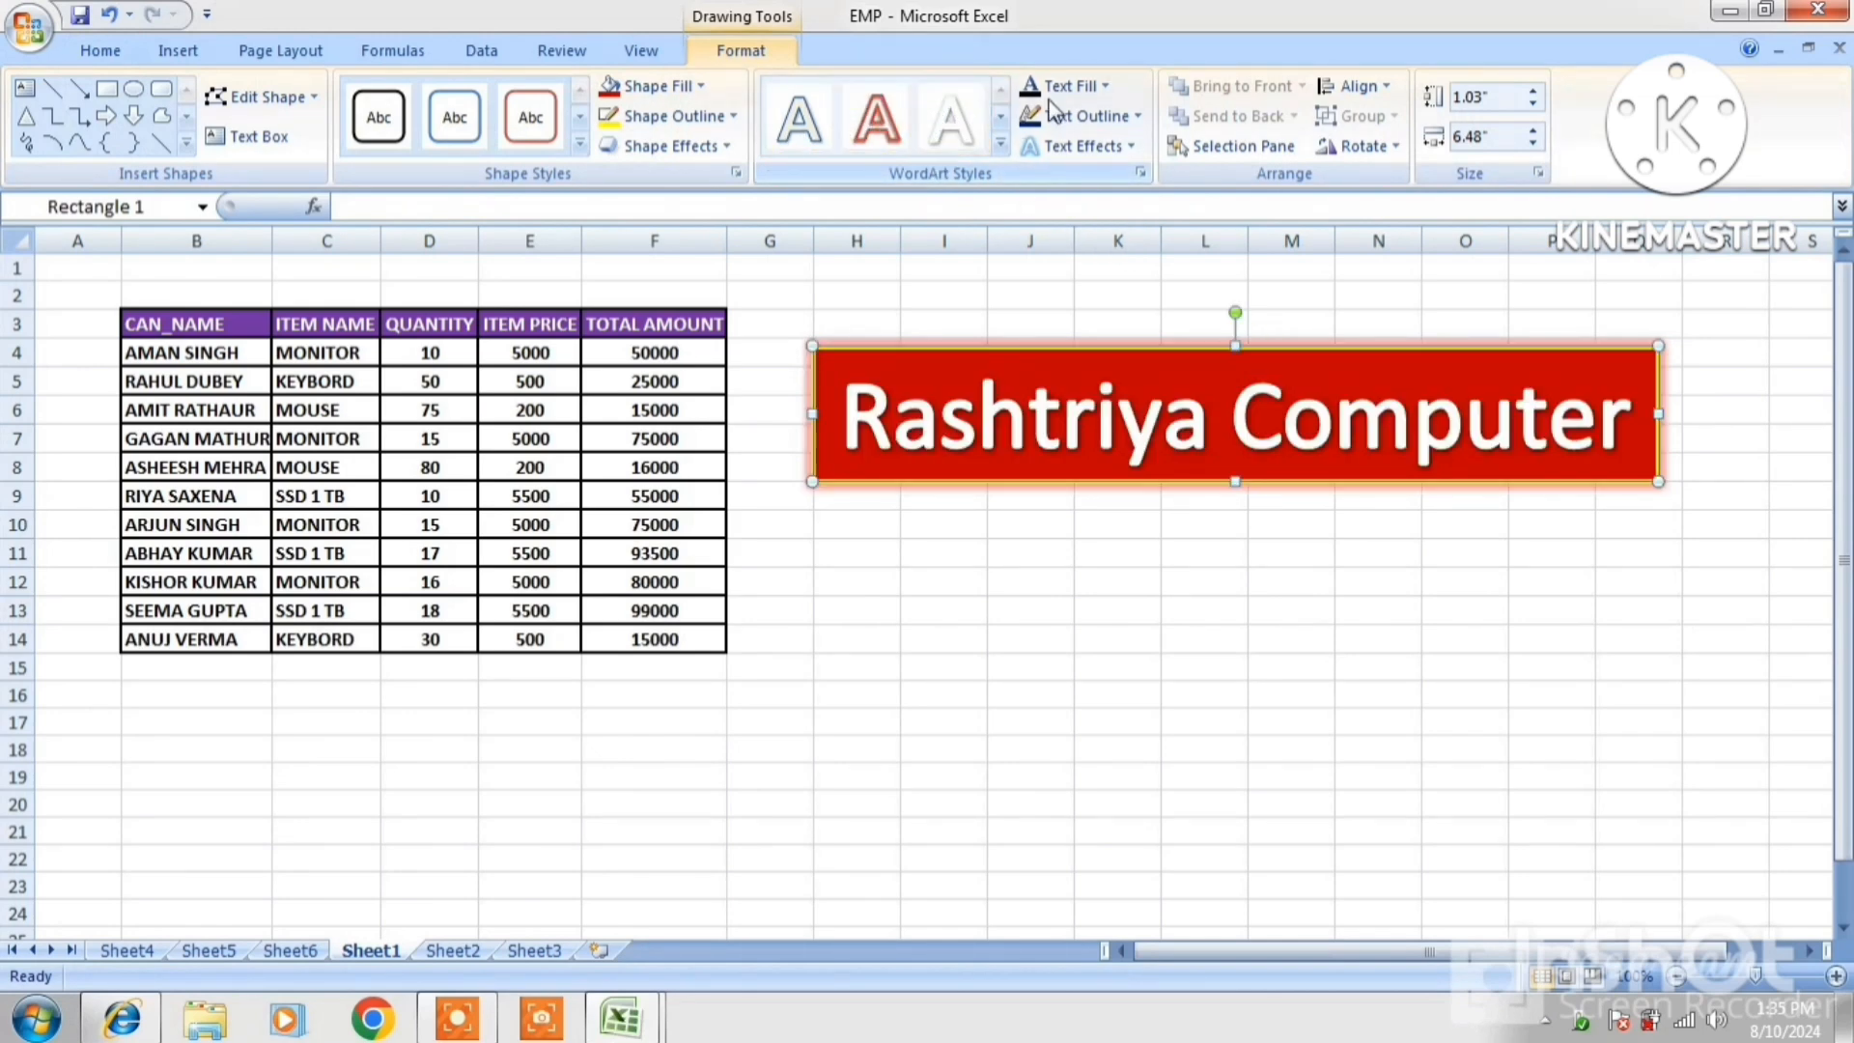
{"action": "left_click", "coordinate": [1100, 87]}
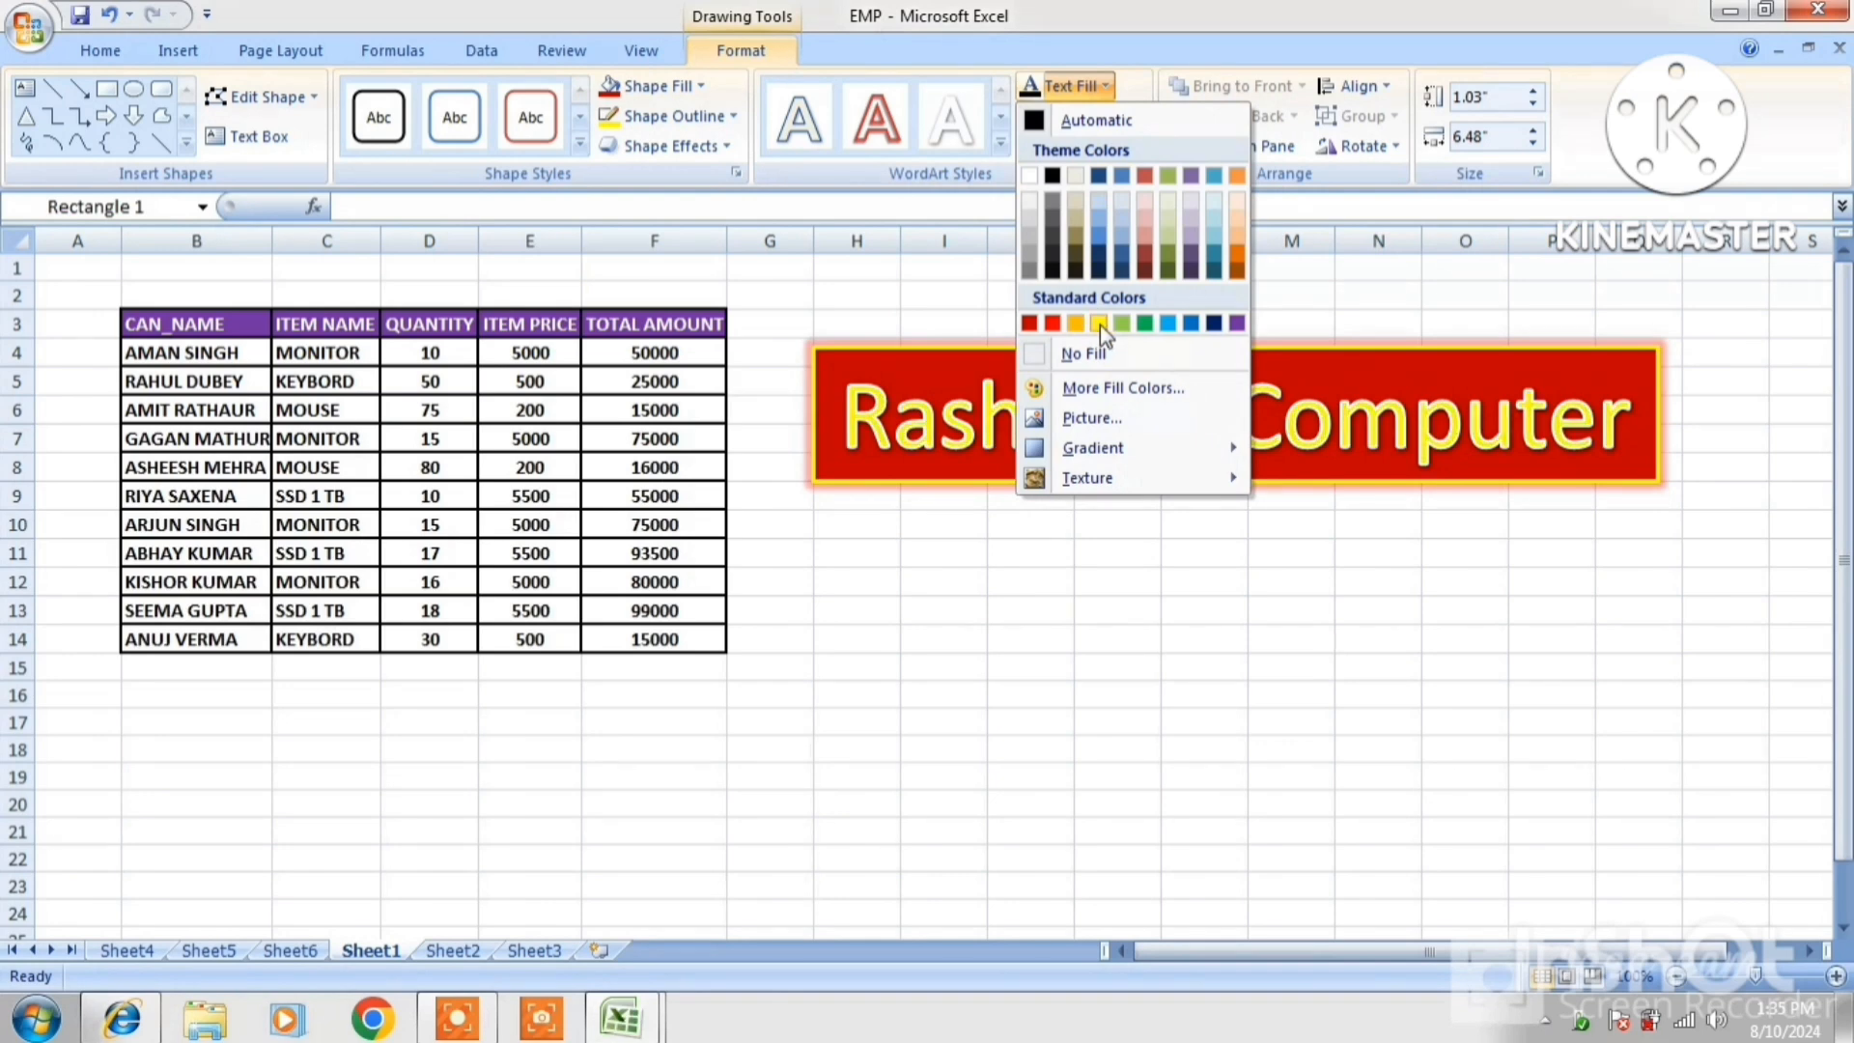
{"action": "left_click", "coordinate": [1099, 323]}
{"action": "left_click", "coordinate": [1101, 85]}
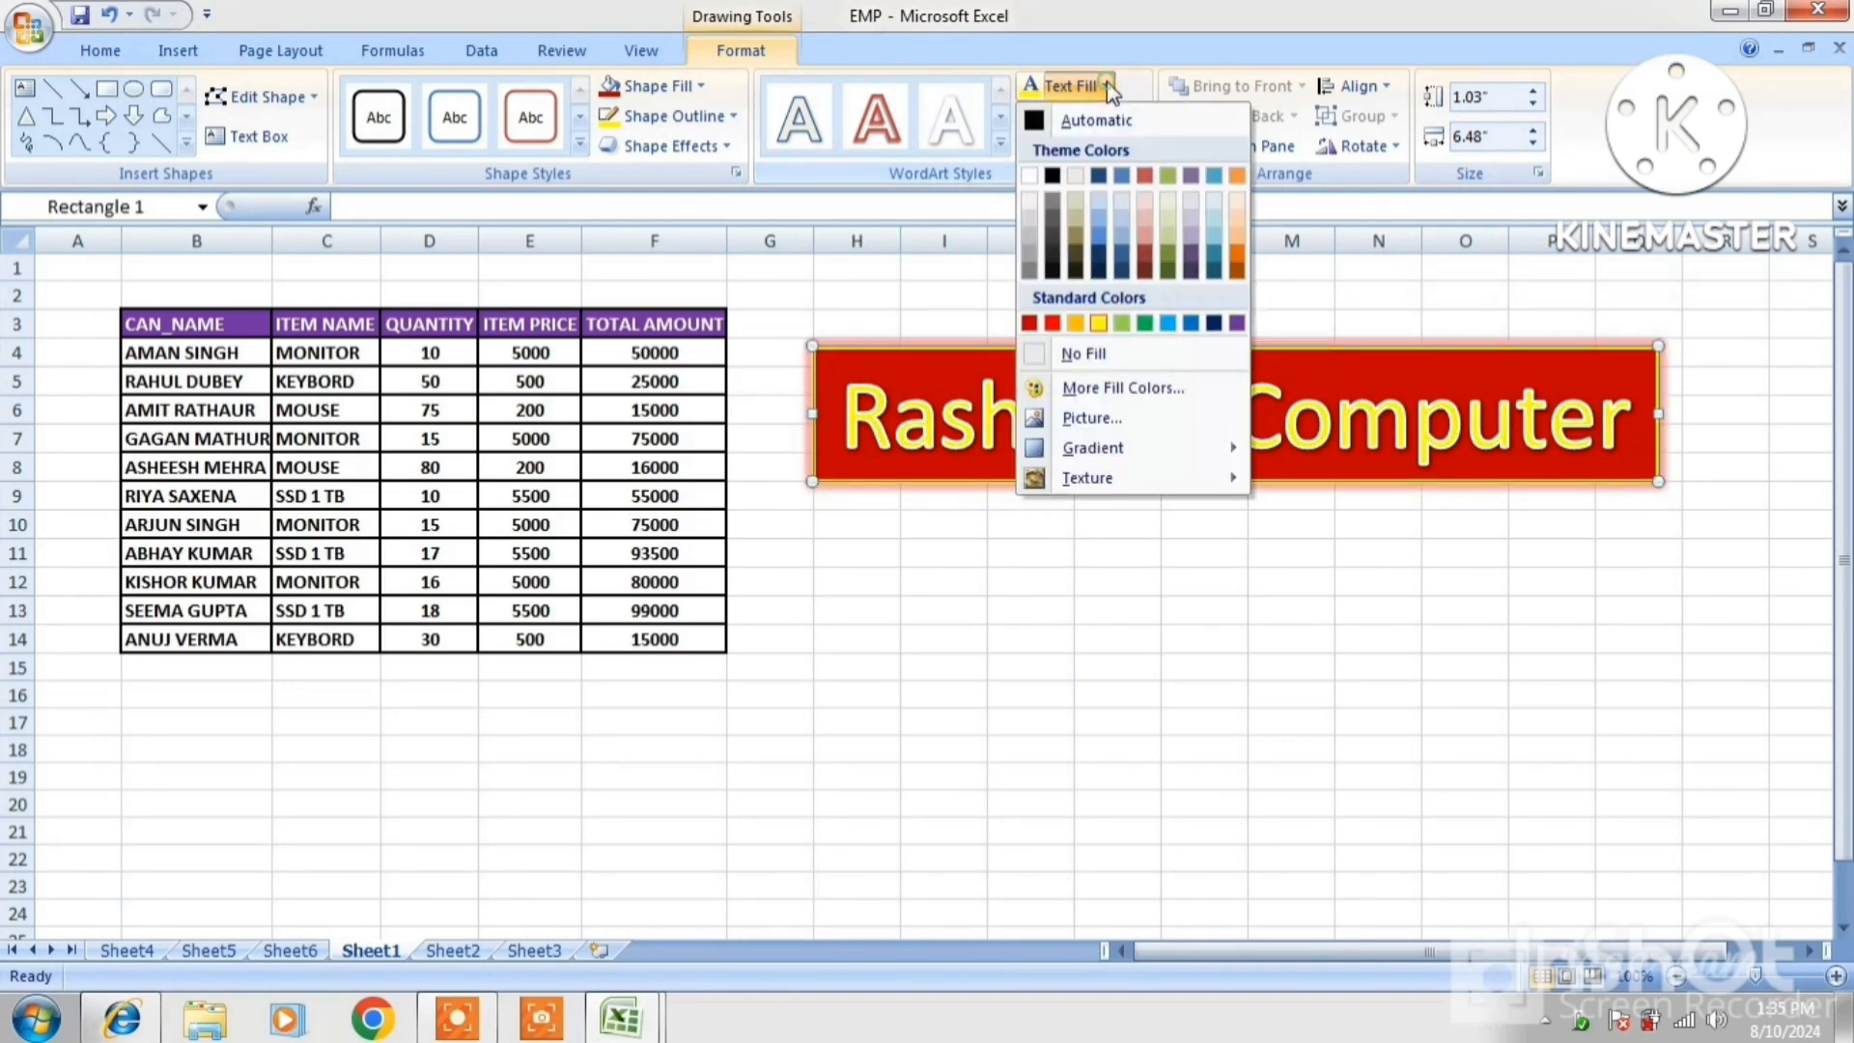
{"action": "left_click", "coordinate": [1089, 419]}
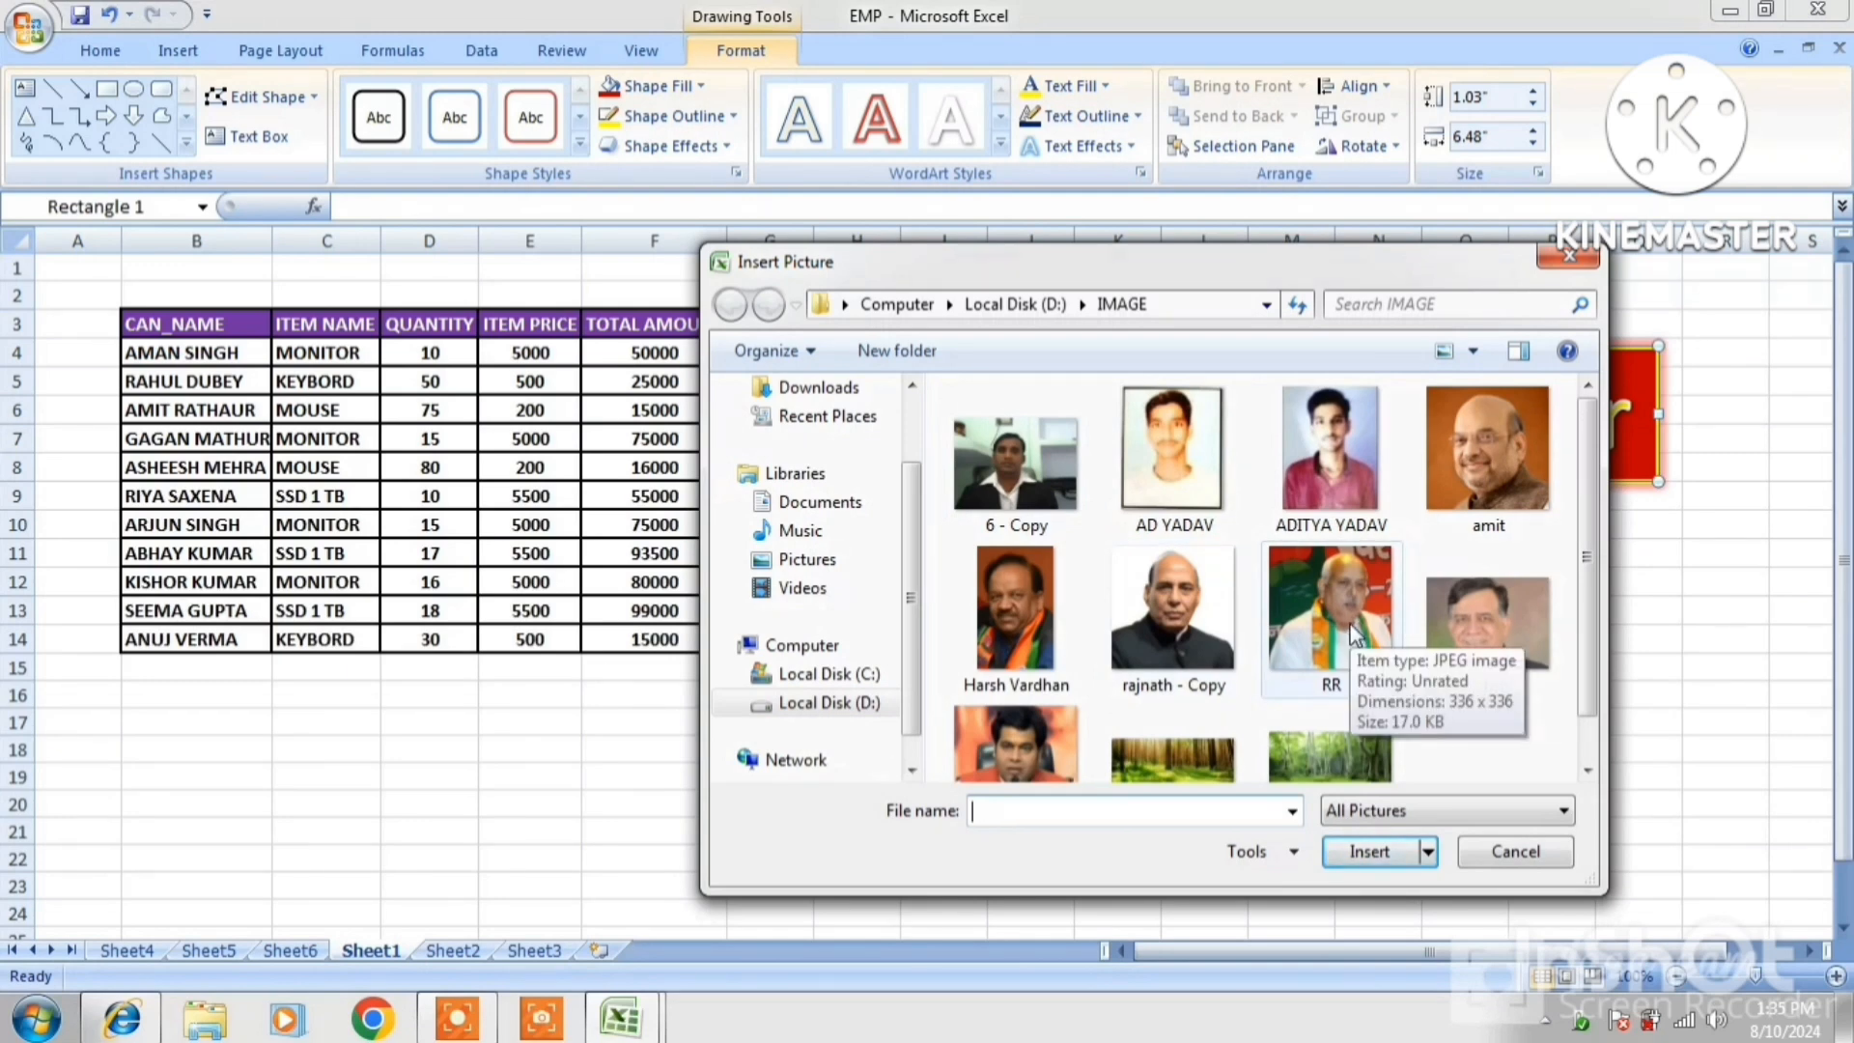
{"action": "left_click", "coordinate": [1354, 634]}
{"action": "left_click", "coordinate": [1369, 851]}
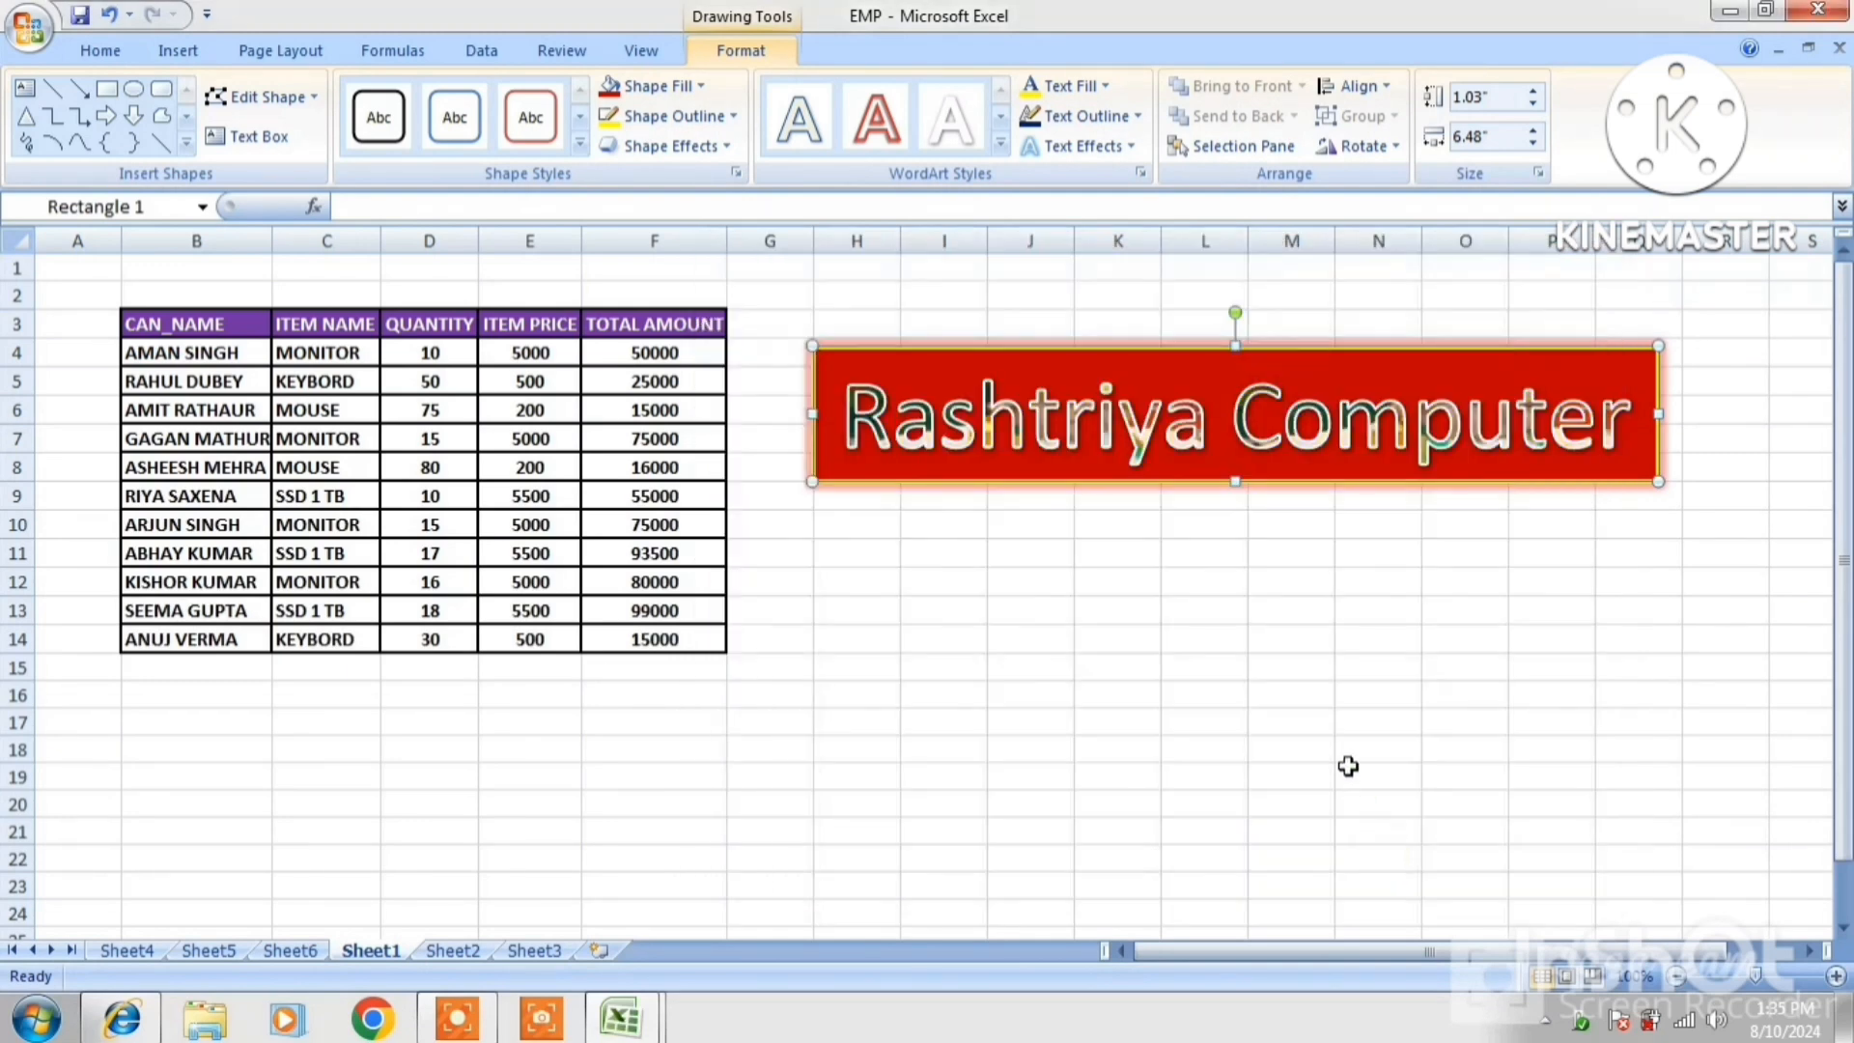
{"action": "left_click_drag", "start_coordinate": [1235, 481], "coordinate": [1235, 653]}
Restyle the text as white with shadow, remove its outline and add a glow
{"action": "left_click", "coordinate": [944, 121]}
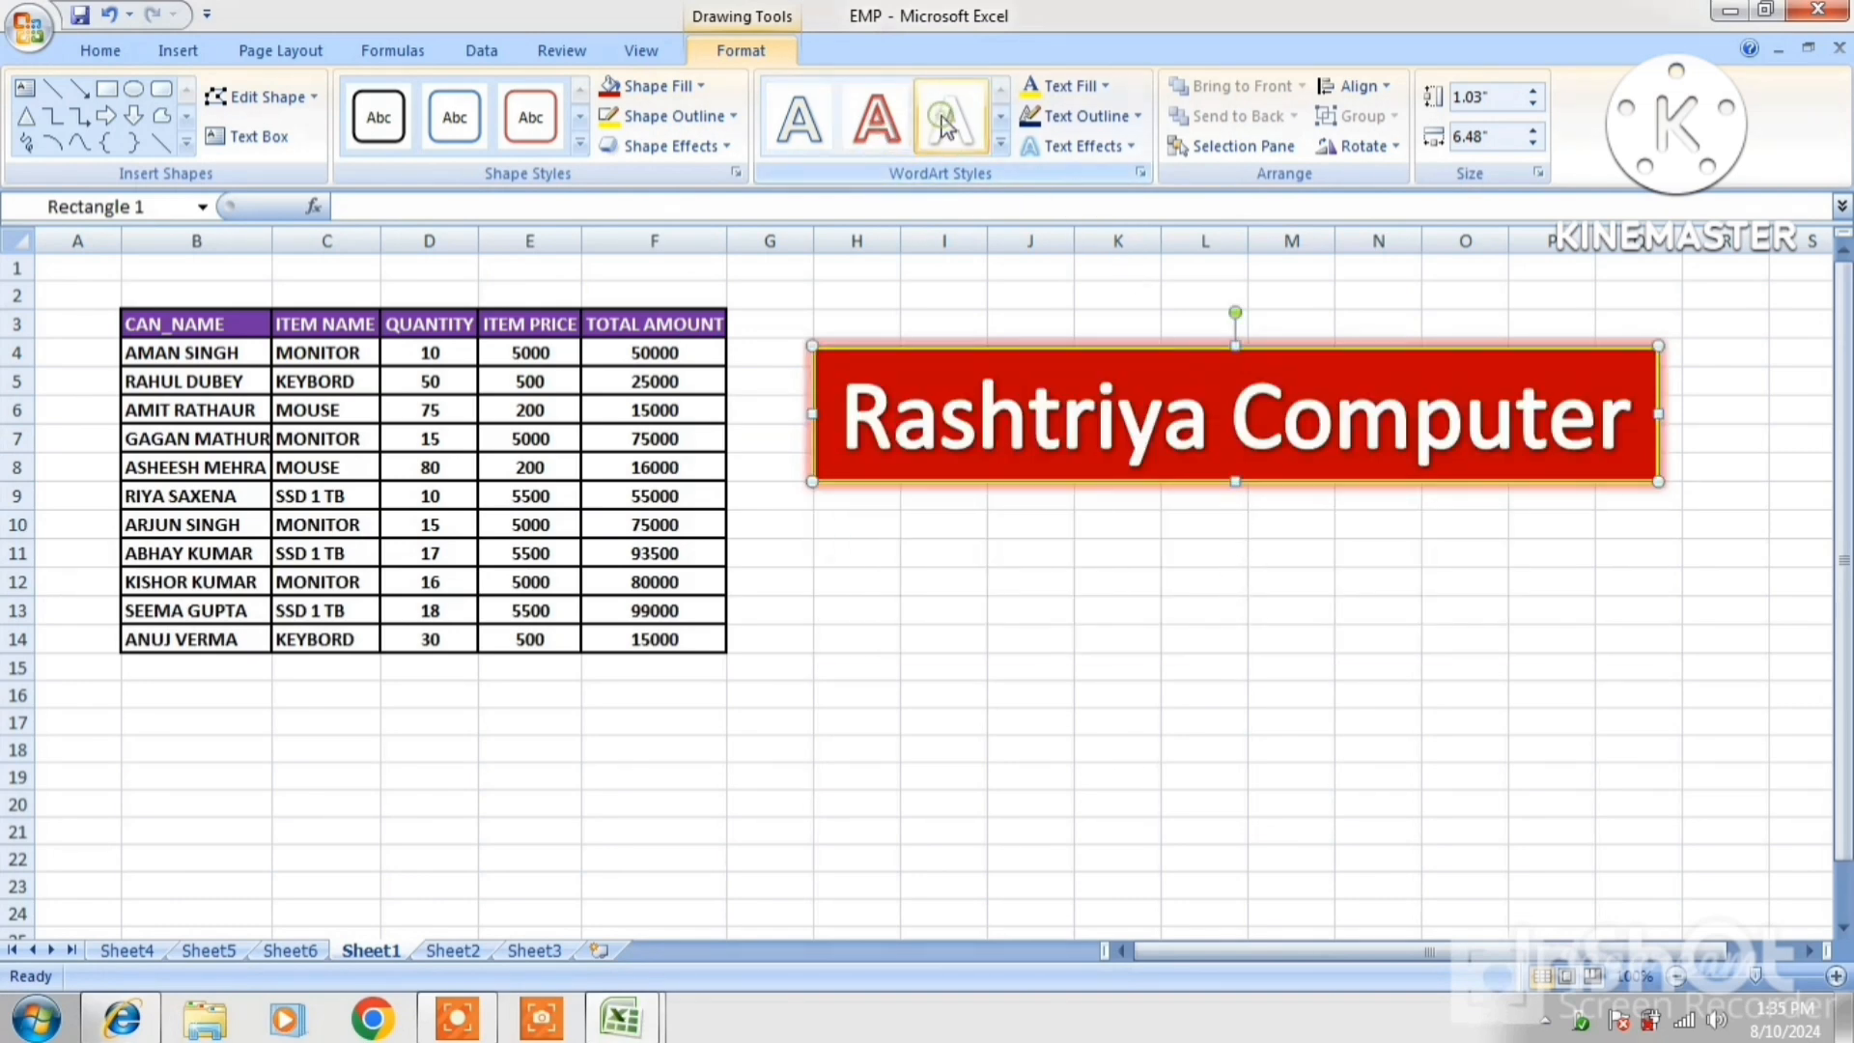
{"action": "left_click", "coordinate": [1123, 120]}
{"action": "left_click", "coordinate": [1052, 372]}
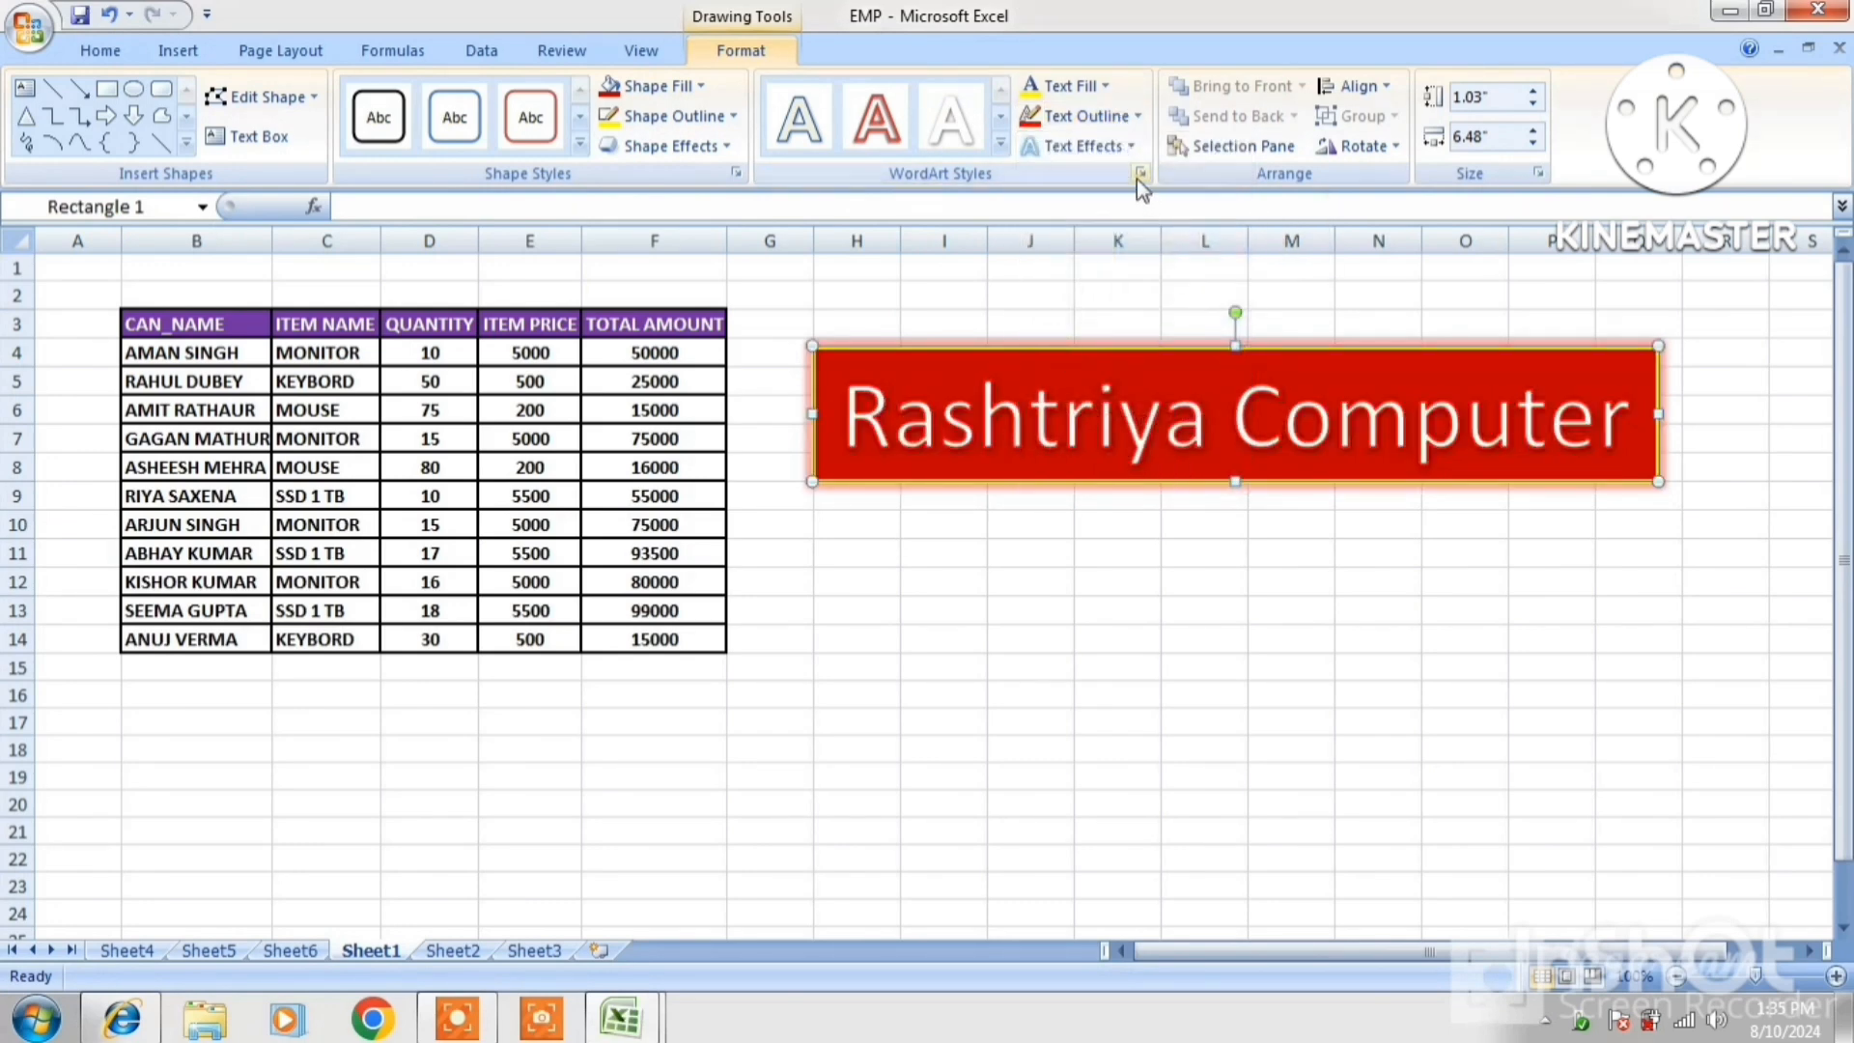
{"action": "left_click", "coordinate": [1120, 150]}
{"action": "mouse_move", "coordinate": [1101, 315]}
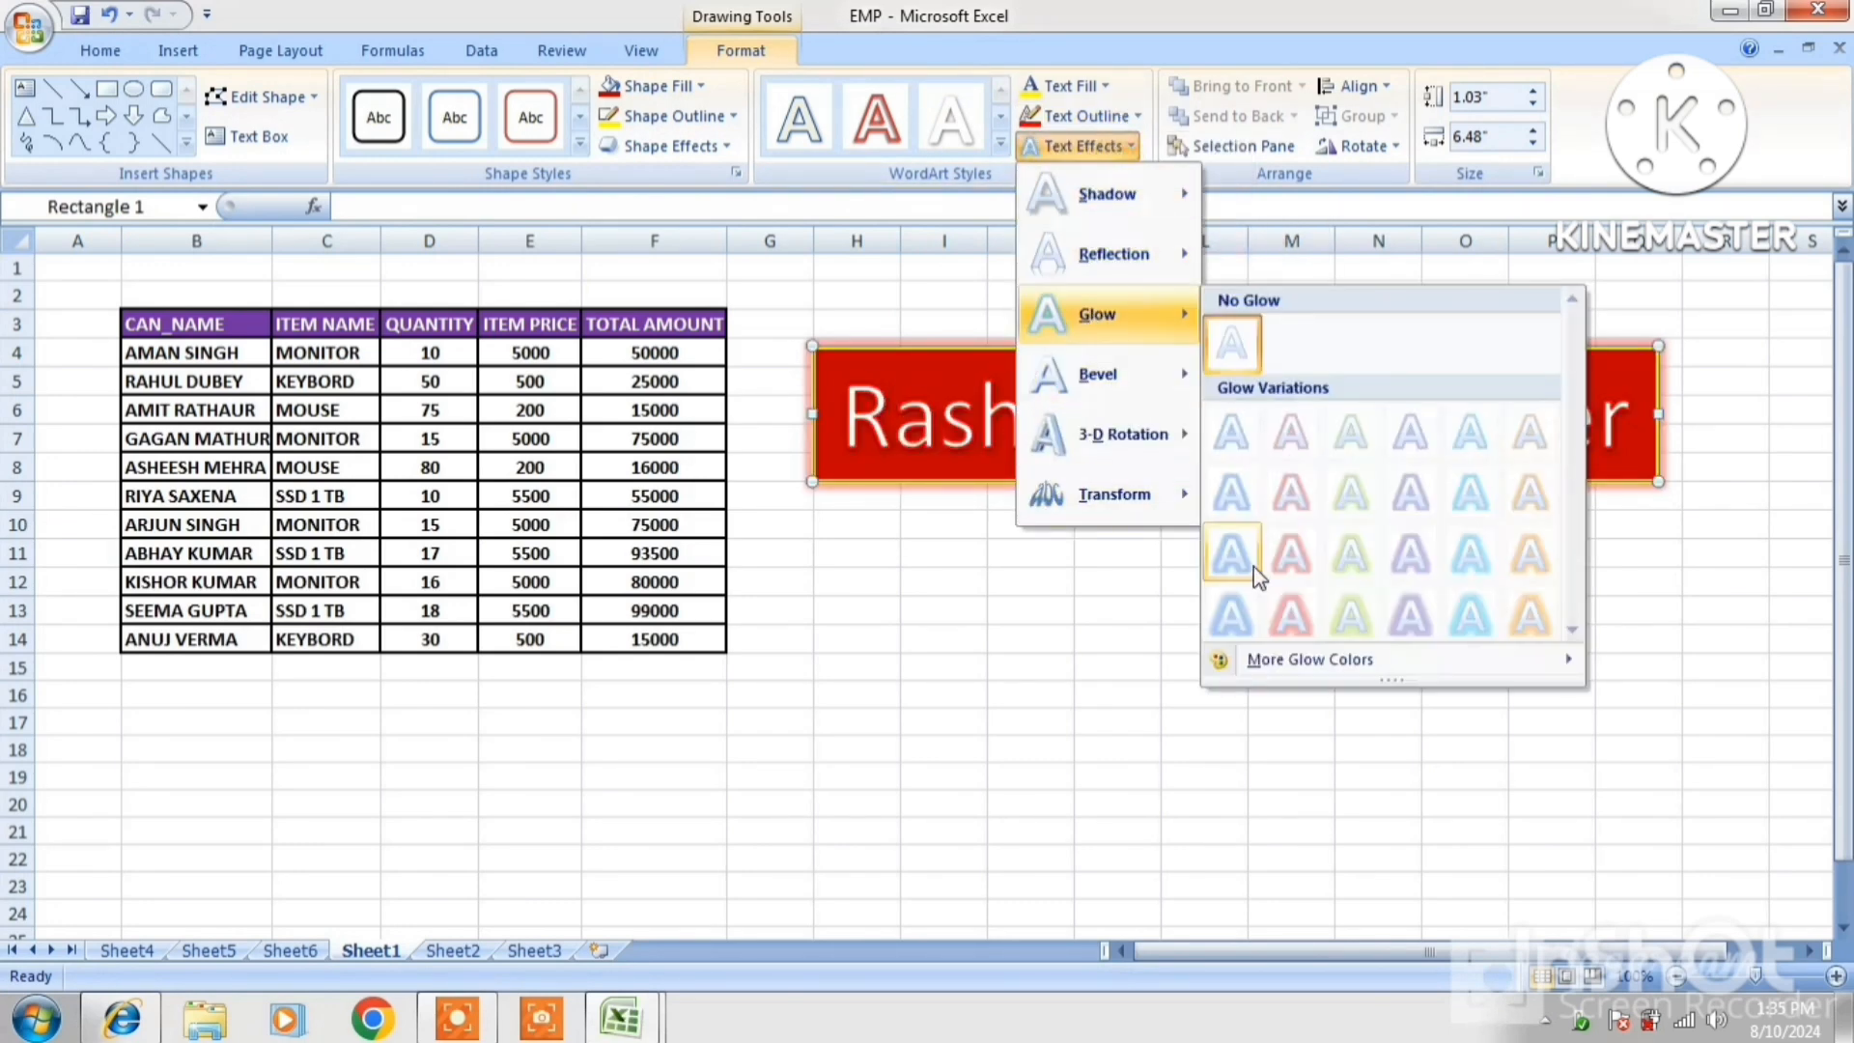
{"action": "left_click", "coordinate": [1291, 553]}
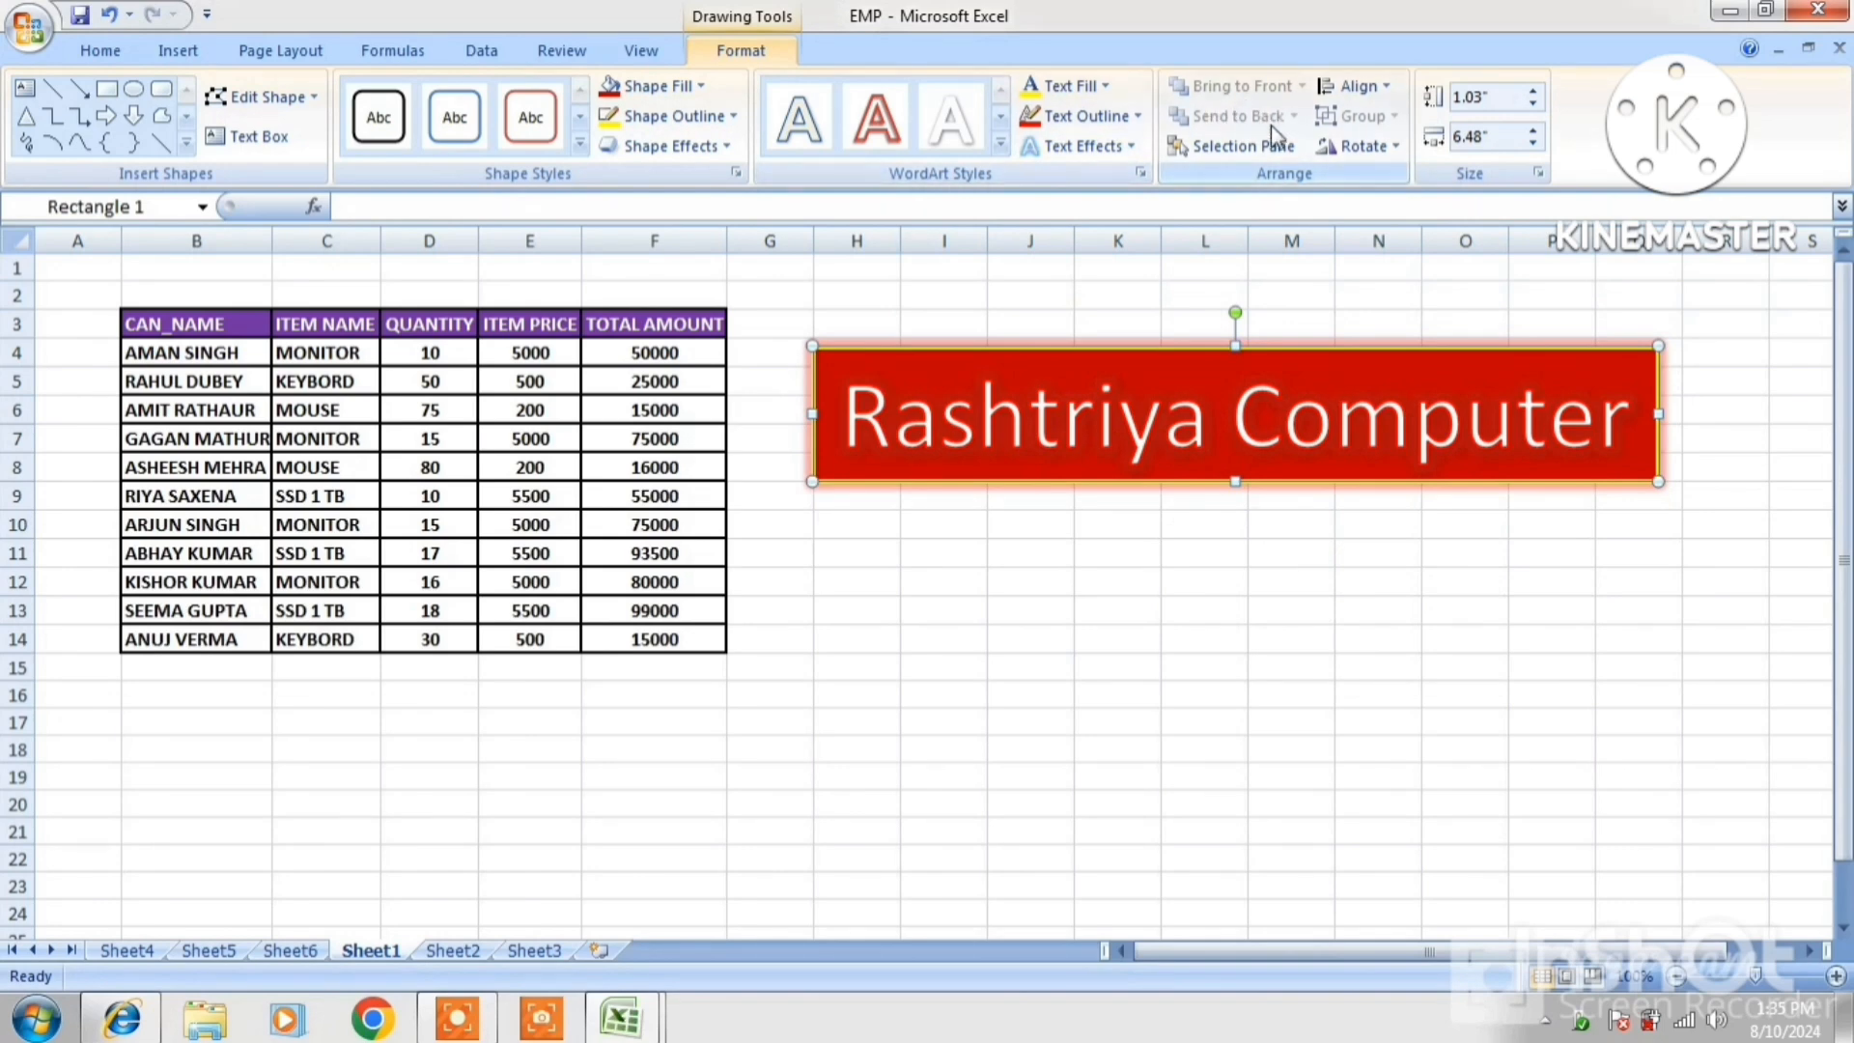
Raise the banner's shape height to 1.4 inches
{"action": "left_click", "coordinate": [1531, 90]}
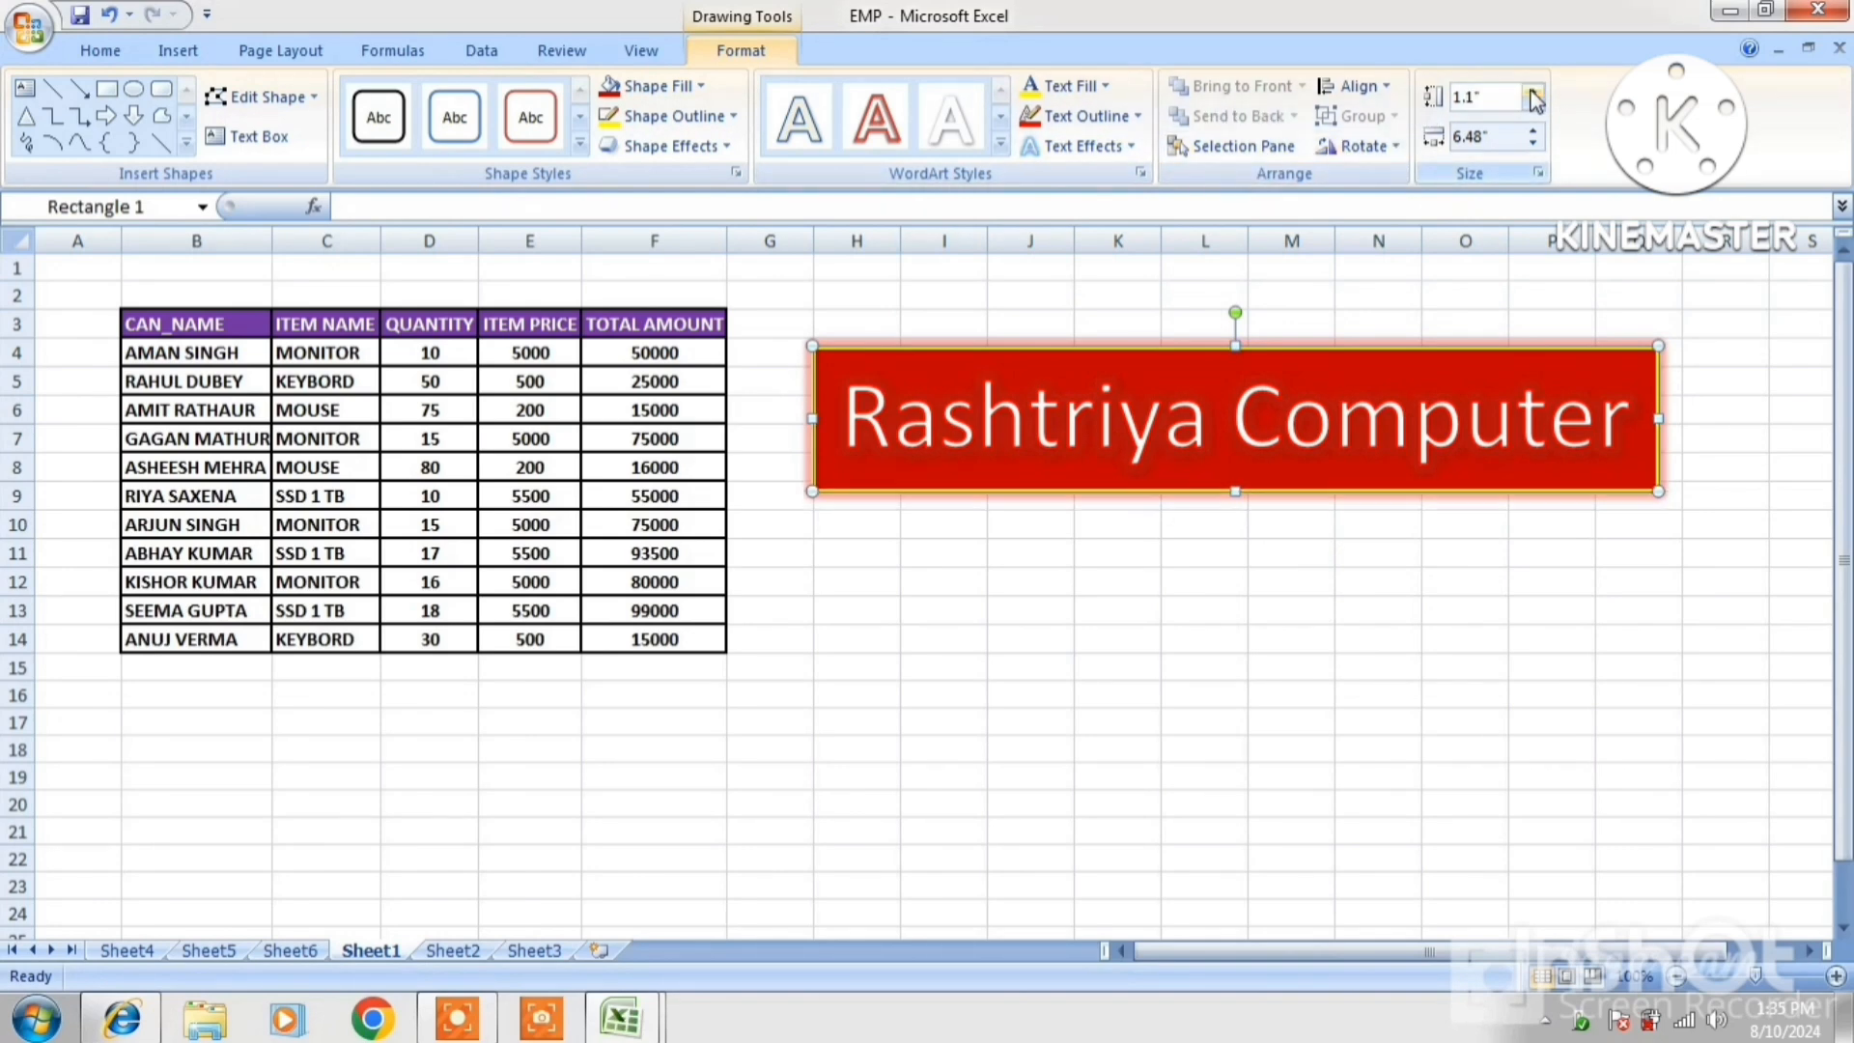
{"action": "left_click", "coordinate": [1533, 91]}
{"action": "left_click", "coordinate": [1532, 90]}
{"action": "left_click", "coordinate": [1532, 91]}
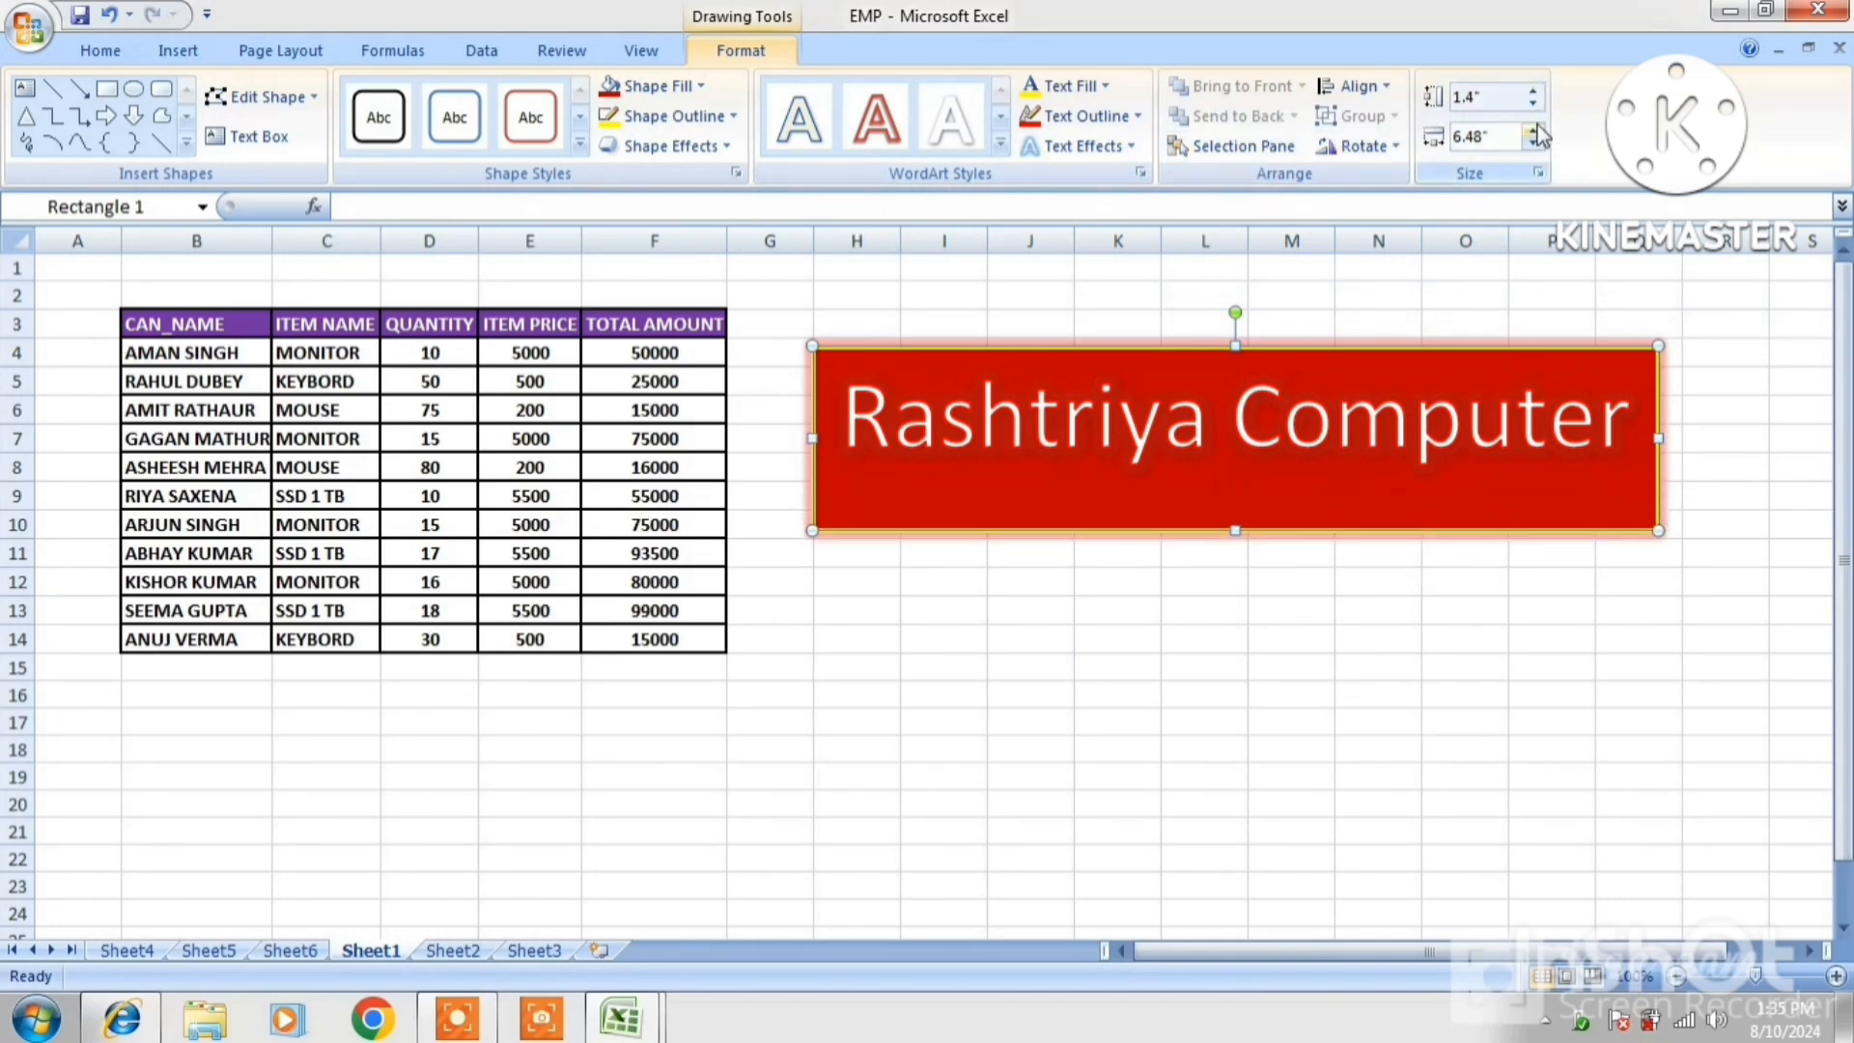
{"action": "left_click", "coordinate": [1532, 90]}
{"action": "left_click", "coordinate": [1532, 91]}
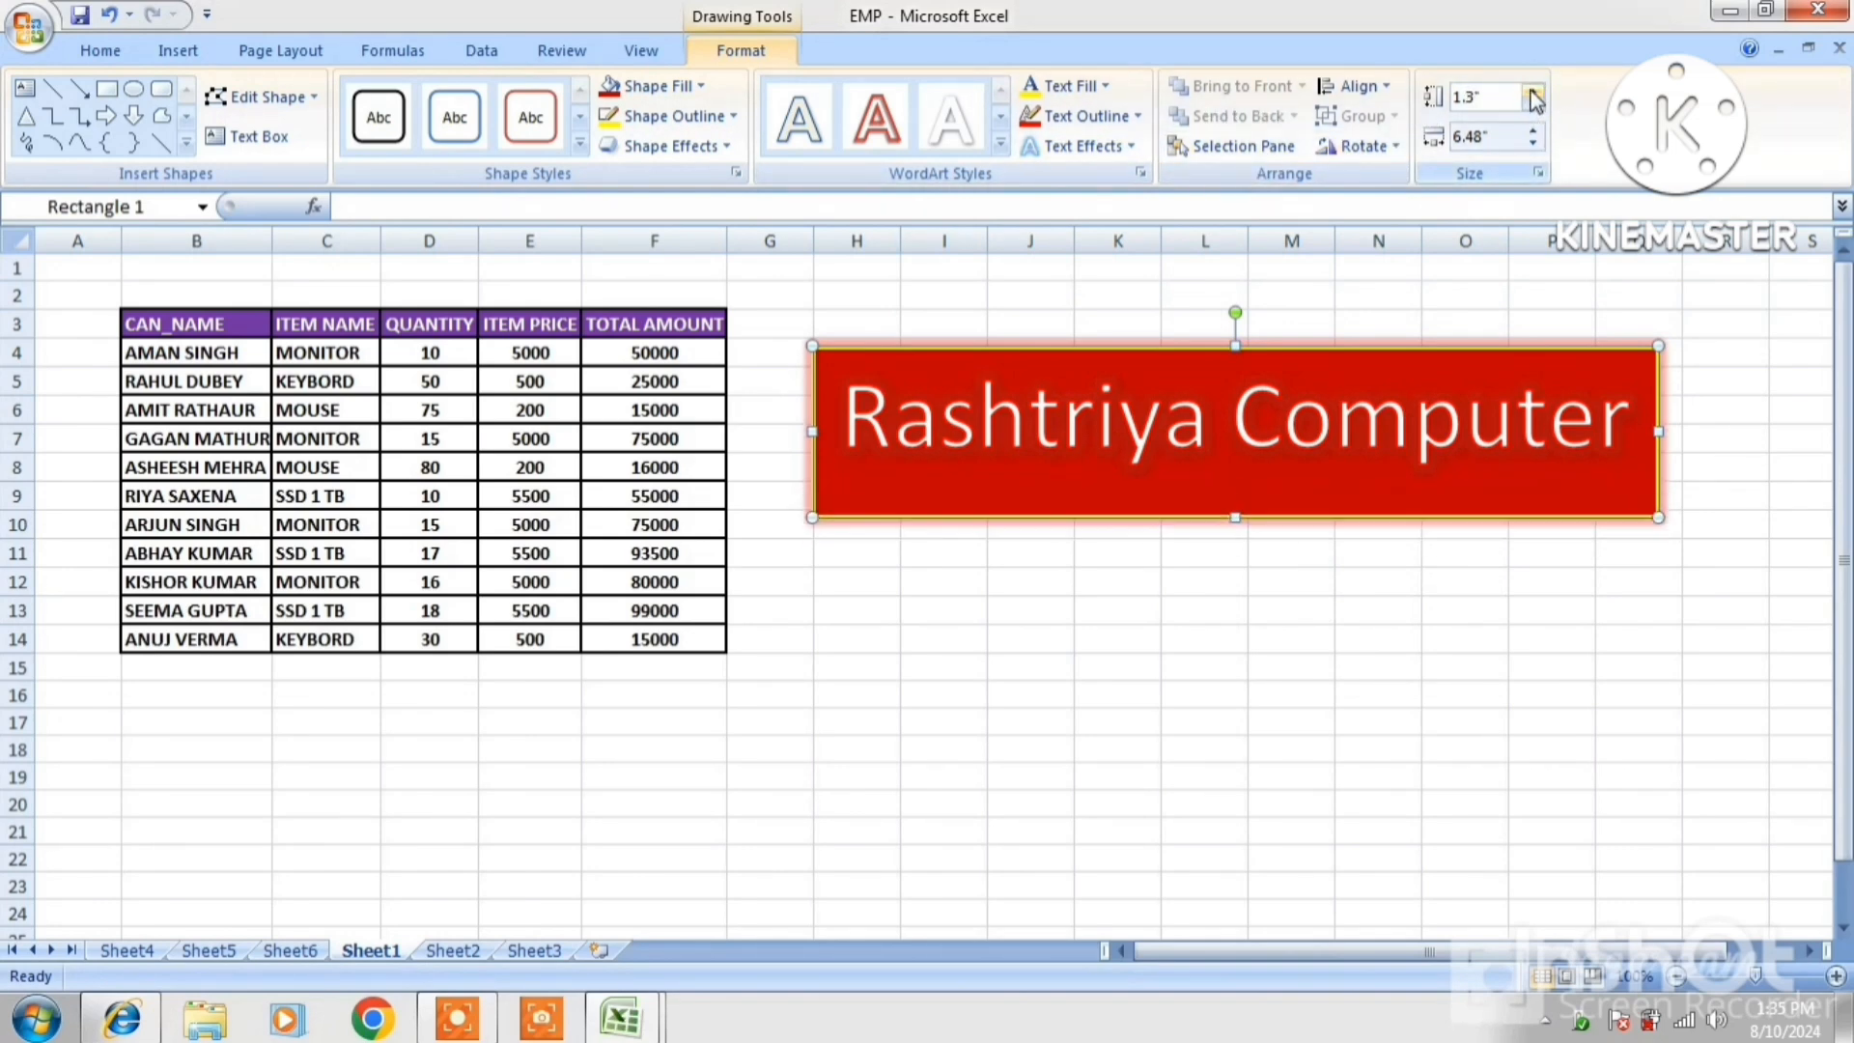
{"action": "left_click", "coordinate": [1532, 90]}
{"action": "left_click", "coordinate": [1532, 91]}
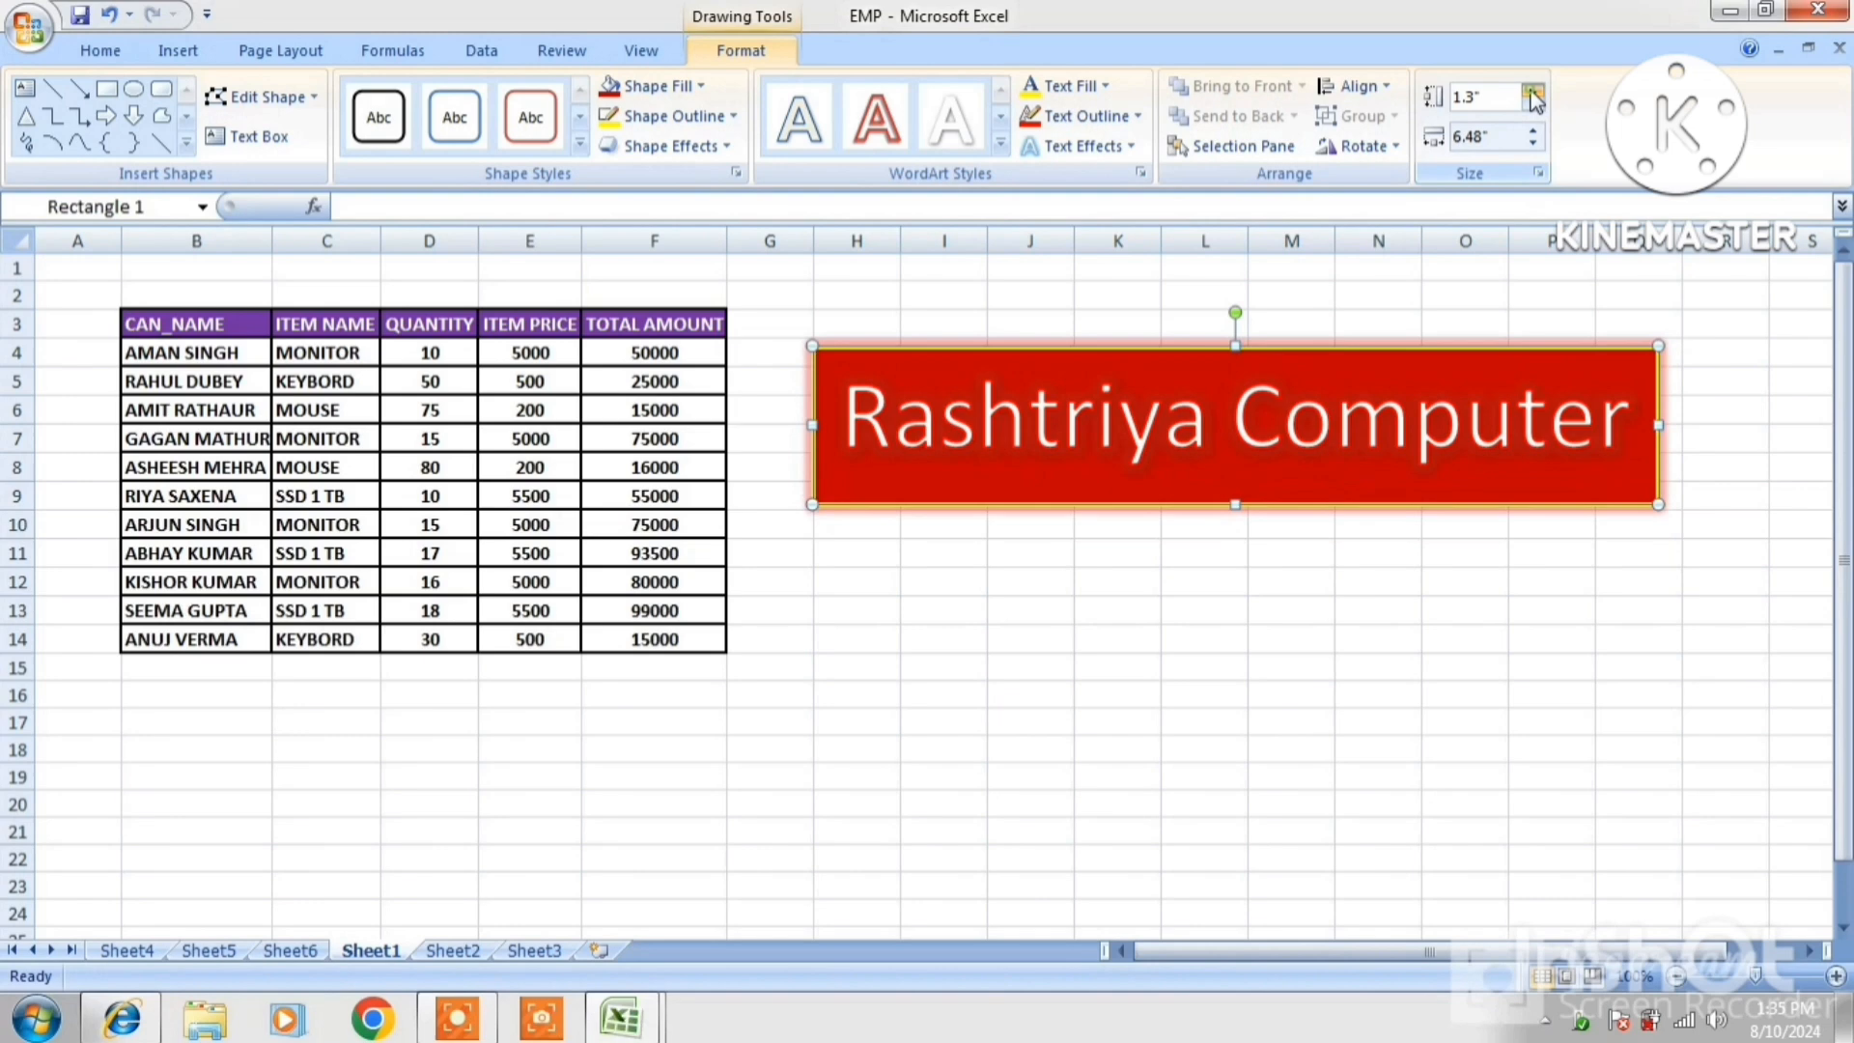
{"action": "left_click", "coordinate": [1532, 91]}
{"action": "left_click", "coordinate": [1532, 91]}
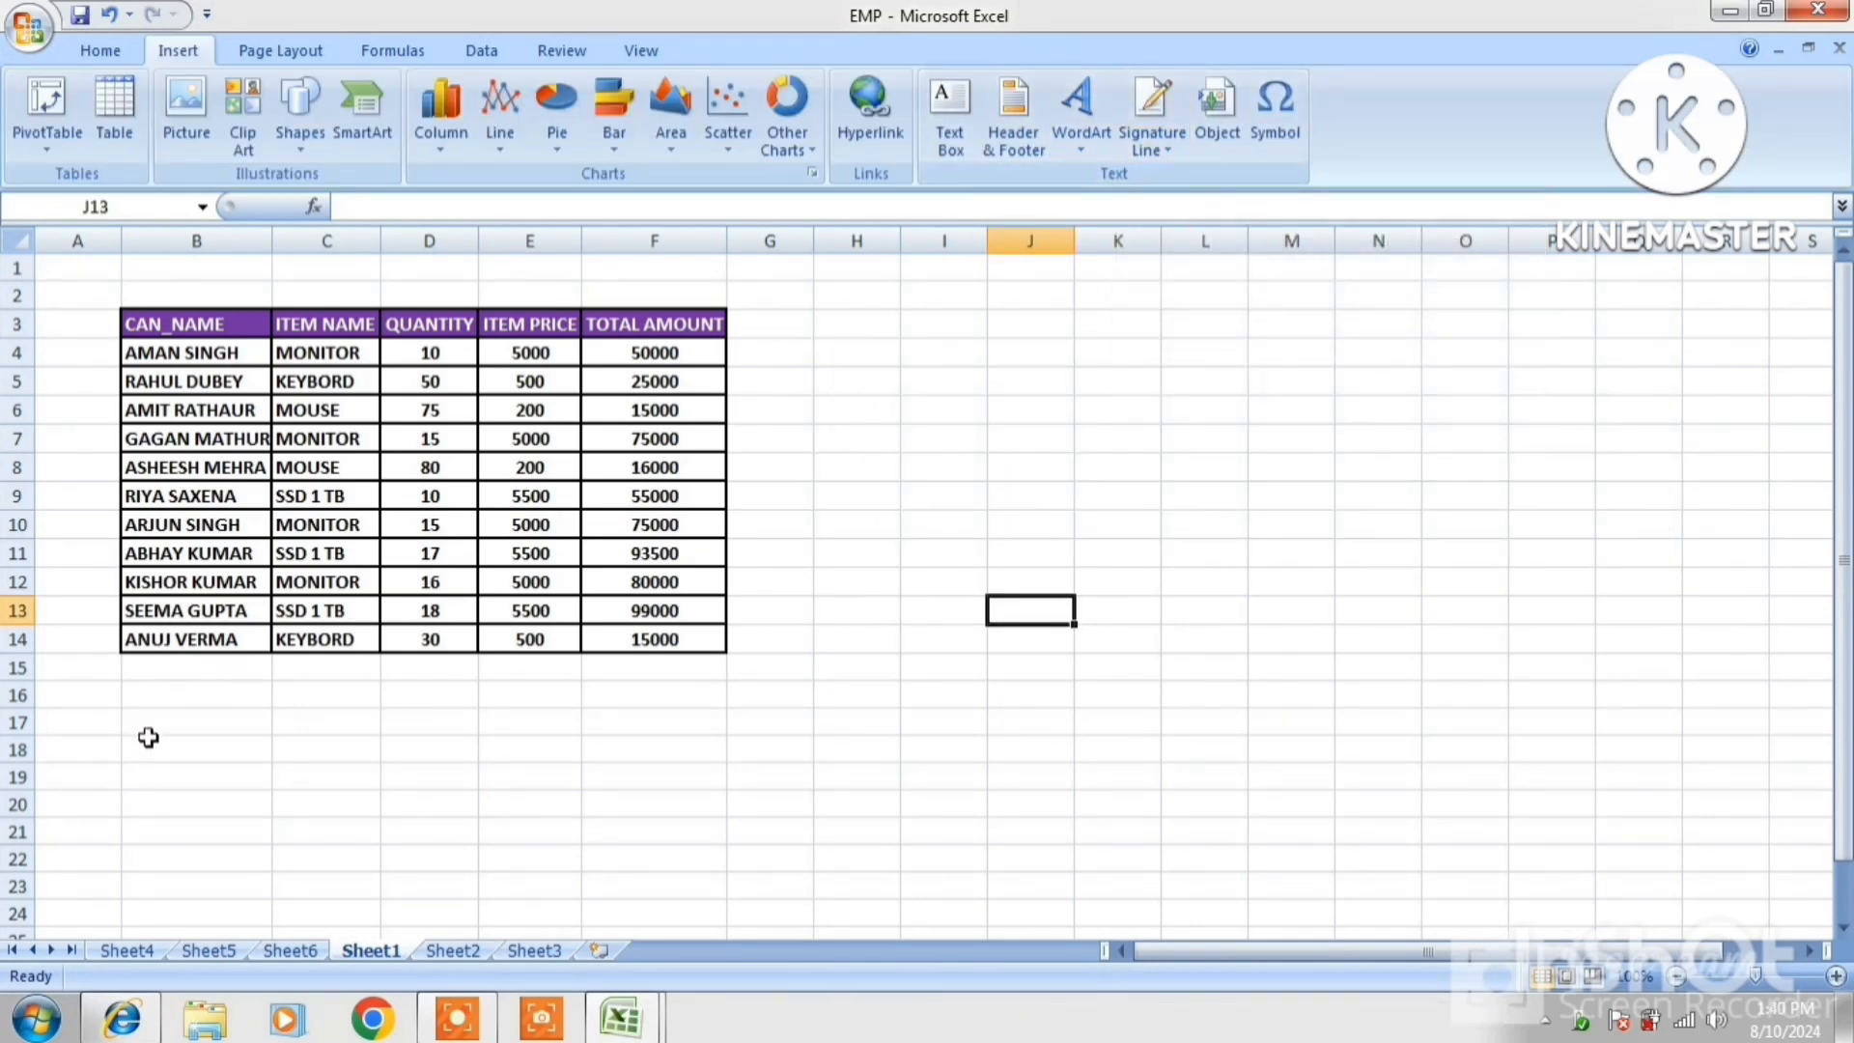
Insert a Microsoft Office signature line at B19 with the signer's name, title Manager and e-mail
{"action": "left_click", "coordinate": [140, 777]}
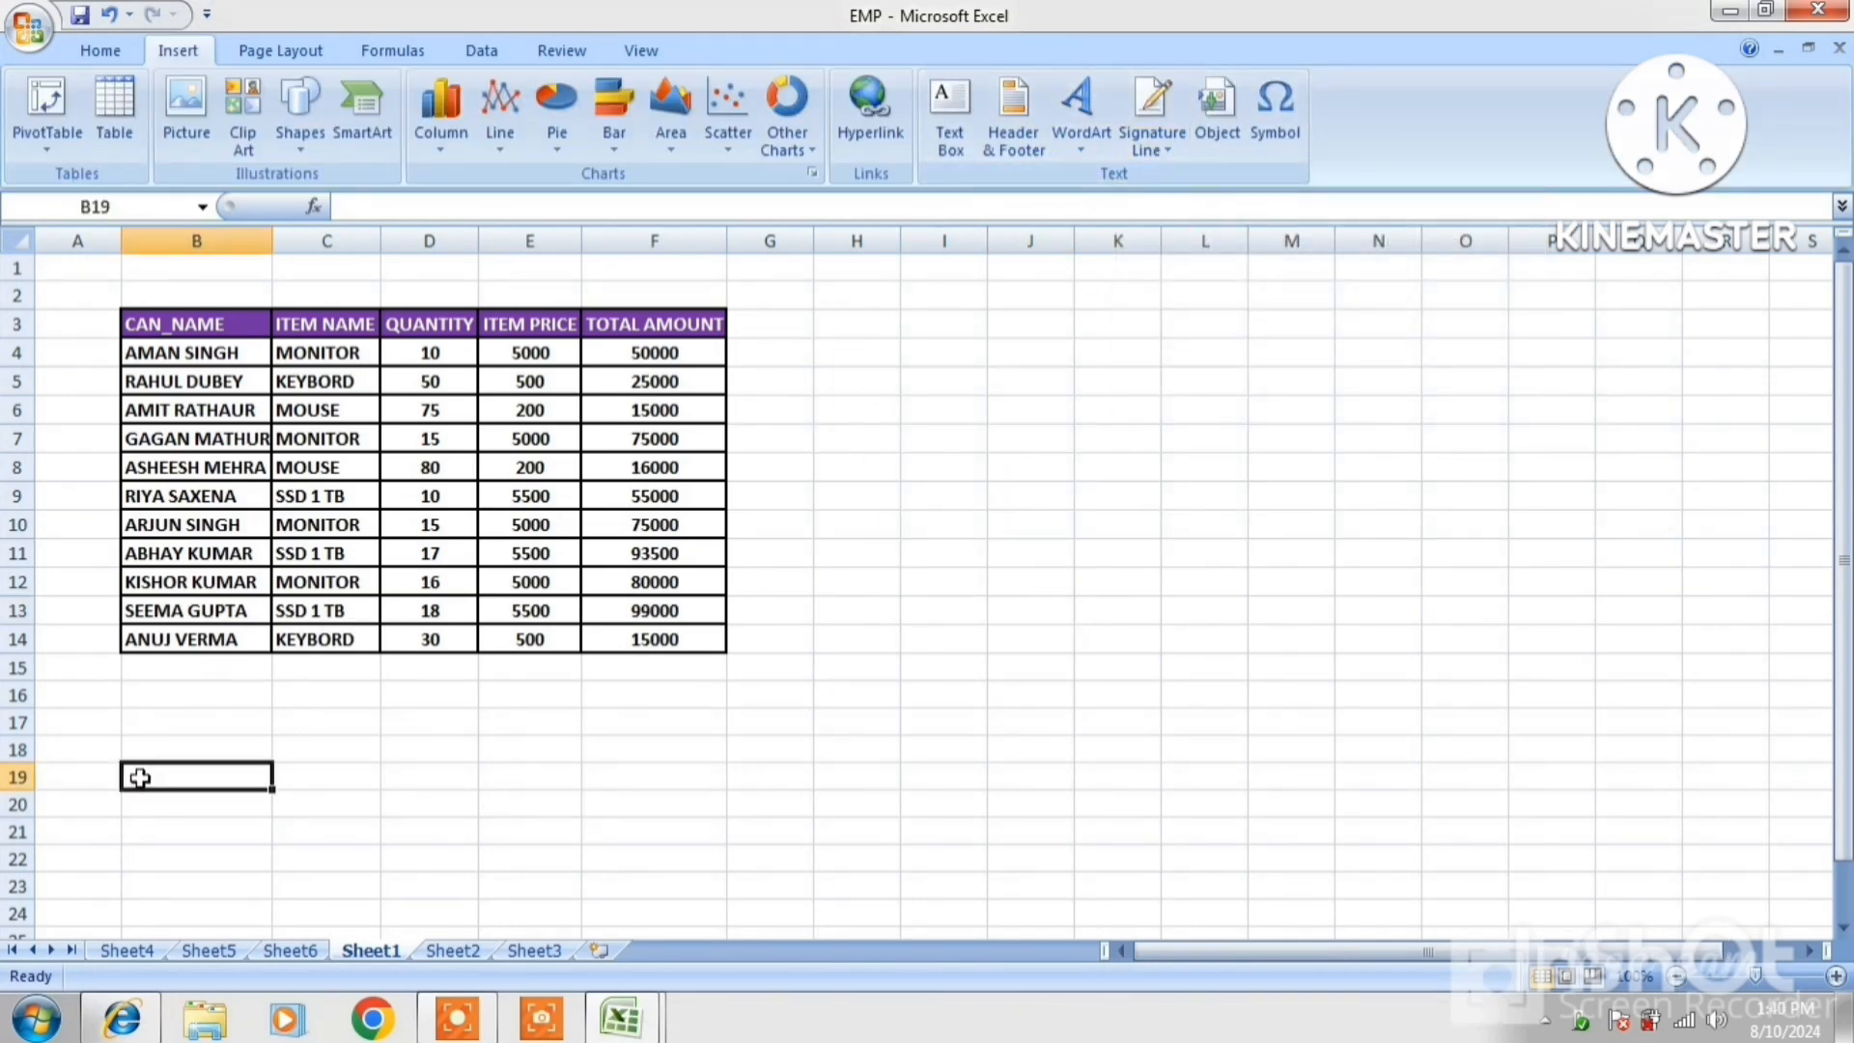
{"action": "left_click", "coordinate": [1167, 149]}
{"action": "left_click", "coordinate": [1178, 182]}
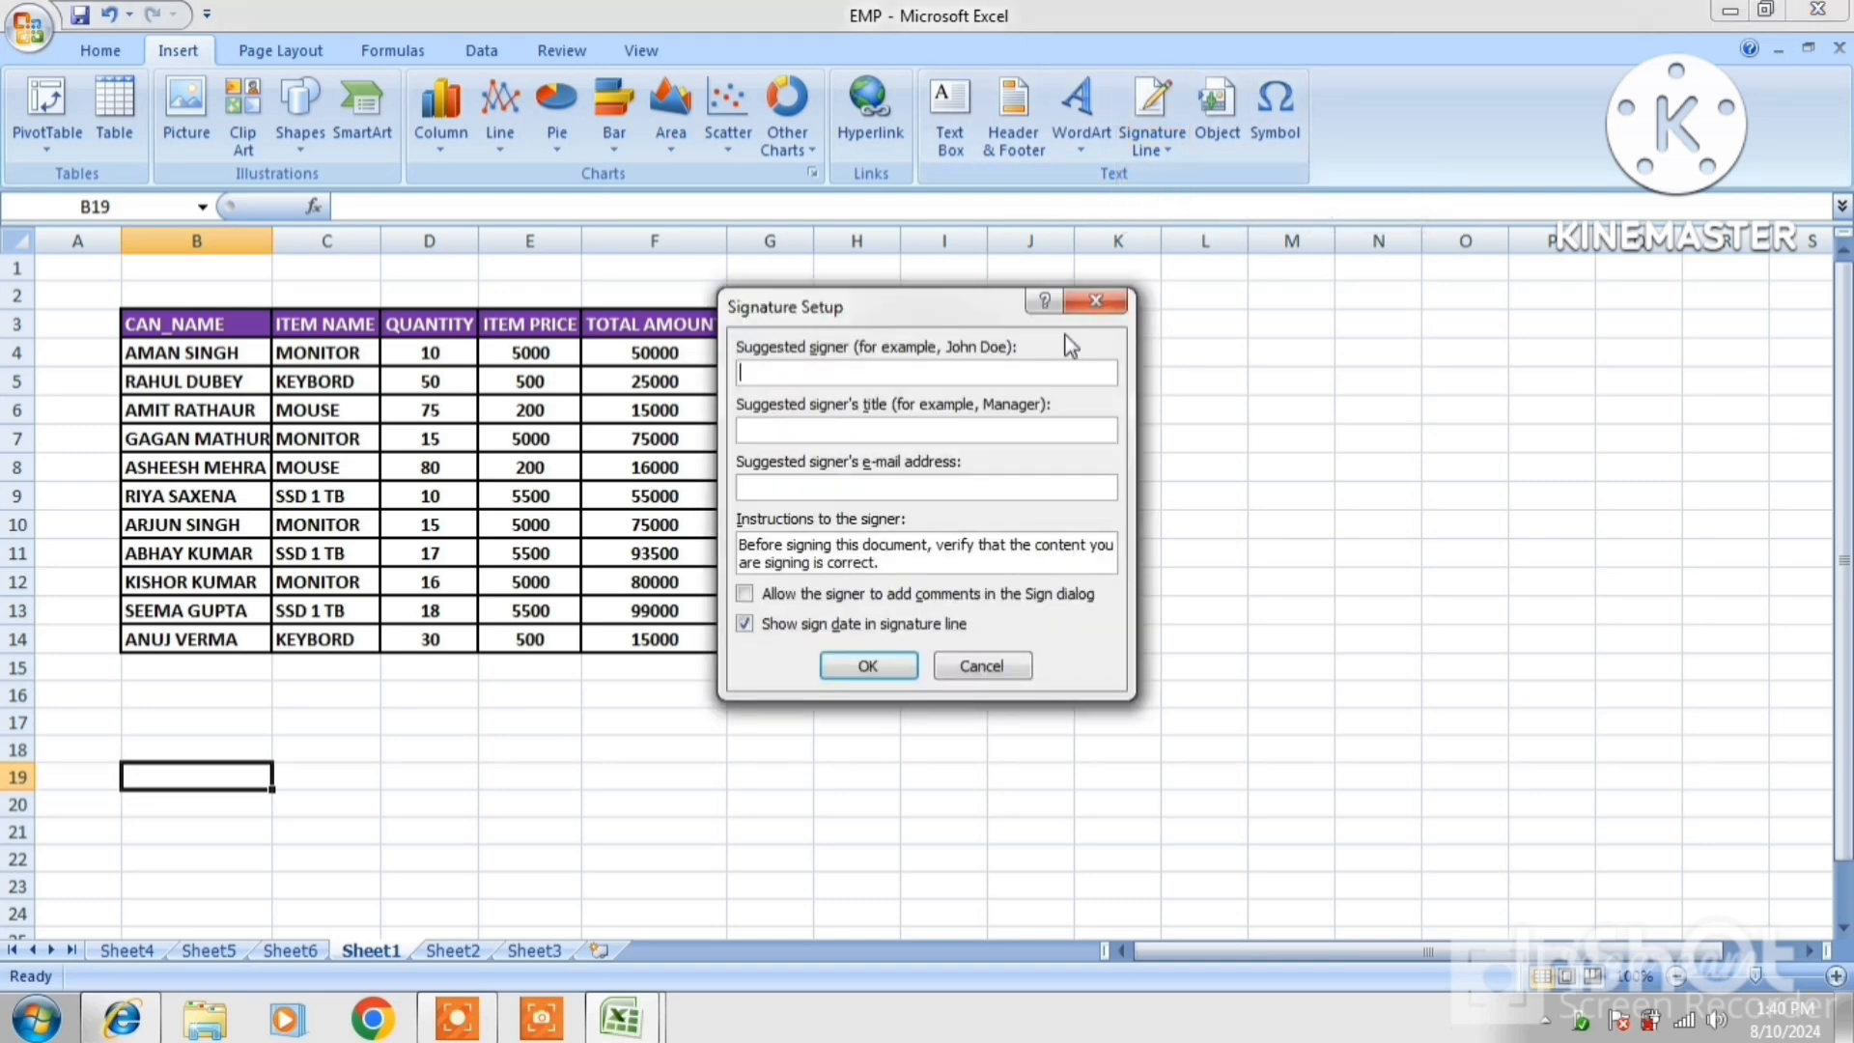
{"action": "left_click_drag", "start_coordinate": [895, 326], "coordinate": [1084, 319]}
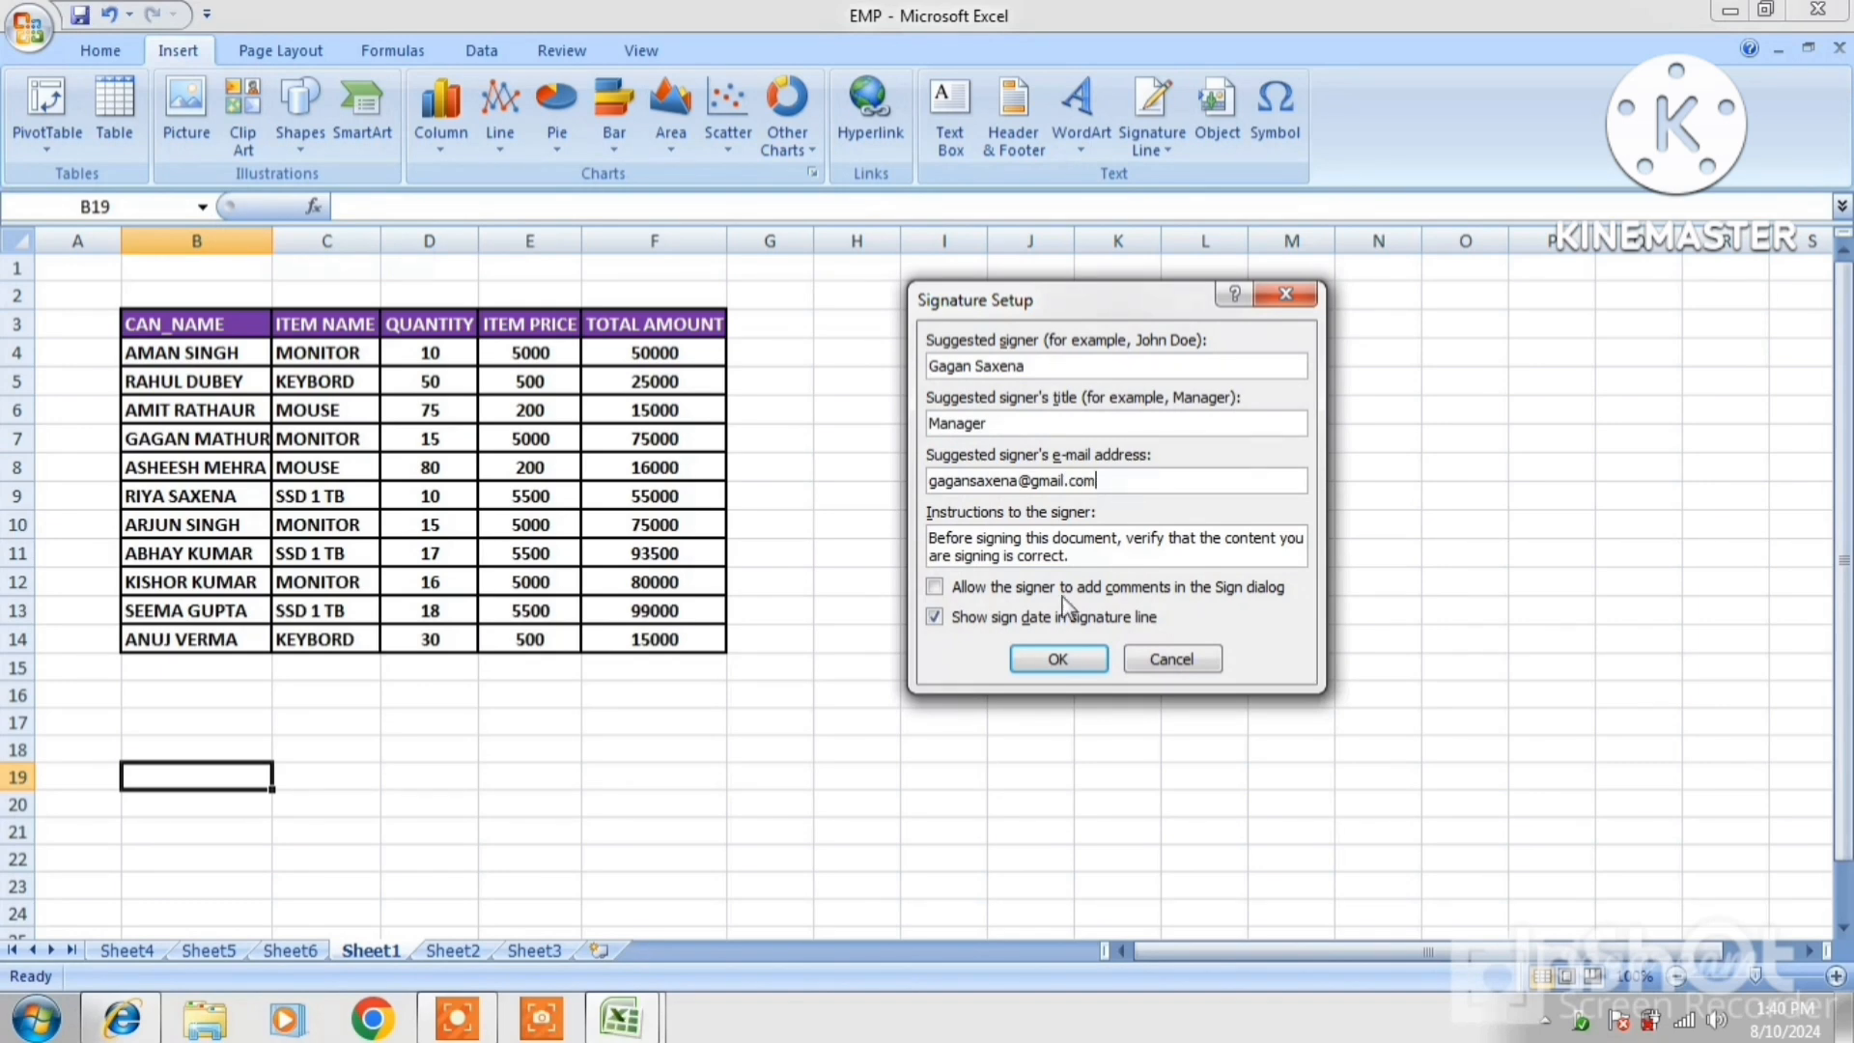
{"action": "left_click", "coordinate": [1059, 660]}
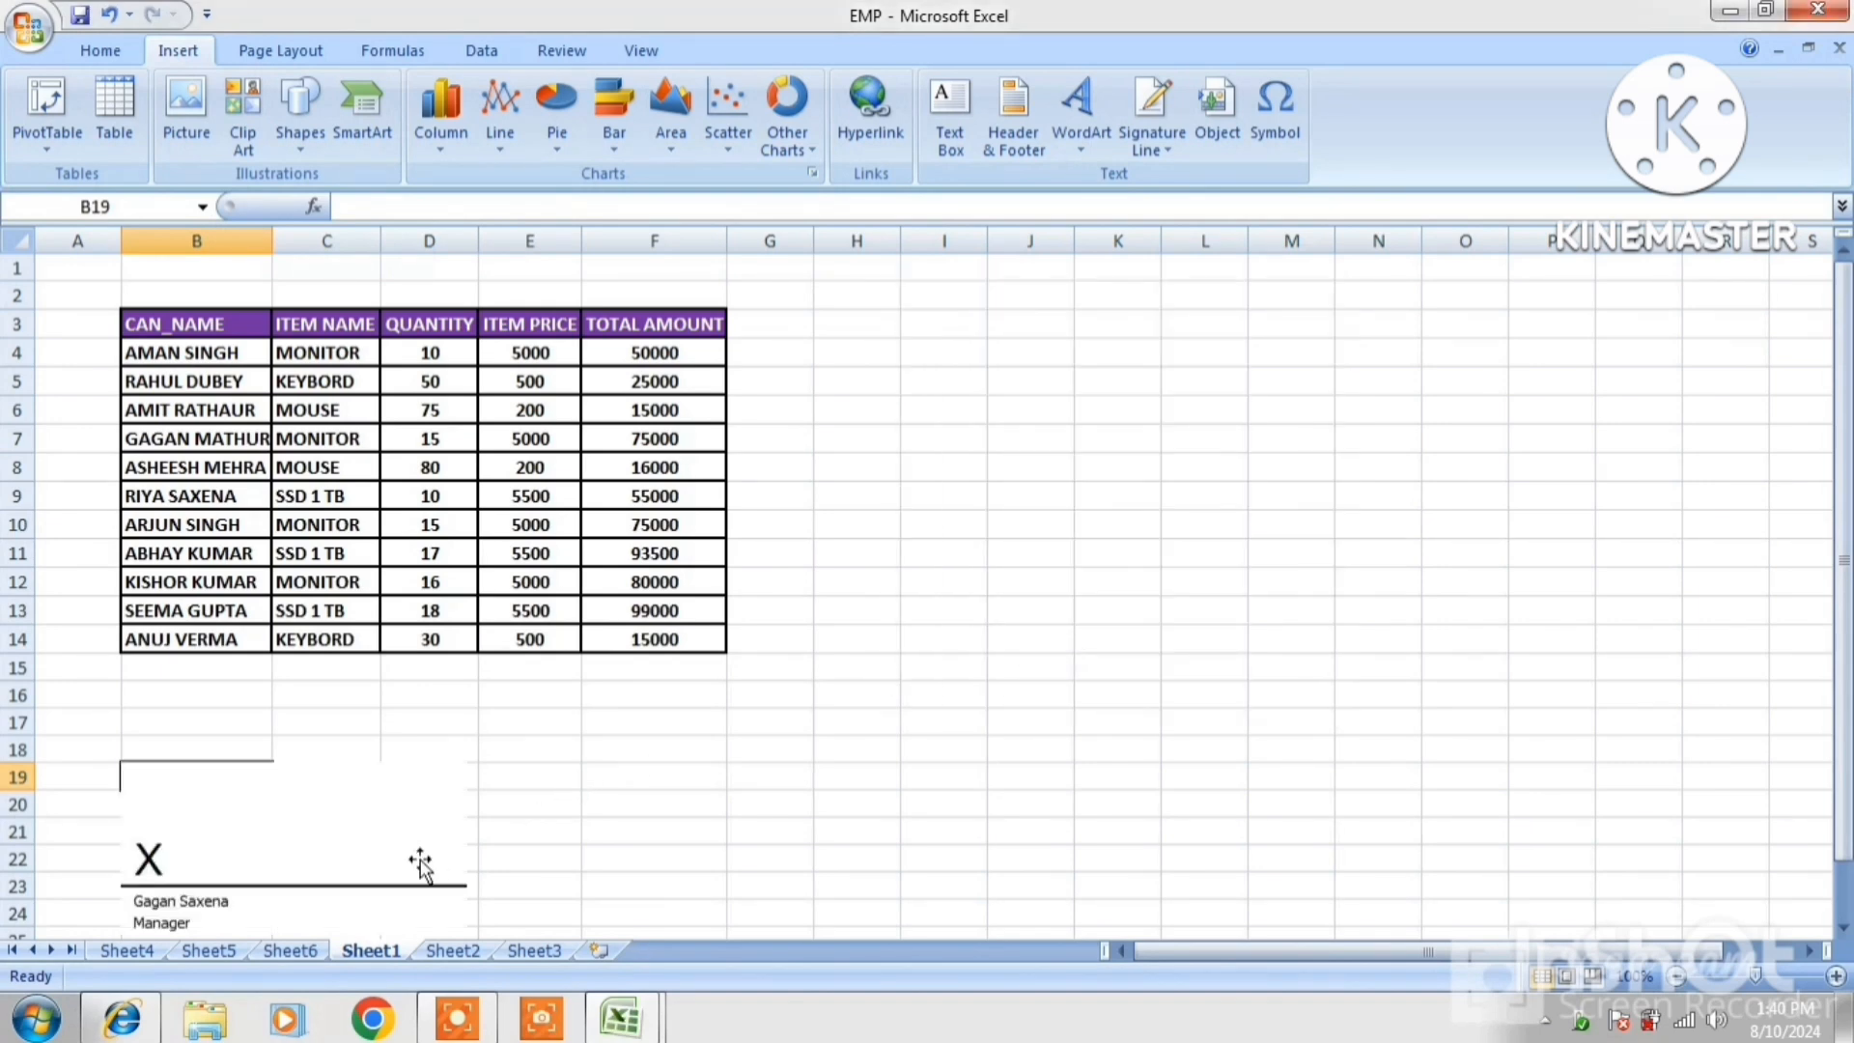
{"action": "scroll", "coordinate": [666, 823], "scroll_direction": "down", "scroll_amount": 1}
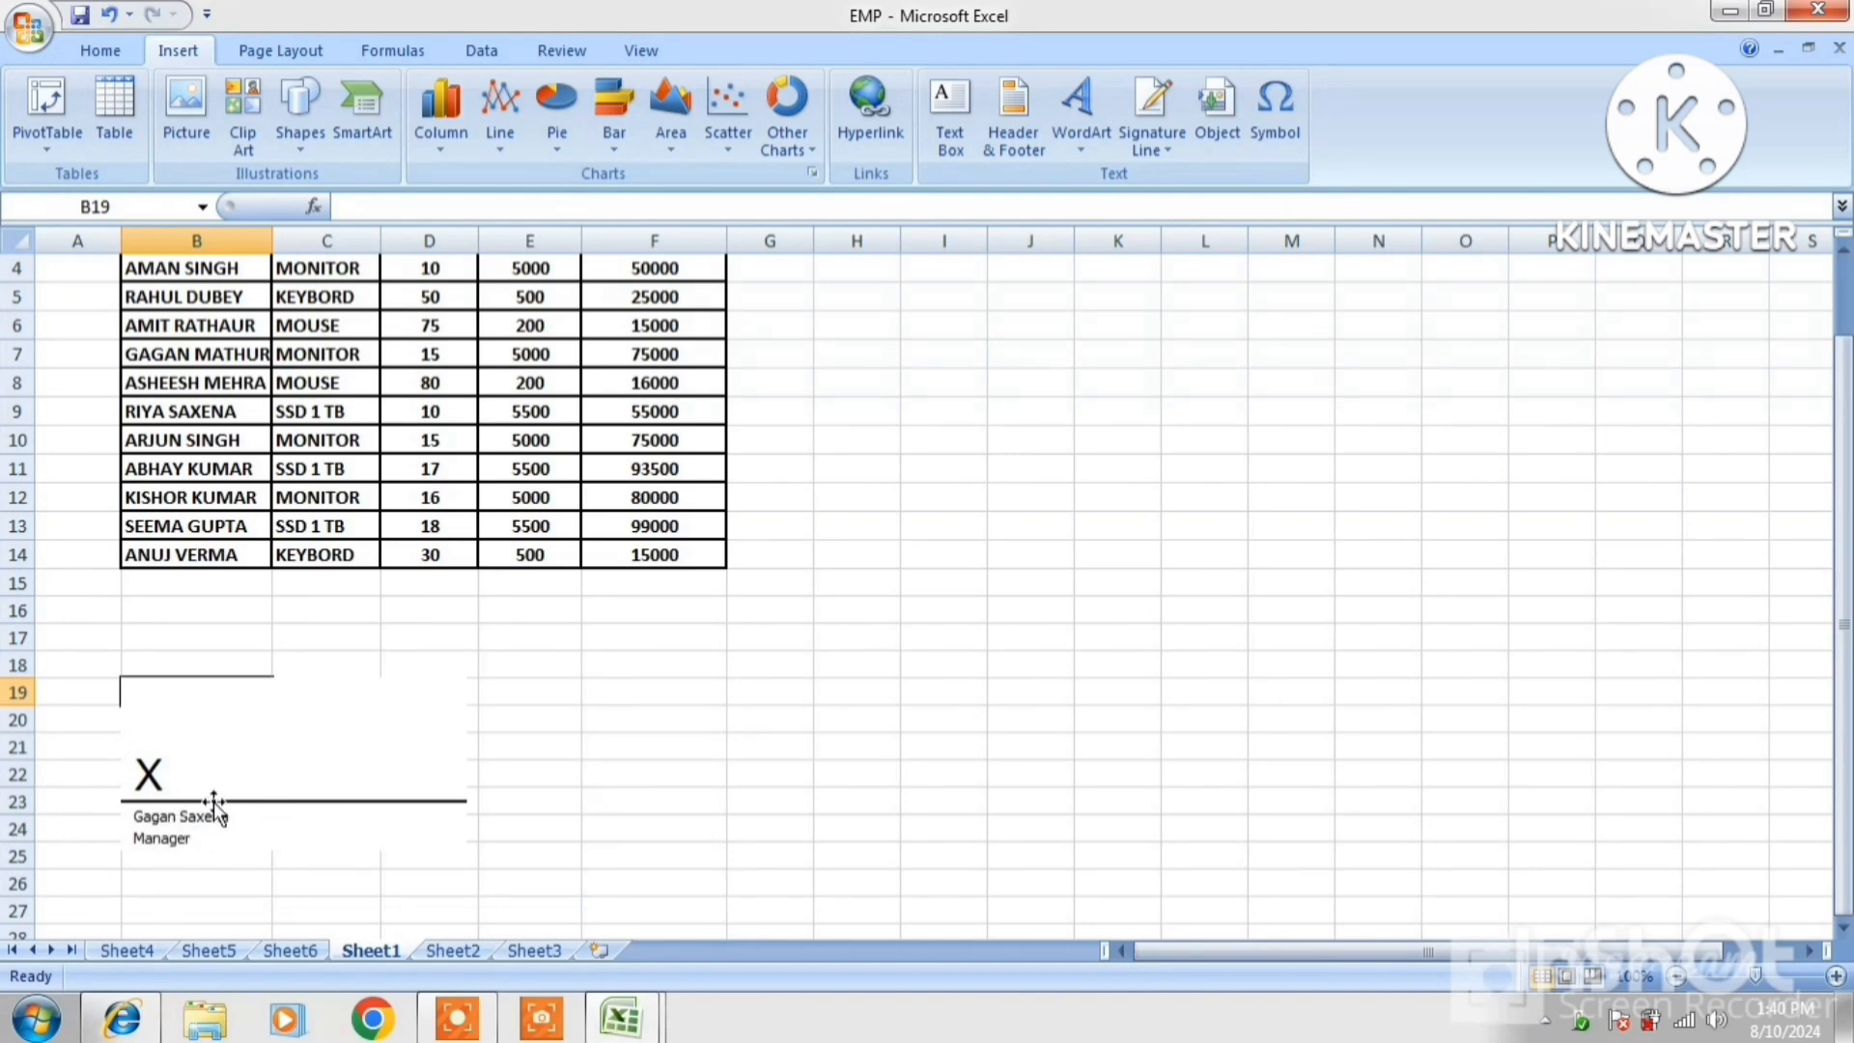
In Signature Setup, edit the signer's e-mail address and change the title to Clerk
{"action": "right_click", "coordinate": [278, 778]}
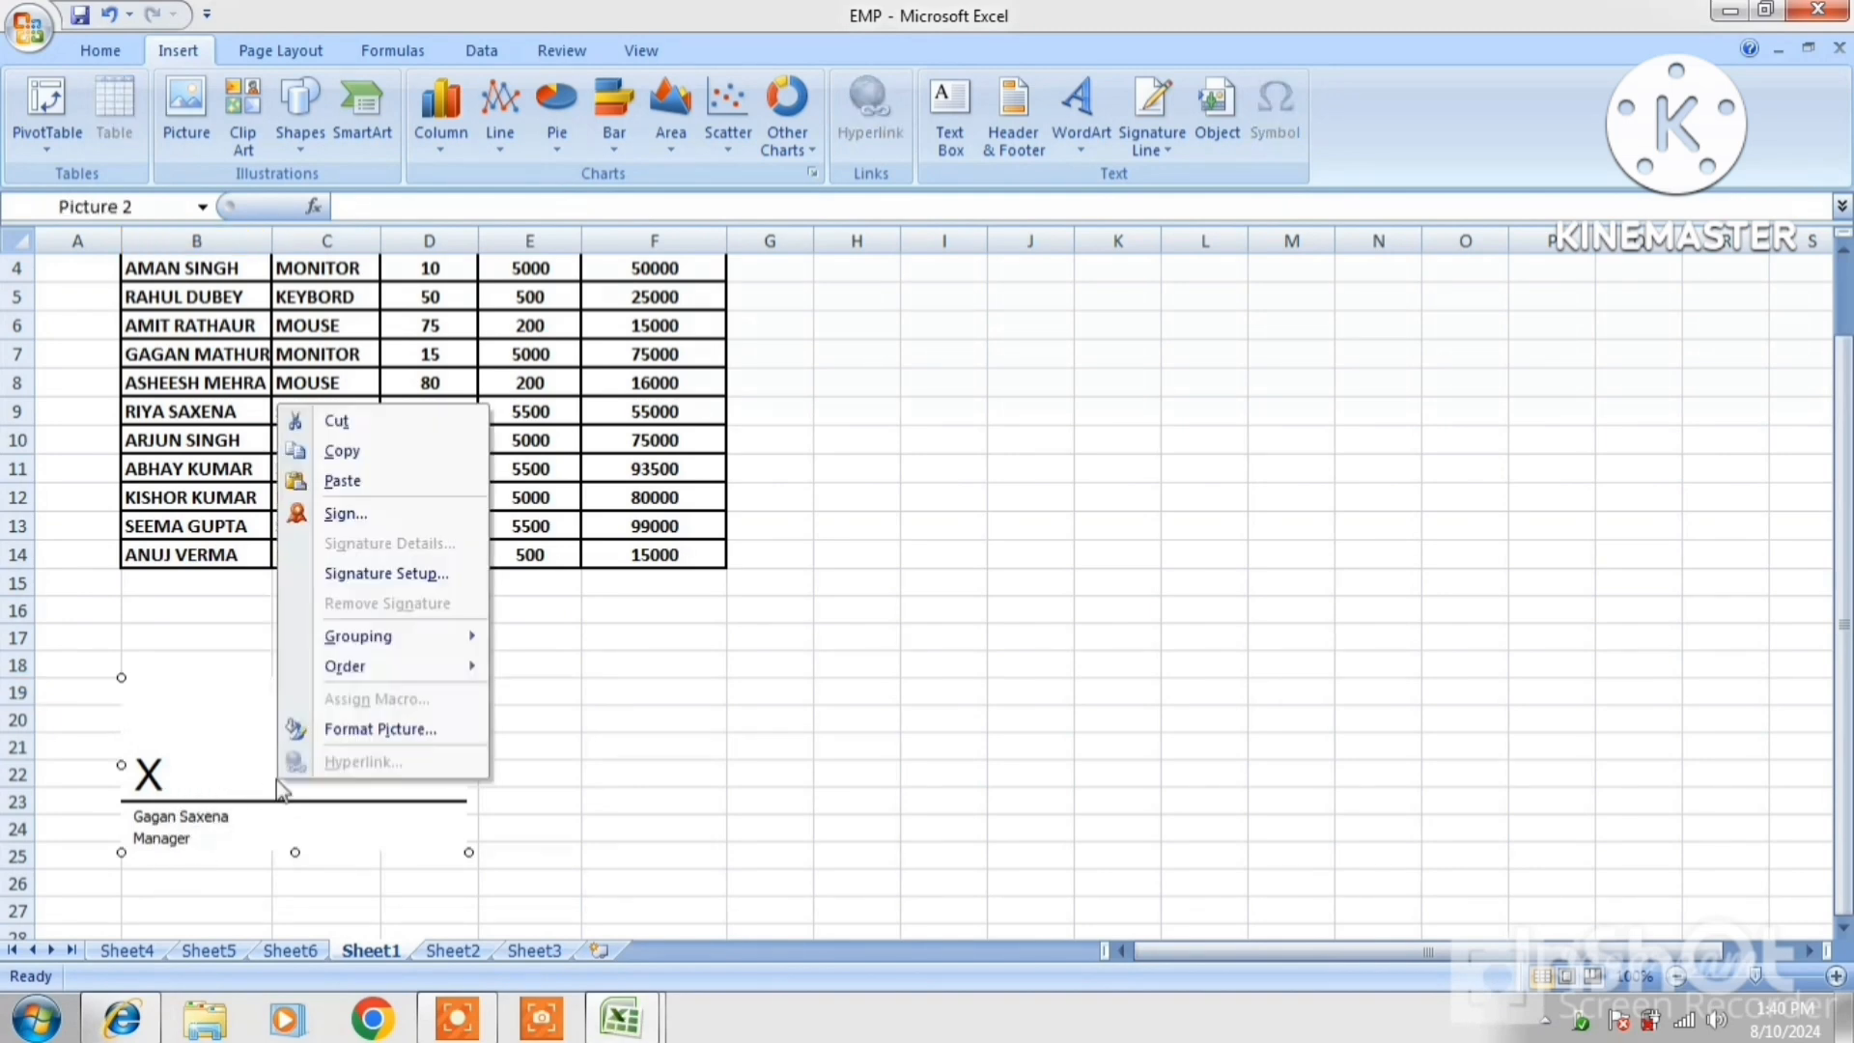
{"action": "left_click", "coordinate": [385, 574]}
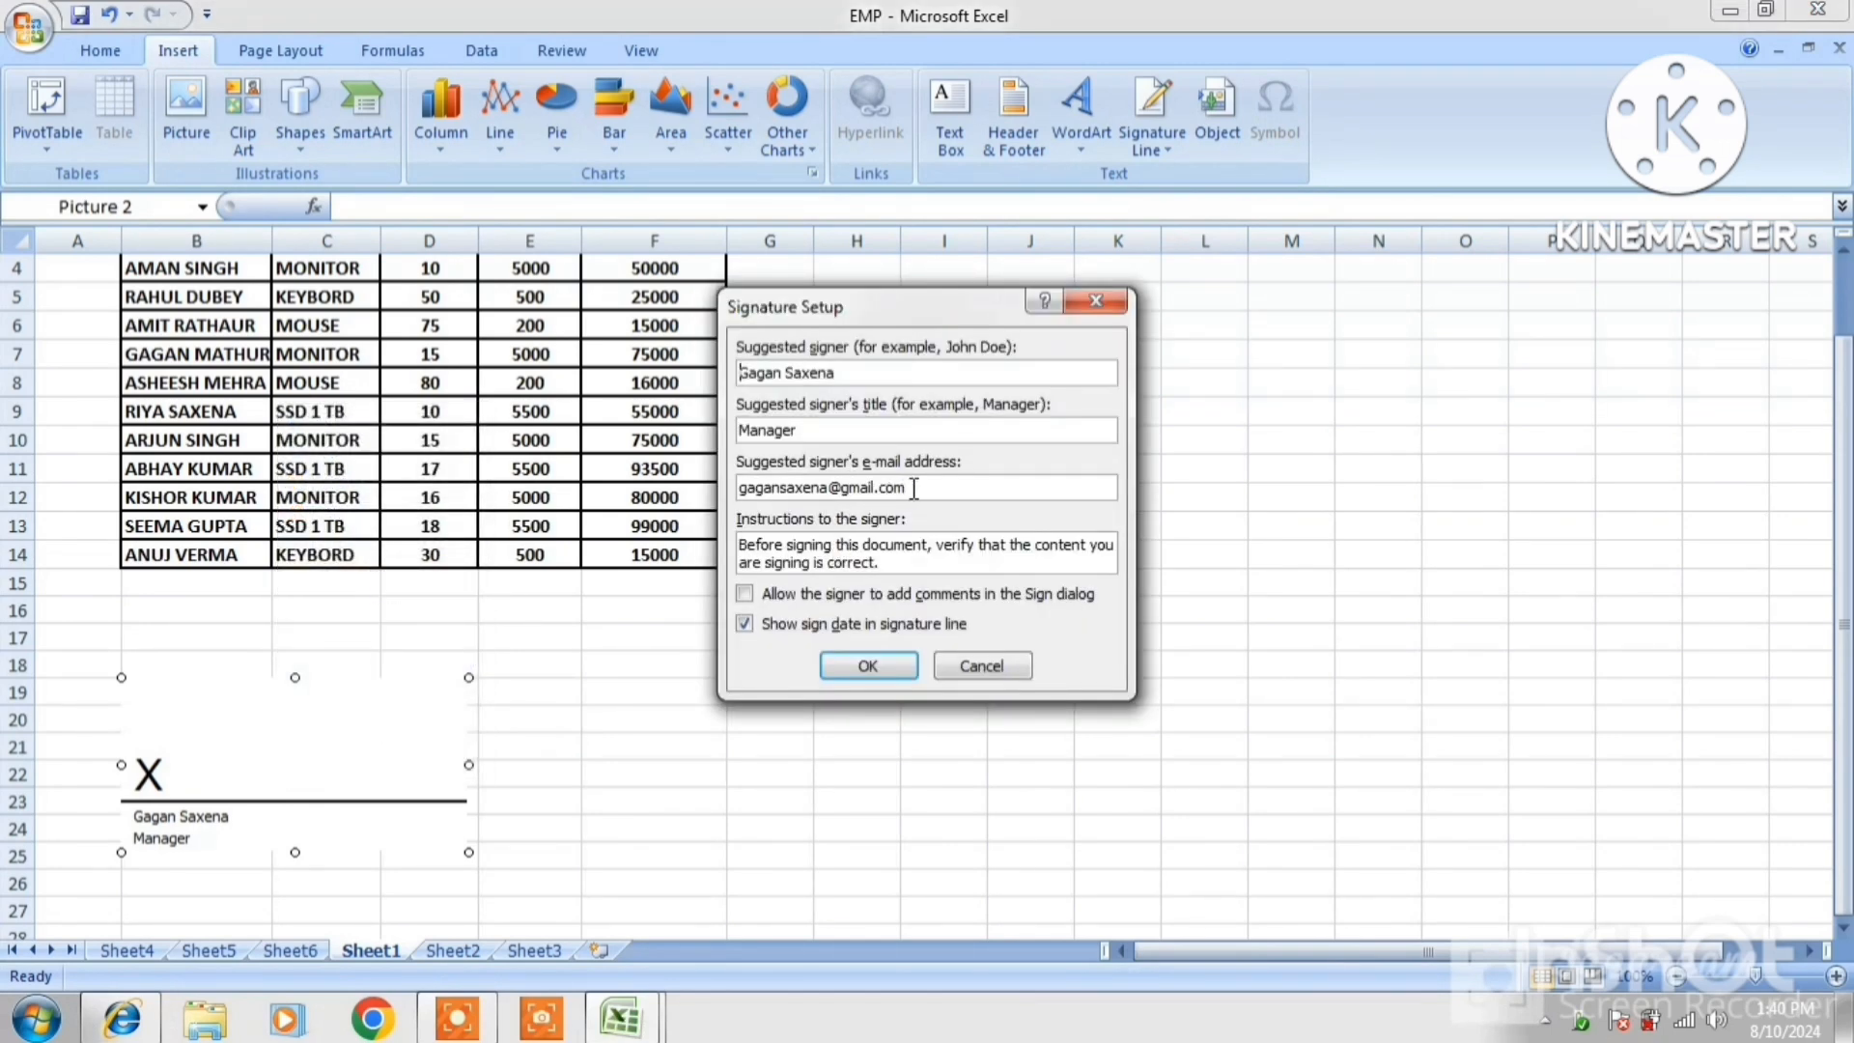
{"action": "left_click", "coordinate": [826, 488]}
{"action": "type", "text": "121"}
{"action": "key", "text": "shift+Tab"}
{"action": "key", "text": "BackSpace"}
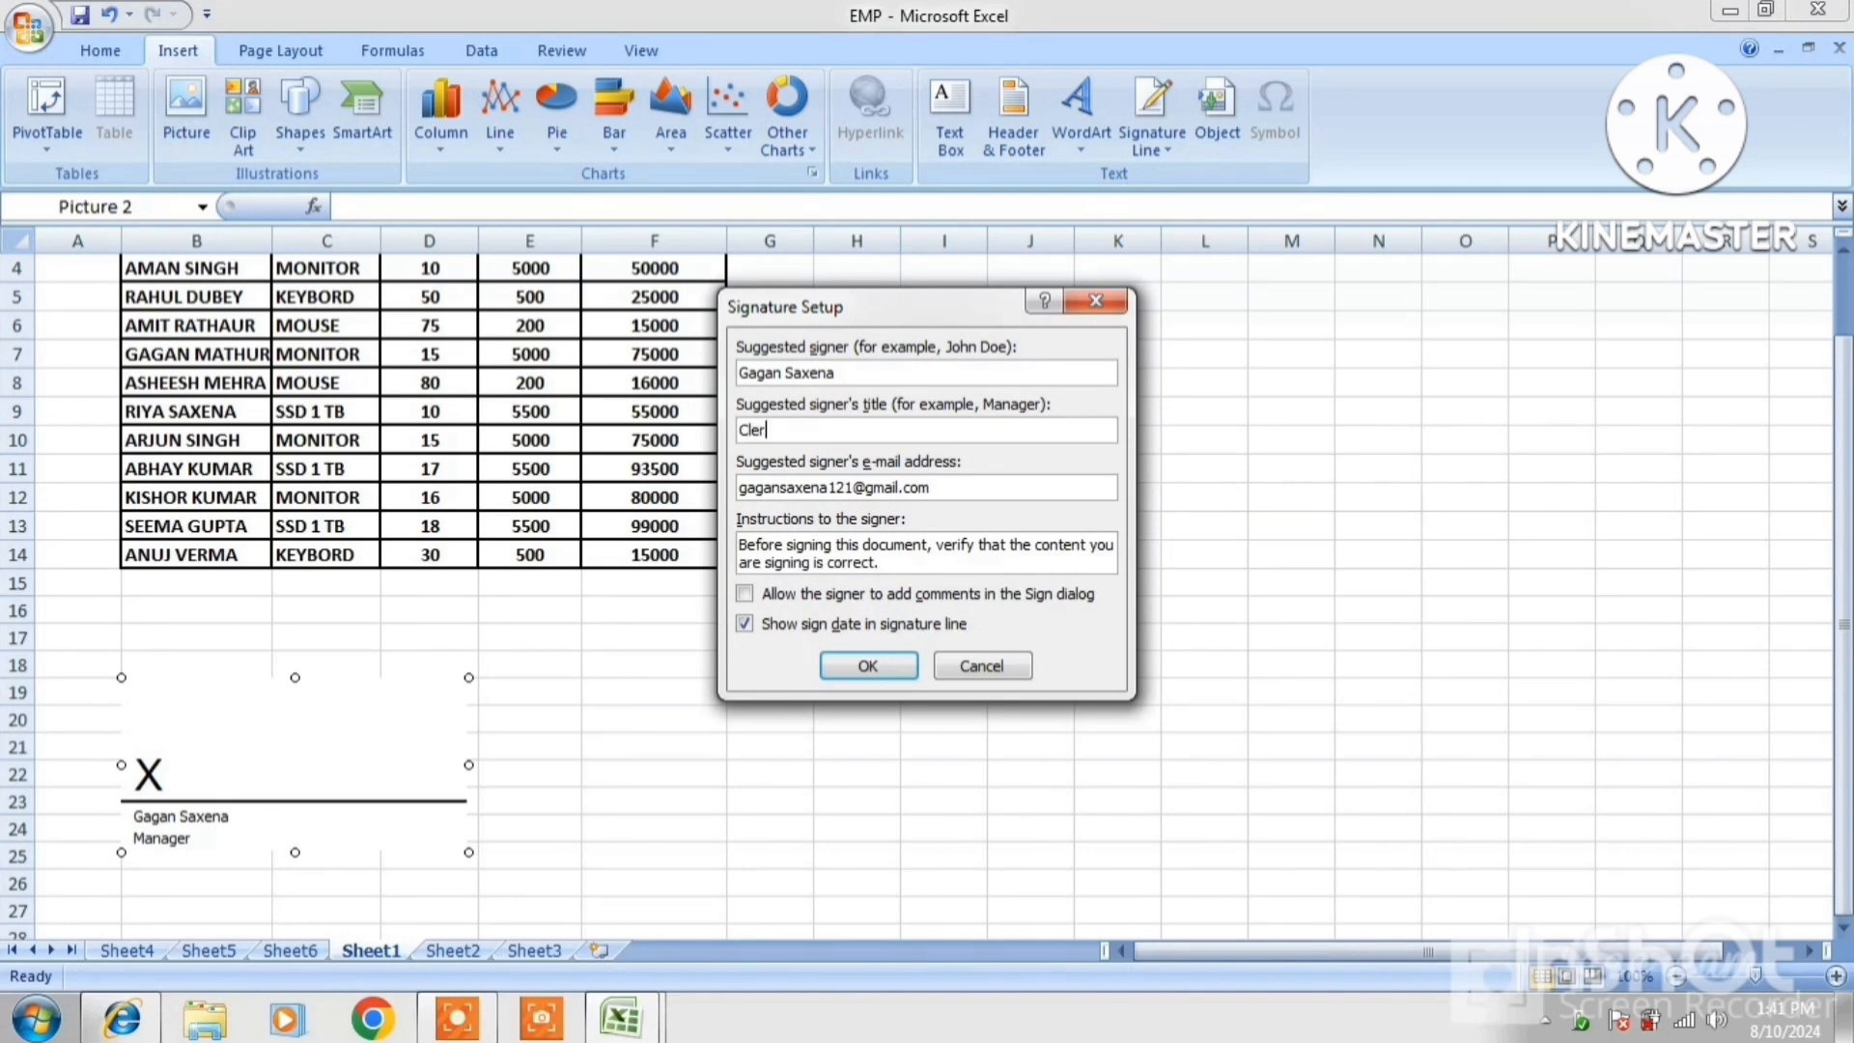
{"action": "left_click", "coordinate": [867, 666]}
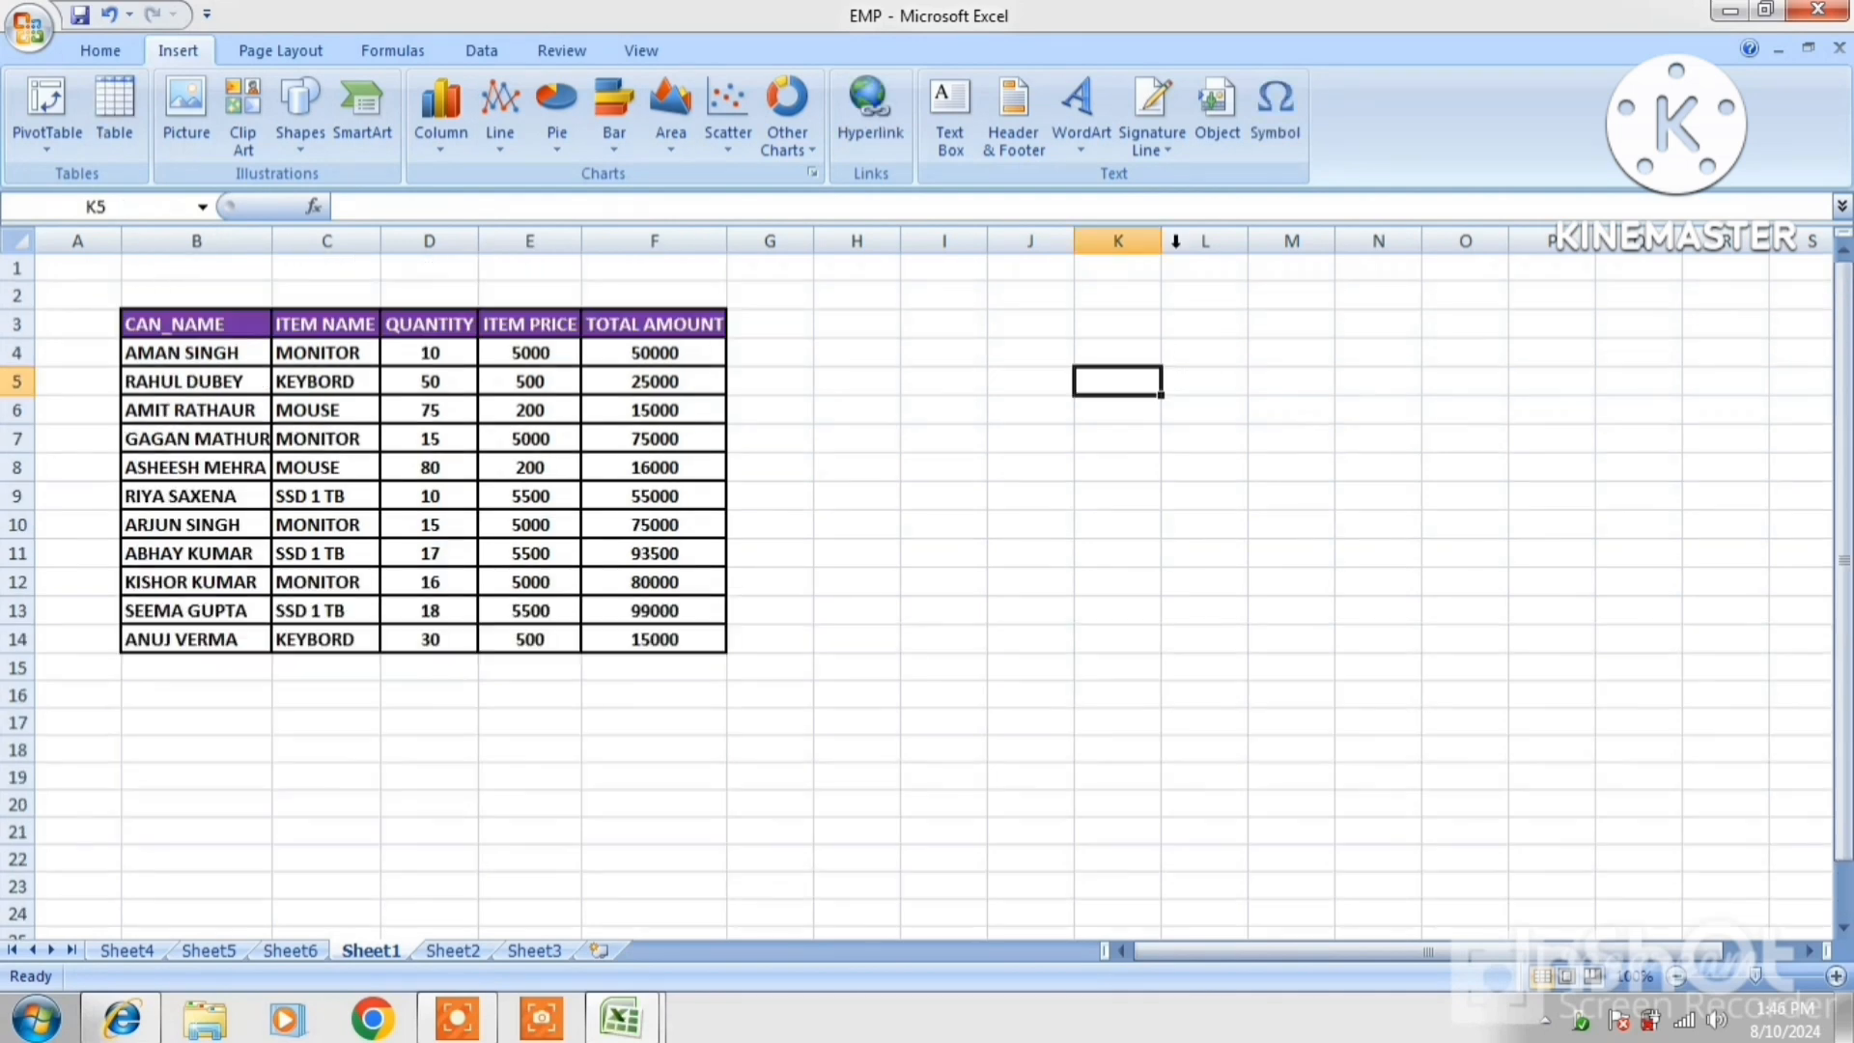
Embed a new Microsoft Office PowerPoint 97-2003 Slide object at cell M6
{"action": "left_click", "coordinate": [1256, 403]}
{"action": "left_click", "coordinate": [1214, 135]}
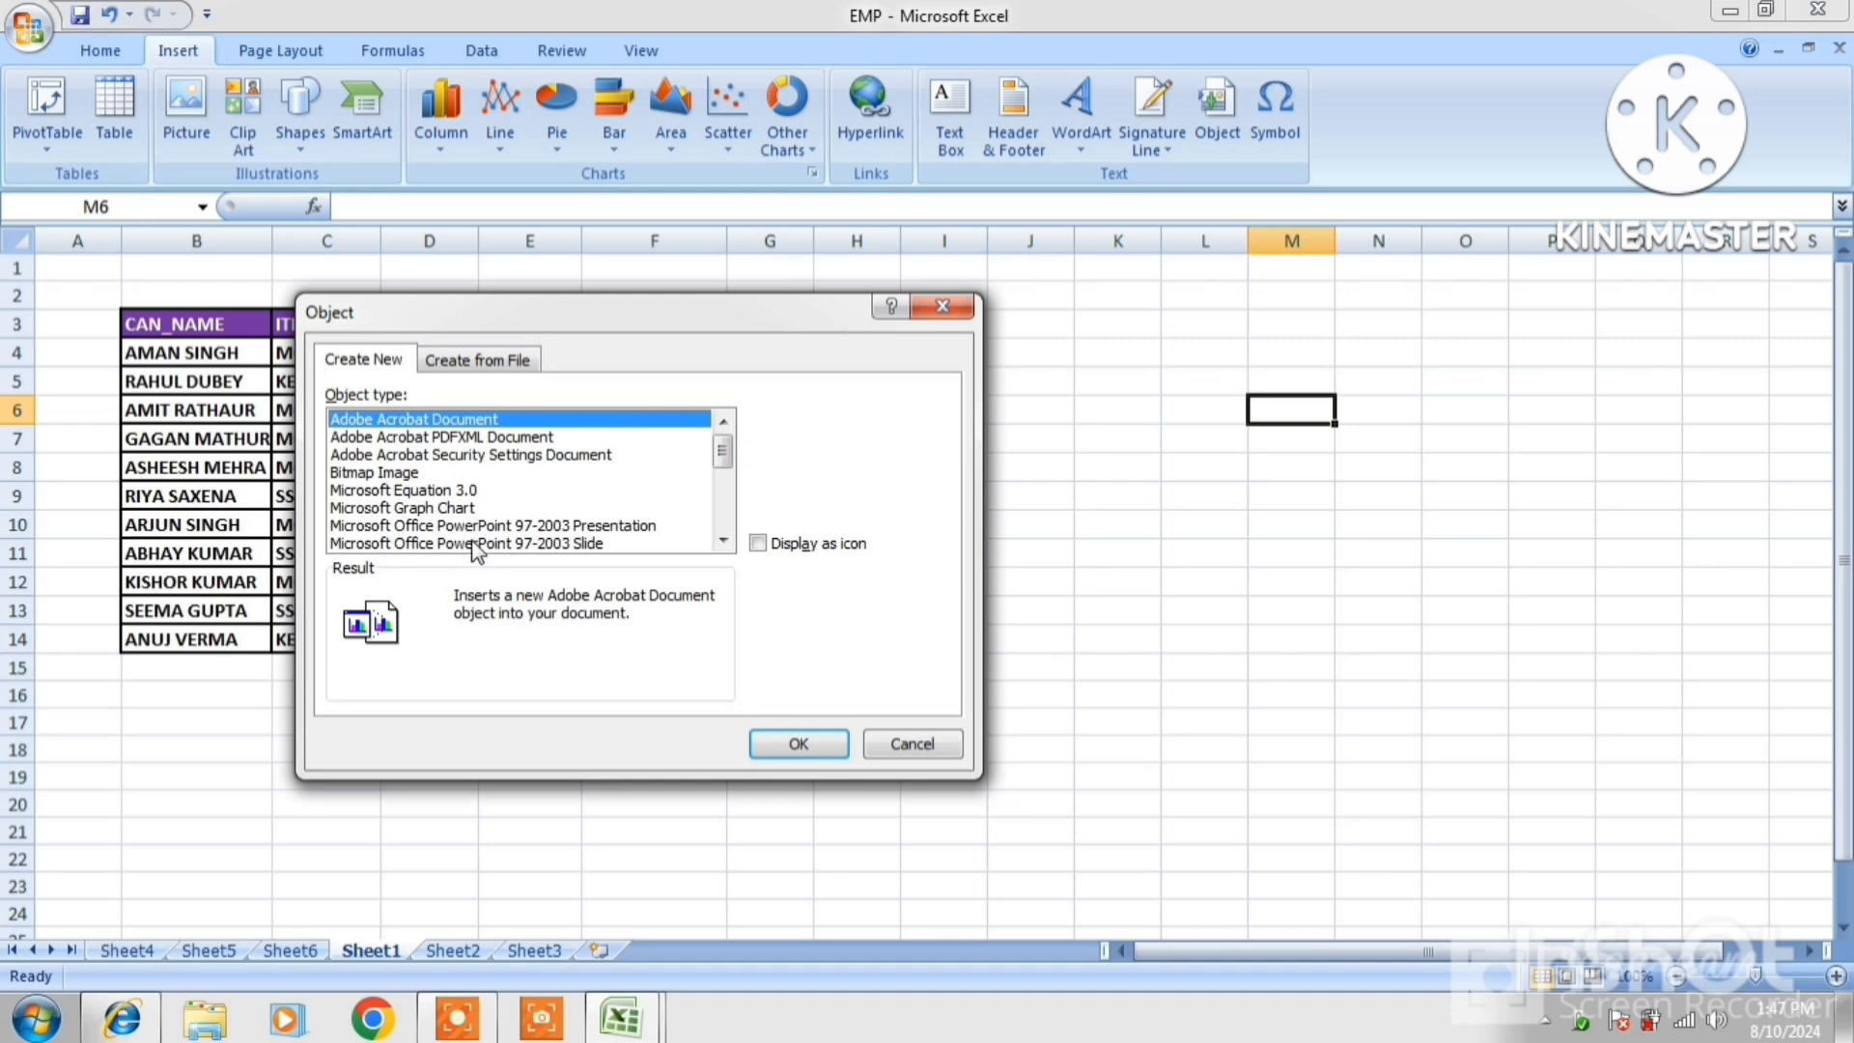
{"action": "left_click", "coordinate": [723, 542]}
{"action": "left_click", "coordinate": [724, 545]}
{"action": "left_click", "coordinate": [723, 545]}
{"action": "left_click", "coordinate": [723, 546]}
{"action": "left_click", "coordinate": [723, 546]}
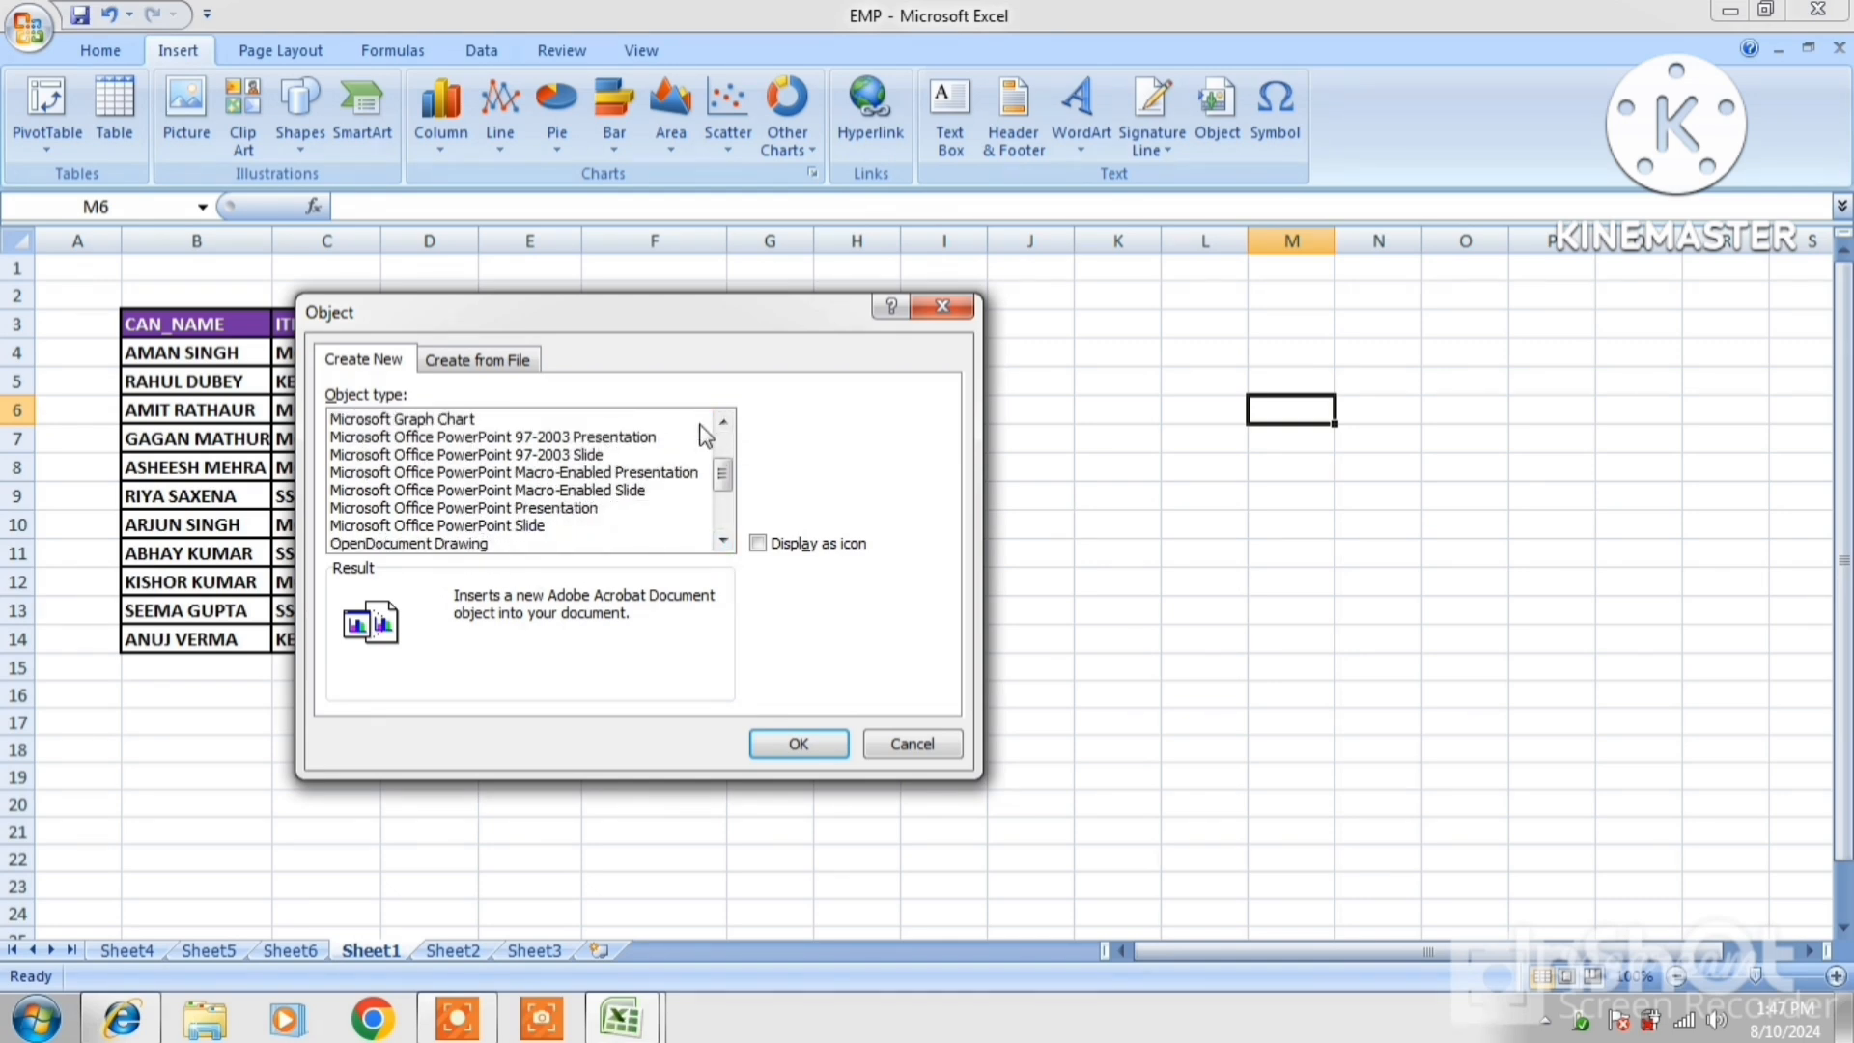
{"action": "scroll", "coordinate": [739, 459], "scroll_direction": "up", "scroll_amount": 2}
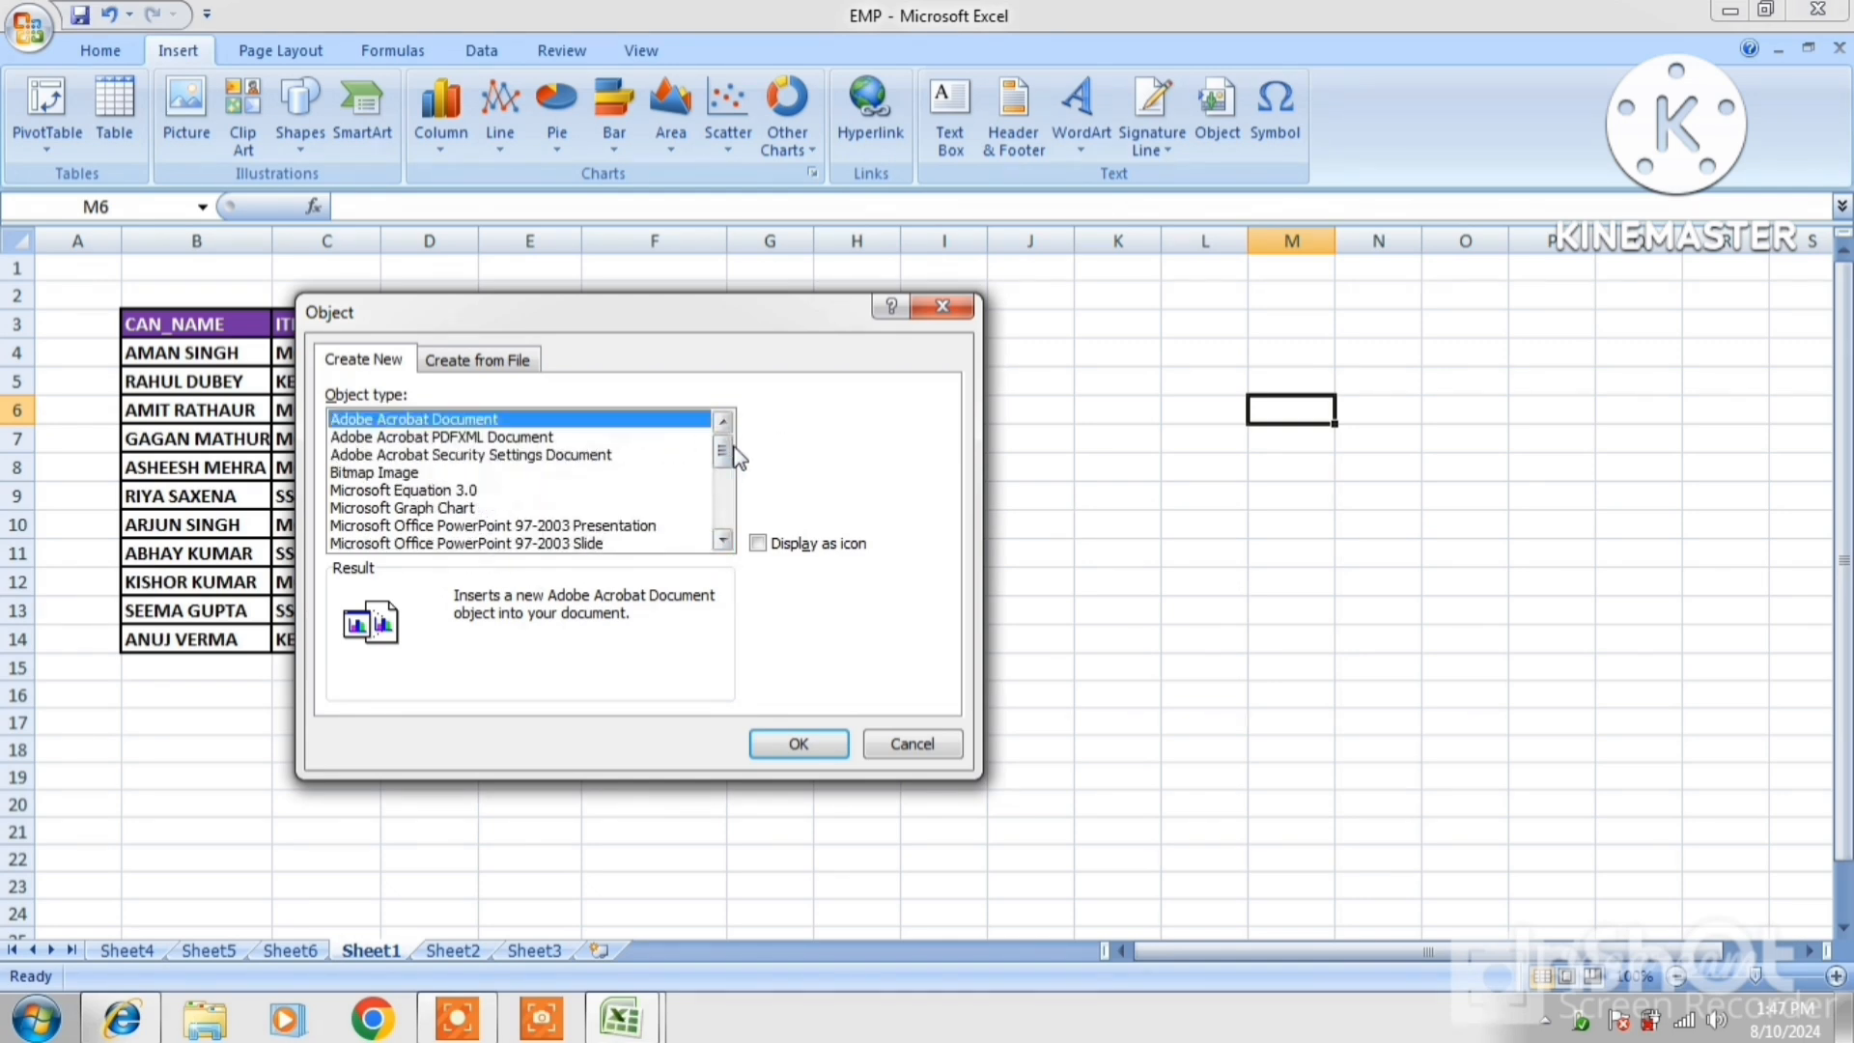
{"action": "left_click", "coordinate": [583, 545]}
{"action": "left_click", "coordinate": [797, 742]}
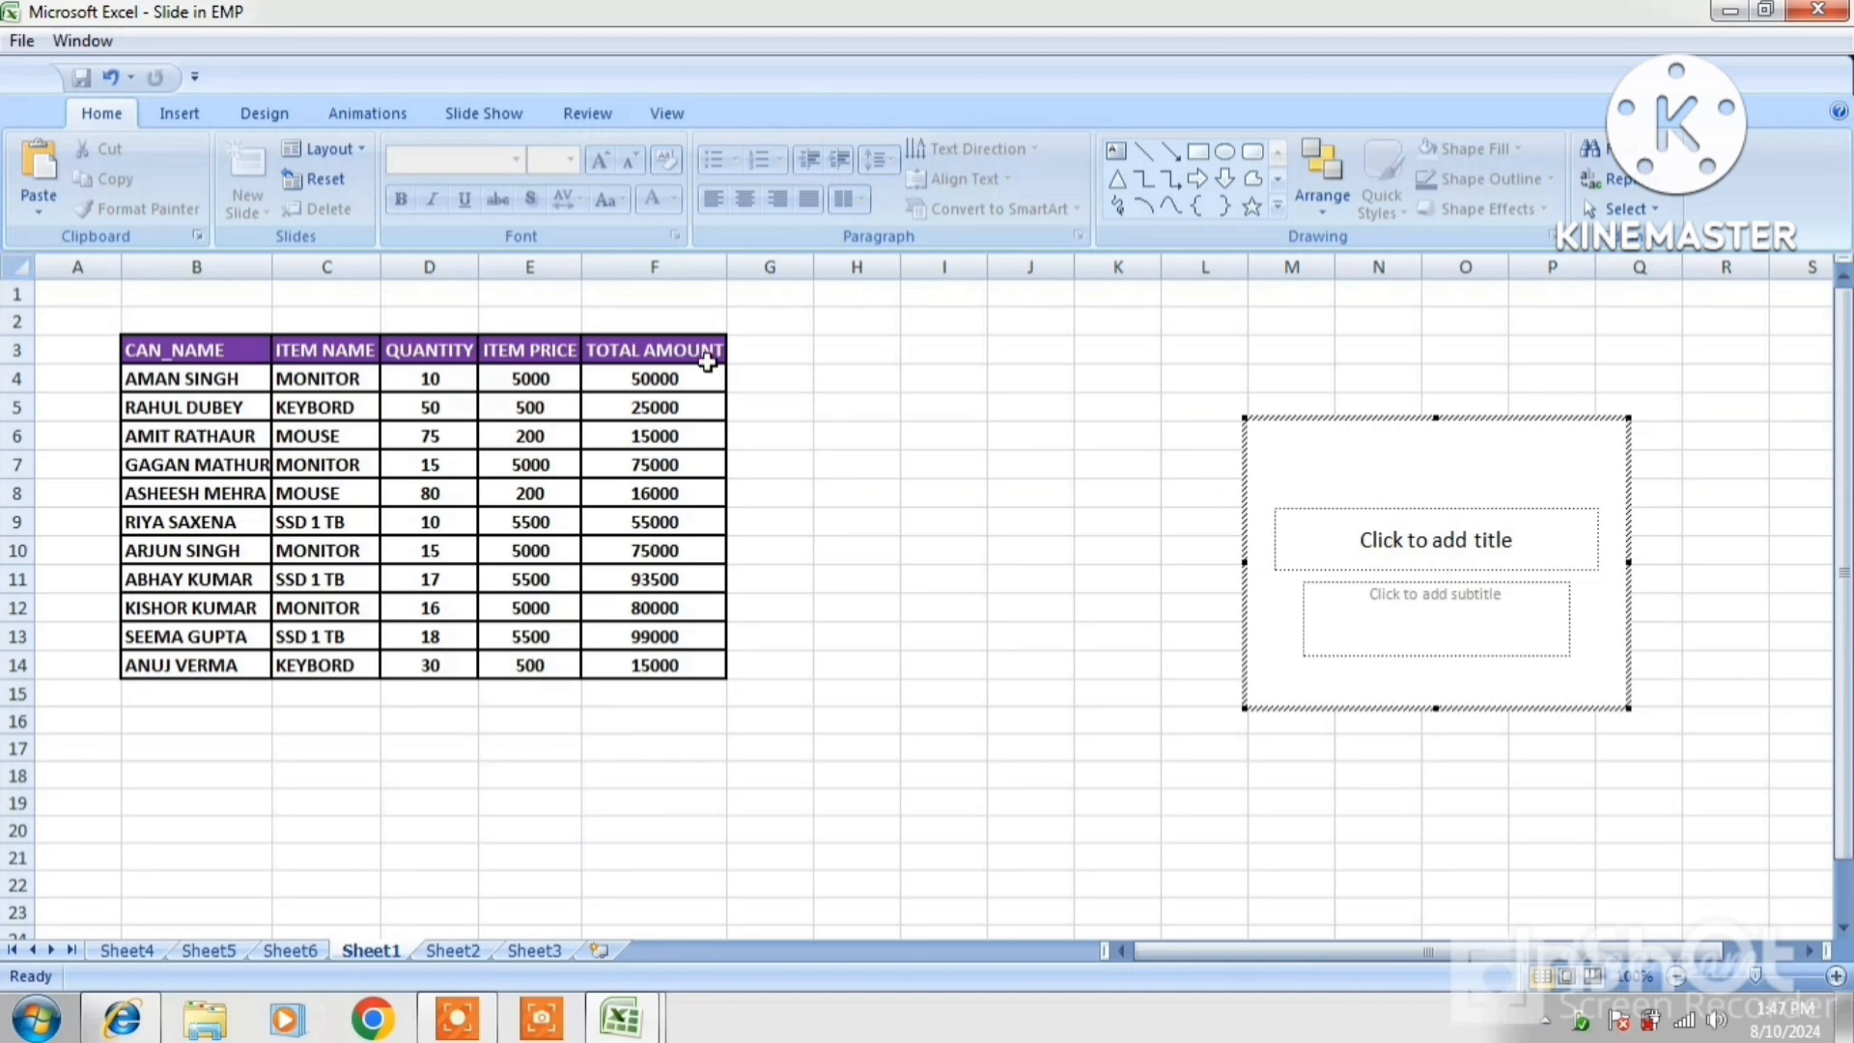
Browse the slide's Insert, Design, Animations and Slide Show options, then return to Home
{"action": "left_click", "coordinate": [178, 113]}
{"action": "left_click", "coordinate": [263, 113]}
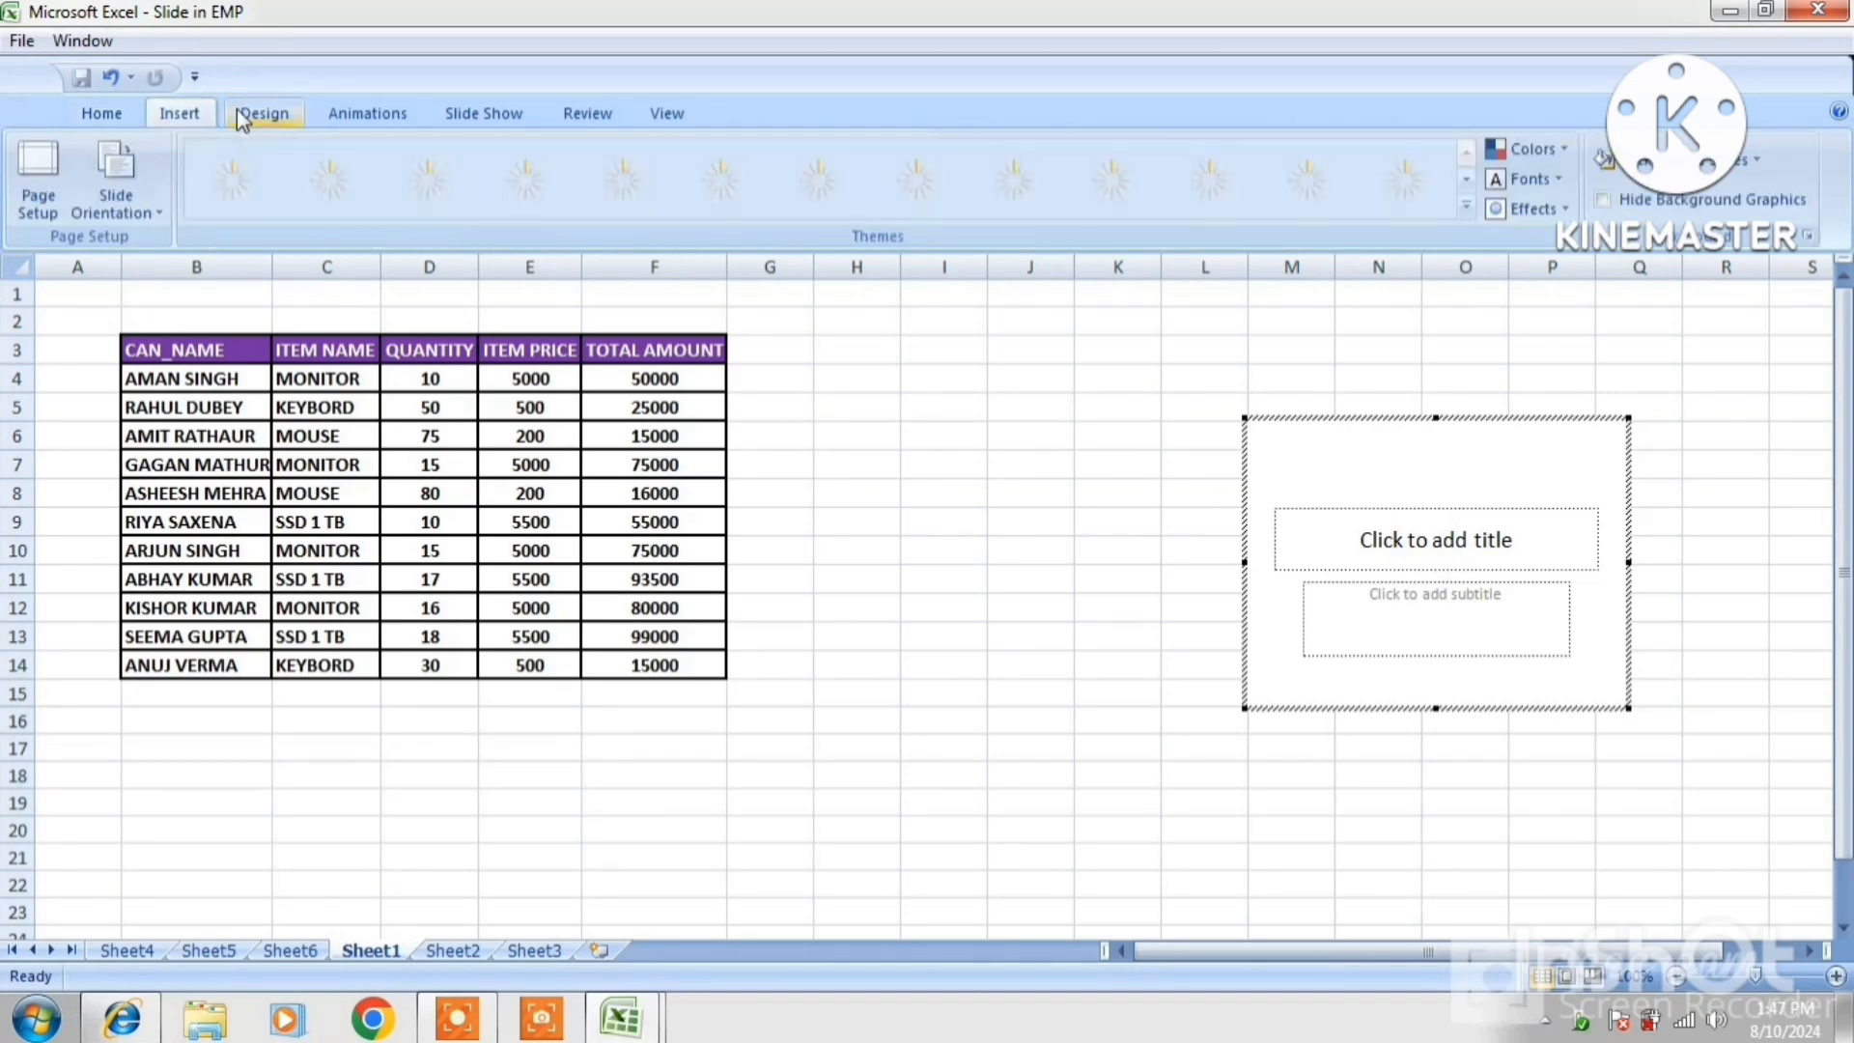
{"action": "left_click", "coordinate": [340, 113]}
{"action": "left_click", "coordinate": [481, 113]}
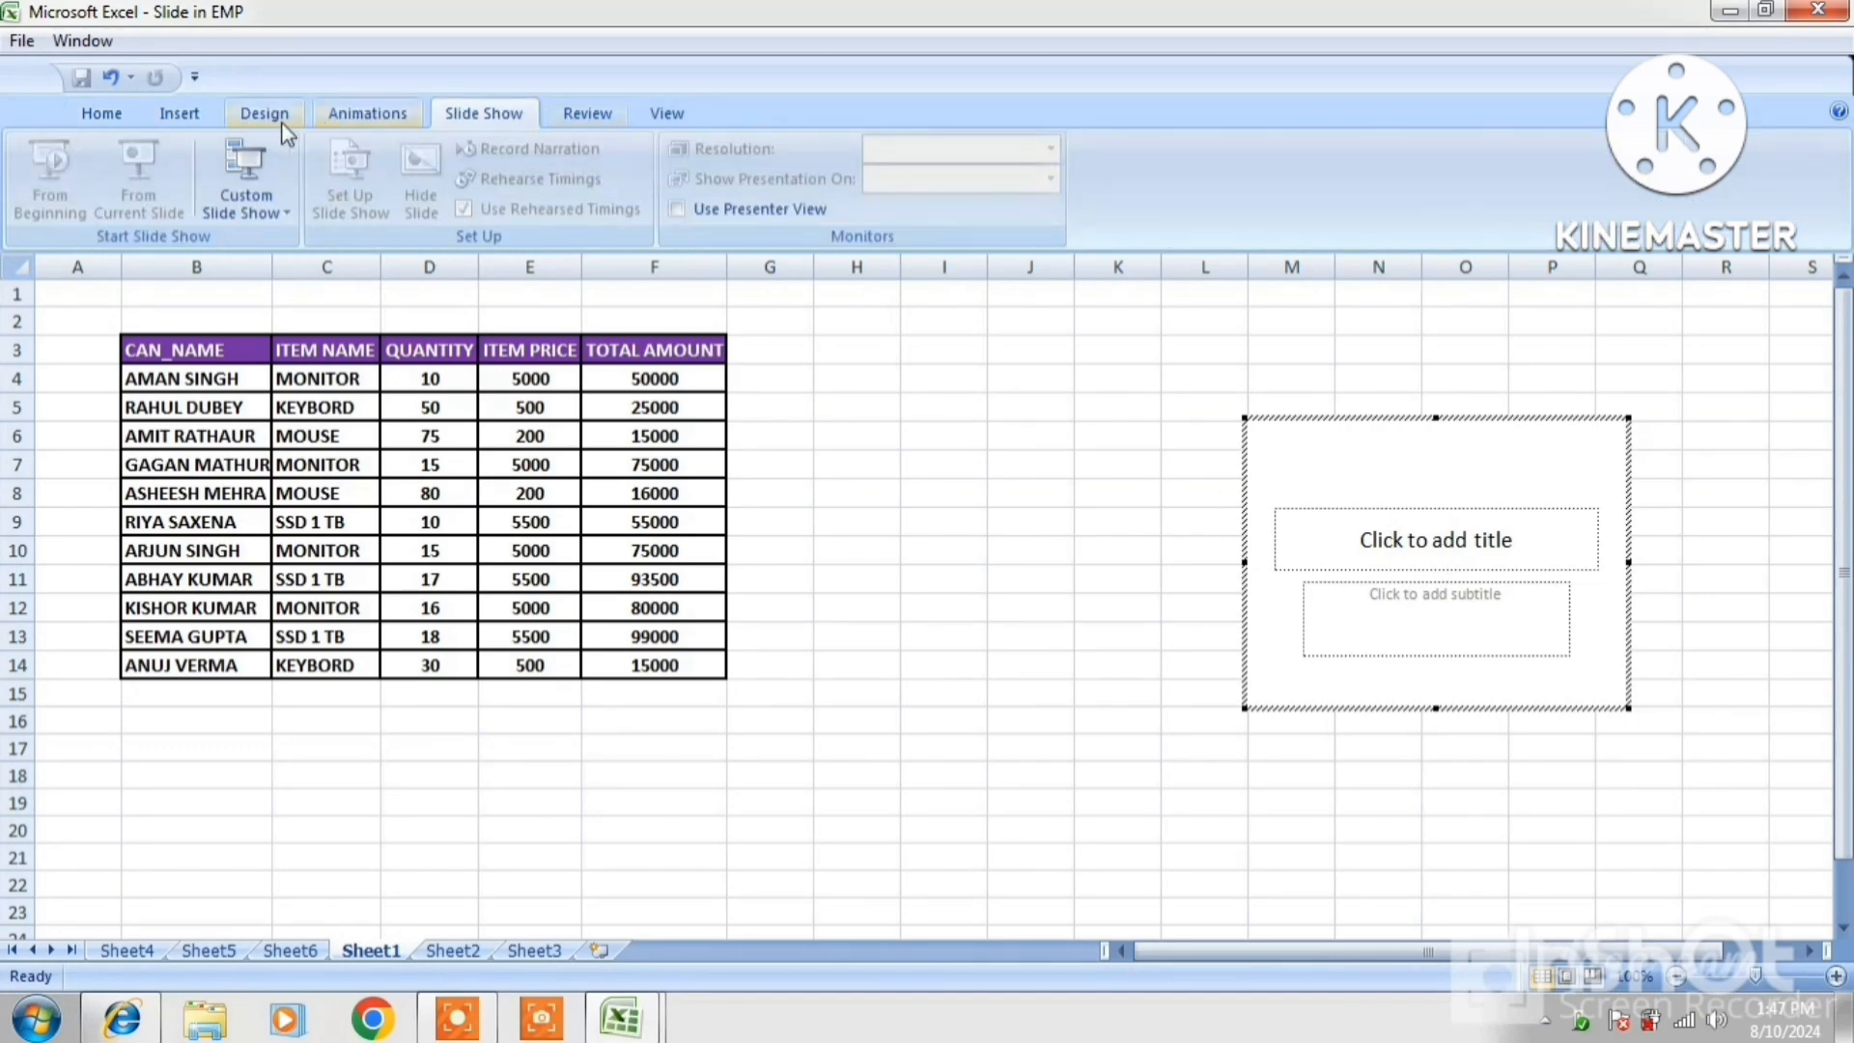
{"action": "left_click", "coordinate": [102, 116]}
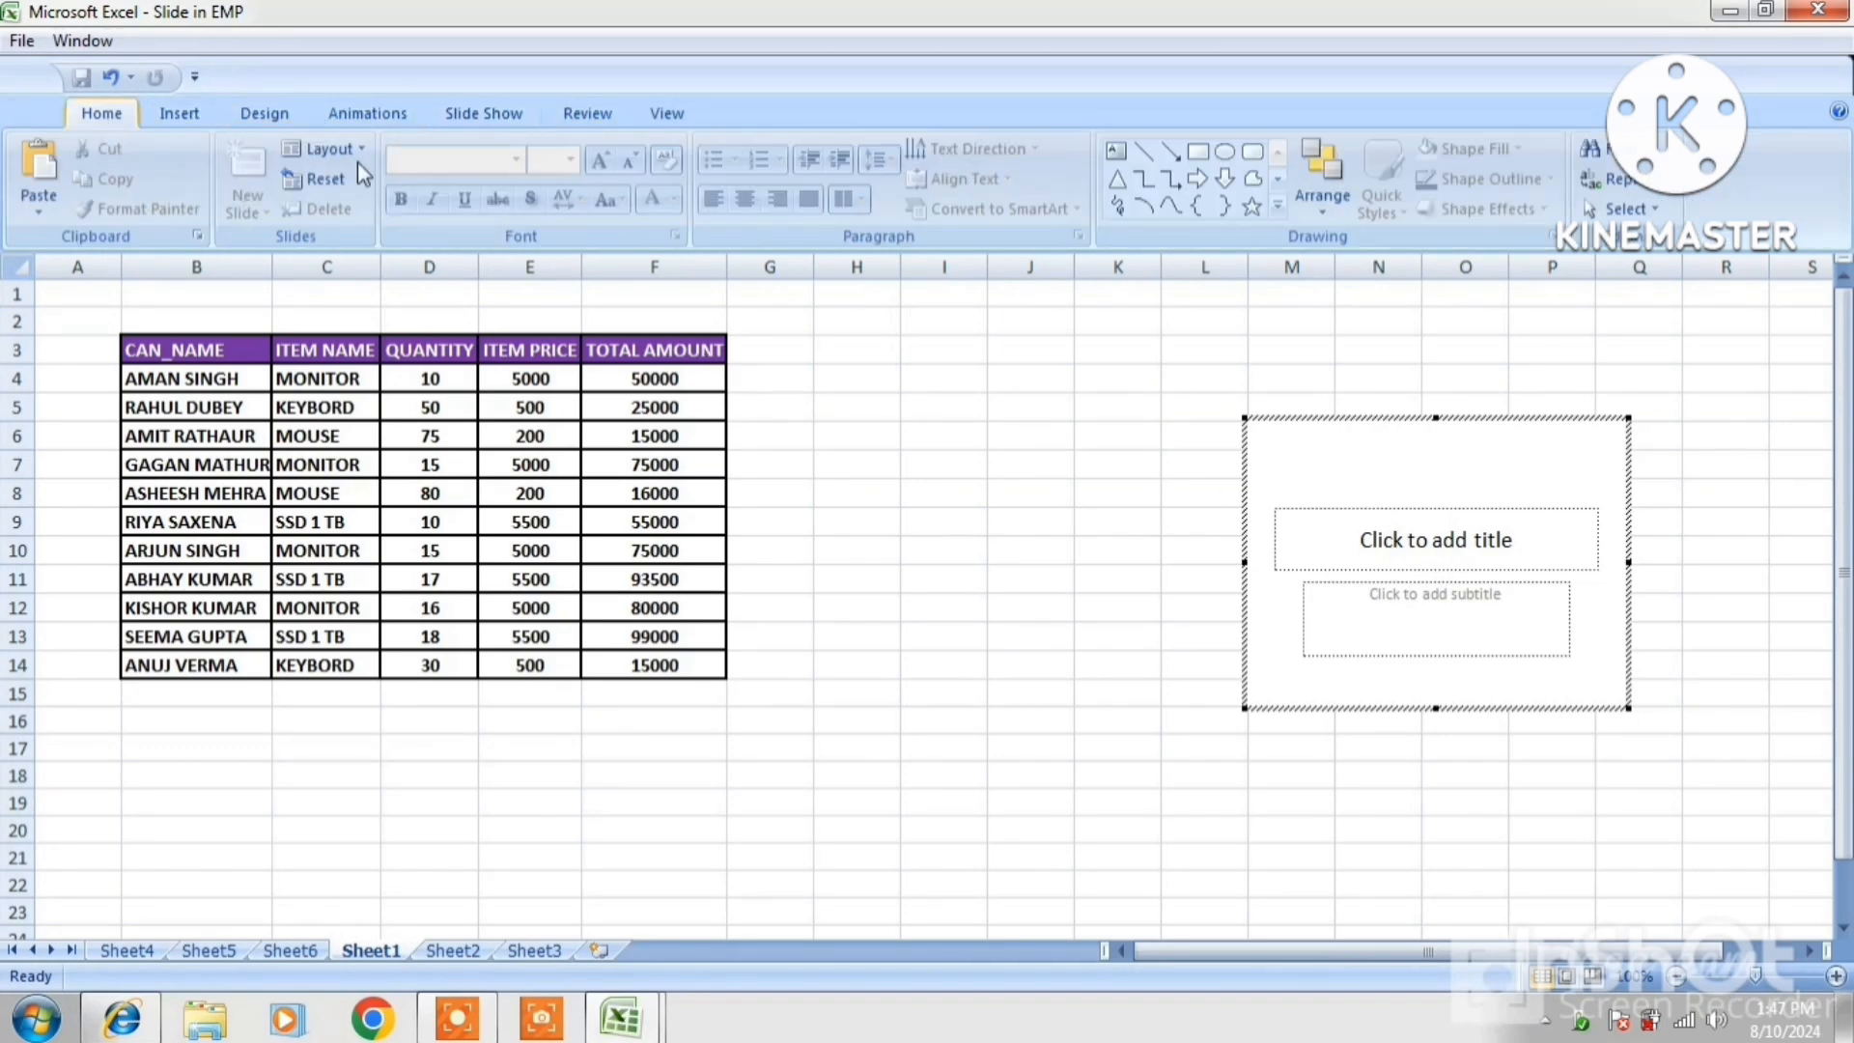
Type RASHTRIYA COMPUTER as the slide title and PGDCA and ADCA as the subtitle
{"action": "left_click", "coordinate": [1379, 537]}
{"action": "type", "text": "R"}
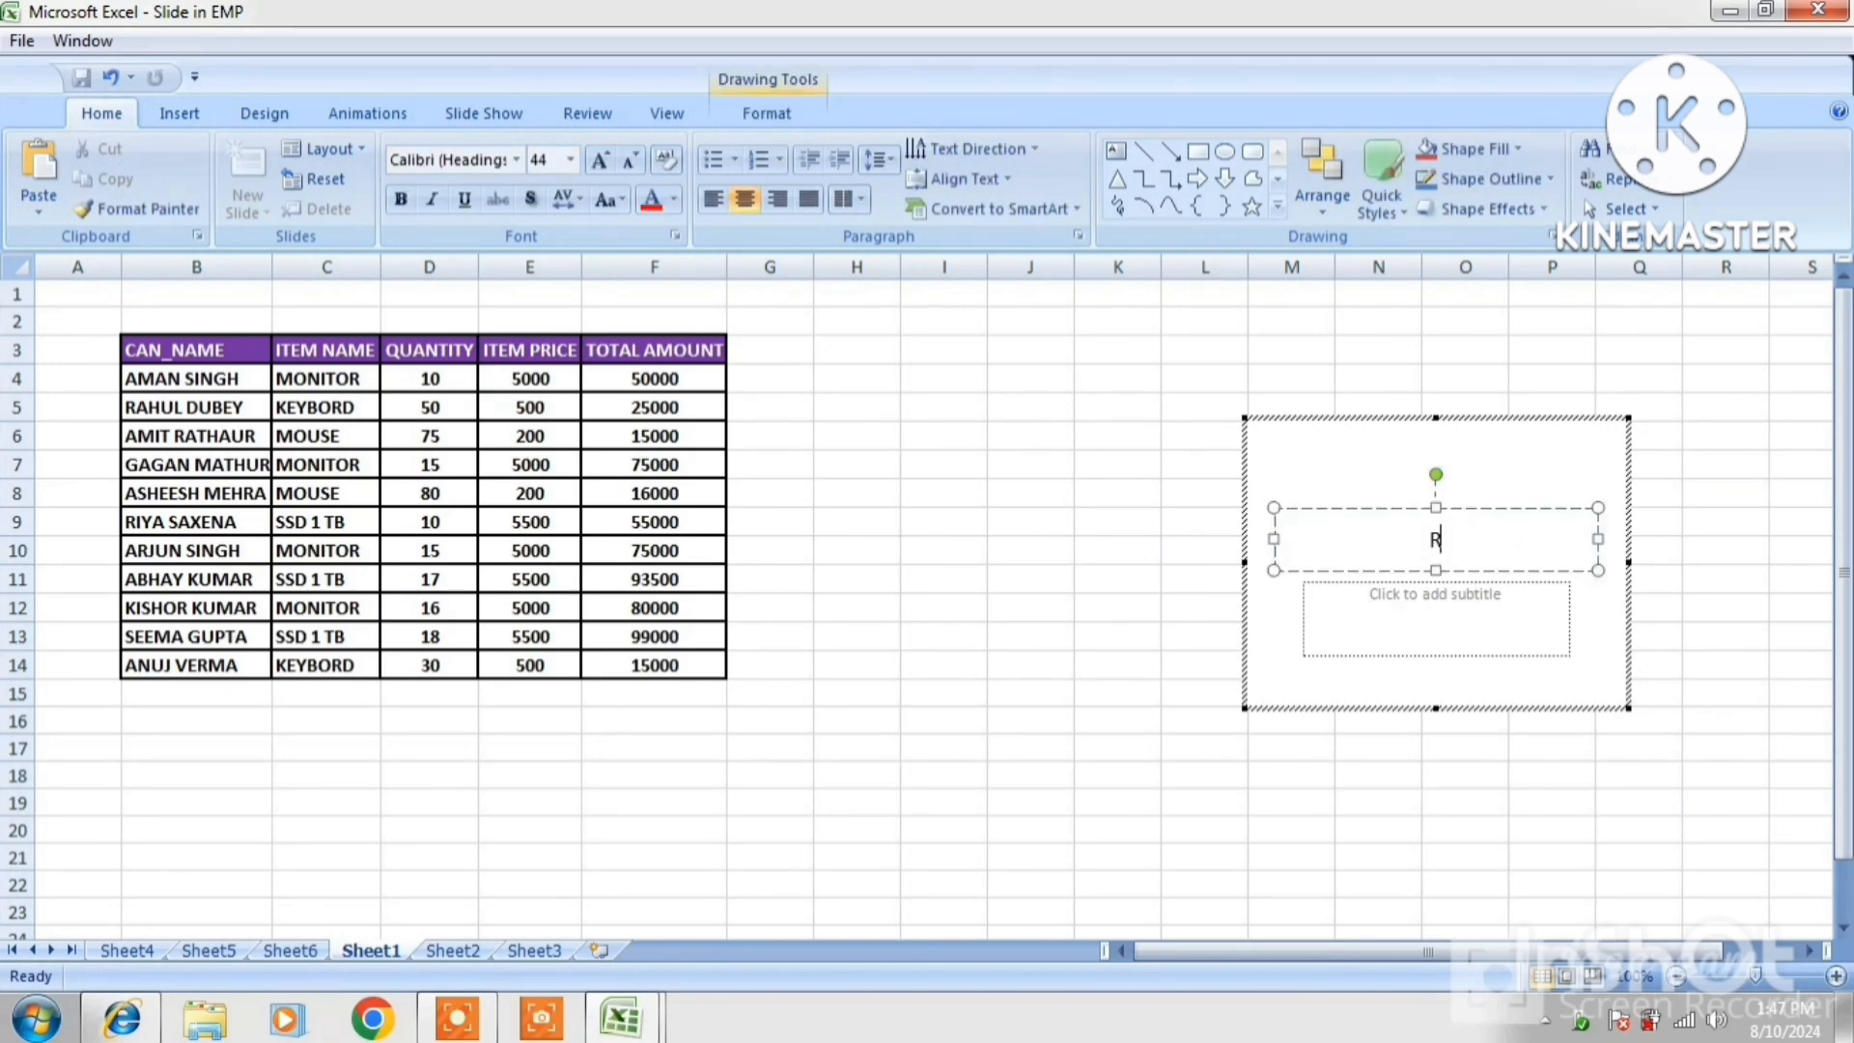
{"action": "type", "text": "ASHTRIYA COMP"}
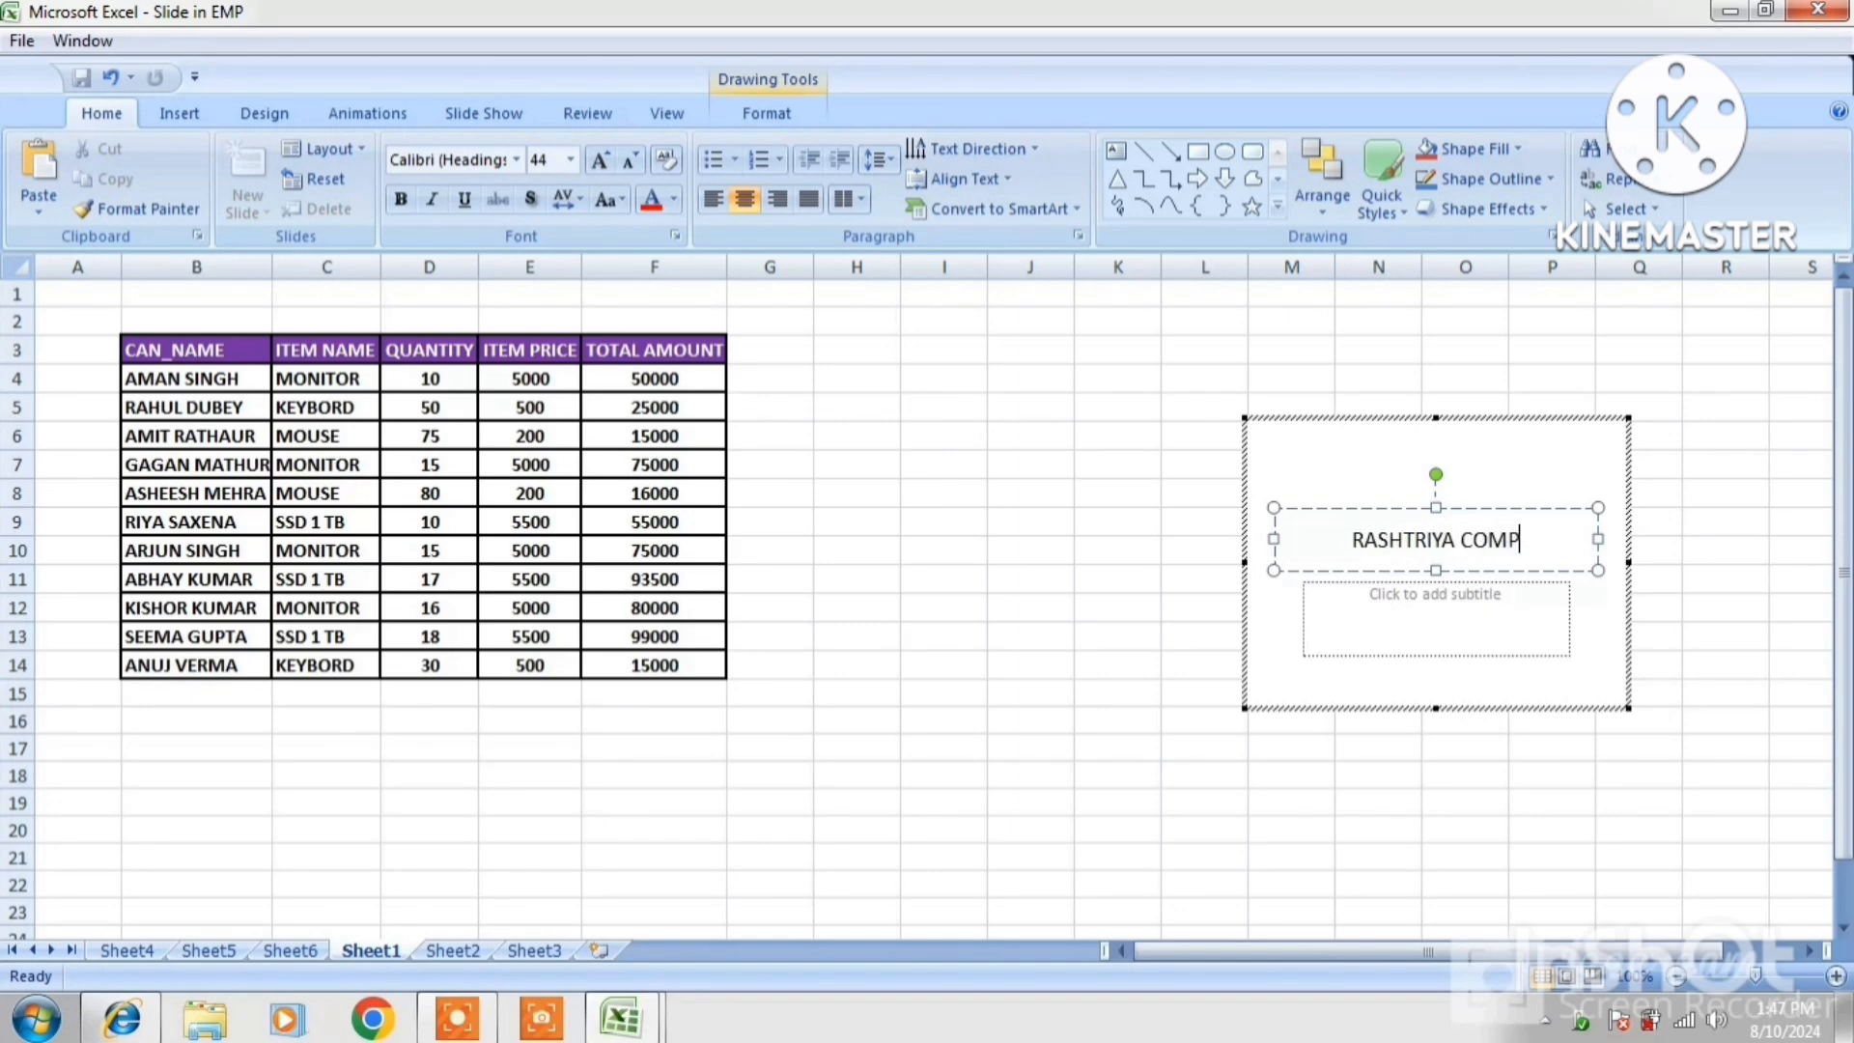
{"action": "type", "text": "UTER"}
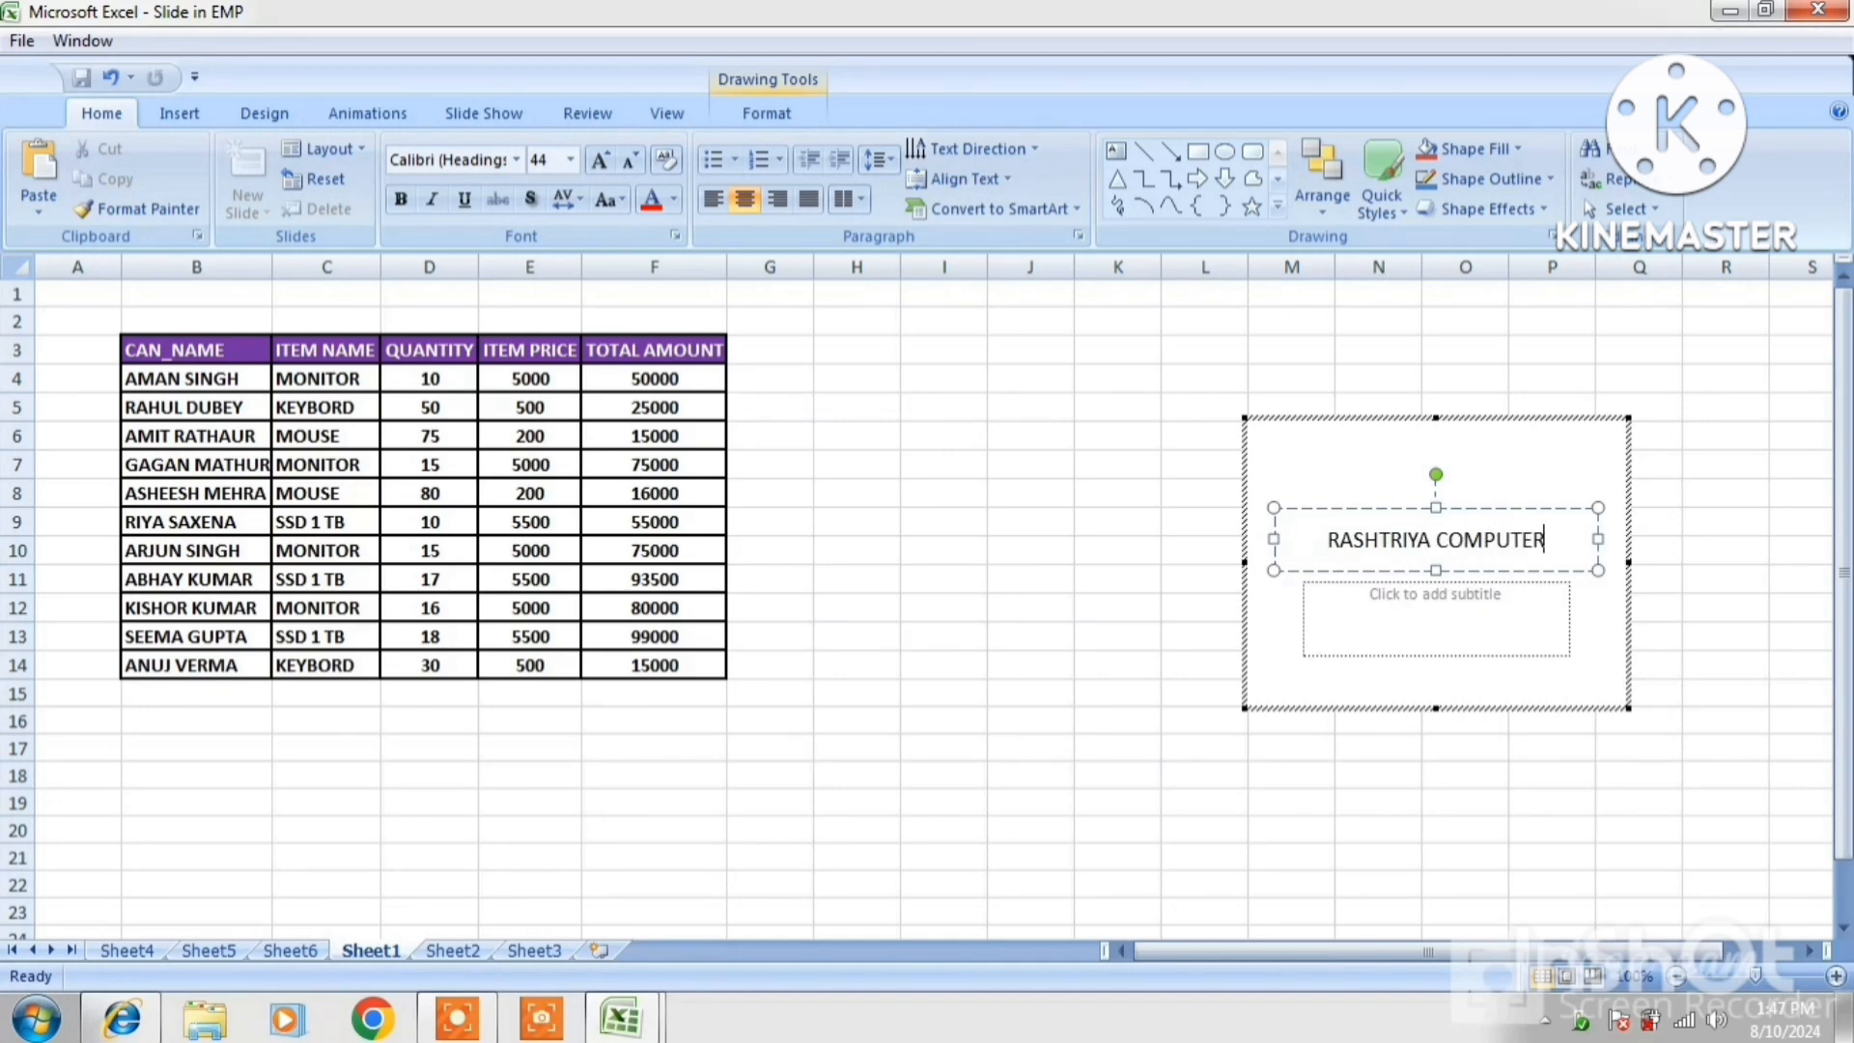
{"action": "left_click", "coordinate": [1397, 590]}
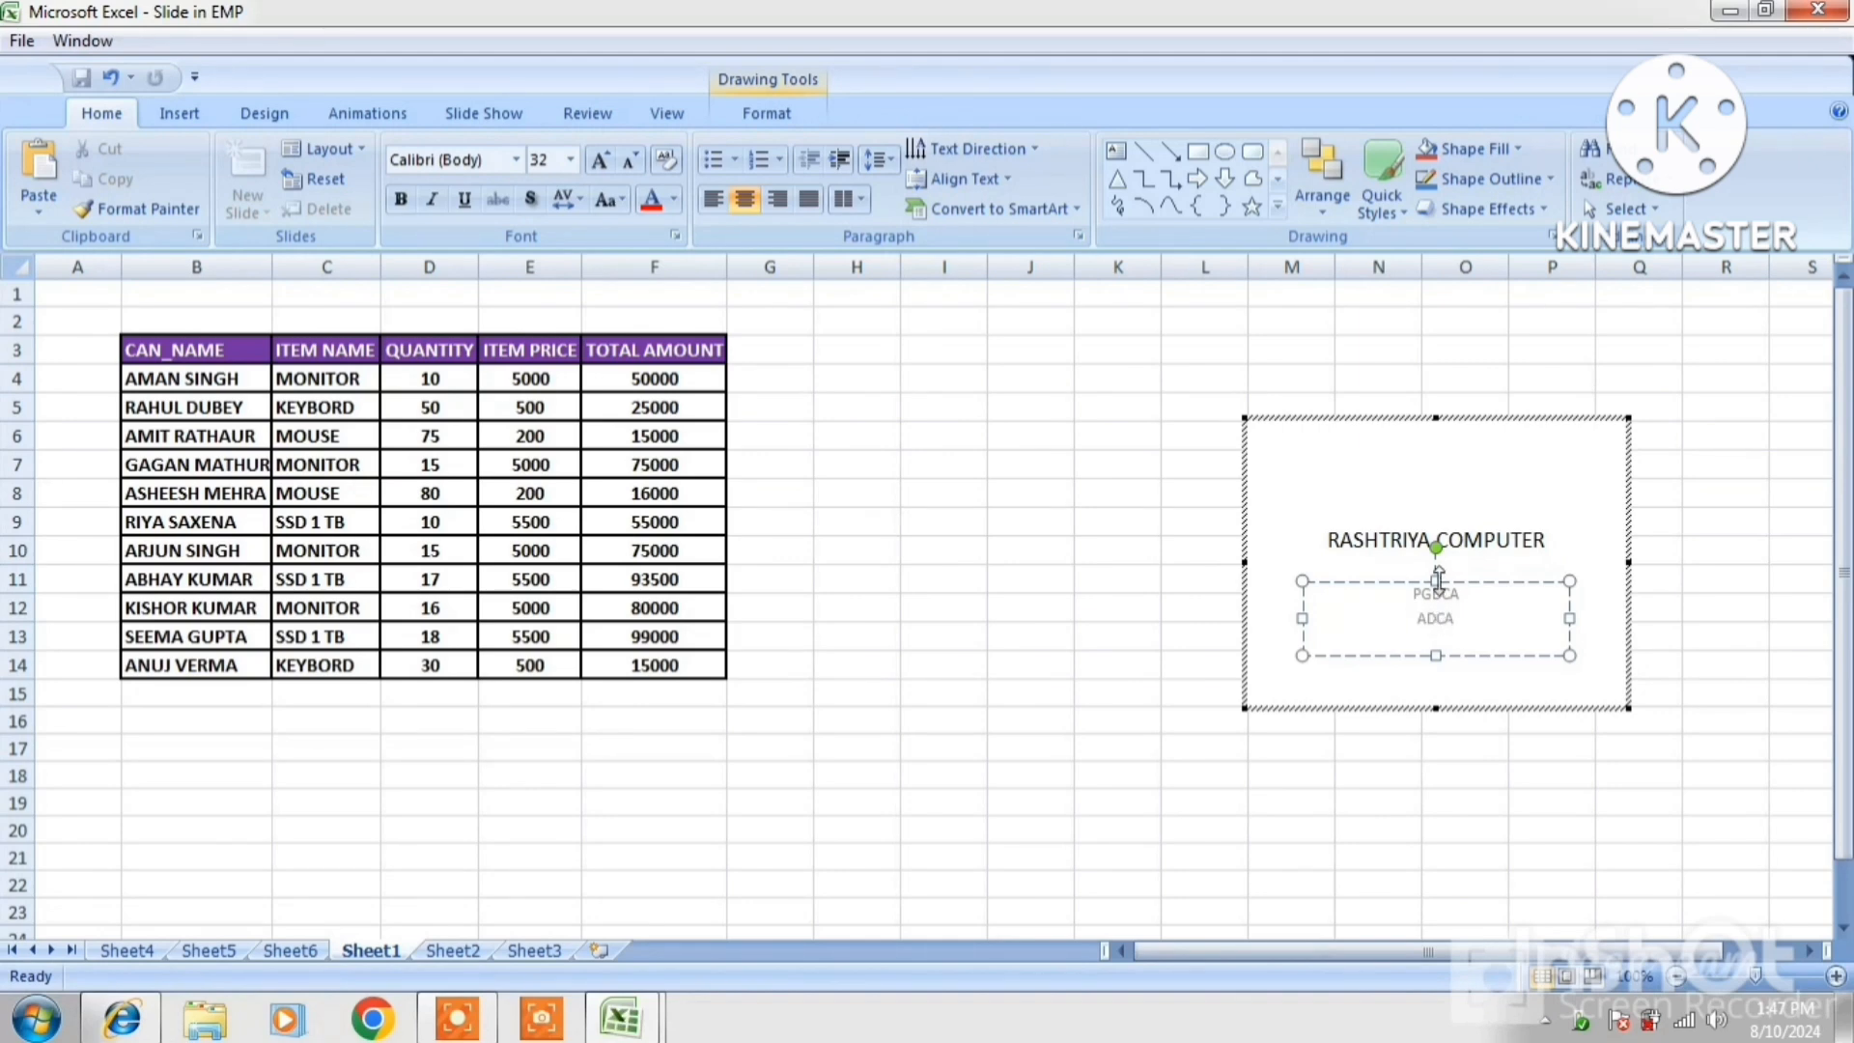
{"action": "left_click", "coordinate": [1385, 541]}
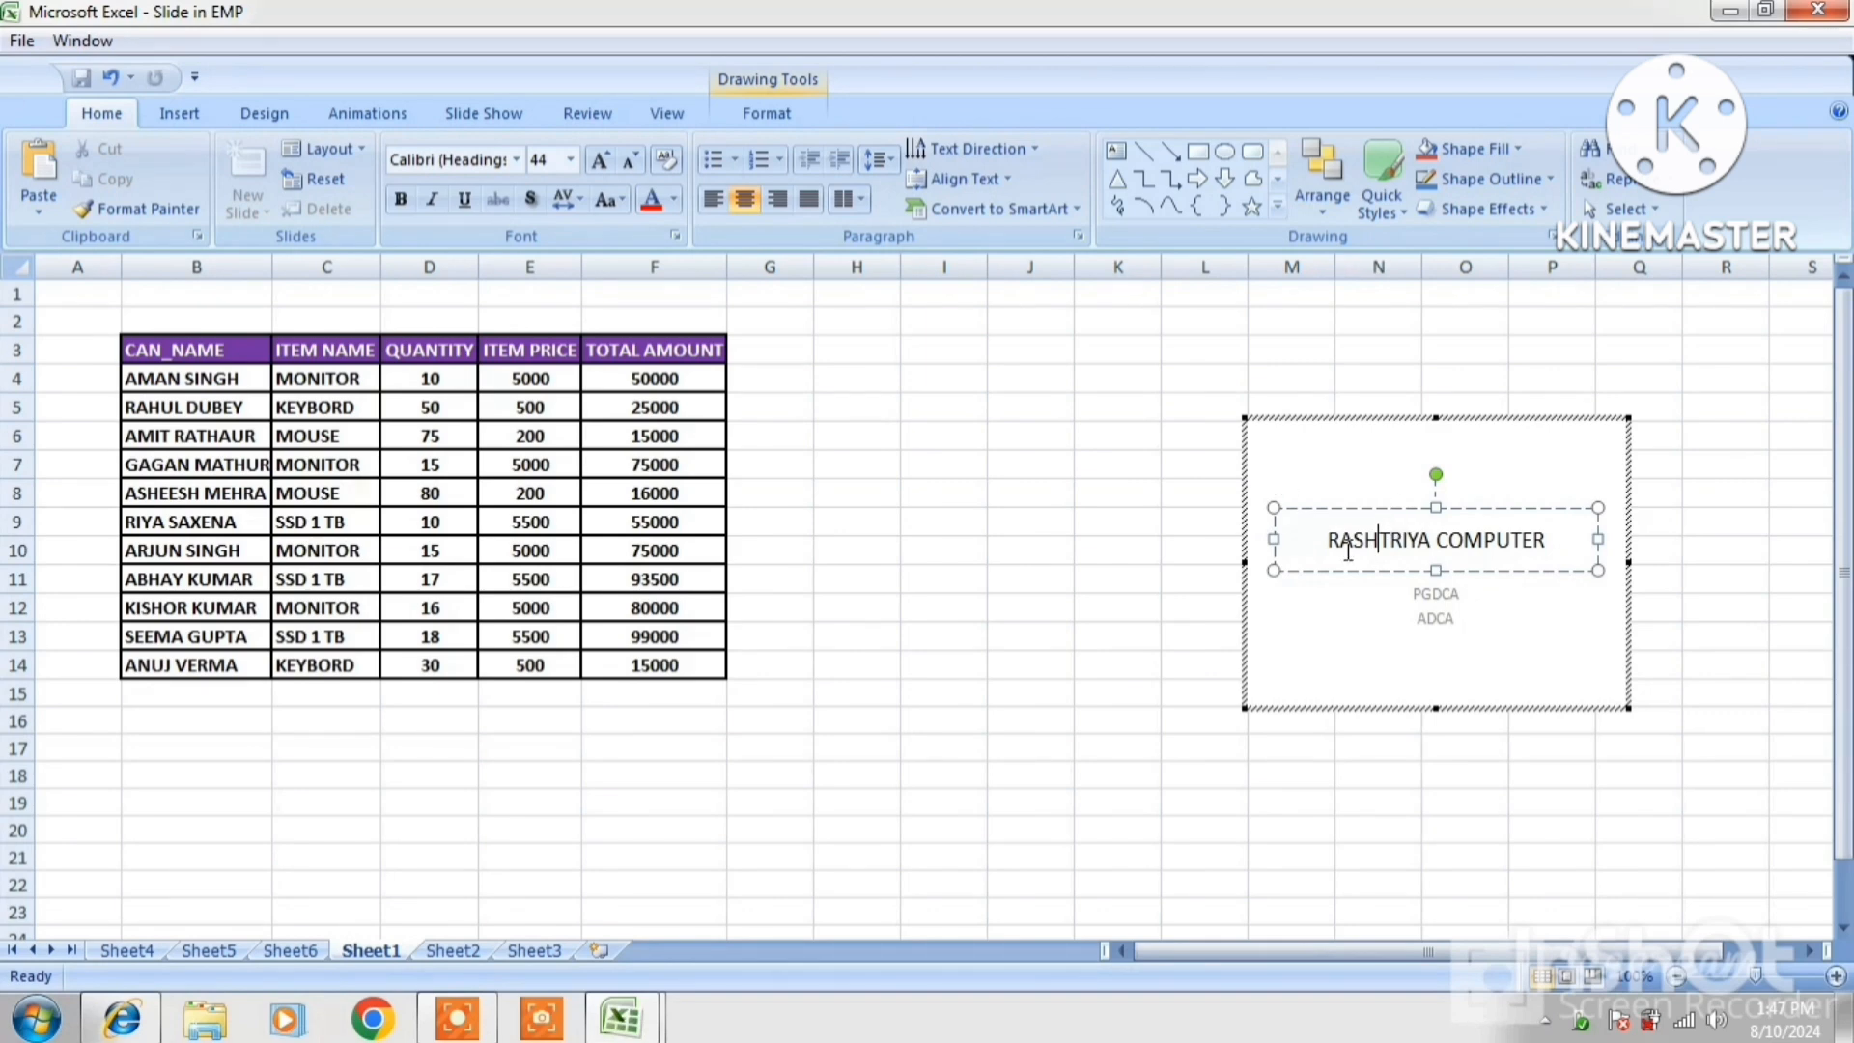
{"action": "left_click", "coordinate": [1320, 509]}
{"action": "left_click", "coordinate": [768, 115]}
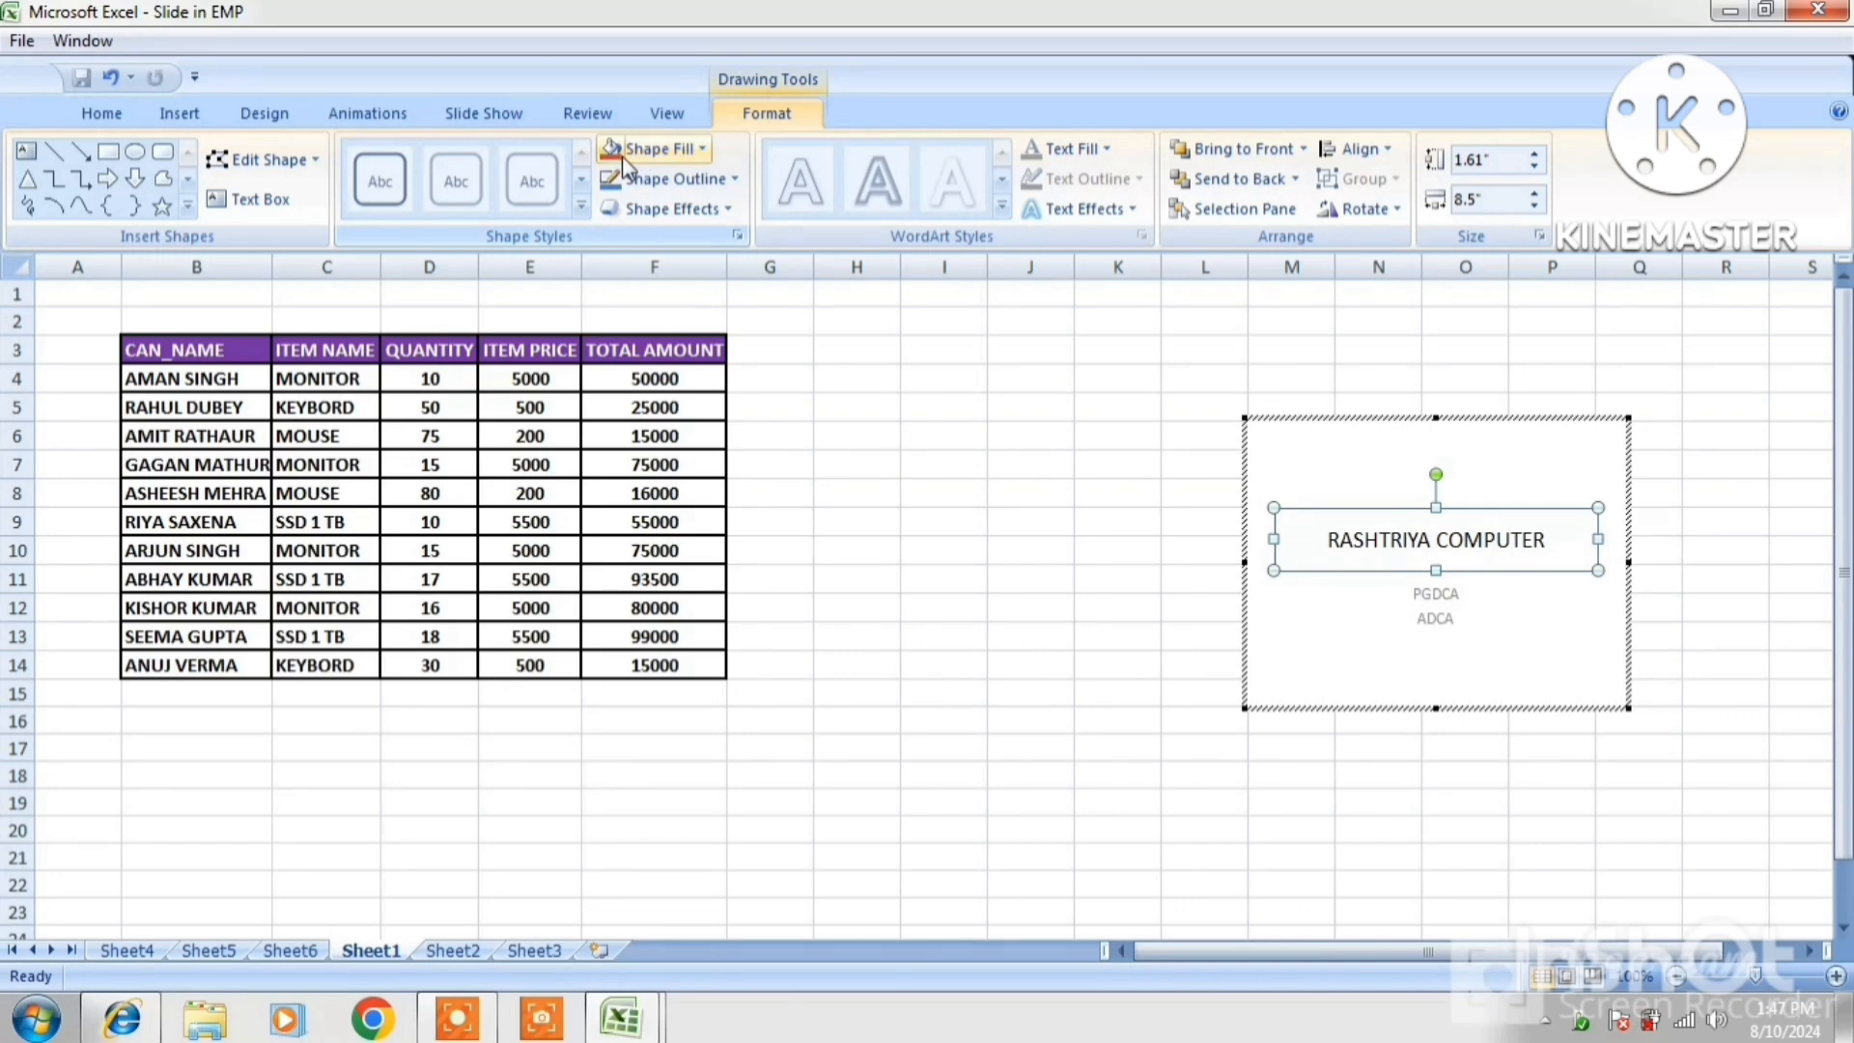
Give the RASHTRIYA COMPUTER title box a 3 pt outline
{"action": "left_click", "coordinate": [703, 148]}
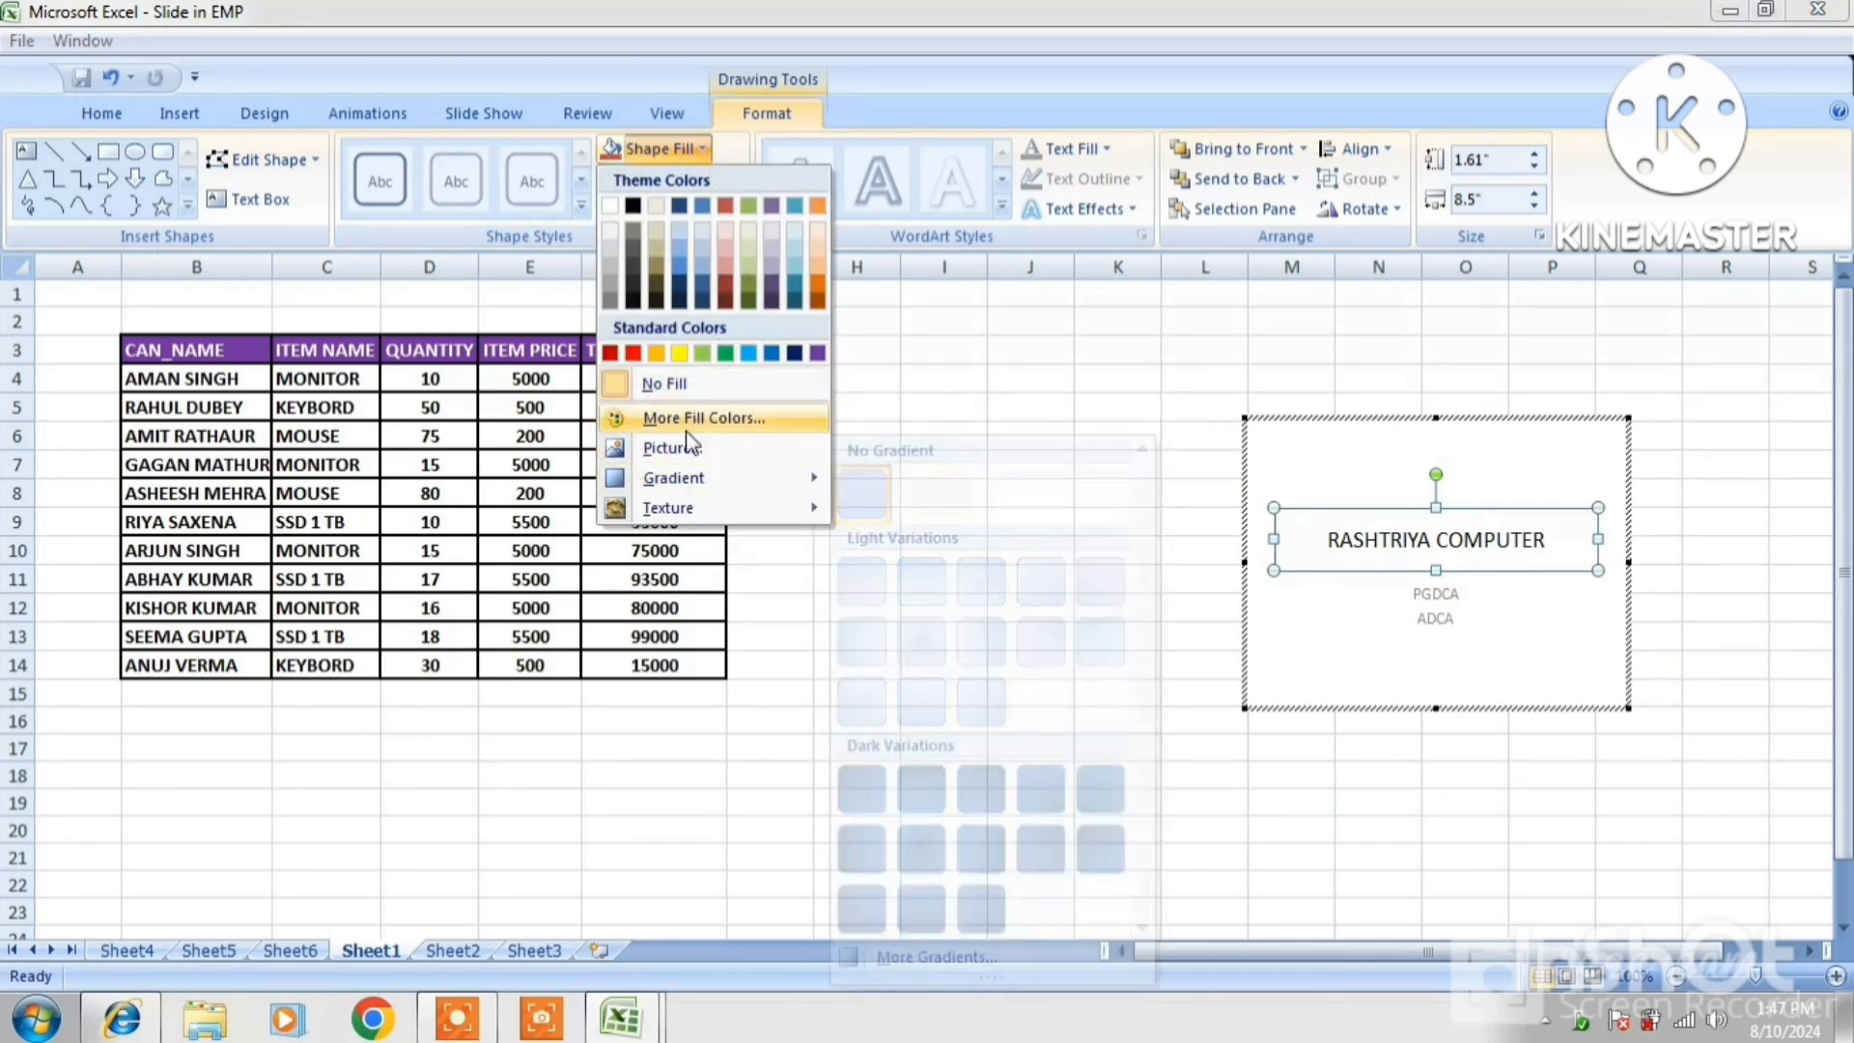
{"action": "mouse_move", "coordinate": [692, 517]}
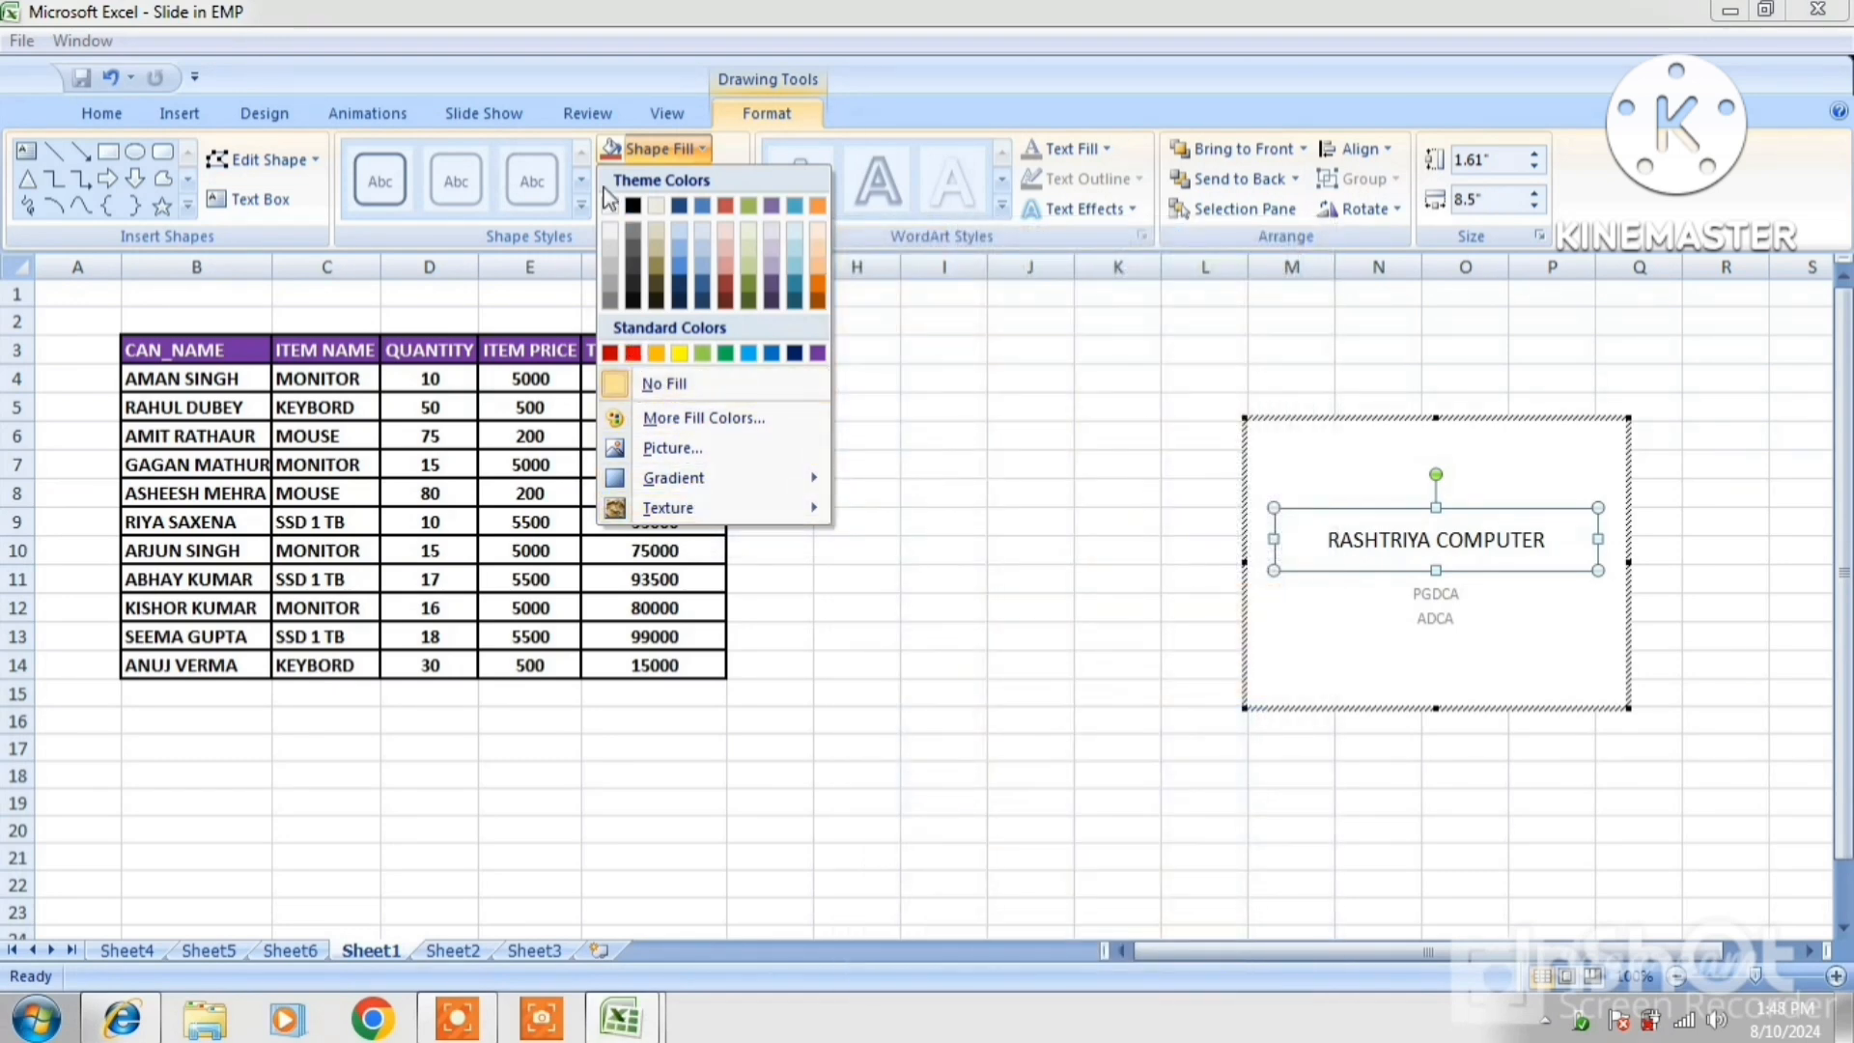
{"action": "left_click", "coordinate": [731, 154]}
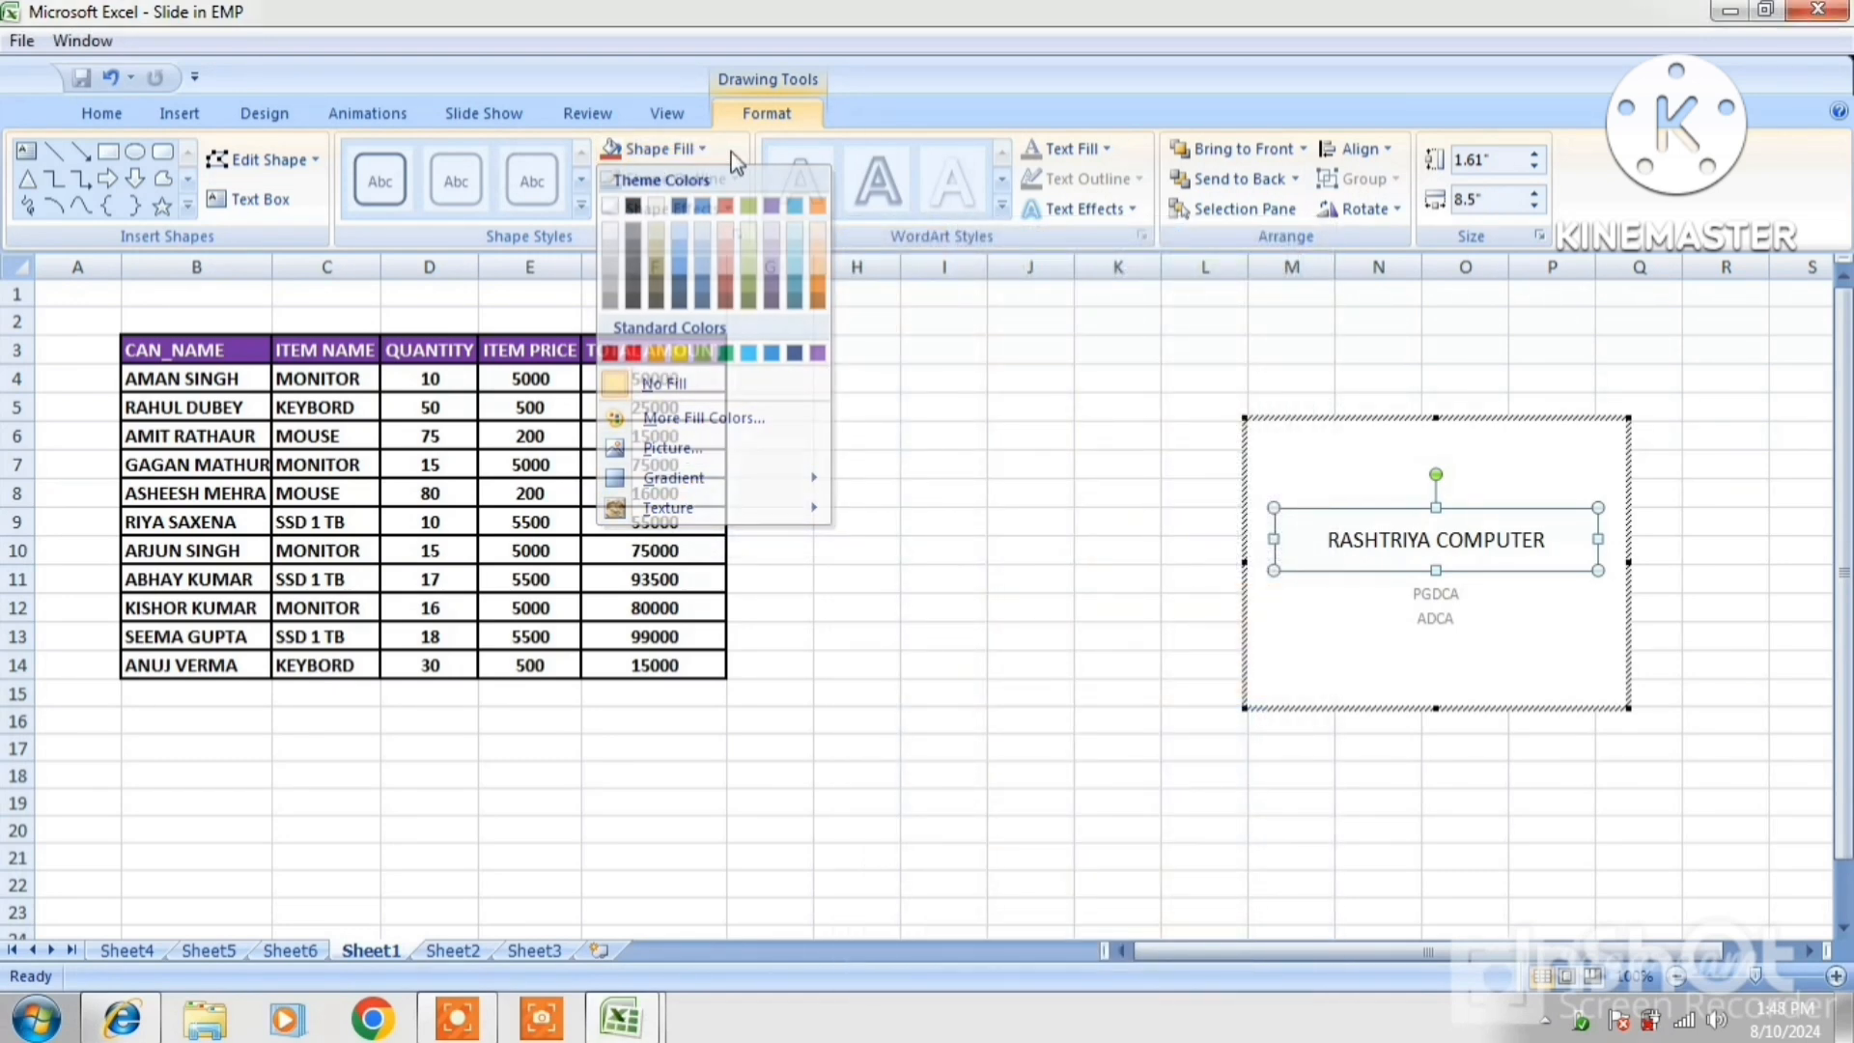
{"action": "left_click", "coordinate": [709, 184]}
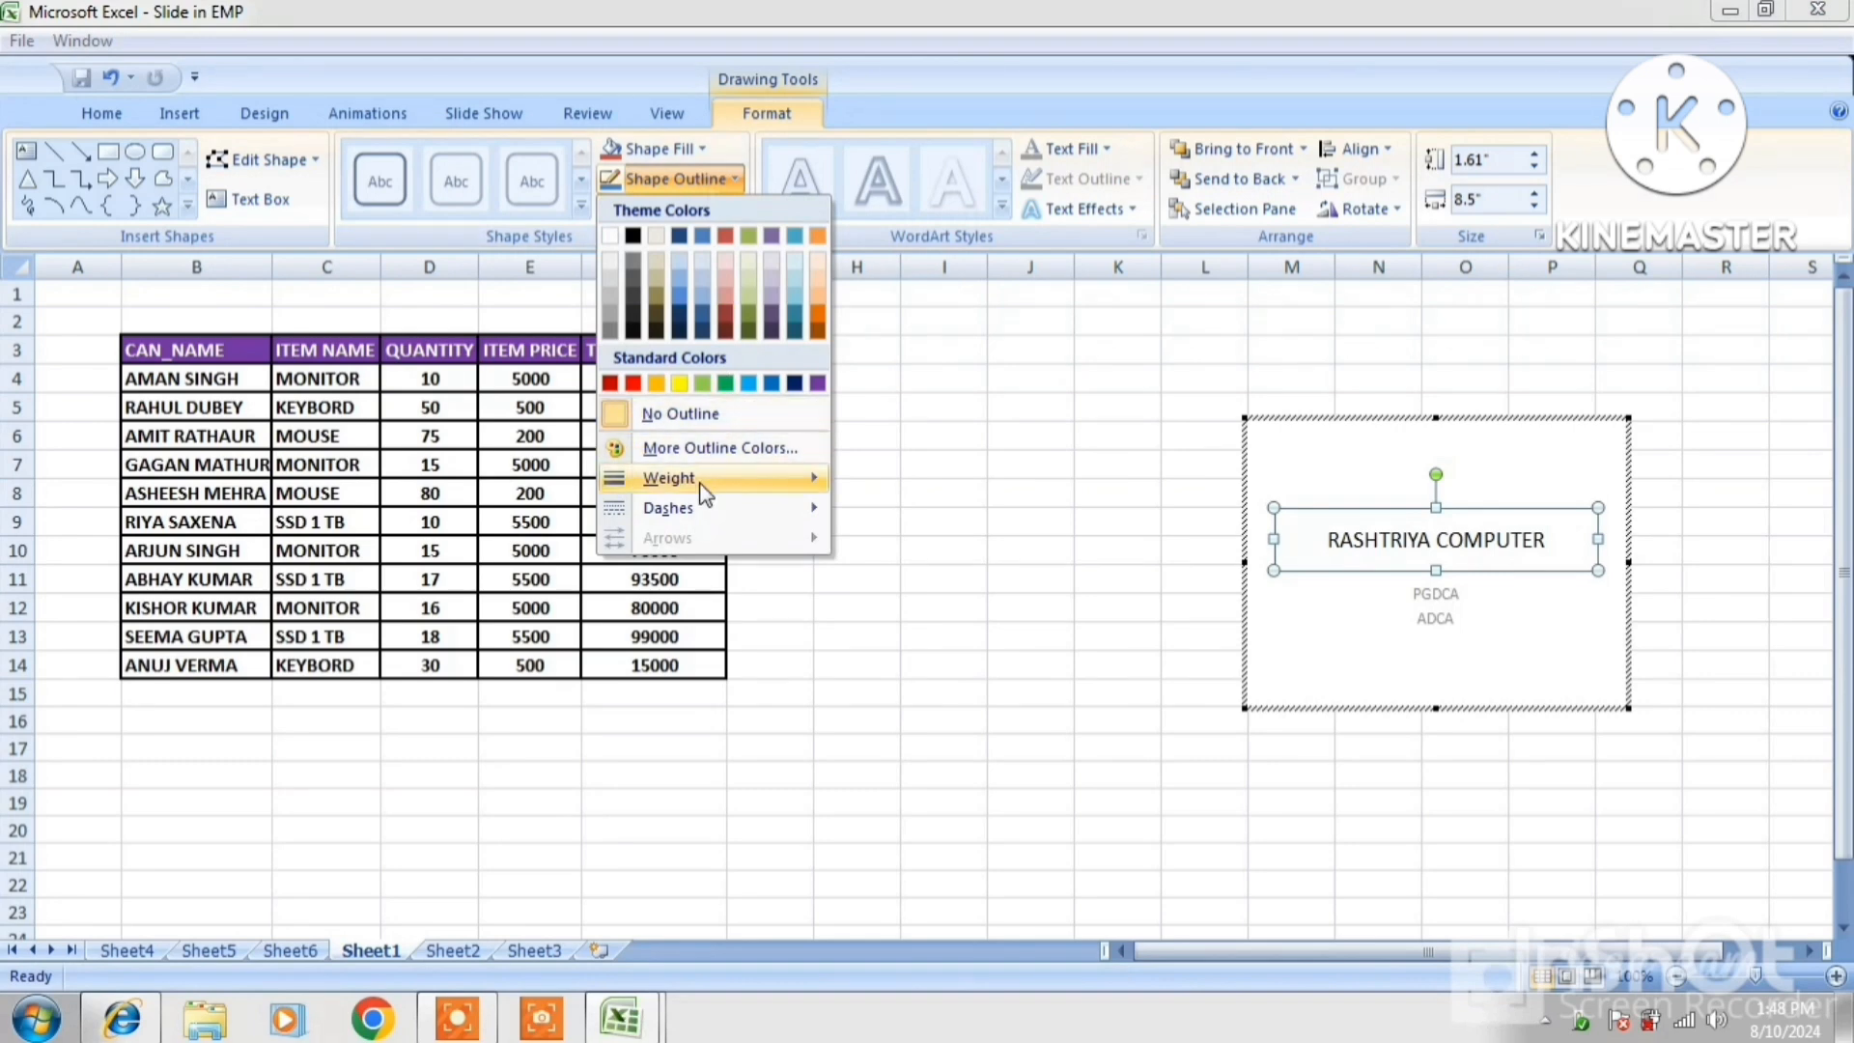
{"action": "left_click", "coordinate": [932, 668]}
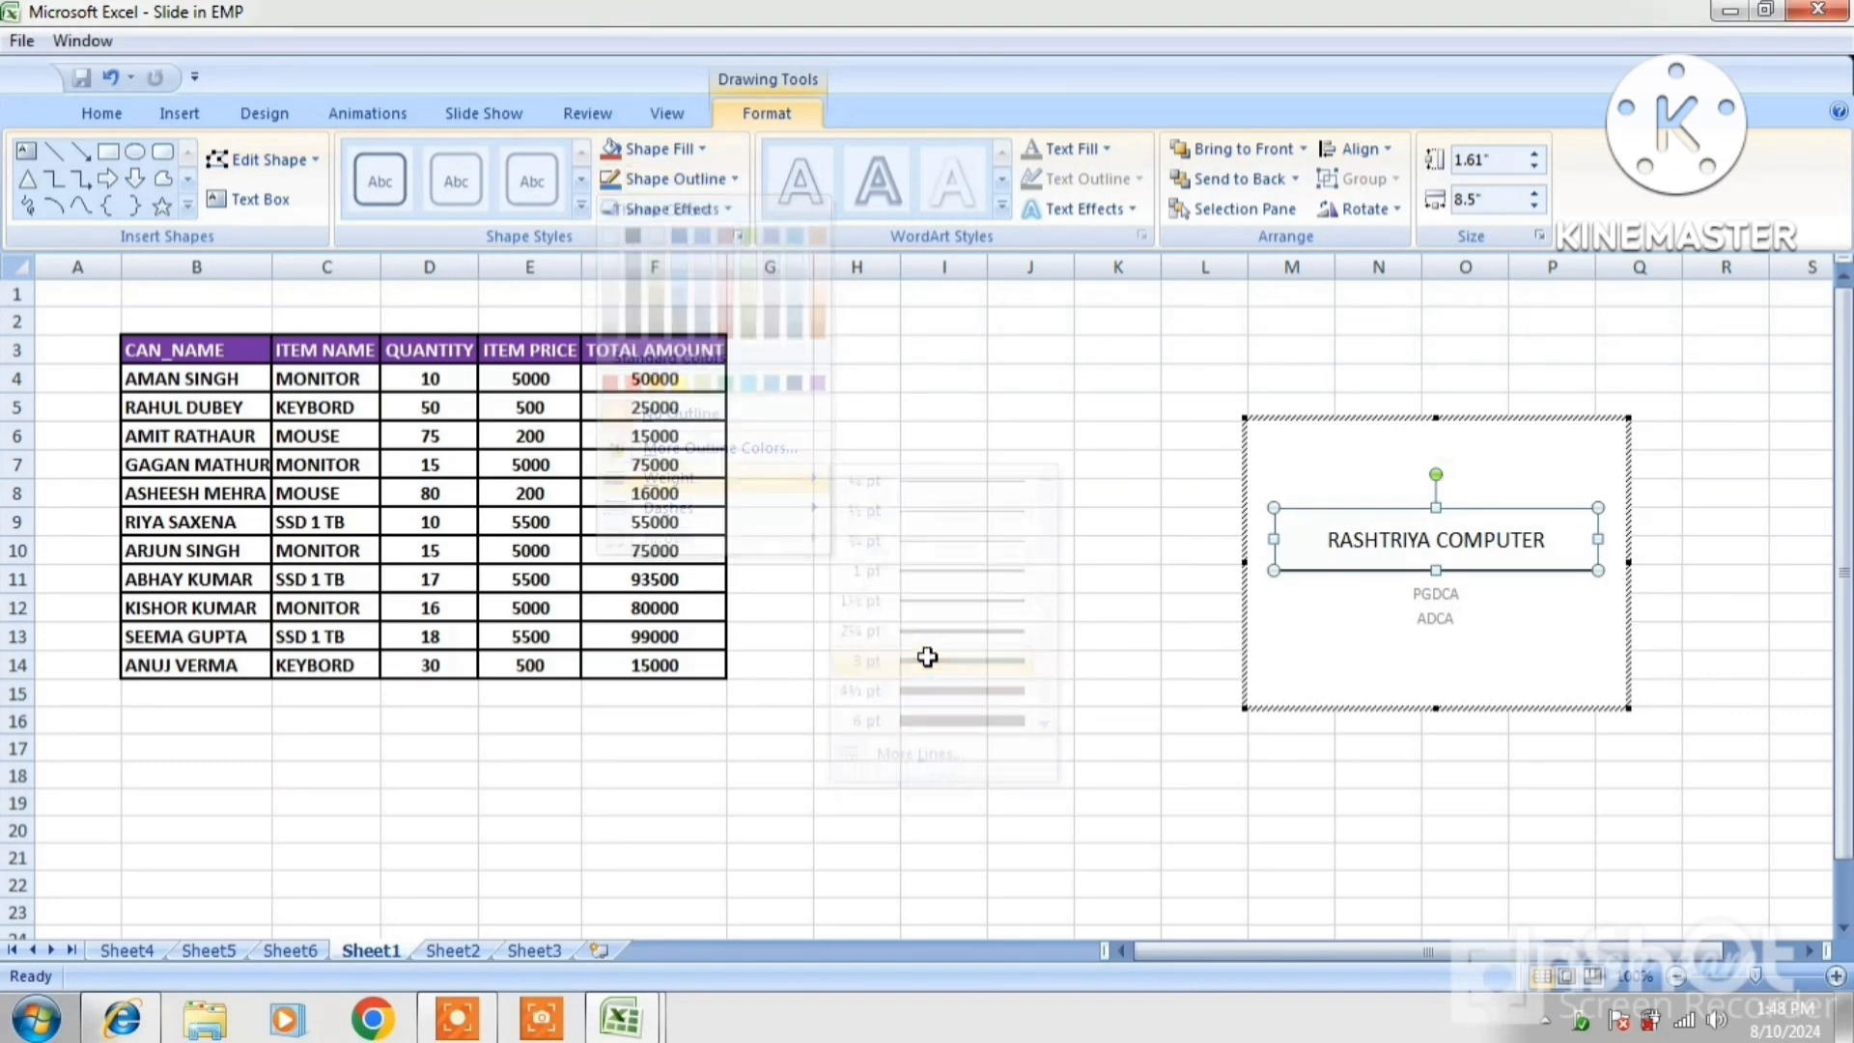
Make the RASHTRIYA COMPUTER title text red and grow it to 60 pt
{"action": "left_click", "coordinate": [1424, 610]}
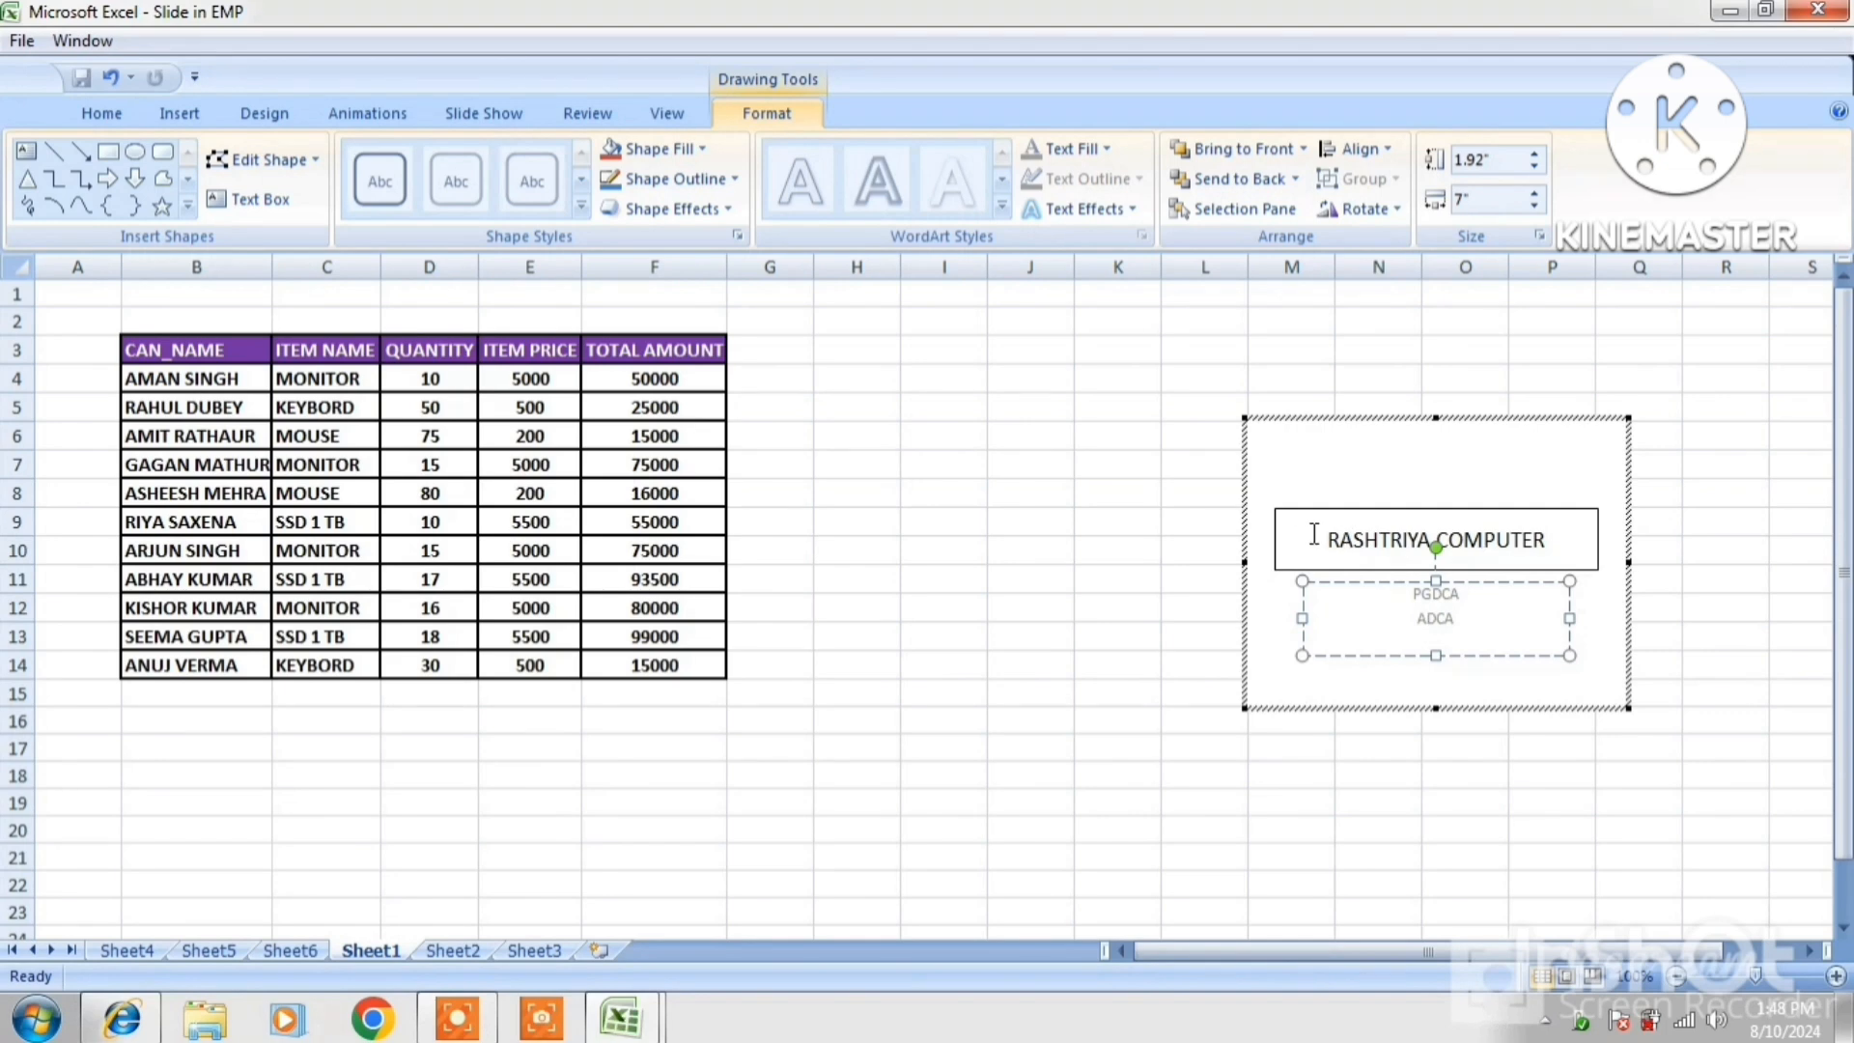
{"action": "left_click_drag", "start_coordinate": [1314, 534], "coordinate": [1550, 541]}
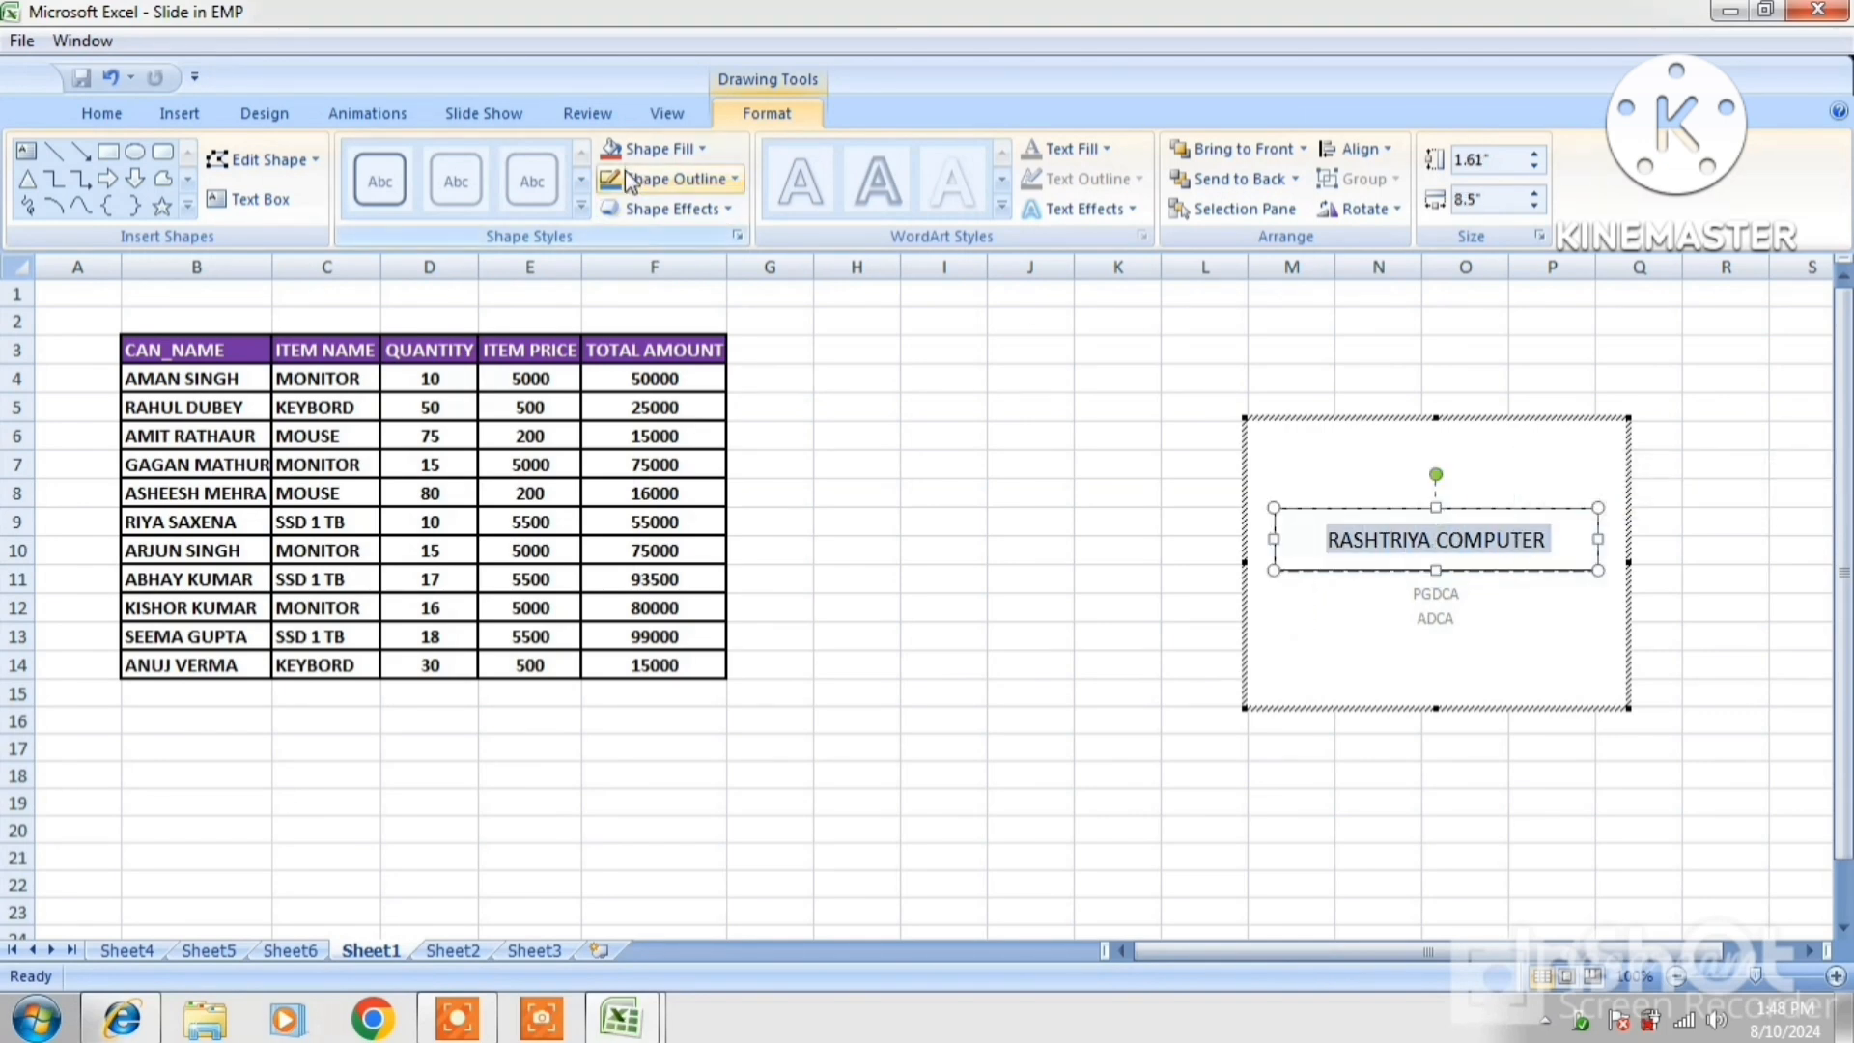
{"action": "left_click", "coordinate": [101, 113]}
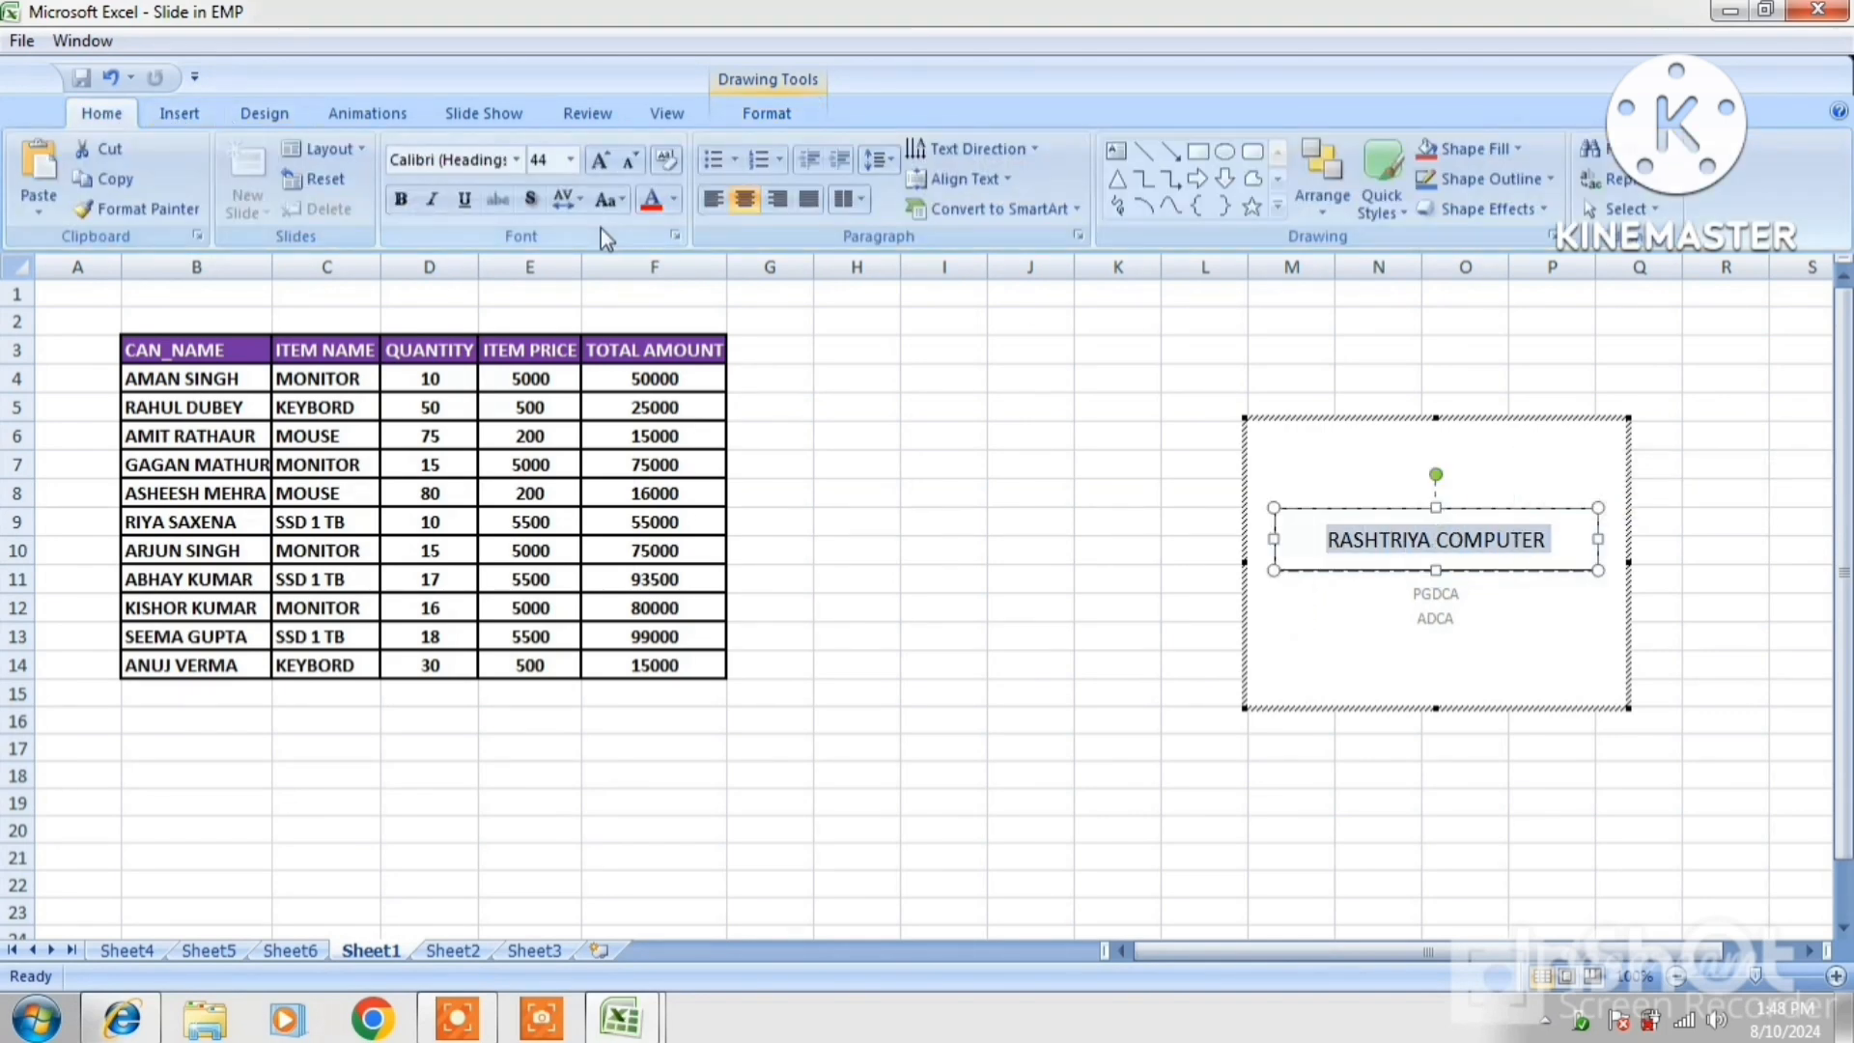
{"action": "left_click", "coordinate": [650, 200]}
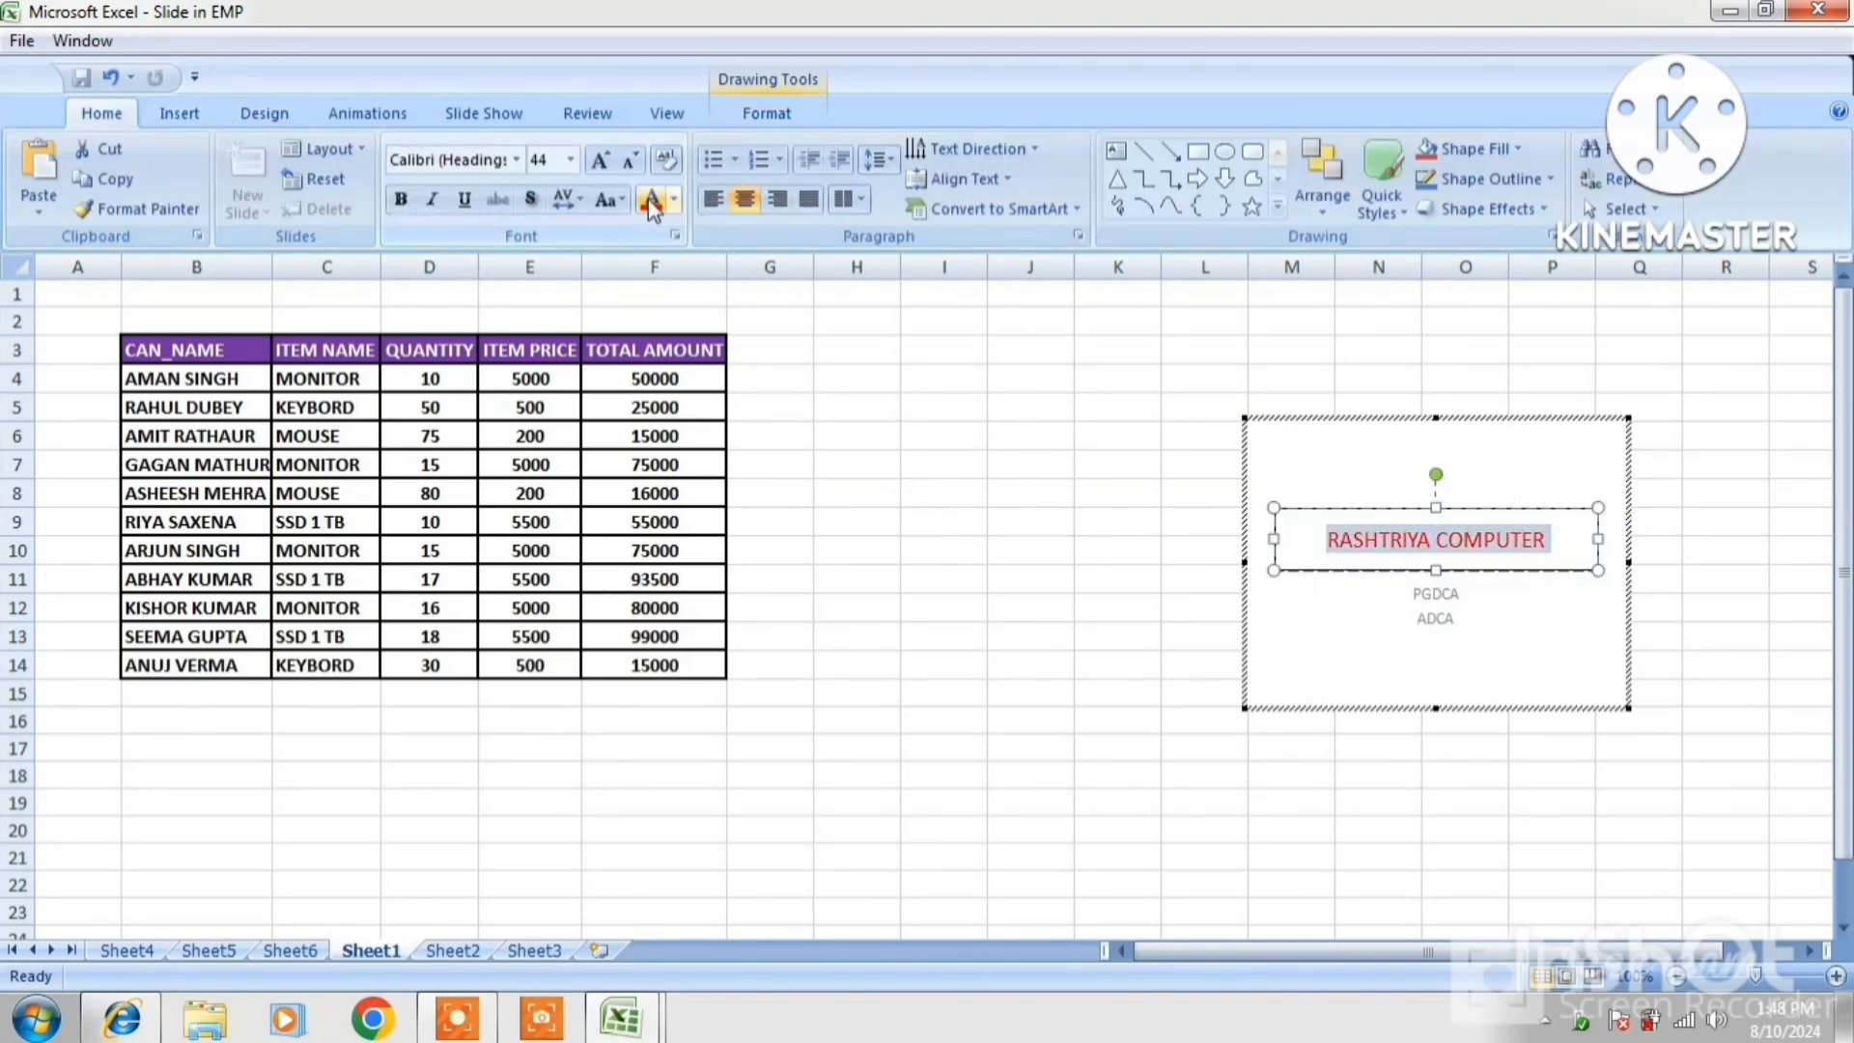
{"action": "left_click", "coordinate": [614, 156]}
{"action": "left_click", "coordinate": [614, 157]}
{"action": "left_click", "coordinate": [613, 159]}
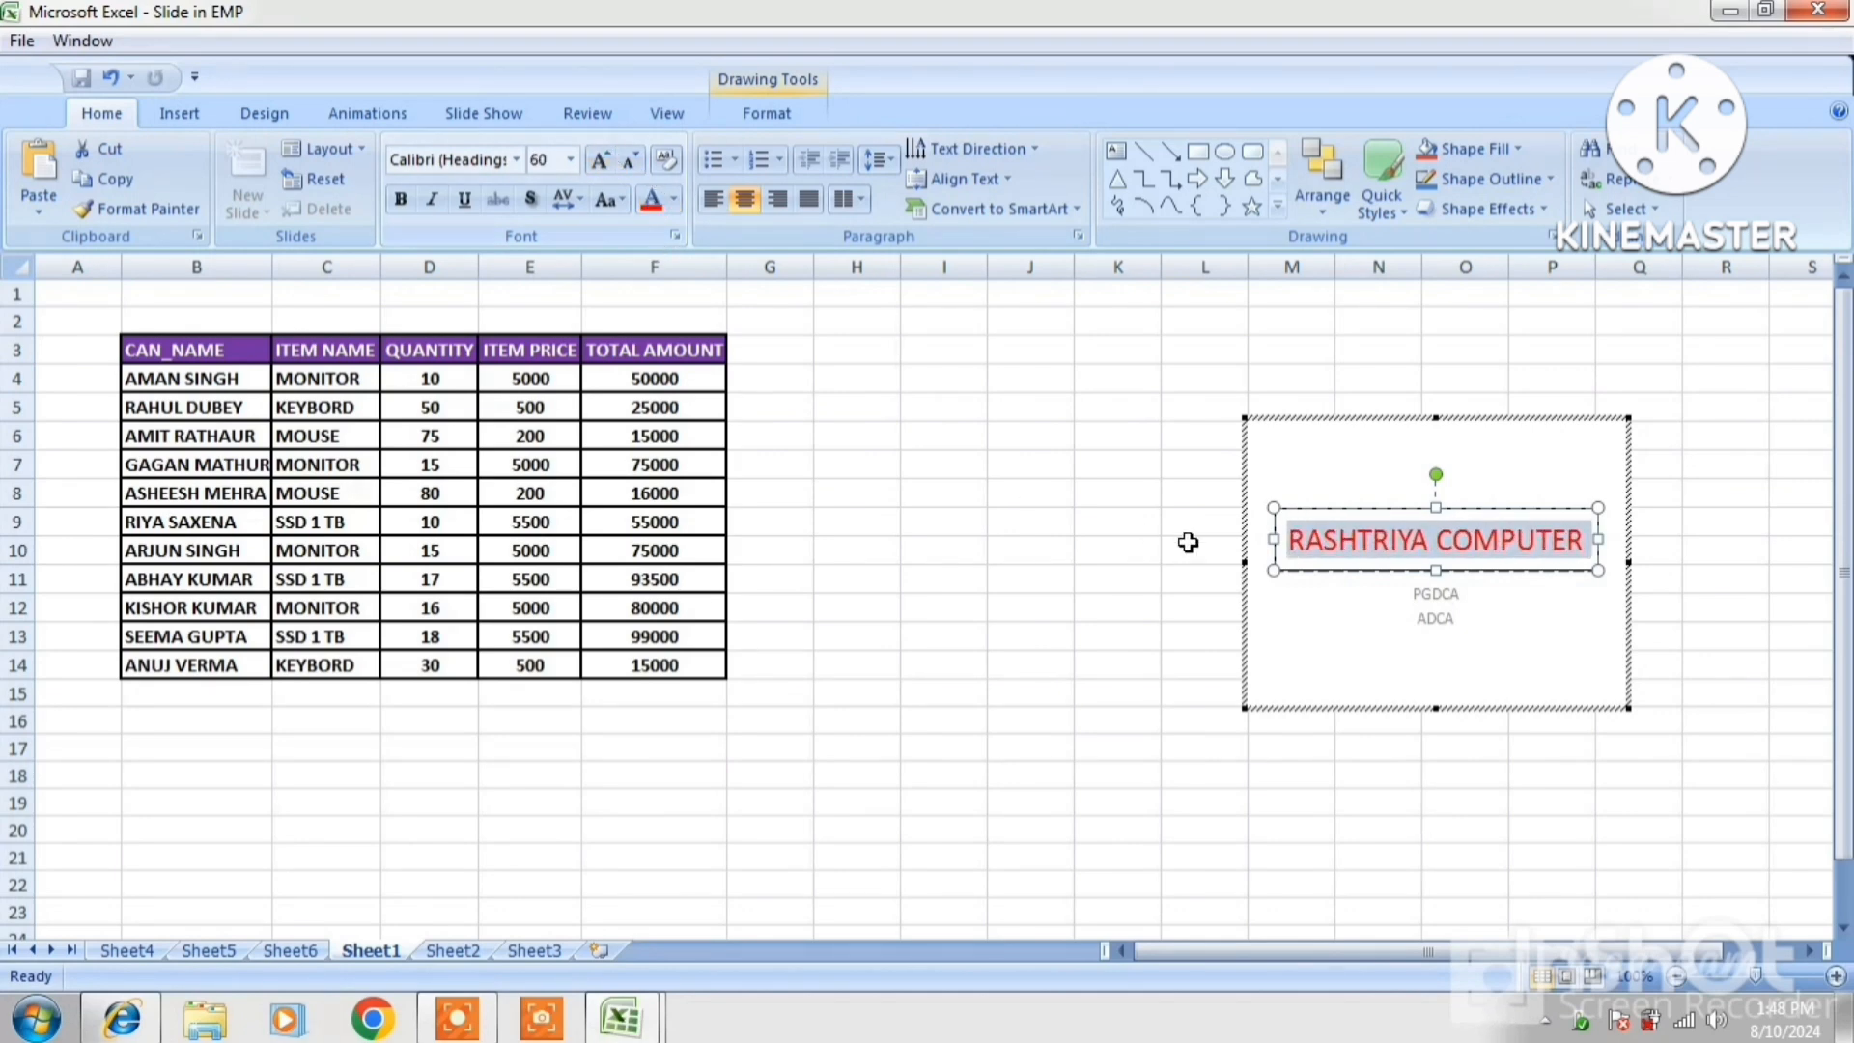
{"action": "left_click", "coordinate": [1415, 619]}
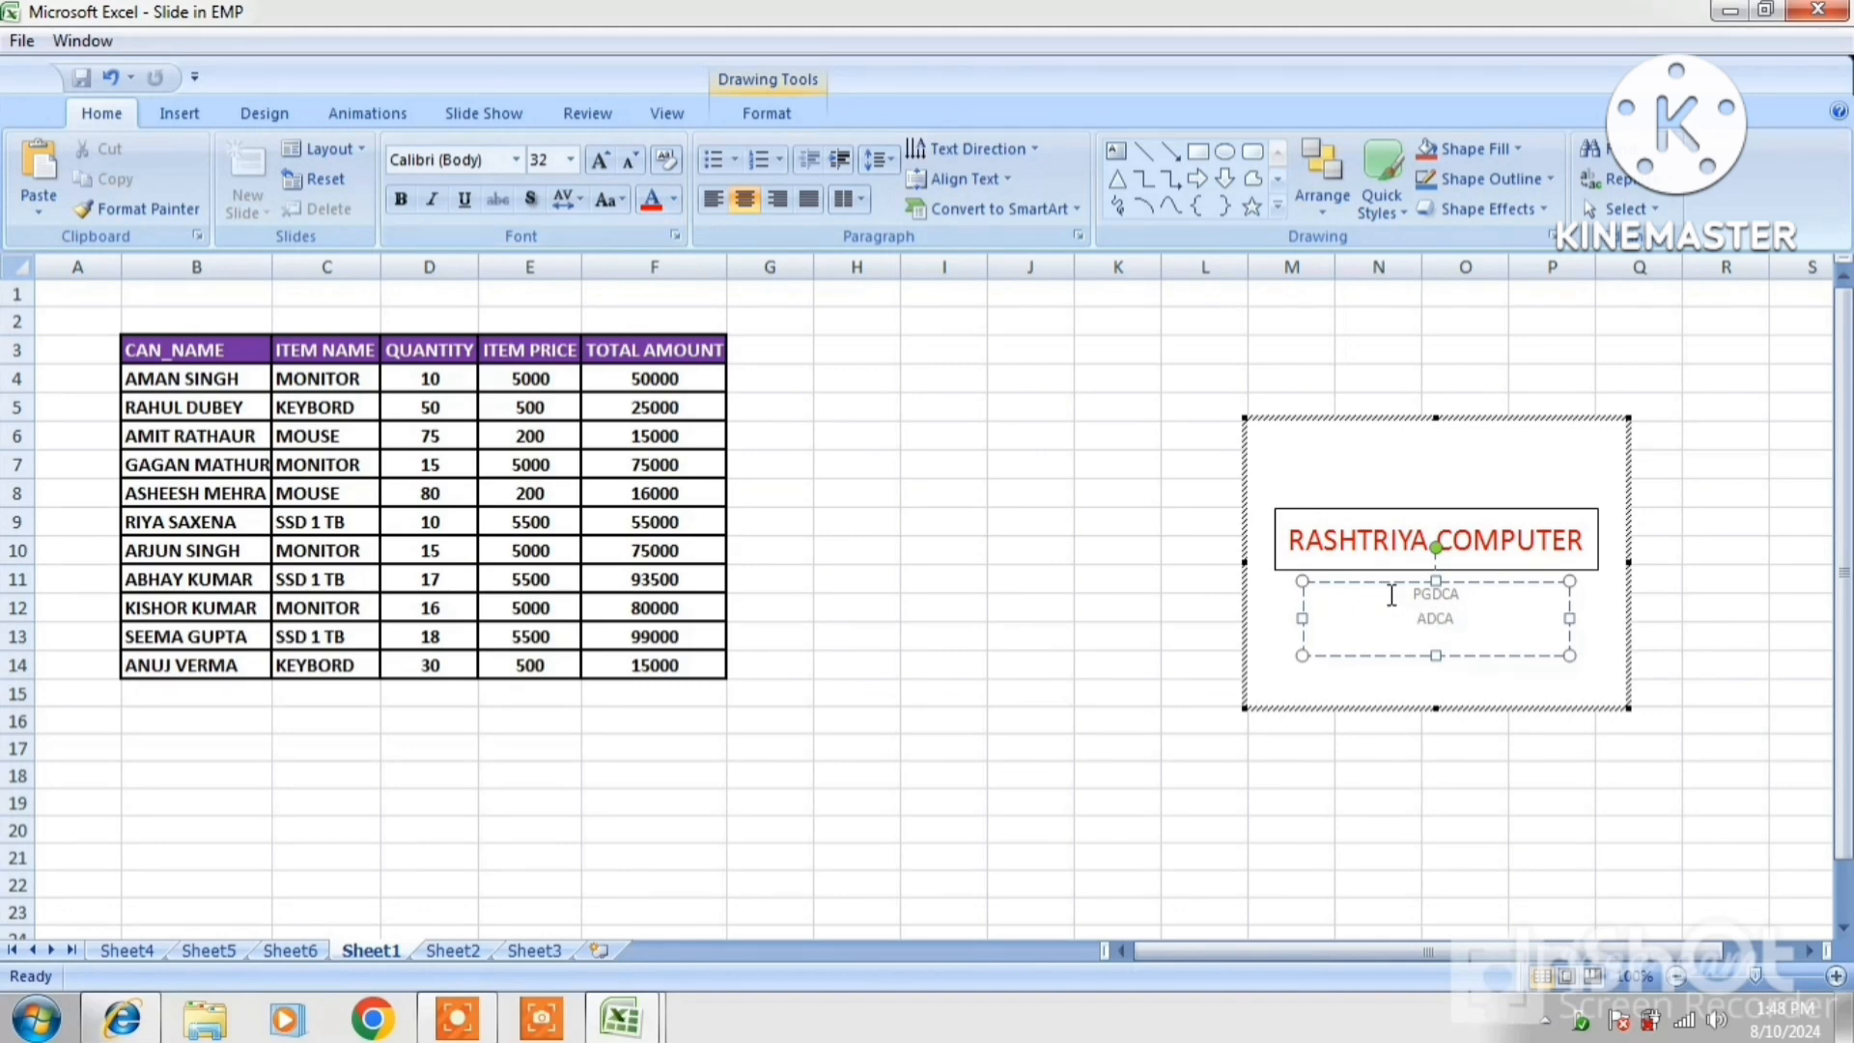
Enlarge the PGDCA and ADCA subtitle lines to 48 pt
{"action": "left_click_drag", "start_coordinate": [1404, 596], "coordinate": [1458, 632]}
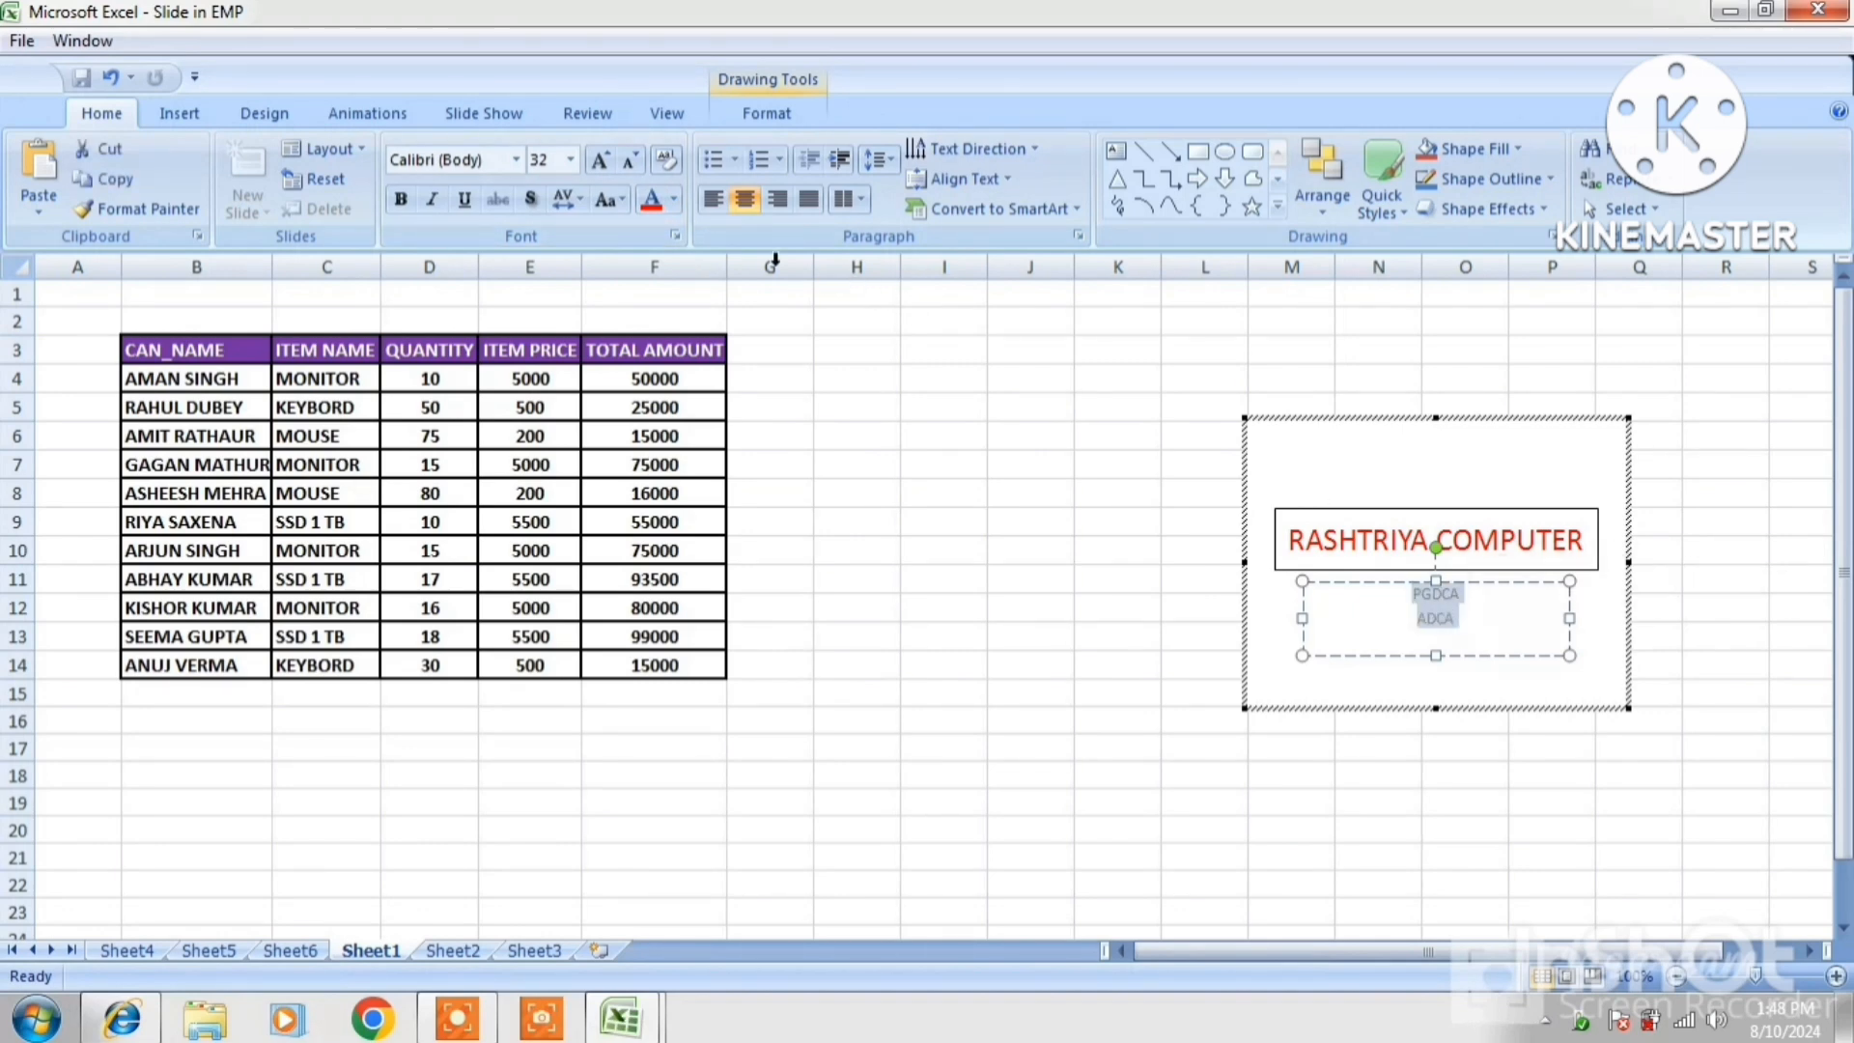
{"action": "left_click", "coordinate": [601, 159]}
{"action": "left_click", "coordinate": [600, 160]}
{"action": "left_click", "coordinate": [600, 159]}
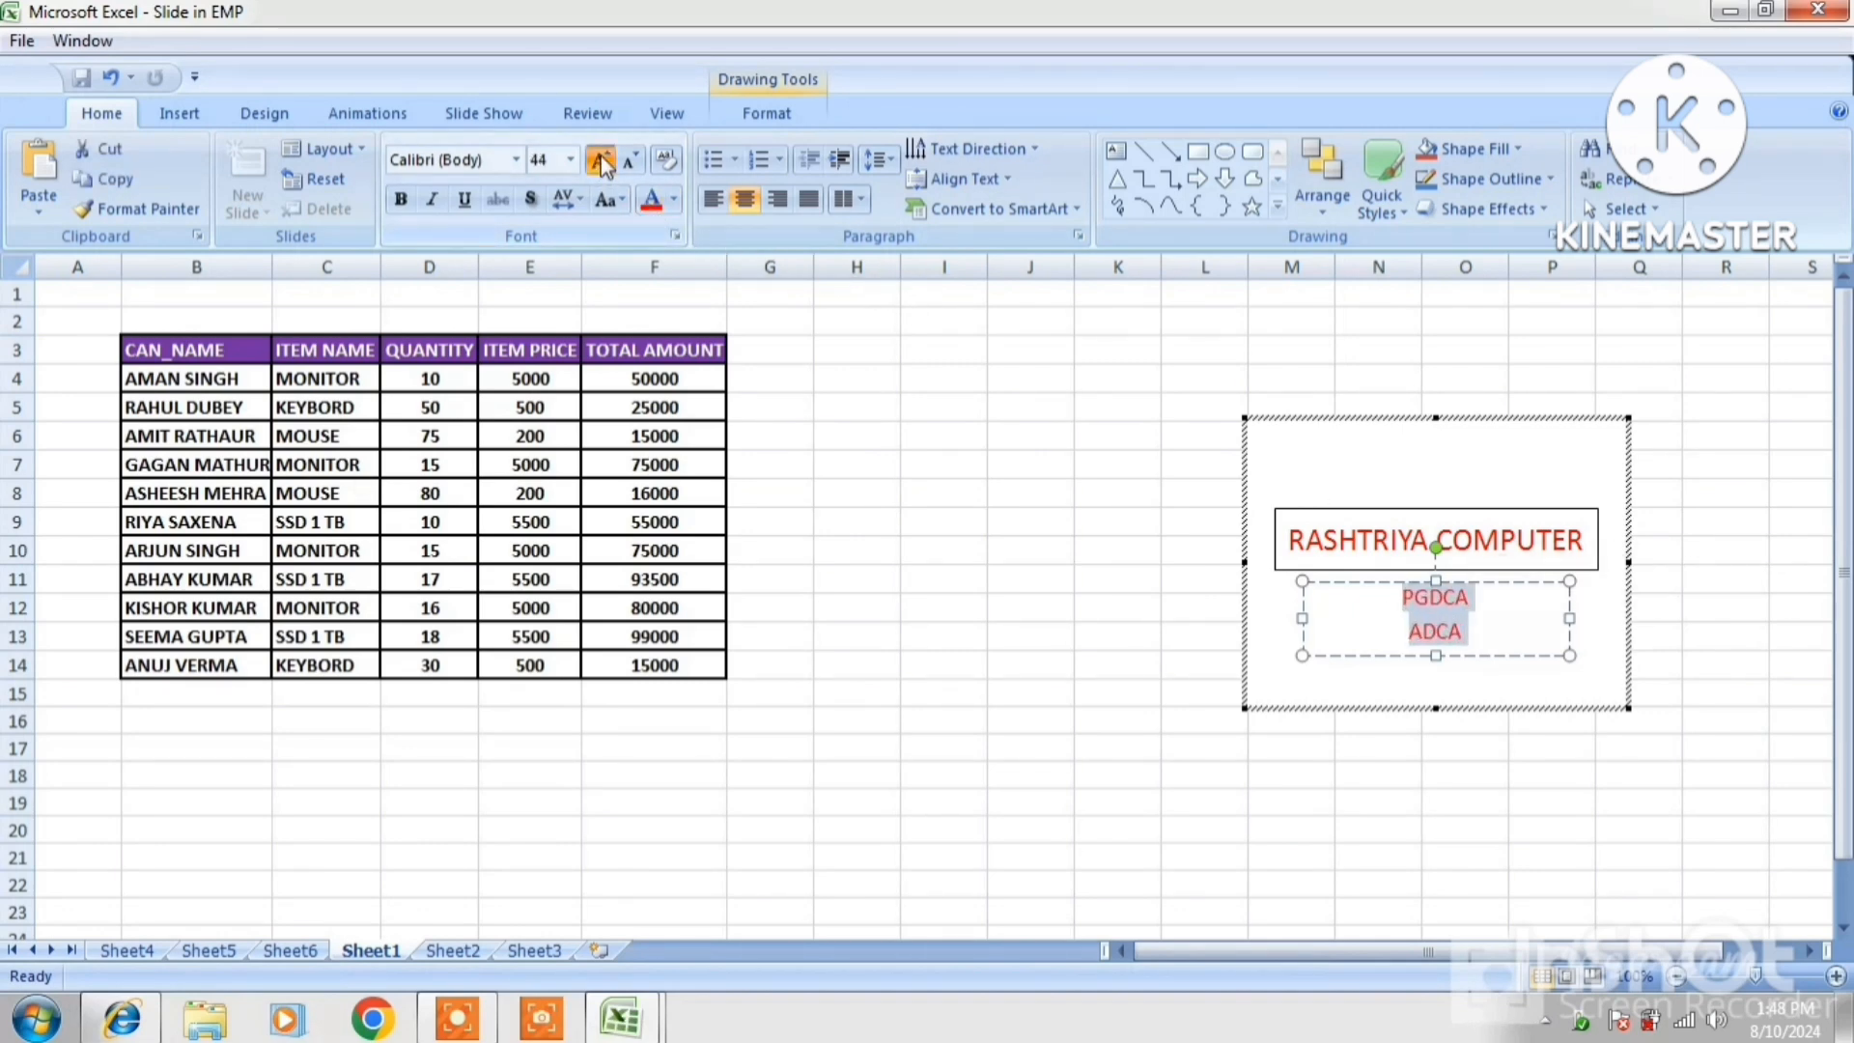
{"action": "left_click", "coordinate": [601, 159]}
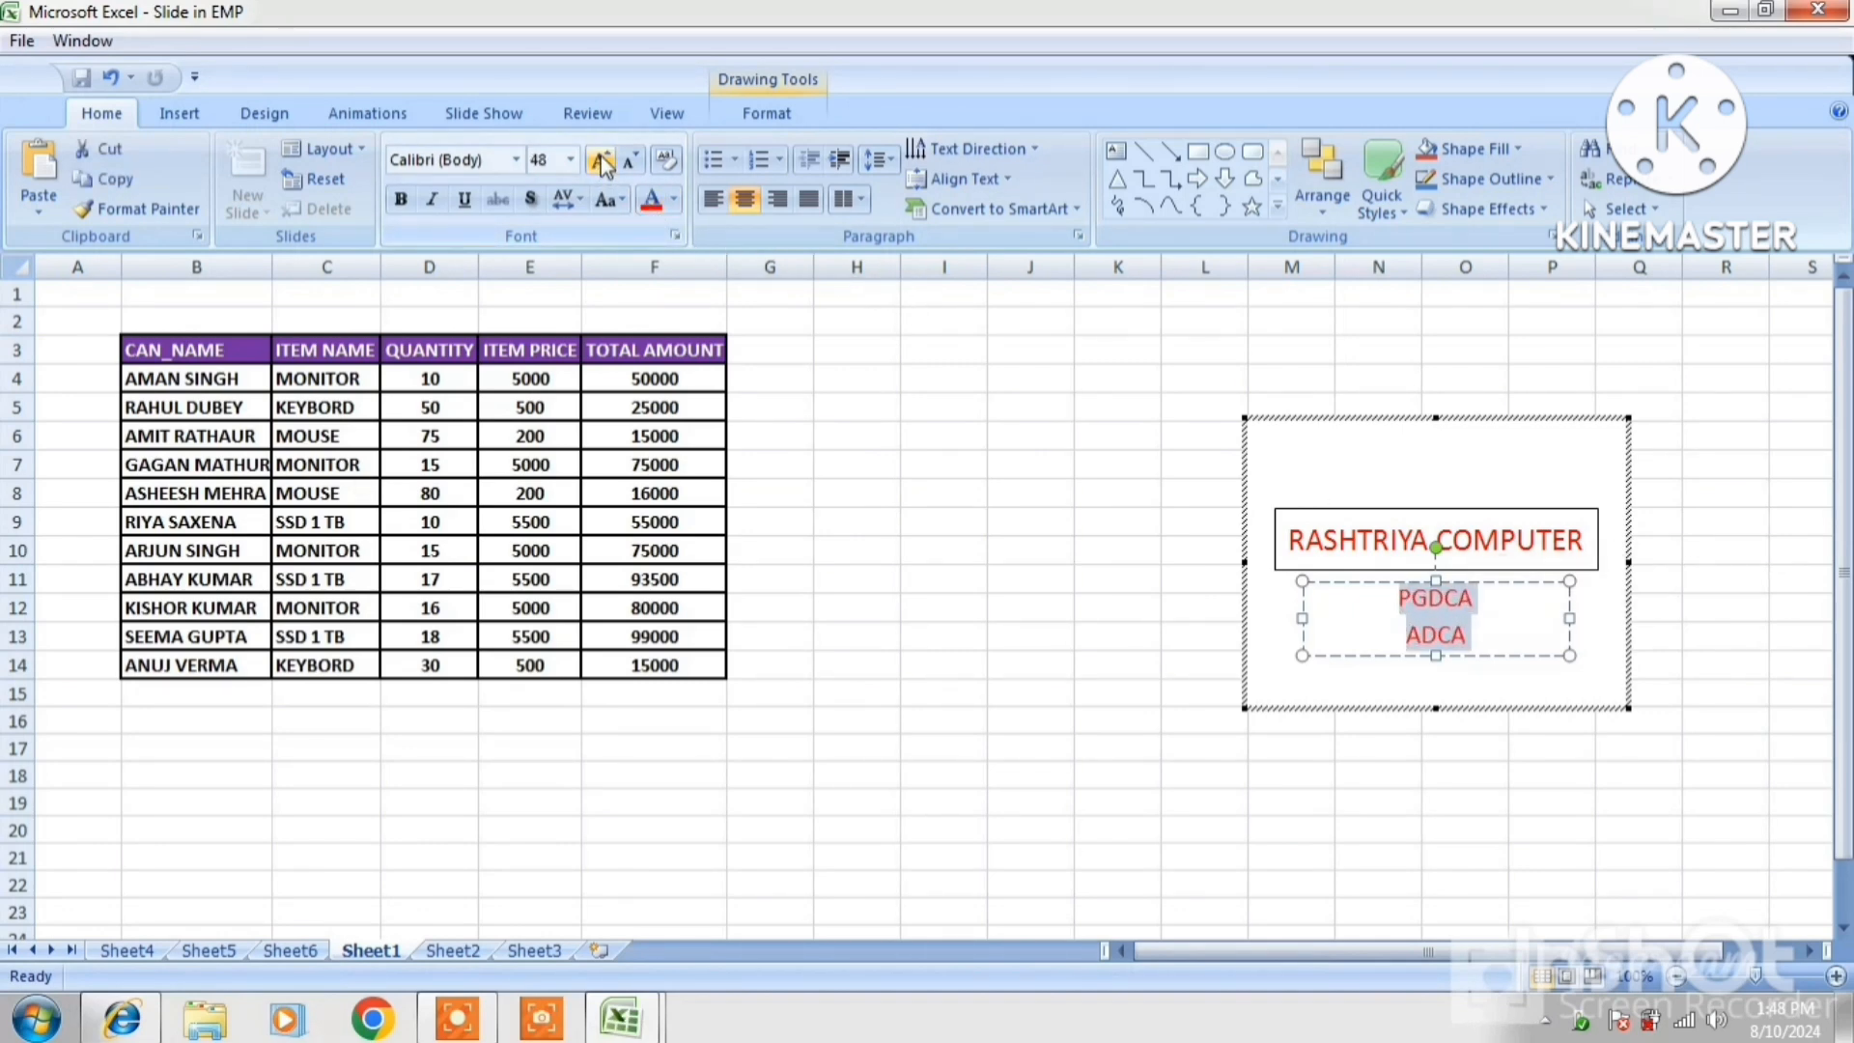
Give the subtitle box a red 3 pt outline
{"action": "left_click", "coordinate": [1342, 582]}
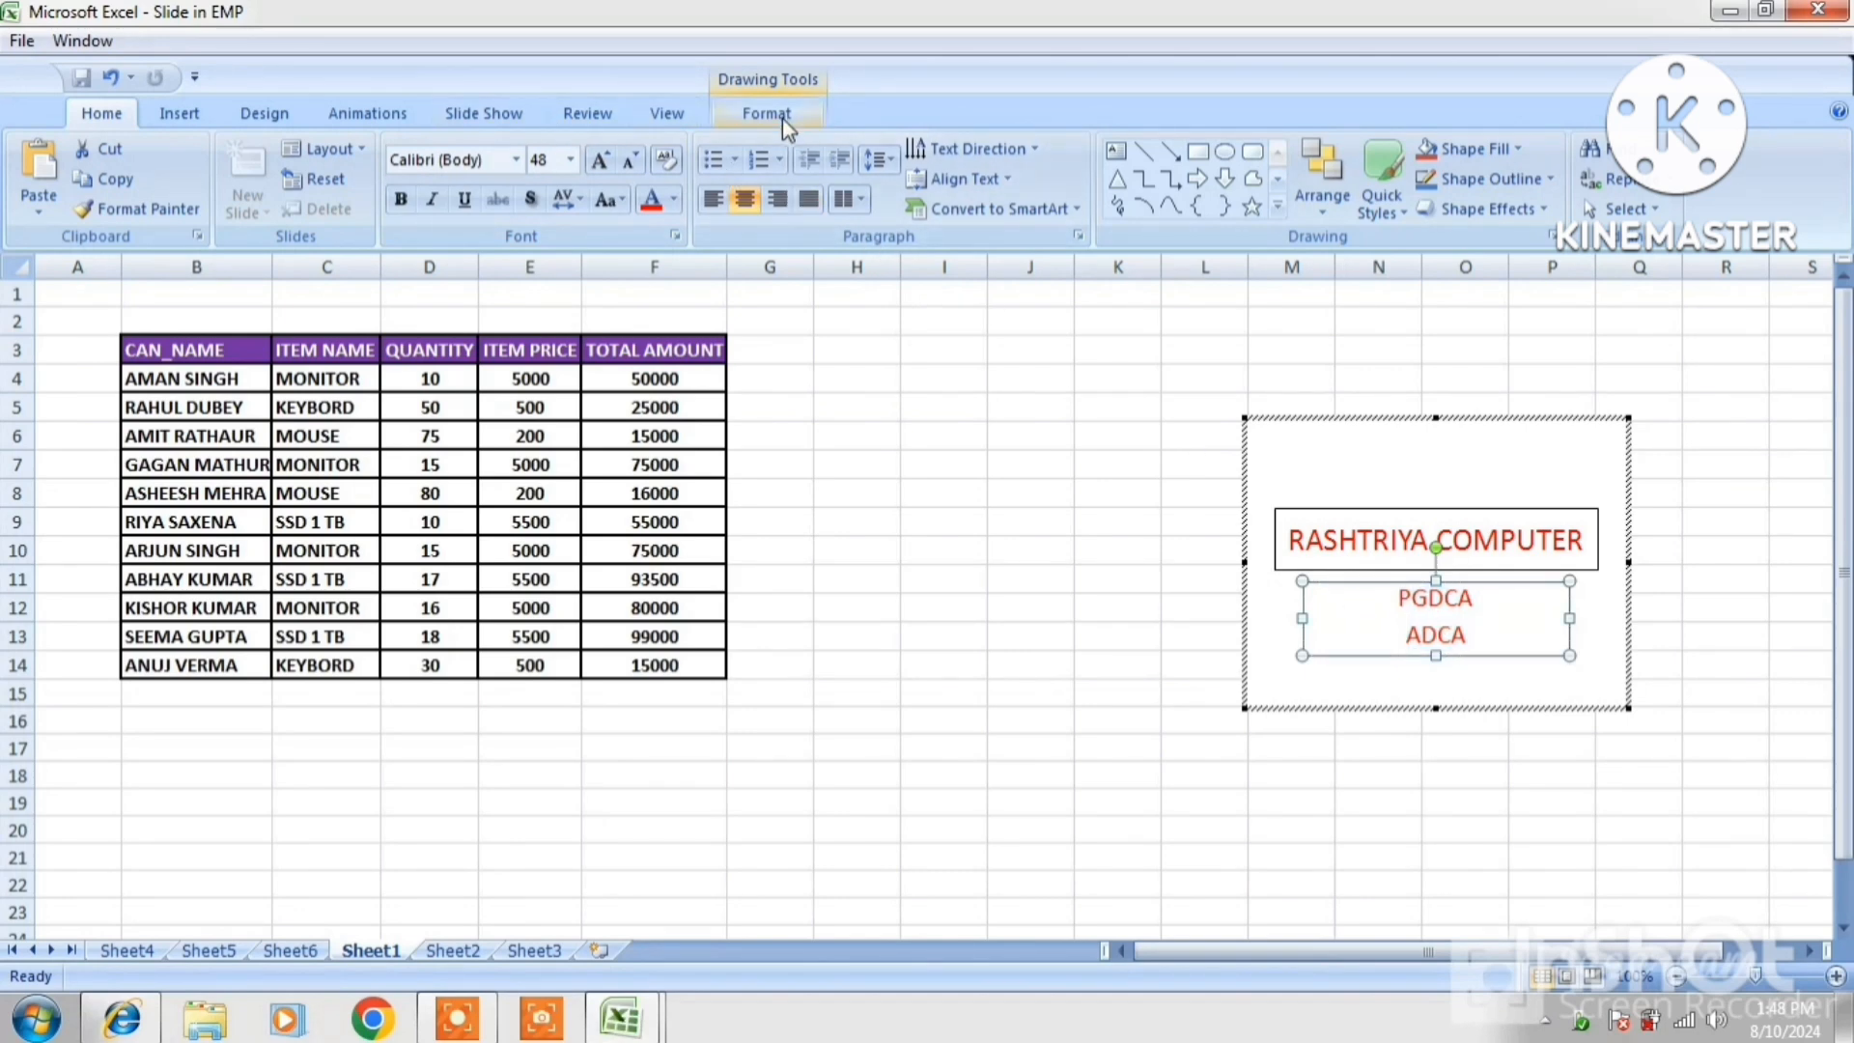
{"action": "left_click", "coordinate": [782, 118]}
{"action": "left_click", "coordinate": [676, 179]}
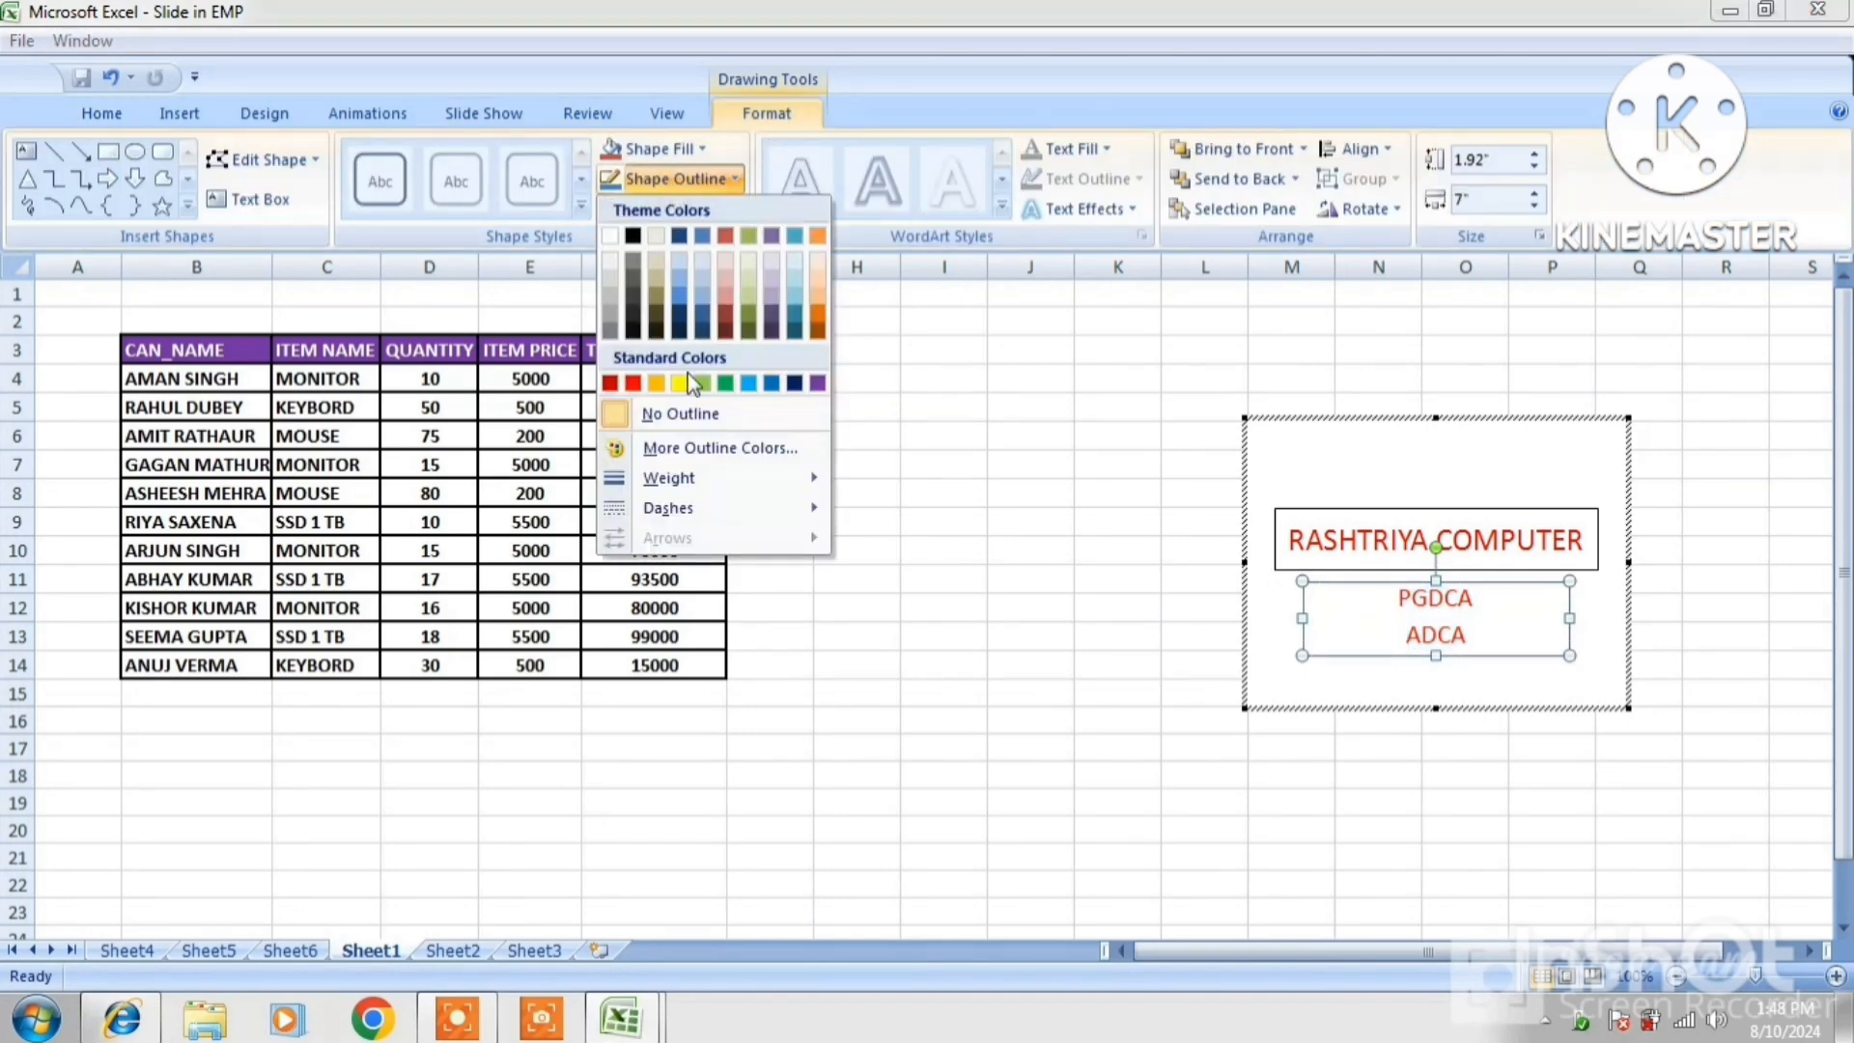
{"action": "left_click", "coordinate": [634, 384]}
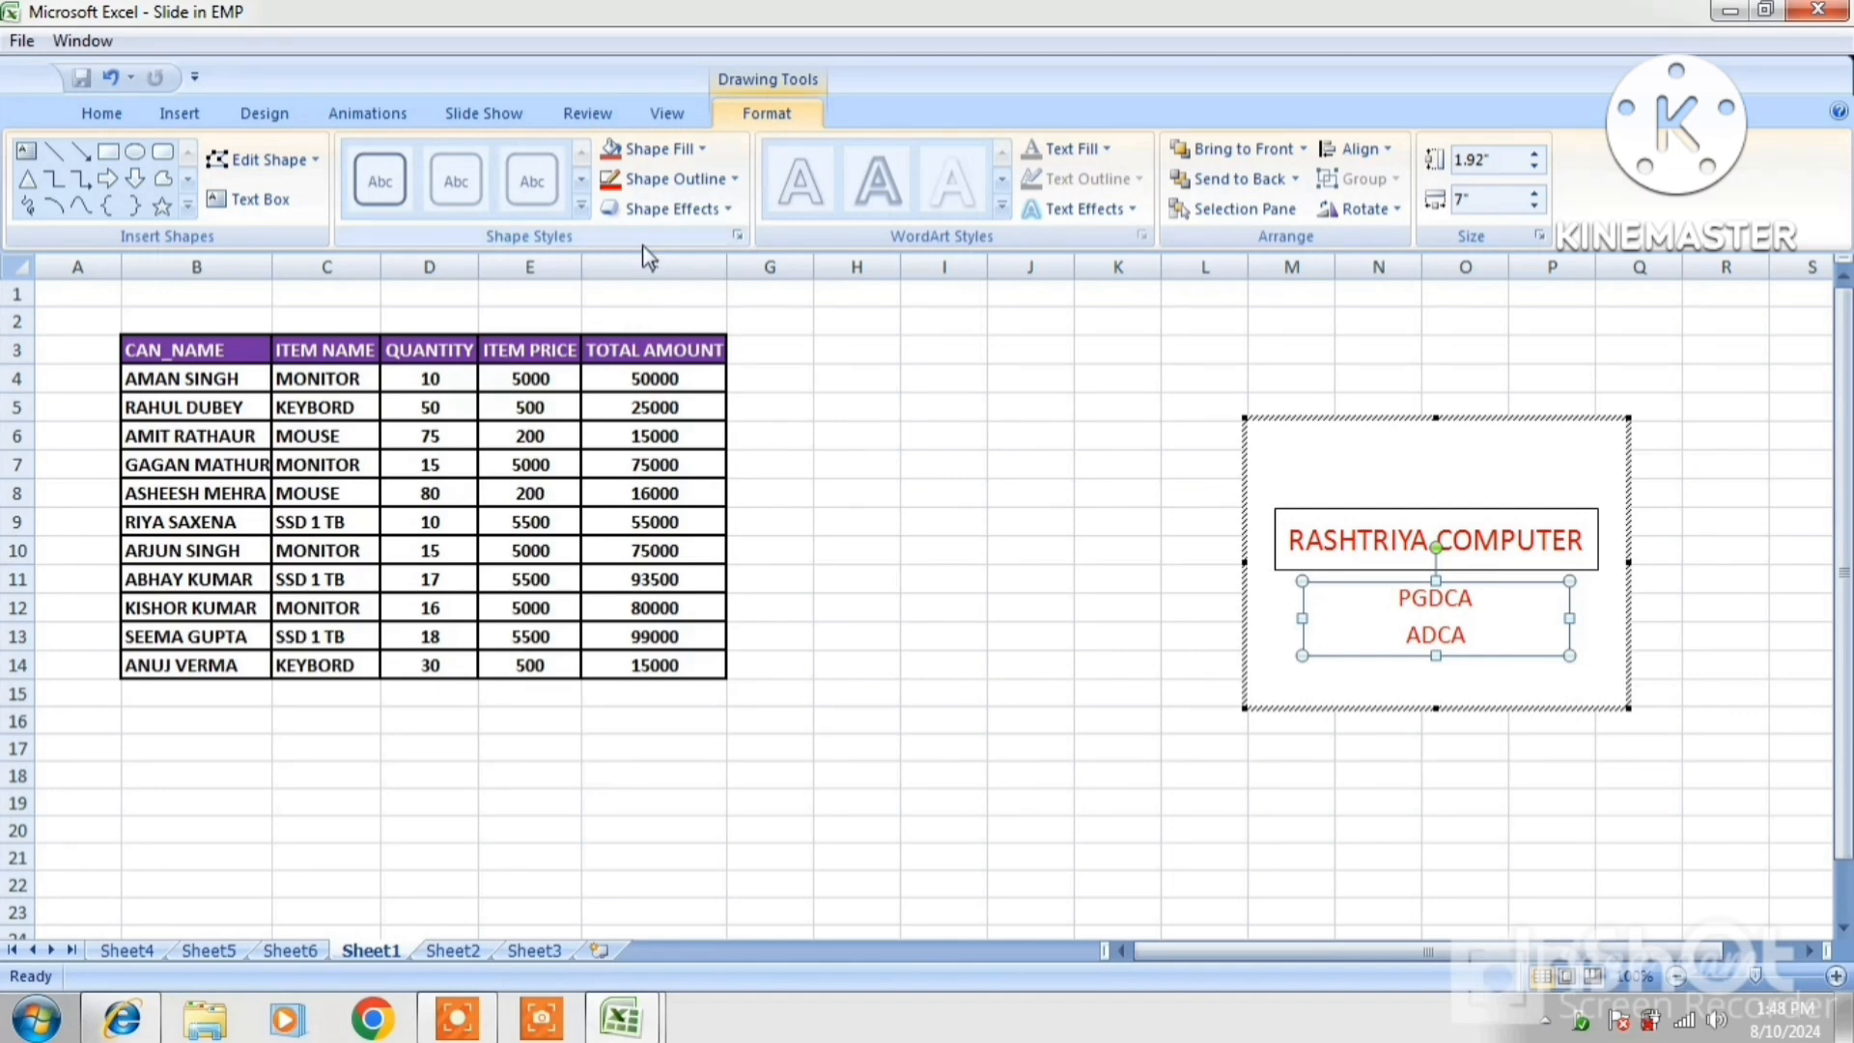
{"action": "left_click", "coordinate": [668, 184]}
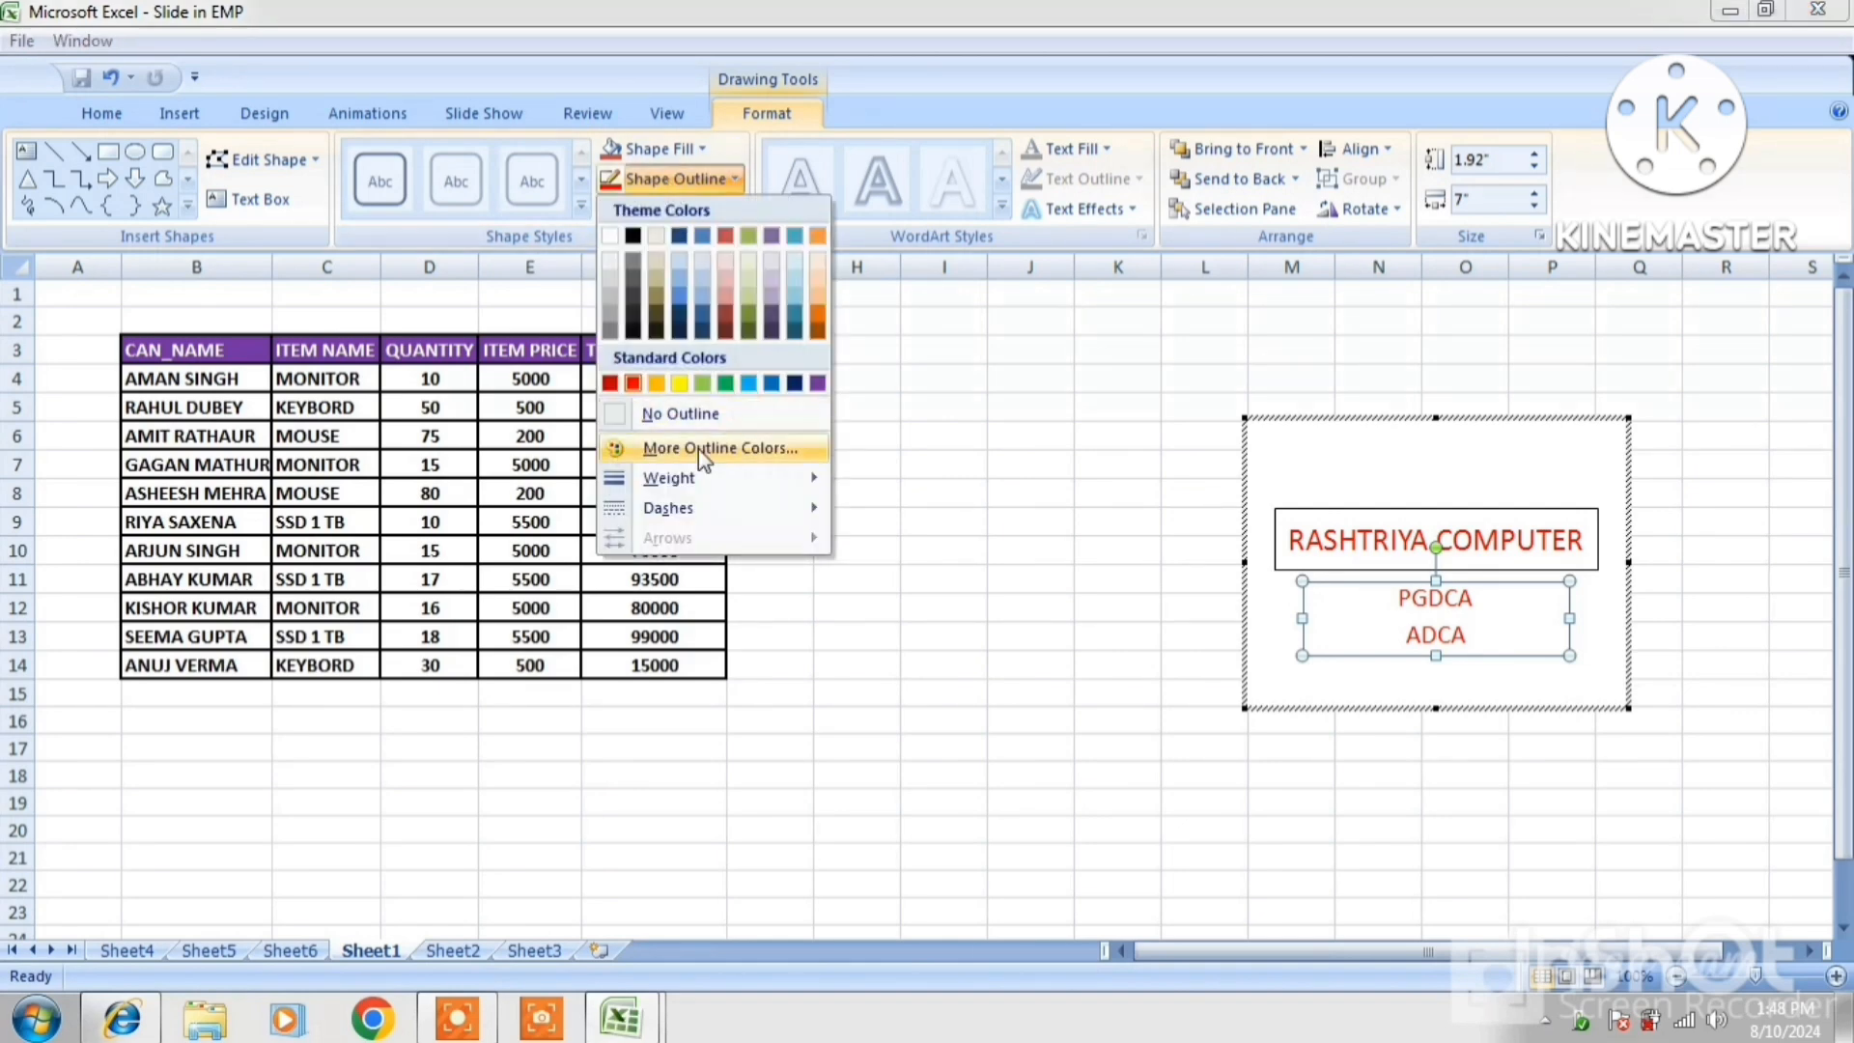
{"action": "mouse_move", "coordinate": [692, 480]}
{"action": "left_click", "coordinate": [917, 669]}
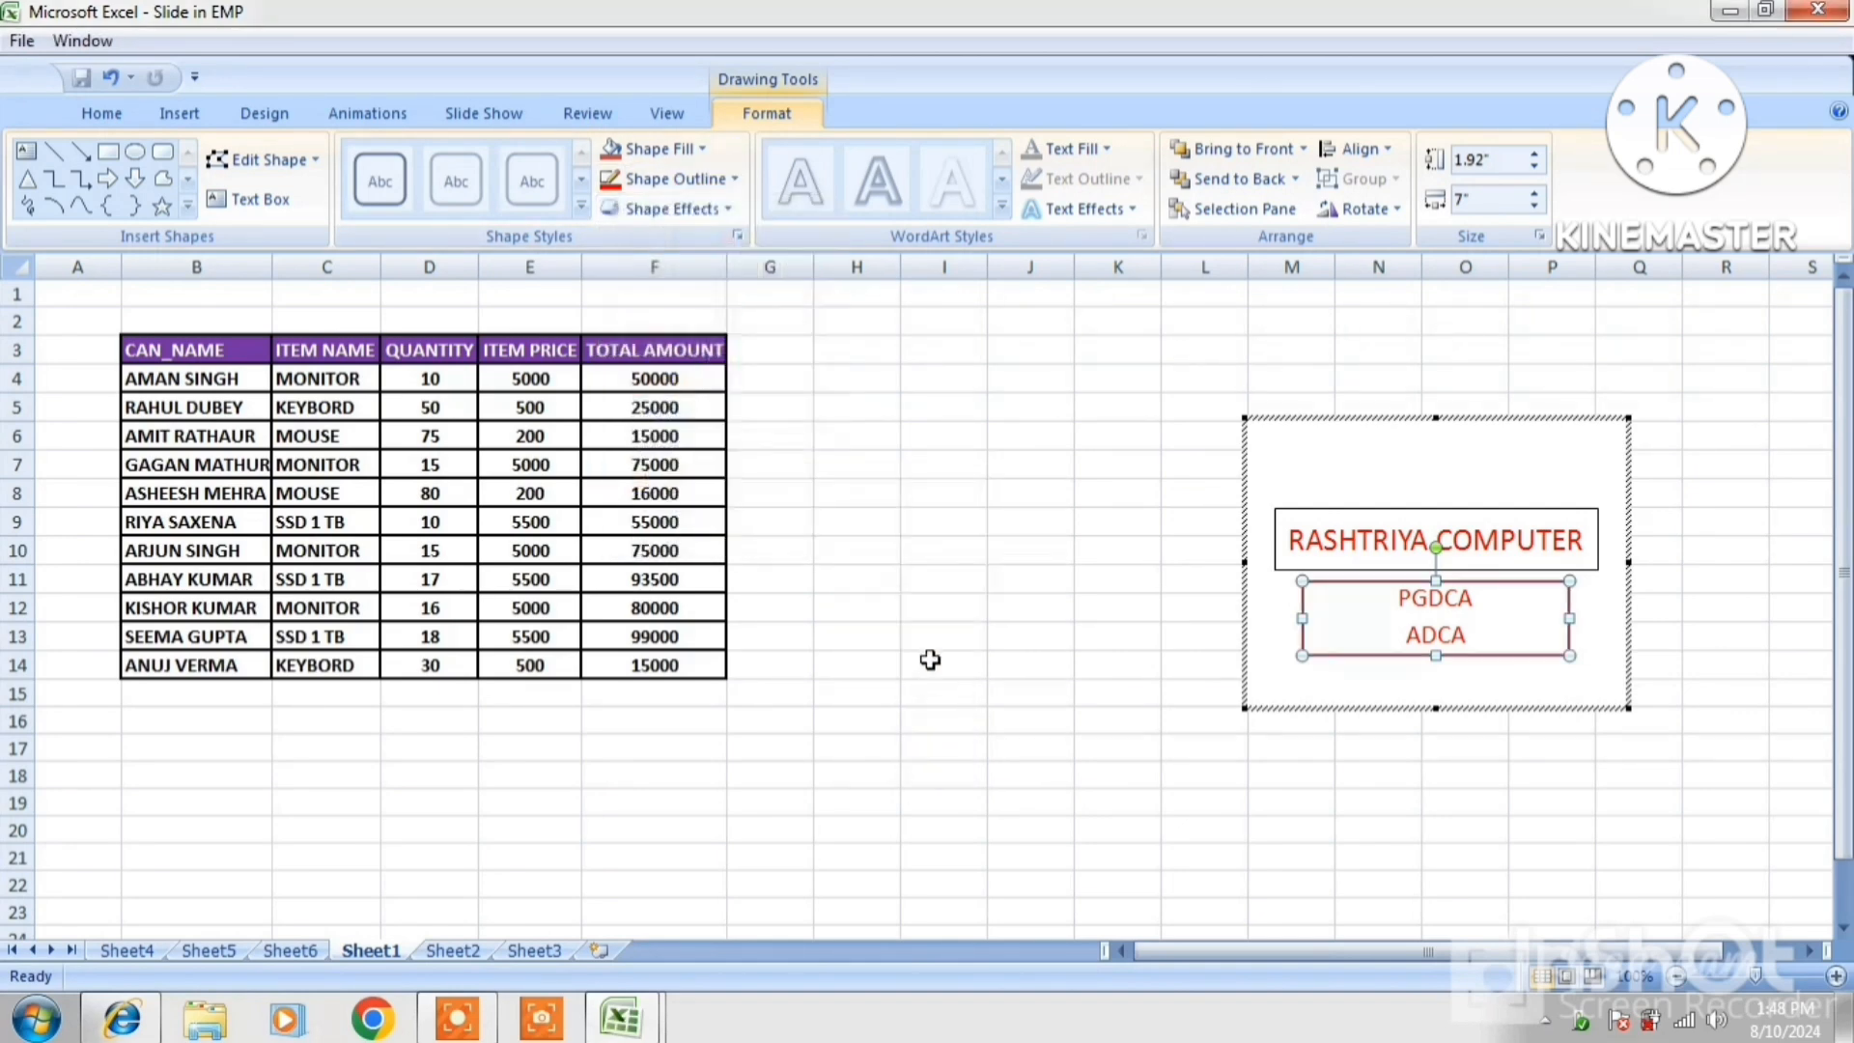
Give the RASHTRIYA COMPUTER title box a 4½ pt outline
{"action": "left_click", "coordinate": [1569, 515]}
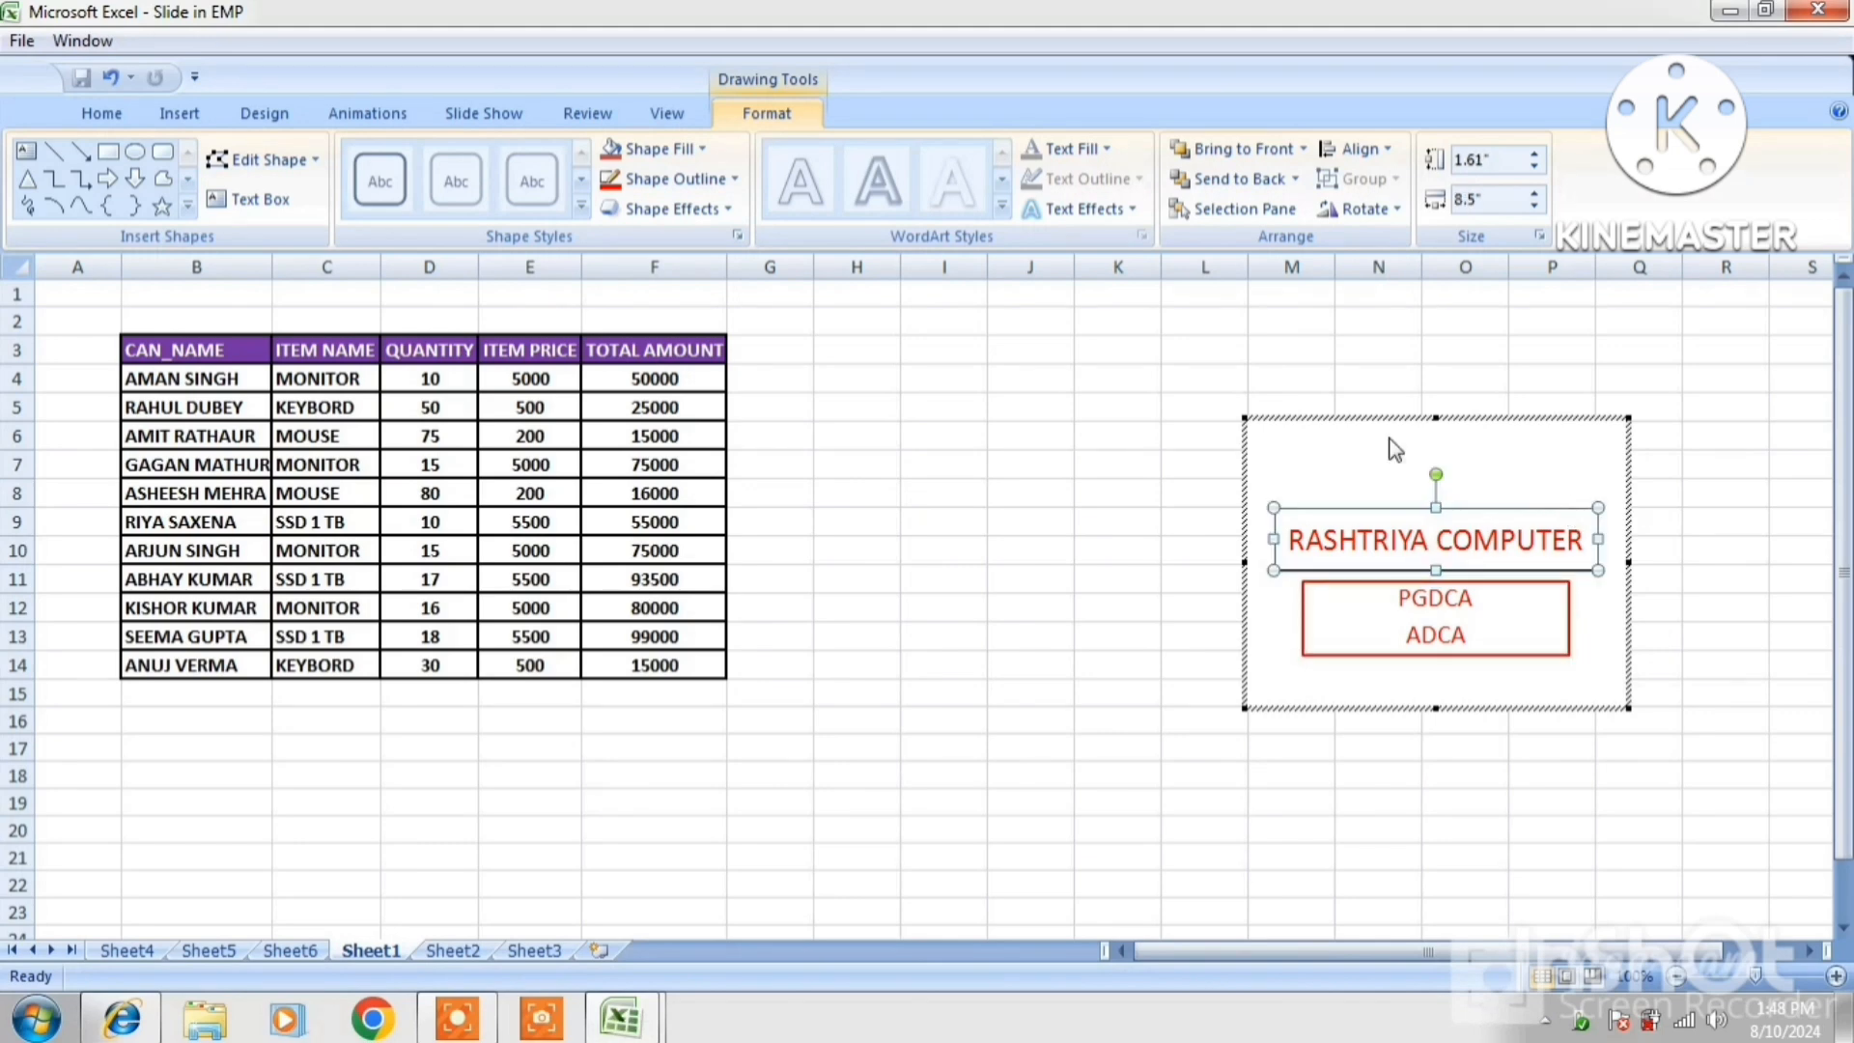
{"action": "left_click", "coordinate": [675, 179]}
{"action": "mouse_move", "coordinate": [691, 480]}
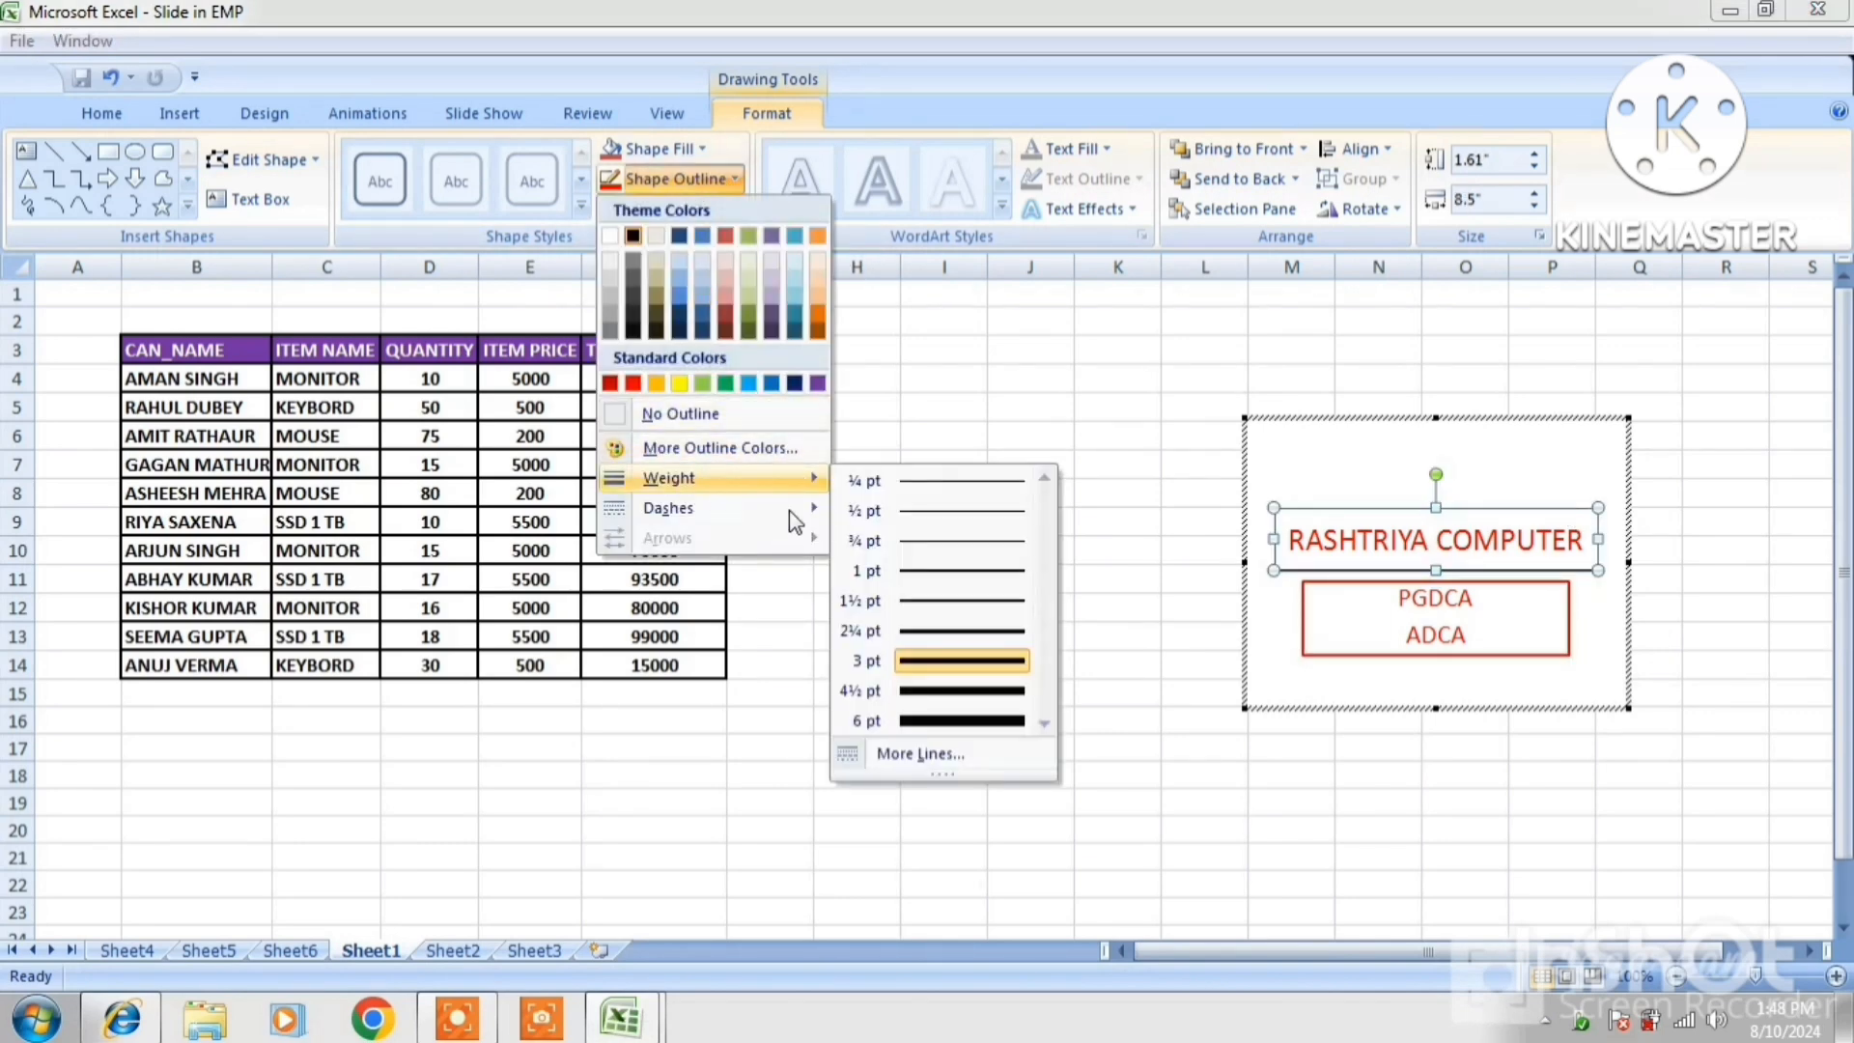
{"action": "left_click", "coordinate": [933, 660]}
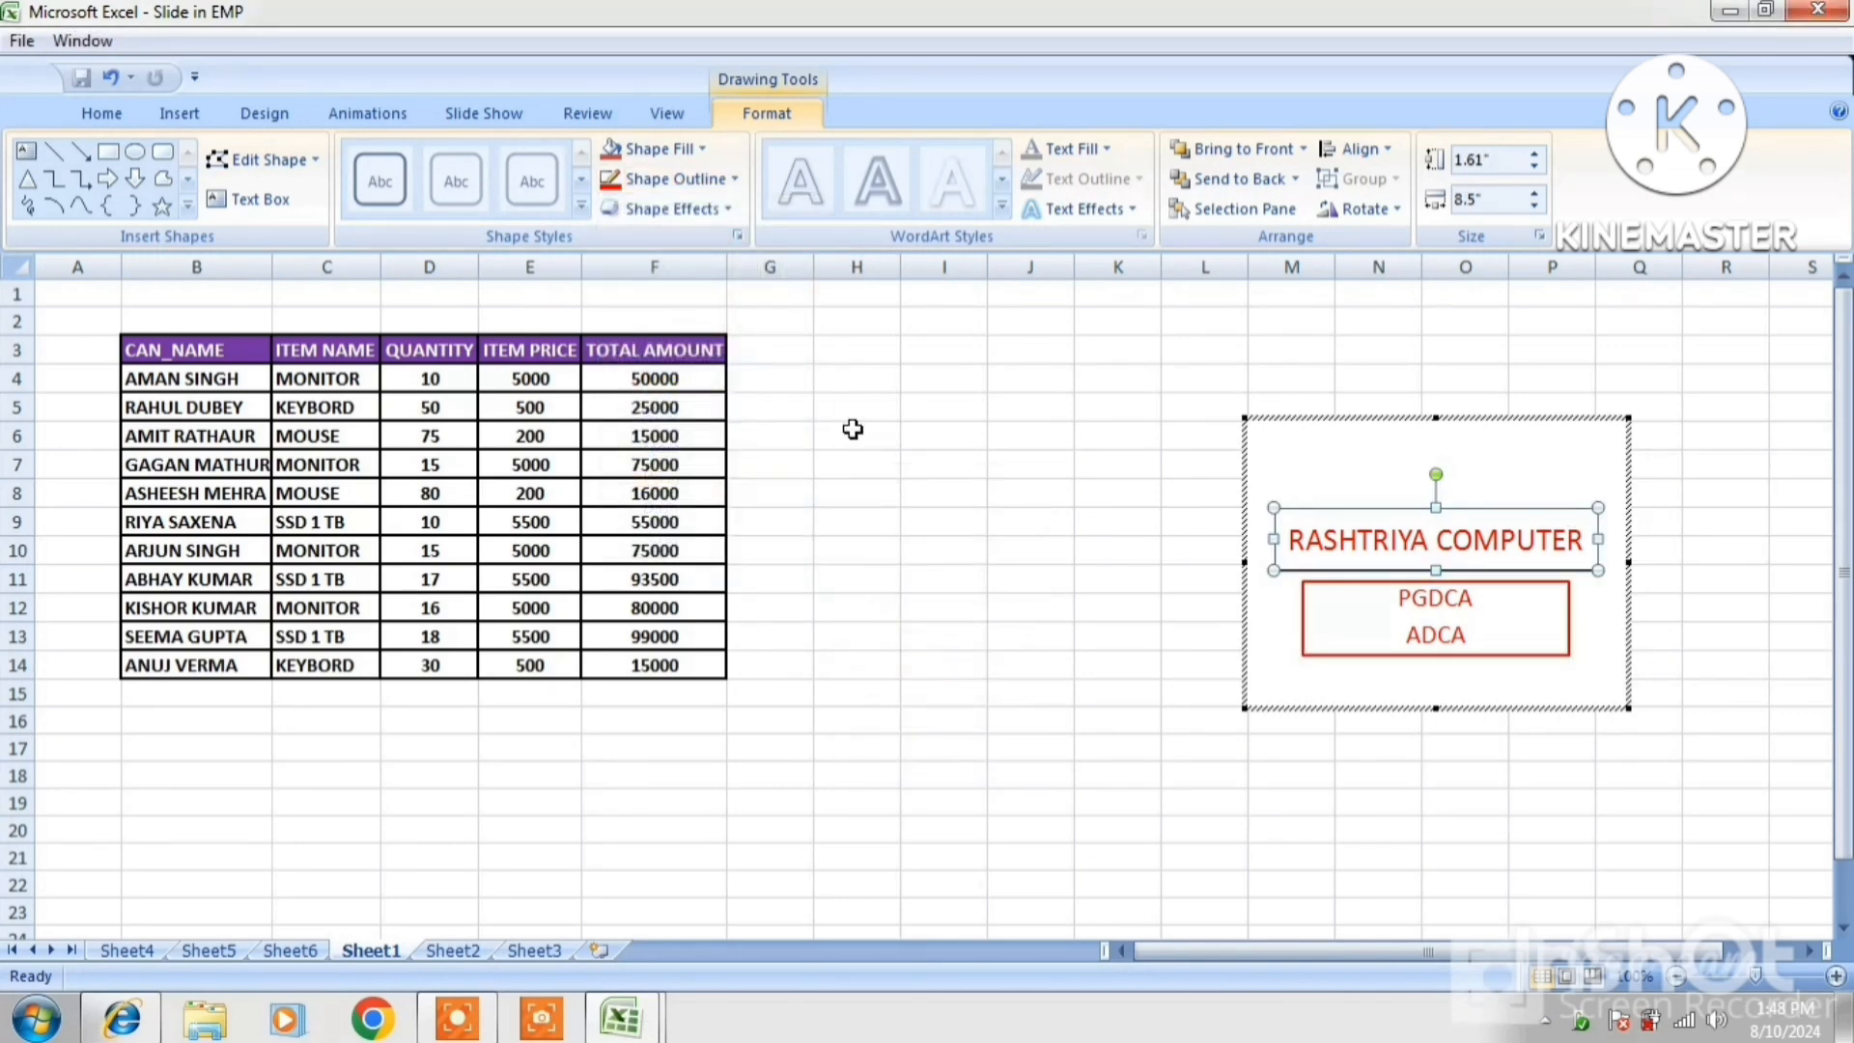
{"action": "left_click", "coordinate": [668, 179]}
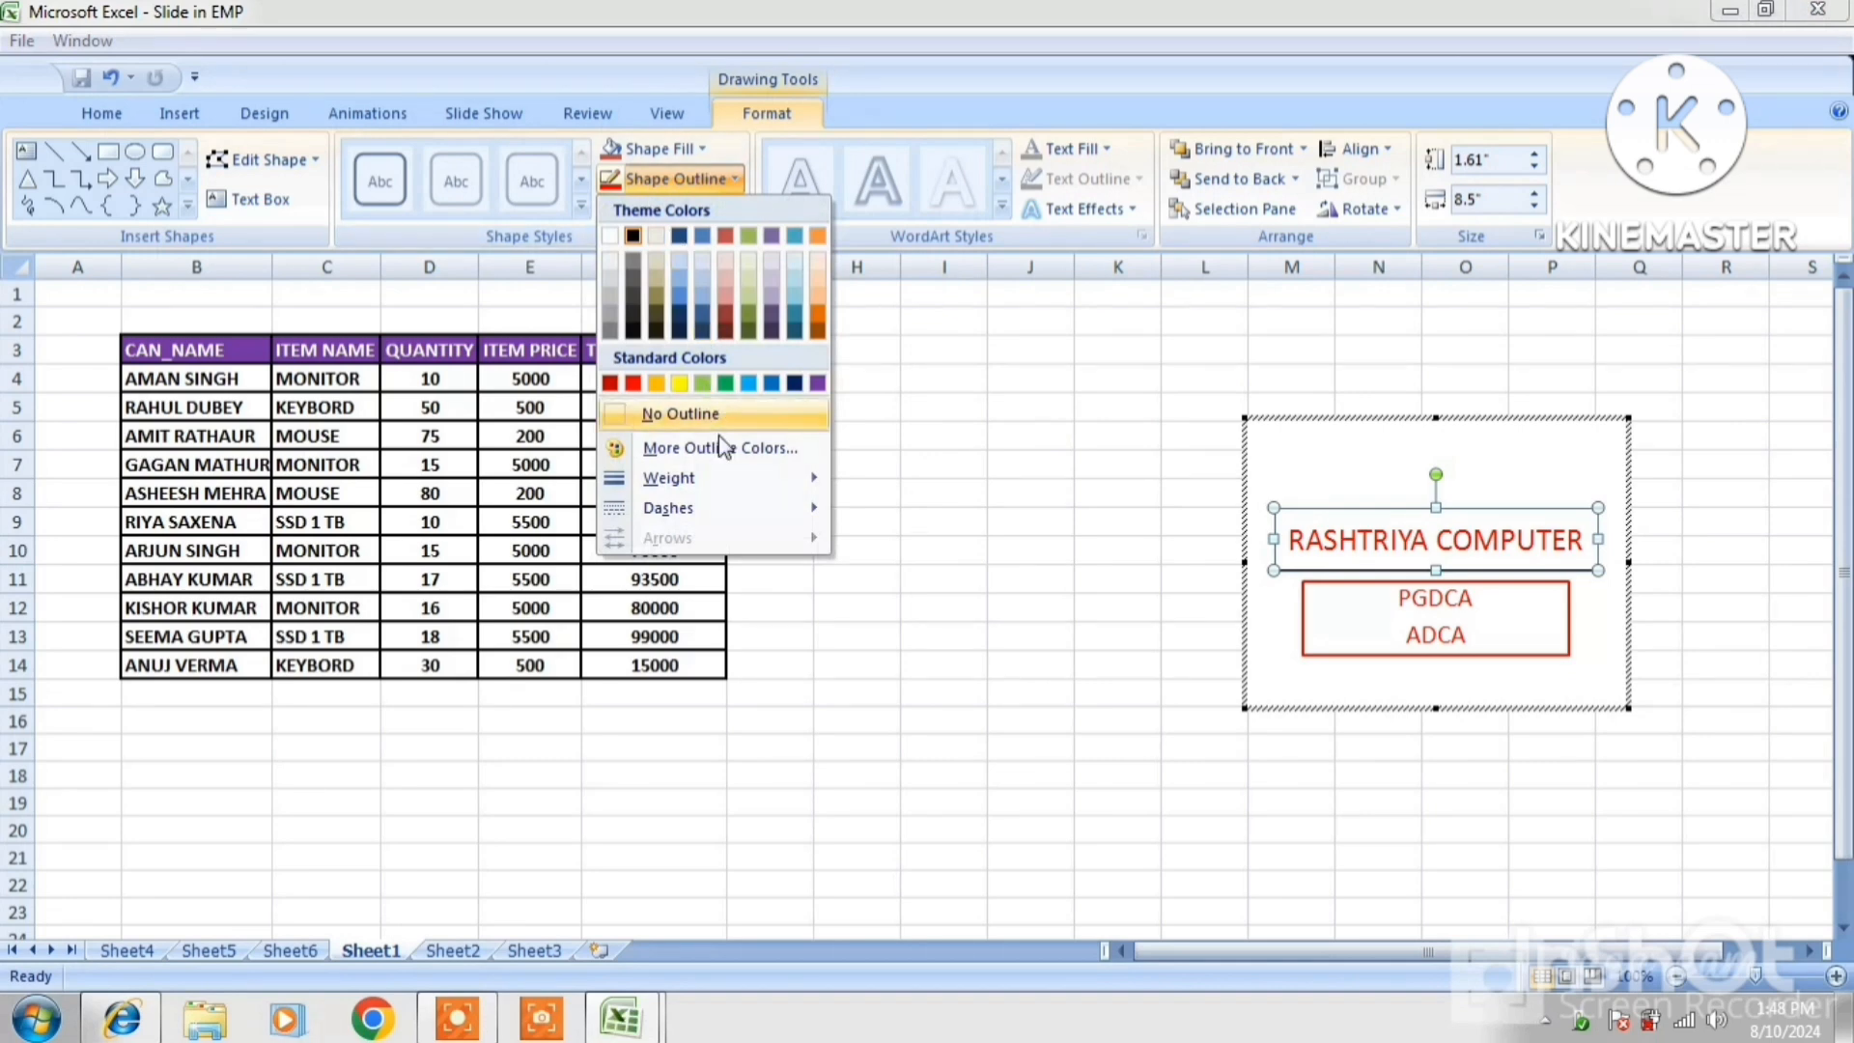
{"action": "mouse_move", "coordinate": [726, 477]}
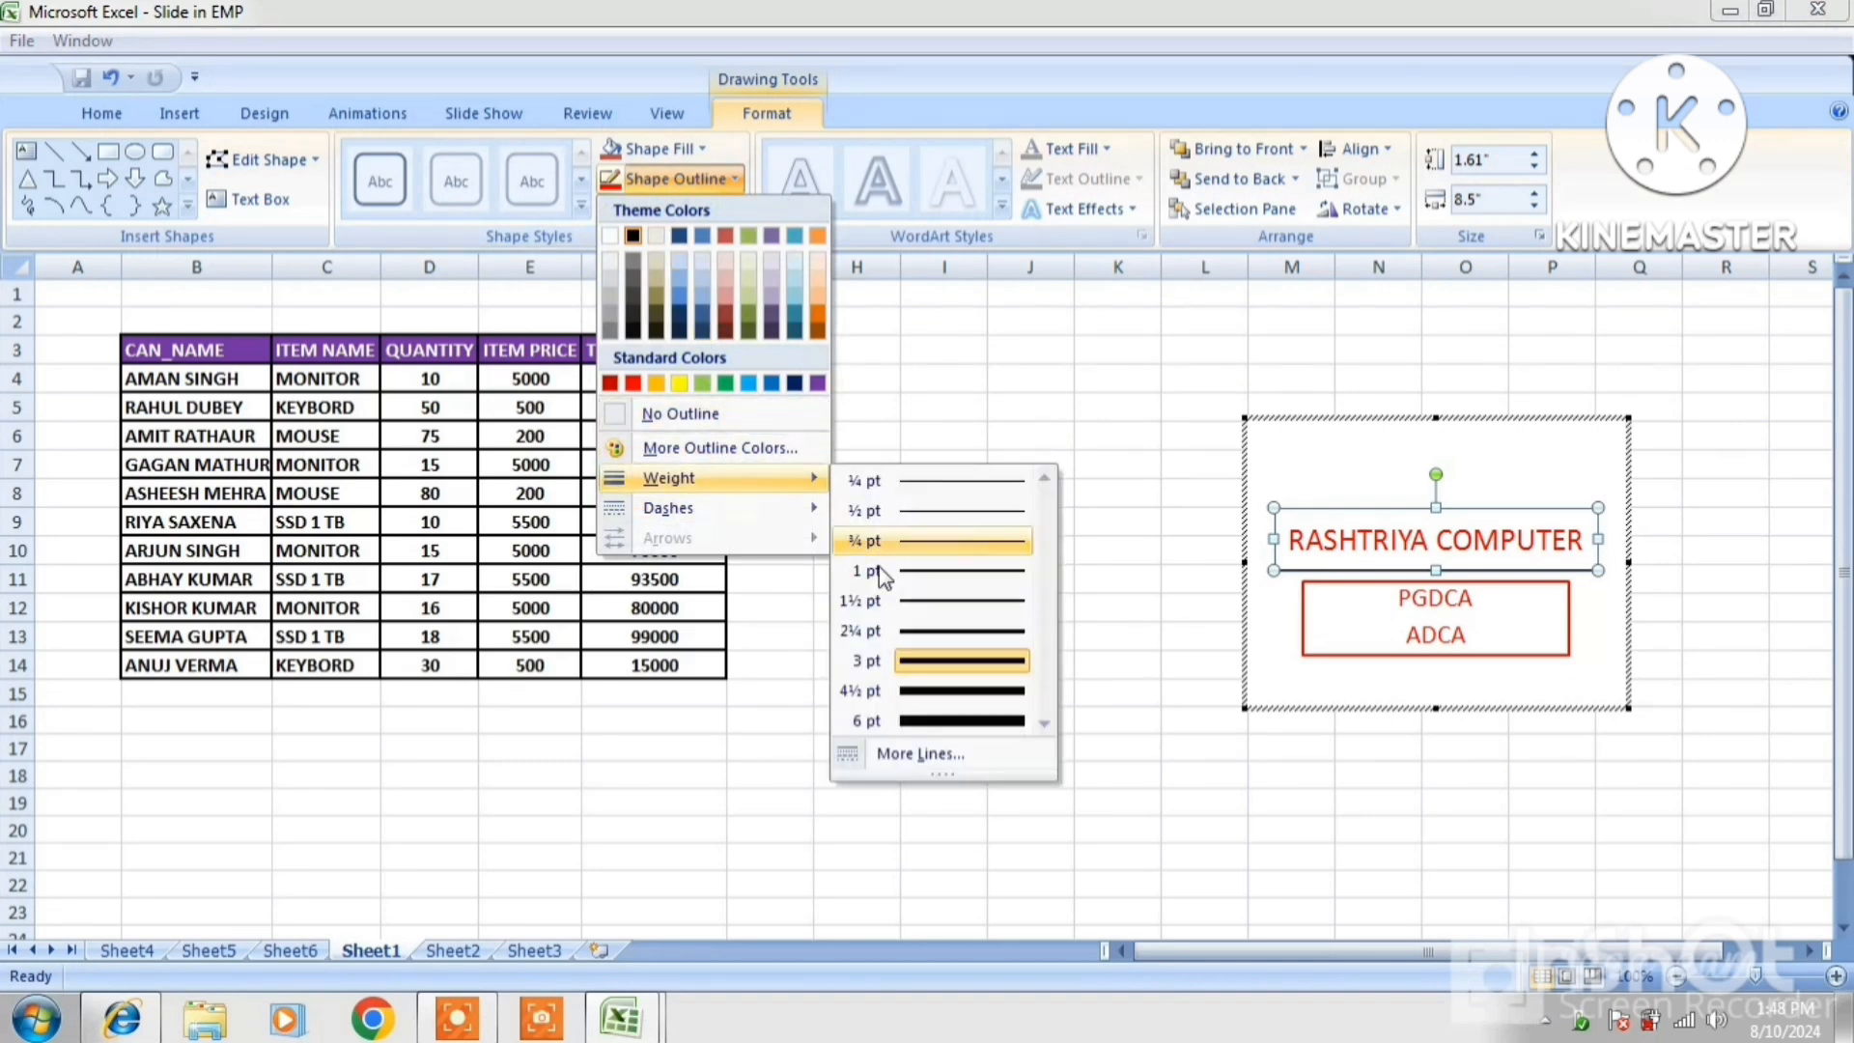
{"action": "left_click", "coordinate": [946, 691]}
Finish editing the embedded slide and return to the worksheet at cell J6
{"action": "left_click", "coordinate": [1597, 616]}
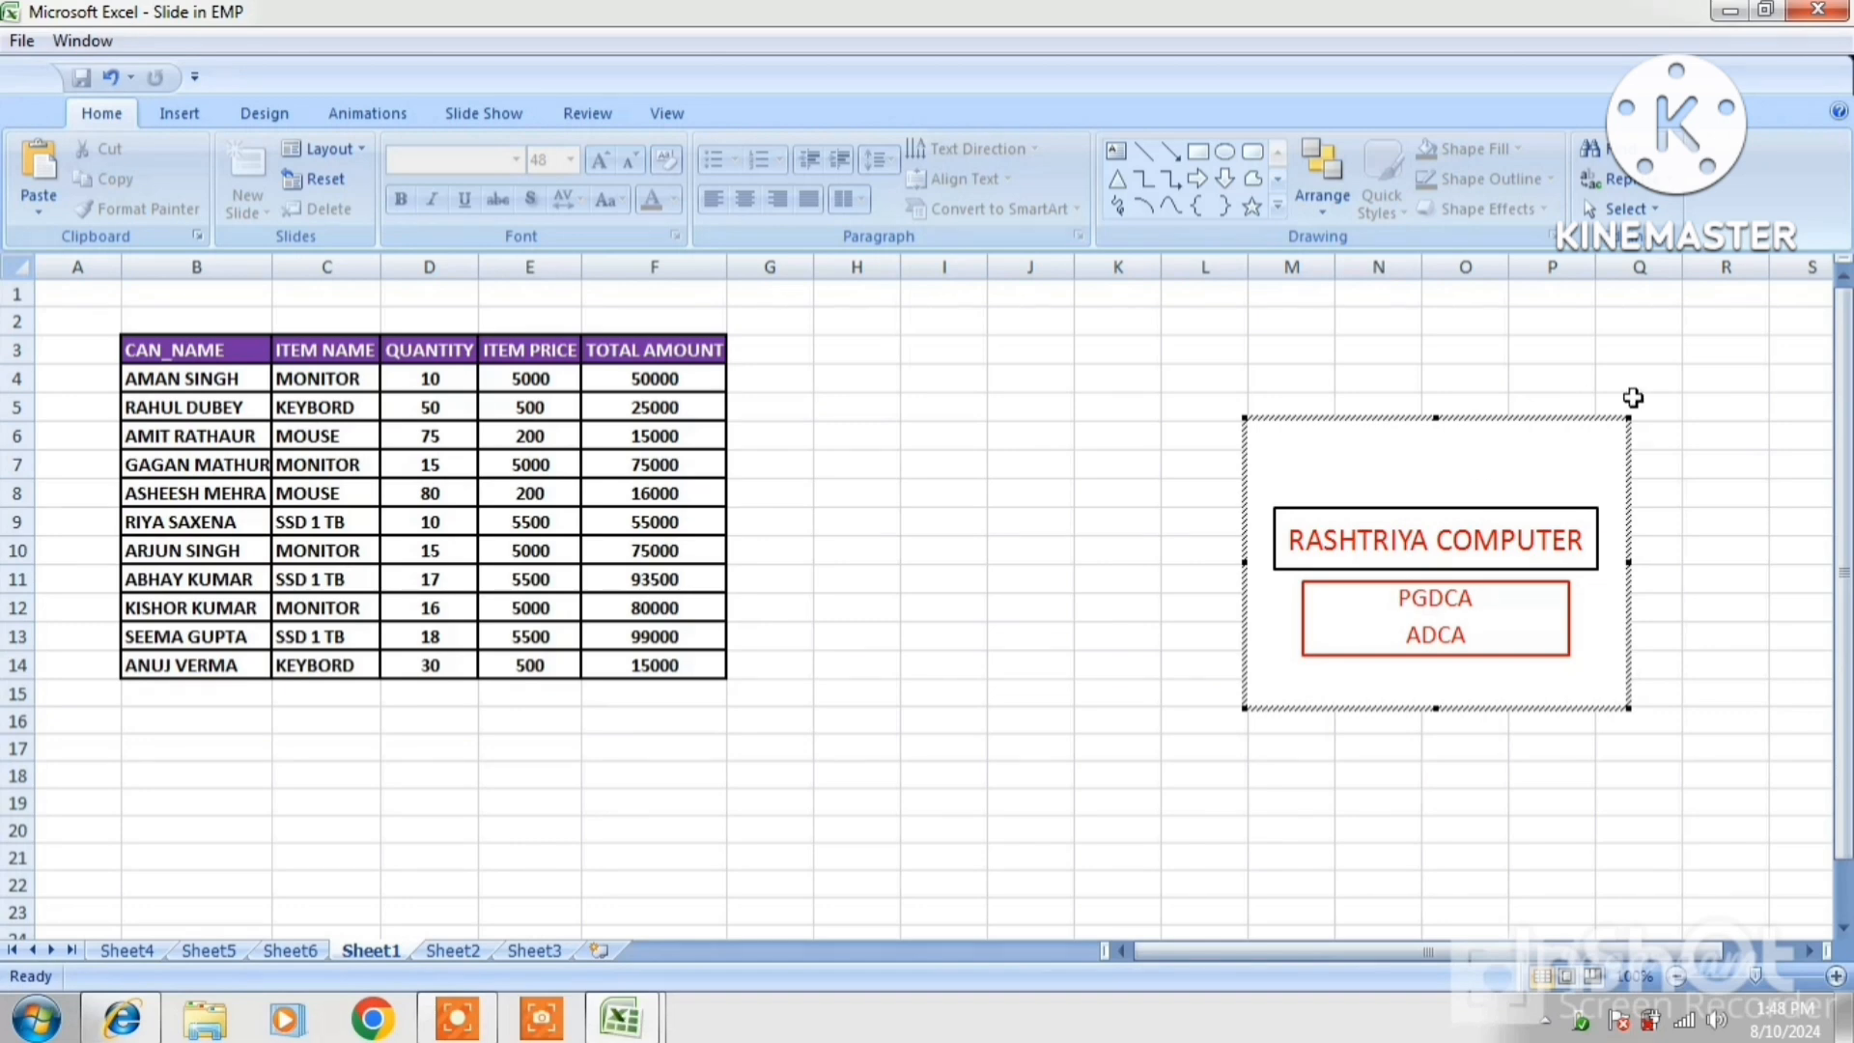
{"action": "left_click", "coordinate": [1696, 394]}
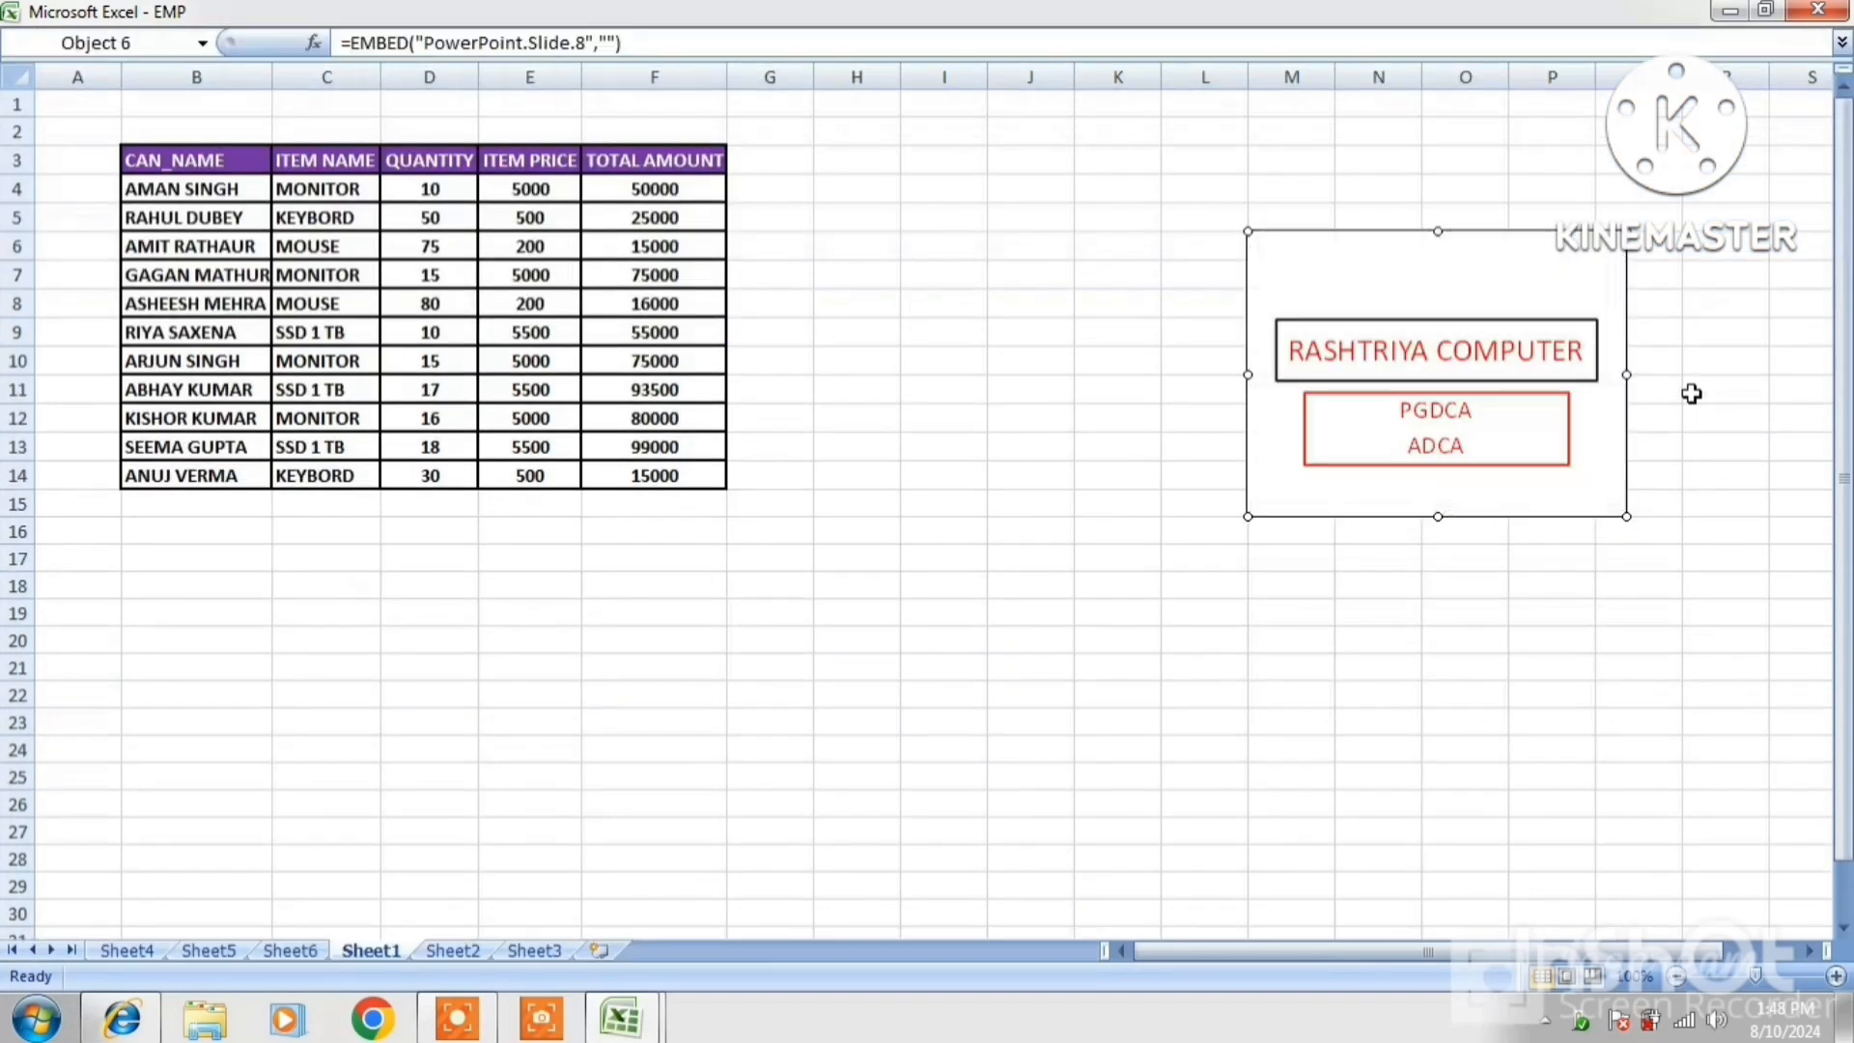
{"action": "left_click", "coordinate": [1725, 408]}
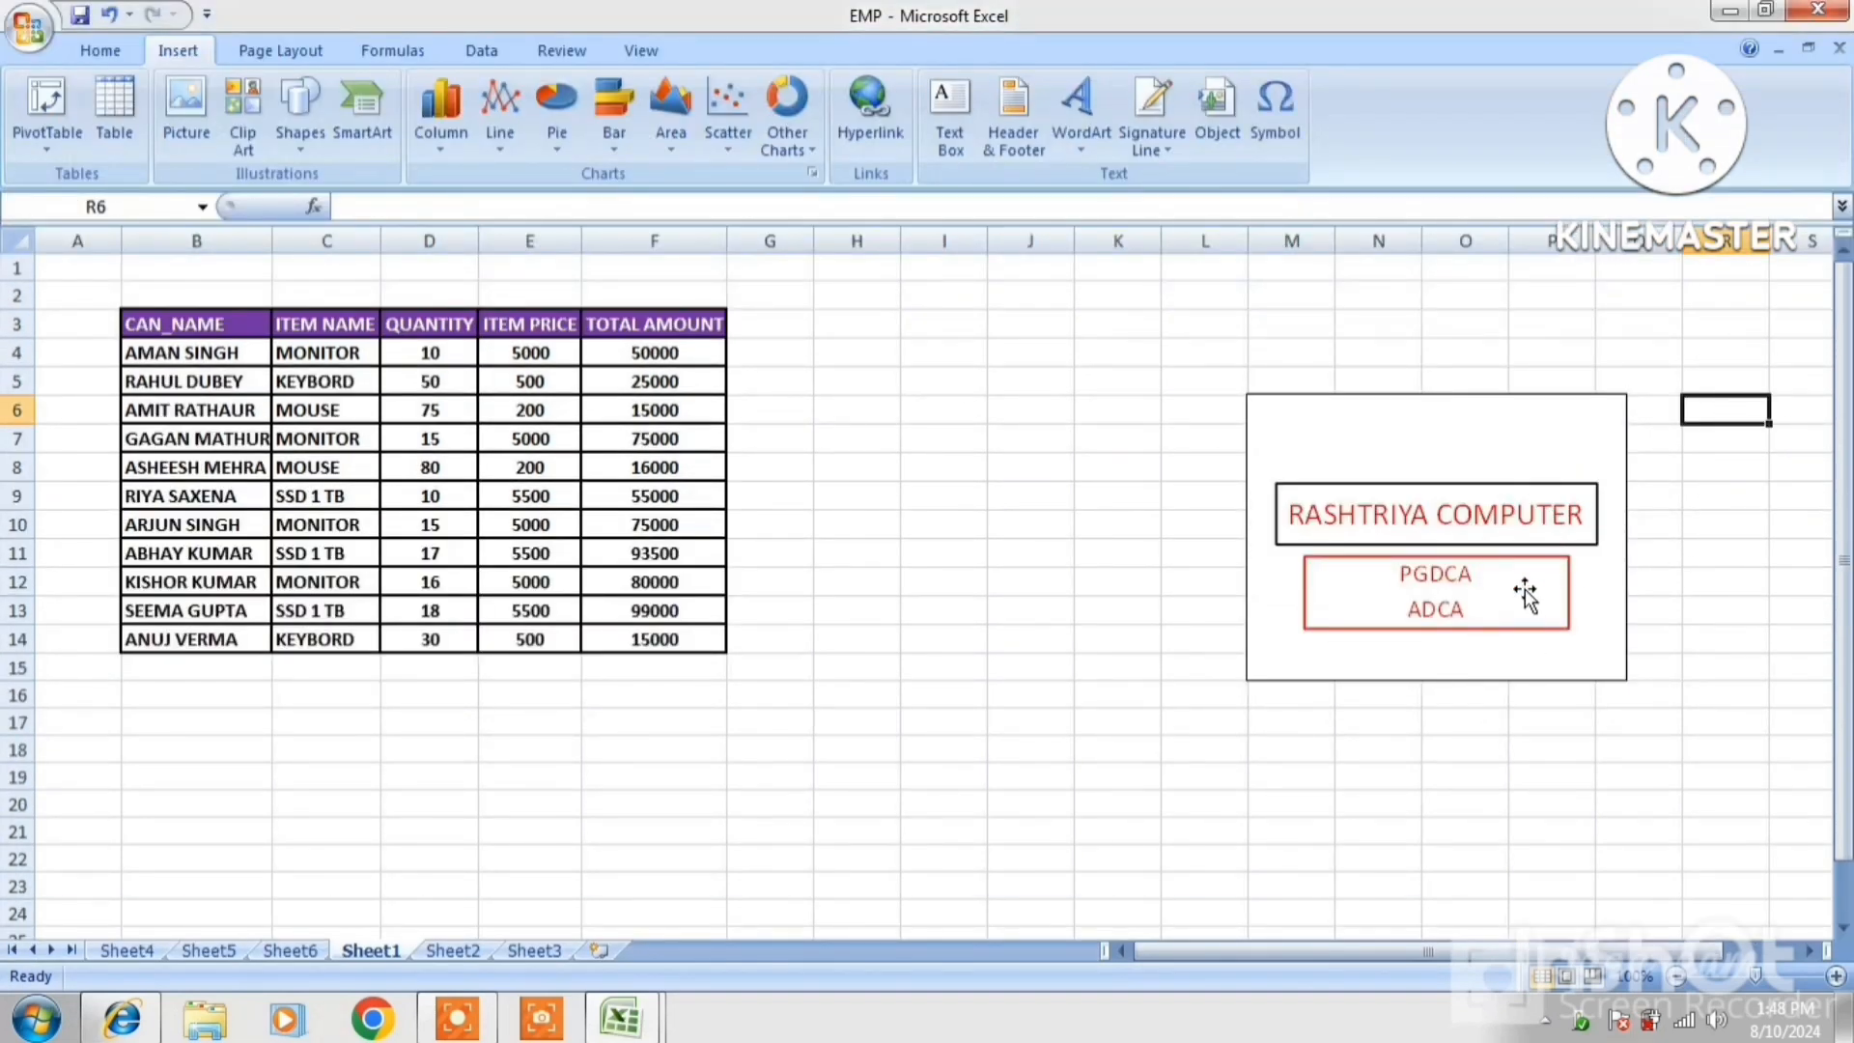
{"action": "left_click", "coordinate": [1452, 495]}
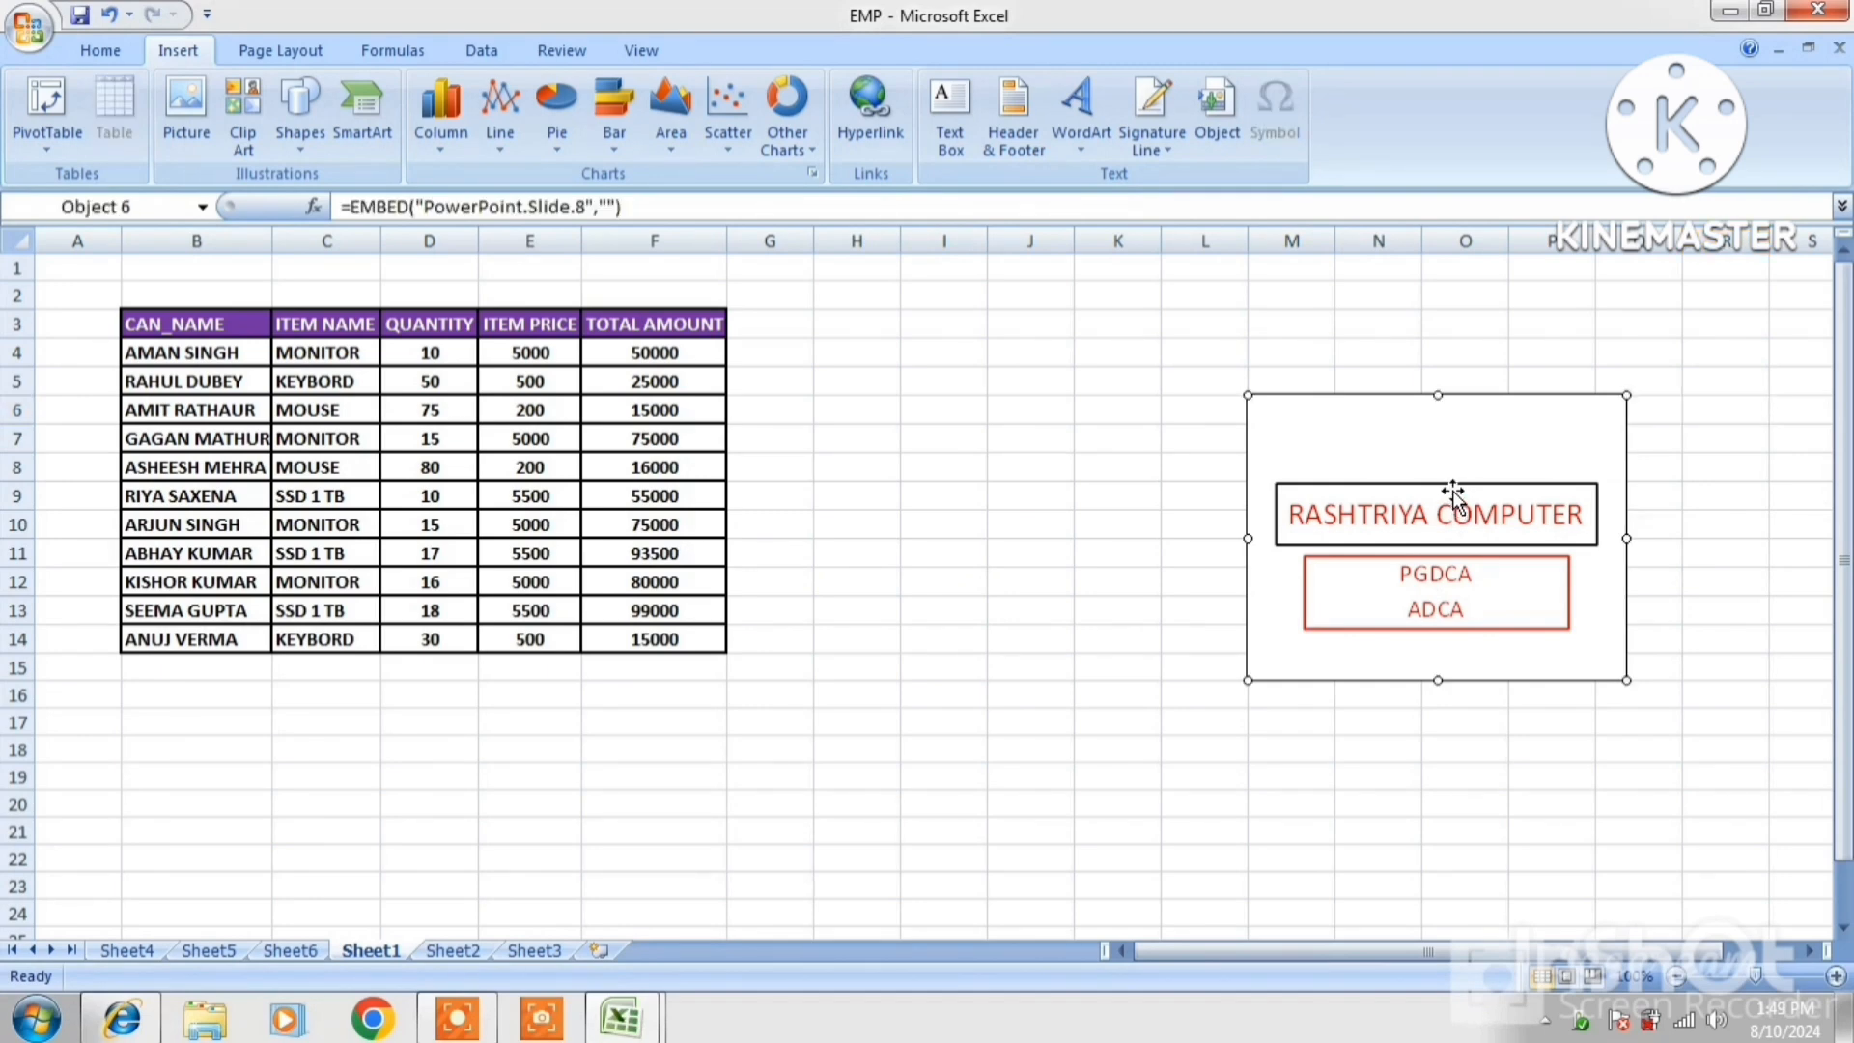
{"action": "double_click", "coordinate": [1452, 491]}
{"action": "left_click", "coordinate": [1725, 553]}
{"action": "left_click", "coordinate": [1047, 411]}
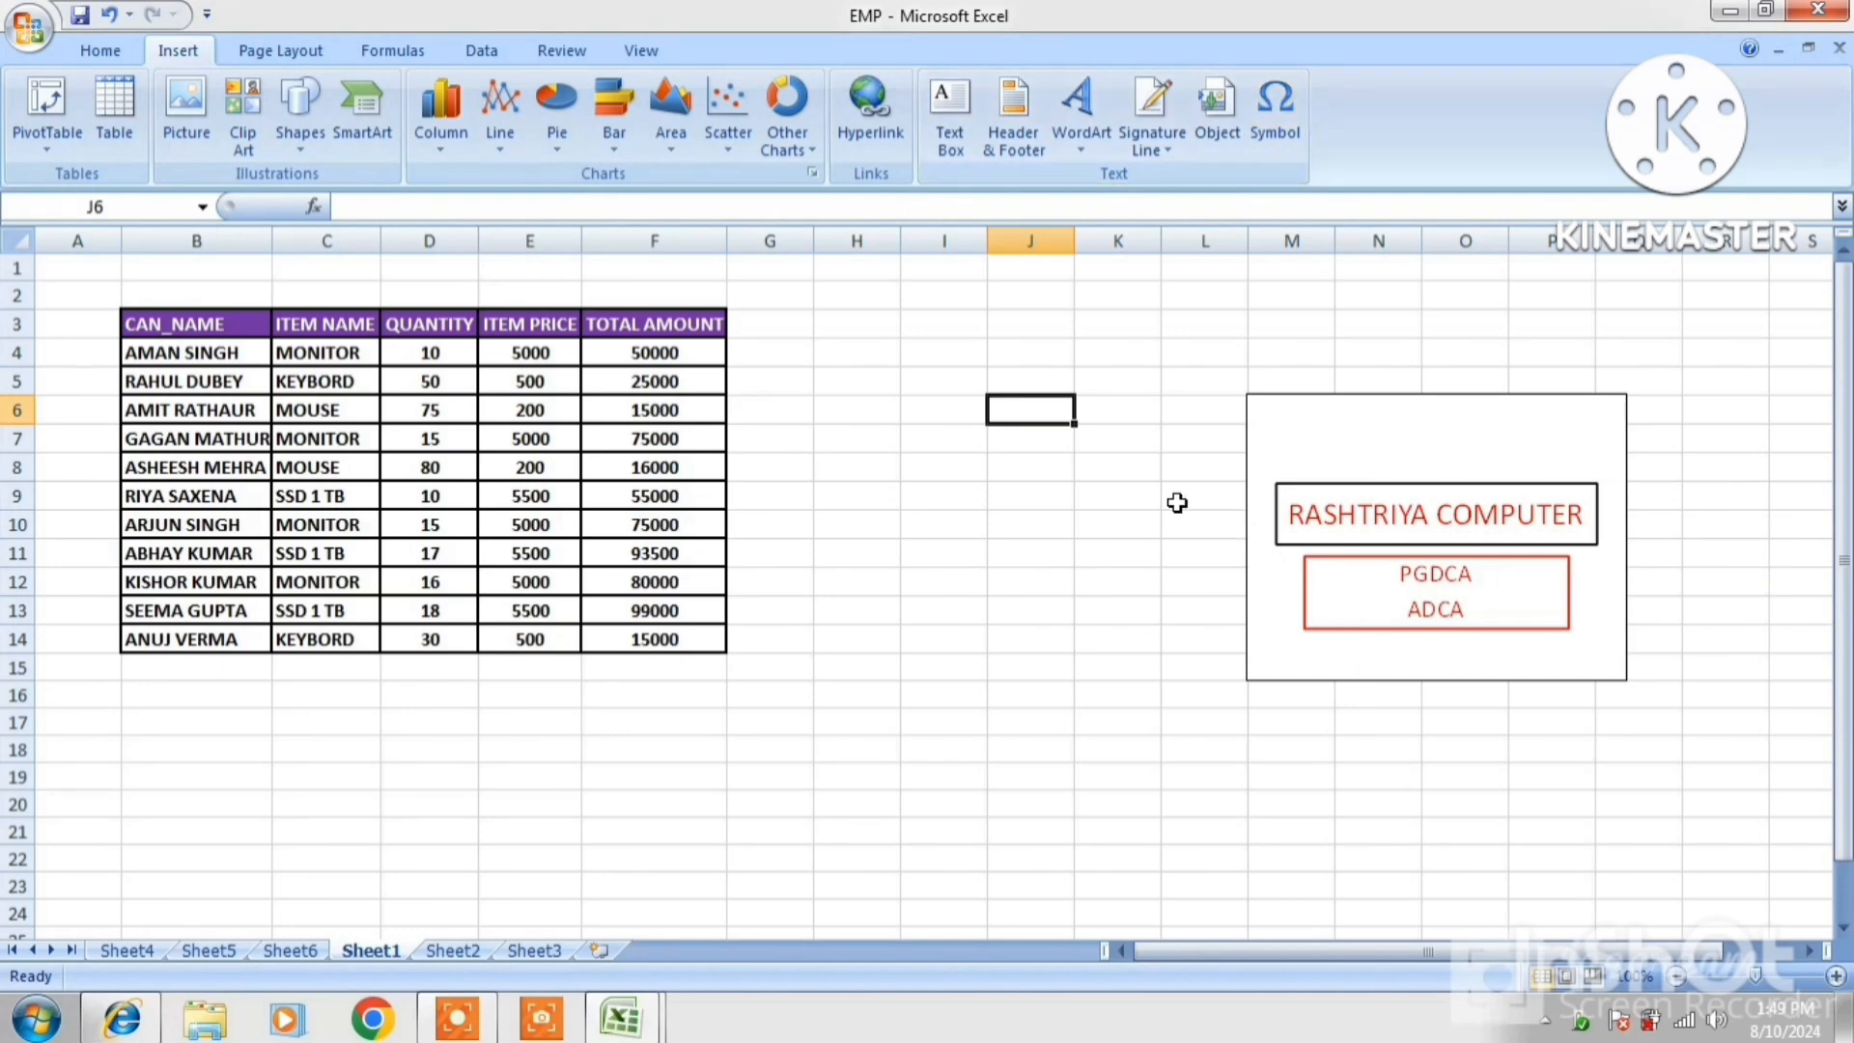
Insert the © copyright symbol into cell I5
{"action": "left_click", "coordinate": [943, 388]}
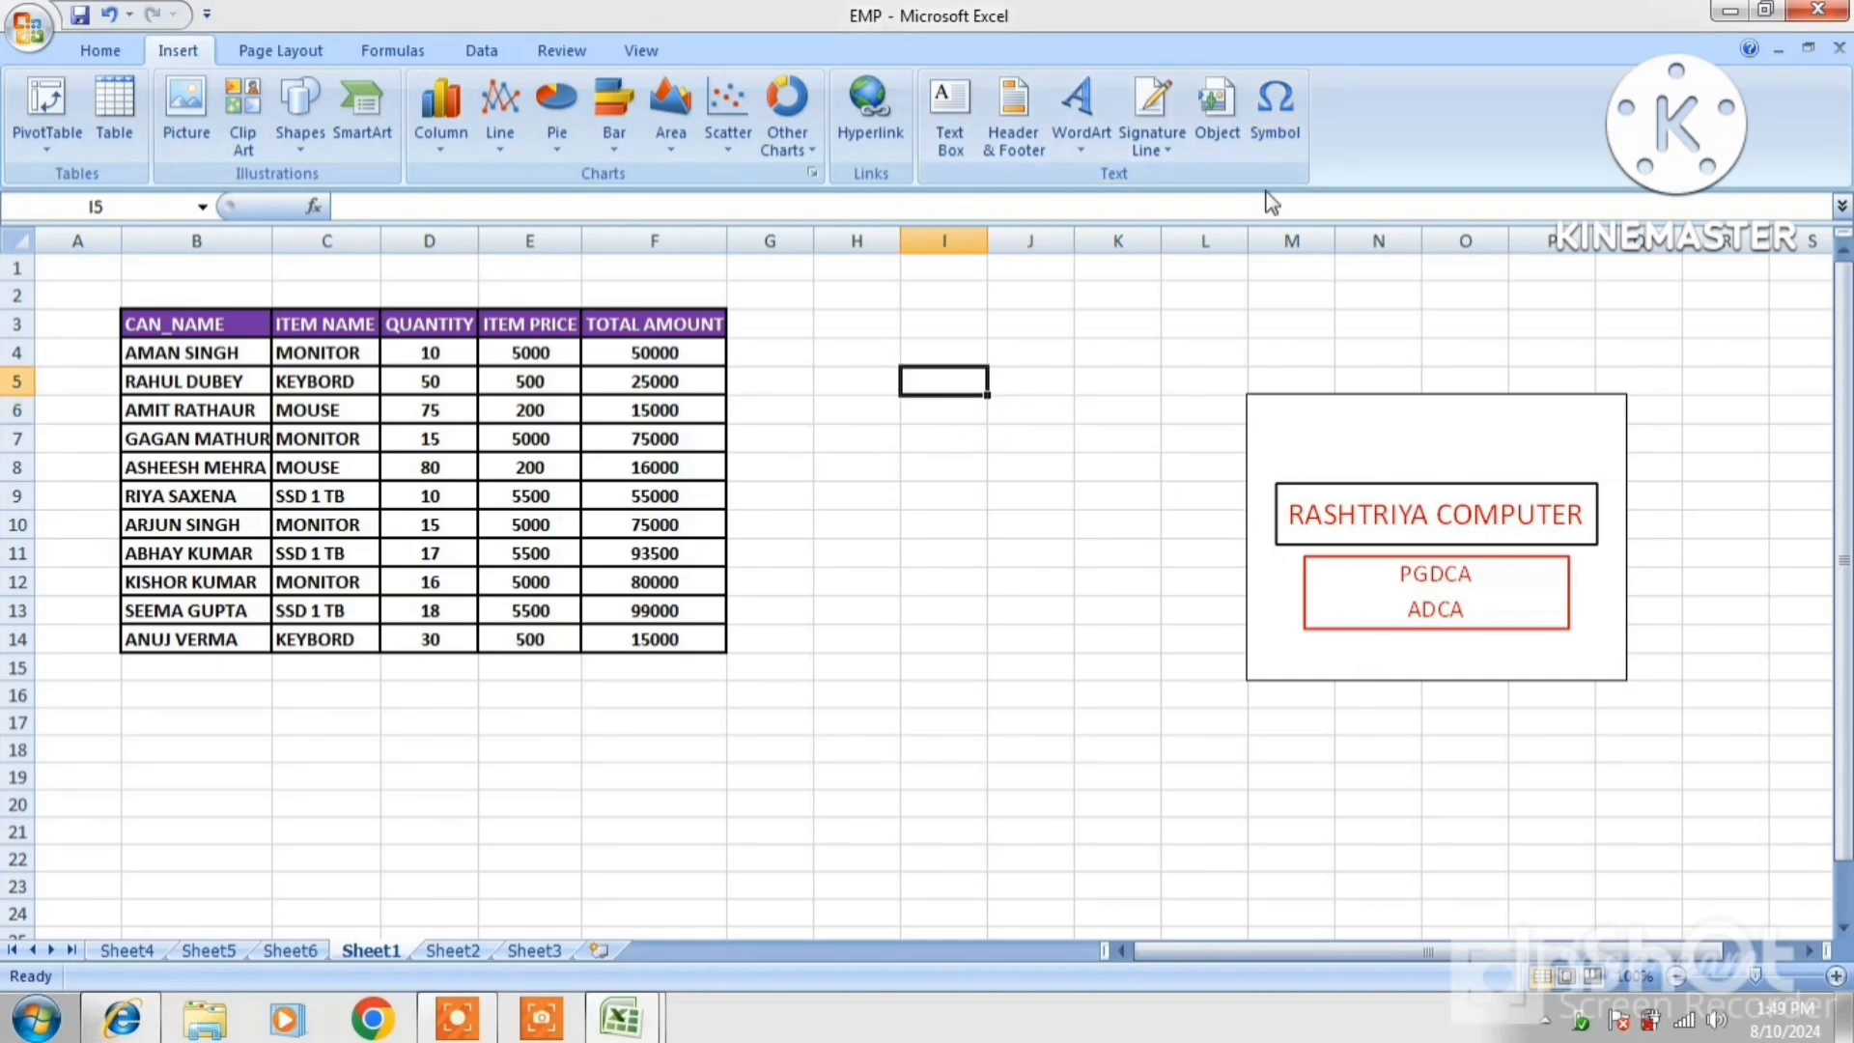
{"action": "left_click", "coordinate": [1260, 133]}
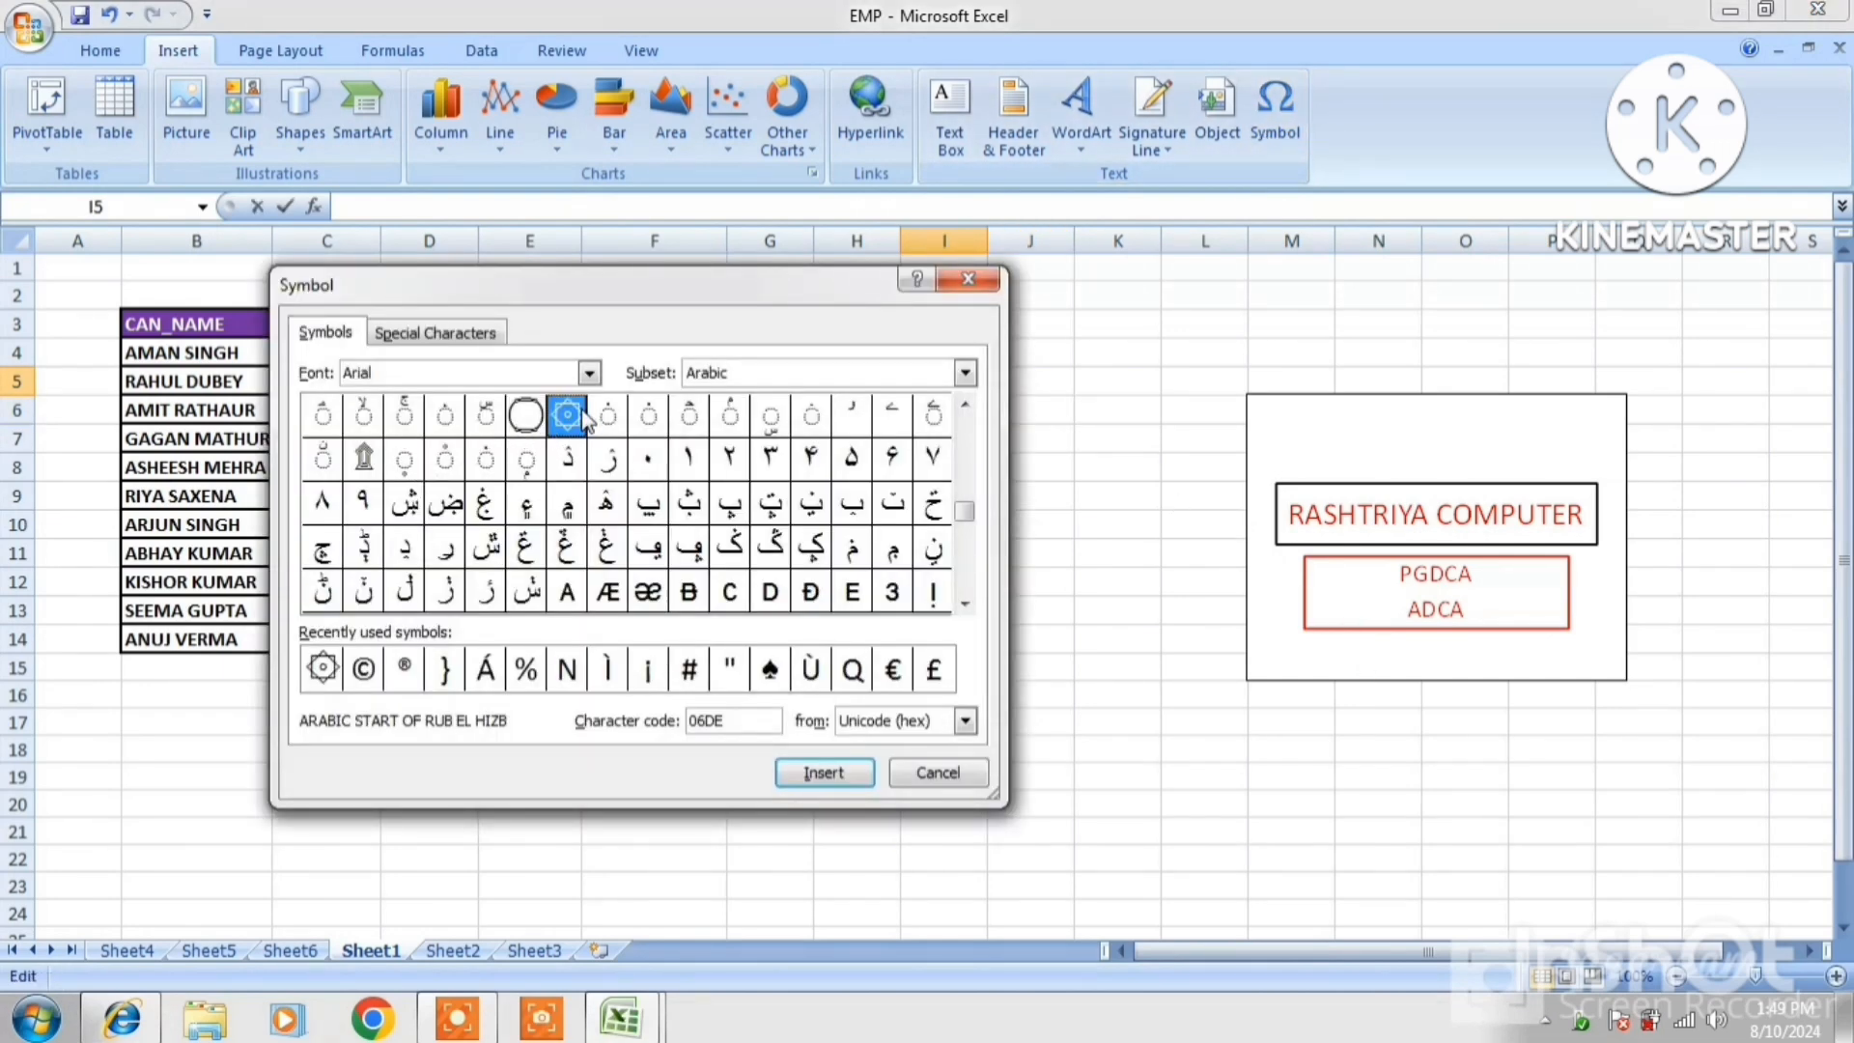
{"action": "scroll", "coordinate": [966, 439], "scroll_direction": "up", "scroll_amount": 10}
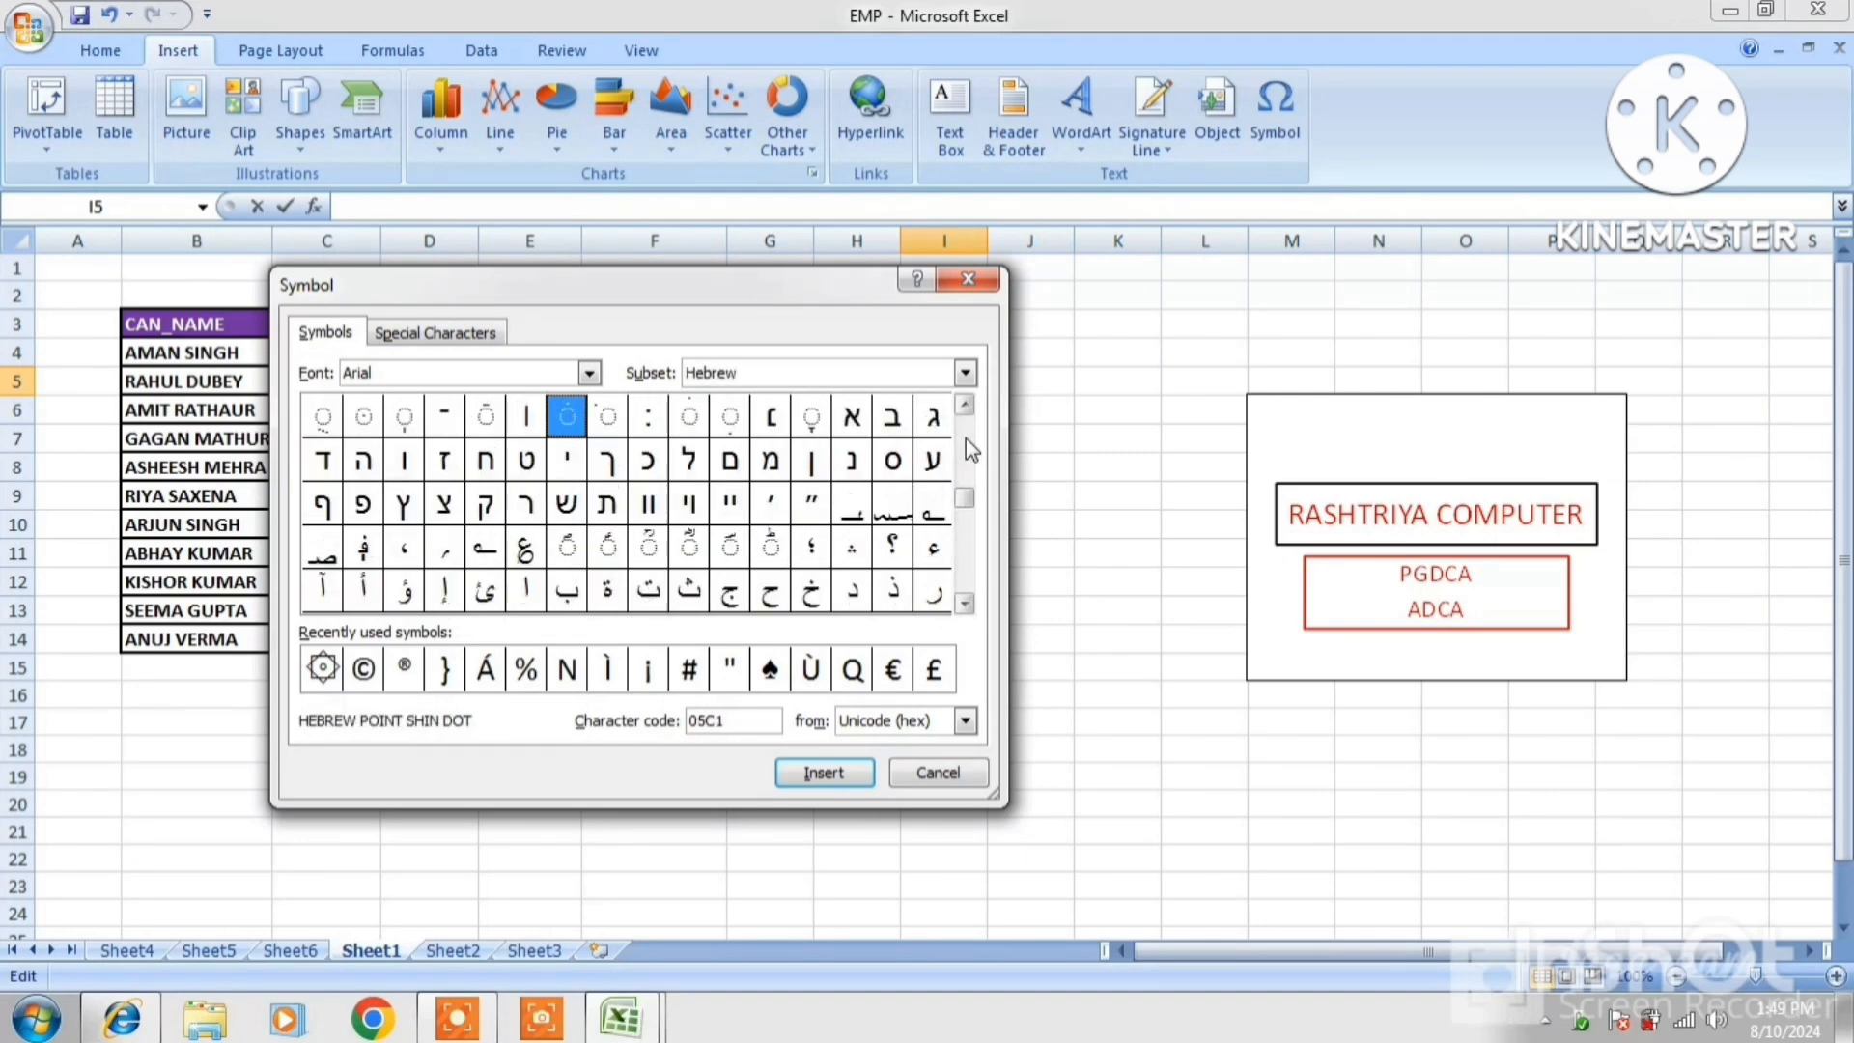
{"action": "scroll", "coordinate": [961, 502], "scroll_direction": "down", "scroll_amount": 10}
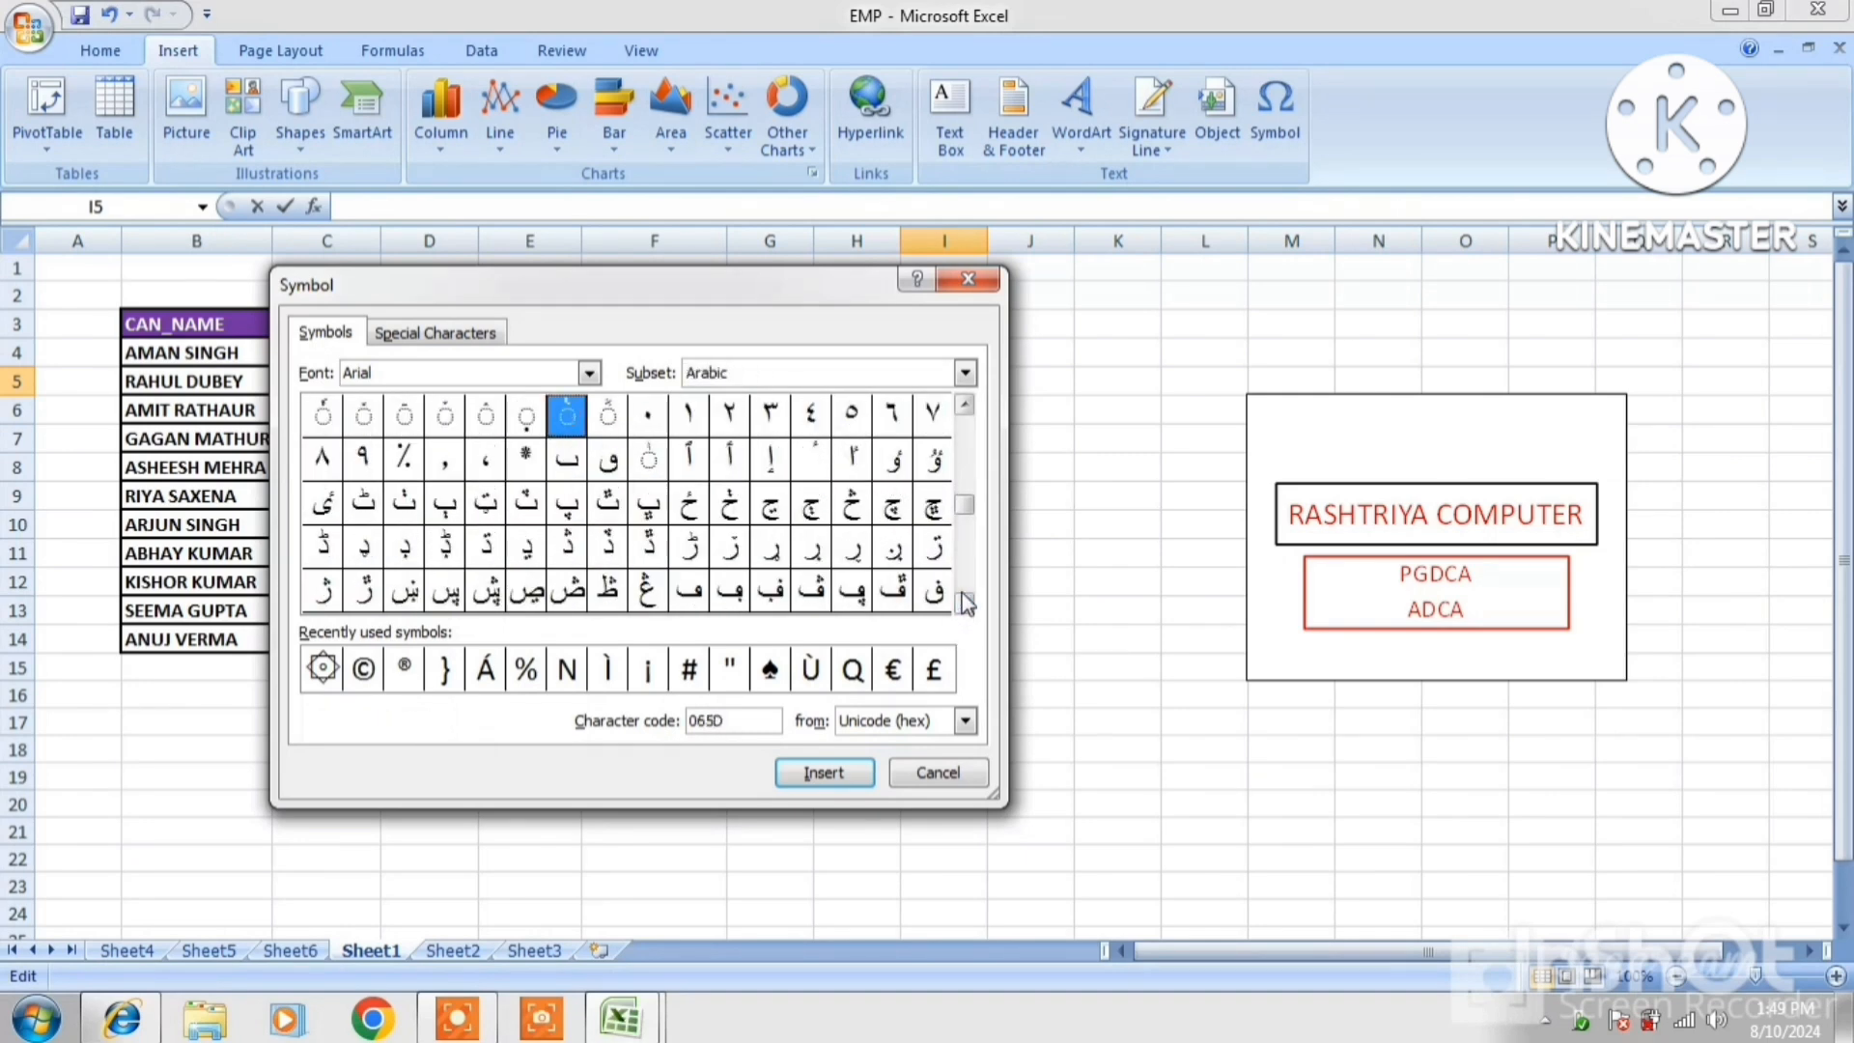
{"action": "left_click", "coordinate": [364, 669]}
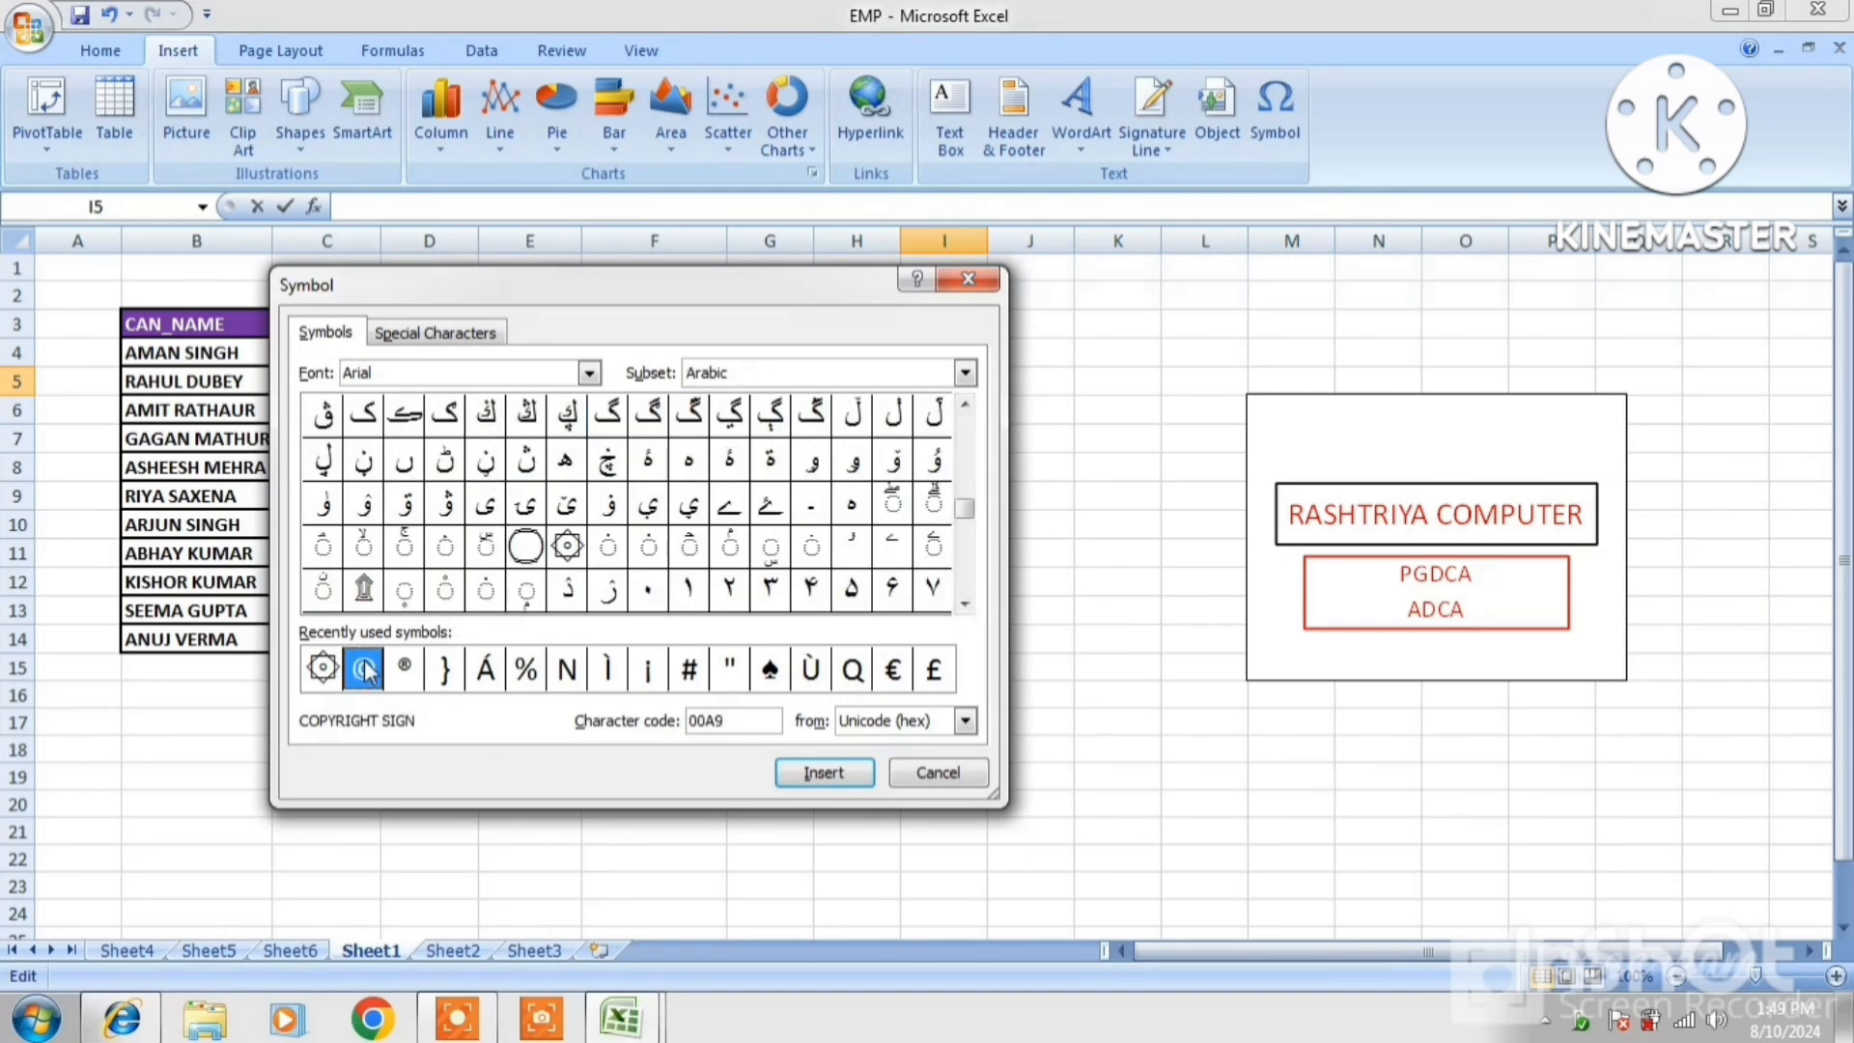
{"action": "left_click", "coordinate": [826, 775]}
{"action": "left_click", "coordinate": [919, 774]}
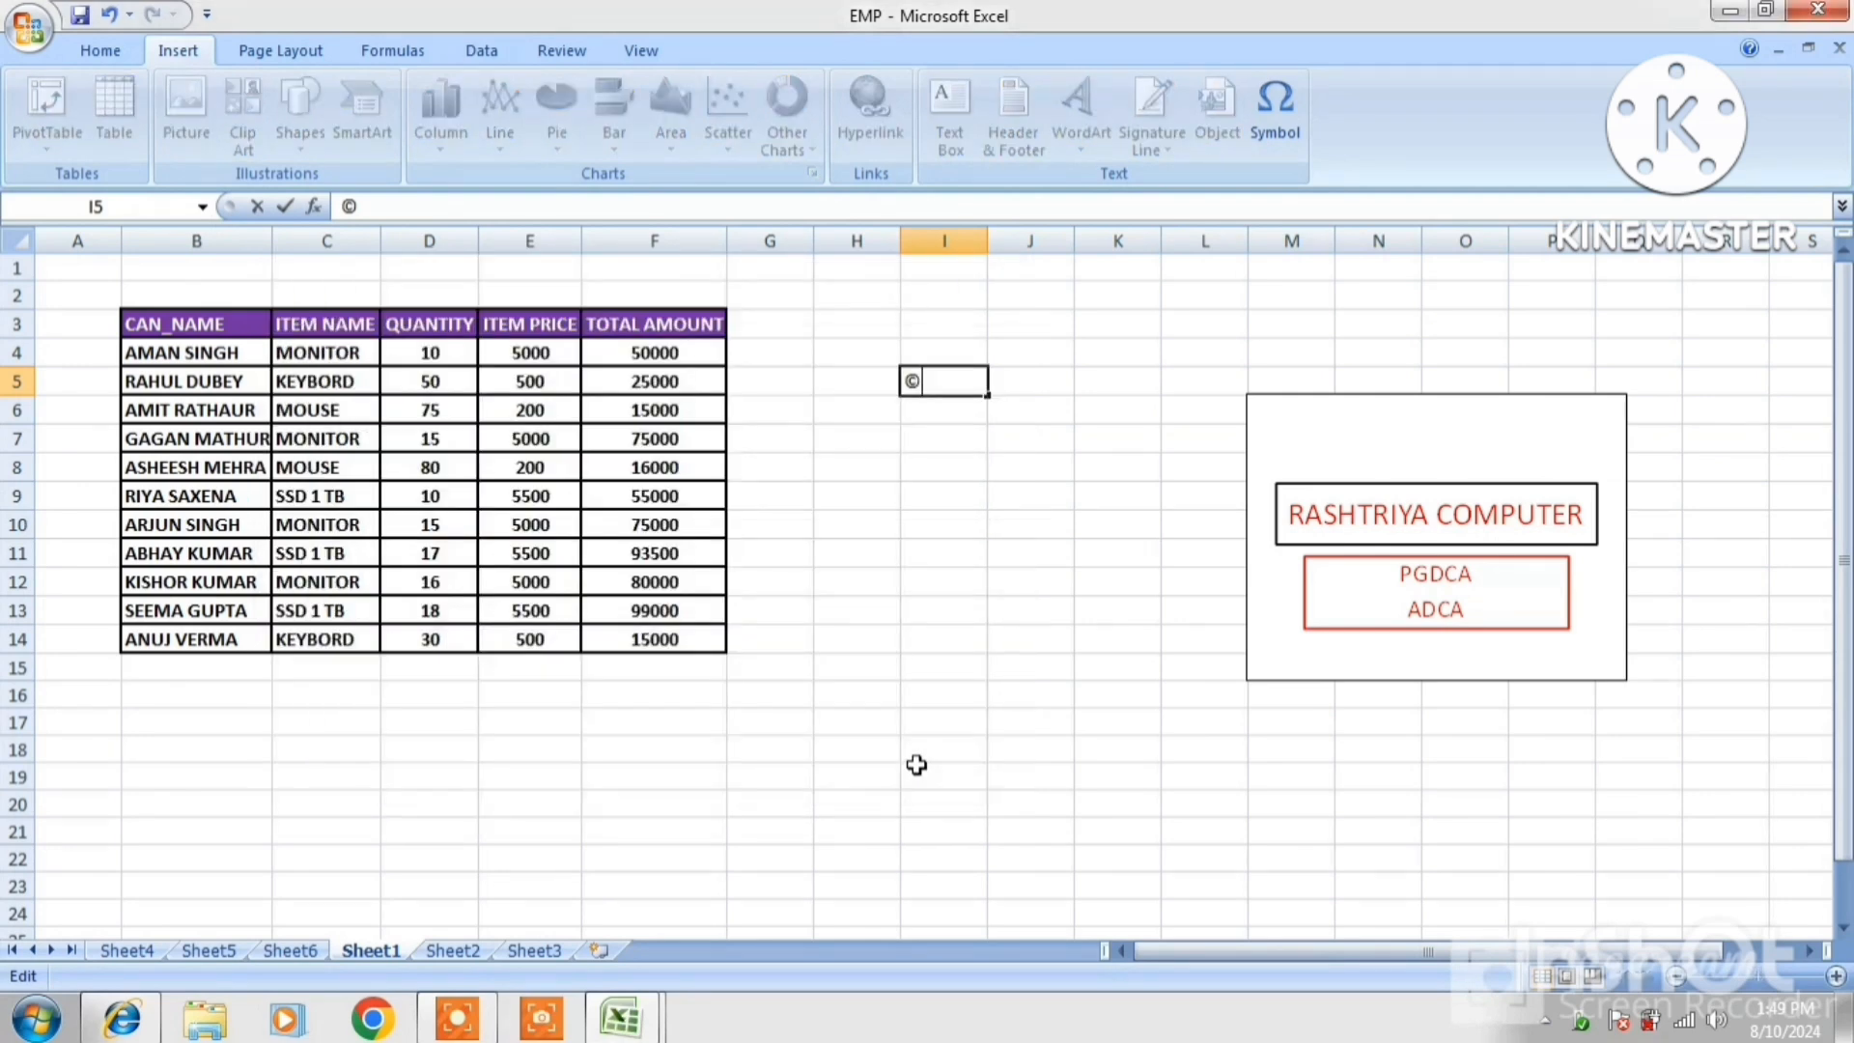
Enlarge the © in I5 to 36 pt and commit the cell
{"action": "left_click_drag", "start_coordinate": [954, 383], "coordinate": [898, 380]}
{"action": "left_click", "coordinate": [100, 50]}
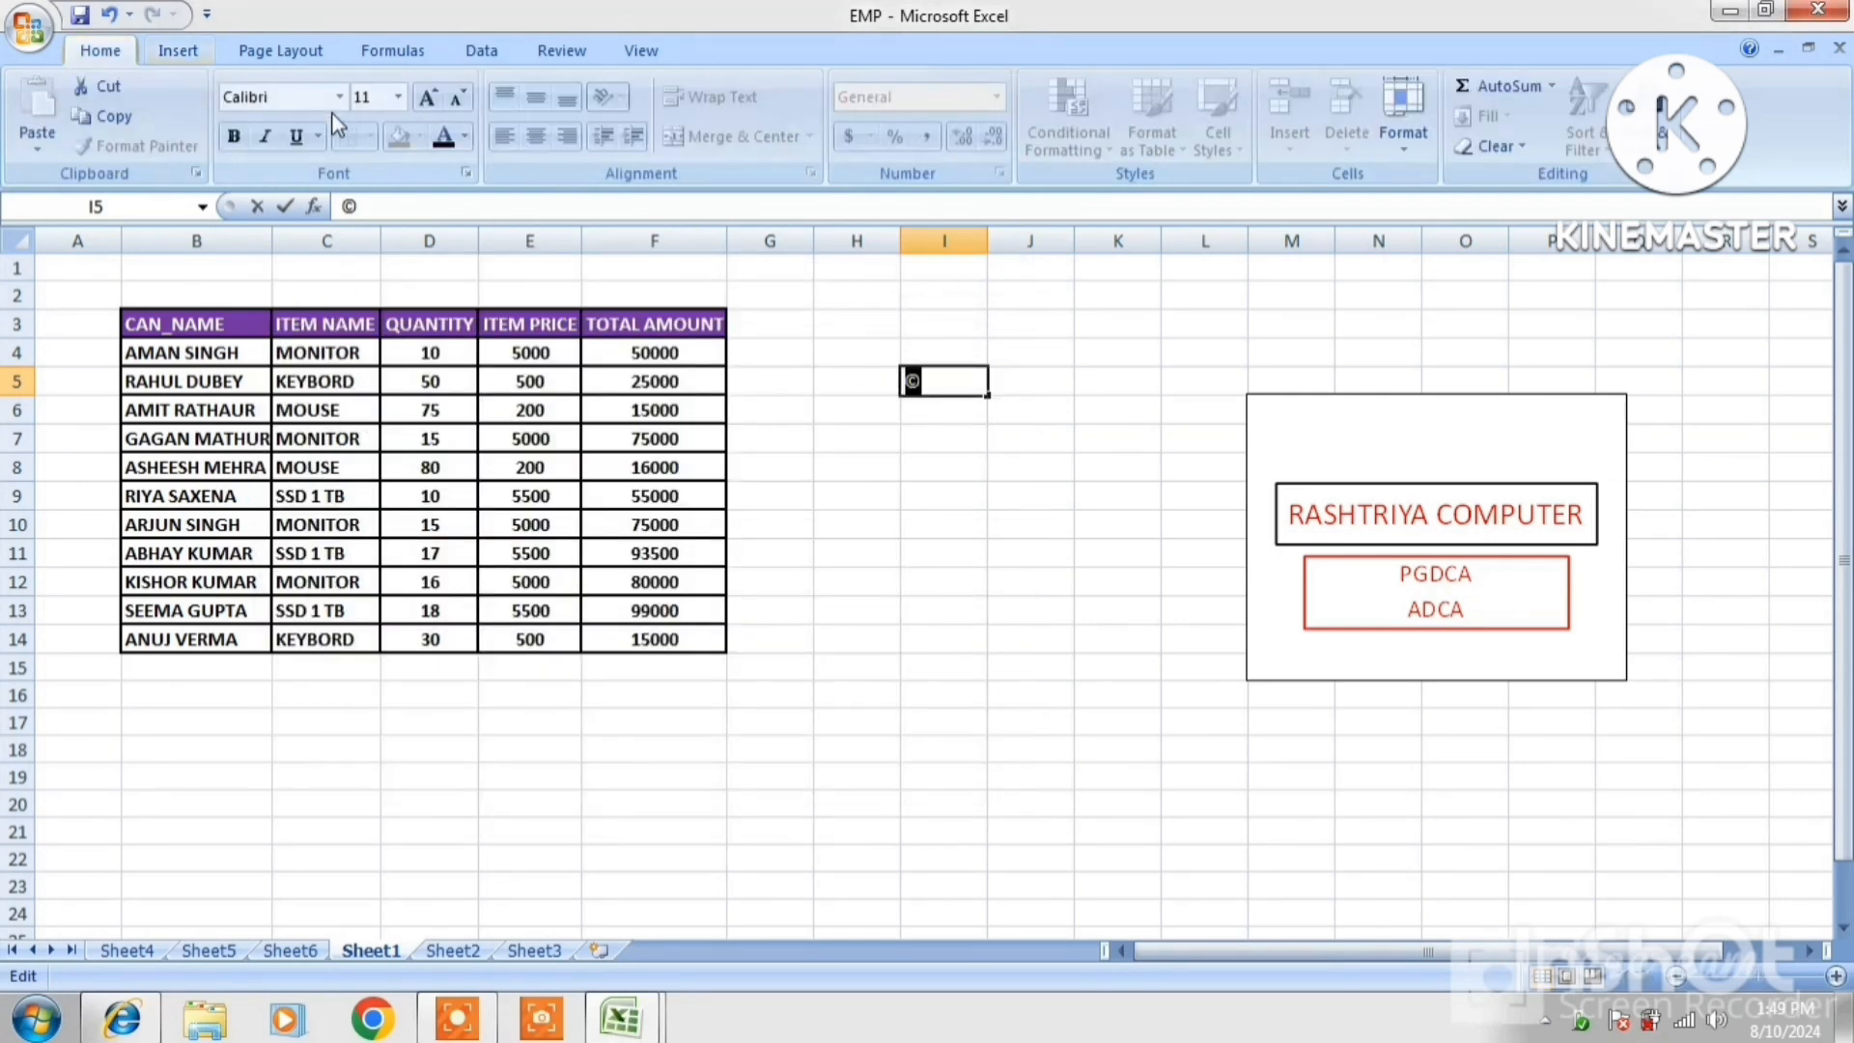
{"action": "left_click", "coordinate": [430, 98]}
{"action": "left_click", "coordinate": [430, 97]}
{"action": "left_click", "coordinate": [435, 101]}
{"action": "left_click", "coordinate": [435, 101]}
{"action": "left_click", "coordinate": [434, 100]}
{"action": "left_click", "coordinate": [434, 100]}
{"action": "left_click", "coordinate": [435, 100]}
{"action": "left_click", "coordinate": [435, 101]}
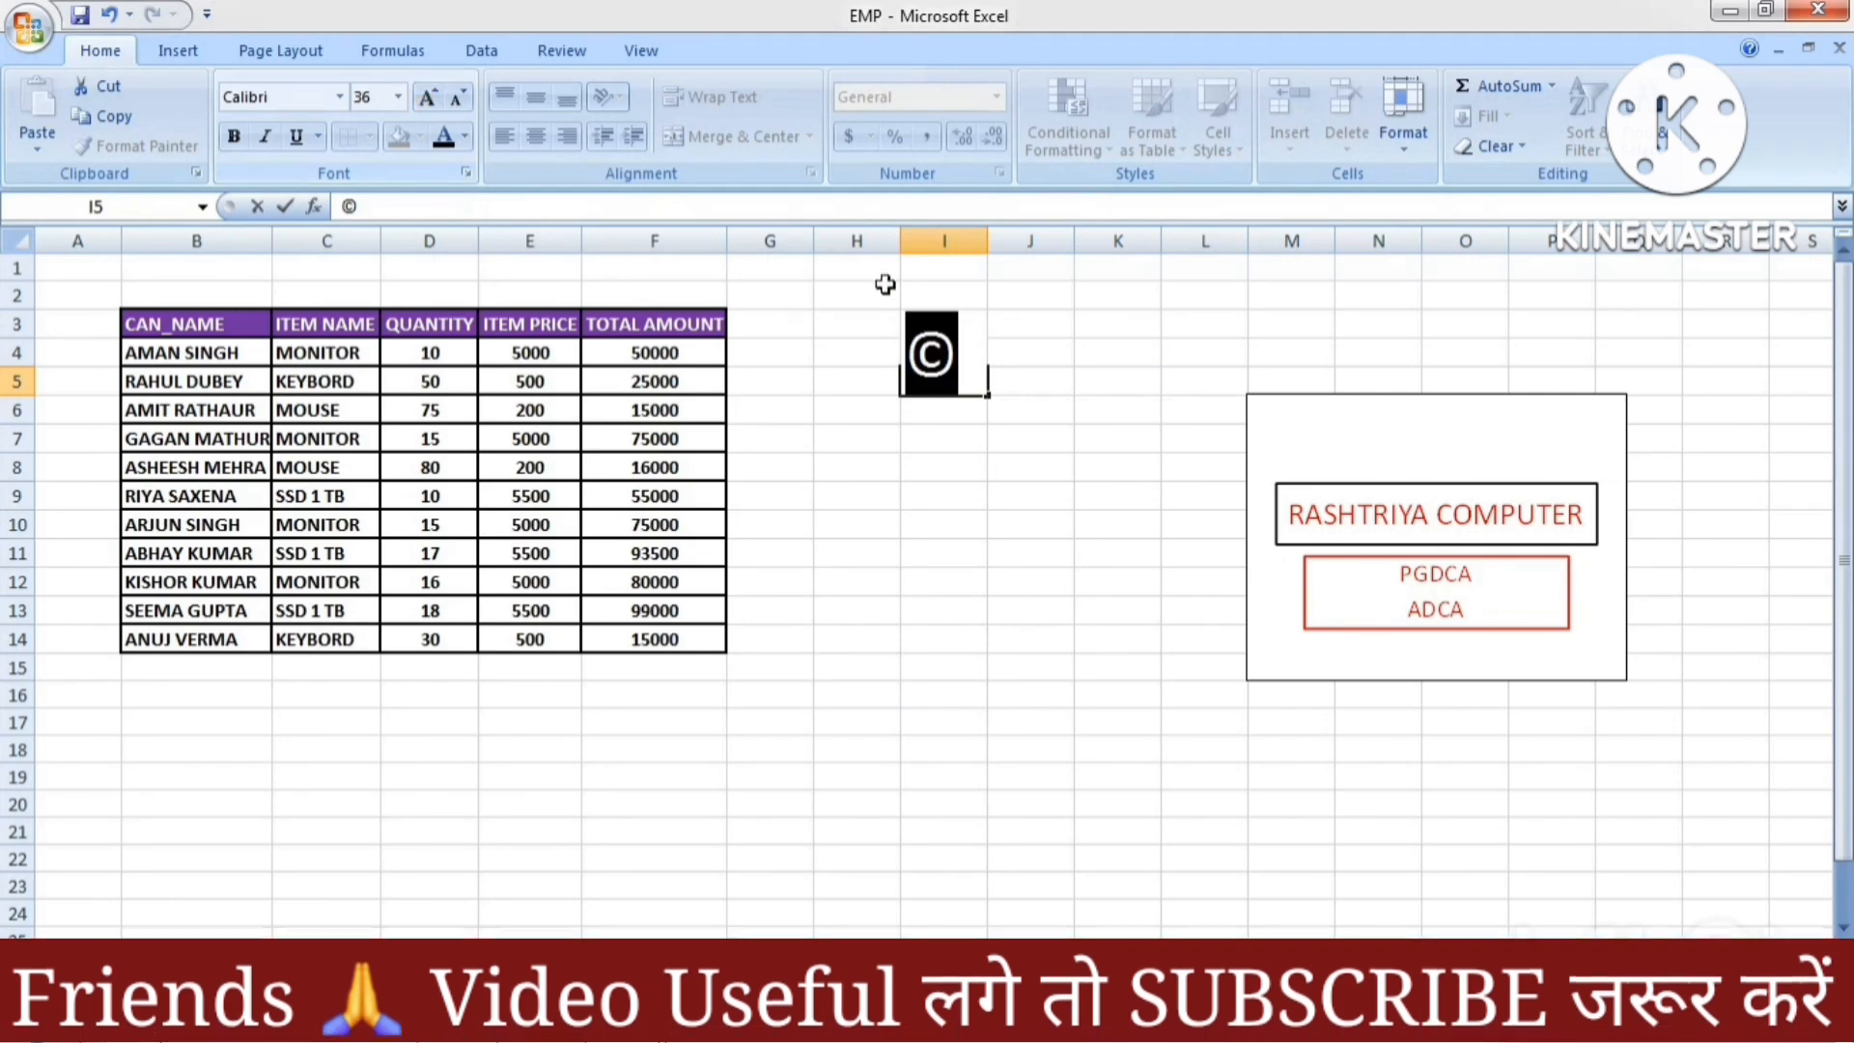
{"action": "key", "text": "Tab"}
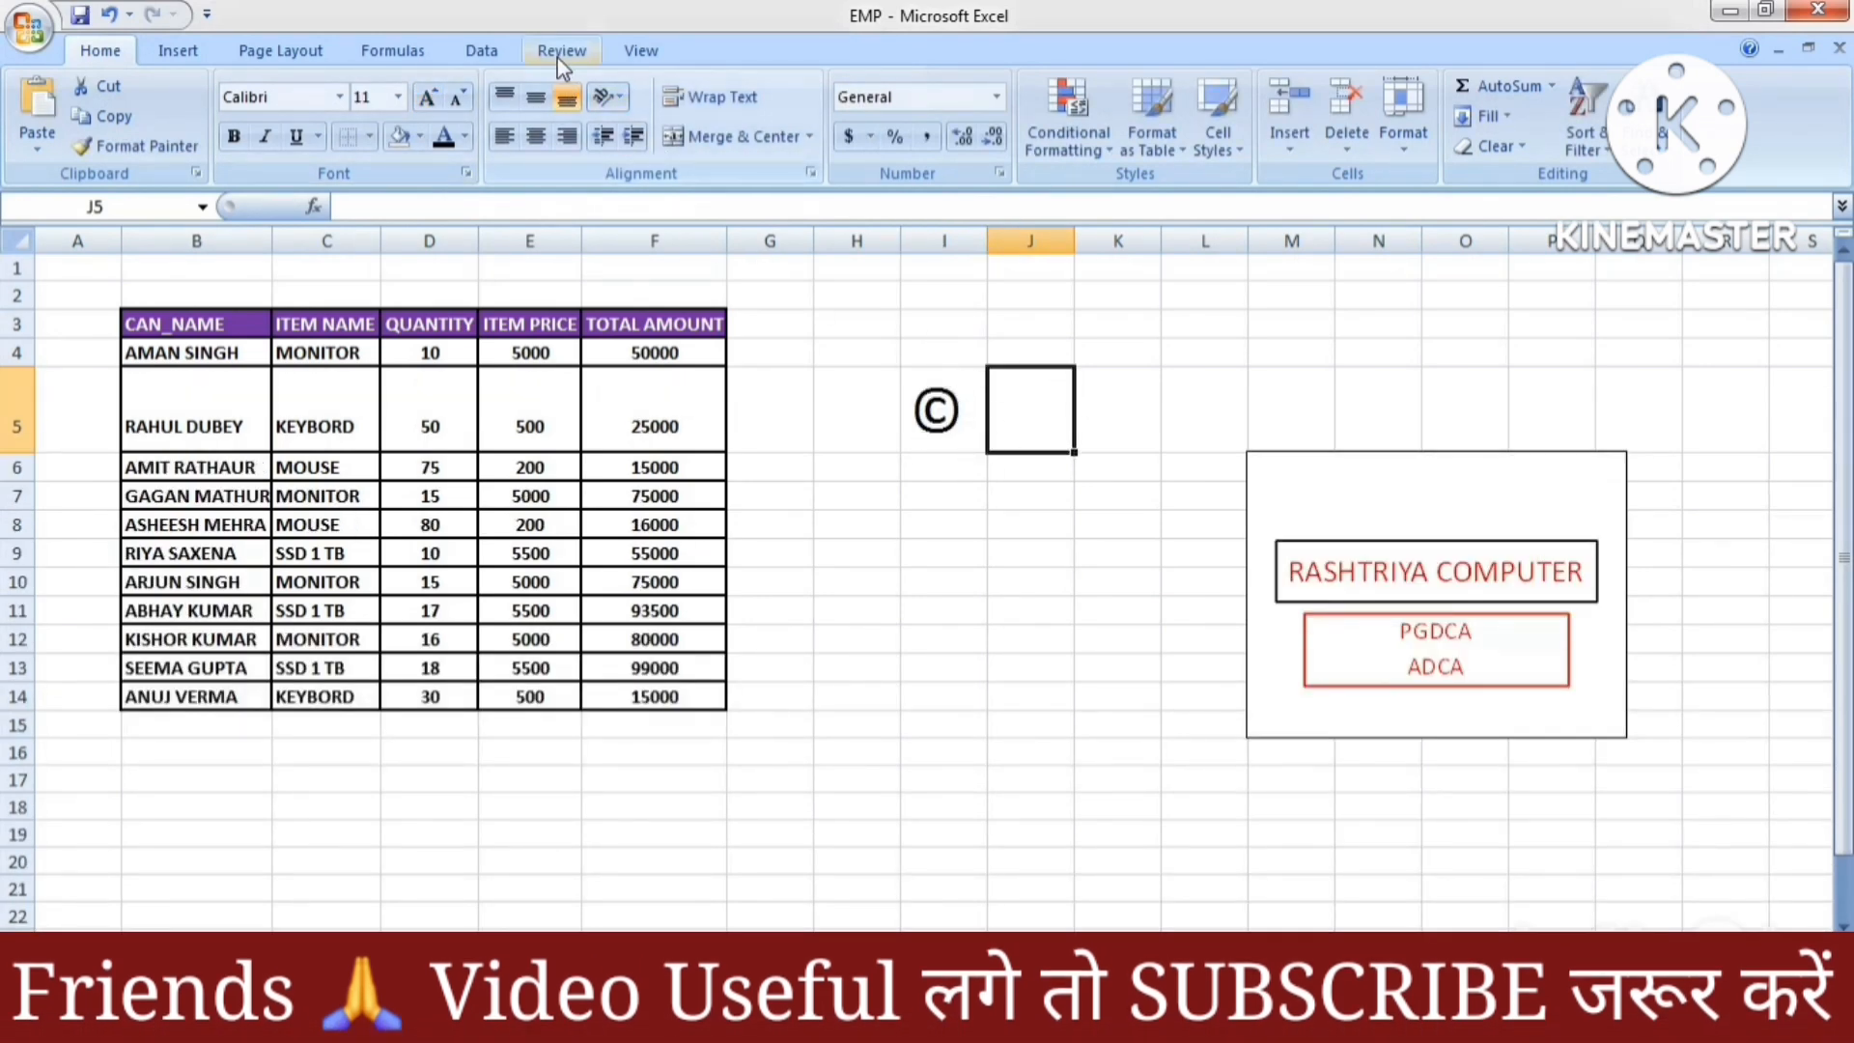
Insert the ® registered sign into cell J5
{"action": "left_click", "coordinate": [197, 52]}
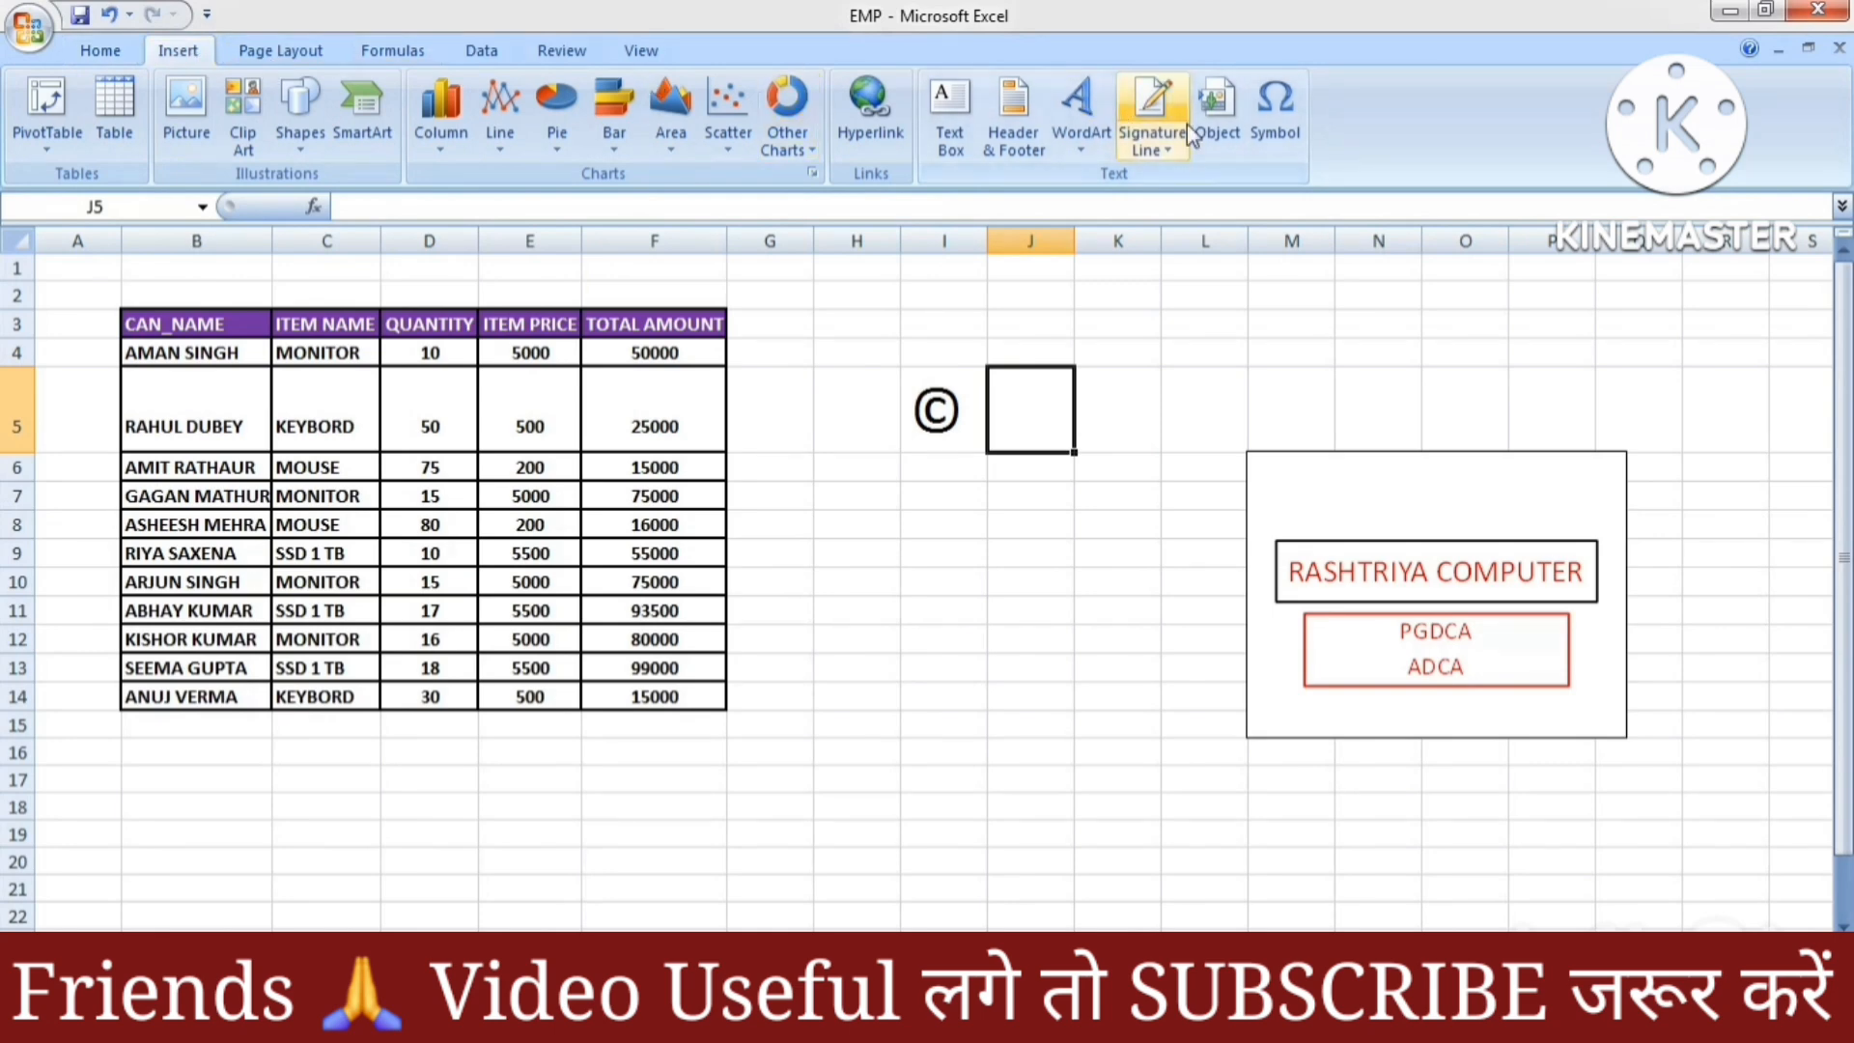
{"action": "left_click", "coordinate": [1259, 124]}
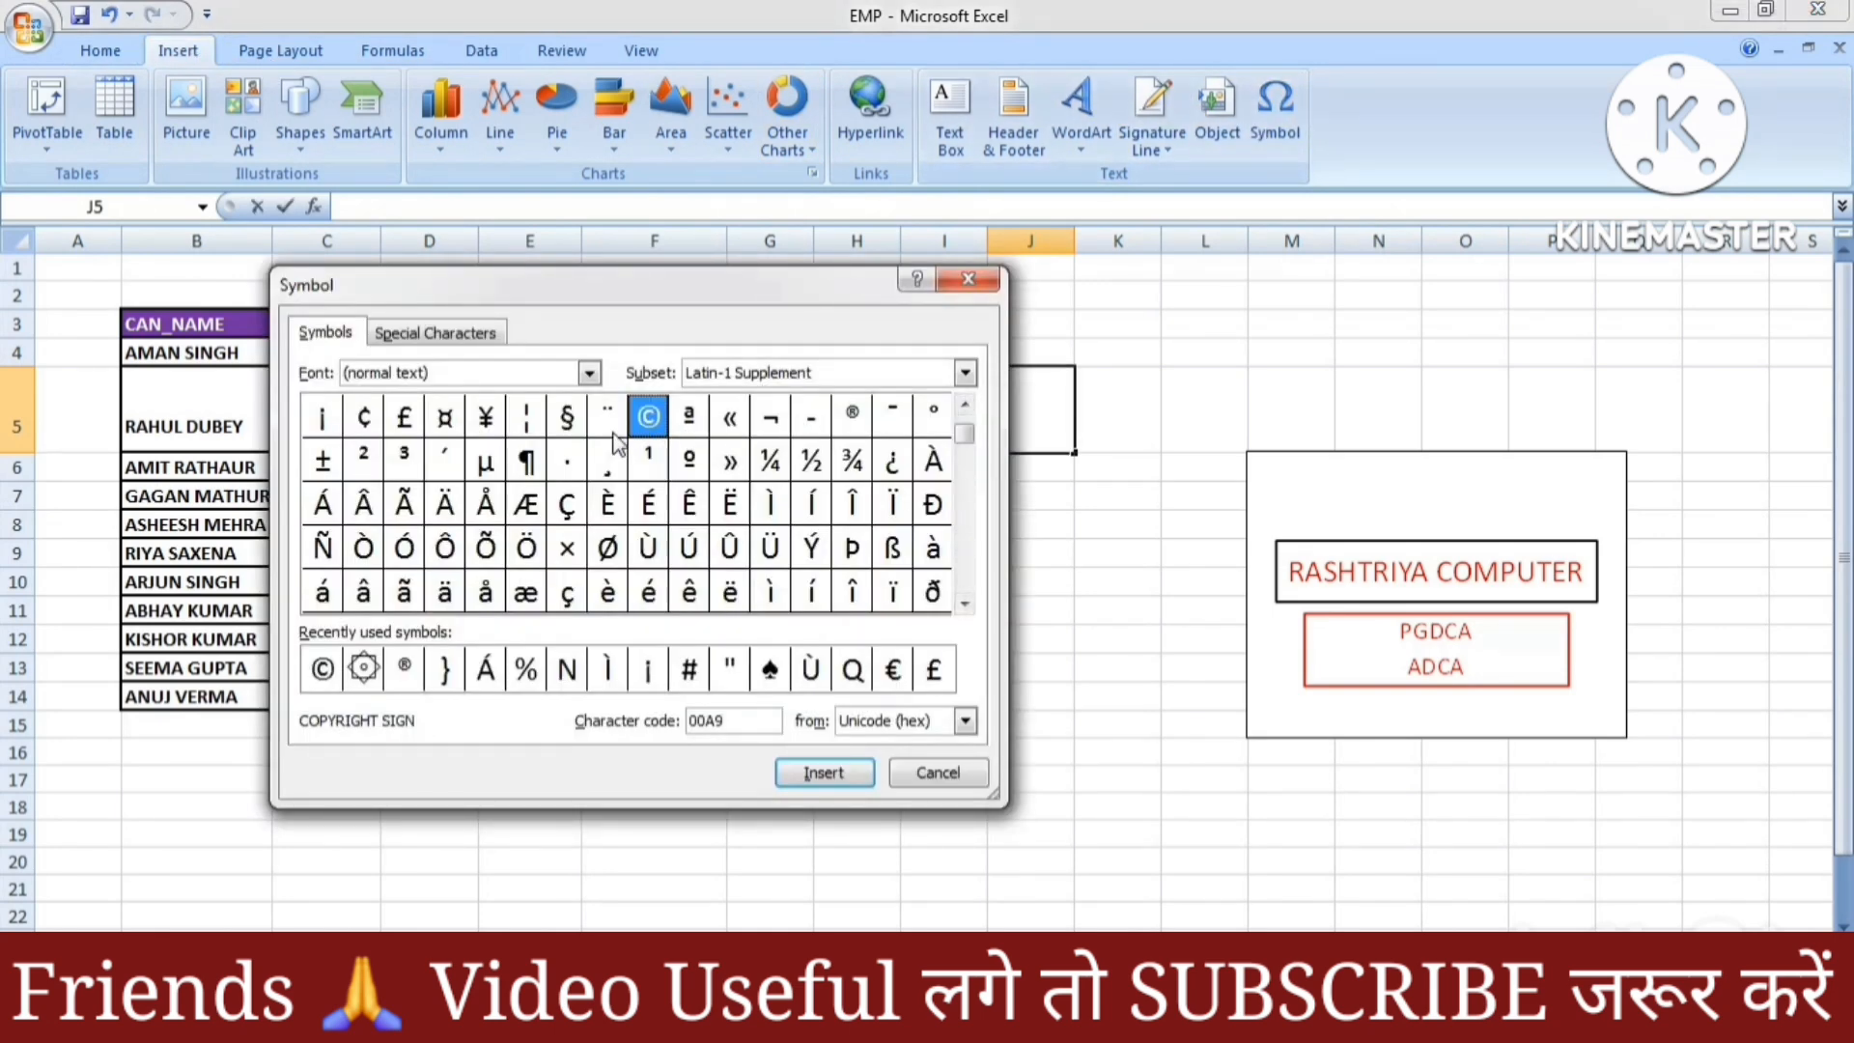
{"action": "left_click", "coordinate": [403, 673]}
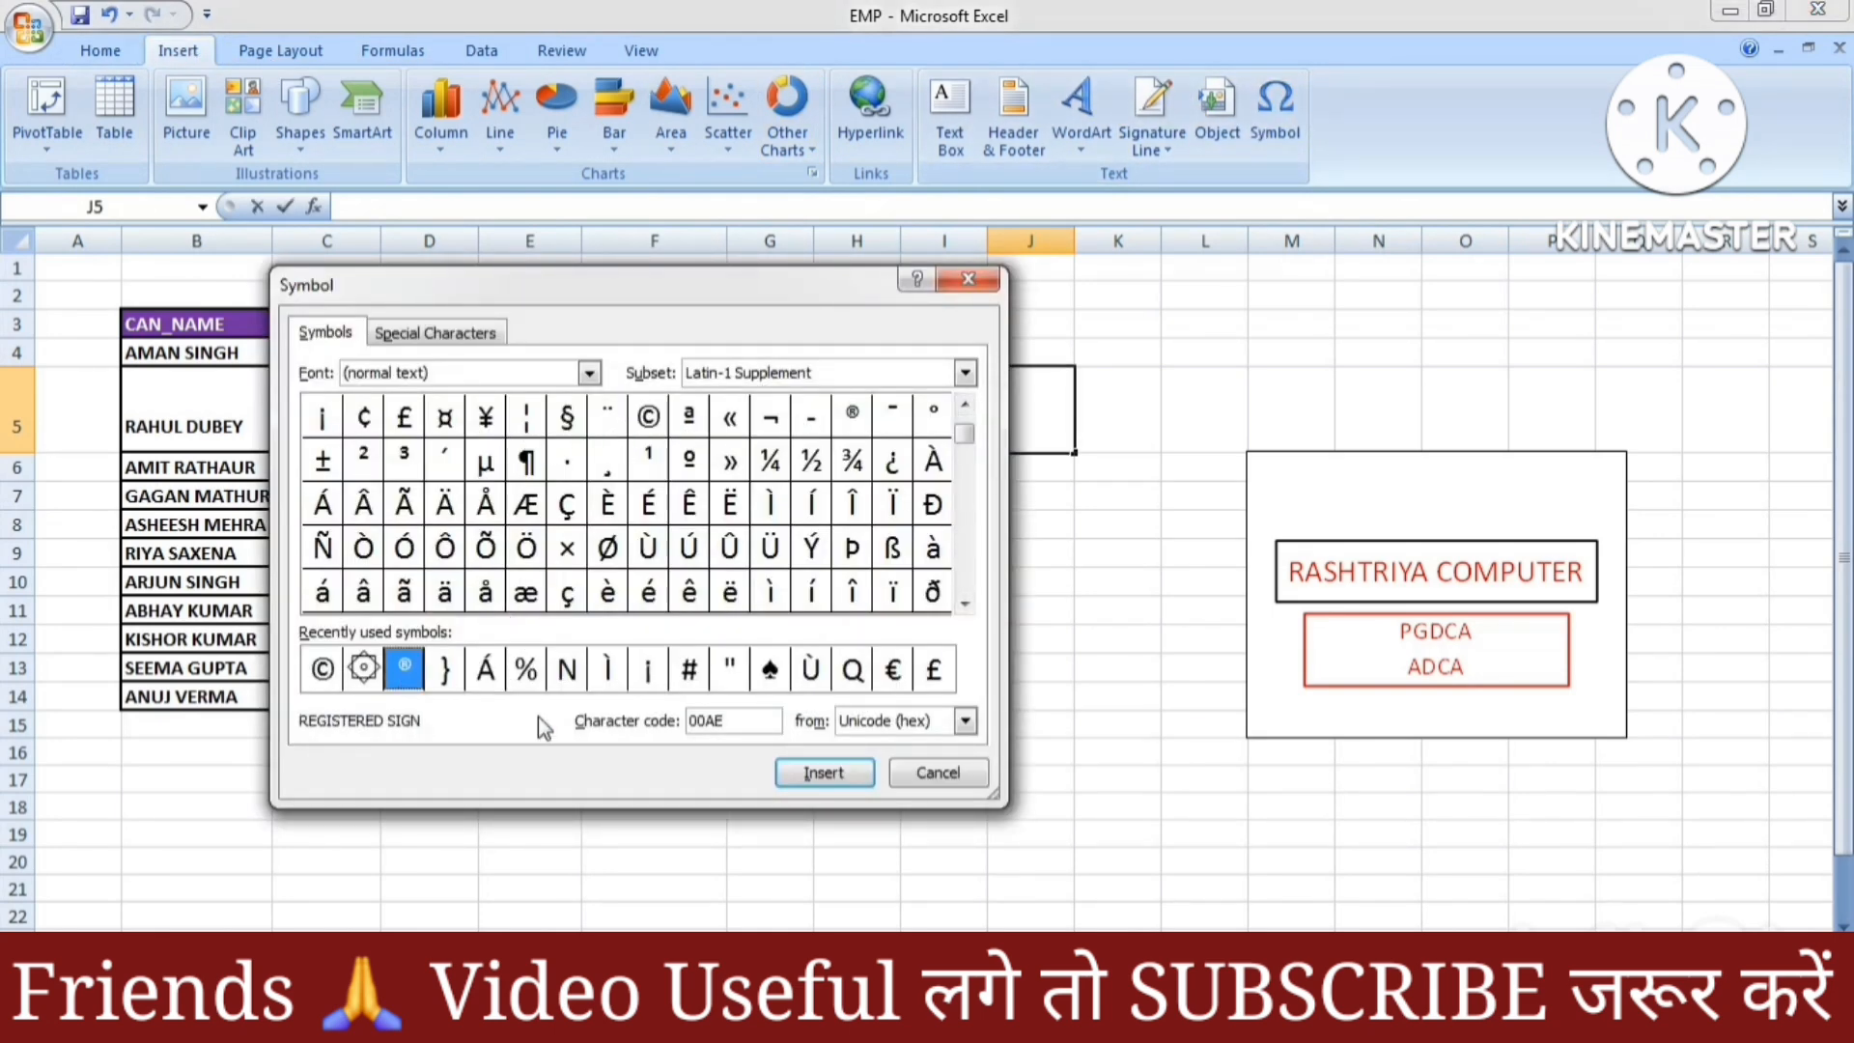
{"action": "left_click", "coordinate": [822, 772]}
{"action": "left_click", "coordinate": [936, 773]}
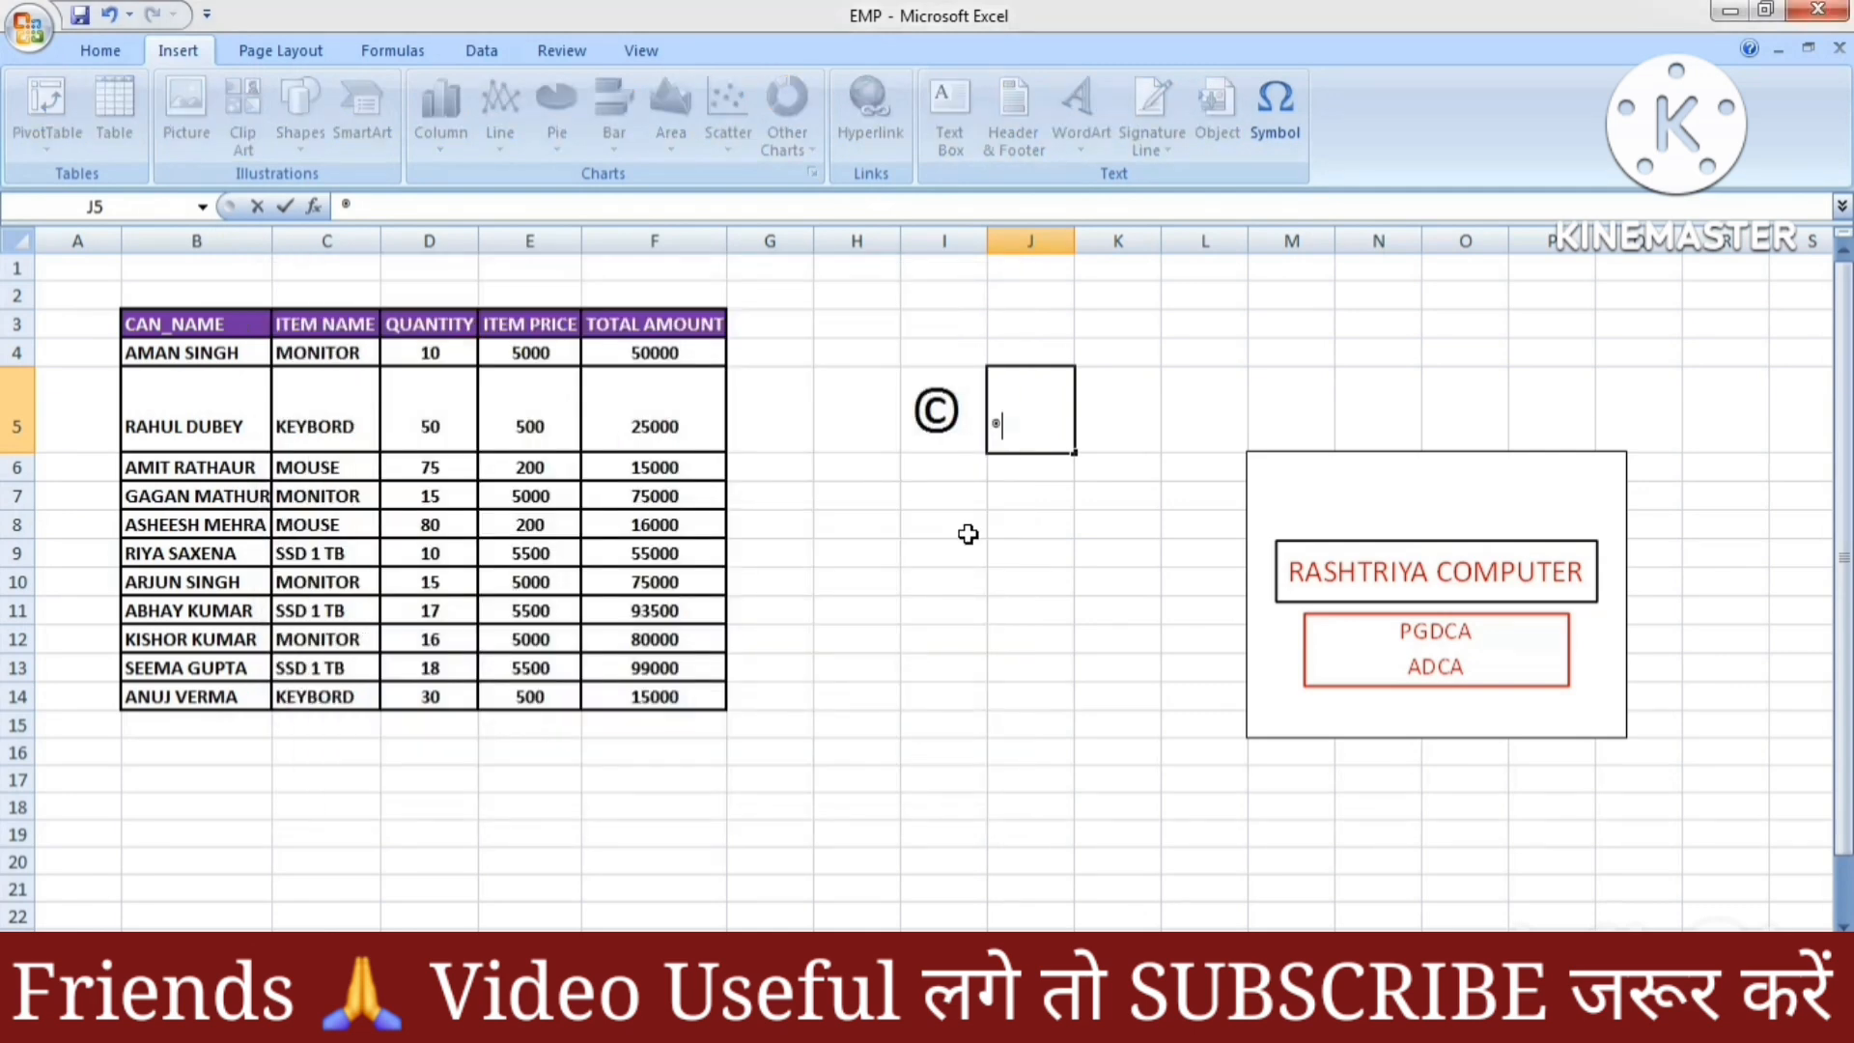
Enlarge the ® in J5 to 72 pt and commit it
{"action": "left_click_drag", "start_coordinate": [1023, 422], "coordinate": [973, 425]}
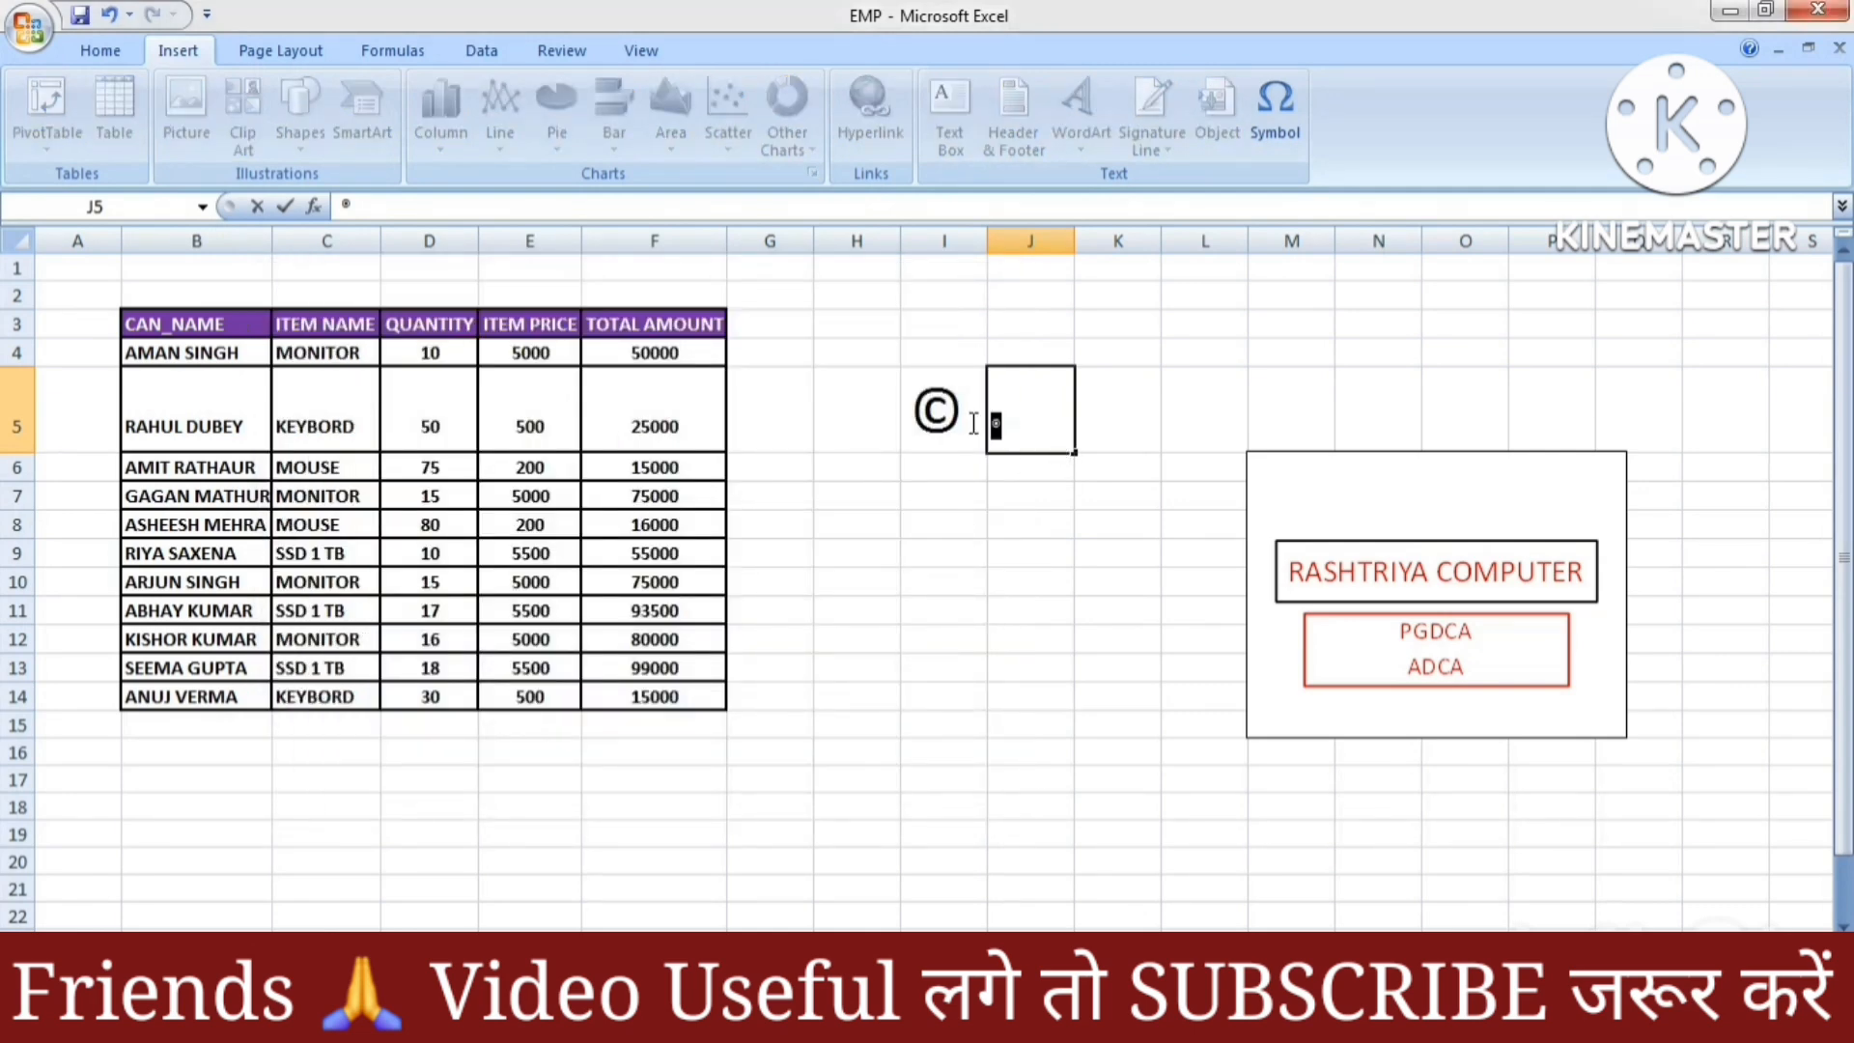
{"action": "left_click", "coordinate": [101, 50]}
{"action": "left_click", "coordinate": [422, 97]}
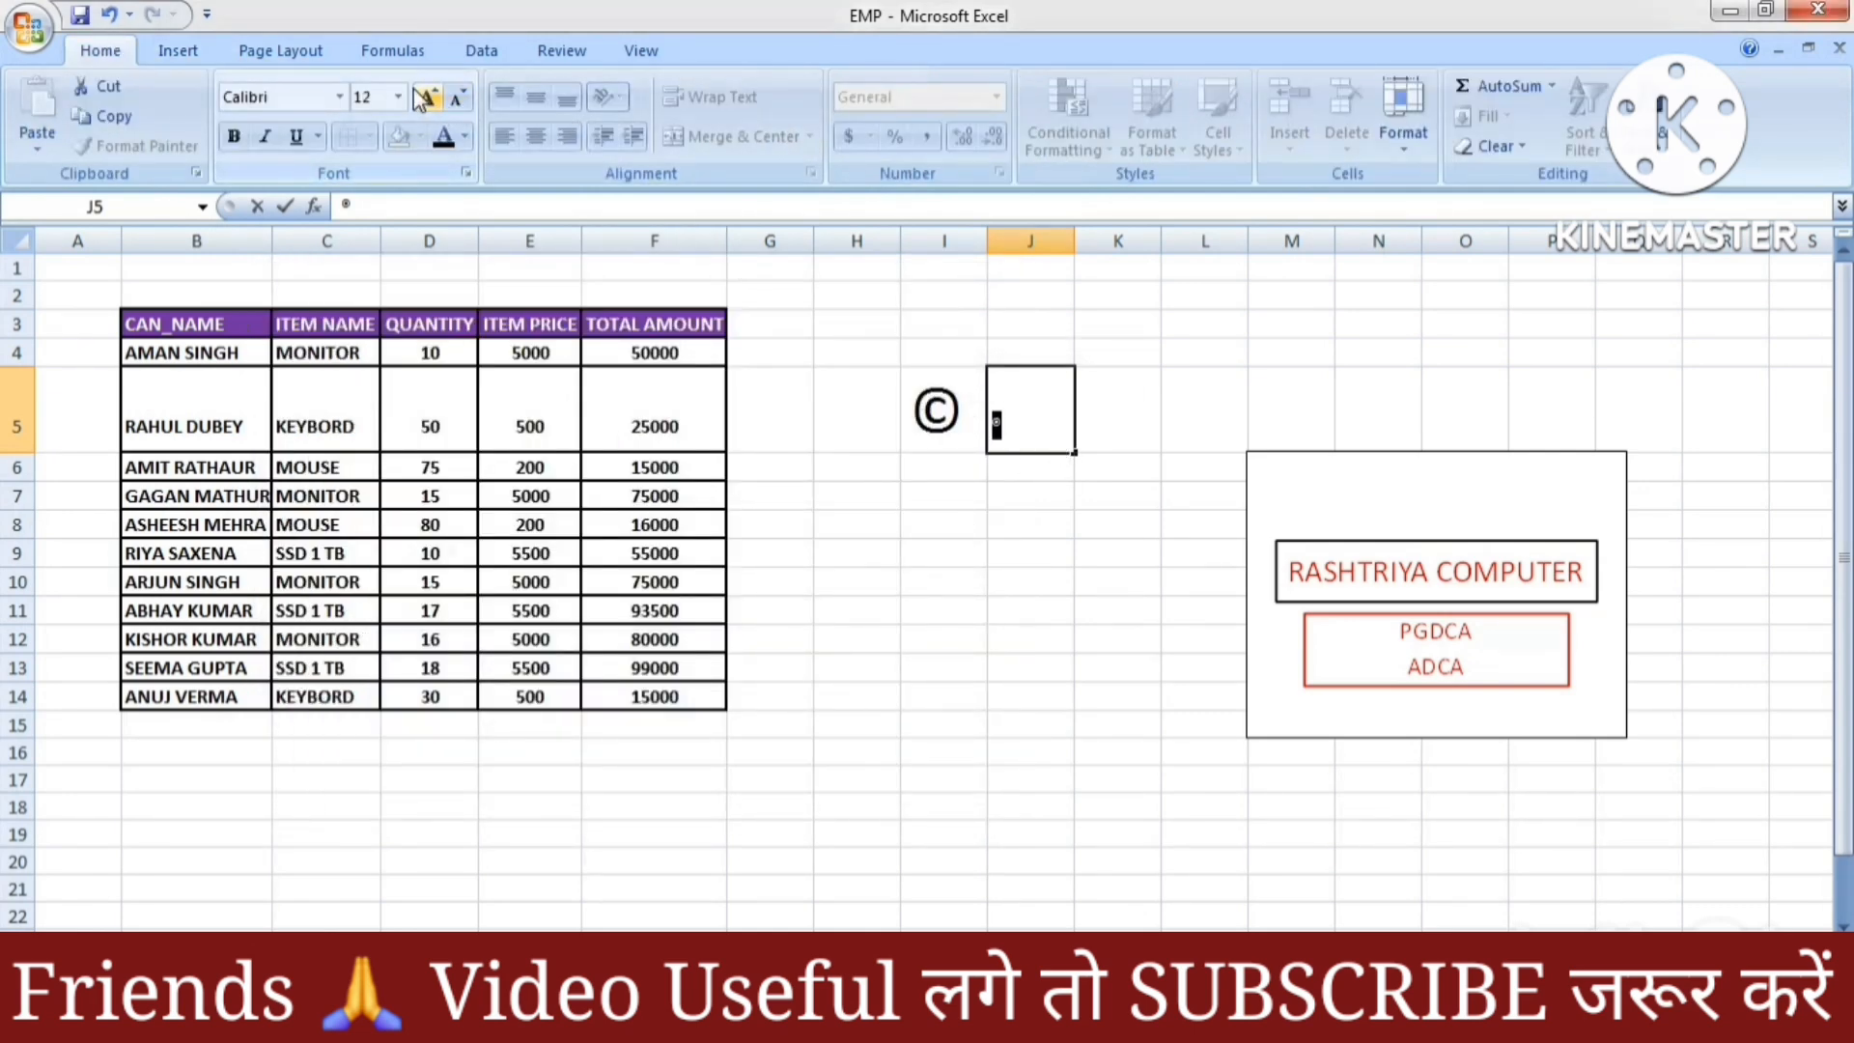
{"action": "left_click", "coordinate": [423, 98]}
{"action": "left_click", "coordinate": [423, 98]}
{"action": "left_click", "coordinate": [423, 98]}
{"action": "left_click", "coordinate": [423, 98]}
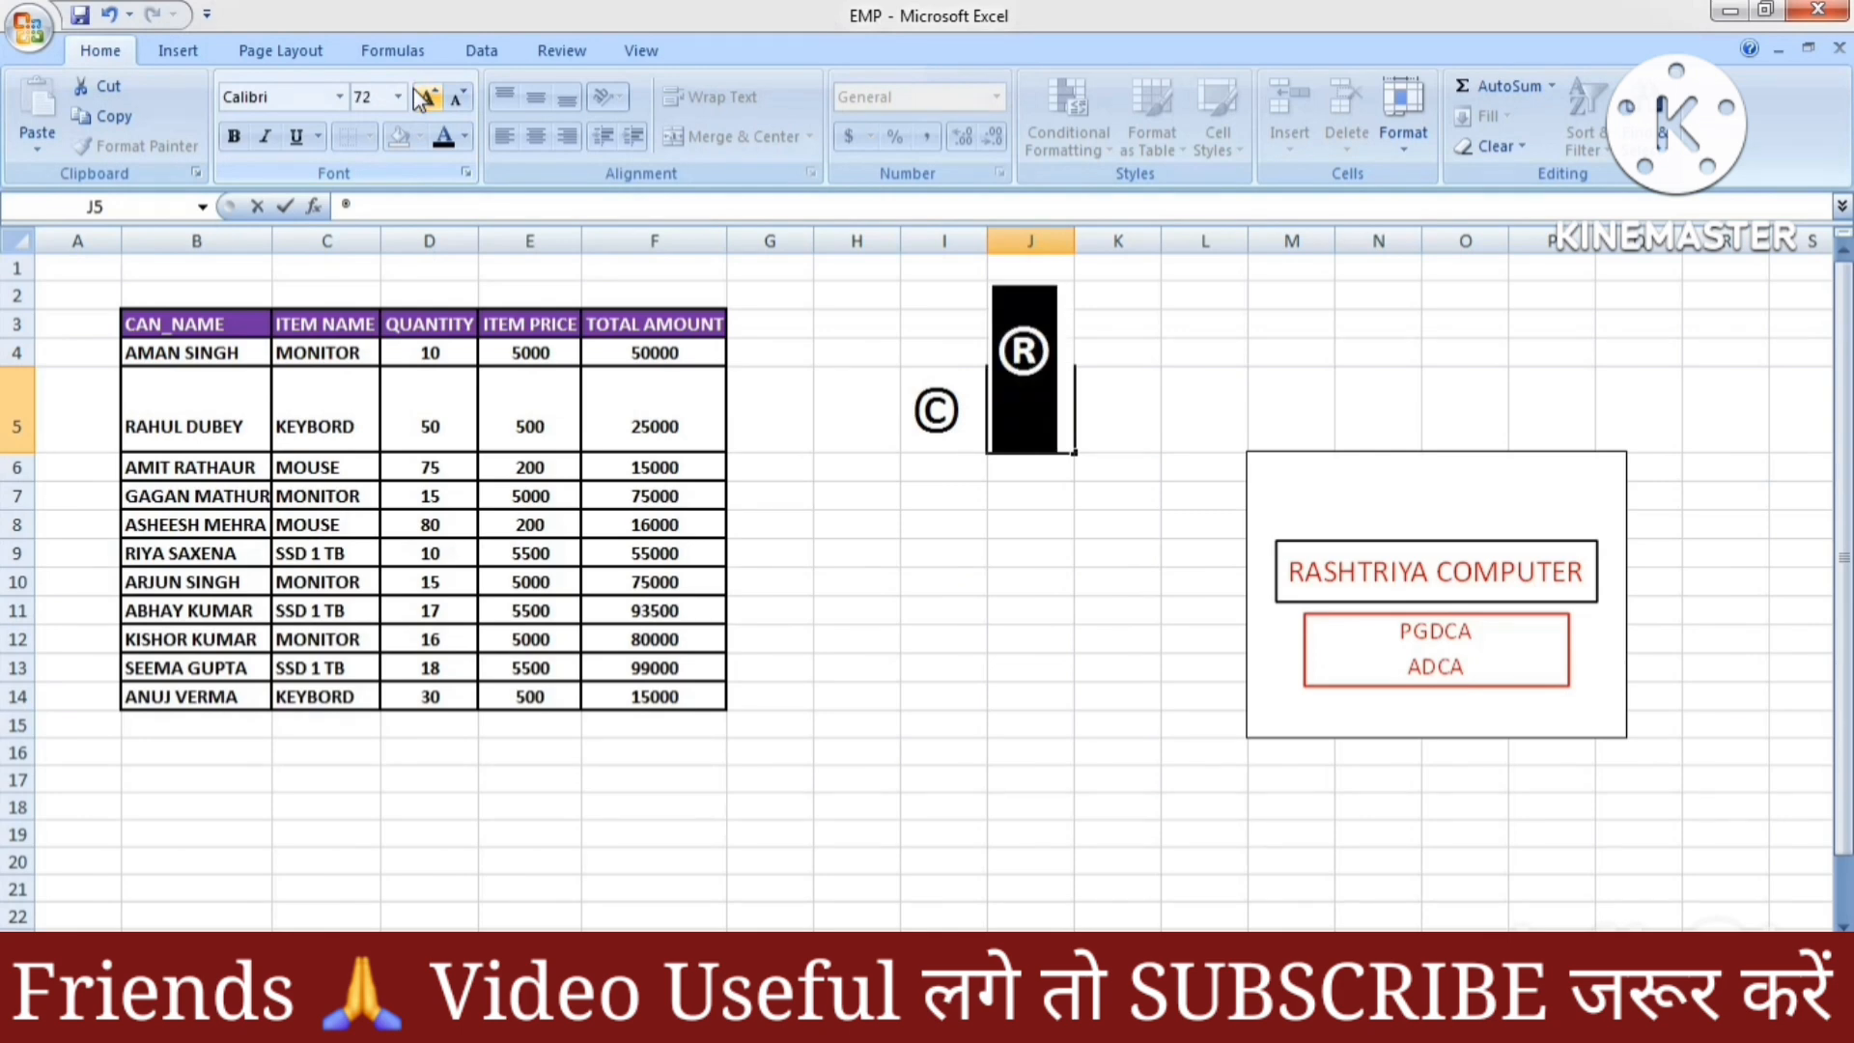
{"action": "left_click", "coordinate": [1243, 406]}
Check the ® and © symbols, then select empty cell J10
{"action": "left_click", "coordinate": [1045, 443]}
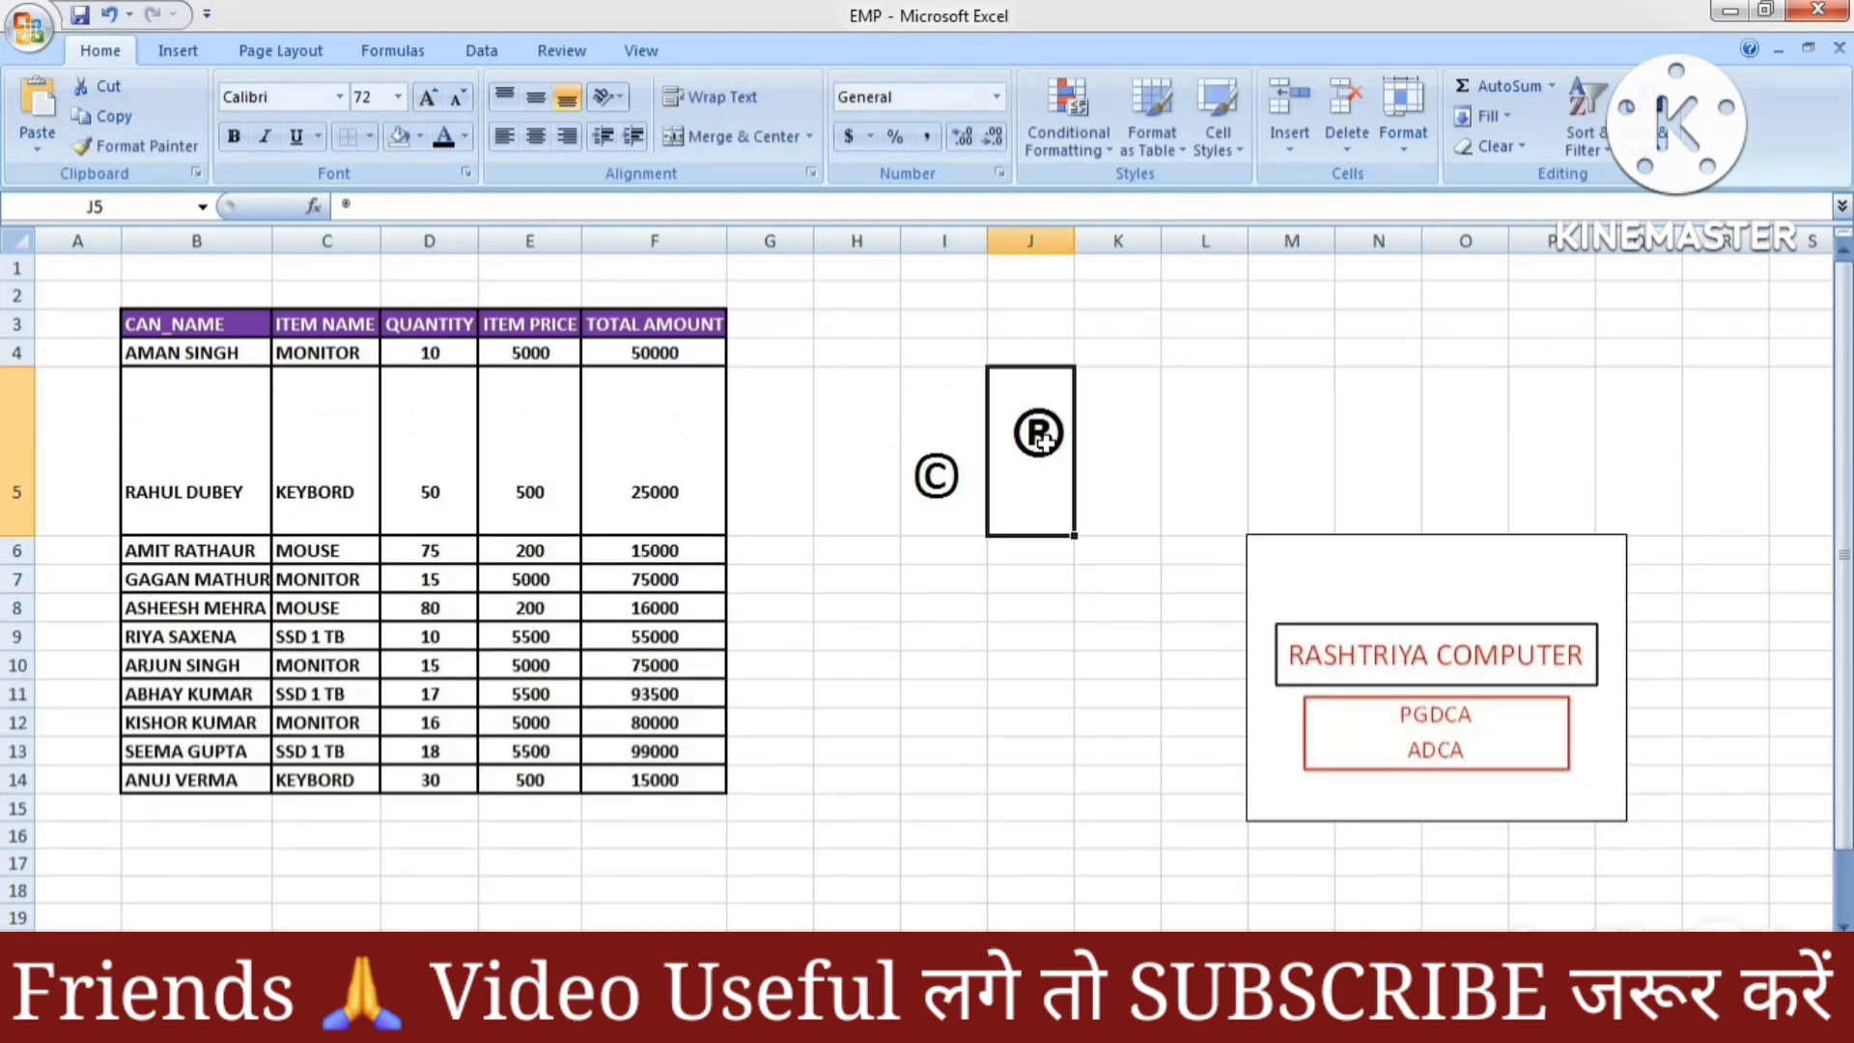
{"action": "left_click", "coordinate": [922, 506]}
{"action": "left_click", "coordinate": [1056, 459]}
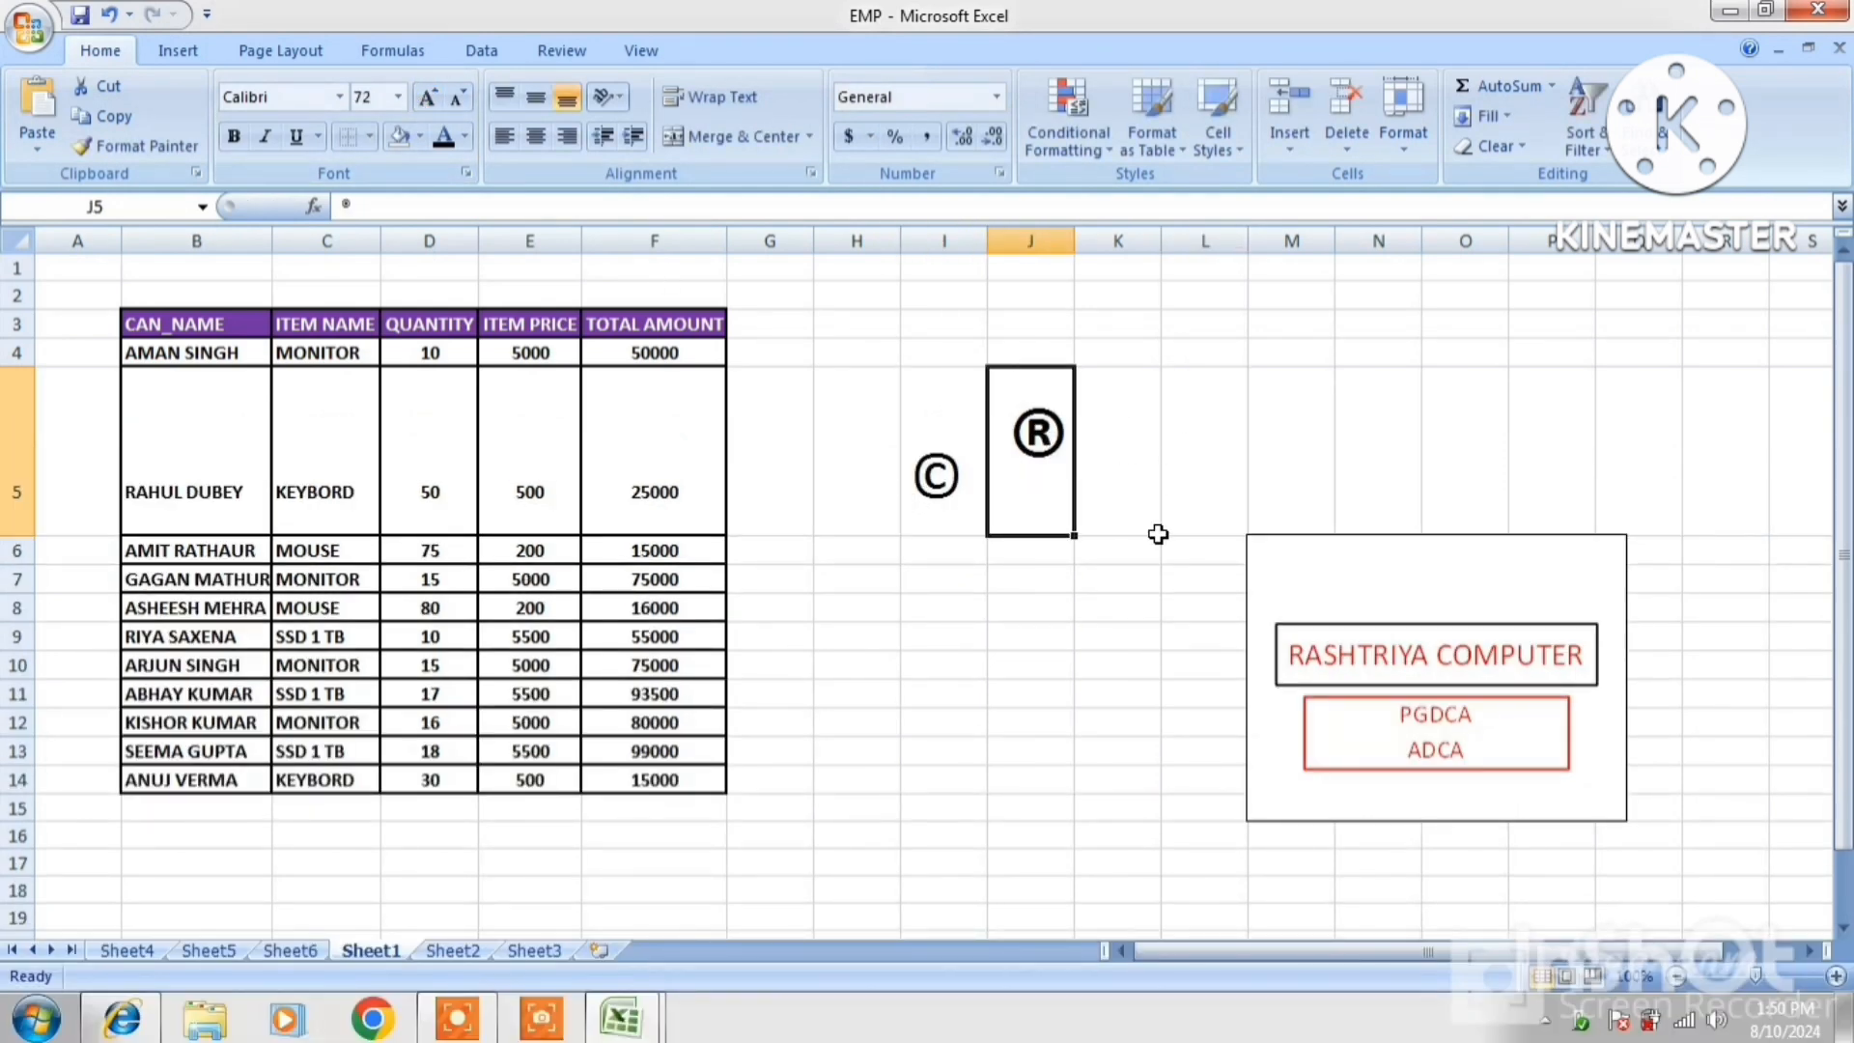
{"action": "left_click", "coordinate": [1005, 657]}
{"action": "left_click", "coordinate": [170, 51]}
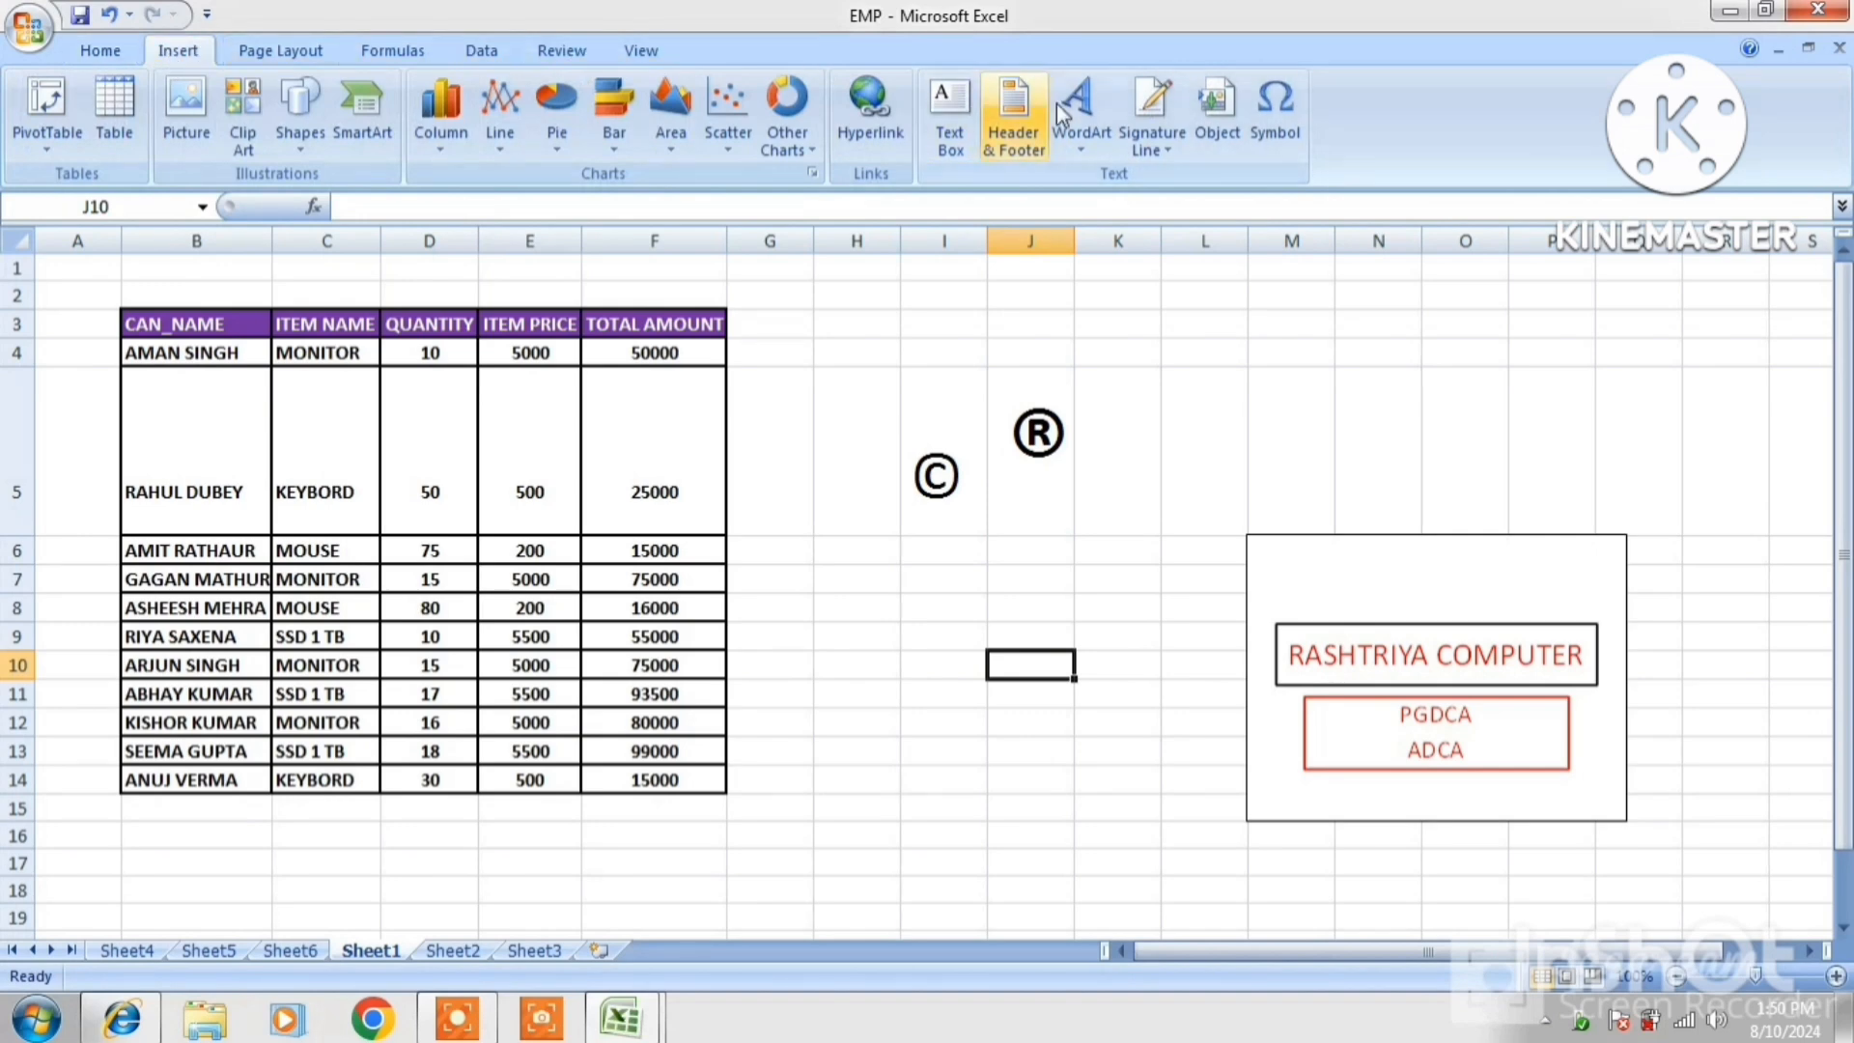
Insert the ۞ Rub el Hizb star symbol into cell J10
{"action": "left_click", "coordinate": [1276, 135]}
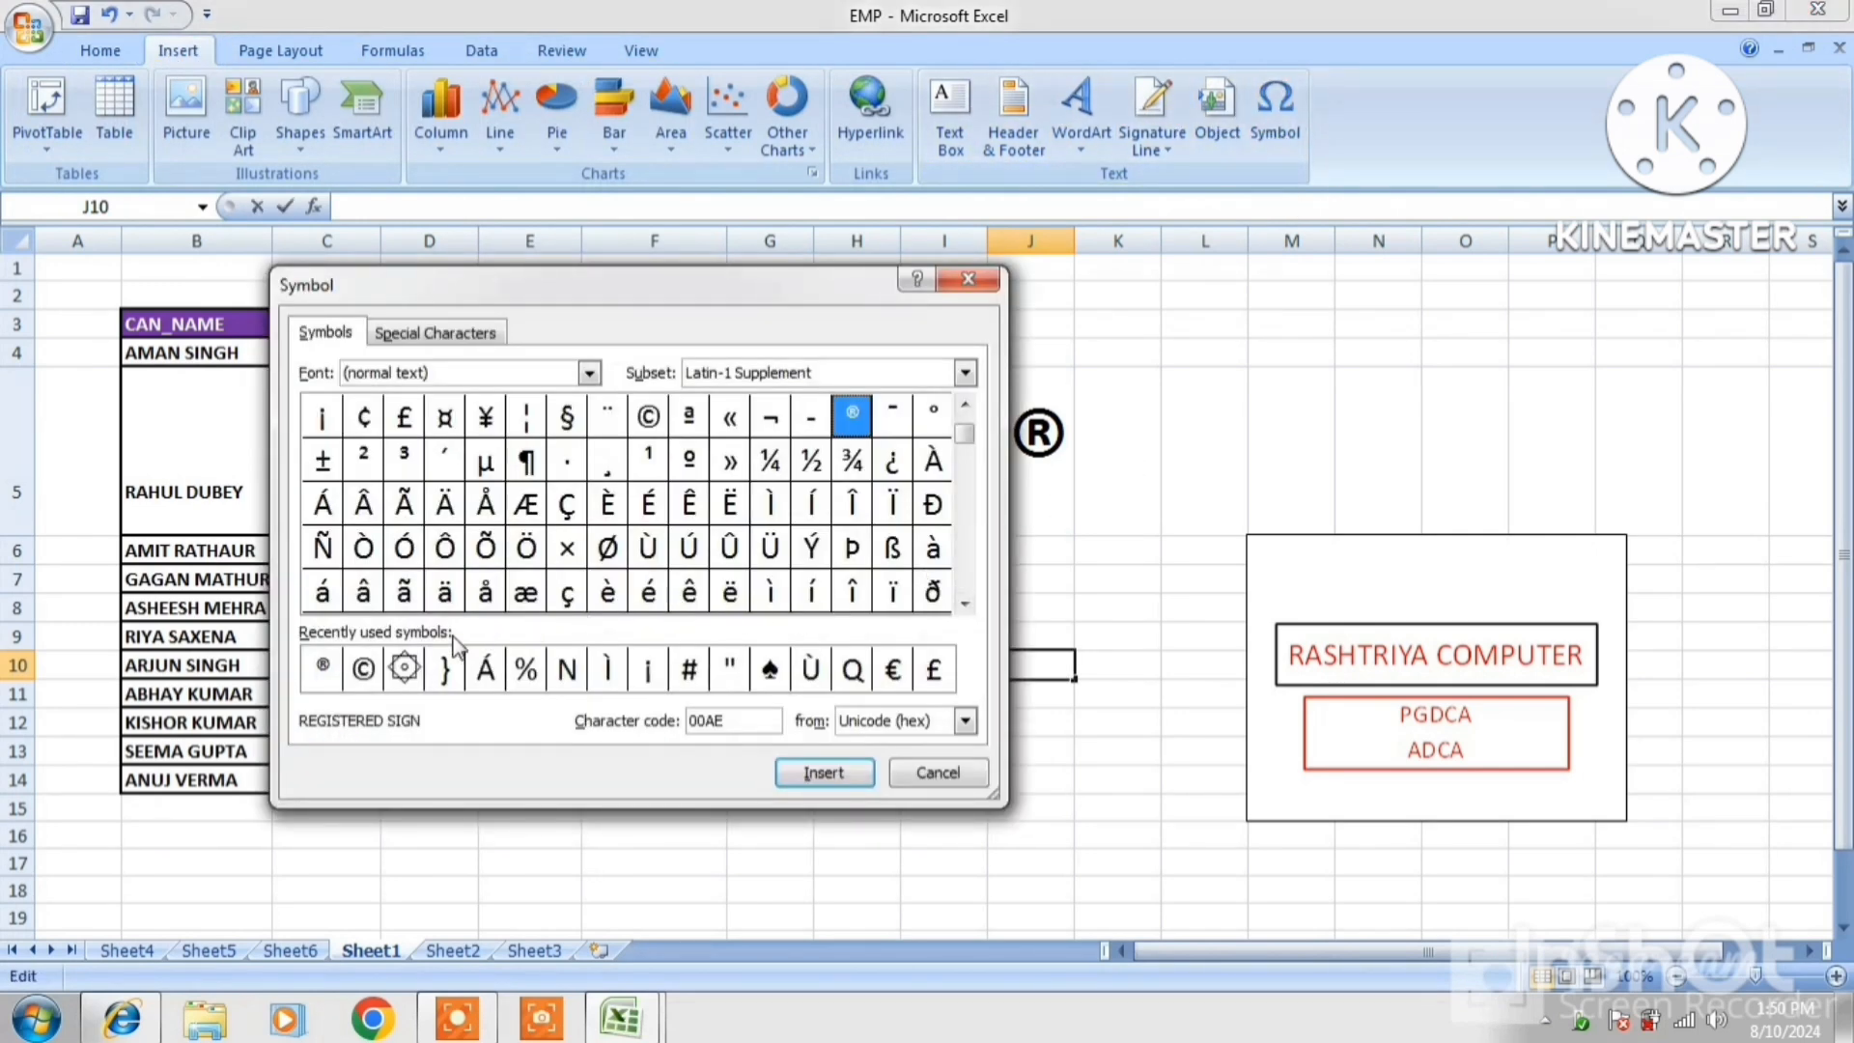
{"action": "left_click", "coordinate": [396, 676]}
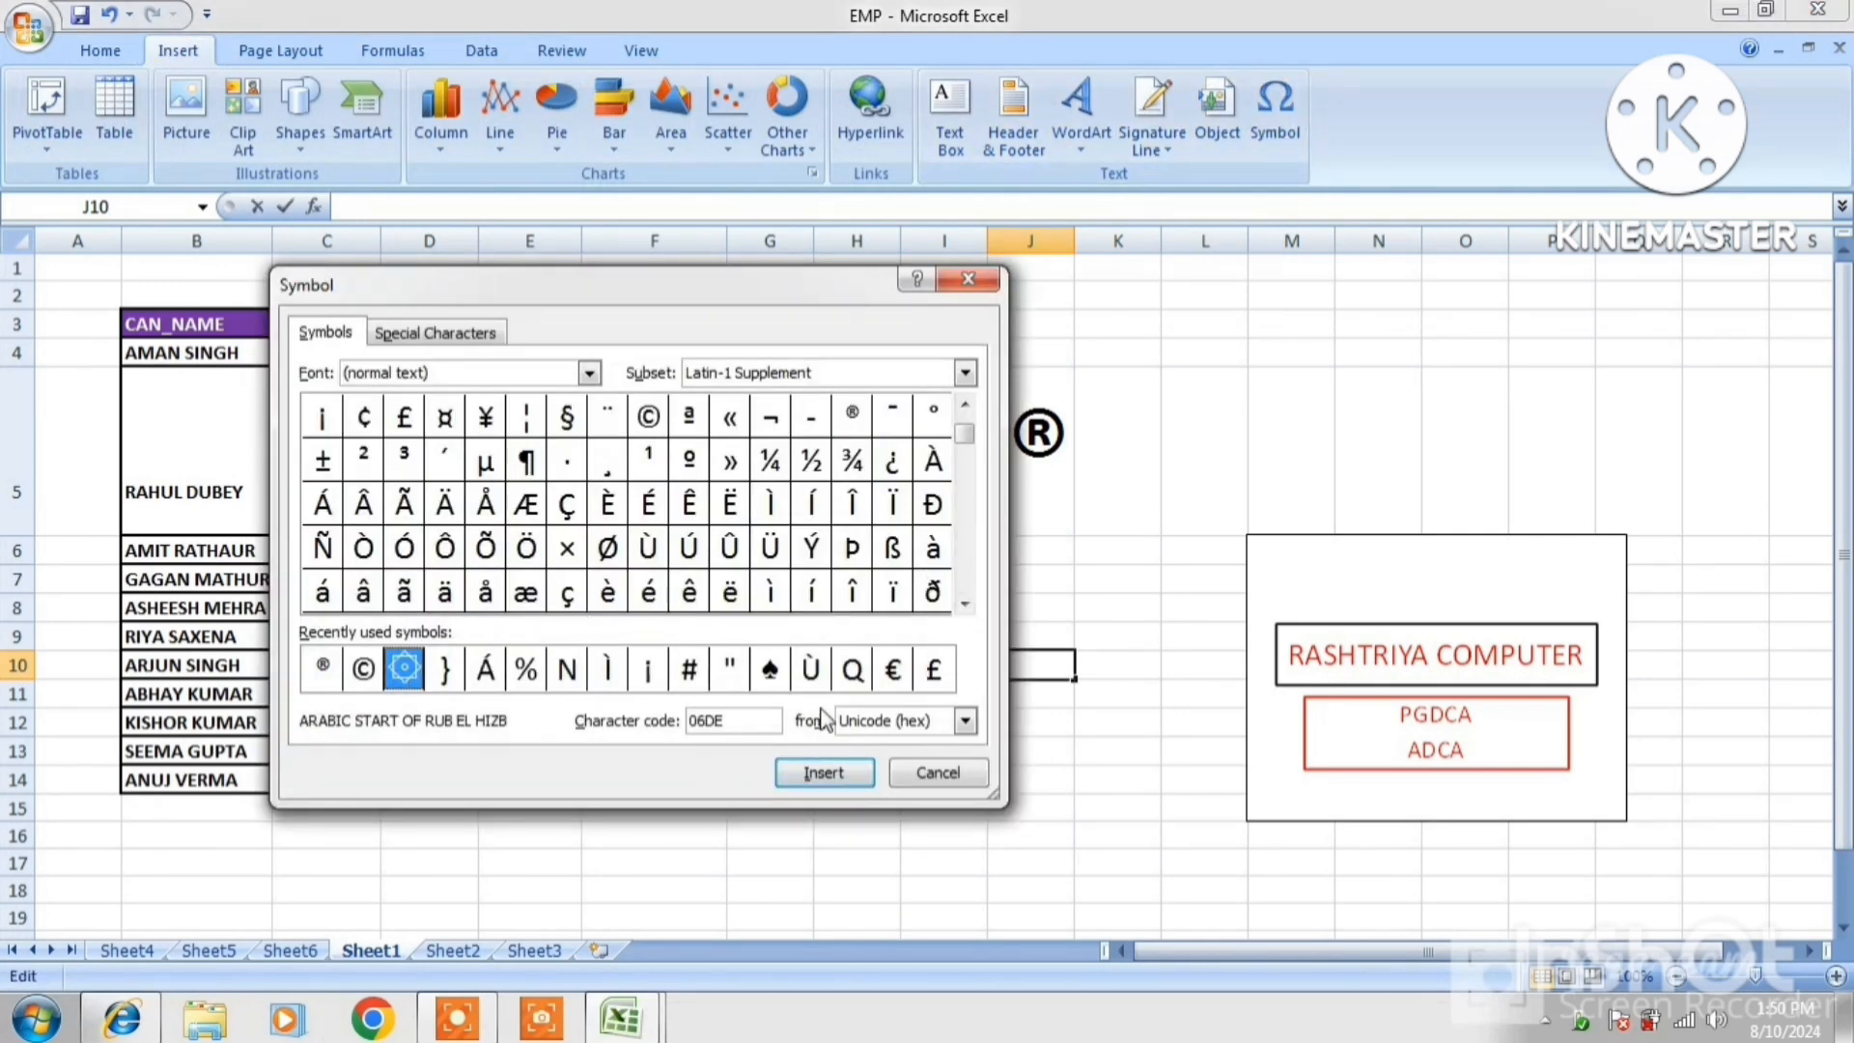
{"action": "left_click", "coordinate": [768, 671]}
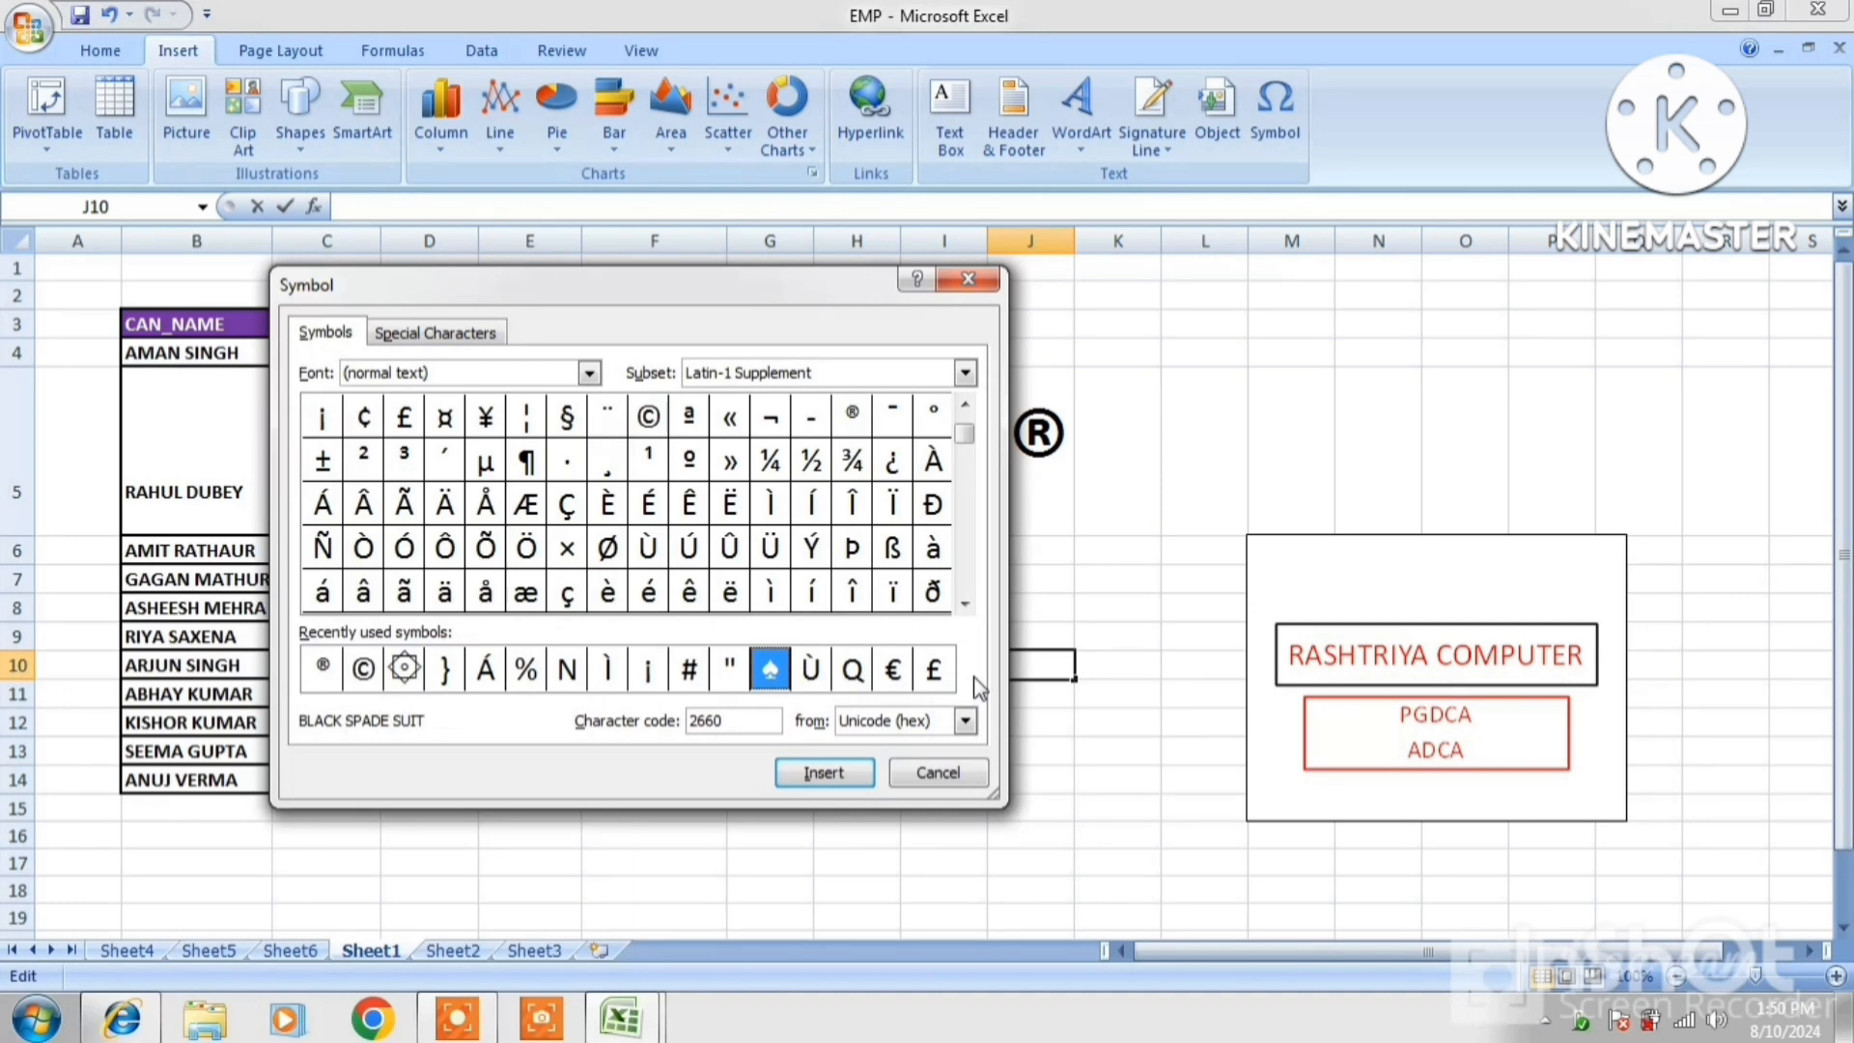
{"action": "left_click", "coordinate": [966, 720]}
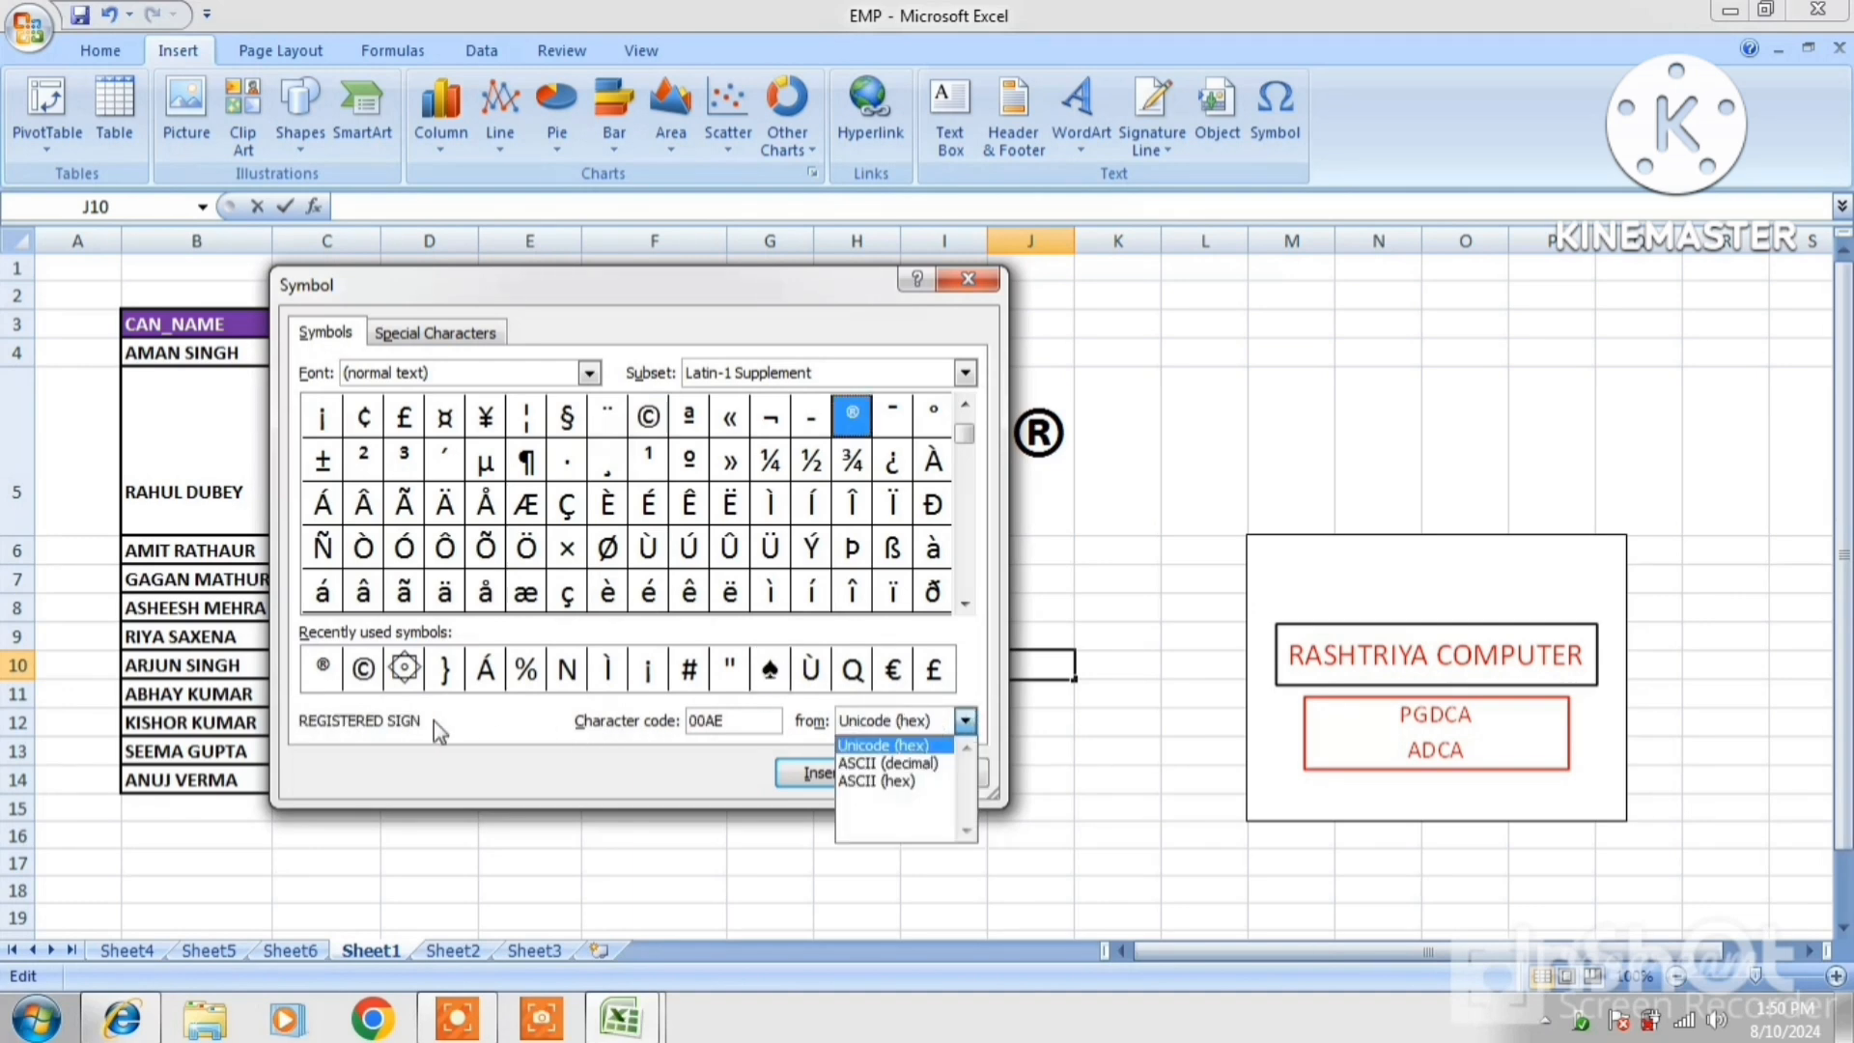
{"action": "left_click", "coordinate": [443, 676]}
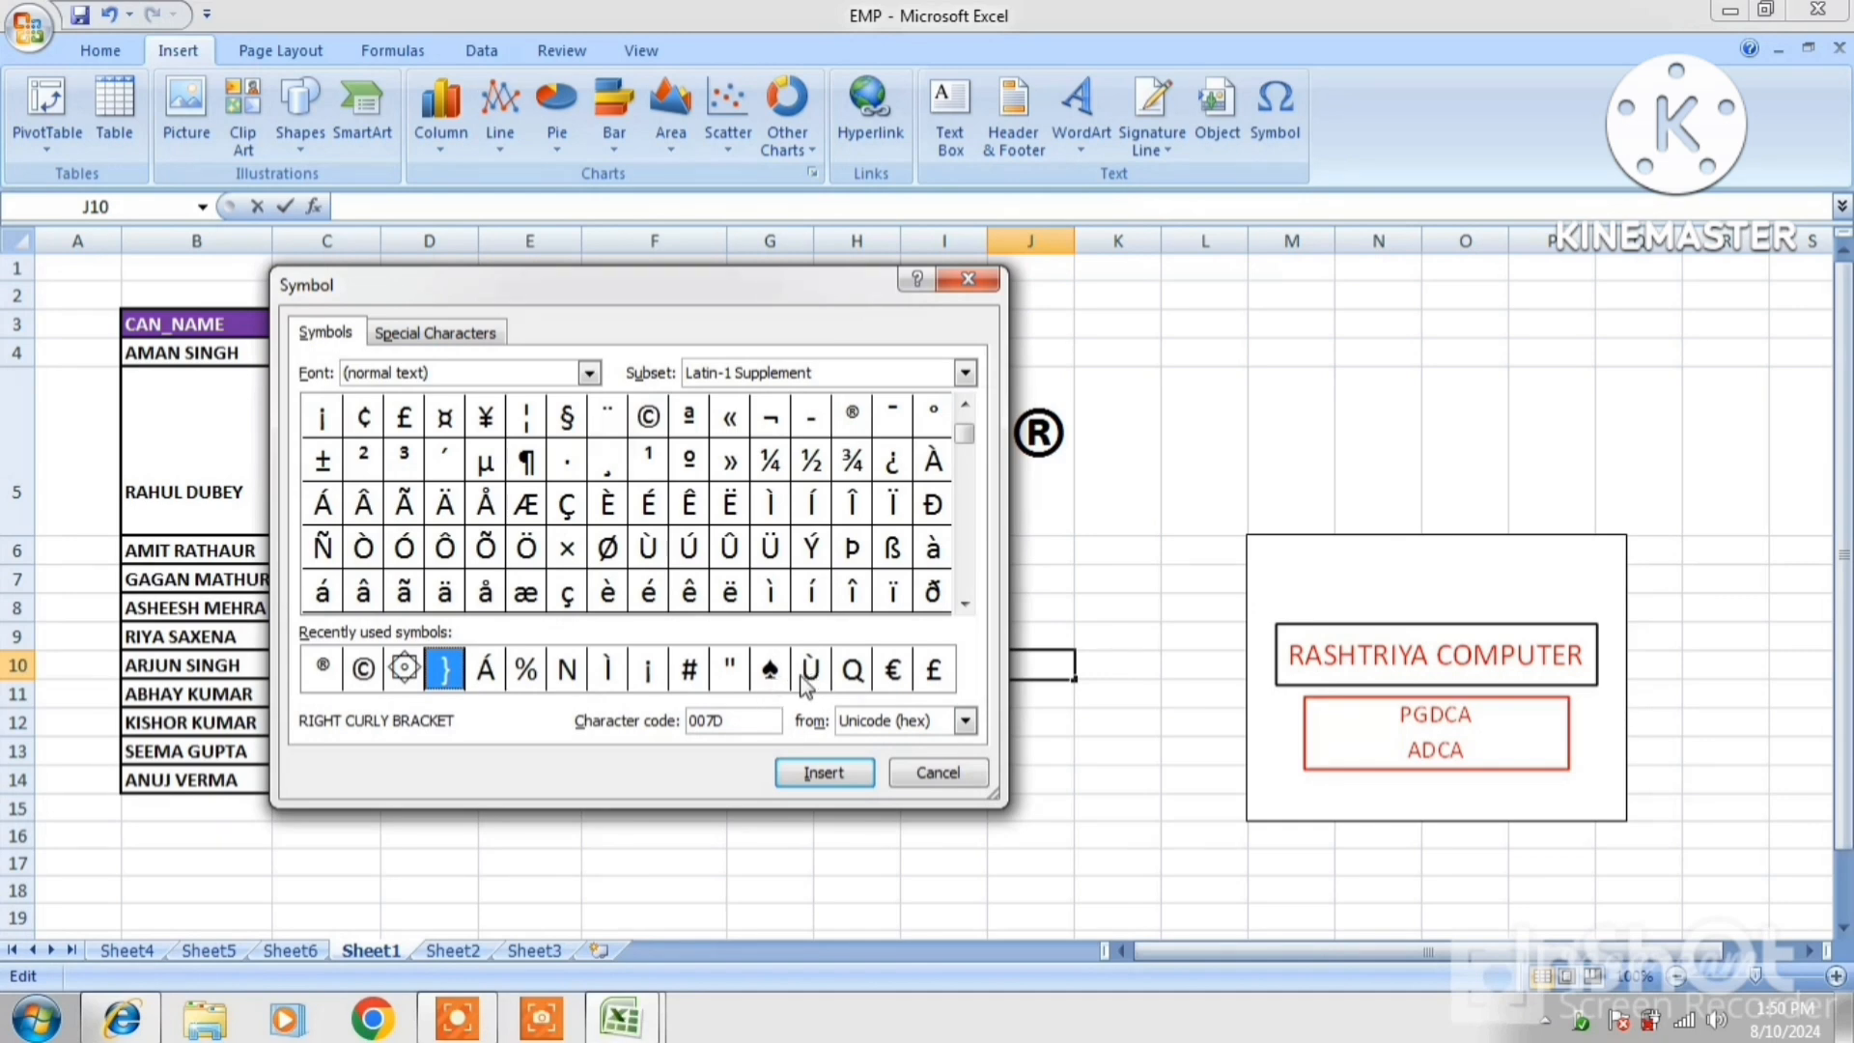
{"action": "left_click", "coordinate": [398, 673]}
{"action": "left_click", "coordinate": [824, 772]}
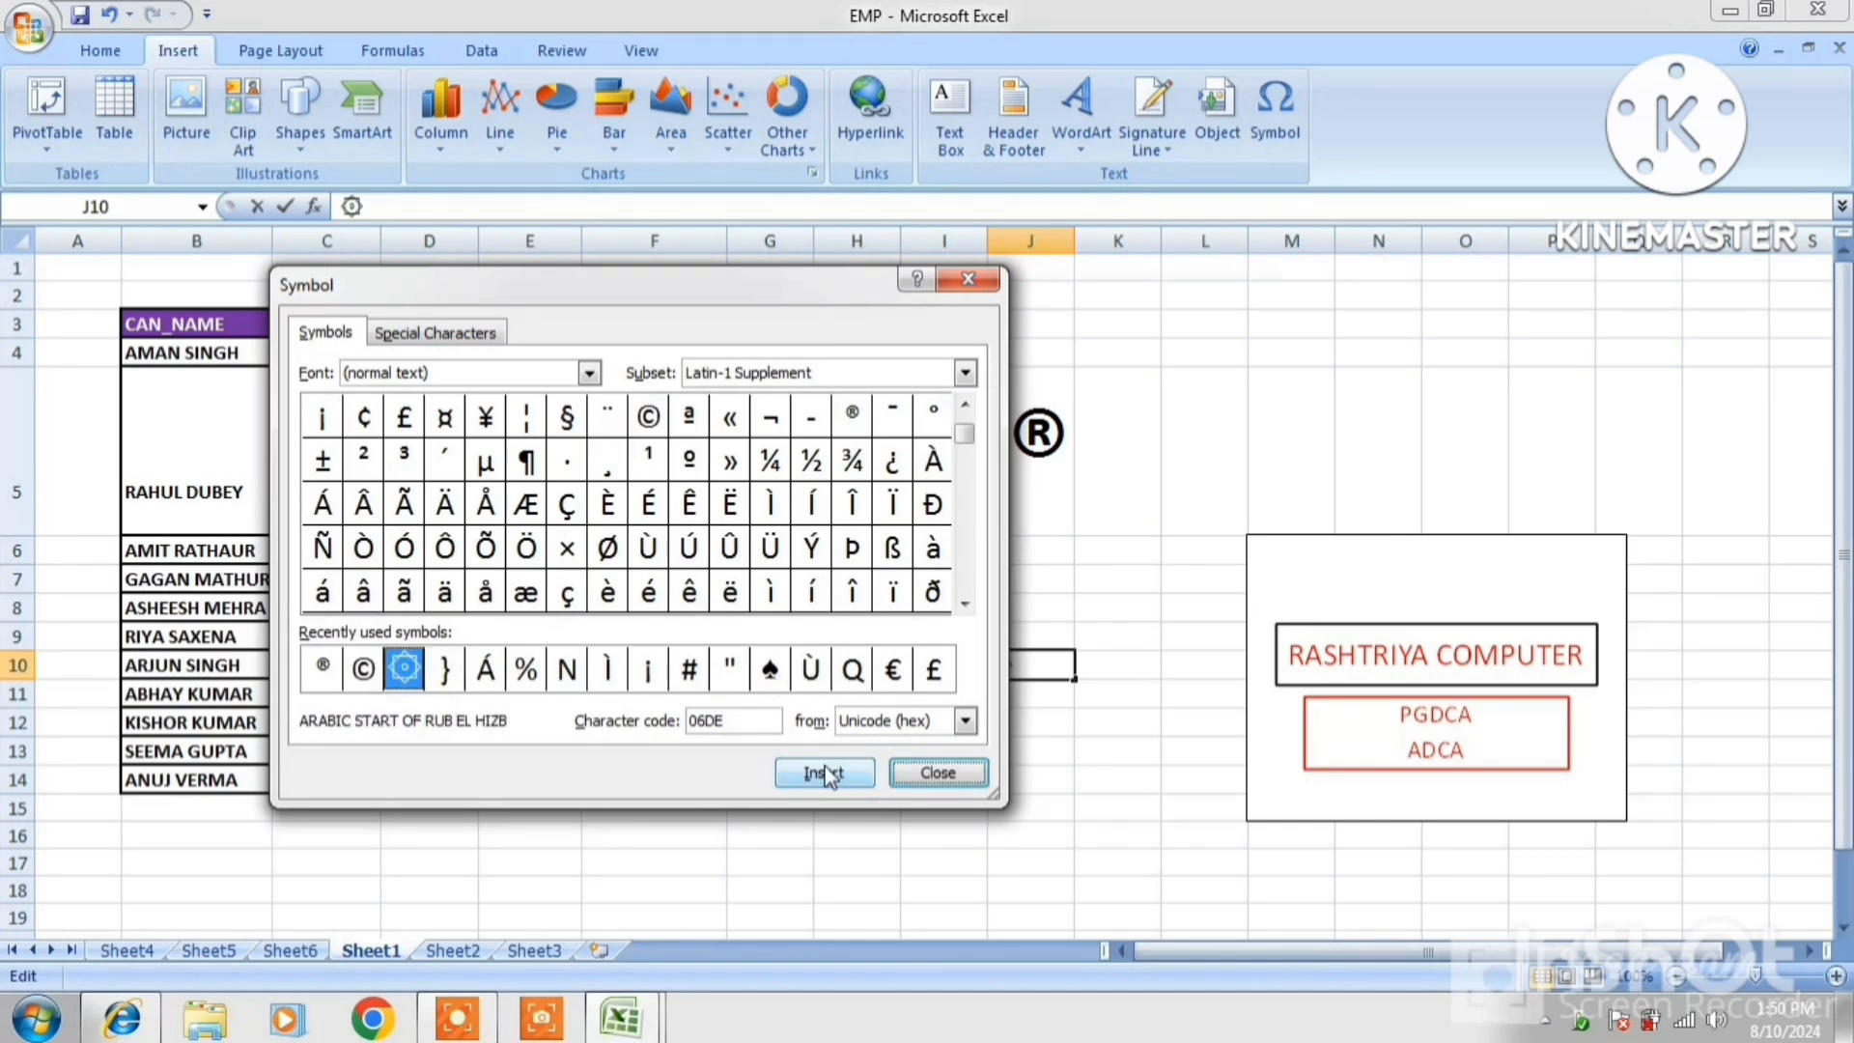
{"action": "left_click", "coordinate": [935, 773]}
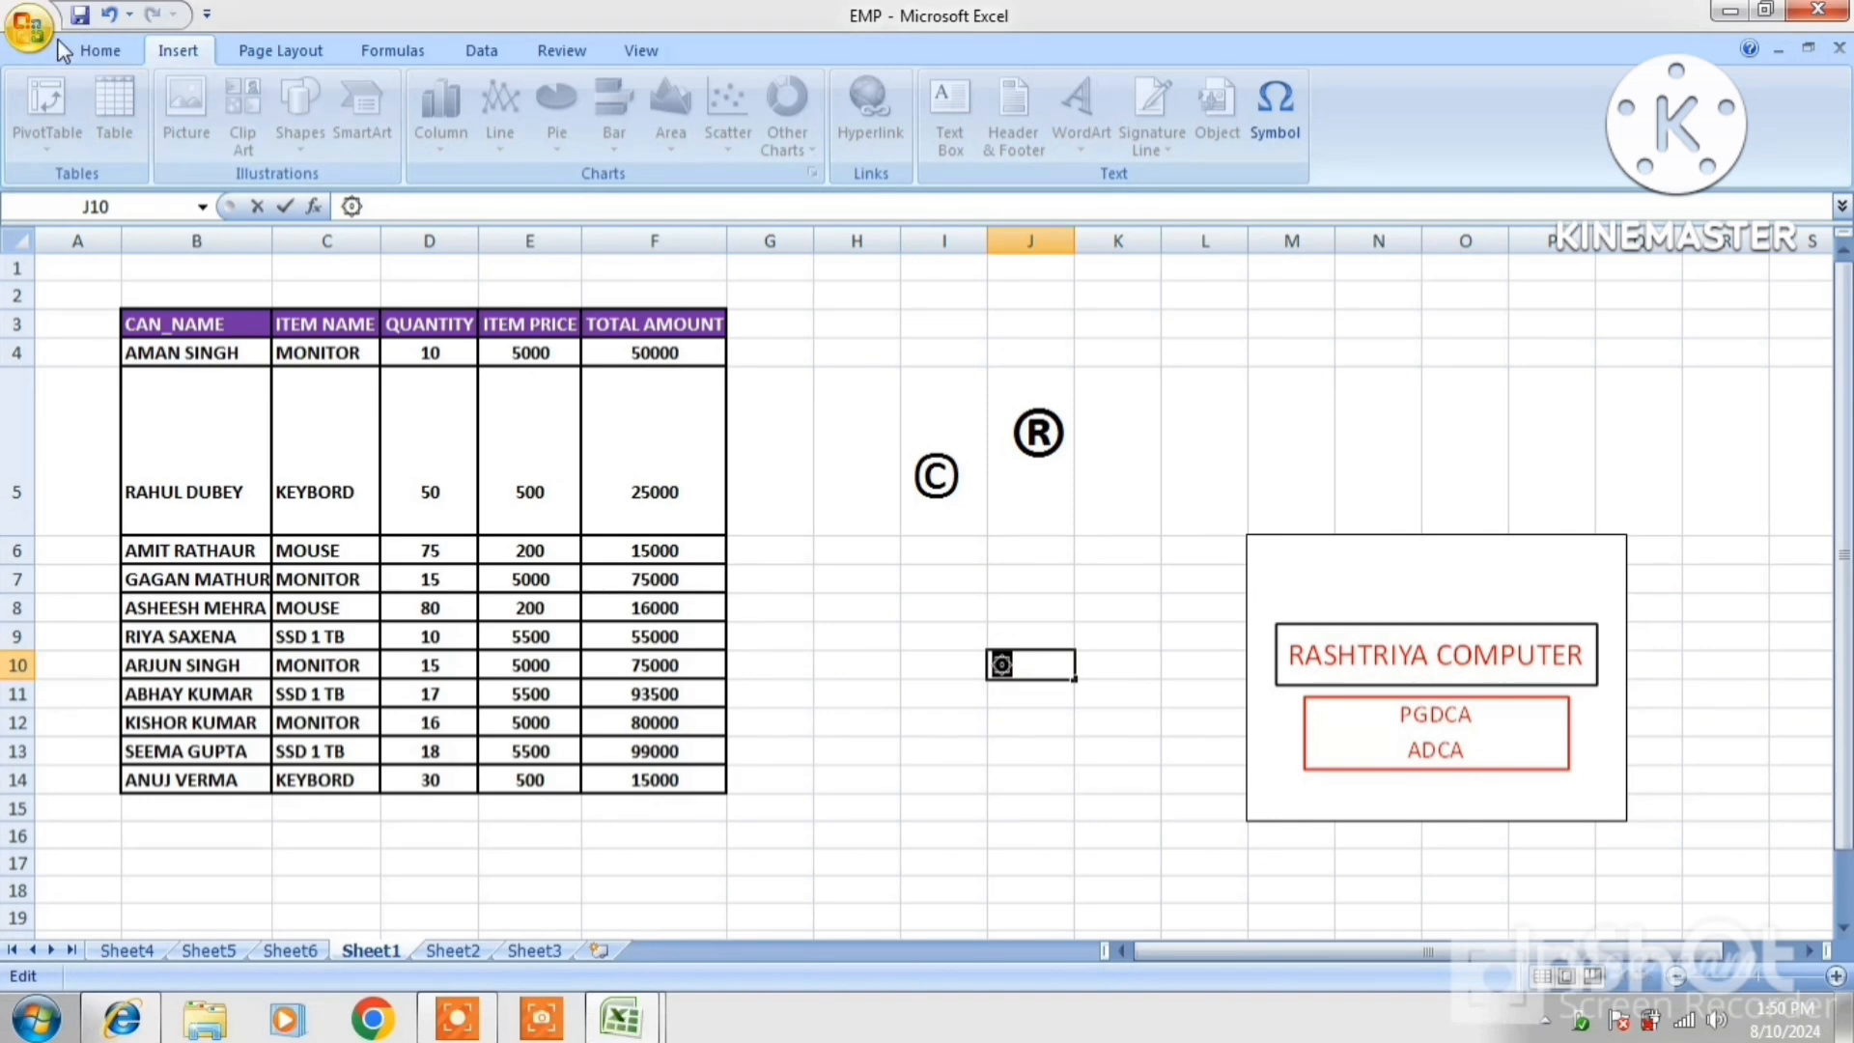
Enlarge the ۞ star in J10 to 72 pt
{"action": "left_click", "coordinate": [97, 50]}
{"action": "left_click", "coordinate": [428, 96]}
{"action": "left_click", "coordinate": [428, 97]}
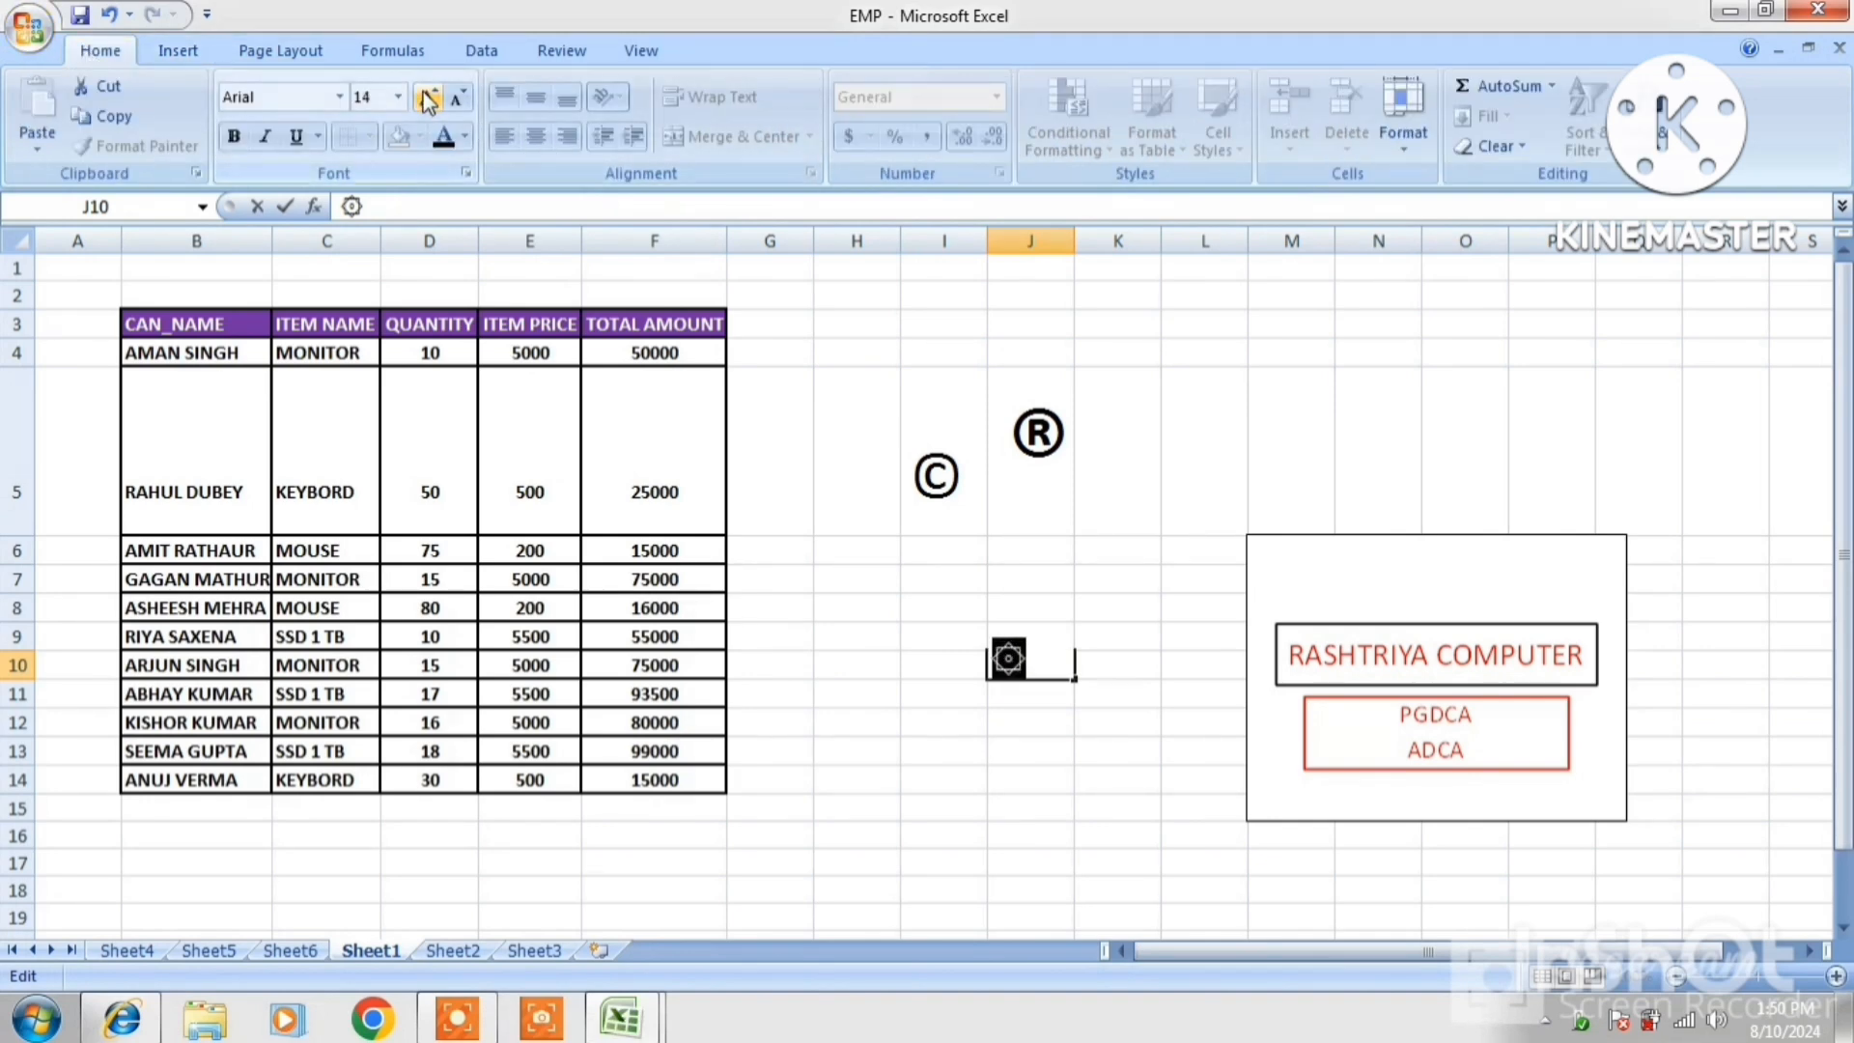
{"action": "left_click", "coordinate": [428, 96]}
{"action": "left_click", "coordinate": [428, 96]}
{"action": "left_click", "coordinate": [428, 96]}
{"action": "left_click", "coordinate": [428, 96]}
{"action": "left_click", "coordinate": [428, 96]}
{"action": "left_click", "coordinate": [427, 97]}
{"action": "left_click", "coordinate": [428, 97]}
{"action": "left_click", "coordinate": [428, 97]}
{"action": "left_click", "coordinate": [427, 97]}
{"action": "left_click", "coordinate": [428, 96]}
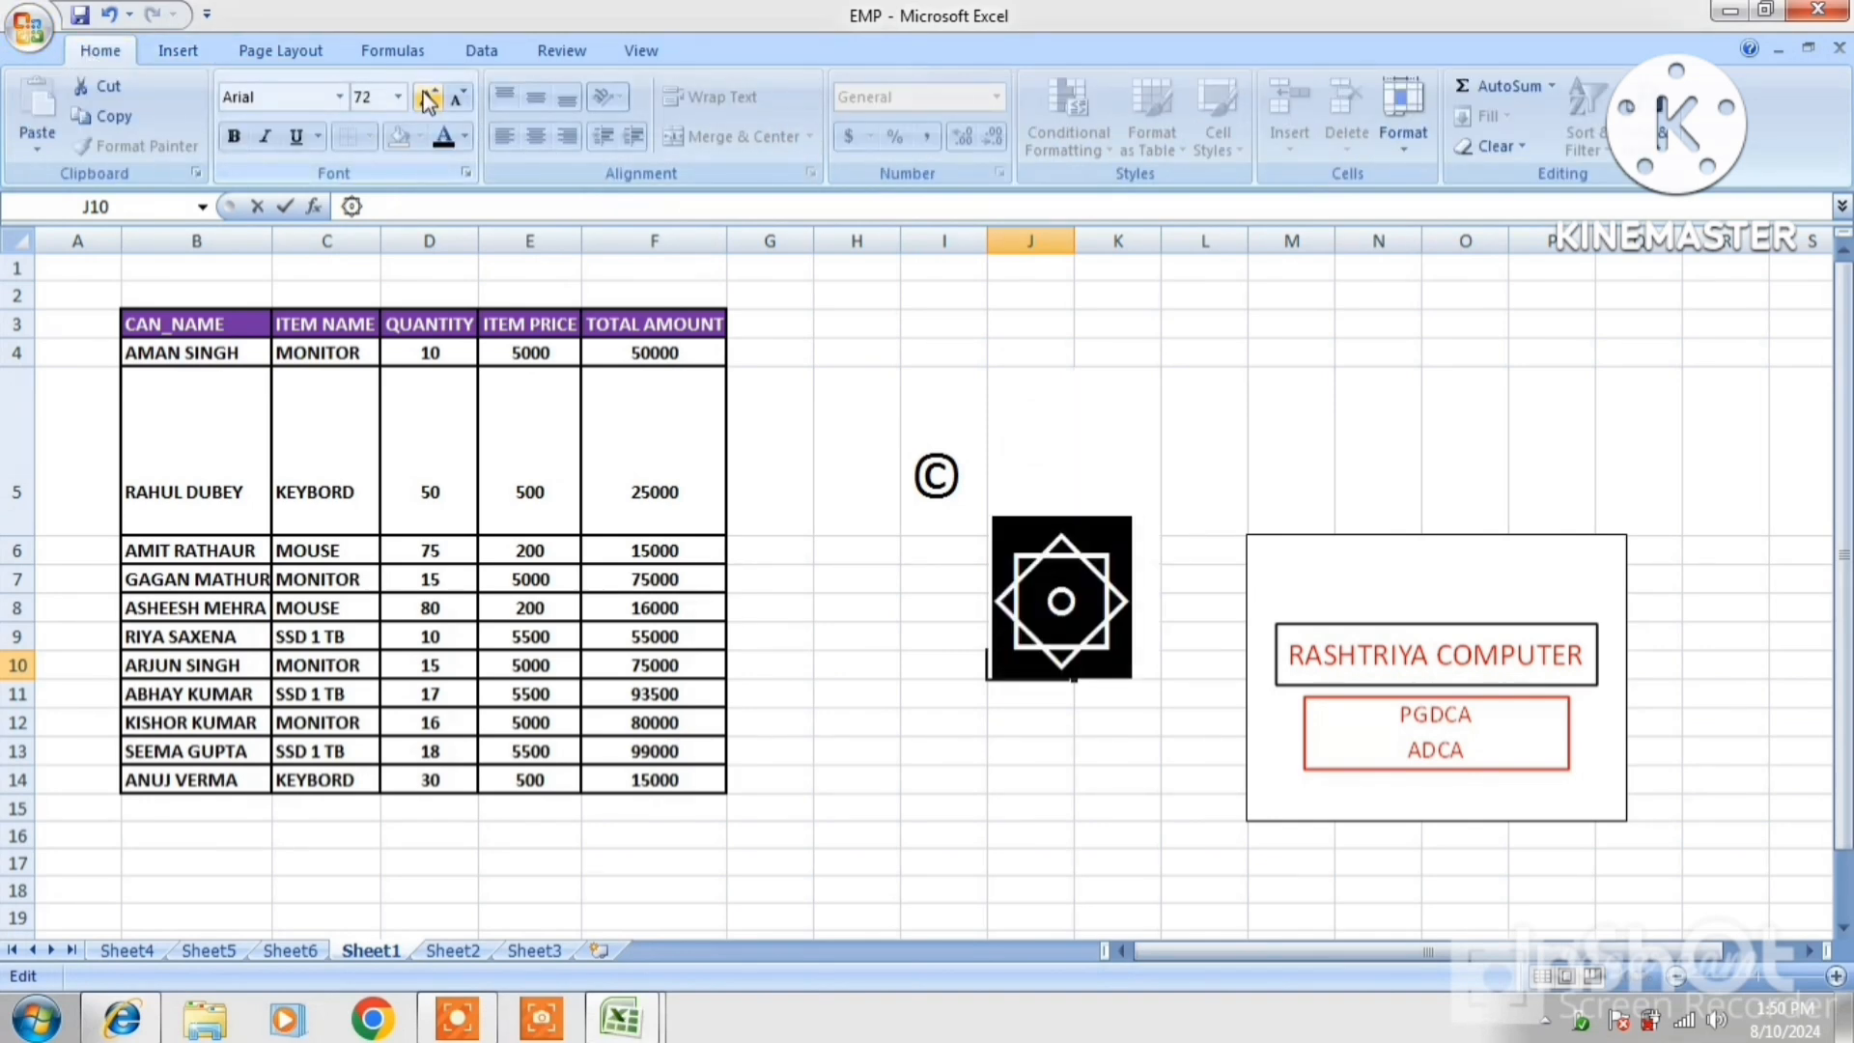
{"action": "left_click", "coordinate": [1209, 461]}
{"action": "left_click", "coordinate": [1130, 736]}
{"action": "left_click", "coordinate": [1052, 707]}
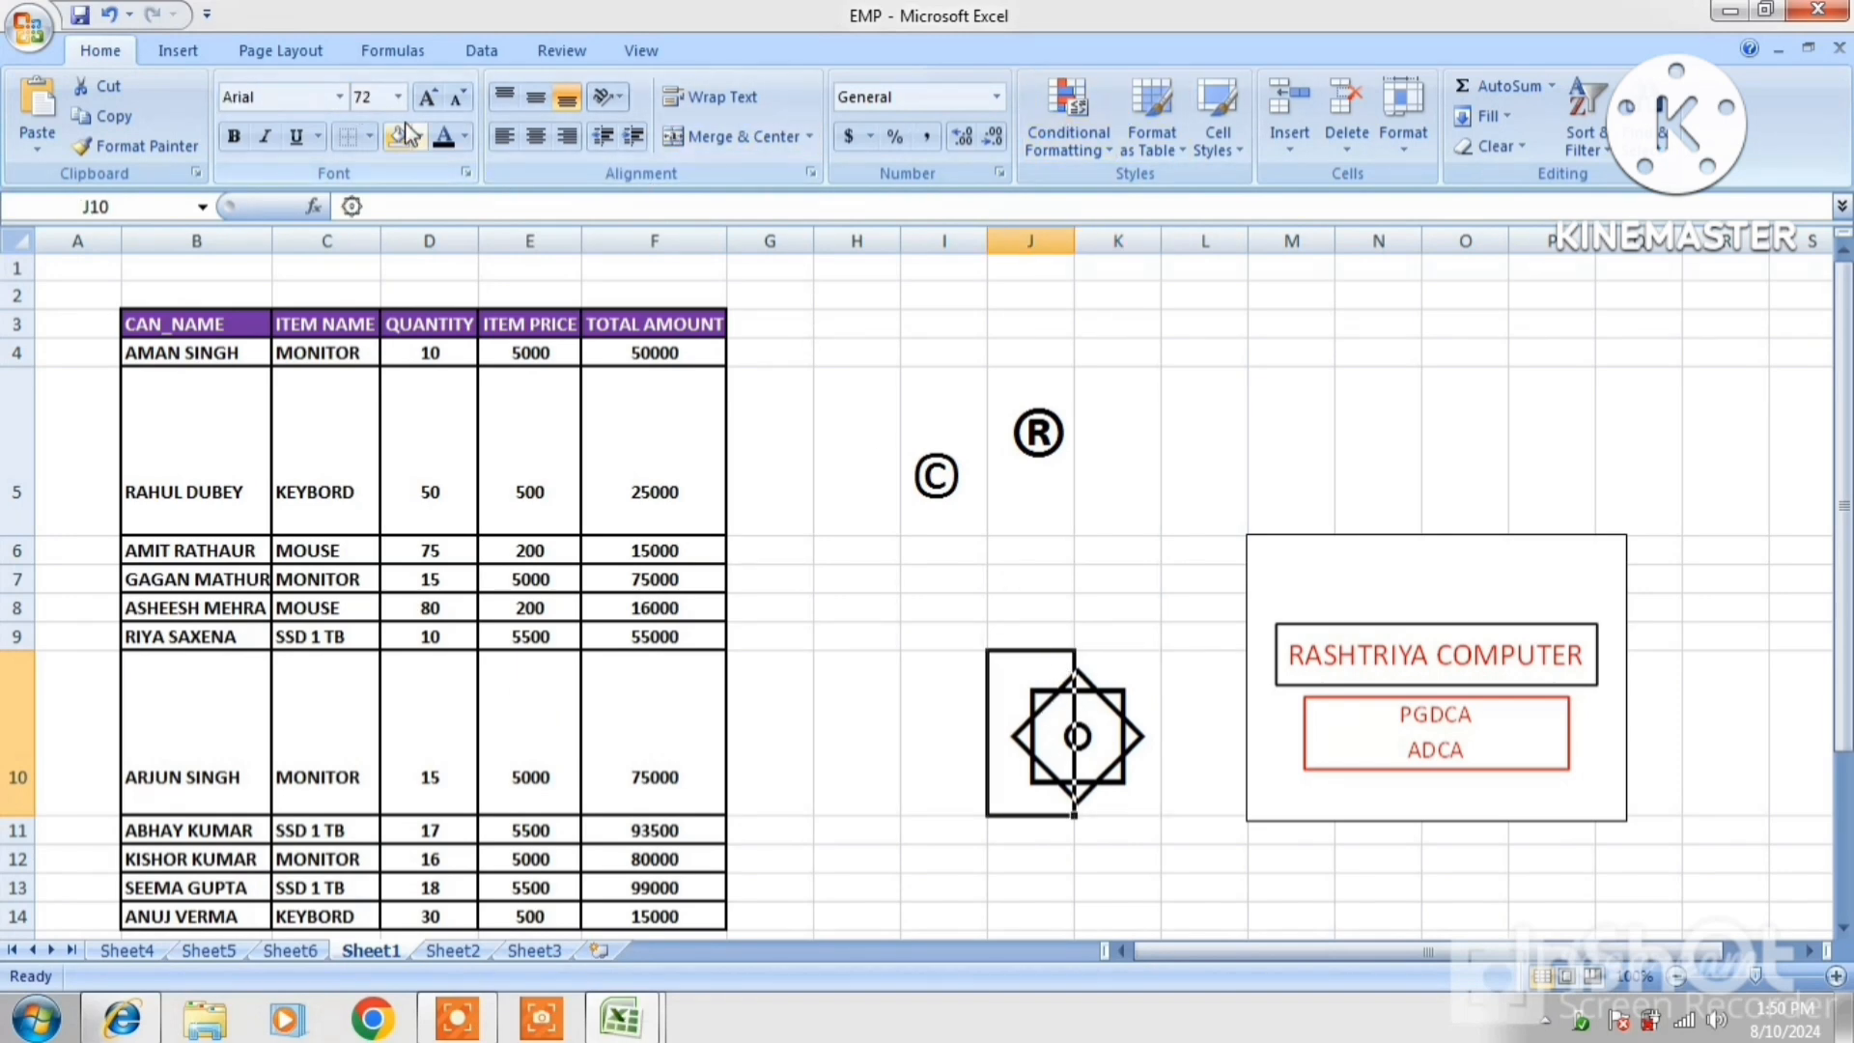
Colour the ۞ star and the ® red, and the © light blue
{"action": "left_click", "coordinate": [465, 137]}
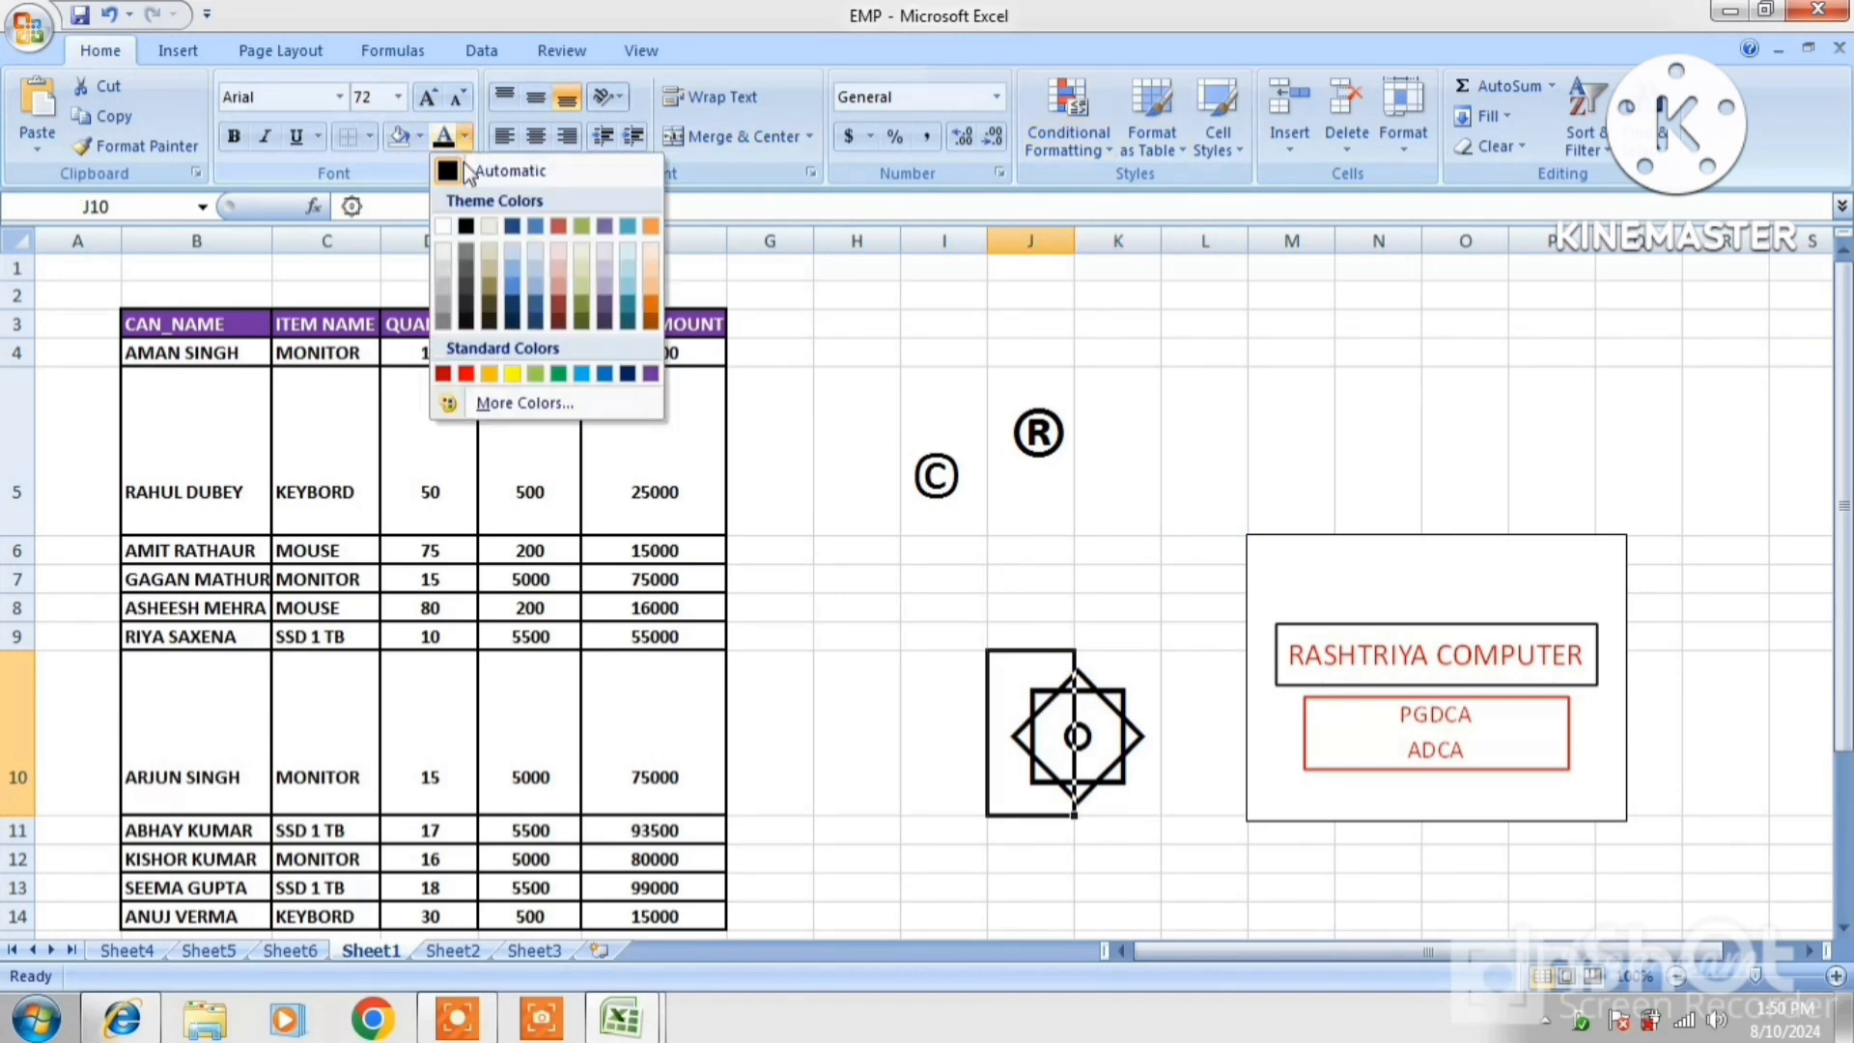
{"action": "left_click", "coordinate": [465, 374]}
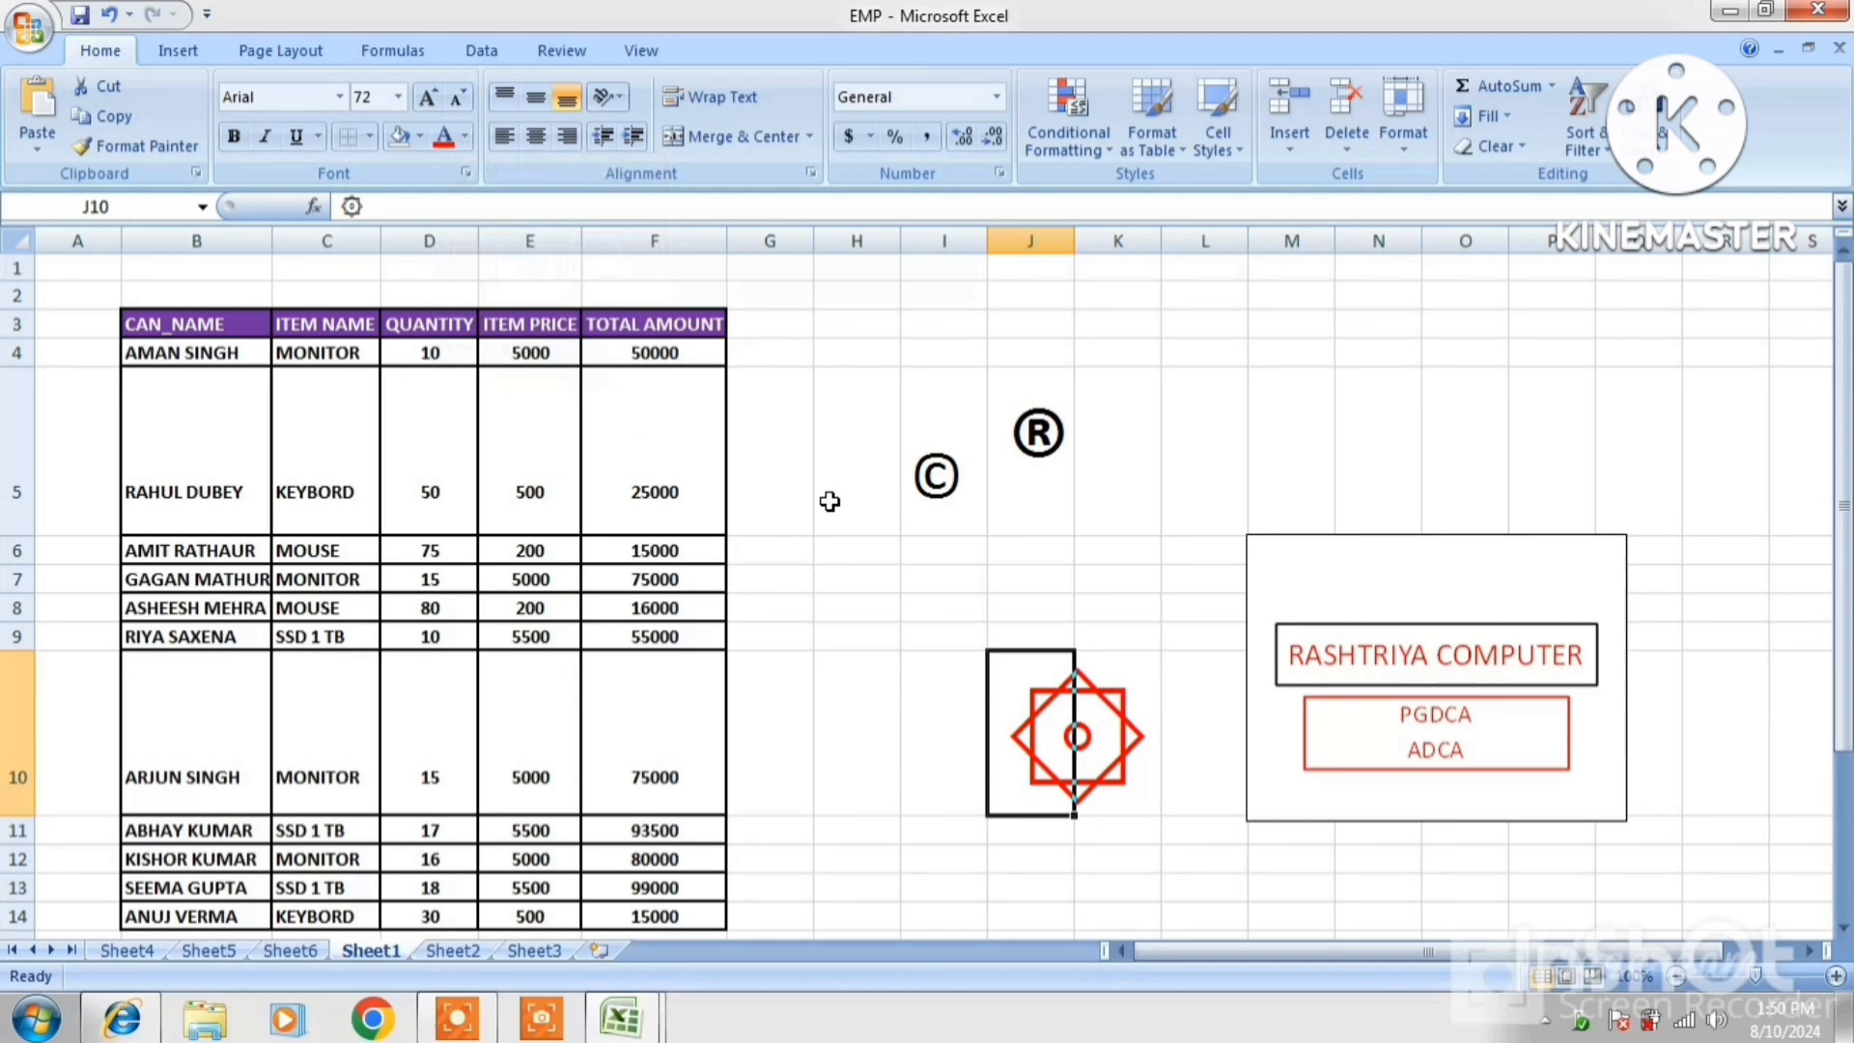
{"action": "left_click", "coordinate": [1054, 446]}
{"action": "left_click", "coordinate": [444, 136]}
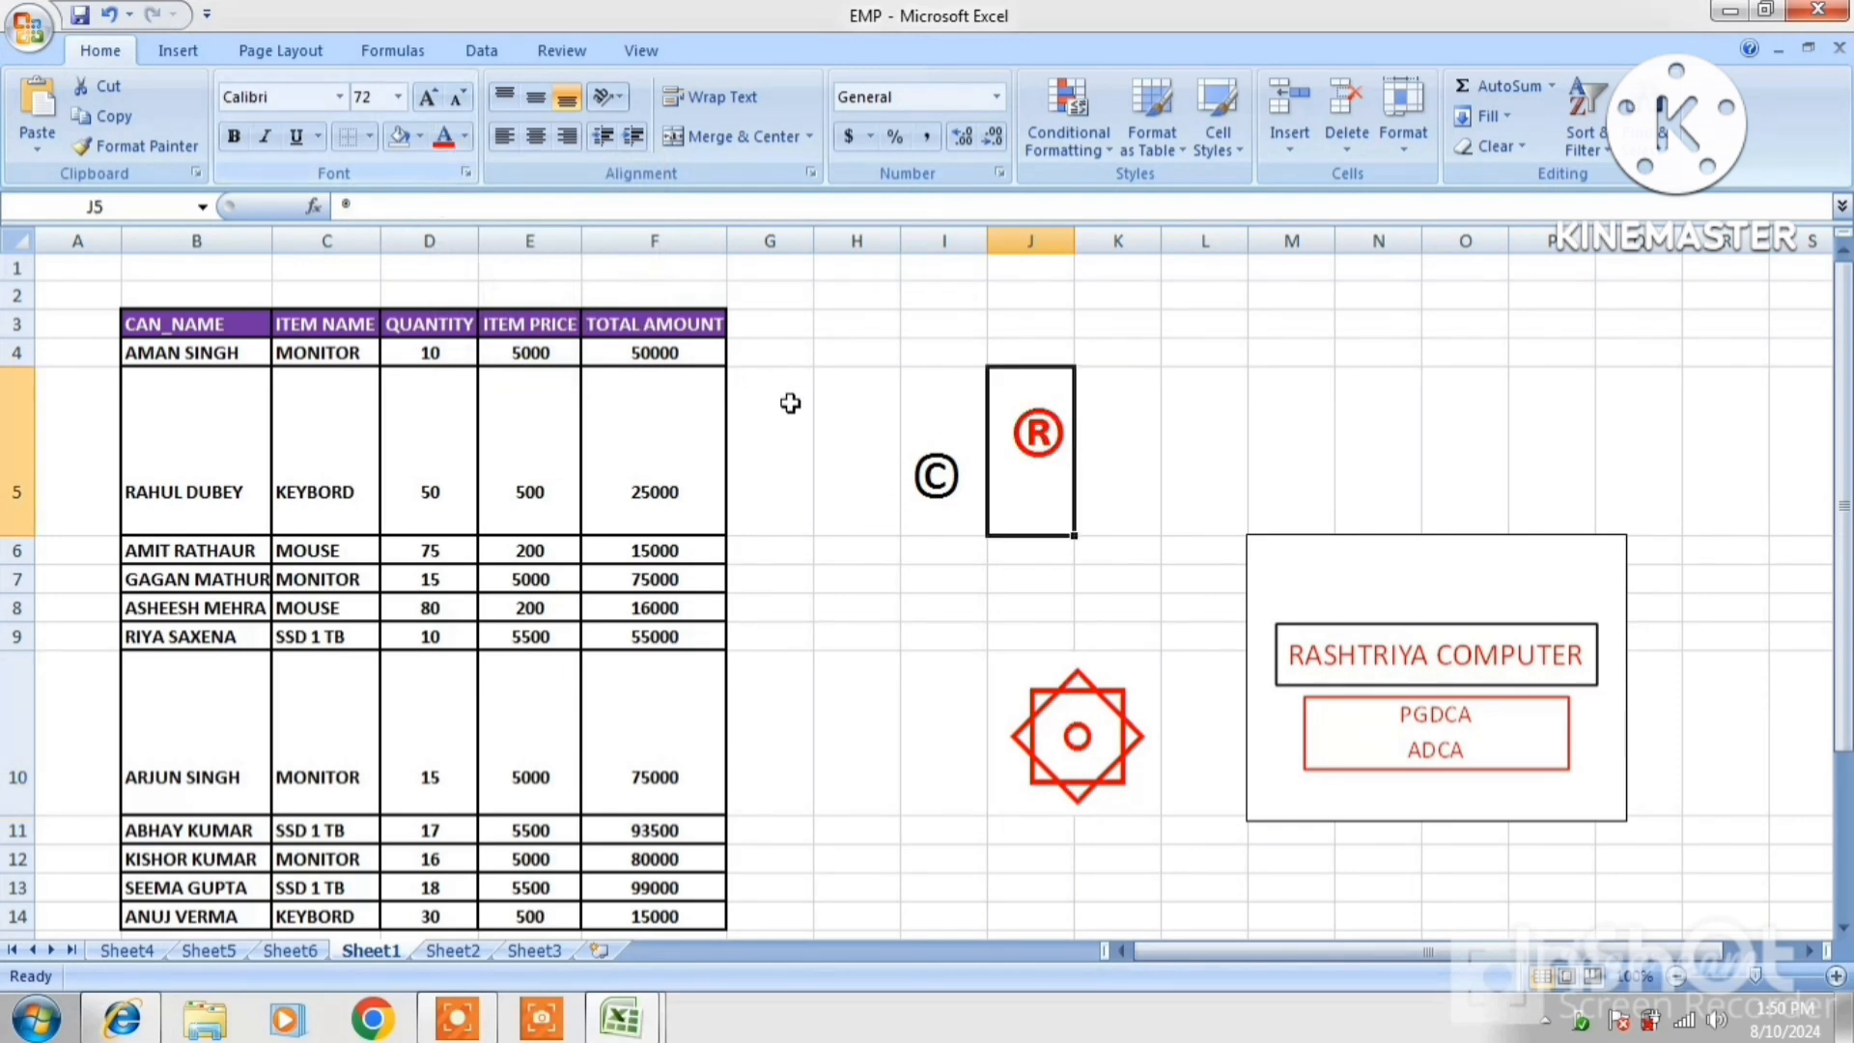
{"action": "left_click", "coordinate": [927, 469]}
{"action": "left_click", "coordinate": [466, 136]}
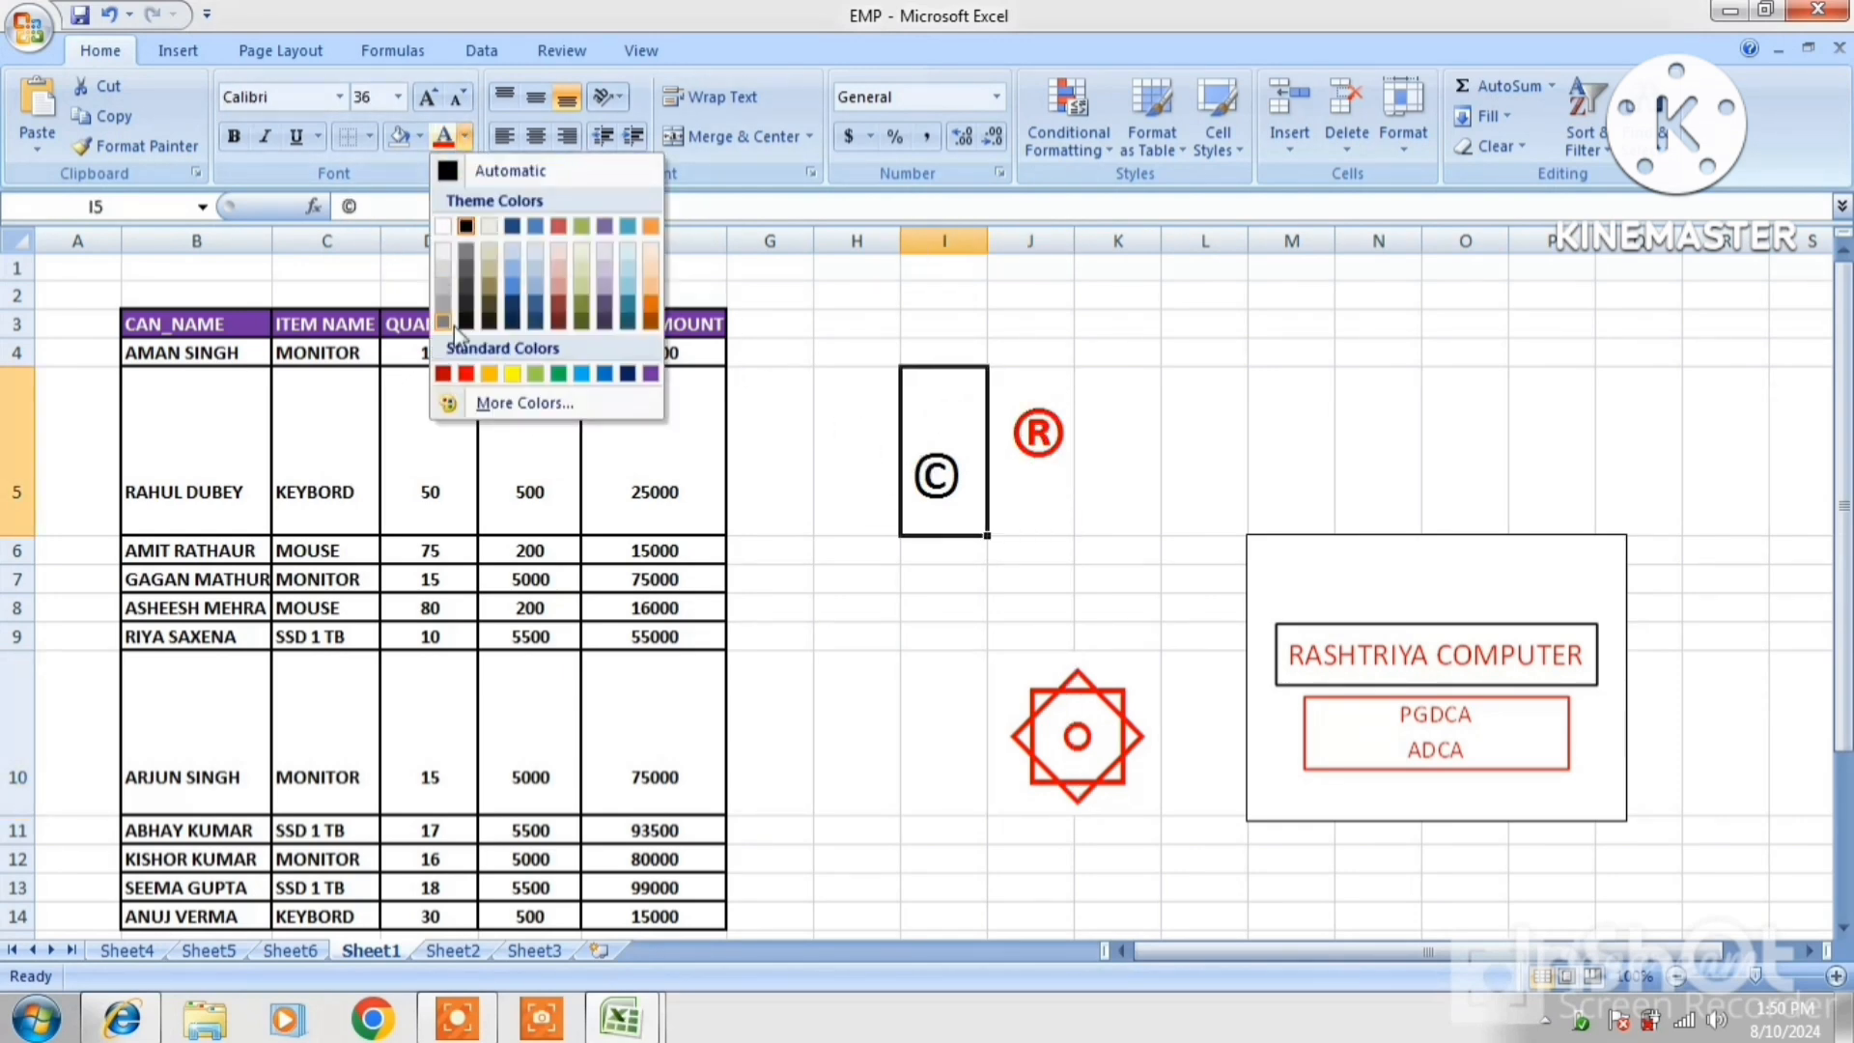
{"action": "left_click", "coordinate": [579, 375]}
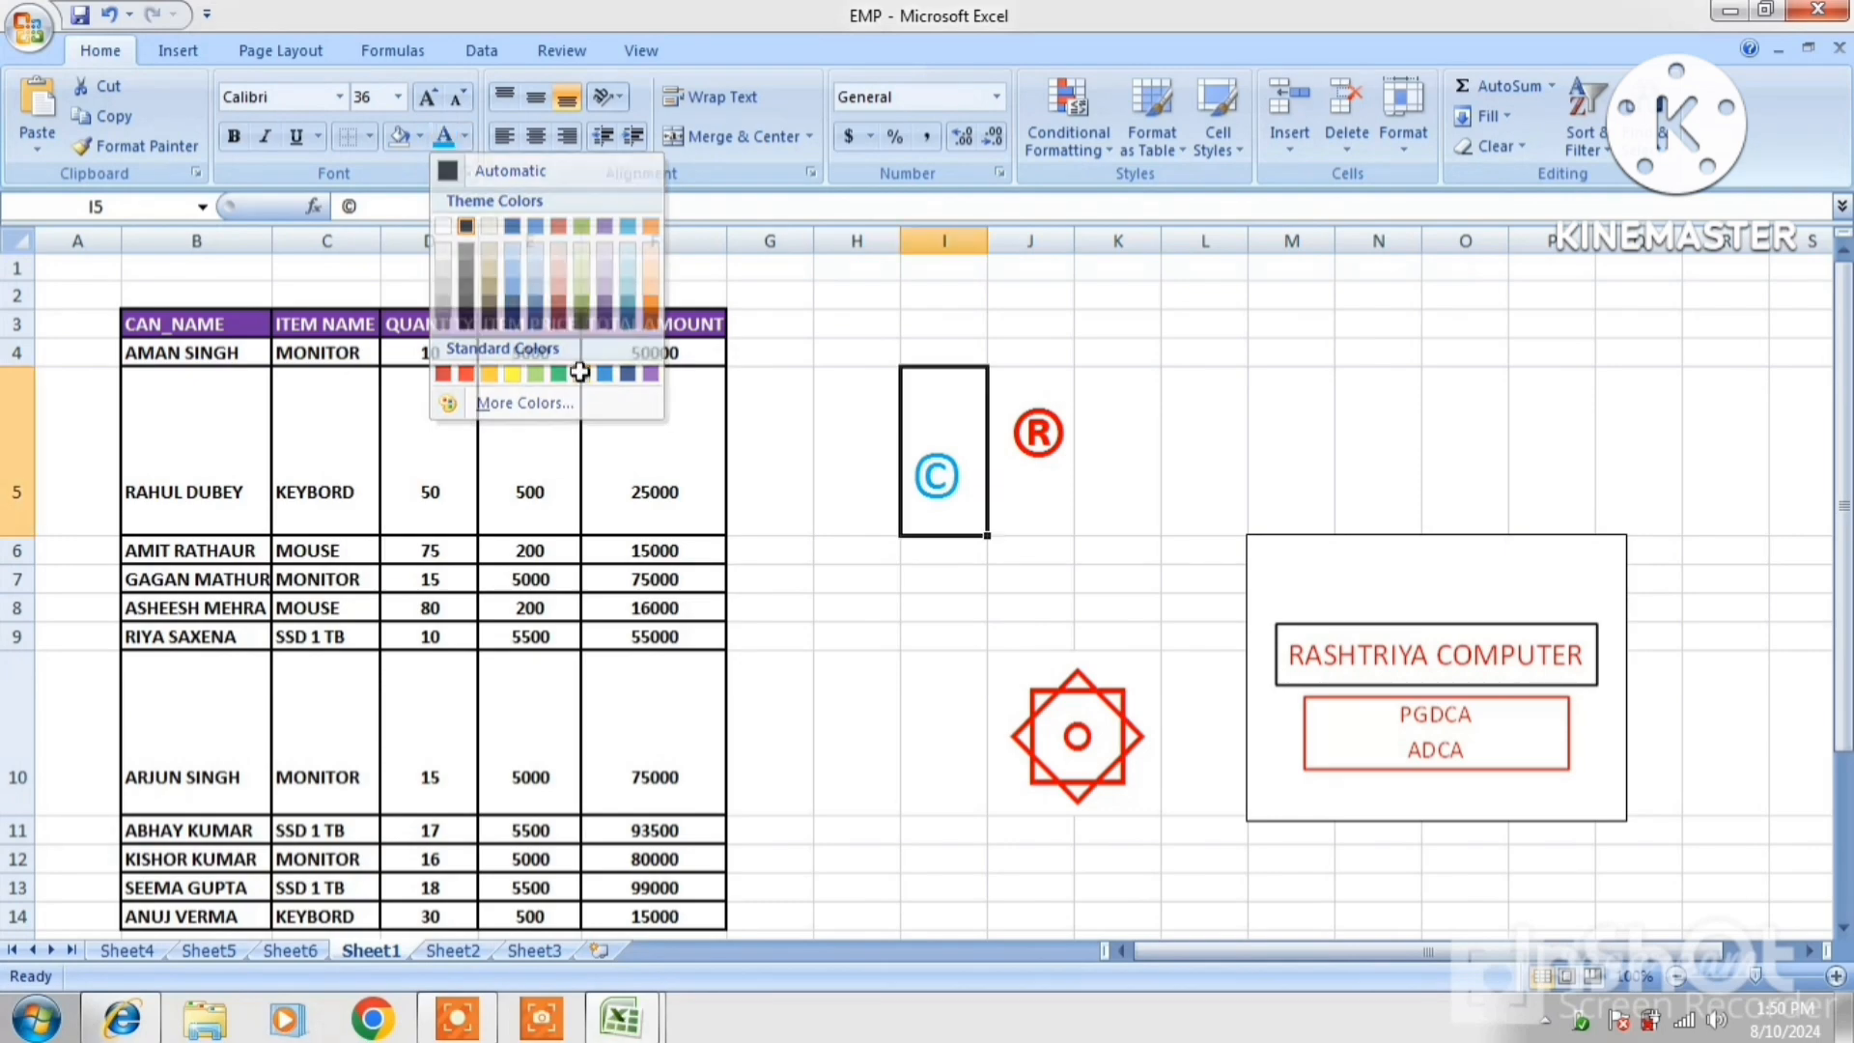
{"action": "left_click", "coordinate": [1224, 518]}
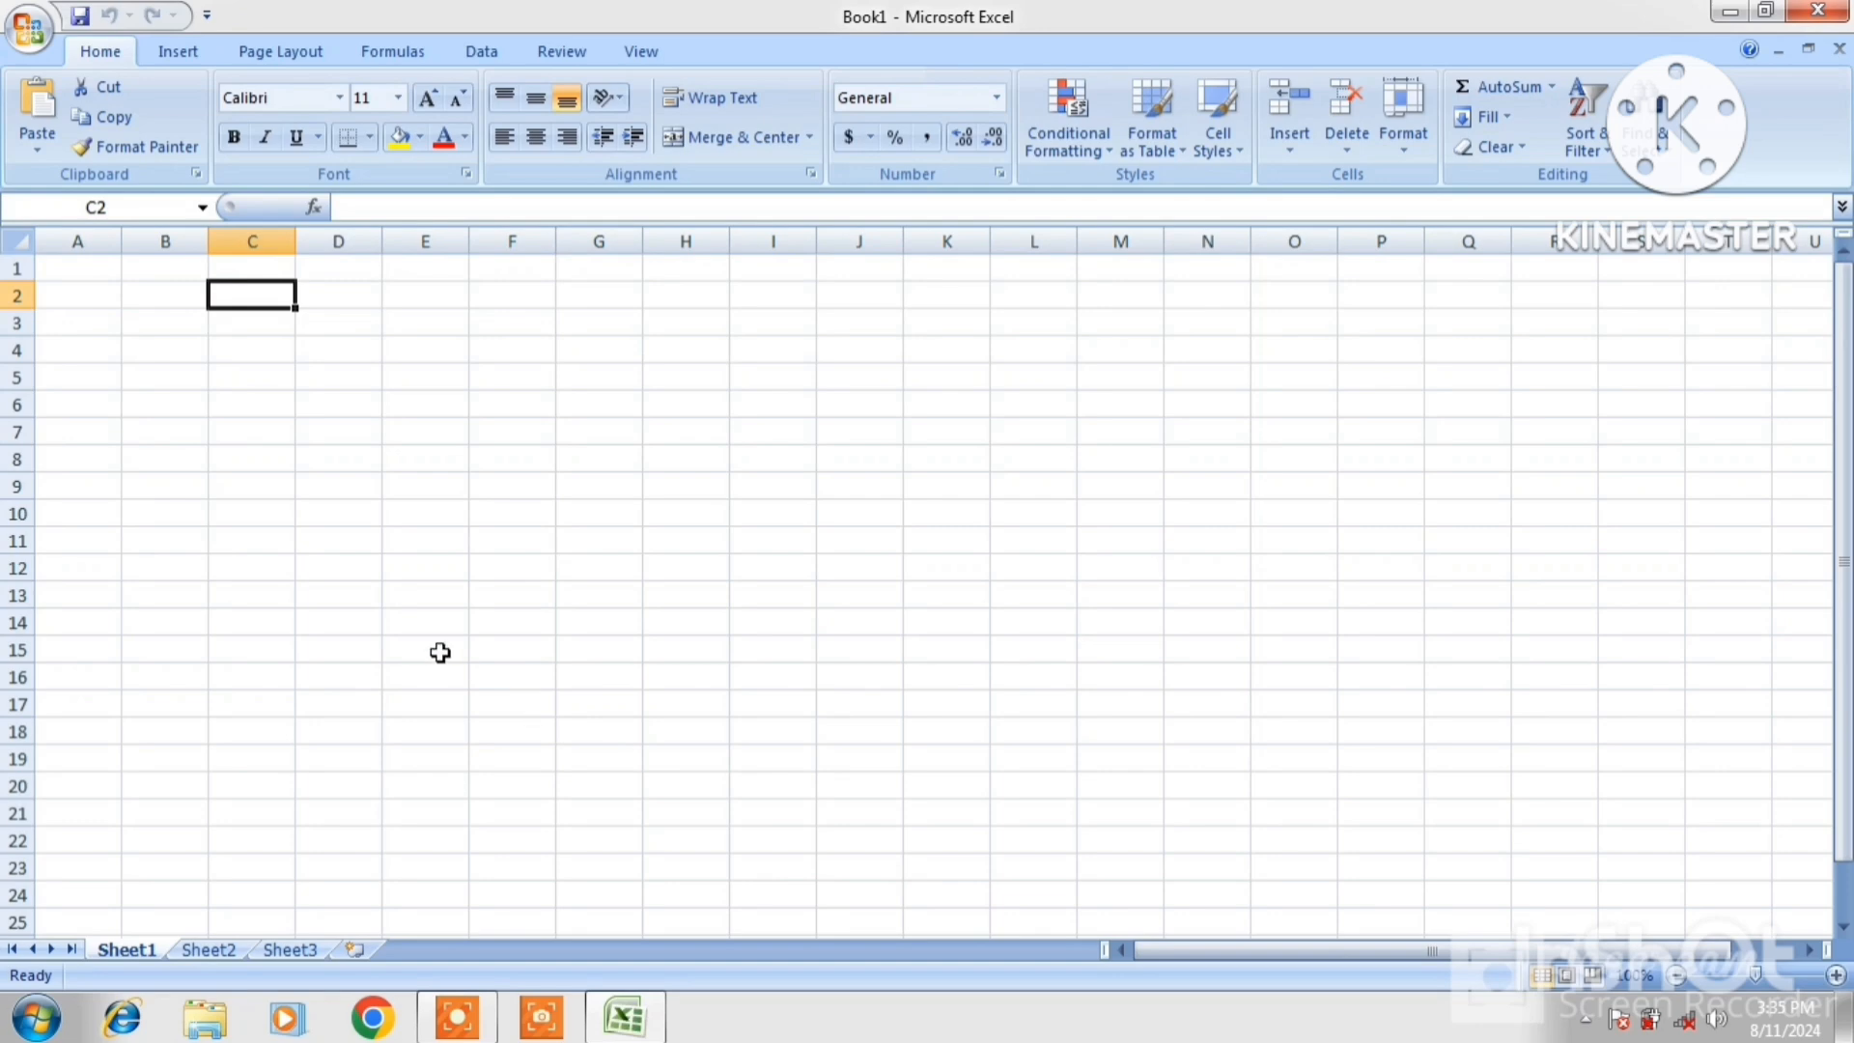
Switch to the Page Layout ribbon in the blank Book1 workbook
{"action": "left_click", "coordinate": [266, 55]}
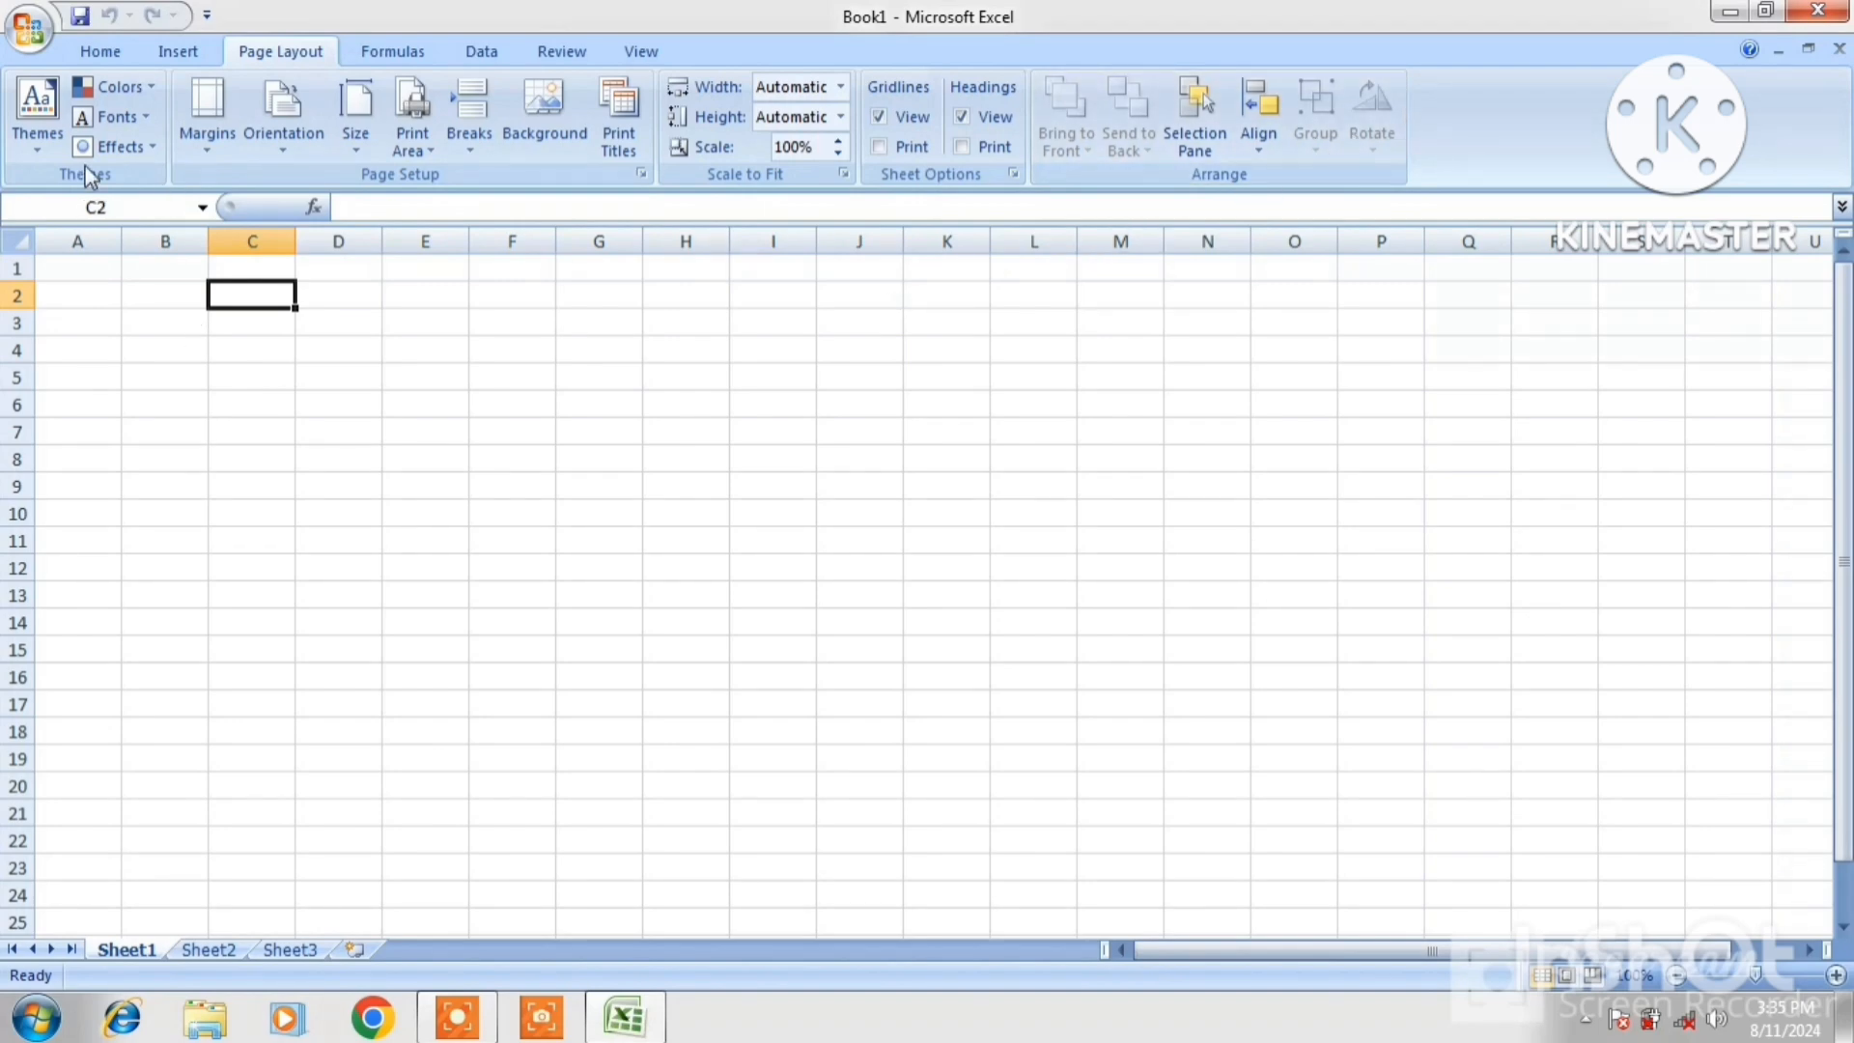
Open the STUSENT LIST workbook from Recent Documents
{"action": "left_click", "coordinate": [30, 32]}
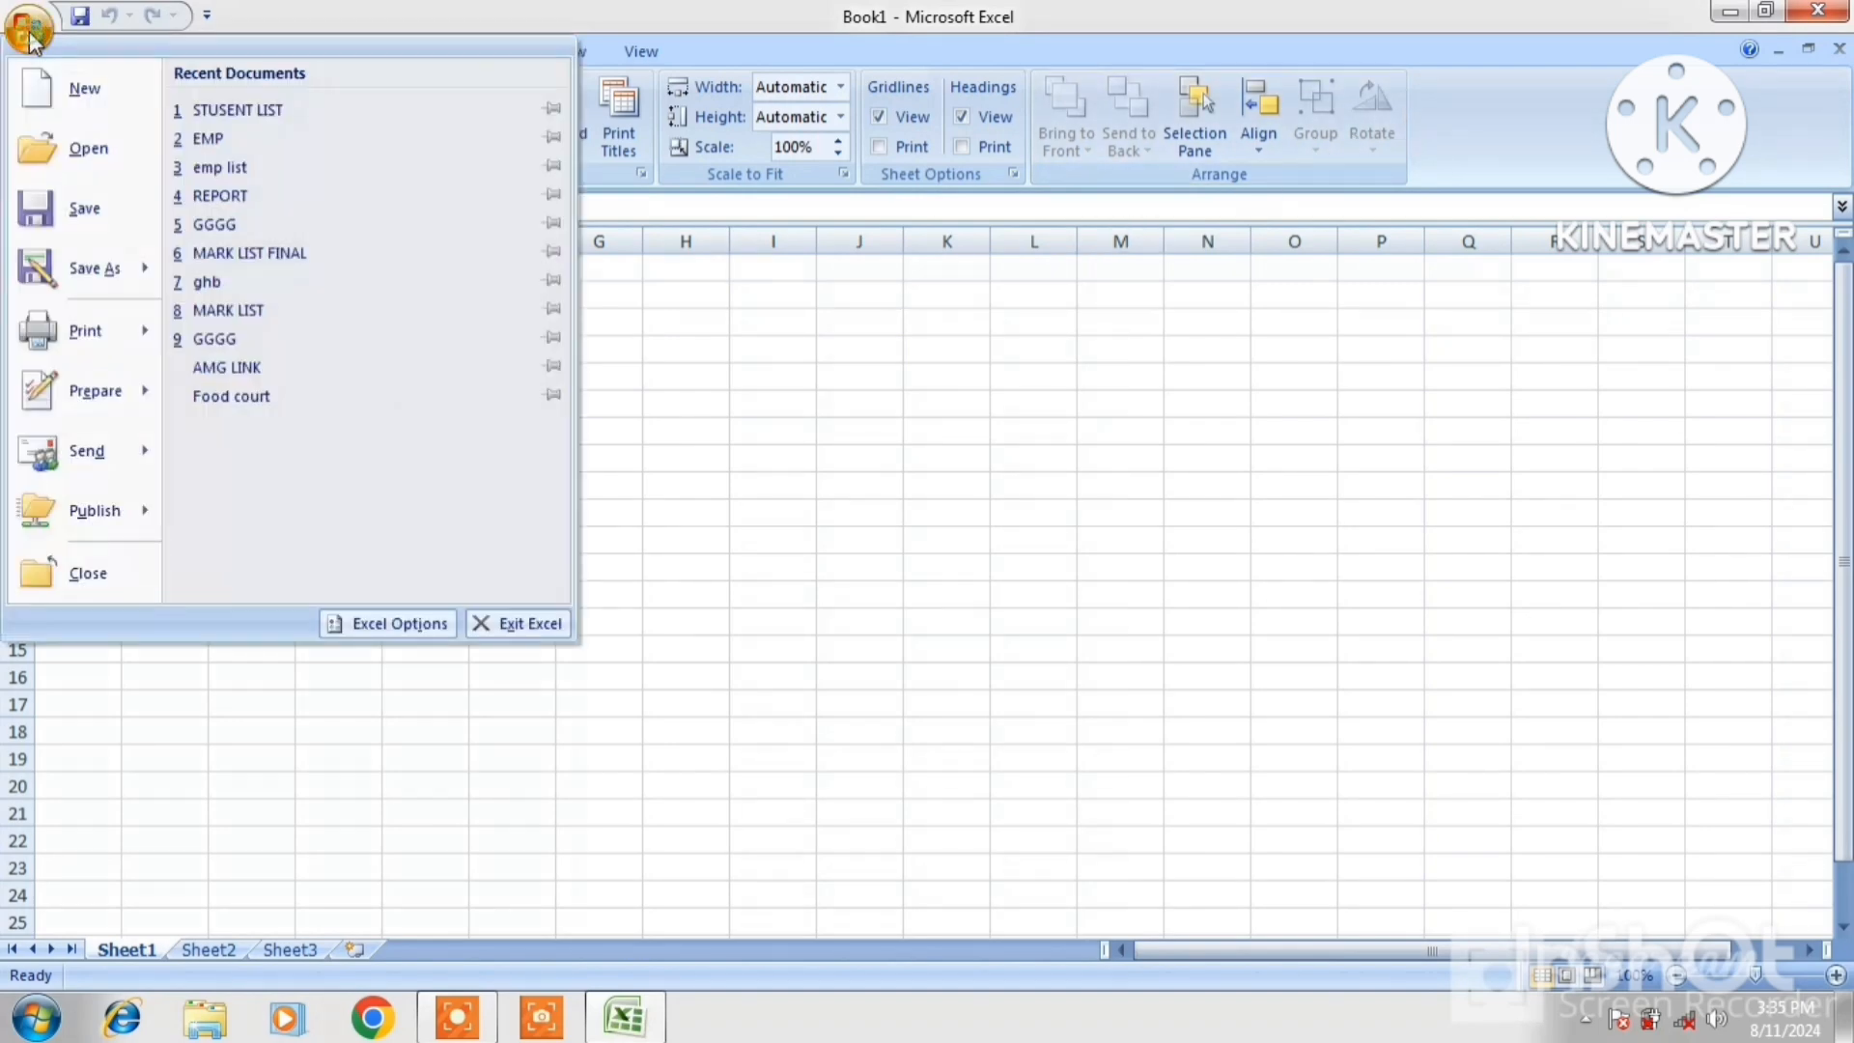
{"action": "left_click", "coordinate": [211, 112]}
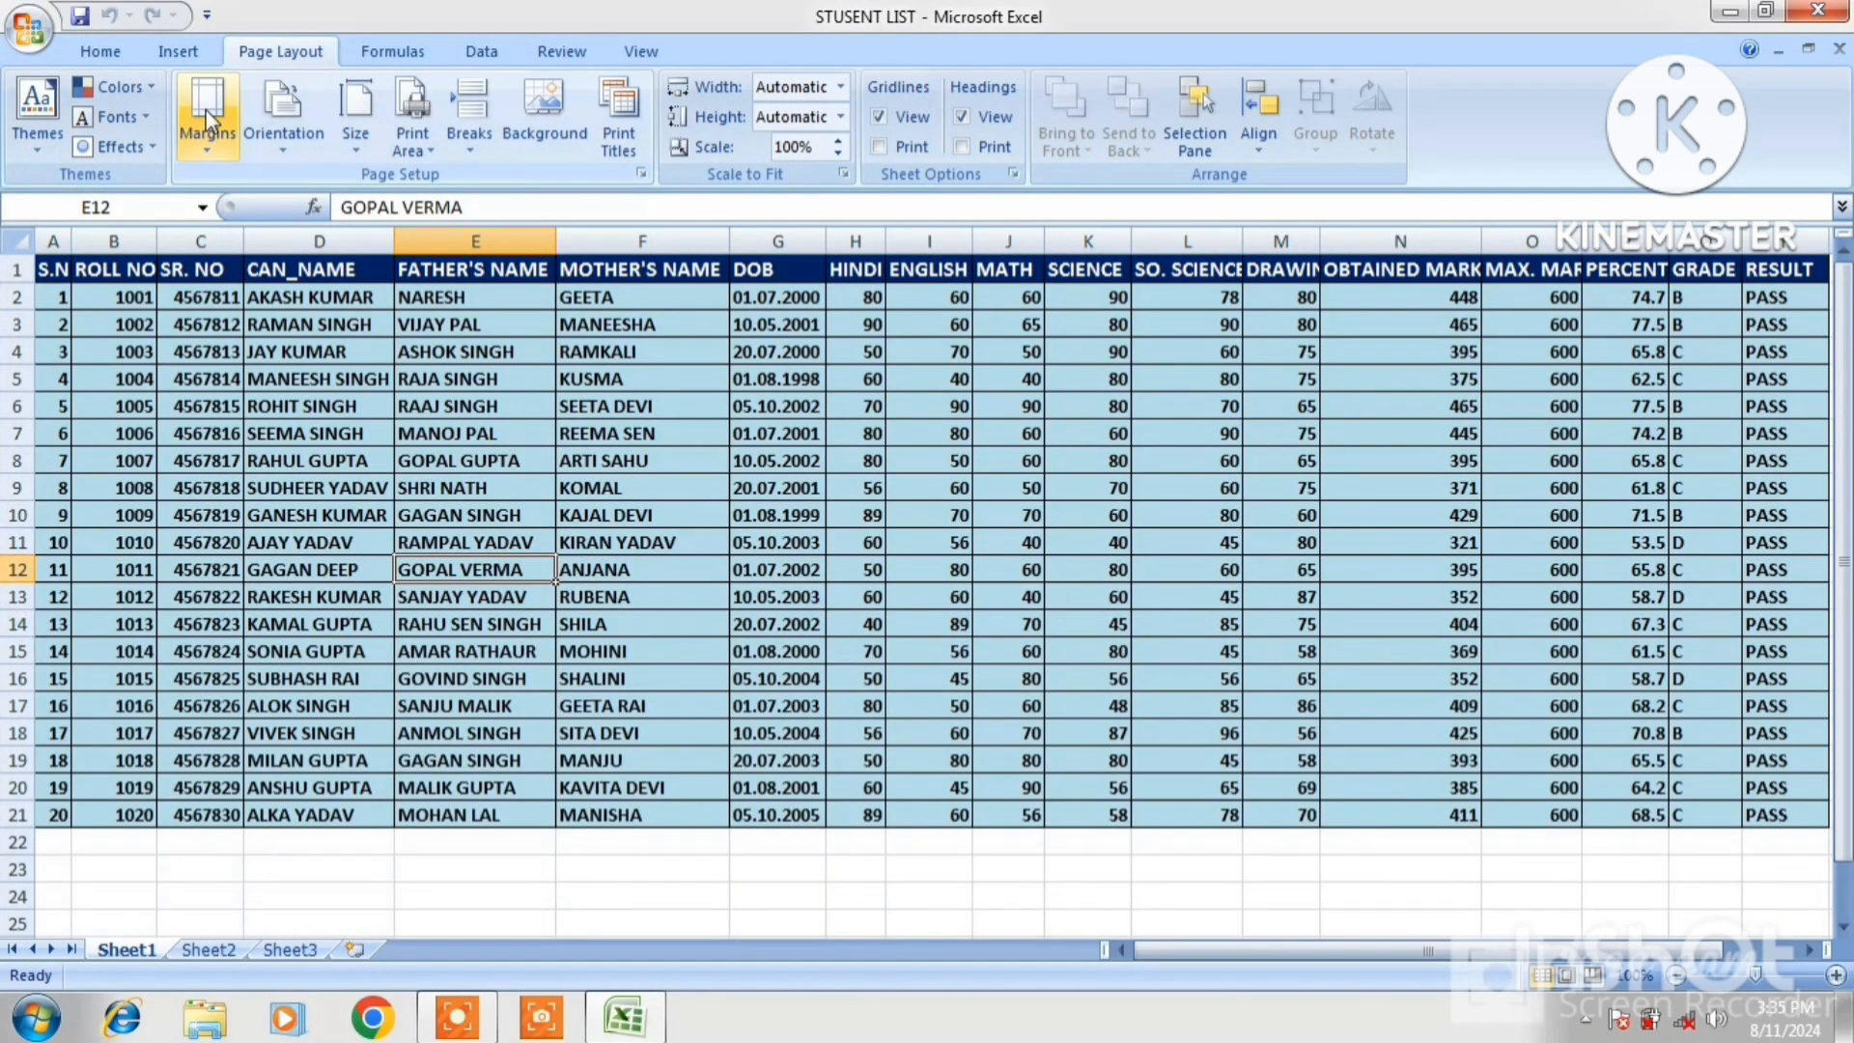
{"action": "left_click", "coordinate": [377, 459]}
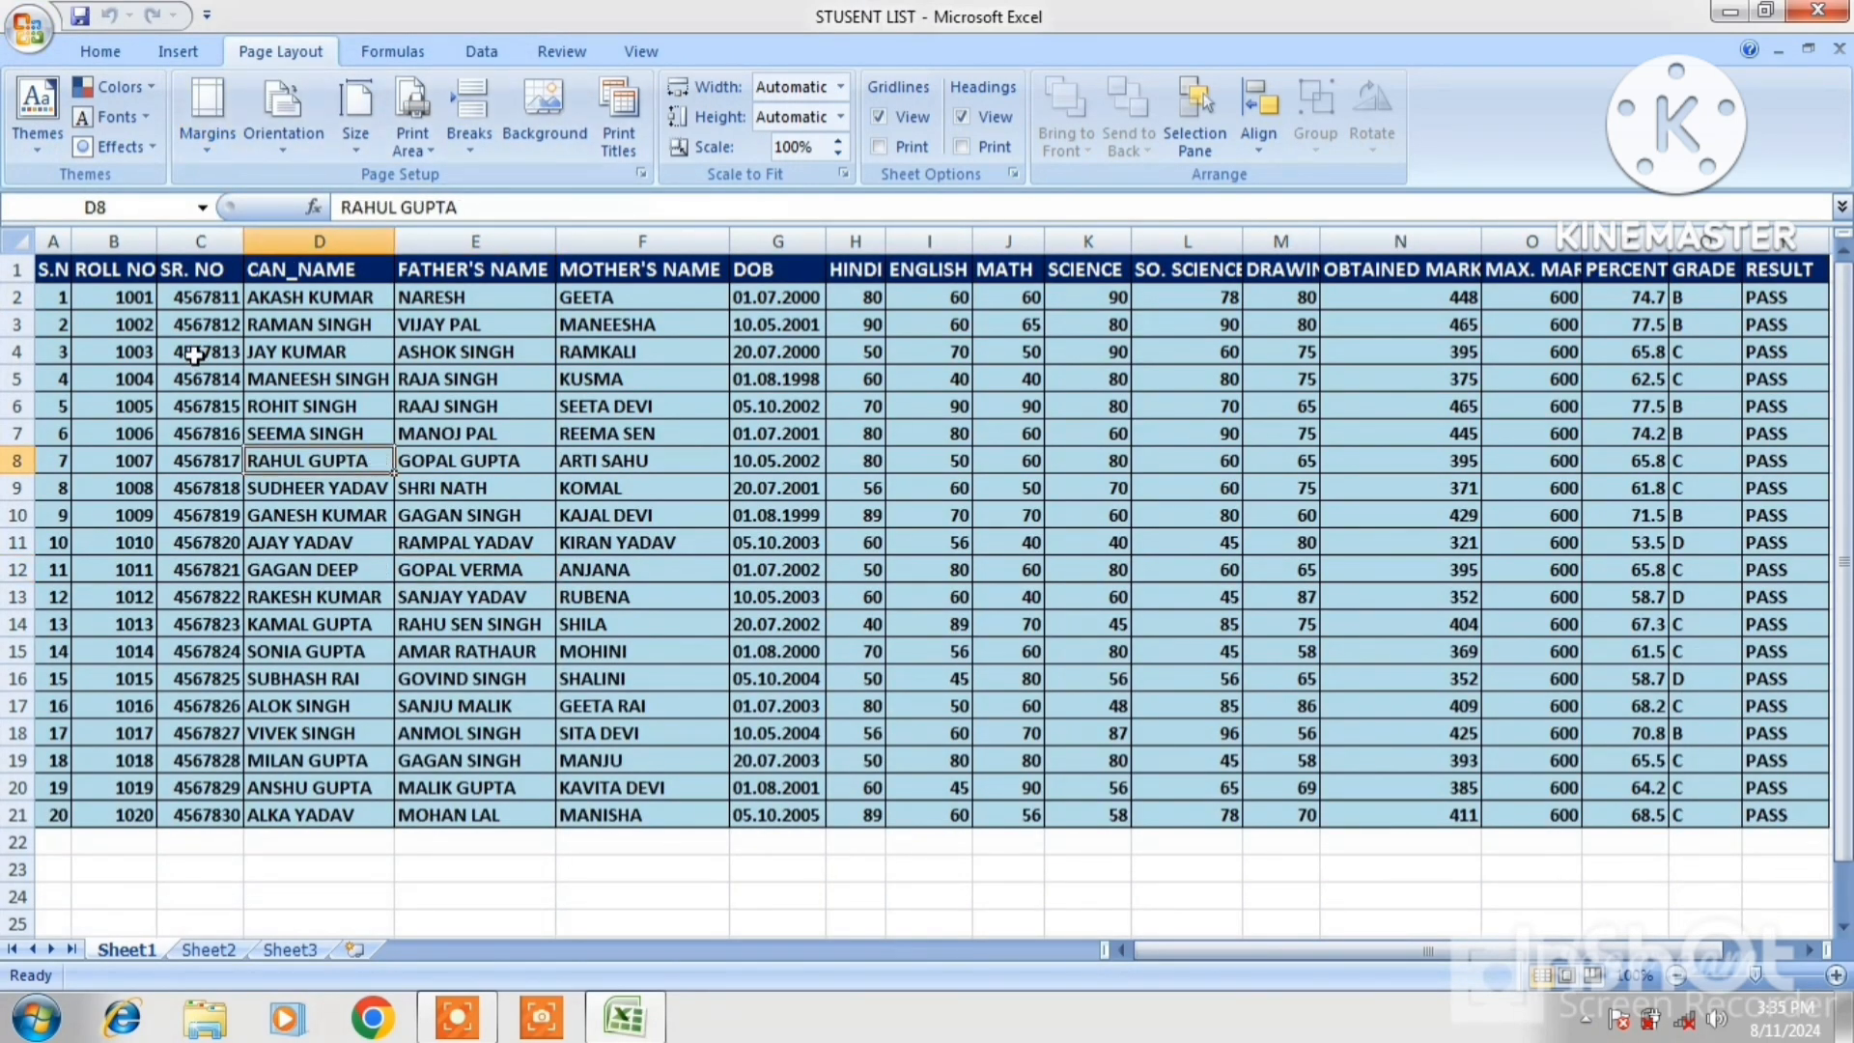
Apply the Paper document theme to the student marks table
{"action": "left_click", "coordinate": [38, 157]}
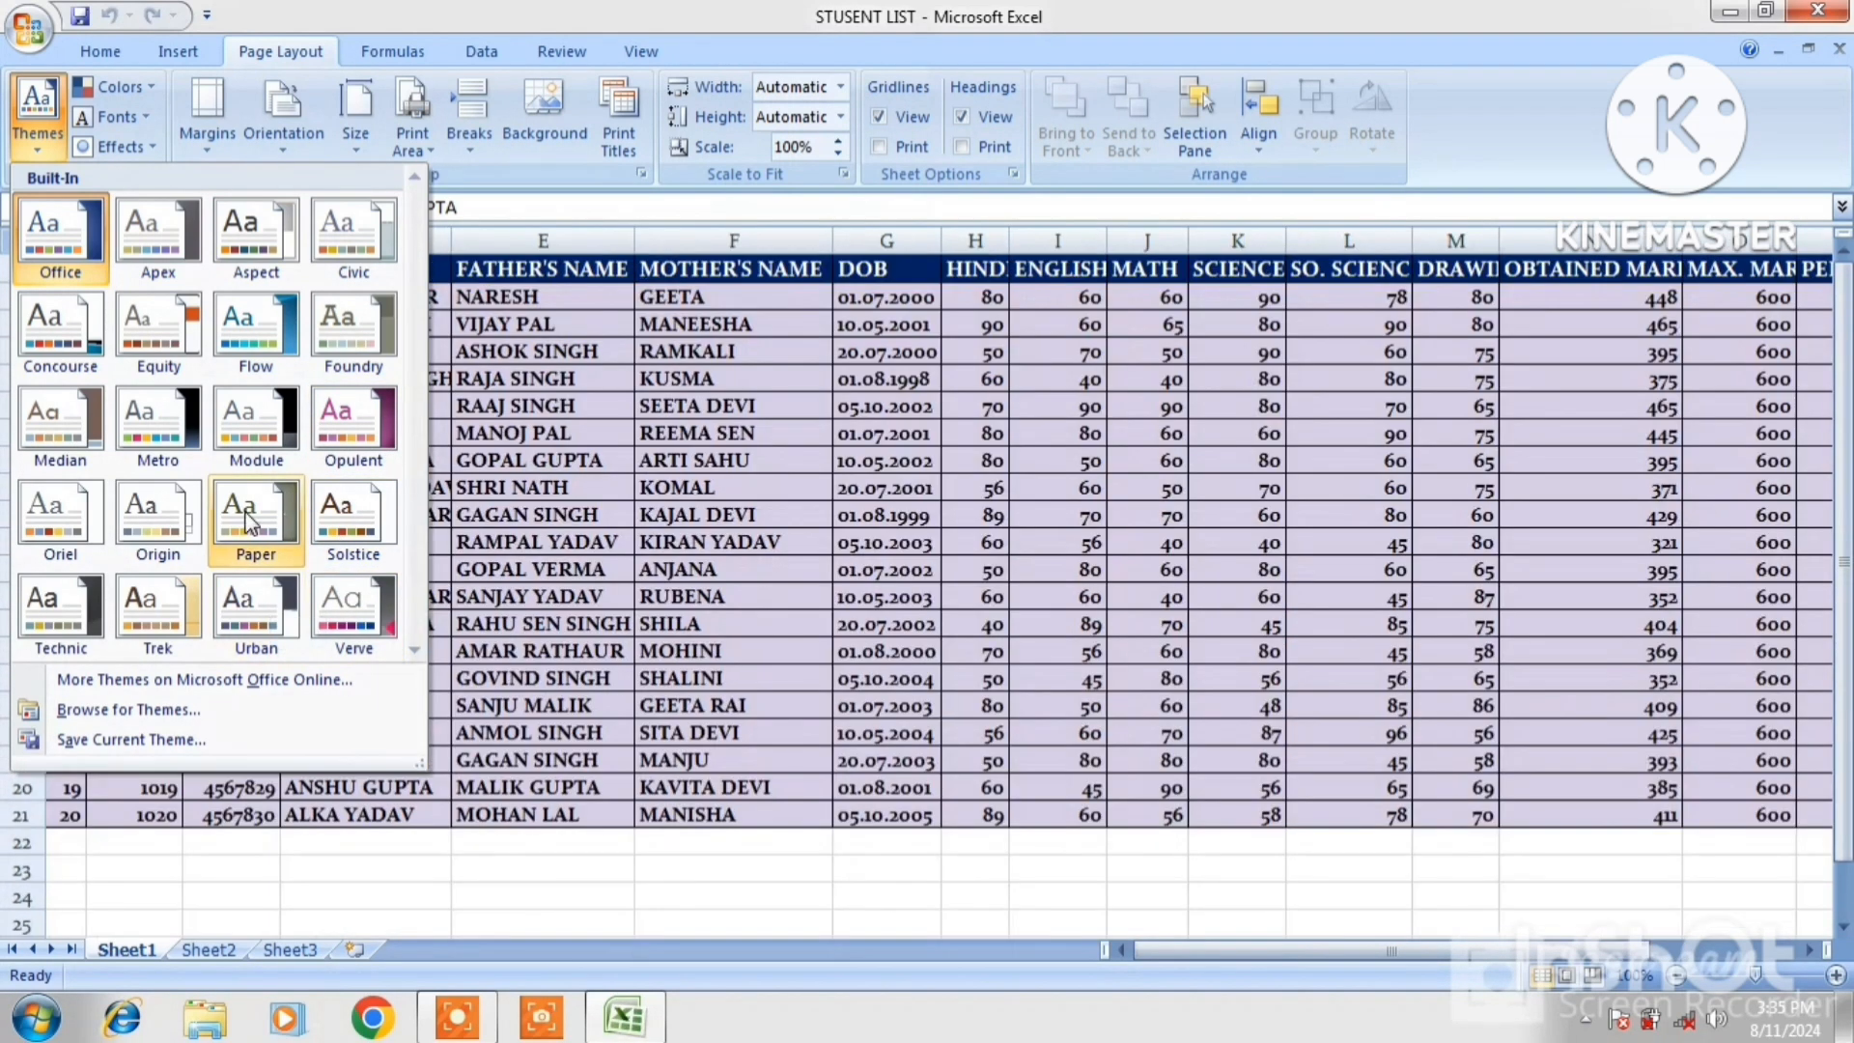
{"action": "left_click", "coordinate": [247, 513]}
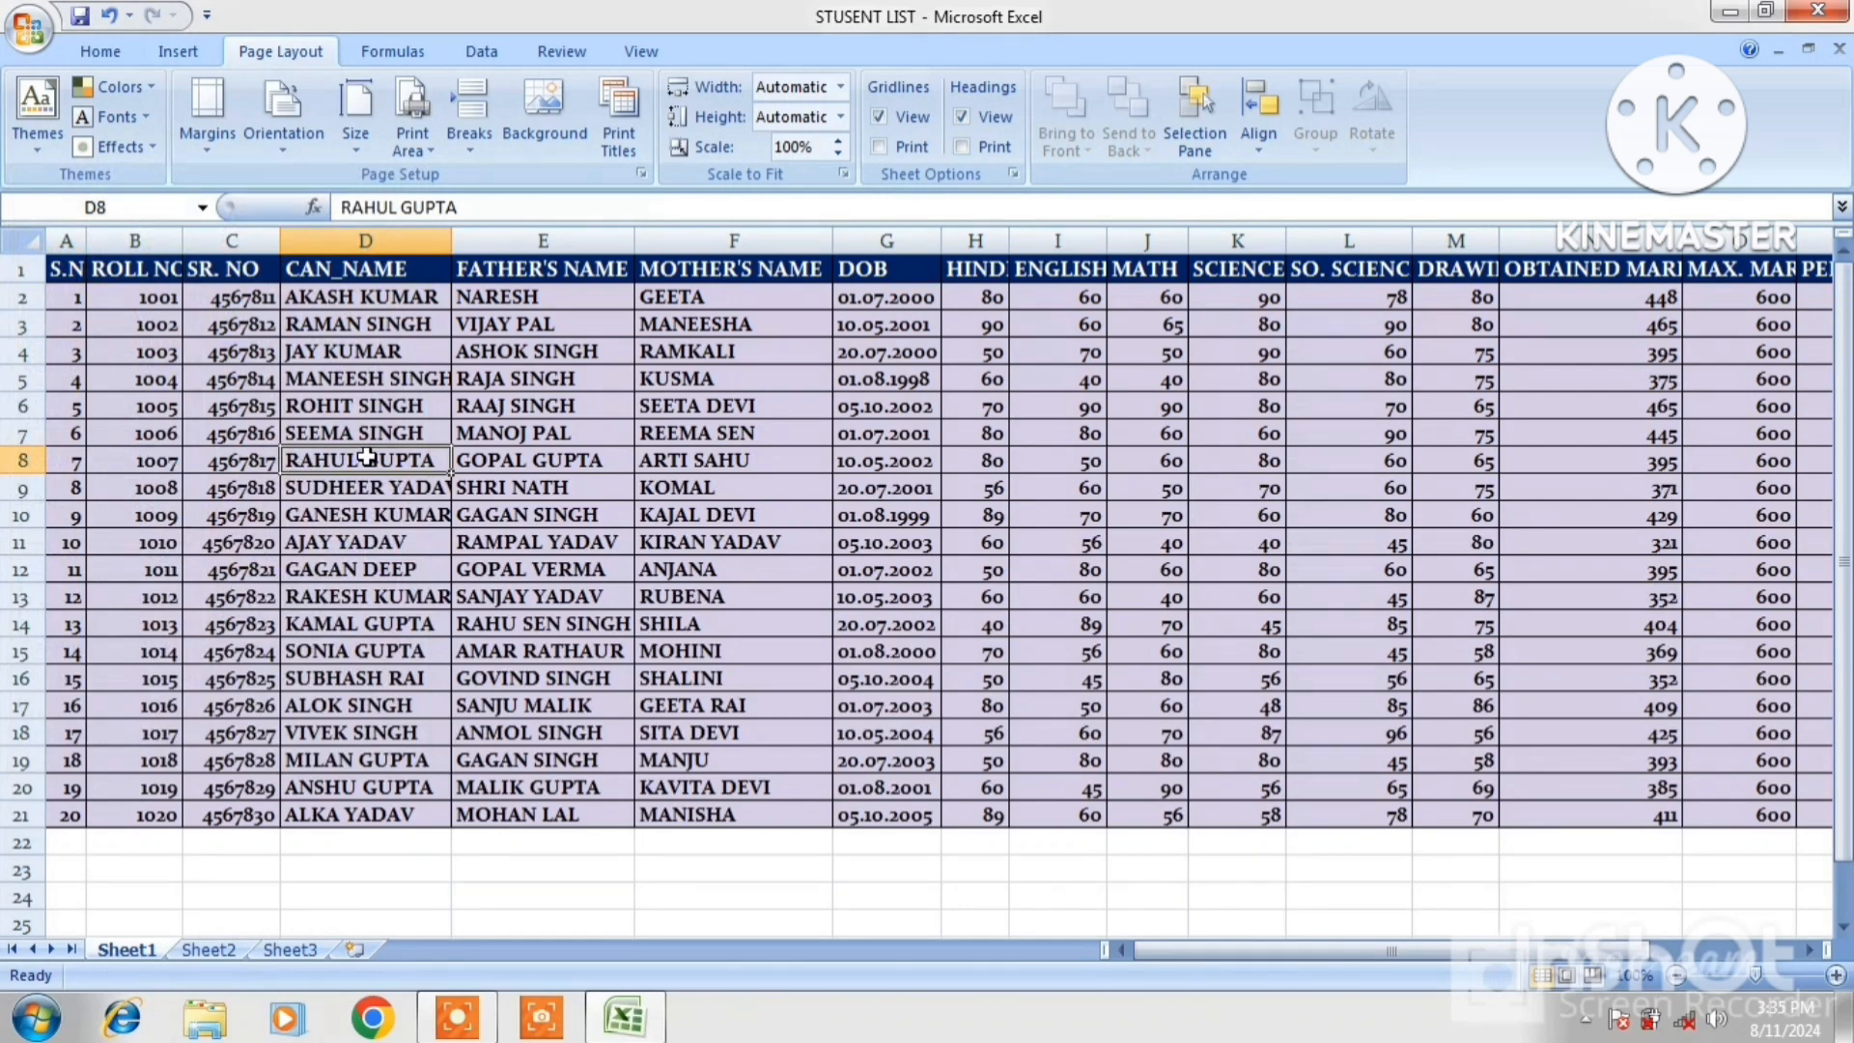
{"action": "left_click", "coordinate": [146, 91]}
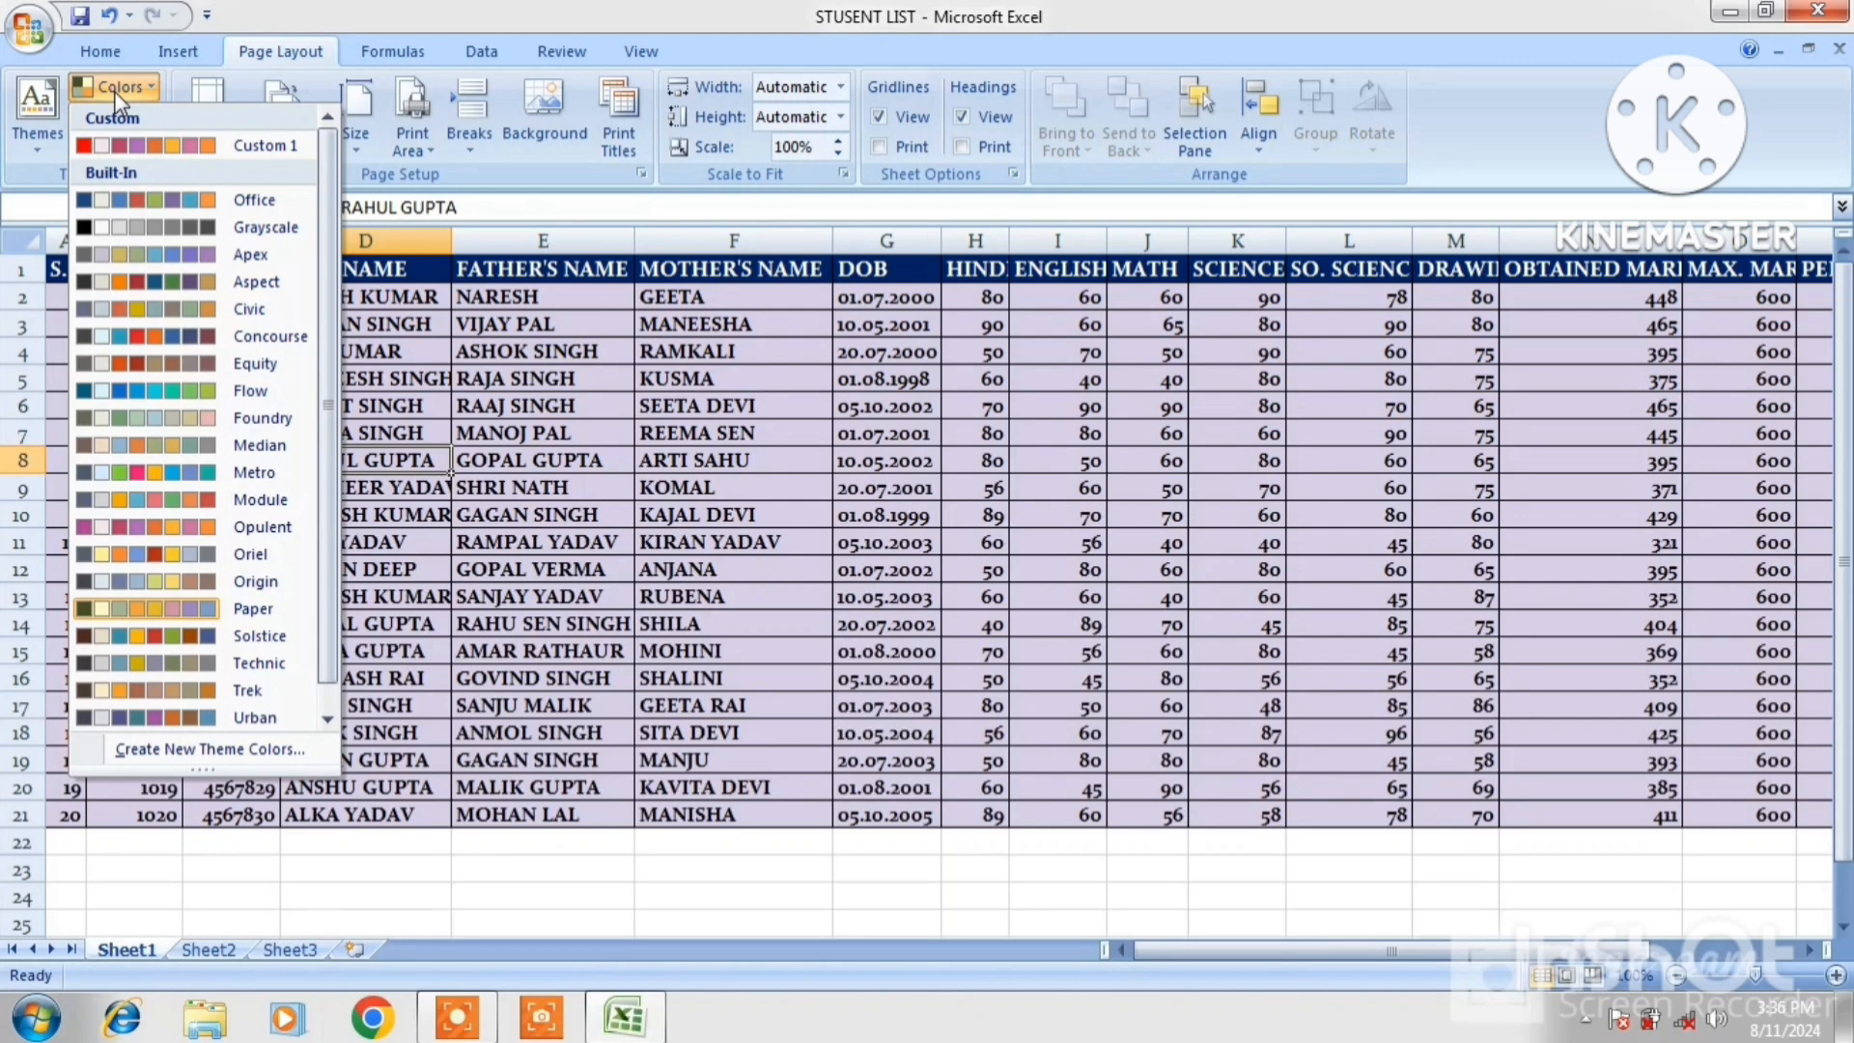
Apply the Office Classic 2 (Arial) theme fonts to the workbook
{"action": "left_click", "coordinate": [114, 91]}
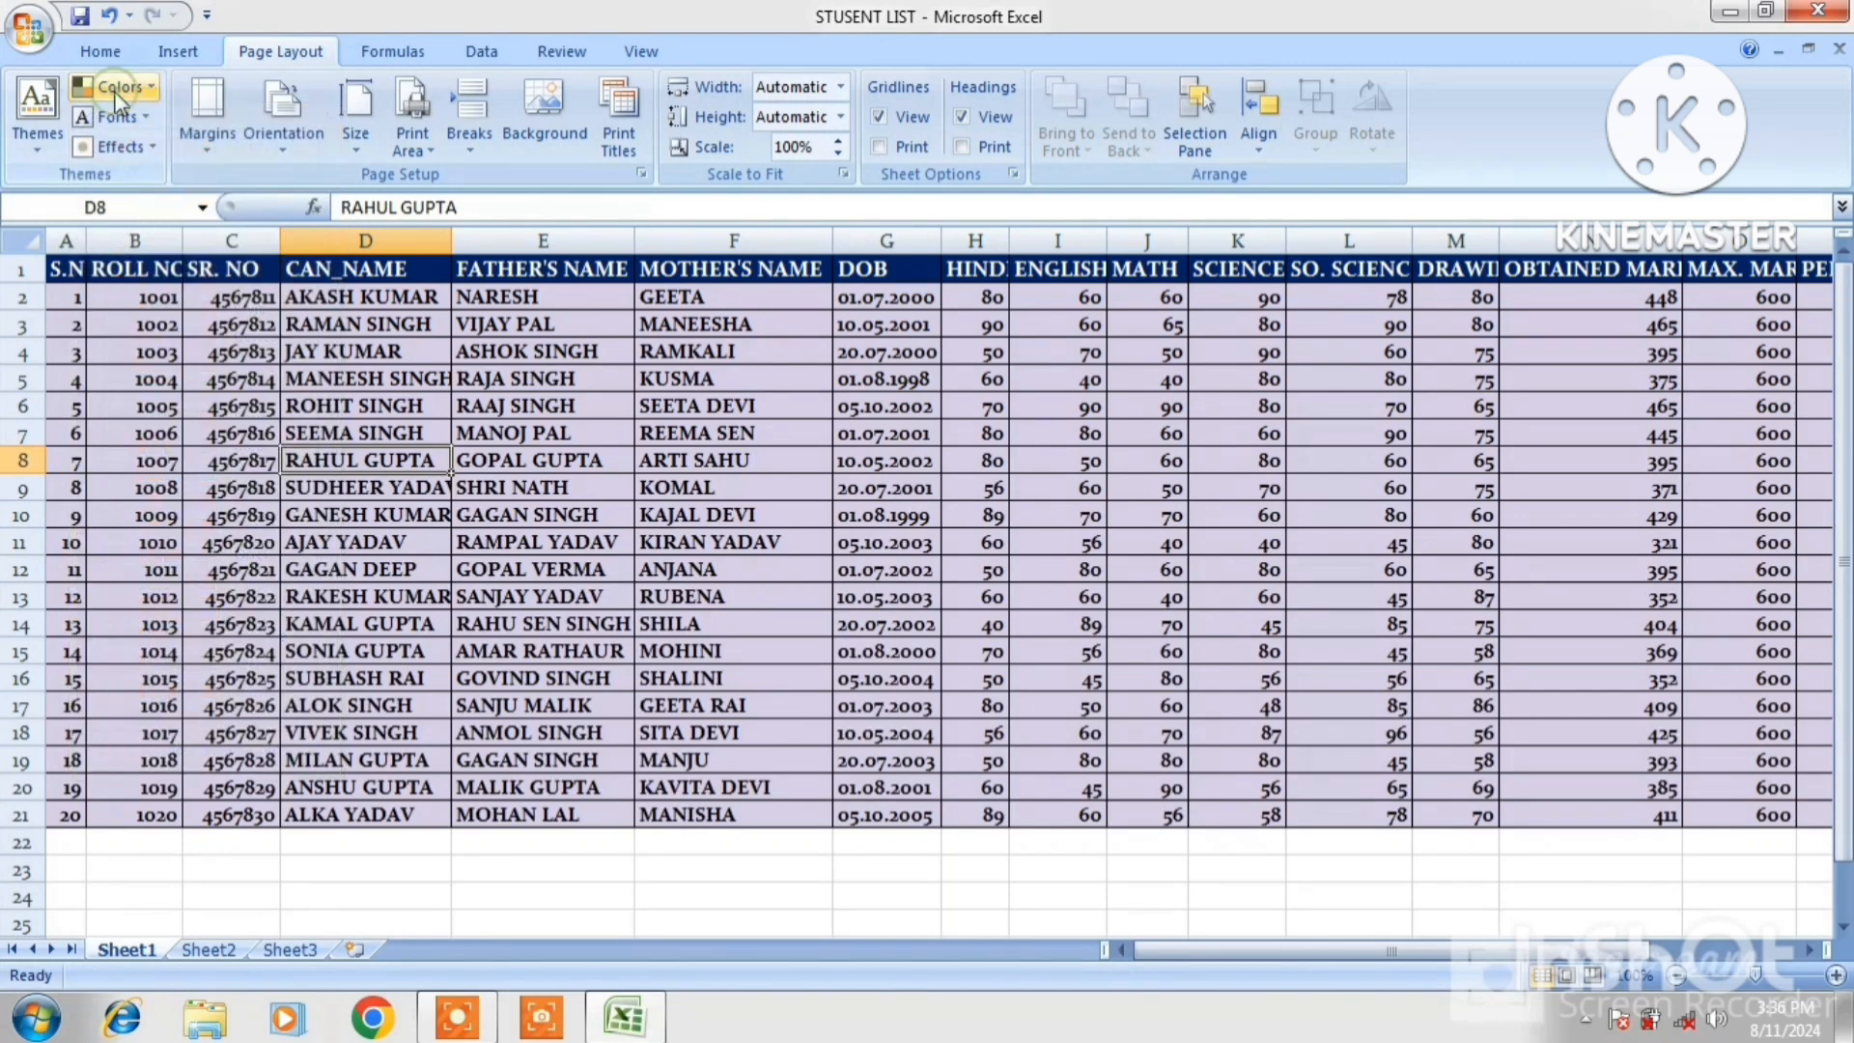
{"action": "left_click", "coordinate": [145, 118]}
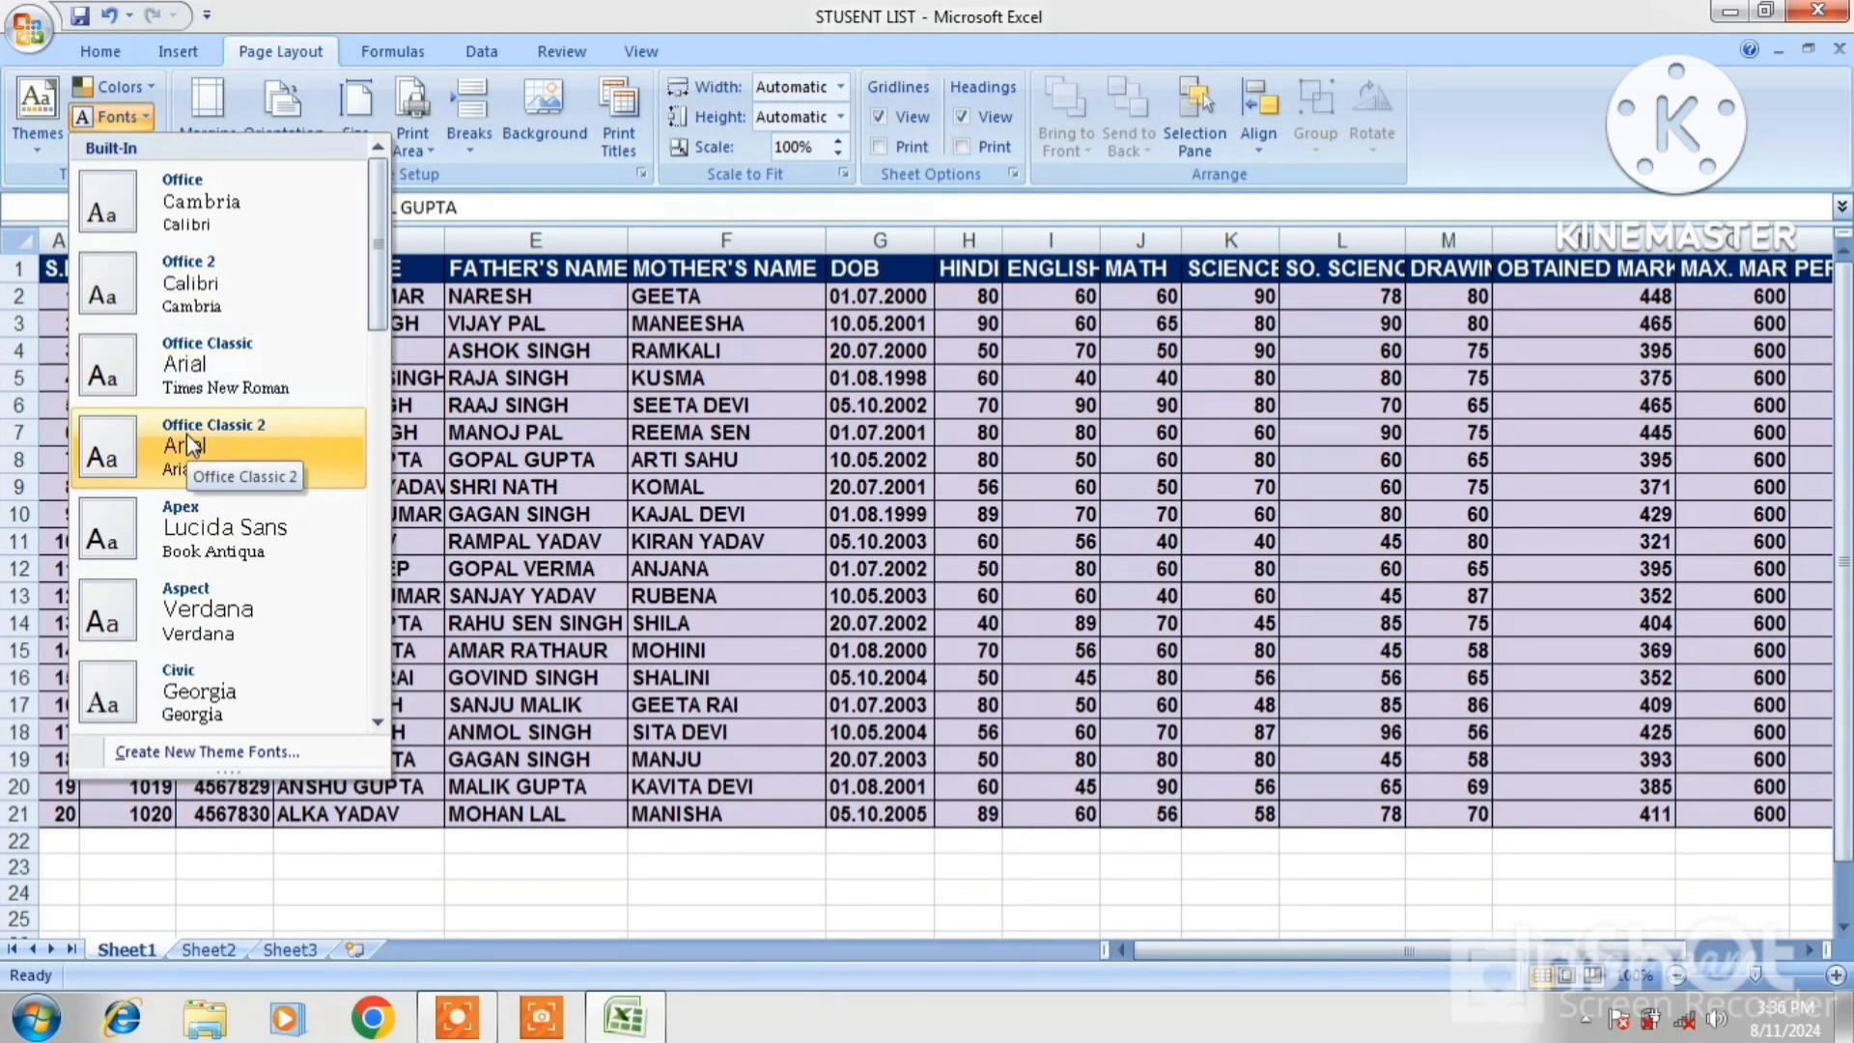
{"action": "left_click", "coordinate": [187, 433]}
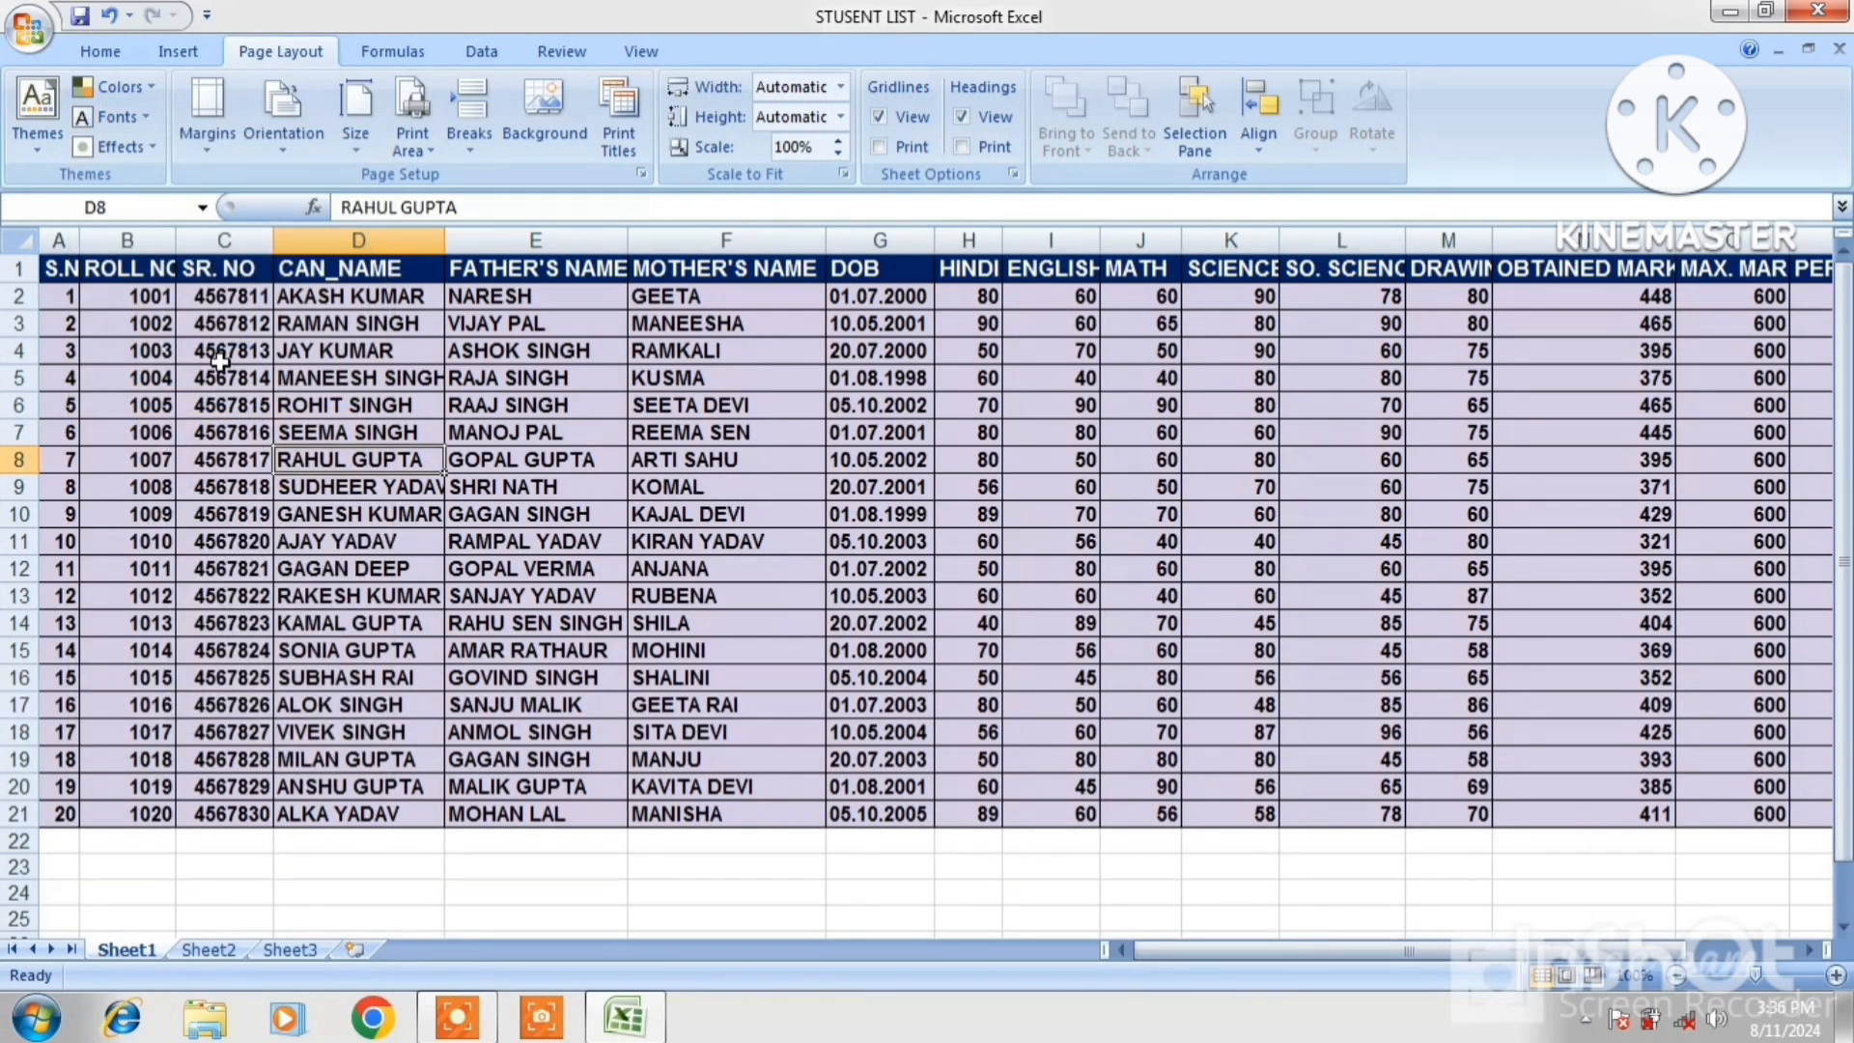
{"action": "left_click", "coordinate": [121, 146]}
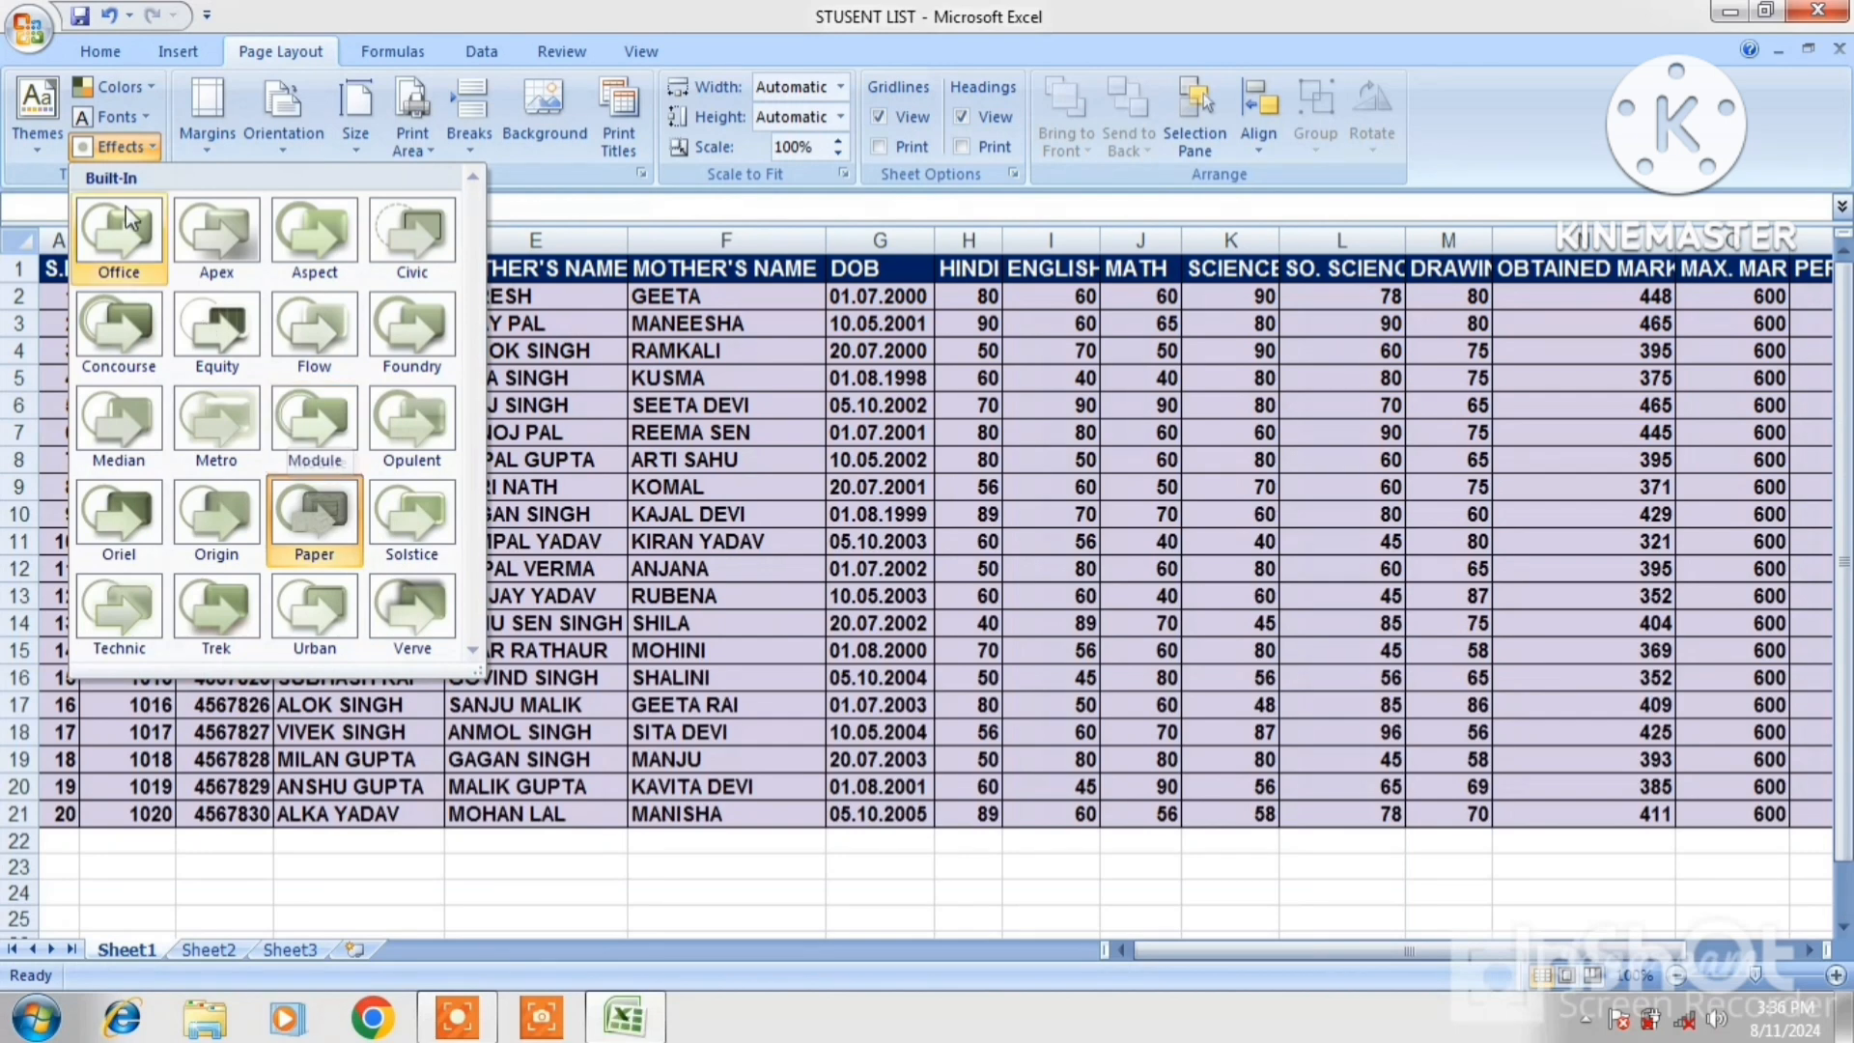
Switch the workbook back to the Office theme and start a new blank workbook
{"action": "left_click", "coordinate": [30, 112]}
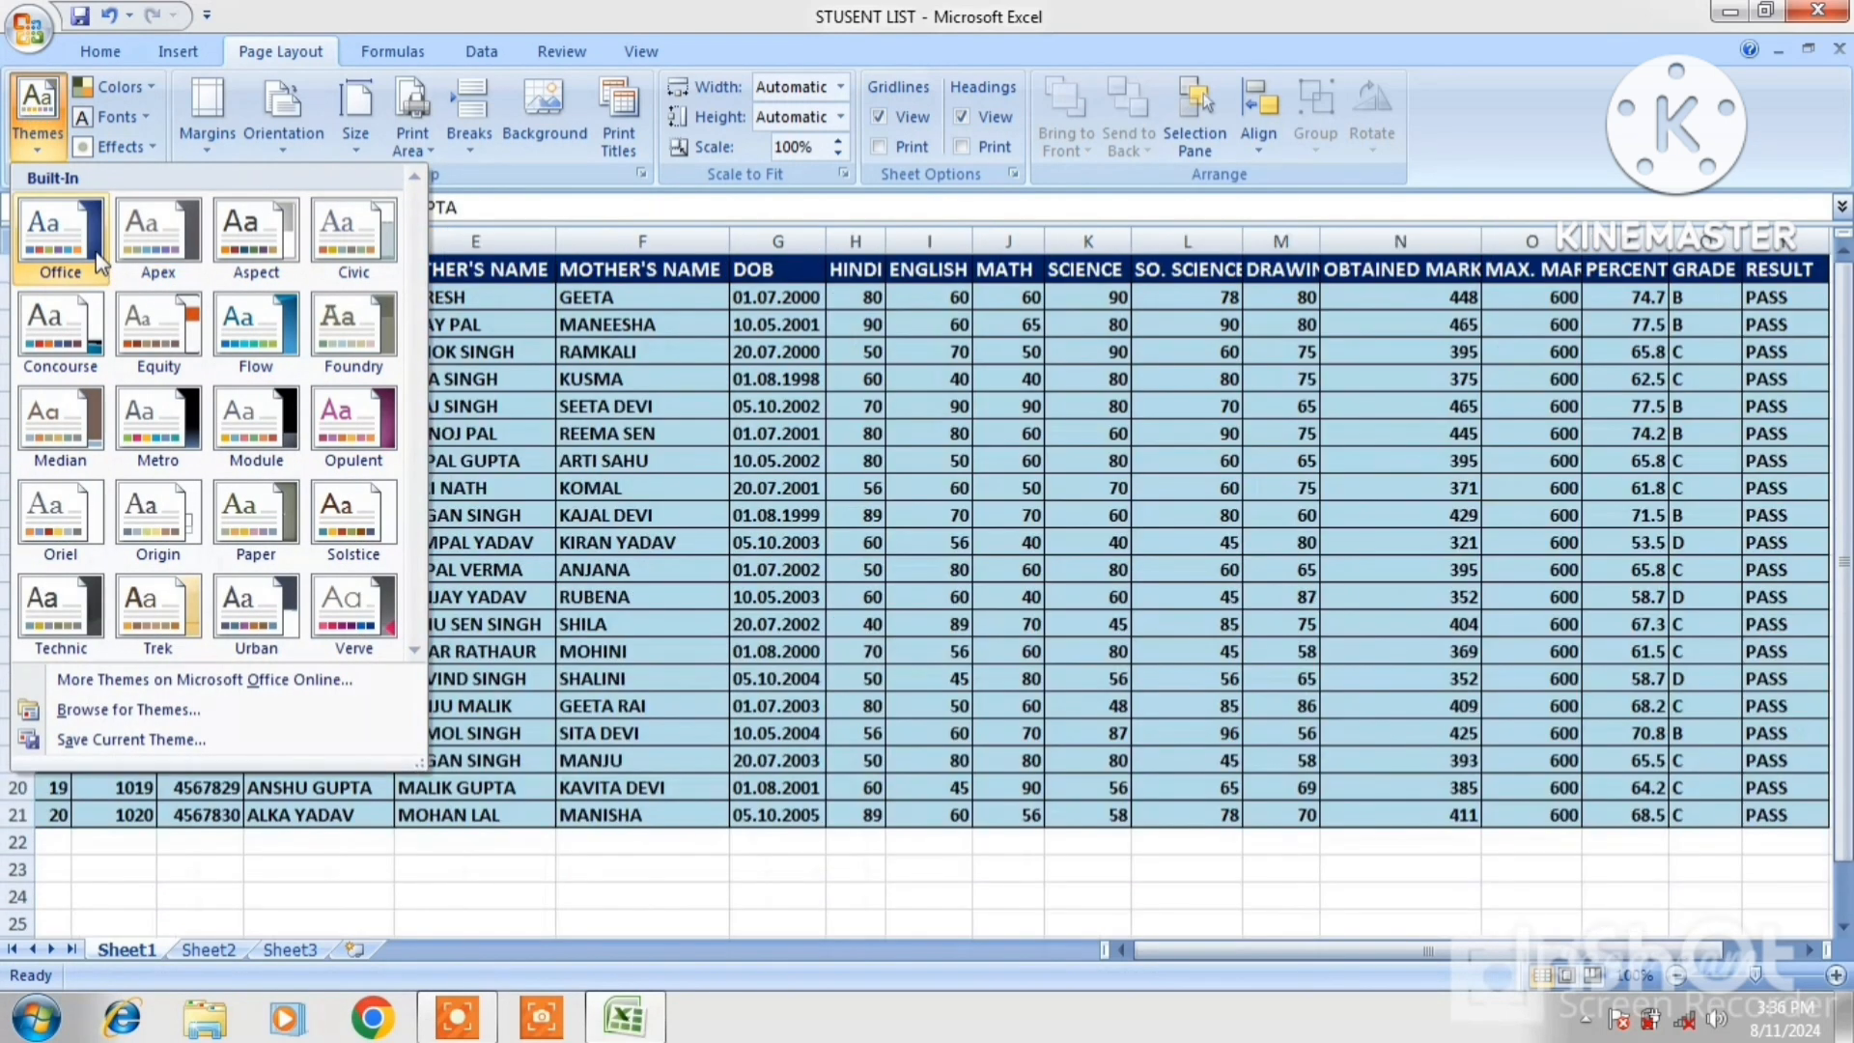
{"action": "left_click", "coordinate": [60, 232]}
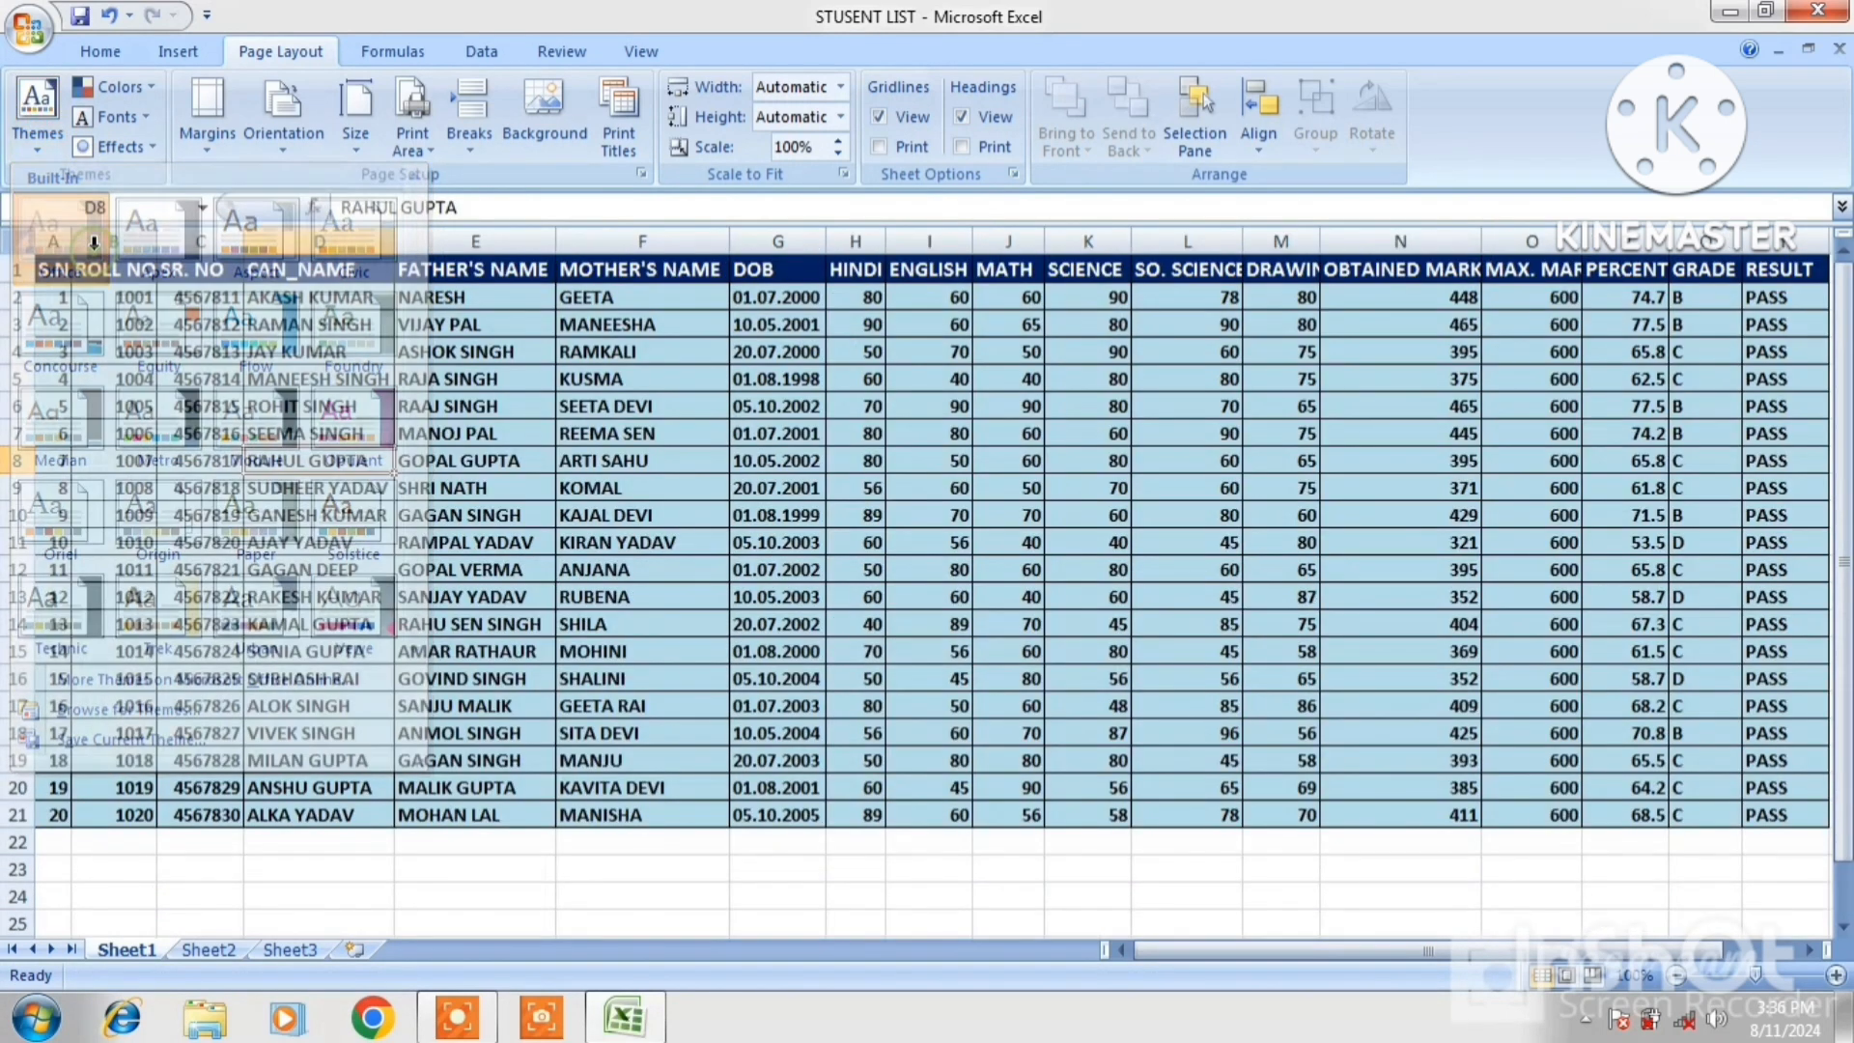
{"action": "left_click", "coordinate": [93, 242]}
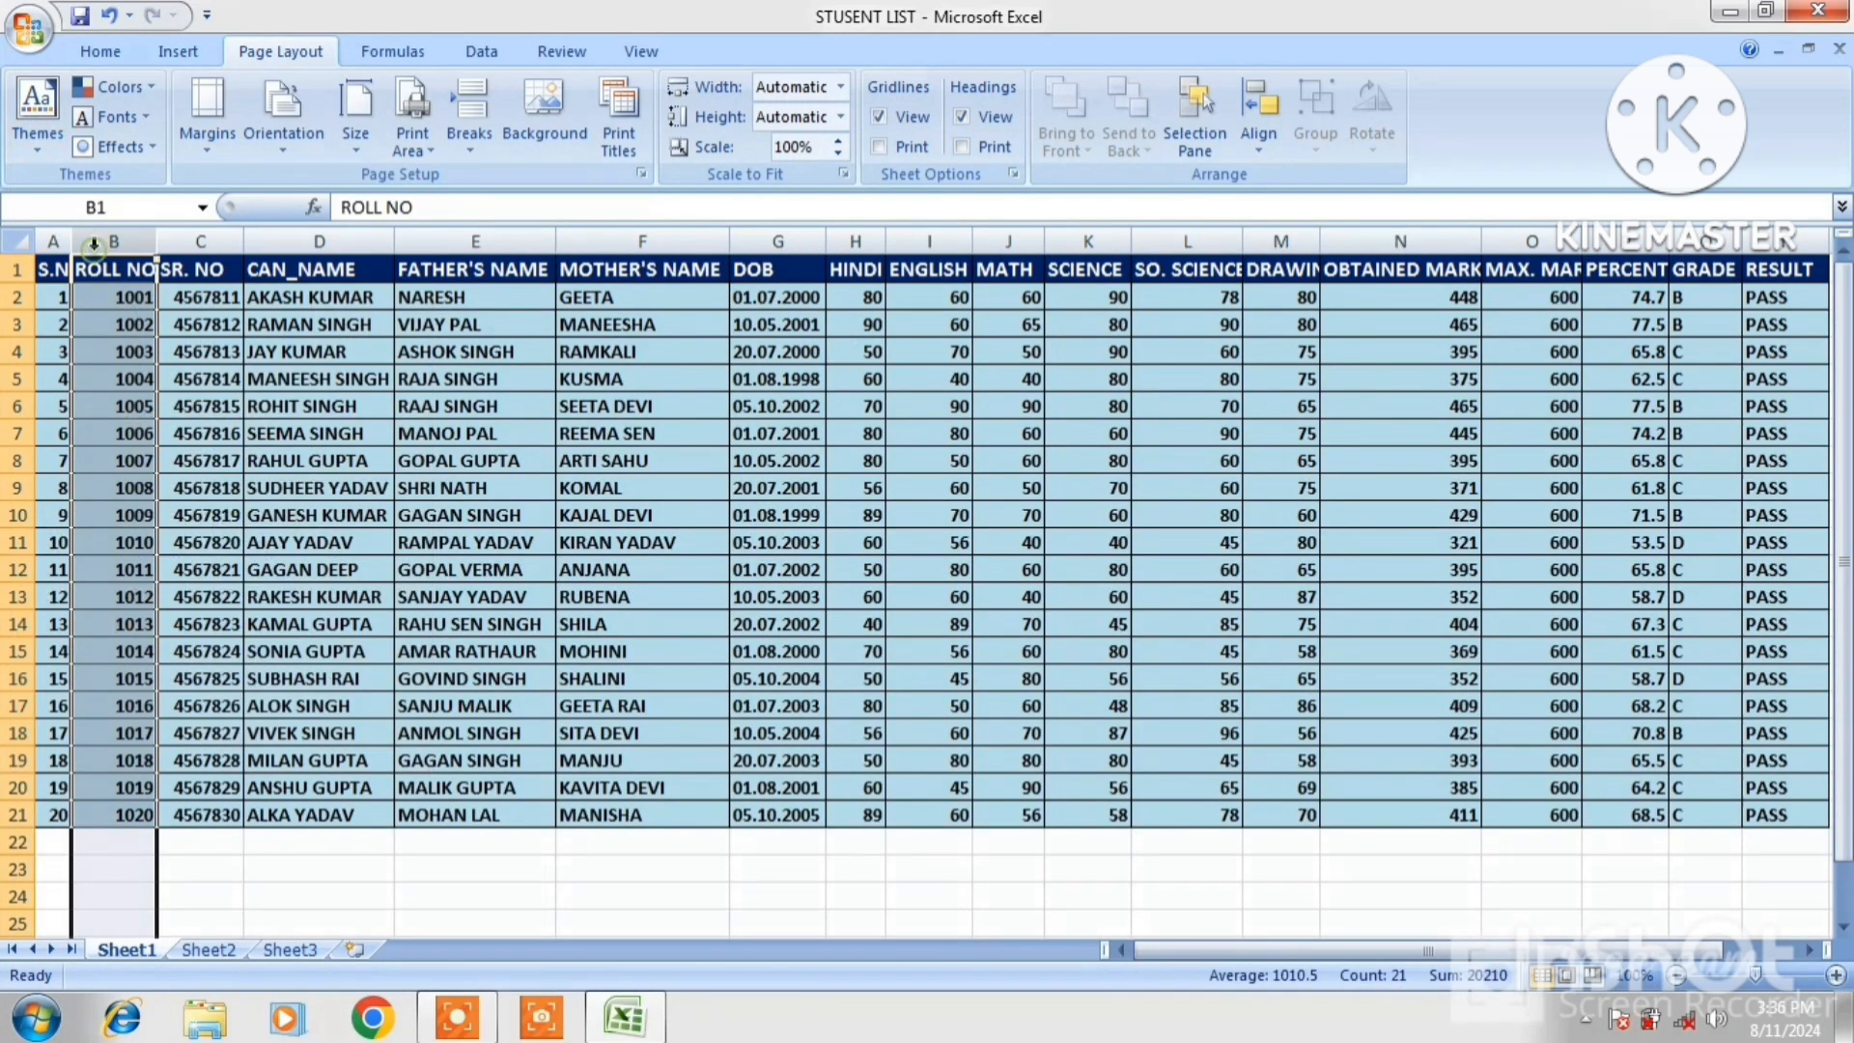
{"action": "left_click", "coordinate": [162, 329]}
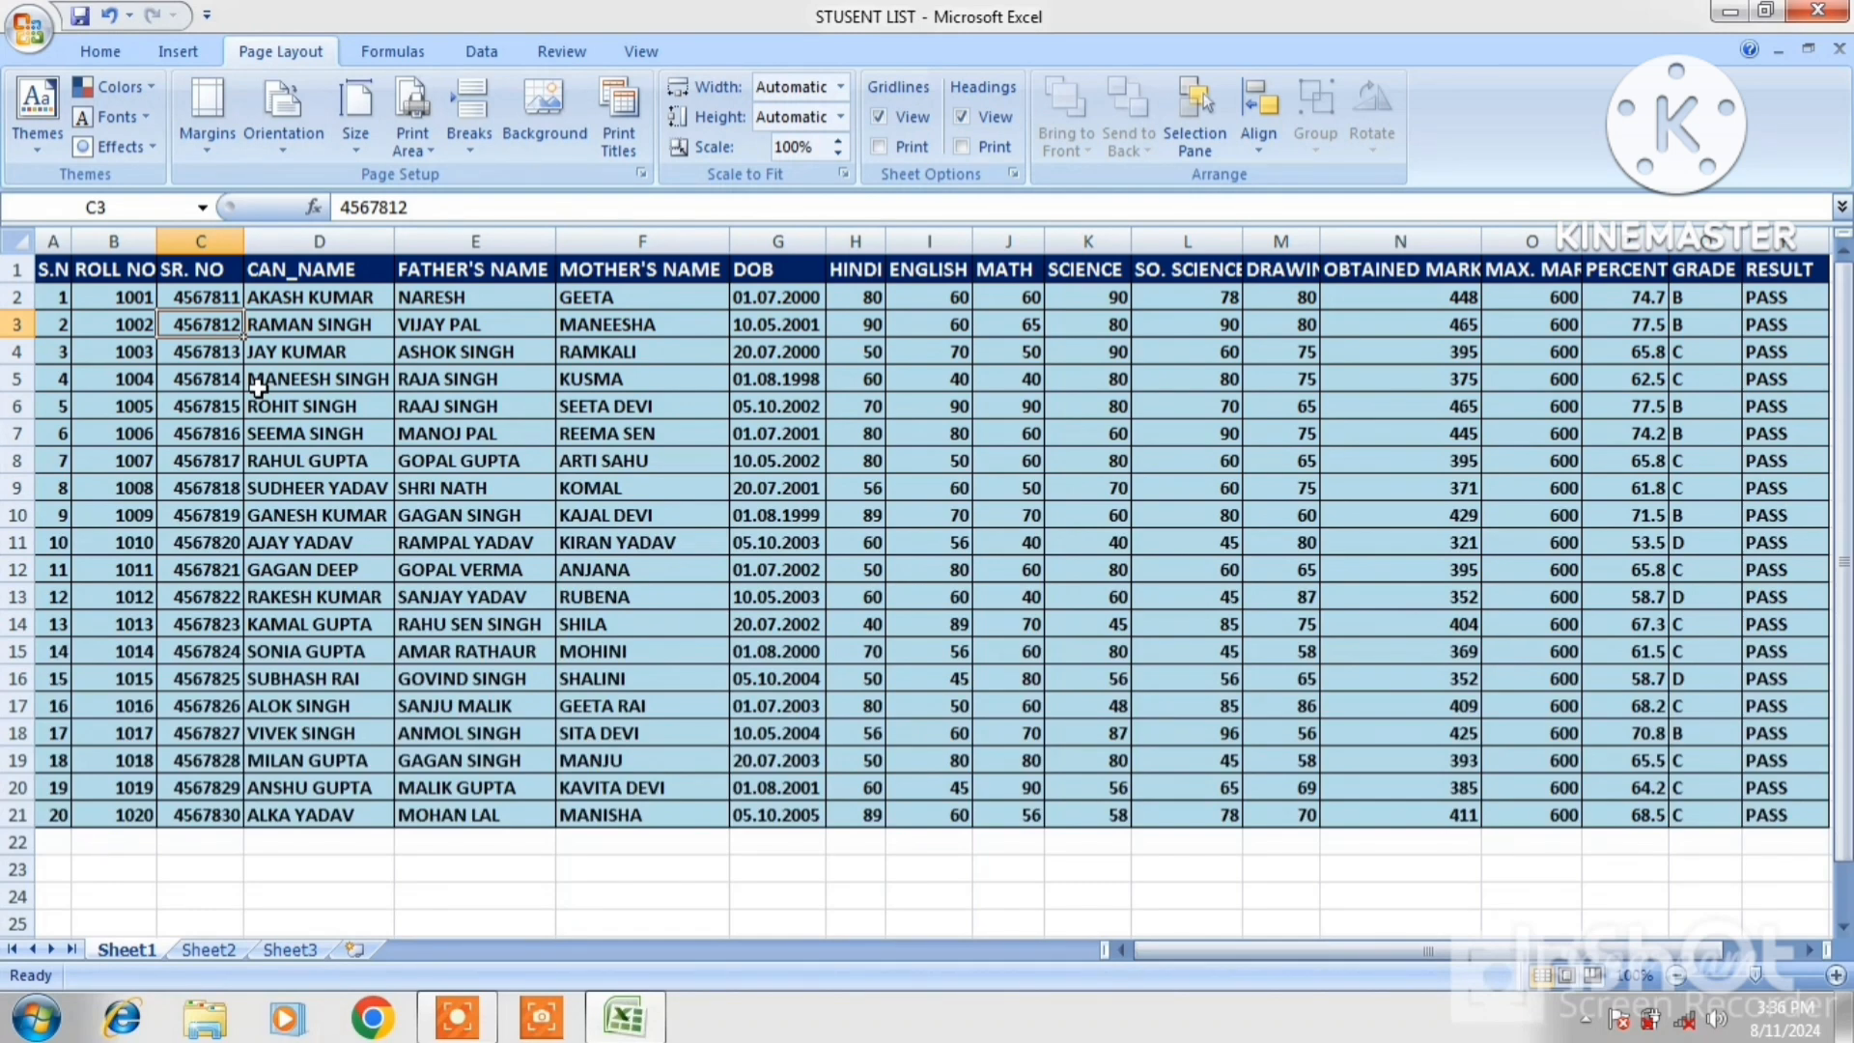
{"action": "key", "text": "ctrl+n"}
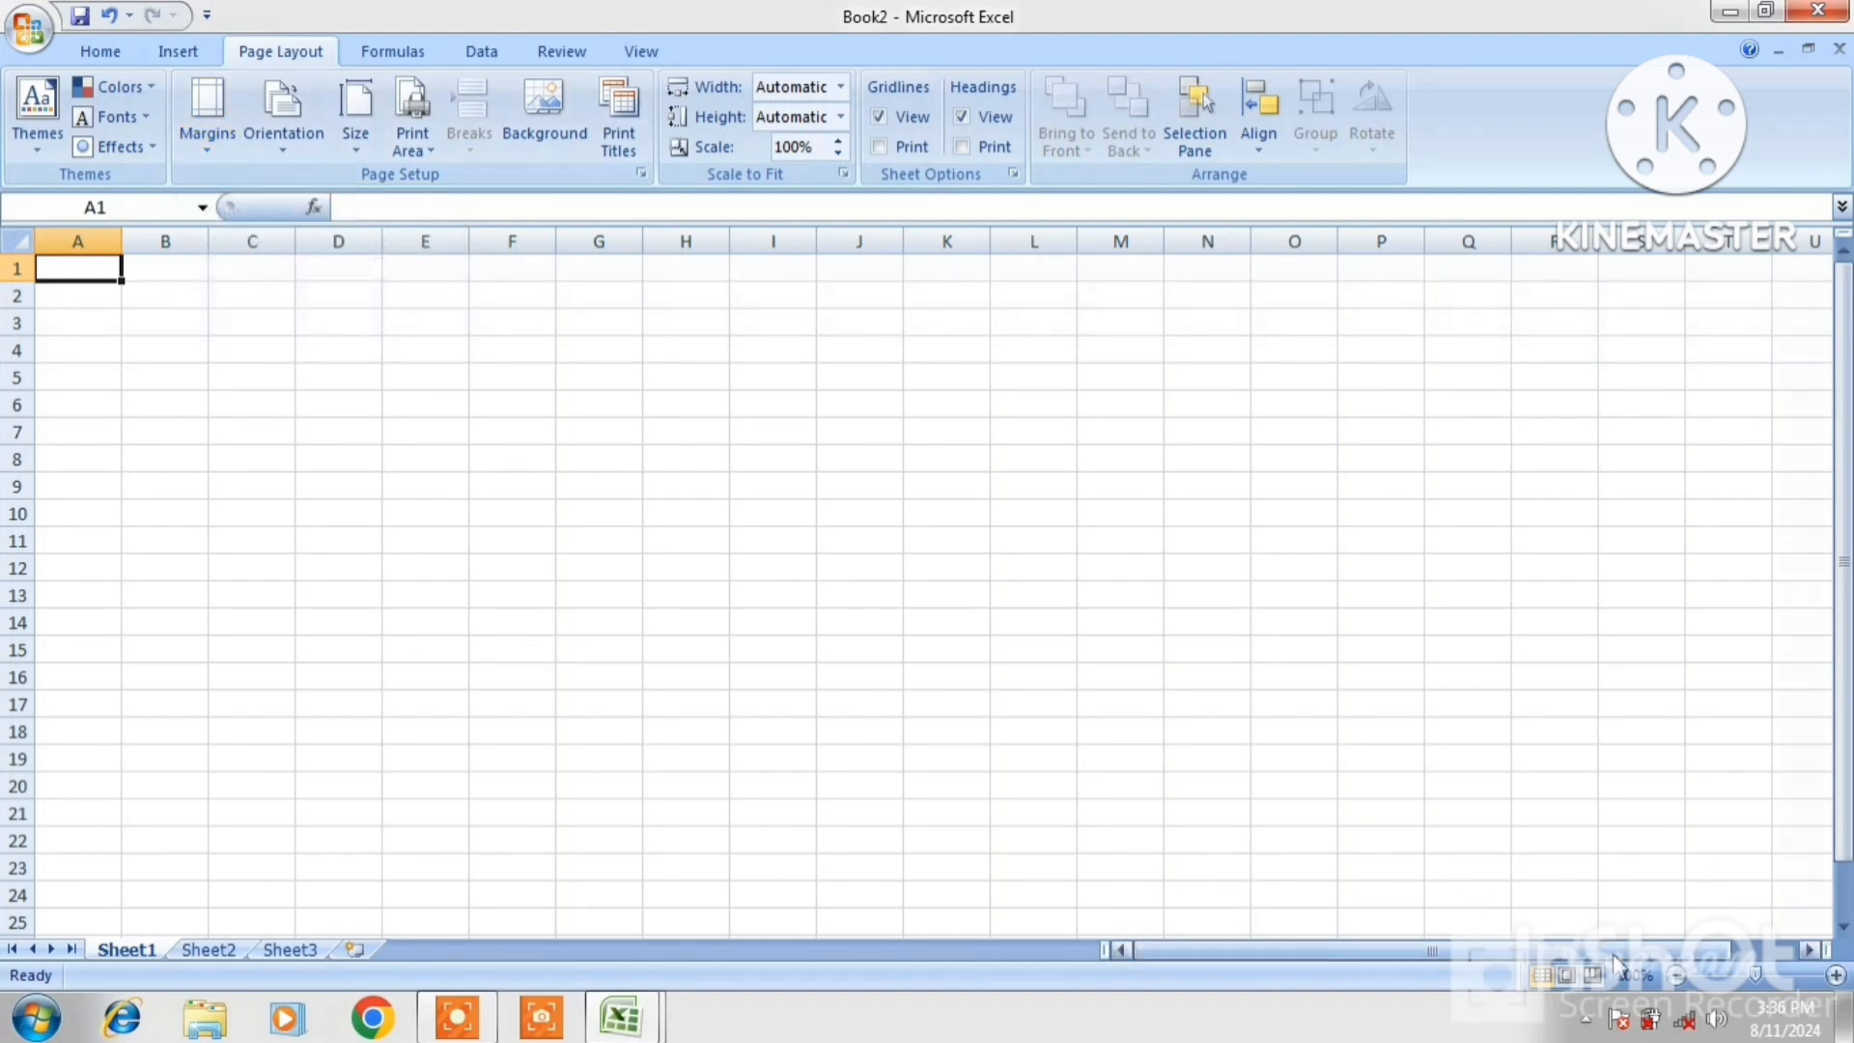
Show Book2 in Page Layout view, zoomed out to three pages side by side
{"action": "left_click", "coordinate": [1565, 976]}
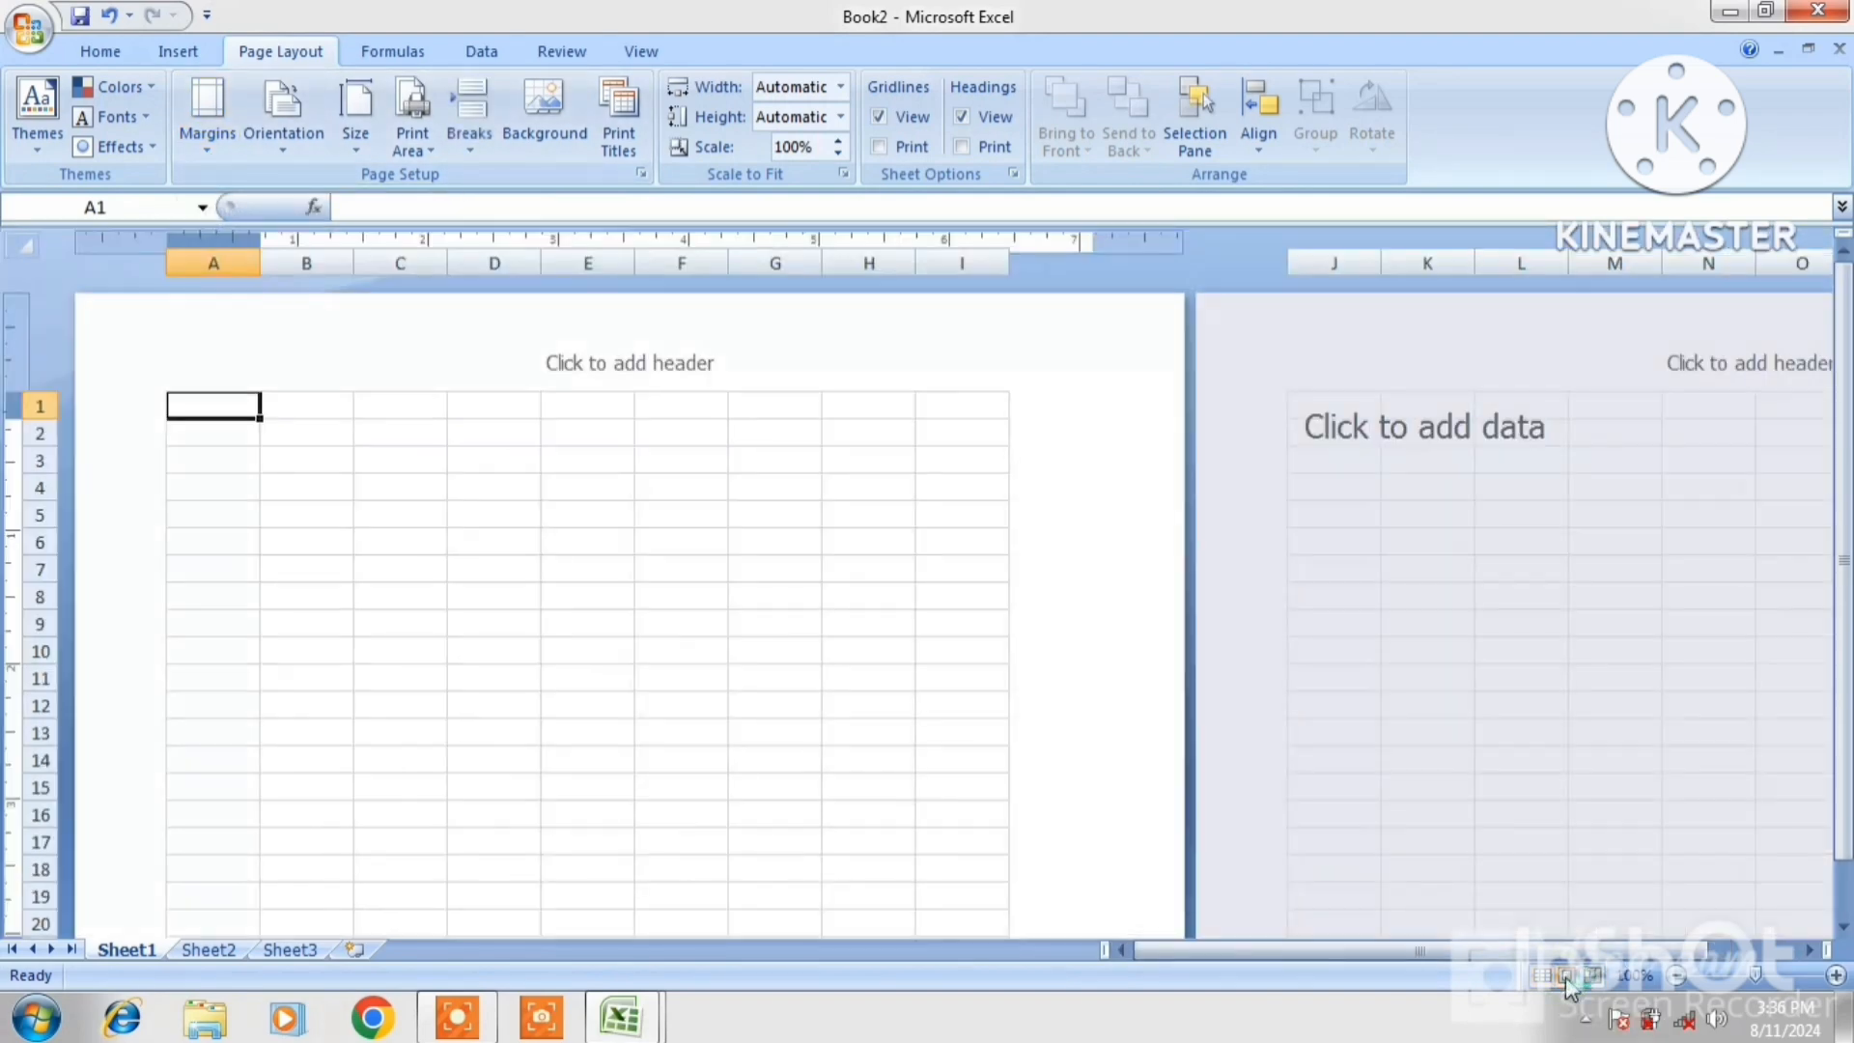
{"action": "left_click", "coordinate": [473, 454]}
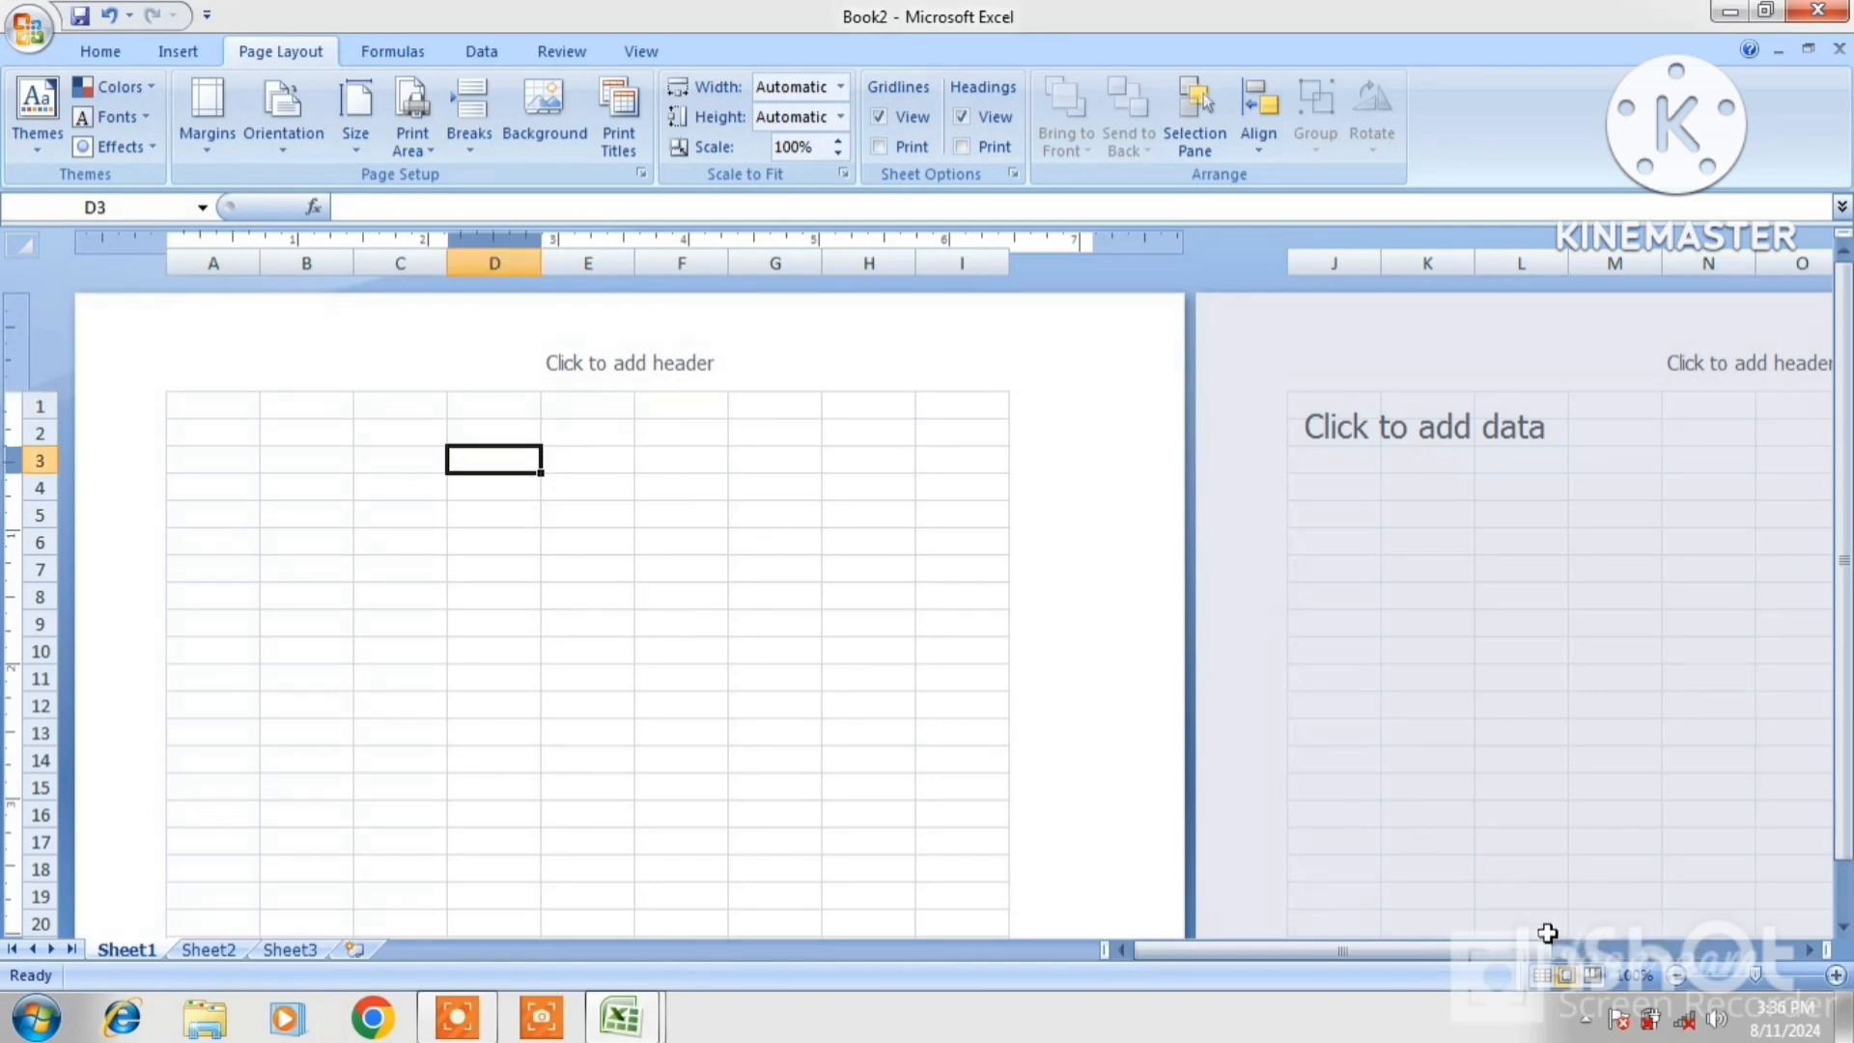
{"action": "left_click", "coordinate": [1675, 975]}
{"action": "left_click", "coordinate": [1675, 975]}
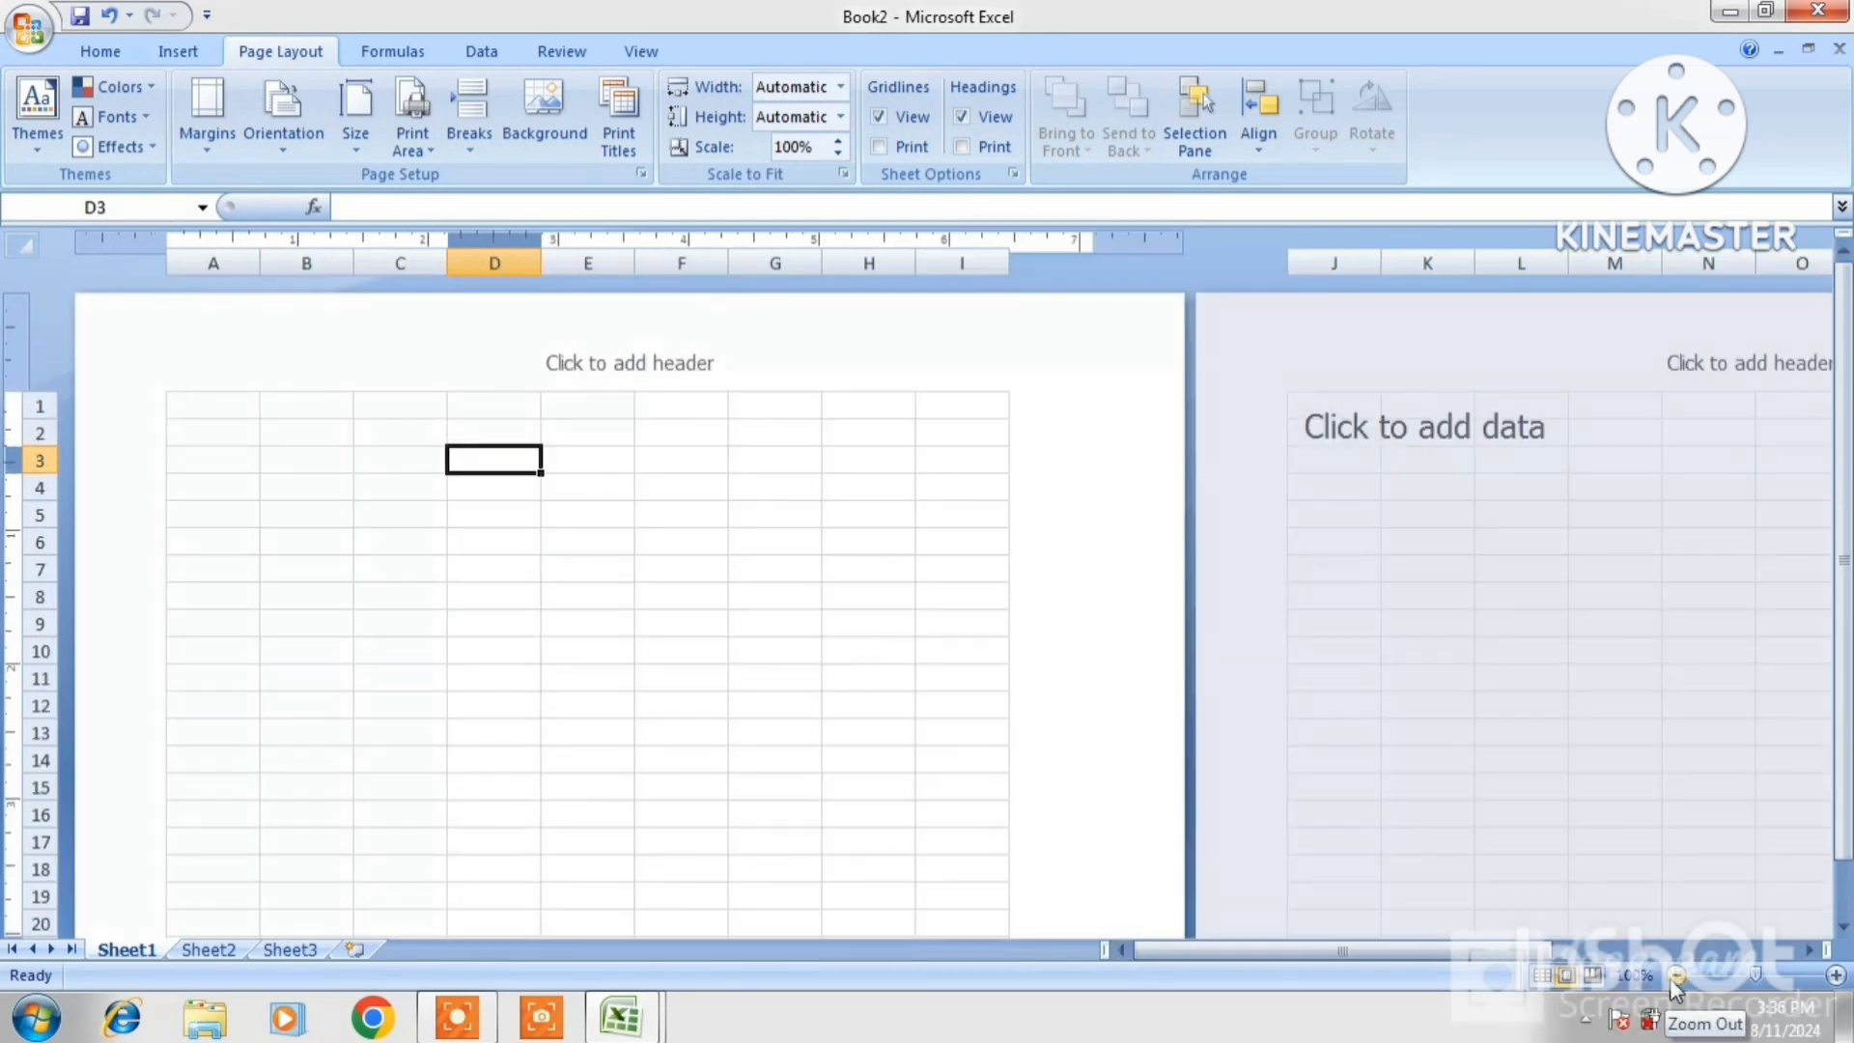
{"action": "left_click", "coordinate": [1675, 975]}
{"action": "left_click", "coordinate": [1675, 976]}
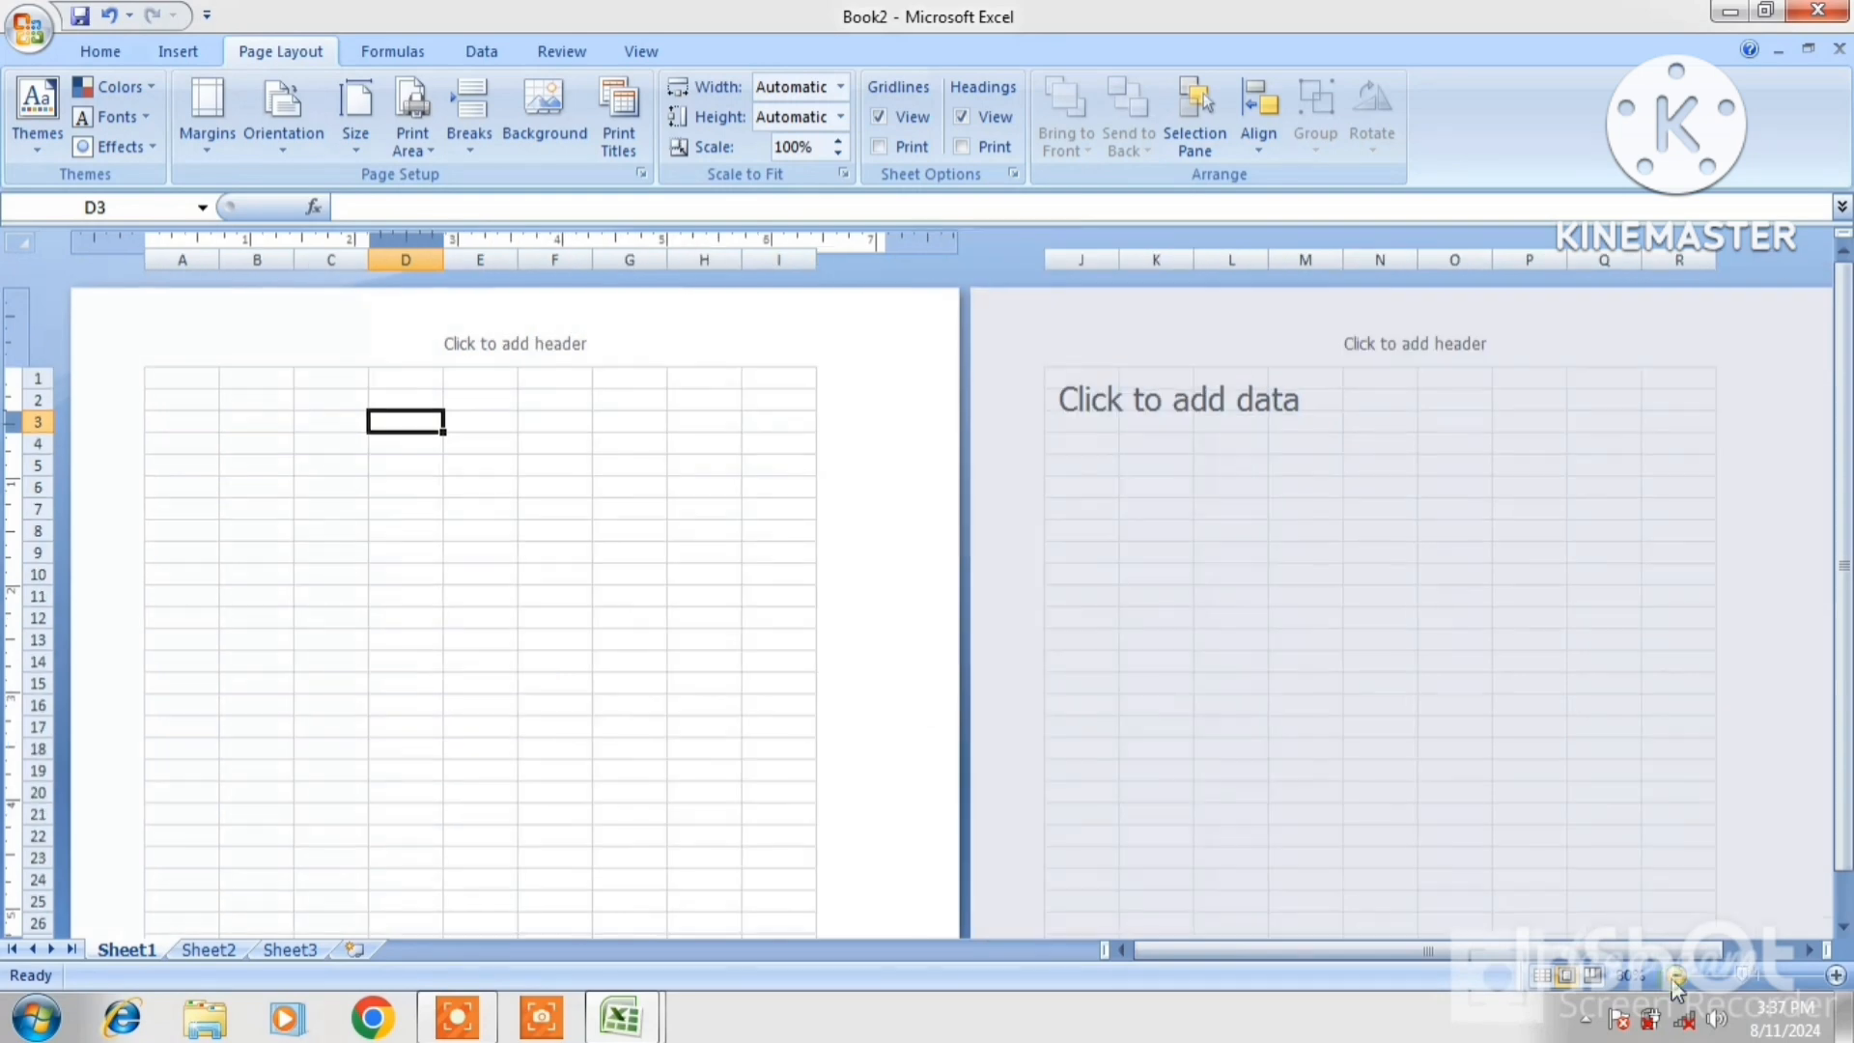
{"action": "left_click", "coordinate": [1676, 975]}
{"action": "left_click", "coordinate": [1675, 975]}
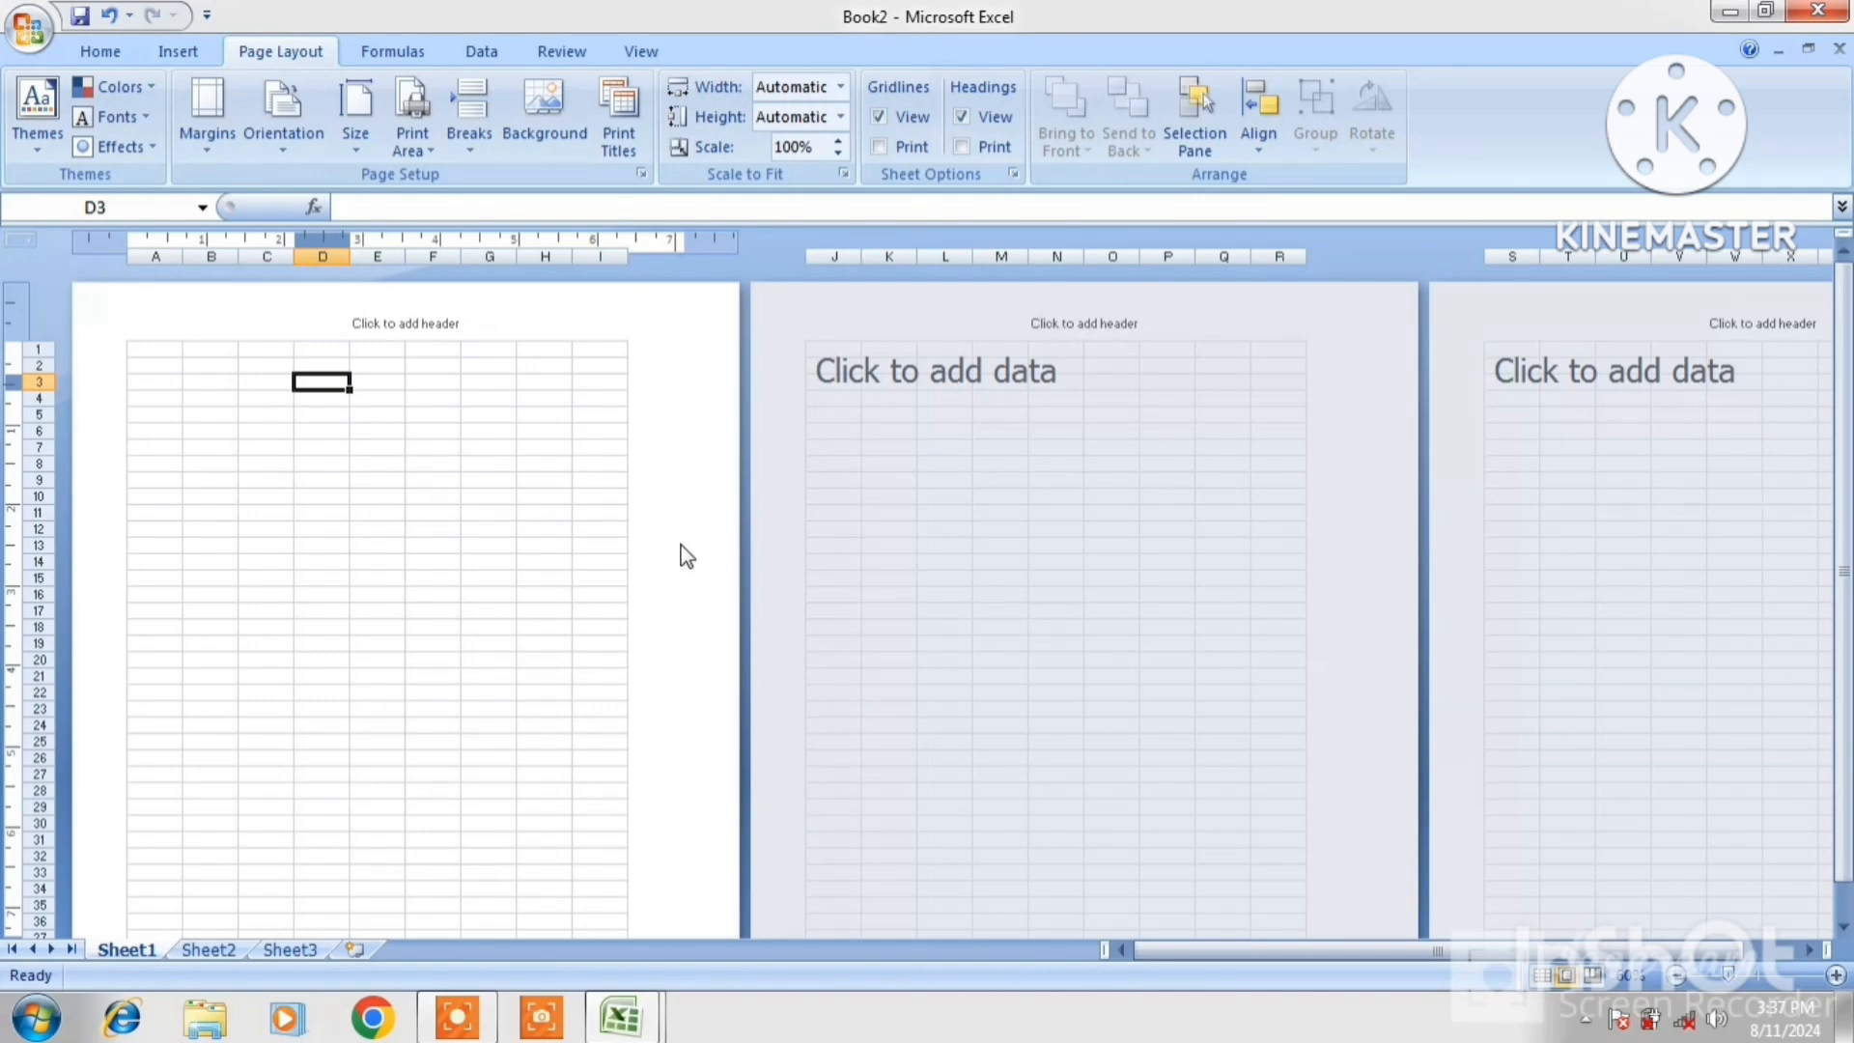
Try the Last Custom, Wide and Normal margin presets, ending on Normal, then open Custom Margins
{"action": "left_click", "coordinate": [201, 151]}
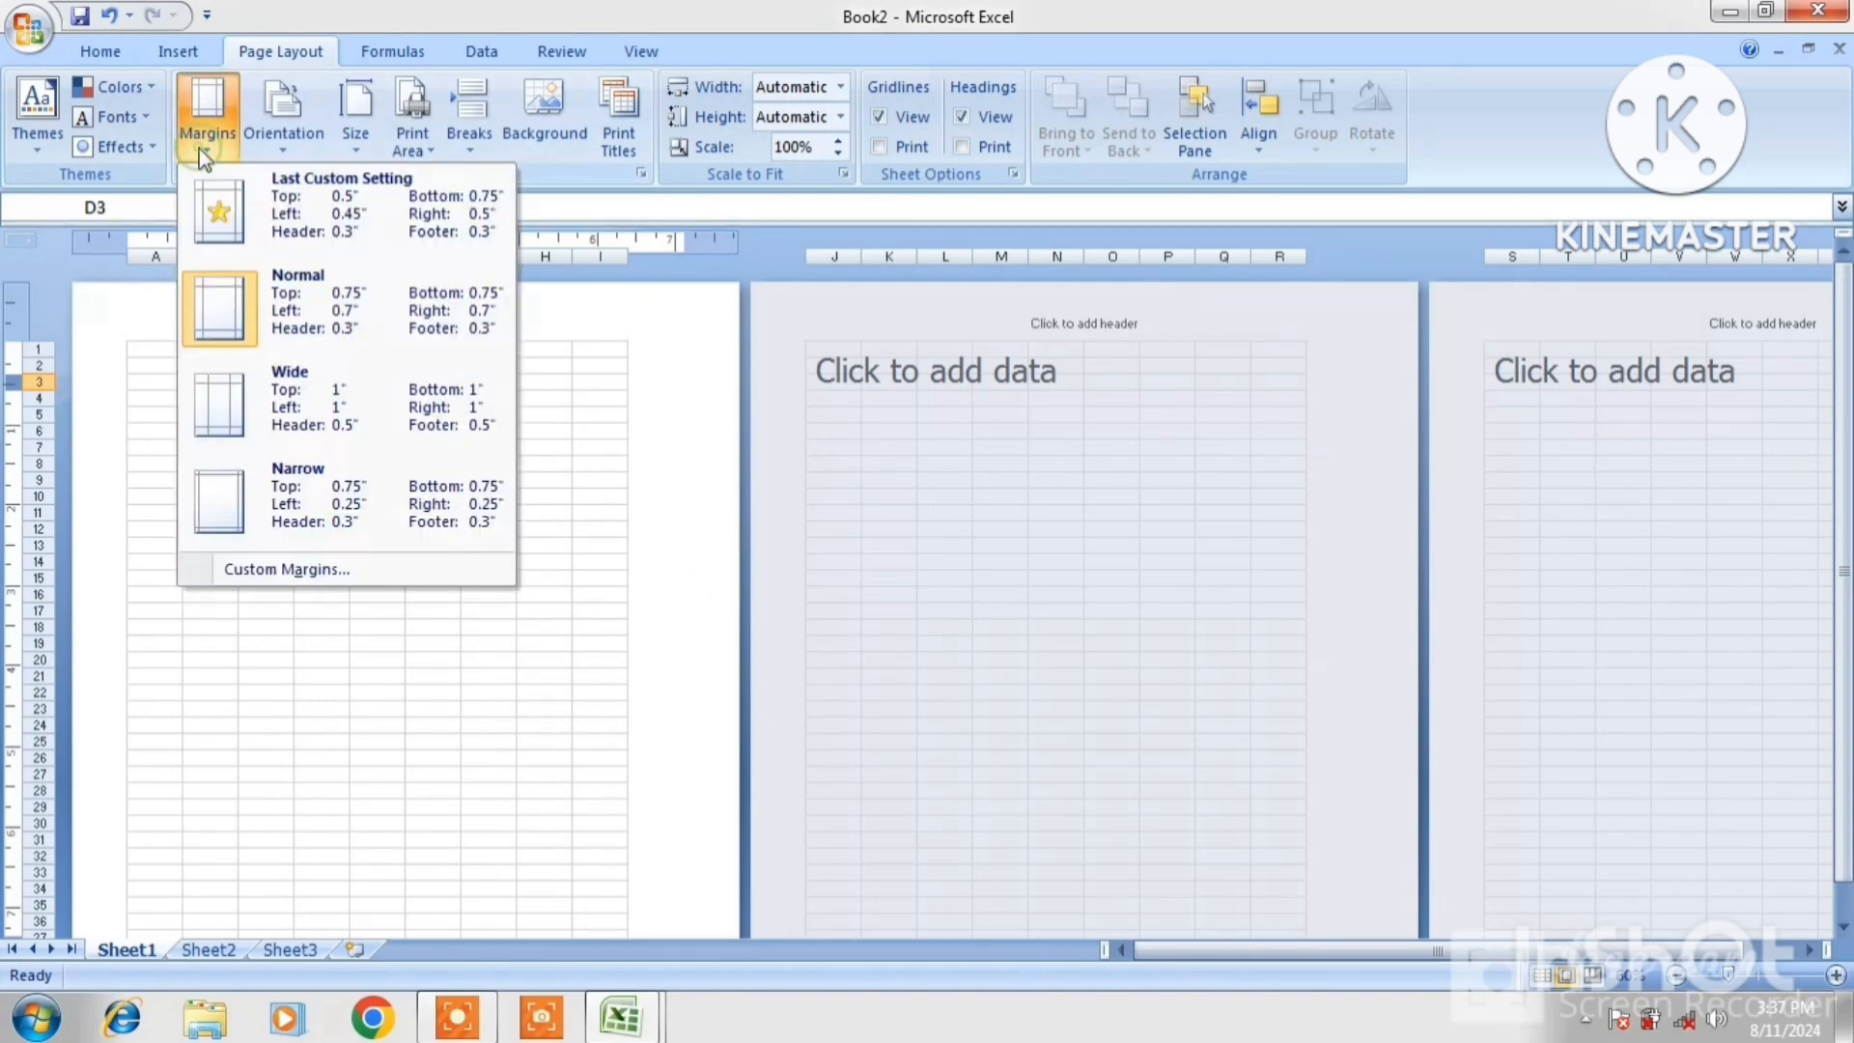
{"action": "left_click", "coordinate": [279, 202]}
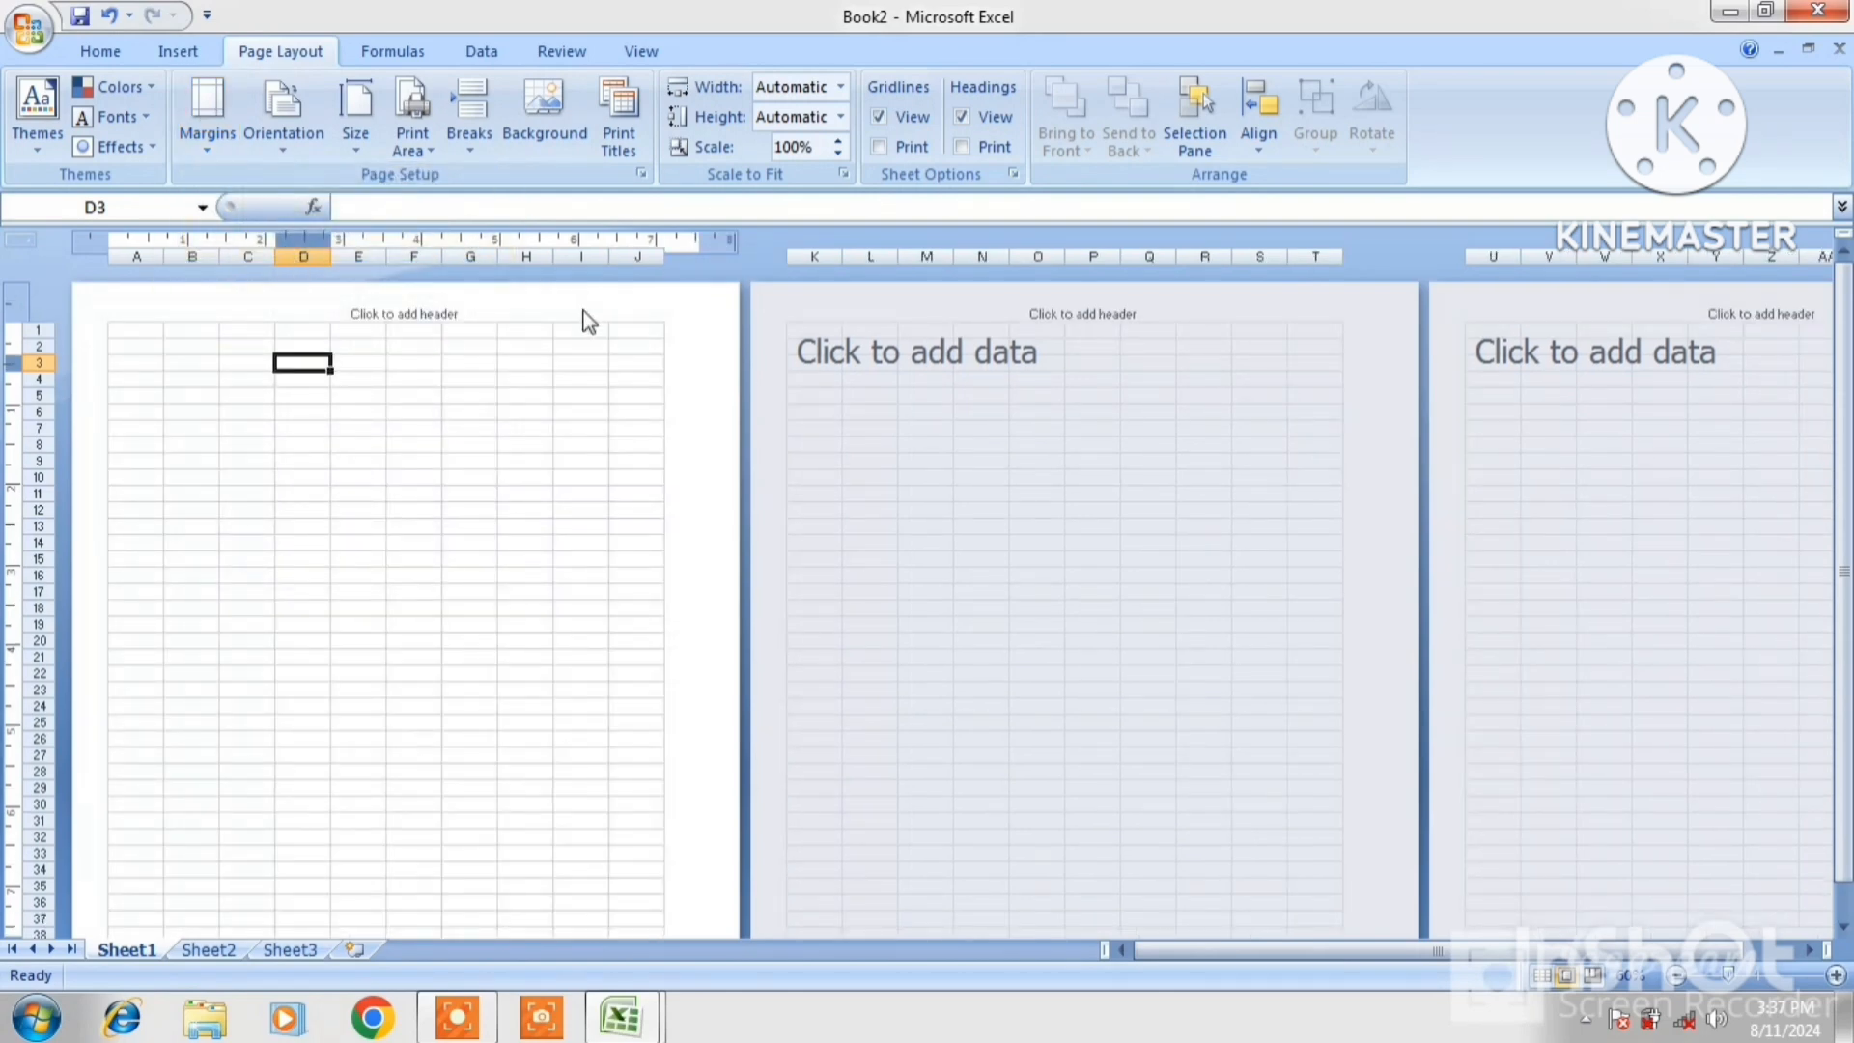
{"action": "left_click", "coordinate": [228, 155]}
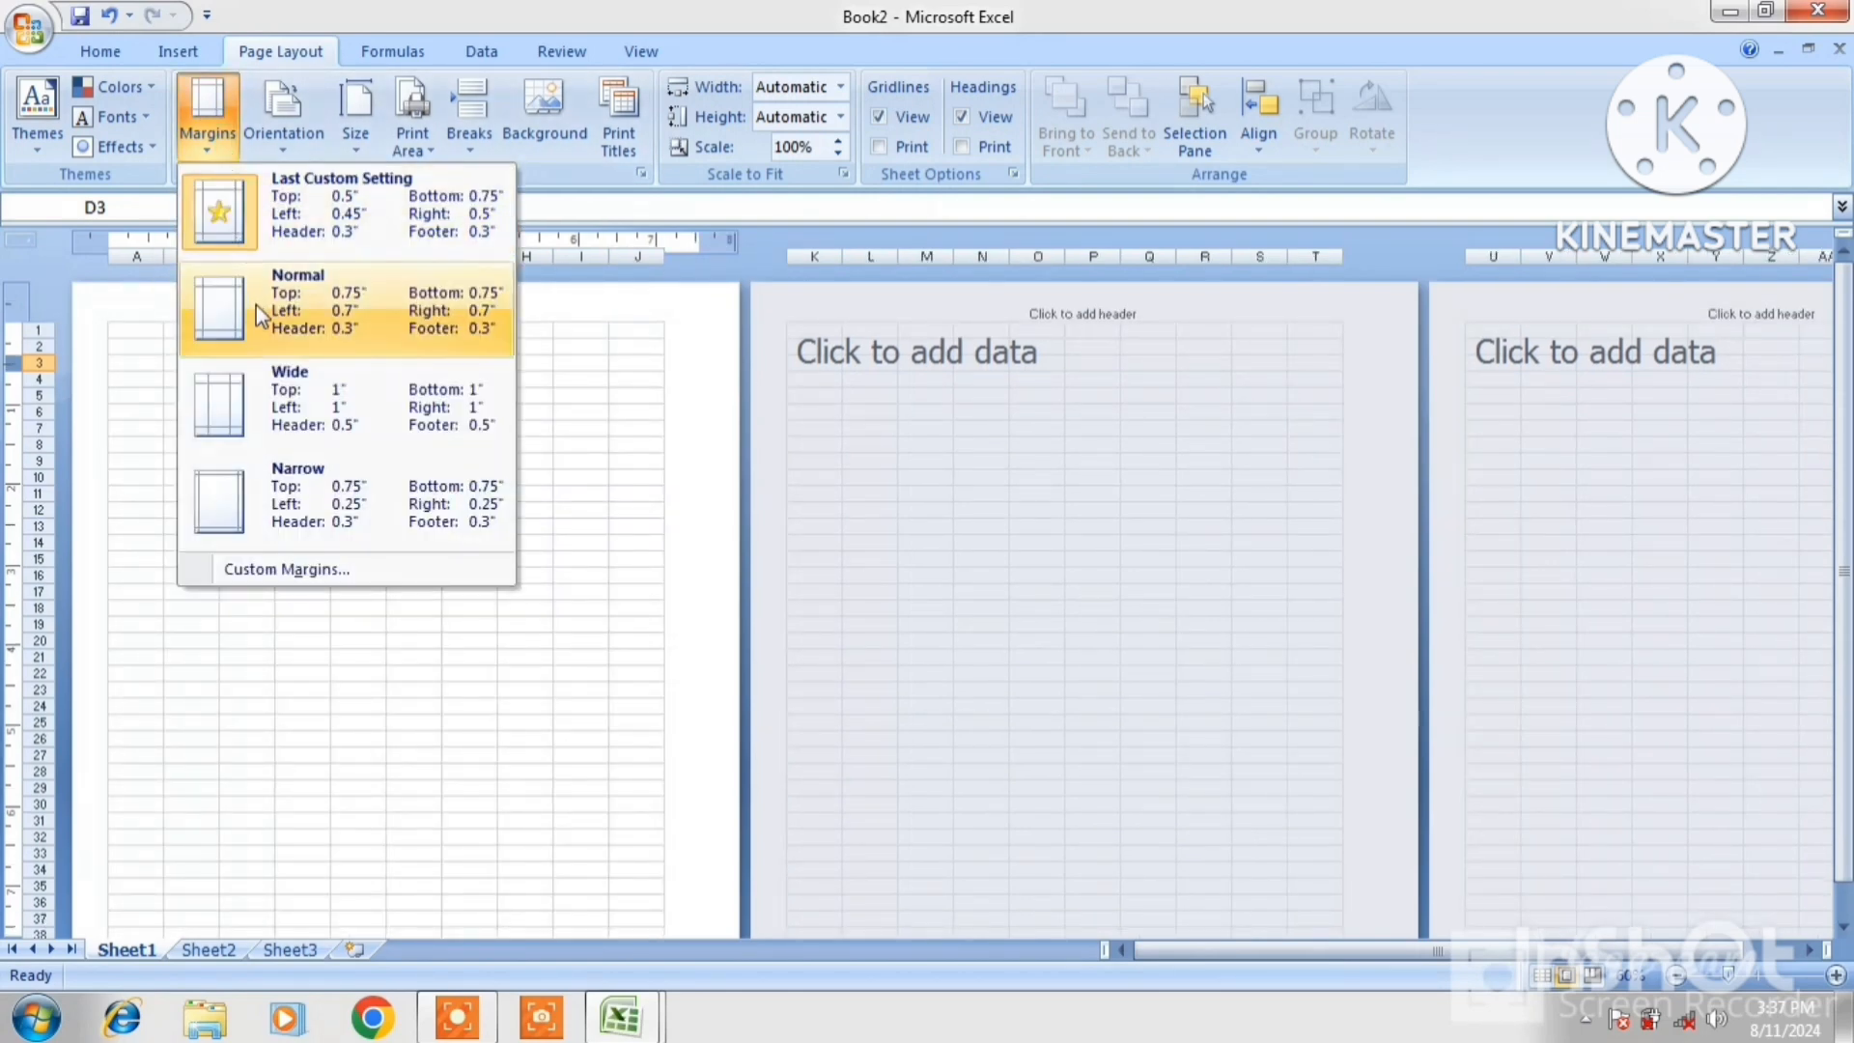
{"action": "left_click", "coordinate": [260, 384]}
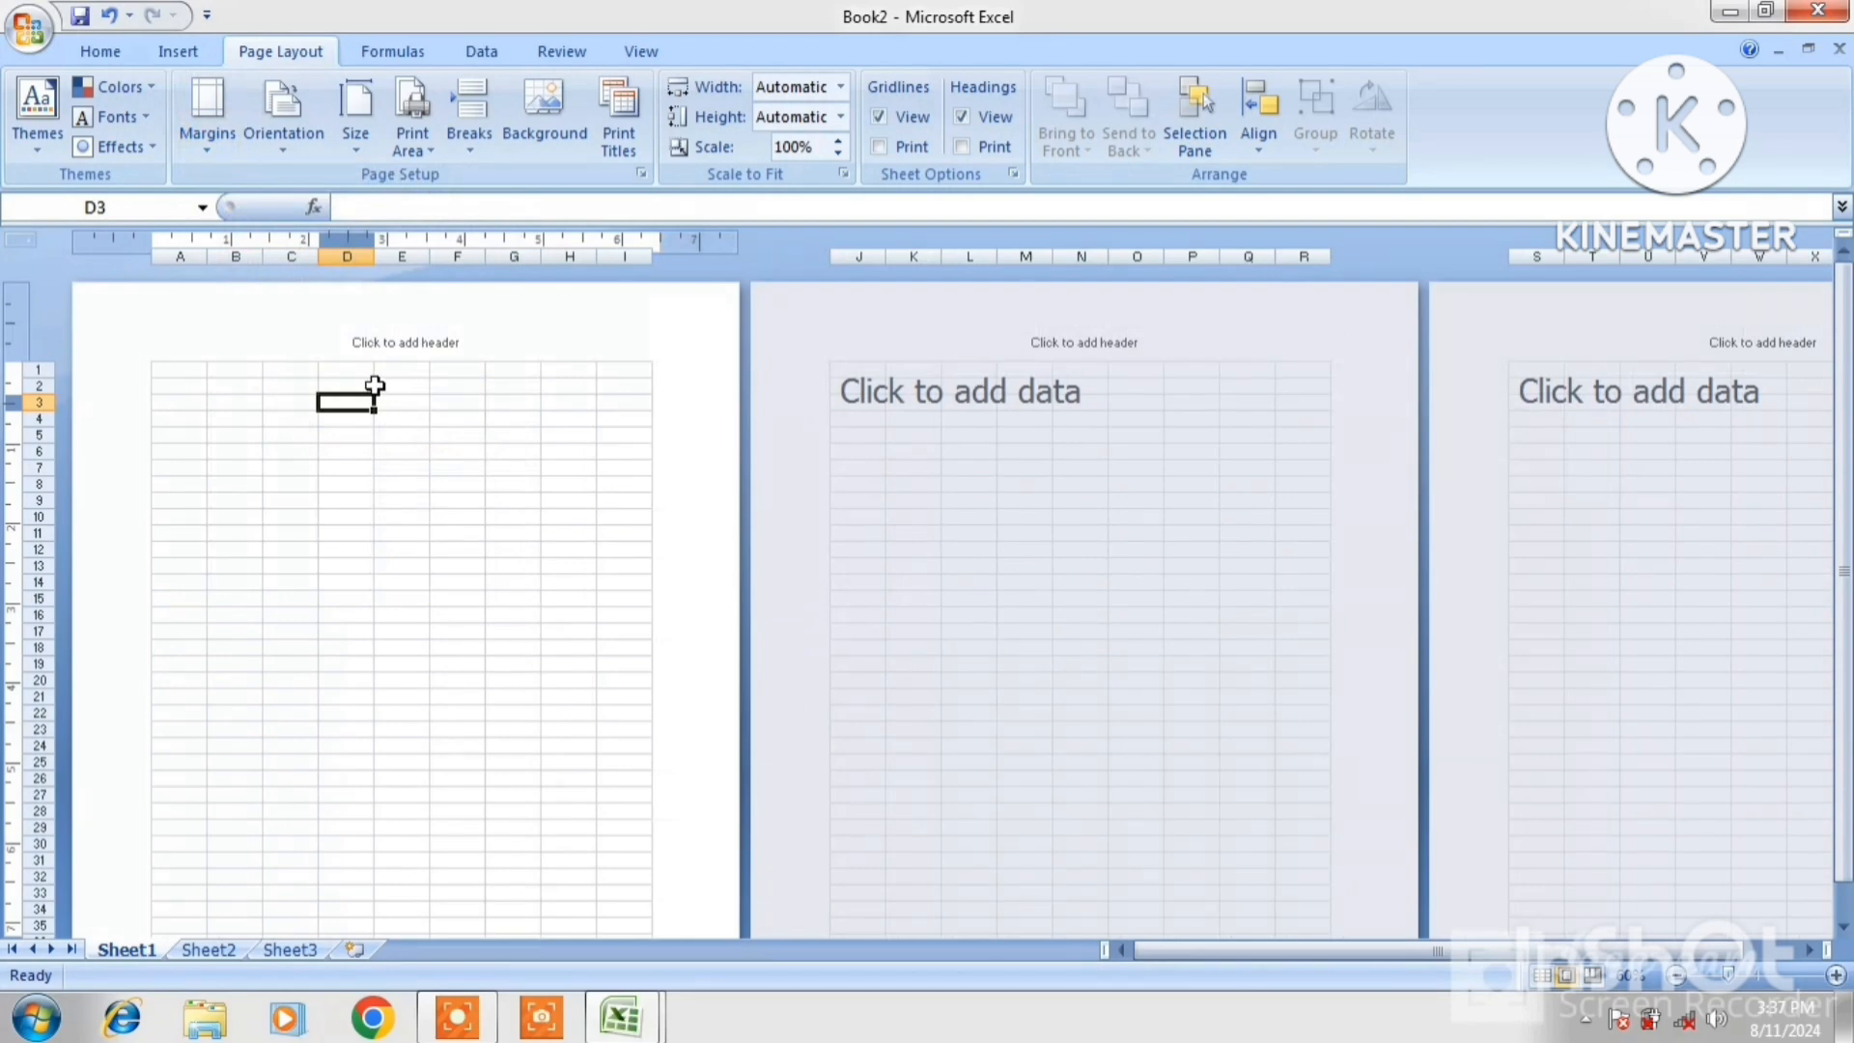
{"action": "left_click", "coordinate": [206, 155]}
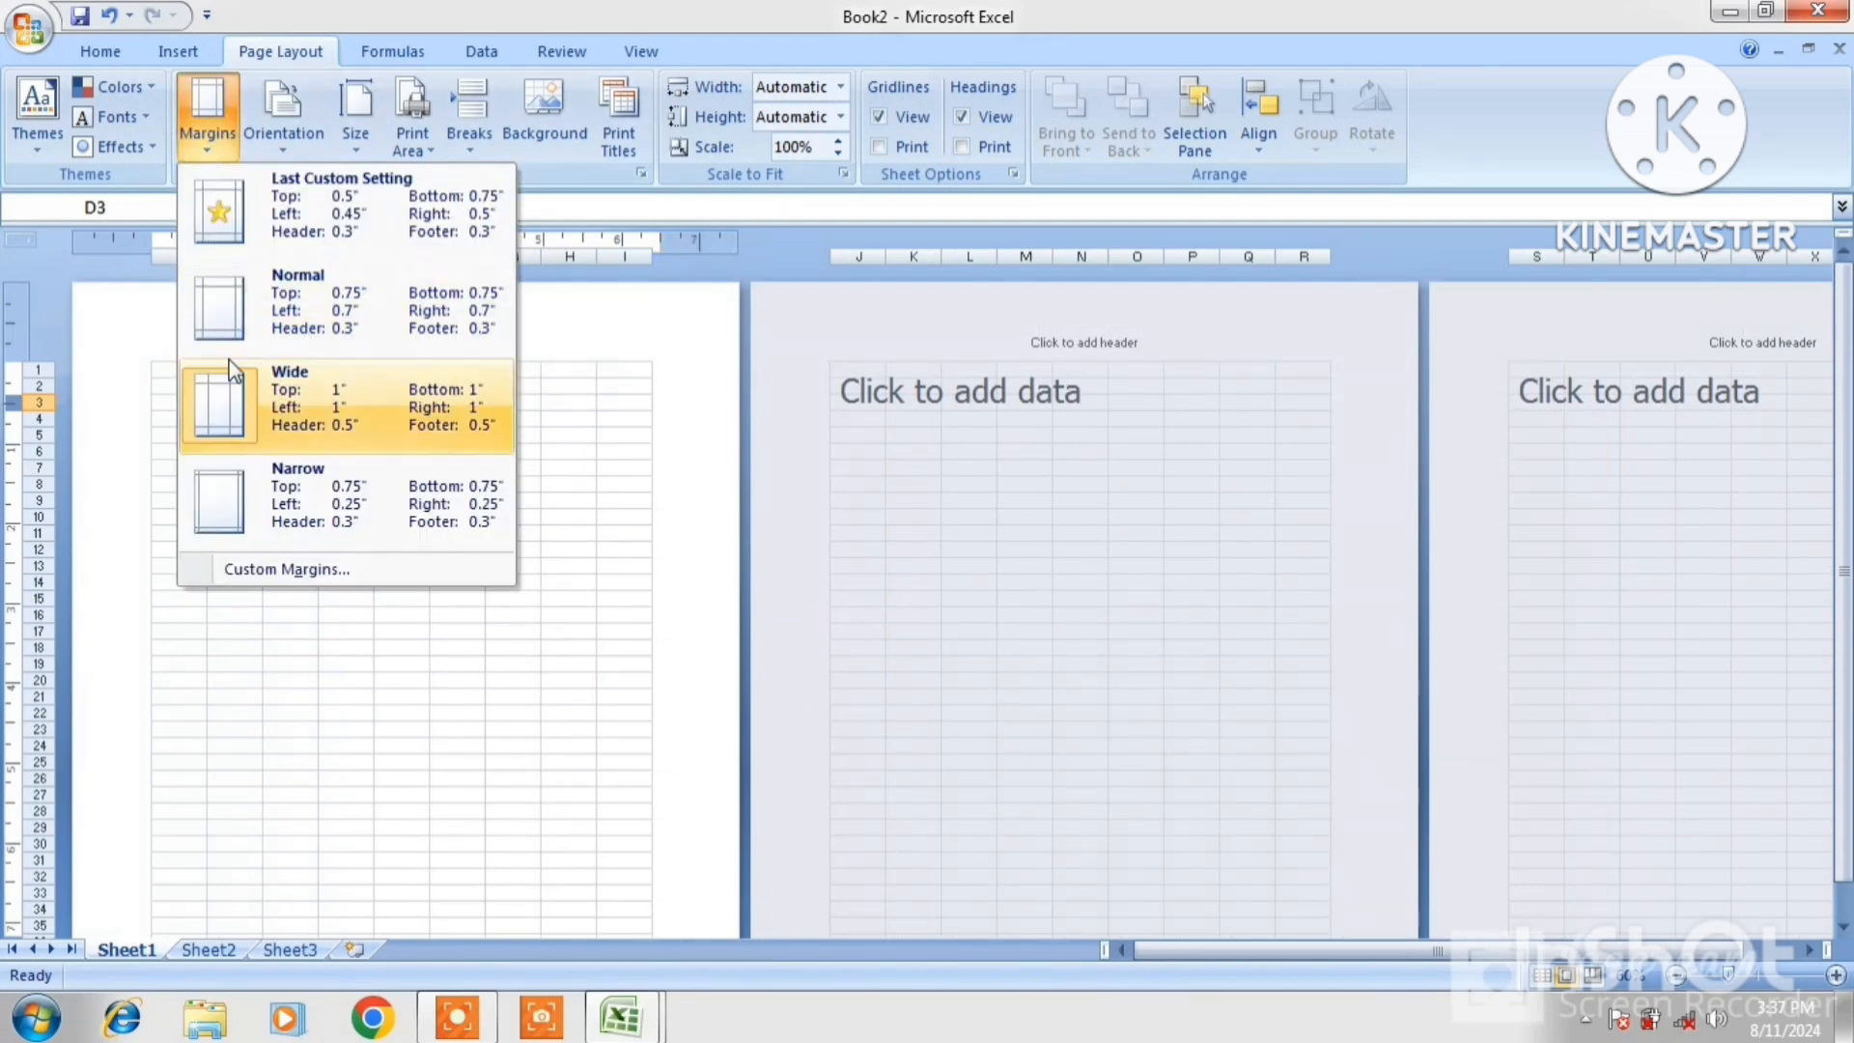
{"action": "left_click", "coordinate": [266, 306]}
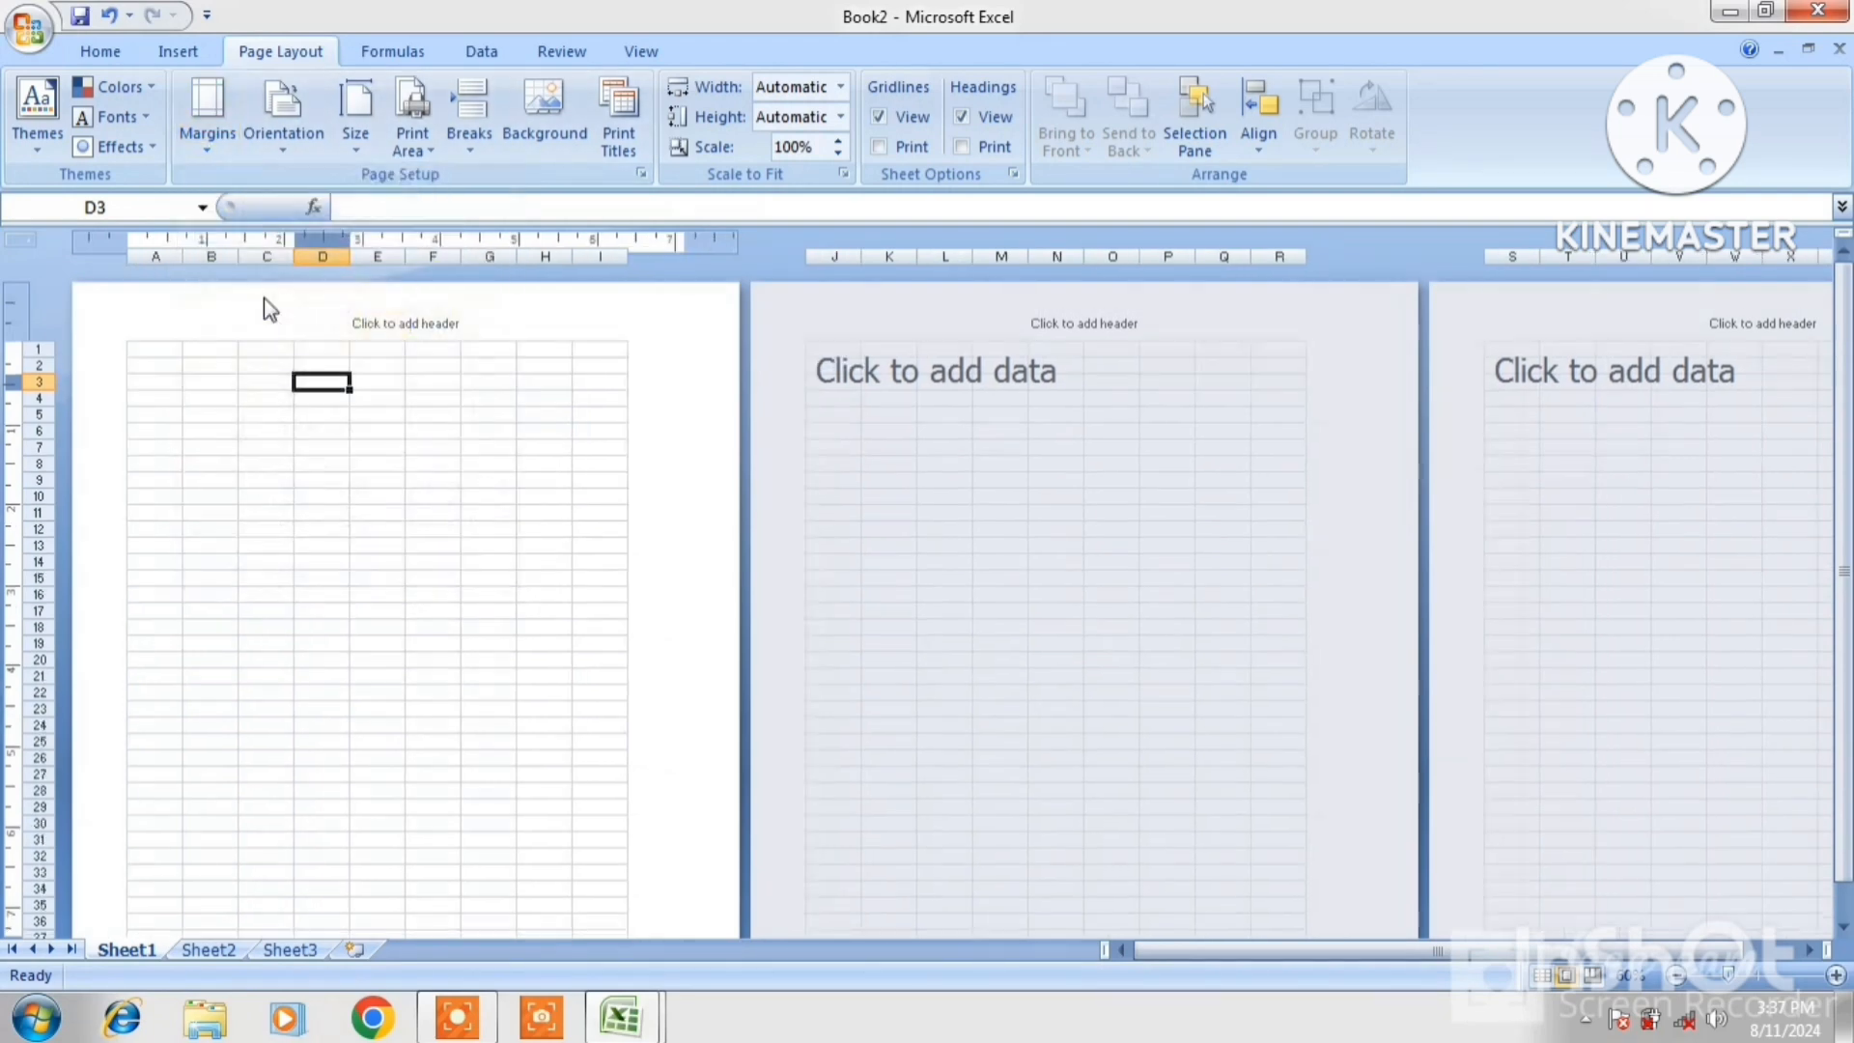
{"action": "left_click", "coordinate": [226, 156]}
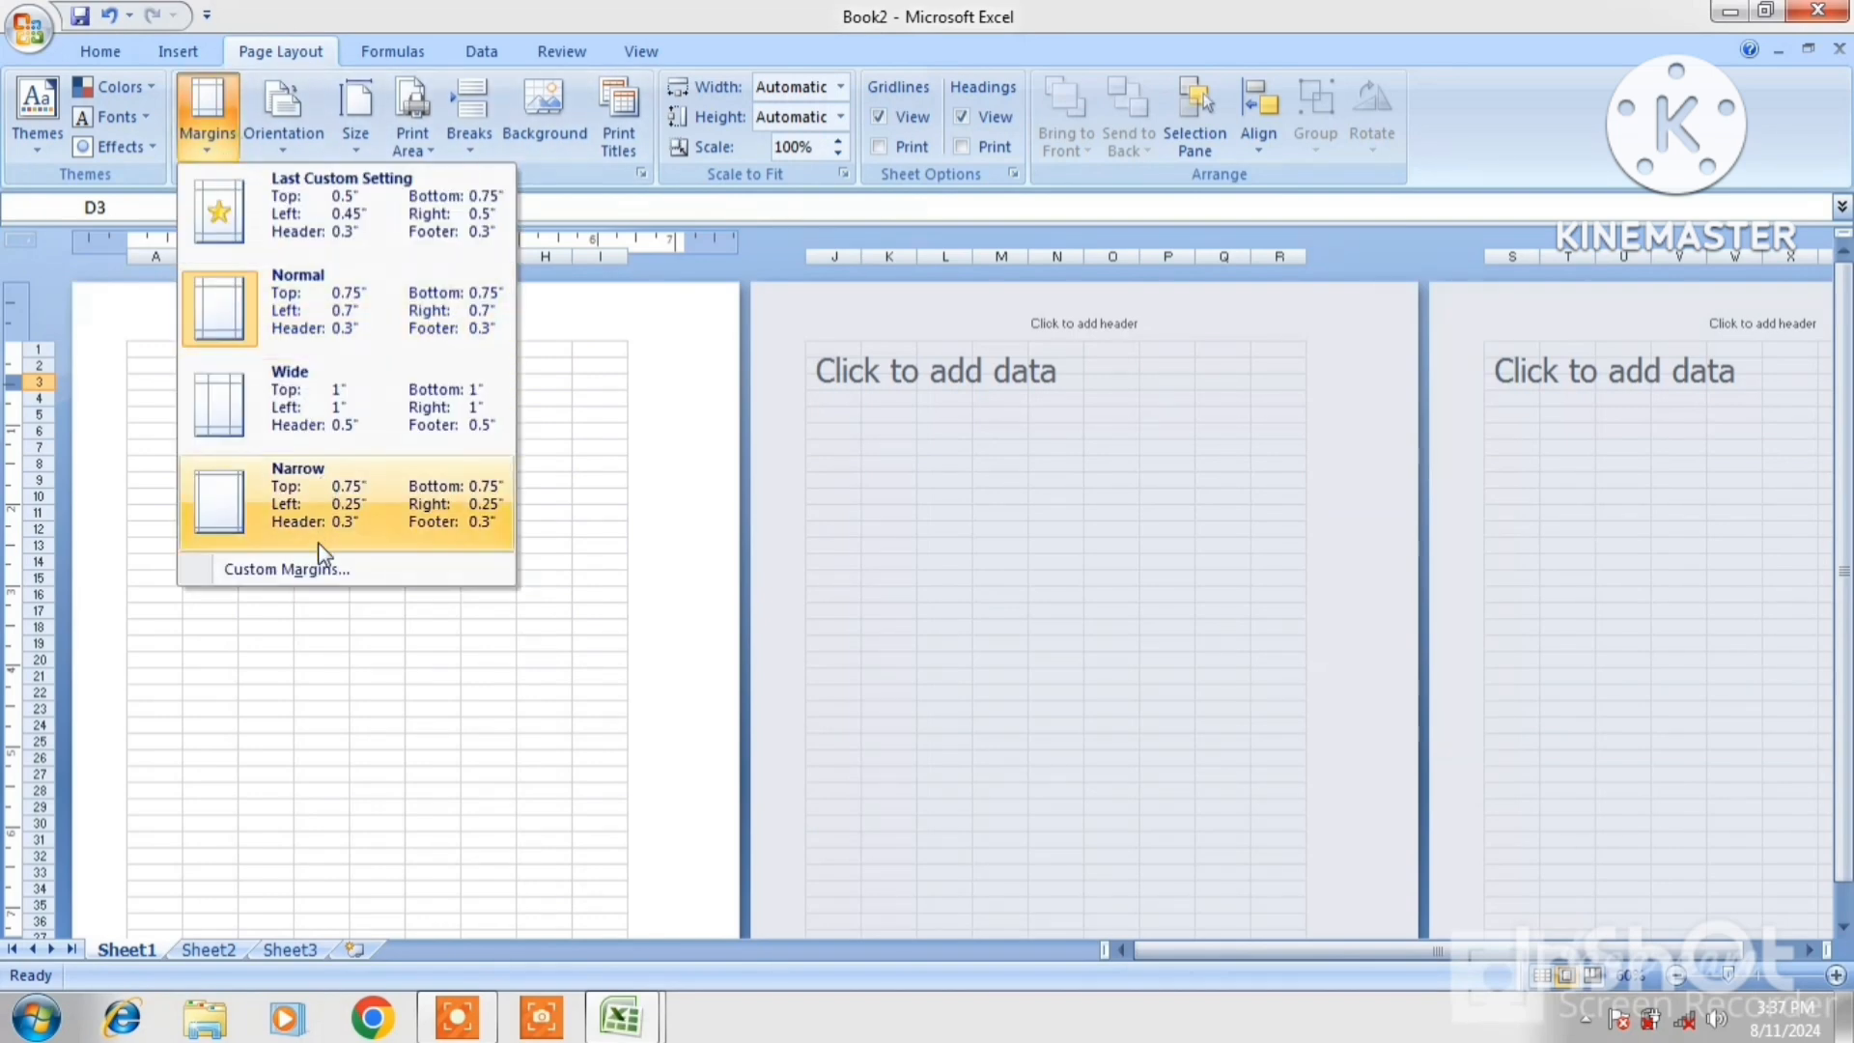
{"action": "left_click", "coordinate": [327, 578]}
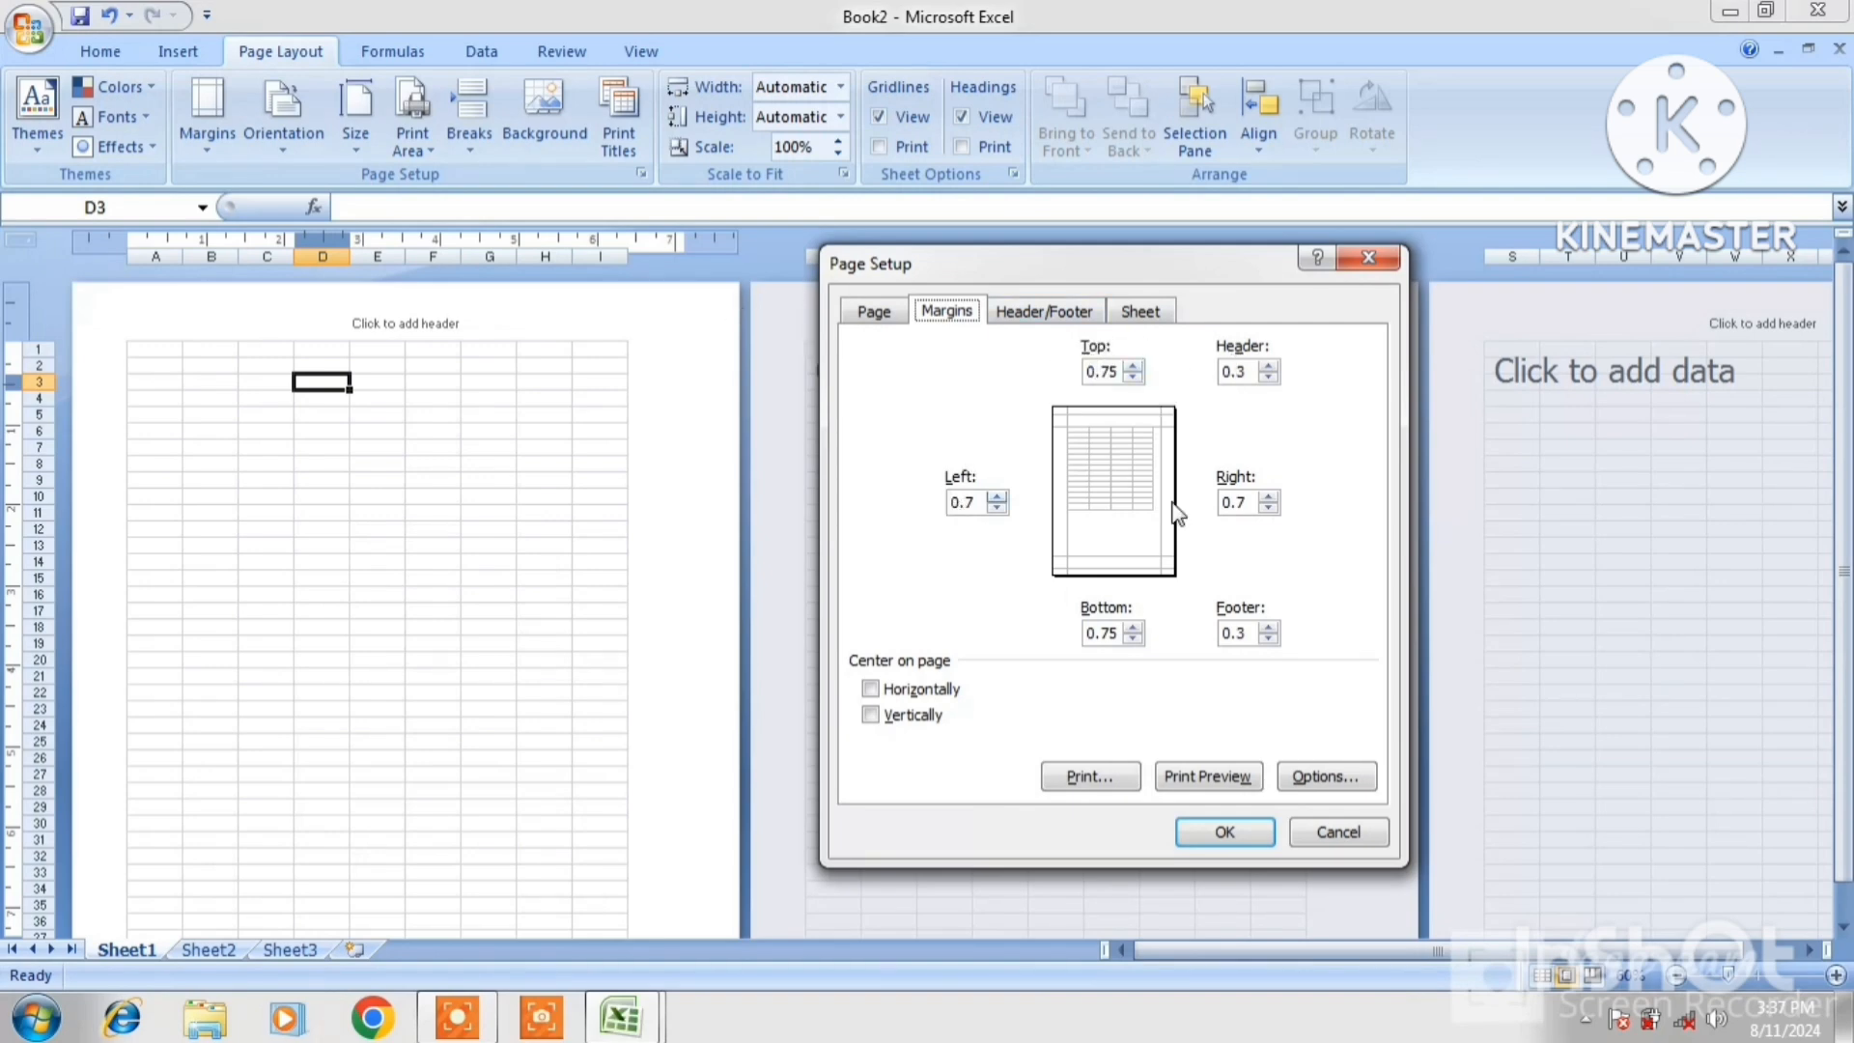
Lower the top margin to 0.25 in Page Setup and apply it
{"action": "left_click", "coordinate": [1132, 377]}
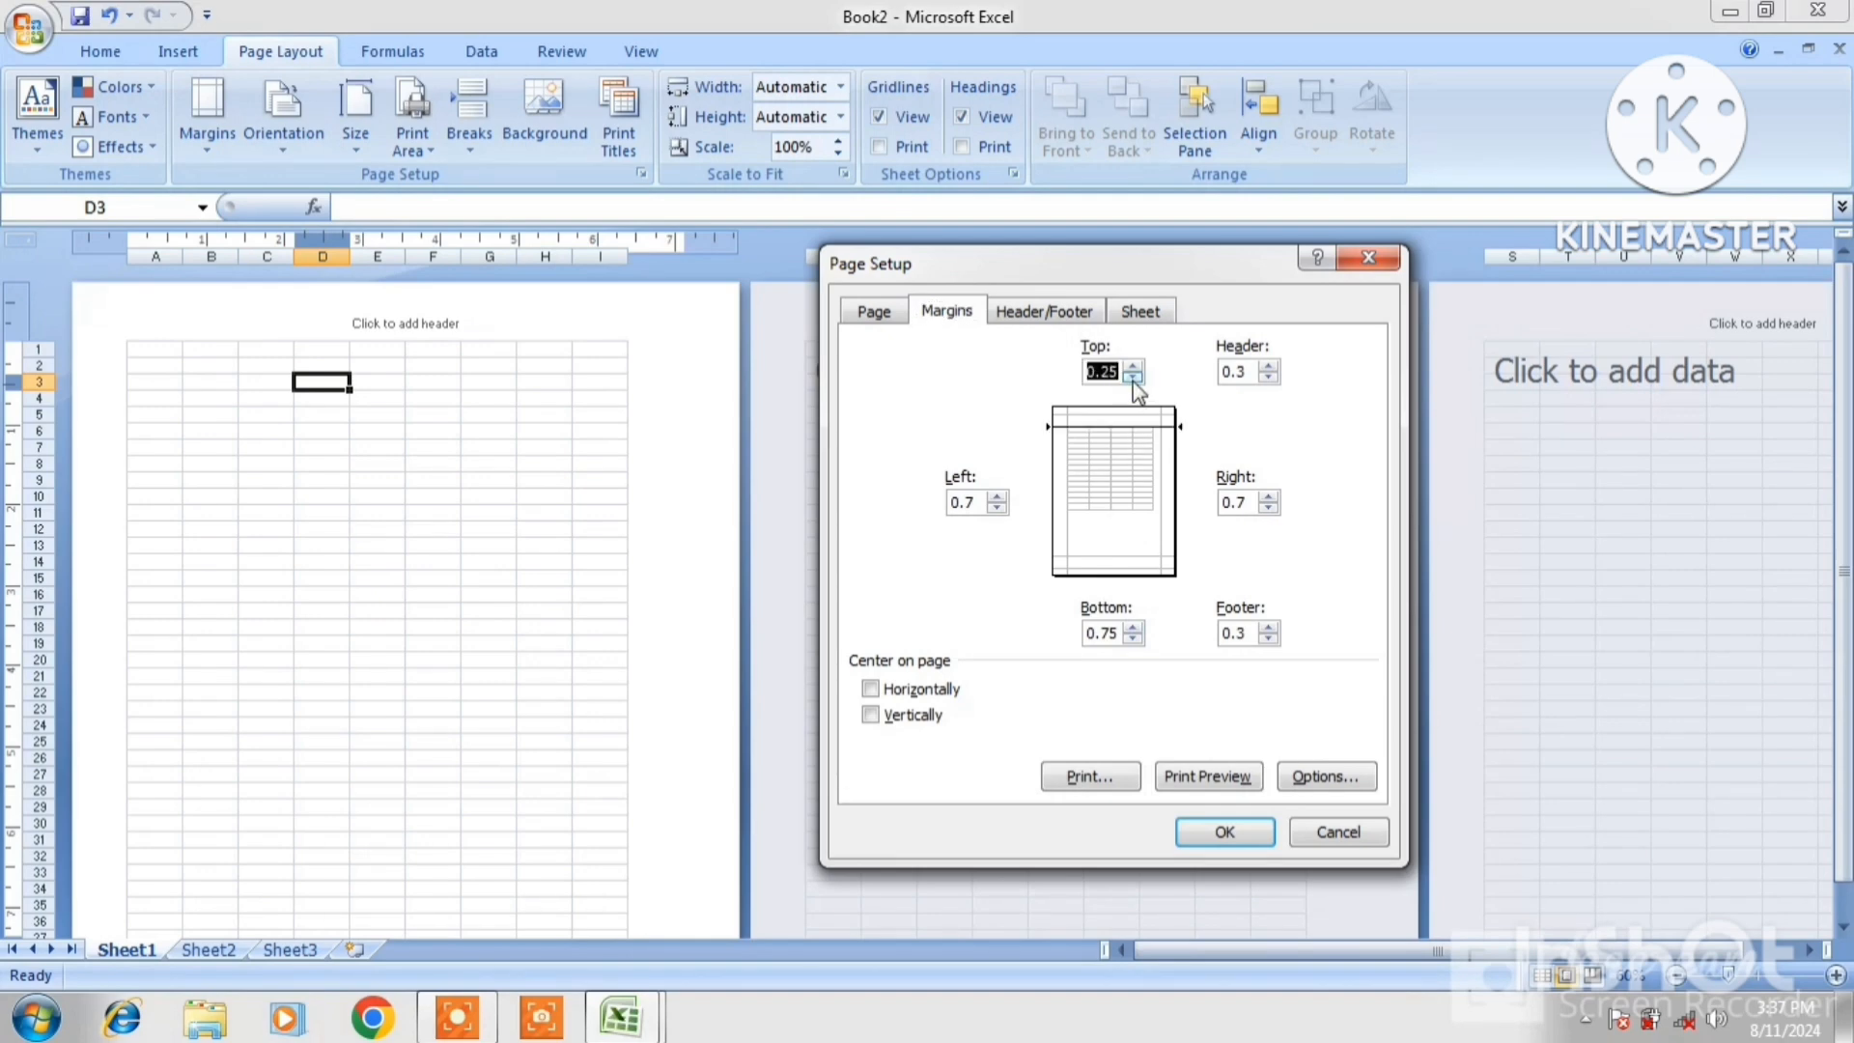
{"action": "left_click", "coordinate": [1132, 368]}
{"action": "left_click", "coordinate": [1224, 834]}
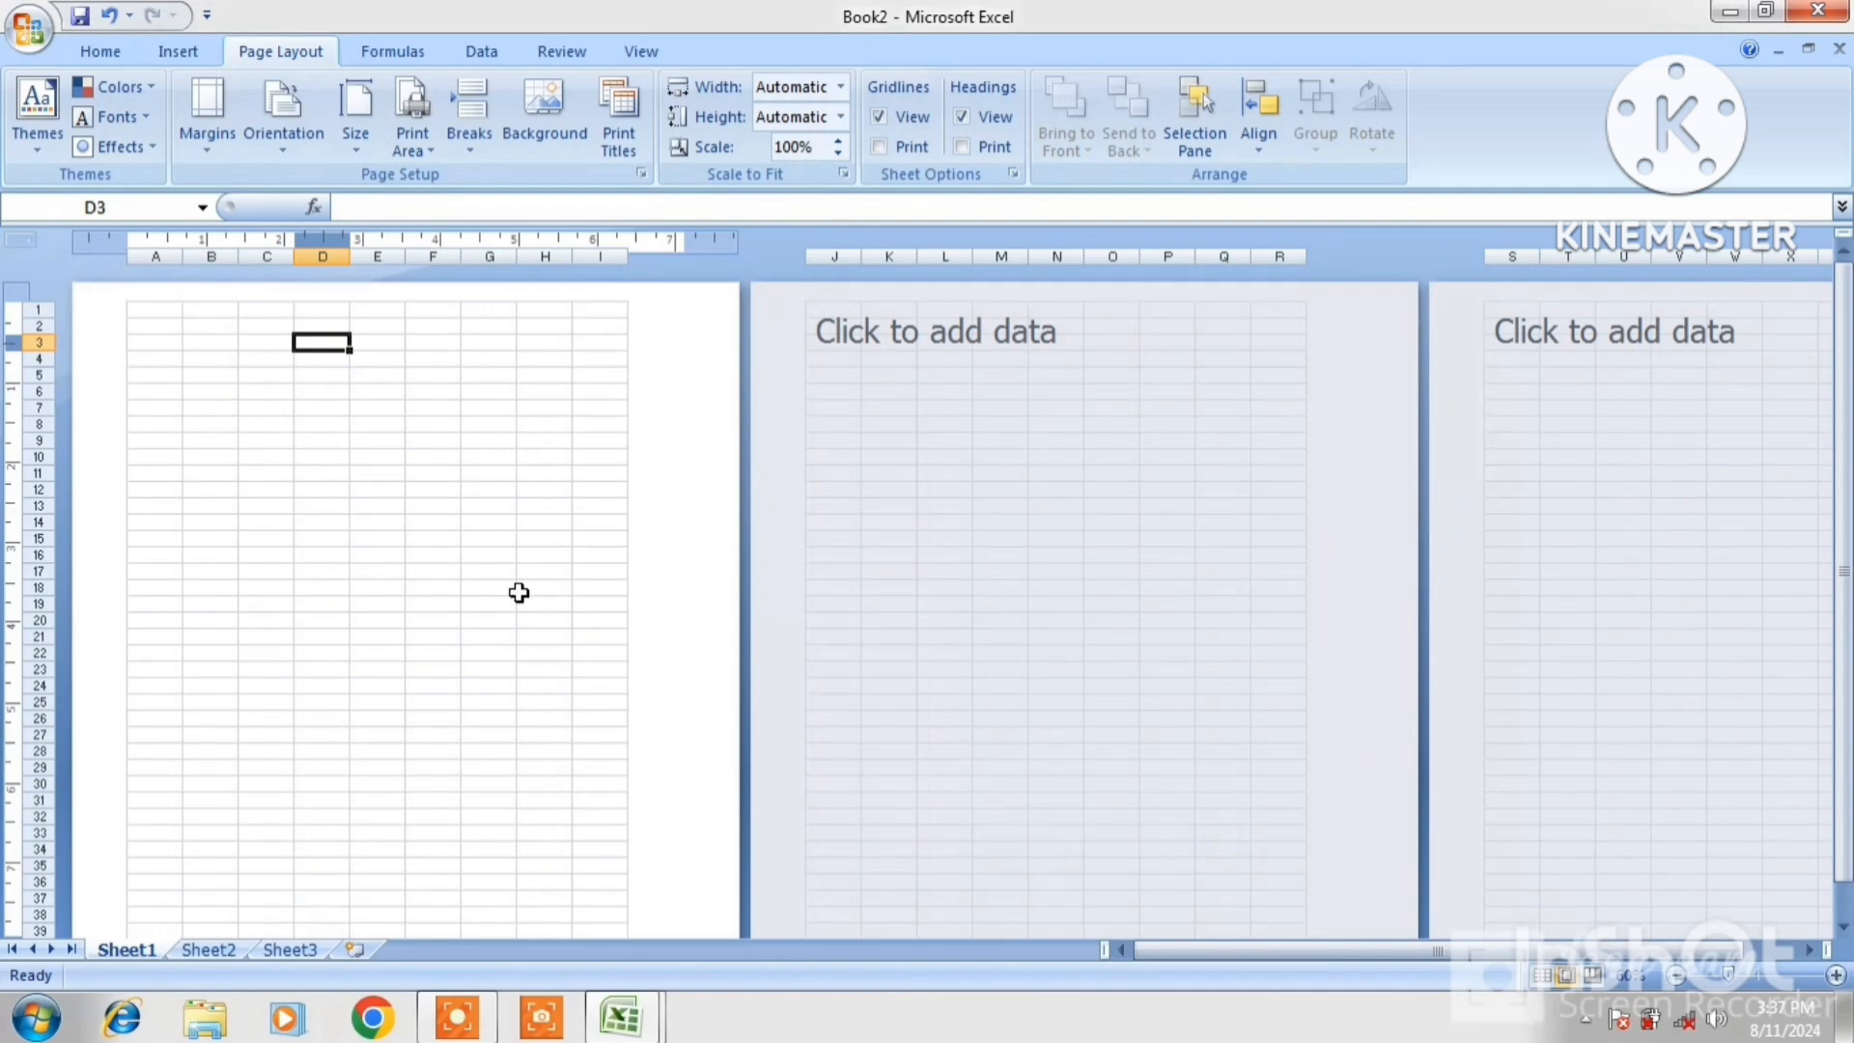
Set left and right margins to 0.45 and bottom to 0.5, then revert to Normal margins
{"action": "left_click", "coordinate": [219, 155]}
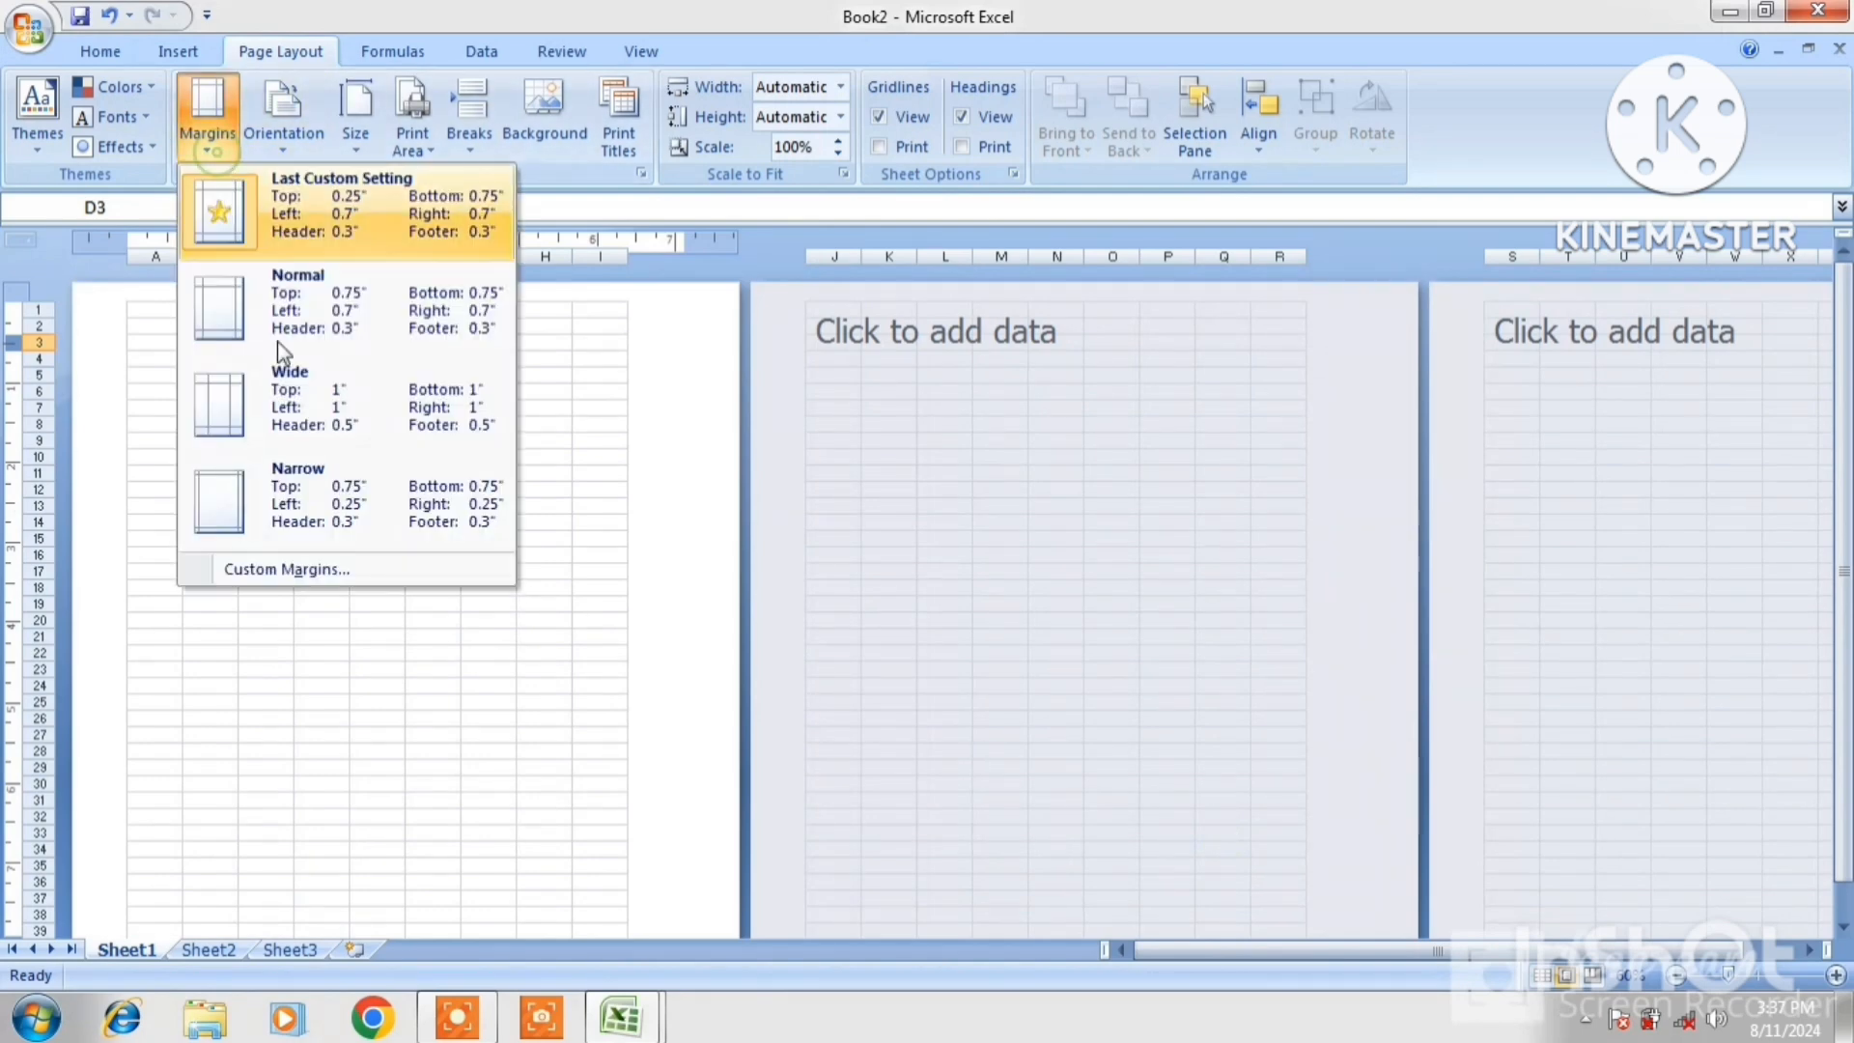
{"action": "left_click", "coordinate": [318, 568]}
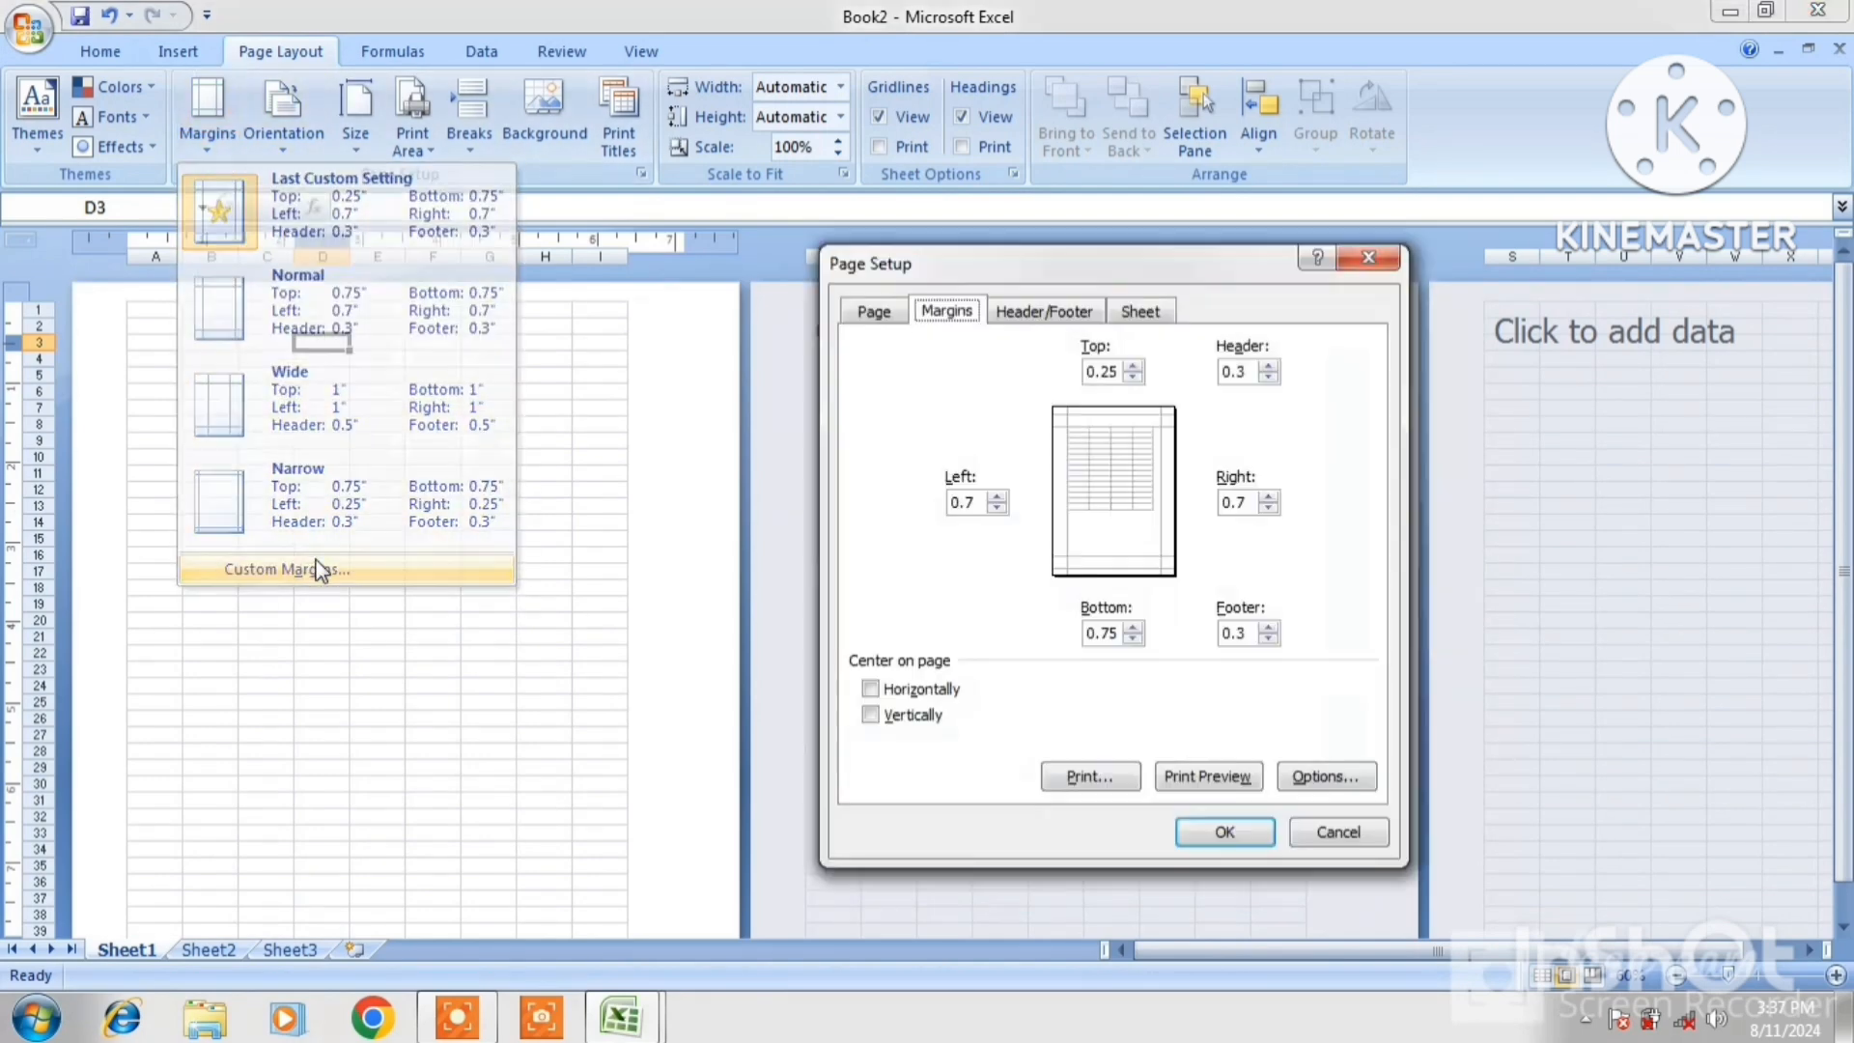
{"action": "left_click", "coordinate": [996, 508]}
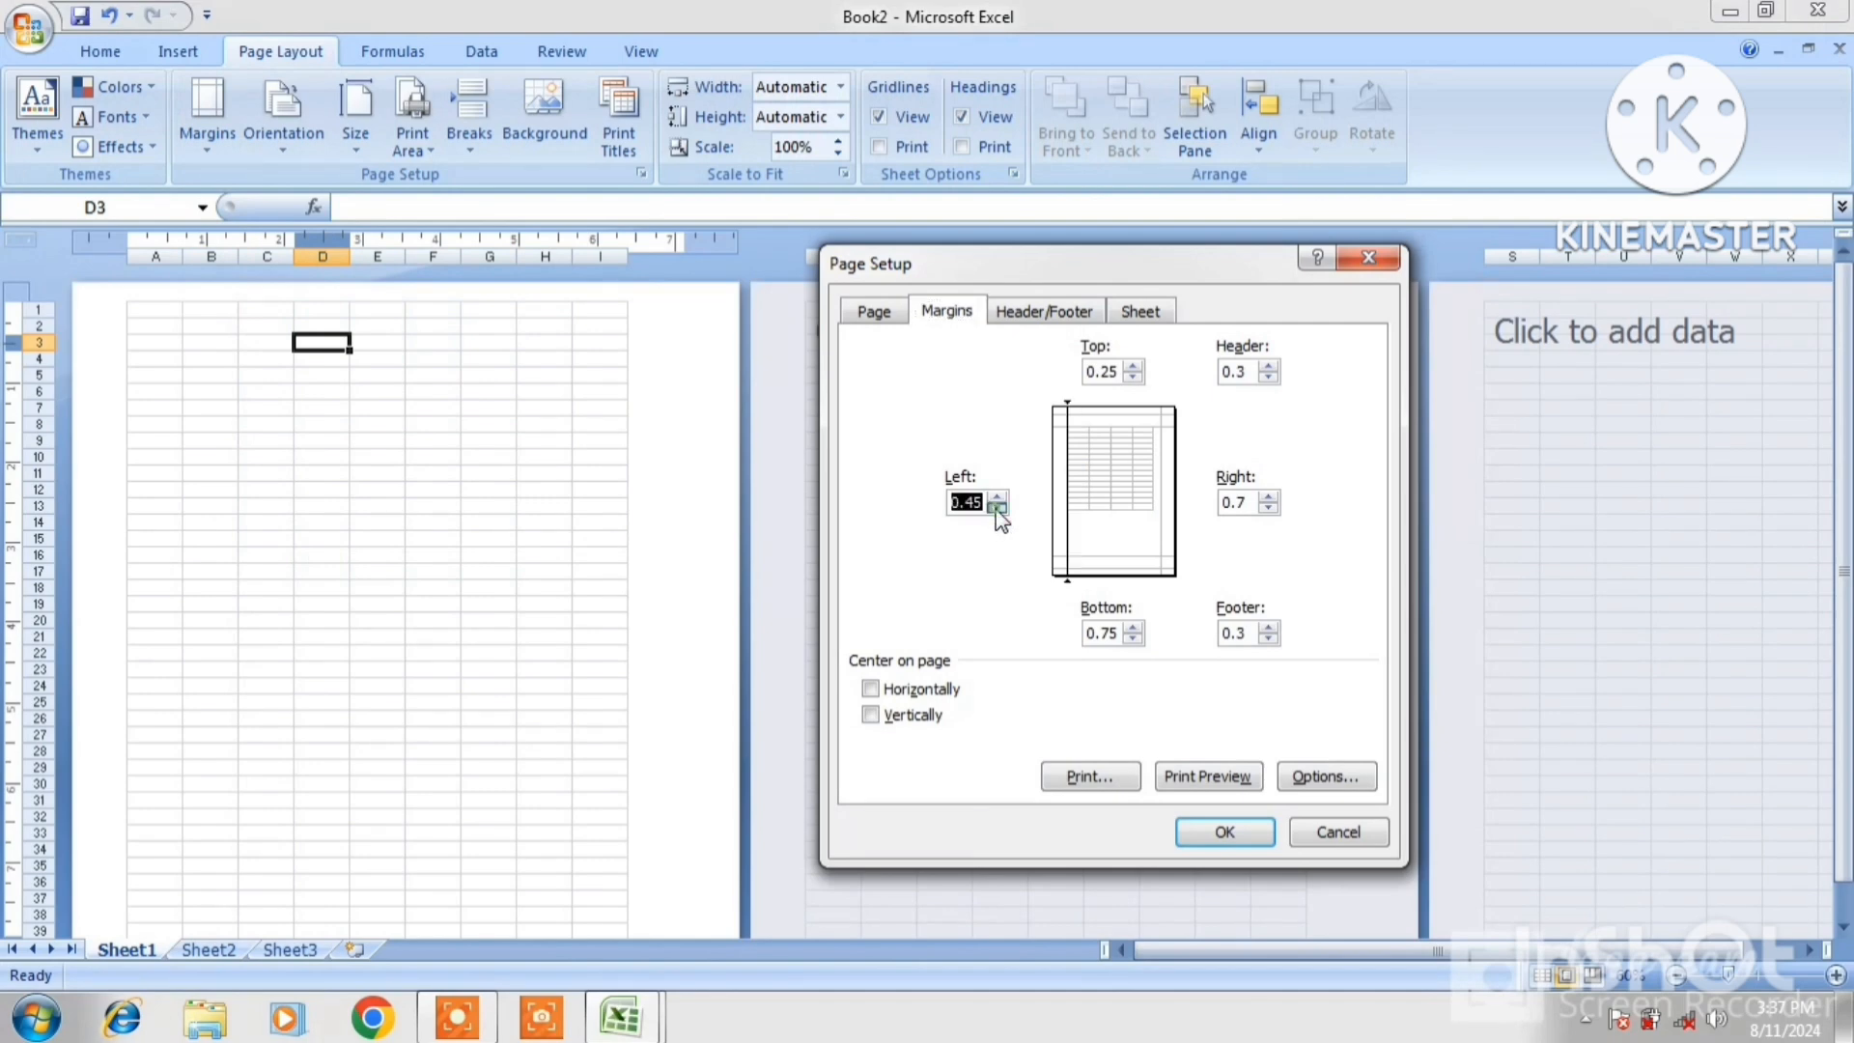
{"action": "left_click", "coordinate": [1269, 507]}
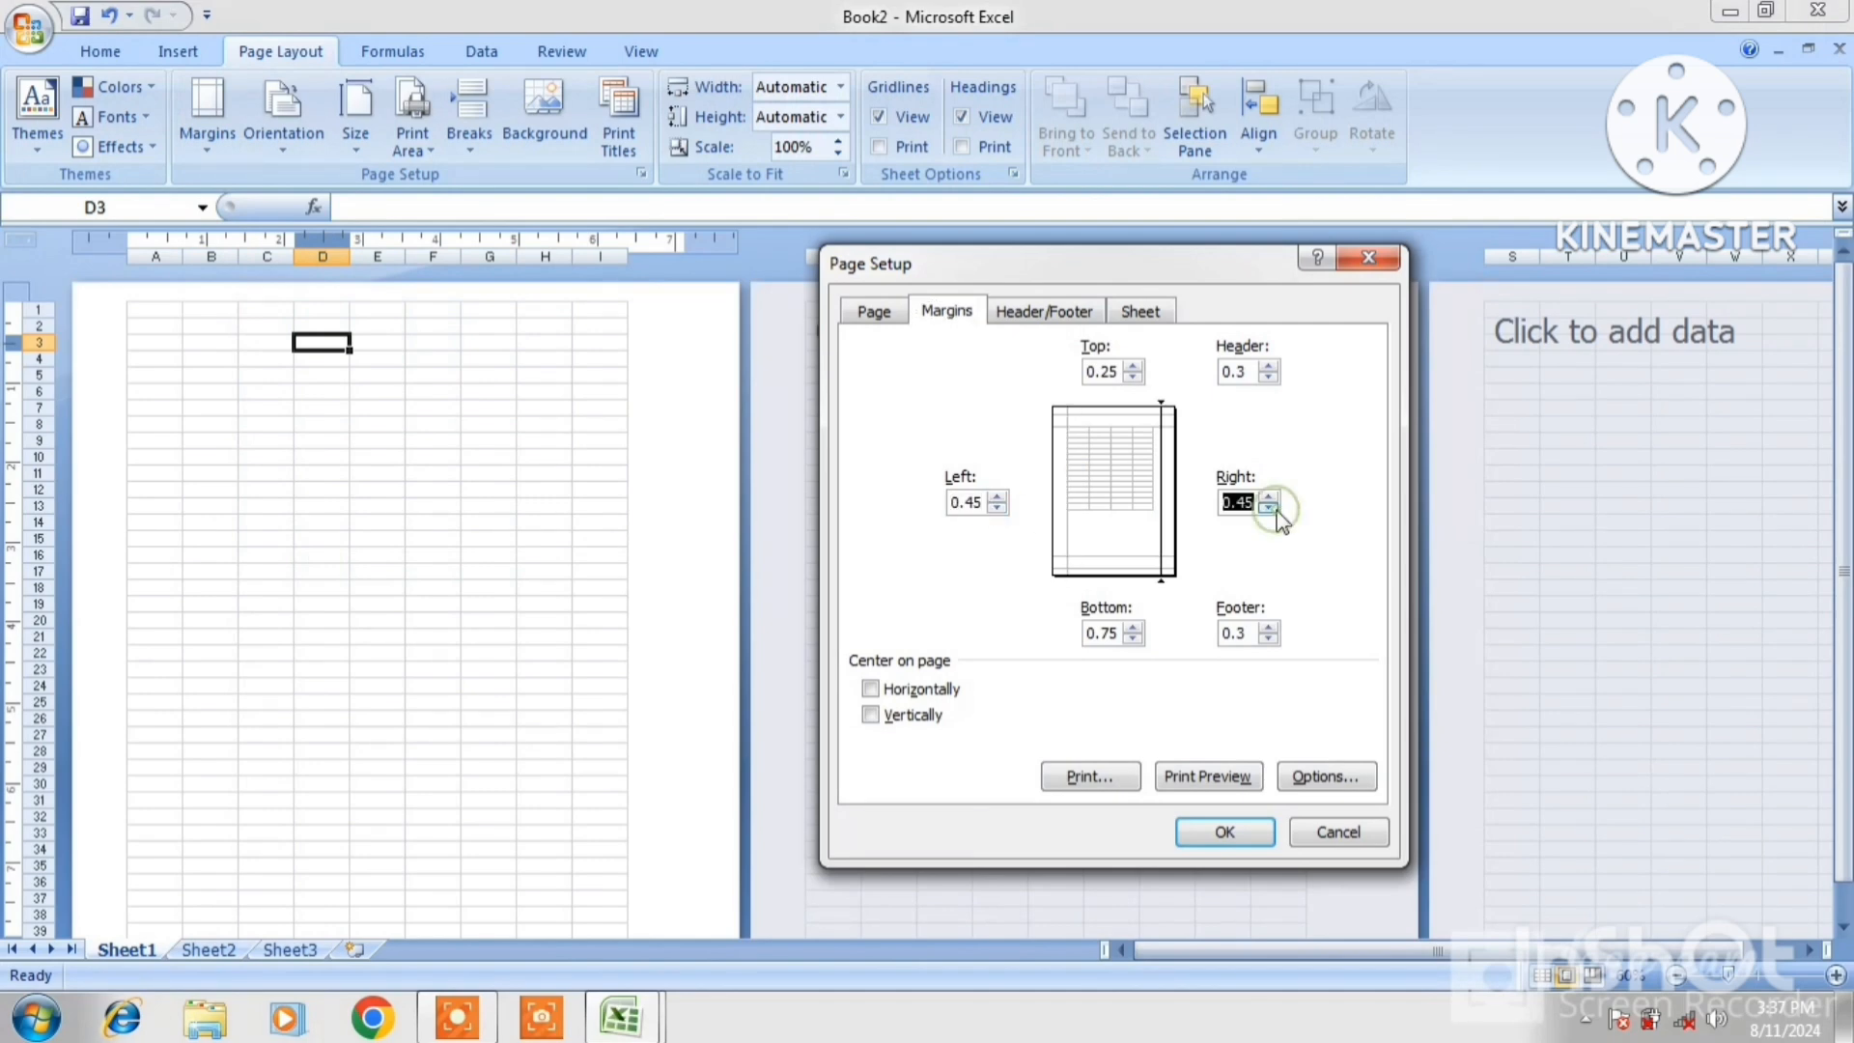
{"action": "left_click", "coordinate": [1133, 639]}
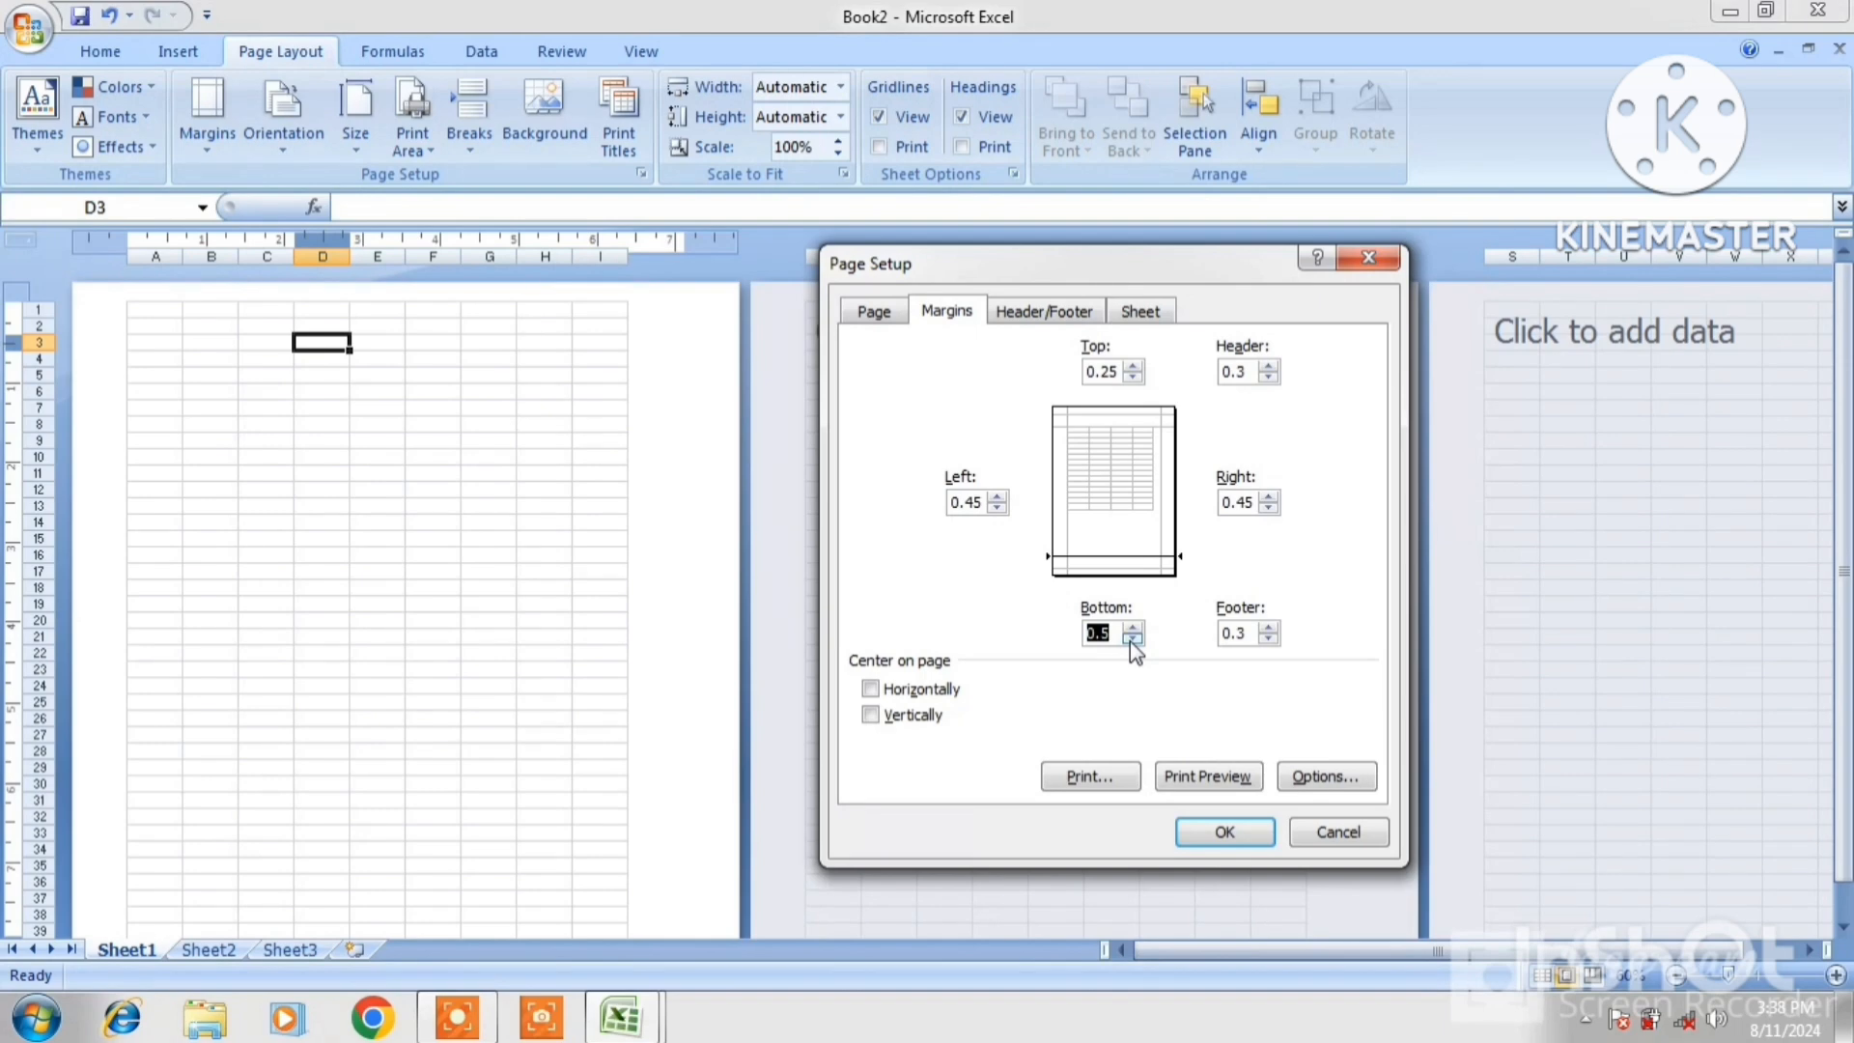
{"action": "left_click", "coordinate": [1219, 836]}
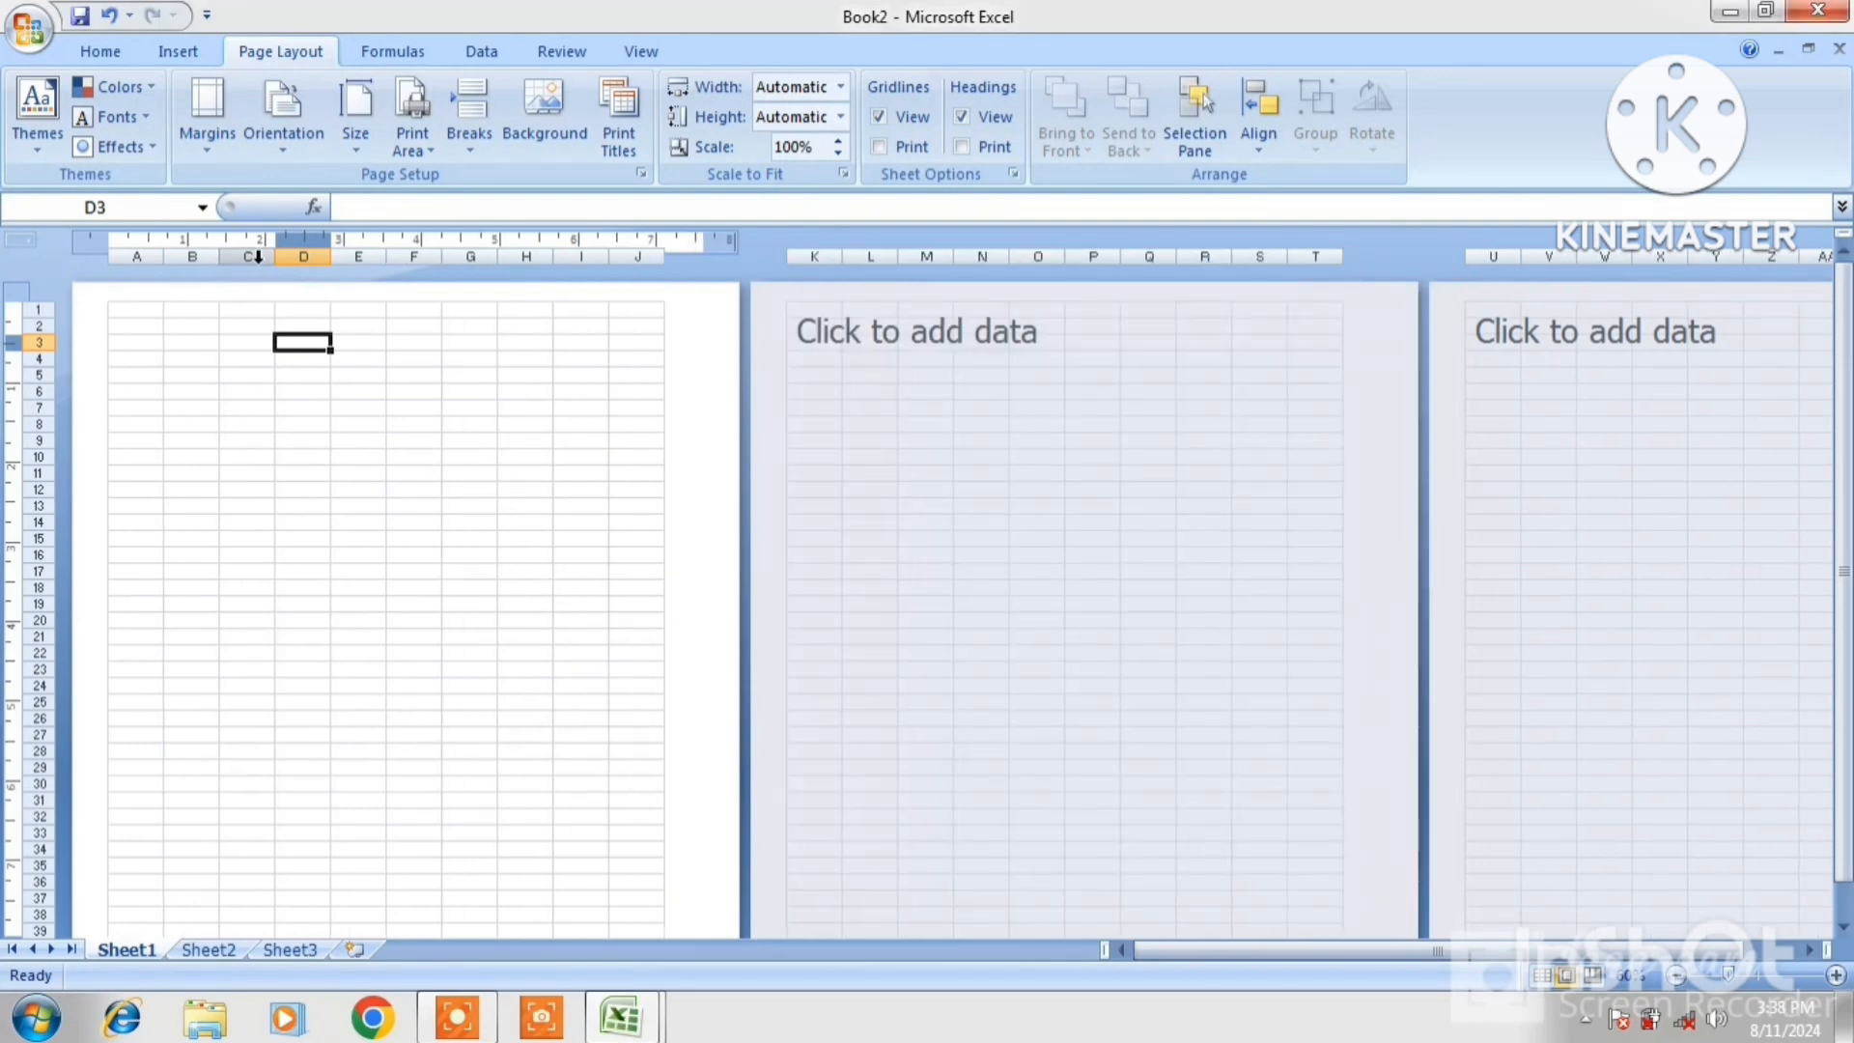
{"action": "left_click", "coordinate": [218, 158]}
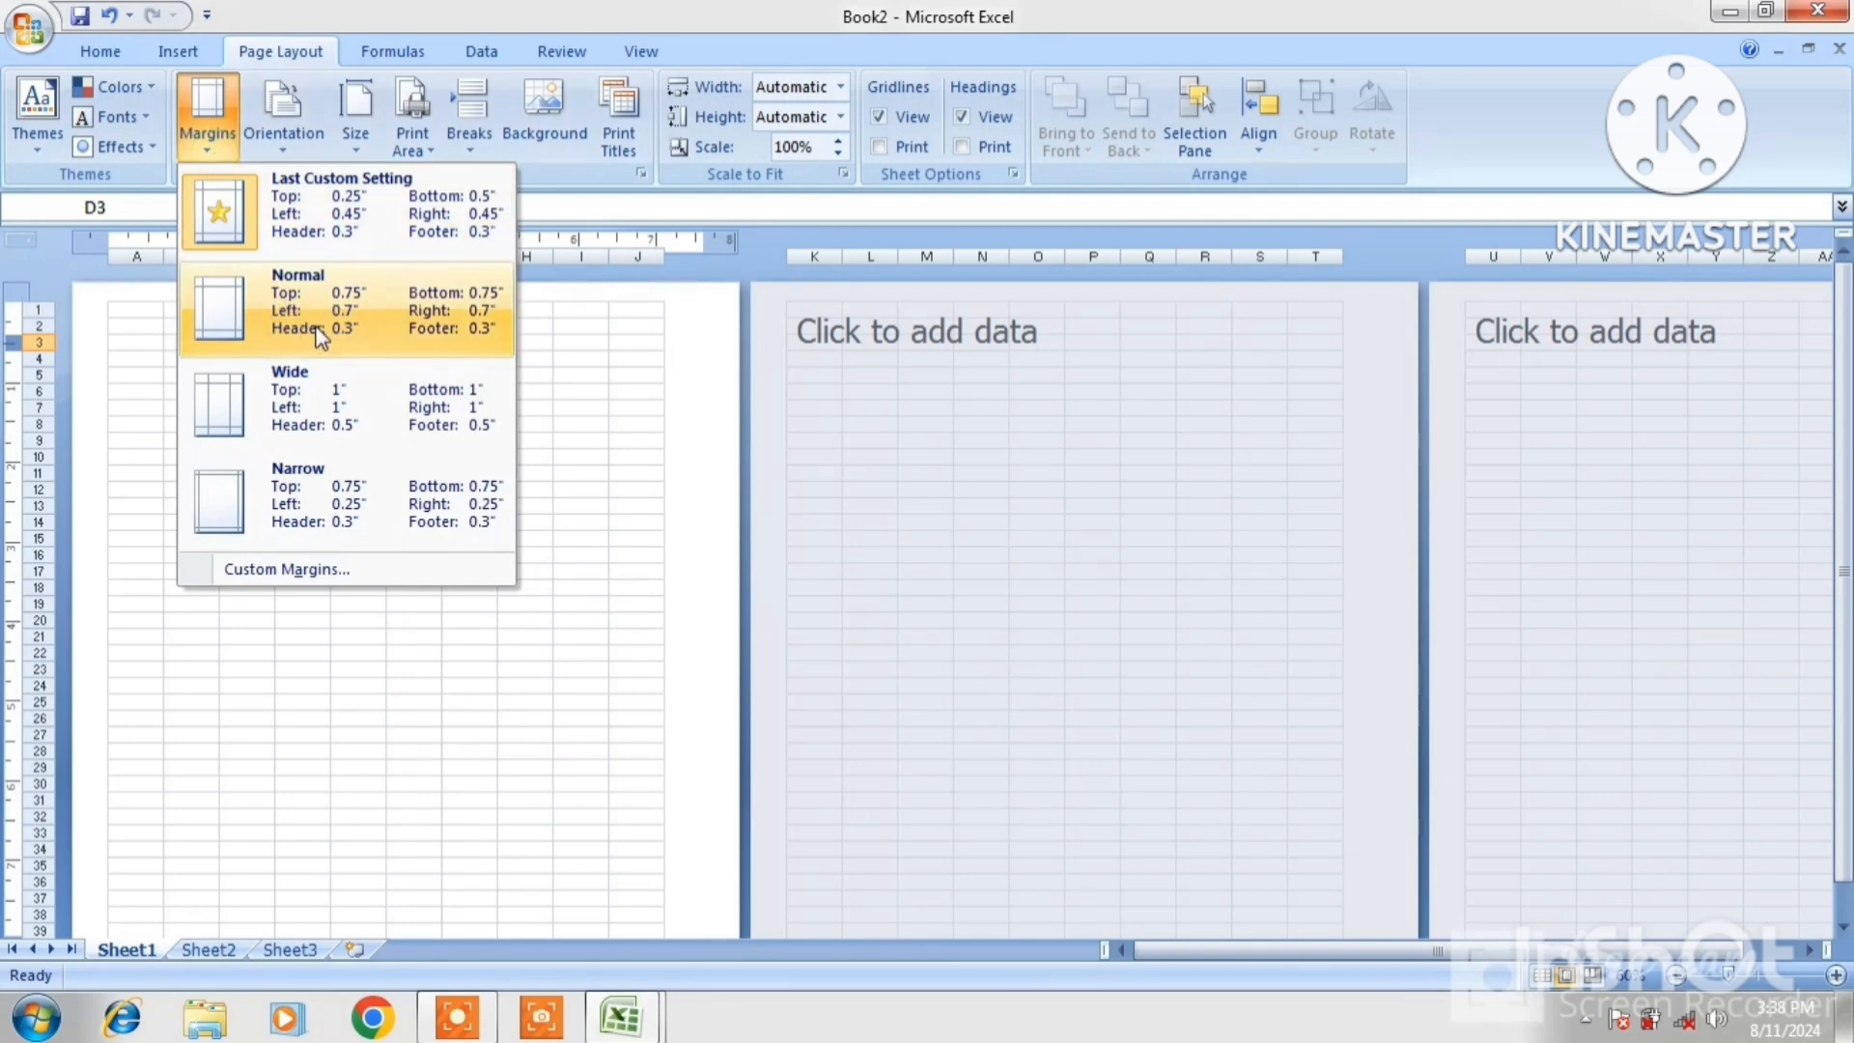
{"action": "left_click", "coordinate": [381, 328]}
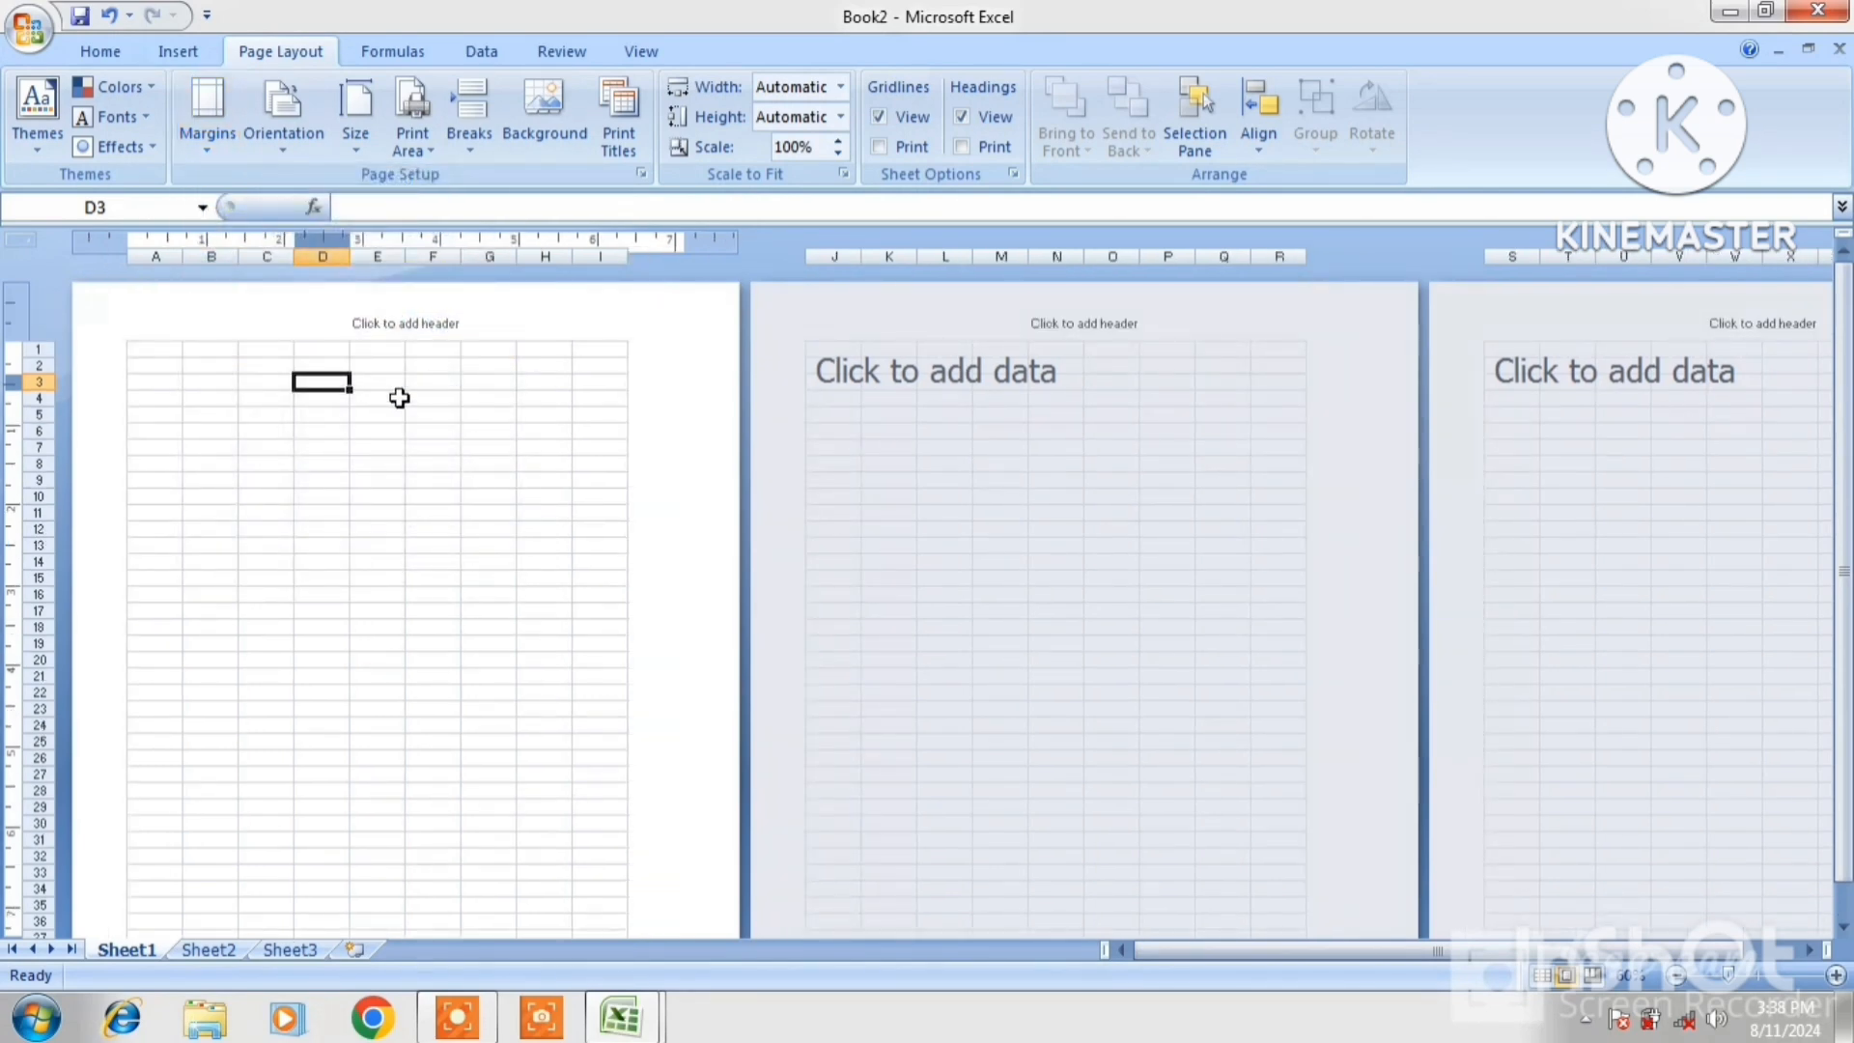
Create a new workbook, view it in Page Layout, and turn the page to landscape
{"action": "key", "text": "ctrl+n"}
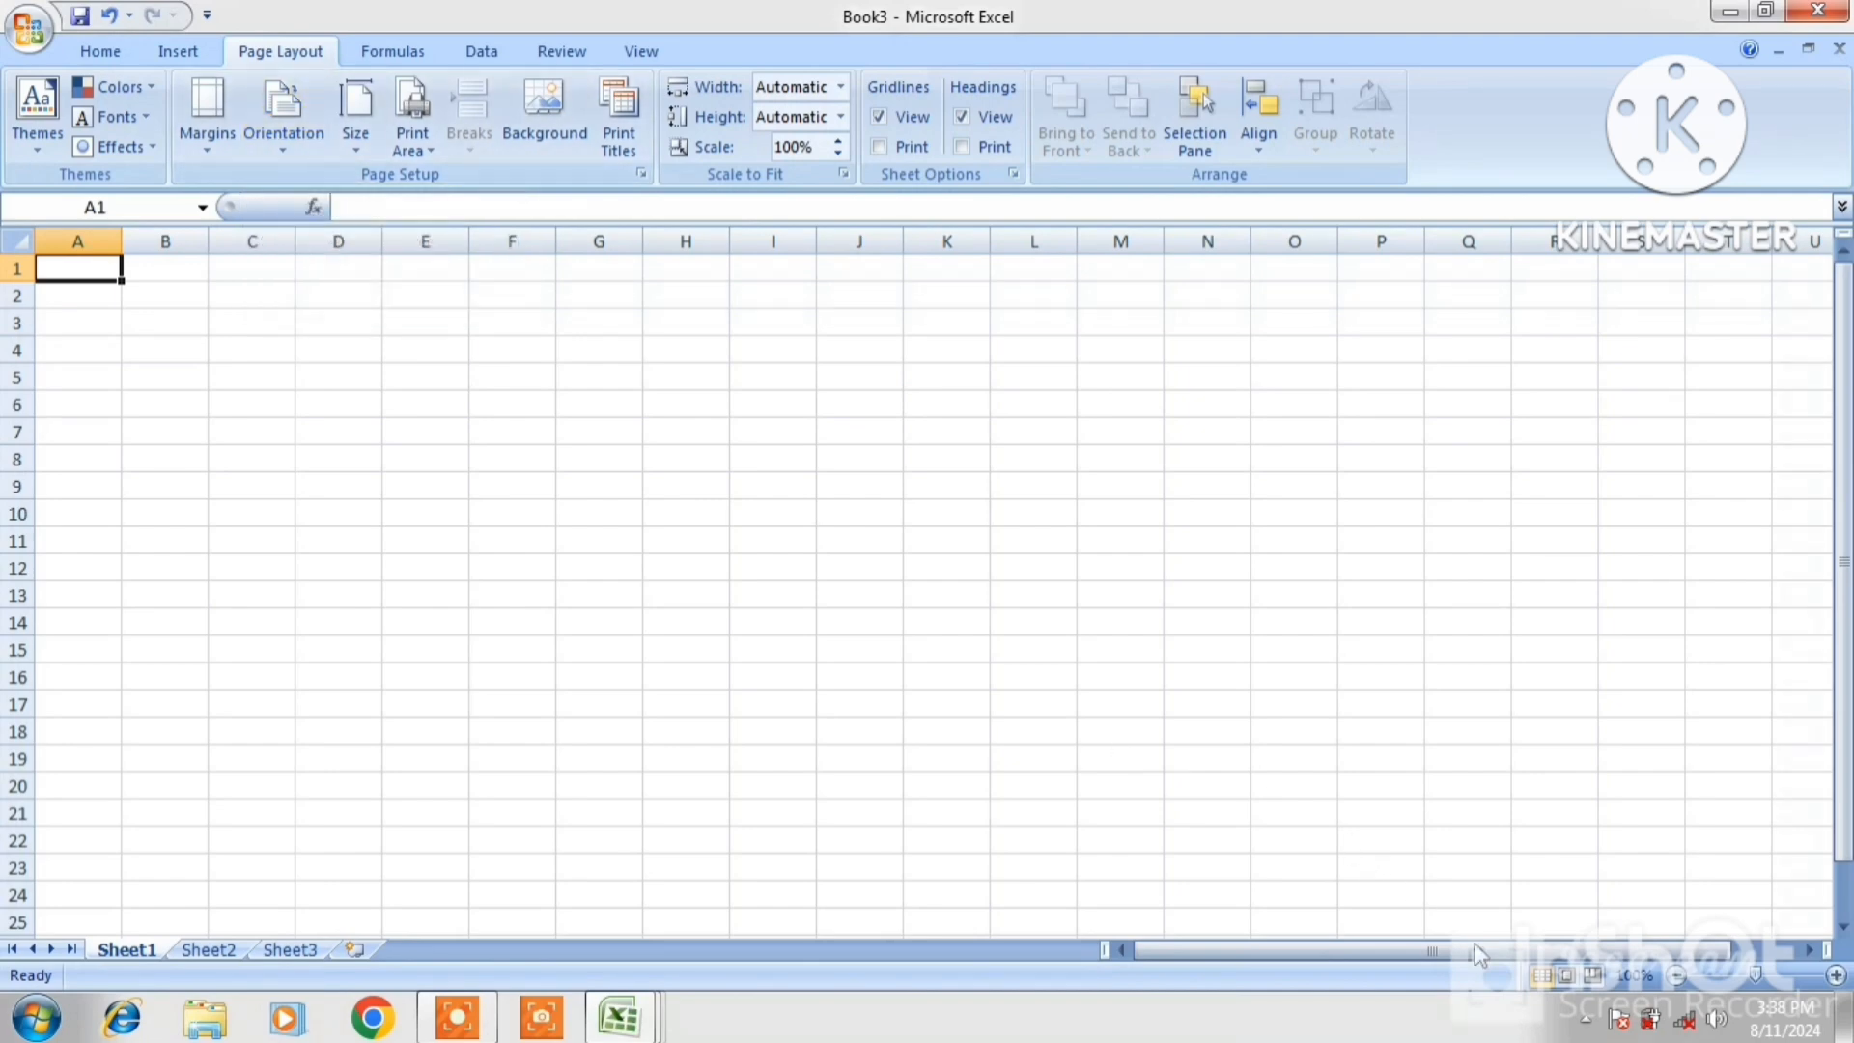
{"action": "left_click", "coordinate": [1562, 980]}
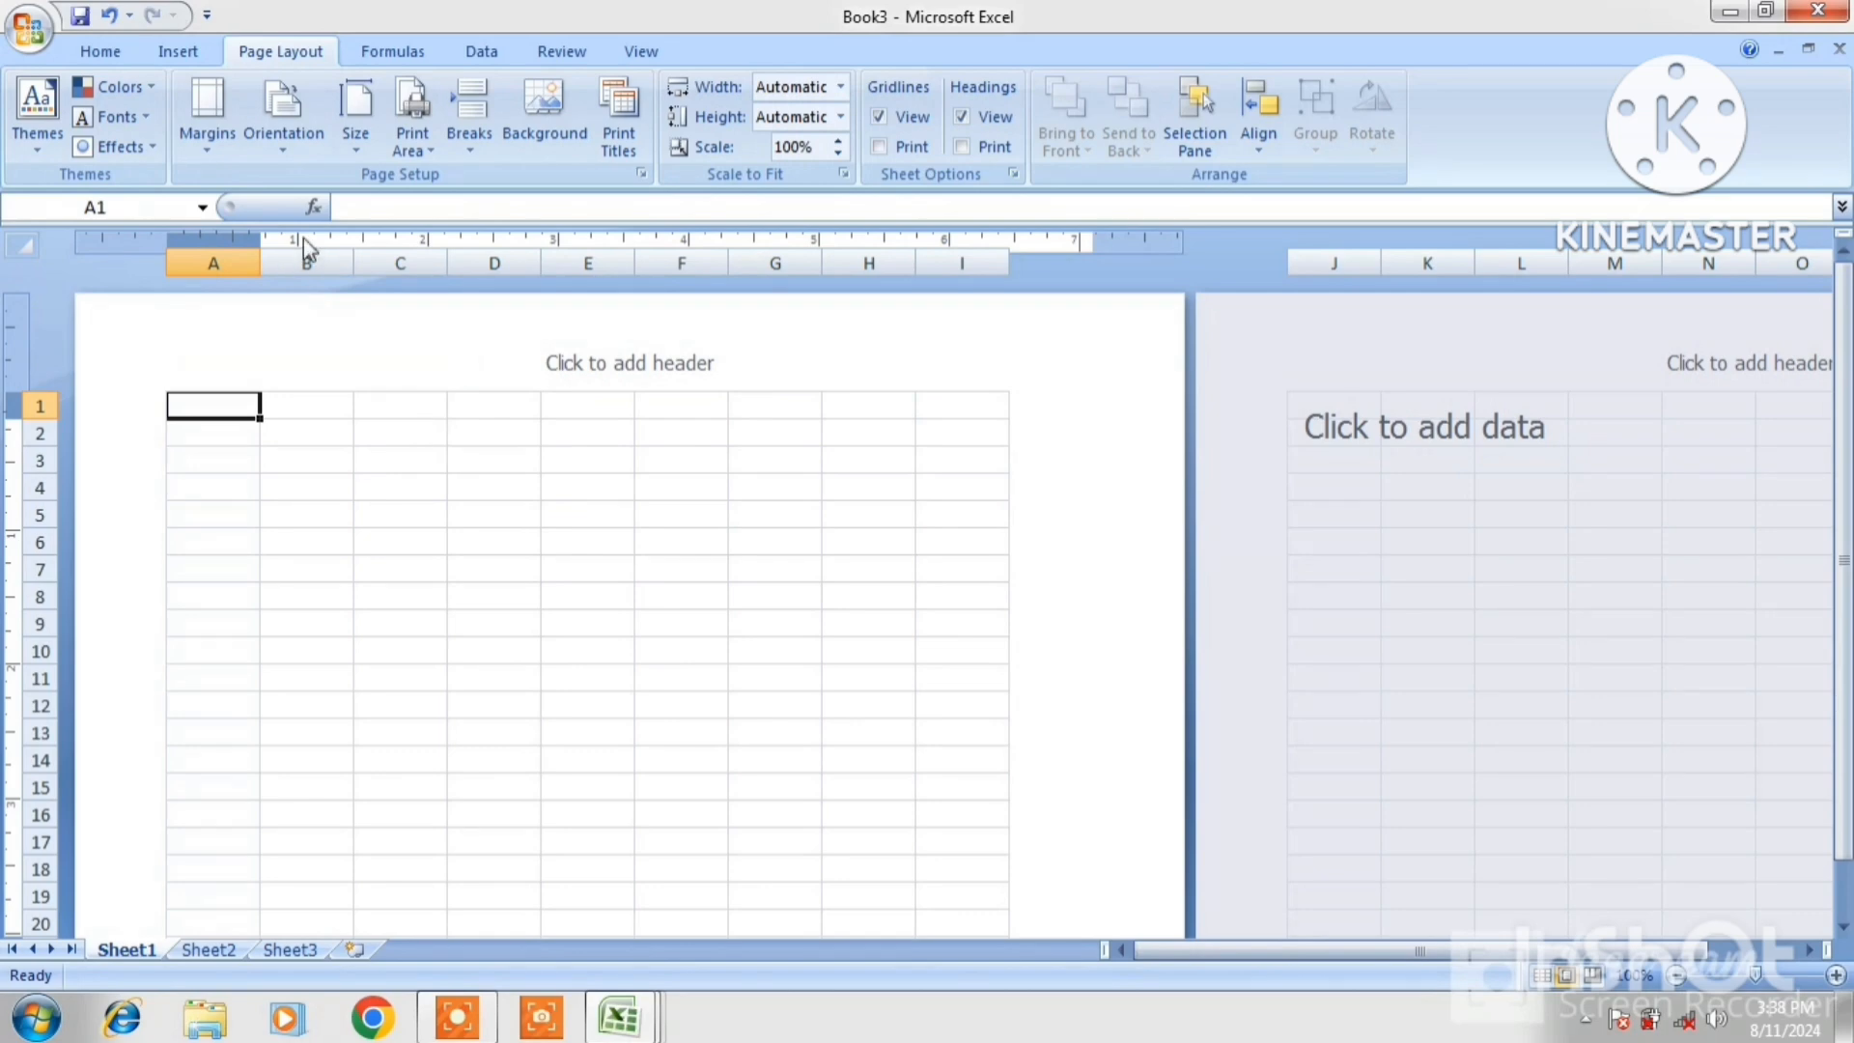
{"action": "left_click", "coordinate": [277, 156]}
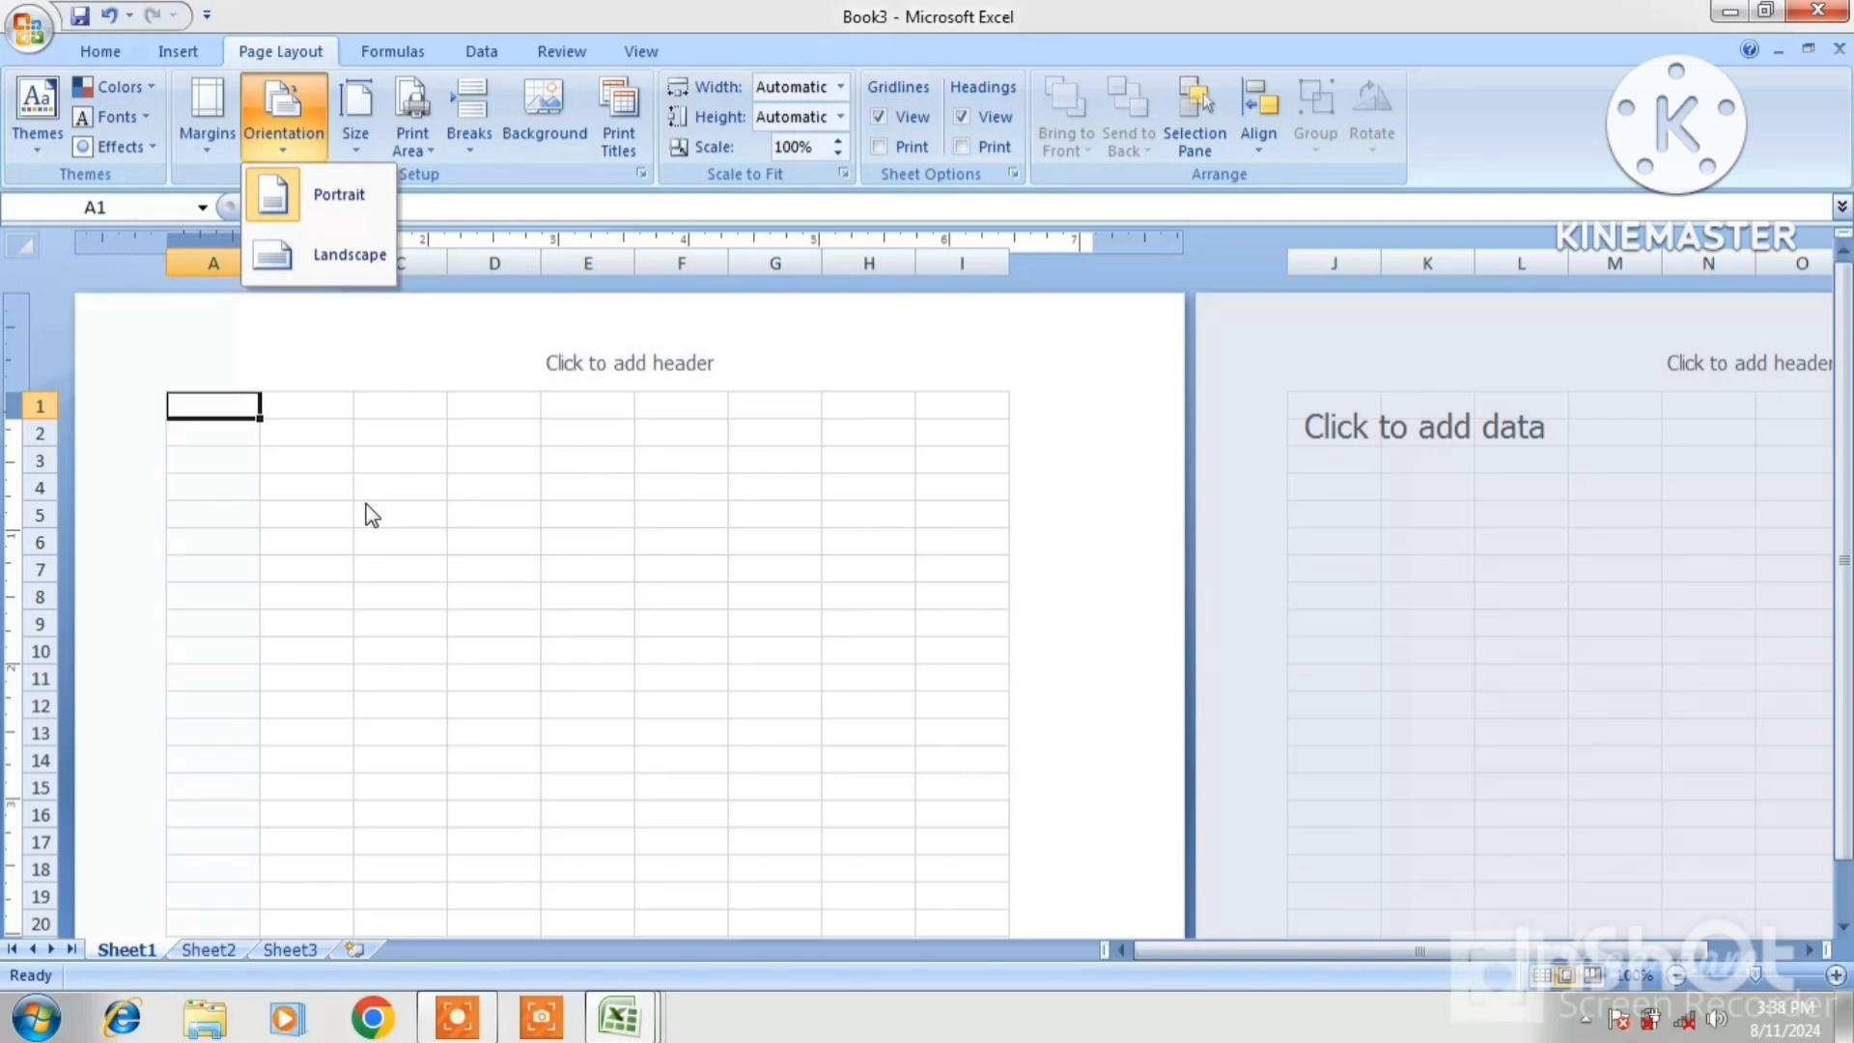
{"action": "left_click", "coordinate": [330, 269]}
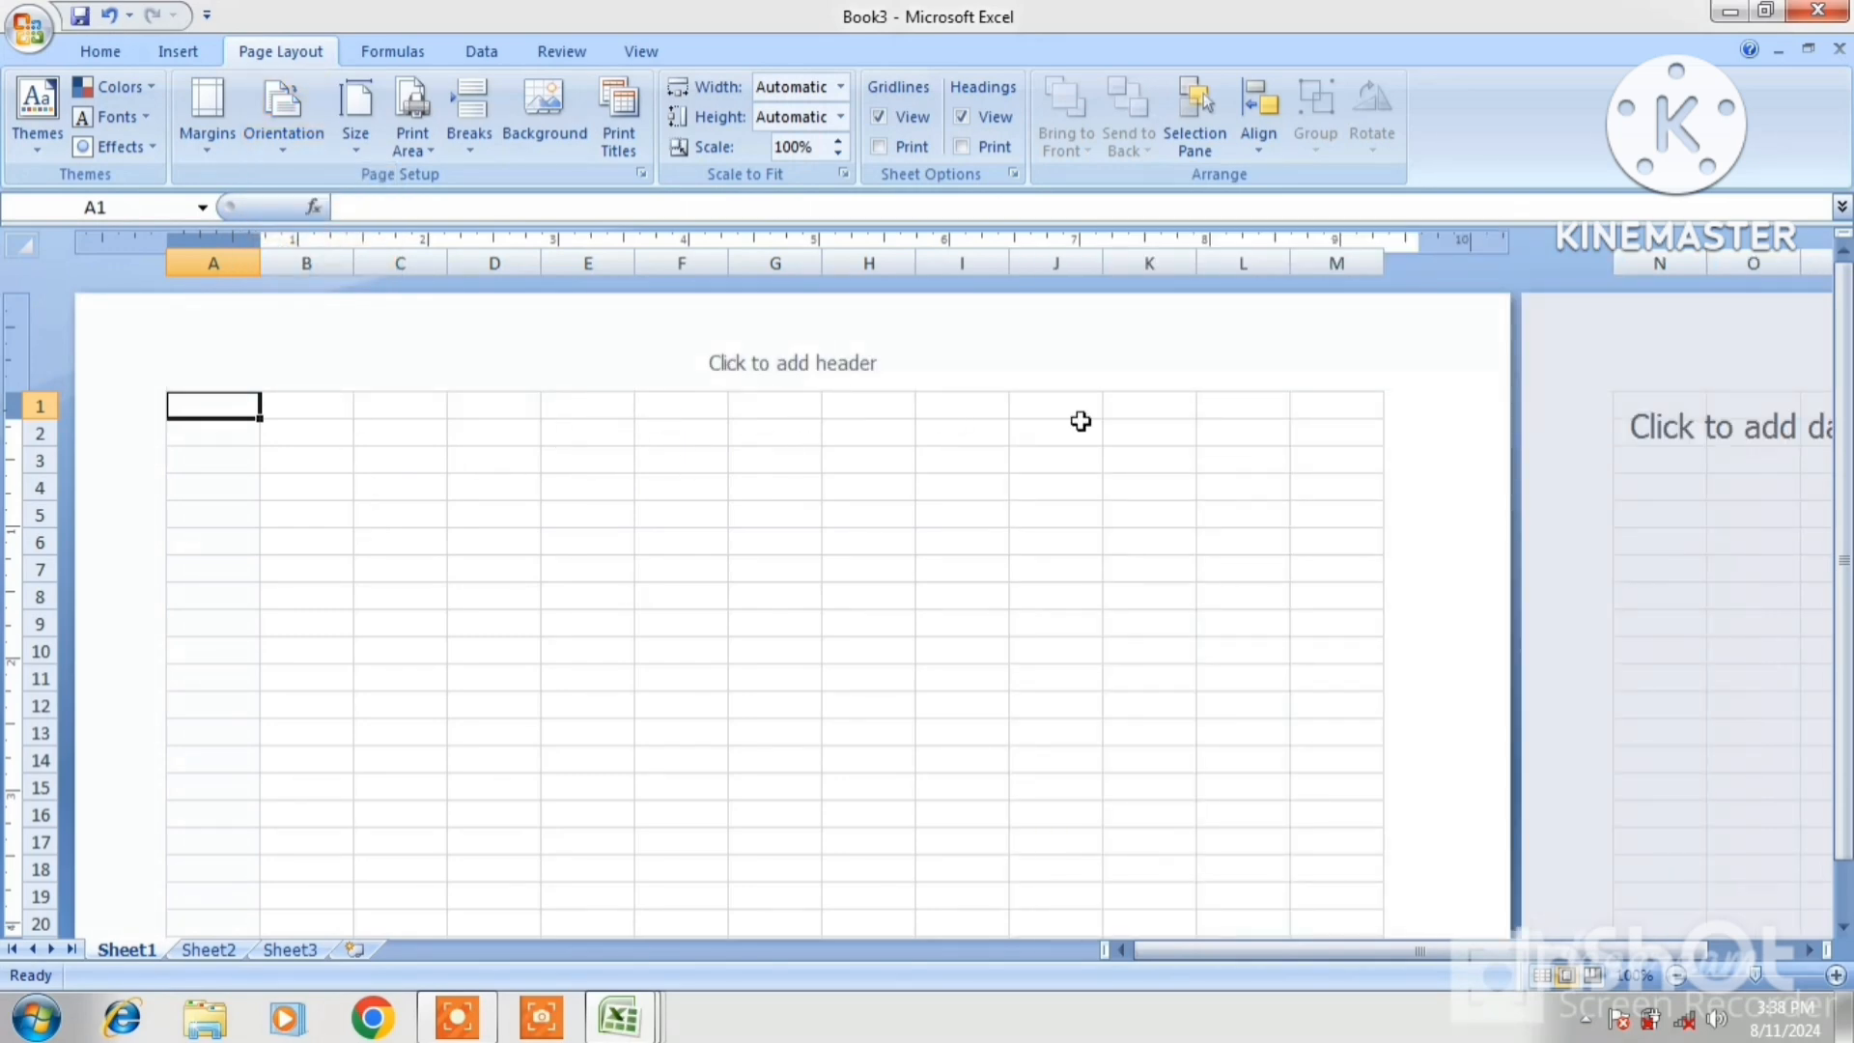
{"action": "left_click", "coordinate": [276, 159]}
Return Book3 to portrait and try A4, Letter, then A3 paper sizes, ending on A3
{"action": "left_click", "coordinate": [299, 192]}
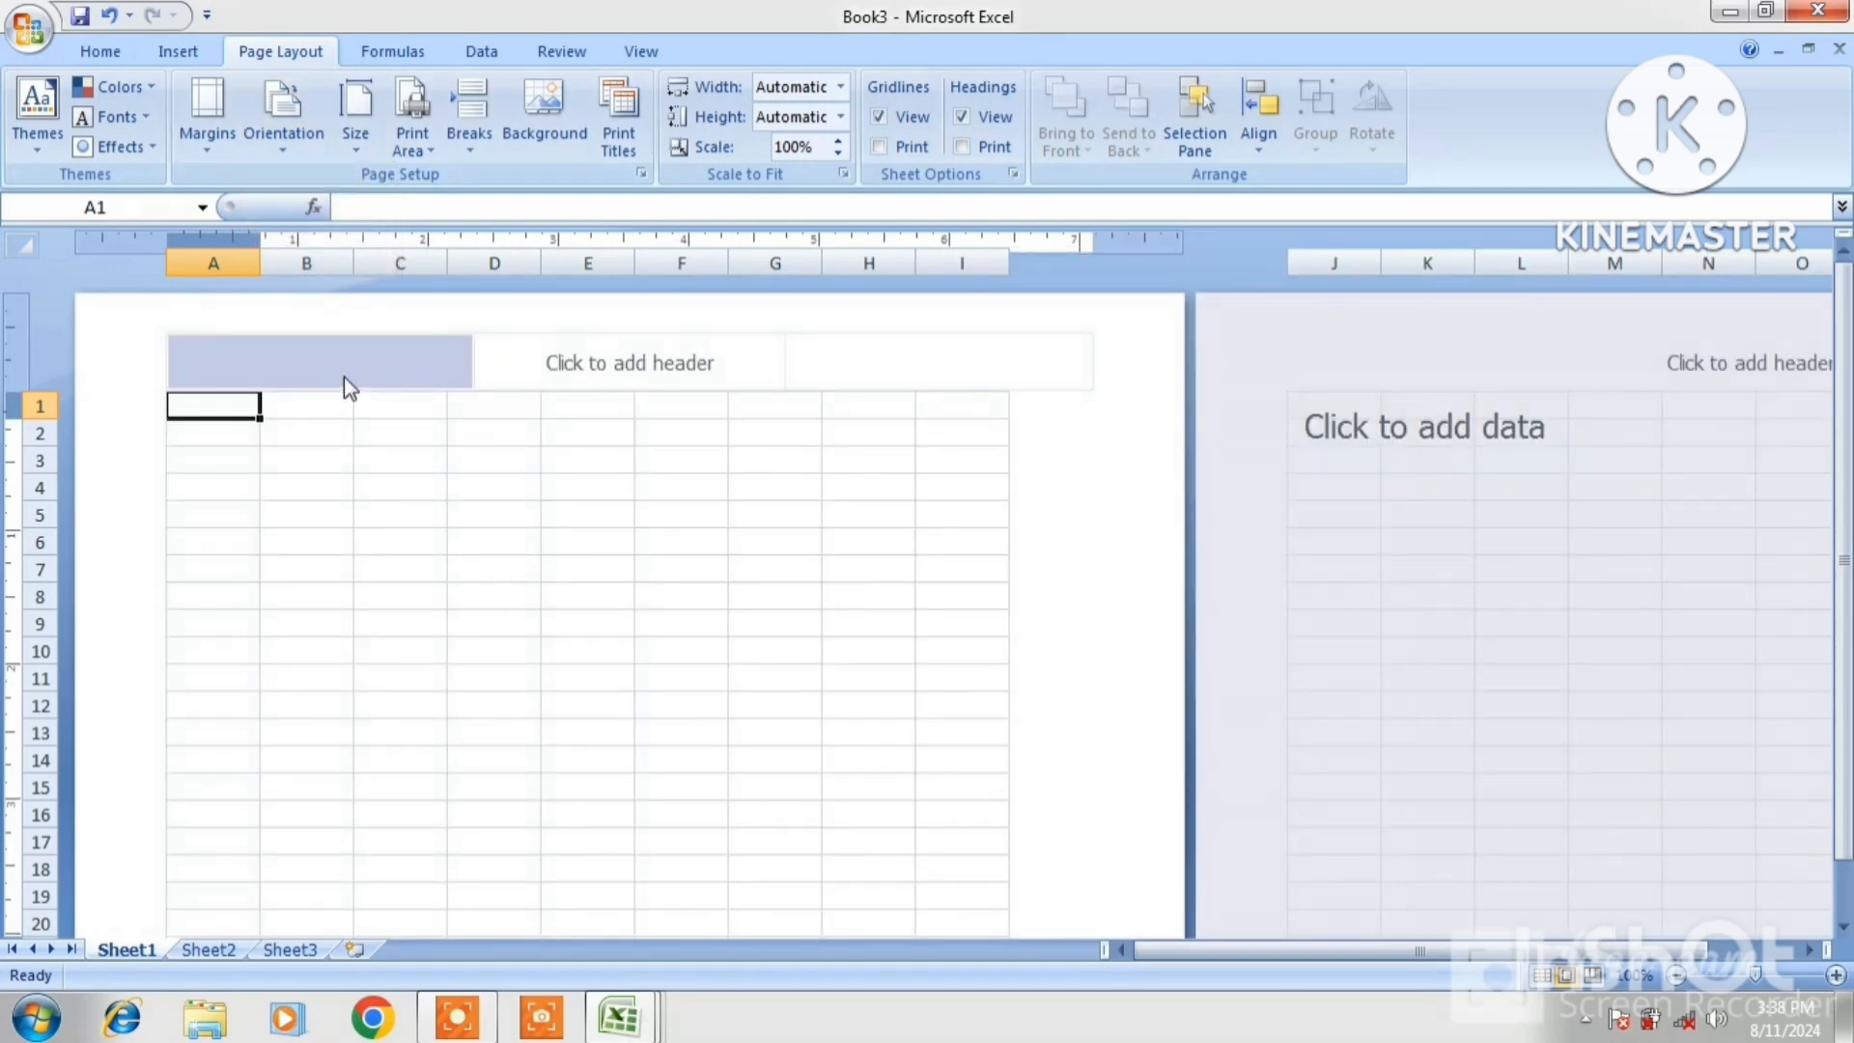
{"action": "left_click", "coordinate": [353, 156]}
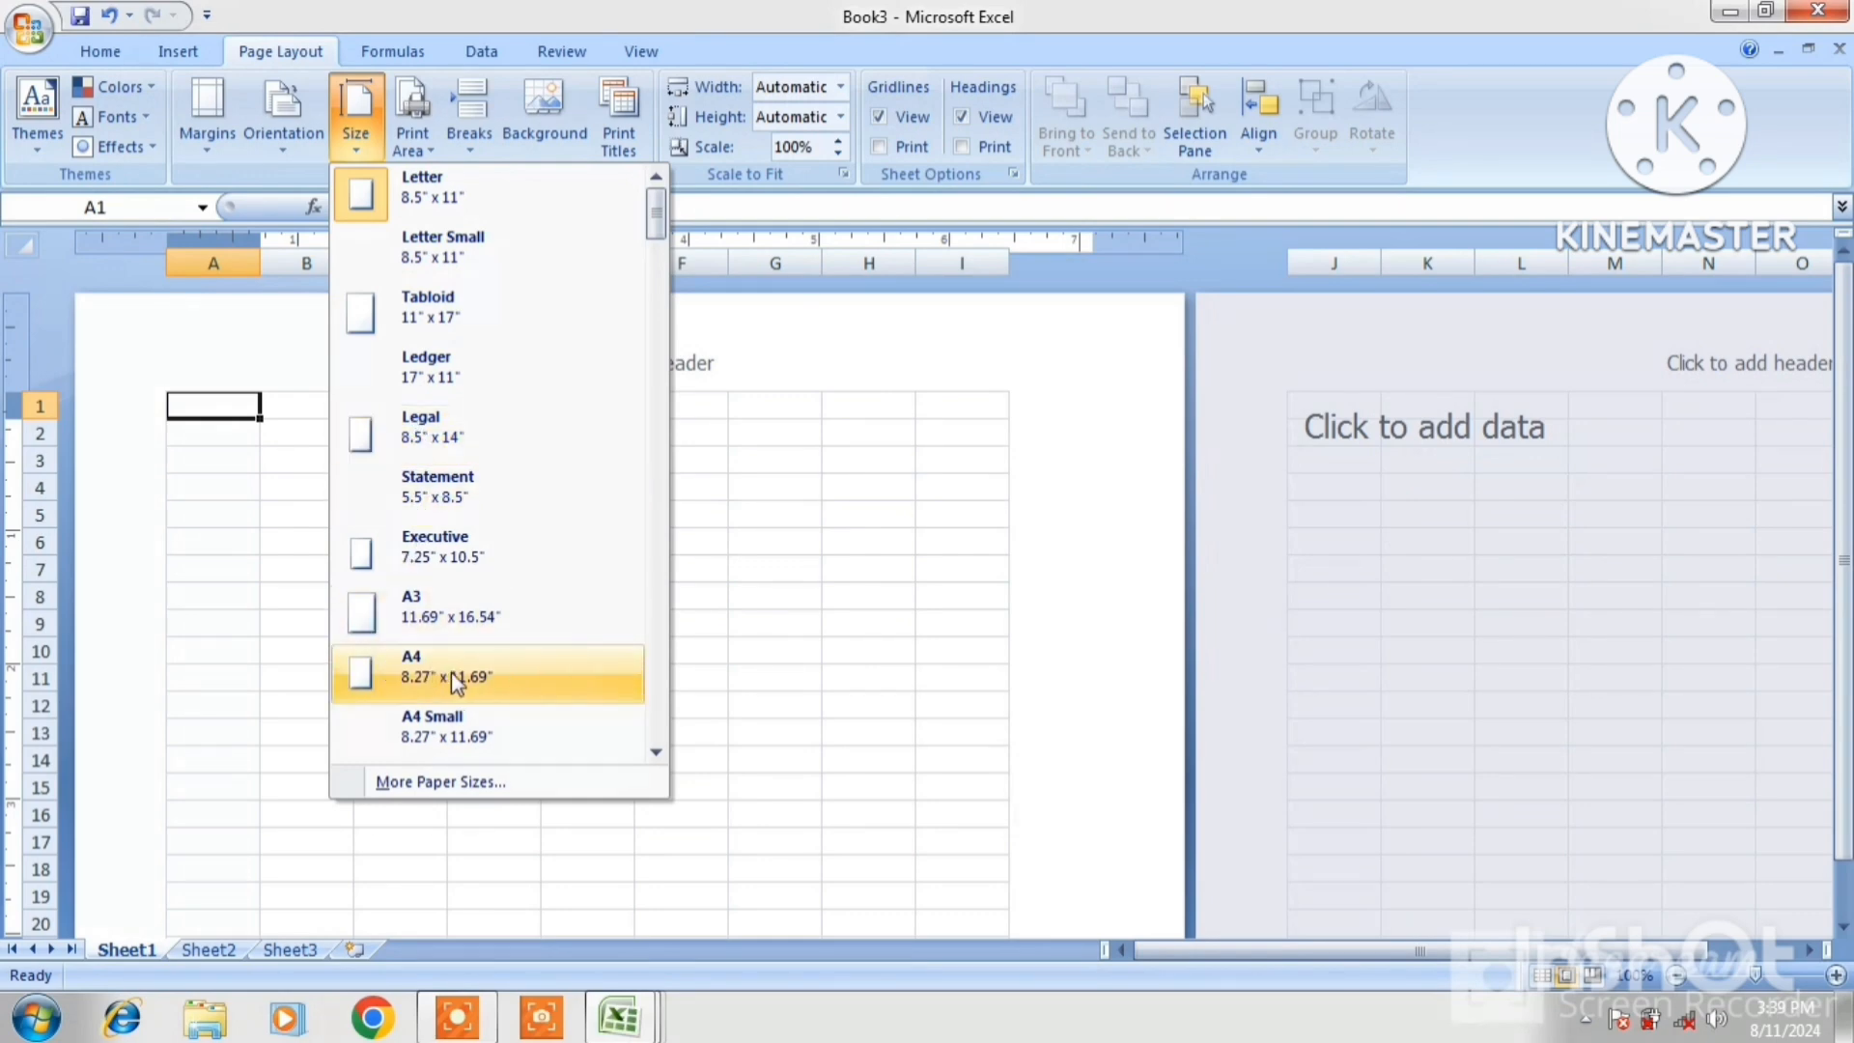
{"action": "left_click", "coordinate": [479, 680]}
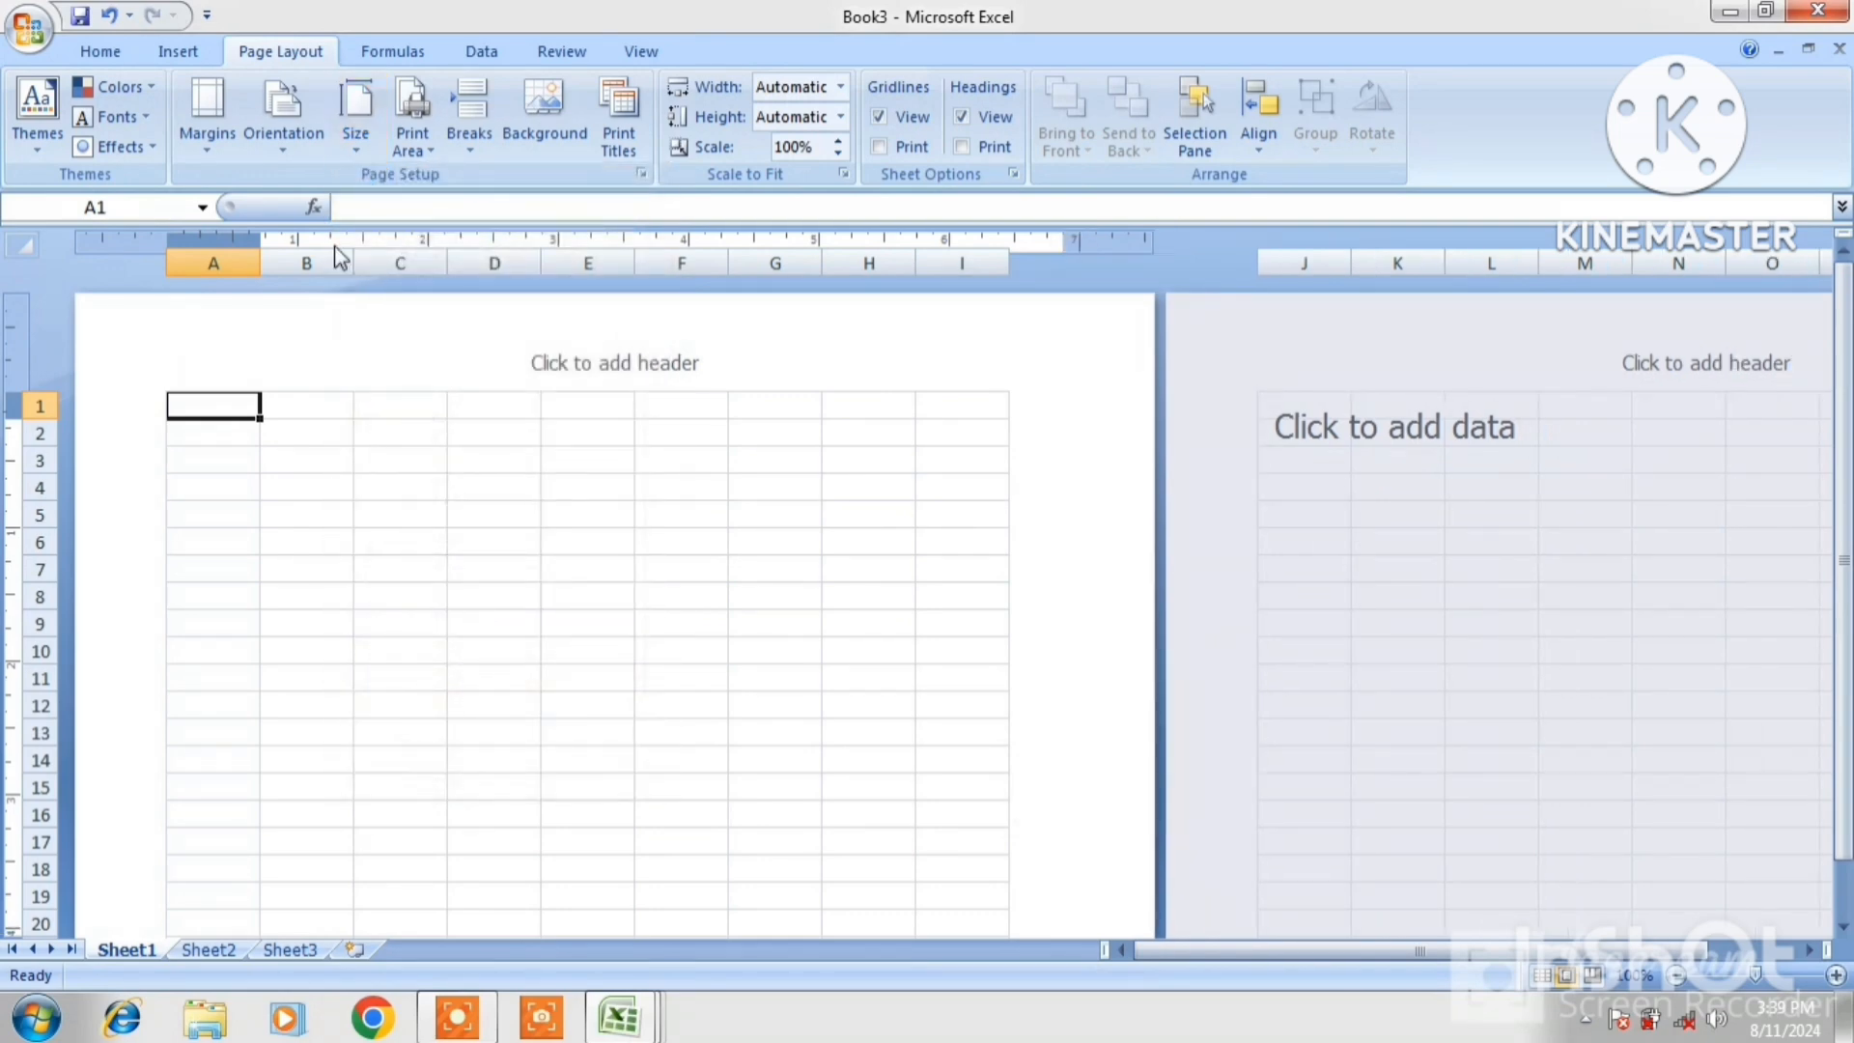
{"action": "left_click", "coordinate": [357, 148]}
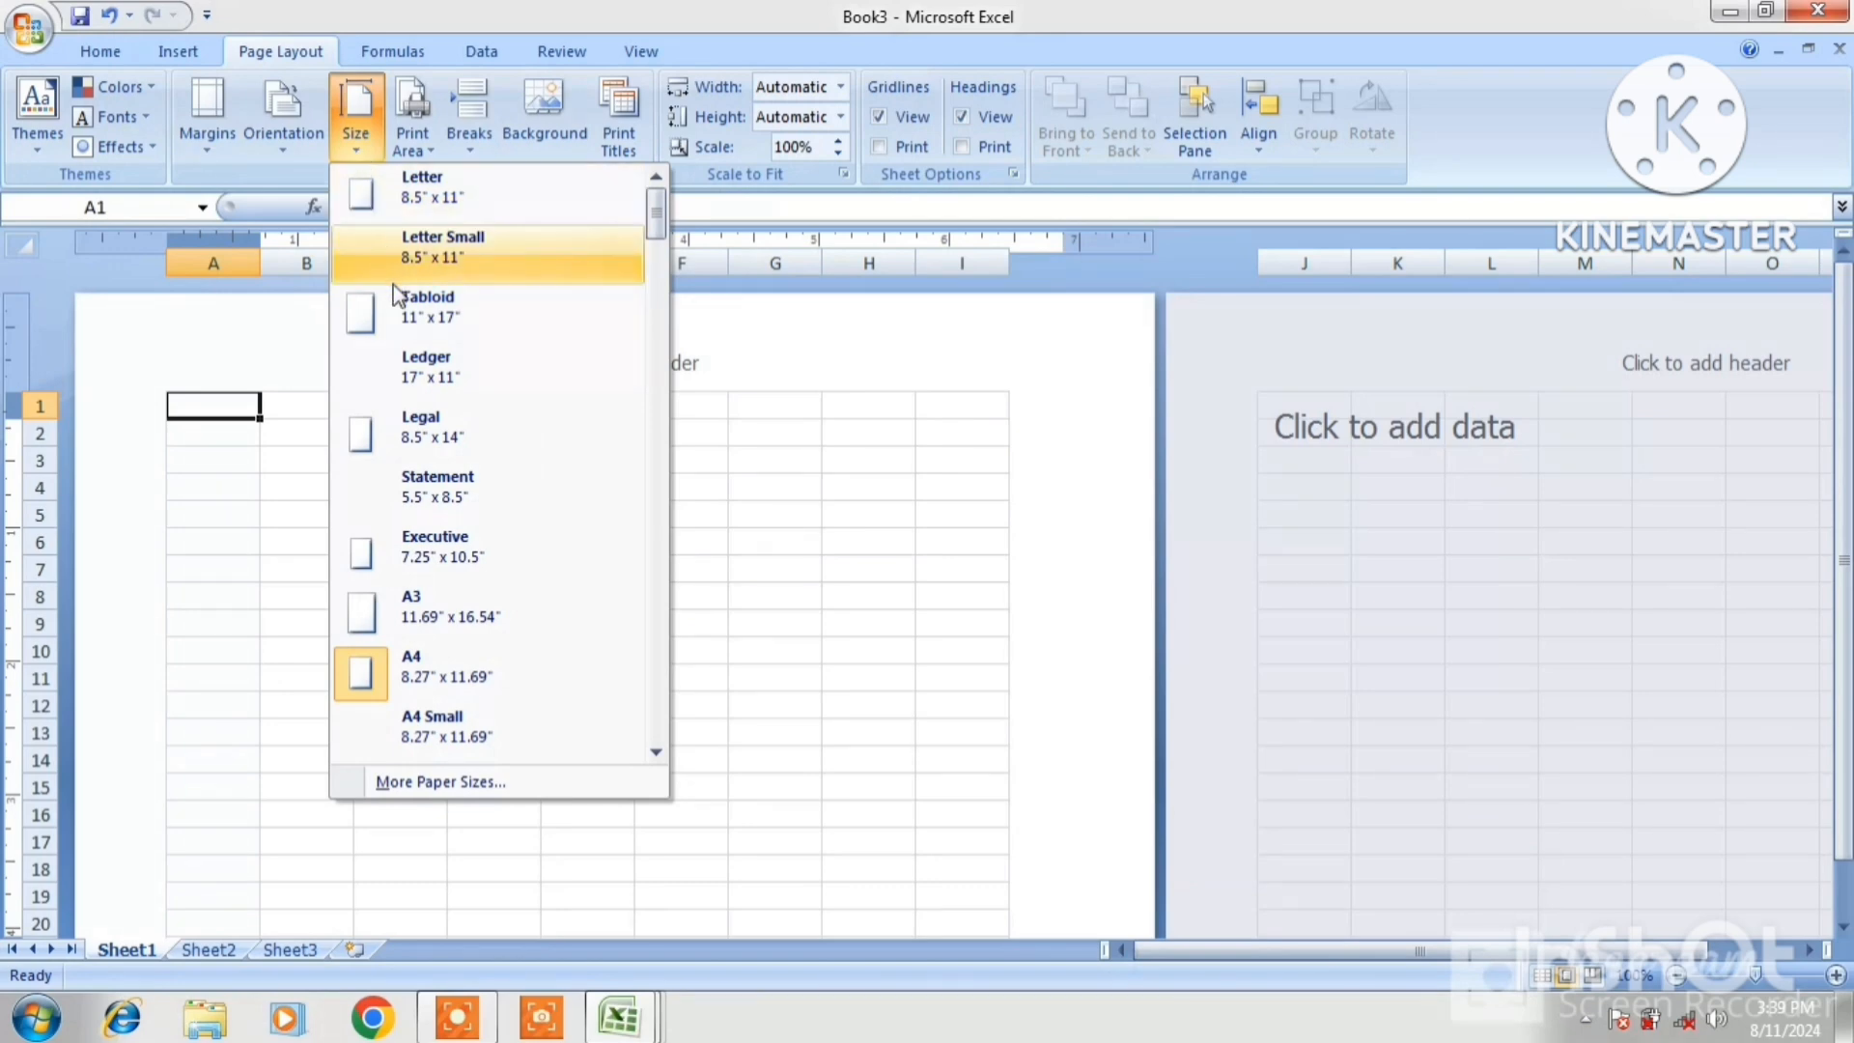
{"action": "left_click", "coordinate": [390, 217]}
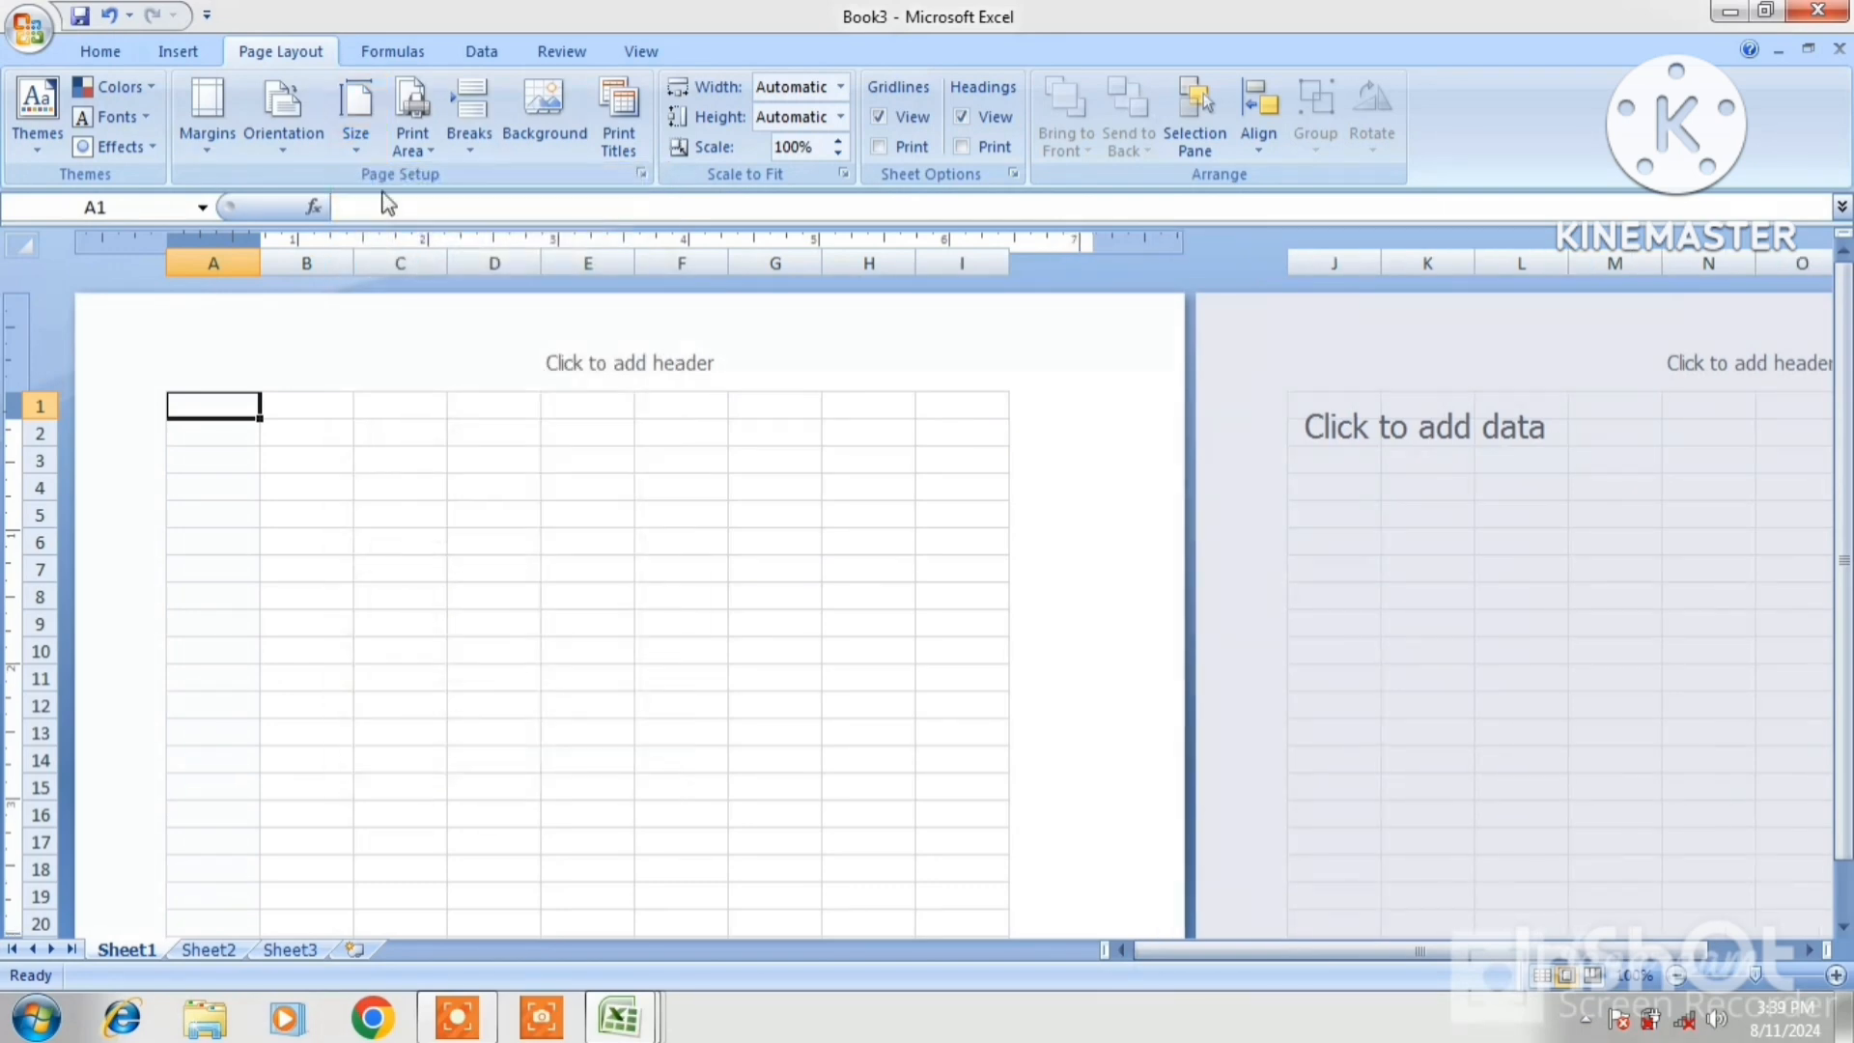
{"action": "left_click", "coordinate": [357, 145]}
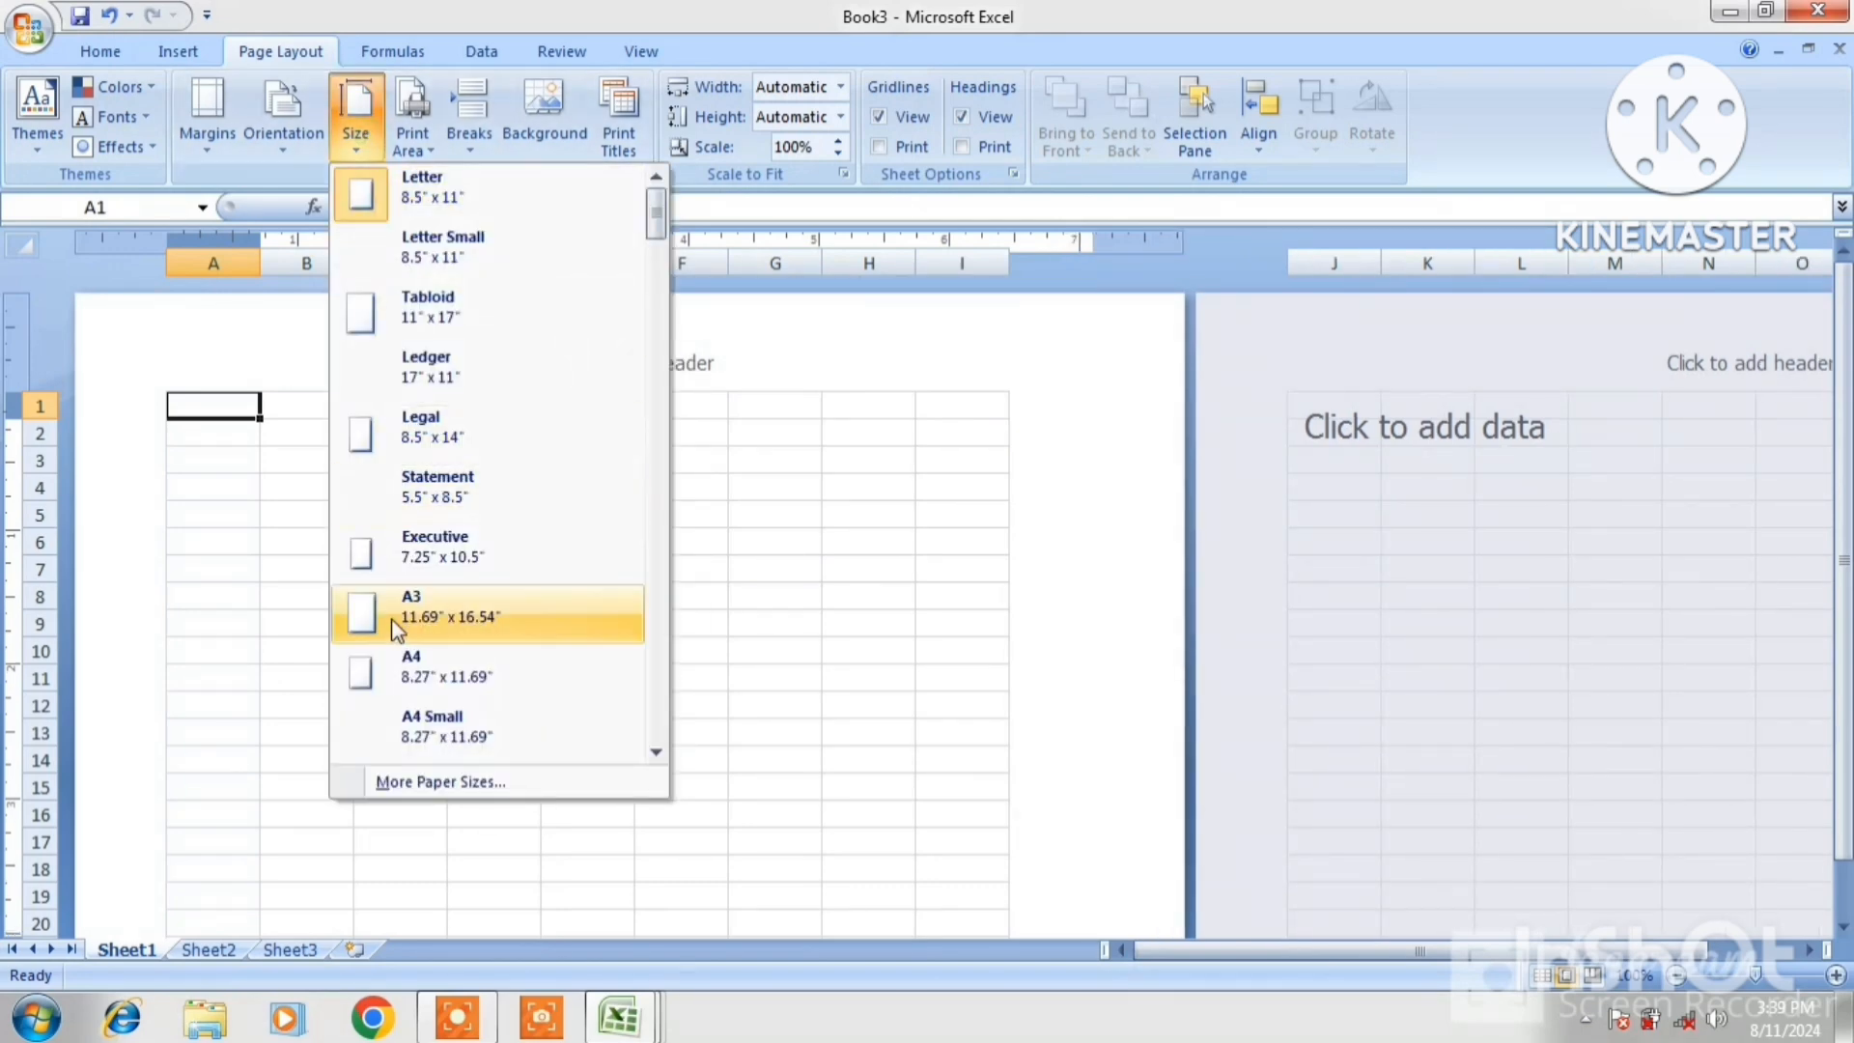
{"action": "left_click", "coordinate": [450, 622]}
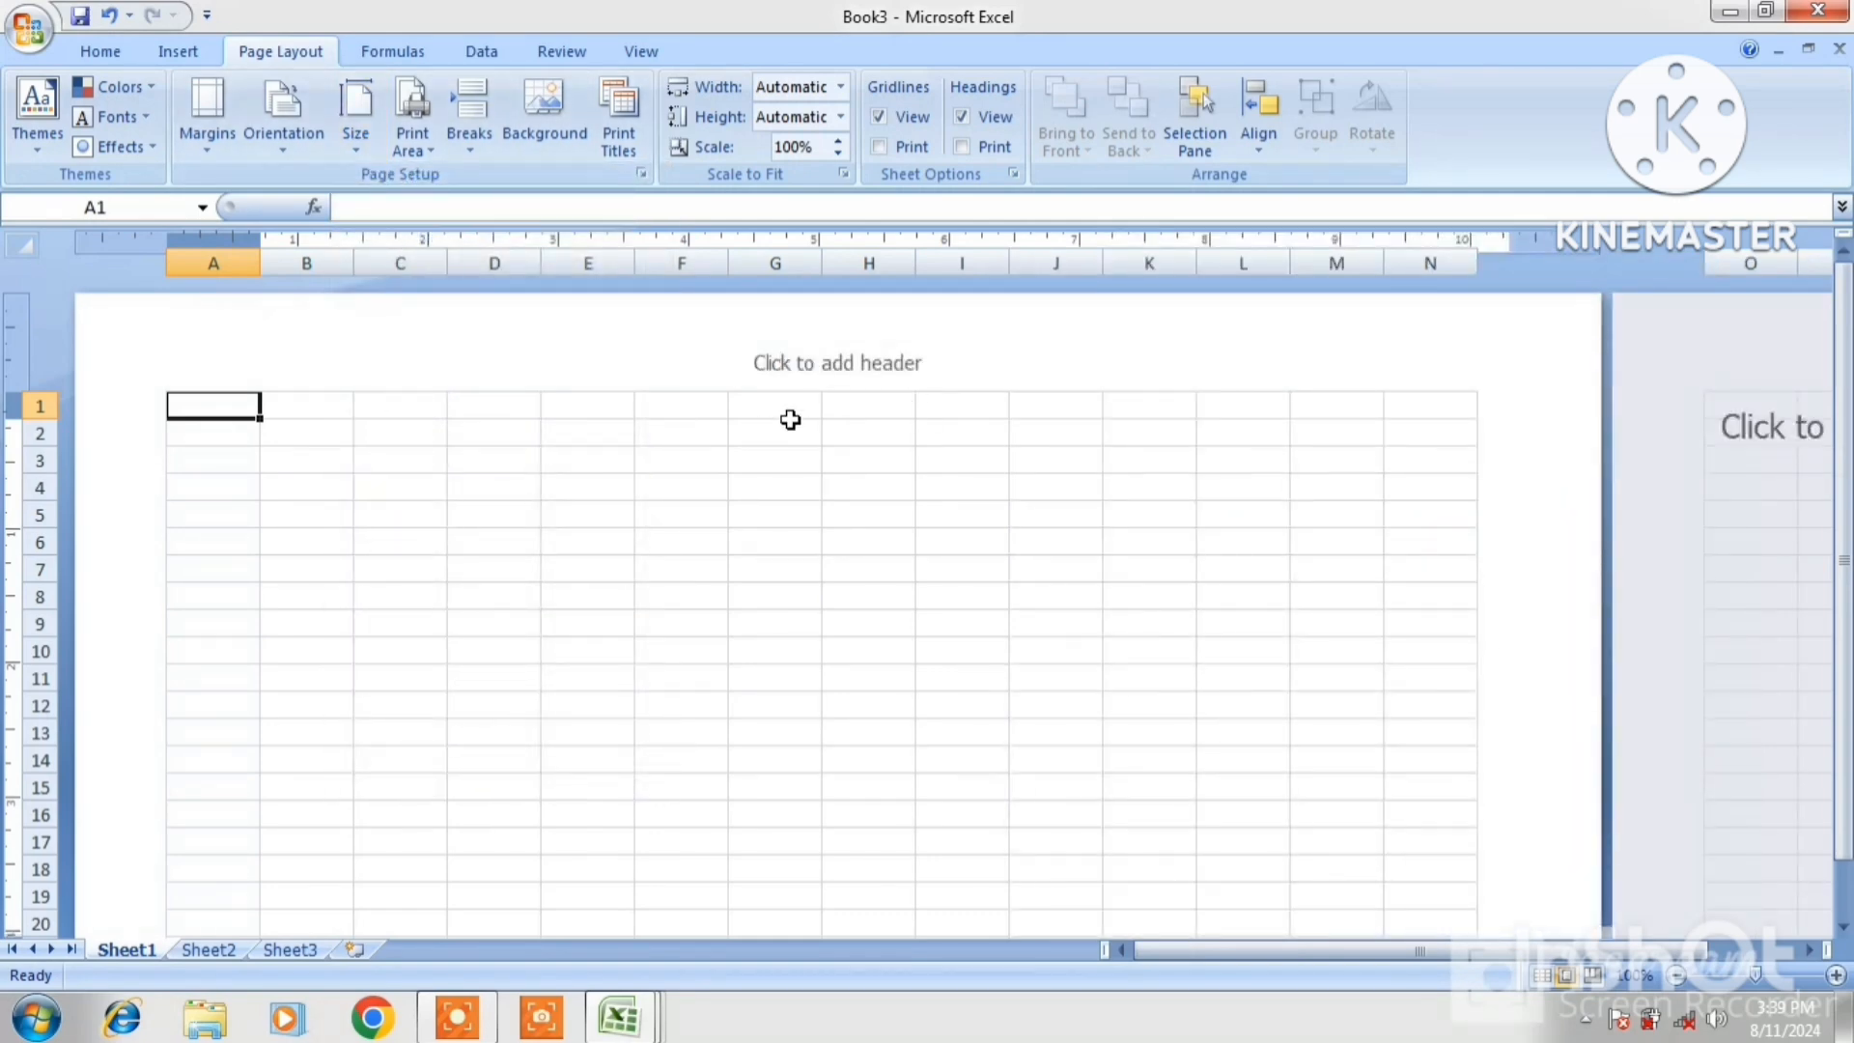
{"action": "left_click", "coordinate": [345, 150]}
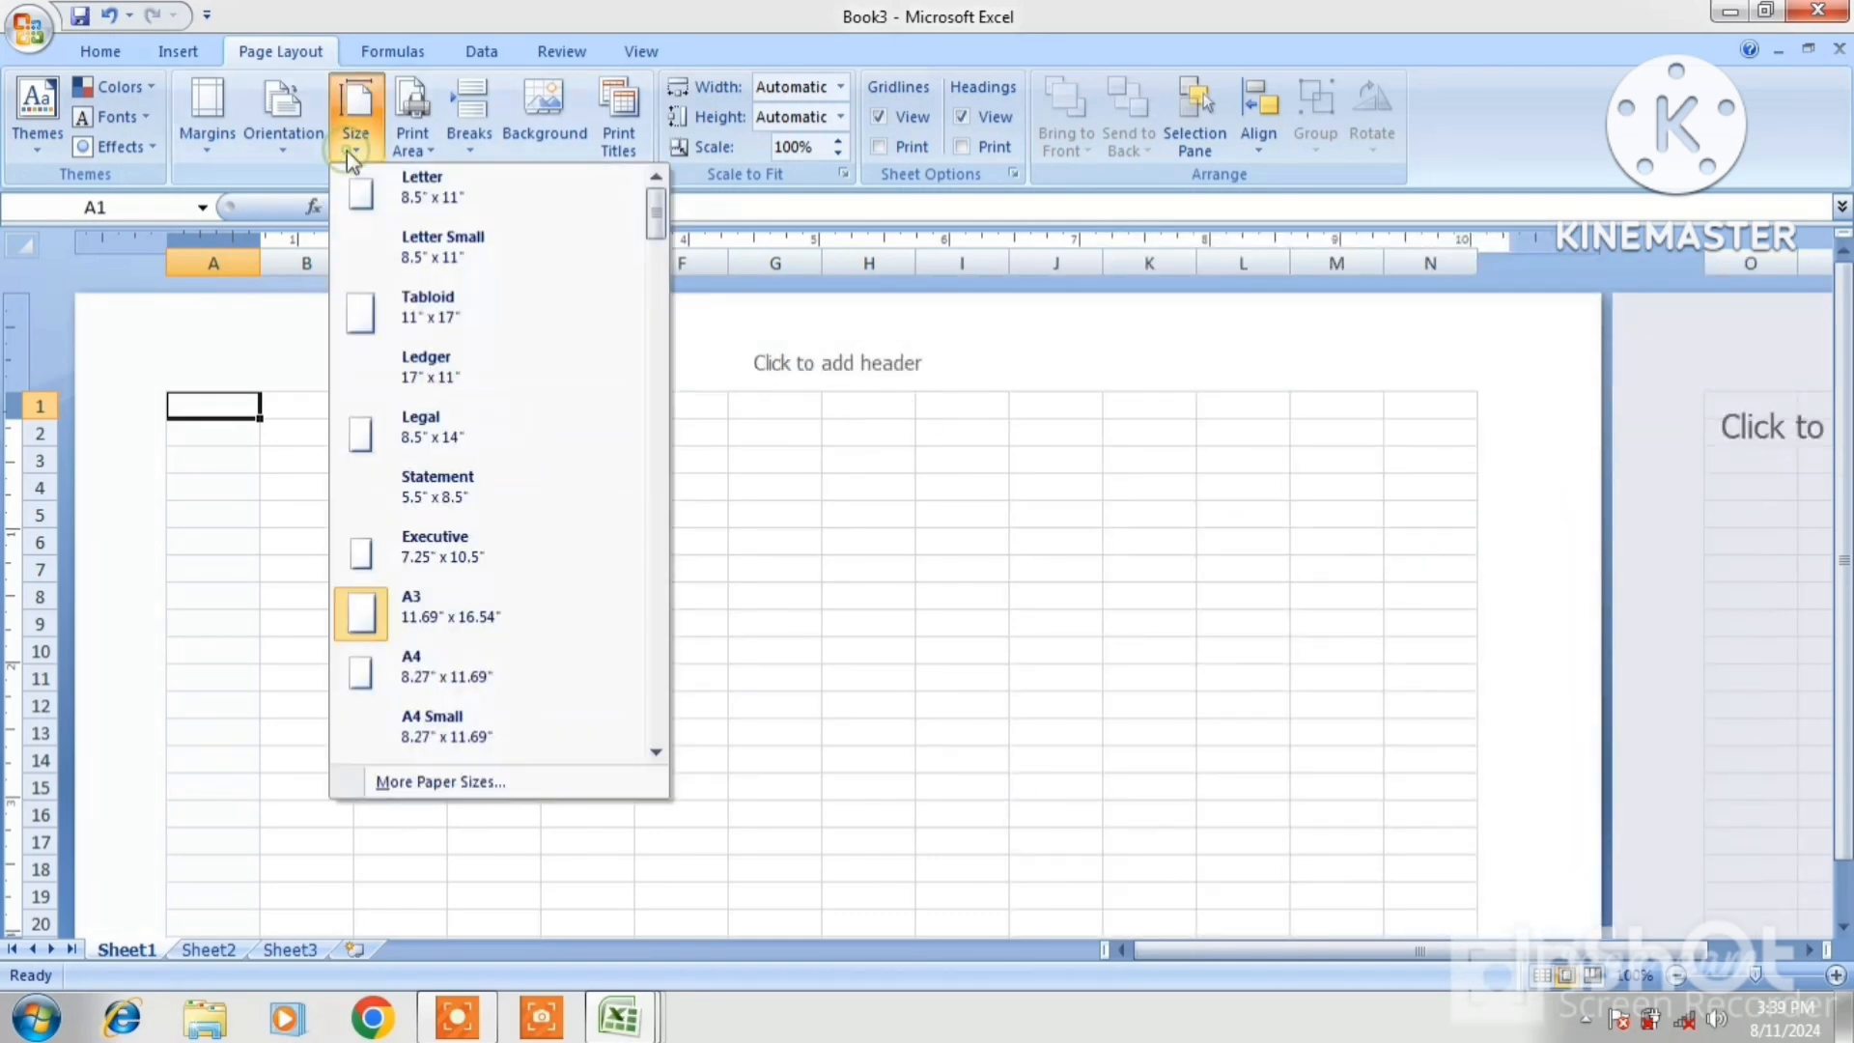
Set the paper size back to A4 and switch to the EMP workbook window
{"action": "left_click", "coordinate": [396, 663]}
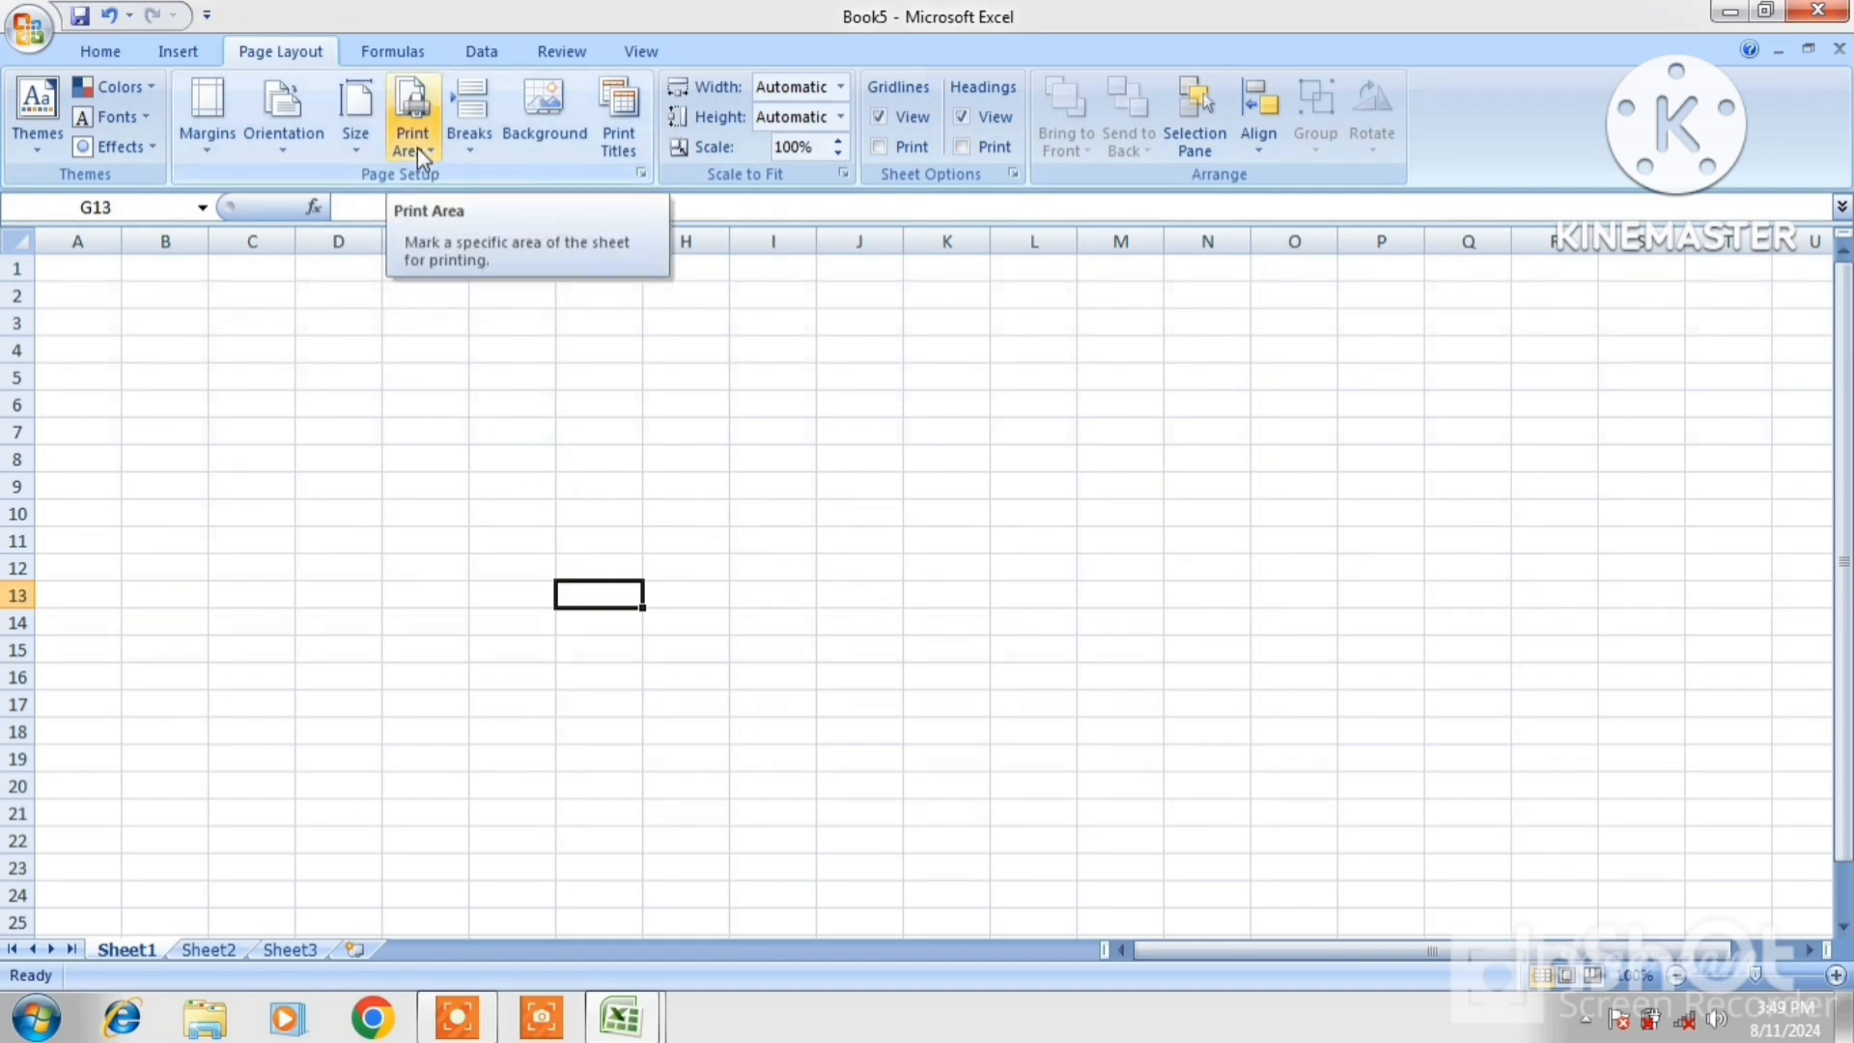
{"action": "left_click", "coordinate": [535, 402]}
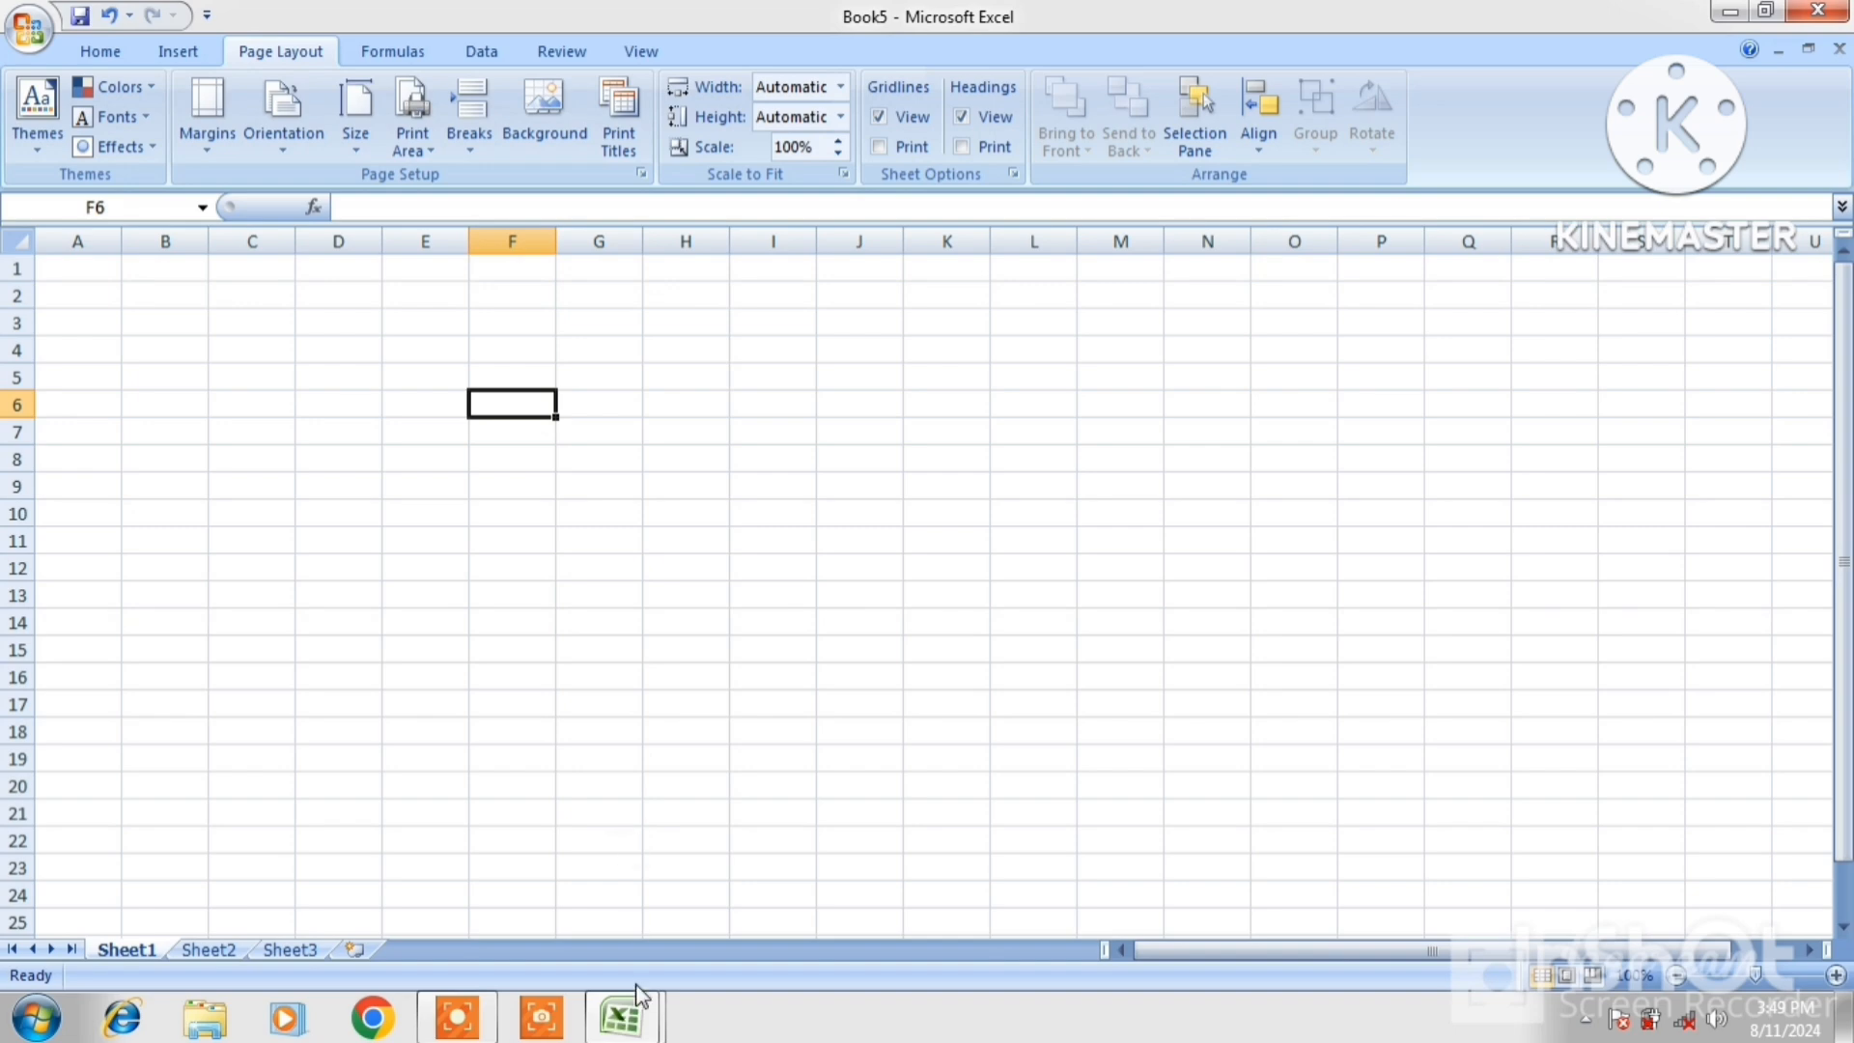
{"action": "mouse_move", "coordinate": [641, 1021]}
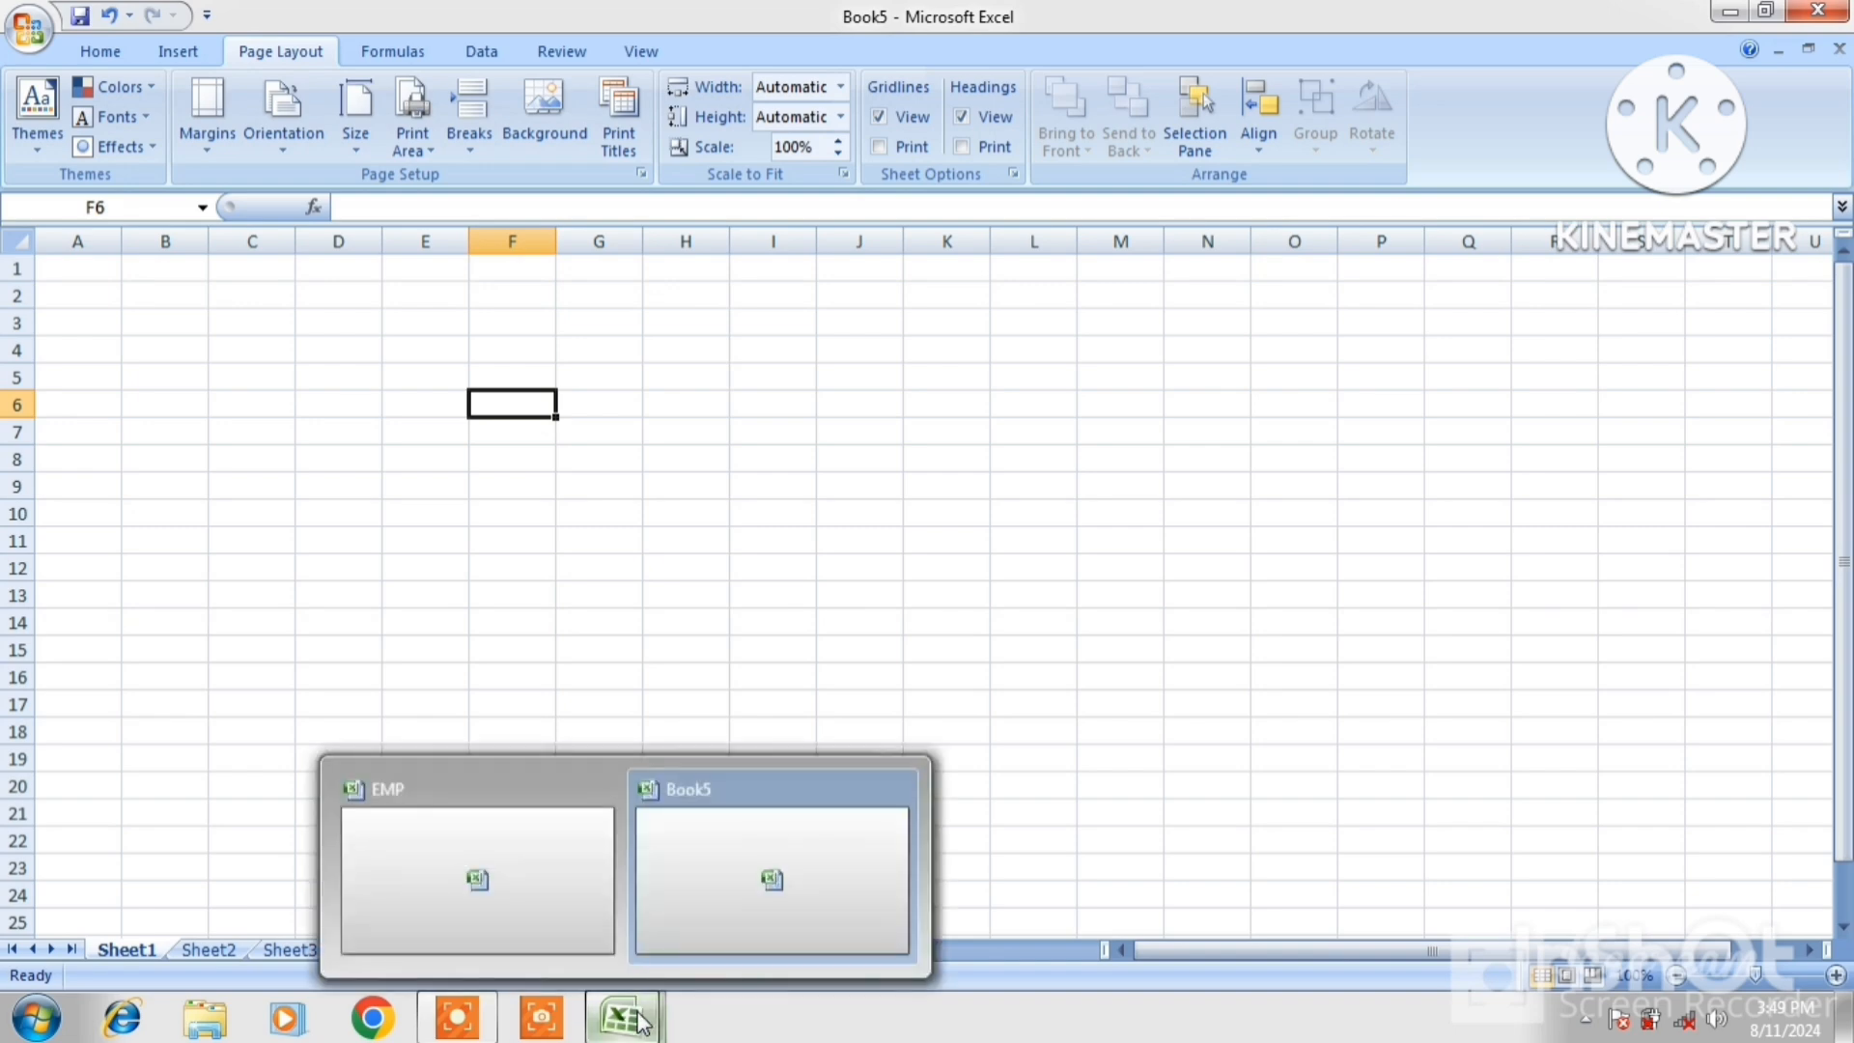
{"action": "left_click", "coordinate": [494, 832]}
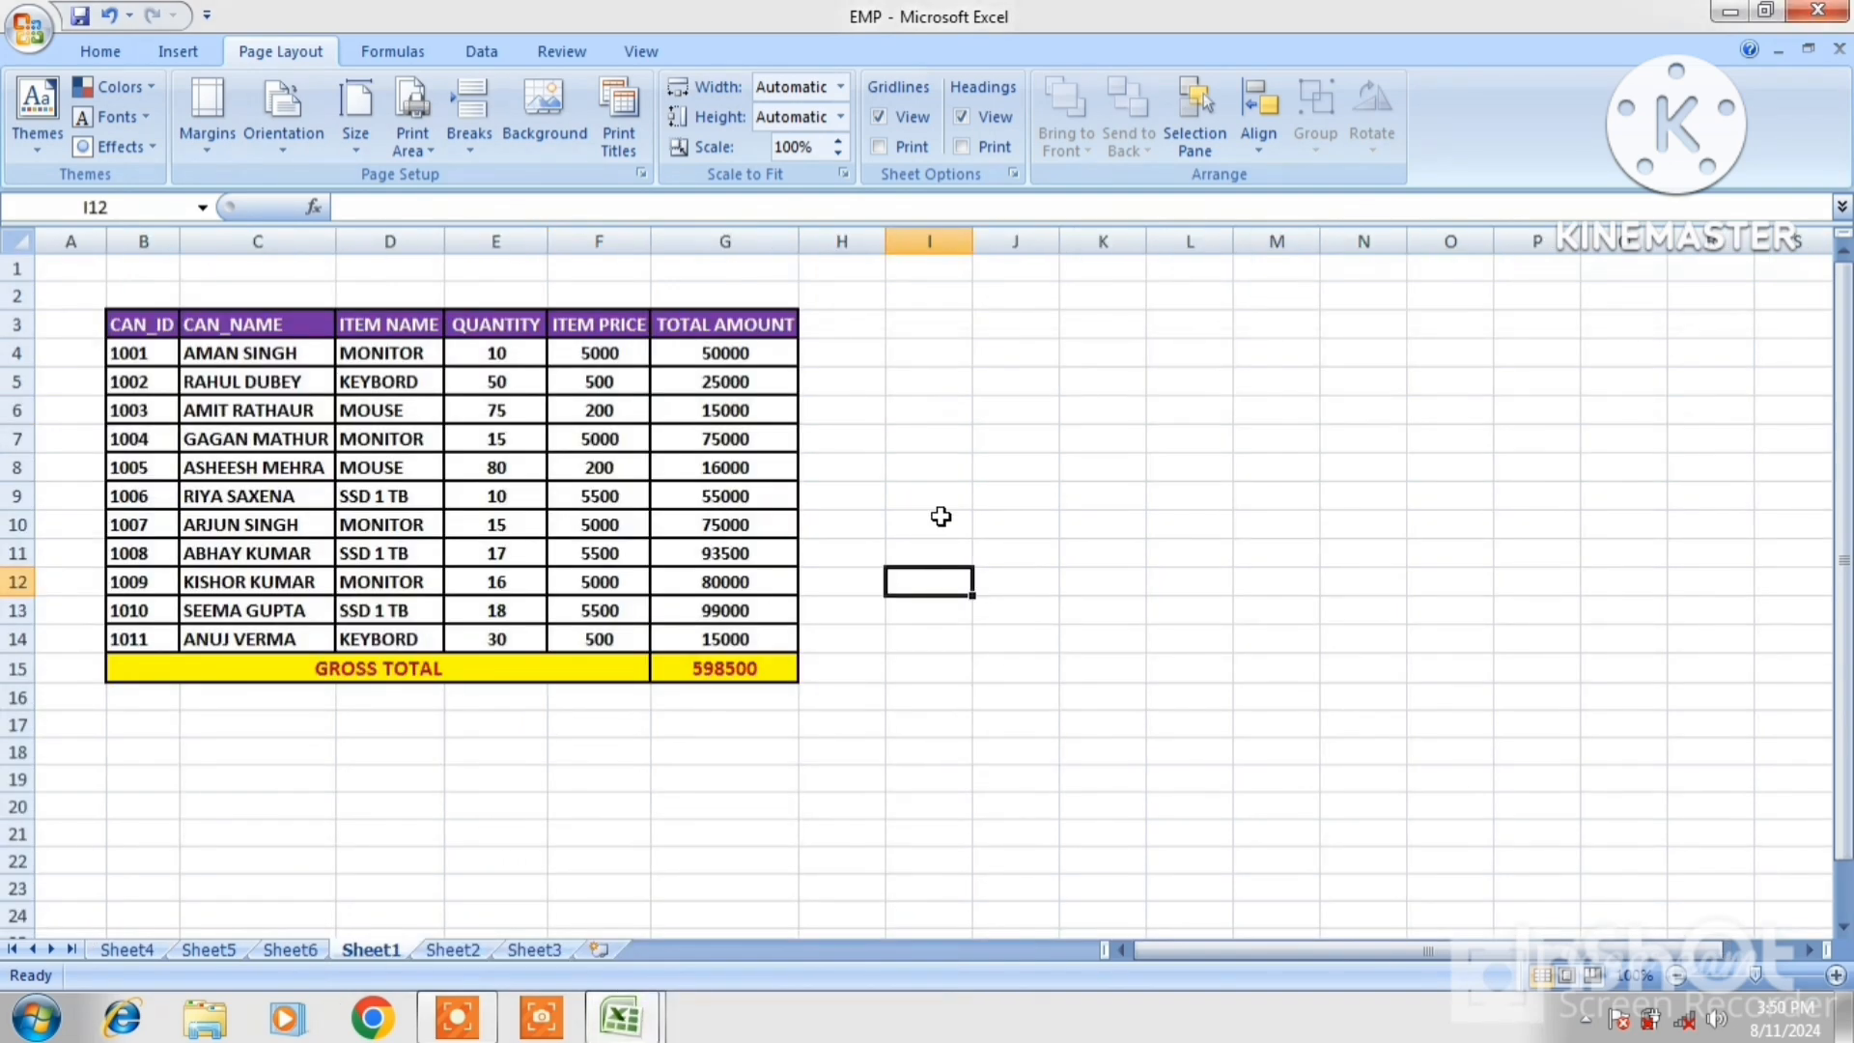
{"action": "left_click", "coordinate": [941, 516]}
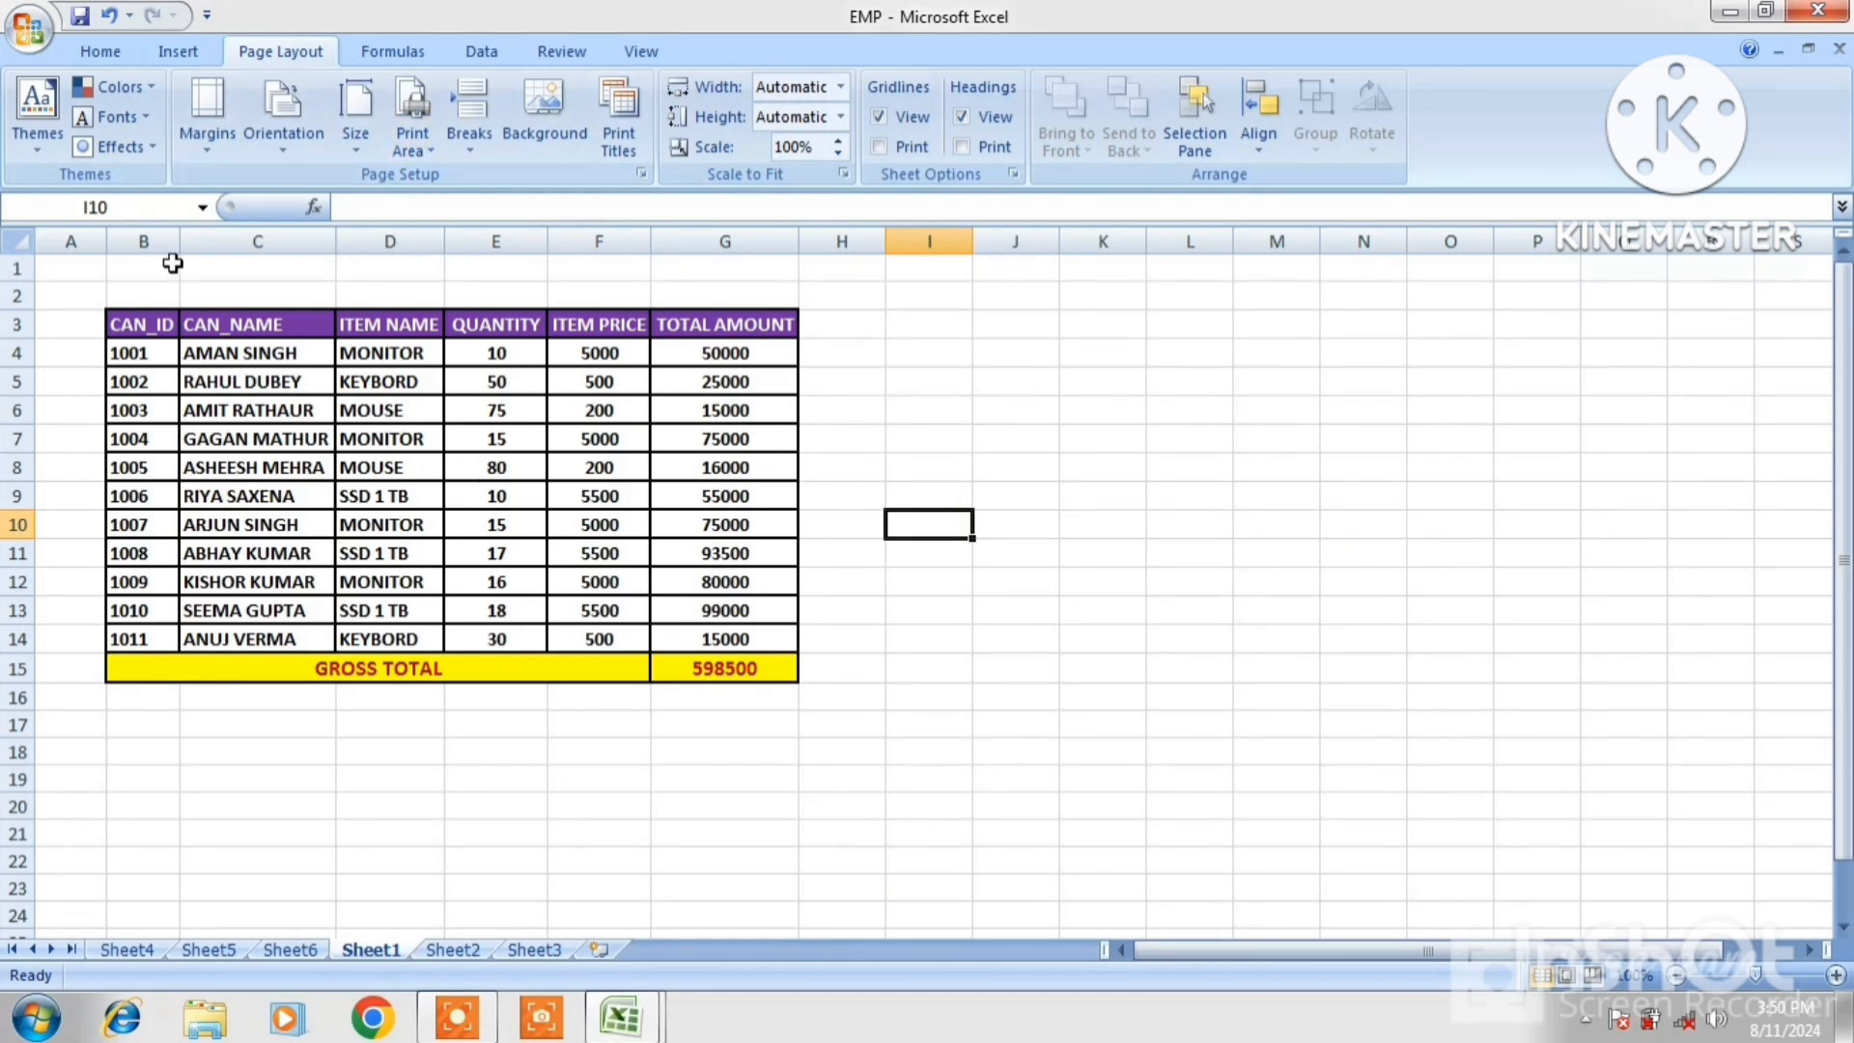
{"action": "left_click", "coordinate": [39, 44]}
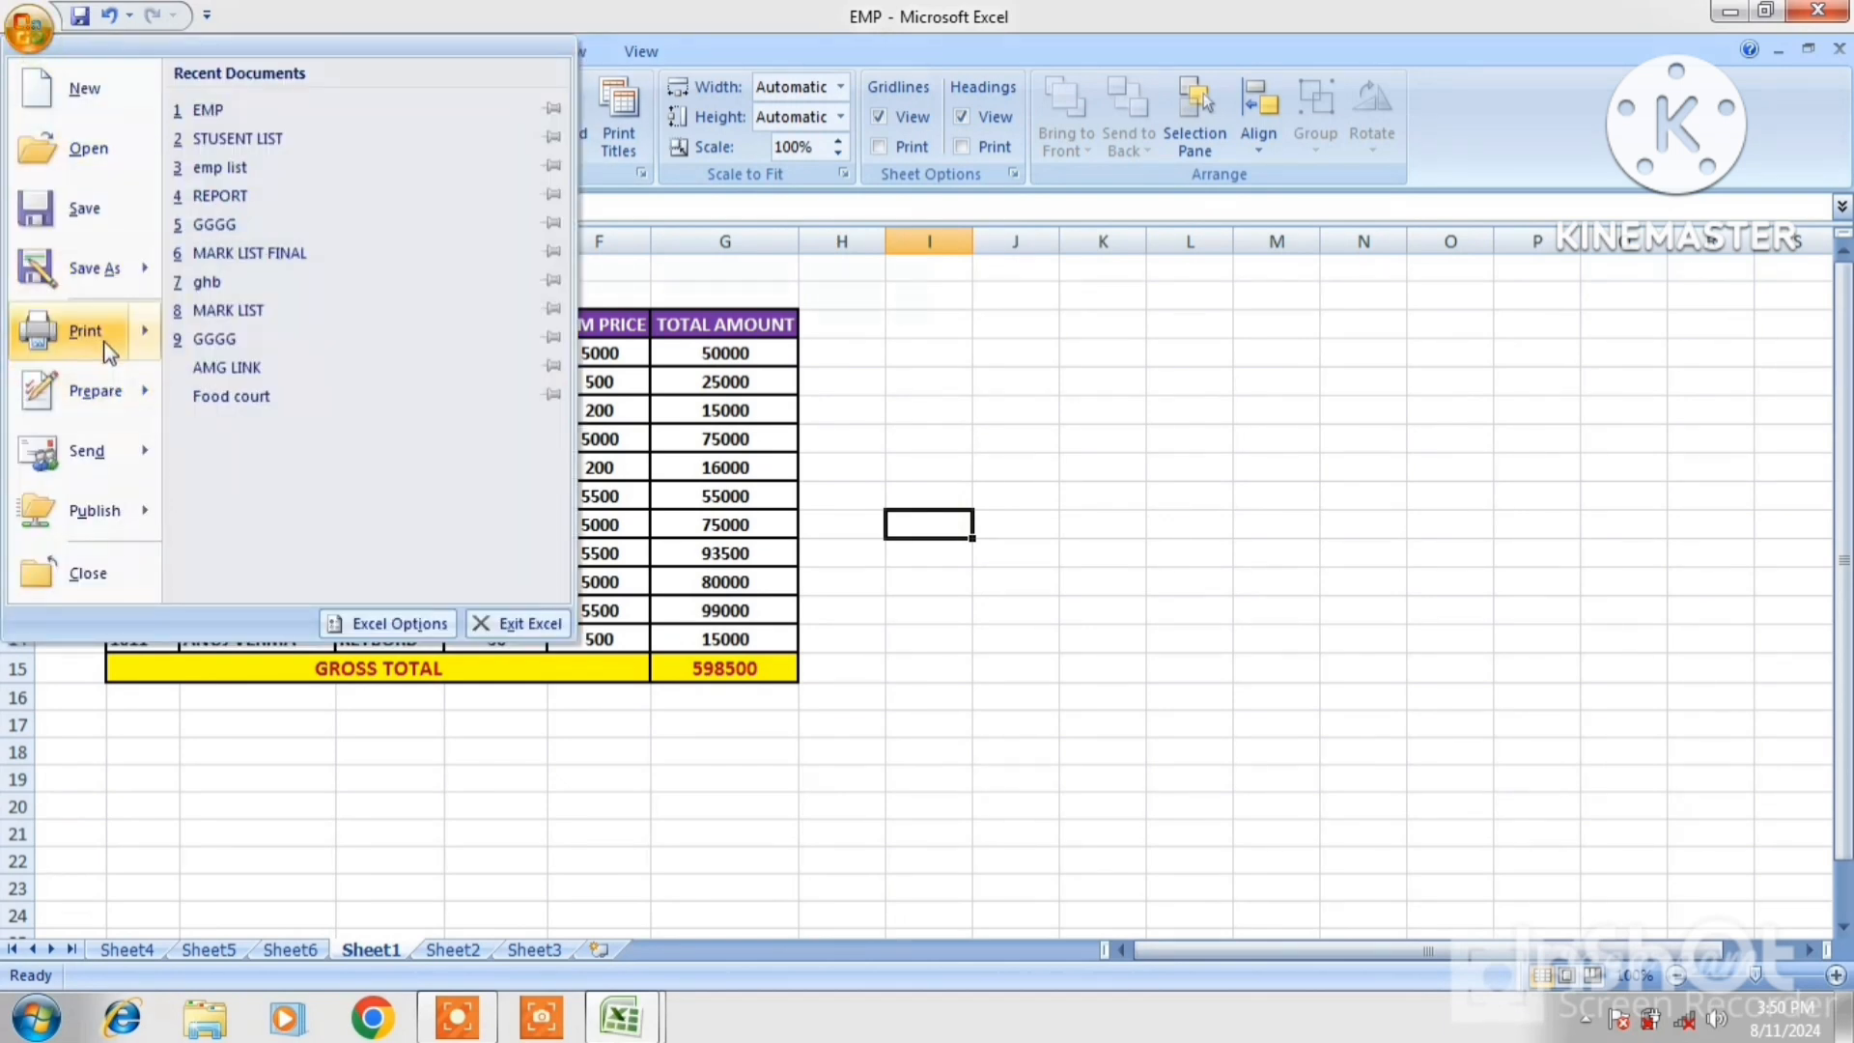
{"action": "mouse_move", "coordinate": [102, 338]}
{"action": "left_click", "coordinate": [276, 289]}
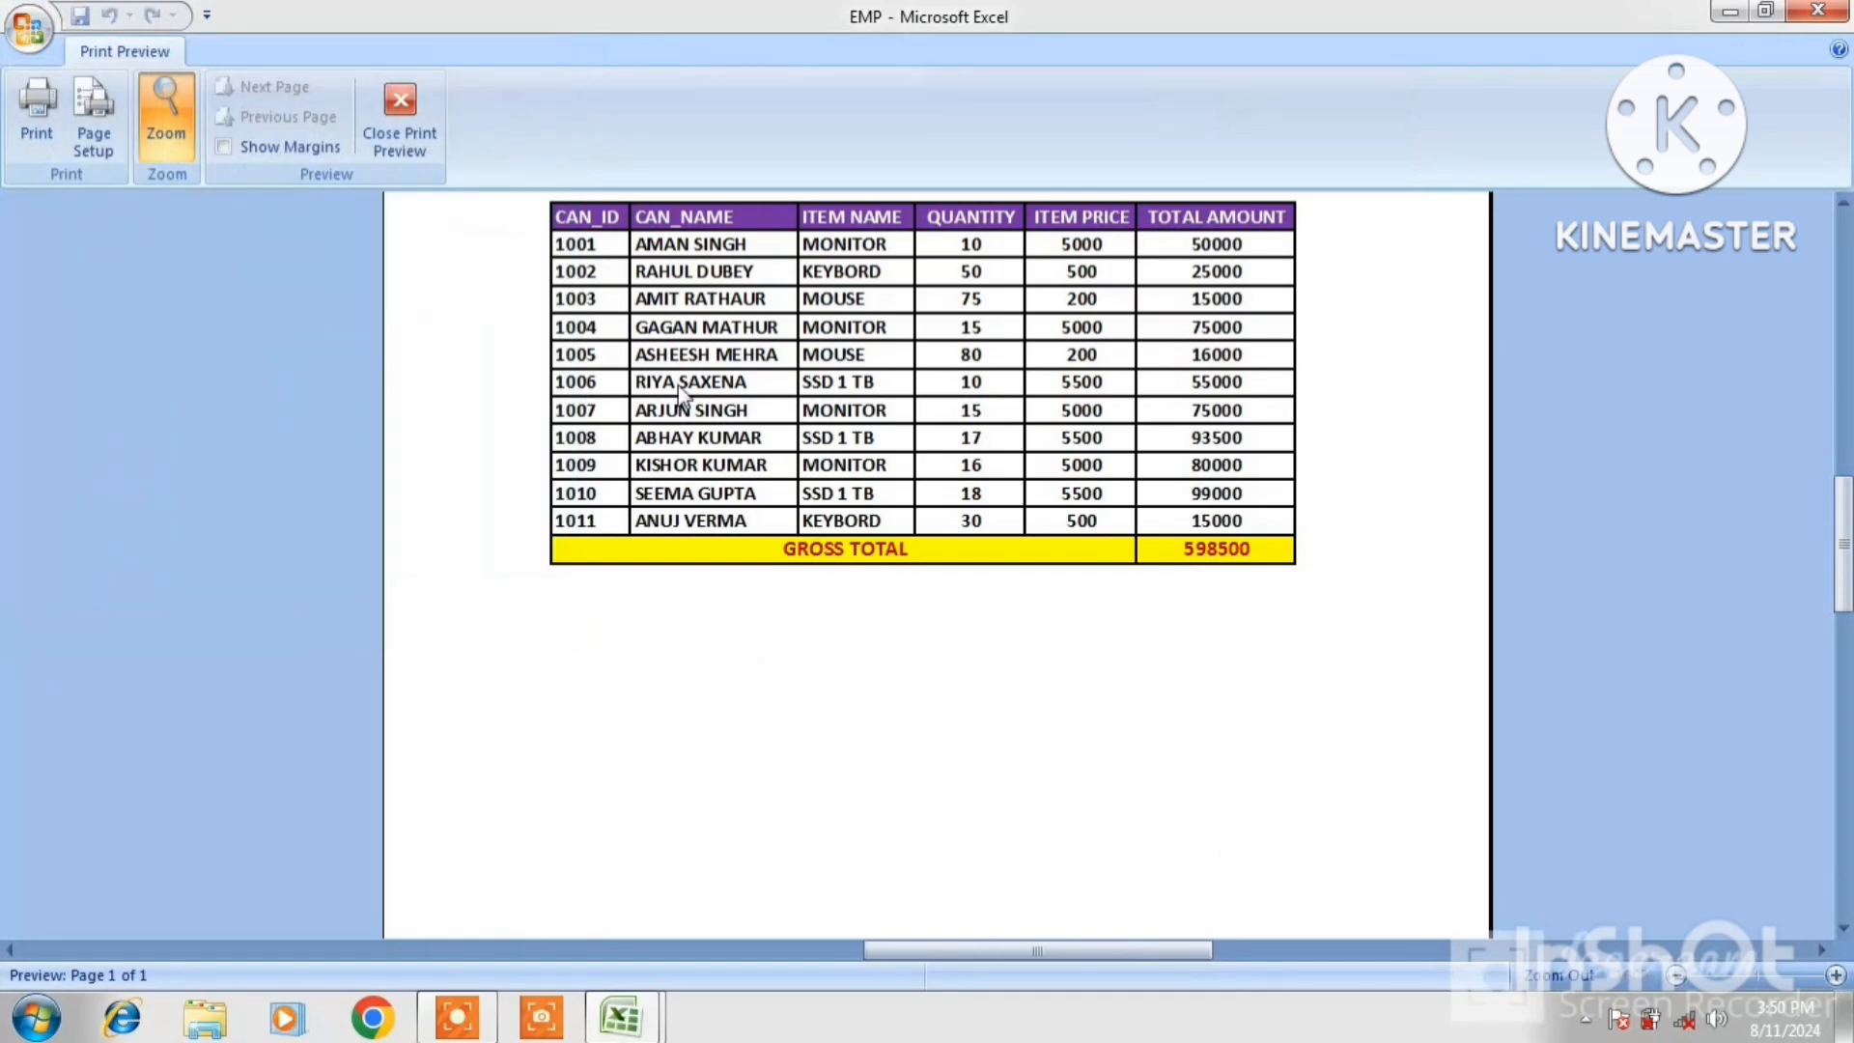
{"action": "left_click", "coordinate": [1348, 329]}
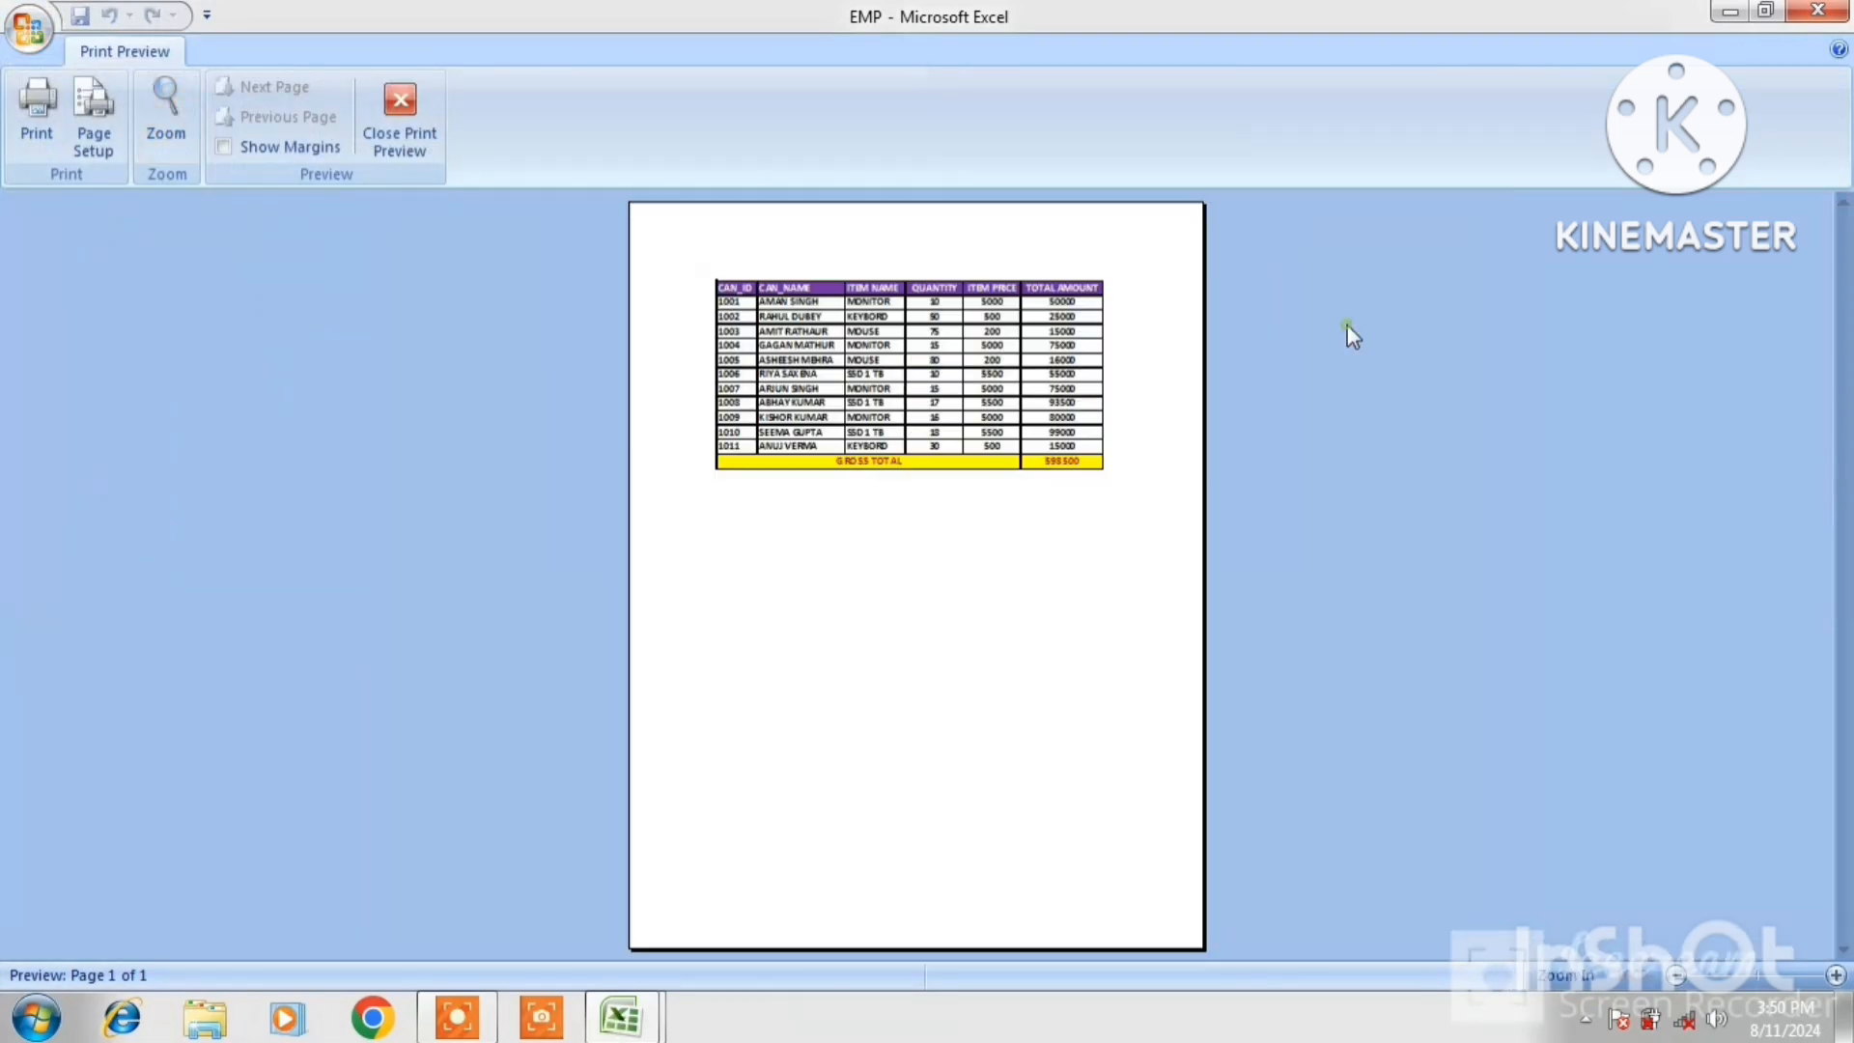
{"action": "left_click", "coordinate": [1089, 359]}
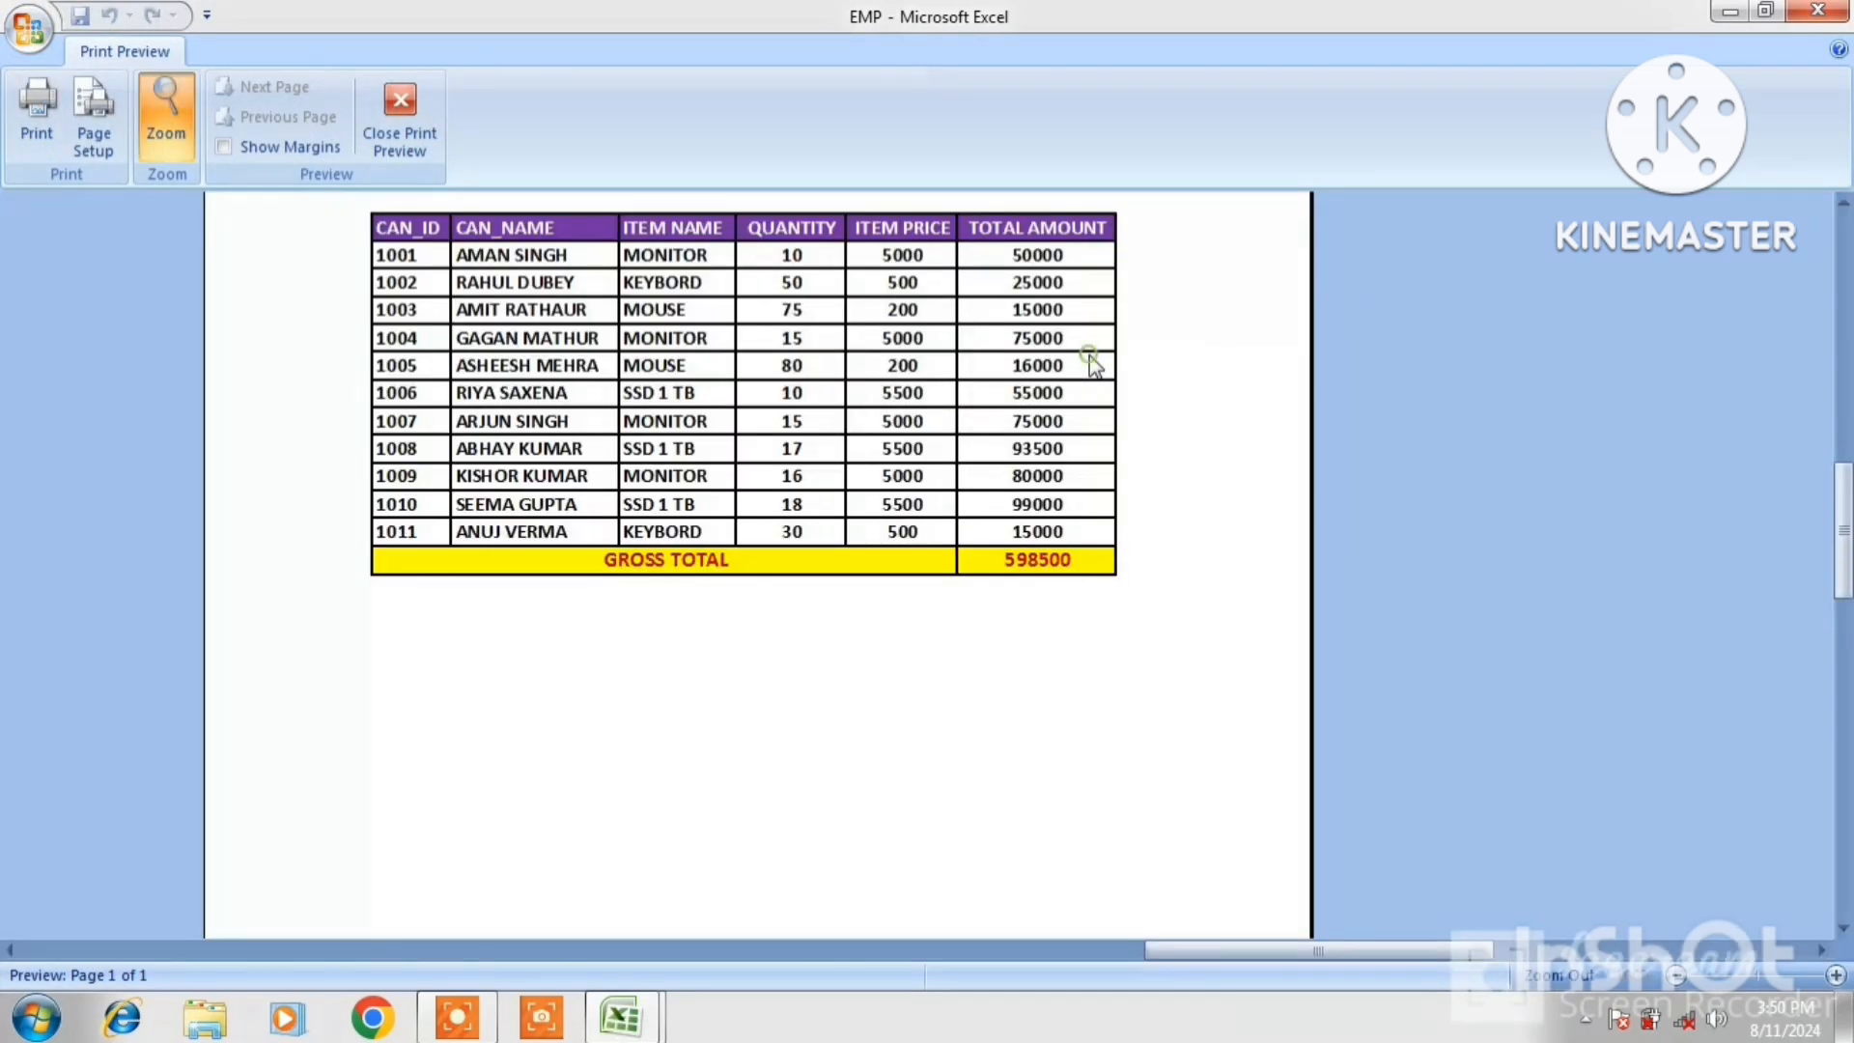
{"action": "scroll", "coordinate": [1089, 359], "scroll_direction": "up", "scroll_amount": 3}
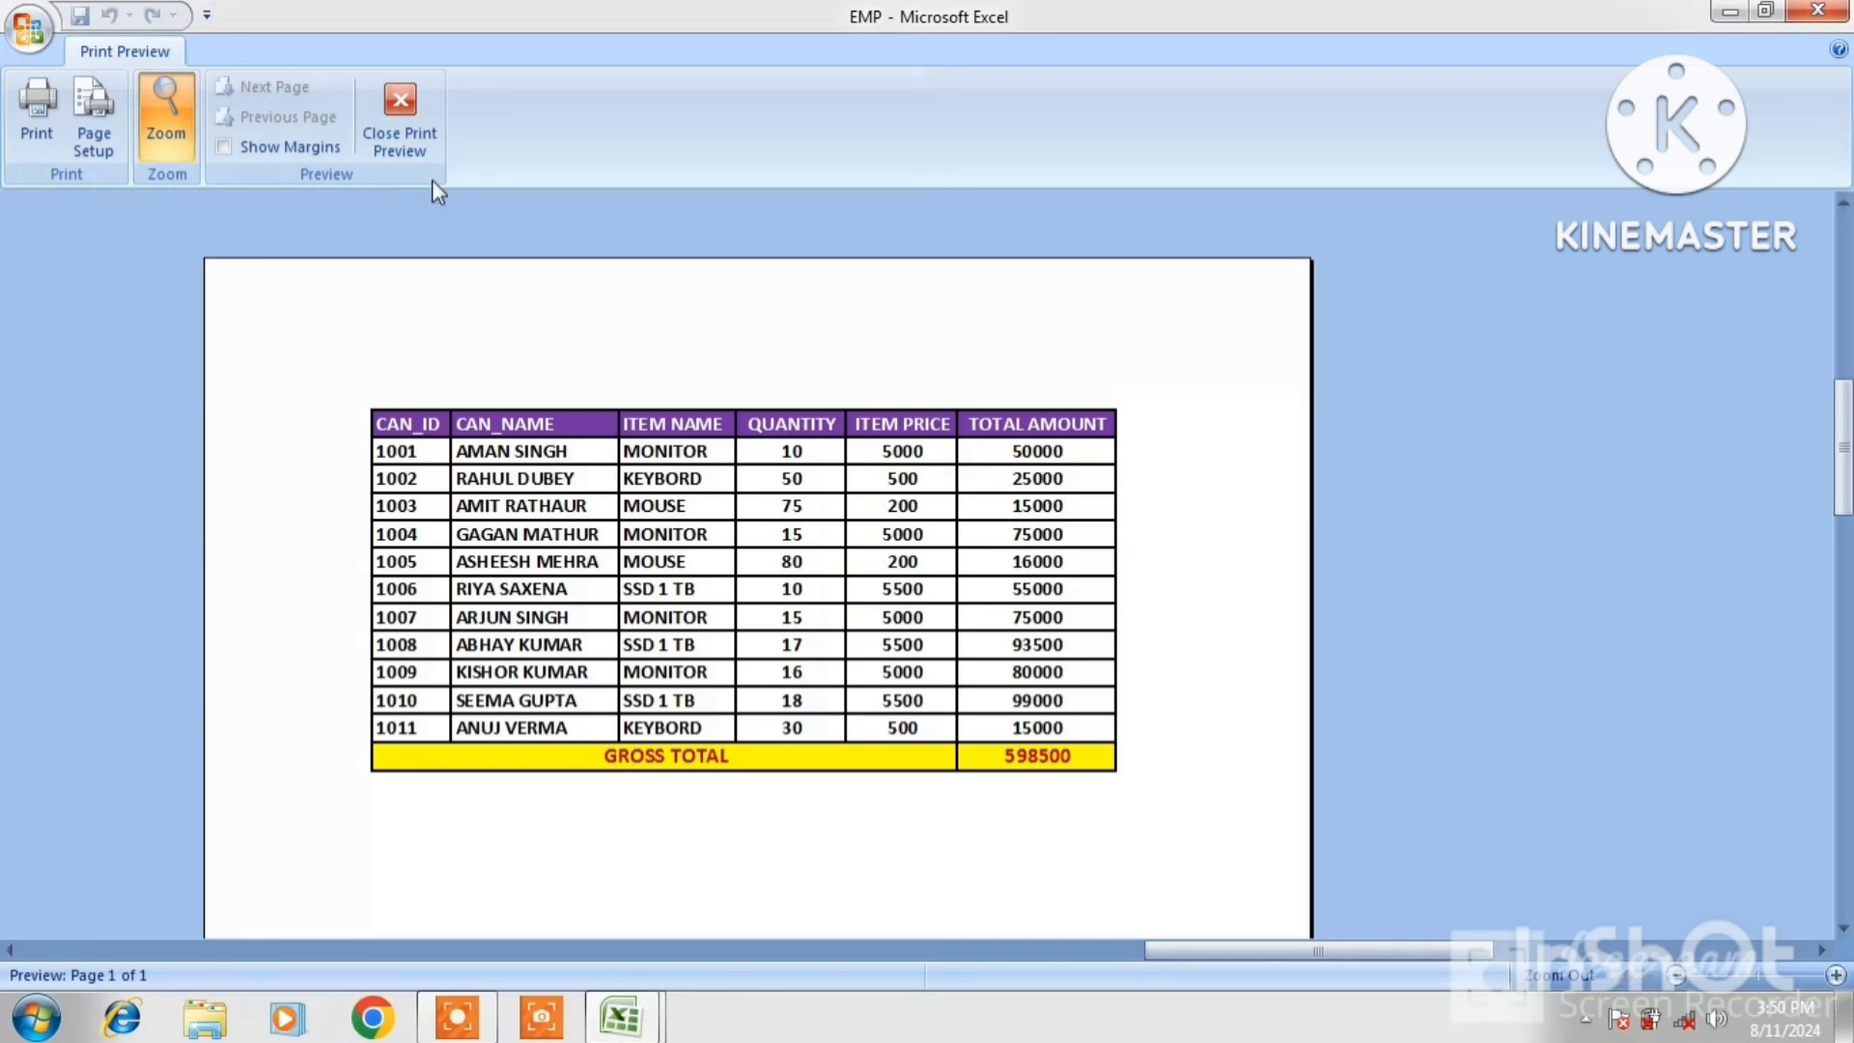
{"action": "left_click", "coordinate": [407, 137]}
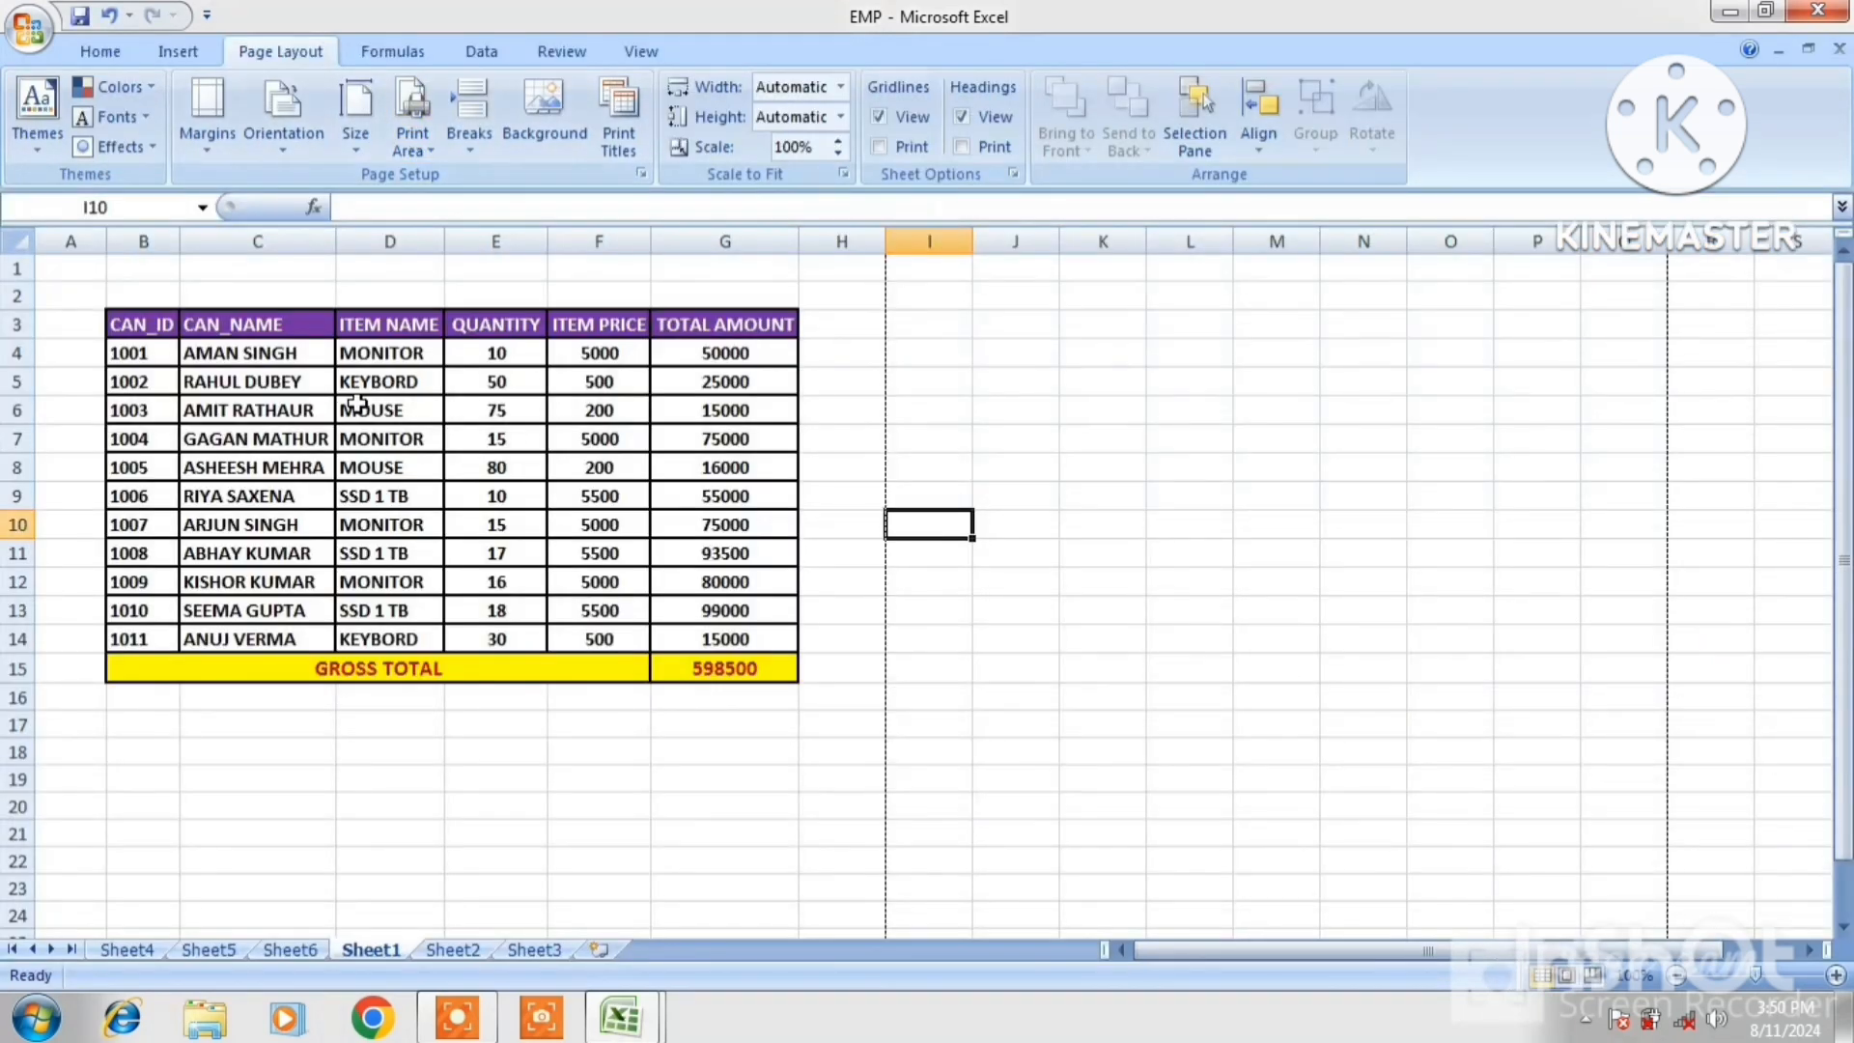
Set the print area to the CAN_NAME, item and quantity columns and preview it
{"action": "left_click_drag", "start_coordinate": [257, 326], "coordinate": [465, 633]}
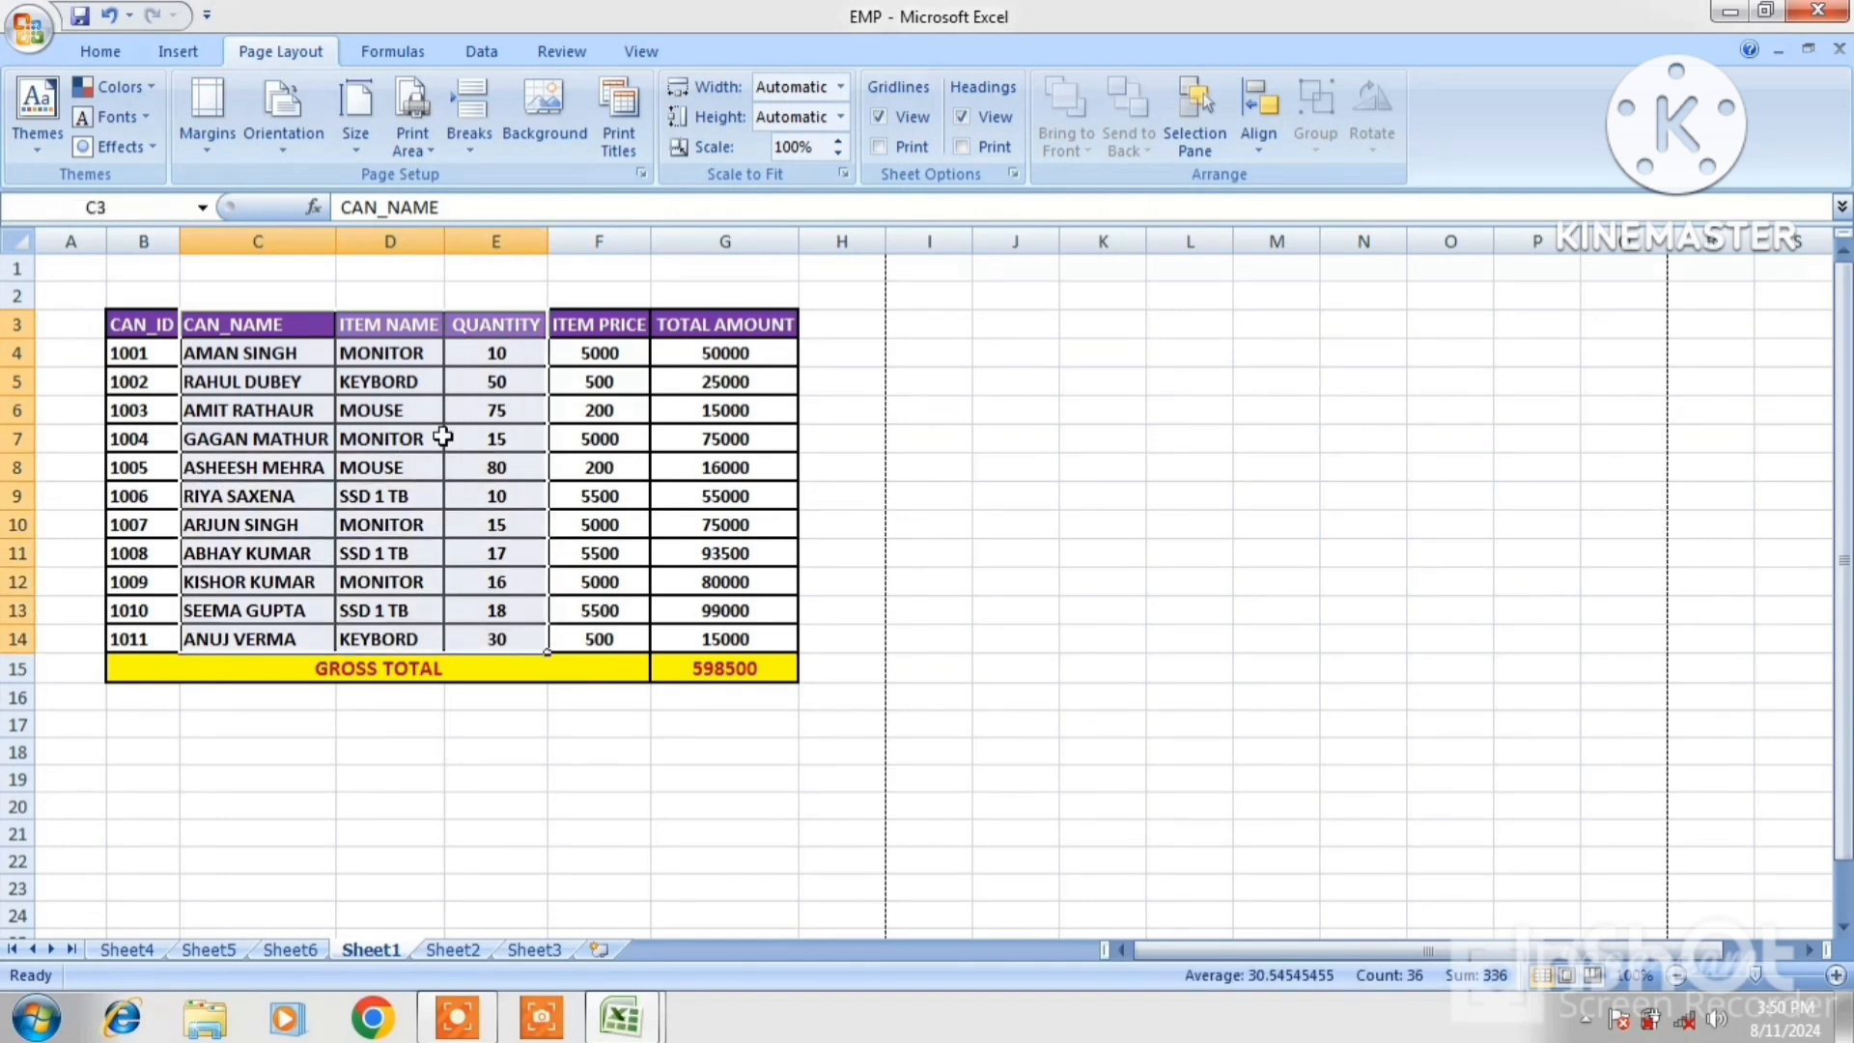
{"action": "left_click", "coordinate": [430, 153]}
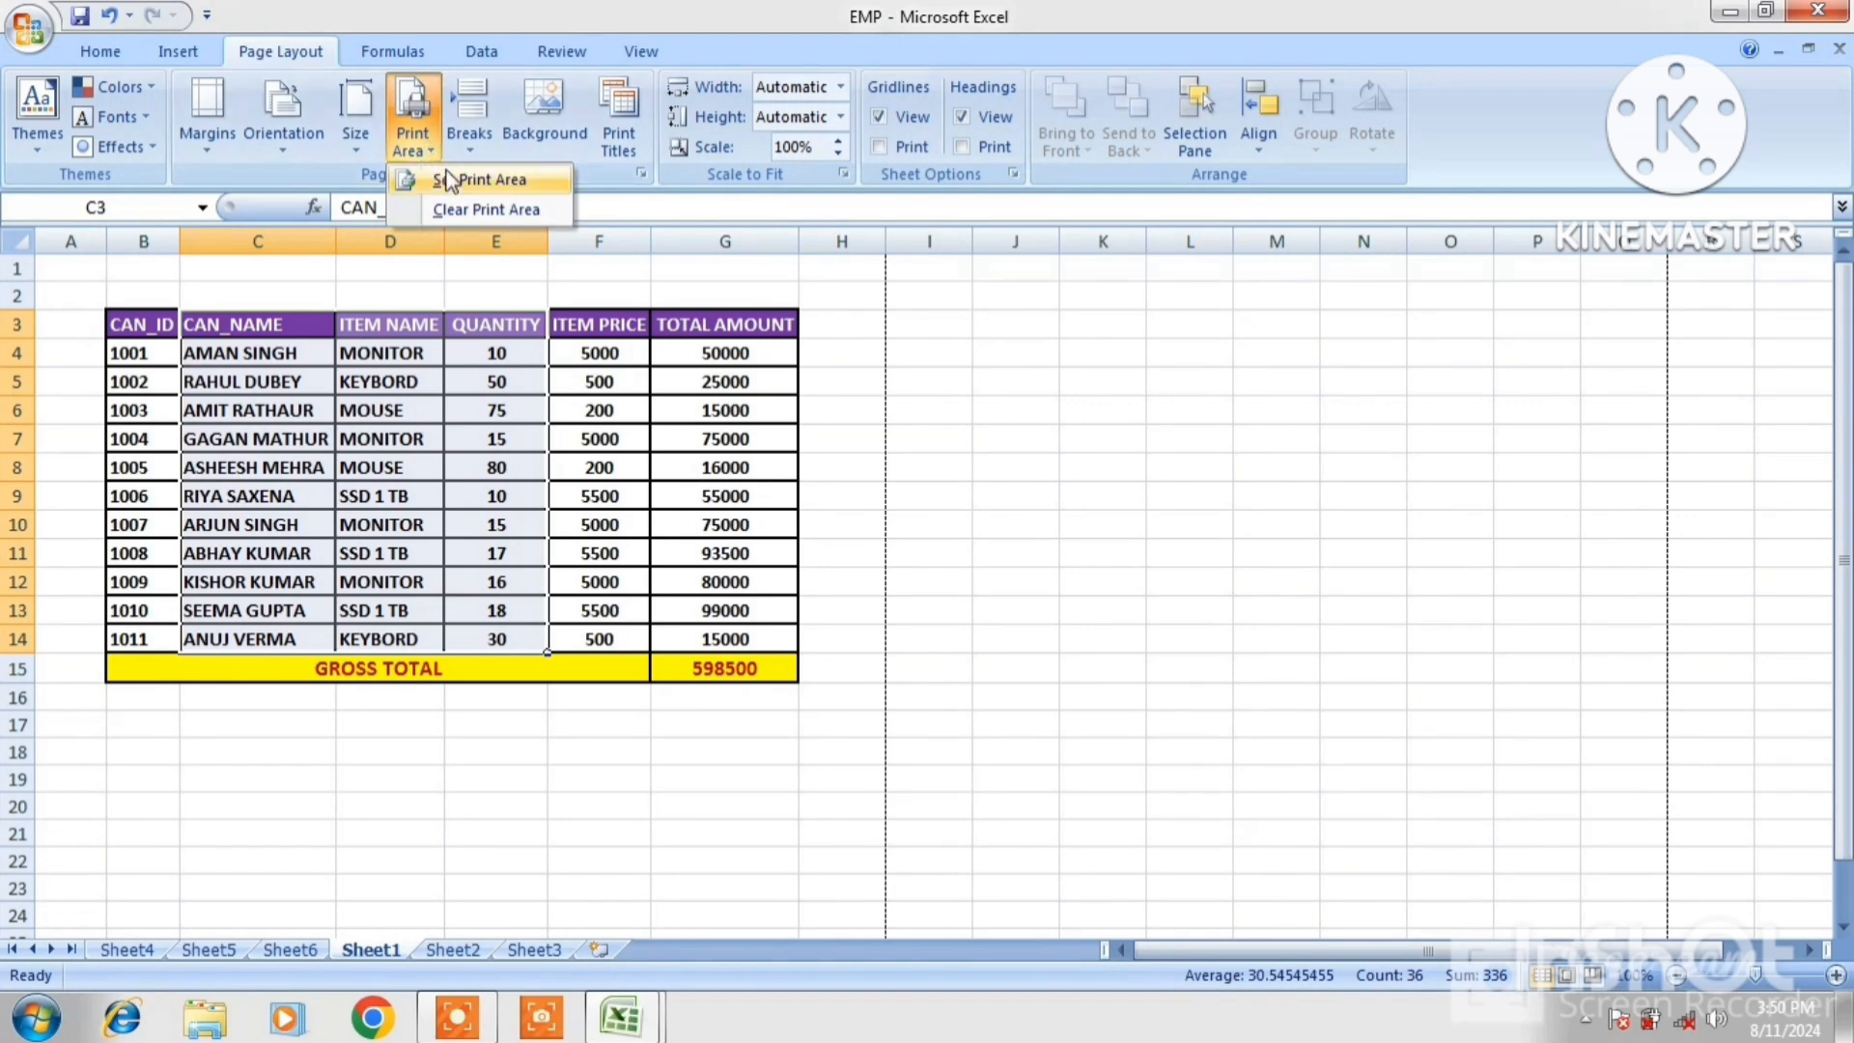
{"action": "left_click", "coordinate": [487, 176]}
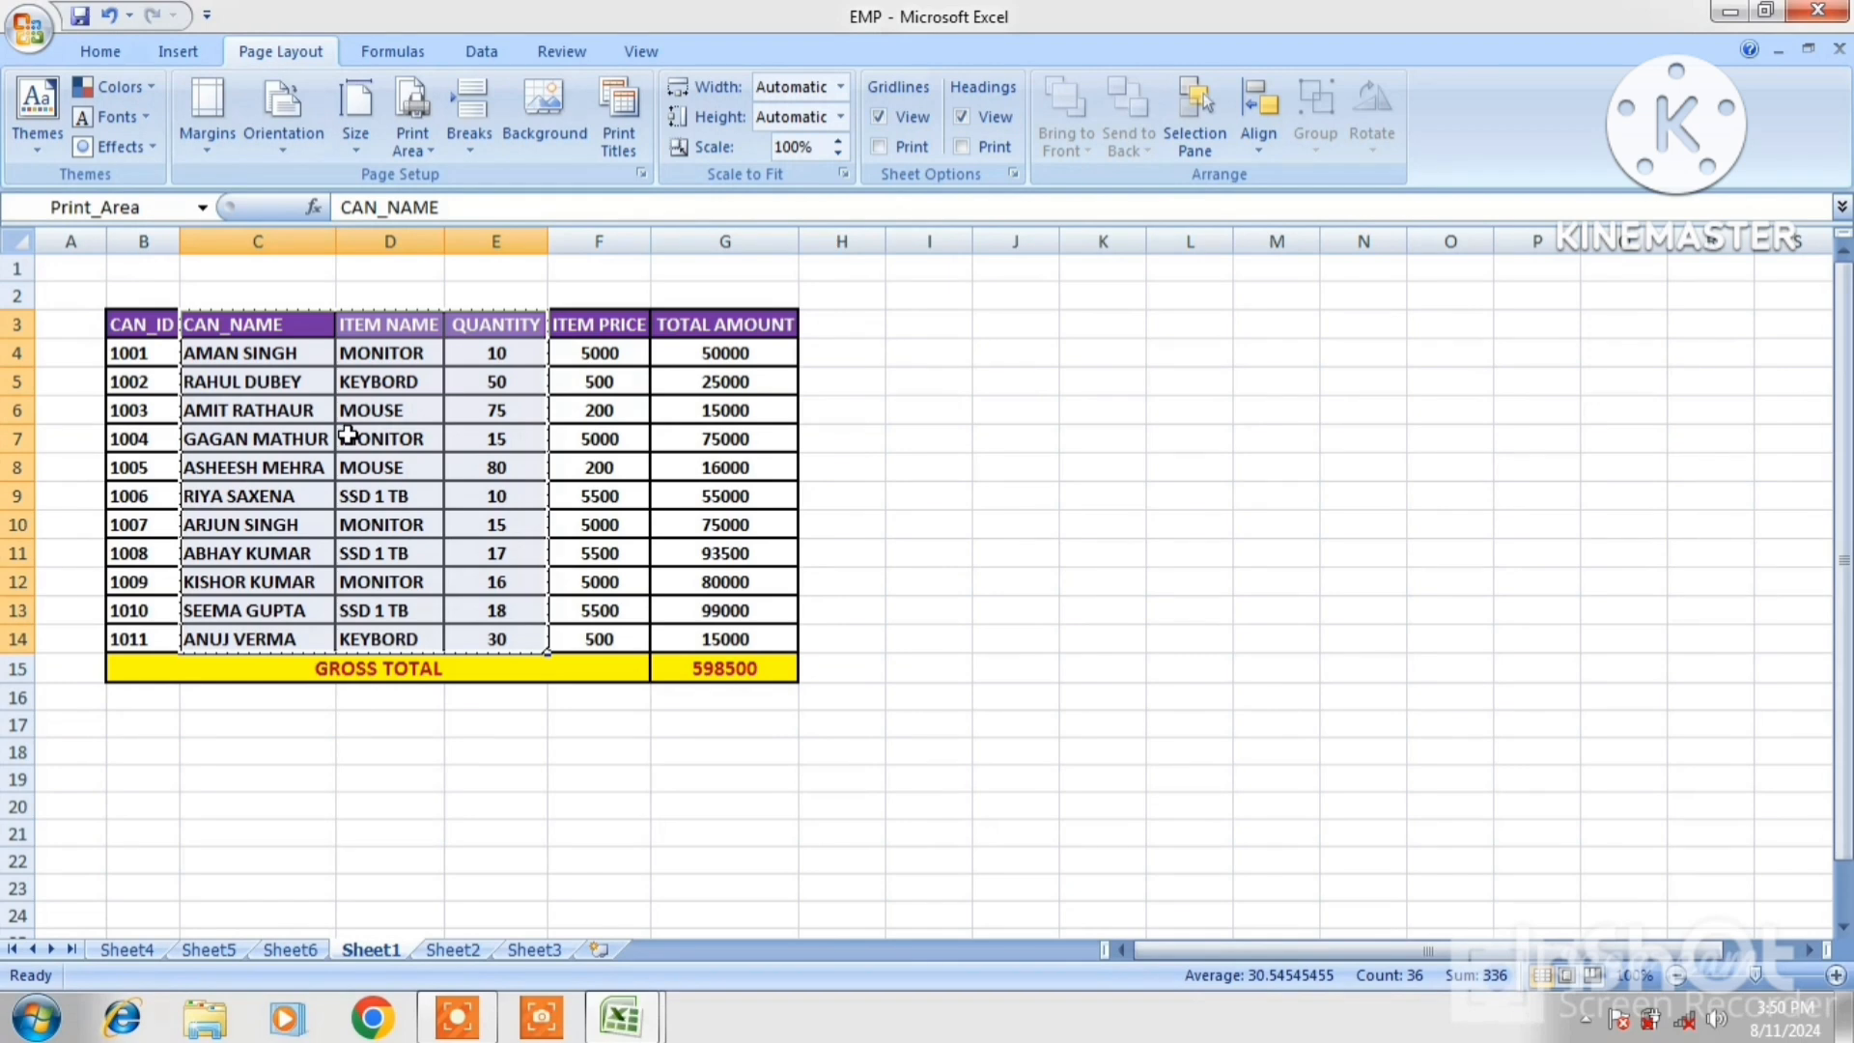
{"action": "key", "text": "ctrl+F2"}
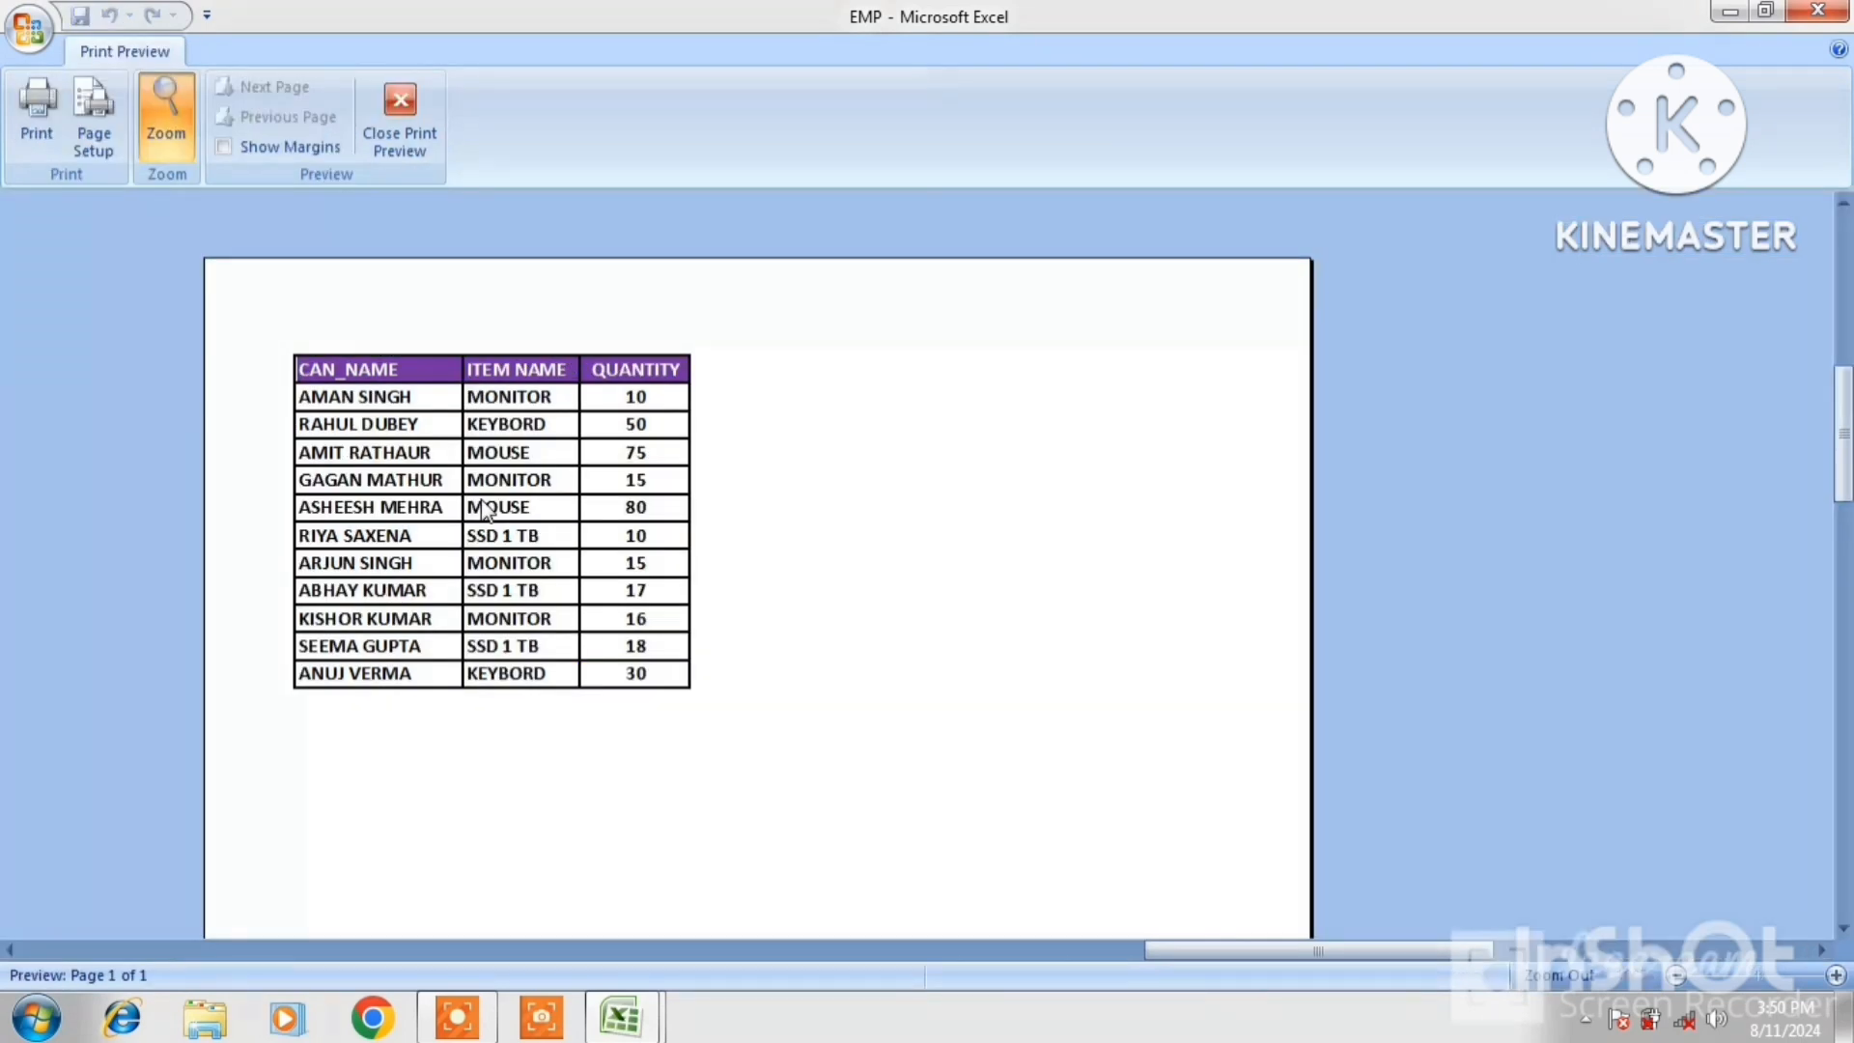
{"action": "left_click", "coordinate": [406, 108]}
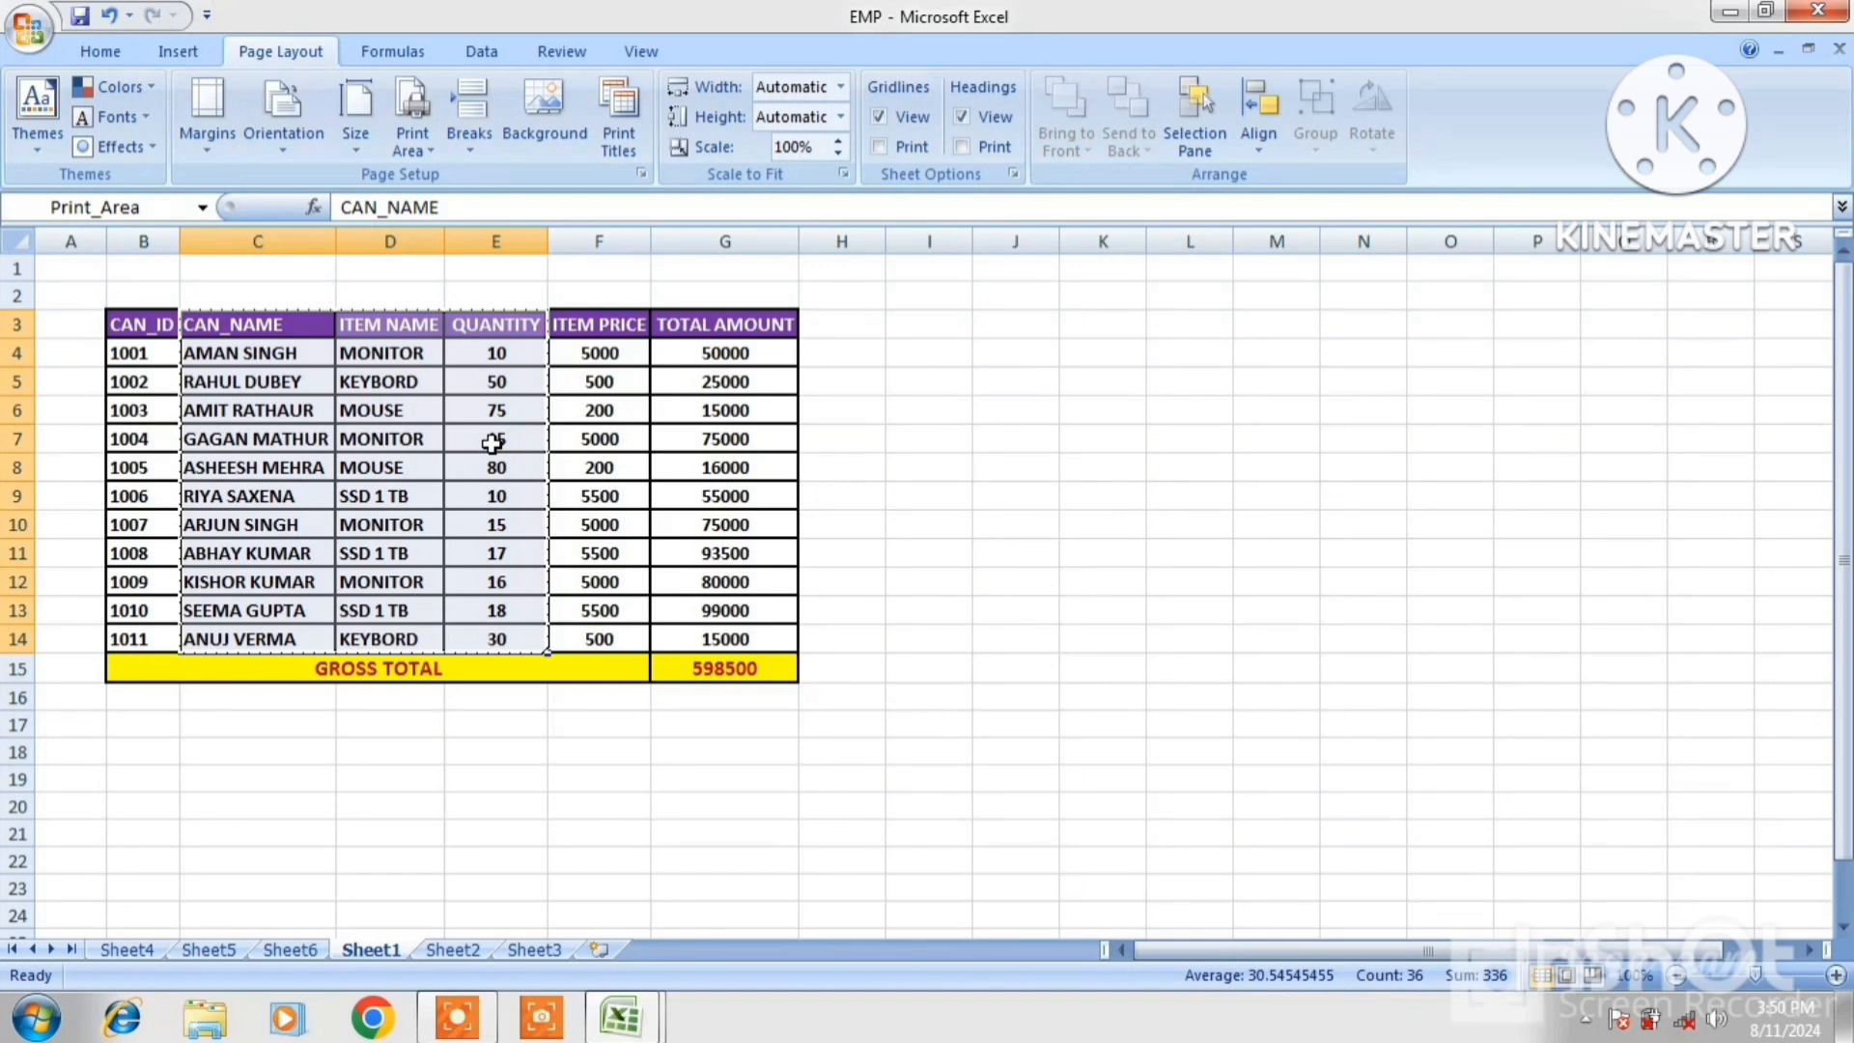
Clear the print area and preview the full EMP table's printed page
{"action": "left_click", "coordinate": [427, 150]}
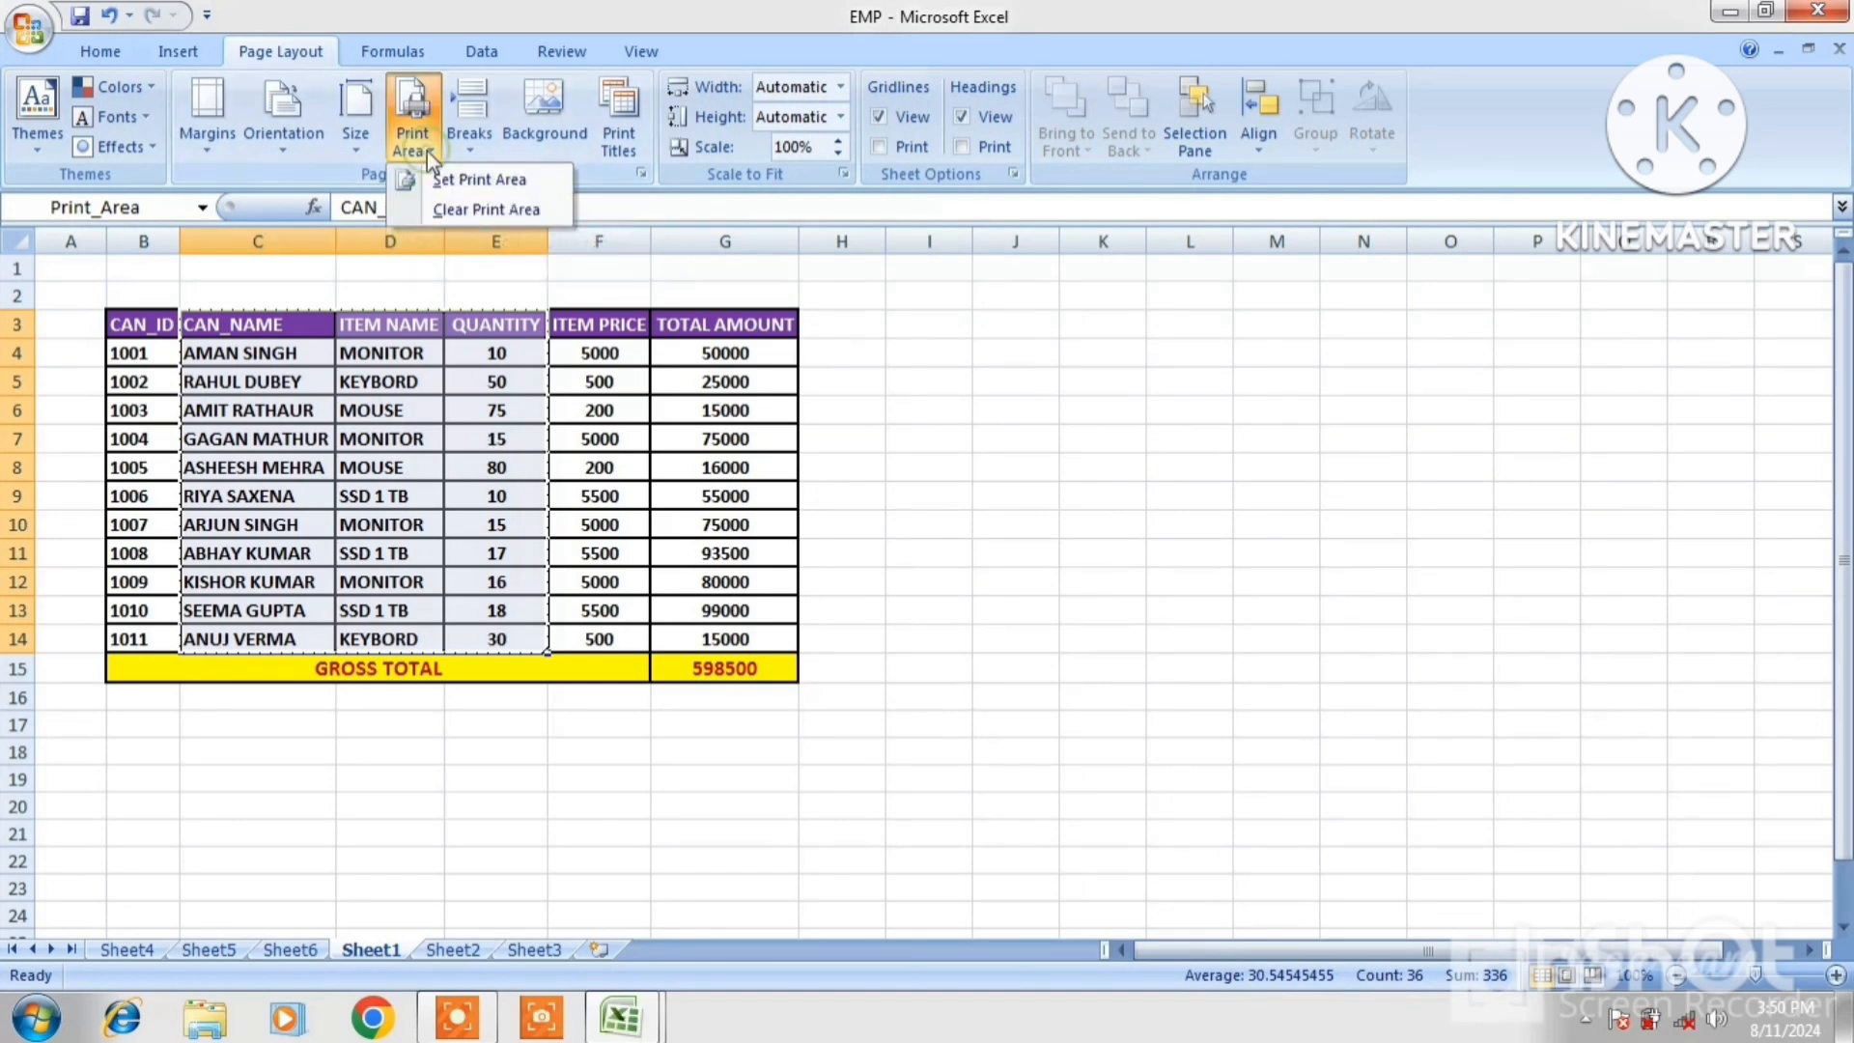
{"action": "left_click", "coordinate": [460, 211]}
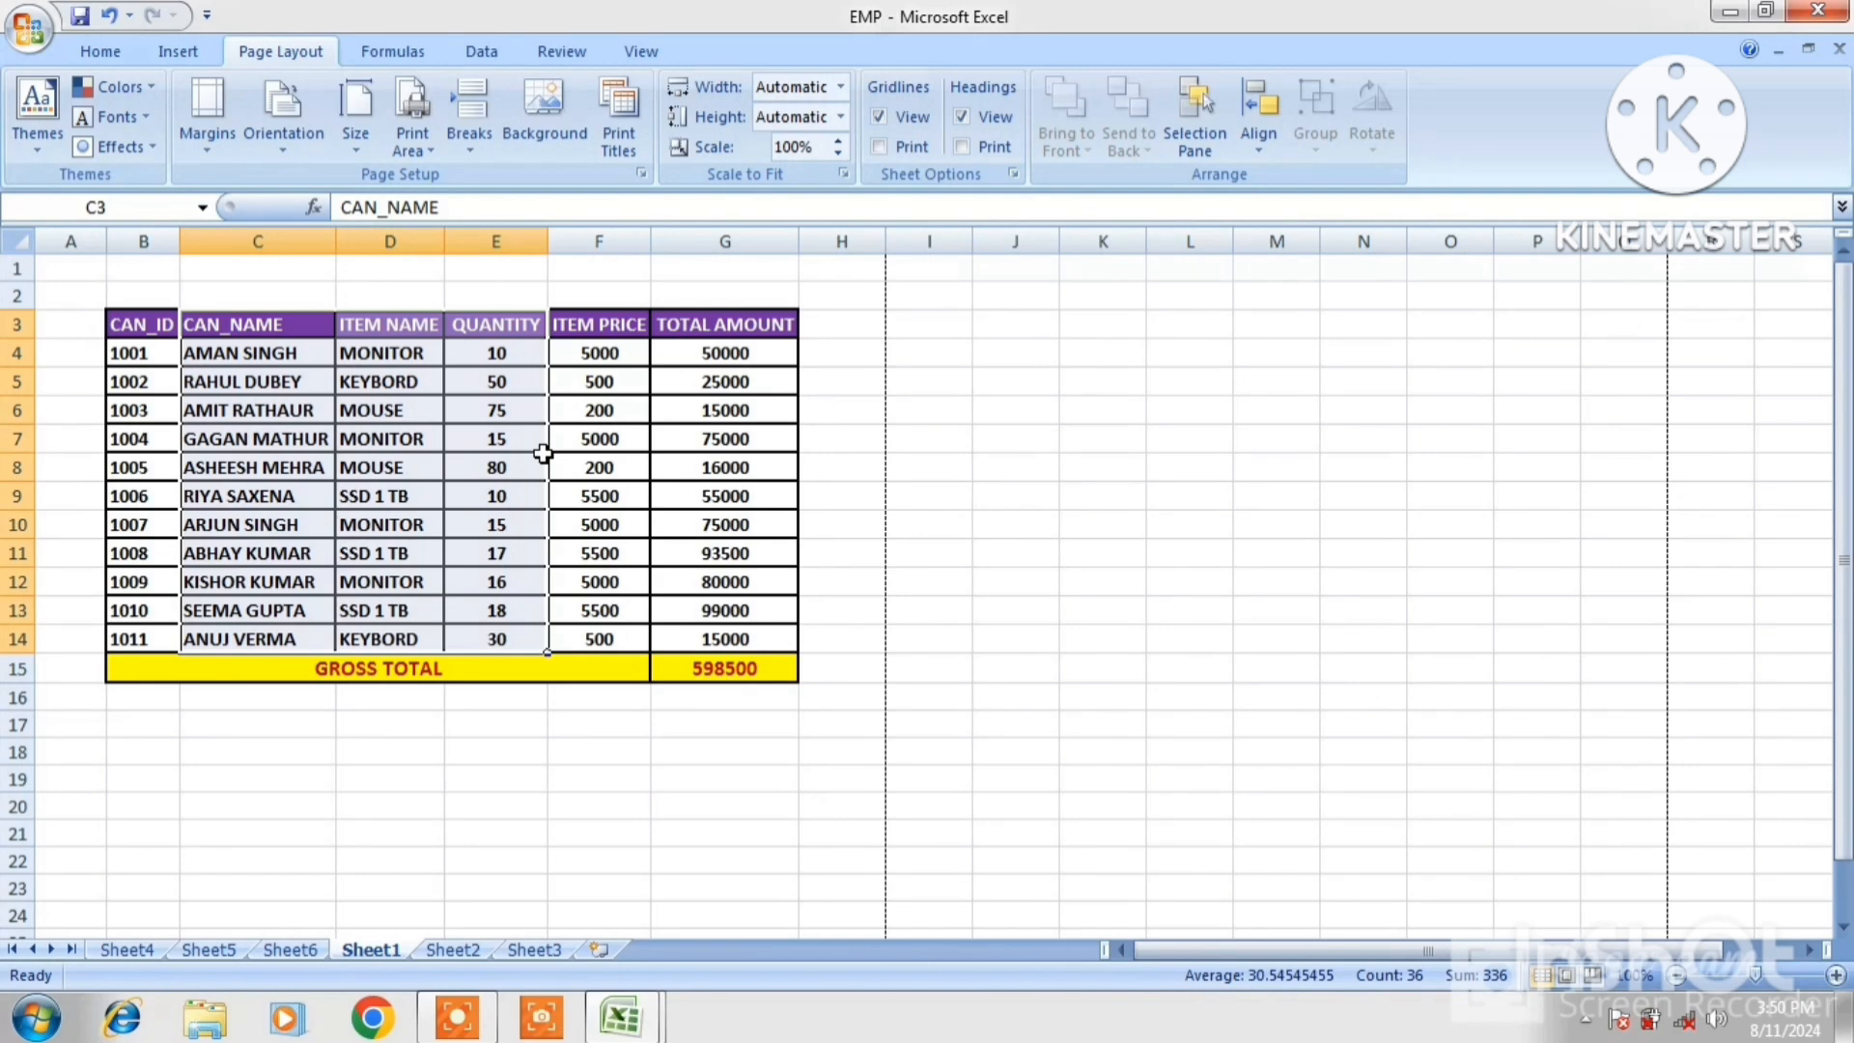
{"action": "key", "text": "ctrl+F2"}
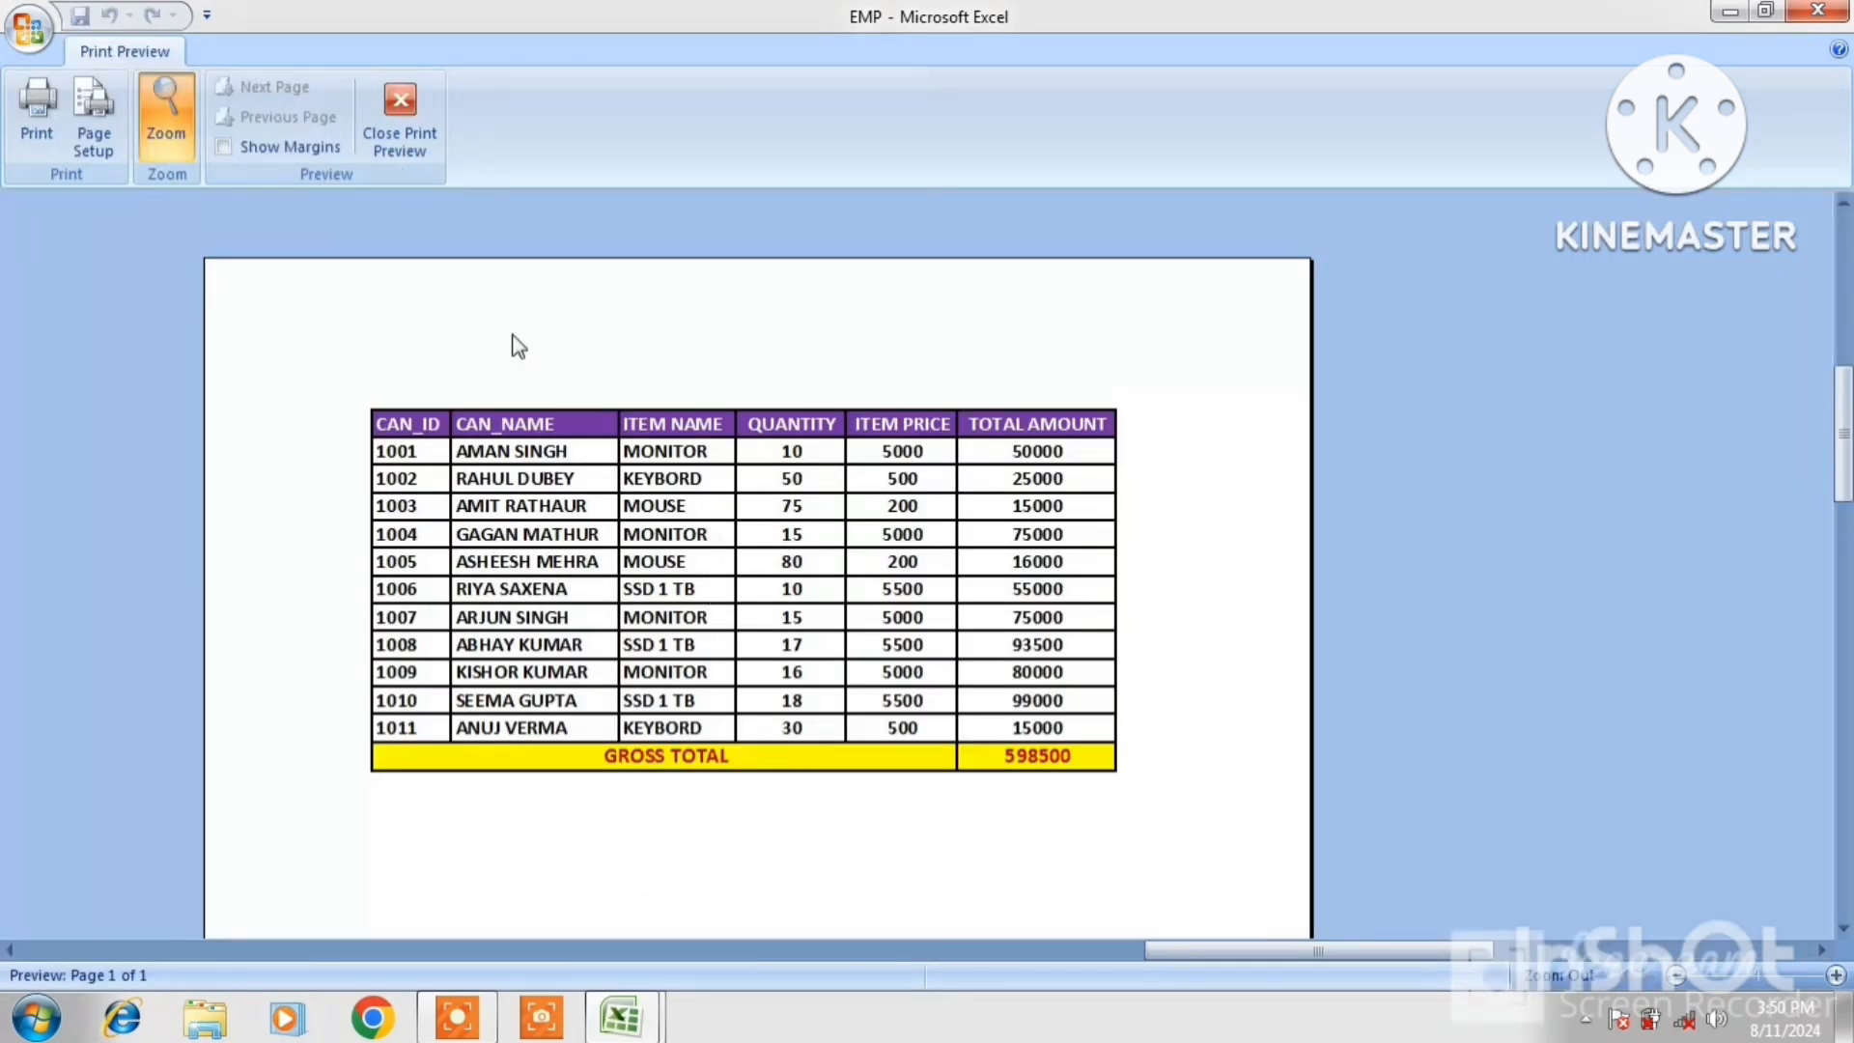
{"action": "left_click", "coordinate": [411, 141]}
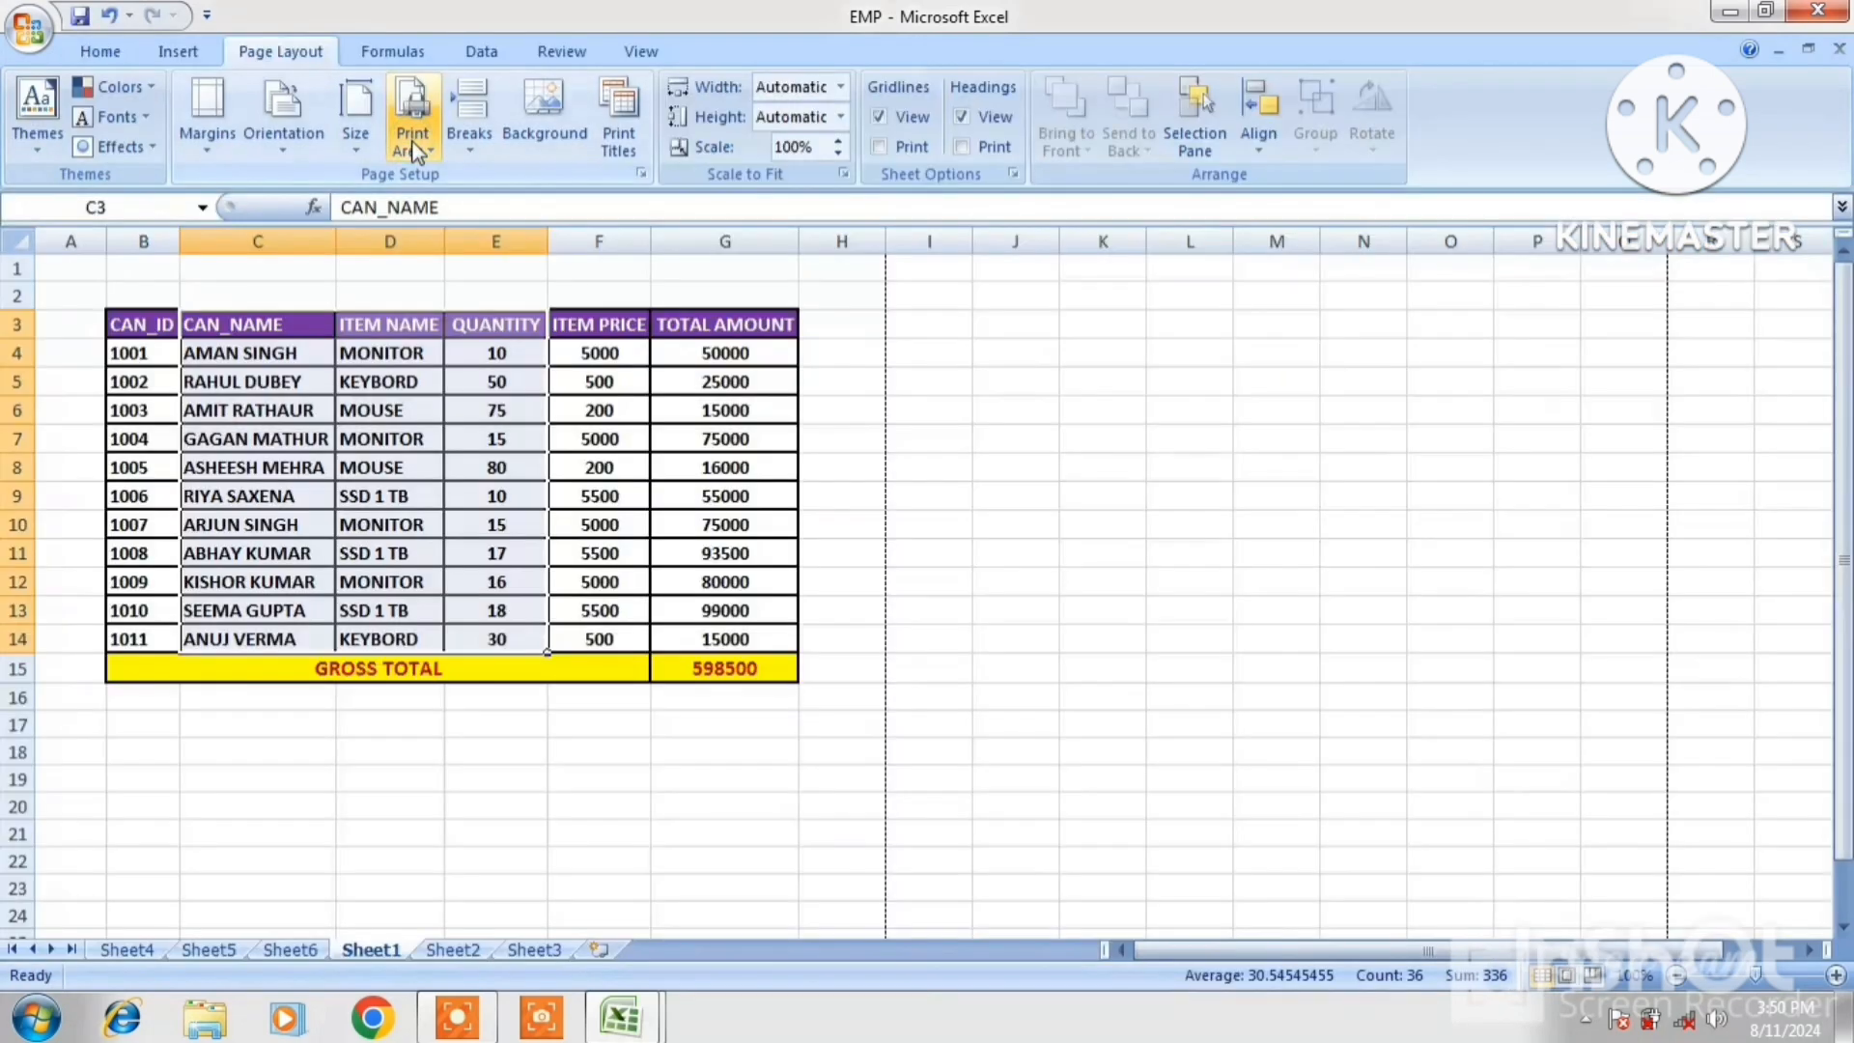
{"action": "left_click", "coordinate": [630, 292]}
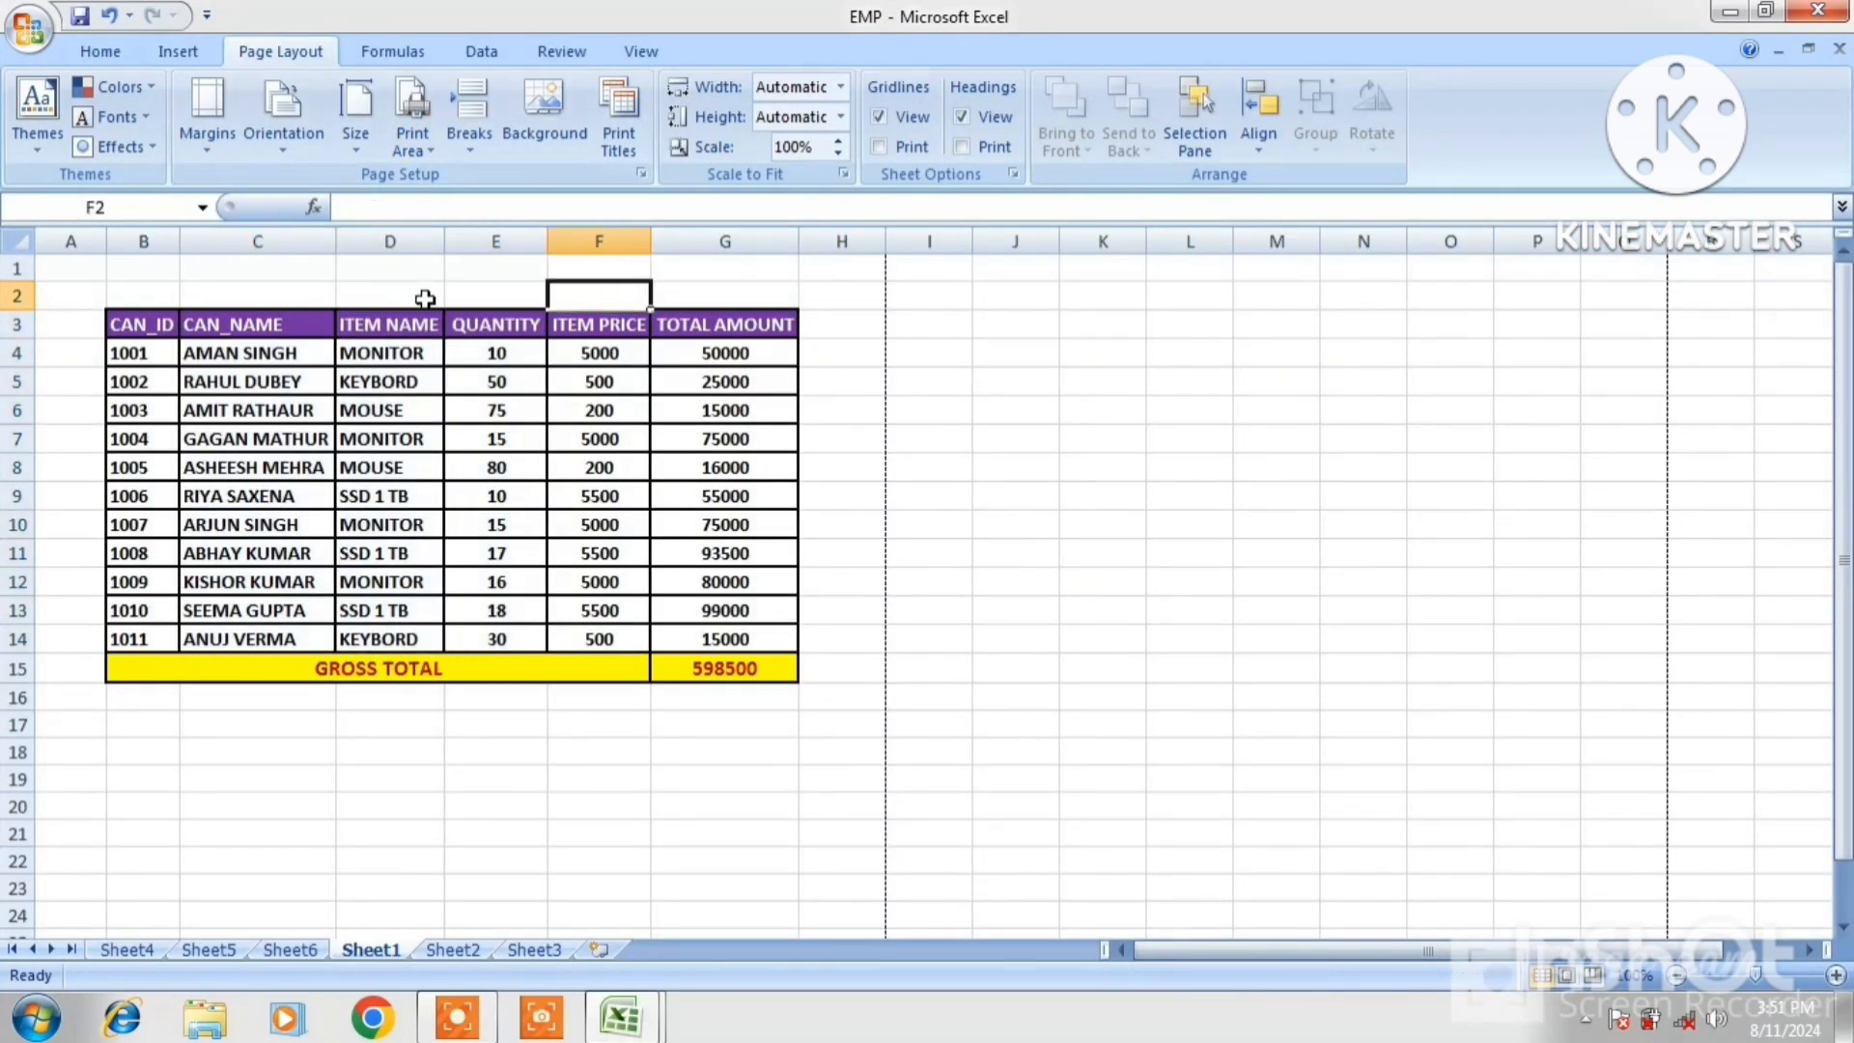
{"action": "left_click", "coordinate": [467, 477]}
{"action": "left_click", "coordinate": [631, 293]}
{"action": "left_click", "coordinate": [465, 478]}
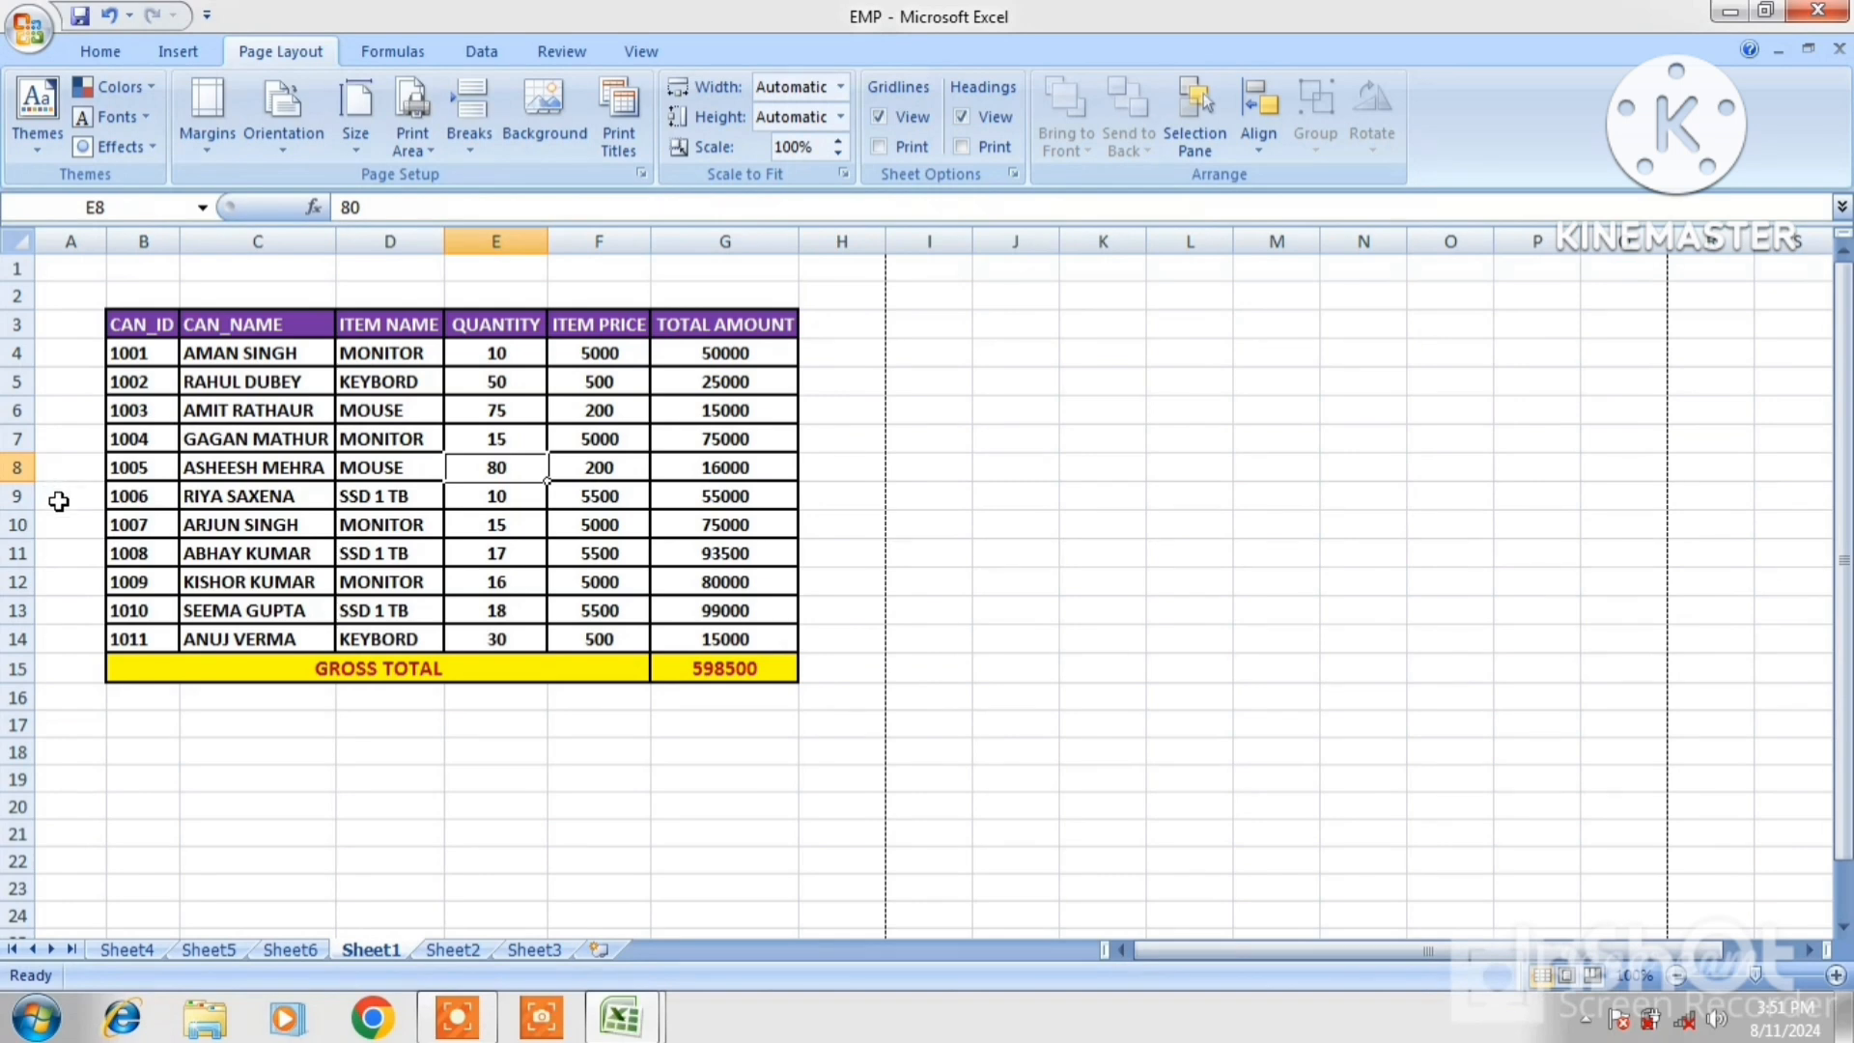
{"action": "left_click", "coordinate": [72, 696]}
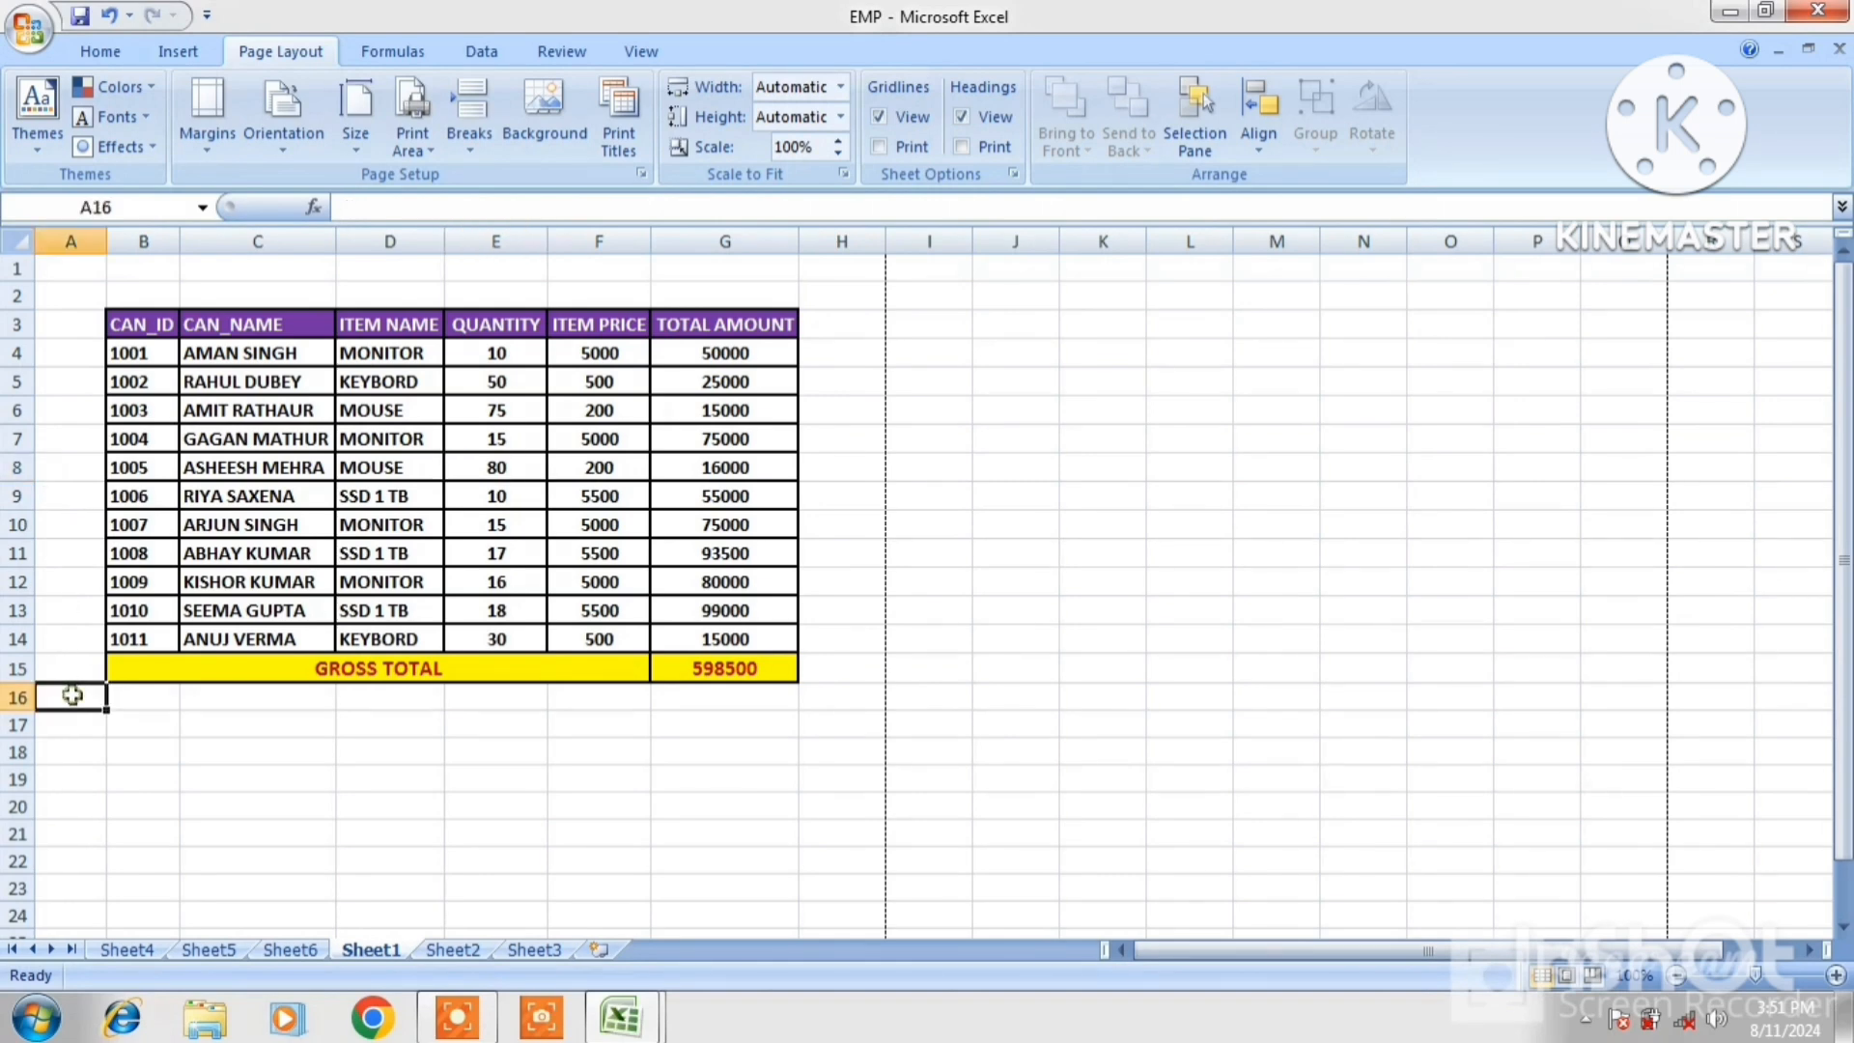
{"action": "left_click", "coordinate": [71, 638]}
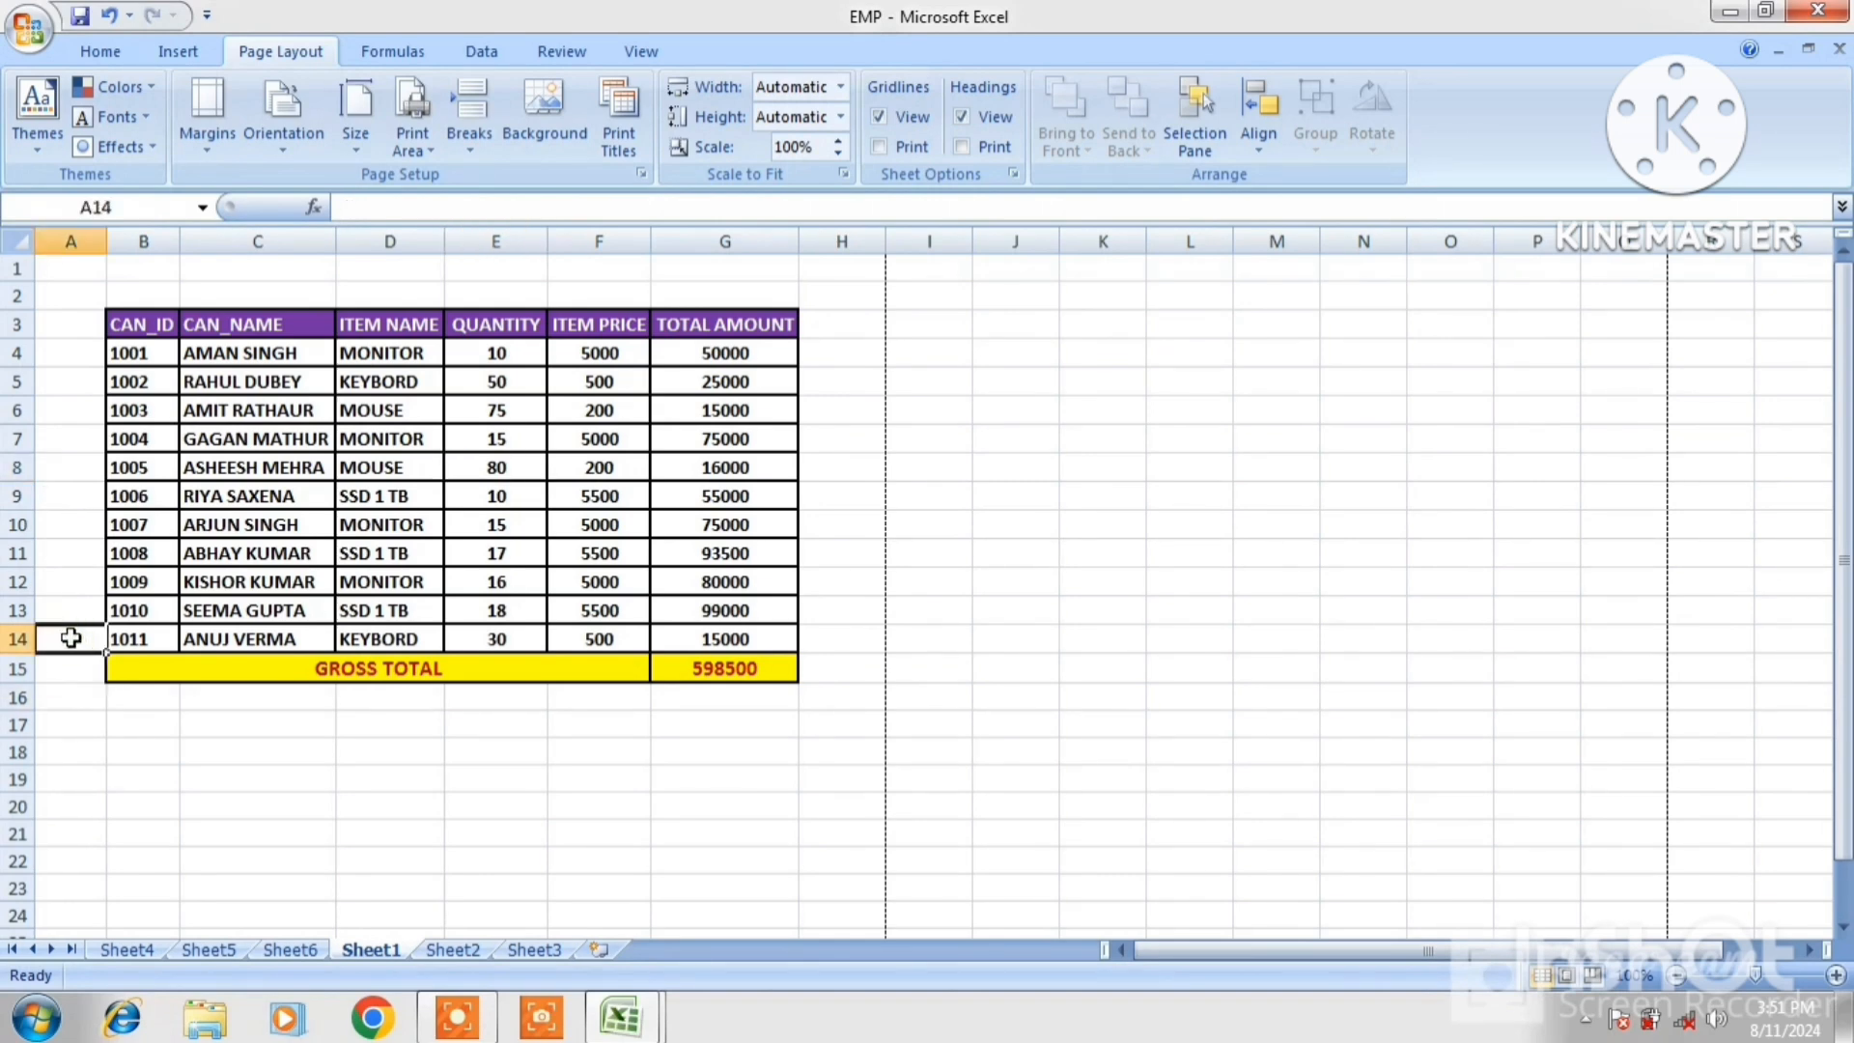
{"action": "left_click", "coordinate": [475, 142]}
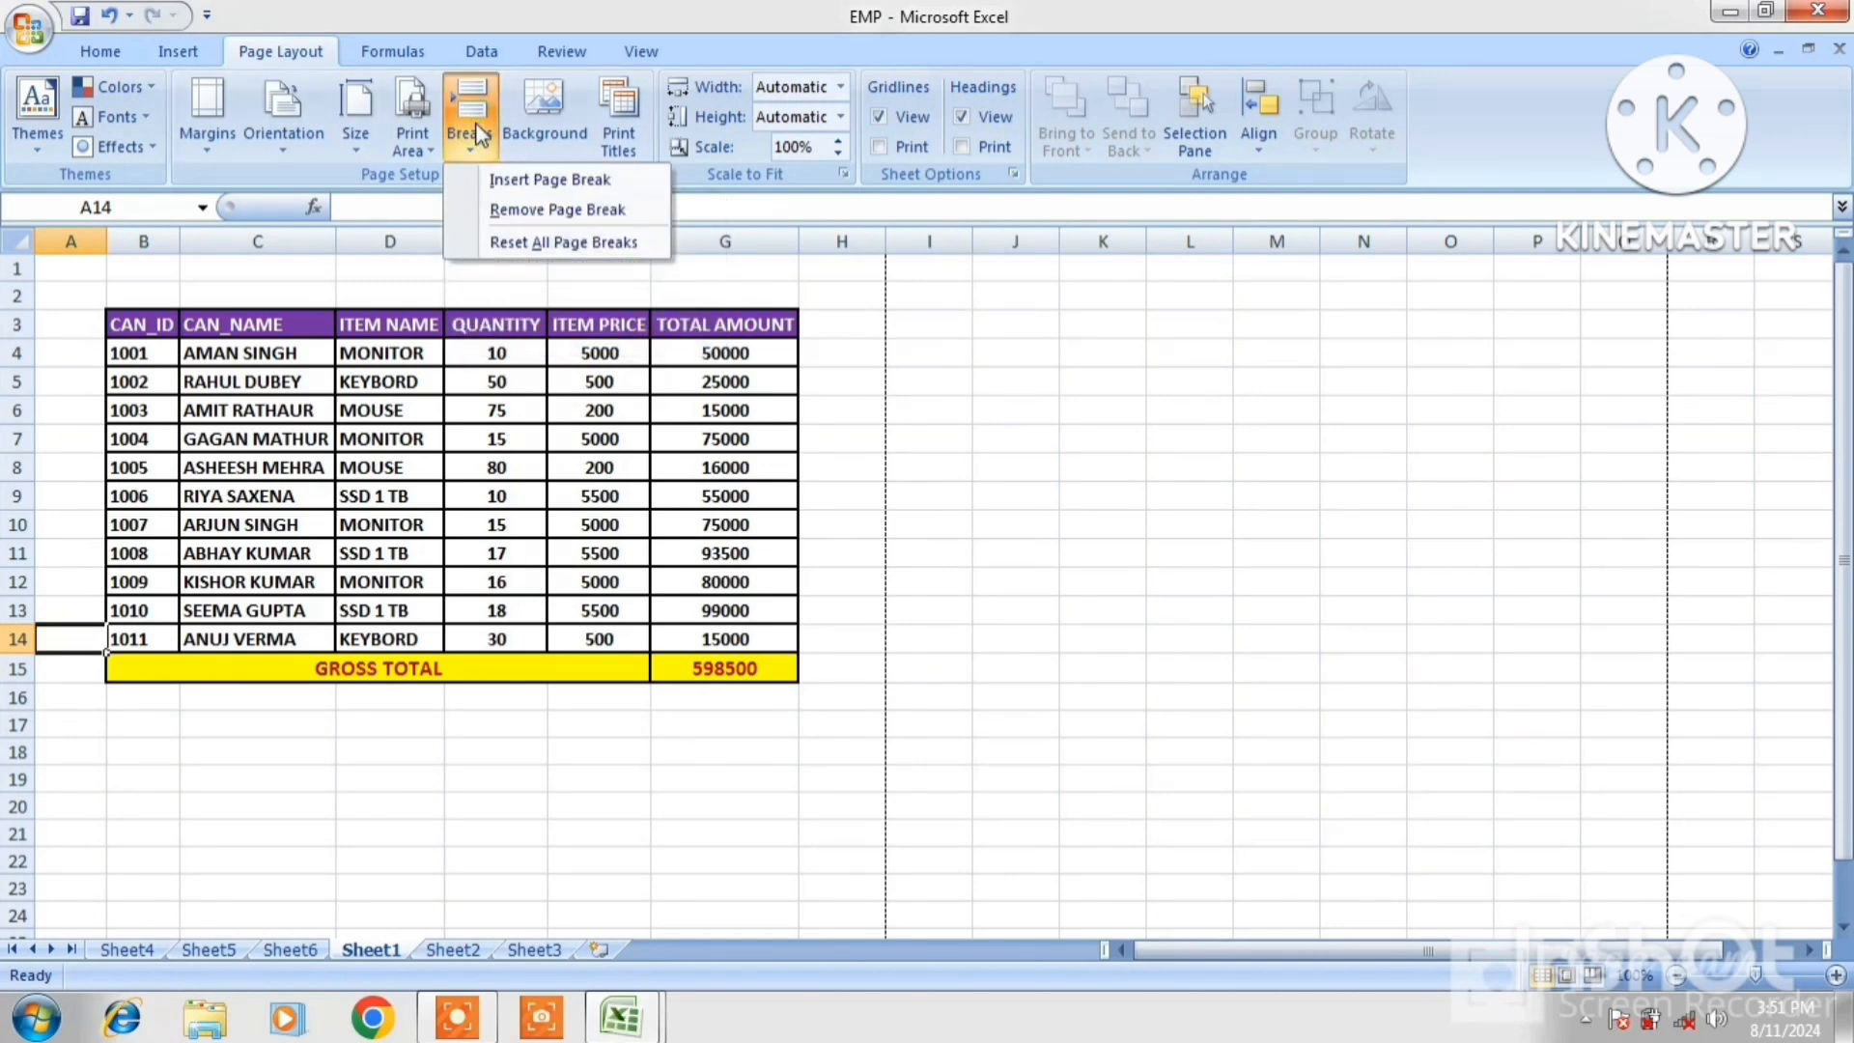
{"action": "left_click", "coordinate": [527, 182]}
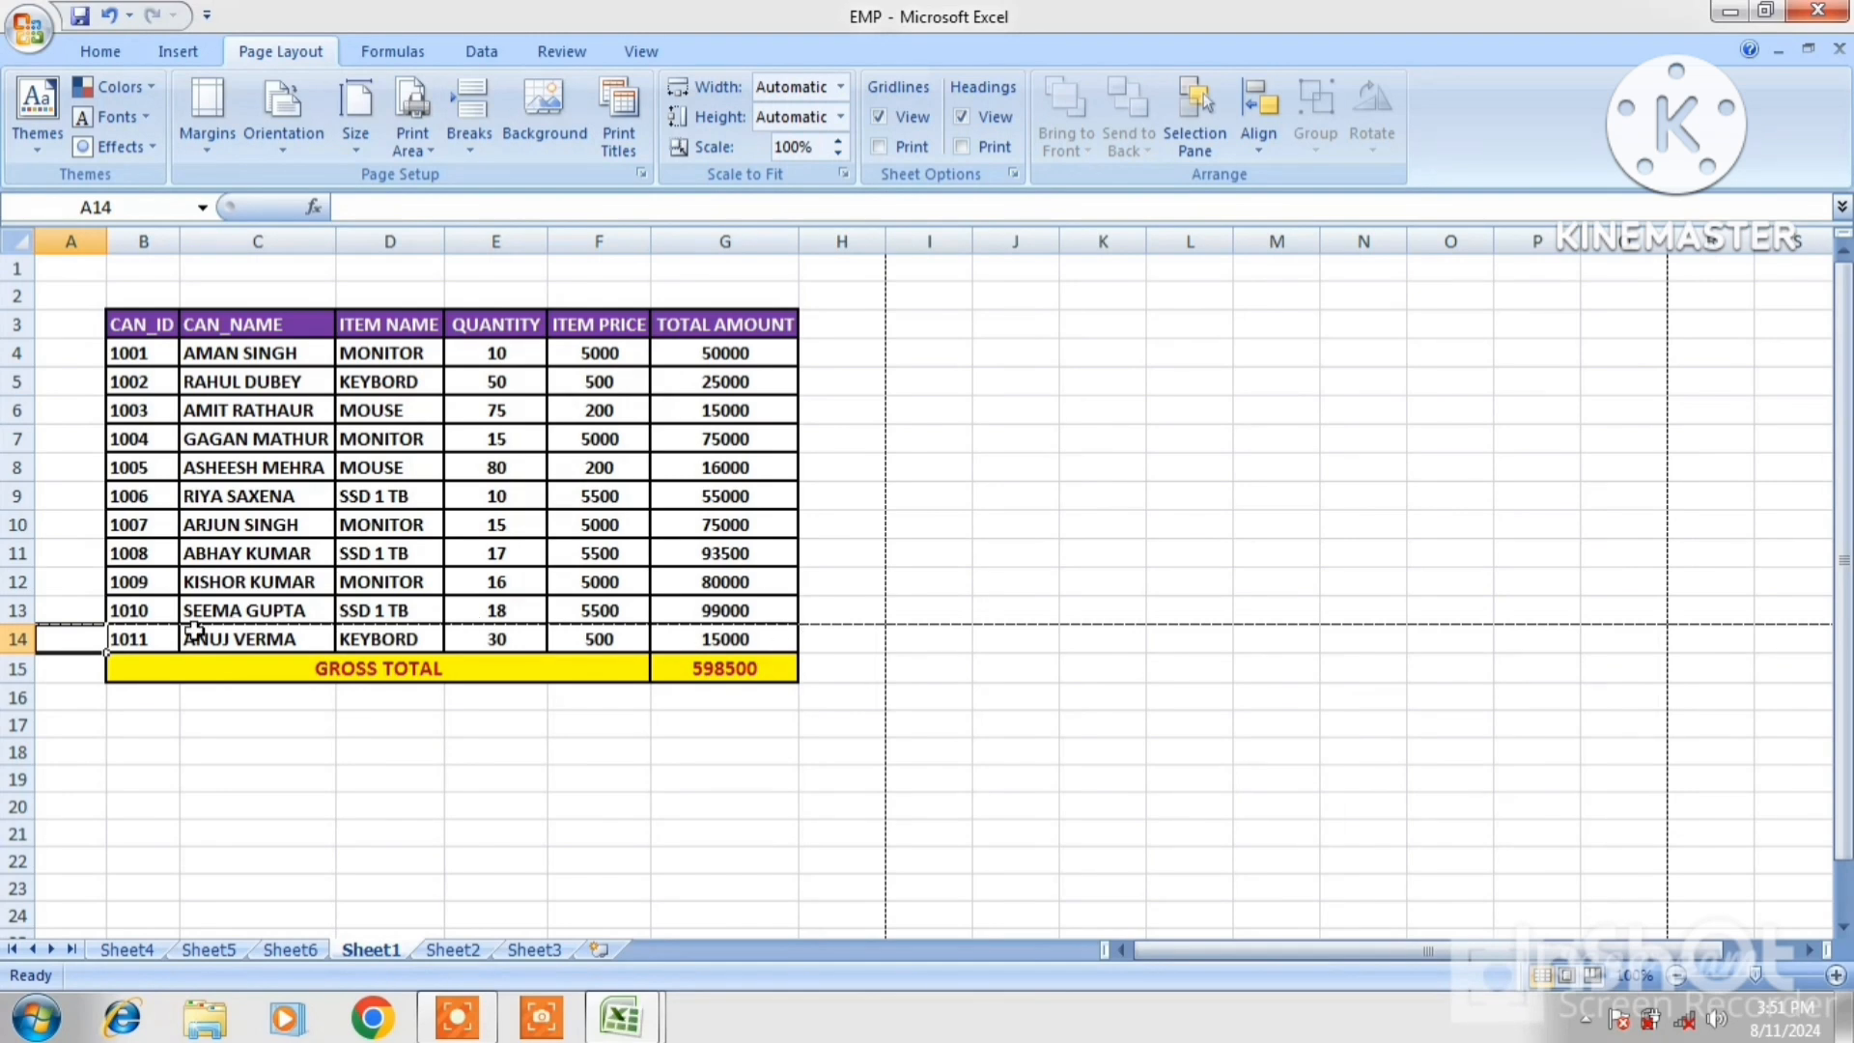
{"action": "left_click", "coordinate": [205, 749]}
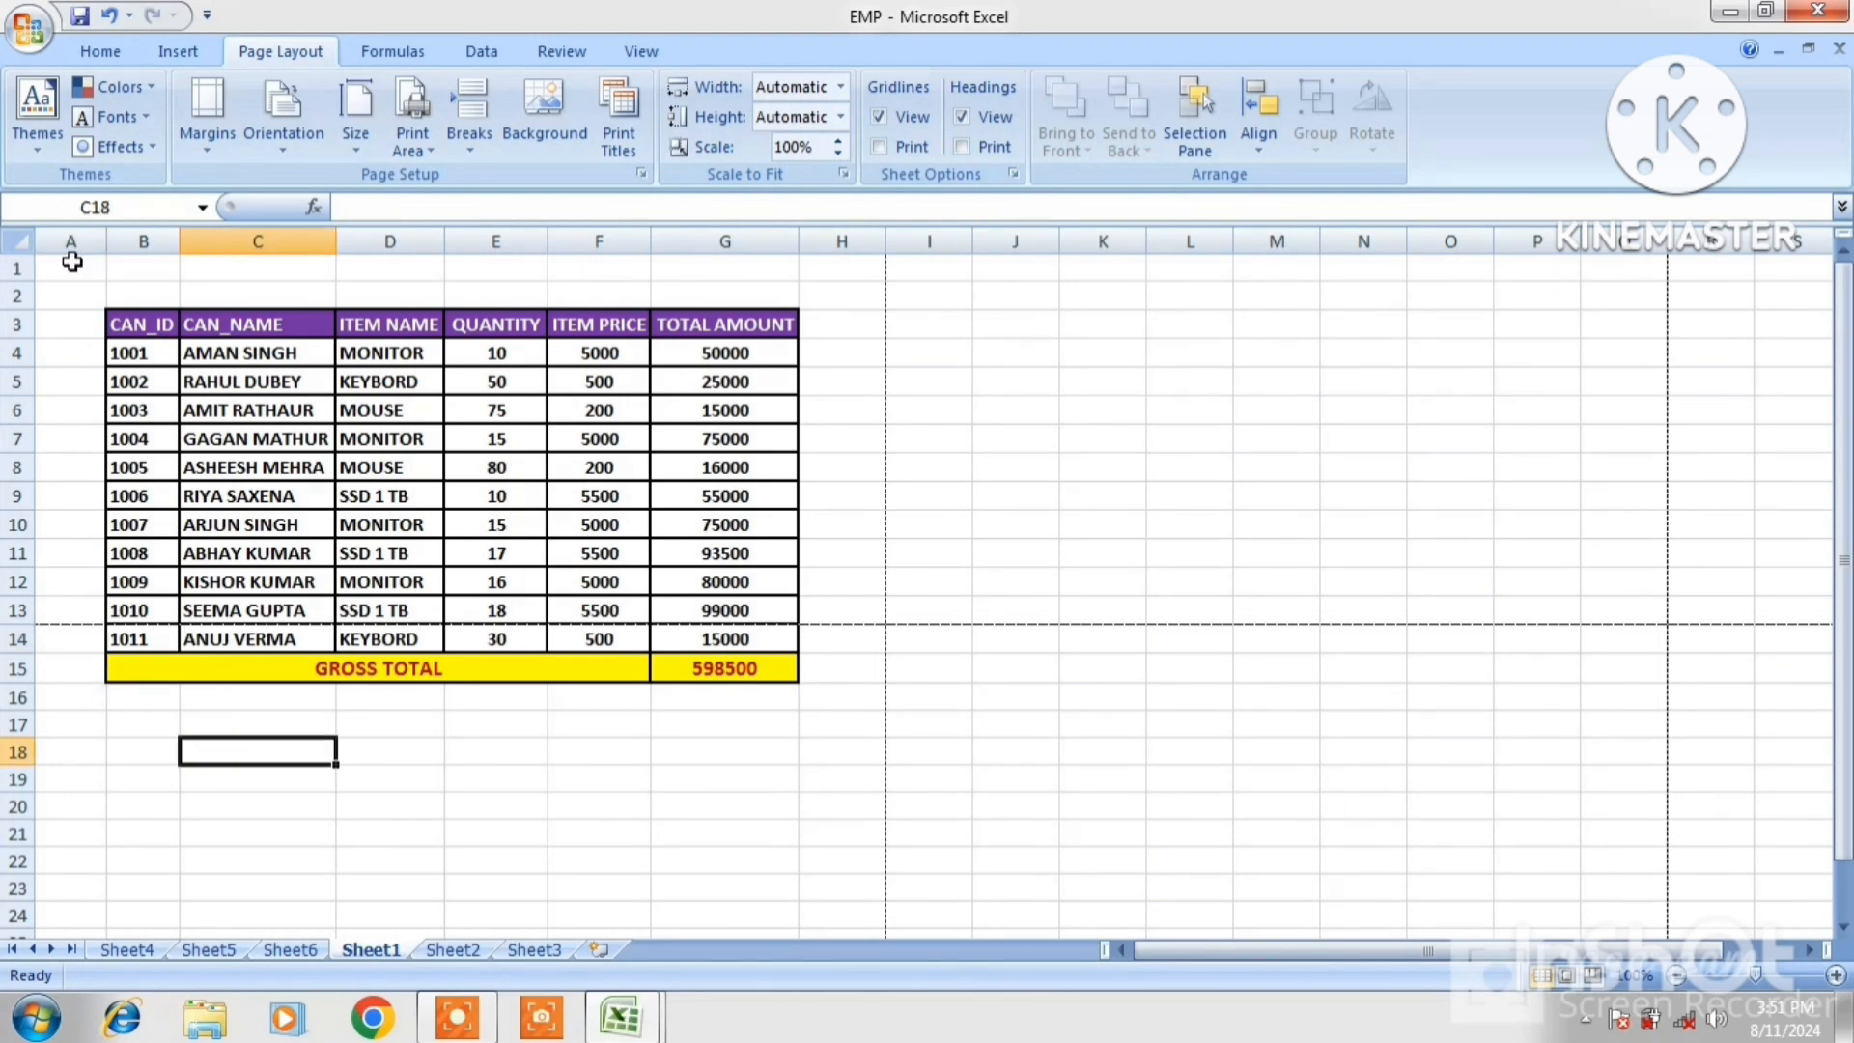
{"action": "key", "text": "ctrl+F2"}
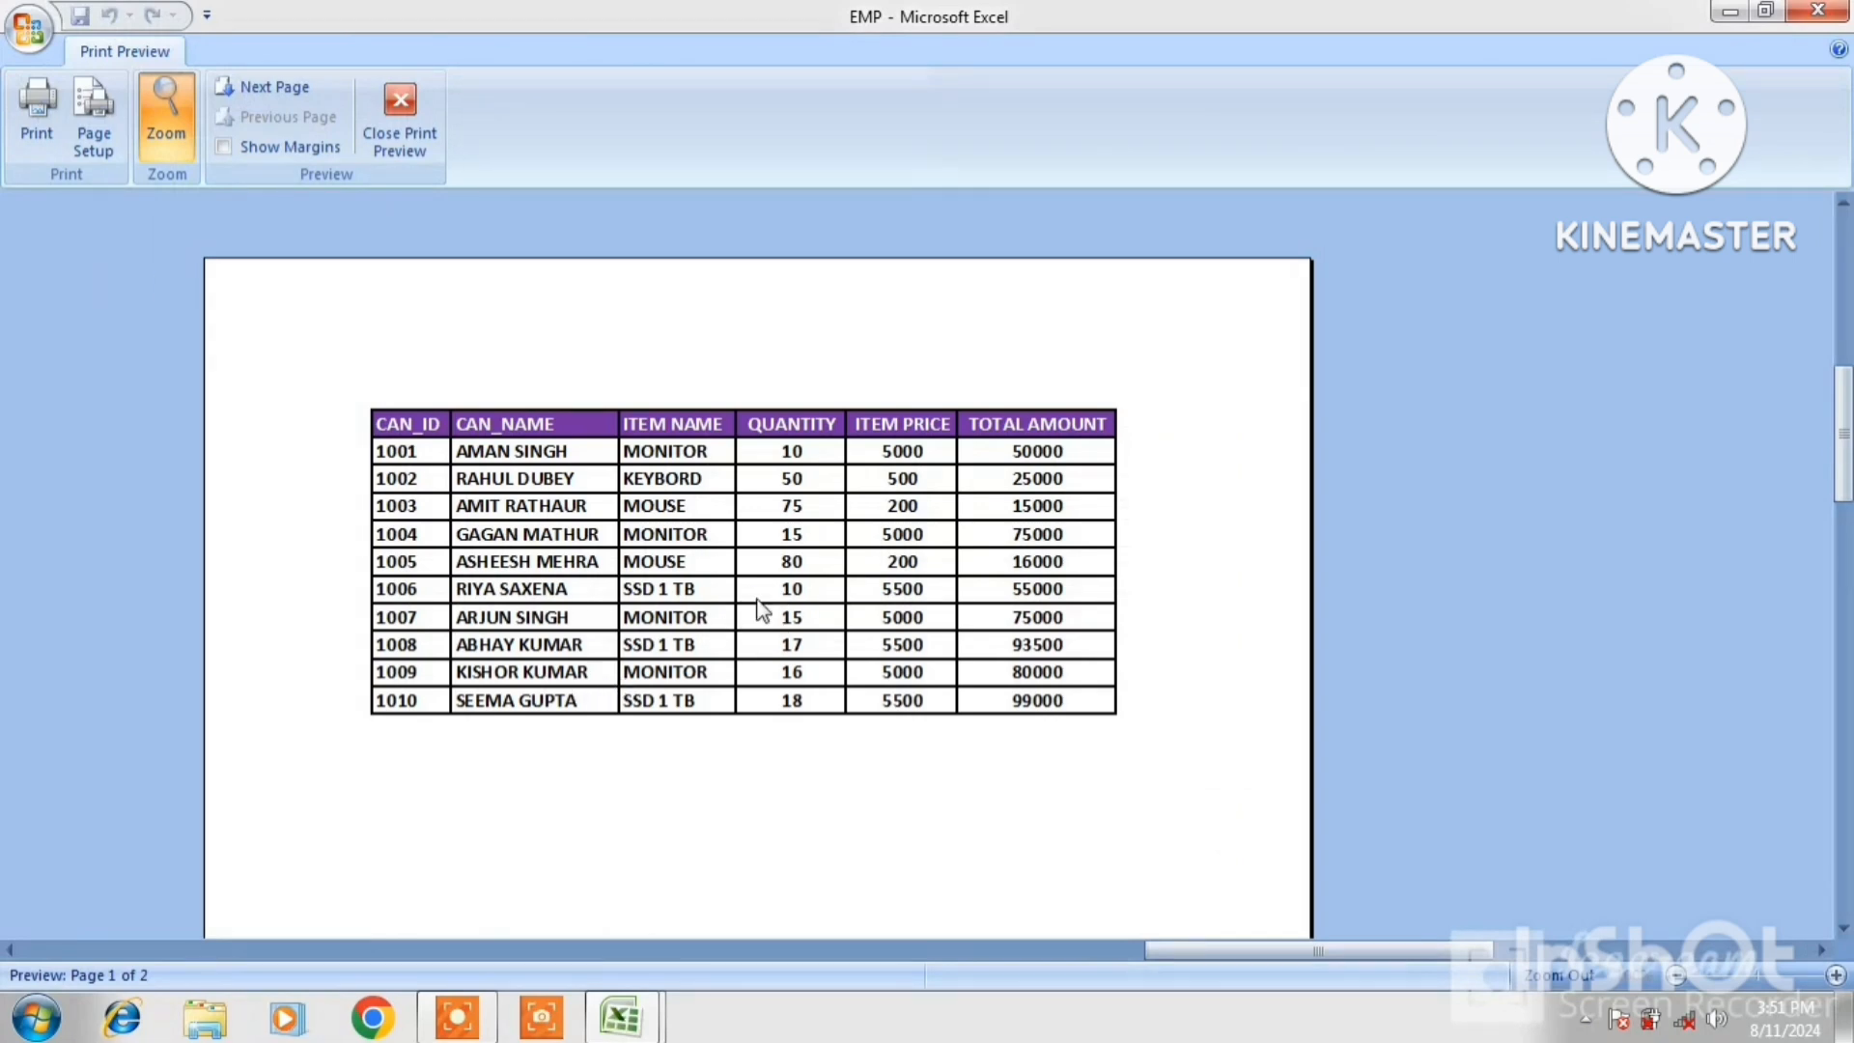
{"action": "left_click", "coordinate": [392, 141]}
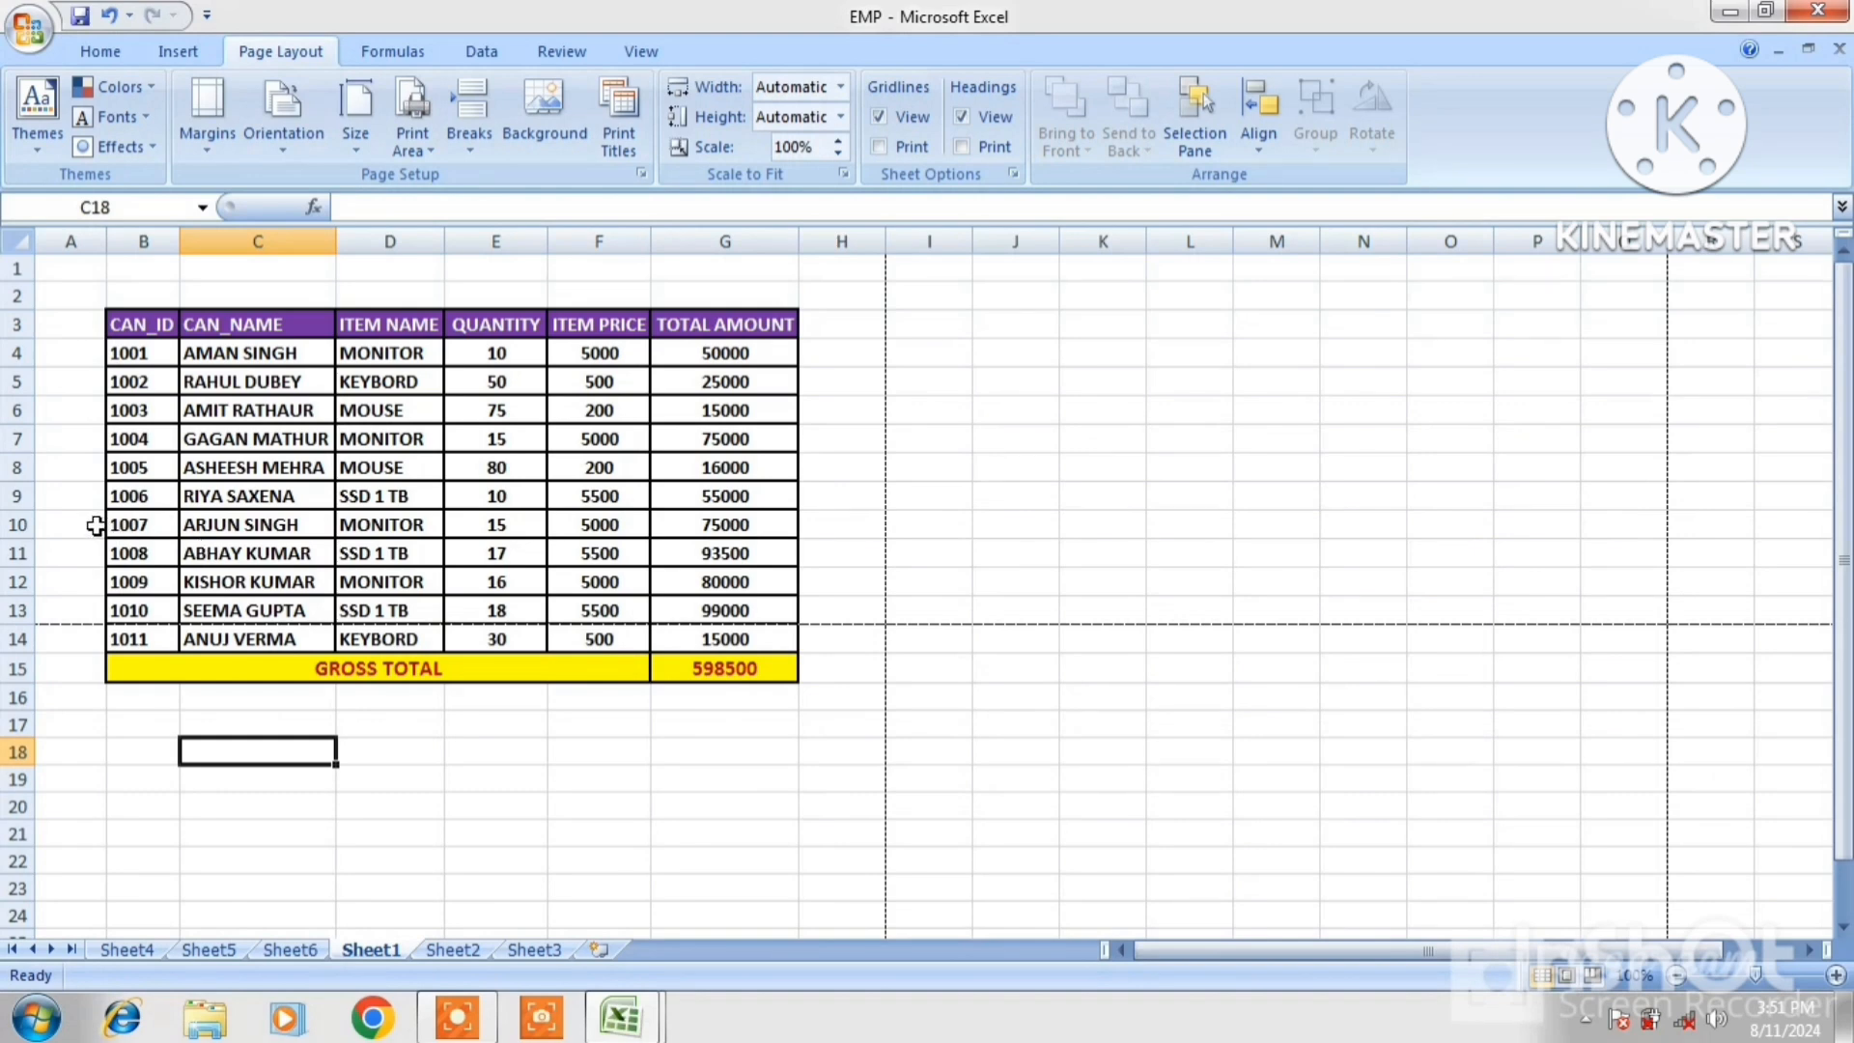
{"action": "left_click", "coordinate": [92, 494]}
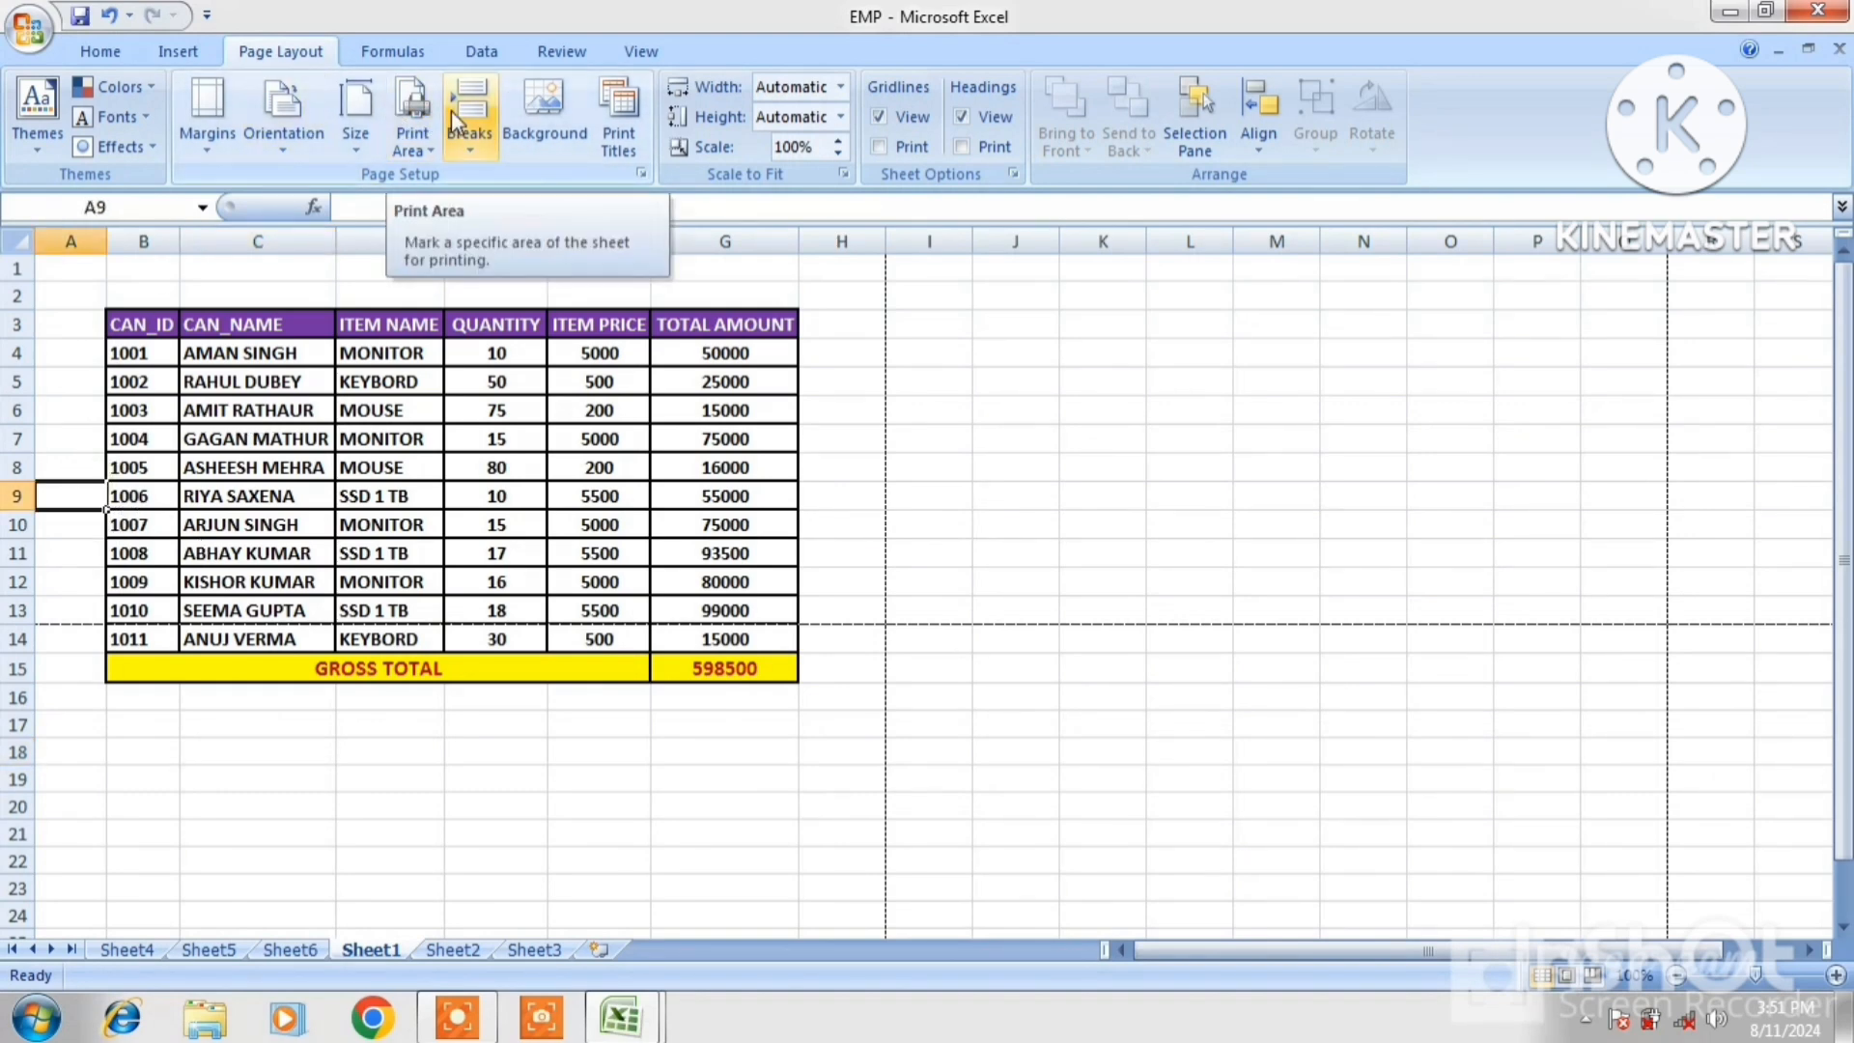
{"action": "left_click", "coordinate": [475, 128]}
{"action": "left_click", "coordinate": [507, 181]}
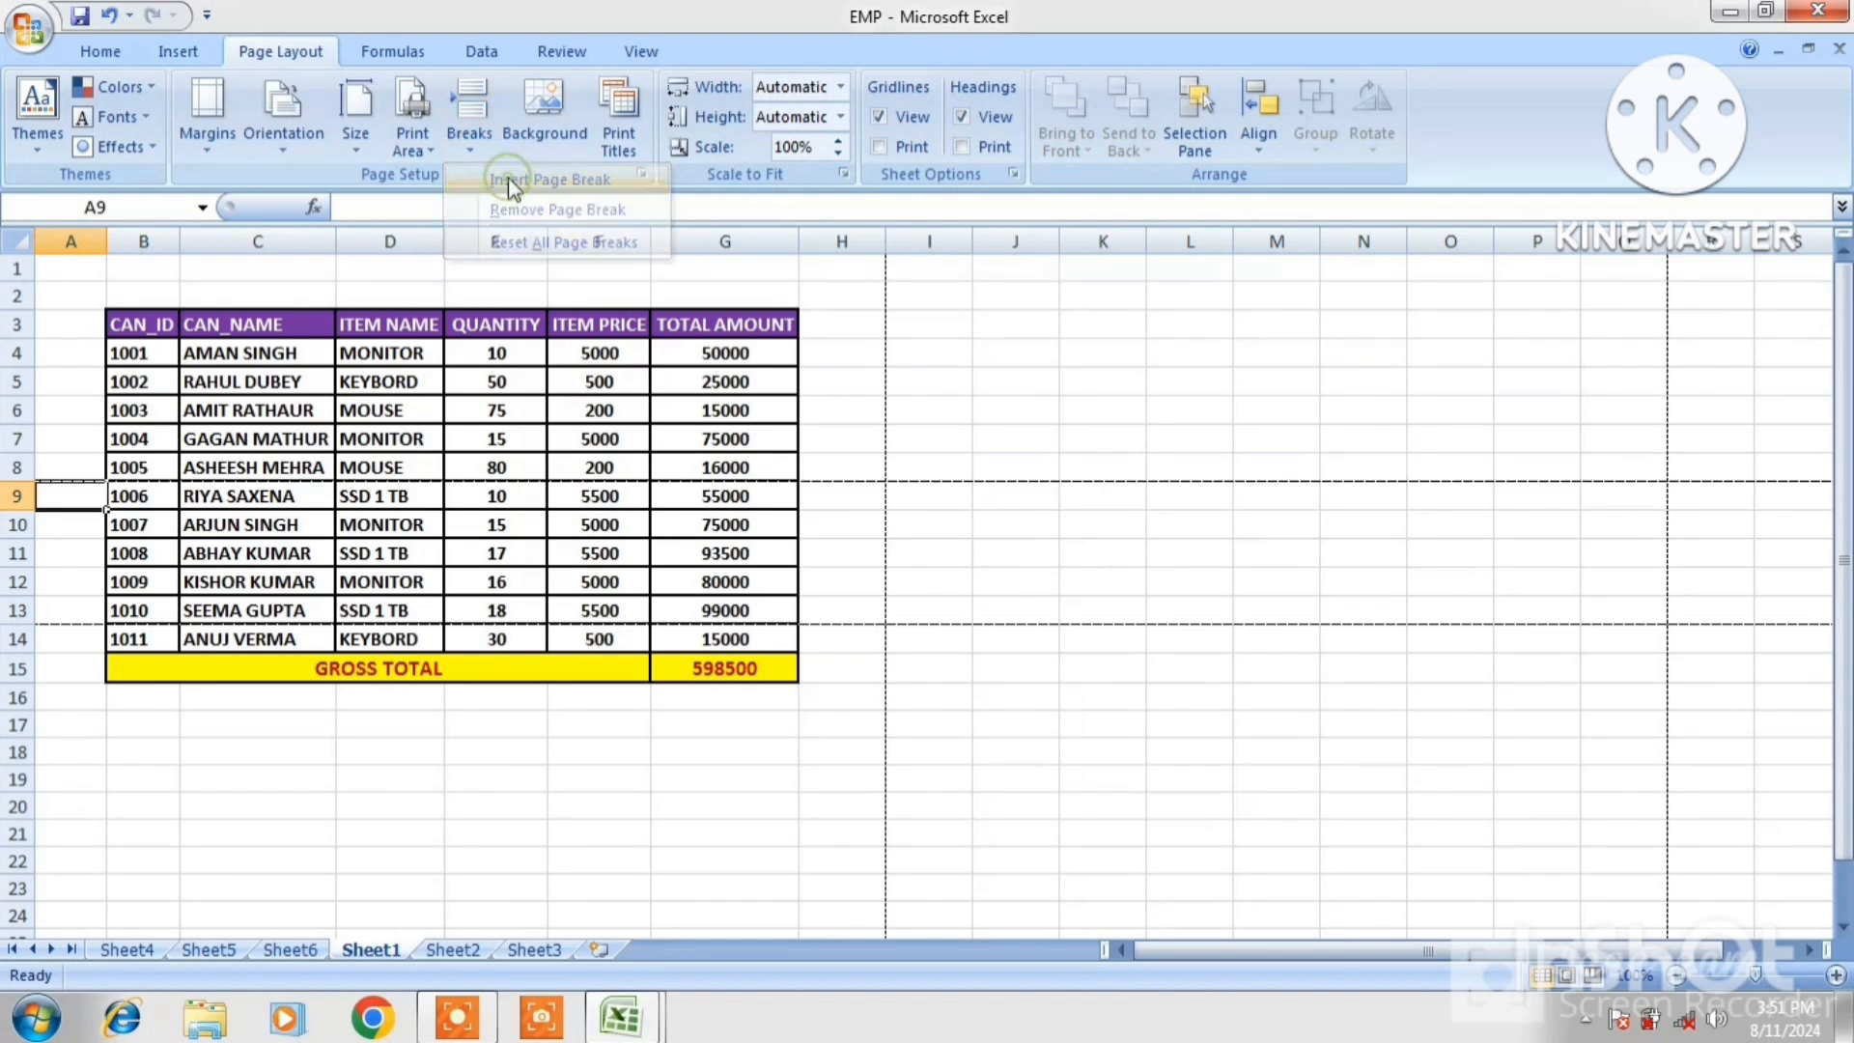
{"action": "left_click", "coordinate": [327, 387]}
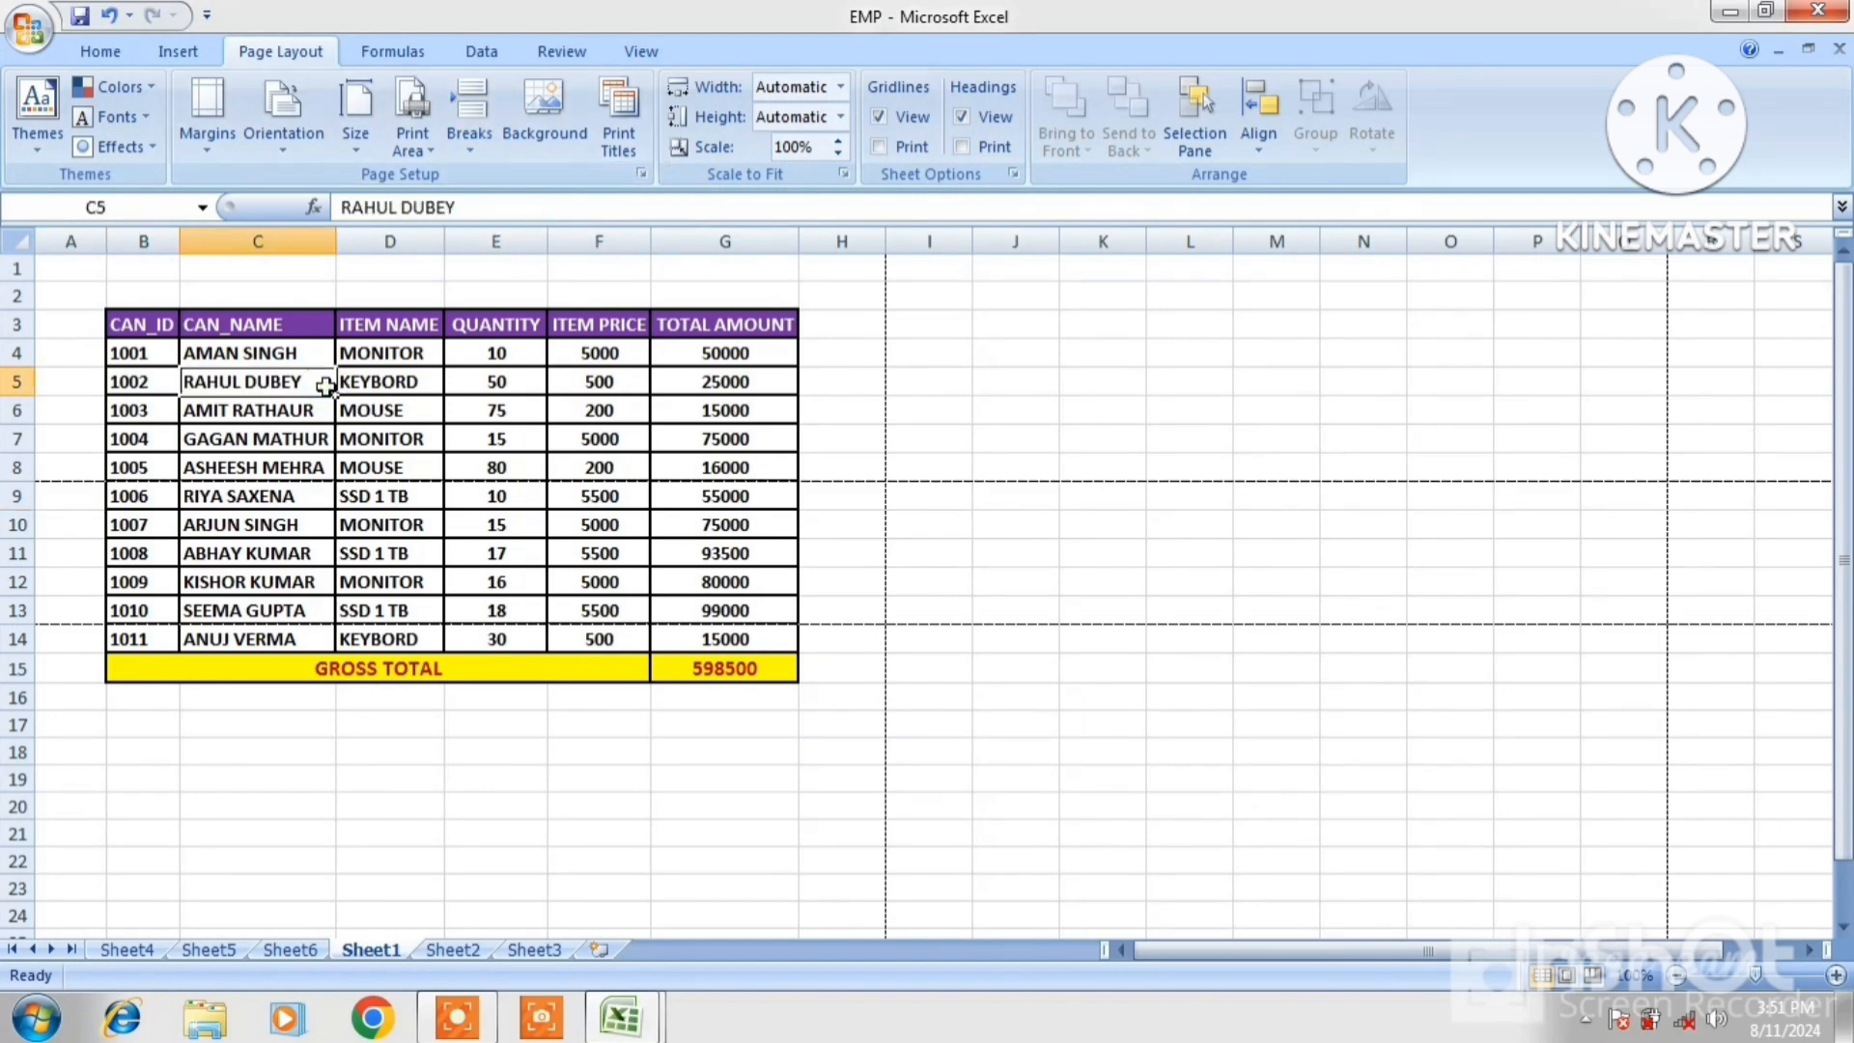
{"action": "key", "text": "ctrl+F2"}
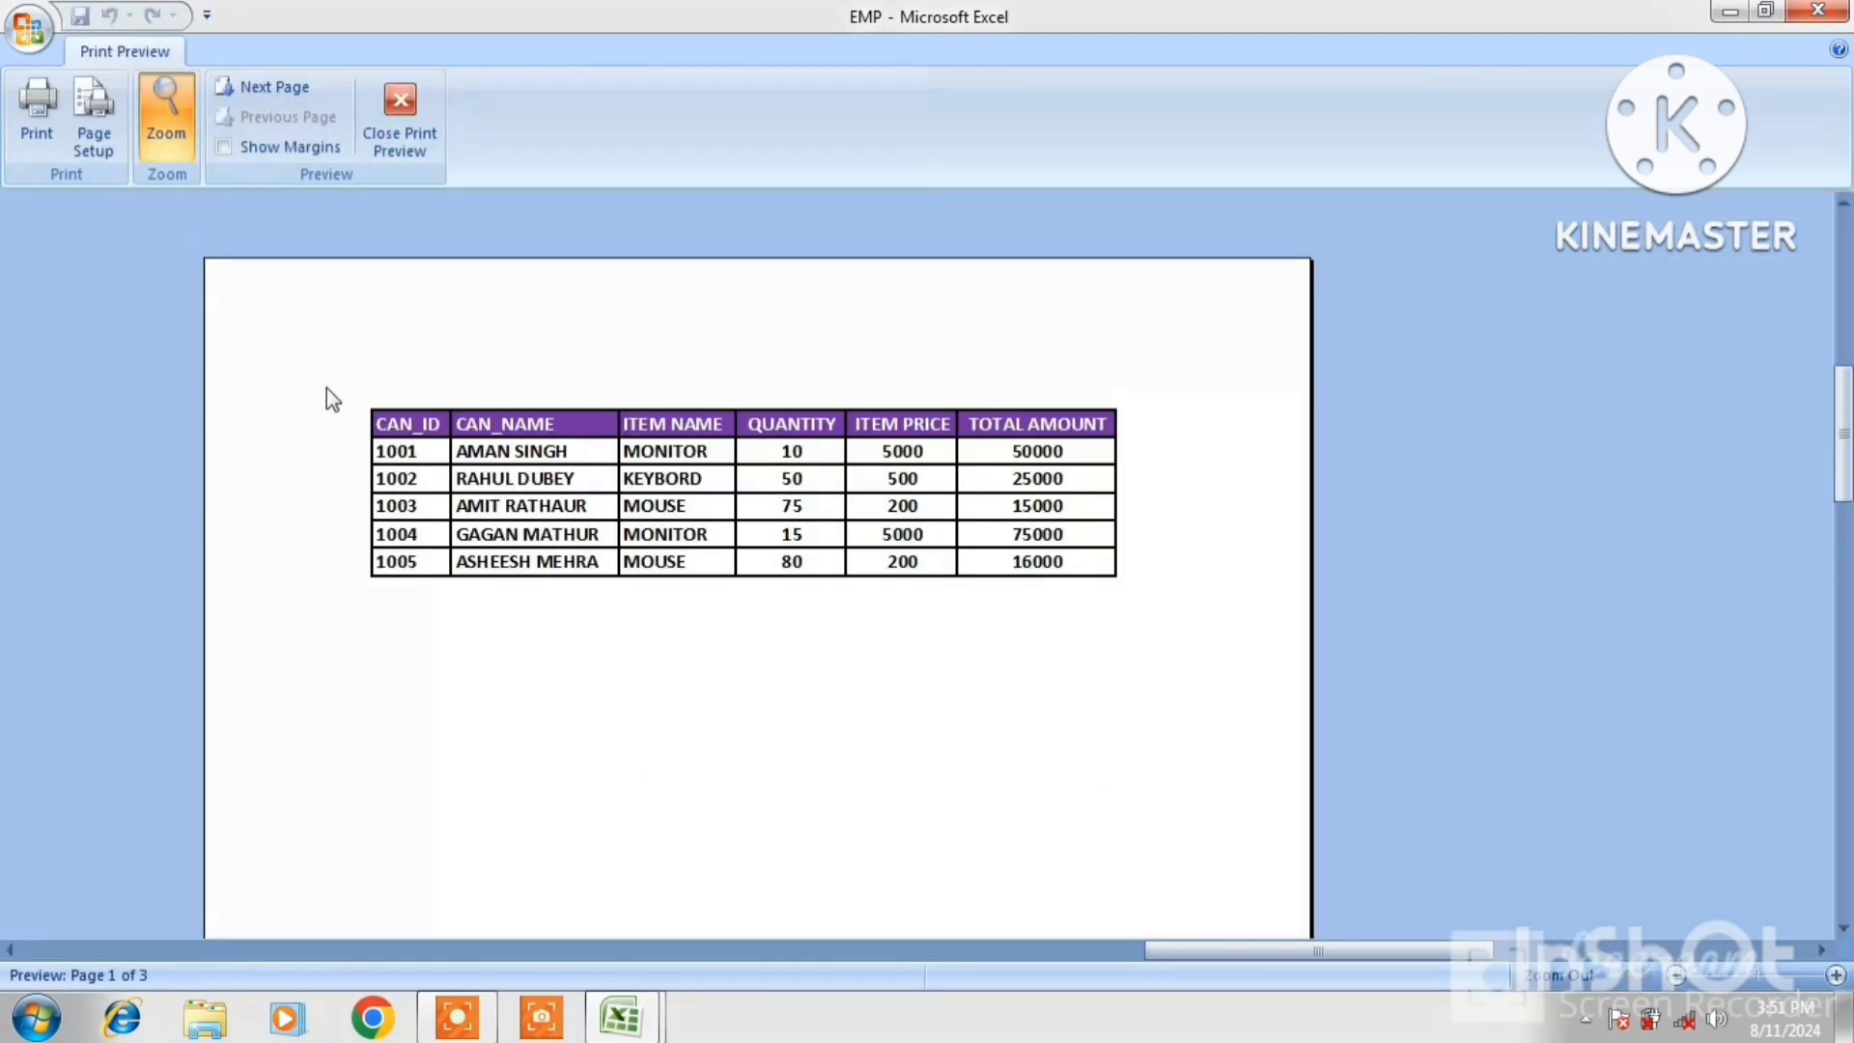
{"action": "left_click", "coordinate": [412, 145]}
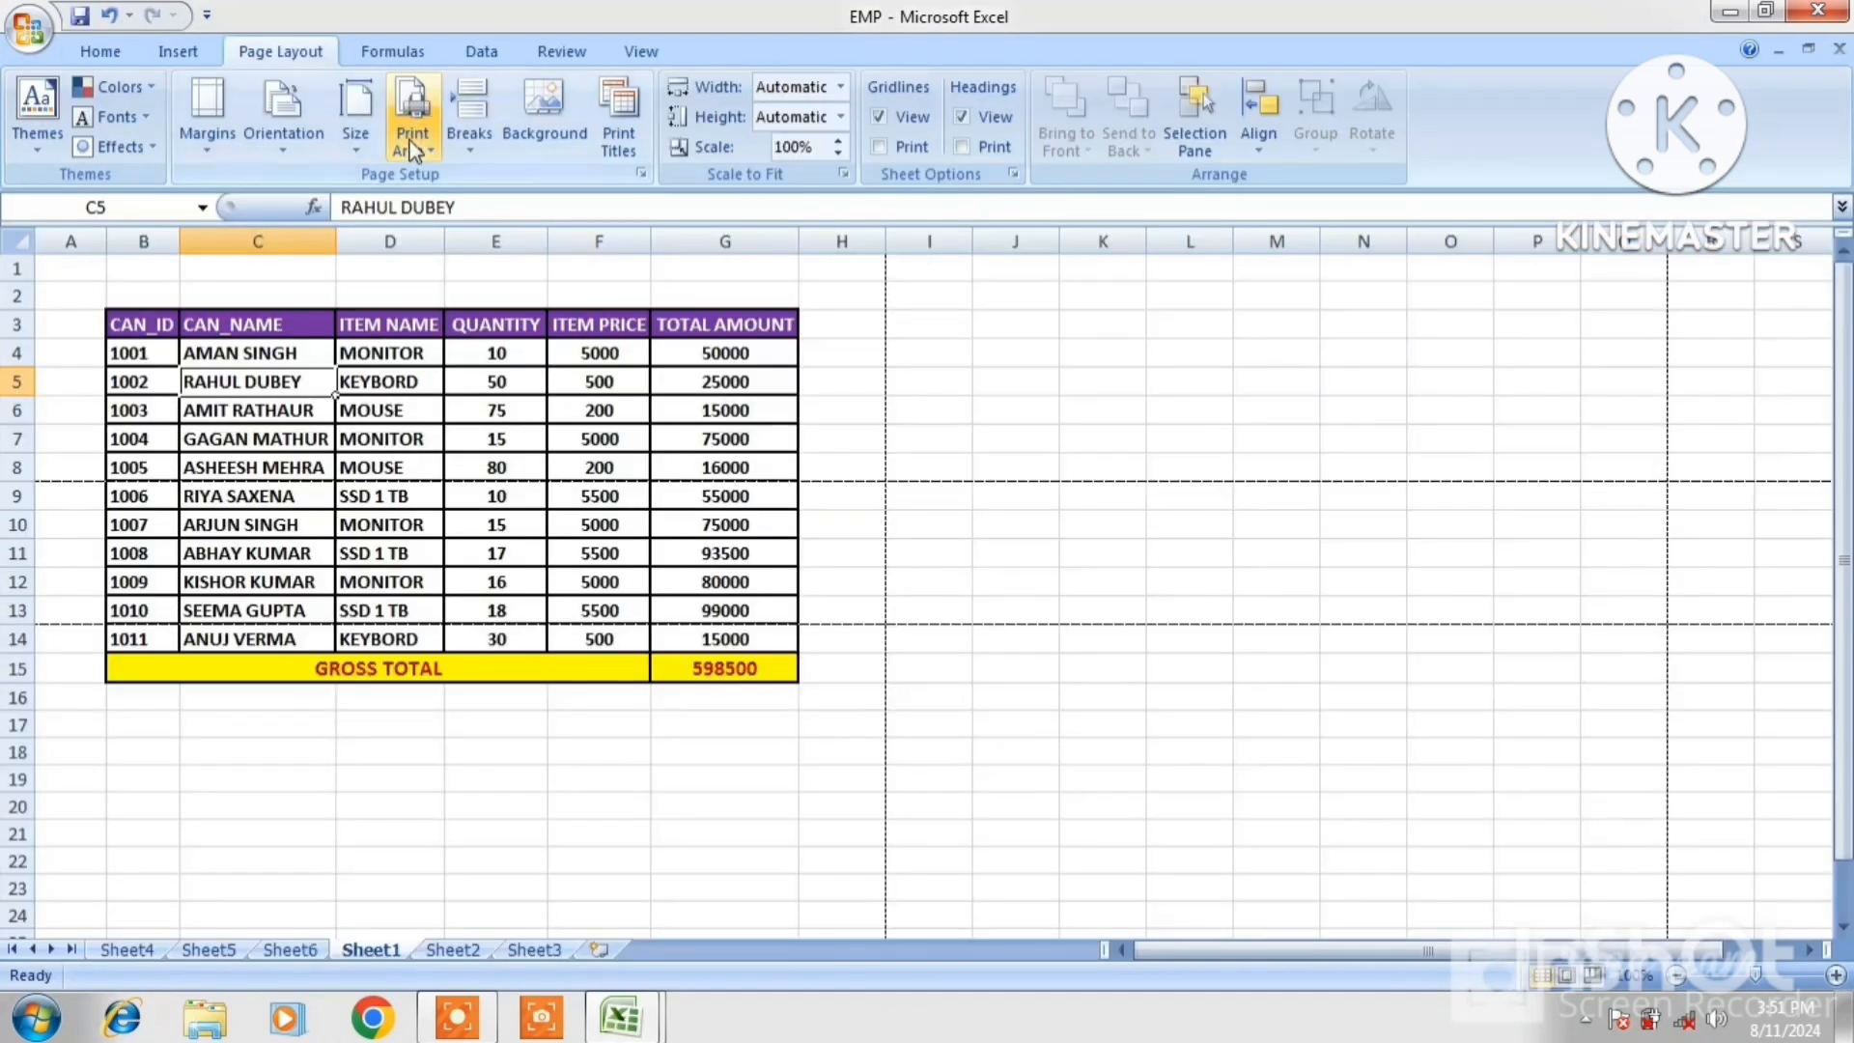
{"action": "left_click", "coordinate": [470, 155]}
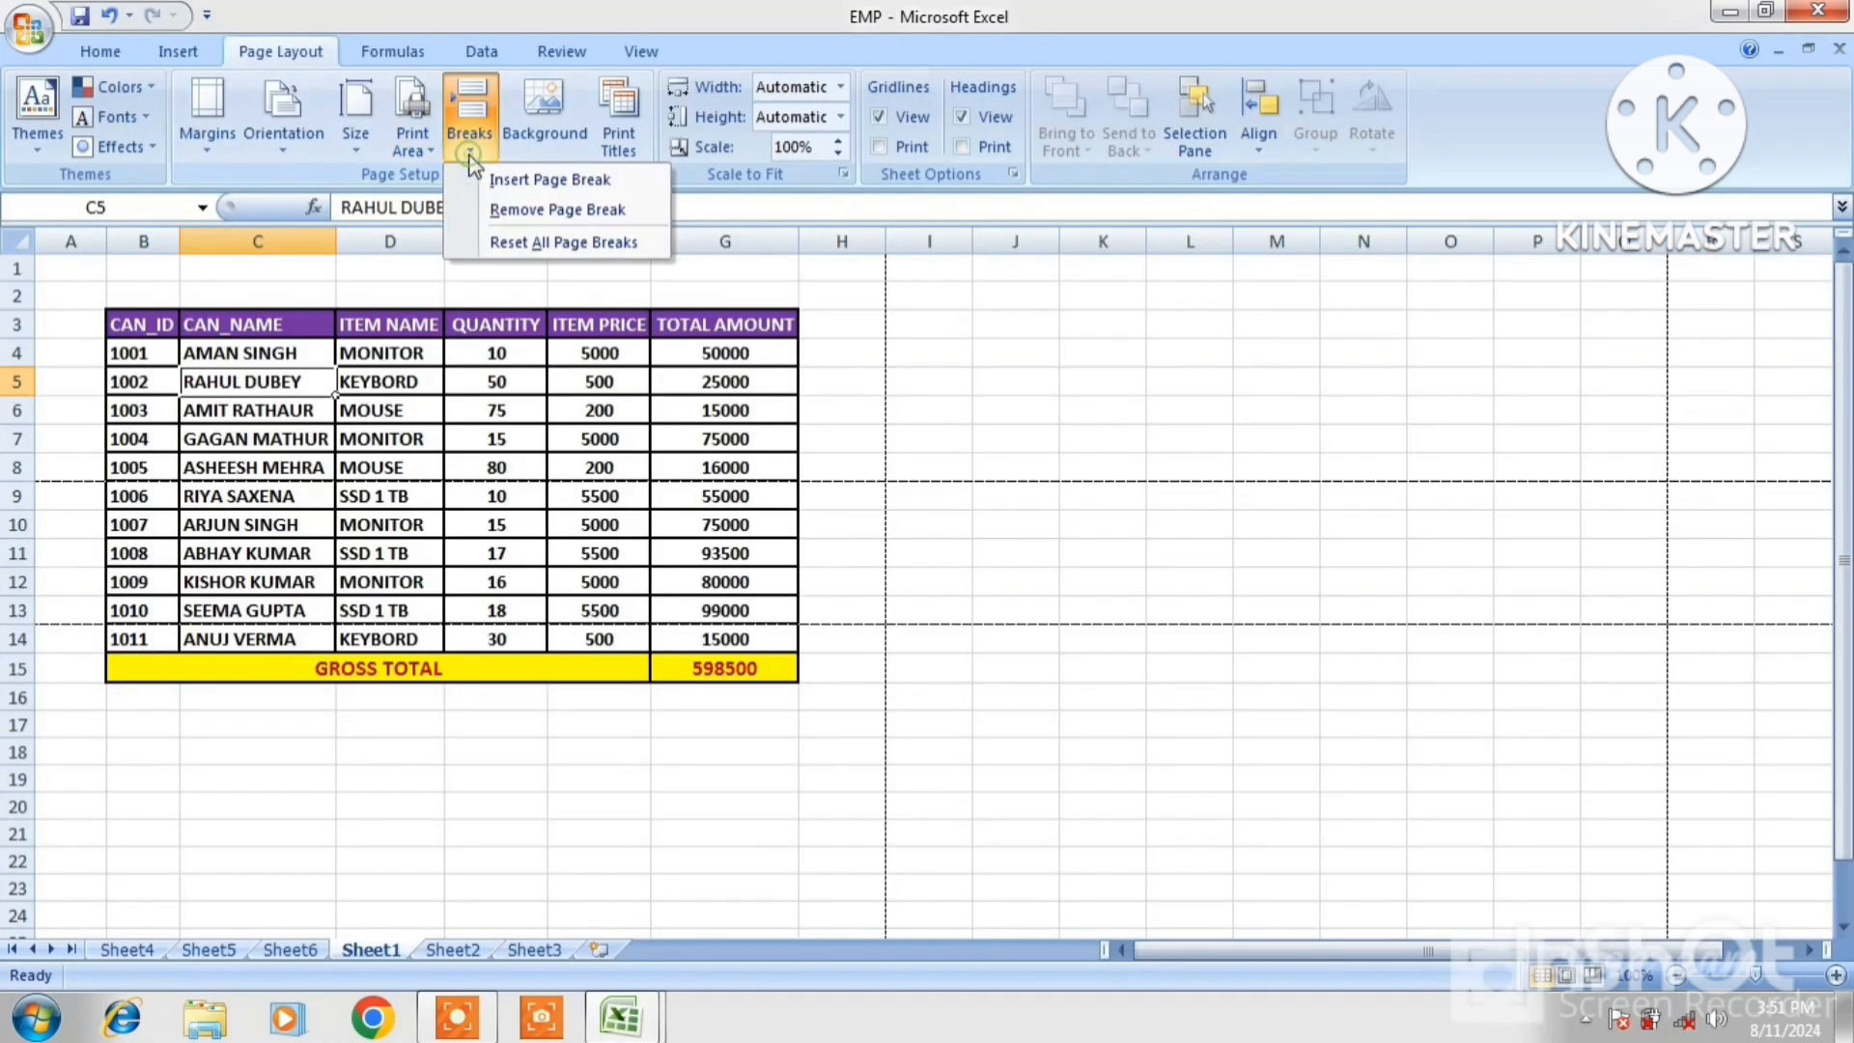
{"action": "left_click", "coordinate": [543, 211]}
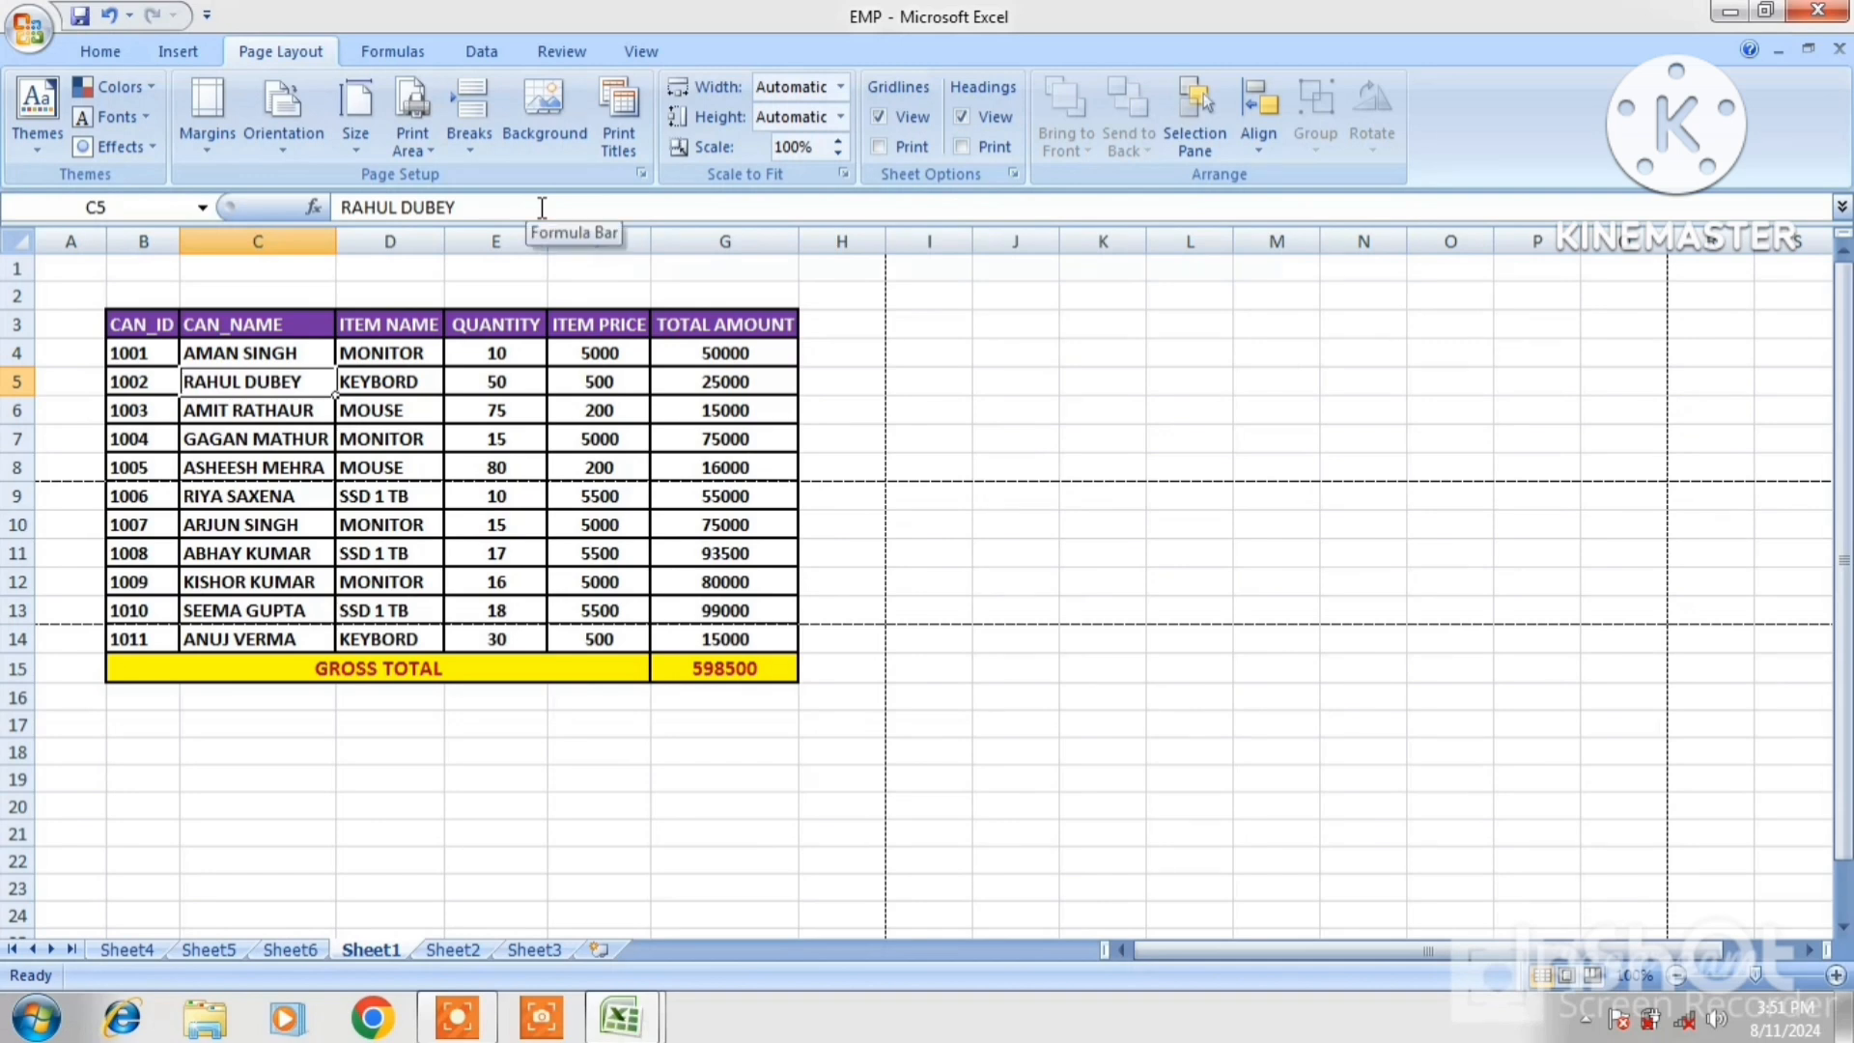
{"action": "left_click", "coordinate": [481, 137]}
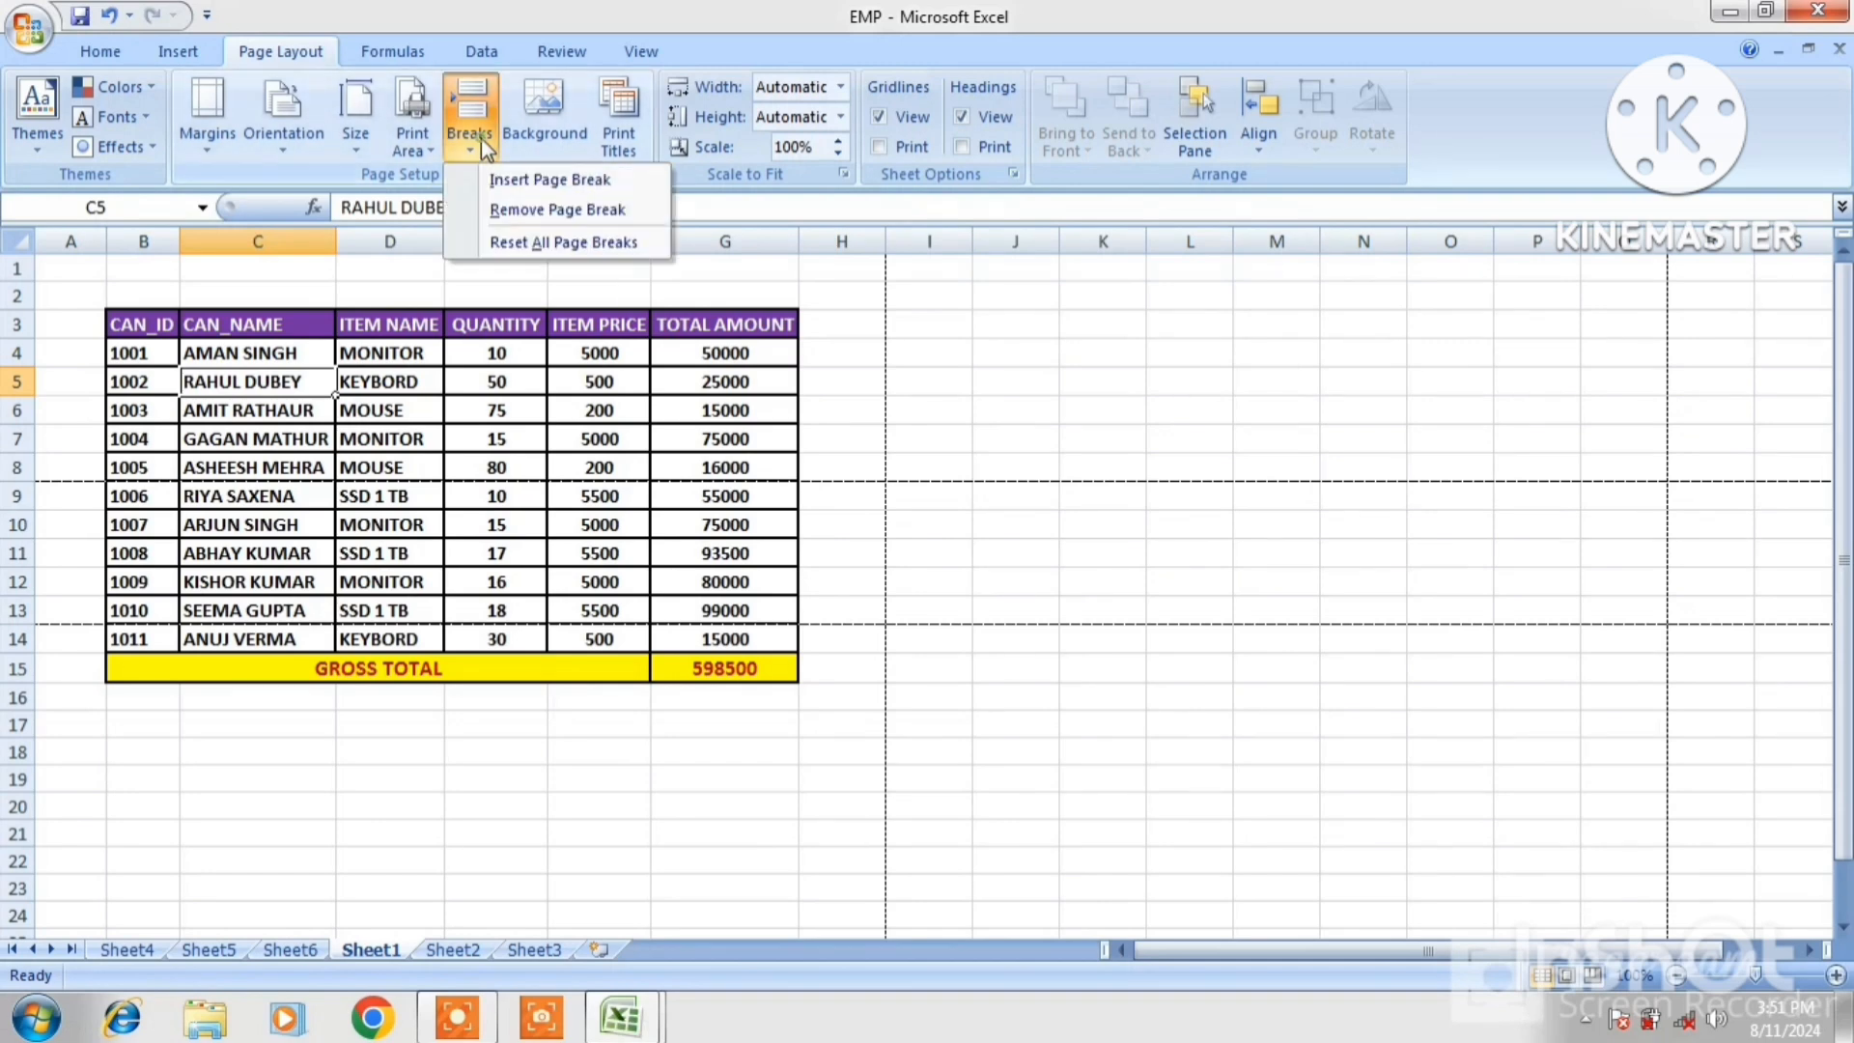
{"action": "left_click", "coordinate": [543, 249]}
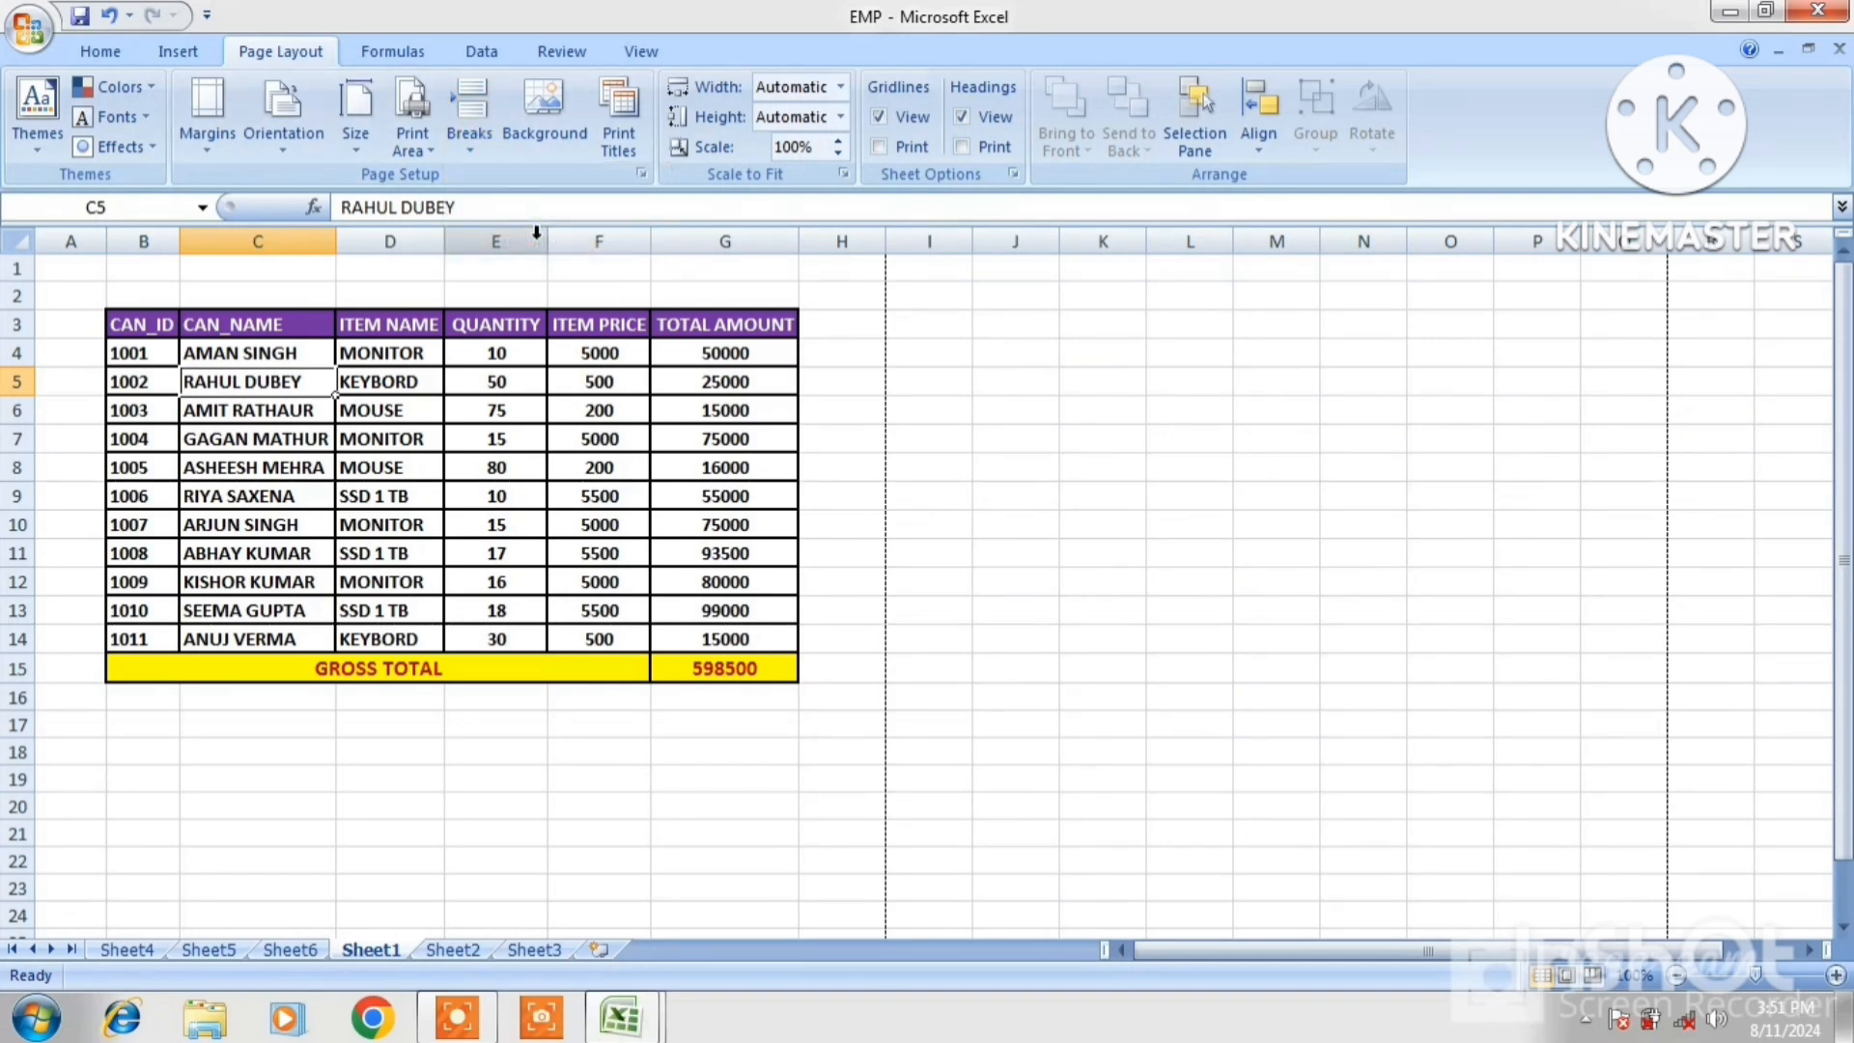
{"action": "key", "text": "ctrl+F2"}
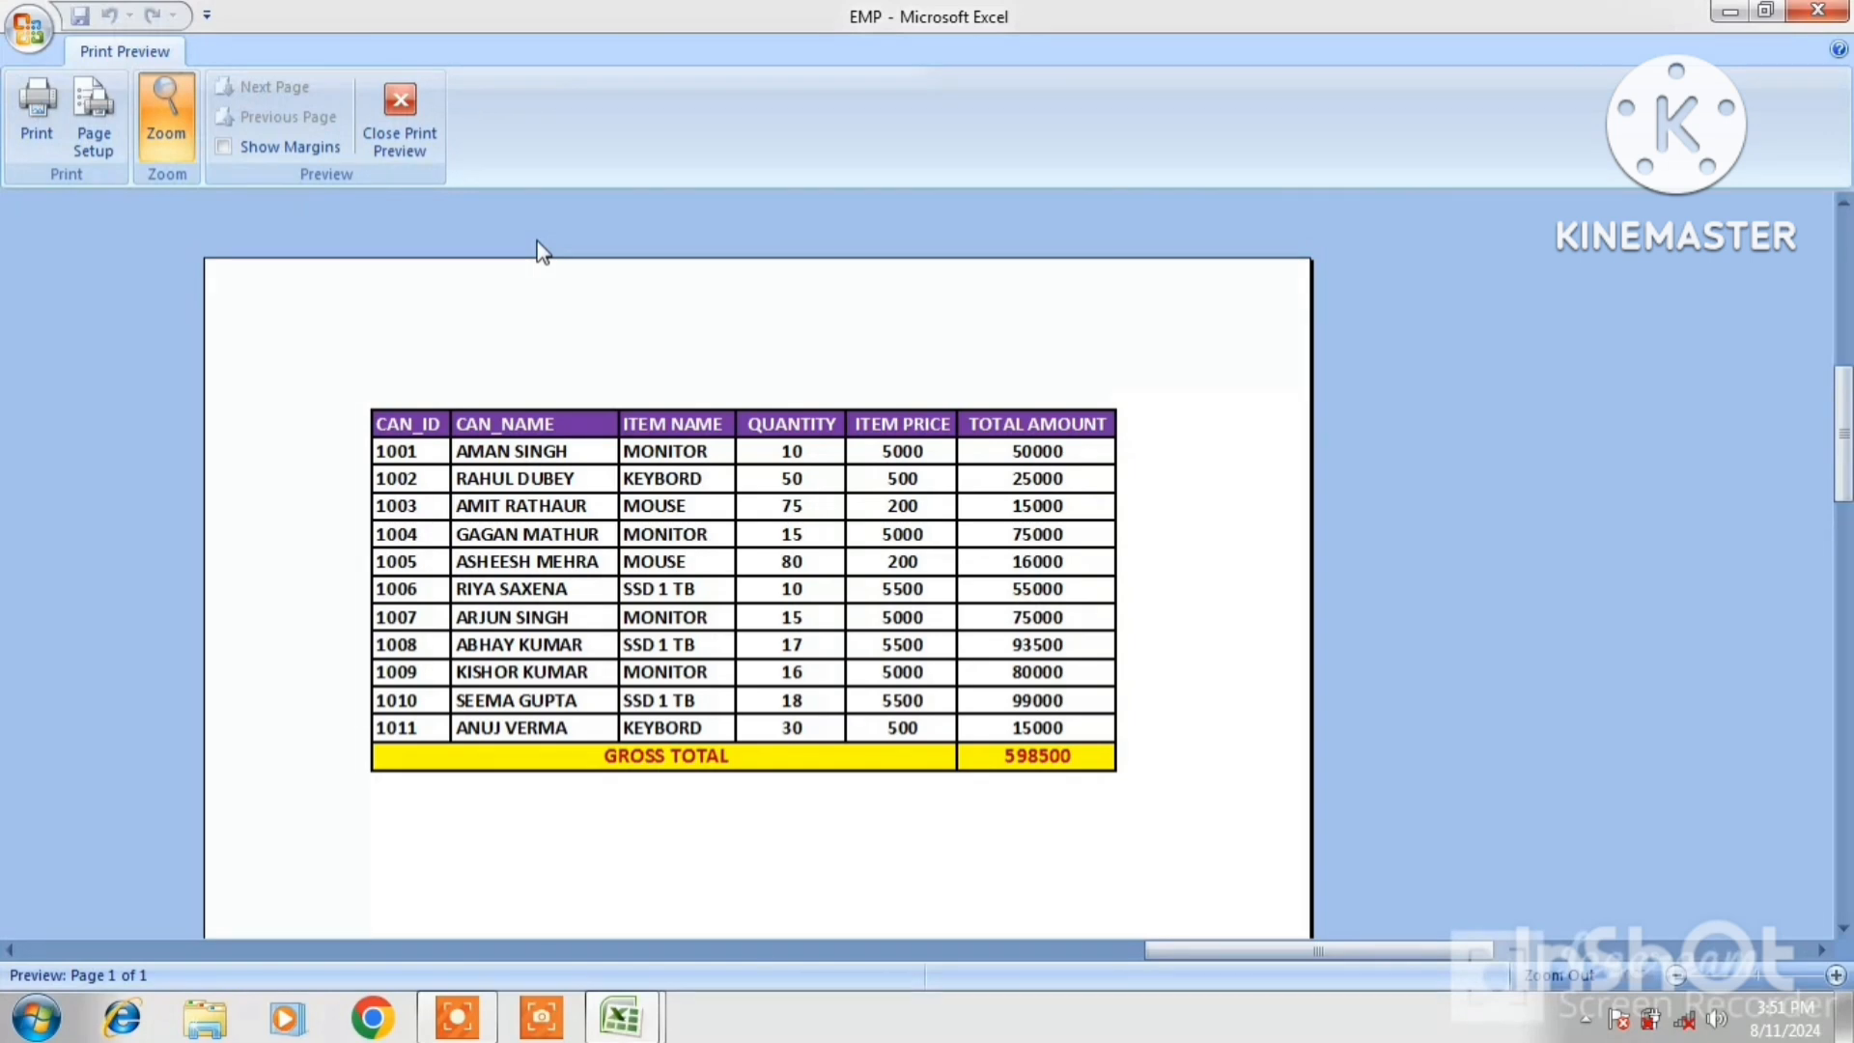
{"action": "left_click", "coordinate": [425, 135]}
{"action": "key", "text": "ctrl+End"}
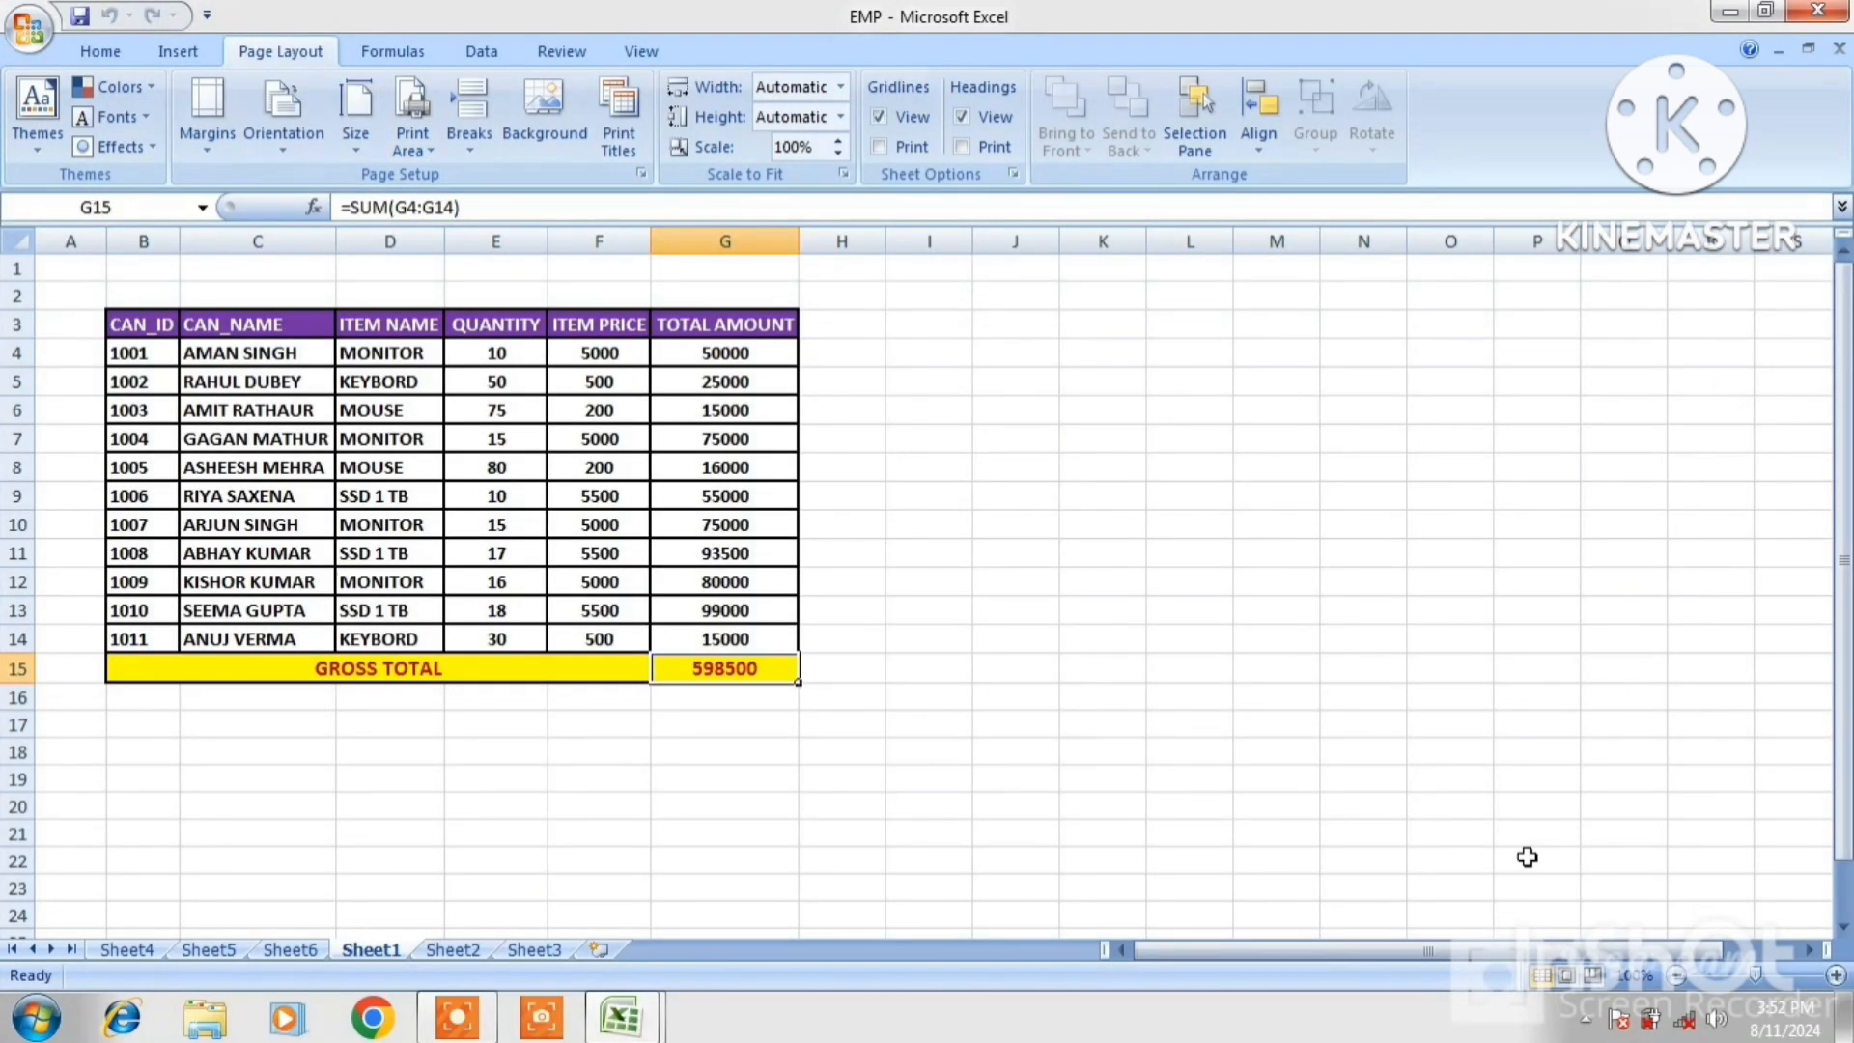
Set the Penguins sample picture as the EMP sheet background, then delete it
{"action": "left_click", "coordinate": [552, 439]}
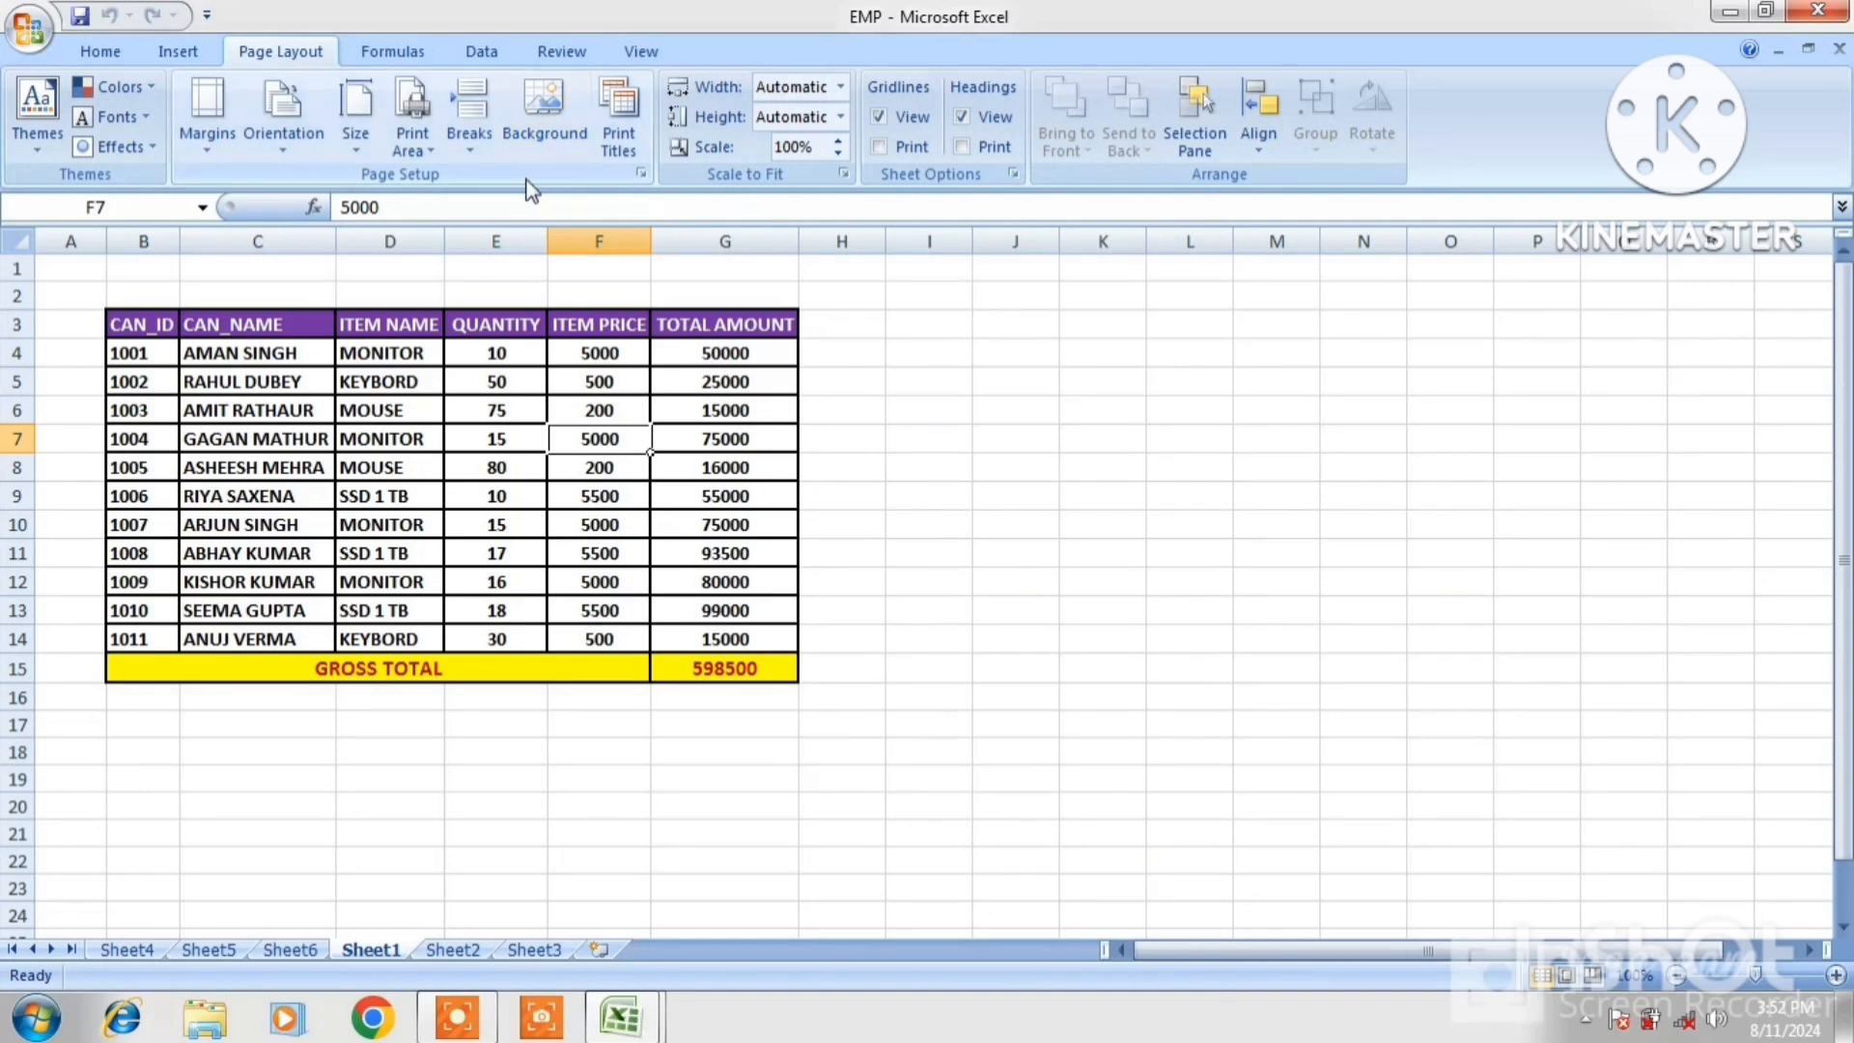
{"action": "left_click", "coordinate": [535, 133]}
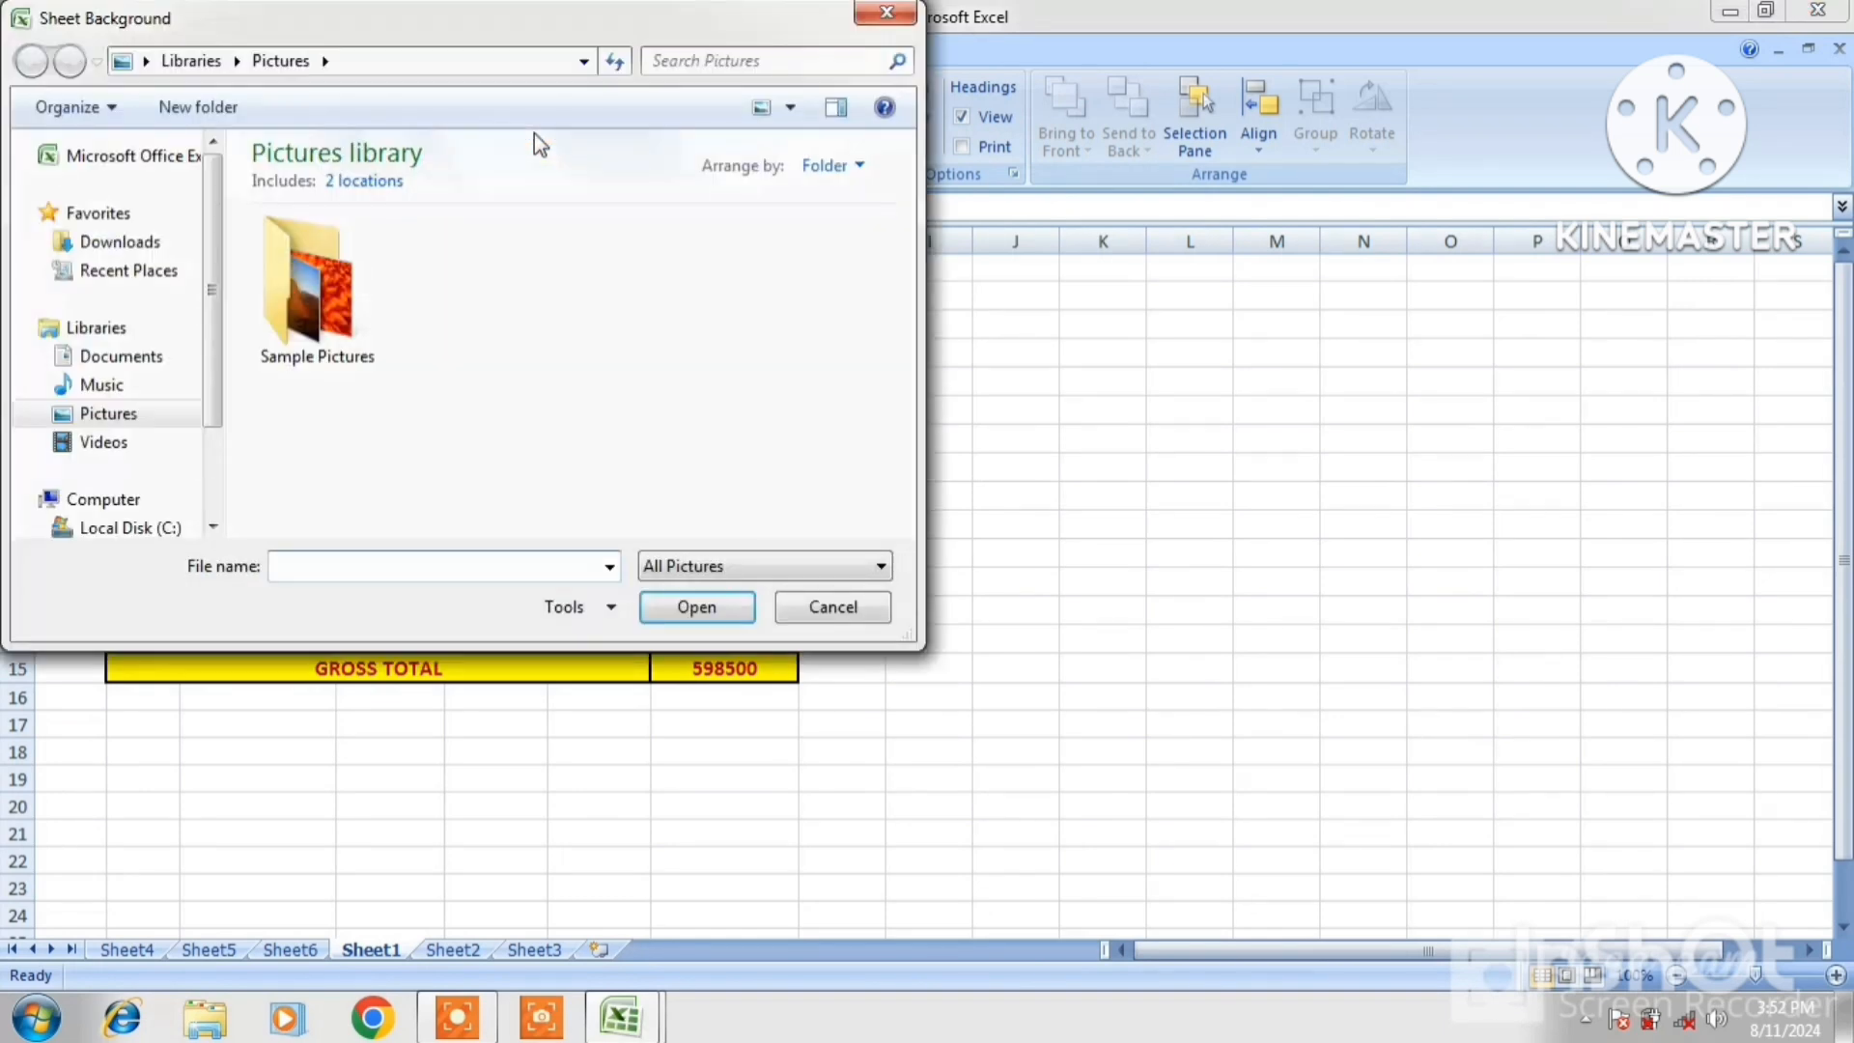
{"action": "left_click", "coordinate": [336, 322]}
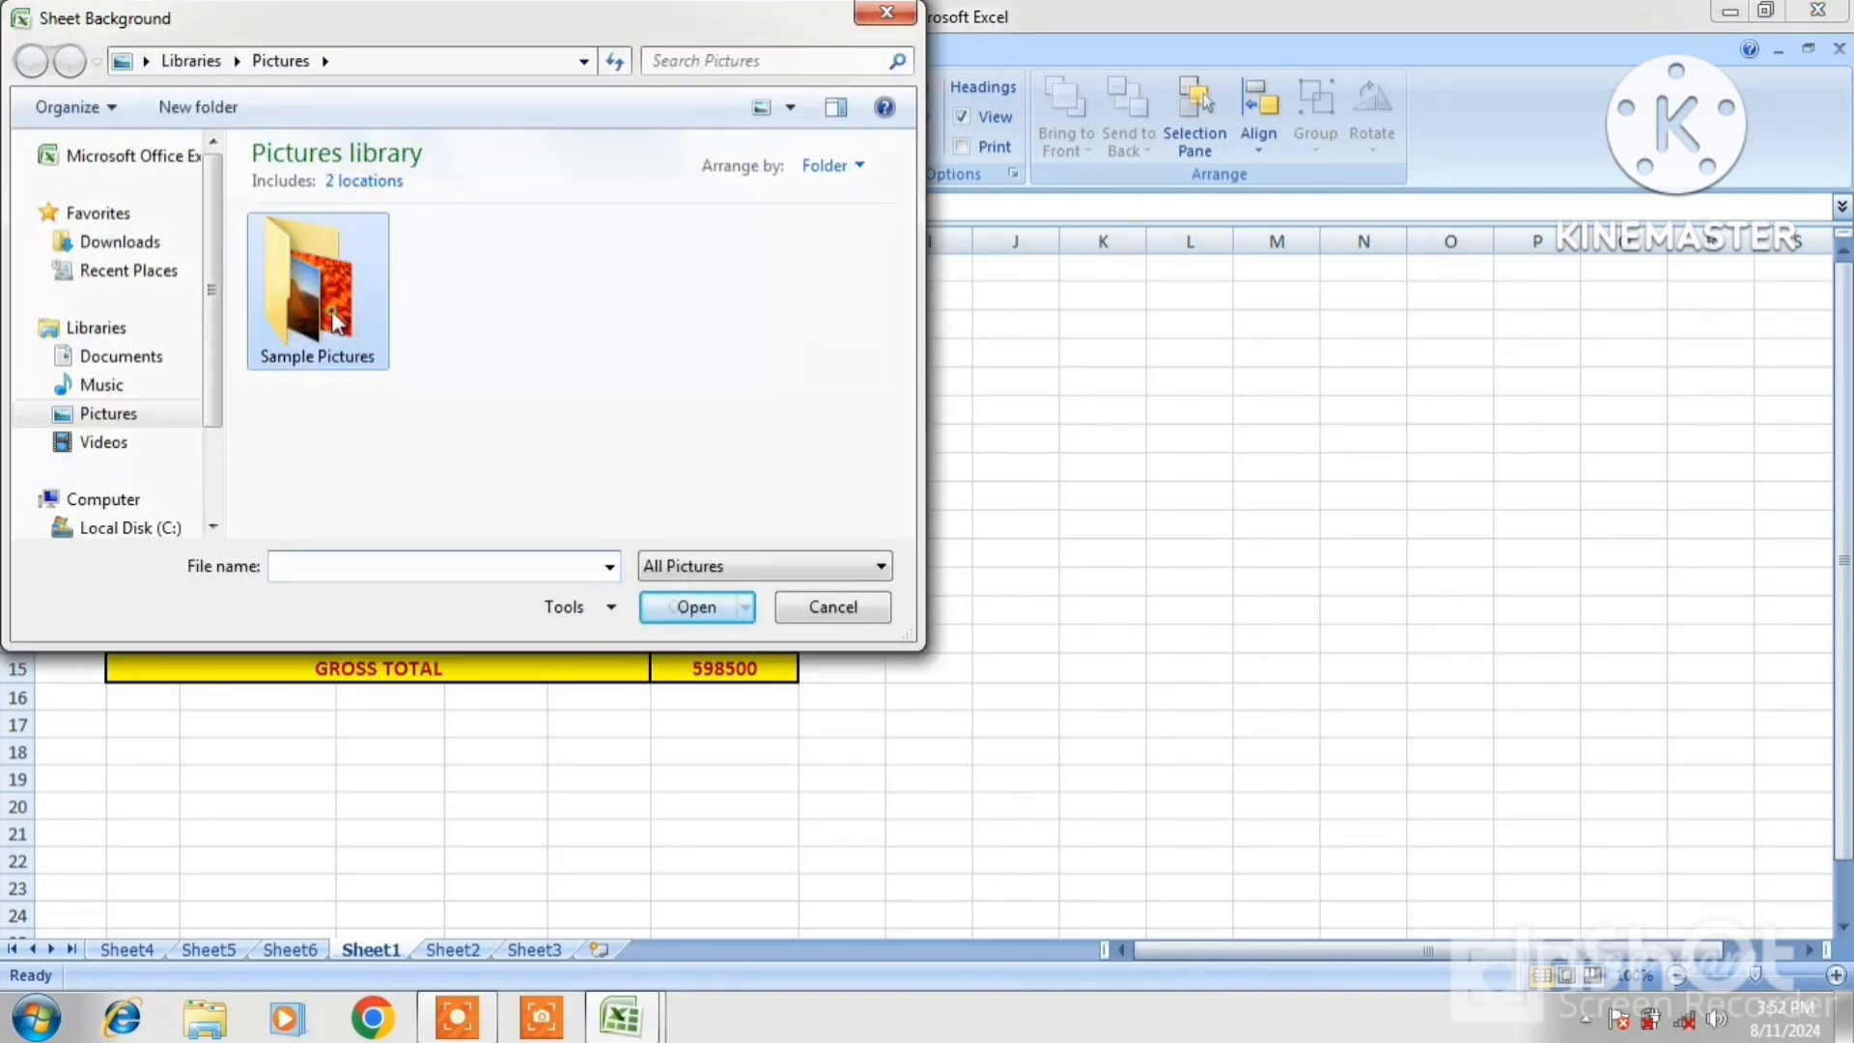
{"action": "double_click", "coordinate": [331, 324]}
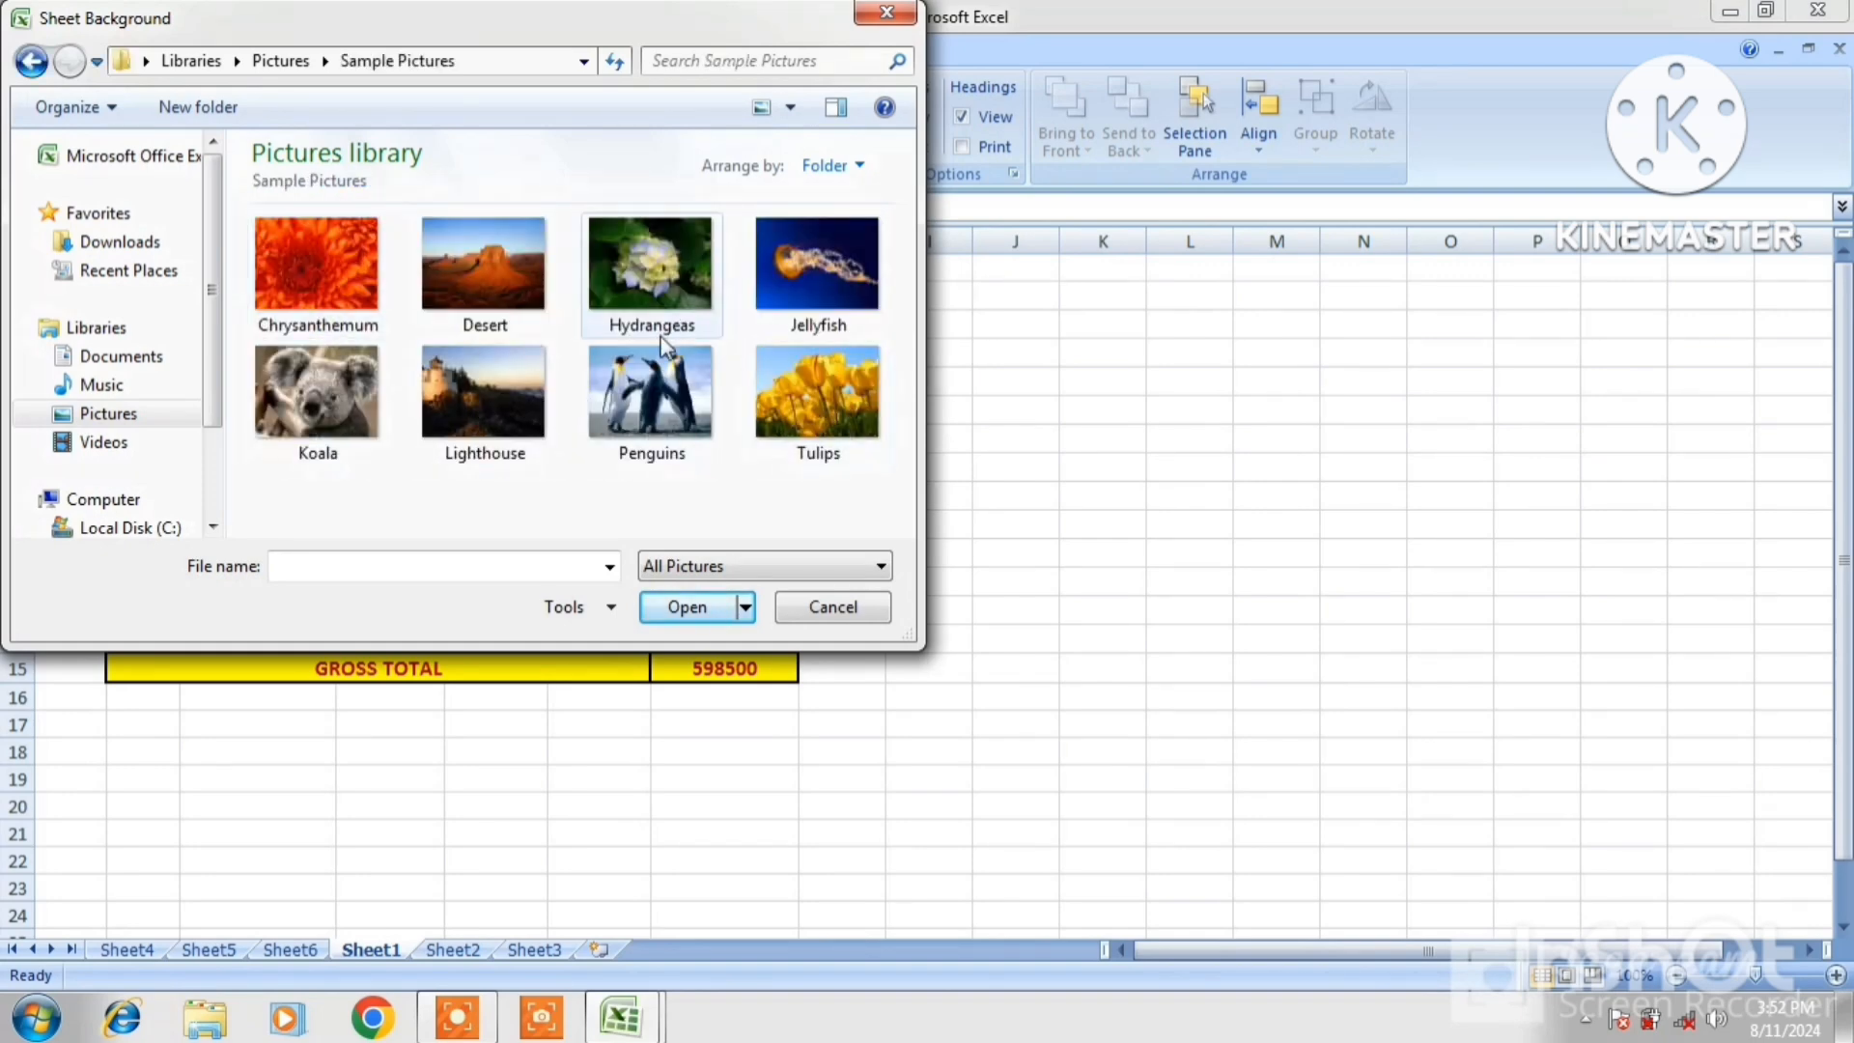
{"action": "left_click", "coordinate": [641, 386]}
{"action": "left_click", "coordinate": [685, 606]}
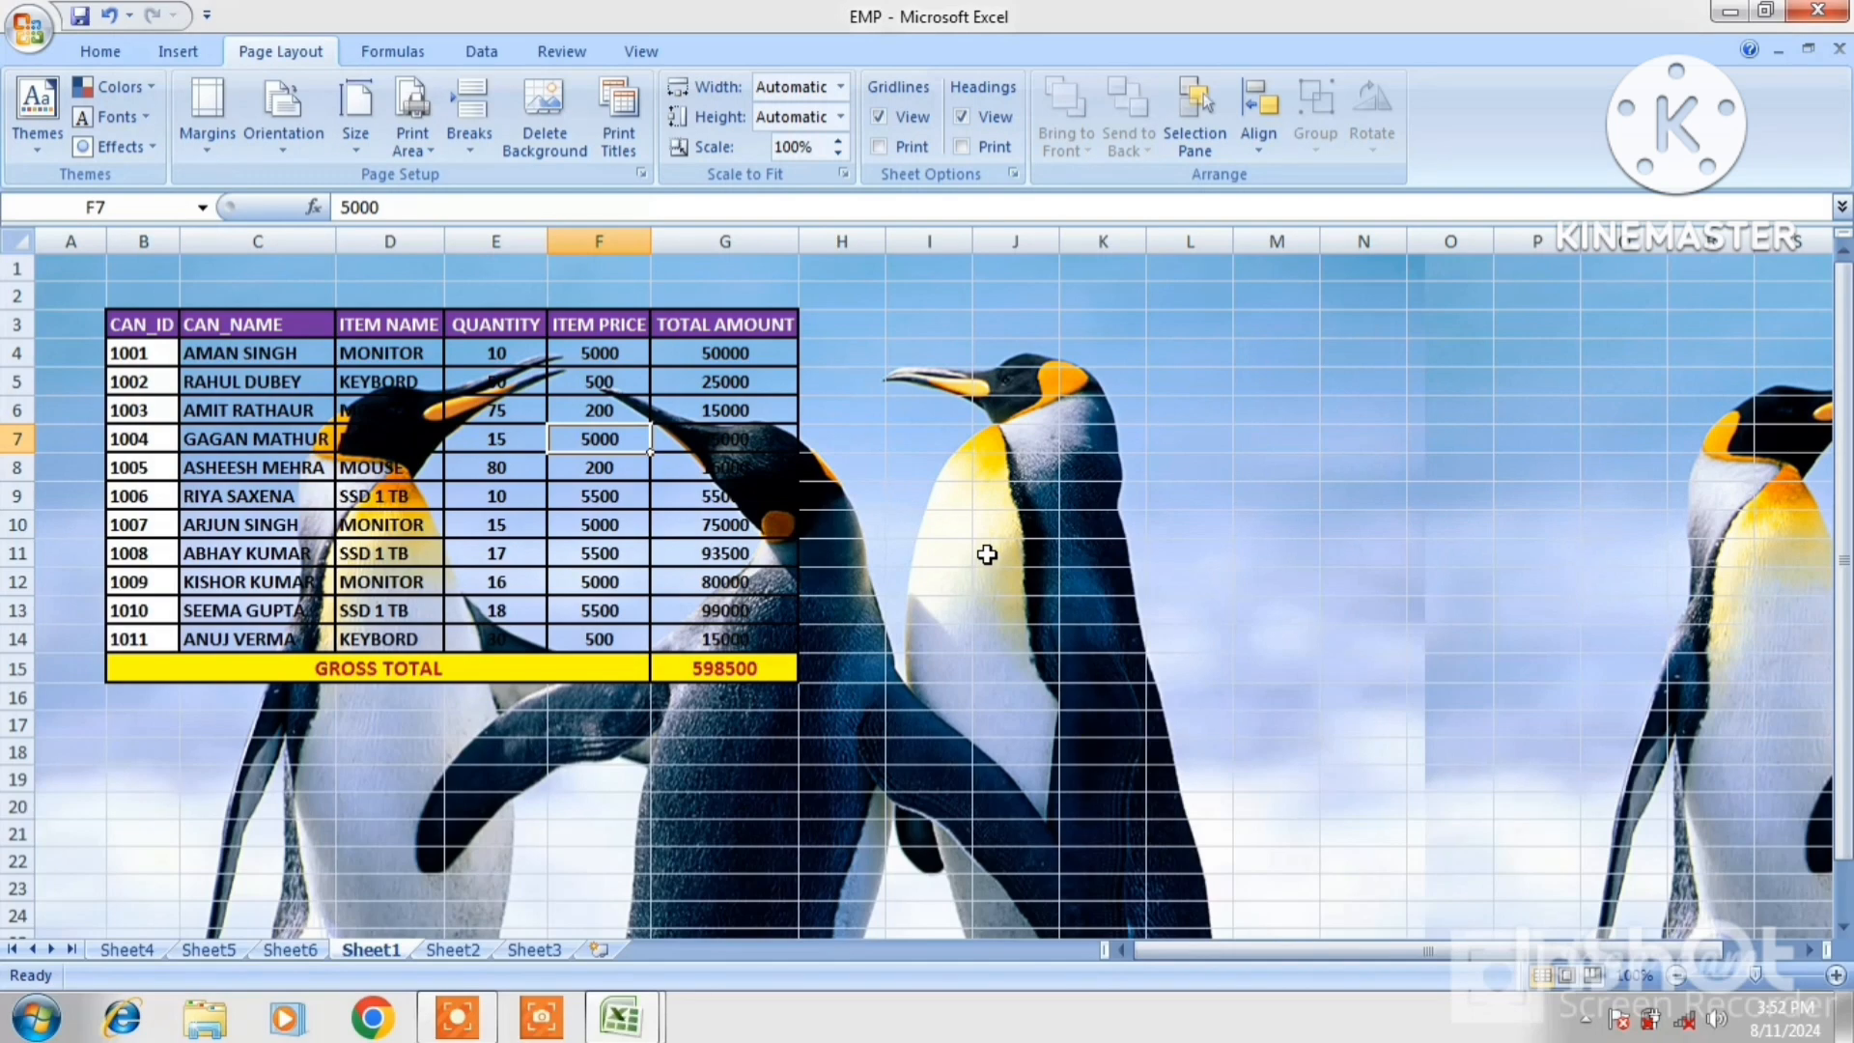
{"action": "left_click", "coordinate": [570, 153]}
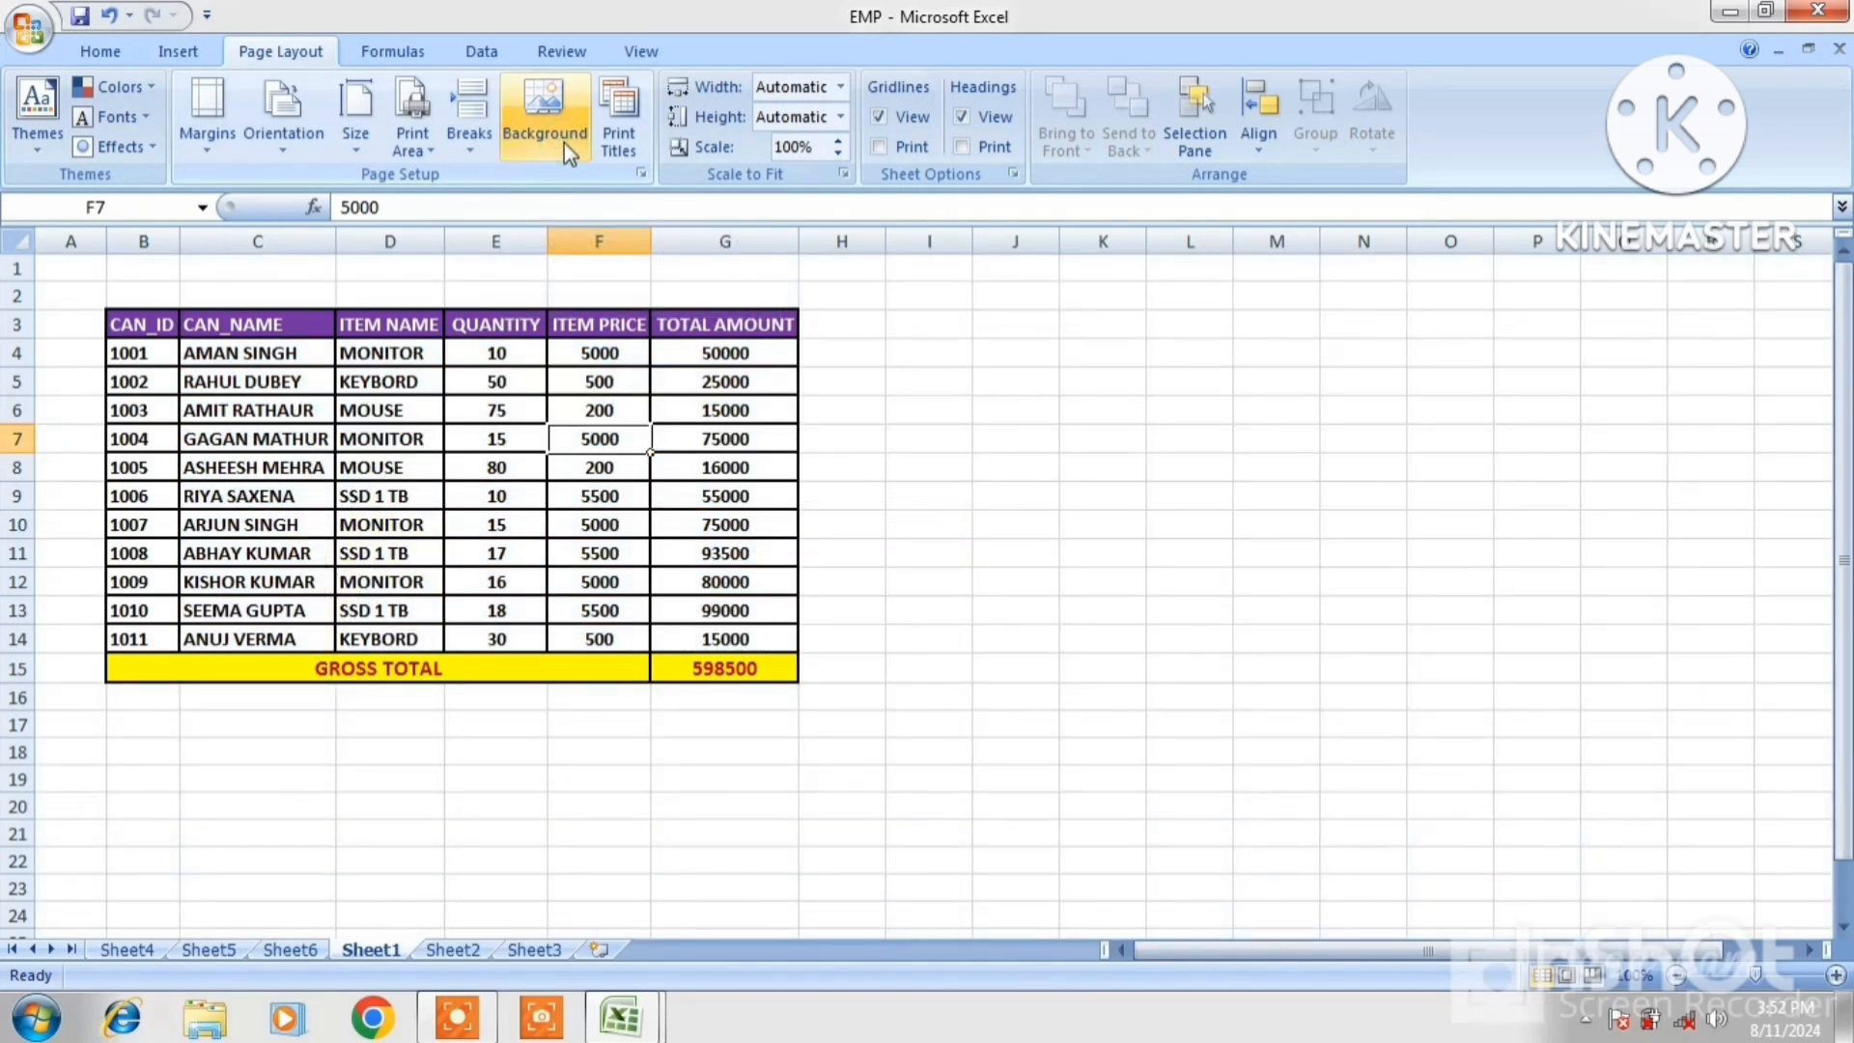
{"action": "left_click", "coordinate": [564, 143]}
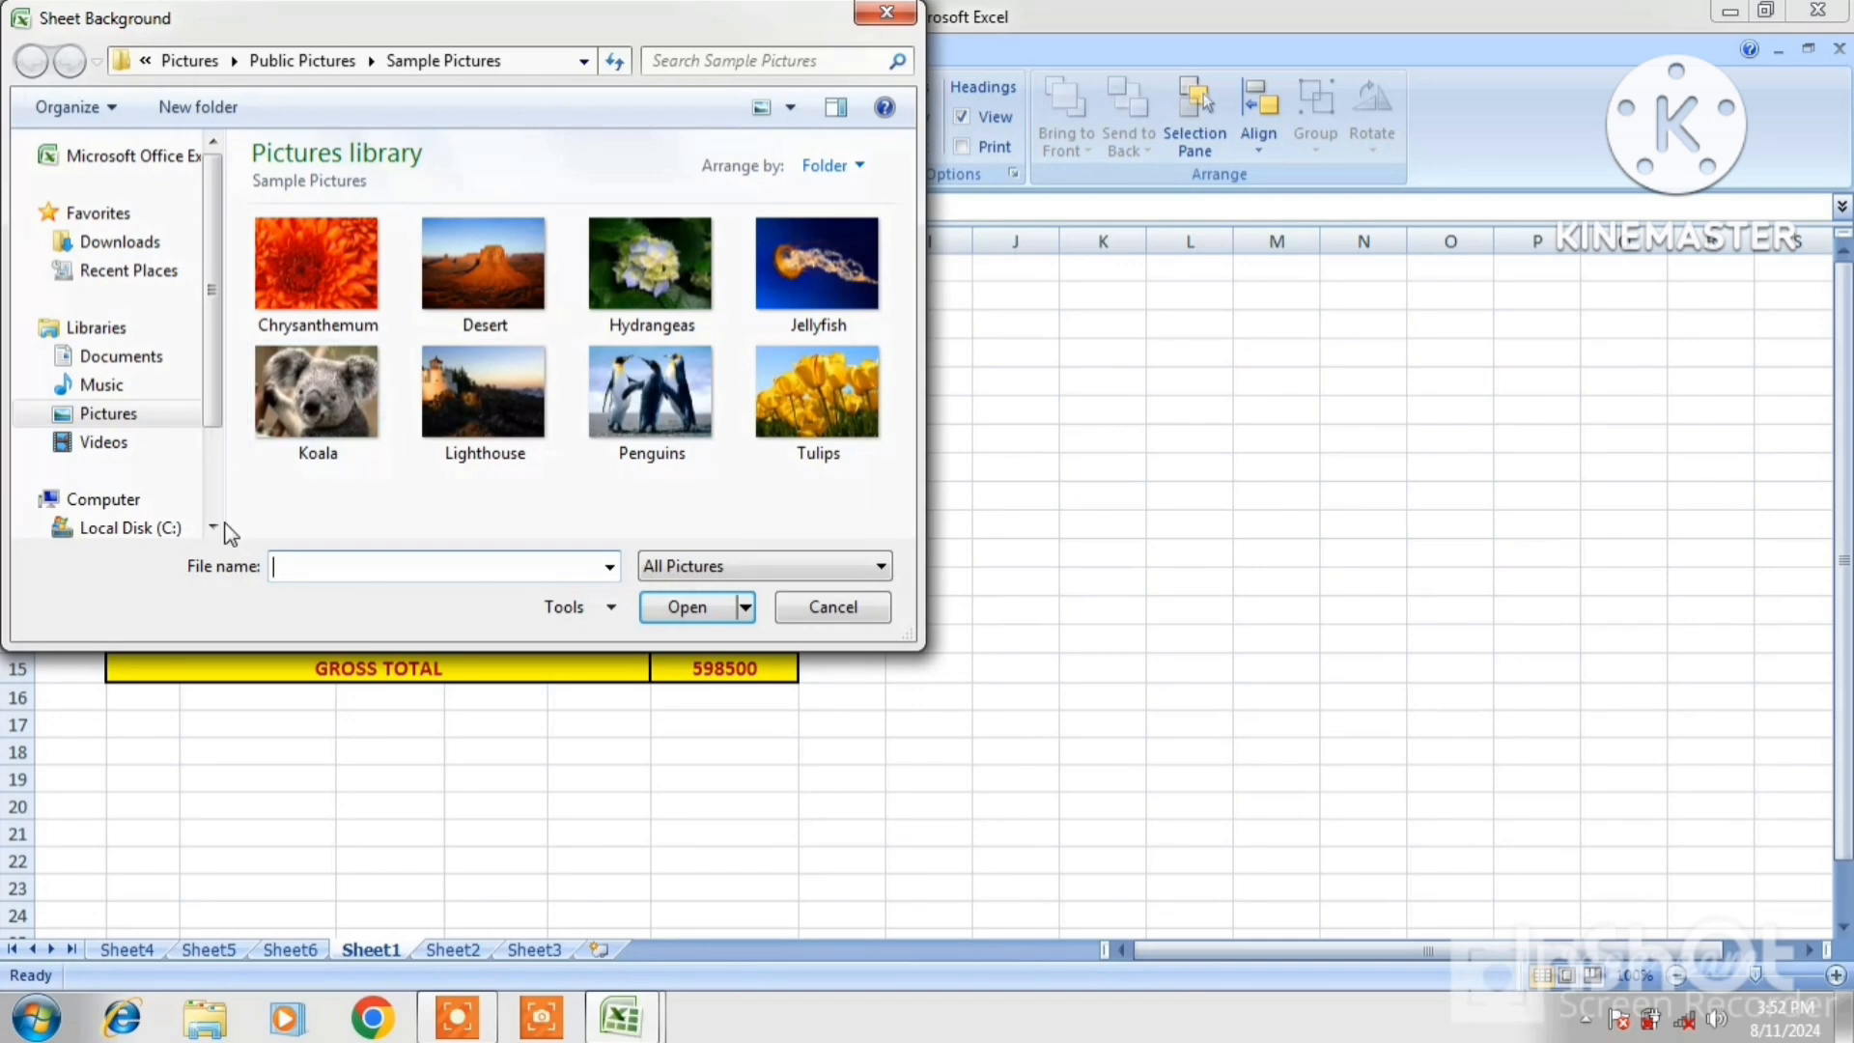
{"action": "left_click", "coordinate": [212, 526]}
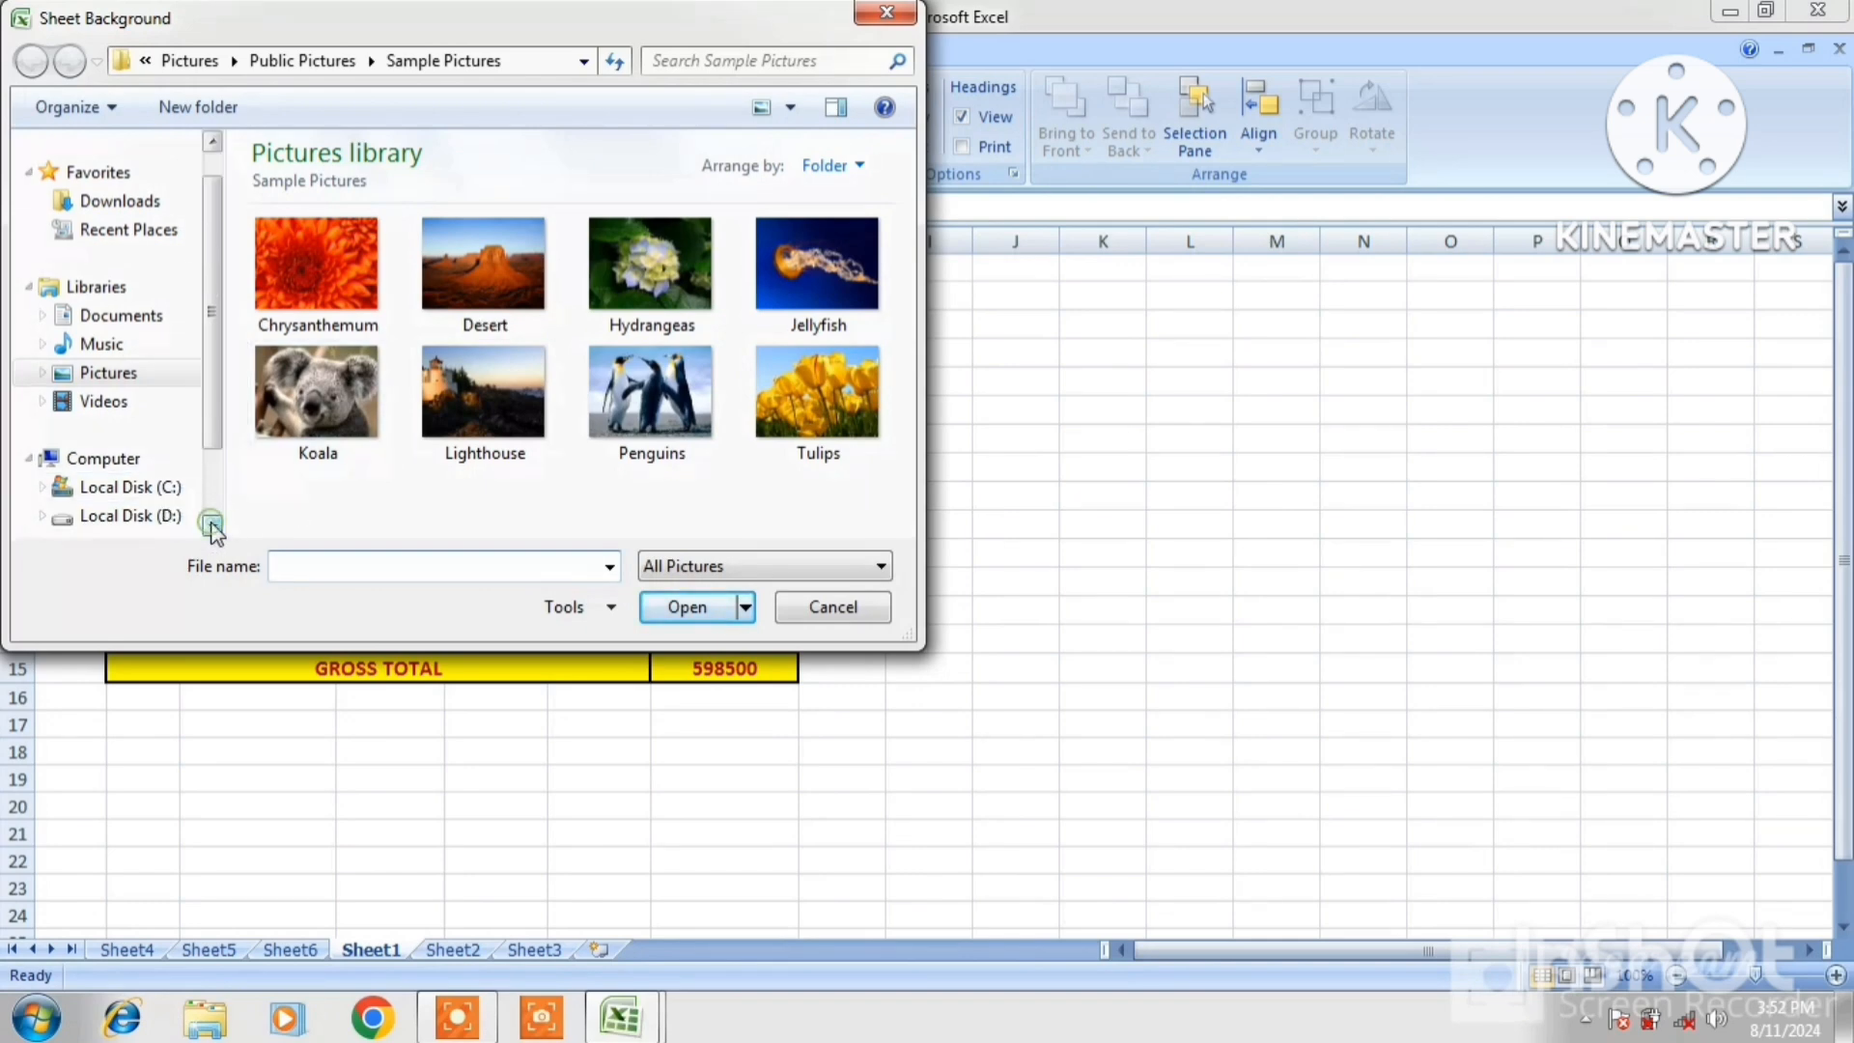
{"action": "left_click", "coordinate": [150, 517]}
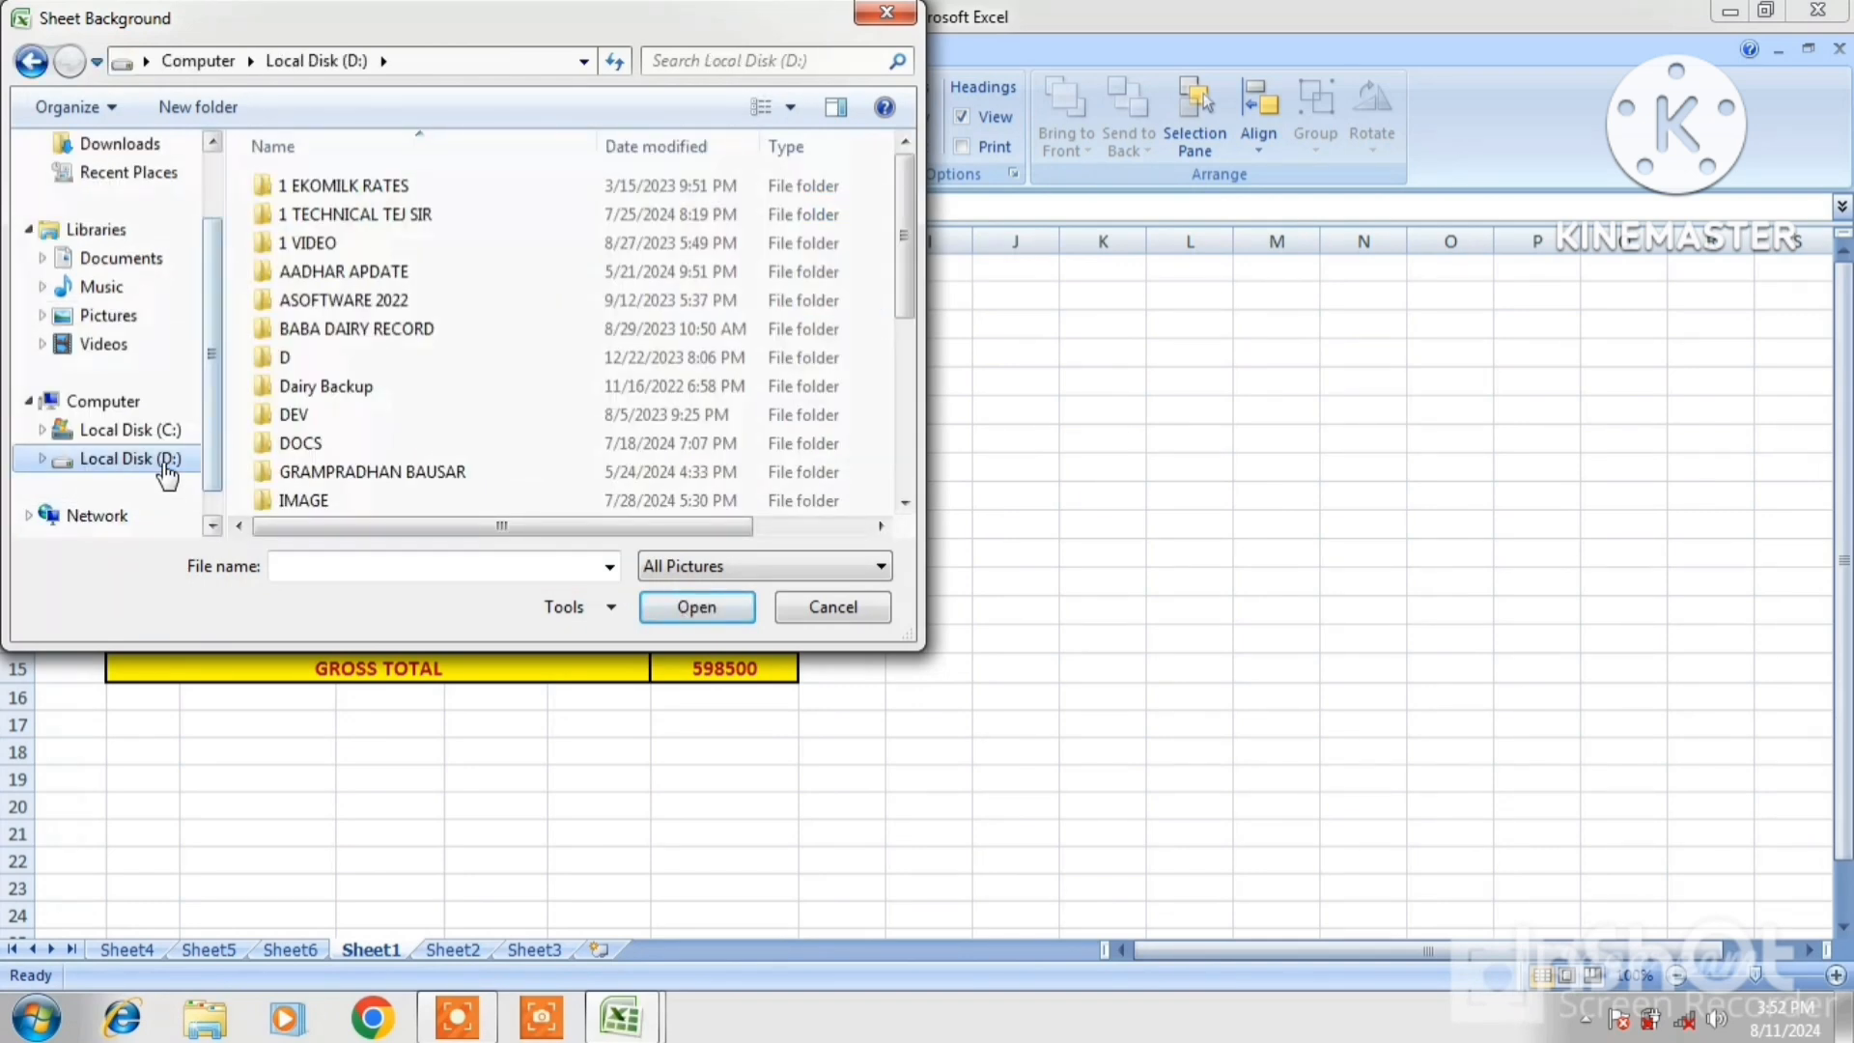
{"action": "double_click", "coordinate": [319, 500]}
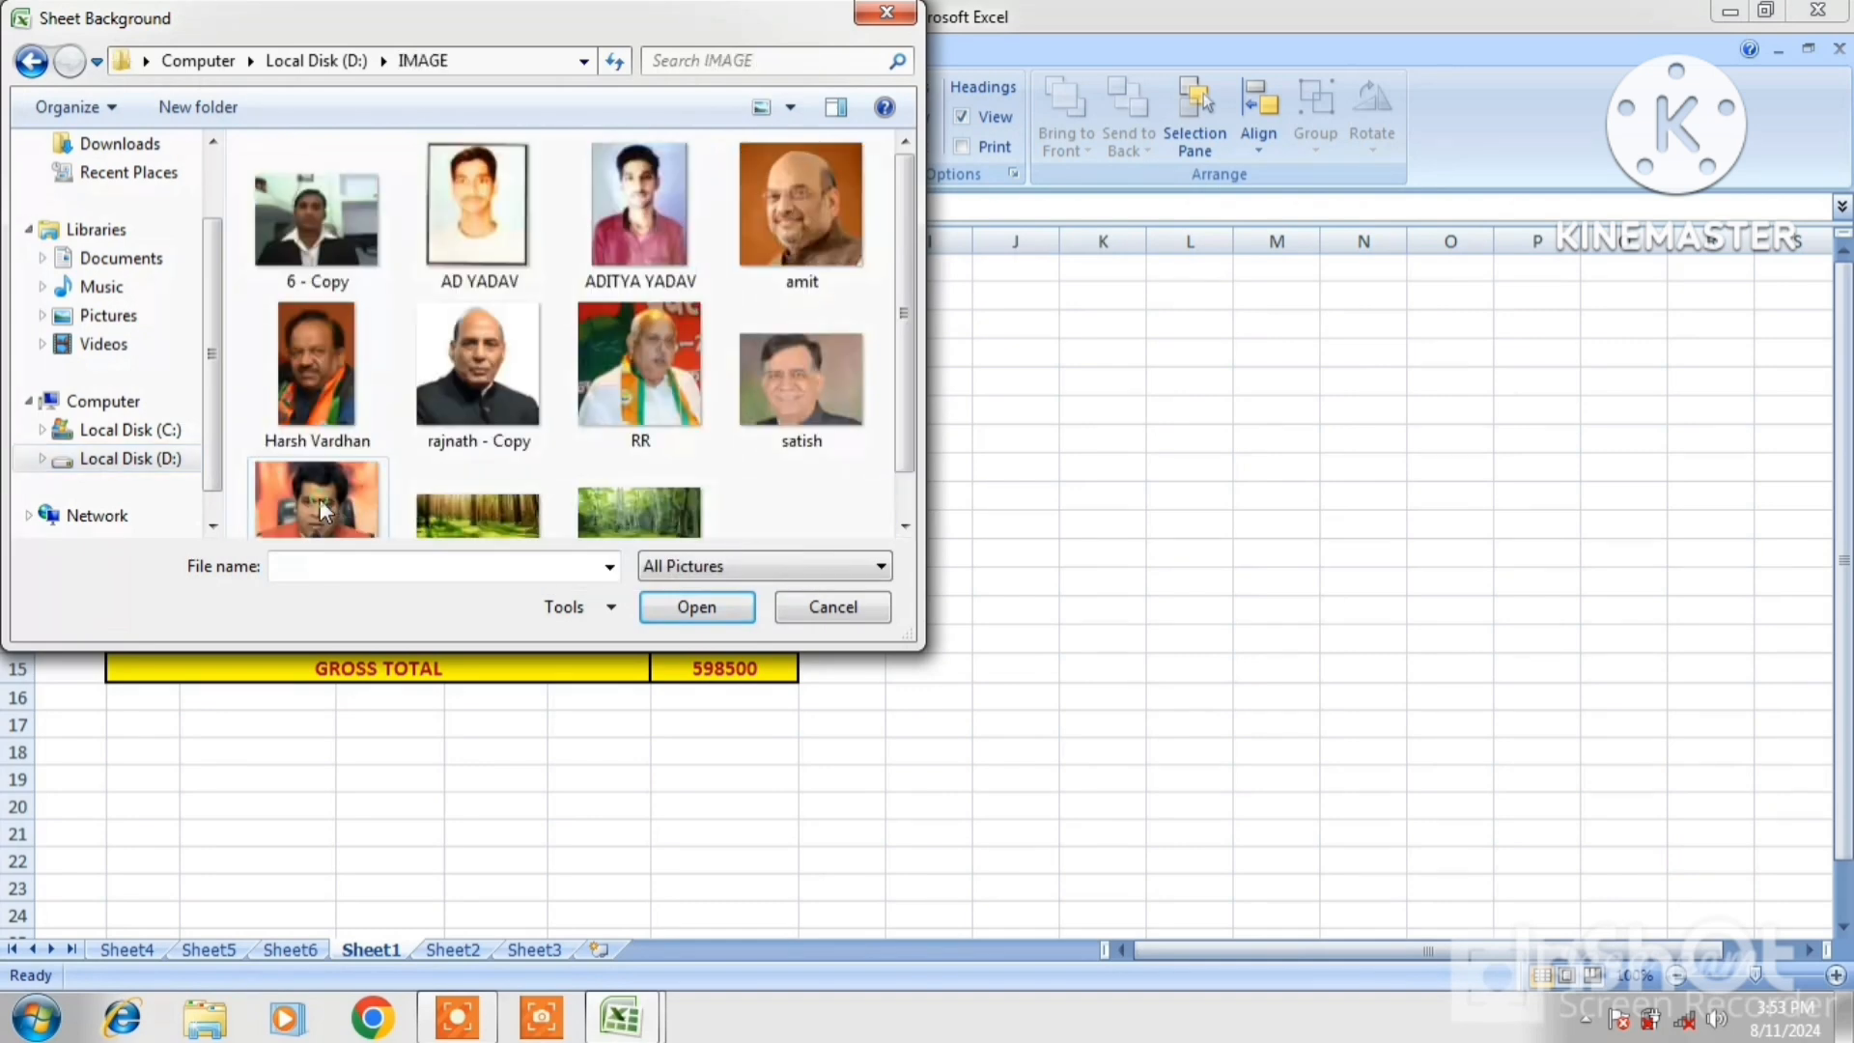
{"action": "left_click", "coordinate": [906, 529]}
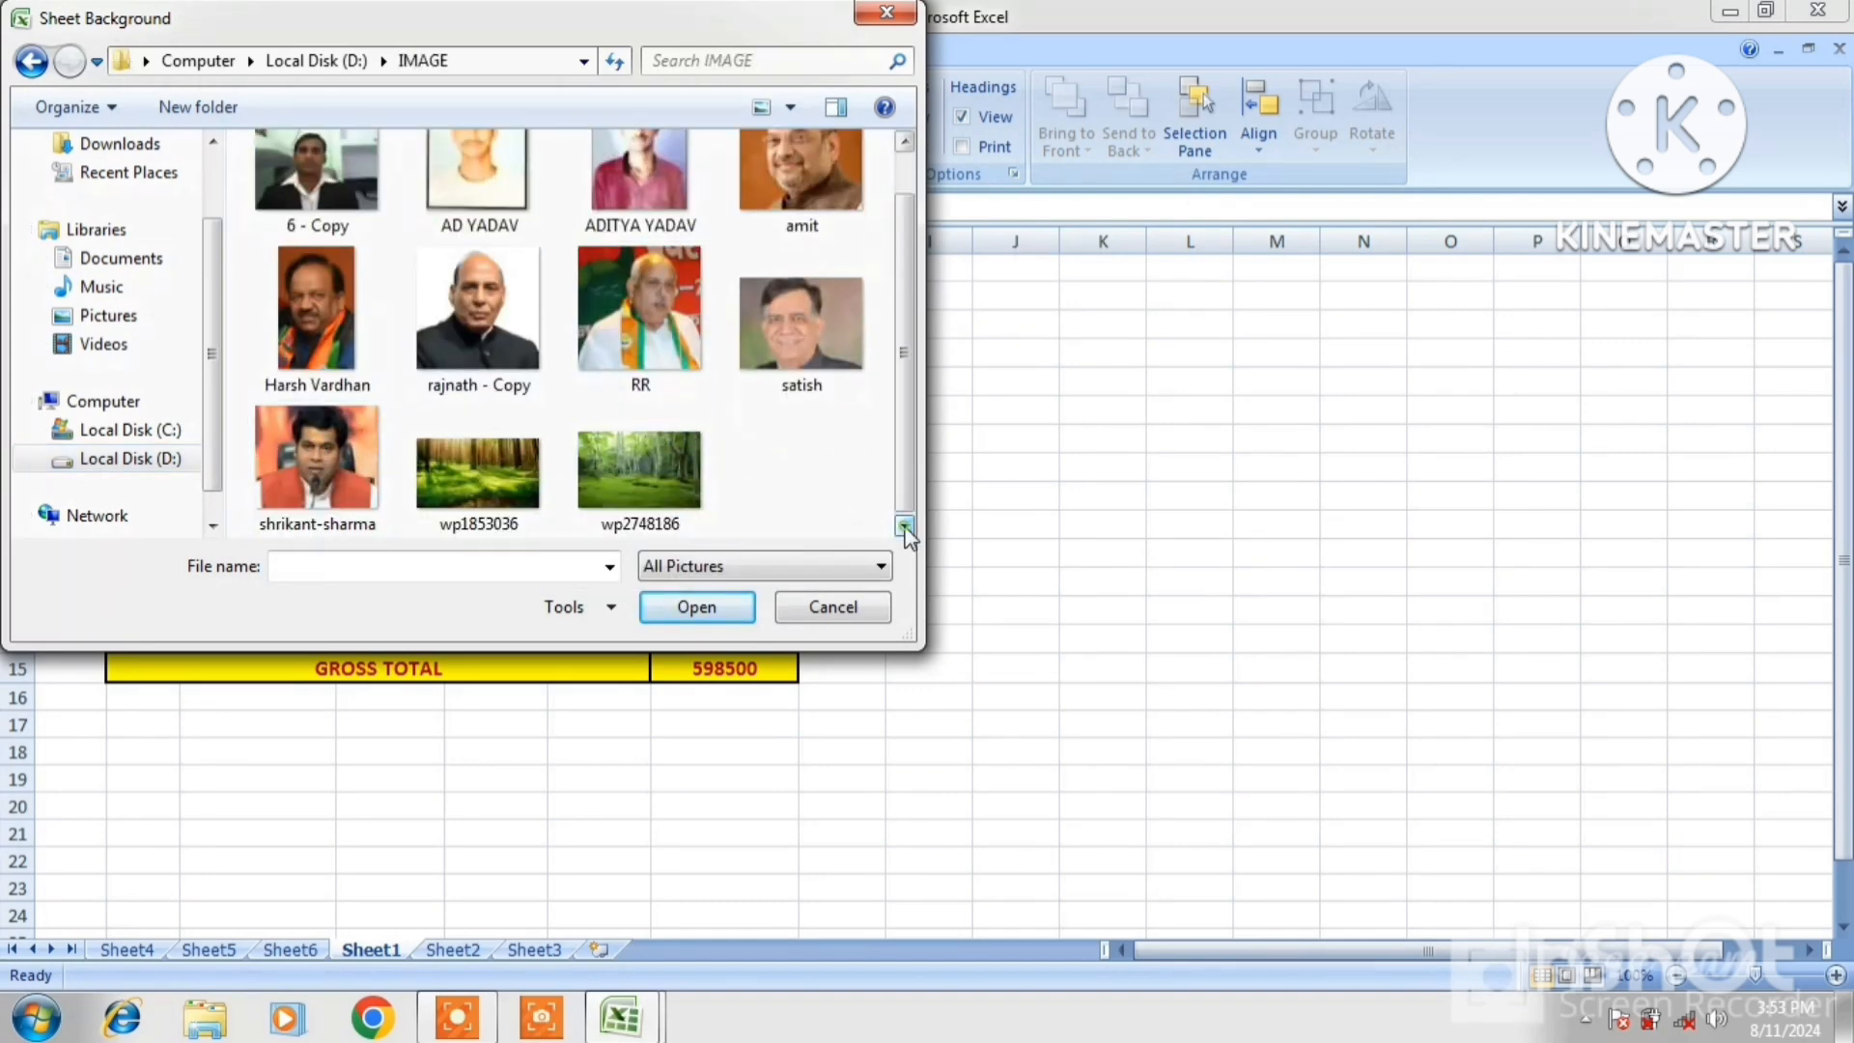
{"action": "left_click", "coordinate": [628, 446]}
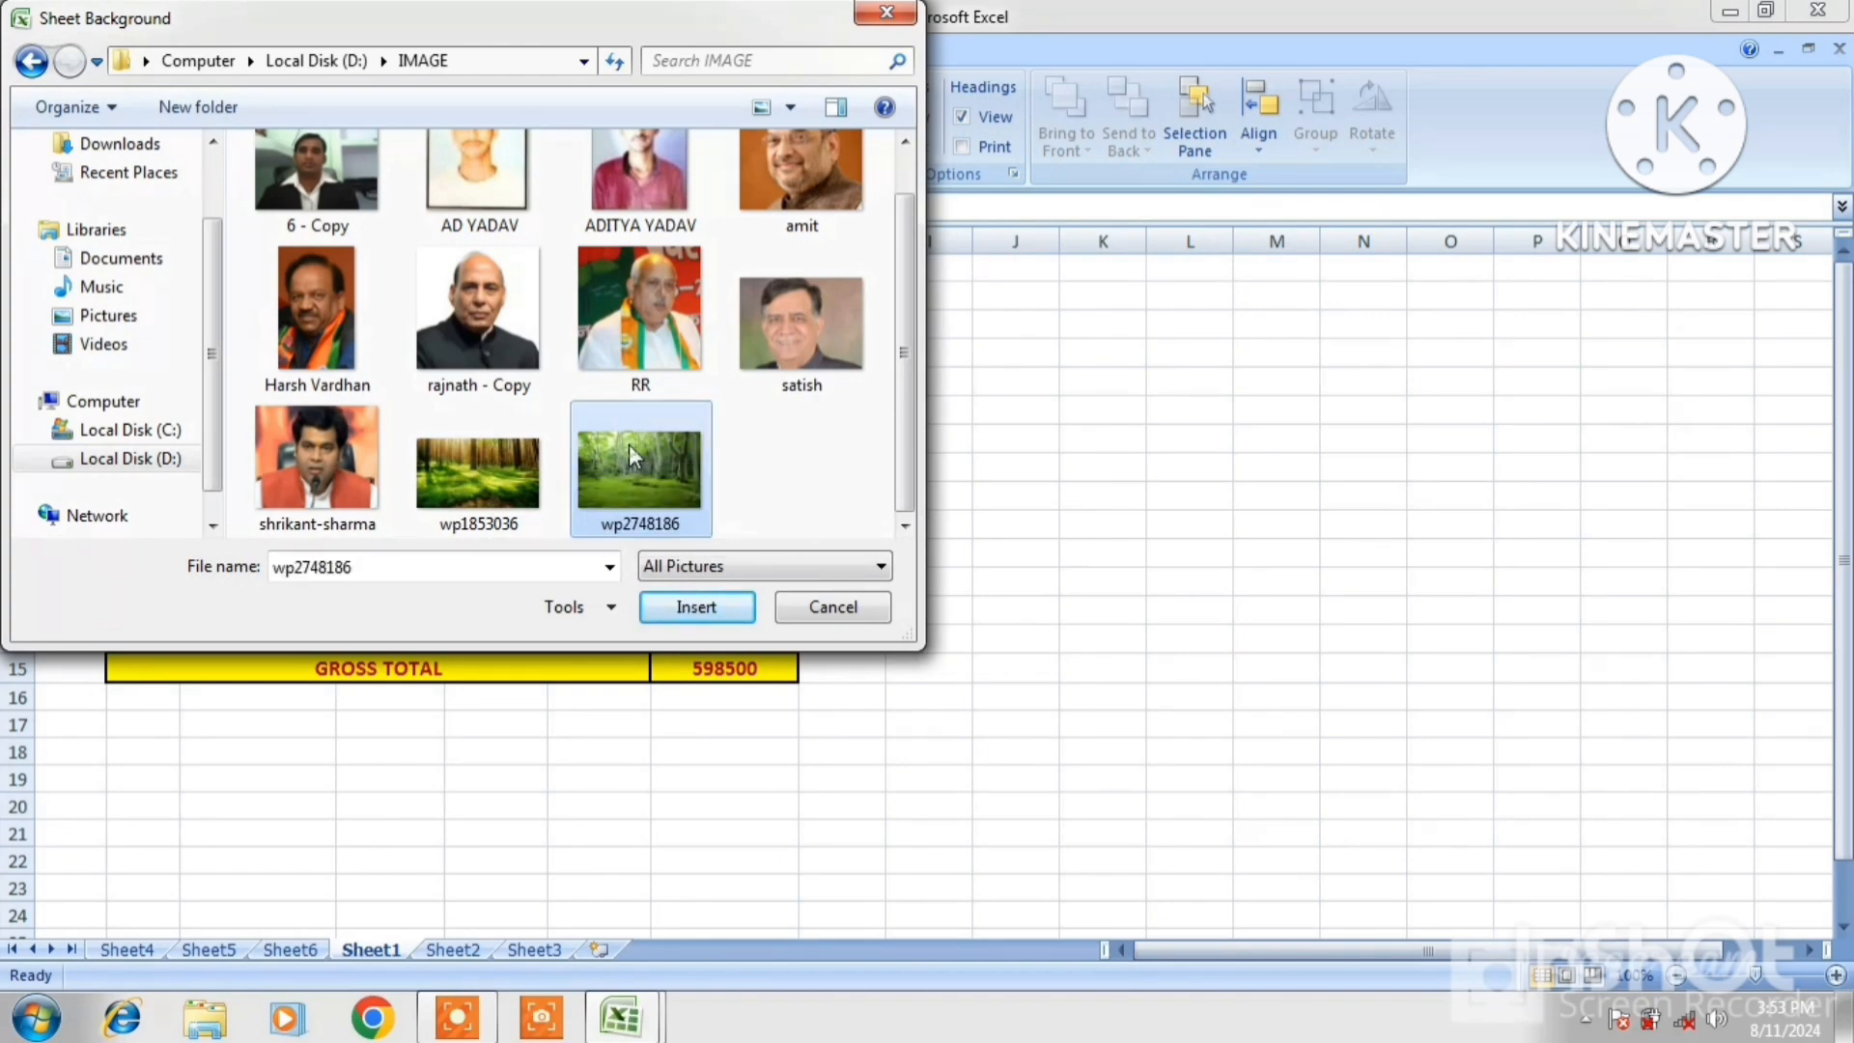
{"action": "left_click", "coordinate": [699, 612]}
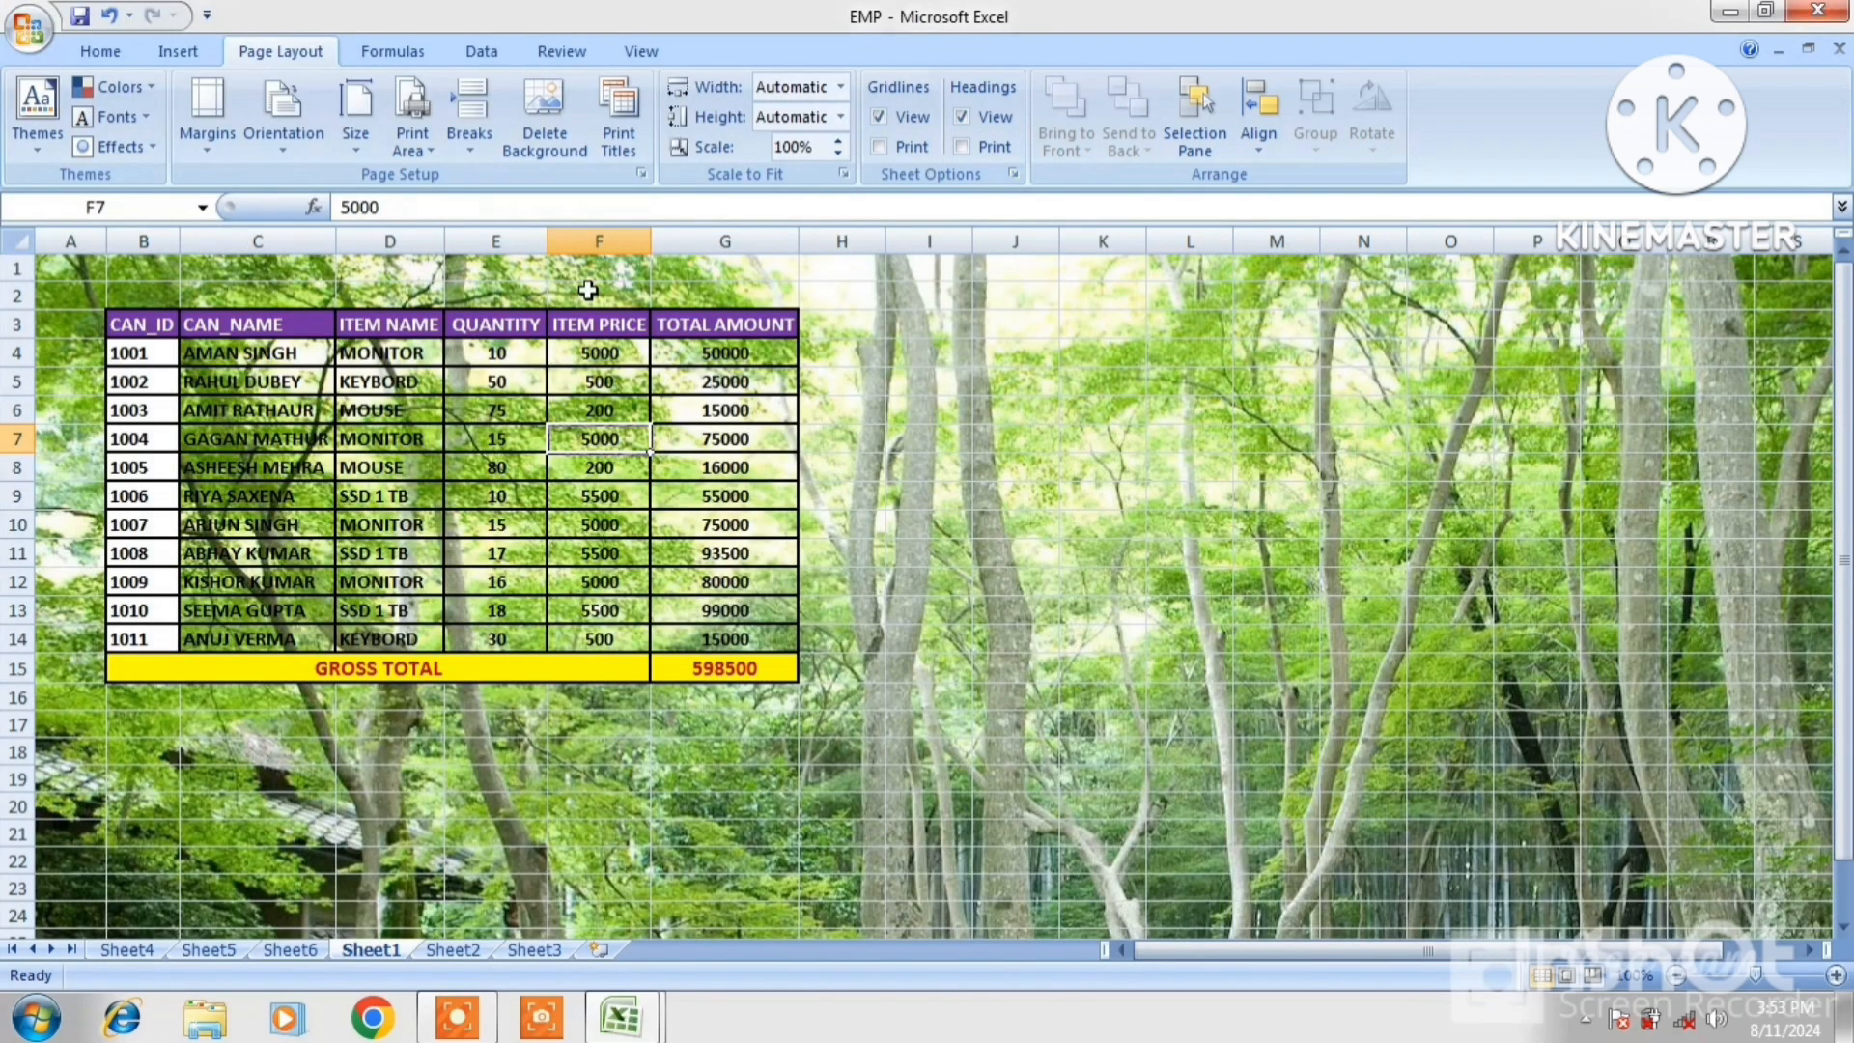
{"action": "left_click", "coordinate": [536, 102]}
{"action": "left_click", "coordinate": [537, 102]}
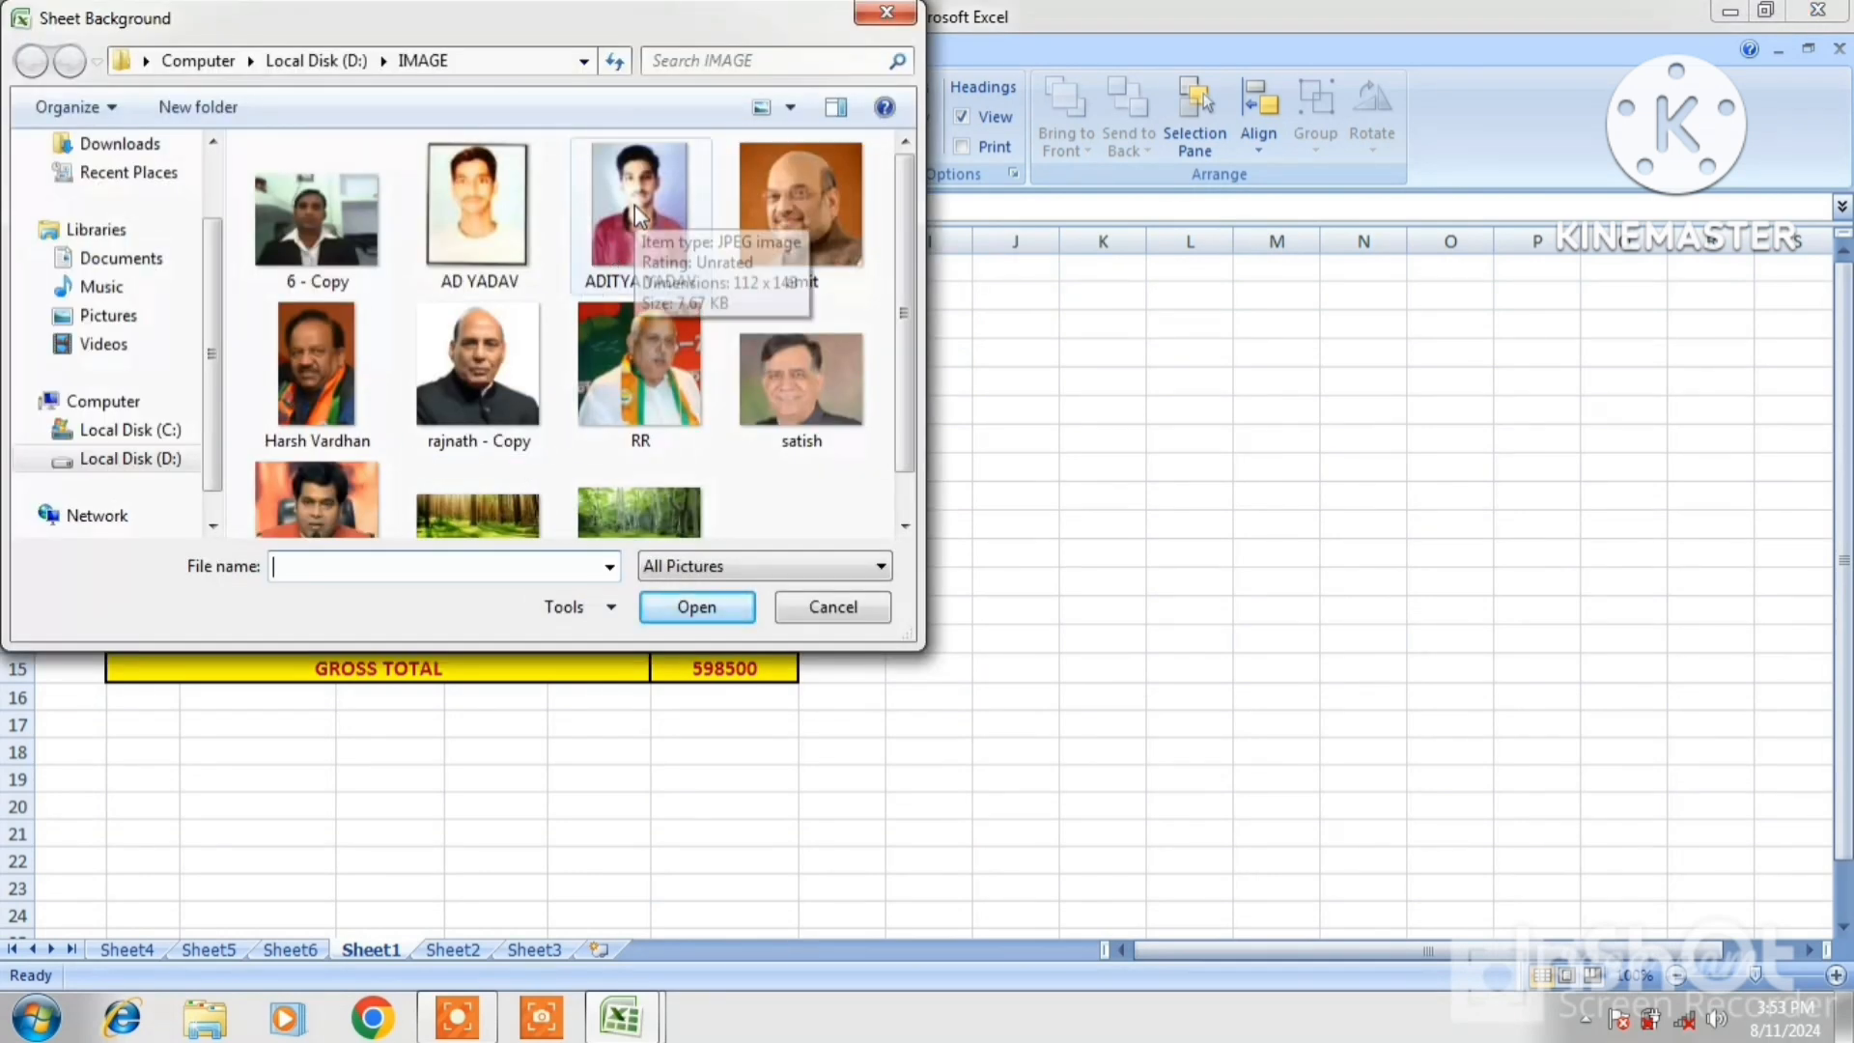
{"action": "left_click", "coordinate": [634, 205]}
{"action": "left_click", "coordinate": [696, 607]}
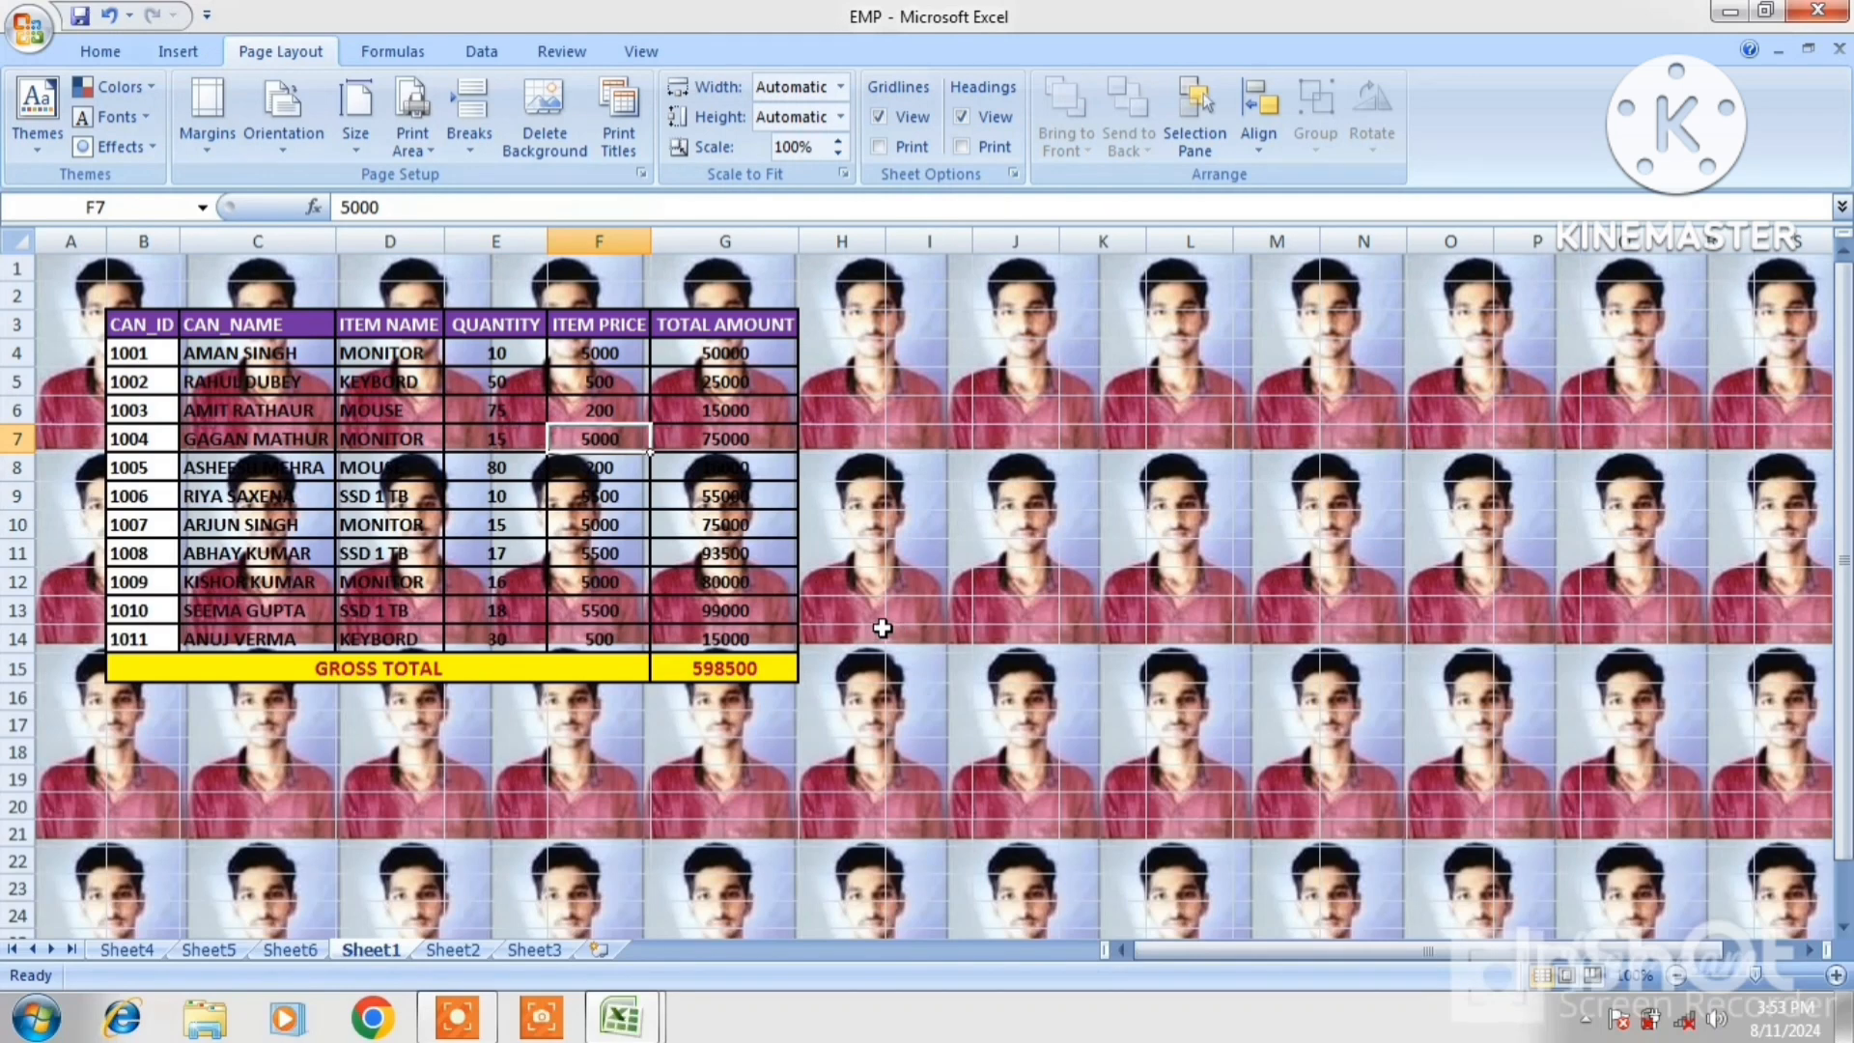
{"action": "left_click", "coordinate": [564, 136]}
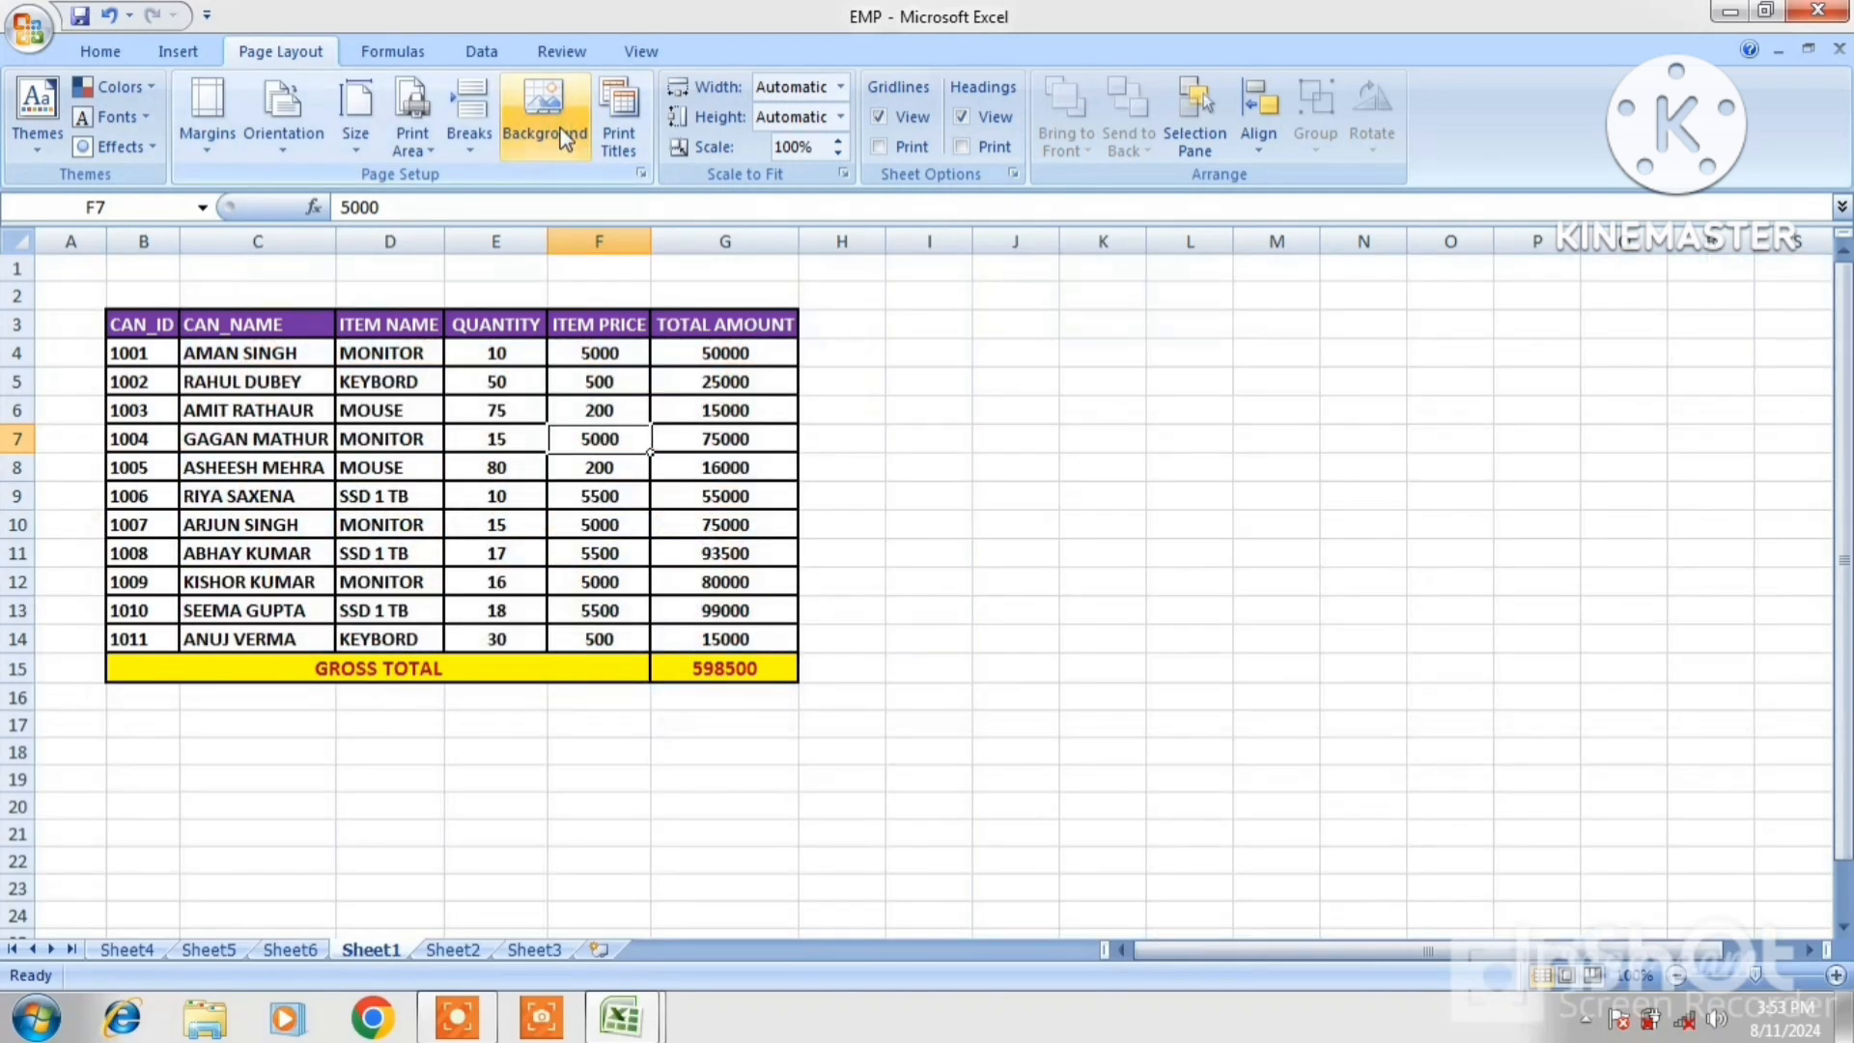
Open the STUSENT LIST workbook from Recent Documents
{"action": "left_click", "coordinate": [626, 166]}
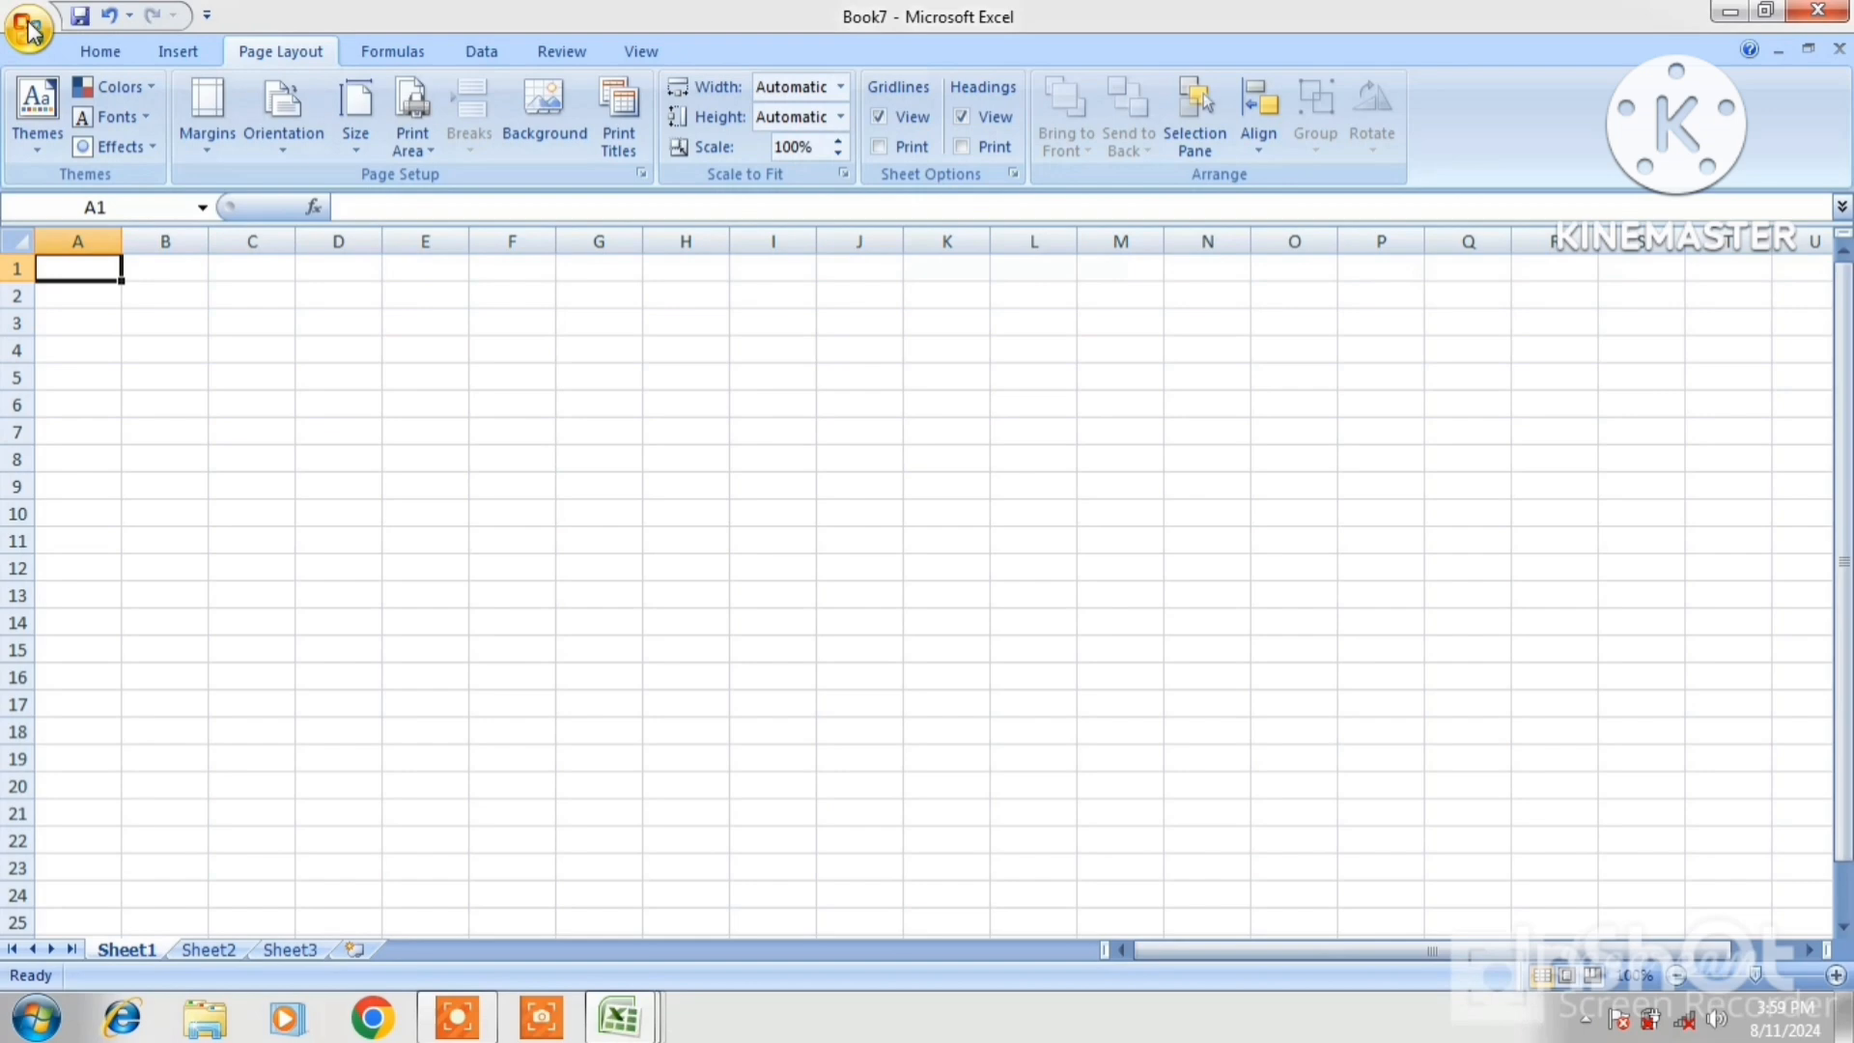
{"action": "left_click", "coordinate": [29, 29]}
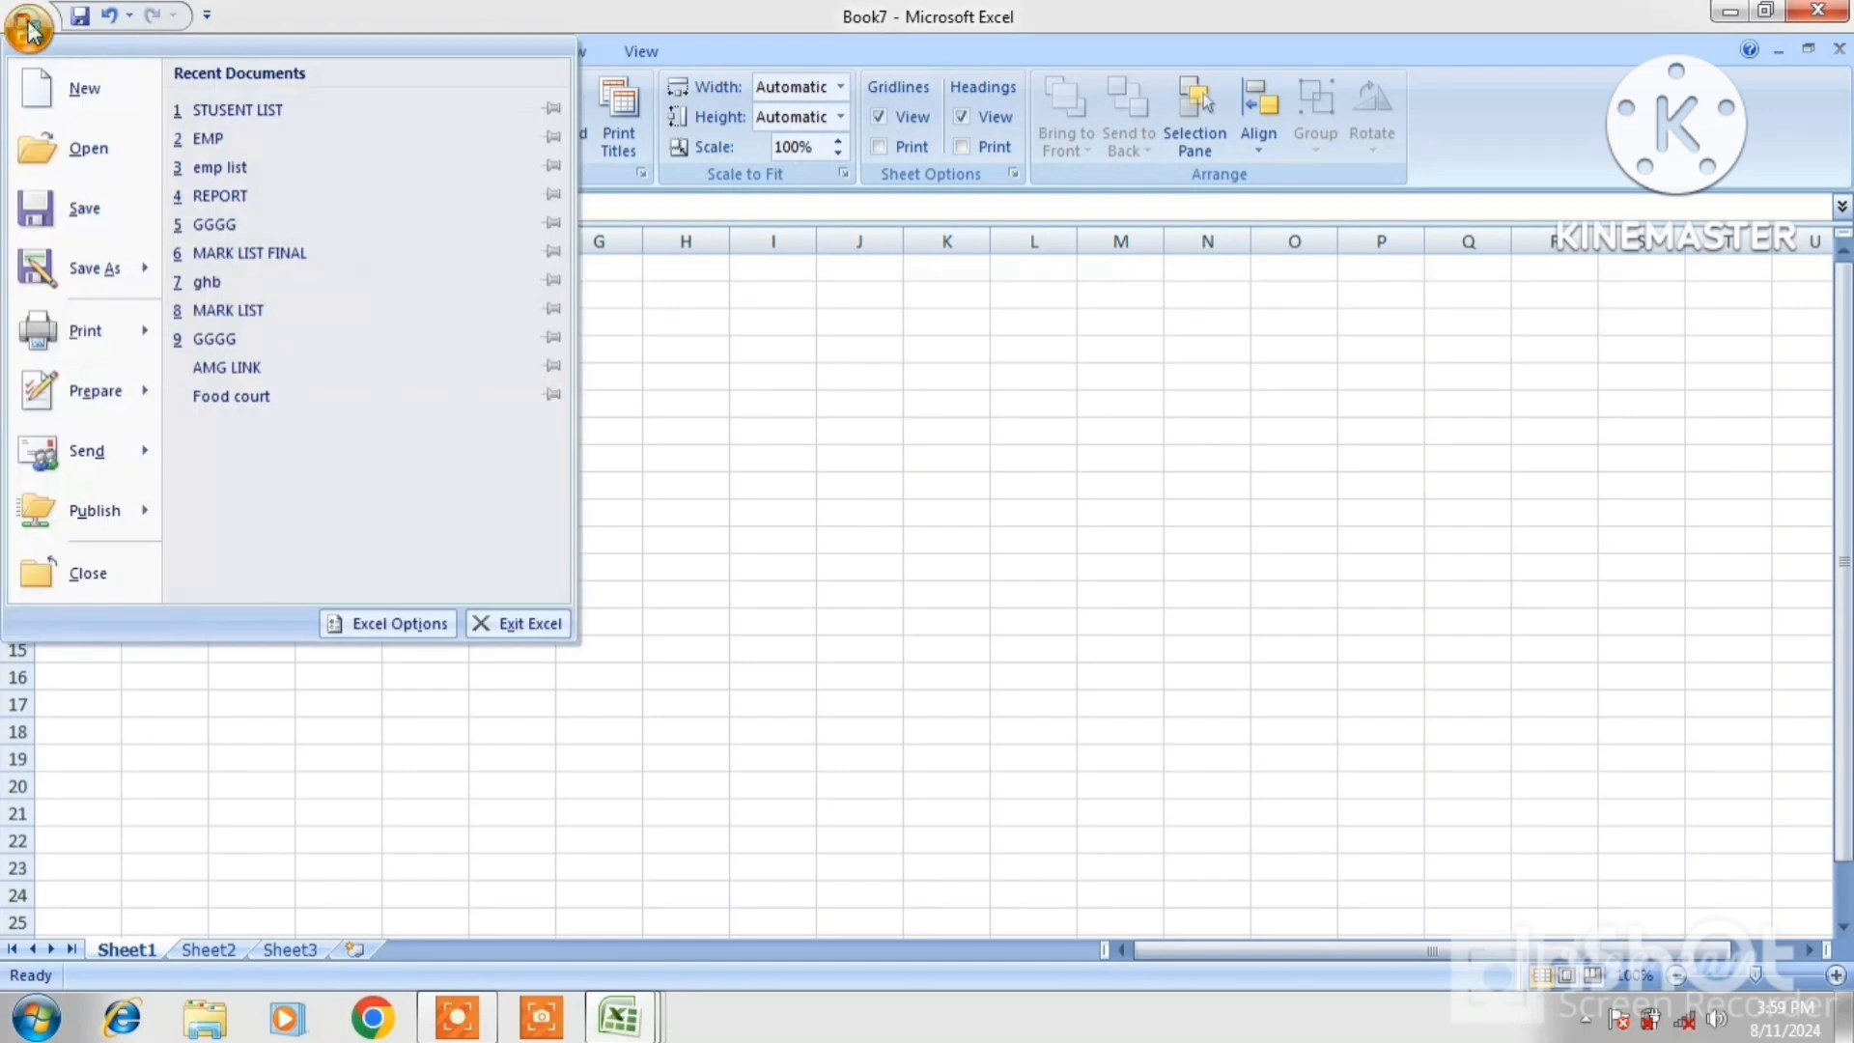
{"action": "left_click", "coordinate": [242, 112]}
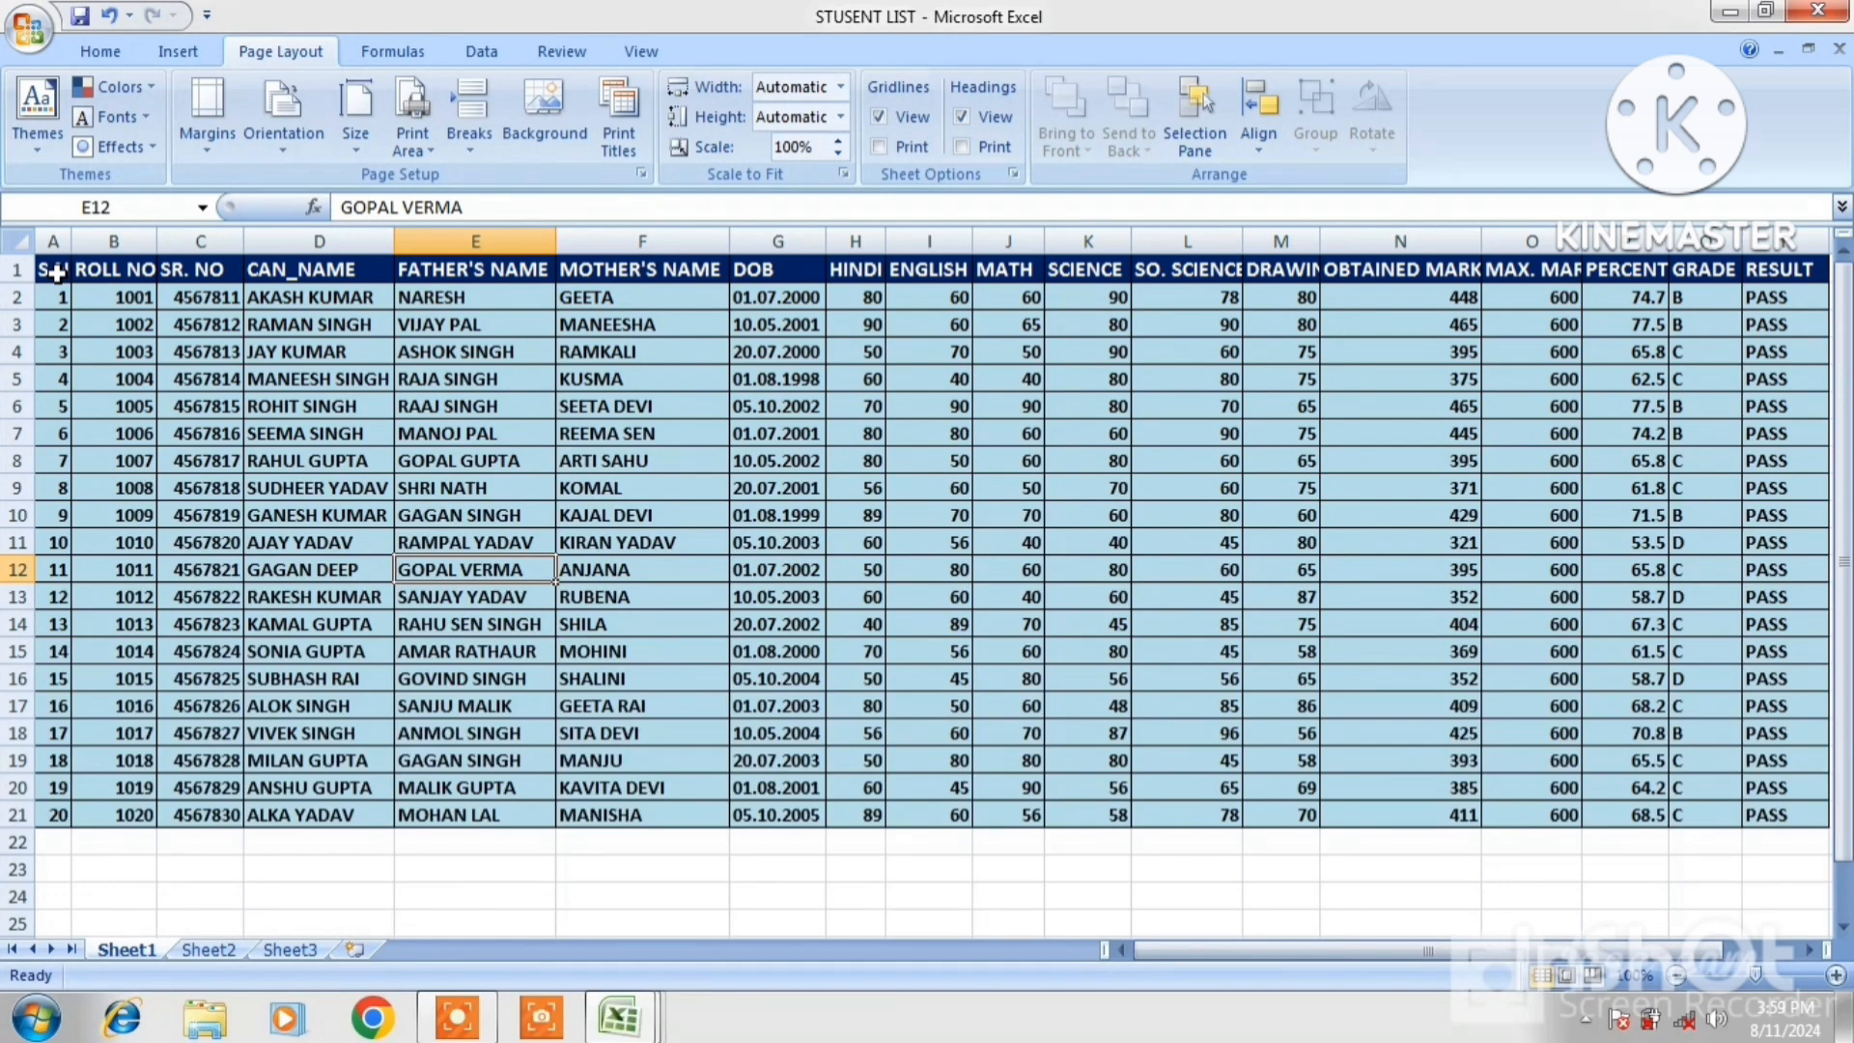
Copy the student table A1:G21 and start a new blank workbook
{"action": "left_click_drag", "start_coordinate": [56, 273], "coordinate": [751, 819]}
{"action": "right_click", "coordinate": [662, 708]}
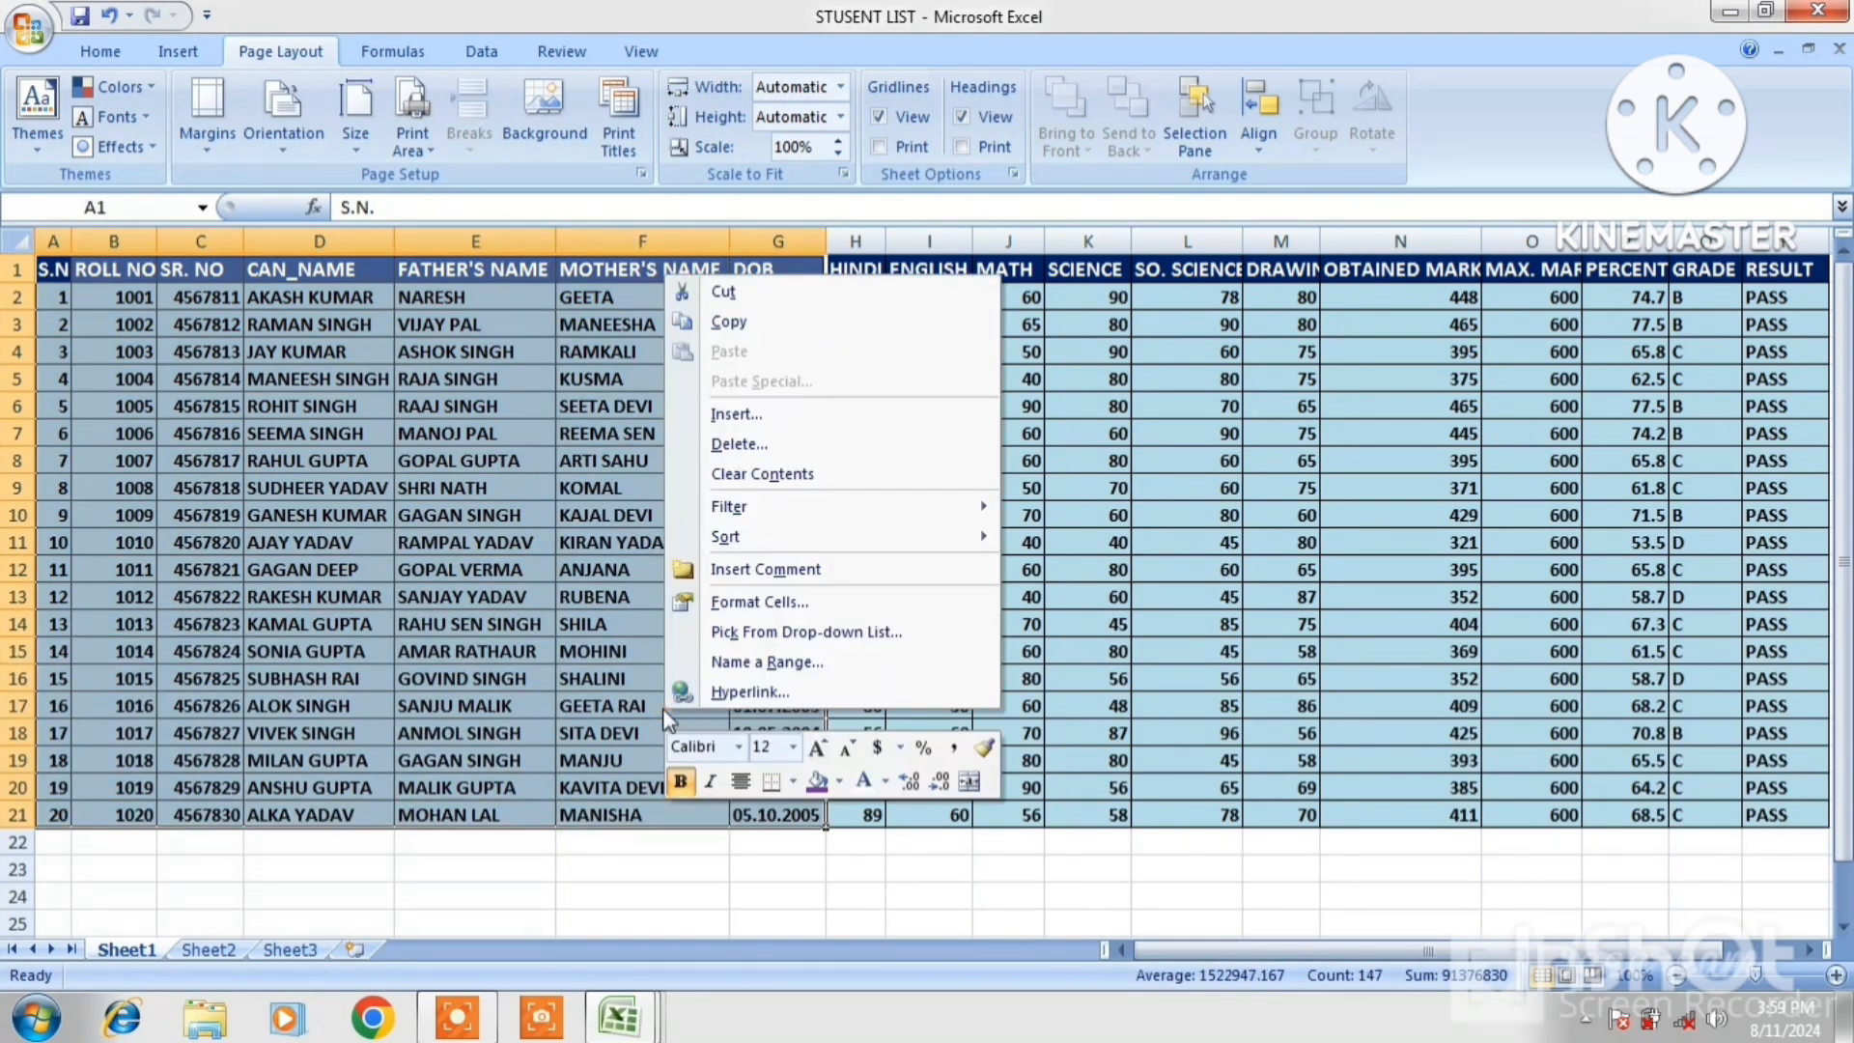
{"action": "left_click", "coordinate": [732, 334]}
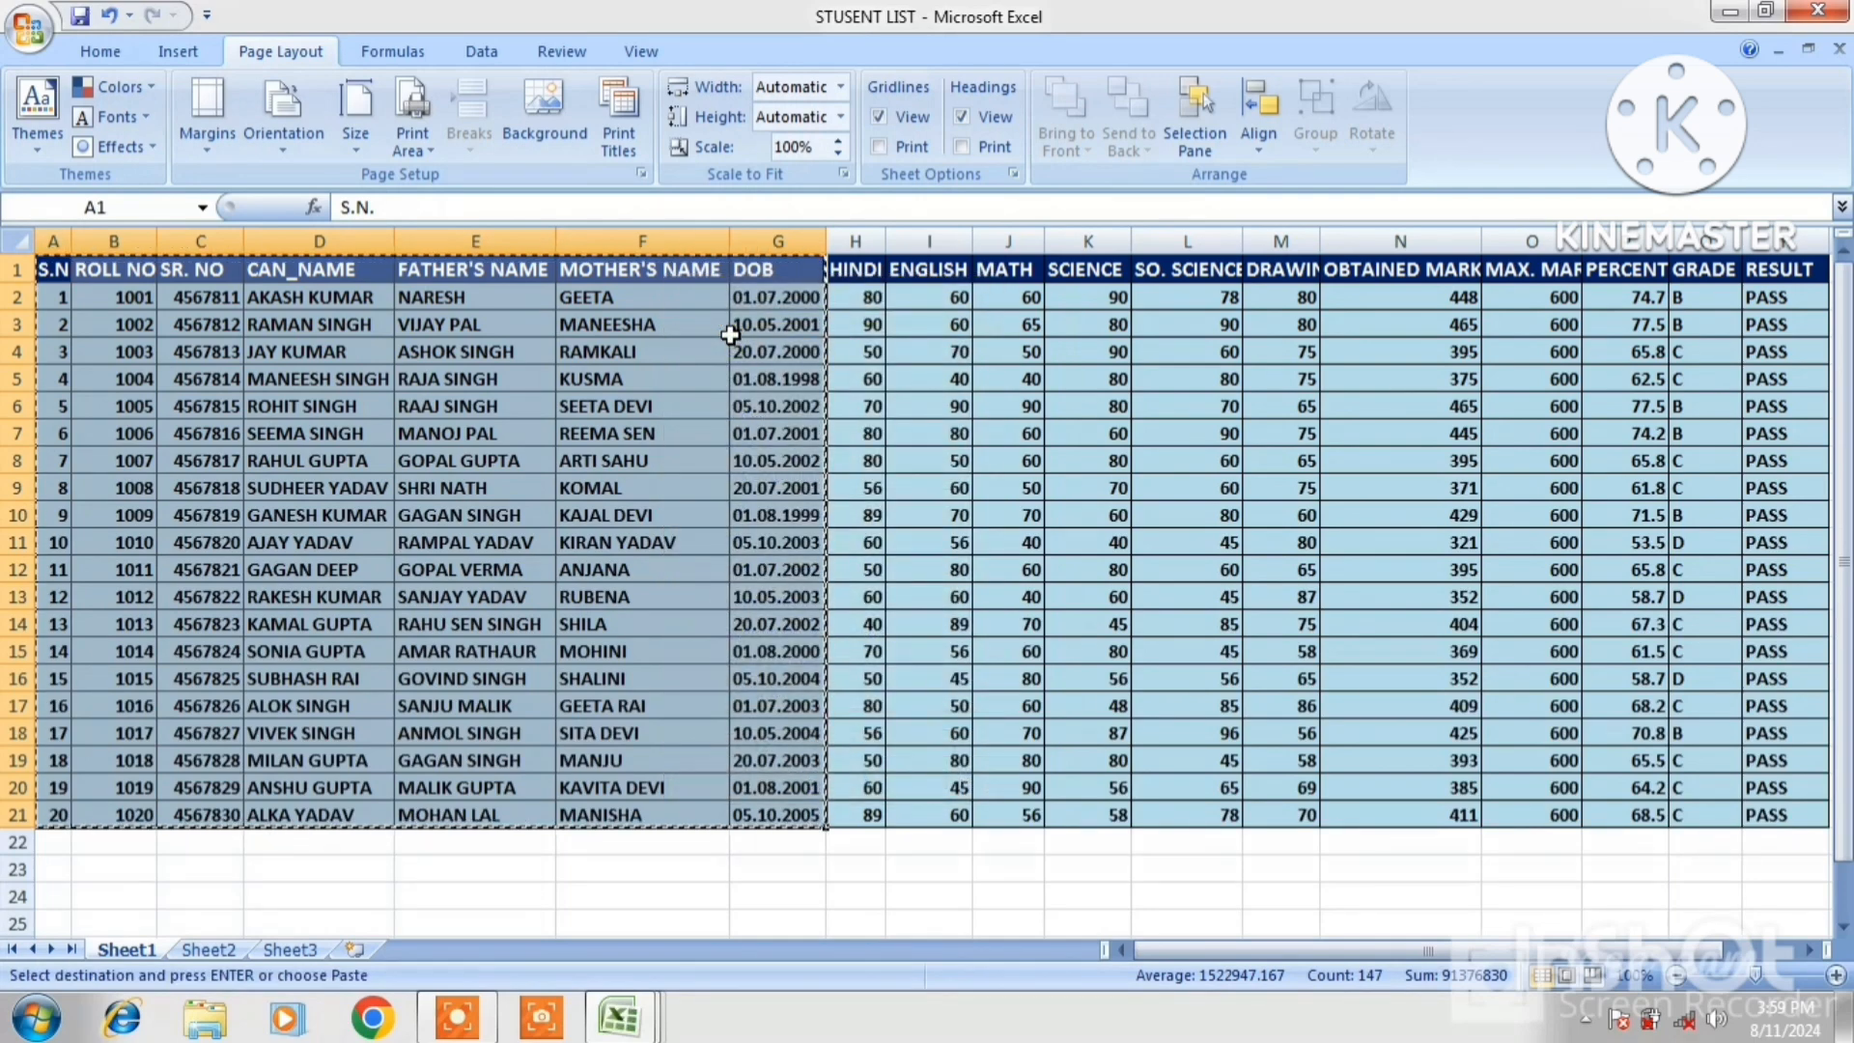
{"action": "key", "text": "ctrl+n"}
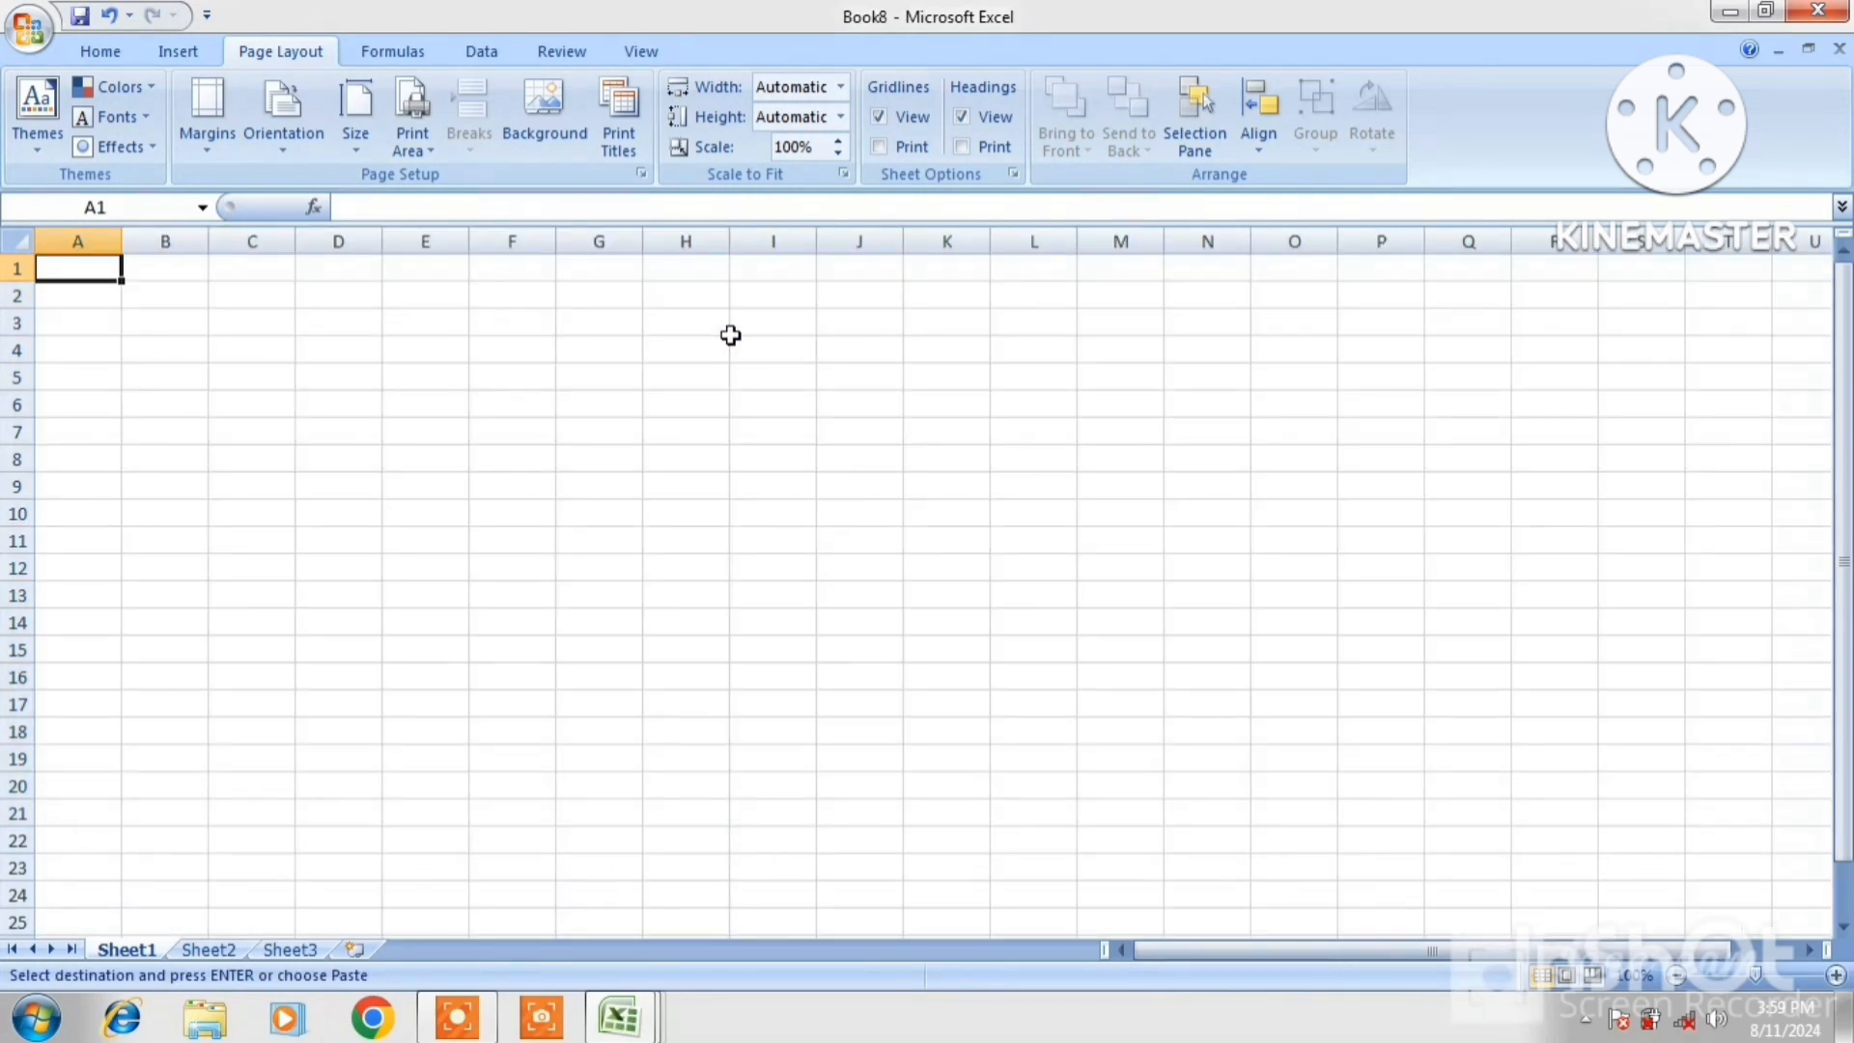
Paste the student table and autofit columns A, B, D, E, F and G
{"action": "key", "text": "ctrl+v"}
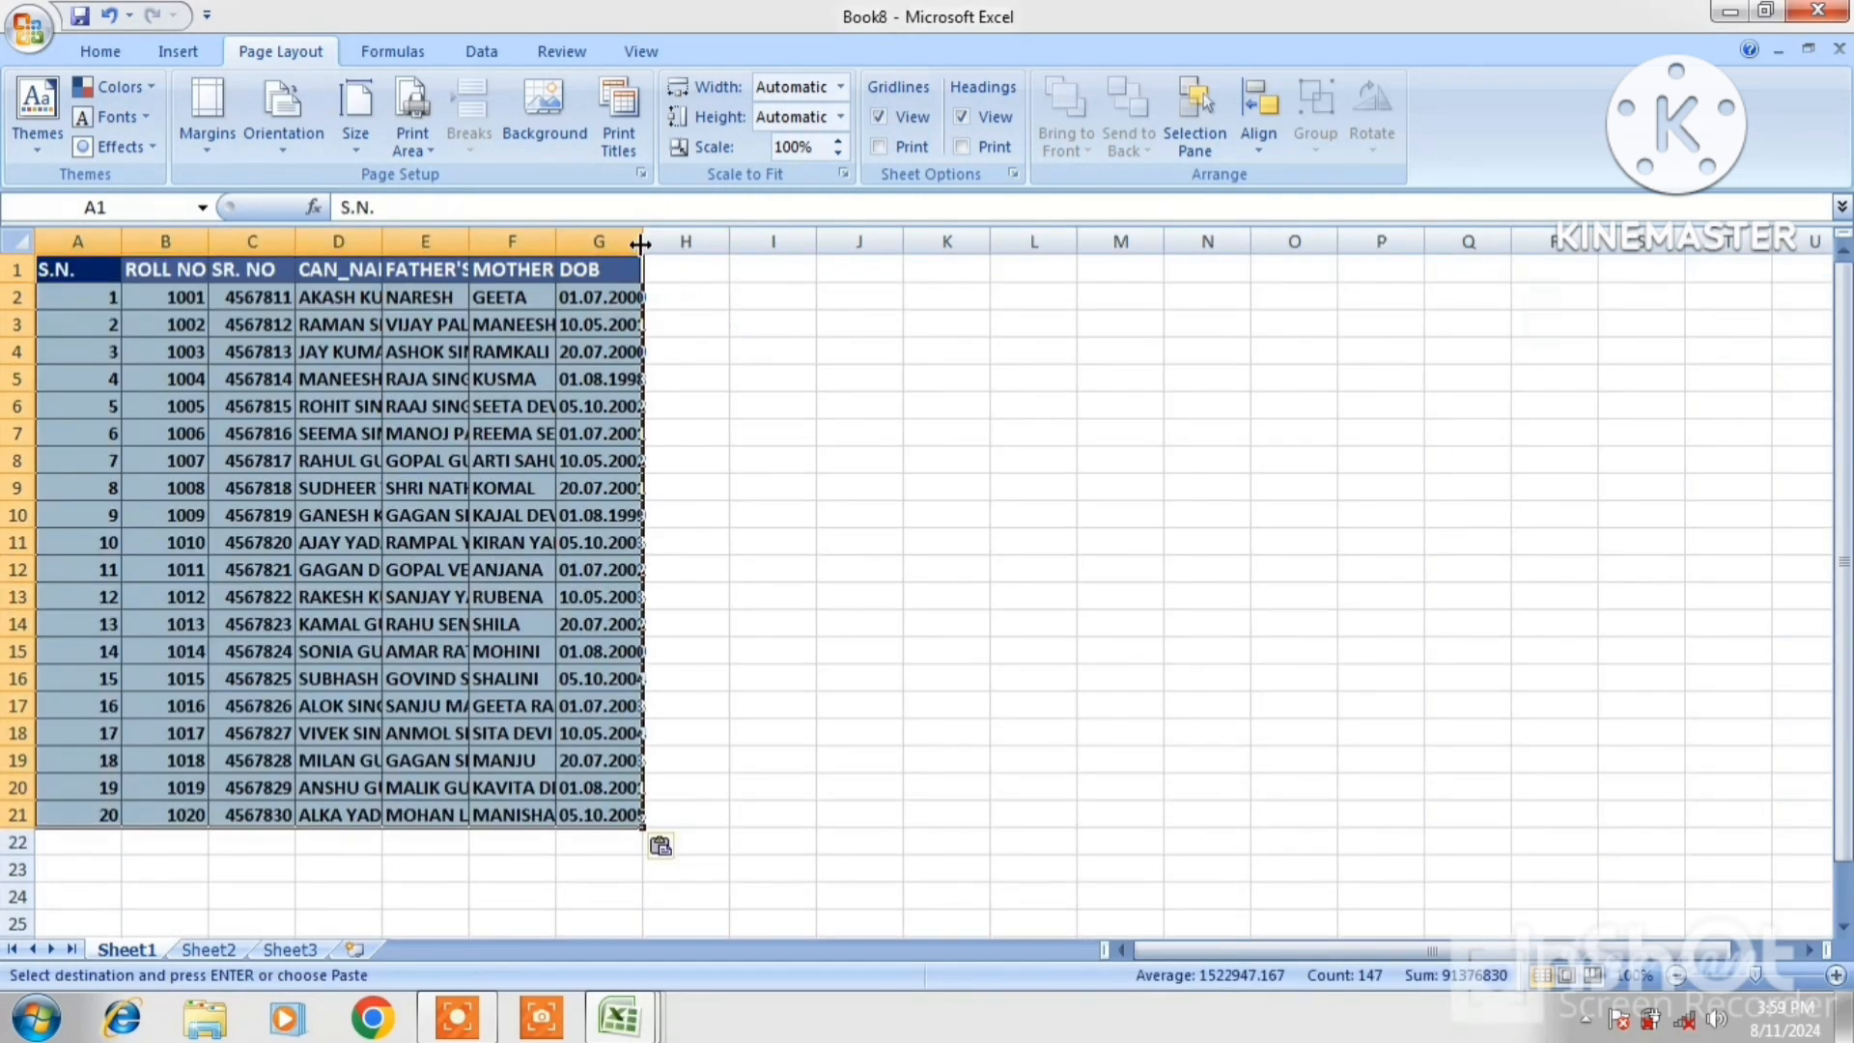
{"action": "double_click", "coordinate": [643, 239]}
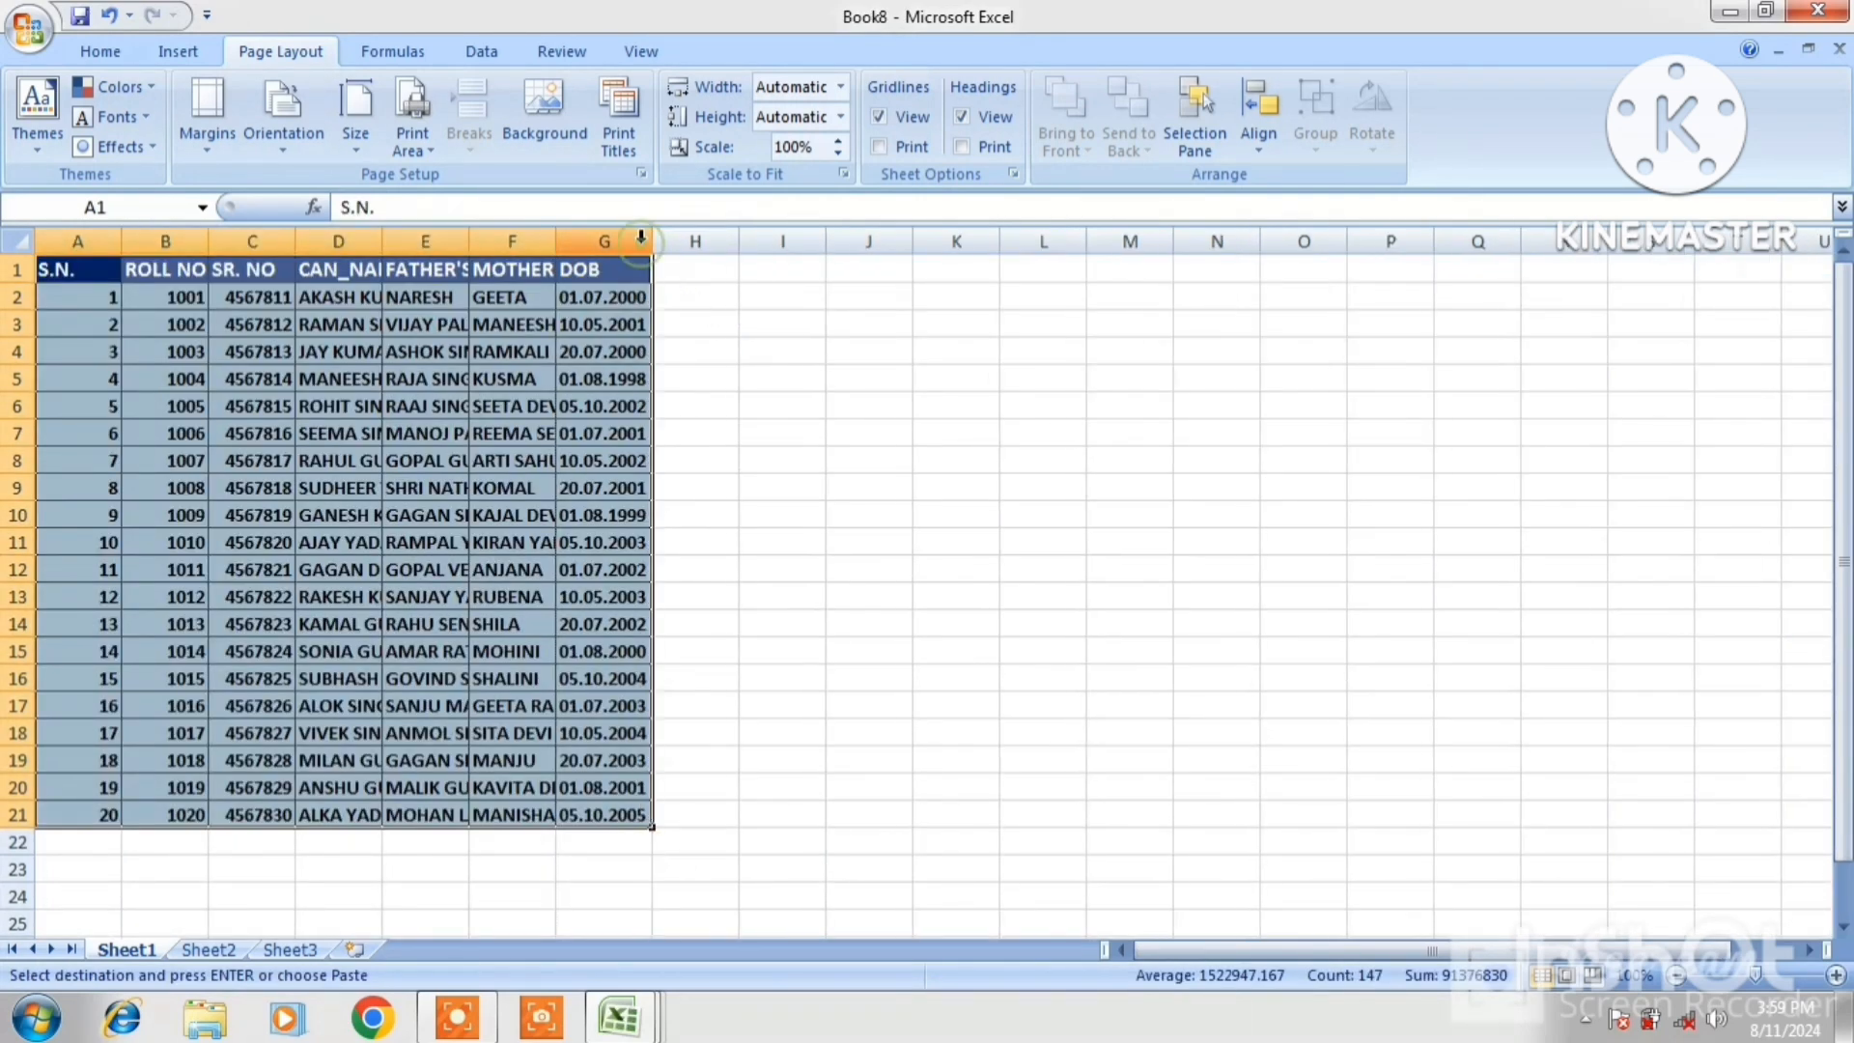
{"action": "double_click", "coordinate": [557, 239]}
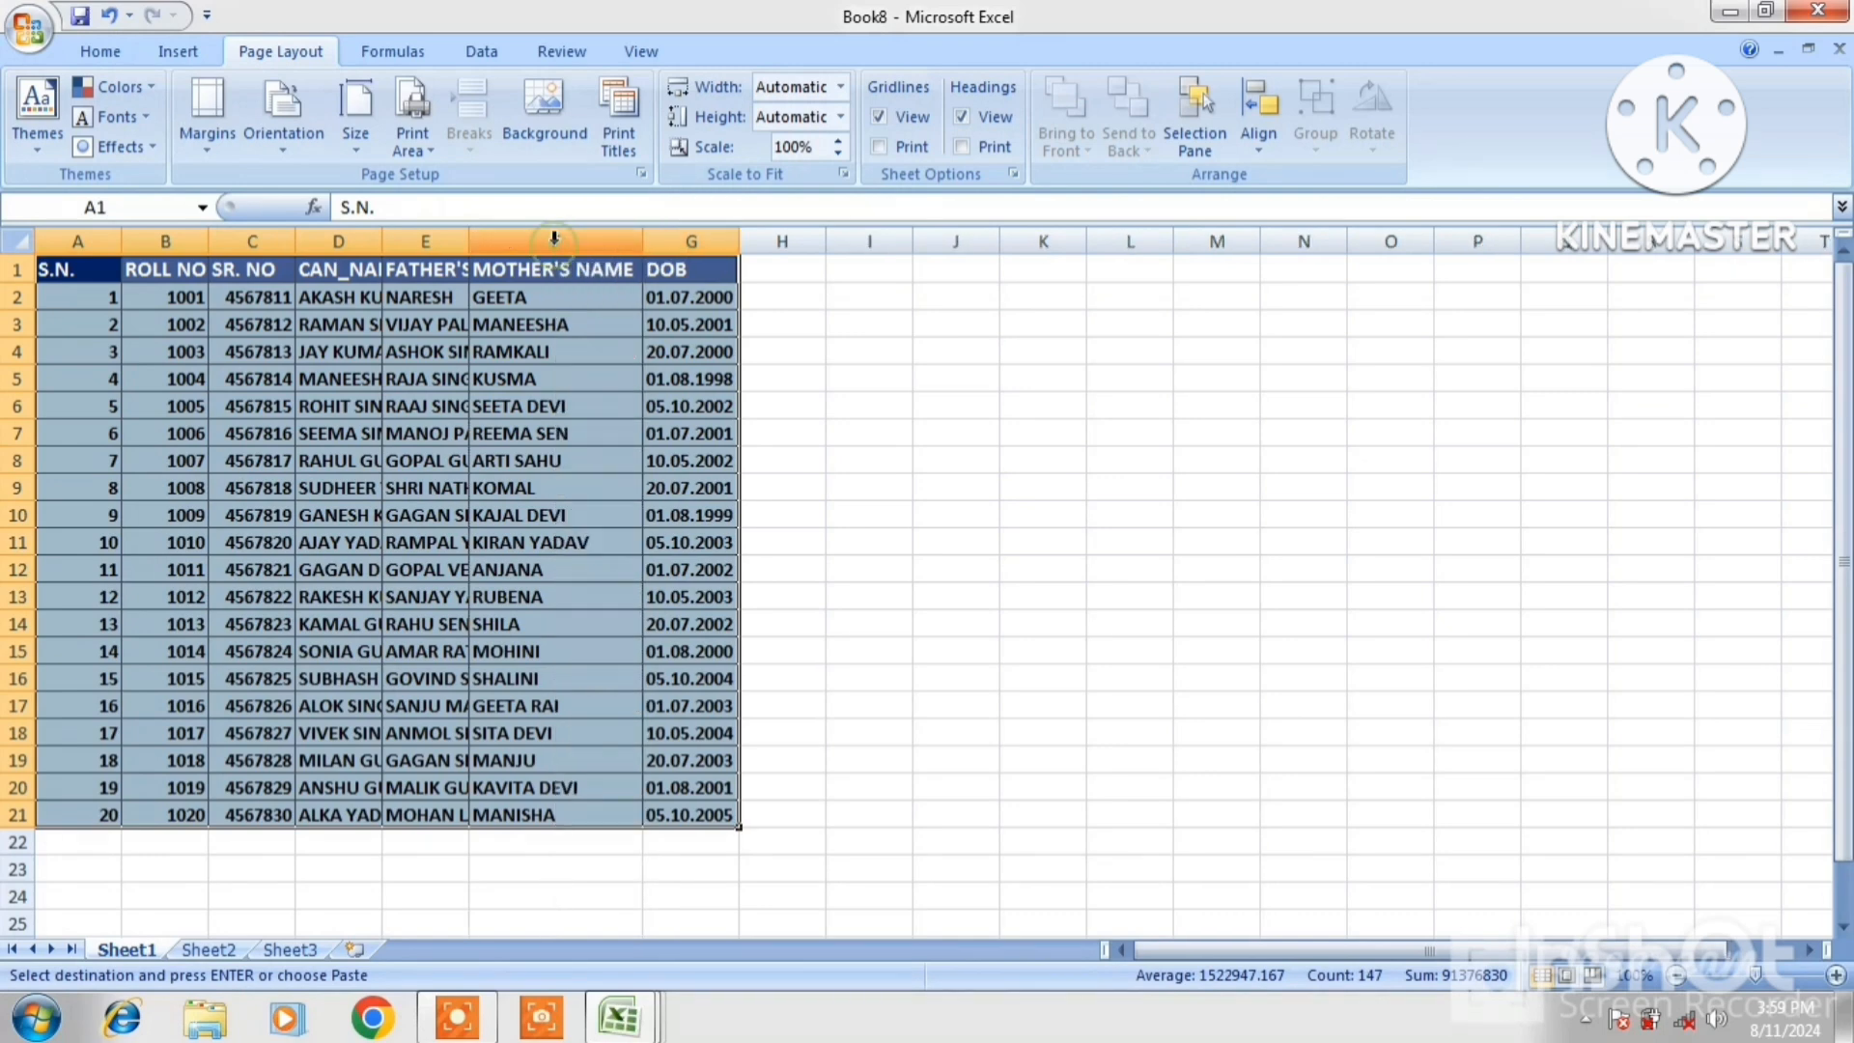
{"action": "double_click", "coordinate": [471, 243]}
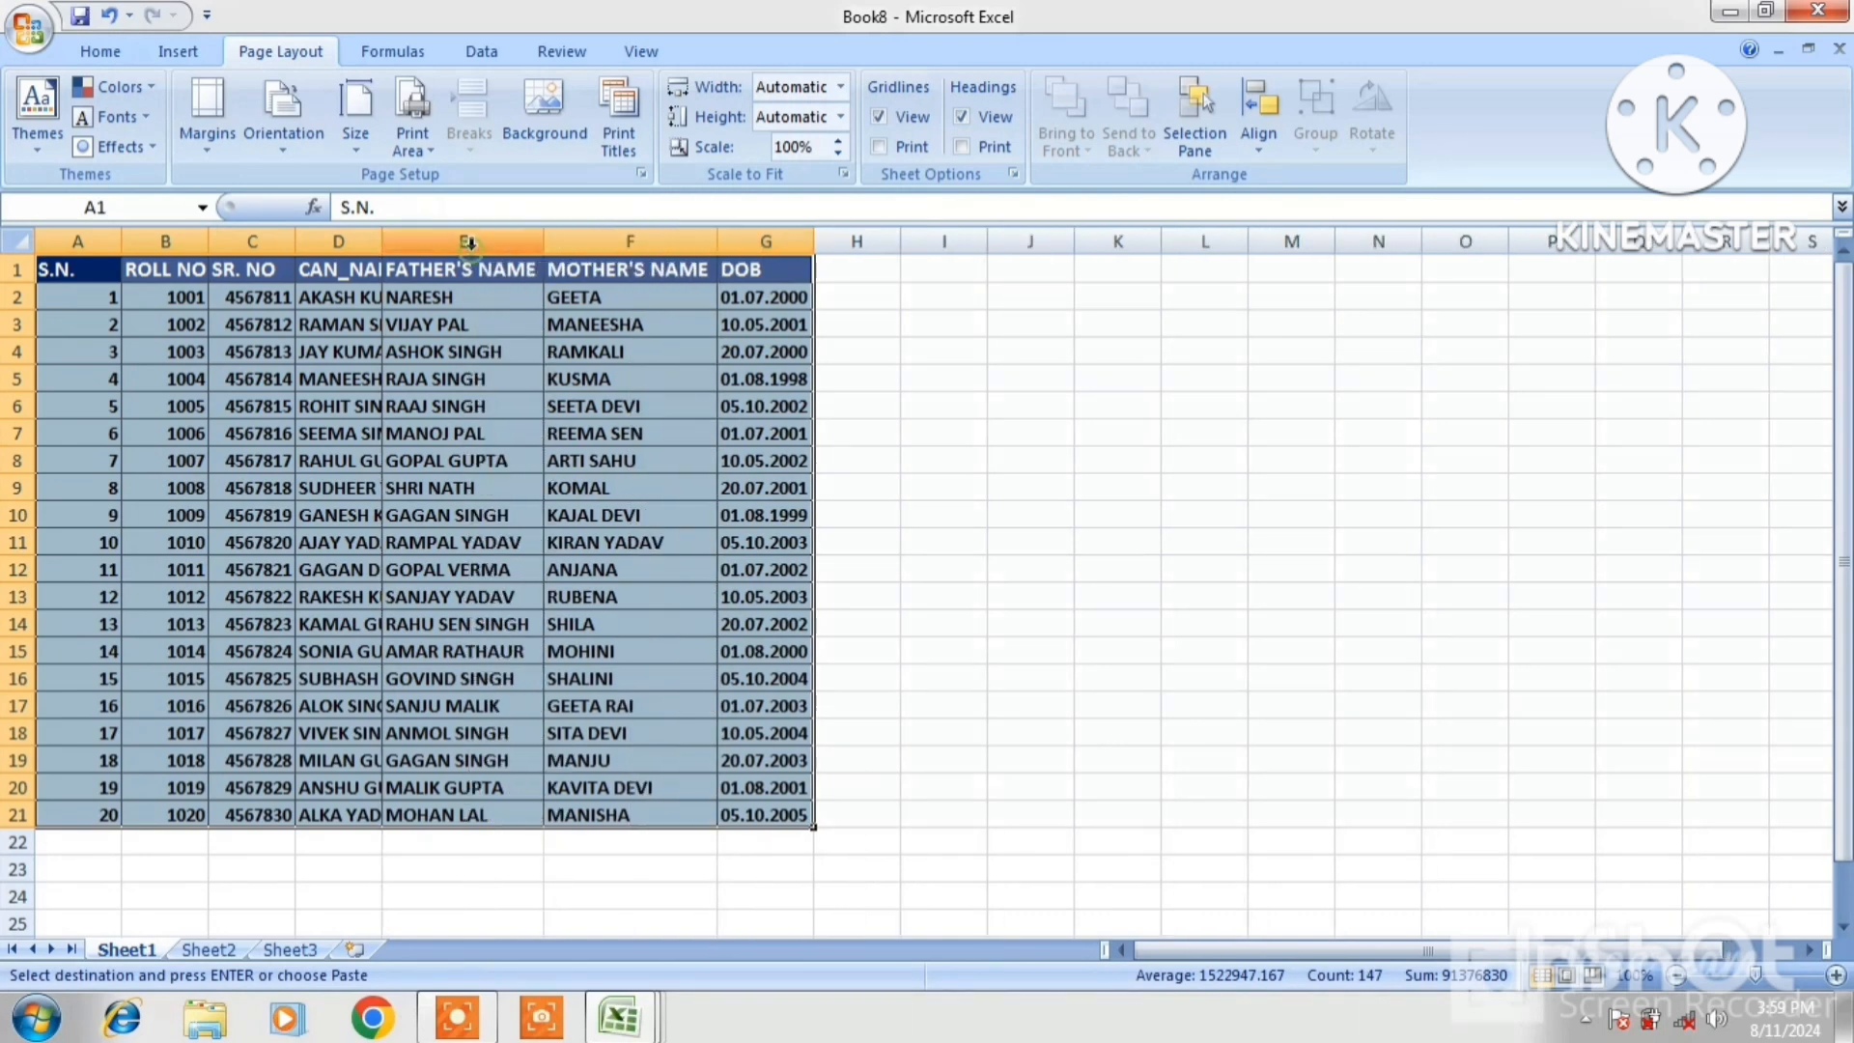
{"action": "double_click", "coordinate": [382, 241]}
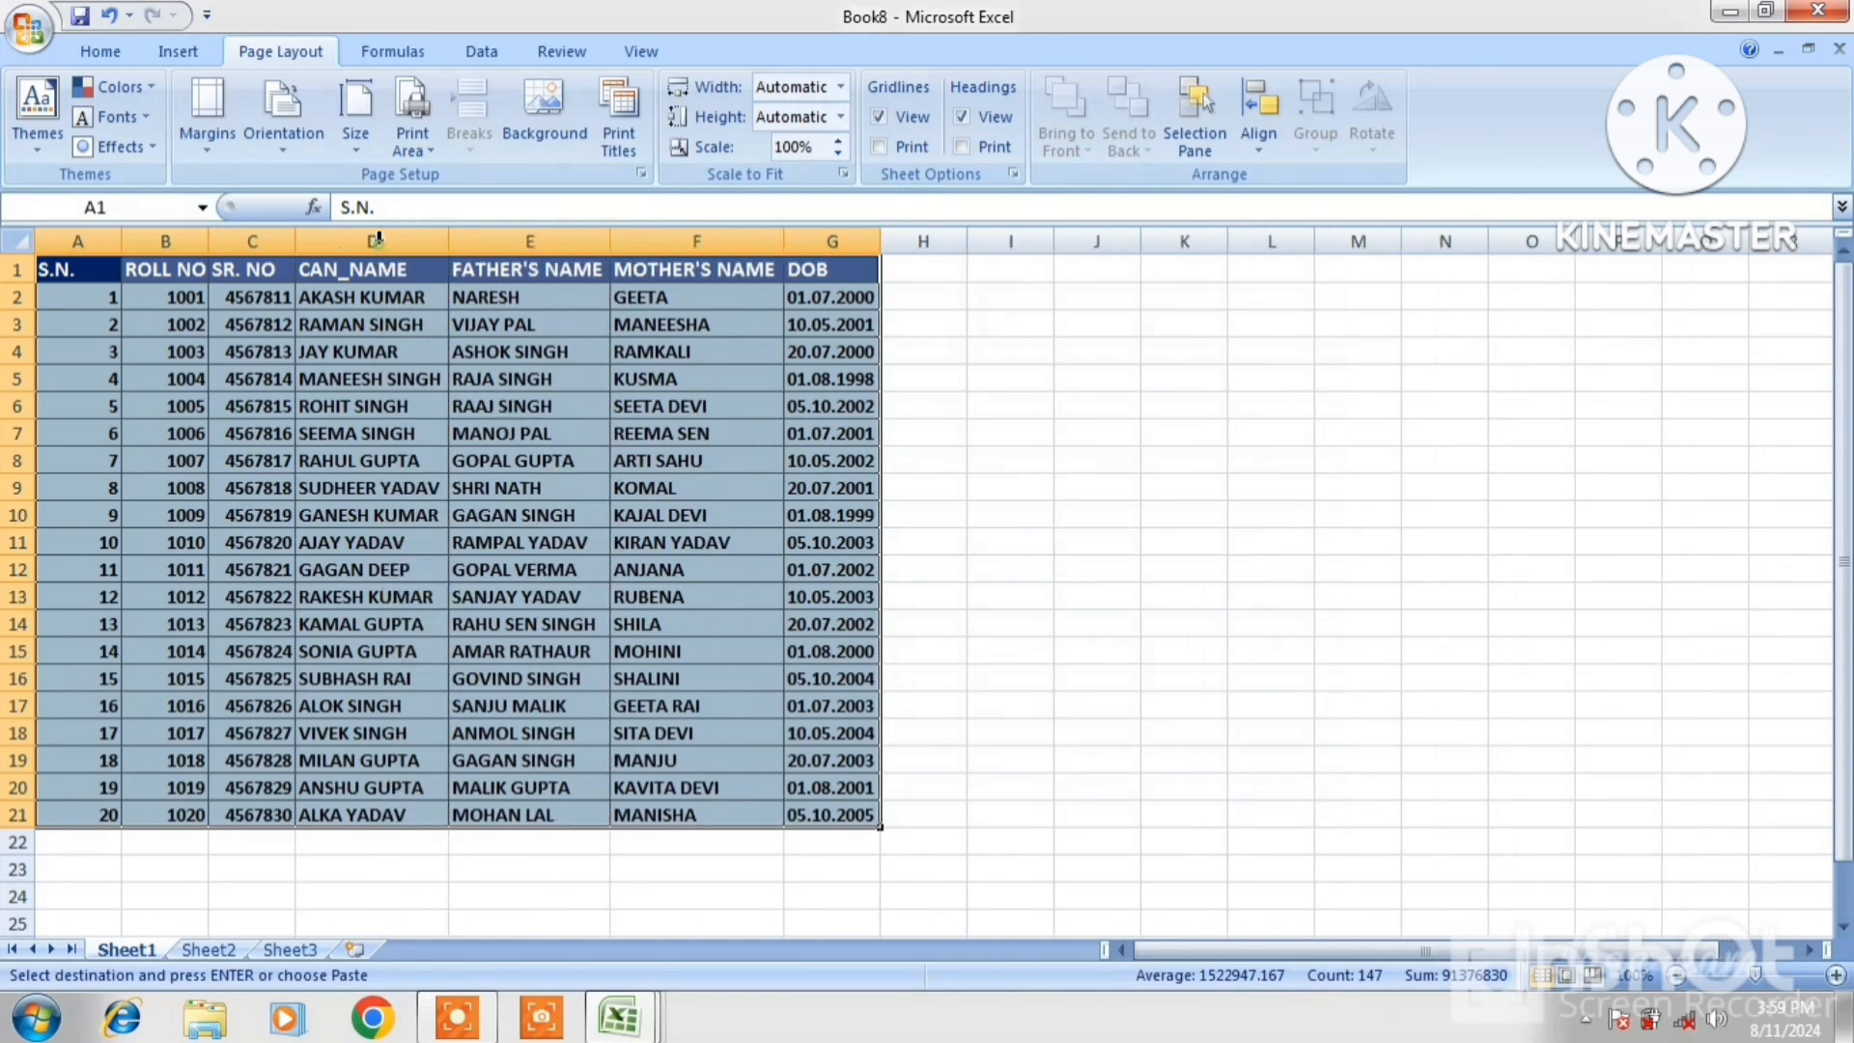
{"action": "double_click", "coordinate": [210, 242]}
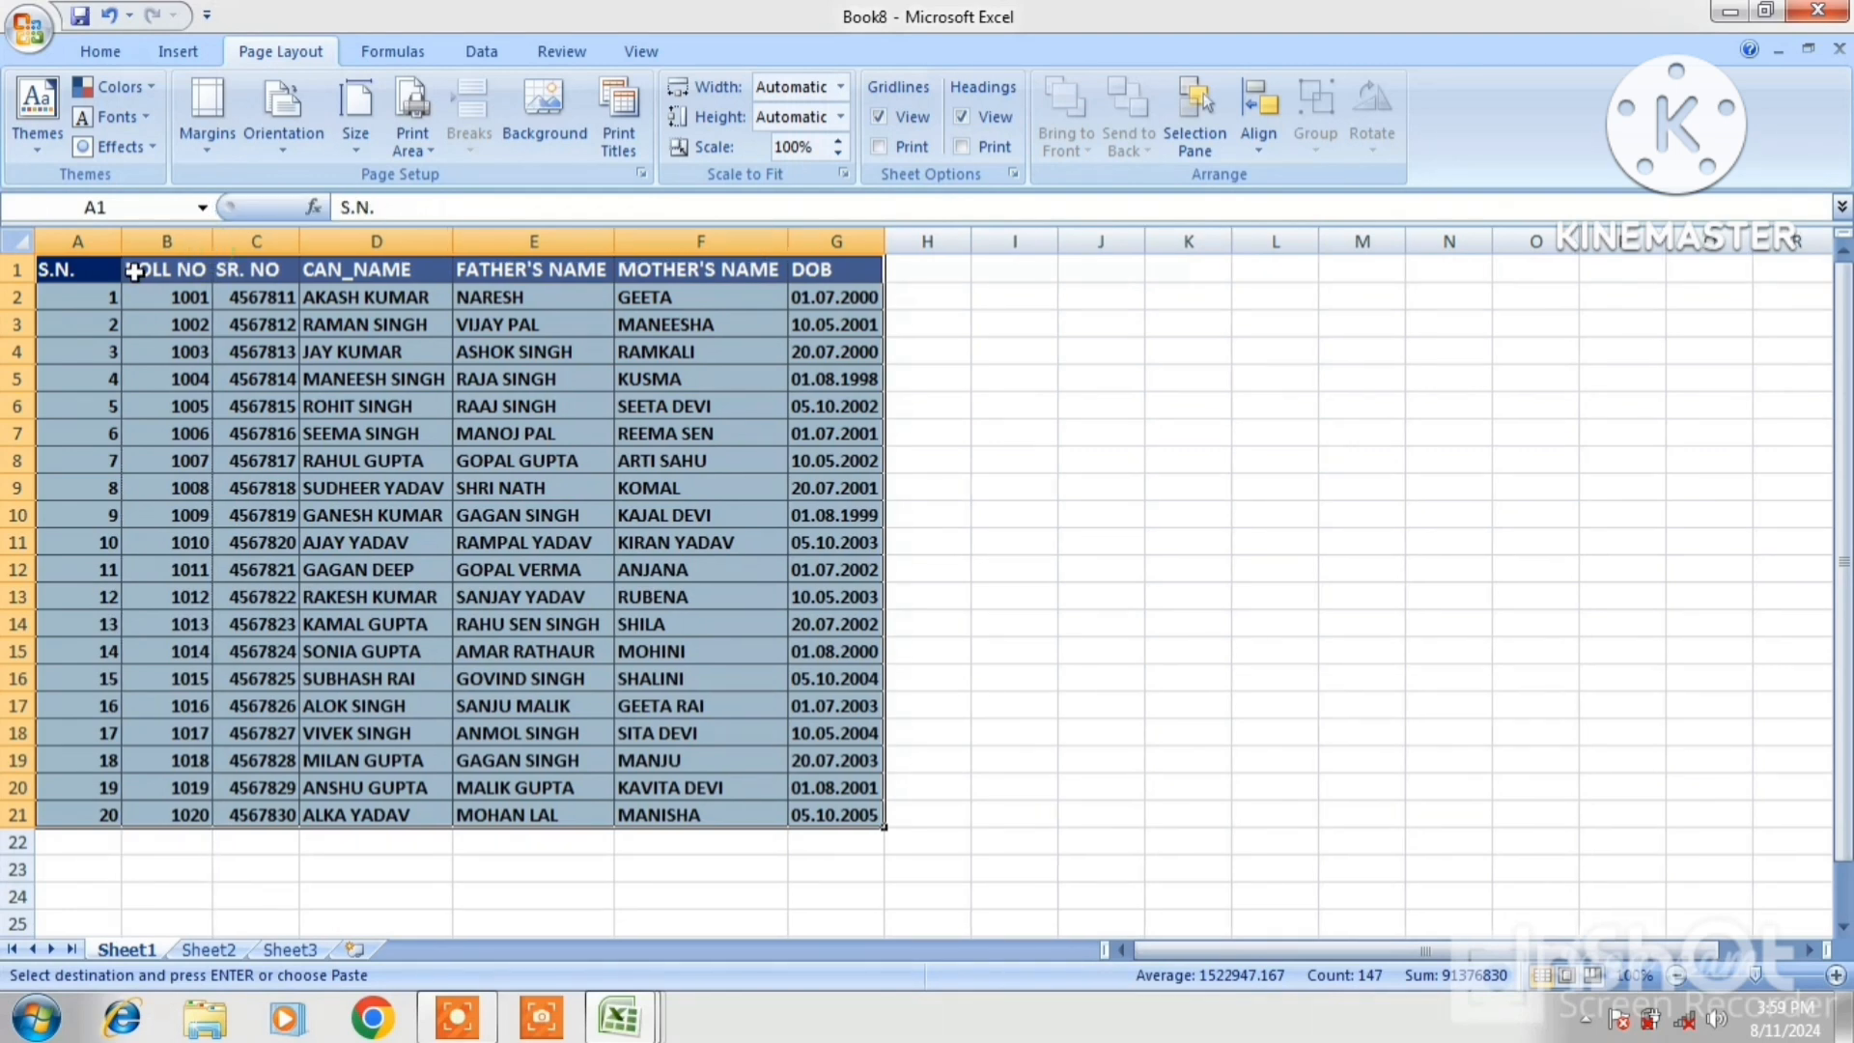
{"action": "double_click", "coordinate": [121, 244]}
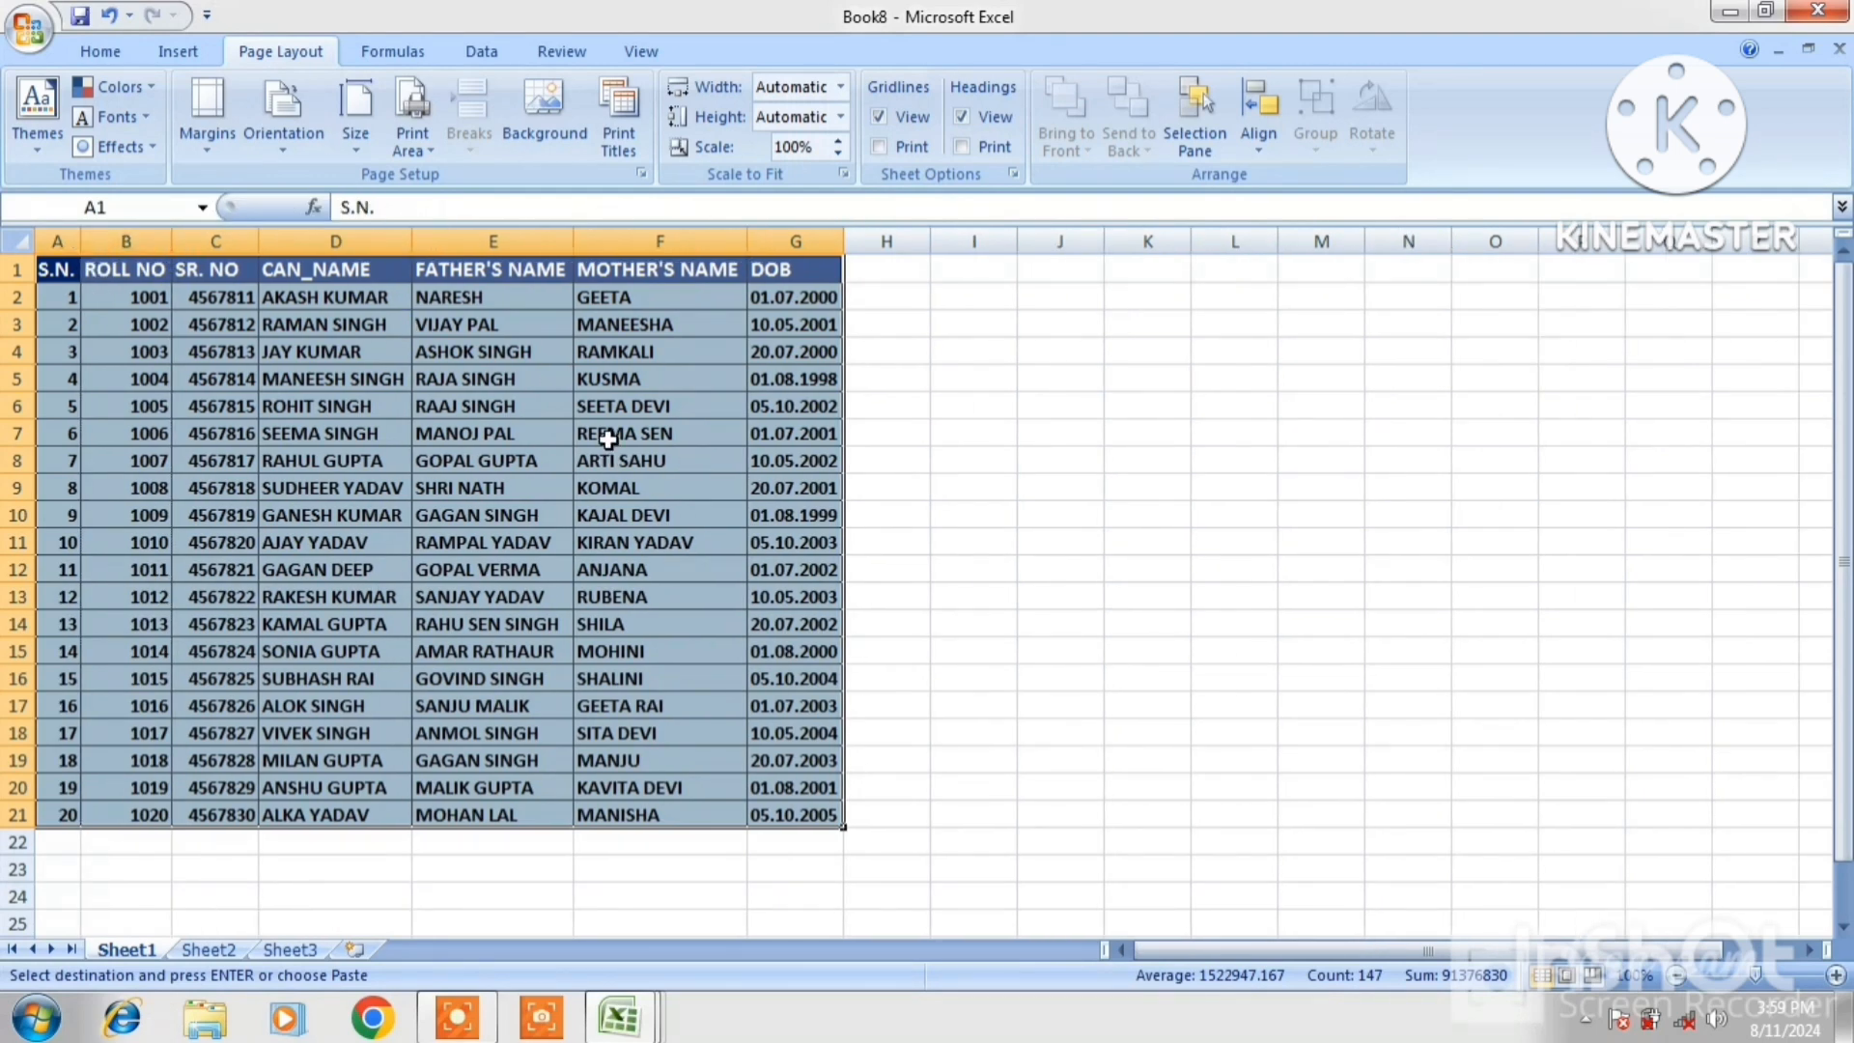
Copy the student rows below the header and paste them at A22
{"action": "left_click", "coordinate": [61, 299]}
{"action": "left_click_drag", "start_coordinate": [61, 298], "coordinate": [774, 809]}
{"action": "right_click", "coordinate": [774, 809]}
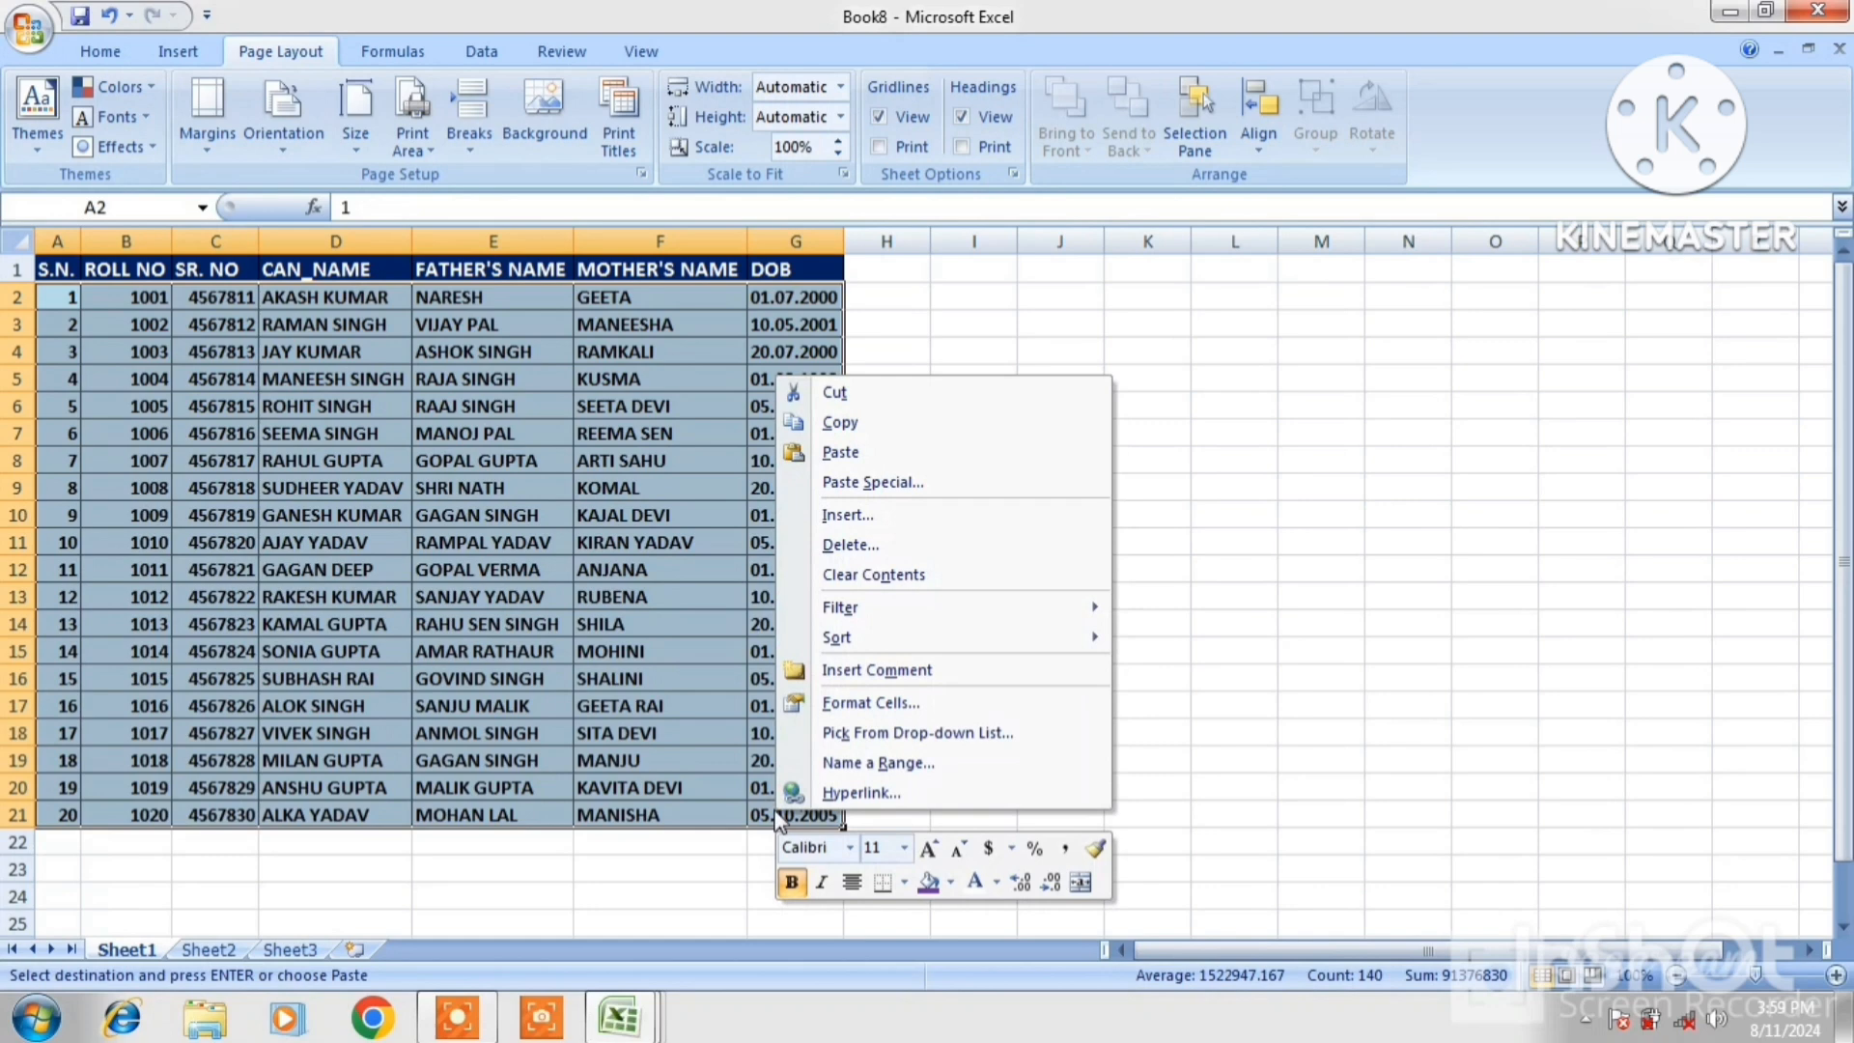
{"action": "left_click", "coordinate": [838, 428]}
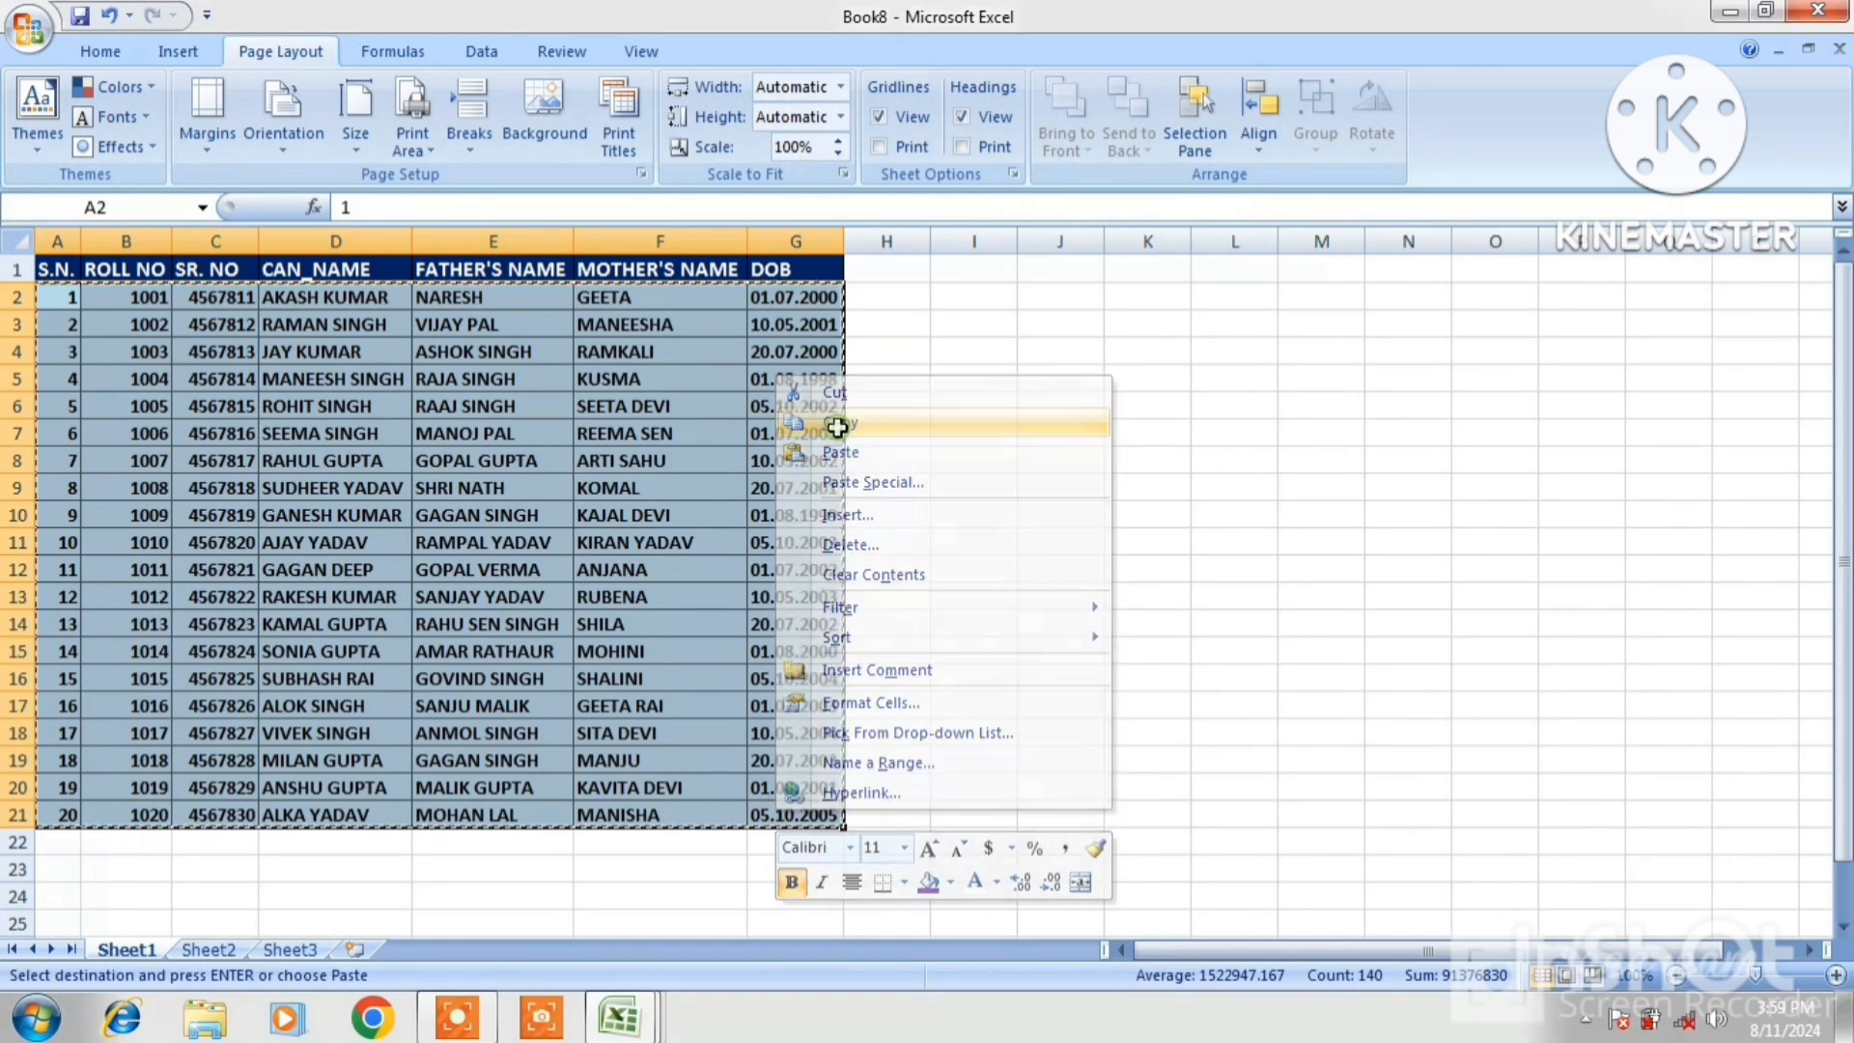
{"action": "left_click", "coordinate": [66, 842]}
{"action": "key", "text": "ctrl+v"}
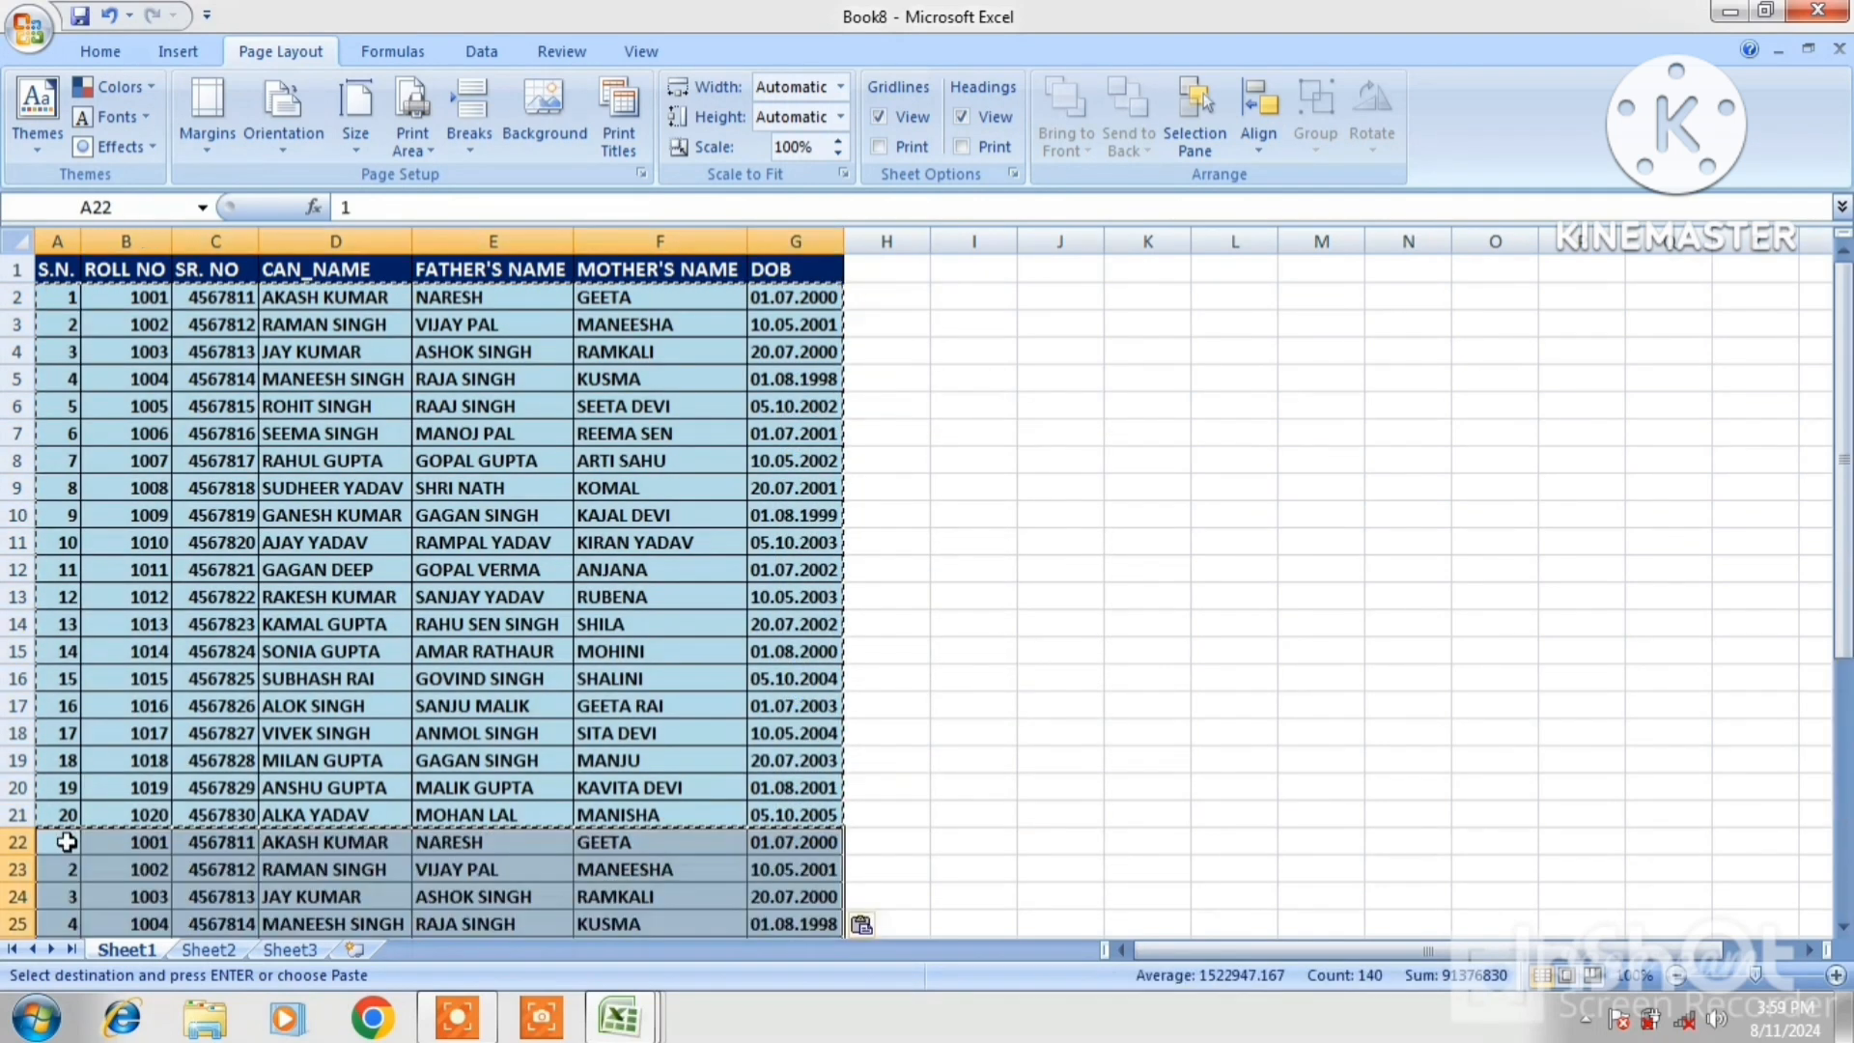
Paste further copies of the rows at A42 and A62, then return to D1
{"action": "key", "text": "Down"}
{"action": "key", "text": "Down"}
{"action": "key", "text": "Down"}
{"action": "key", "text": "Down"}
{"action": "key", "text": "Down"}
{"action": "key", "text": "Down"}
{"action": "key", "text": "Down"}
{"action": "key", "text": "Down"}
{"action": "key", "text": "Down"}
{"action": "key", "text": "Down"}
{"action": "key", "text": "Down"}
{"action": "key", "text": "Down"}
{"action": "key", "text": "Down"}
{"action": "key", "text": "Down"}
{"action": "key", "text": "Down"}
{"action": "key", "text": "Down"}
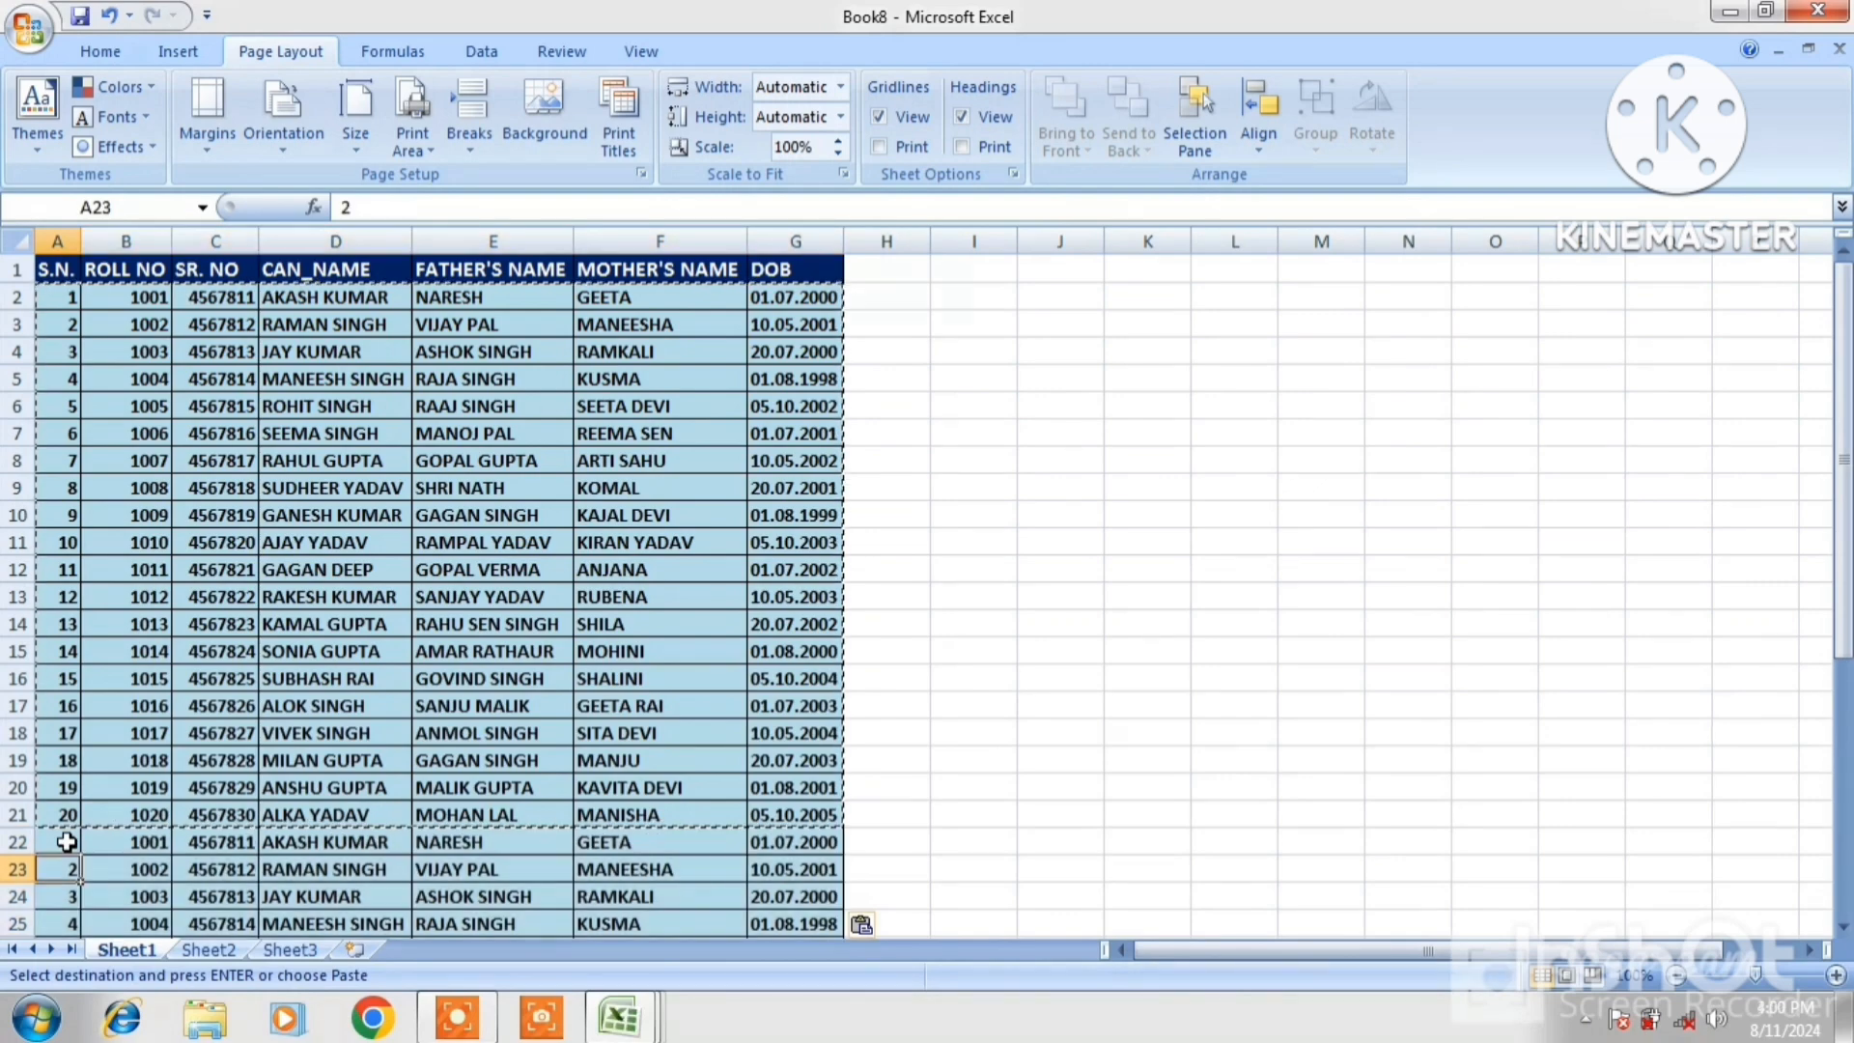
{"action": "key", "text": "Down"}
{"action": "key", "text": "Down"}
{"action": "key", "text": "Down"}
{"action": "key", "text": "Down"}
{"action": "key", "text": "Down"}
{"action": "key", "text": "Down"}
{"action": "key", "text": "Down"}
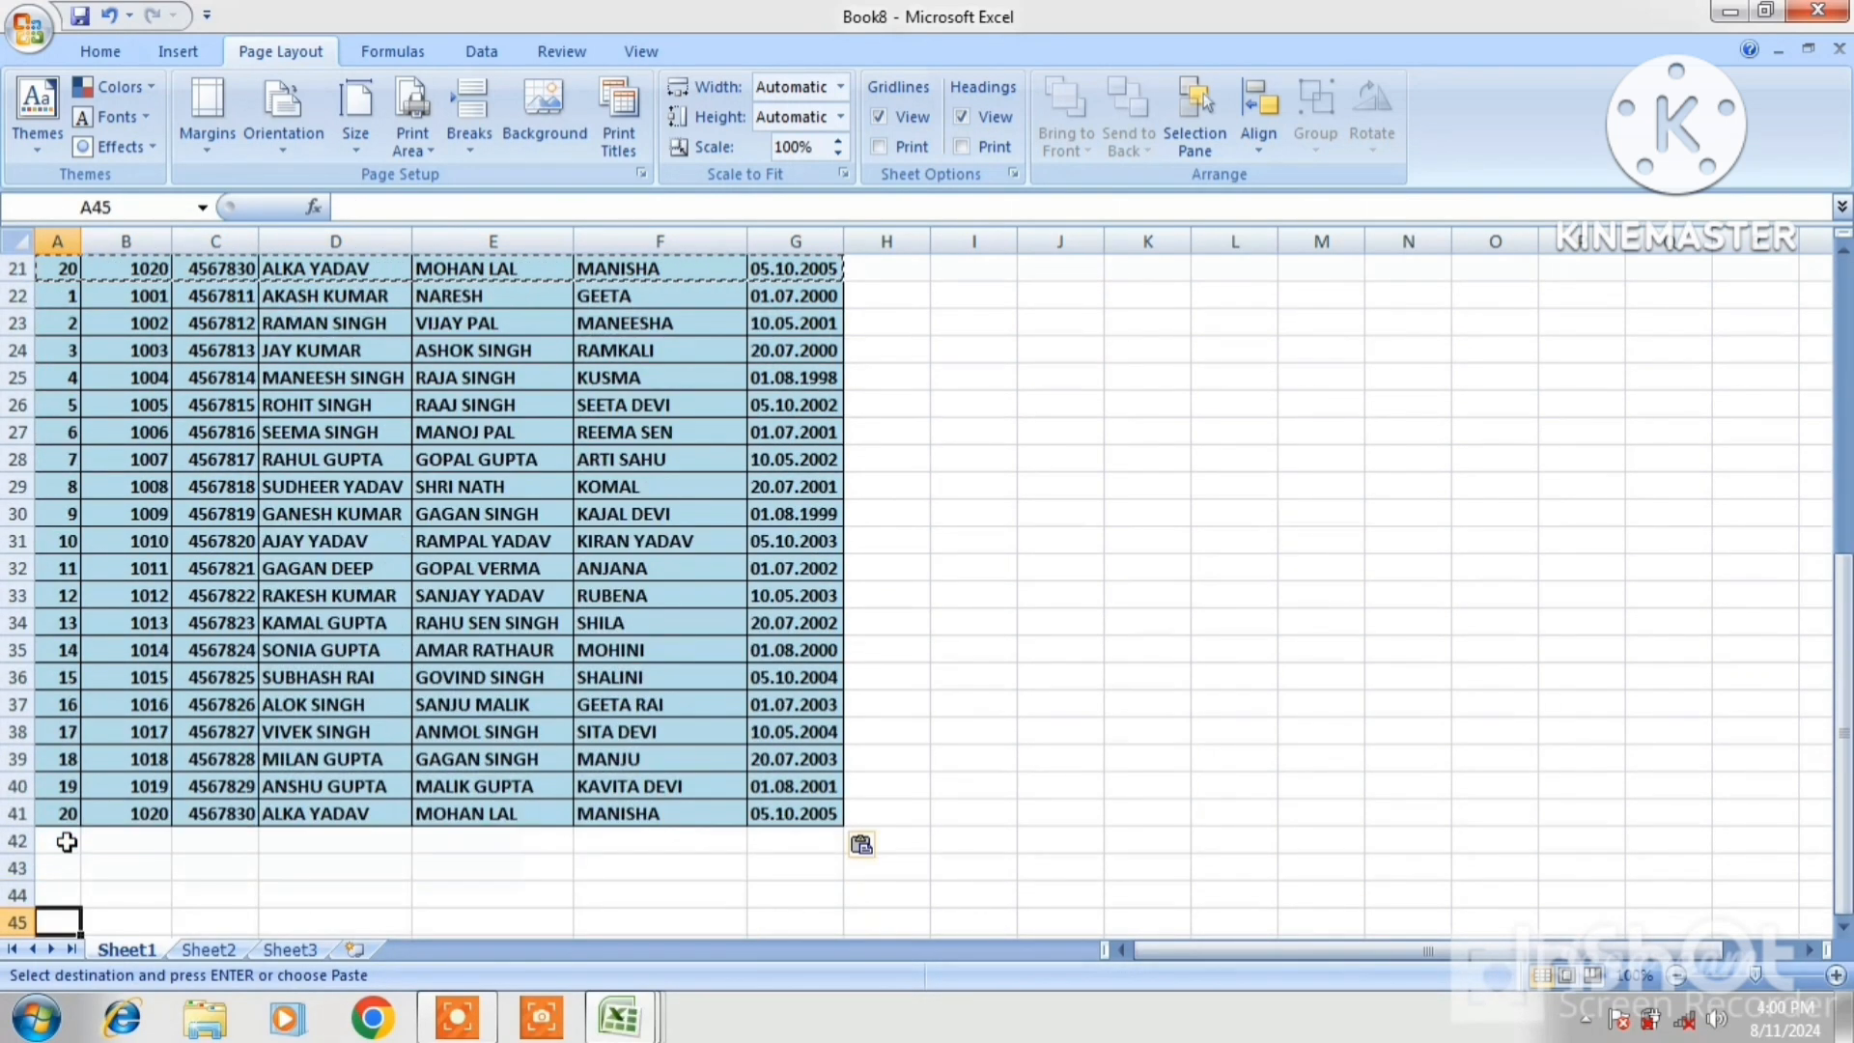
{"action": "left_click", "coordinate": [65, 842]}
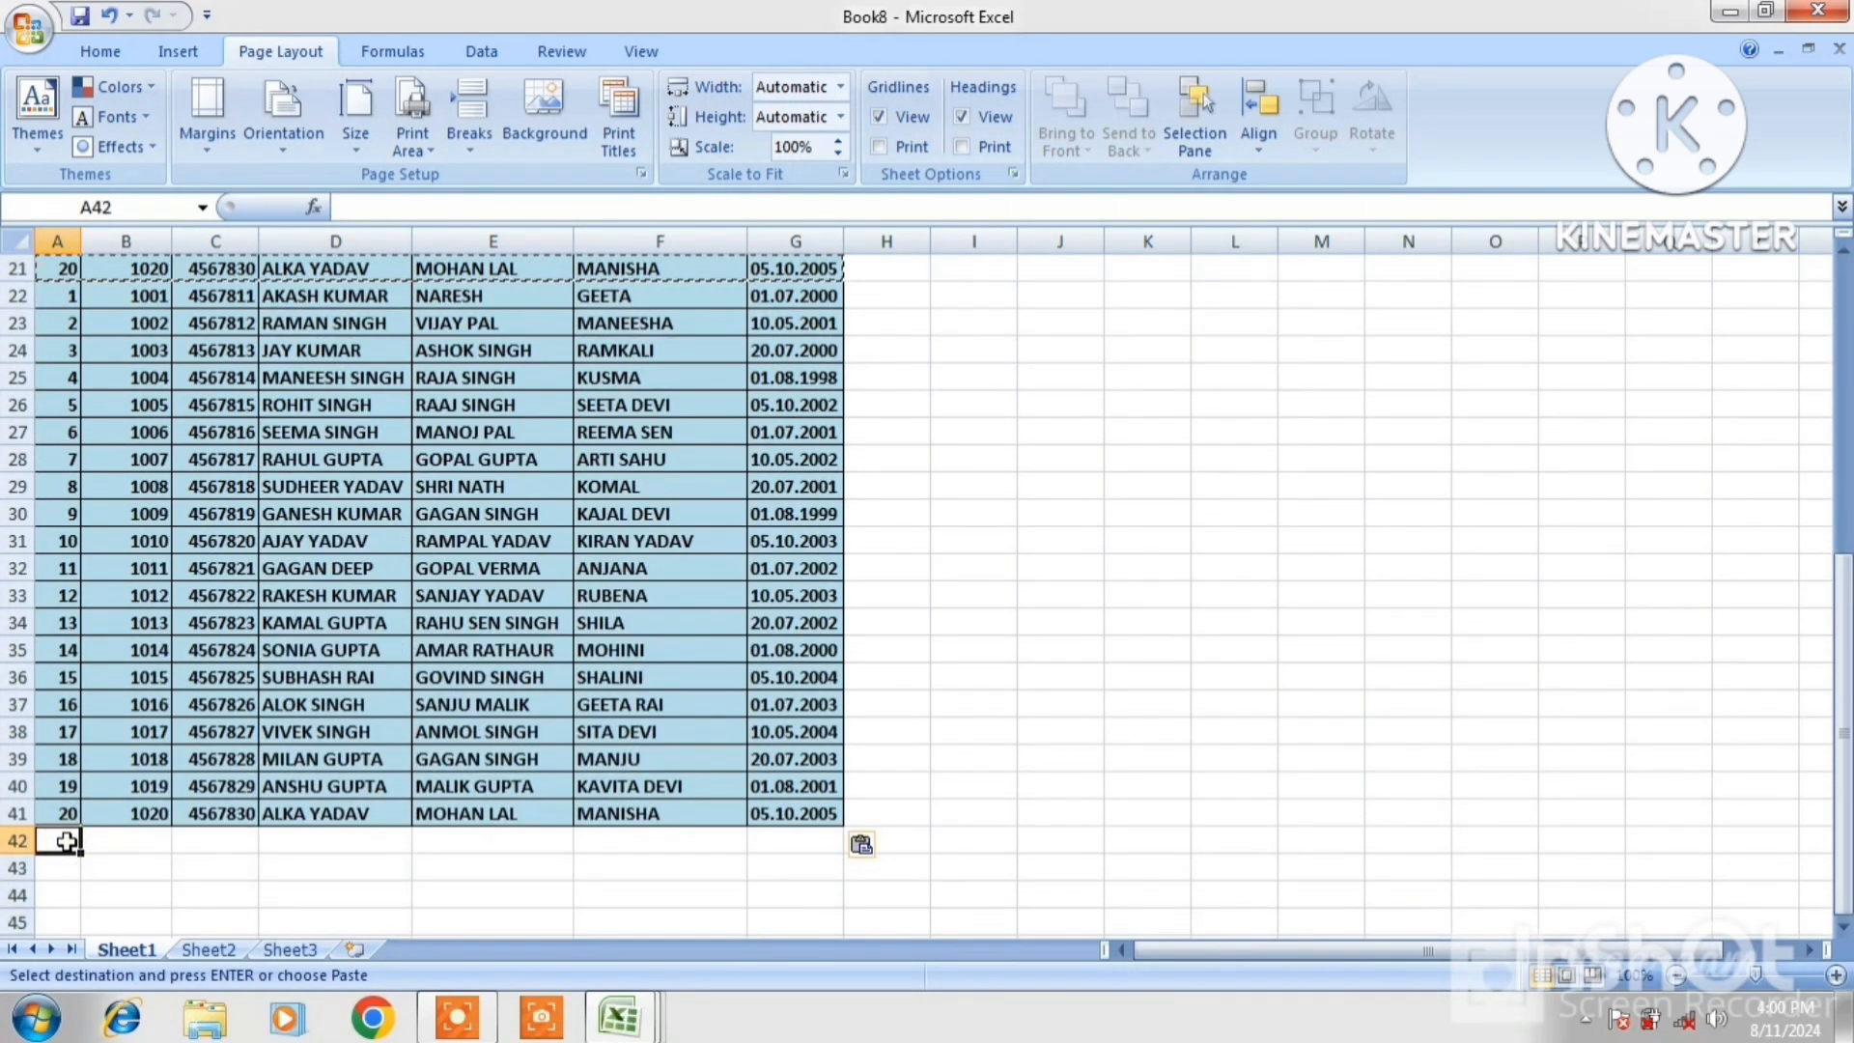
{"action": "key", "text": "ctrl+v"}
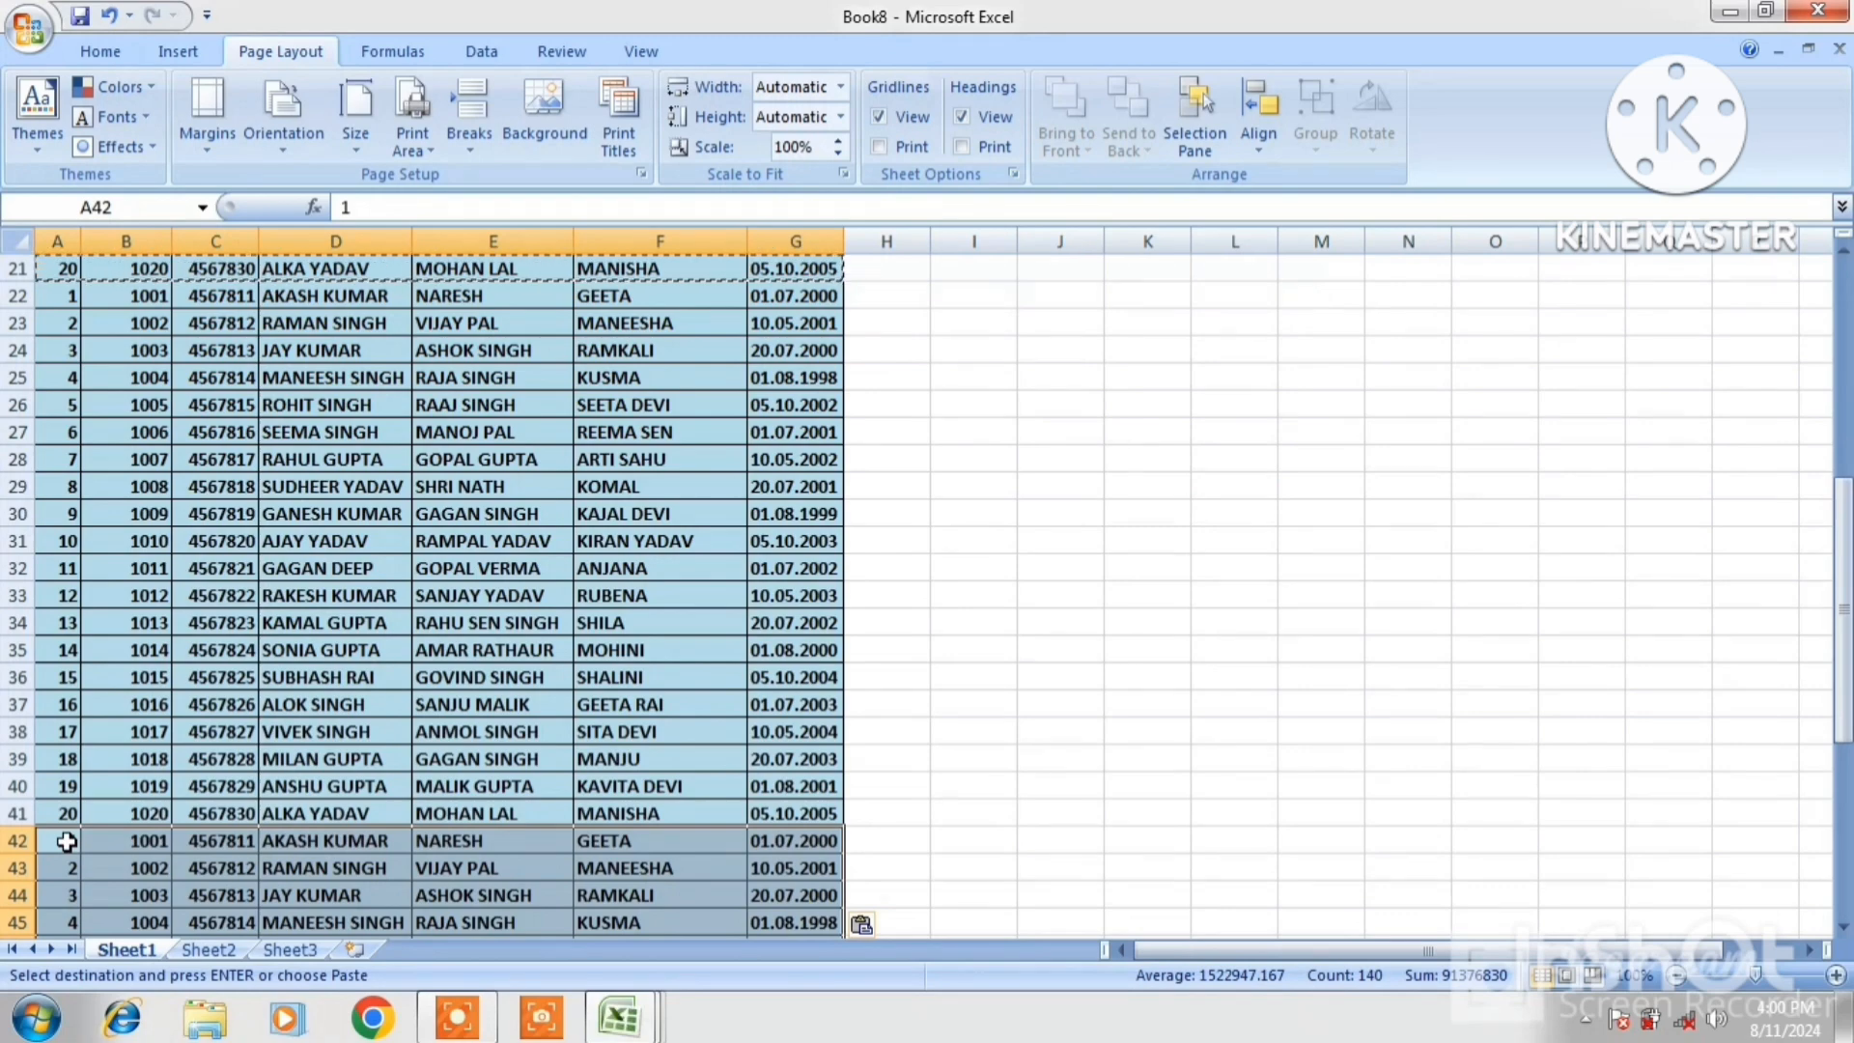
{"action": "key", "text": "Down"}
{"action": "key", "text": "Down"}
{"action": "key", "text": "Down"}
{"action": "key", "text": "Down"}
{"action": "key", "text": "Down"}
{"action": "key", "text": "Down"}
{"action": "key", "text": "Down"}
{"action": "key", "text": "Down"}
{"action": "key", "text": "Down"}
{"action": "key", "text": "Down"}
{"action": "key", "text": "Down"}
{"action": "key", "text": "Down"}
{"action": "key", "text": "Down"}
{"action": "key", "text": "Down"}
{"action": "key", "text": "Down"}
{"action": "key", "text": "Down"}
{"action": "key", "text": "Down"}
{"action": "key", "text": "Down"}
{"action": "key", "text": "Down"}
{"action": "key", "text": "Down"}
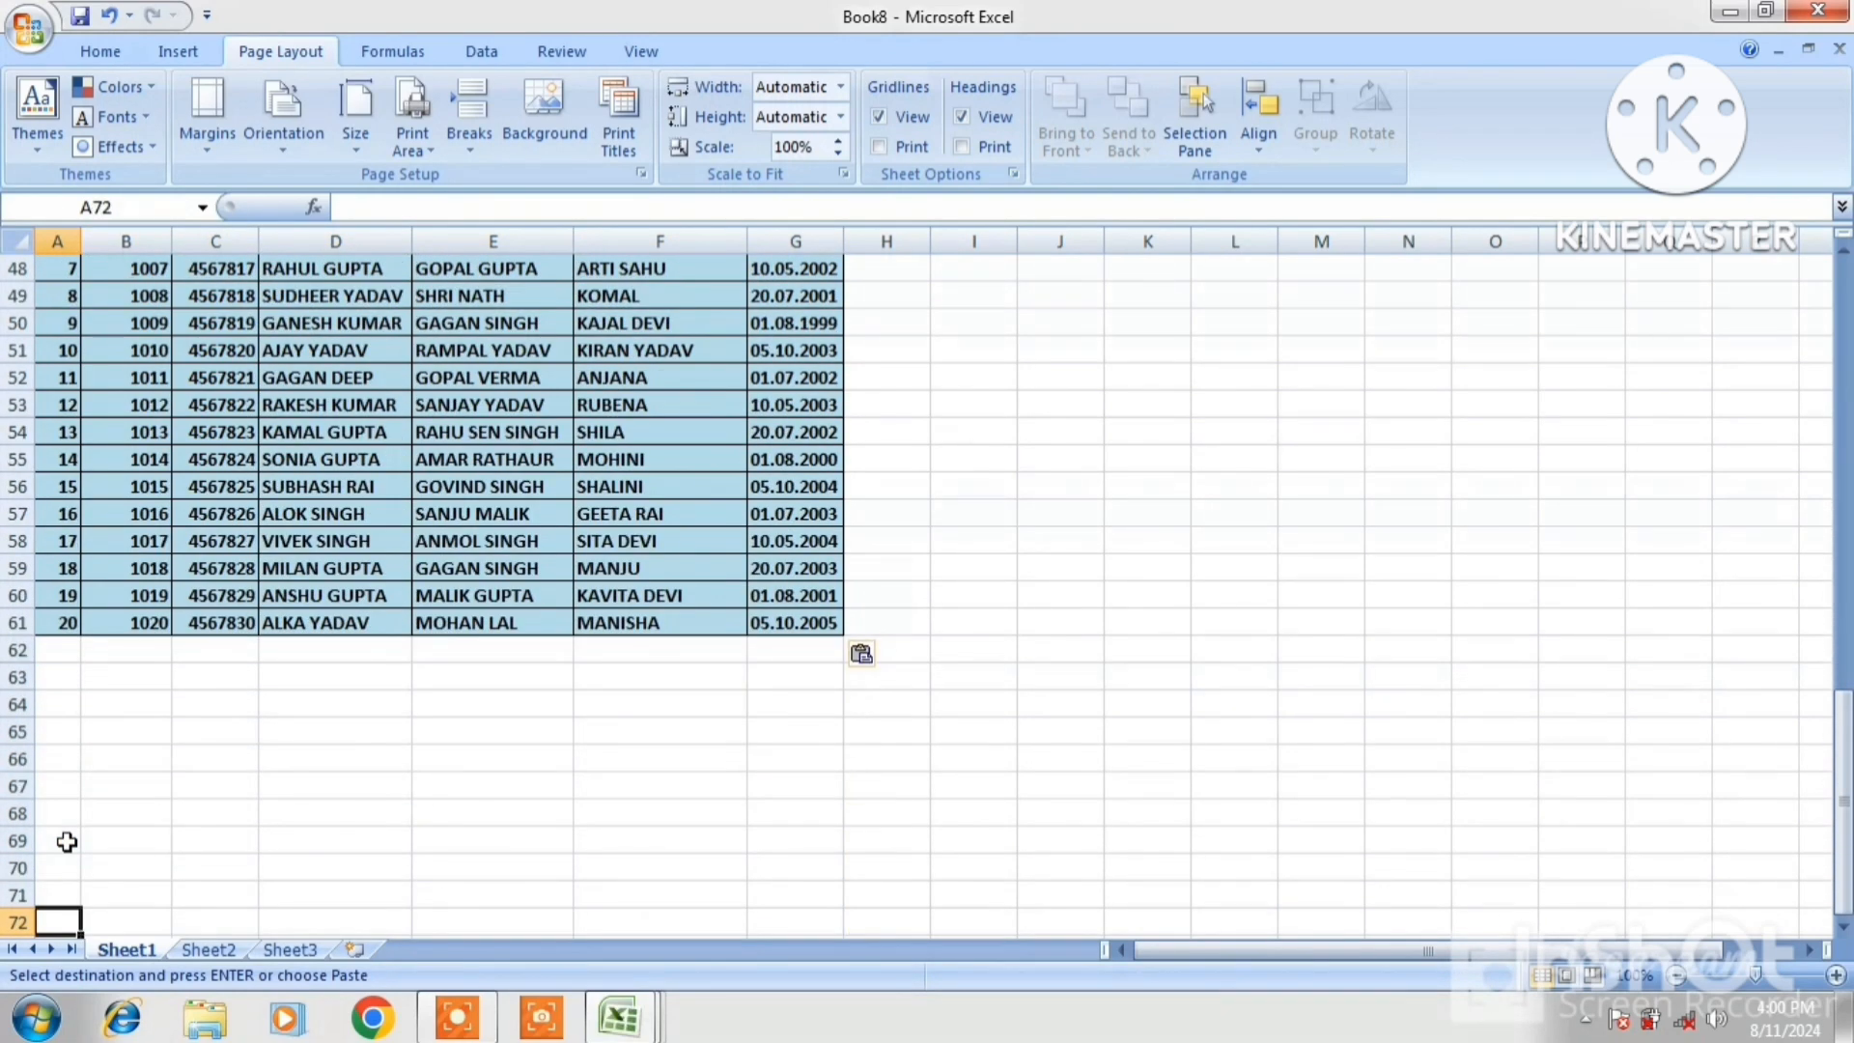
{"action": "key", "text": "Up"}
{"action": "key", "text": "Up"}
{"action": "key", "text": "Up"}
{"action": "key", "text": "Up"}
{"action": "key", "text": "Up"}
{"action": "key", "text": "Up"}
{"action": "key", "text": "Up"}
{"action": "key", "text": "Up"}
{"action": "key", "text": "Up"}
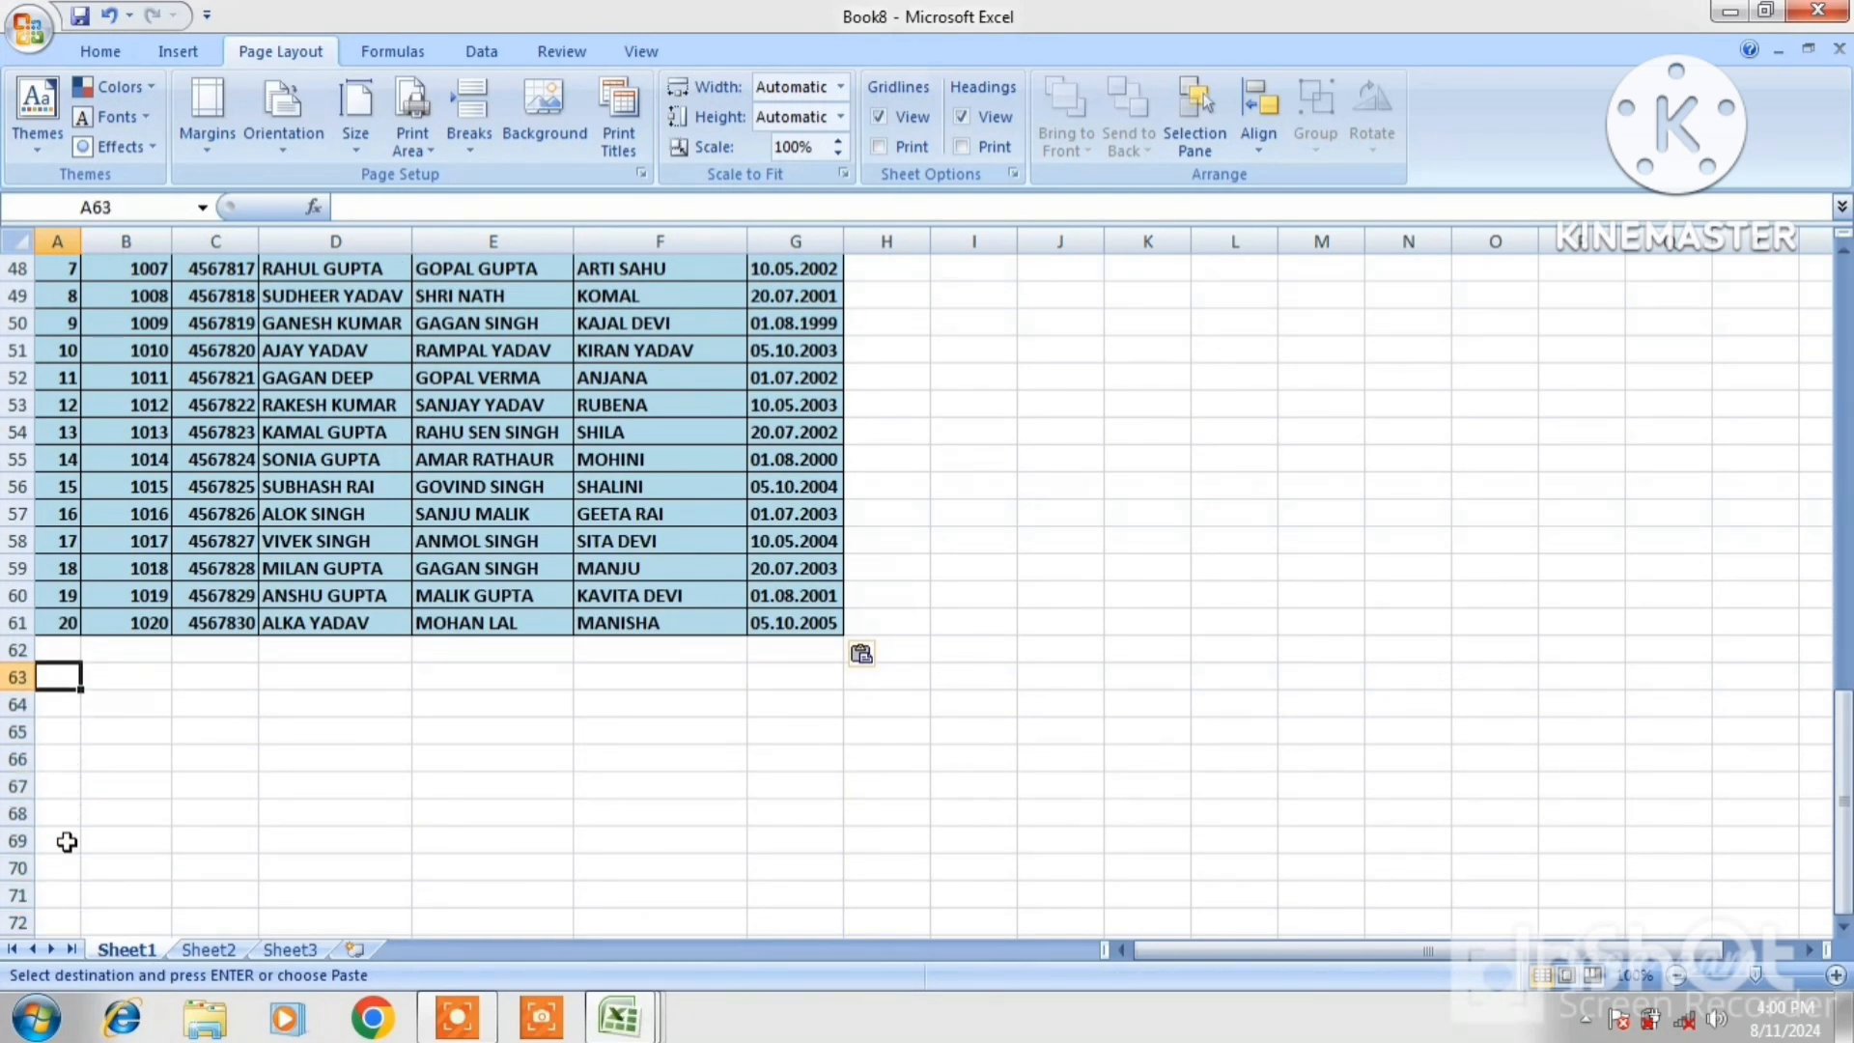
{"action": "key", "text": "Up"}
{"action": "key", "text": "ctrl+v"}
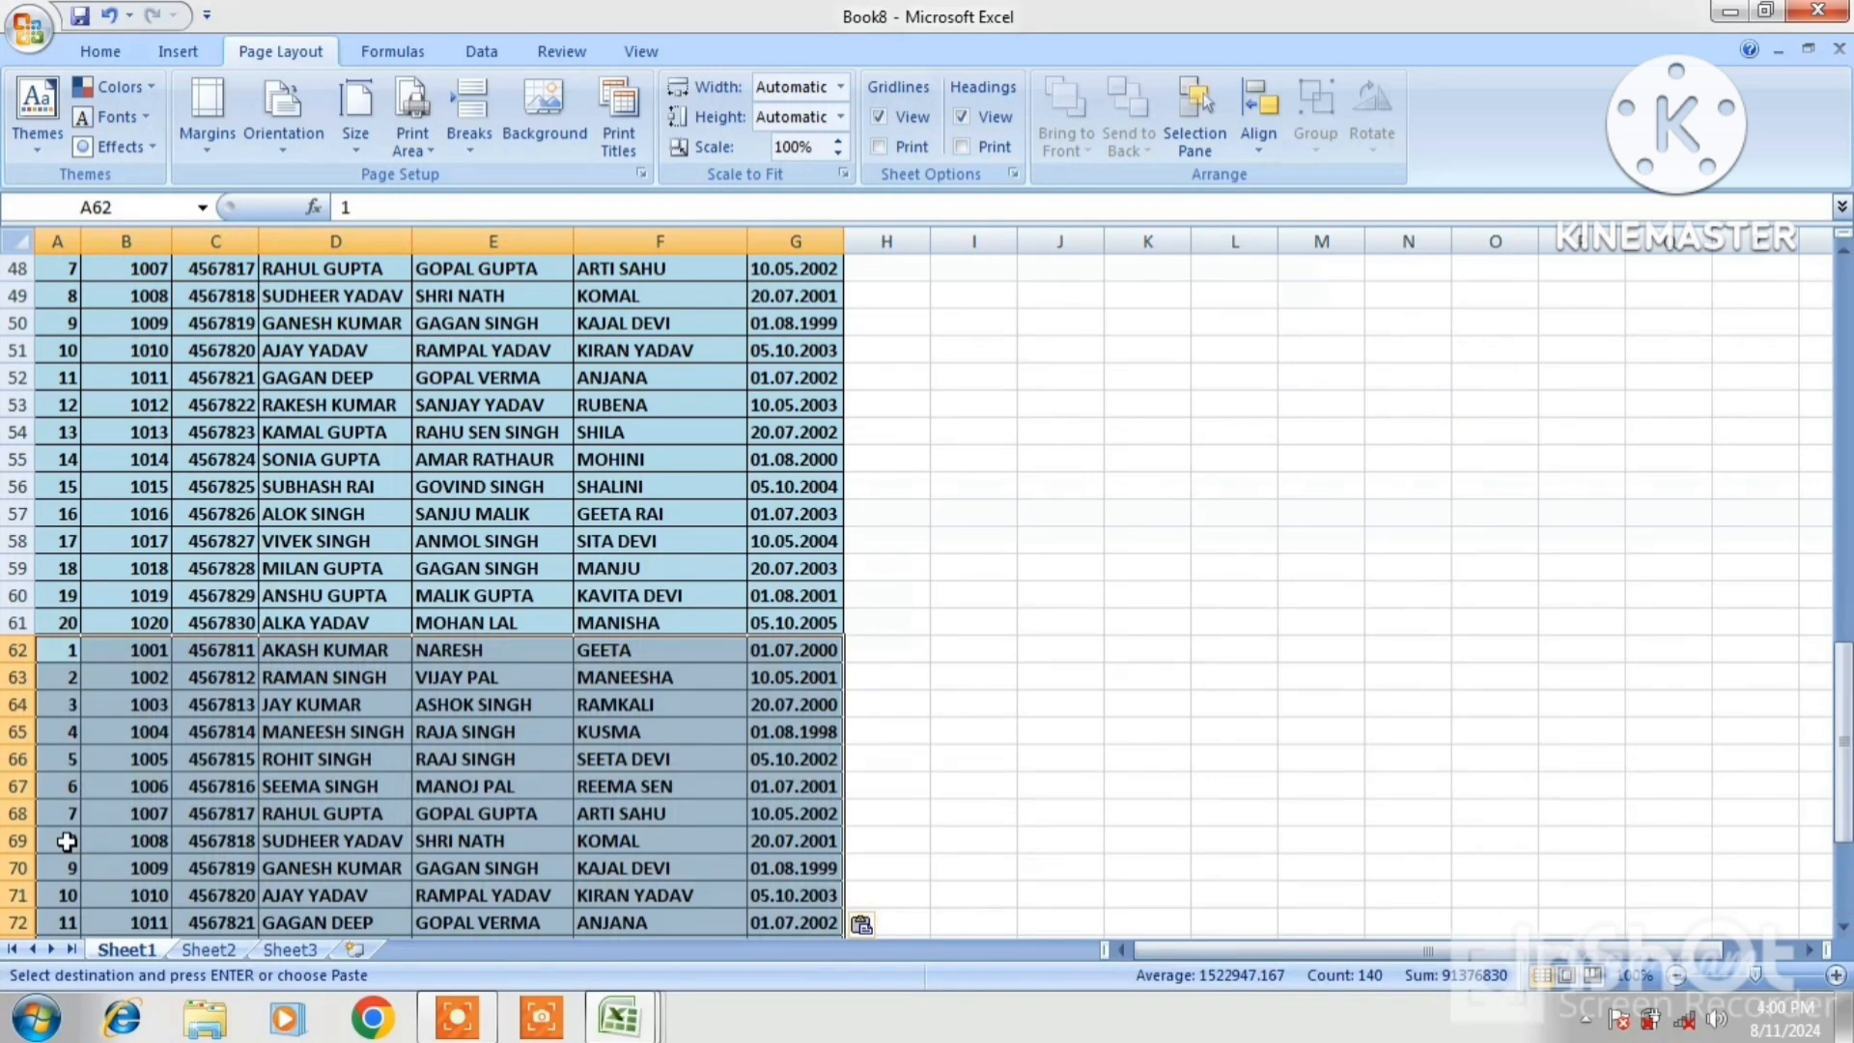
{"action": "left_click", "coordinate": [315, 560]}
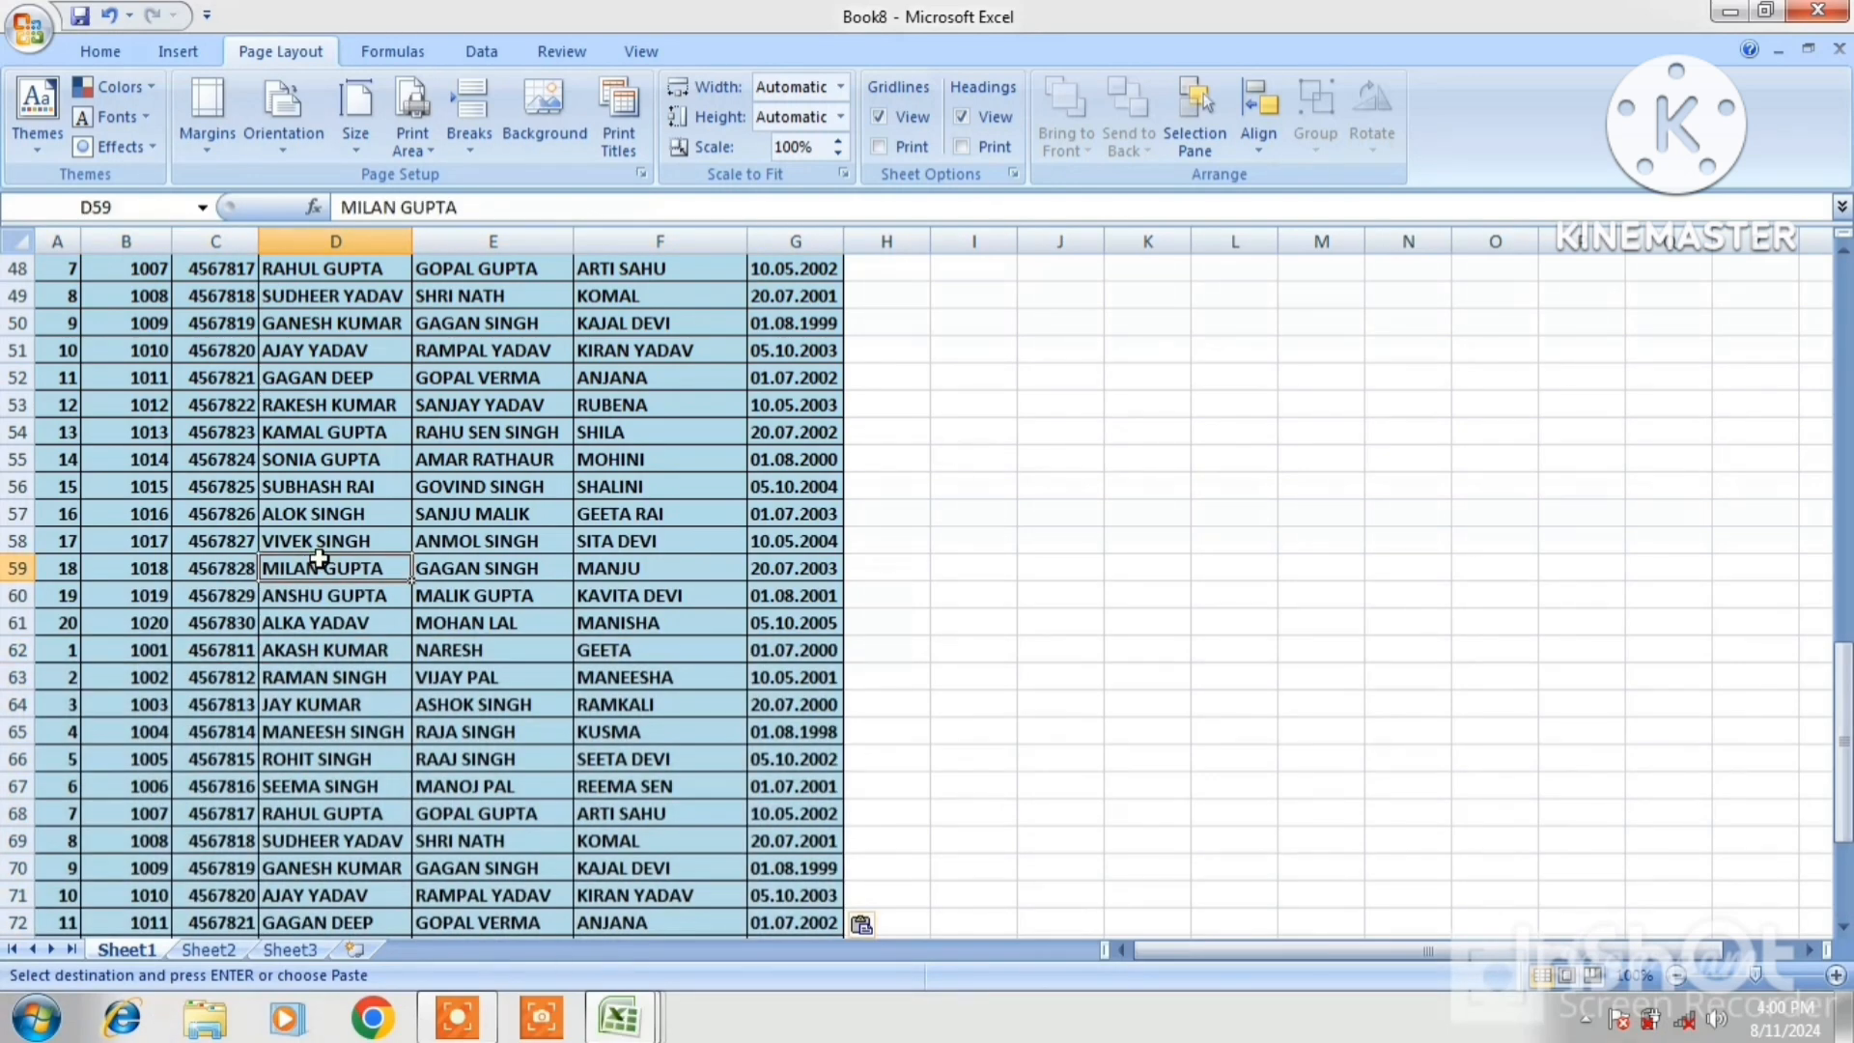
{"action": "key", "text": "Up"}
{"action": "key", "text": "Up"}
{"action": "key", "text": "Up"}
{"action": "key", "text": "Up"}
{"action": "key", "text": "Up"}
{"action": "key", "text": "Up"}
{"action": "key", "text": "Up"}
{"action": "key", "text": "Up"}
{"action": "key", "text": "Up"}
{"action": "key", "text": "Up"}
{"action": "key", "text": "Up"}
{"action": "key", "text": "Up"}
{"action": "key", "text": "Up"}
{"action": "key", "text": "Up"}
{"action": "key", "text": "Up"}
{"action": "key", "text": "Up"}
{"action": "key", "text": "Up"}
{"action": "key", "text": "Up"}
{"action": "key", "text": "Up"}
{"action": "key", "text": "Up"}
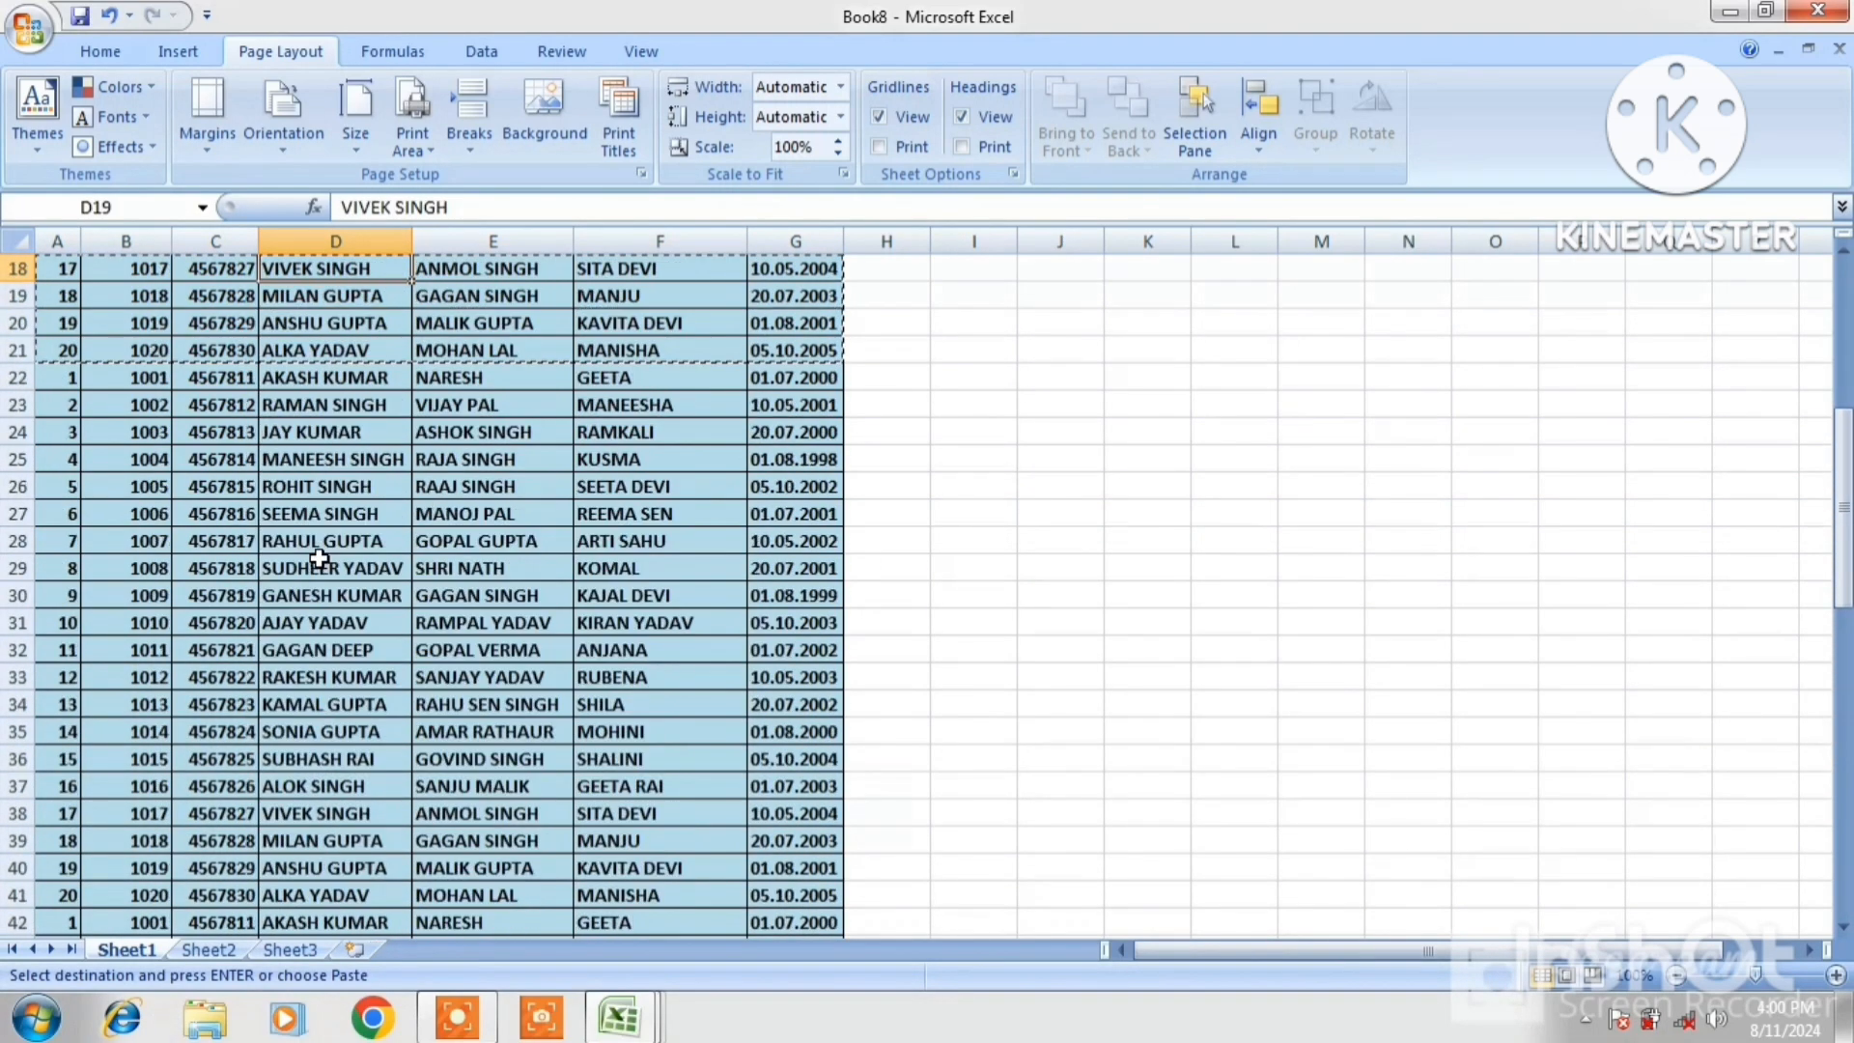
{"action": "key", "text": "Up"}
{"action": "key", "text": "Up"}
{"action": "key", "text": "Up"}
{"action": "key", "text": "Up"}
{"action": "key", "text": "Up"}
{"action": "key", "text": "Up"}
{"action": "key", "text": "Up"}
{"action": "key", "text": "Up"}
{"action": "key", "text": "Up"}
{"action": "key", "text": "Up"}
{"action": "key", "text": "Up"}
{"action": "key", "text": "Up"}
{"action": "key", "text": "Up"}
{"action": "key", "text": "Up"}
{"action": "key", "text": "Up"}
{"action": "key", "text": "Up"}
{"action": "key", "text": "Up"}
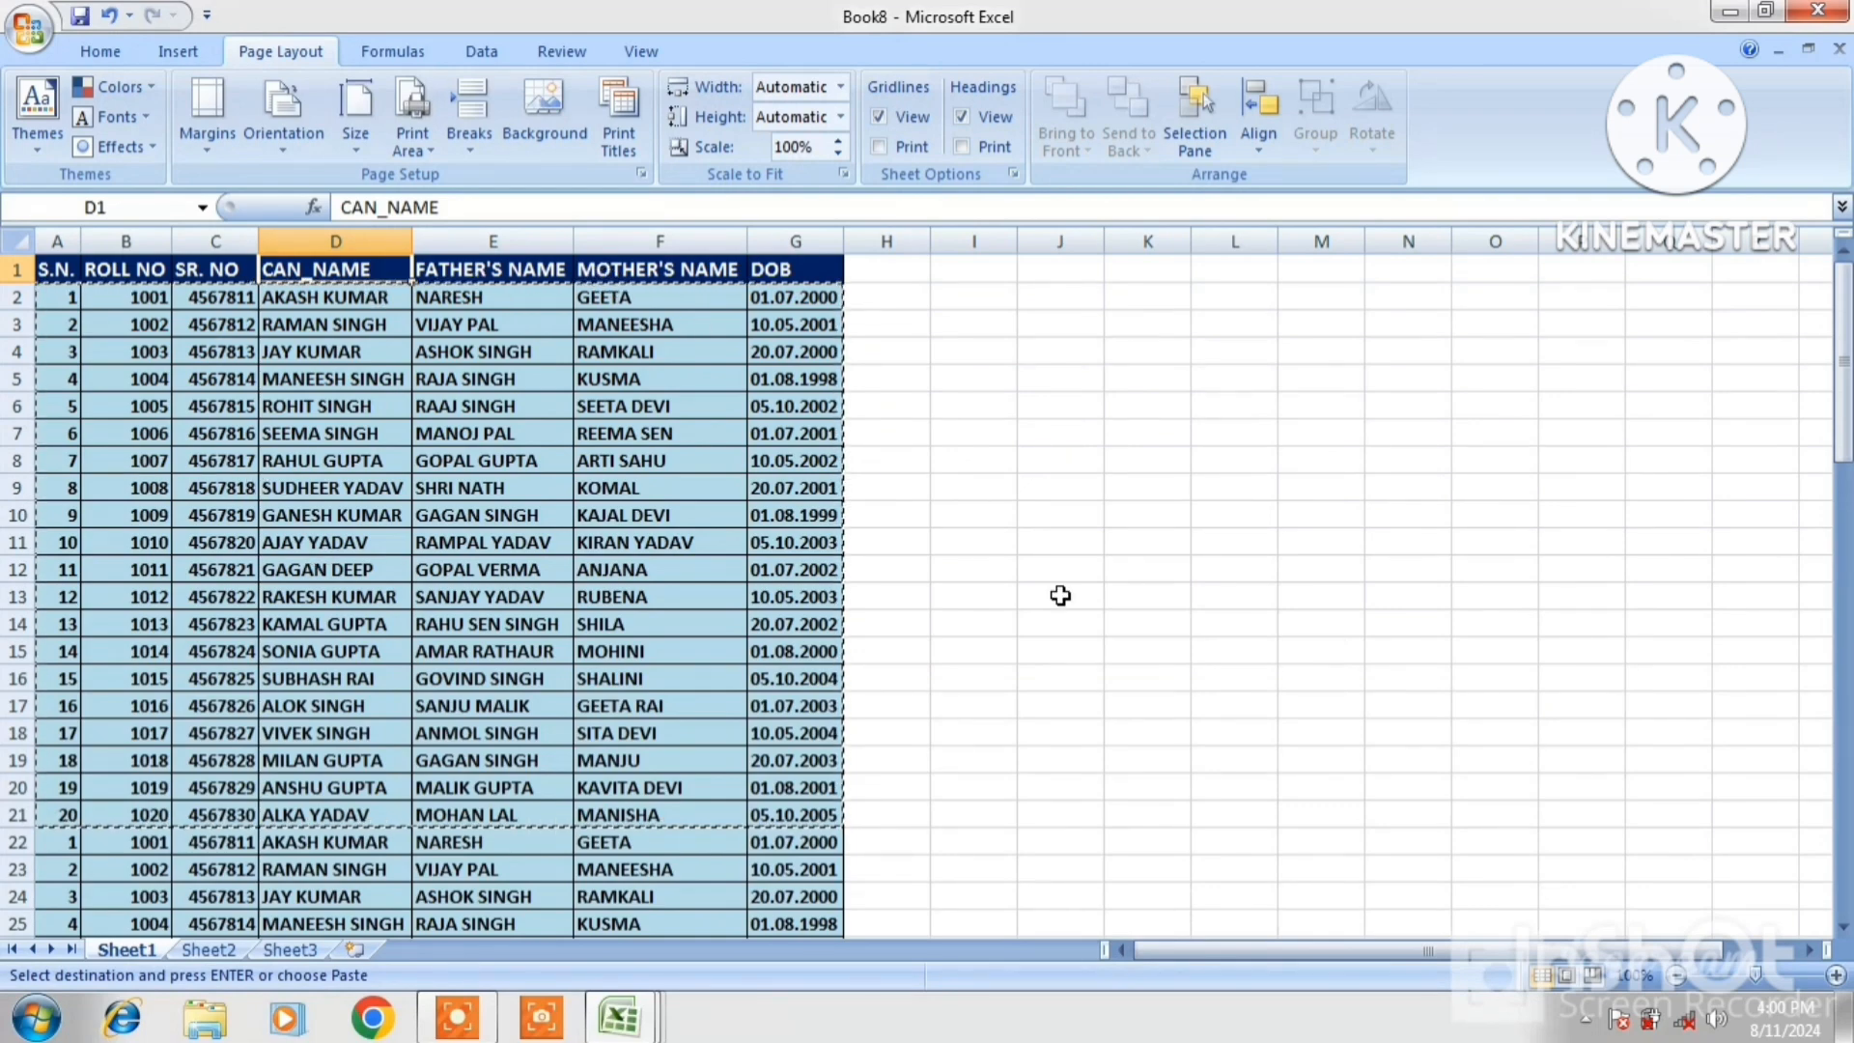
Switch to Page Layout view and scroll down column E to where page 2 begins at row 47
{"action": "left_click", "coordinate": [1566, 976]}
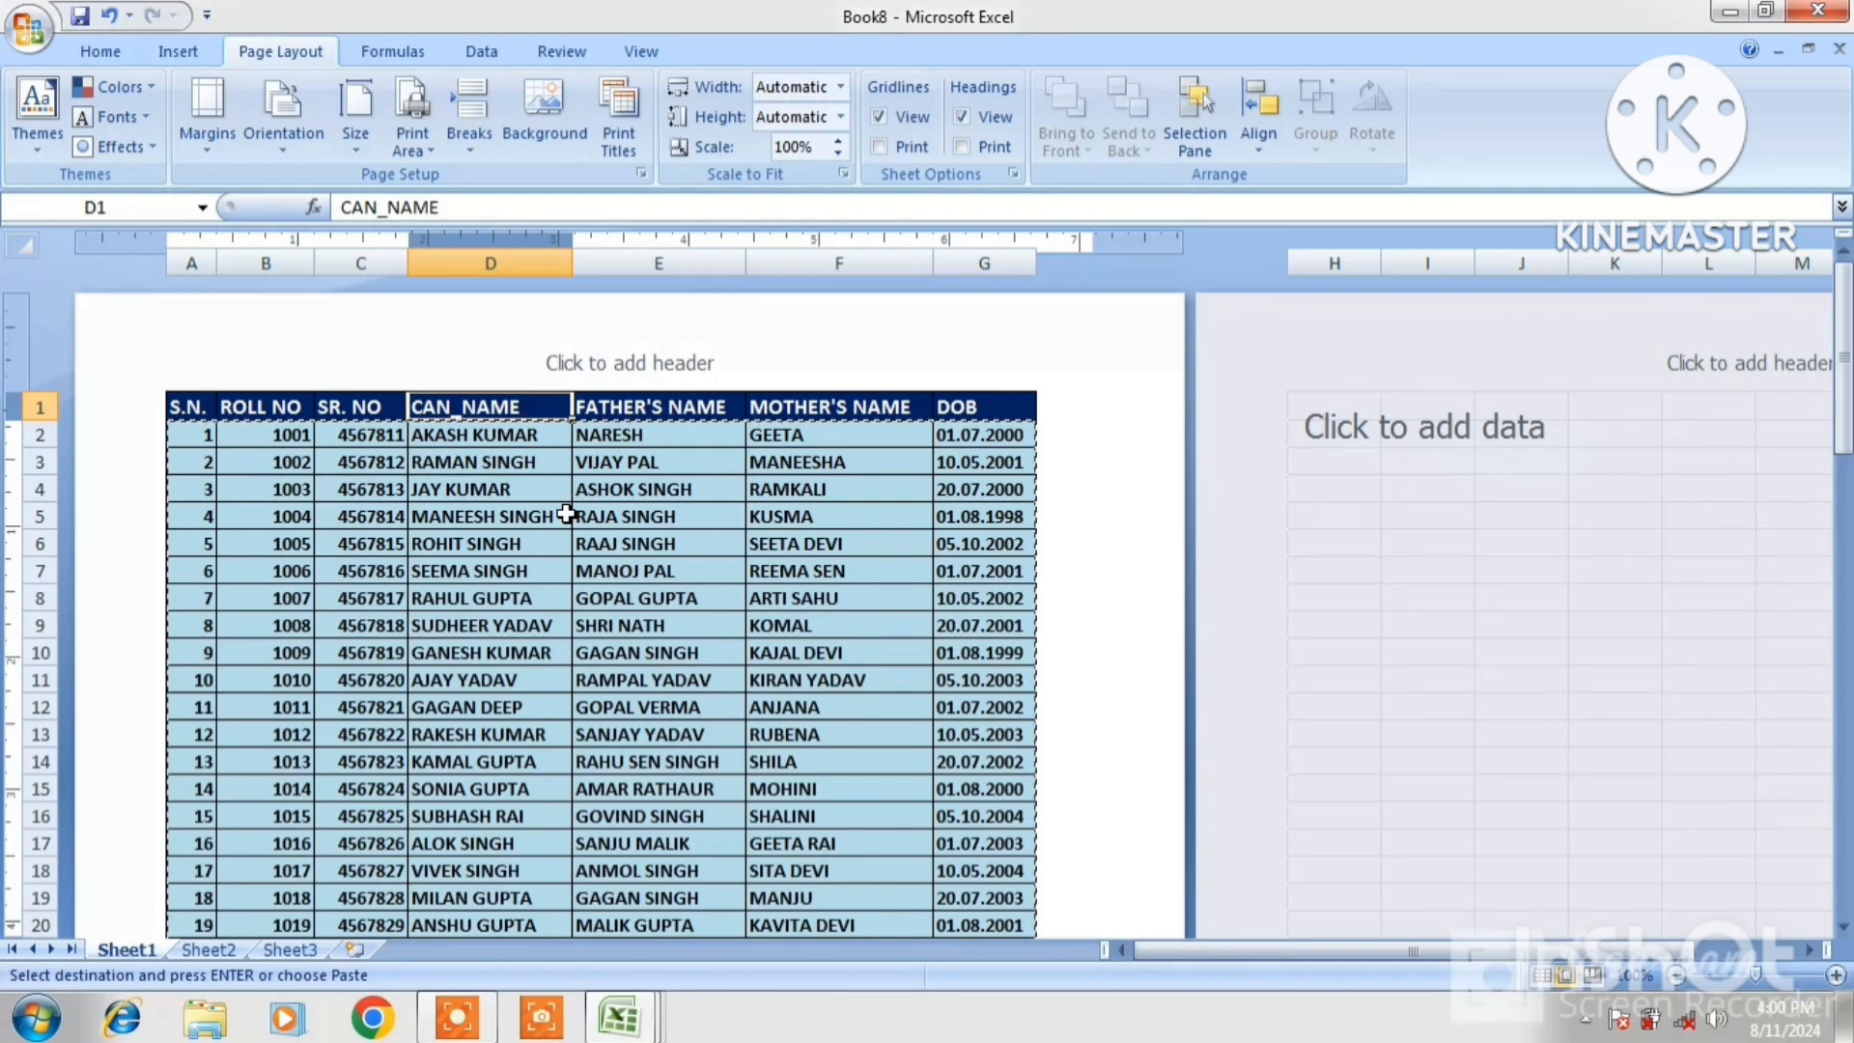
{"action": "key", "text": "Escape"}
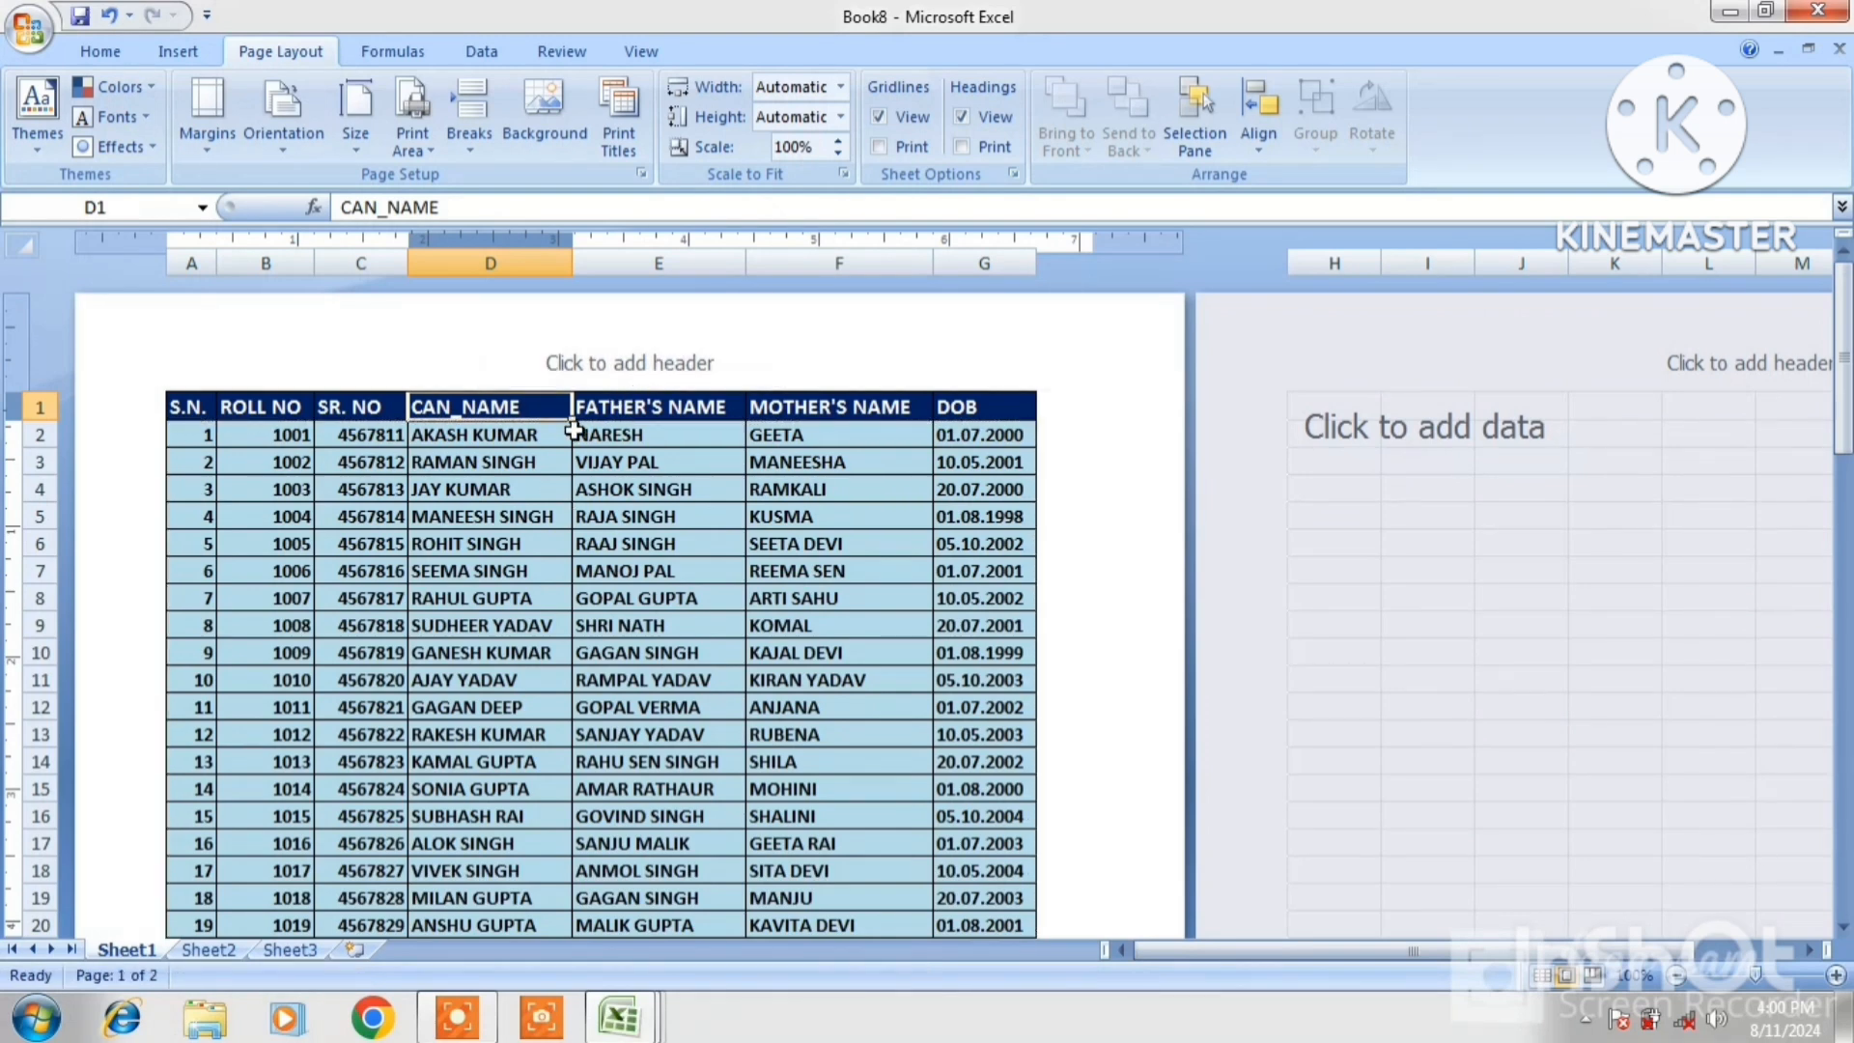
{"action": "left_click", "coordinate": [644, 464]}
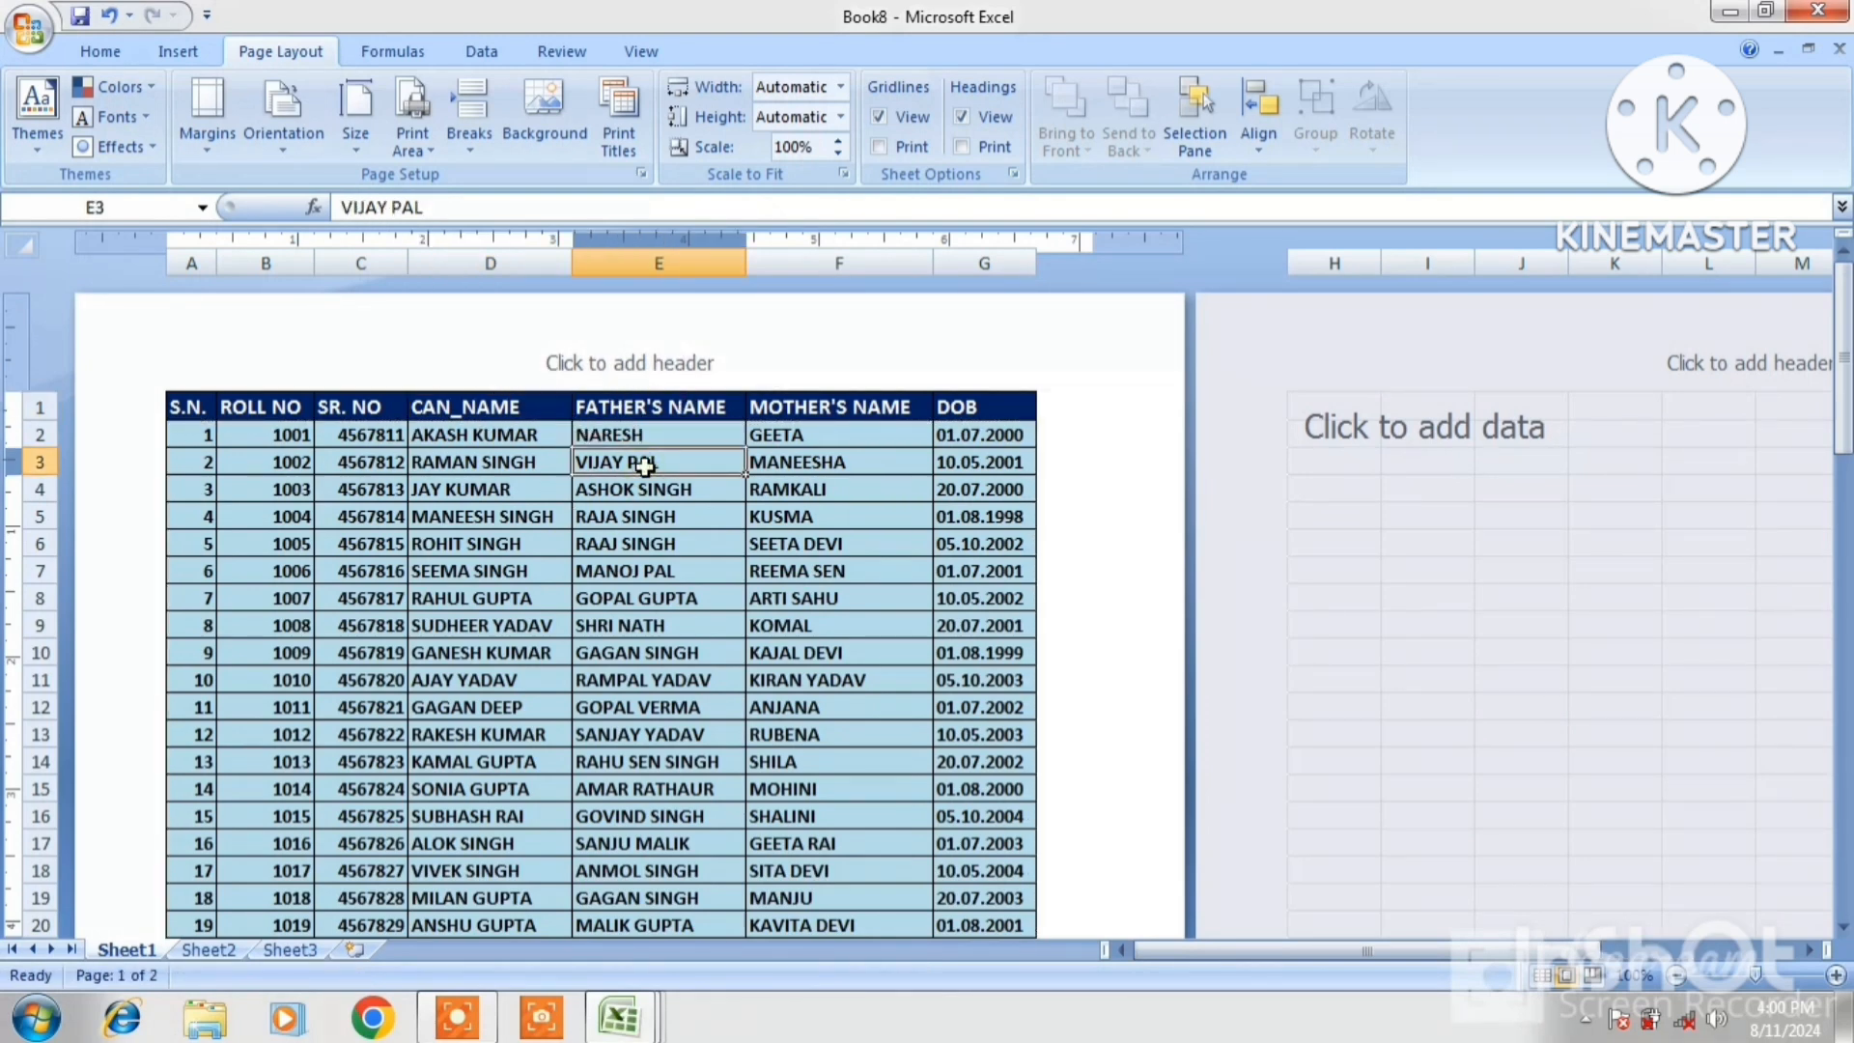
{"action": "key", "text": "Down"}
{"action": "key", "text": "Down"}
{"action": "key", "text": "Down"}
{"action": "key", "text": "Down"}
{"action": "key", "text": "Down"}
{"action": "key", "text": "Down"}
{"action": "key", "text": "Down"}
{"action": "key", "text": "Down"}
{"action": "key", "text": "Down"}
{"action": "key", "text": "Down"}
{"action": "key", "text": "Down"}
{"action": "key", "text": "Down"}
{"action": "key", "text": "Down"}
{"action": "key", "text": "Down"}
{"action": "key", "text": "Down"}
{"action": "key", "text": "Down"}
{"action": "key", "text": "Down"}
{"action": "key", "text": "Down"}
{"action": "key", "text": "Down"}
{"action": "key", "text": "Down"}
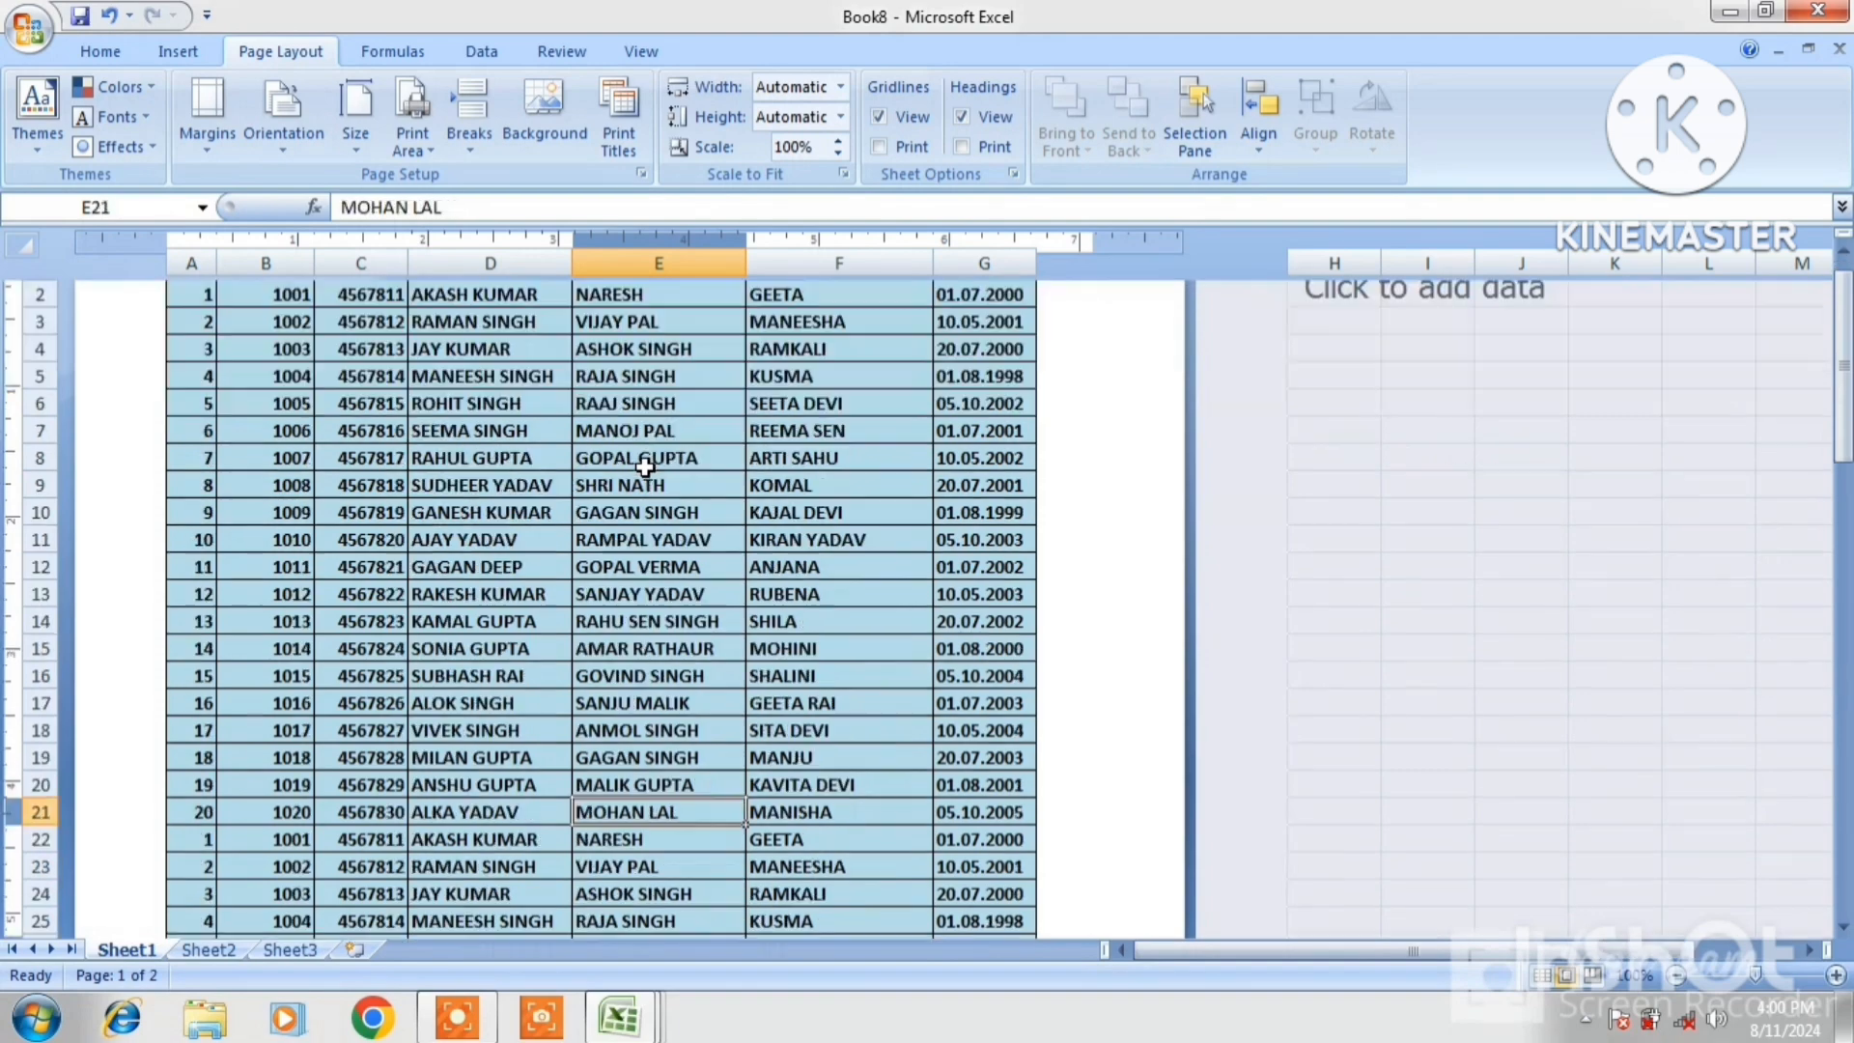
{"action": "key", "text": "Down"}
{"action": "key", "text": "Down"}
{"action": "key", "text": "Down"}
{"action": "key", "text": "Down"}
{"action": "key", "text": "Down"}
{"action": "key", "text": "Down"}
{"action": "key", "text": "Down"}
{"action": "key", "text": "Down"}
{"action": "key", "text": "Down"}
{"action": "key", "text": "Down"}
{"action": "key", "text": "Down"}
{"action": "key", "text": "Down"}
{"action": "key", "text": "Down"}
{"action": "key", "text": "Down"}
{"action": "key", "text": "Down"}
{"action": "key", "text": "Down"}
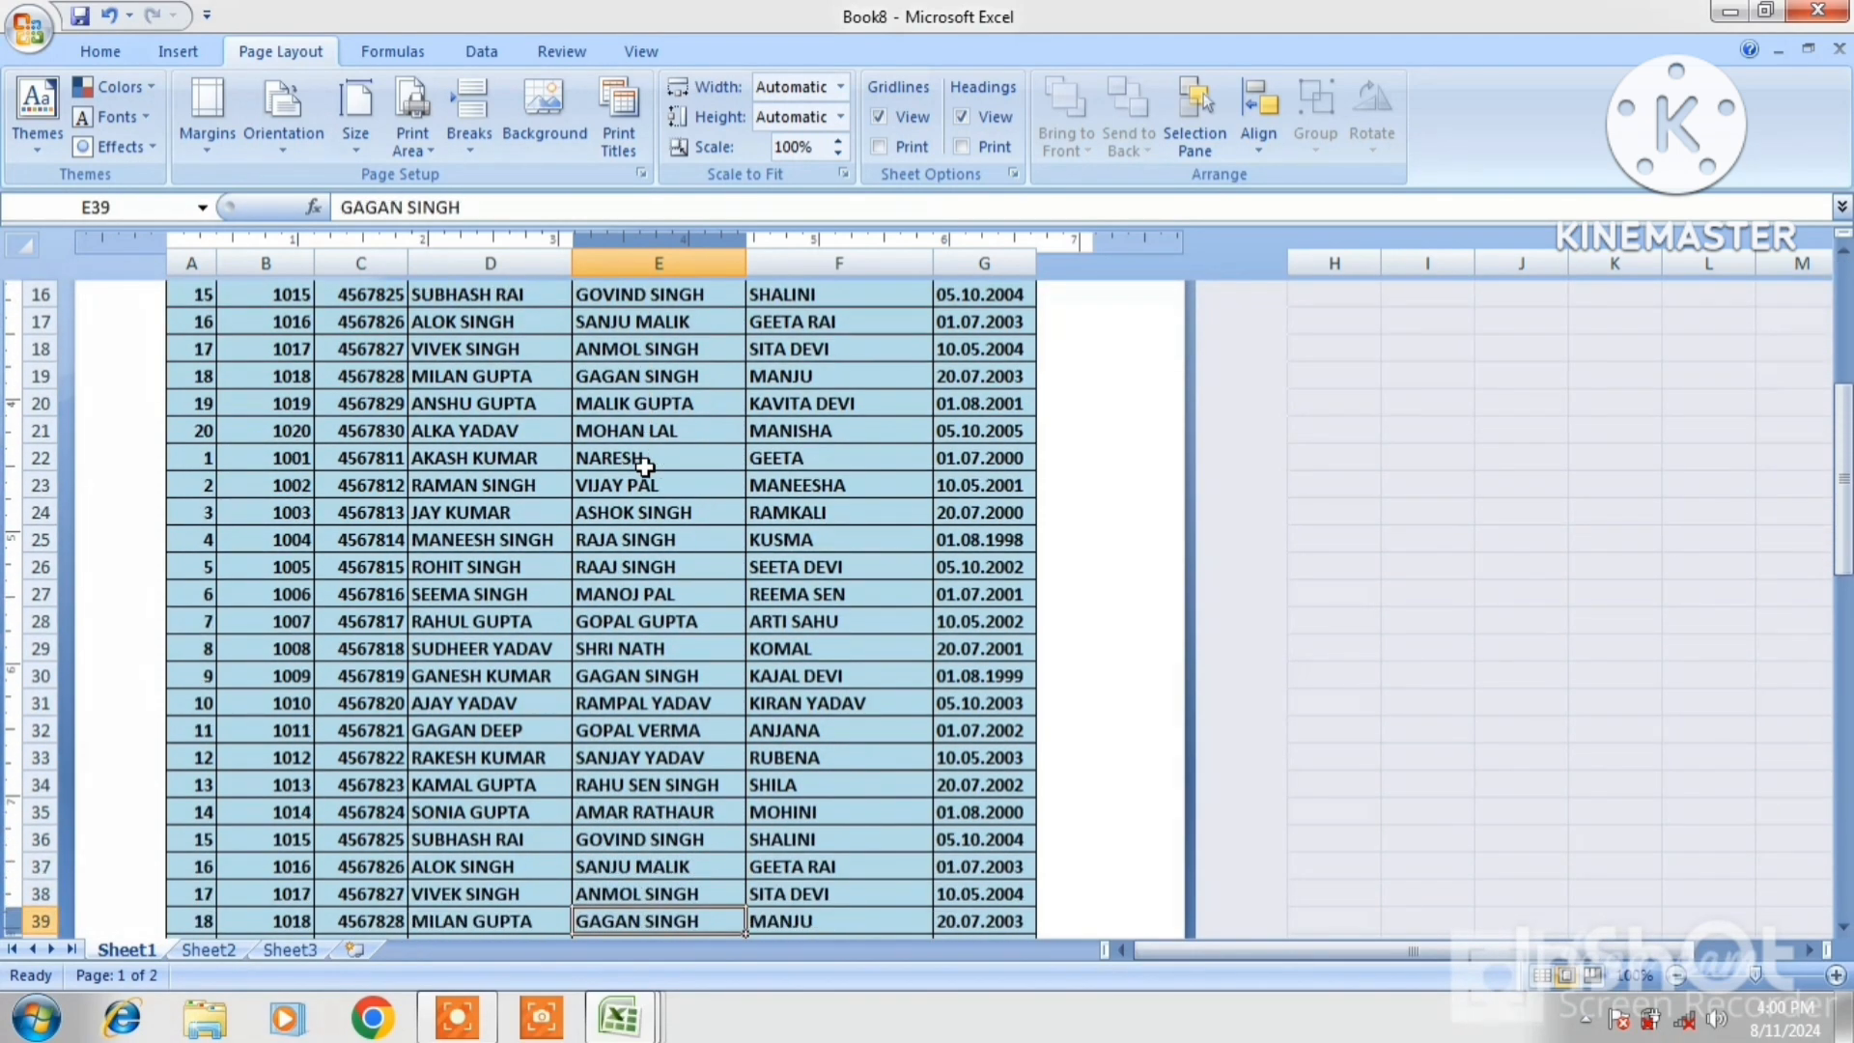
{"action": "key", "text": "Down"}
{"action": "key", "text": "Down"}
{"action": "key", "text": "Down"}
{"action": "key", "text": "Down"}
{"action": "key", "text": "Down"}
{"action": "key", "text": "Down"}
{"action": "key", "text": "Down"}
{"action": "key", "text": "Down"}
{"action": "key", "text": "Down"}
{"action": "key", "text": "Down"}
{"action": "key", "text": "Down"}
{"action": "key", "text": "Down"}
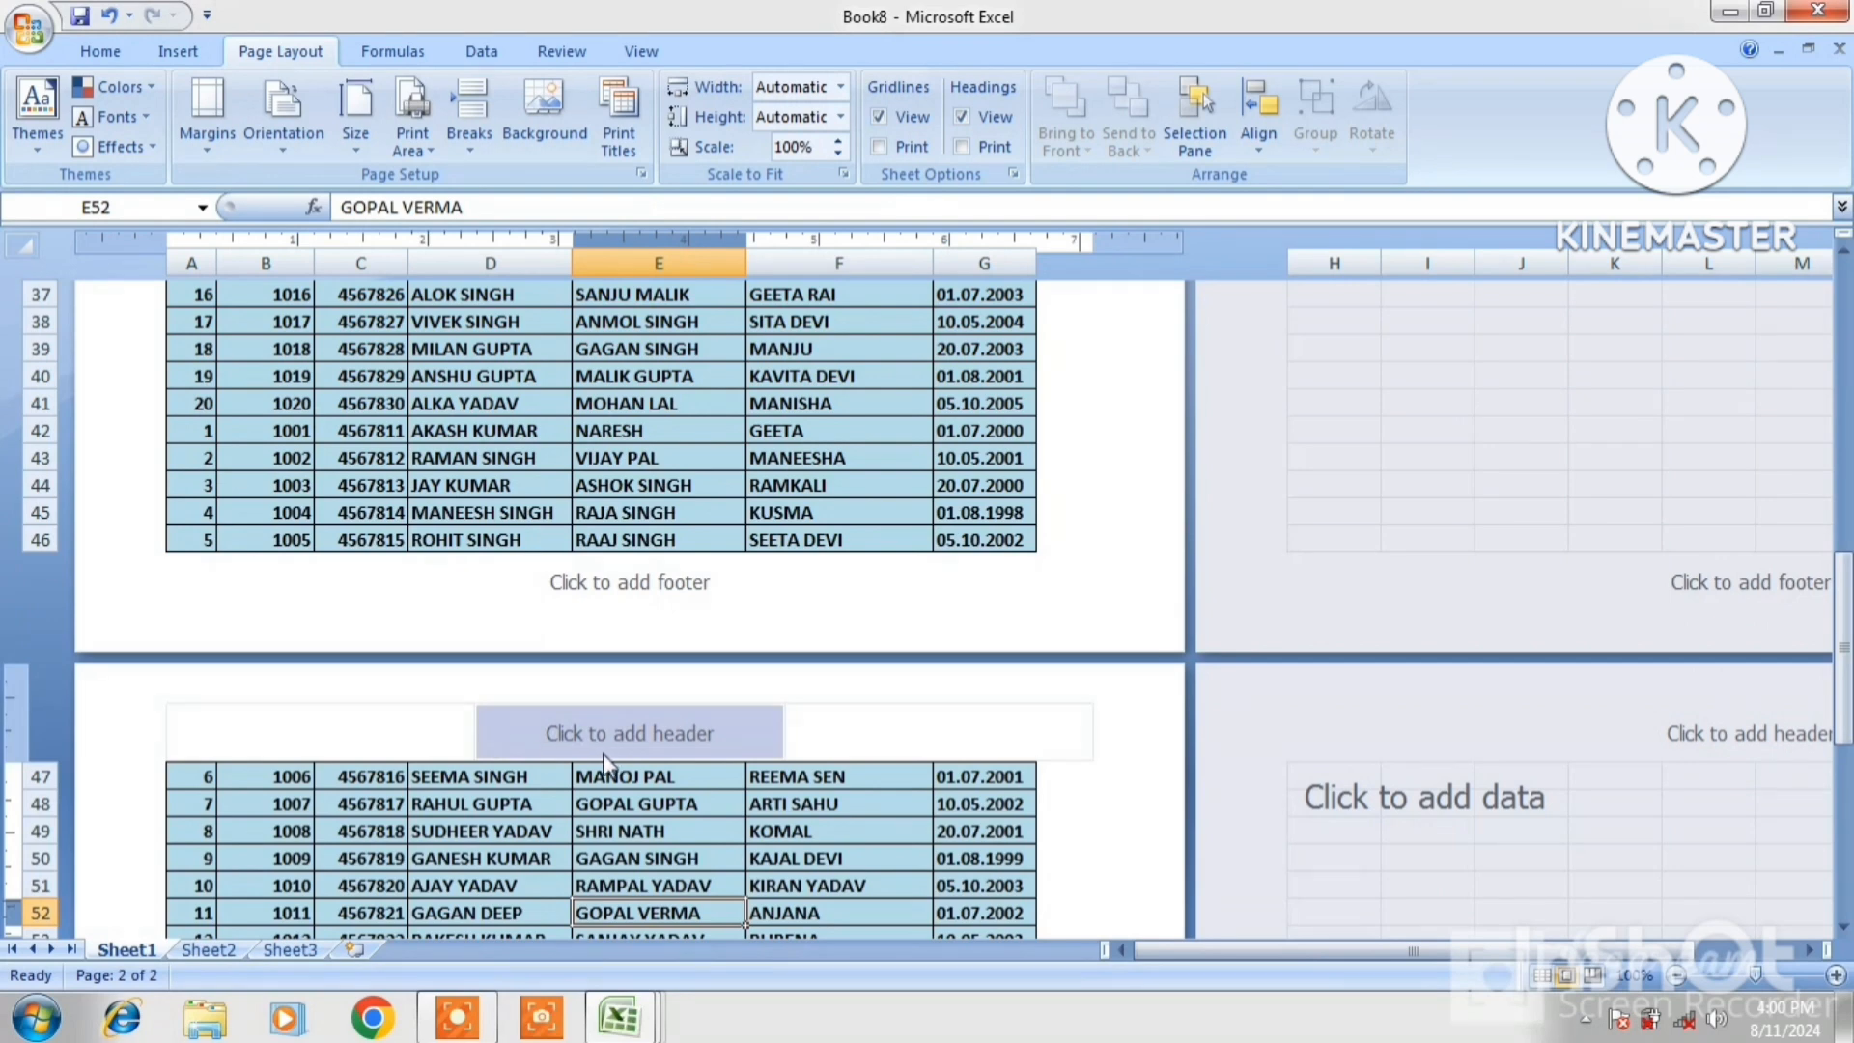
{"action": "left_click", "coordinate": [25, 47]}
{"action": "mouse_move", "coordinate": [82, 328]}
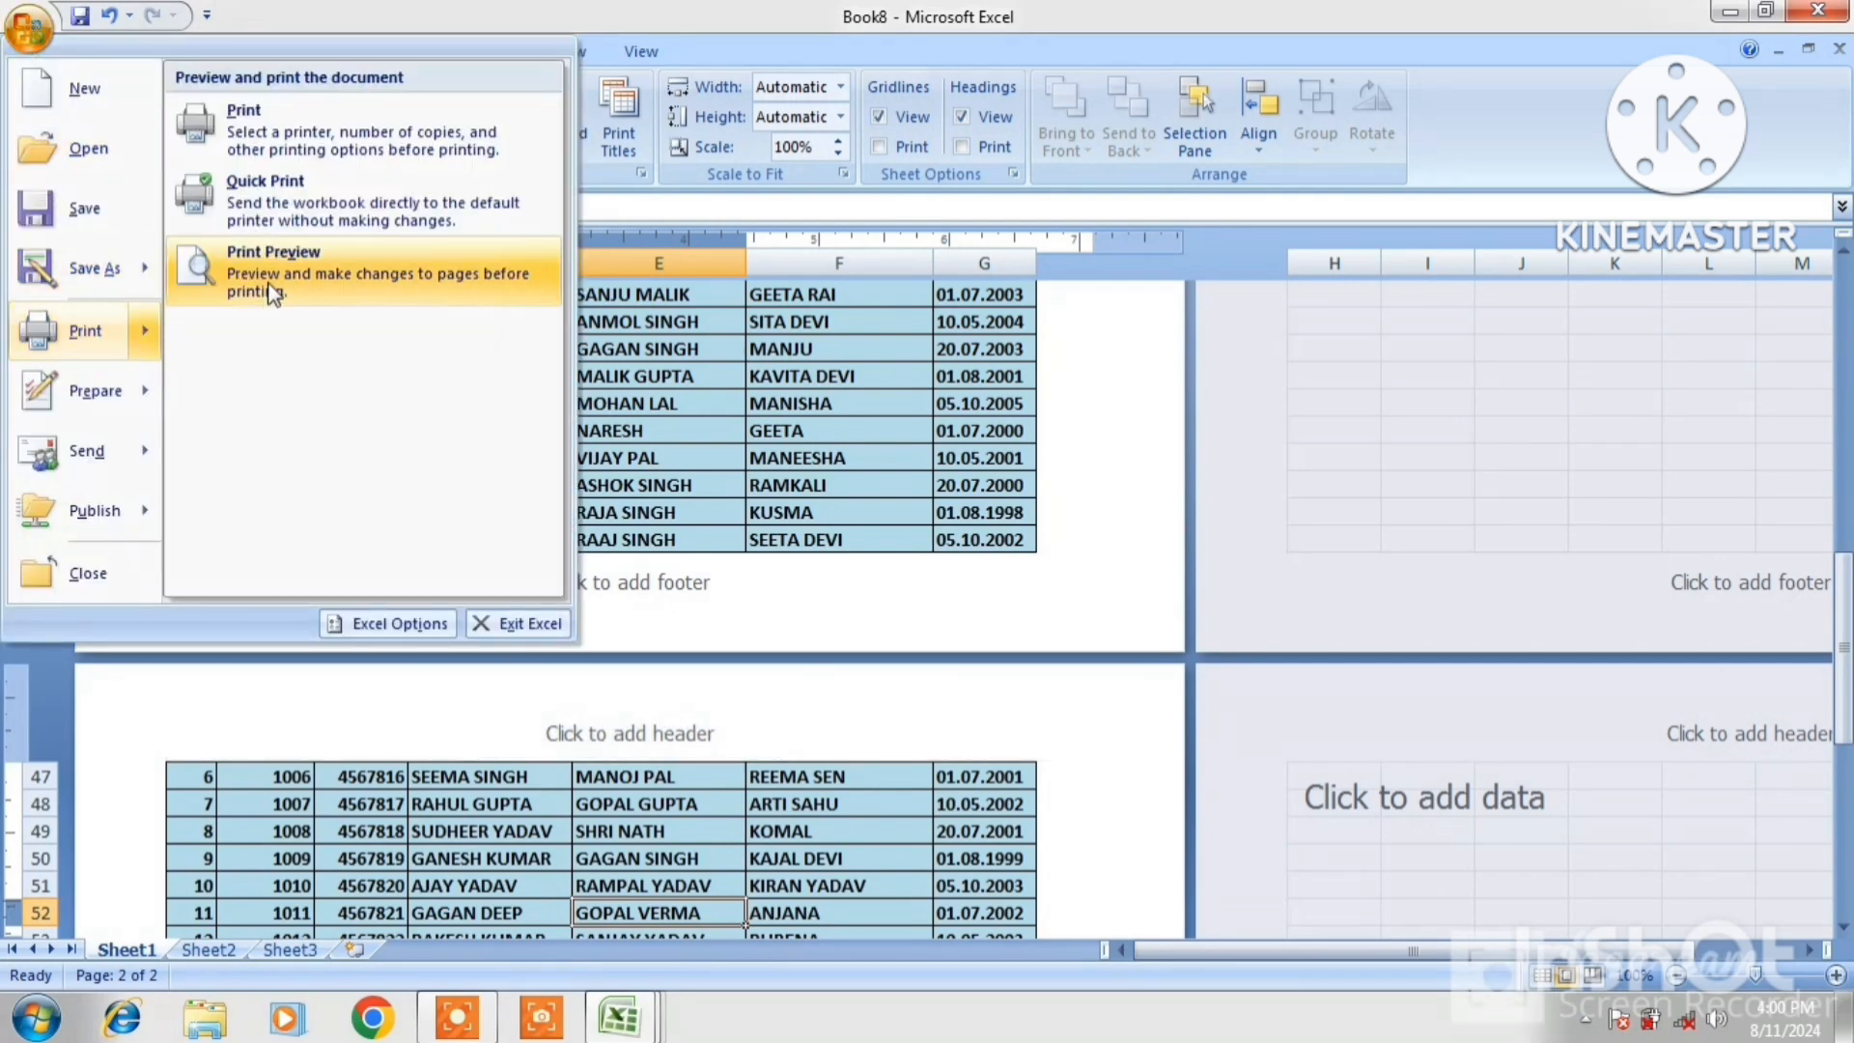
{"action": "left_click", "coordinate": [331, 264]}
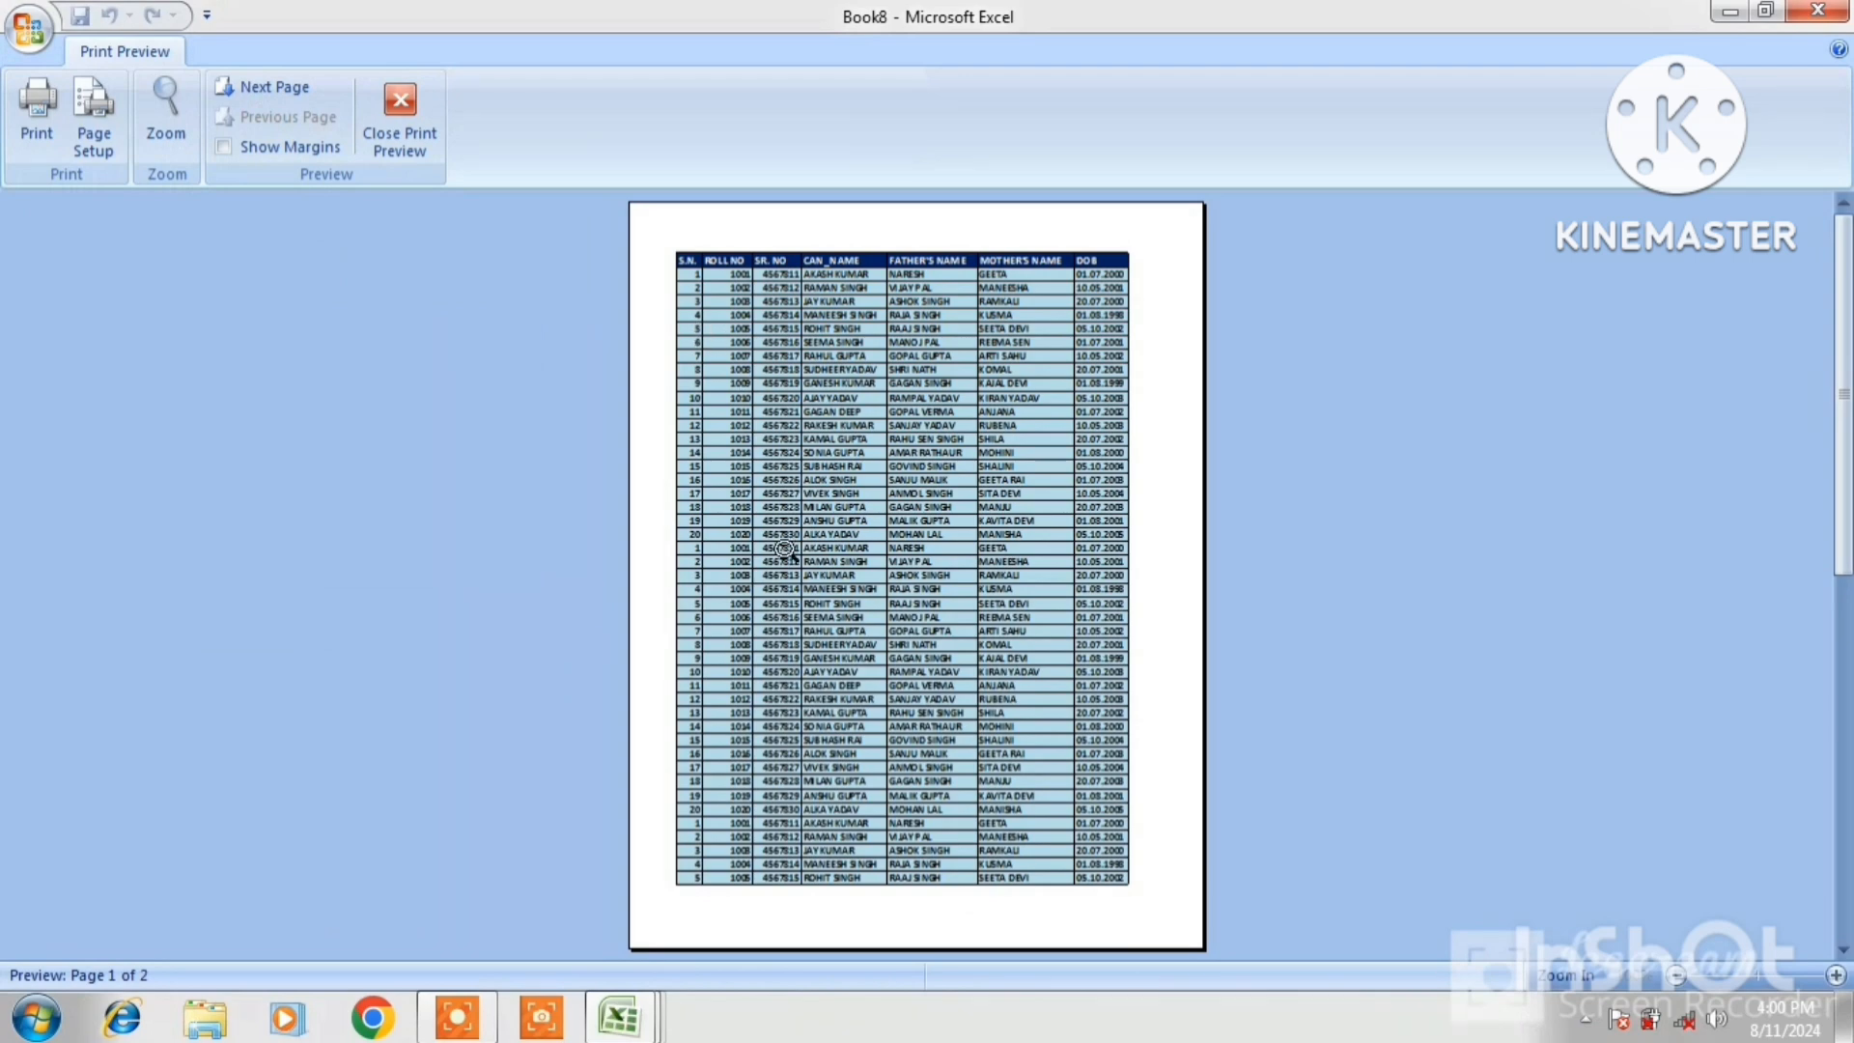
{"action": "left_click", "coordinate": [277, 89]}
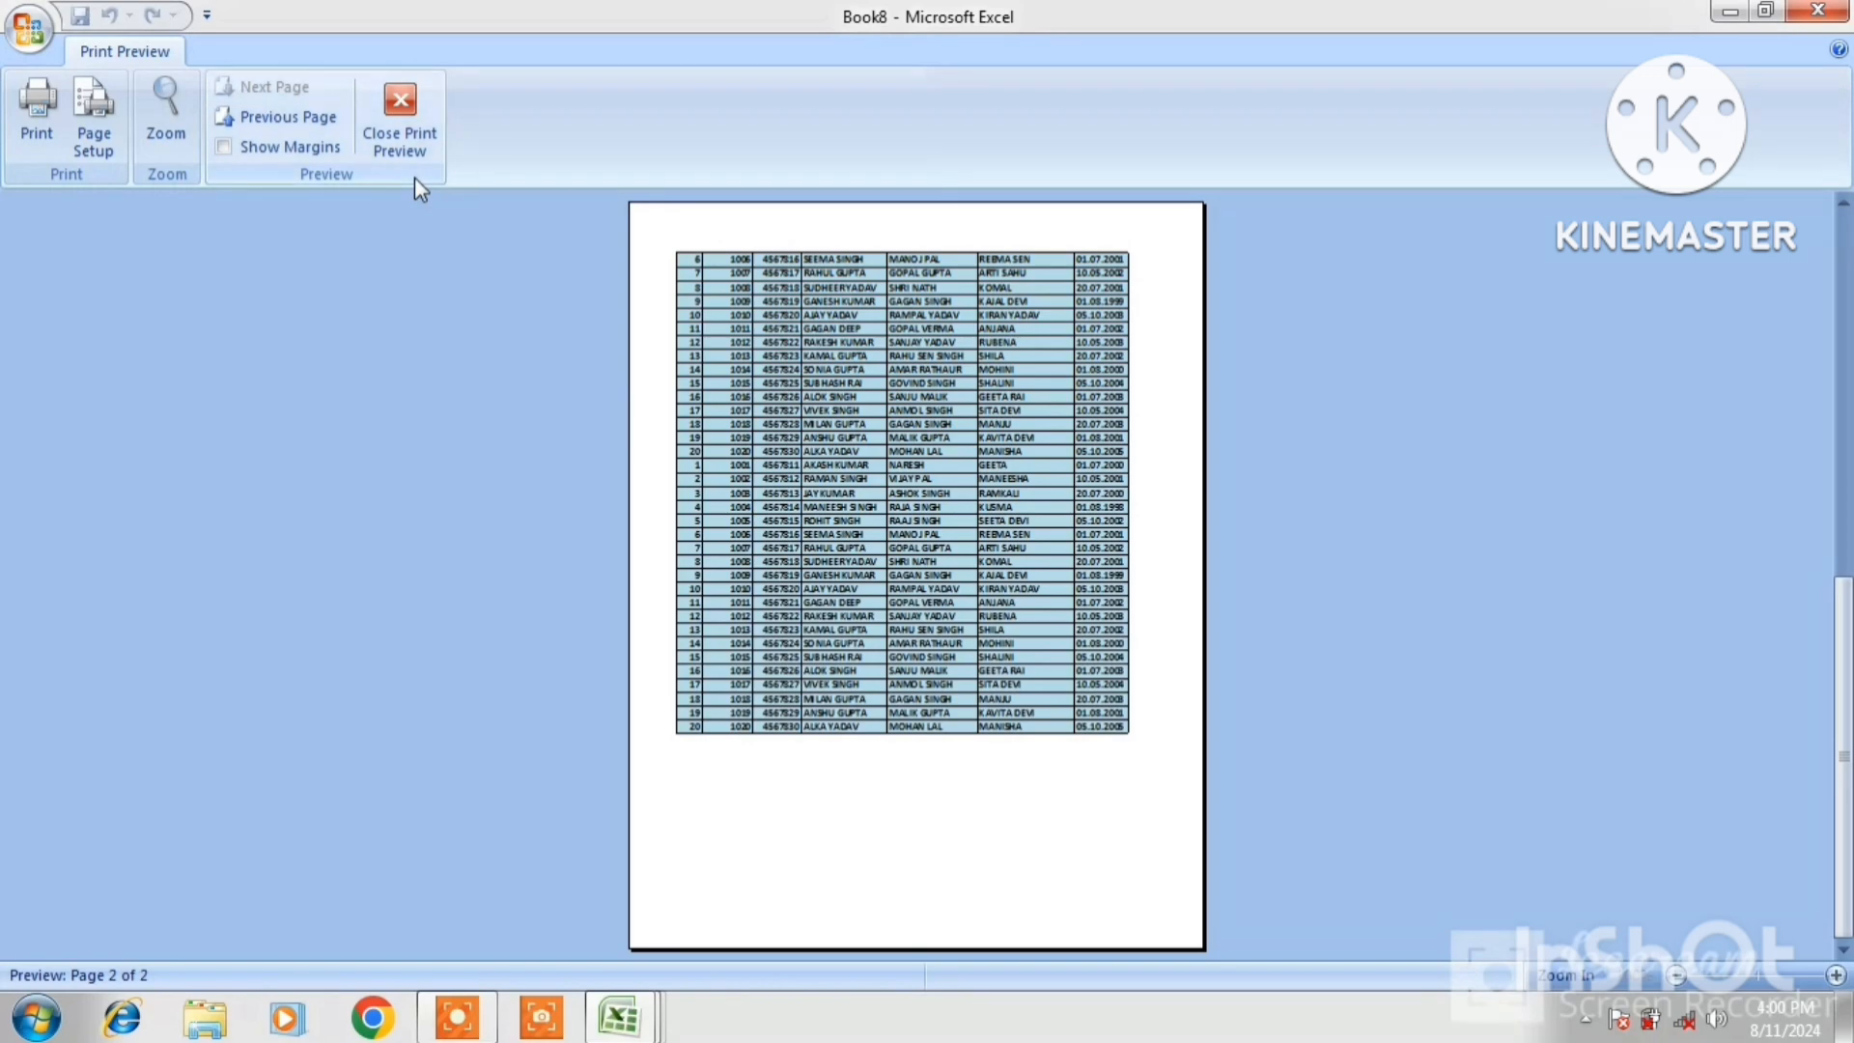
{"action": "left_click", "coordinate": [164, 104]}
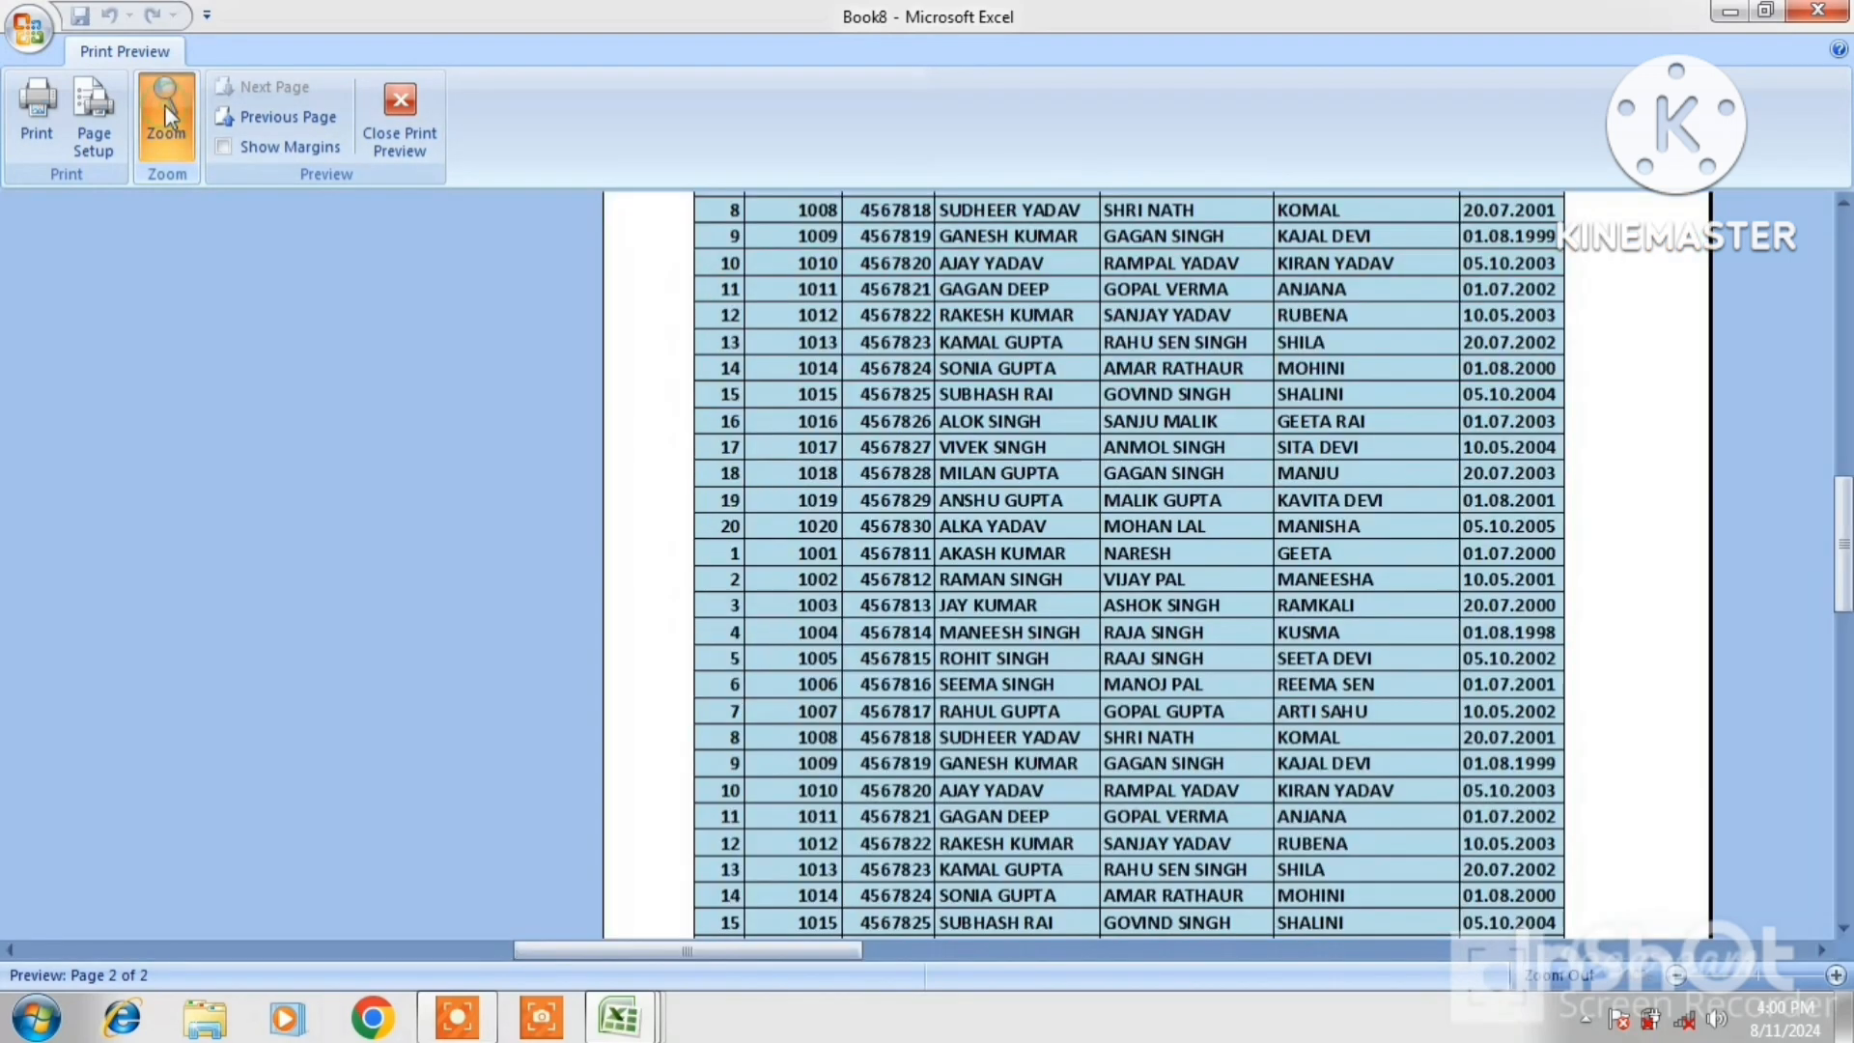
{"action": "left_click", "coordinate": [650, 415]}
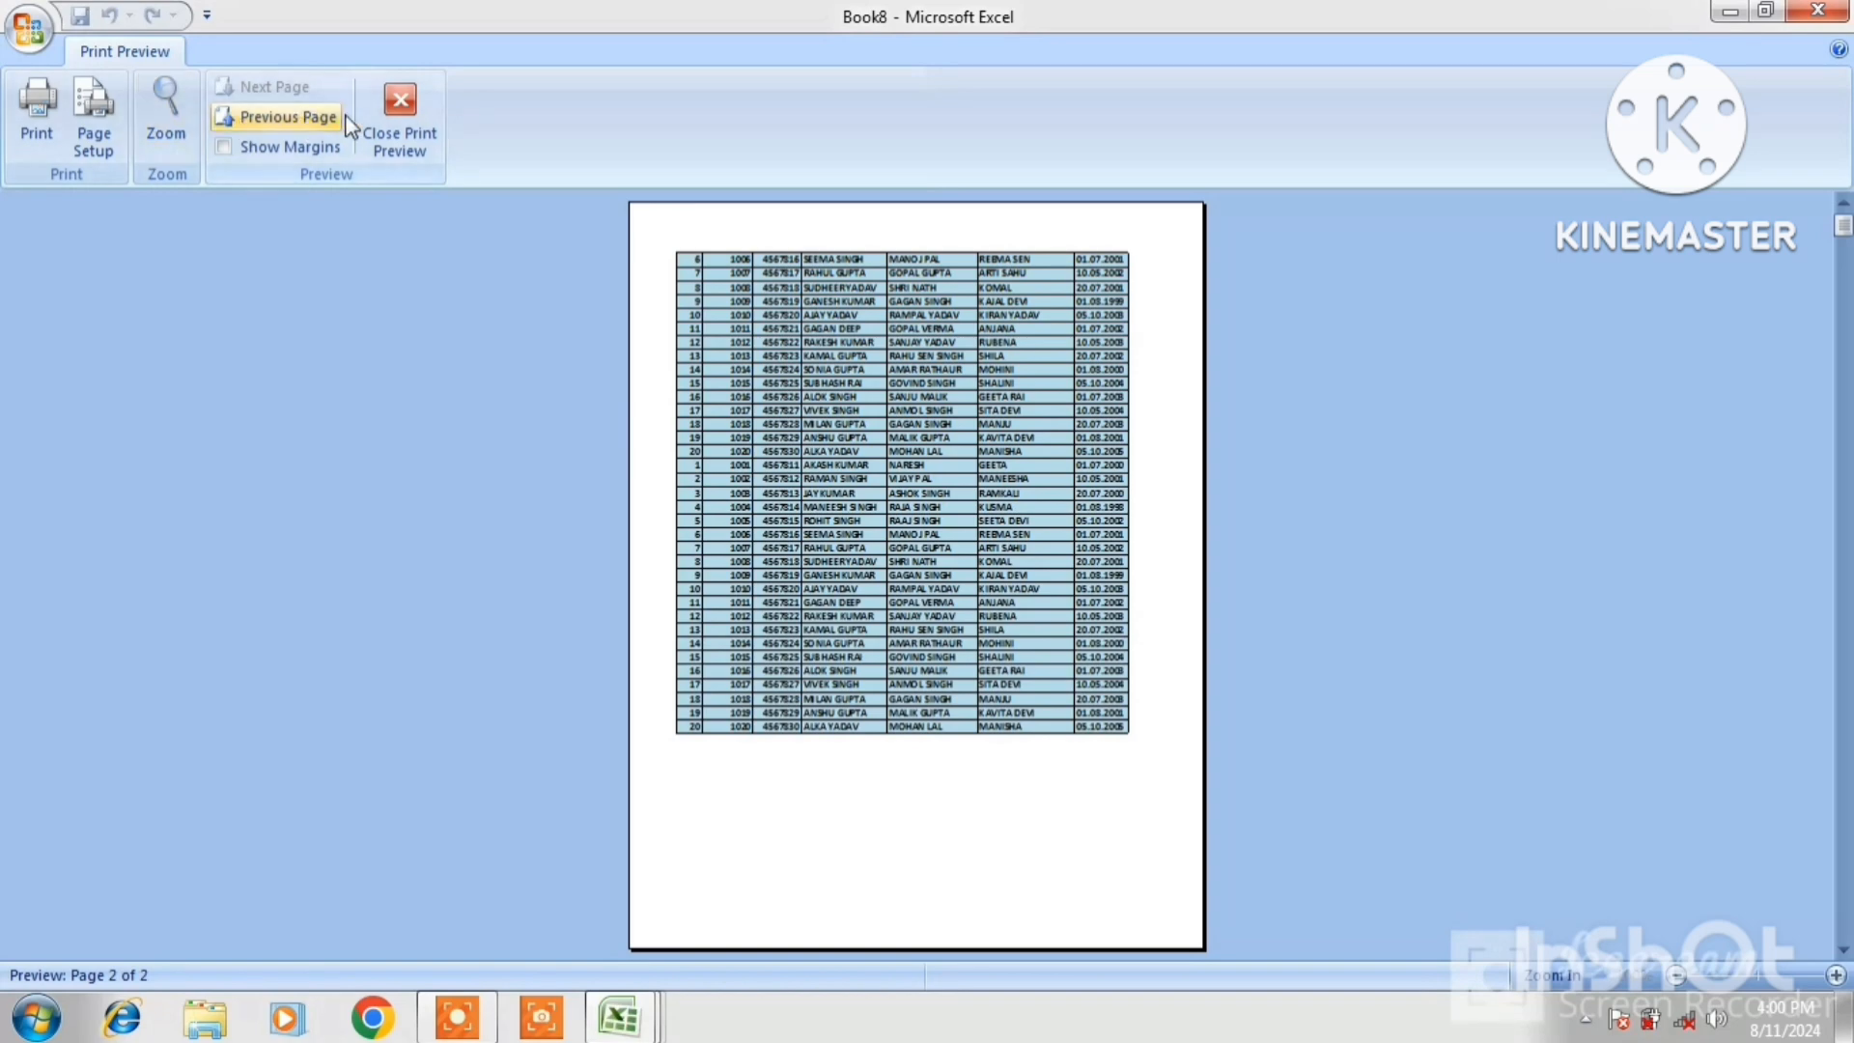
{"action": "left_click", "coordinate": [395, 120]}
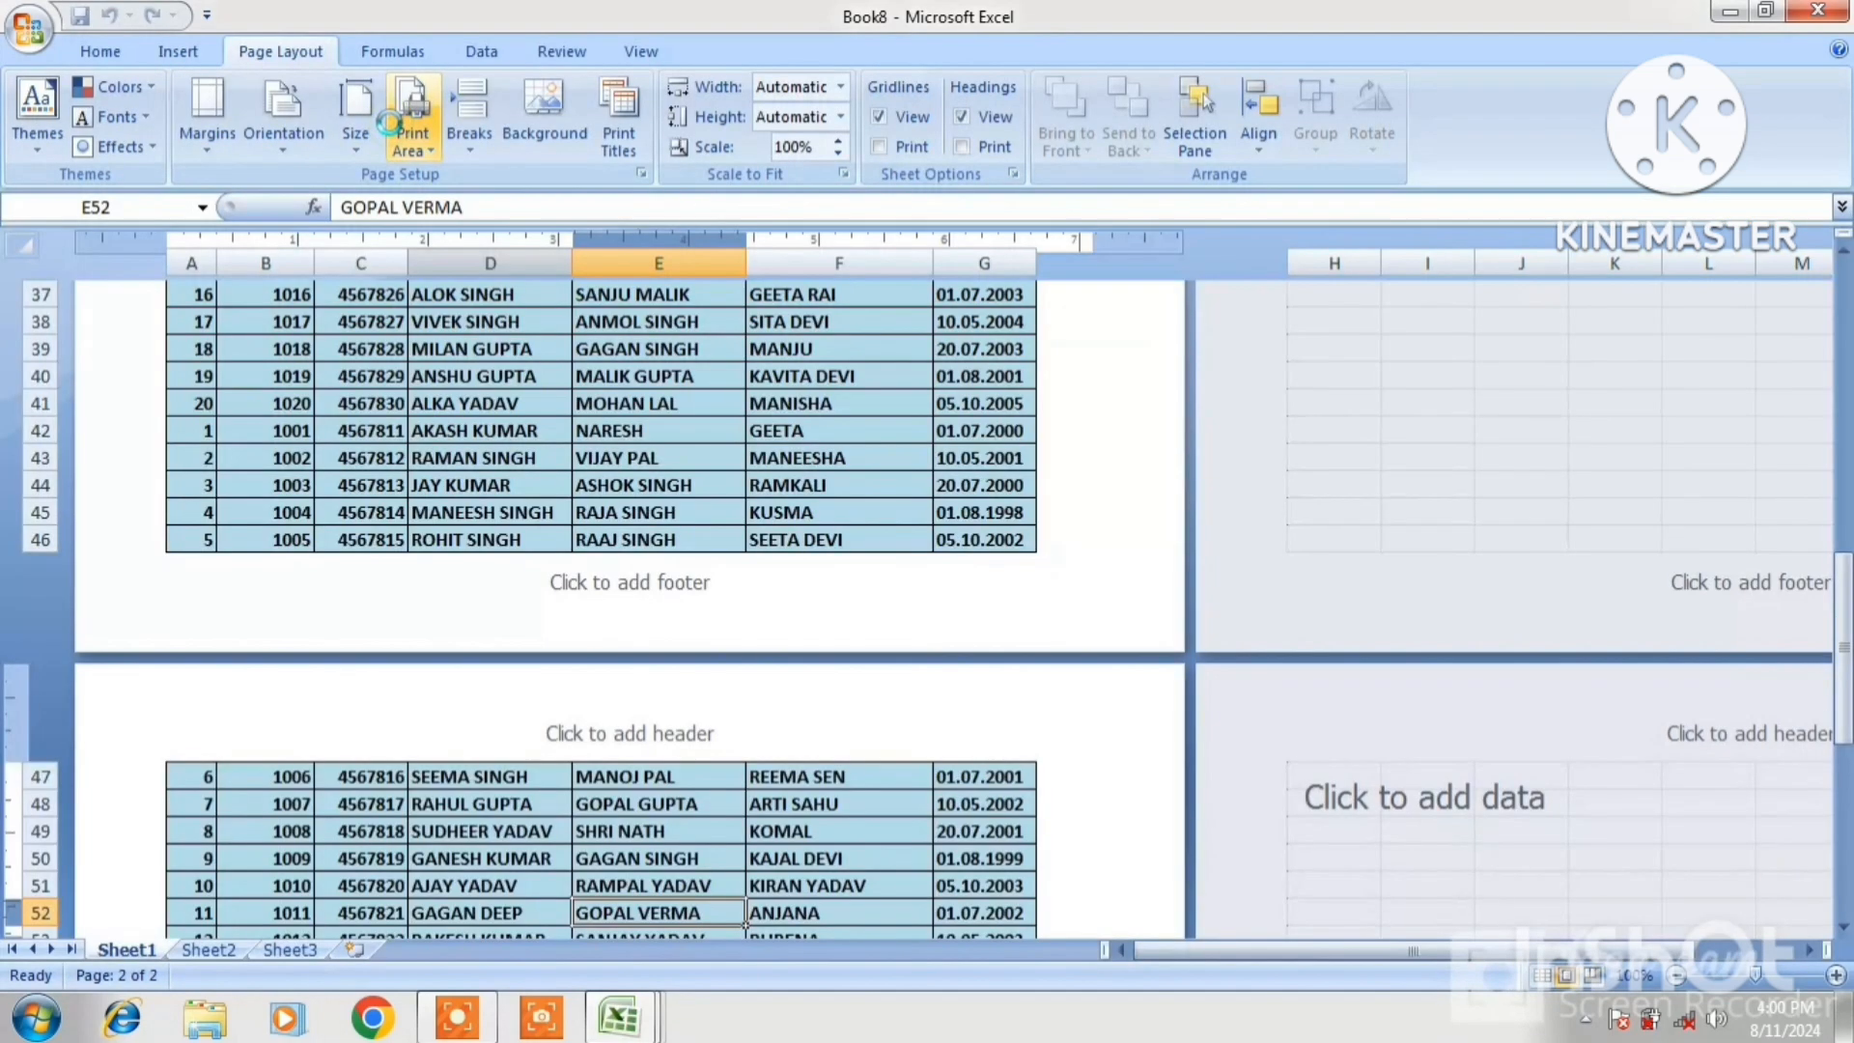
Set Print Titles rows to repeat at top to $1:$1
{"action": "left_click", "coordinate": [655, 480]}
{"action": "key", "text": "Up"}
{"action": "key", "text": "Up"}
{"action": "key", "text": "Up"}
{"action": "key", "text": "Up"}
{"action": "key", "text": "Up"}
{"action": "key", "text": "Up"}
{"action": "key", "text": "Up"}
{"action": "key", "text": "Up"}
{"action": "key", "text": "Up"}
{"action": "key", "text": "Up"}
{"action": "key", "text": "Up"}
{"action": "key", "text": "Up"}
{"action": "key", "text": "Up"}
{"action": "key", "text": "Up"}
{"action": "key", "text": "Up"}
{"action": "key", "text": "Up"}
{"action": "key", "text": "Up"}
{"action": "key", "text": "Up"}
{"action": "key", "text": "Up"}
{"action": "key", "text": "Up"}
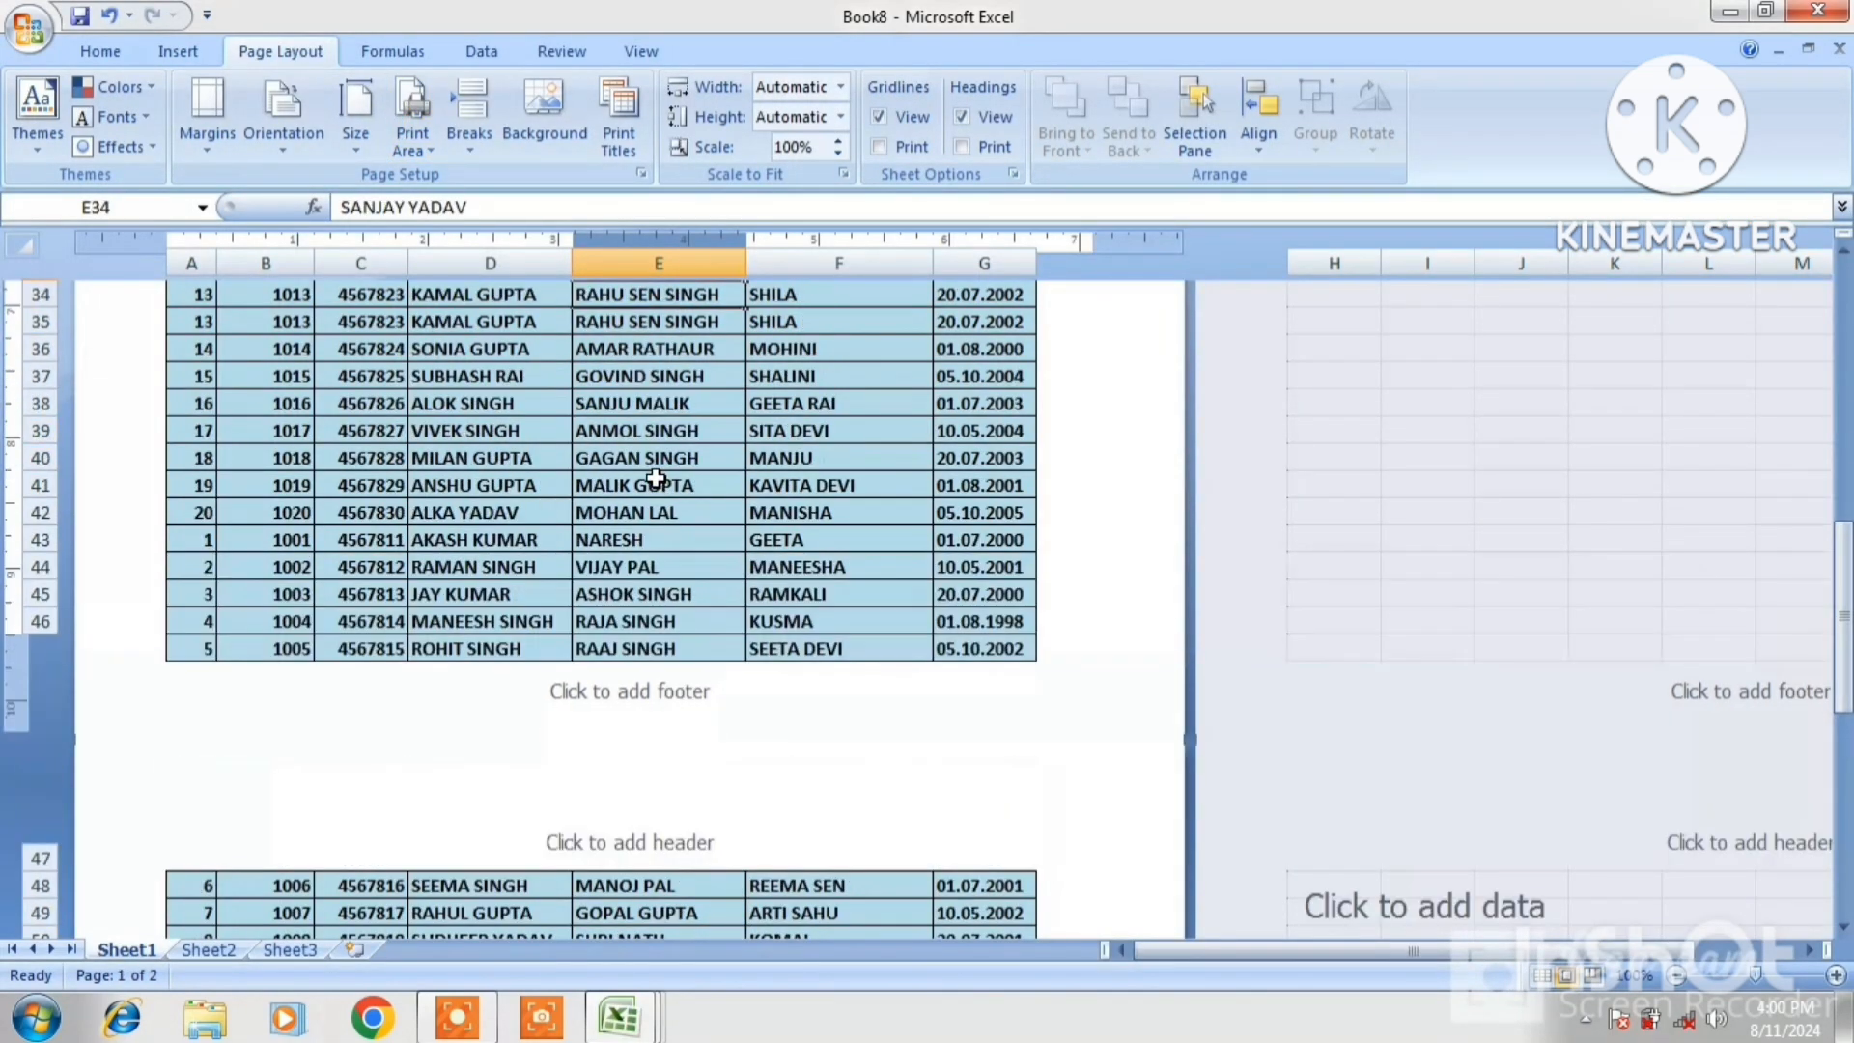
{"action": "key", "text": "Up"}
{"action": "key", "text": "Up"}
{"action": "key", "text": "Up"}
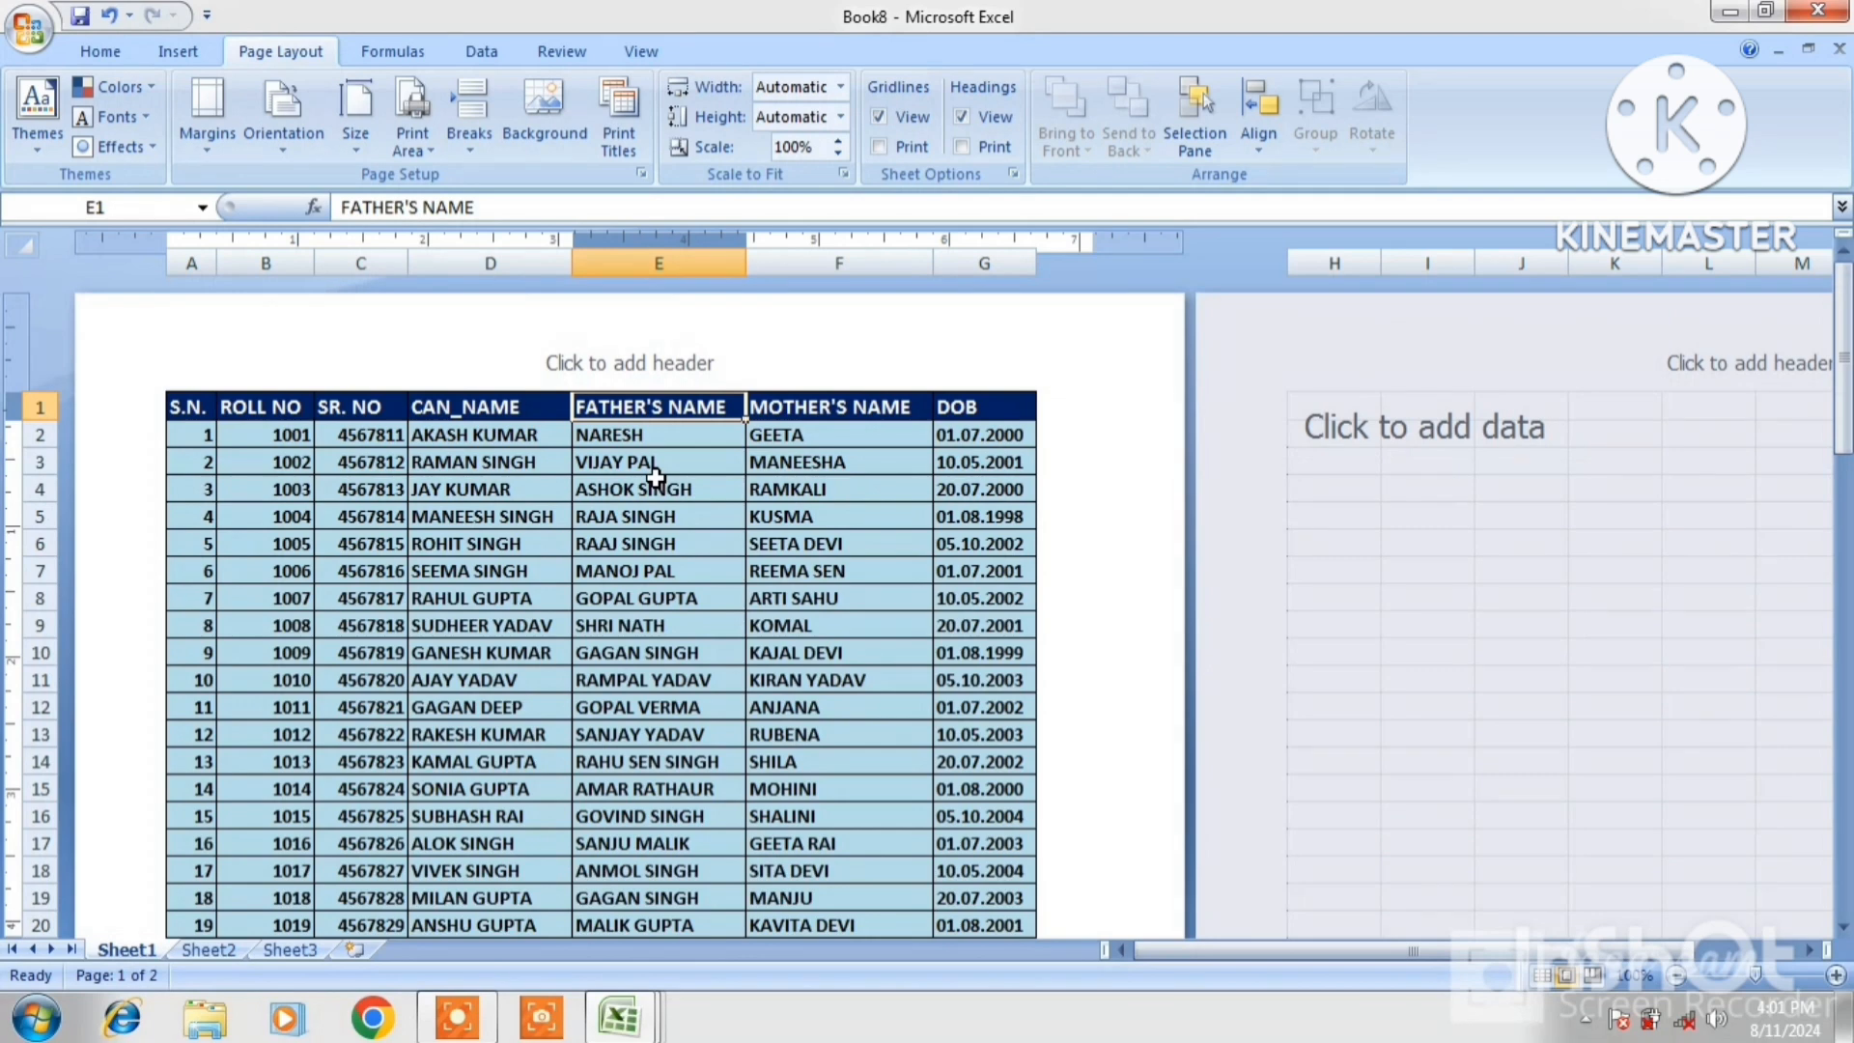
{"action": "left_click", "coordinate": [630, 159]}
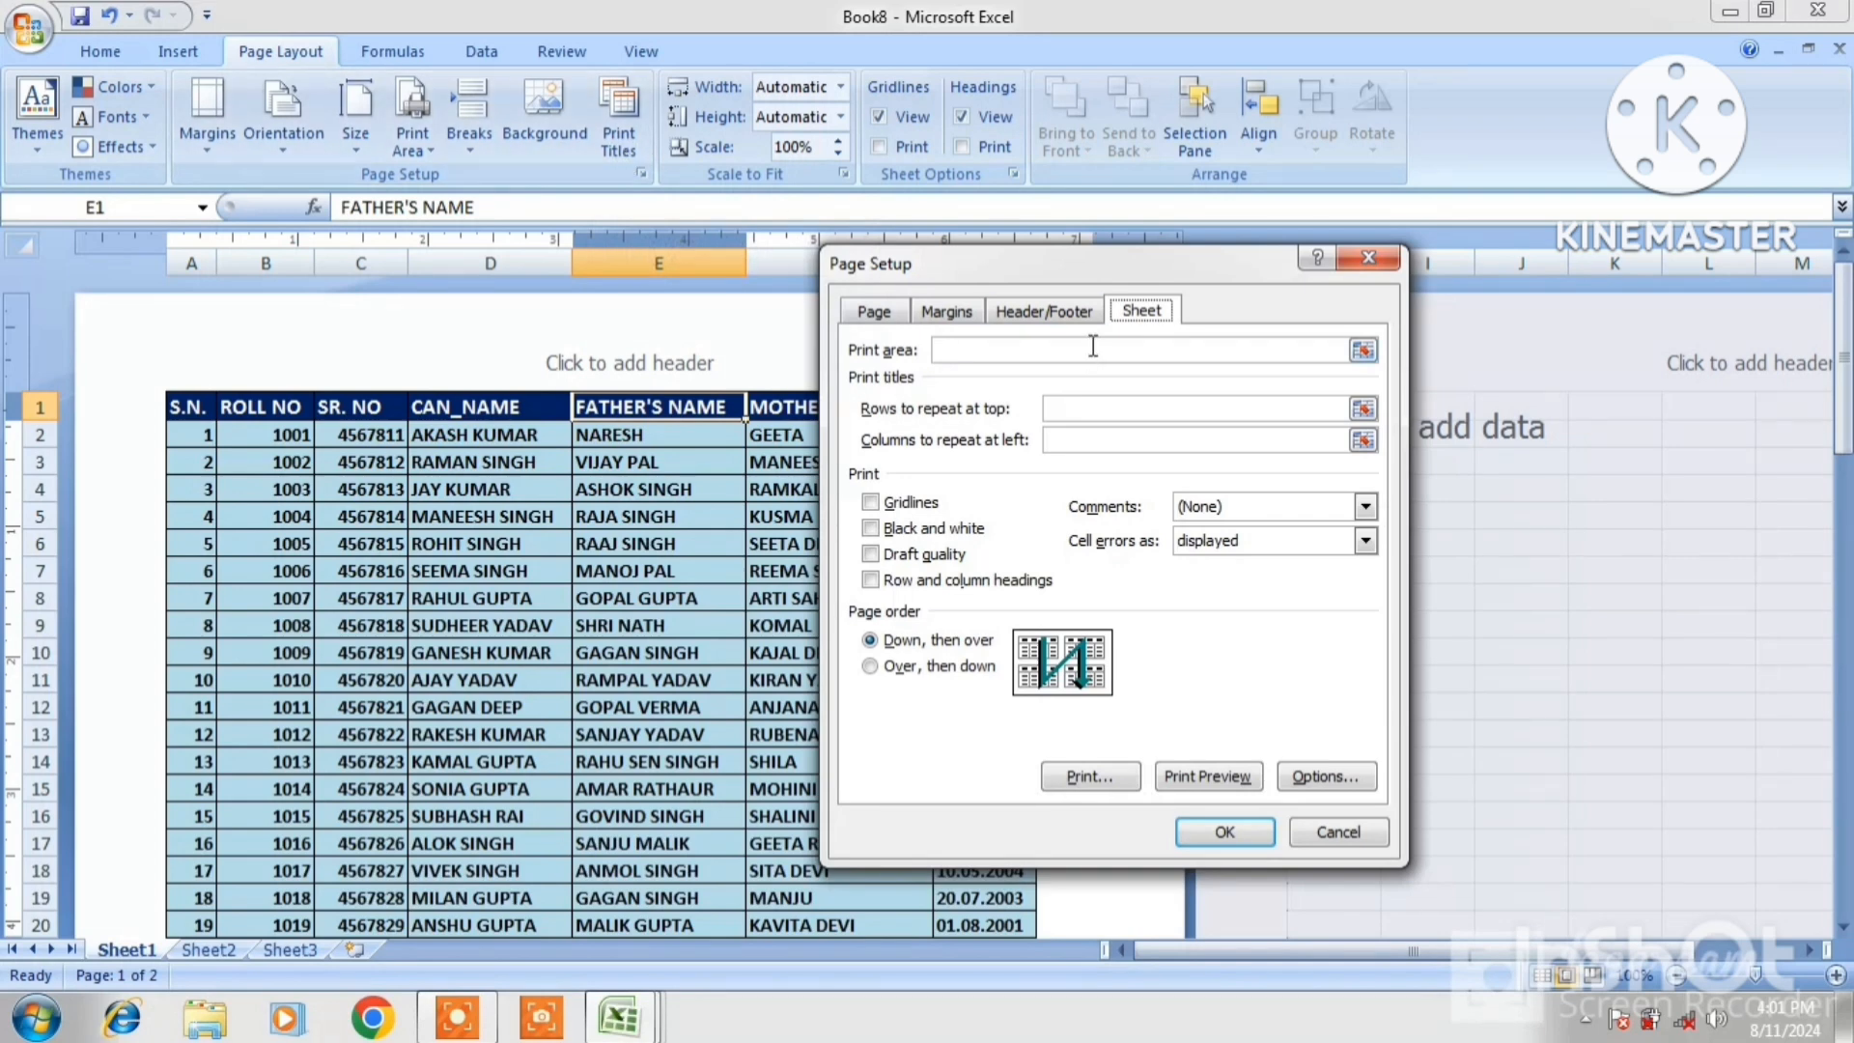
{"action": "left_click_drag", "start_coordinate": [1107, 270], "coordinate": [1295, 273]}
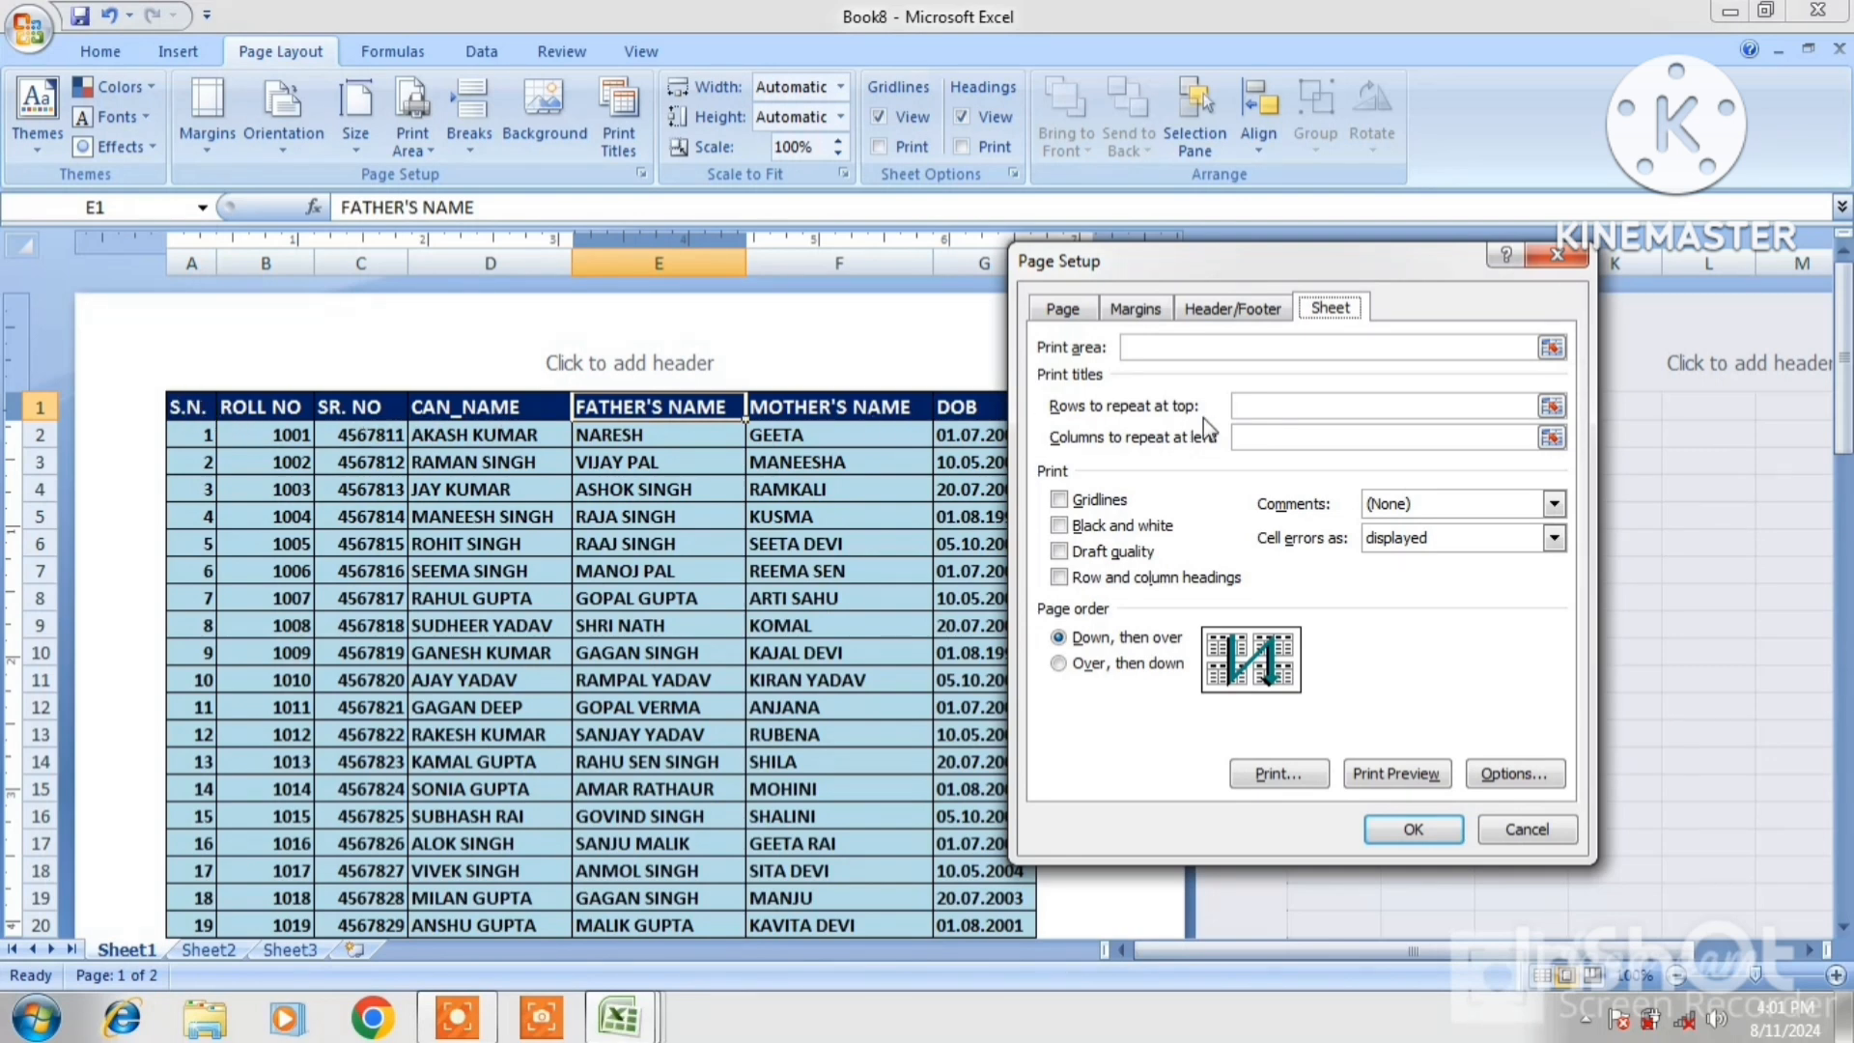
{"action": "left_click", "coordinate": [1268, 407]}
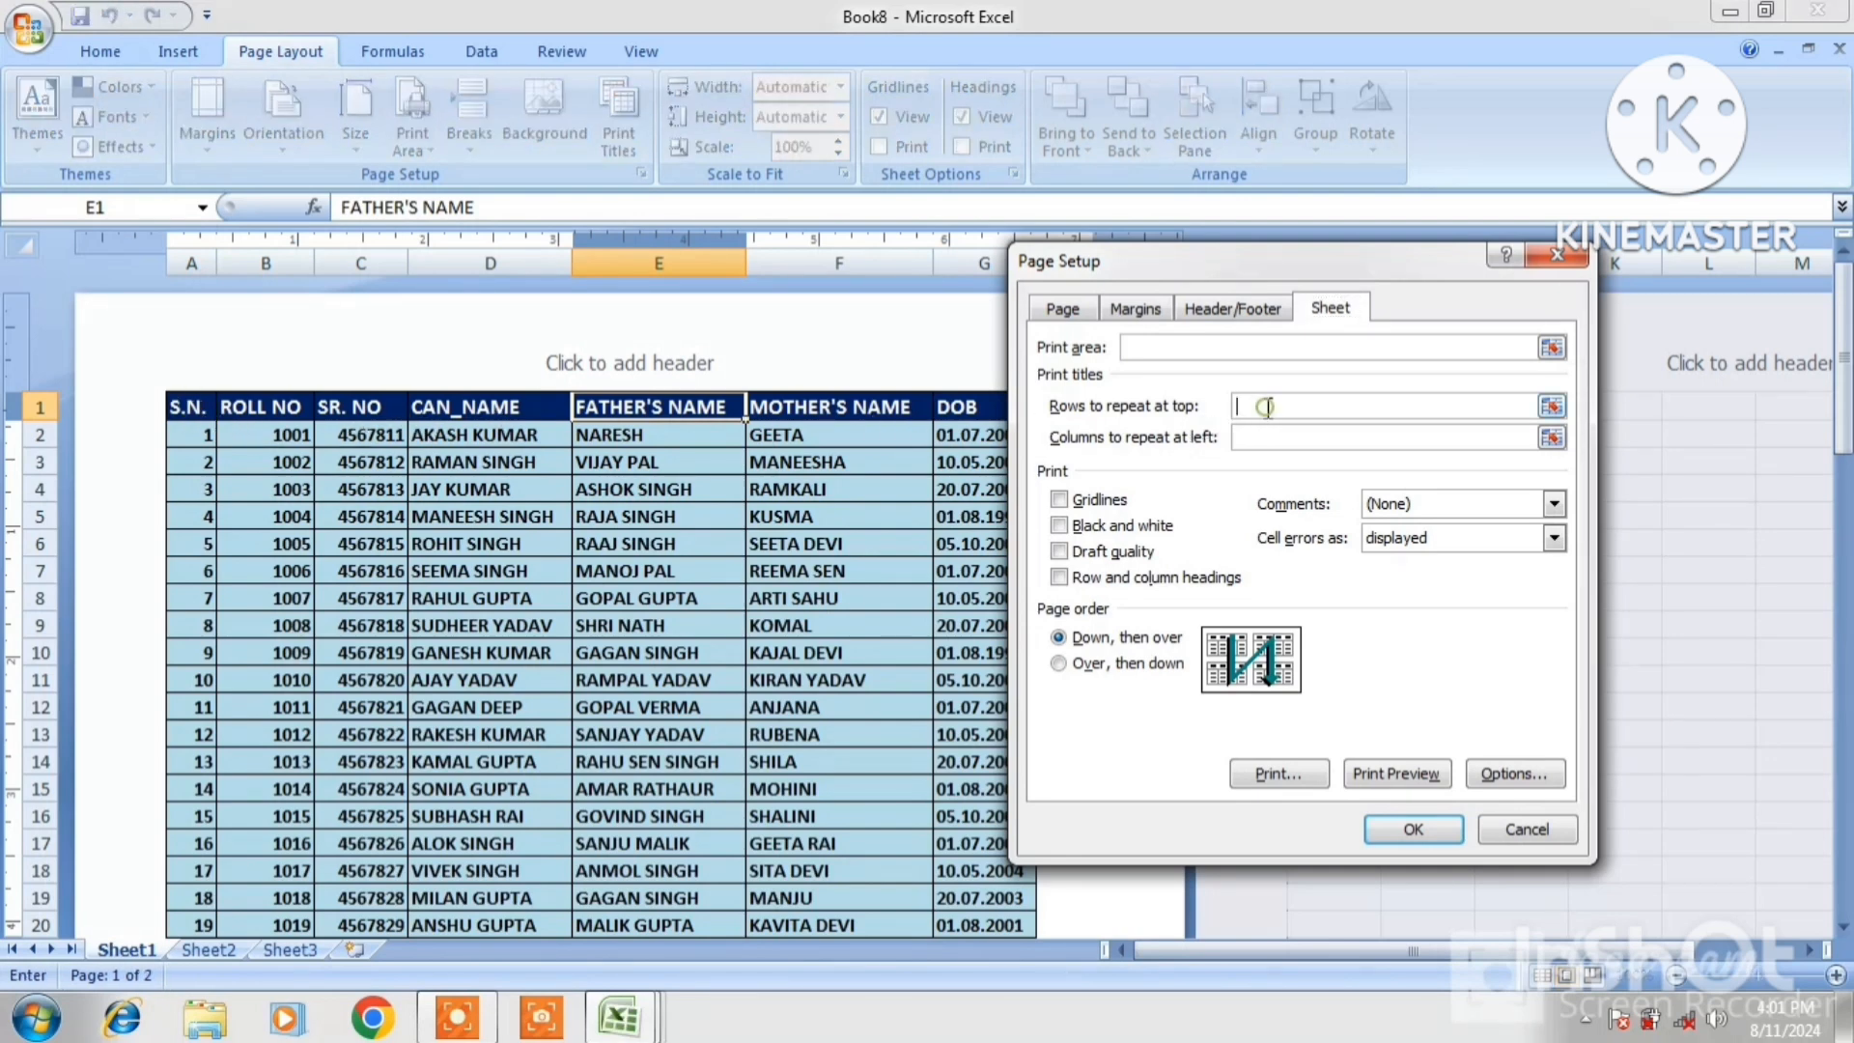
{"action": "left_click", "coordinate": [189, 411]}
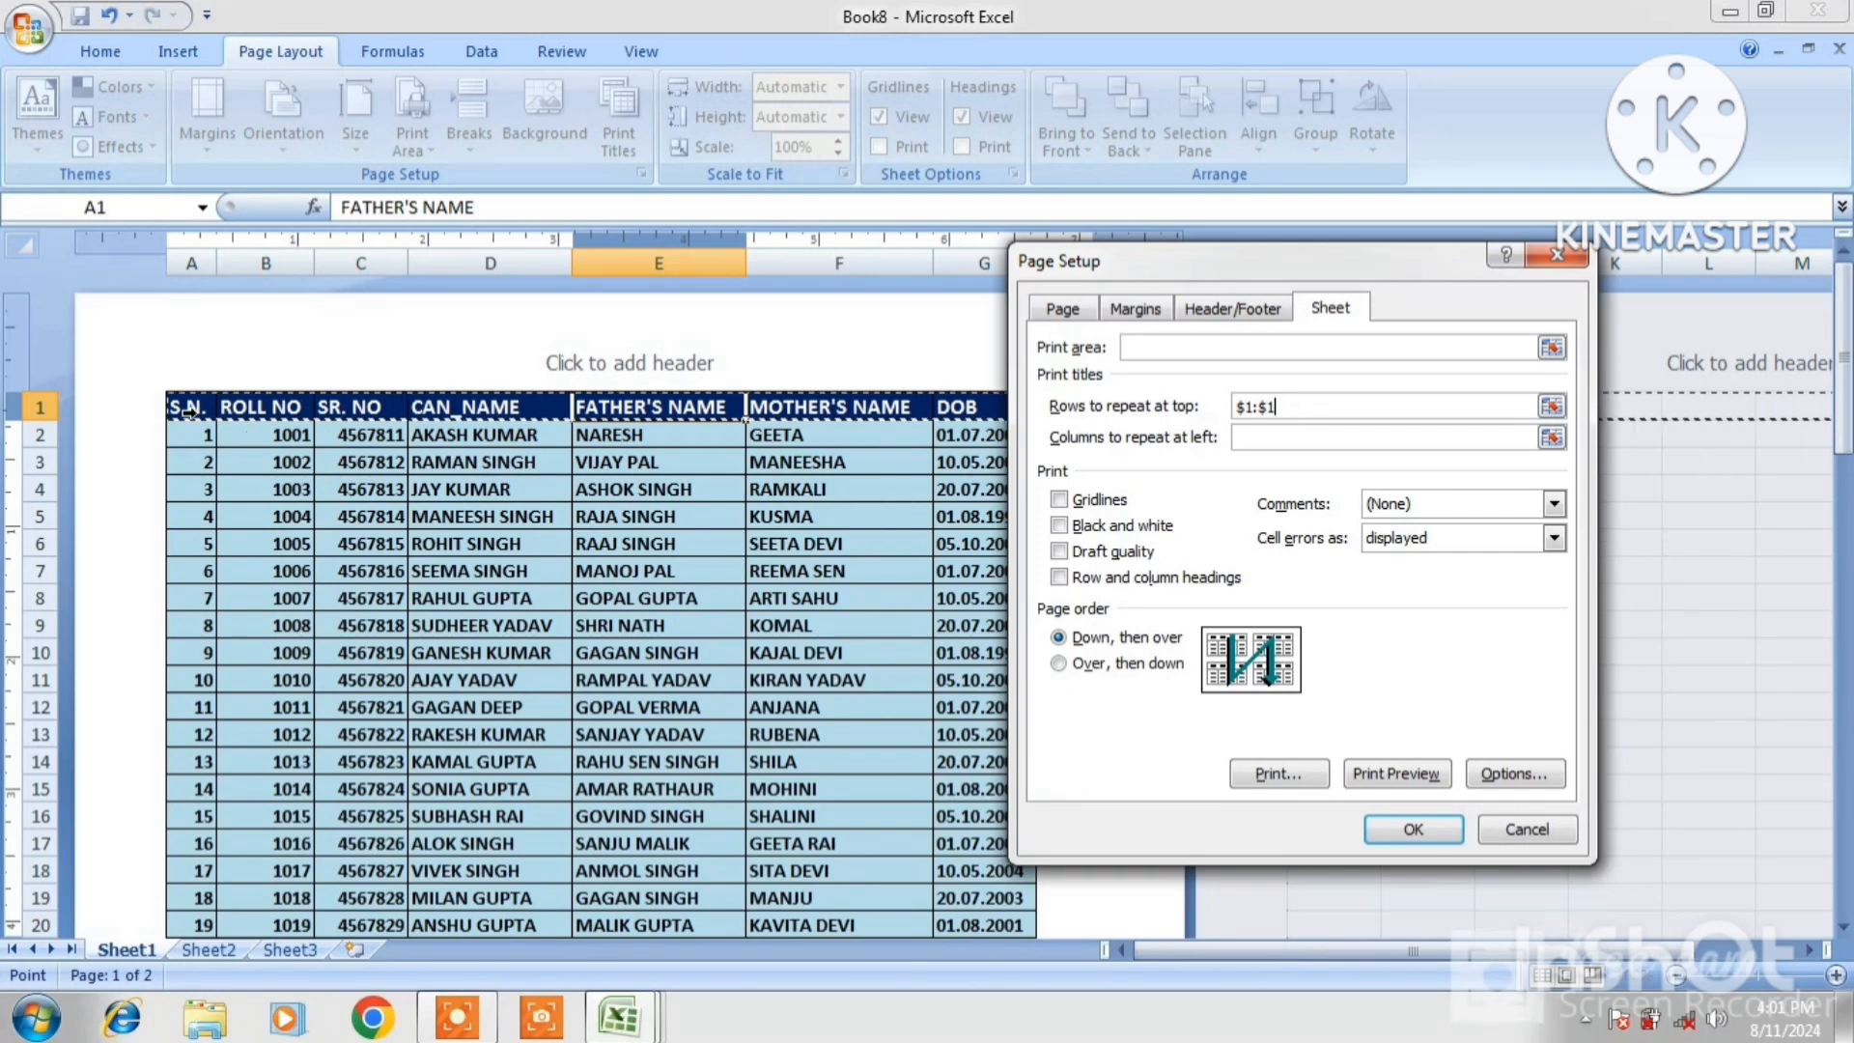
{"action": "left_click", "coordinate": [1391, 832]}
Check the repeated header on page 2, then open Print Preview with Ctrl+F2
{"action": "left_click", "coordinate": [1000, 700]}
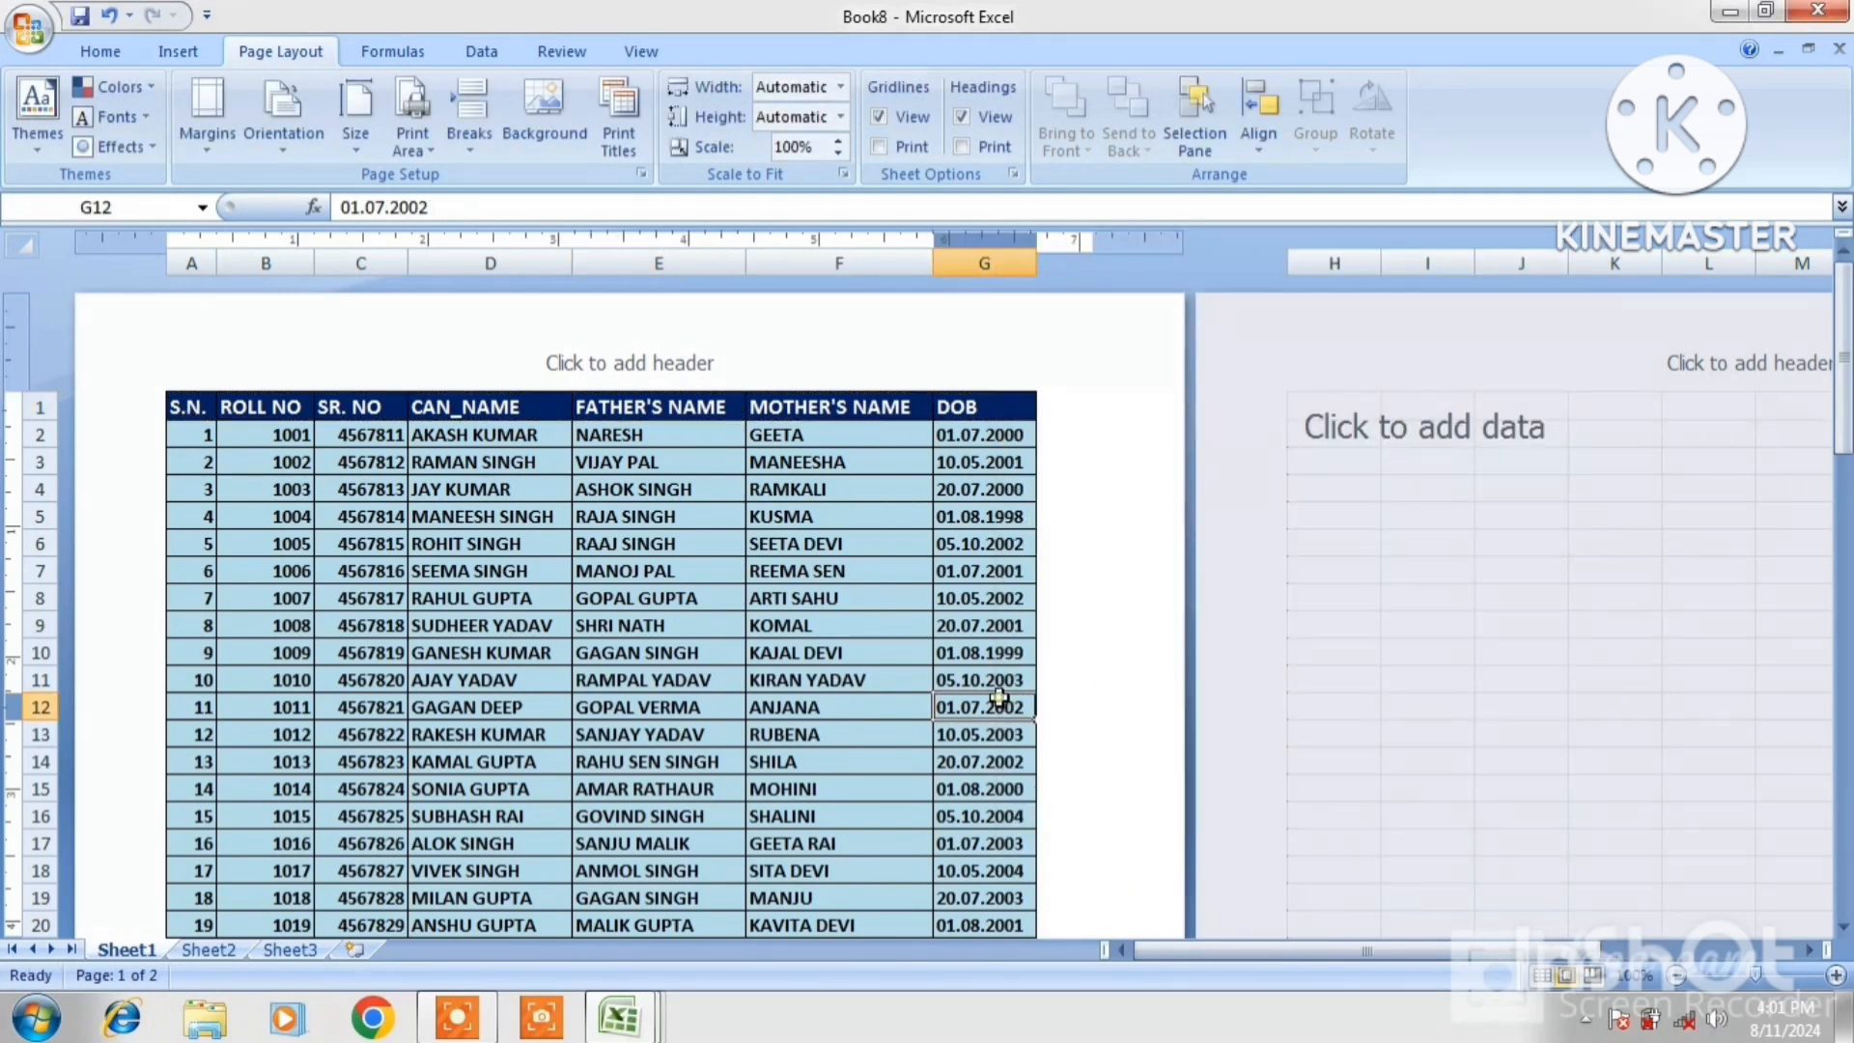
{"action": "key", "text": "Down"}
{"action": "key", "text": "Down"}
{"action": "key", "text": "Down"}
{"action": "key", "text": "Down"}
{"action": "key", "text": "Down"}
{"action": "key", "text": "Down"}
{"action": "key", "text": "Down"}
{"action": "key", "text": "Down"}
{"action": "key", "text": "Down"}
{"action": "key", "text": "Down"}
{"action": "key", "text": "Down"}
{"action": "key", "text": "Down"}
{"action": "key", "text": "Down"}
{"action": "key", "text": "Down"}
{"action": "key", "text": "Down"}
{"action": "key", "text": "Down"}
{"action": "key", "text": "Down"}
{"action": "key", "text": "Down"}
{"action": "key", "text": "Down"}
{"action": "key", "text": "Down"}
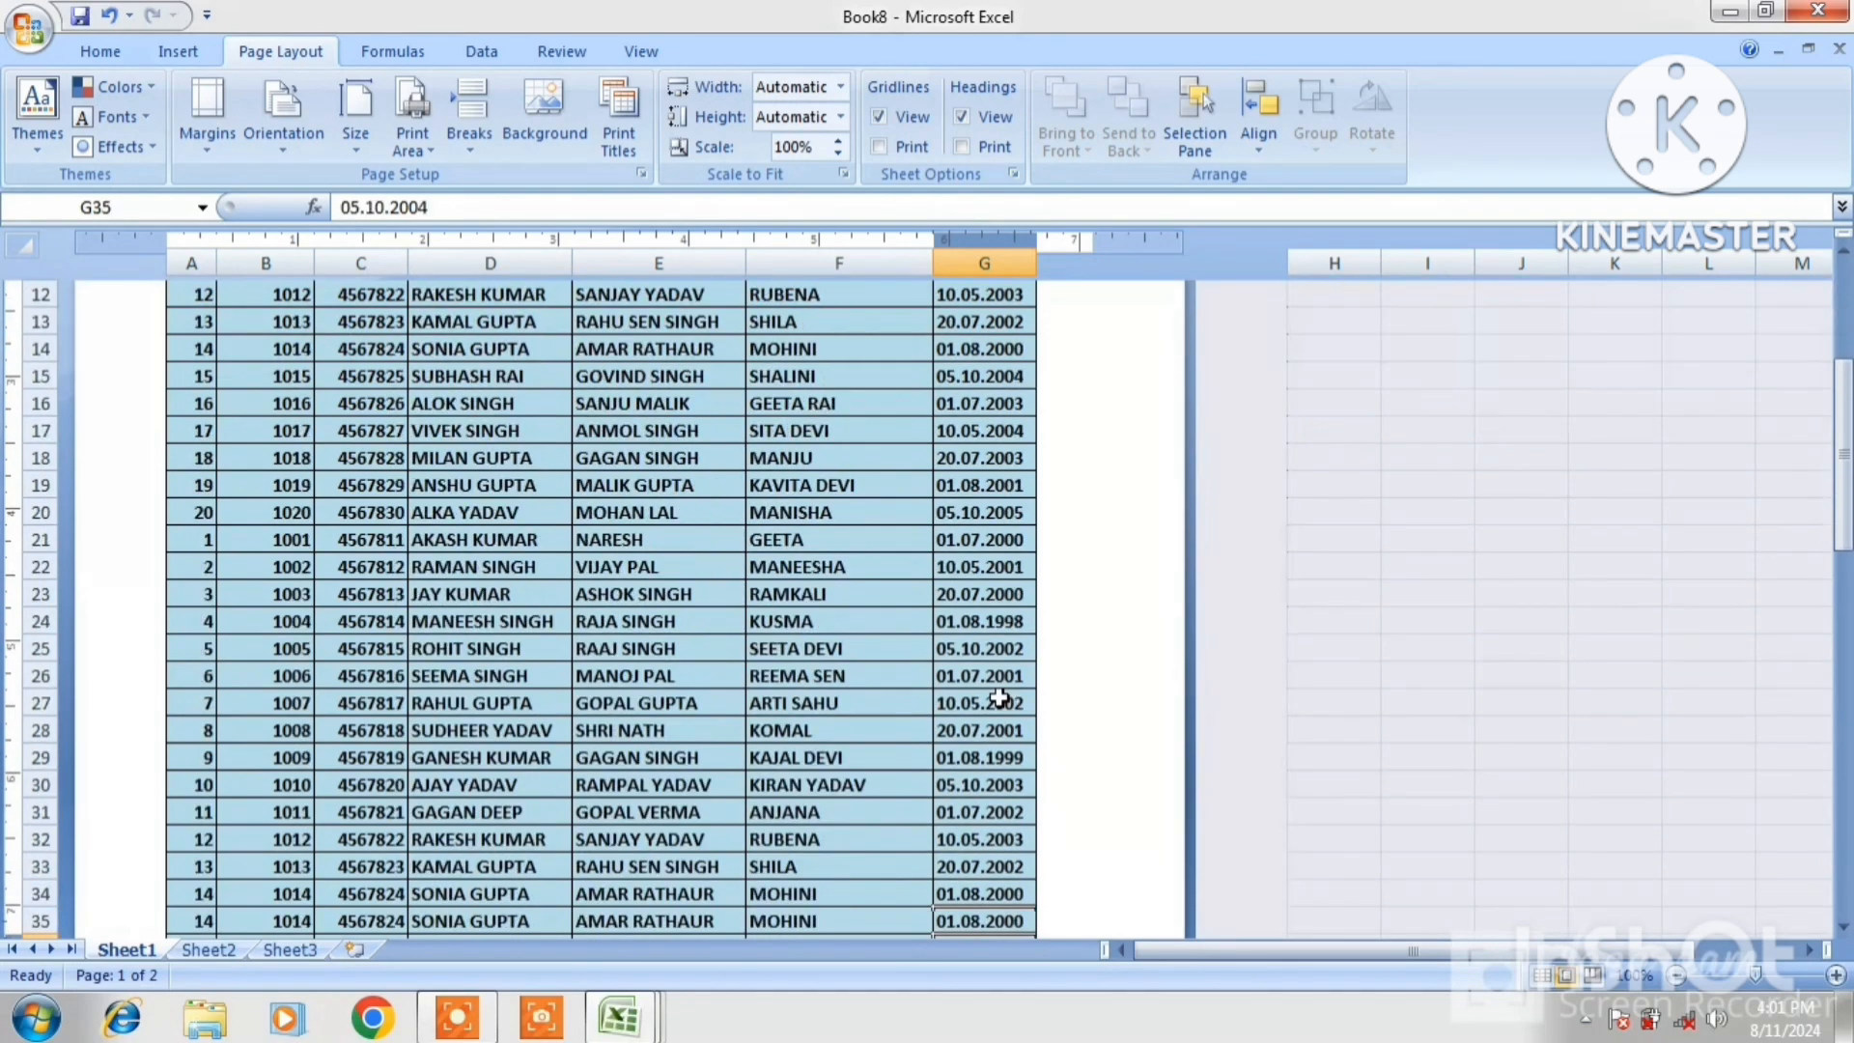
{"action": "key", "text": "Down"}
{"action": "key", "text": "Down"}
{"action": "key", "text": "Down"}
{"action": "key", "text": "Down"}
{"action": "key", "text": "Down"}
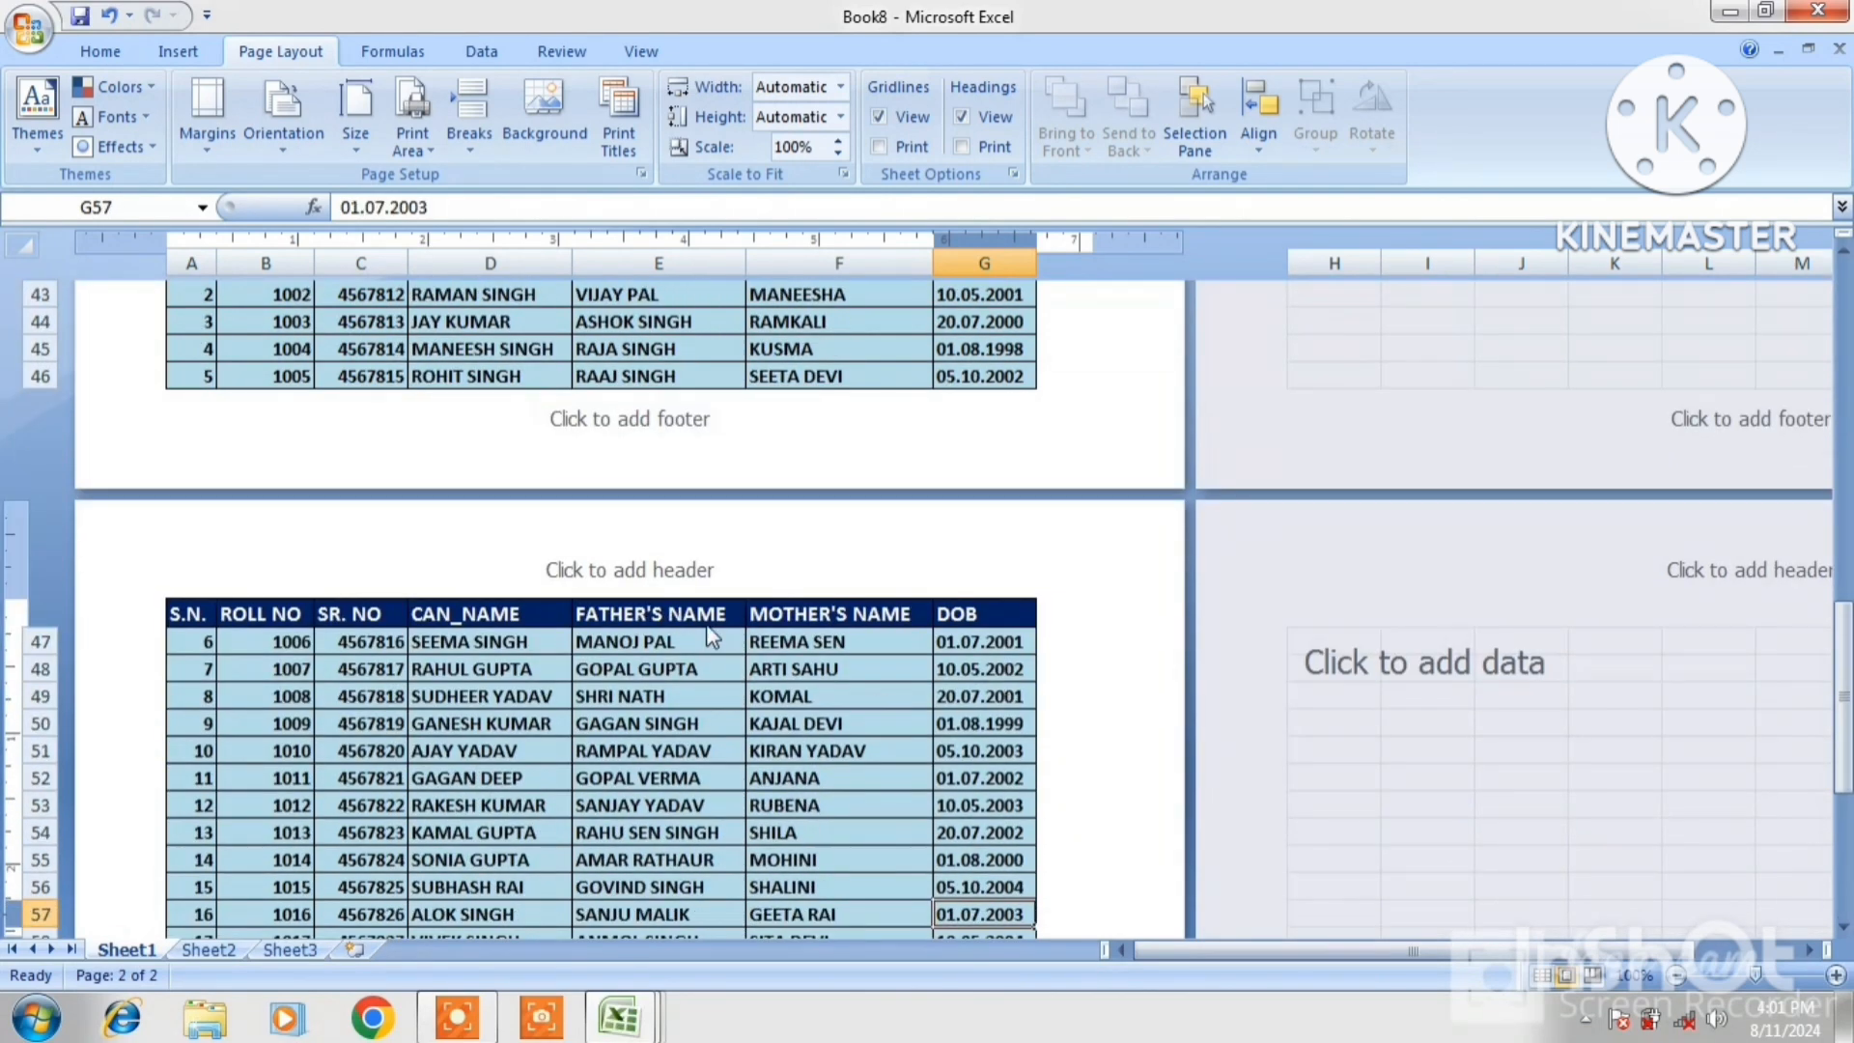
{"action": "key", "text": "Down"}
{"action": "key", "text": "Down"}
{"action": "key", "text": "Down"}
{"action": "key", "text": "Down"}
{"action": "key", "text": "Down"}
{"action": "key", "text": "Down"}
{"action": "key", "text": "Down"}
{"action": "key", "text": "Down"}
{"action": "key", "text": "Down"}
{"action": "key", "text": "Down"}
{"action": "key", "text": "Down"}
{"action": "key", "text": "Down"}
{"action": "key", "text": "Down"}
{"action": "key", "text": "Down"}
{"action": "key", "text": "Down"}
{"action": "key", "text": "Down"}
{"action": "key", "text": "Down"}
{"action": "key", "text": "Down"}
{"action": "key", "text": "Down"}
{"action": "key", "text": "Down"}
{"action": "key", "text": "Down"}
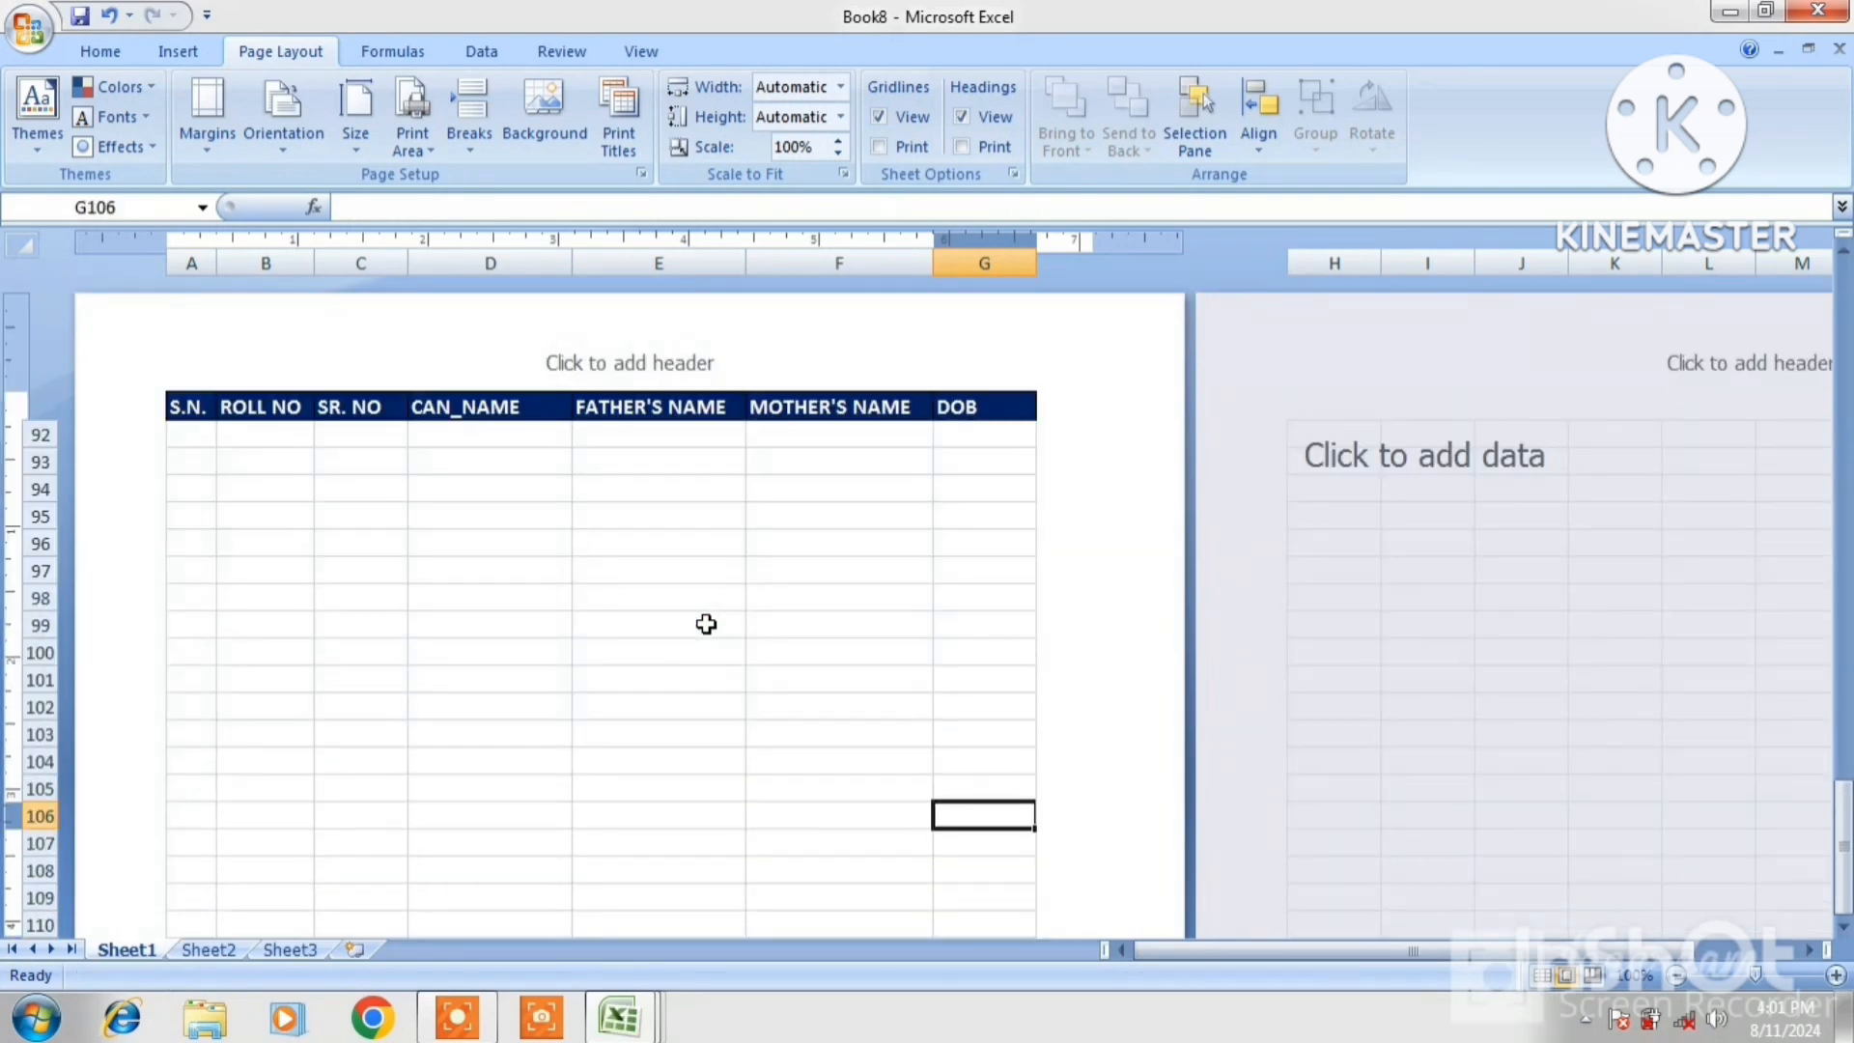
{"action": "left_click", "coordinate": [434, 454]}
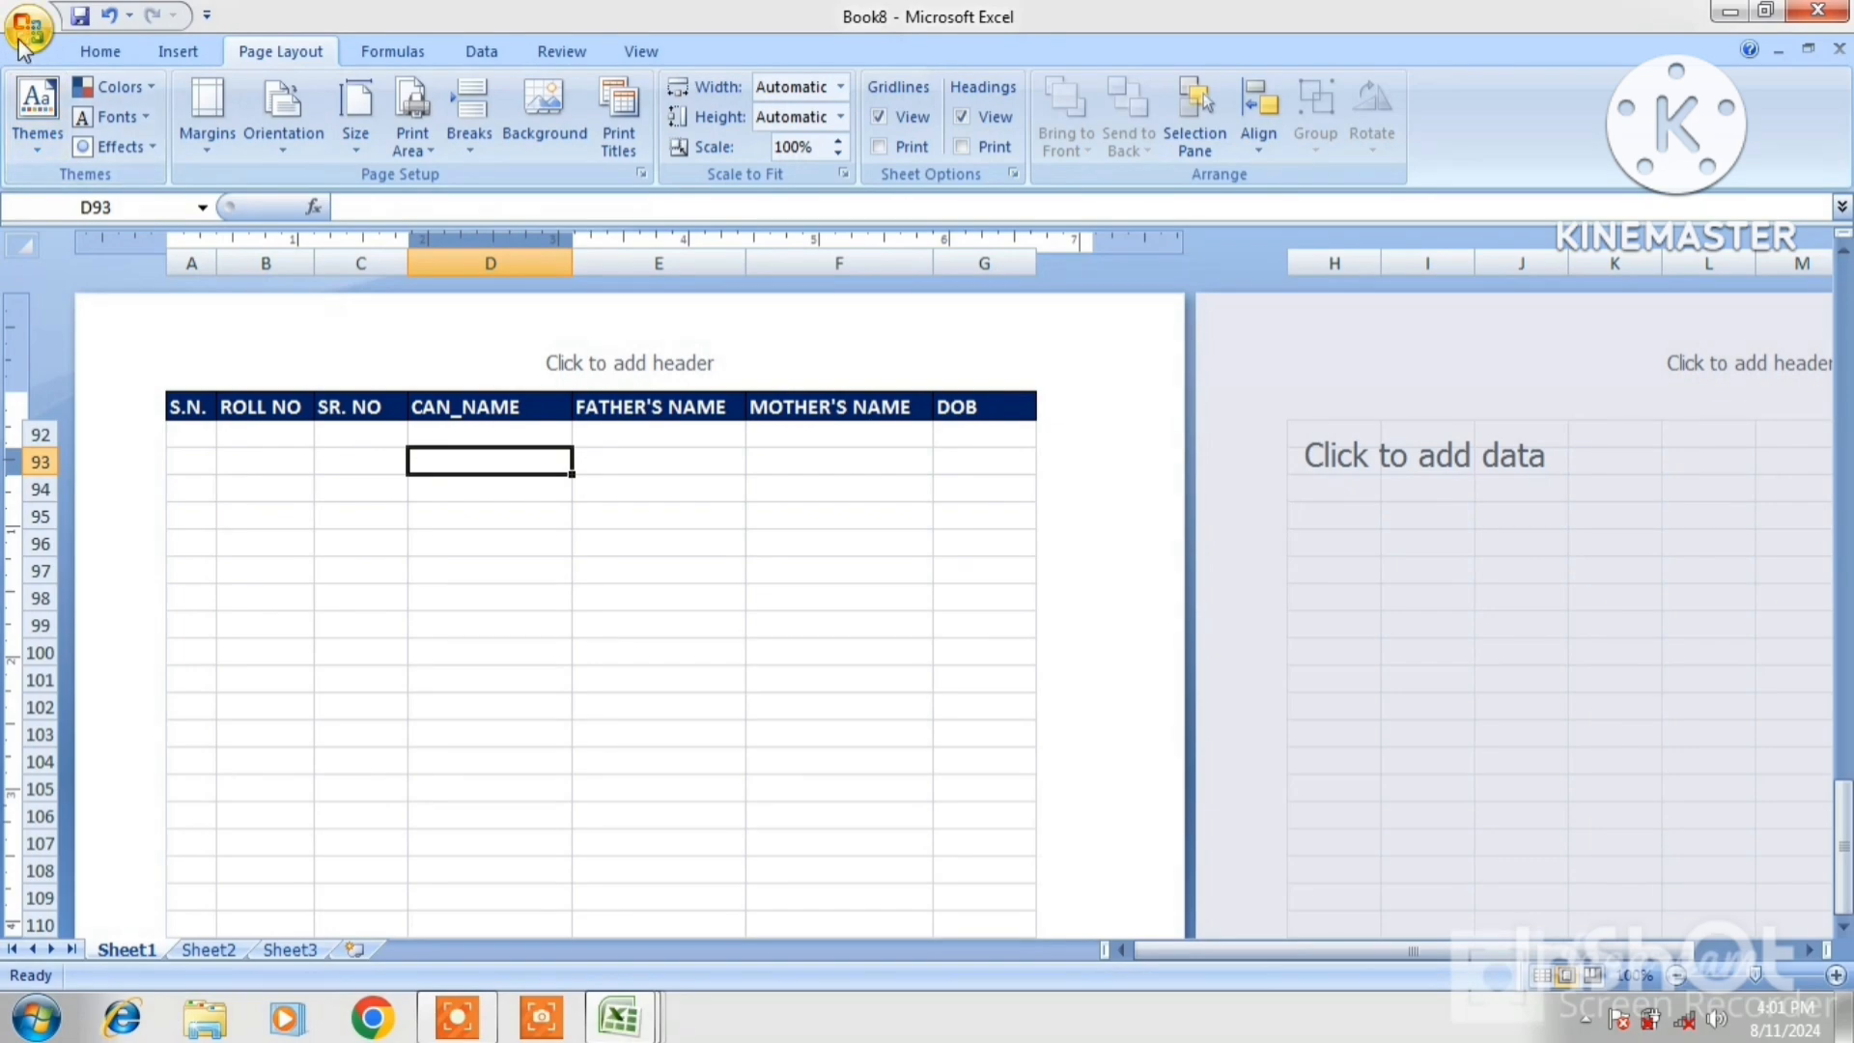
{"action": "left_click", "coordinate": [580, 513]}
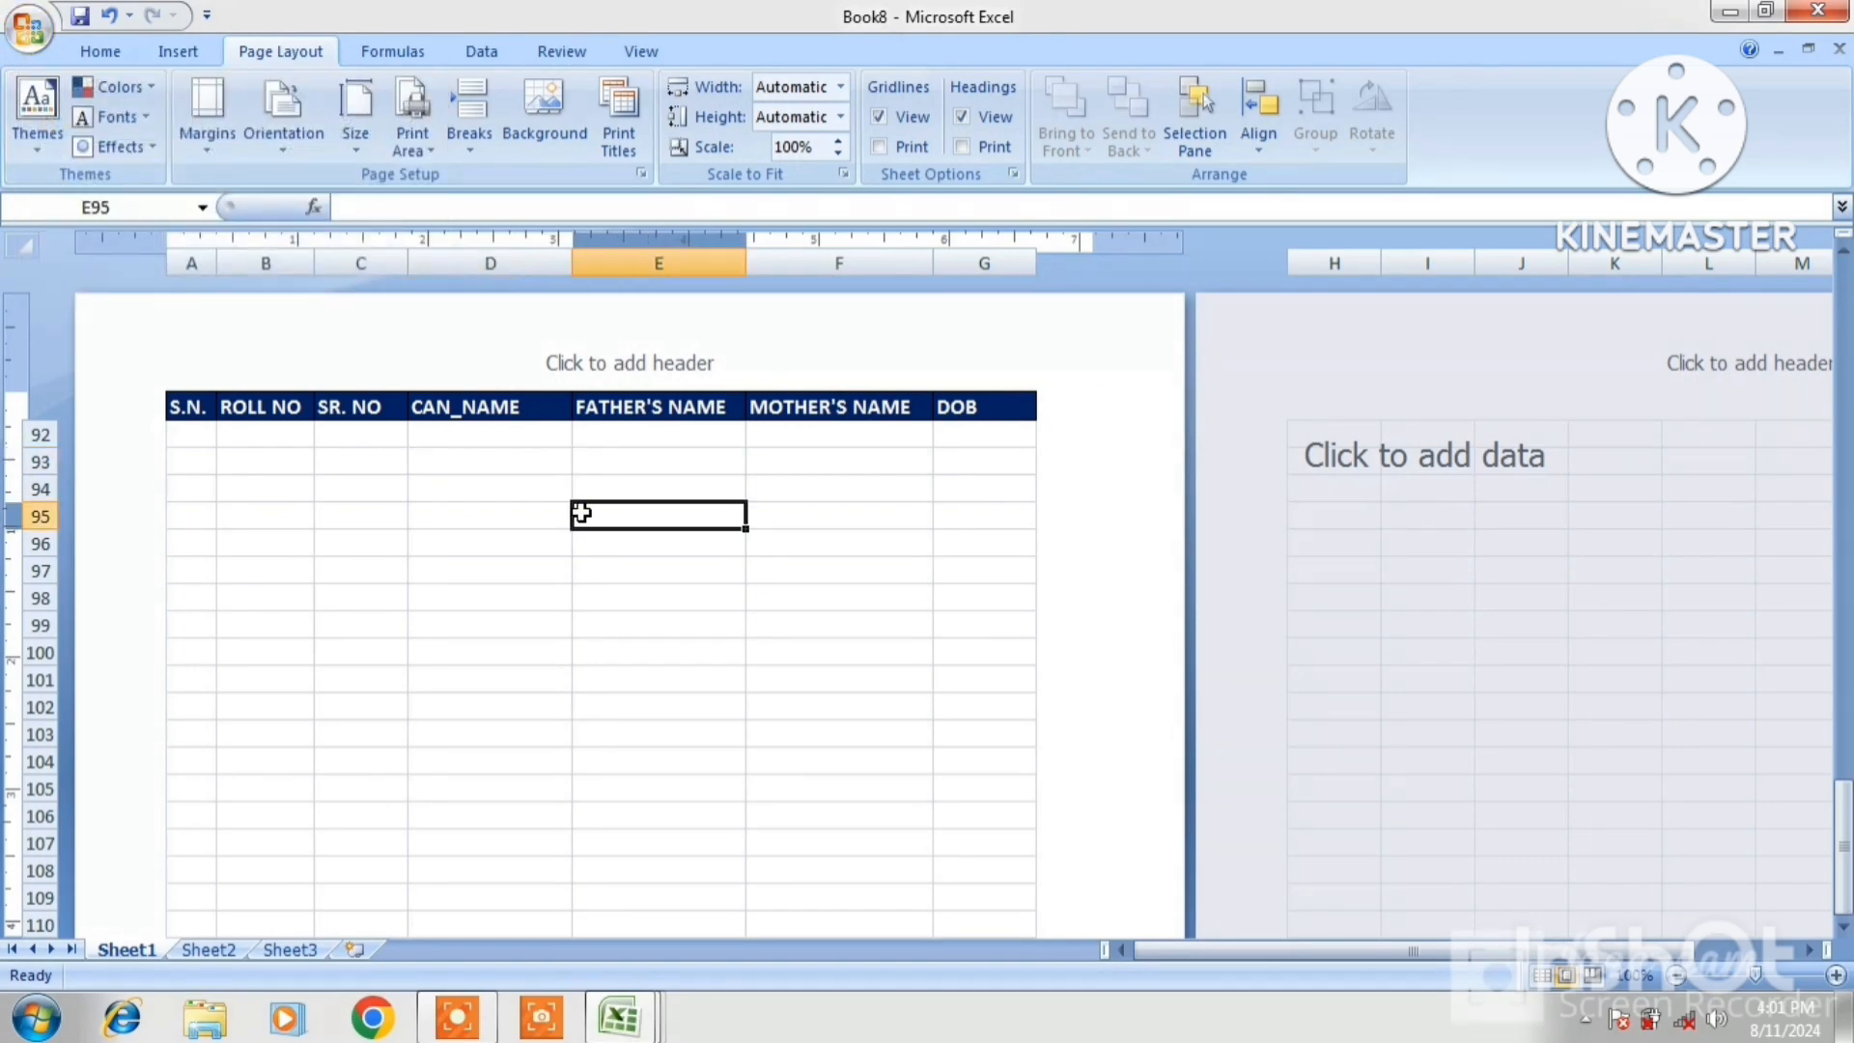
{"action": "key", "text": "Up"}
{"action": "key", "text": "Up"}
{"action": "key", "text": "Up"}
{"action": "key", "text": "Up"}
{"action": "key", "text": "Up"}
{"action": "key", "text": "Up"}
{"action": "key", "text": "Up"}
{"action": "key", "text": "Up"}
{"action": "key", "text": "Up"}
{"action": "key", "text": "Up"}
{"action": "key", "text": "Up"}
{"action": "key", "text": "Up"}
{"action": "key", "text": "Up"}
{"action": "key", "text": "Up"}
{"action": "key", "text": "Up"}
{"action": "key", "text": "Up"}
{"action": "key", "text": "Up"}
{"action": "key", "text": "Up"}
{"action": "key", "text": "Up"}
{"action": "key", "text": "Up"}
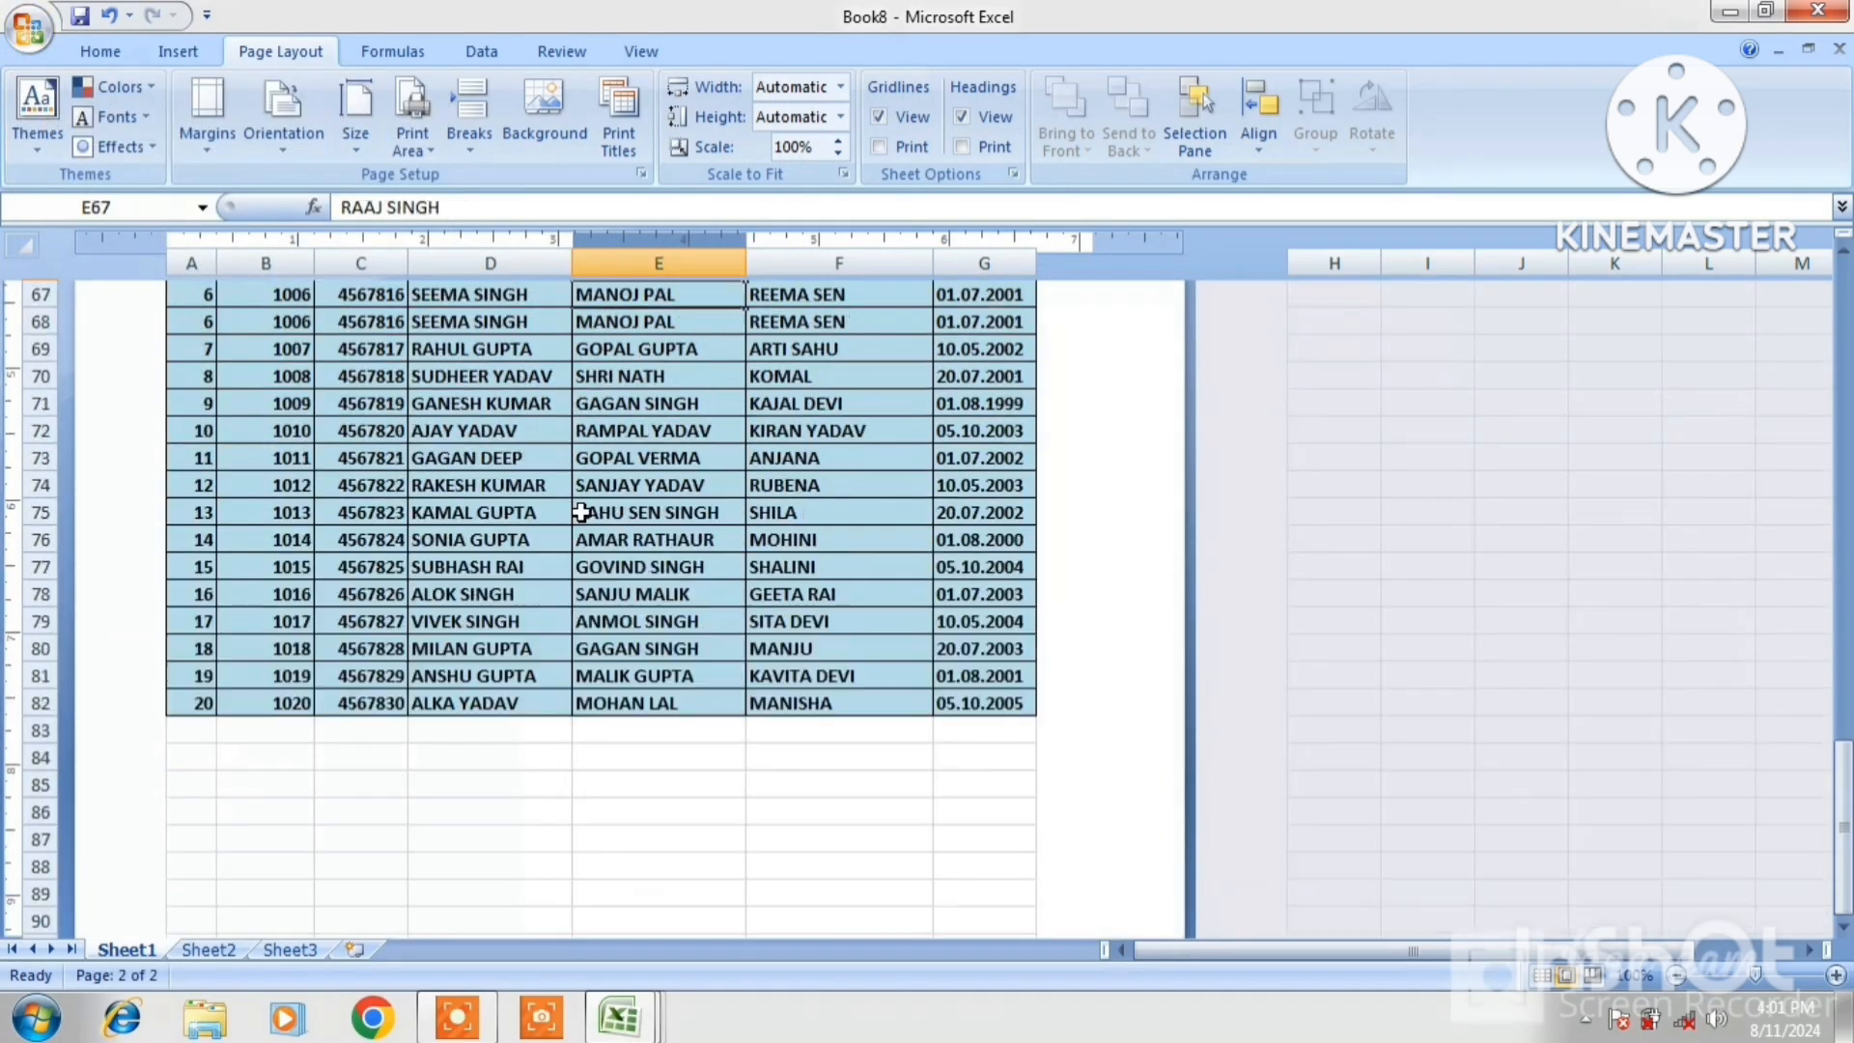
{"action": "key", "text": "Up"}
{"action": "key", "text": "Up"}
{"action": "key", "text": "Up"}
{"action": "key", "text": "Up"}
{"action": "key", "text": "Up"}
{"action": "key", "text": "Up"}
{"action": "key", "text": "Up"}
{"action": "key", "text": "Up"}
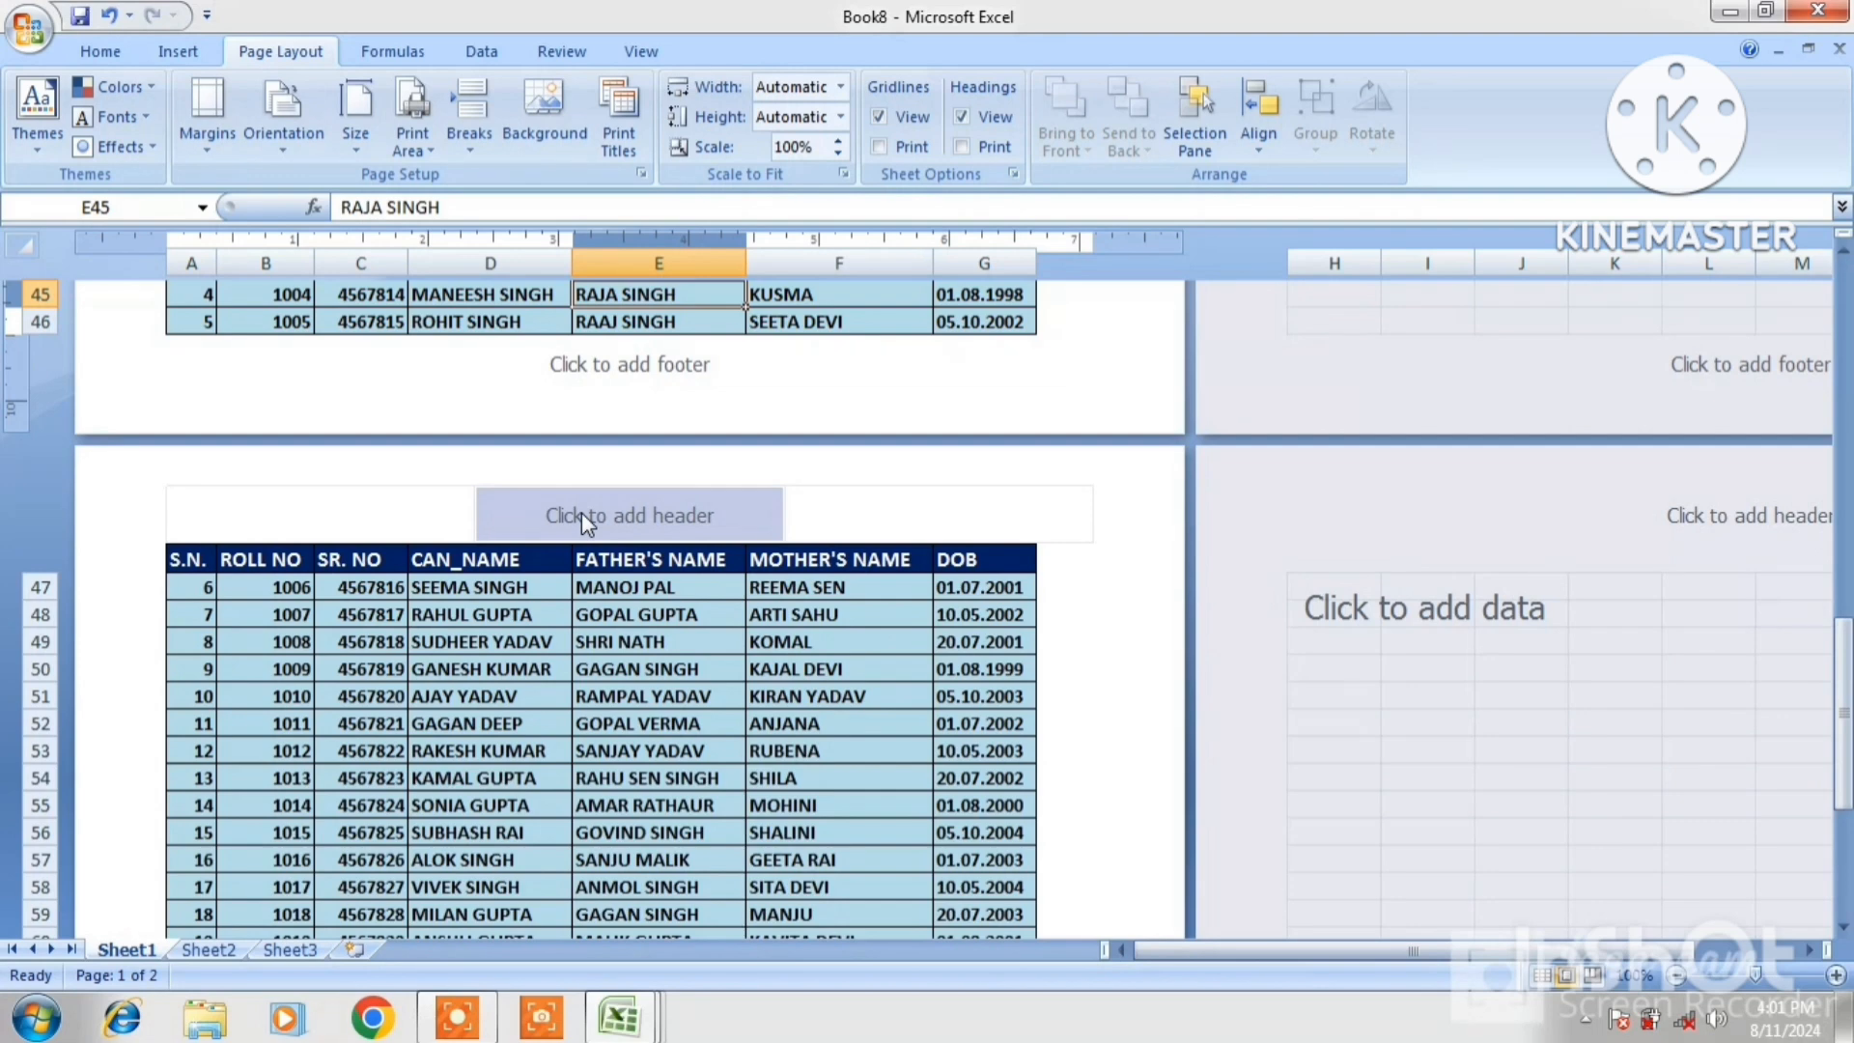
{"action": "key", "text": "ctrl+F2"}
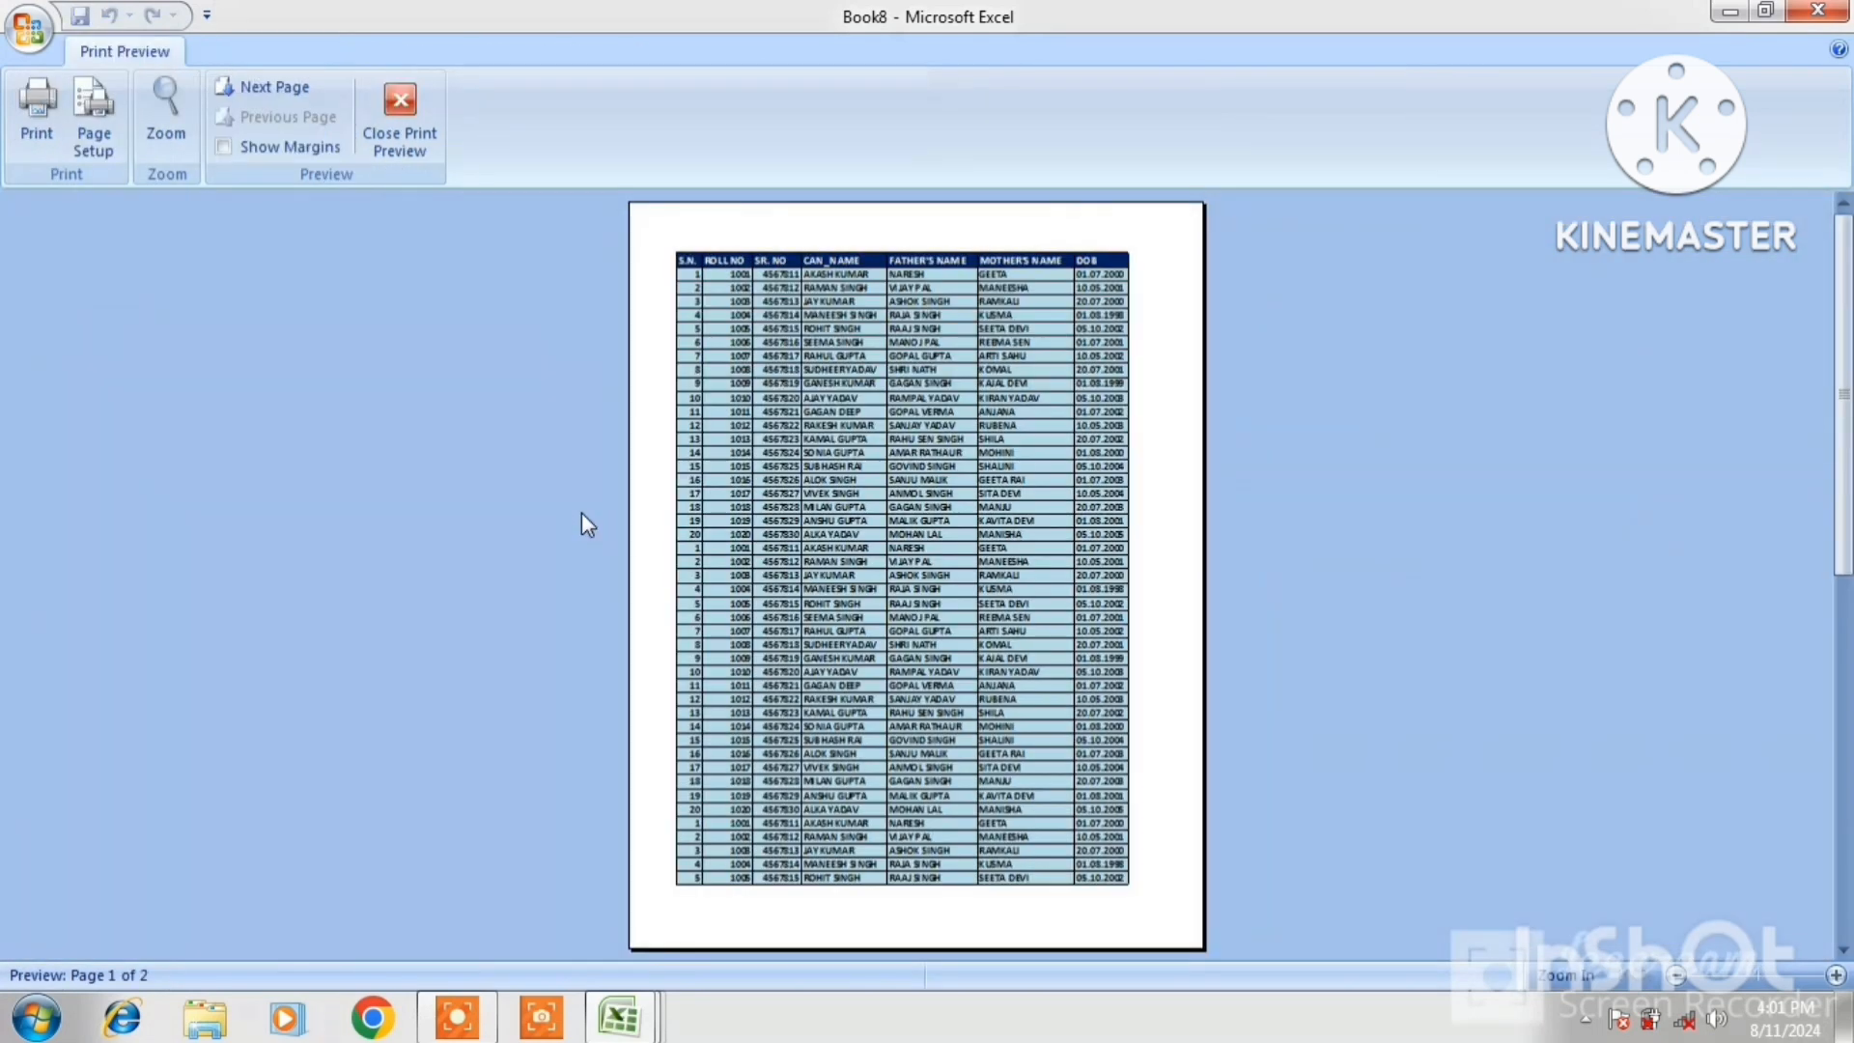
Page through both preview pages, zoom in on page 1, and close the preview
{"action": "left_click", "coordinate": [281, 95]}
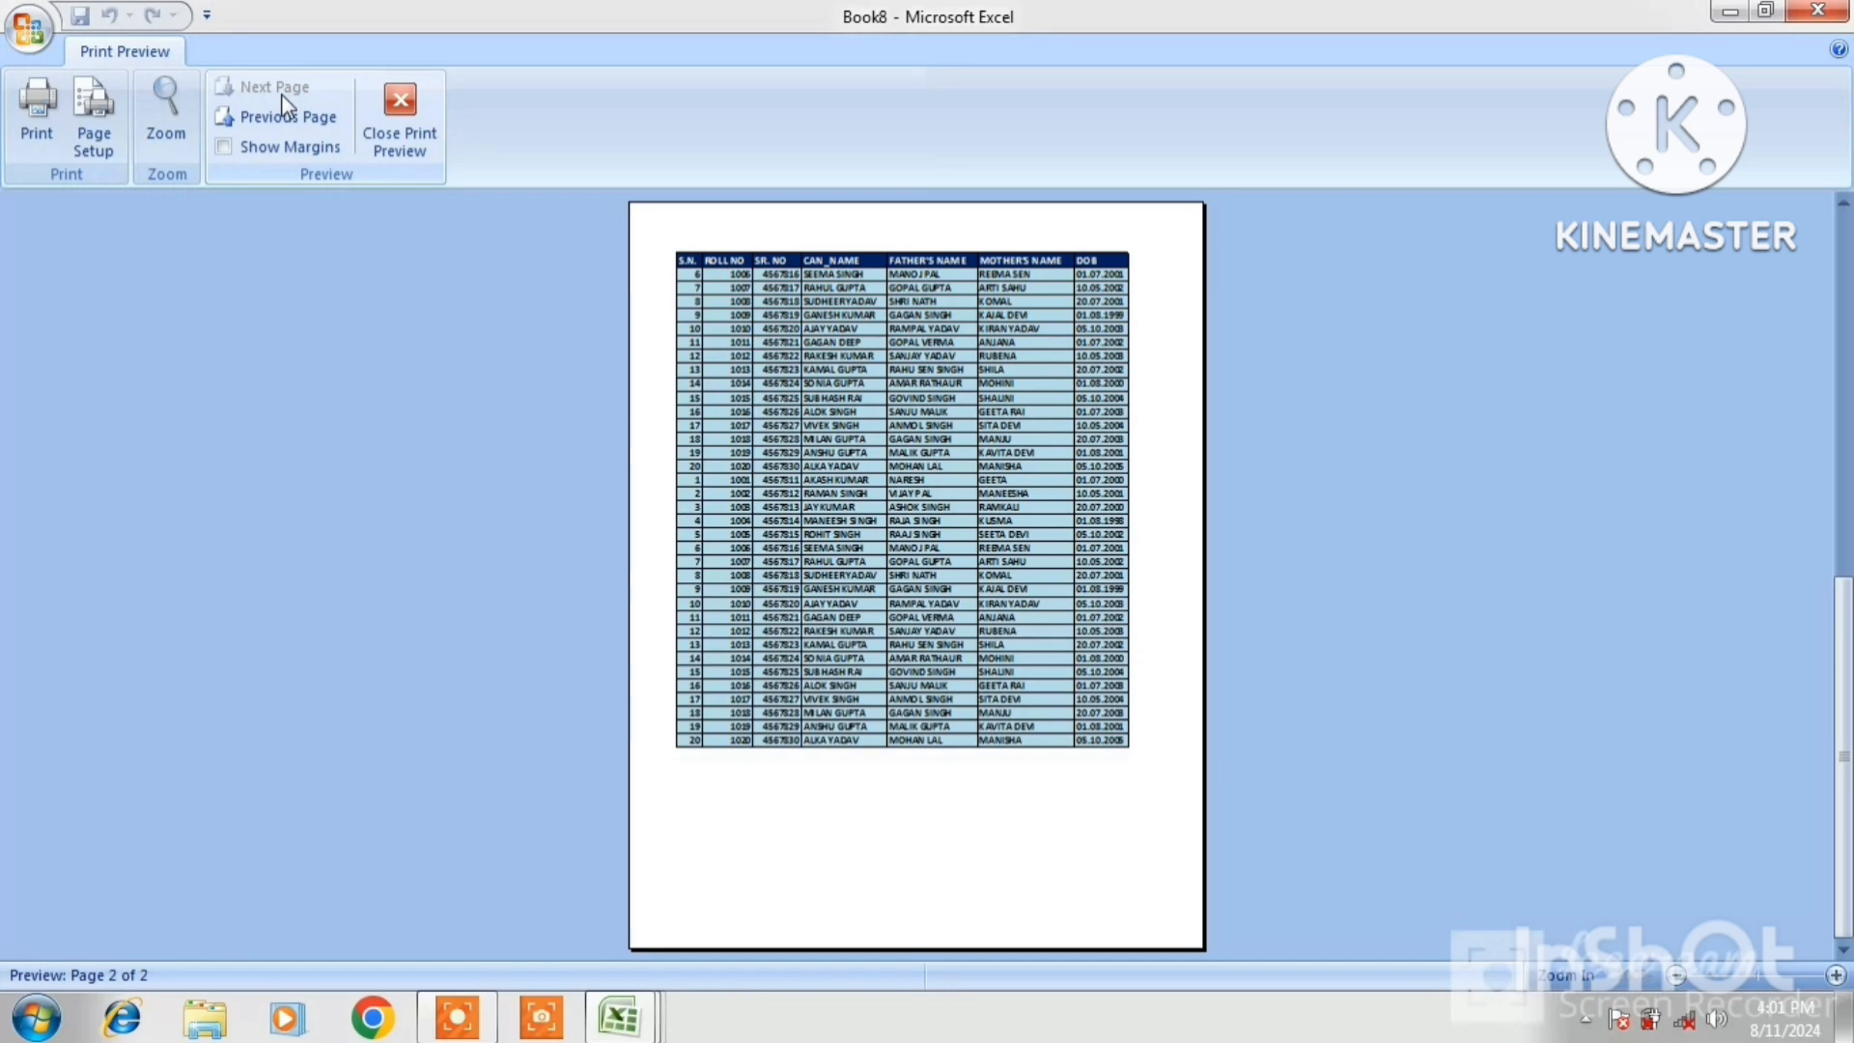
{"action": "left_click", "coordinate": [282, 116]}
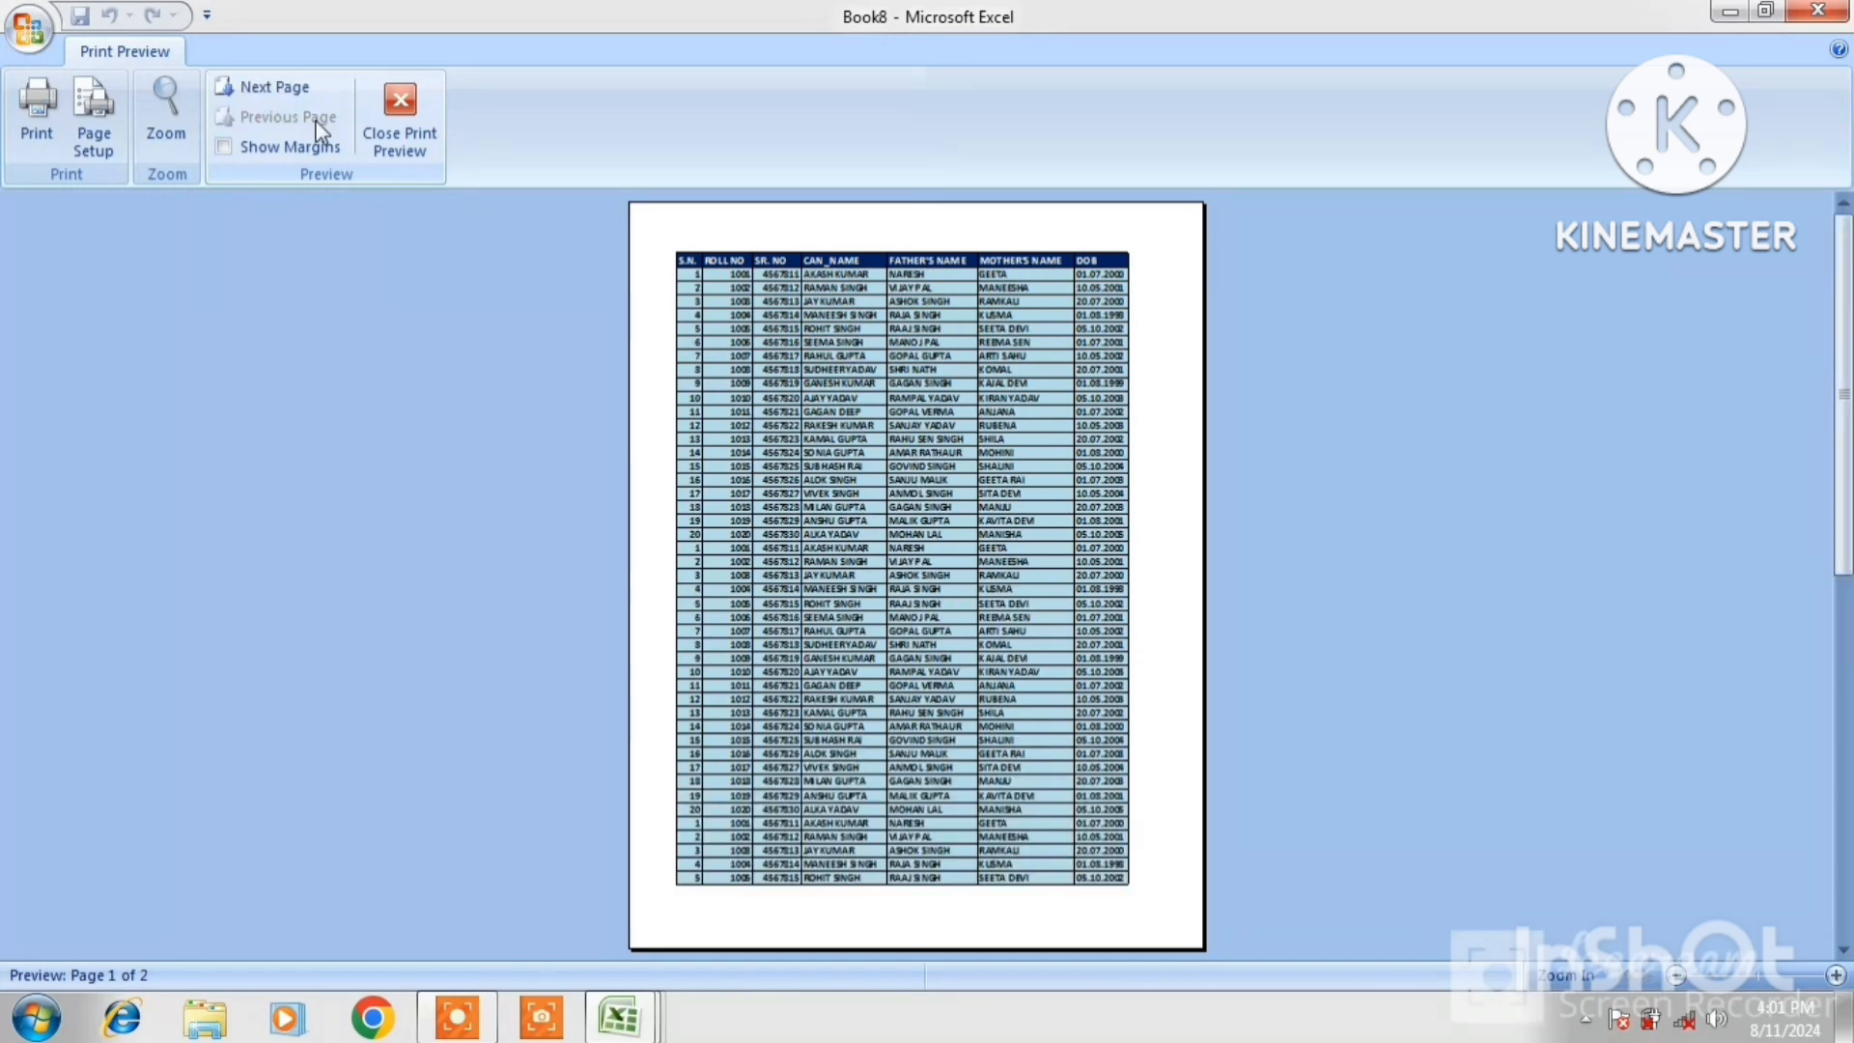
{"action": "left_click", "coordinate": [797, 304]}
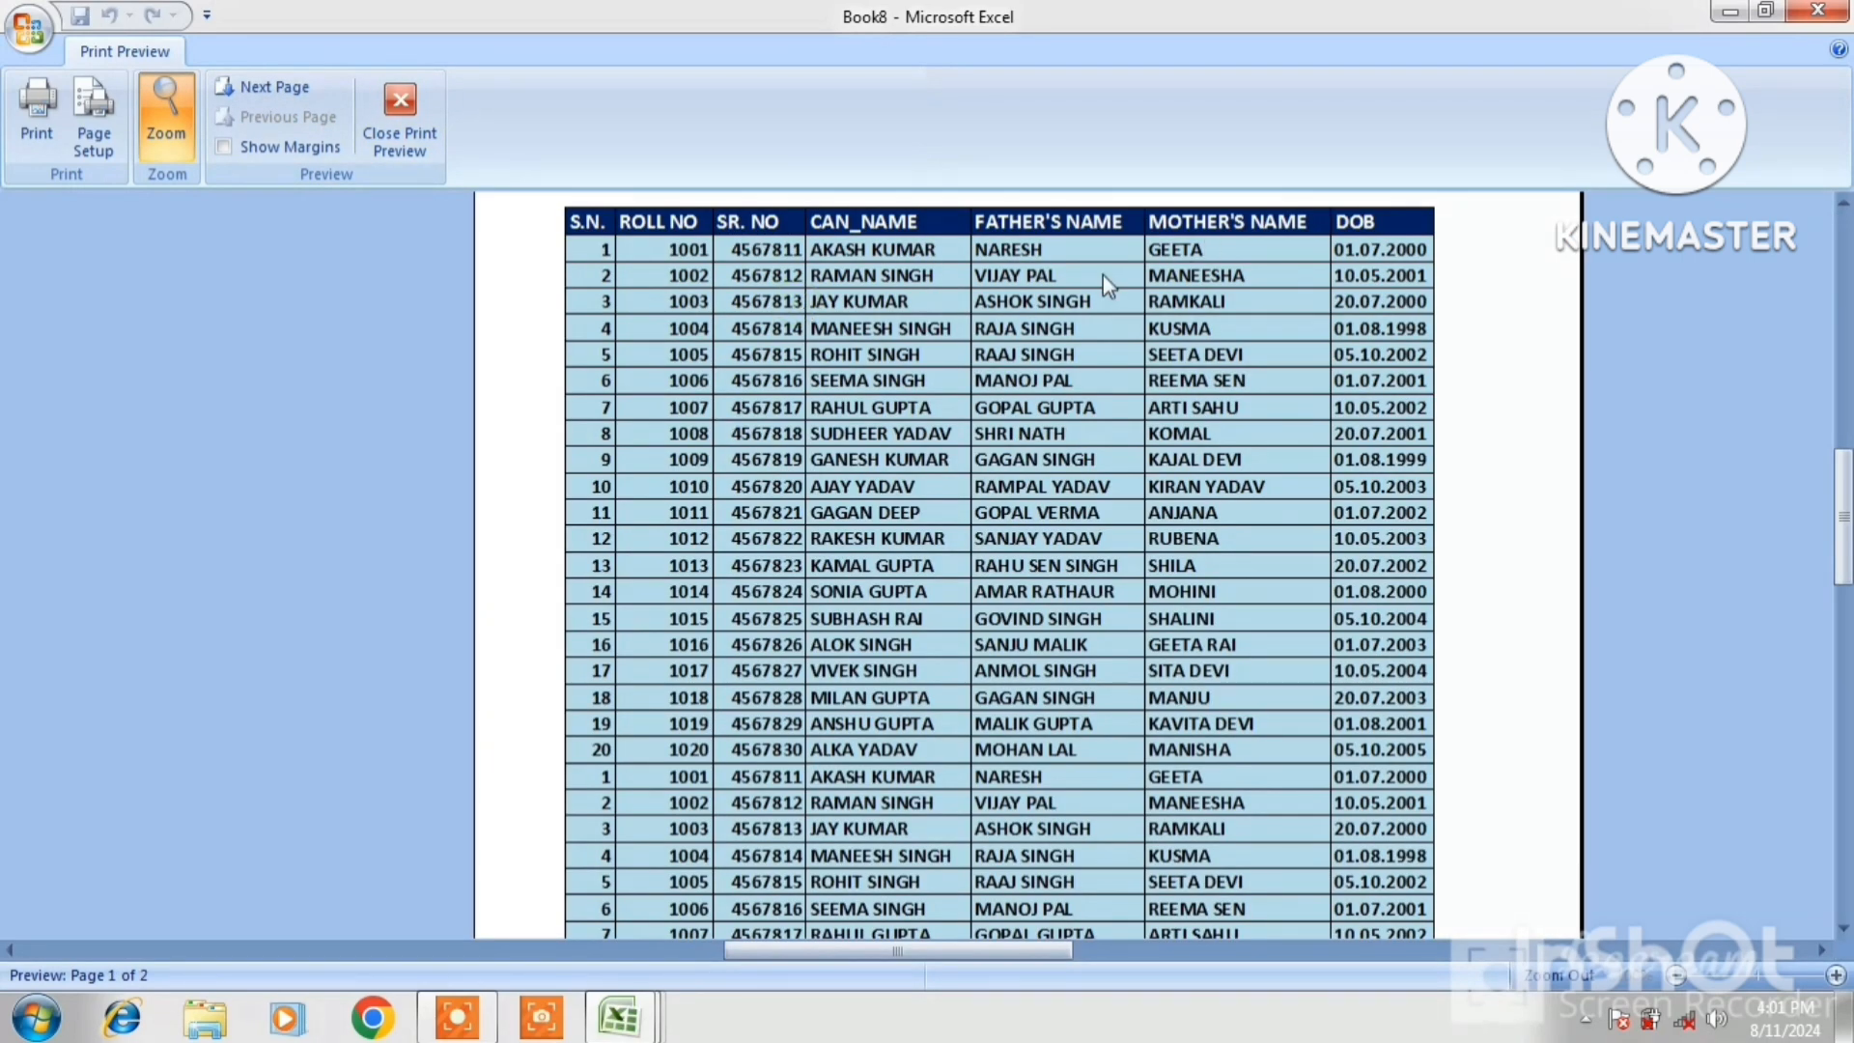
{"action": "left_click", "coordinate": [427, 158]}
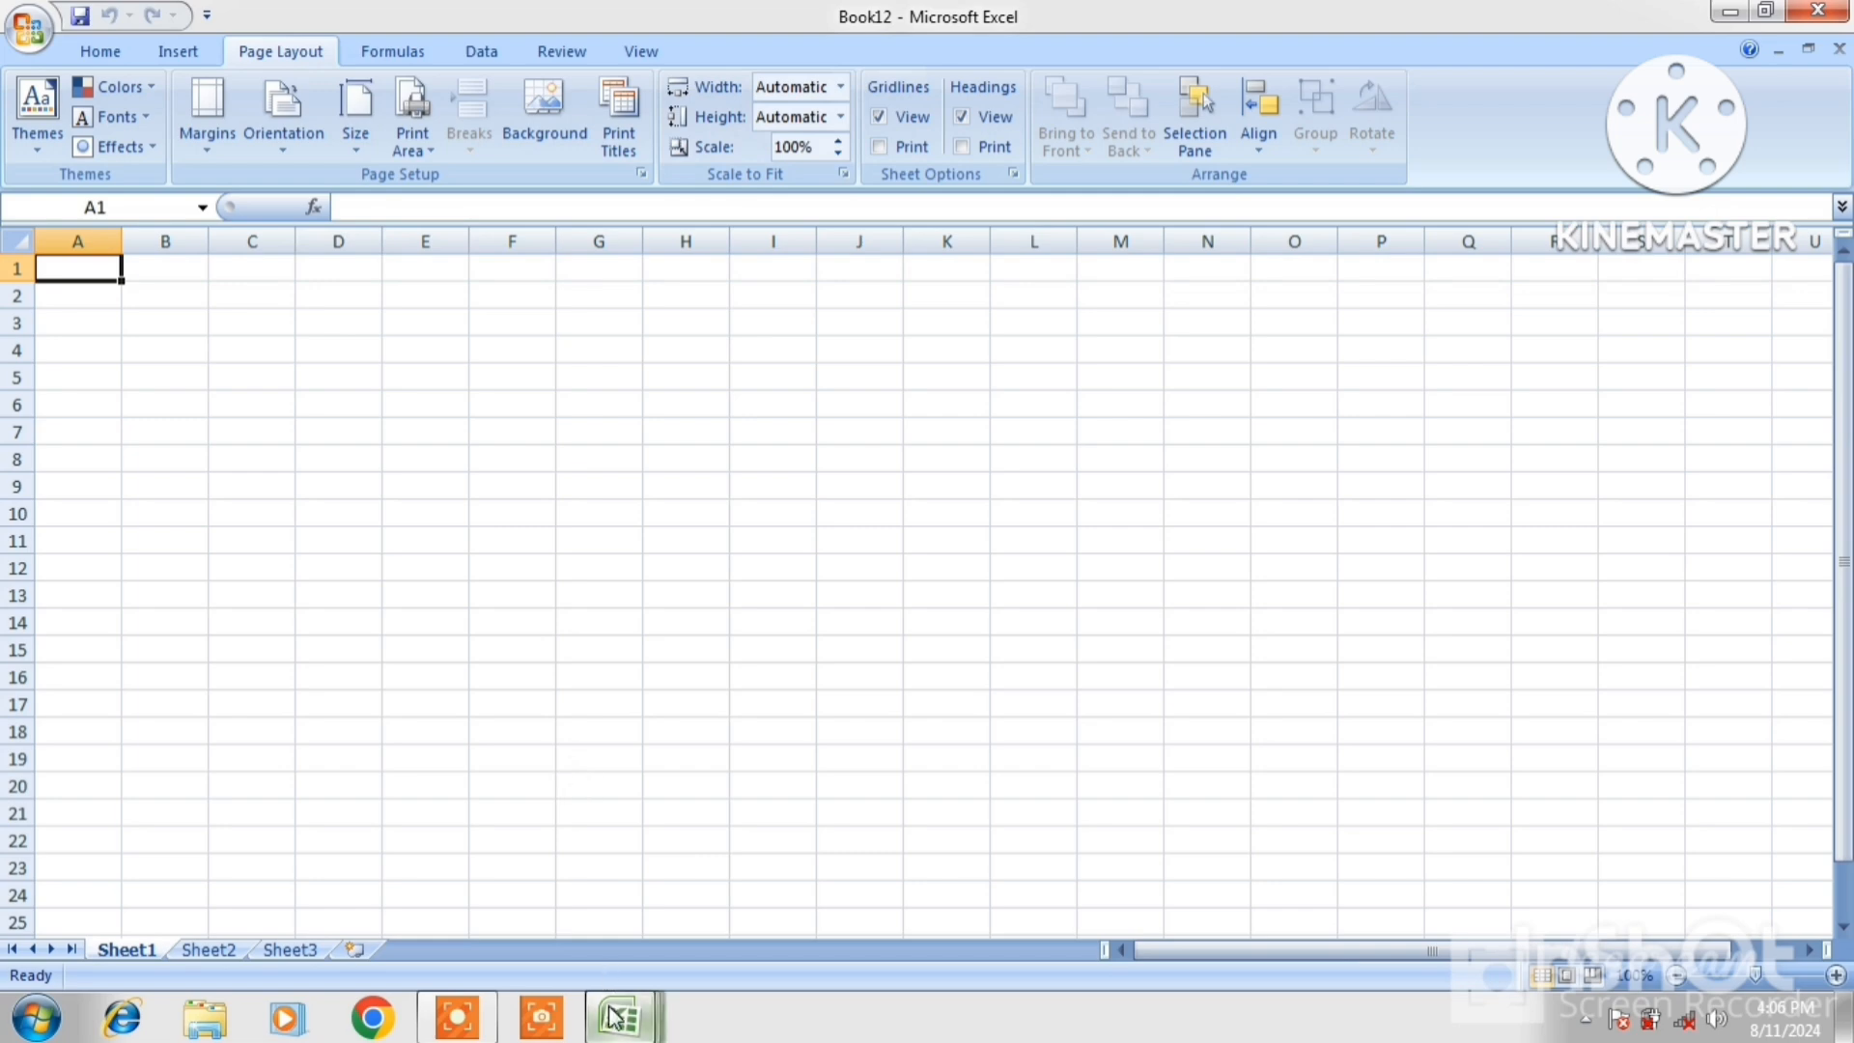
Copy A1:O21 from STUSENT LIST and create a new blank workbook
{"action": "mouse_move", "coordinate": [618, 1021]}
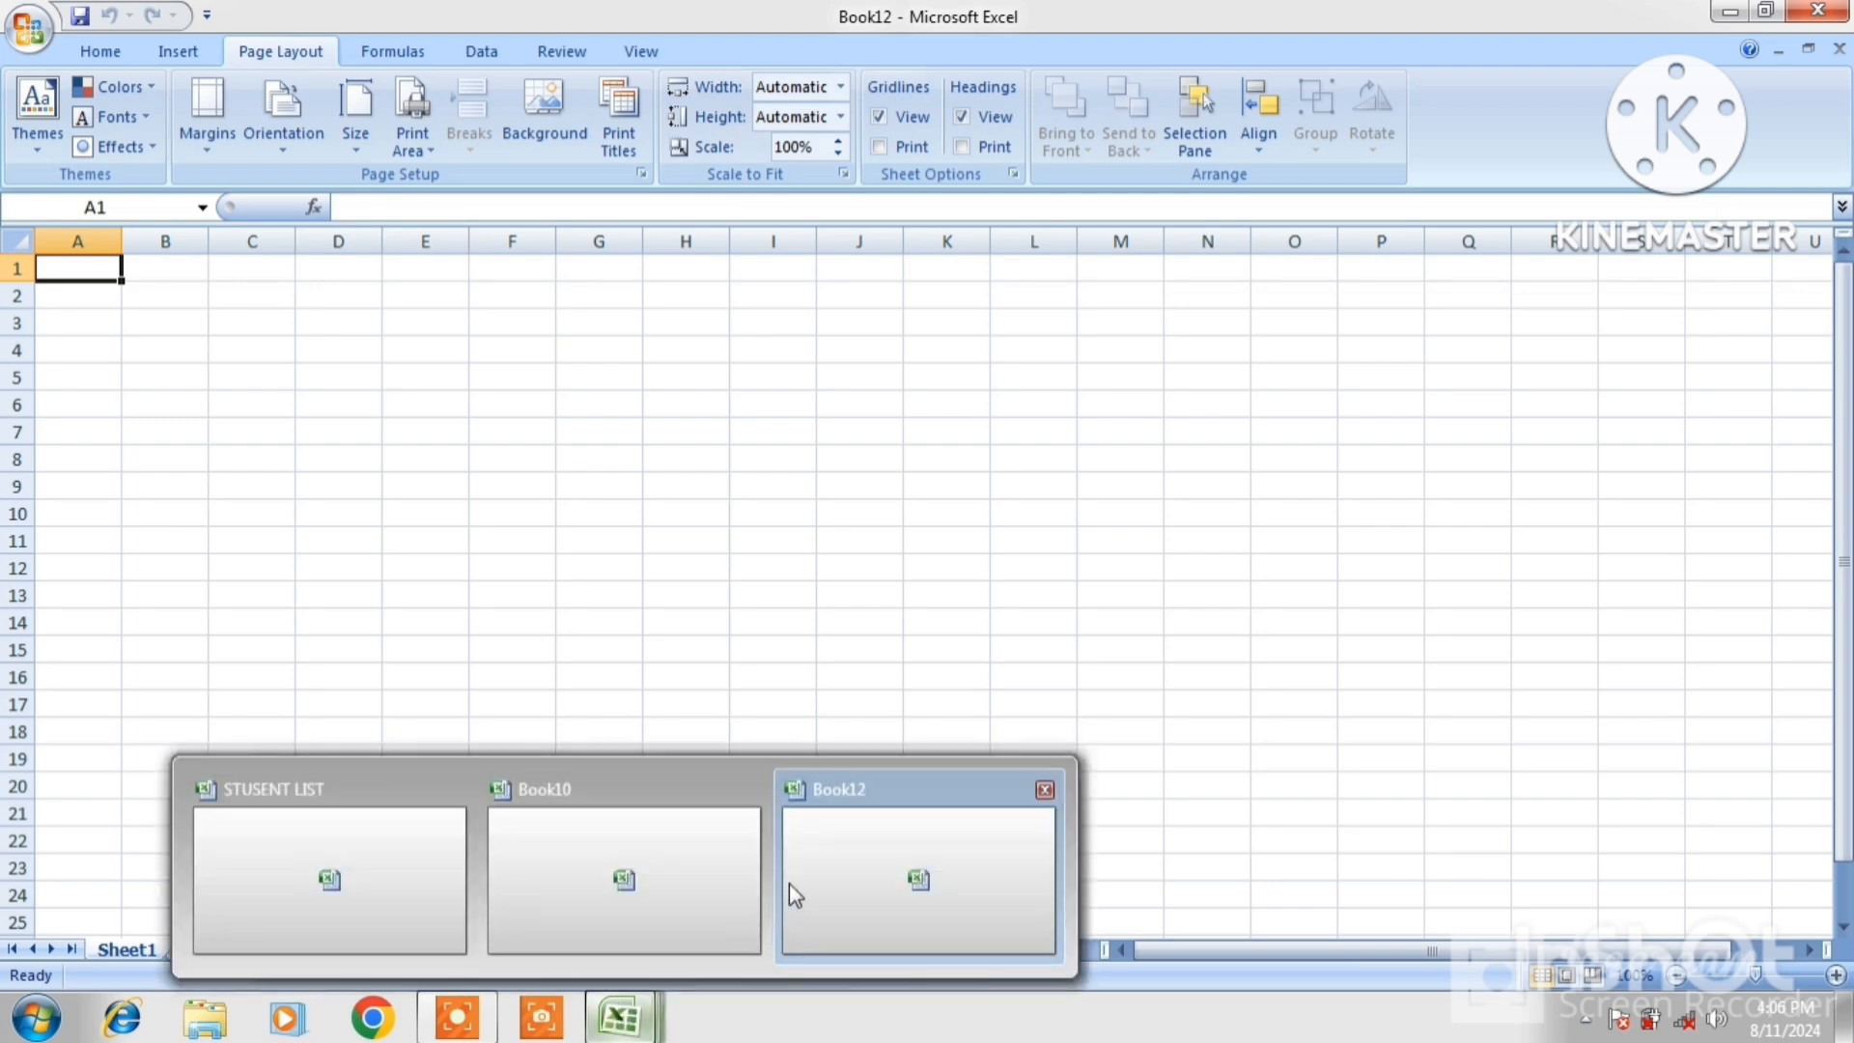
{"action": "left_click", "coordinate": [370, 856]}
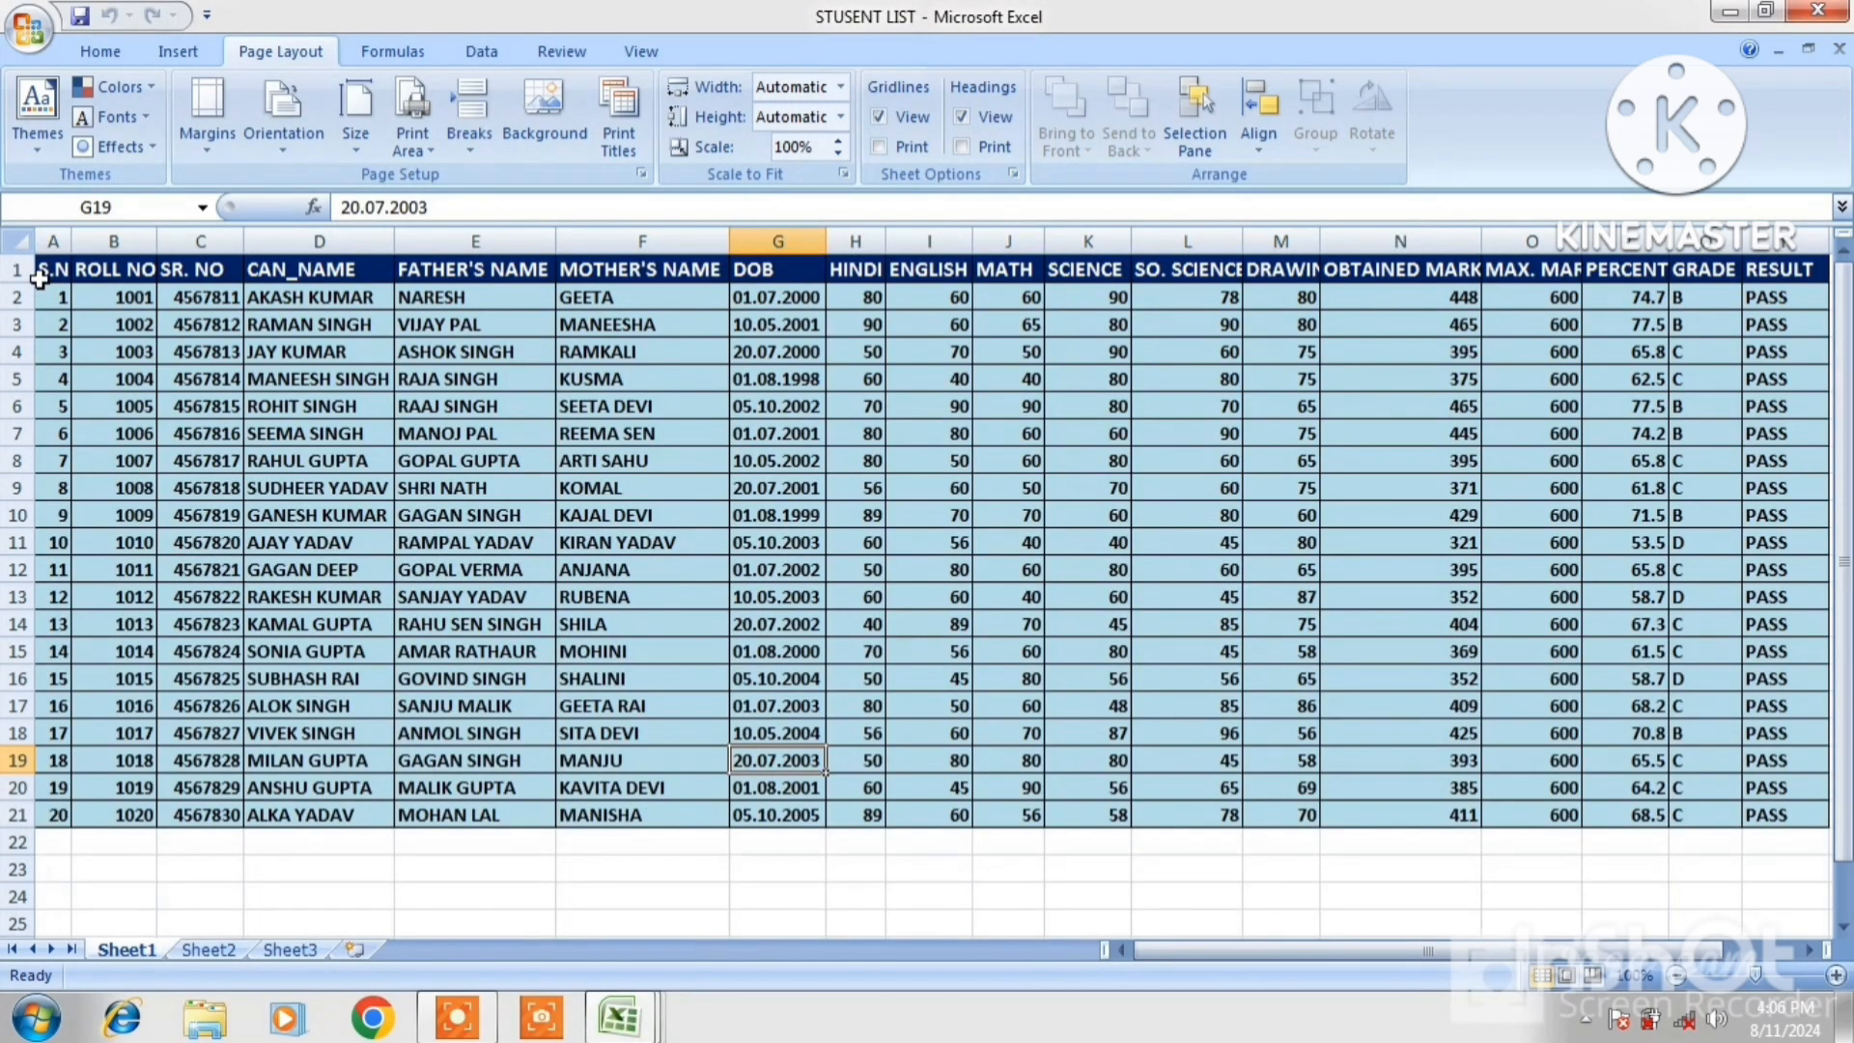
{"action": "left_click_drag", "start_coordinate": [41, 275], "coordinate": [1485, 814]}
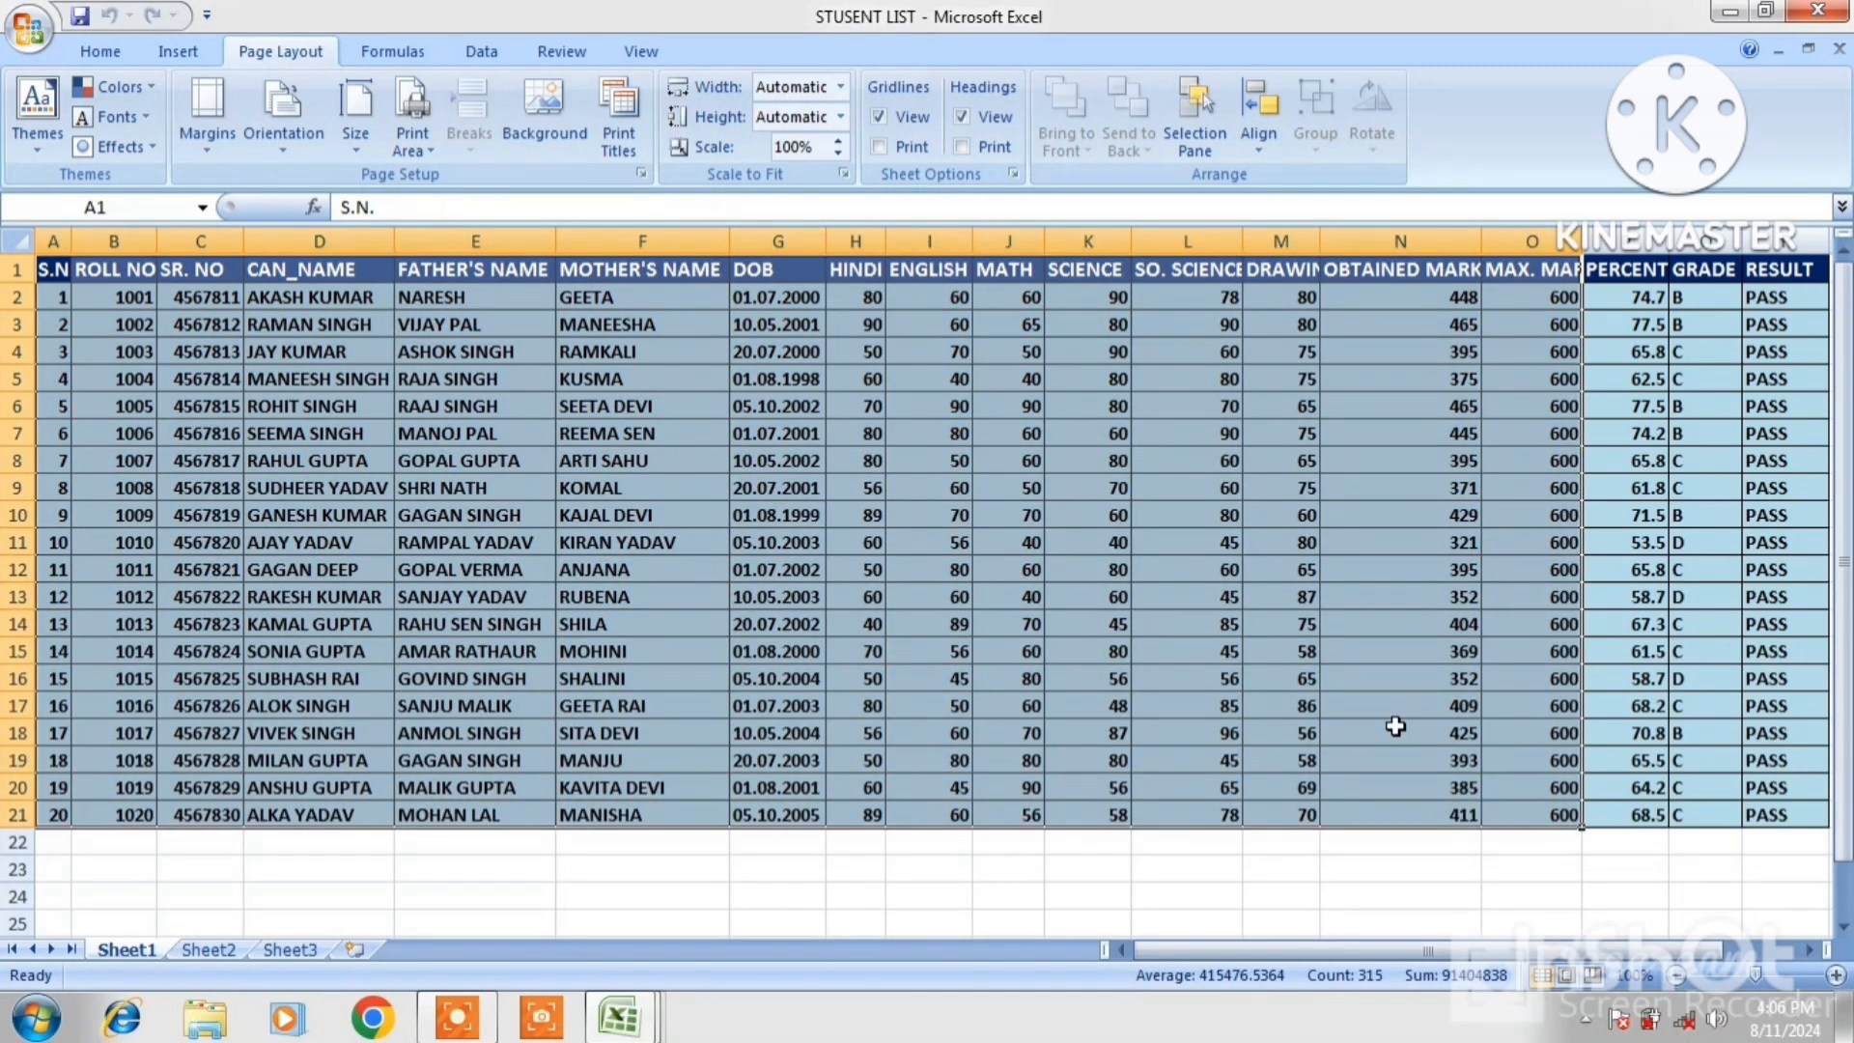
{"action": "right_click", "coordinate": [1379, 714]}
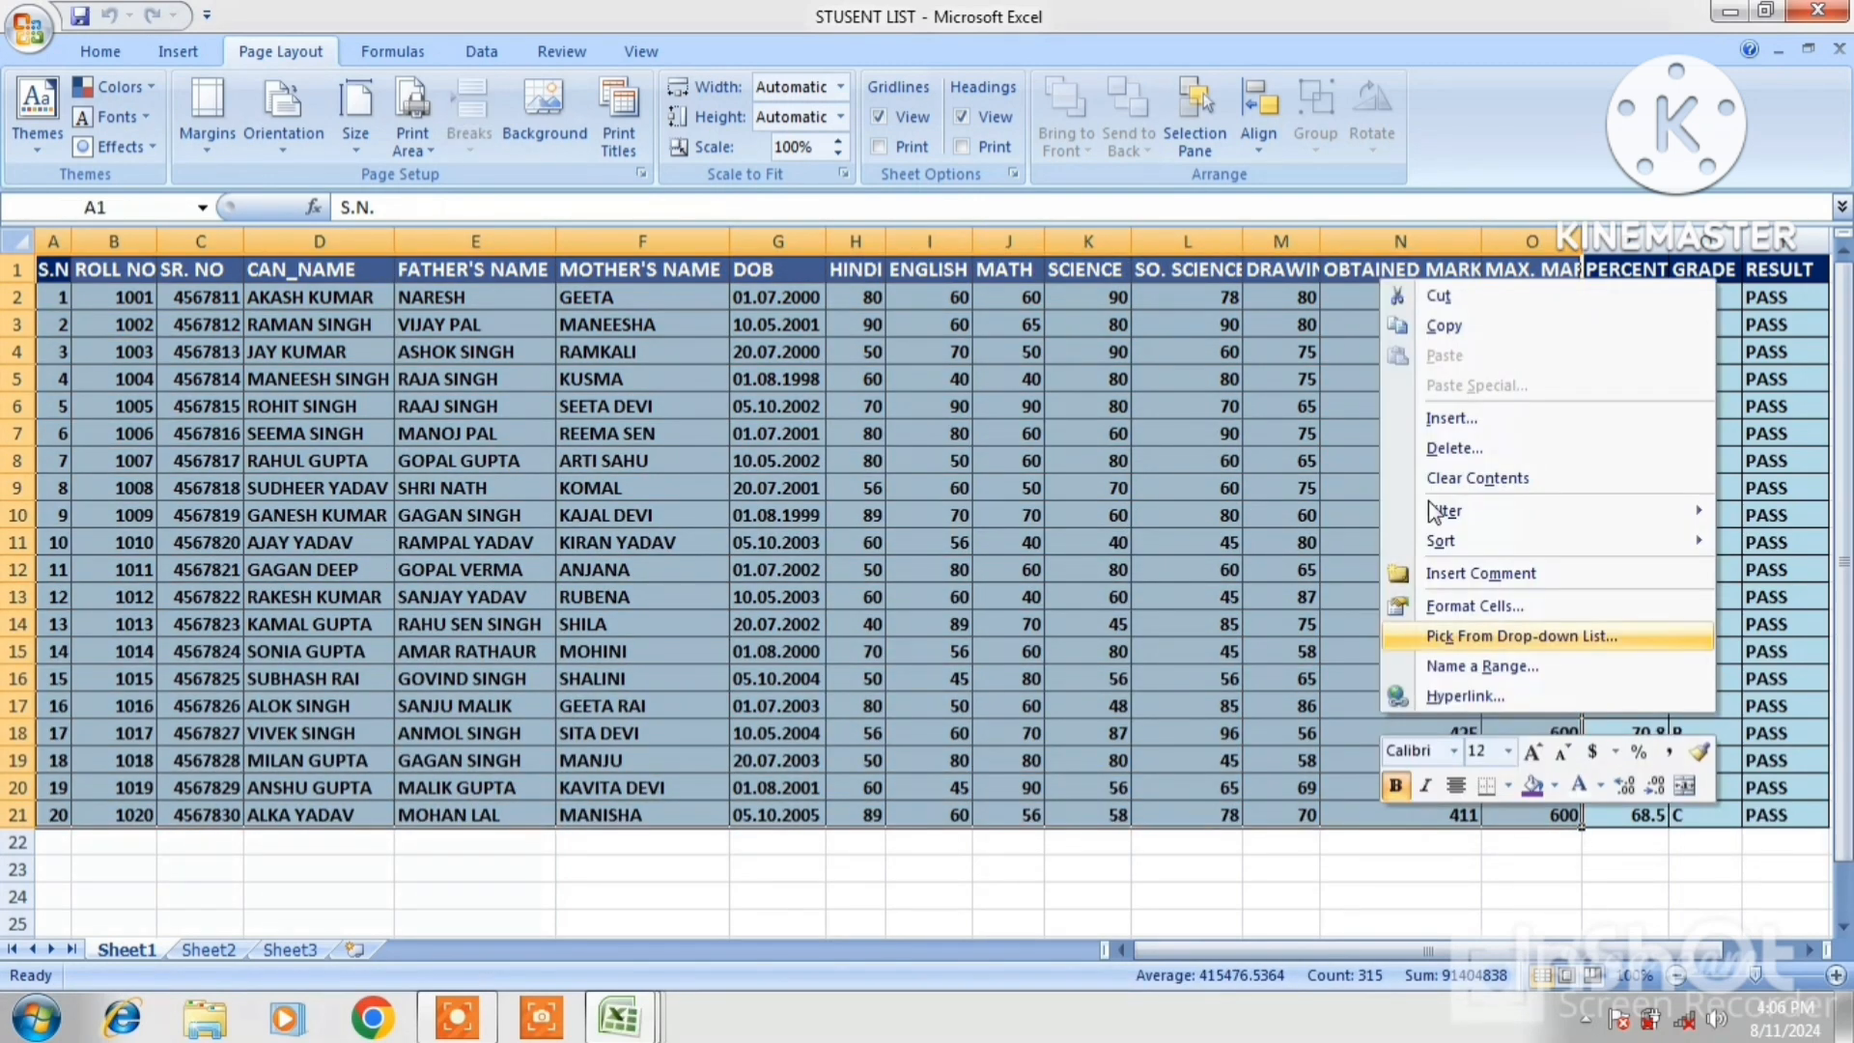
{"action": "left_click", "coordinate": [1440, 328]}
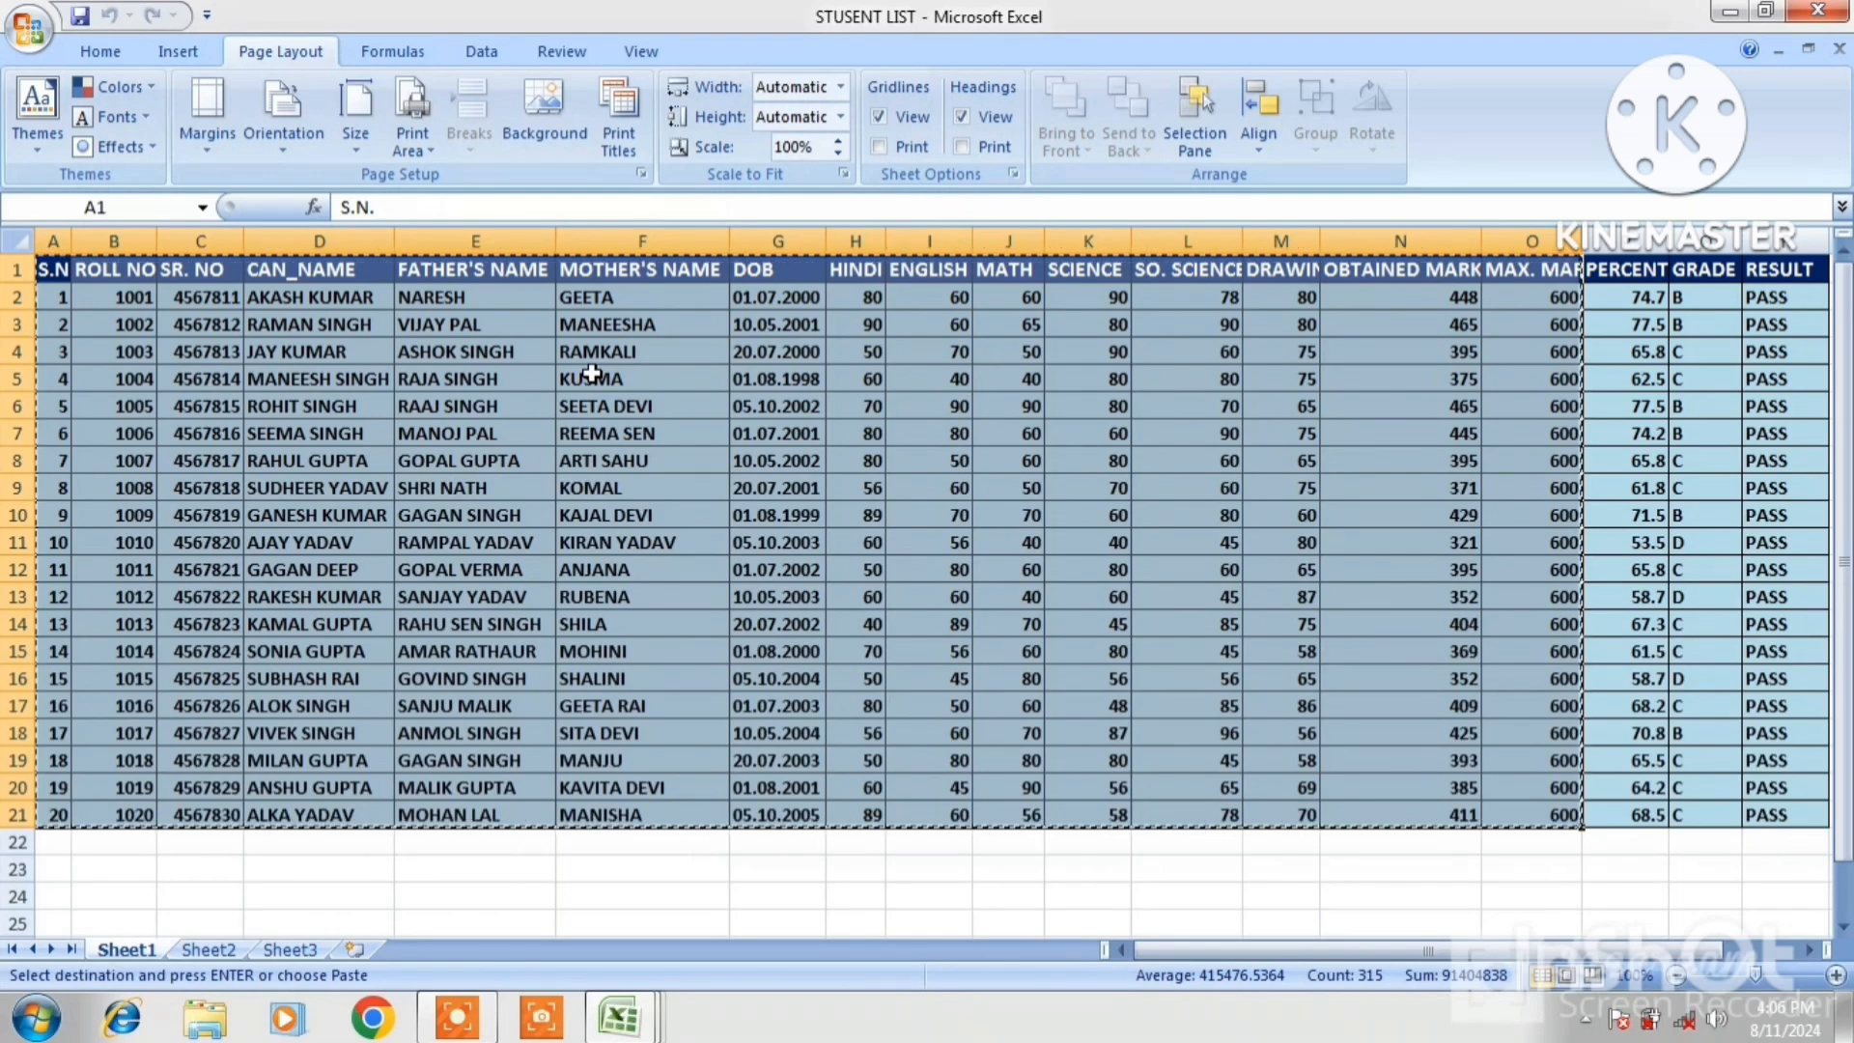
{"action": "key", "text": "ctrl+n"}
Paste the table at A1 and A22, then delete the duplicate header row 22
{"action": "key", "text": "ctrl+v"}
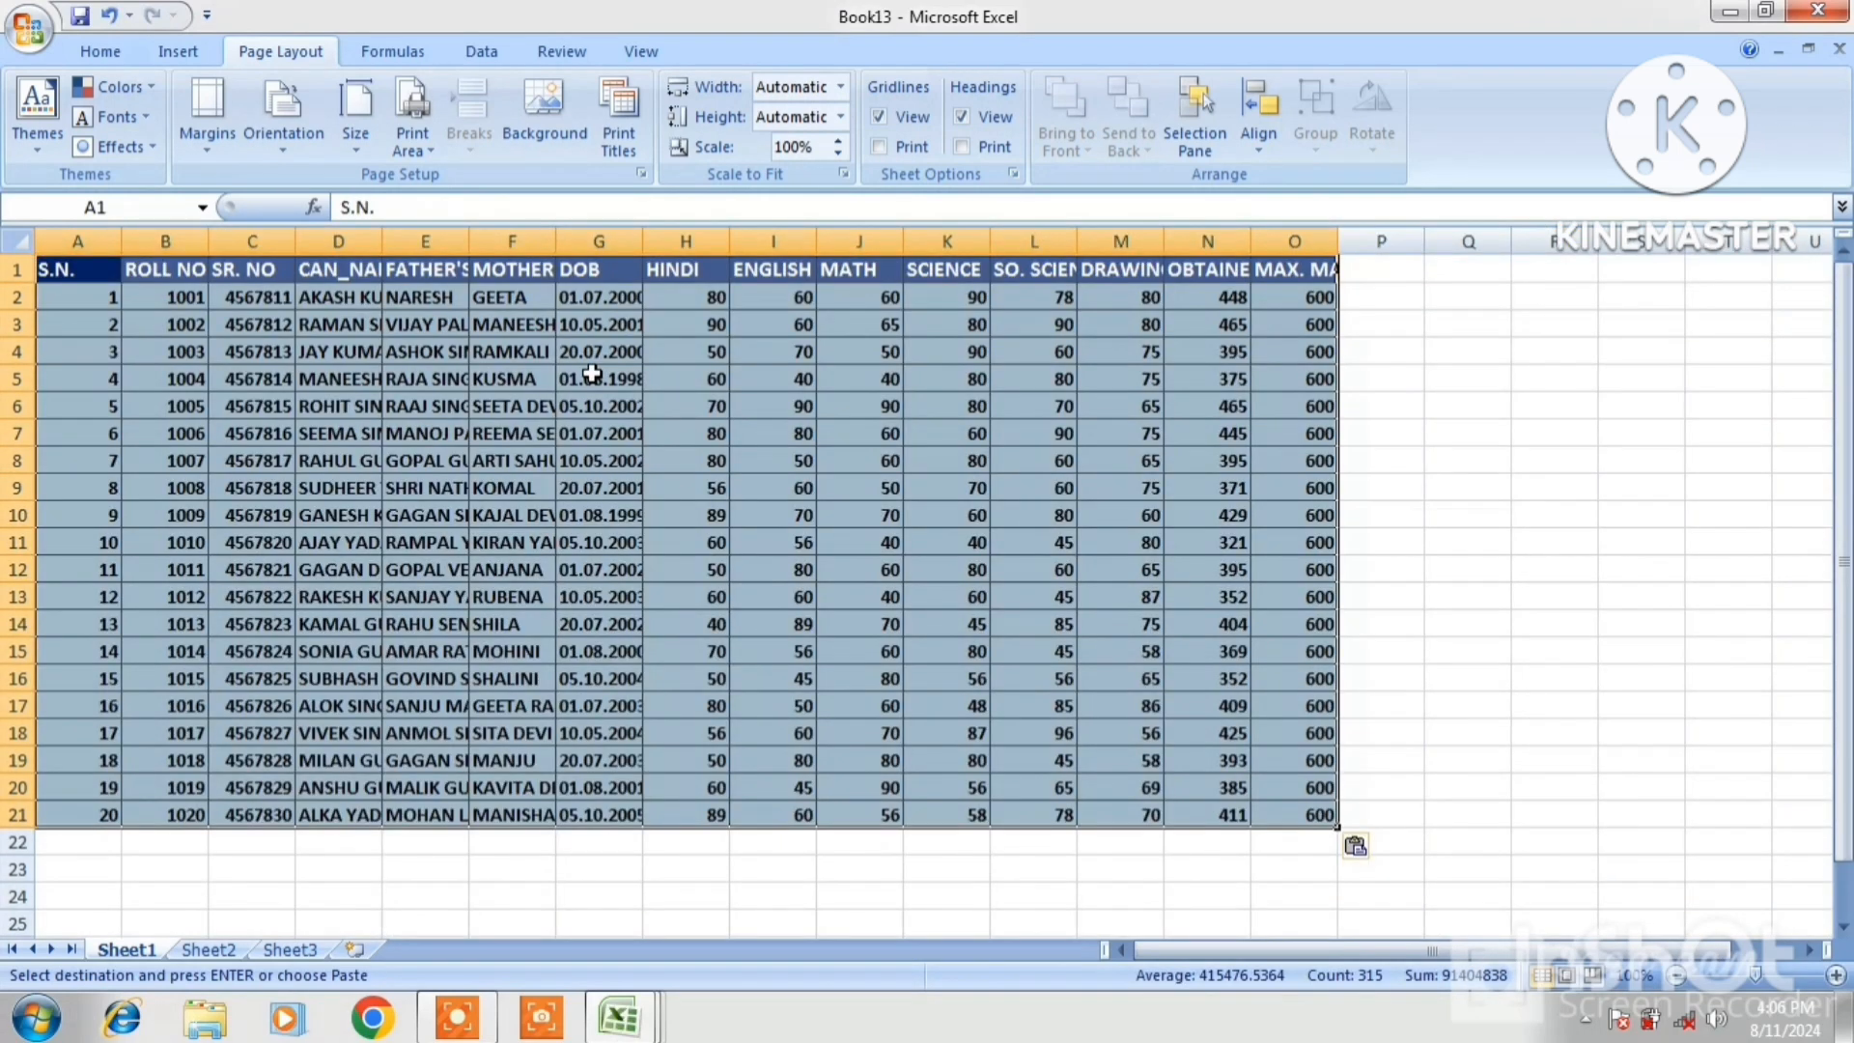
{"action": "left_click", "coordinate": [70, 845]}
{"action": "key", "text": "ctrl+v"}
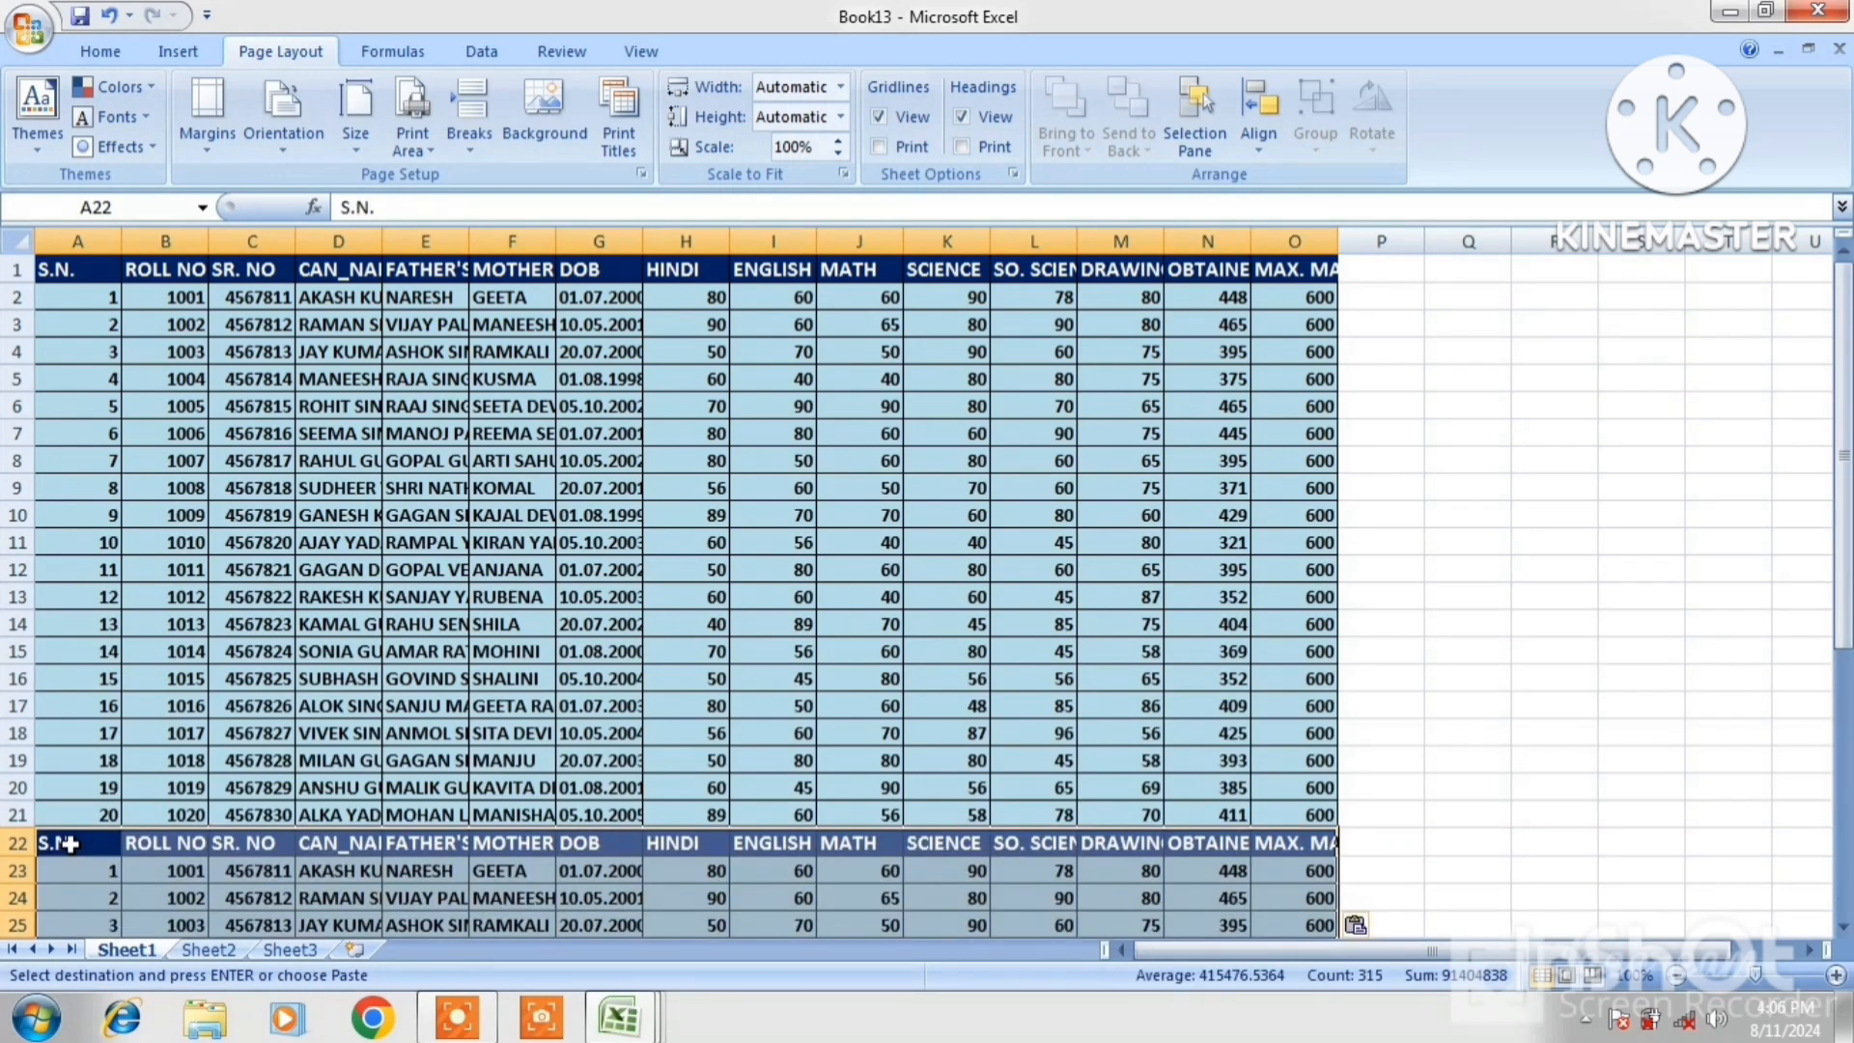
{"action": "left_click", "coordinate": [18, 843]}
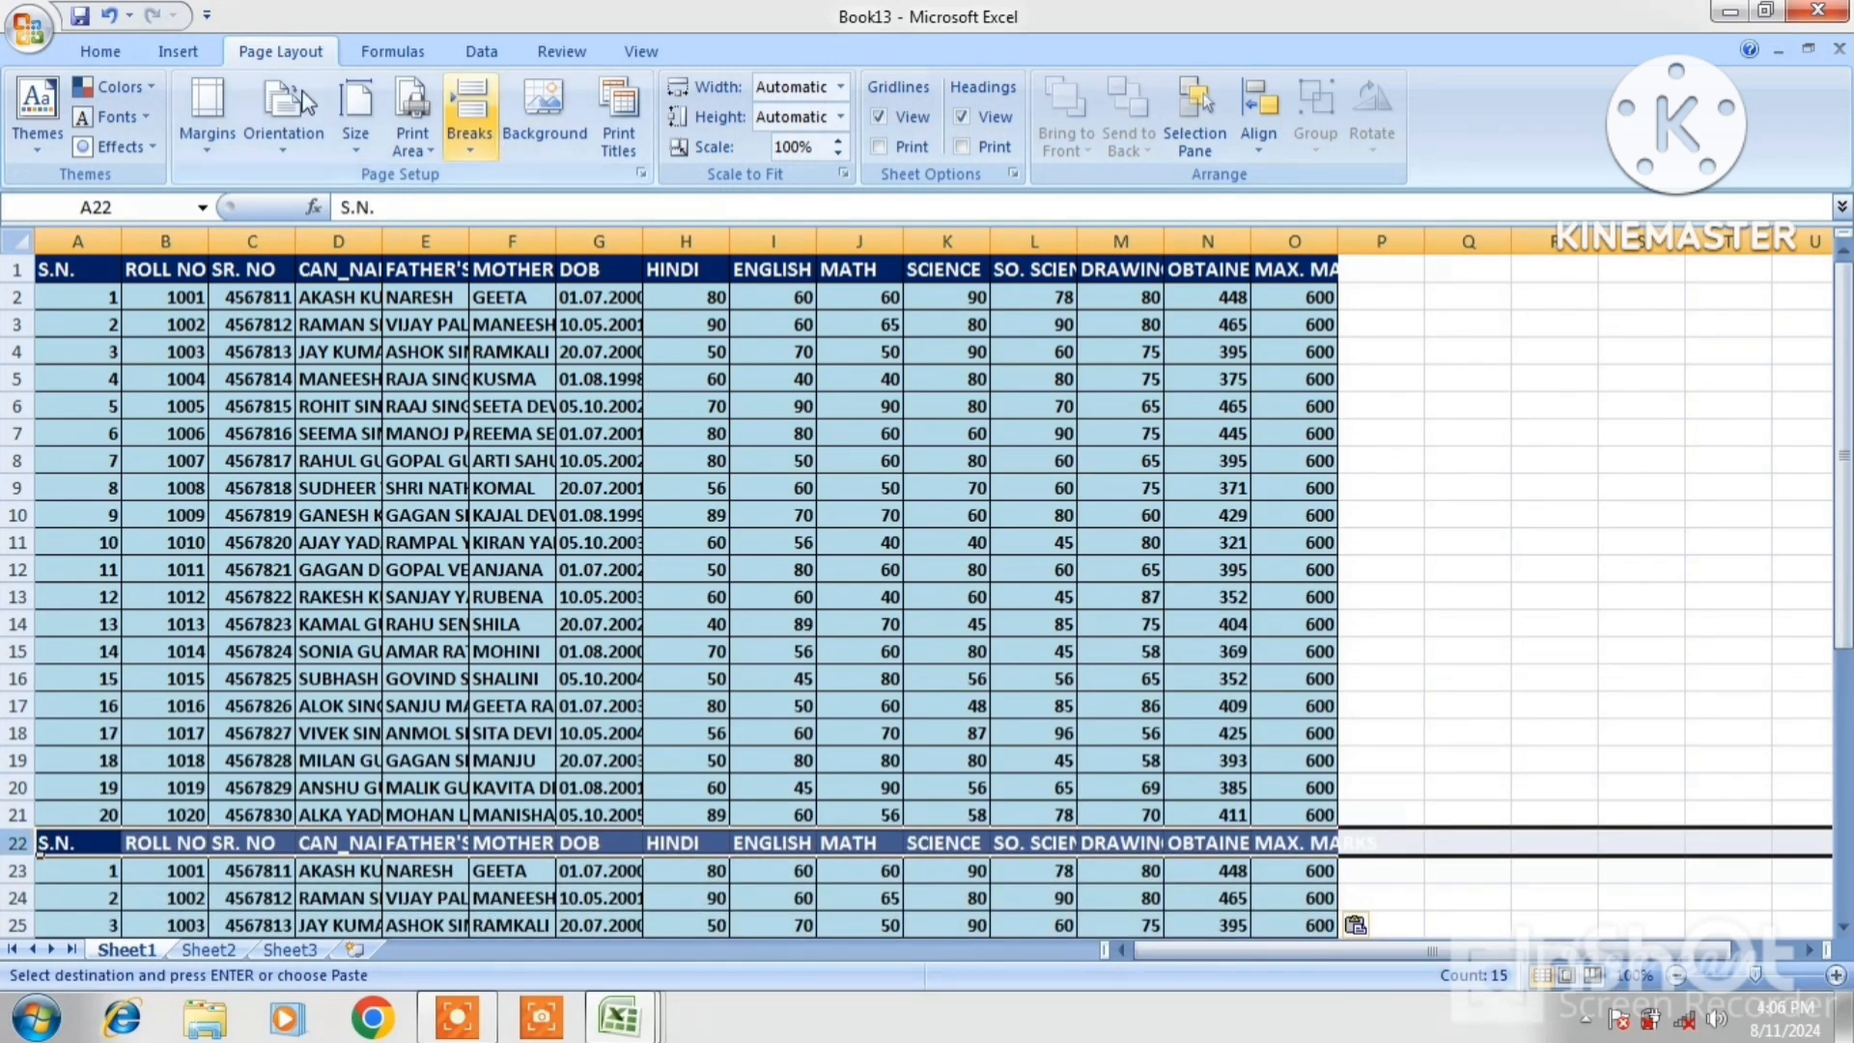
{"action": "left_click", "coordinate": [100, 51]}
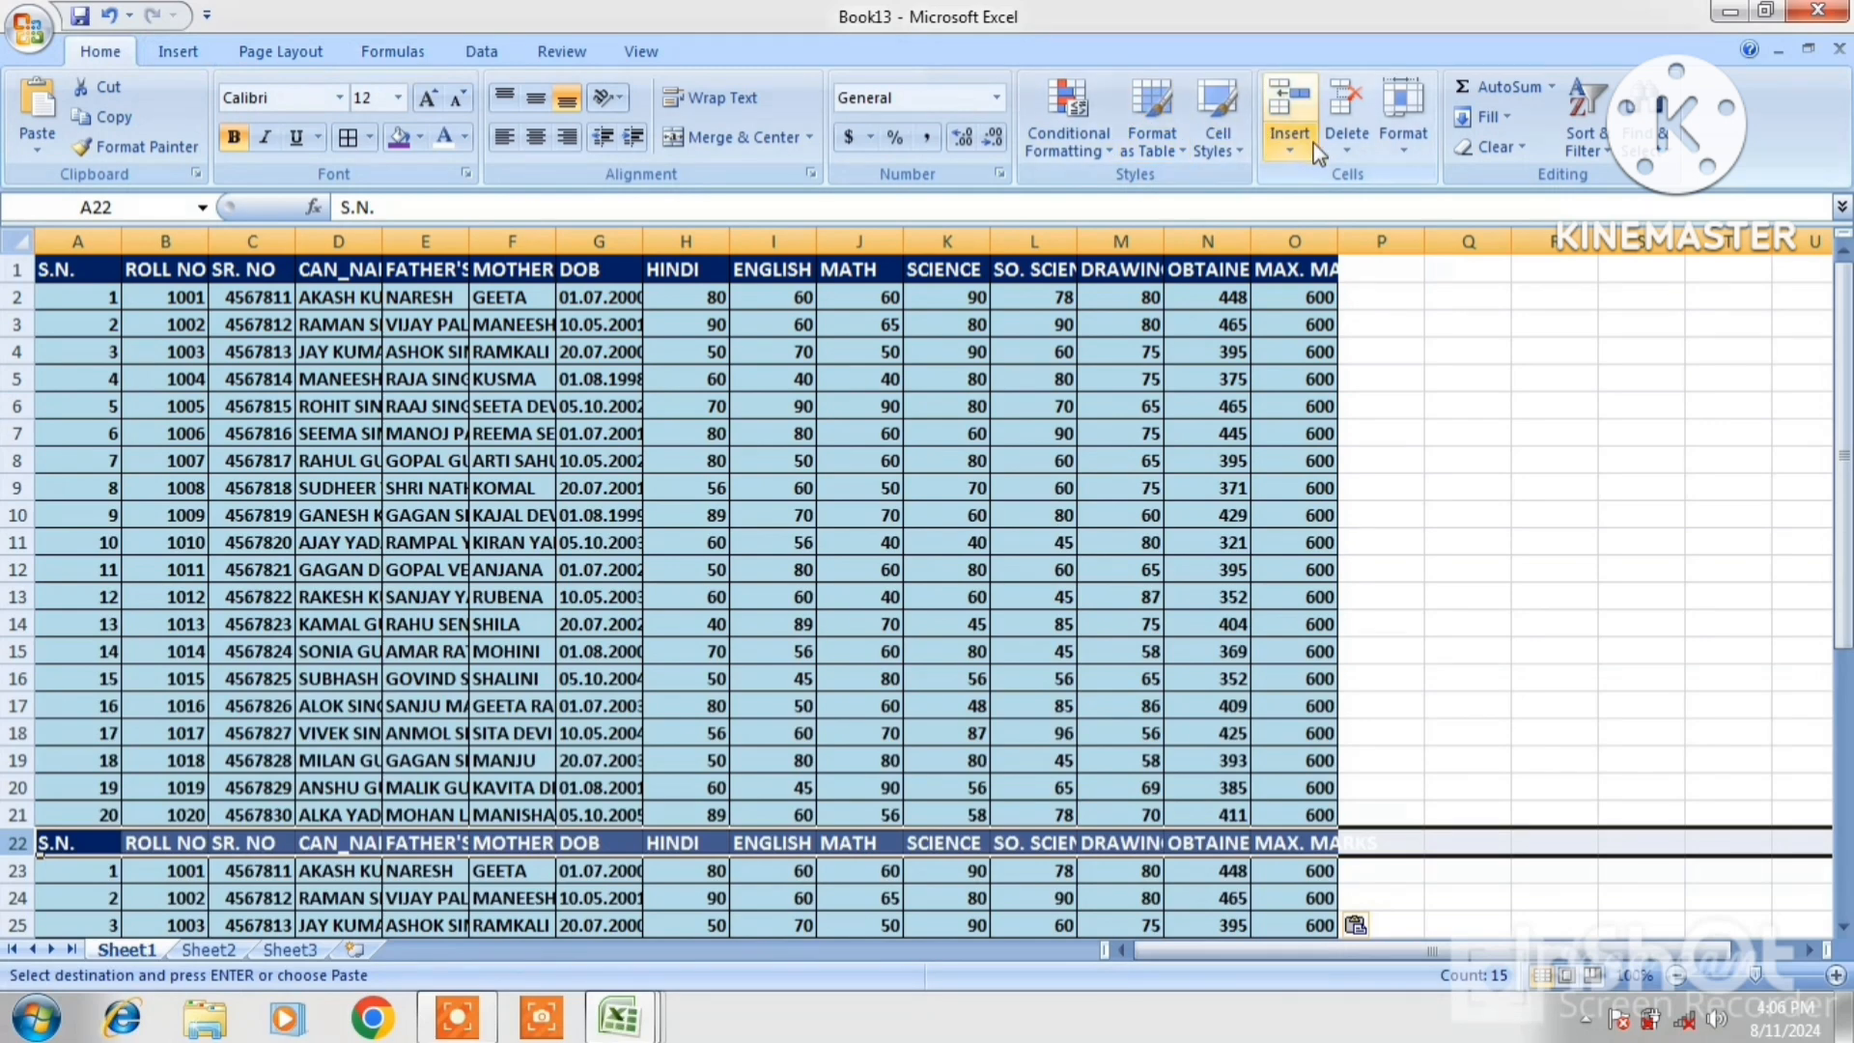
{"action": "left_click", "coordinate": [1351, 137]}
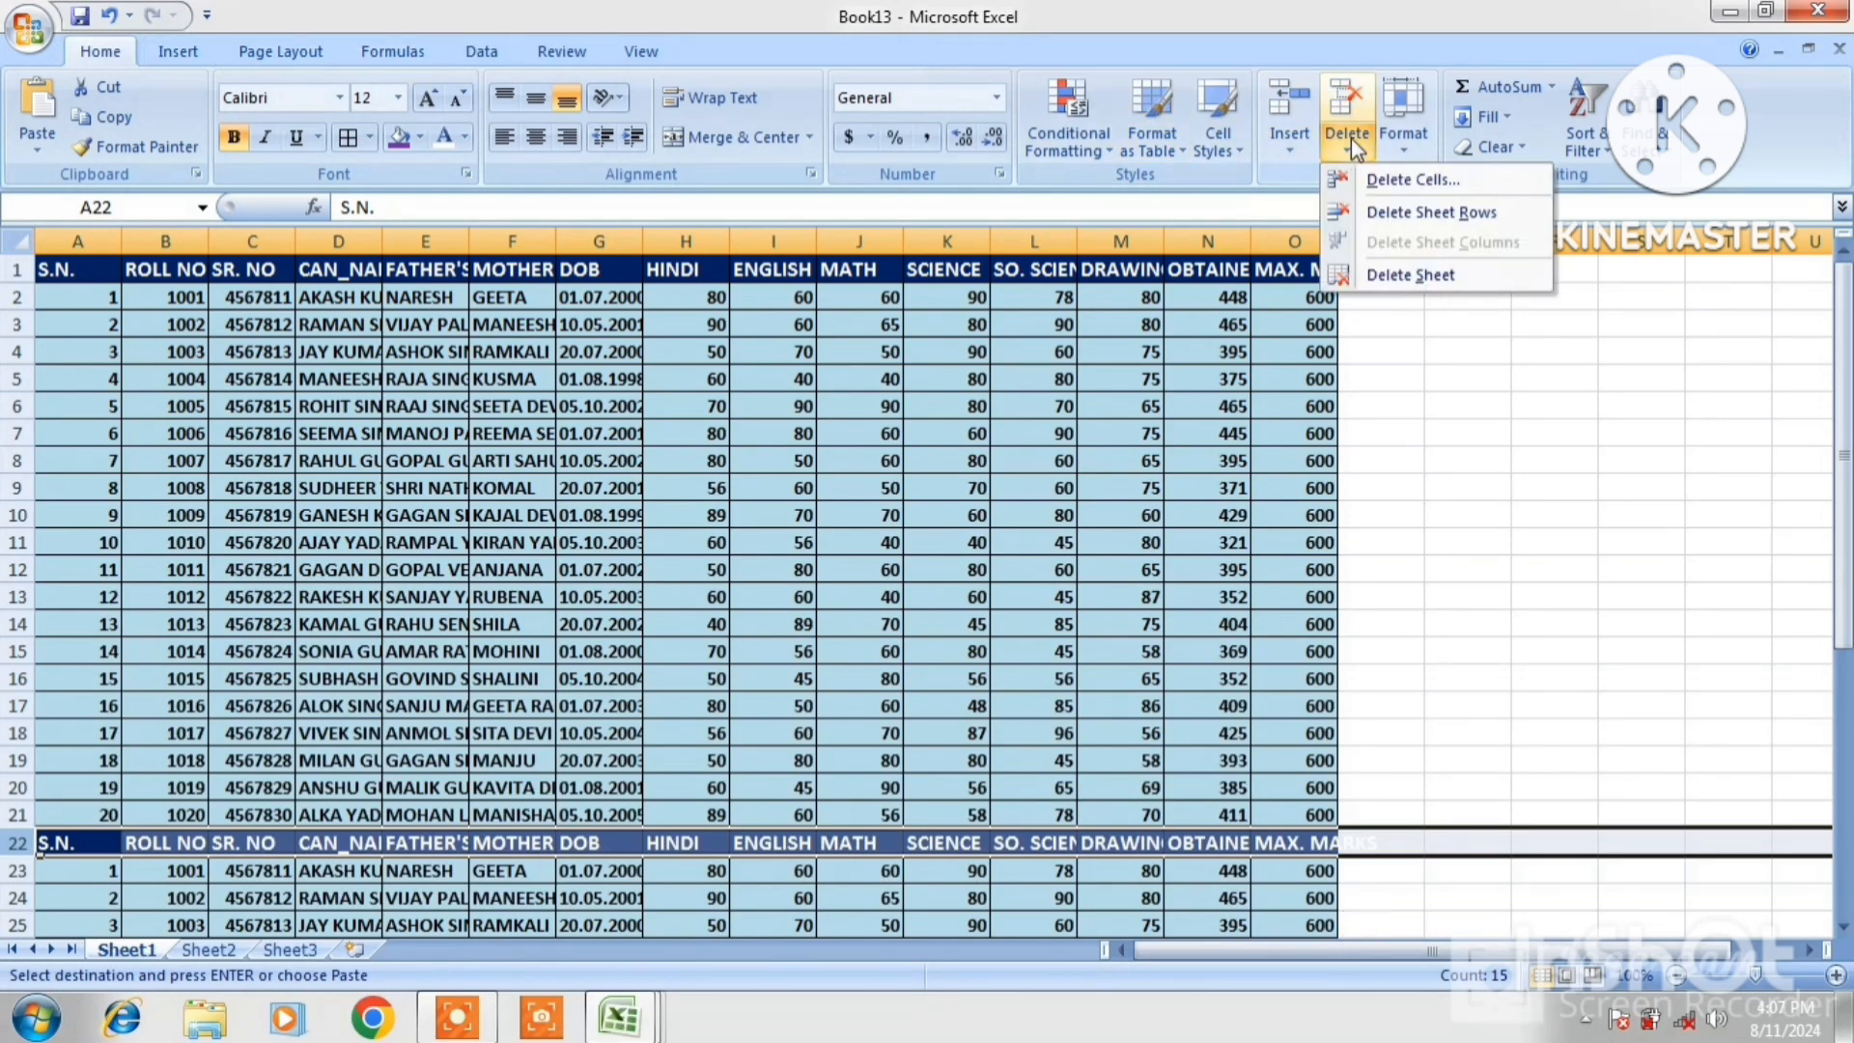
{"action": "left_click", "coordinate": [1387, 214]}
Copy rows A2:O41 and paste them at A42, then clear the copy marquee
{"action": "left_click", "coordinate": [1218, 761]}
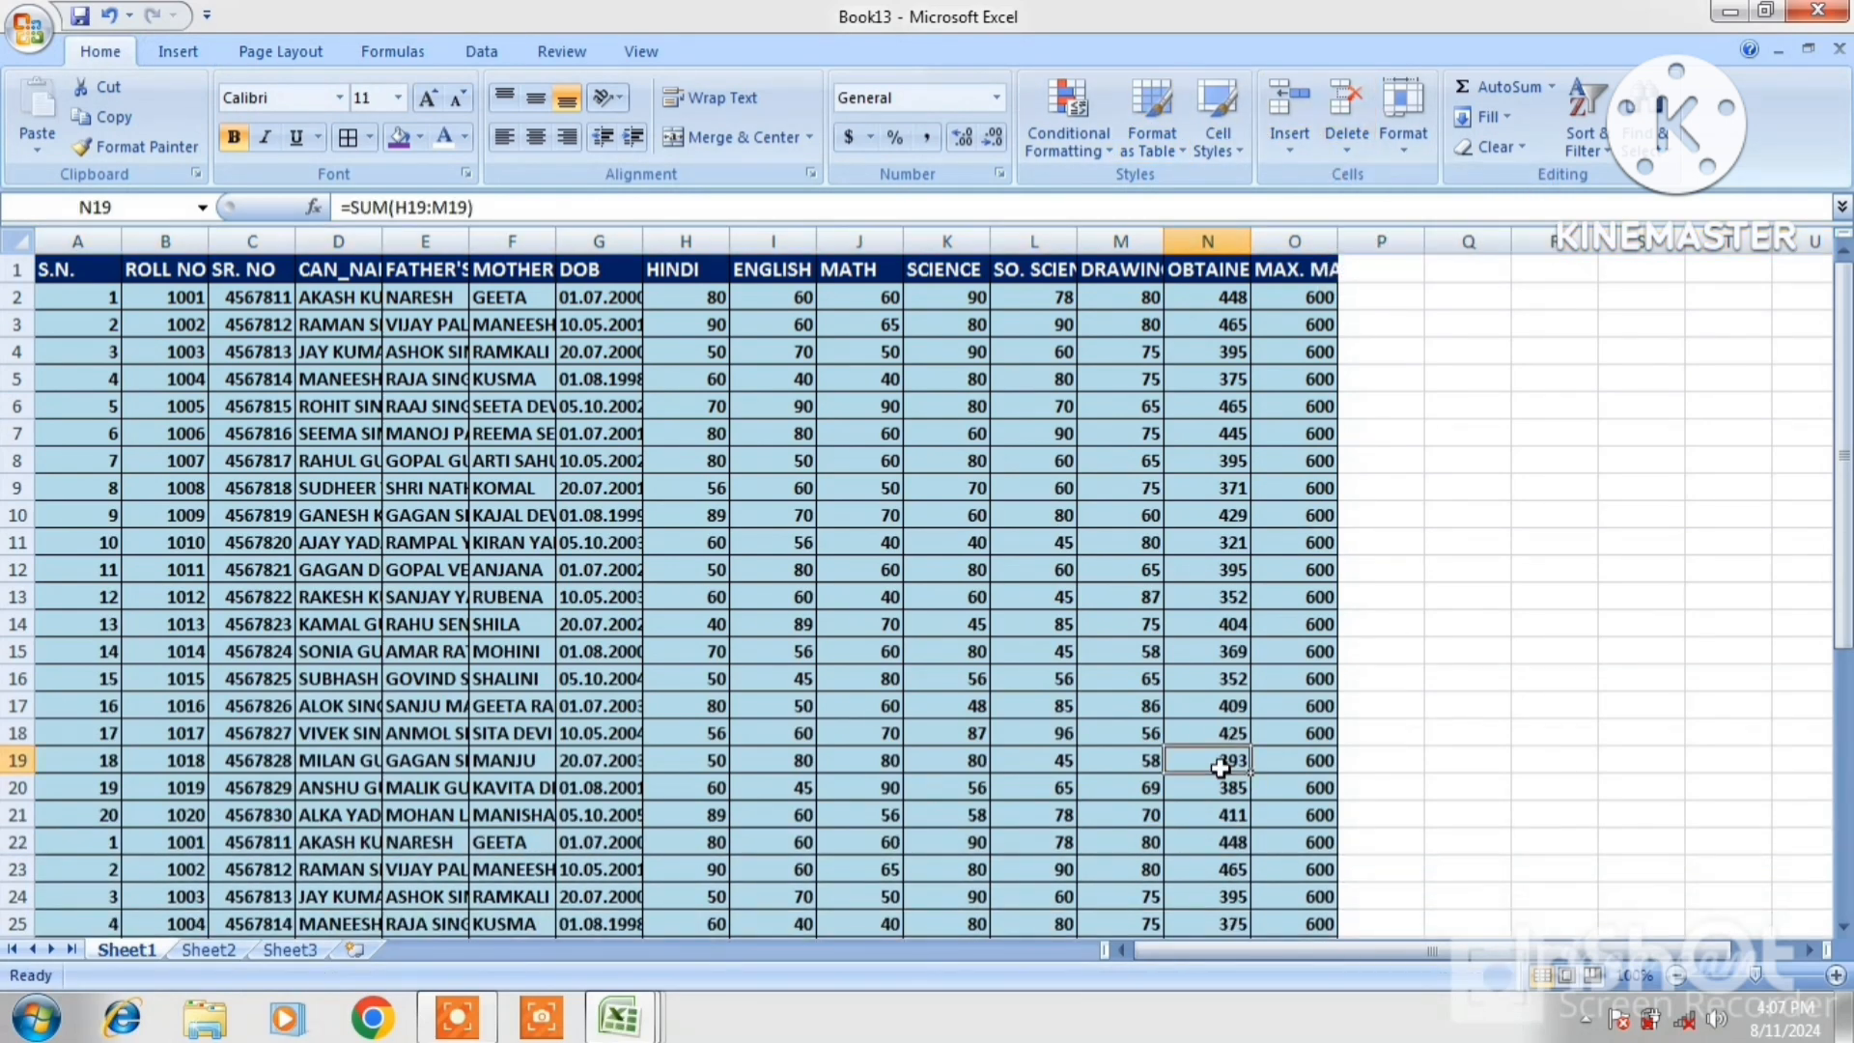
{"action": "key", "text": "Down"}
{"action": "key", "text": "Down"}
{"action": "key", "text": "Down"}
{"action": "key", "text": "Down"}
{"action": "key", "text": "Down"}
{"action": "key", "text": "Down"}
{"action": "key", "text": "Down"}
{"action": "key", "text": "Down"}
{"action": "key", "text": "Down"}
{"action": "key", "text": "Down"}
{"action": "key", "text": "Down"}
{"action": "key", "text": "Down"}
{"action": "key", "text": "Down"}
{"action": "key", "text": "Down"}
{"action": "key", "text": "Down"}
{"action": "key", "text": "Down"}
{"action": "key", "text": "Down"}
{"action": "key", "text": "Down"}
{"action": "key", "text": "Down"}
{"action": "key", "text": "Down"}
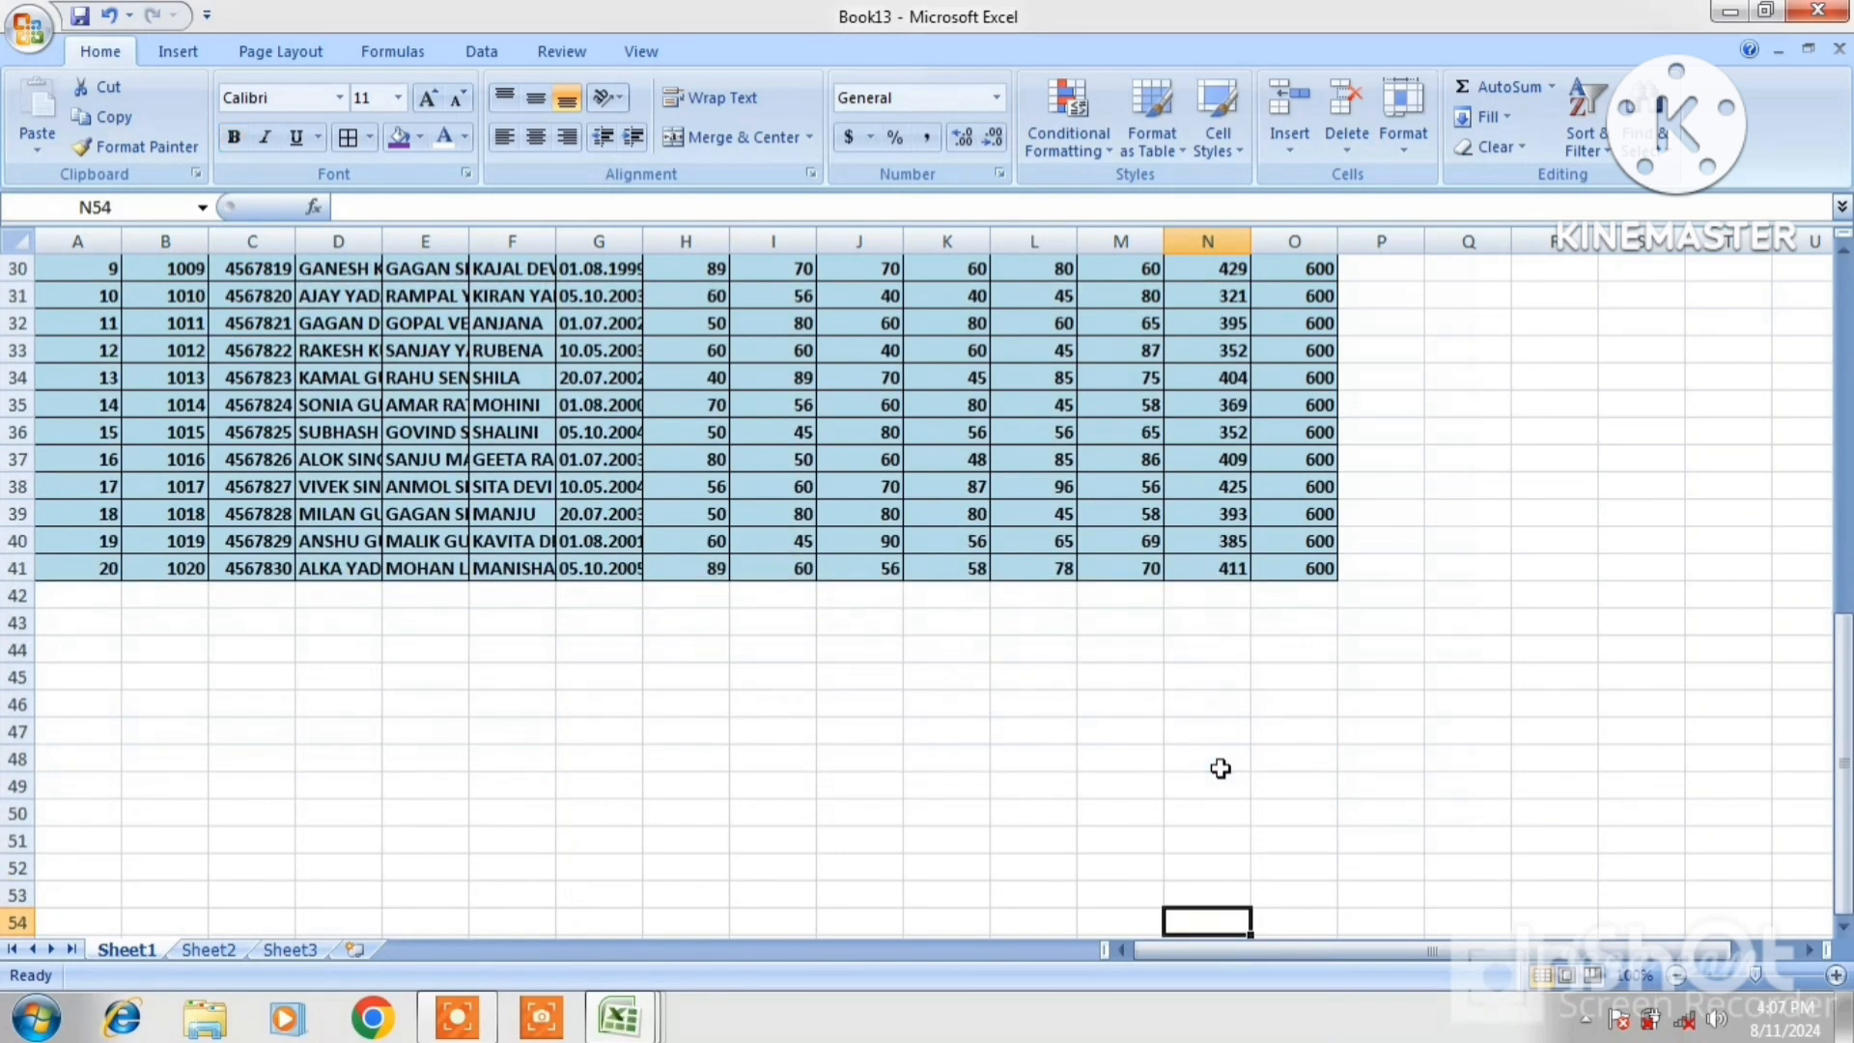
{"action": "left_click", "coordinate": [58, 599]}
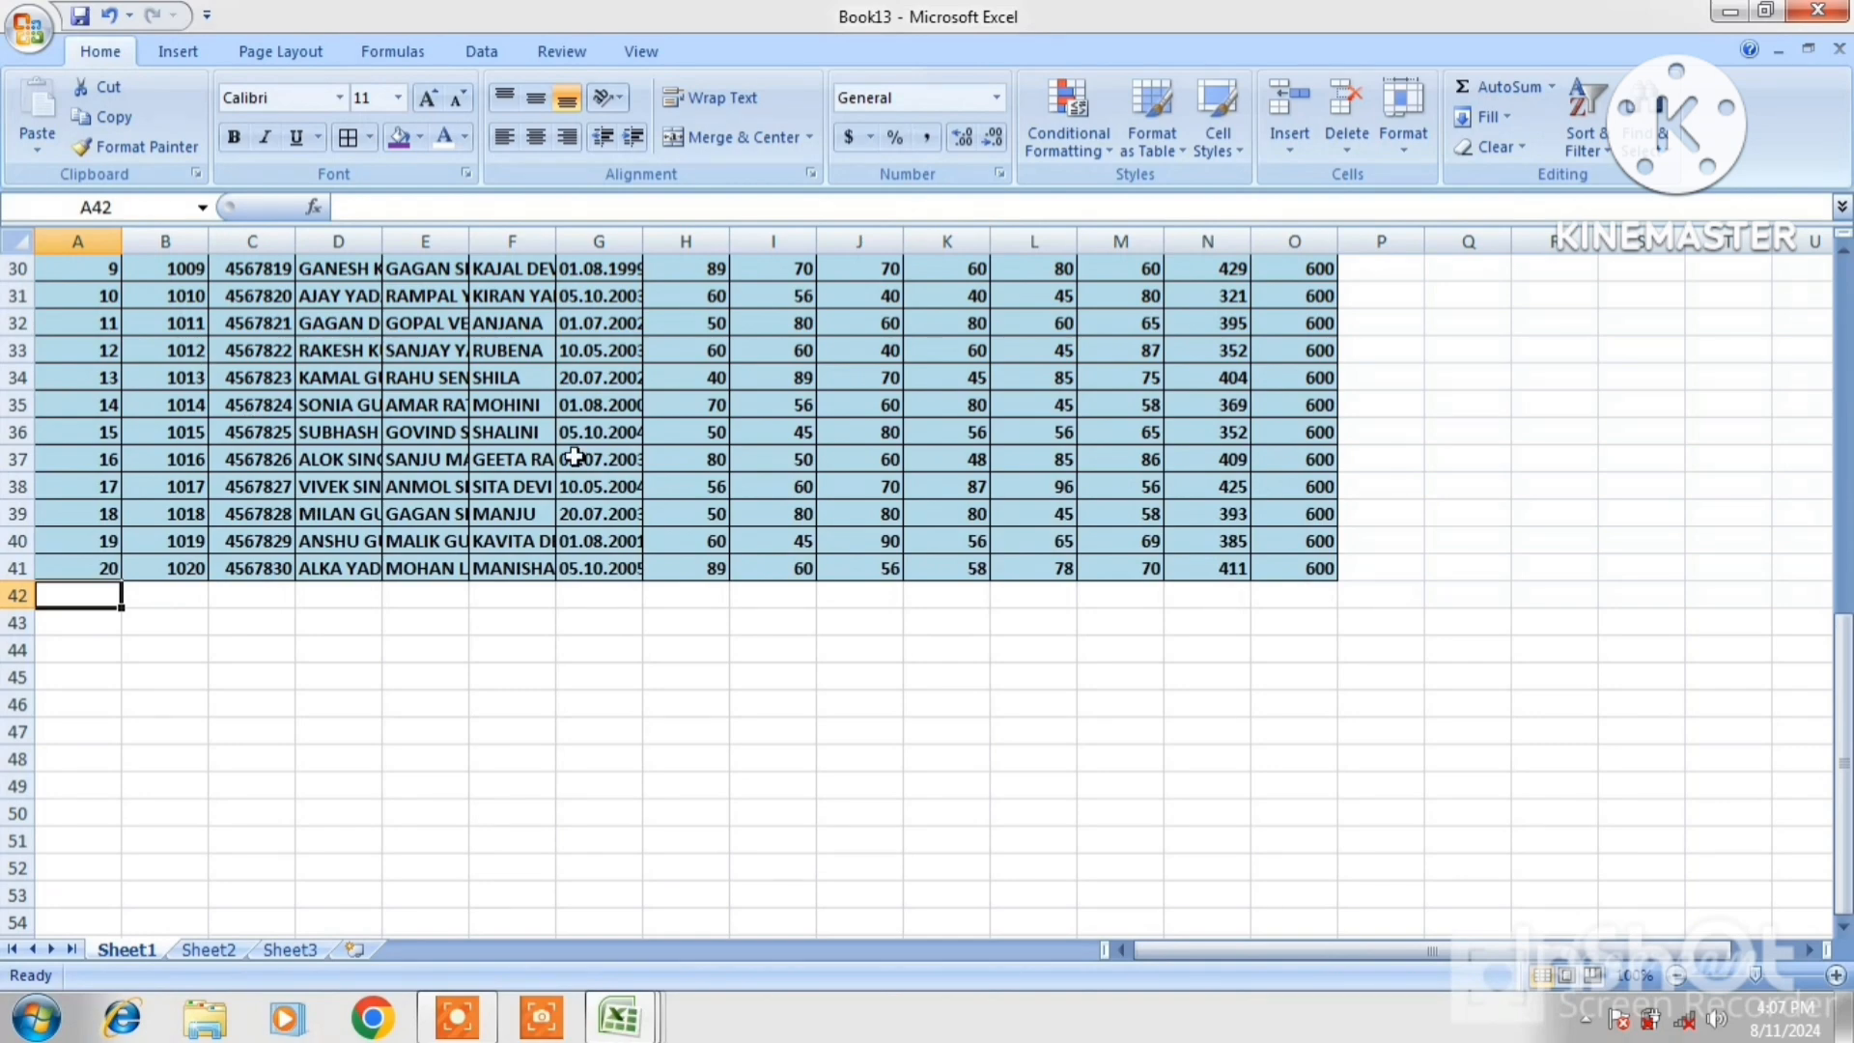
{"action": "left_click", "coordinate": [1847, 299]}
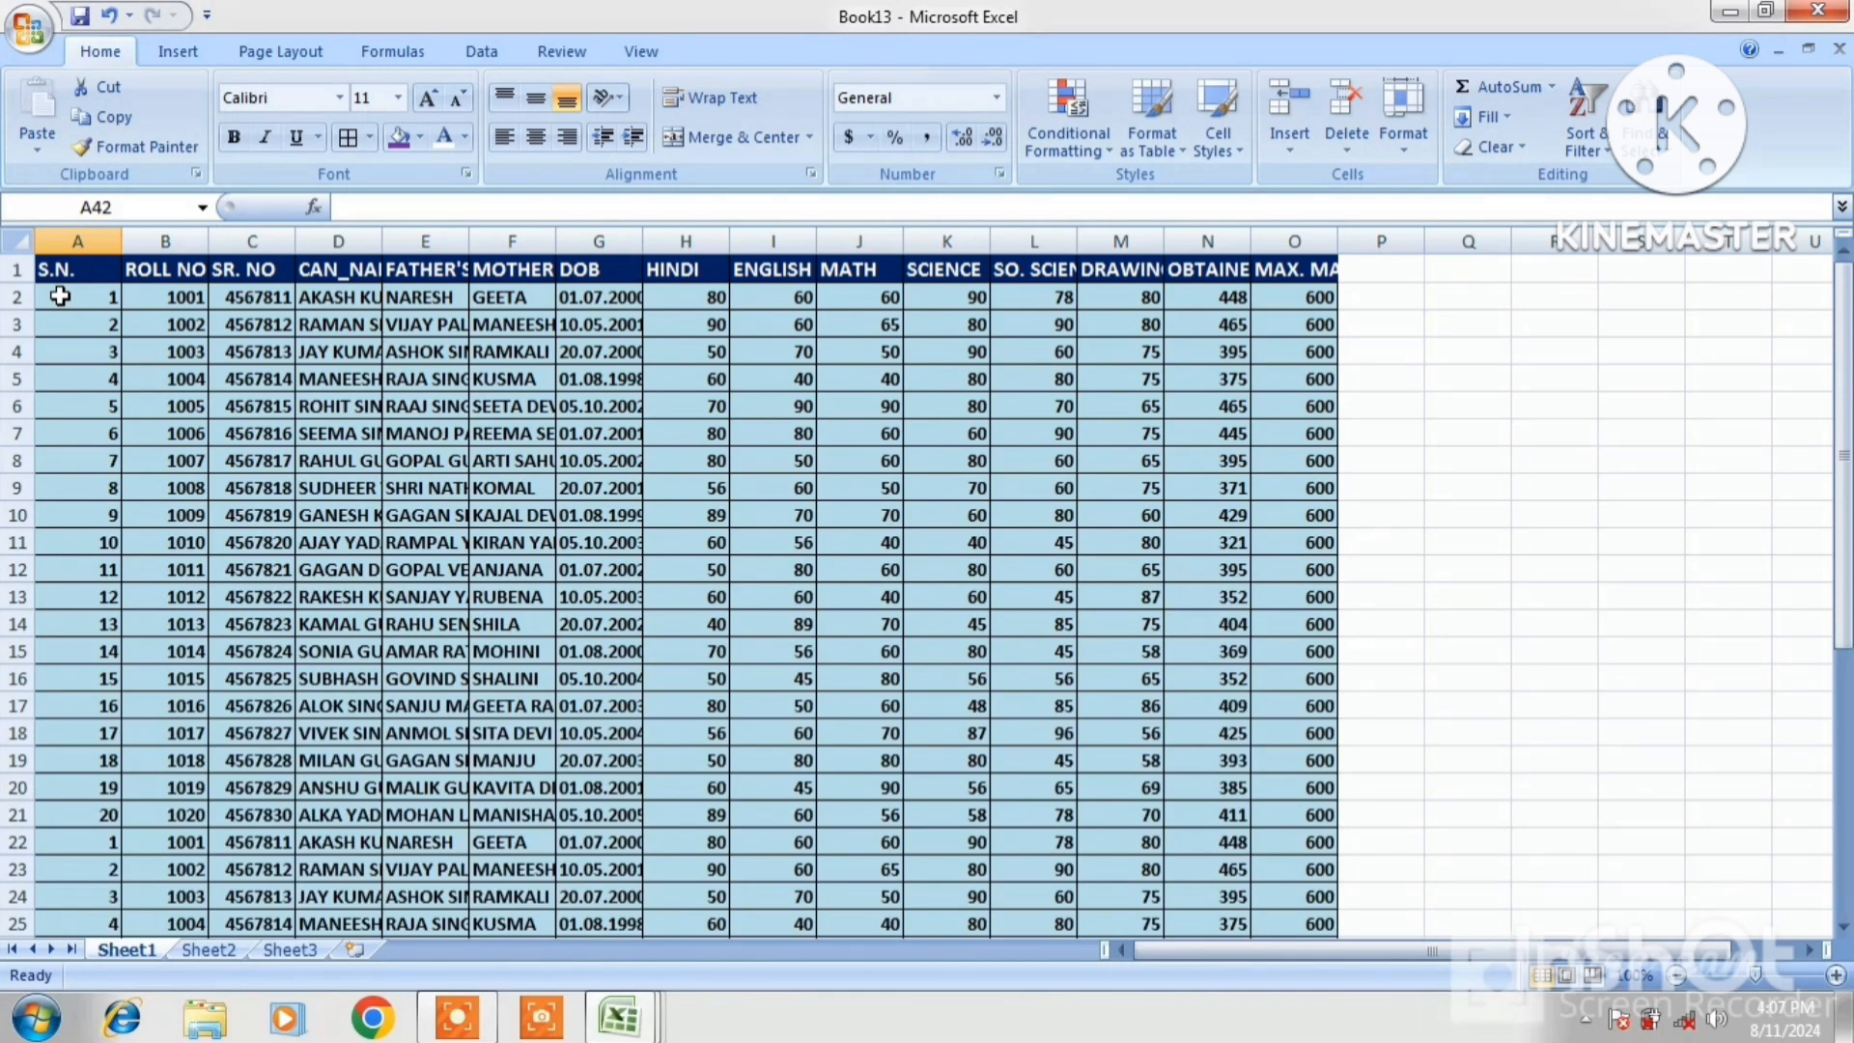
{"action": "left_click_drag", "start_coordinate": [59, 297], "coordinate": [1298, 896]}
{"action": "right_click", "coordinate": [446, 893]}
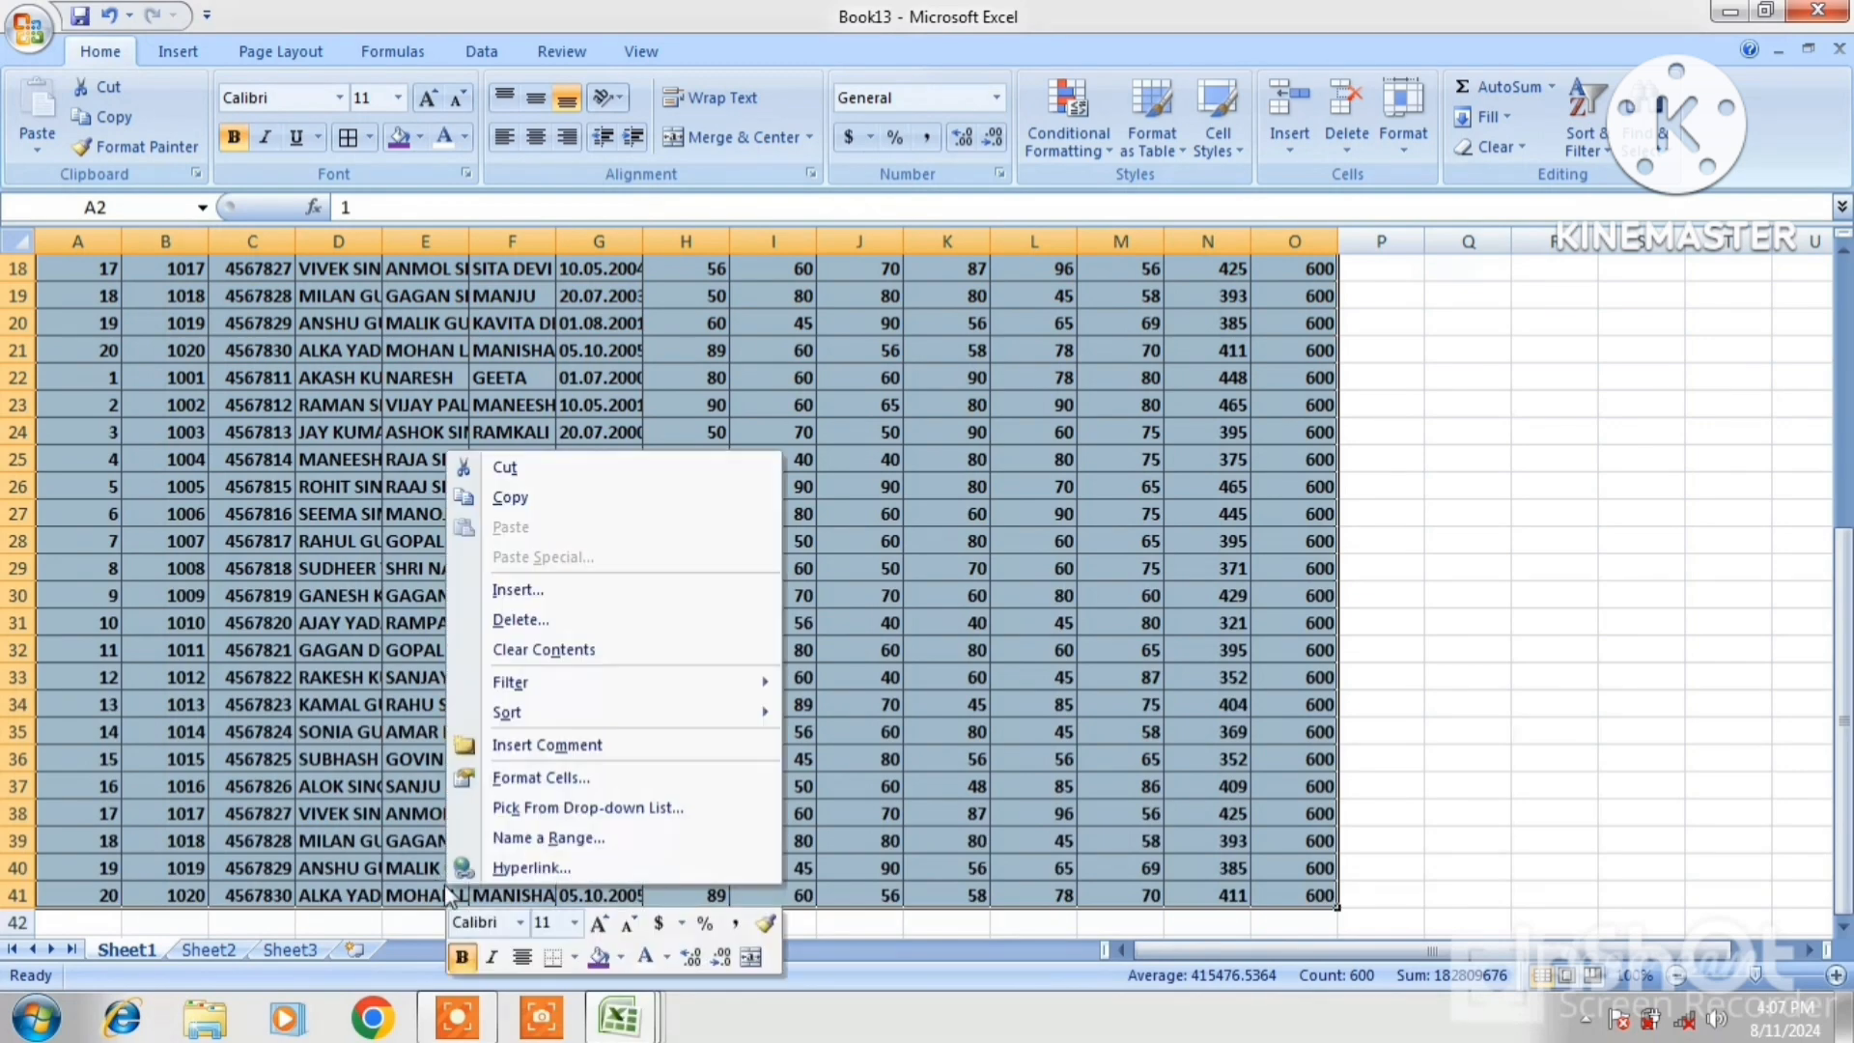
{"action": "left_click", "coordinate": [521, 497]}
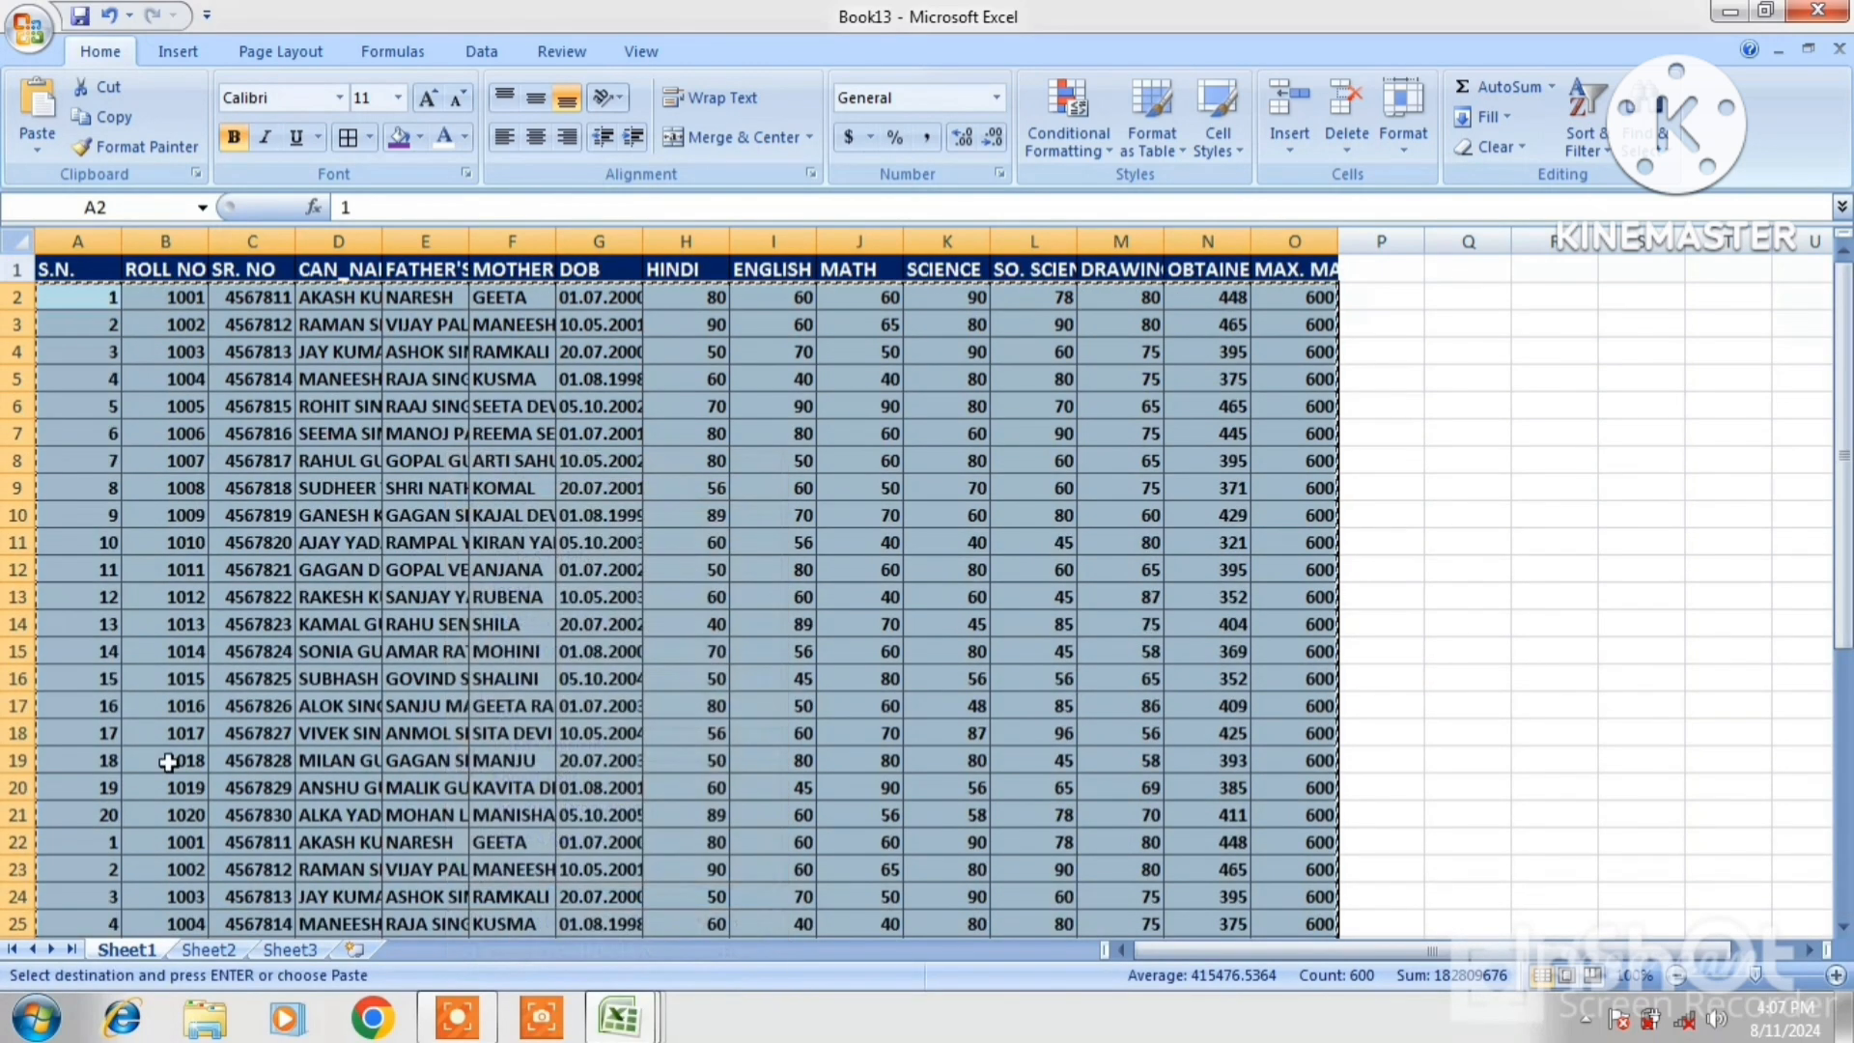
{"action": "key", "text": "Down"}
{"action": "key", "text": "Down"}
{"action": "key", "text": "Down"}
{"action": "key", "text": "Down"}
{"action": "key", "text": "Down"}
{"action": "key", "text": "Down"}
{"action": "key", "text": "Down"}
{"action": "key", "text": "Down"}
{"action": "key", "text": "Down"}
{"action": "key", "text": "Down"}
{"action": "key", "text": "Down"}
{"action": "key", "text": "Down"}
{"action": "key", "text": "Down"}
{"action": "key", "text": "Down"}
{"action": "key", "text": "Down"}
{"action": "key", "text": "Down"}
{"action": "key", "text": "Down"}
{"action": "key", "text": "Down"}
{"action": "key", "text": "Down"}
{"action": "key", "text": "Down"}
{"action": "key", "text": "Down"}
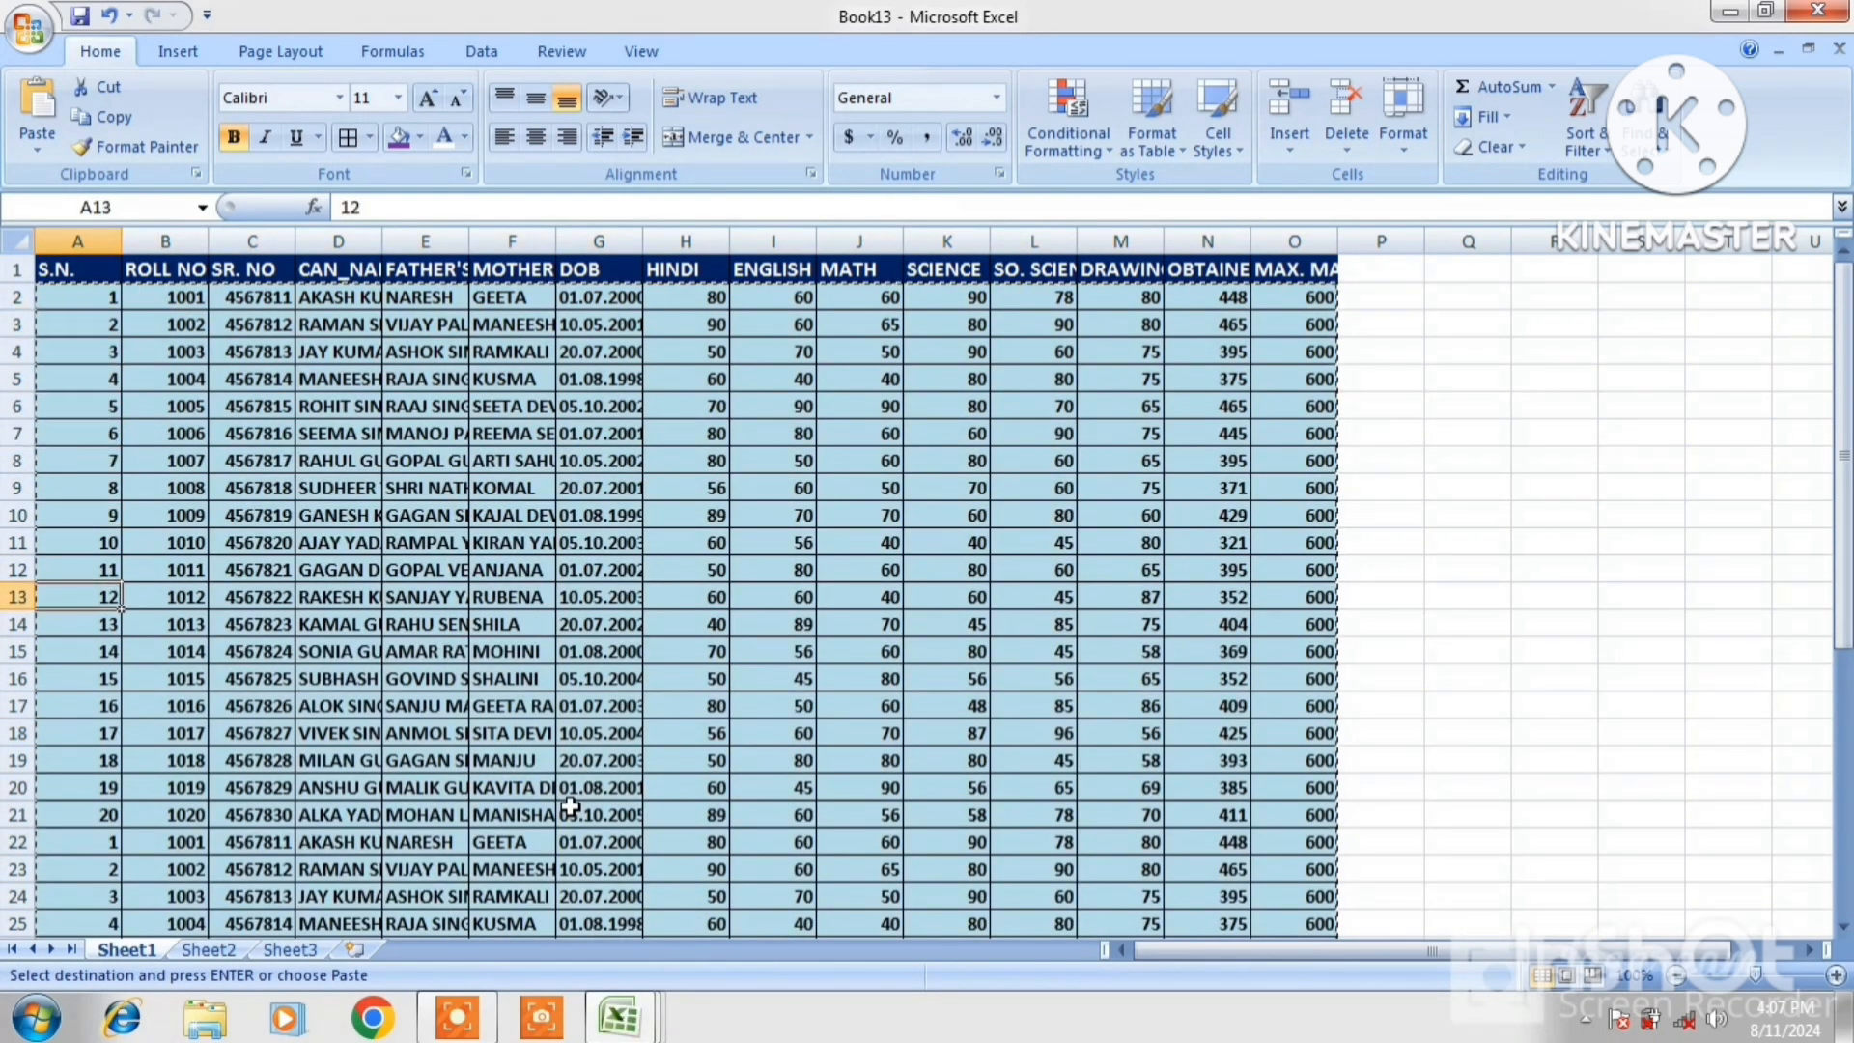
{"action": "key", "text": "Up"}
{"action": "key", "text": "Up"}
{"action": "key", "text": "Up"}
{"action": "key", "text": "Up"}
{"action": "key", "text": "Up"}
{"action": "key", "text": "Up"}
{"action": "key", "text": "Up"}
{"action": "key", "text": "Up"}
{"action": "key", "text": "Up"}
{"action": "key", "text": "Up"}
{"action": "key", "text": "Up"}
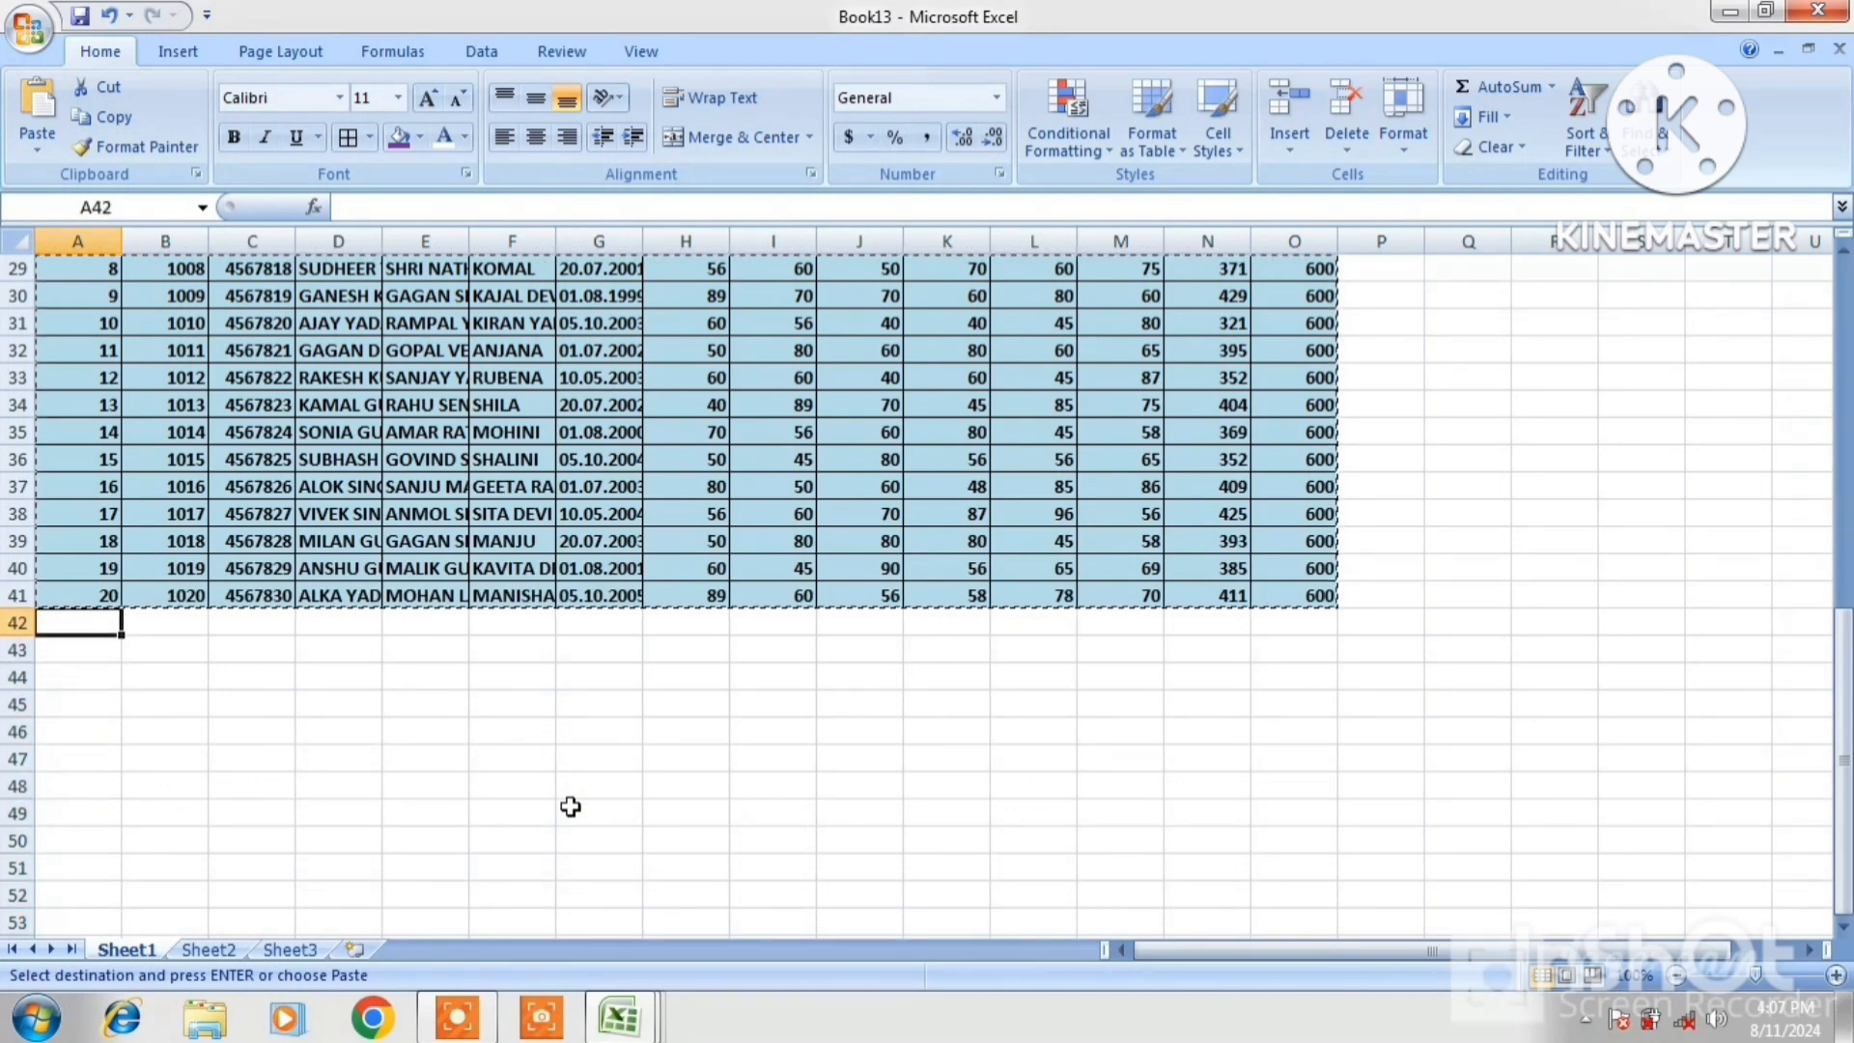
{"action": "key", "text": "ctrl+v"}
{"action": "left_click", "coordinate": [1029, 698]}
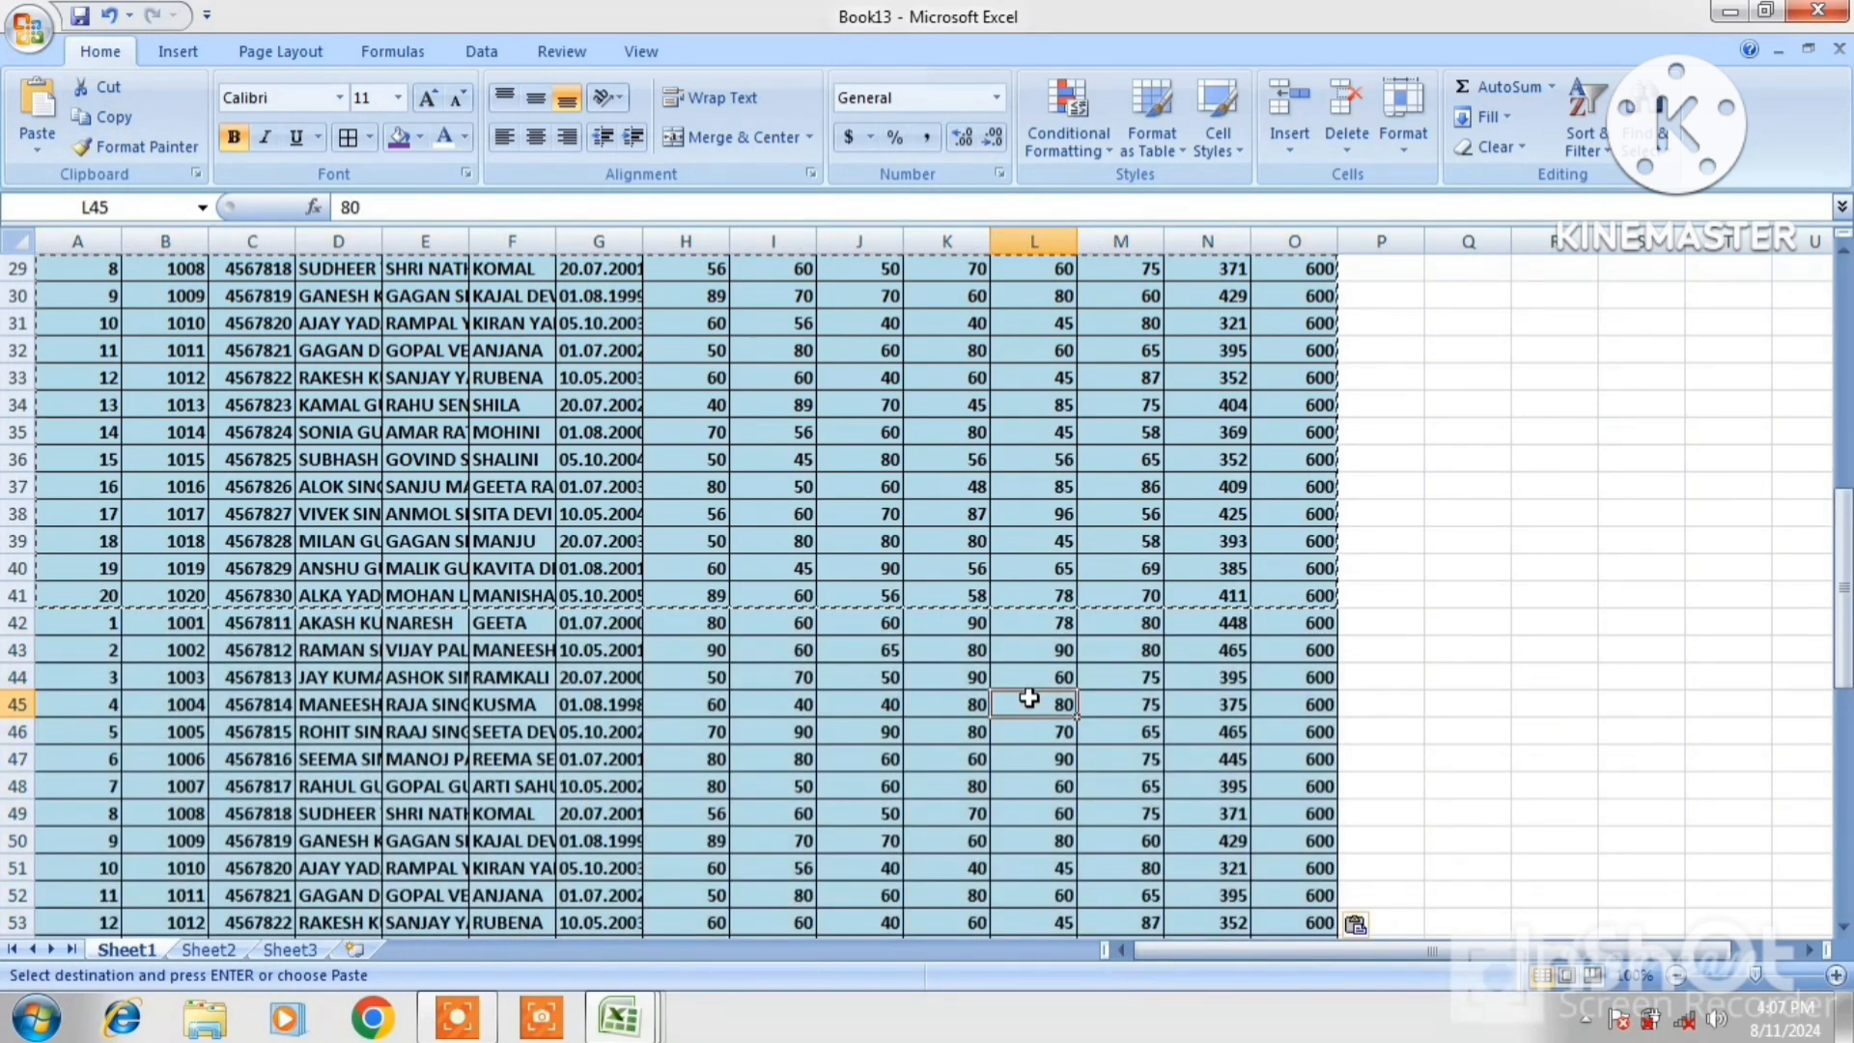
{"action": "key", "text": "Escape"}
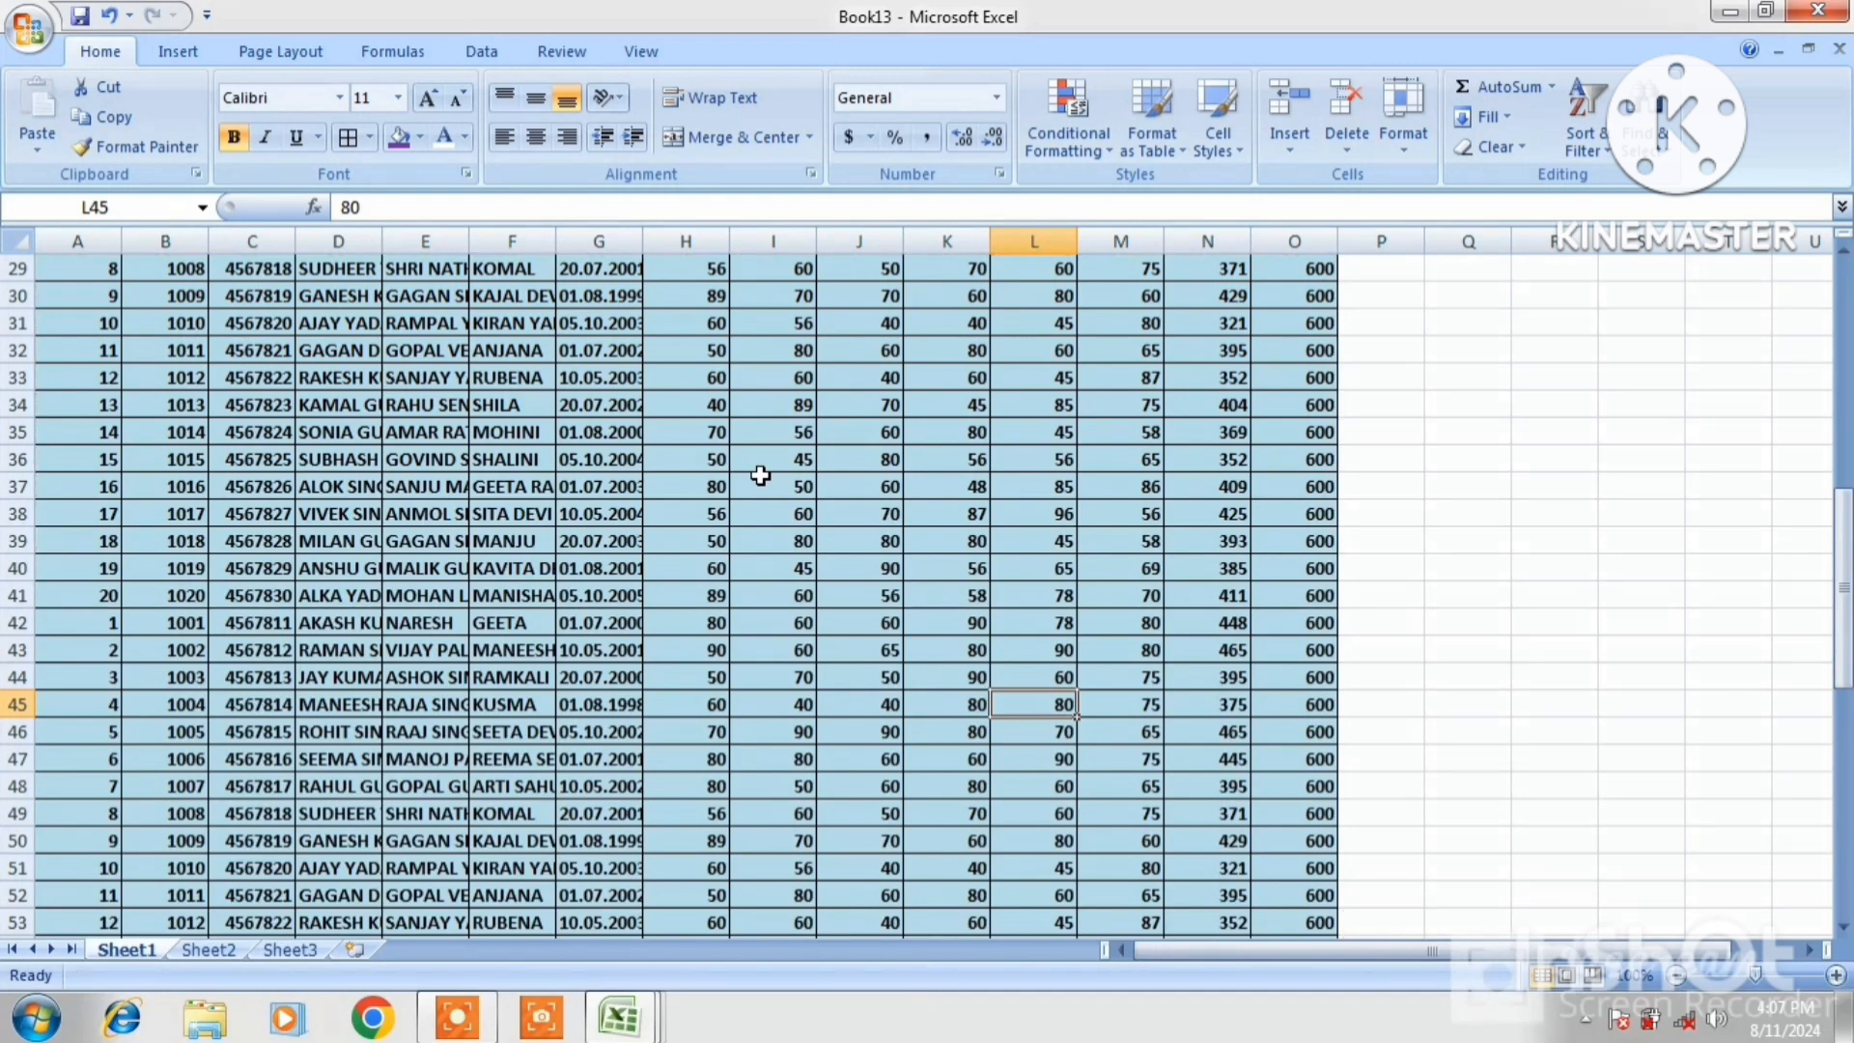
Preview Book13's four printed pages, then close the preview and select the ENGLISH column
{"action": "left_click", "coordinate": [34, 35]}
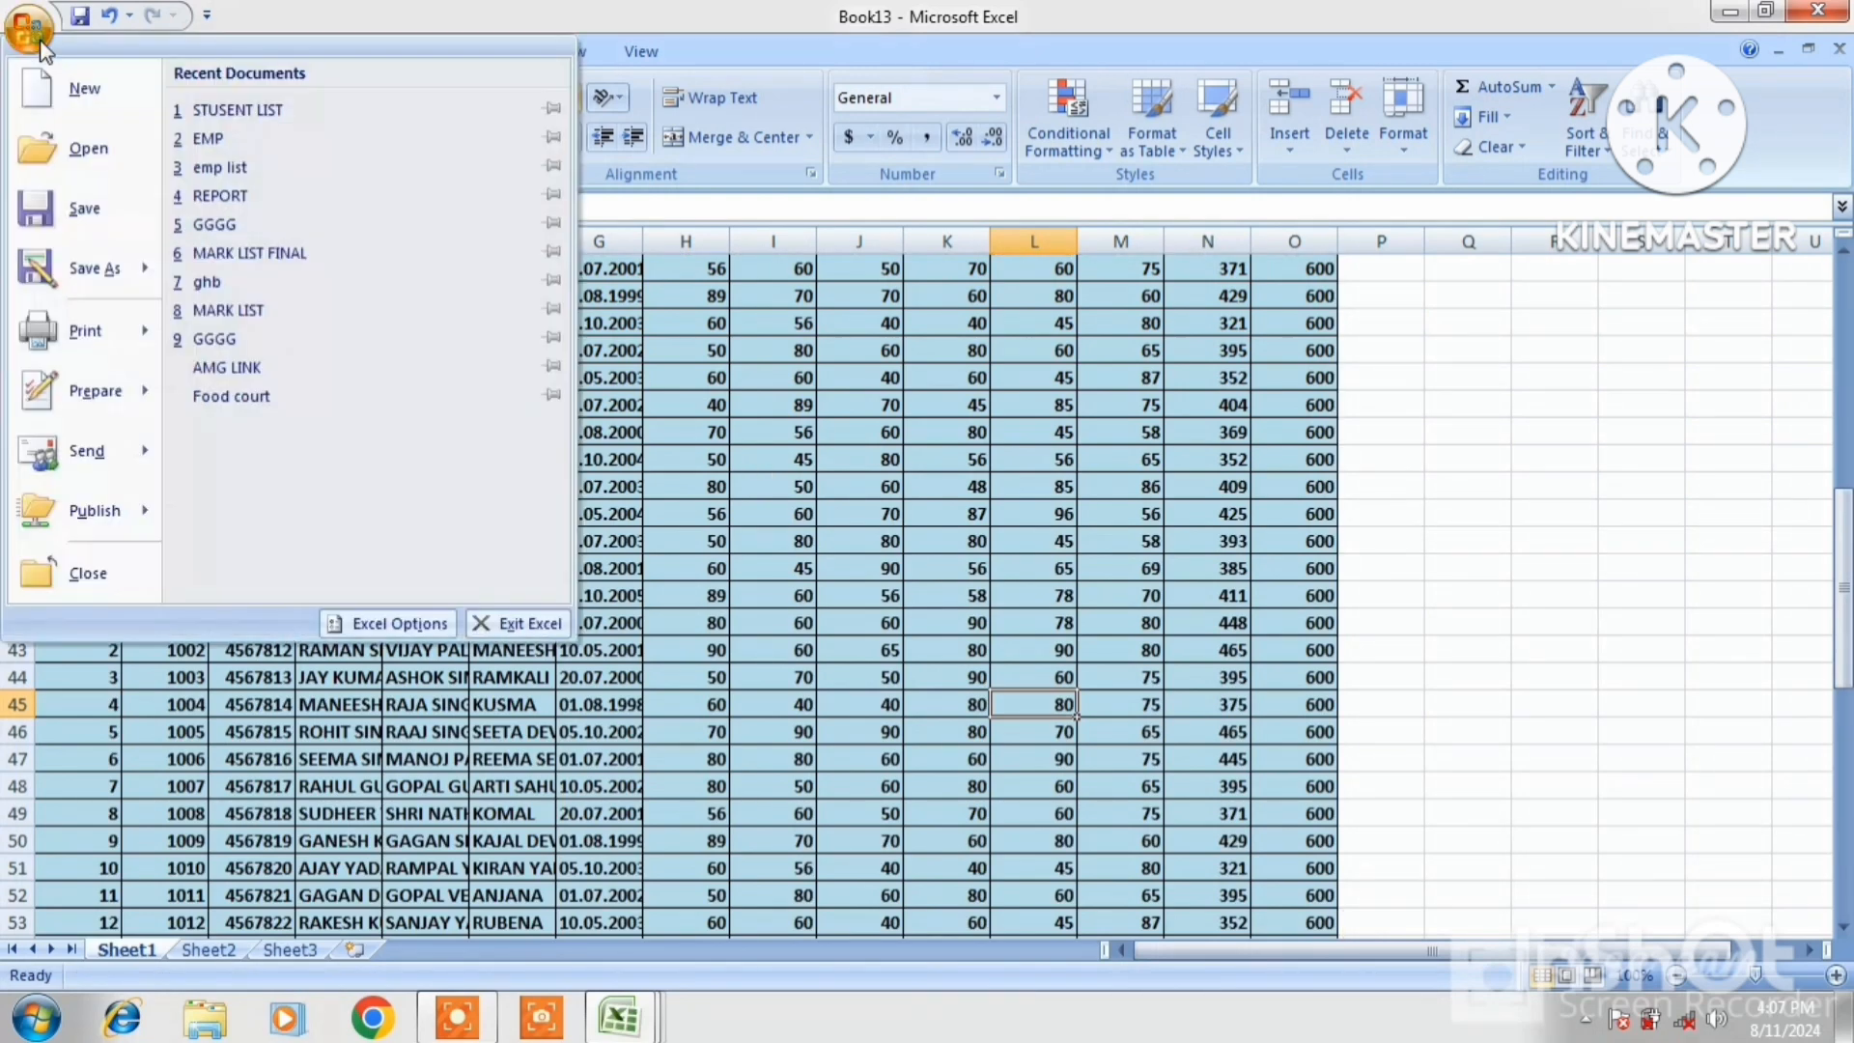
{"action": "mouse_move", "coordinate": [96, 330]}
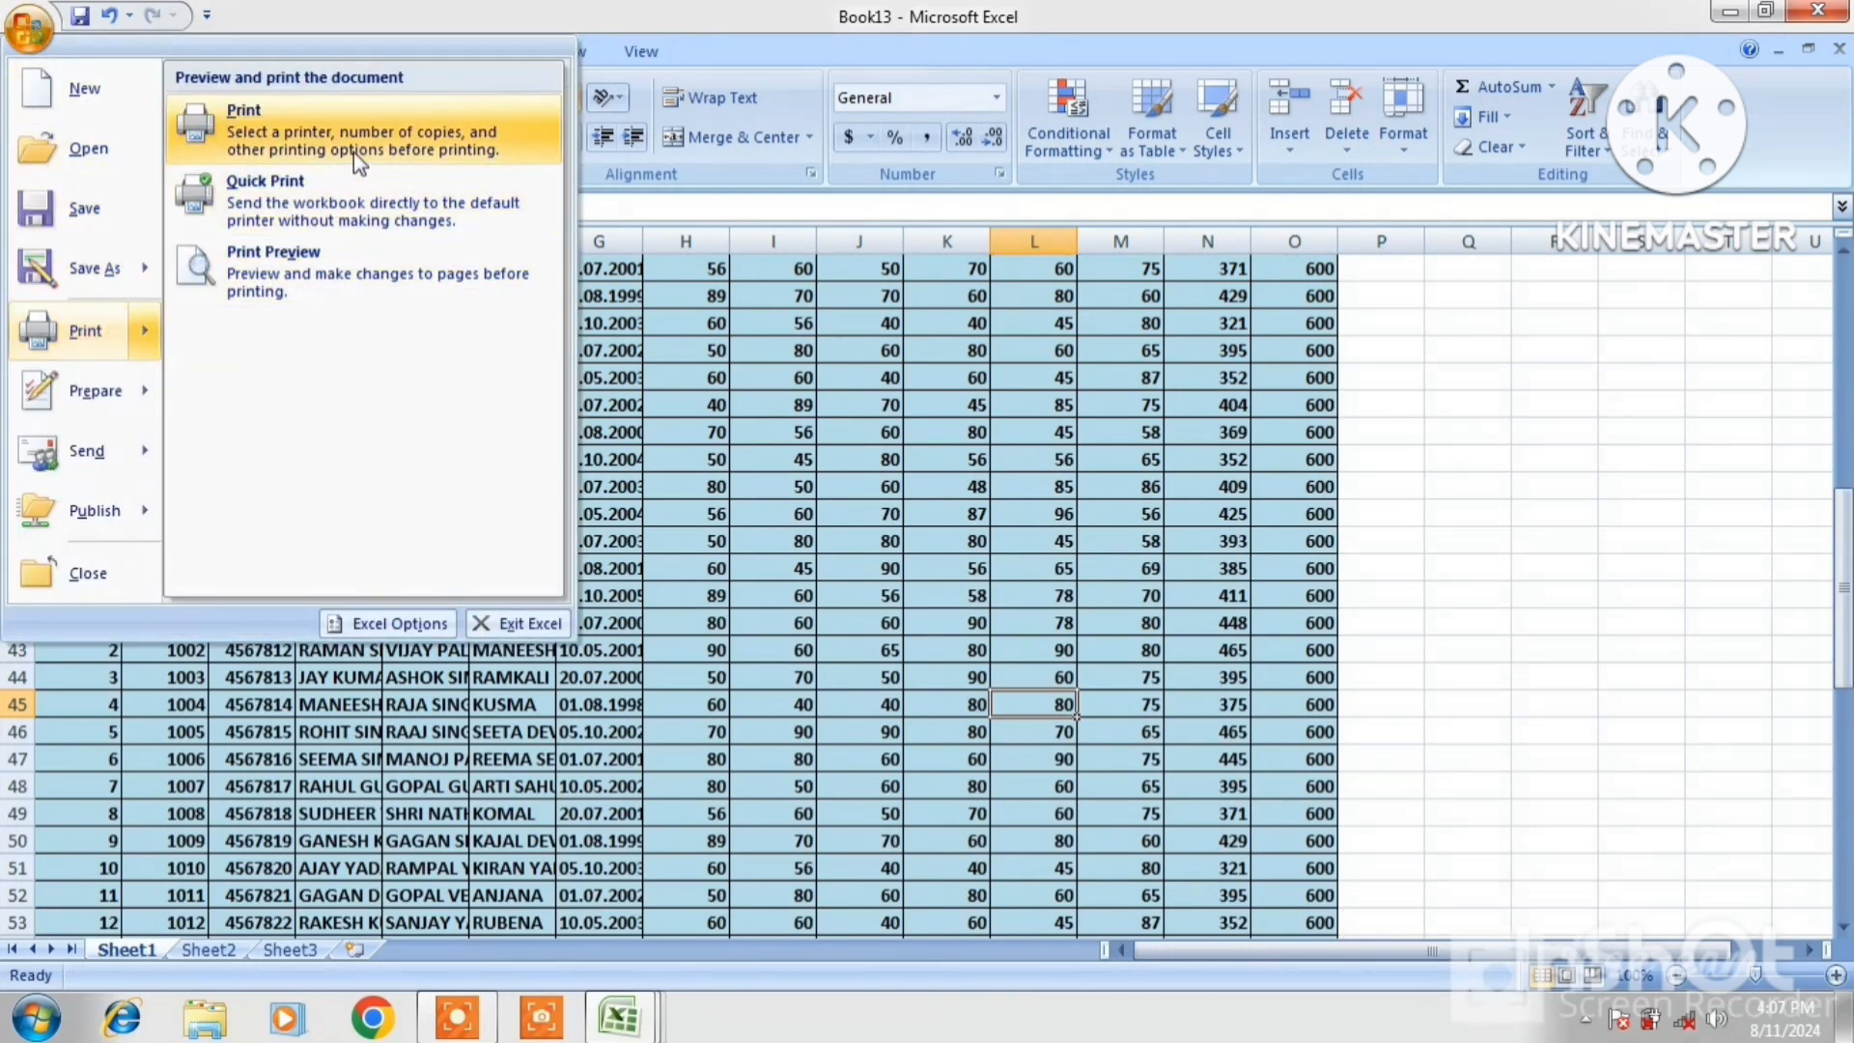
{"action": "left_click", "coordinate": [299, 253]}
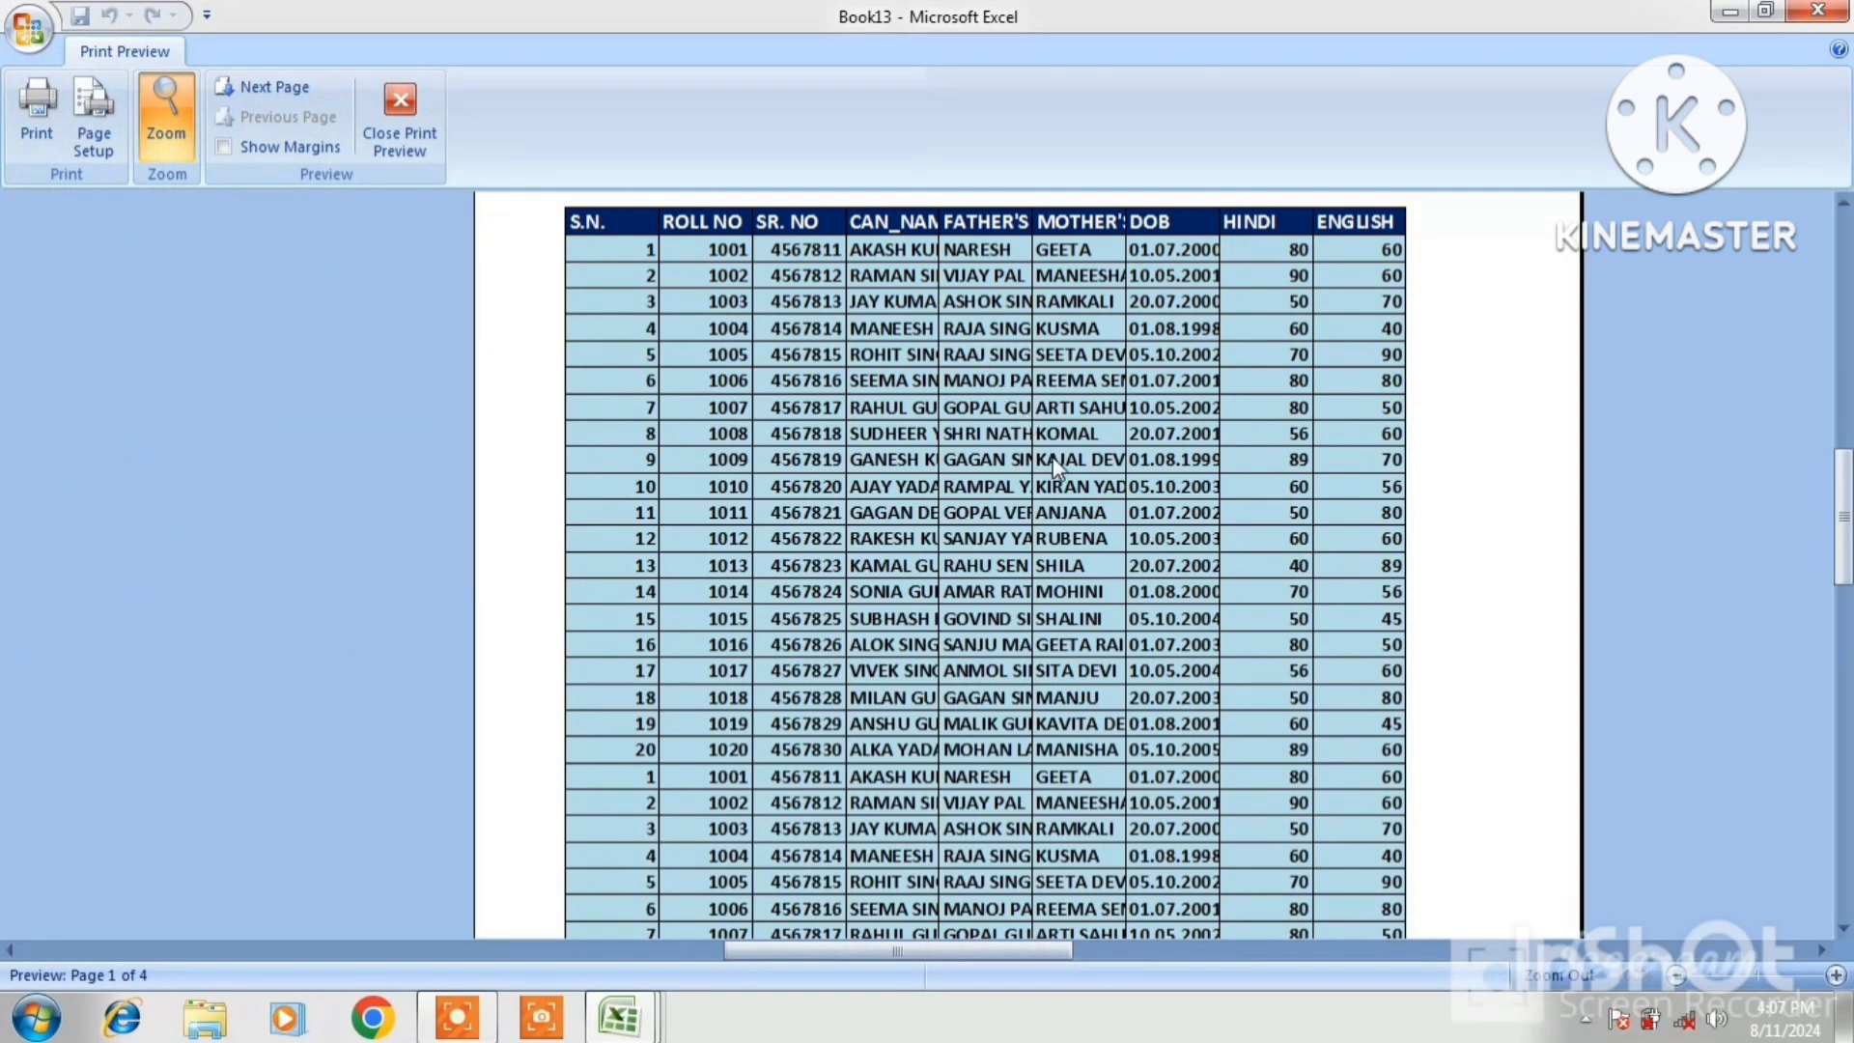
{"action": "scroll", "coordinate": [1057, 469], "scroll_direction": "down", "scroll_amount": 1}
{"action": "scroll", "coordinate": [1057, 468], "scroll_direction": "up", "scroll_amount": 1}
{"action": "left_click", "coordinate": [266, 91]}
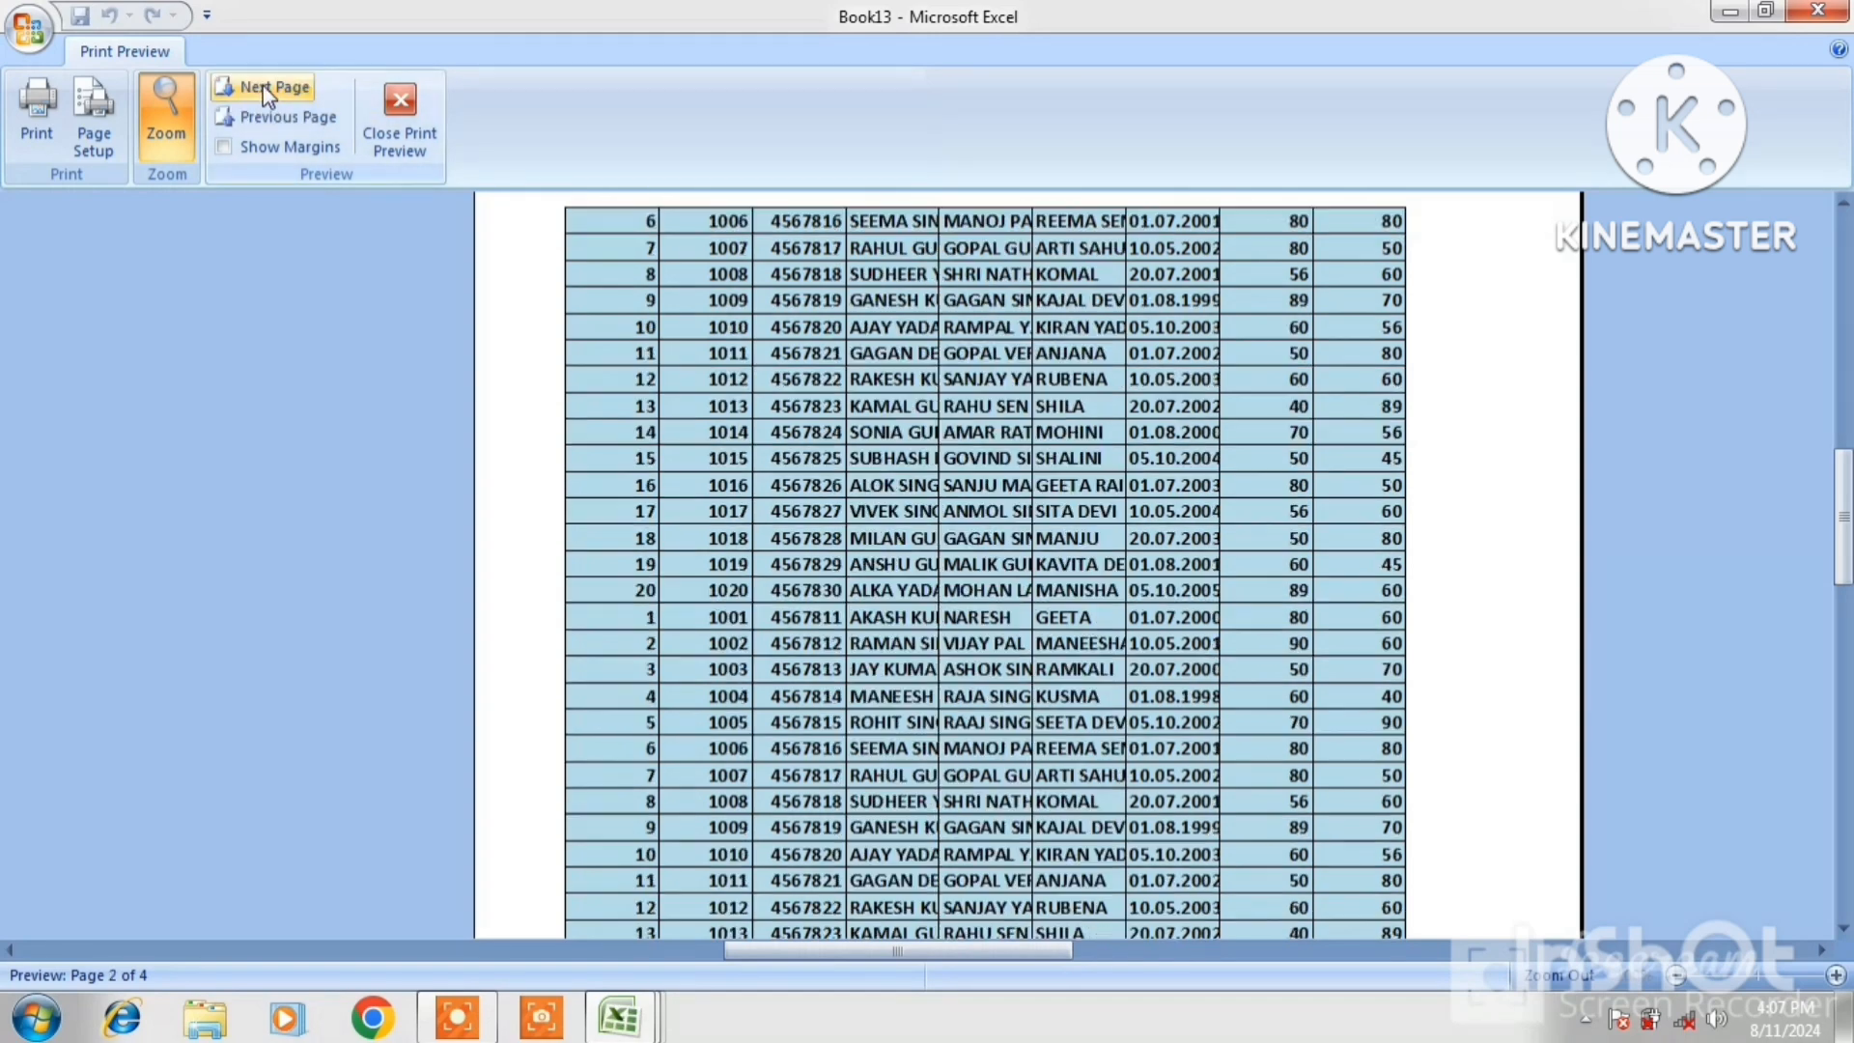
{"action": "left_click", "coordinate": [374, 130]}
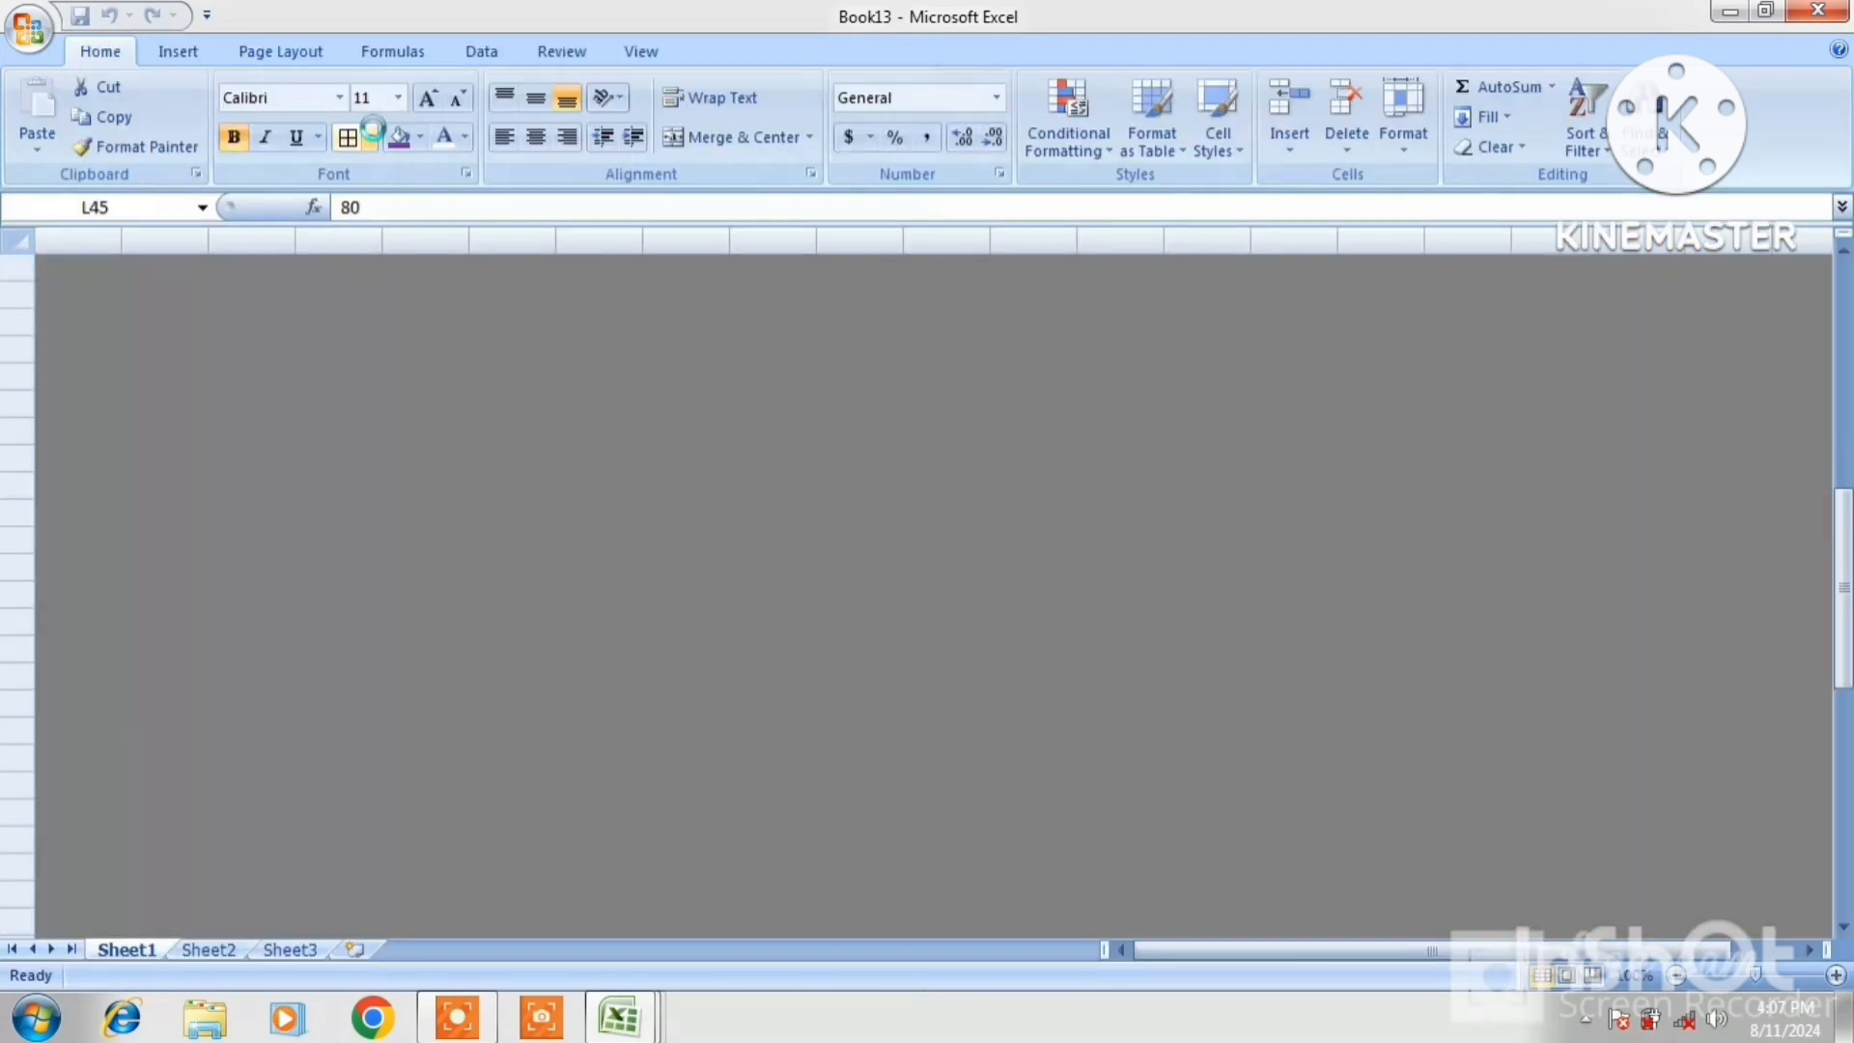
{"action": "left_click", "coordinate": [1067, 383]}
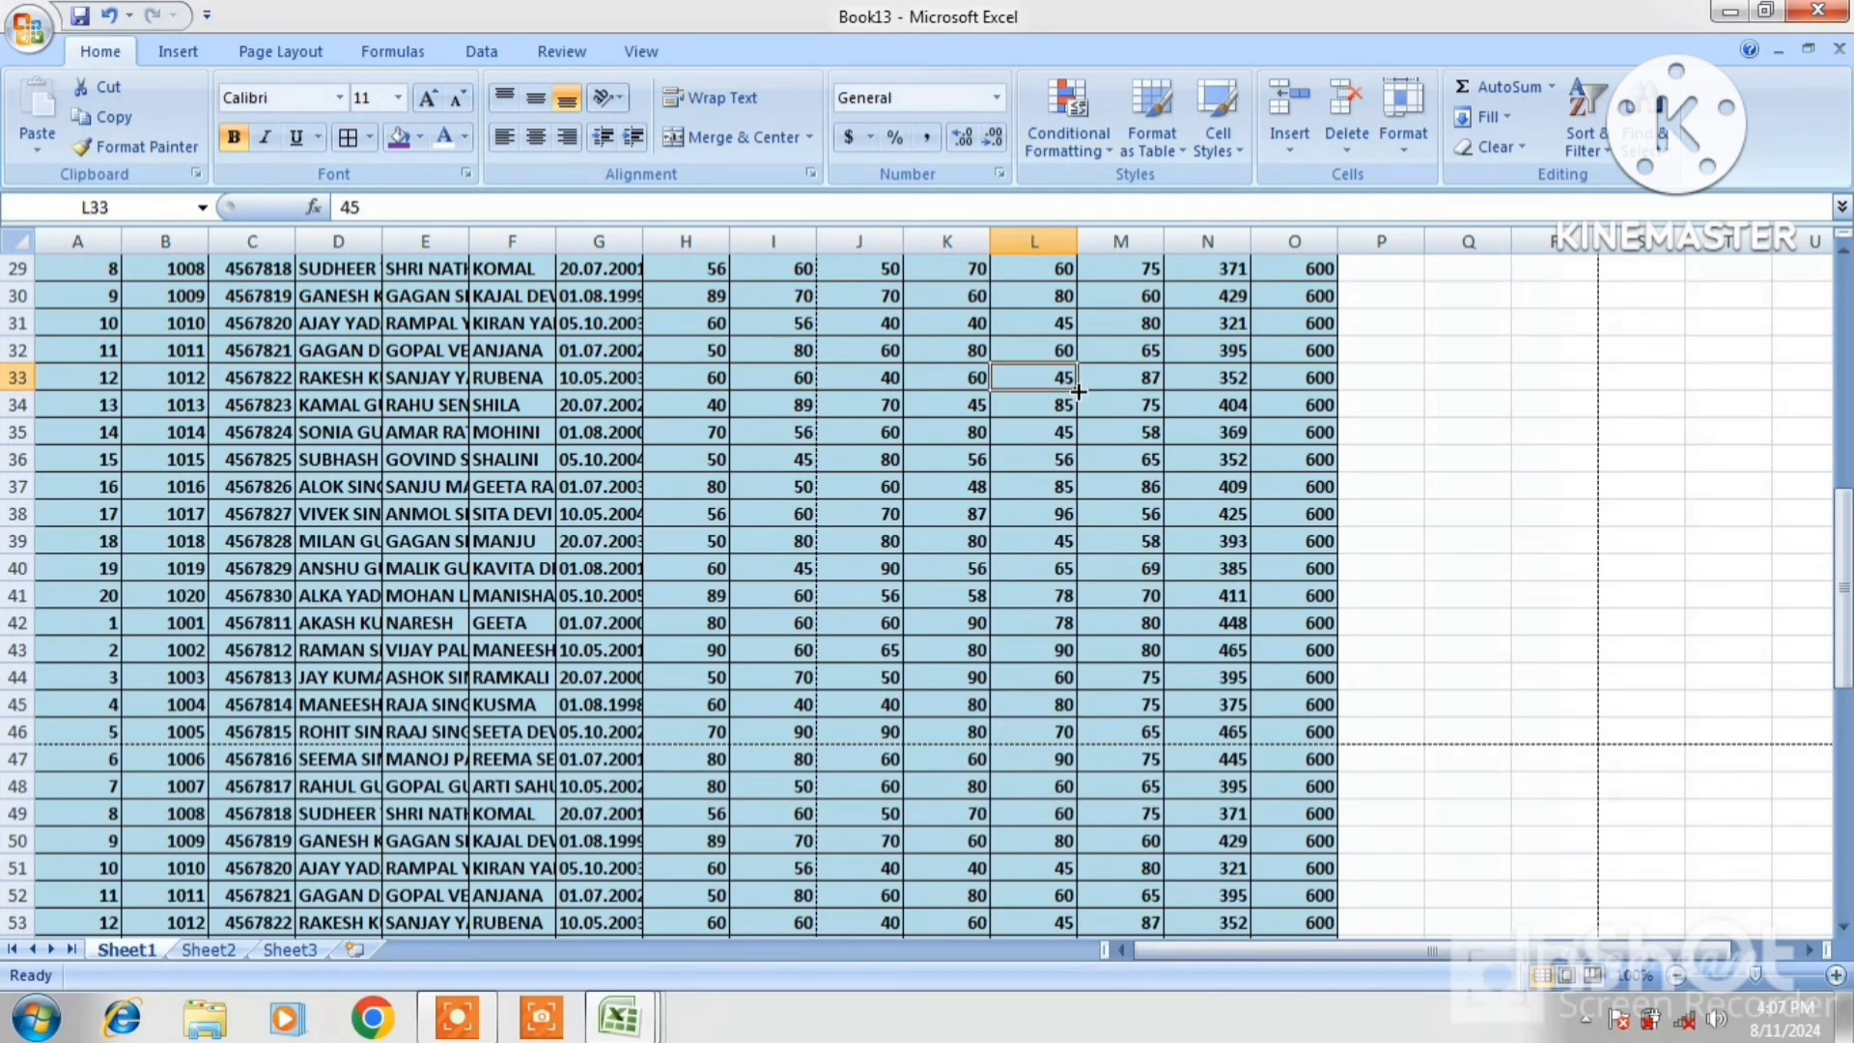
{"action": "key", "text": "Up"}
{"action": "key", "text": "Up"}
{"action": "key", "text": "Up"}
{"action": "key", "text": "Up"}
{"action": "key", "text": "Up"}
{"action": "key", "text": "Up"}
{"action": "key", "text": "Up"}
{"action": "key", "text": "Up"}
{"action": "key", "text": "Up"}
{"action": "key", "text": "Up"}
{"action": "key", "text": "Up"}
{"action": "key", "text": "Up"}
{"action": "key", "text": "Up"}
{"action": "key", "text": "Up"}
{"action": "key", "text": "Up"}
{"action": "key", "text": "Up"}
{"action": "key", "text": "Up"}
{"action": "key", "text": "Up"}
{"action": "key", "text": "Up"}
{"action": "key", "text": "Up"}
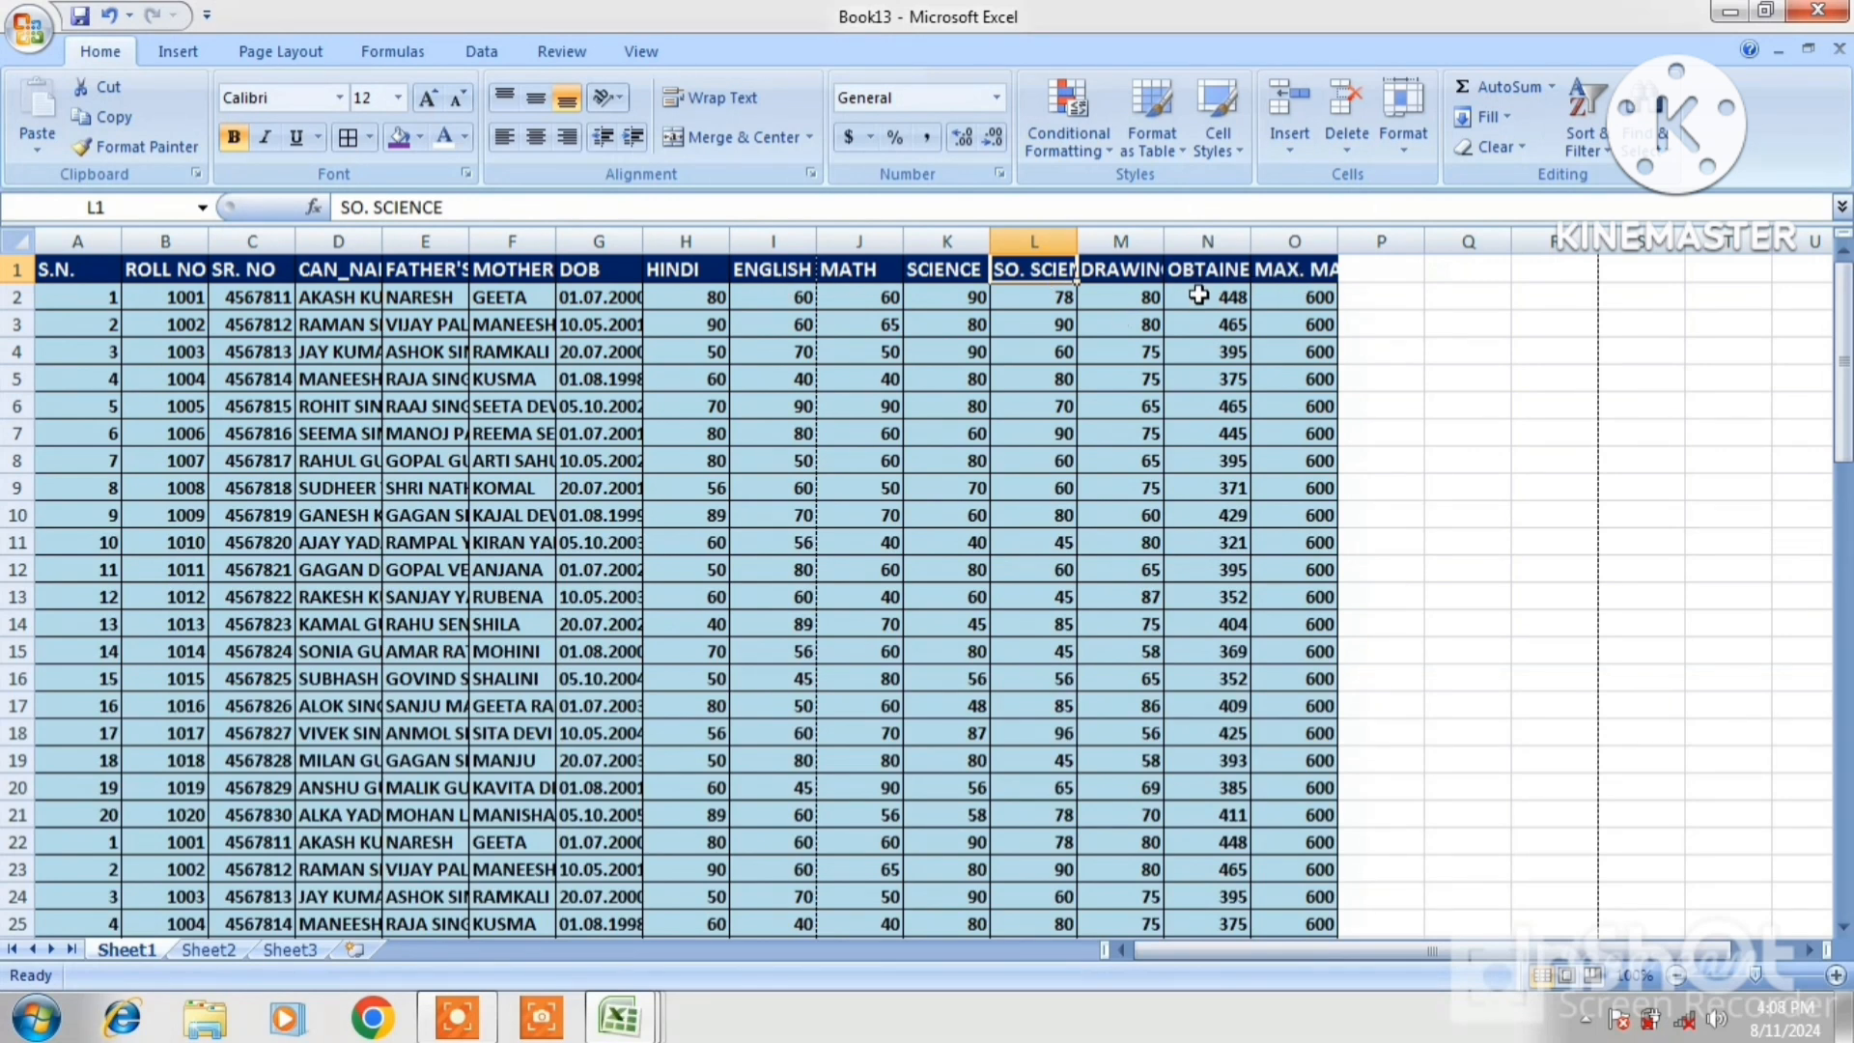
{"action": "left_click", "coordinate": [789, 242]}
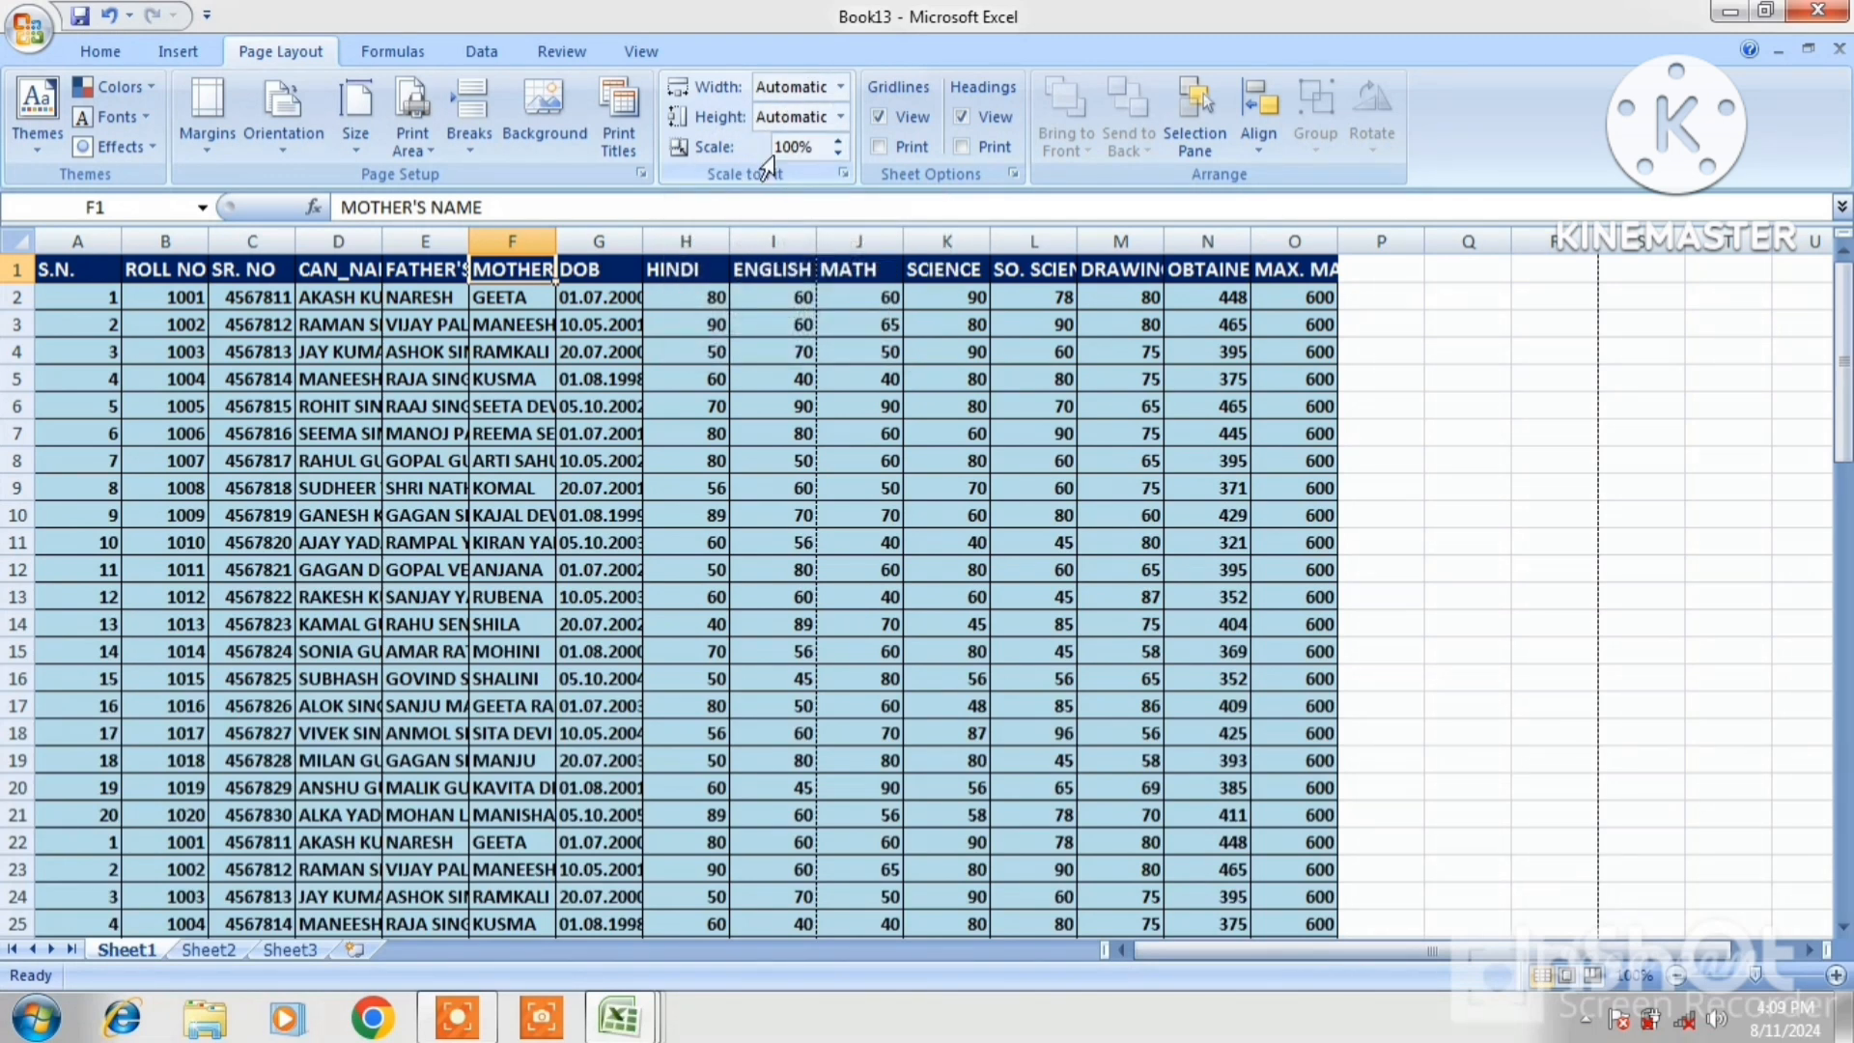
Set Scale to Fit width and height to 1 page each, giving 58% scale
{"action": "left_click", "coordinate": [841, 86]}
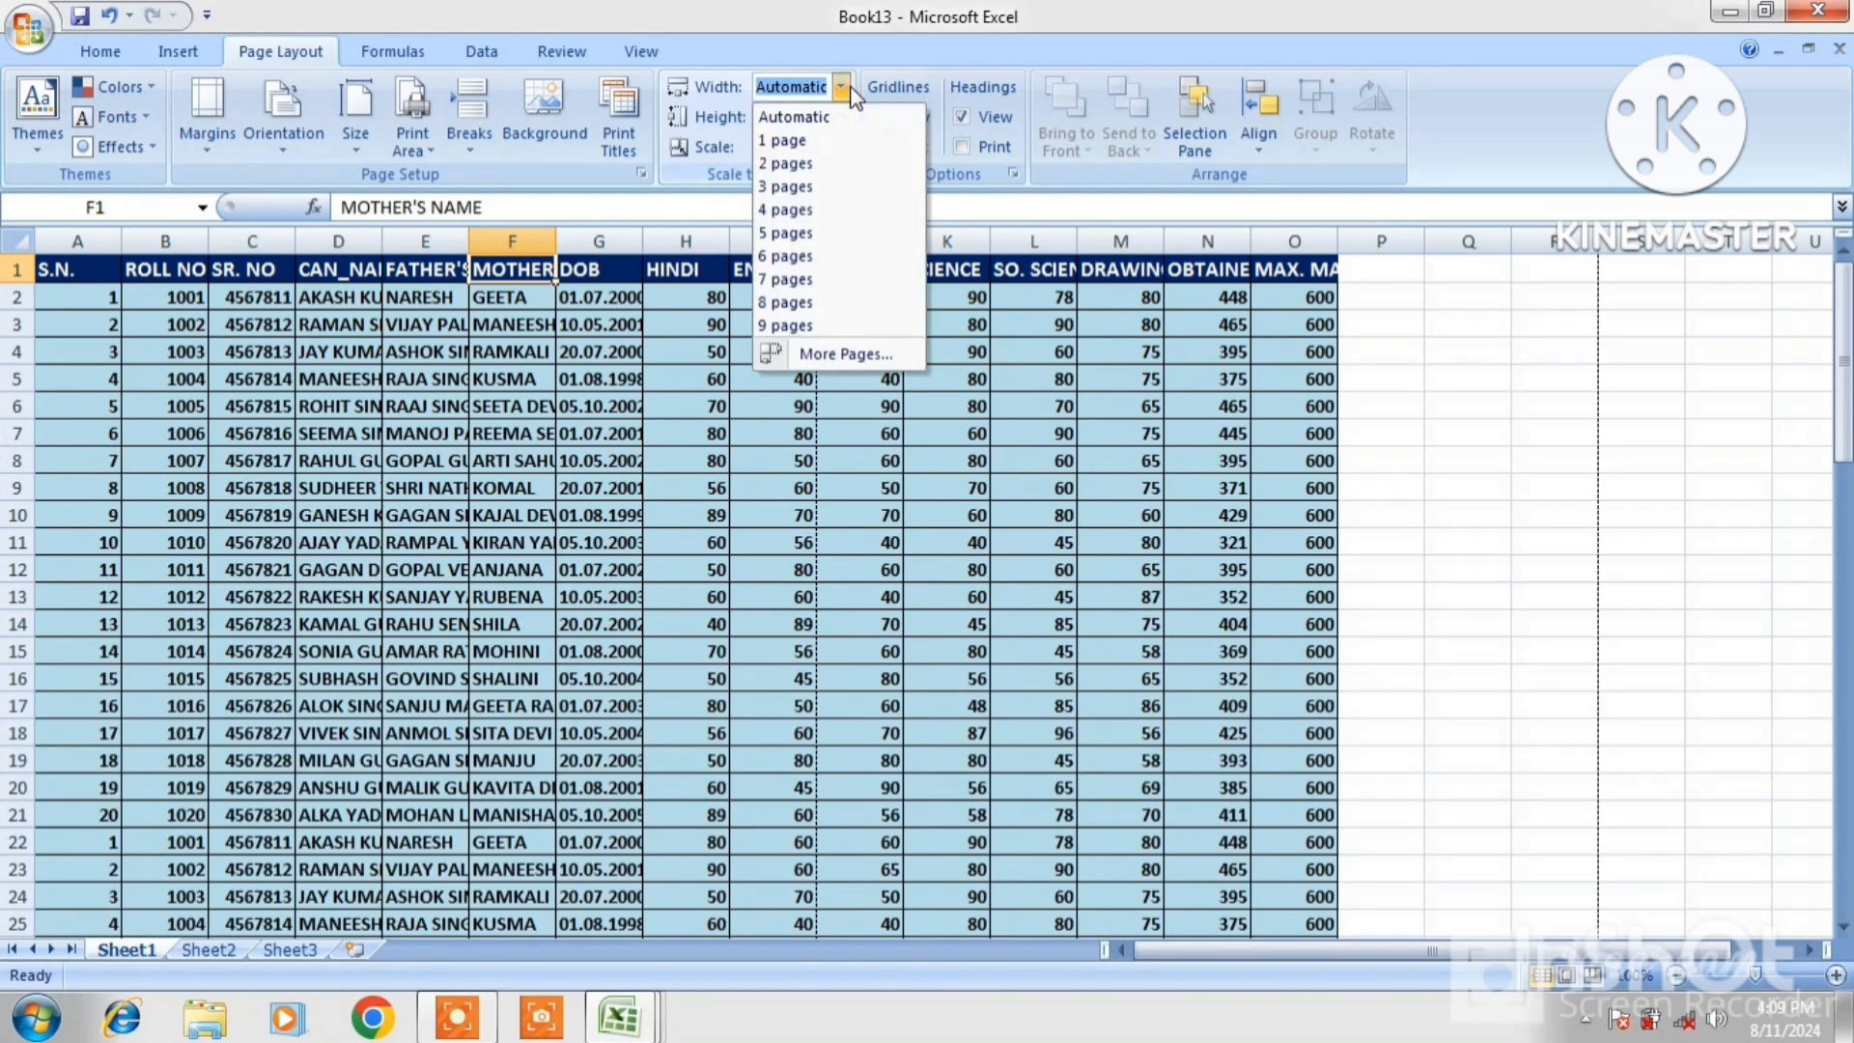
{"action": "left_click", "coordinate": [802, 137]}
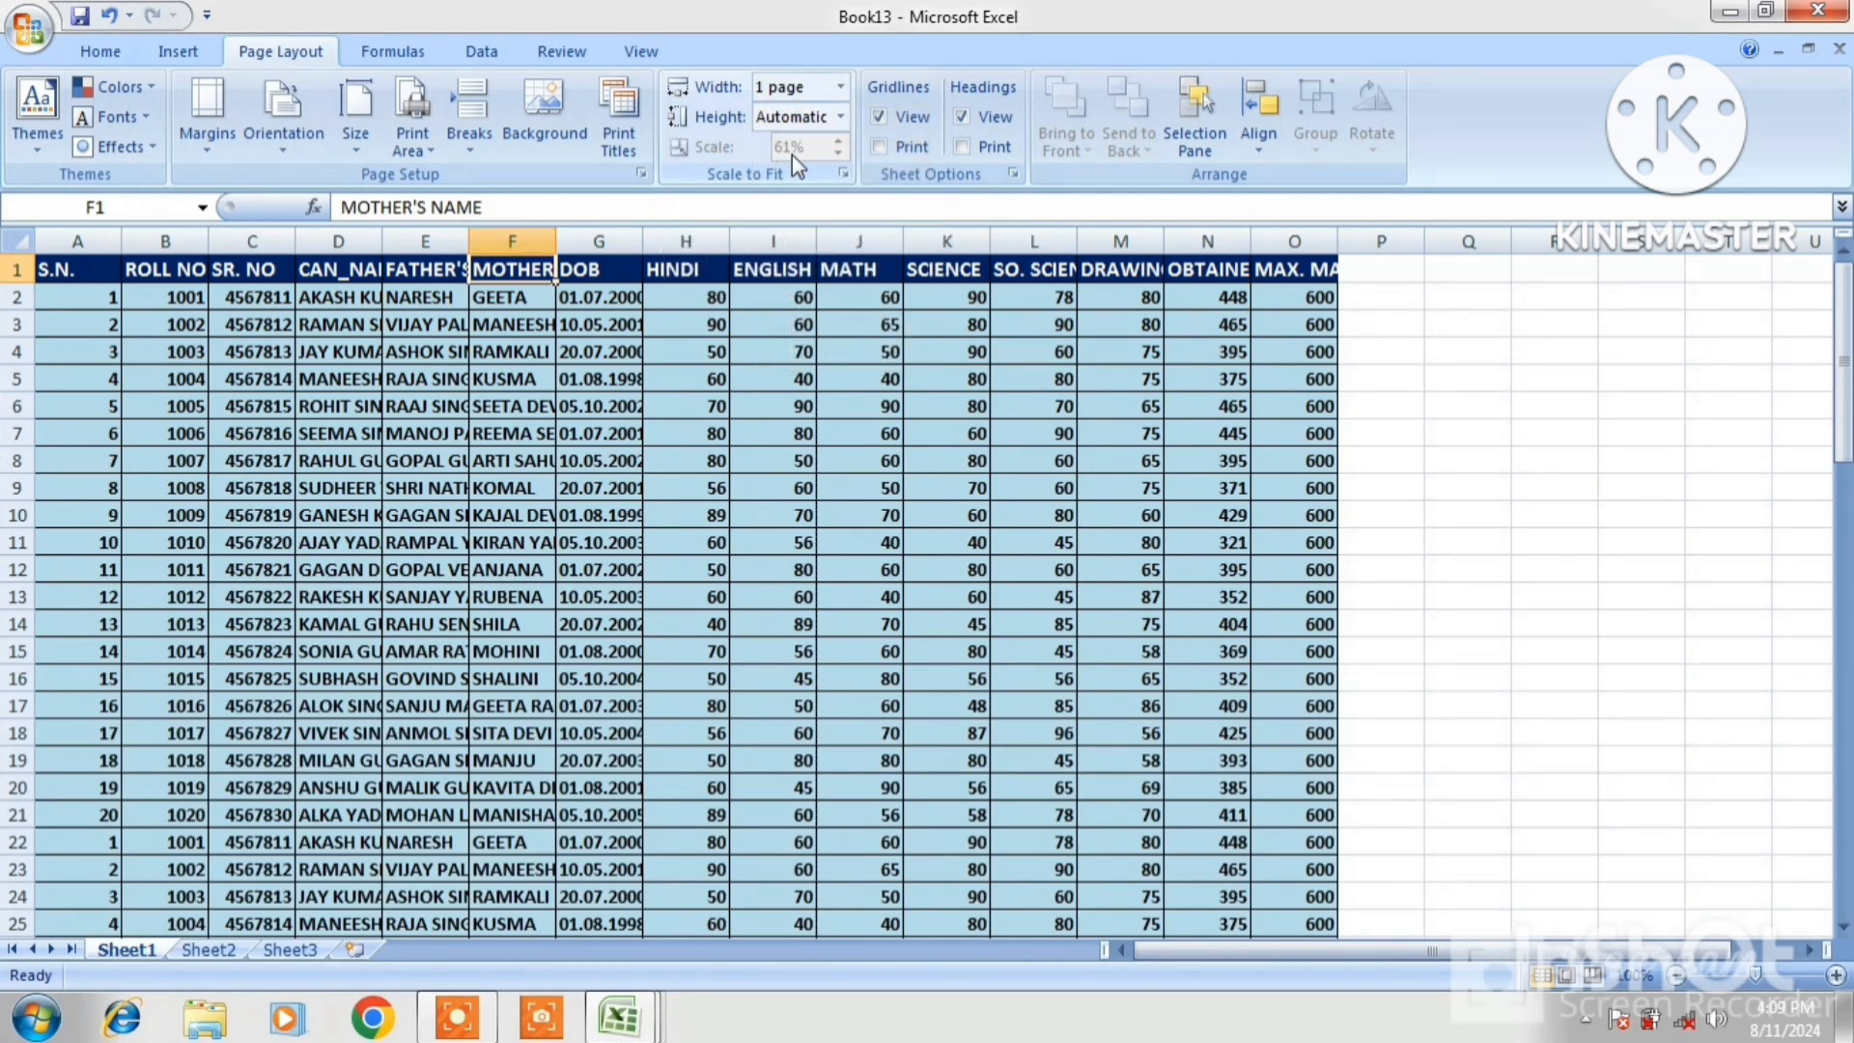
{"action": "left_click", "coordinate": [841, 116]}
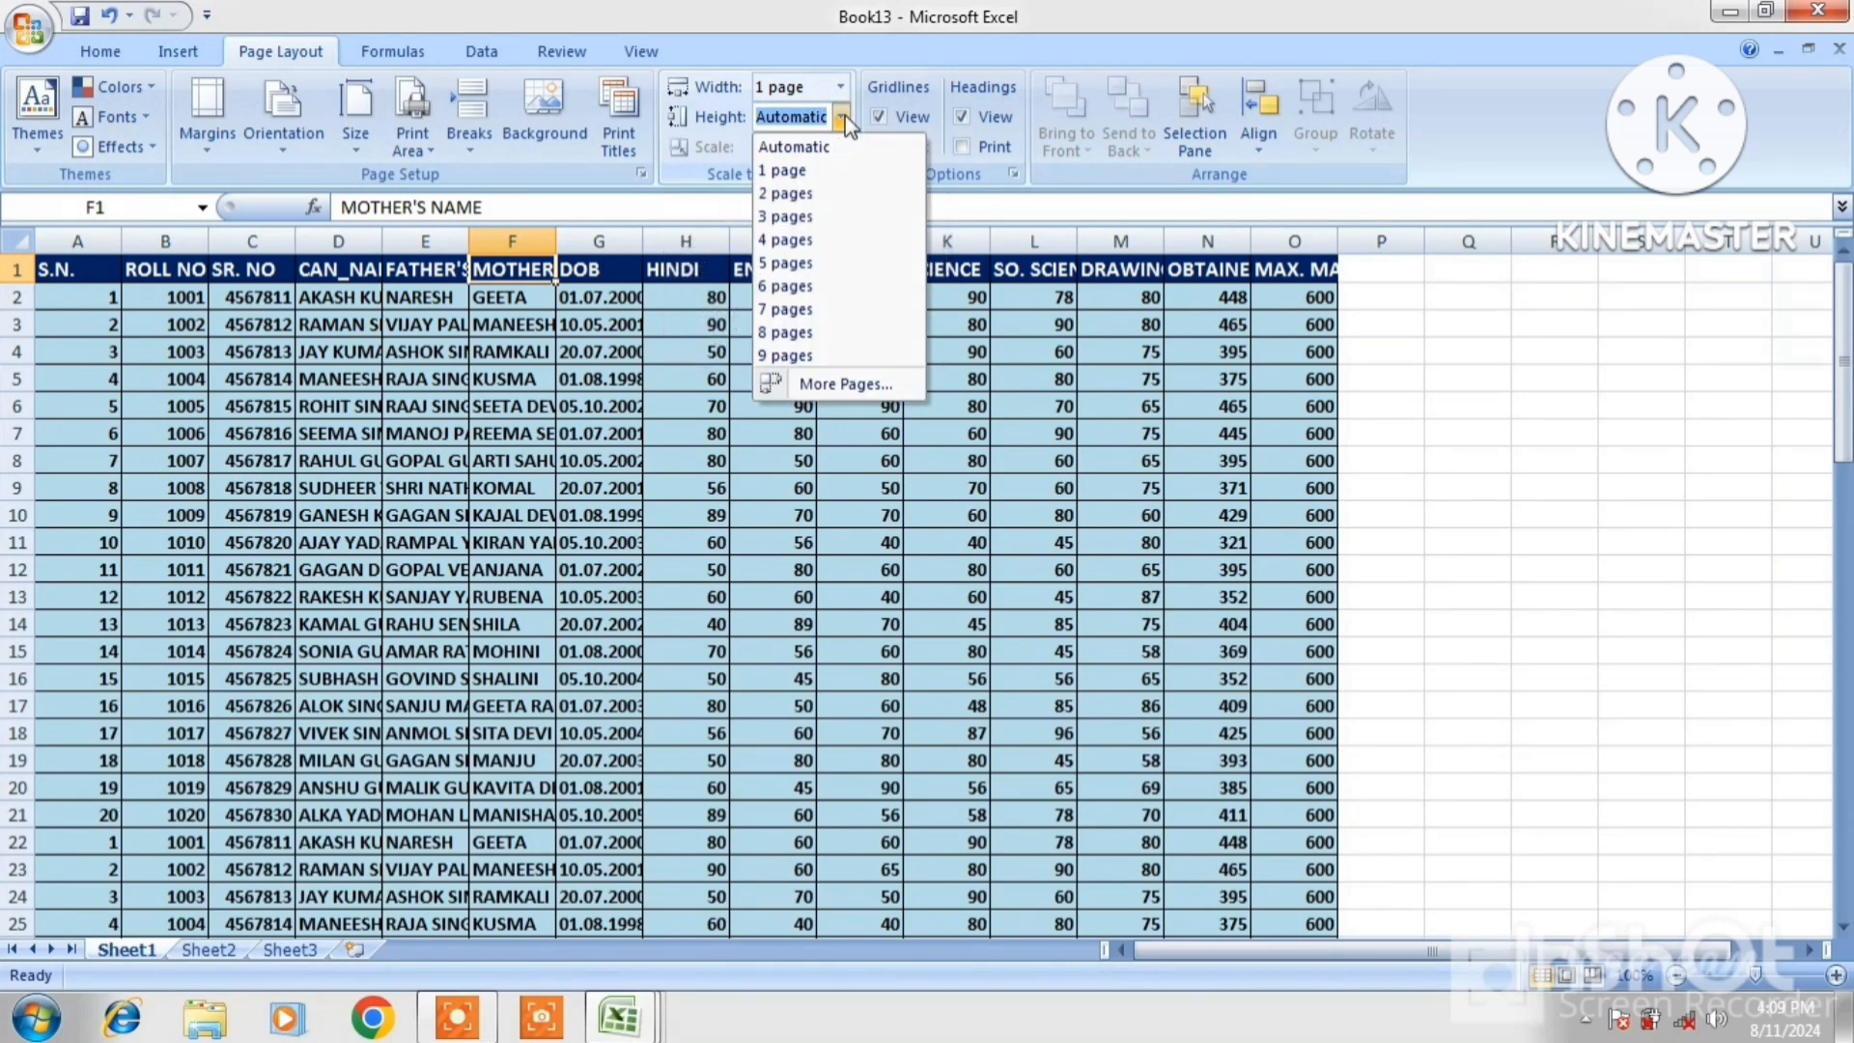
{"action": "left_click", "coordinate": [795, 171]}
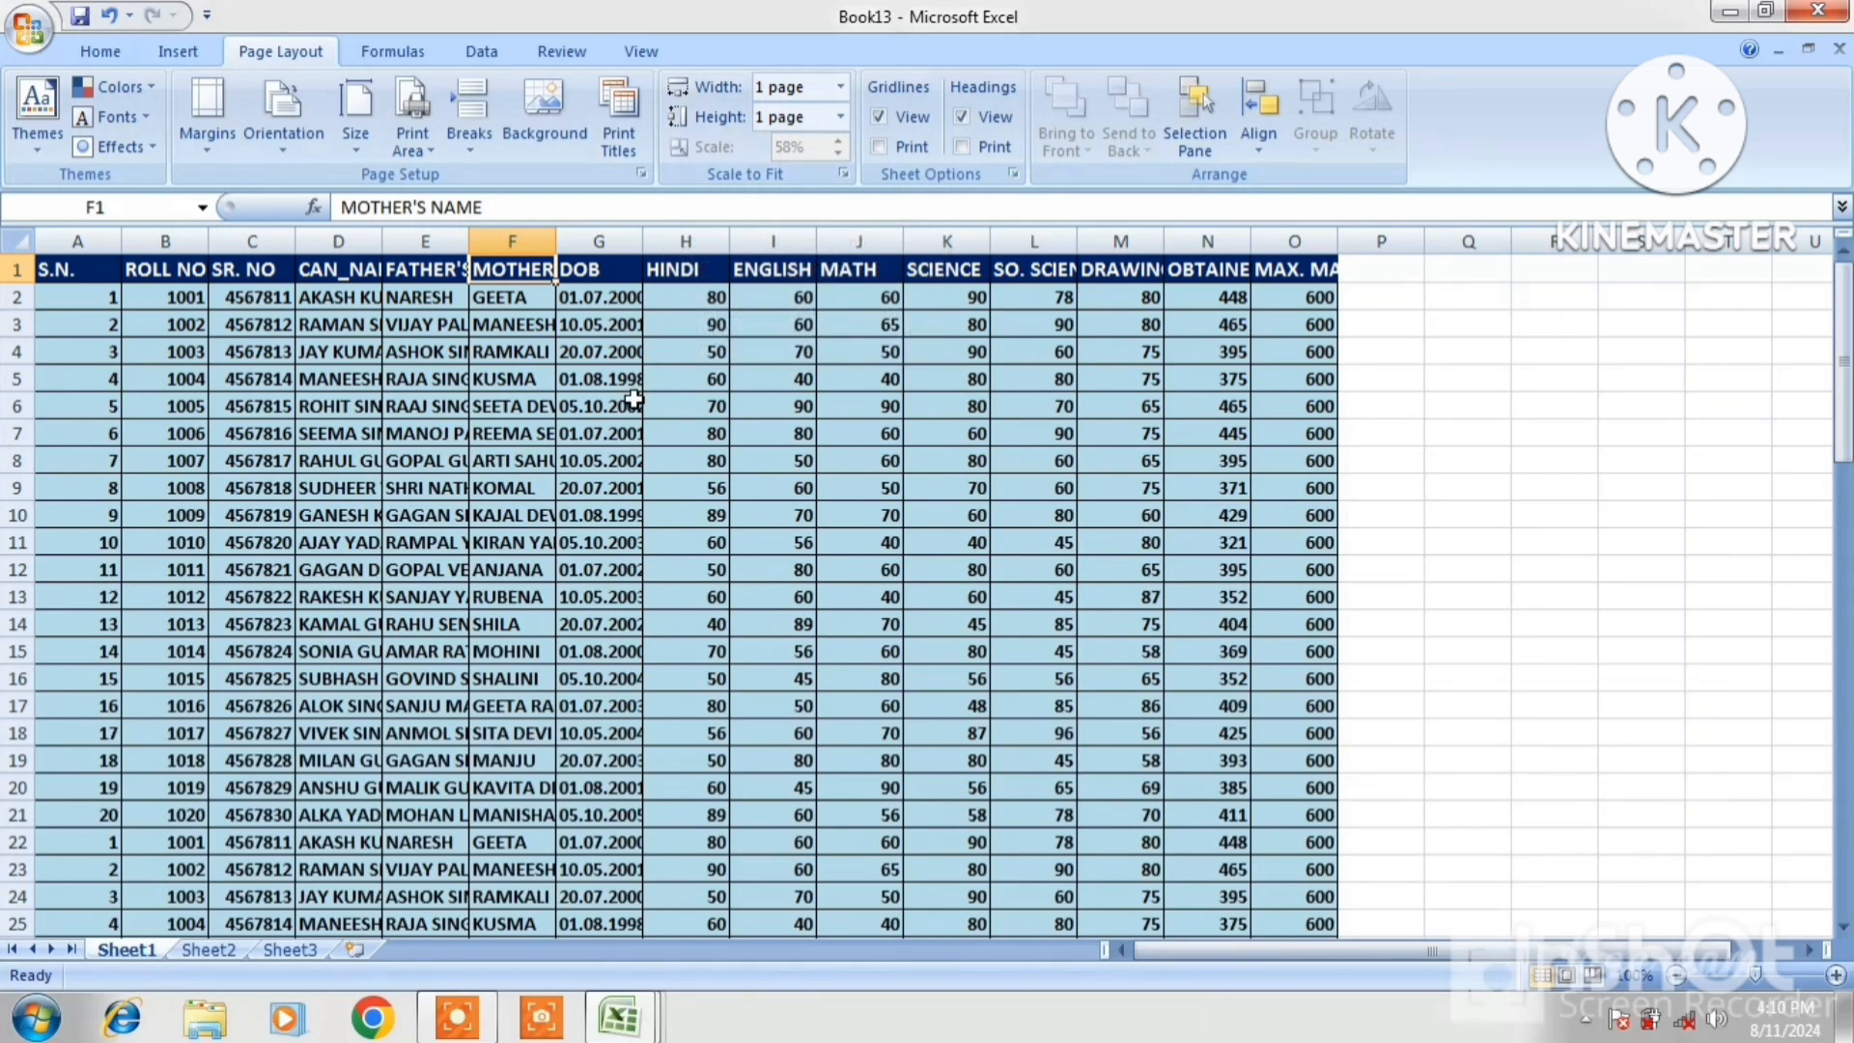
Preview the single-page printout and close the preview
{"action": "key", "text": "ctrl+F2"}
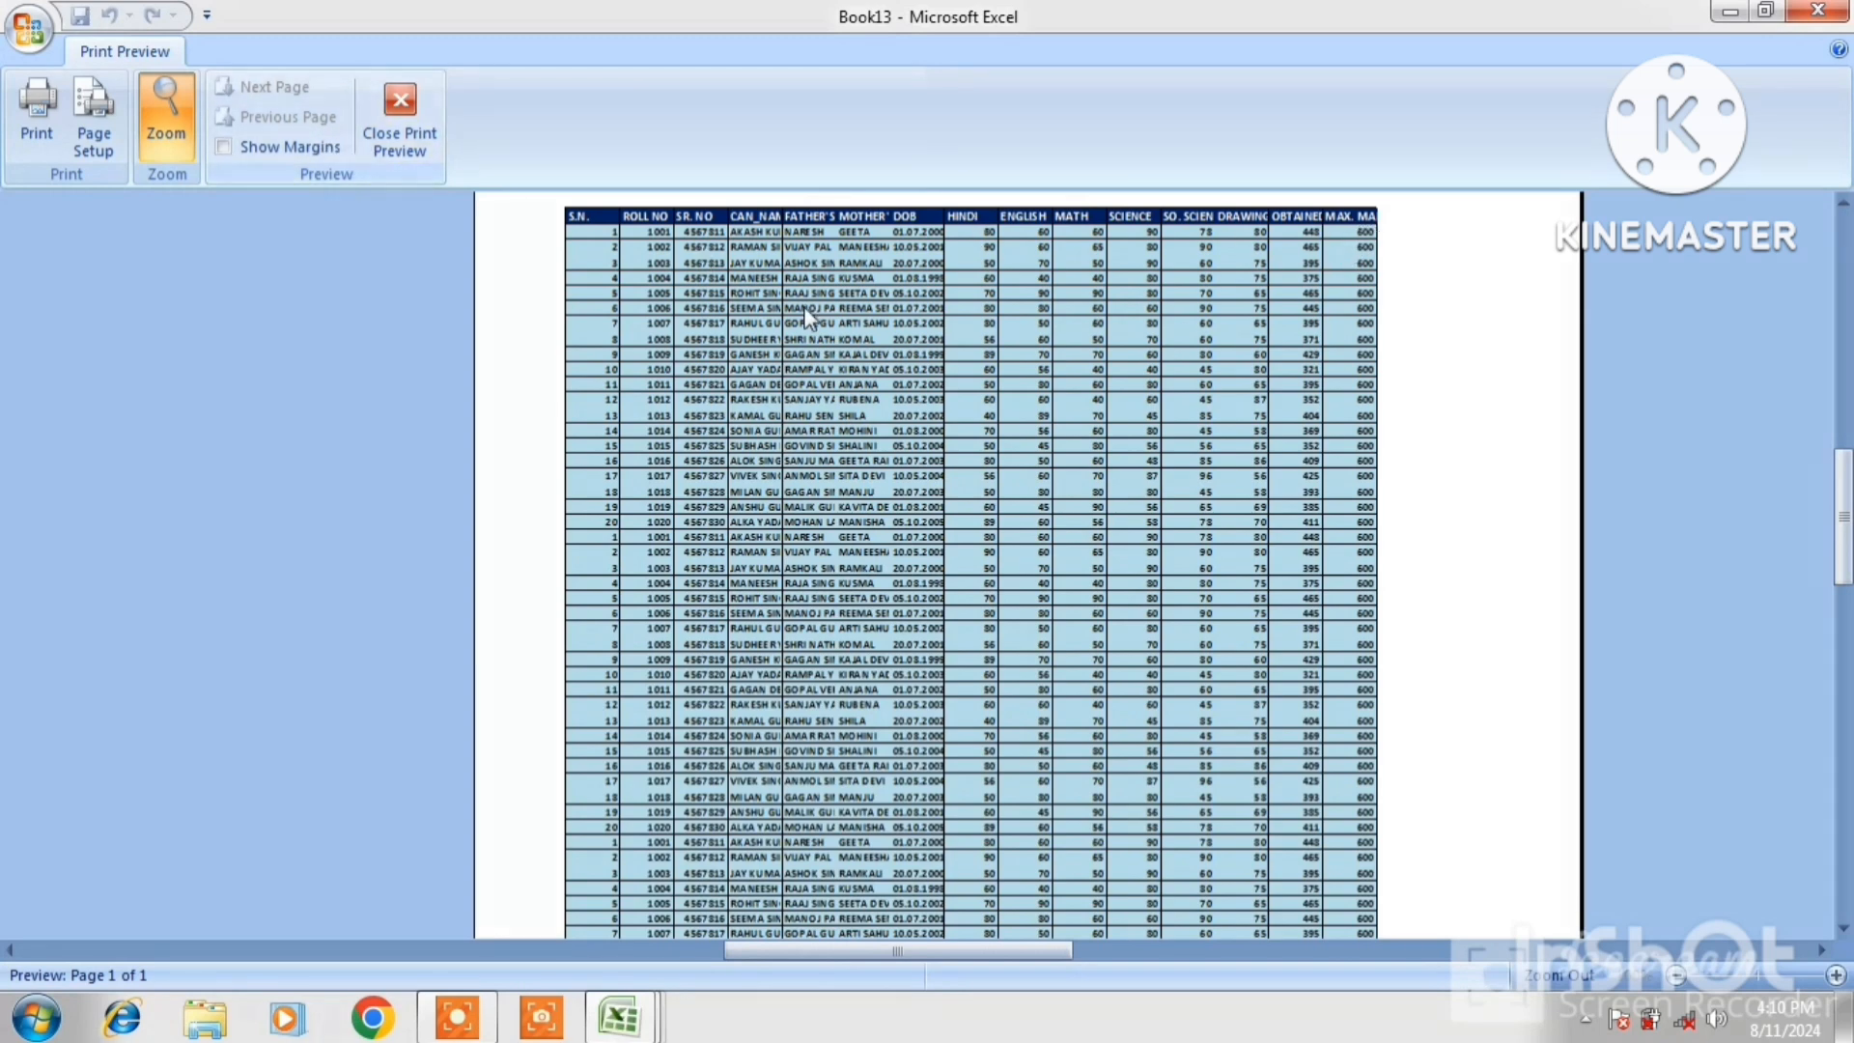
{"action": "scroll", "coordinate": [970, 452], "scroll_direction": "down", "scroll_amount": 10}
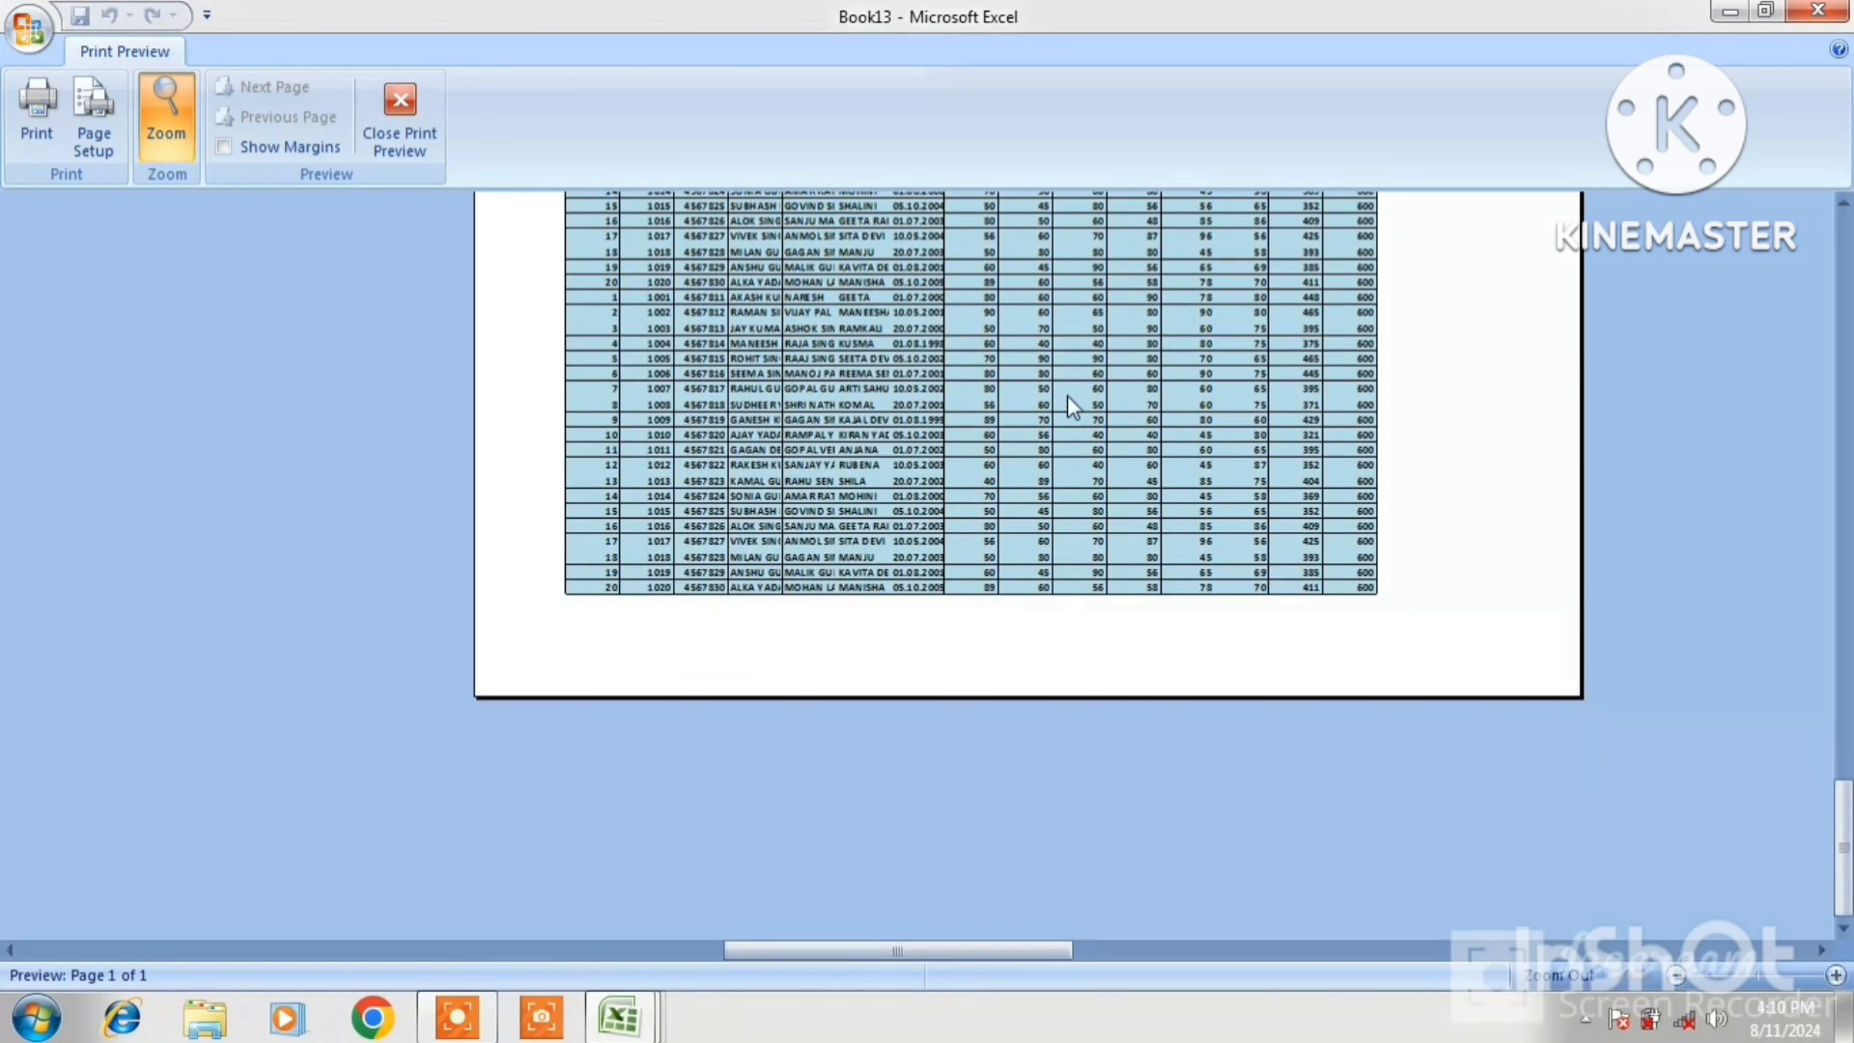
{"action": "left_click", "coordinate": [399, 121]}
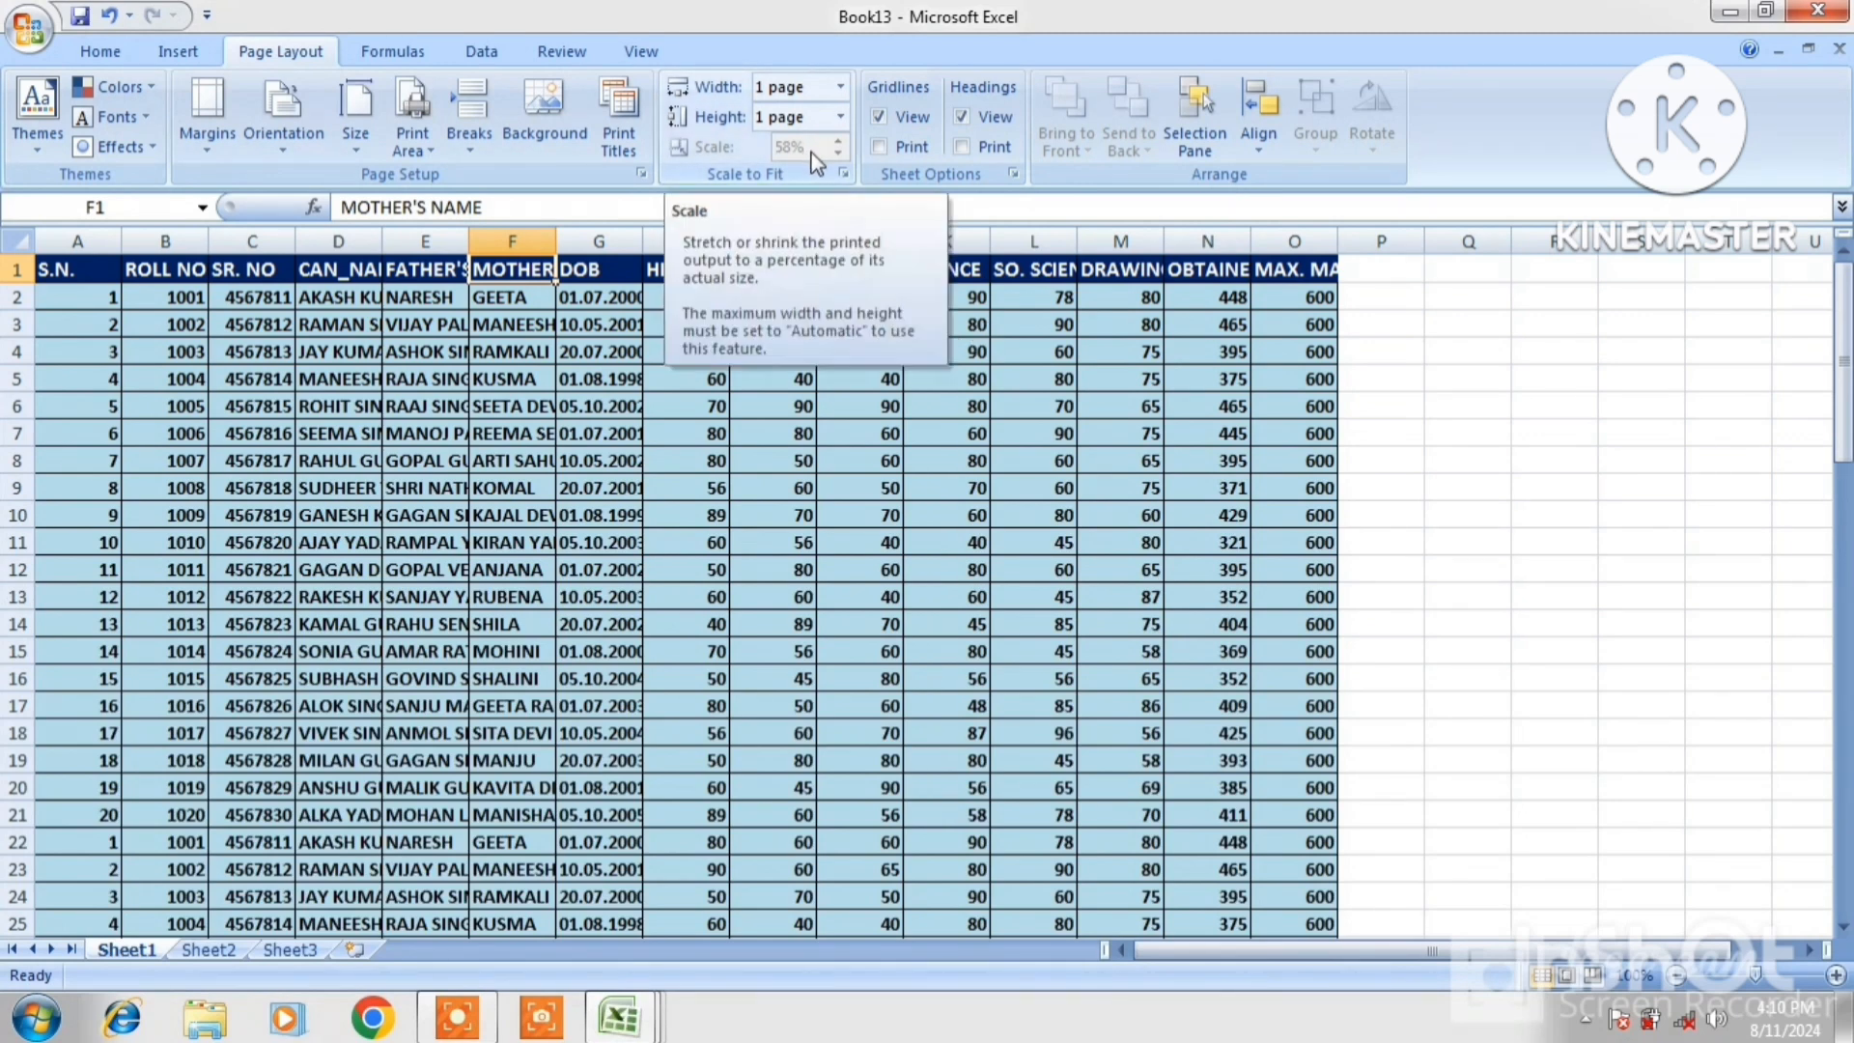
Set the print width and height to Automatic and the scale to 100%
{"action": "left_click", "coordinate": [752, 416]}
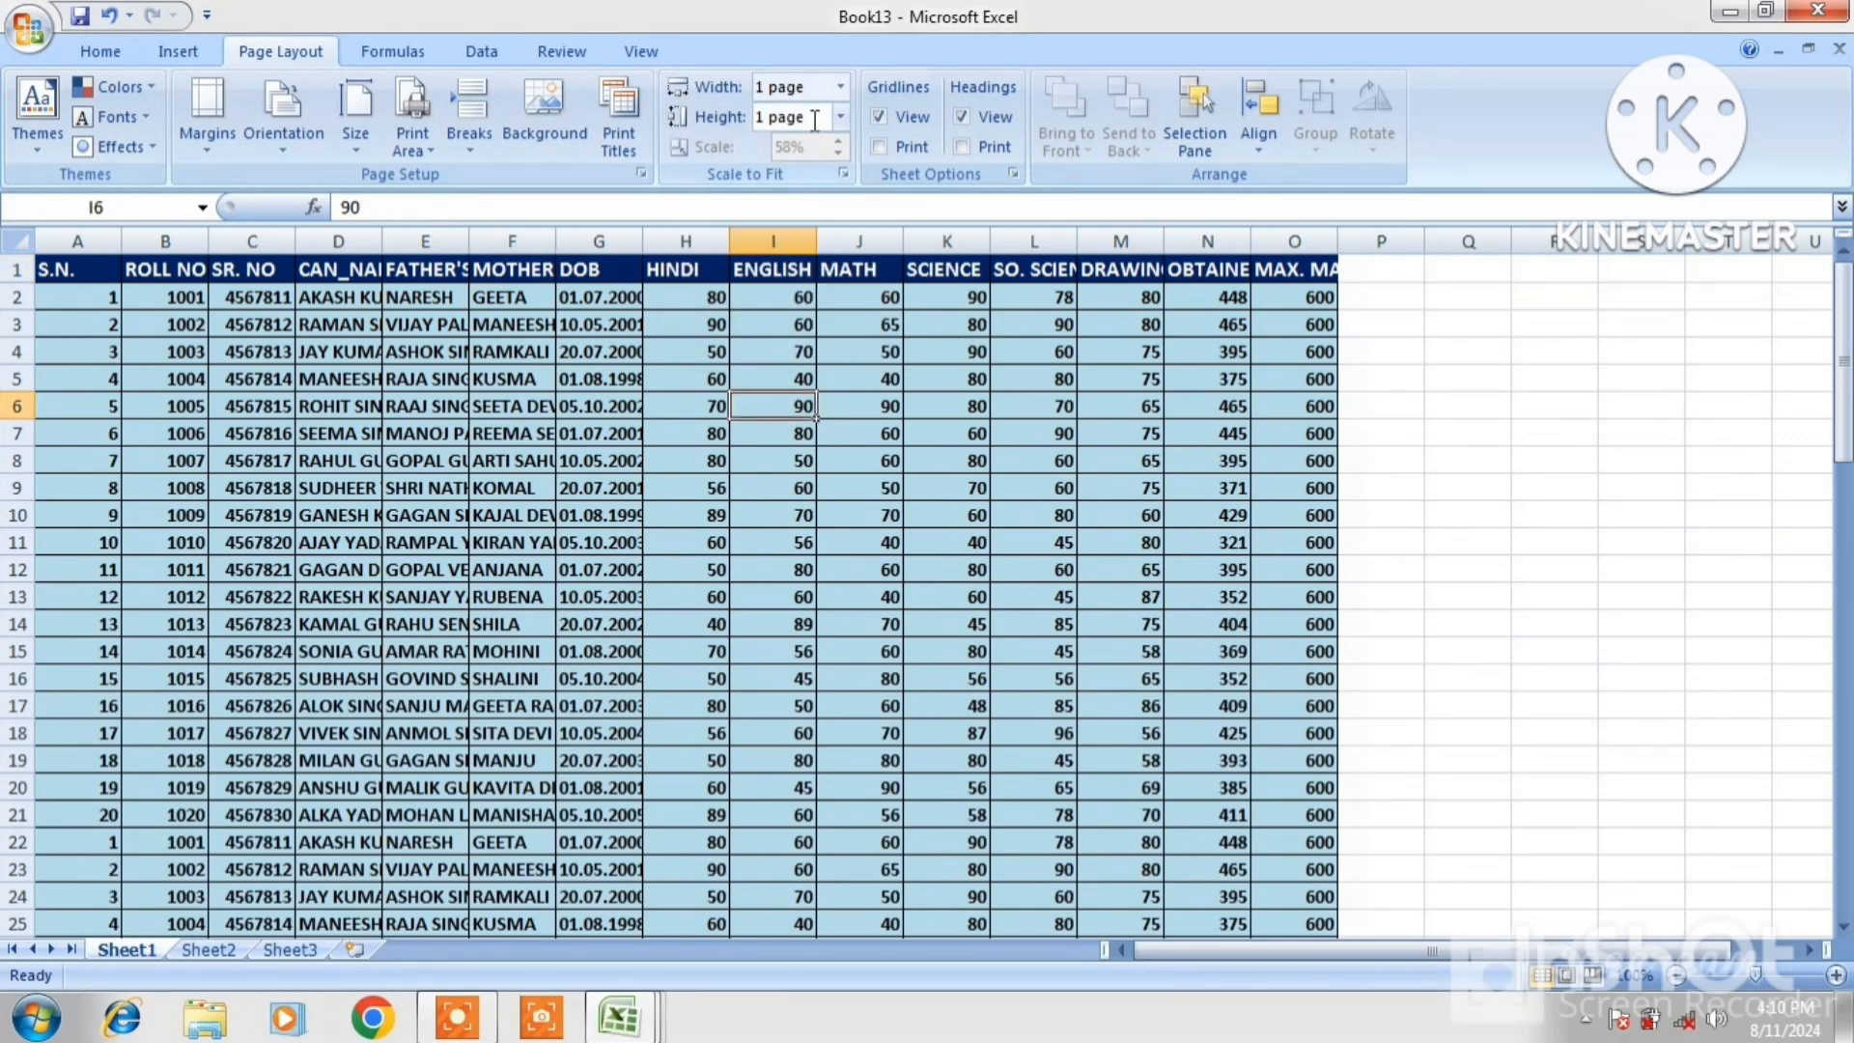
{"action": "left_click", "coordinate": [841, 87]}
{"action": "left_click", "coordinate": [813, 124]}
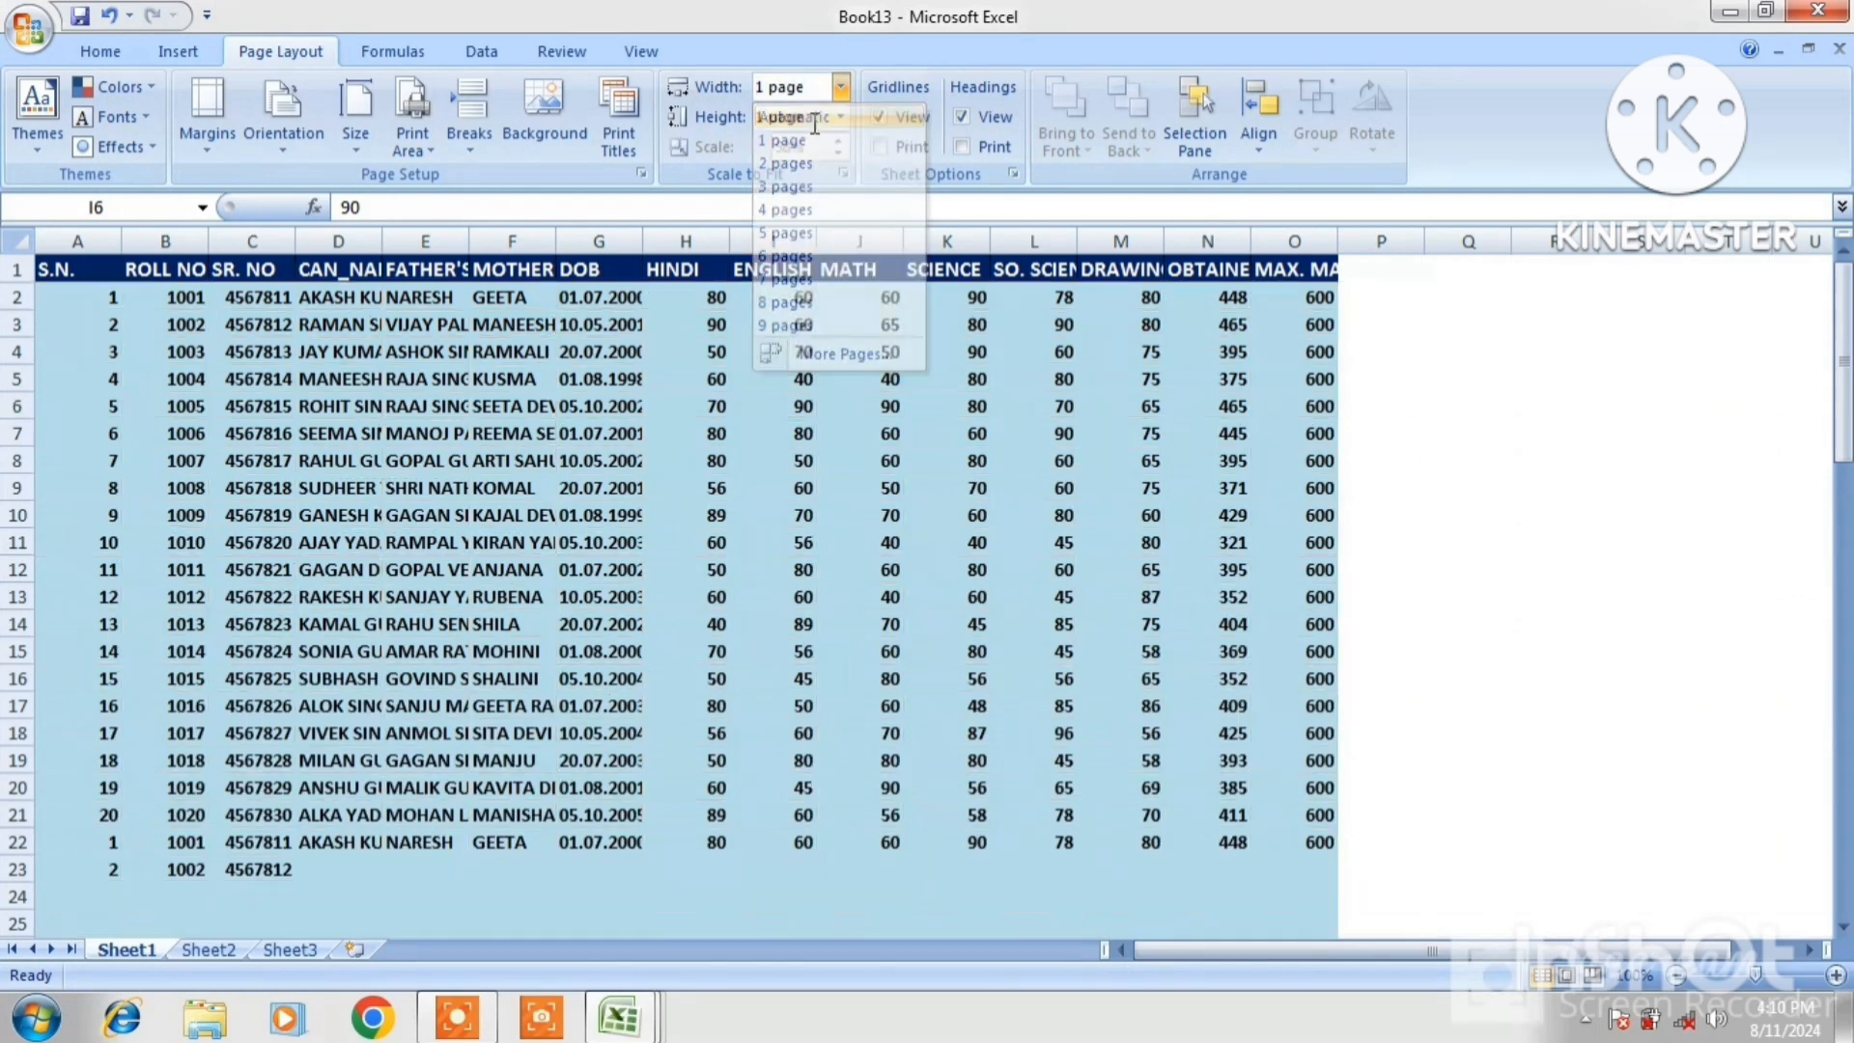
{"action": "left_click", "coordinate": [840, 116]}
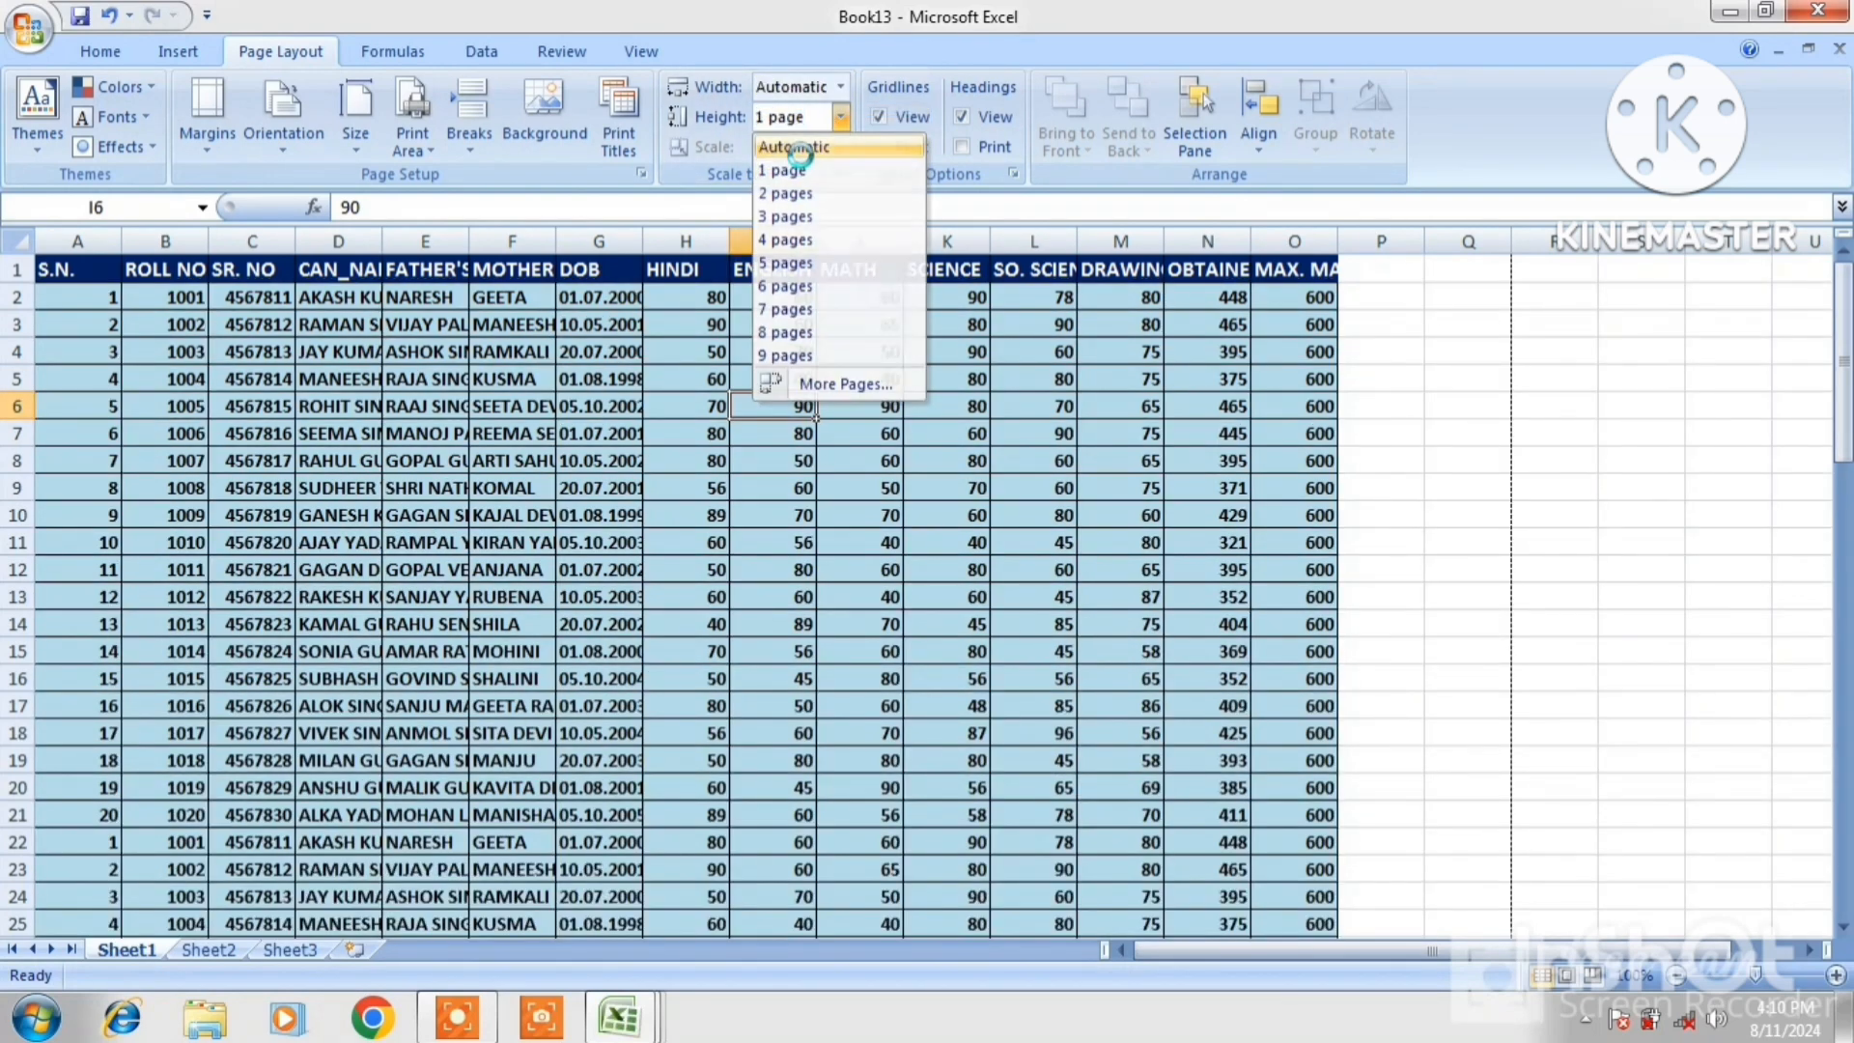
{"action": "left_click", "coordinate": [803, 148]}
{"action": "double_click", "coordinate": [813, 147]}
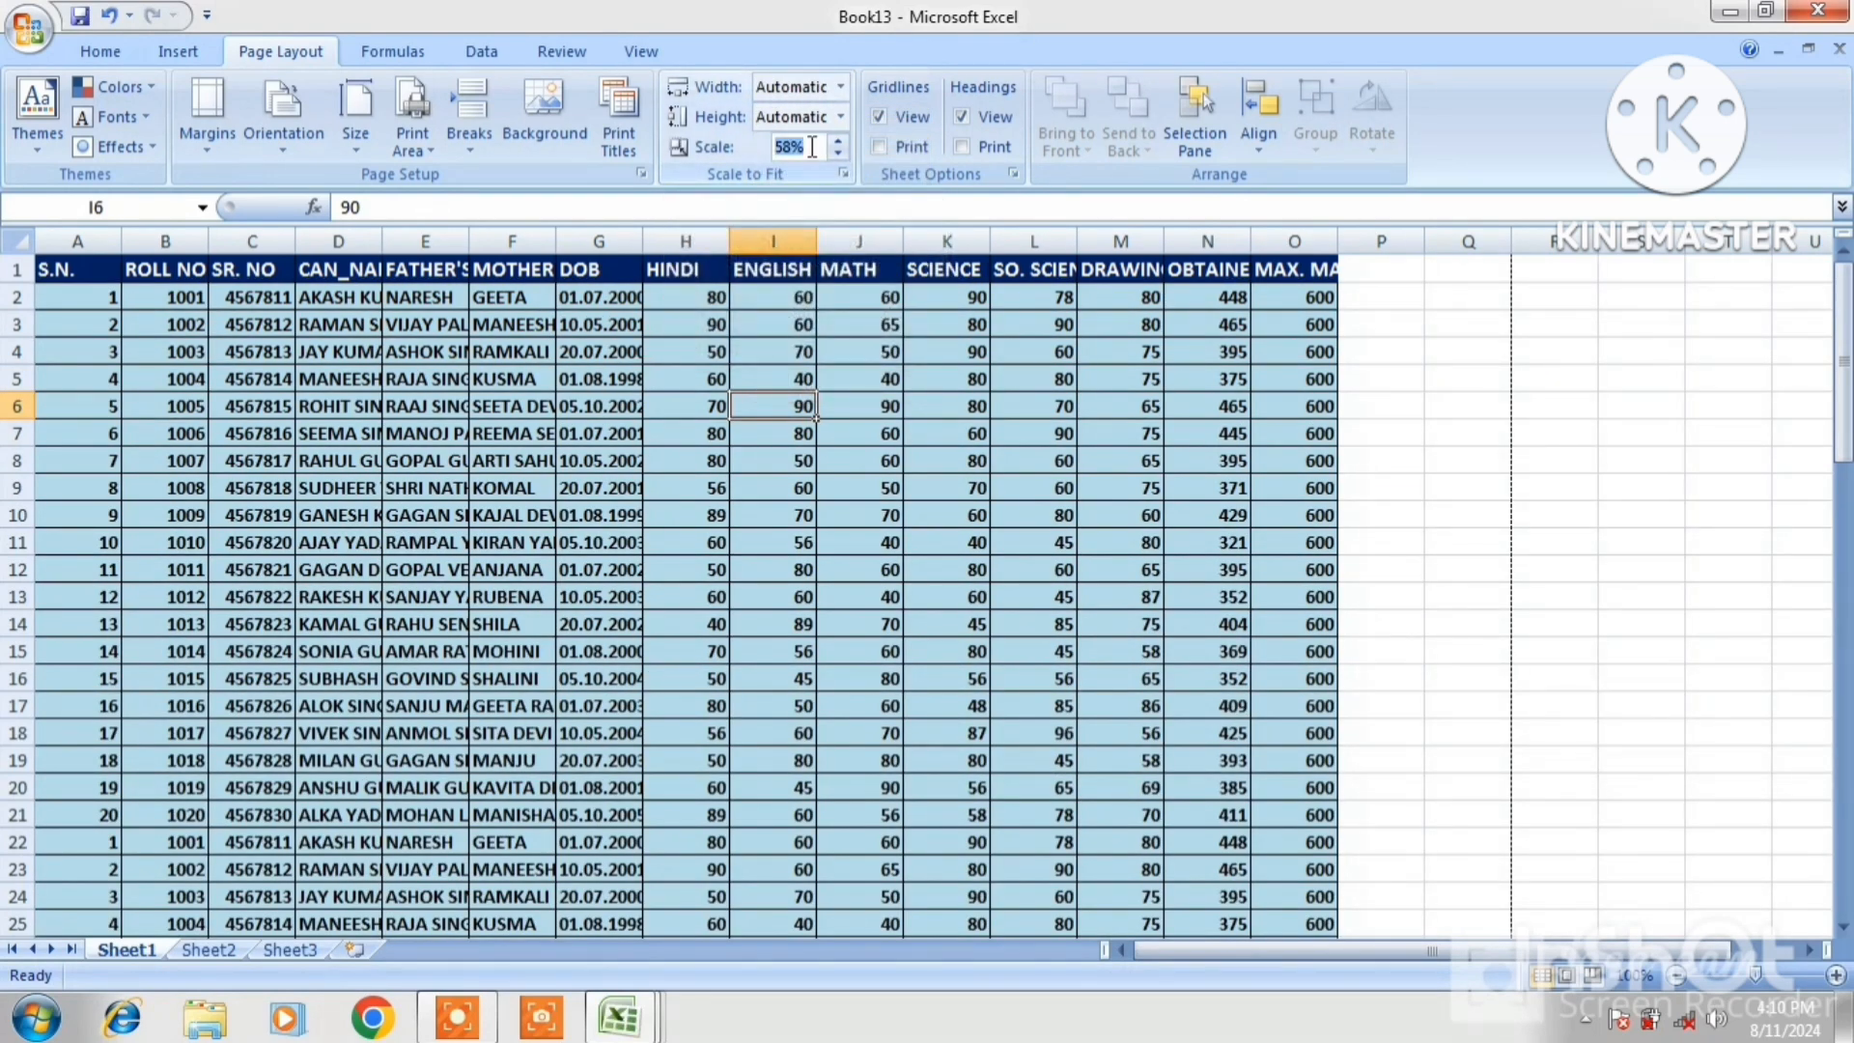
{"action": "type", "text": "100"}
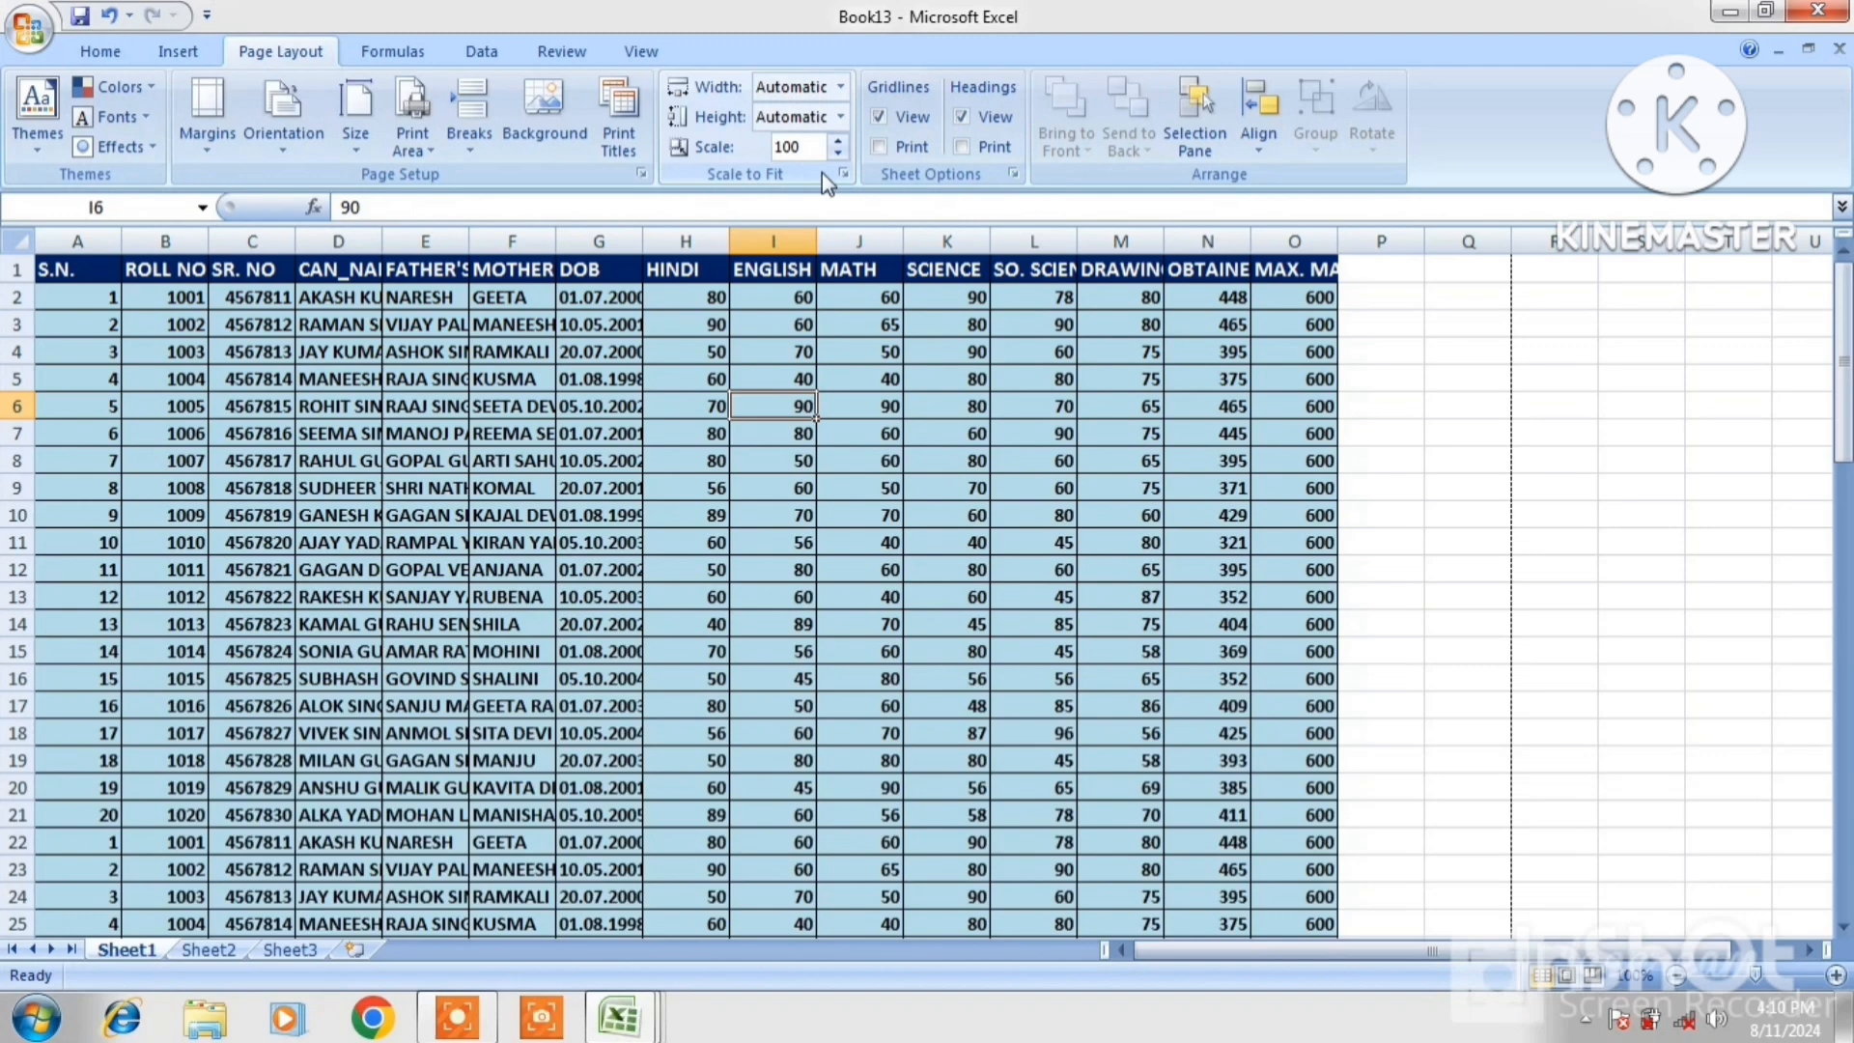
{"action": "left_click", "coordinate": [842, 261]}
Print-preview the marks table, zooming and paging through before closing it
{"action": "left_click", "coordinate": [309, 330]}
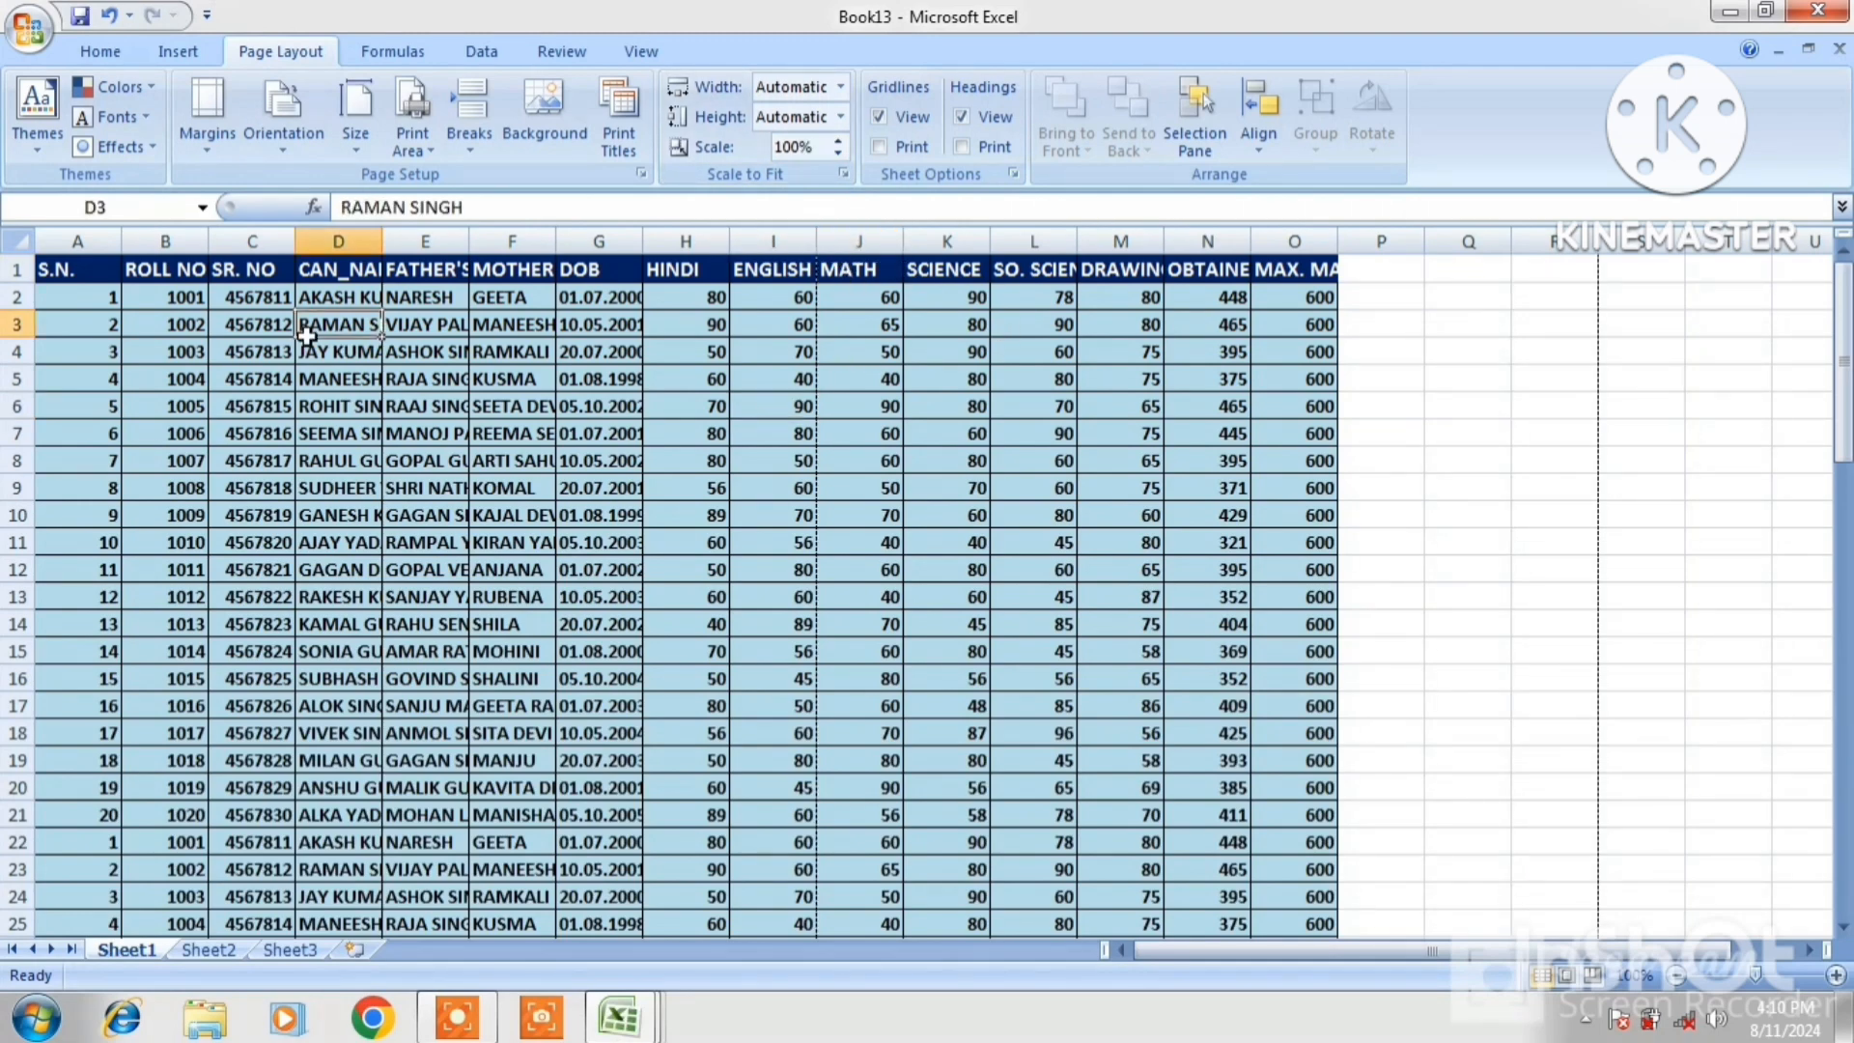
{"action": "left_click", "coordinate": [25, 40]}
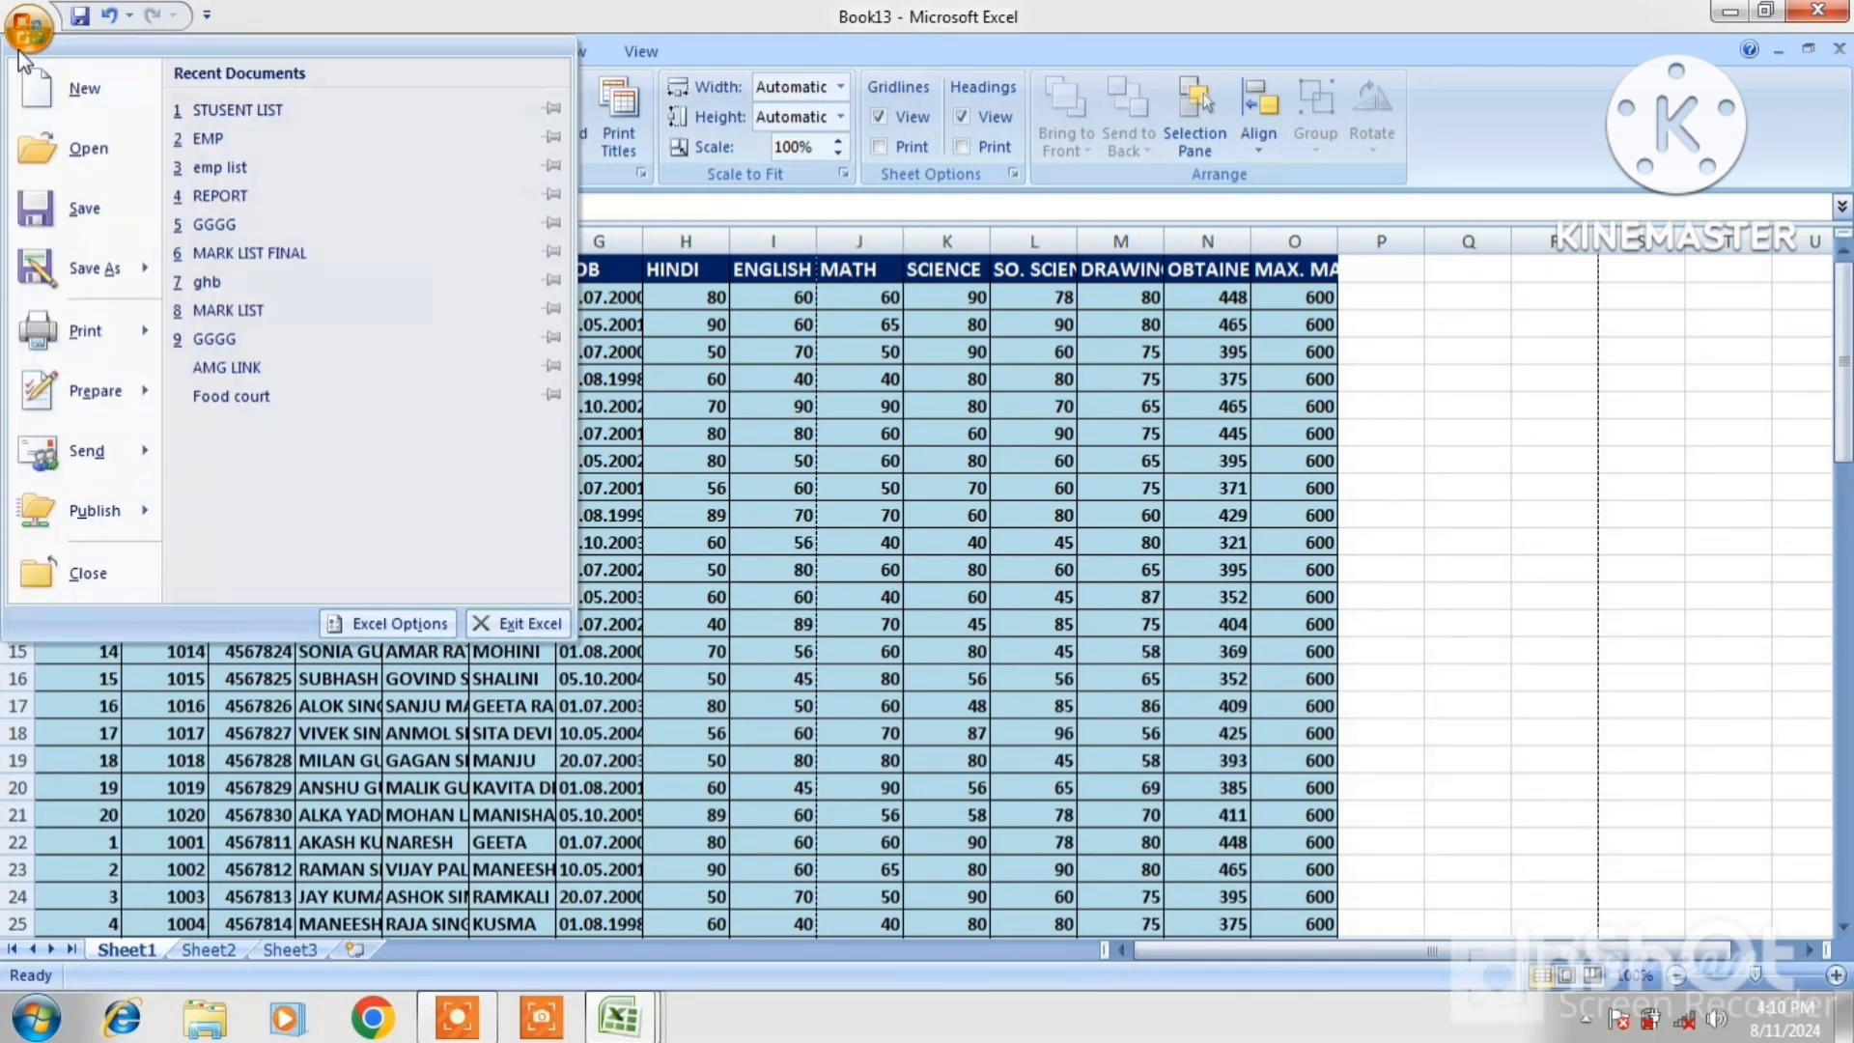
{"action": "mouse_move", "coordinate": [85, 331]}
{"action": "left_click", "coordinate": [257, 280]}
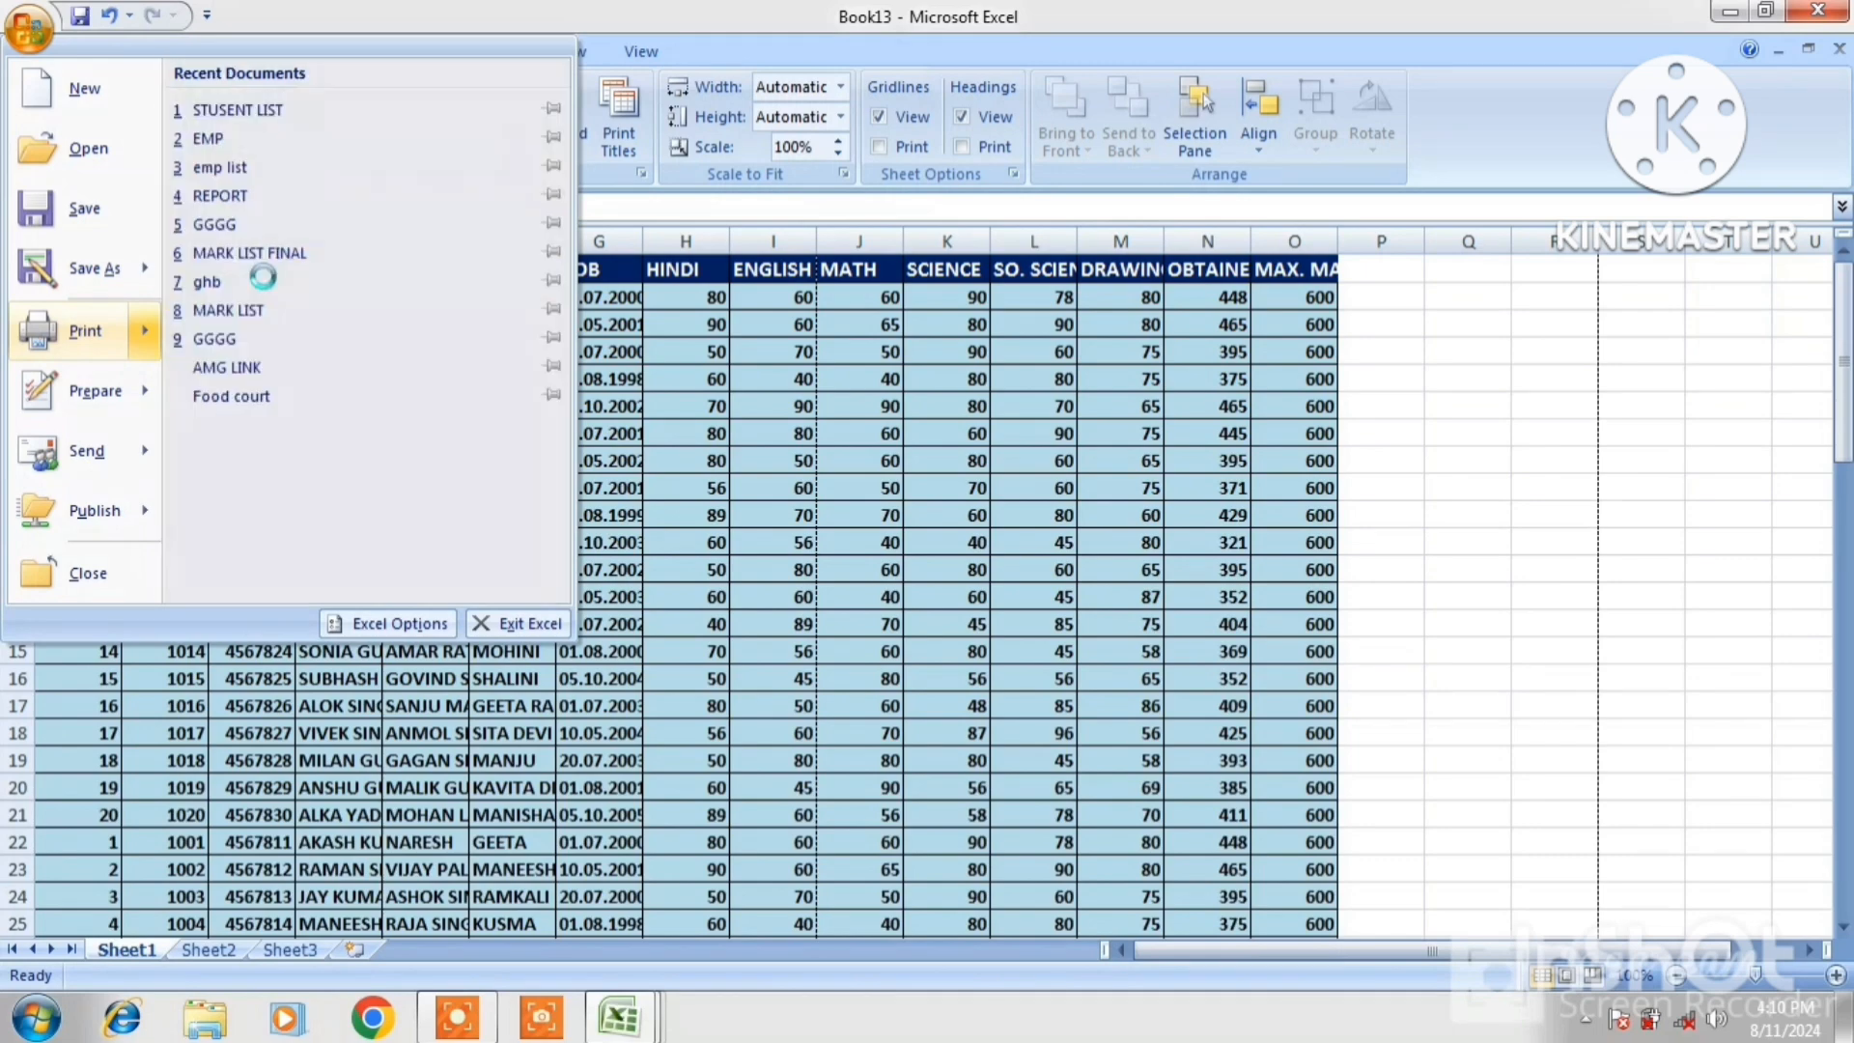
{"action": "left_click", "coordinate": [969, 440]}
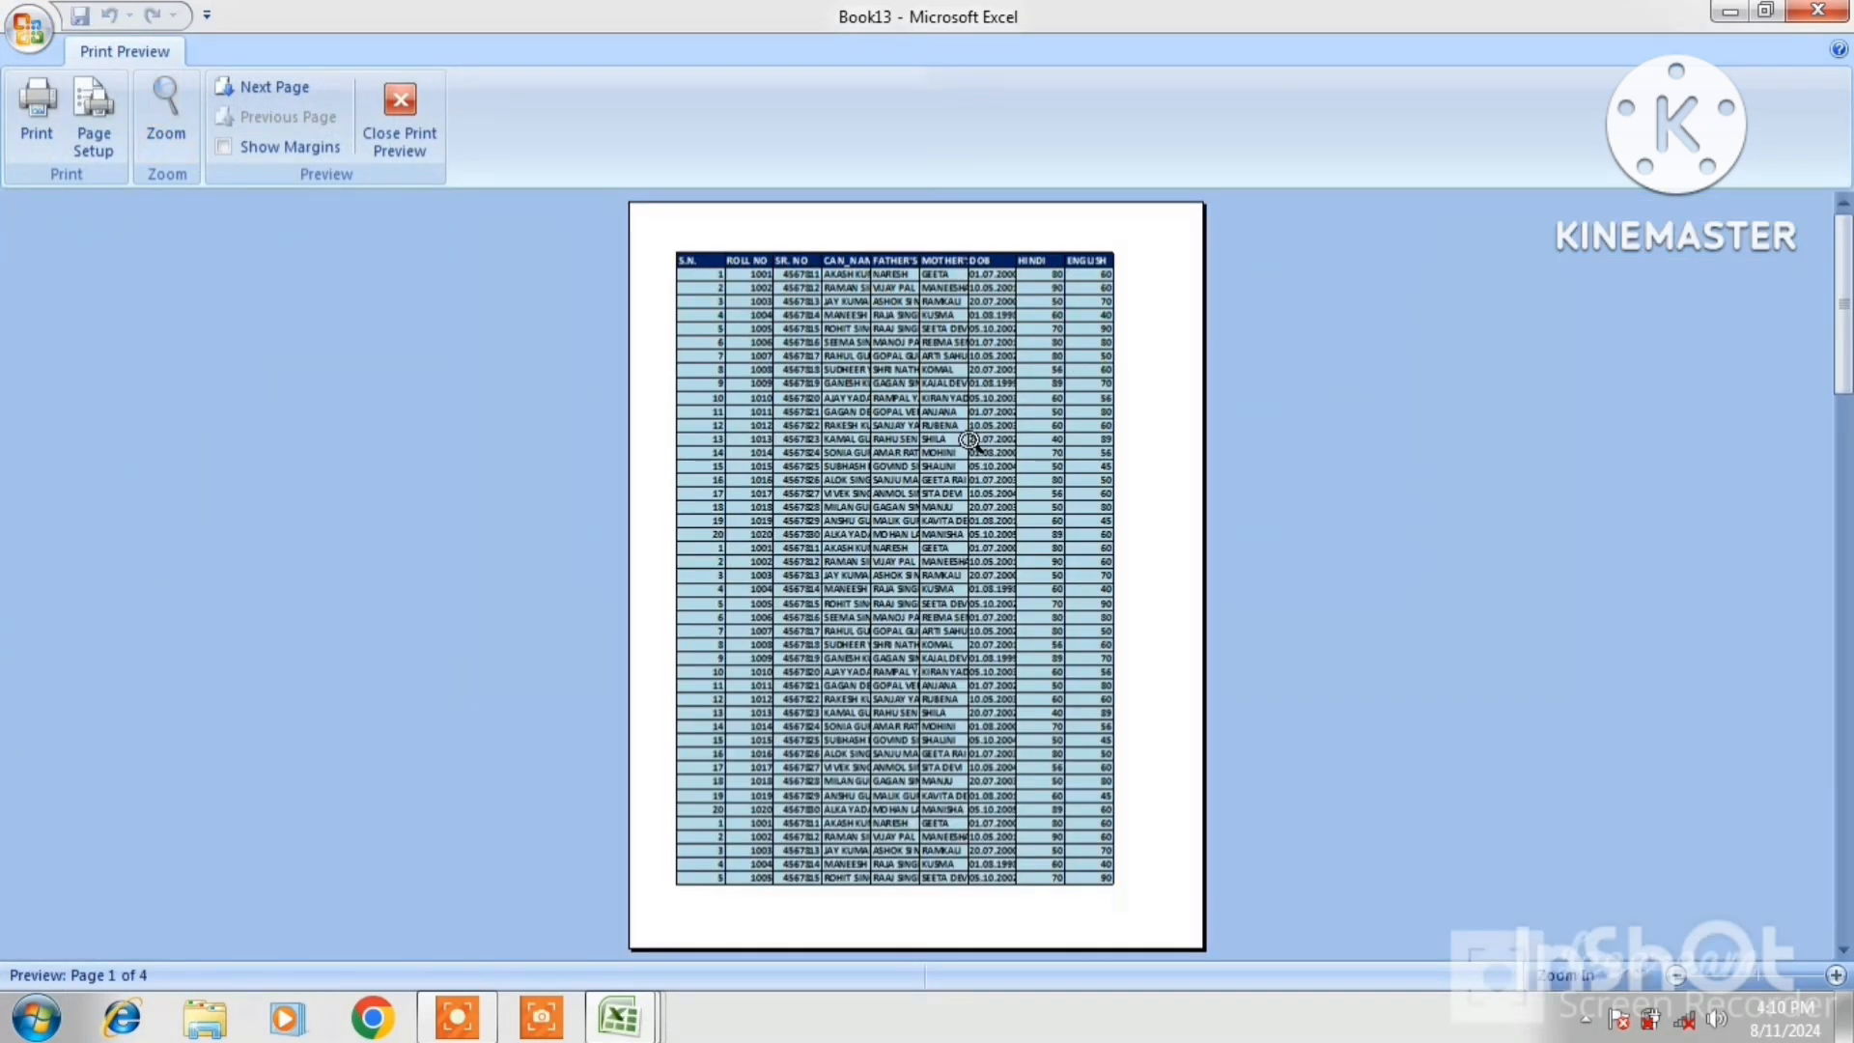
{"action": "left_click", "coordinate": [1035, 303]}
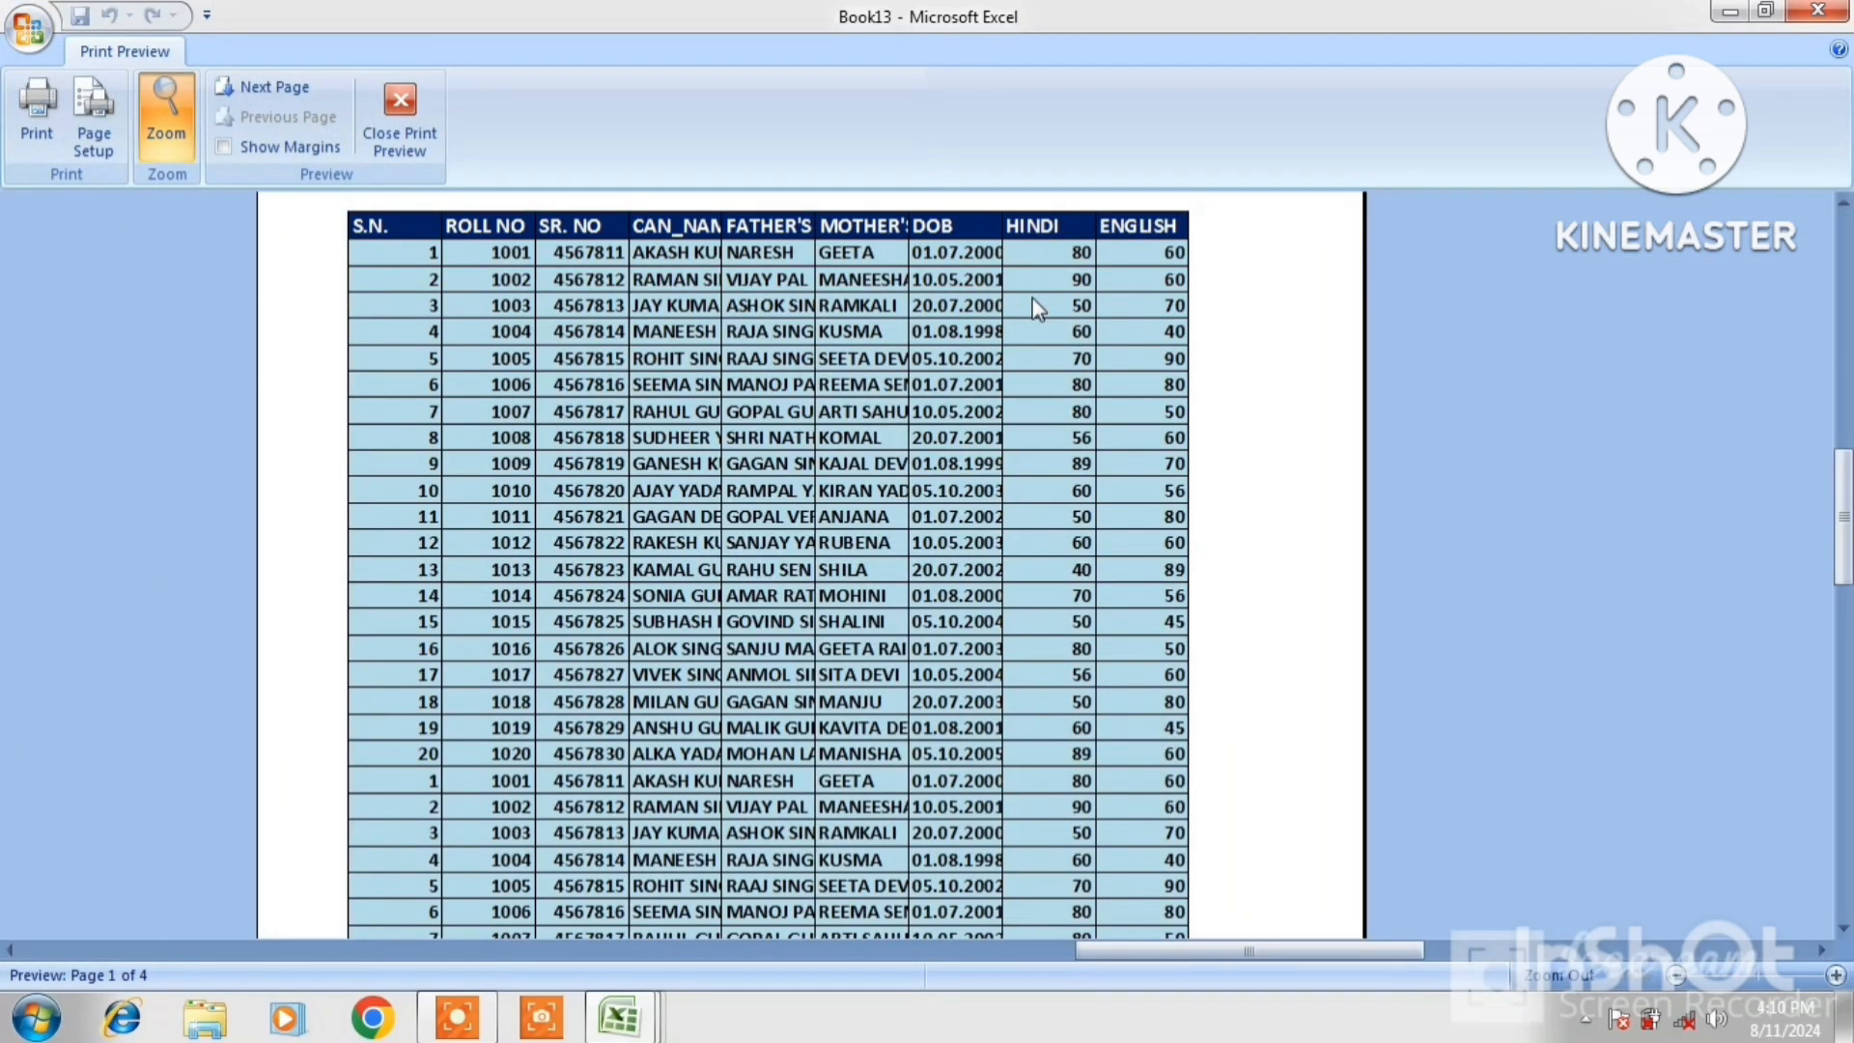
{"action": "left_click", "coordinate": [245, 90]}
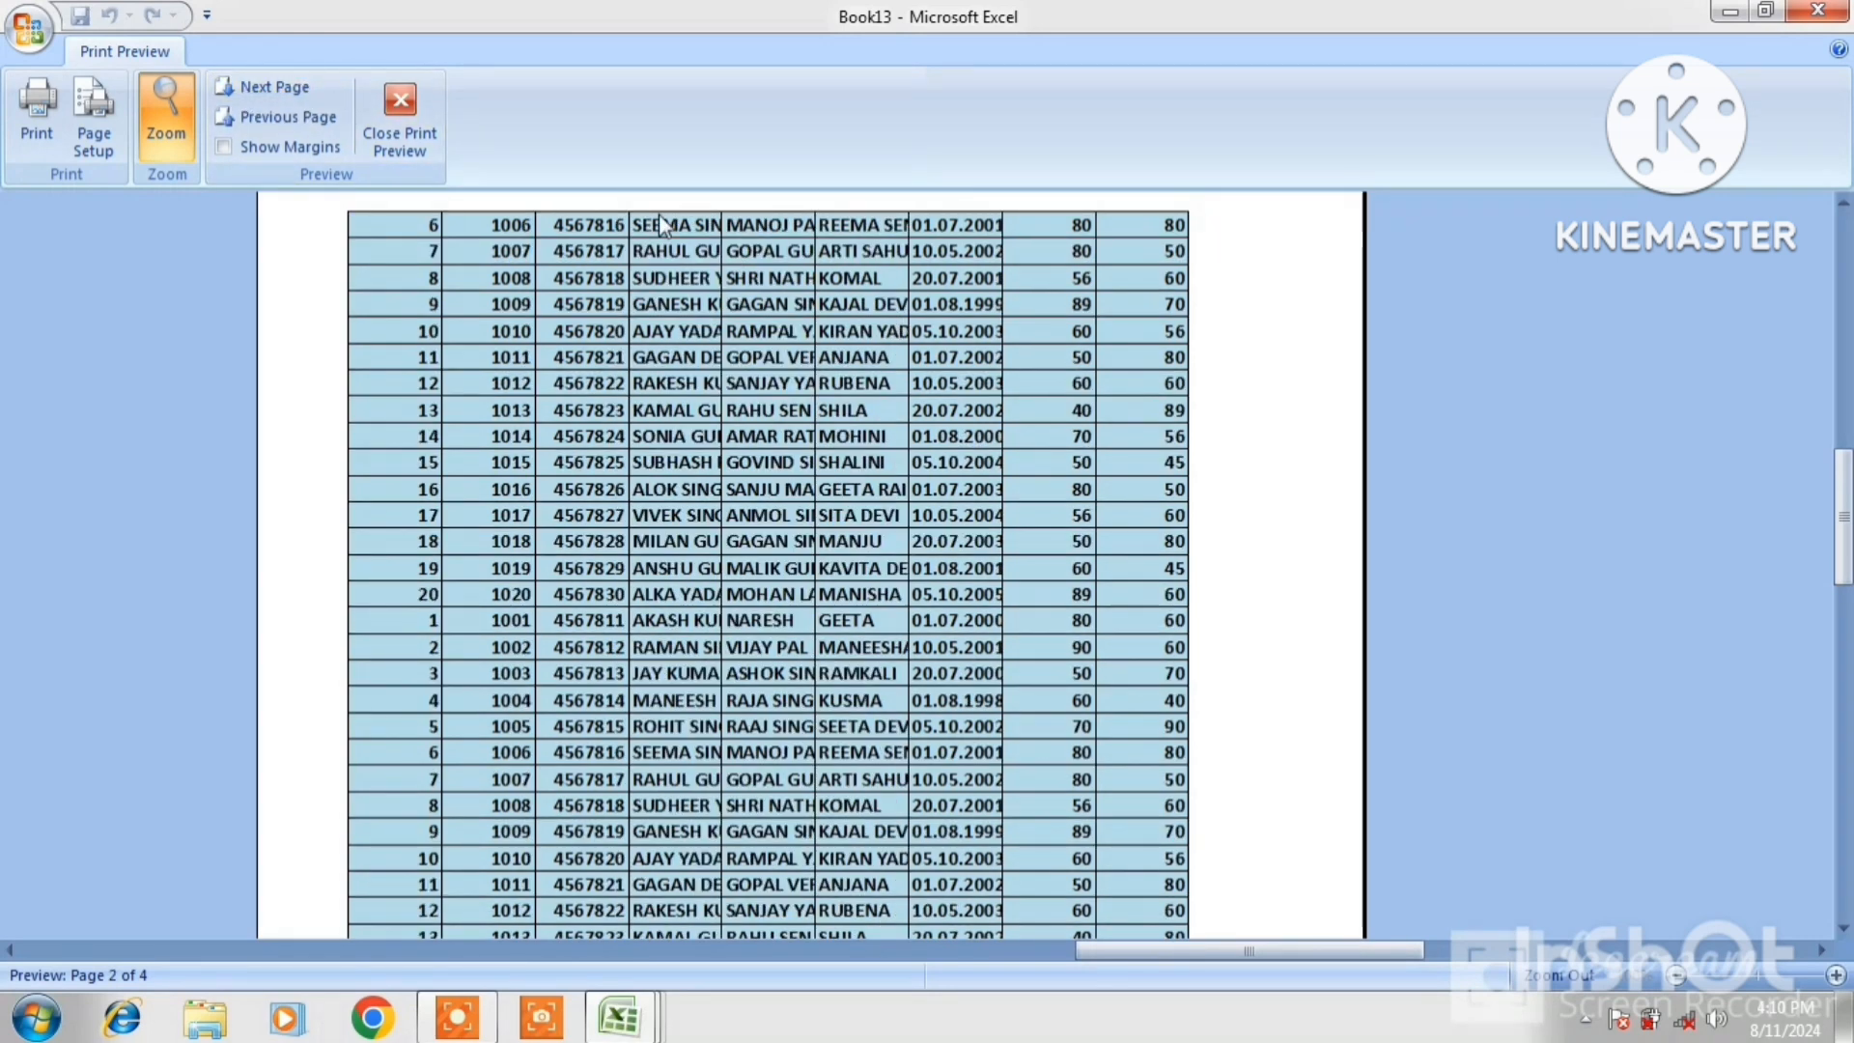
{"action": "left_click", "coordinate": [383, 129]}
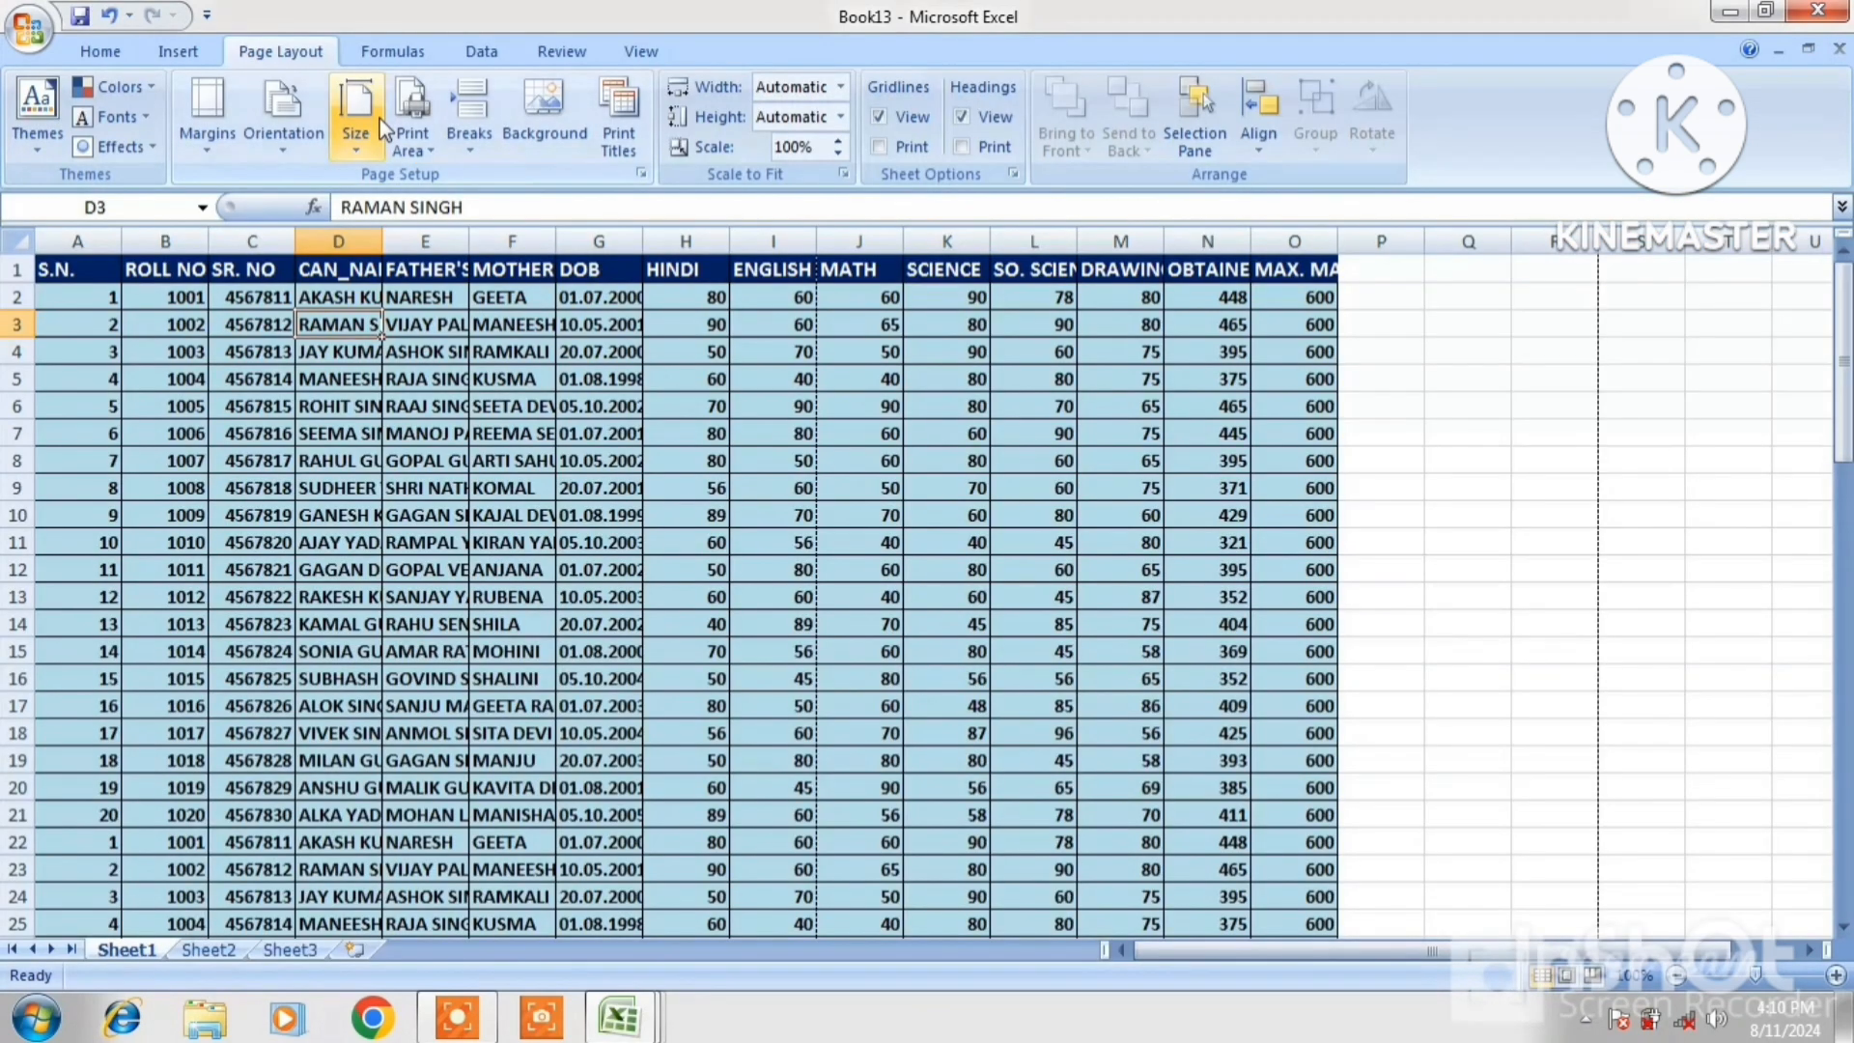
In Book3, hide then restore the on-screen gridlines, then hide and restore the row and column headings
{"action": "left_click", "coordinate": [930, 332]}
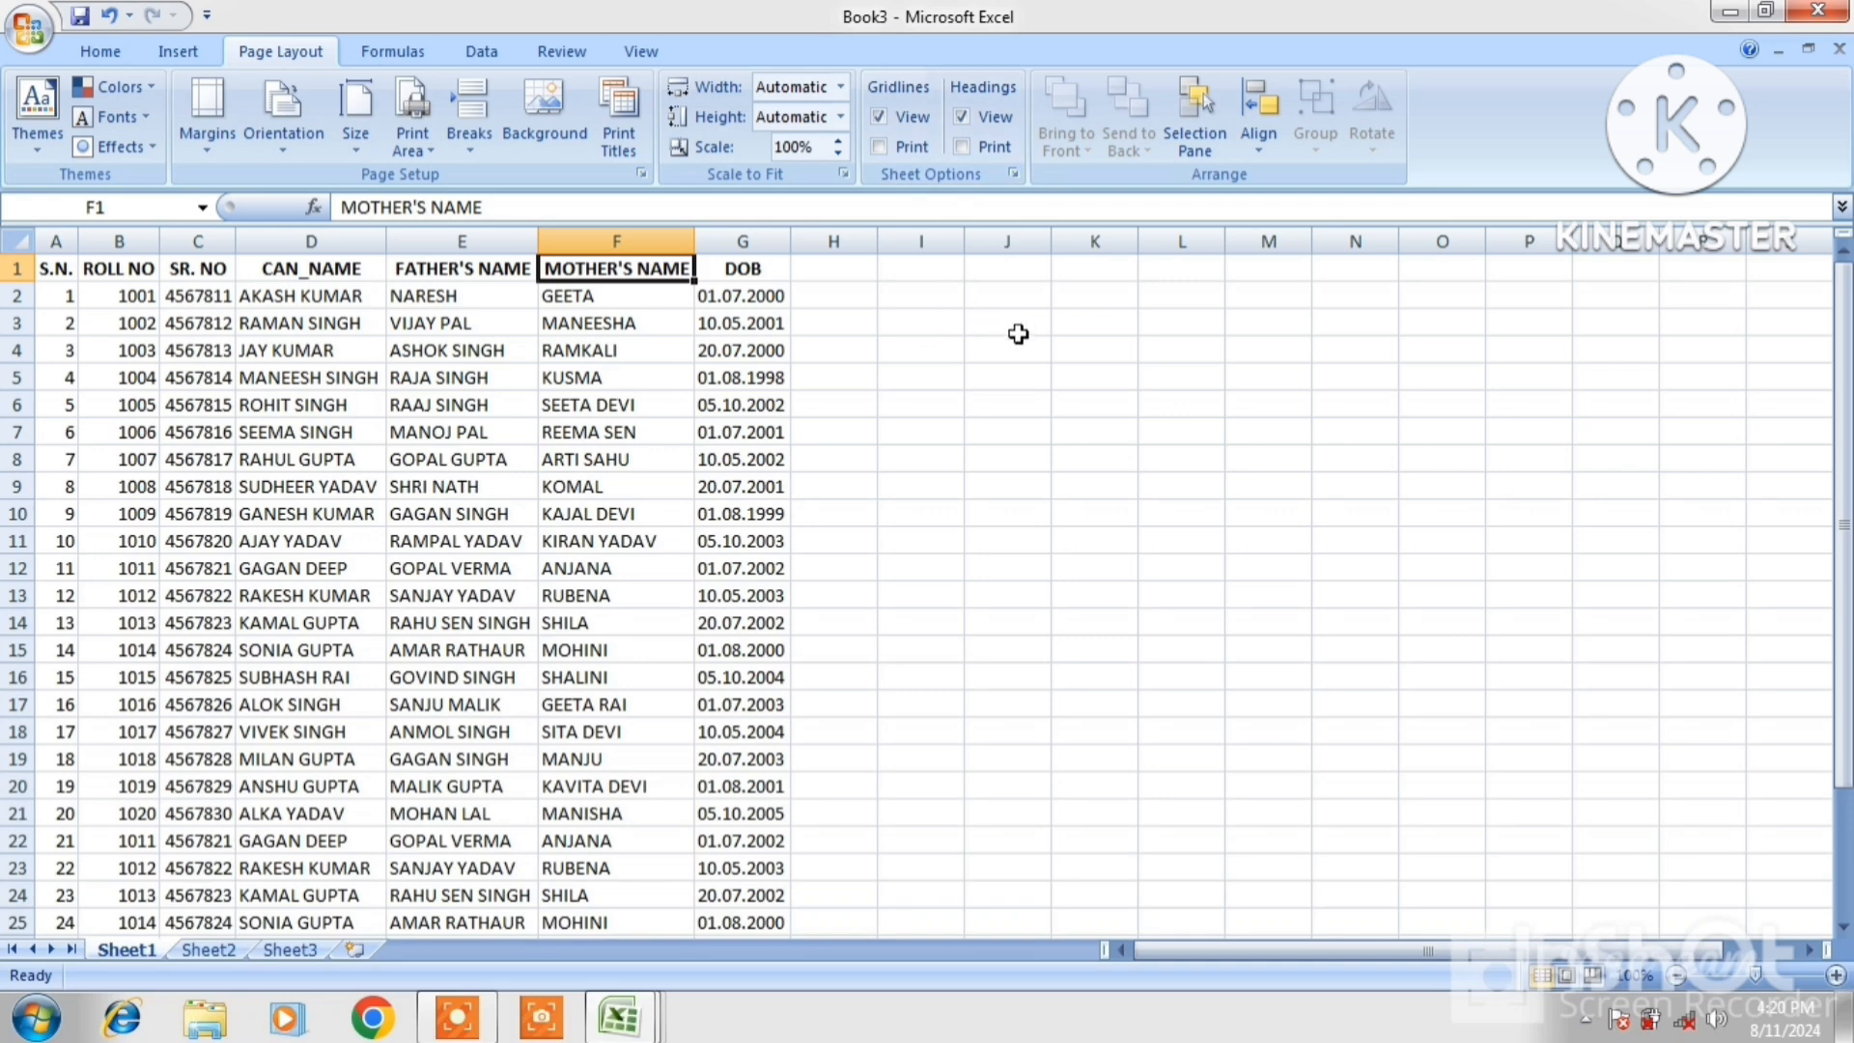
{"action": "left_click", "coordinate": [877, 117]}
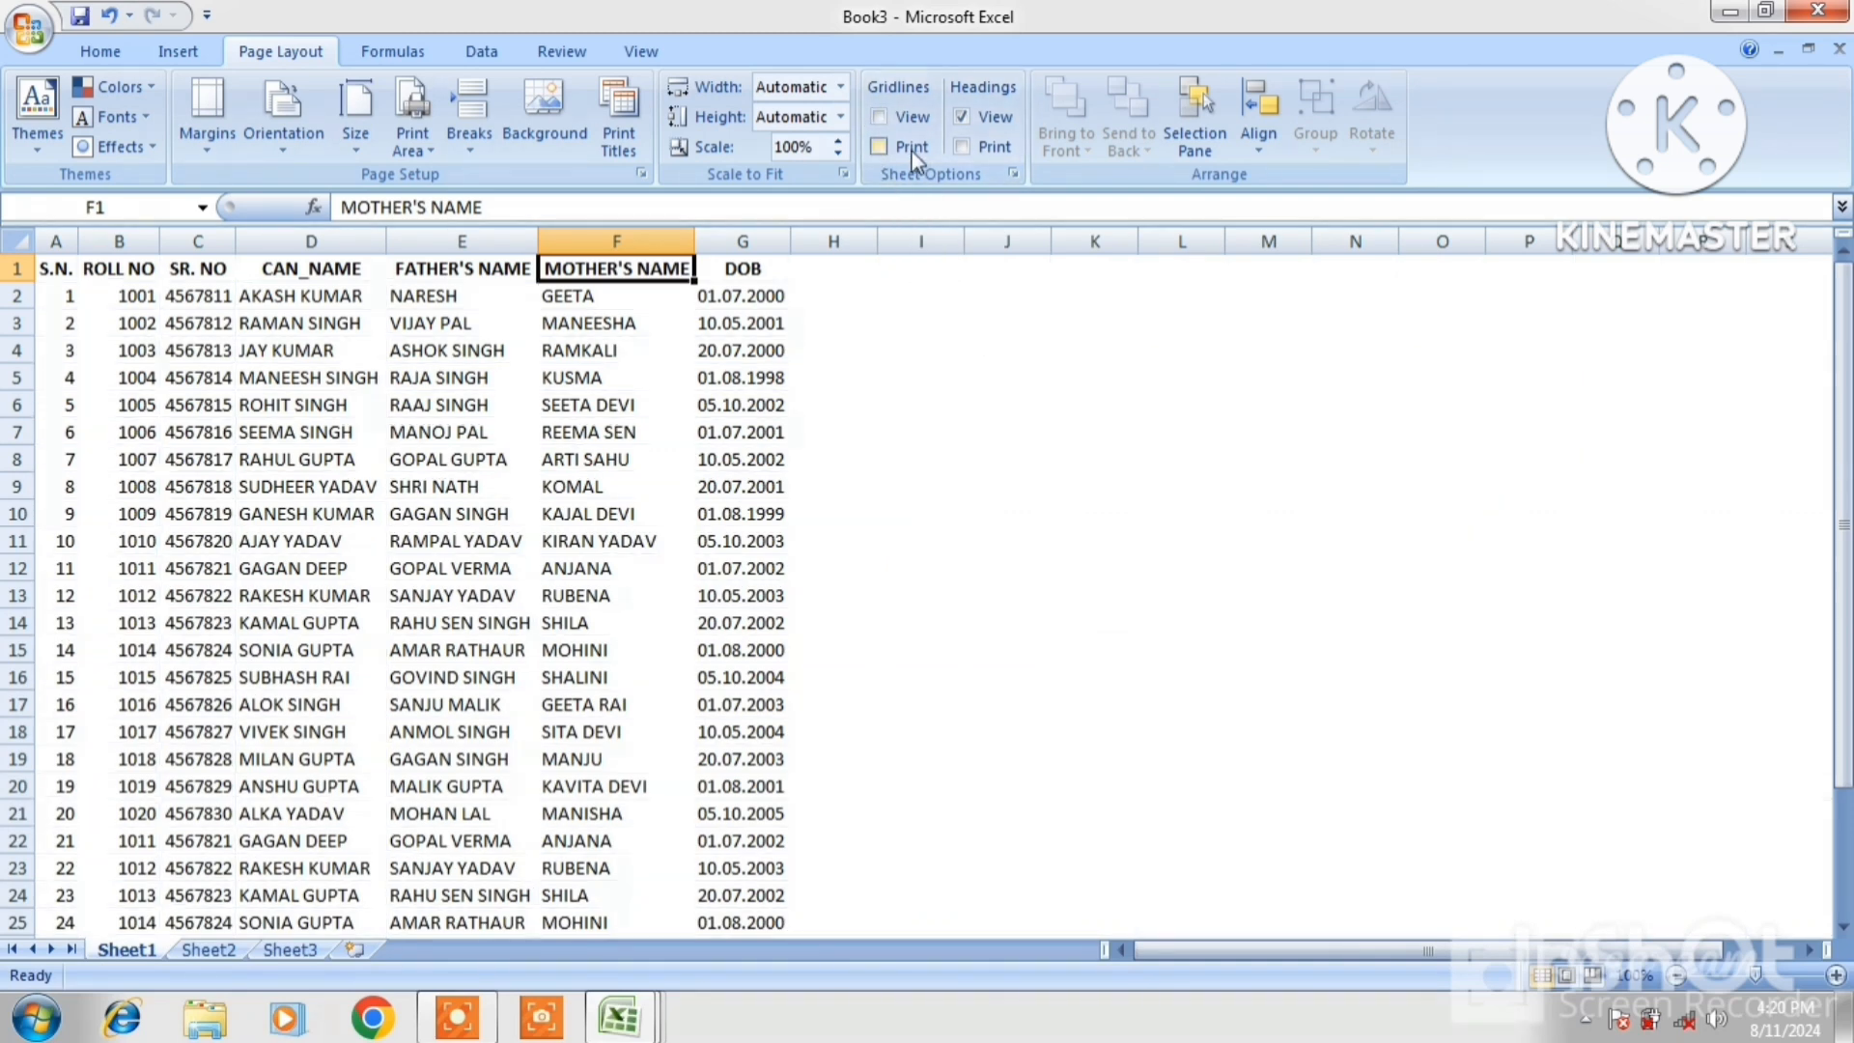
{"action": "left_click", "coordinate": [879, 117]}
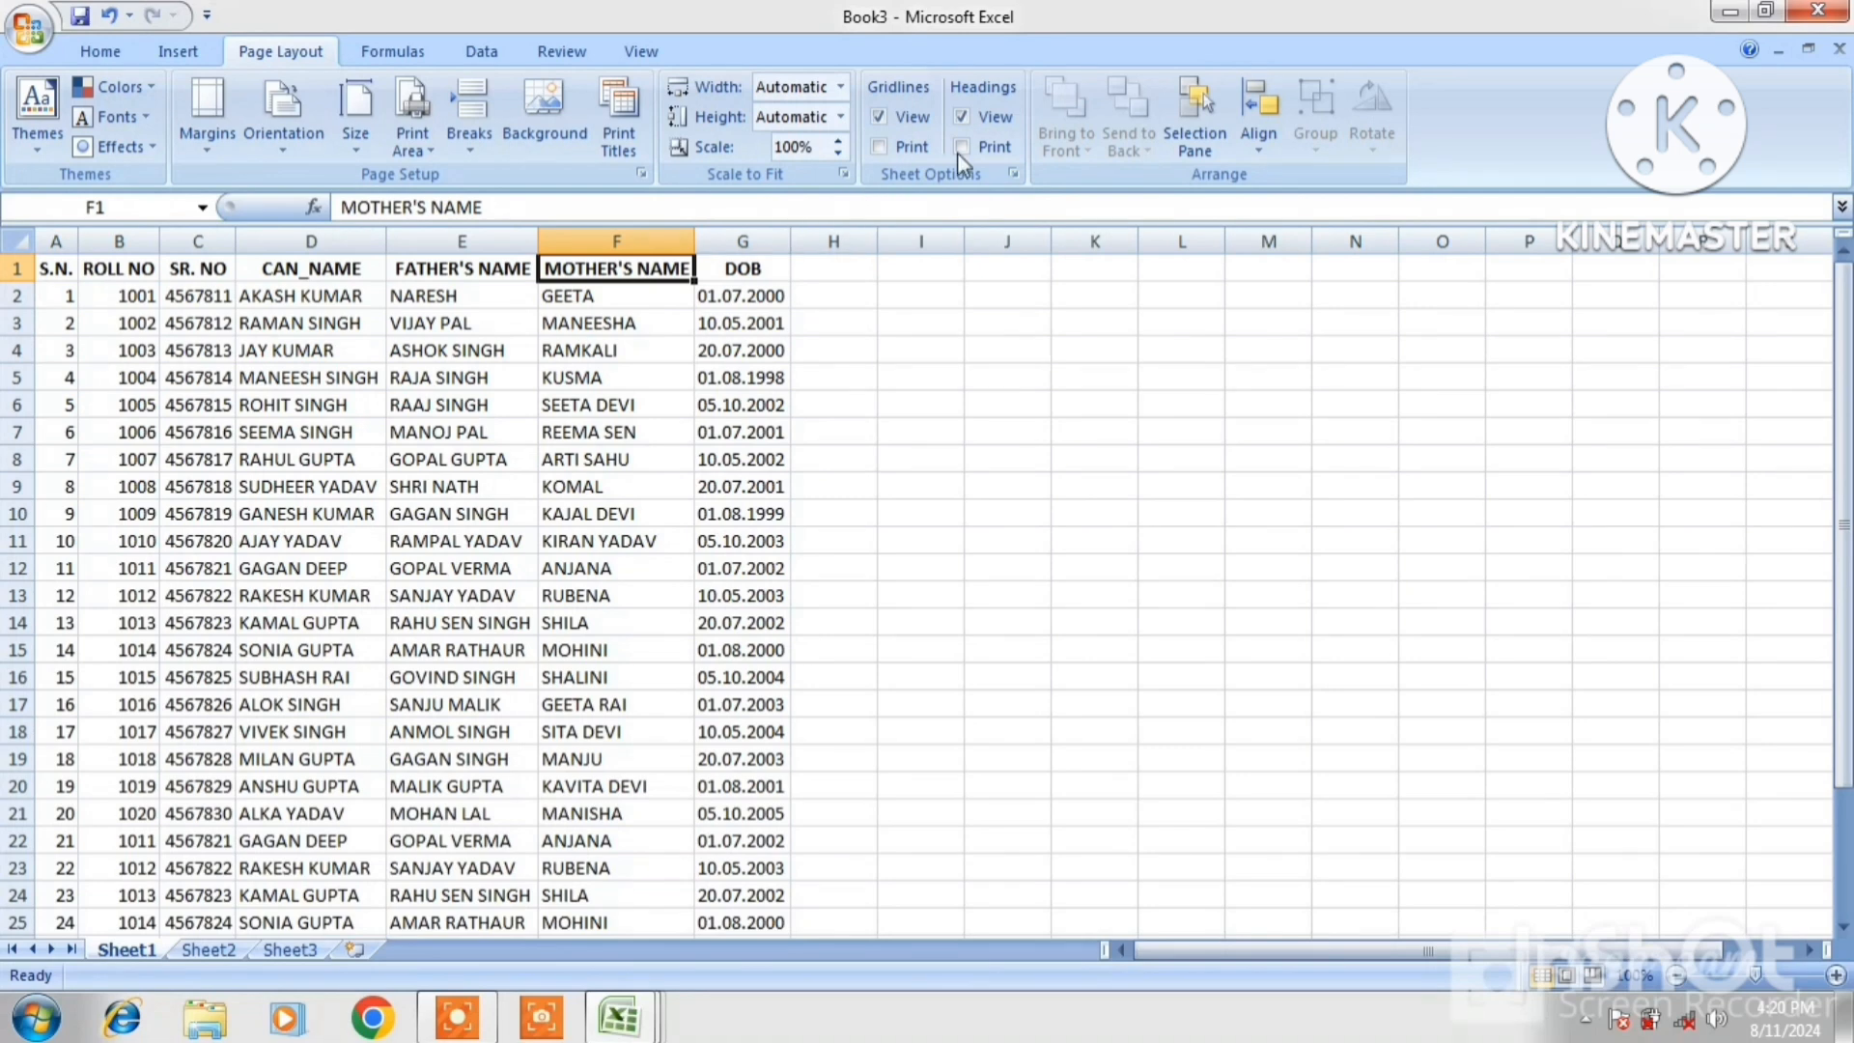
{"action": "left_click", "coordinate": [961, 117]}
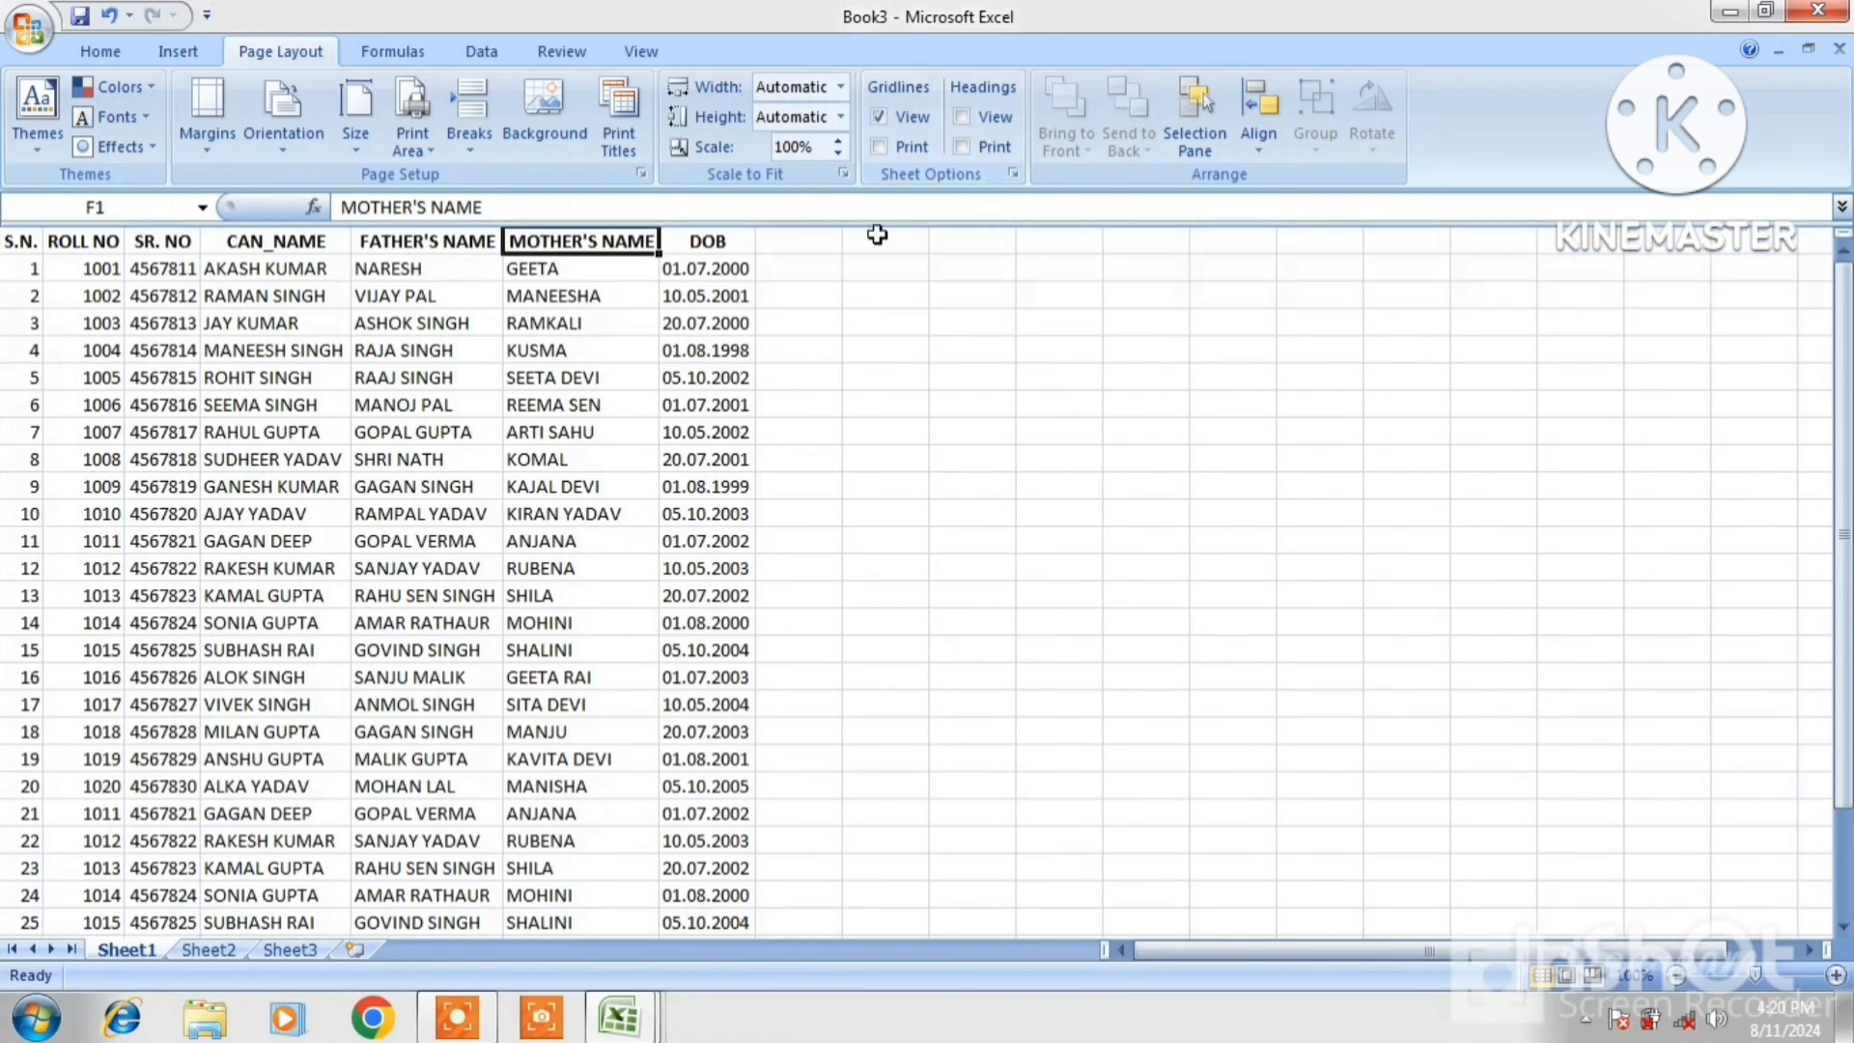
{"action": "left_click", "coordinate": [963, 118]}
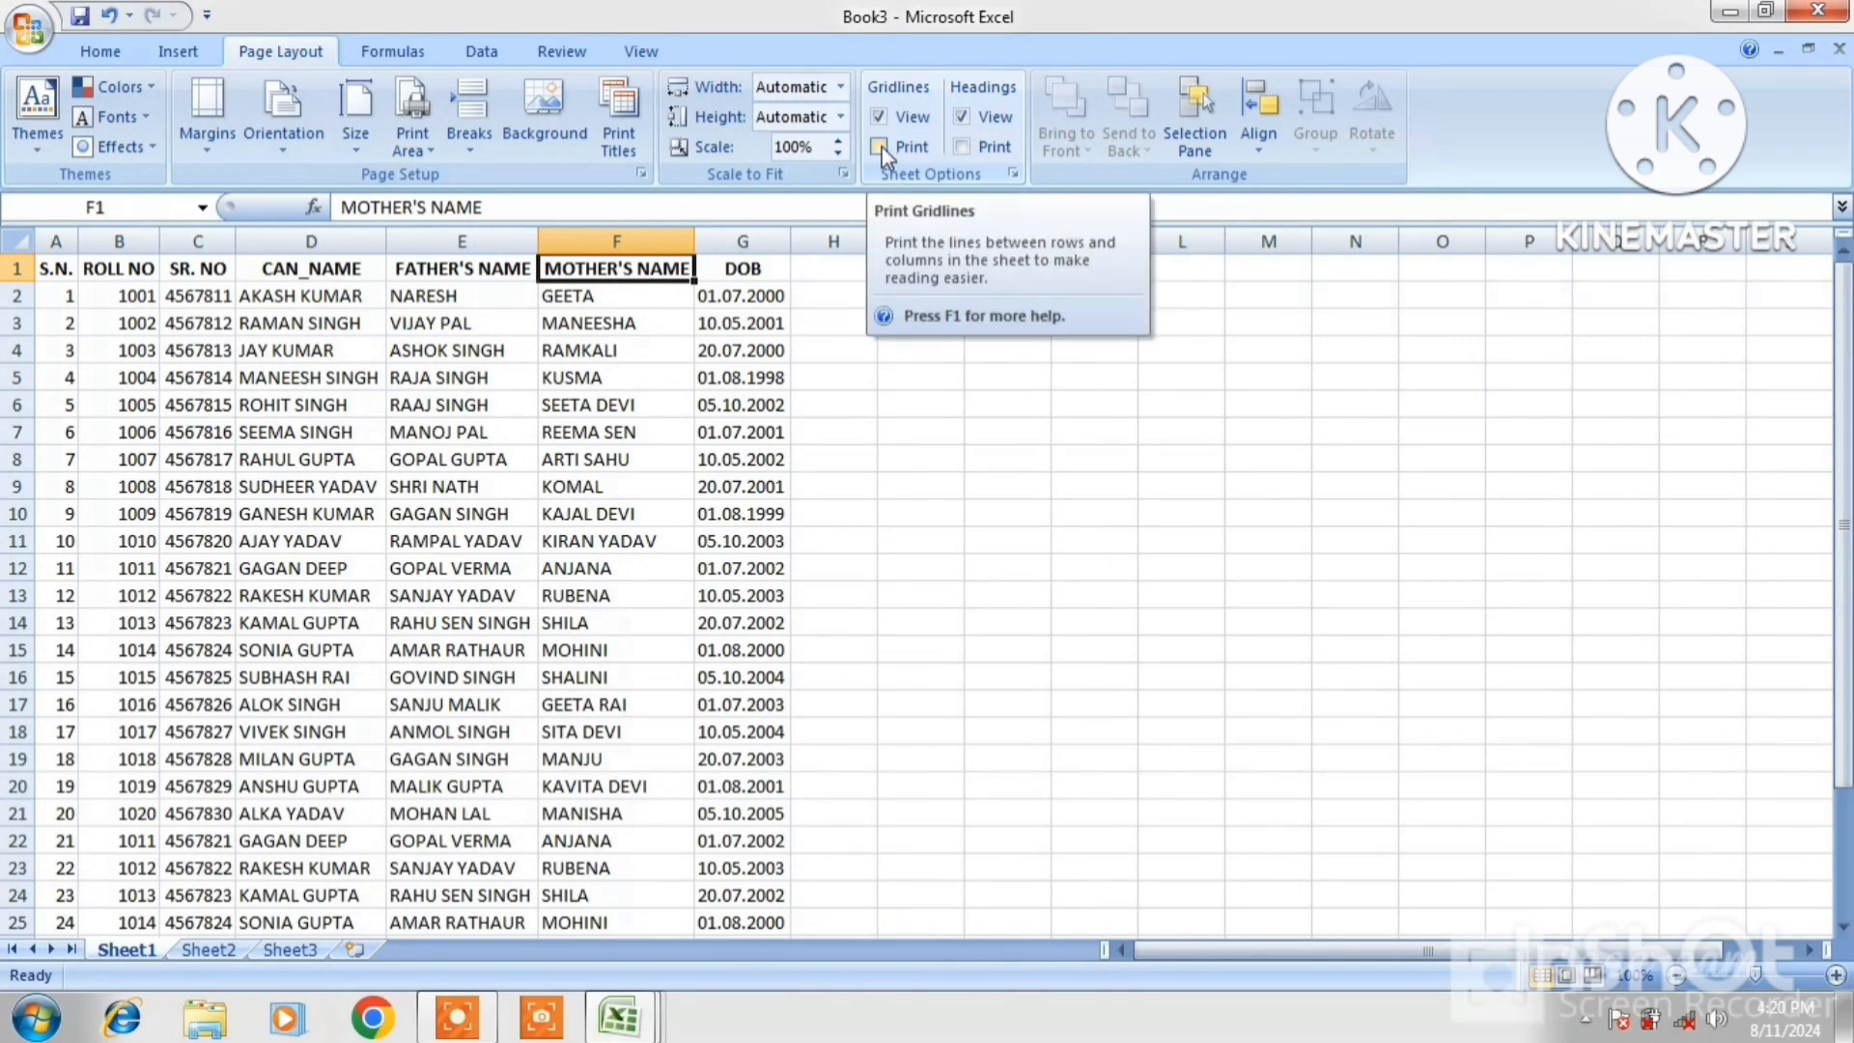
Print-preview the student sheet to check its current print layout
{"action": "left_click", "coordinate": [24, 34]}
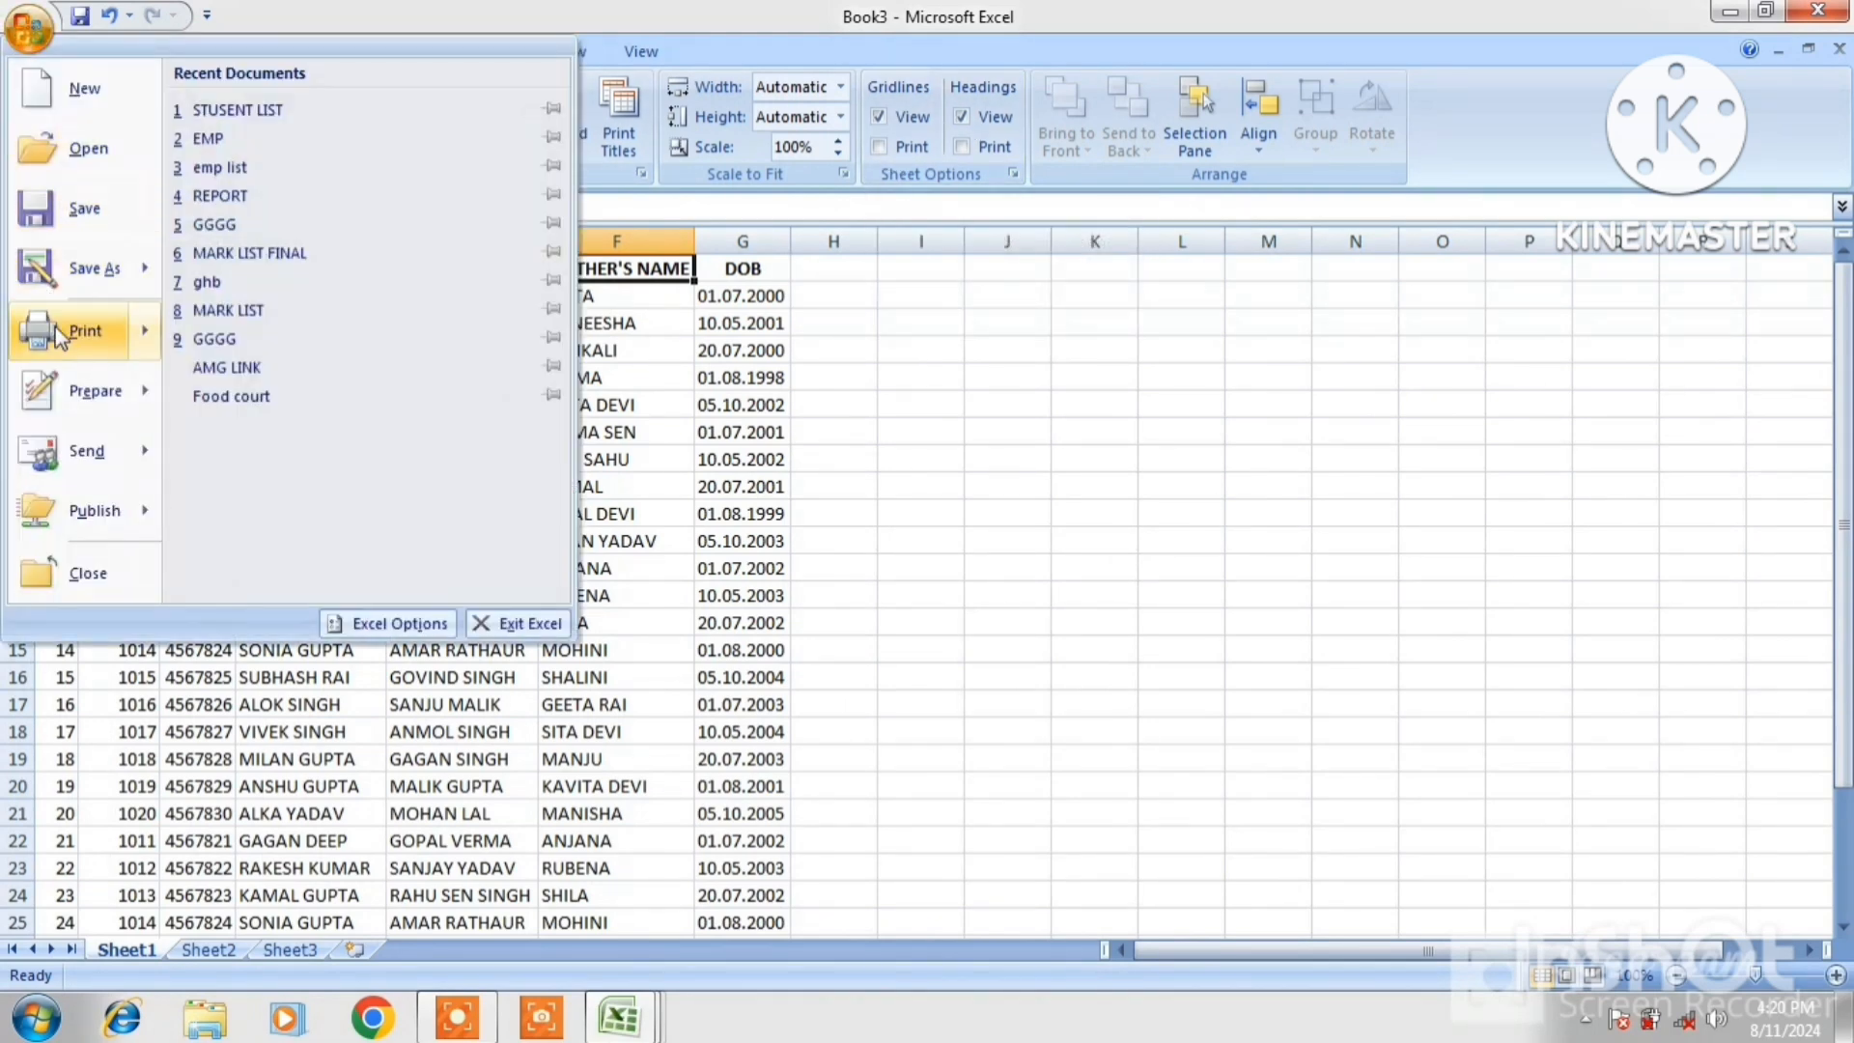
{"action": "mouse_move", "coordinate": [55, 327]}
{"action": "left_click", "coordinate": [280, 249]}
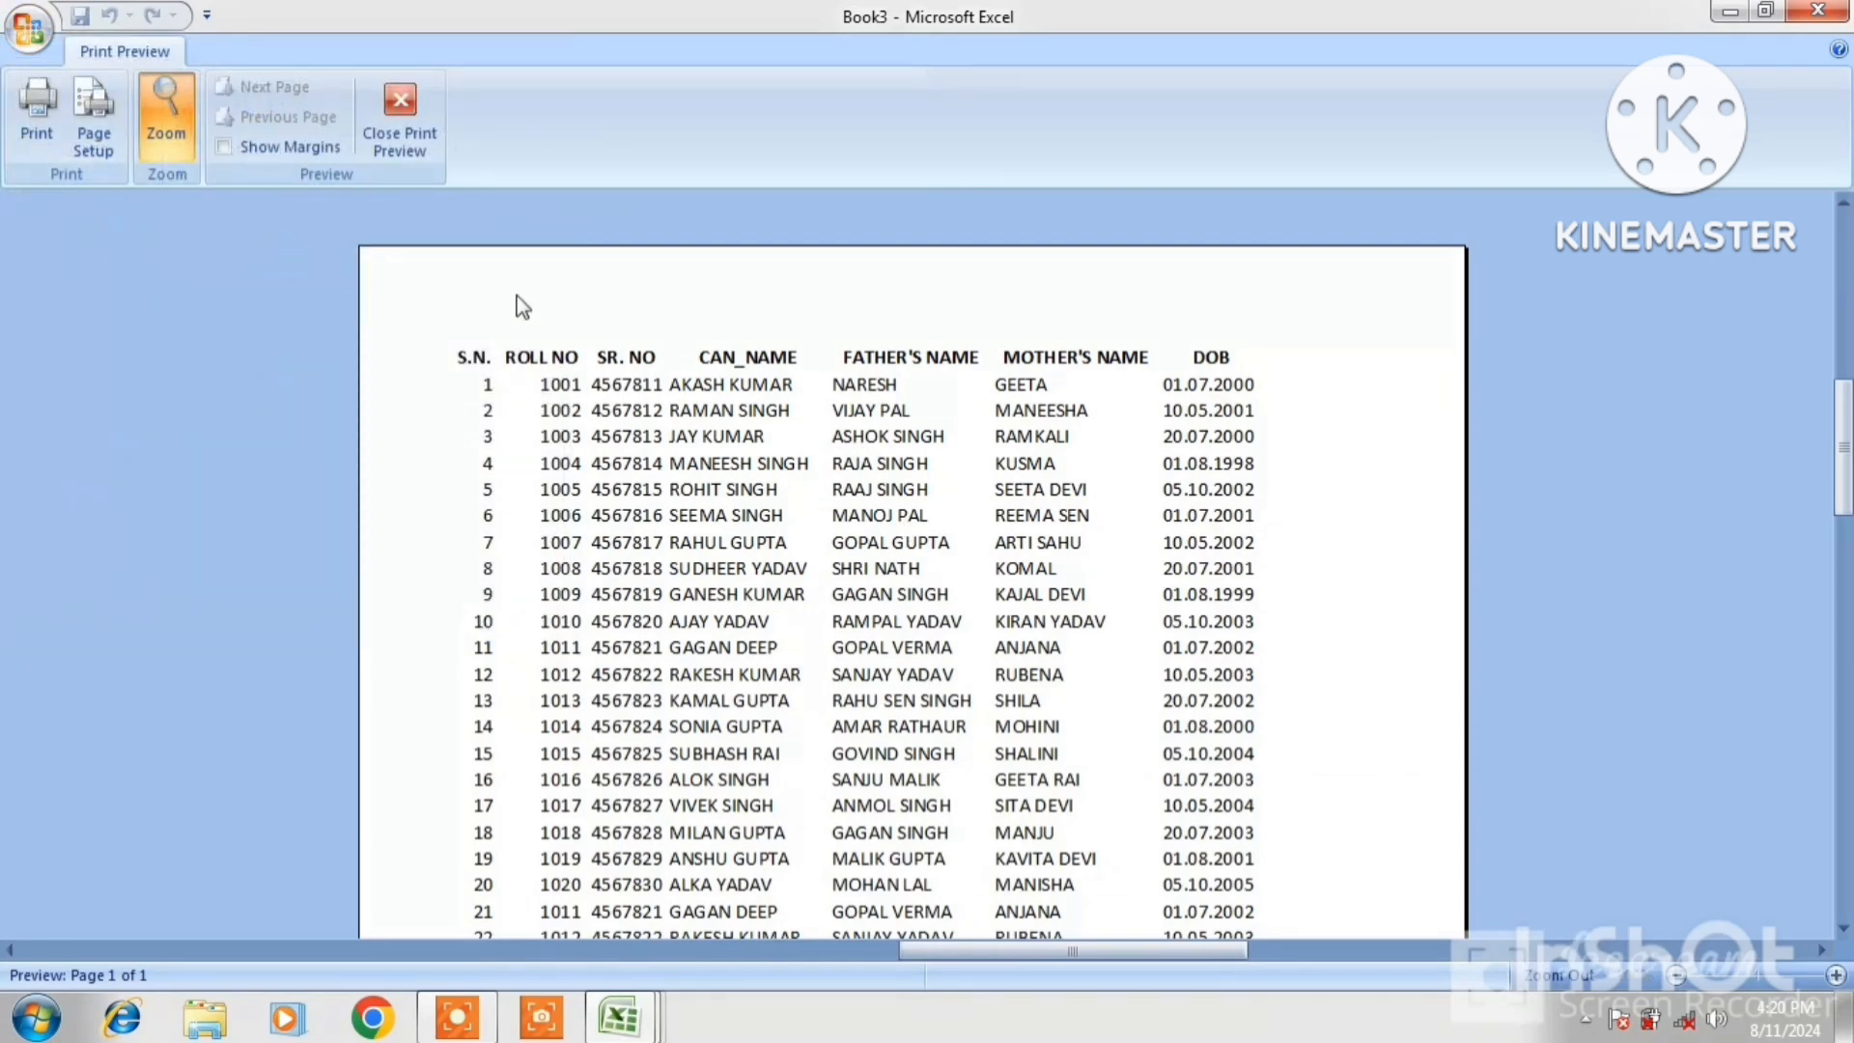
{"action": "left_click", "coordinate": [389, 120]}
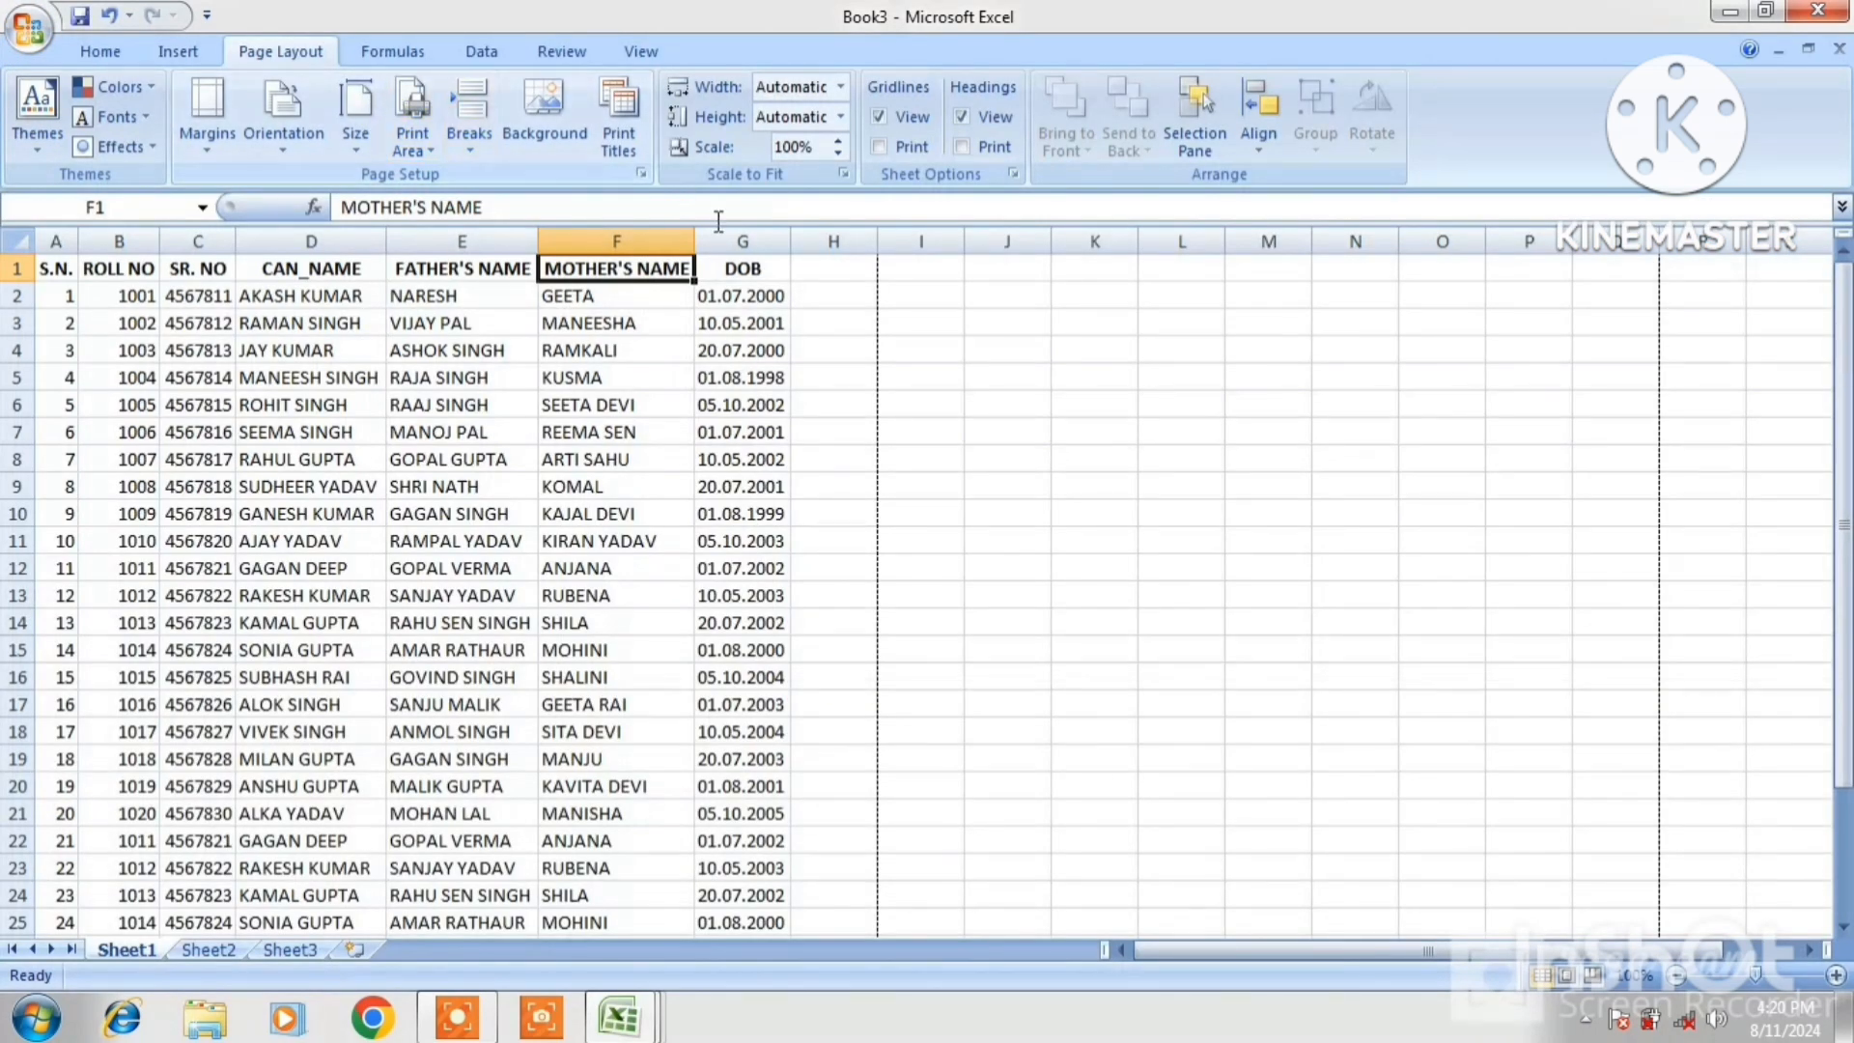
Tick Gridlines Print and preview the sheet with printed gridlines
{"action": "left_click", "coordinate": [878, 147]}
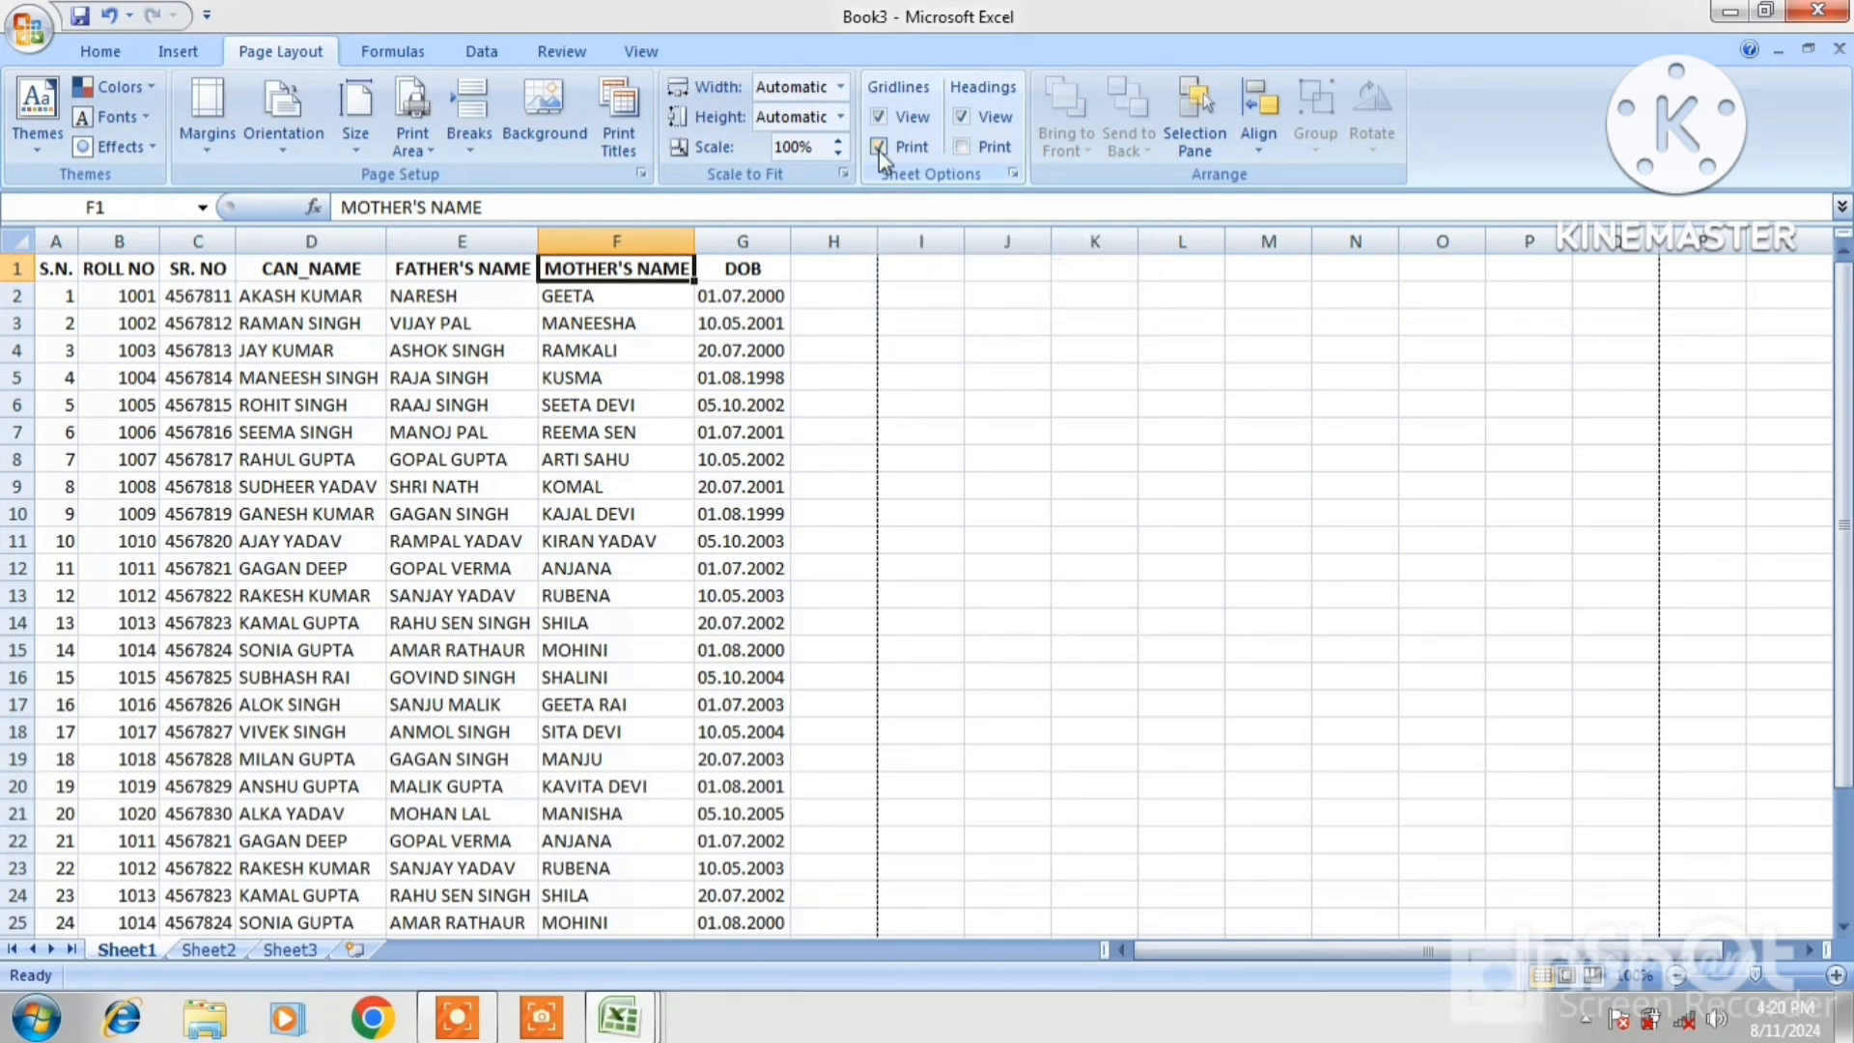
{"action": "left_click", "coordinate": [29, 29]}
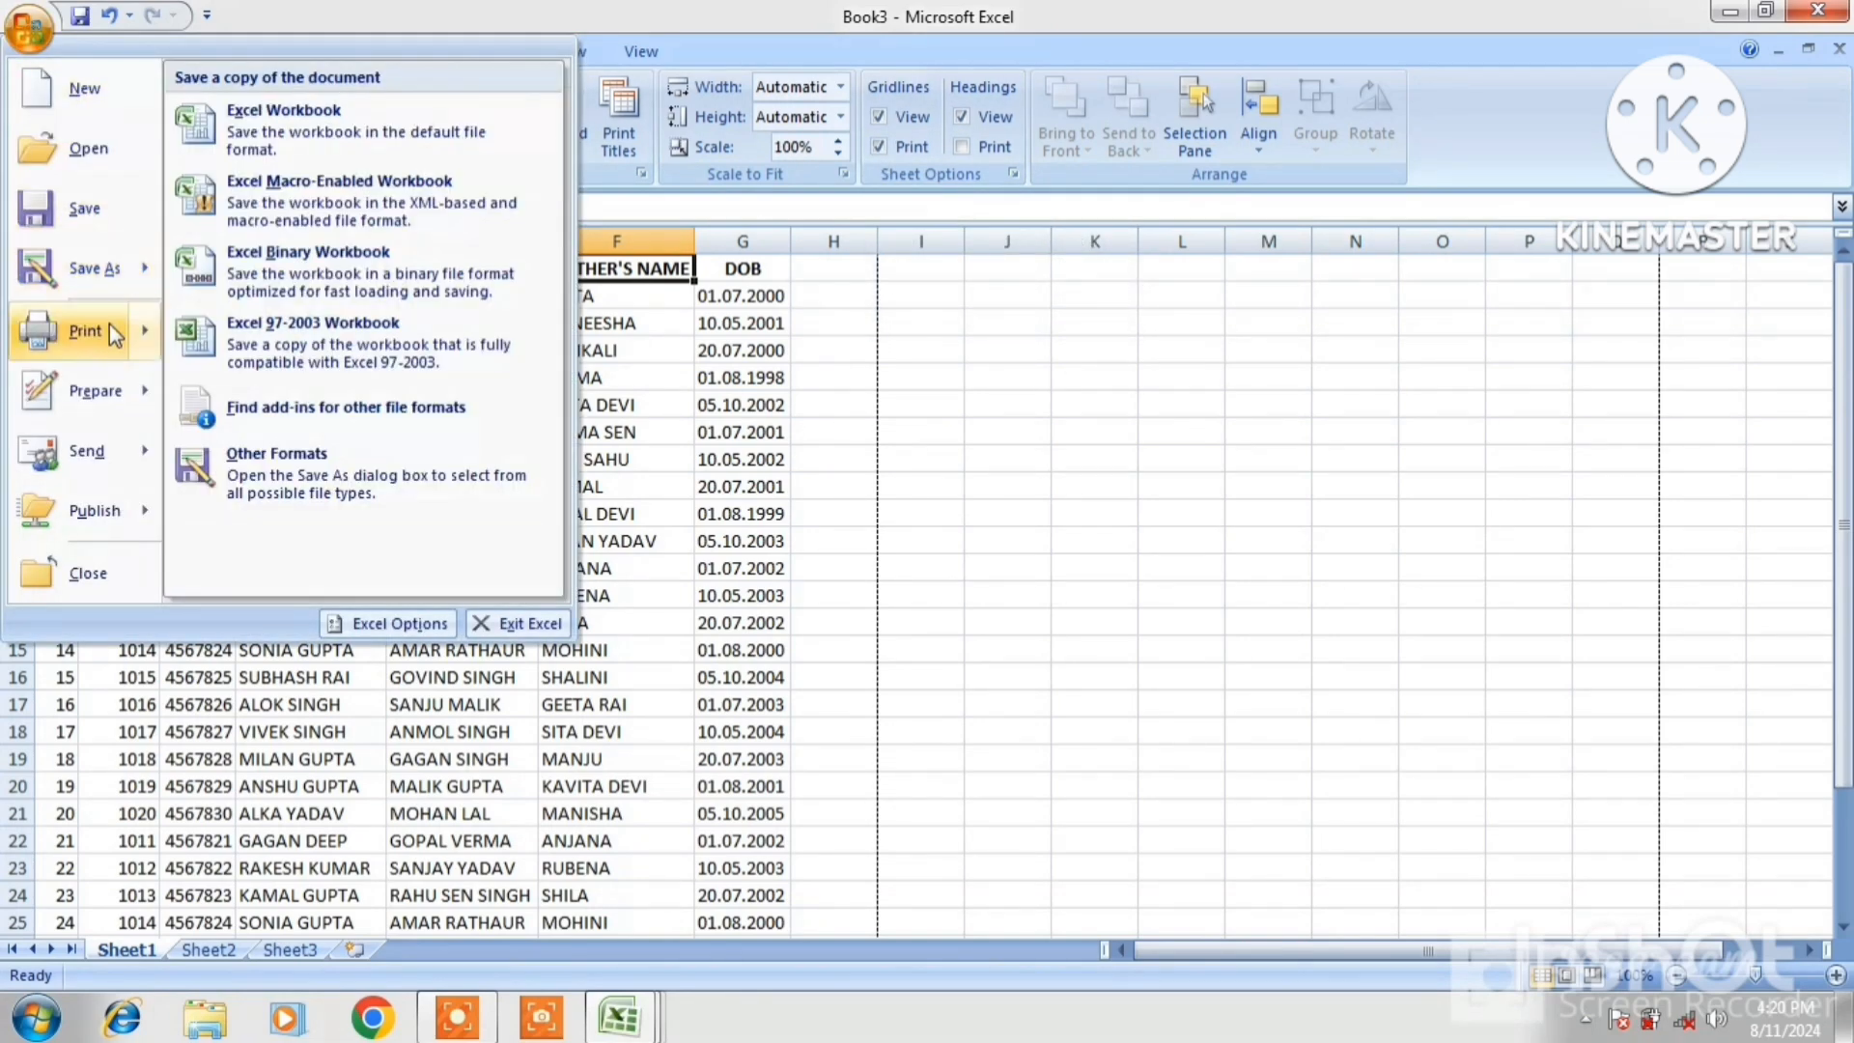
{"action": "mouse_move", "coordinate": [106, 331]}
{"action": "left_click", "coordinate": [269, 272]}
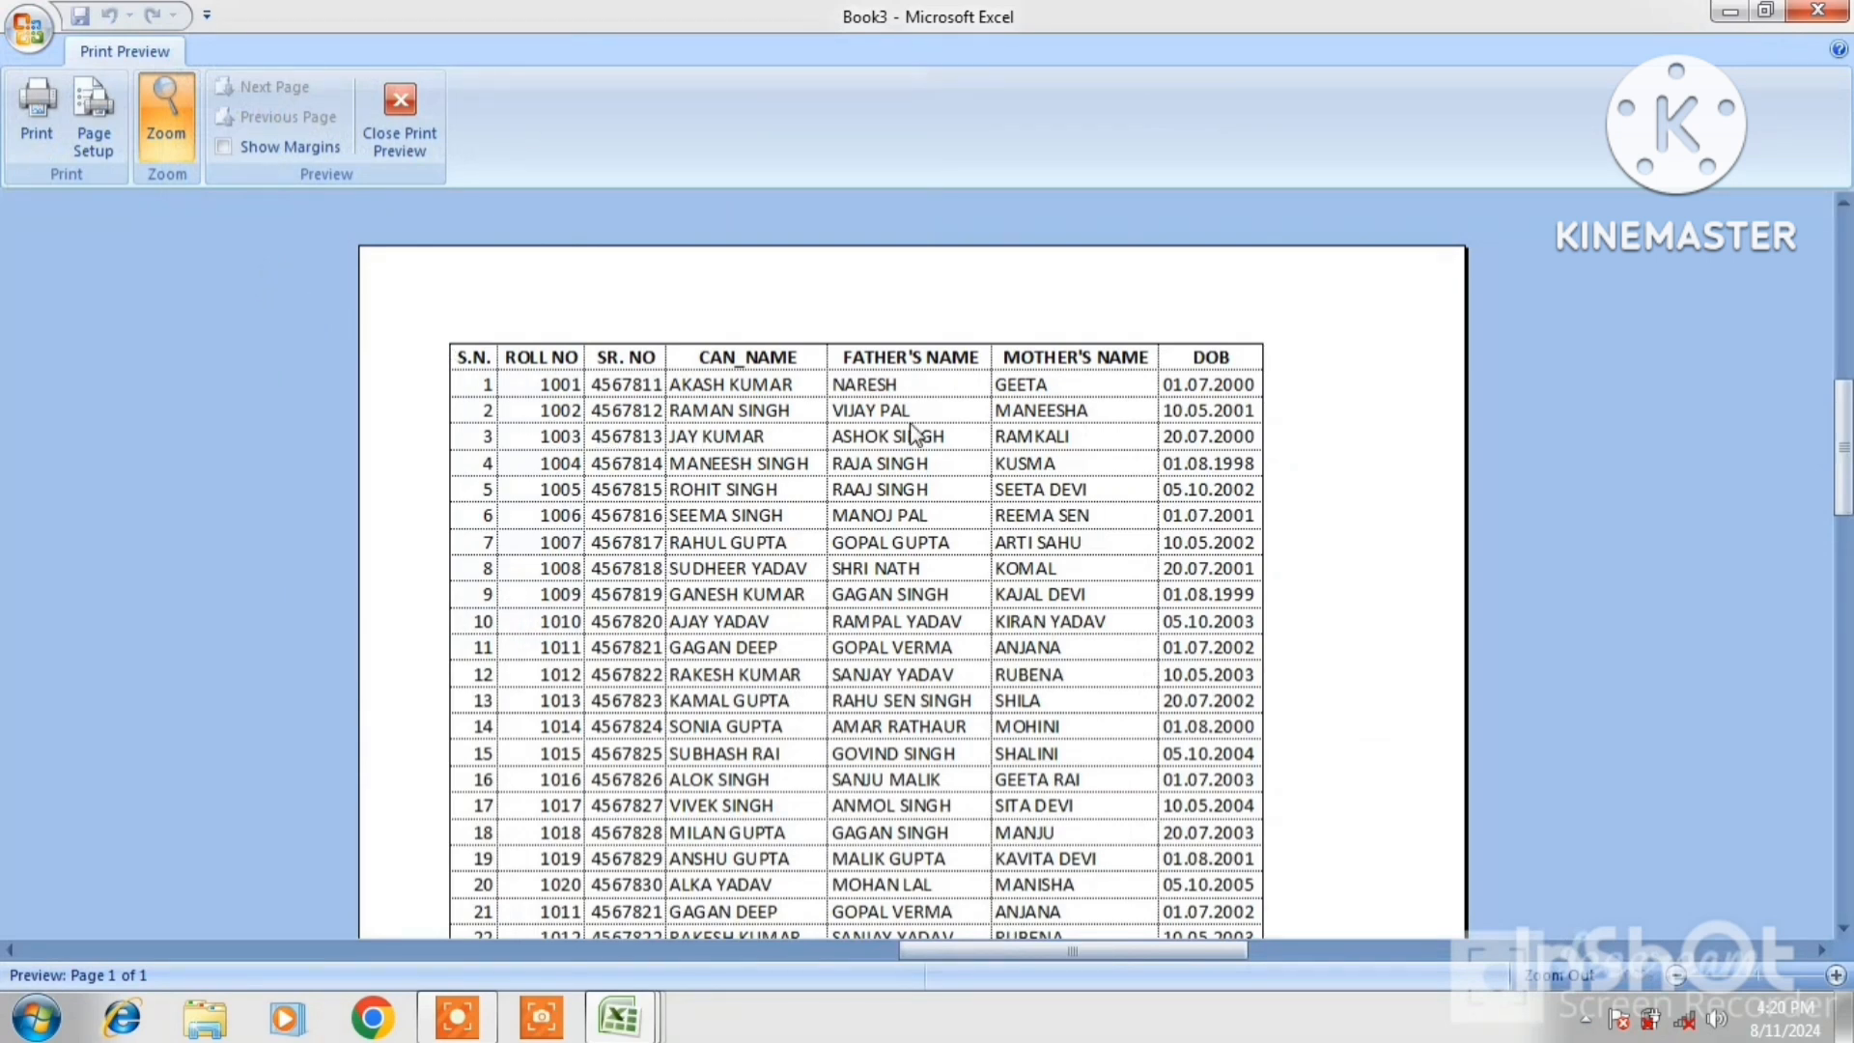
{"action": "left_click", "coordinate": [399, 111]}
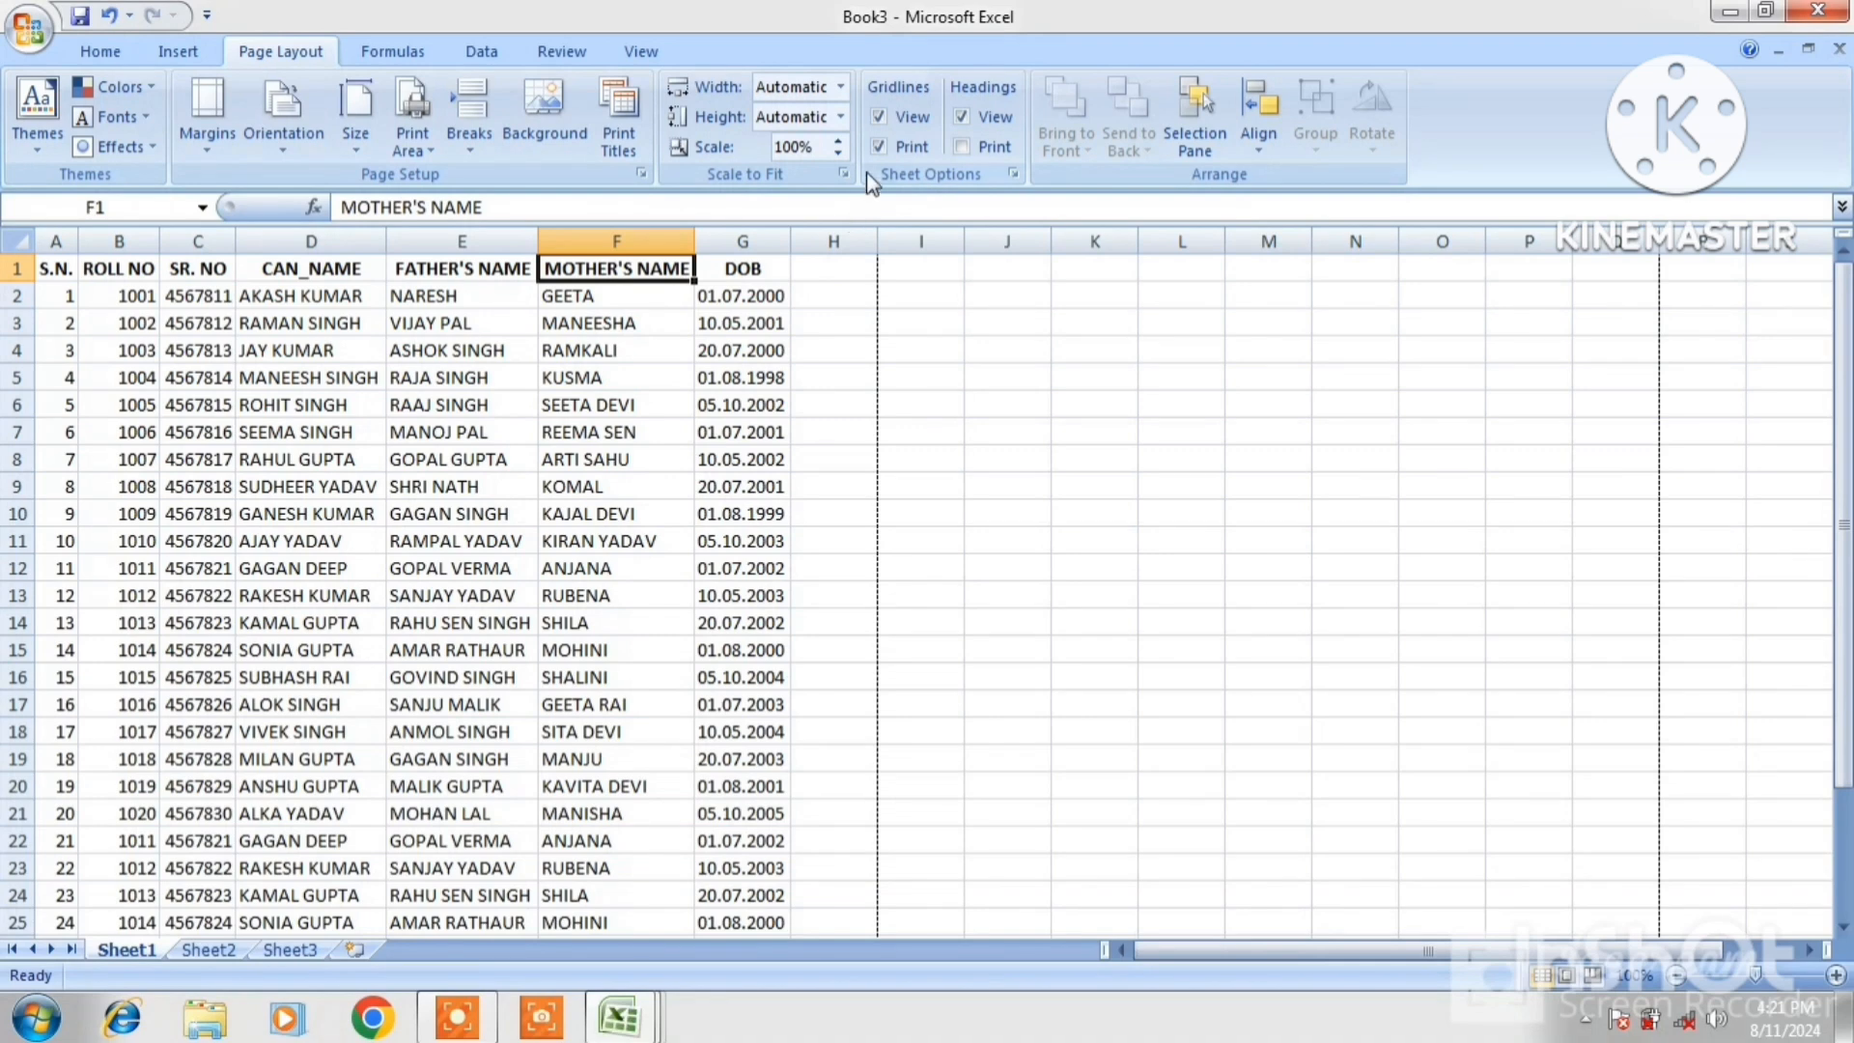
Untick Gridlines Print and confirm in the preview that the table prints plain
{"action": "left_click", "coordinate": [879, 145]}
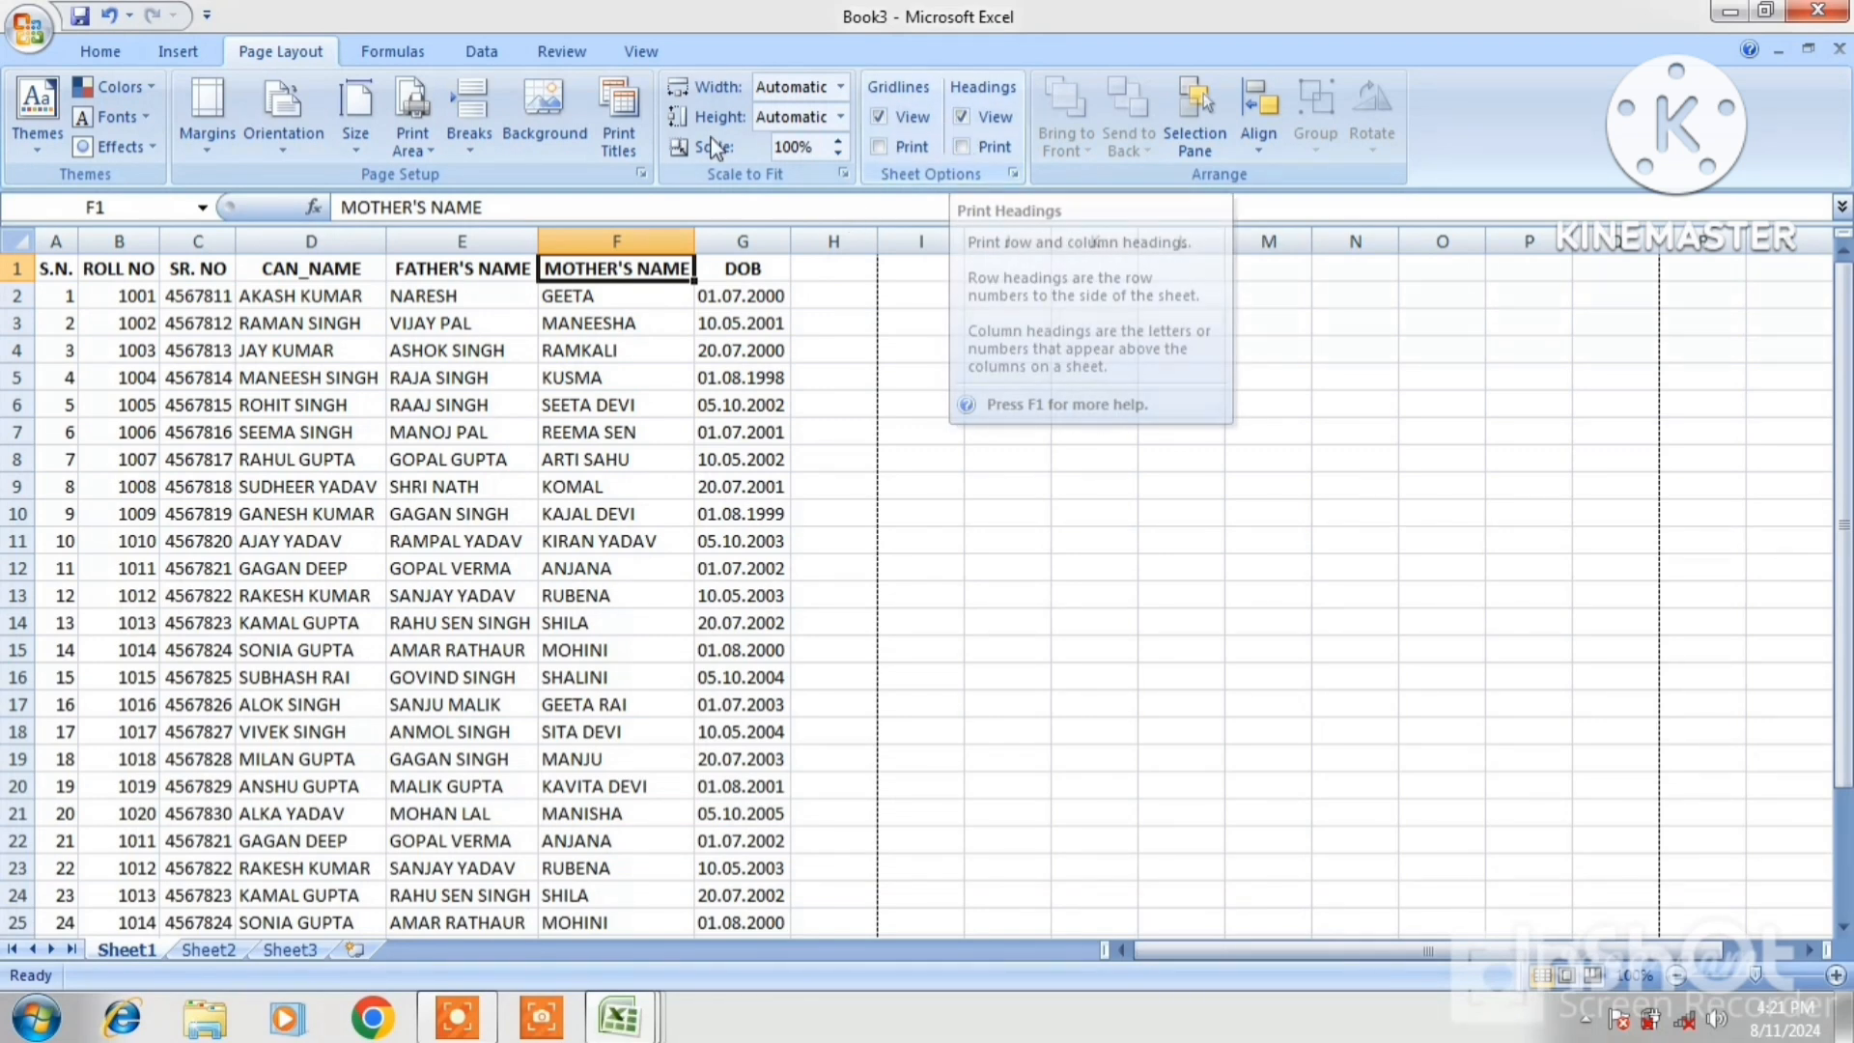
{"action": "left_click", "coordinate": [25, 38]}
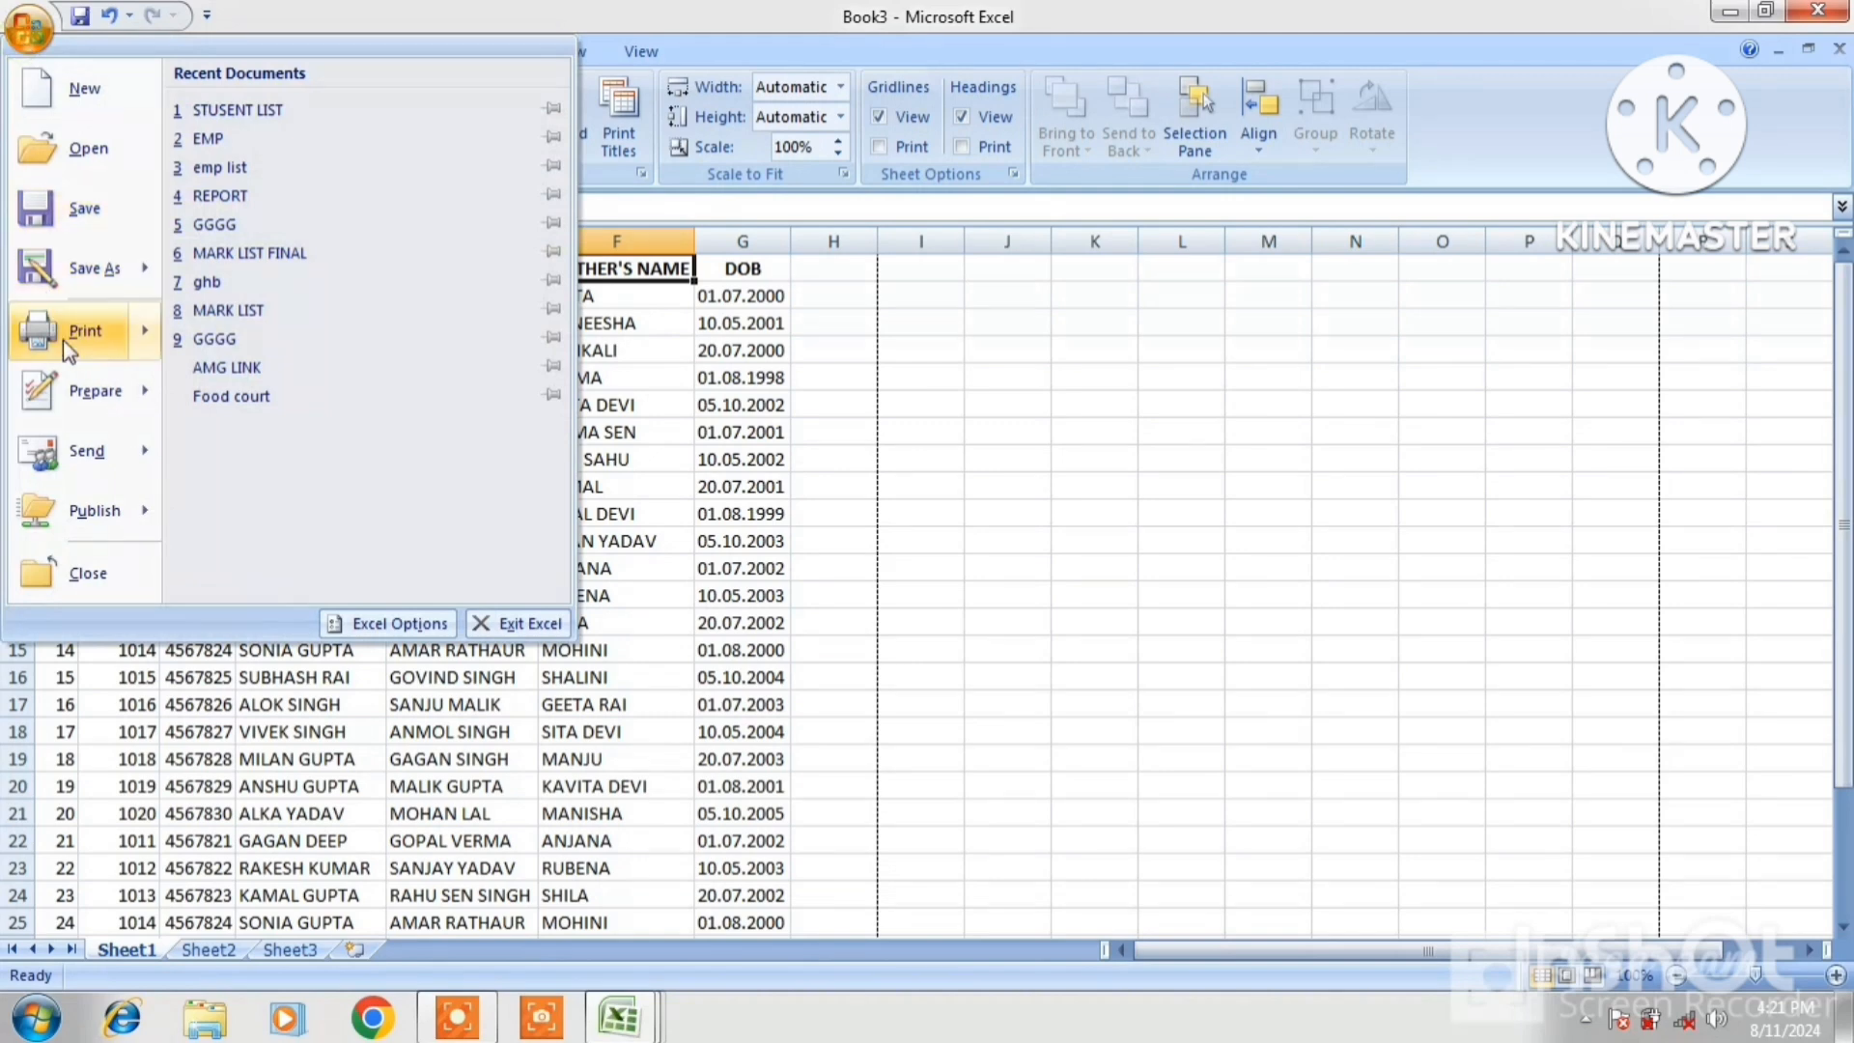
{"action": "mouse_move", "coordinate": [62, 340]}
{"action": "left_click", "coordinate": [284, 270]}
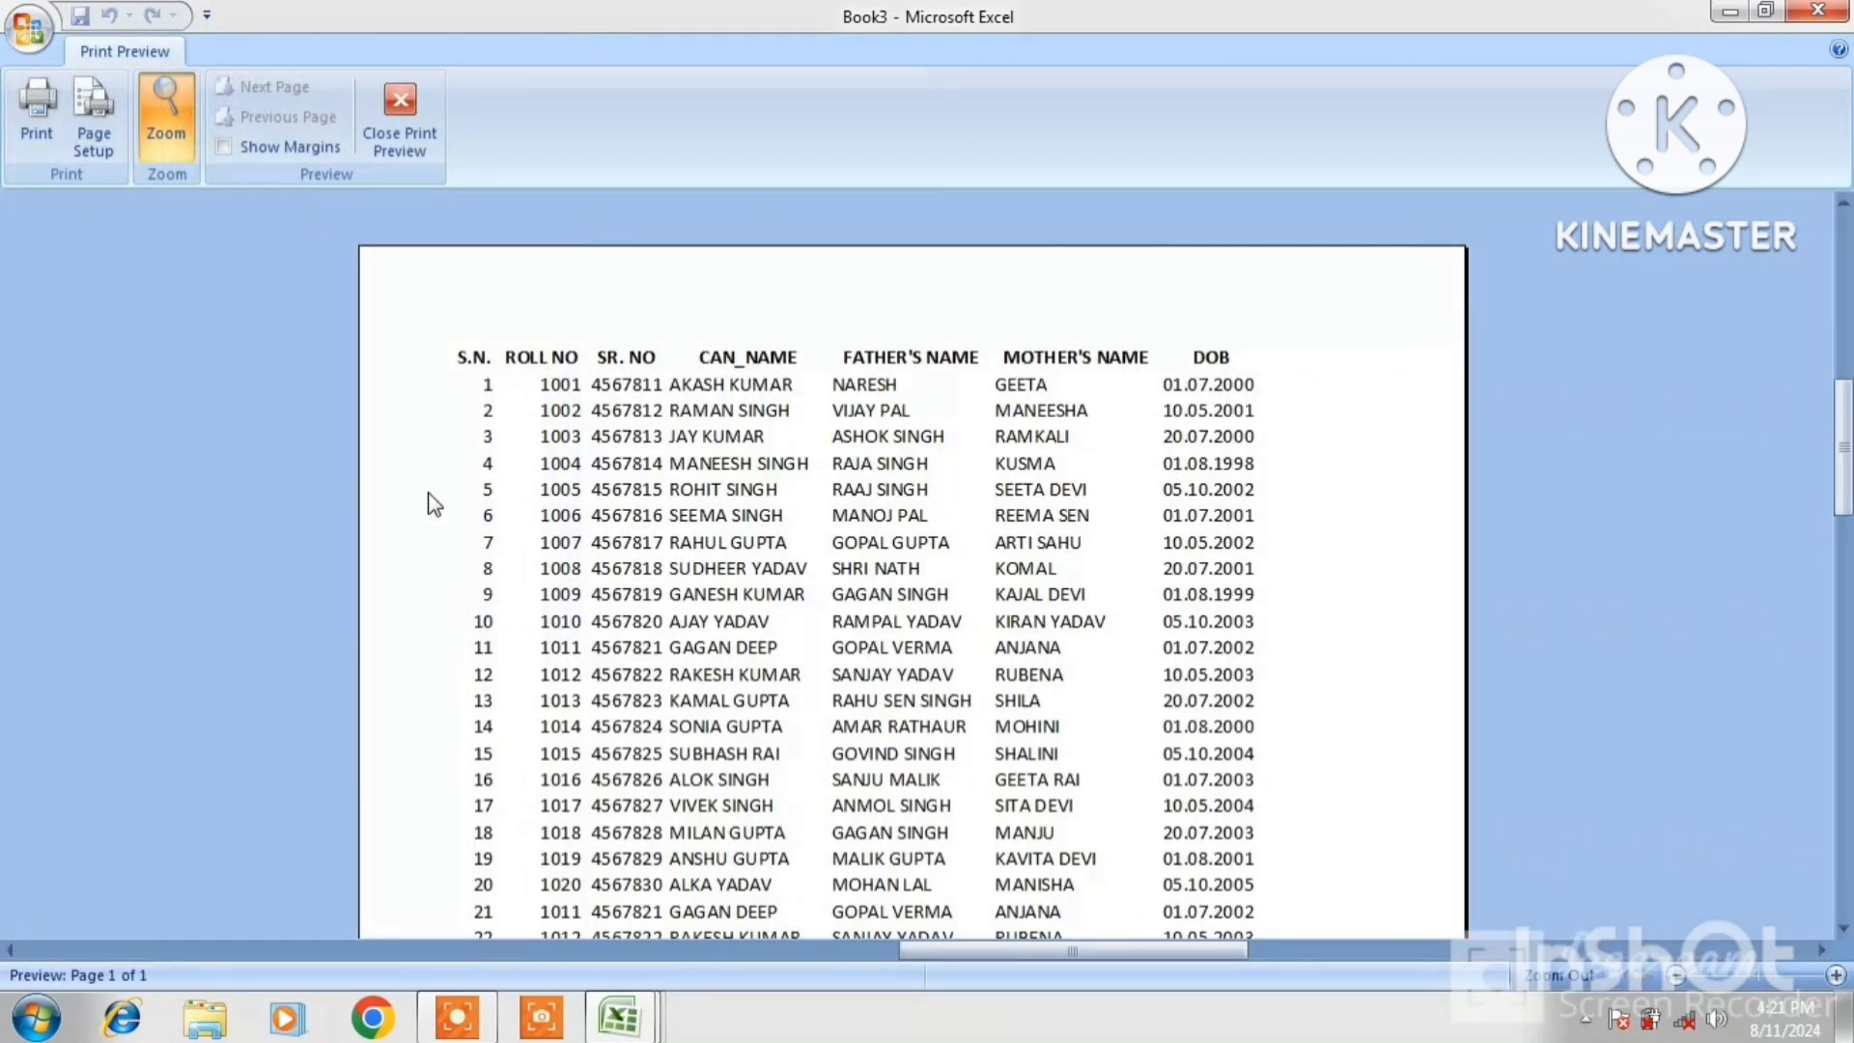
{"action": "left_click", "coordinate": [408, 133]}
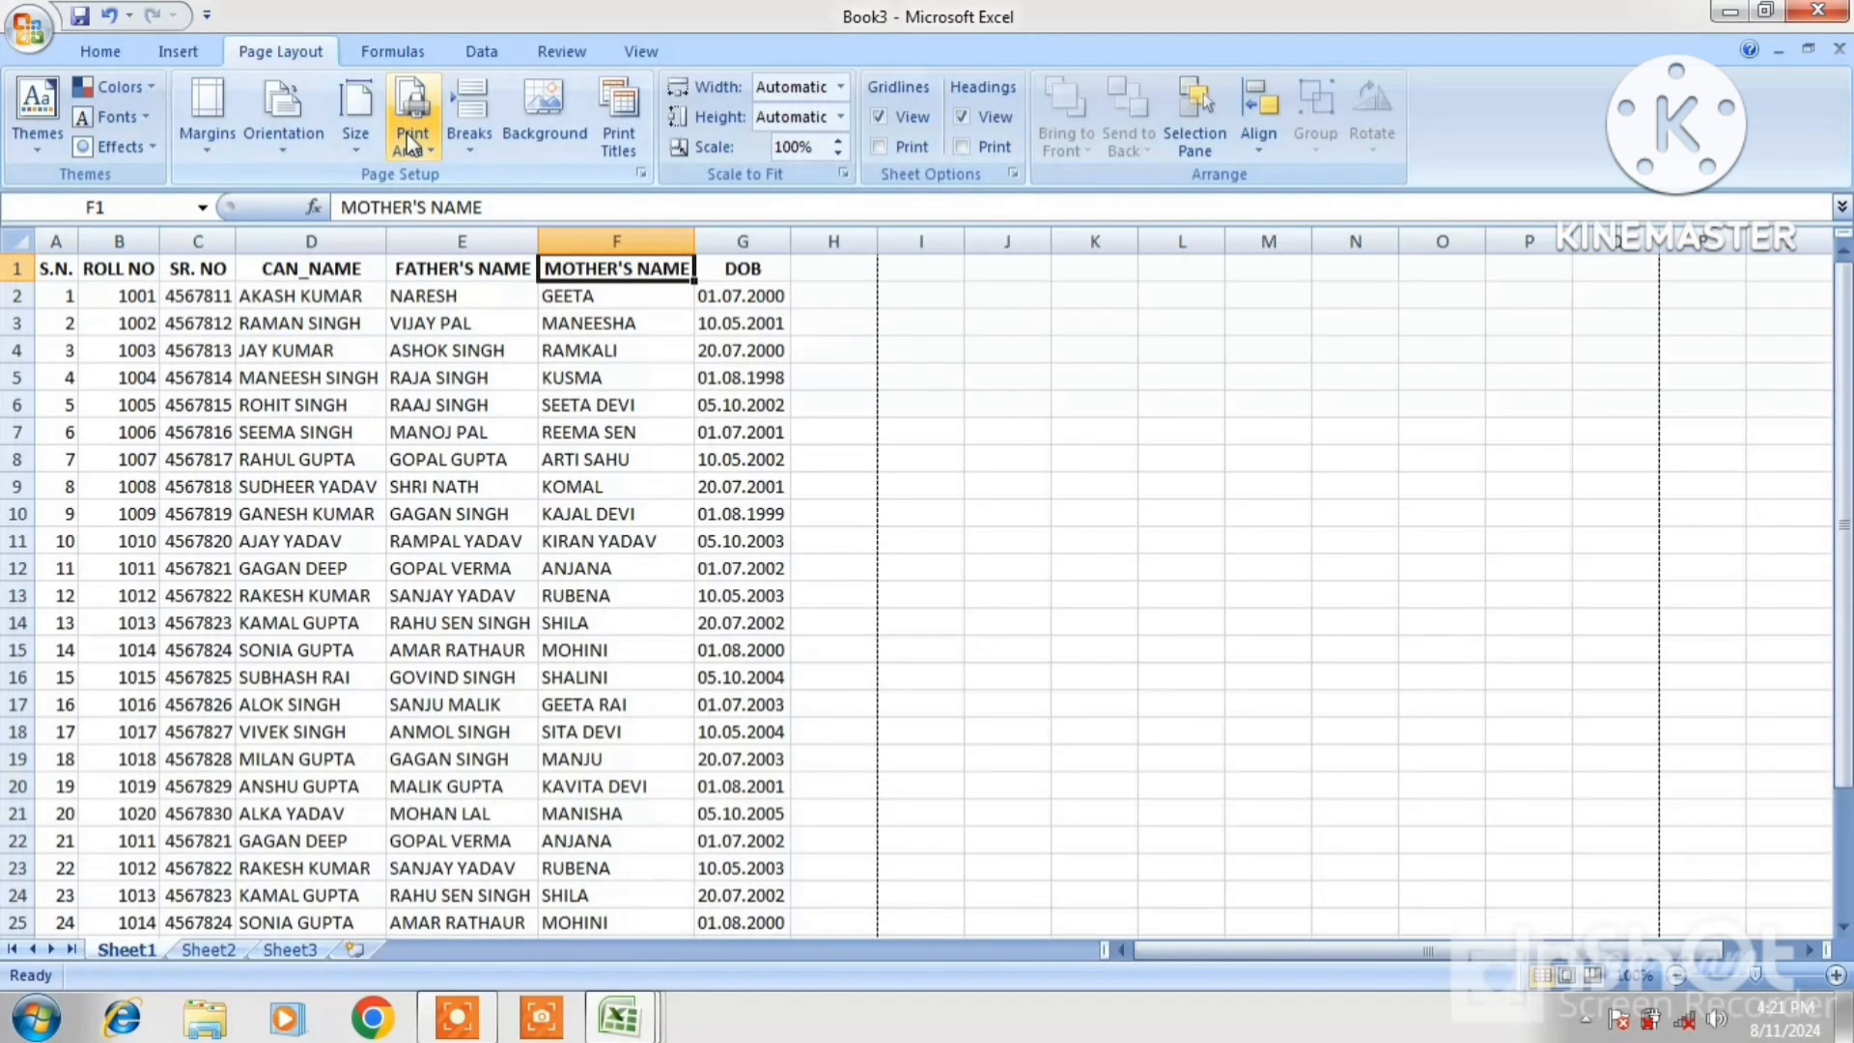
Tick Headings Print and preview the sheet with row and column headings
{"action": "left_click", "coordinate": [960, 144]}
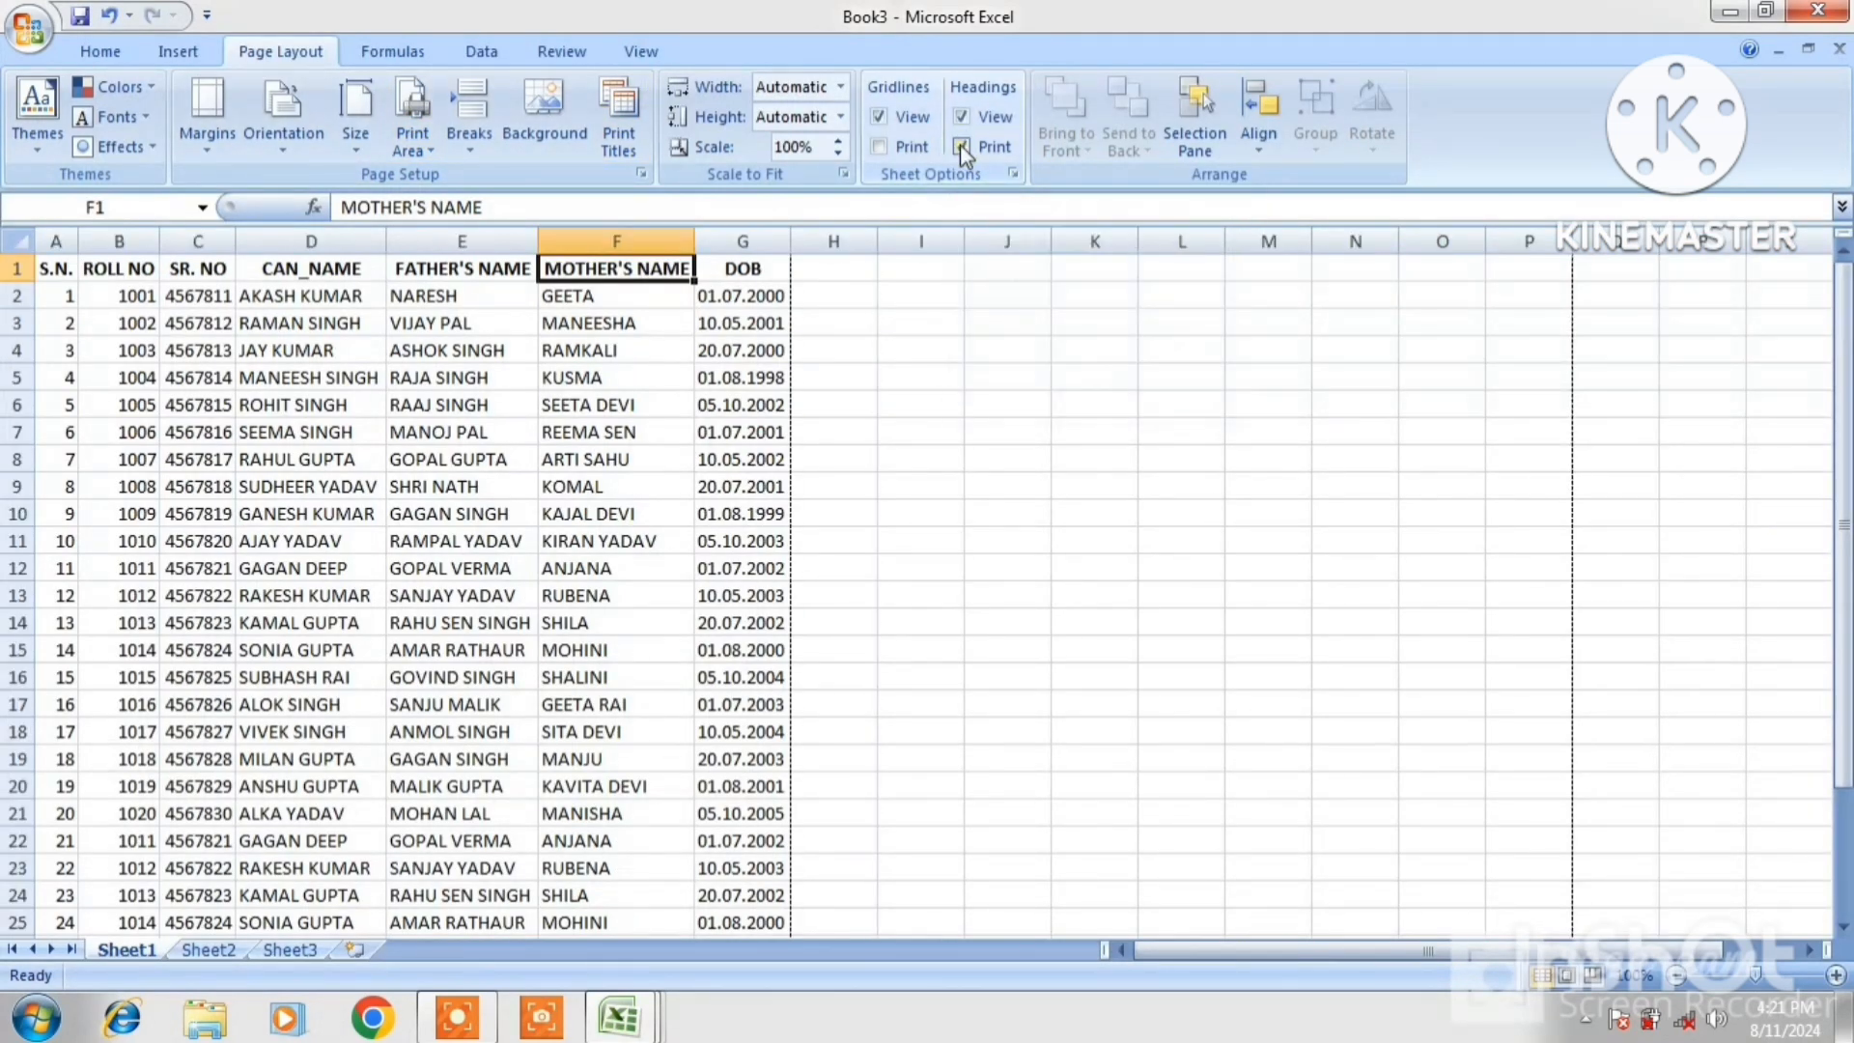
{"action": "left_click", "coordinate": [37, 31]}
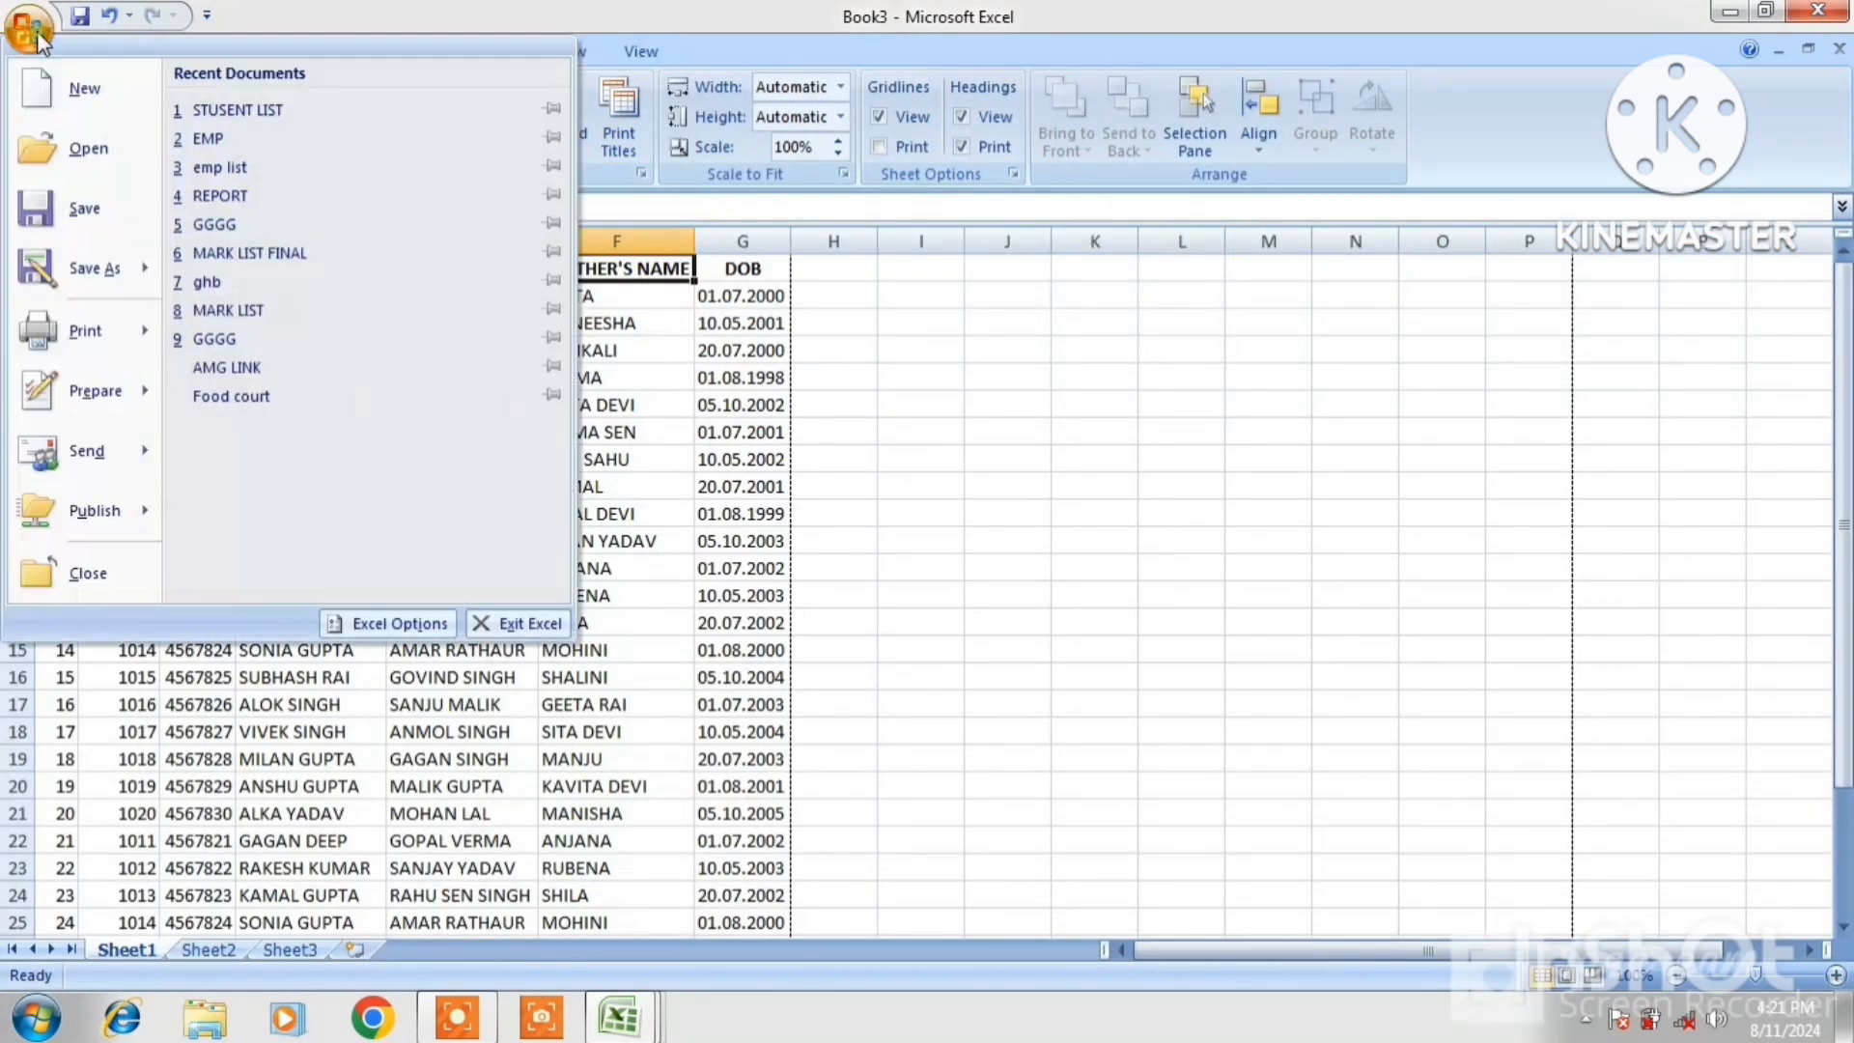
{"action": "mouse_move", "coordinate": [145, 323]}
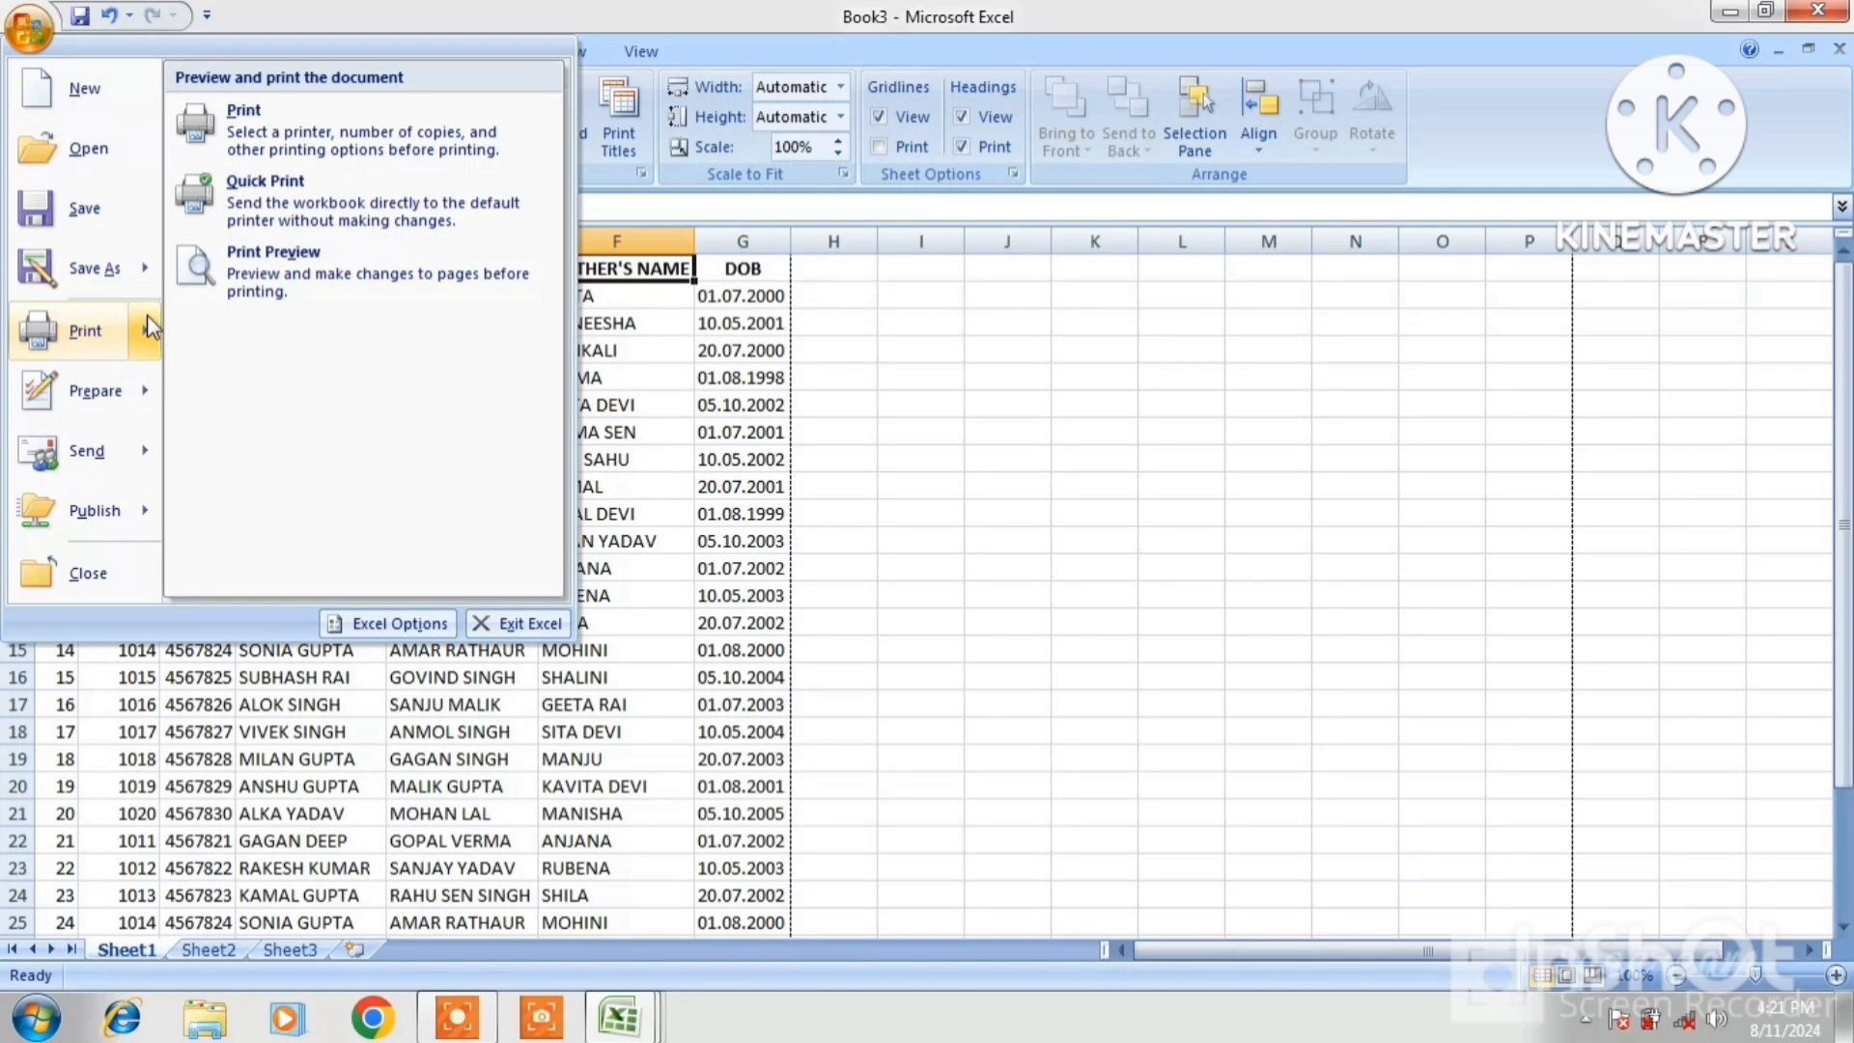
{"action": "left_click", "coordinate": [320, 257]}
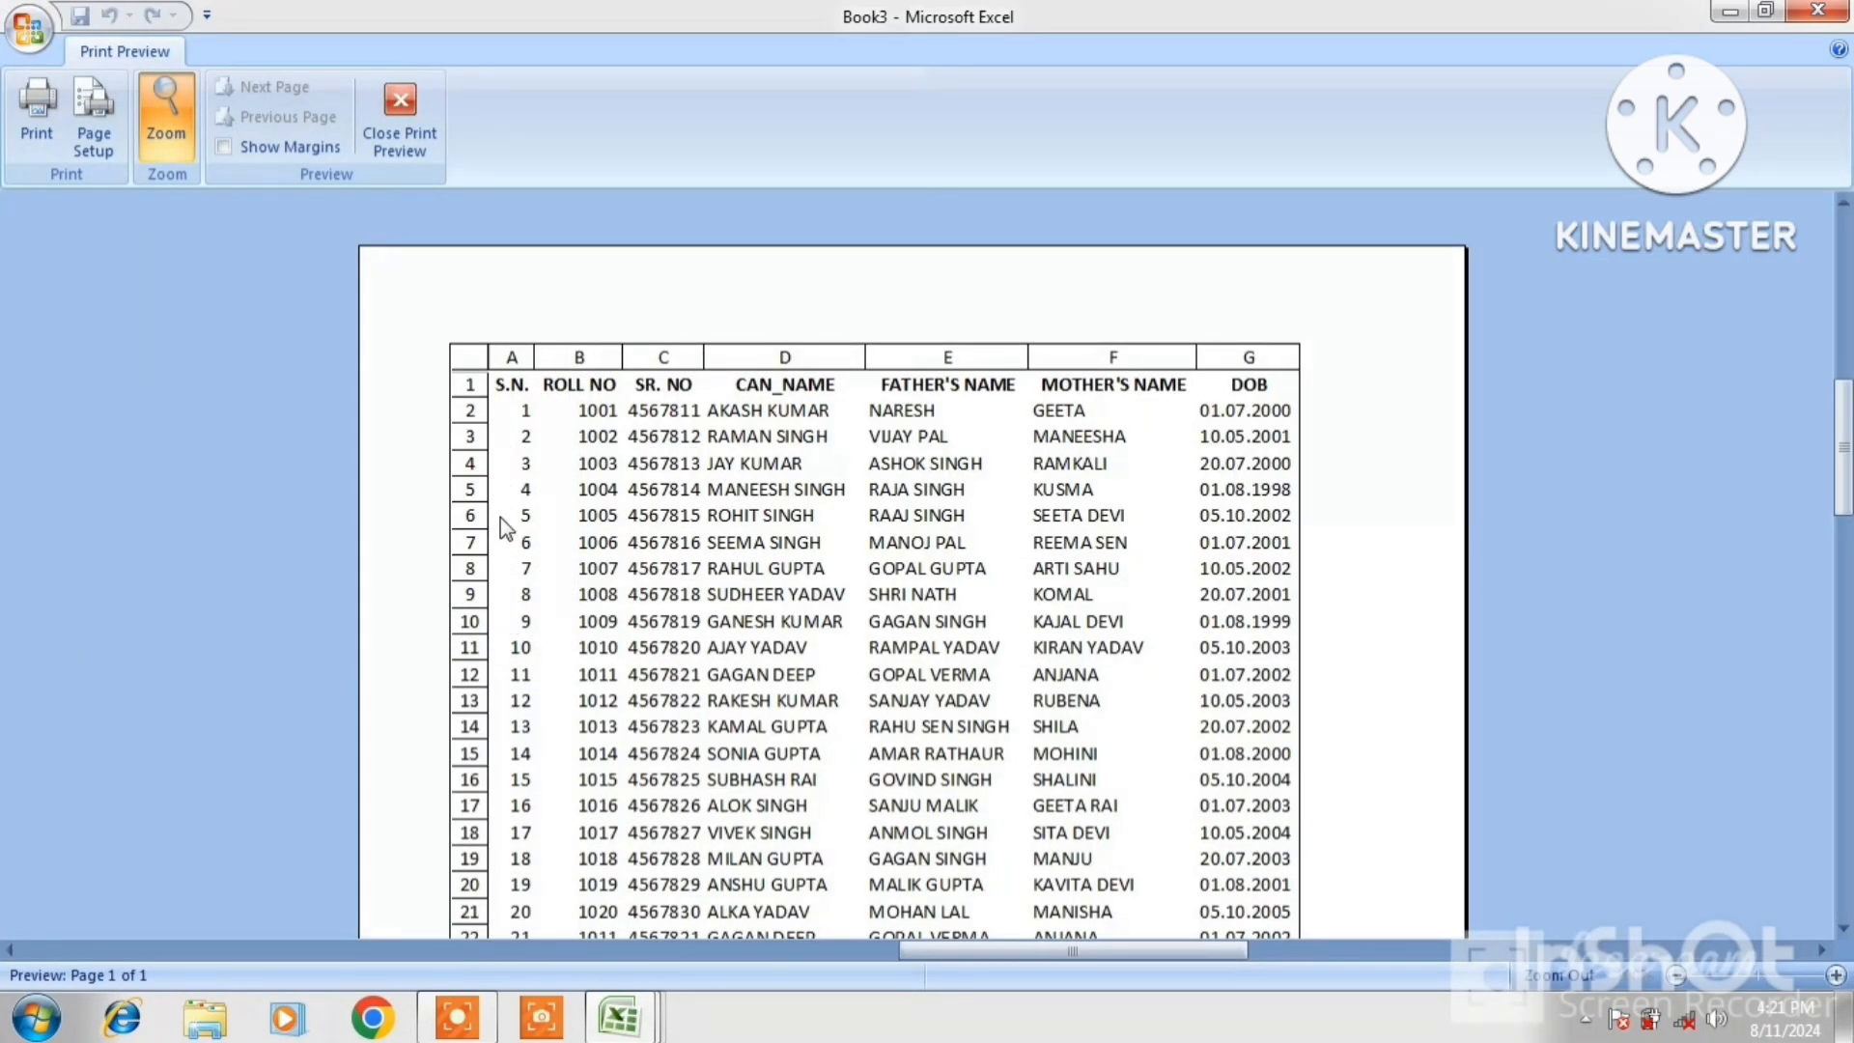
{"action": "left_click", "coordinate": [401, 138]}
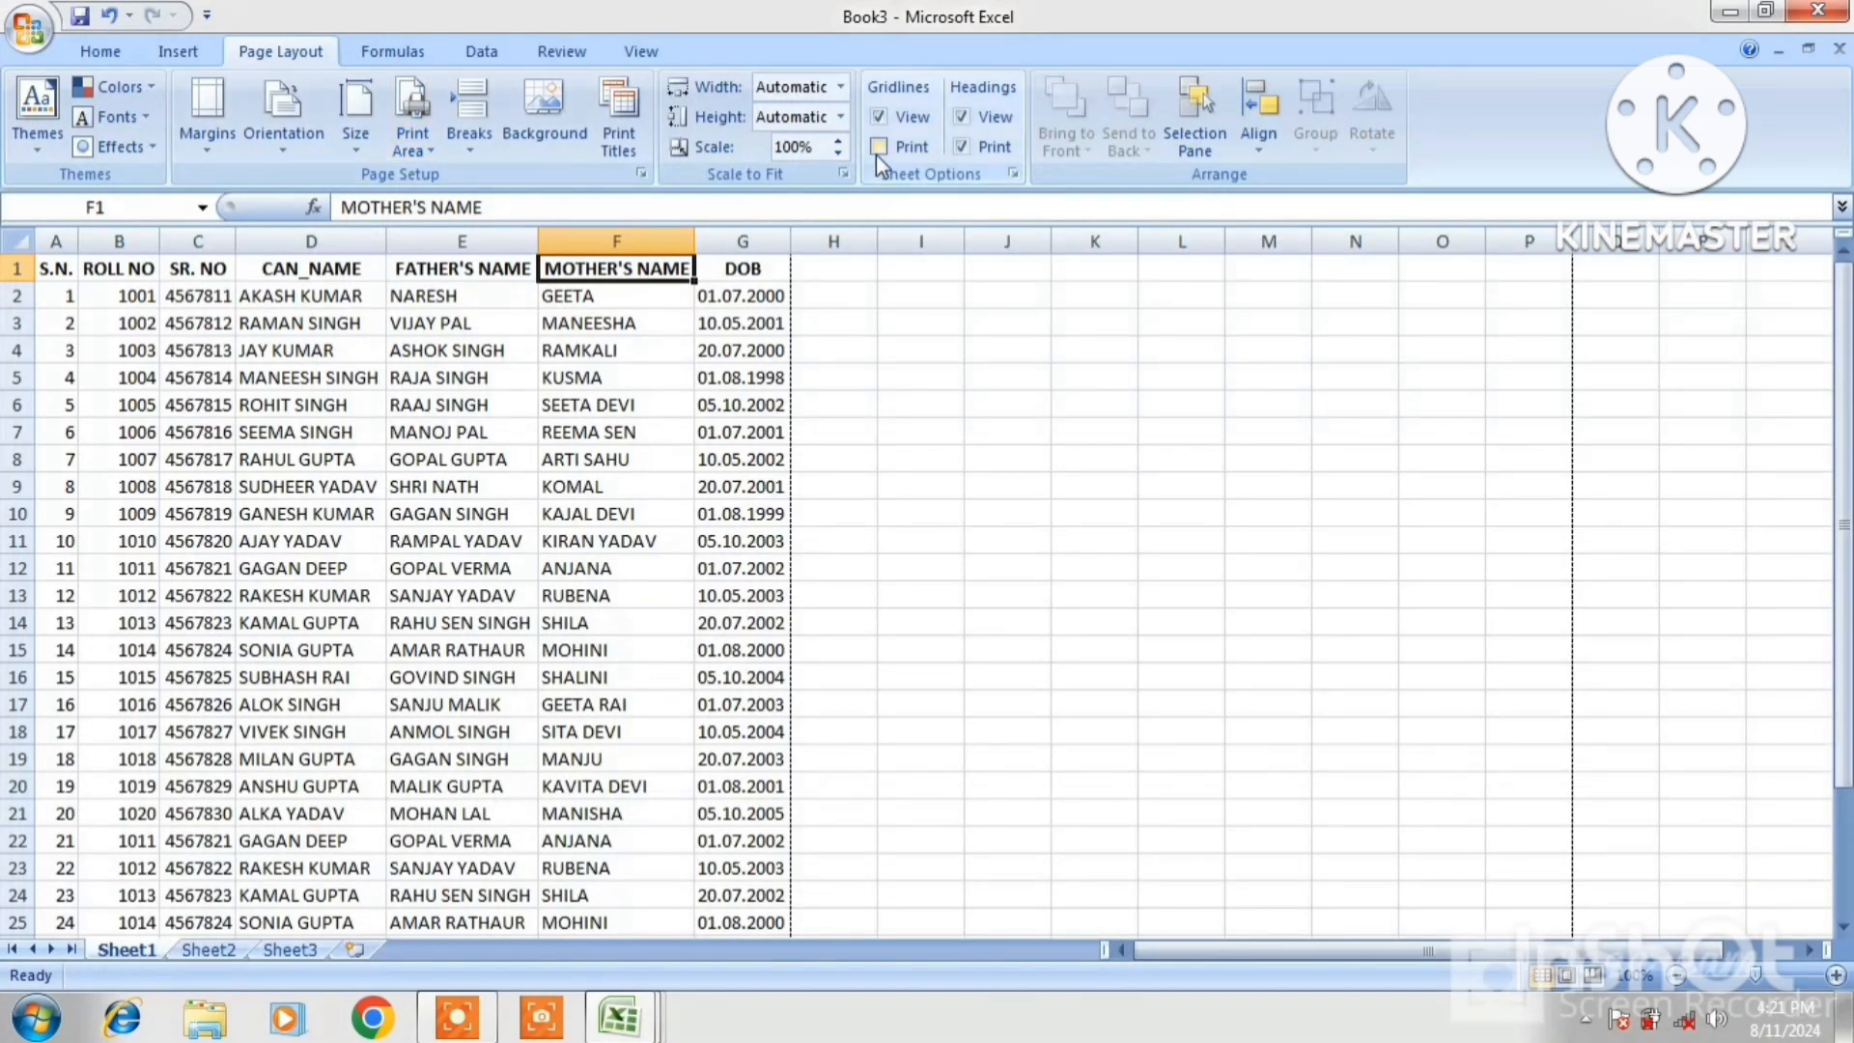
Tick Gridlines Print again and preview the sheet with gridlines and headings
{"action": "left_click", "coordinate": [877, 153]}
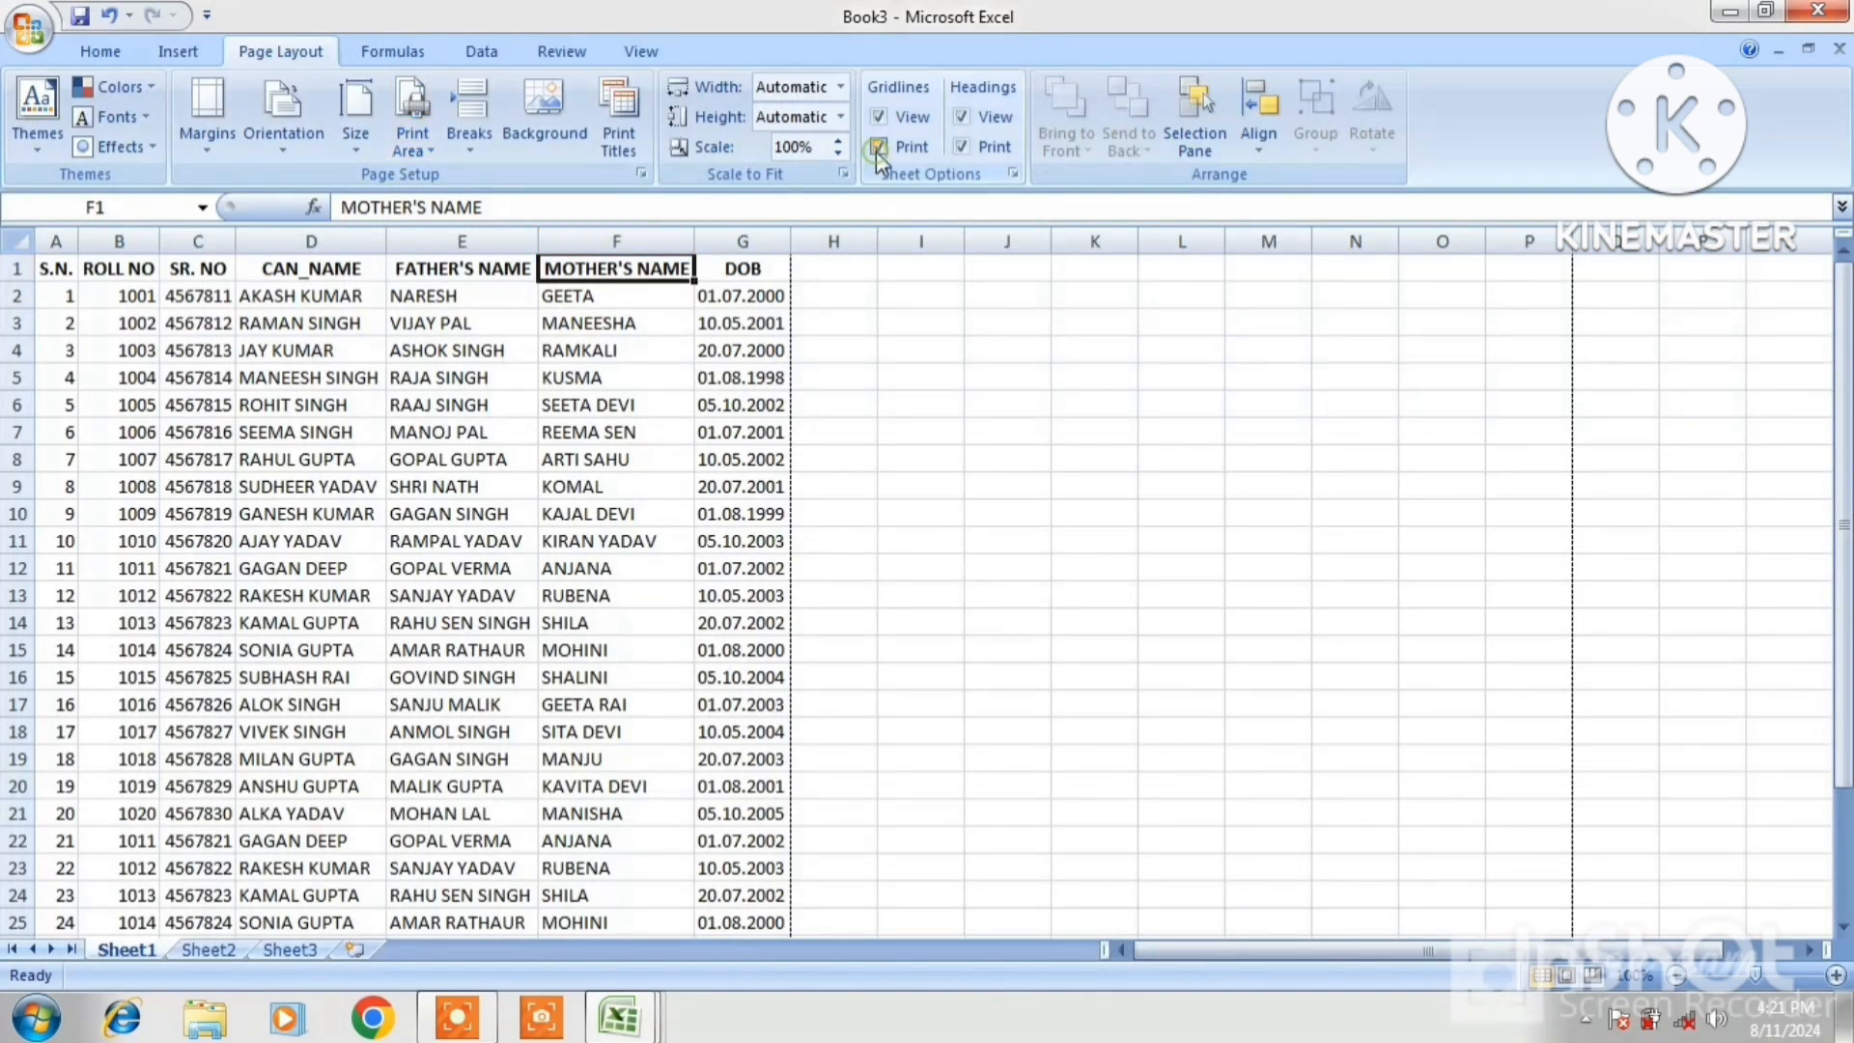
{"action": "left_click", "coordinate": [37, 32]}
{"action": "mouse_move", "coordinate": [96, 343]}
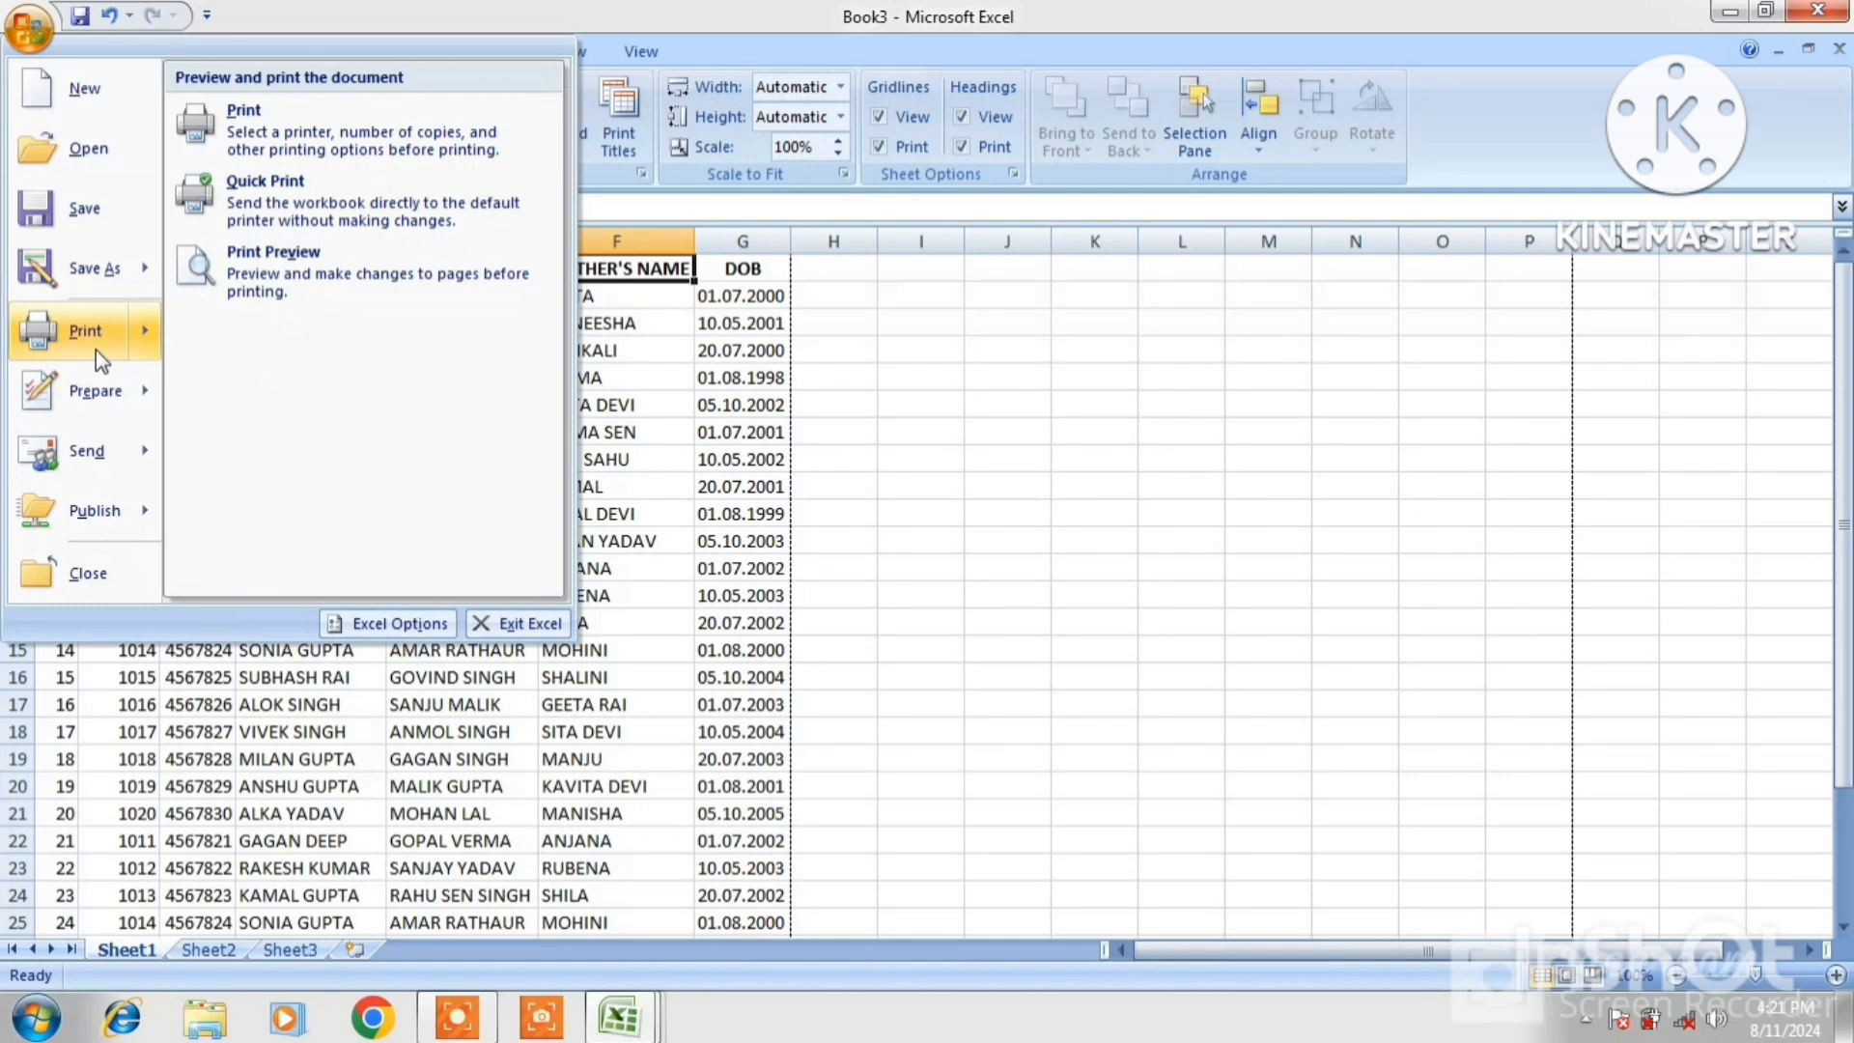
{"action": "left_click", "coordinate": [294, 291]}
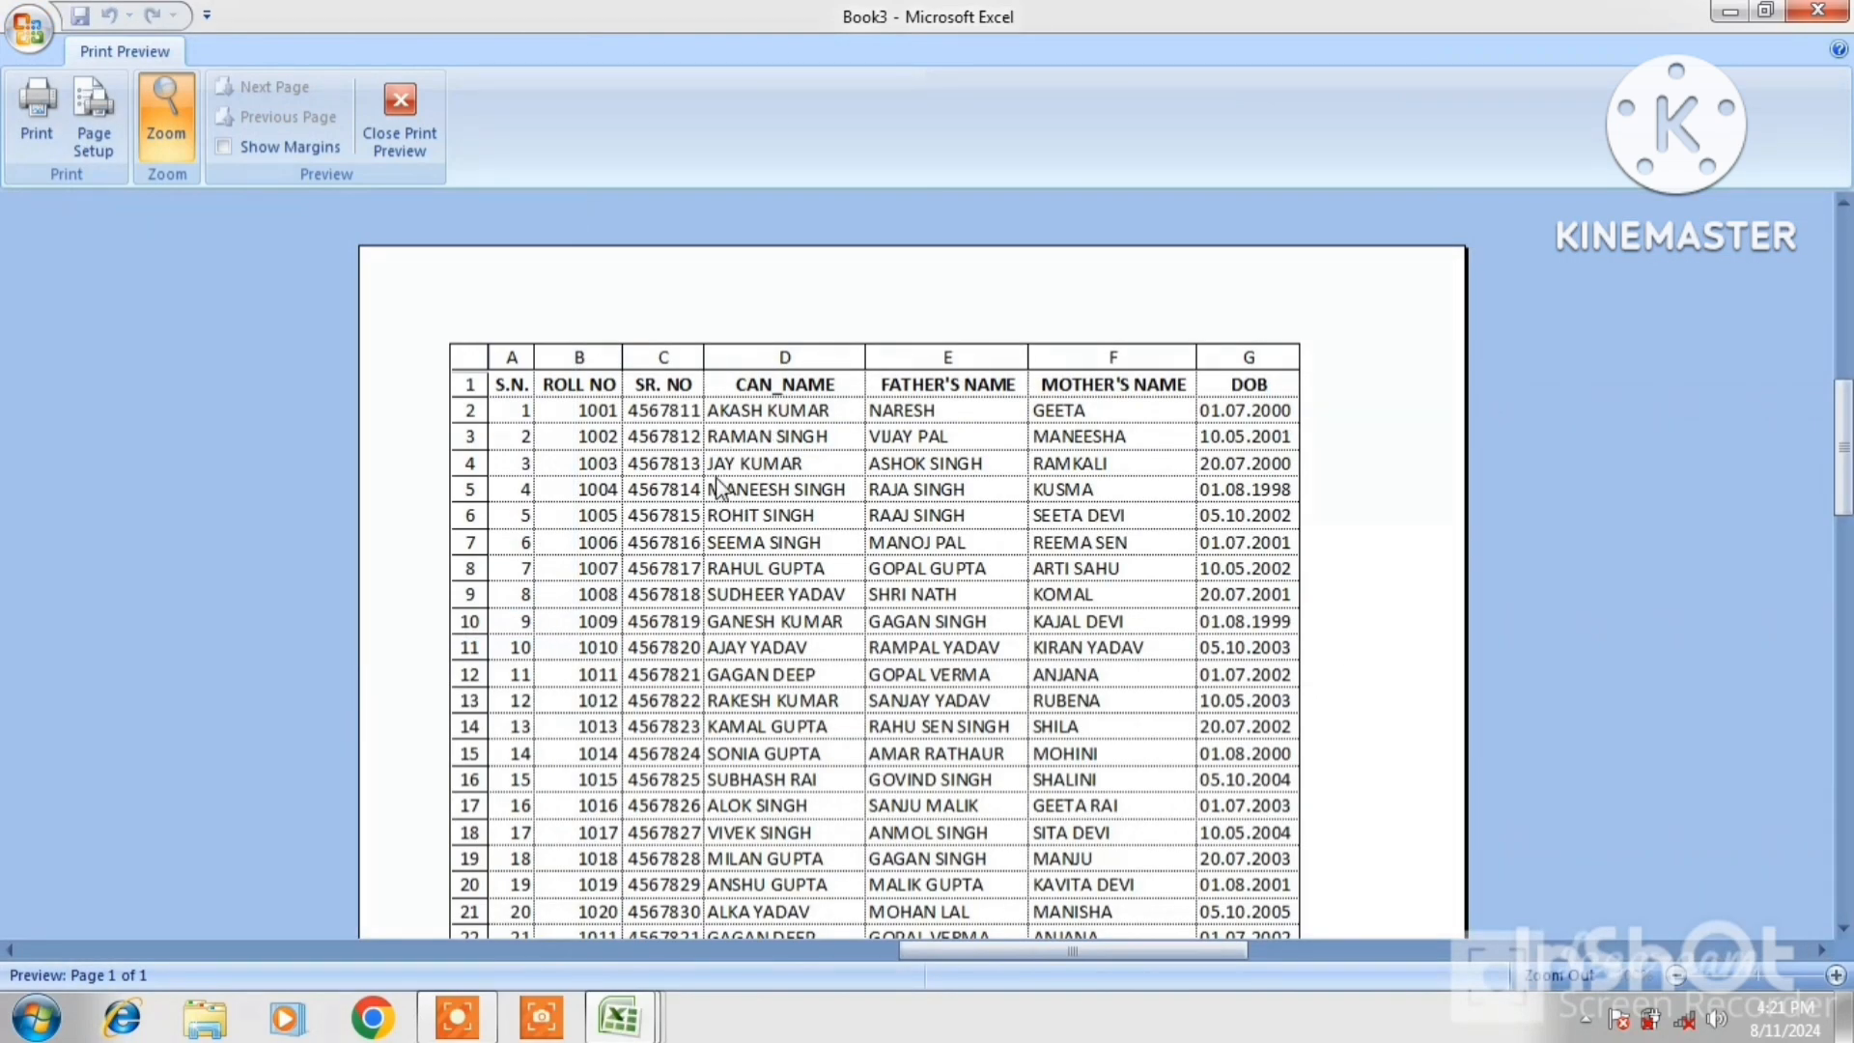
{"action": "left_click", "coordinate": [416, 154]}
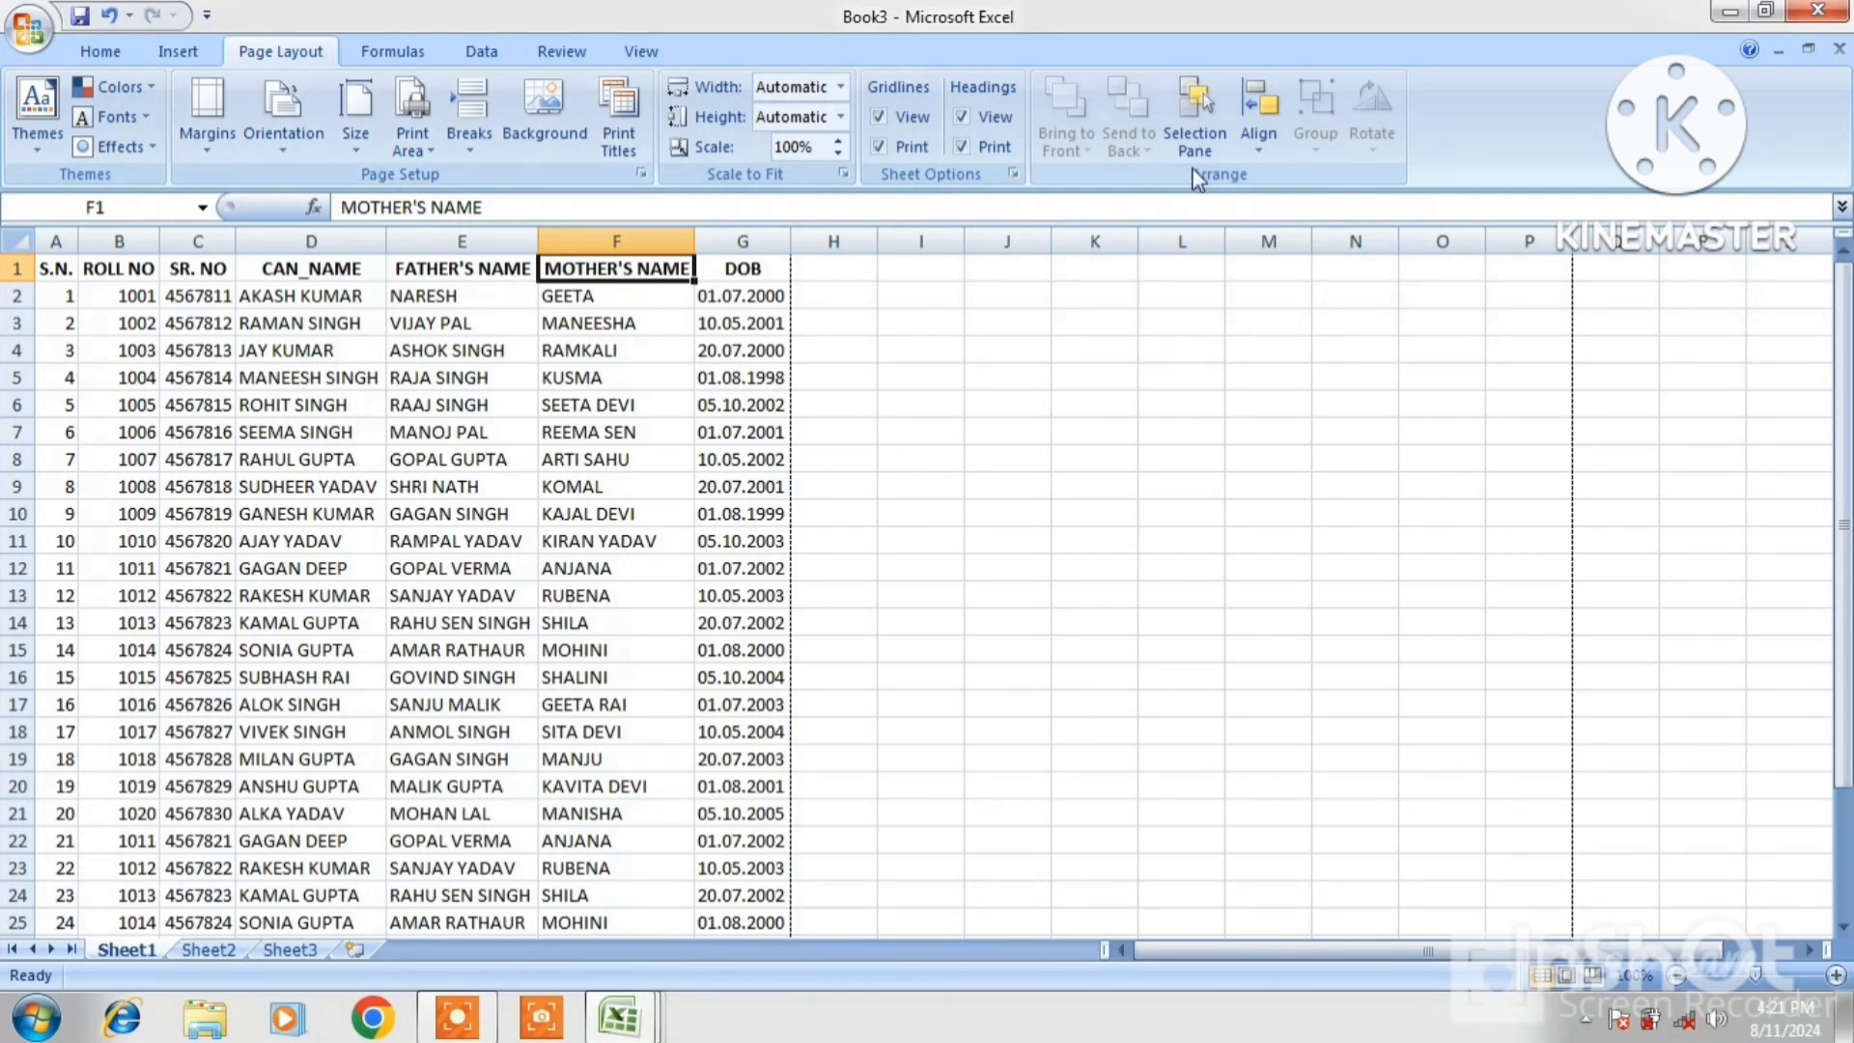
{"action": "left_click", "coordinate": [1053, 414]}
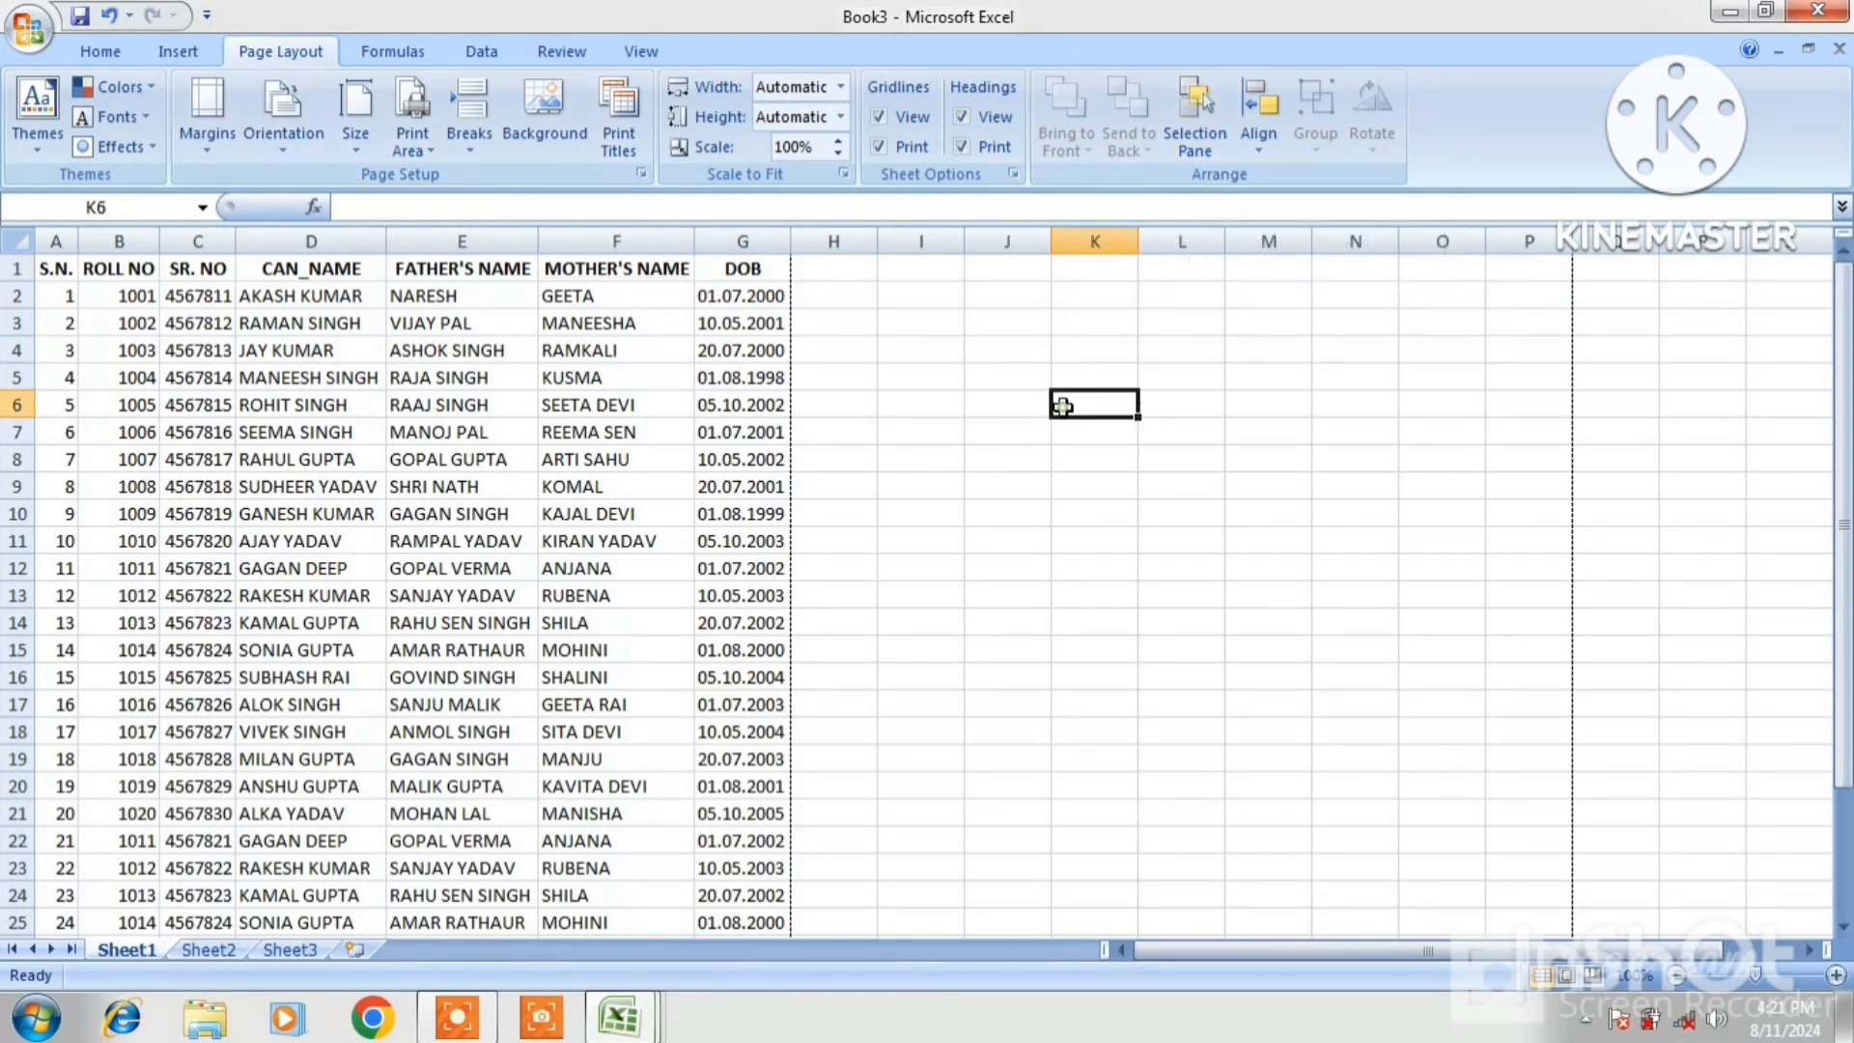
Draw a large oval circle to the right of the student table
{"action": "left_click", "coordinate": [168, 56]}
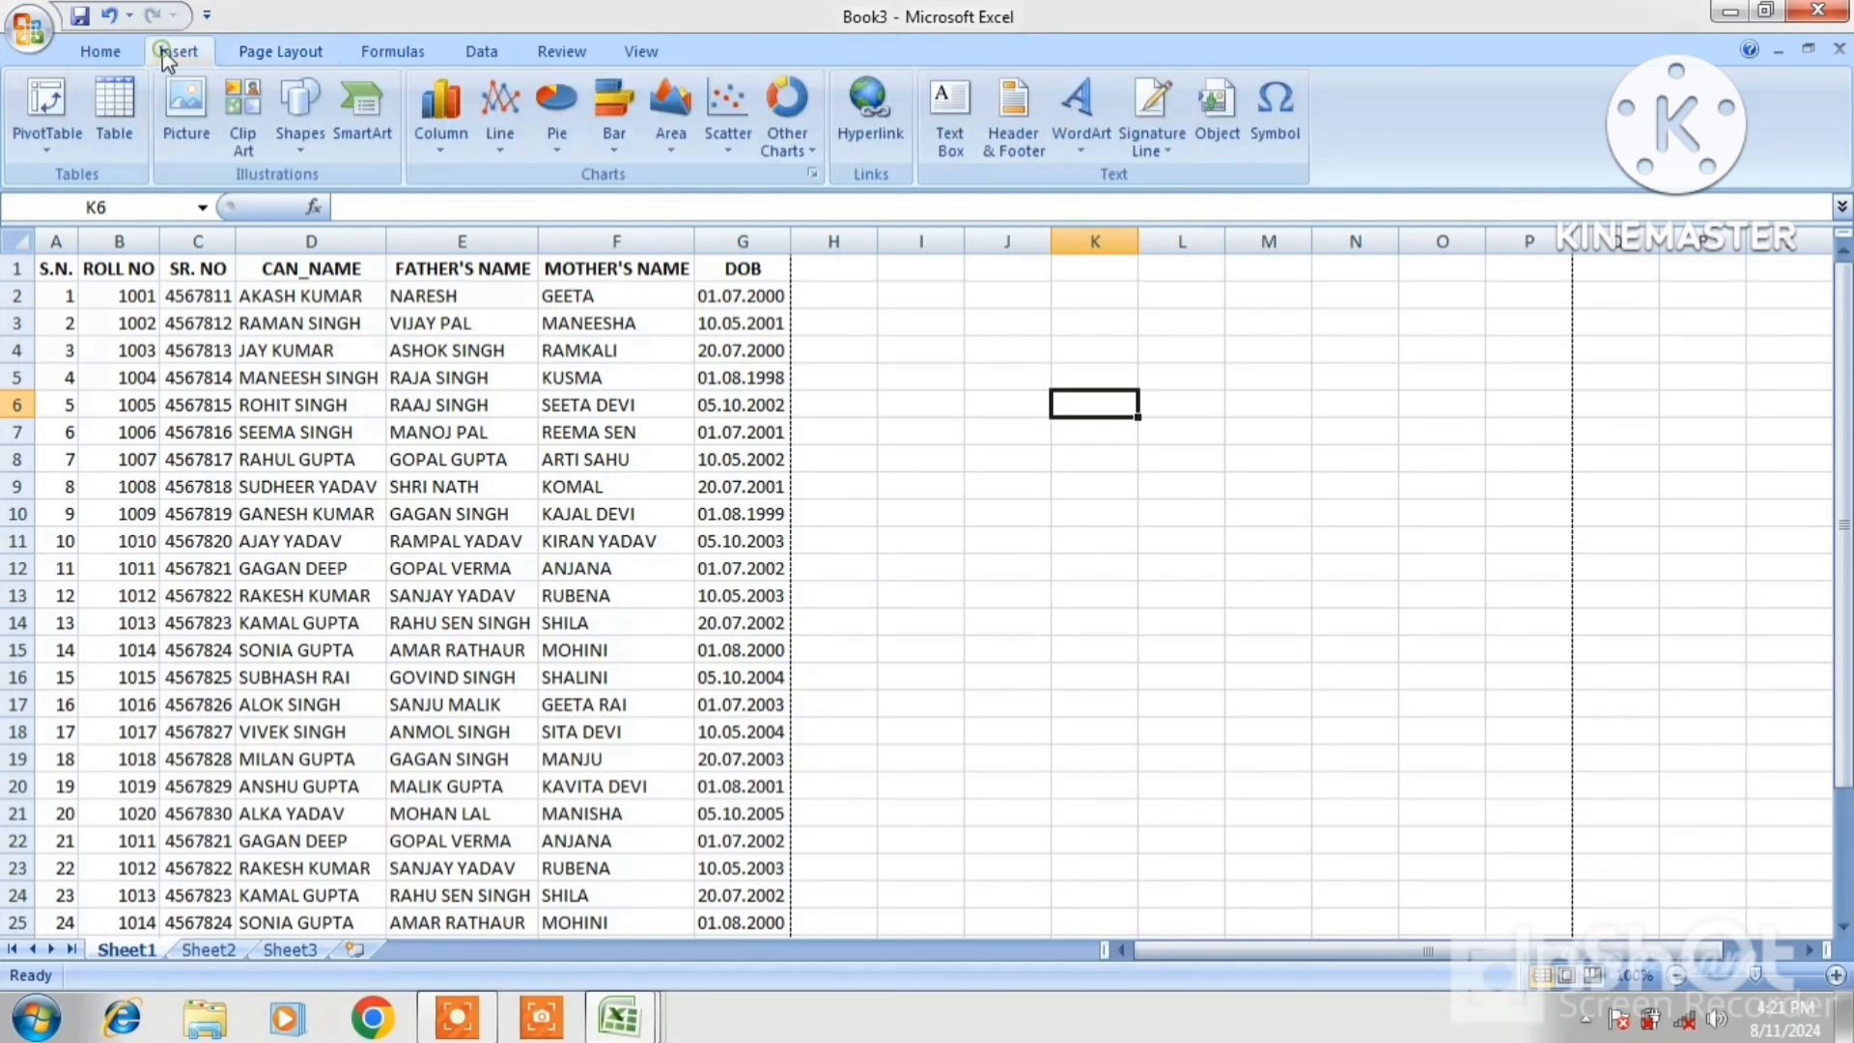
{"action": "left_click", "coordinate": [298, 117]}
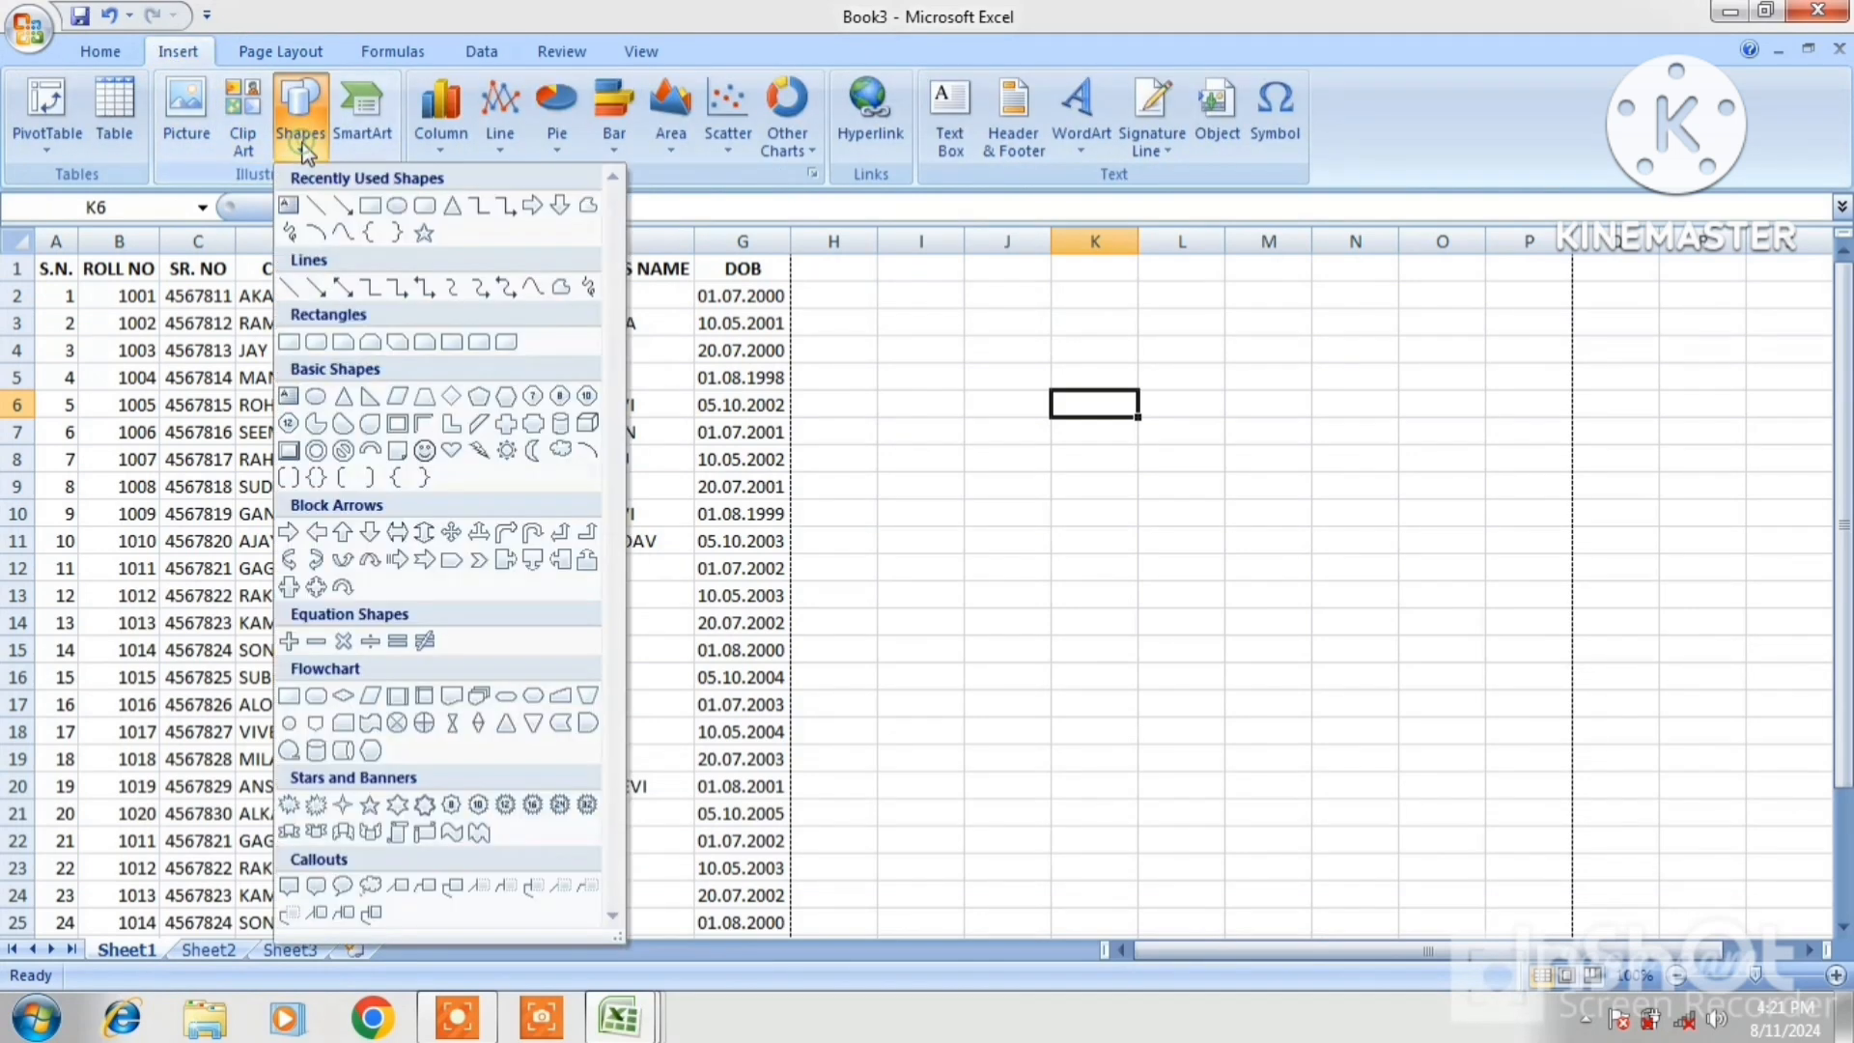
{"action": "left_click", "coordinate": [396, 207]}
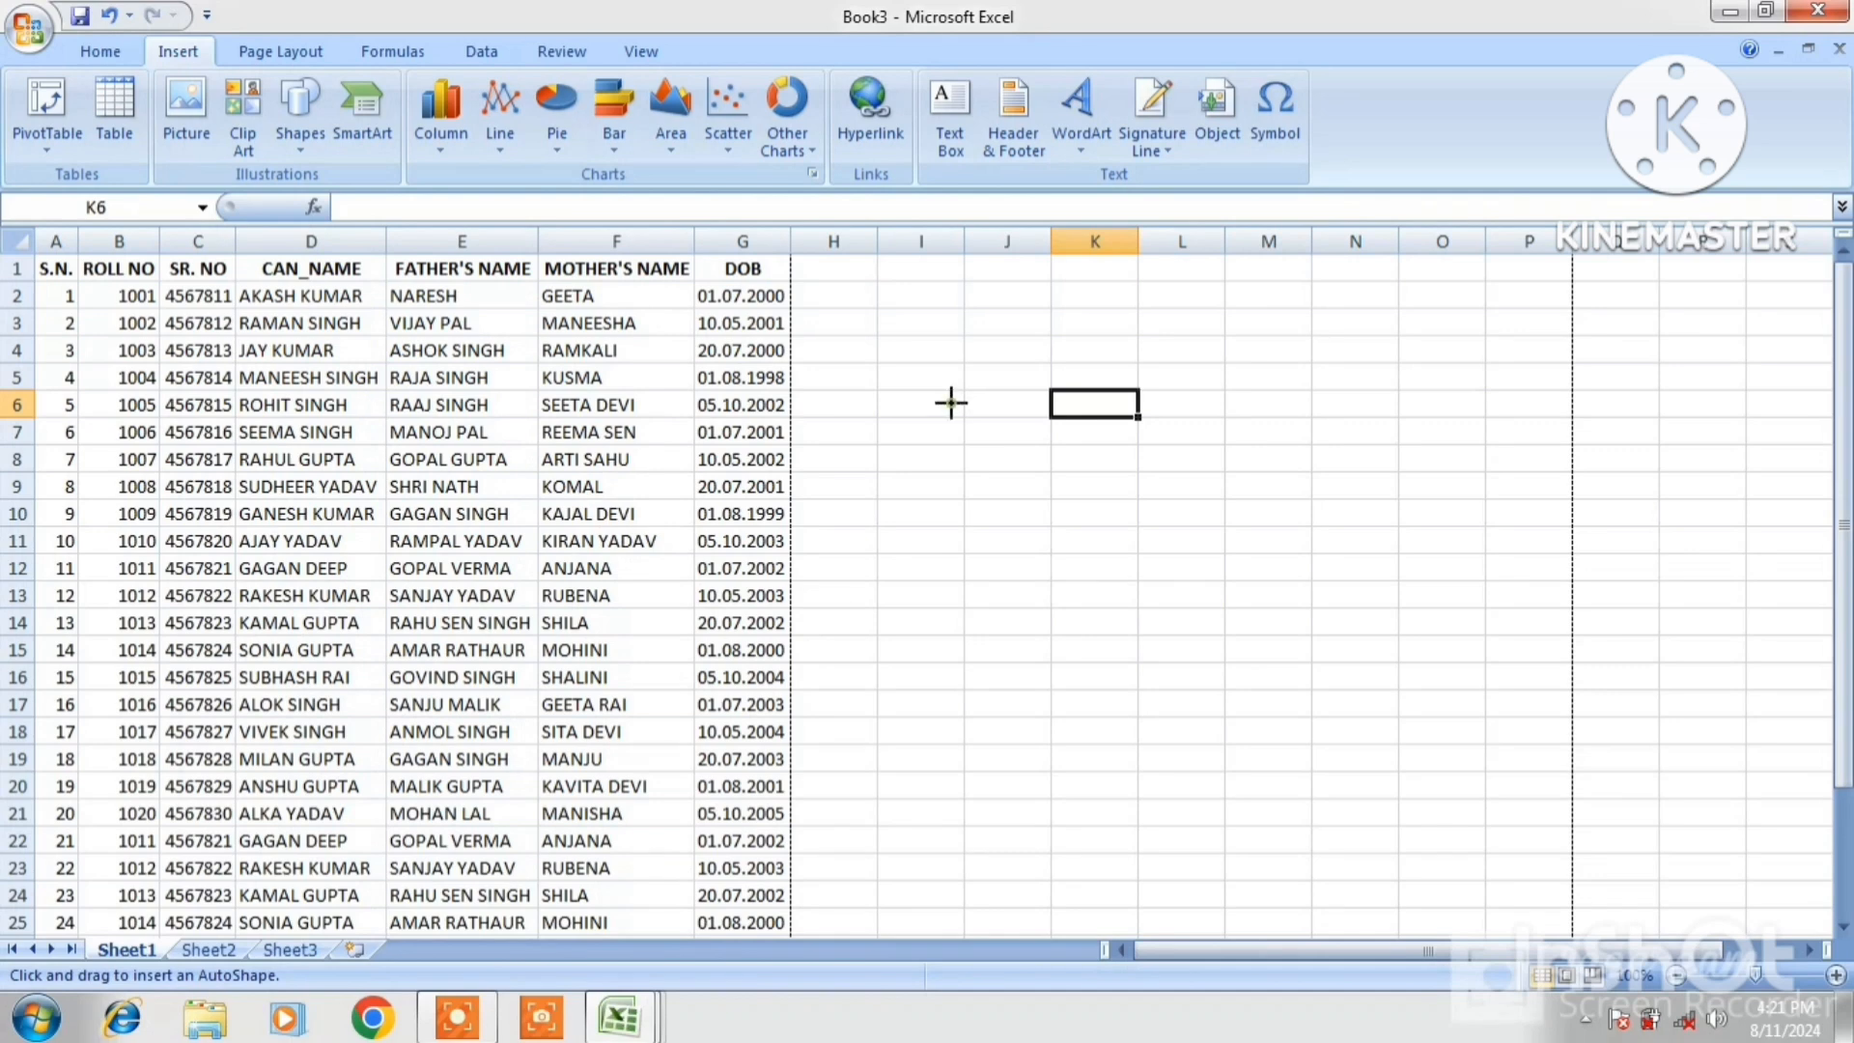
{"action": "mouse_move", "coordinate": [951, 403]}
{"action": "left_mouse_down"}
{"action": "mouse_move", "coordinate": [1229, 823]}
{"action": "mouse_move", "coordinate": [1437, 891]}
{"action": "left_mouse_up"}
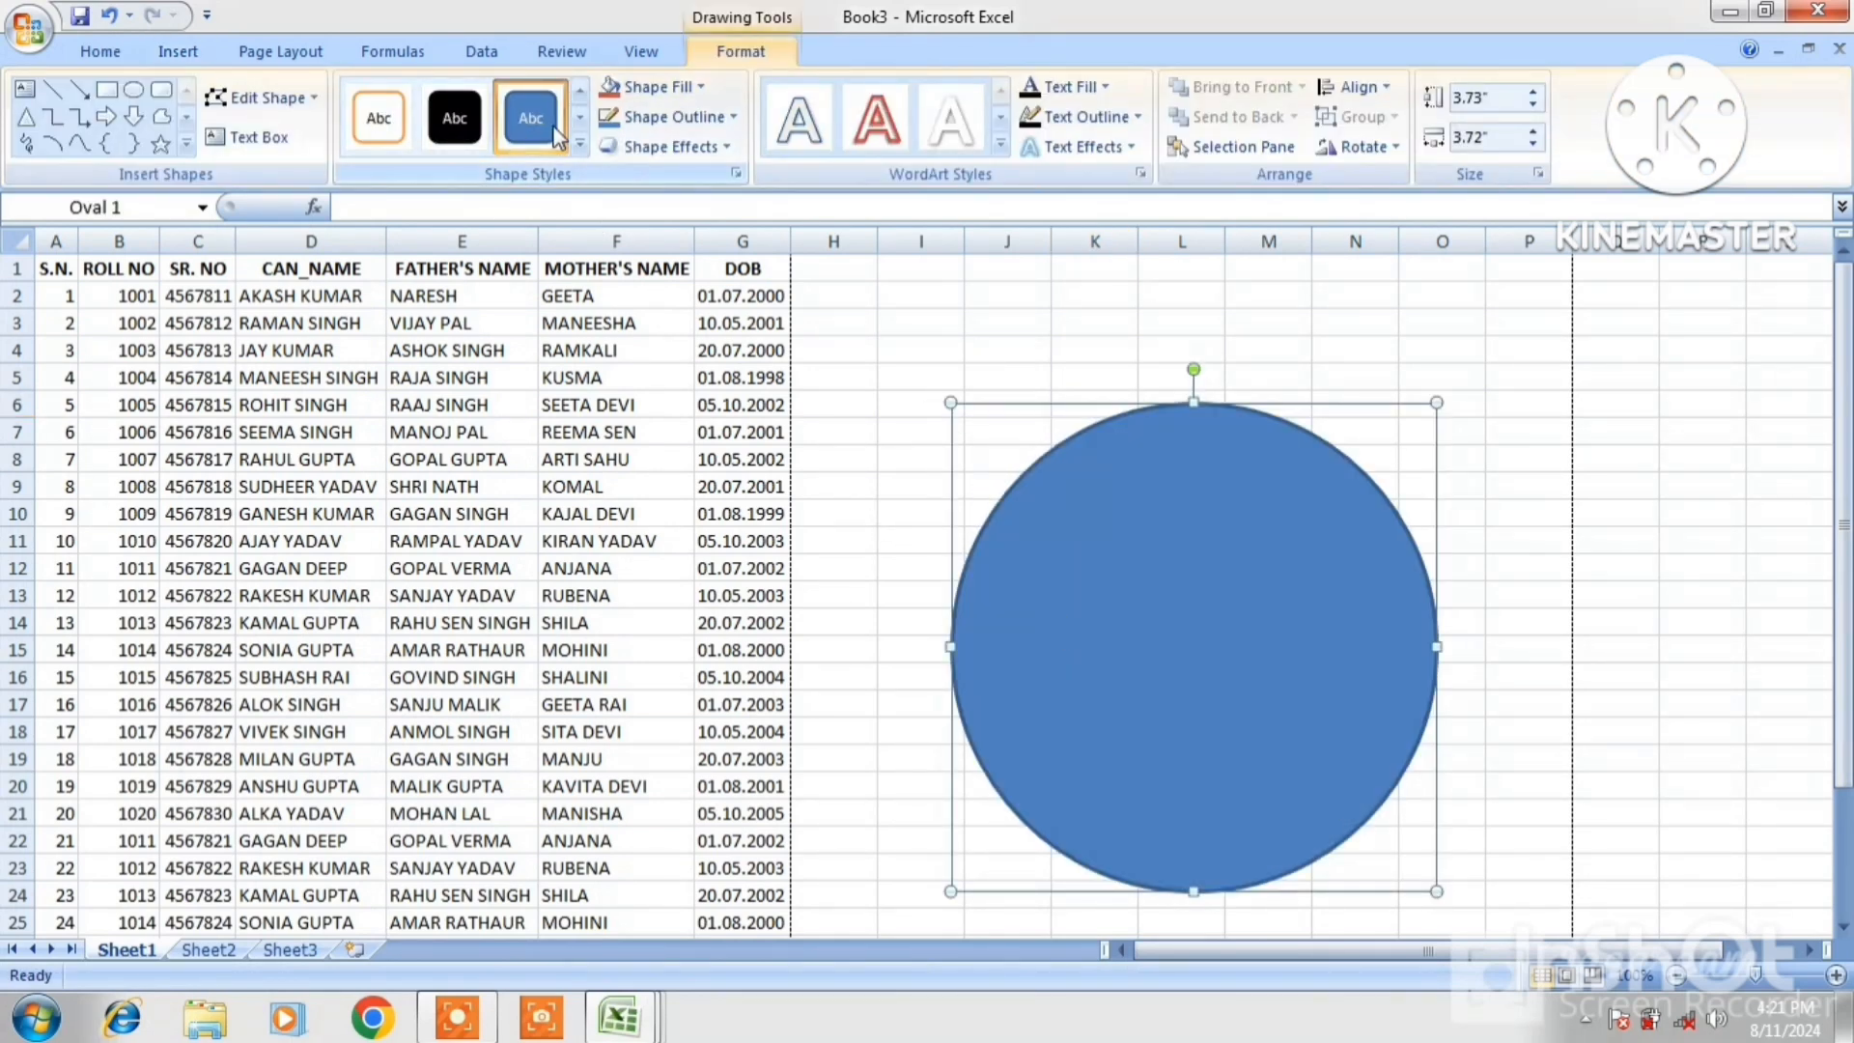
Fill the circle with the Koala picture from Sample Pictures
{"action": "left_click", "coordinate": [695, 89]}
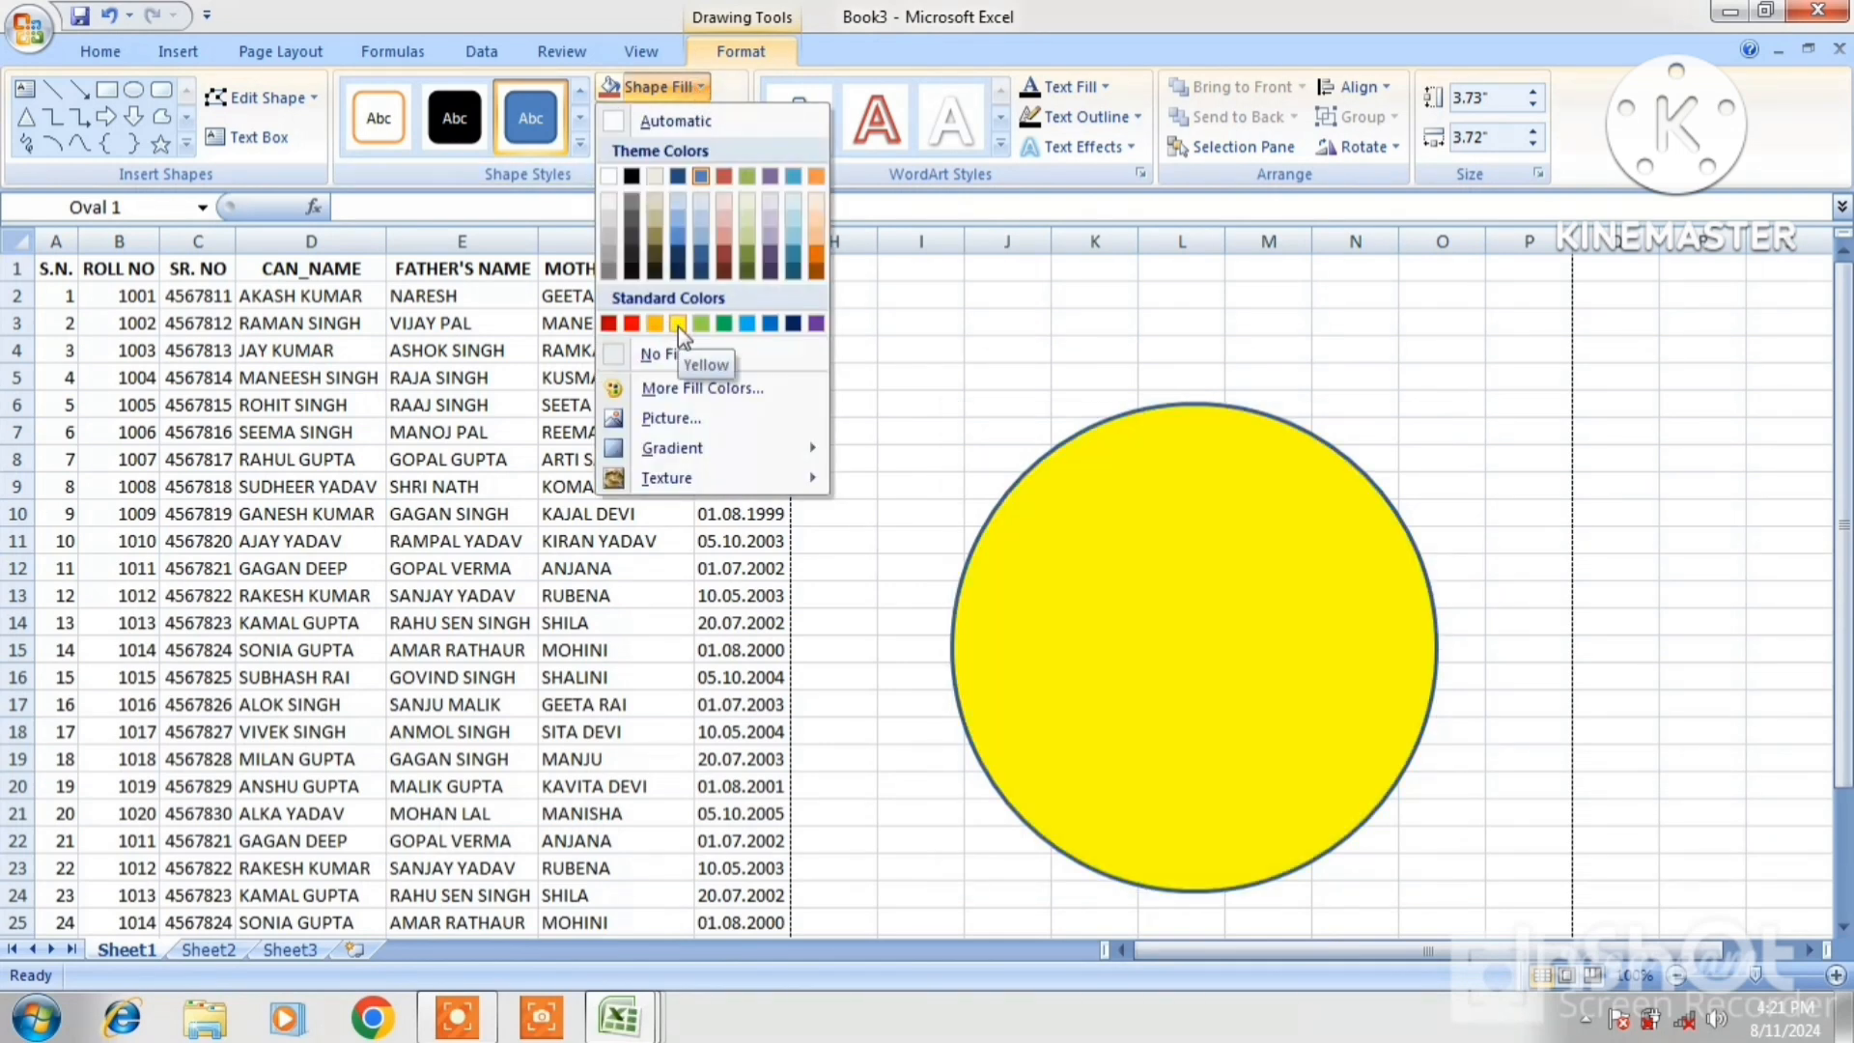
{"action": "left_click", "coordinate": [670, 421]}
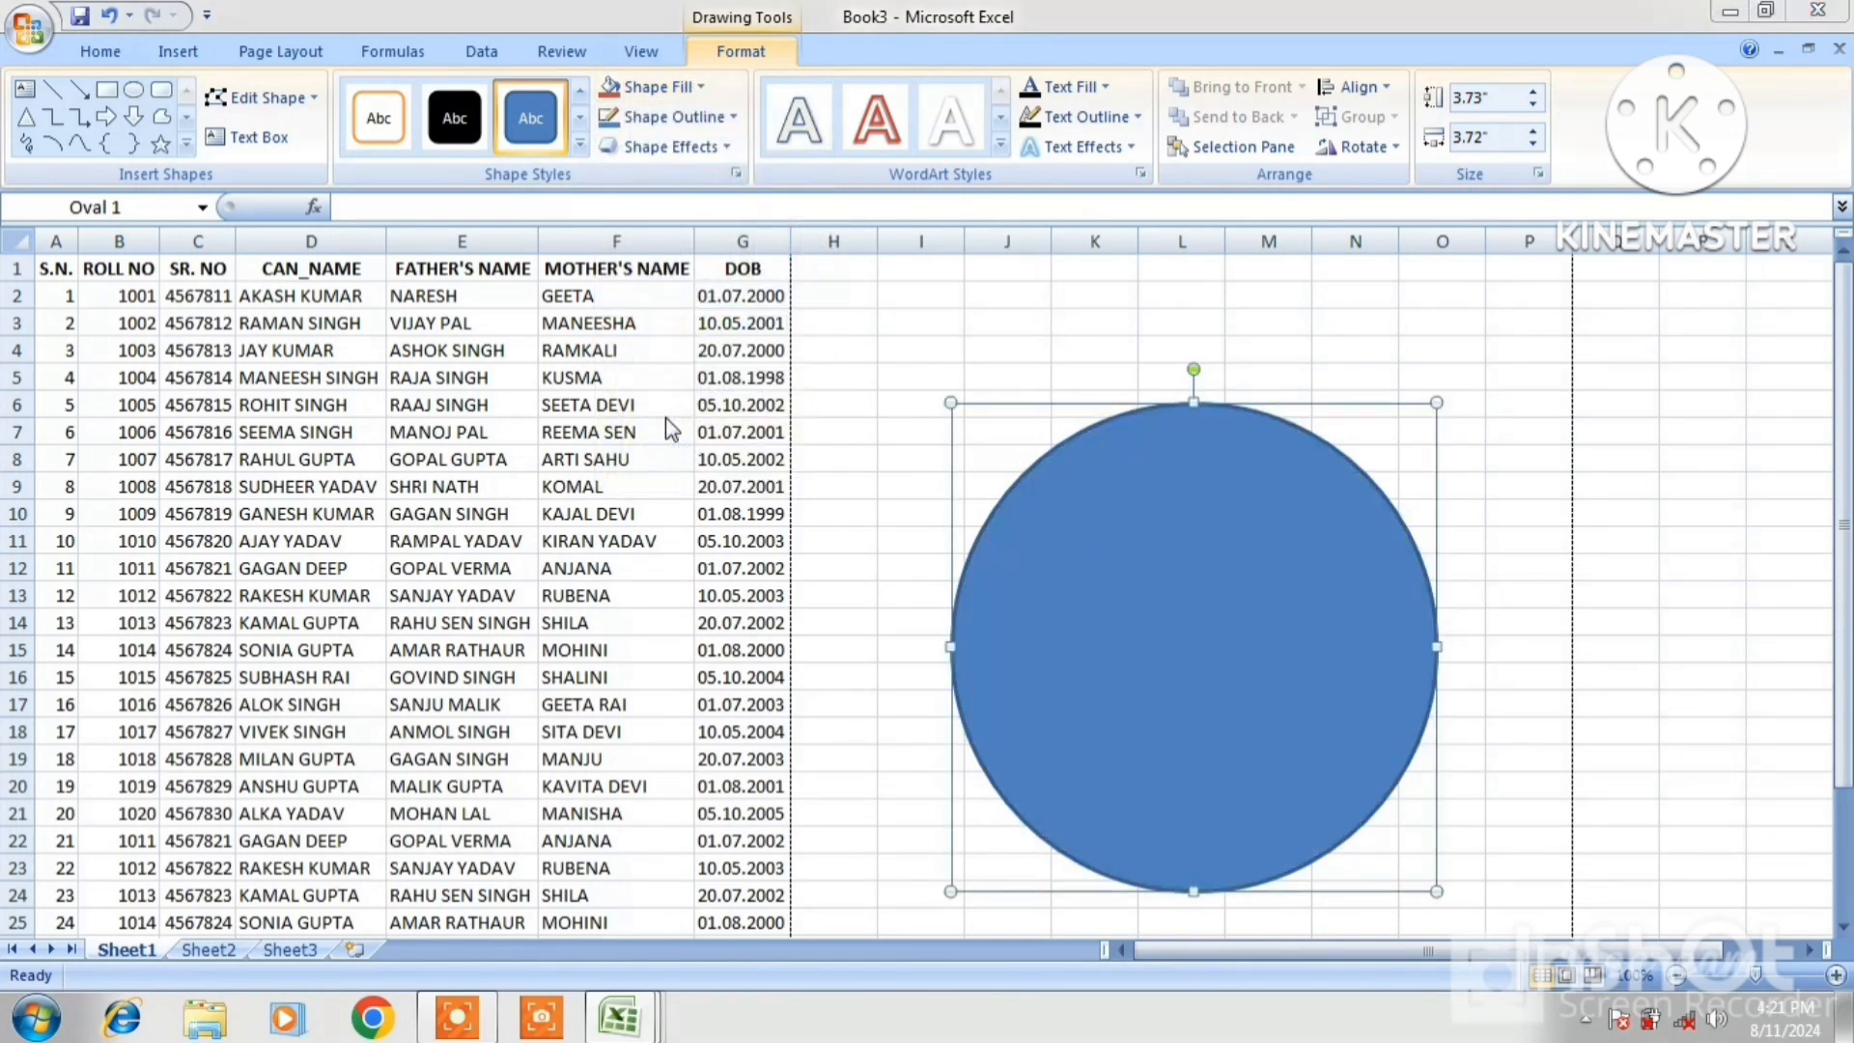
{"action": "double_click", "coordinate": [1018, 568]}
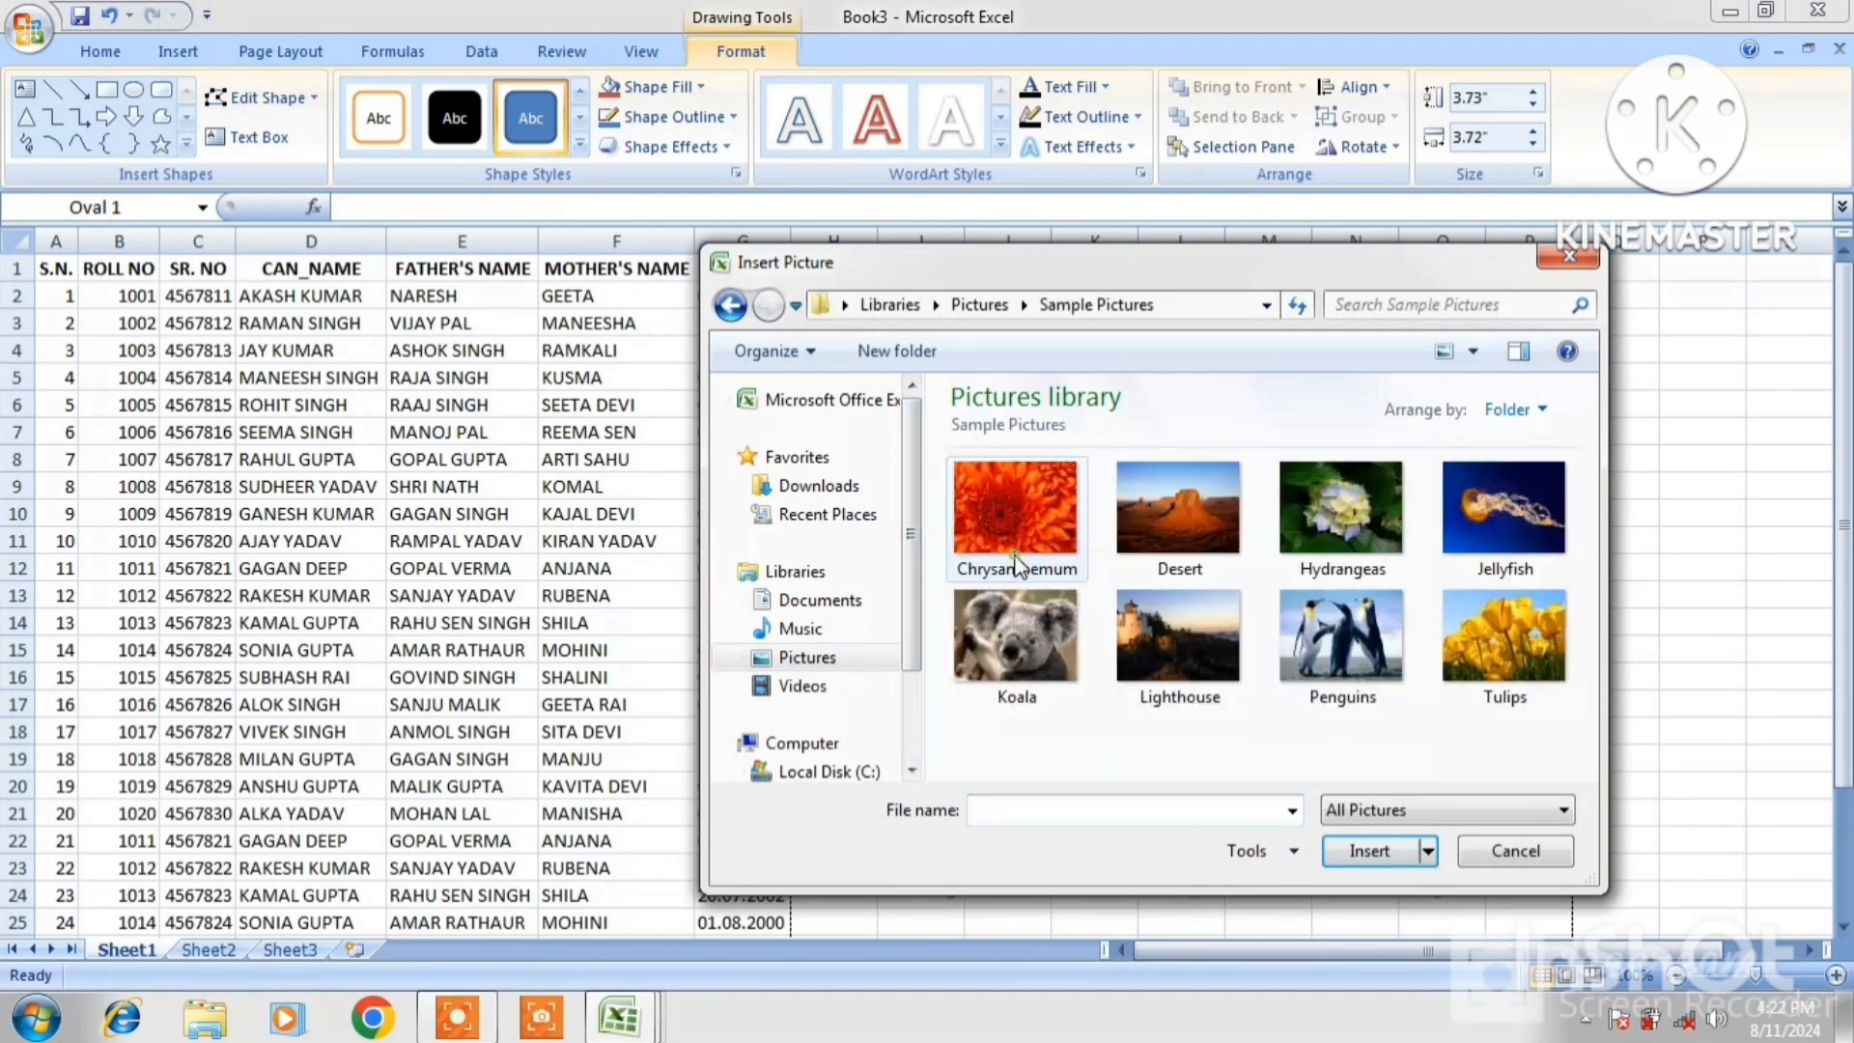
{"action": "double_click", "coordinate": [1035, 628]}
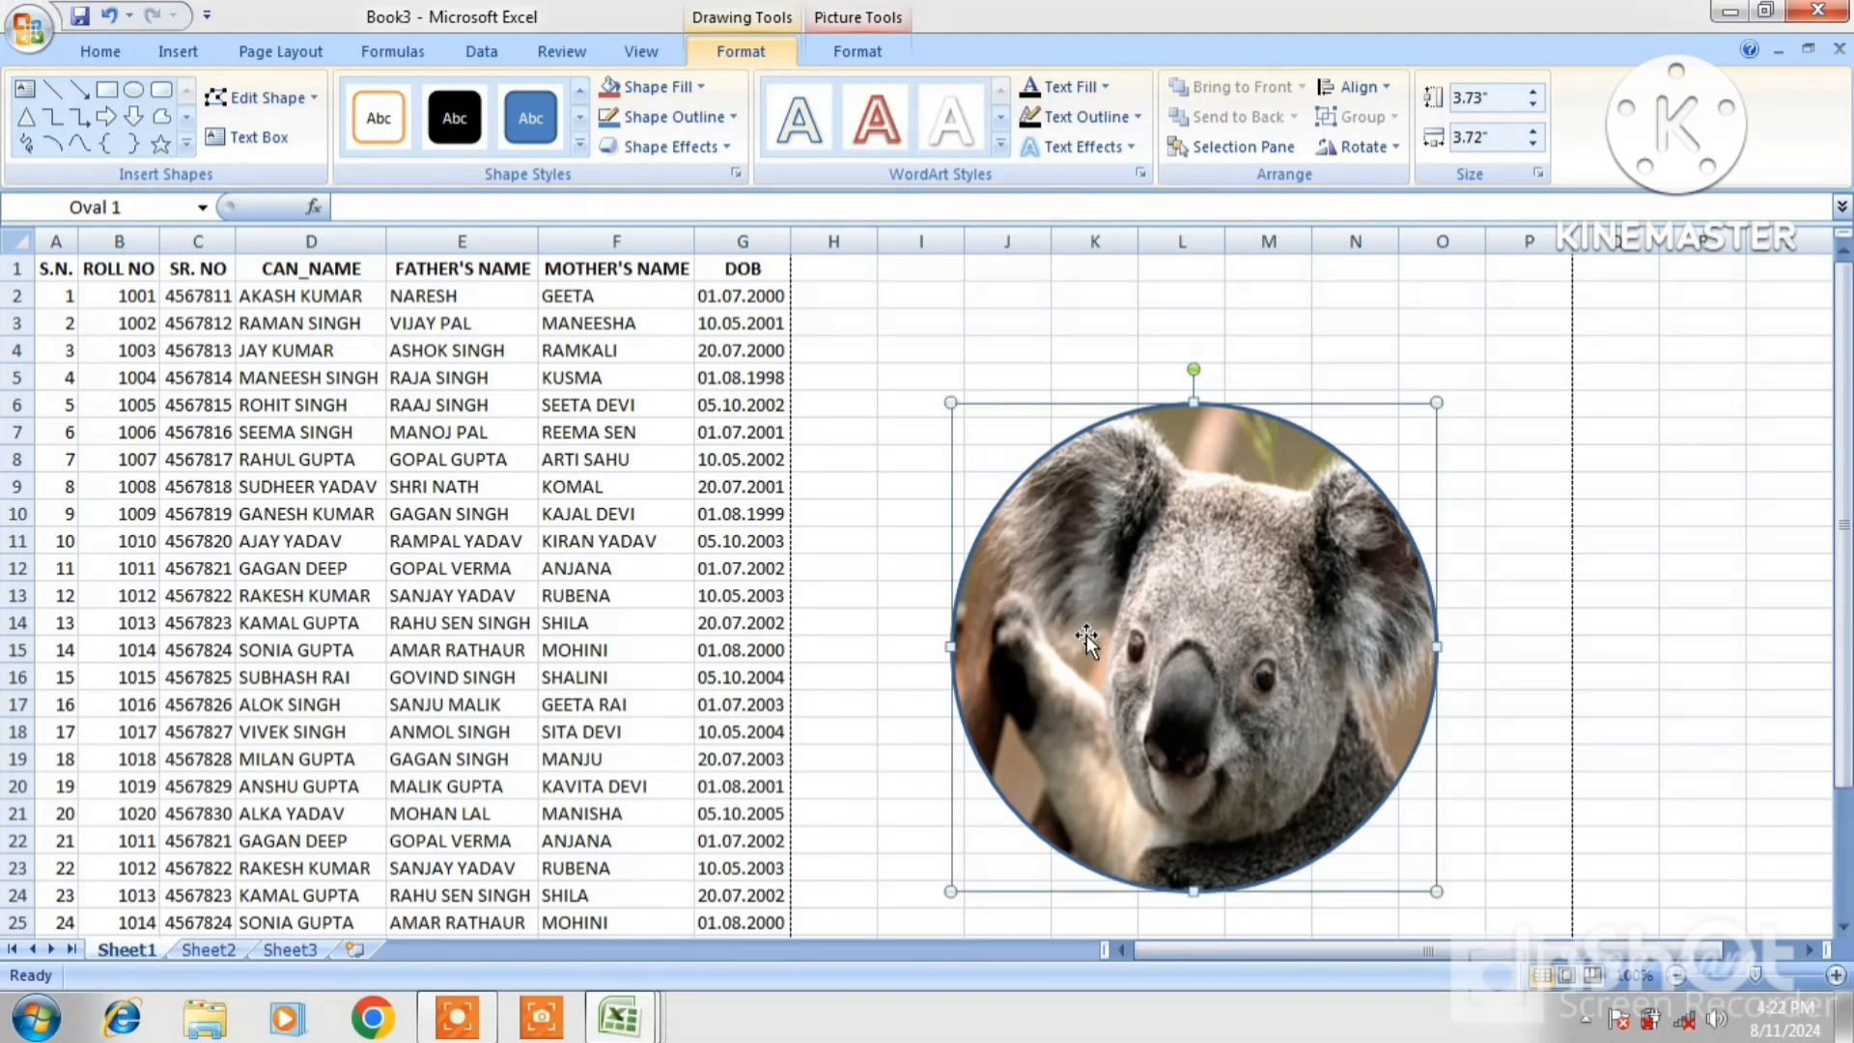
Draw a text box over the koala picture, type 'VBHVBJVB', then delete it
{"action": "left_click", "coordinate": [248, 138]}
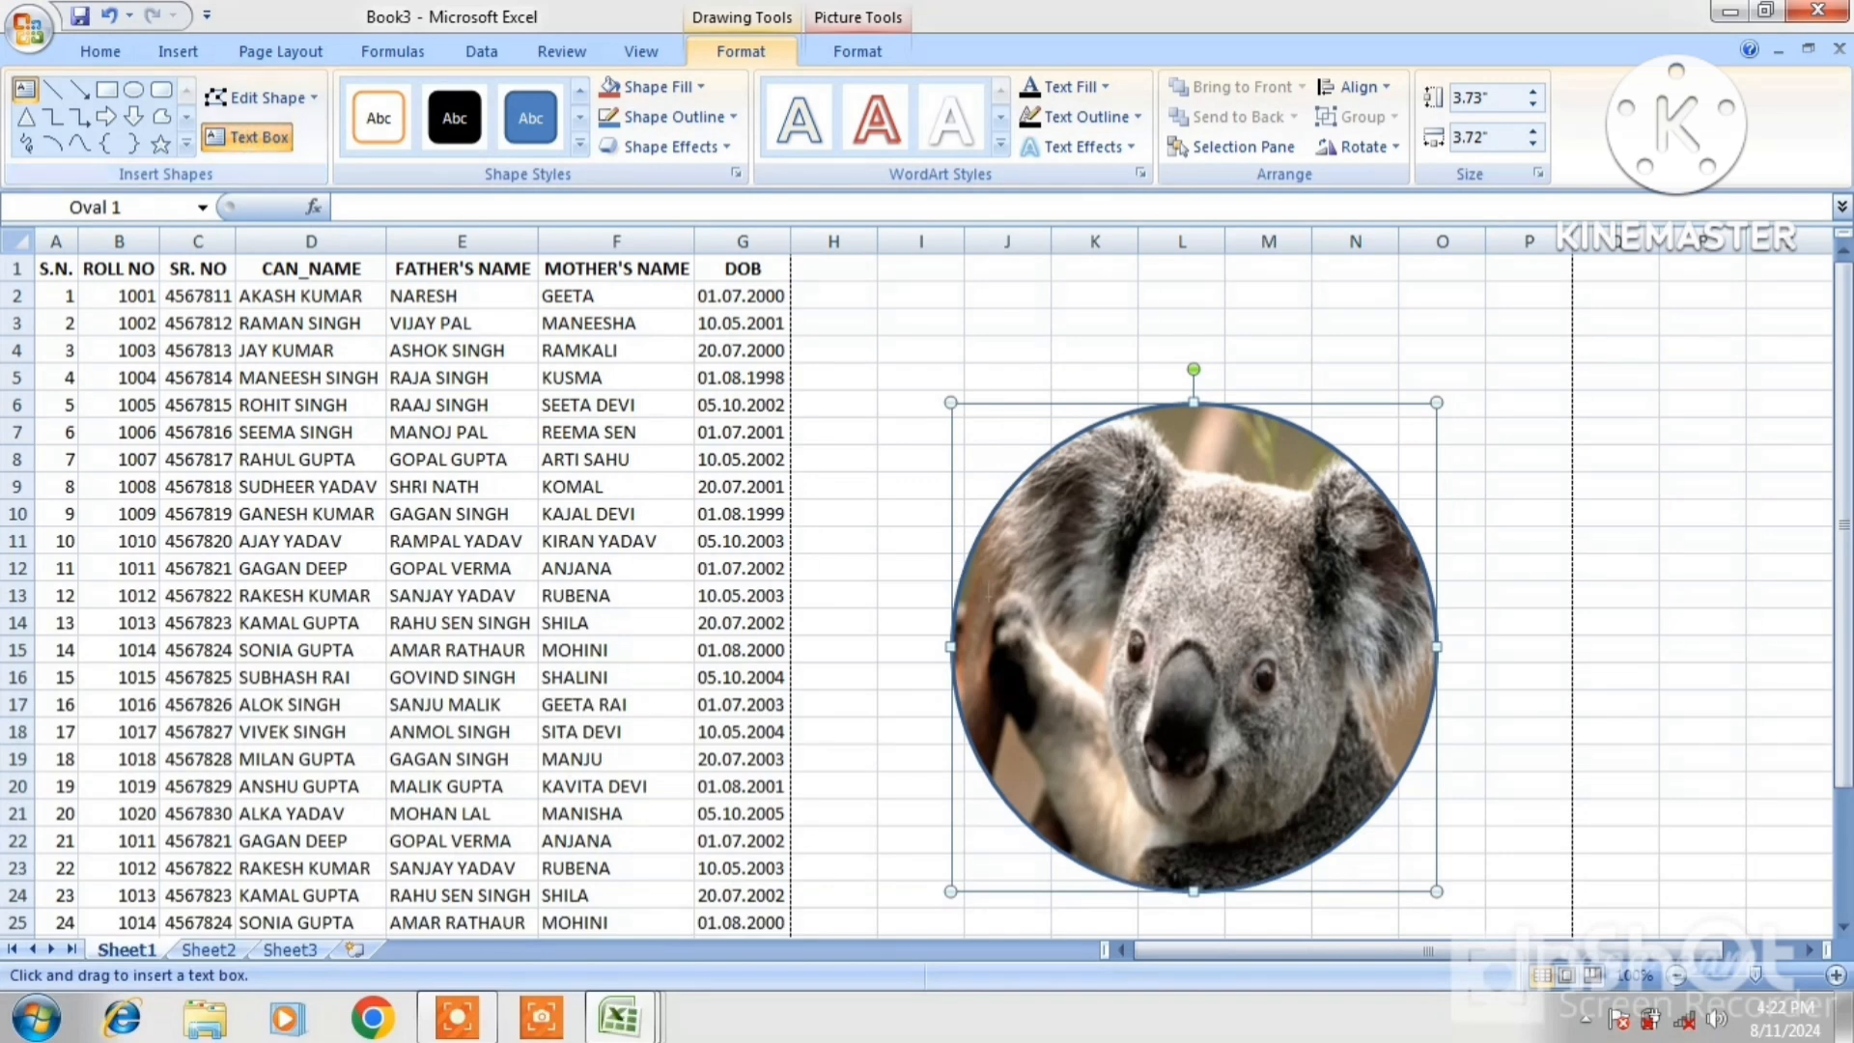
{"action": "left_click_drag", "start_coordinate": [1040, 622], "coordinate": [1305, 740]}
{"action": "type", "text": "VBHVBJVB"}
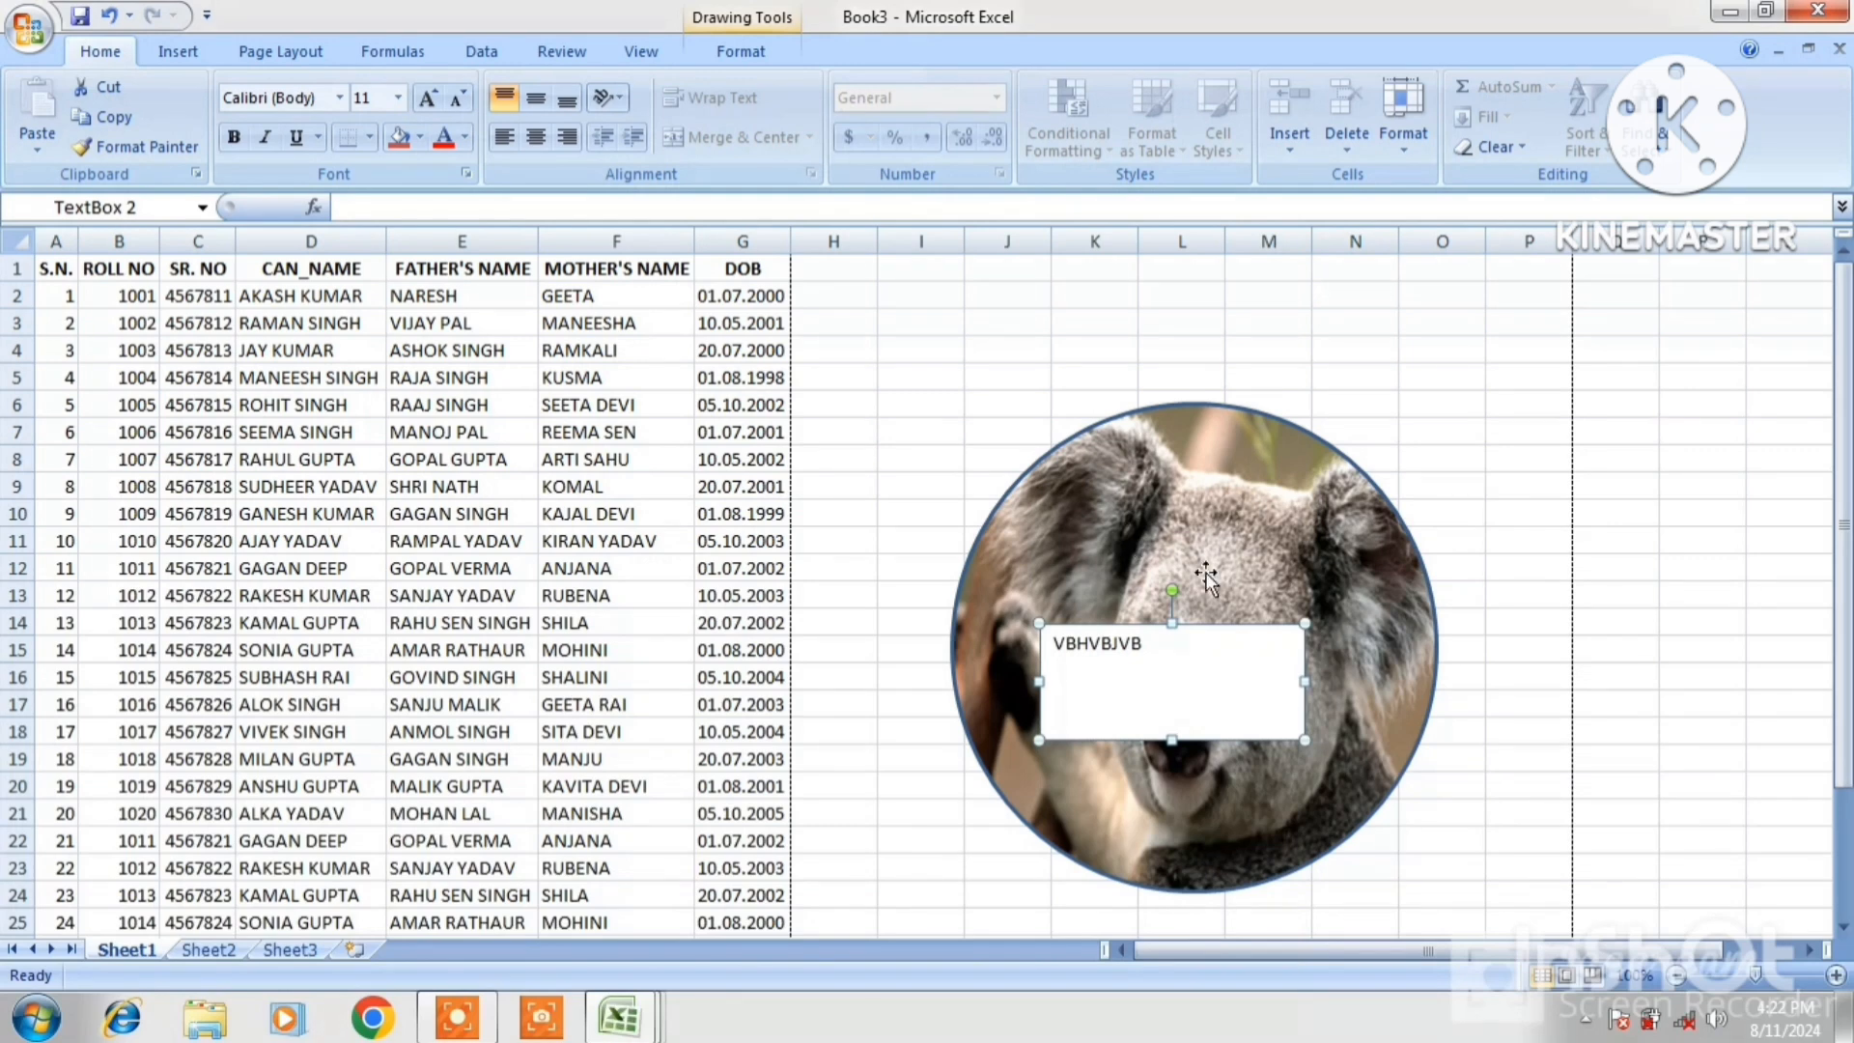
{"action": "left_click", "coordinate": [1439, 726]}
{"action": "left_click", "coordinate": [1339, 669]}
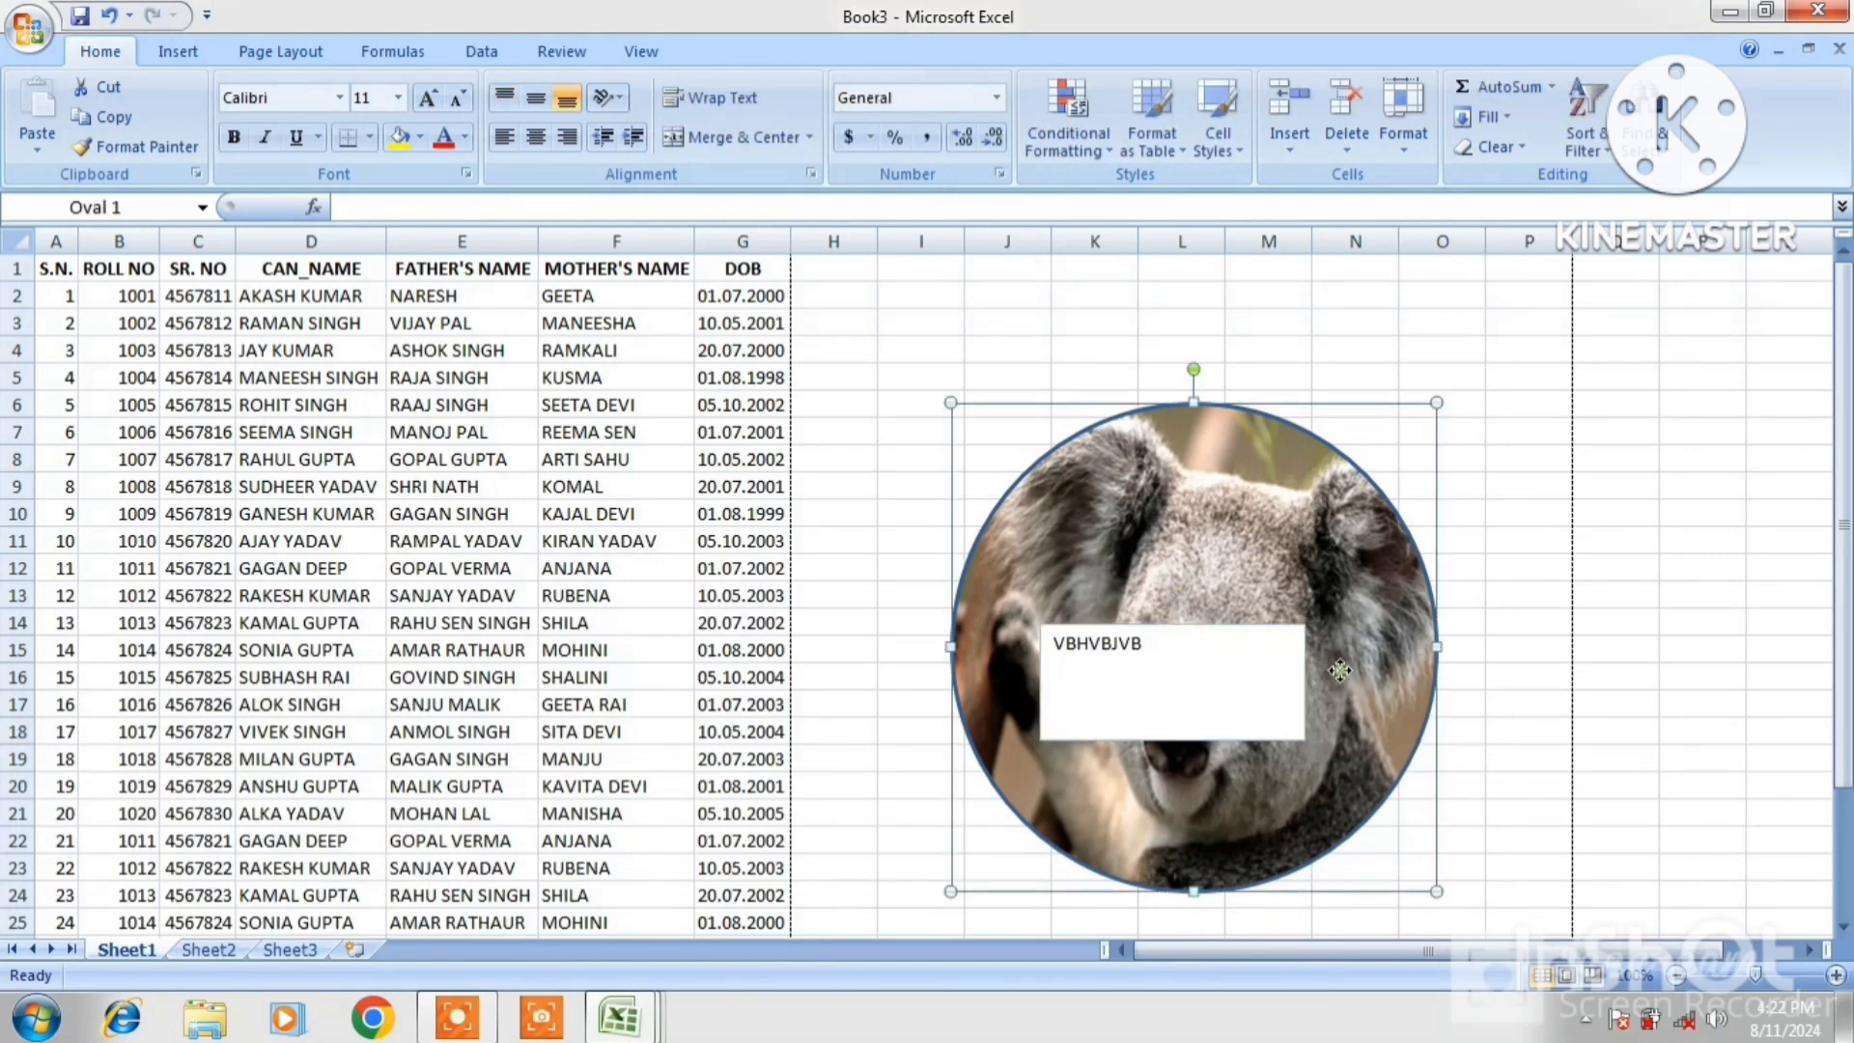
{"action": "left_click", "coordinate": [1225, 636]}
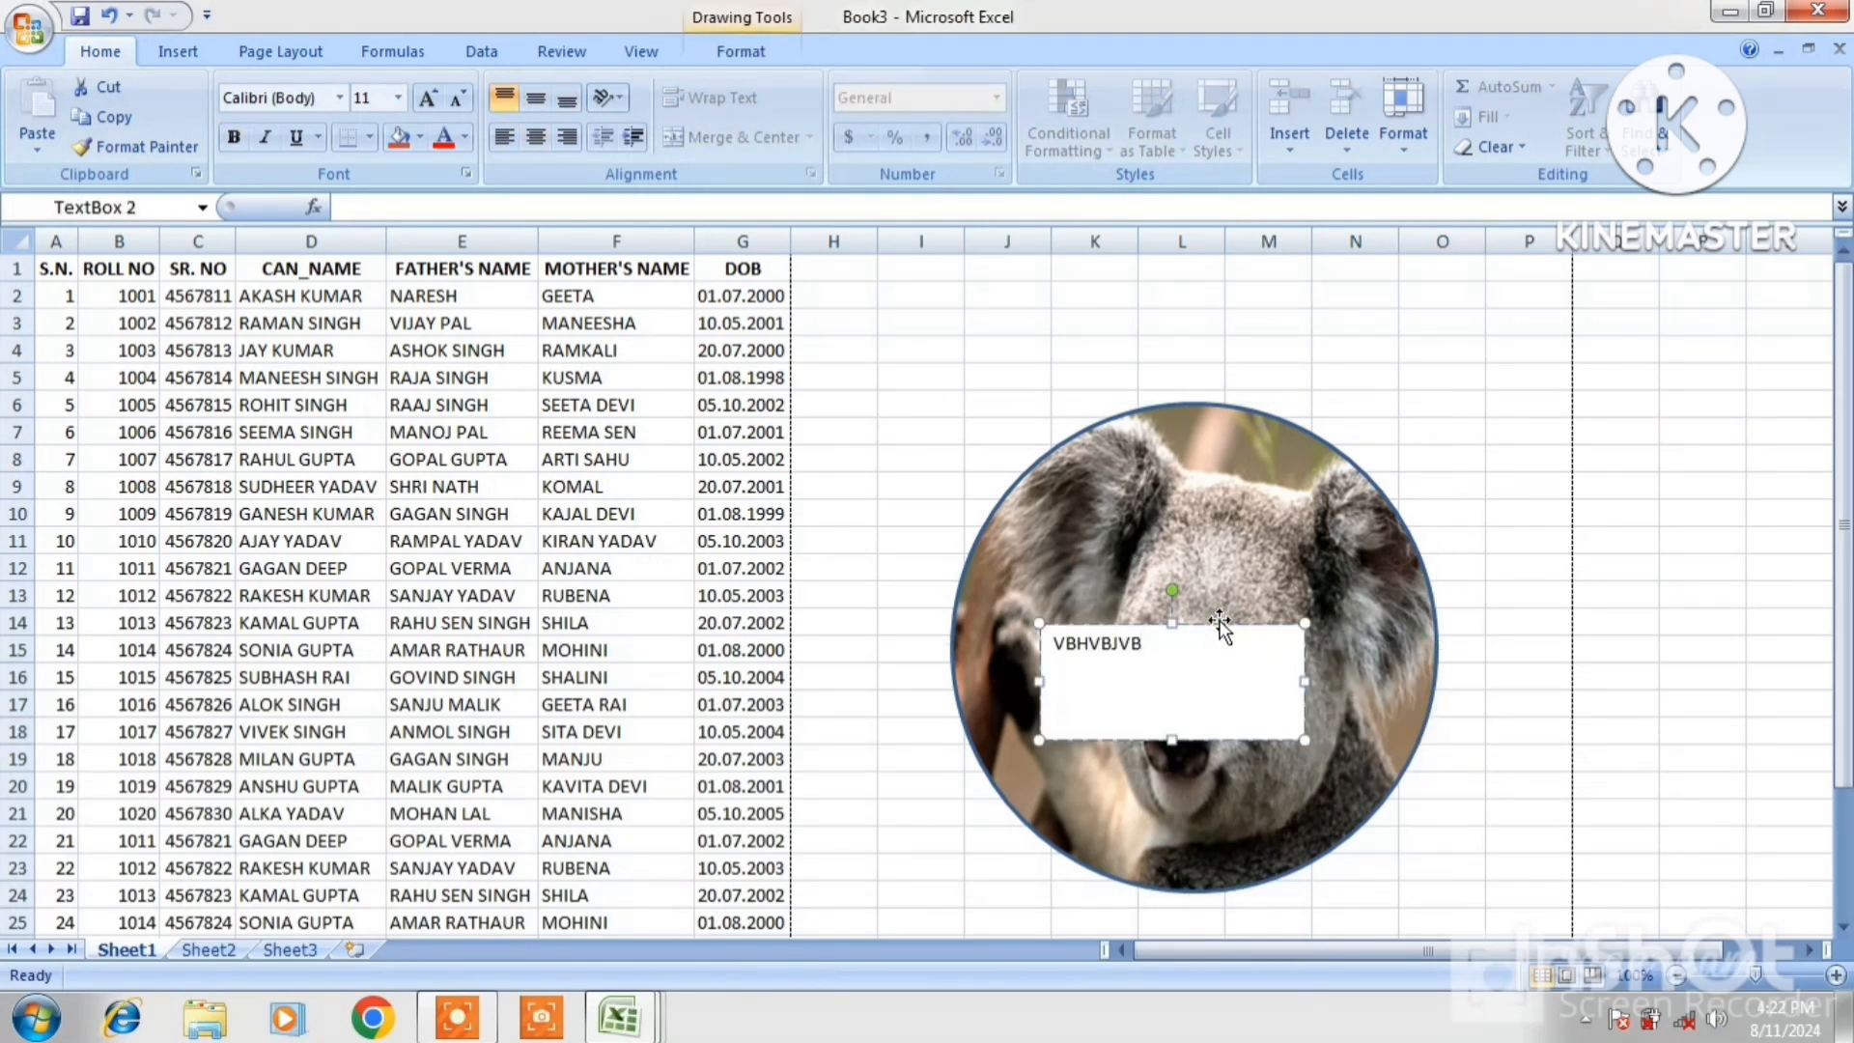
{"action": "right_click", "coordinate": [1224, 630]}
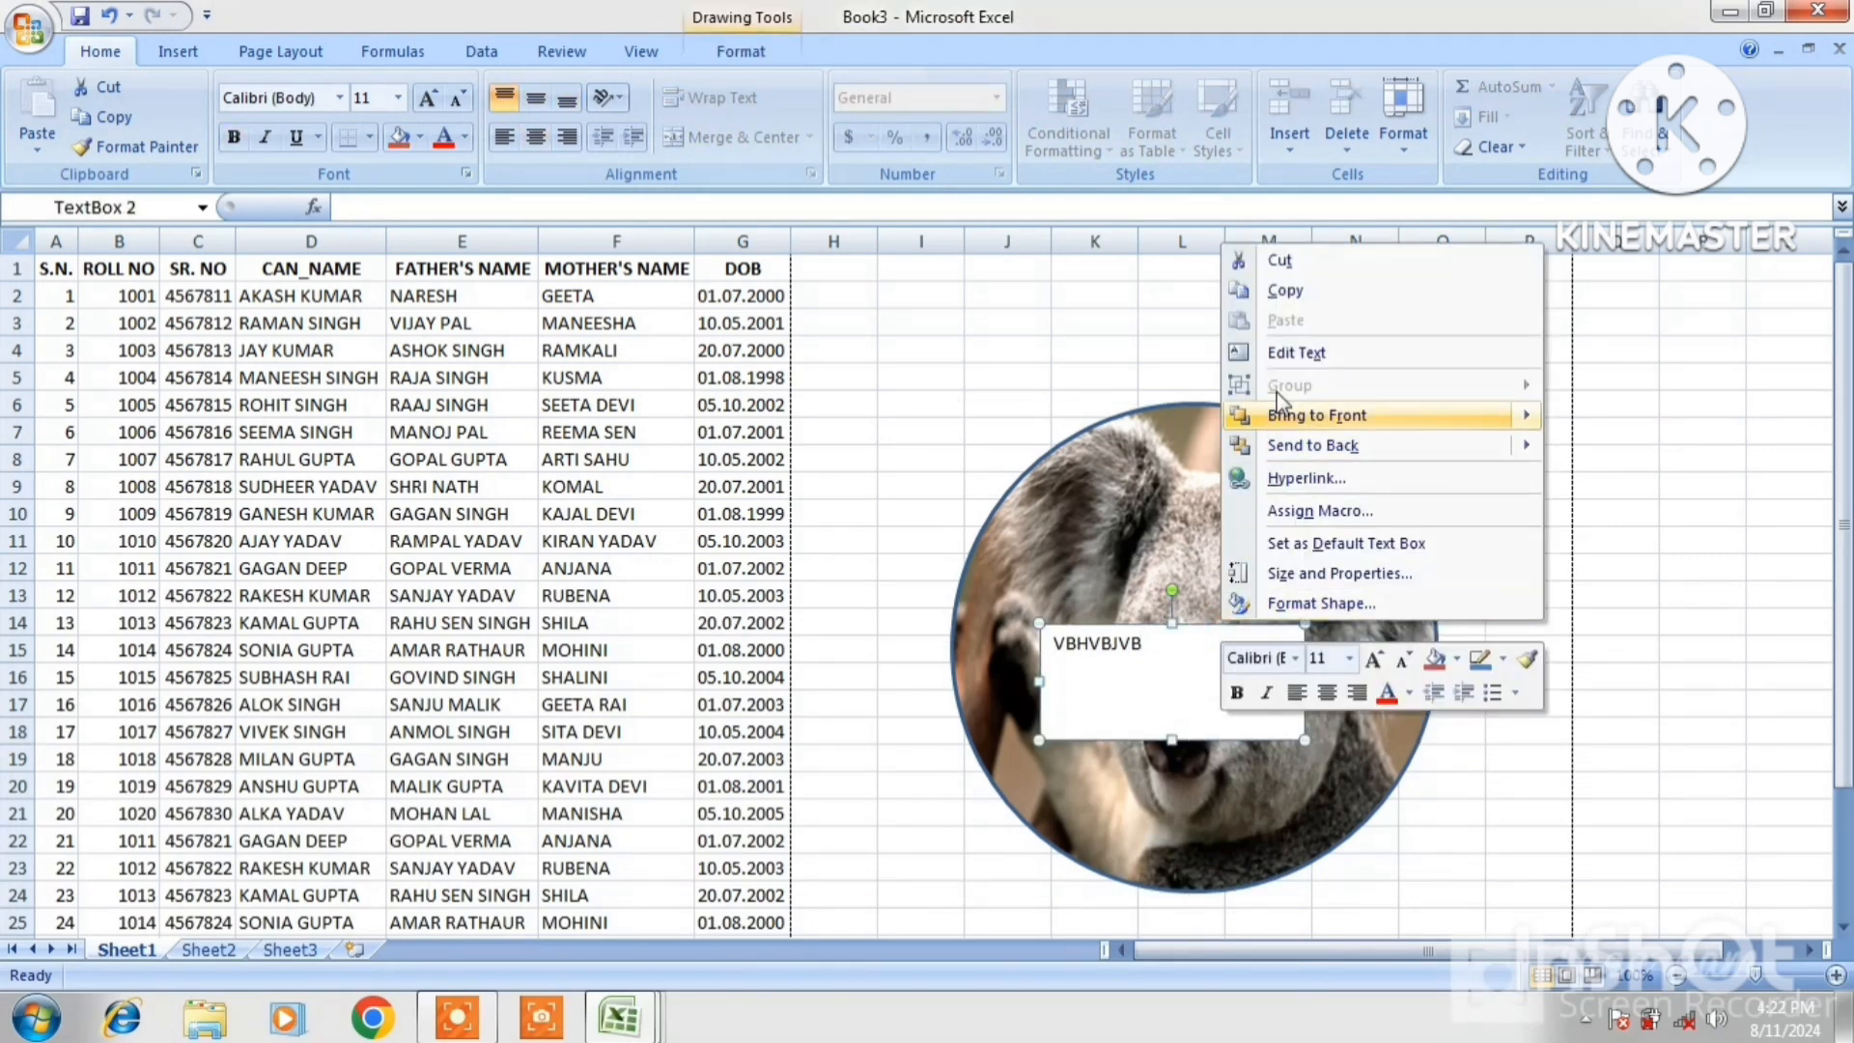
{"action": "left_click", "coordinate": [1279, 261]}
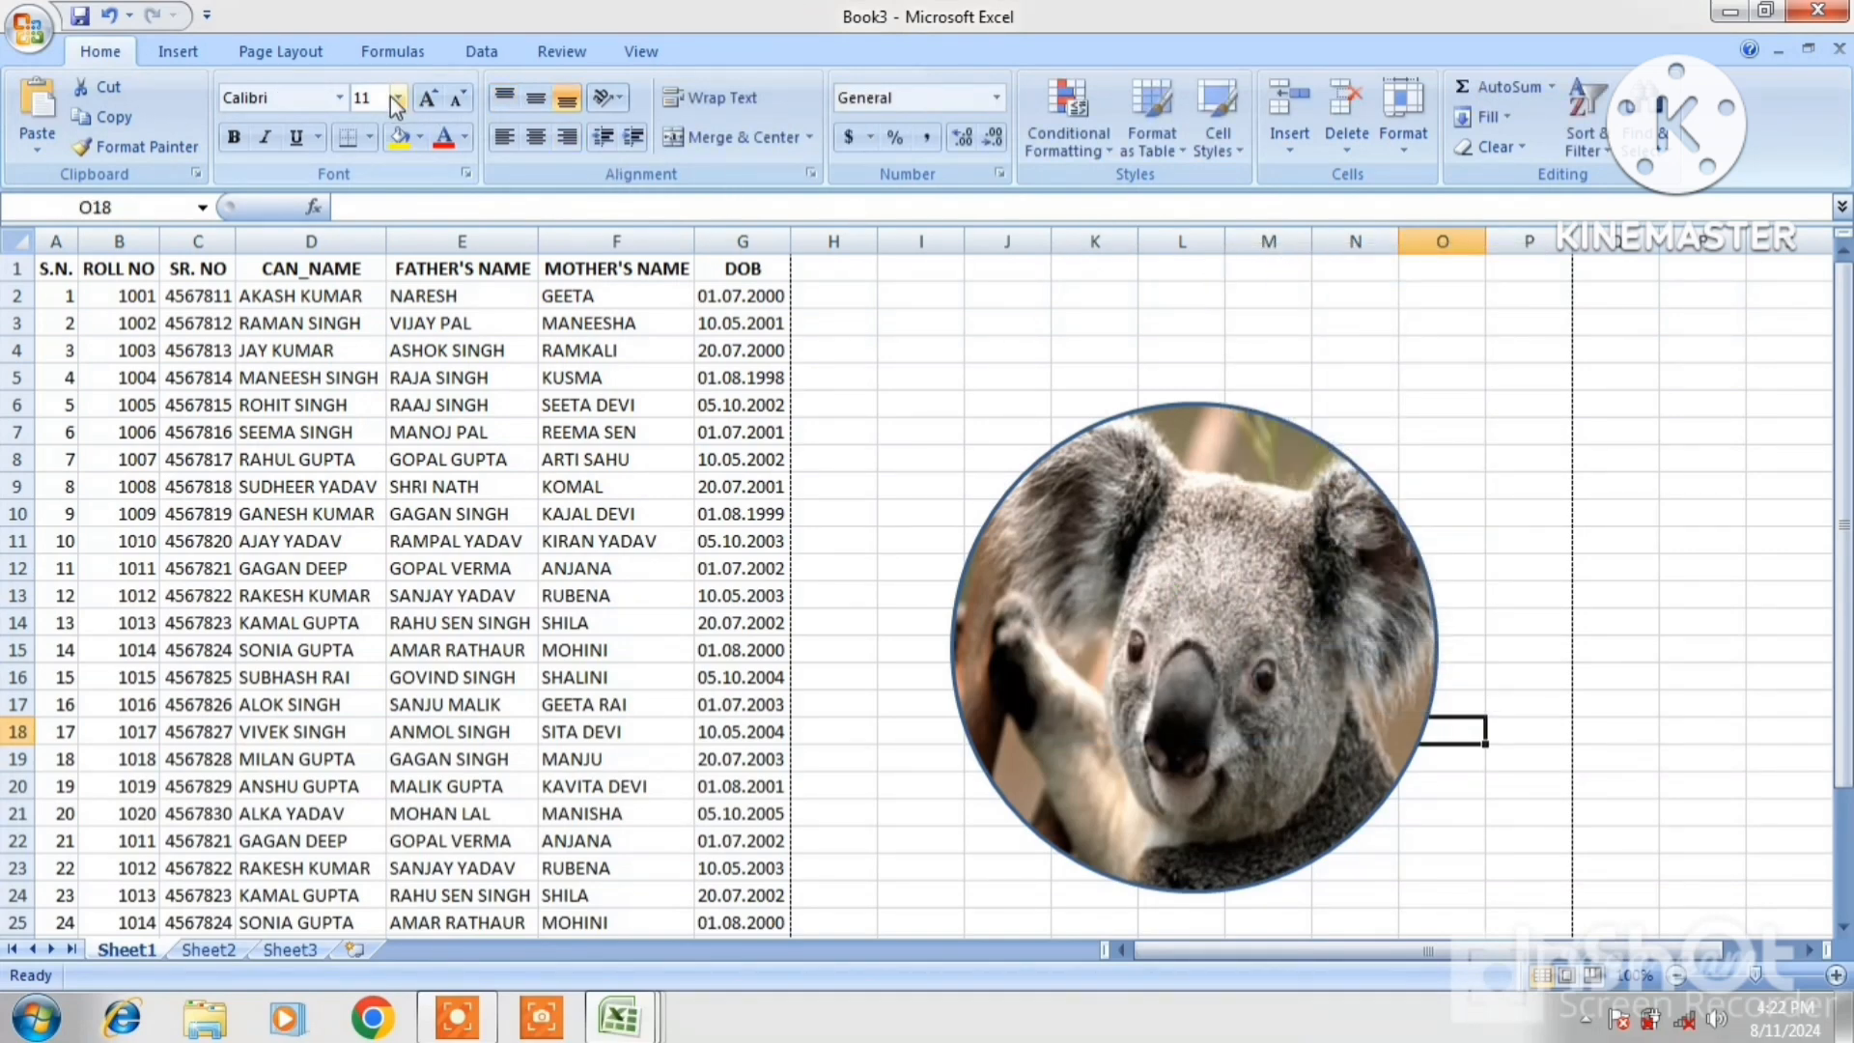
Draw a 5-point star over the koala circle and fill it red
{"action": "left_click", "coordinate": [269, 60]}
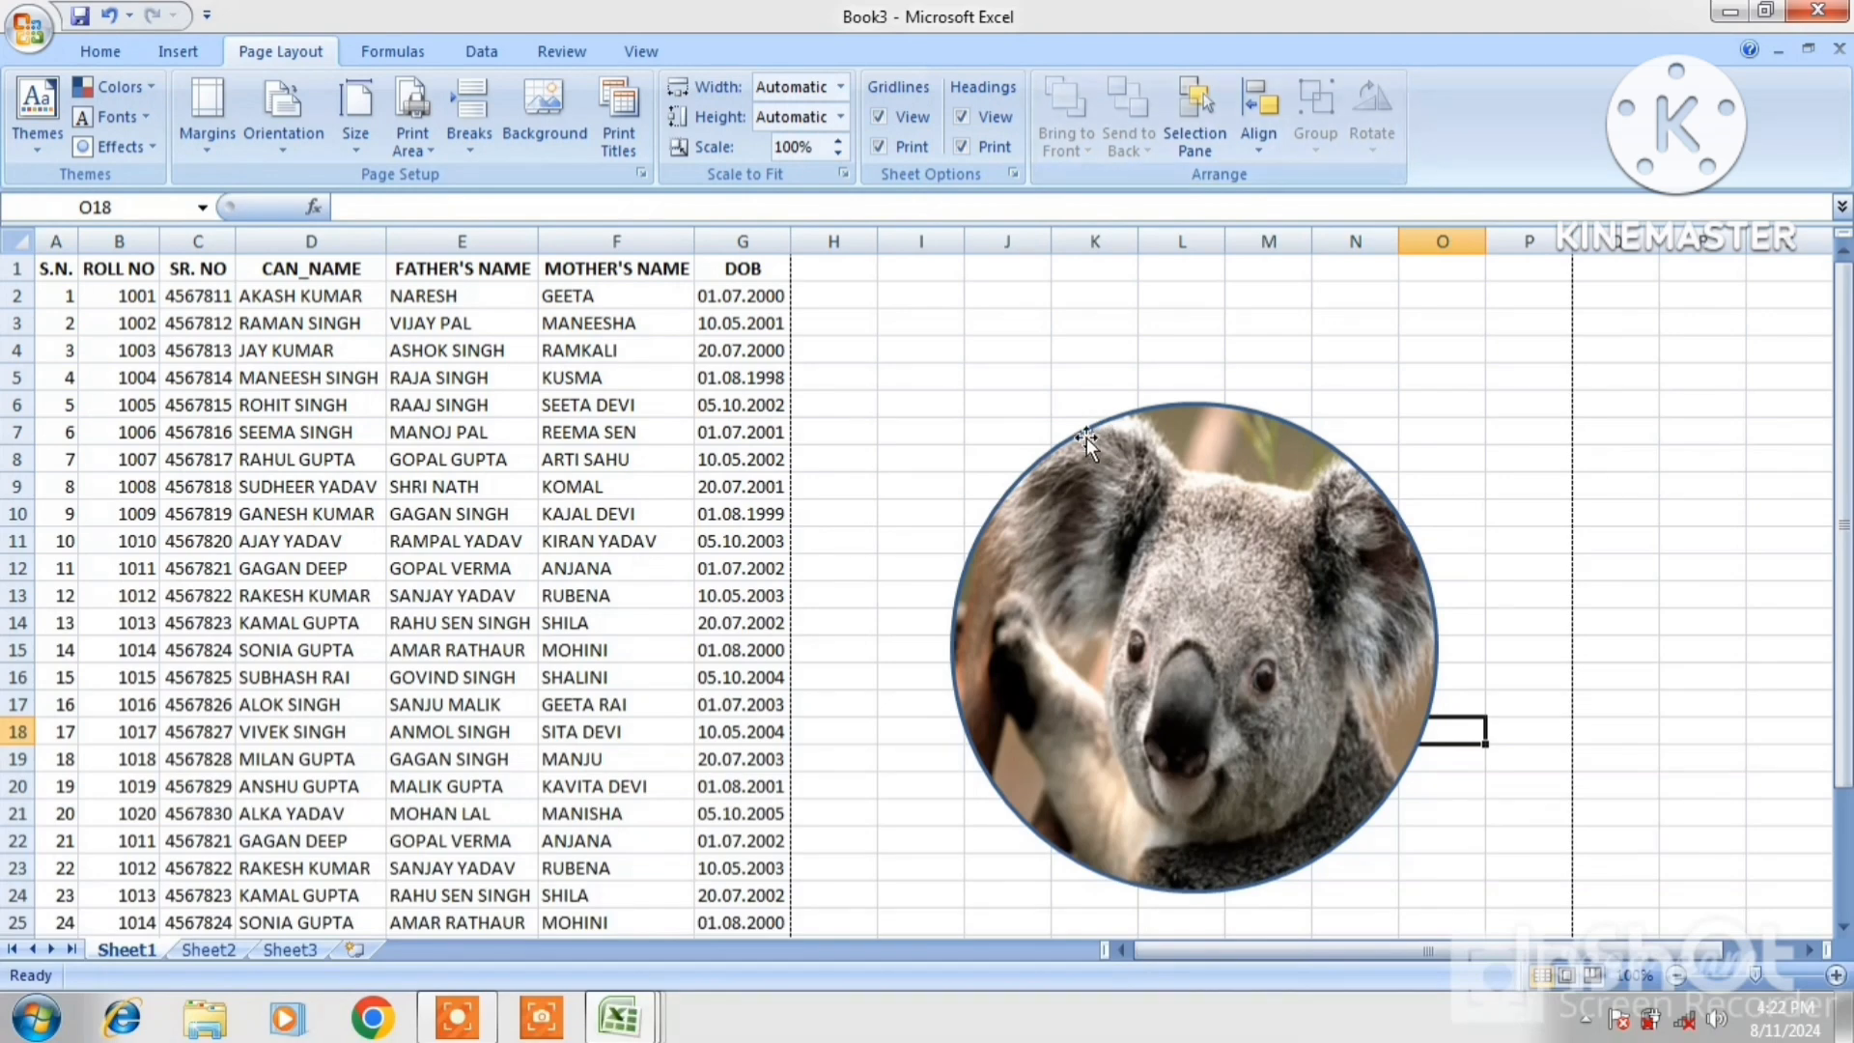
{"action": "left_click", "coordinate": [172, 56]}
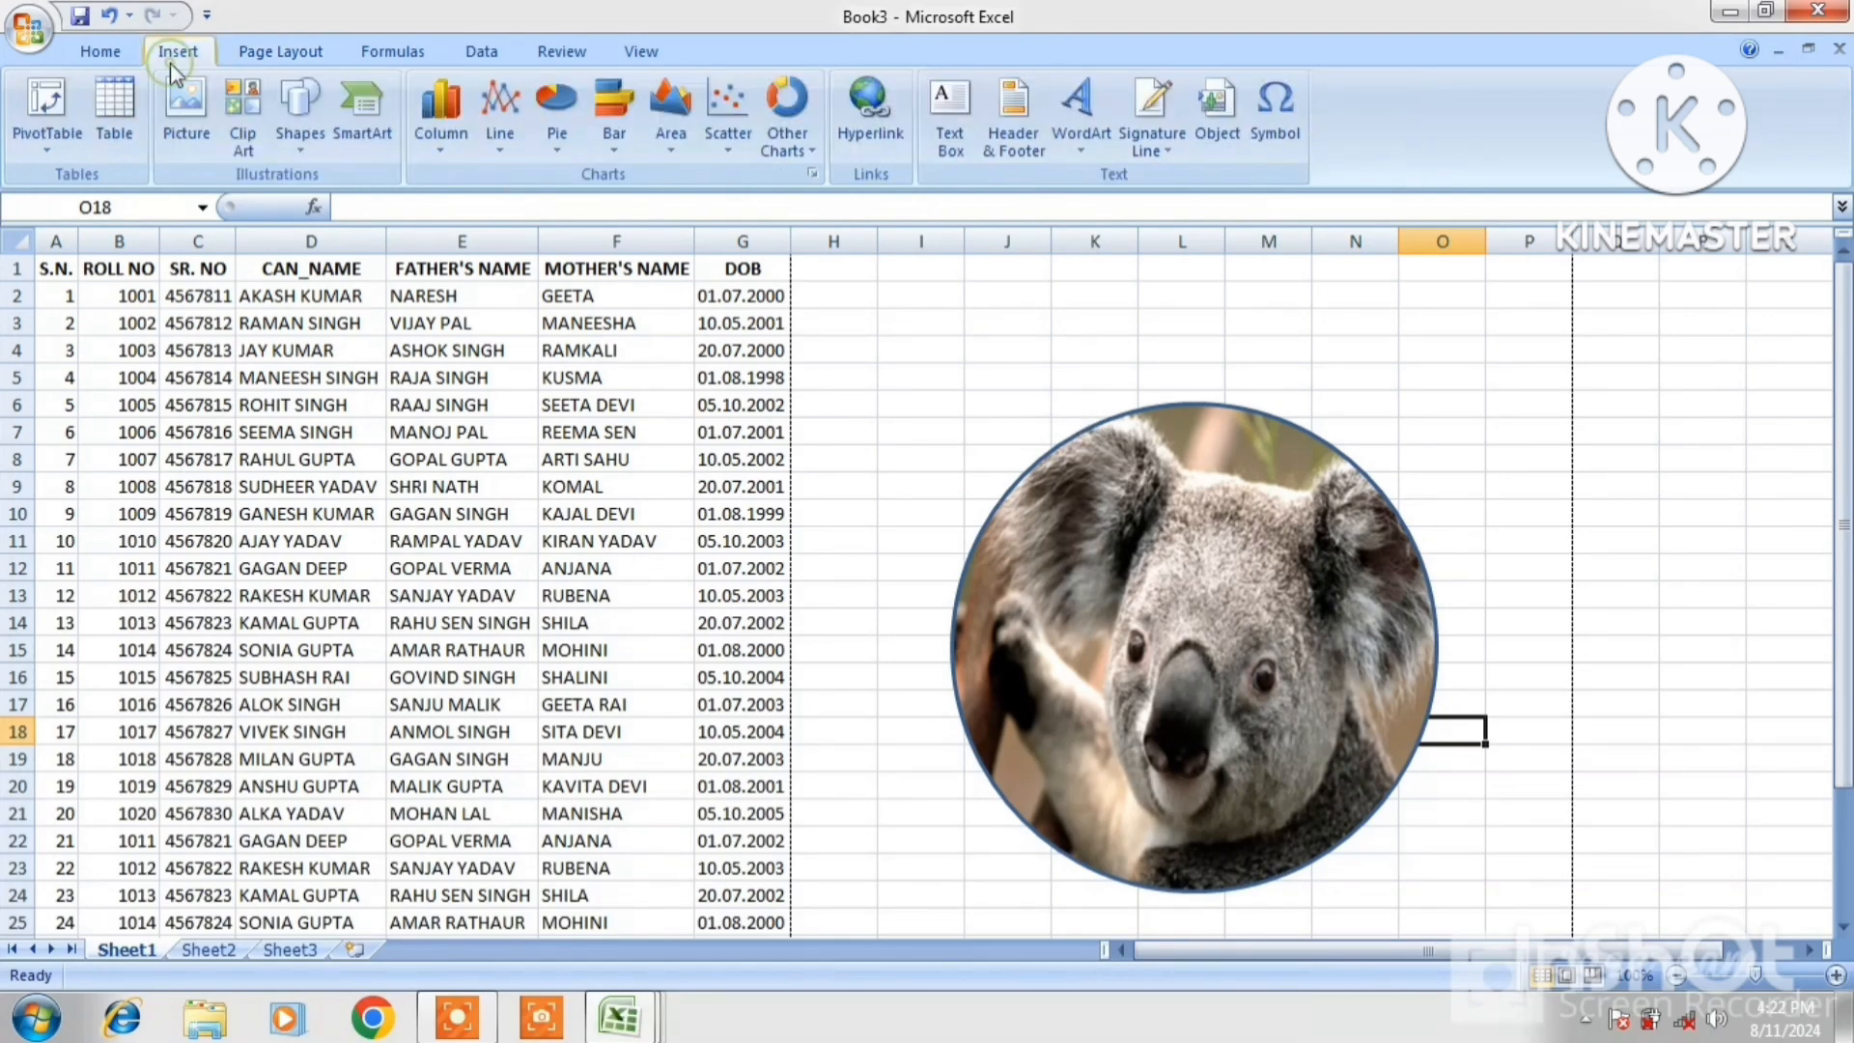
{"action": "left_click", "coordinate": [294, 147]}
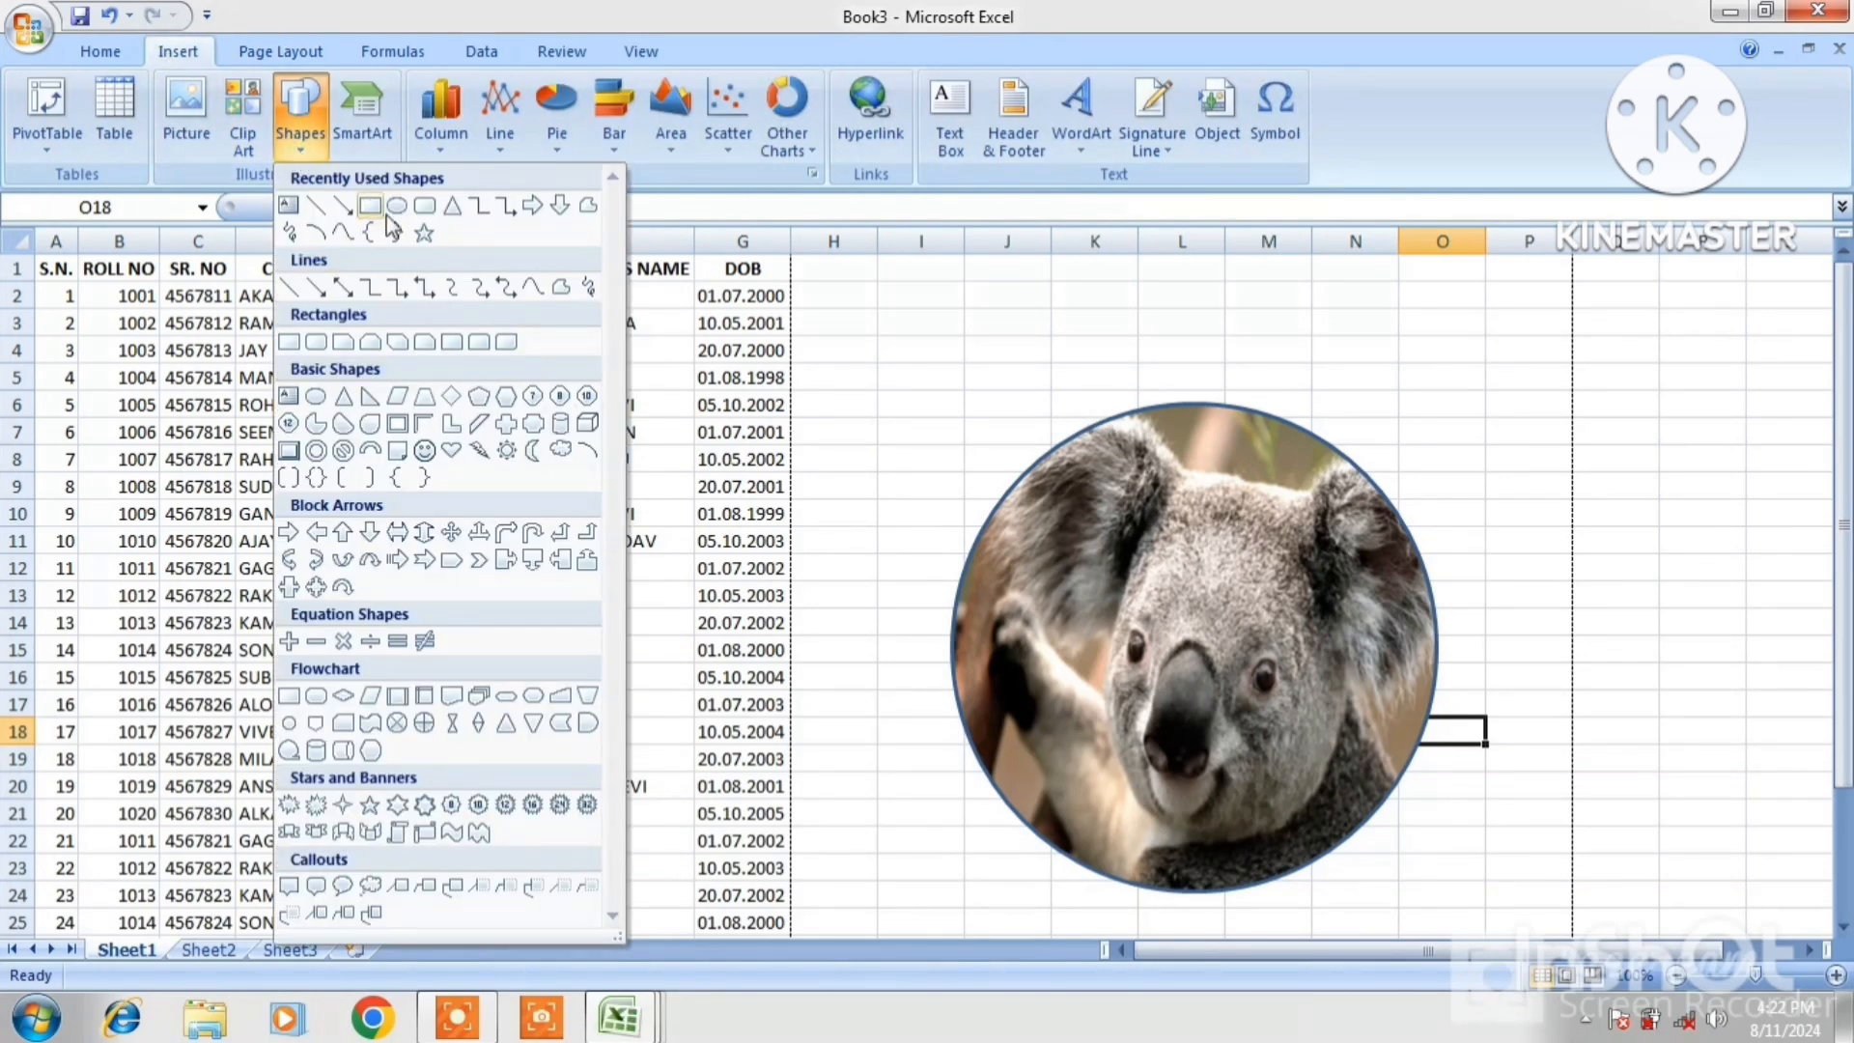
{"action": "left_click", "coordinate": [431, 241]}
{"action": "mouse_move", "coordinate": [974, 376]}
{"action": "left_mouse_down"}
{"action": "mouse_move", "coordinate": [1171, 733]}
{"action": "mouse_move", "coordinate": [1399, 902]}
{"action": "mouse_move", "coordinate": [1475, 928]}
{"action": "left_mouse_up"}
{"action": "left_click_drag", "start_coordinate": [1281, 619], "coordinate": [1274, 589]}
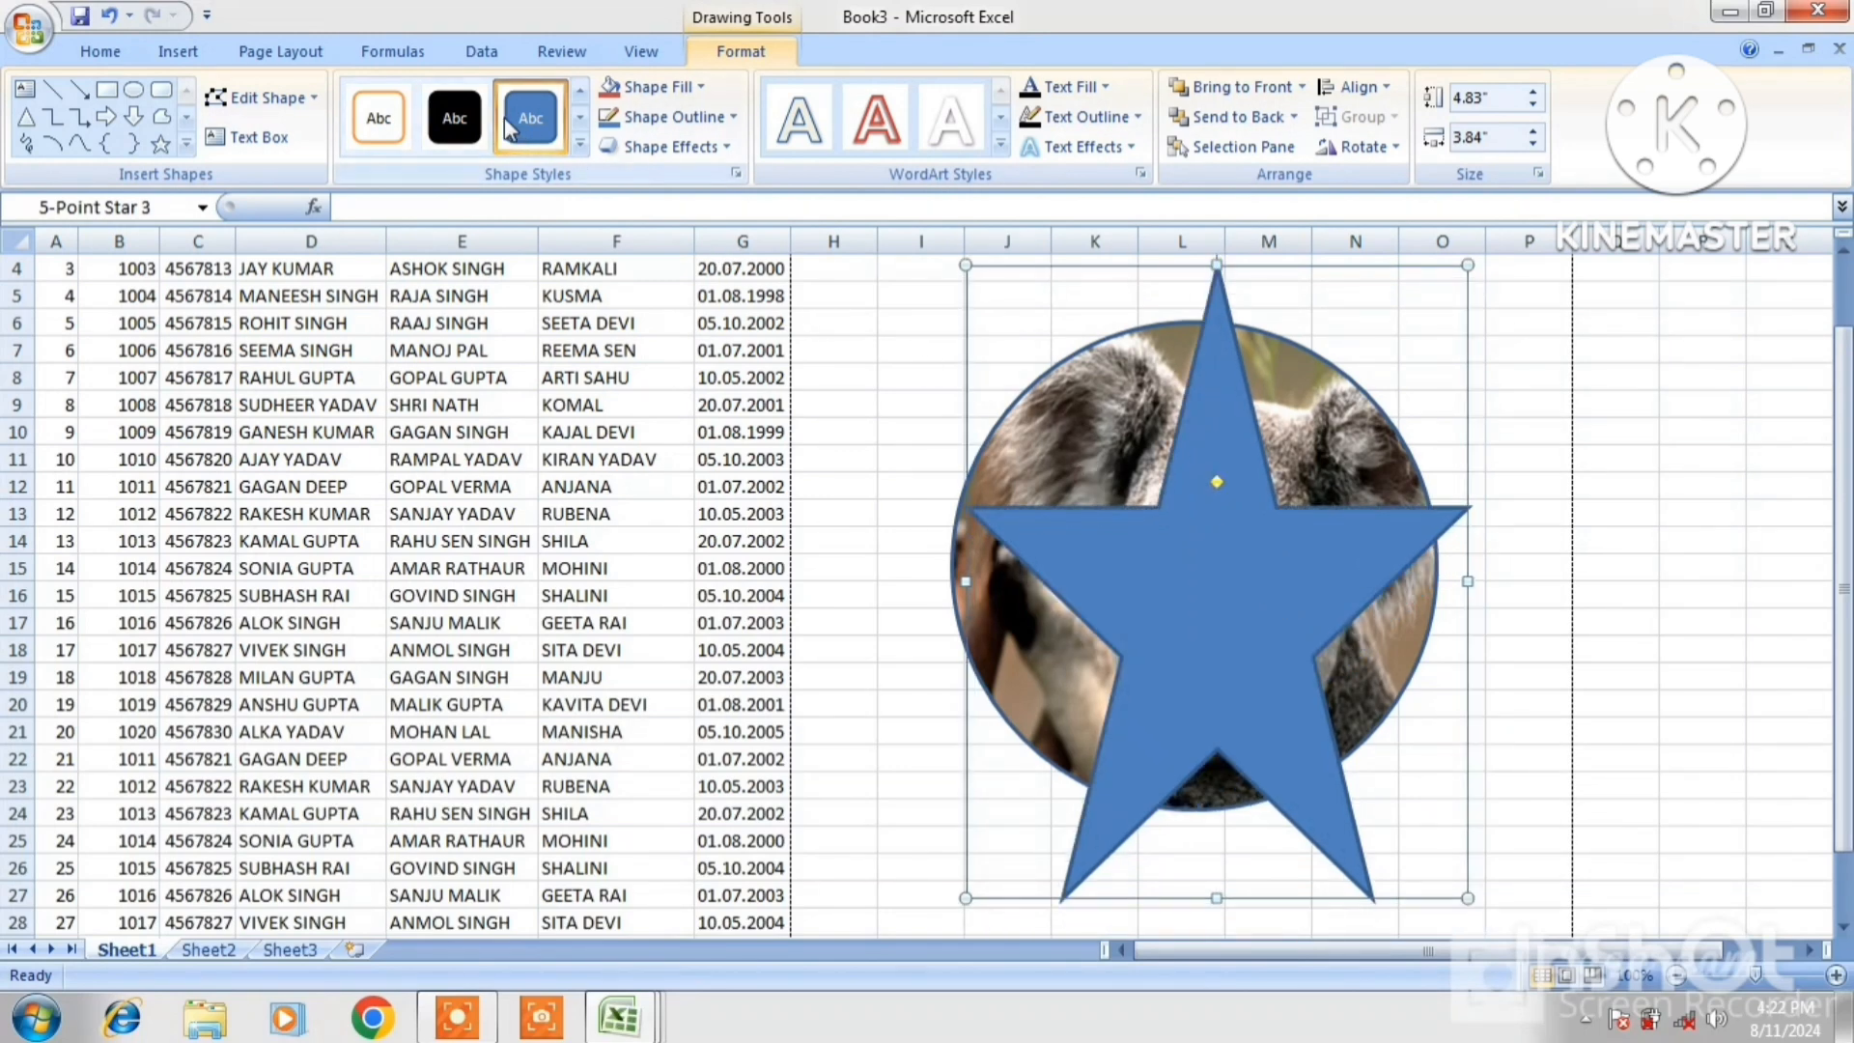
{"action": "left_click", "coordinate": [695, 90]}
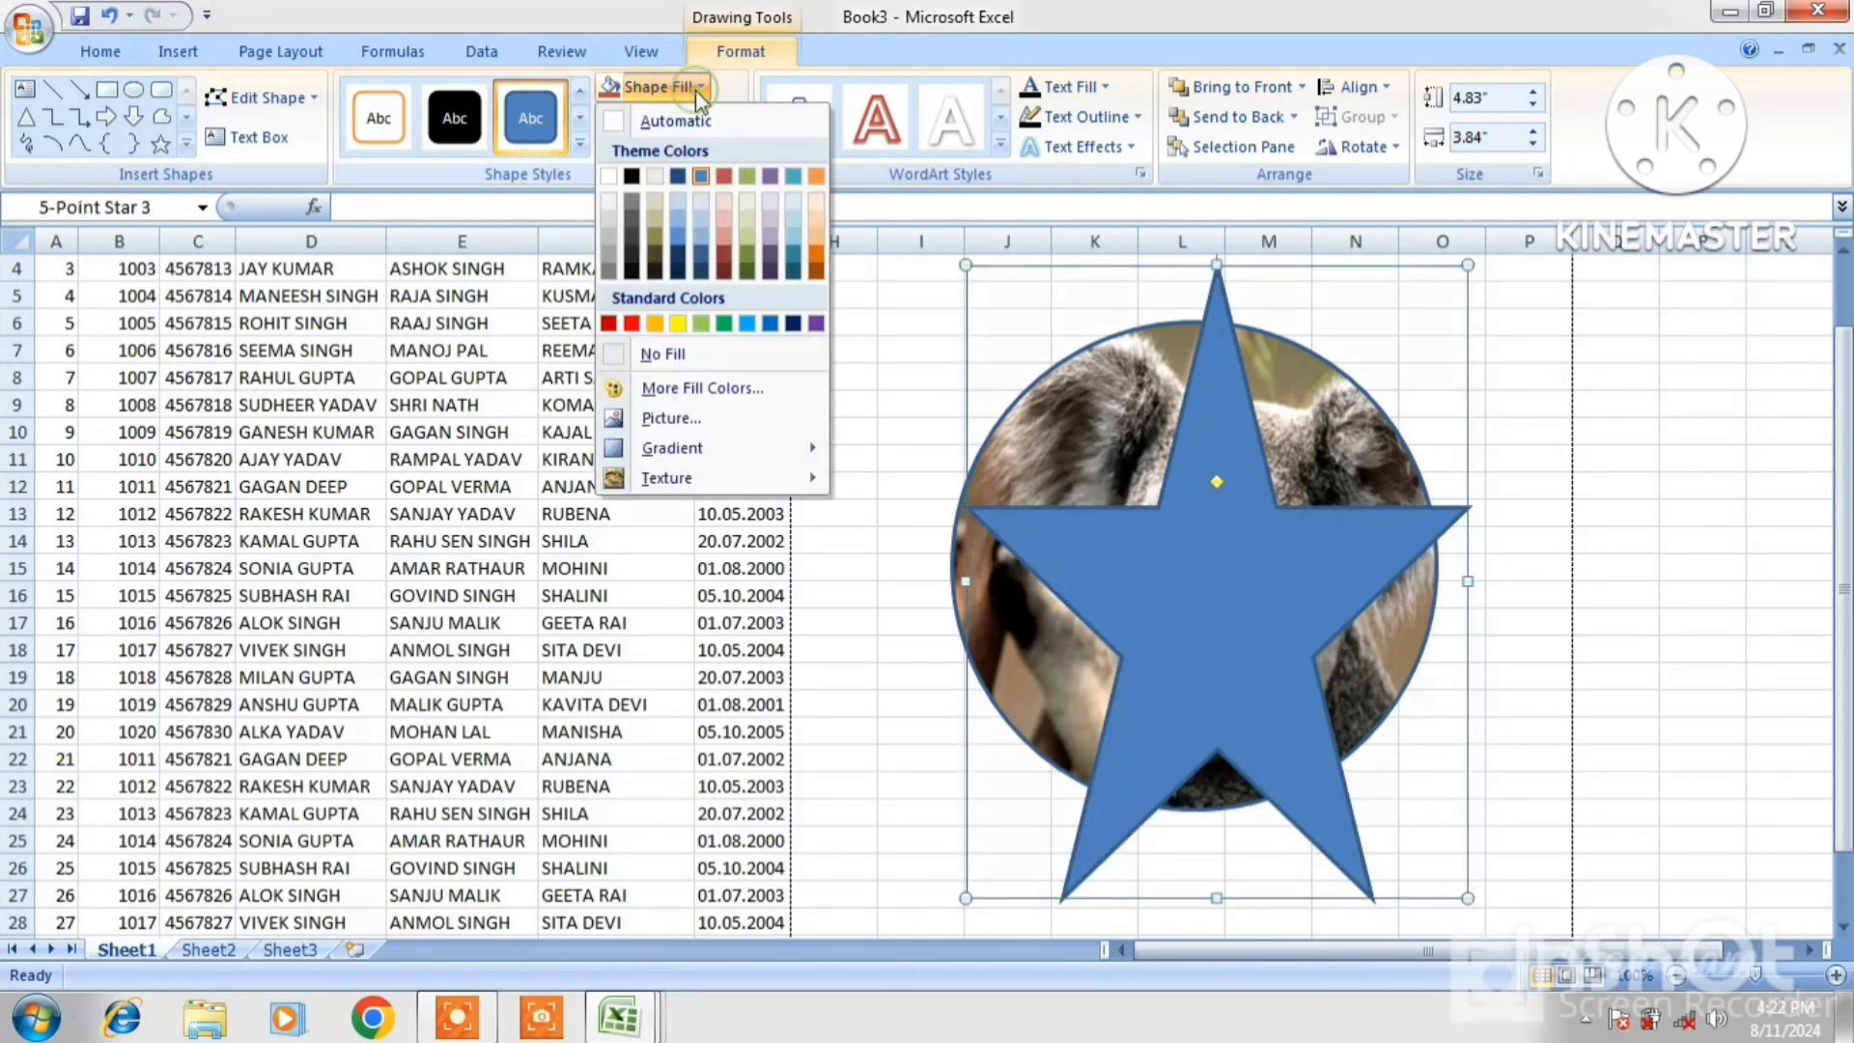
{"action": "left_click", "coordinate": [632, 323]}
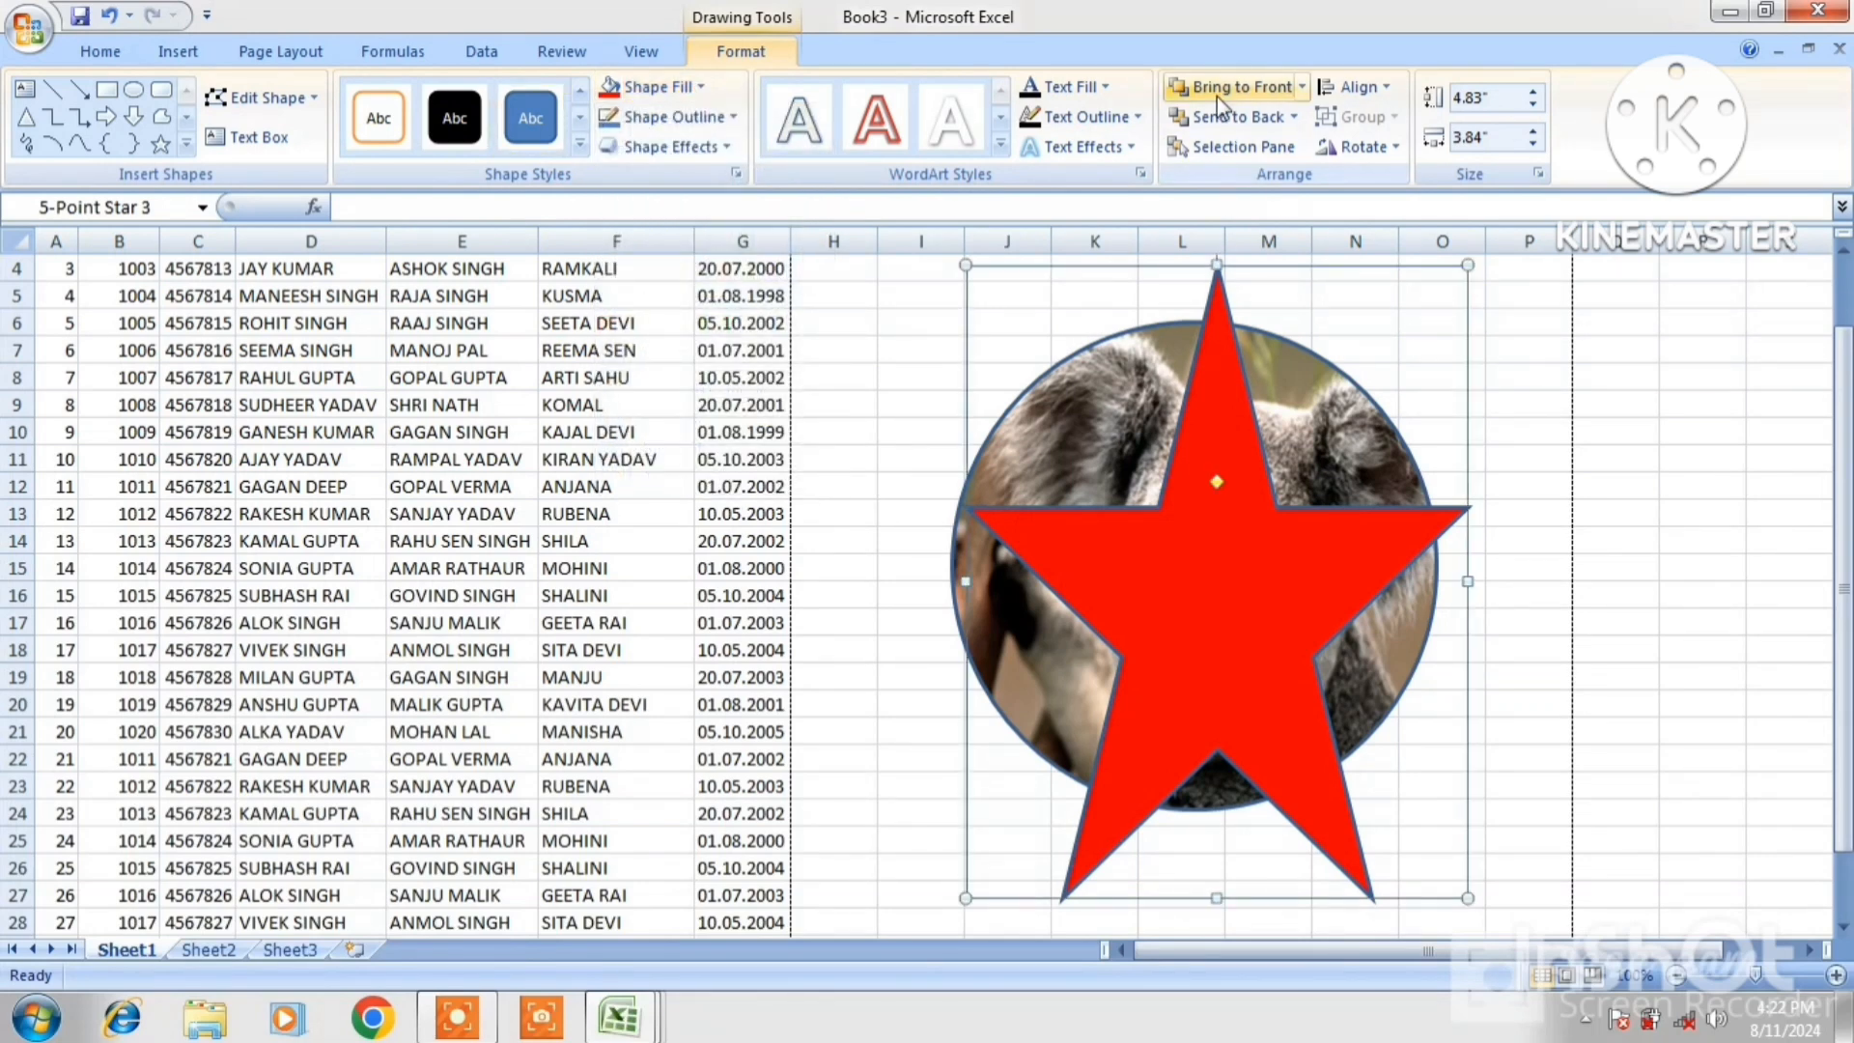
Try Bring to Front and Bring Forward on the star, finally Send it behind the koala
{"action": "left_click", "coordinate": [280, 51]}
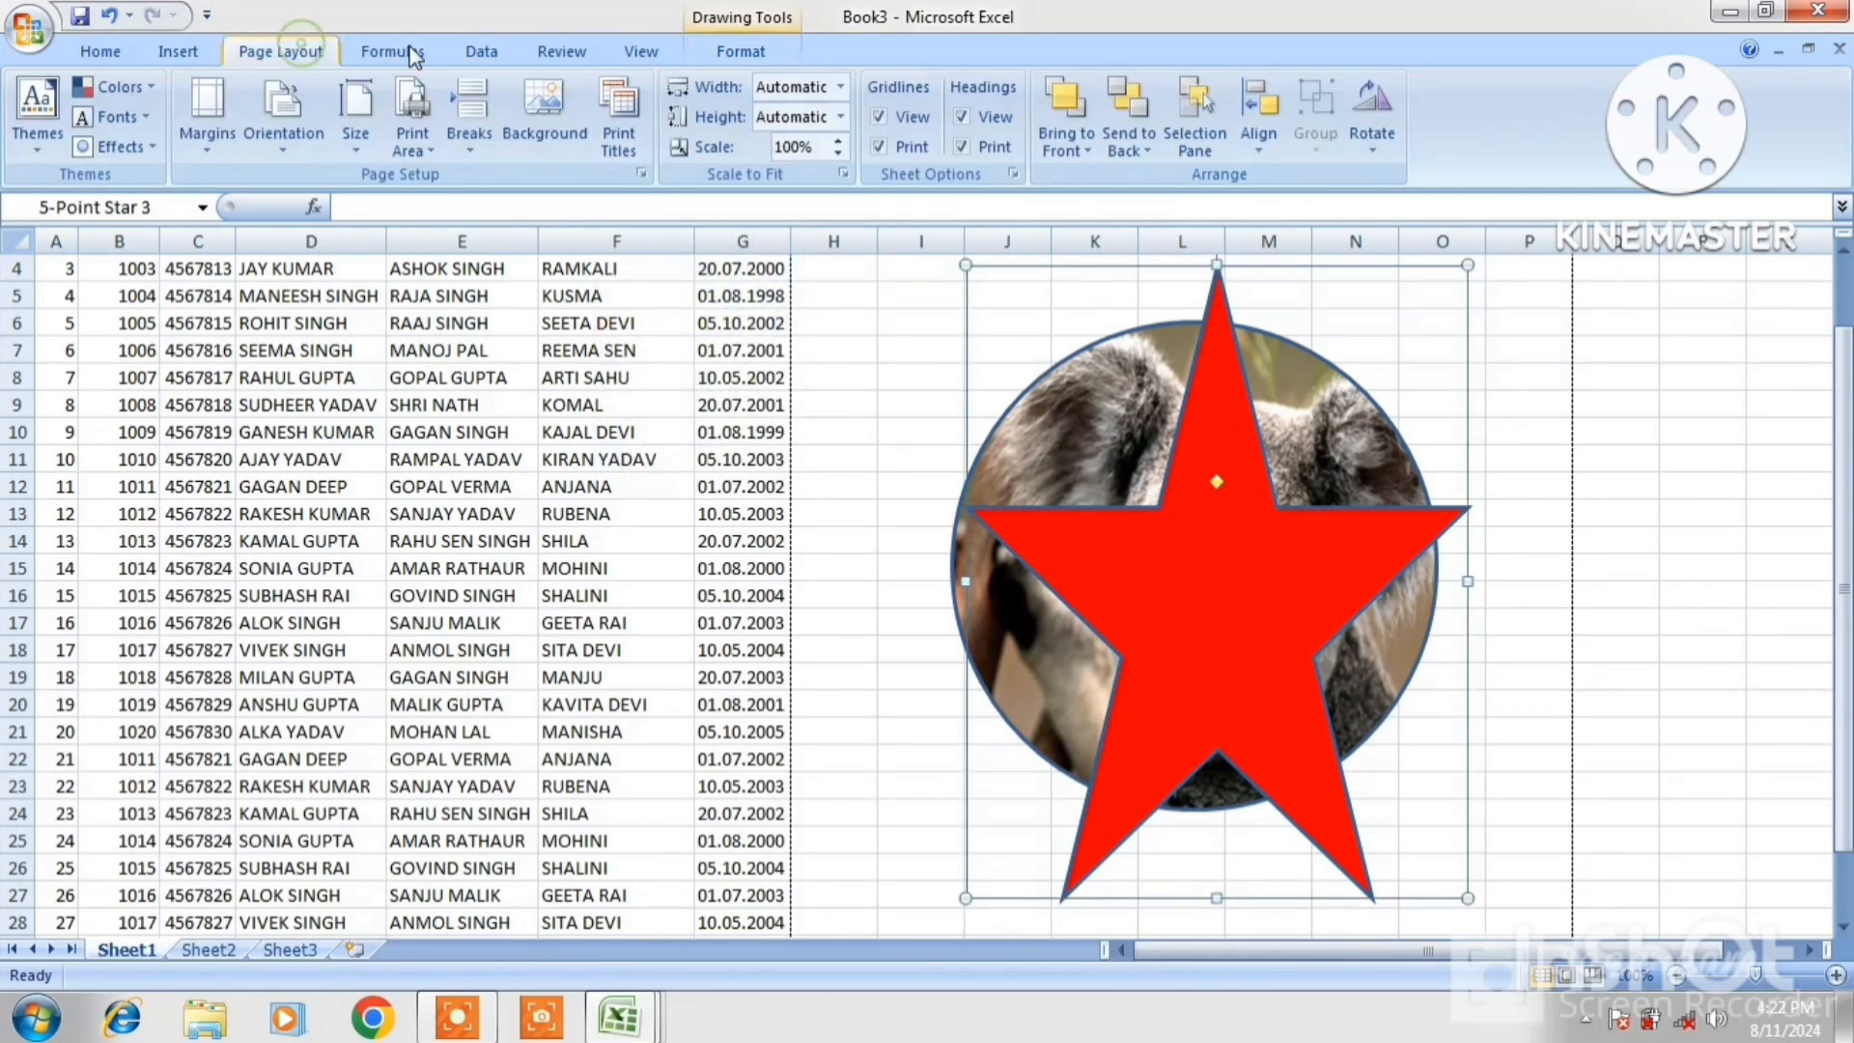
{"action": "left_click", "coordinate": [1123, 152]}
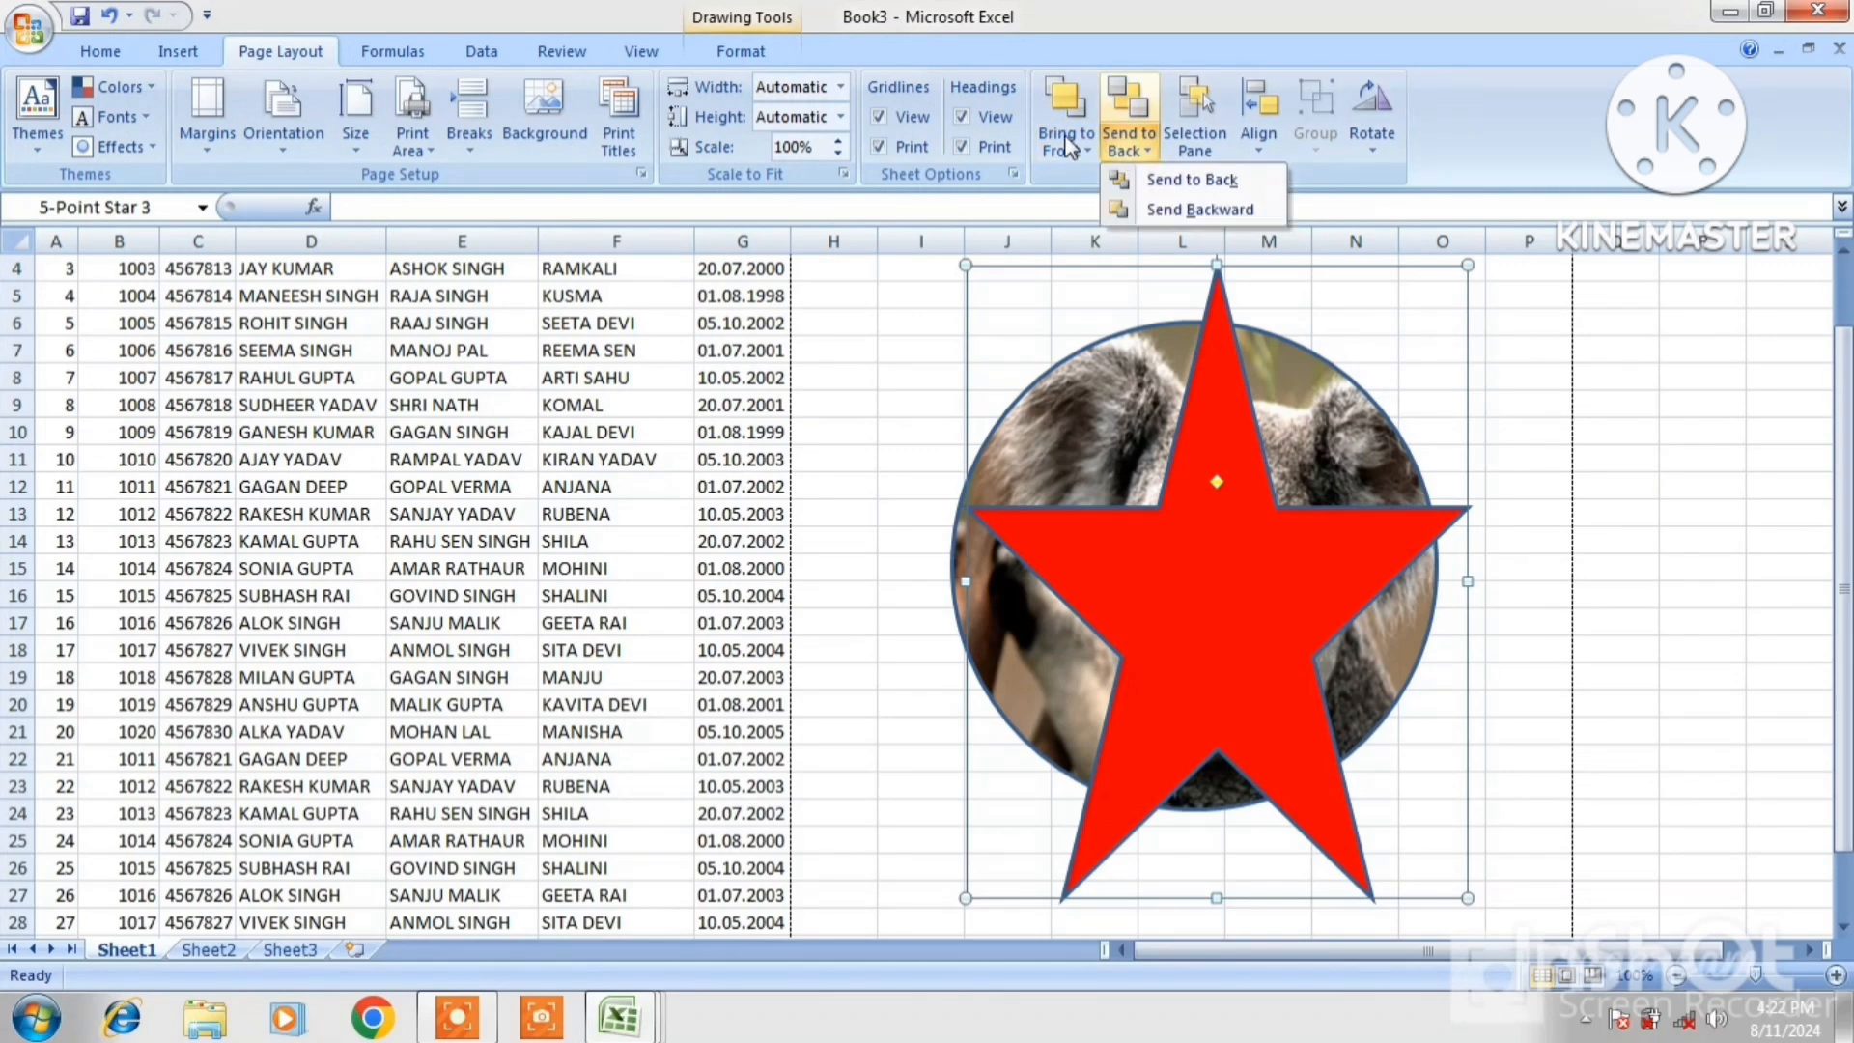
{"action": "left_click", "coordinate": [1069, 147]}
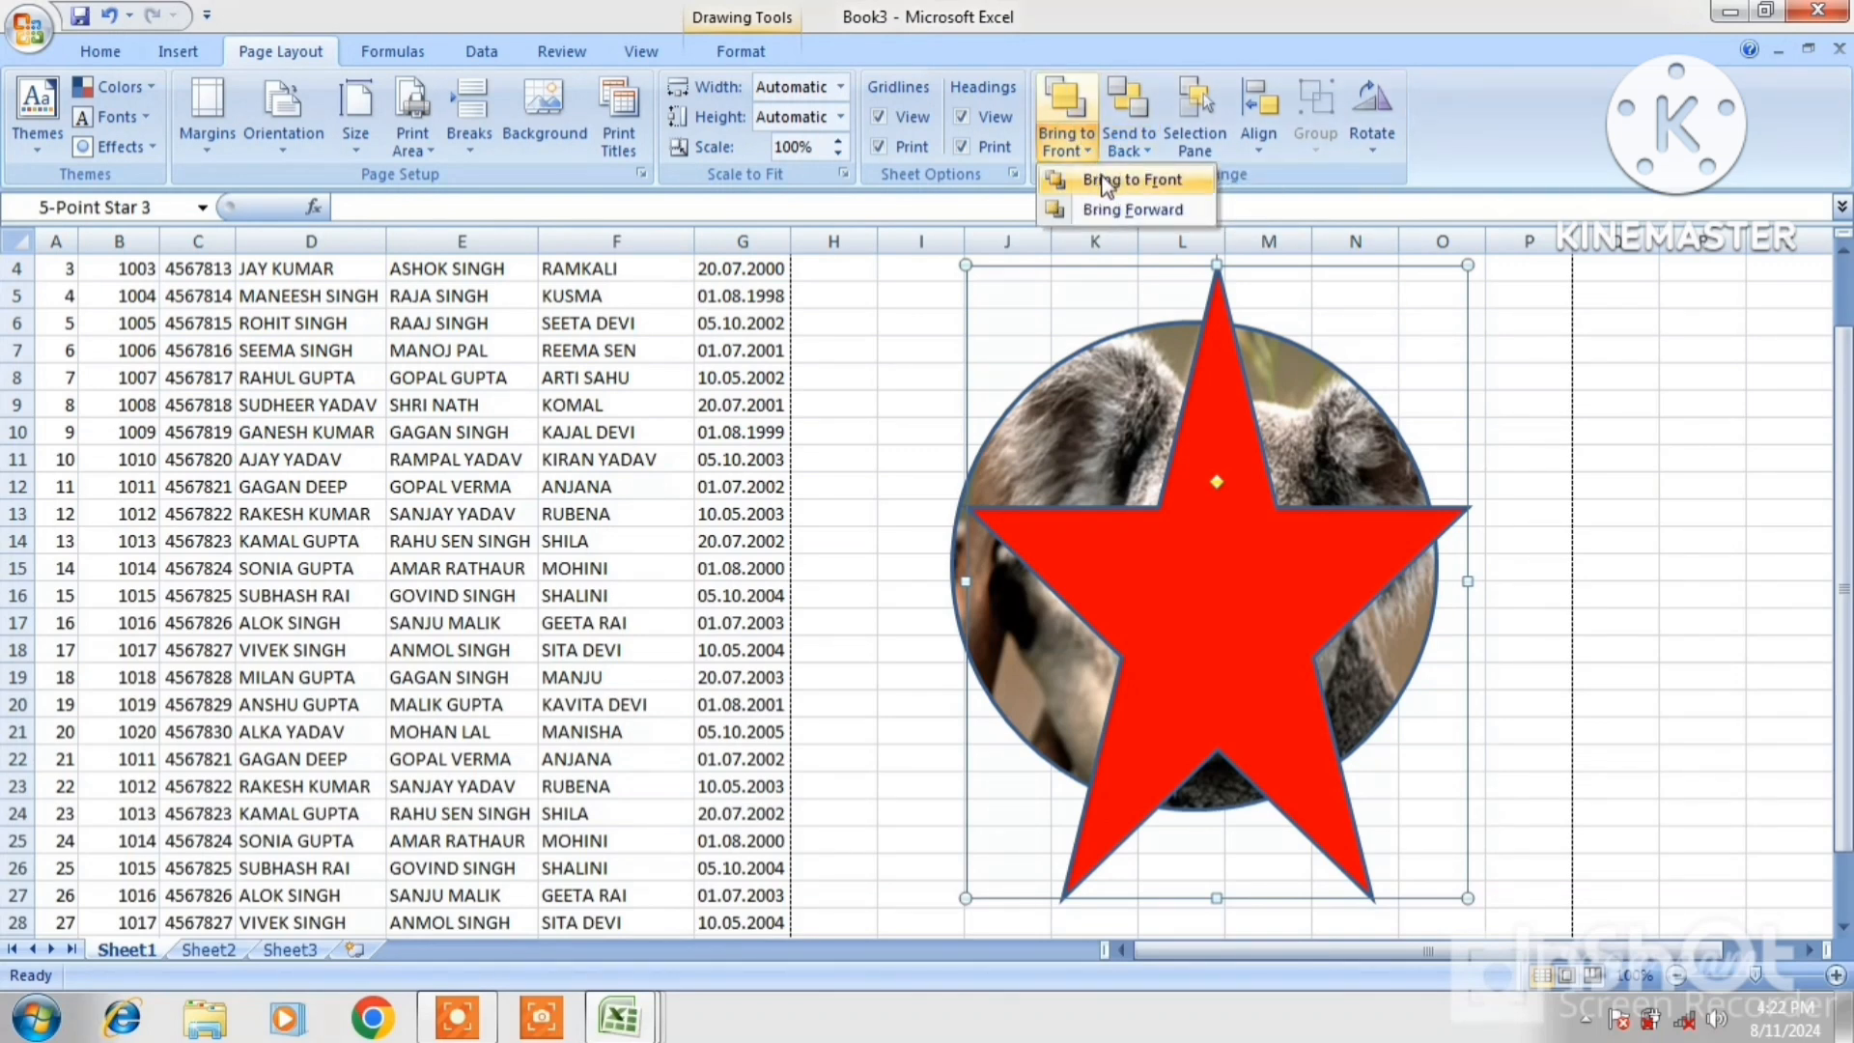
{"action": "left_click", "coordinate": [1120, 179]}
{"action": "left_click", "coordinate": [1081, 147]}
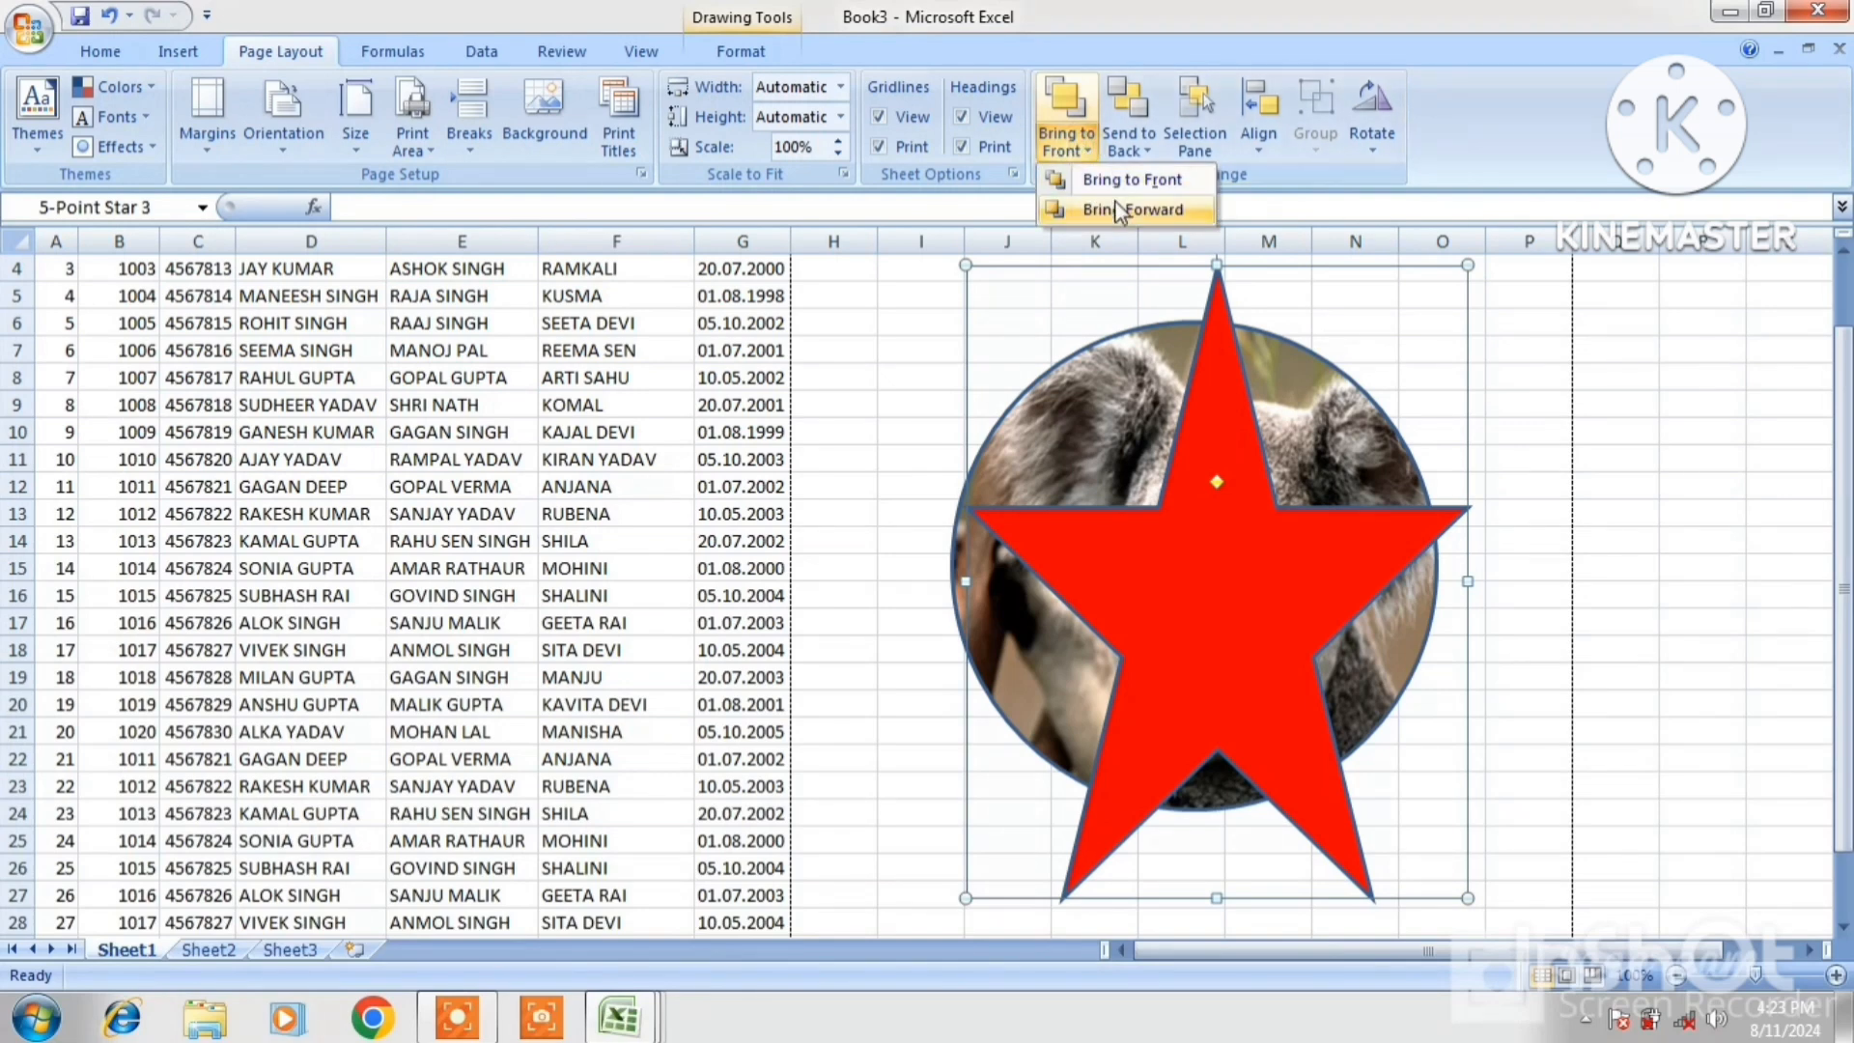
{"action": "left_click", "coordinate": [1123, 212]}
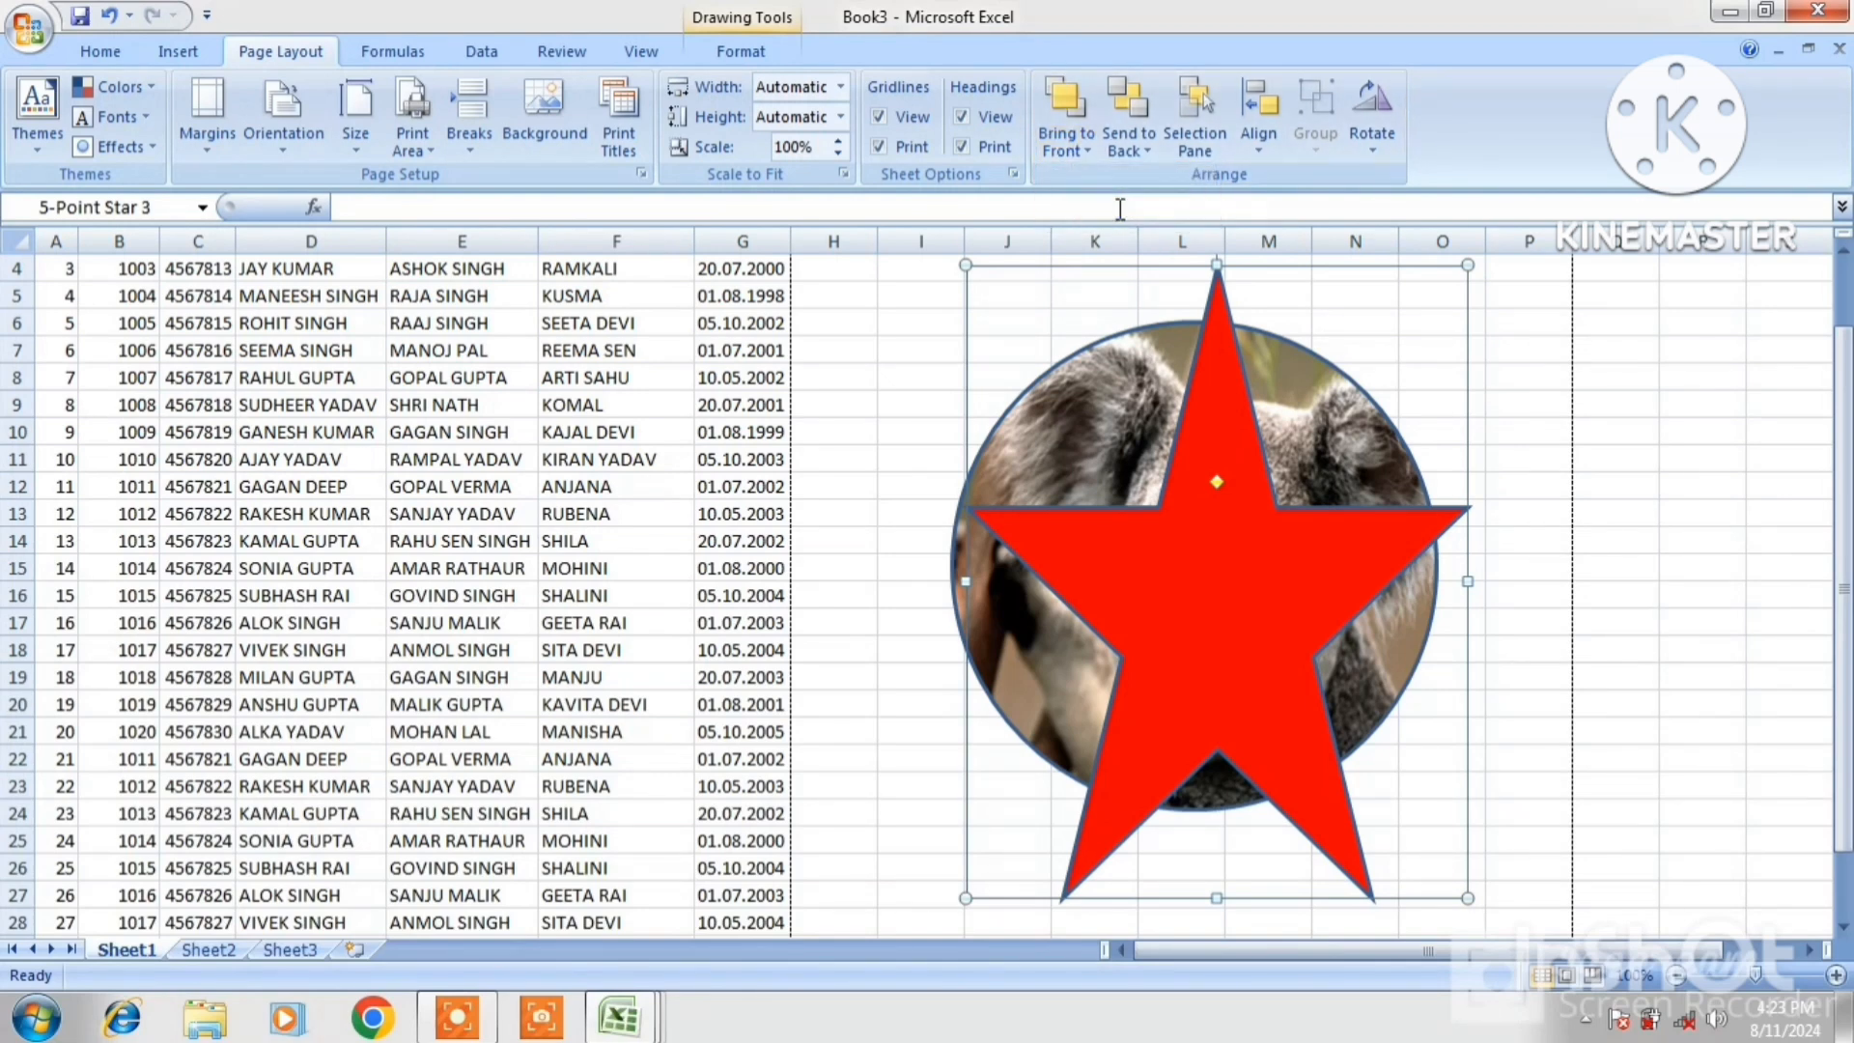
{"action": "left_click", "coordinate": [1150, 149]}
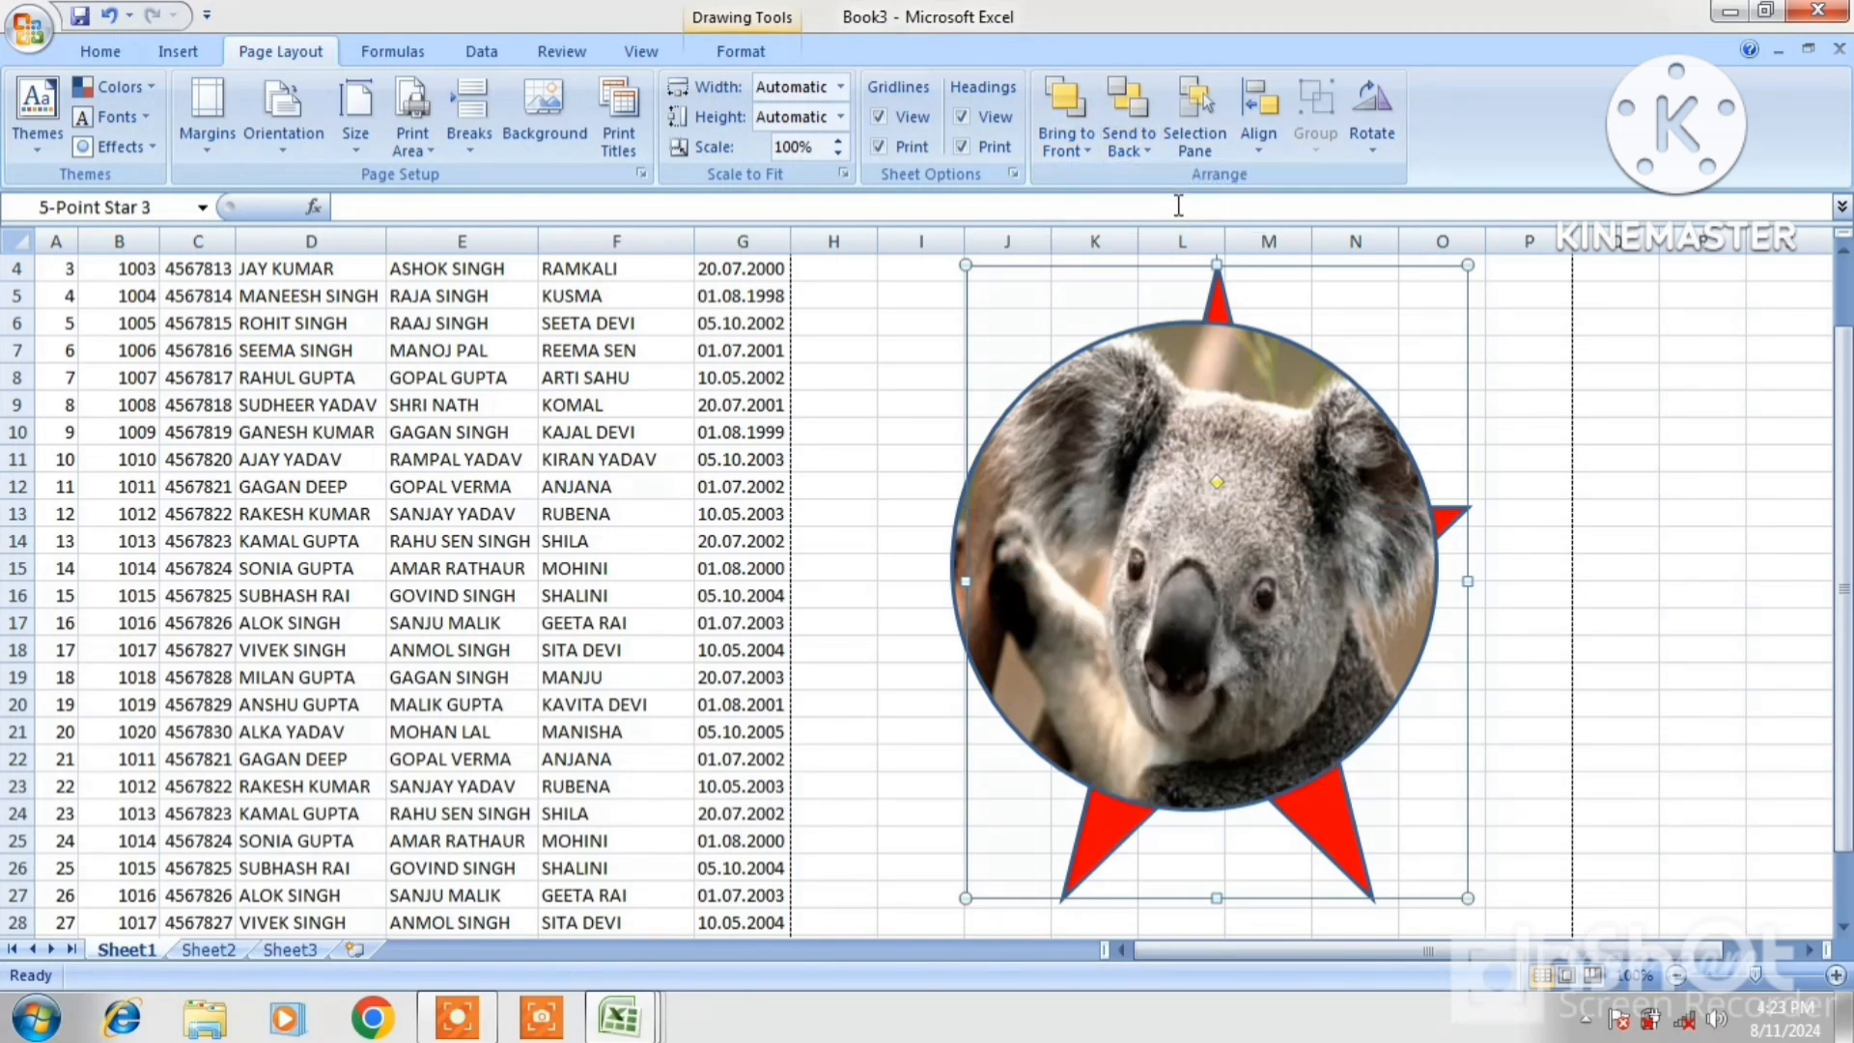
{"action": "left_click", "coordinate": [1178, 210]}
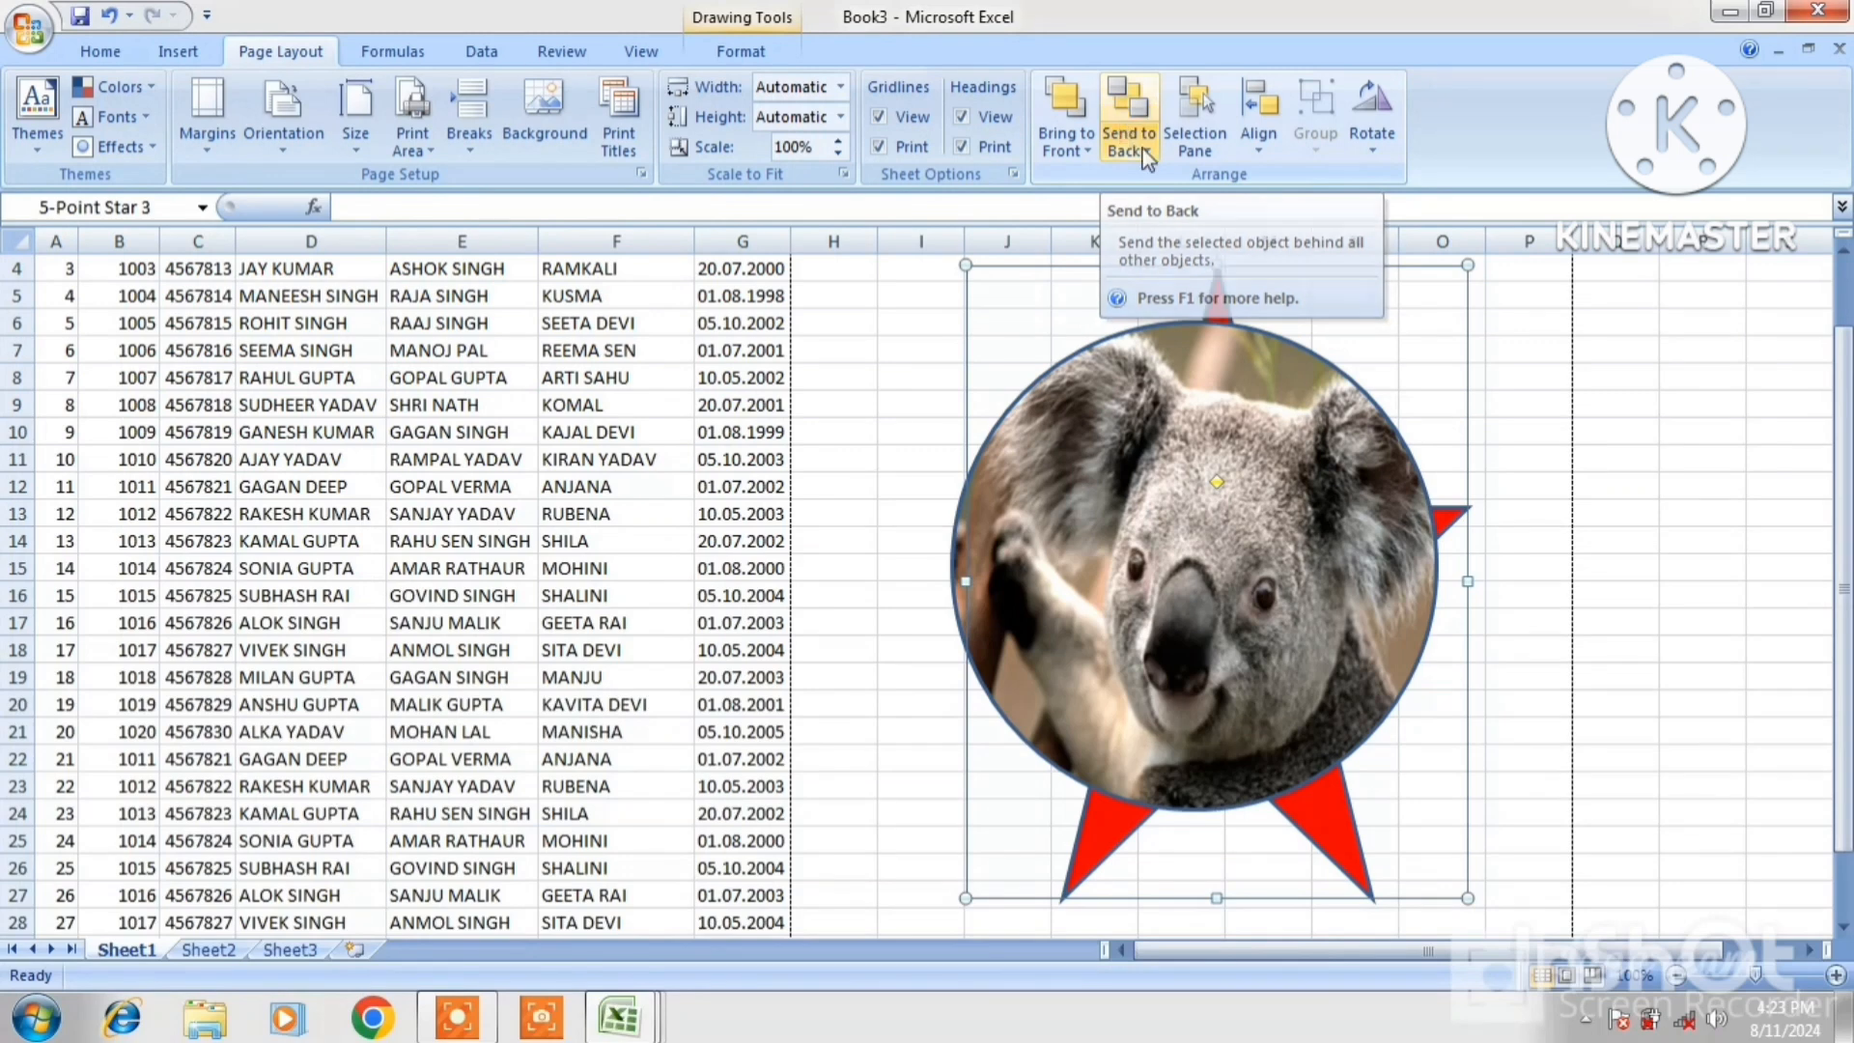
{"action": "left_click", "coordinate": [1069, 137]}
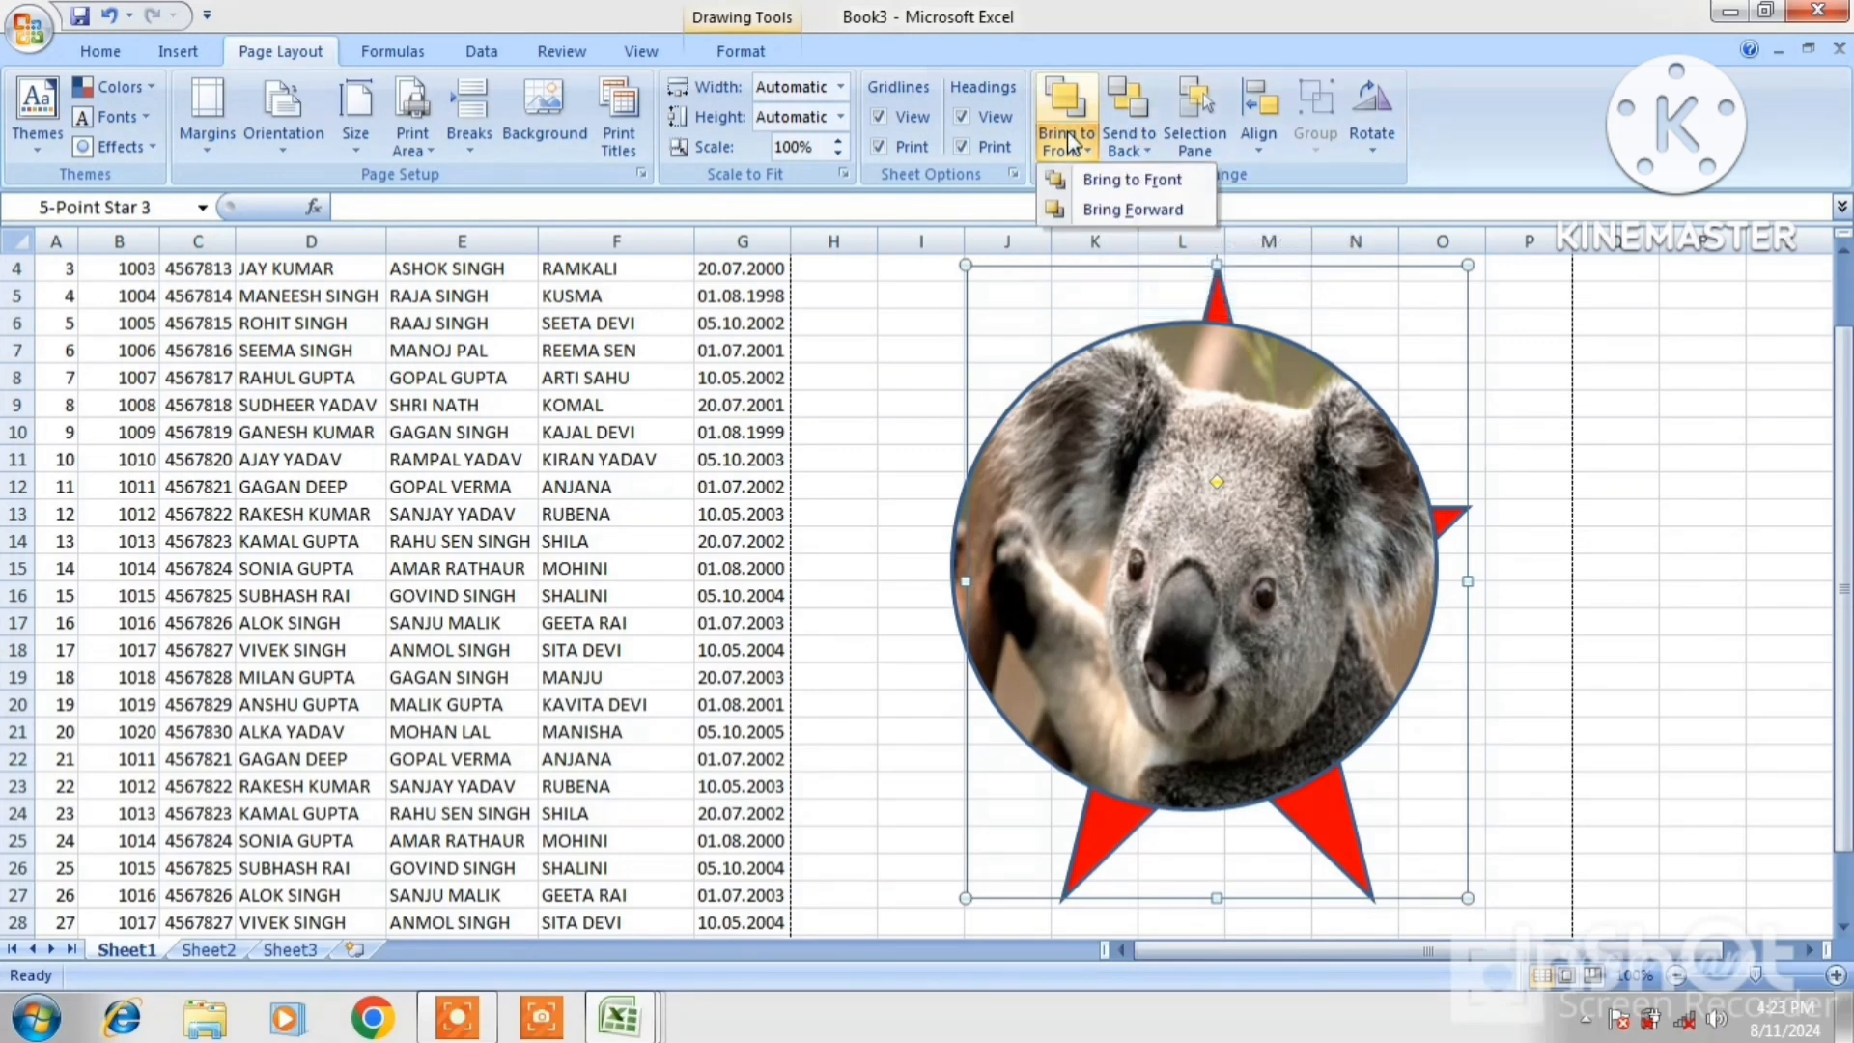
{"action": "left_click", "coordinate": [1096, 183]}
{"action": "left_click", "coordinate": [1153, 140]}
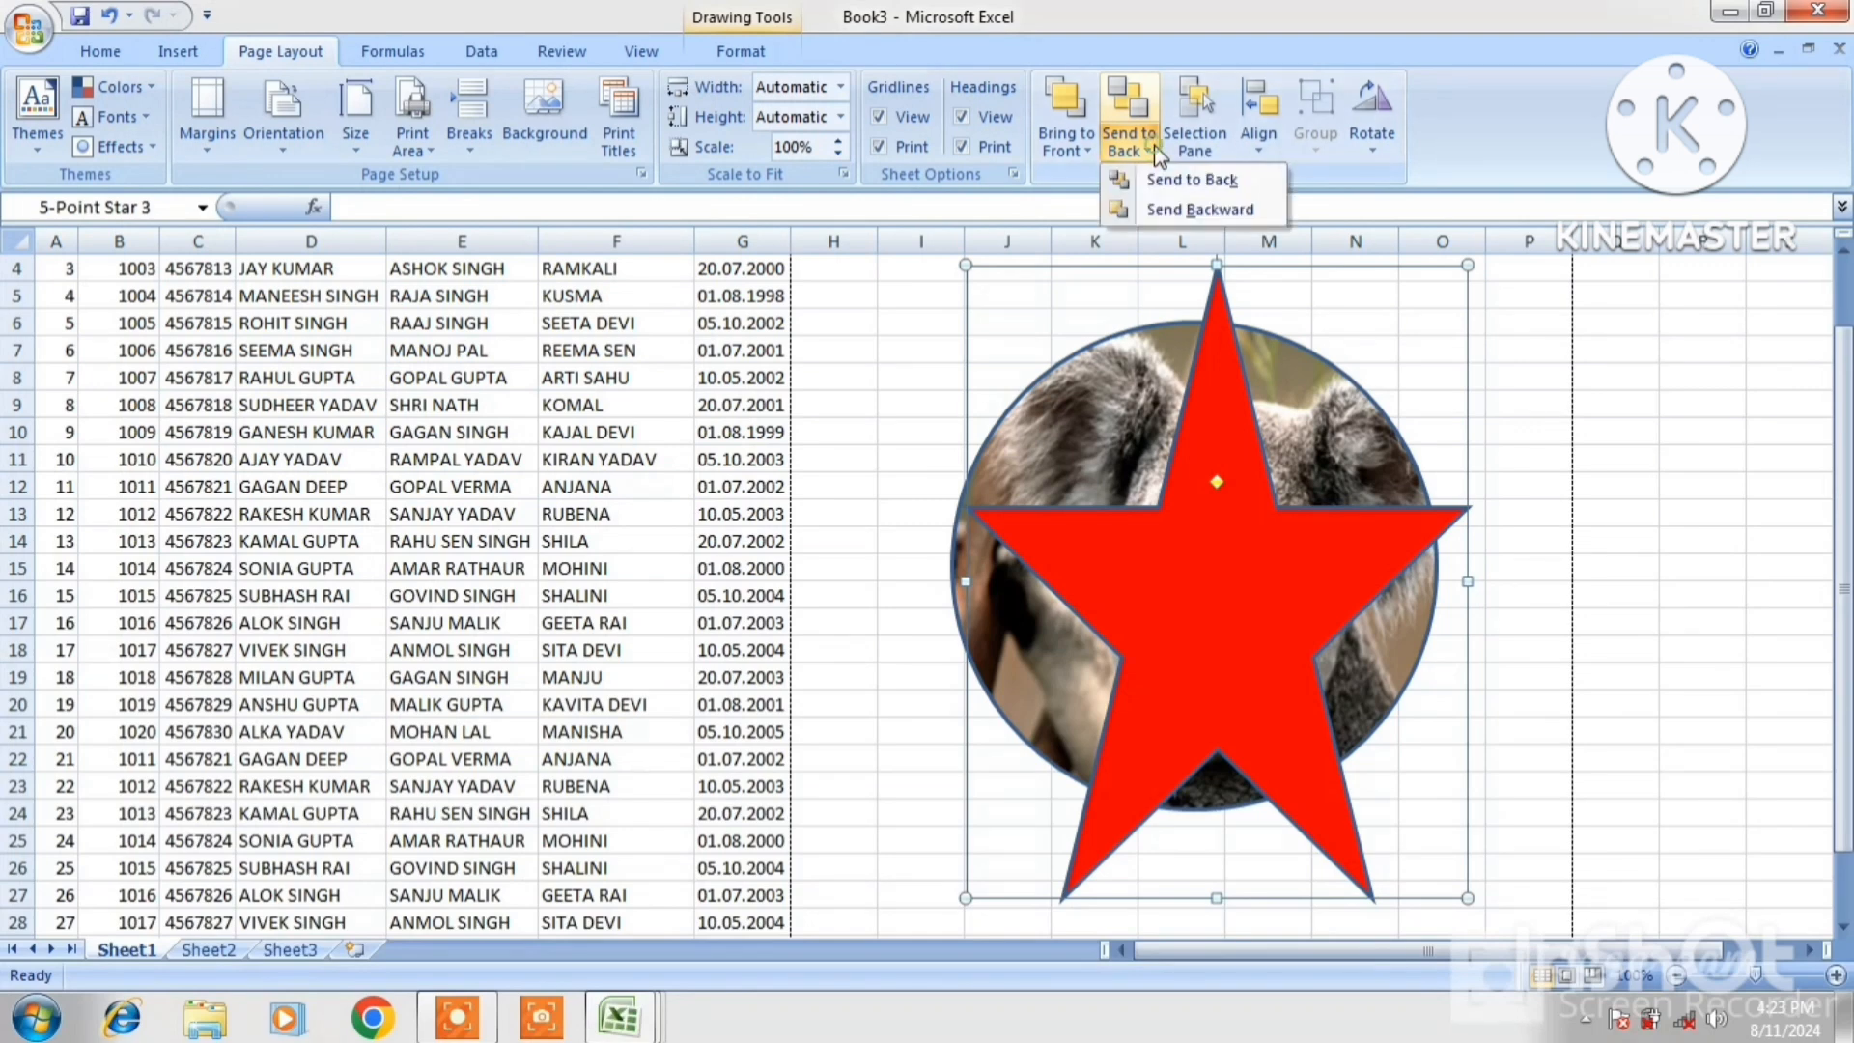
{"action": "left_click", "coordinate": [1170, 182]}
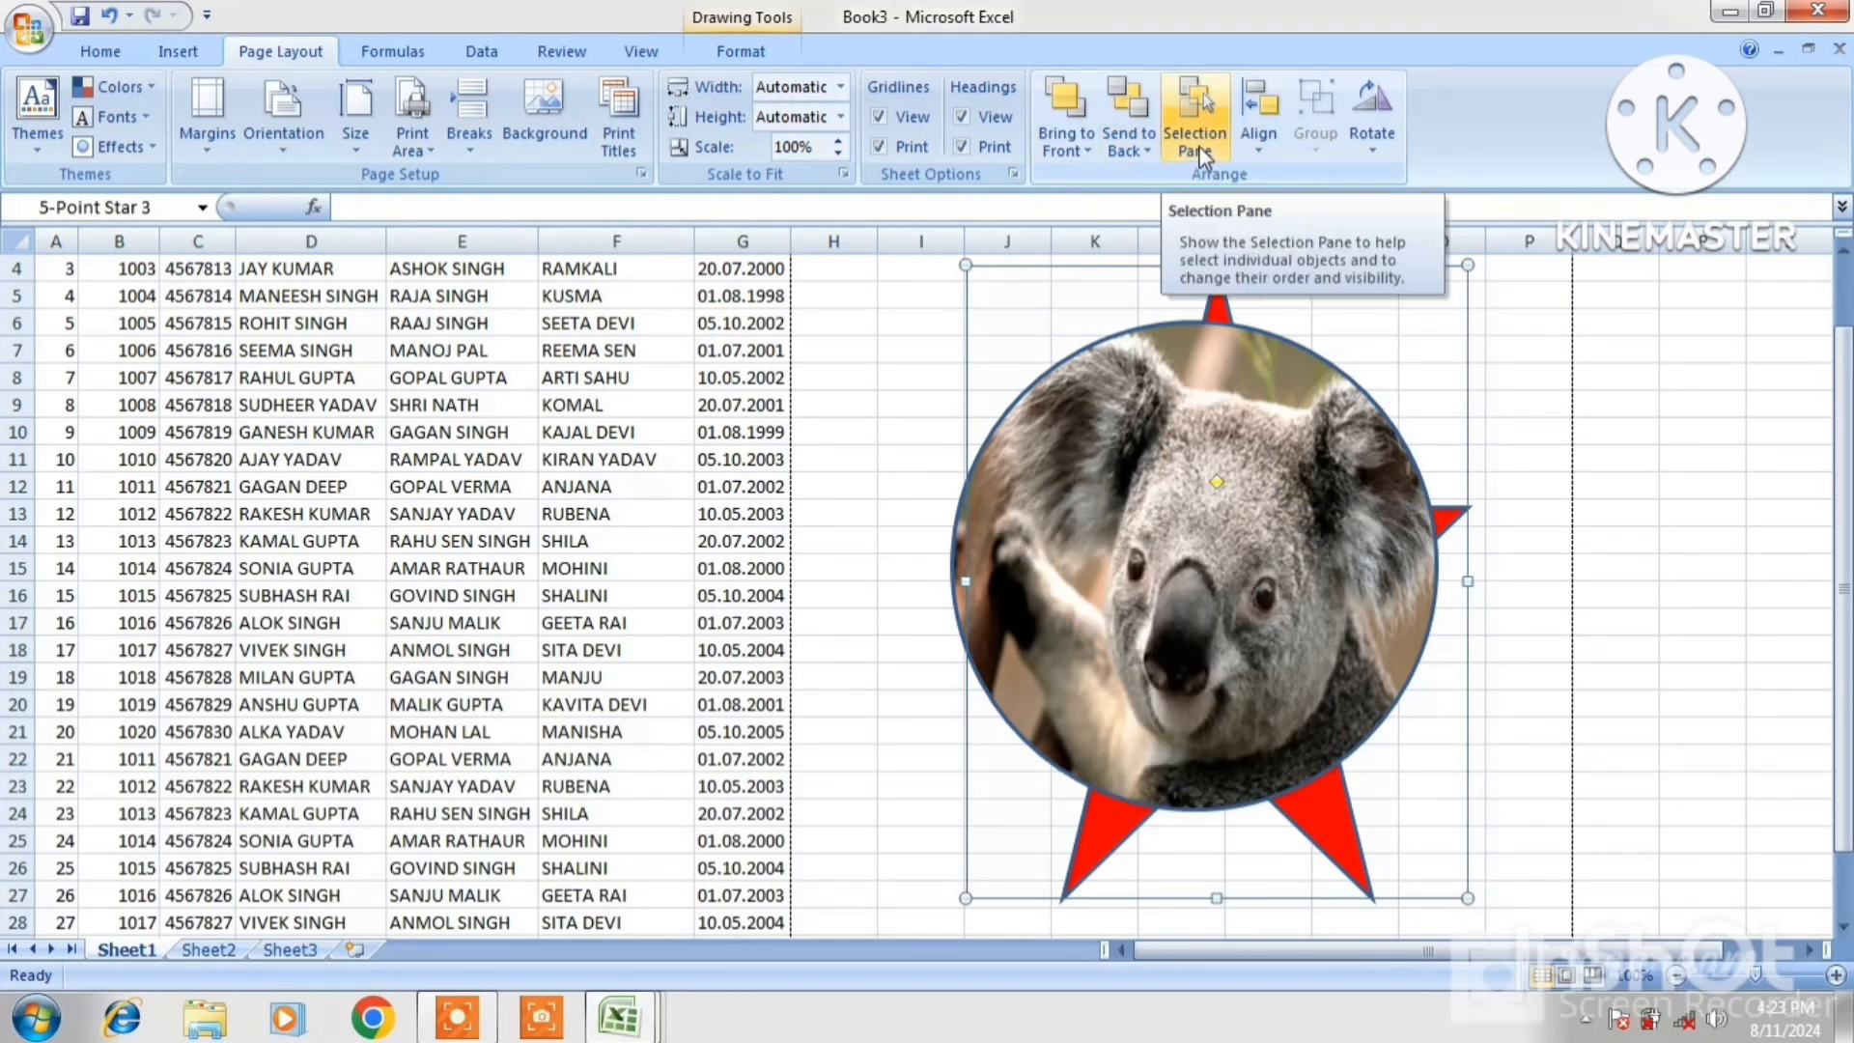
Dock the Selection and Visibility pane, then shrink the koala oval and the red star
{"action": "left_click", "coordinate": [1198, 145]}
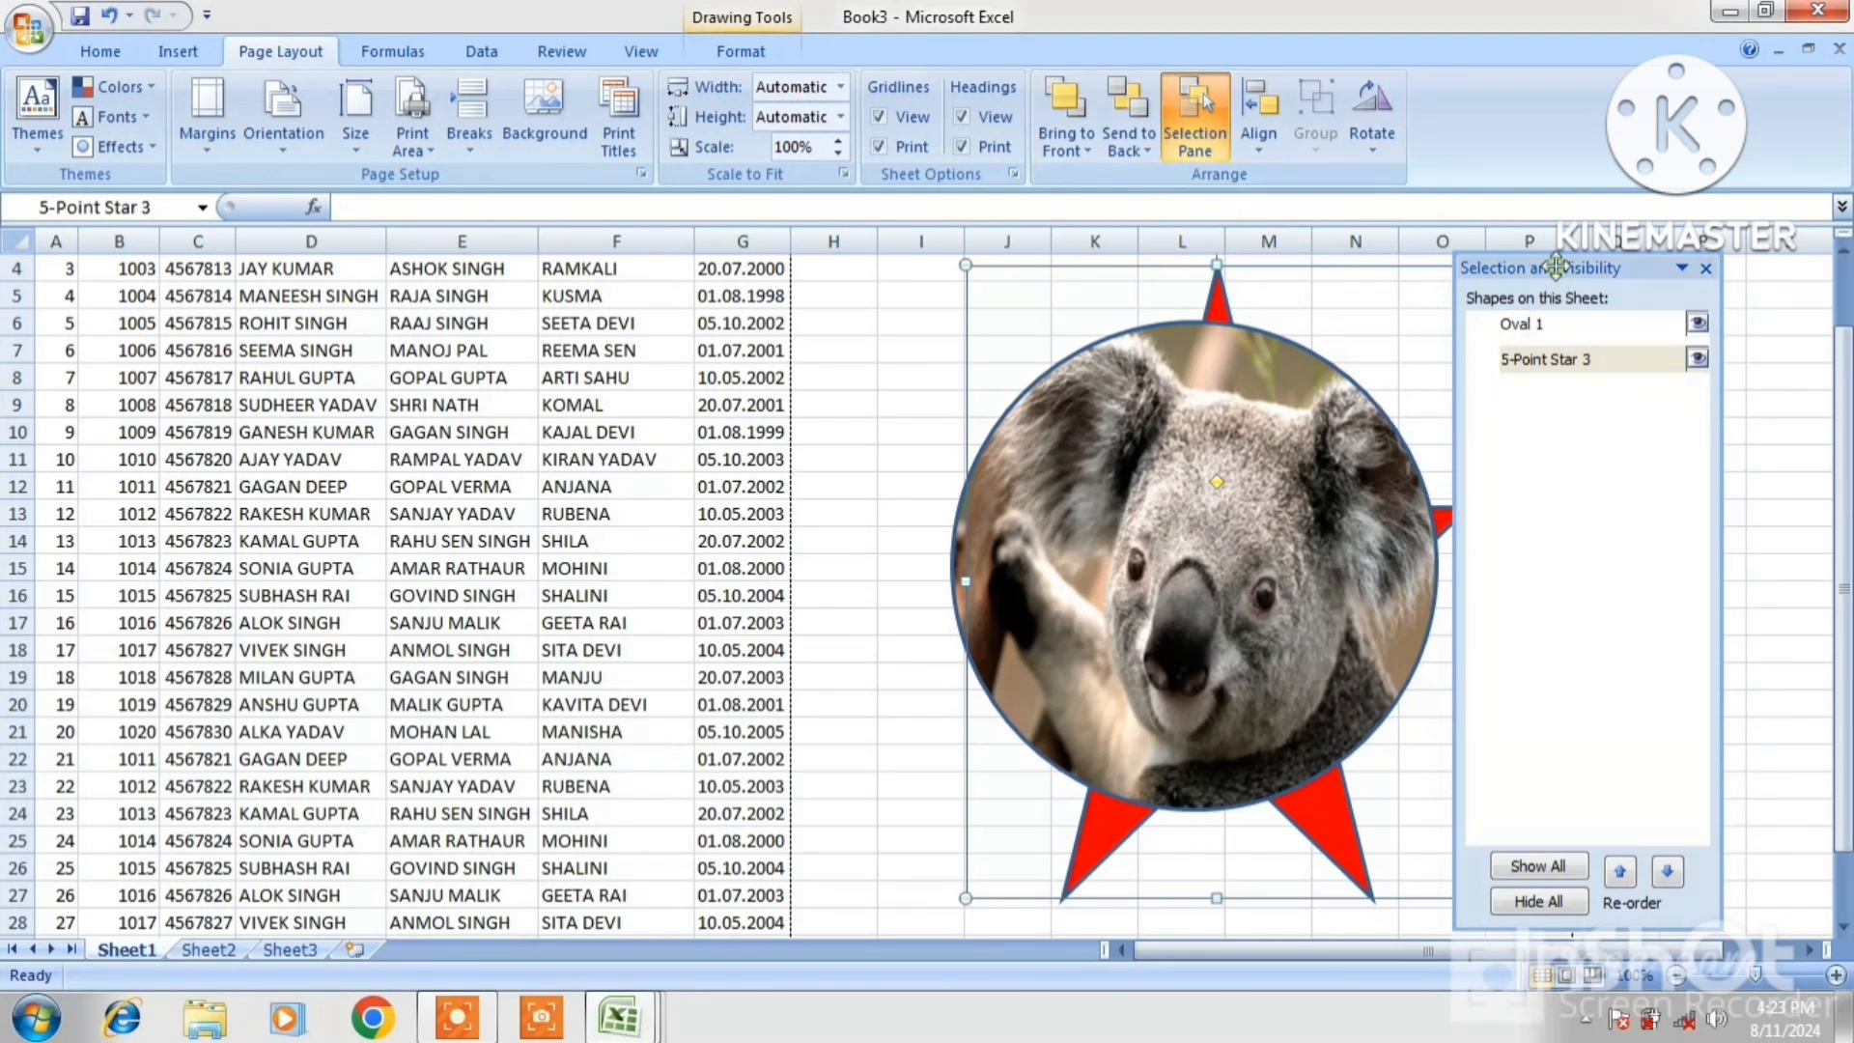
{"action": "left_click_drag", "start_coordinate": [1556, 265], "coordinate": [1662, 267]}
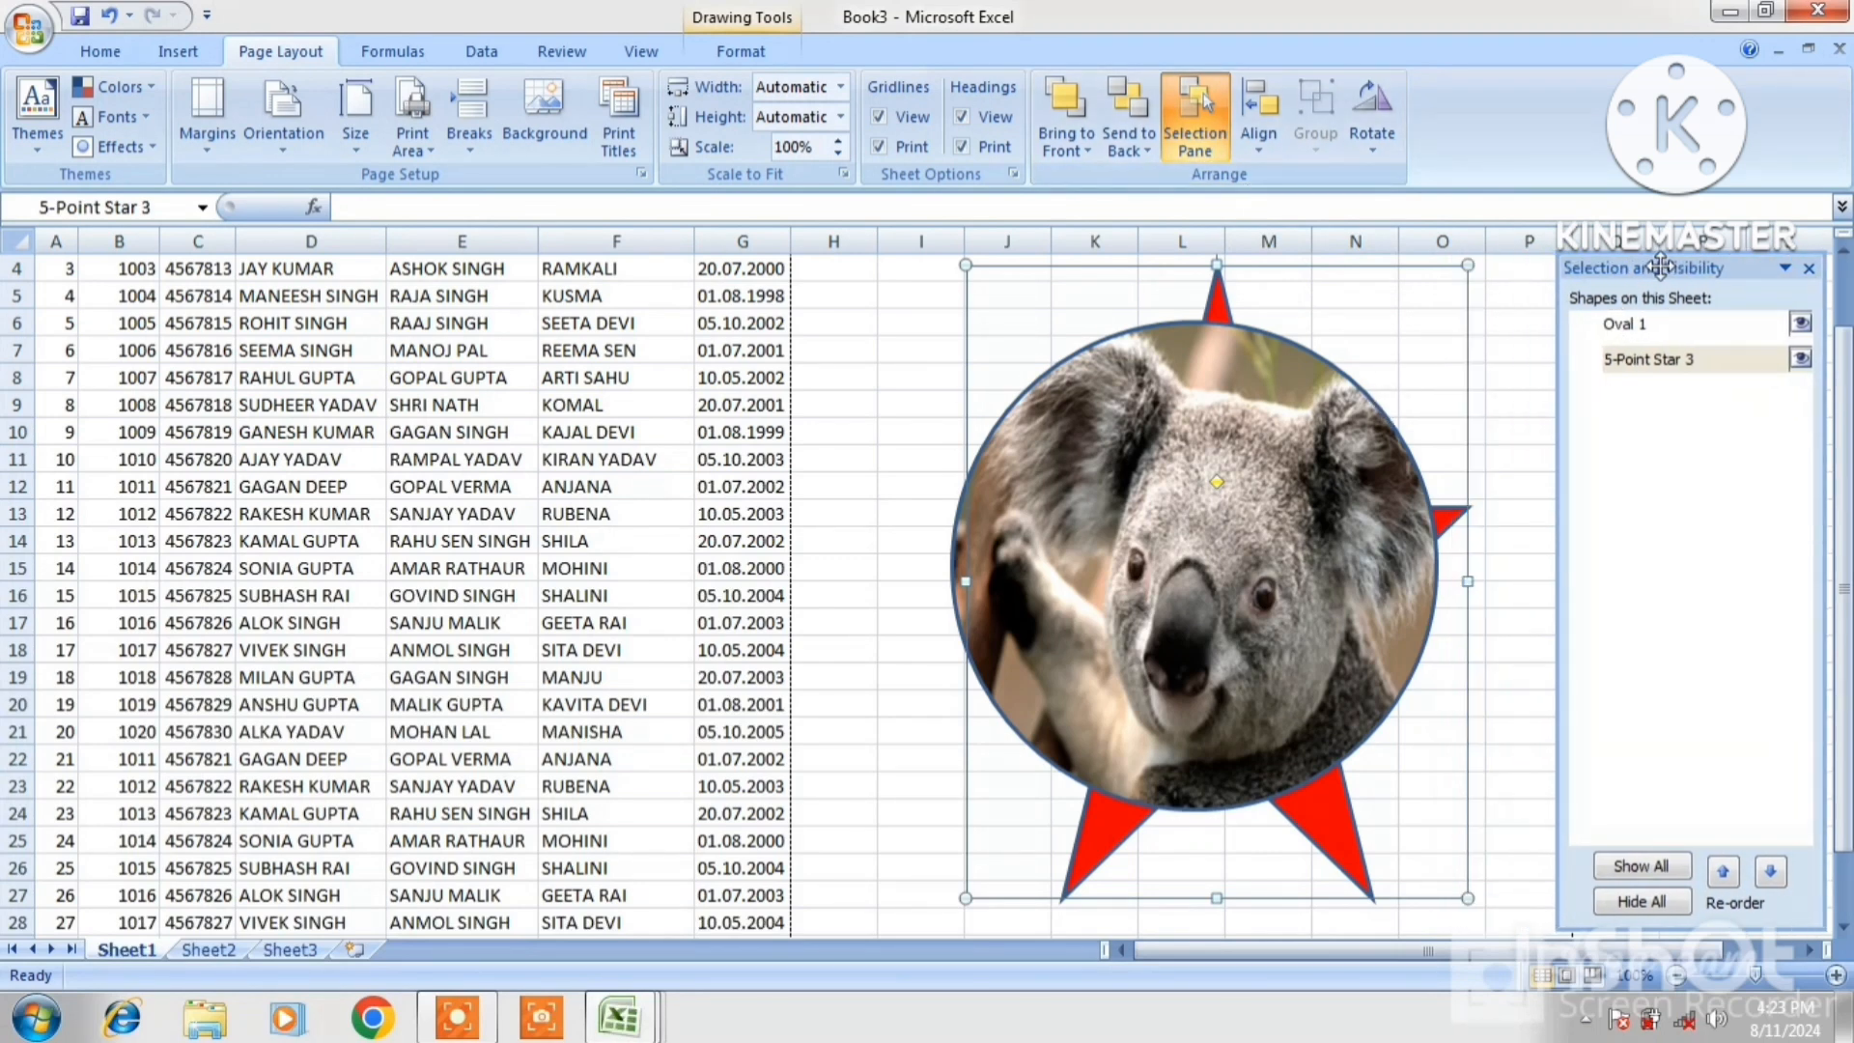
{"action": "left_click", "coordinate": [1631, 328]}
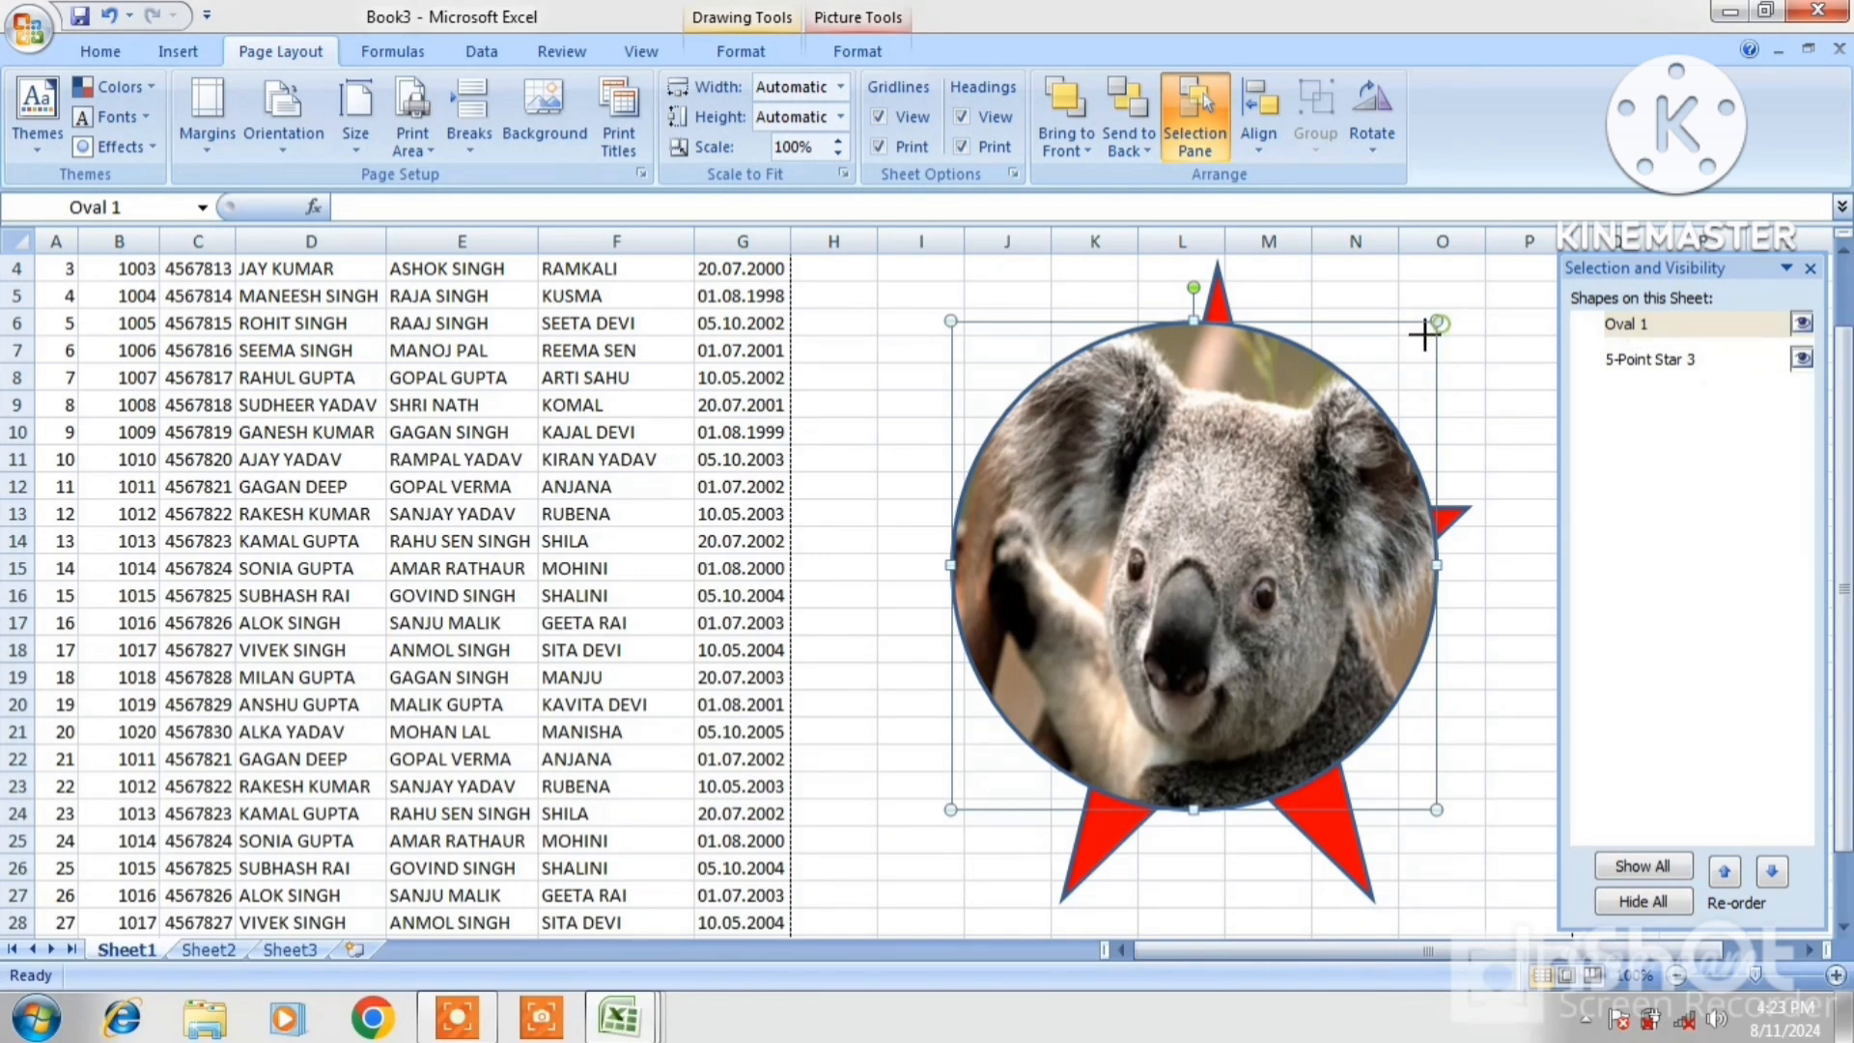
{"action": "left_click_drag", "start_coordinate": [1437, 321], "coordinate": [1286, 548]}
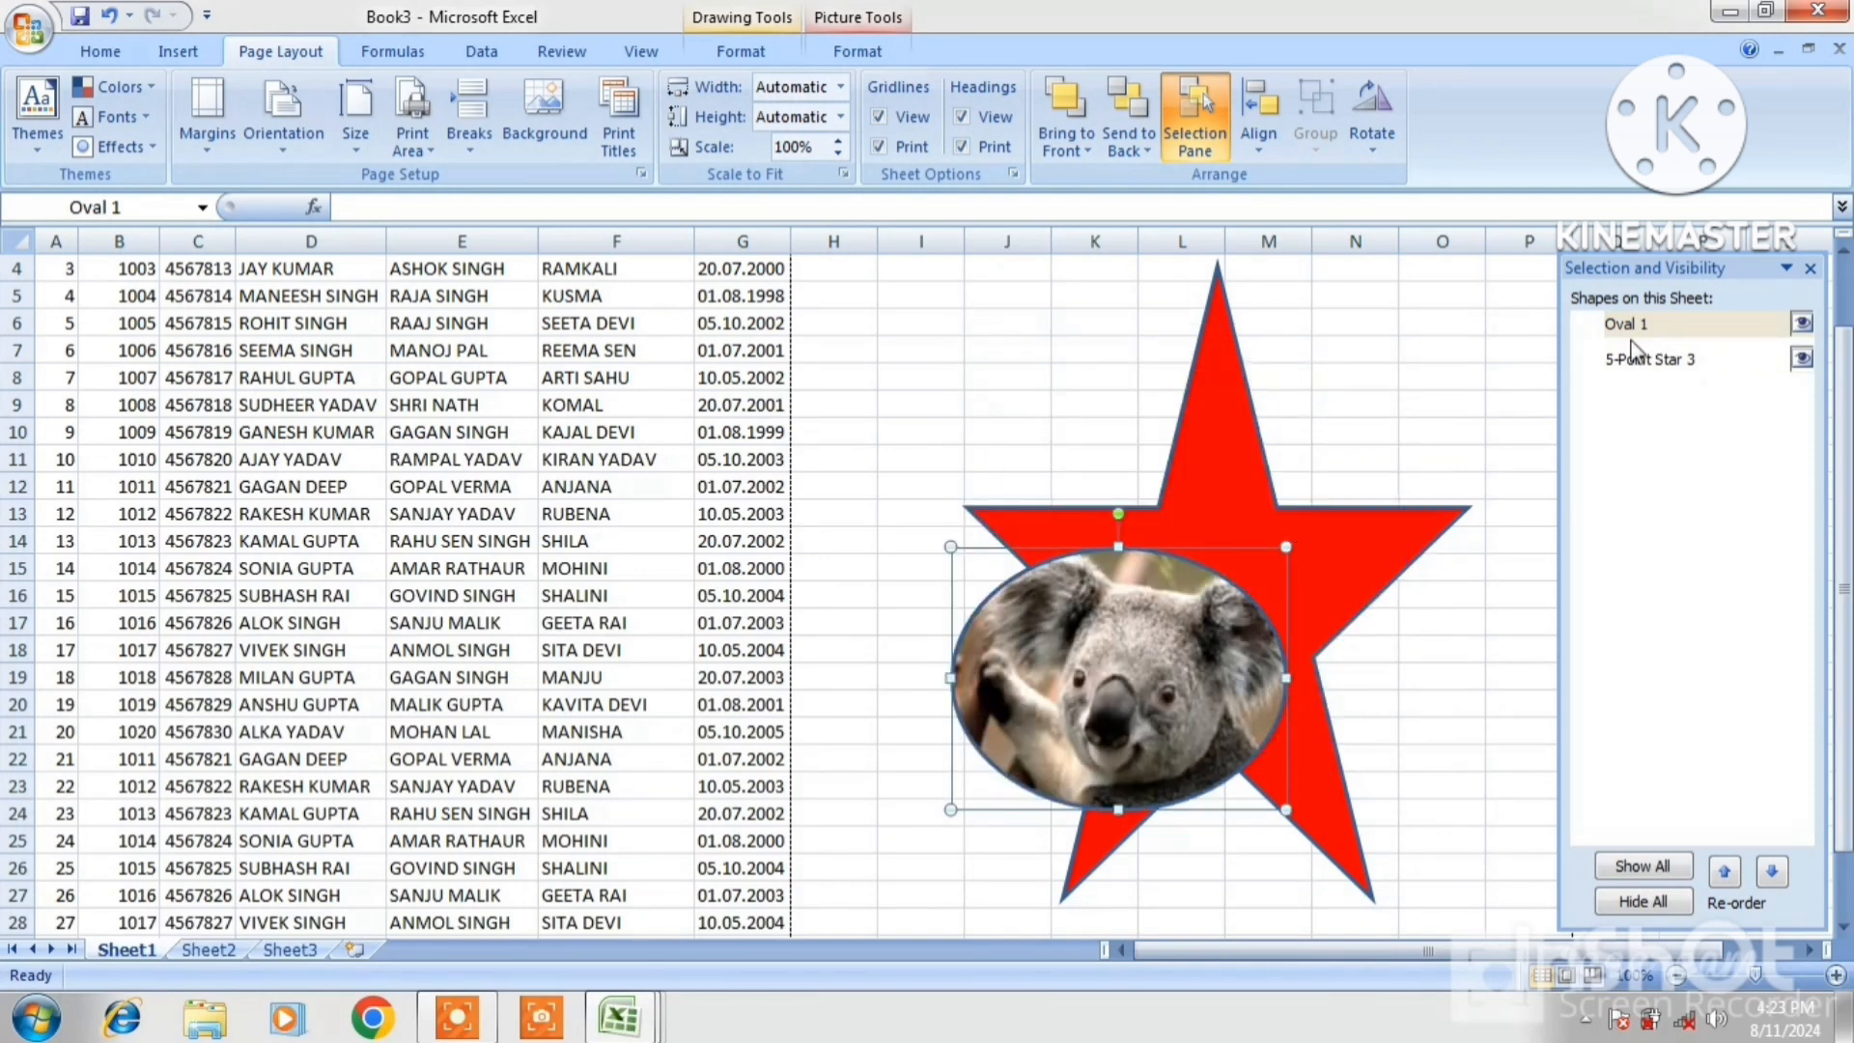
{"action": "left_click", "coordinate": [1651, 360]}
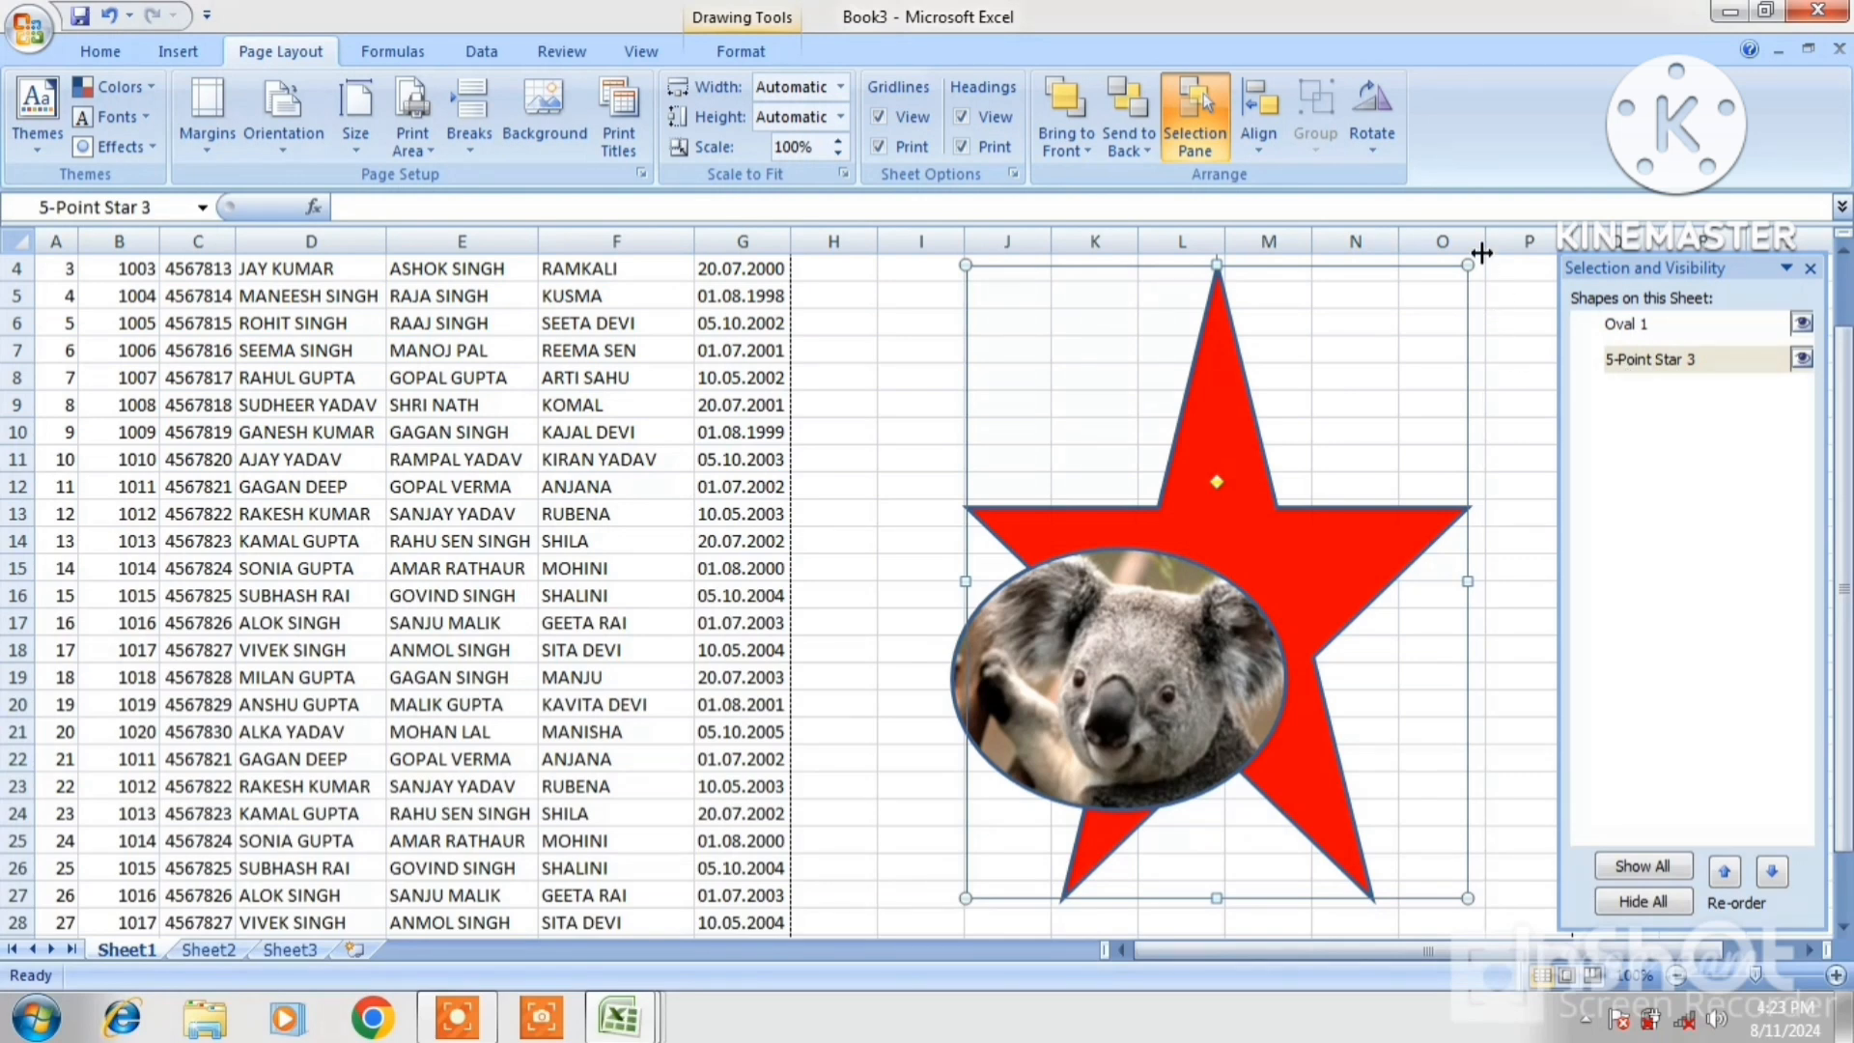
{"action": "left_click_drag", "start_coordinate": [1468, 264], "coordinate": [1396, 432]}
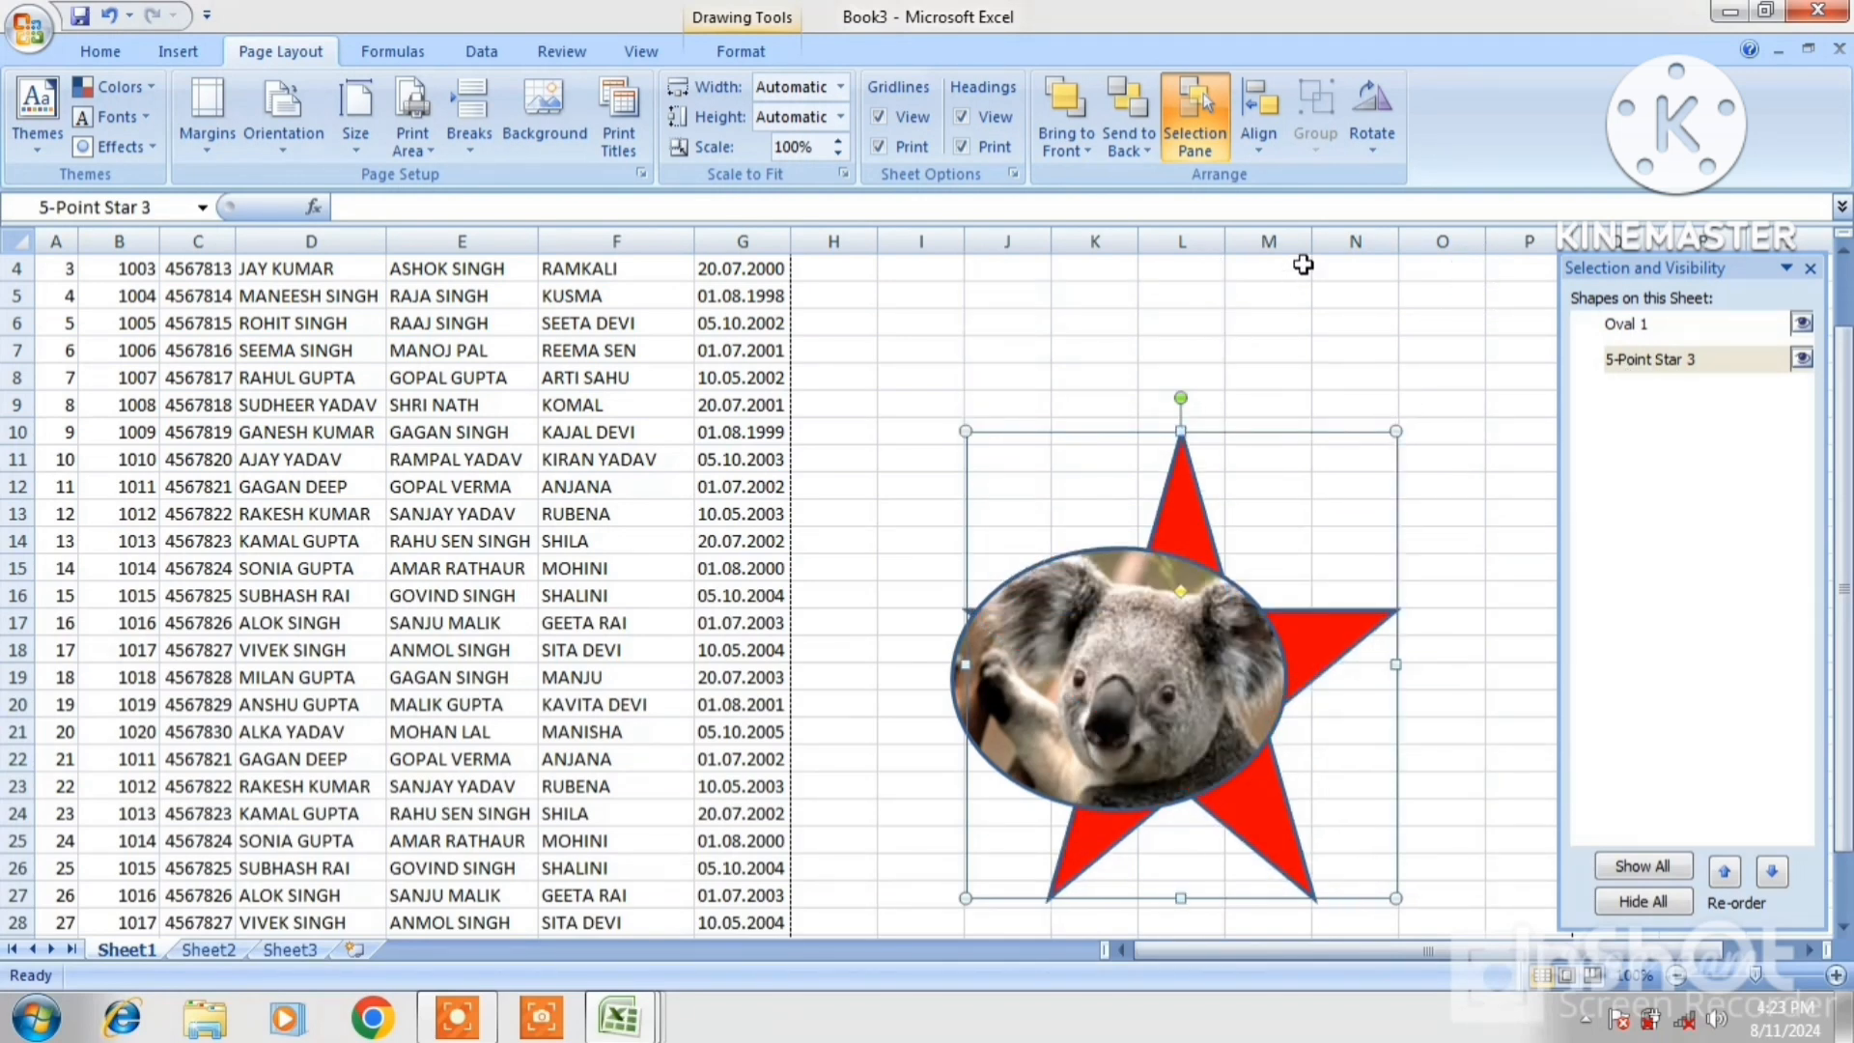
Turn on Snap to Shape and move the star up-right above the koala oval
{"action": "left_click", "coordinate": [1207, 604]}
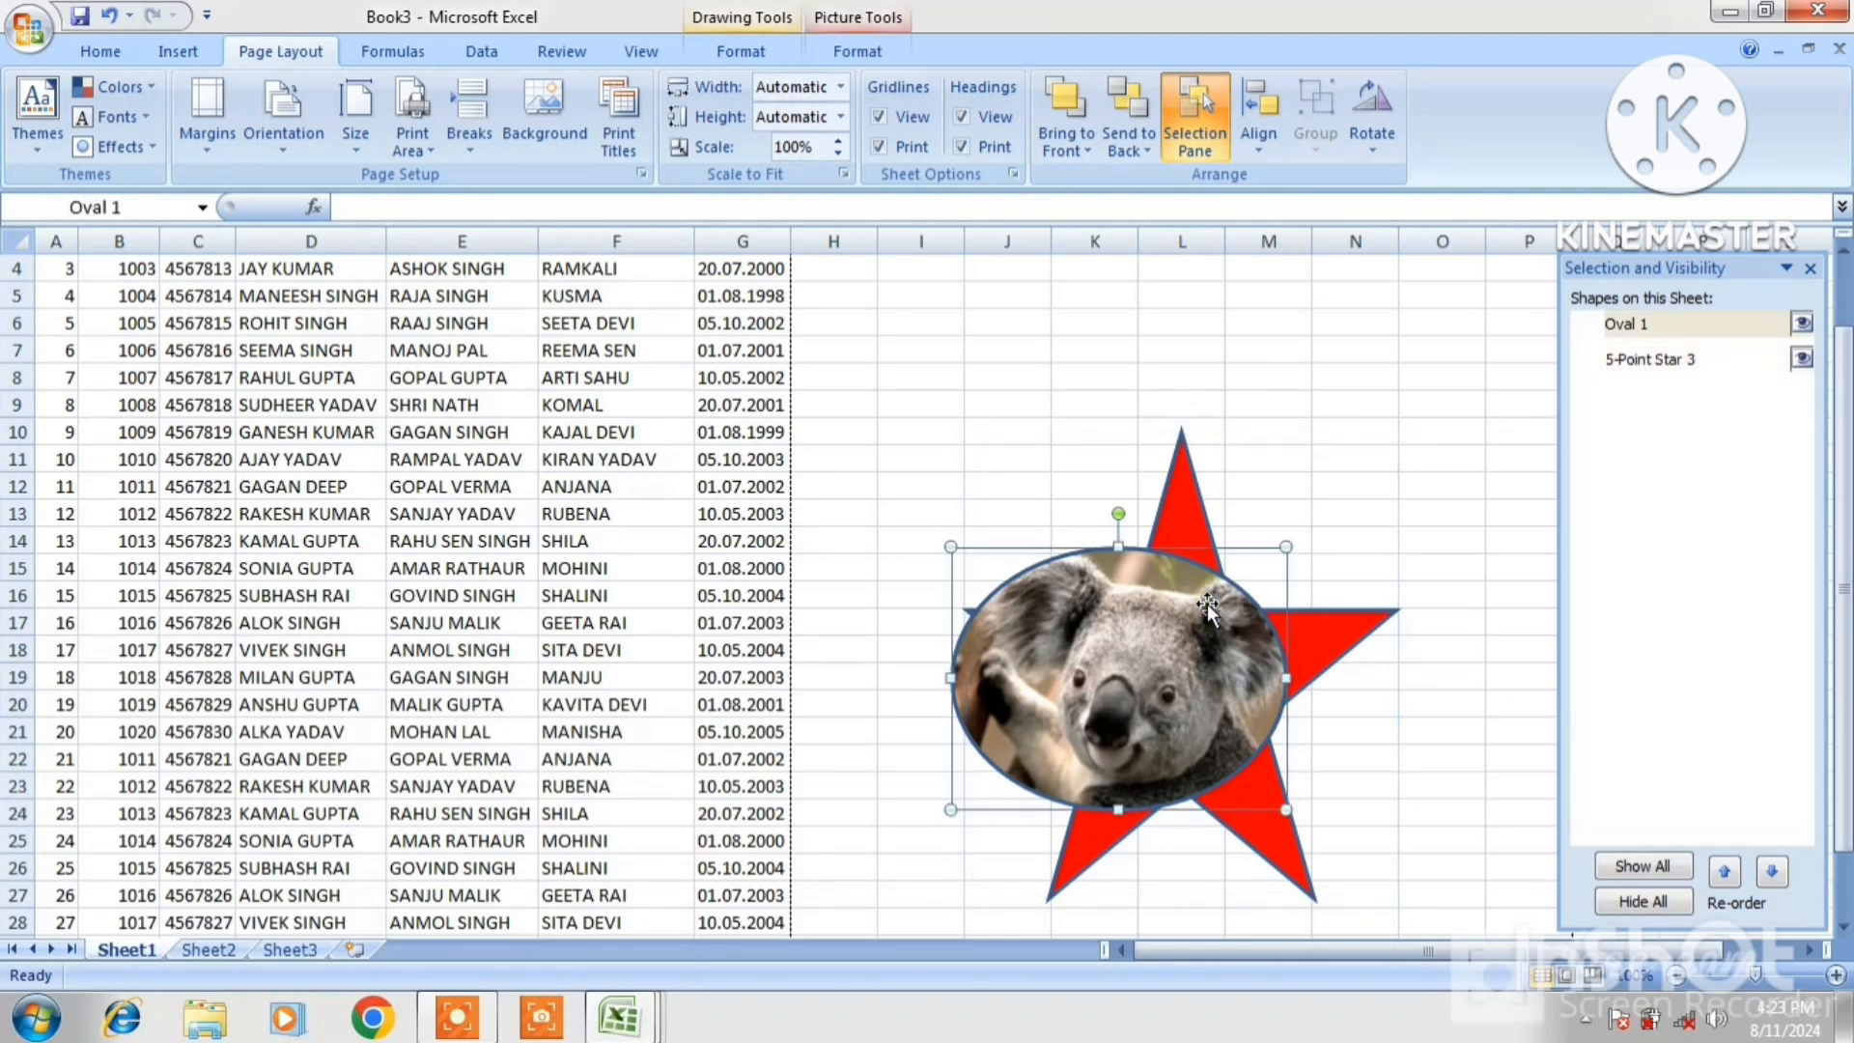
{"action": "left_click", "coordinate": [1260, 150]}
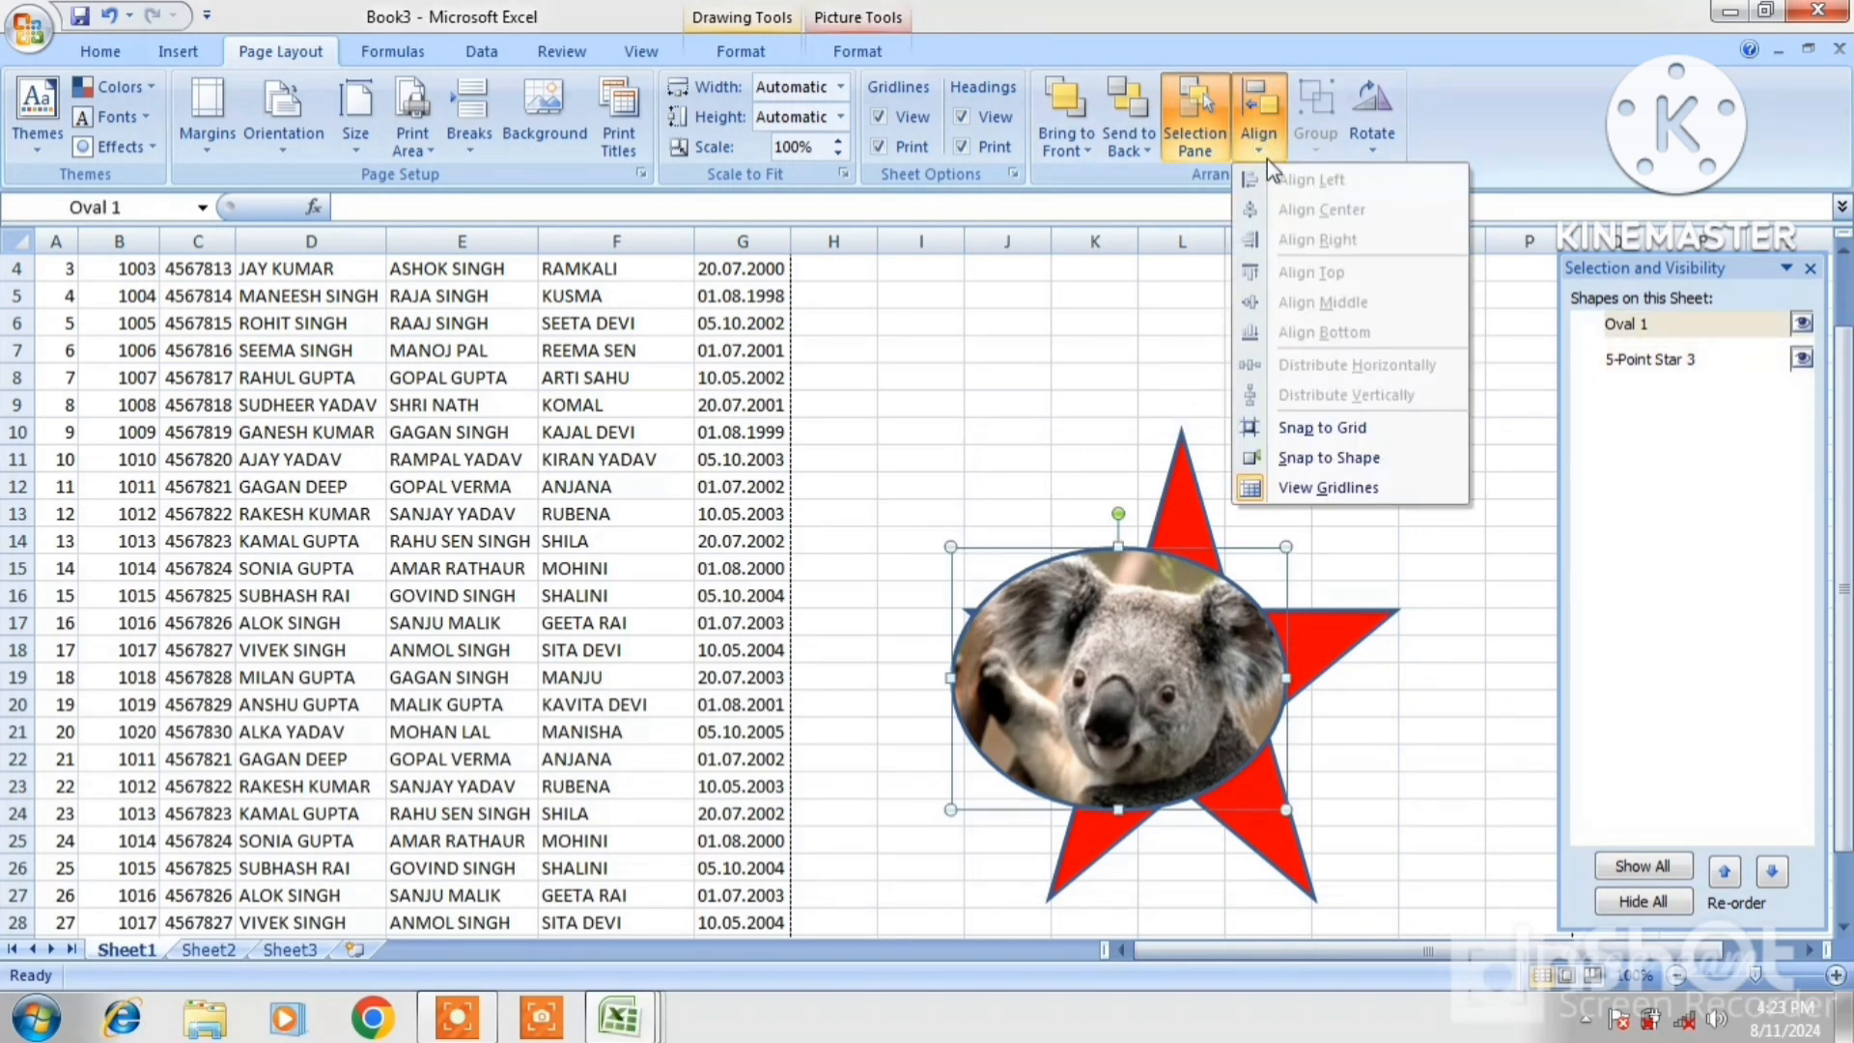
{"action": "left_click", "coordinate": [1319, 454]}
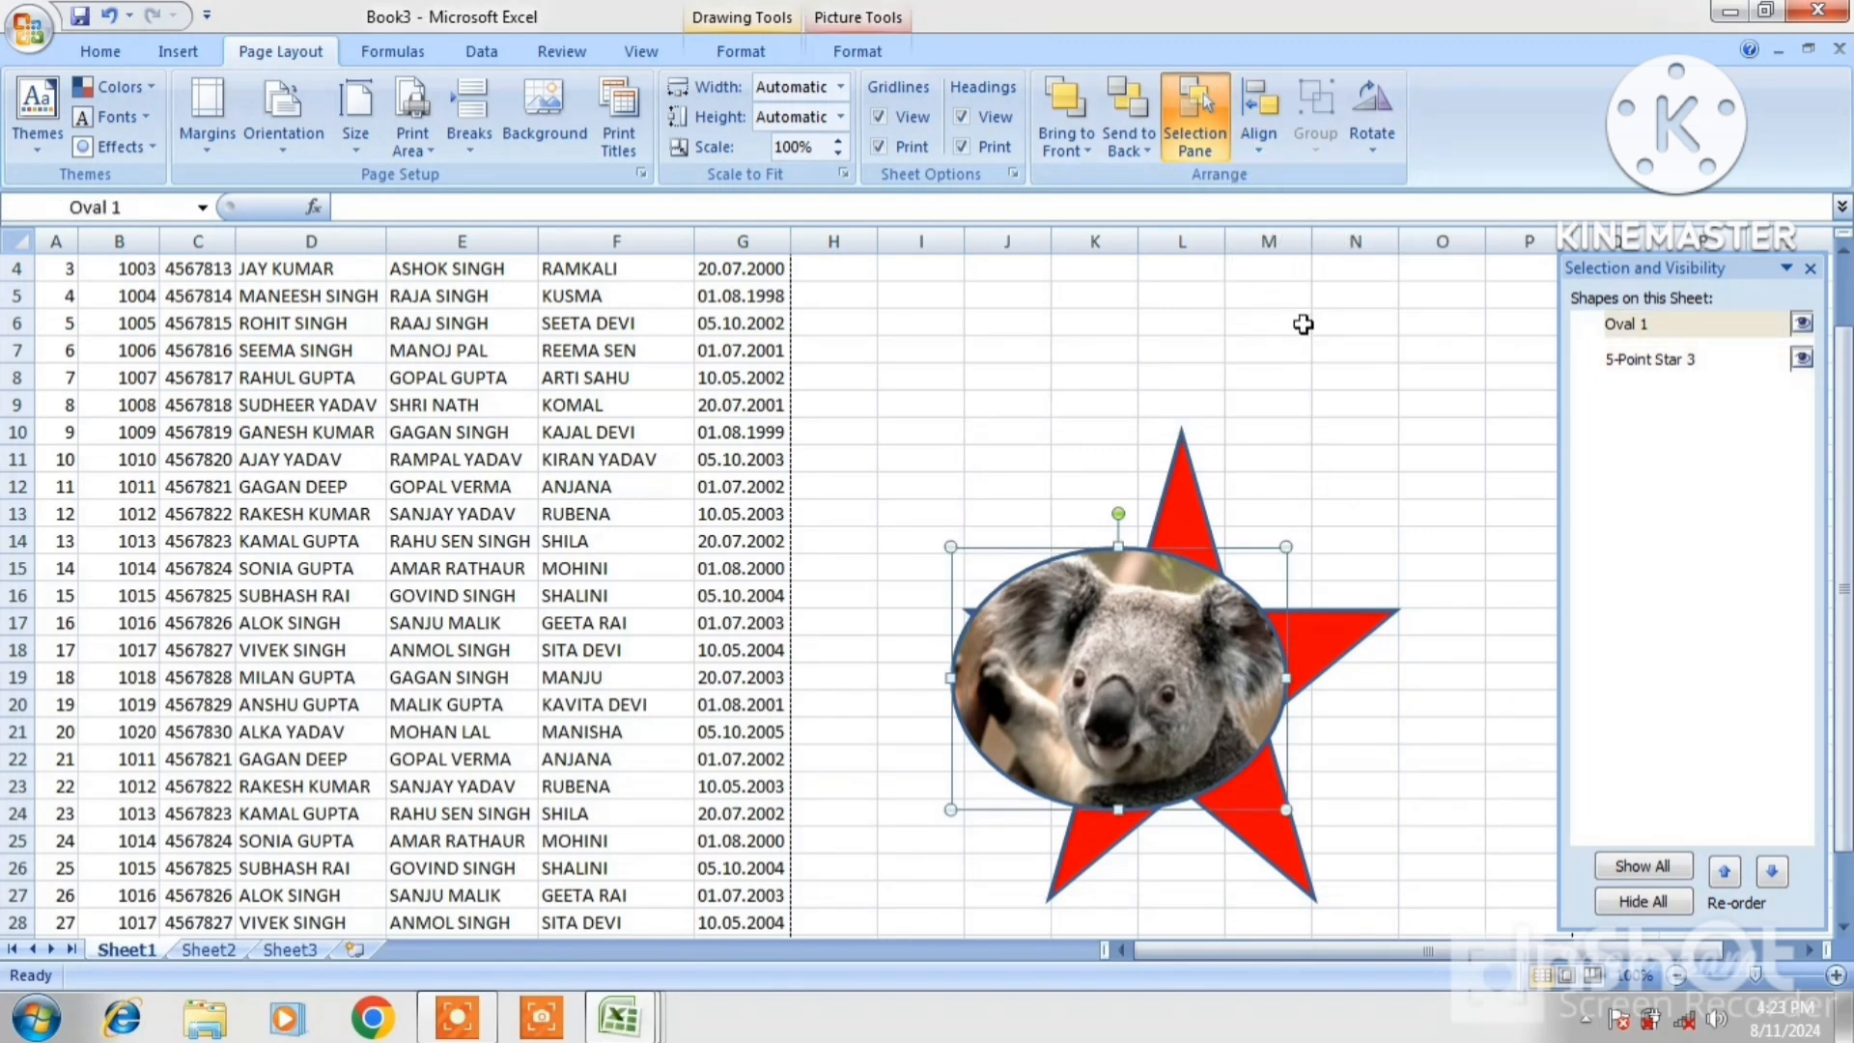
{"action": "left_click", "coordinate": [1205, 506]}
{"action": "left_click_drag", "start_coordinate": [1205, 508], "coordinate": [1318, 371]}
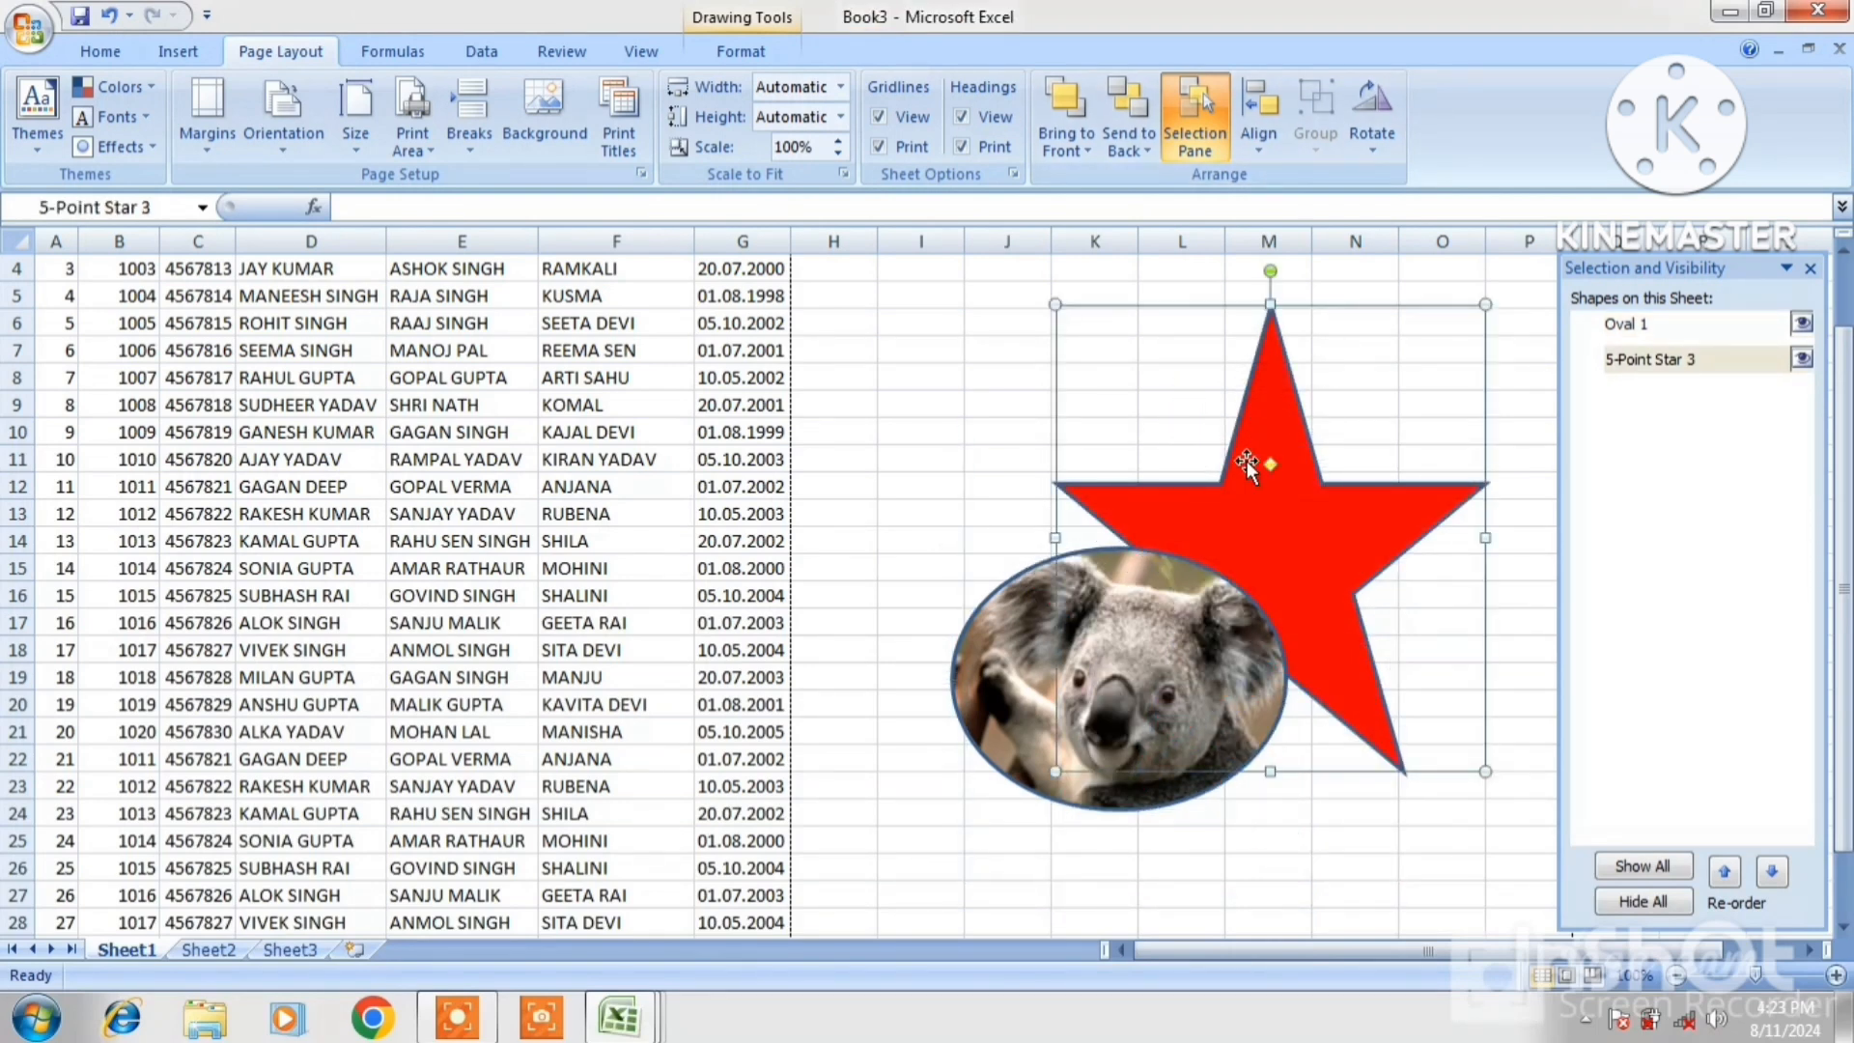
Group the star with the koala oval, shift the group left, then ungroup them
{"action": "left_click", "coordinate": [1126, 653], "text": "shift"}
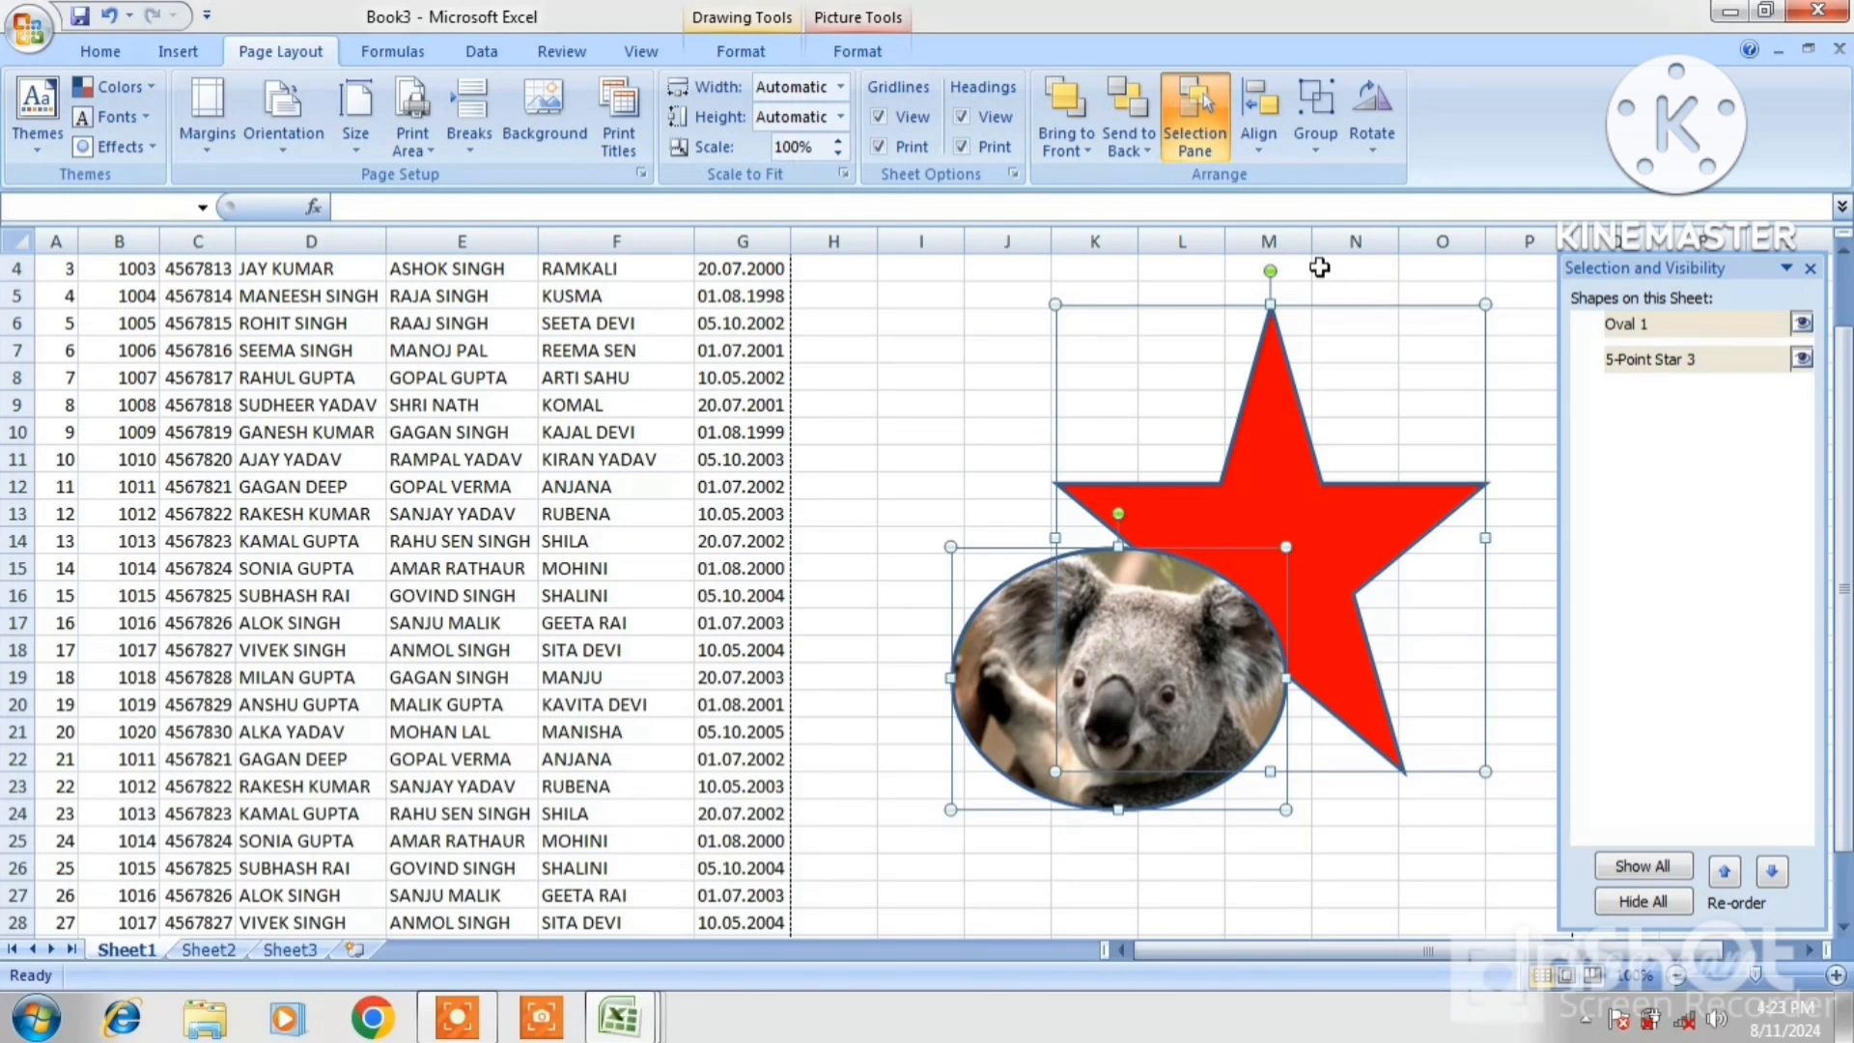
{"action": "left_click", "coordinate": [1321, 125]}
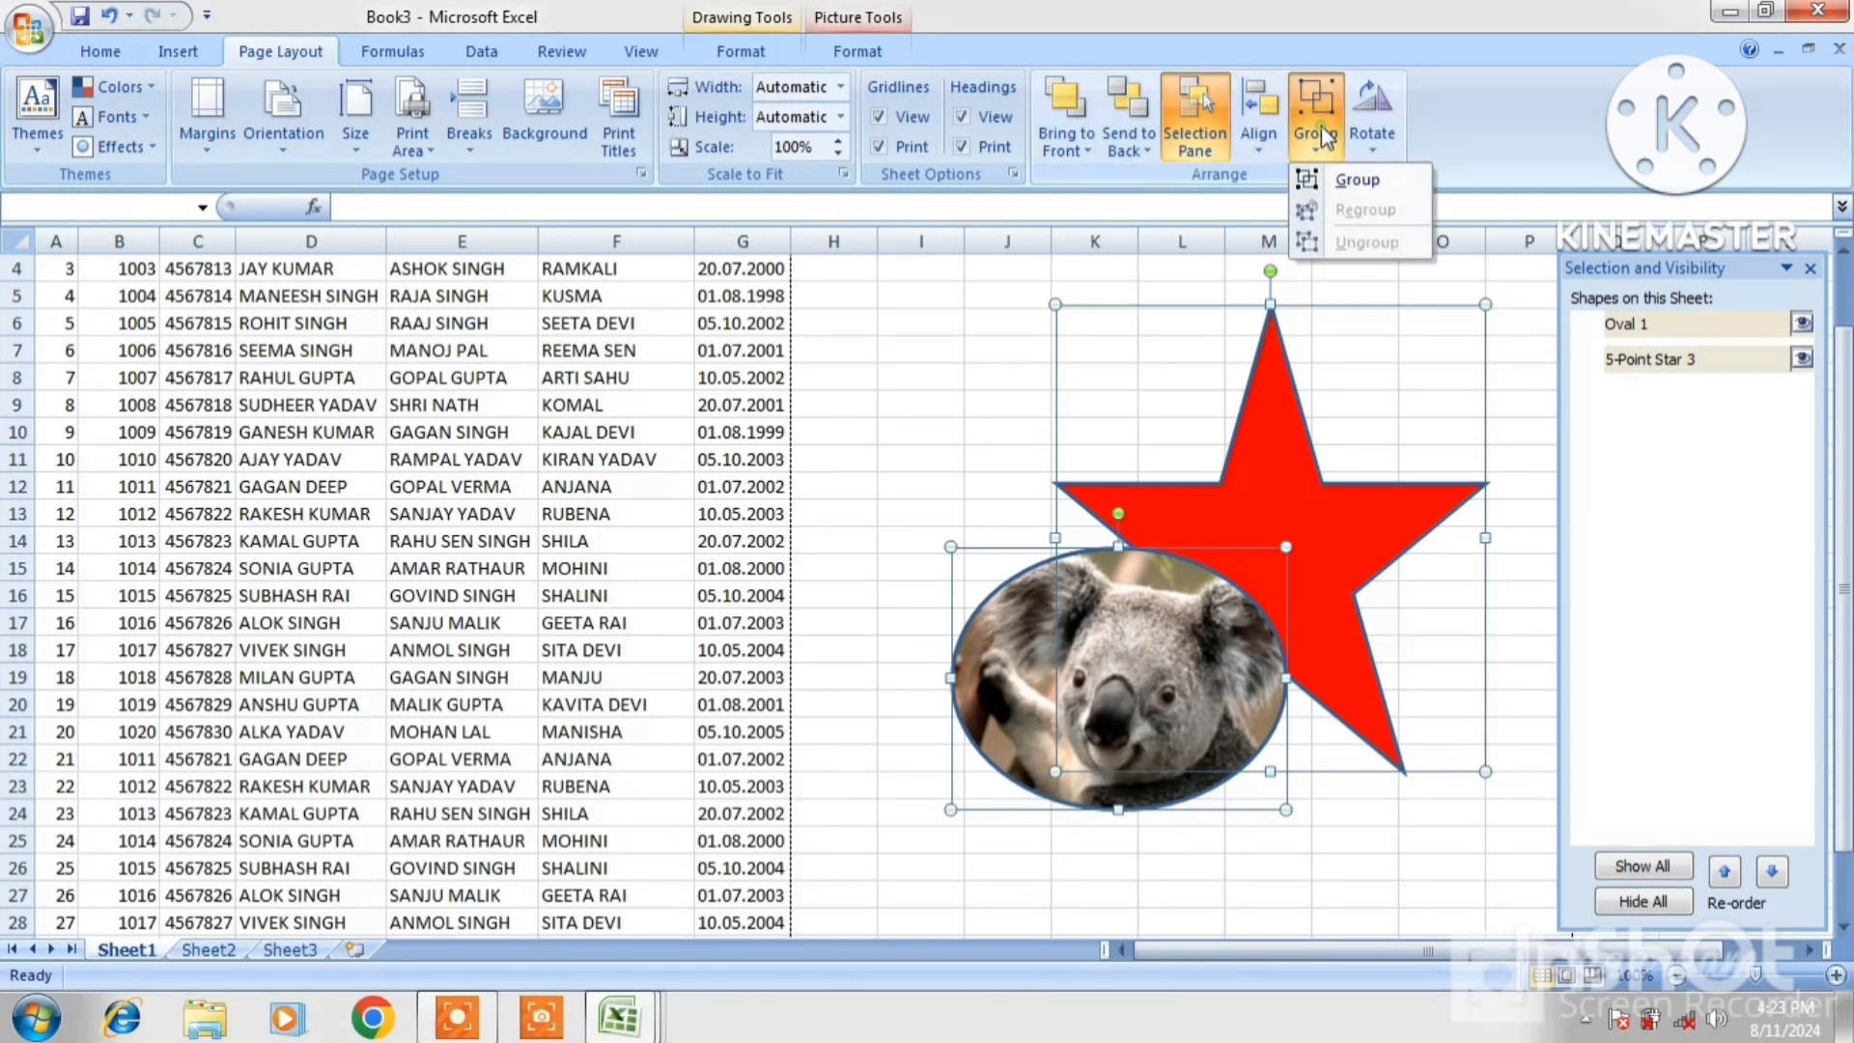
{"action": "left_click", "coordinate": [1348, 176]}
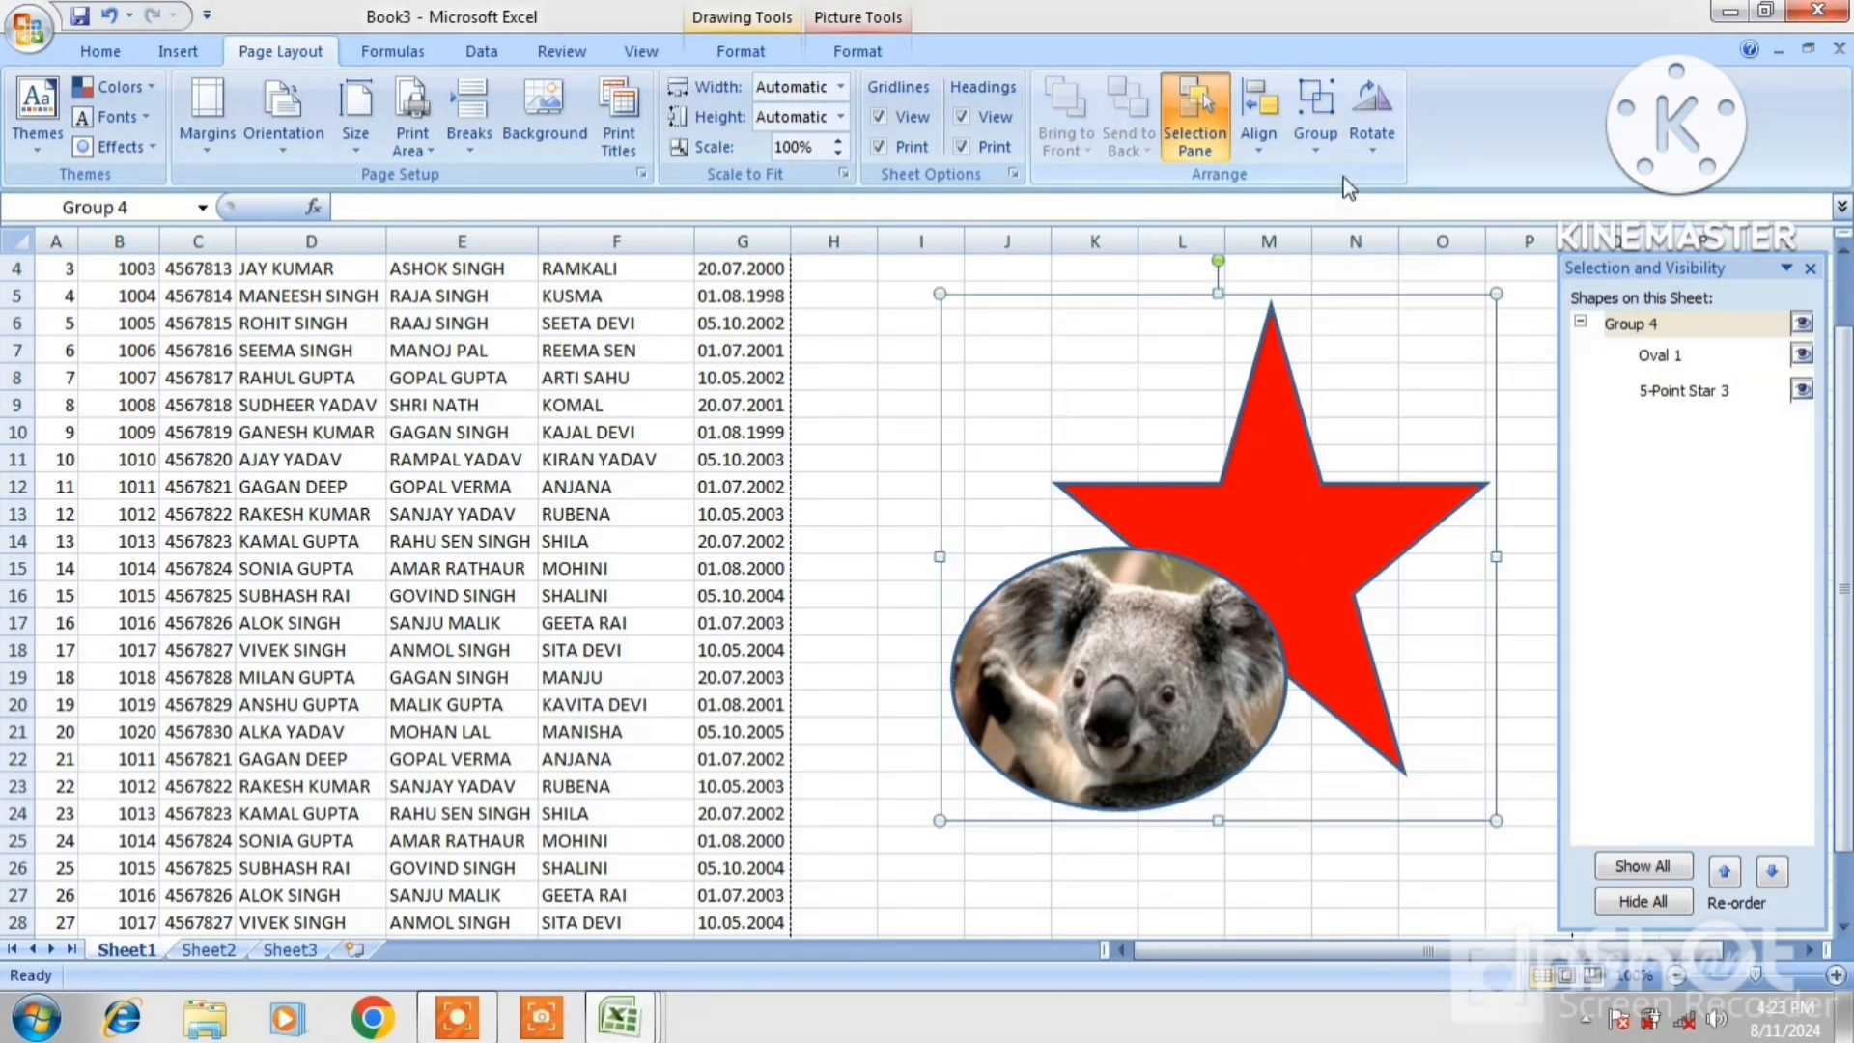
{"action": "left_click", "coordinate": [1358, 367]}
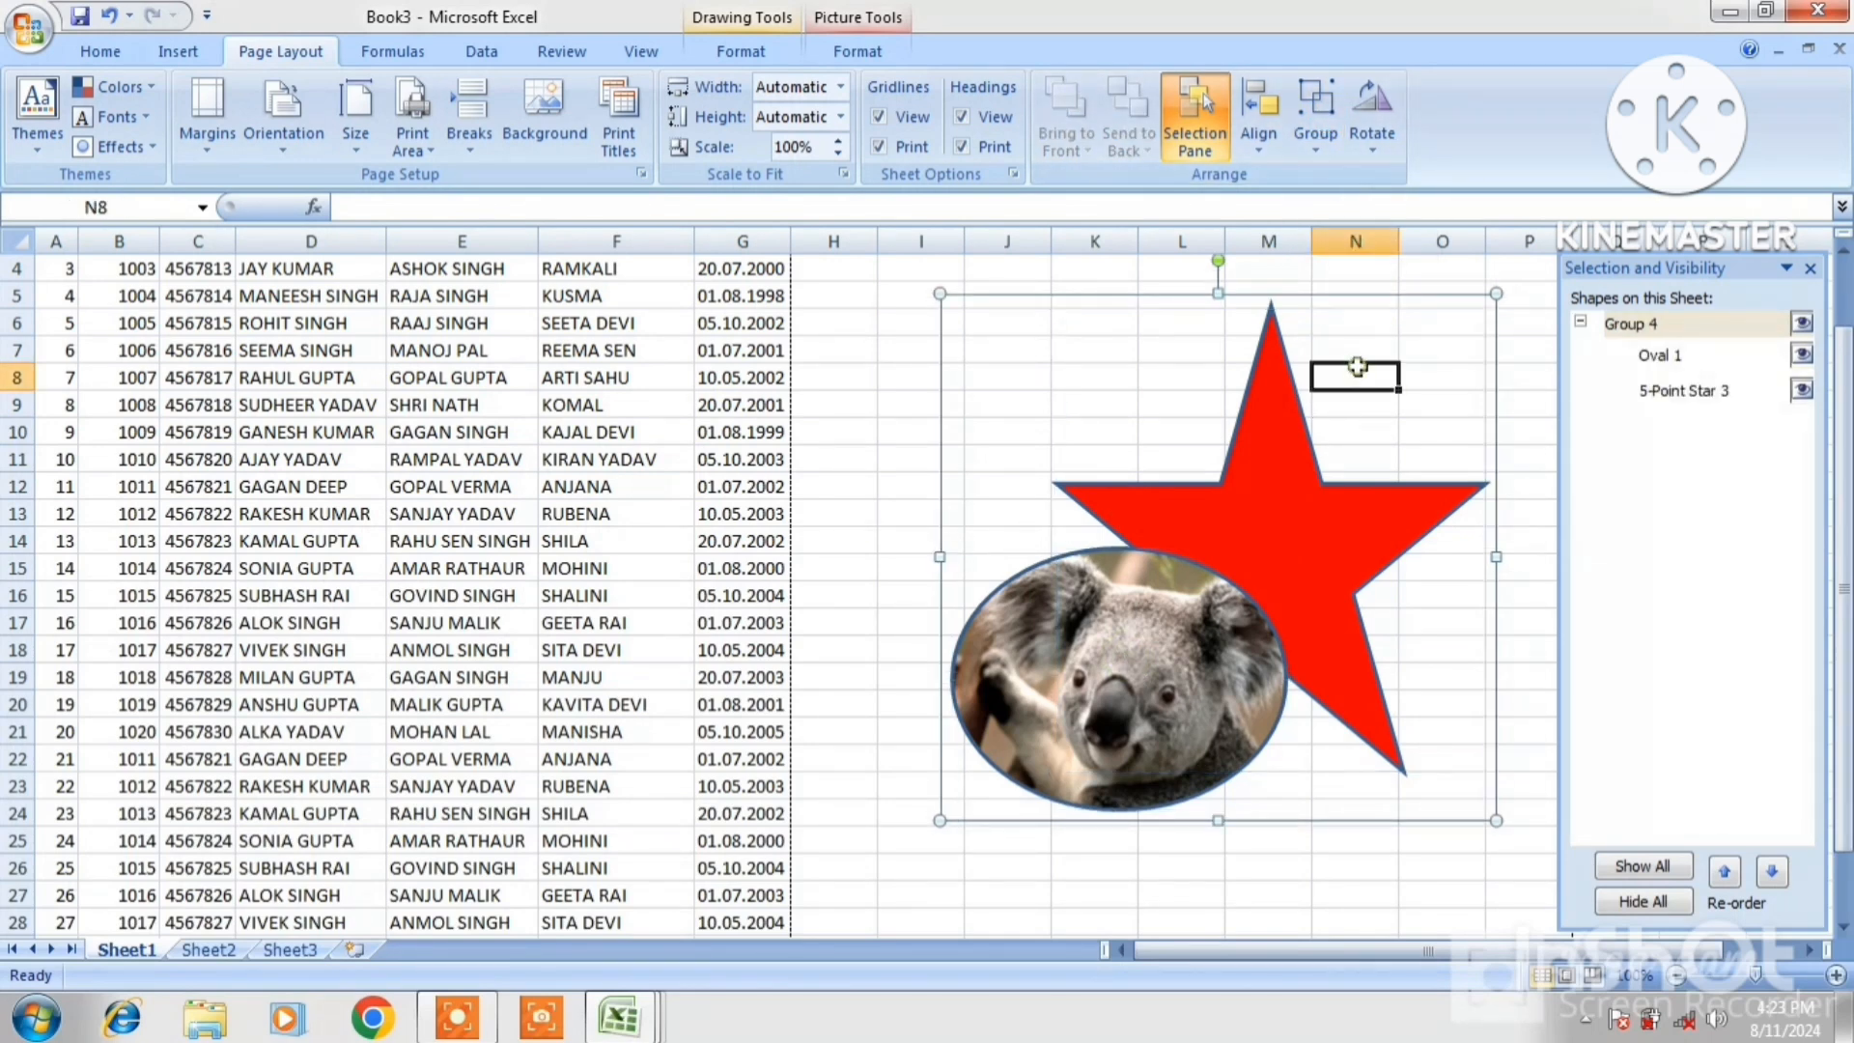
{"action": "left_click", "coordinate": [1295, 421]}
{"action": "mouse_move", "coordinate": [1284, 442]}
{"action": "left_mouse_down"}
{"action": "mouse_move", "coordinate": [1129, 416]}
{"action": "mouse_move", "coordinate": [1234, 420]}
{"action": "left_mouse_up"}
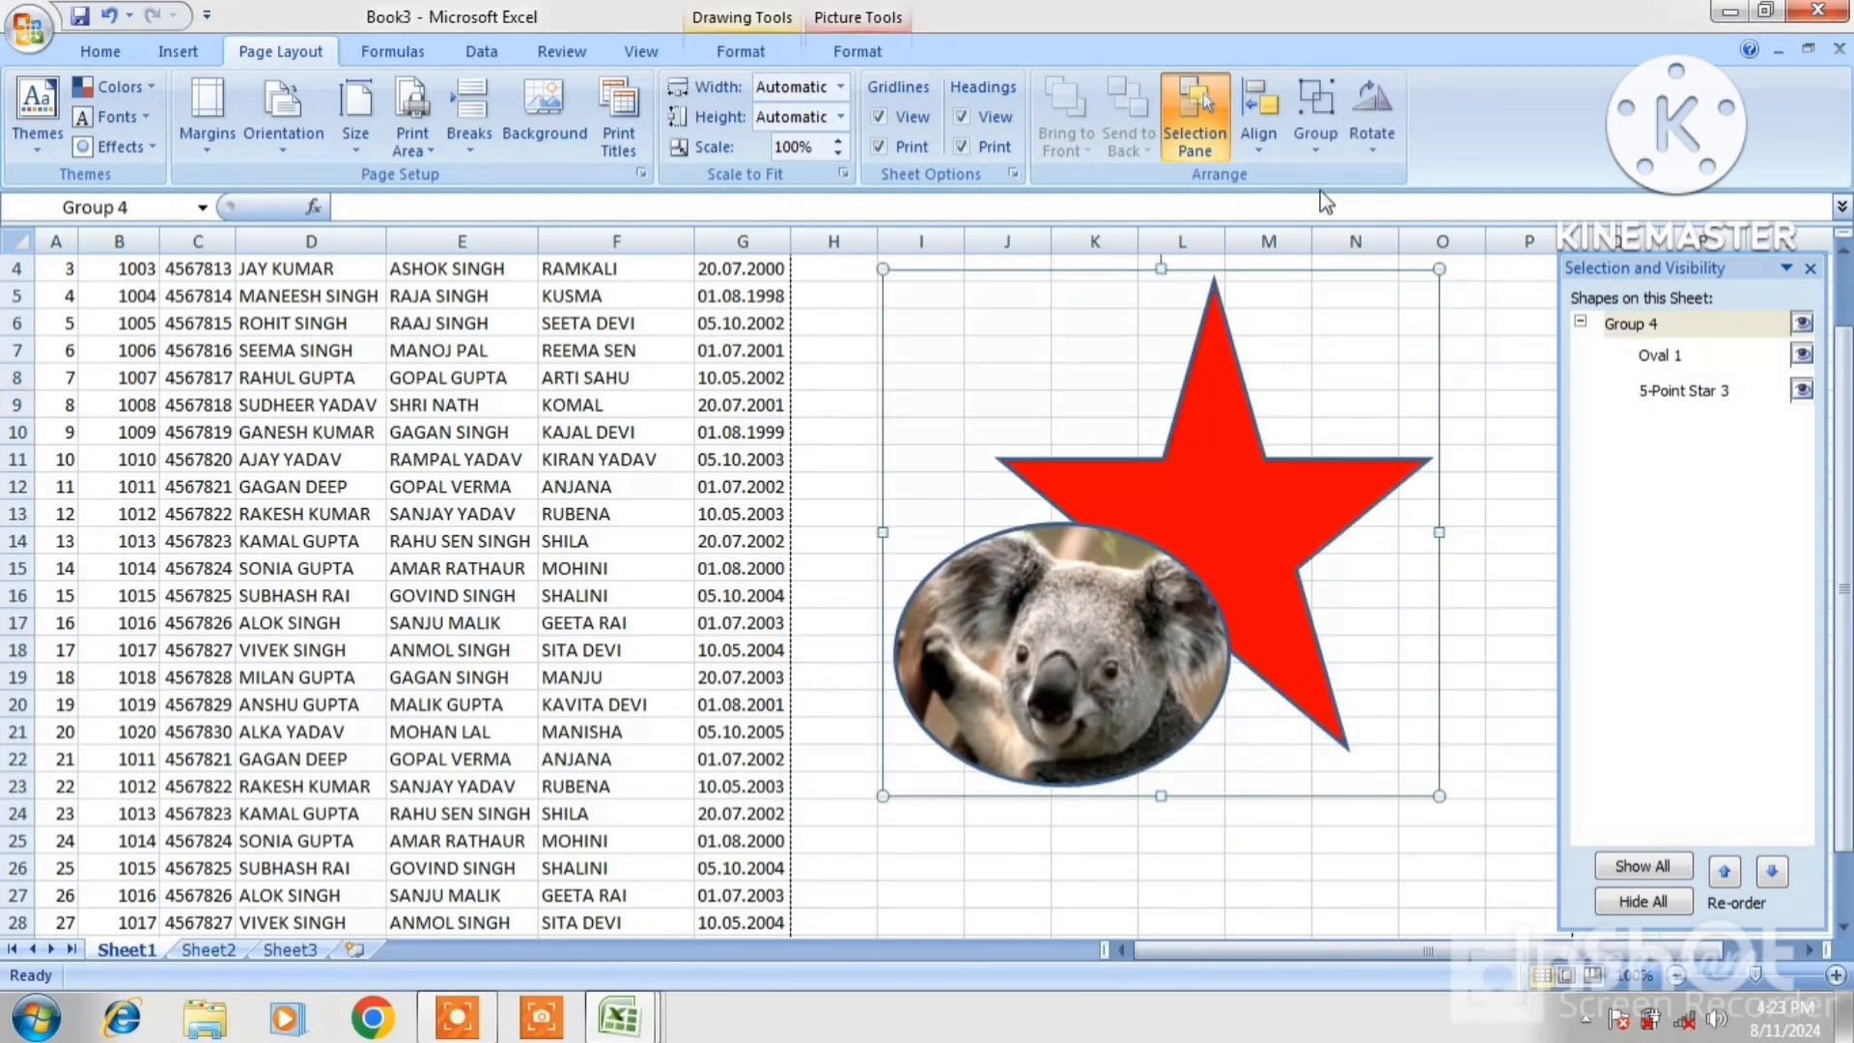
{"action": "left_click", "coordinate": [1315, 130]}
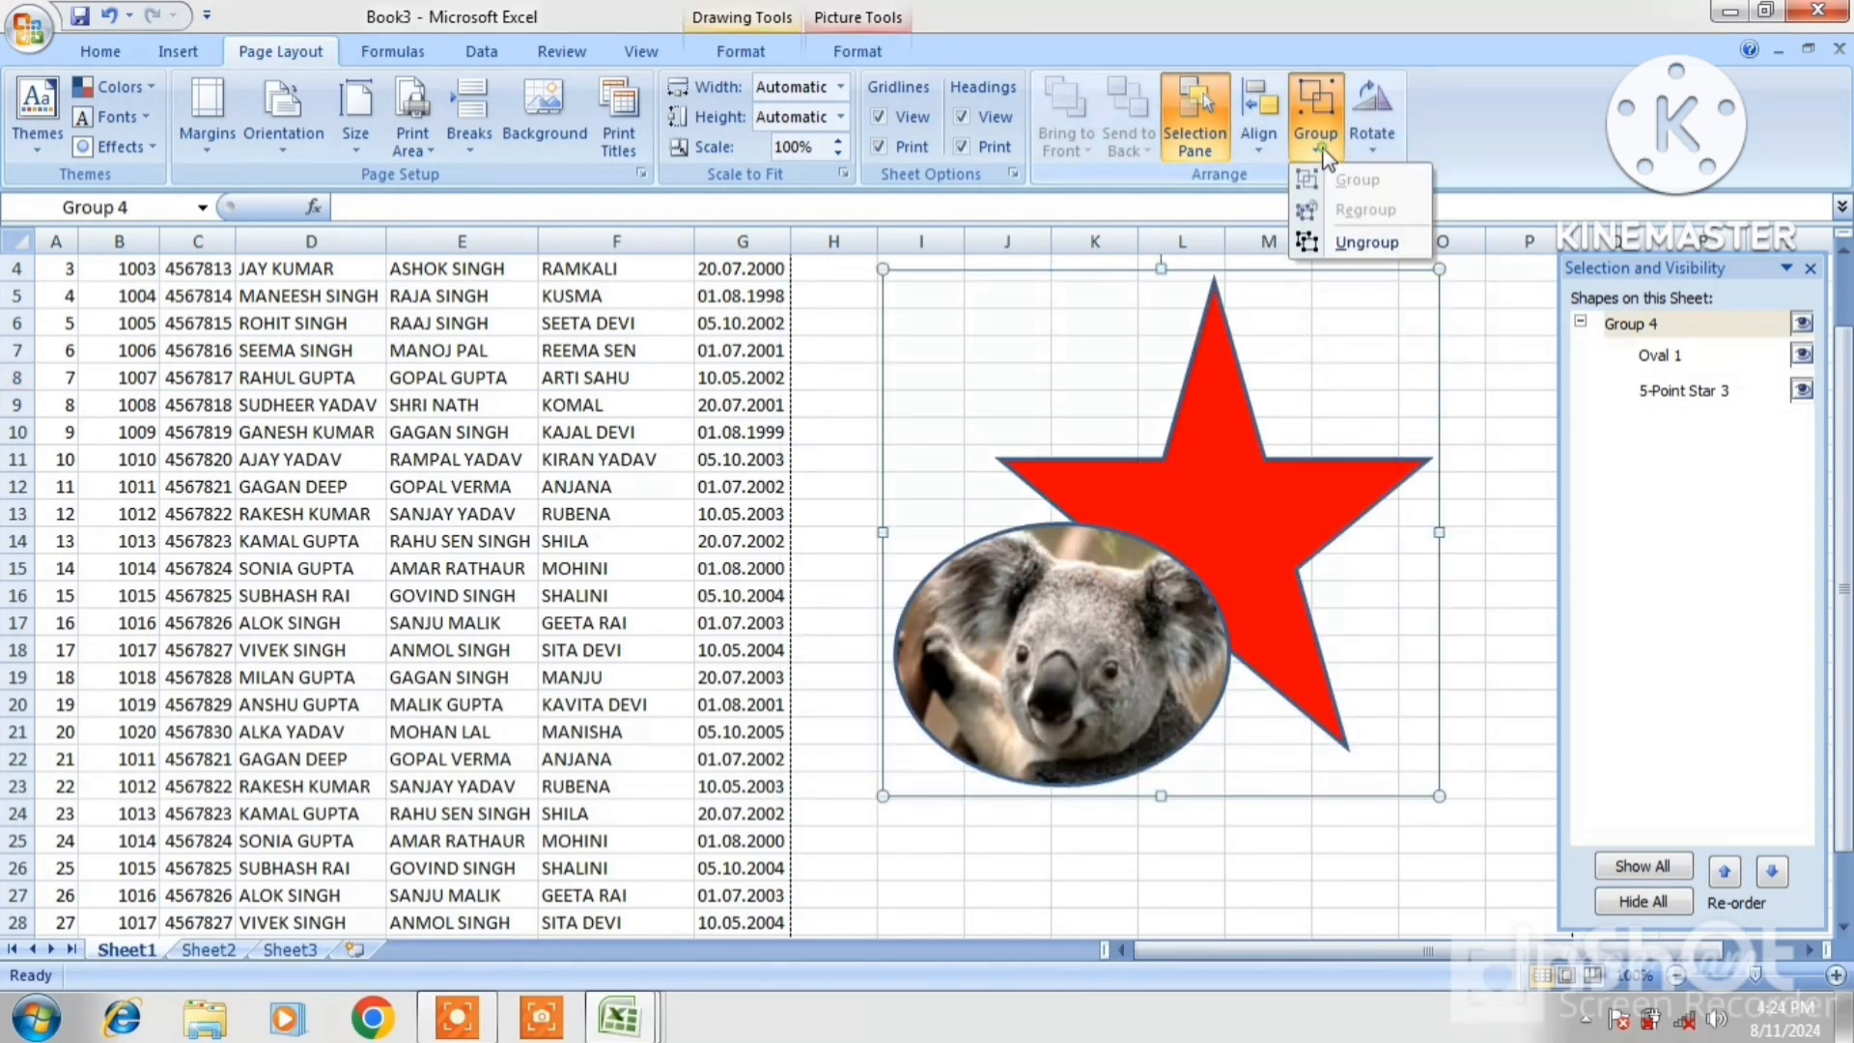
{"action": "left_click", "coordinate": [1348, 244]}
{"action": "left_click", "coordinate": [1363, 521]}
Move the star up-right and rotate the koala oval 90° left
{"action": "left_click", "coordinate": [1334, 499]}
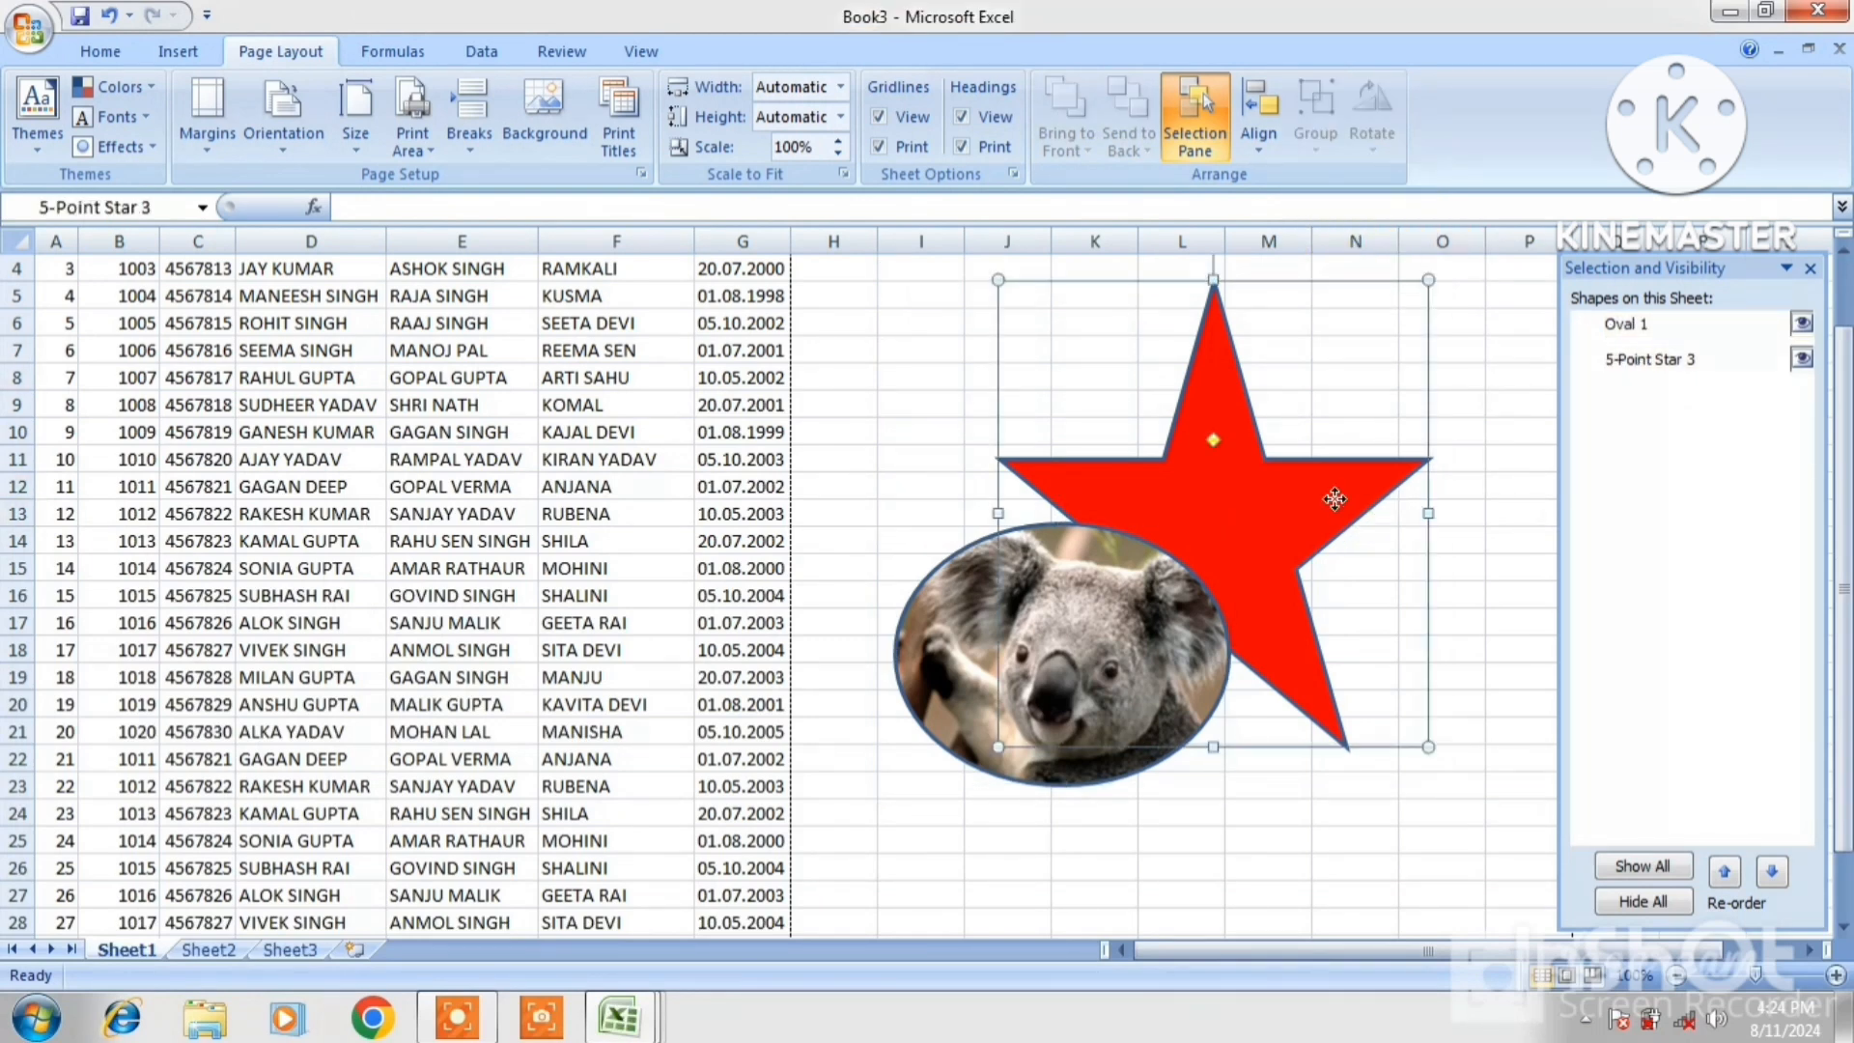
{"action": "left_click_drag", "start_coordinate": [1334, 499], "coordinate": [1397, 441]}
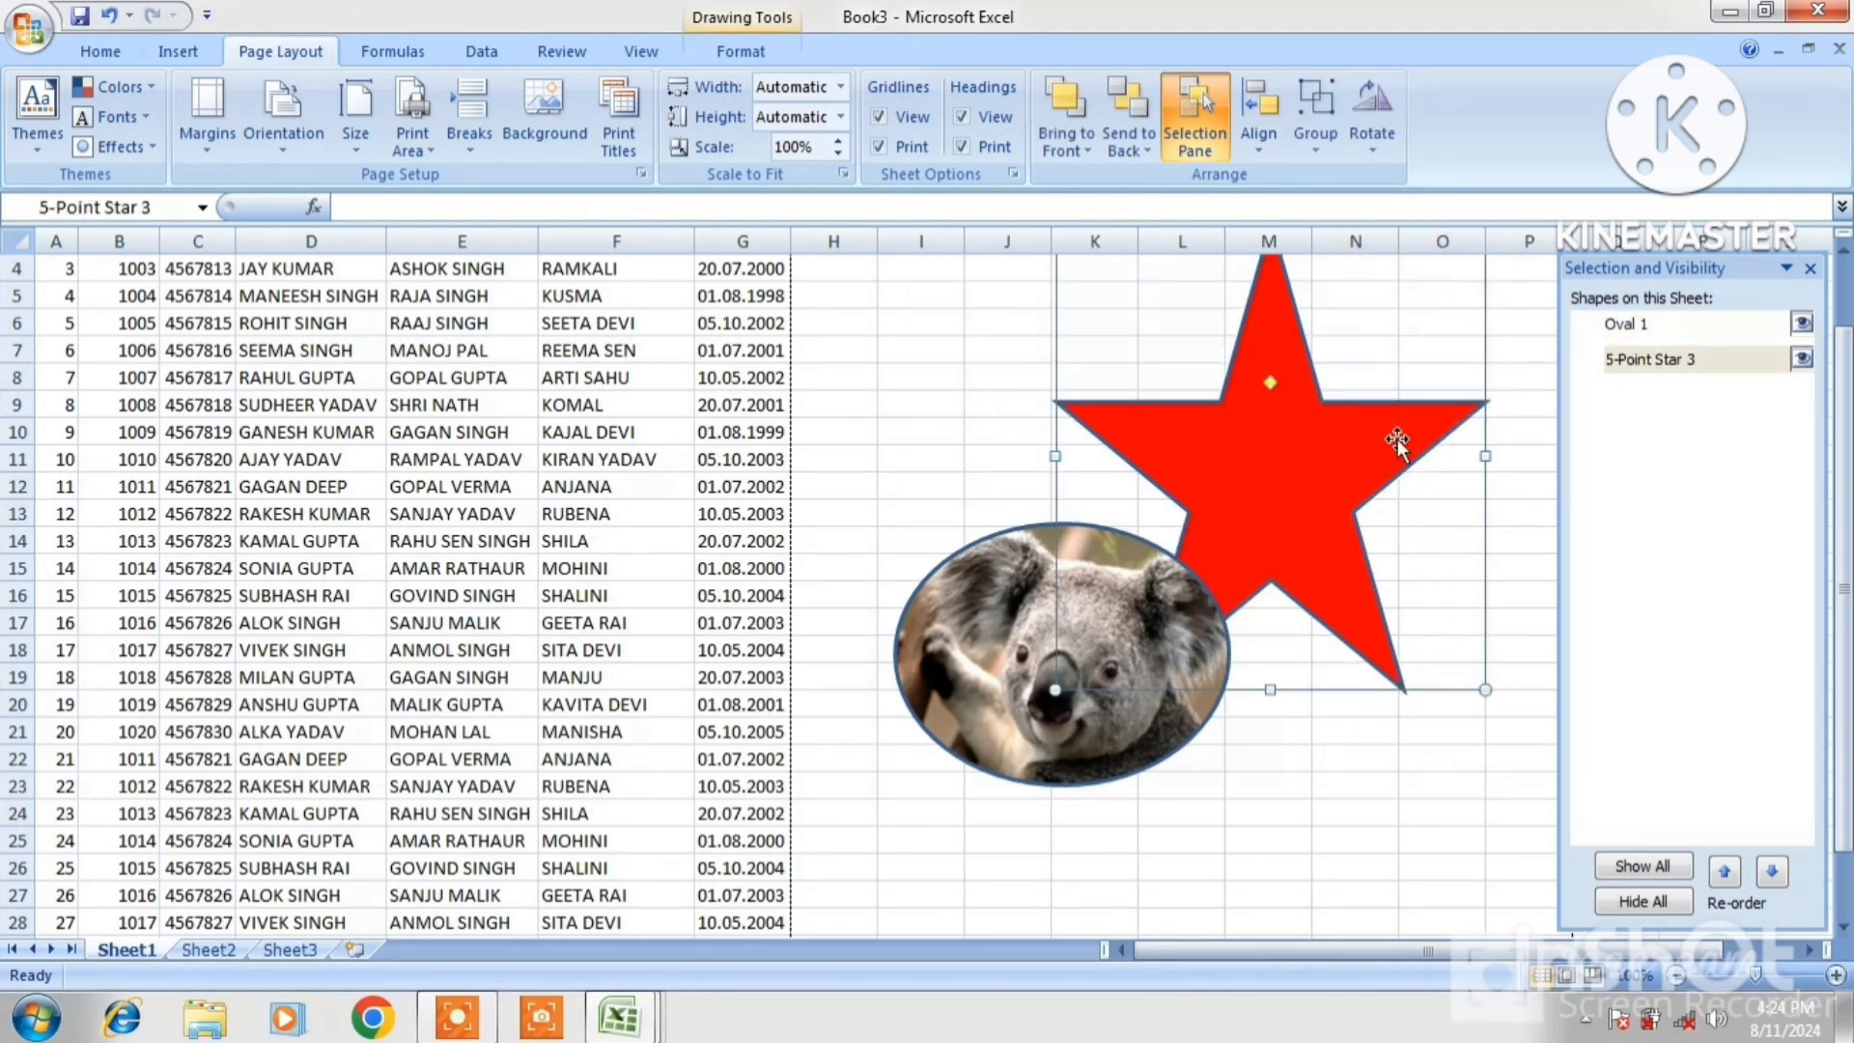
{"action": "left_click", "coordinate": [1171, 637]}
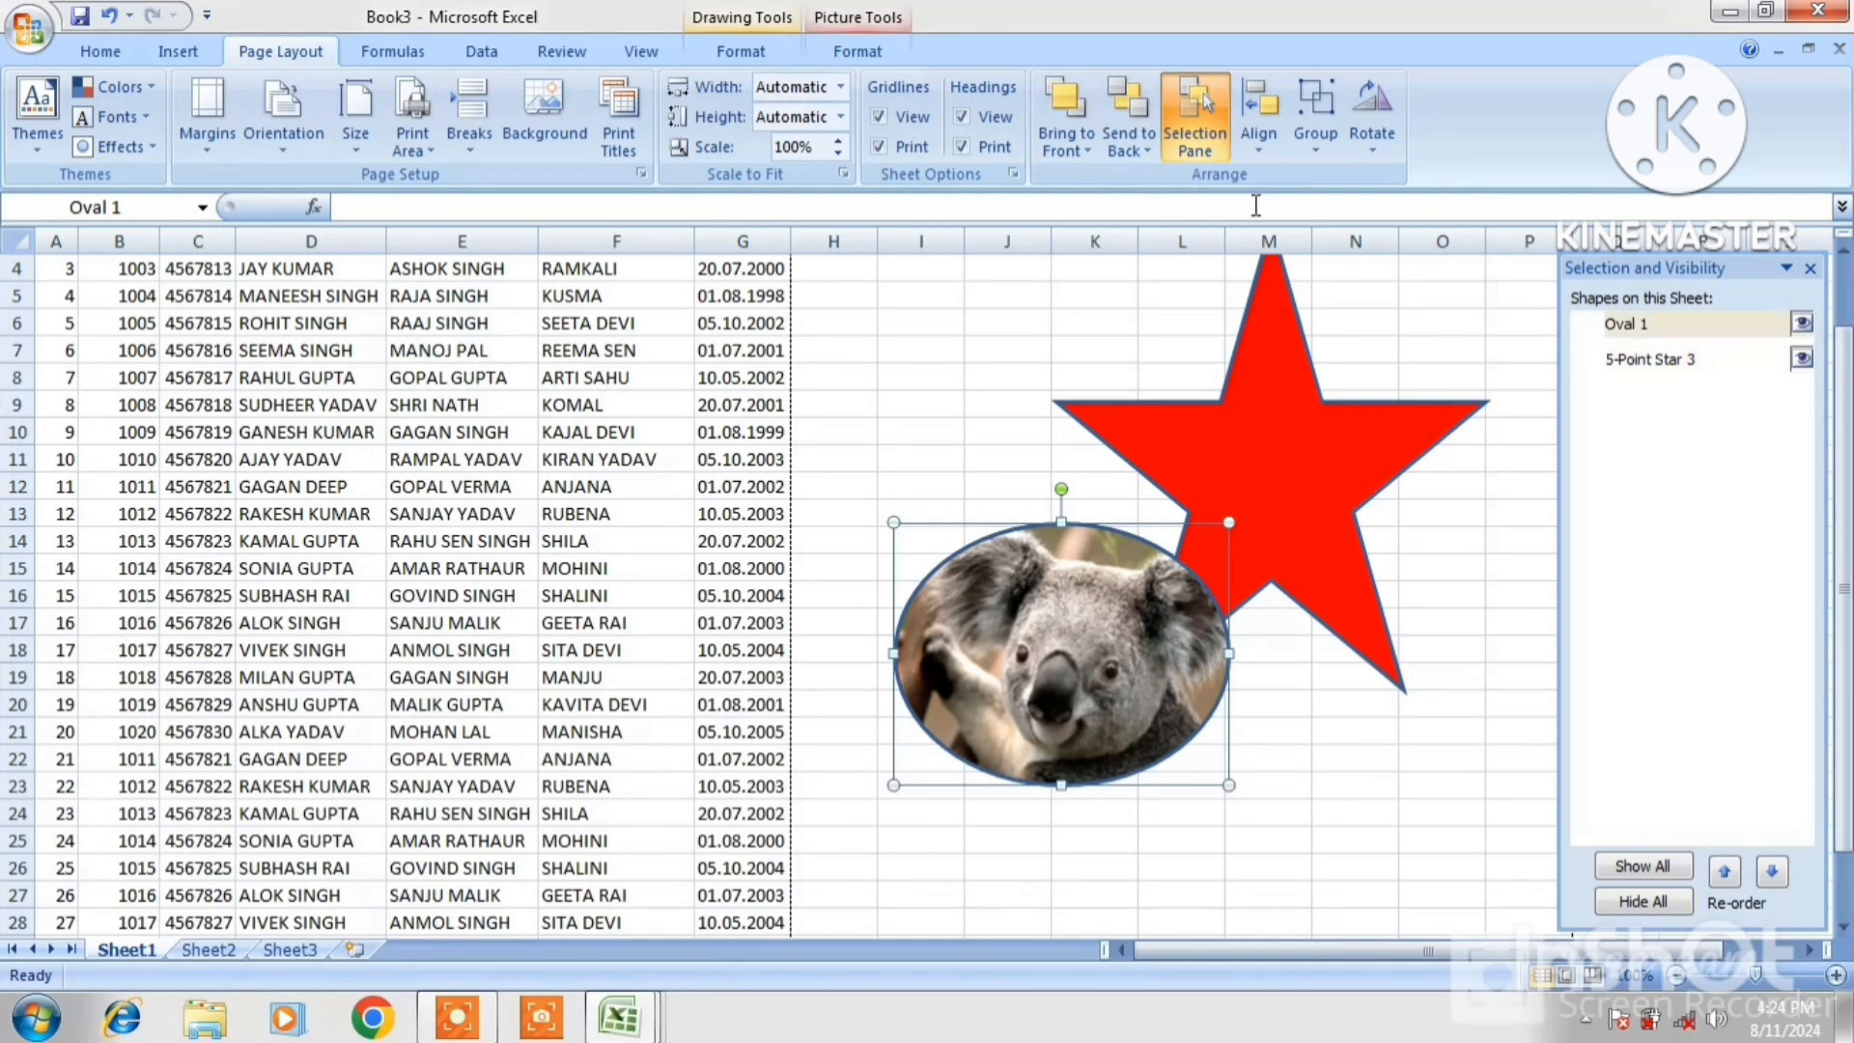
{"action": "left_click", "coordinate": [1372, 132]}
{"action": "left_click", "coordinate": [1411, 213]}
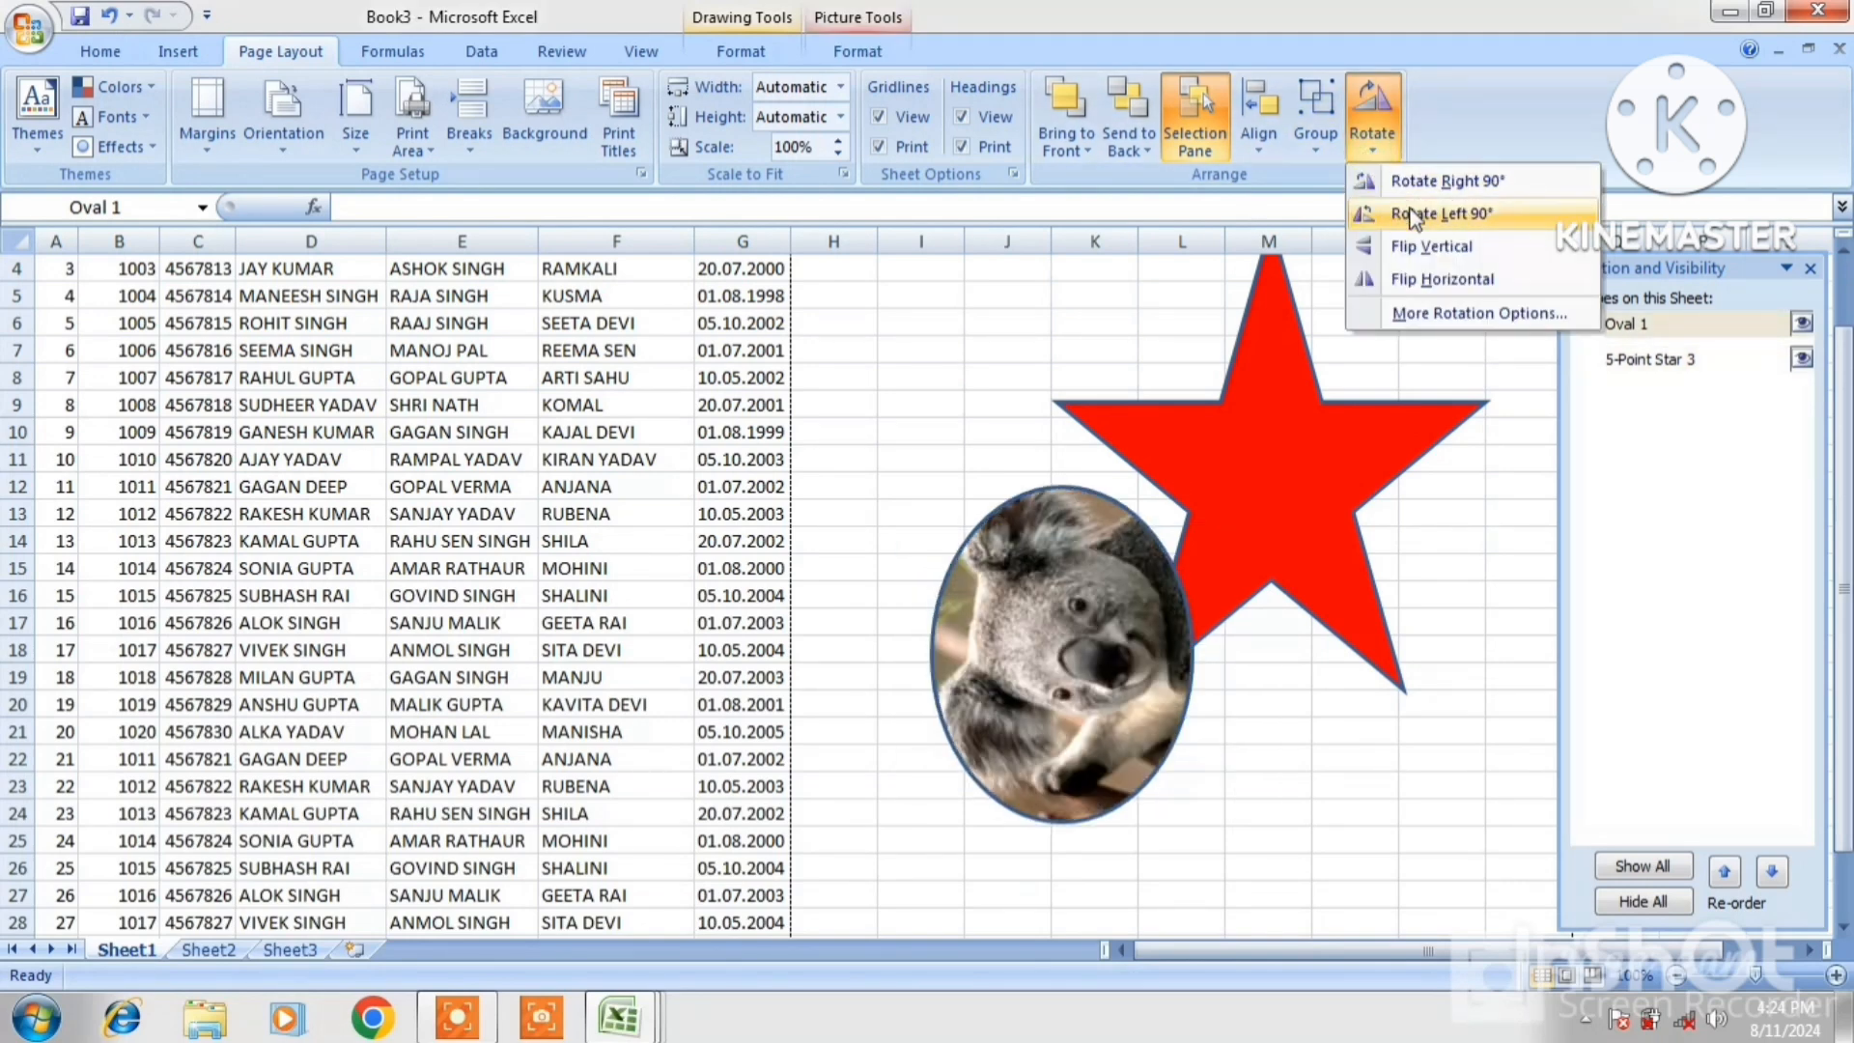
Flip the koala oval vertically and back, then flip it horizontally
{"action": "left_click", "coordinate": [1372, 132]}
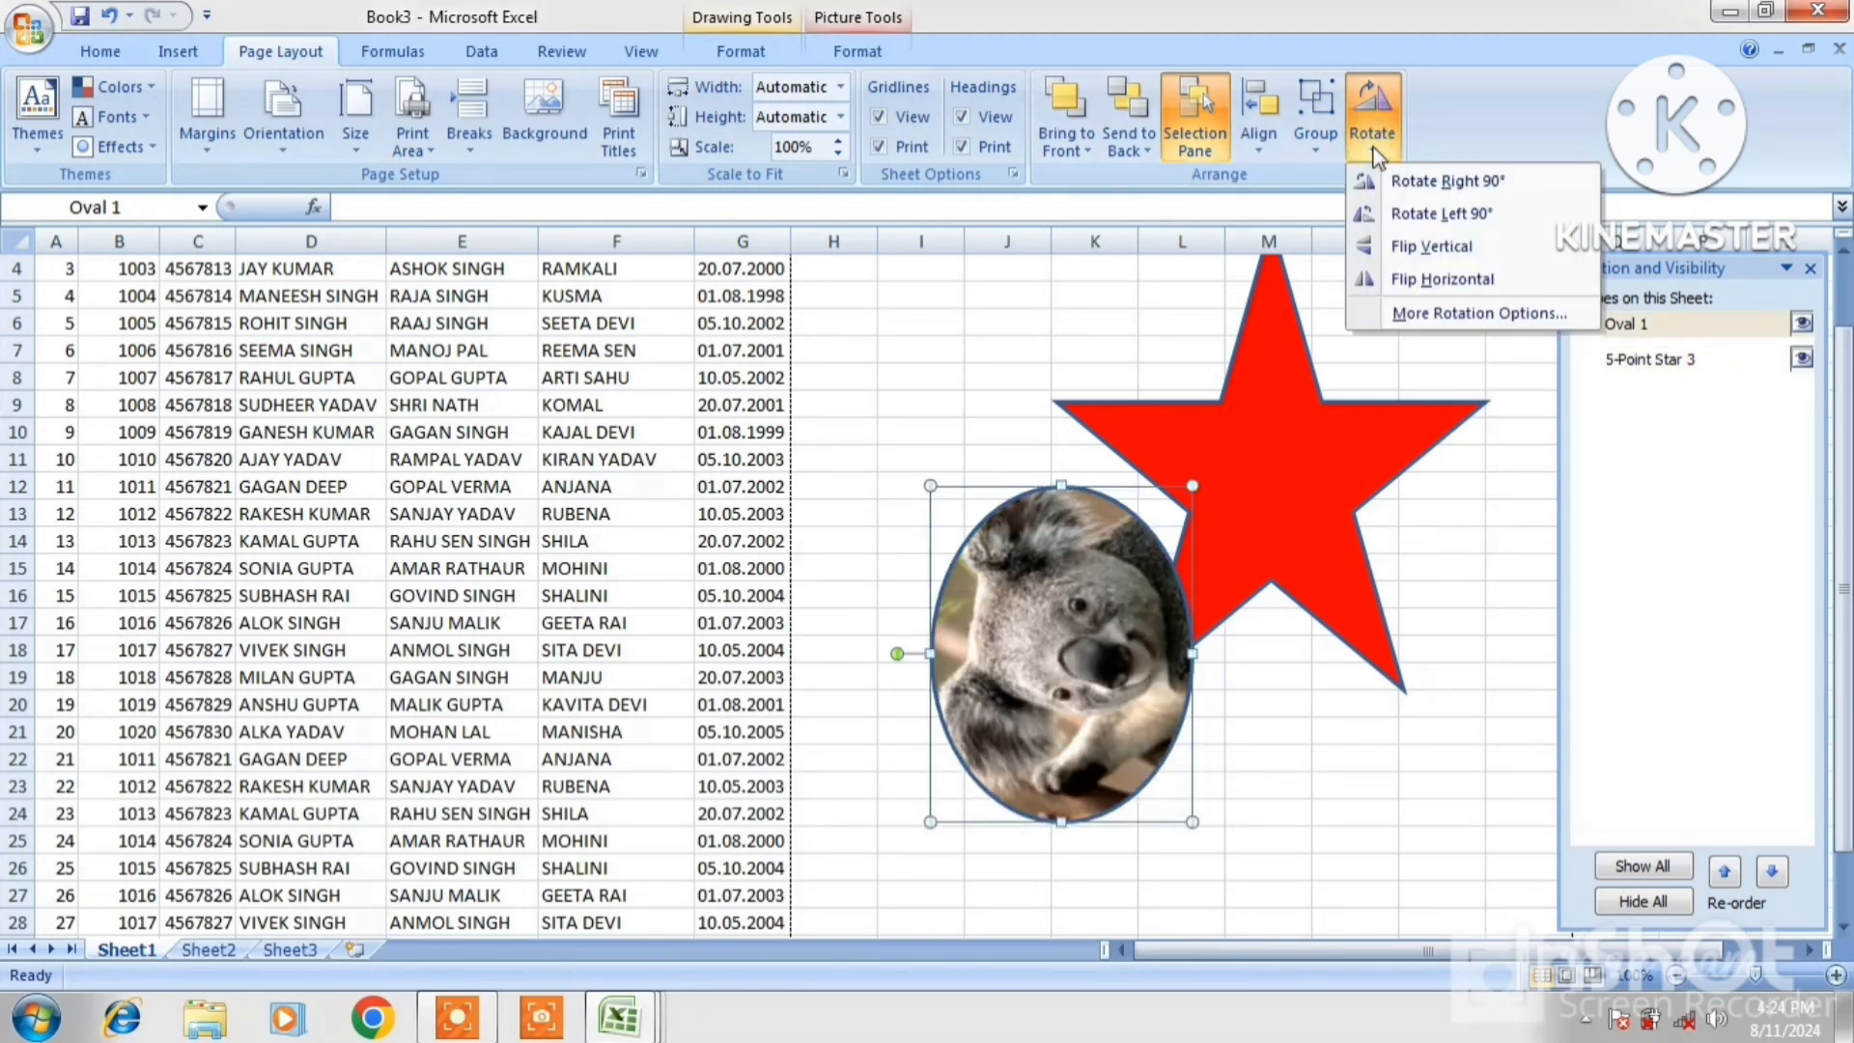
{"action": "left_click", "coordinate": [1421, 245]}
{"action": "left_click", "coordinate": [1374, 144]}
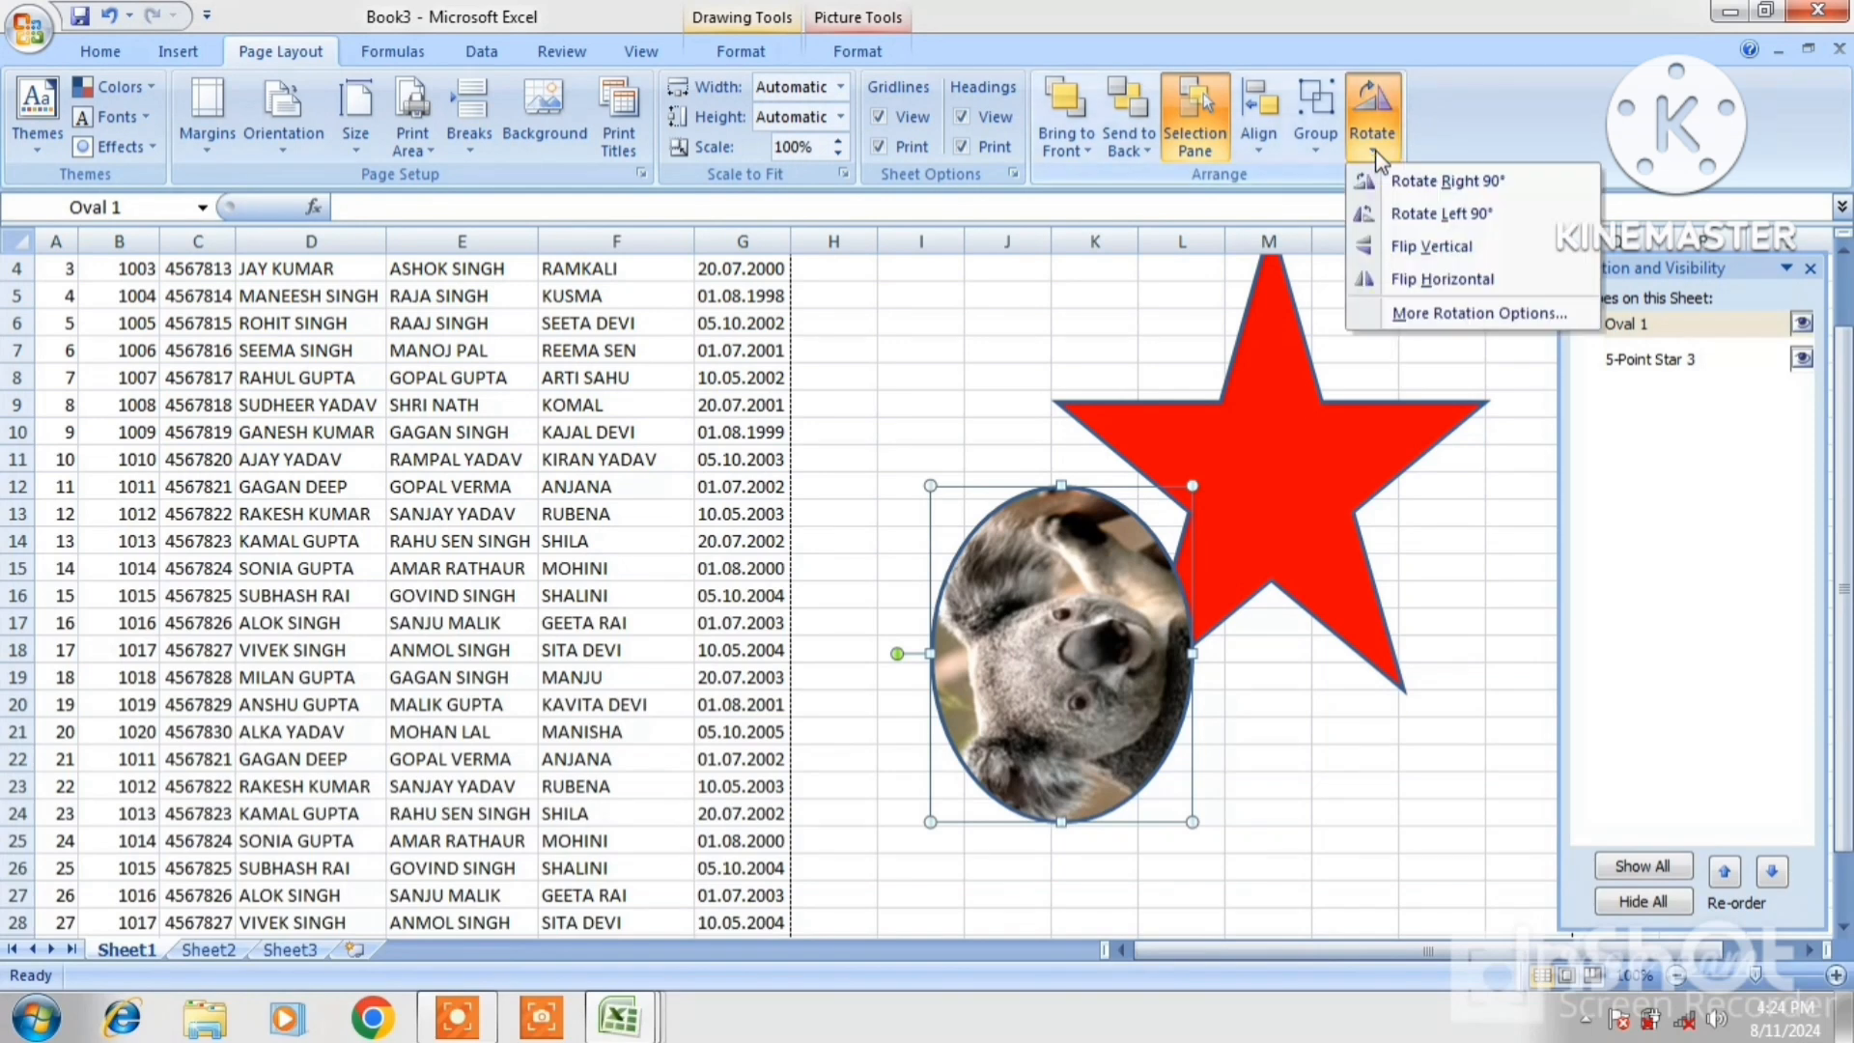
{"action": "left_click", "coordinate": [1421, 245]}
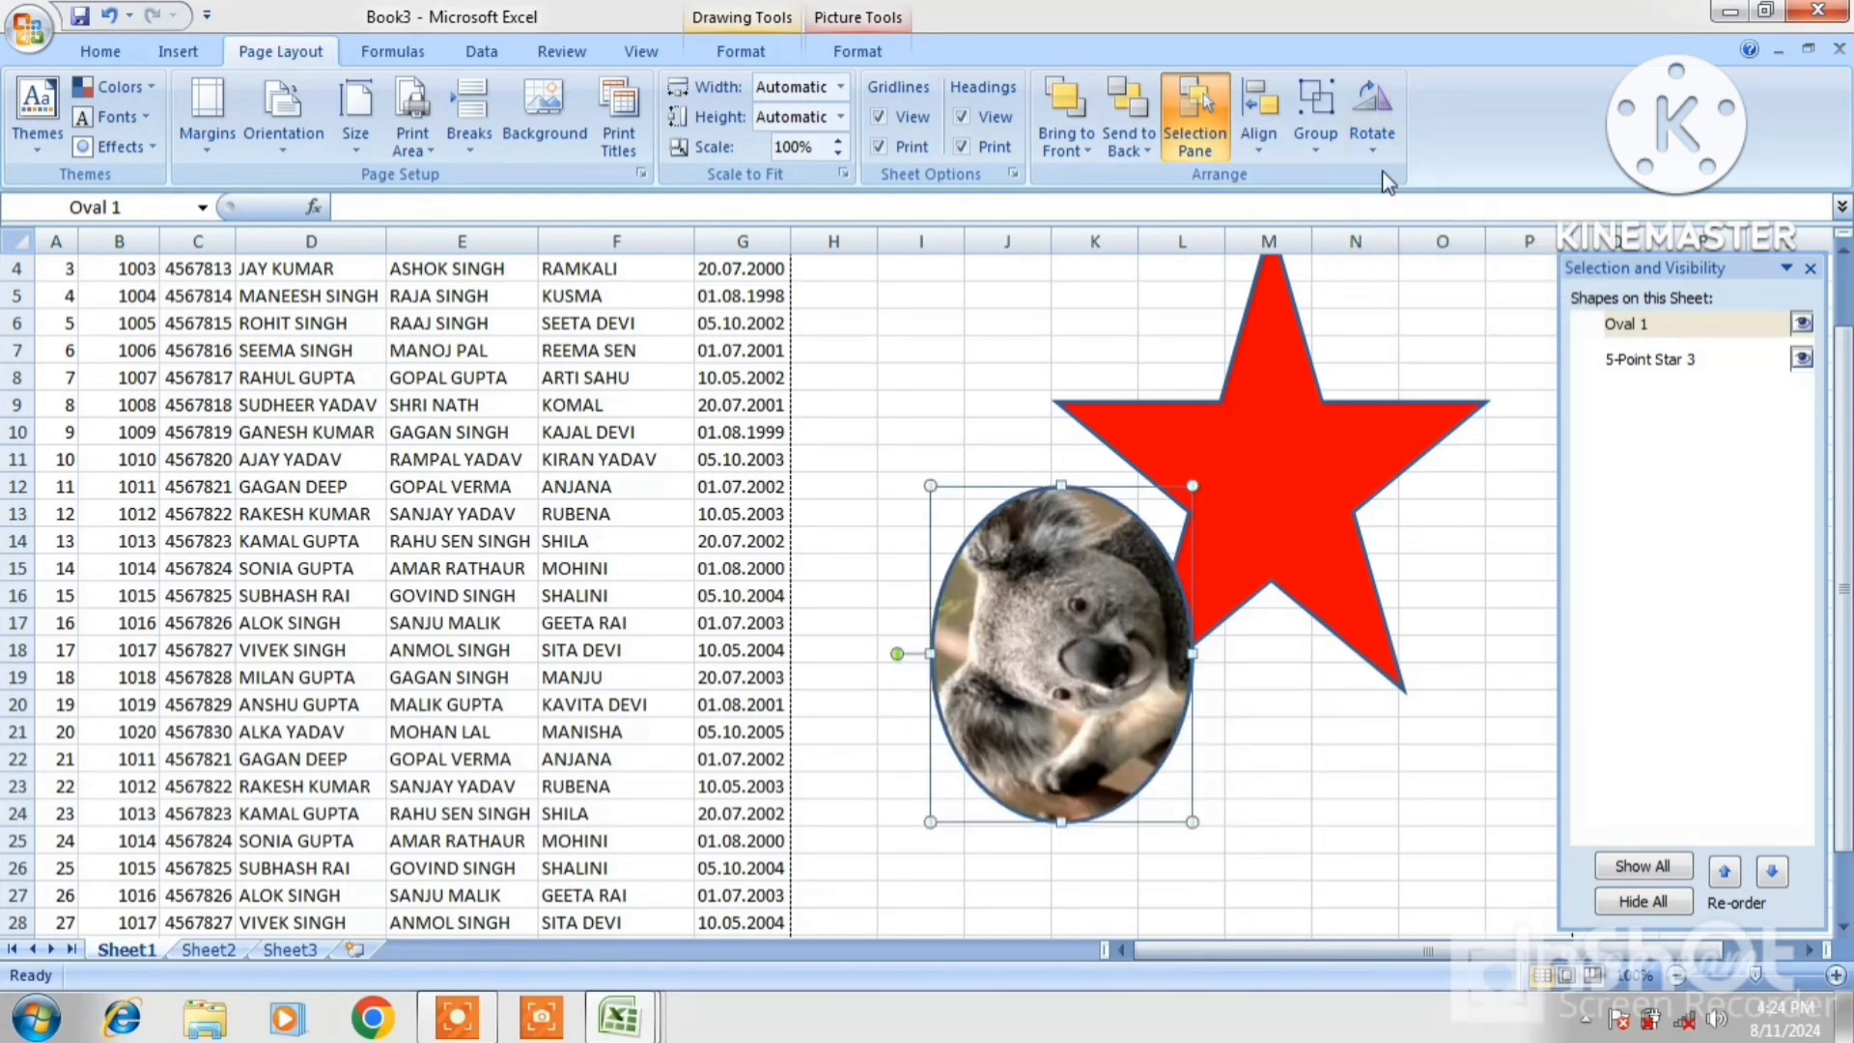
{"action": "left_click", "coordinate": [1374, 140]}
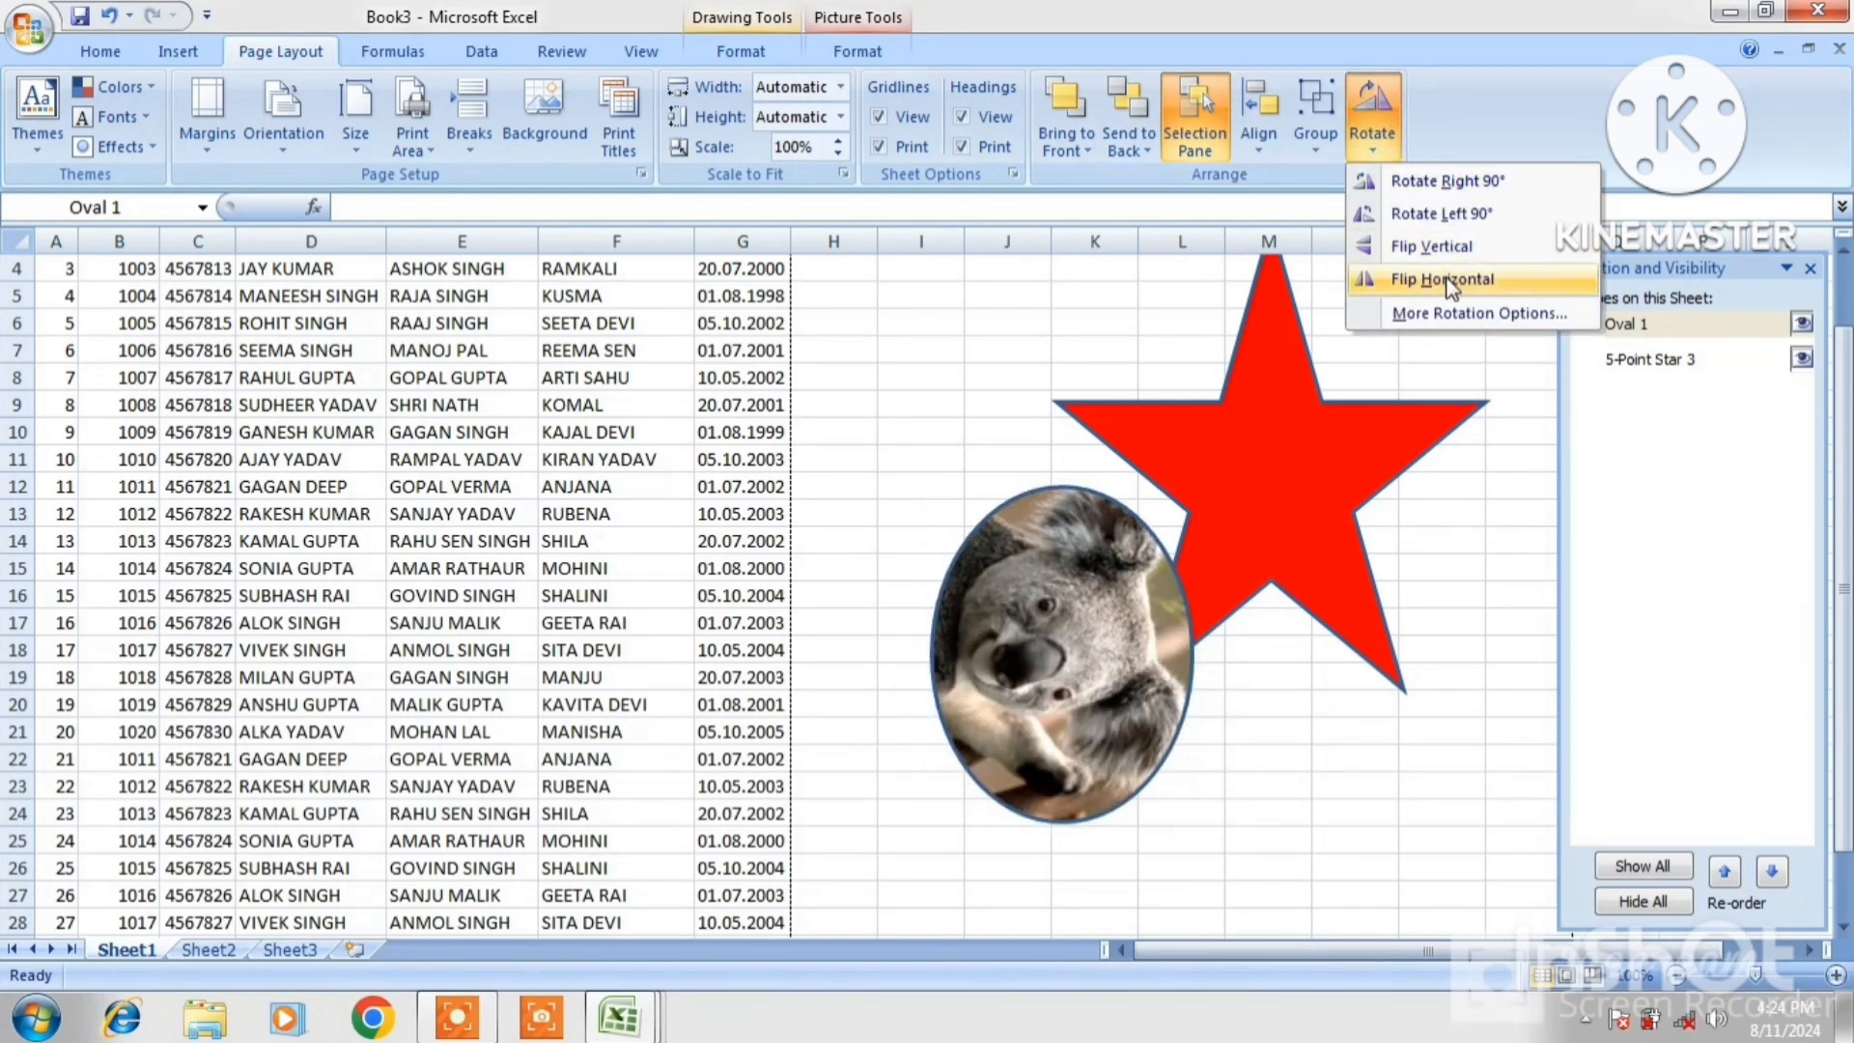
{"action": "left_click", "coordinate": [1446, 280]}
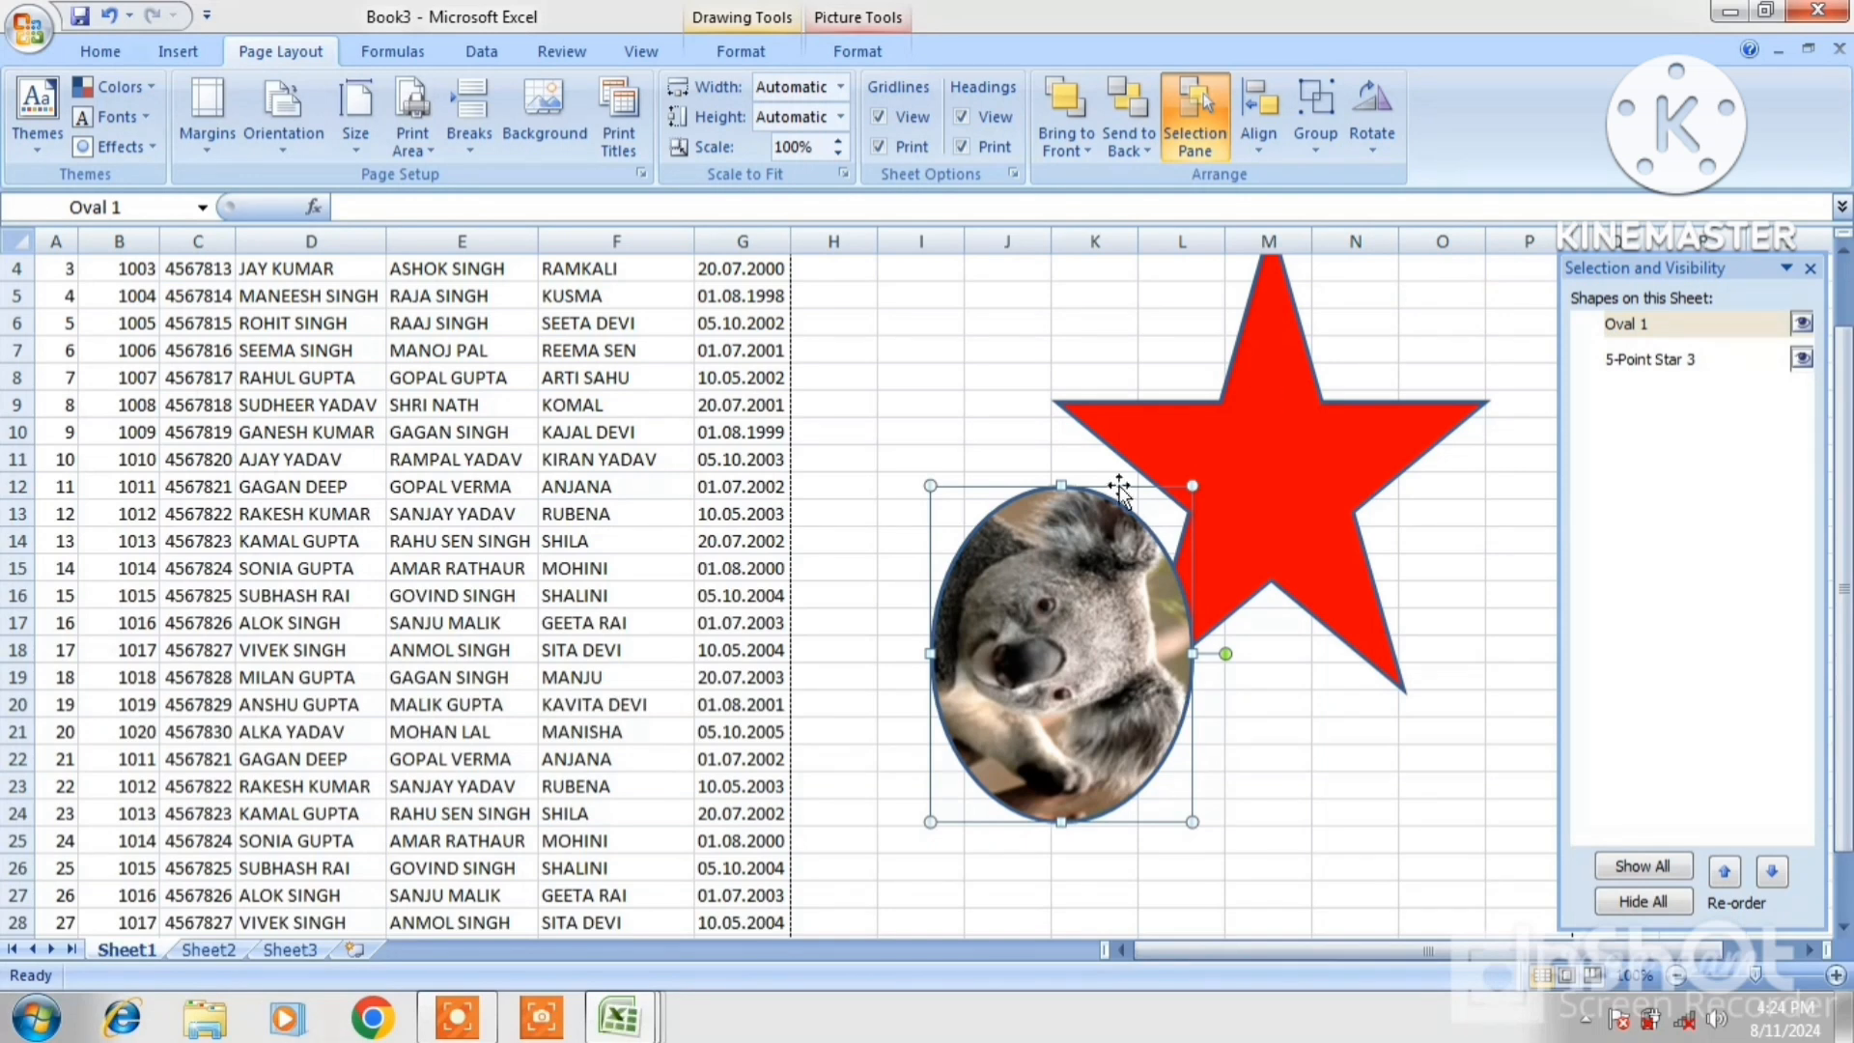
Cut the koala oval and the red star, then close the Selection and Visibility pane
{"action": "right_click", "coordinate": [1032, 560]}
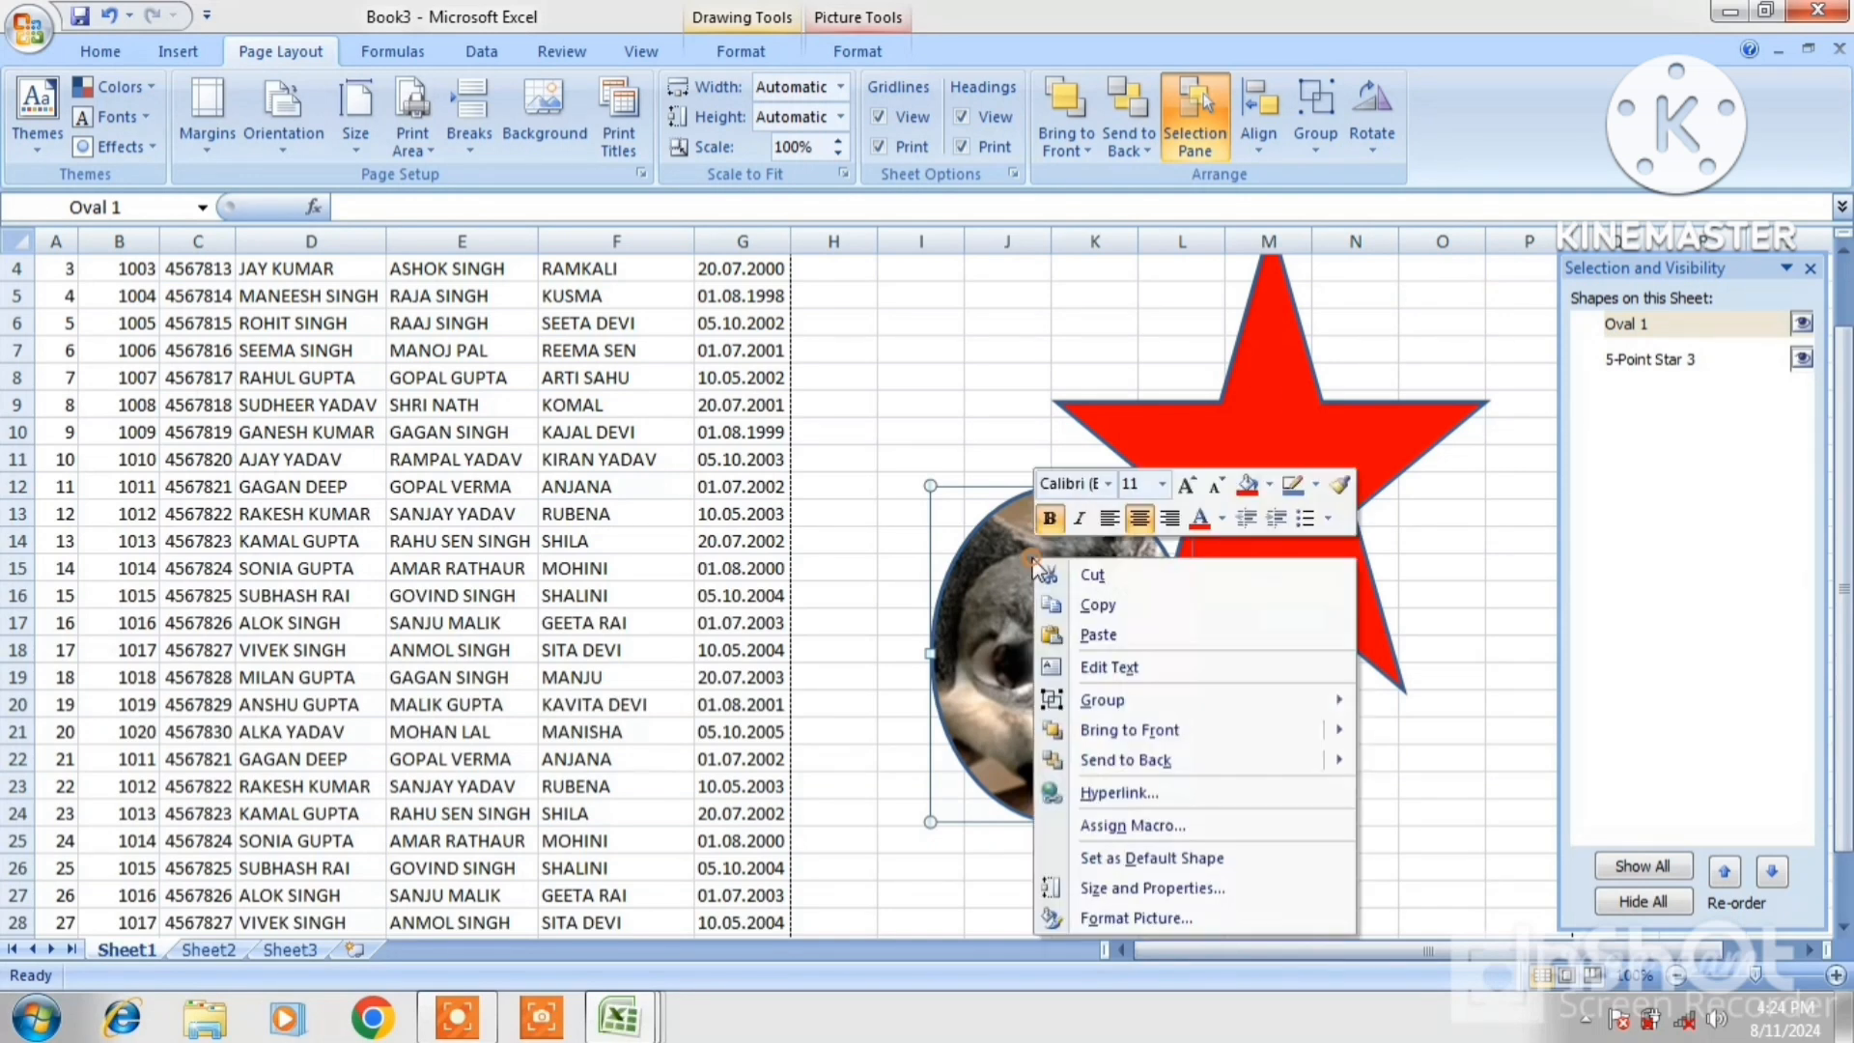
{"action": "left_click", "coordinate": [1139, 580]}
{"action": "left_click", "coordinate": [1255, 442]}
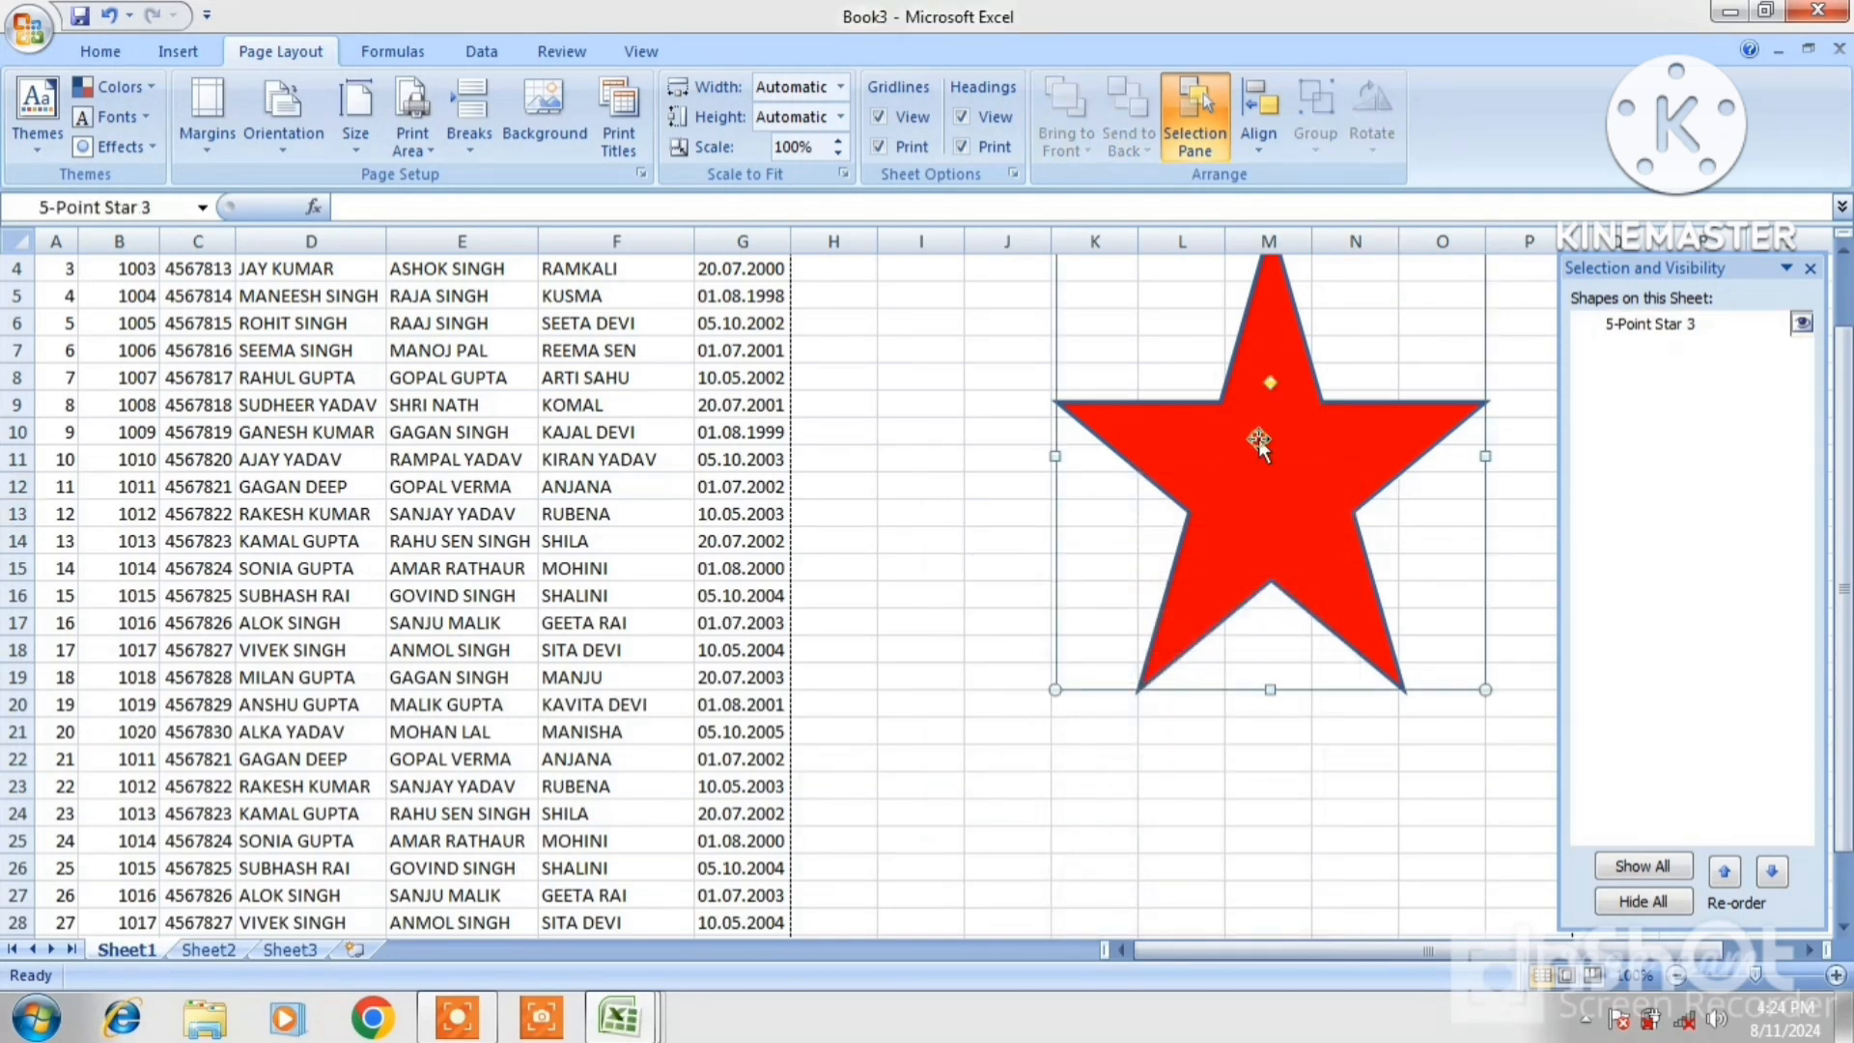
{"action": "right_click", "coordinate": [1258, 445]}
{"action": "left_click", "coordinate": [1299, 456]}
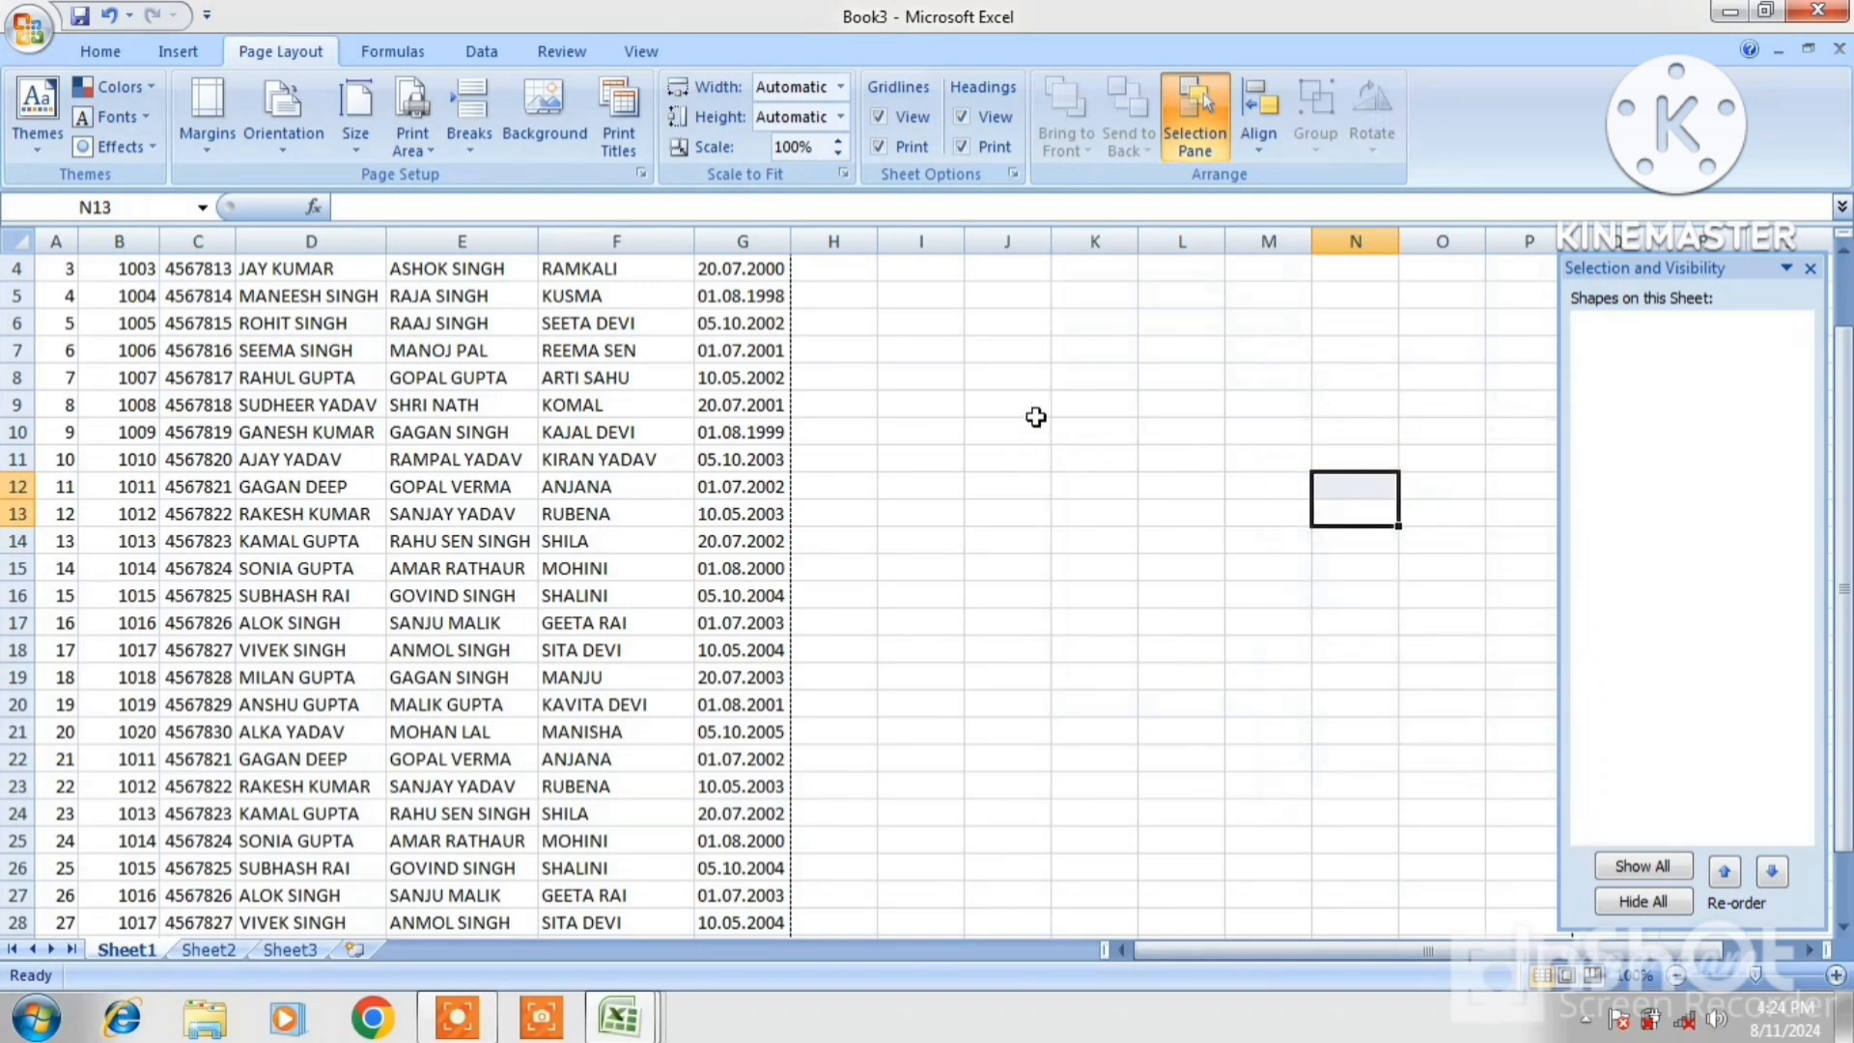
{"action": "left_click", "coordinate": [1788, 270]}
{"action": "left_click", "coordinate": [1811, 269]}
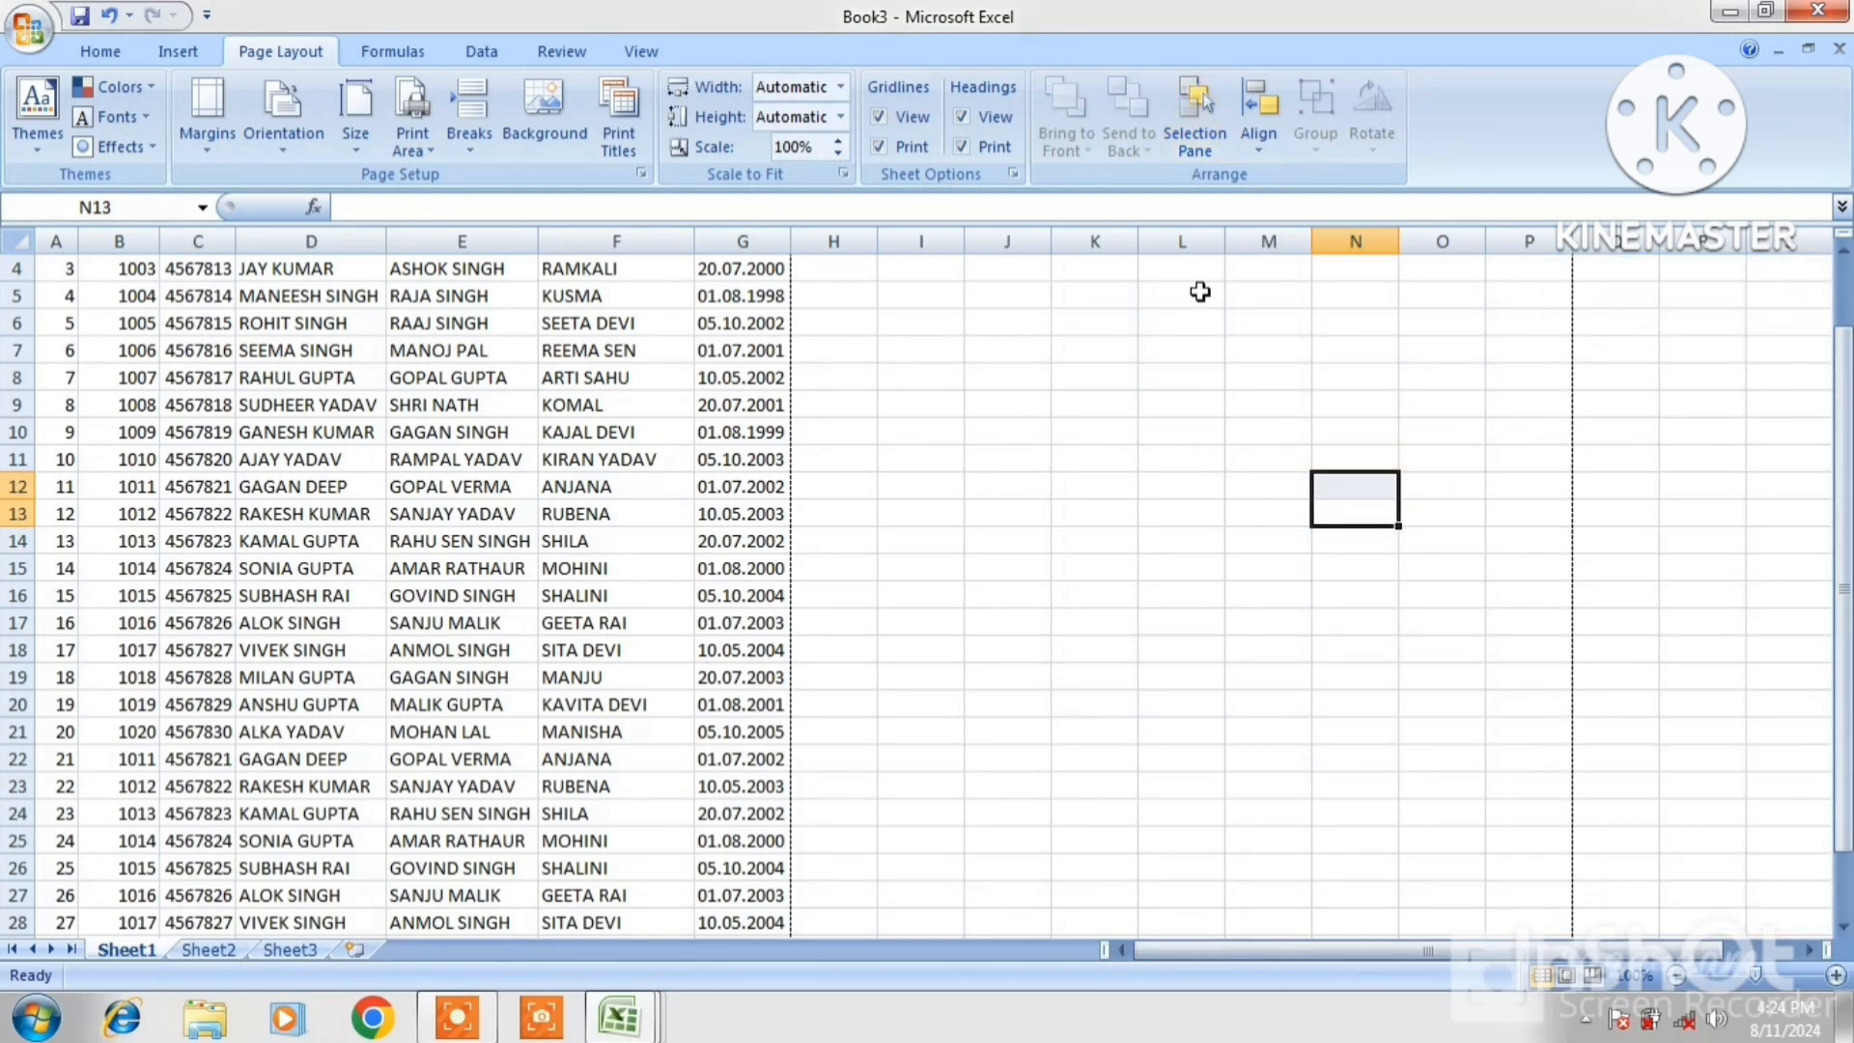
Insert the Koala picture from the Sample Pictures folder via Insert > Picture
{"action": "left_click", "coordinate": [171, 52]}
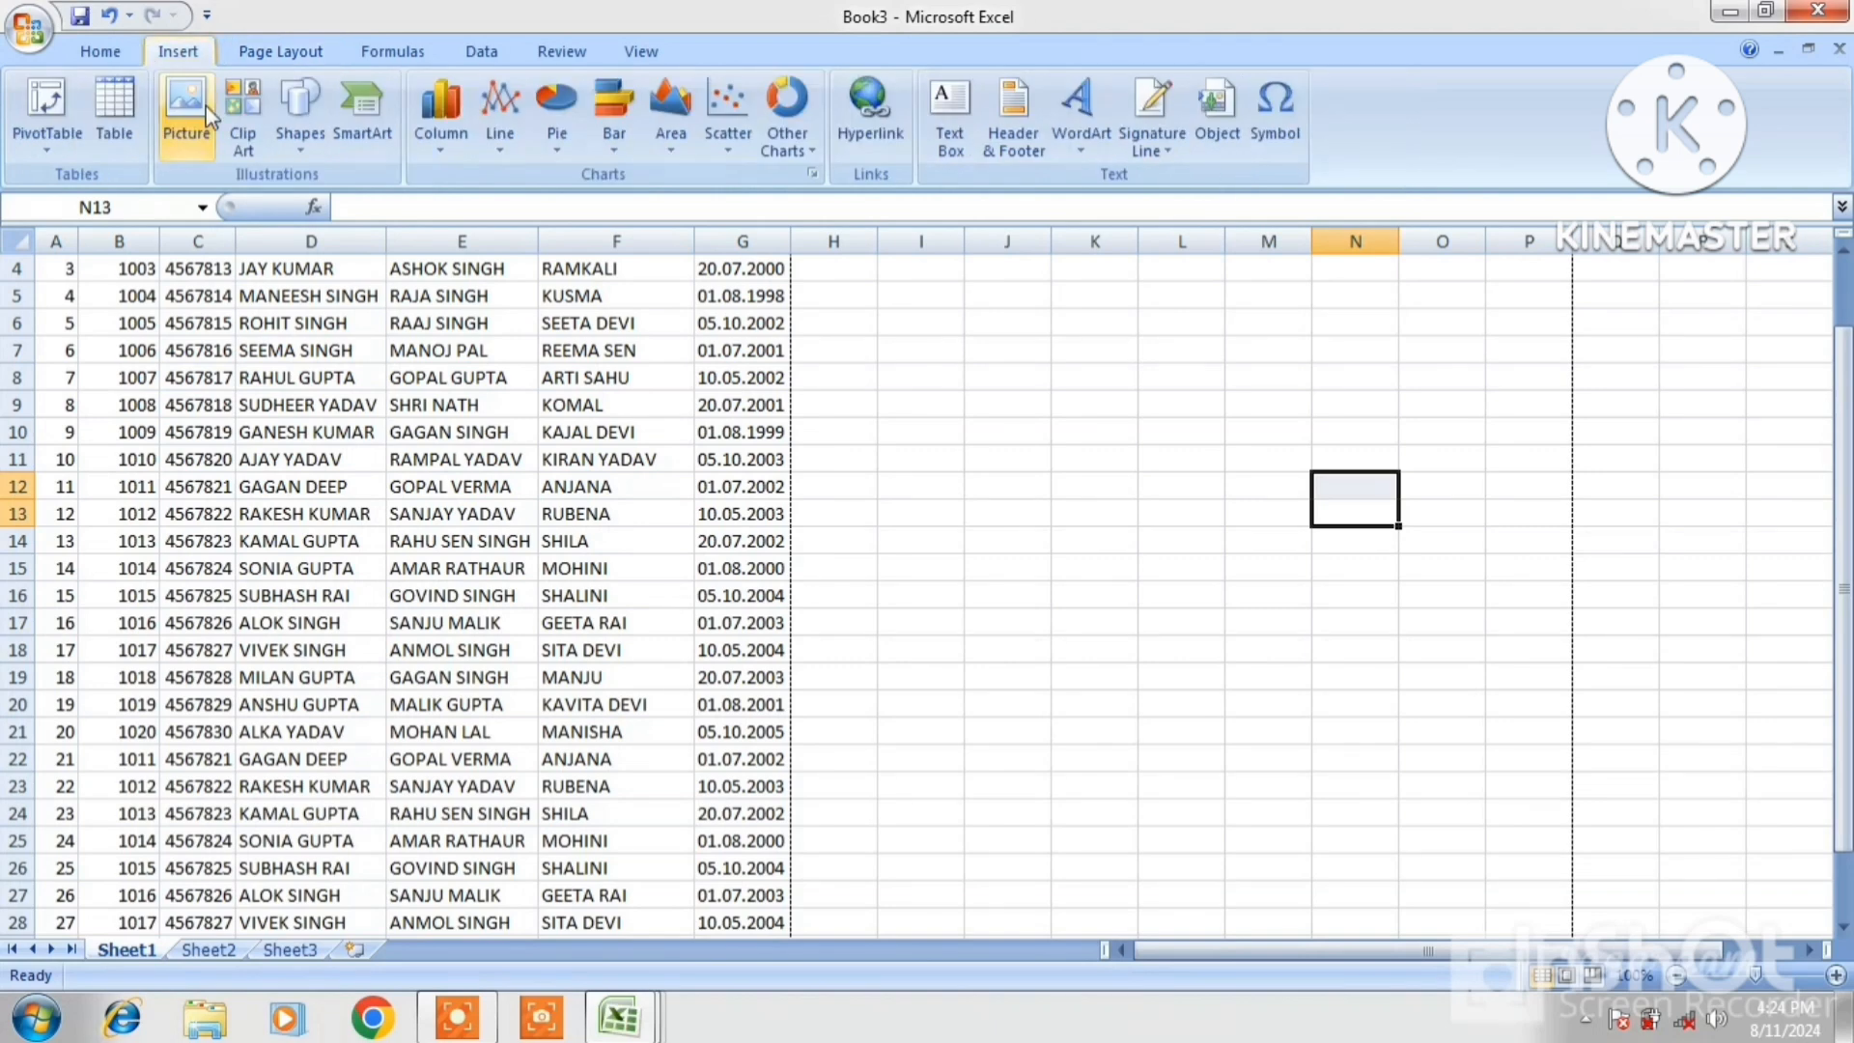
{"action": "left_click", "coordinate": [193, 129]}
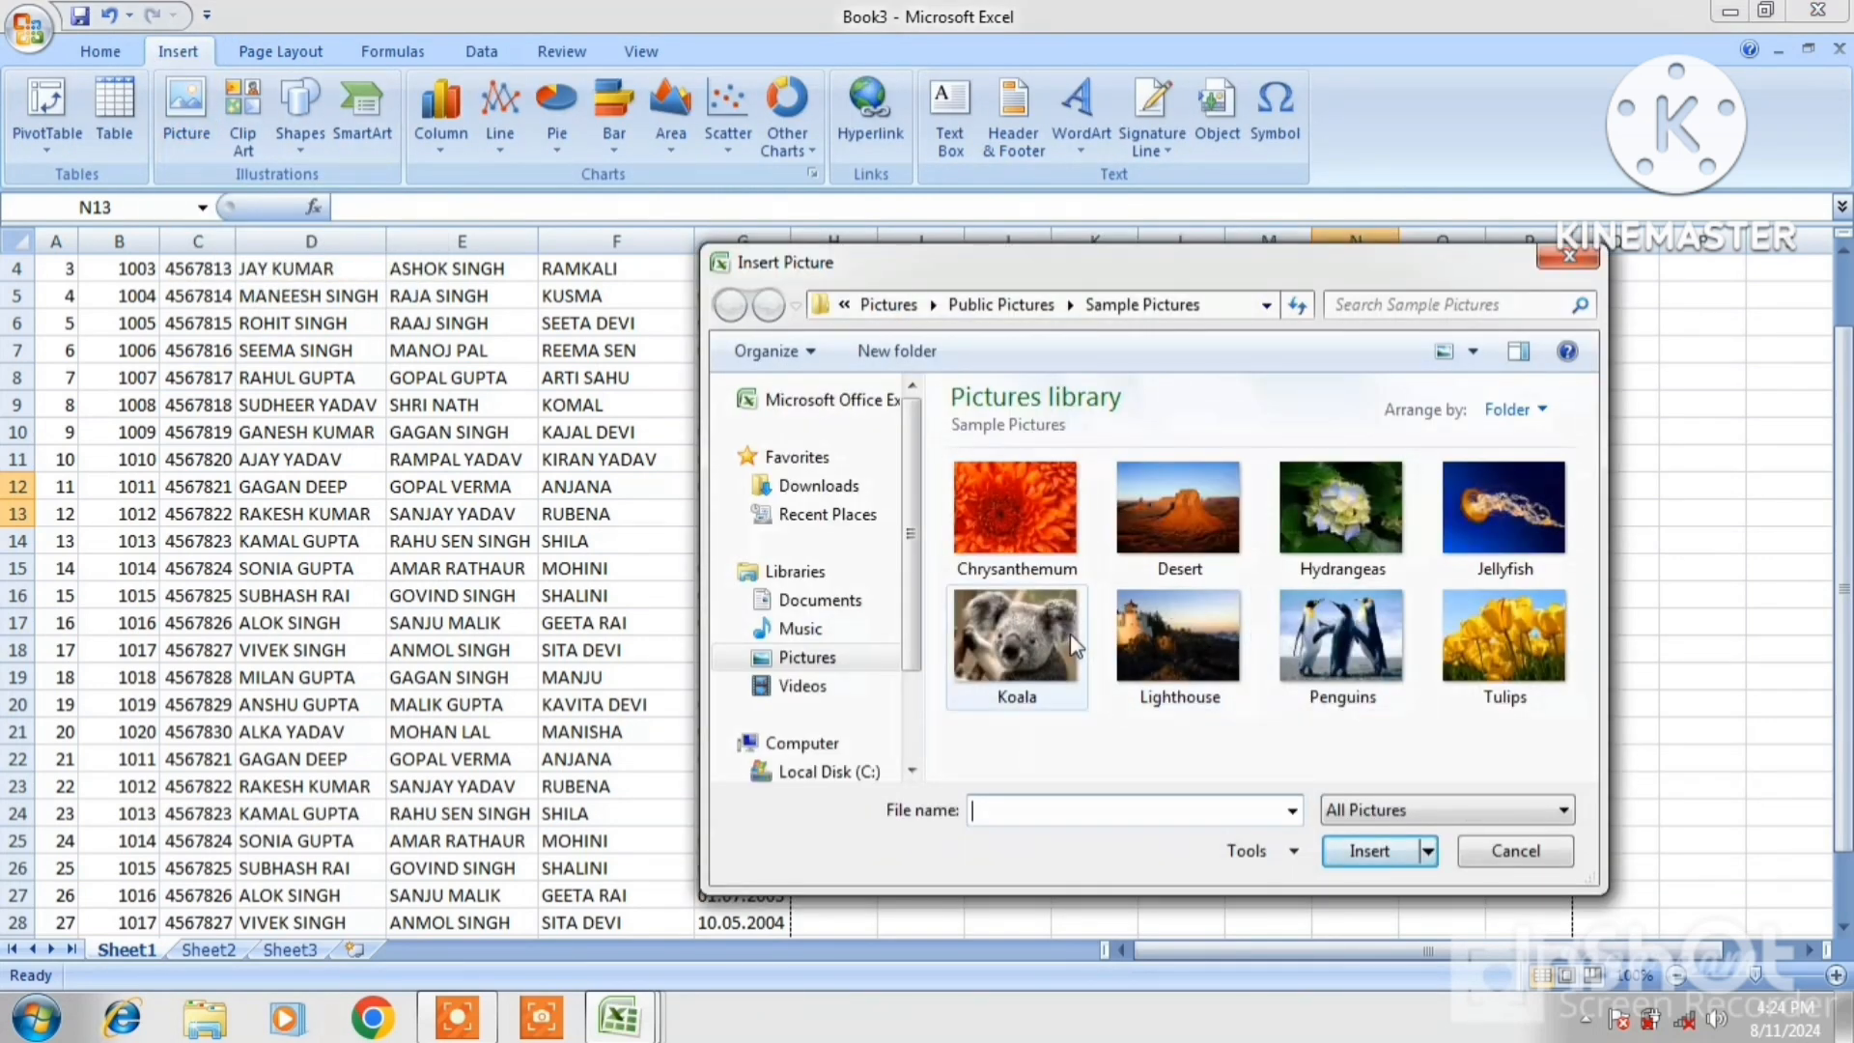
{"action": "left_click", "coordinate": [1023, 637]}
{"action": "left_click", "coordinate": [1371, 852]}
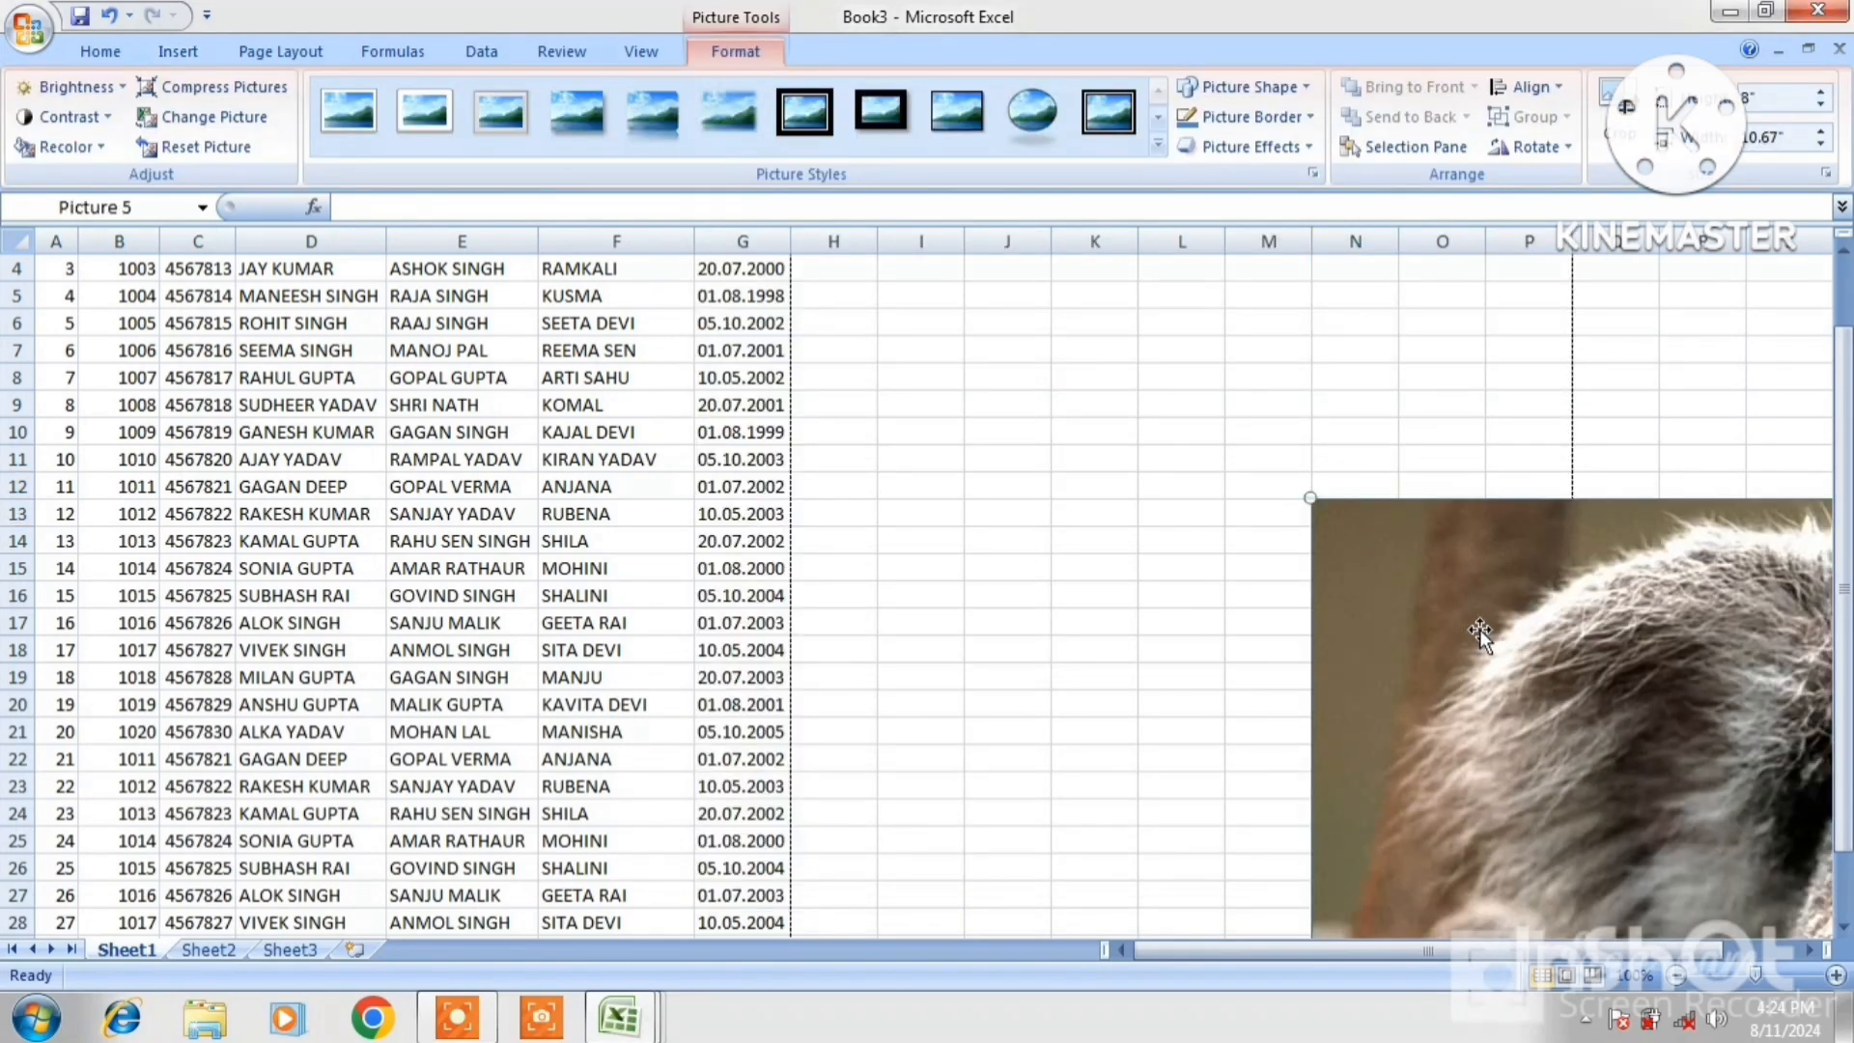
Resize the koala to a small portrait picture, about 3.33" by 2.78", and move it left toward the table
{"action": "left_click_drag", "start_coordinate": [1480, 628], "coordinate": [983, 367]}
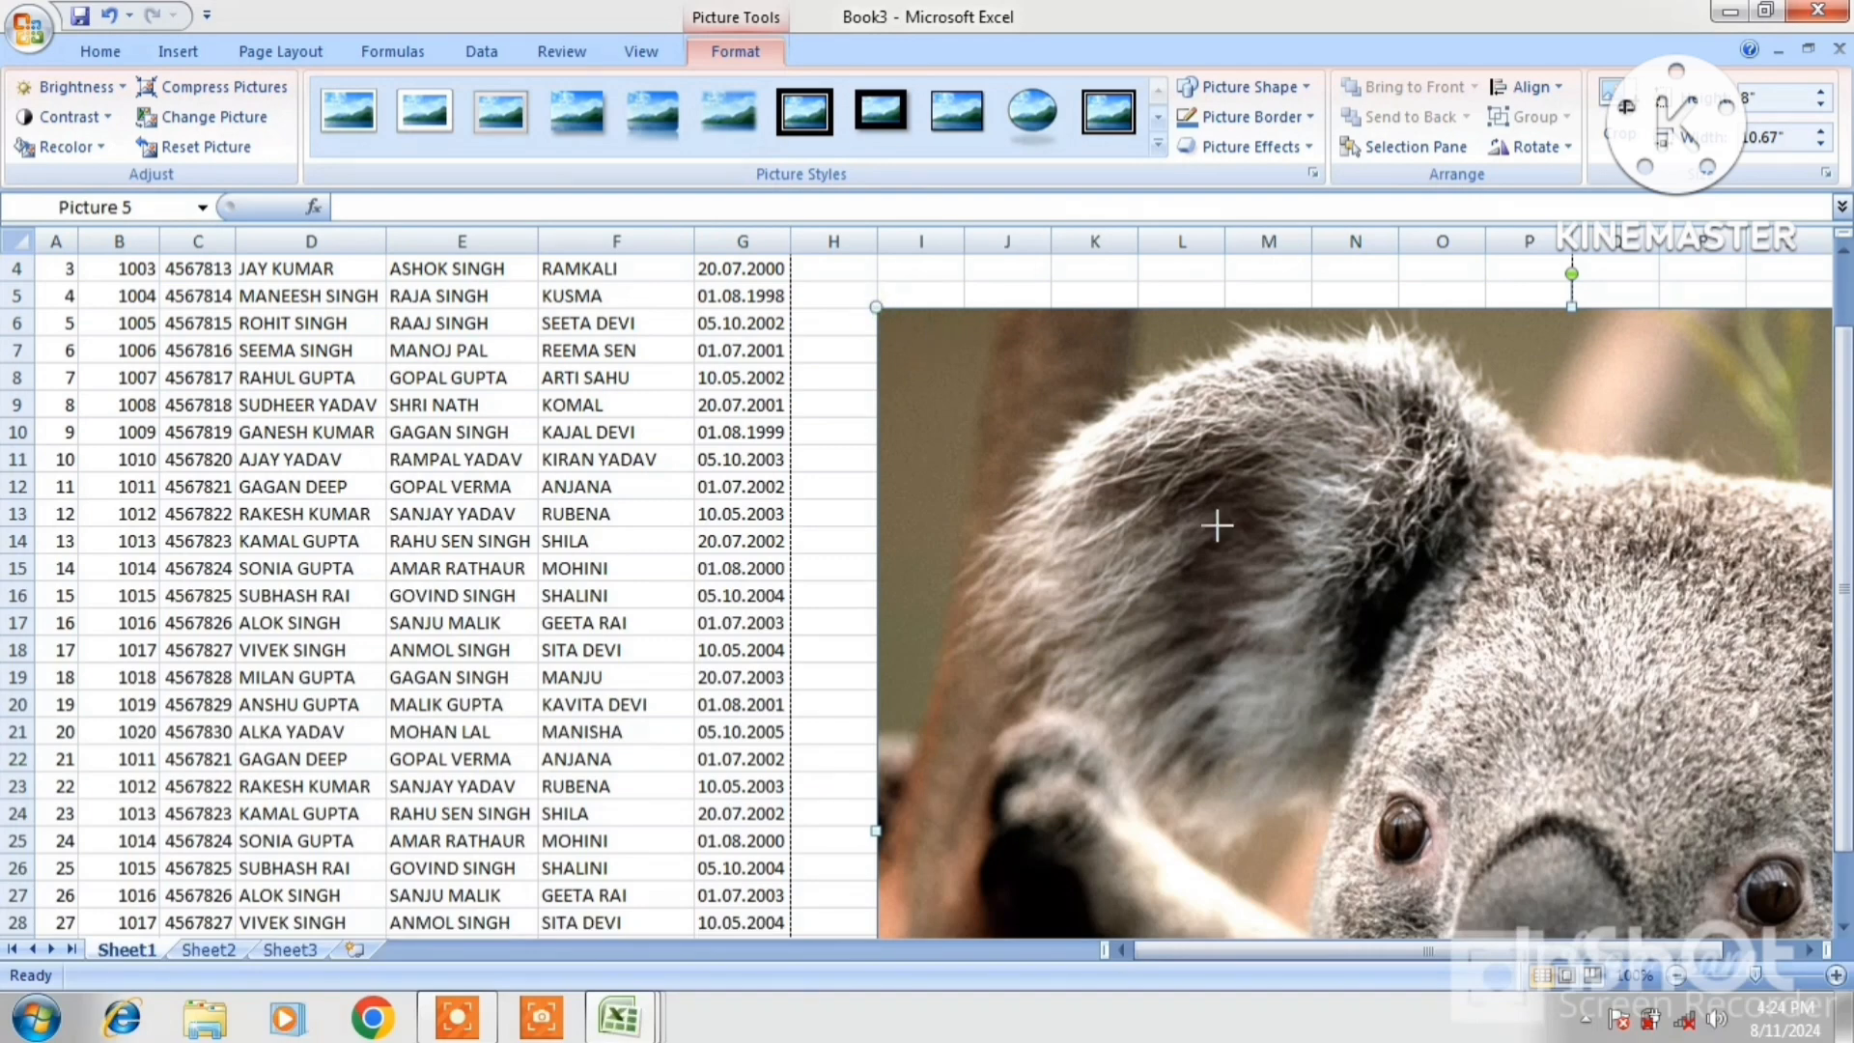
{"action": "left_click_drag", "start_coordinate": [1216, 526], "coordinate": [1382, 689]}
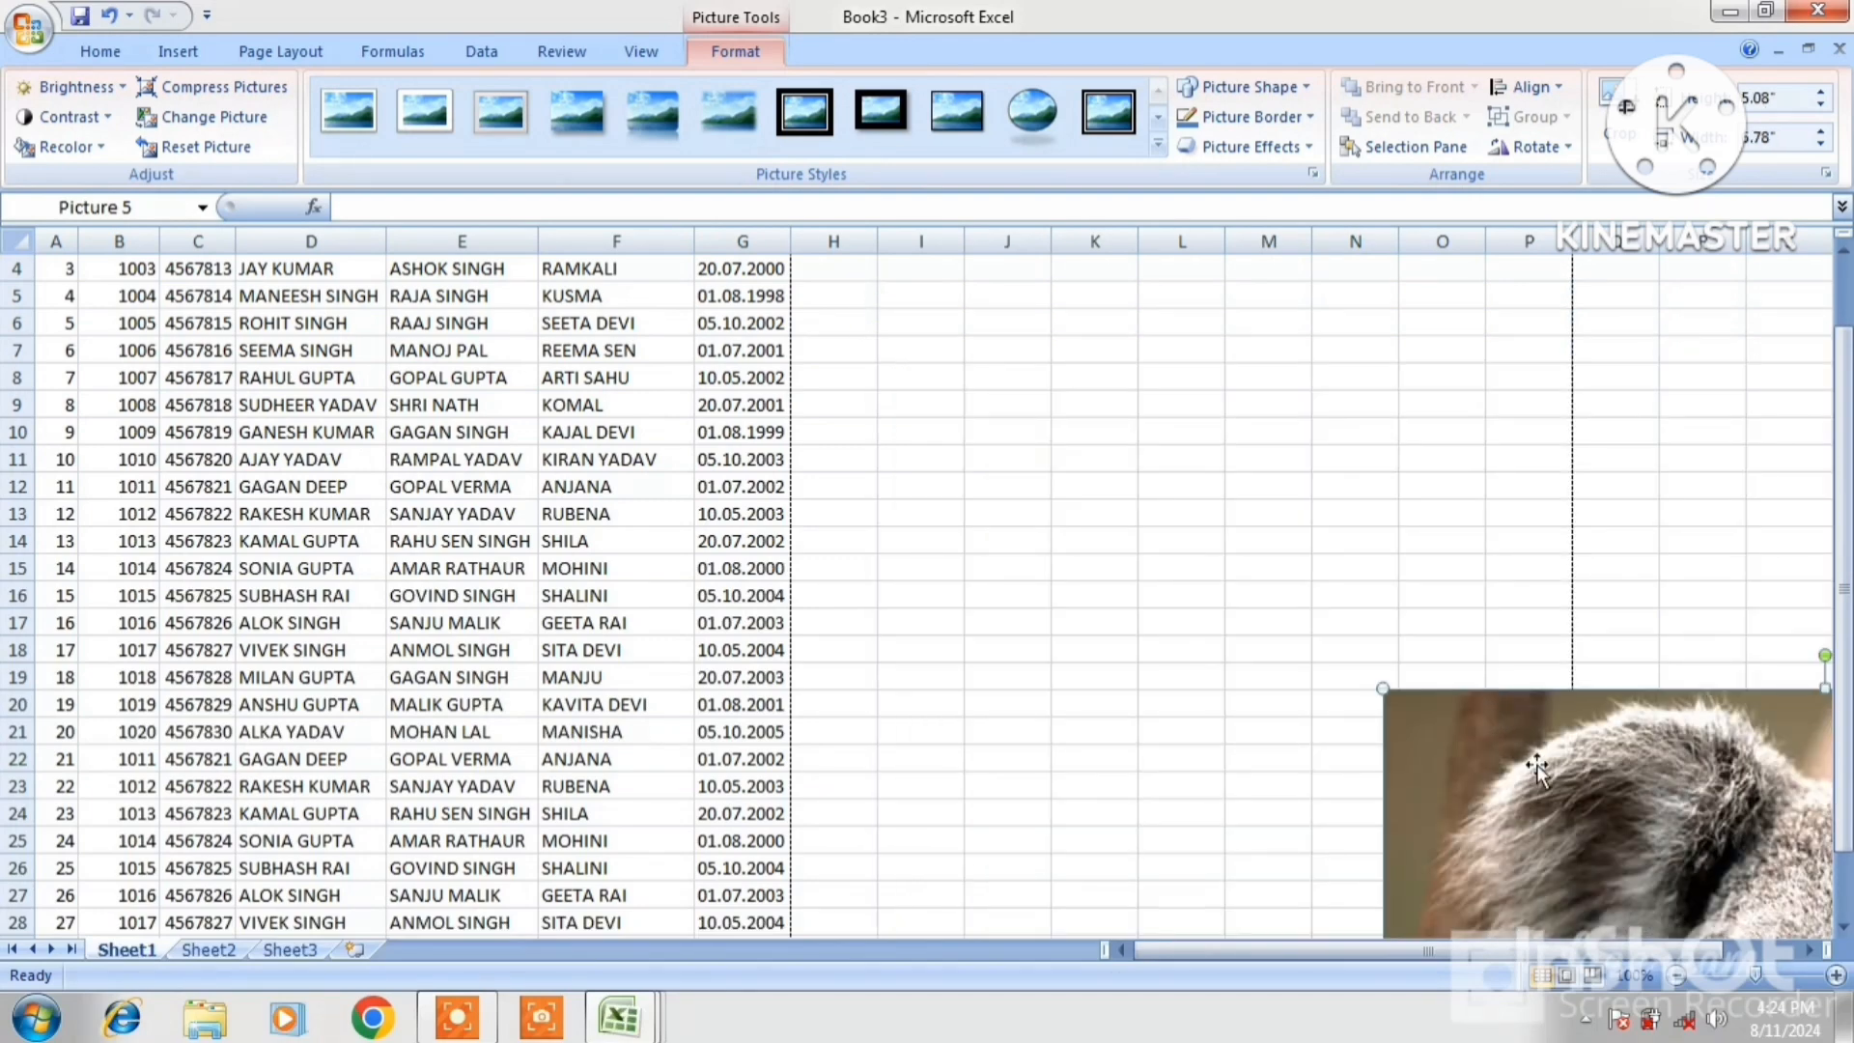
{"action": "left_click_drag", "start_coordinate": [1536, 767], "coordinate": [1101, 440]}
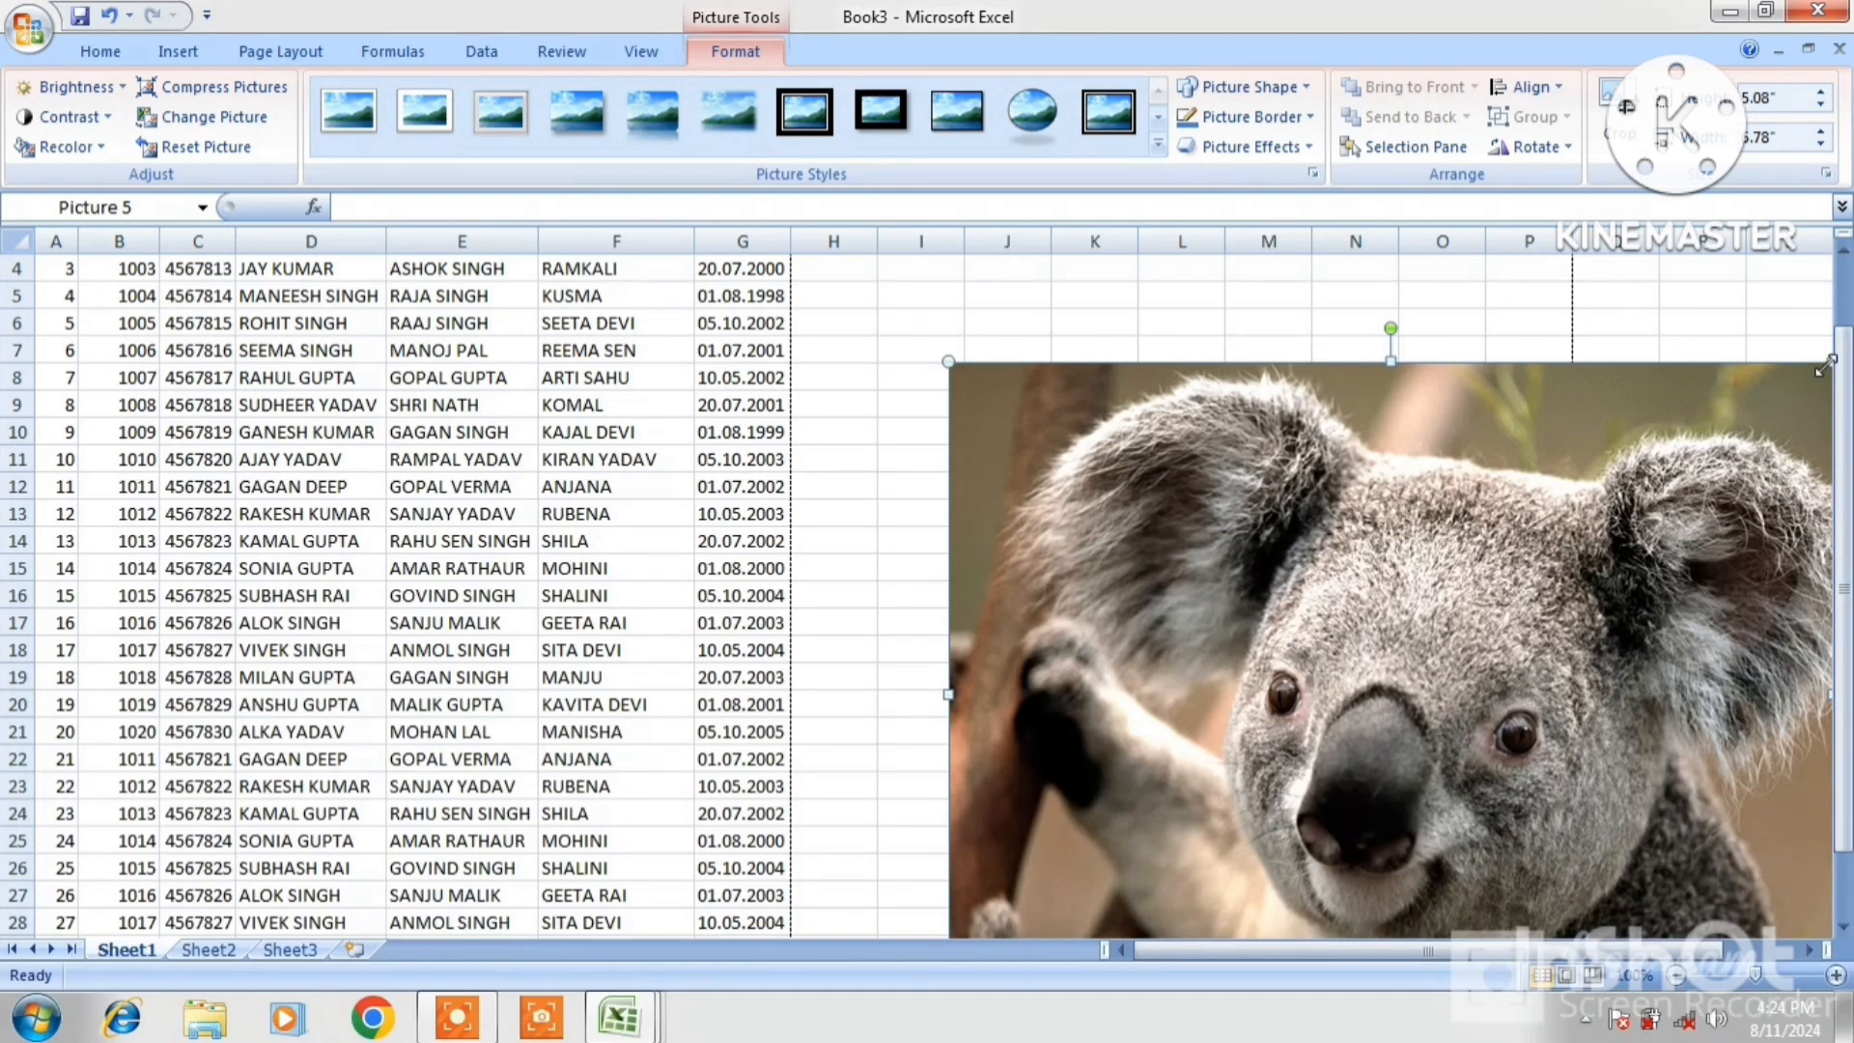
{"action": "left_click_drag", "start_coordinate": [1828, 361], "coordinate": [1311, 754]}
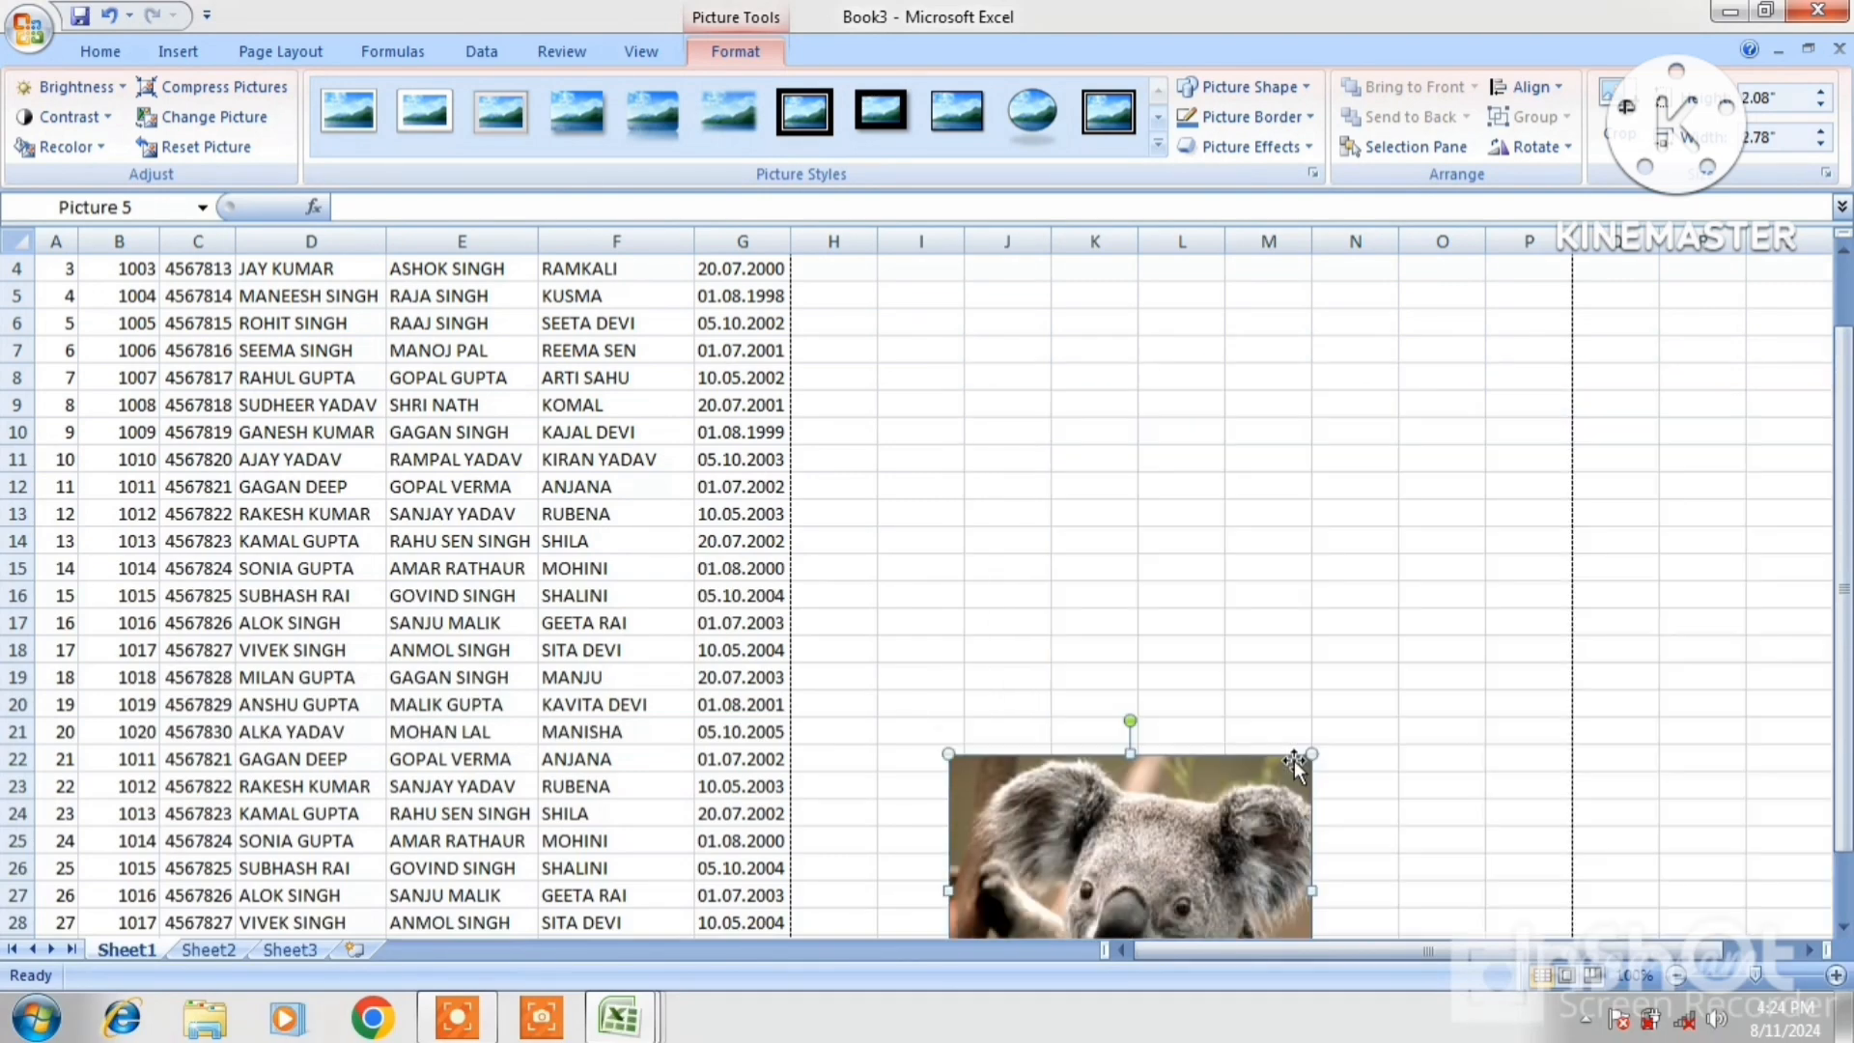
{"action": "left_click_drag", "start_coordinate": [1248, 812], "coordinate": [1524, 446]}
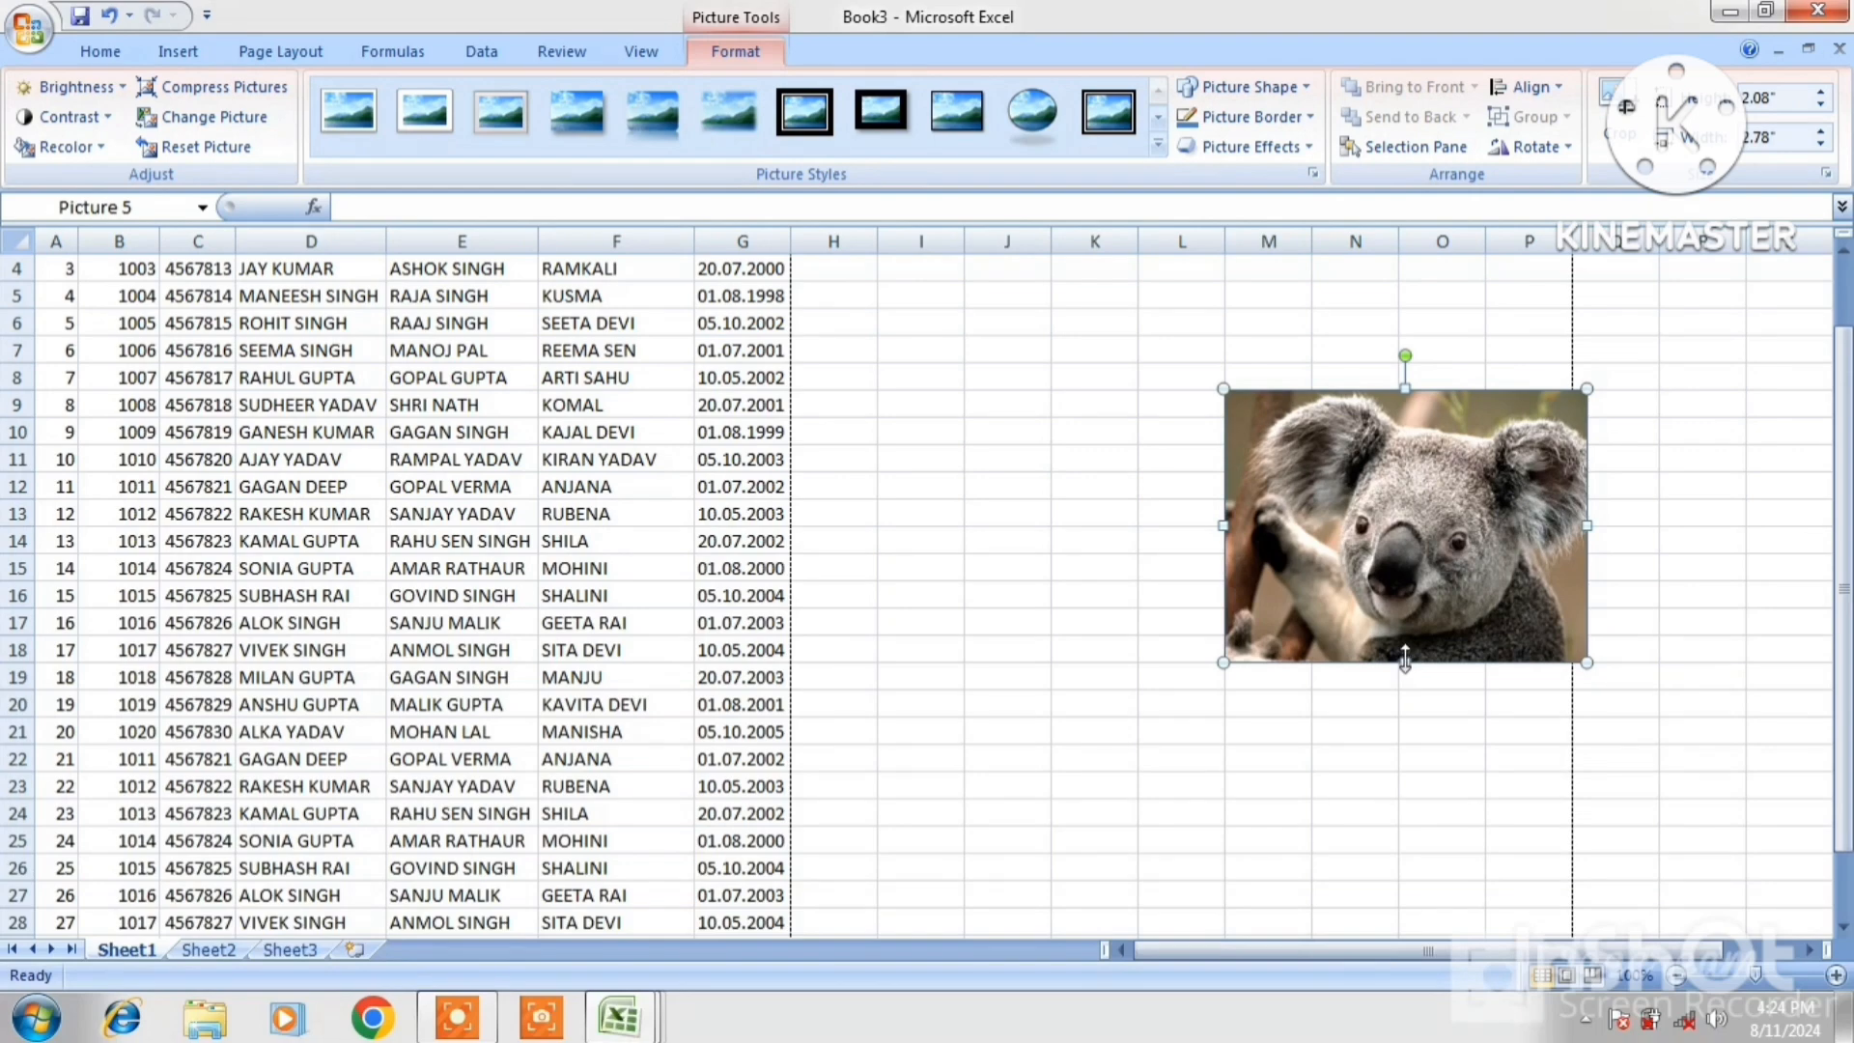
{"action": "left_click_drag", "start_coordinate": [1405, 663], "coordinate": [1421, 823]}
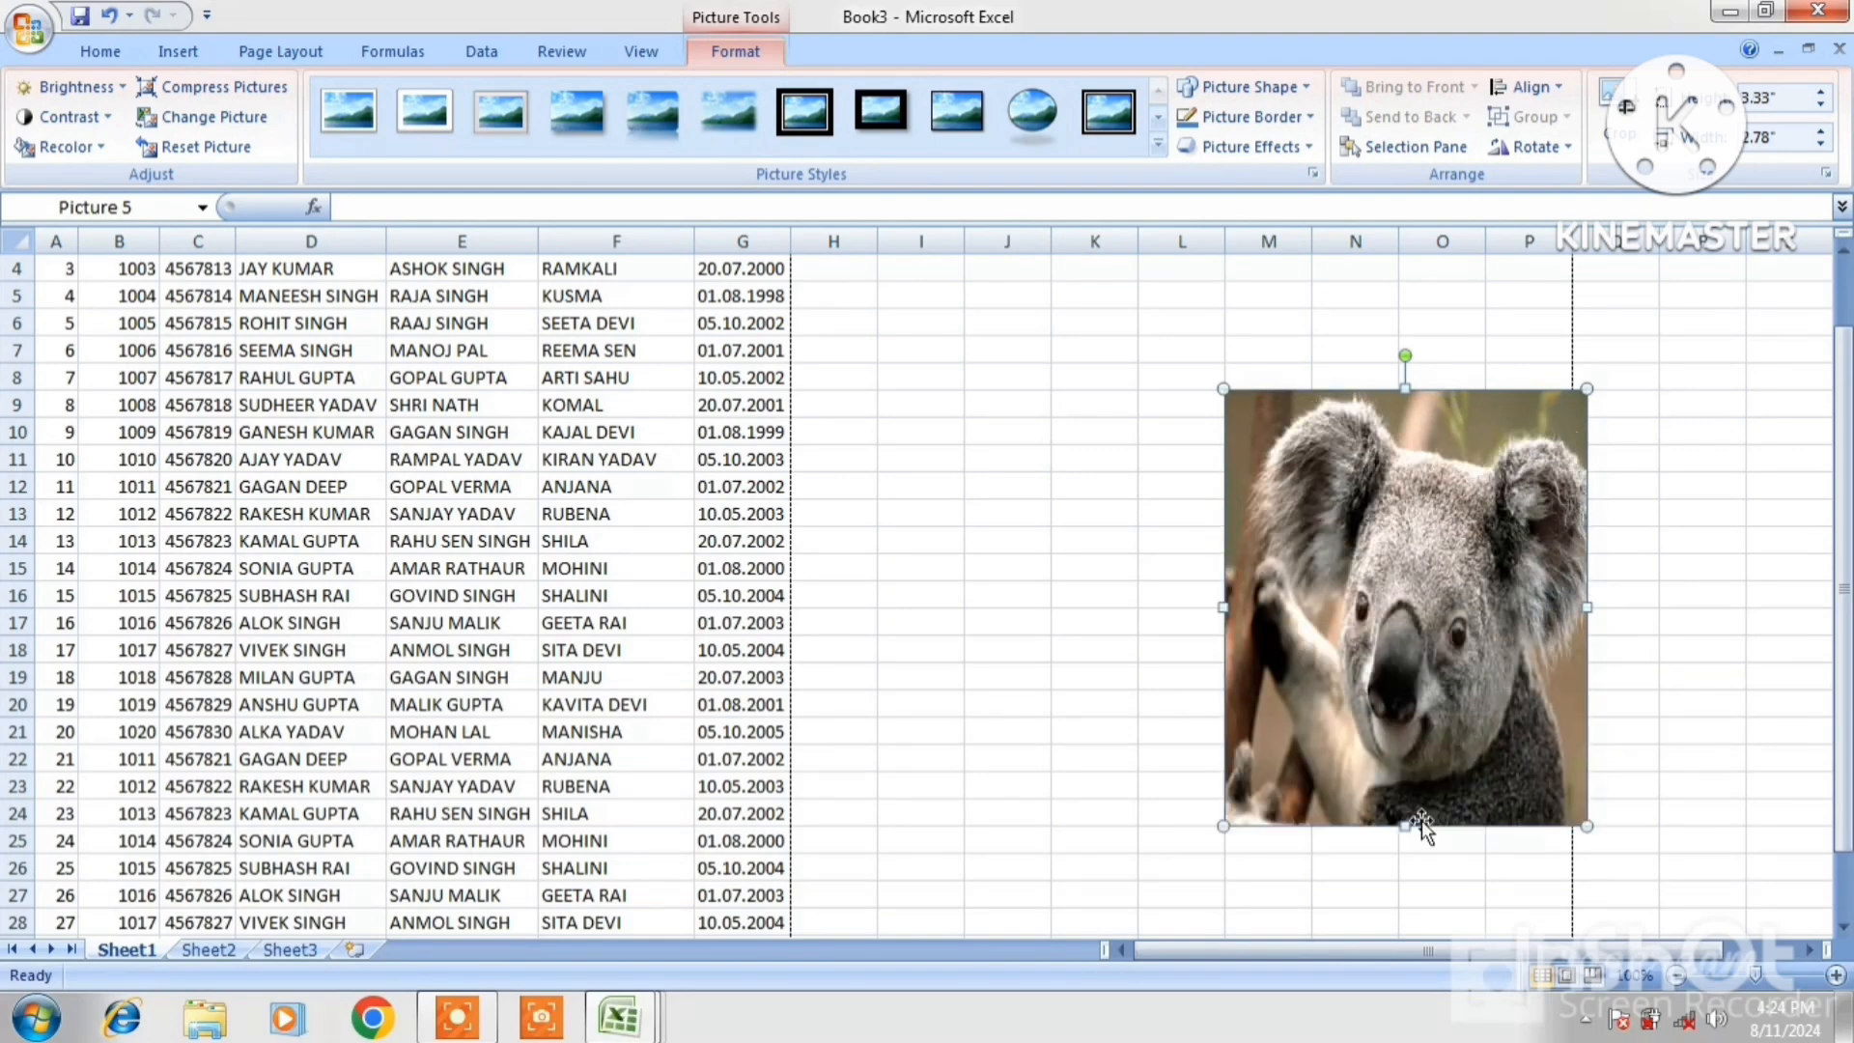
{"action": "left_click_drag", "start_coordinate": [1396, 661], "coordinate": [1006, 627]}
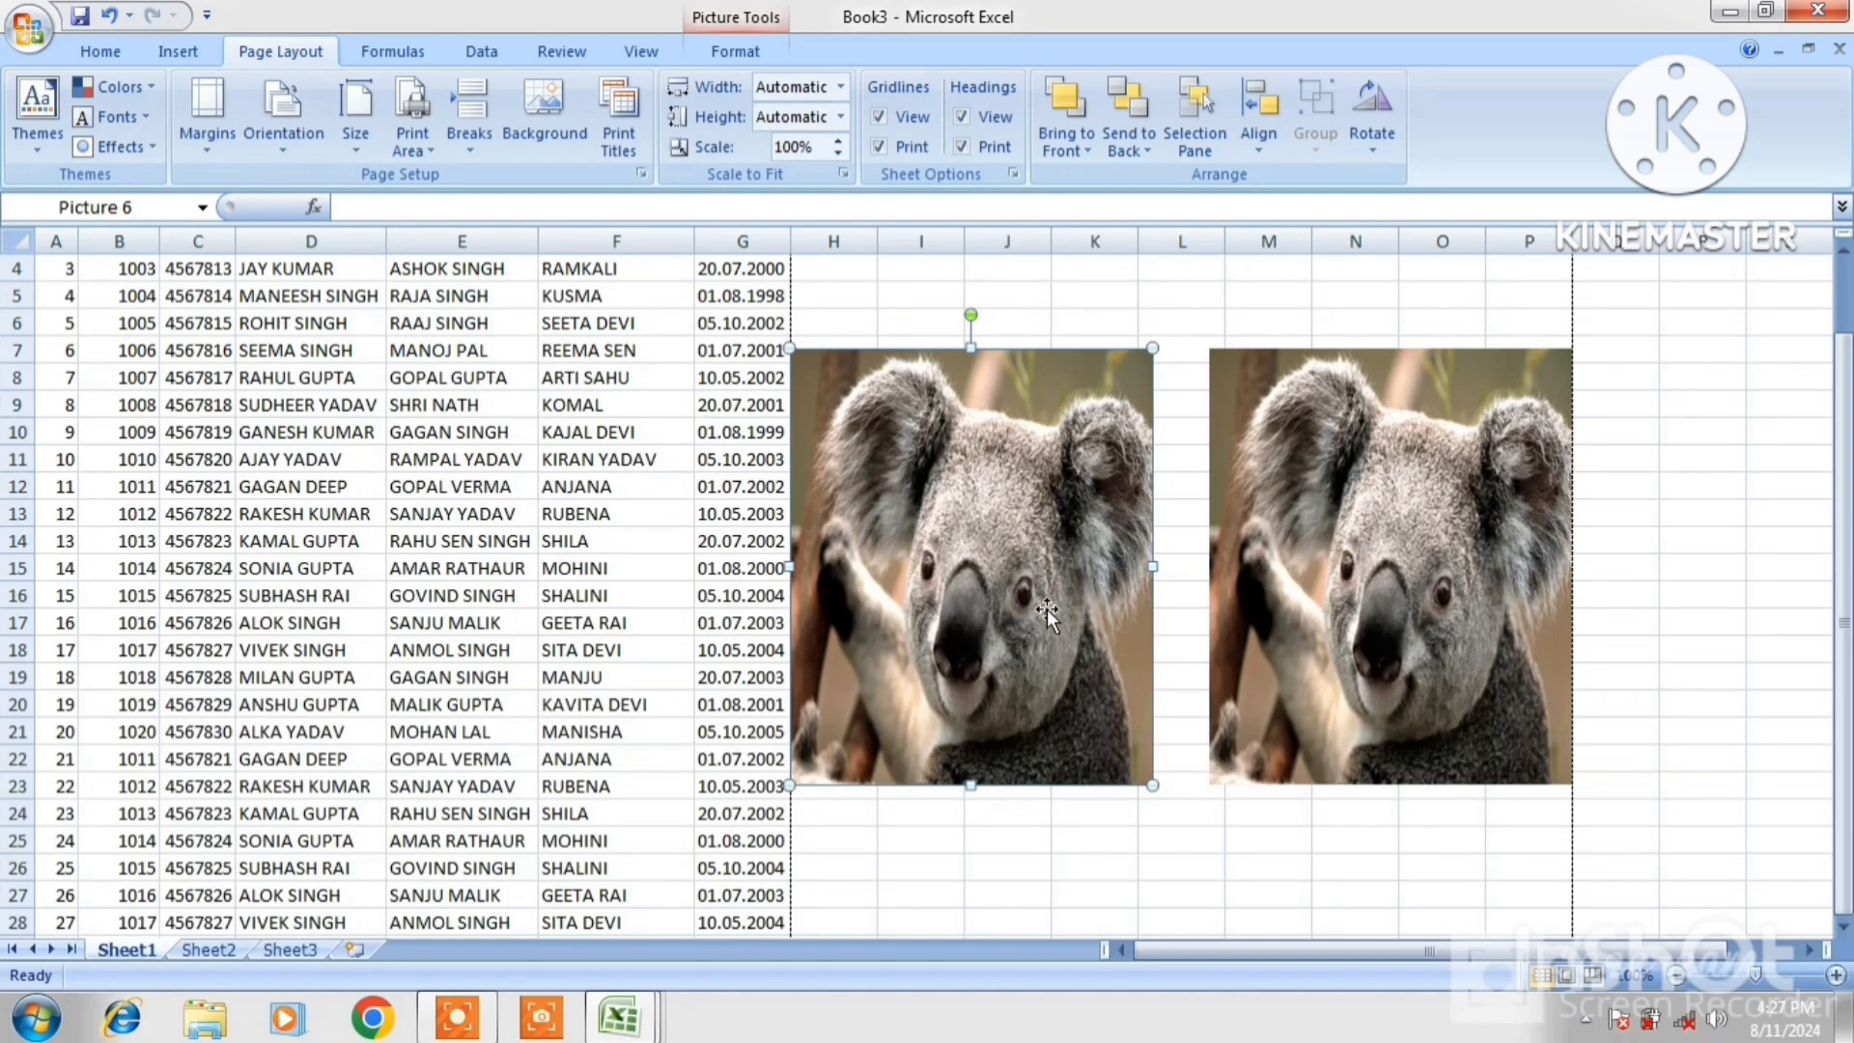
Flip the left koala horizontally and nudge it edge to edge with the other koala
{"action": "left_click", "coordinate": [1372, 147]}
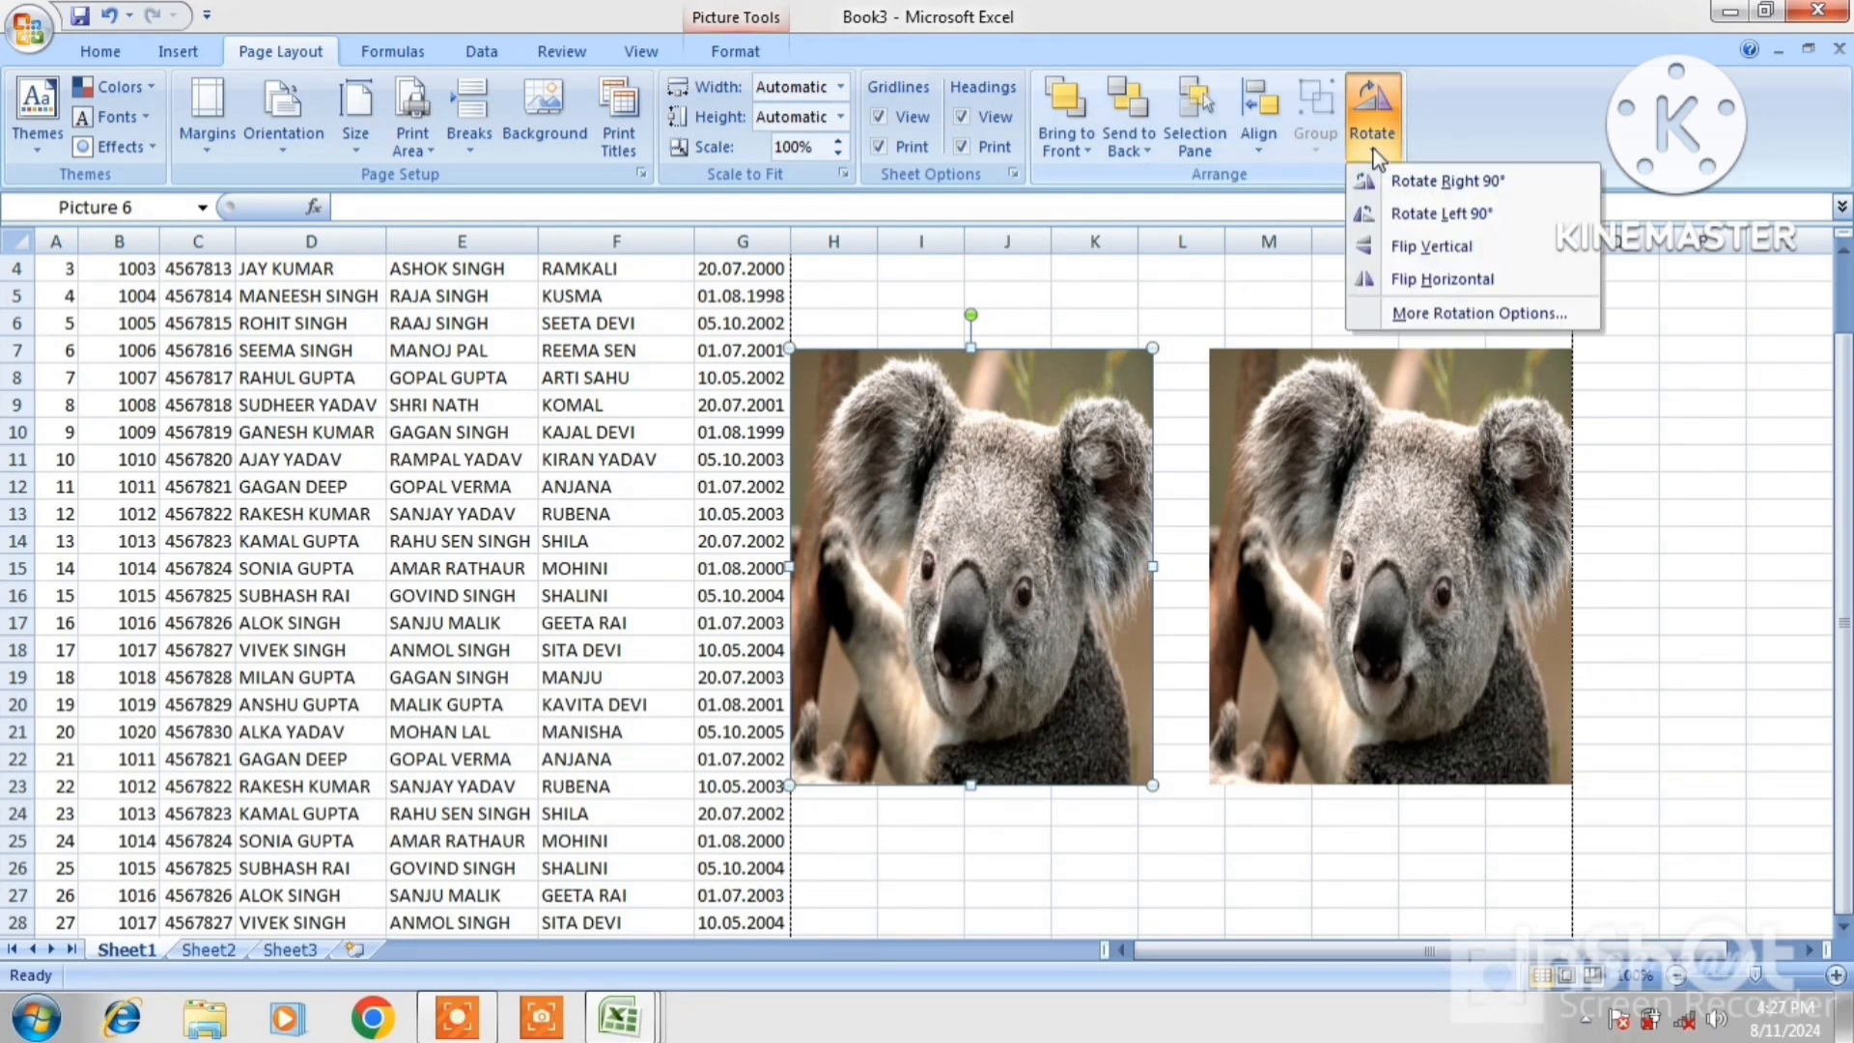
{"action": "left_click", "coordinate": [1426, 279]}
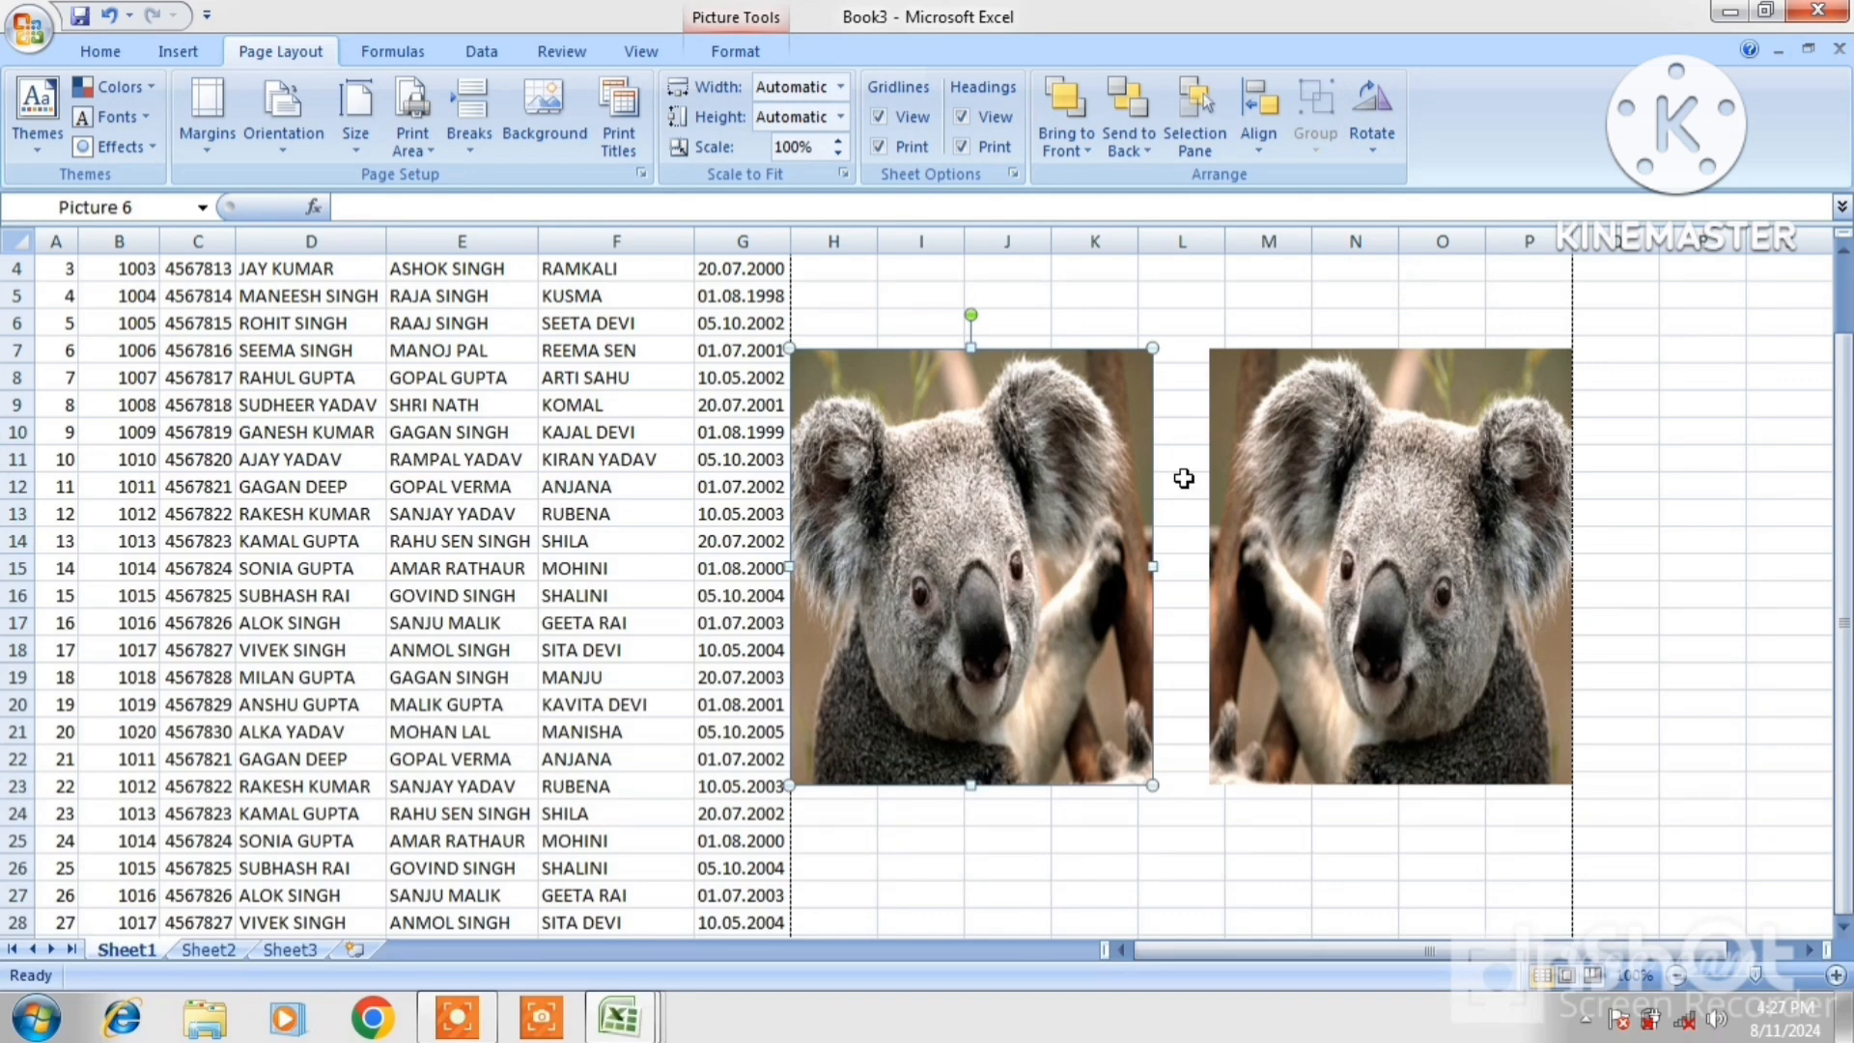
{"action": "key", "text": "Right"}
{"action": "key", "text": "Right"}
{"action": "key", "text": "Right"}
{"action": "key", "text": "Right"}
{"action": "key", "text": "Right"}
{"action": "key", "text": "Right"}
{"action": "key", "text": "Right"}
{"action": "key", "text": "Right"}
{"action": "key", "text": "Right"}
{"action": "key", "text": "Right"}
{"action": "key", "text": "Right"}
{"action": "key", "text": "Right"}
{"action": "key", "text": "Right"}
{"action": "key", "text": "Right"}
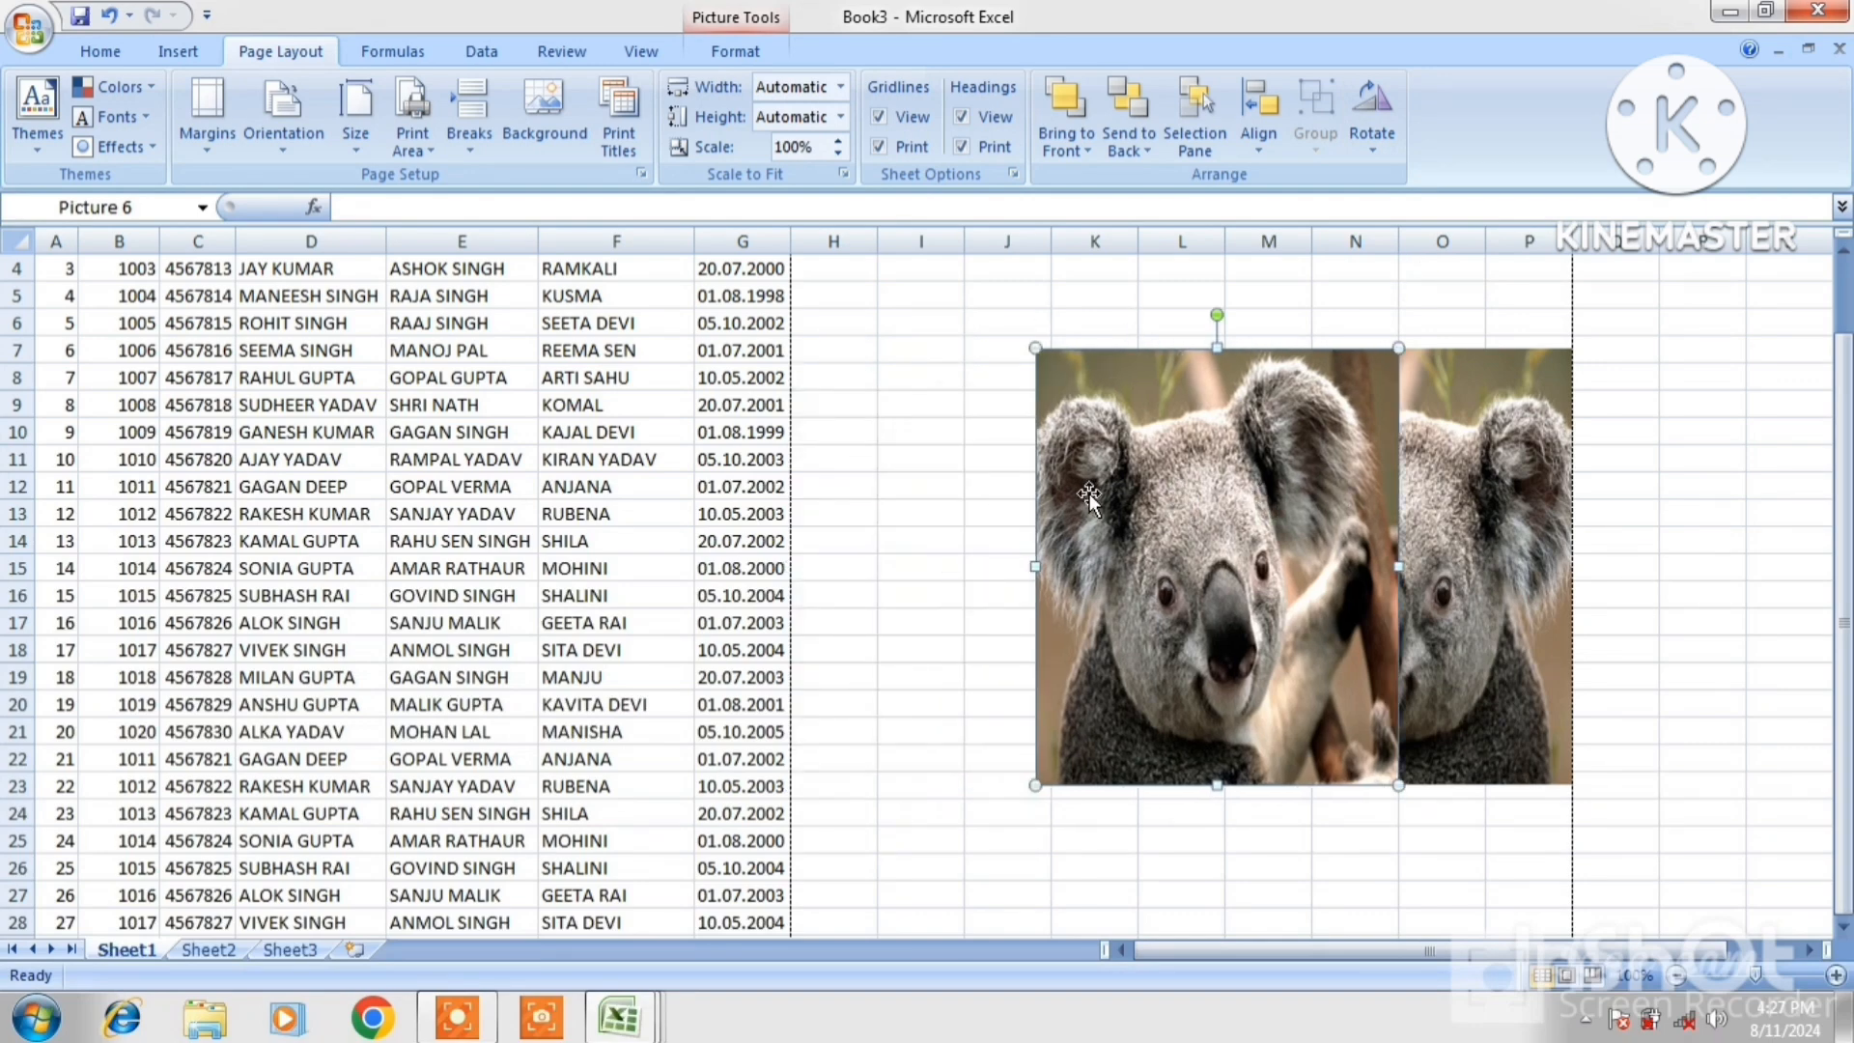
{"action": "key", "text": "Left"}
{"action": "key", "text": "Left"}
{"action": "key", "text": "Left"}
{"action": "key", "text": "Left"}
{"action": "key", "text": "Left"}
{"action": "key", "text": "Left"}
{"action": "key", "text": "Left"}
{"action": "key", "text": "Left"}
{"action": "key", "text": "Left"}
{"action": "key", "text": "Left"}
{"action": "key", "text": "Left"}
{"action": "key", "text": "Left"}
{"action": "key", "text": "Left"}
{"action": "key", "text": "Left"}
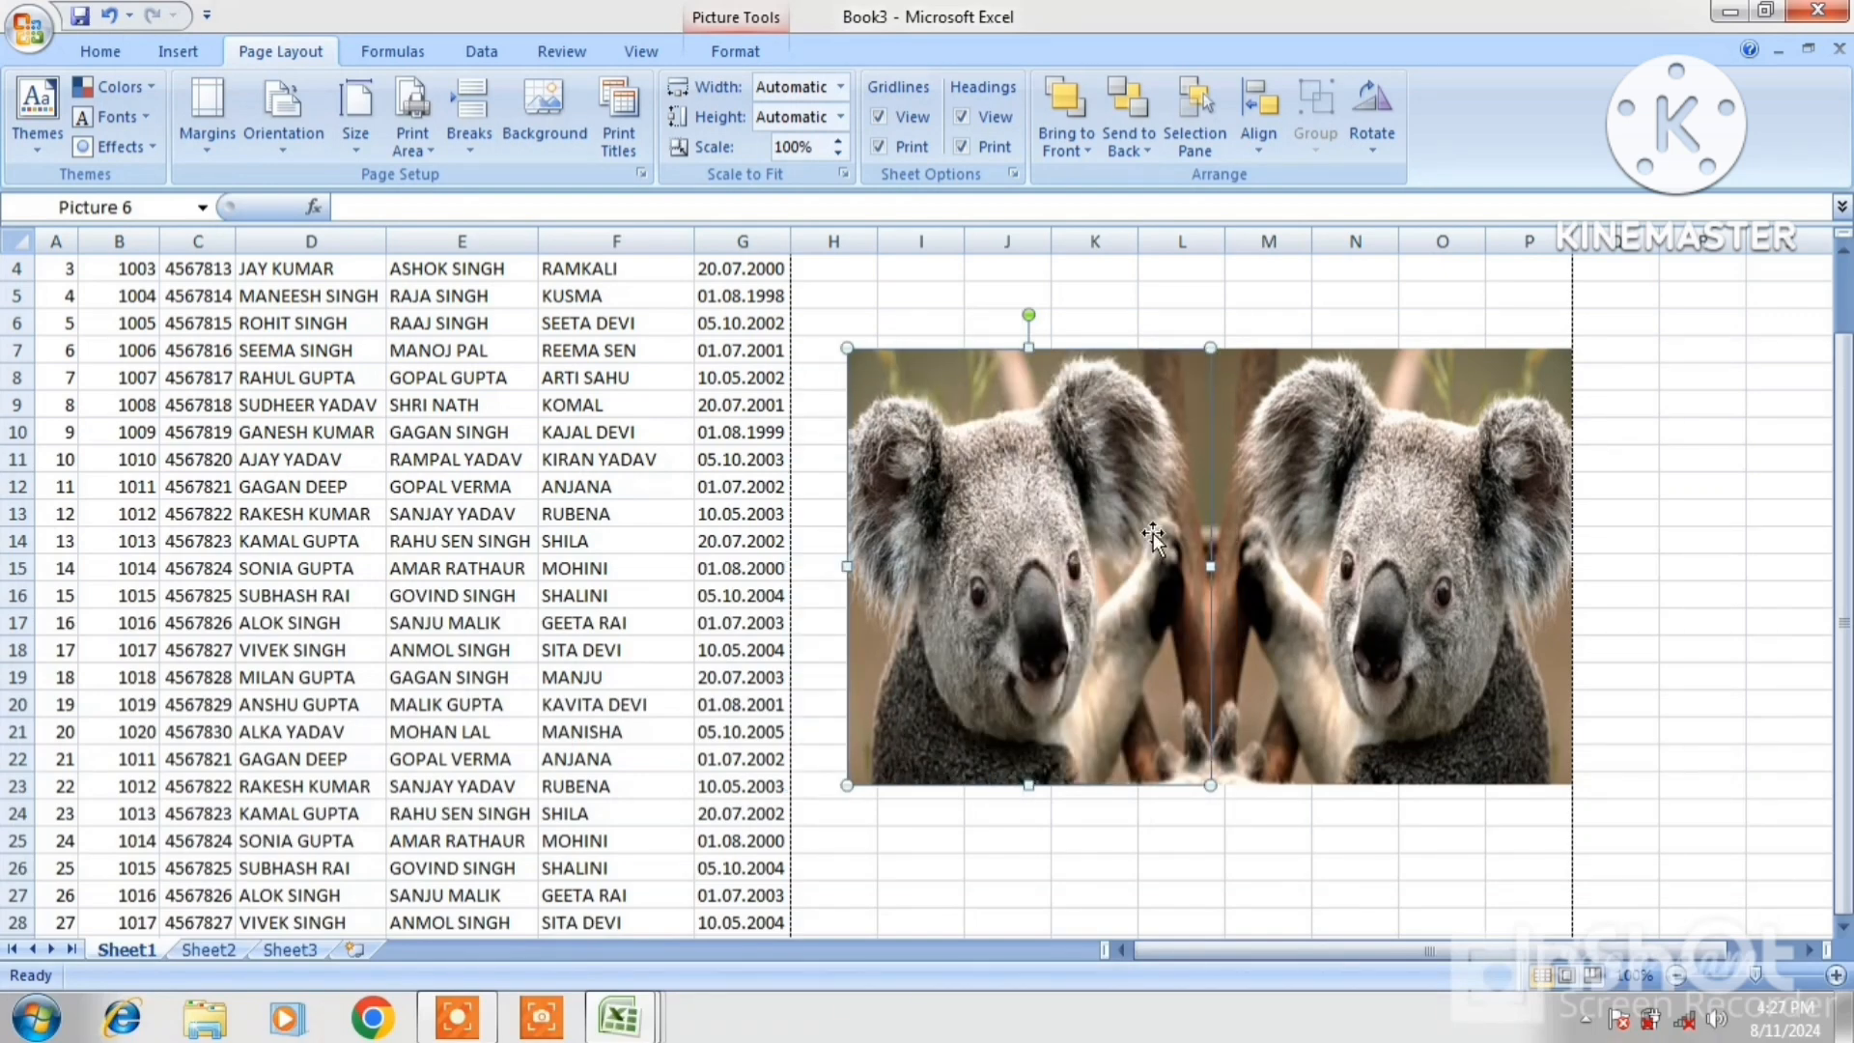
{"action": "left_click", "coordinate": [1690, 738]}
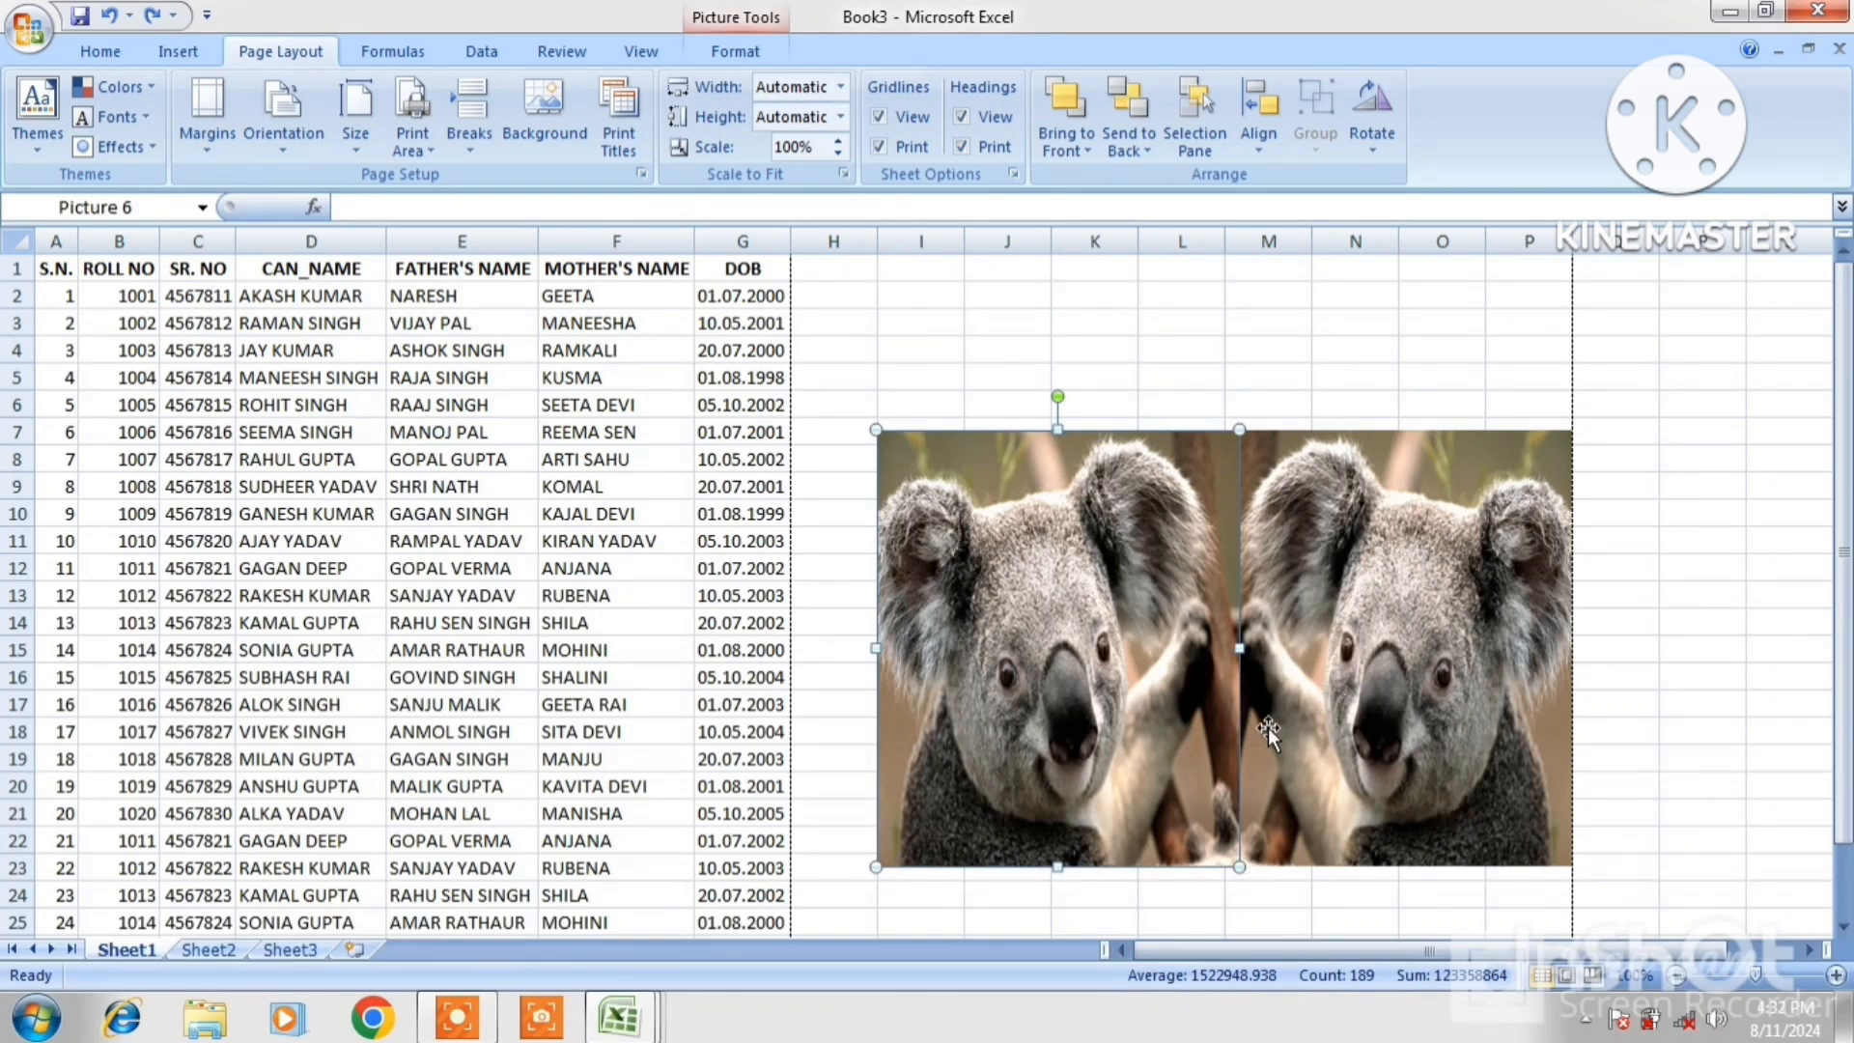
Select both koala pictures and group them
{"action": "left_click", "coordinate": [1278, 685], "text": "ctrl"}
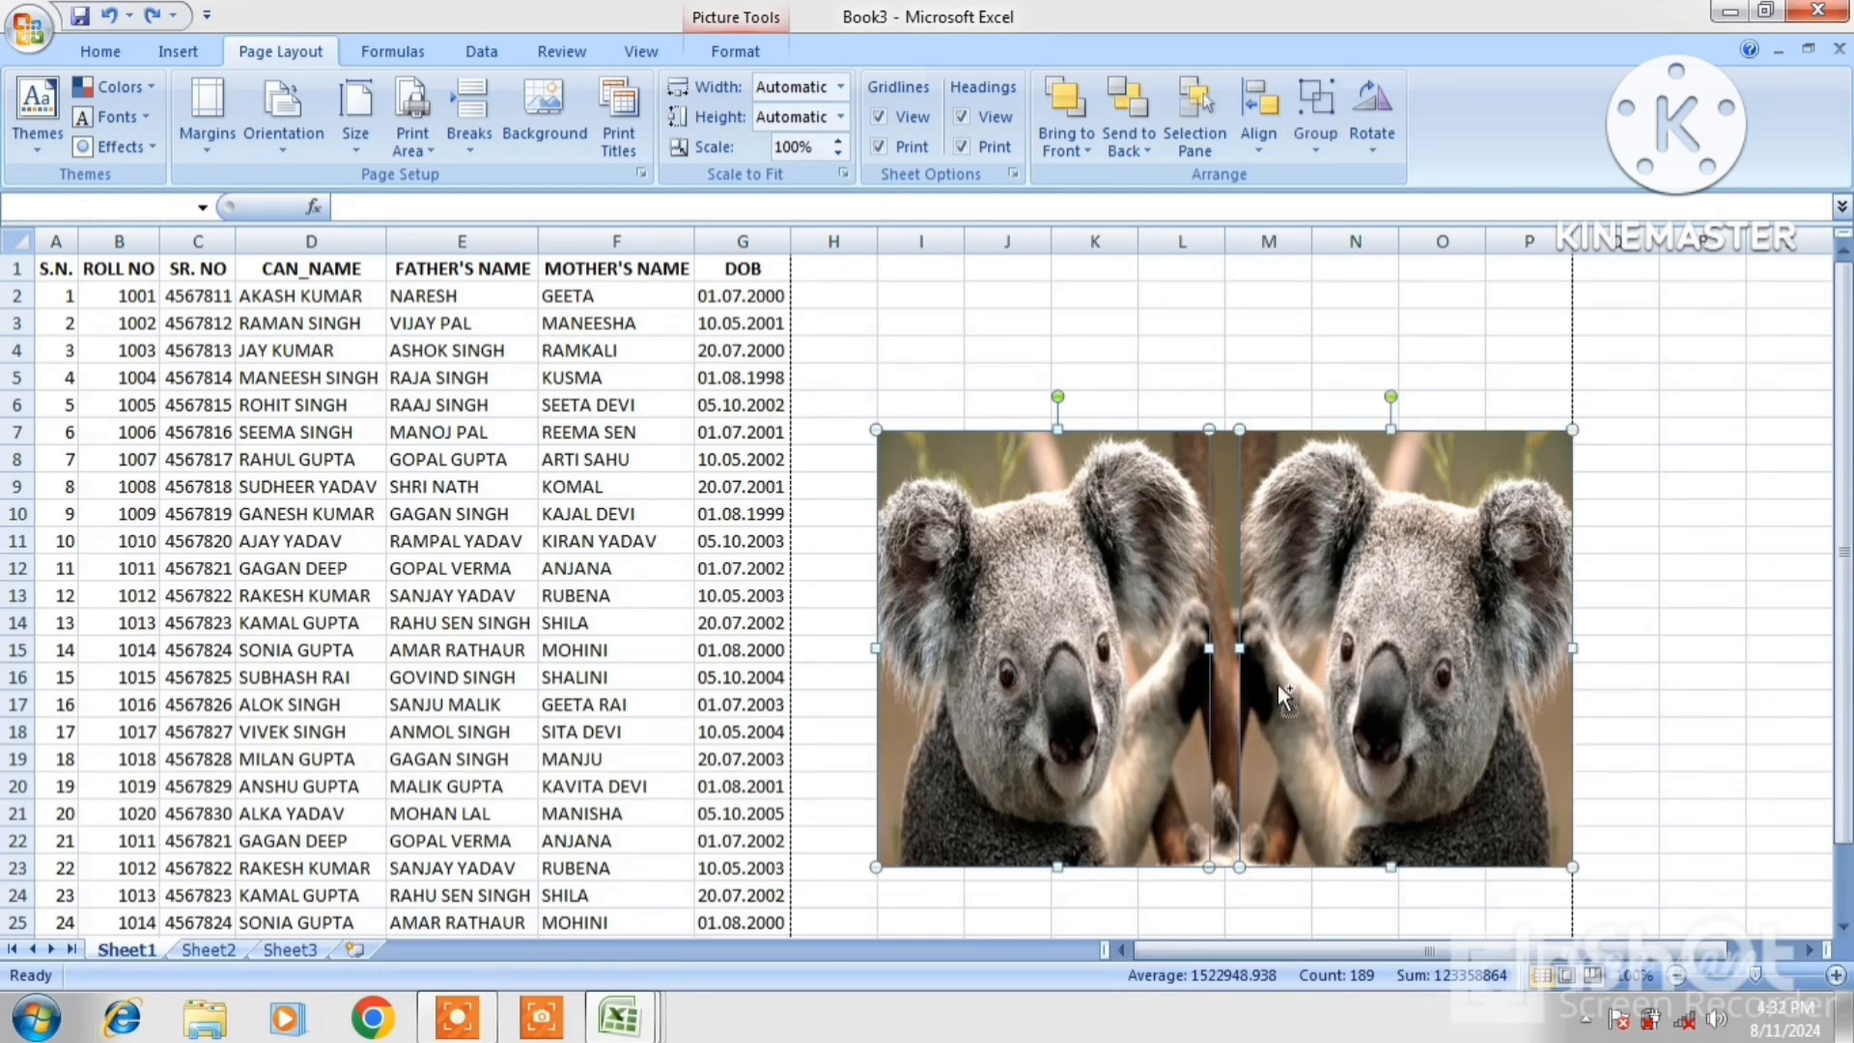
{"action": "left_click", "coordinate": [1309, 143]}
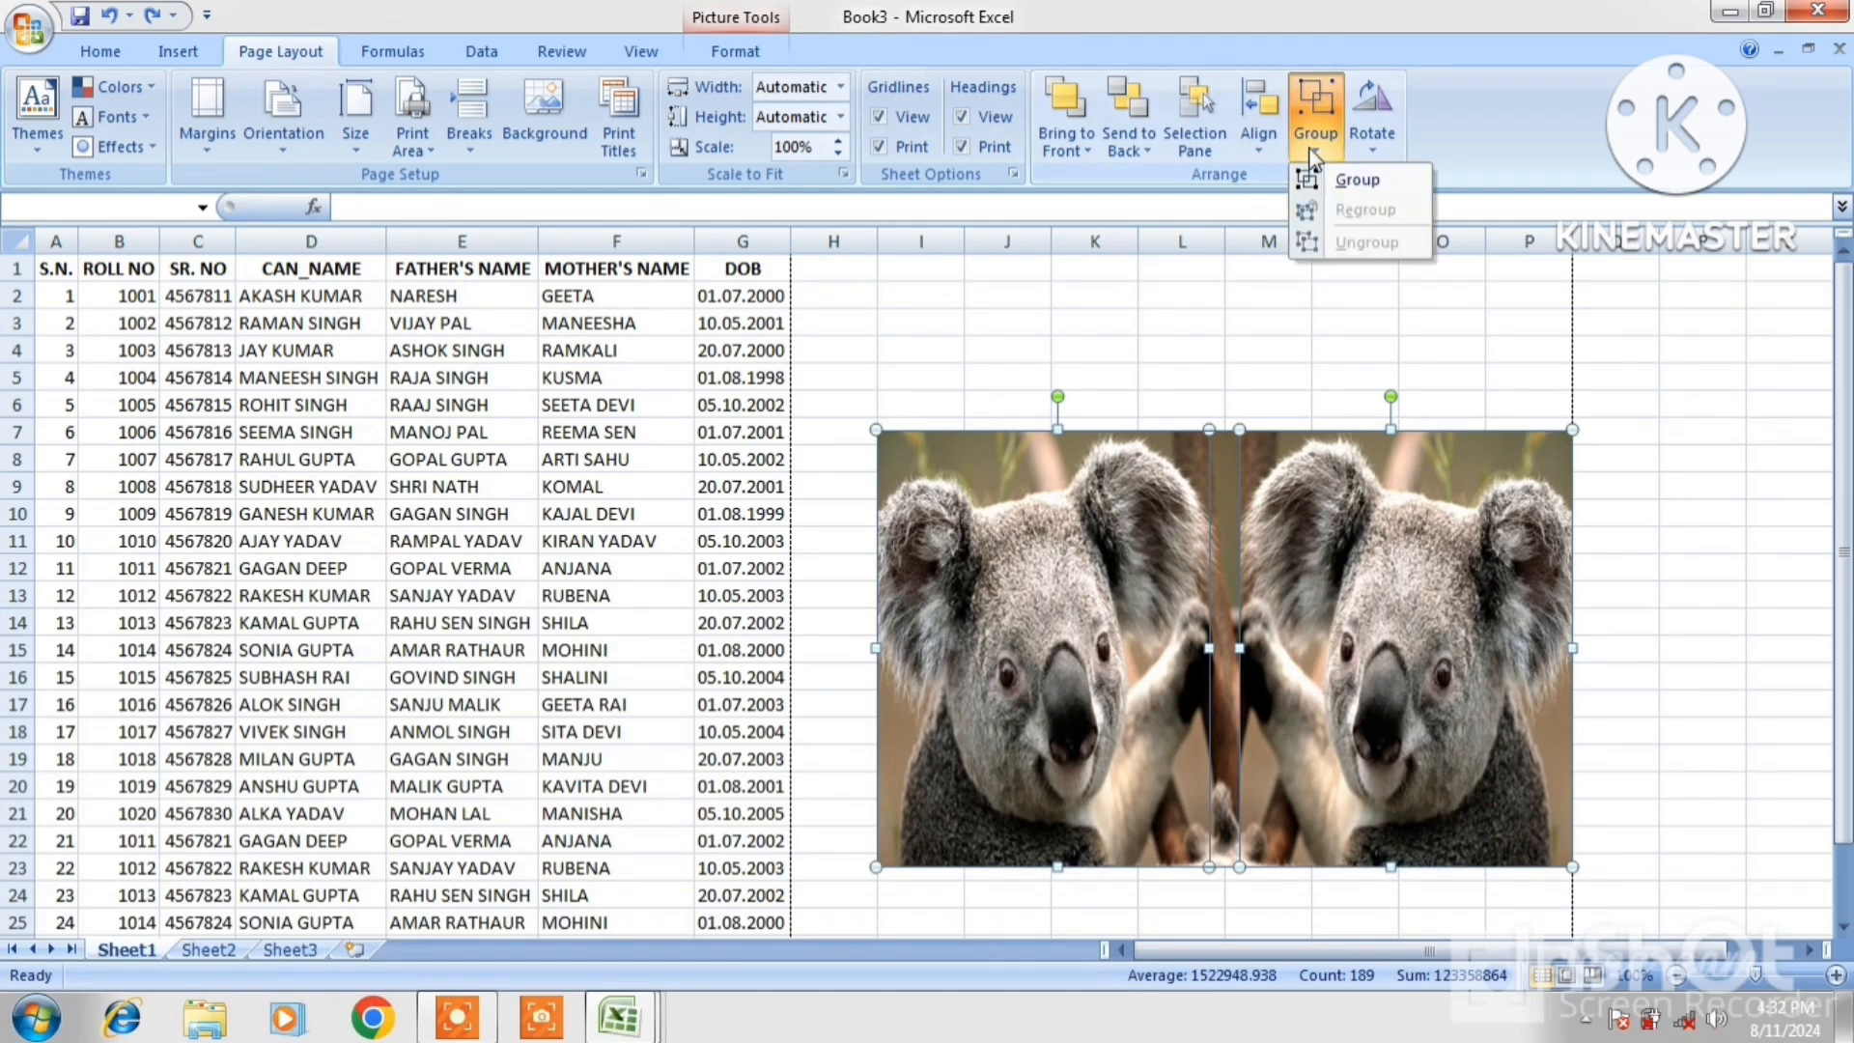
{"action": "left_click", "coordinate": [1352, 181]}
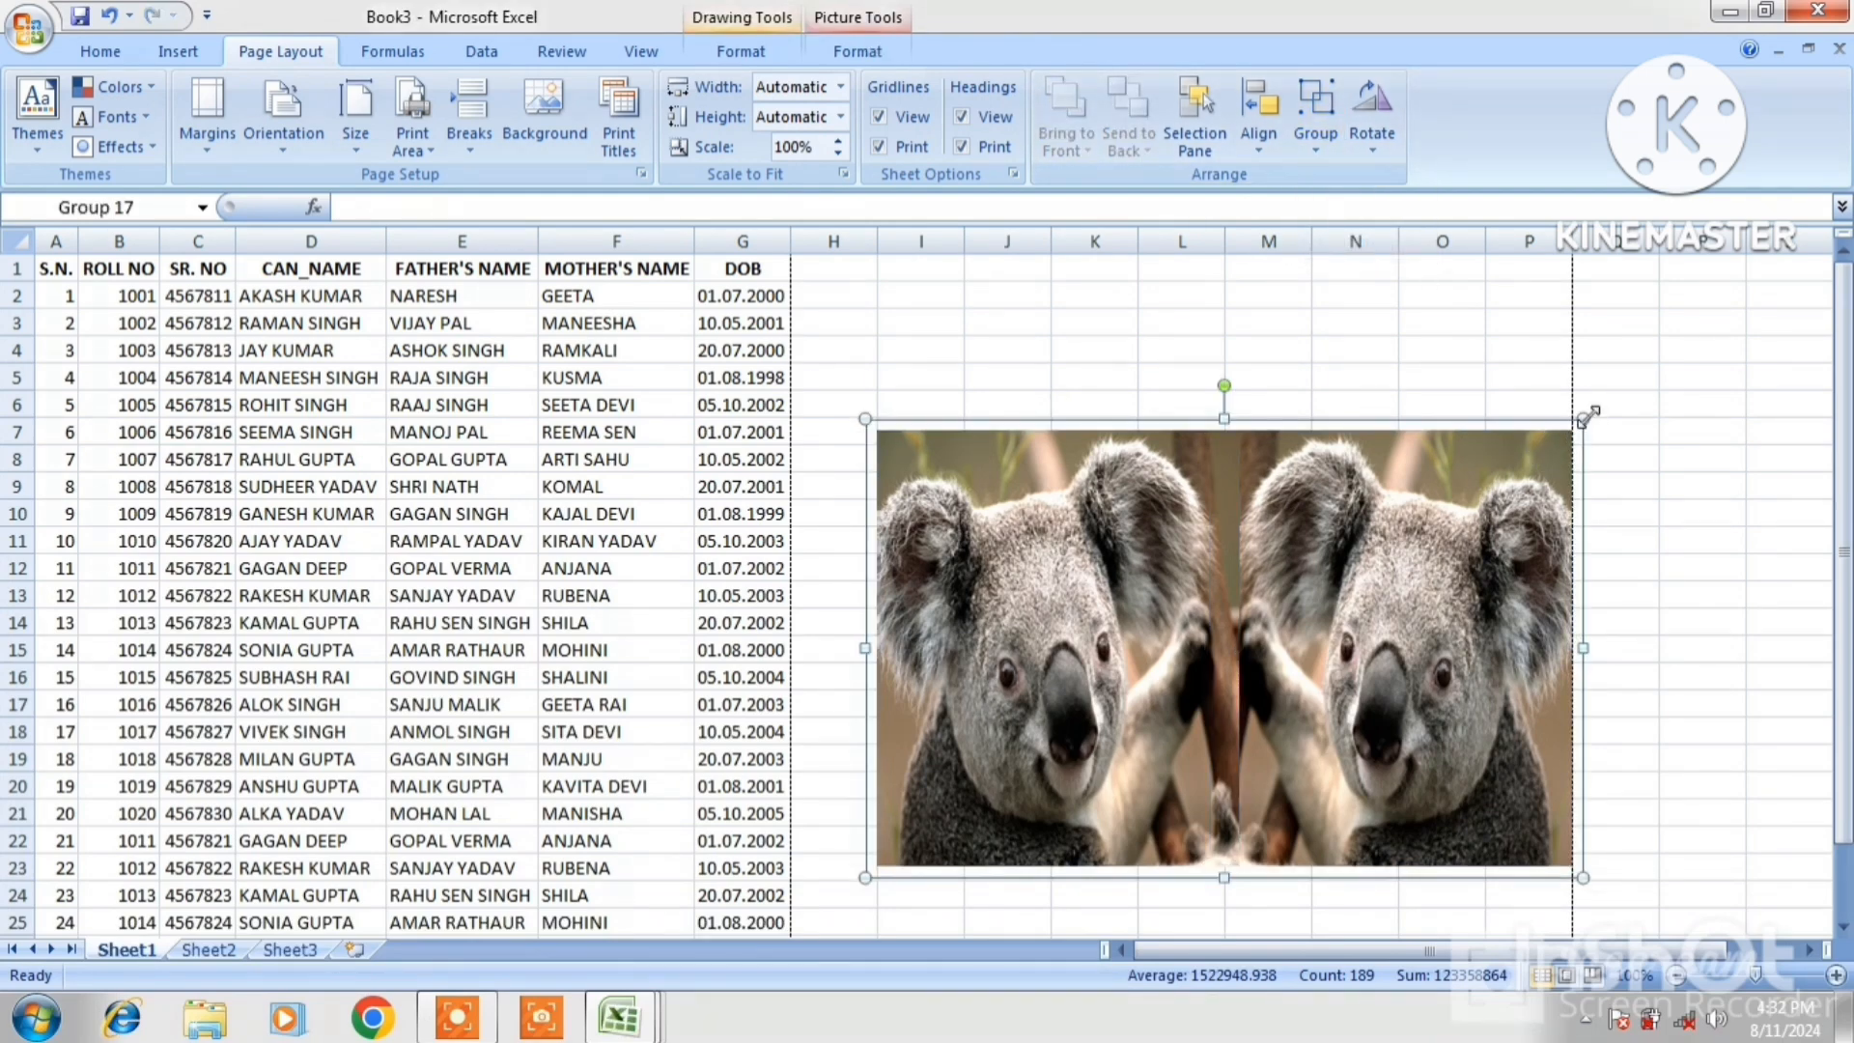
Shrink the koala group and move it up beside the student table
{"action": "left_click_drag", "start_coordinate": [1583, 417], "coordinate": [1215, 522]}
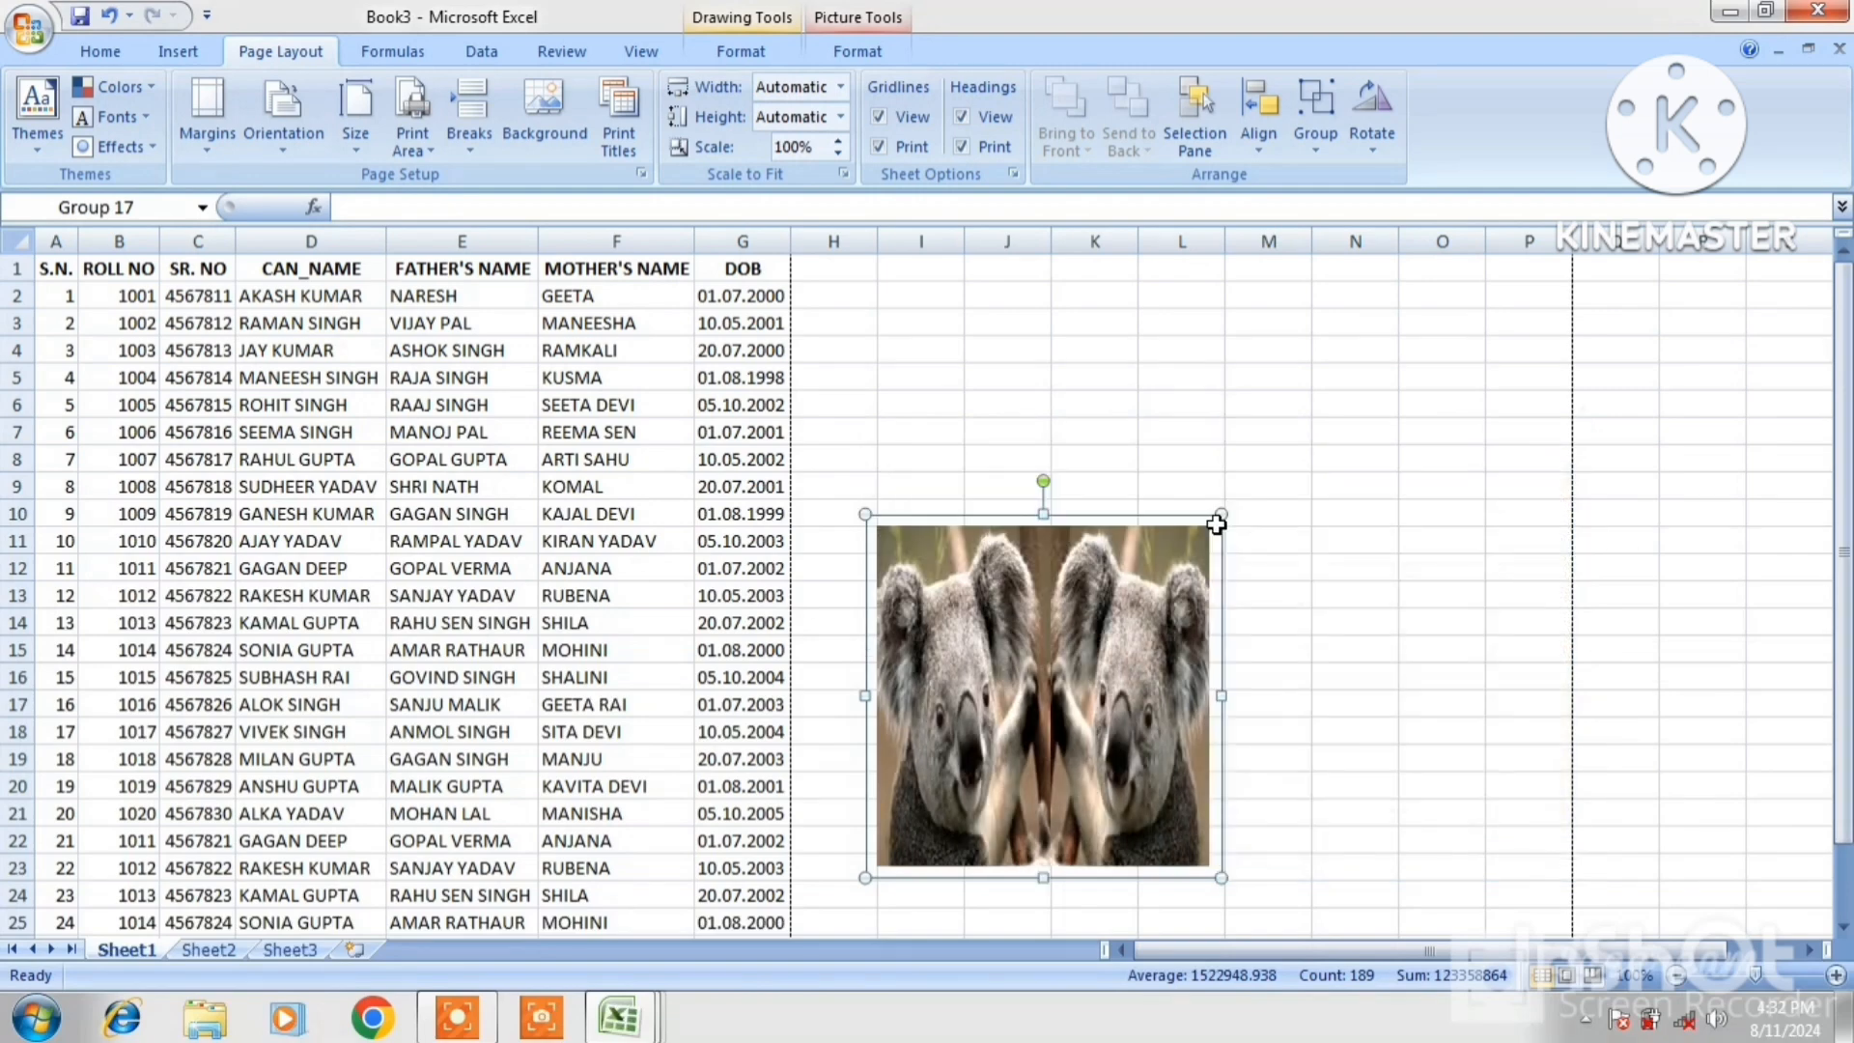
{"action": "left_click_drag", "start_coordinate": [1106, 633], "coordinate": [1063, 418]}
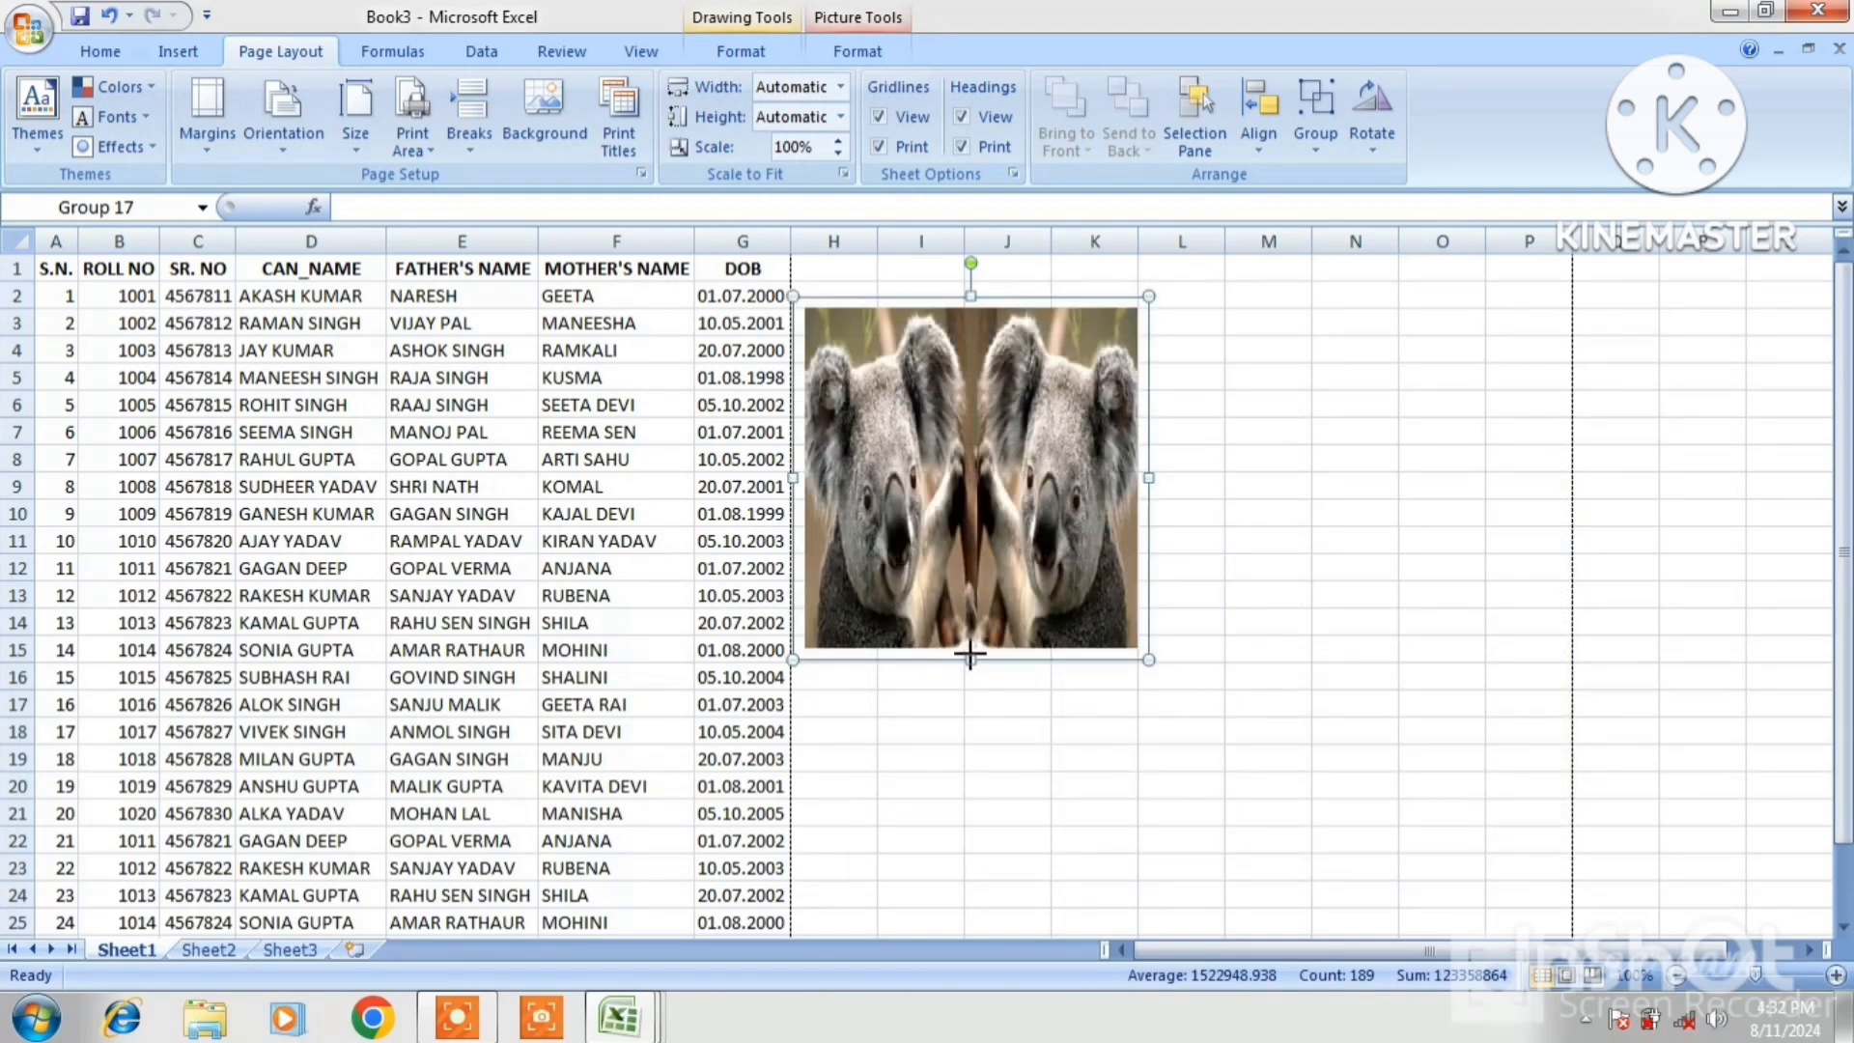
{"action": "left_click_drag", "start_coordinate": [971, 657], "coordinate": [971, 564]}
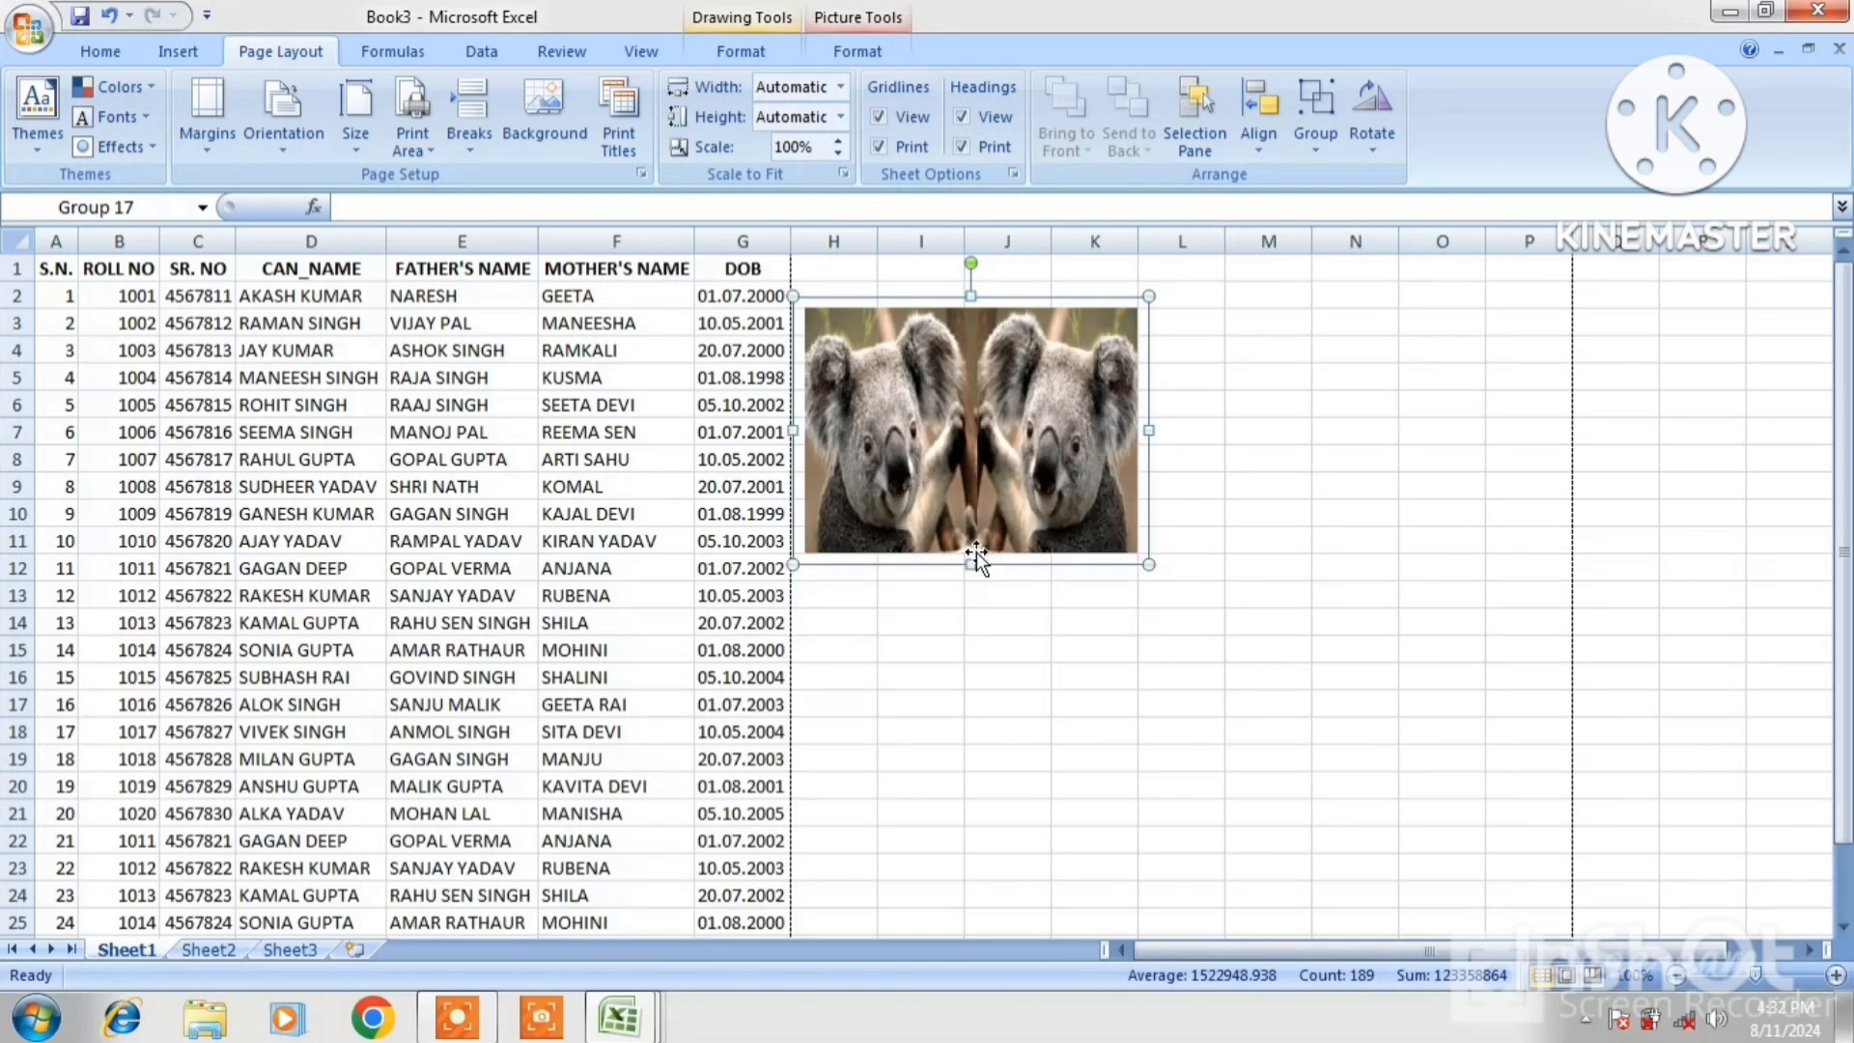
{"action": "left_click", "coordinate": [1221, 563]}
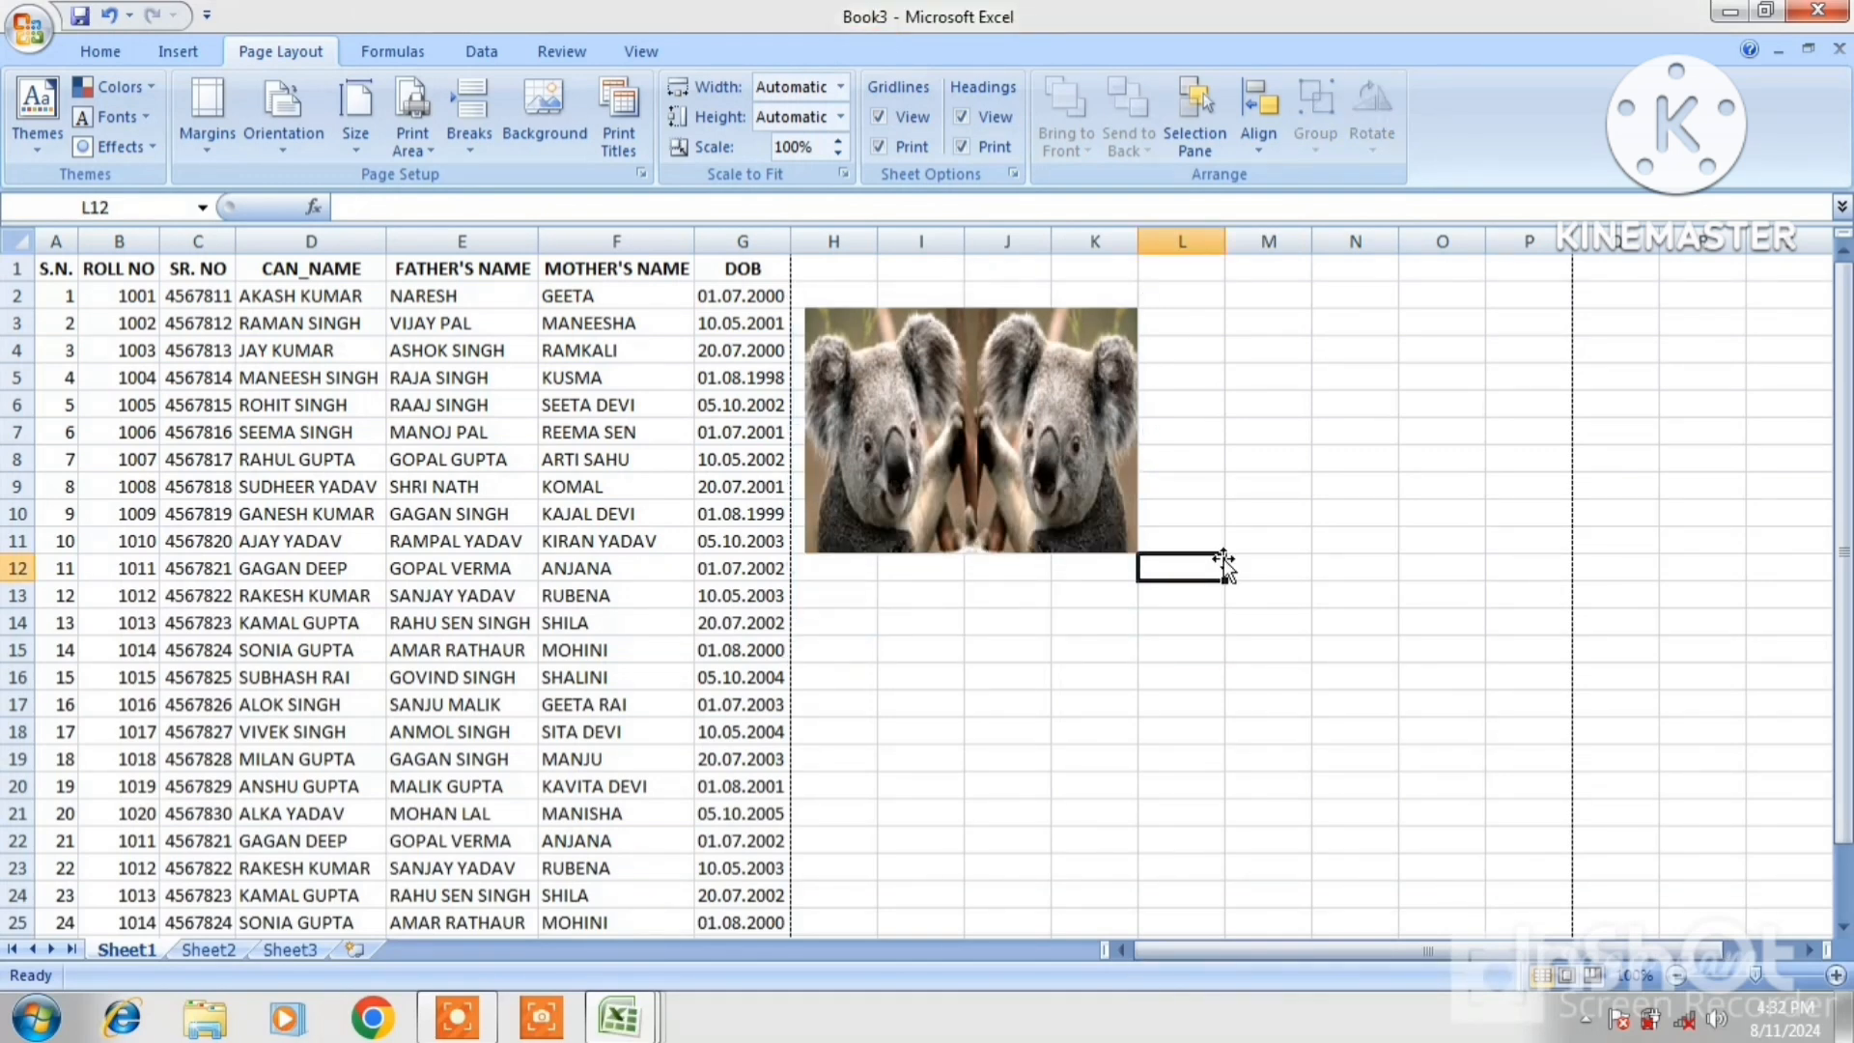
{"action": "left_click", "coordinate": [1182, 707]}
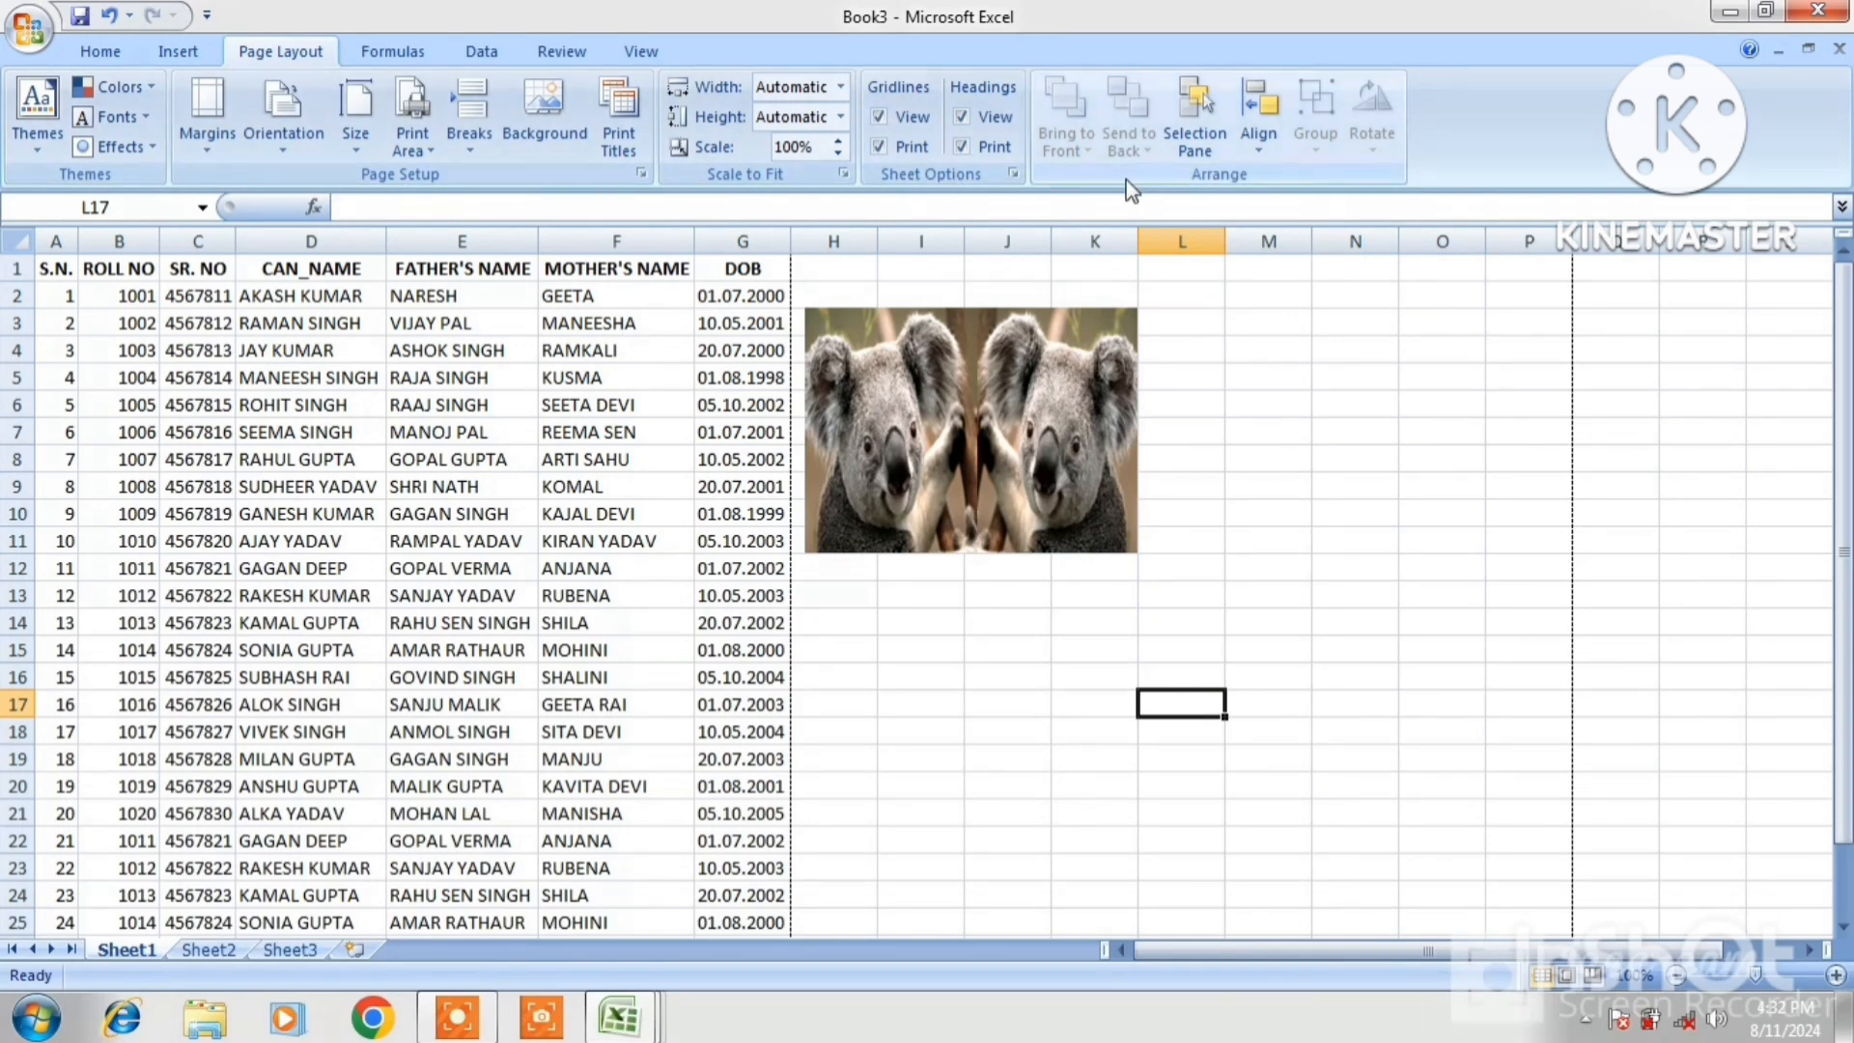
{"action": "left_click", "coordinate": [1208, 407]}
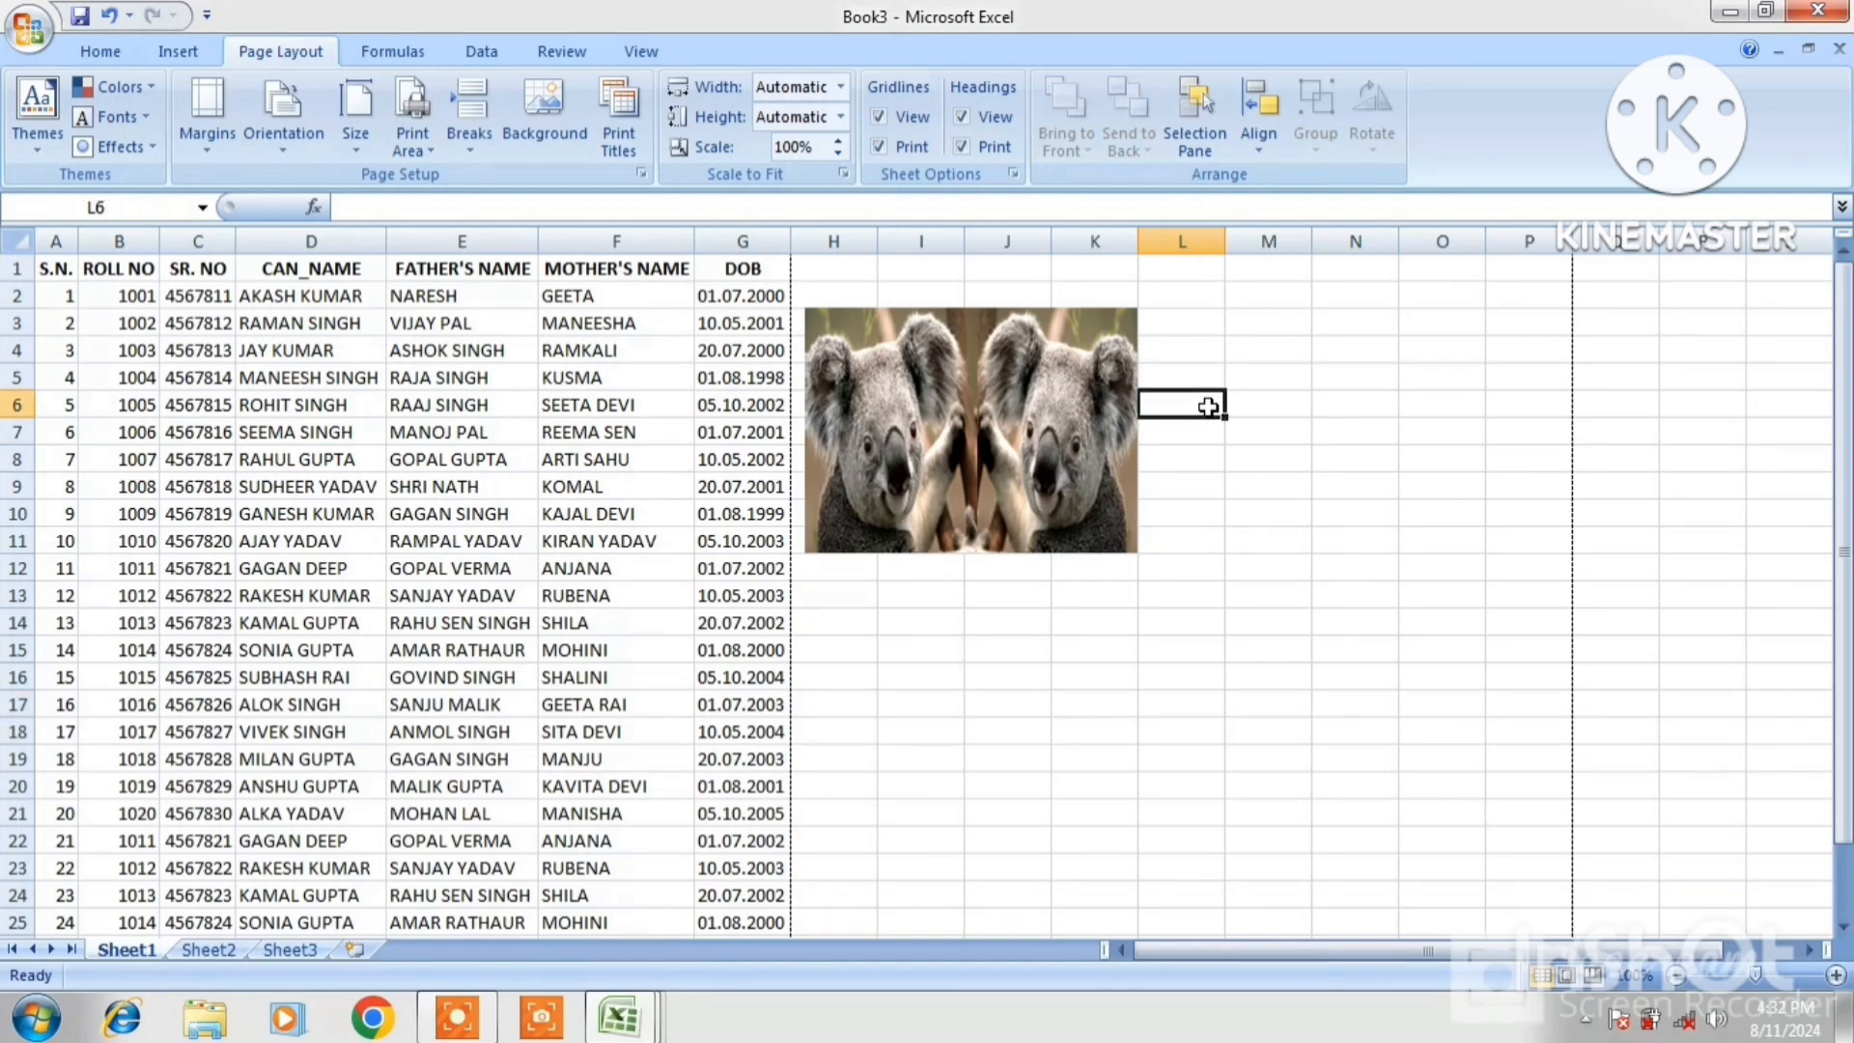
{"action": "left_click", "coordinate": [724, 597]}
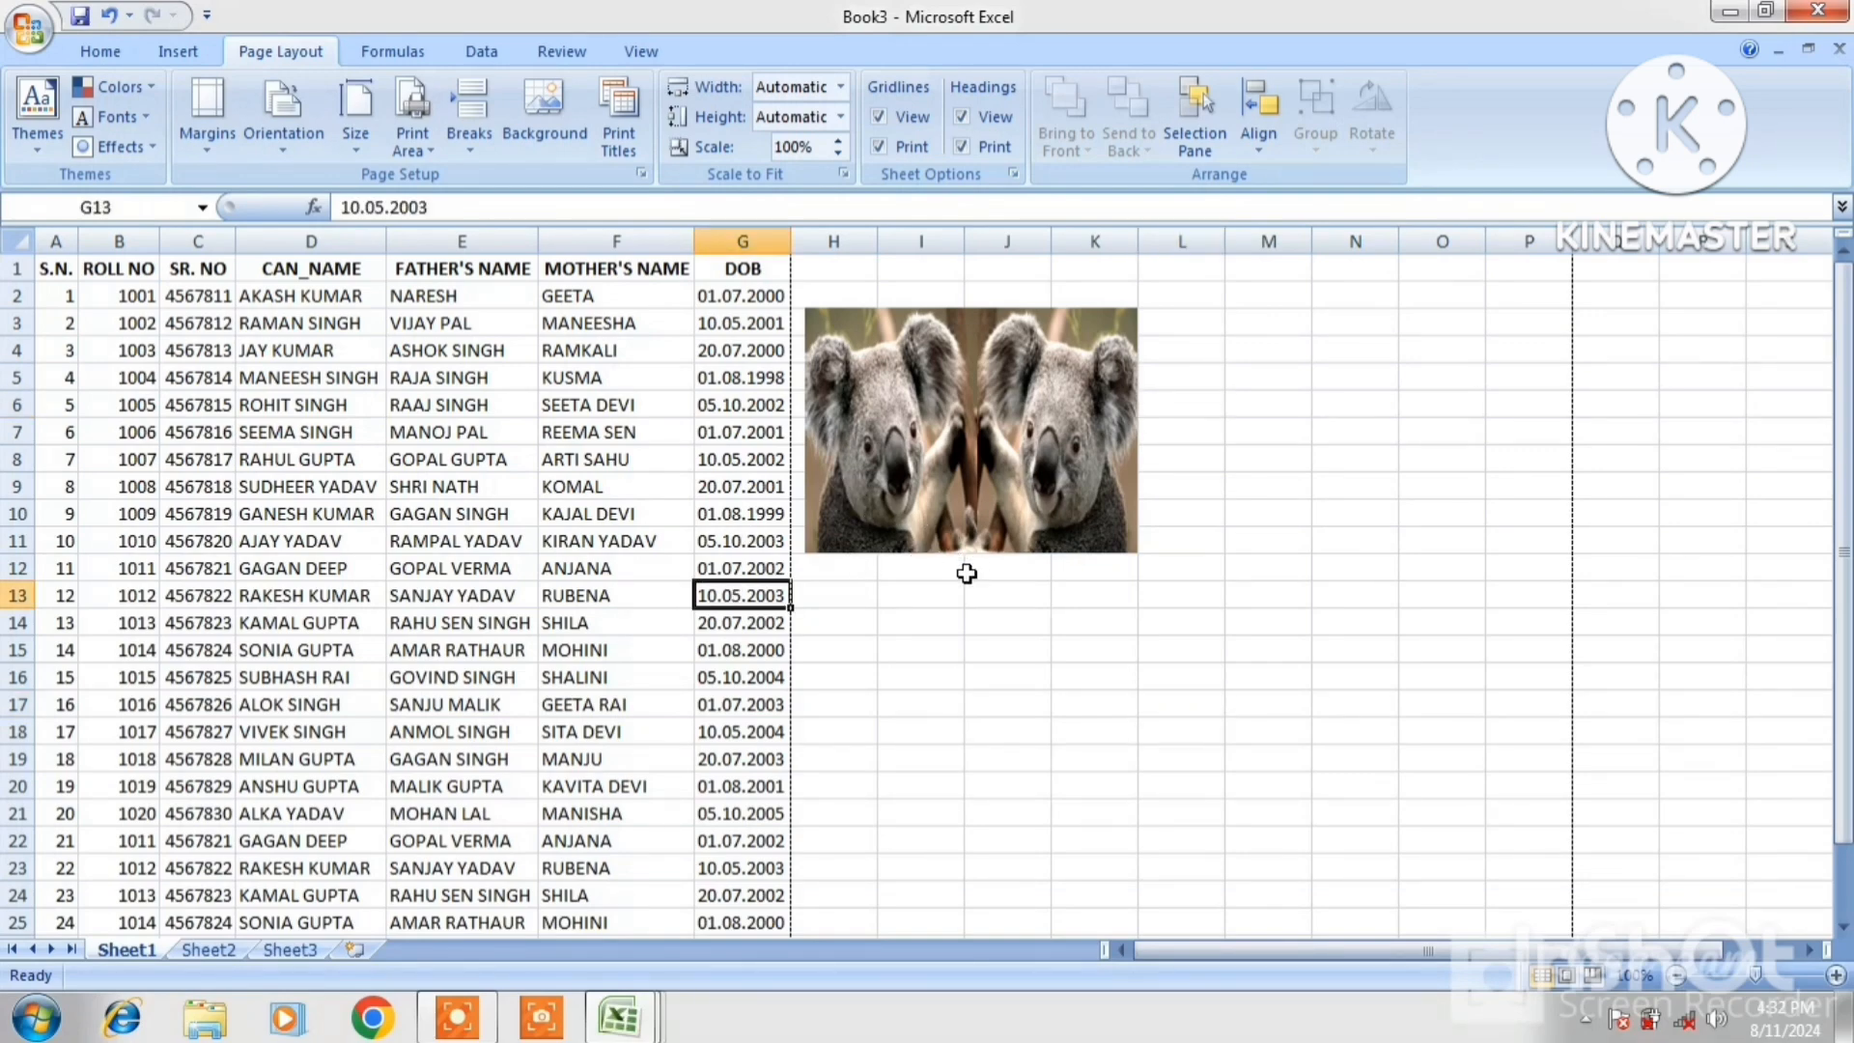